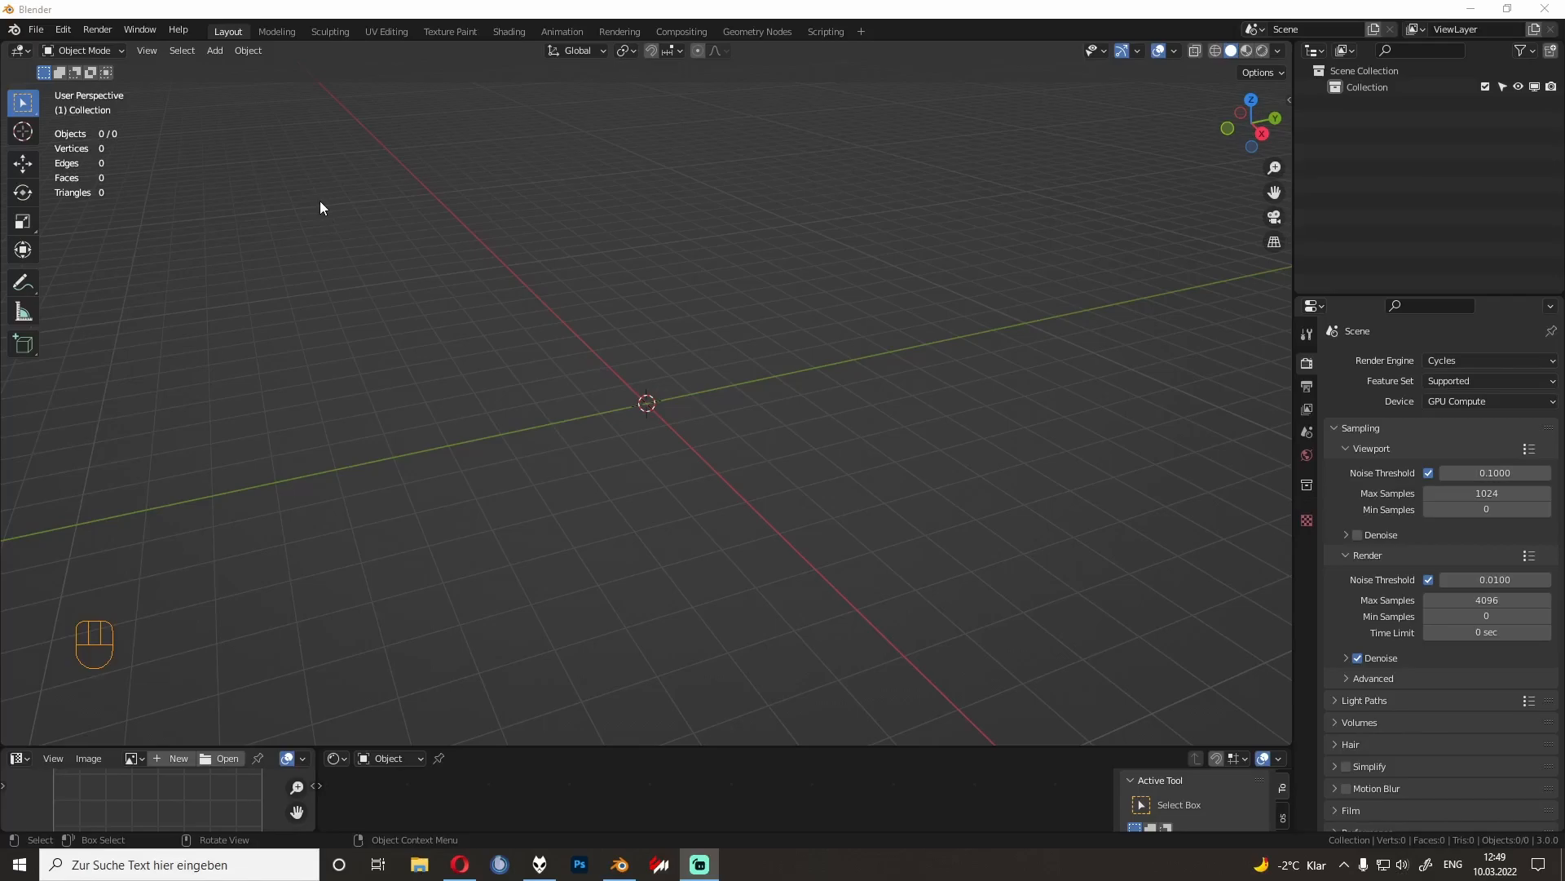
# Step: Open the add-on preferences and move the preferences window over the middle of the viewport
pyautogui.click(60, 30)
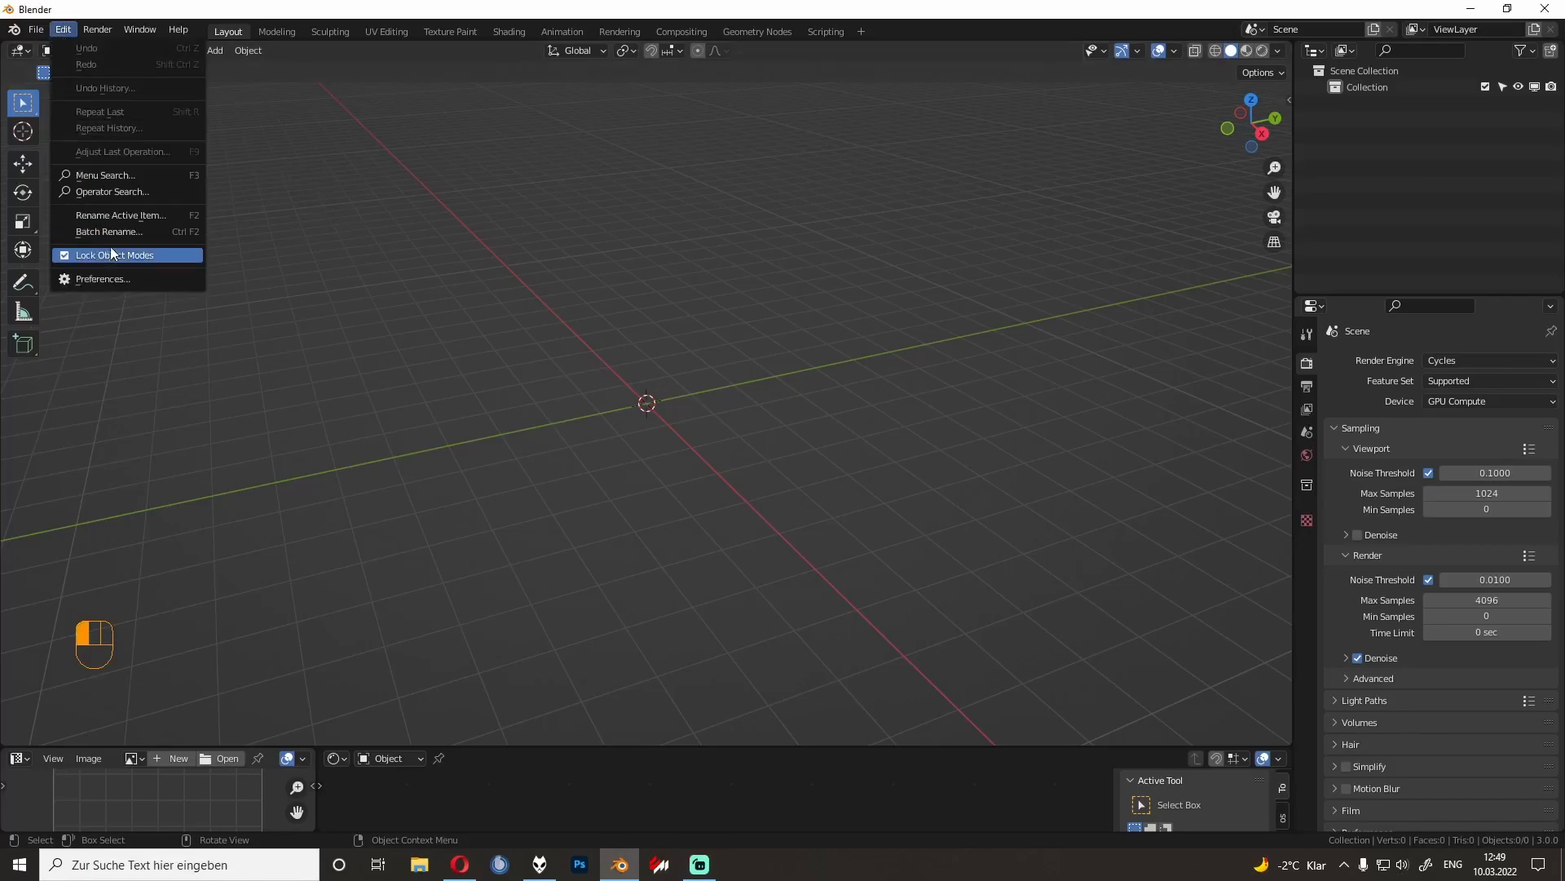
pyautogui.click(116, 275)
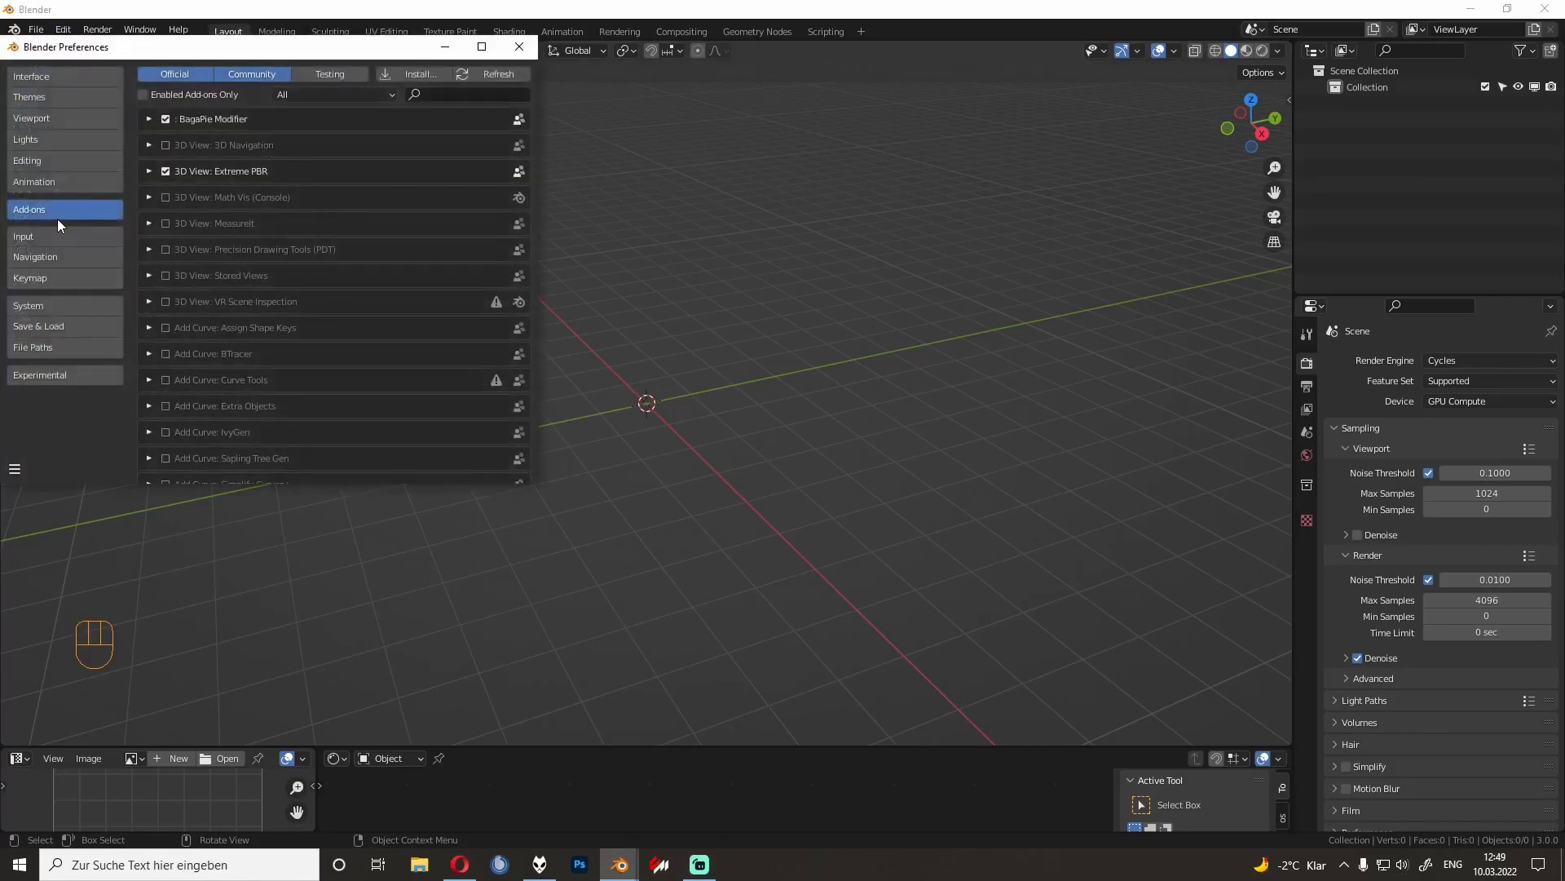
pyautogui.moveTo(172, 48); pyautogui.dragTo(589, 194)
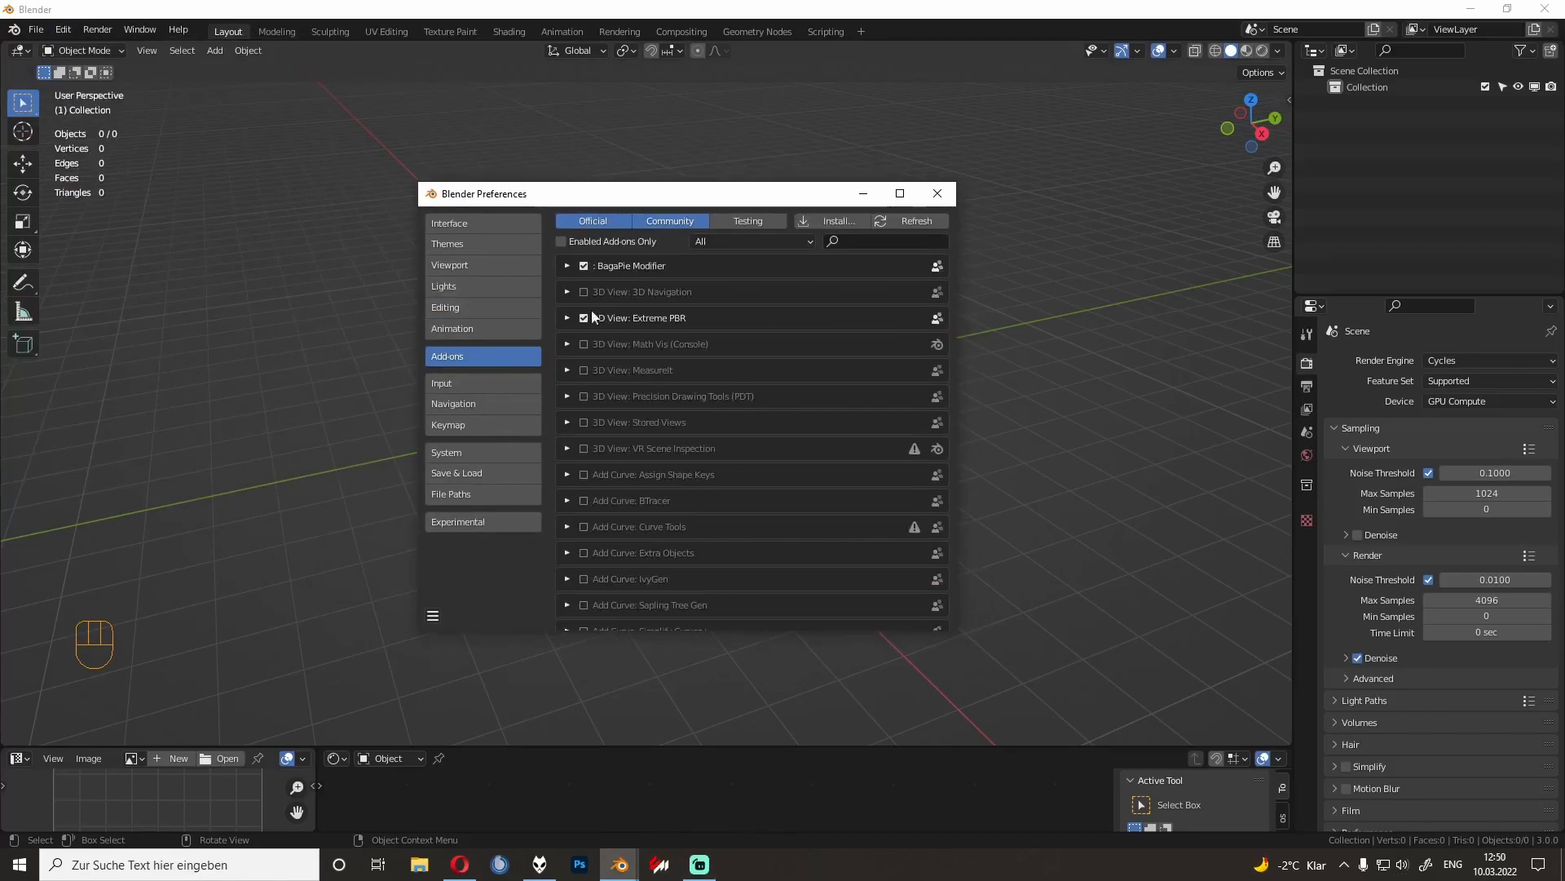
pyautogui.click(825, 220)
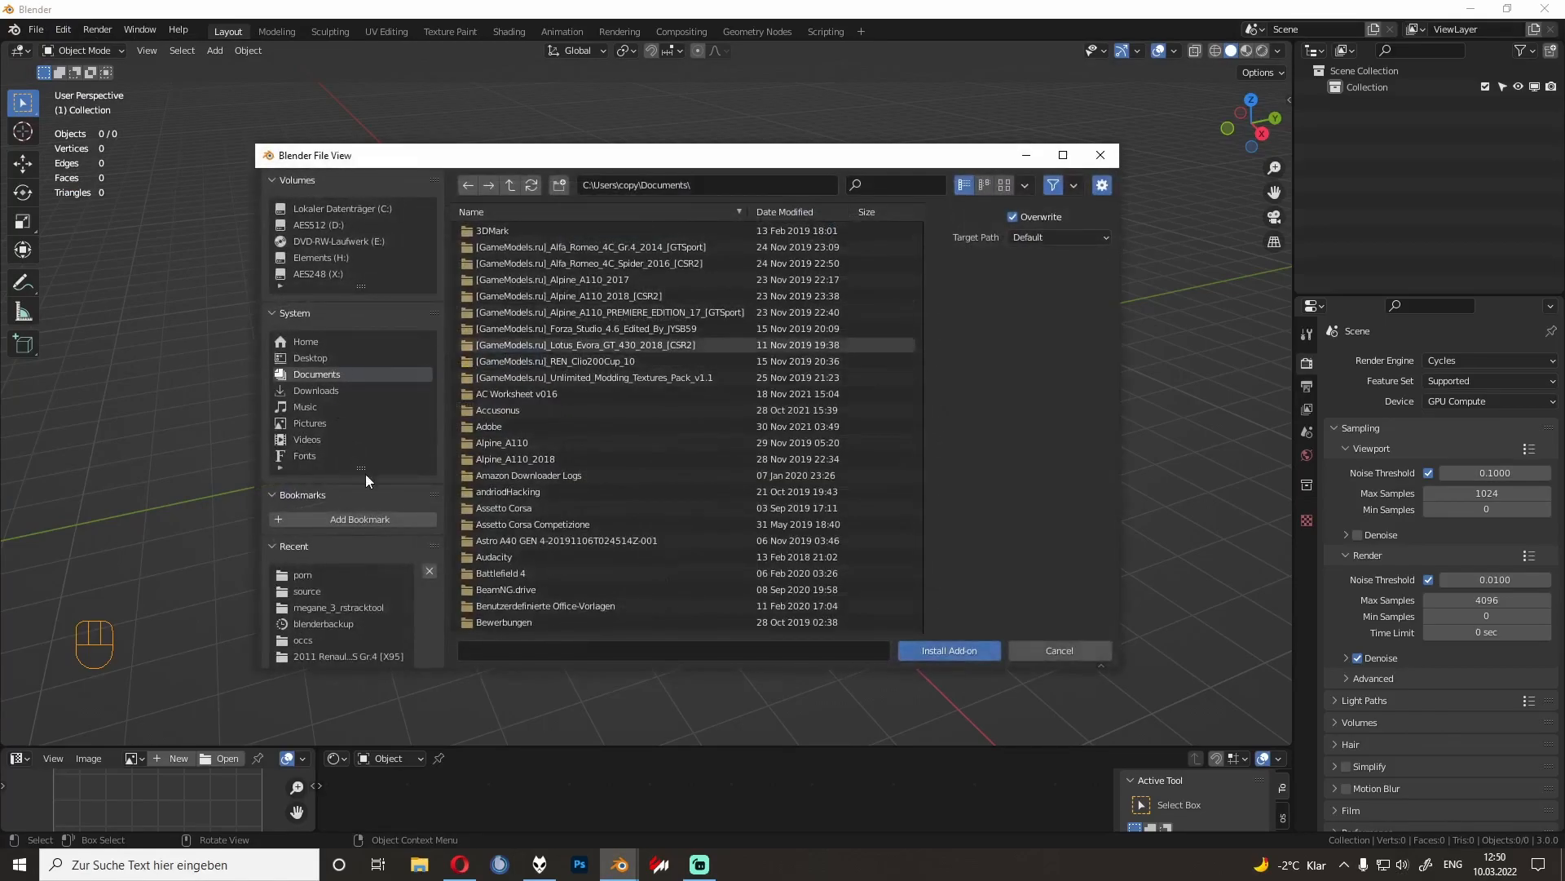
pyautogui.scroll(-2, 385, 430)
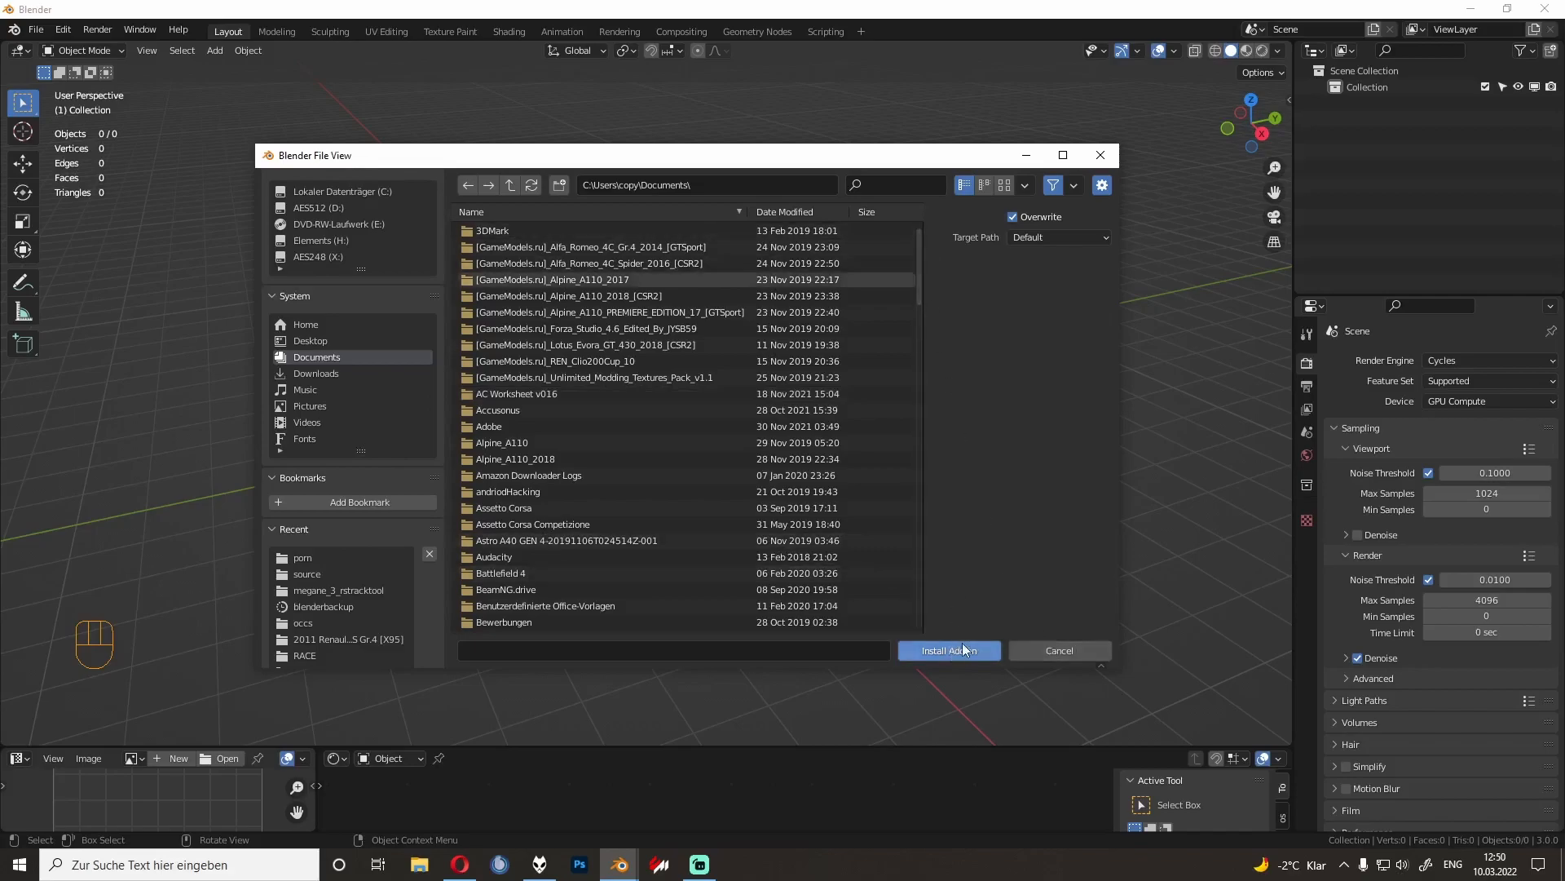
pyautogui.click(1053, 647)
# Step: Search the add-ons for "osm" and examine the blender-osm add-on's storage directories and optional settings, closing the preferences when done
pyautogui.click(856, 242)
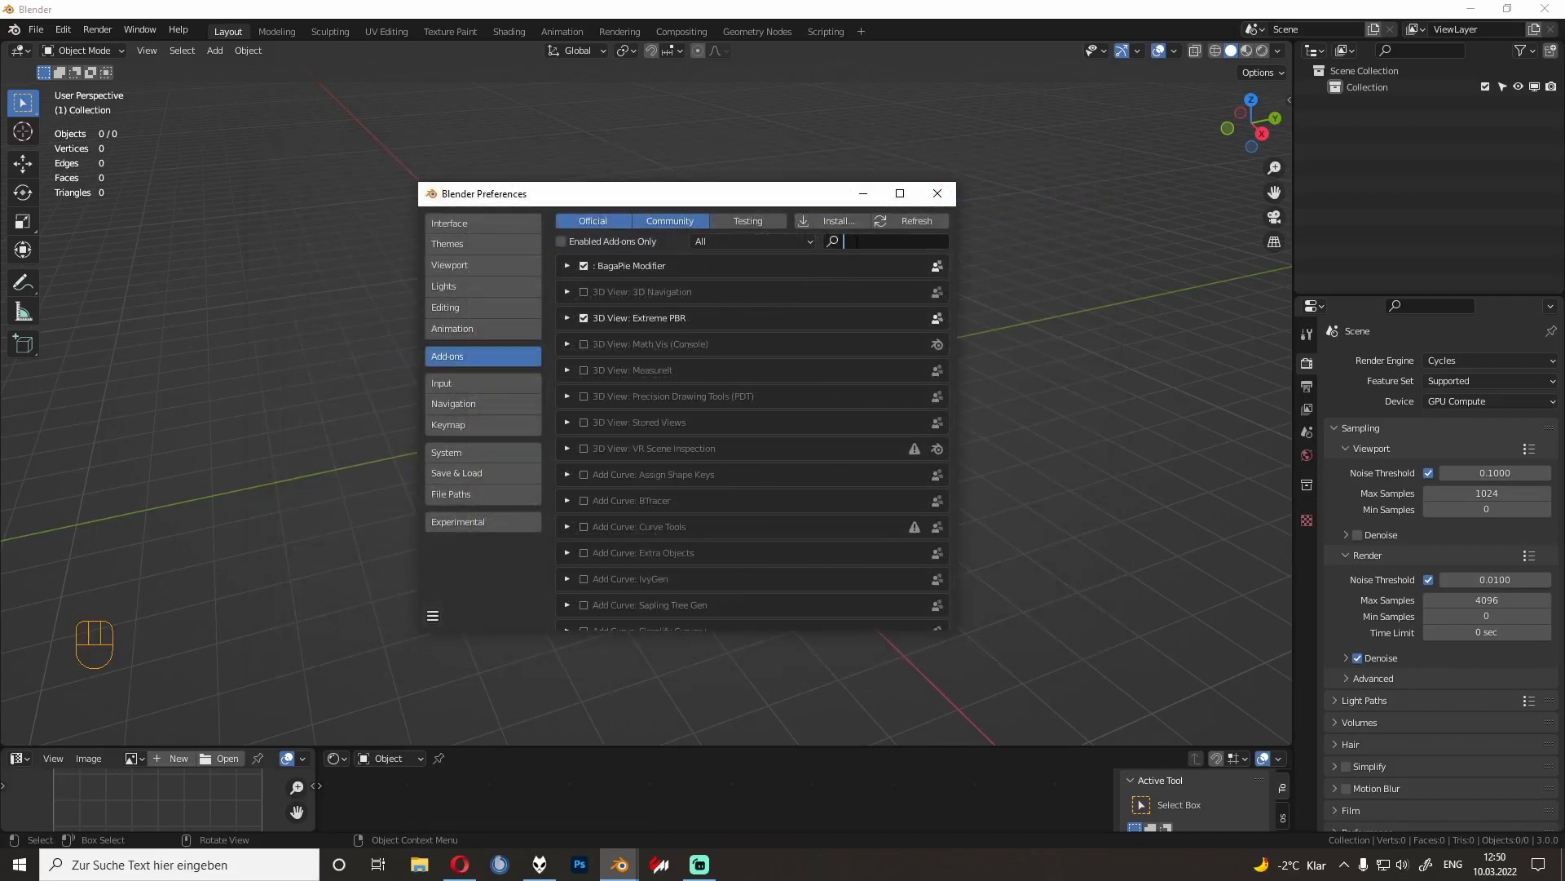
pyautogui.write('osm')
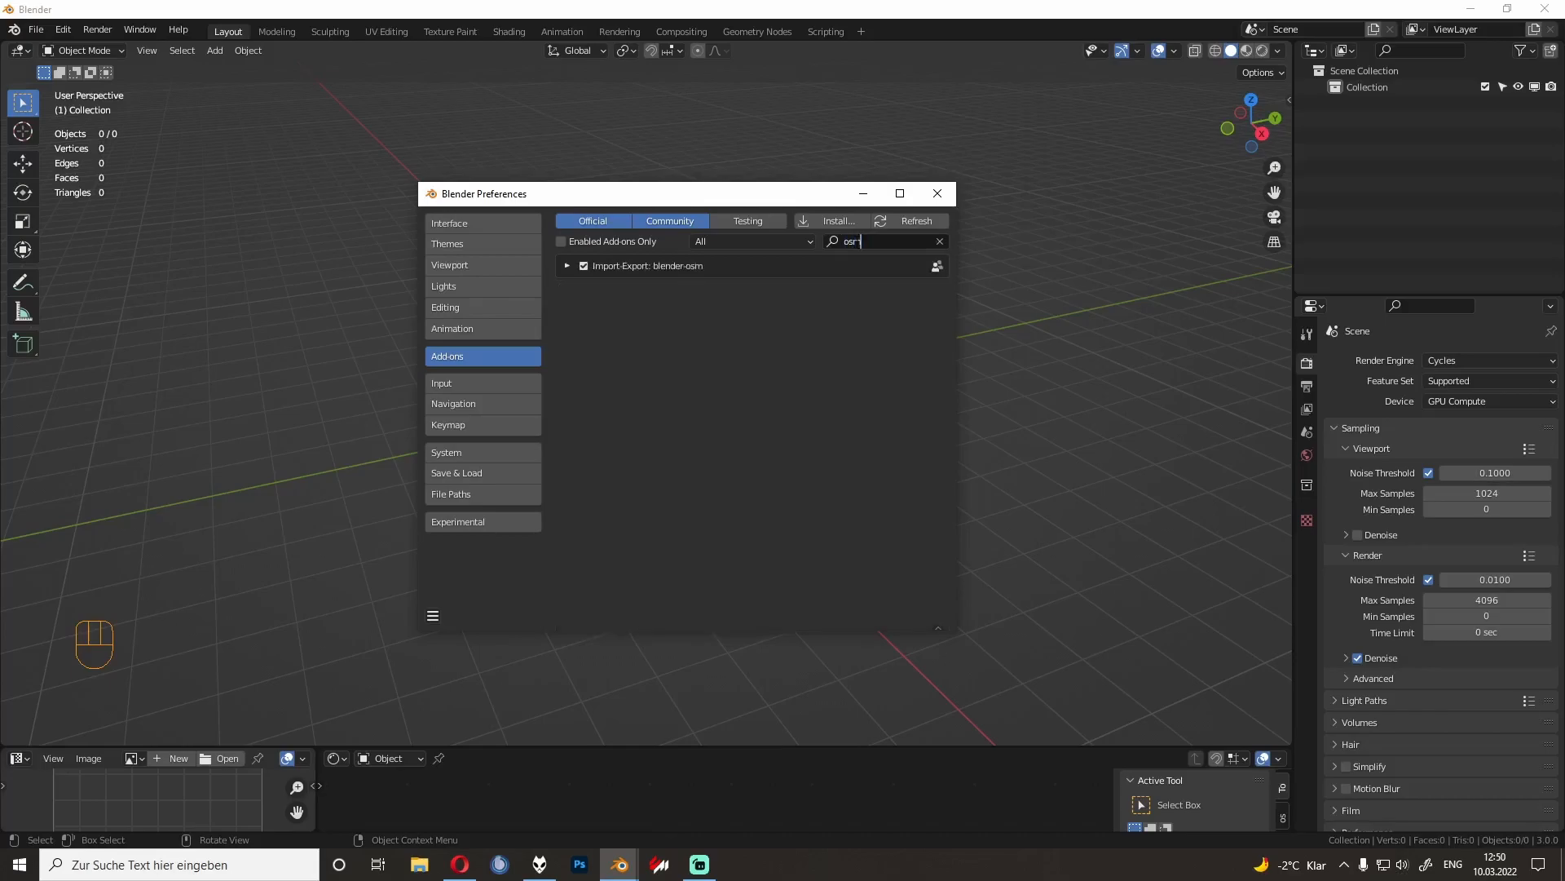
pyautogui.press('Return')
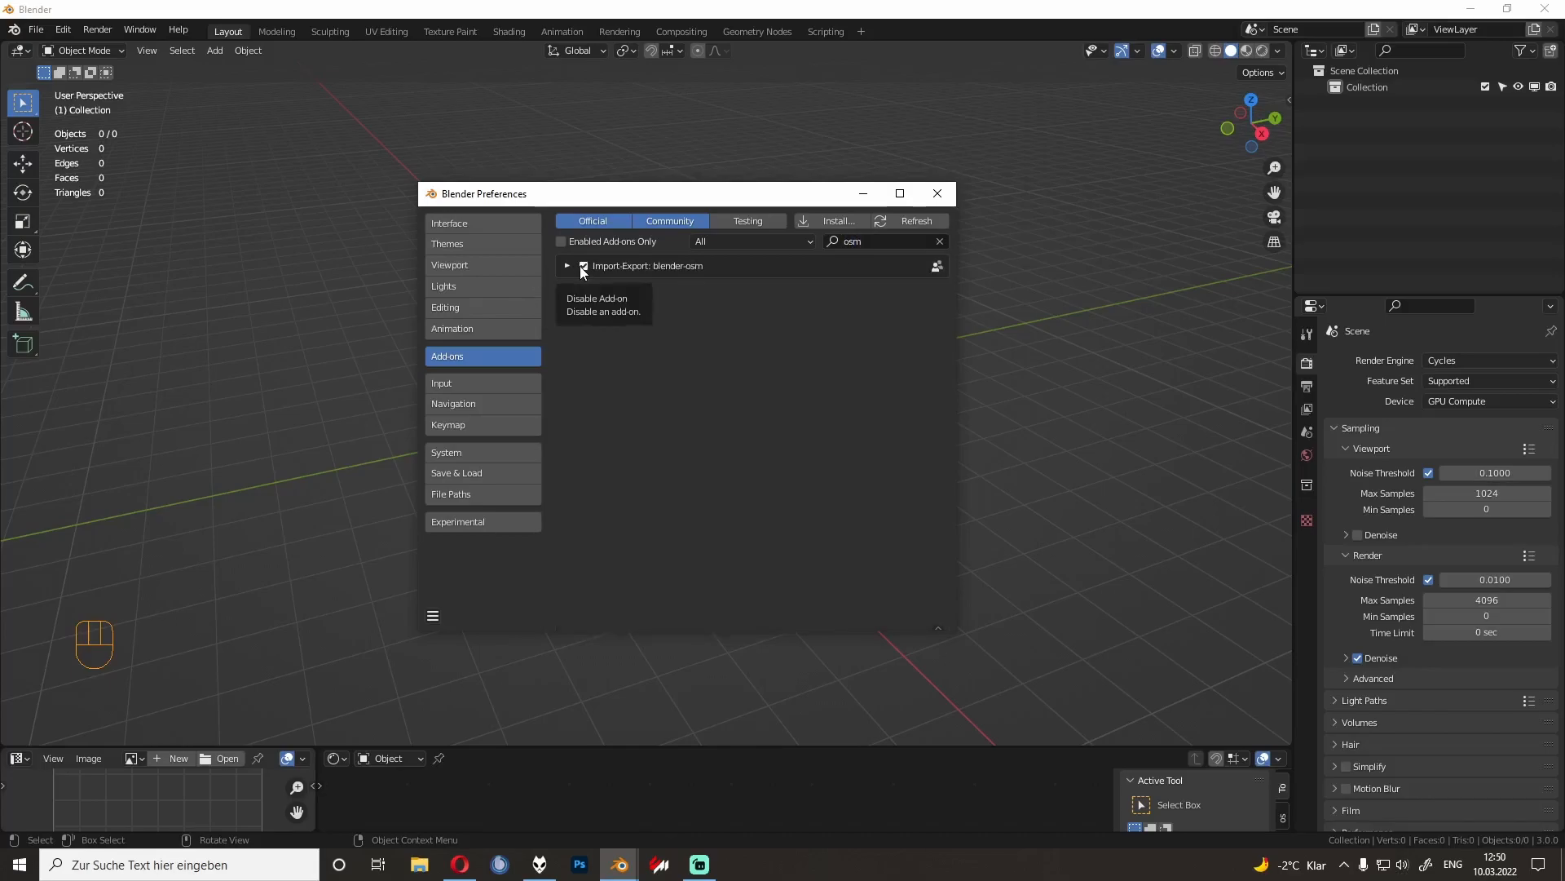
pyautogui.click(567, 265)
pyautogui.scroll(-1, 716, 477)
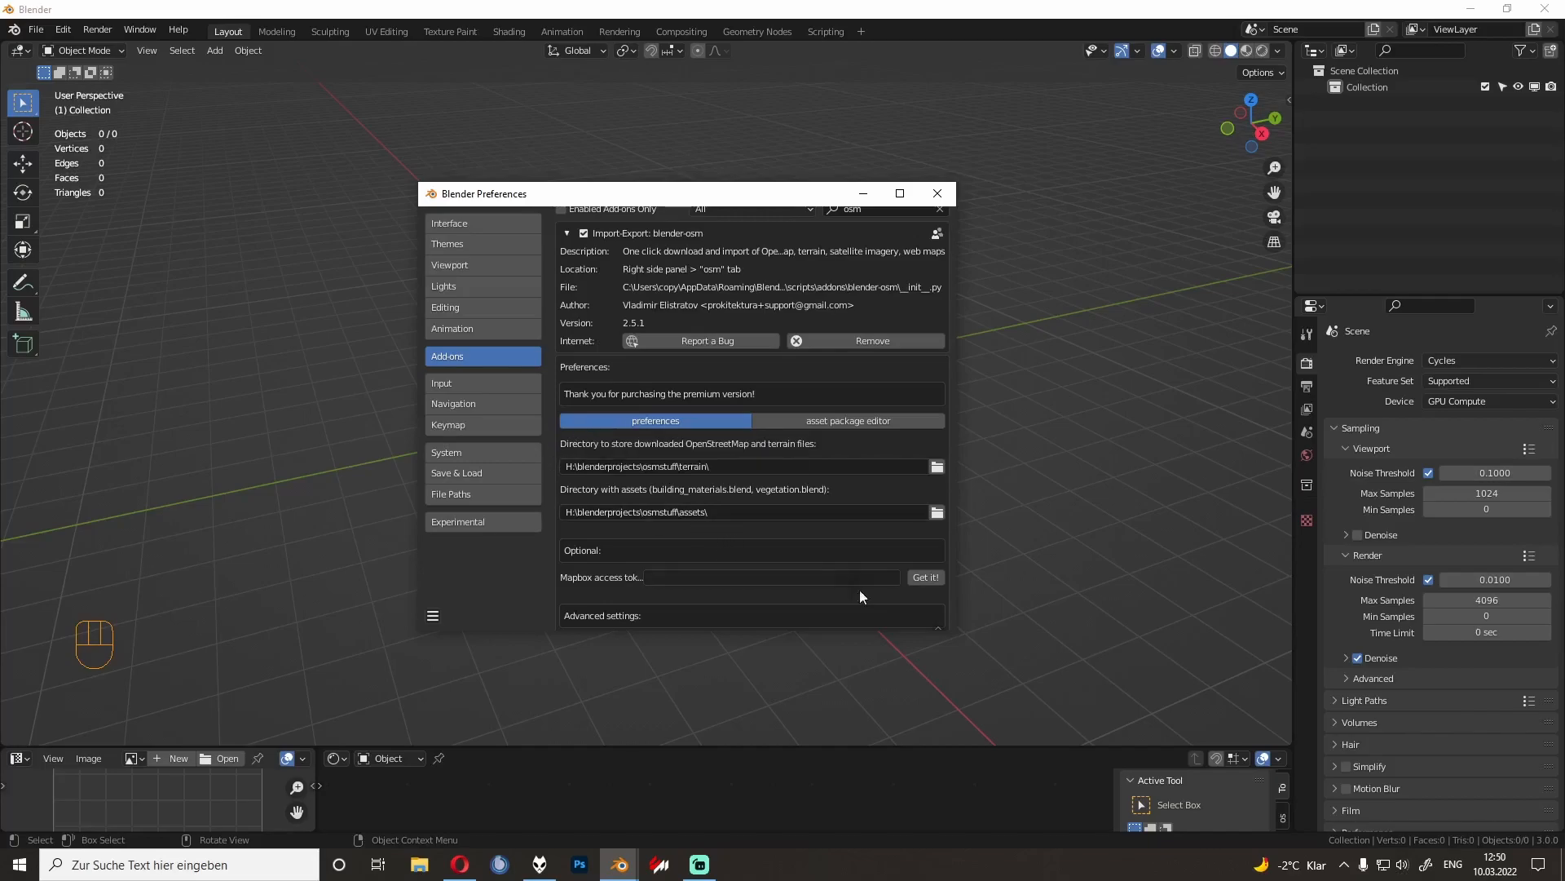
pyautogui.scroll(-3, 791, 539)
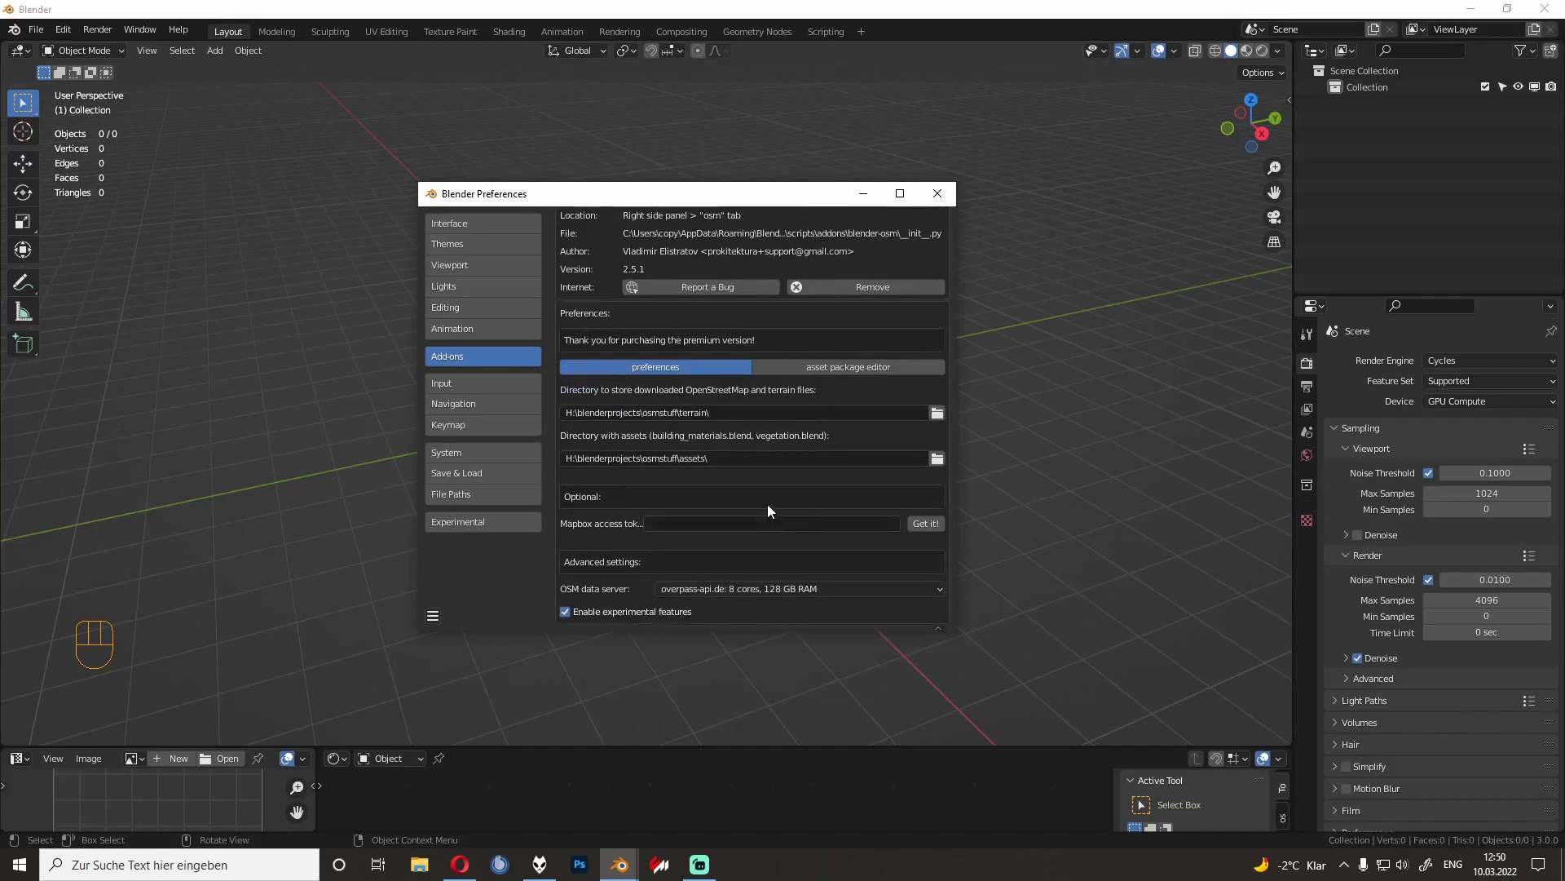
pyautogui.scroll(5, 766, 504)
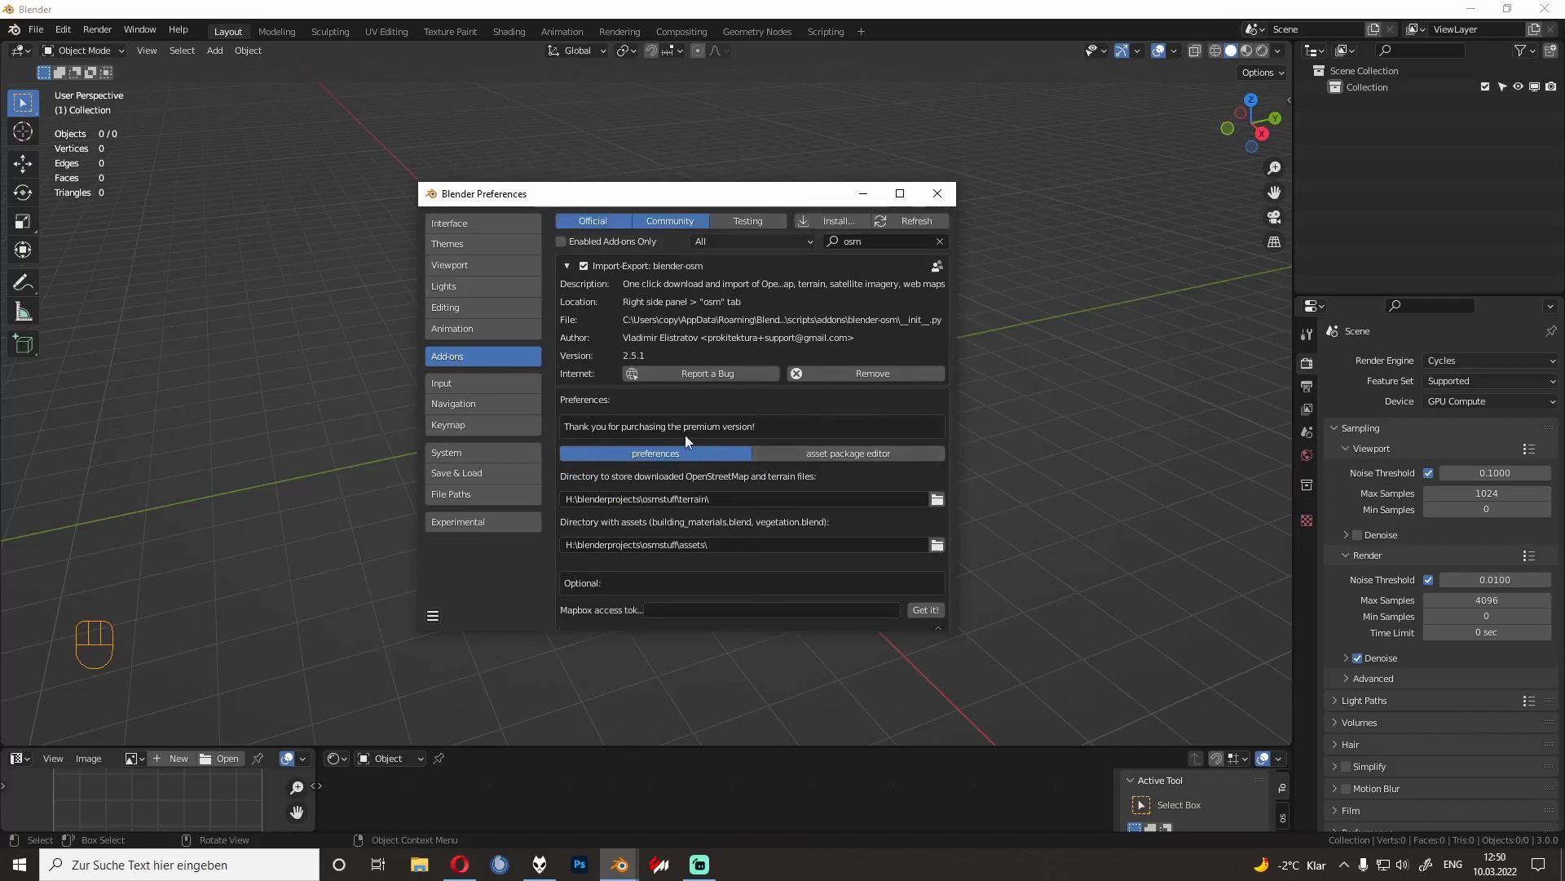
pyautogui.click(924, 198)
pyautogui.moveTo(500, 316); pyautogui.dragTo(563, 320)
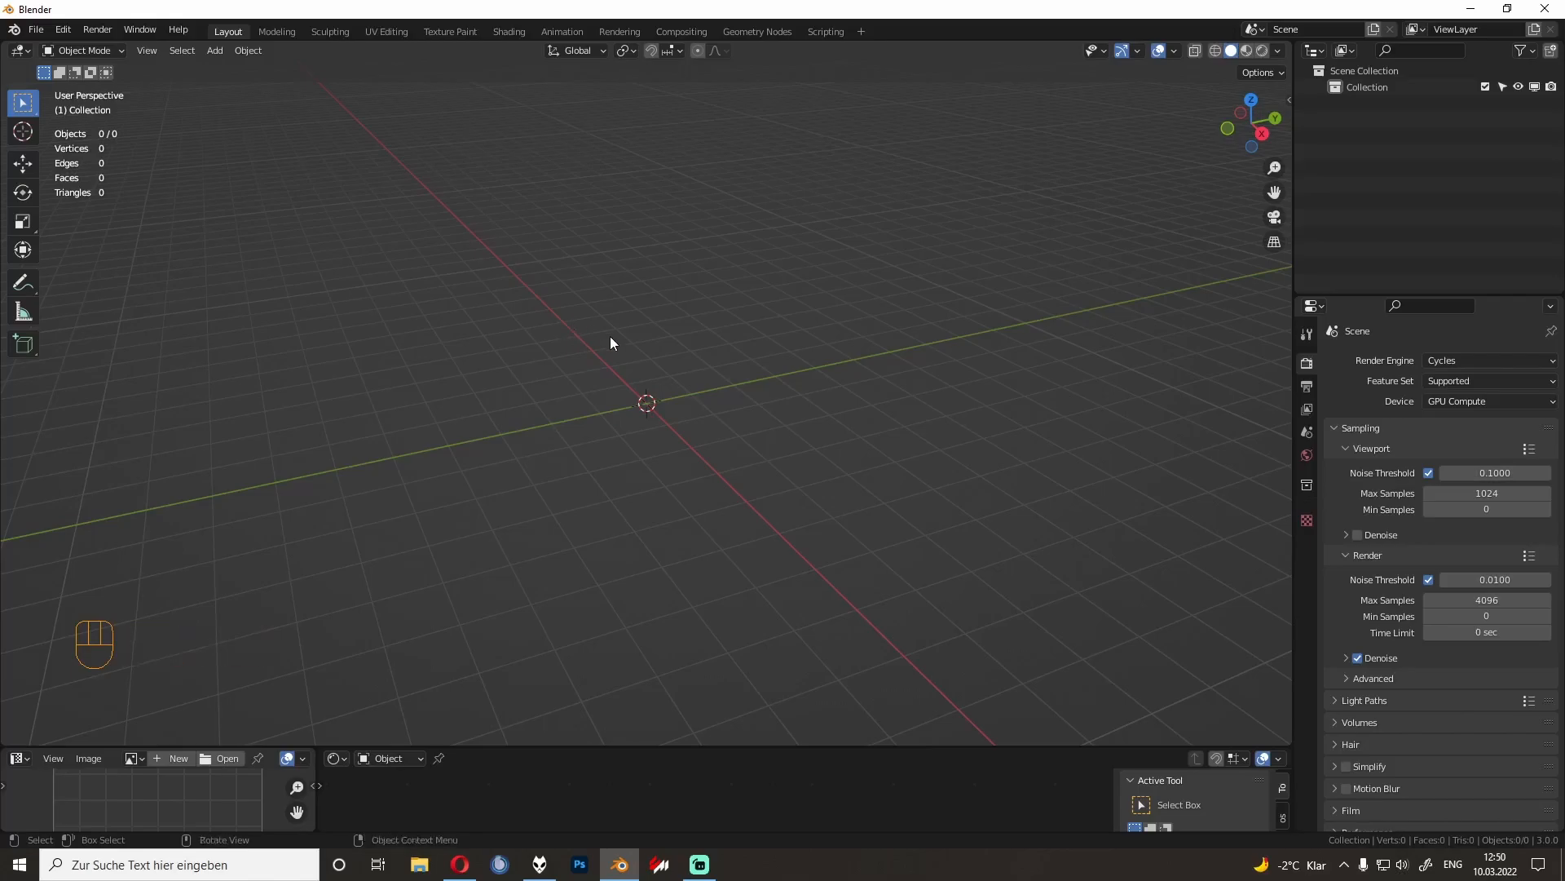
pyautogui.hotkey('alt', 'shift')
pyautogui.moveTo(507, 278); pyautogui.dragTo(947, 565)
pyautogui.moveTo(884, 508); pyautogui.dragTo(416, 224)
pyautogui.moveTo(390, 213); pyautogui.dragTo(701, 452)
pyautogui.moveTo(20, 543); pyautogui.dragTo(188, 708)
# Step: Set the viewport's clip end distance to 100000 m
pyautogui.press('n')
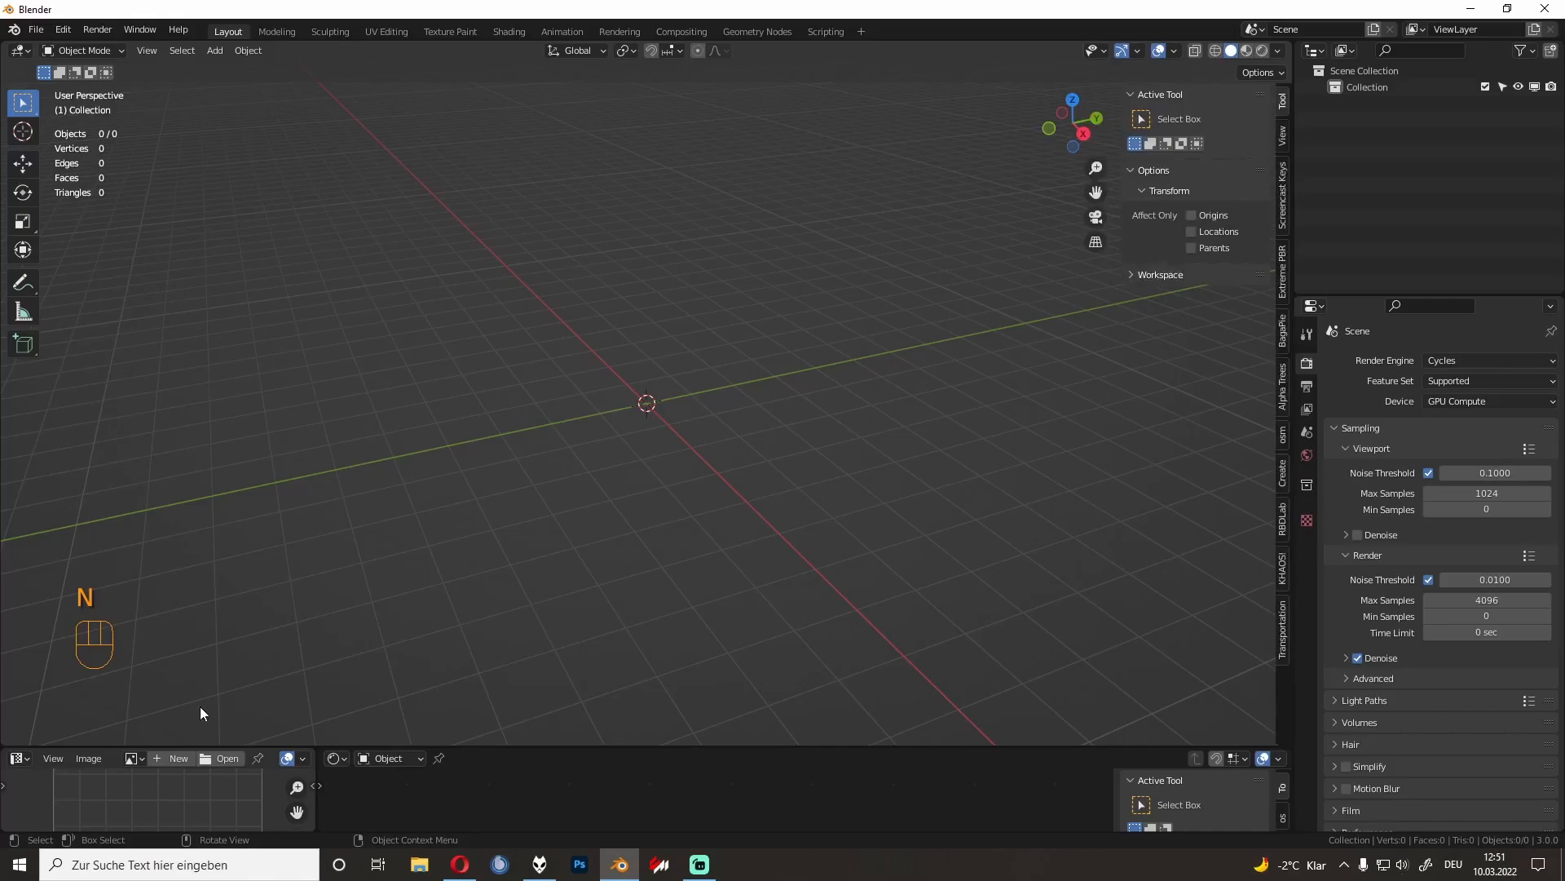
pyautogui.click(1284, 140)
pyautogui.click(1209, 153)
pyautogui.click(1209, 153)
pyautogui.write('0000')
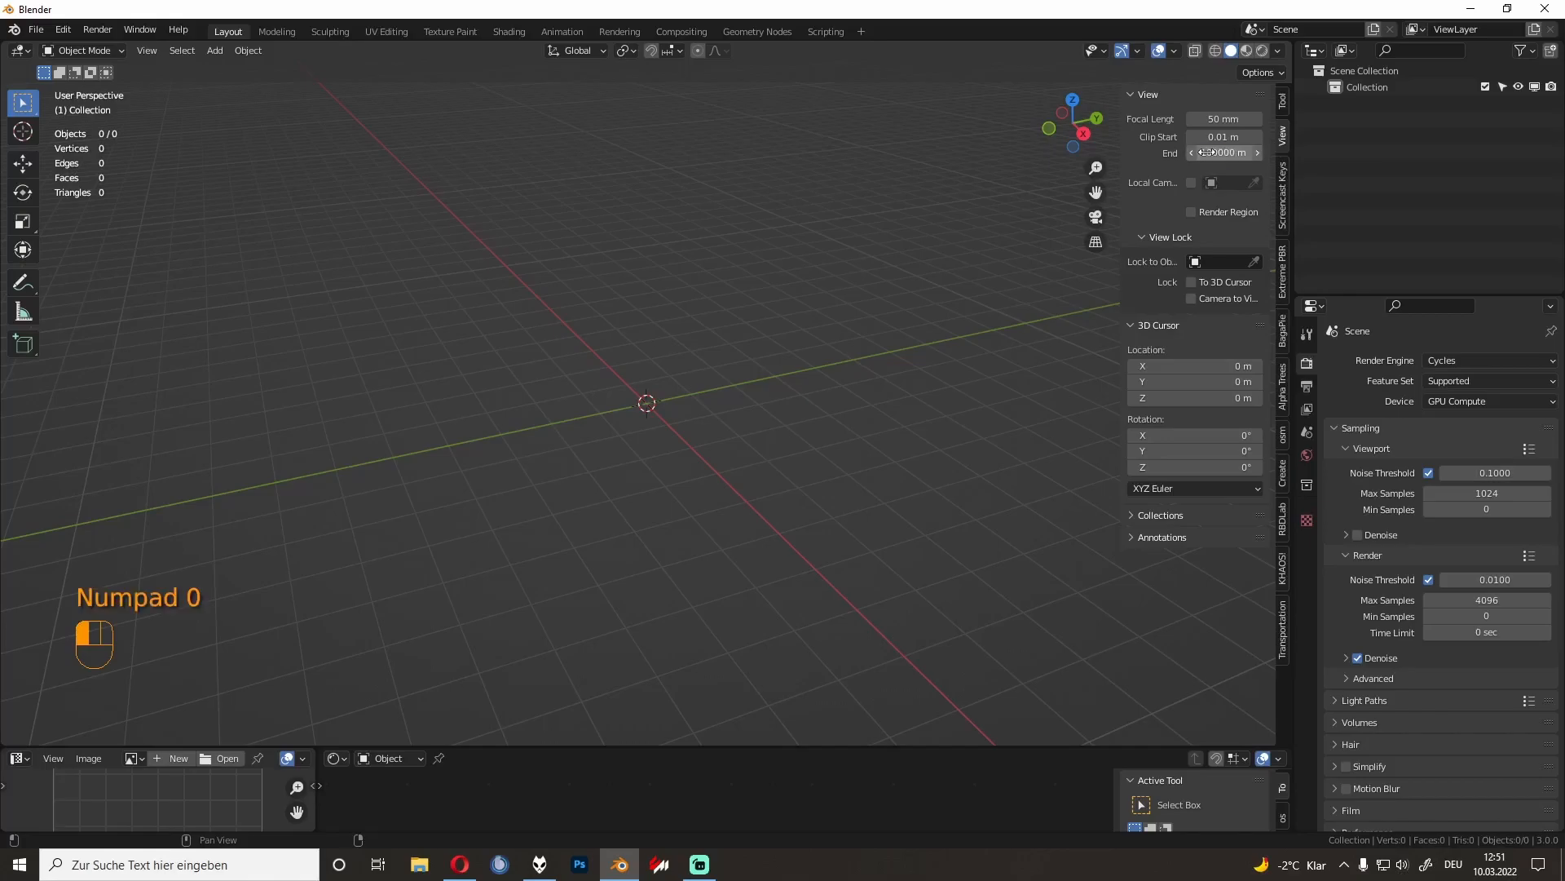
pyautogui.press('Return')
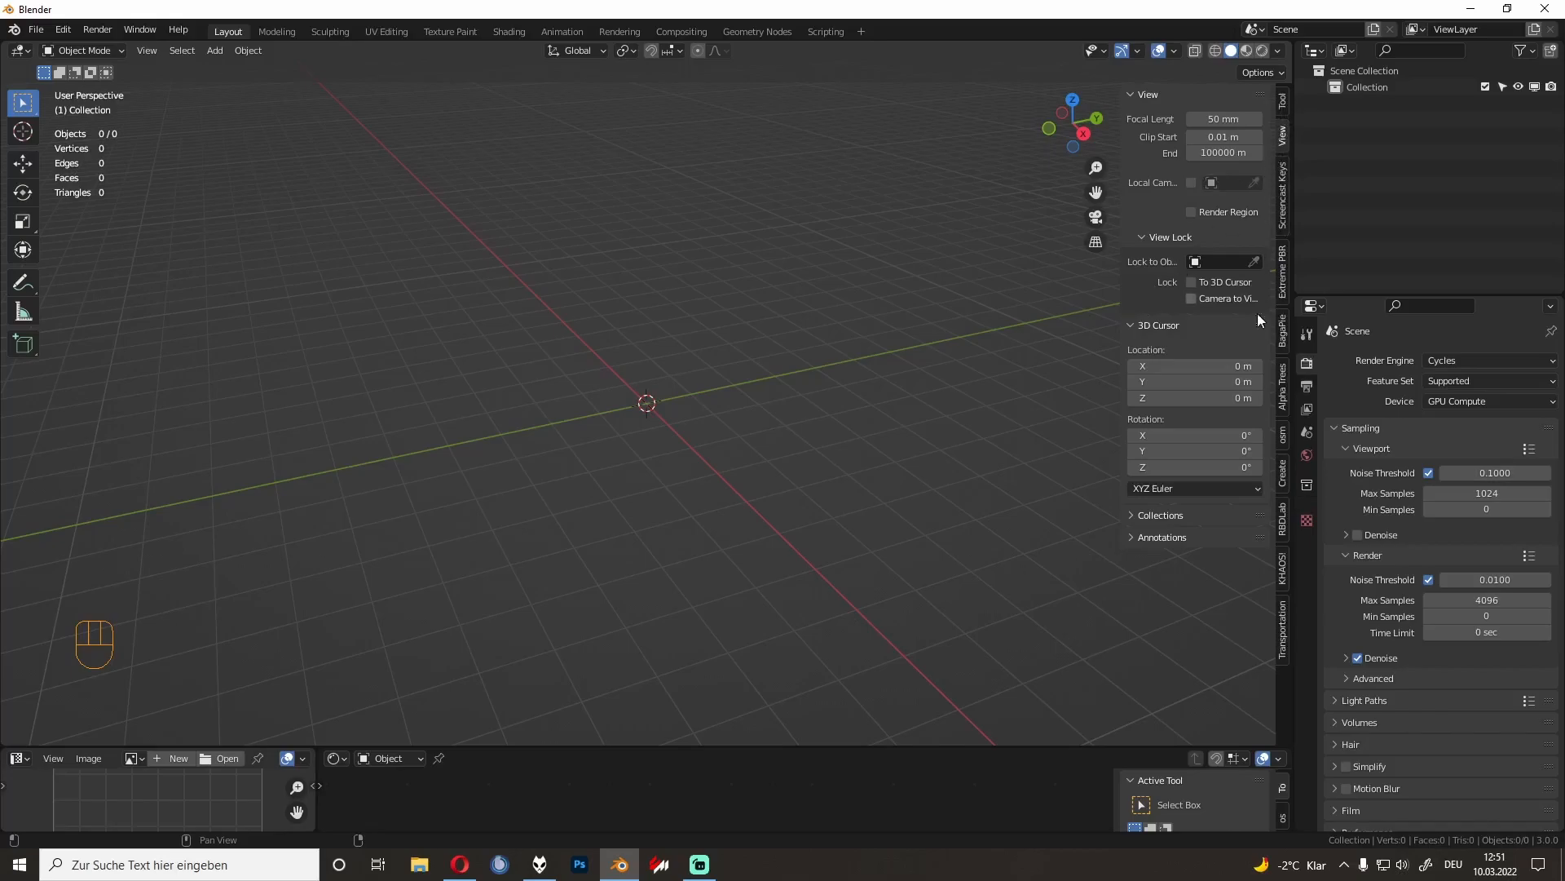
# Step: Open blender-osm's extent selection map in the browser and find the K 7141 hairpin road beside Pfeffingen in southern Germany
pyautogui.click(1284, 433)
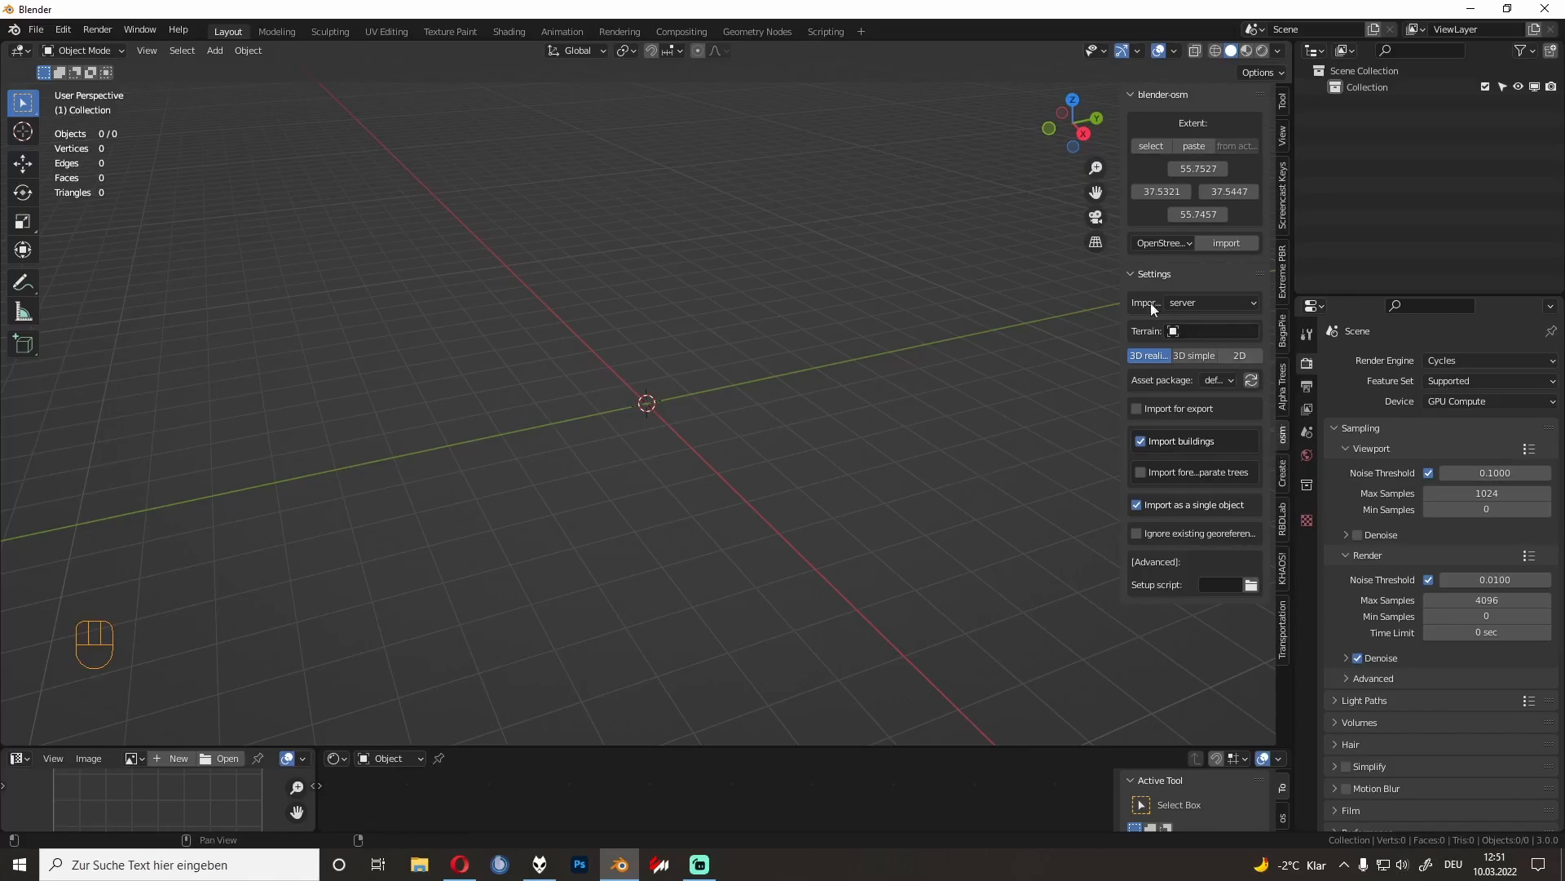
pyautogui.click(1152, 146)
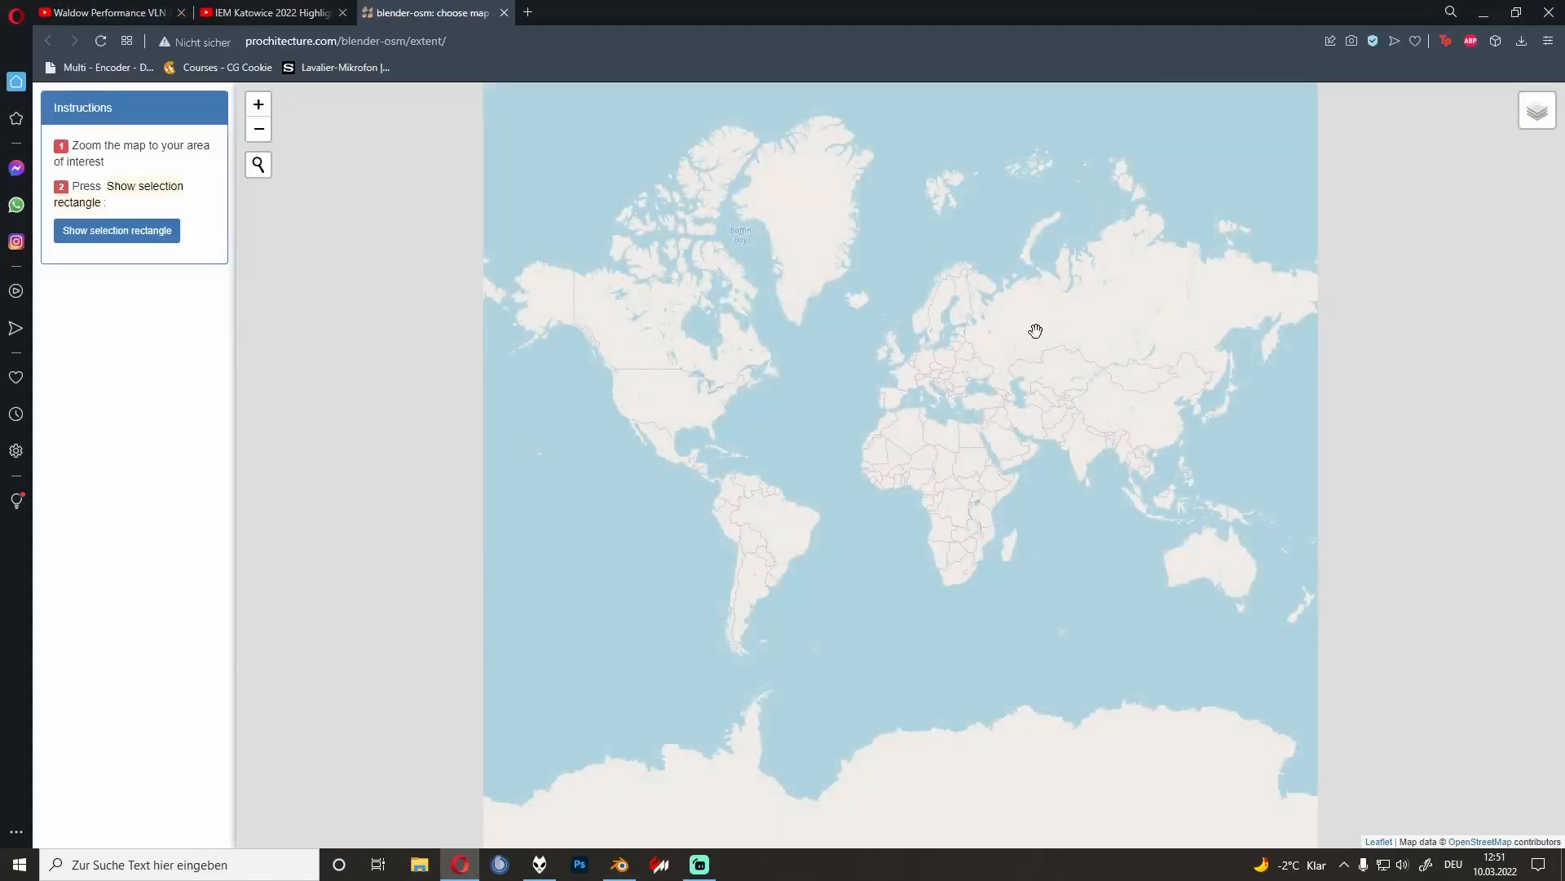
pyautogui.scroll(1, 970, 336)
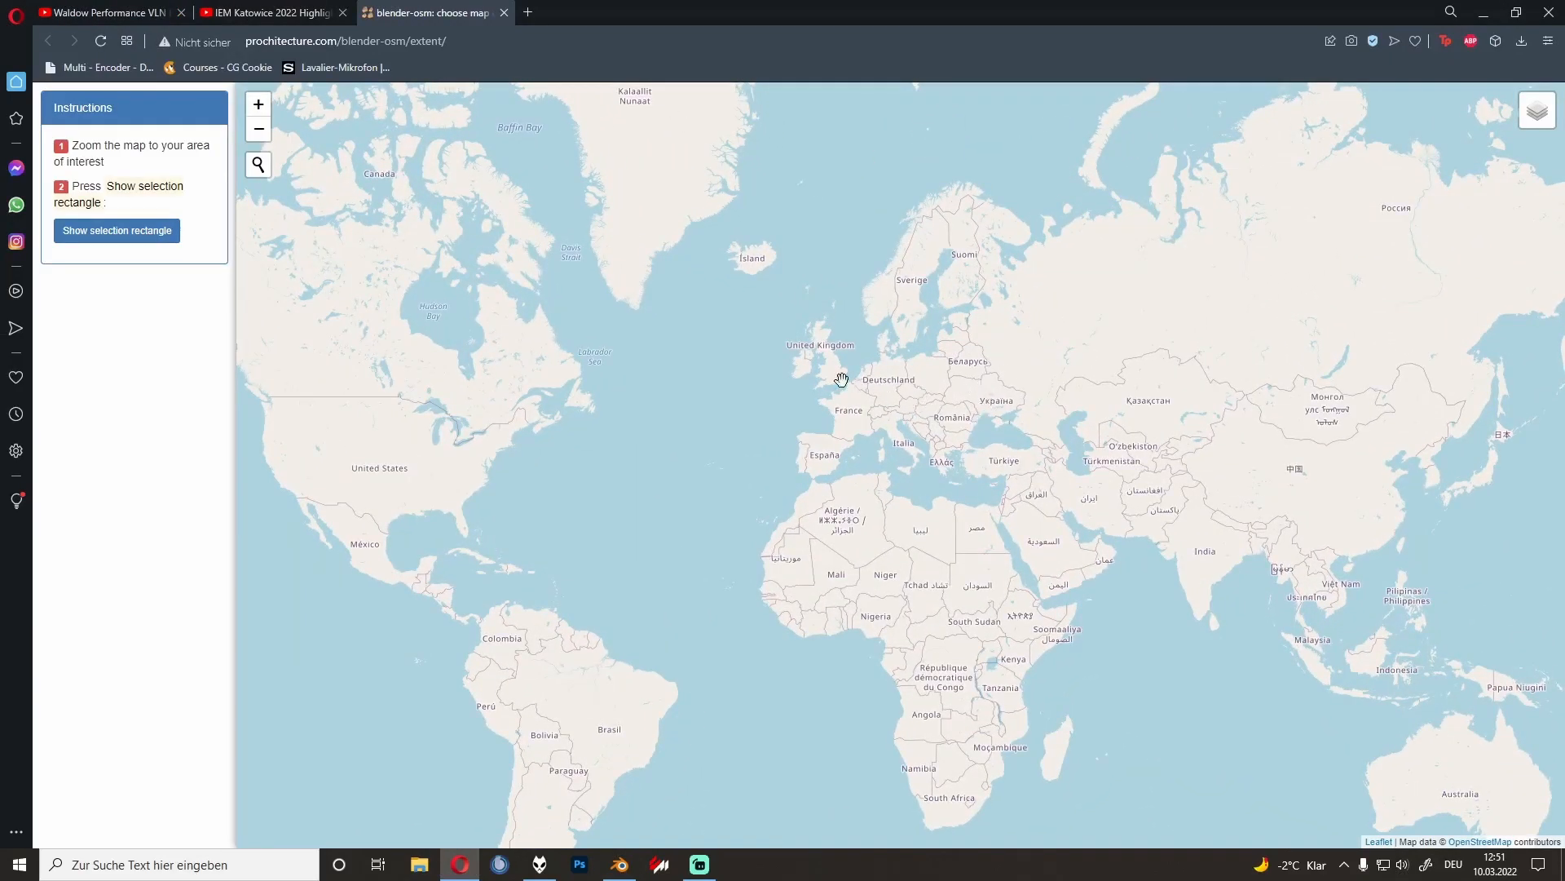
pyautogui.scroll(2, 907, 405)
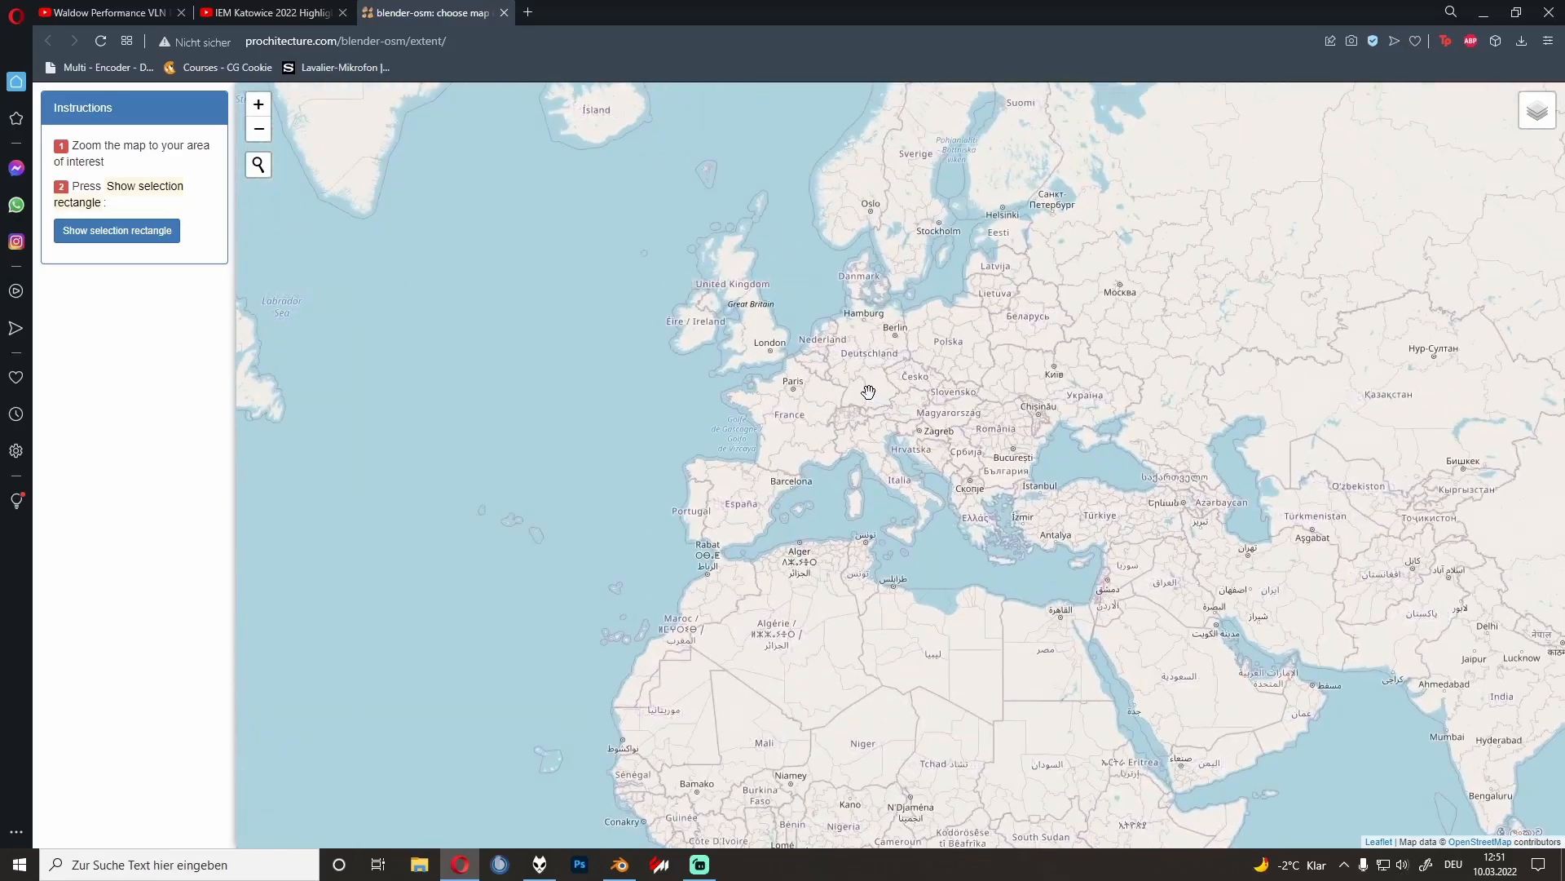
pyautogui.scroll(4, 827, 412)
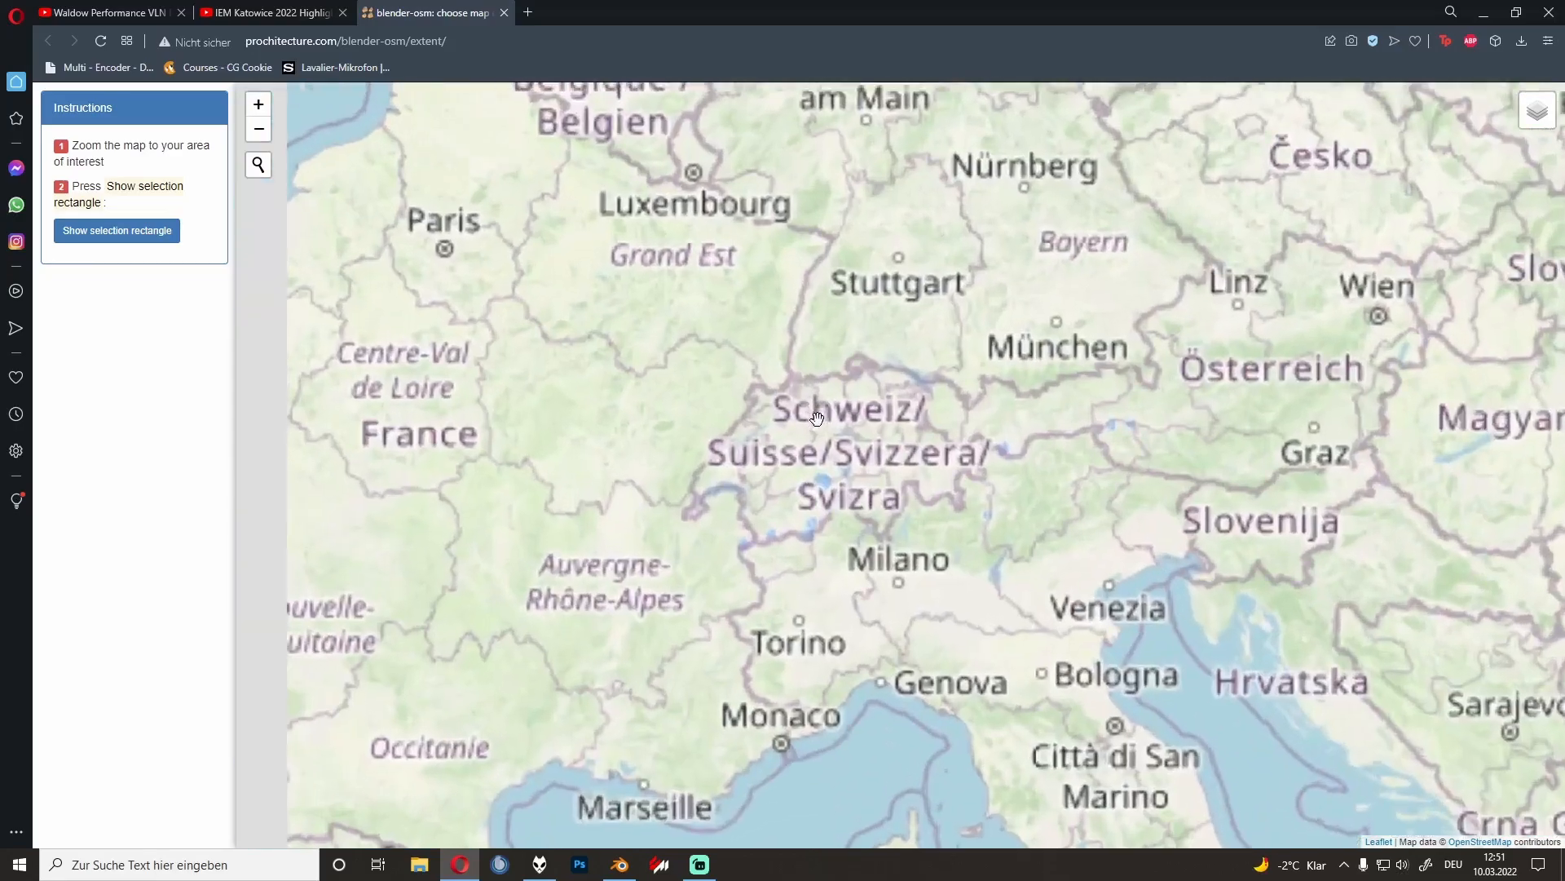
pyautogui.scroll(1, 746, 420)
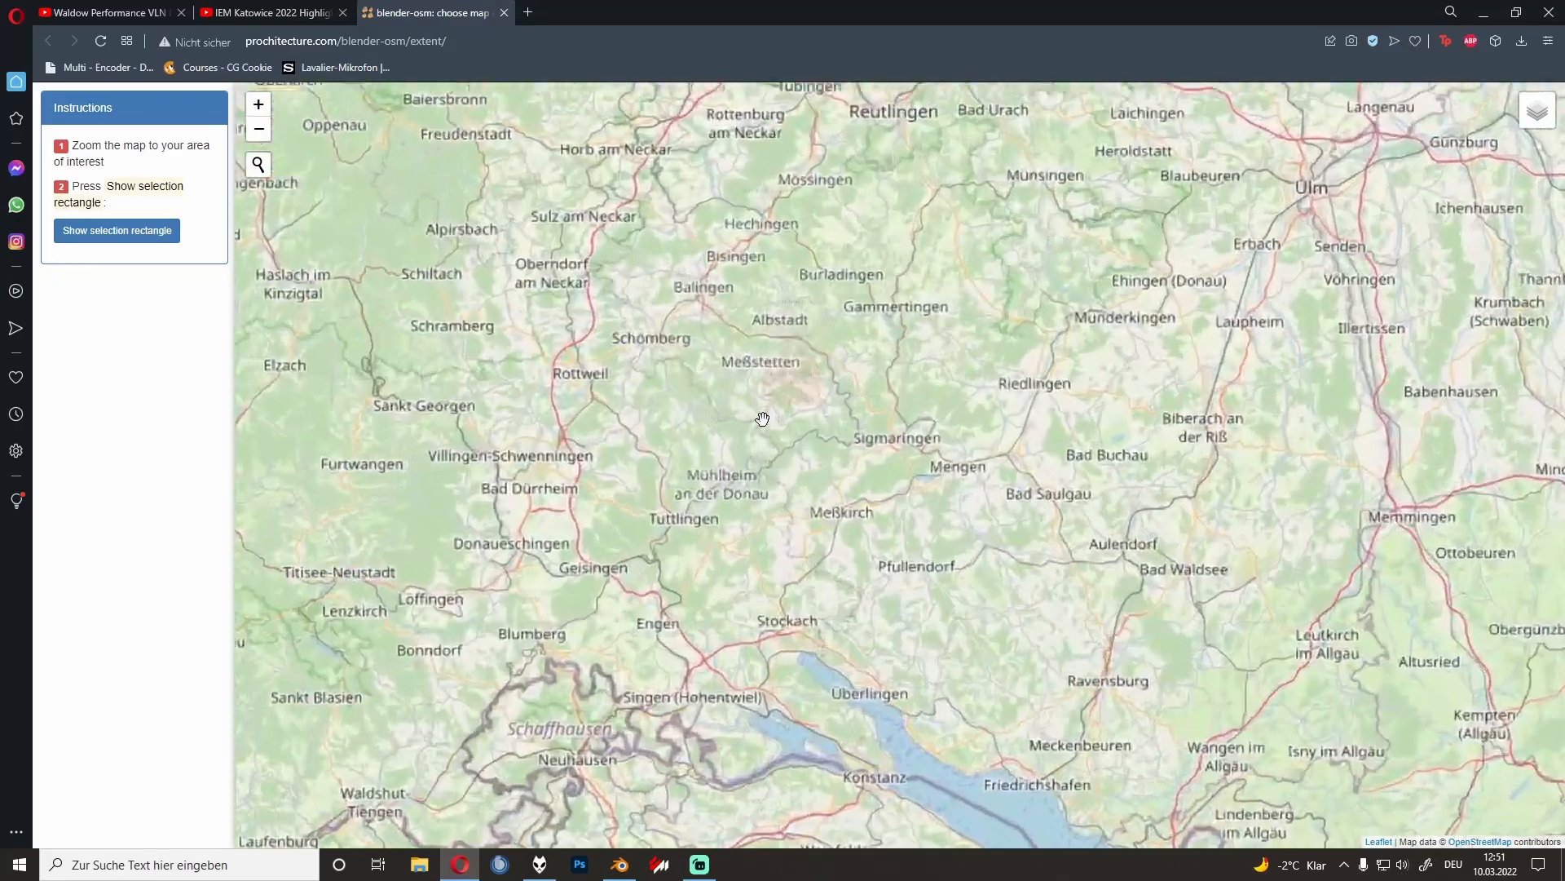
pyautogui.moveTo(754, 393); pyautogui.dragTo(805, 497)
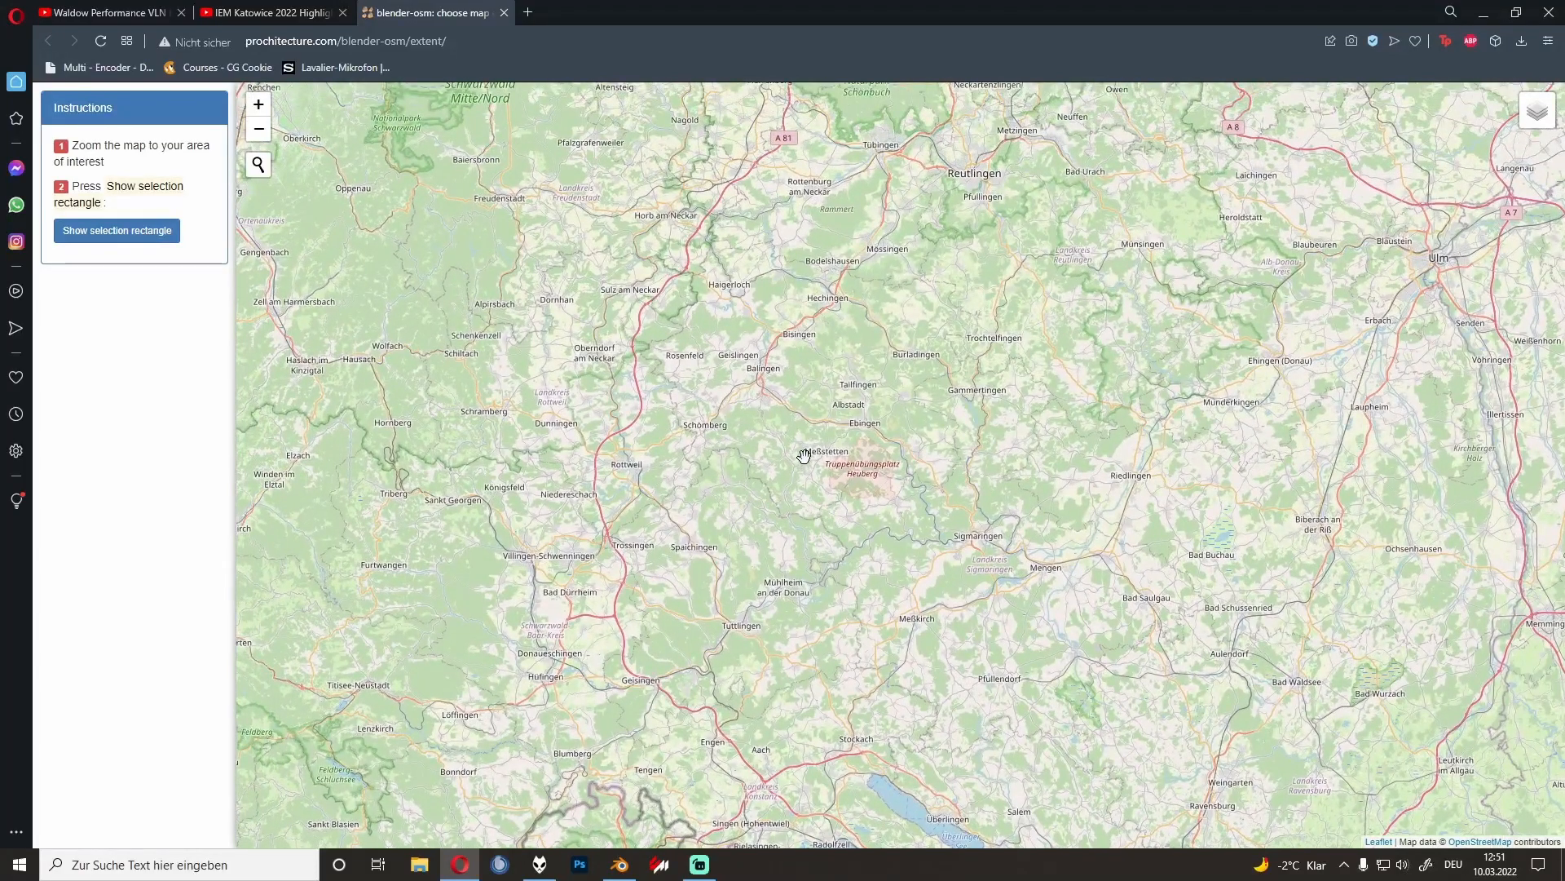
pyautogui.scroll(1, 805, 454)
pyautogui.scroll(2, 829, 384)
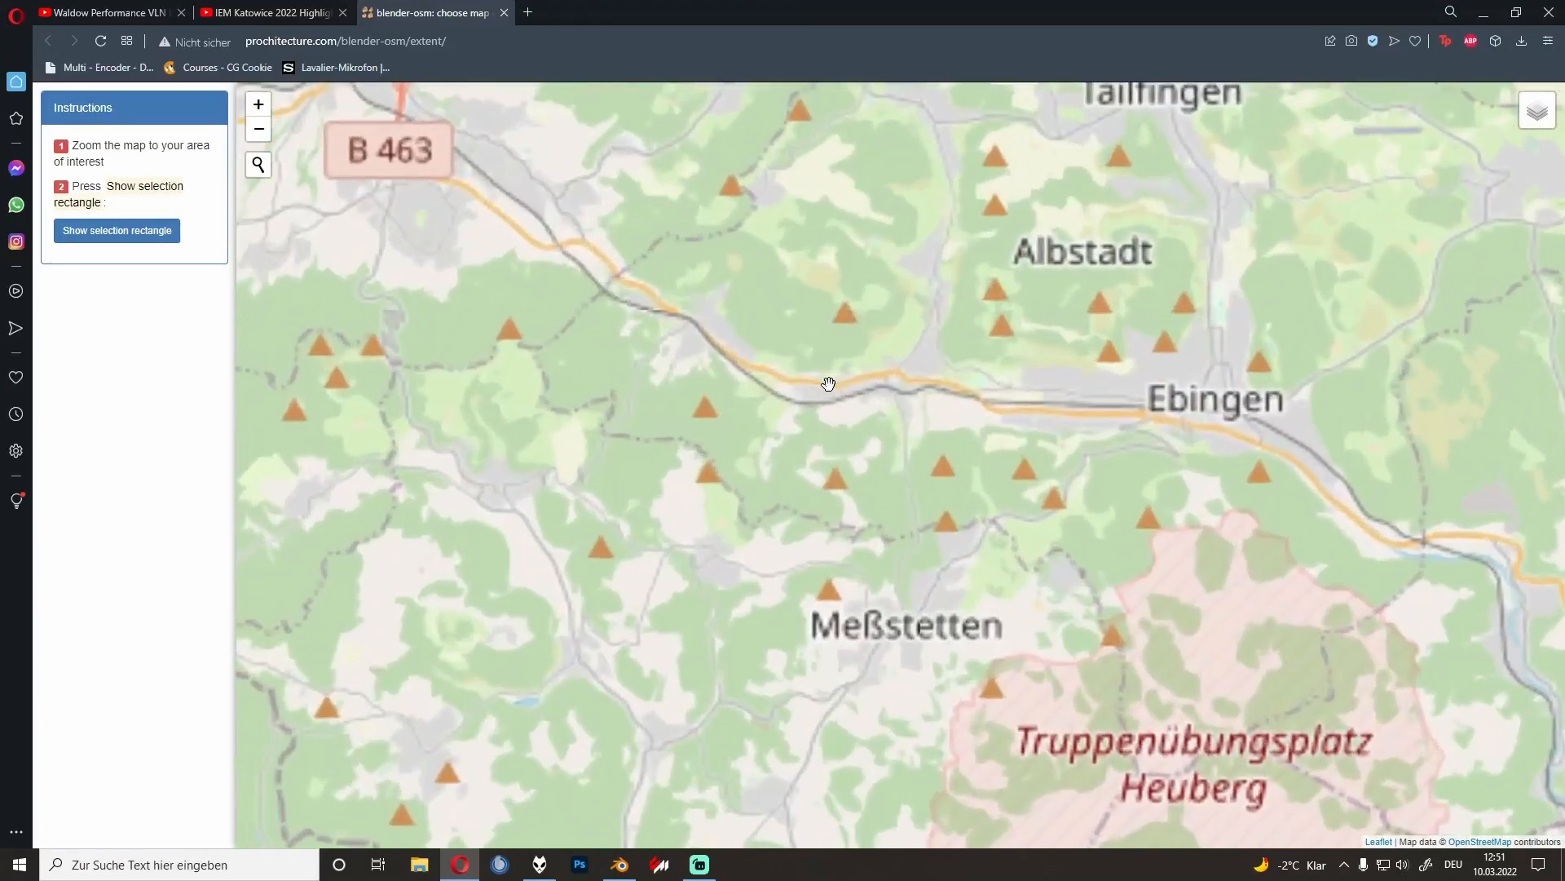
pyautogui.moveTo(774, 352); pyautogui.dragTo(798, 461)
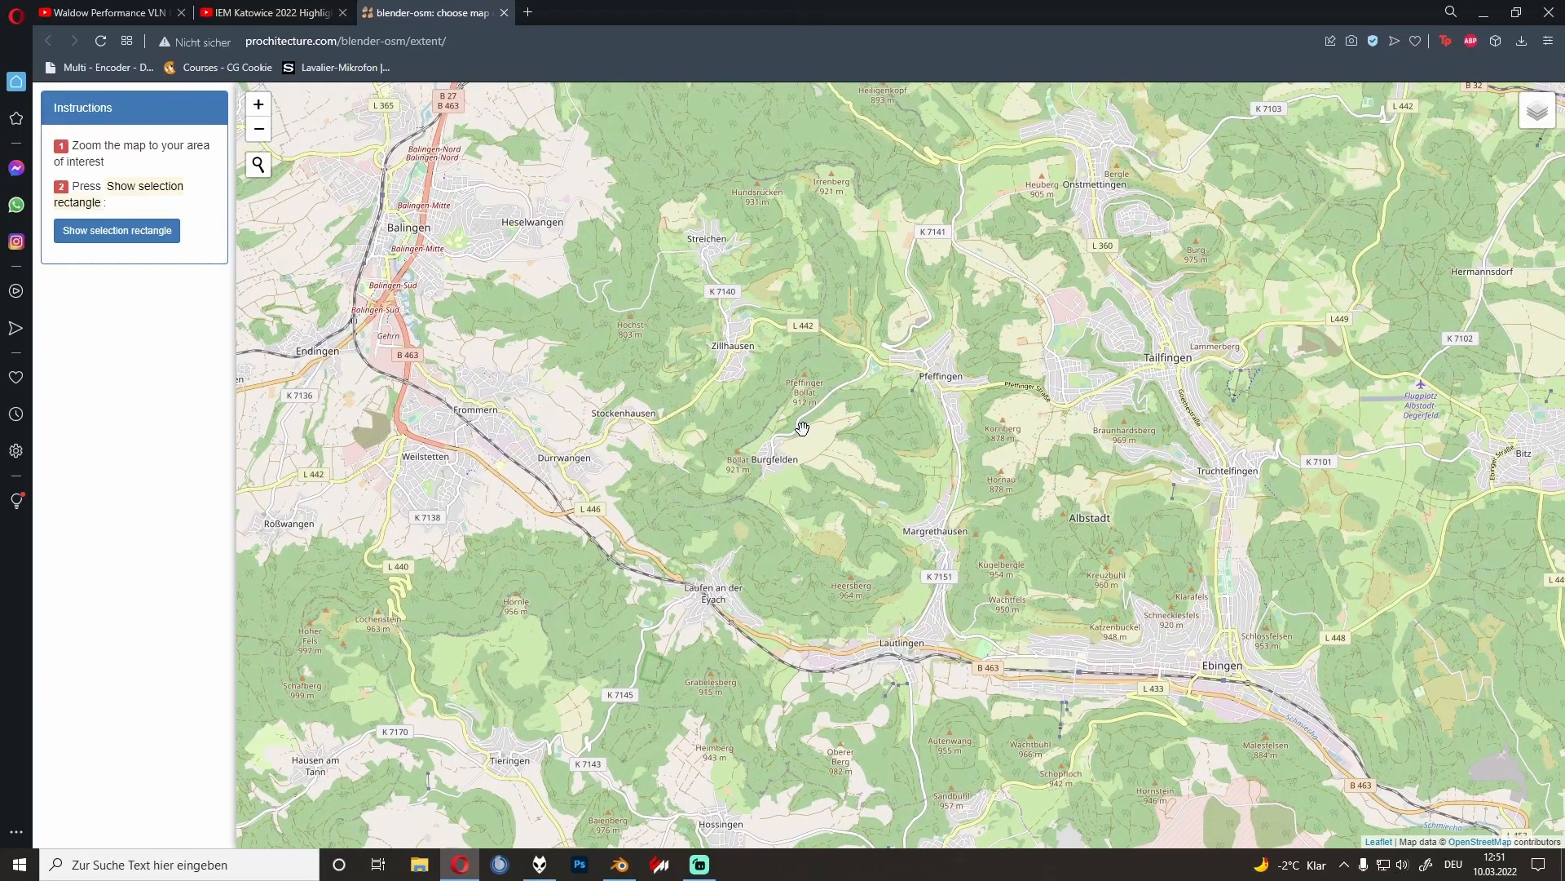
pyautogui.moveTo(838, 405); pyautogui.dragTo(761, 485)
pyautogui.scroll(2, 857, 417)
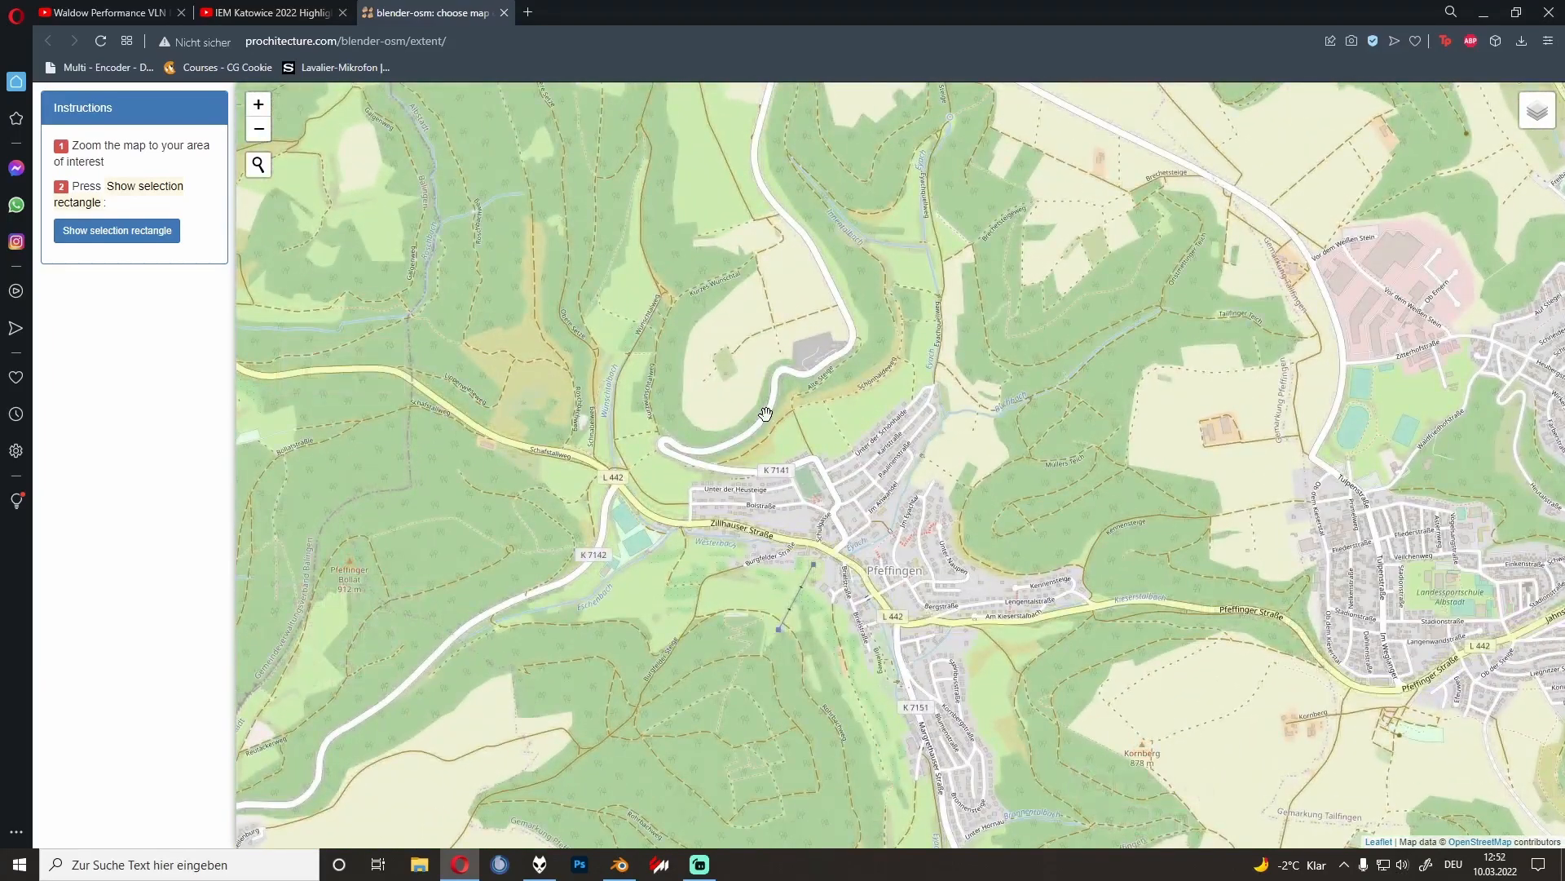
pyautogui.scroll(1, 839, 404)
pyautogui.scroll(1, 808, 381)
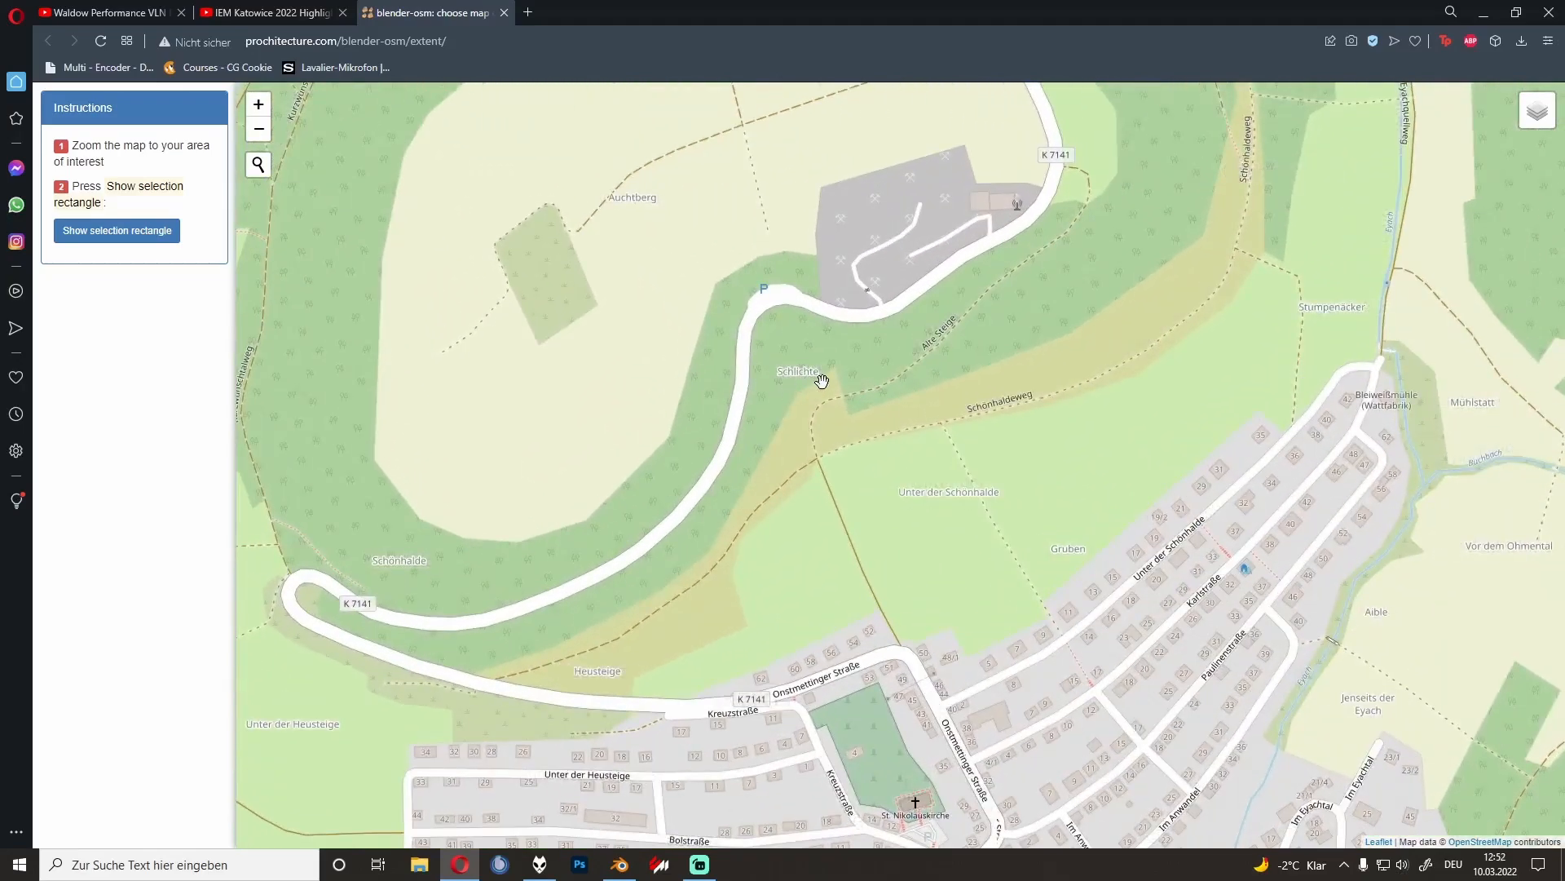
pyautogui.moveTo(822, 381); pyautogui.dragTo(927, 385)
pyautogui.scroll(-1, 921, 387)
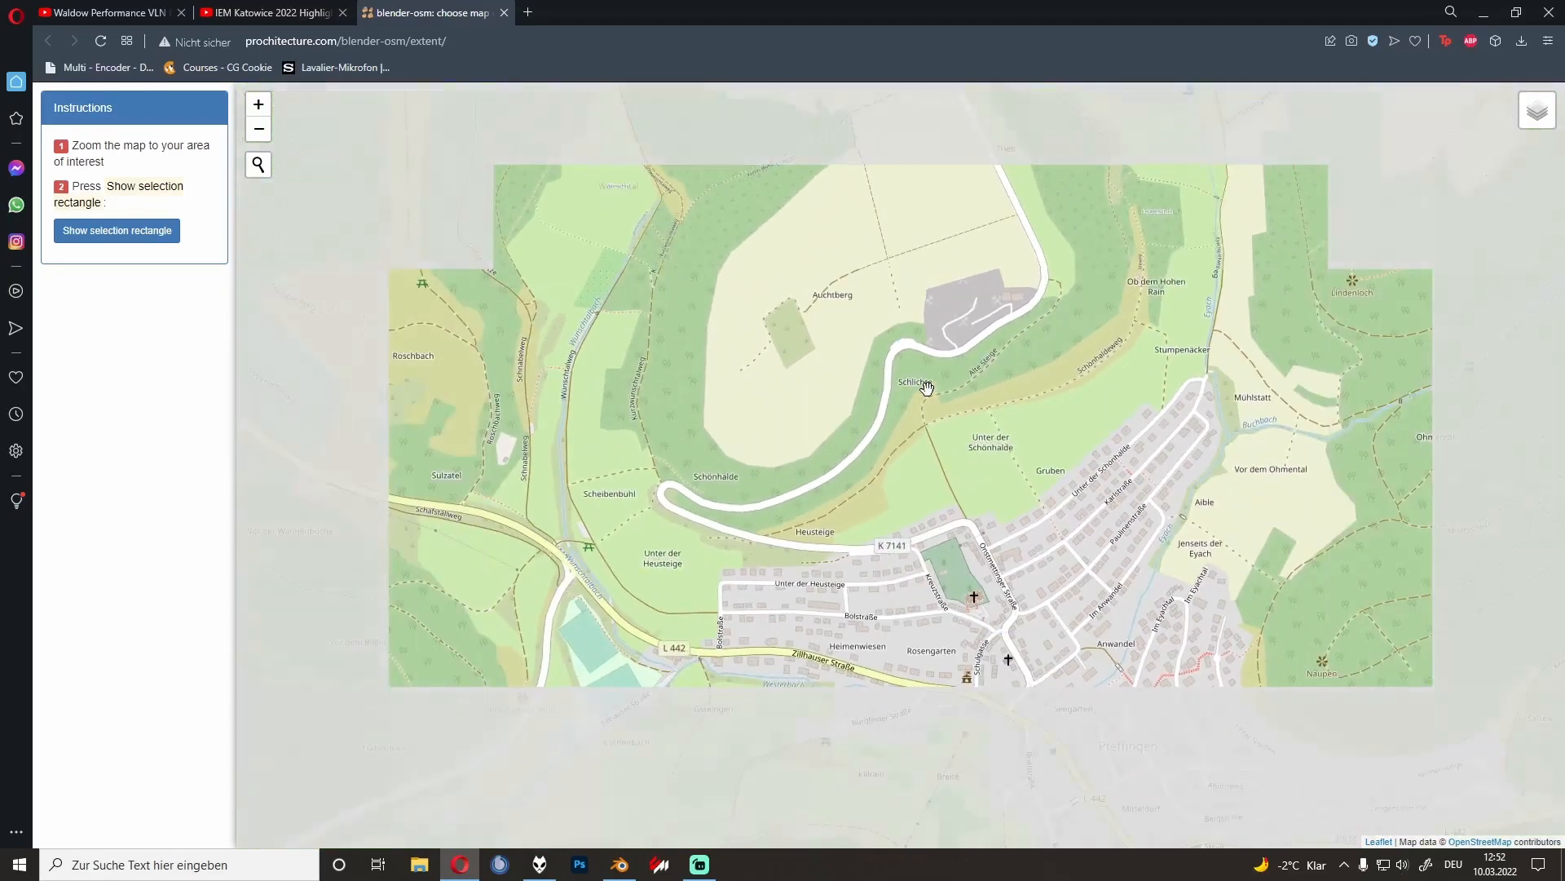
# Step: Show the selection rectangle and resize it to about 2.0 x 1.3 km around the K 7141 hairpin and the adjoining village
pyautogui.click(116, 231)
pyautogui.moveTo(502, 236); pyautogui.dragTo(365, 165)
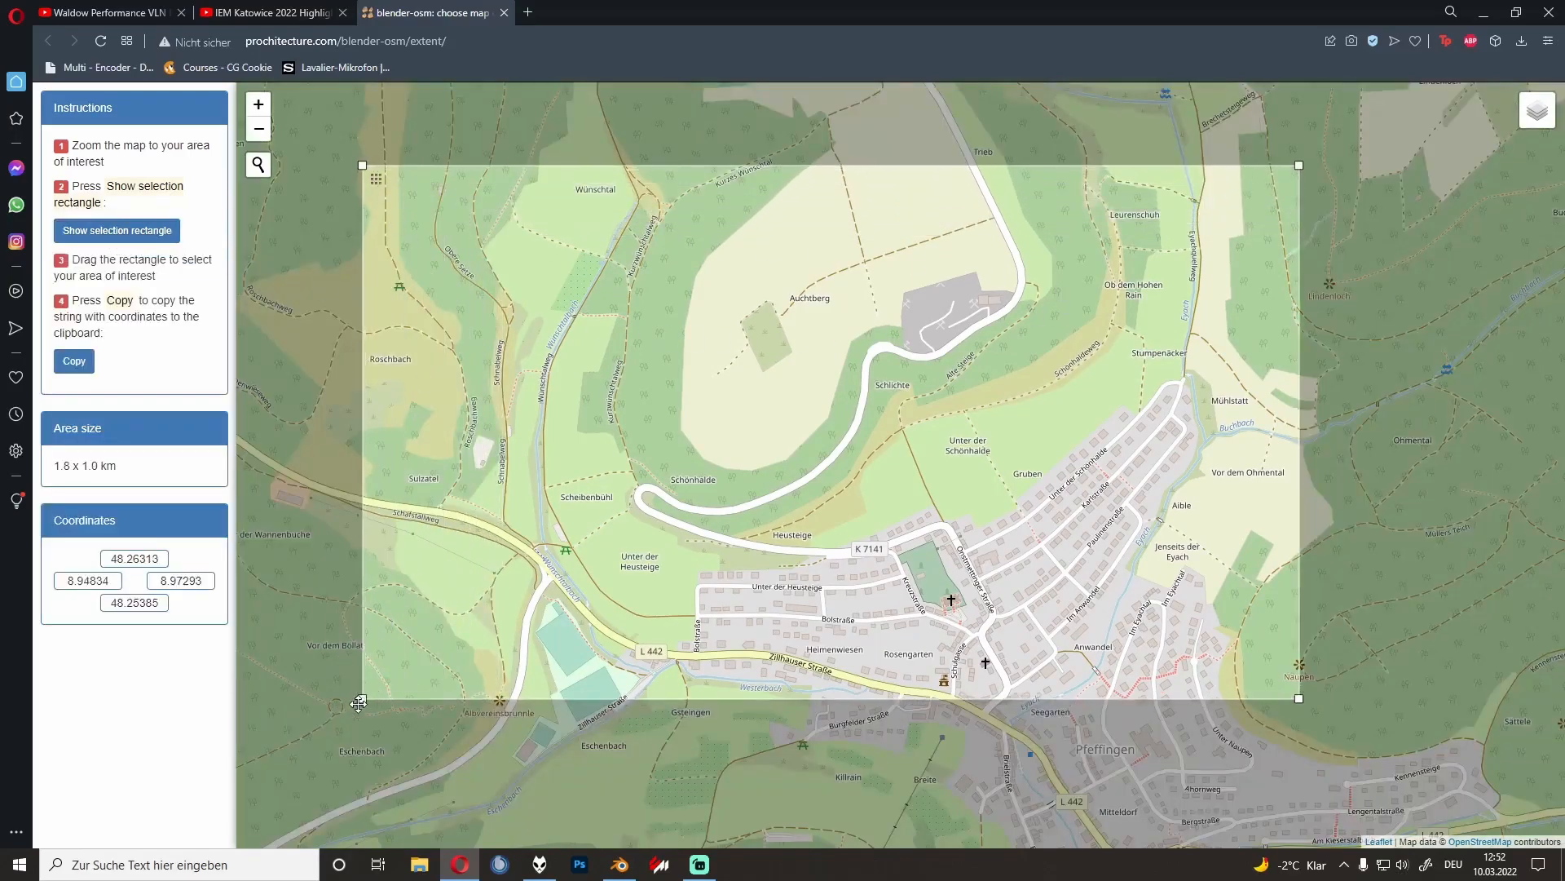
pyautogui.moveTo(365, 694); pyautogui.dragTo(328, 777)
pyautogui.moveTo(1299, 166); pyautogui.dragTo(1321, 140)
pyautogui.moveTo(1308, 774); pyautogui.dragTo(1331, 791)
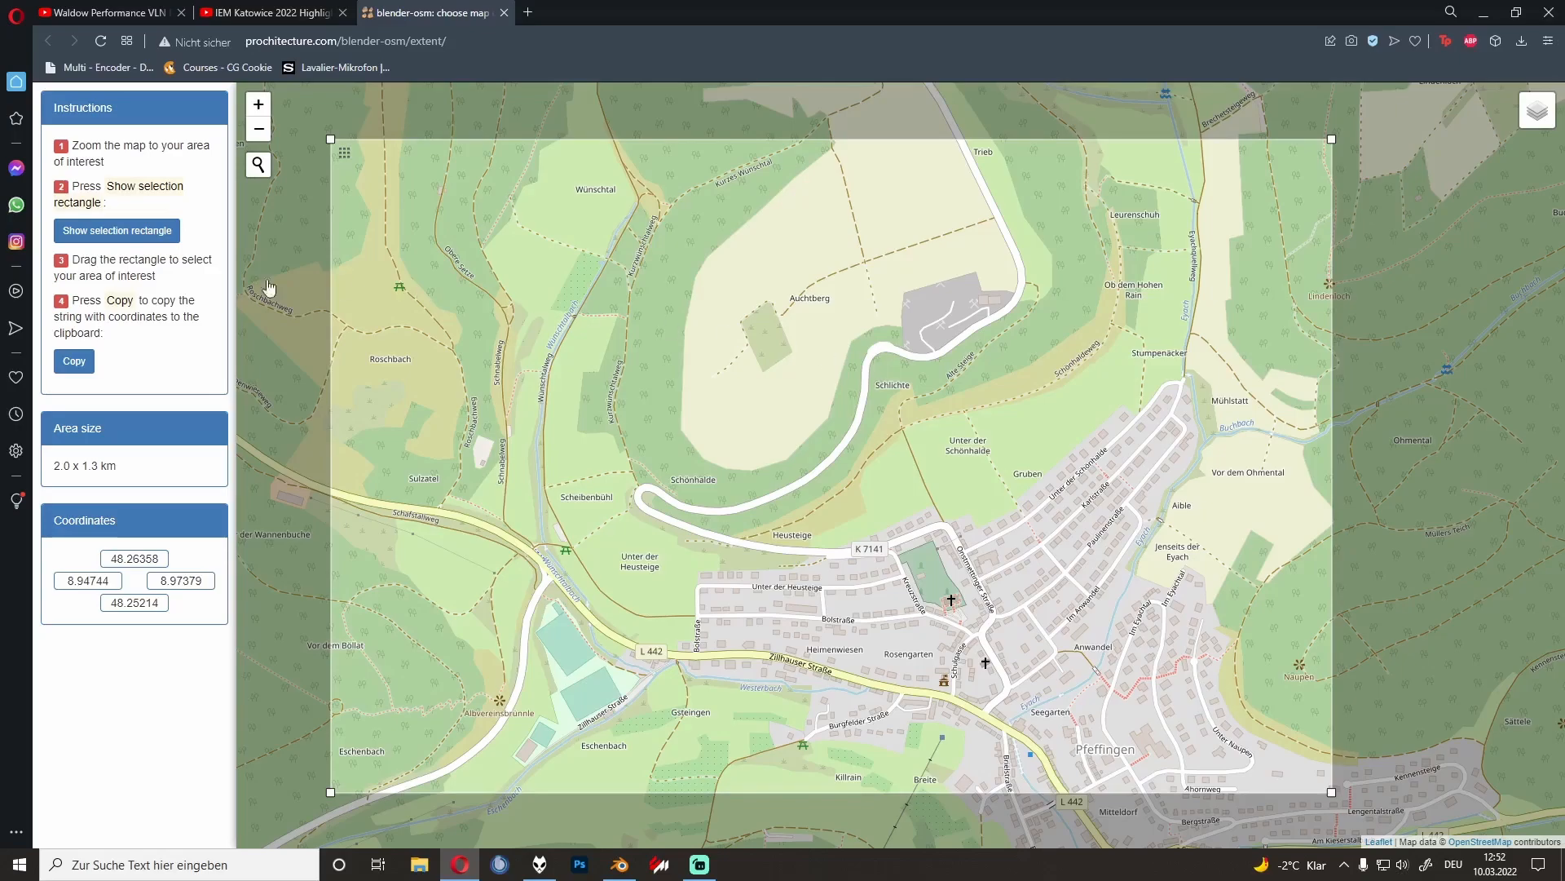
# Step: Copy the selected area's coordinates and paste them as the blender-osm extent in Blender
pyautogui.click(70, 364)
pyautogui.click(73, 361)
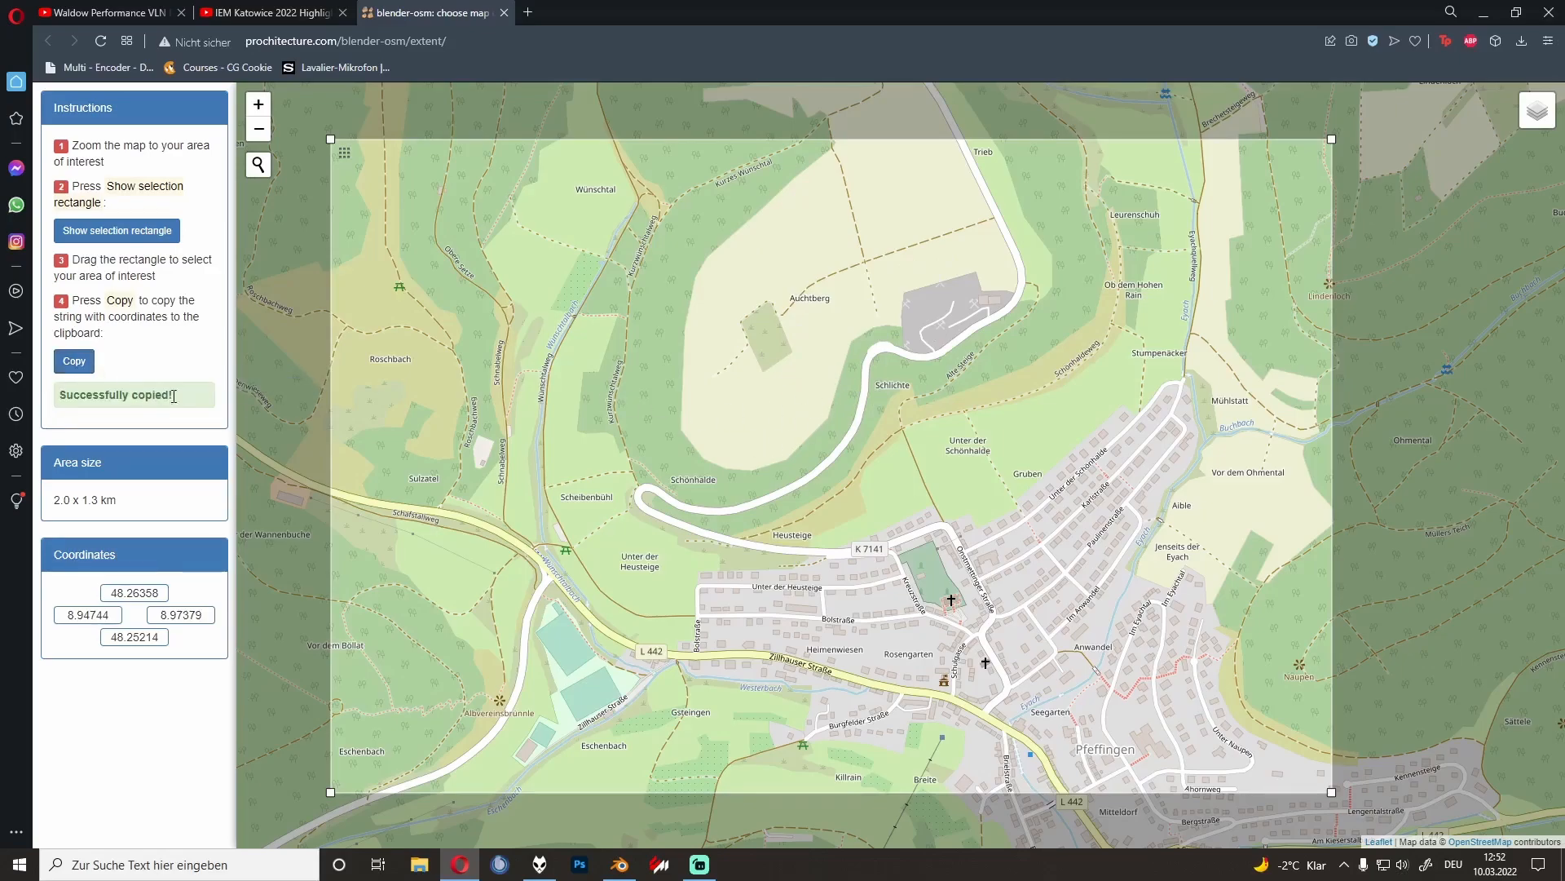
pyautogui.click(619, 864)
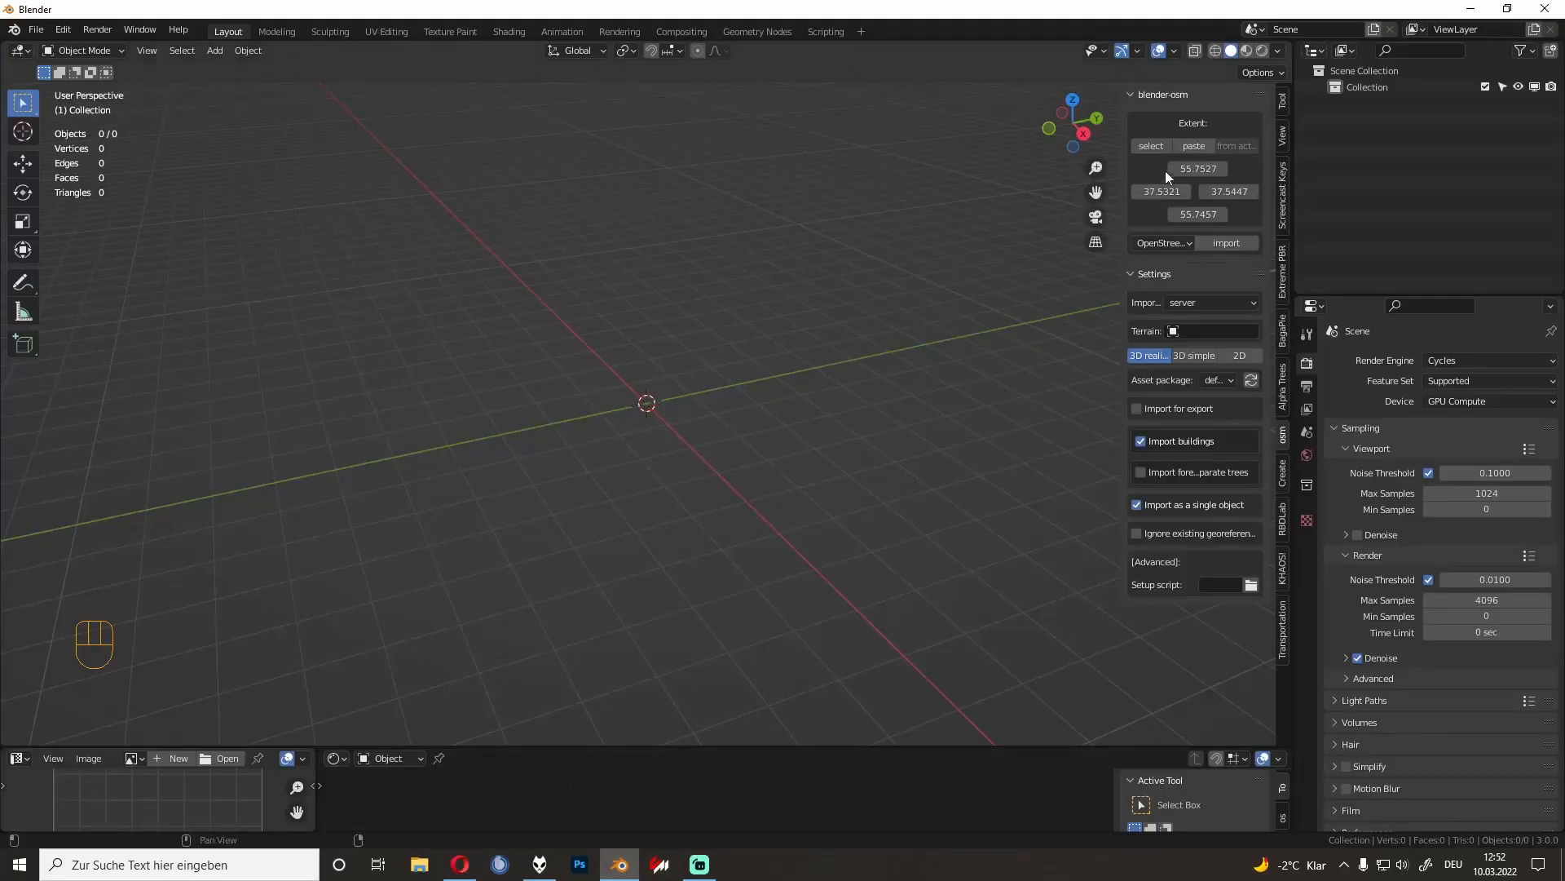
pyautogui.click(1179, 148)
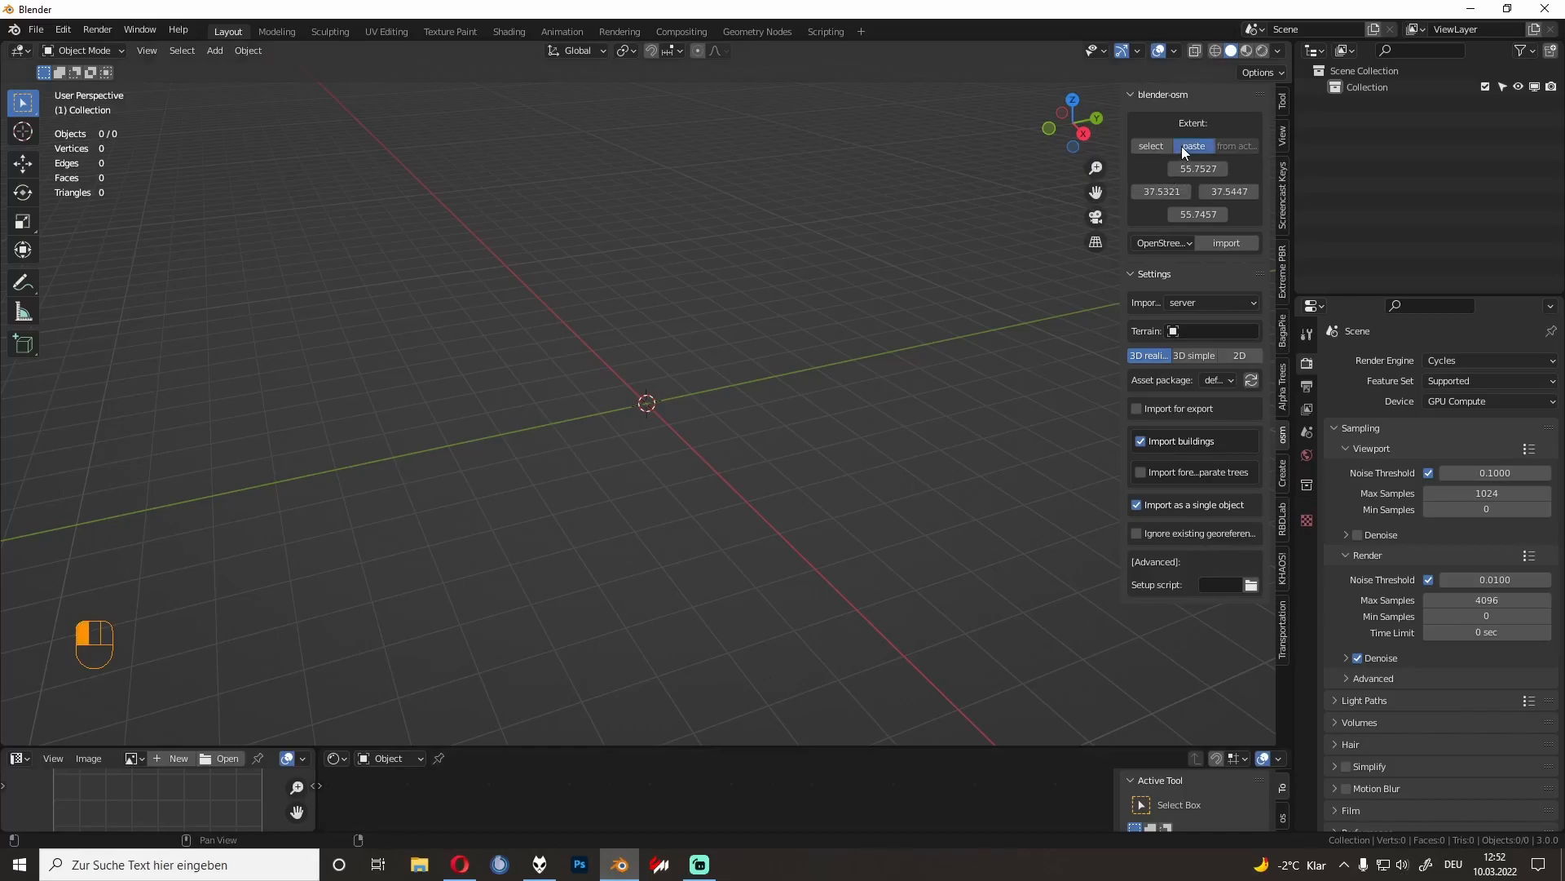
# Step: Import the selected area as terrain at 100% vertex ratio
pyautogui.click(1171, 243)
pyautogui.click(1163, 280)
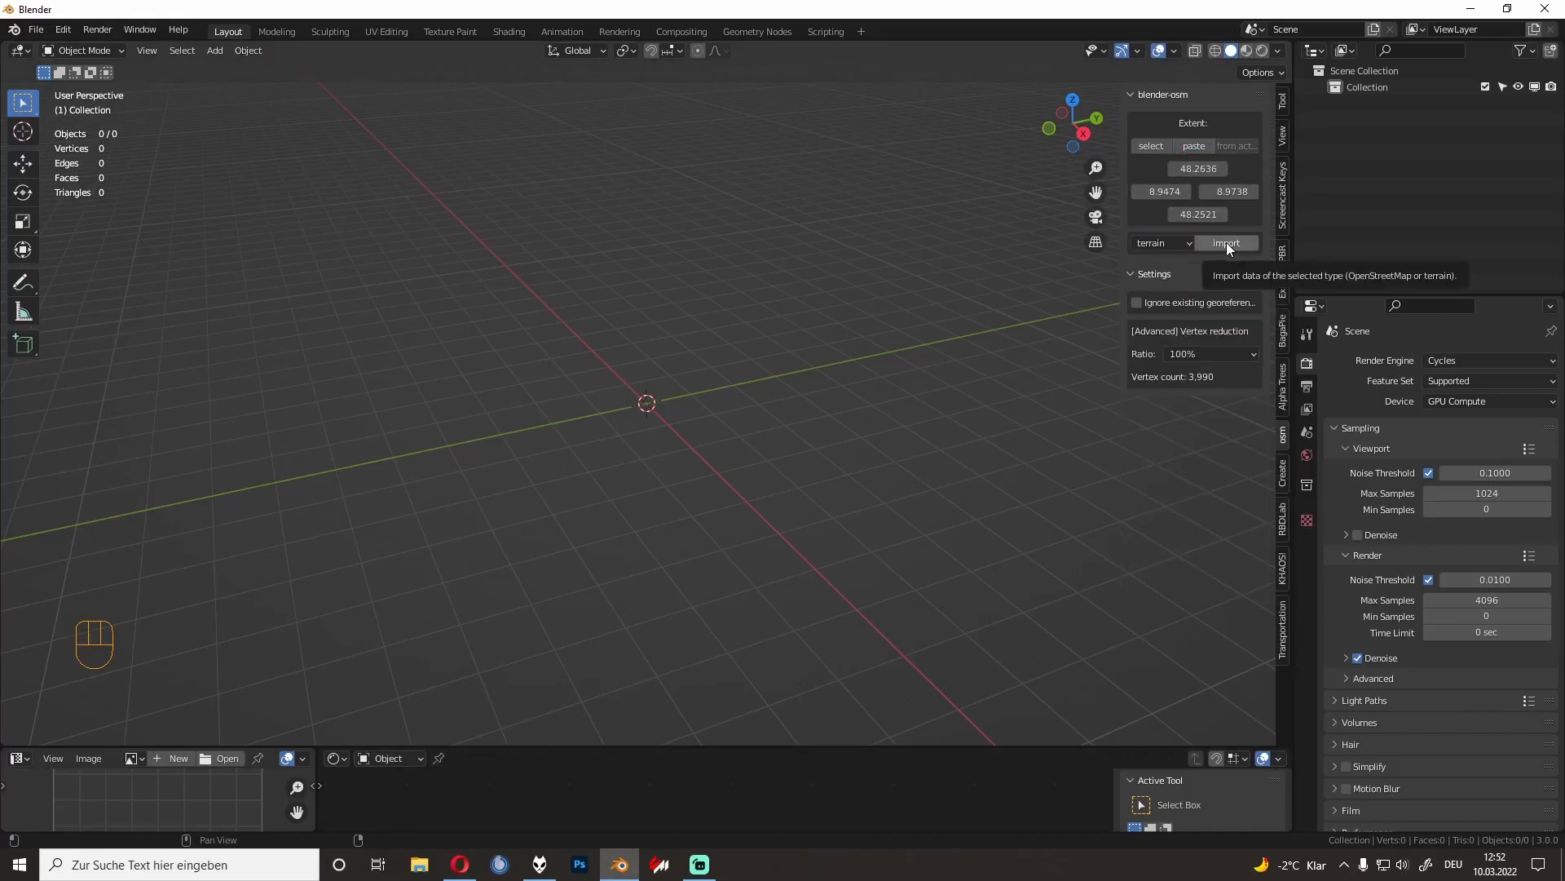
pyautogui.click(1226, 243)
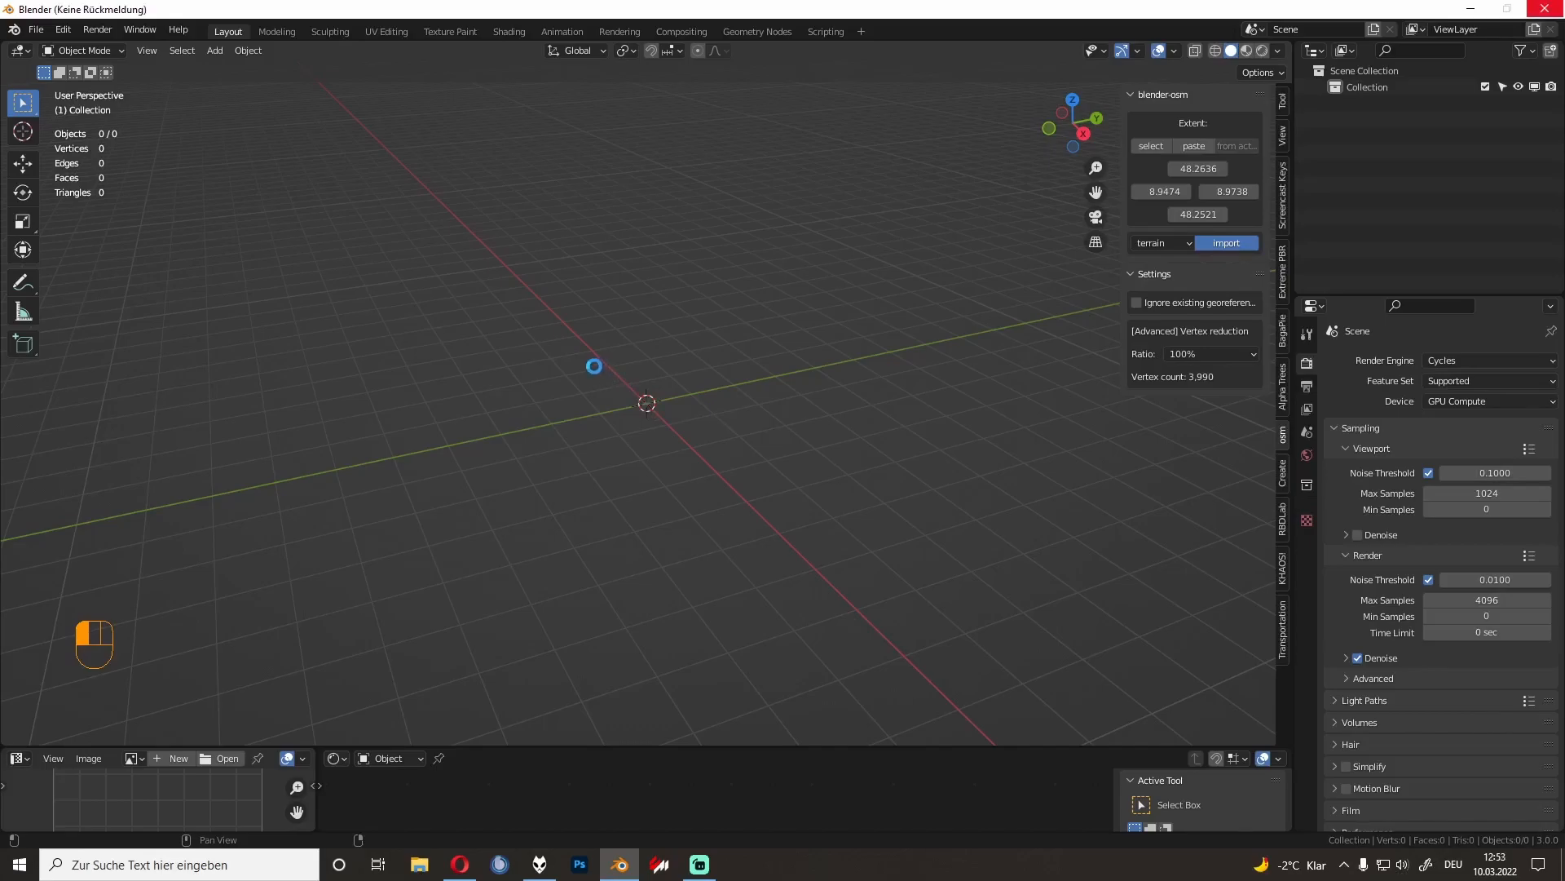
pyautogui.moveTo(593, 365); pyautogui.dragTo(545, 332, button='middle')
pyautogui.scroll(-8, 622, 428)
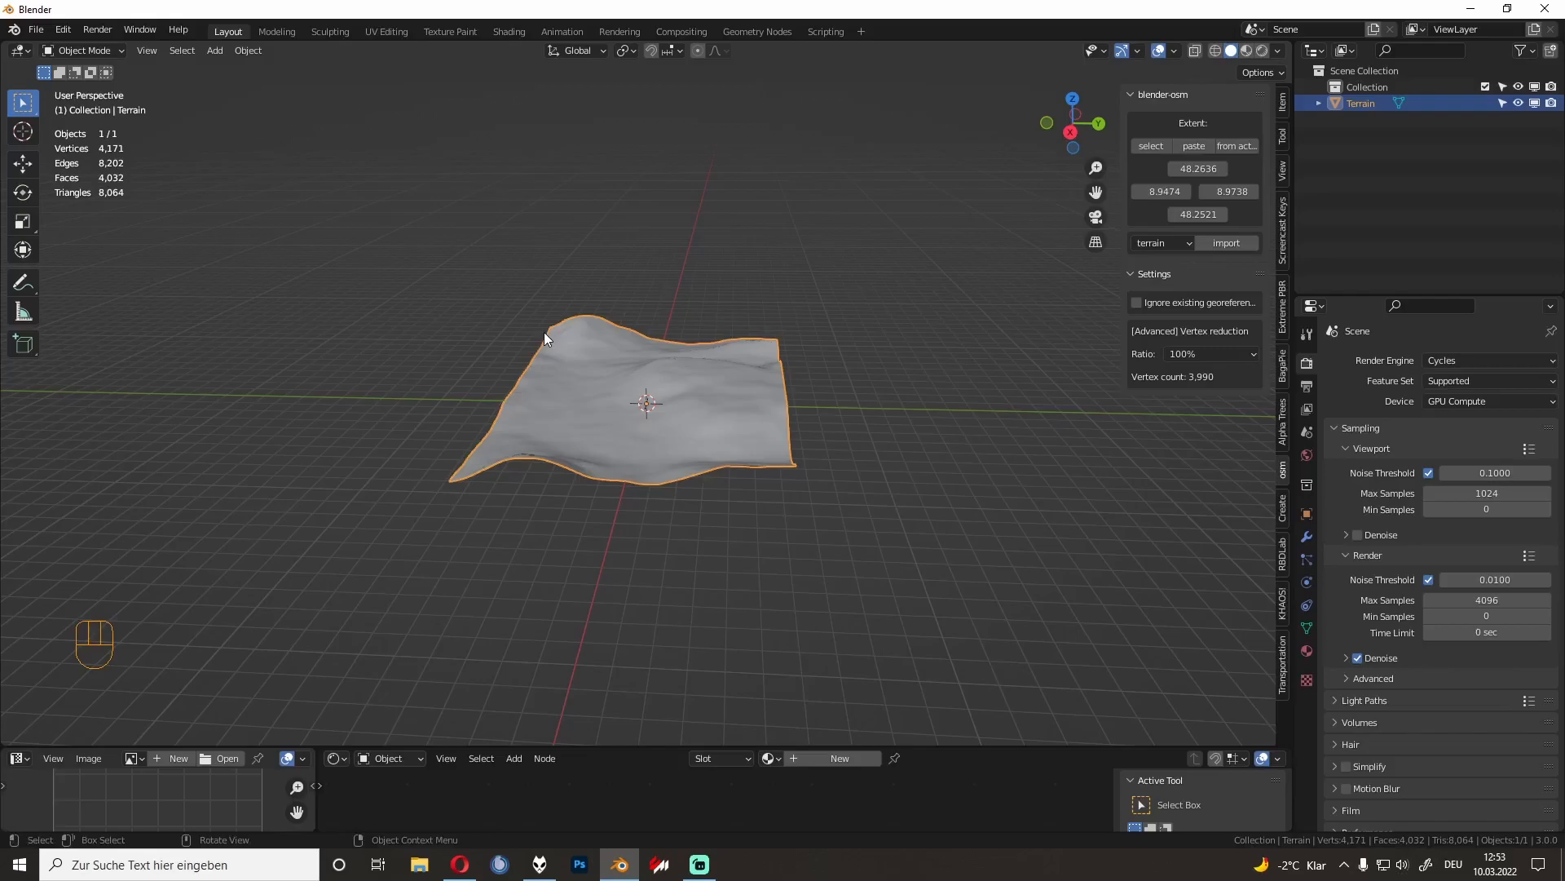
# Step: Switch the viewport to material preview and import the AcrGIS Street Map image overlay onto the Terrain object
pyautogui.moveTo(522, 361); pyautogui.dragTo(702, 405, button='middle')
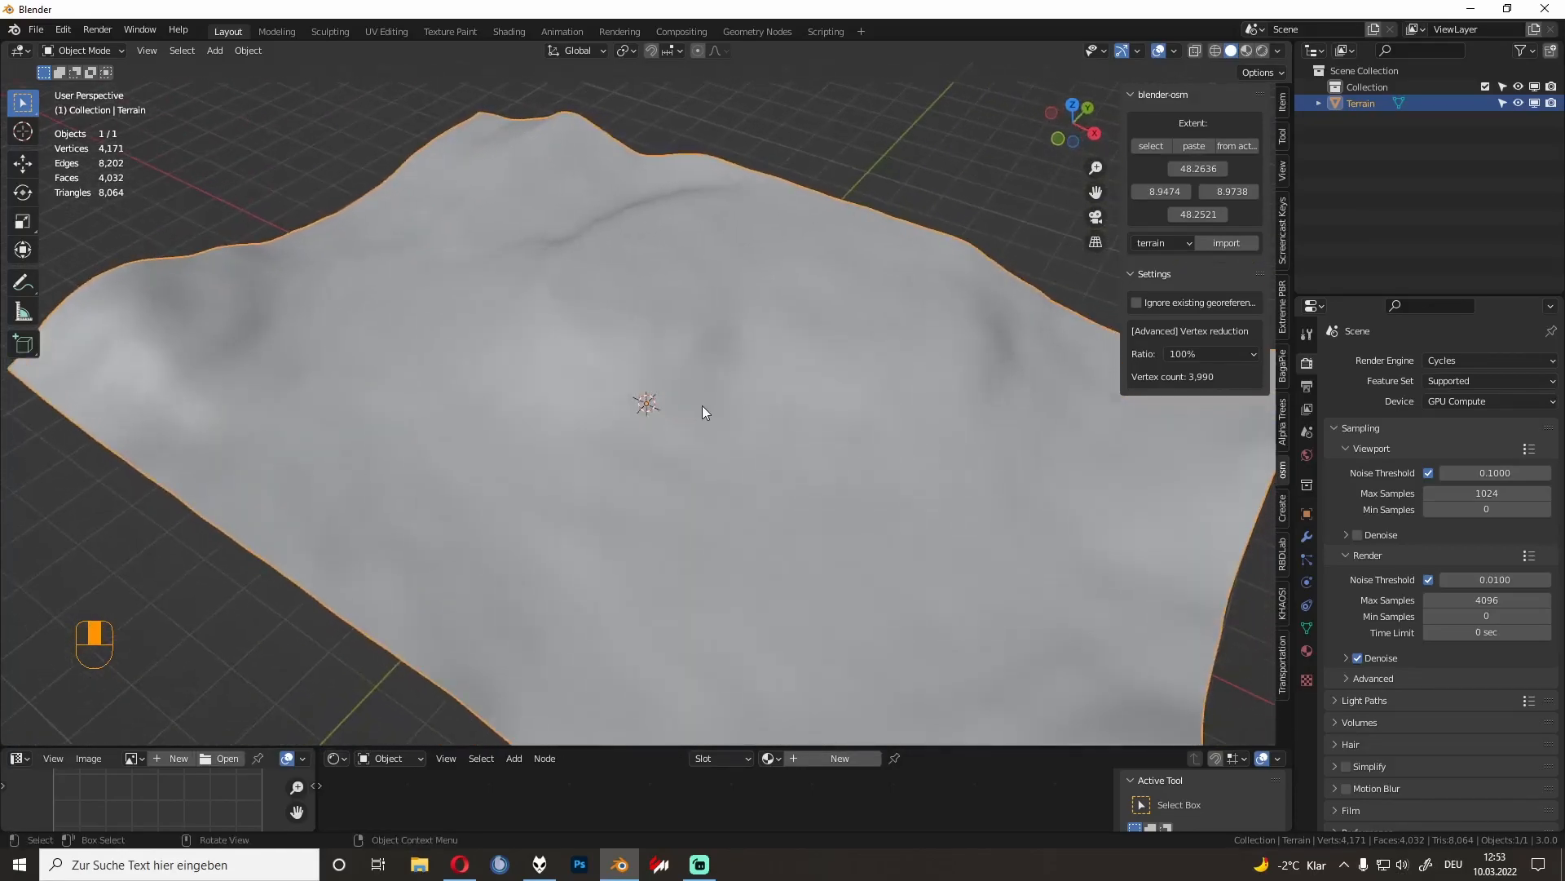
pyautogui.scroll(-5, 713, 351)
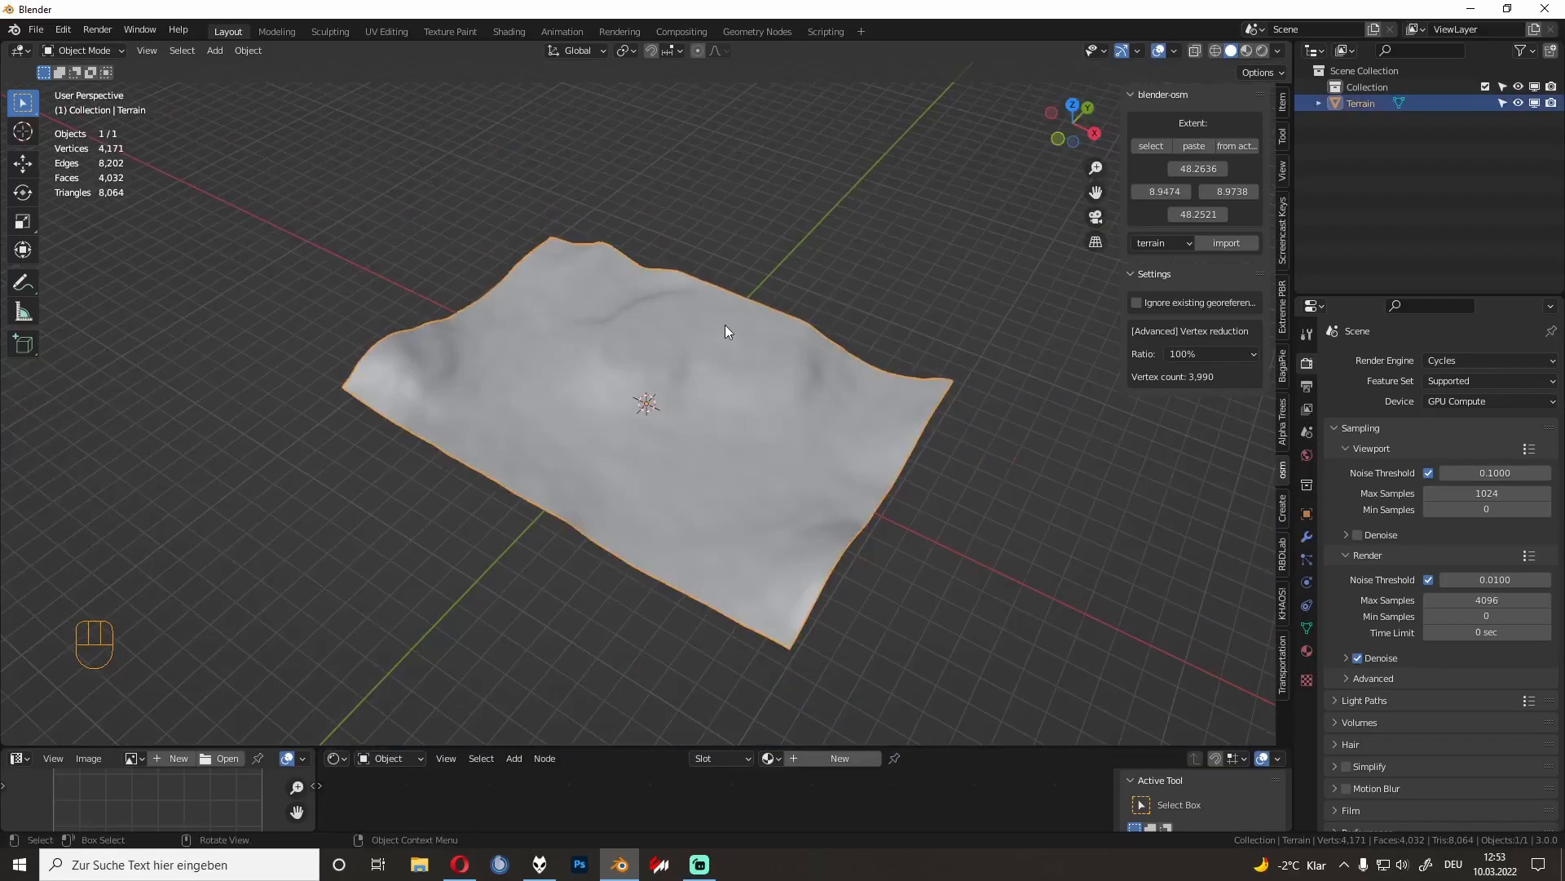
pyautogui.click(1249, 50)
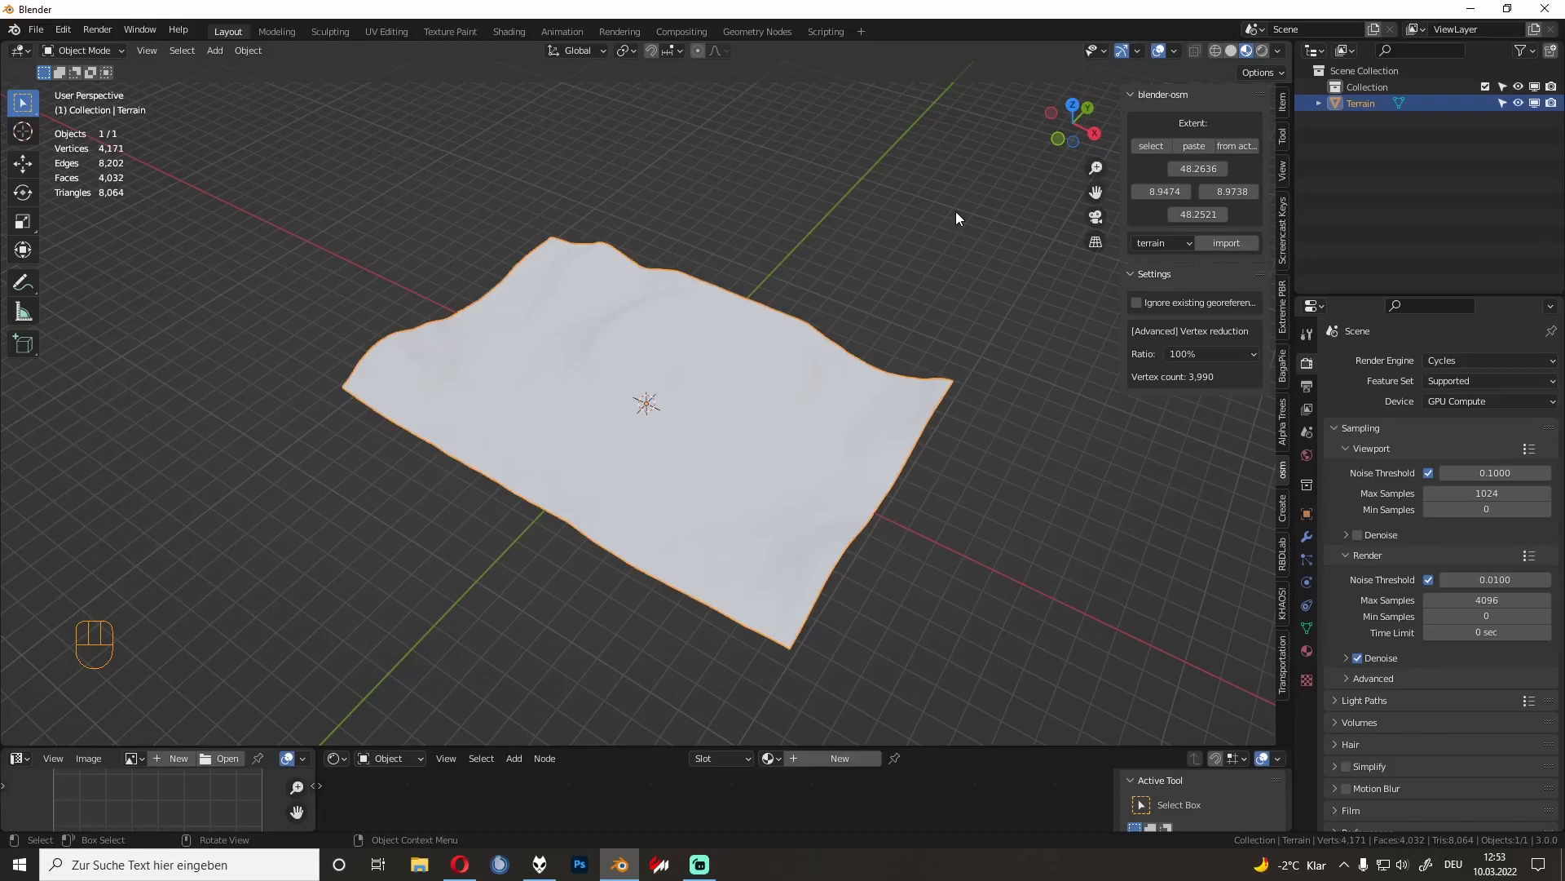
pyautogui.click(1161, 243)
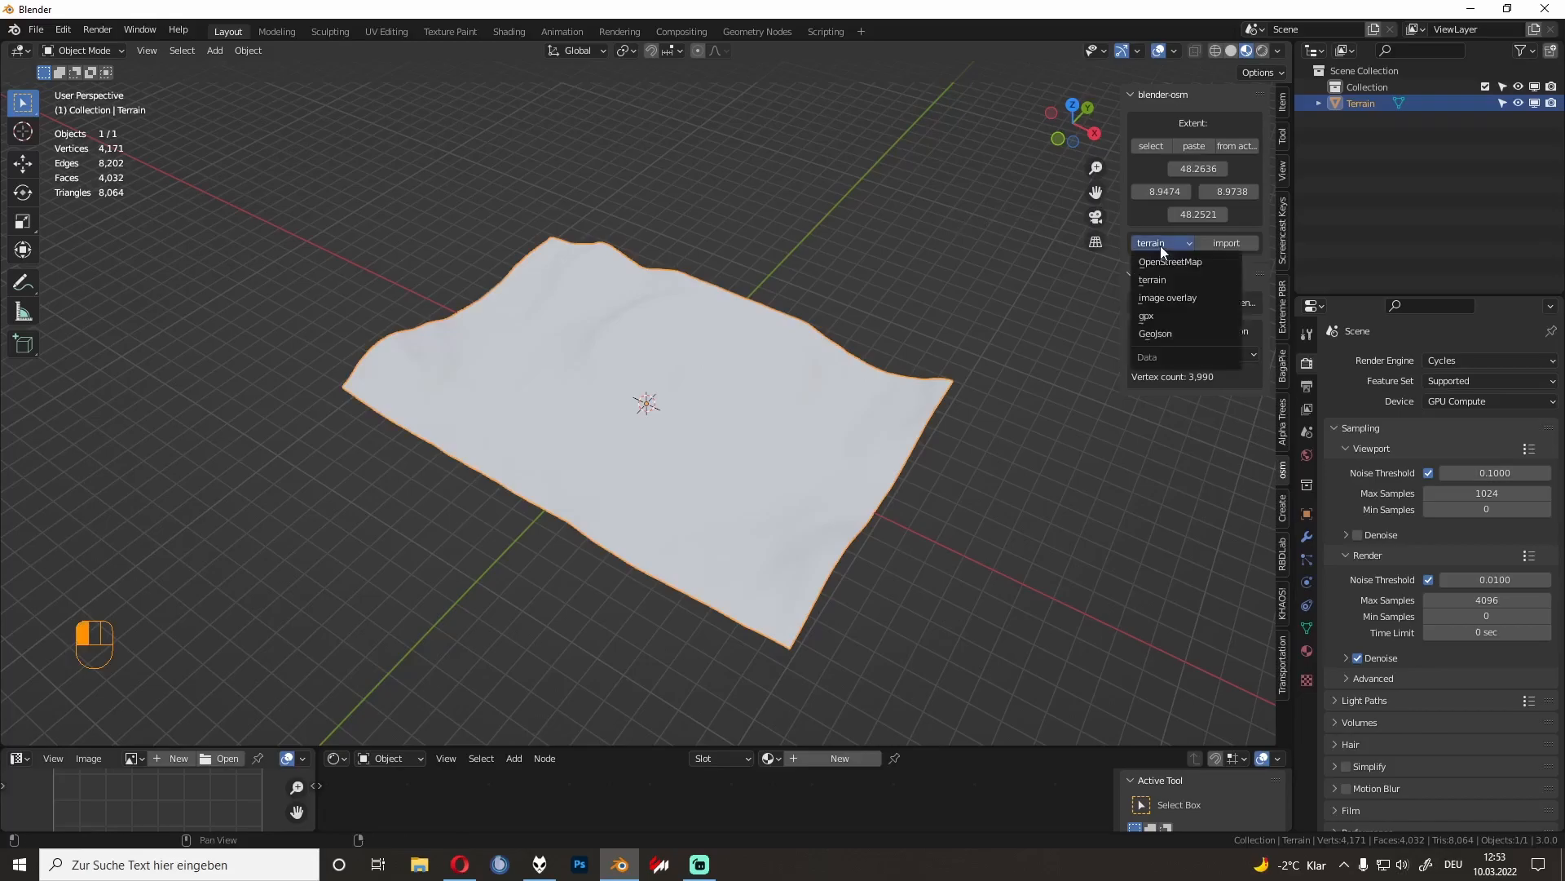
pyautogui.click(1177, 296)
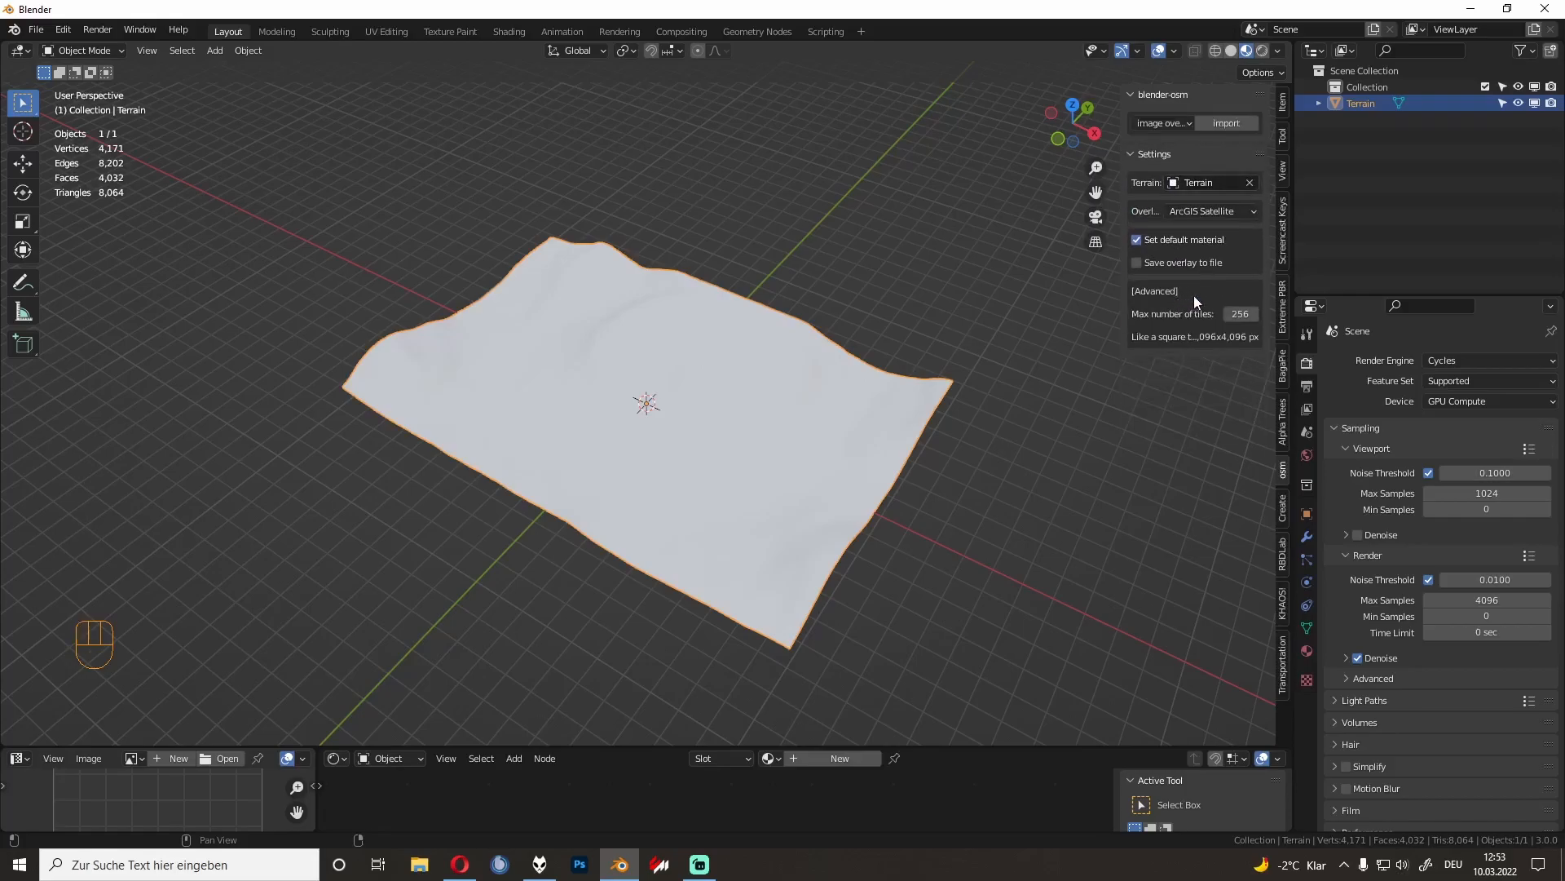
pyautogui.click(1187, 208)
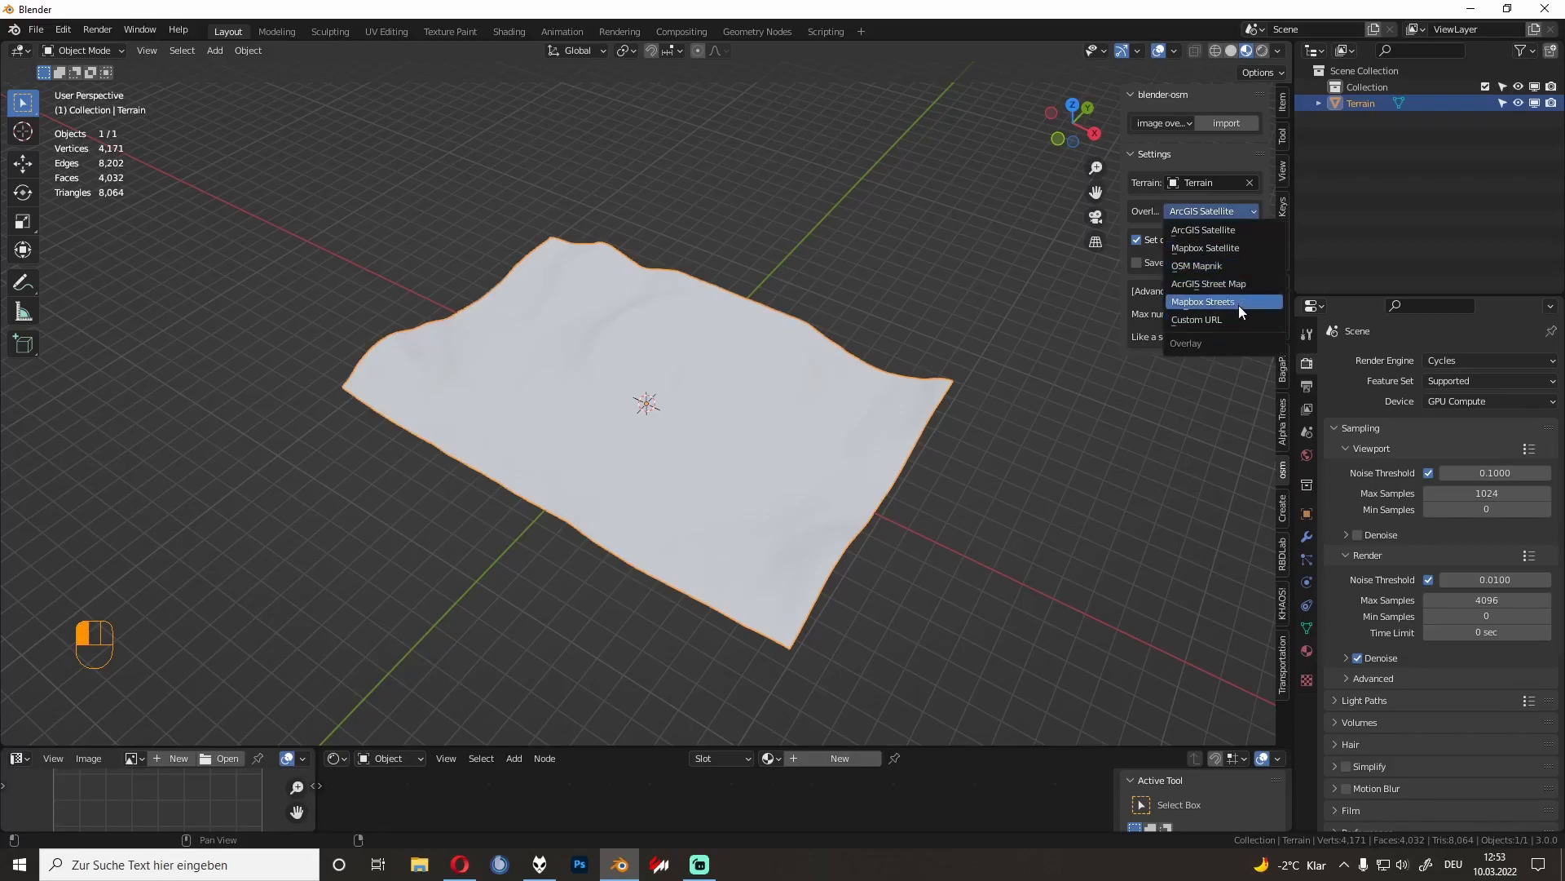
pyautogui.click(1235, 284)
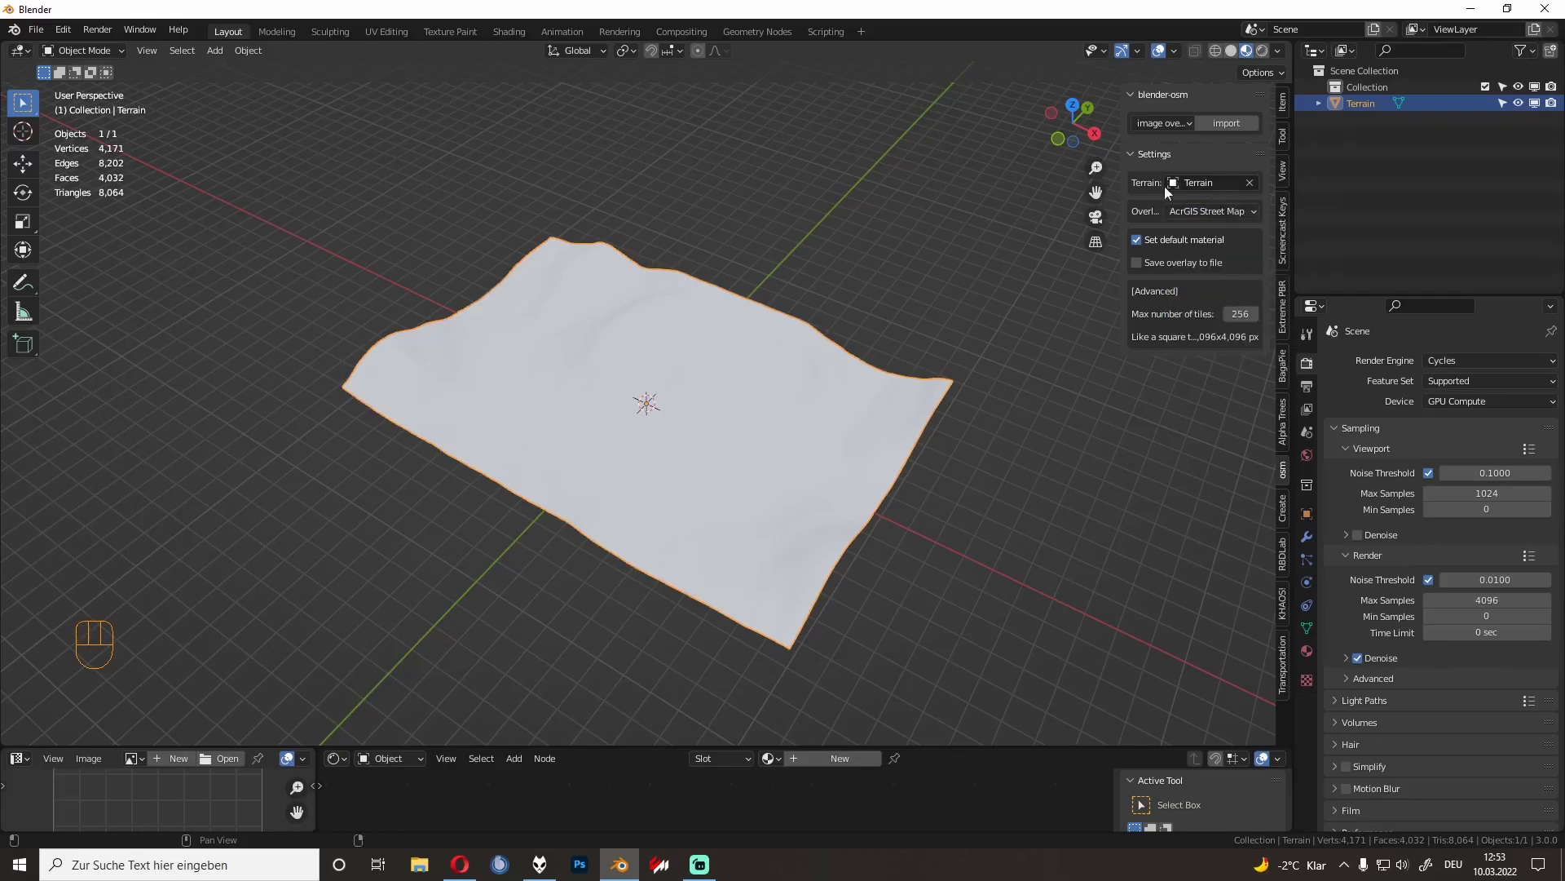
pyautogui.click(1227, 123)
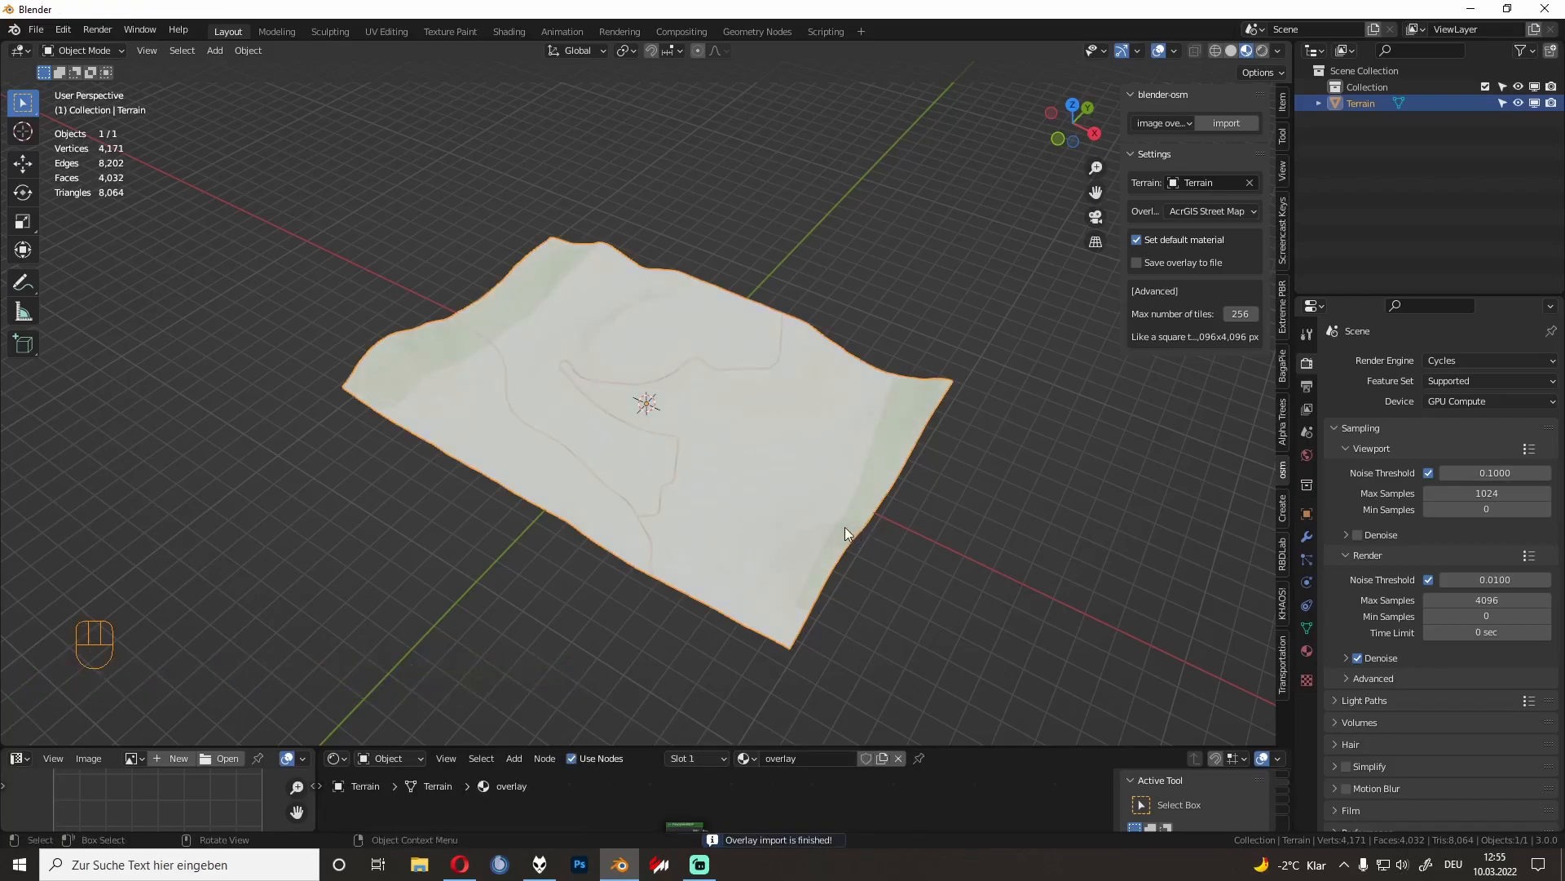
# Step: Examine the hairpin road and the surrounding relief from above and in perspective, with the street-map overlay and in solid shading
pyautogui.click(985, 535)
pyautogui.press('KP_7')
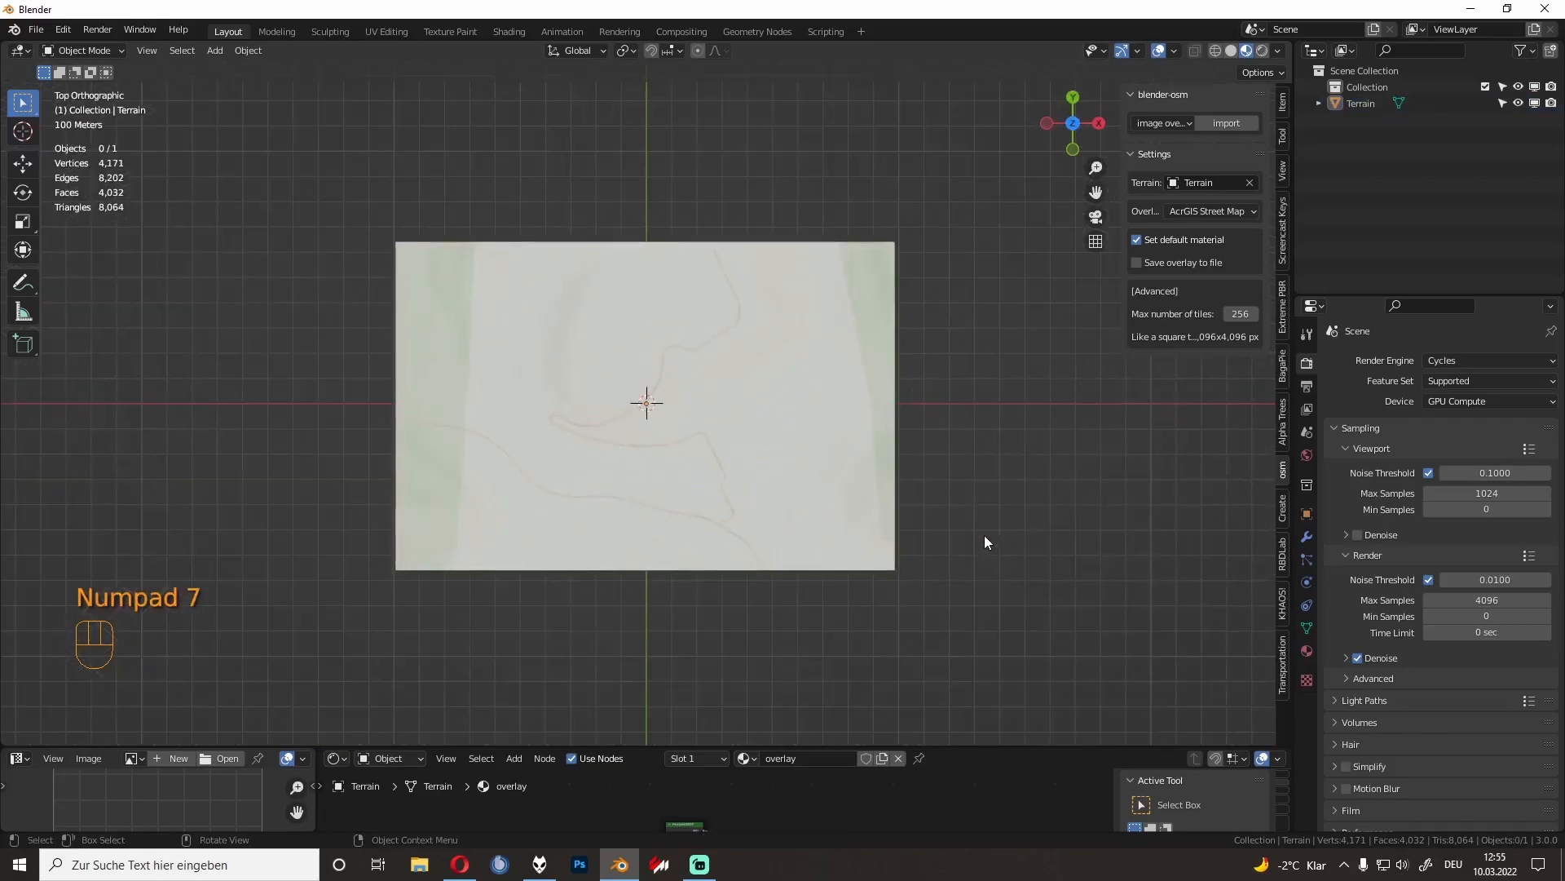
pyautogui.scroll(8, 745, 348)
pyautogui.moveTo(730, 369); pyautogui.dragTo(800, 287, button='middle')
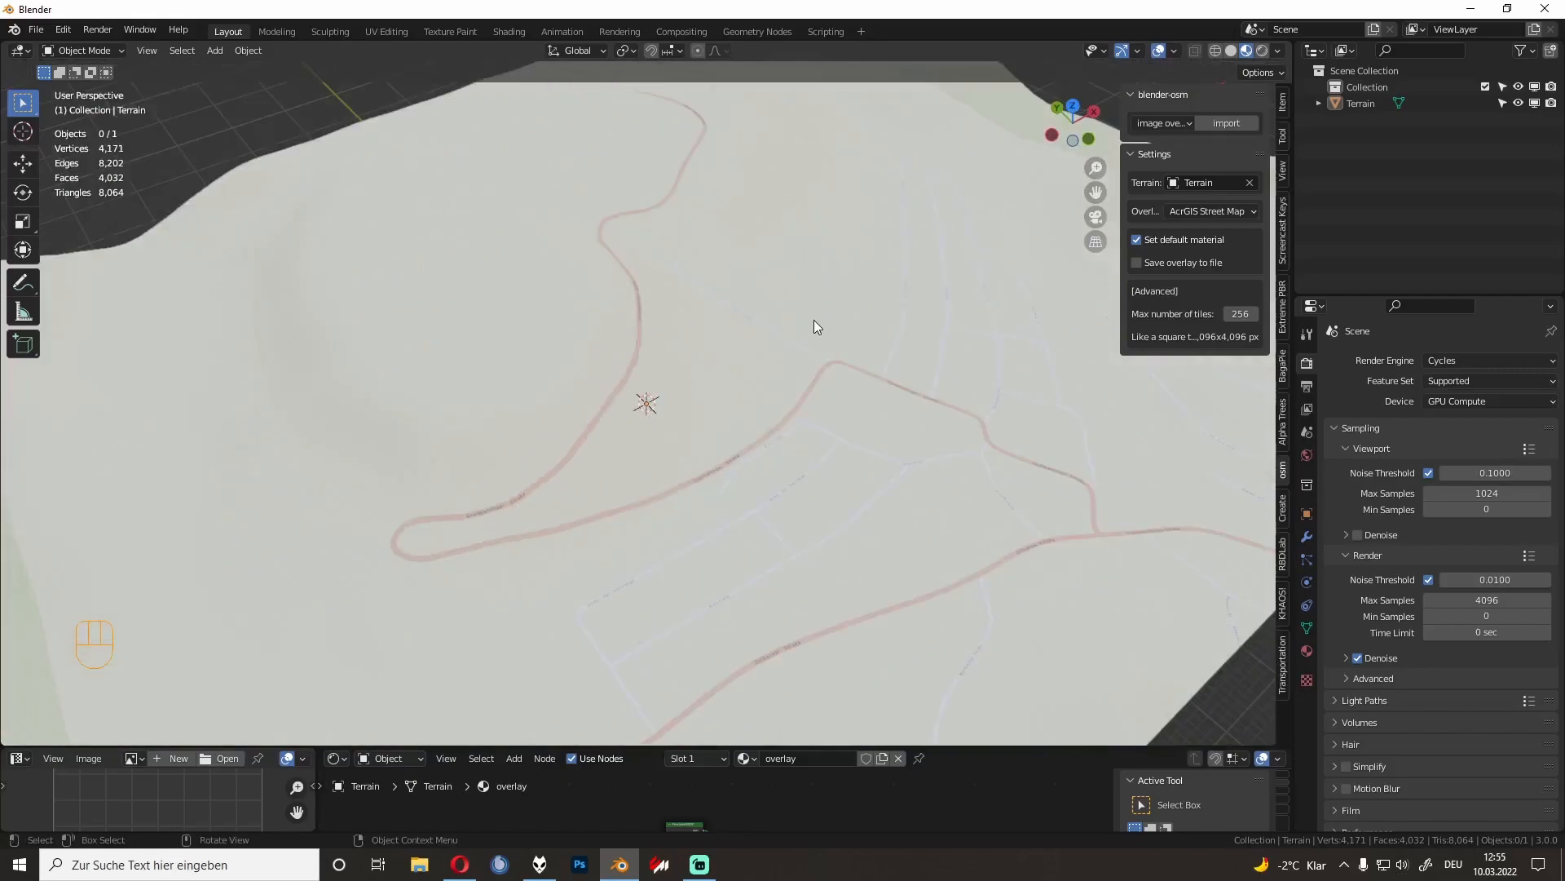
pyautogui.scroll(-7, 814, 320)
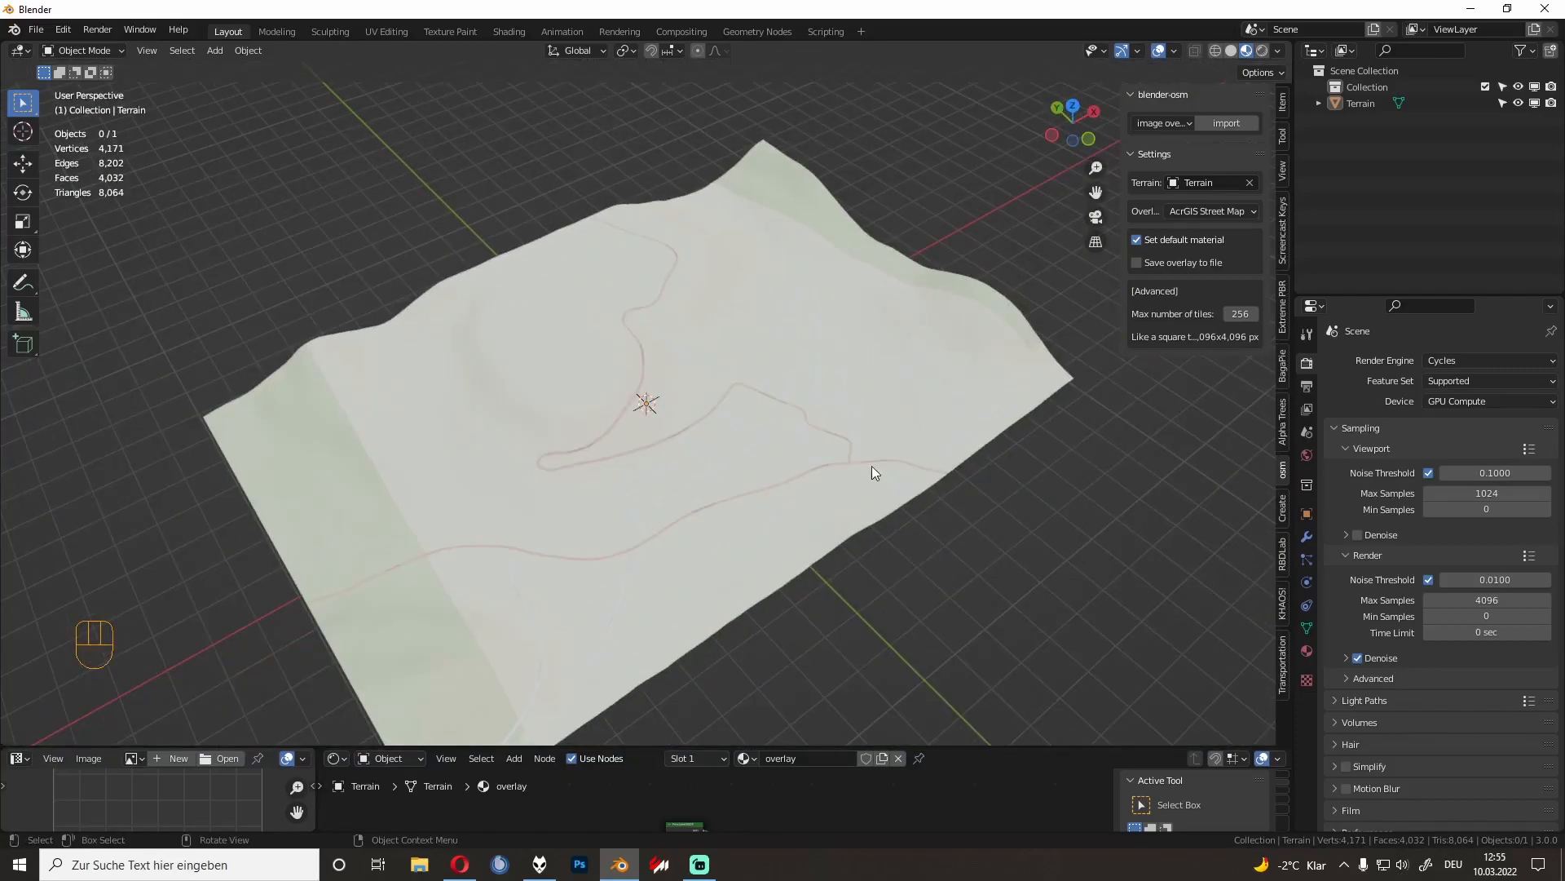
pyautogui.scroll(6, 815, 465)
pyautogui.moveTo(723, 465); pyautogui.dragTo(683, 406, button='middle')
pyautogui.scroll(-6, 938, 488)
pyautogui.moveTo(879, 448); pyautogui.dragTo(824, 482, button='middle')
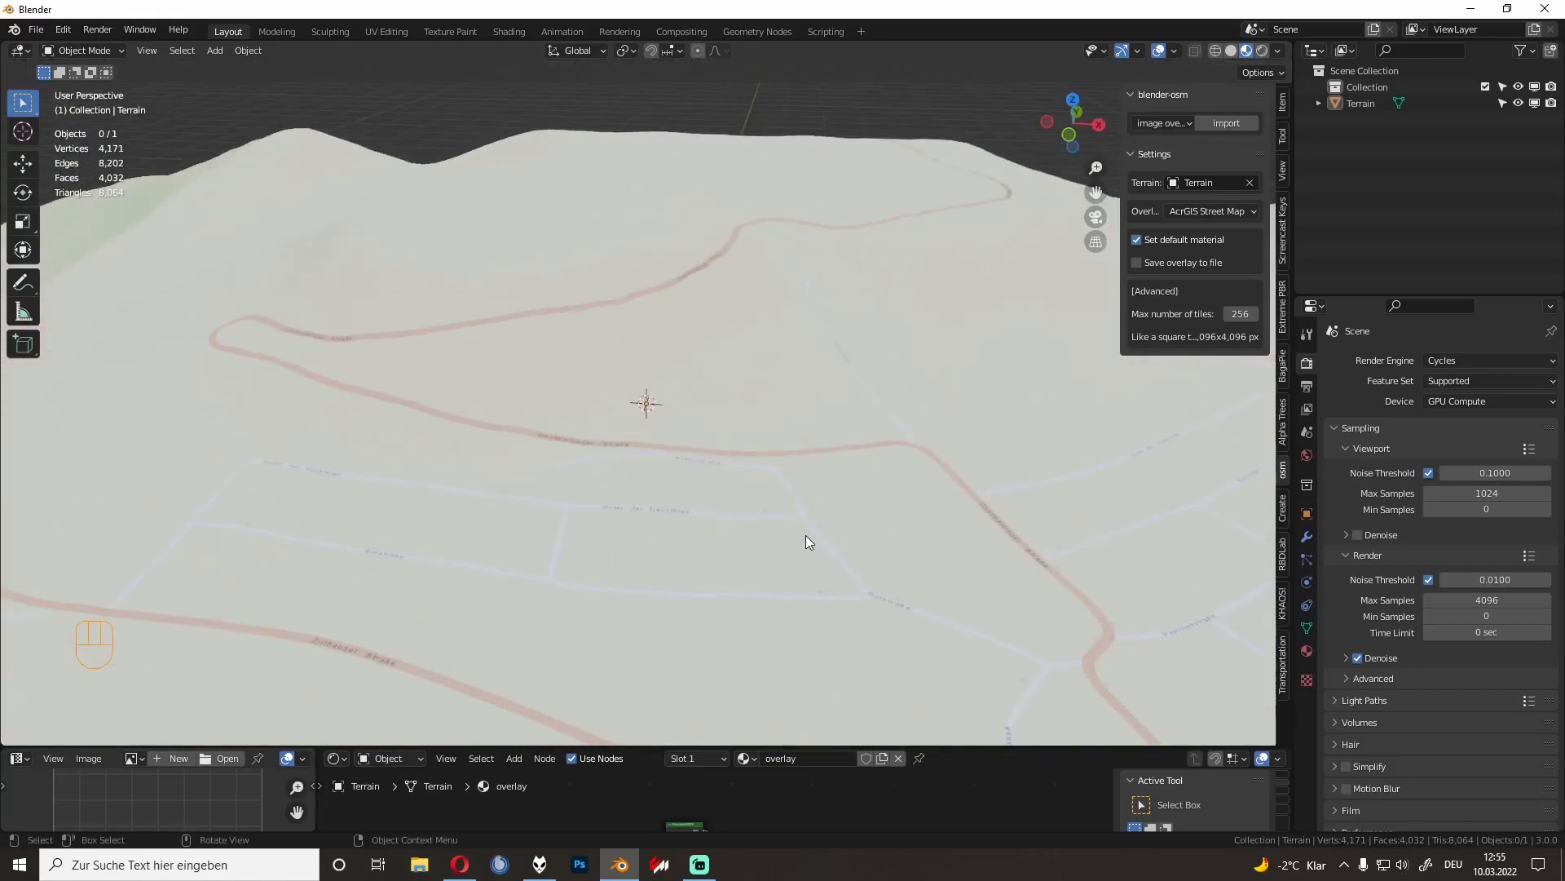
pyautogui.press('KP_7')
pyautogui.scroll(-3, 761, 487)
pyautogui.keyDown('shift'); pyautogui.moveTo(762, 493); pyautogui.dragTo(871, 444, button='middle'); pyautogui.keyUp('shift')
pyautogui.scroll(1, 613, 456)
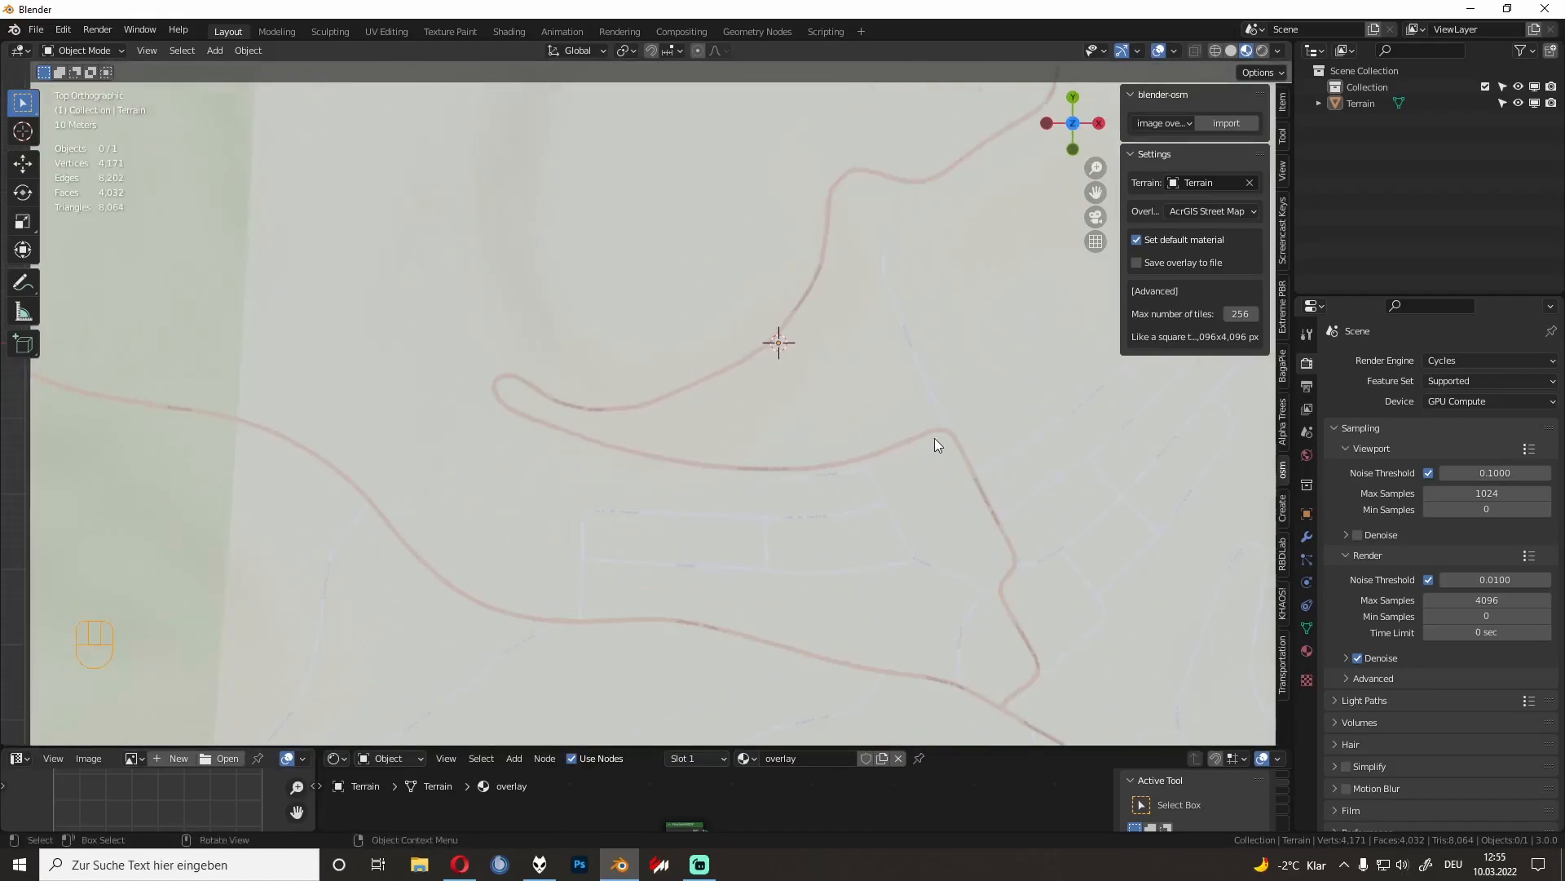
pyautogui.keyDown('shift'); pyautogui.moveTo(737, 458); pyautogui.dragTo(587, 573, button='middle'); pyautogui.keyUp('shift')
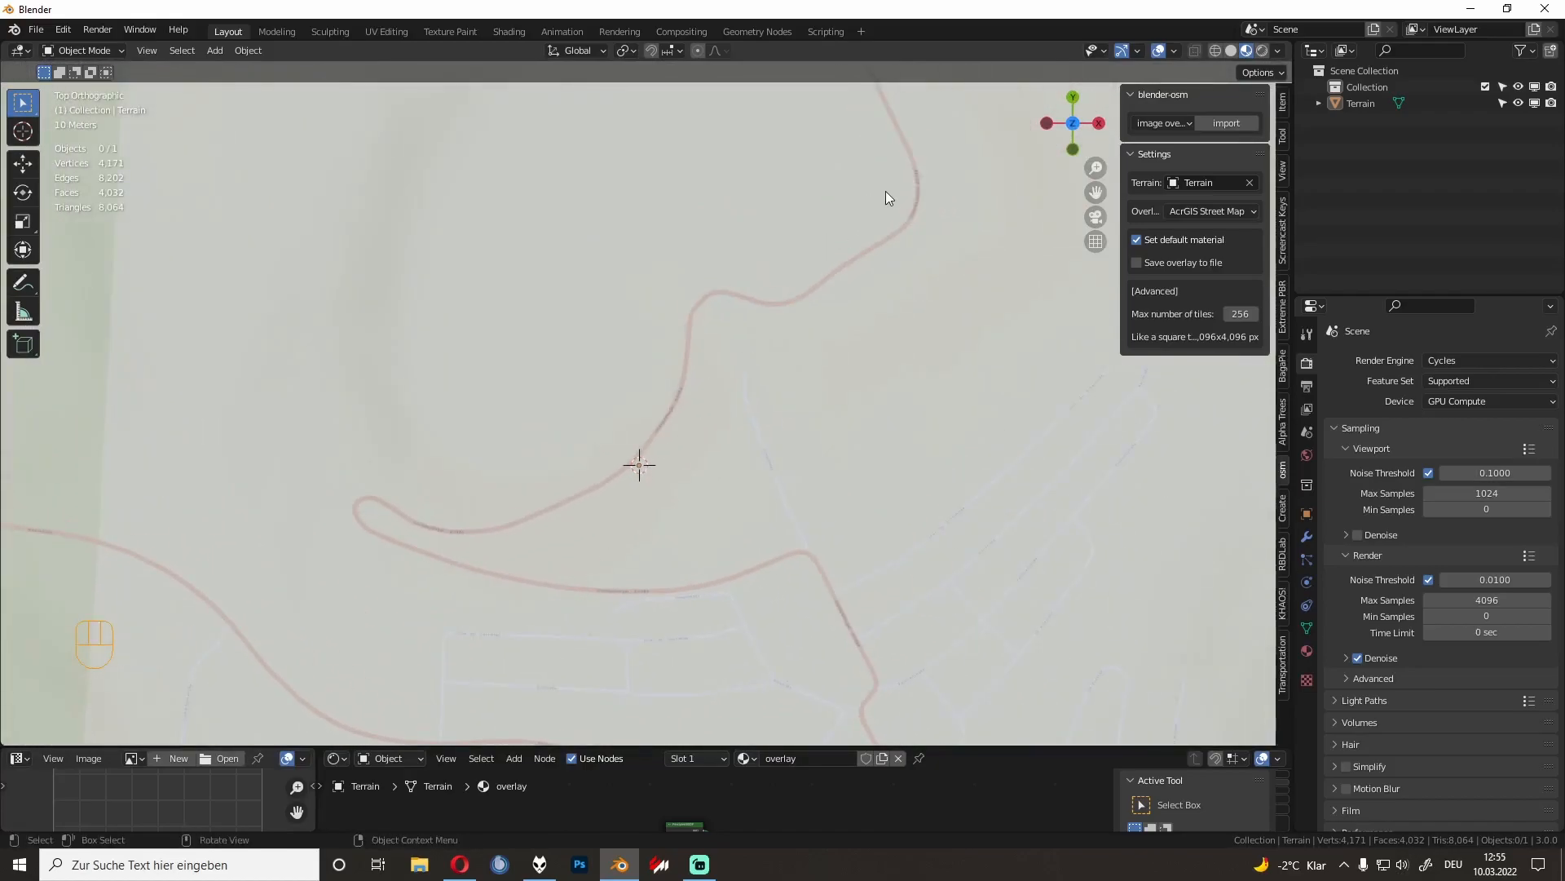
pyautogui.keyDown('shift'); pyautogui.moveTo(734, 381); pyautogui.dragTo(780, 343, button='middle'); pyautogui.keyUp('shift')
pyautogui.scroll(-2, 750, 400)
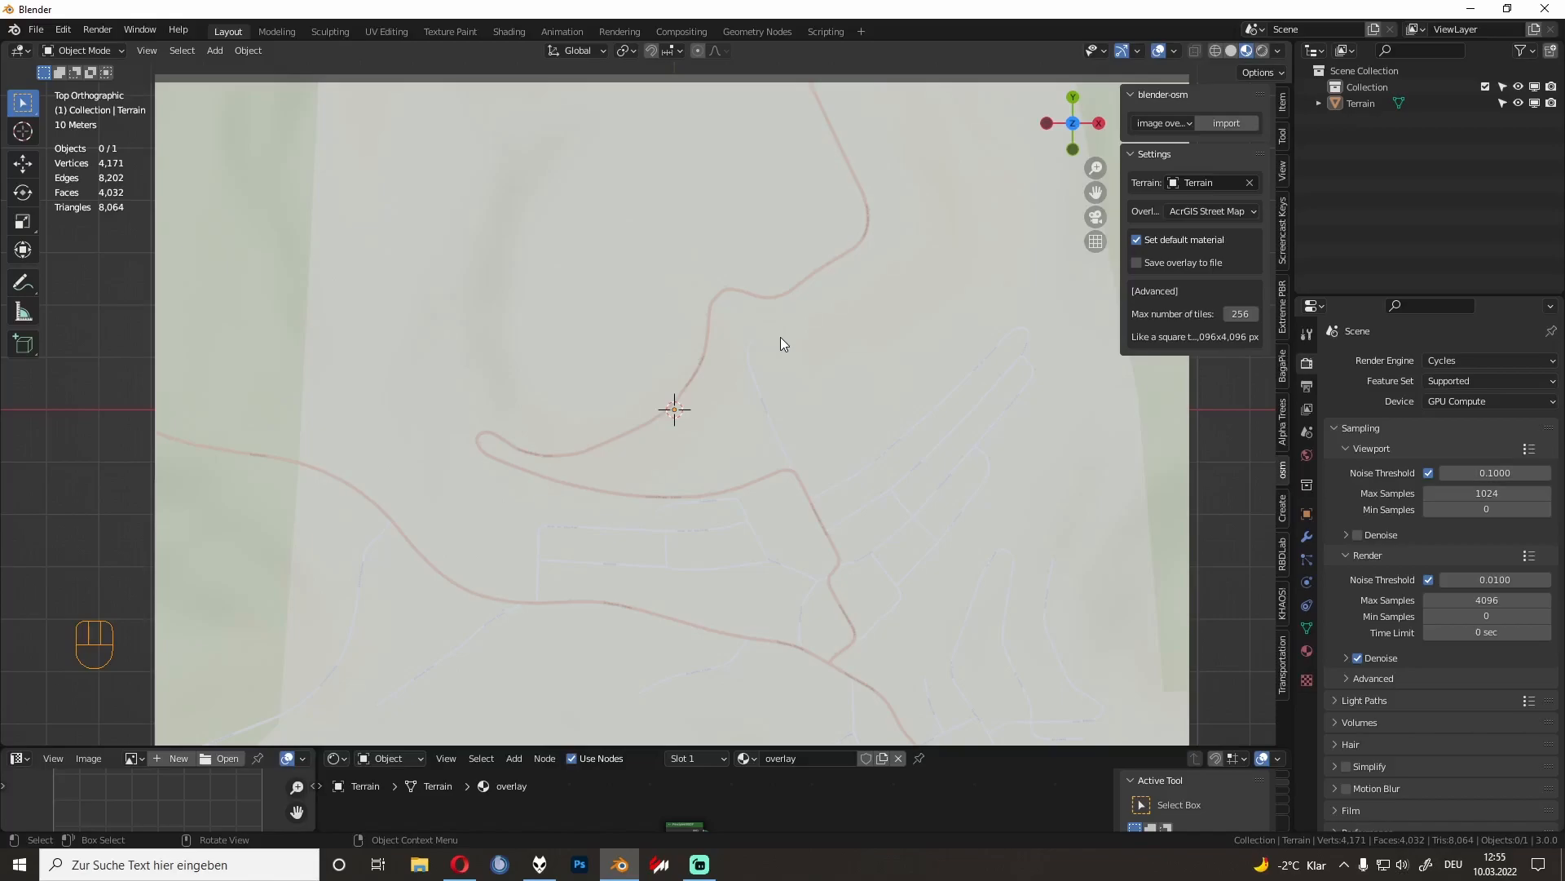
pyautogui.moveTo(780, 336); pyautogui.dragTo(1002, 227, button='middle')
pyautogui.click(1231, 51)
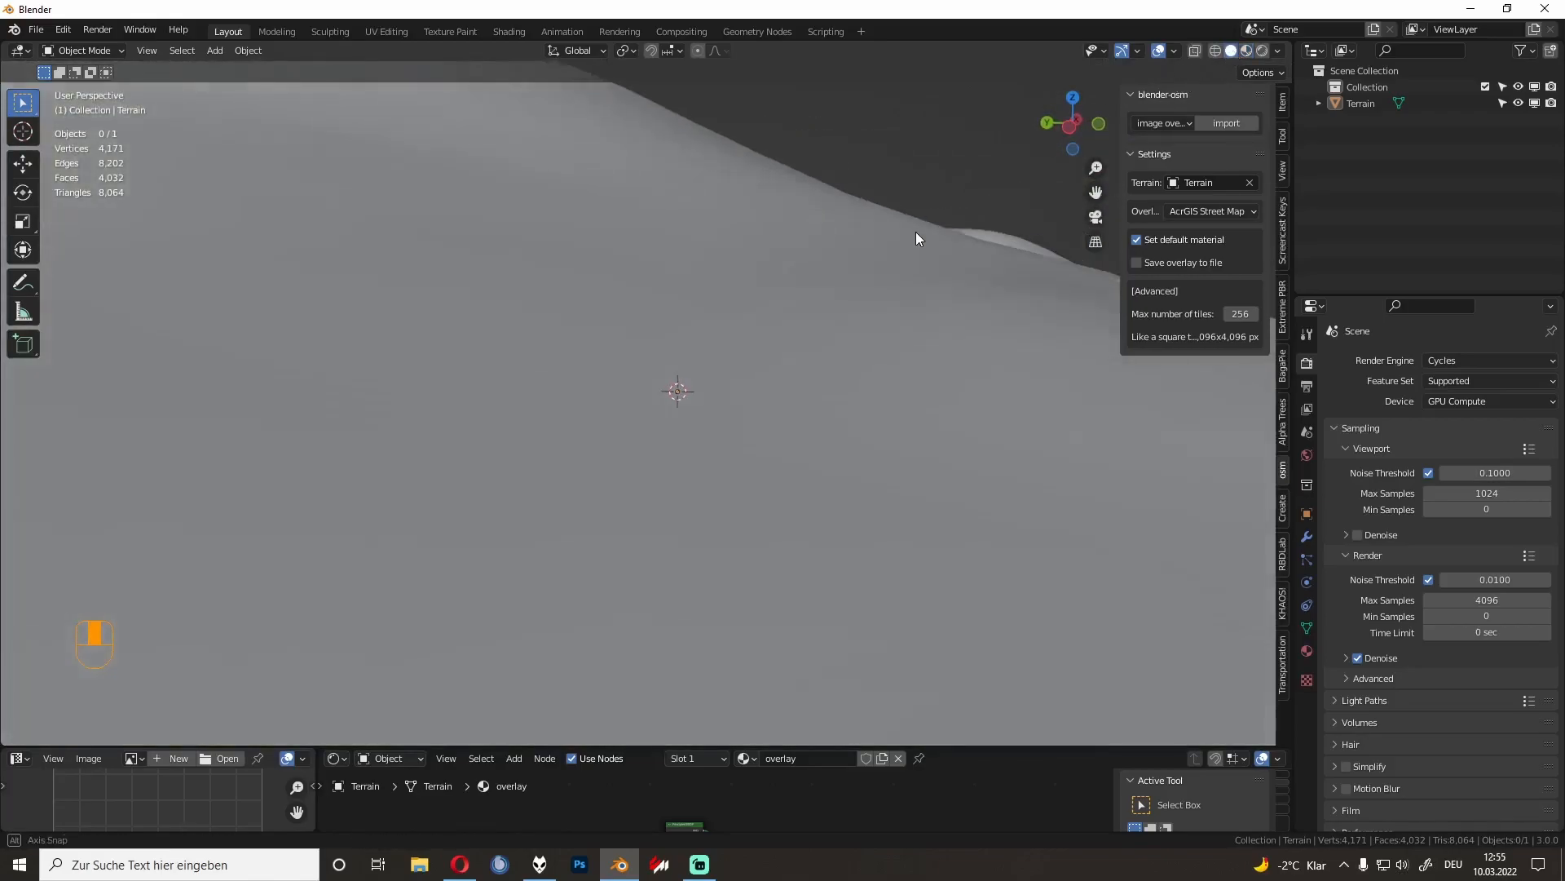
pyautogui.moveTo(819, 279); pyautogui.dragTo(770, 289, button='middle')
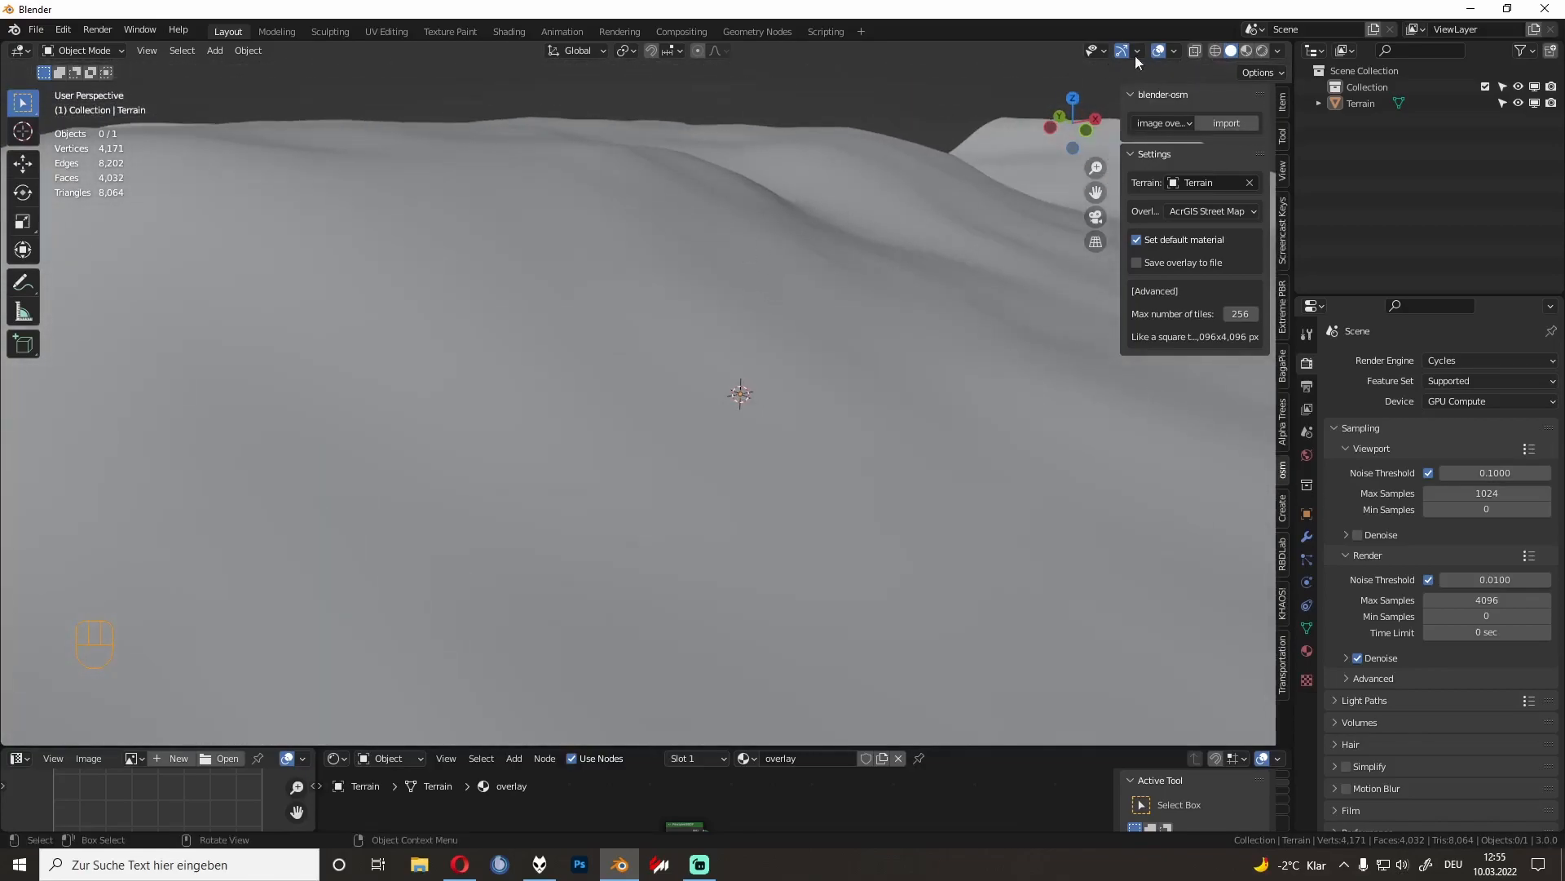
pyautogui.click(1248, 52)
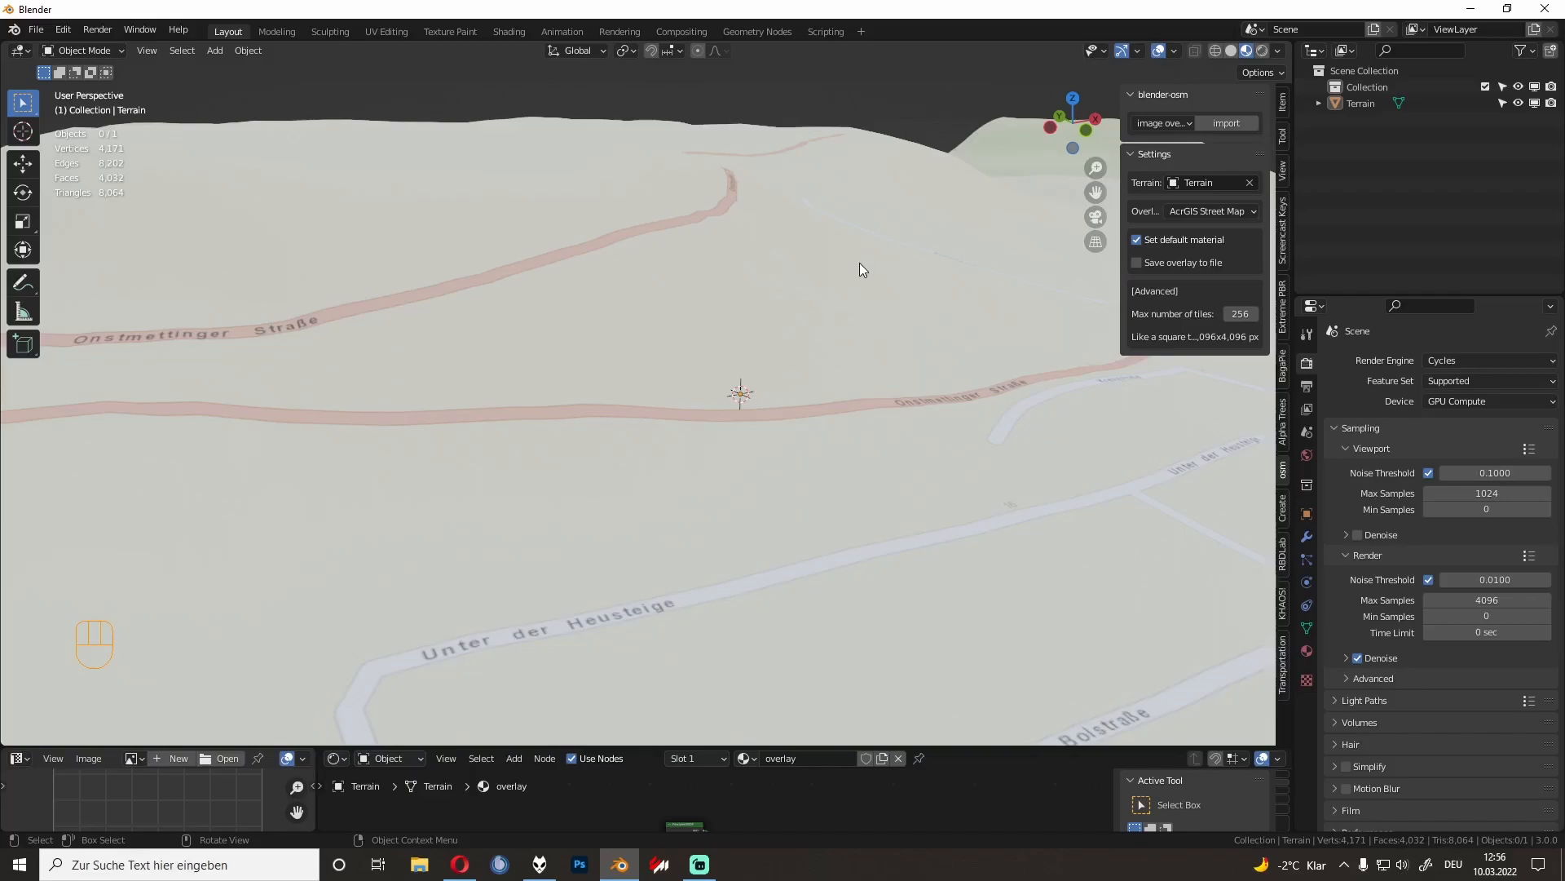
# Step: In top view, add a Path curve at the 3D cursor and open it in Edit Mode
pyautogui.press('KP_7')
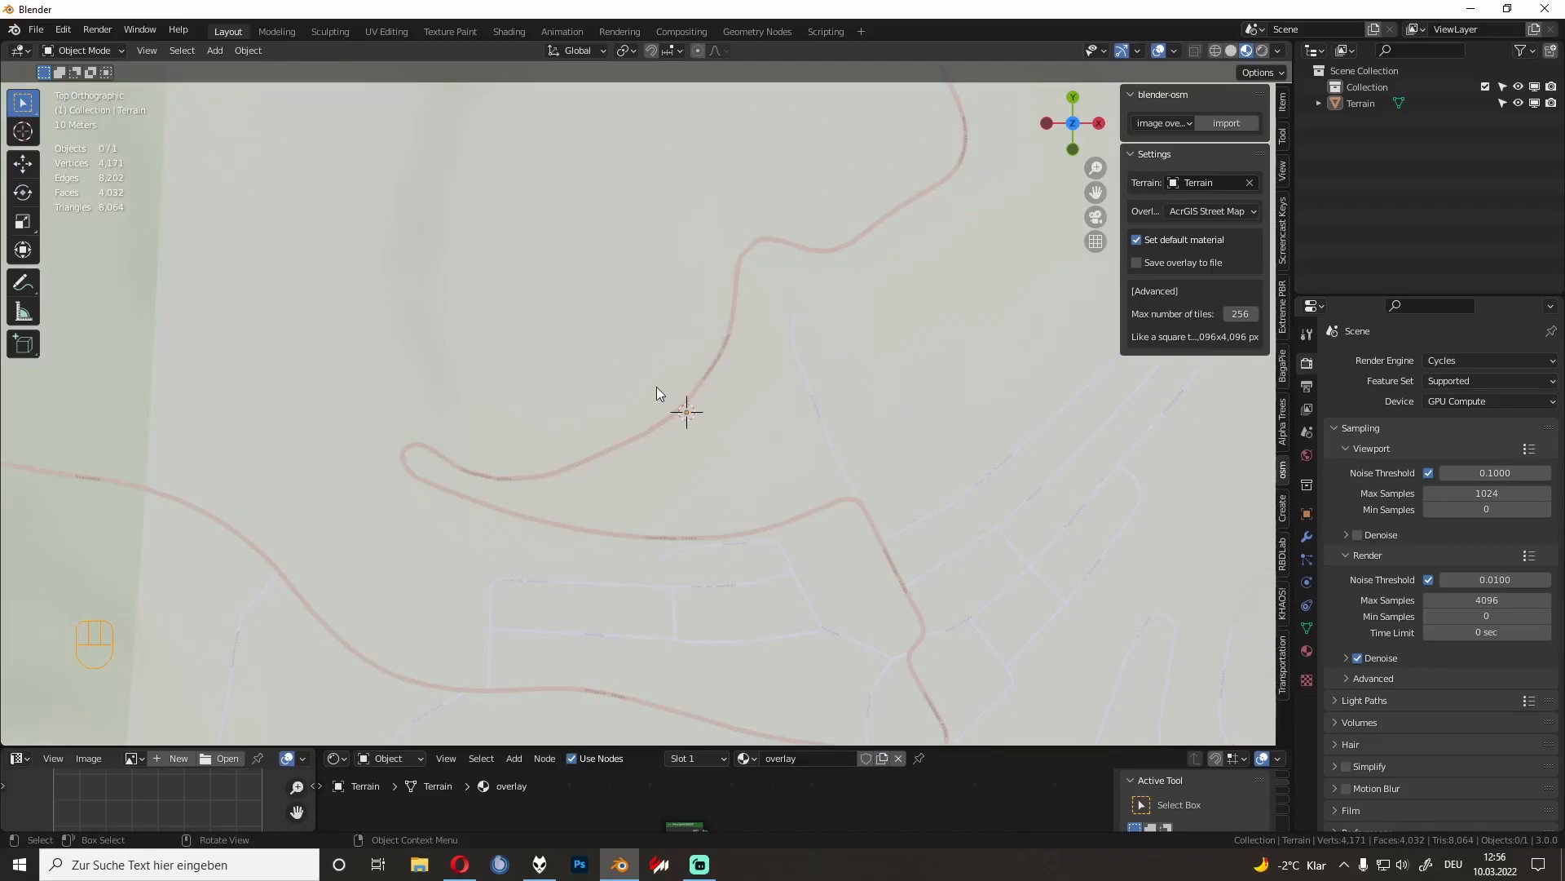
pyautogui.keyDown('shift'); pyautogui.moveTo(657, 386); pyautogui.dragTo(605, 362, button='middle'); pyautogui.keyUp('shift')
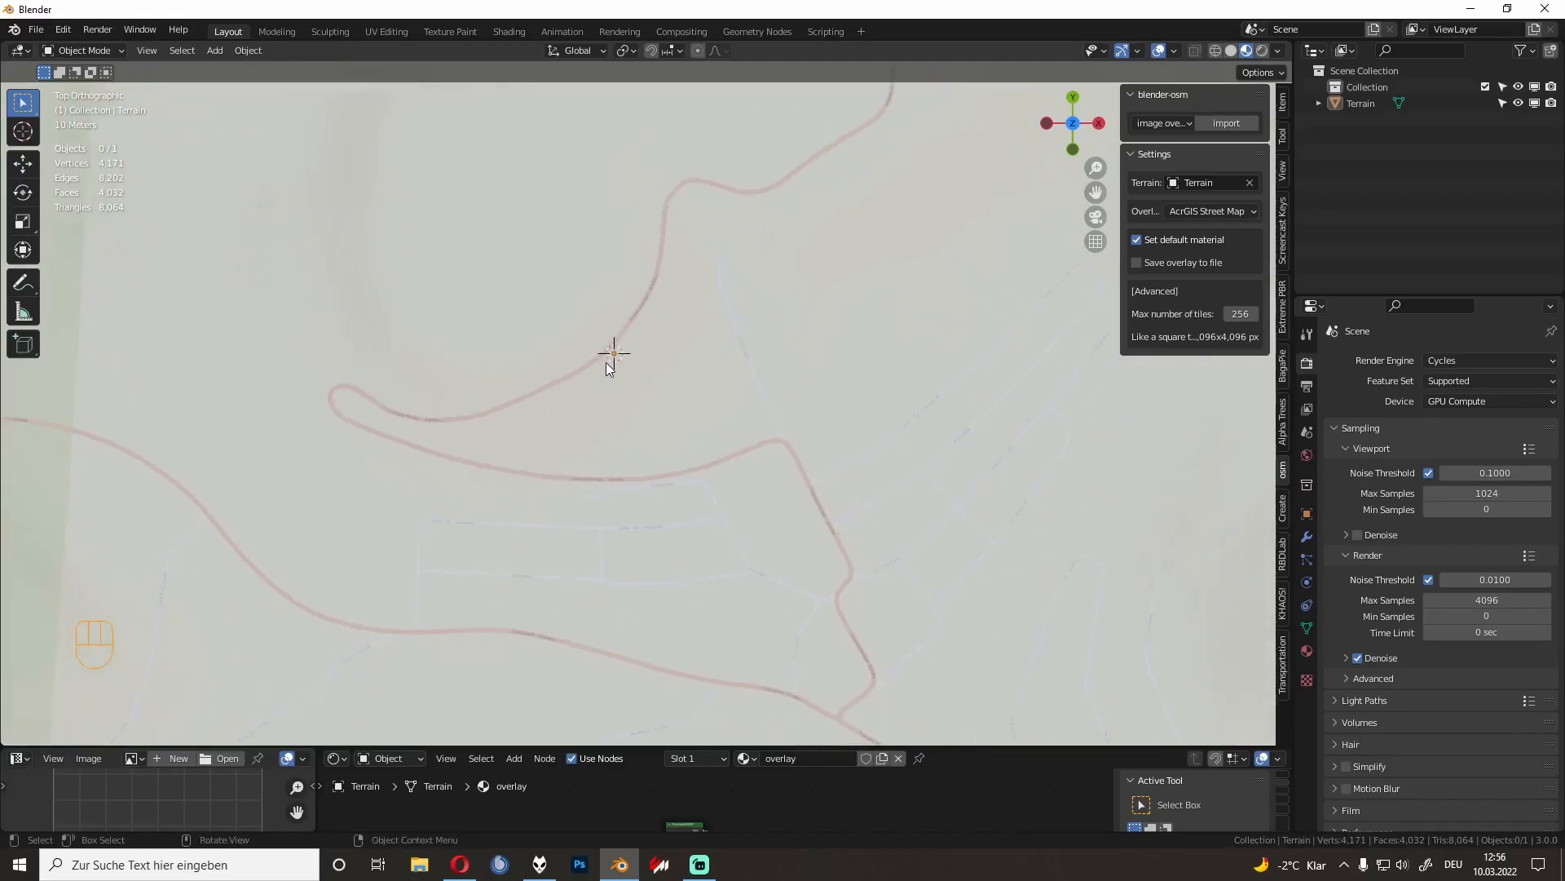
pyautogui.hotkey('shift', 'a')
pyautogui.moveTo(588, 377)
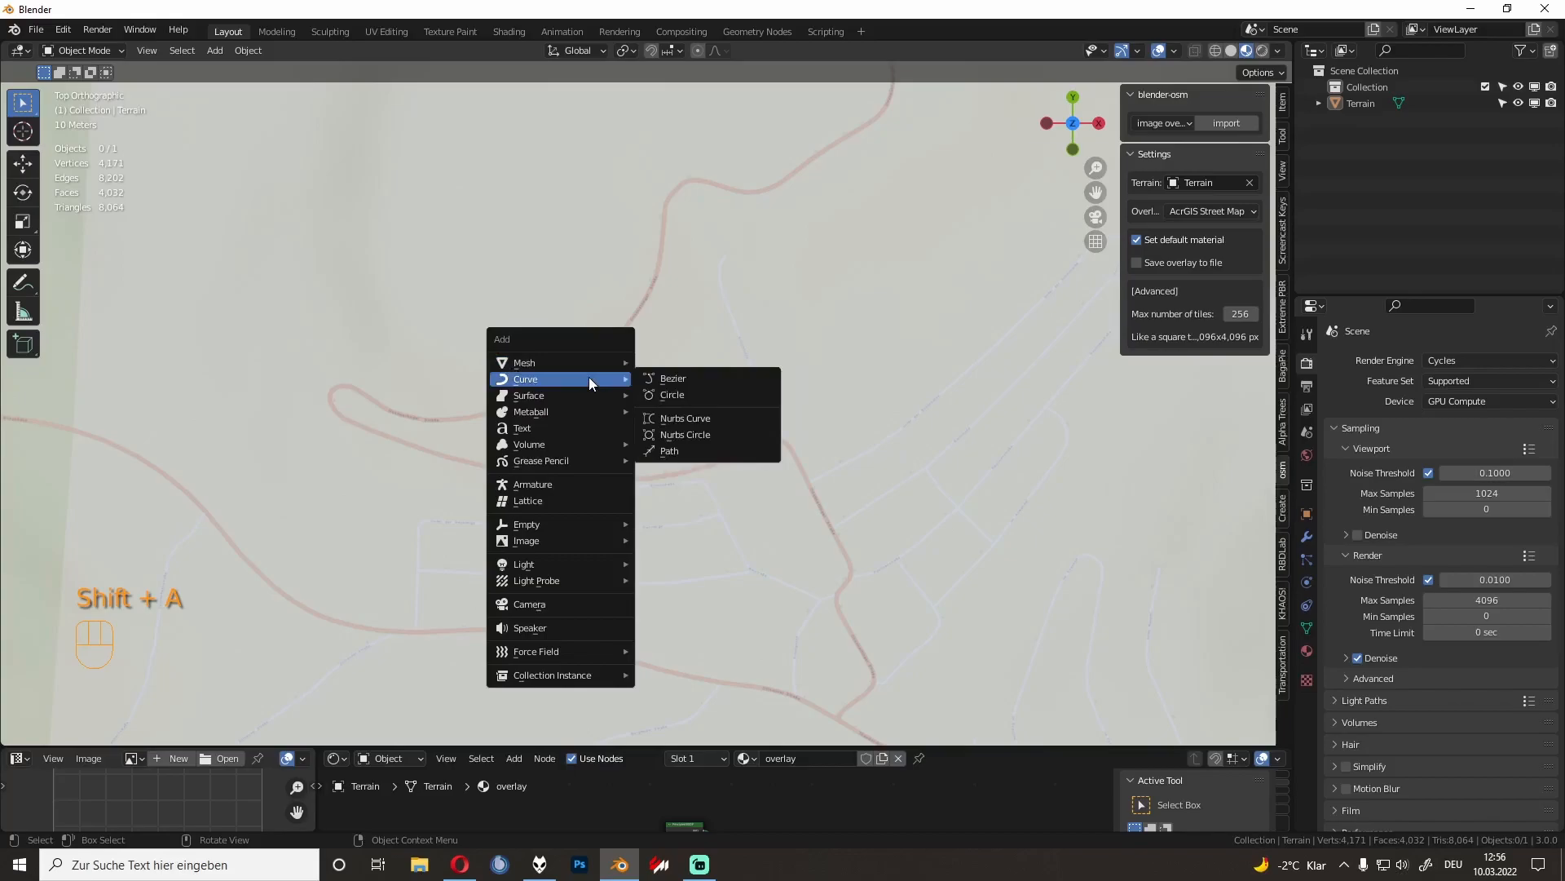
pyautogui.click(683, 453)
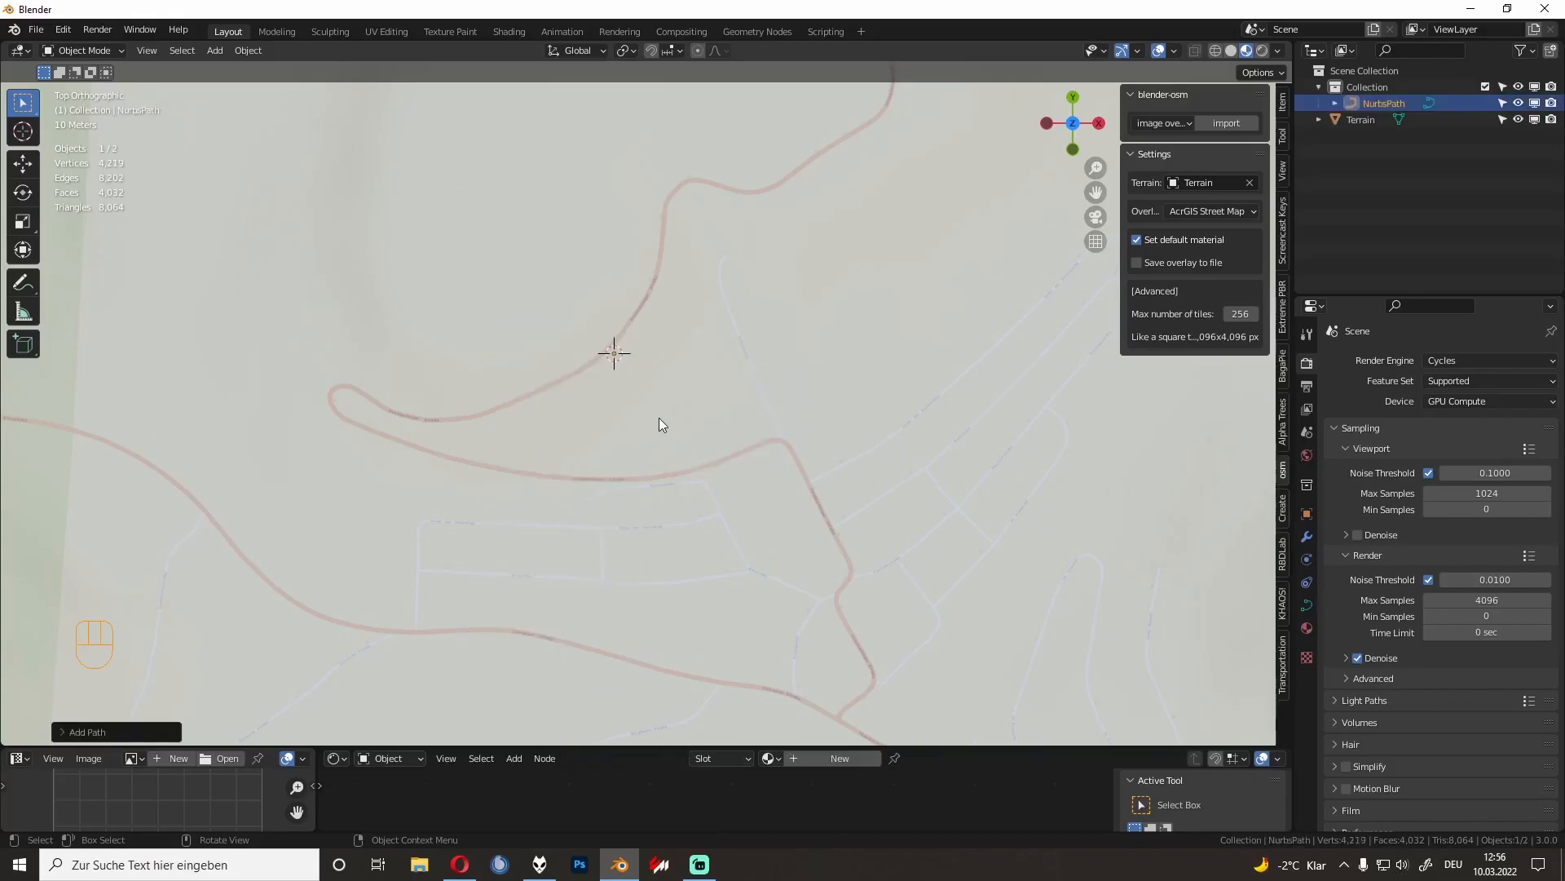
pyautogui.press('Tab')
# Step: Move the entire path onto the red road at its upper bend near house number 131
pyautogui.scroll(4, 630, 346)
pyautogui.keyDown('shift'); pyautogui.moveTo(631, 345); pyautogui.dragTo(634, 507, button='middle'); pyautogui.keyUp('shift')
pyautogui.scroll(6, 562, 435)
pyautogui.scroll(-14, 457, 416)
pyautogui.keyDown('shift'); pyautogui.moveTo(635, 330); pyautogui.dragTo(531, 453, button='middle'); pyautogui.keyUp('shift')
pyautogui.scroll(1, 532, 454)
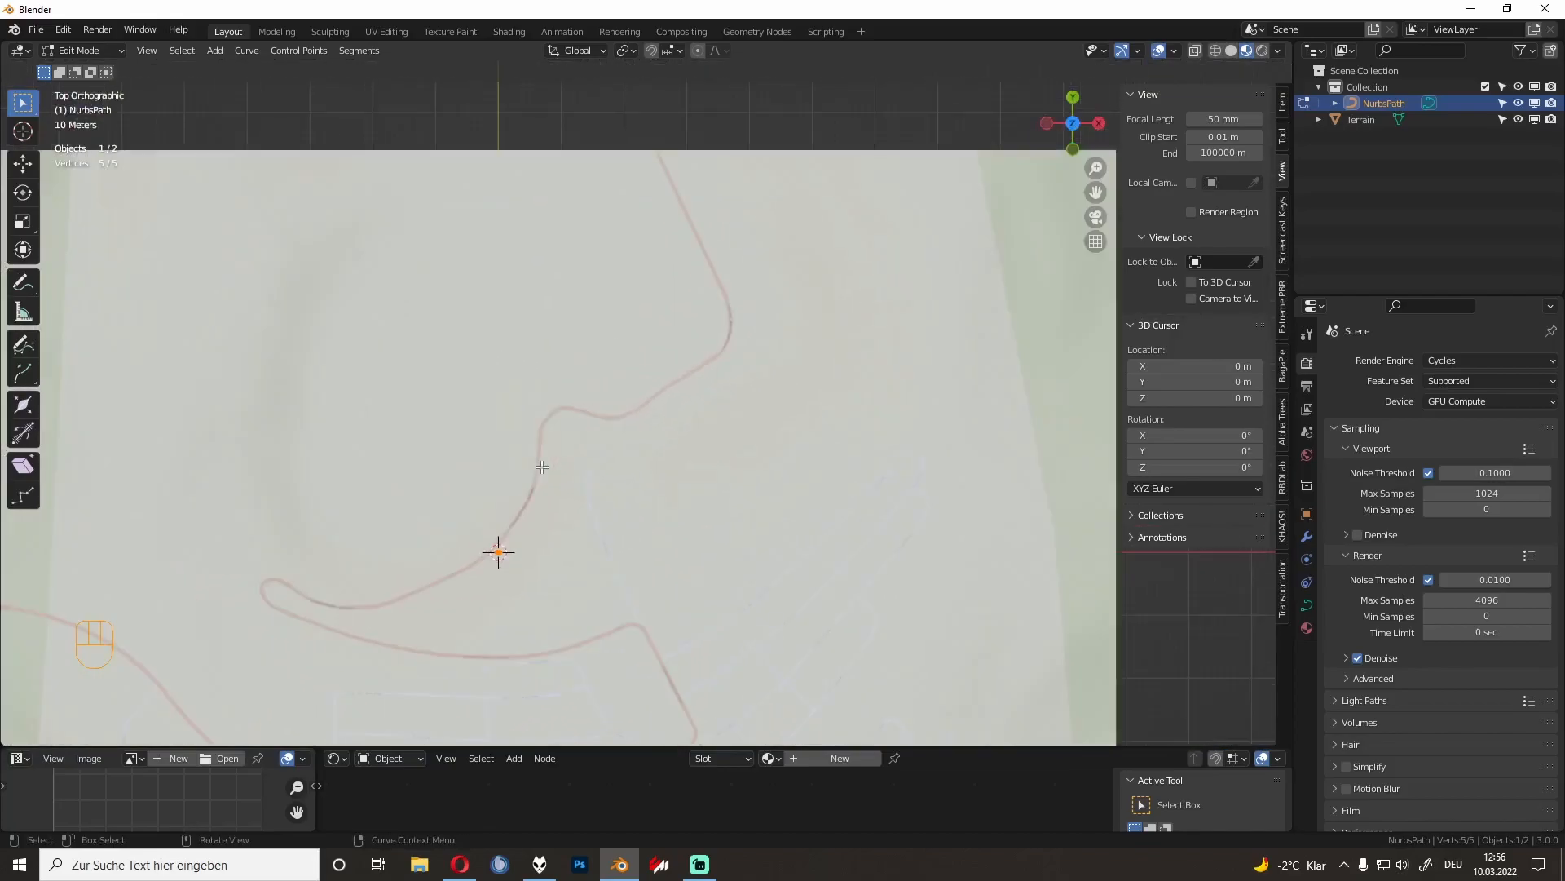
pyautogui.press('g')
pyautogui.click(744, 266)
pyautogui.scroll(11, 745, 267)
pyautogui.keyDown('shift'); pyautogui.moveTo(848, 254); pyautogui.dragTo(589, 506, button='middle'); pyautogui.keyUp('shift')
pyautogui.scroll(1, 685, 437)
pyautogui.keyDown('shift'); pyautogui.moveTo(732, 404); pyautogui.dragTo(632, 467, button='middle'); pyautogui.keyUp('shift')
pyautogui.scroll(4, 633, 467)
# Step: Keep the first path point in place, set the second beside house number 135 and the third farther southwest along the road
pyautogui.keyDown('shift'); pyautogui.click(639, 463); pyautogui.keyUp('shift')
pyautogui.press('g')
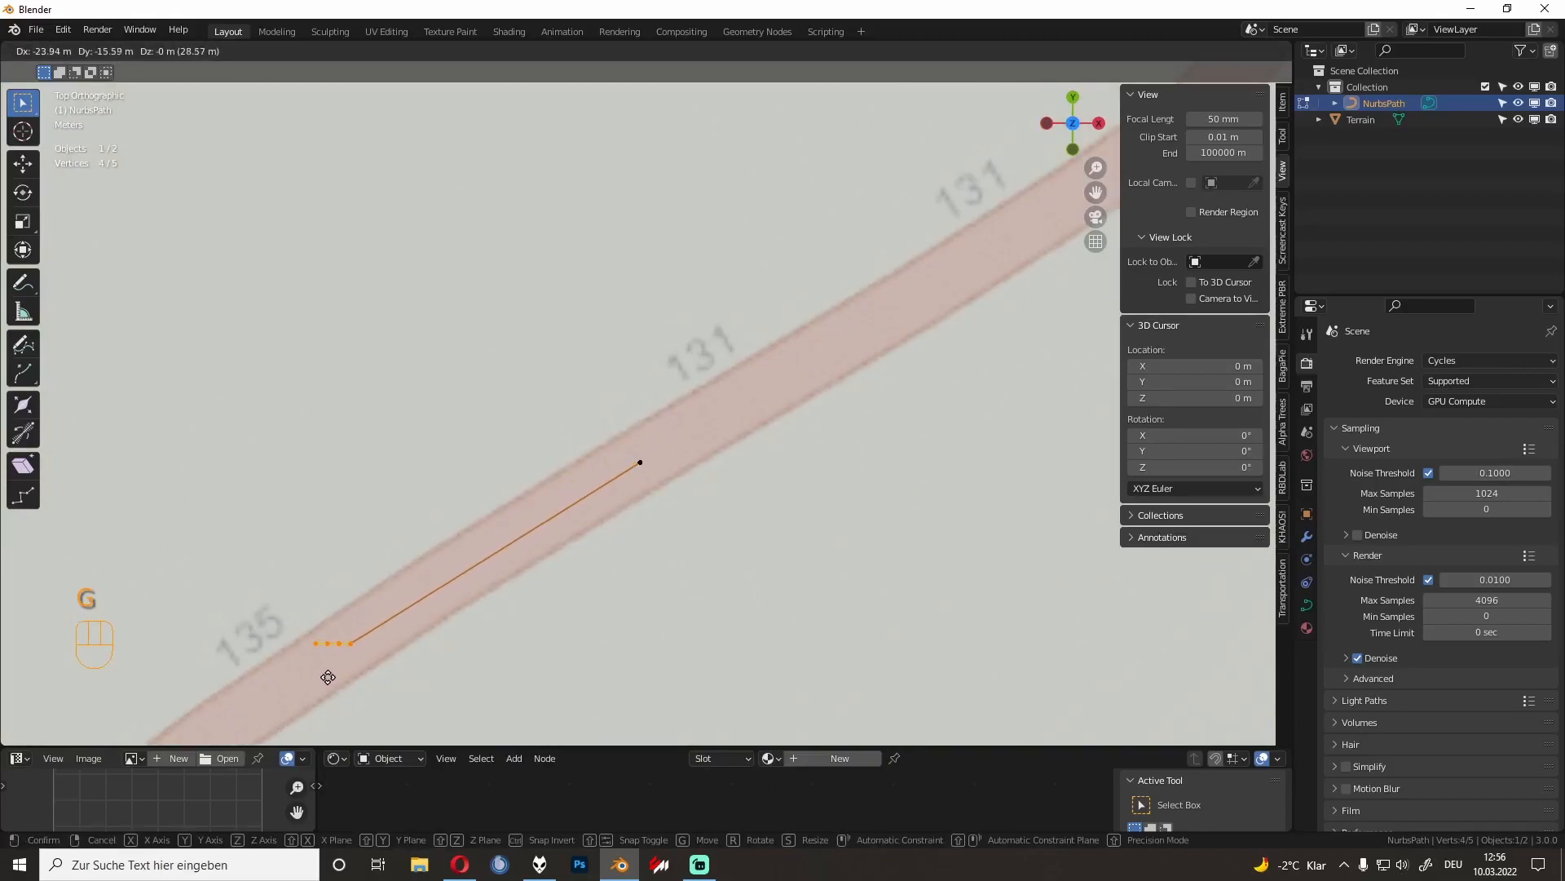
pyautogui.click(326, 675)
pyautogui.keyDown('shift'); pyautogui.click(349, 643); pyautogui.keyUp('shift')
pyautogui.keyDown('shift'); pyautogui.moveTo(430, 632); pyautogui.dragTo(833, 309, button='middle'); pyautogui.keyUp('shift')
pyautogui.press('g')
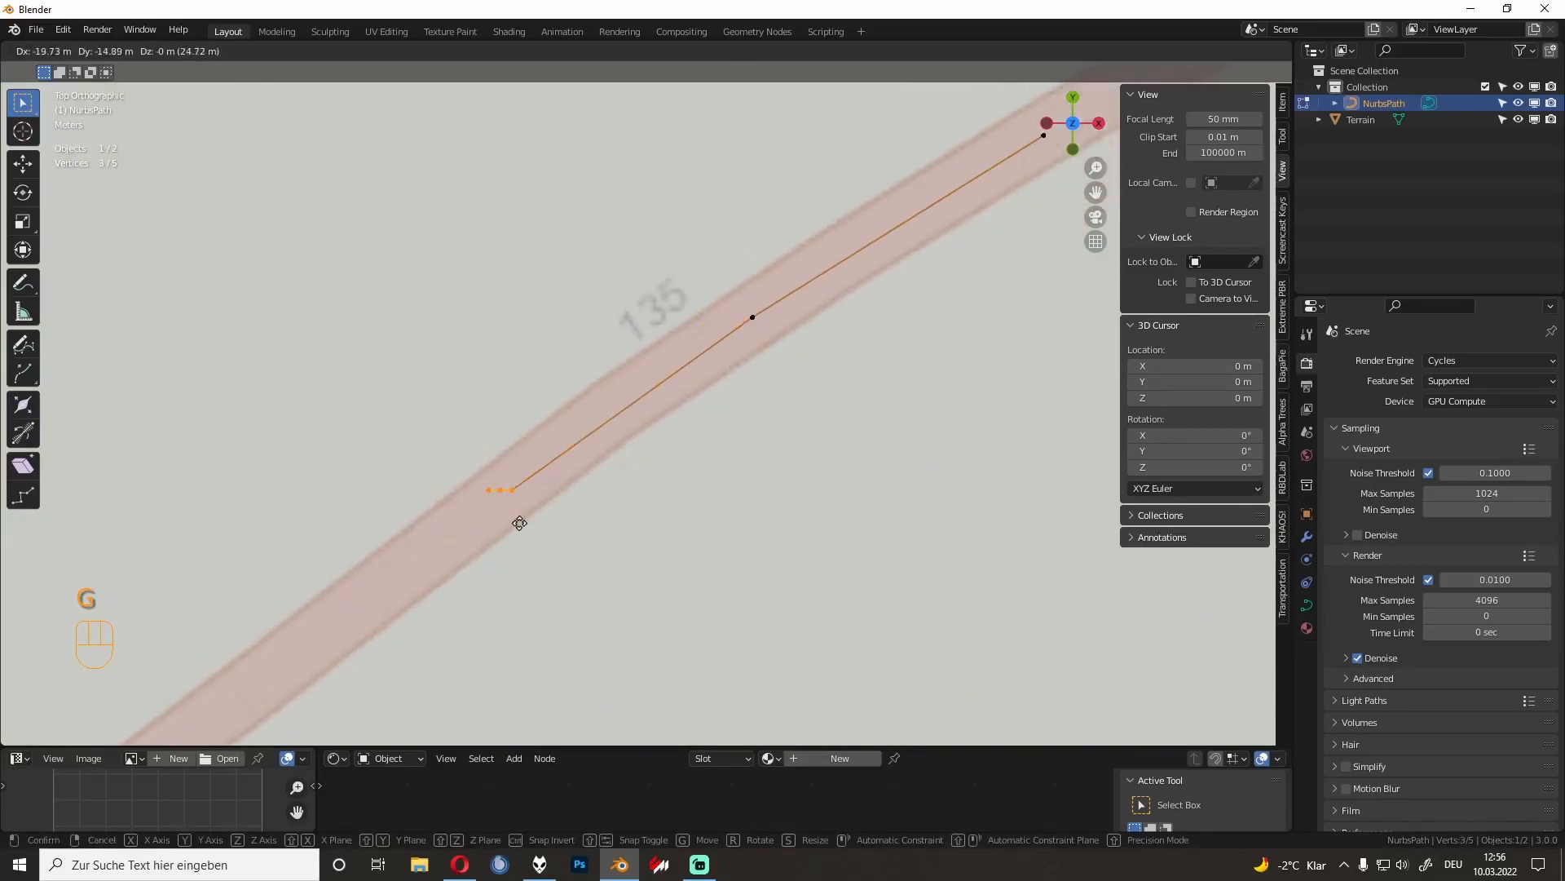
pyautogui.click(441, 567)
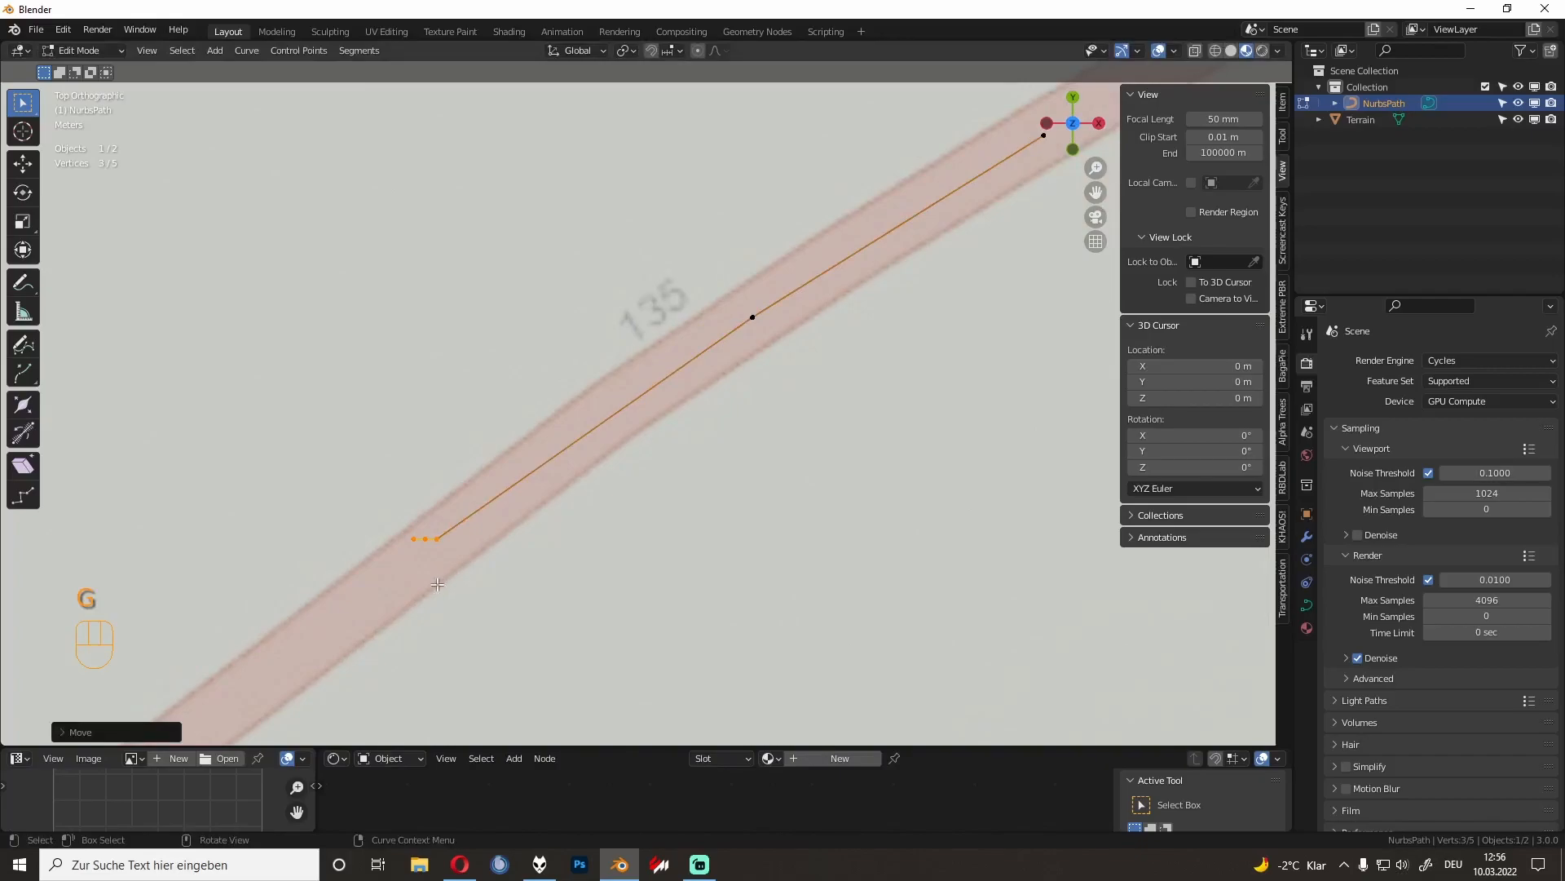
# Step: Place the path's fourth and fifth points along the road's centreline, up to the start of the next bend
pyautogui.keyDown('shift'); pyautogui.click(437, 539); pyautogui.keyUp('shift')
pyautogui.keyDown('shift'); pyautogui.moveTo(473, 587); pyautogui.dragTo(863, 339, button='middle'); pyautogui.keyUp('shift')
pyautogui.press('g')
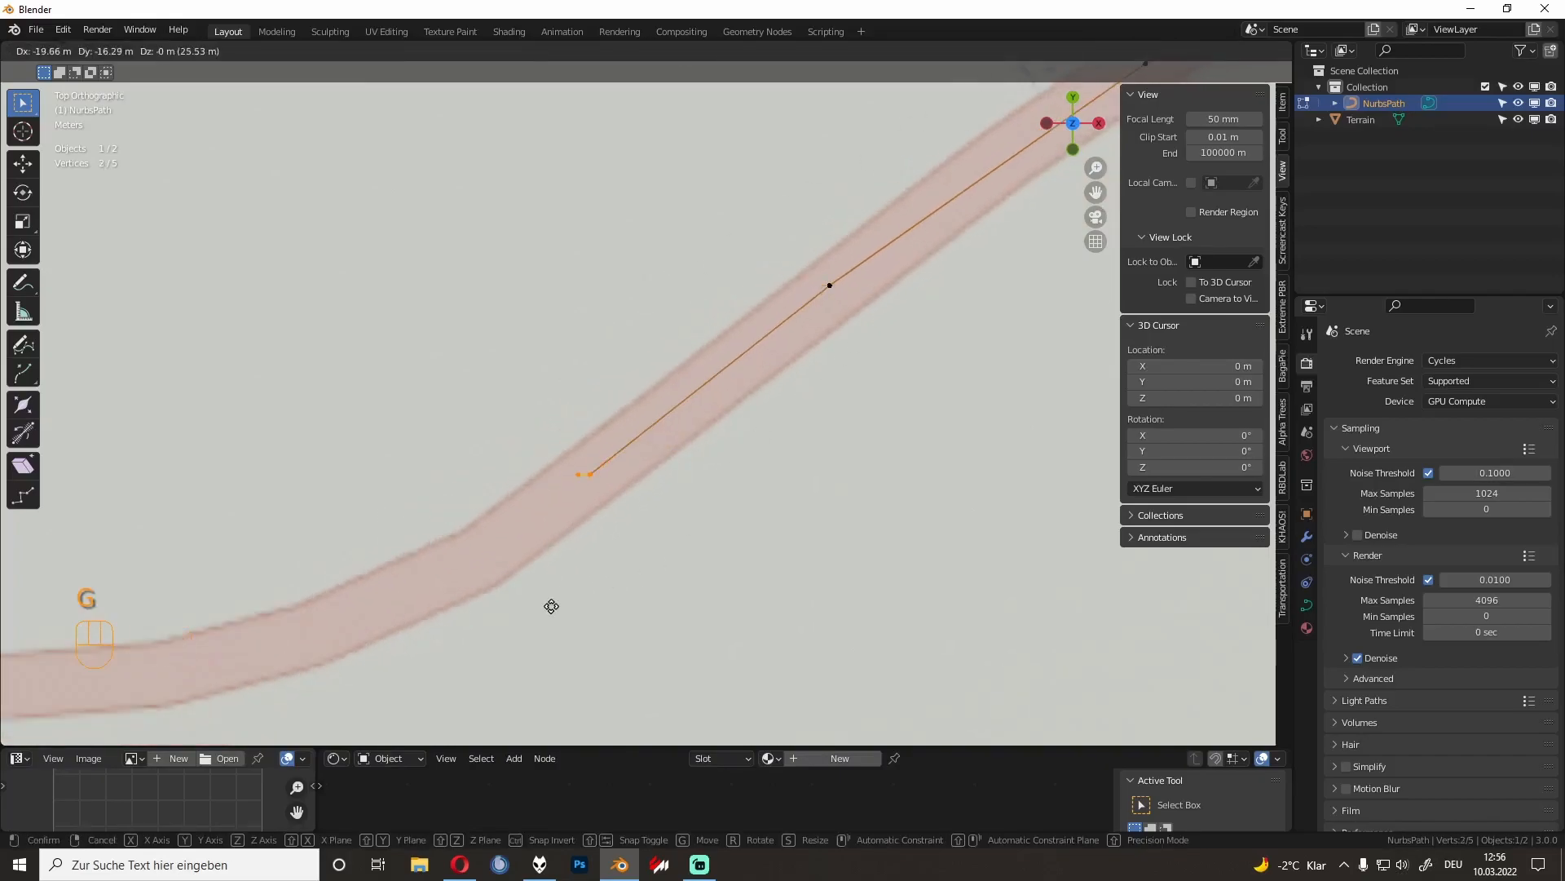
pyautogui.click(531, 618)
pyautogui.keyDown('shift'); pyautogui.click(567, 490); pyautogui.keyUp('shift')
pyautogui.press('g')
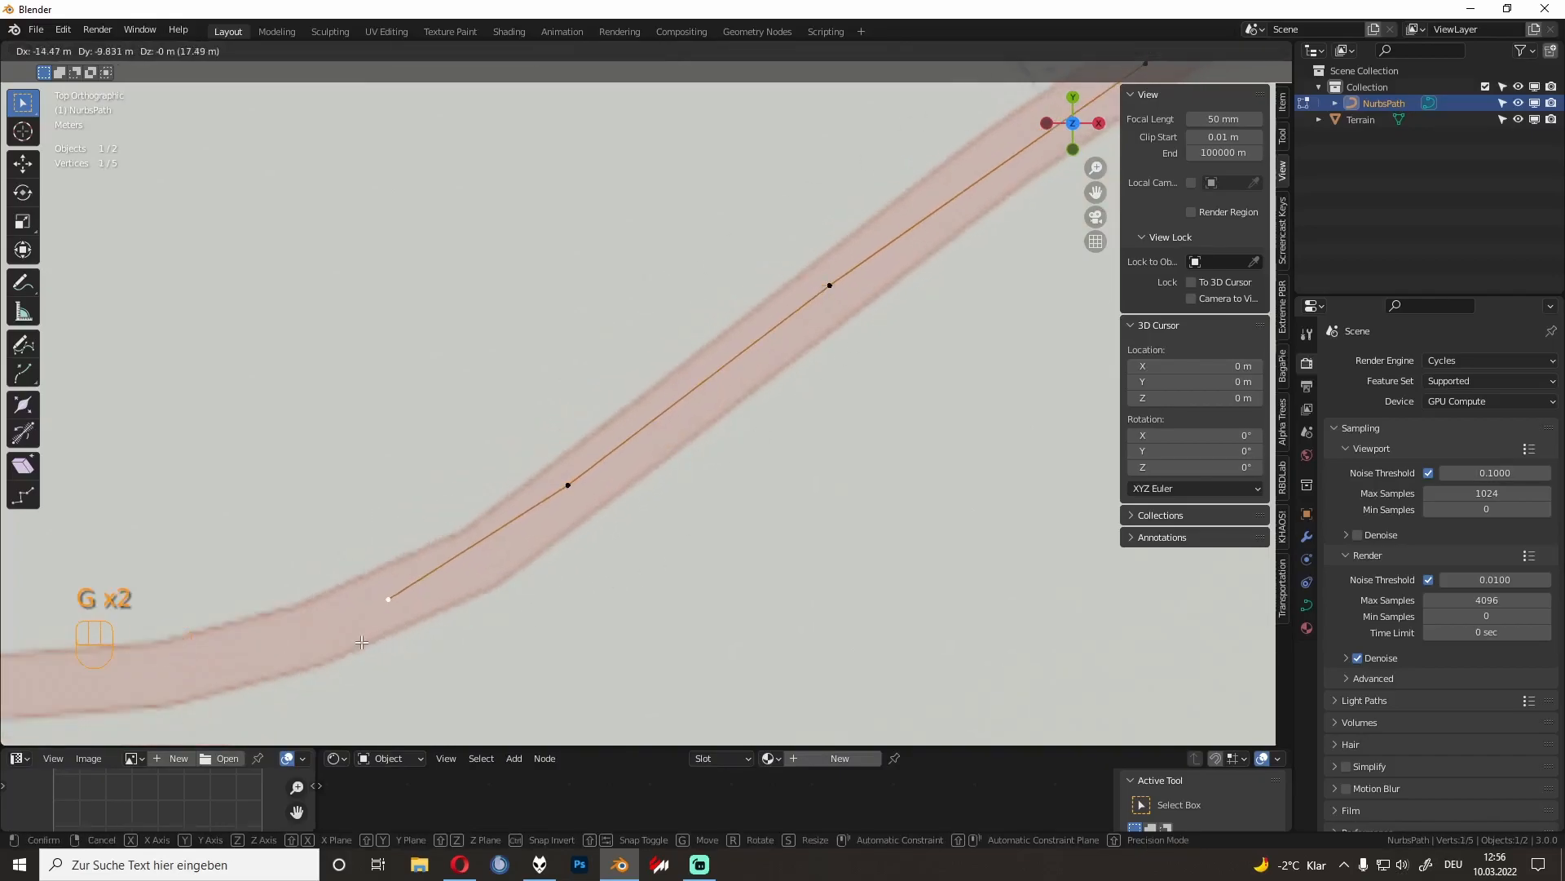
pyautogui.click(380, 634)
# Step: Extrude three path points from the fifth one around the shallow dip in the road
pyautogui.keyDown('shift'); pyautogui.moveTo(380, 635); pyautogui.dragTo(809, 454, button='middle'); pyautogui.keyUp('shift')
pyautogui.press('e')
pyautogui.click(478, 548)
pyautogui.press('e')
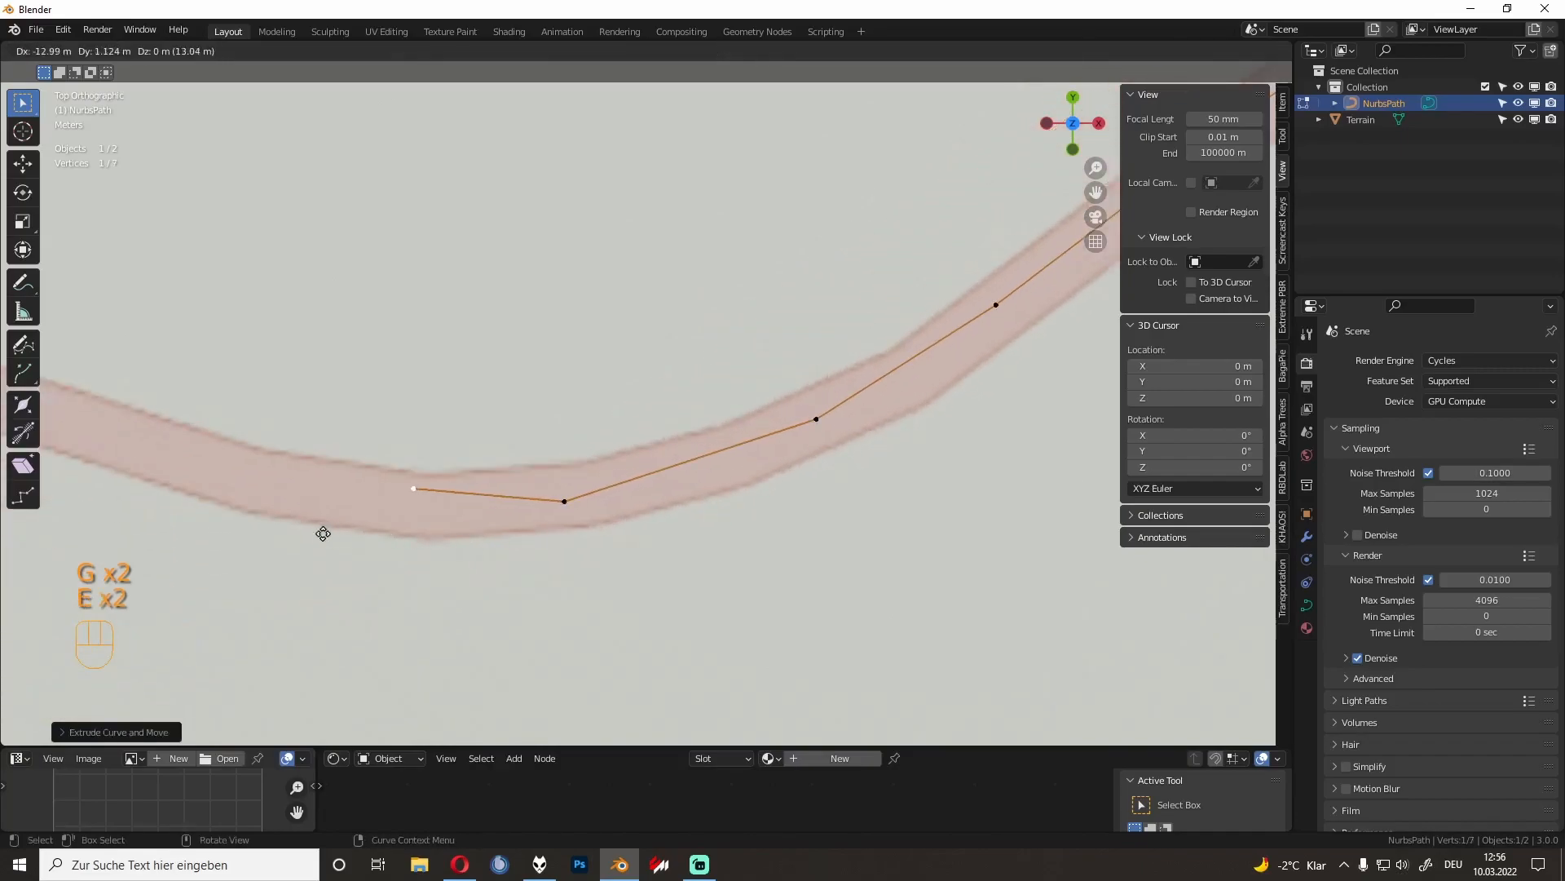
pyautogui.click(245, 535)
pyautogui.keyDown('shift'); pyautogui.moveTo(245, 535); pyautogui.dragTo(783, 587, button='middle'); pyautogui.keyUp('shift')
pyautogui.press('e')
pyautogui.click(526, 500)
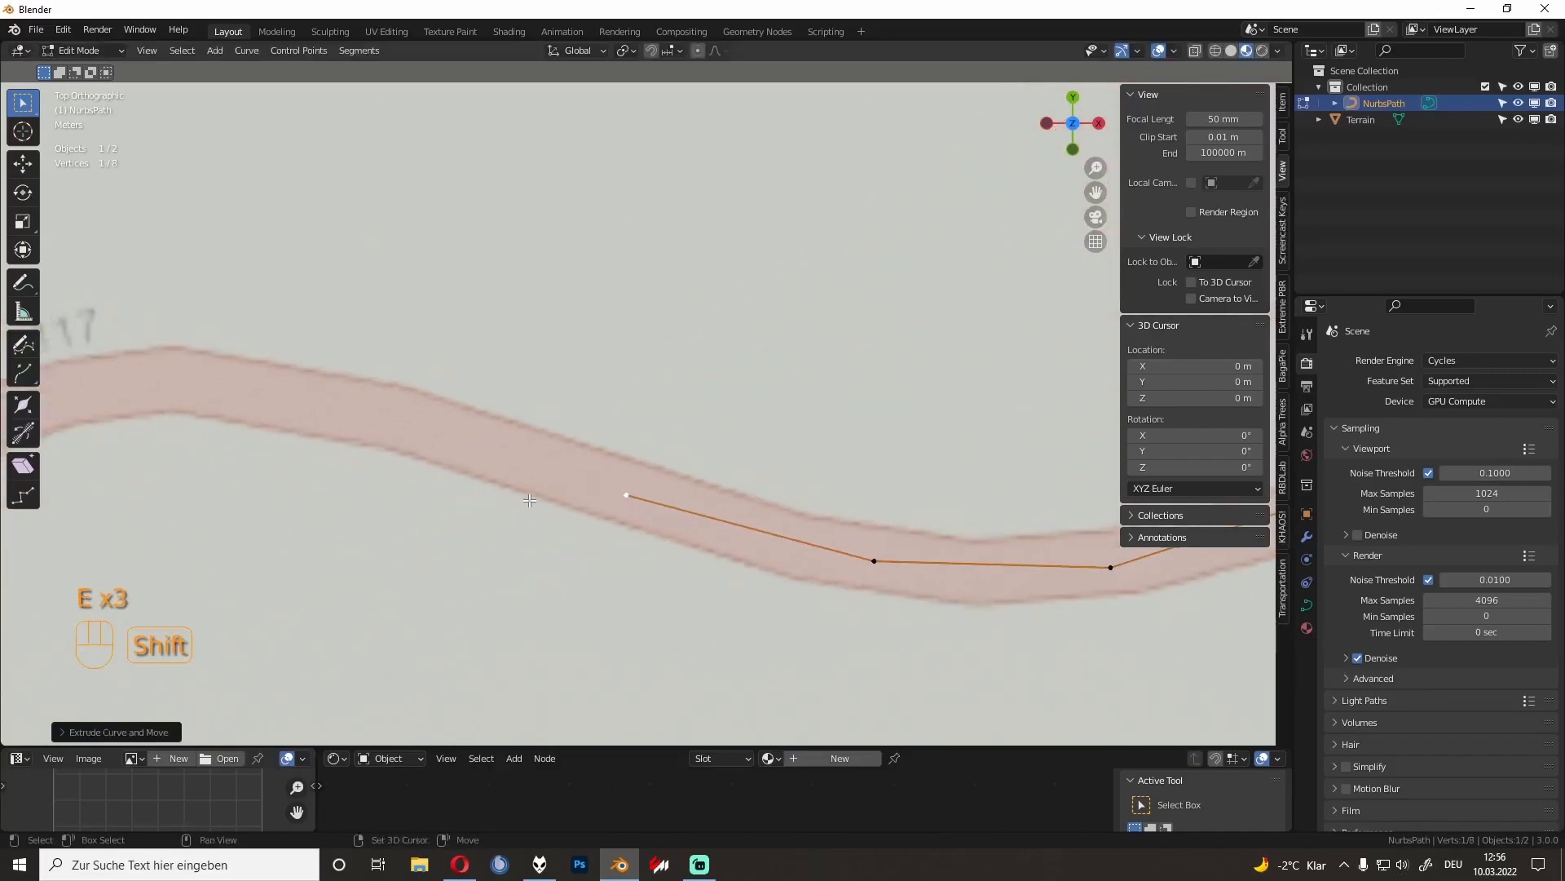
# Step: Extrude three more path points up to and over the road's crest beside house number 117
pyautogui.keyDown('shift'); pyautogui.moveTo(526, 499); pyautogui.dragTo(916, 550, button='middle'); pyautogui.keyUp('shift')
pyautogui.press('e')
pyautogui.click(515, 413)
pyautogui.keyDown('shift'); pyautogui.moveTo(515, 413); pyautogui.dragTo(828, 466, button='middle'); pyautogui.keyUp('shift')
pyautogui.press('e')
pyautogui.click(535, 413)
pyautogui.press('e')
pyautogui.click(350, 454)
# Step: Extrude four path points along the road where it turns southward below house number 117
pyautogui.keyDown('shift'); pyautogui.moveTo(412, 473); pyautogui.dragTo(587, 371, button='middle'); pyautogui.keyUp('shift')
pyautogui.press('e')
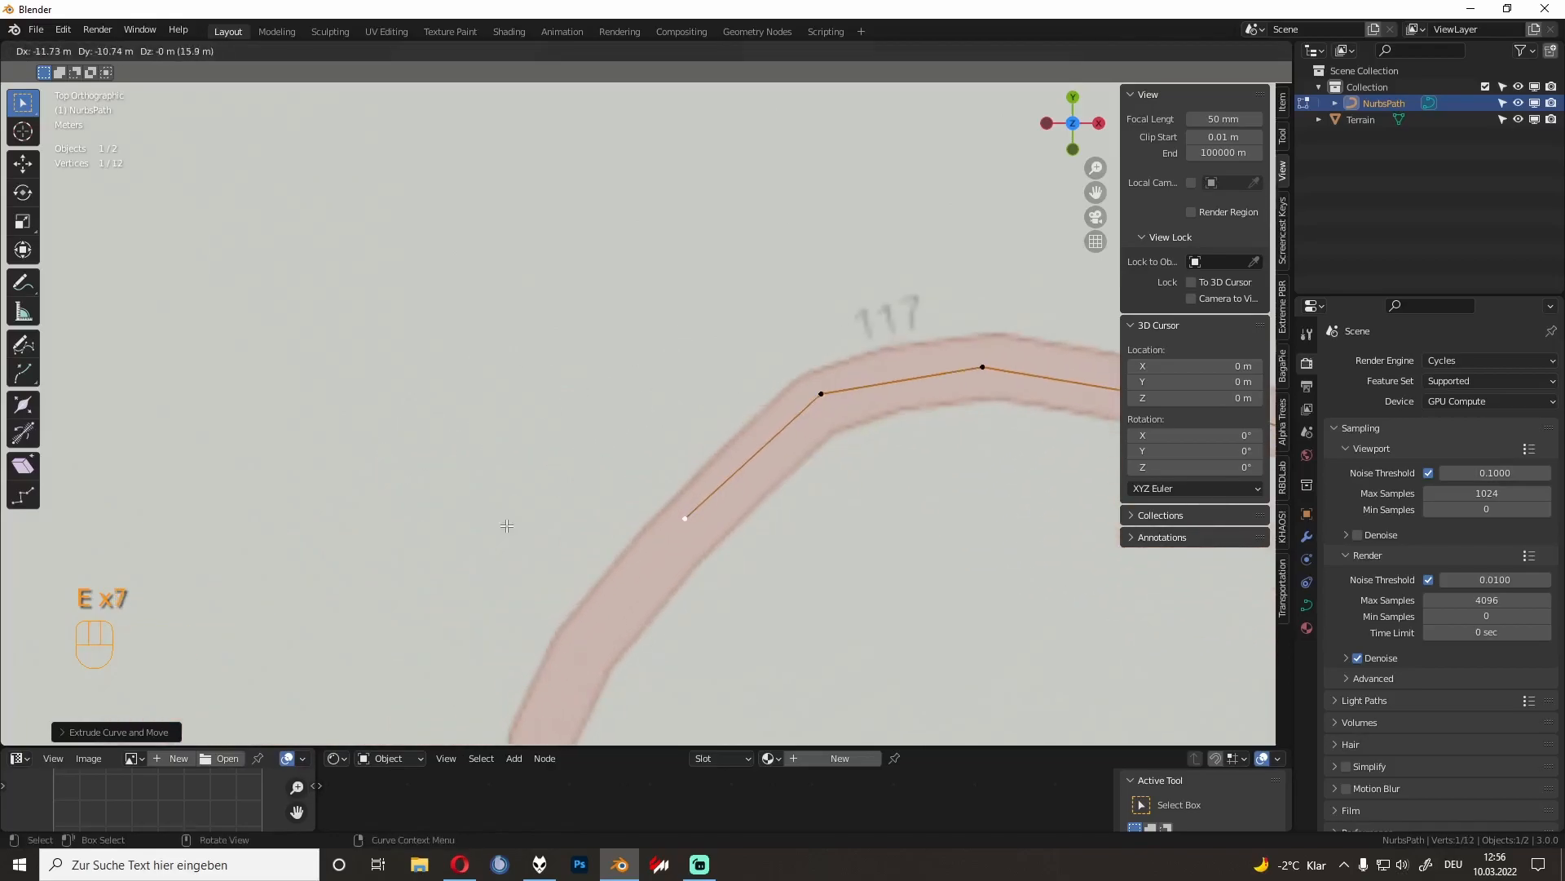
pyautogui.click(506, 524)
pyautogui.keyDown('shift'); pyautogui.moveTo(570, 501); pyautogui.dragTo(726, 339, button='middle'); pyautogui.keyUp('shift')
pyautogui.press('e')
pyautogui.click(561, 609)
pyautogui.keyDown('shift'); pyautogui.moveTo(638, 654); pyautogui.dragTo(683, 391, button='middle'); pyautogui.keyUp('shift')
pyautogui.press('e')
pyautogui.click(662, 564)
pyautogui.keyDown('shift'); pyautogui.moveTo(701, 600); pyautogui.dragTo(704, 379, button='middle'); pyautogui.keyUp('shift')
pyautogui.press('e')
pyautogui.click(703, 620)
# Step: Extrude three path points down the road past house number 109 to the word Straße near number 105
pyautogui.scroll(-6, 703, 614)
pyautogui.keyDown('shift'); pyautogui.moveTo(709, 587); pyautogui.dragTo(739, 450, button='middle'); pyautogui.keyUp('shift')
pyautogui.press('e')
pyautogui.click(717, 590)
pyautogui.keyDown('shift'); pyautogui.moveTo(716, 593); pyautogui.dragTo(725, 473, button='middle'); pyautogui.keyUp('shift')
pyautogui.press('e')
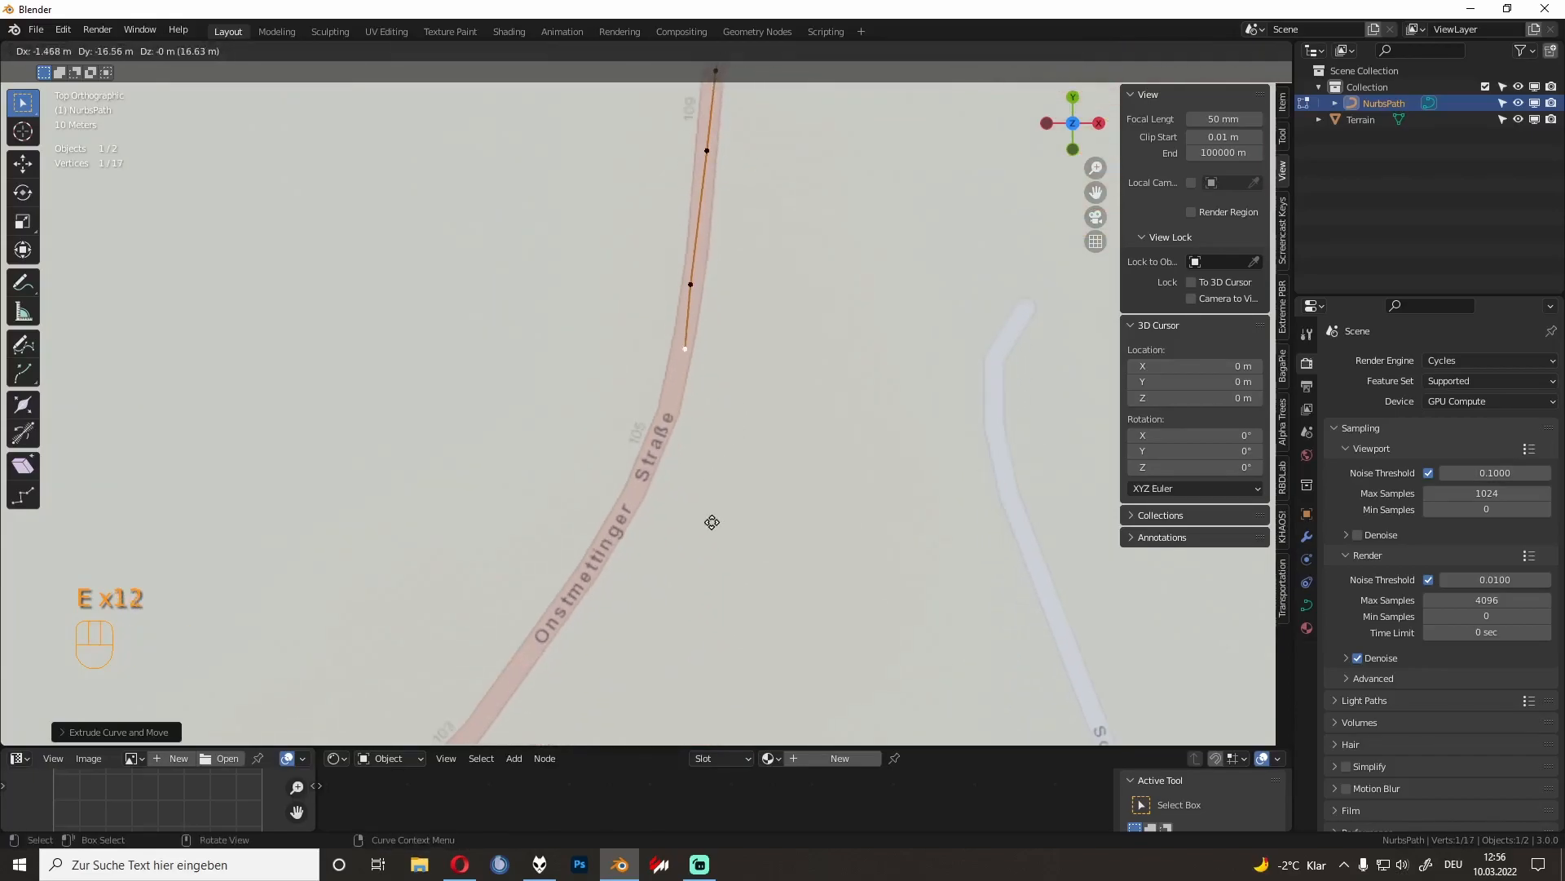
pyautogui.click(688, 593)
pyautogui.press('e')
pyautogui.click(662, 658)
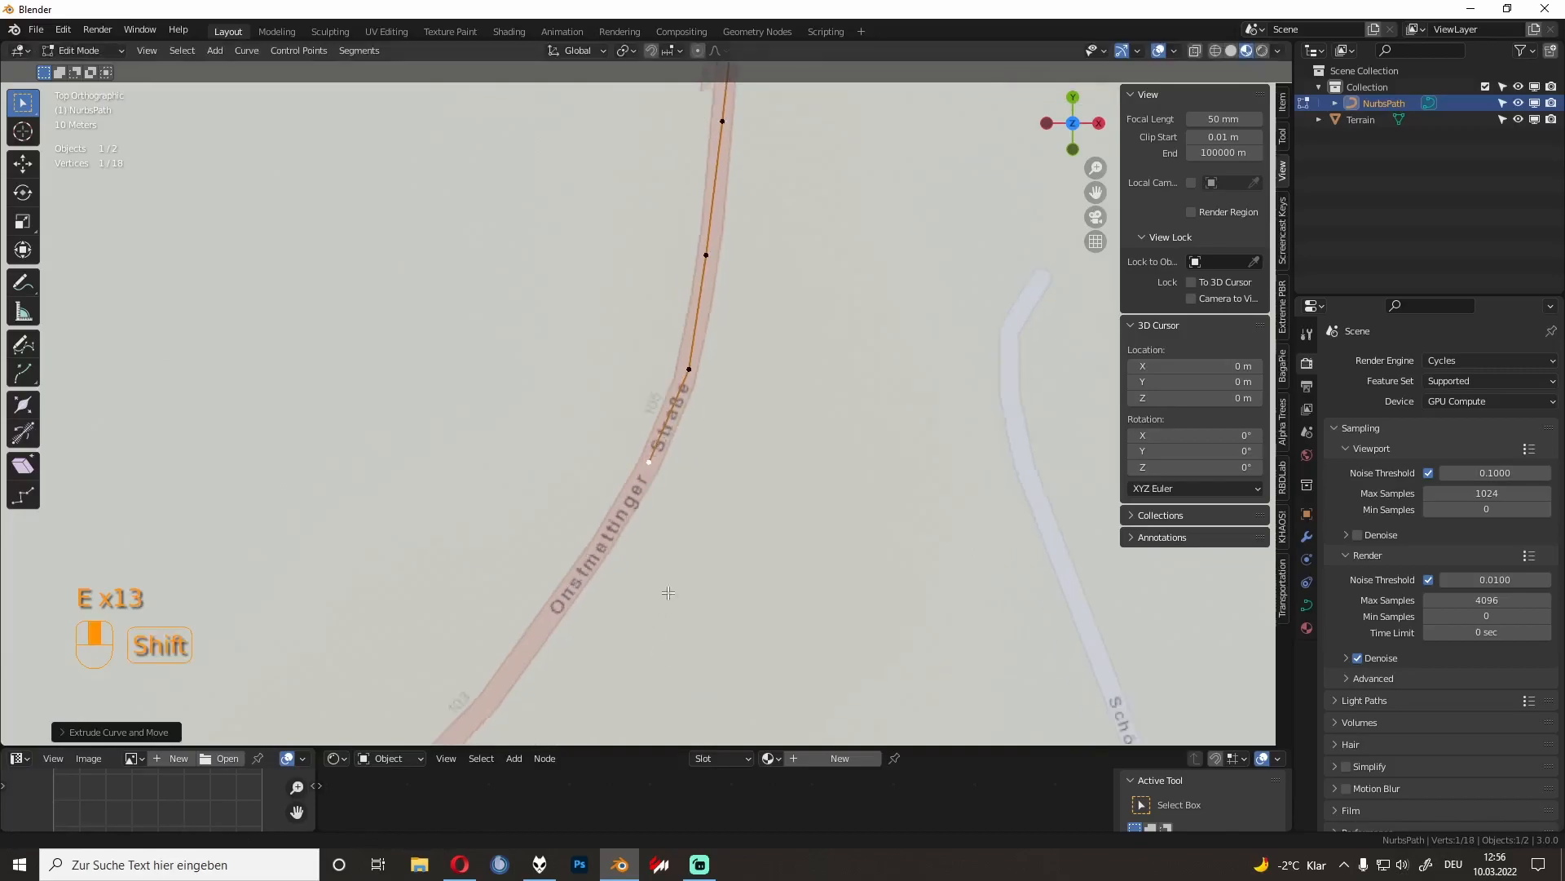
# Step: Extrude three path points southwest along the Onstmettinger Straße label to just beyond house number 103
pyautogui.keyDown('shift'); pyautogui.moveTo(624, 697); pyautogui.dragTo(734, 479, button='middle'); pyautogui.keyUp('shift')
pyautogui.press('e')
pyautogui.click(670, 585)
pyautogui.press('e')
pyautogui.click(584, 706)
pyautogui.keyDown('shift'); pyautogui.moveTo(584, 706); pyautogui.dragTo(748, 500, button='middle'); pyautogui.keyUp('shift')
pyautogui.press('e')
pyautogui.click(689, 572)
# Step: Extrude three path points along the long, nearly straight road section running west-southwest toward the hairpin
pyautogui.keyDown('shift'); pyautogui.moveTo(689, 573); pyautogui.dragTo(841, 402, button='middle'); pyautogui.keyUp('shift')
pyautogui.press('e')
pyautogui.click(653, 531)
pyautogui.keyDown('shift'); pyautogui.moveTo(653, 531); pyautogui.dragTo(788, 427, button='middle'); pyautogui.keyUp('shift')
pyautogui.press('e')
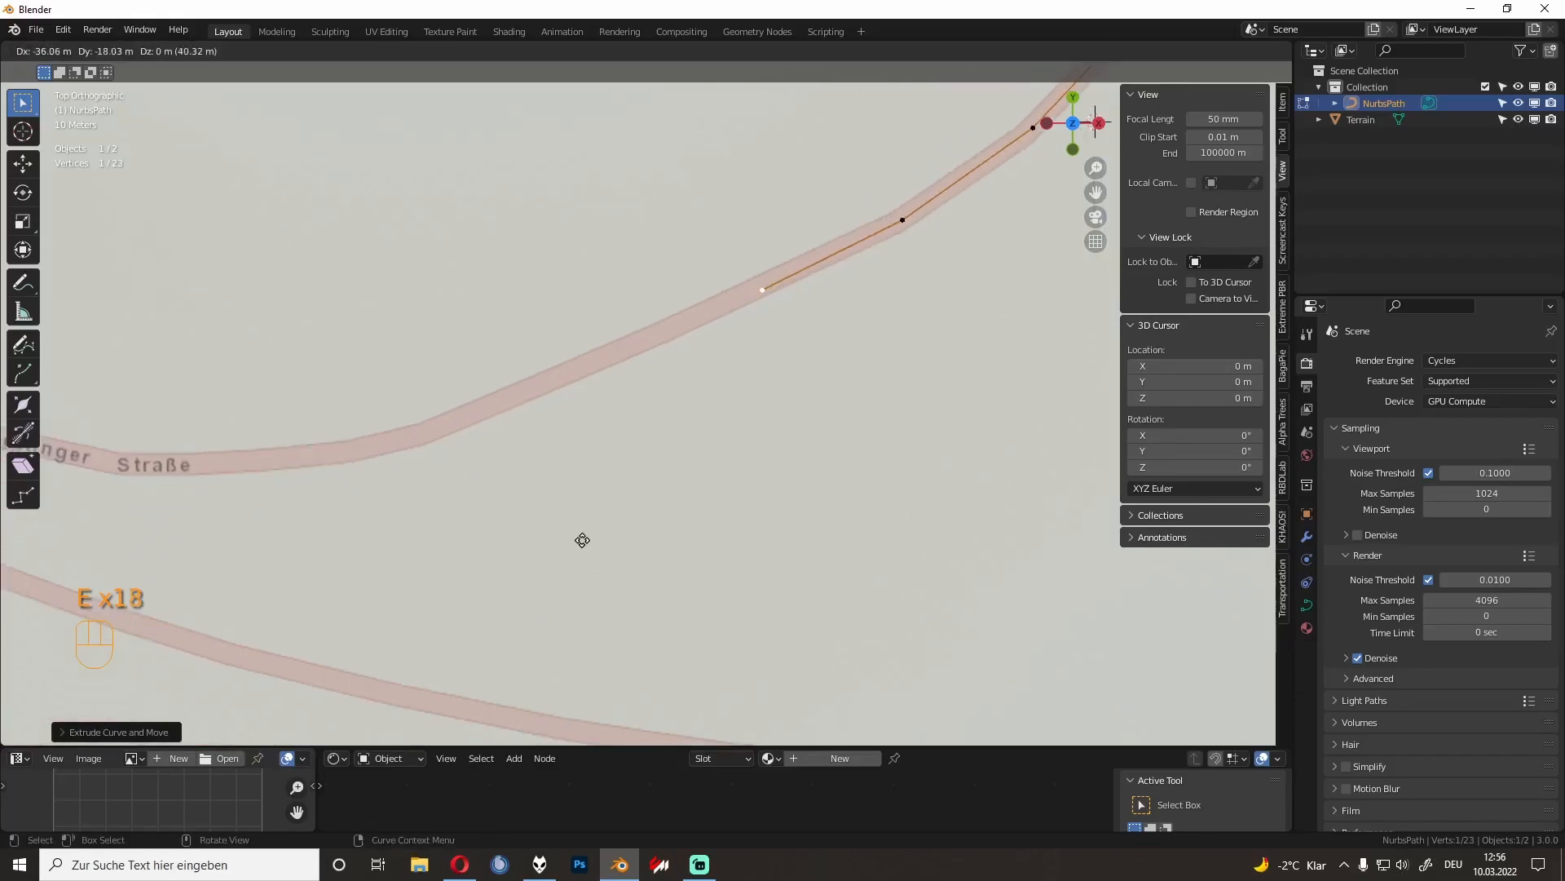
pyautogui.click(561, 547)
pyautogui.keyDown('shift'); pyautogui.moveTo(561, 547); pyautogui.dragTo(717, 441, button='middle'); pyautogui.keyUp('shift')
pyautogui.press('e')
pyautogui.click(517, 532)
# Step: Extrude three path points through the gentle bend onto the Onstmettinger Straße label just before the hairpin
pyautogui.keyDown('shift'); pyautogui.moveTo(517, 533); pyautogui.dragTo(668, 502, button='middle'); pyautogui.keyUp('shift')
pyautogui.press('e')
pyautogui.click(510, 581)
pyautogui.keyDown('shift'); pyautogui.moveTo(509, 580); pyautogui.dragTo(656, 570, button='middle'); pyautogui.keyUp('shift')
pyautogui.press('e')
pyautogui.click(531, 552)
pyautogui.moveTo(530, 552)
pyautogui.keyDown('shift'); pyautogui.mouseDown(button='middle')
pyautogui.moveTo(549, 595)
pyautogui.moveTo(527, 559)
pyautogui.mouseUp(button='middle'); pyautogui.keyUp('shift')
pyautogui.press('e')
pyautogui.click(490, 595)
# Step: Extrude two path points northwest from the Onstmettinger label toward the hairpin bend
pyautogui.press('e')
pyautogui.click(437, 535)
pyautogui.press('e')
pyautogui.click(339, 454)
# Step: Extrude four path points around the tight western end of the hairpin, following the road's center
pyautogui.keyDown('shift'); pyautogui.moveTo(293, 437); pyautogui.dragTo(469, 509, button='middle'); pyautogui.keyUp('shift')
pyautogui.press('e')
pyautogui.click(393, 467)
pyautogui.press('e')
pyautogui.click(333, 463)
pyautogui.press('e')
pyautogui.click(286, 501)
pyautogui.press('e')
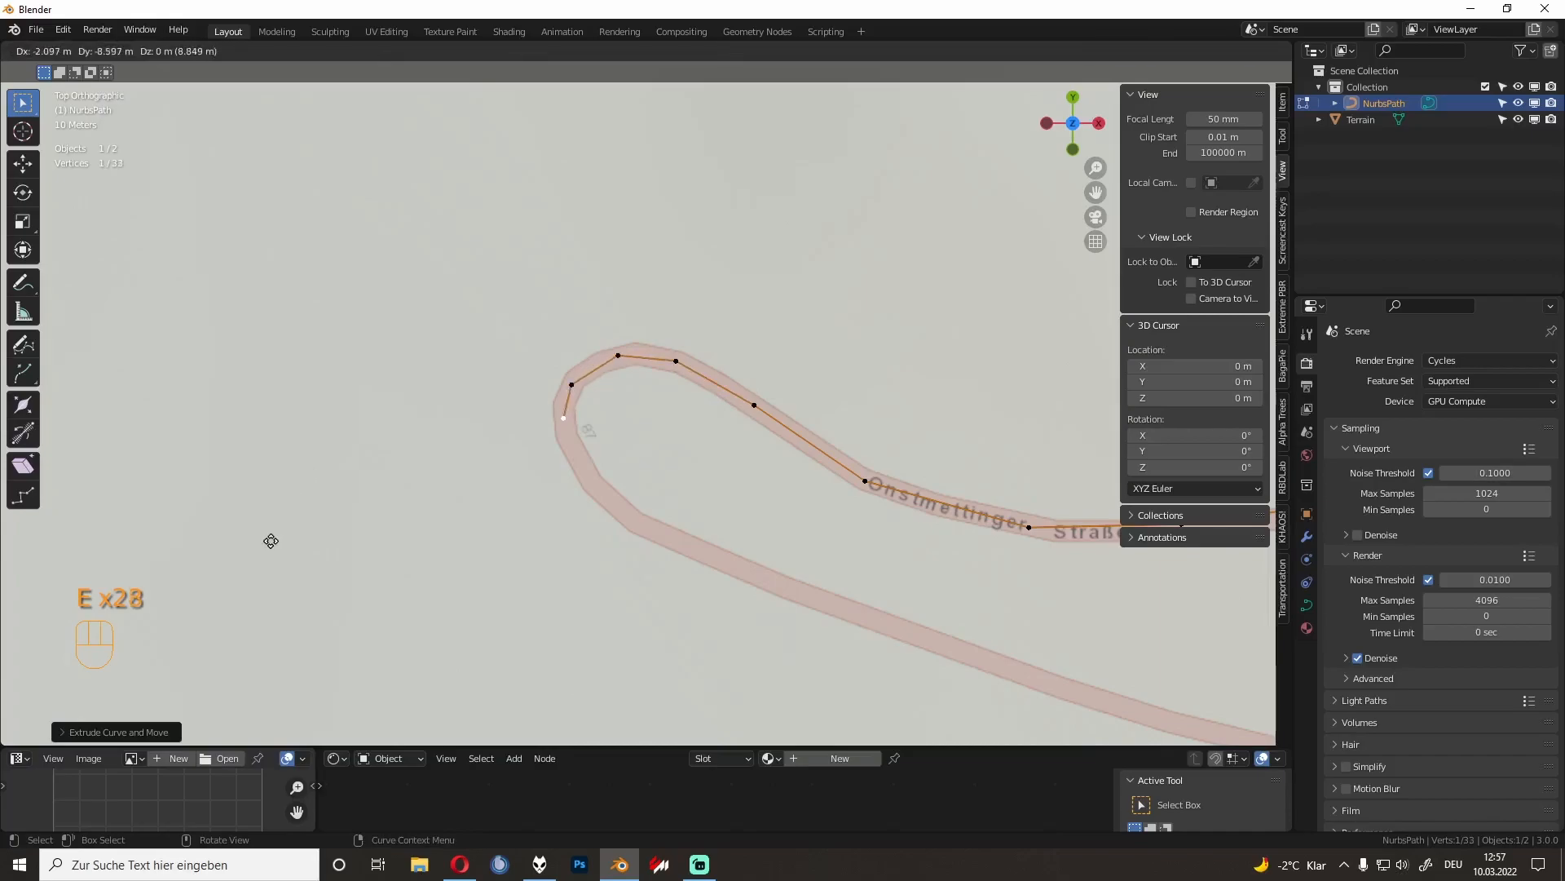
pyautogui.click(282, 576)
# Step: Extrude three path points out of the hairpin onto the lower road section heading southeast
pyautogui.press('e')
pyautogui.click(398, 626)
pyautogui.keyDown('shift'); pyautogui.moveTo(445, 651); pyautogui.dragTo(370, 564, button='middle'); pyautogui.keyUp('shift')
pyautogui.press('e')
pyautogui.click(420, 600)
pyautogui.keyDown('shift'); pyautogui.moveTo(587, 617); pyautogui.dragTo(478, 553, button='middle'); pyautogui.keyUp('shift')
pyautogui.press('e')
pyautogui.click(626, 609)
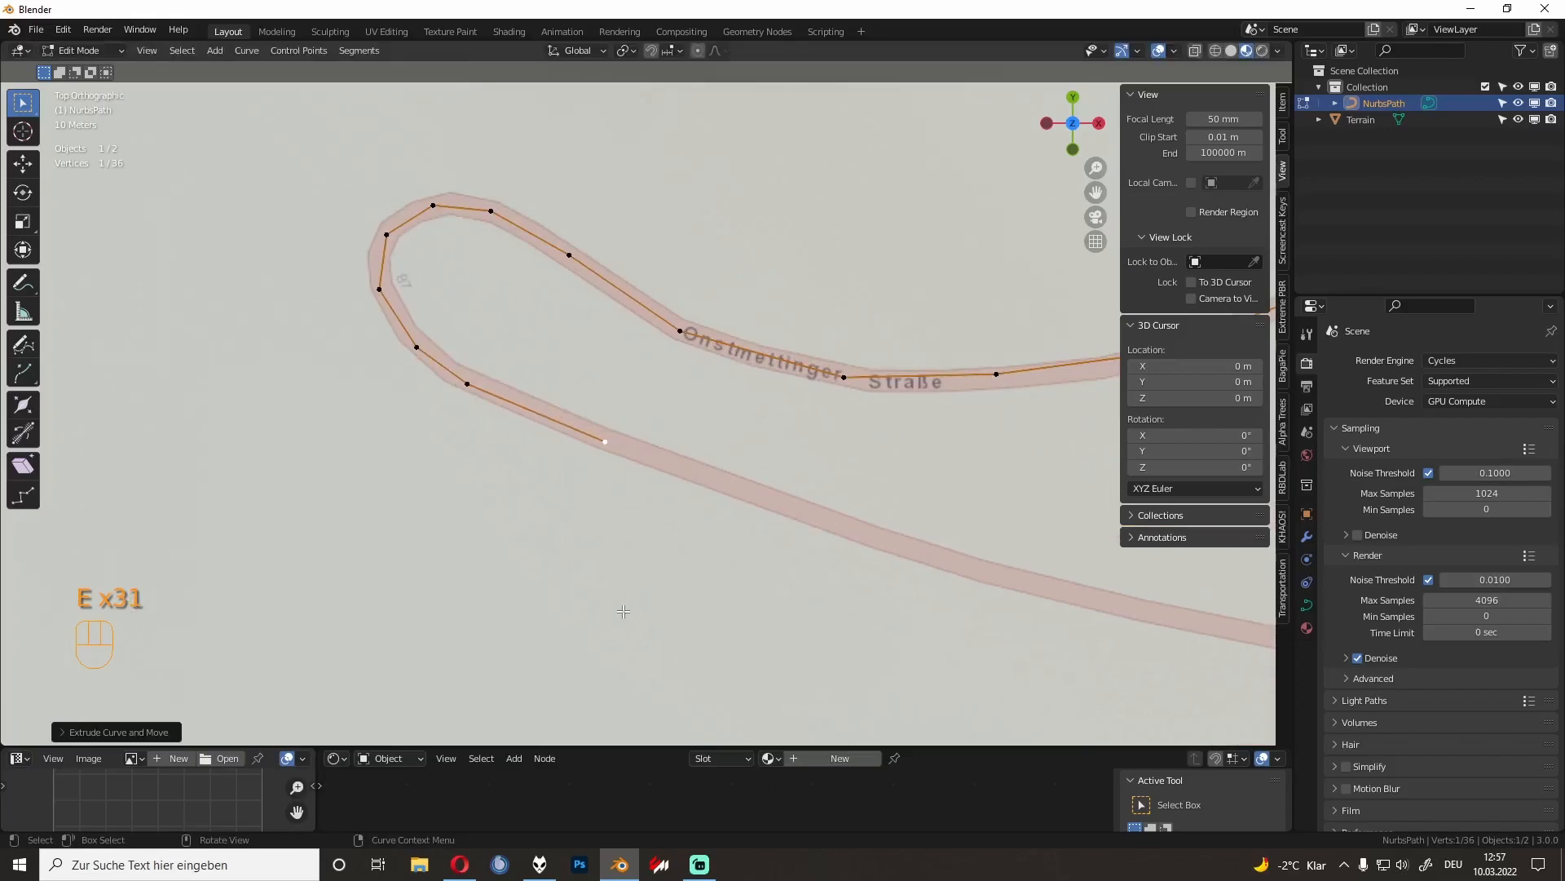
# Step: Extrude one more path point along the lower road and reposition it onto the road's center
pyautogui.keyDown('shift'); pyautogui.moveTo(618, 614); pyautogui.dragTo(542, 517, button='middle'); pyautogui.keyUp('shift')
pyautogui.press('e')
pyautogui.click(782, 588)
pyautogui.keyDown('shift'); pyautogui.moveTo(836, 594); pyautogui.dragTo(755, 559, button='middle'); pyautogui.keyUp('shift')
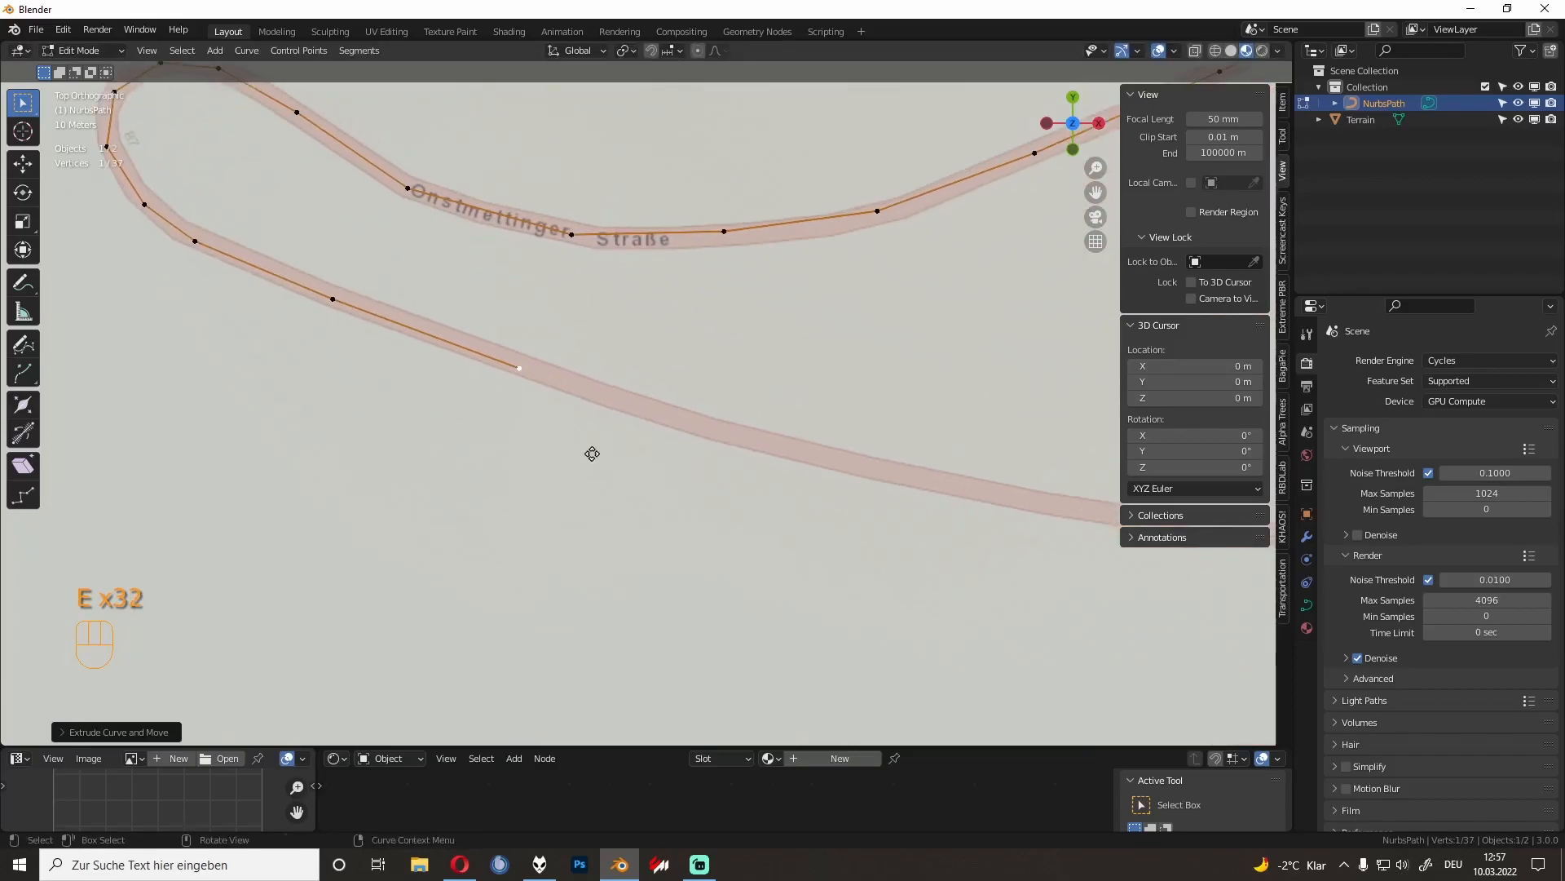
pyautogui.press('g')
pyautogui.click(603, 452)
# Step: Extrude three path points along the lower road to before its Onstmettinger Straße label, and finish editing the curve
pyautogui.keyDown('shift'); pyautogui.moveTo(646, 491); pyautogui.dragTo(517, 463, button='middle'); pyautogui.keyUp('shift')
pyautogui.press('e')
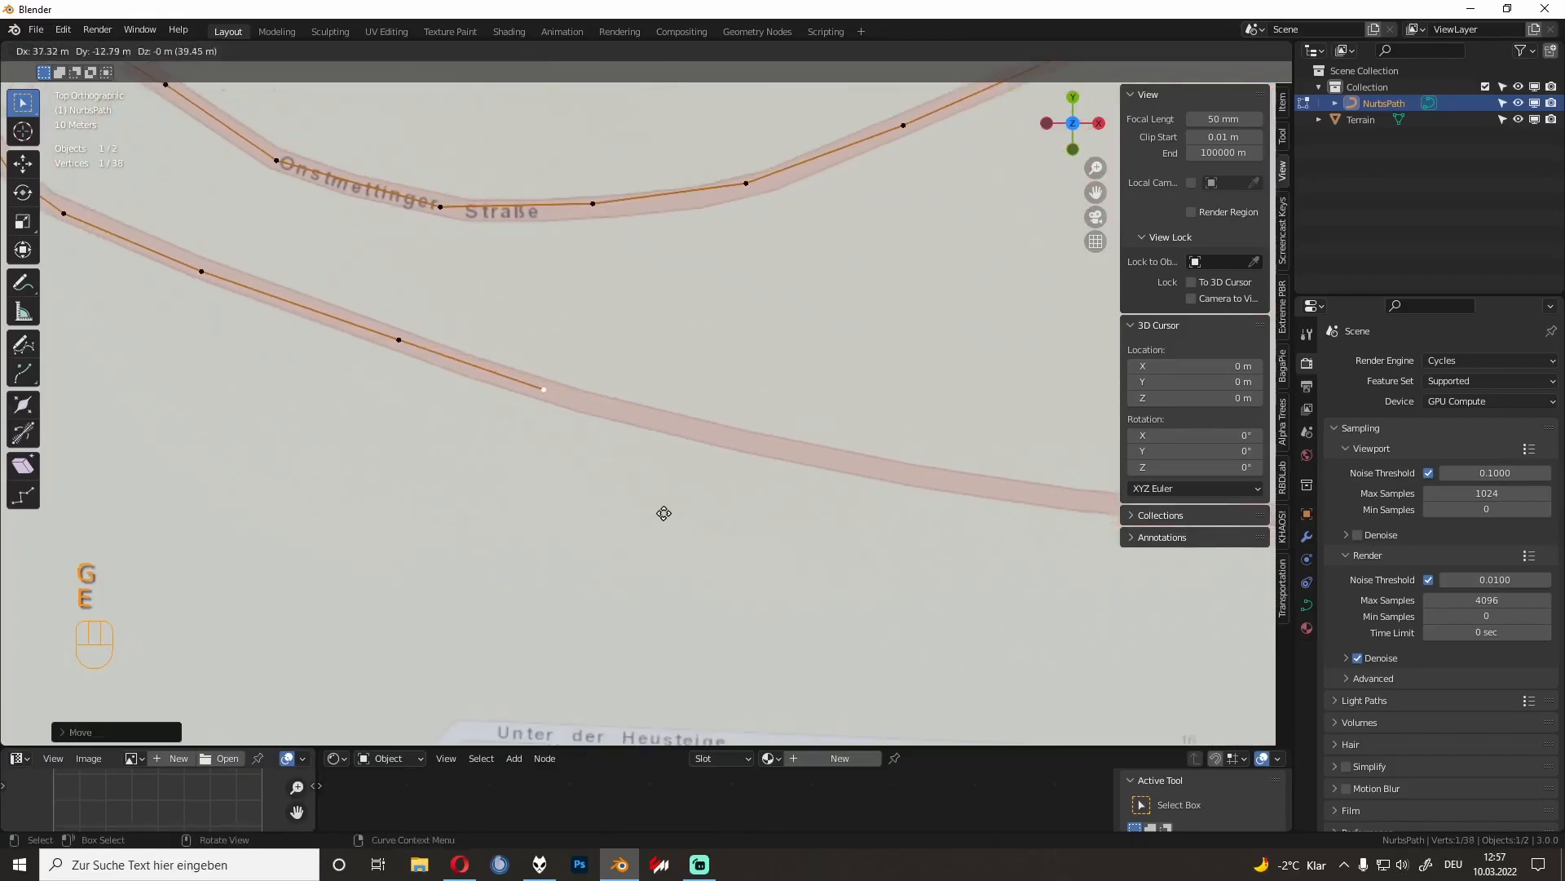
pyautogui.click(664, 514)
pyautogui.keyDown('shift'); pyautogui.moveTo(664, 513); pyautogui.dragTo(481, 475, button='middle'); pyautogui.keyUp('shift')
pyautogui.press('e')
pyautogui.click(783, 551)
pyautogui.keyDown('shift'); pyautogui.moveTo(783, 552); pyautogui.dragTo(558, 465, button='middle'); pyautogui.keyUp('shift')
pyautogui.press('e')
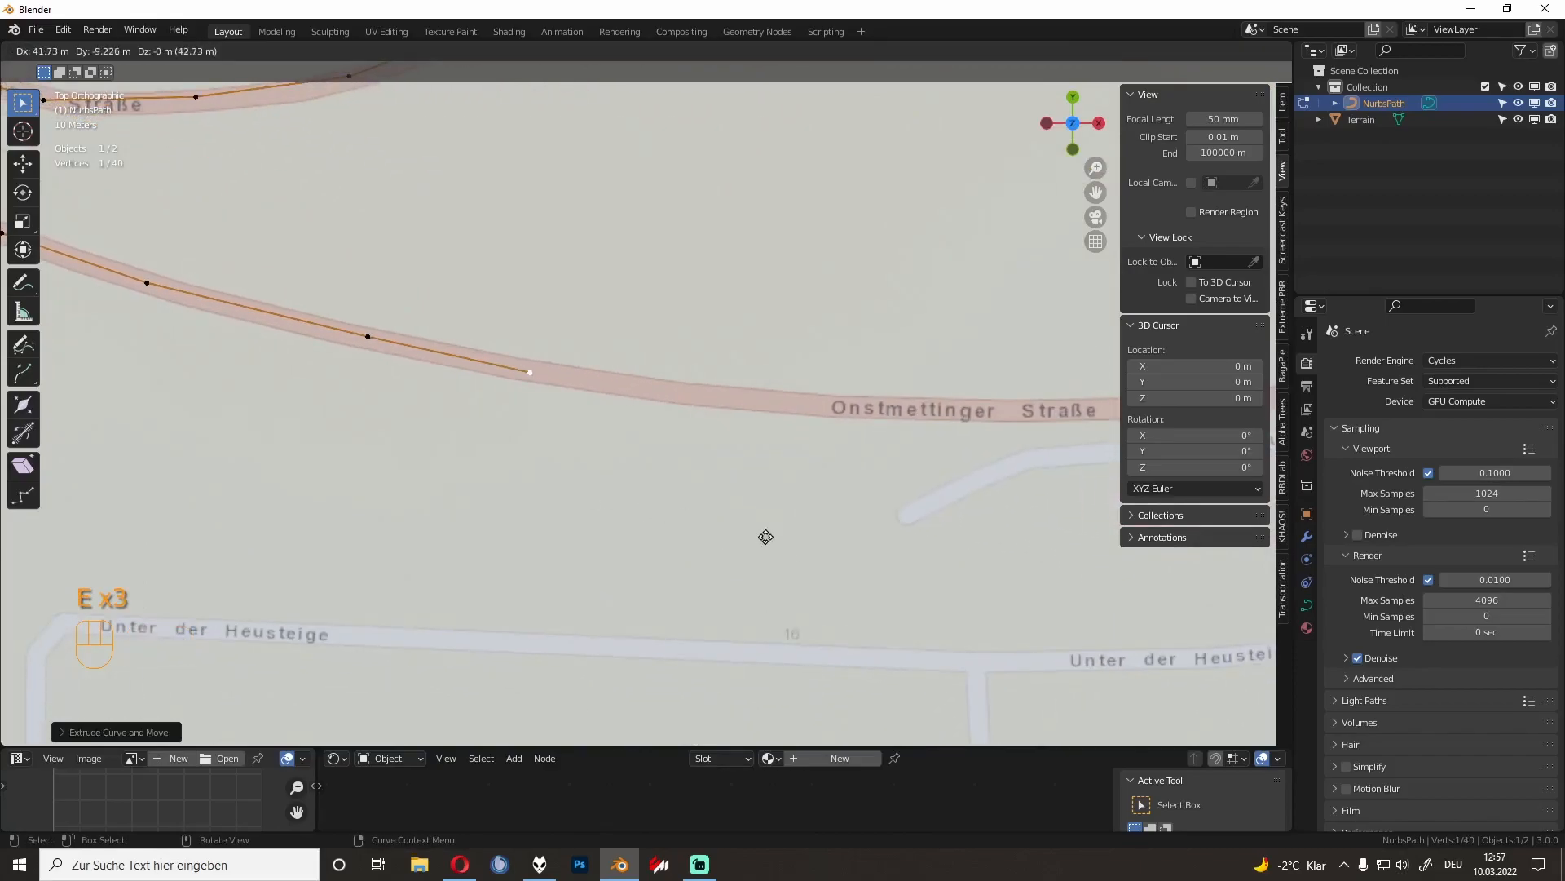
pyautogui.click(803, 538)
pyautogui.keyDown('shift'); pyautogui.moveTo(804, 538); pyautogui.dragTo(753, 528, button='middle'); pyautogui.keyUp('shift')
pyautogui.scroll(-6, 635, 481)
pyautogui.keyDown('shift'); pyautogui.moveTo(563, 451); pyautogui.dragTo(766, 549, button='middle'); pyautogui.keyUp('shift')
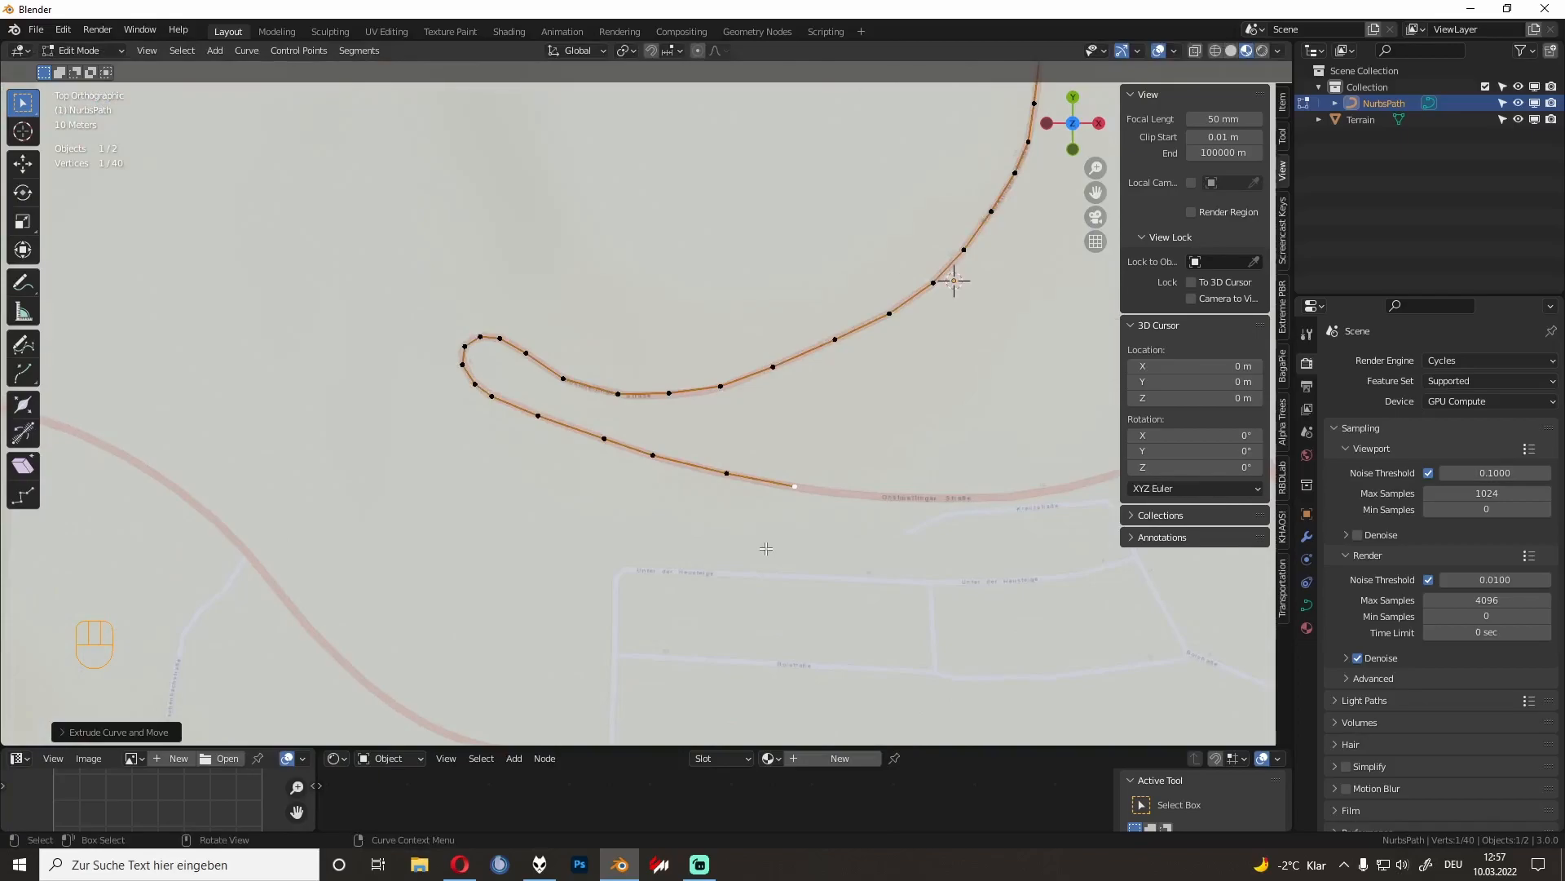
pyautogui.keyDown('shift'); pyautogui.moveTo(766, 549); pyautogui.dragTo(715, 575, button='middle'); pyautogui.keyUp('shift')
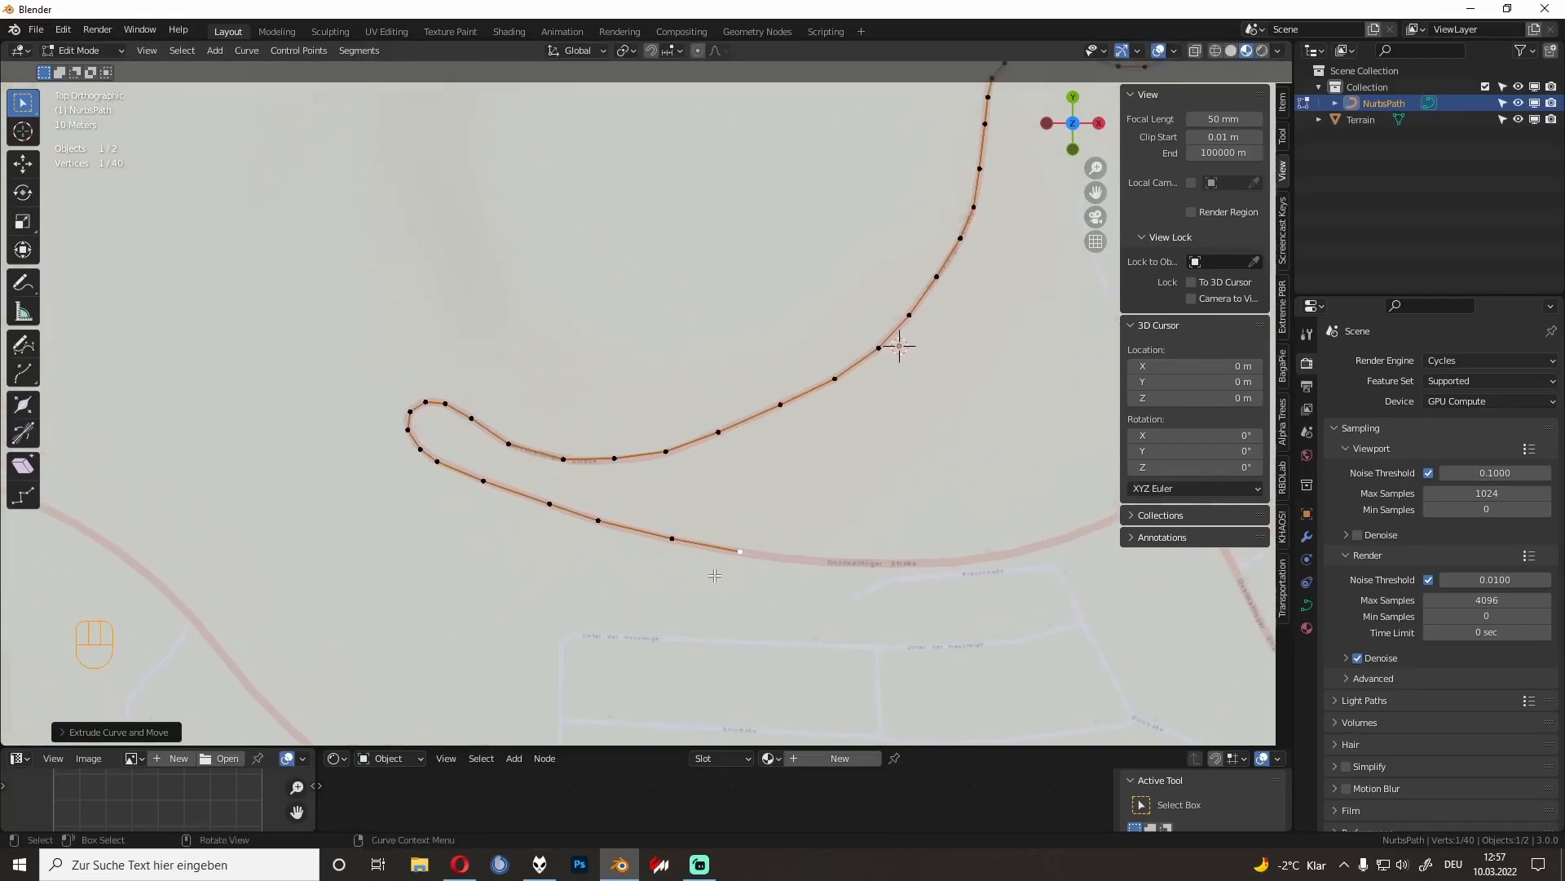
pyautogui.press('Tab')
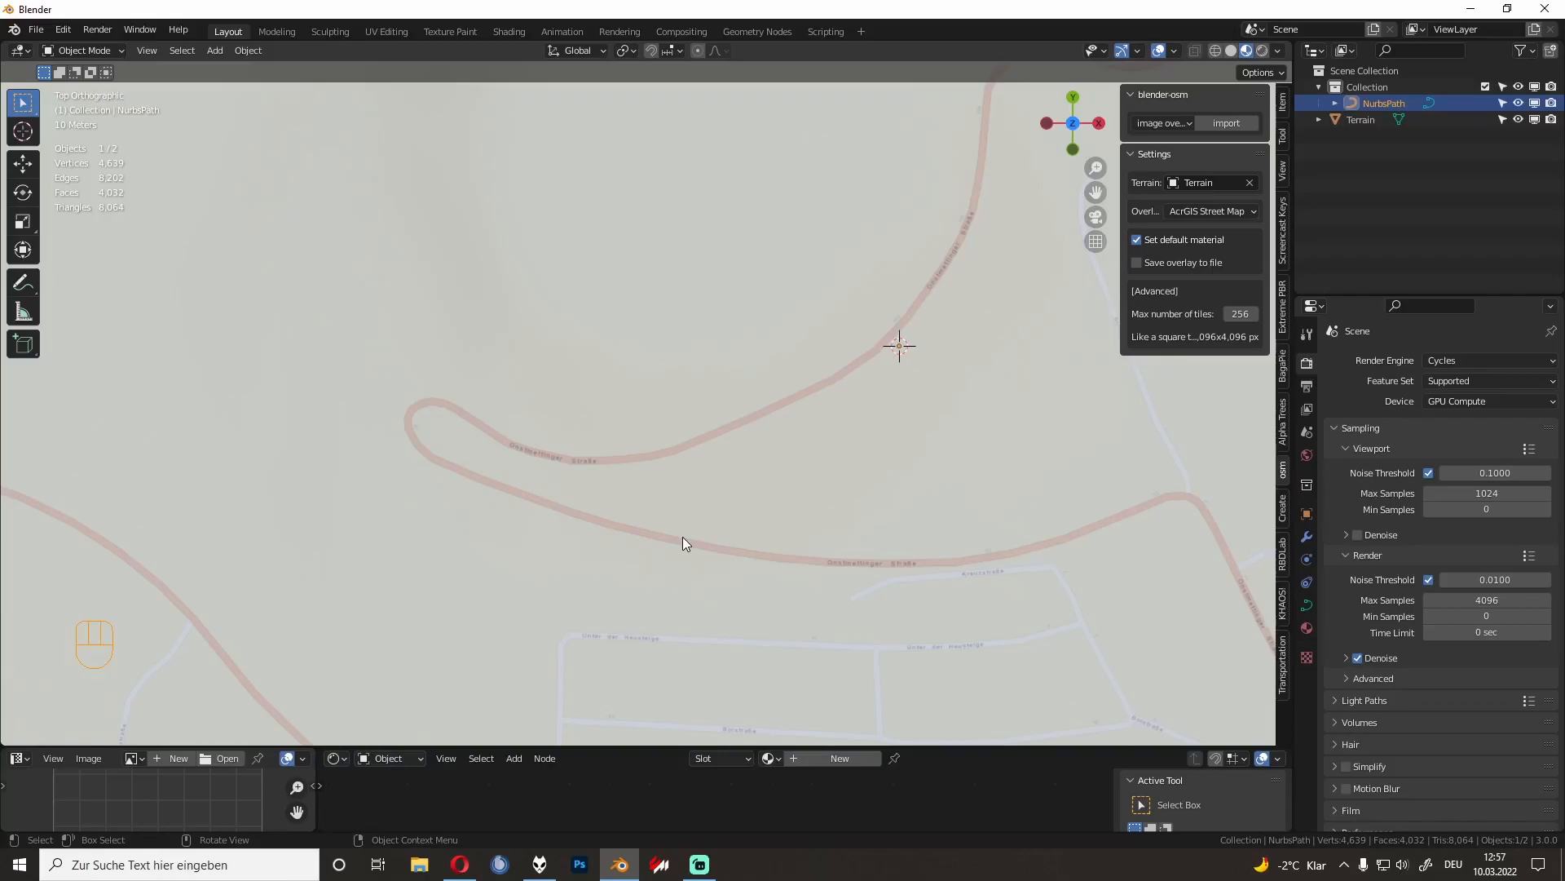
# Step: Try to enable X-ray display for the terrain in the top view
pyautogui.moveTo(681, 501); pyautogui.dragTo(687, 334, button='middle')
pyautogui.moveTo(690, 408); pyautogui.dragTo(682, 481, button='middle')
pyautogui.press('KP_7')
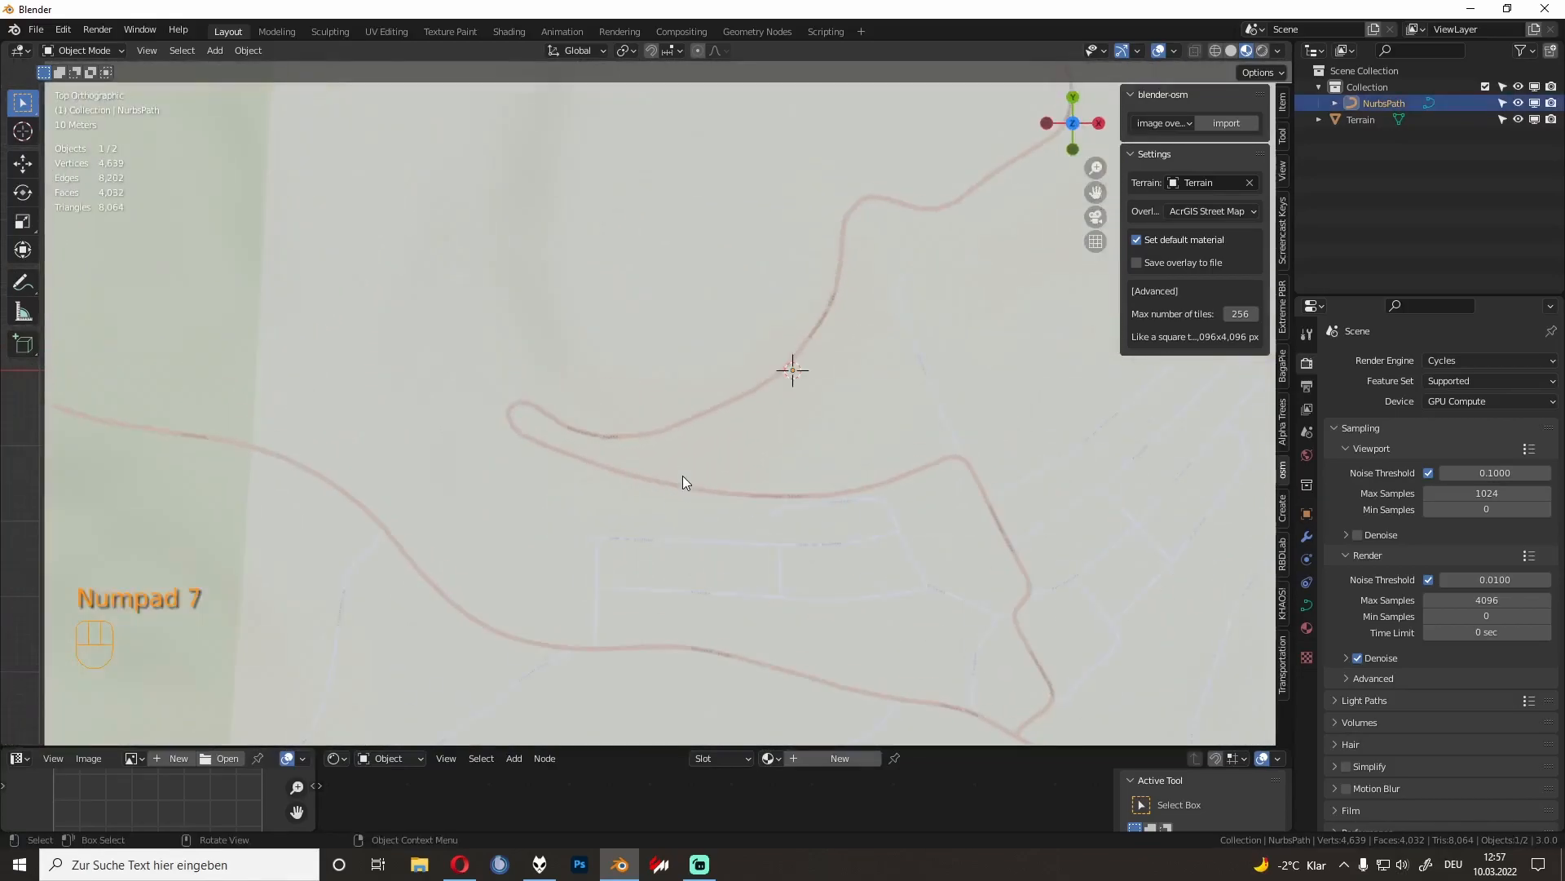
pyautogui.click(1195, 50)
pyautogui.keyDown('shift'); pyautogui.moveTo(1046, 234); pyautogui.dragTo(935, 262, button='middle'); pyautogui.keyUp('shift')
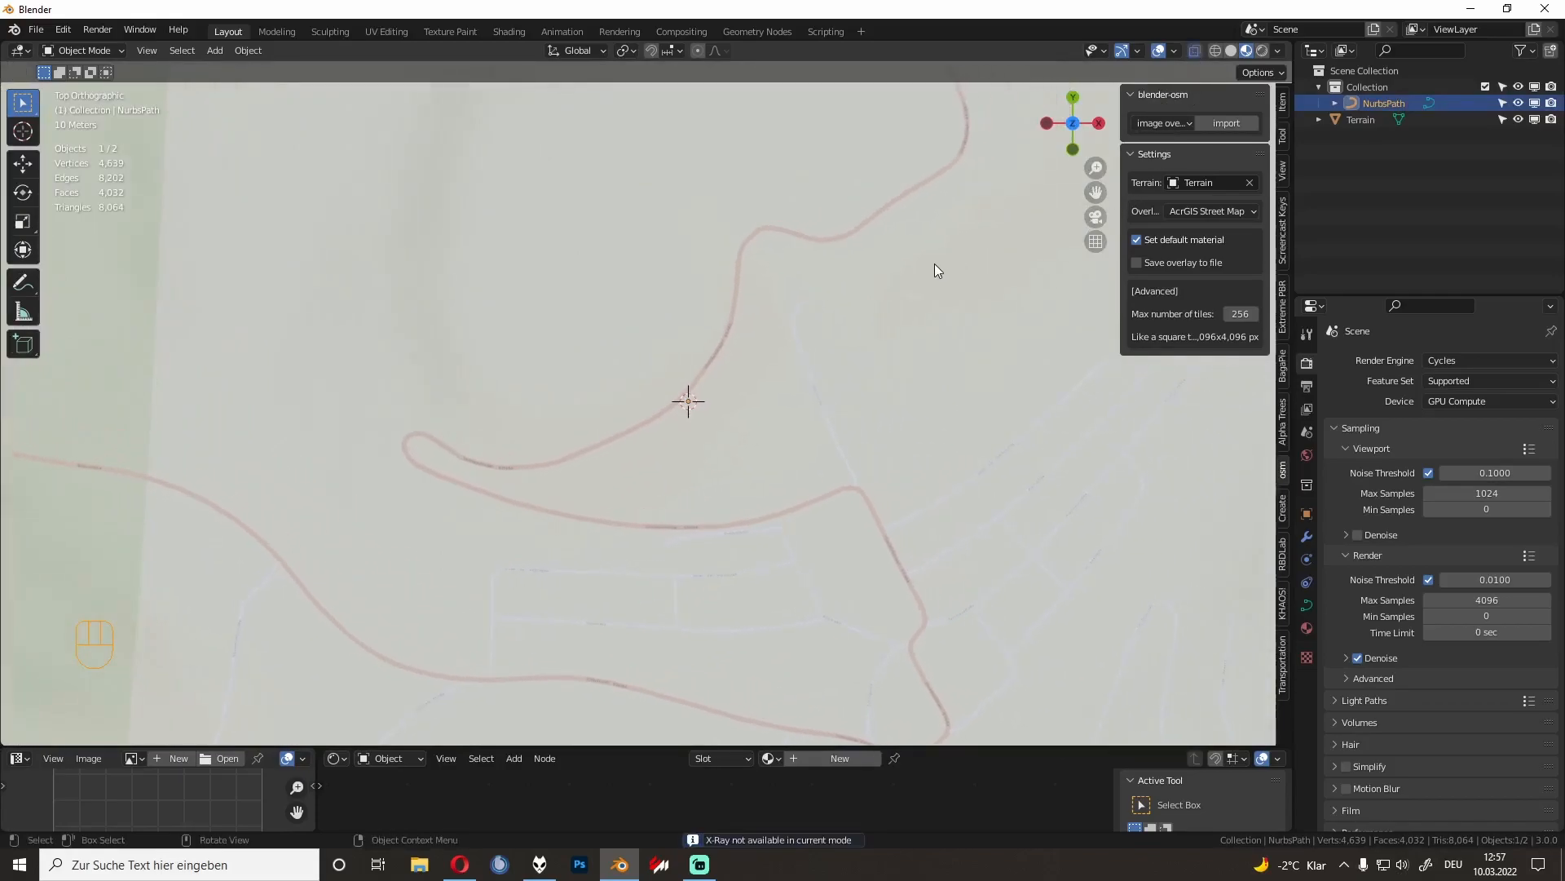
# Step: Duplicate the Terrain object in place
pyautogui.click(963, 386)
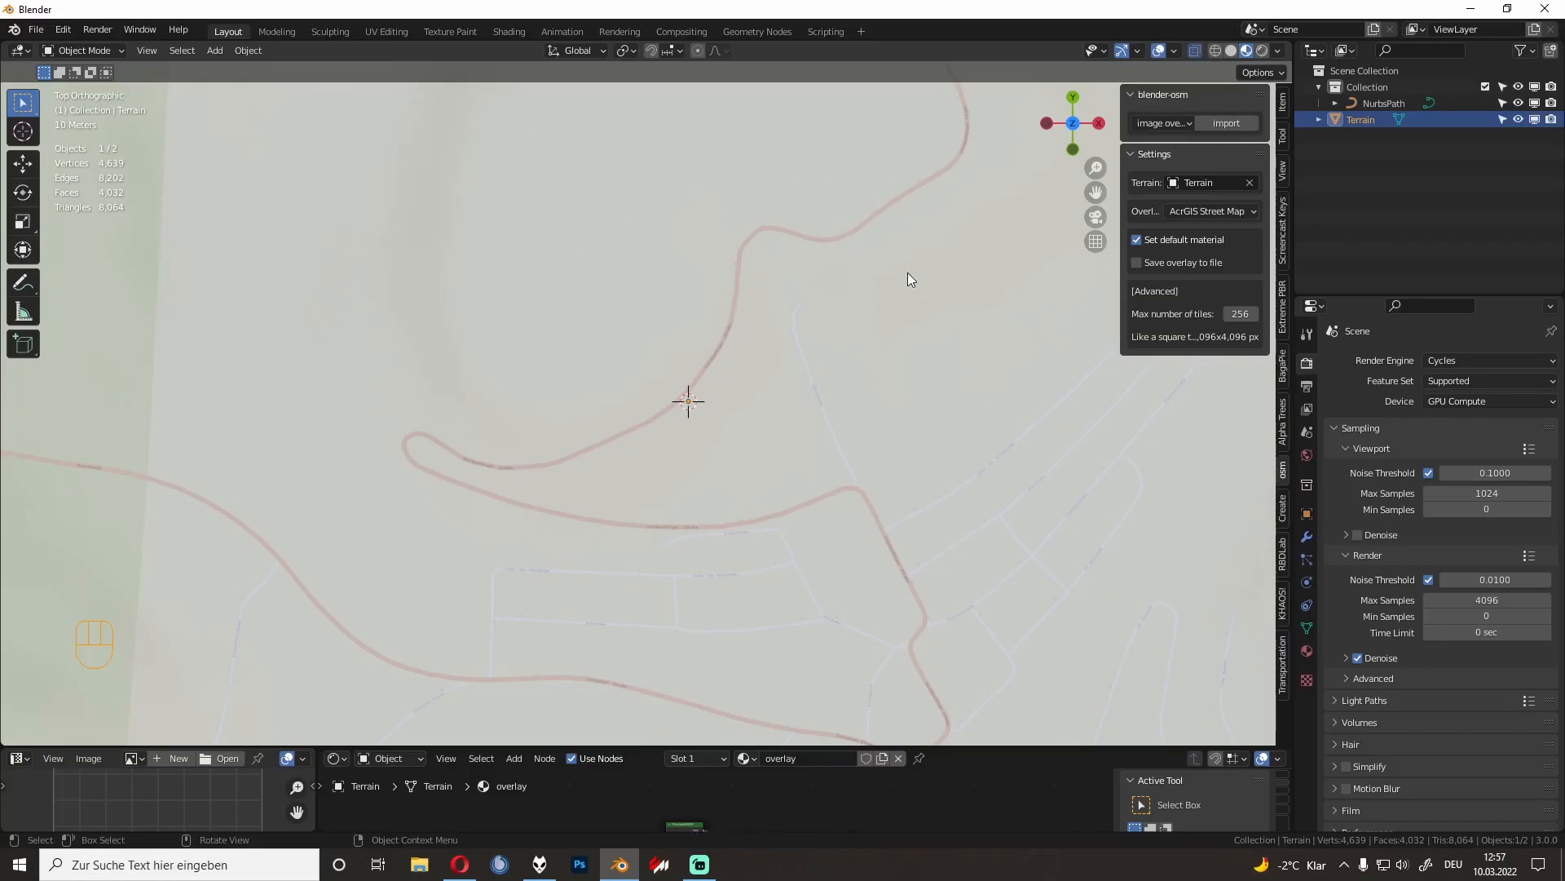
pyautogui.press('KP_Decimal')
pyautogui.click(1052, 326)
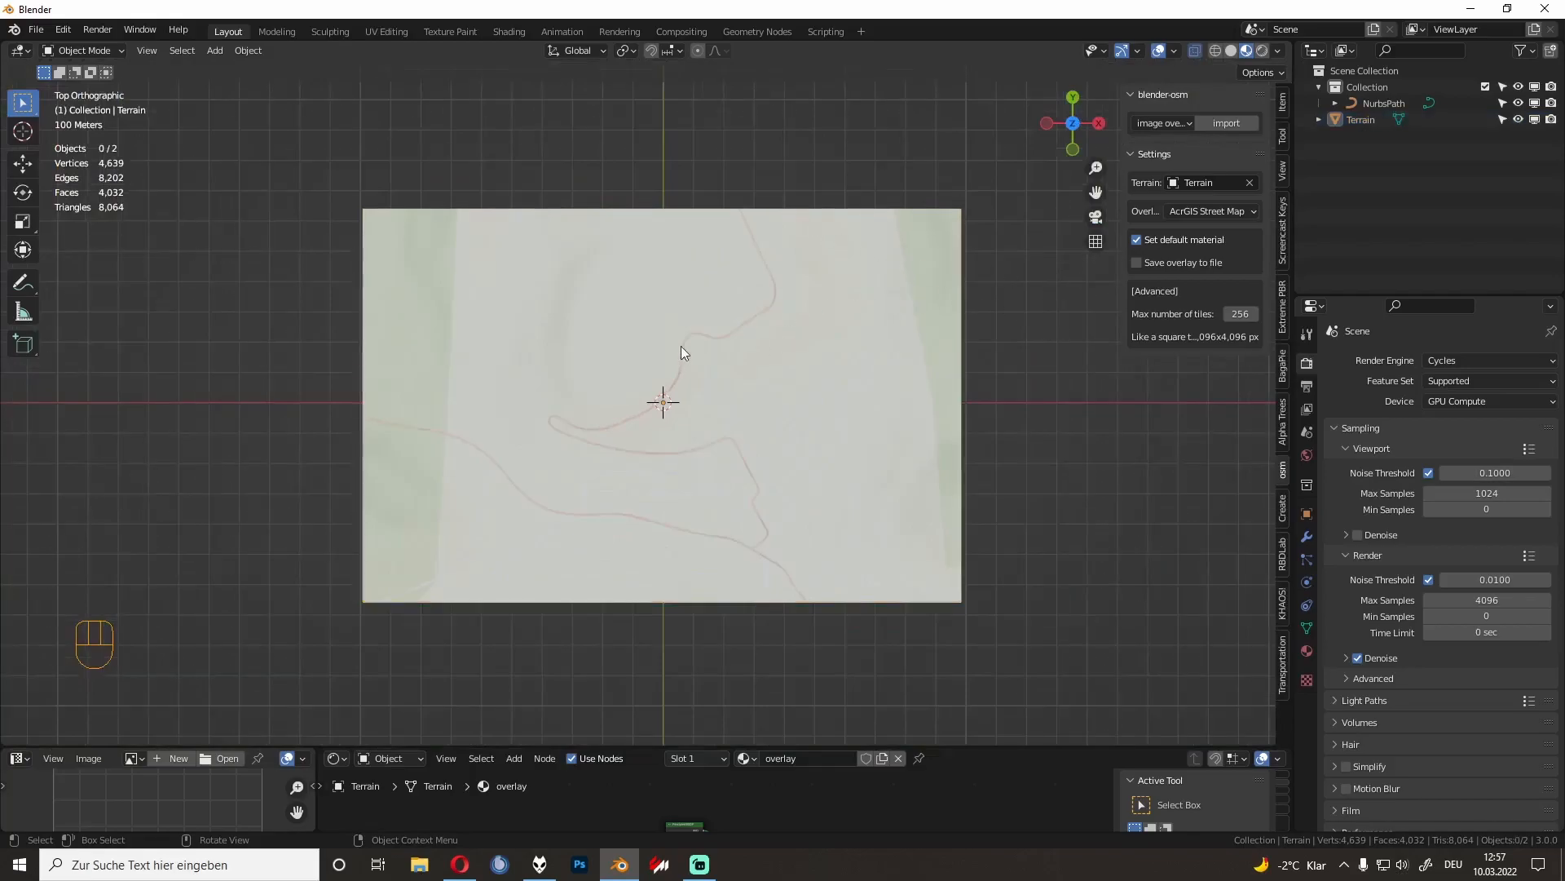
pyautogui.click(866, 324)
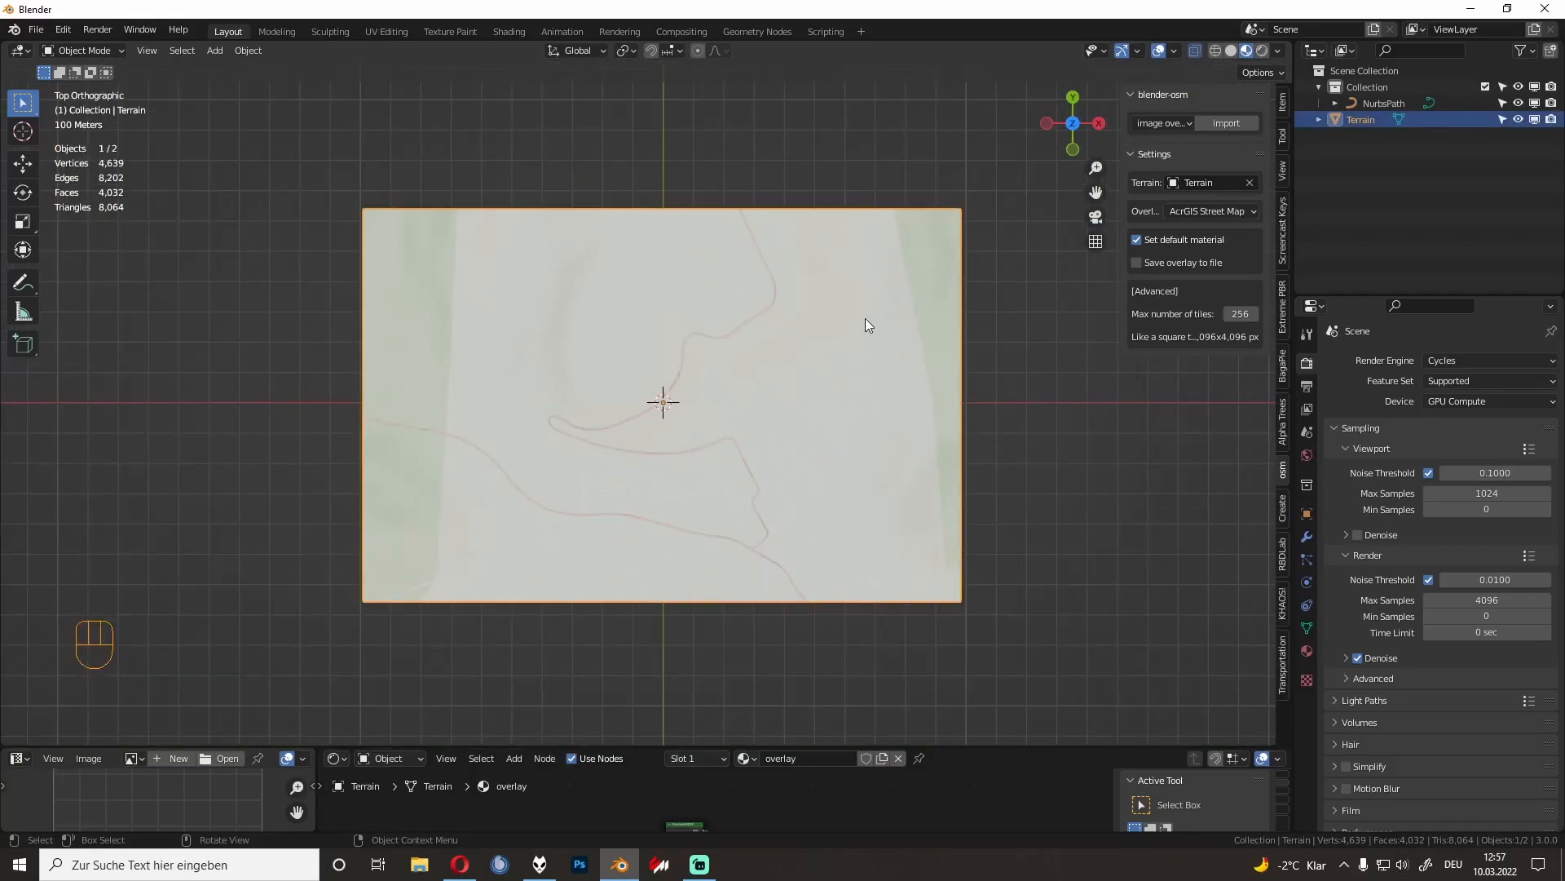
pyautogui.click(1008, 327)
pyautogui.click(883, 330)
pyautogui.hotkey('shift', 'd')
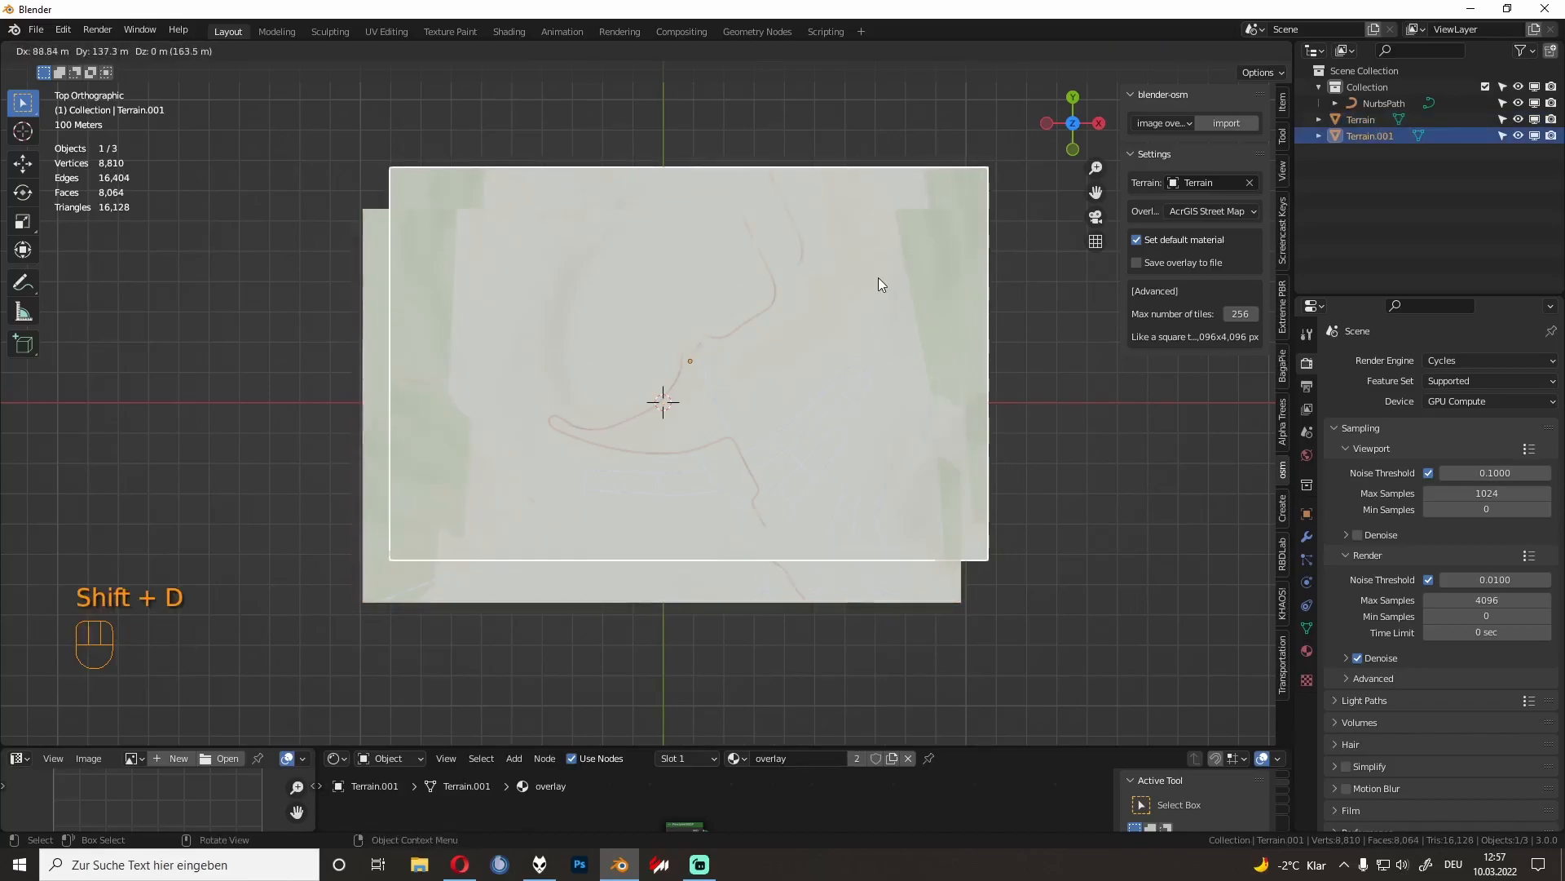
pyautogui.rightClick(878, 277)
# Step: Move the duplicated terrain into a new collection named backup
pyautogui.press('m')
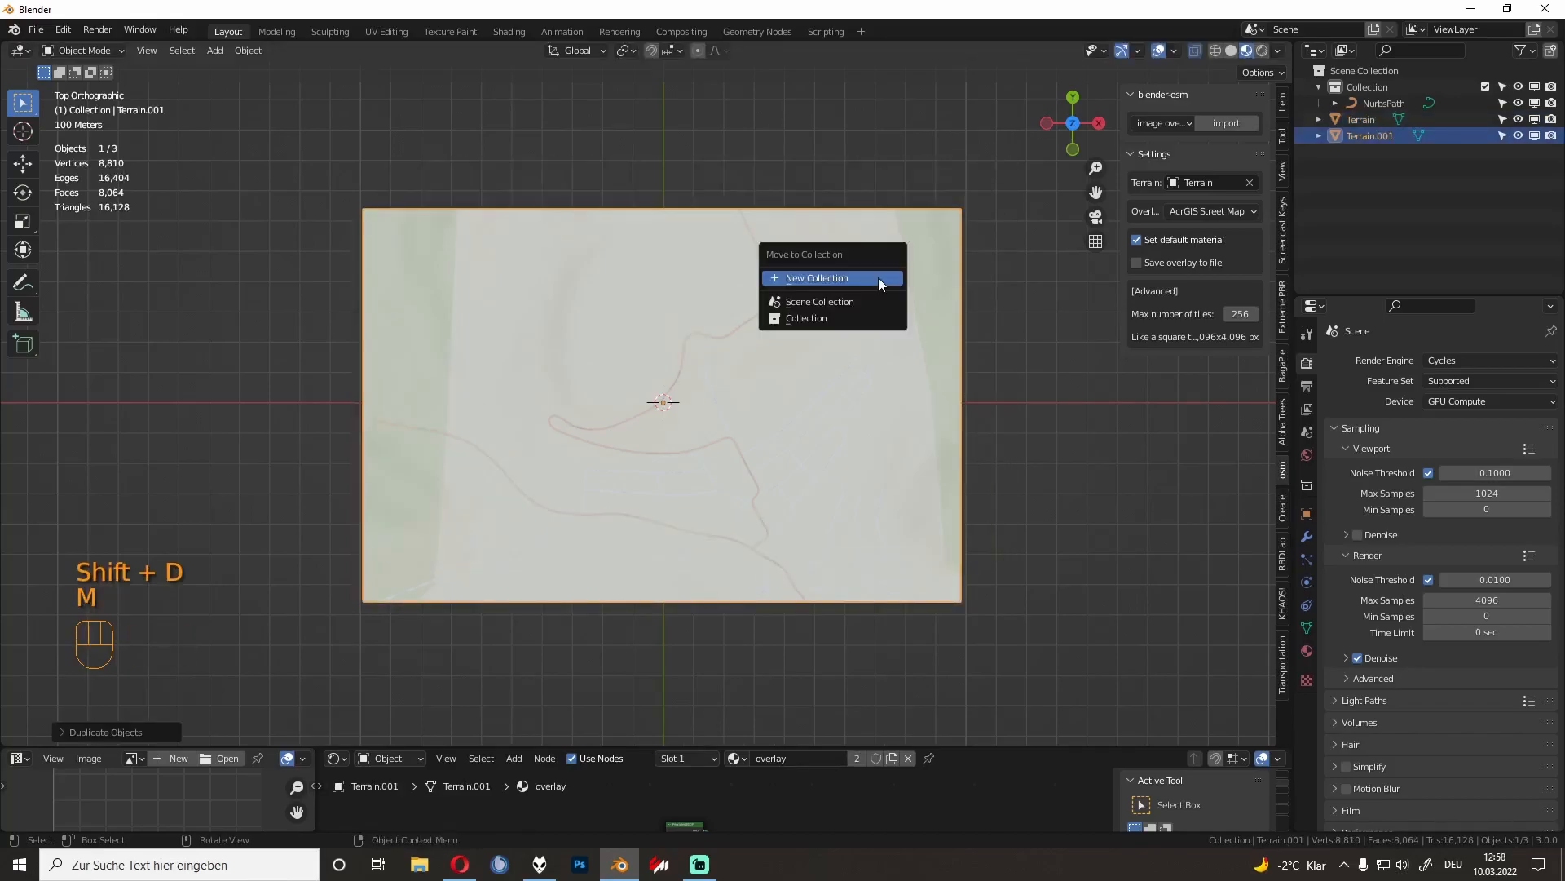
pyautogui.click(878, 278)
pyautogui.write('backup')
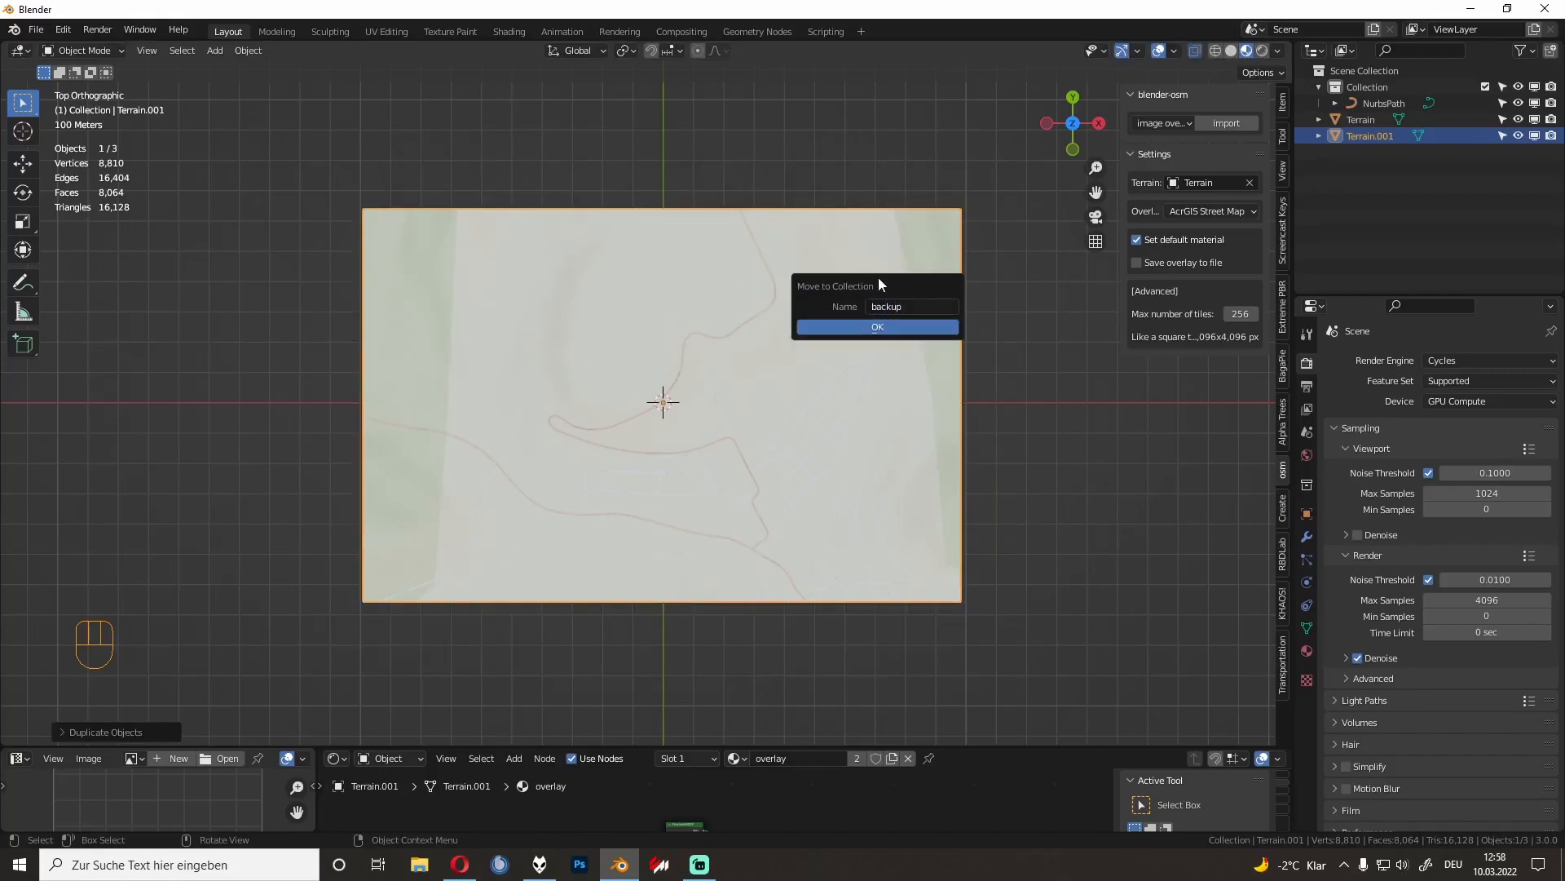
pyautogui.click(928, 331)
# Step: Rename the duplicated terrain as terrain_streemap and exclude the backup collection from the view layer
pyautogui.doubleClick(1377, 136)
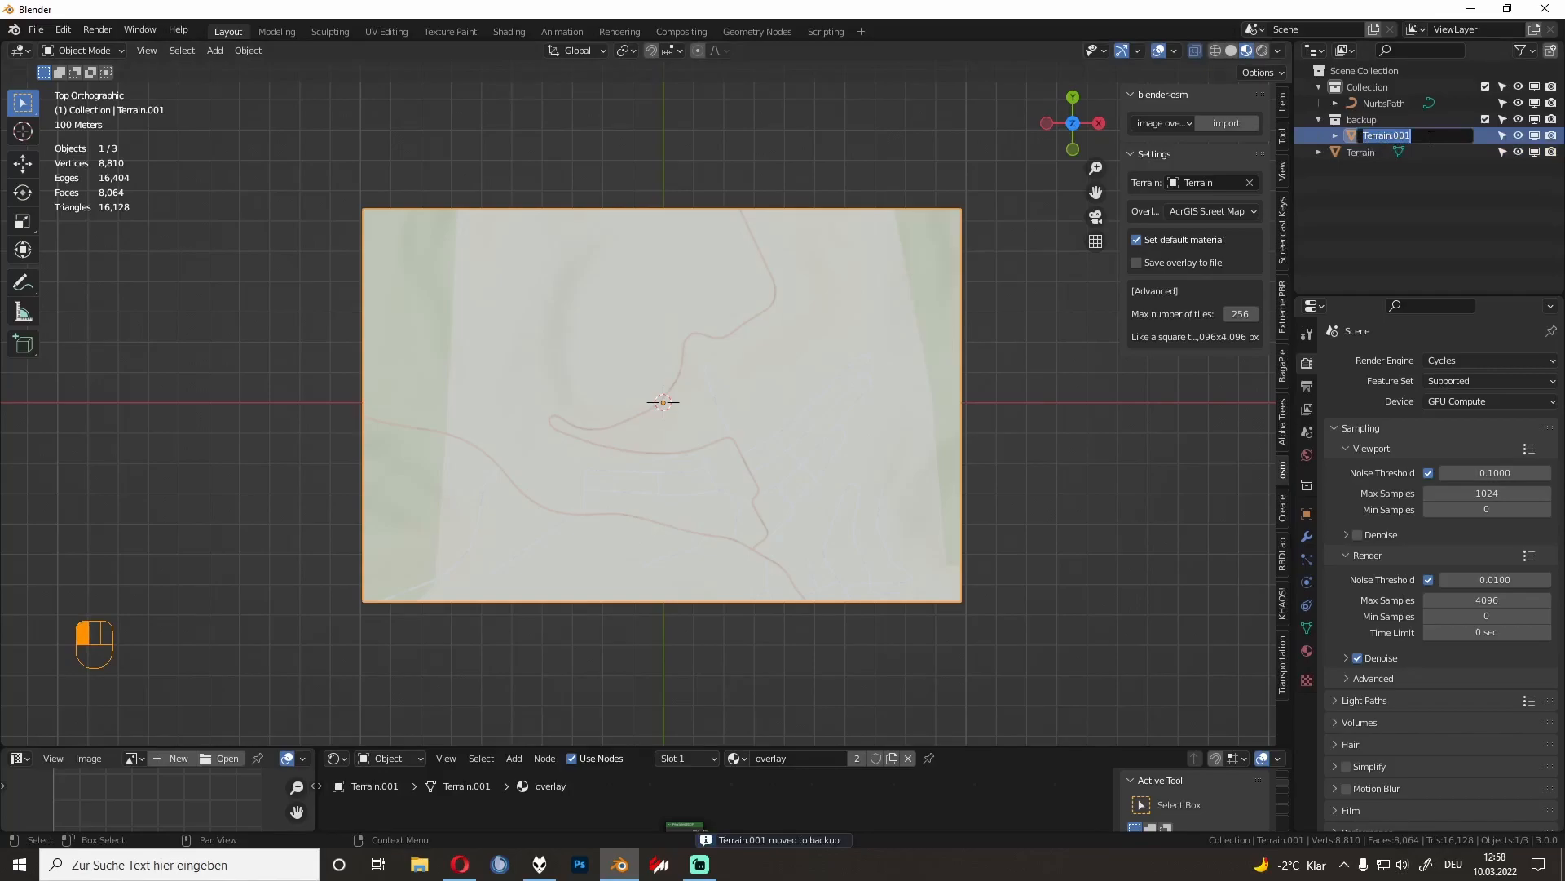
pyautogui.write('ter')
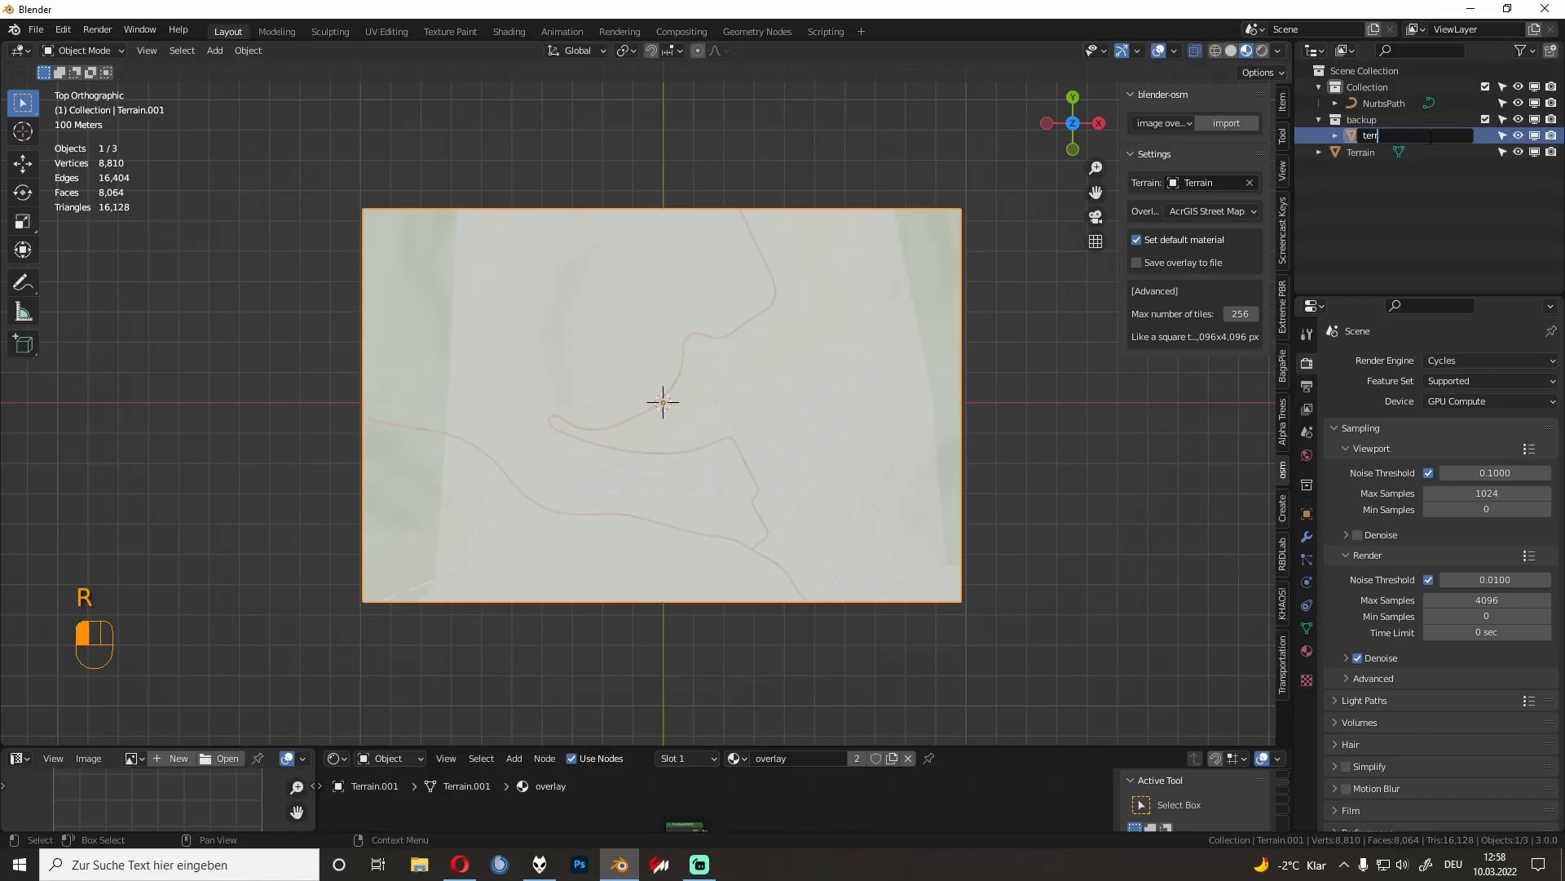
pyautogui.write('rain_streemap')
pyautogui.press('Return')
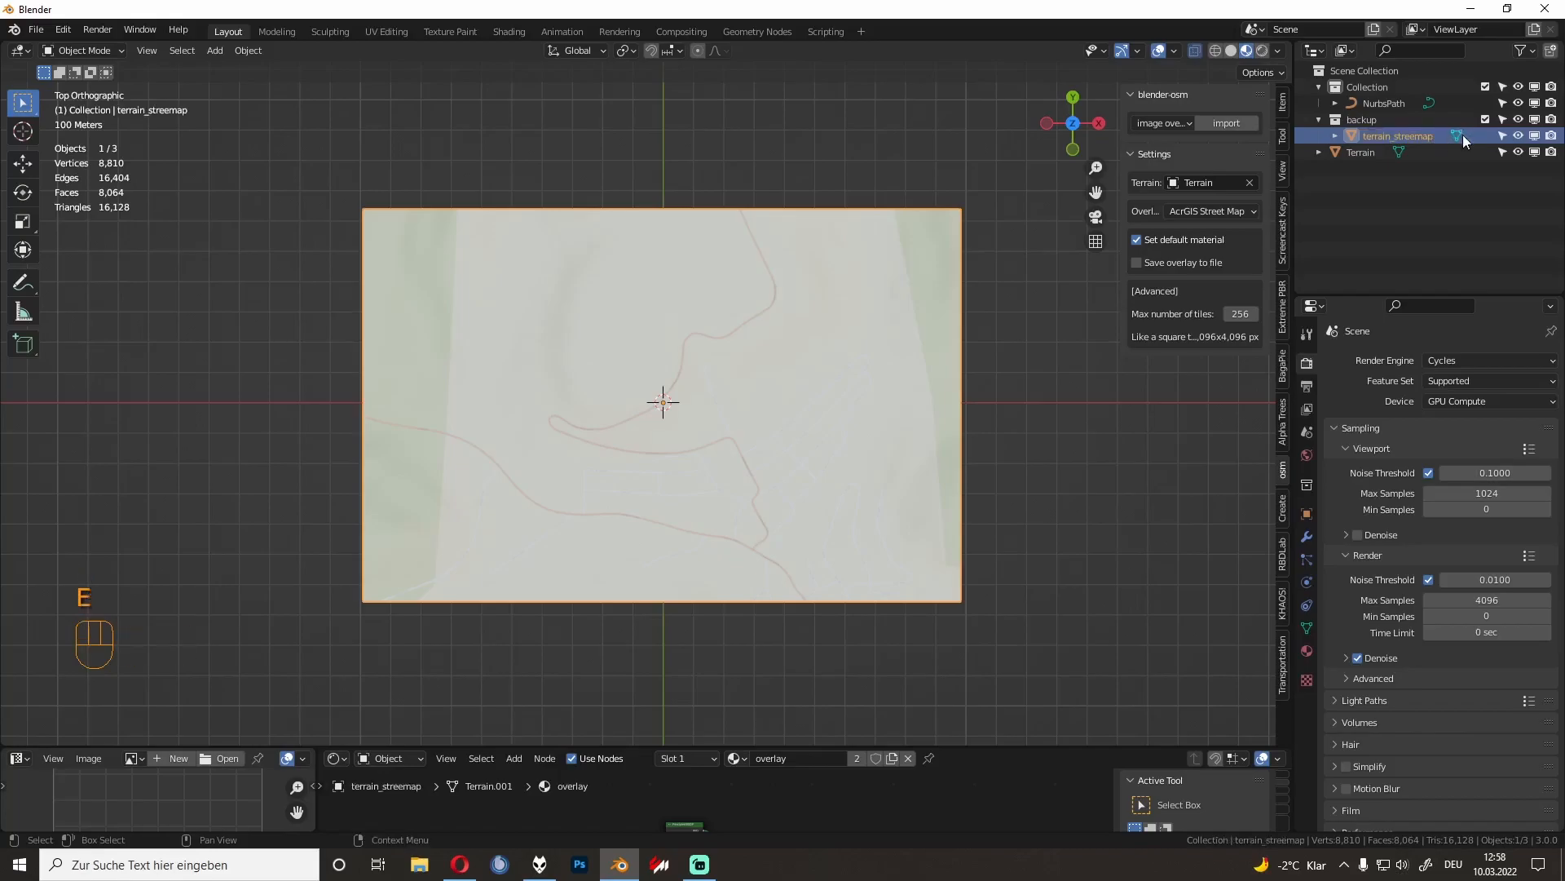
pyautogui.click(1484, 120)
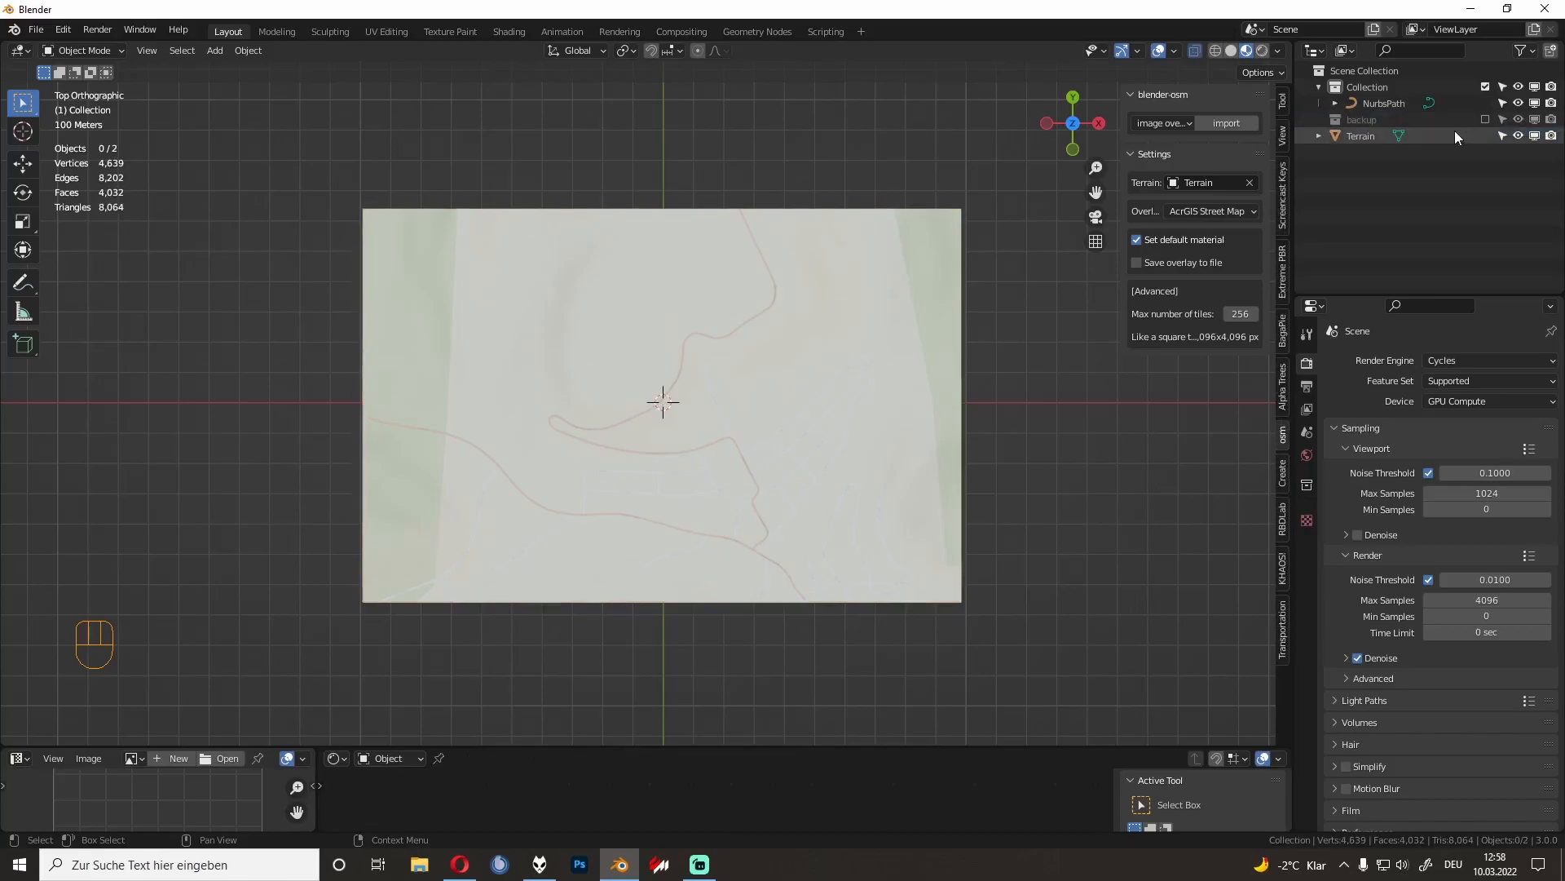
# Step: Rename the NurbsPath curve as street_path
pyautogui.click(1387, 104)
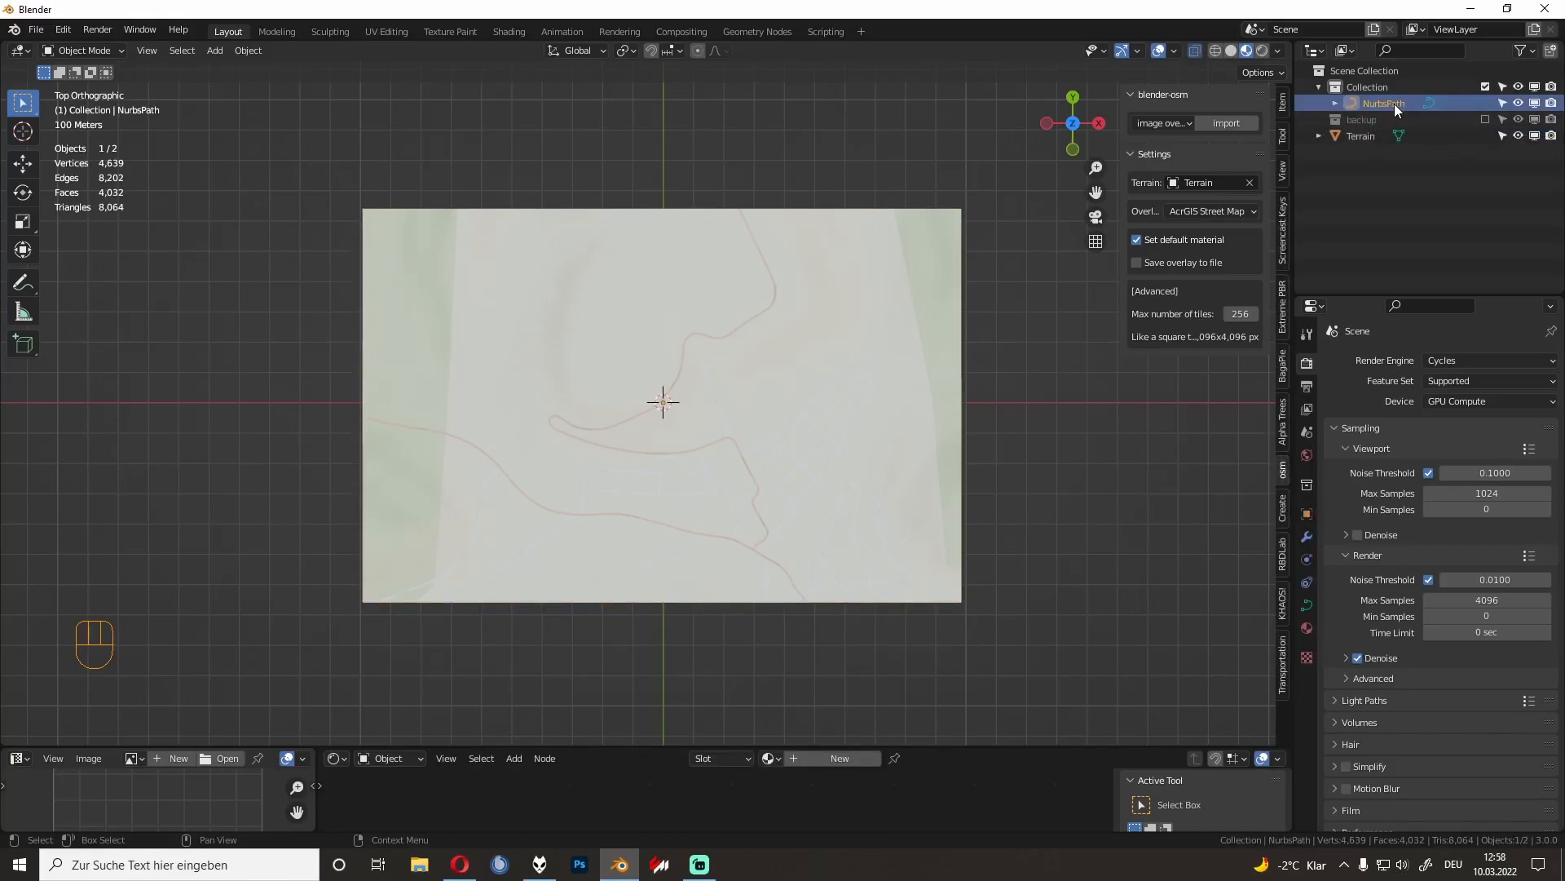
pyautogui.press('F2')
pyautogui.write('street_pa')
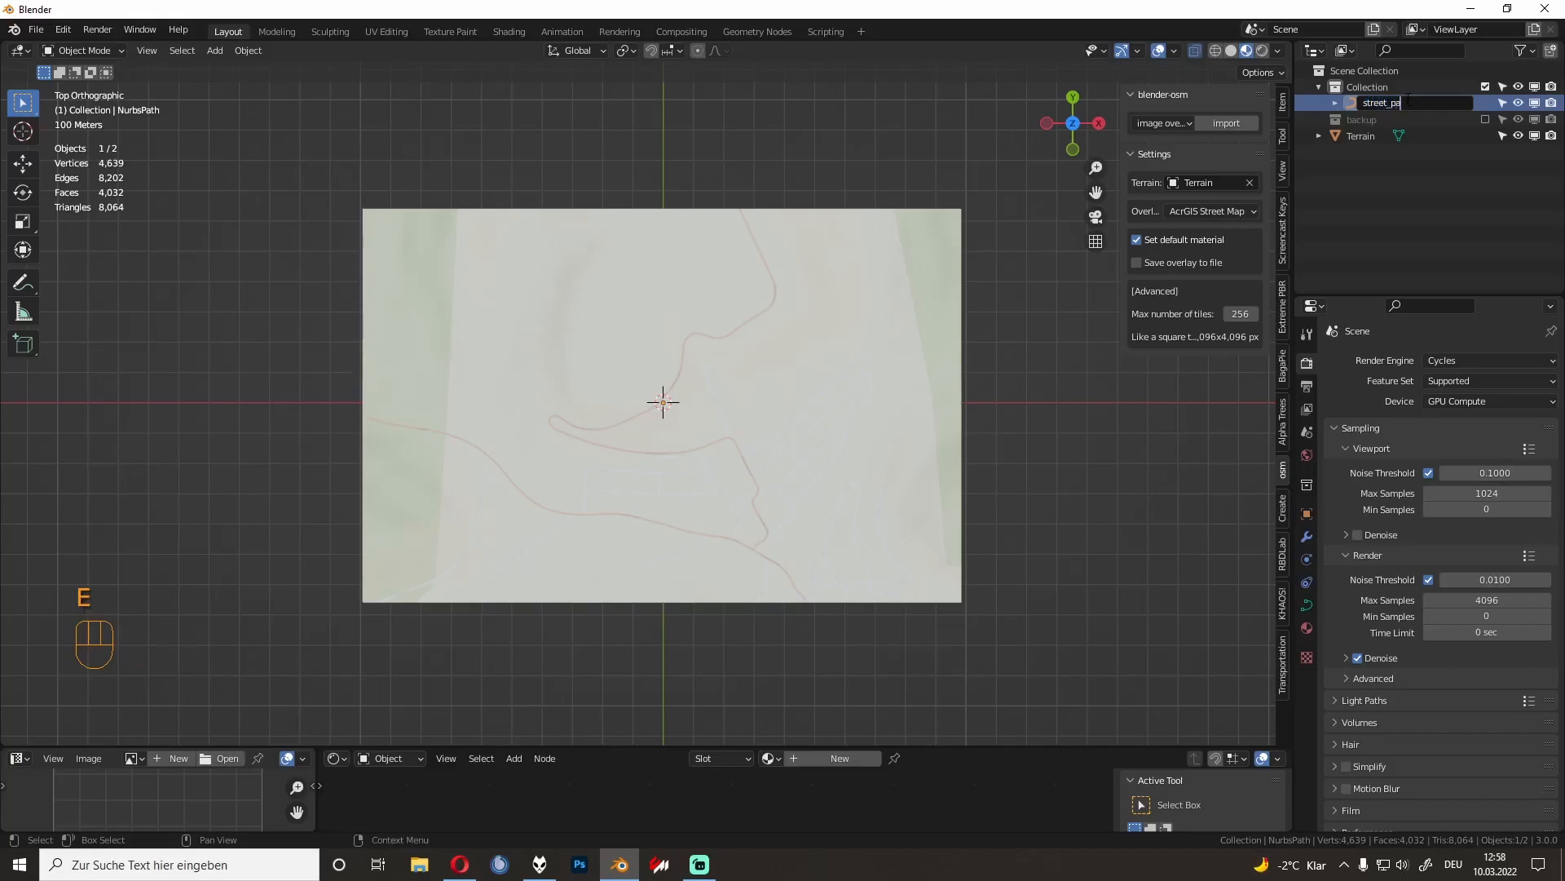
pyautogui.write('th')
pyautogui.press('Return')
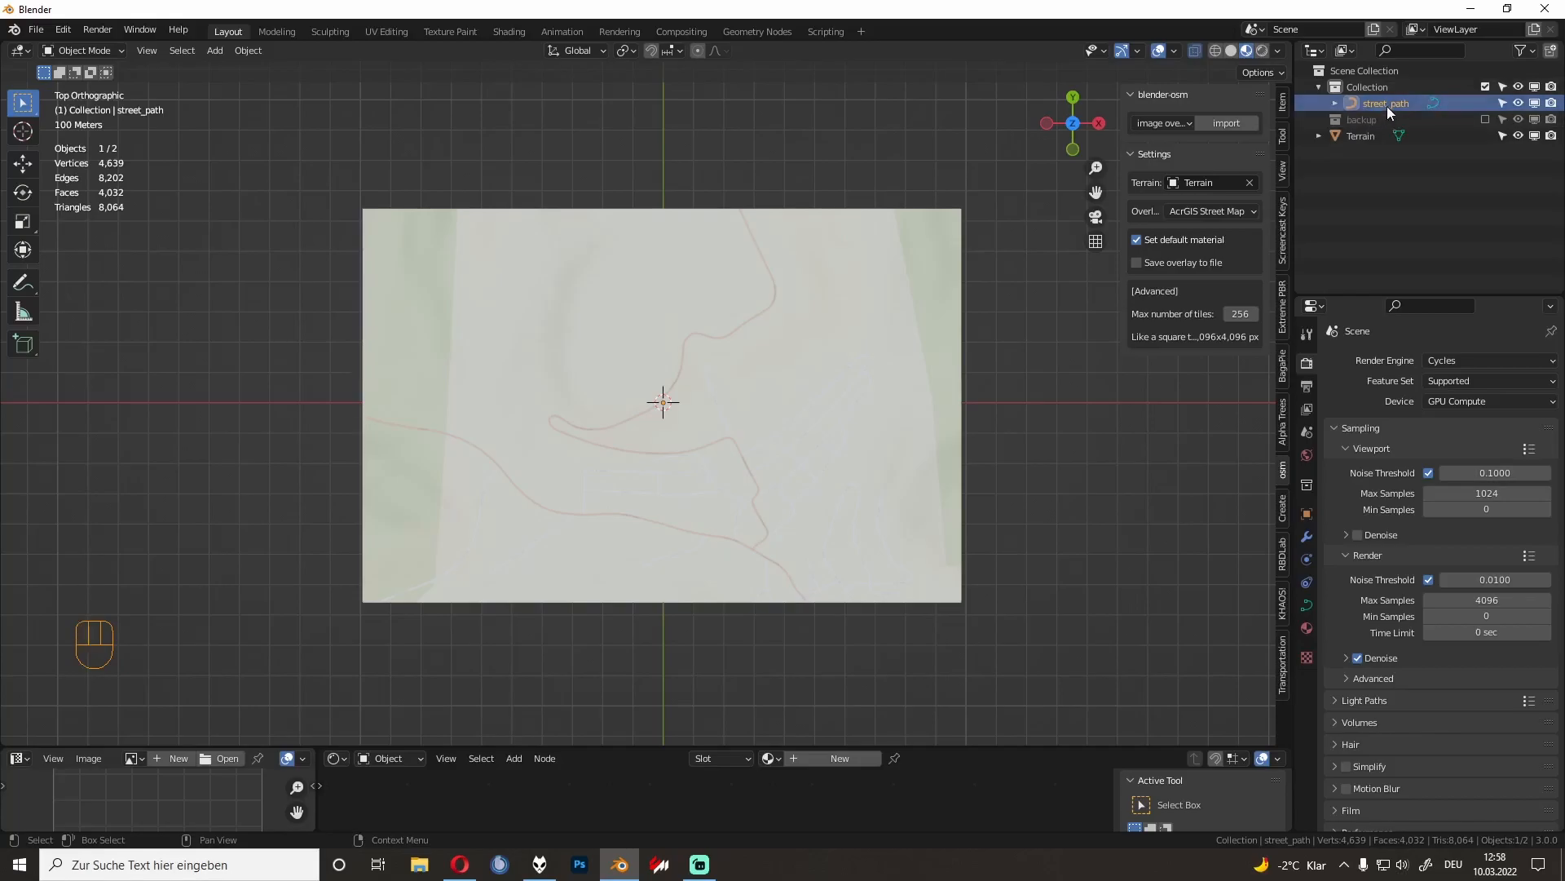
# Step: Set the street_path curve's twist method to Z-Up
pyautogui.click(1302, 608)
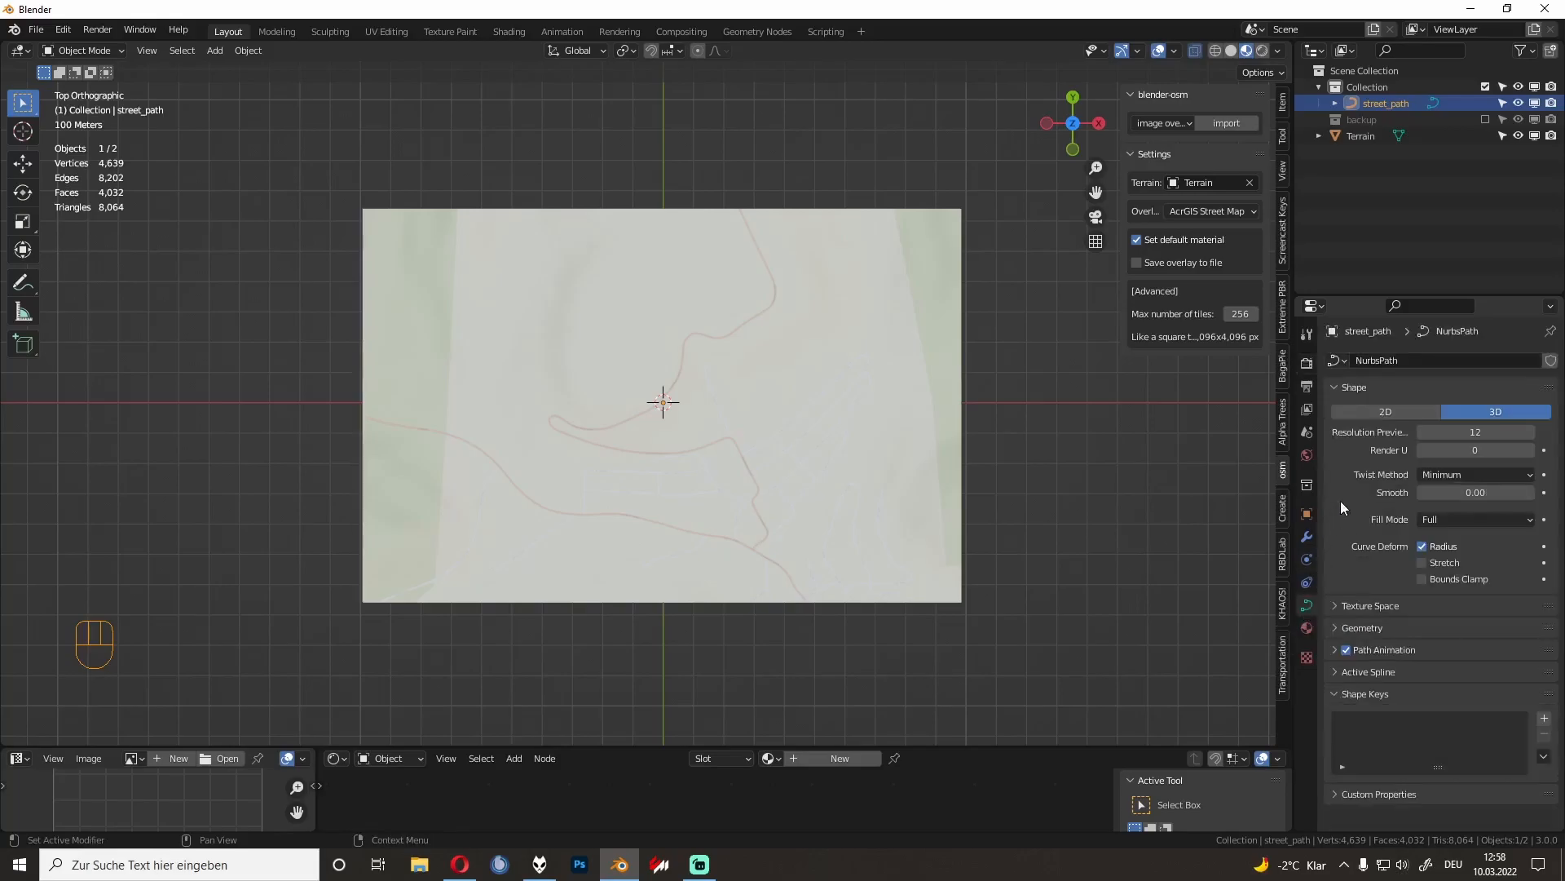
pyautogui.click(1440, 474)
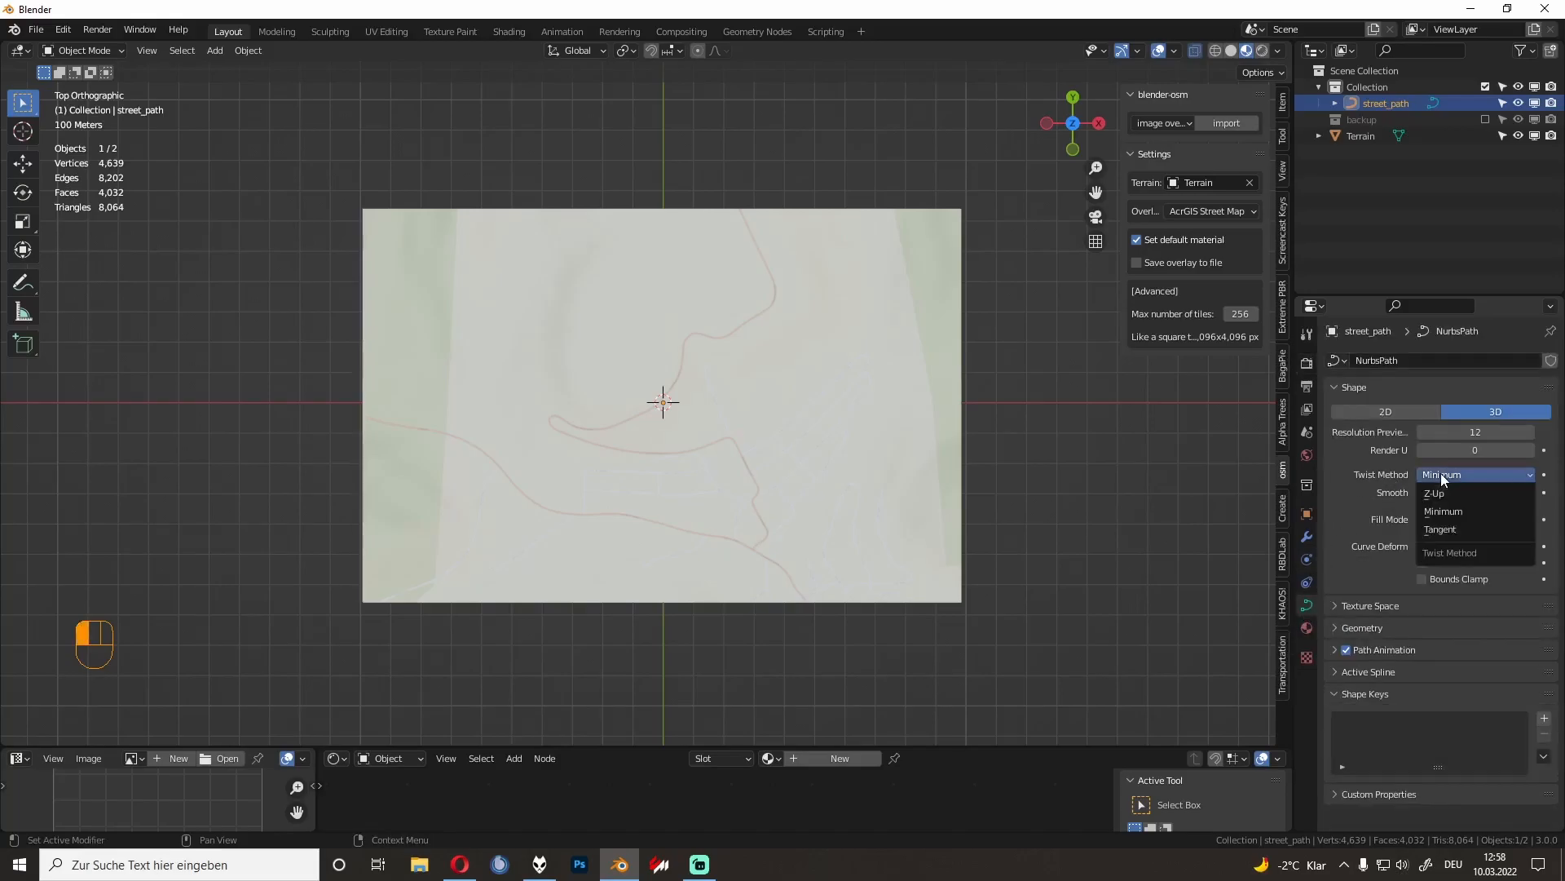
pyautogui.click(1445, 493)
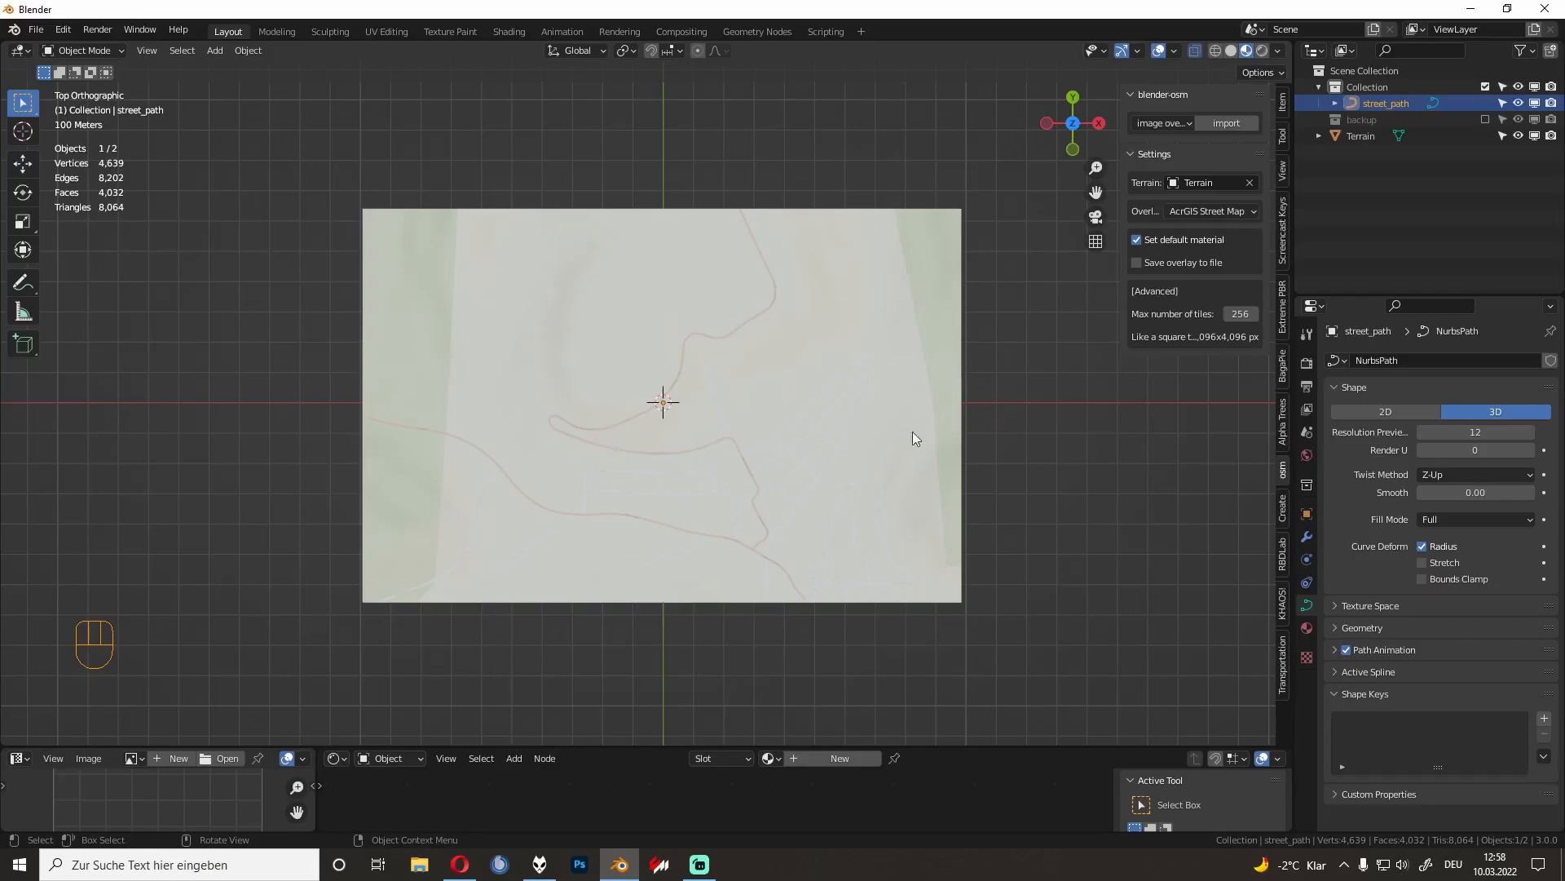
# Step: Deselect the path and add a plane mesh at the world origin
pyautogui.keyDown('shift'); pyautogui.moveTo(915, 407); pyautogui.dragTo(969, 463, button='middle'); pyautogui.keyUp('shift')
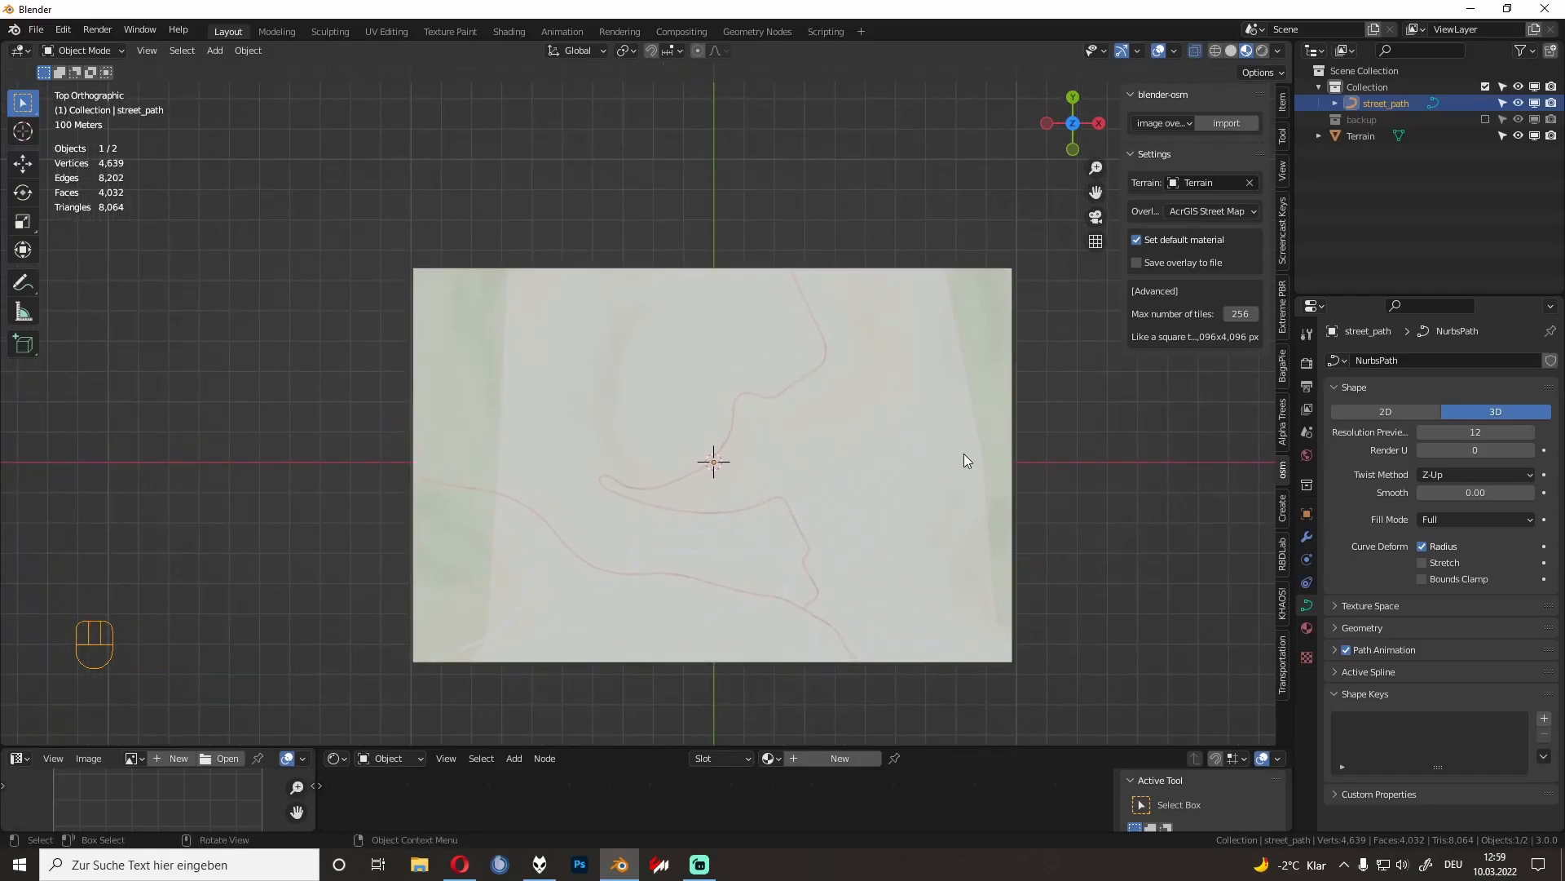
pyautogui.click(1069, 460)
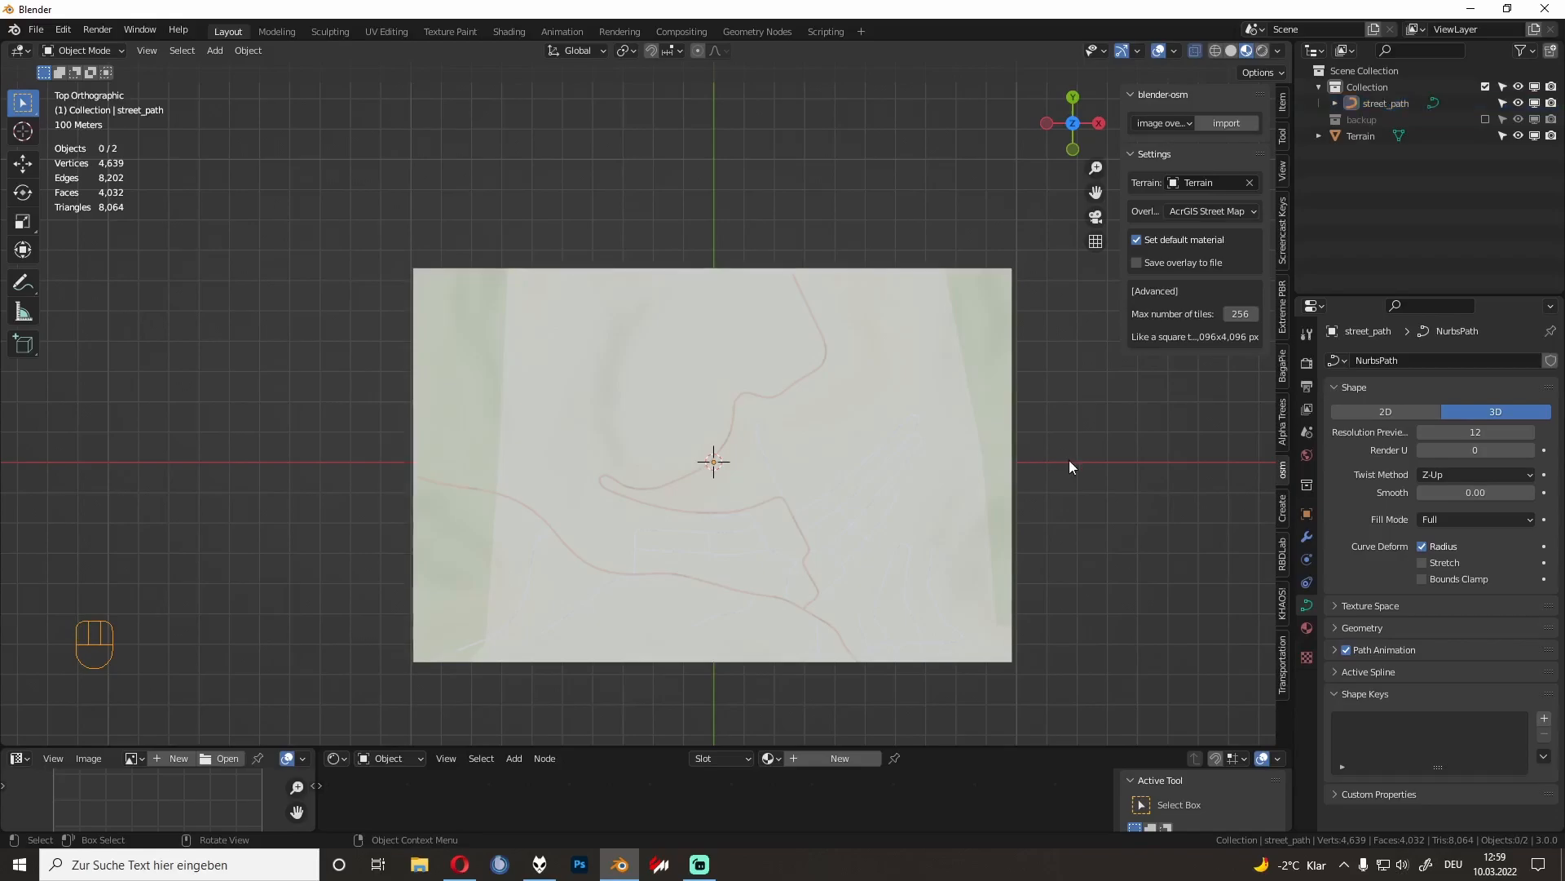
pyautogui.scroll(-2, 1069, 460)
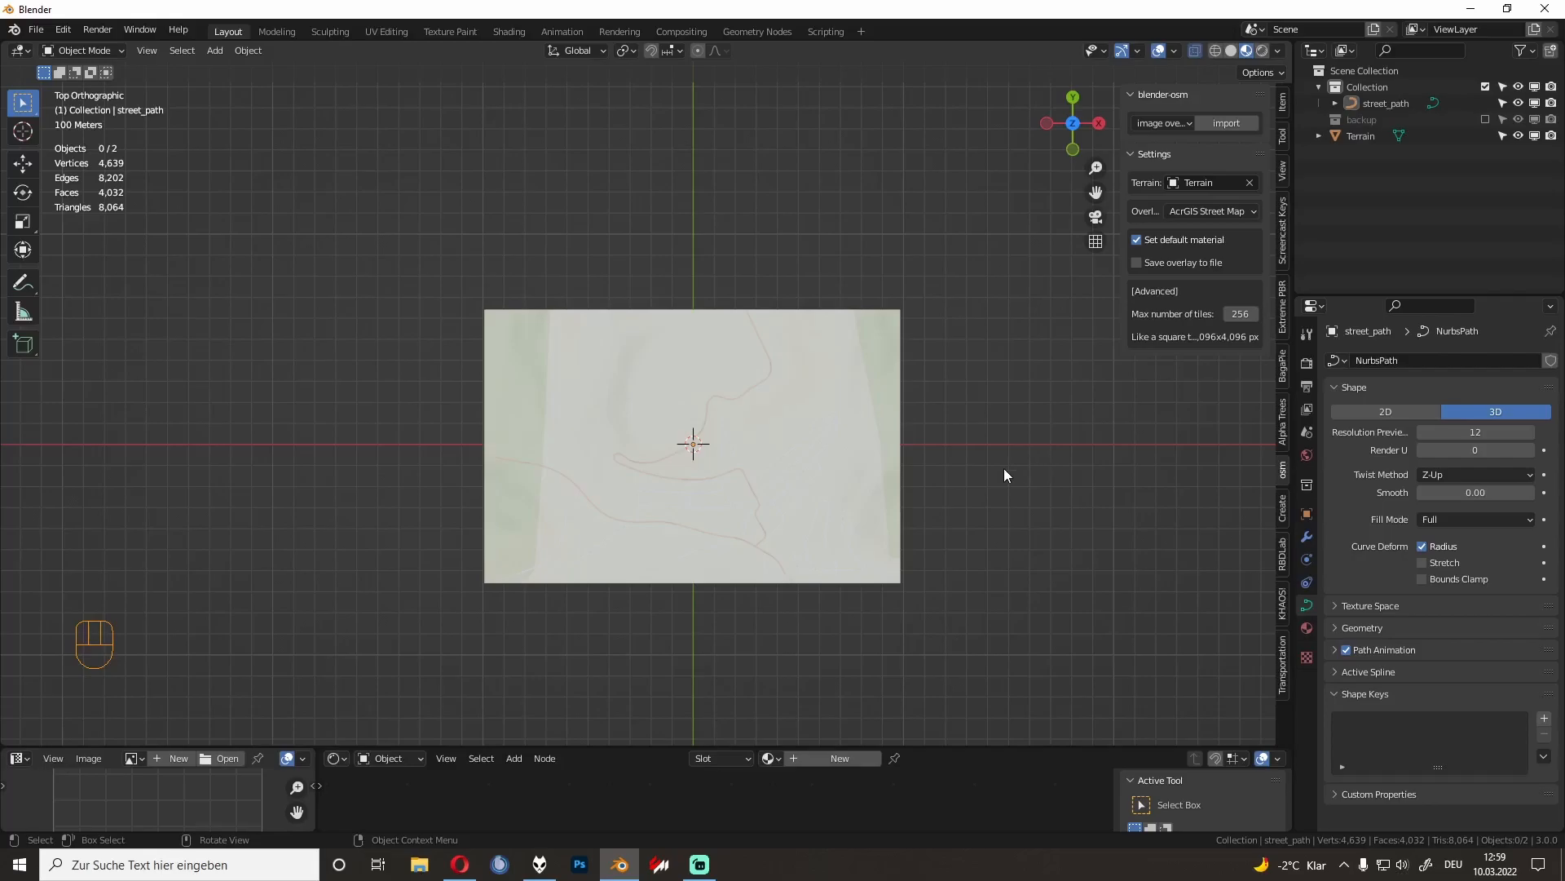
pyautogui.scroll(1, 1004, 468)
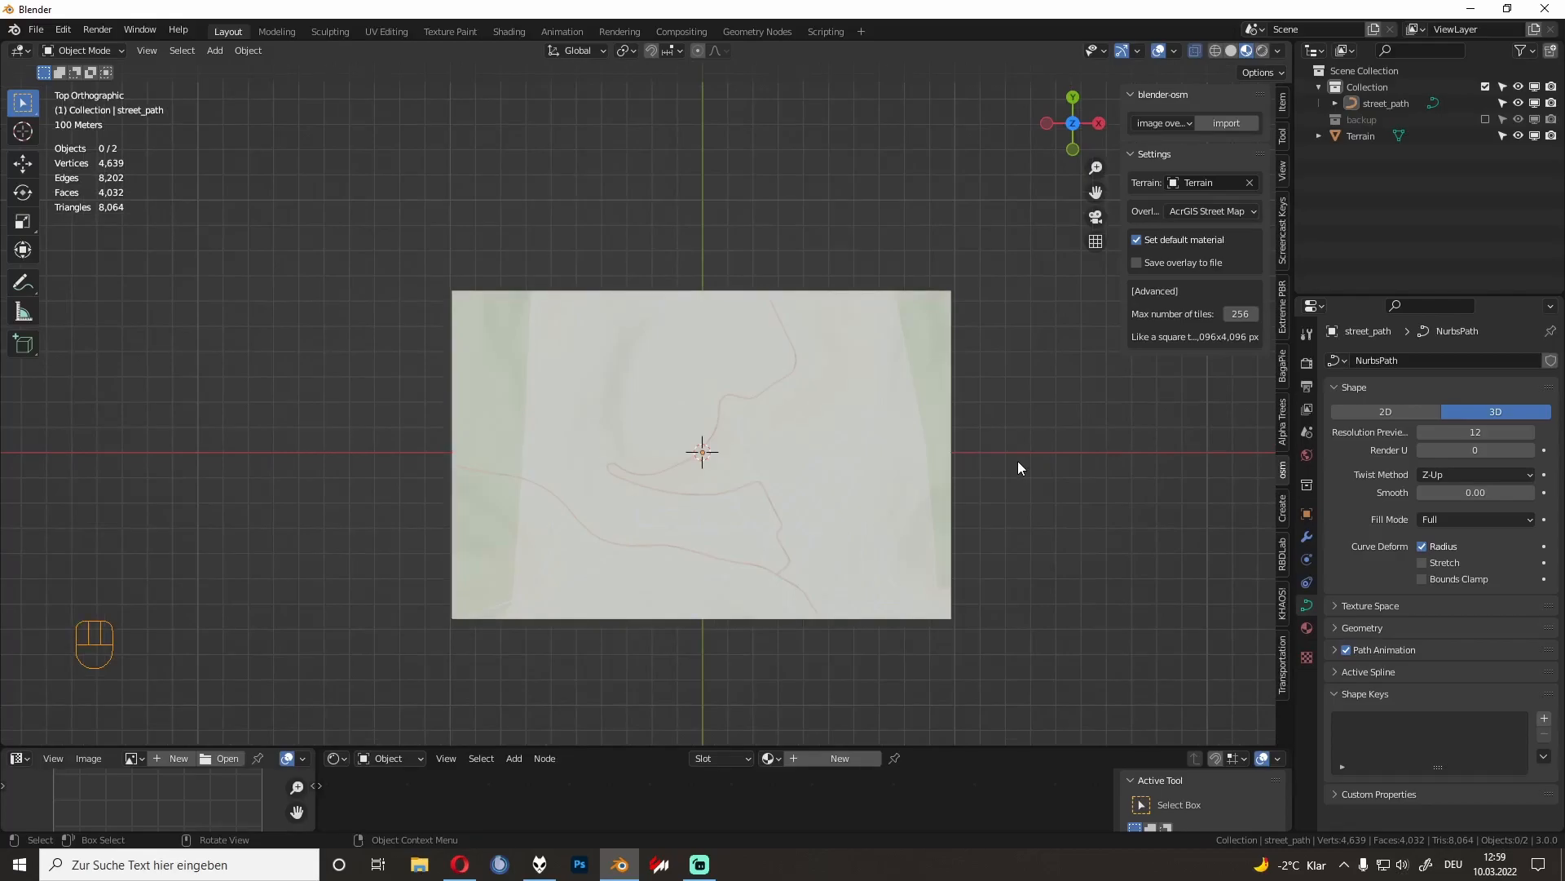
pyautogui.hotkey('shift', 'a')
pyautogui.moveTo(1015, 447)
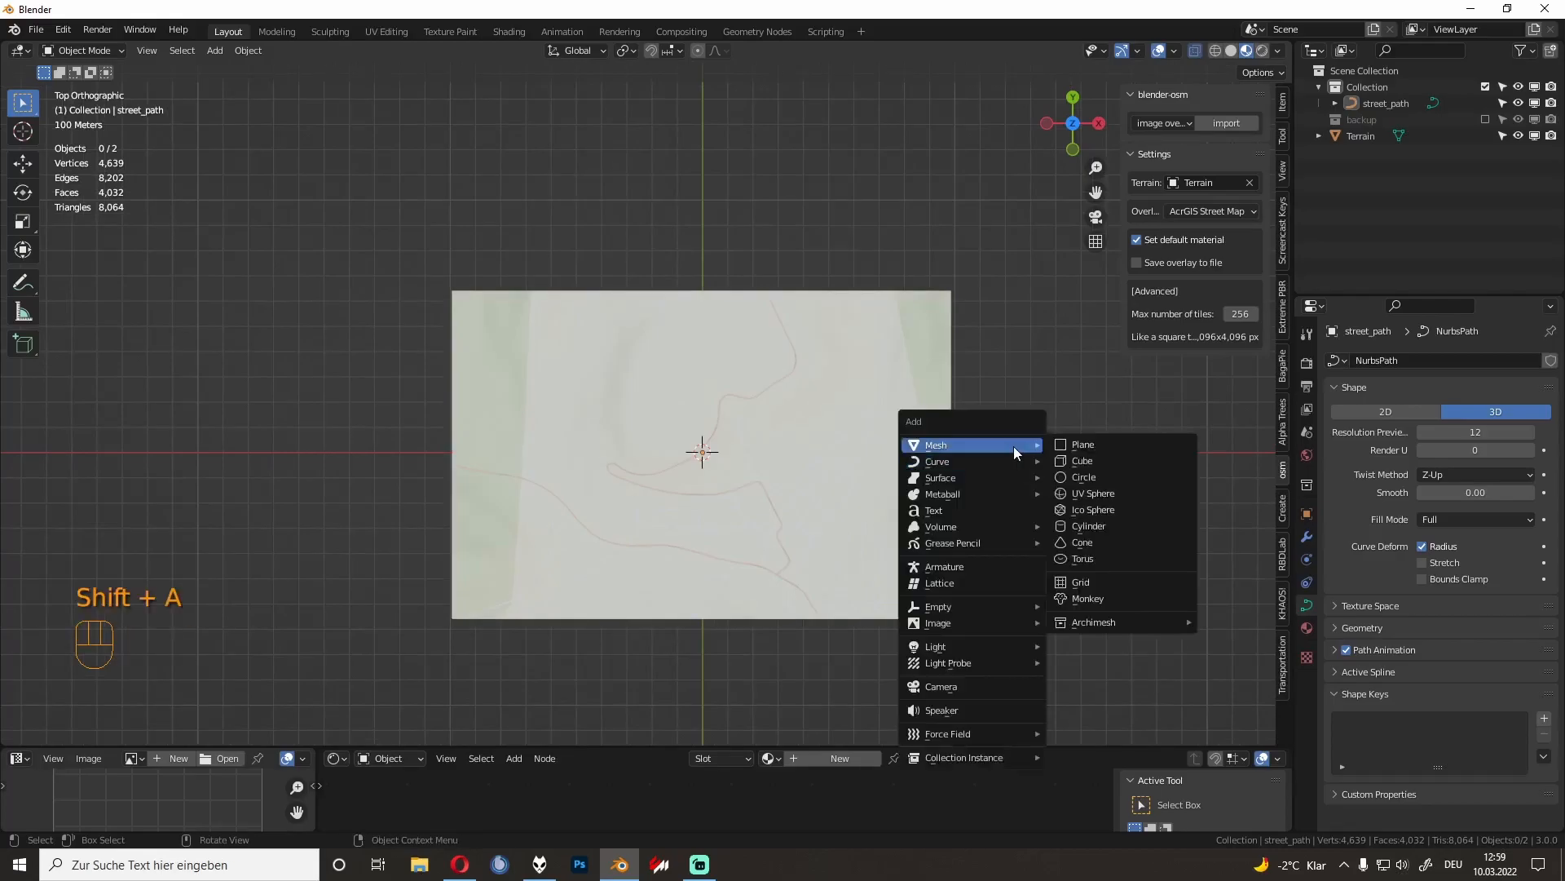
pyautogui.click(1110, 446)
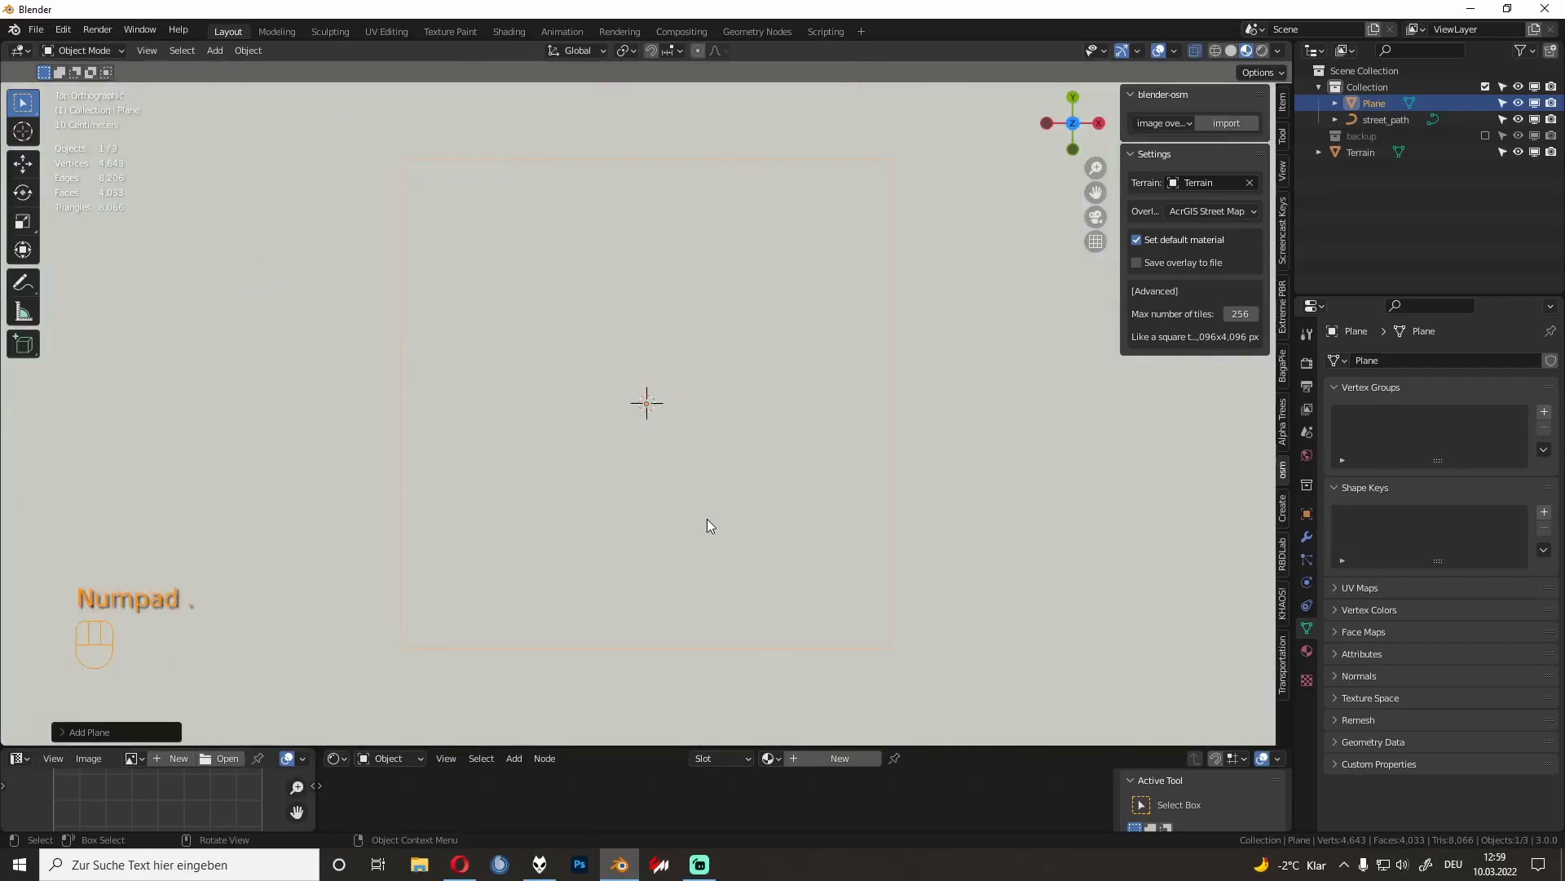
# Step: Add an Array modifier to the plane with its fit type set to Fit Curve and street_path as the curve
pyautogui.moveTo(710, 514); pyautogui.dragTo(922, 431, button='middle')
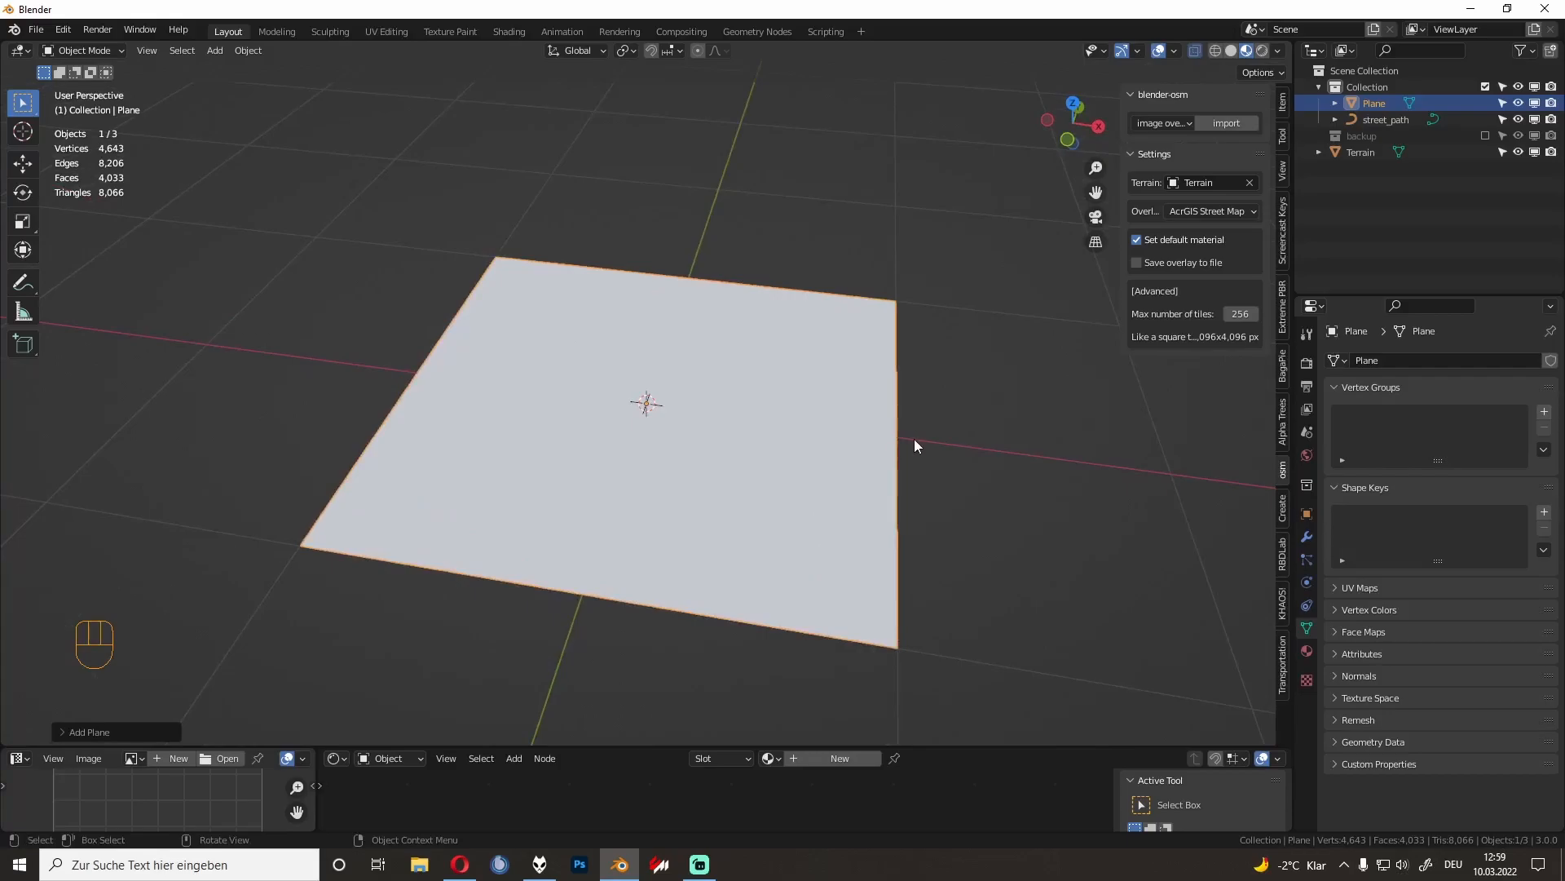
pyautogui.moveTo(914, 440)
pyautogui.mouseDown(button='middle')
pyautogui.moveTo(926, 477)
pyautogui.moveTo(904, 464)
pyautogui.mouseUp(button='middle')
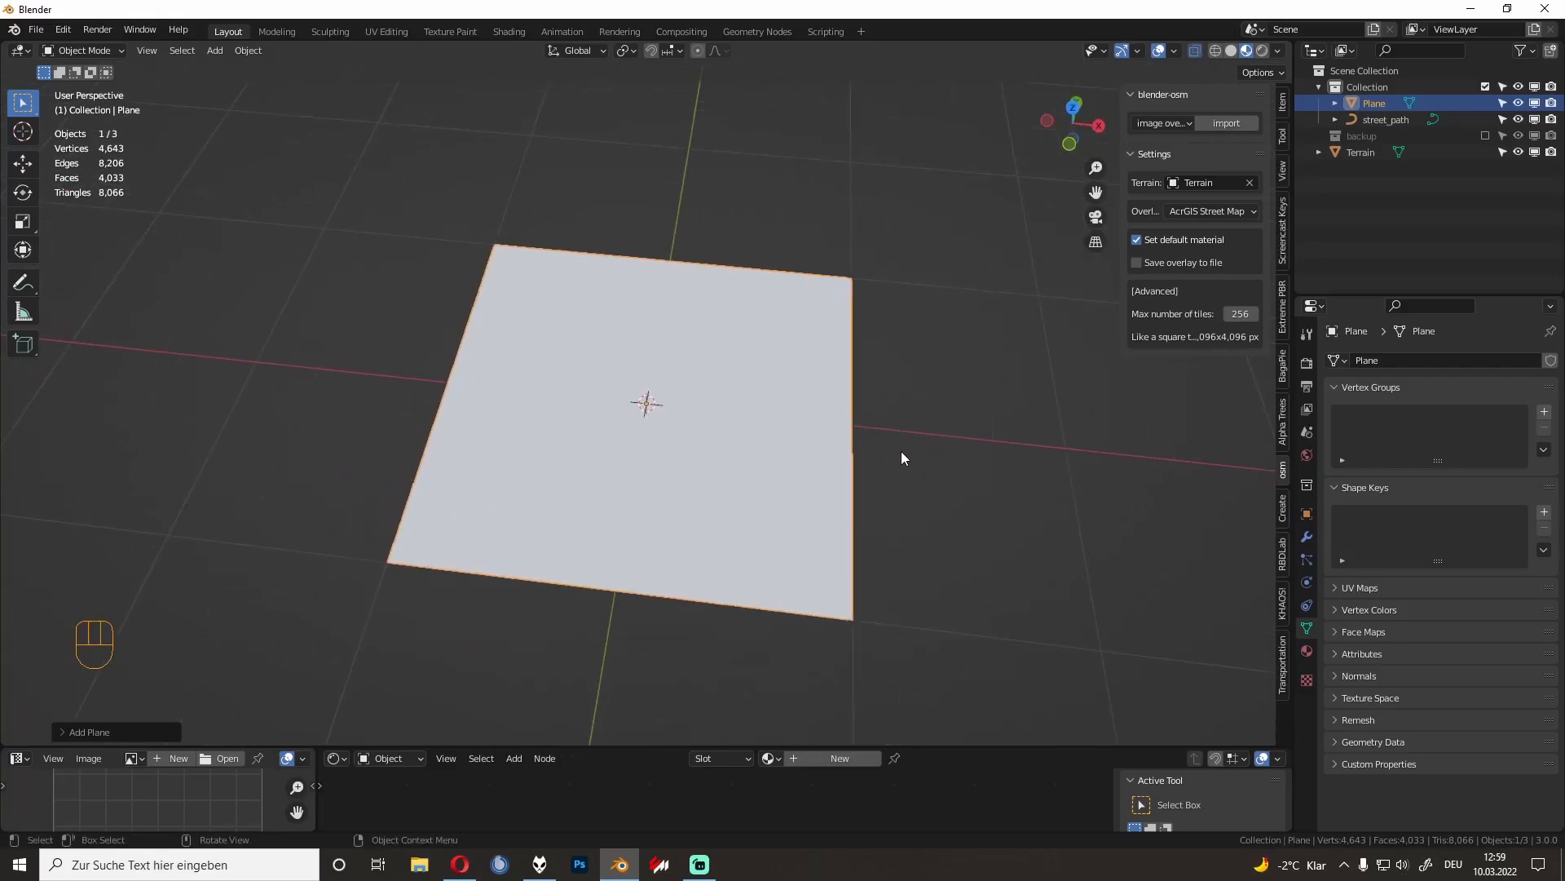
pyautogui.click(1306, 531)
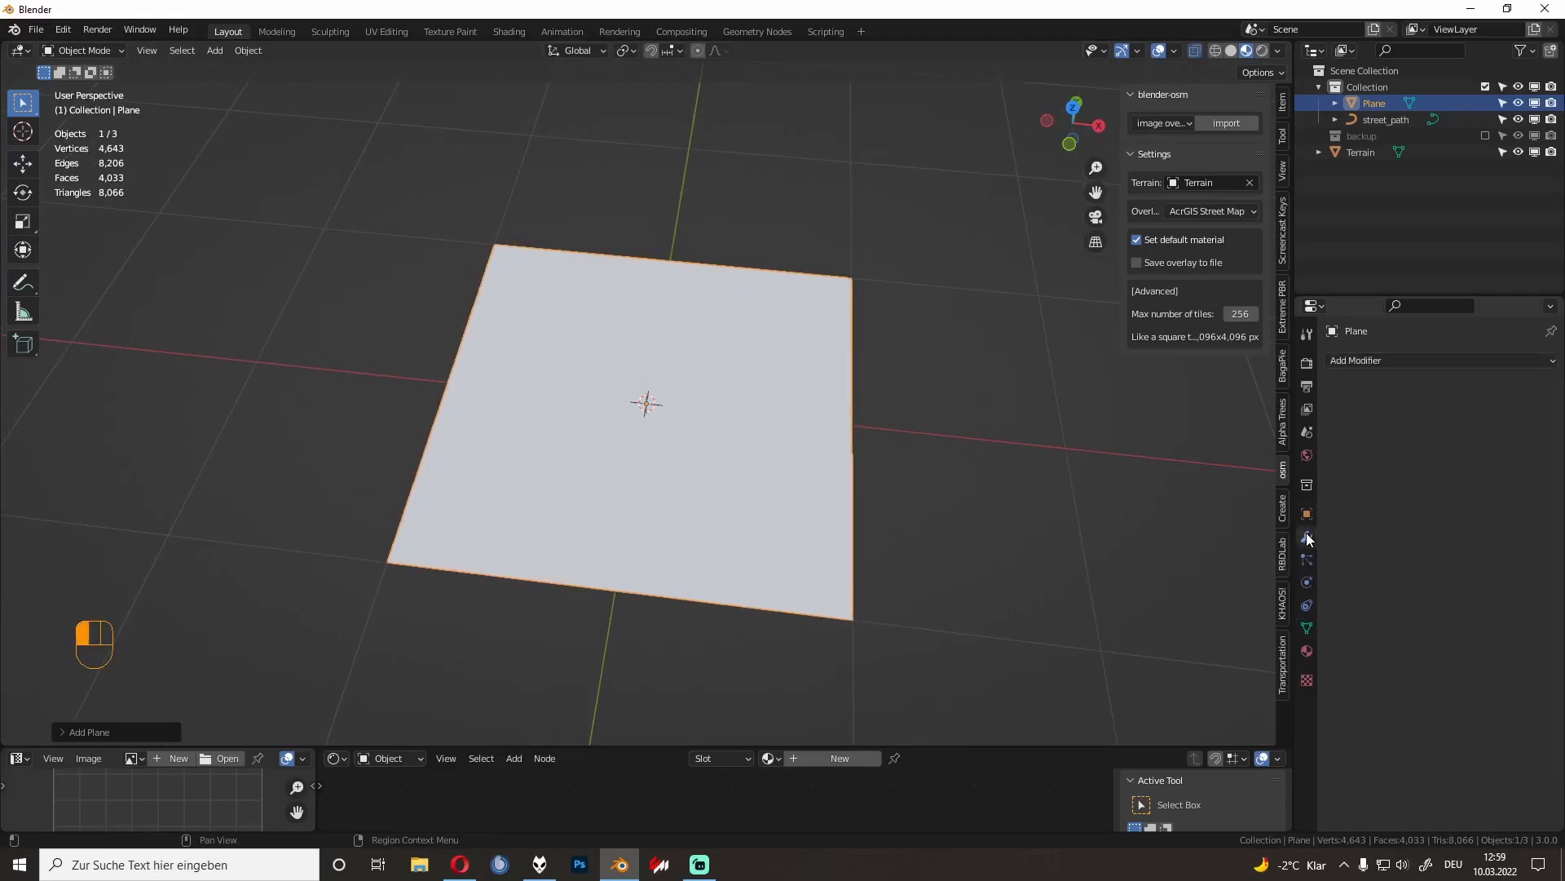
pyautogui.click(1399, 365)
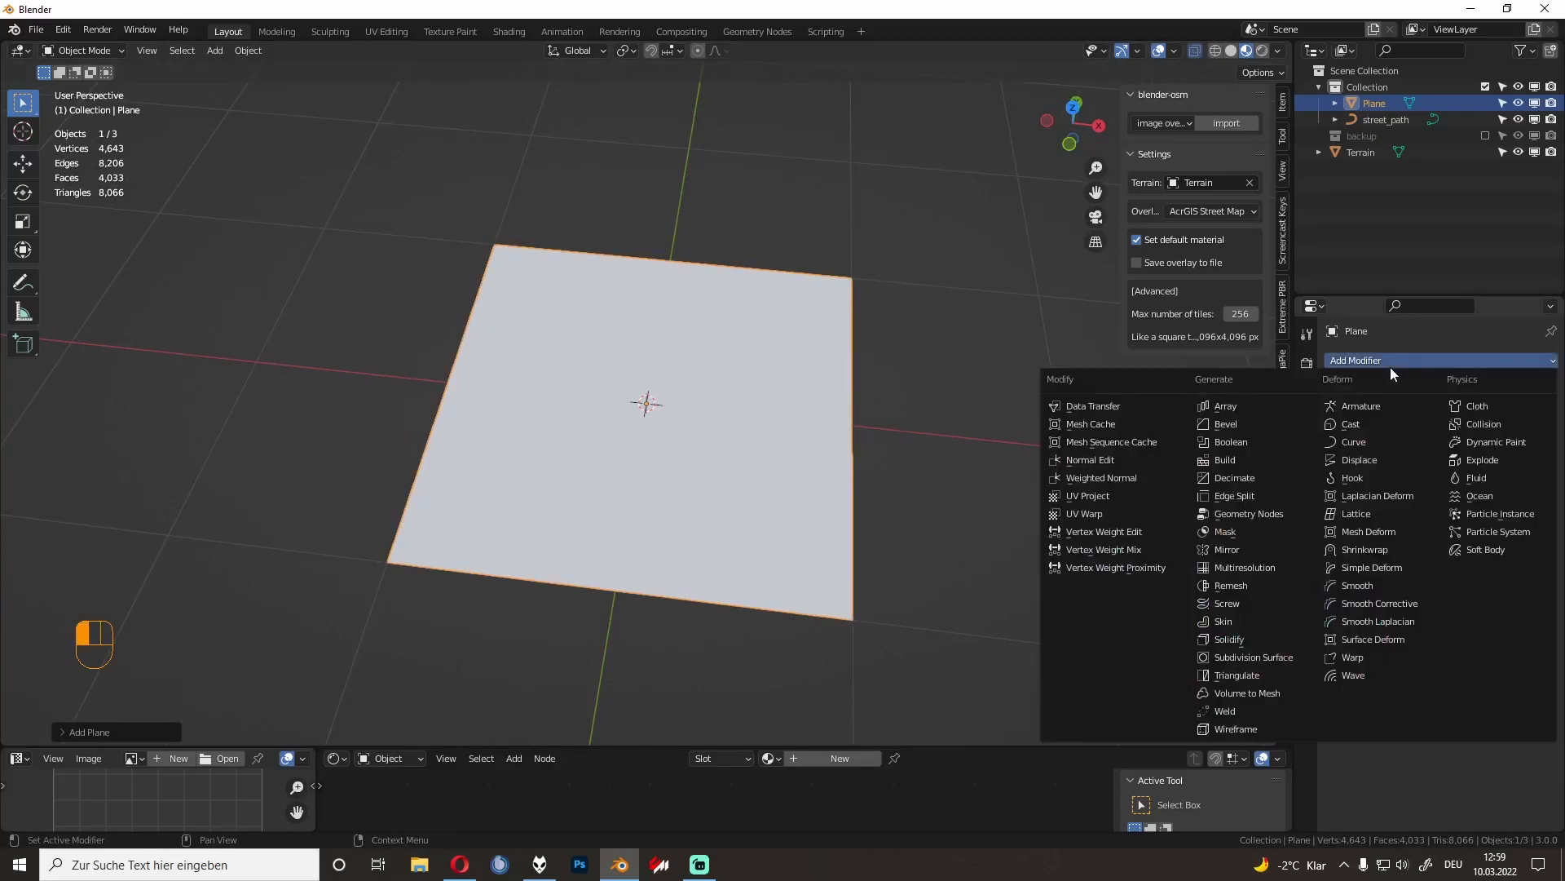
pyautogui.click(1223, 407)
pyautogui.click(1451, 449)
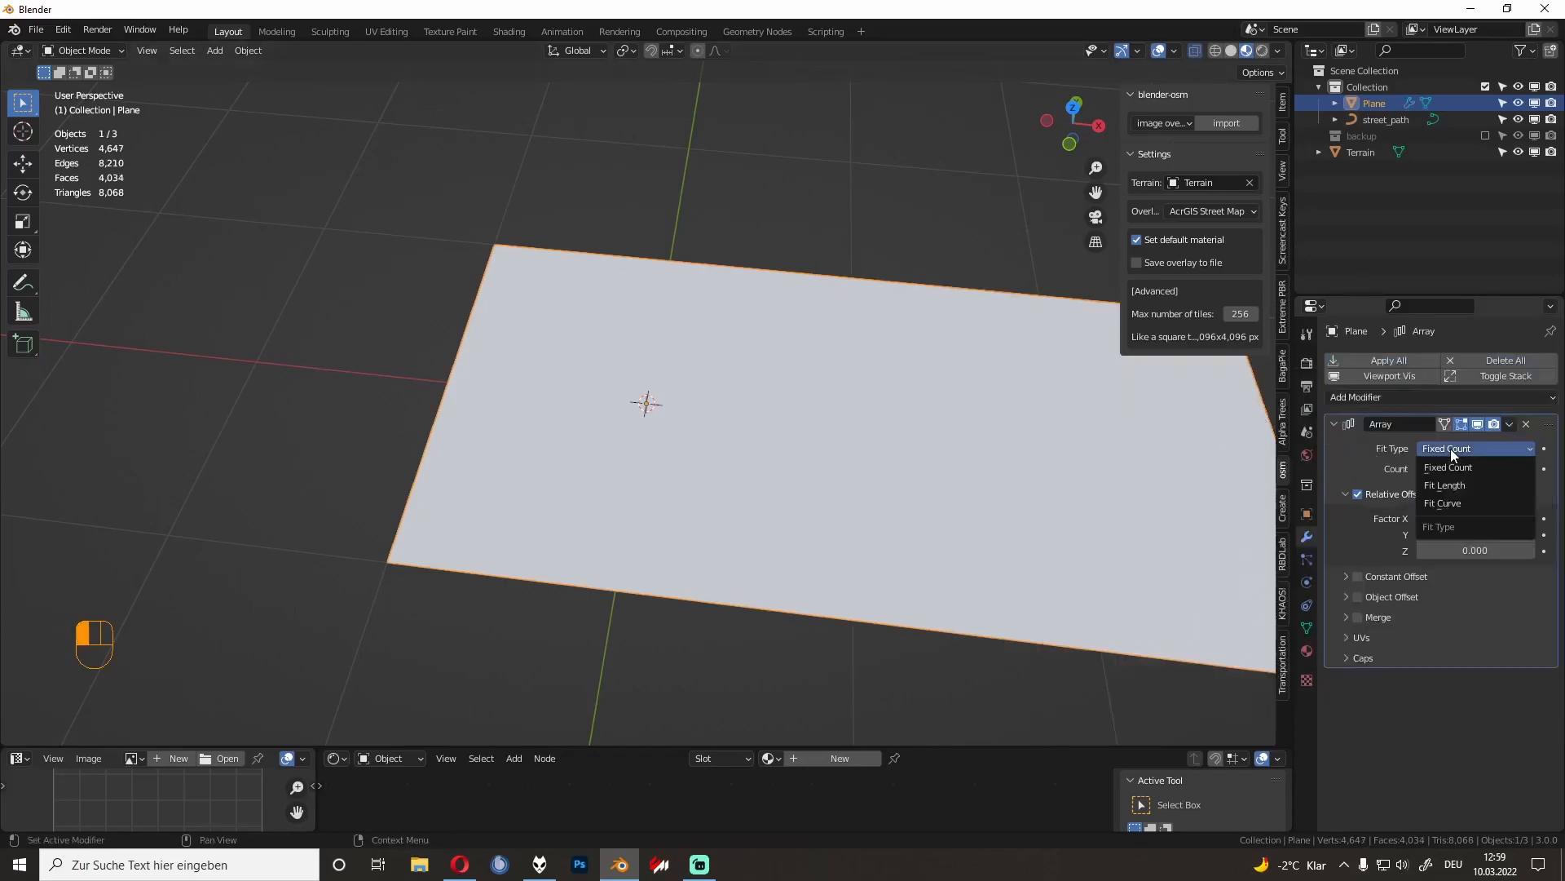
pyautogui.click(1474, 447)
pyautogui.click(1460, 503)
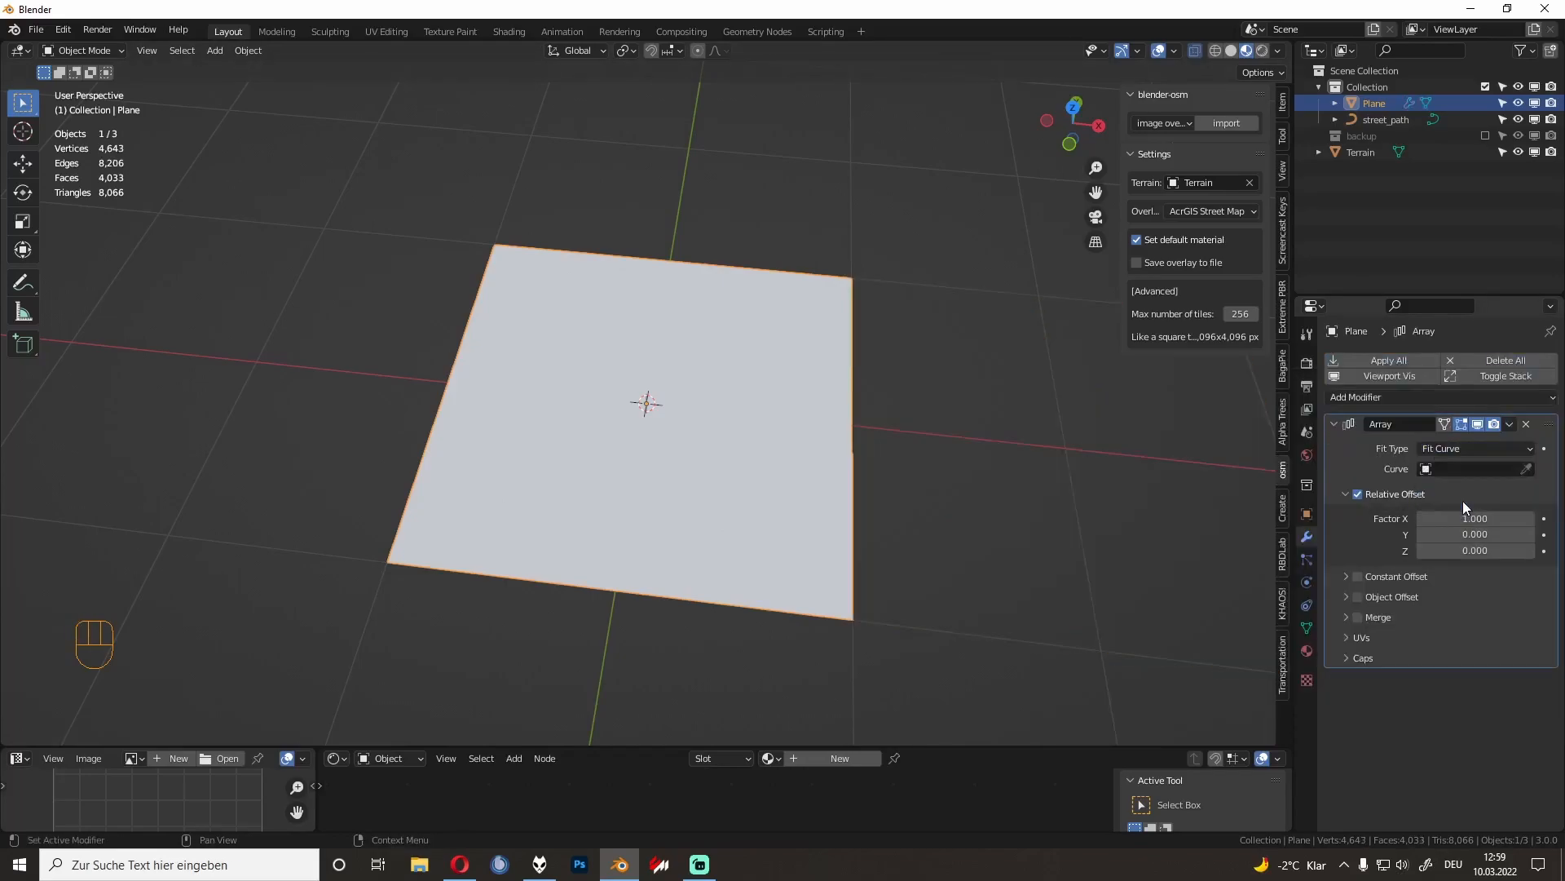
pyautogui.click(1460, 470)
pyautogui.click(1429, 494)
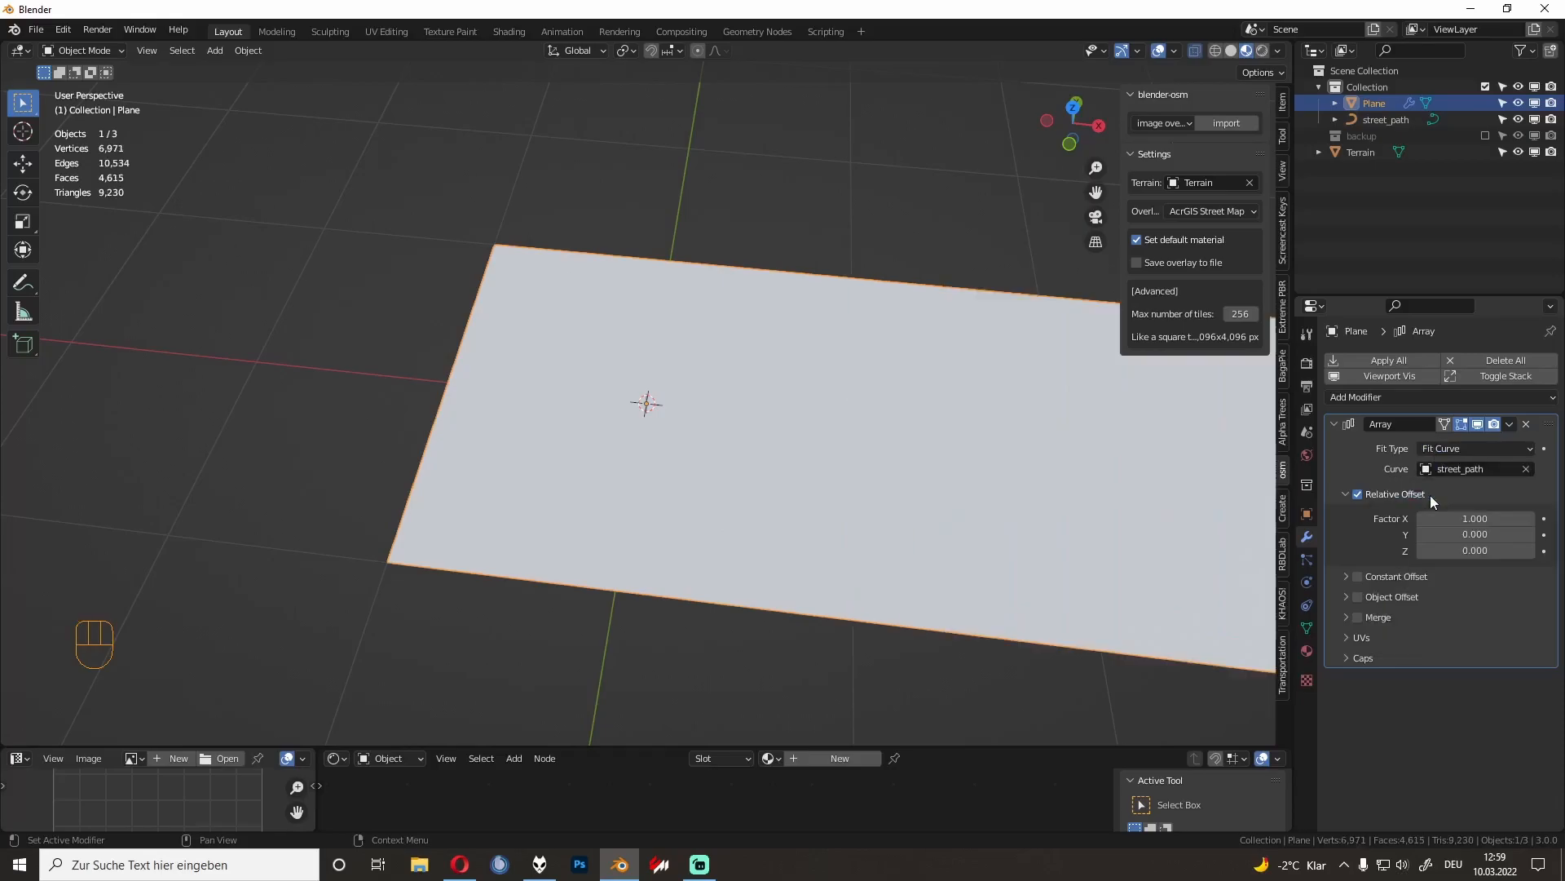
# Step: Add a Curve modifier to the plane with street_path as its curve object, so the plane follows the road
pyautogui.moveTo(976, 430); pyautogui.dragTo(1092, 400, button='middle')
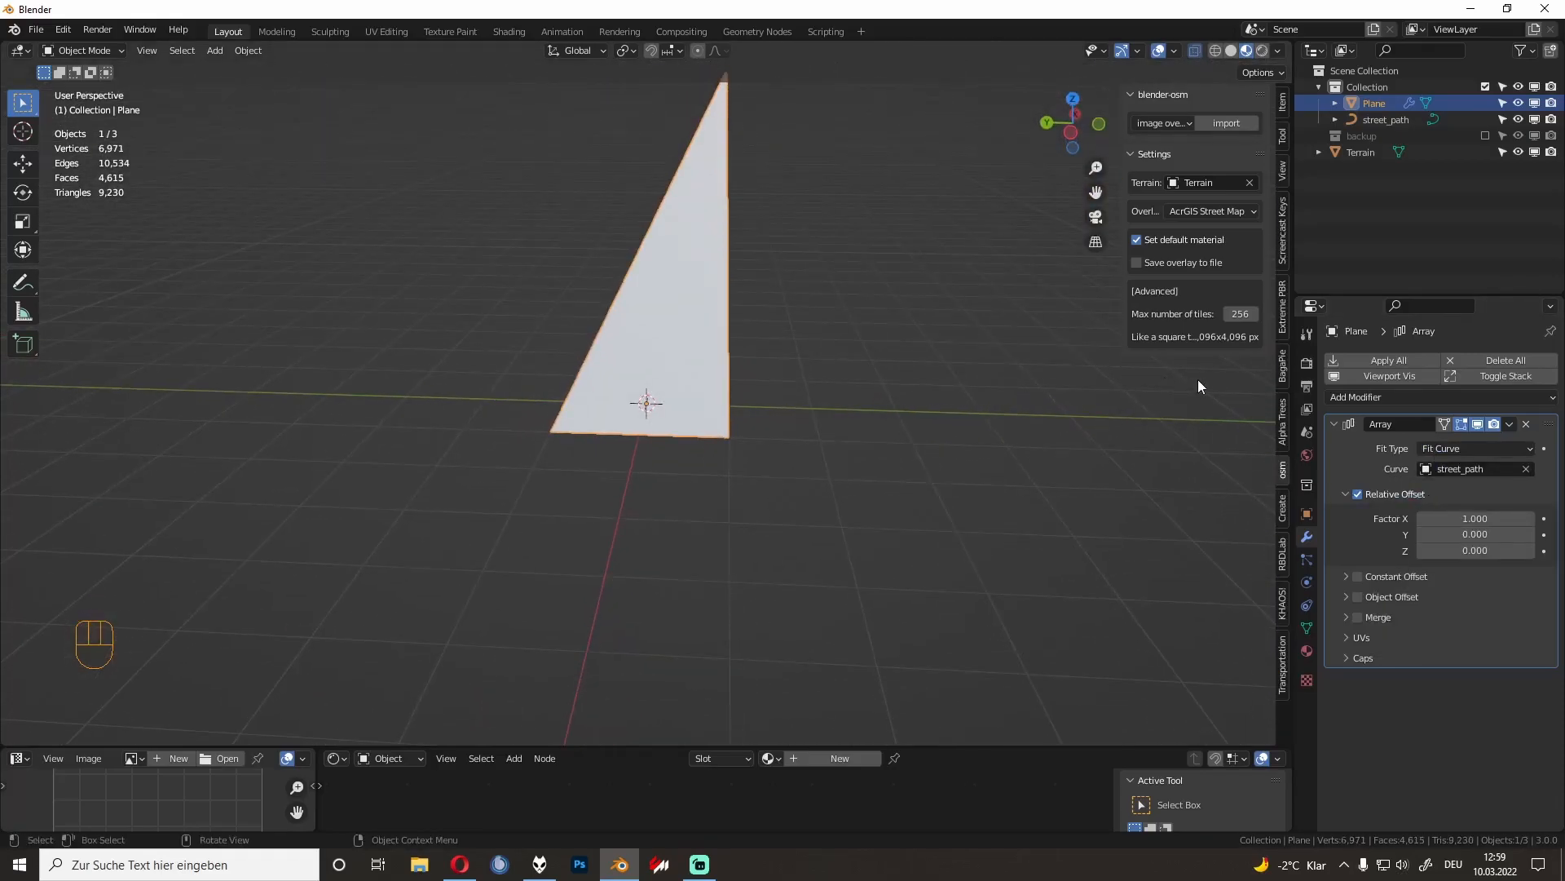
pyautogui.click(1401, 399)
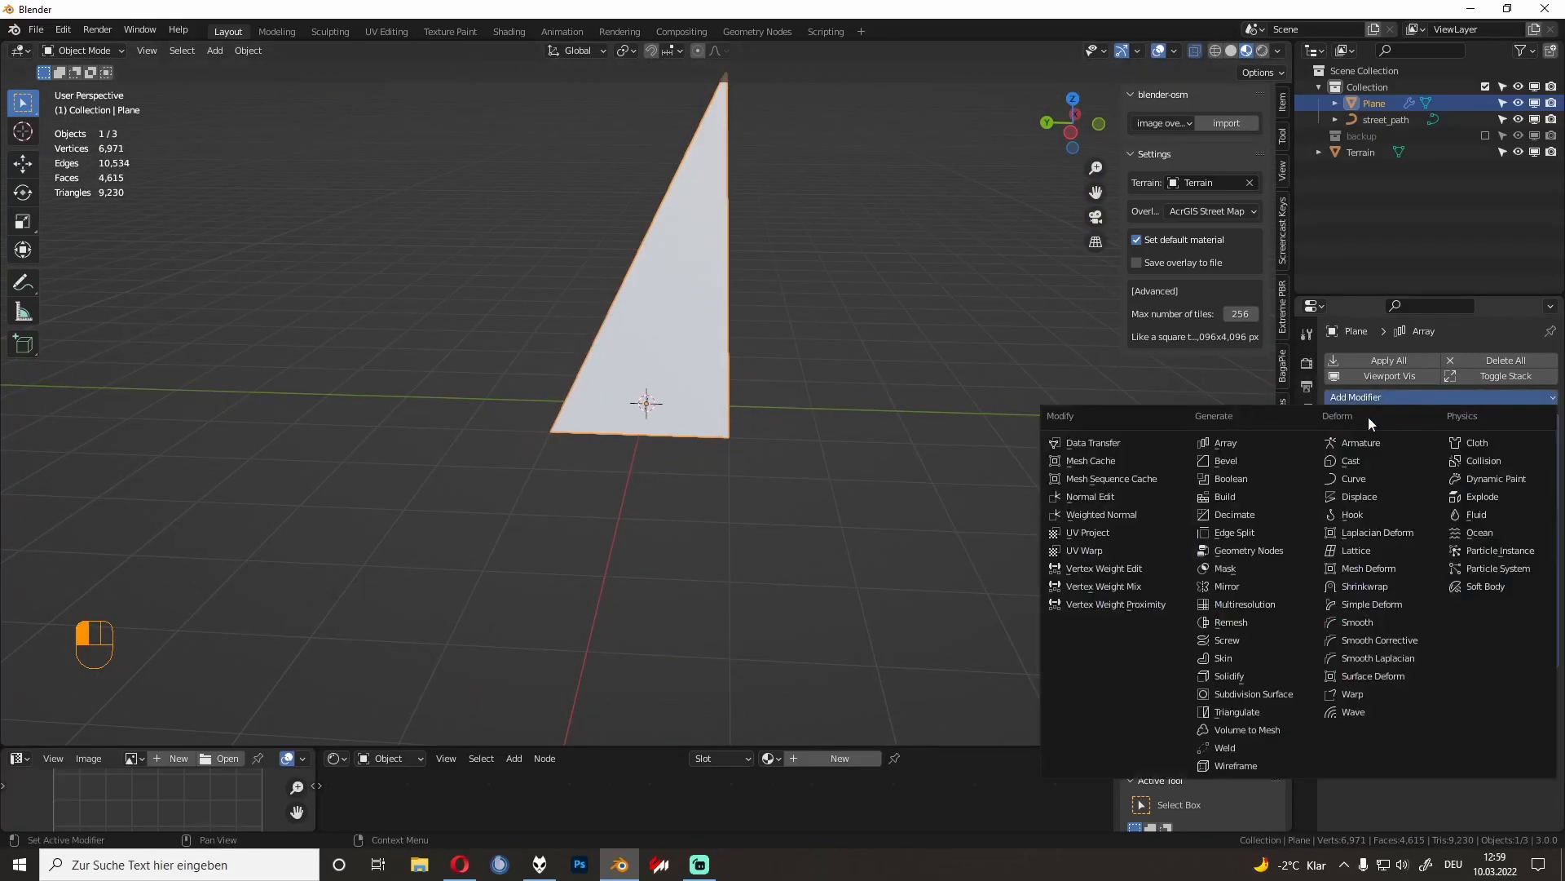
pyautogui.click(1365, 481)
pyautogui.click(1518, 705)
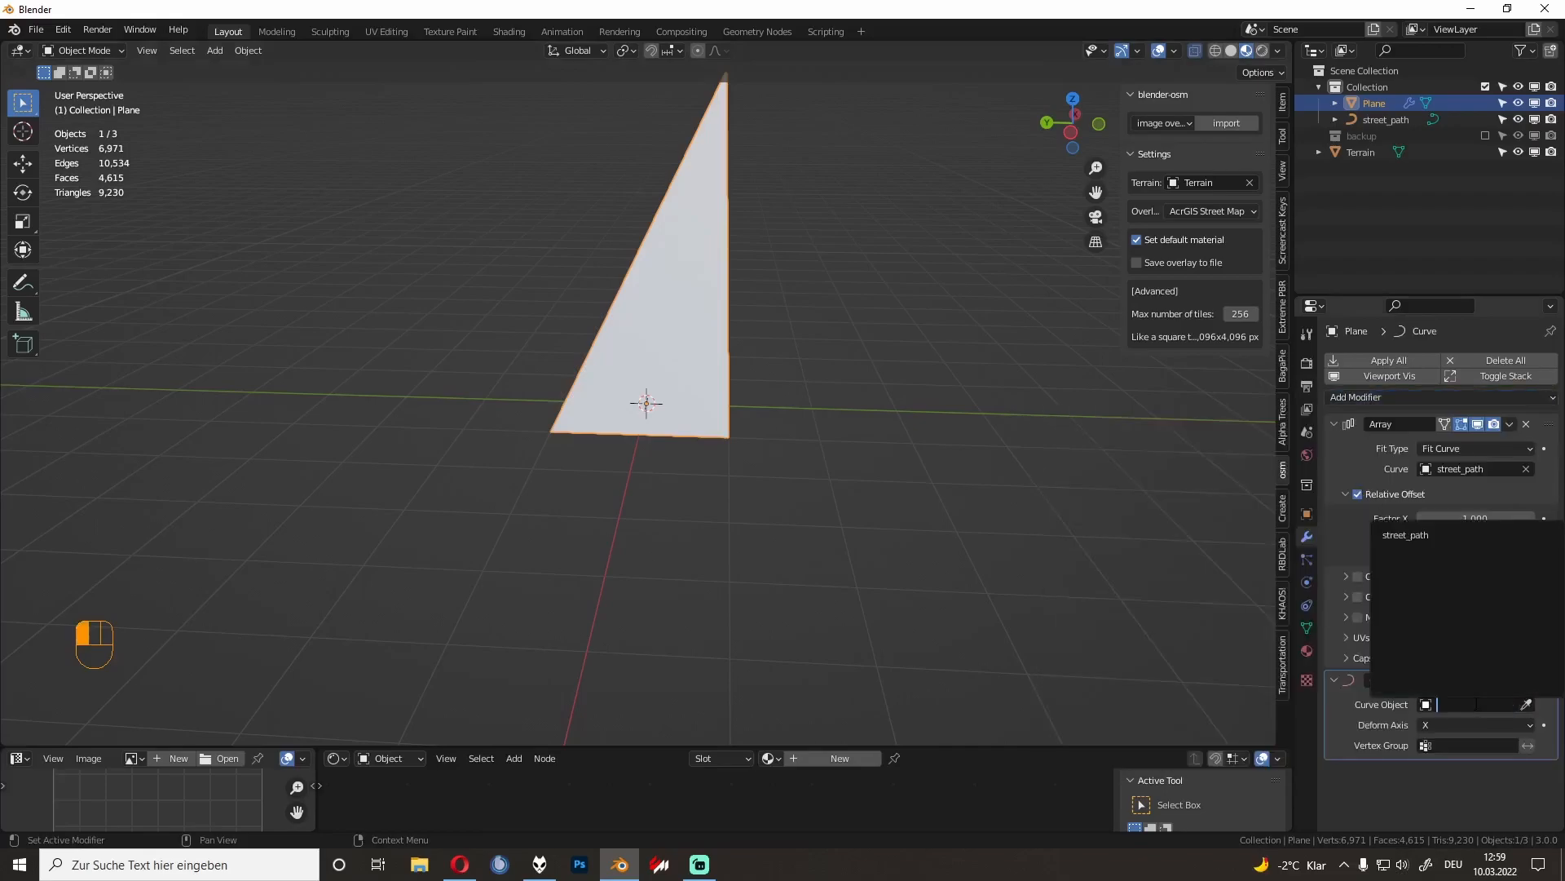
pyautogui.click(1410, 534)
pyautogui.scroll(-8, 879, 447)
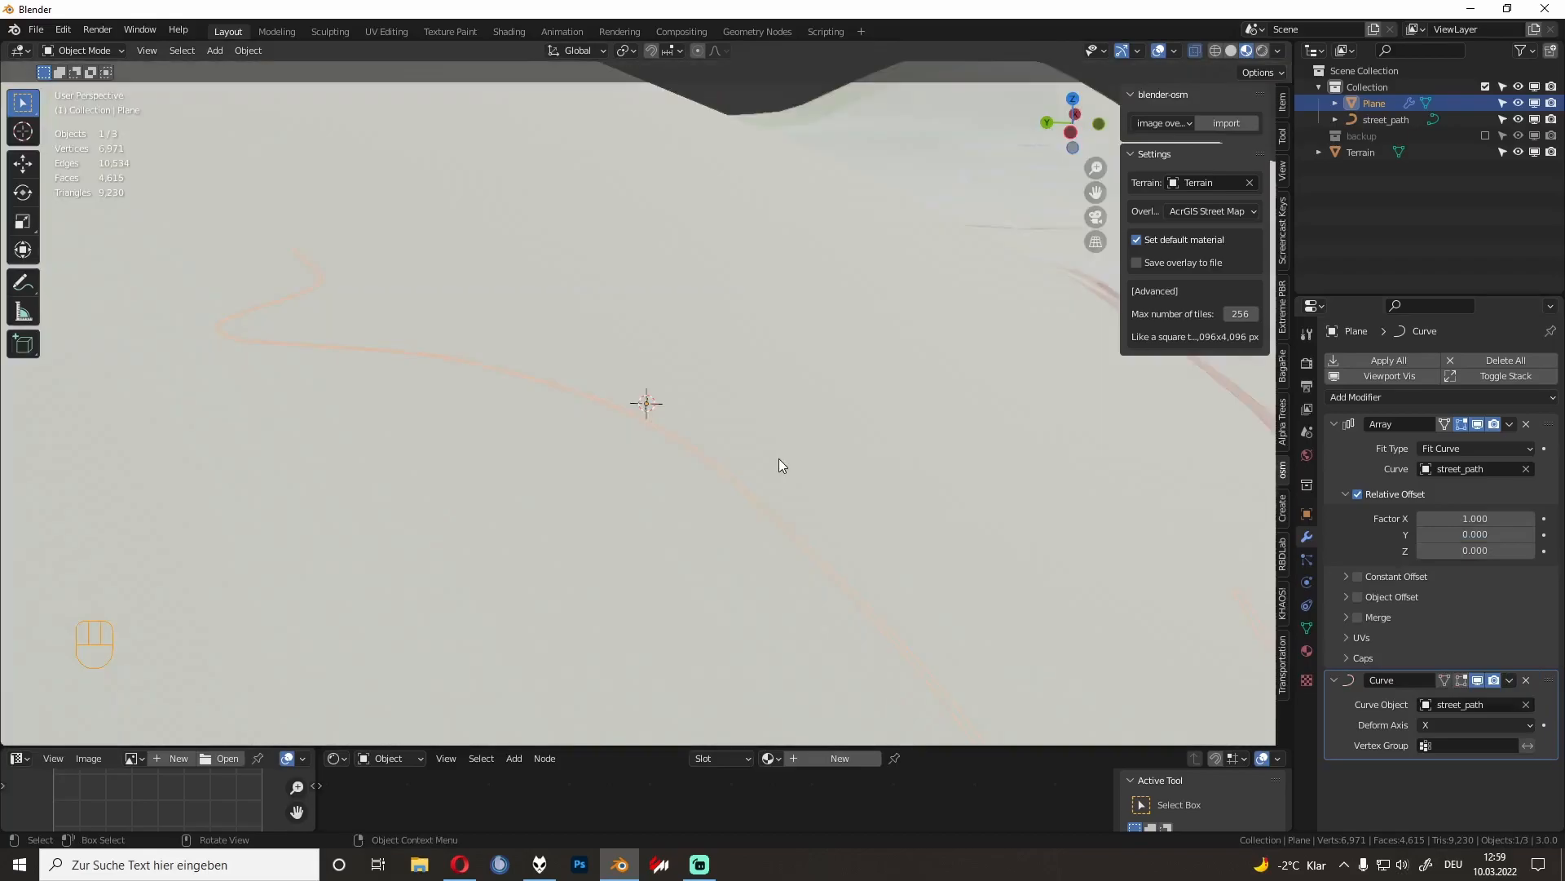
pyautogui.moveTo(779, 458); pyautogui.dragTo(717, 449, button='middle')
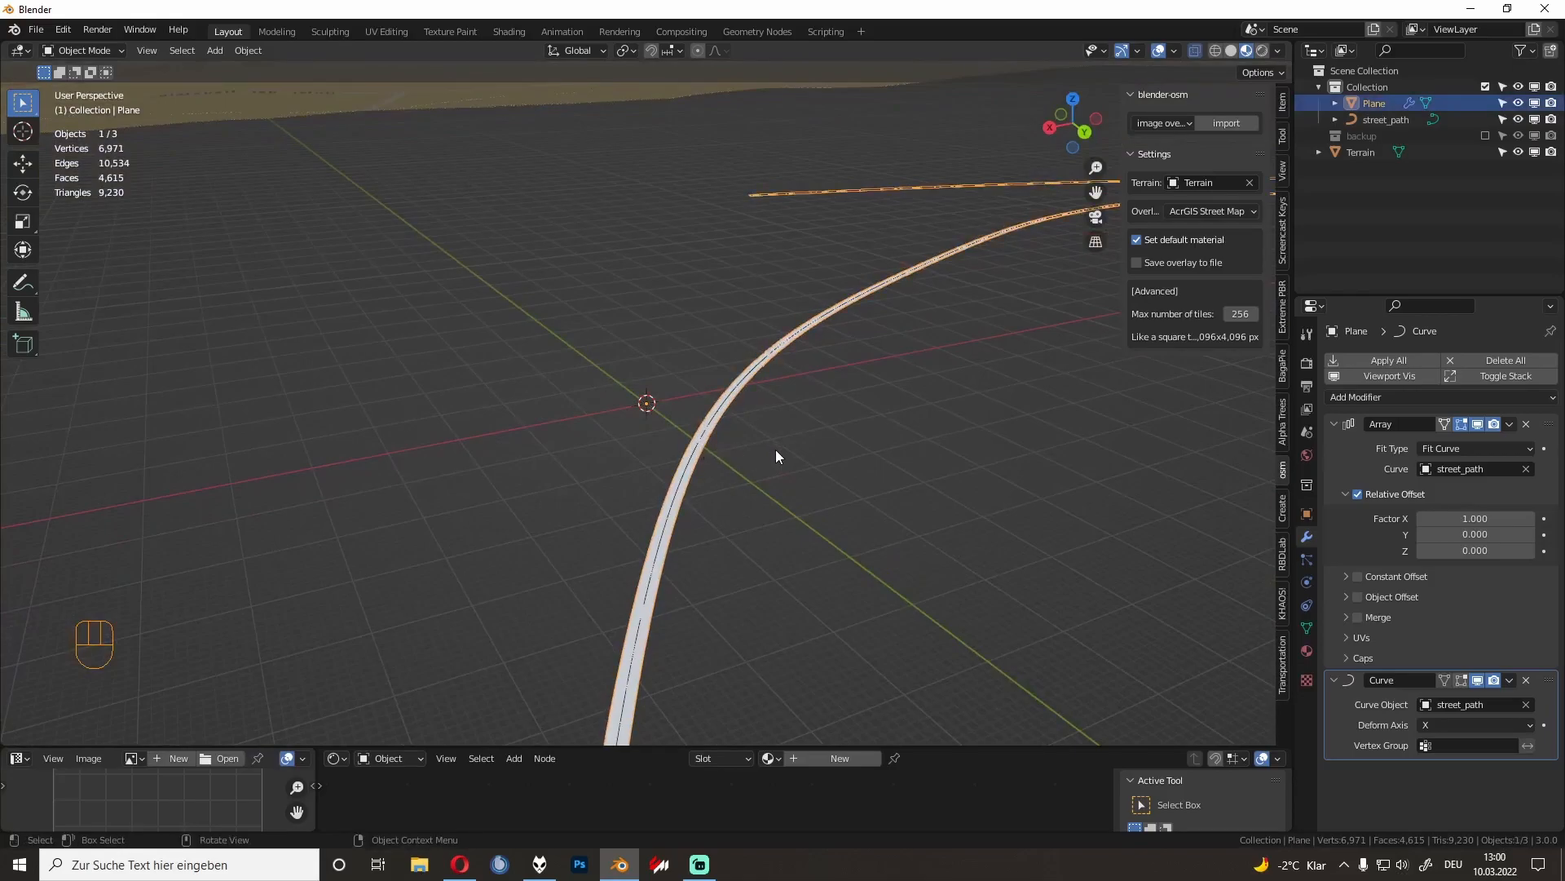
pyautogui.moveTo(807, 483); pyautogui.dragTo(900, 487, button='middle')
# Step: Select the plane's whole mesh in Edit Mode and turn on the edge length overlay
pyautogui.press('Tab')
pyautogui.press('a')
pyautogui.press('KP_Decimal')
pyautogui.scroll(-4, 900, 487)
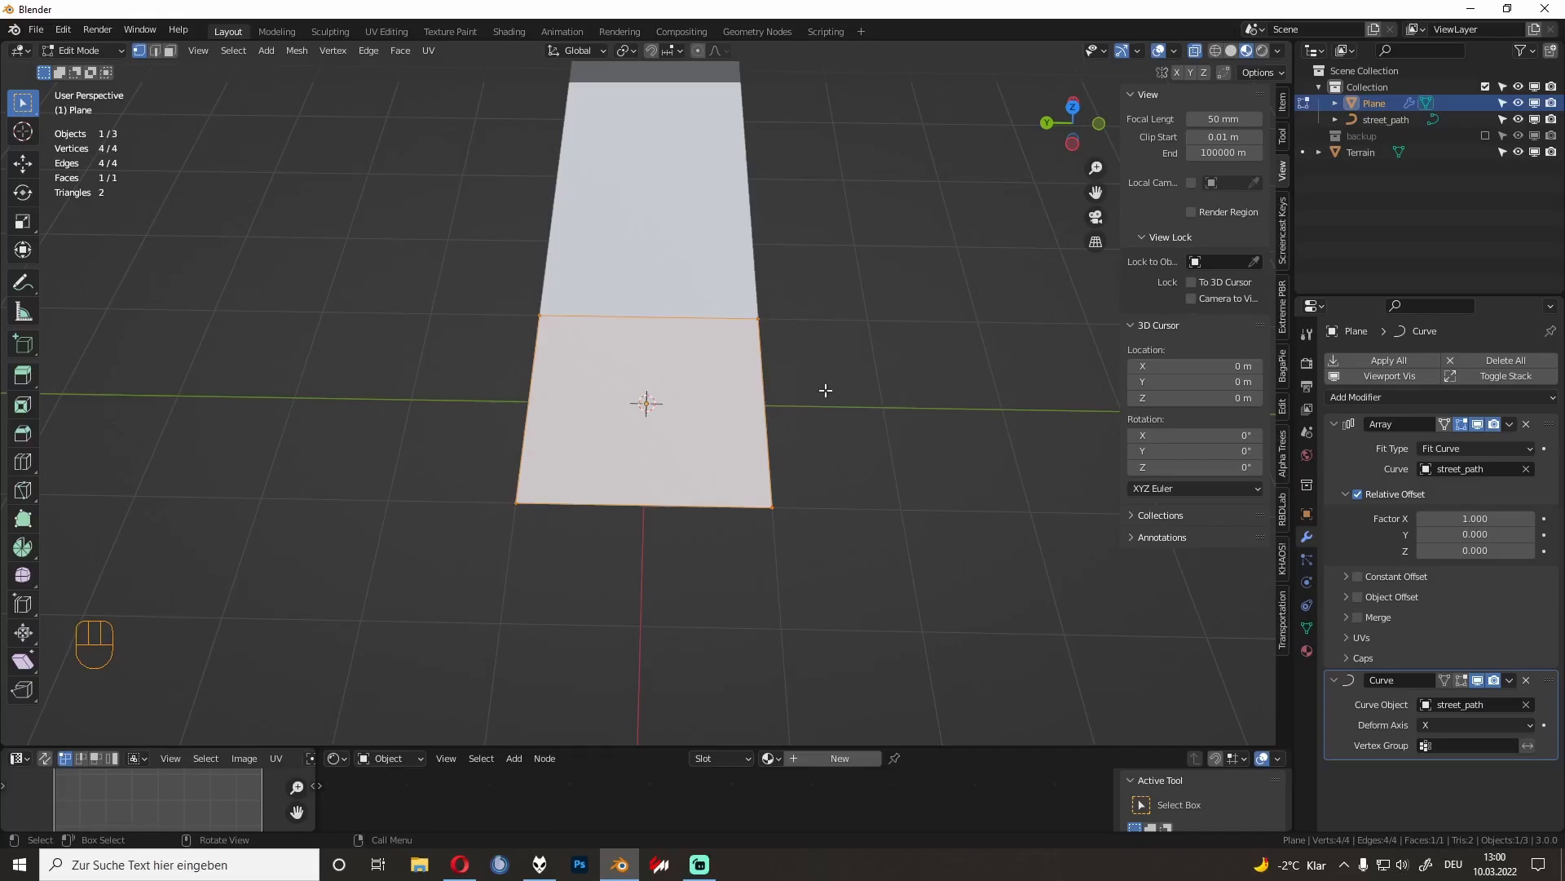
pyautogui.click(1172, 52)
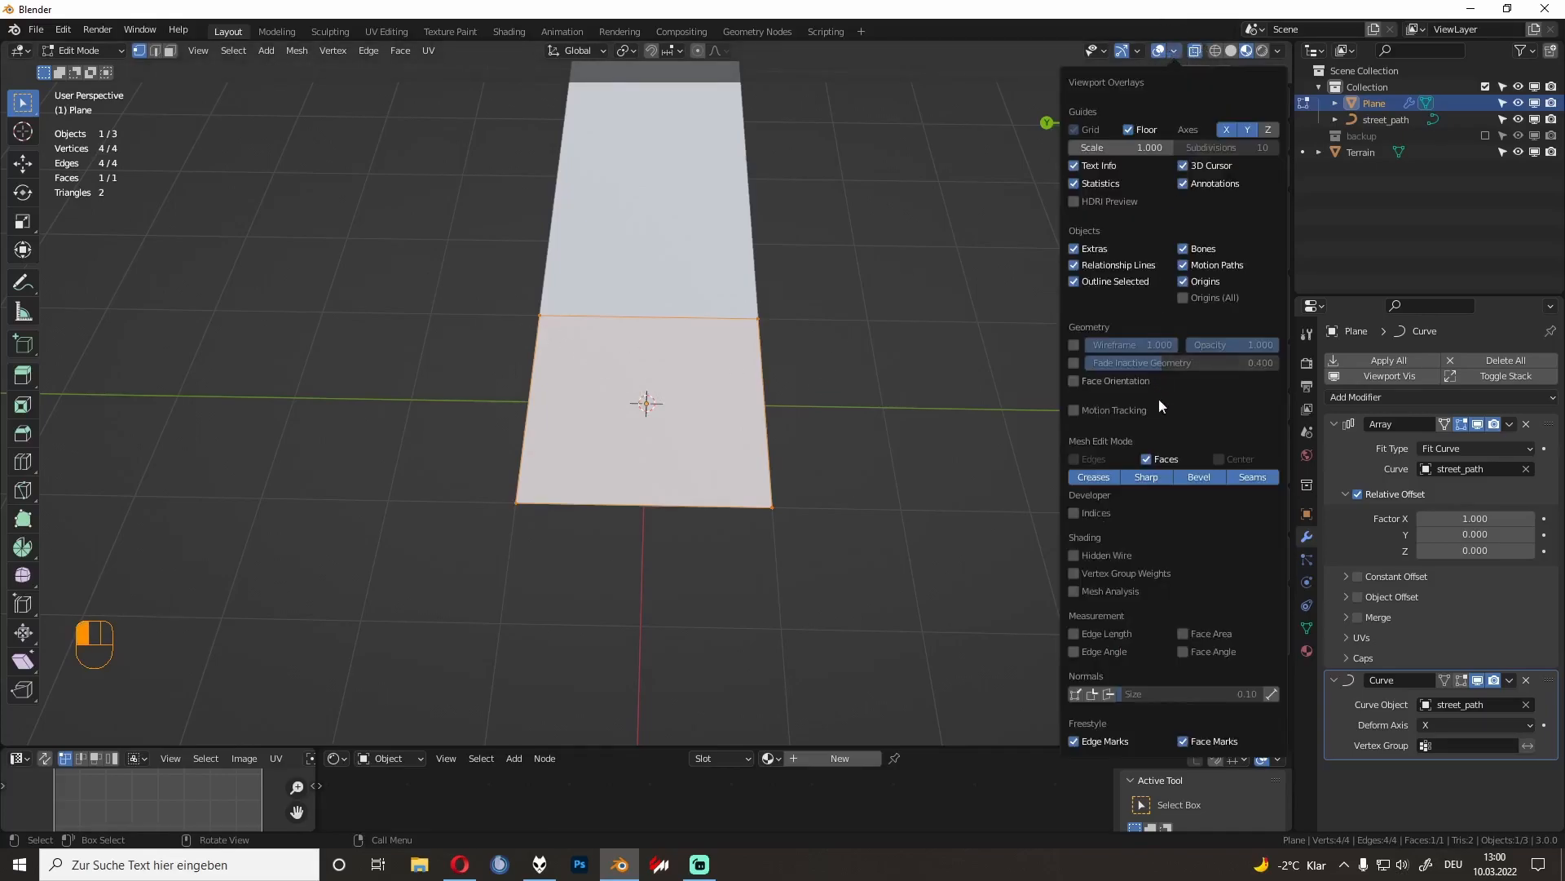
pyautogui.moveTo(1130, 62)
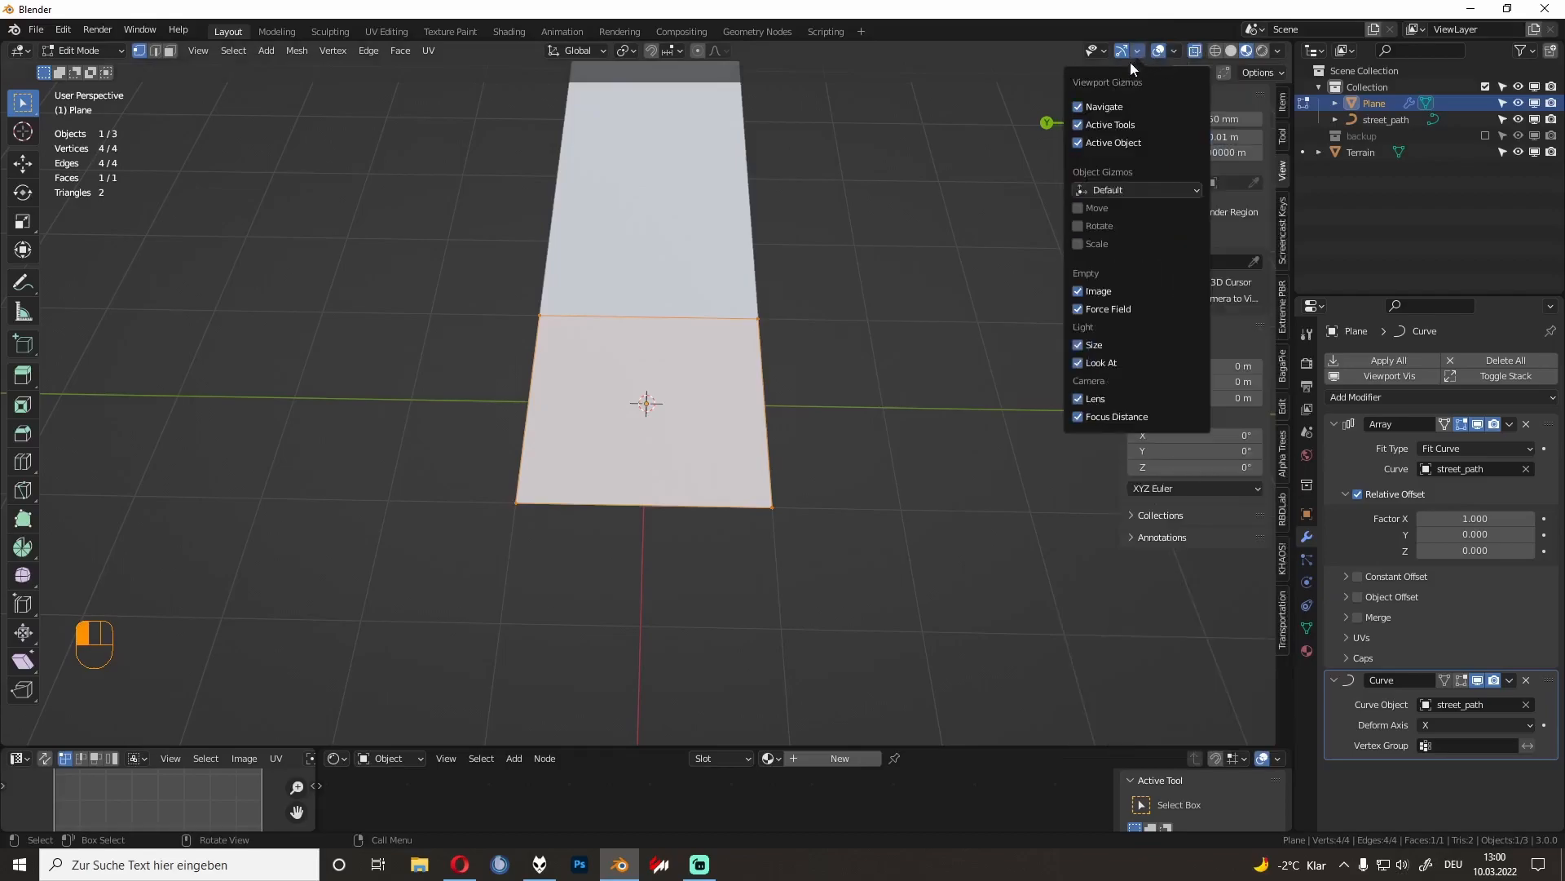
pyautogui.click(1173, 50)
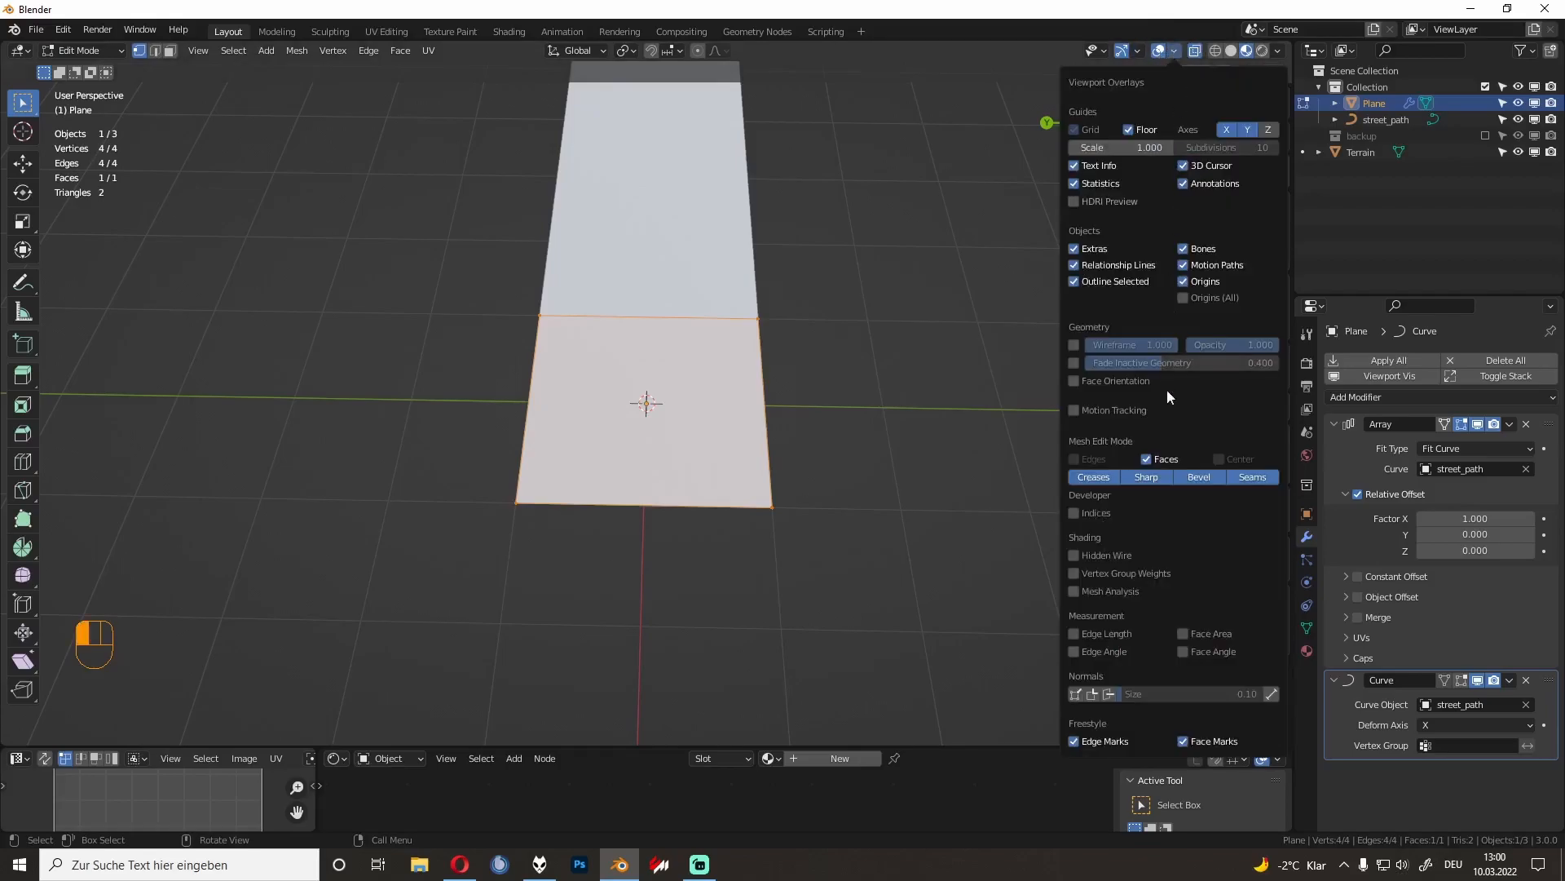
pyautogui.click(1082, 634)
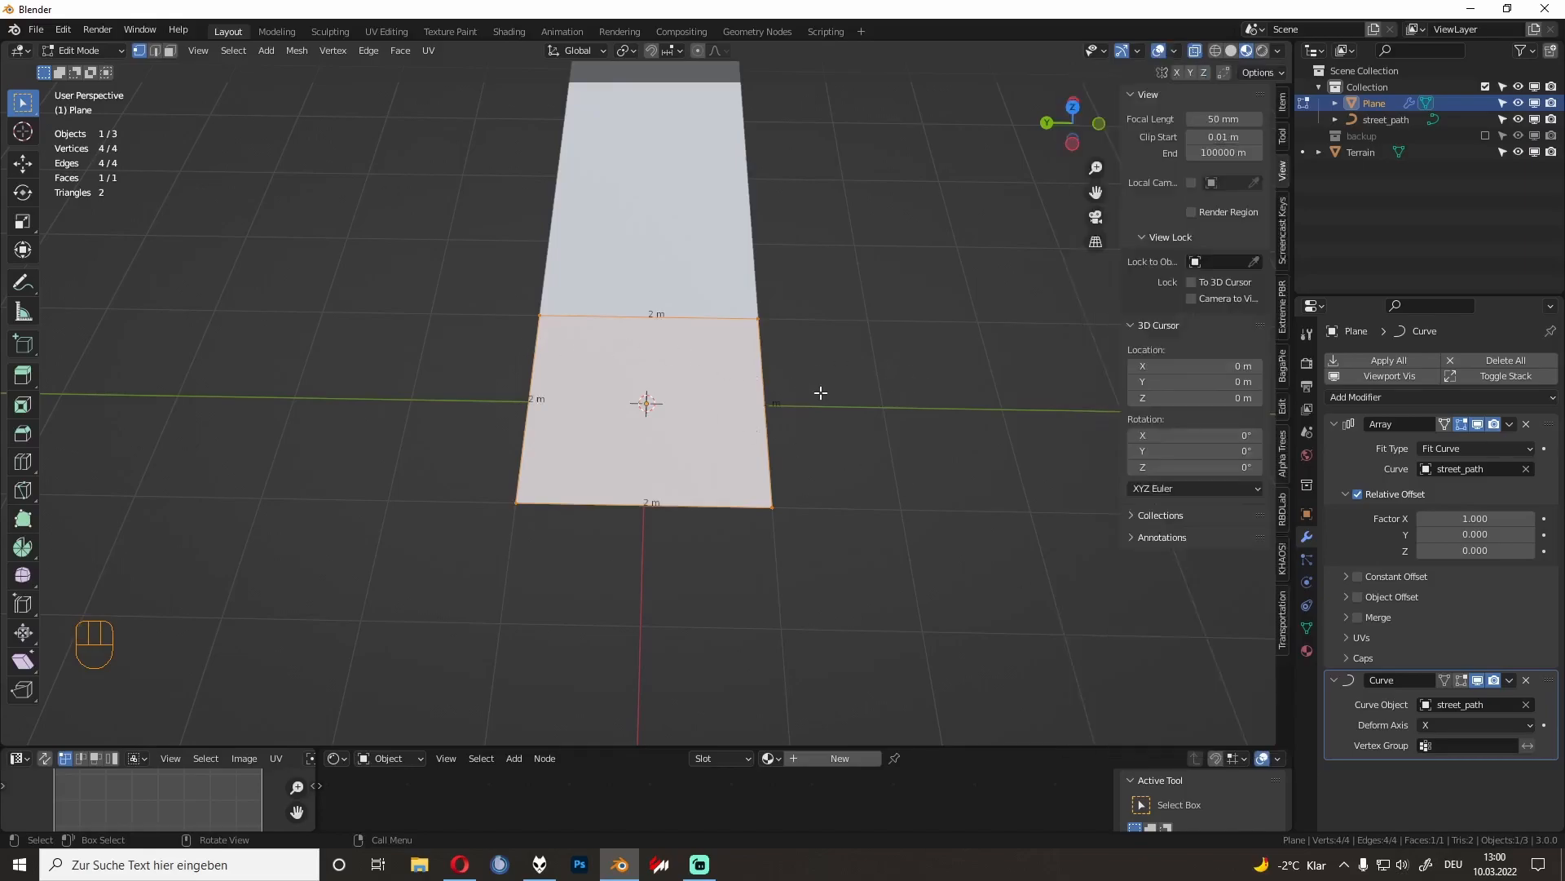
pyautogui.press('s')
pyautogui.press('x')
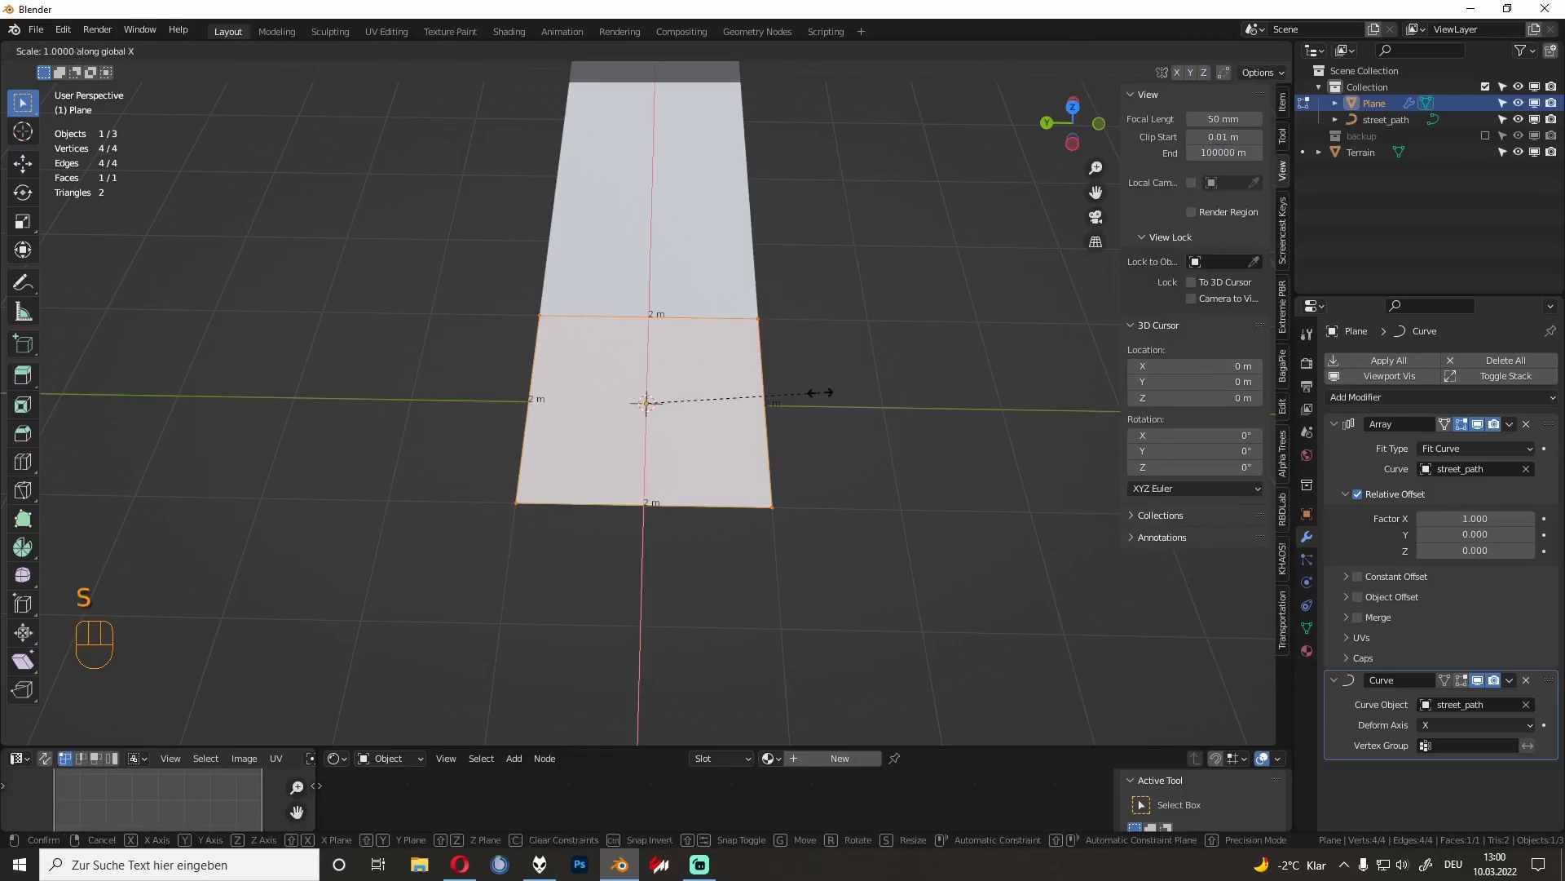
pyautogui.press('y')
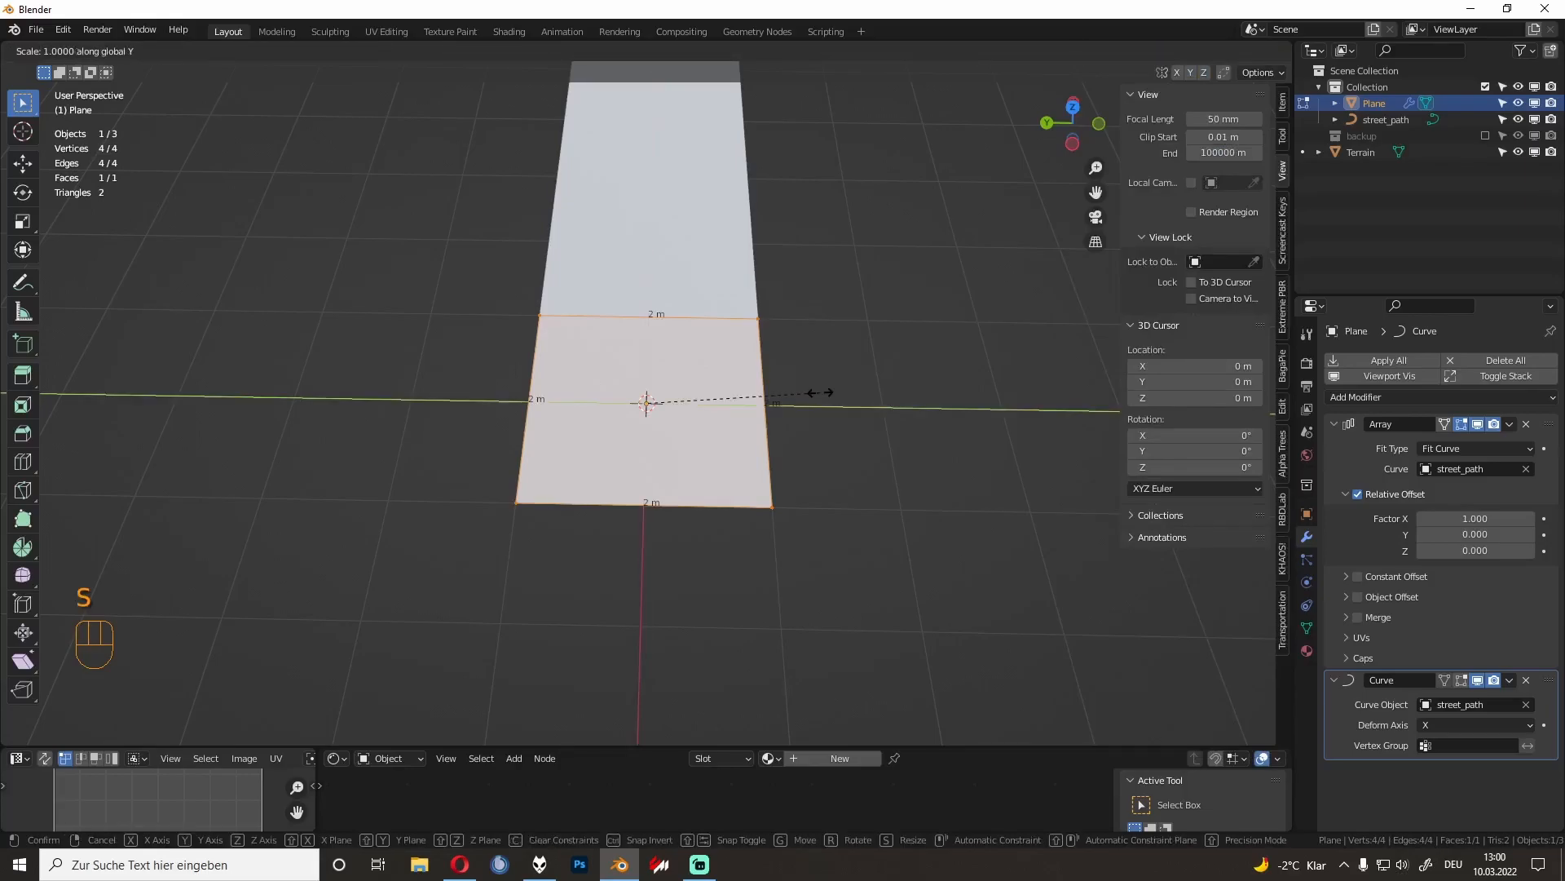
pyautogui.write('2.5')
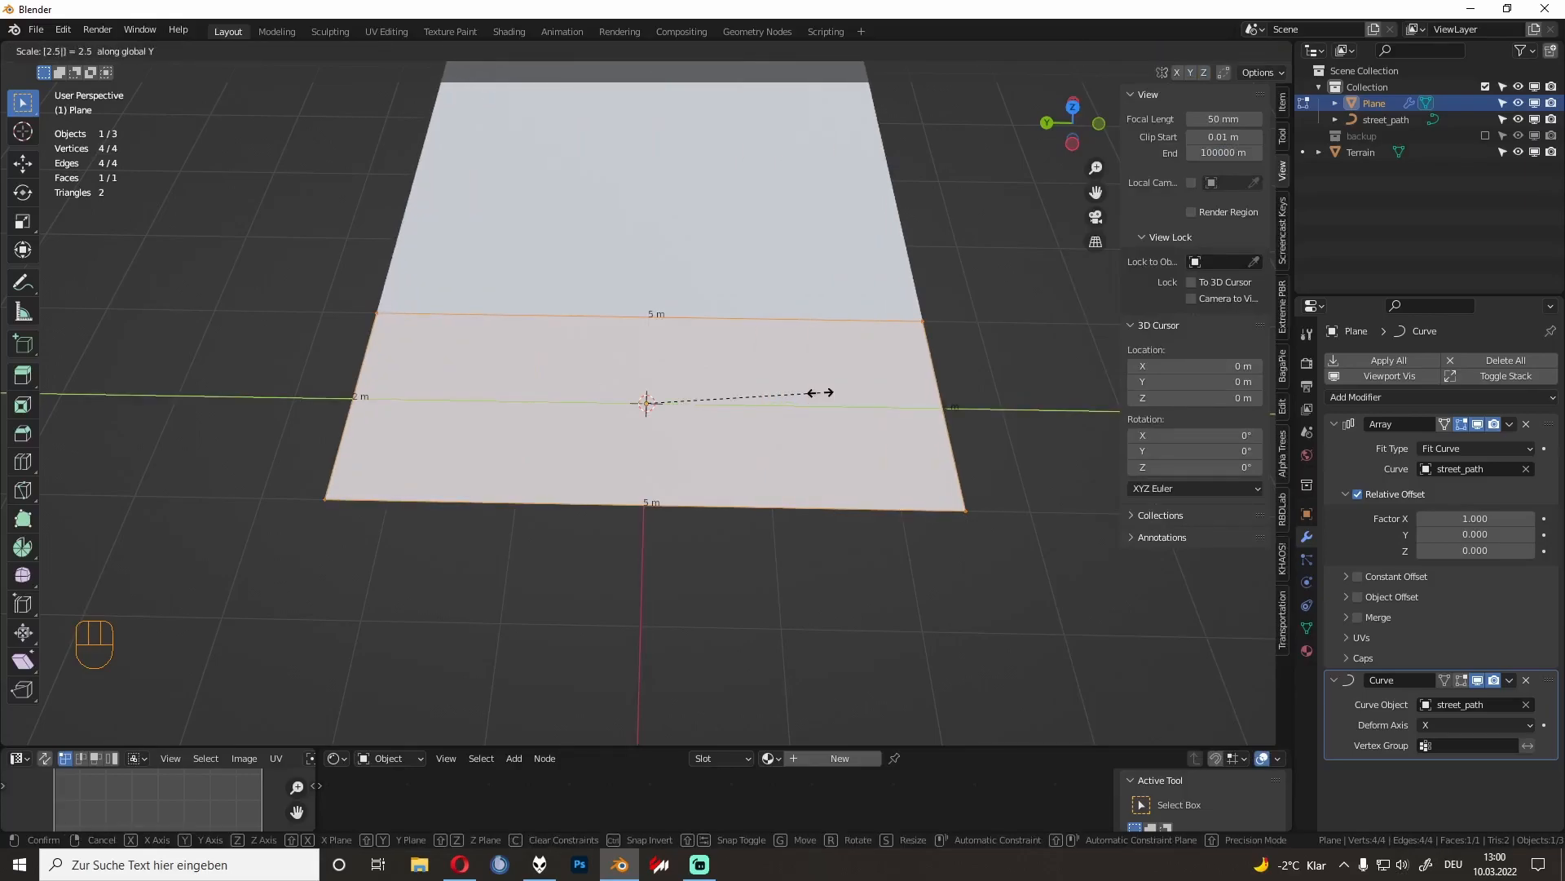
# Step: Scale the plane's mesh by 3.5 along Y to make the street 7 m wide
pyautogui.write('sy')
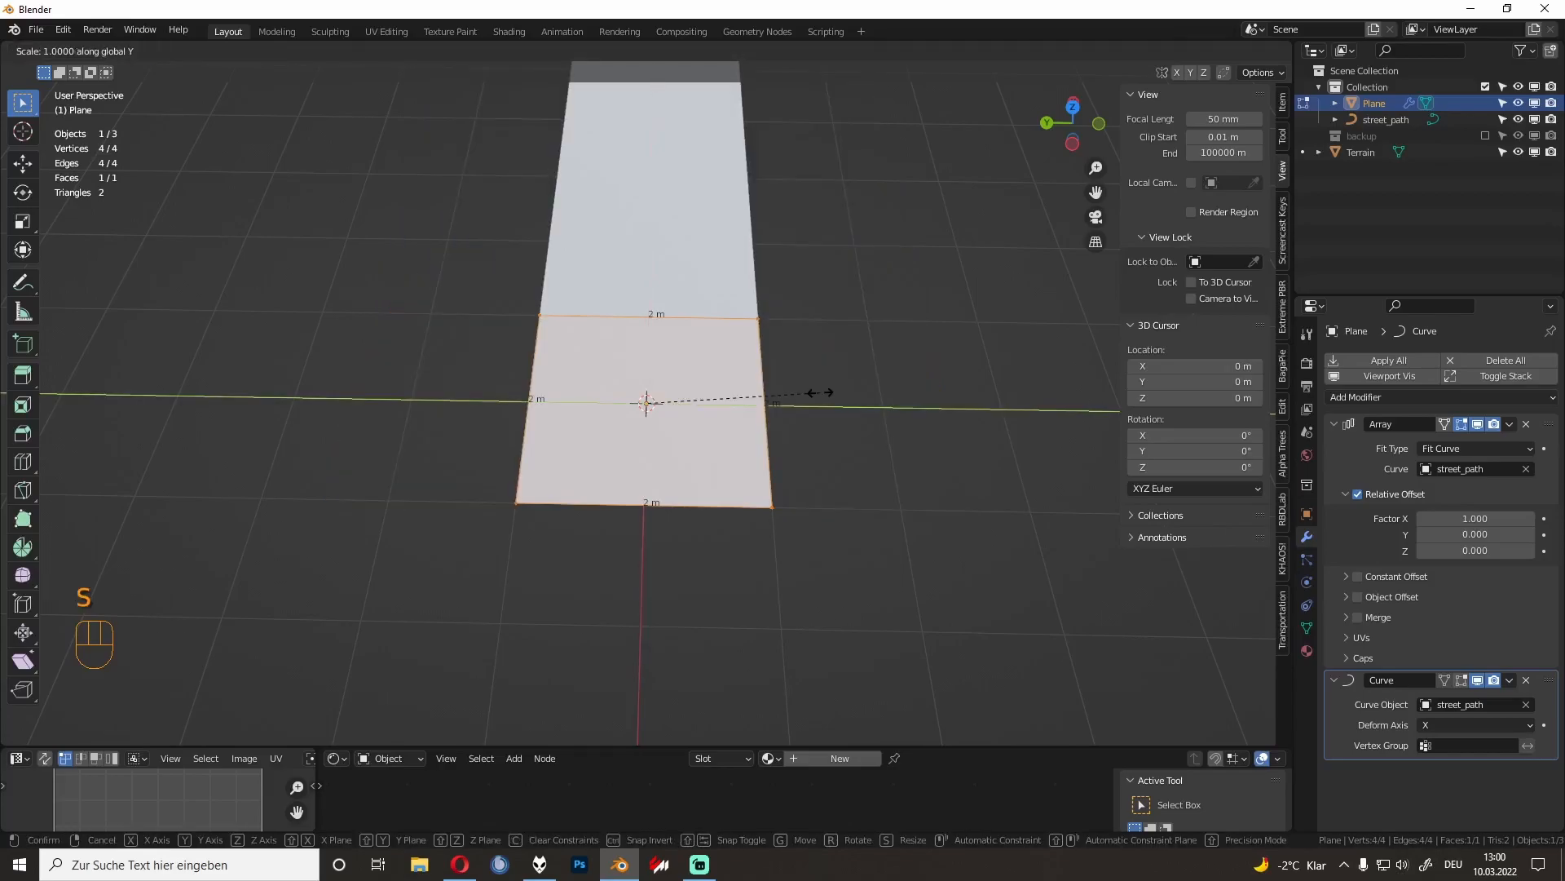
pyautogui.write('3.5')
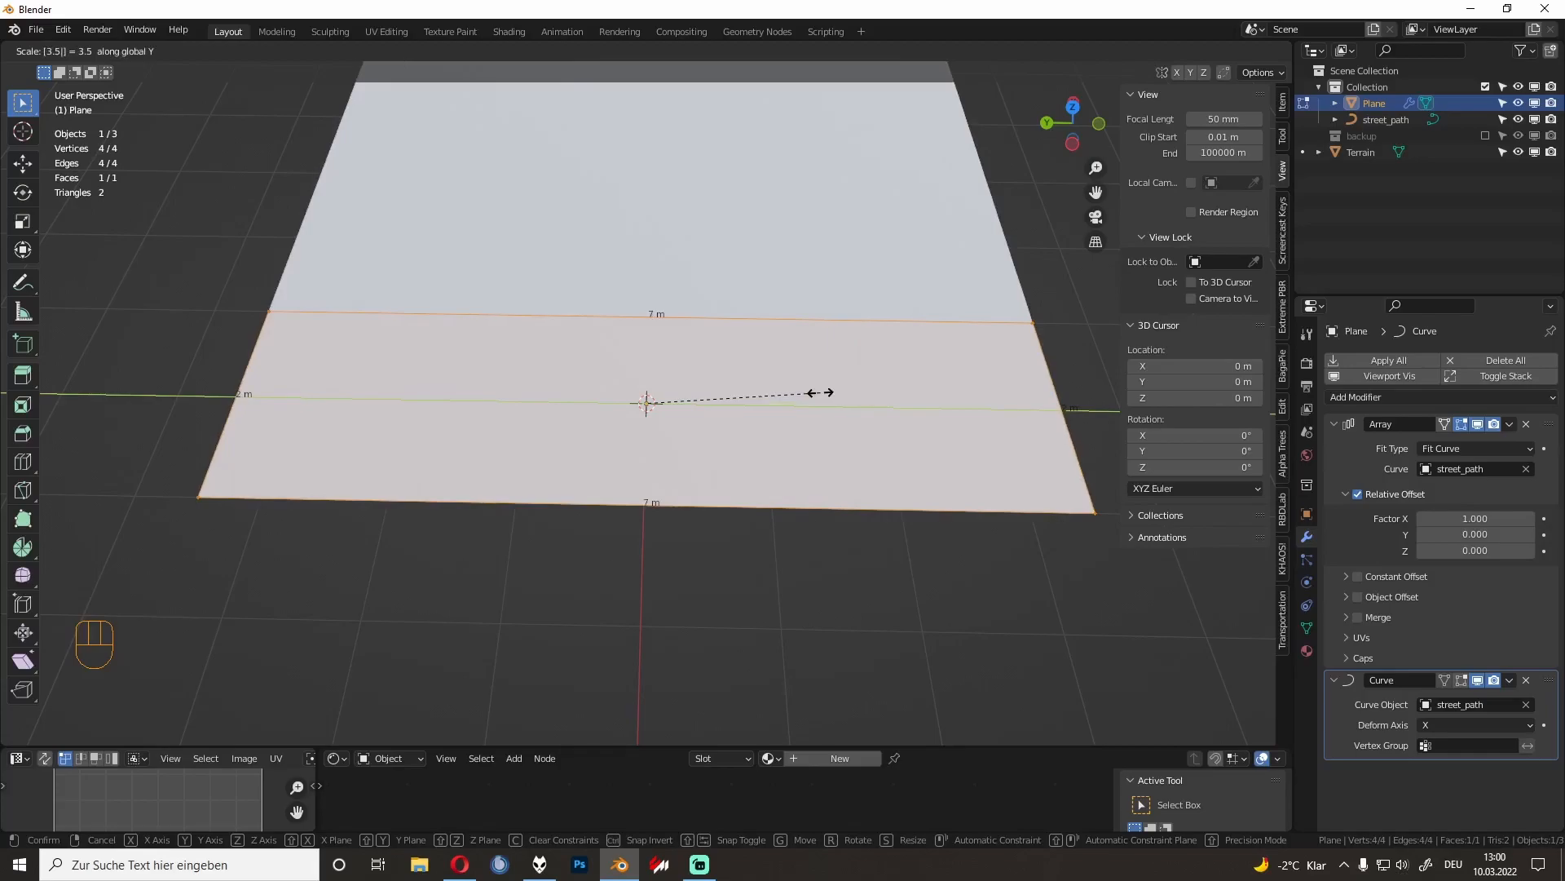
pyautogui.press('Return')
# Step: Add a centred loop cut that divides the plane into two equal lanes along the street direction
pyautogui.hotkey('ctrl', 'r')
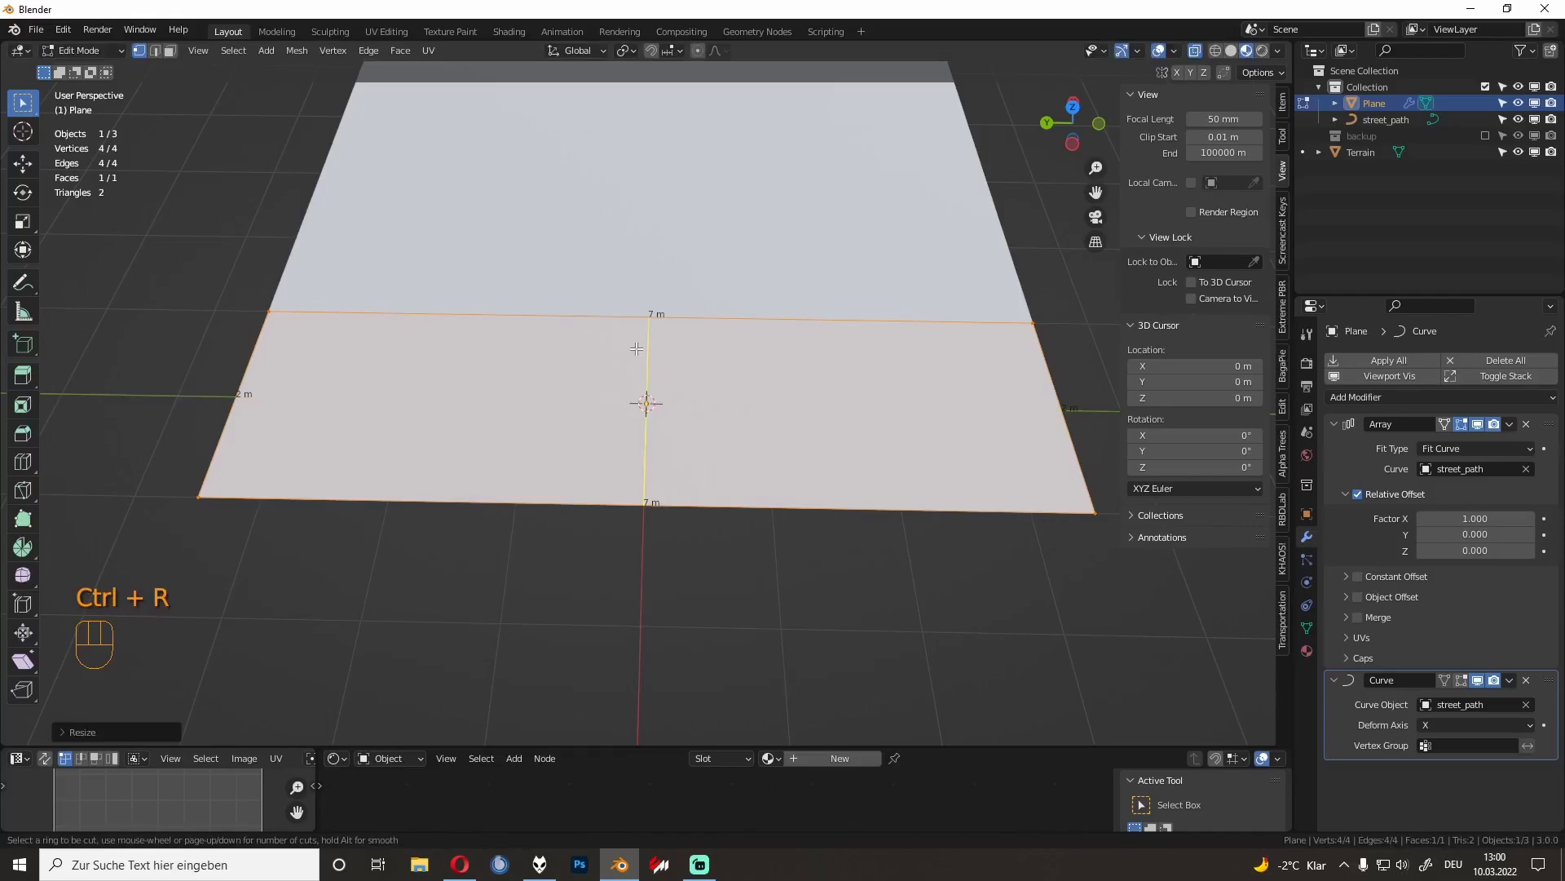
pyautogui.click(637, 349)
pyautogui.rightClick(649, 352)
# Step: Extrude the plane's two outer edges outward along Y, by about 20 m on the negative side and about 19 m on the positive side
pyautogui.scroll(-4, 655, 413)
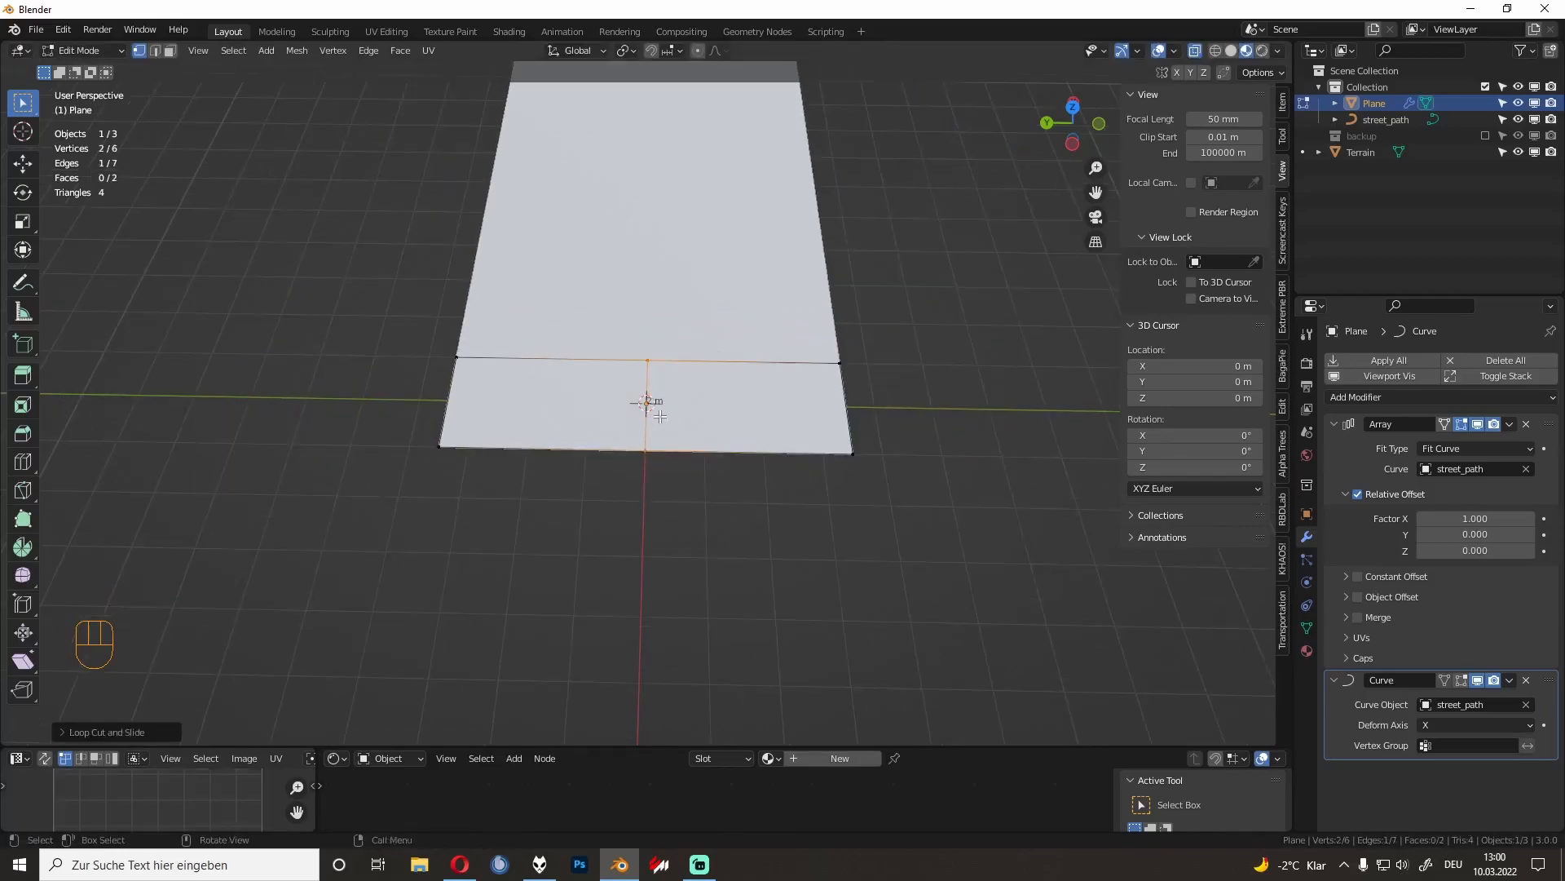
pyautogui.moveTo(797, 334); pyautogui.dragTo(894, 499)
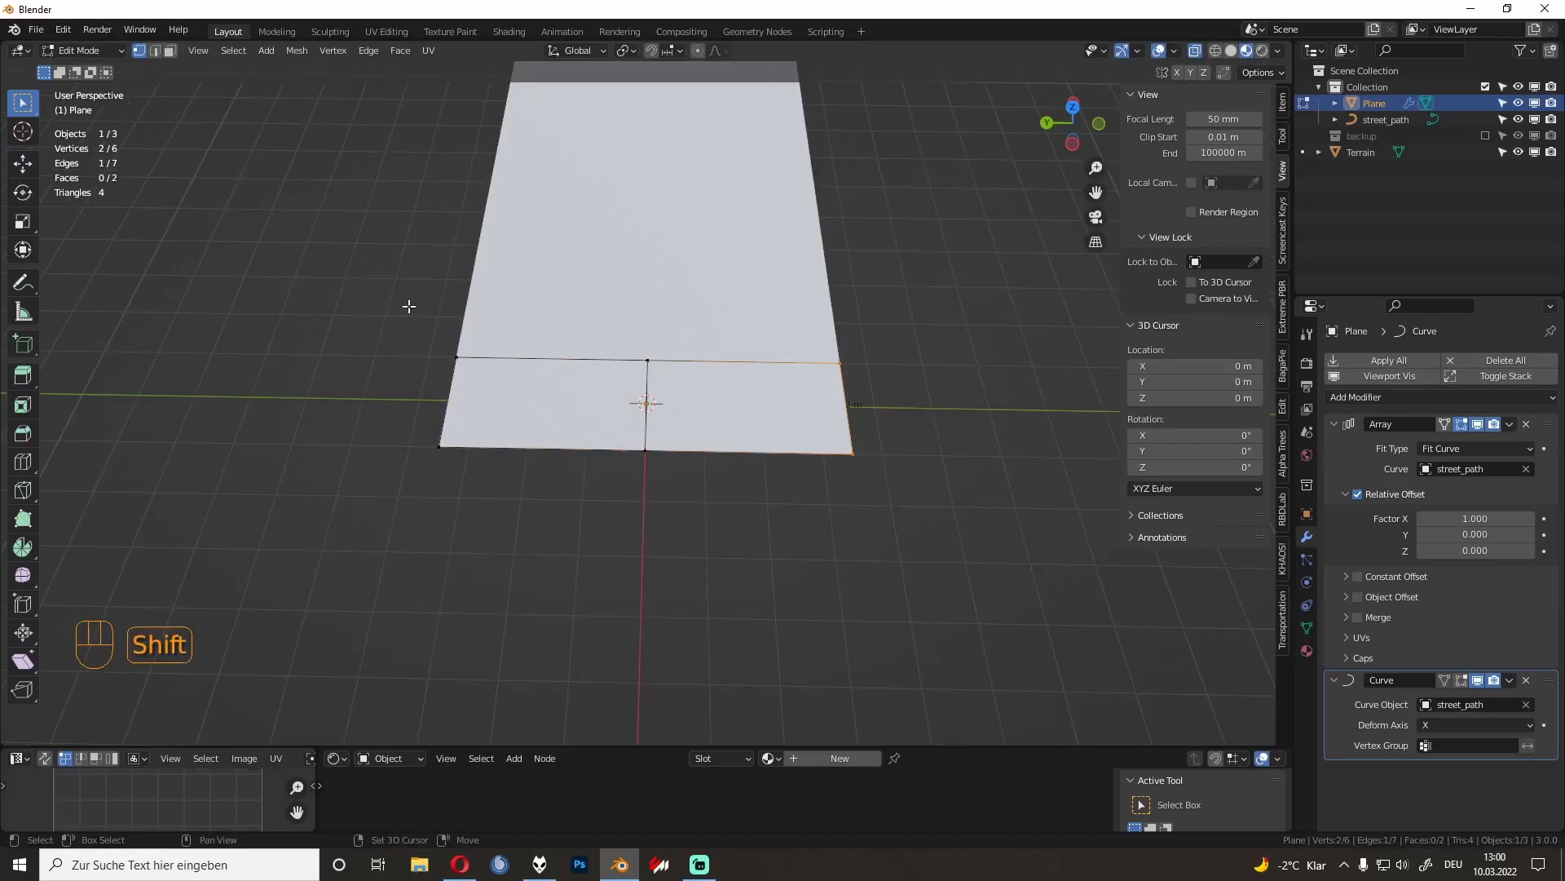
pyautogui.scroll(-2, 664, 428)
pyautogui.keyDown('shift'); pyautogui.moveTo(698, 442); pyautogui.dragTo(466, 446, button='middle'); pyautogui.keyUp('shift')
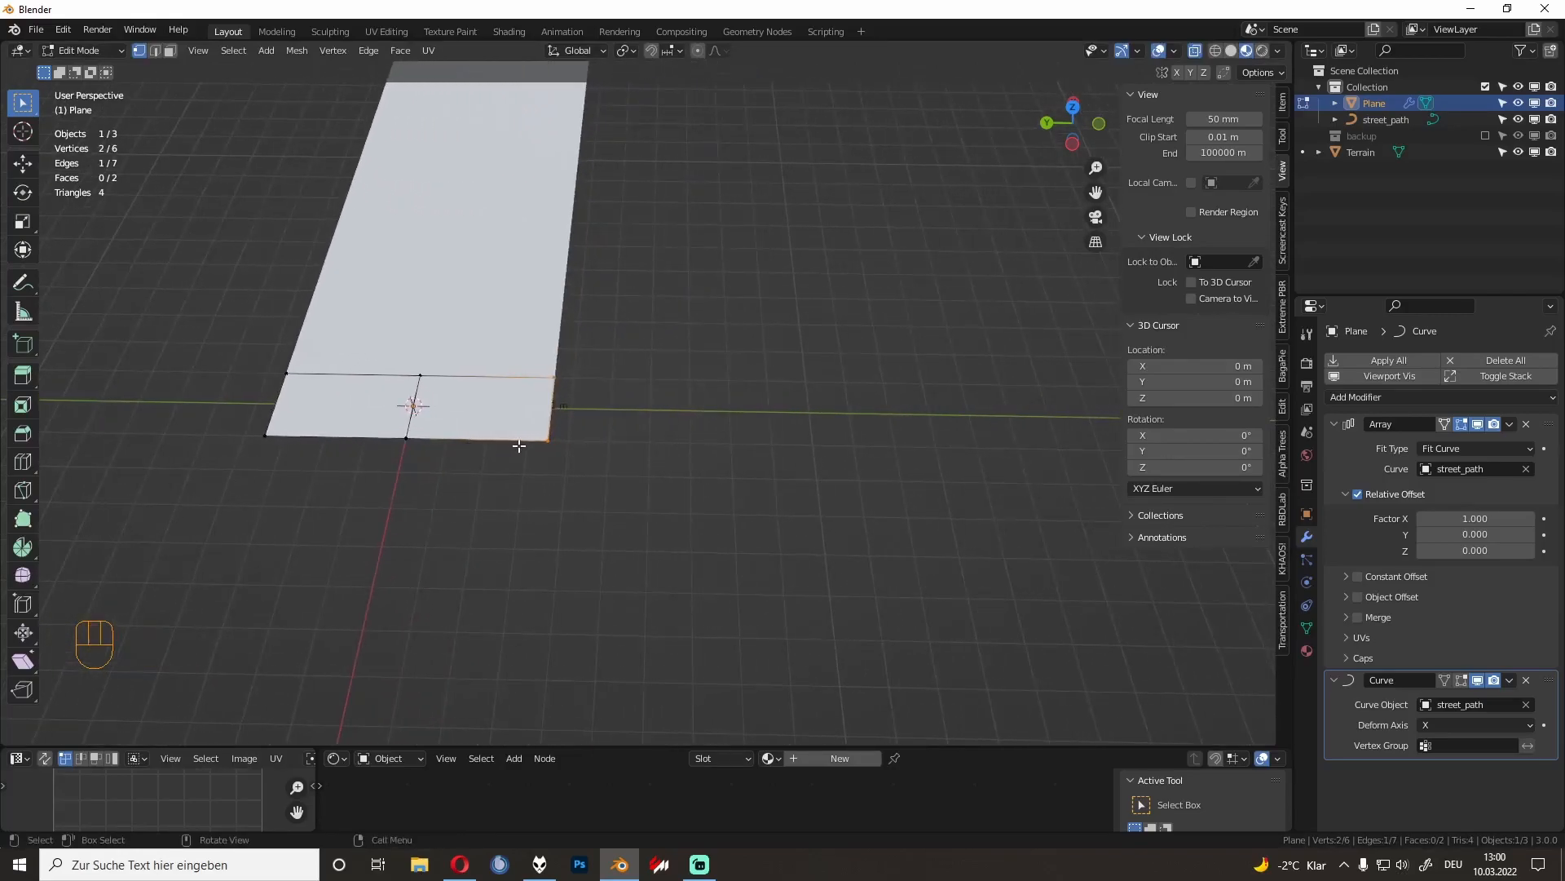
pyautogui.press('e')
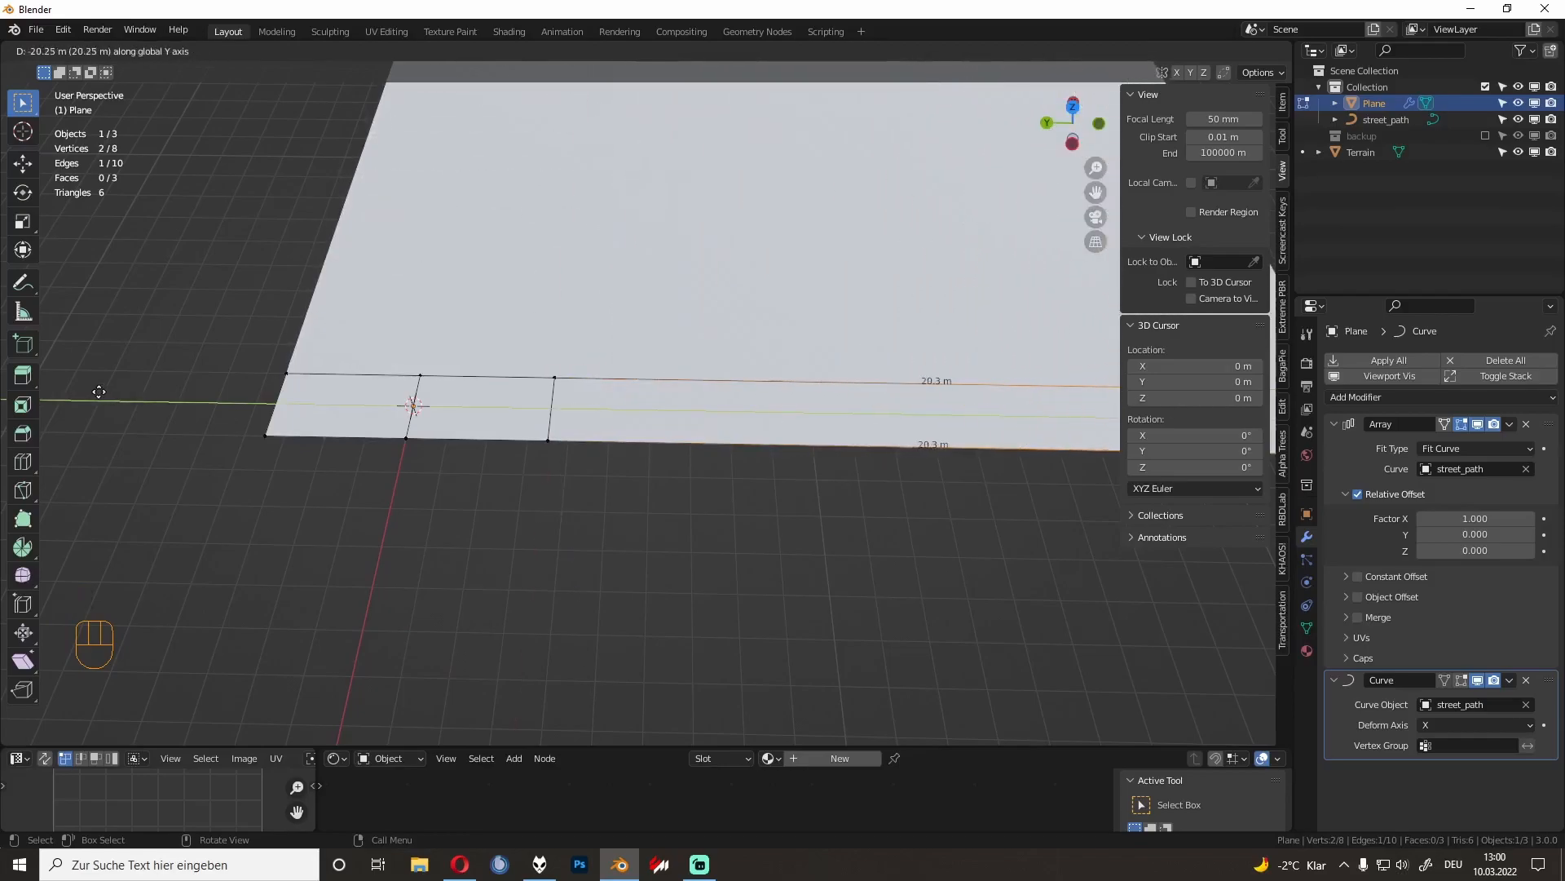
pyautogui.keyDown('shift'); pyautogui.click(279, 397); pyautogui.keyUp('shift')
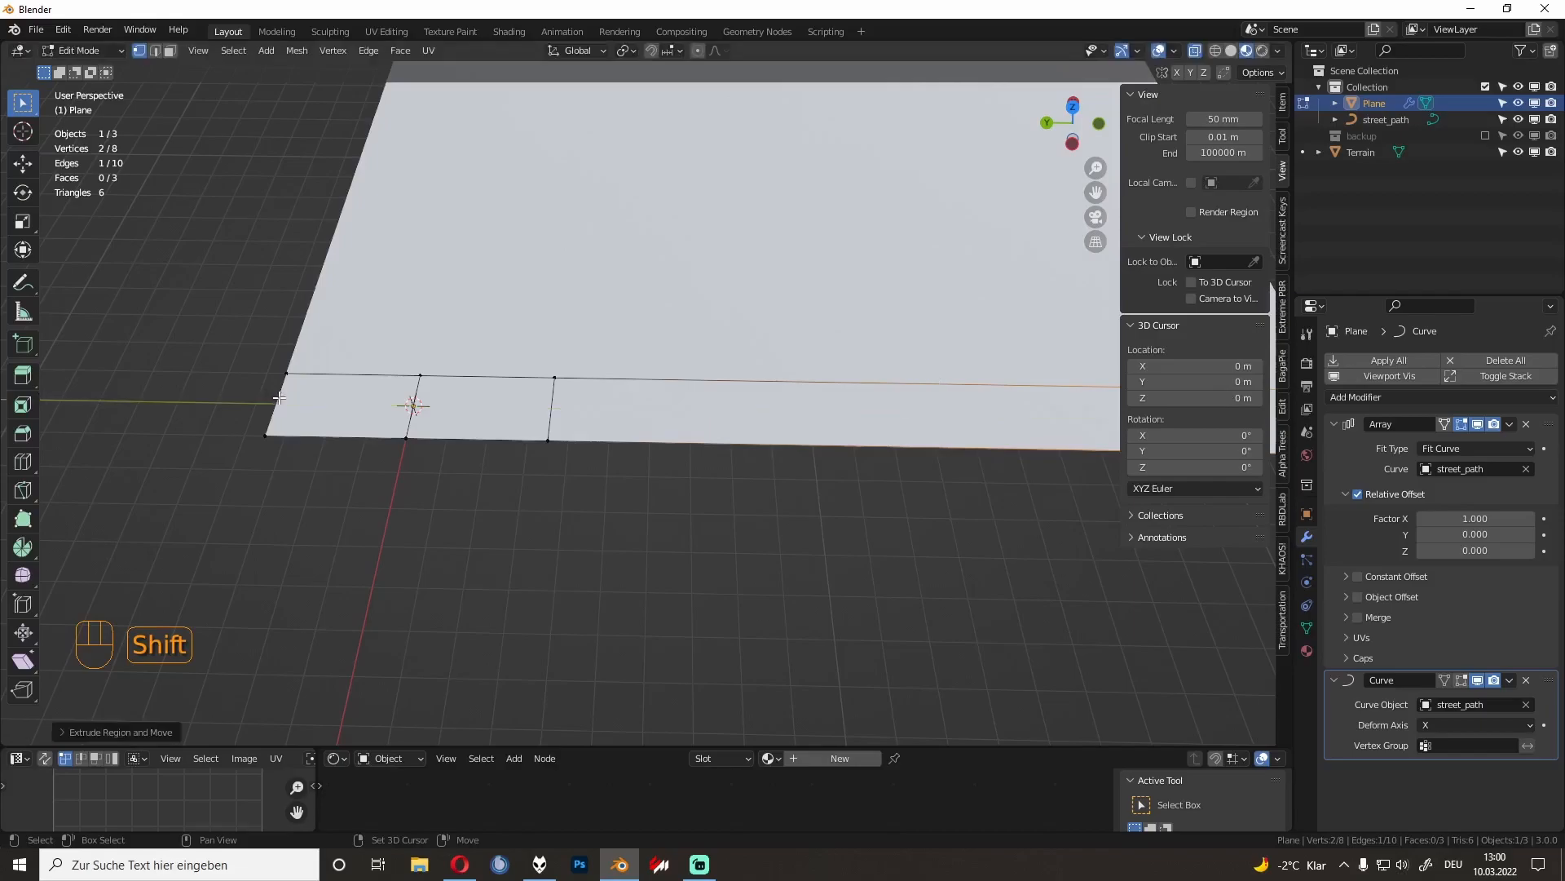
pyautogui.keyDown('shift'); pyautogui.moveTo(280, 397); pyautogui.dragTo(269, 408, button='middle'); pyautogui.keyUp('shift')
pyautogui.press('e')
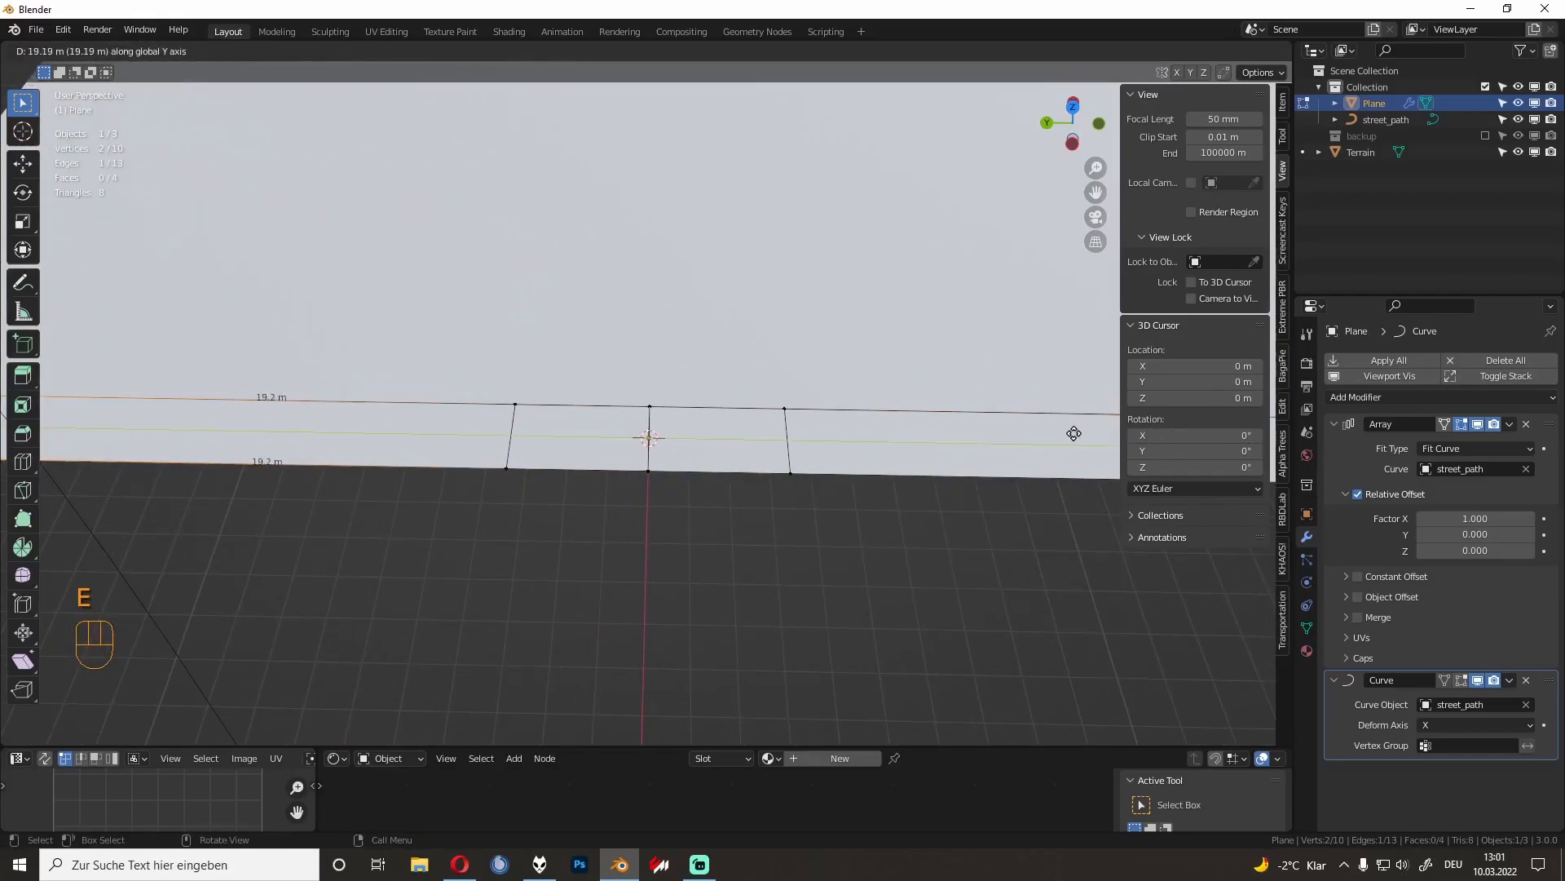
pyautogui.press('Escape')
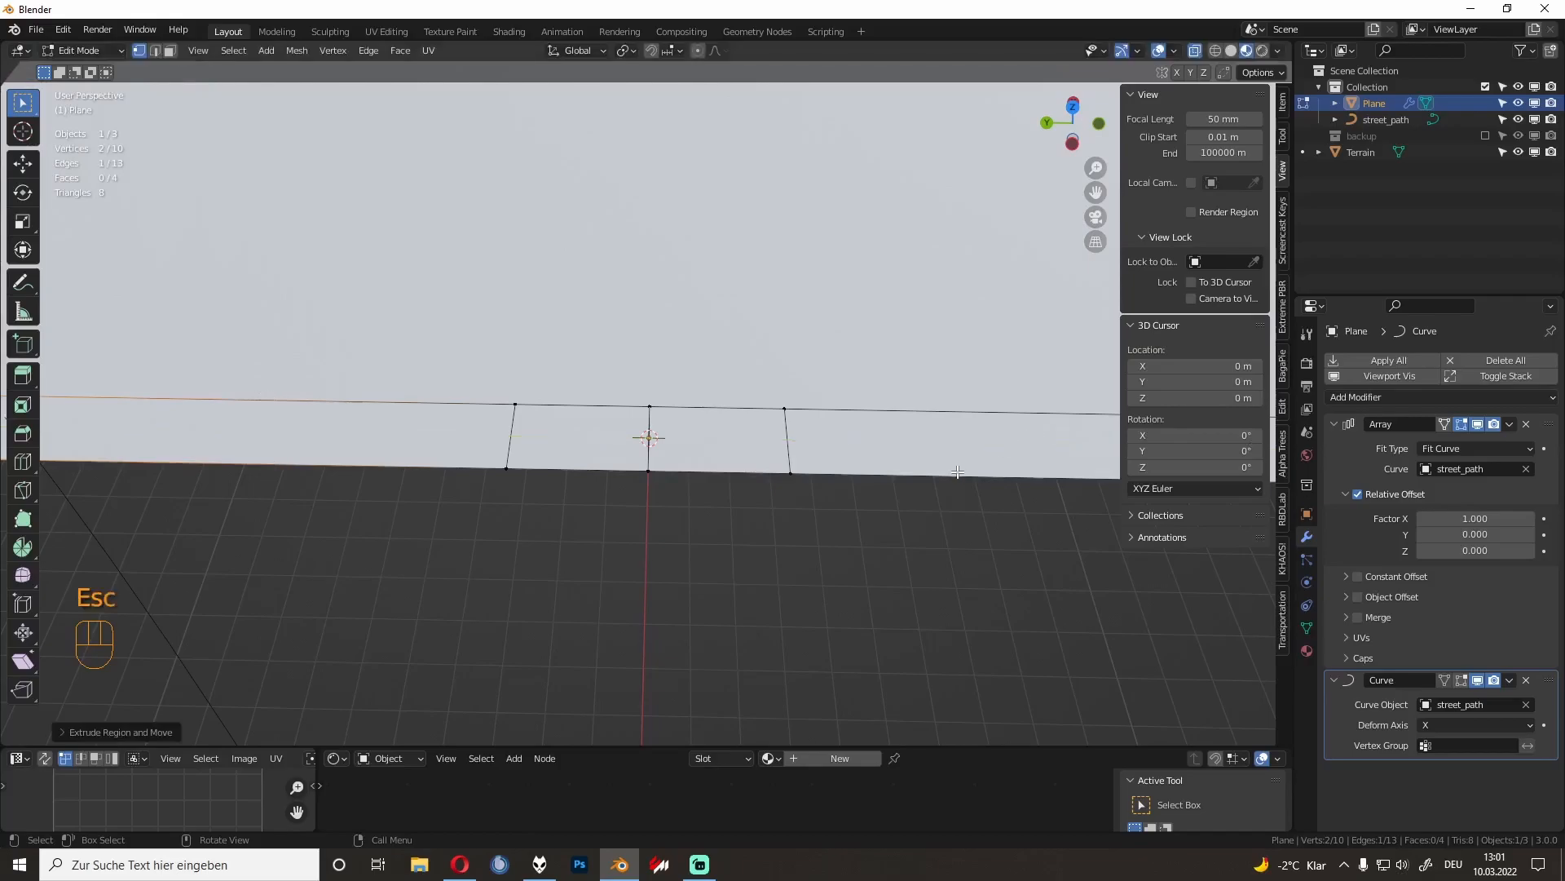
# Step: Add two evenly spaced loop cuts to each of the two extruded side strips beside the street
pyautogui.scroll(-6, 958, 472)
pyautogui.hotkey('ctrl', 'r')
pyautogui.scroll(1, 813, 414)
pyautogui.click(812, 414)
pyautogui.rightClick(809, 414)
pyautogui.hotkey('ctrl', 'r')
pyautogui.click(454, 394)
pyautogui.rightClick(570, 445)
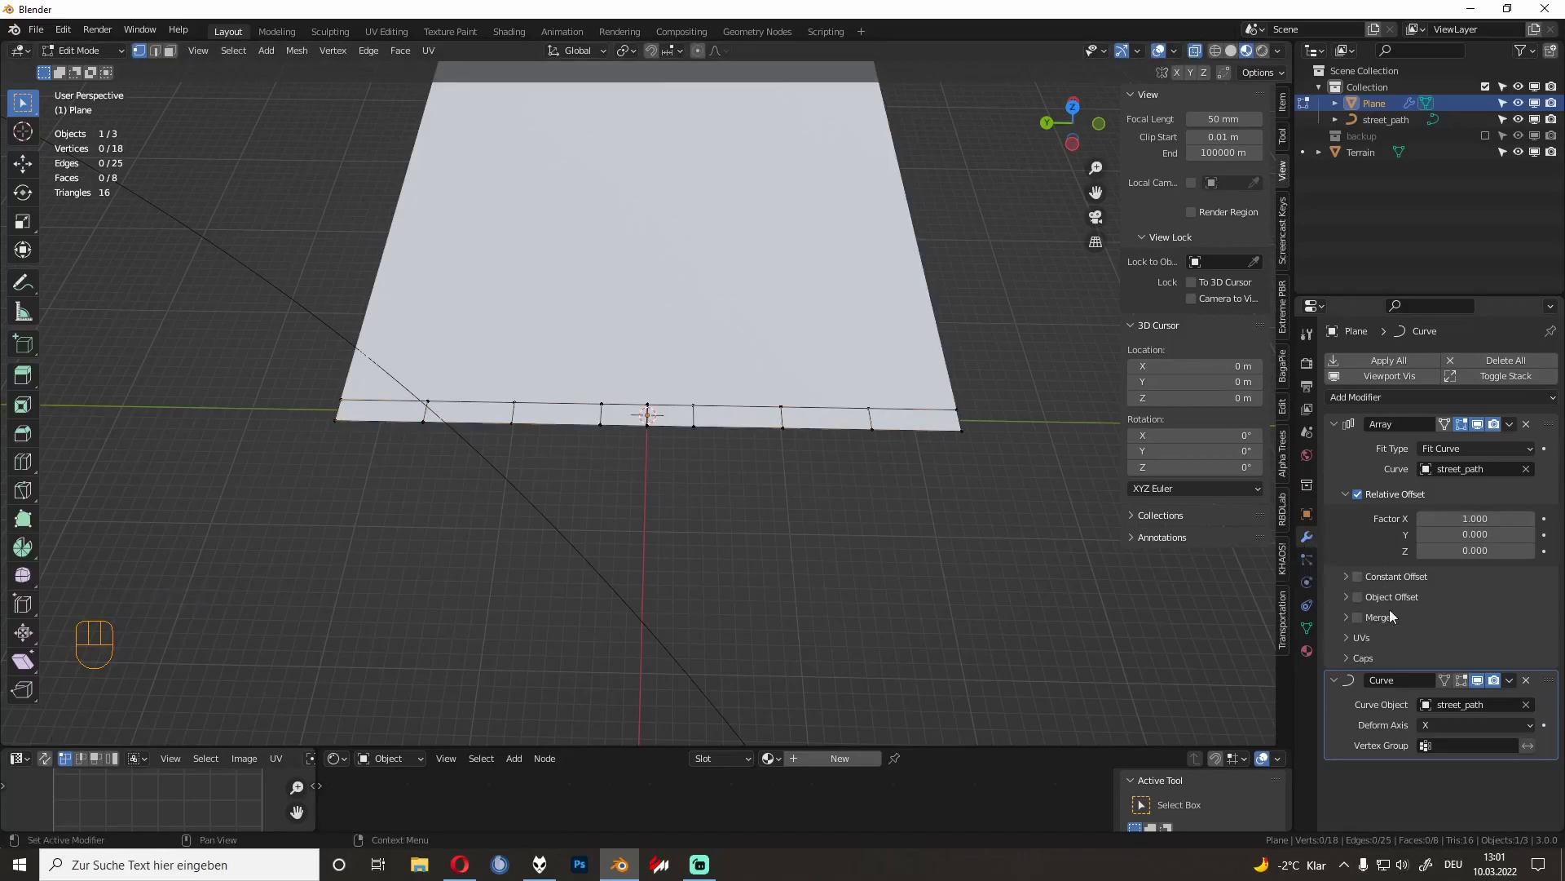
# Step: Enable Merge in the Array modifier and try moving a single vertex beside the centre line to test the joined copies
pyautogui.click(1357, 617)
pyautogui.click(694, 405)
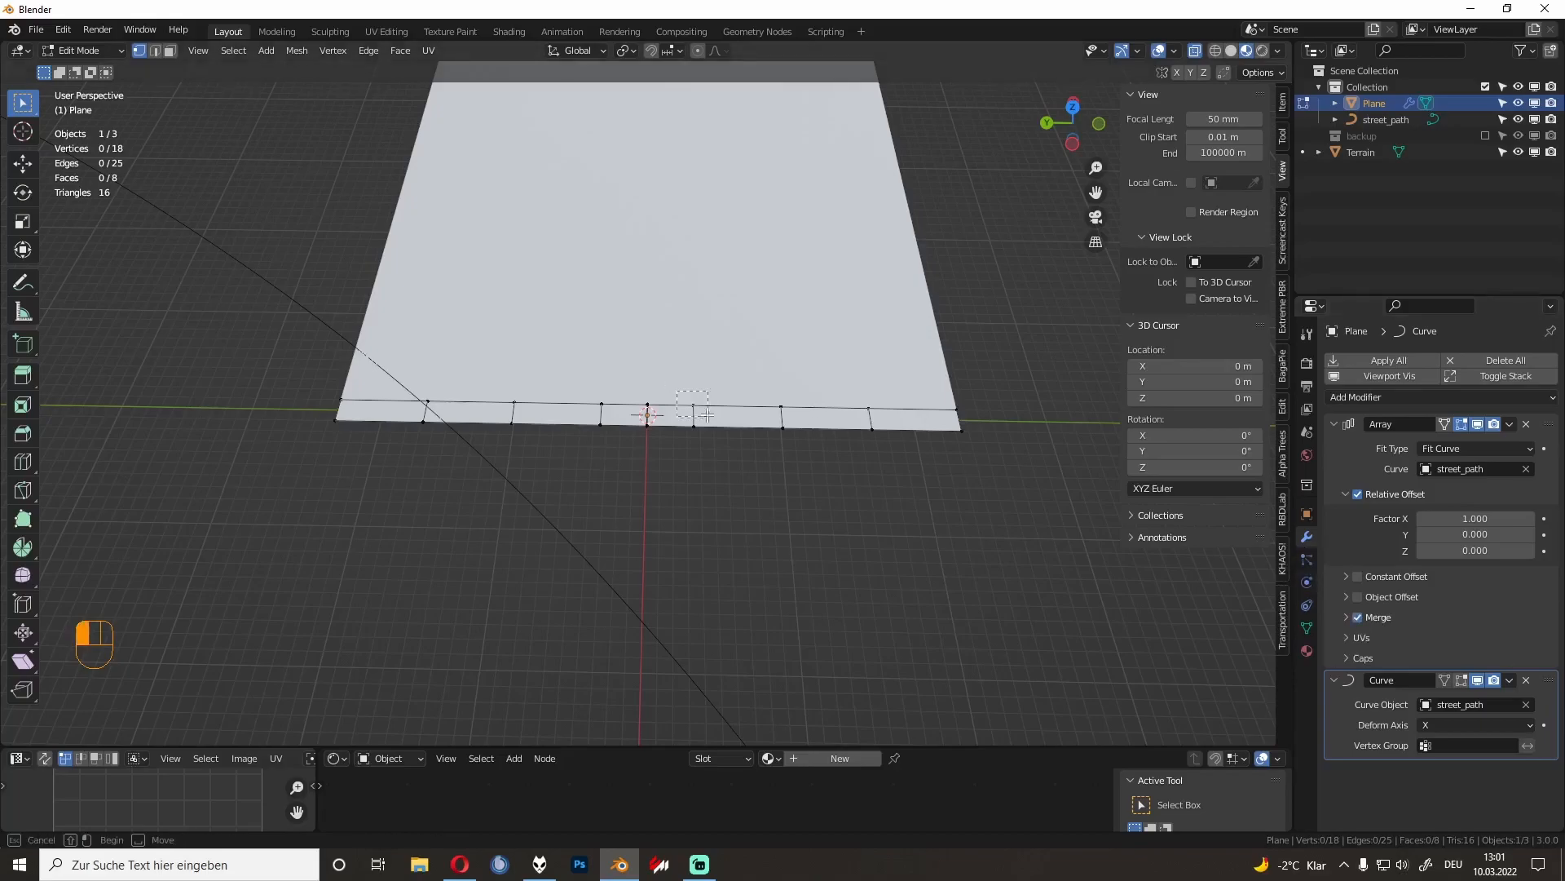
pyautogui.press('g')
pyautogui.click(717, 411)
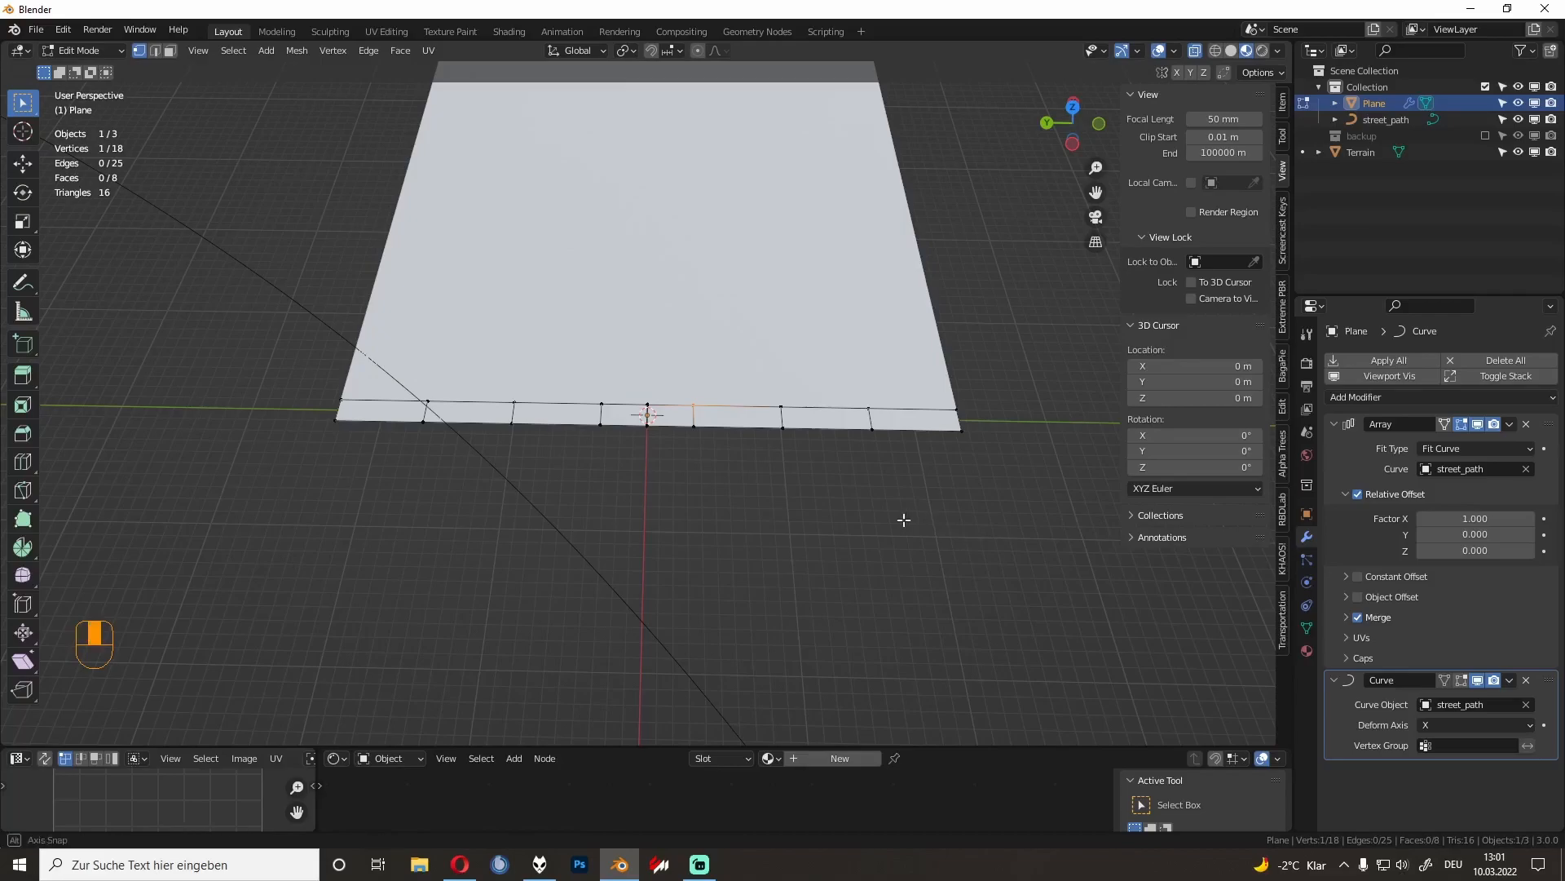
pyautogui.moveTo(905, 520); pyautogui.dragTo(710, 500, button='middle')
pyautogui.press('g')
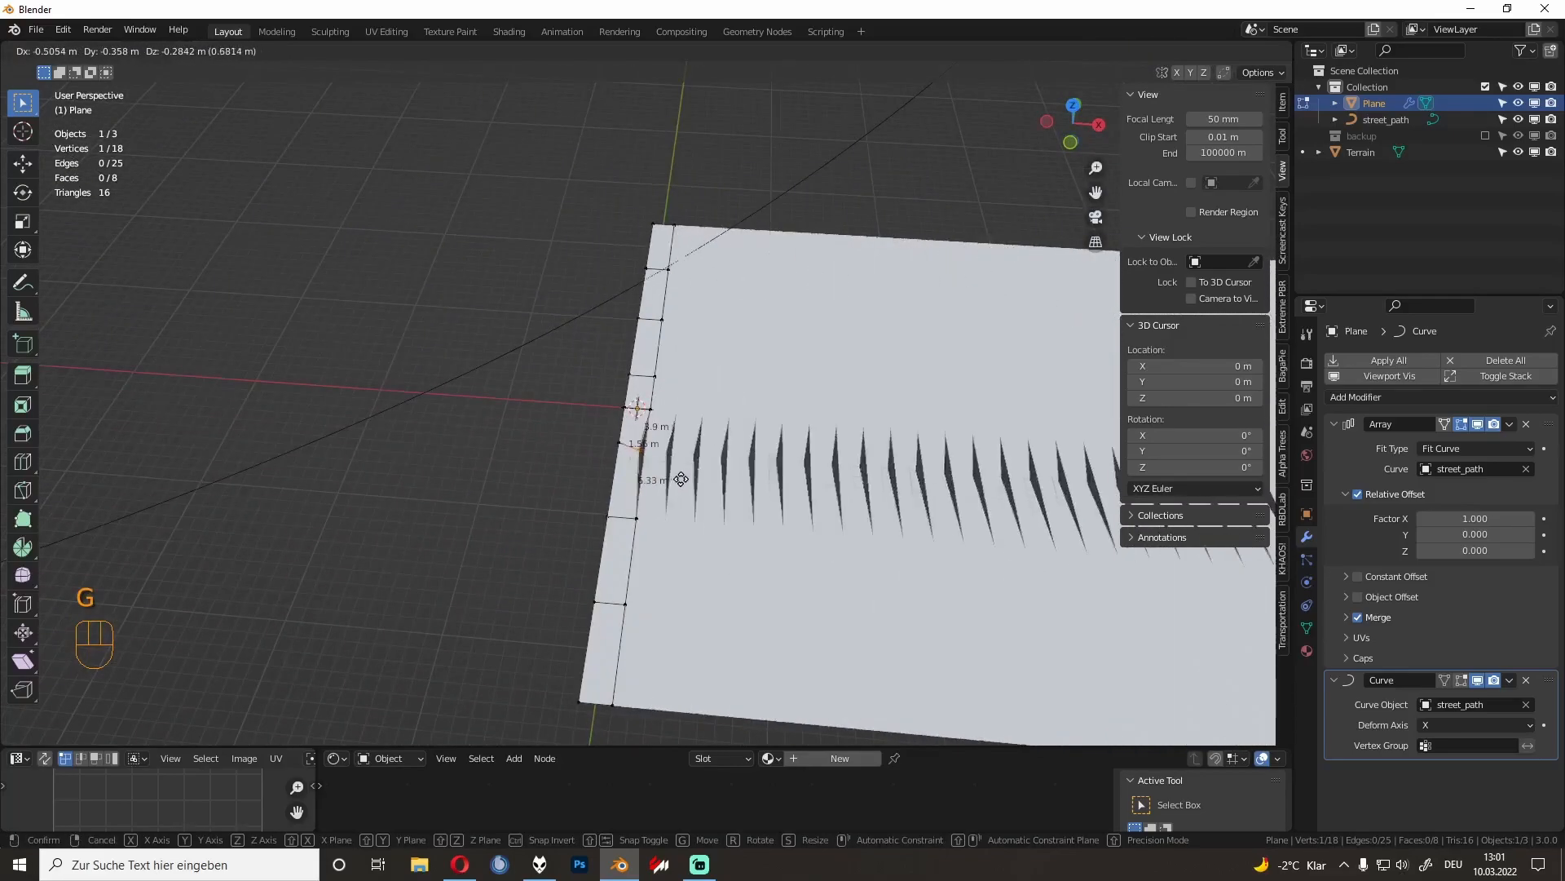
pyautogui.click(597, 470)
pyautogui.click(596, 470)
pyautogui.moveTo(597, 471); pyautogui.dragTo(714, 463, button='middle')
pyautogui.moveTo(713, 463); pyautogui.dragTo(575, 375)
pyautogui.moveTo(582, 374); pyautogui.dragTo(698, 451)
pyautogui.click(708, 456)
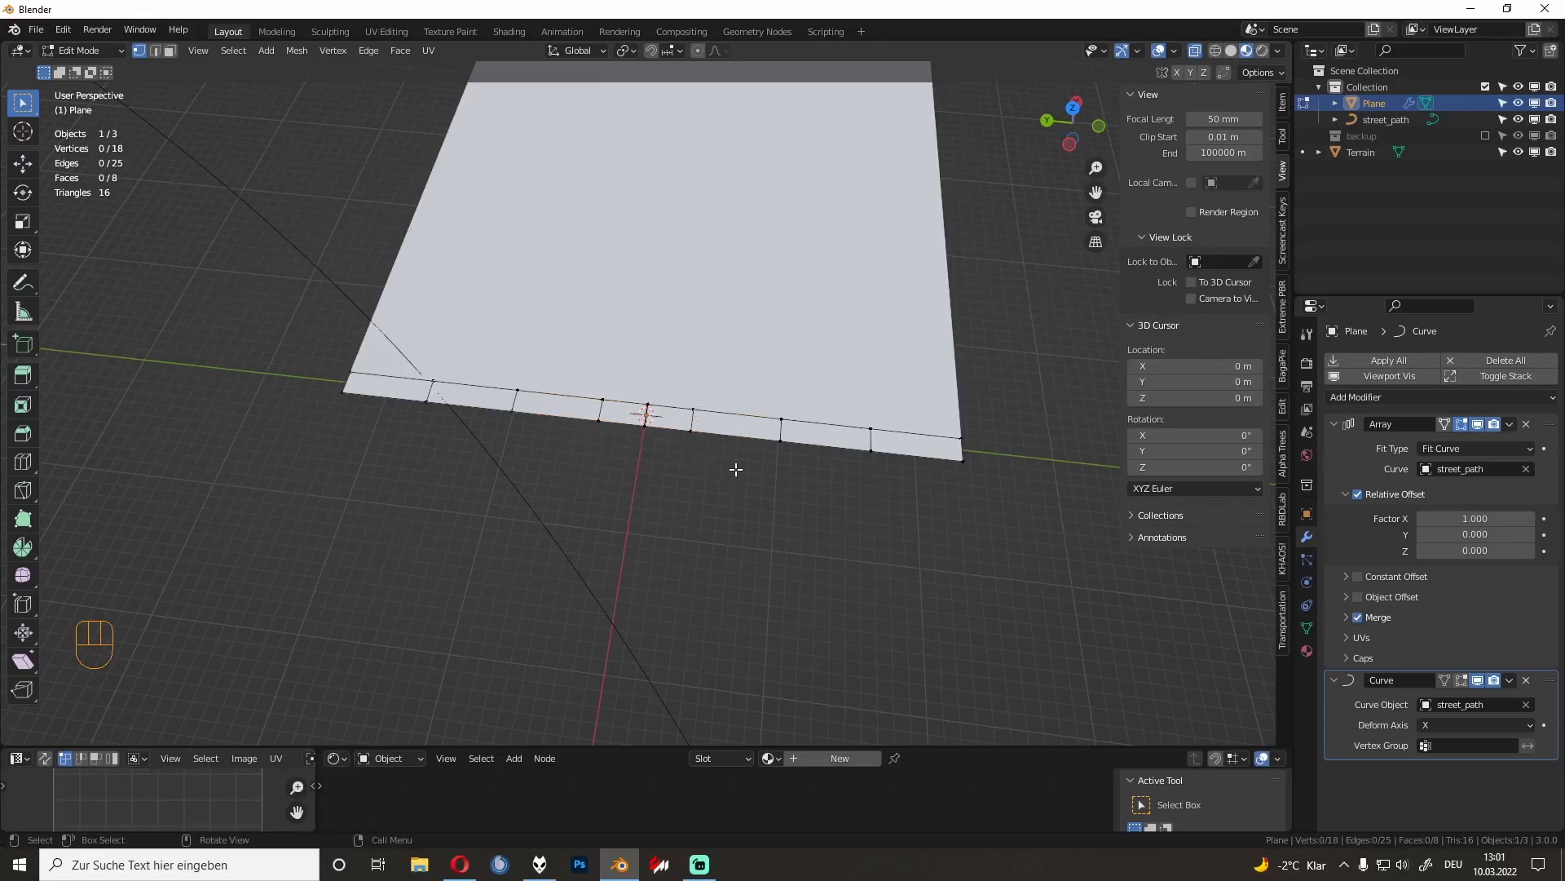
# Step: Return the plane to Object Mode and compare the street strip with the road on the terrain from above and at an angle
pyautogui.moveTo(717, 459); pyautogui.dragTo(576, 376)
pyautogui.moveTo(573, 376); pyautogui.dragTo(709, 458)
pyautogui.moveTo(712, 460)
pyautogui.mouseDown()
pyautogui.moveTo(596, 370)
pyautogui.moveTo(706, 461)
pyautogui.mouseUp()
pyautogui.click(637, 494)
pyautogui.press('Tab')
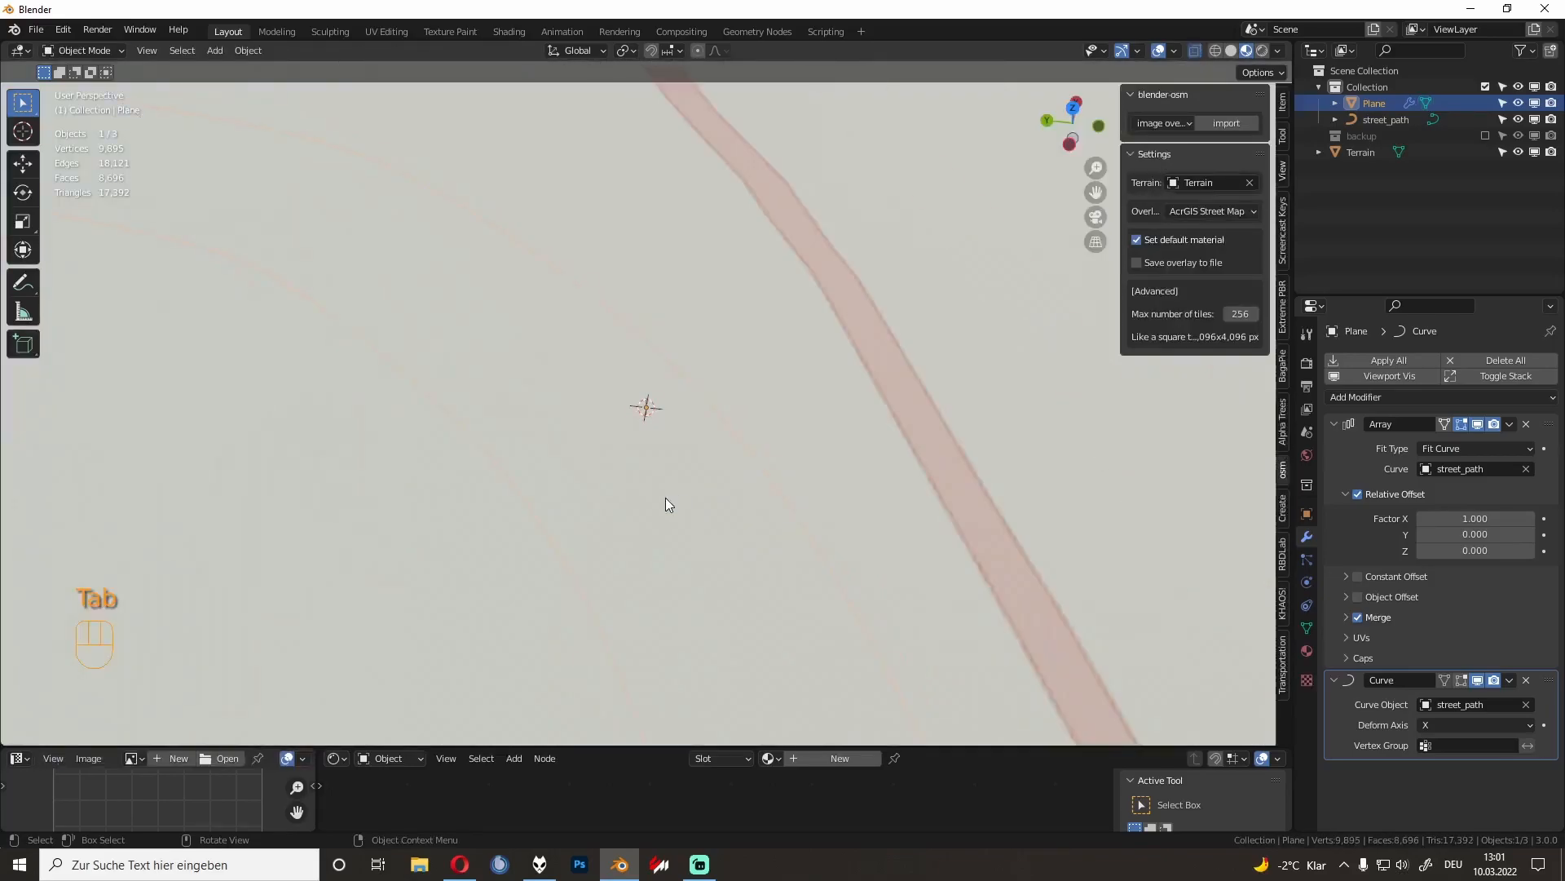
pyautogui.press('KP_7')
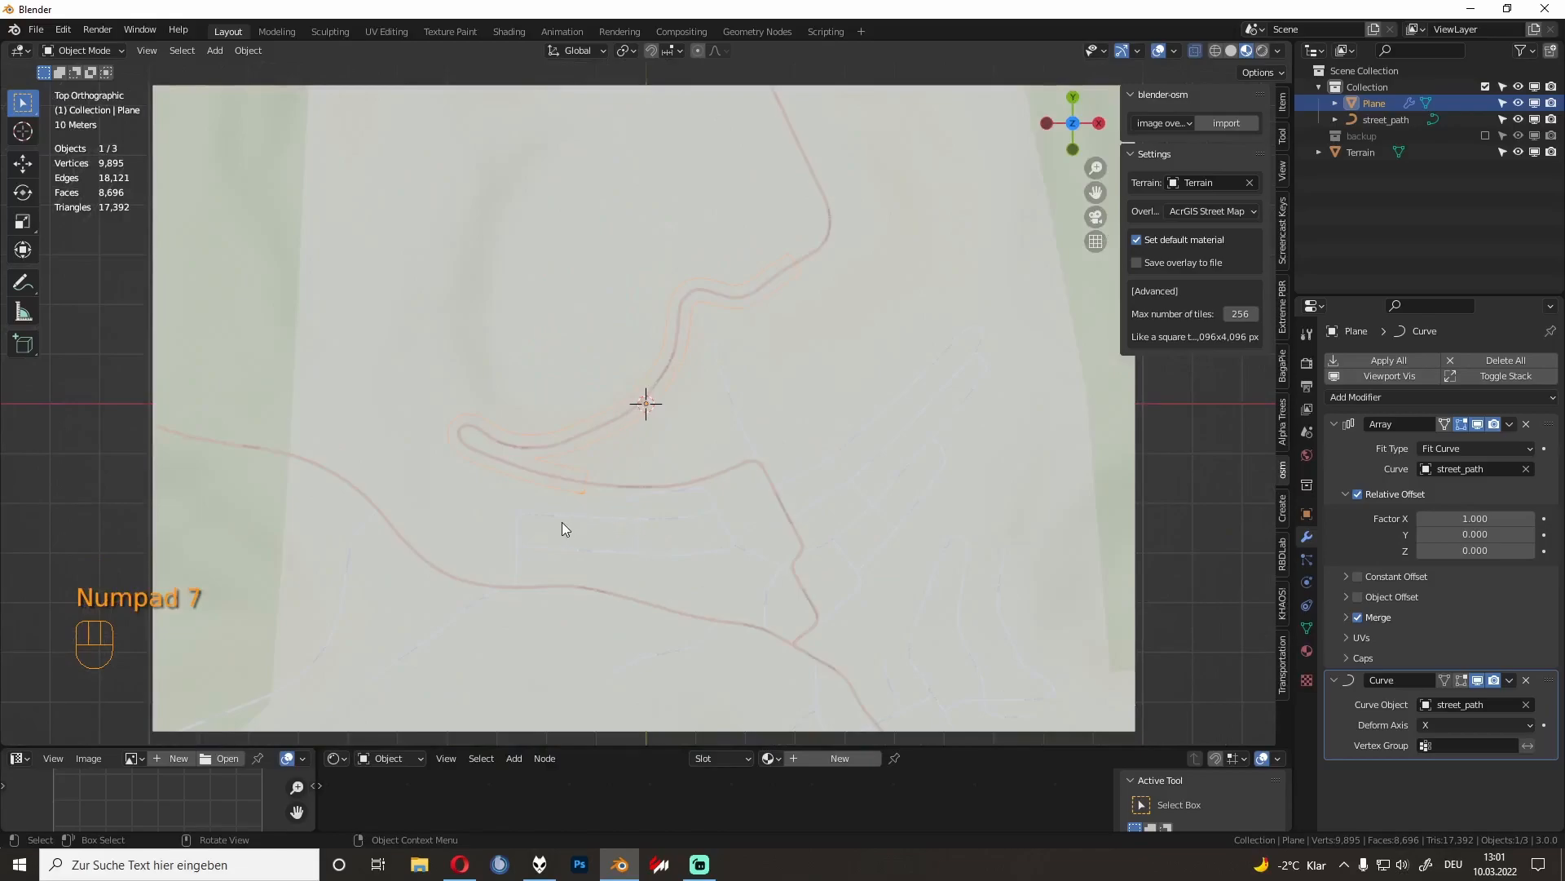
pyautogui.scroll(3, 561, 522)
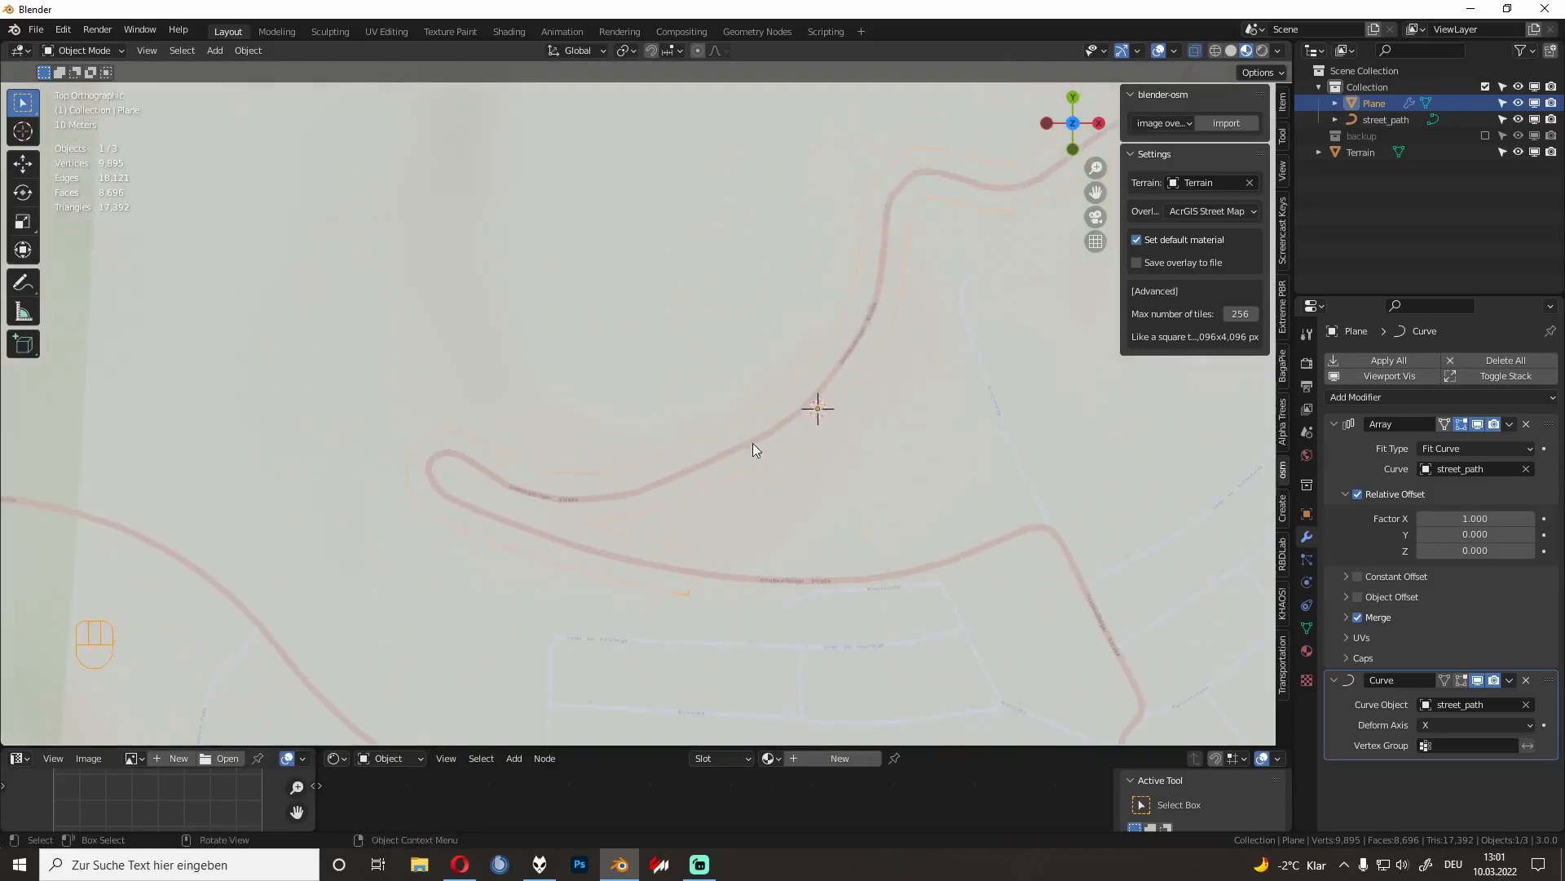
pyautogui.keyDown('shift'); pyautogui.moveTo(1015, 169); pyautogui.dragTo(761, 364, button='middle'); pyautogui.keyUp('shift')
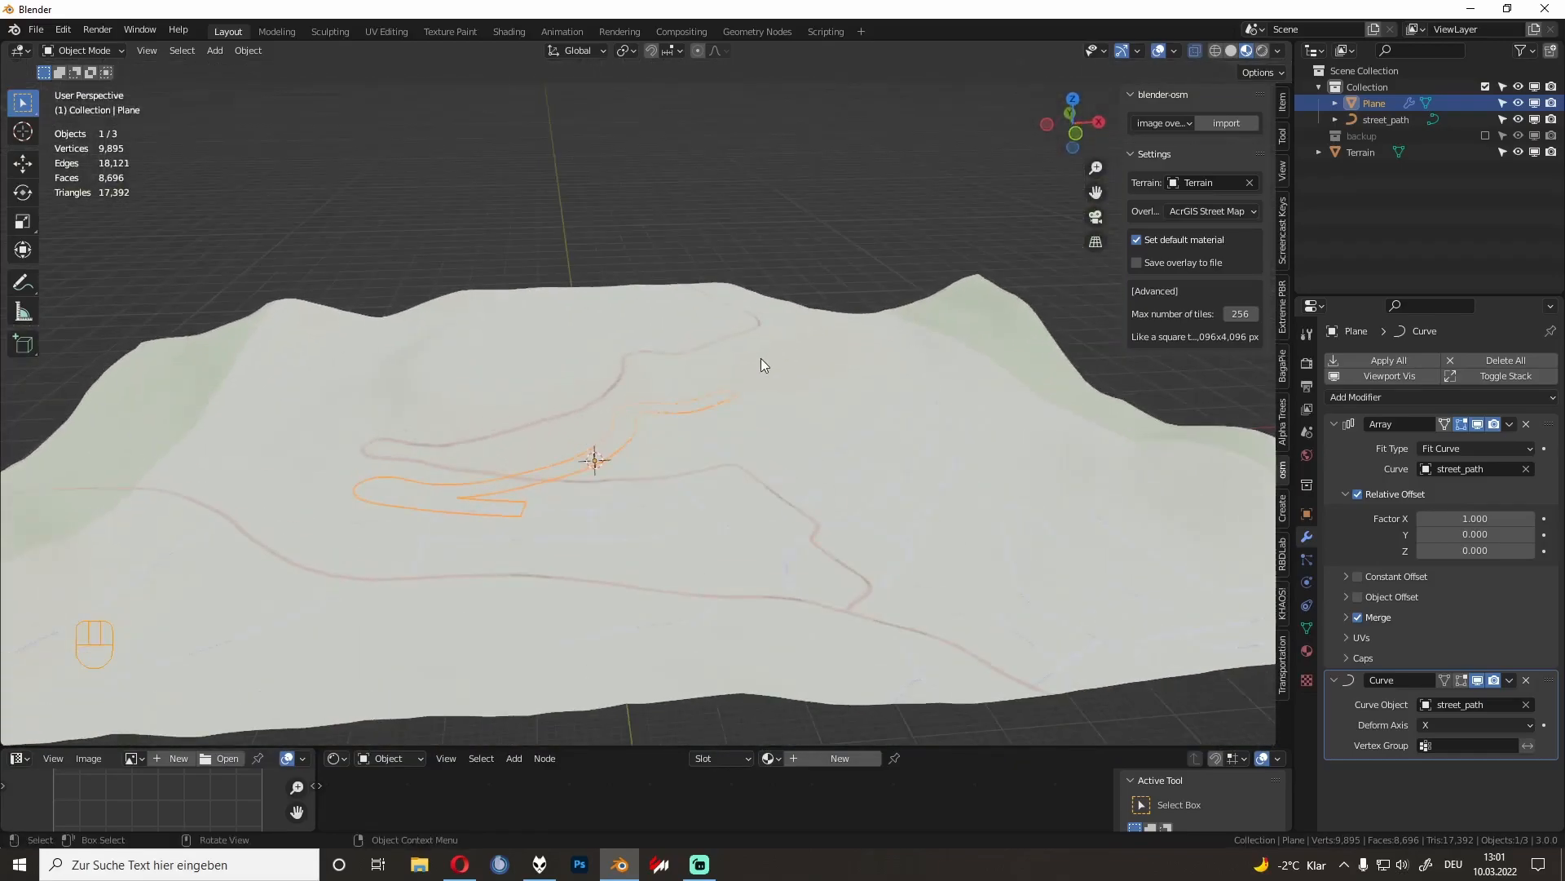
# Step: Add a Shrinkwrap modifier to street_path and set its wrap method to Project
pyautogui.click(1387, 121)
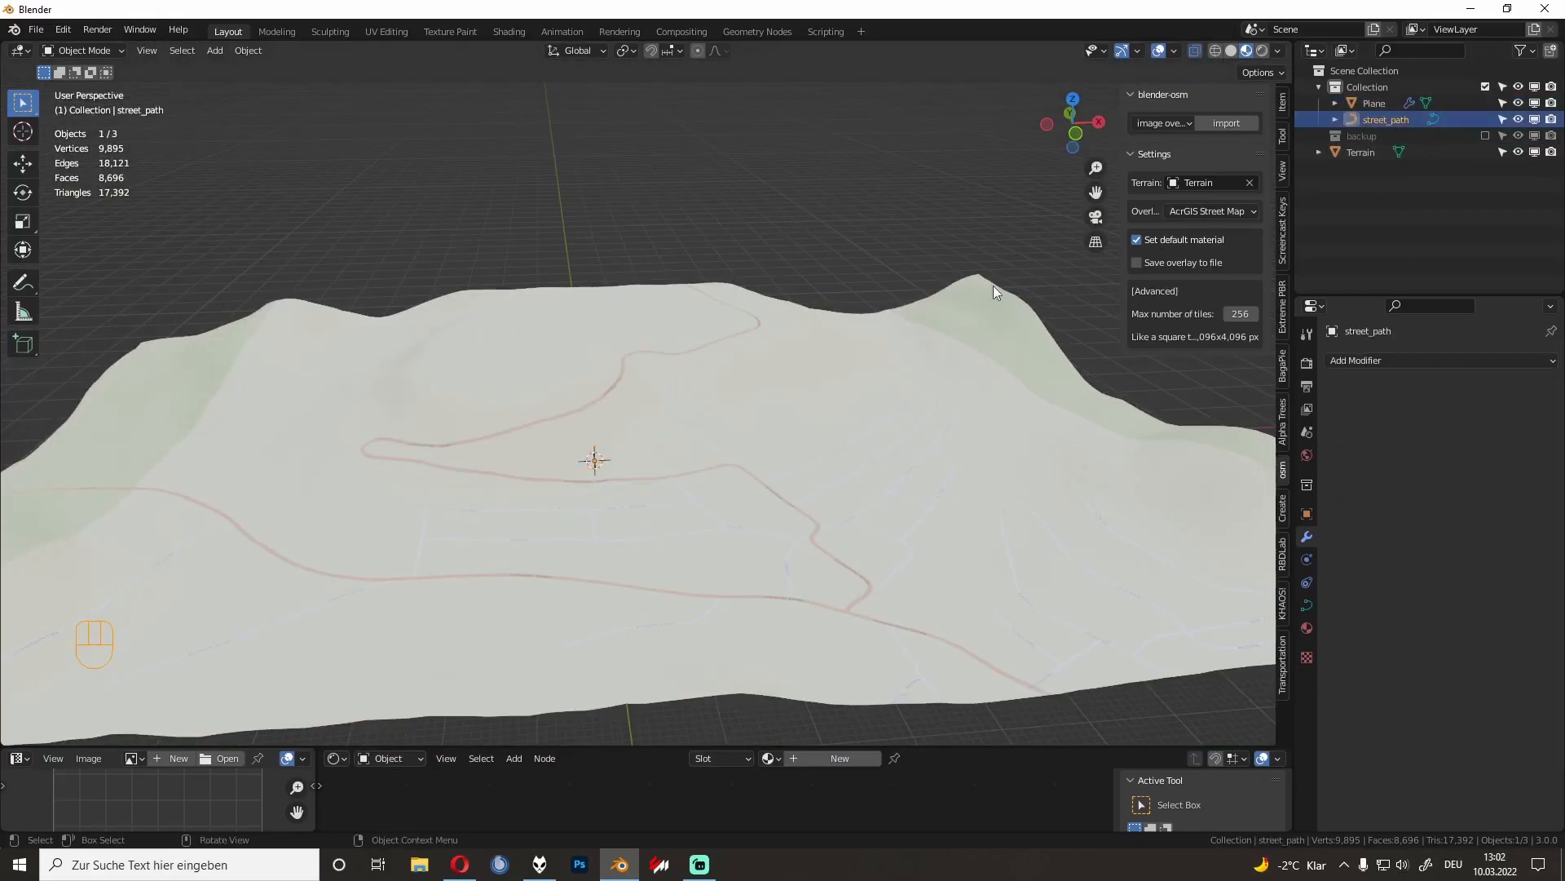
pyautogui.click(1369, 360)
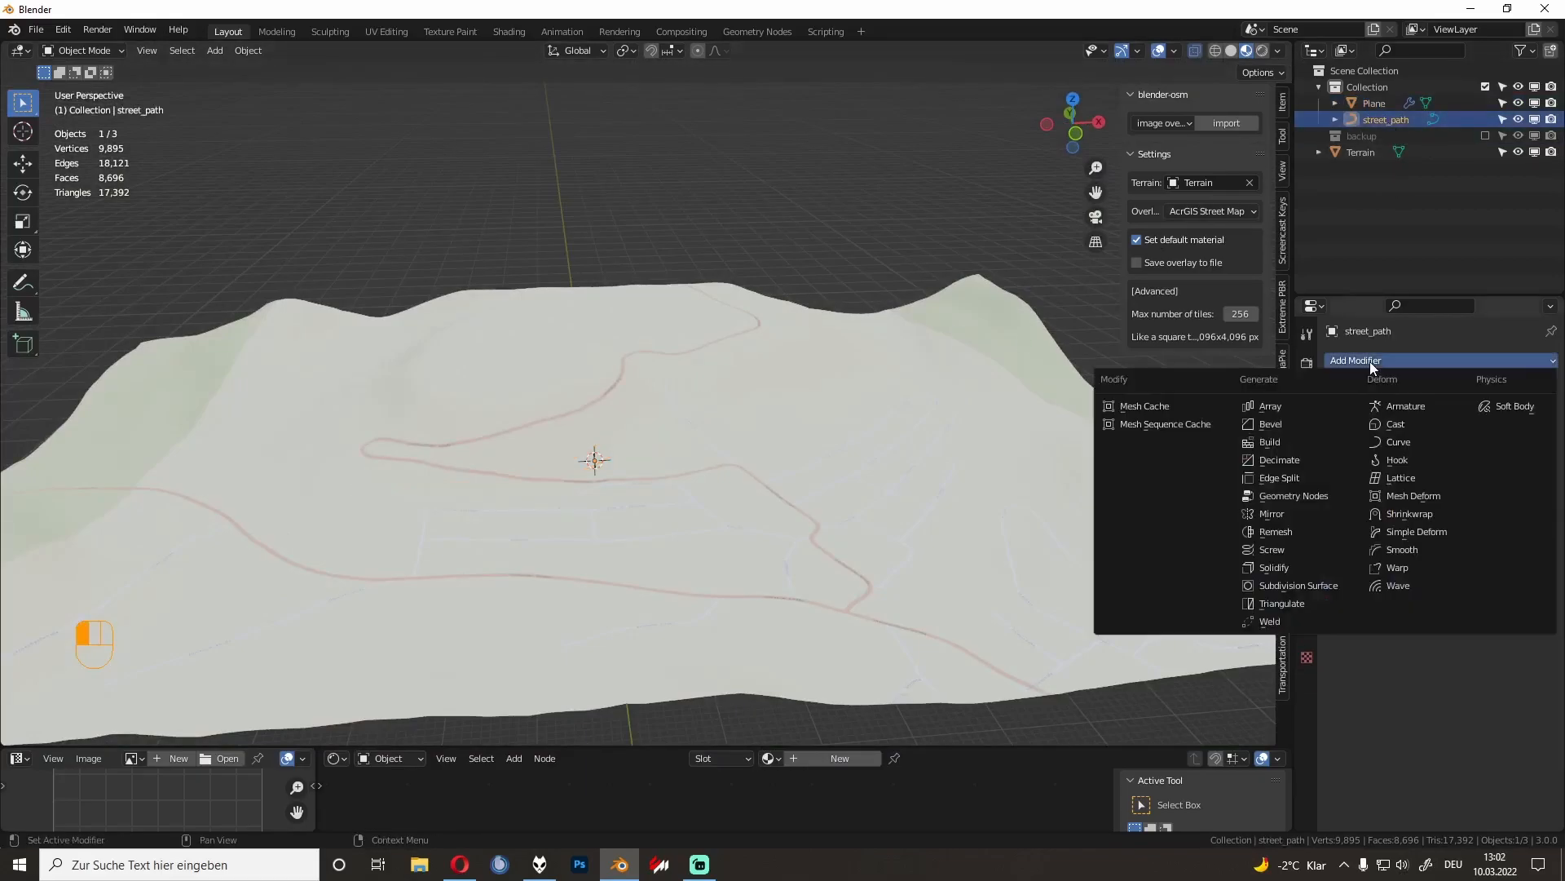
pyautogui.click(1417, 514)
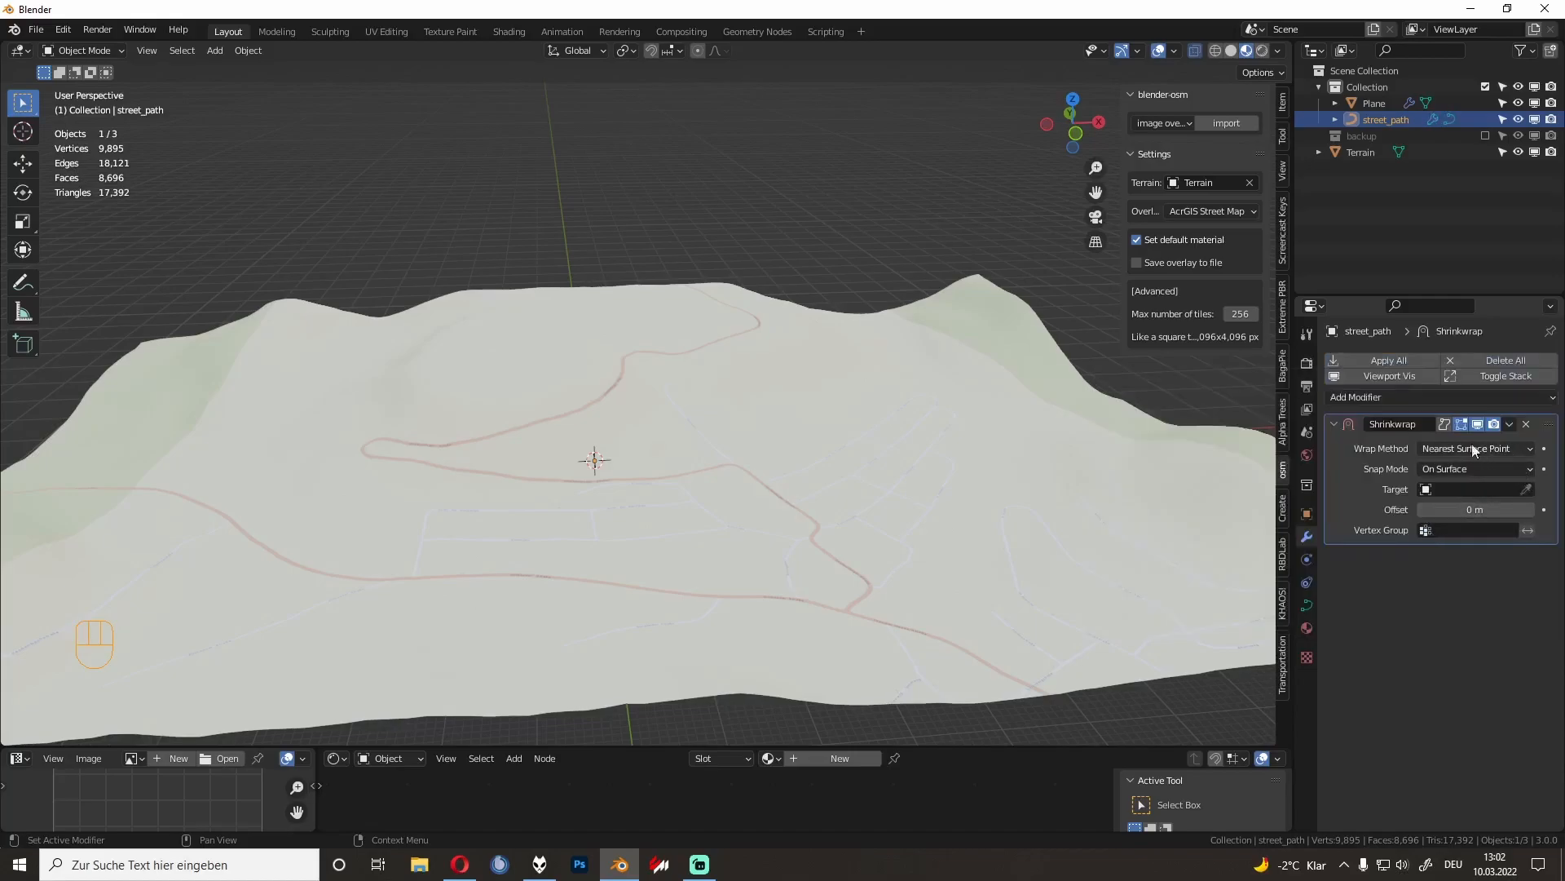
pyautogui.click(1445, 449)
pyautogui.click(1420, 487)
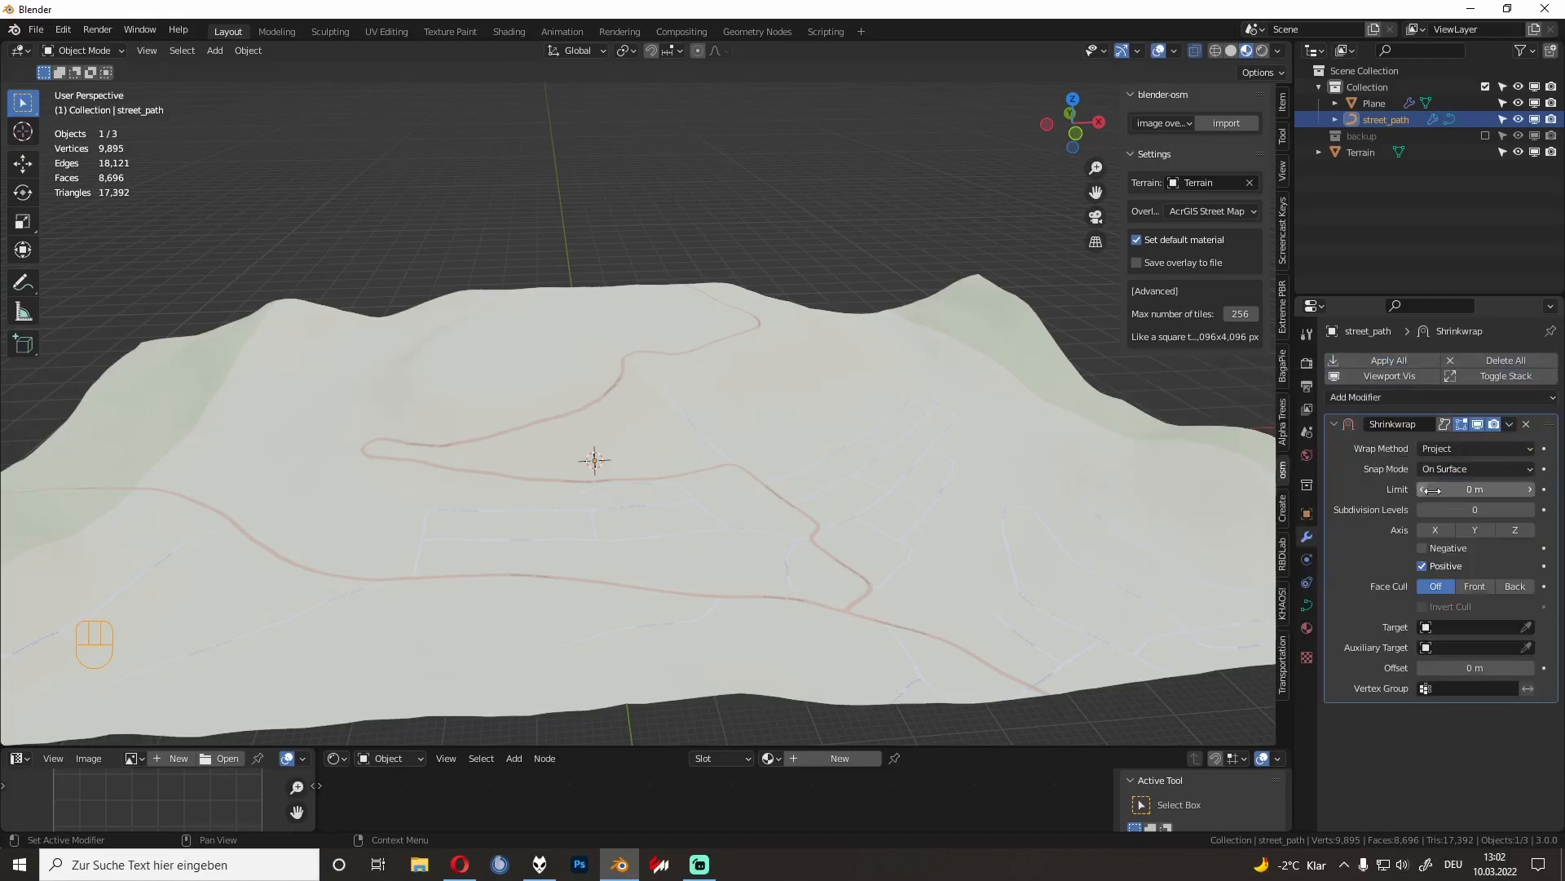
# Step: Project the Shrinkwrap along Z in both the negative and positive directions, with Terrain as the target
pyautogui.click(1512, 532)
pyautogui.click(1446, 547)
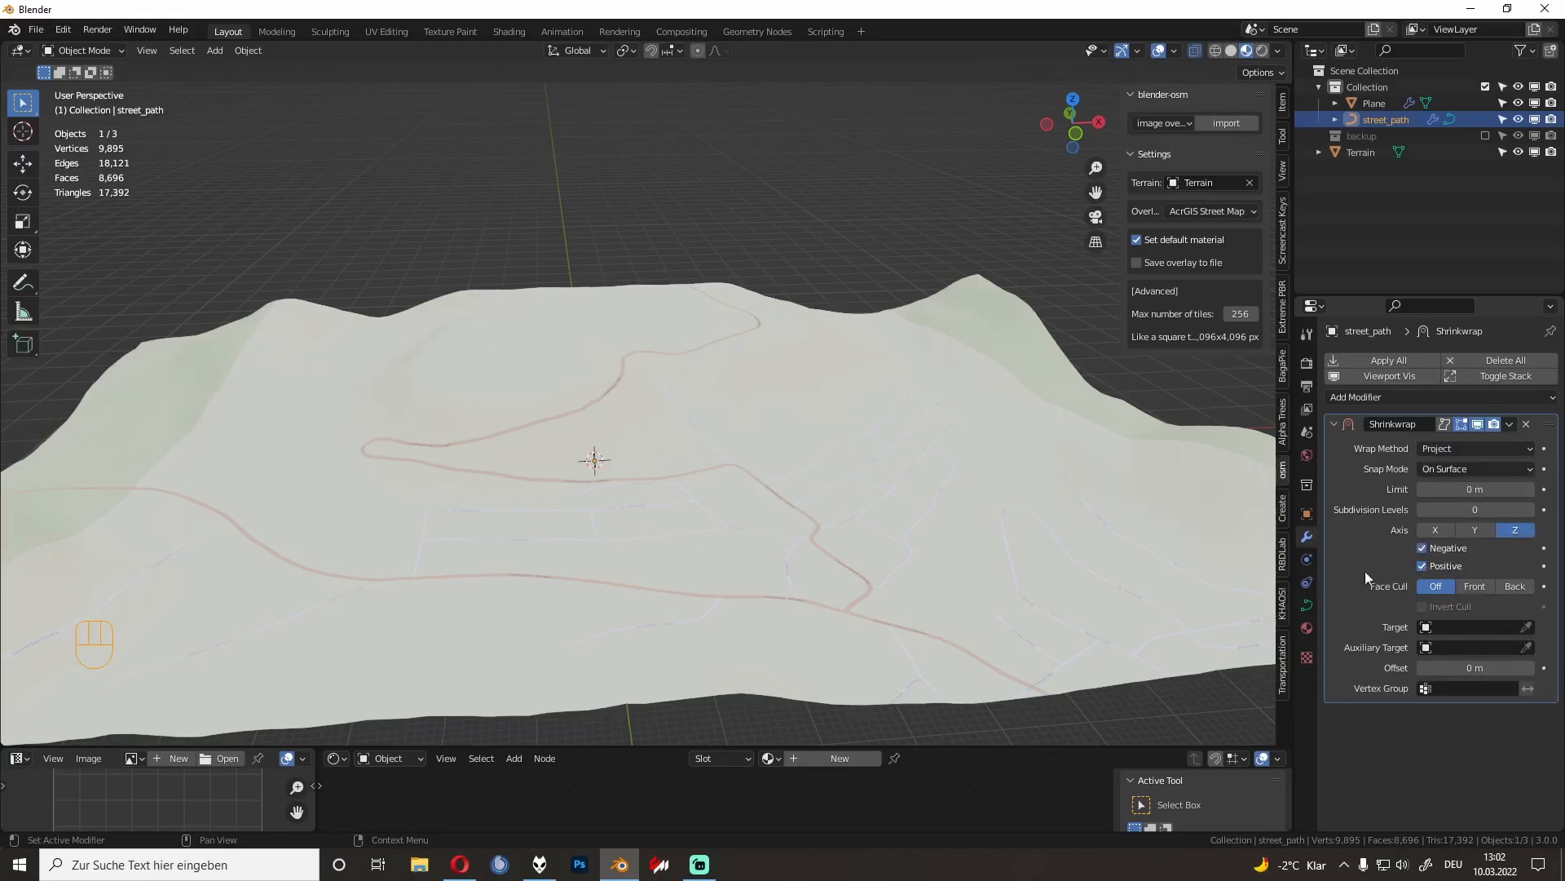
pyautogui.click(1525, 626)
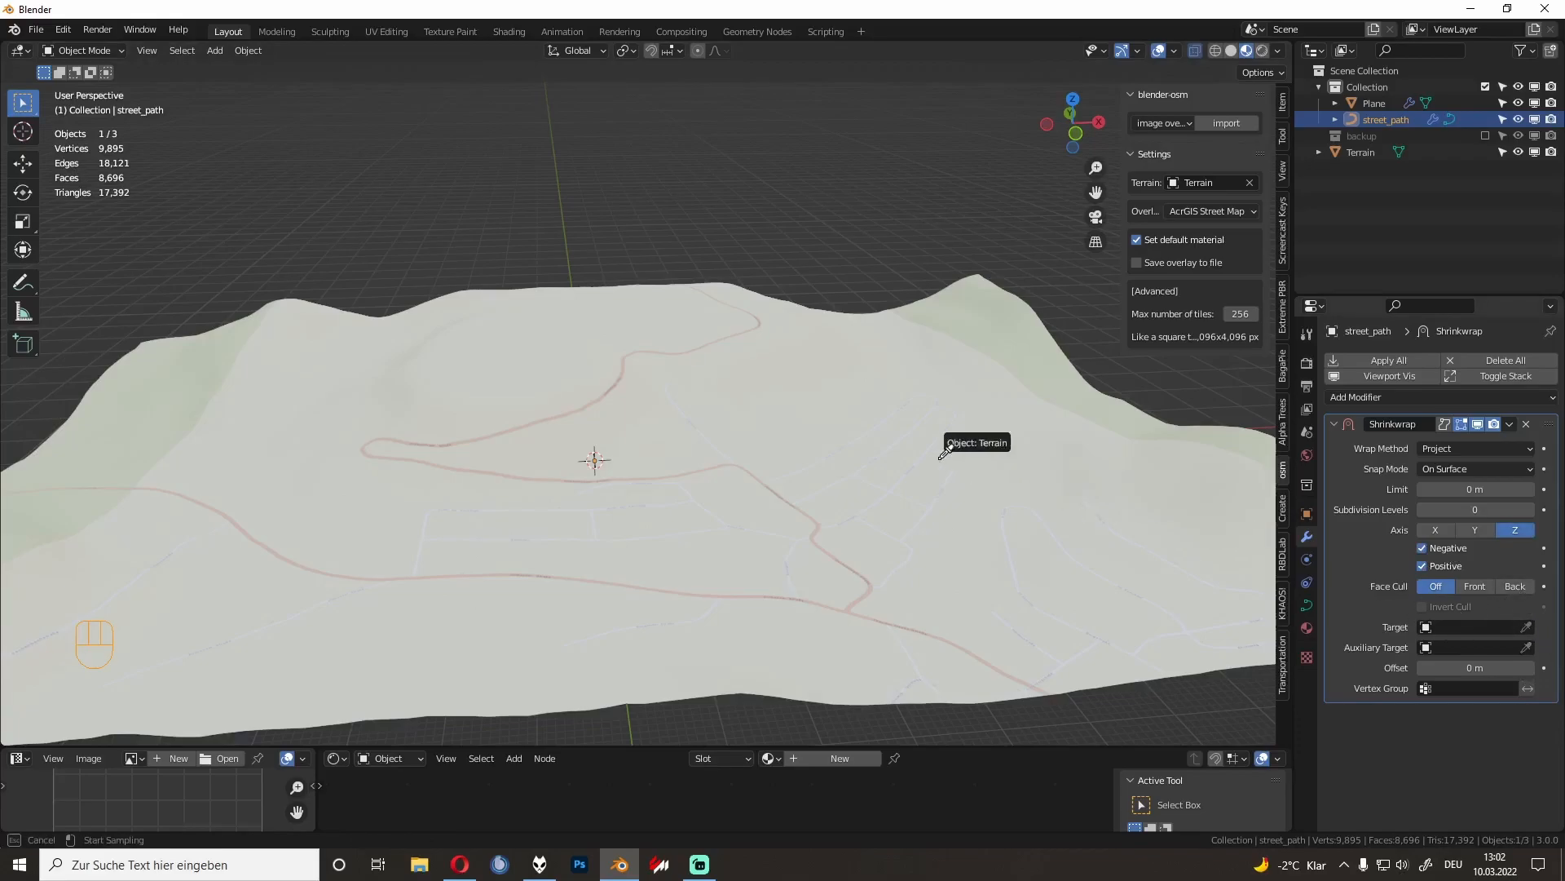
pyautogui.click(931, 453)
pyautogui.scroll(5, 727, 419)
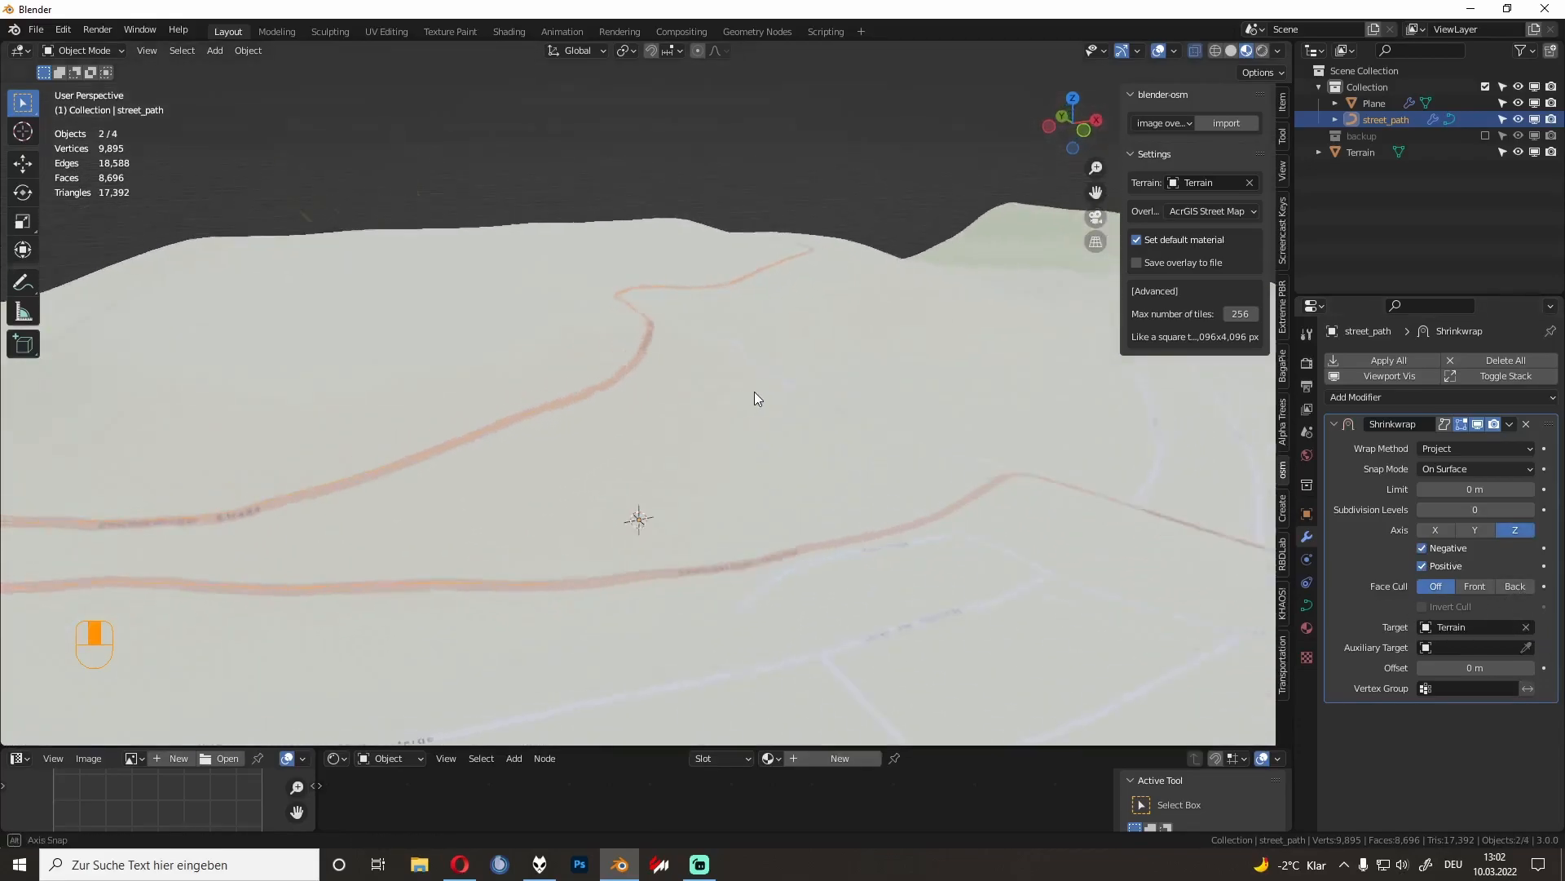
pyautogui.scroll(-4, 783, 384)
pyautogui.moveTo(882, 462); pyautogui.dragTo(826, 416, button='middle')
pyautogui.moveTo(843, 238); pyautogui.dragTo(754, 296, button='middle')
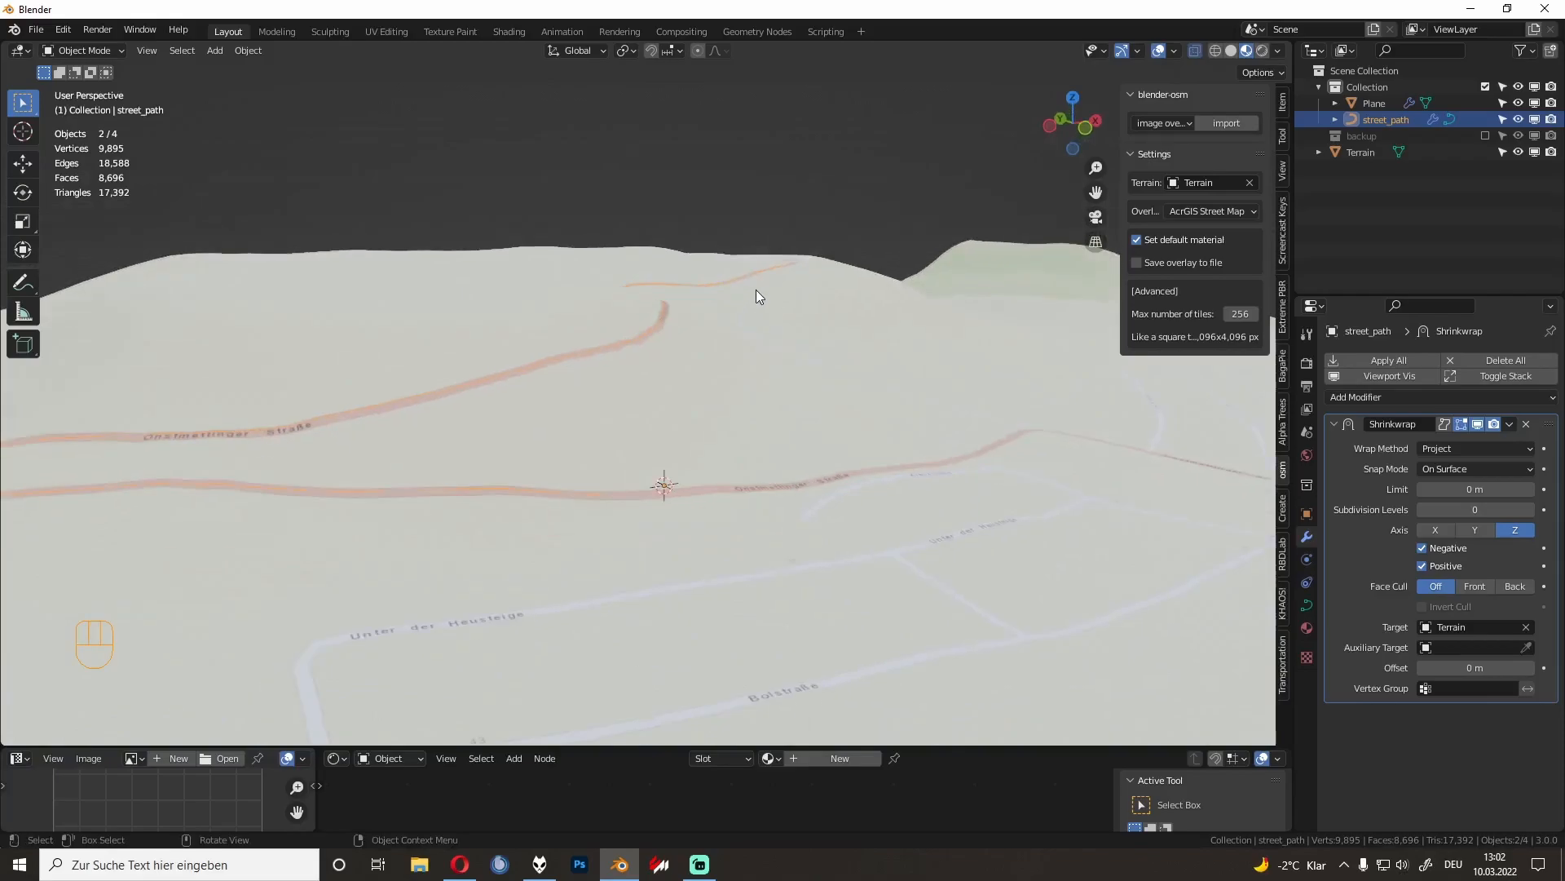
# Step: Apply the Shrinkwrap modifier on street_path
pyautogui.click(1510, 424)
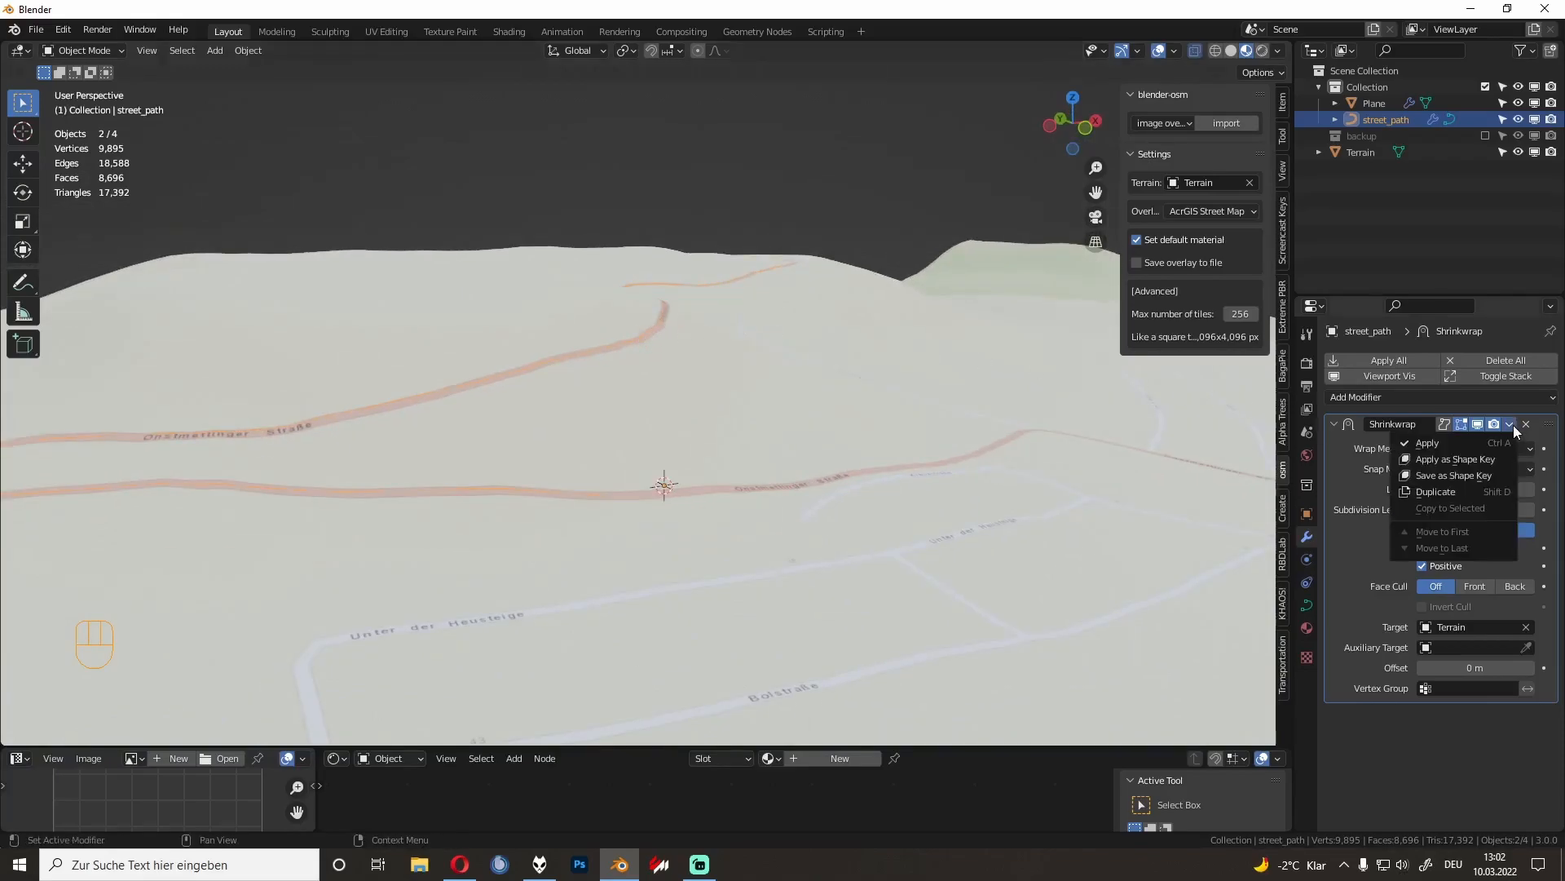
pyautogui.click(1470, 444)
pyautogui.moveTo(828, 418)
pyautogui.mouseDown(button='middle')
pyautogui.moveTo(765, 453)
pyautogui.moveTo(768, 437)
pyautogui.mouseUp(button='middle')
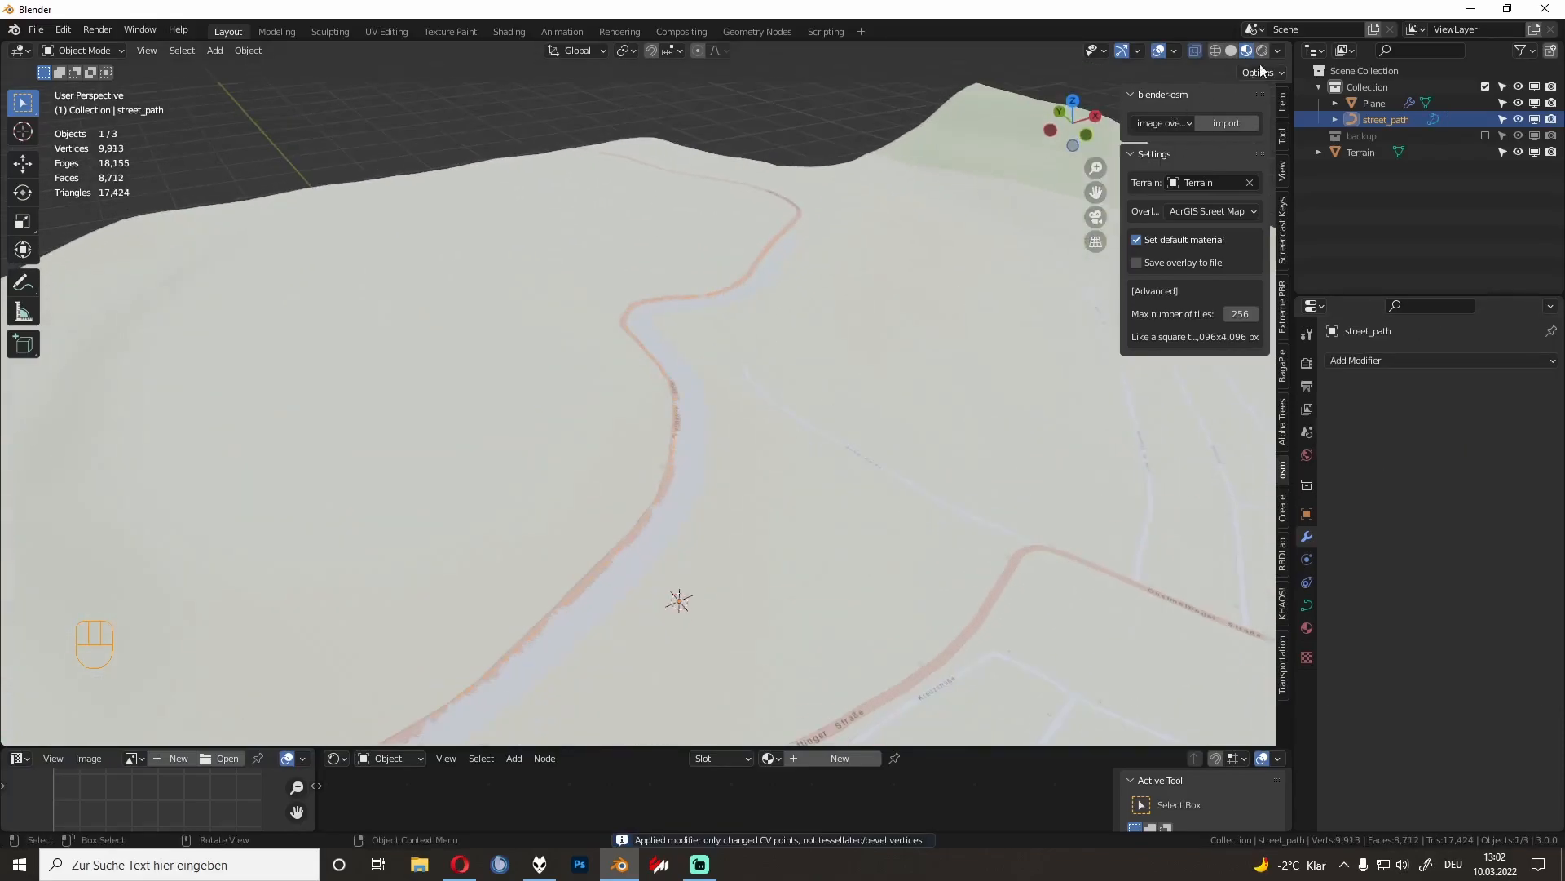
# Step: Inspect how the street strip lies on the terrain in solid shading, then in Material Preview
pyautogui.click(1231, 50)
pyautogui.scroll(-6, 755, 217)
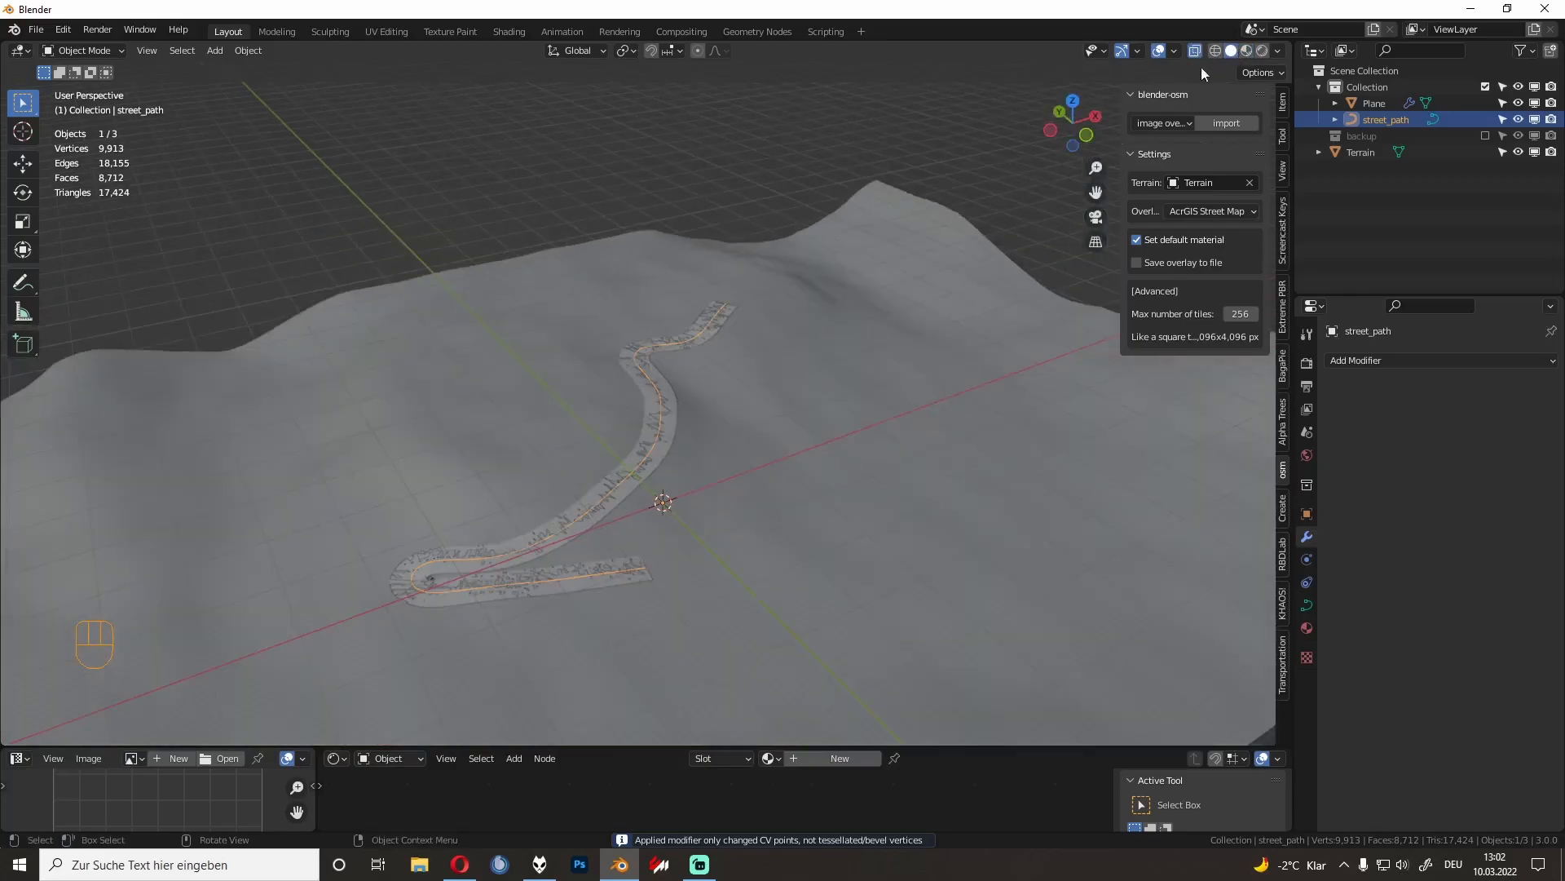
pyautogui.click(1245, 51)
pyautogui.click(915, 126)
pyautogui.scroll(5, 795, 205)
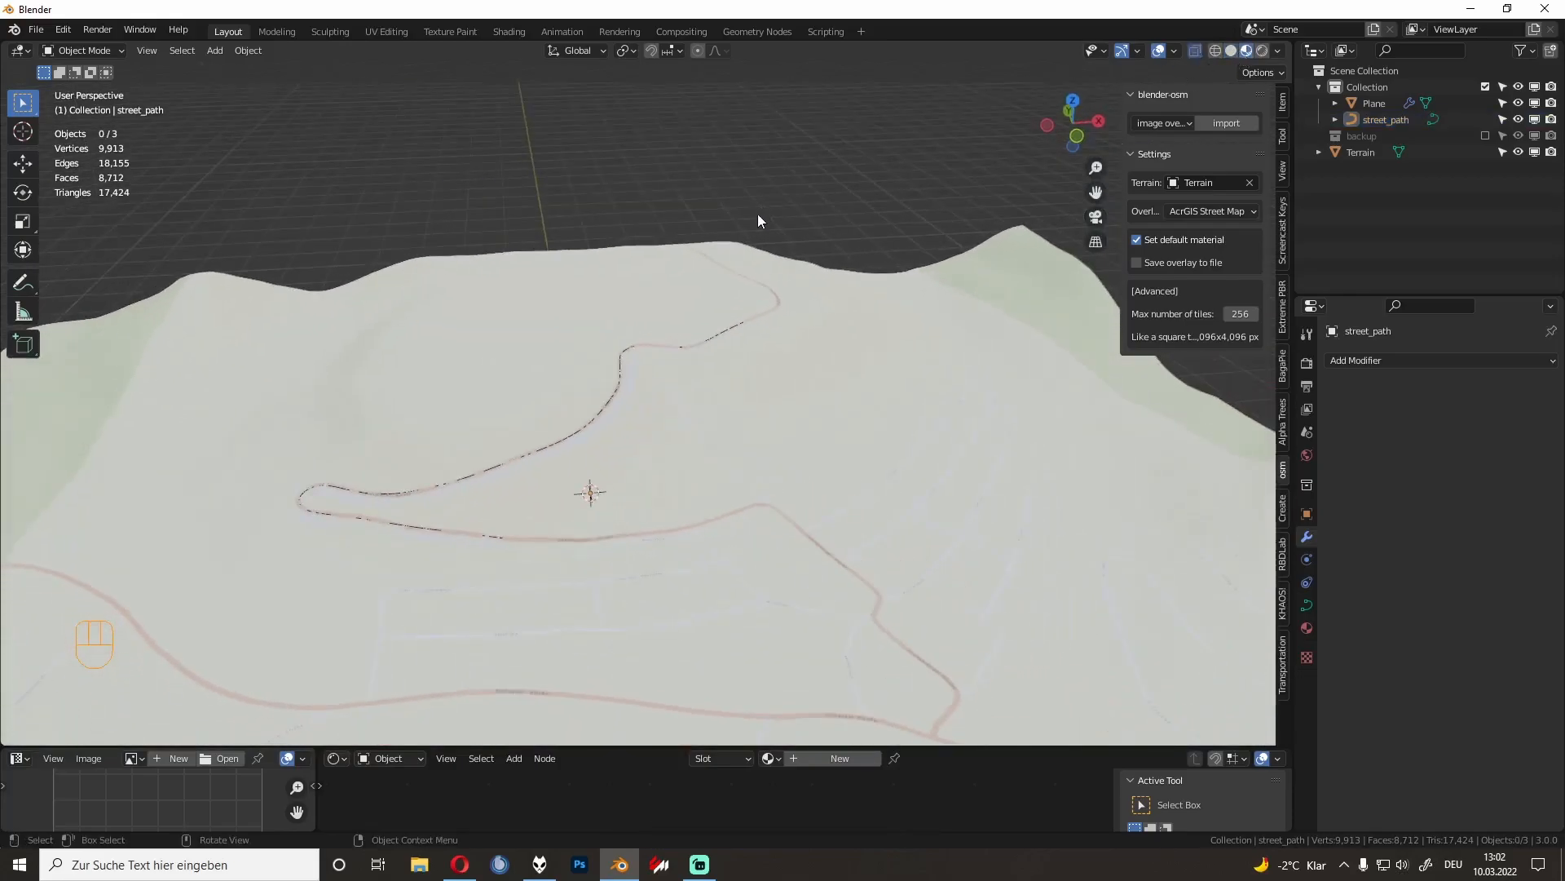
pyautogui.moveTo(732, 253); pyautogui.dragTo(771, 224, button='middle')
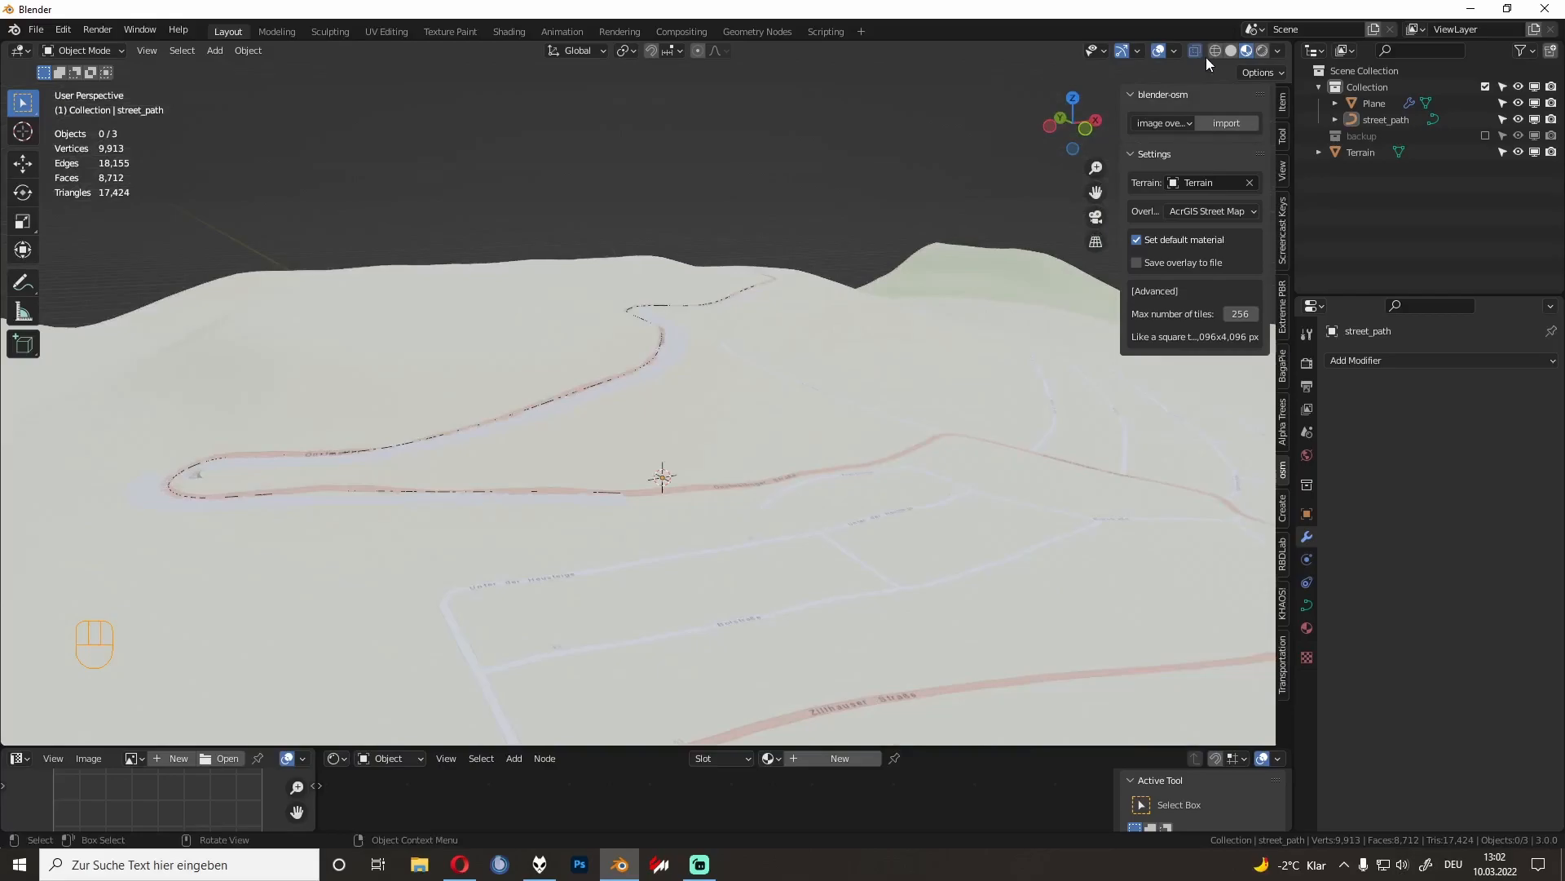
# Step: Select the Terrain, set the blender-osm overlay to ArcGIS Satellite and import it
pyautogui.click(837, 341)
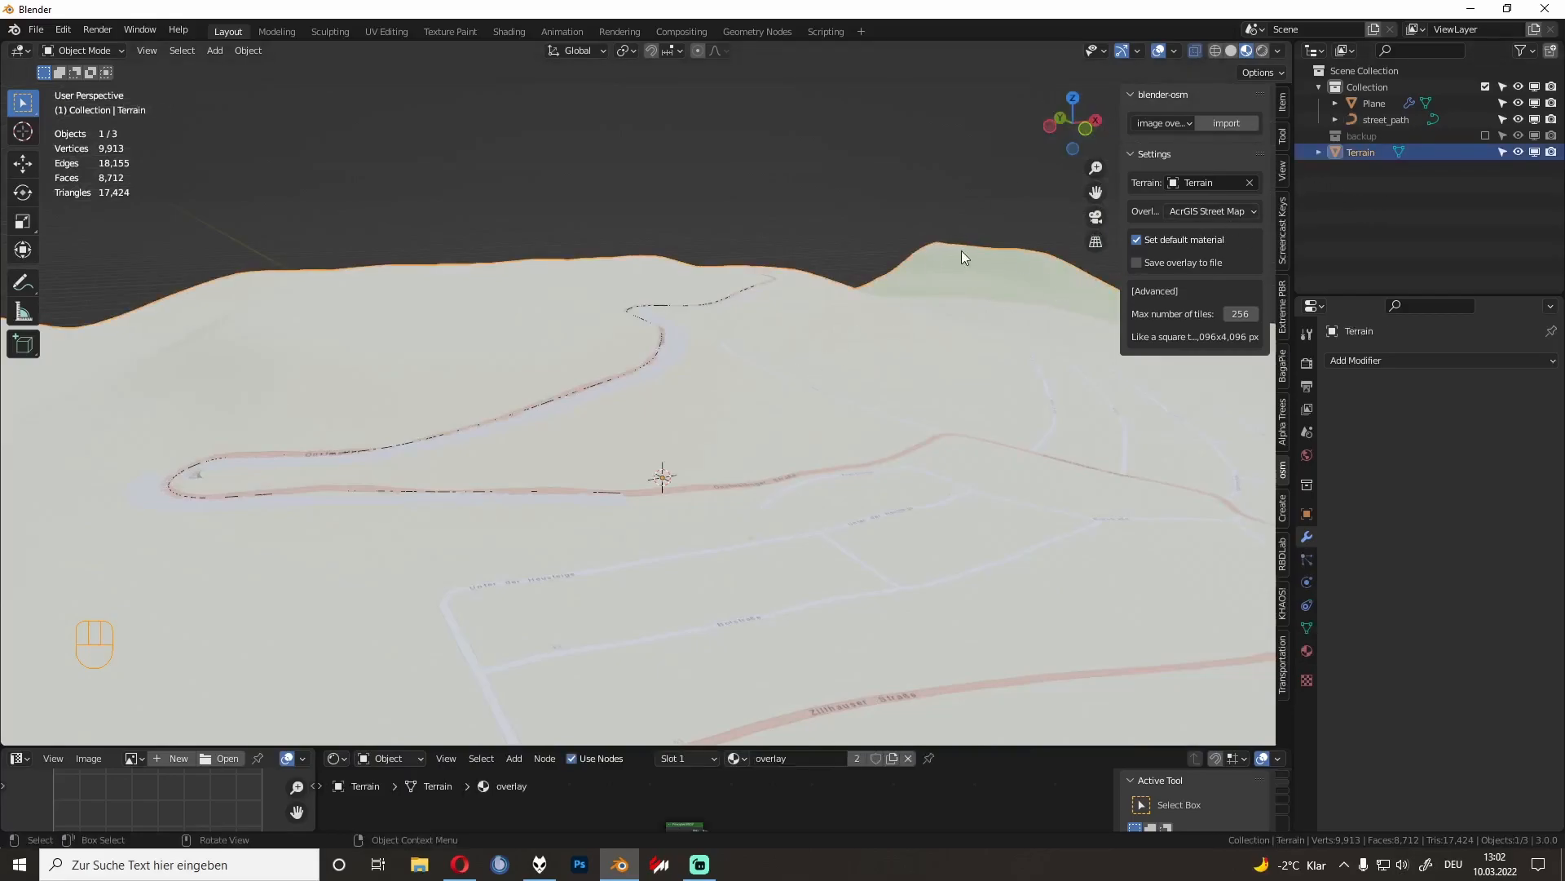
pyautogui.moveTo(962, 258); pyautogui.dragTo(829, 370, button='middle')
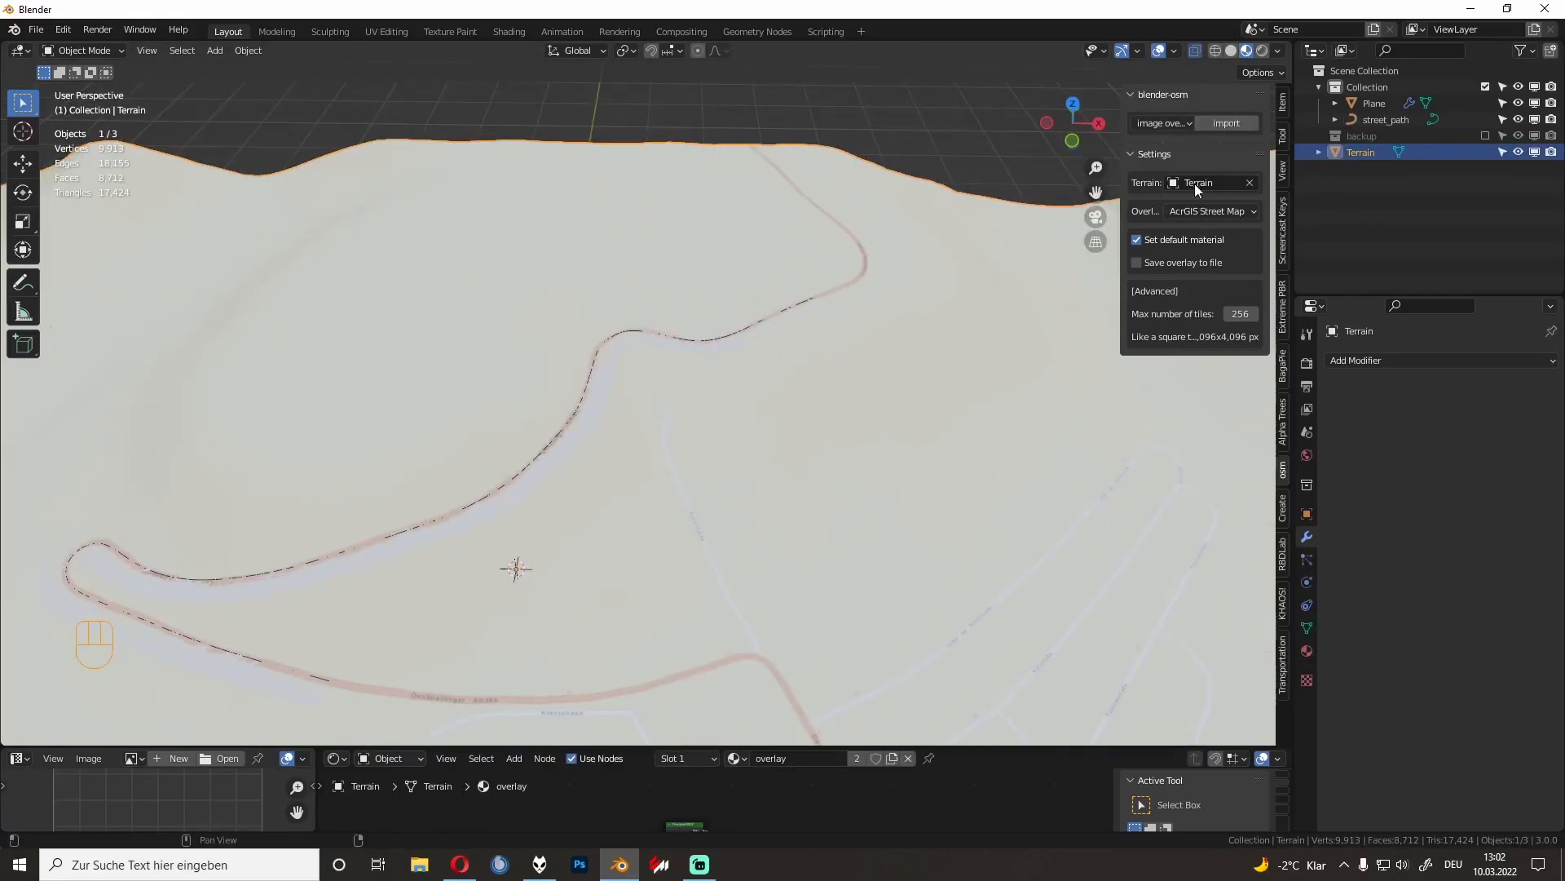
pyautogui.click(1202, 215)
pyautogui.click(1331, 139)
pyautogui.click(1341, 153)
pyautogui.press('n')
pyautogui.press('n')
pyautogui.click(1186, 213)
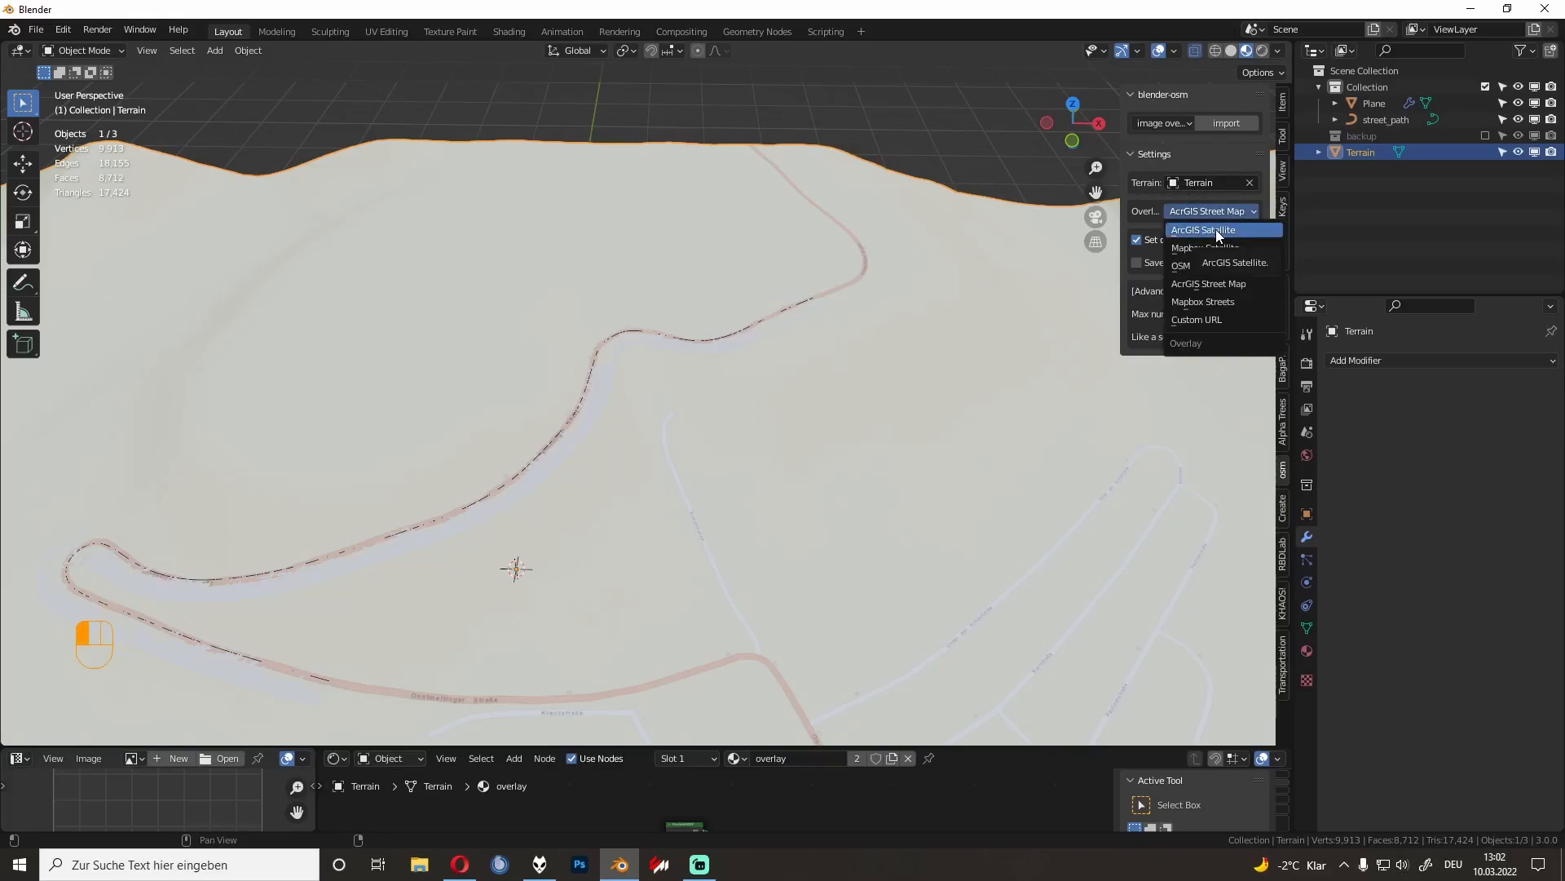
pyautogui.click(1226, 230)
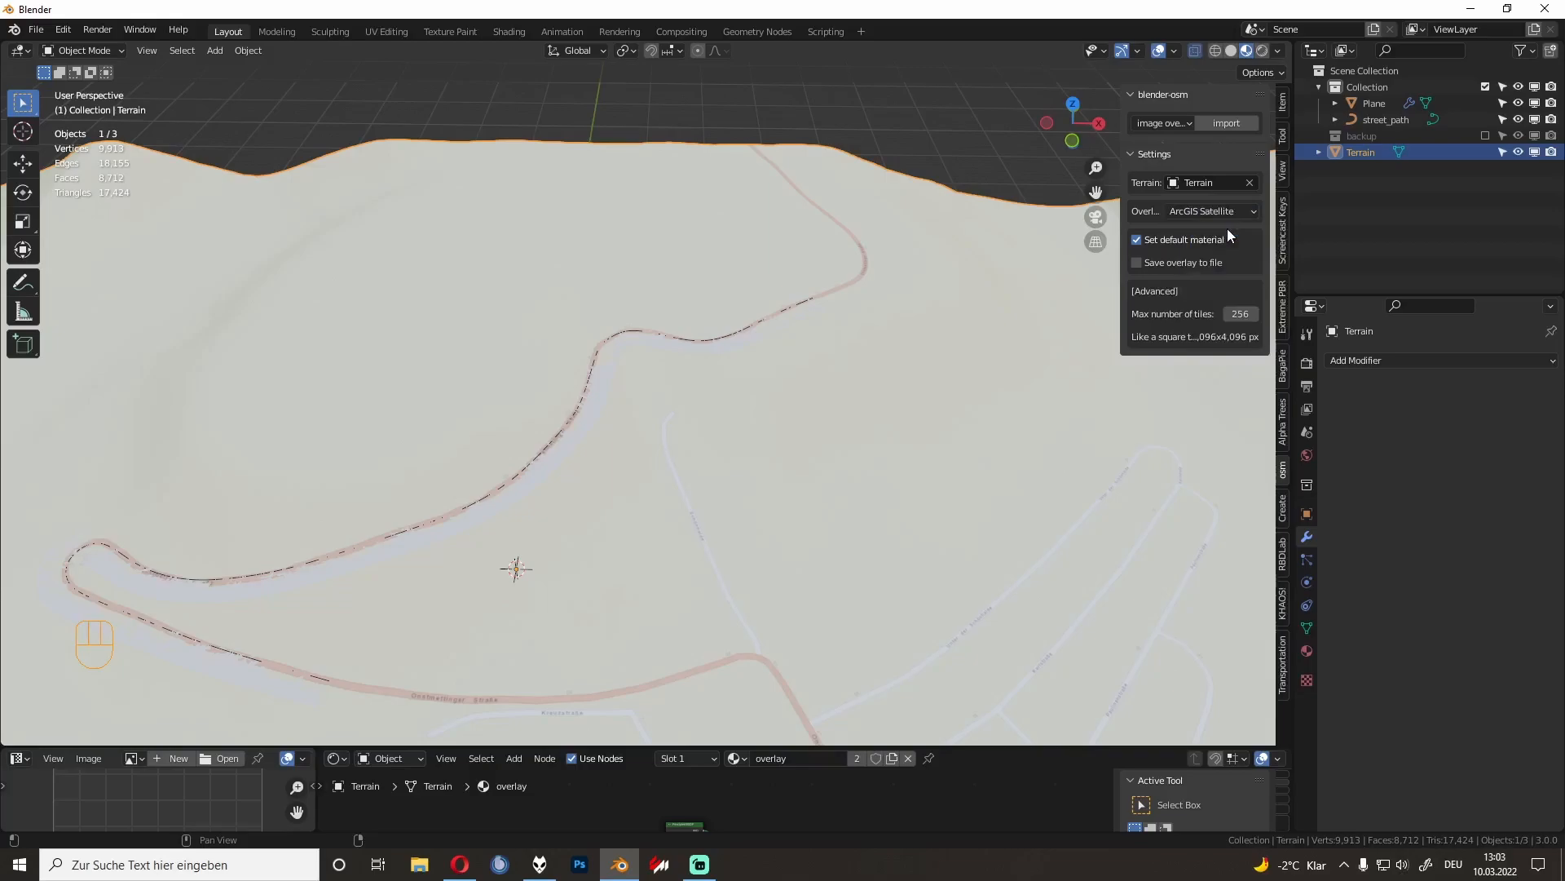
pyautogui.click(1220, 132)
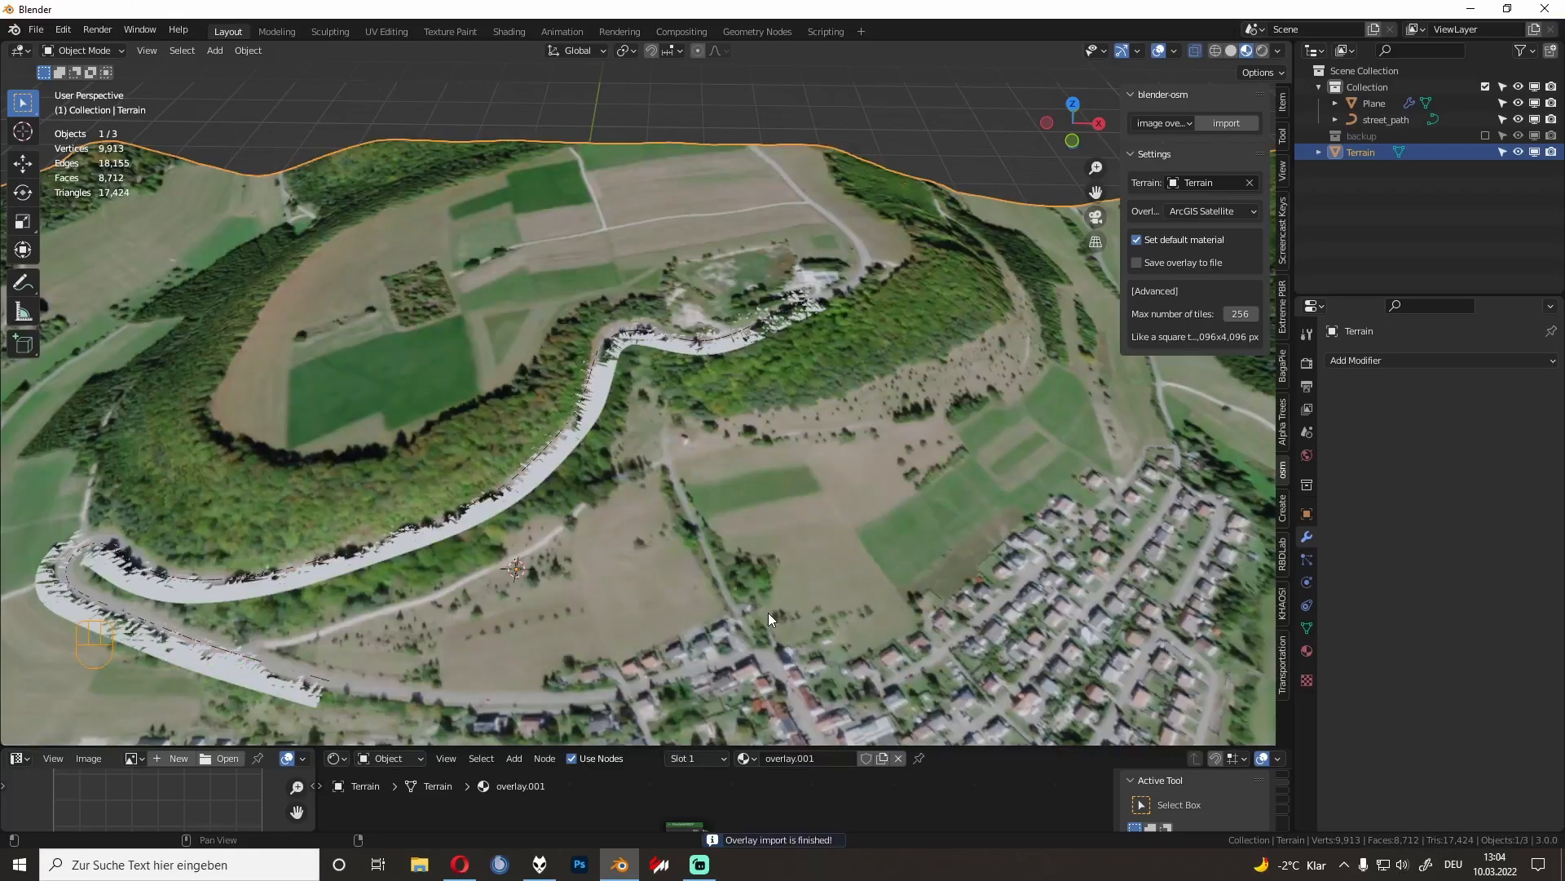
# Step: Open street_path for editing in top view at the upper bend and briefly hide the plane to compare path and satellite road
pyautogui.moveTo(768, 613); pyautogui.dragTo(592, 419, button='middle')
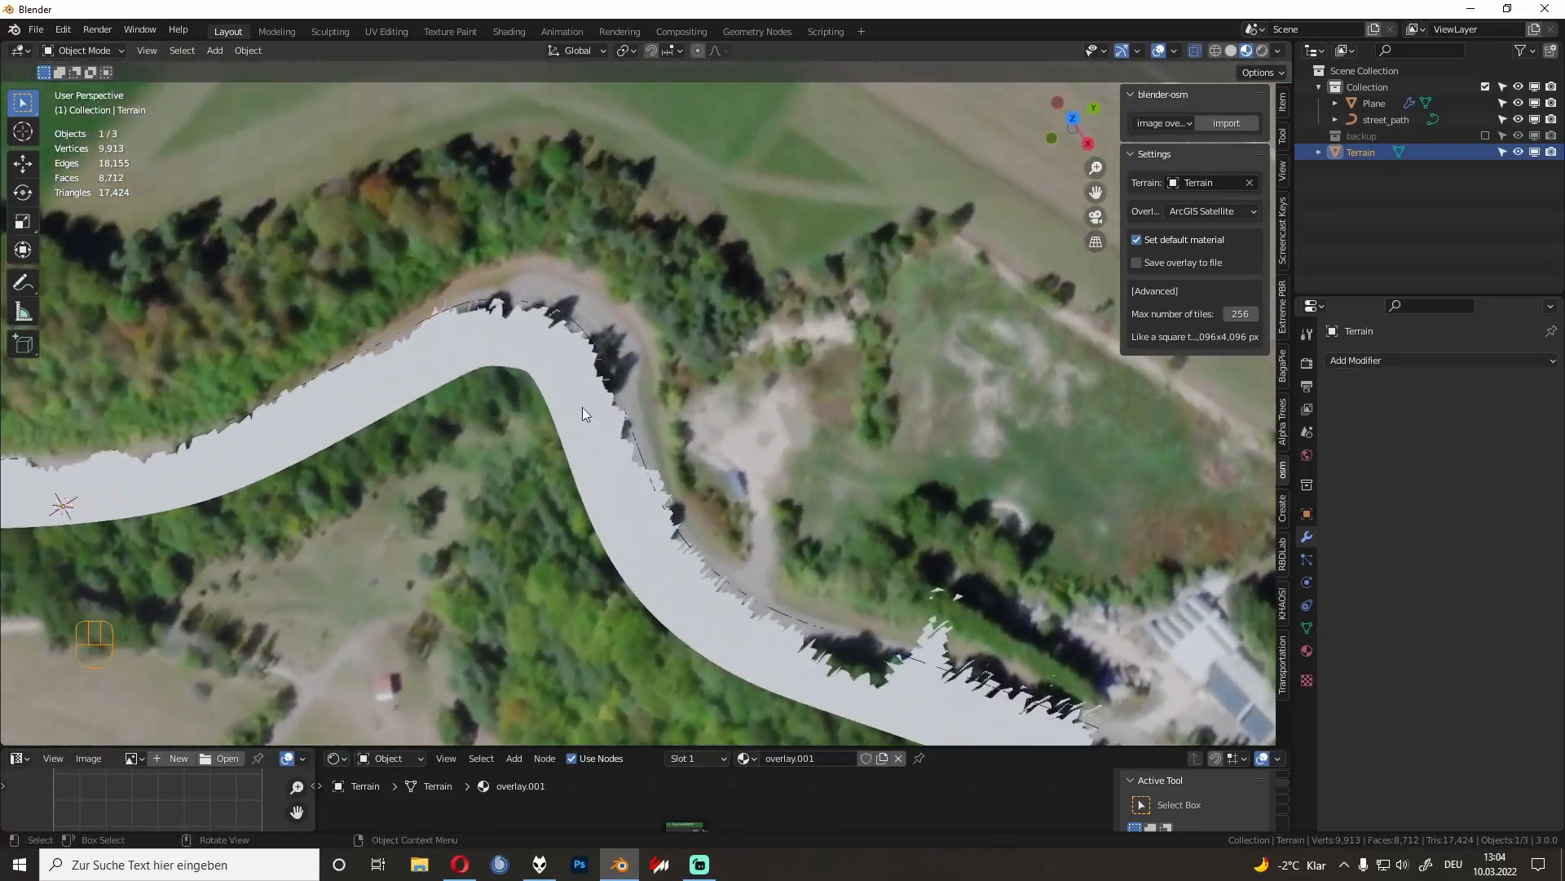
pyautogui.click(582, 328)
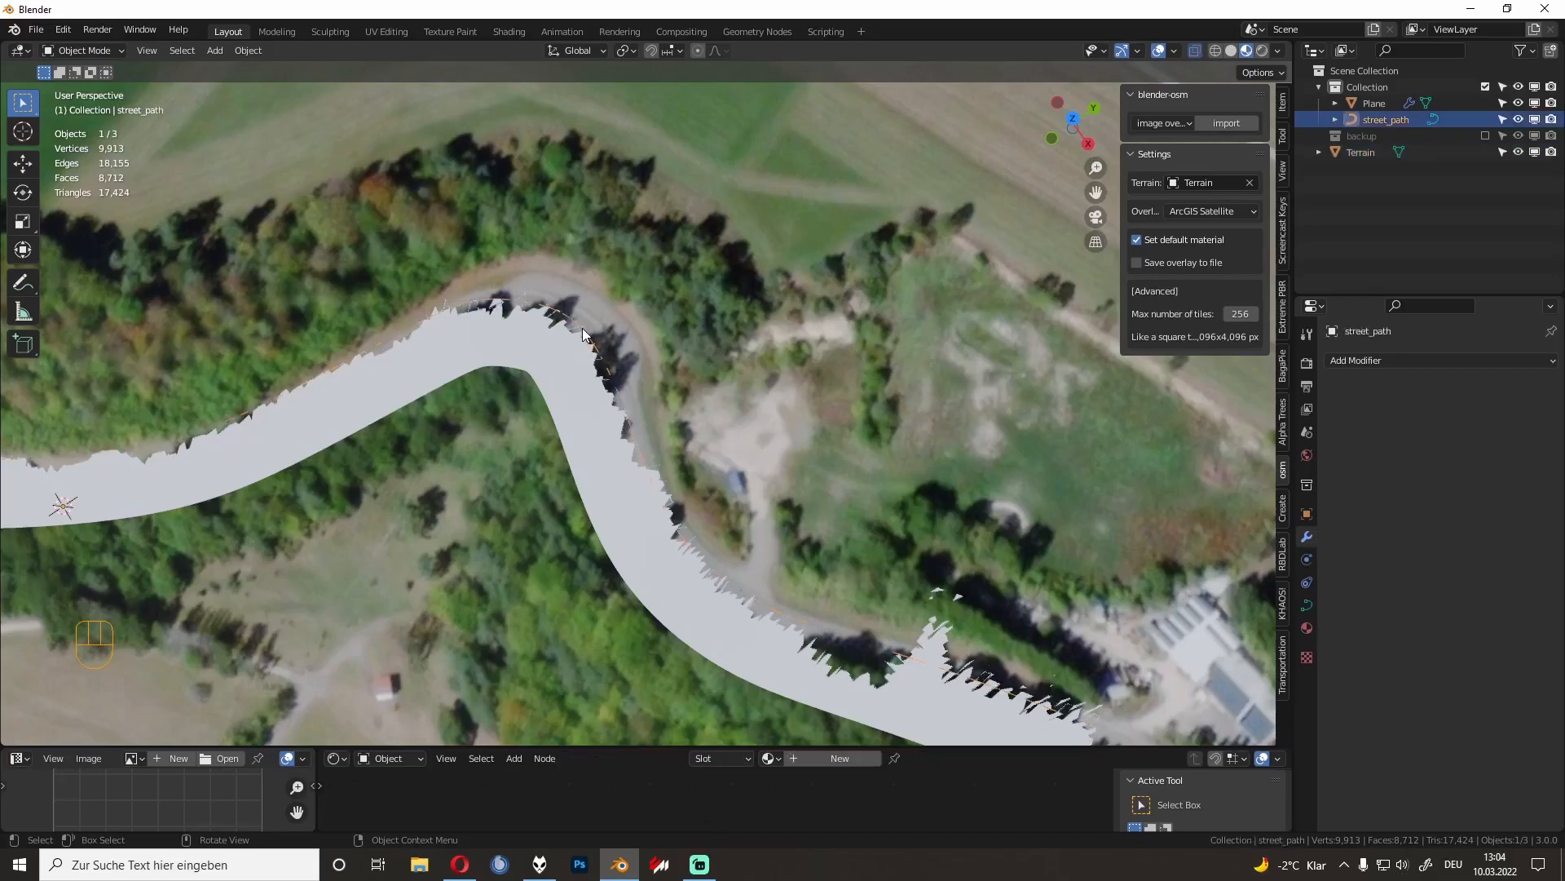
pyautogui.press('KP_7')
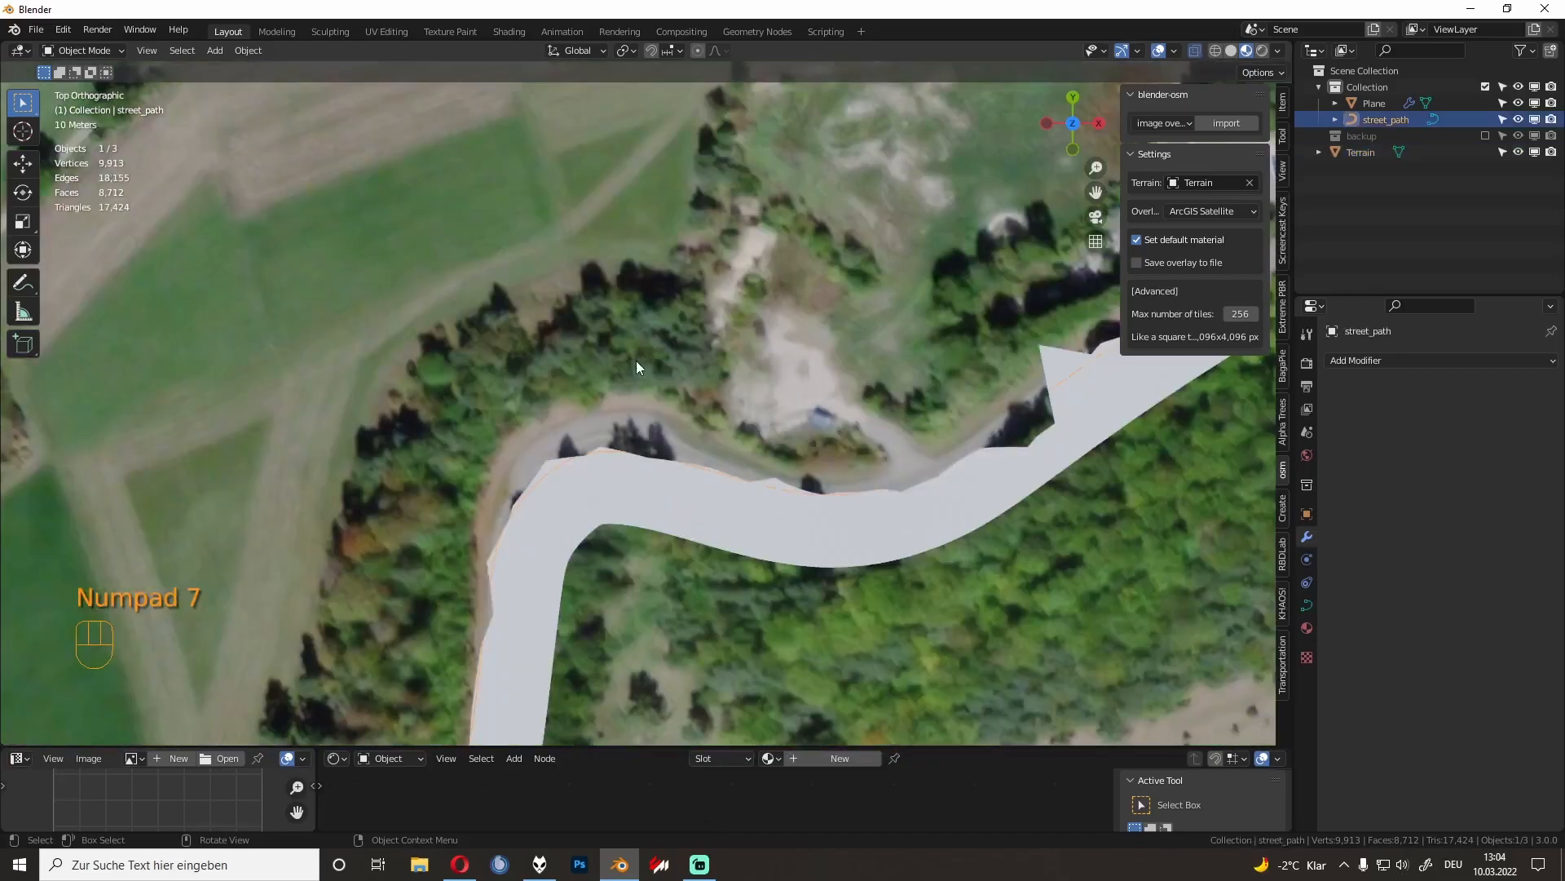
pyautogui.press('Tab')
pyautogui.keyDown('shift'); pyautogui.moveTo(614, 387); pyautogui.dragTo(645, 337, button='middle'); pyautogui.keyUp('shift')
pyautogui.scroll(2, 603, 350)
pyautogui.moveTo(644, 381); pyautogui.dragTo(667, 420)
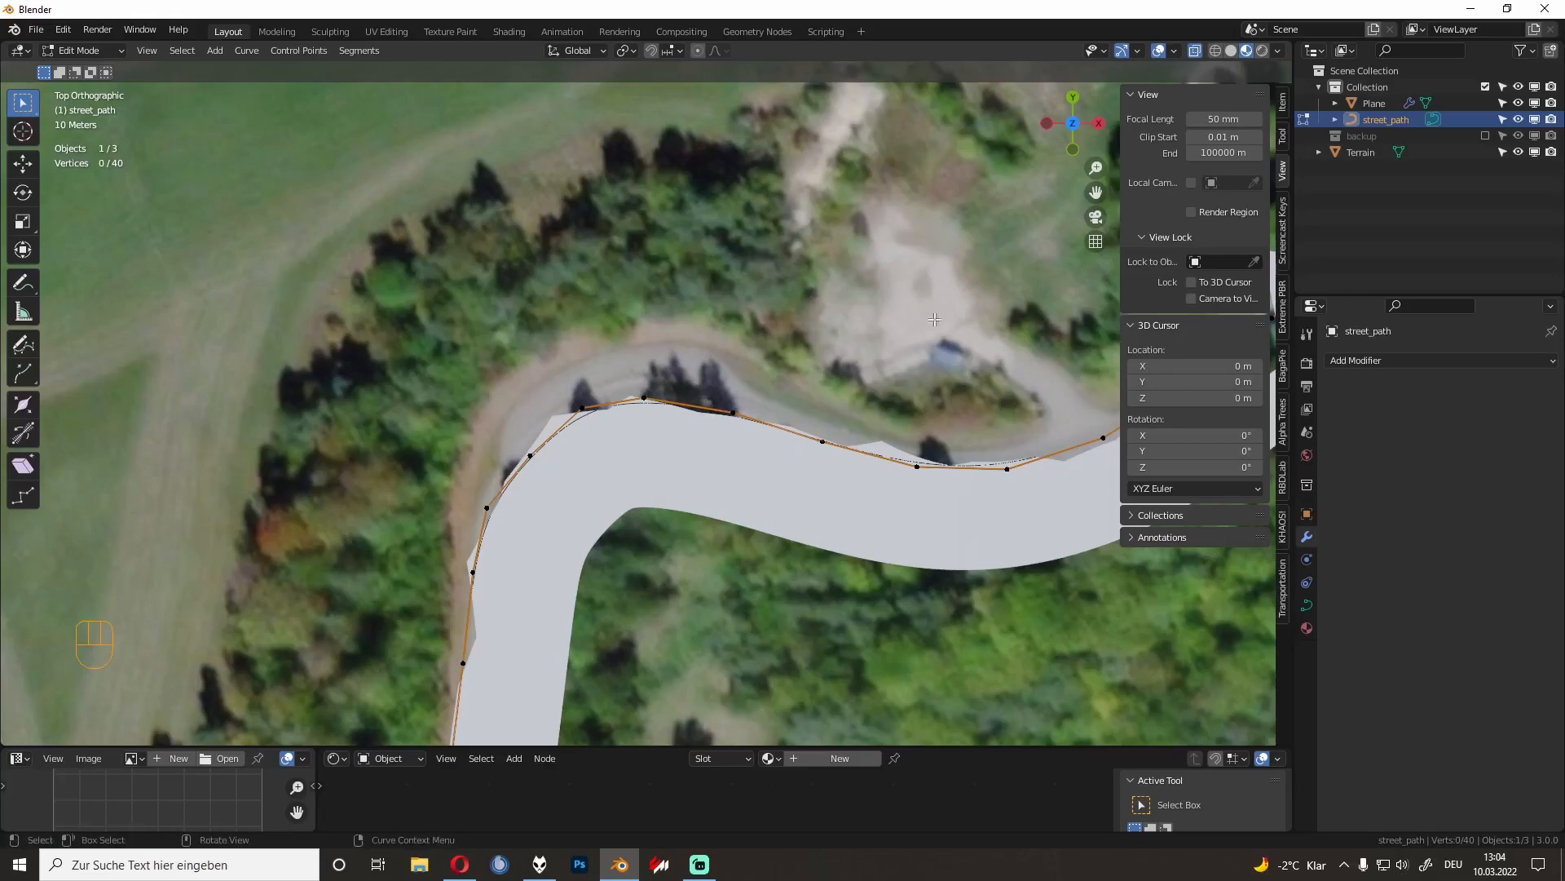
pyautogui.click(1517, 102)
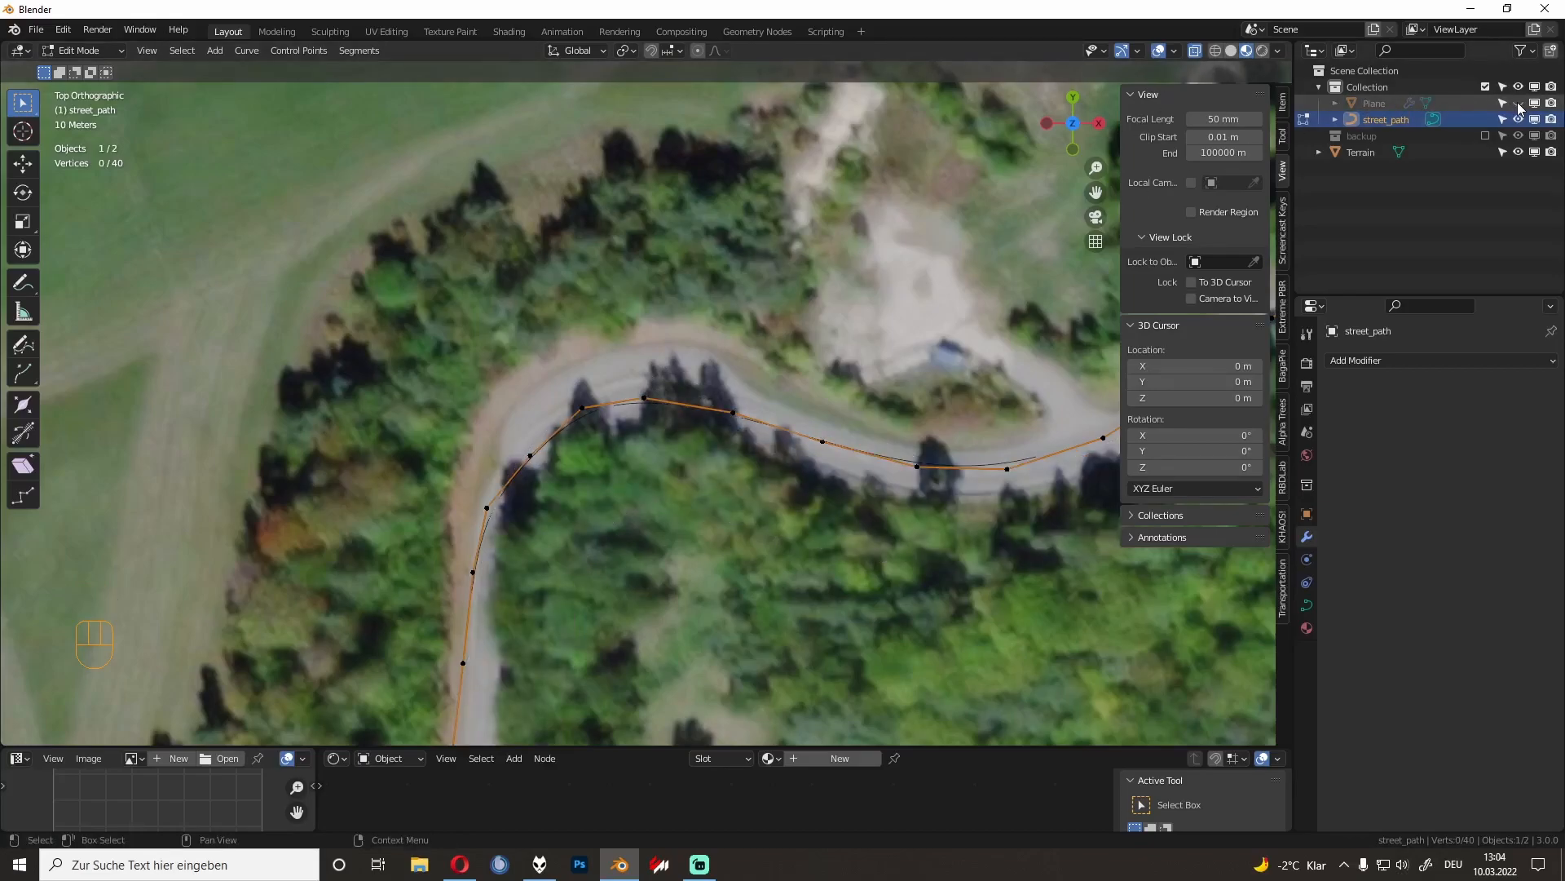
pyautogui.click(1517, 103)
# Step: Move three control points of street_path at the upper bend outward onto the road in the satellite image
pyautogui.click(648, 400)
pyautogui.press('g')
pyautogui.click(673, 382)
pyautogui.click(585, 410)
pyautogui.press('g')
pyautogui.click(569, 398)
pyautogui.click(539, 470)
pyautogui.press('g')
pyautogui.click(529, 458)
pyautogui.scroll(-3, 683, 443)
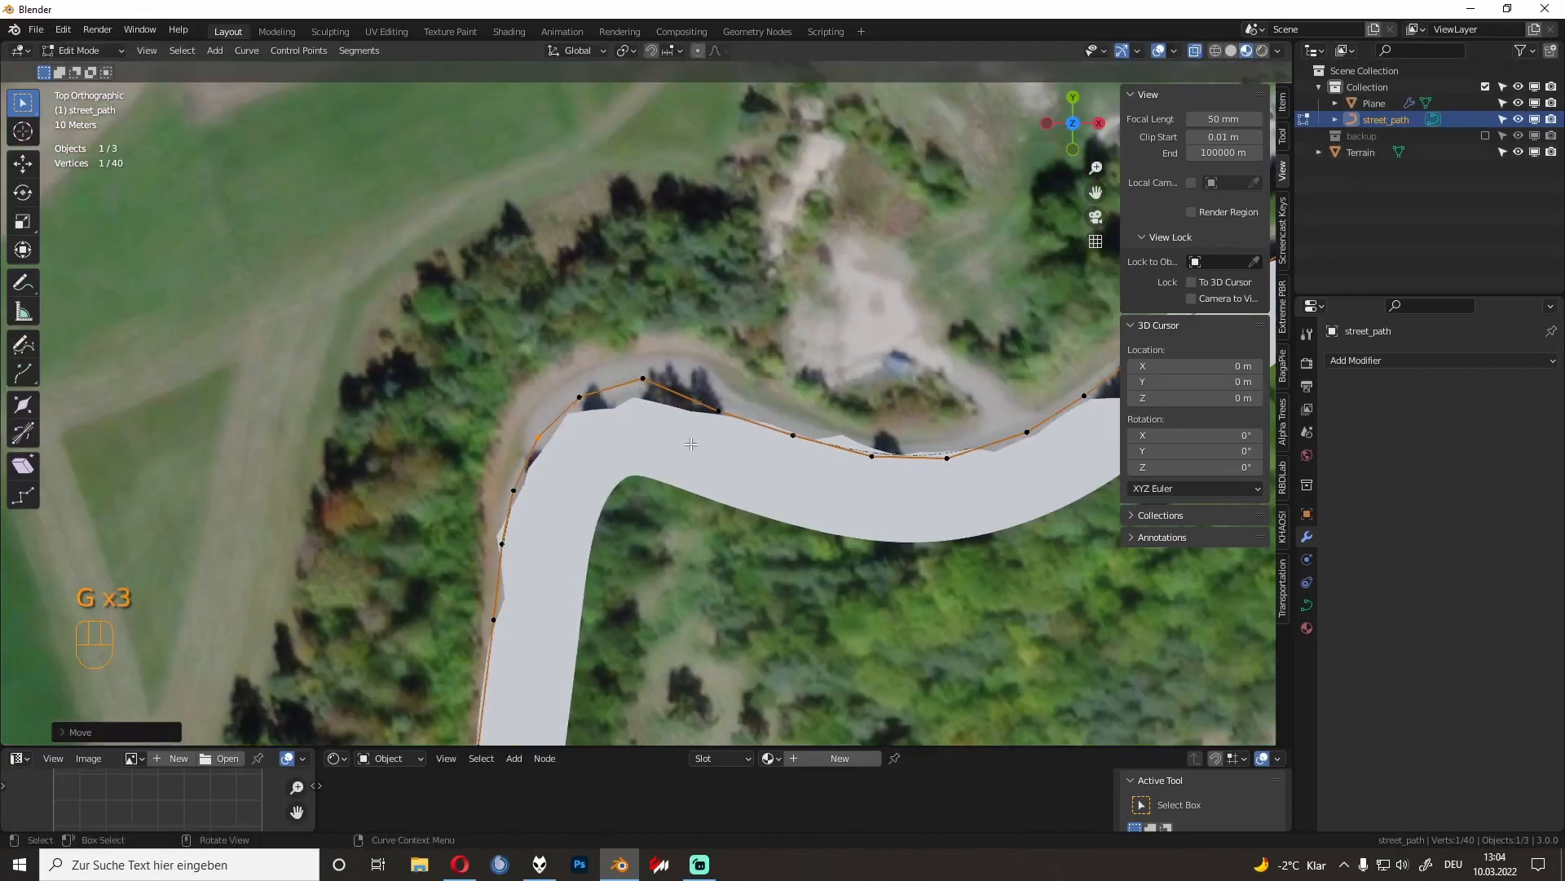
# Step: Check the rest of street_path against the satellite road, from the lower hairpin back to the upper bend
pyautogui.scroll(-3, 657, 465)
pyautogui.keyDown('shift'); pyautogui.moveTo(589, 656); pyautogui.dragTo(734, 356, button='middle'); pyautogui.keyUp('shift')
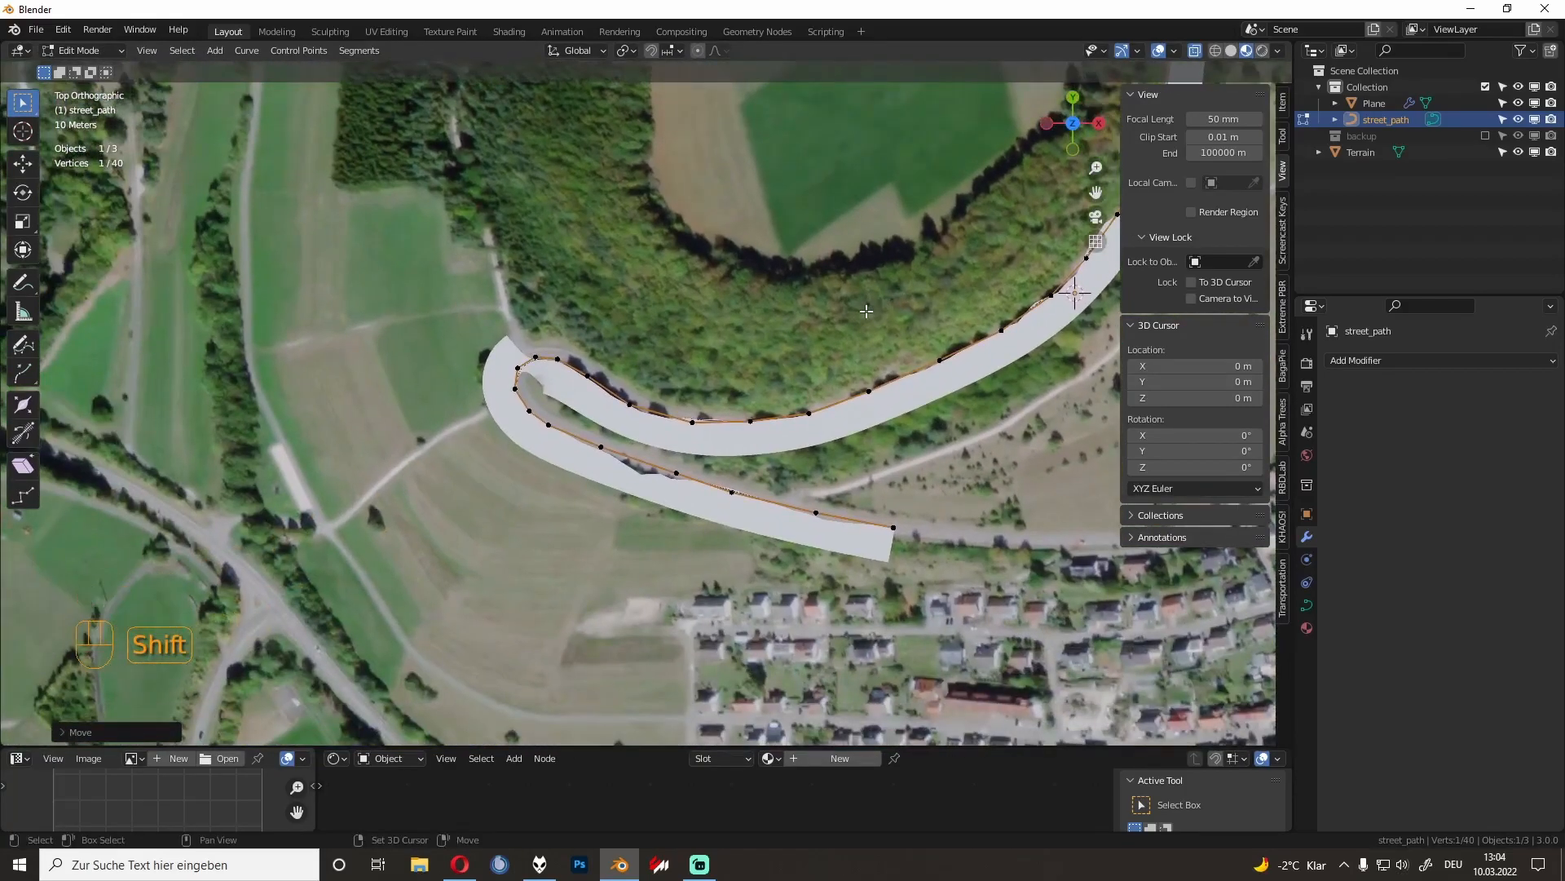
pyautogui.scroll(3, 734, 357)
pyautogui.keyDown('shift'); pyautogui.moveTo(788, 401); pyautogui.dragTo(307, 495, button='middle'); pyautogui.keyUp('shift')
pyautogui.keyDown('shift'); pyautogui.moveTo(745, 407); pyautogui.dragTo(528, 561, button='middle'); pyautogui.keyUp('shift')
pyautogui.keyDown('shift'); pyautogui.moveTo(721, 408); pyautogui.dragTo(439, 697, button='middle'); pyautogui.keyUp('shift')
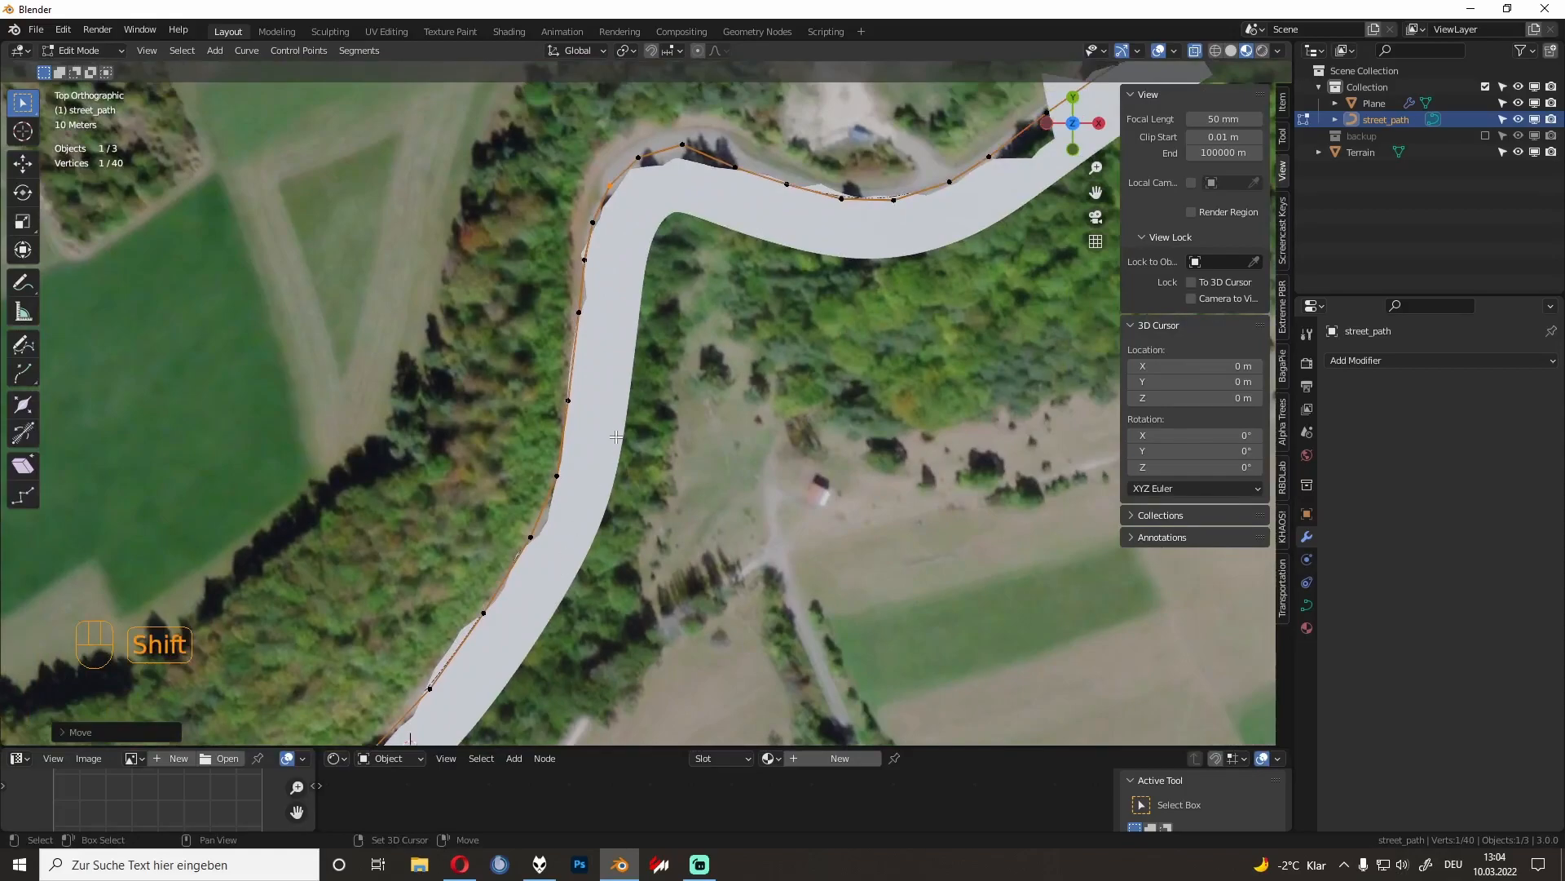
pyautogui.keyDown('shift'); pyautogui.moveTo(619, 430); pyautogui.dragTo(513, 577, button='middle'); pyautogui.keyUp('shift')
pyautogui.moveTo(741, 419)
pyautogui.keyDown('shift'); pyautogui.mouseDown(button='middle')
pyautogui.moveTo(506, 561)
pyautogui.moveTo(522, 529)
pyautogui.moveTo(731, 444)
pyautogui.moveTo(762, 403)
pyautogui.moveTo(768, 314)
pyautogui.moveTo(750, 307)
pyautogui.moveTo(741, 405)
pyautogui.mouseUp(button='middle'); pyautogui.keyUp('shift')
# Step: Leave curve editing and examine the street strip's fit and tilt around the hairpin, with street_path selected
pyautogui.scroll(-5, 775, 385)
pyautogui.press('Tab')
pyautogui.scroll(5, 806, 320)
pyautogui.click(747, 375)
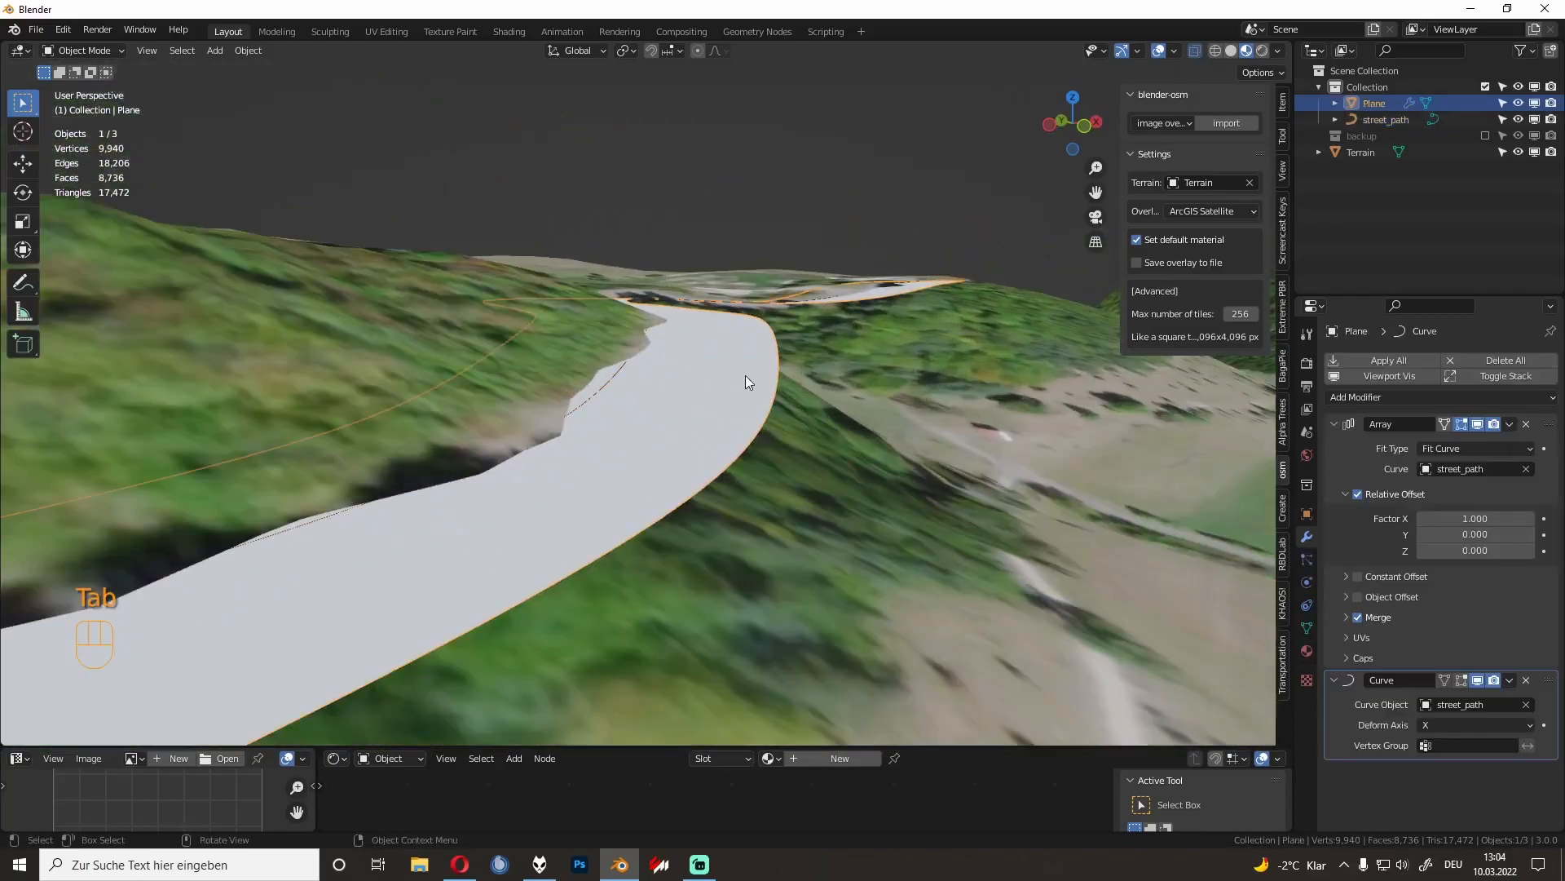
pyautogui.click(605, 384)
pyautogui.moveTo(605, 384); pyautogui.dragTo(744, 370, button='middle')
pyautogui.moveTo(633, 382); pyautogui.dragTo(718, 325, button='middle')
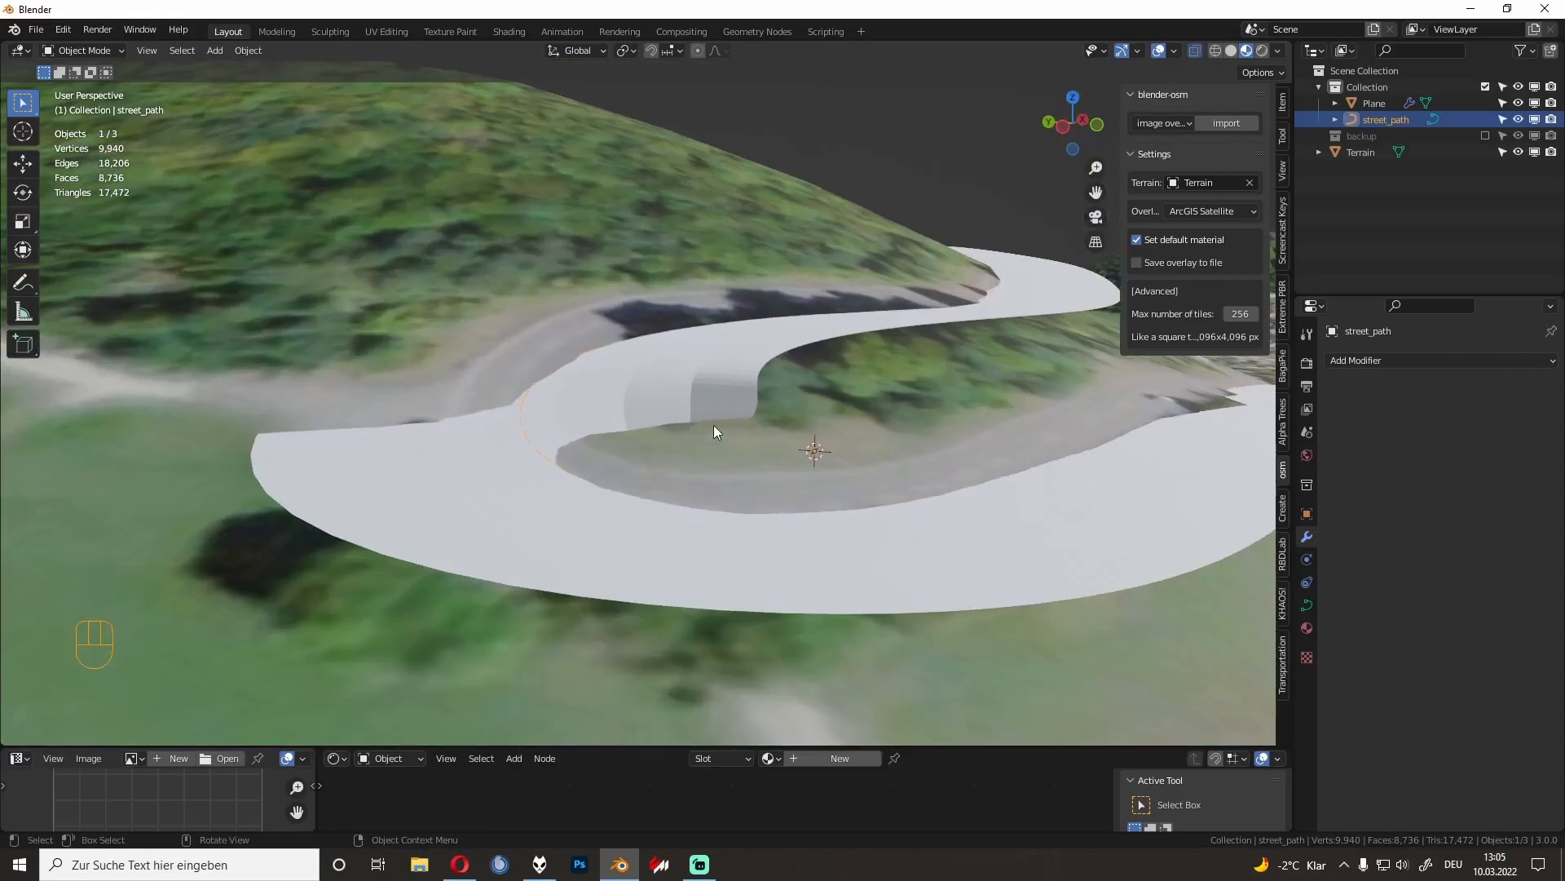
pyautogui.moveTo(678, 414); pyautogui.dragTo(542, 500, button='middle')
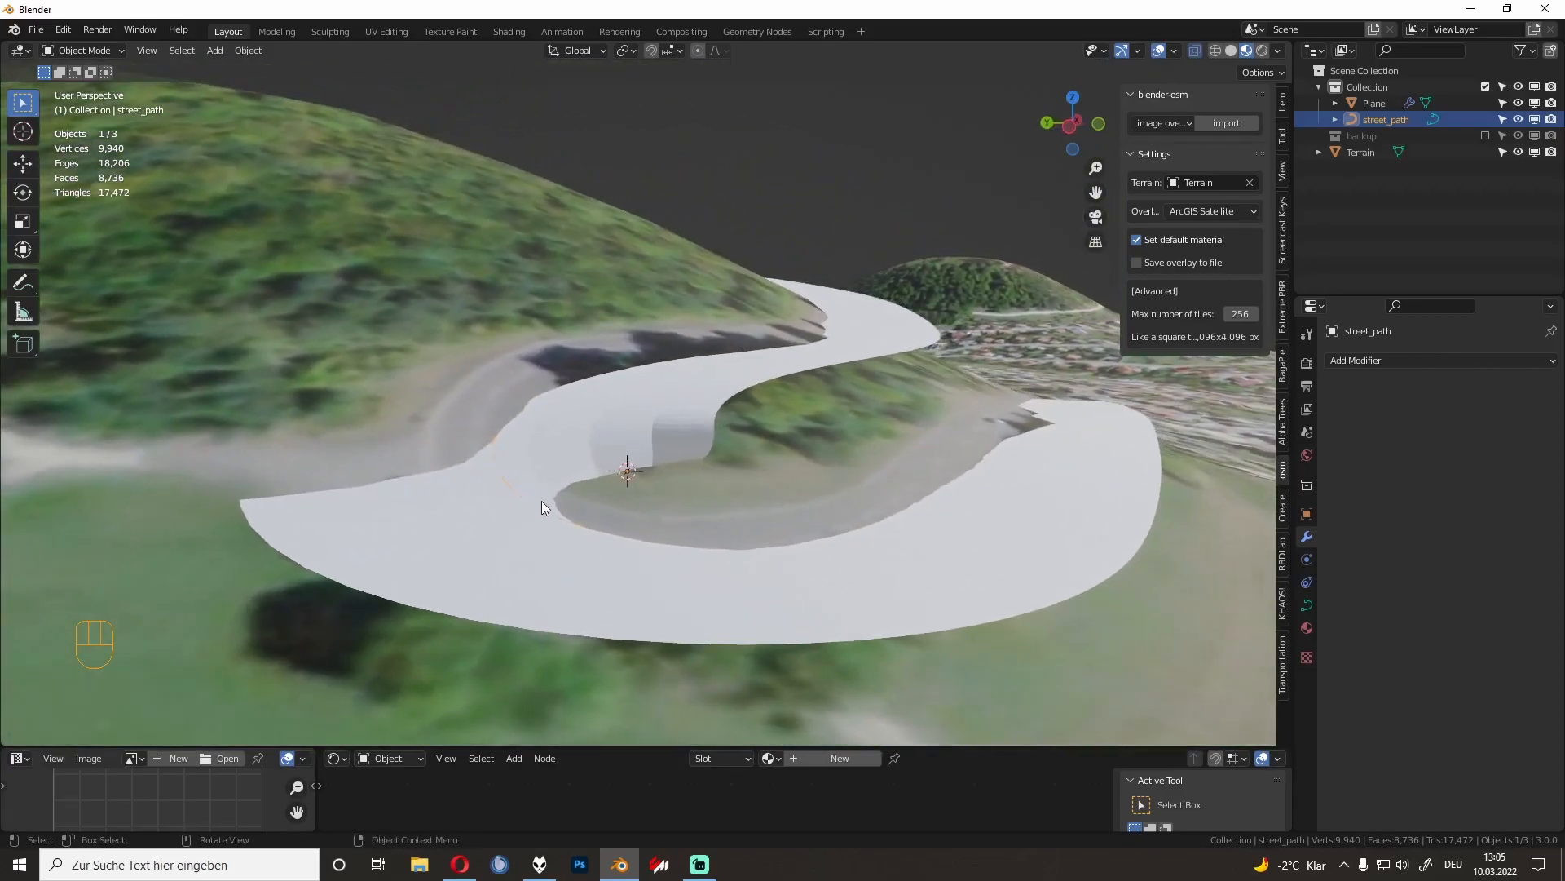
# Step: Show street_path's curve data settings and examine the street on the hillside from around the hairpin, side and front
pyautogui.click(1306, 605)
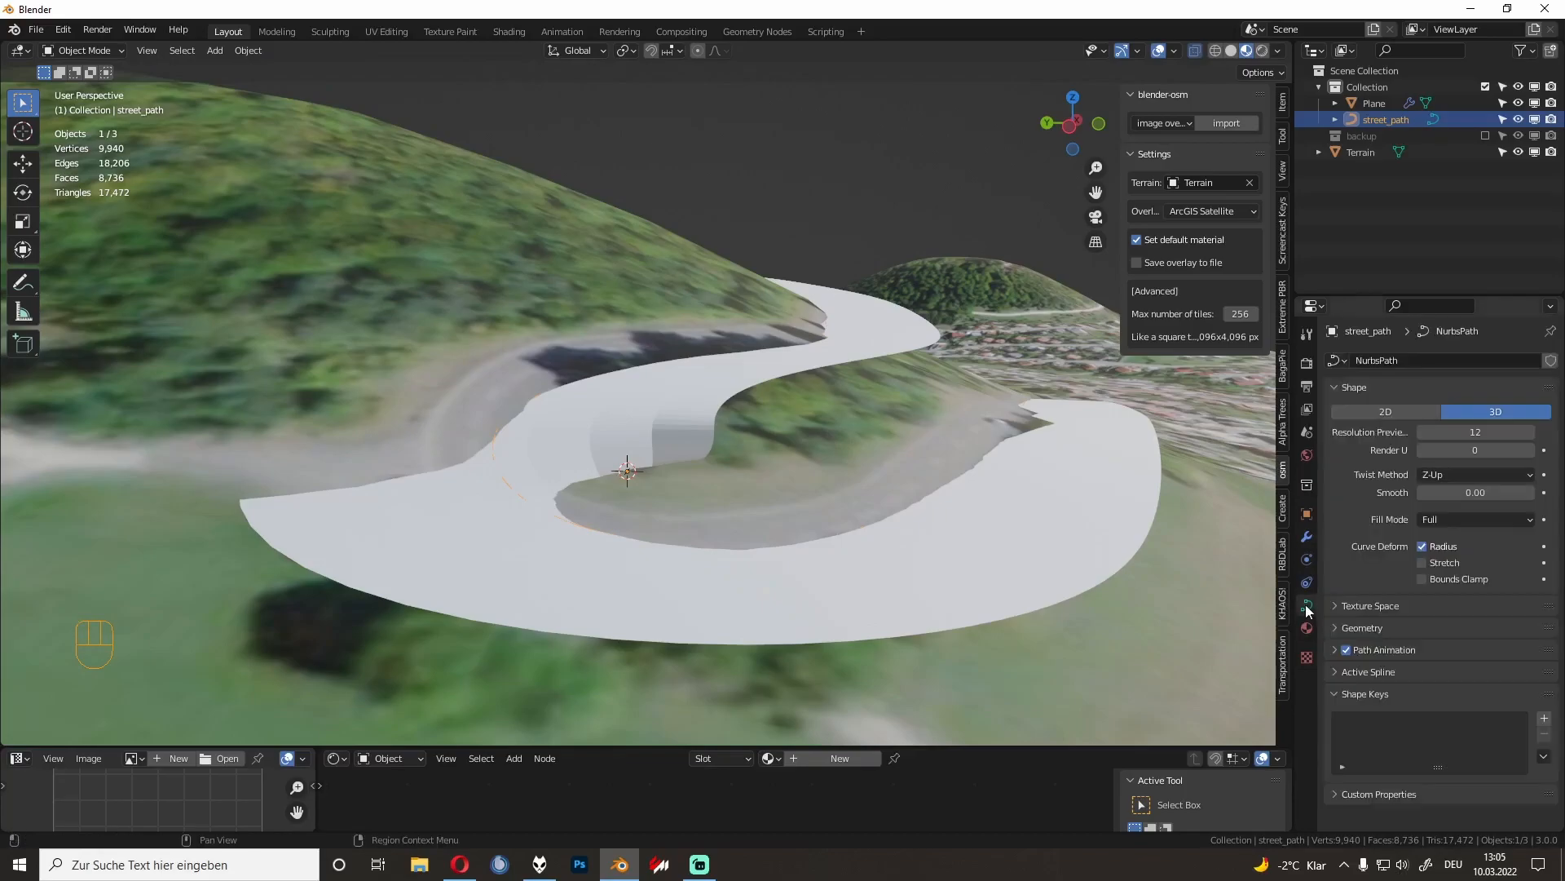
pyautogui.scroll(3, 911, 497)
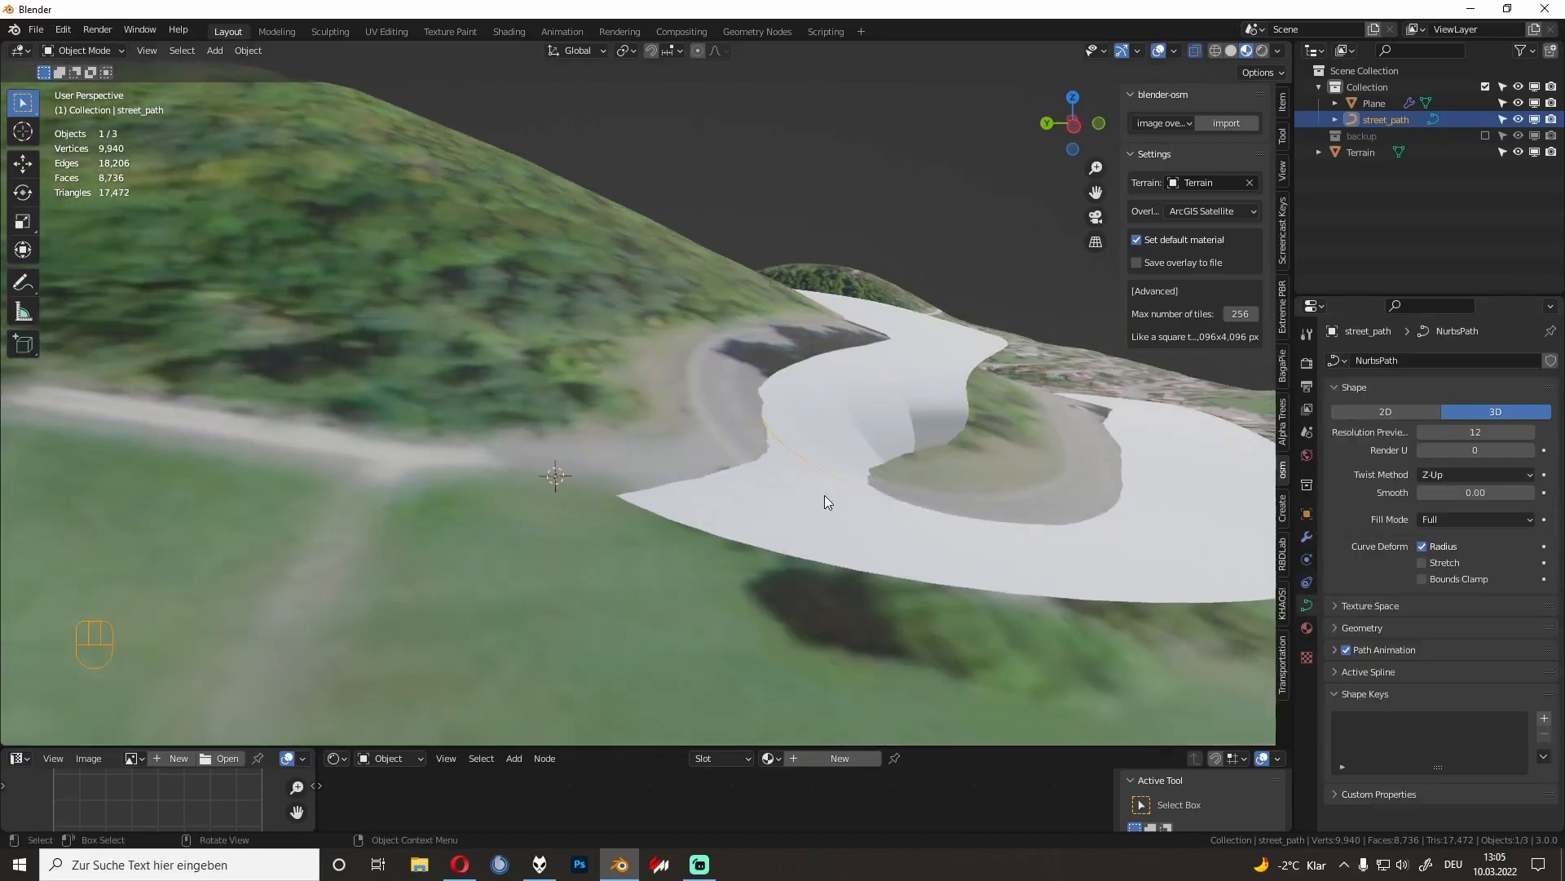
pyautogui.moveTo(957, 460); pyautogui.dragTo(645, 438, button='middle')
pyautogui.scroll(-4, 758, 408)
pyautogui.scroll(2, 645, 438)
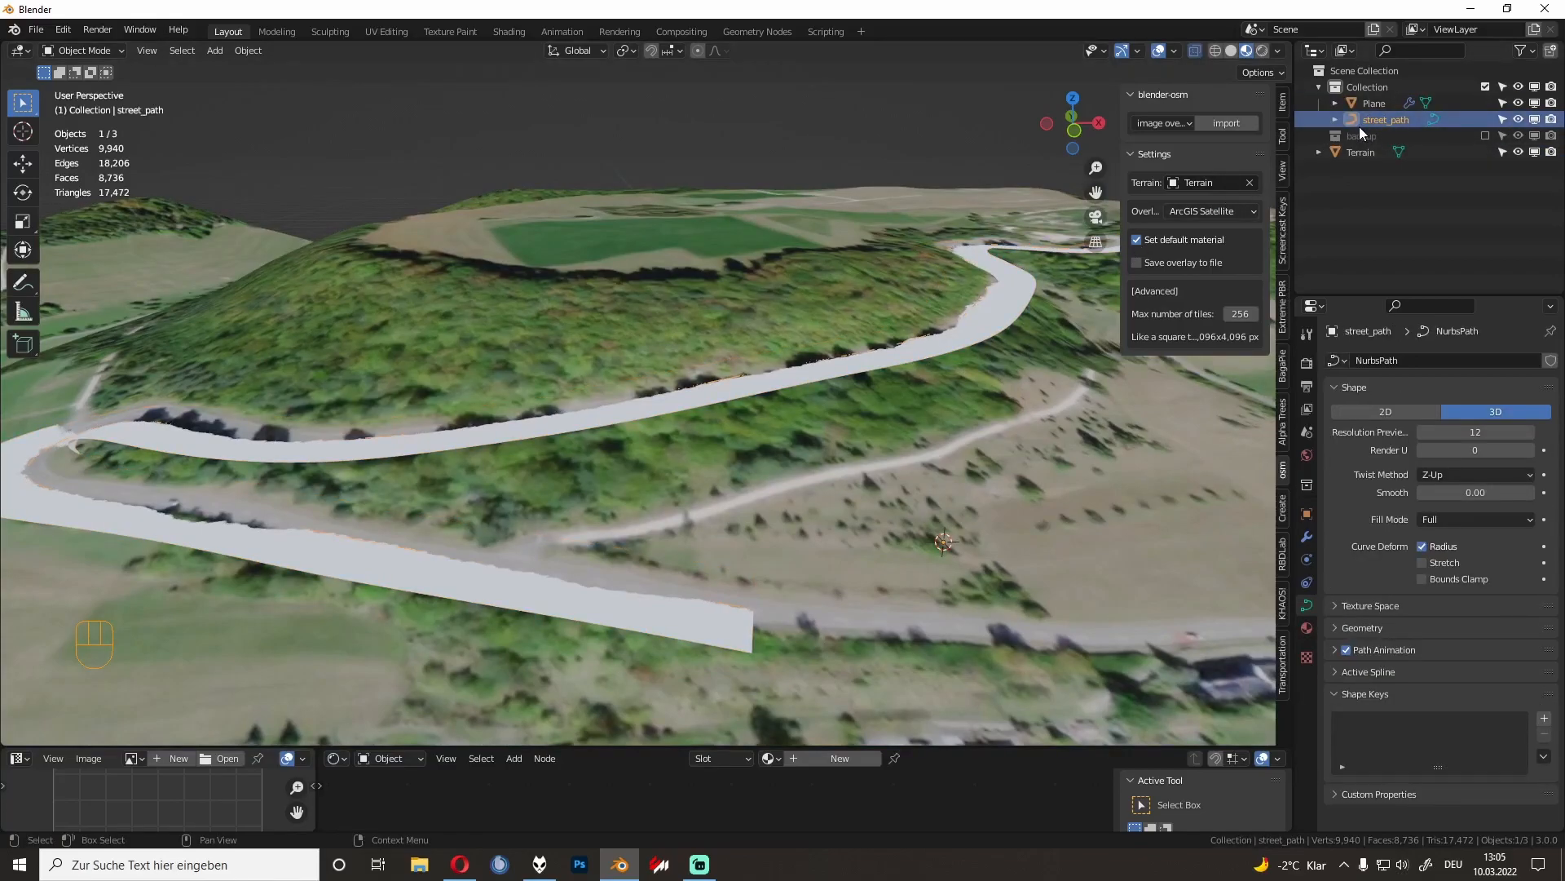
pyautogui.press('KP_Decimal')
pyautogui.press('KP_3')
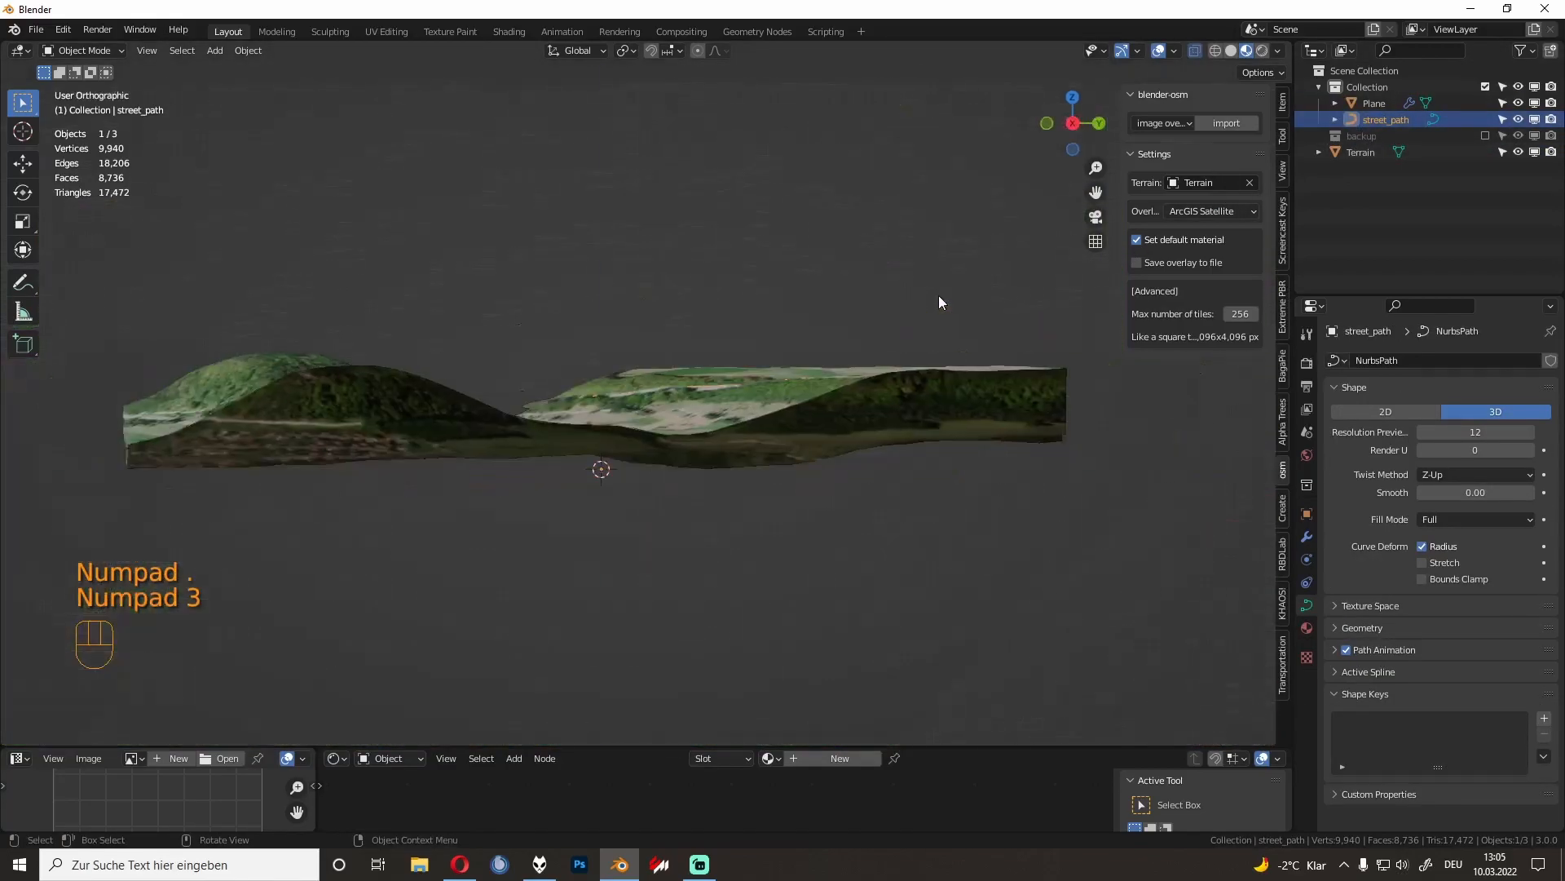
pyautogui.scroll(2, 998, 270)
pyautogui.scroll(3, 941, 312)
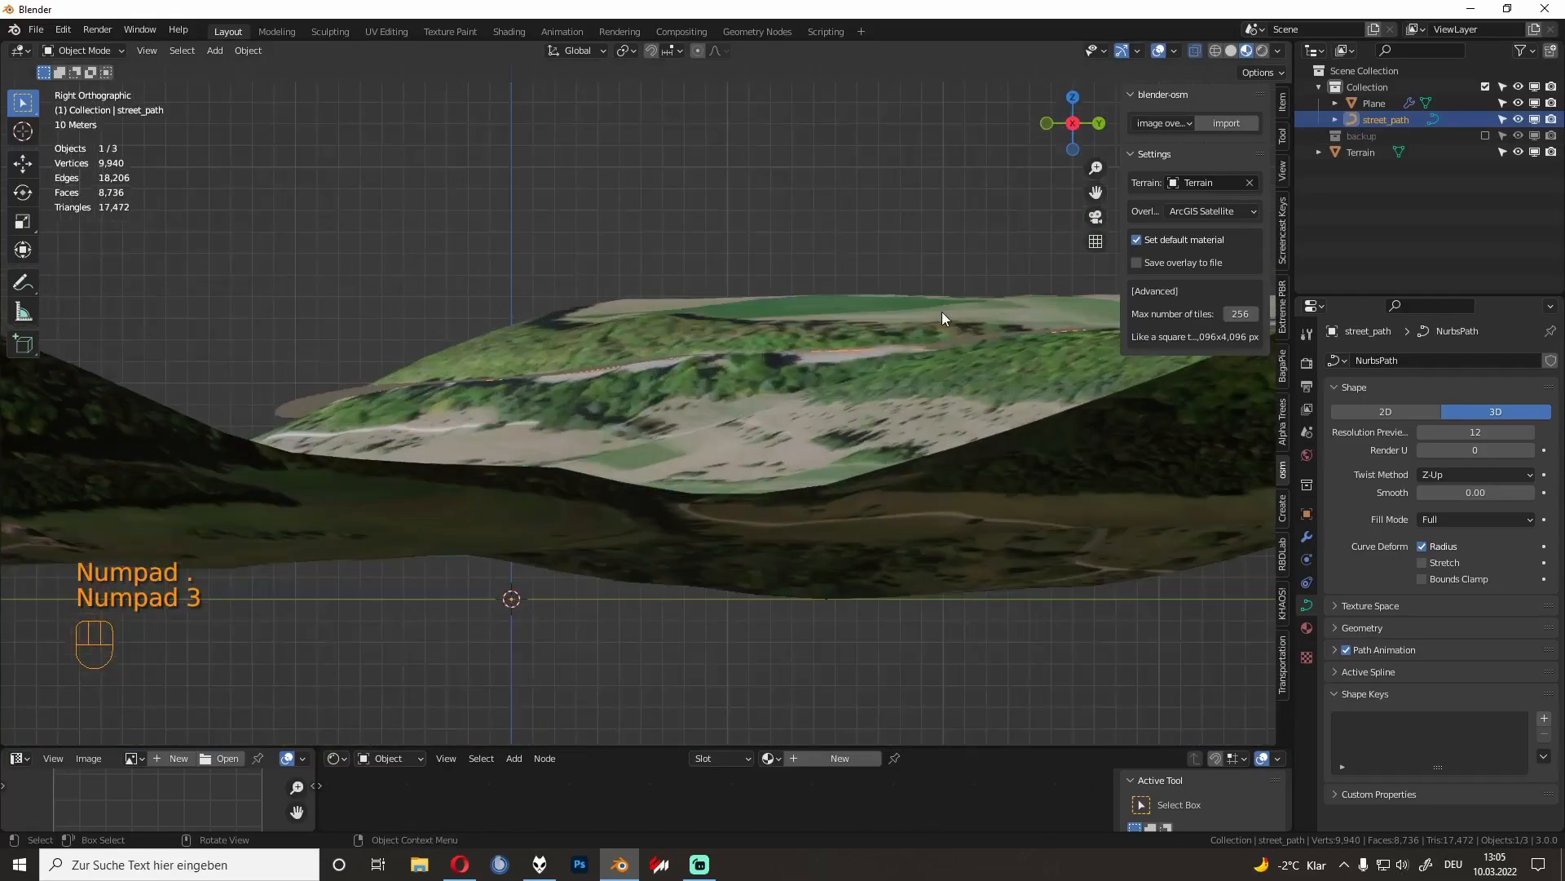
pyautogui.press('KP_1')
# Step: Open street_path for editing and inspect the control point heights at the upper bend in side and front views
pyautogui.press('Tab')
pyautogui.moveTo(942, 311); pyautogui.dragTo(1010, 262, button='middle')
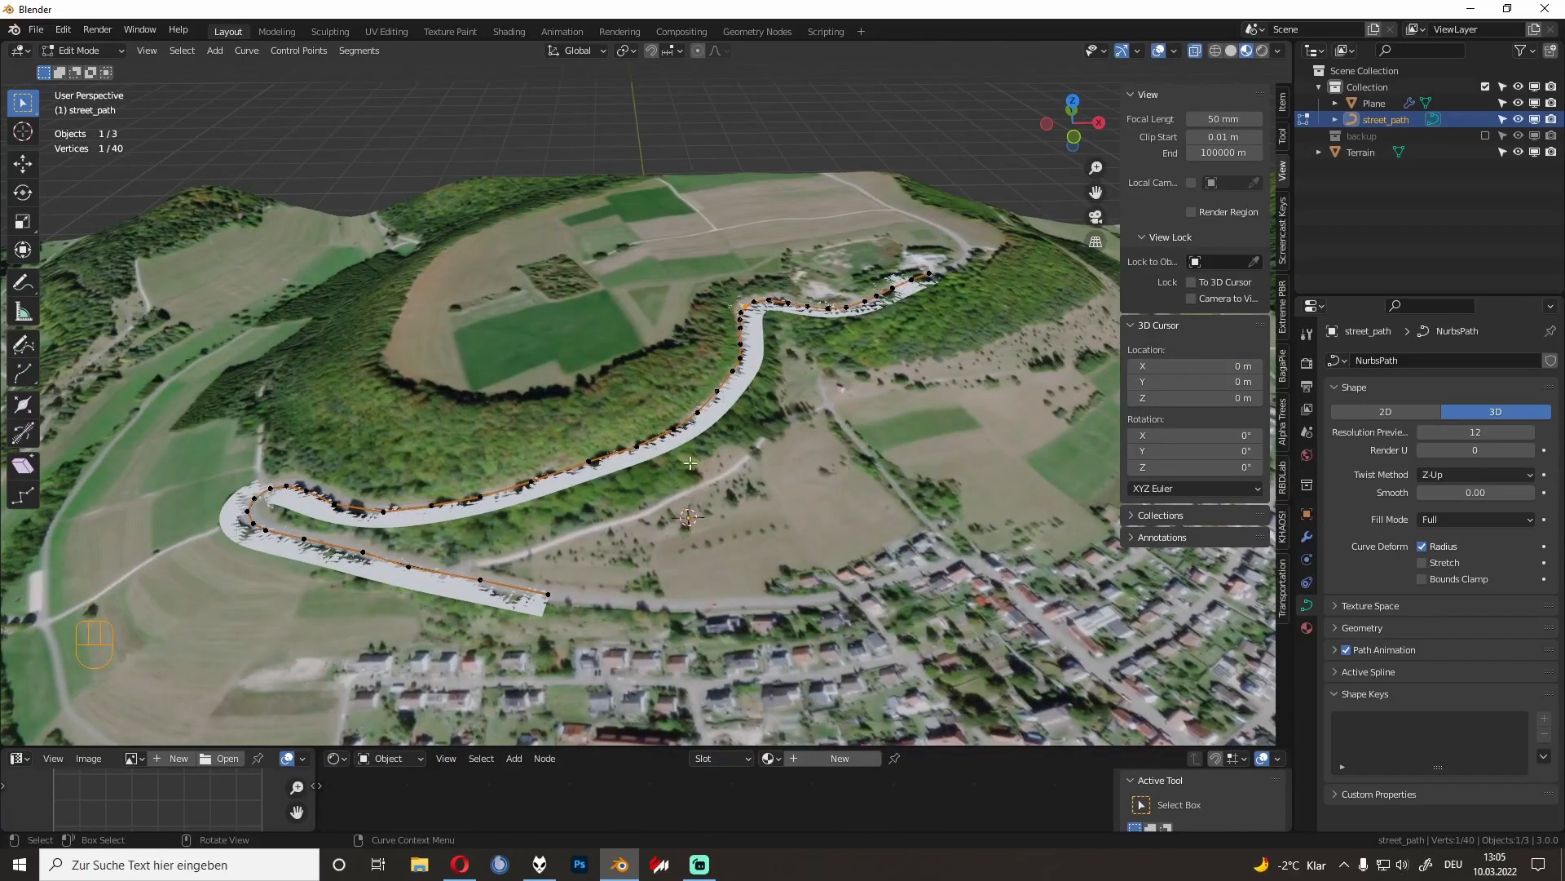
pyautogui.press('KP_3')
pyautogui.scroll(4, 773, 422)
pyautogui.keyDown('shift'); pyautogui.moveTo(803, 397); pyautogui.dragTo(630, 423, button='middle'); pyautogui.keyUp('shift')
pyautogui.scroll(5, 462, 506)
pyautogui.press('KP_3')
pyautogui.moveTo(663, 427); pyautogui.dragTo(523, 385)
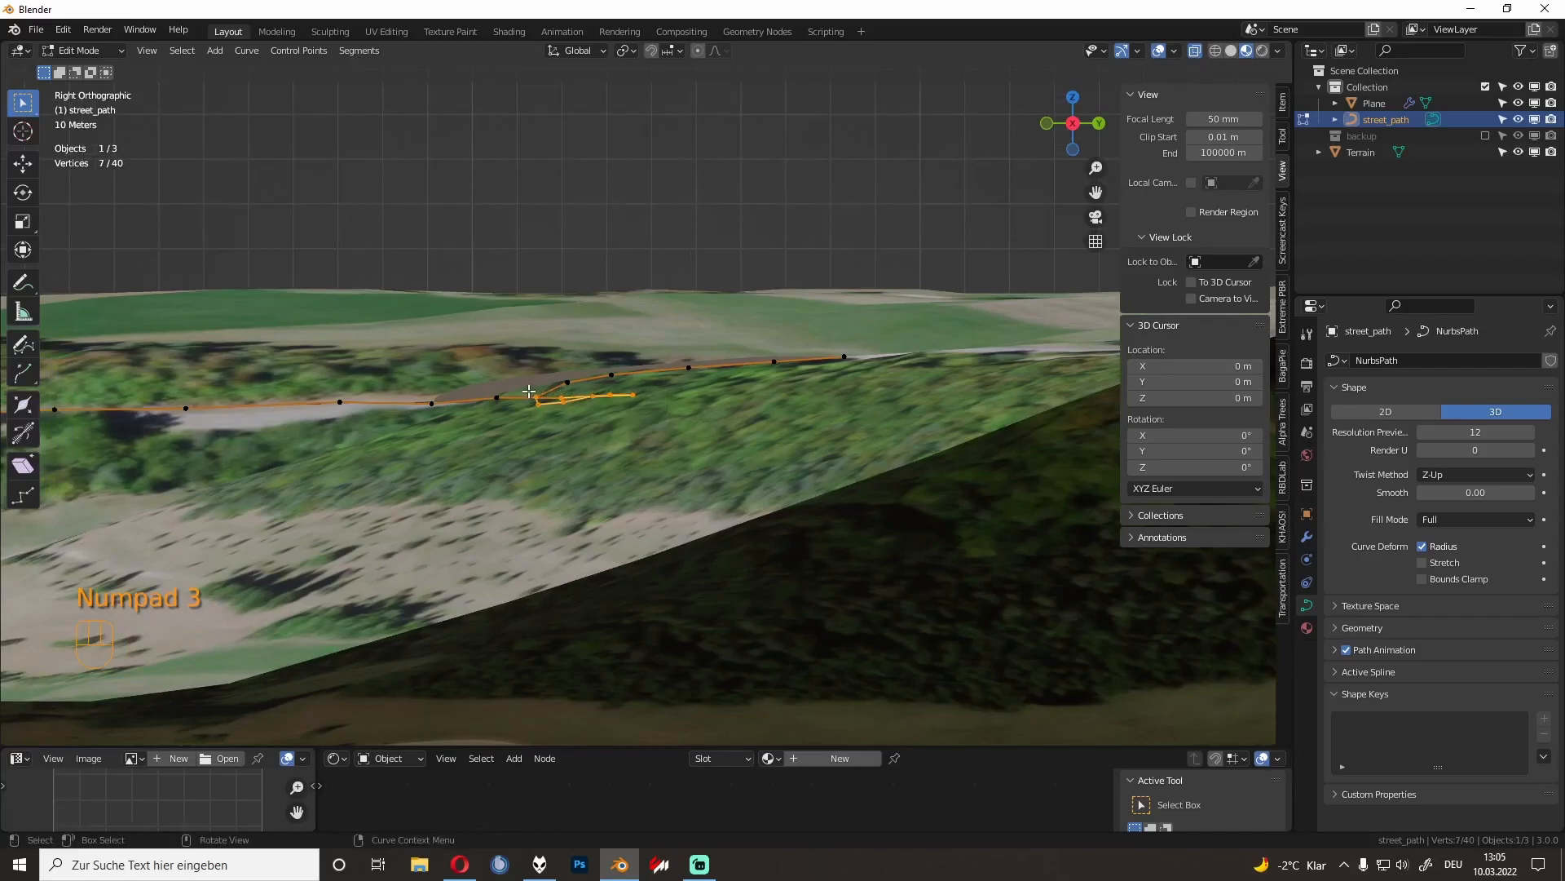
pyautogui.press('KP_1')
pyautogui.keyDown('shift'); pyautogui.moveTo(774, 435); pyautogui.dragTo(262, 455, button='middle'); pyautogui.keyUp('shift')
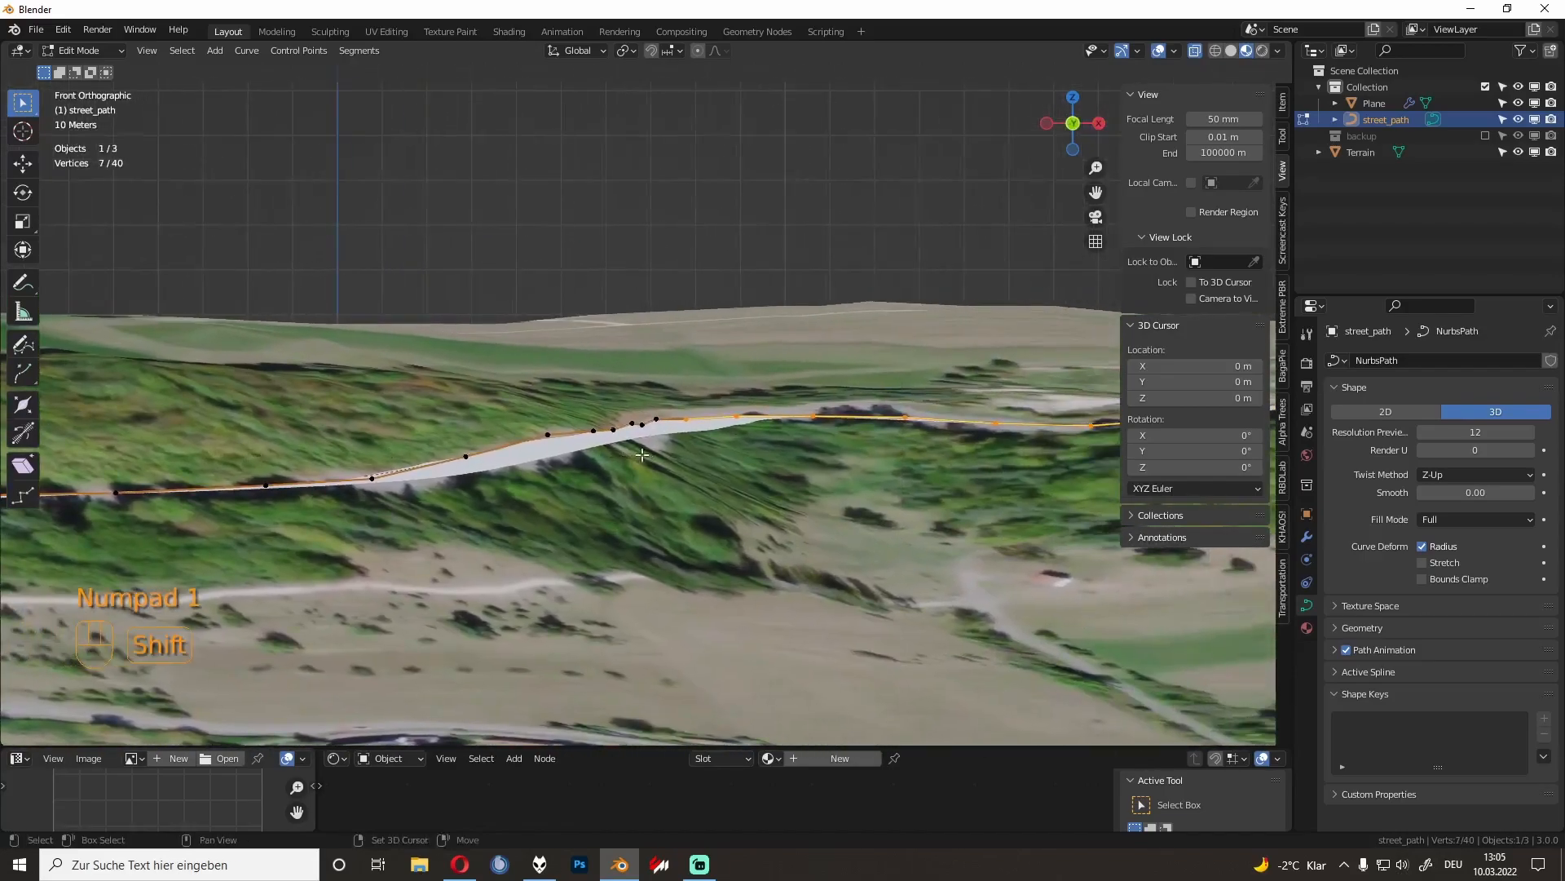
pyautogui.keyDown('shift'); pyautogui.moveTo(646, 458); pyautogui.dragTo(528, 419, button='middle'); pyautogui.keyUp('shift')
pyautogui.scroll(4, 528, 420)
# Step: Adjust the heights of the closely spaced control points at street_path's upper bend along Z to follow the terrain road
pyautogui.click(439, 396)
pyautogui.press('g')
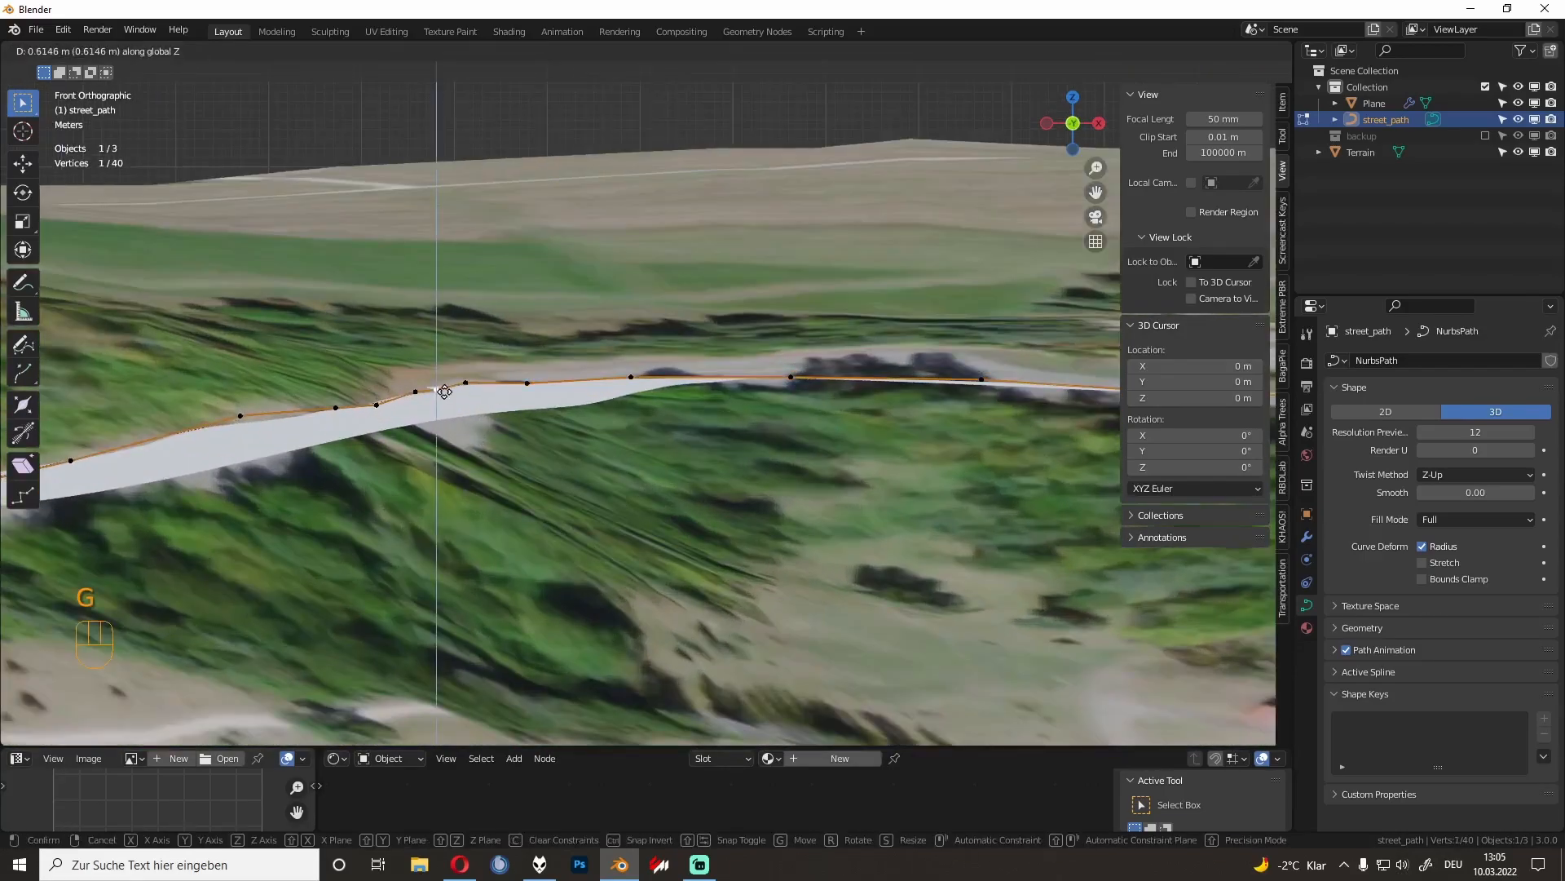
pyautogui.click(407, 399)
pyautogui.click(377, 405)
pyautogui.press('g')
pyautogui.press('z')
pyautogui.click(375, 399)
pyautogui.click(336, 406)
pyautogui.press('g')
pyautogui.press('z')
pyautogui.click(331, 400)
# Step: Lower the next two control points of street_path down the slope from the upper bend, along Z only
pyautogui.click(234, 415)
pyautogui.press('g')
pyautogui.press('z')
pyautogui.click(228, 422)
pyautogui.keyDown('shift'); pyautogui.moveTo(220, 427); pyautogui.dragTo(669, 424, button='middle'); pyautogui.keyUp('shift')
pyautogui.scroll(-3, 412, 429)
pyautogui.click(654, 392)
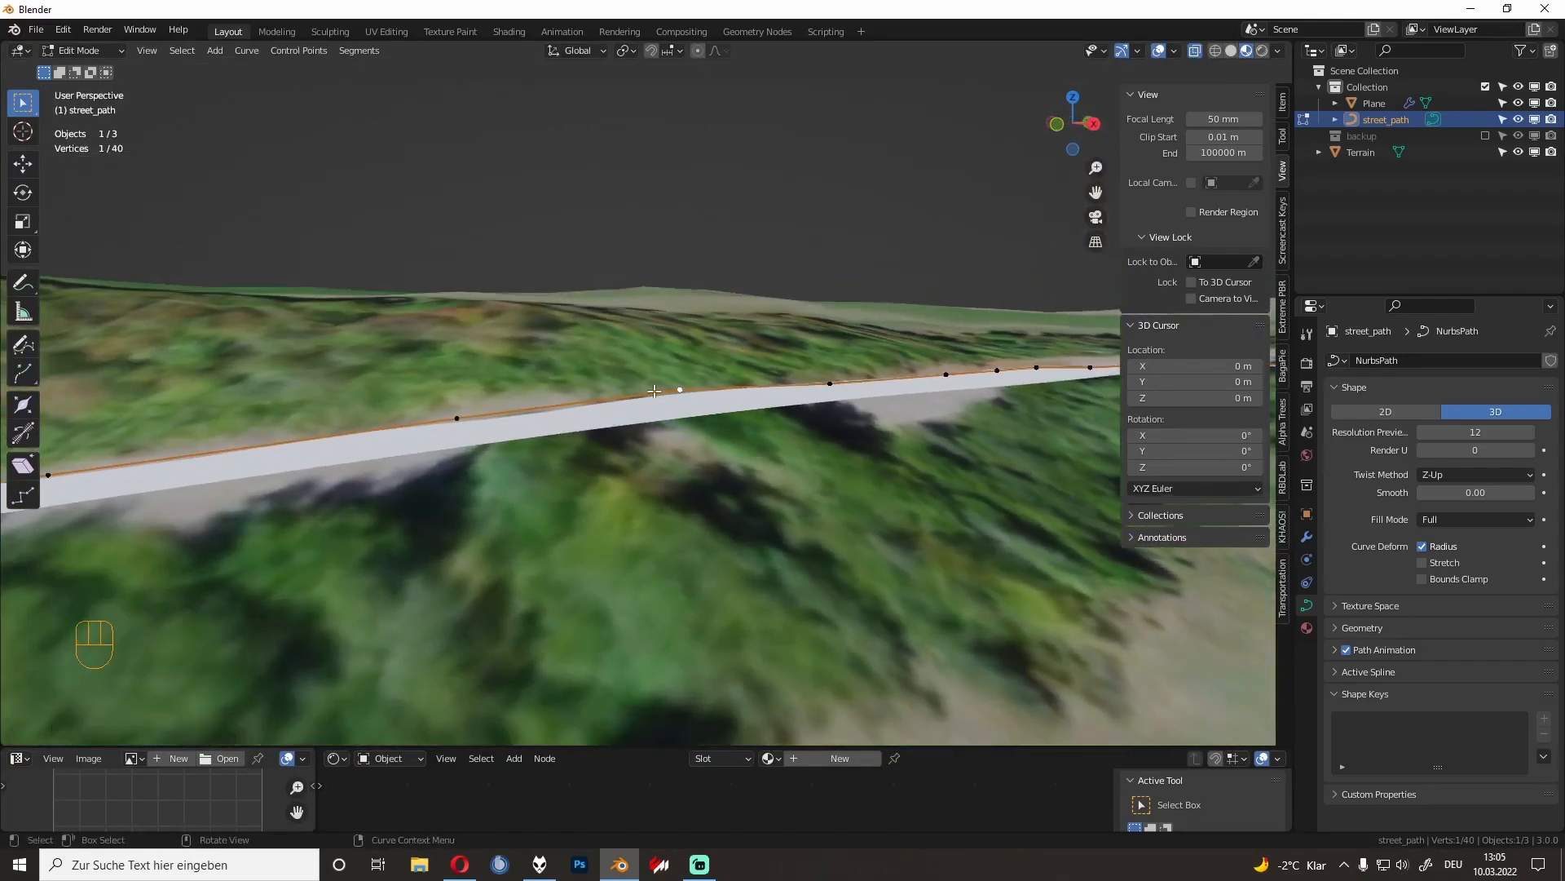
pyautogui.press('g')
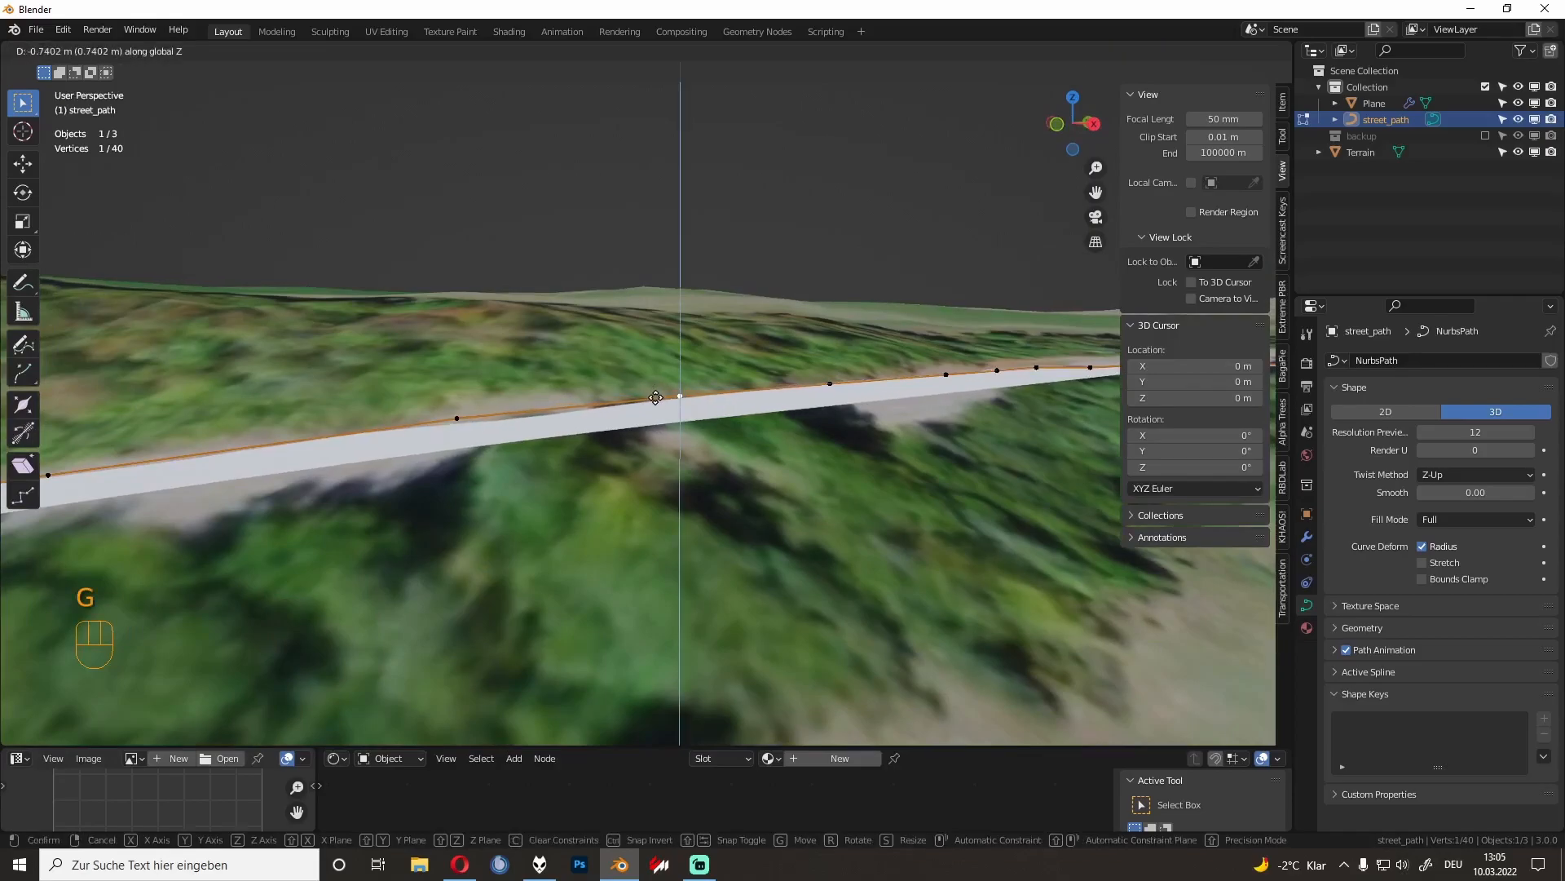
pyautogui.click(639, 415)
pyautogui.keyDown('shift'); pyautogui.moveTo(640, 415); pyautogui.dragTo(810, 487, button='middle'); pyautogui.keyUp('shift')
pyautogui.click(853, 516)
pyautogui.press('g')
pyautogui.press('x')
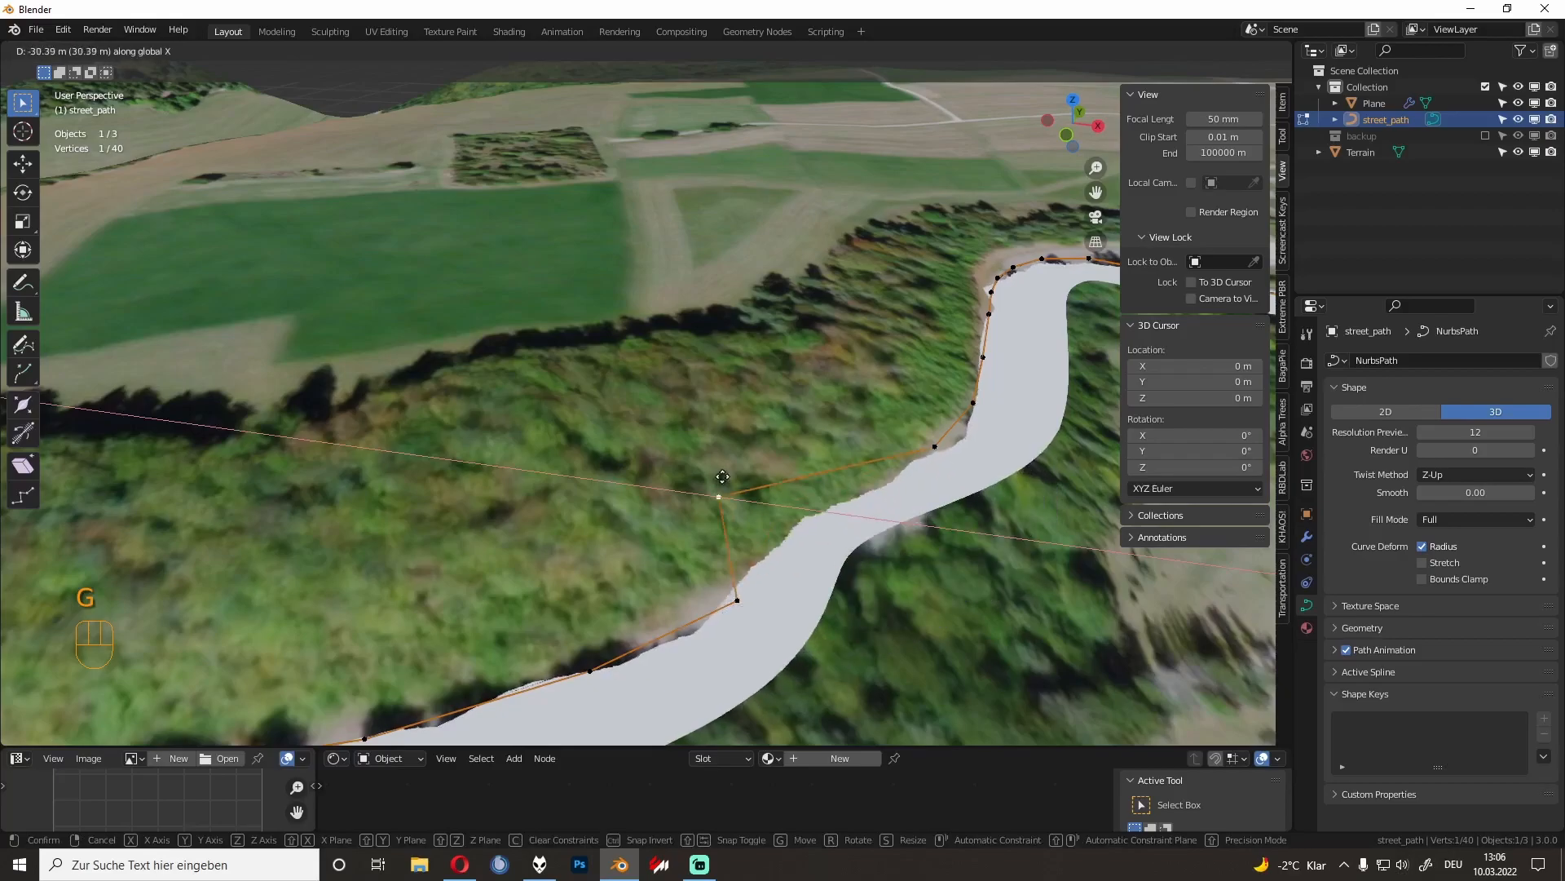
pyautogui.press('y')
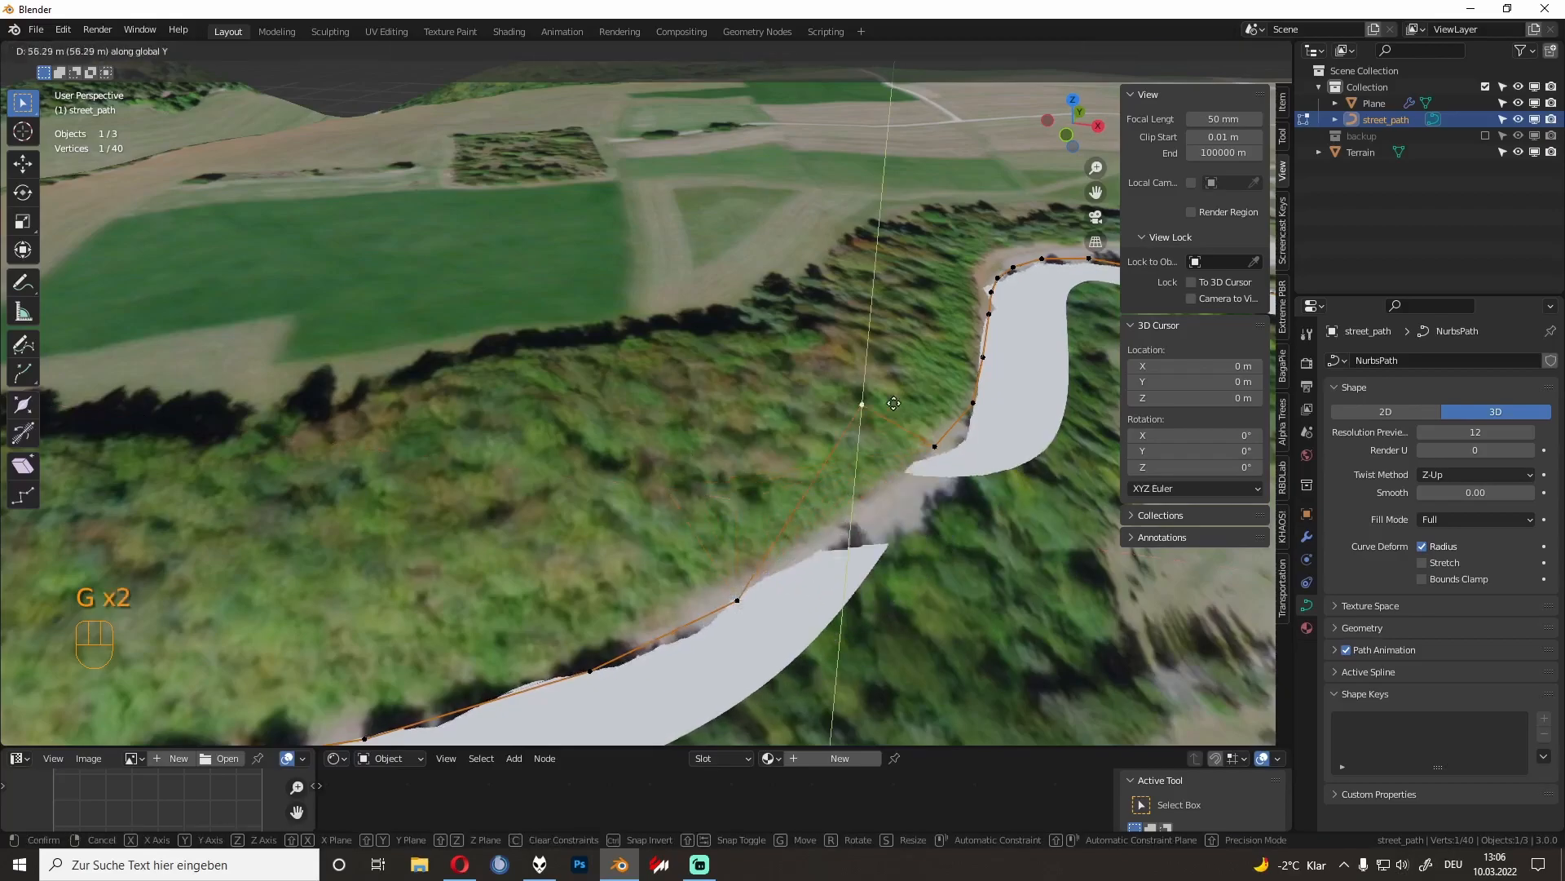
pyautogui.rightClick(911, 330)
pyautogui.moveTo(910, 332); pyautogui.dragTo(766, 359, button='middle')
pyautogui.press('g')
pyautogui.press('y')
pyautogui.rightClick(741, 393)
# Step: In side view, slightly raise one control point on the long stretch below the upper bend along Z
pyautogui.keyDown('shift'); pyautogui.moveTo(447, 480); pyautogui.dragTo(749, 396, button='middle'); pyautogui.keyUp('shift')
pyautogui.press('KP_3')
pyautogui.scroll(1, 676, 376)
pyautogui.click(702, 352)
pyautogui.press('g')
pyautogui.press('z')
pyautogui.click(700, 343)
# Step: Select the neighbouring control point further down the long stretch and lower it onto the road in front view
pyautogui.click(600, 354)
pyautogui.press('g')
pyautogui.press('z')
pyautogui.rightClick(562, 365)
pyautogui.keyDown('shift'); pyautogui.moveTo(552, 368); pyautogui.dragTo(696, 403, button='middle'); pyautogui.keyUp('shift')
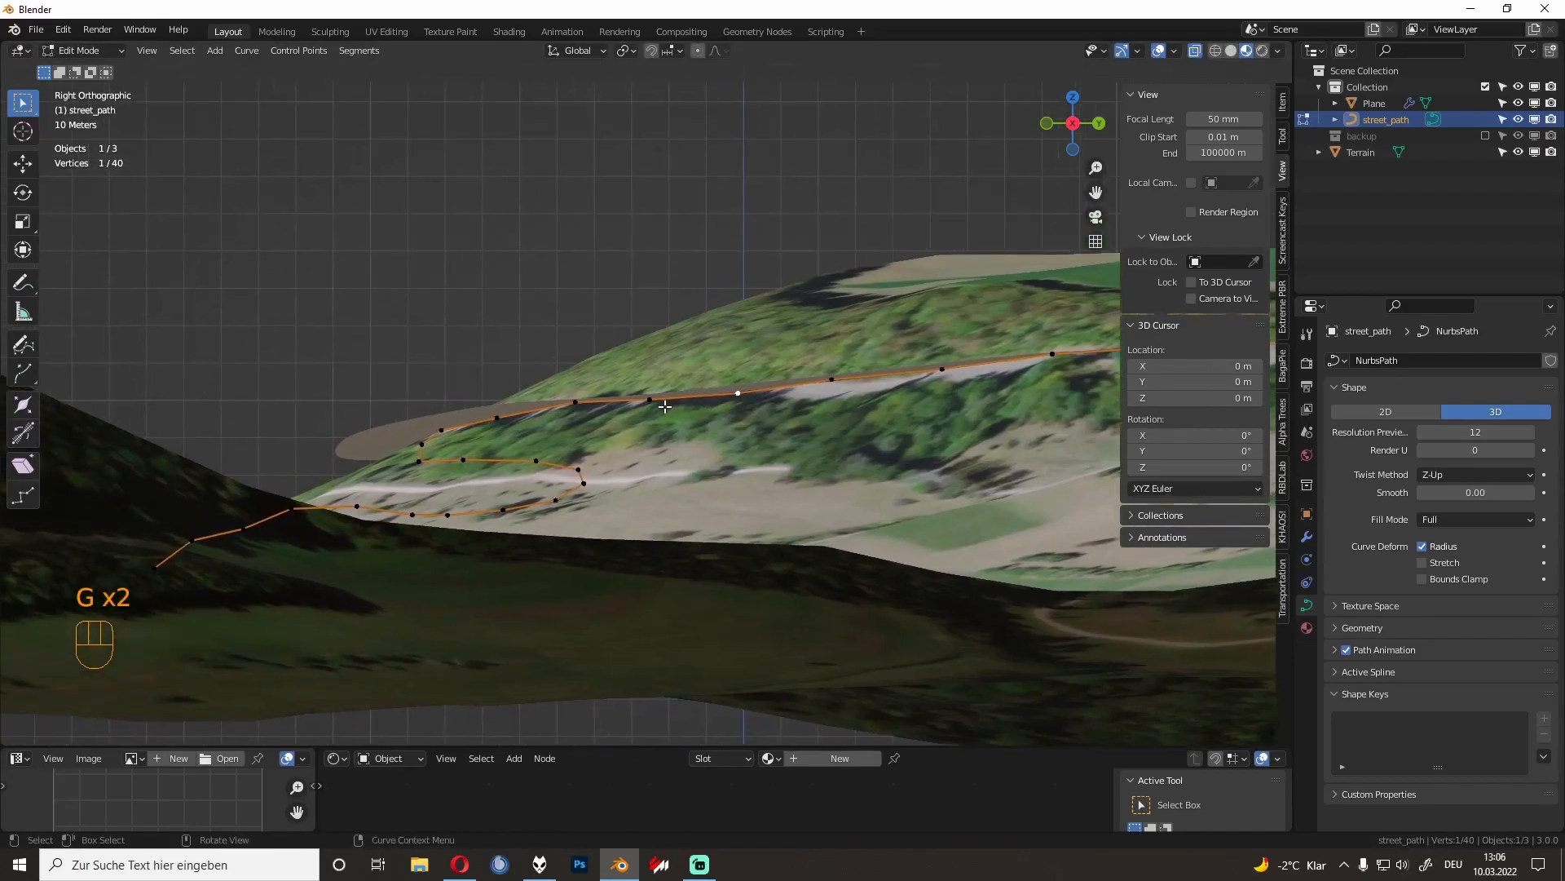
pyautogui.press('KP_1')
pyautogui.keyDown('shift'); pyautogui.moveTo(539, 404); pyautogui.dragTo(603, 382, button='middle'); pyautogui.keyUp('shift')
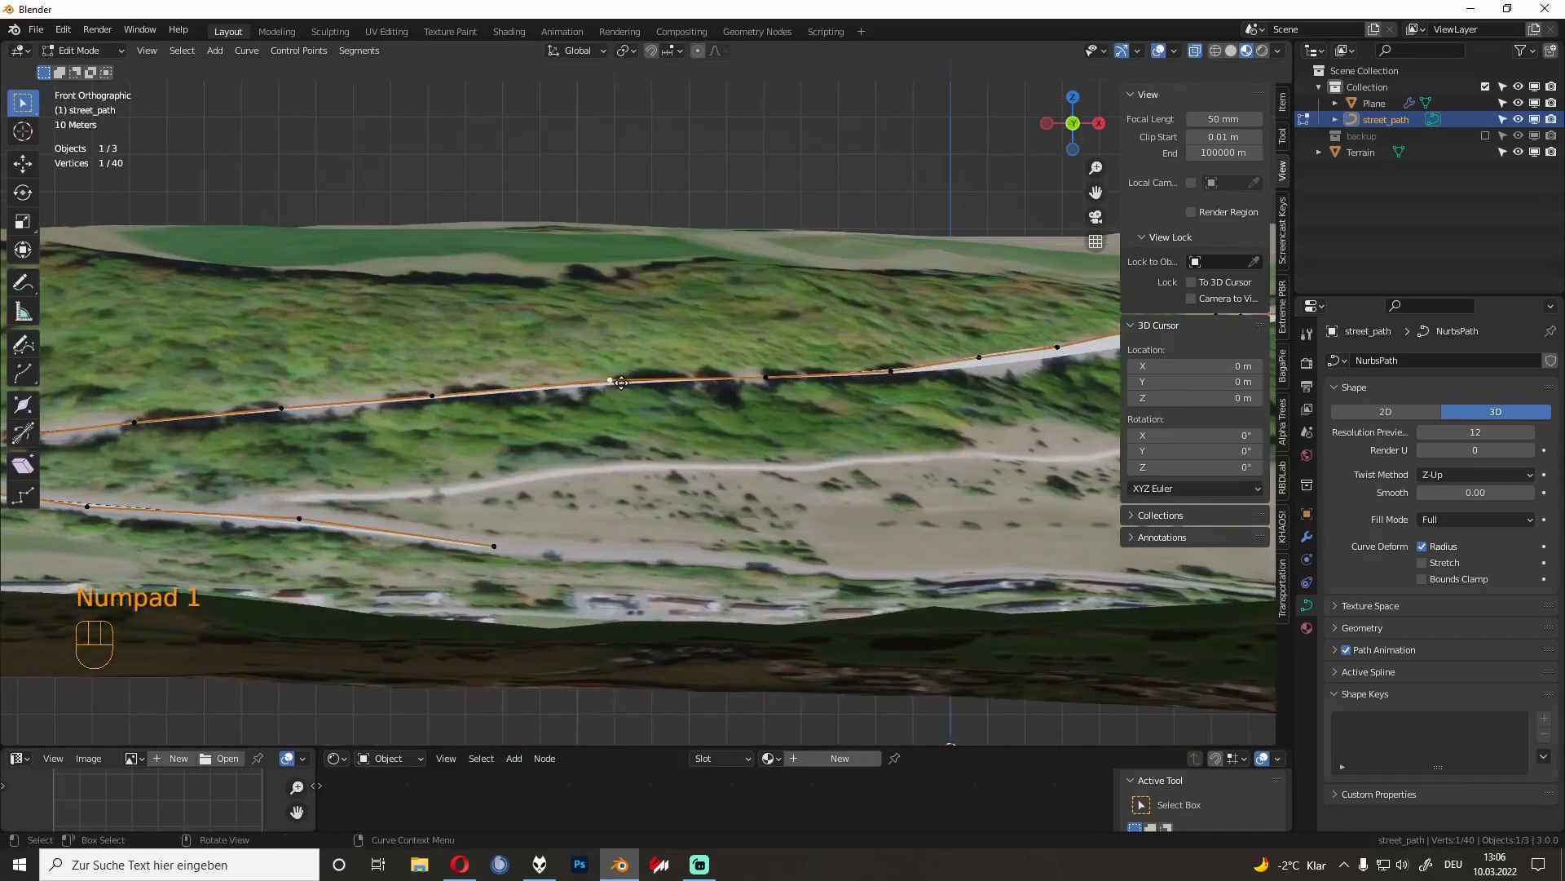
pyautogui.press('g')
pyautogui.click(621, 395)
# Step: Lower the following two control points of the long stretch vertically onto the satellite road
pyautogui.click(430, 399)
pyautogui.press('g')
pyautogui.click(424, 418)
pyautogui.click(286, 416)
pyautogui.press('g')
pyautogui.middleClick(285, 422)
pyautogui.click(285, 426)
# Step: Continue toward the lower hairpin and lower the next two control points of street_path along Z
pyautogui.keyDown('shift'); pyautogui.moveTo(285, 426); pyautogui.dragTo(550, 415, button='middle'); pyautogui.keyUp('shift')
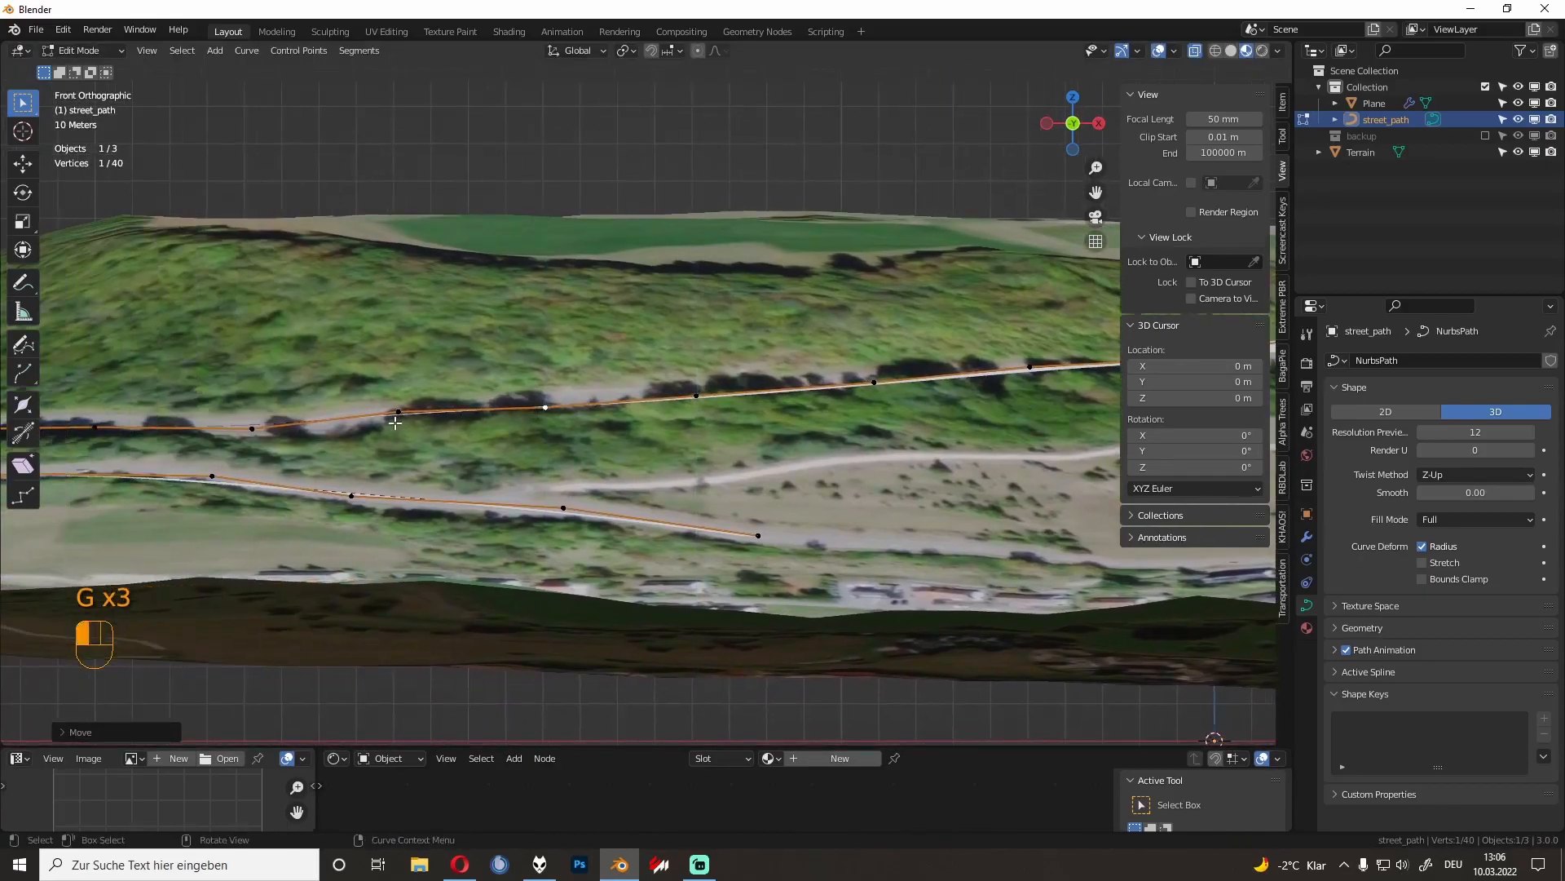
pyautogui.click(396, 416)
pyautogui.press('g')
pyautogui.middleClick(392, 429)
pyautogui.click(388, 431)
pyautogui.keyDown('shift'); pyautogui.moveTo(275, 432); pyautogui.dragTo(593, 423, button='middle'); pyautogui.keyUp('shift')
pyautogui.click(571, 420)
pyautogui.press('g')
pyautogui.rightClick(565, 421)
pyautogui.press('g')
pyautogui.middleClick(410, 424)
pyautogui.click(390, 429)
# Step: Lower the two control points on the upper arm just before the lower hairpin along Z
pyautogui.click(305, 421)
pyautogui.press('g')
pyautogui.middleClick(304, 428)
pyautogui.click(296, 434)
pyautogui.click(235, 432)
pyautogui.press('g')
pyautogui.middleClick(235, 438)
pyautogui.click(234, 441)
# Step: Fine-tune the heights of the two control points where the upper arm enters the lower hairpin, along Z
pyautogui.keyDown('shift'); pyautogui.moveTo(222, 441); pyautogui.dragTo(551, 439, button='middle'); pyautogui.keyUp('shift')
pyautogui.click(503, 446)
pyautogui.press('g')
pyautogui.middleClick(502, 450)
pyautogui.click(501, 448)
pyautogui.click(459, 455)
pyautogui.press('g')
pyautogui.middleClick(448, 451)
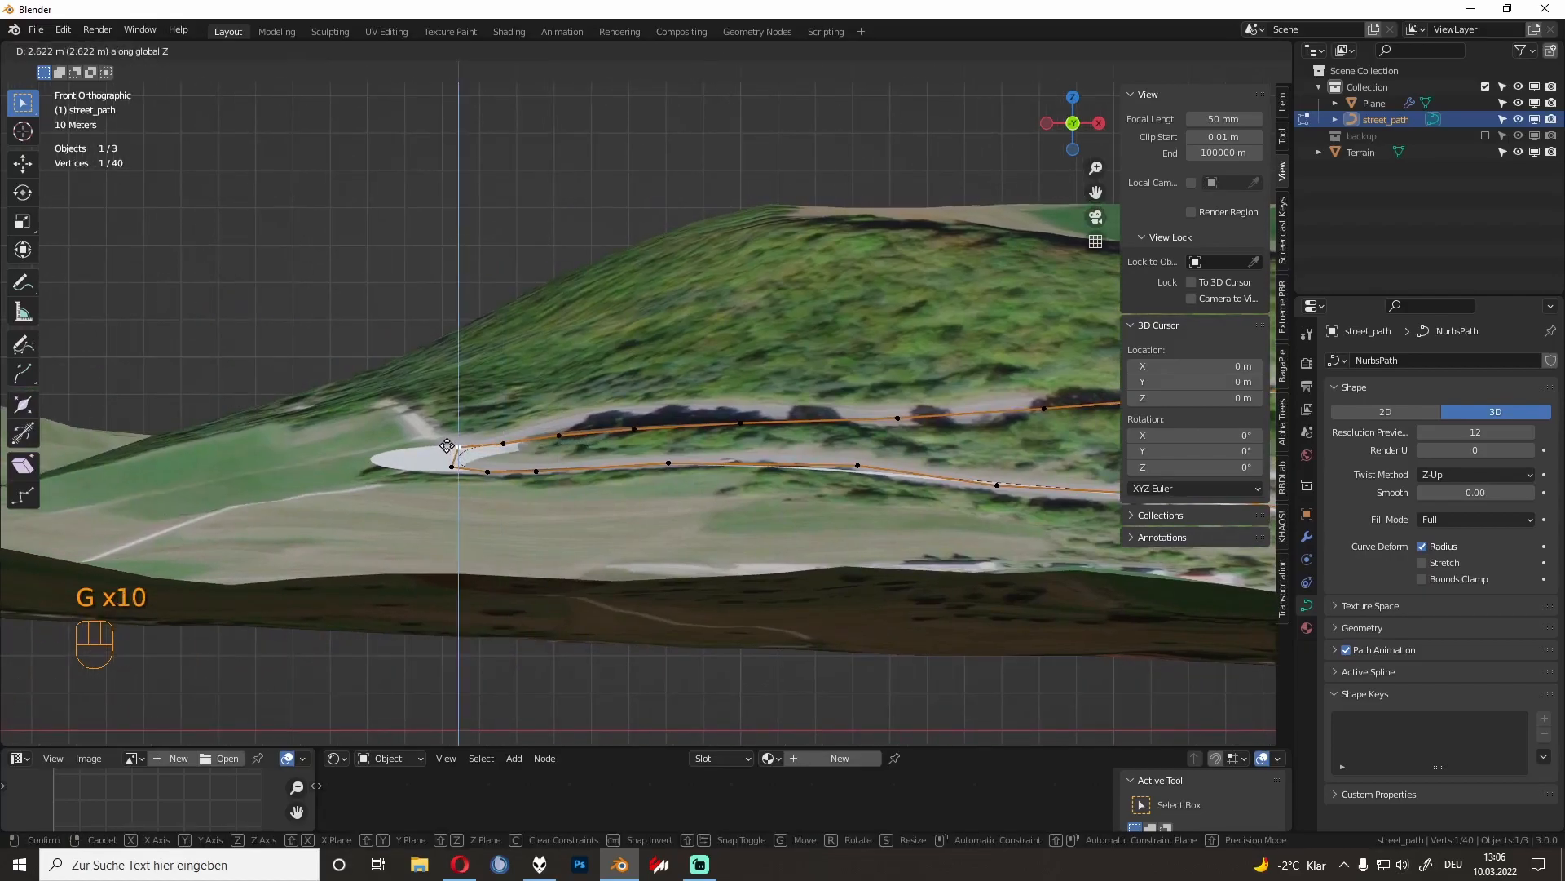
pyautogui.click(447, 446)
pyautogui.press('g')
pyautogui.middleClick(447, 447)
pyautogui.click(447, 450)
# Step: Raise the two control points at the start of the hairpin's lower side along Z to even out the turn
pyautogui.click(450, 468)
pyautogui.press('g')
pyautogui.middleClick(450, 463)
pyautogui.click(450, 460)
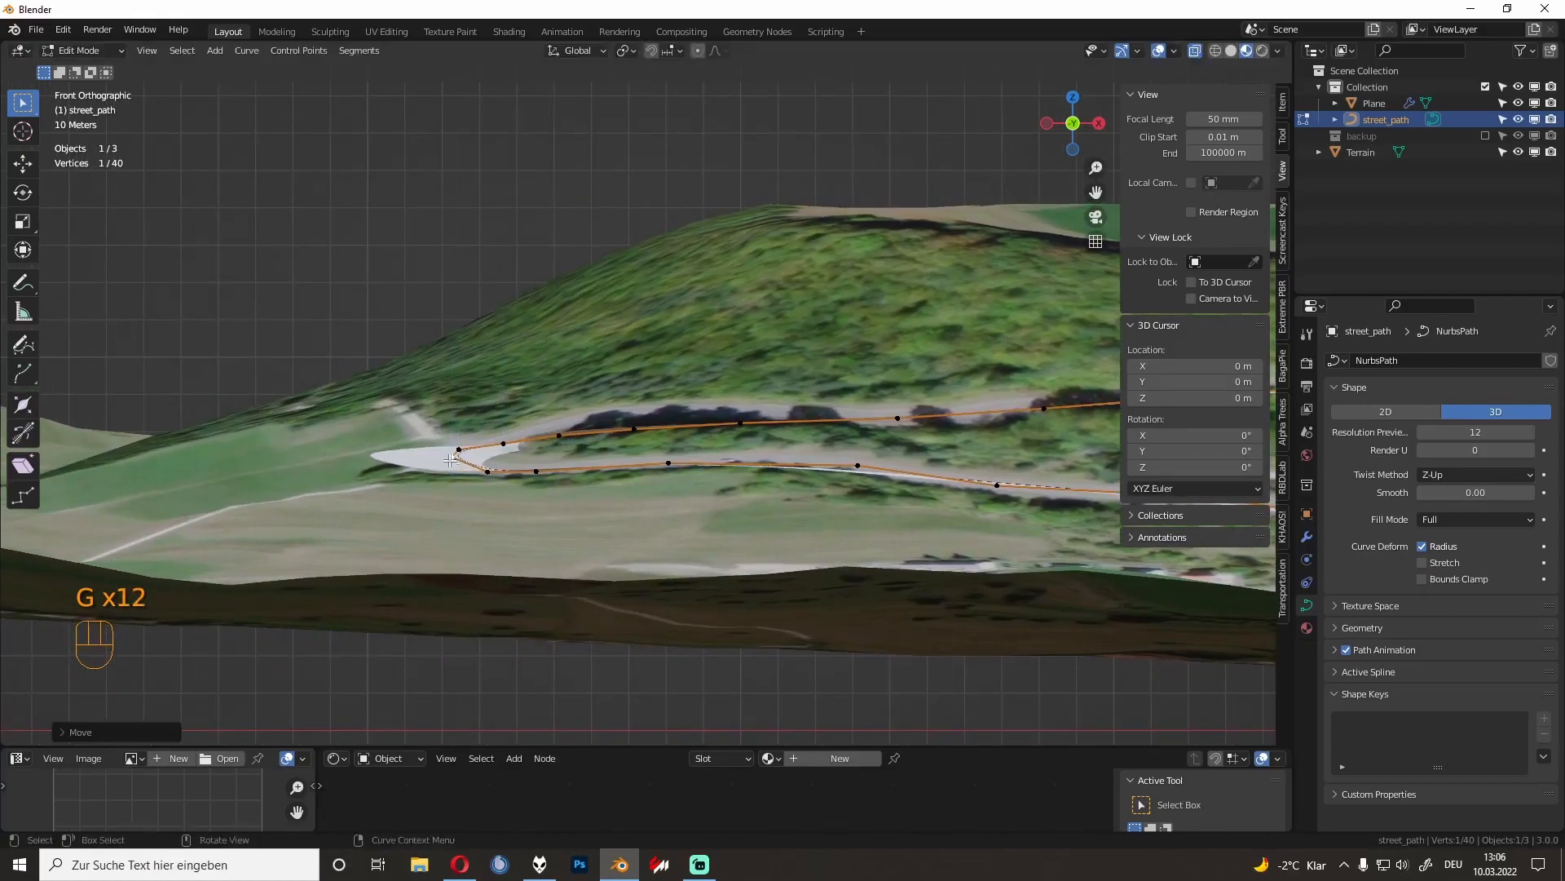
pyautogui.press('z')
pyautogui.press('g')
pyautogui.press('z')
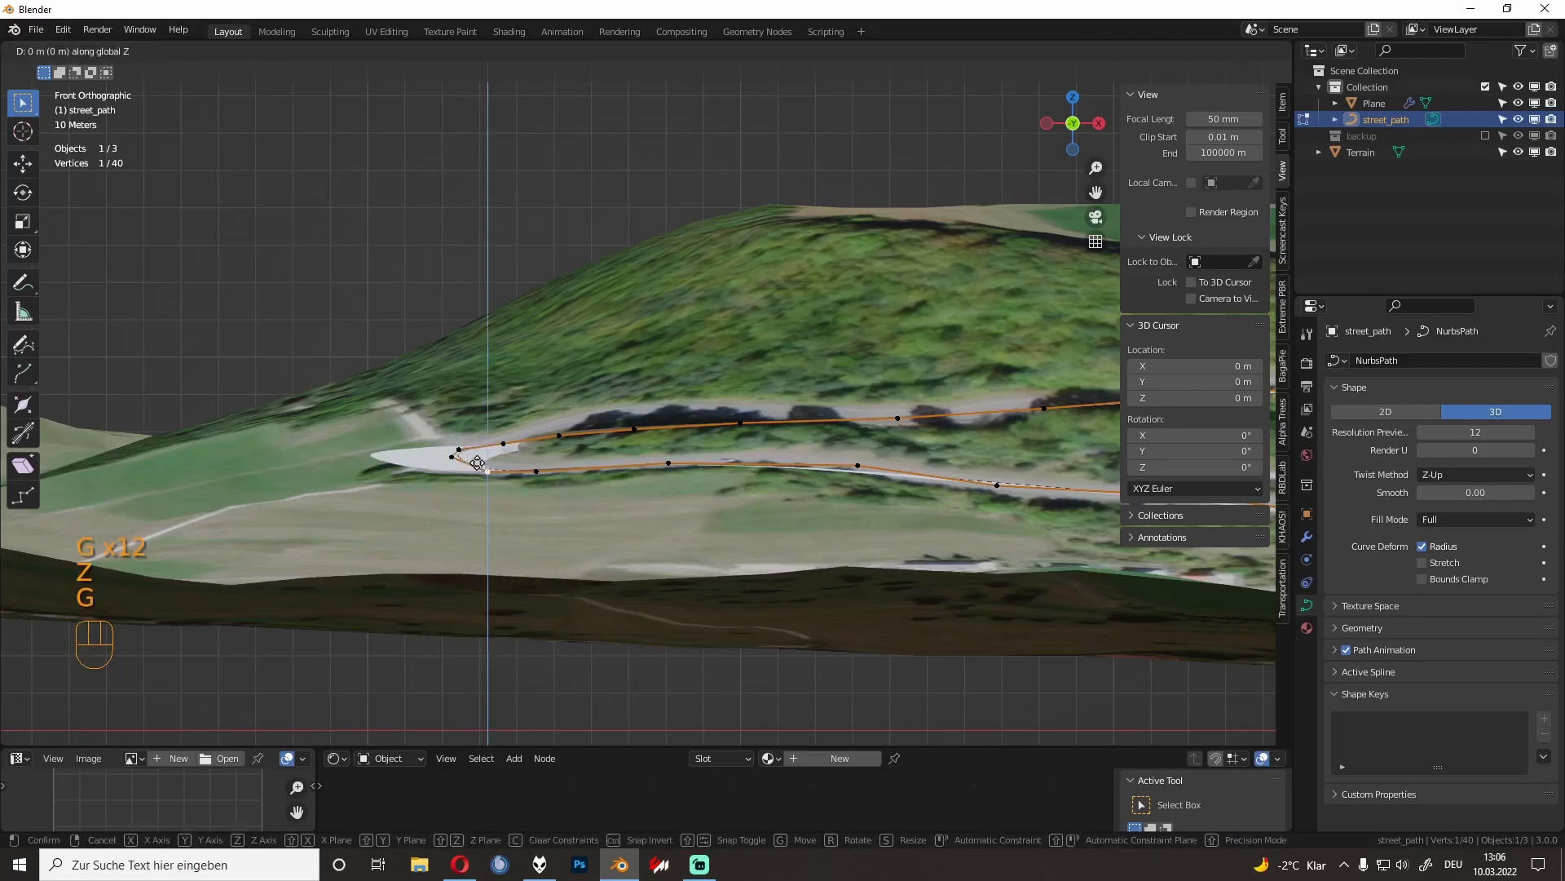
pyautogui.click(479, 454)
# Step: Adjust the heights of three control points along the lower arm below the hairpin, along Z
pyautogui.click(536, 471)
pyautogui.press('g')
pyautogui.click(627, 470)
pyautogui.click(652, 471)
pyautogui.press('g')
pyautogui.press('z')
pyautogui.click(655, 467)
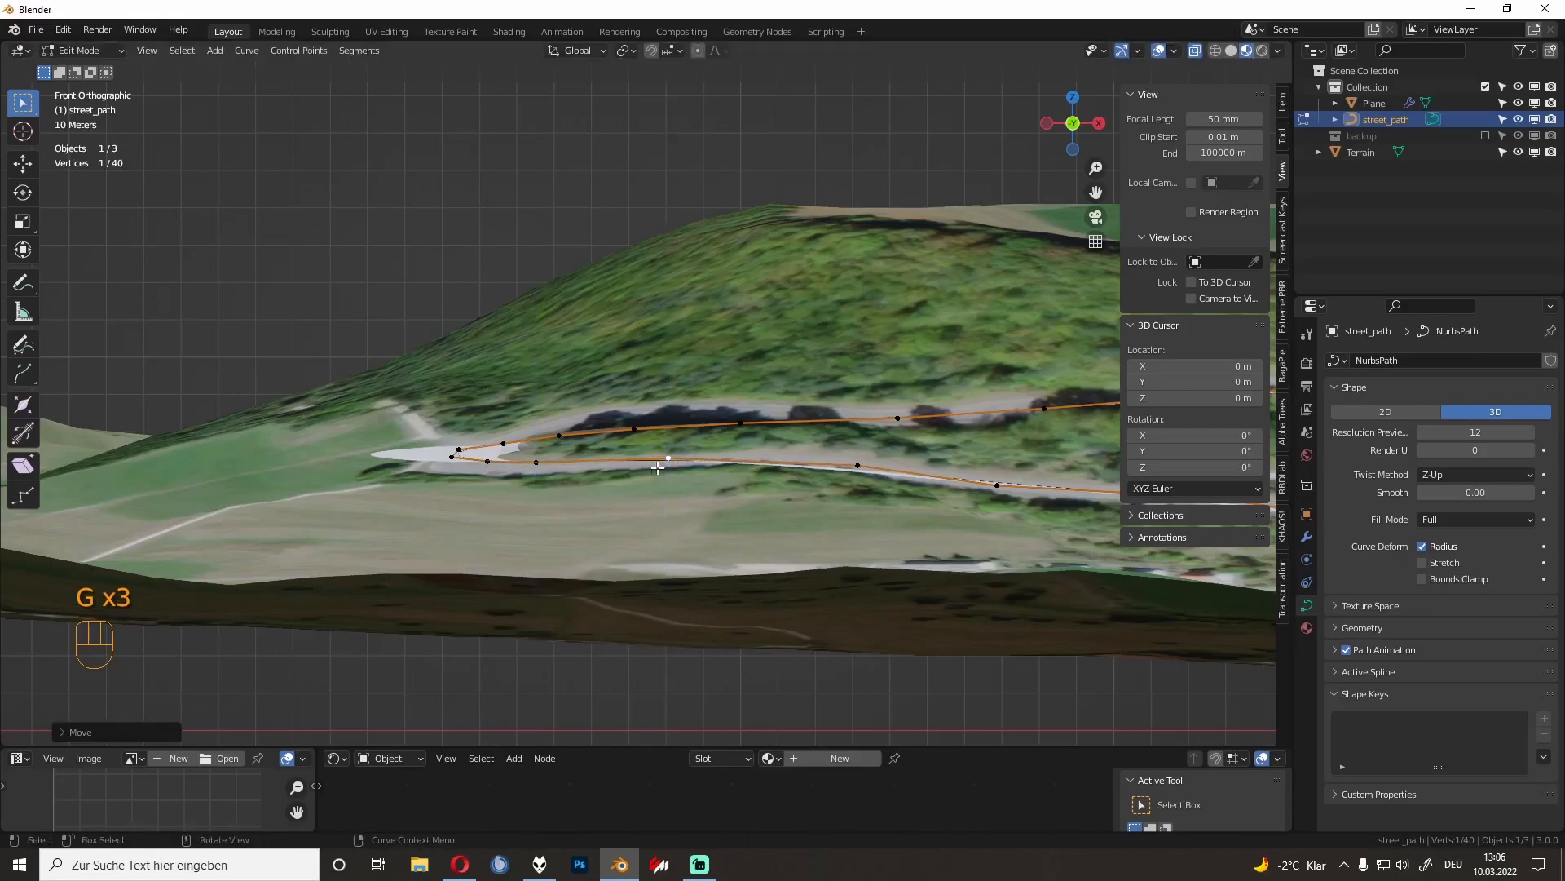
pyautogui.keyDown('shift'); pyautogui.moveTo(902, 478); pyautogui.dragTo(453, 438, button='middle'); pyautogui.keyUp('shift')
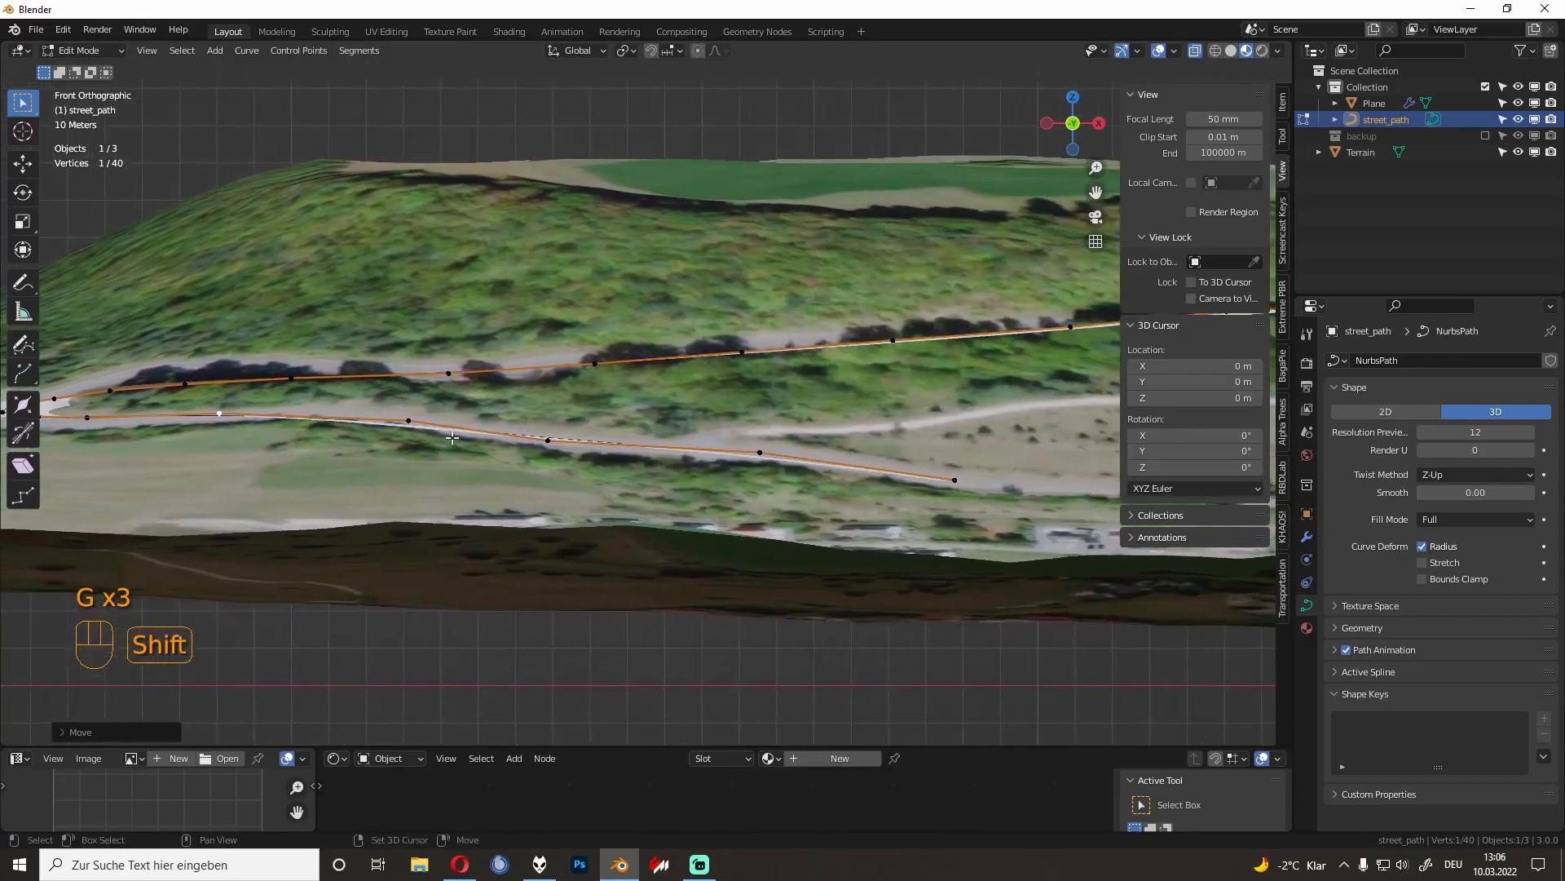
pyautogui.click(543, 440)
pyautogui.press('g')
pyautogui.press('z')
pyautogui.click(585, 442)
# Step: Leave curve editing, select the street plane and check how the strip fits the terrain around the lower hairpin
pyautogui.keyDown('shift'); pyautogui.moveTo(446, 463); pyautogui.dragTo(639, 445, button='middle'); pyautogui.keyUp('shift')
pyautogui.press('Tab')
pyautogui.click(715, 437)
pyautogui.keyDown('shift'); pyautogui.moveTo(639, 444); pyautogui.dragTo(819, 482, button='middle'); pyautogui.keyUp('shift')
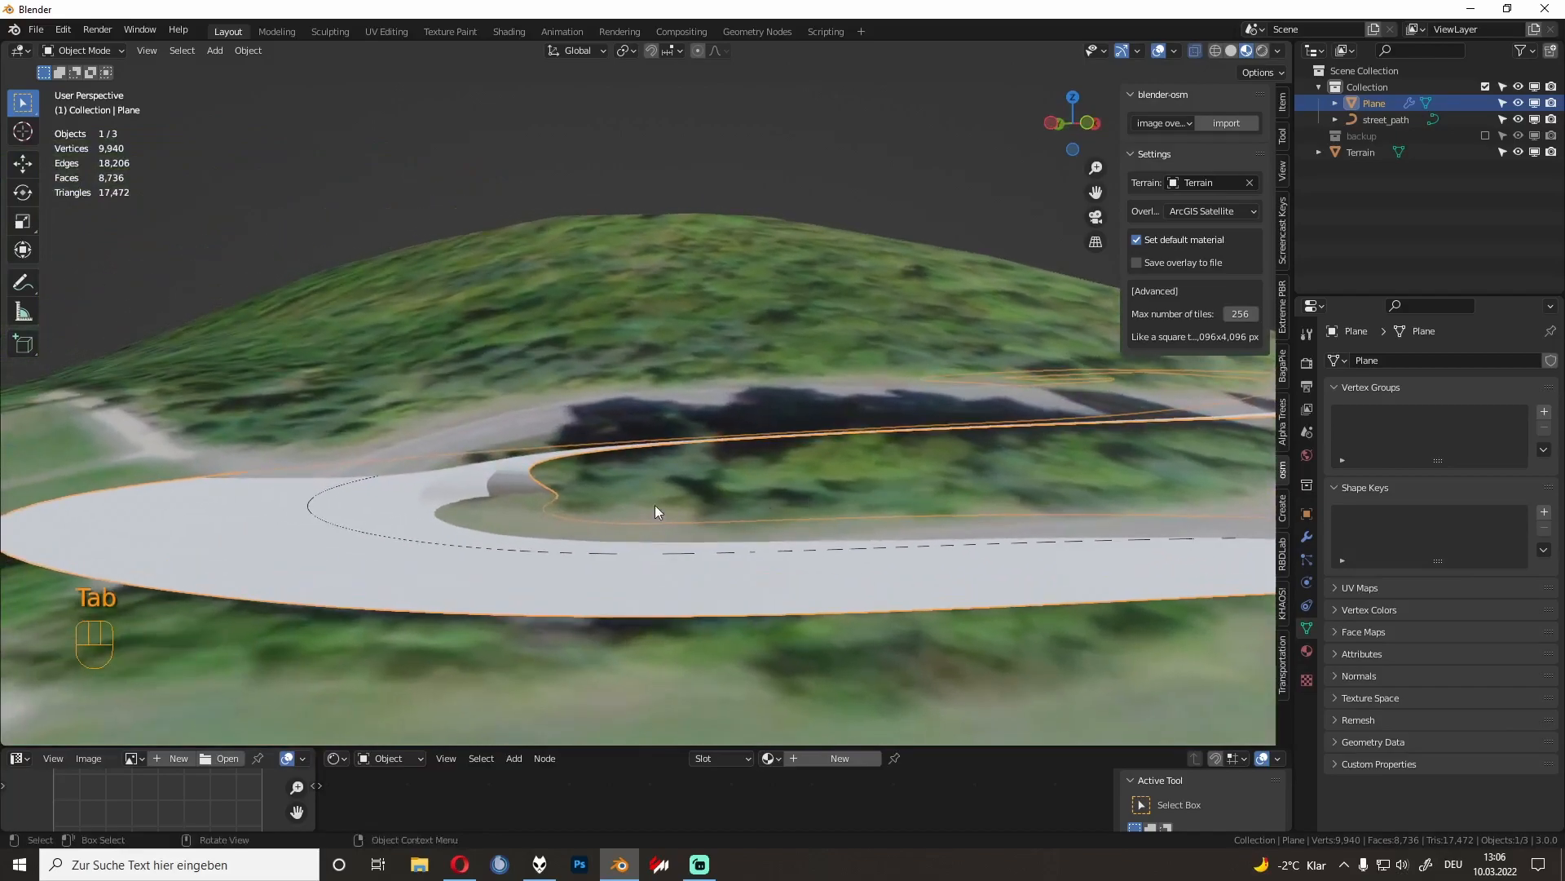
pyautogui.moveTo(654, 505); pyautogui.dragTo(736, 520, button='middle')
pyautogui.press('Tab')
pyautogui.press('Tab')
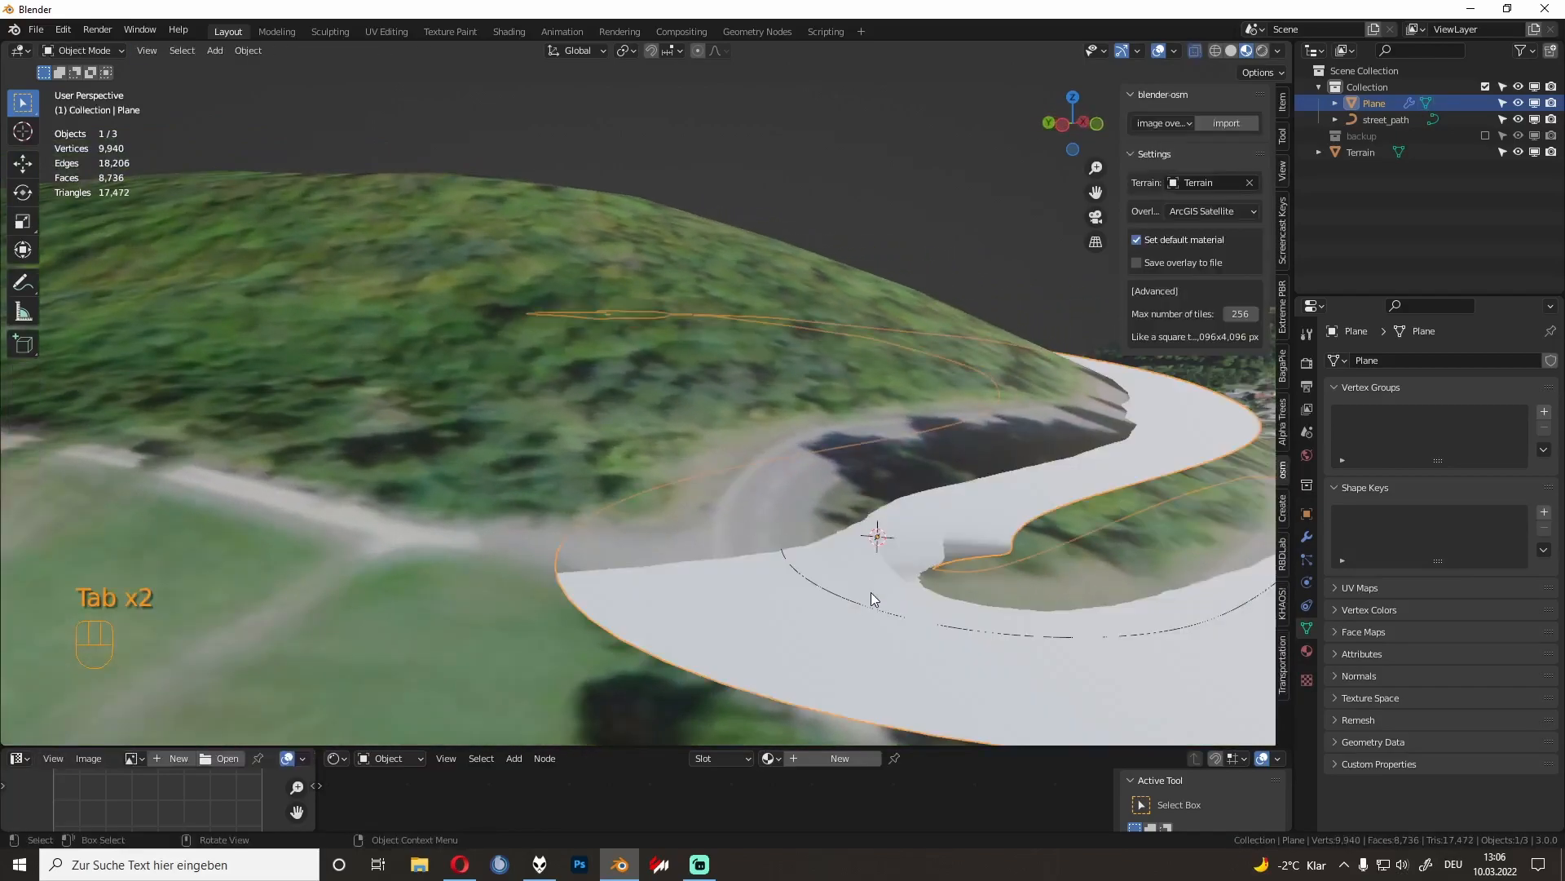
# Step: Reopen street_path for editing and, in top view, move two control points on the hairpin's upper arm onto the satellite road
pyautogui.click(869, 610)
pyautogui.press('Tab')
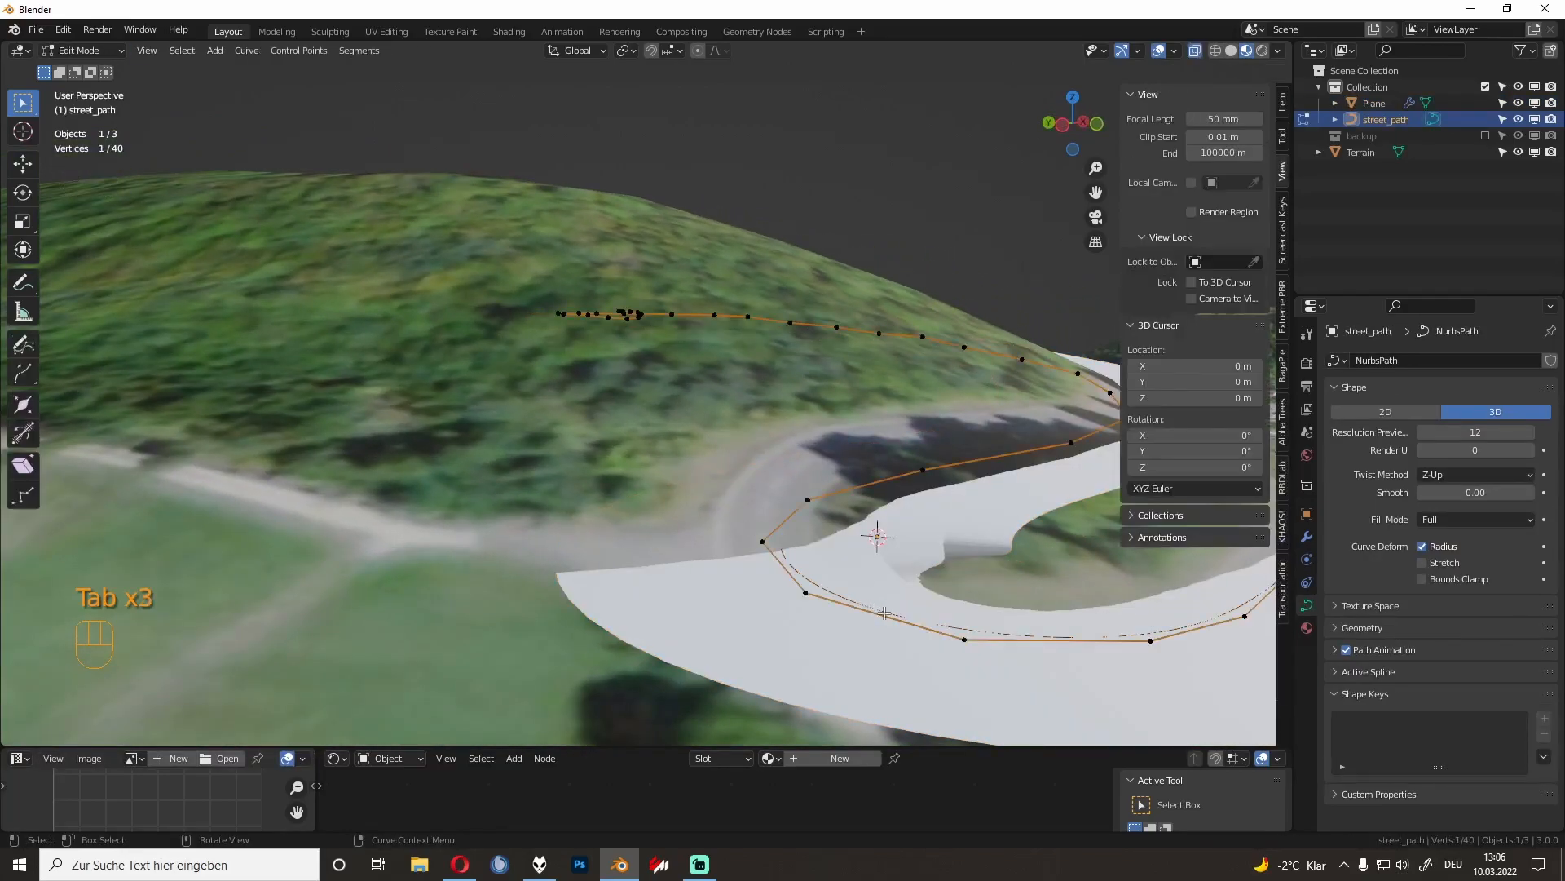
pyautogui.press('KP_7')
pyautogui.keyDown('shift'); pyautogui.moveTo(377, 602); pyautogui.dragTo(638, 447, button='middle'); pyautogui.keyUp('shift')
pyautogui.press('g')
pyautogui.click(649, 436)
pyautogui.click(690, 487)
pyautogui.press('g')
pyautogui.click(718, 496)
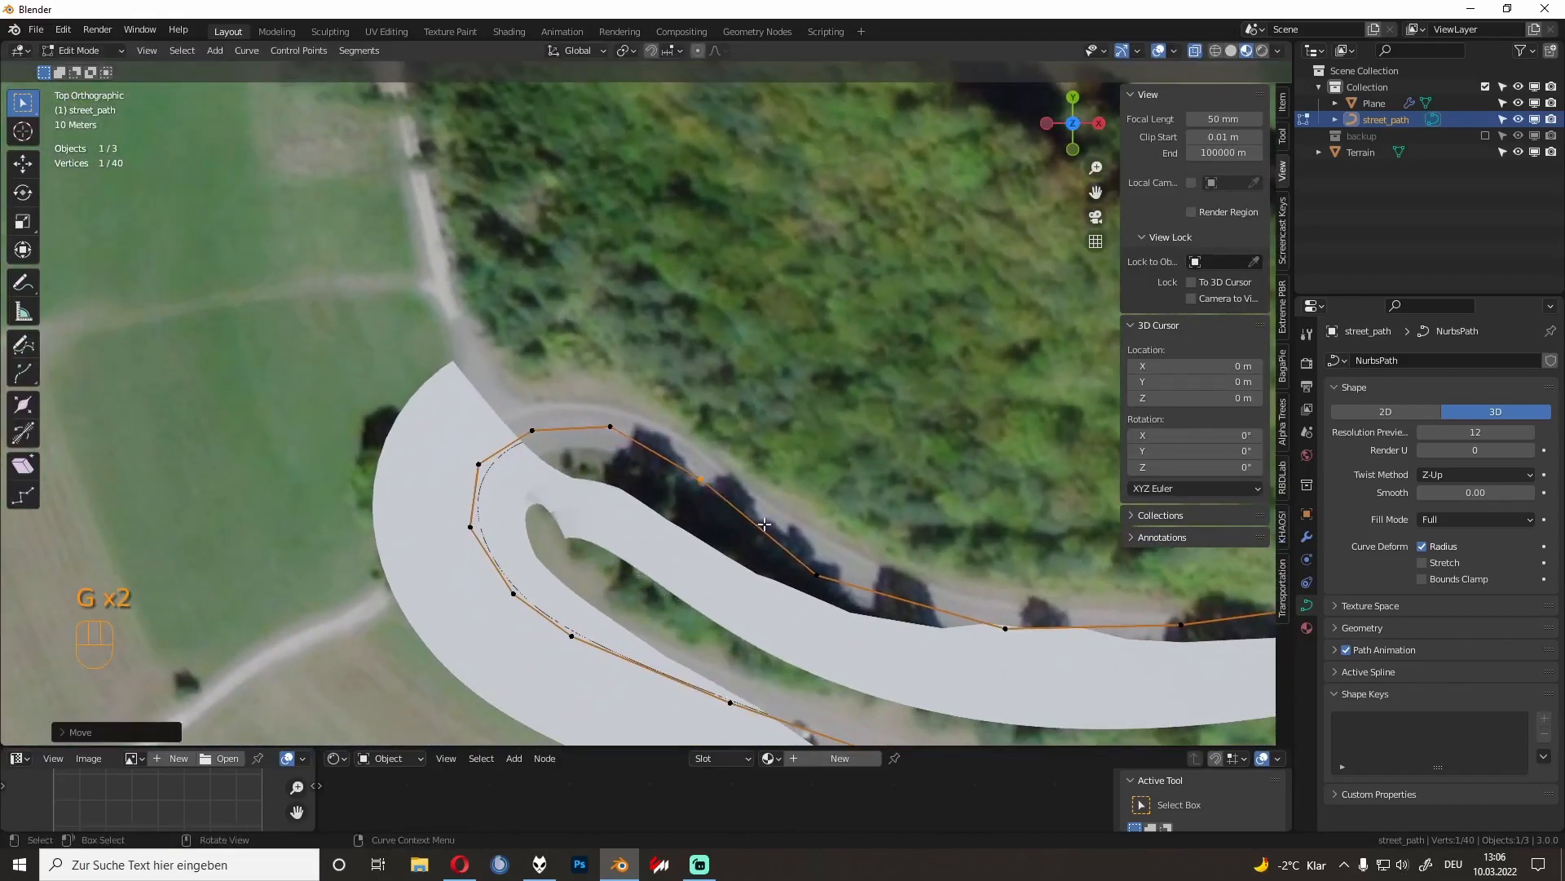
# Step: Reposition the control point at the outer end of the lower hairpin and leave curve editing
pyautogui.moveTo(601, 544); pyautogui.dragTo(754, 652, button='middle')
pyautogui.press('g')
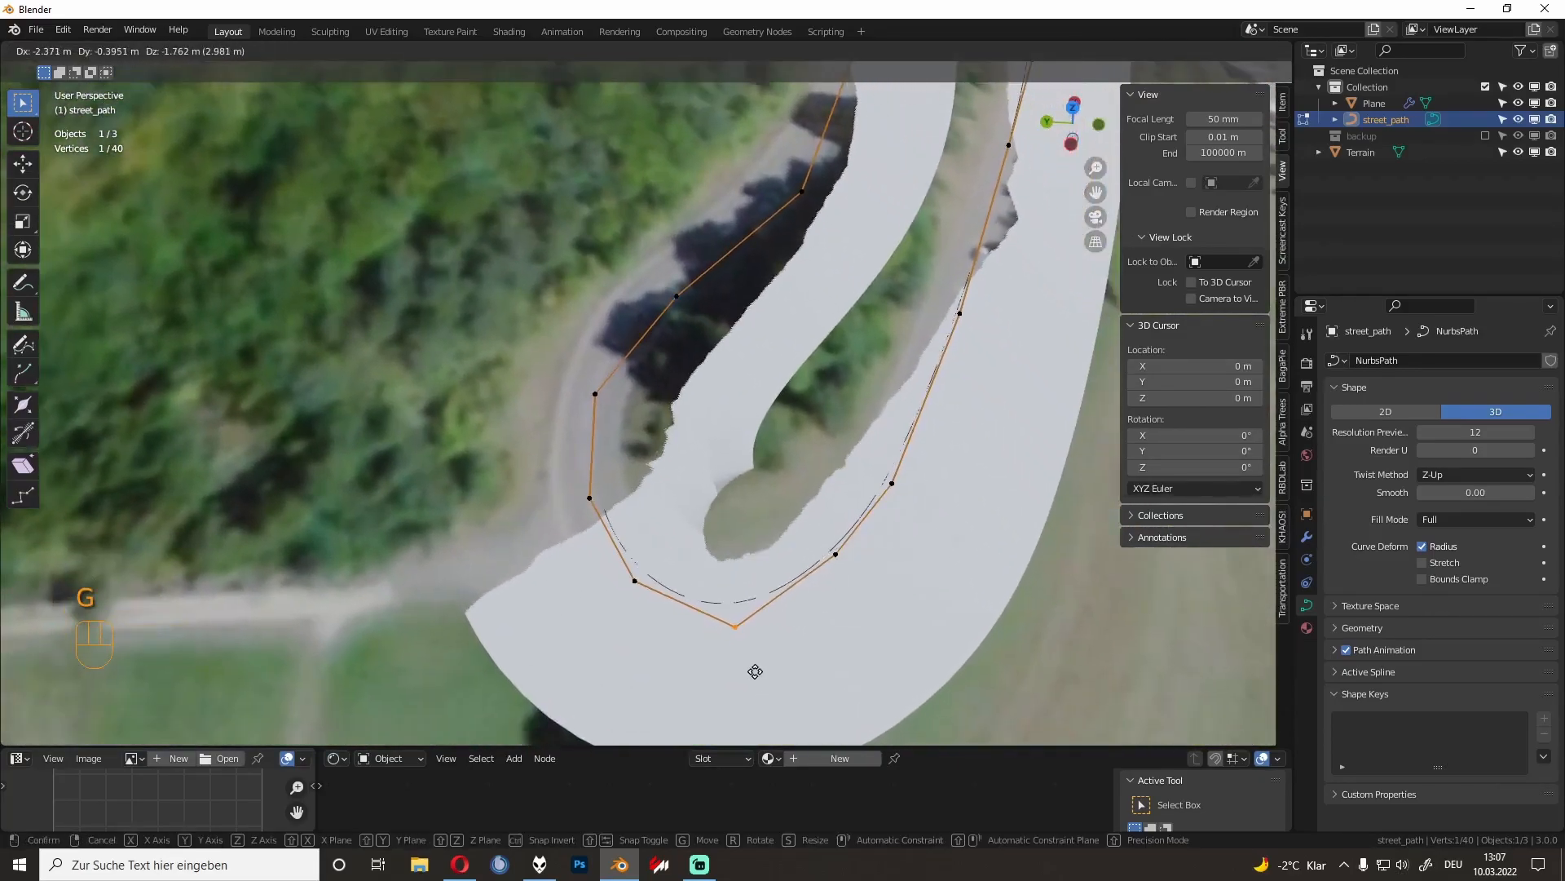
pyautogui.click(849, 656)
pyautogui.moveTo(848, 656); pyautogui.dragTo(657, 443, button='middle')
pyautogui.press('Tab')
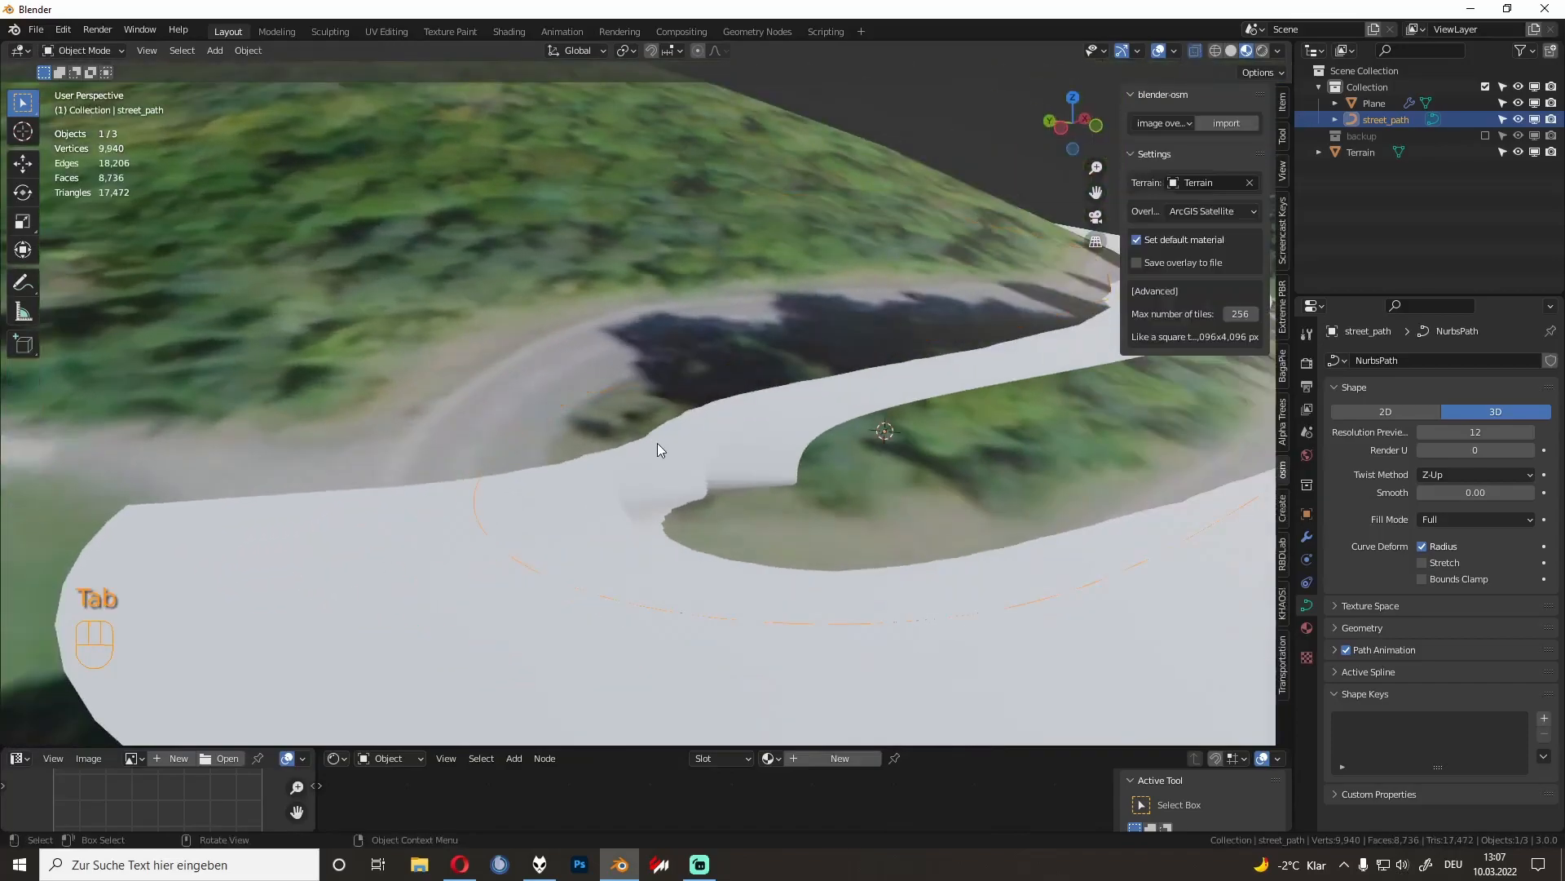
# Step: Examine the street's fit on the terrain from the hairpin to the upper end, with Terrain selected
pyautogui.moveTo(721, 618); pyautogui.dragTo(653, 484, button='middle')
pyautogui.scroll(-3, 610, 553)
pyautogui.moveTo(633, 564); pyautogui.dragTo(625, 595, button='middle')
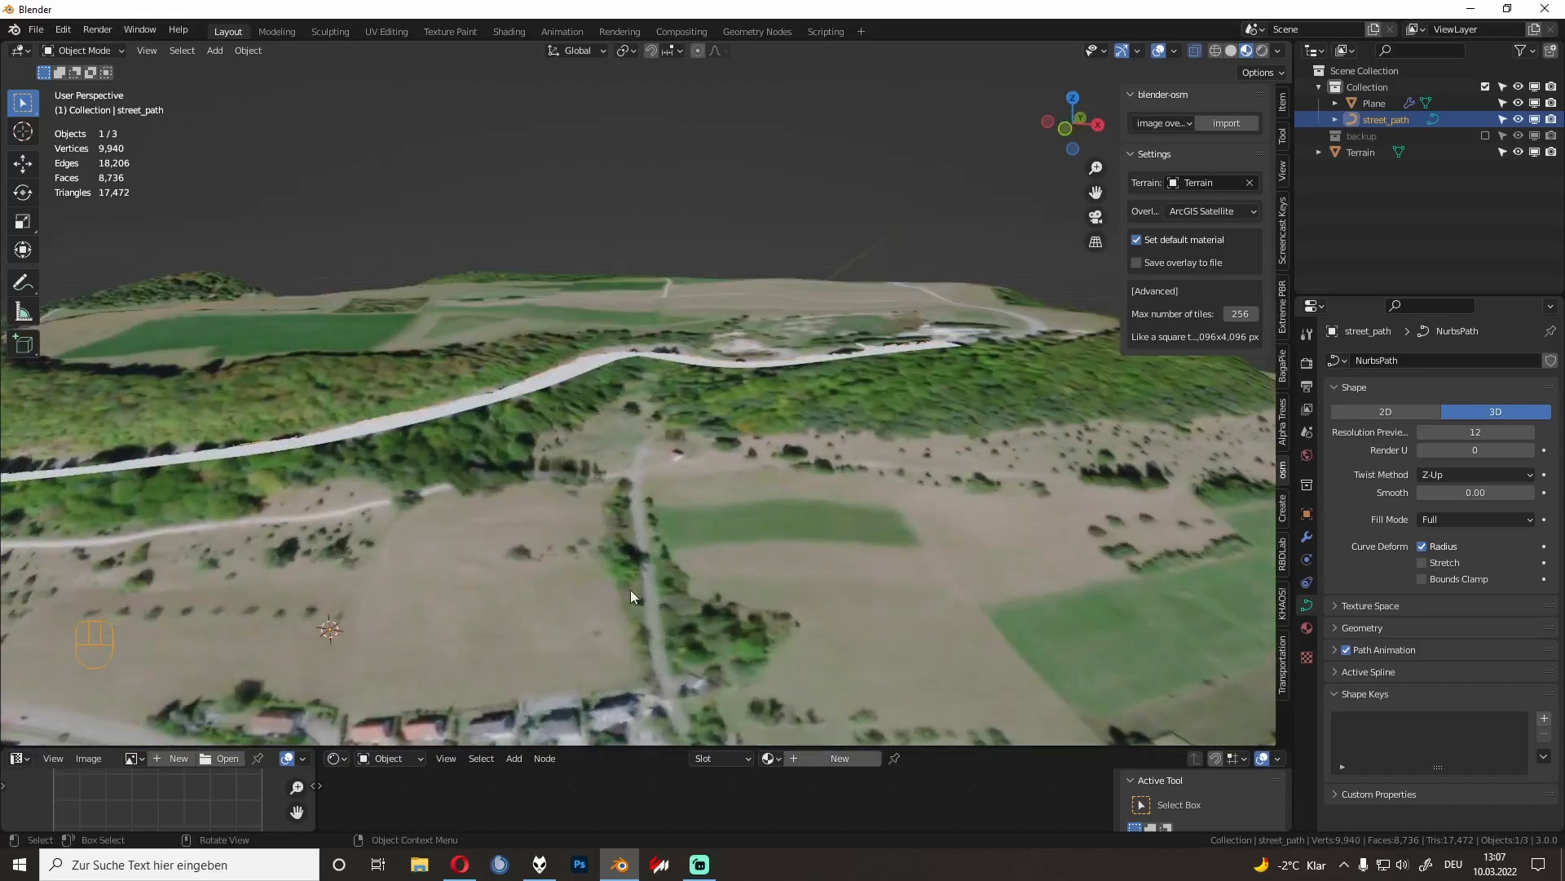
pyautogui.click(625, 596)
pyautogui.scroll(-4, 693, 555)
pyautogui.moveTo(695, 553); pyautogui.dragTo(692, 472, button='middle')
pyautogui.scroll(-8, 703, 557)
pyautogui.scroll(9, 716, 547)
pyautogui.press('KP_3')
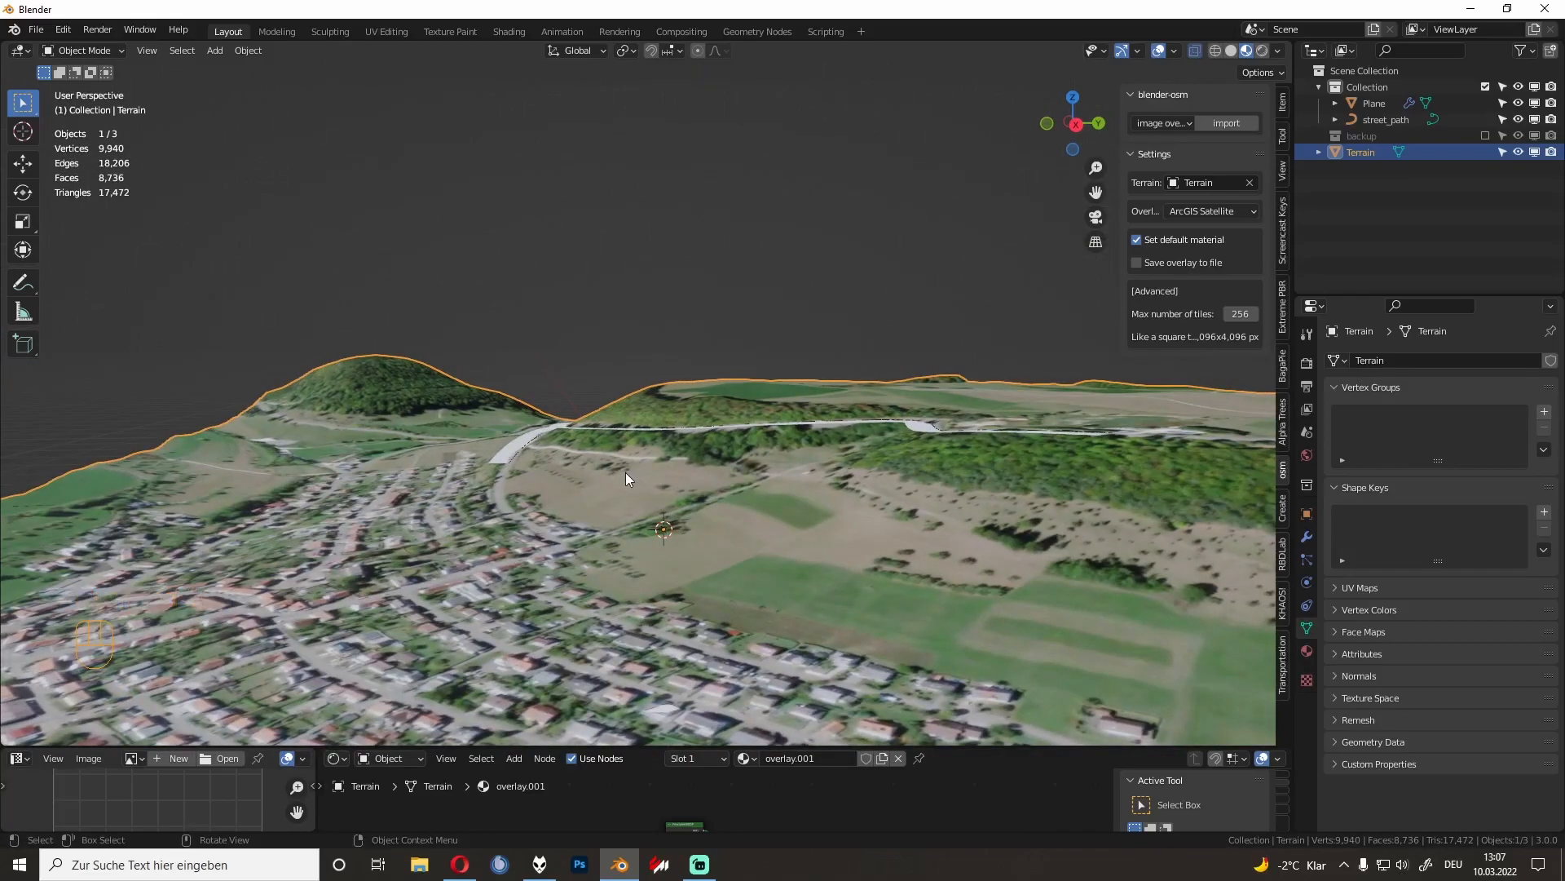
pyautogui.moveTo(625, 472); pyautogui.dragTo(708, 489, button='middle')
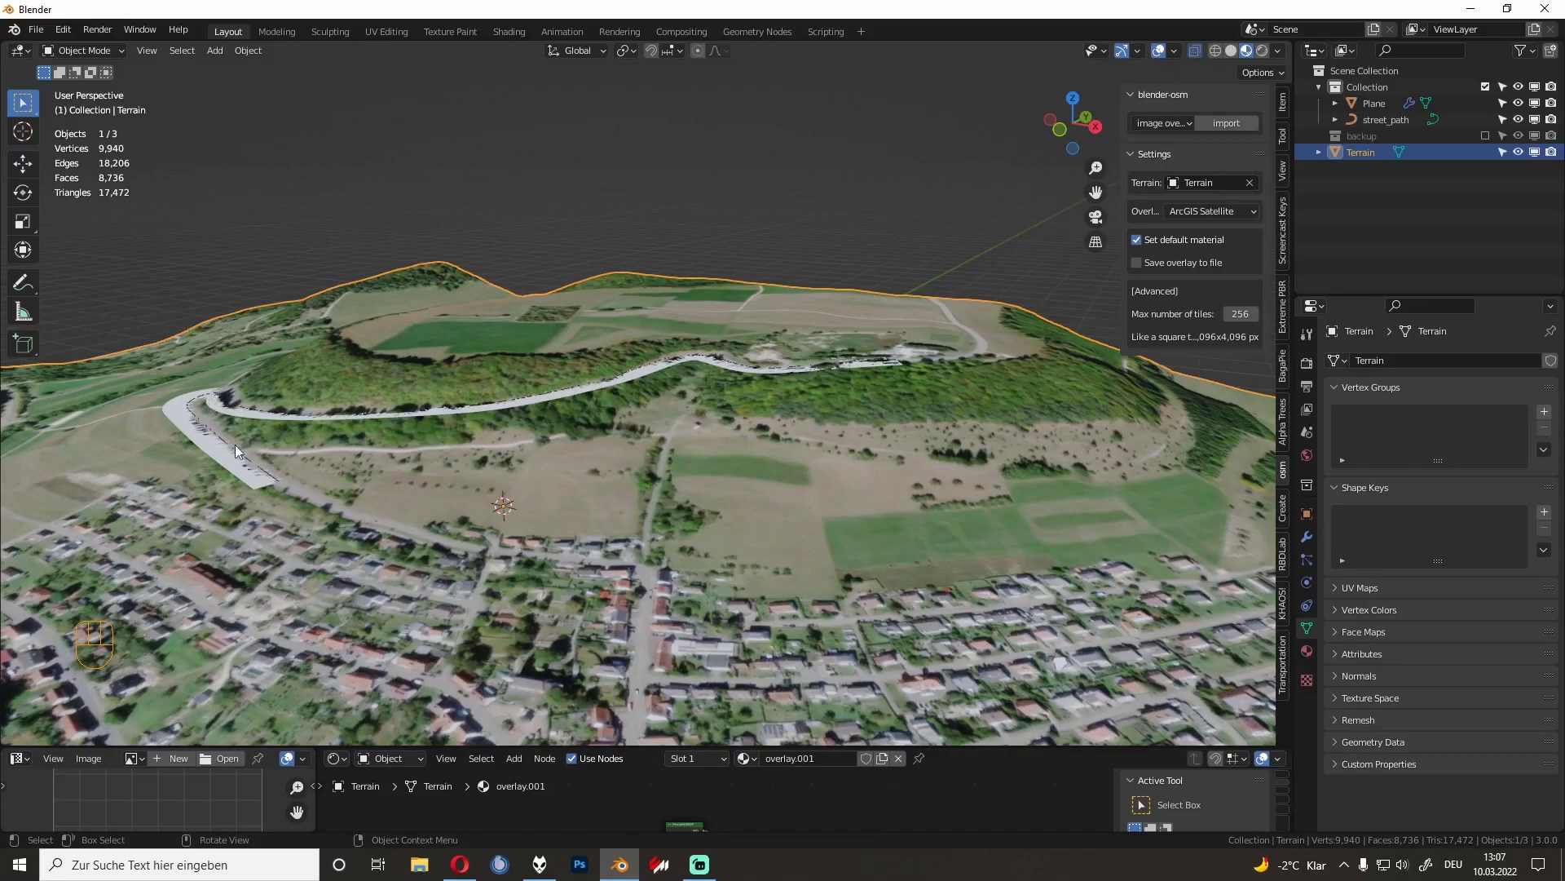
# Step: Examine closely how the street strip meets the terrain around the lower hairpin and along the wooded slope
pyautogui.click(252, 468)
pyautogui.click(208, 431)
pyautogui.moveTo(522, 473); pyautogui.dragTo(582, 461, button='middle')
pyautogui.scroll(3, 559, 453)
pyautogui.scroll(3, 589, 471)
pyautogui.keyDown('shift'); pyautogui.moveTo(700, 483); pyautogui.dragTo(750, 412, button='middle'); pyautogui.keyUp('shift')
pyautogui.moveTo(796, 497)
pyautogui.mouseDown(button='middle')
pyautogui.moveTo(715, 545)
pyautogui.moveTo(532, 584)
pyautogui.mouseUp(button='middle')
pyautogui.press('KP_3')
pyautogui.keyDown('shift'); pyautogui.moveTo(783, 562); pyautogui.dragTo(572, 604, button='middle'); pyautogui.keyUp('shift')
pyautogui.moveTo(701, 607)
pyautogui.keyDown('shift'); pyautogui.mouseDown(button='middle')
pyautogui.moveTo(574, 483)
pyautogui.moveTo(723, 575)
pyautogui.moveTo(953, 542)
pyautogui.moveTo(673, 570)
pyautogui.moveTo(502, 609)
pyautogui.moveTo(311, 590)
pyautogui.moveTo(436, 532)
pyautogui.moveTo(564, 504)
pyautogui.moveTo(936, 513)
pyautogui.moveTo(699, 525)
pyautogui.moveTo(727, 599)
pyautogui.moveTo(677, 576)
pyautogui.mouseUp(button='middle'); pyautogui.keyUp('shift')
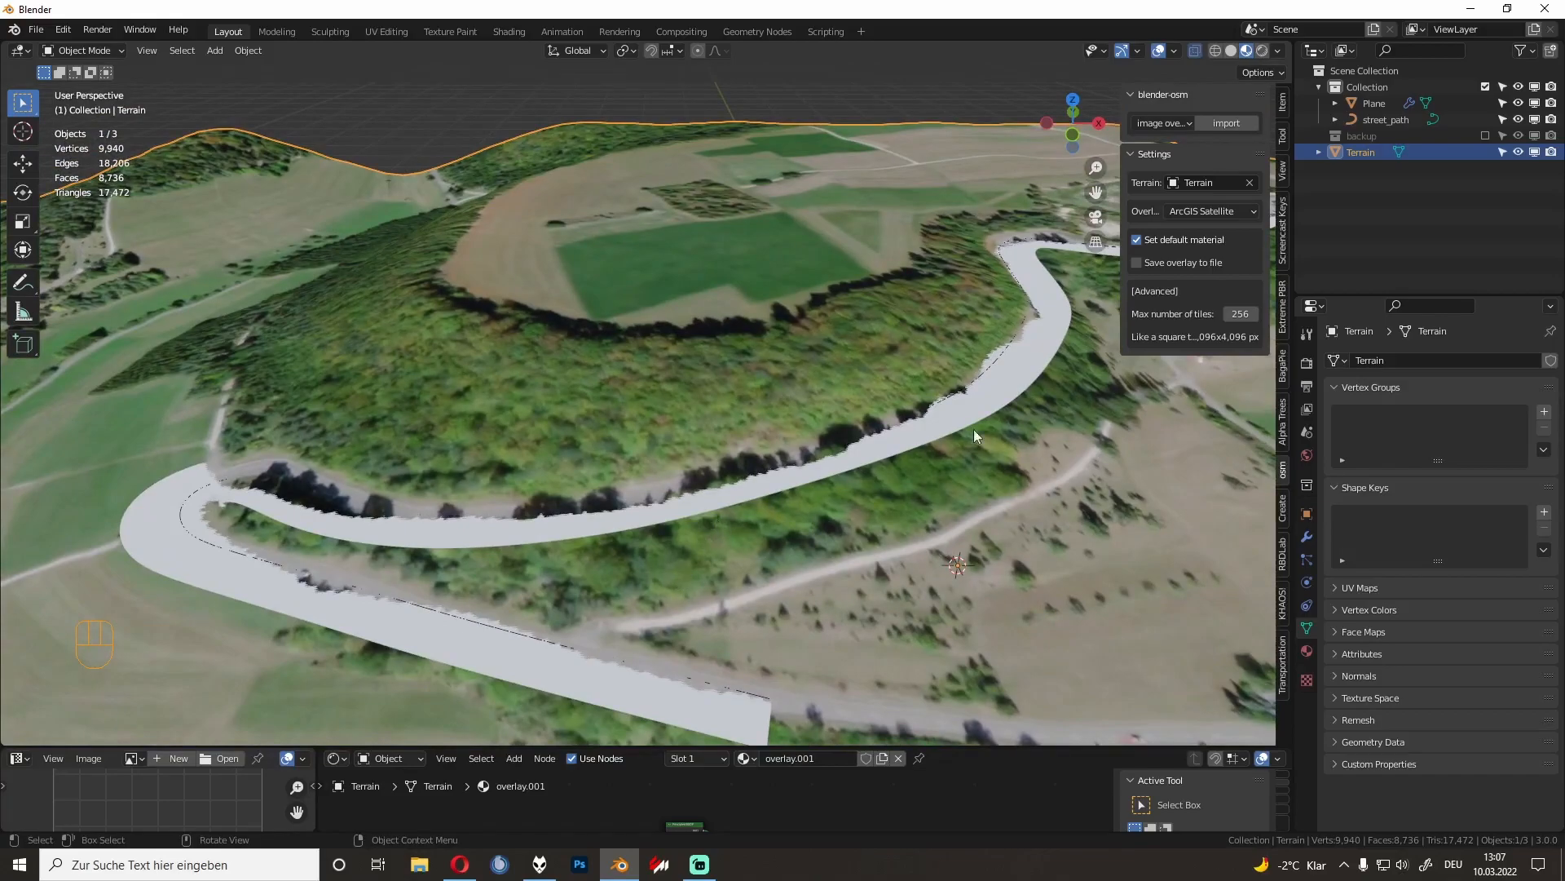
# Step: Select the street plane and rename it terrain_alternation
pyautogui.click(985, 369)
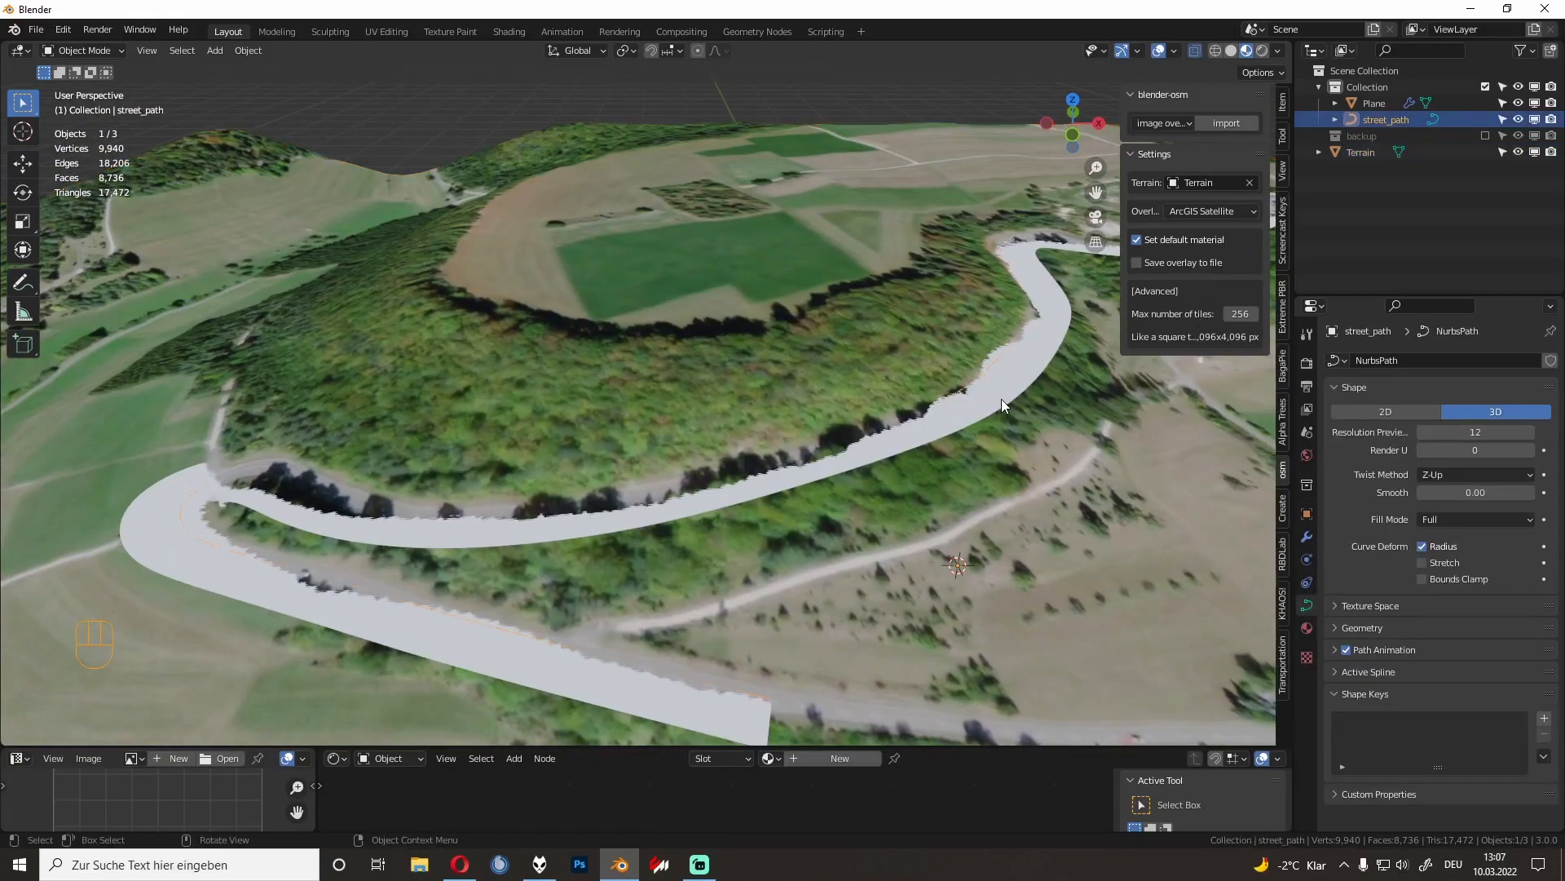
pyautogui.click(996, 396)
pyautogui.keyDown('shift'); pyautogui.moveTo(943, 398); pyautogui.dragTo(750, 399, button='middle'); pyautogui.keyUp('shift')
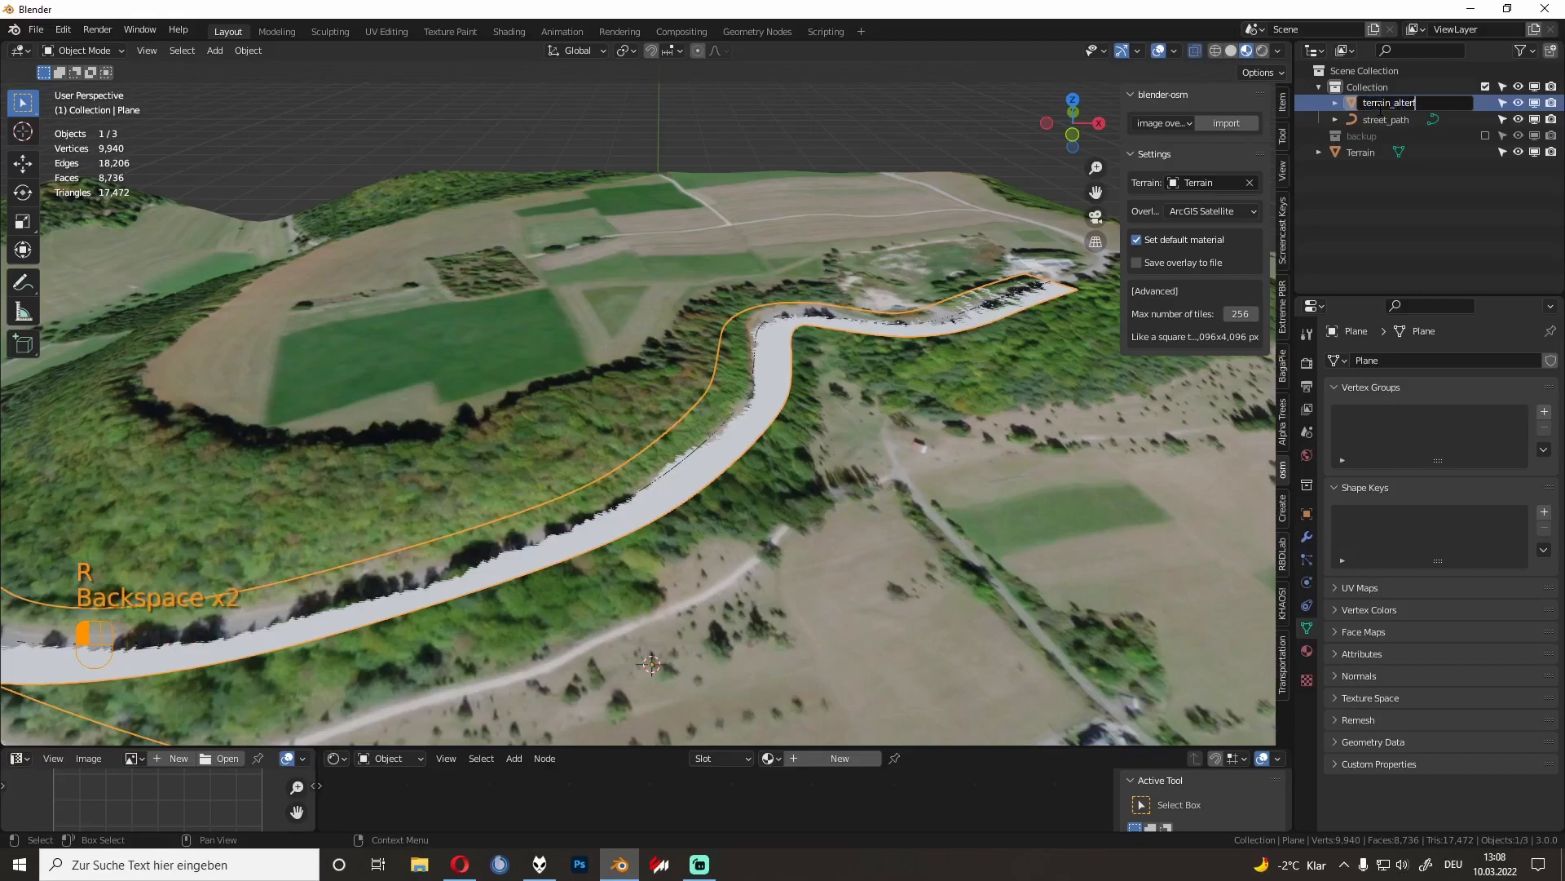
pyautogui.press('Return')
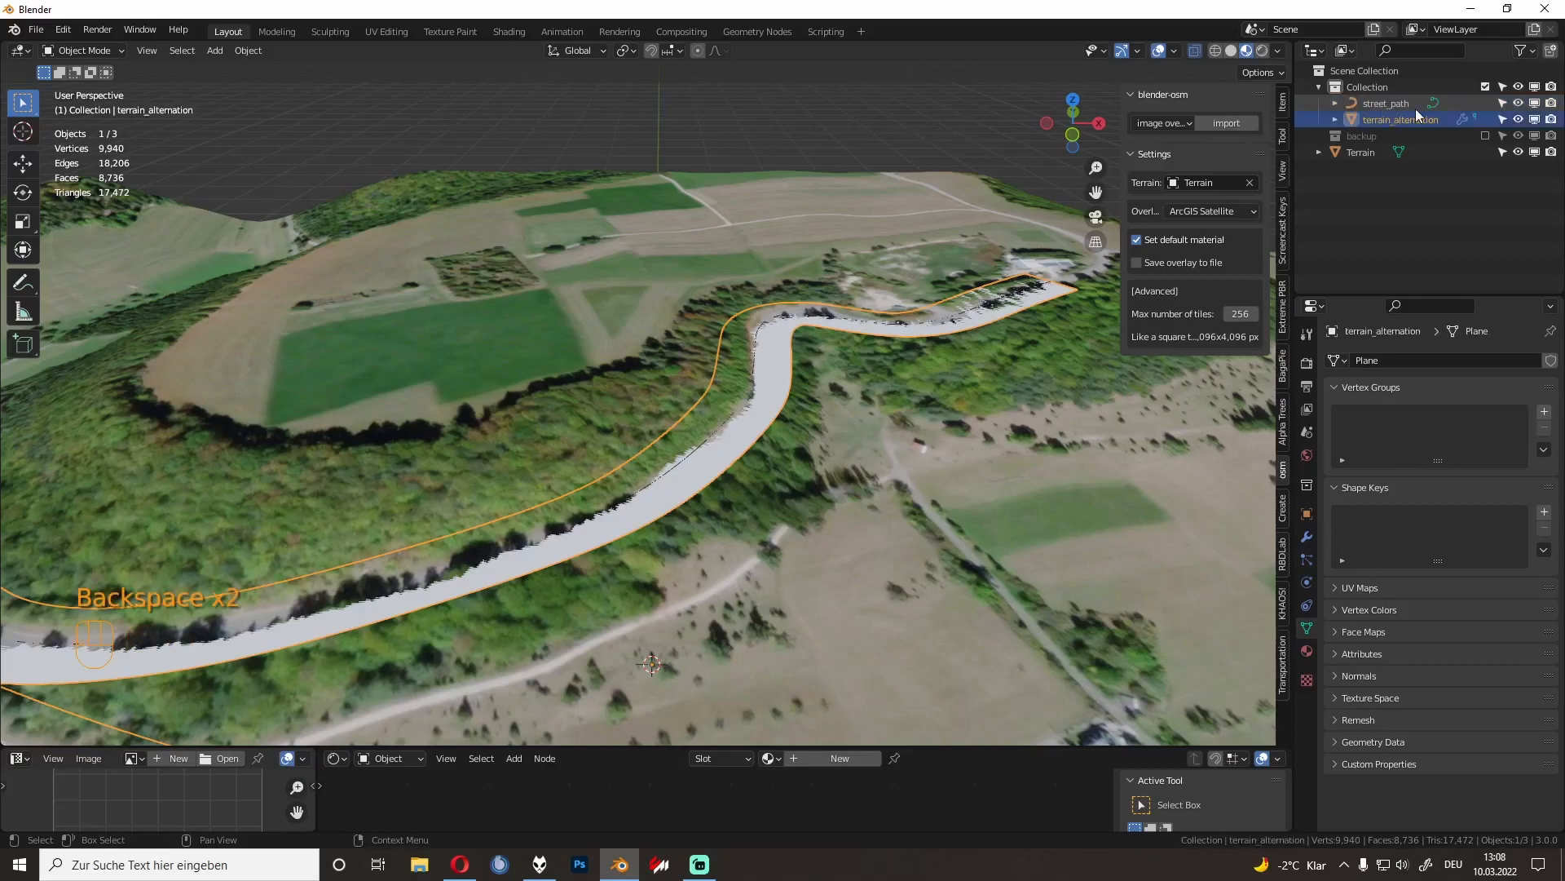
# Step: Check the terrain_alternation strip and its modifiers, and duplicate the collection that holds it and street_path
pyautogui.keyDown('shift'); pyautogui.moveTo(990, 269); pyautogui.dragTo(613, 340, button='middle'); pyautogui.keyUp('shift')
pyautogui.scroll(3, 736, 356)
pyautogui.moveTo(701, 364); pyautogui.dragTo(771, 466, button='middle')
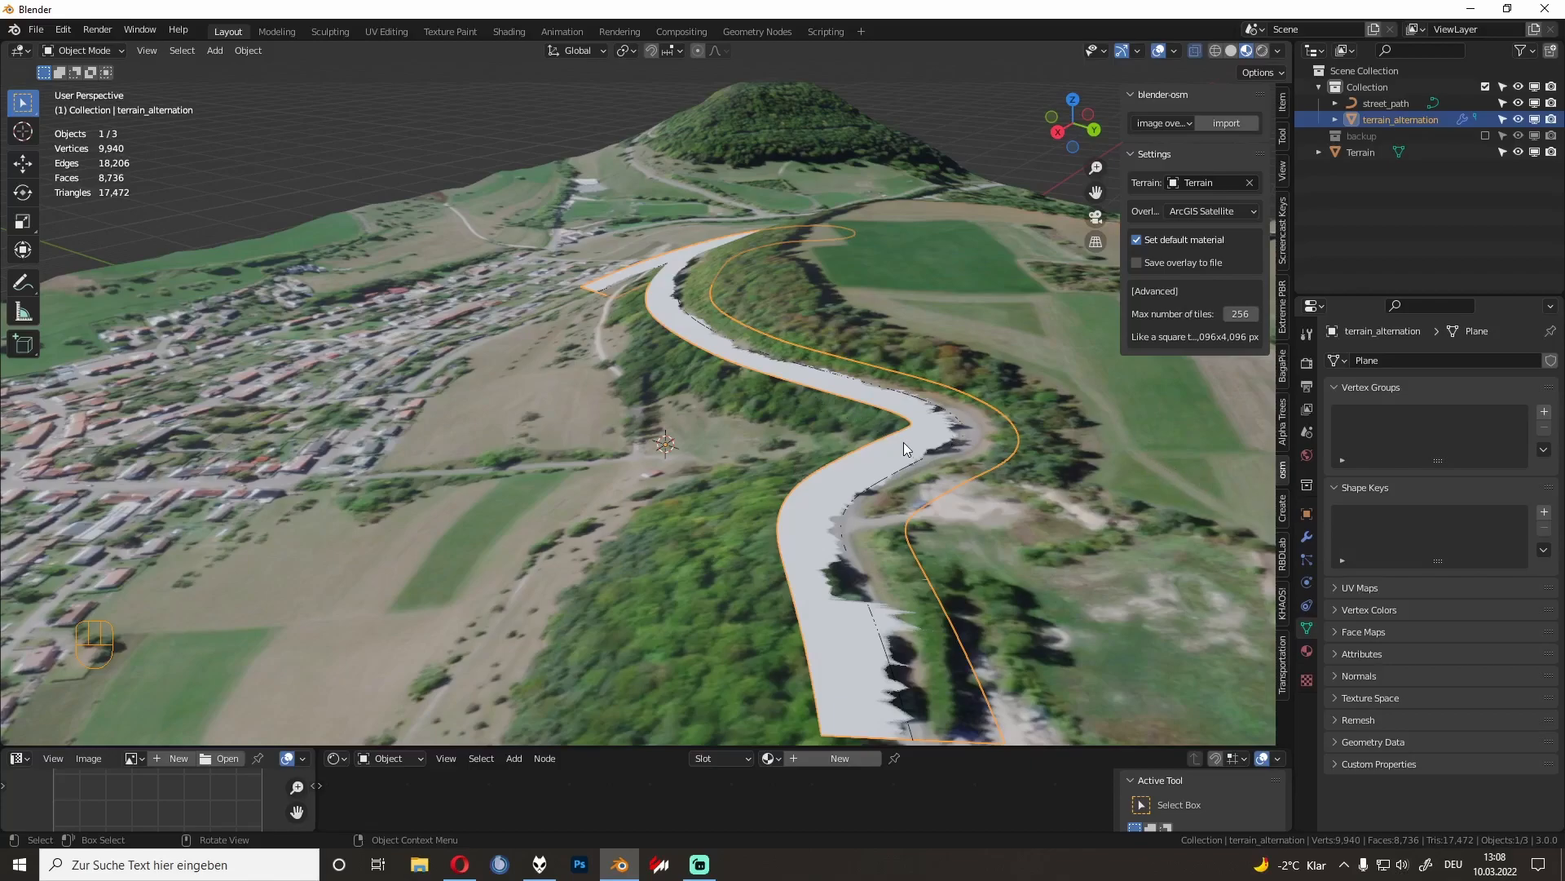
pyautogui.press('Tab')
pyautogui.press('Tab')
pyautogui.click(1306, 537)
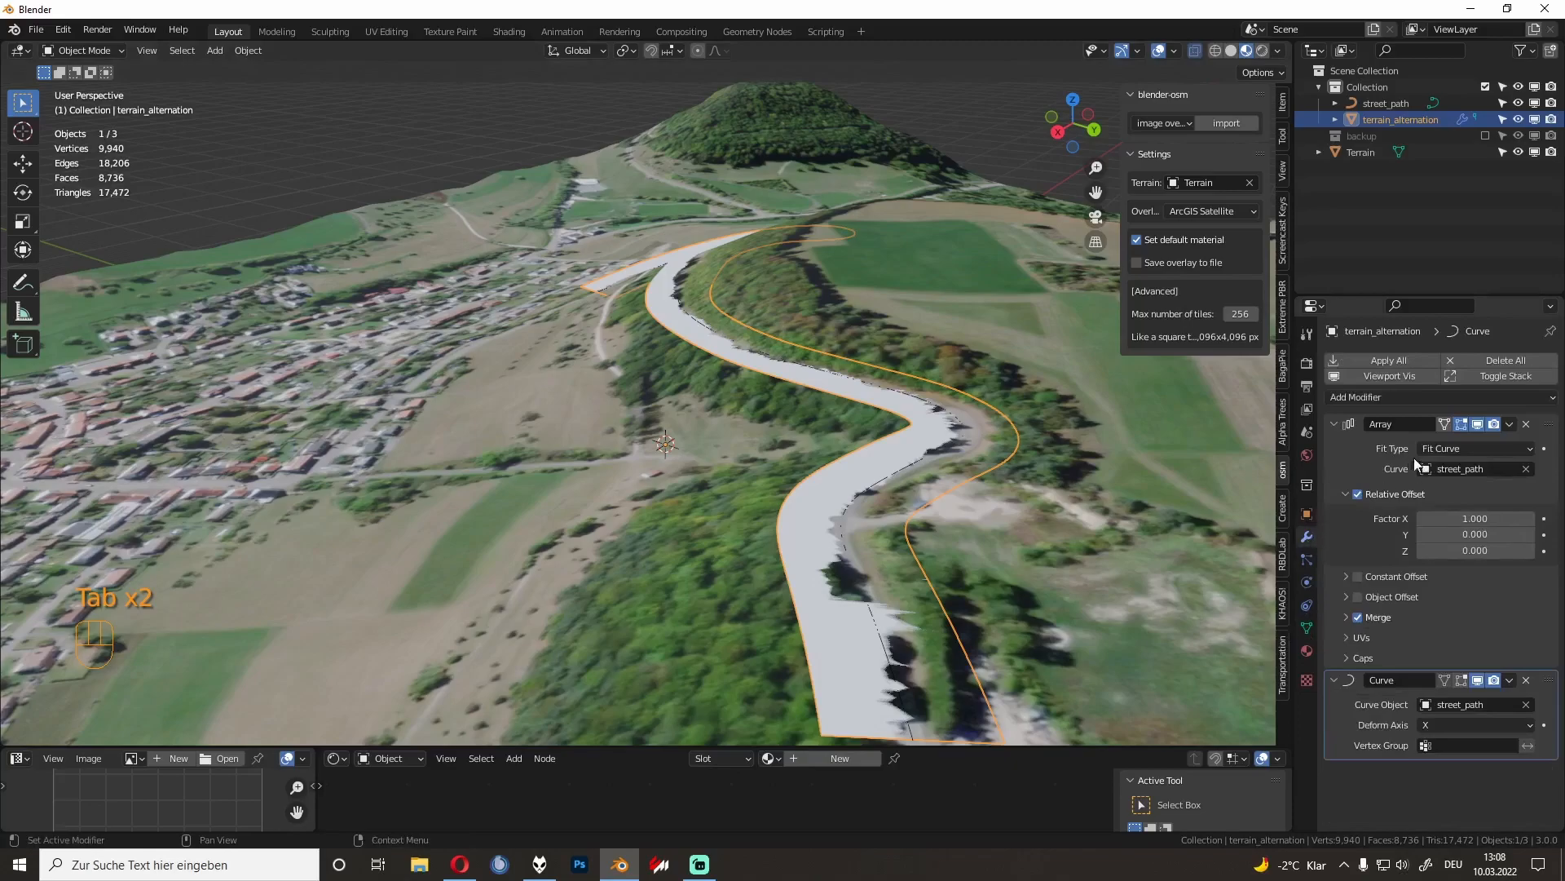
pyautogui.click(1383, 106)
pyautogui.click(1378, 90)
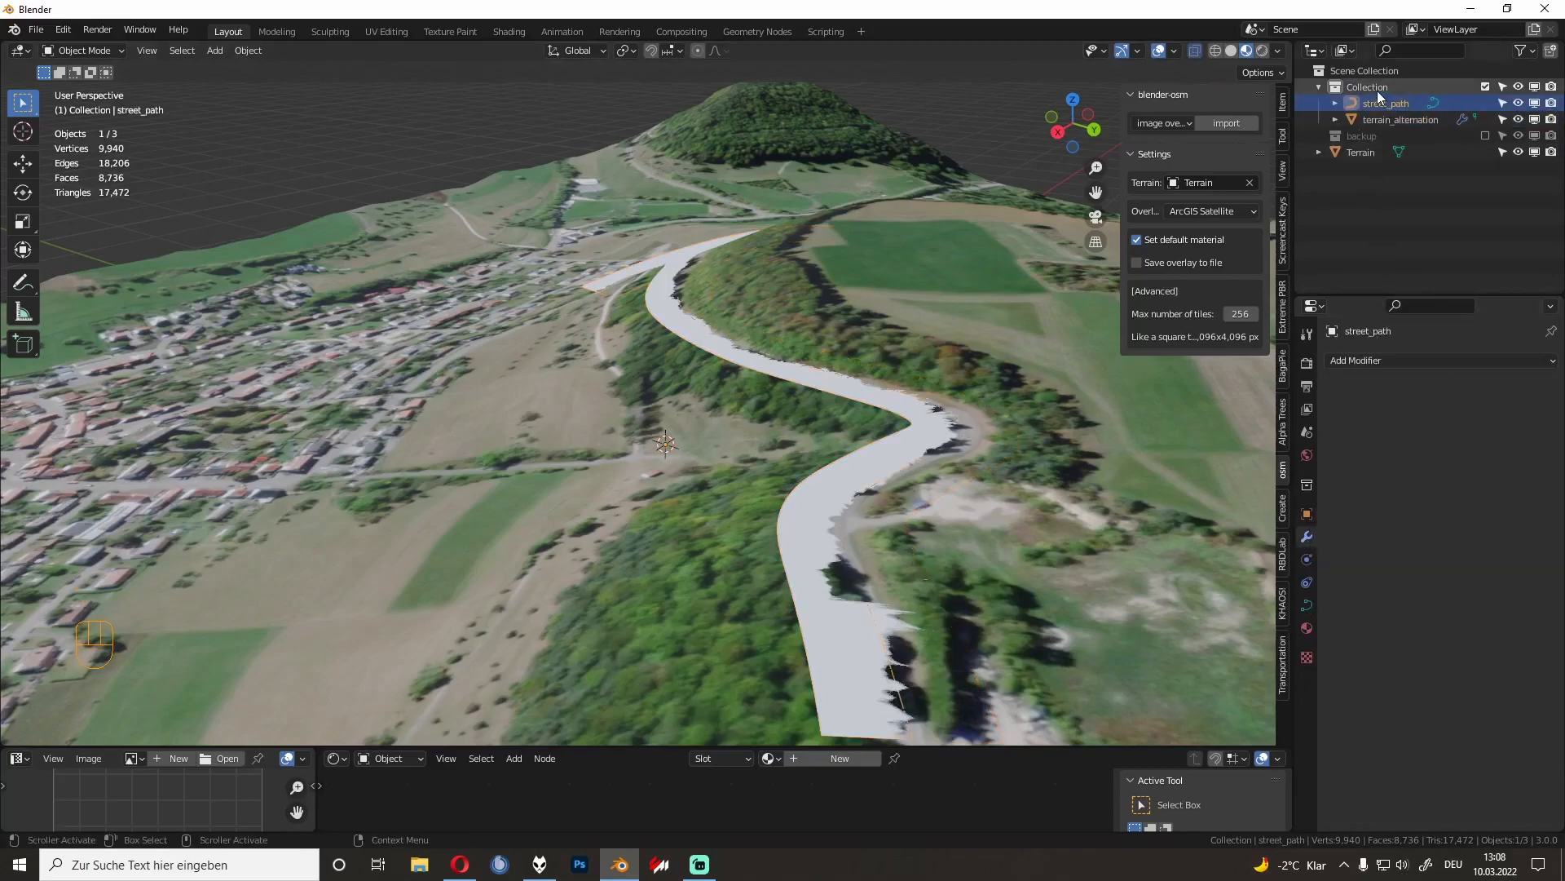
pyautogui.rightClick(1368, 89)
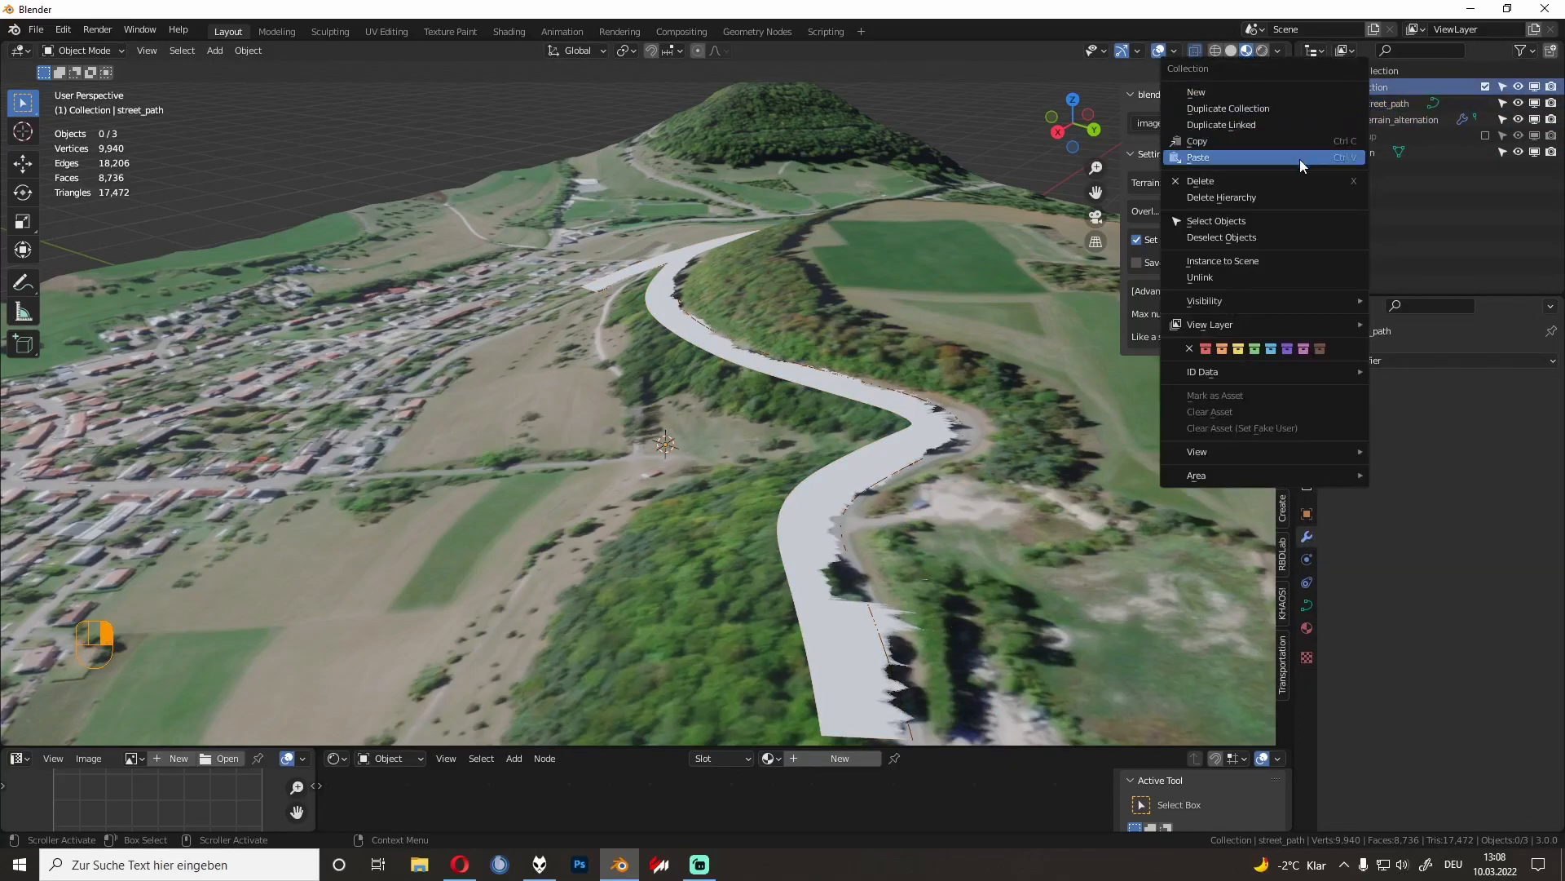
pyautogui.click(1271, 108)
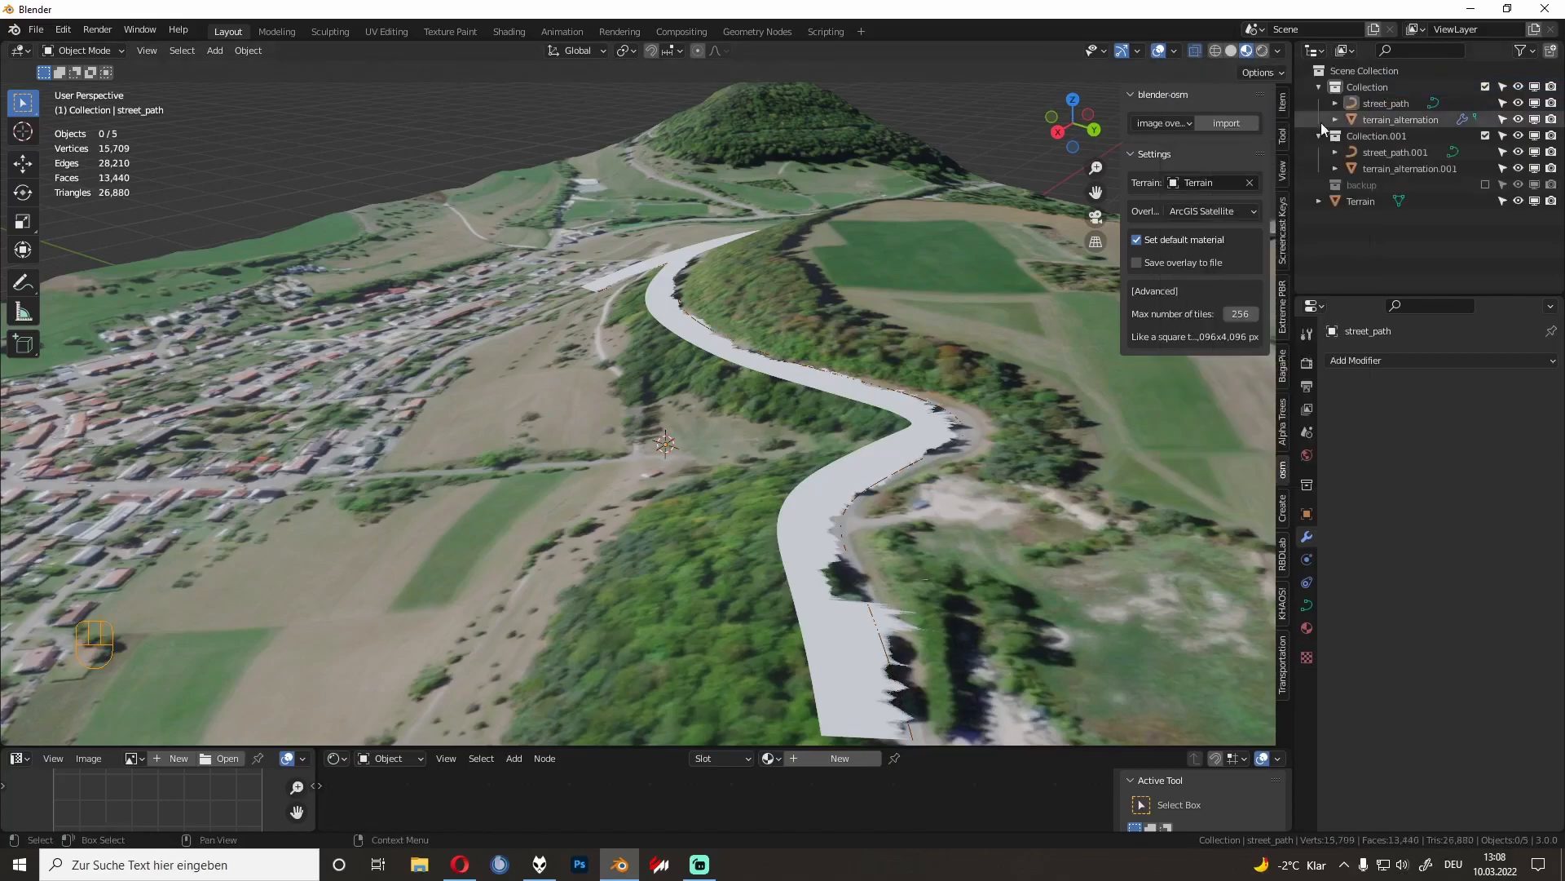
# Step: Delete the duplicate collection Collection.001 while keeping its objects in the scene
pyautogui.click(1386, 137)
pyautogui.doubleClick(1396, 138)
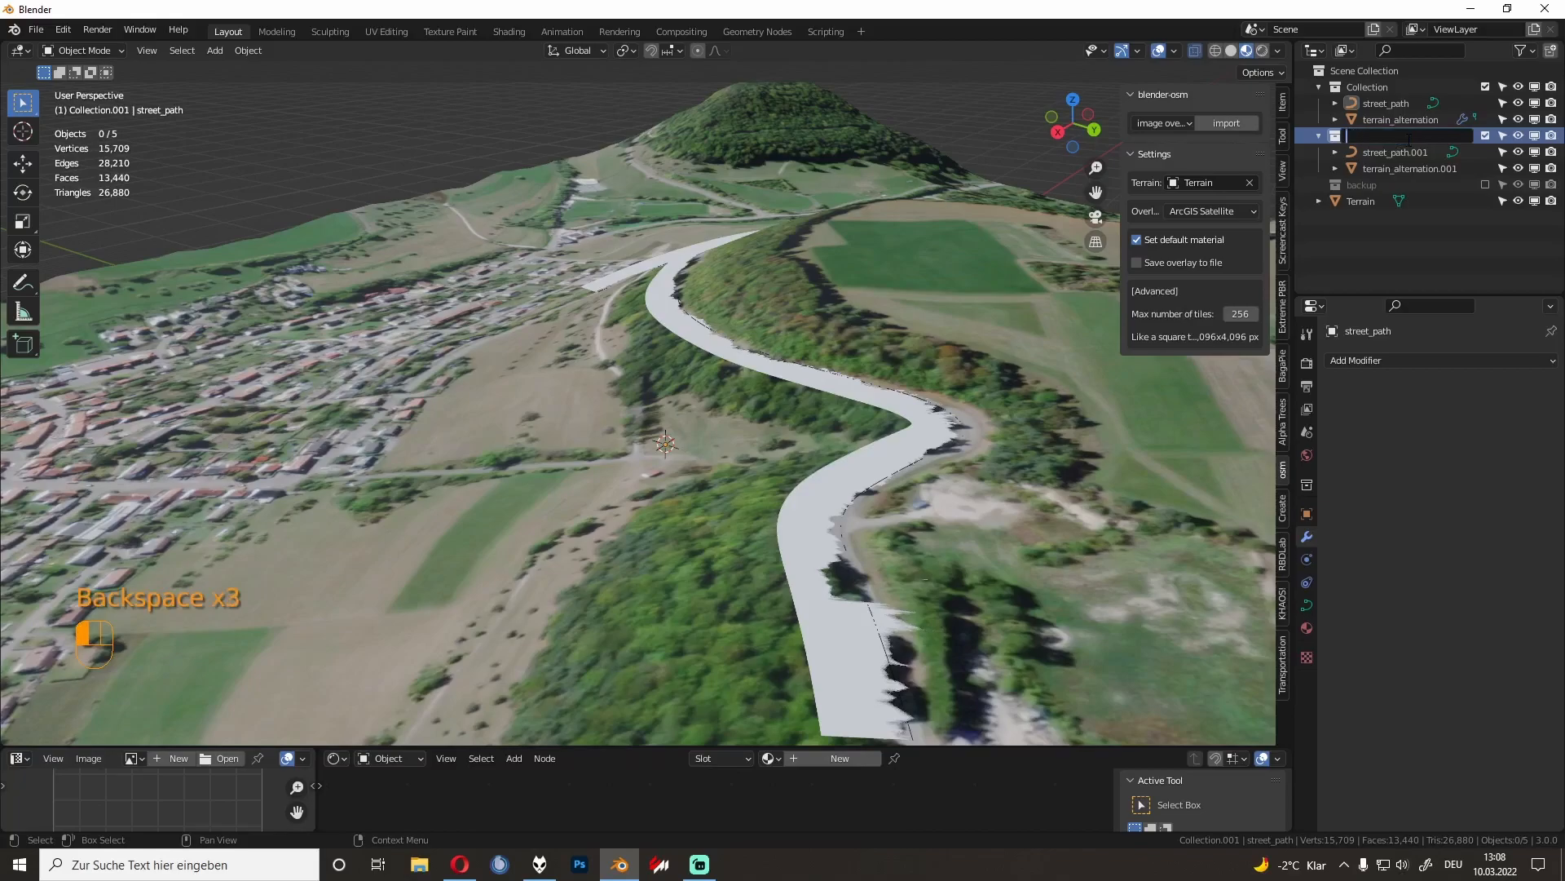
pyautogui.press('Delete')
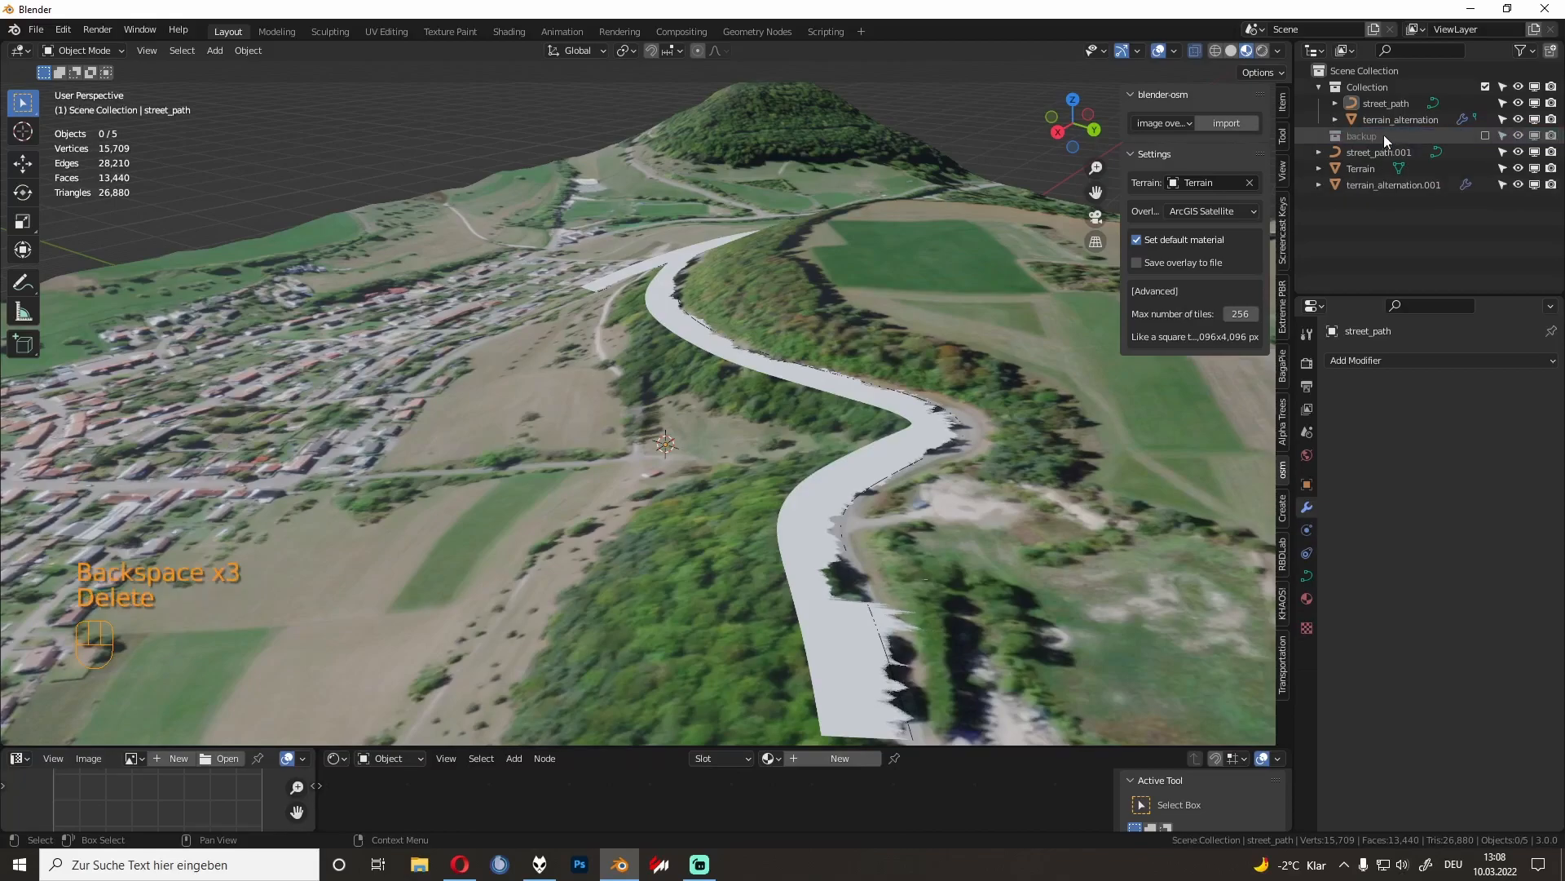
# Step: Duplicate street_path and terrain_alternation in place and move the copies to the backup collection
pyautogui.click(1384, 106)
pyautogui.keyDown('ctrl'); pyautogui.click(1383, 120); pyautogui.keyUp('ctrl')
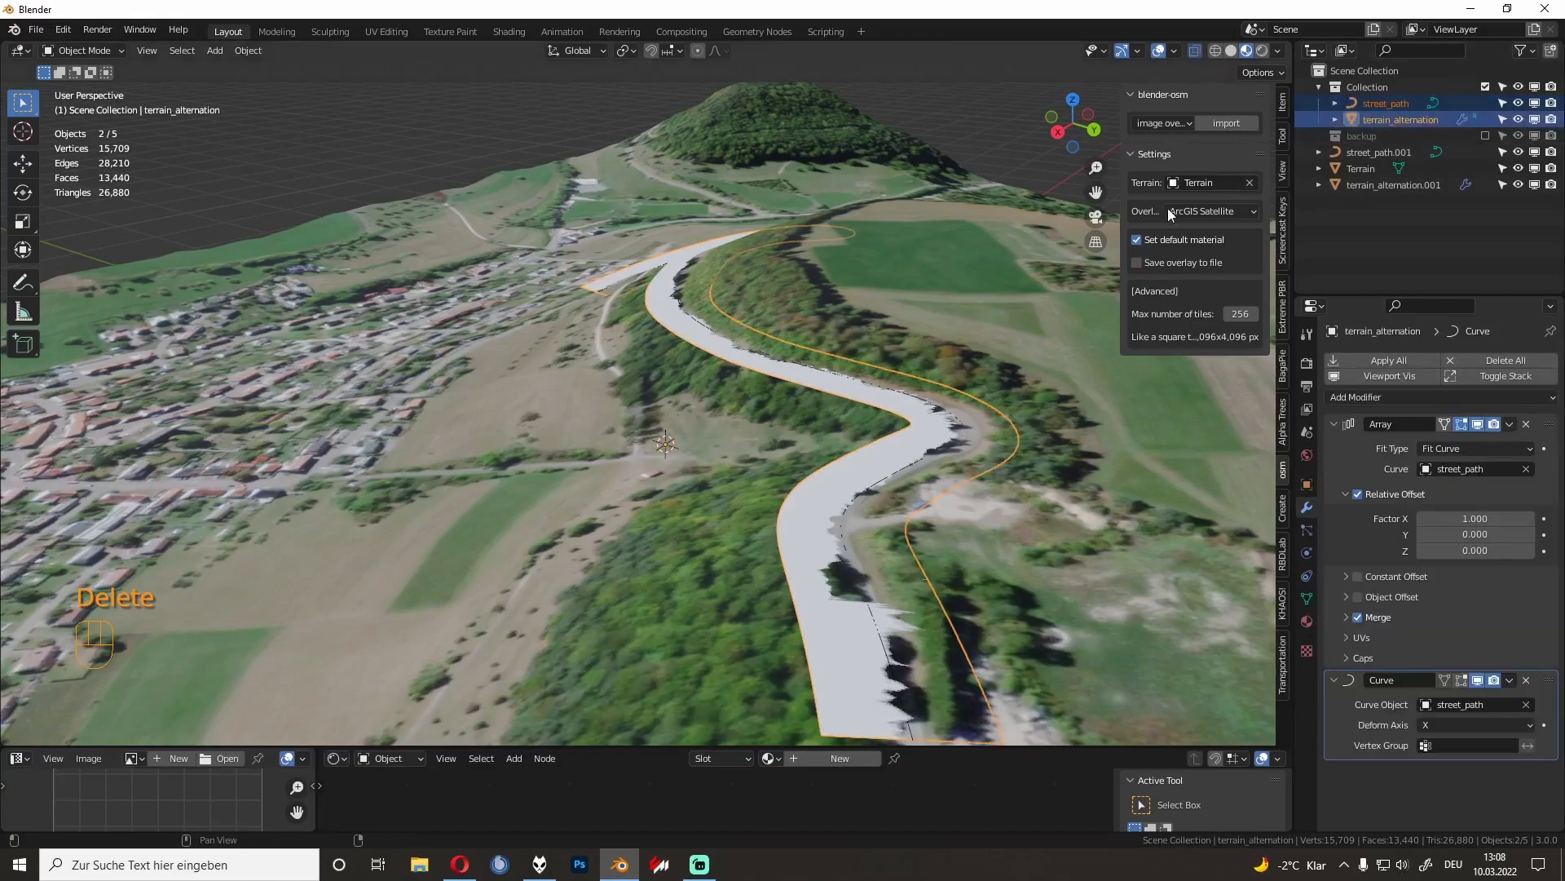
pyautogui.hotkey('shift', 'd')
pyautogui.rightClick(877, 242)
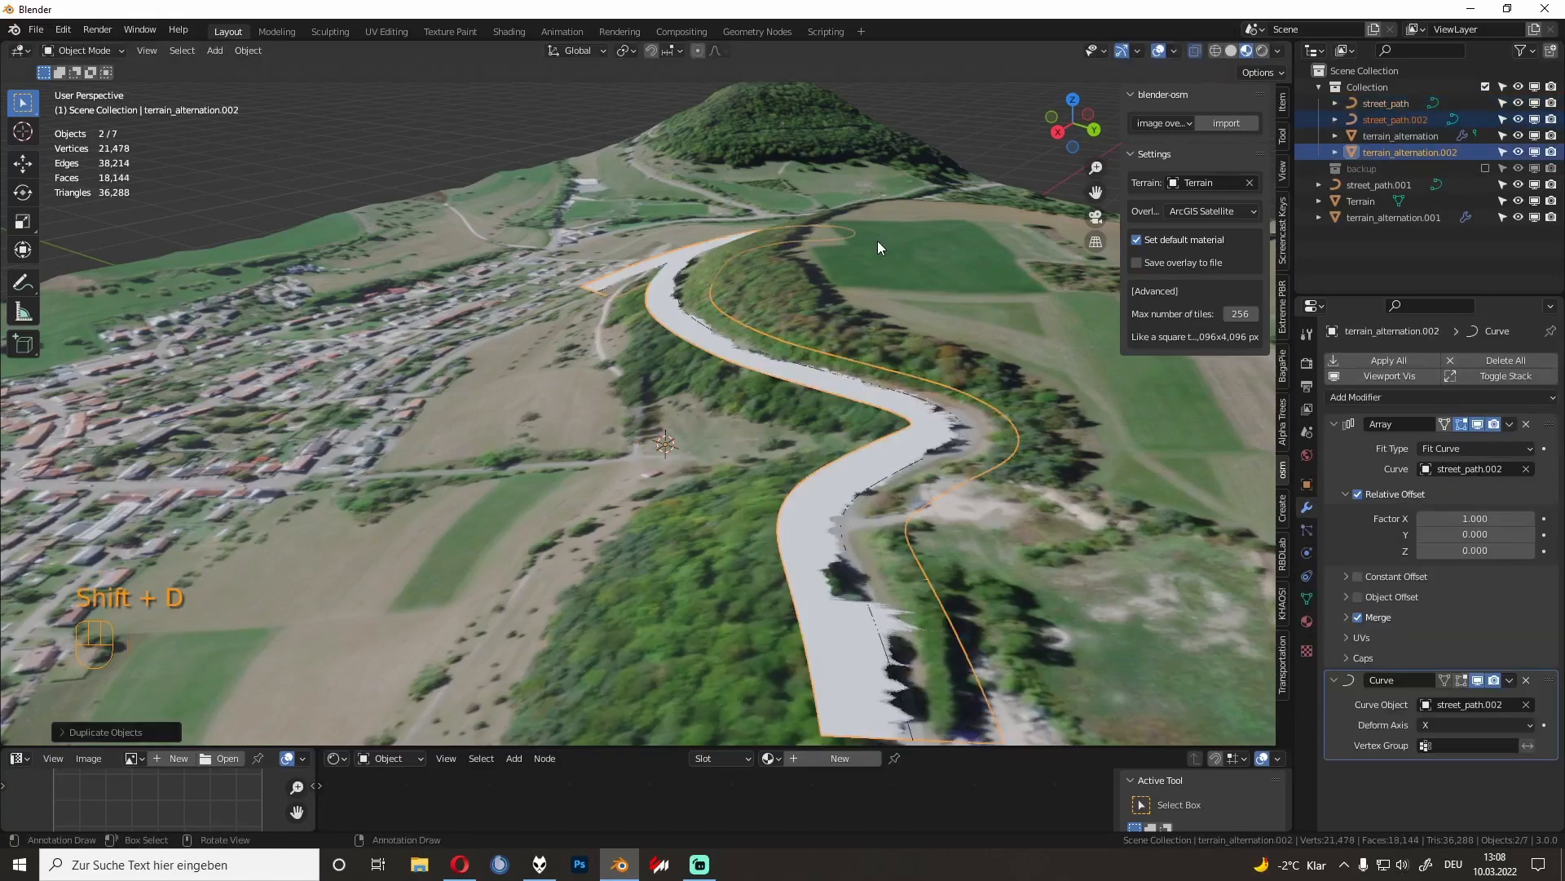
pyautogui.press('m')
pyautogui.click(845, 301)
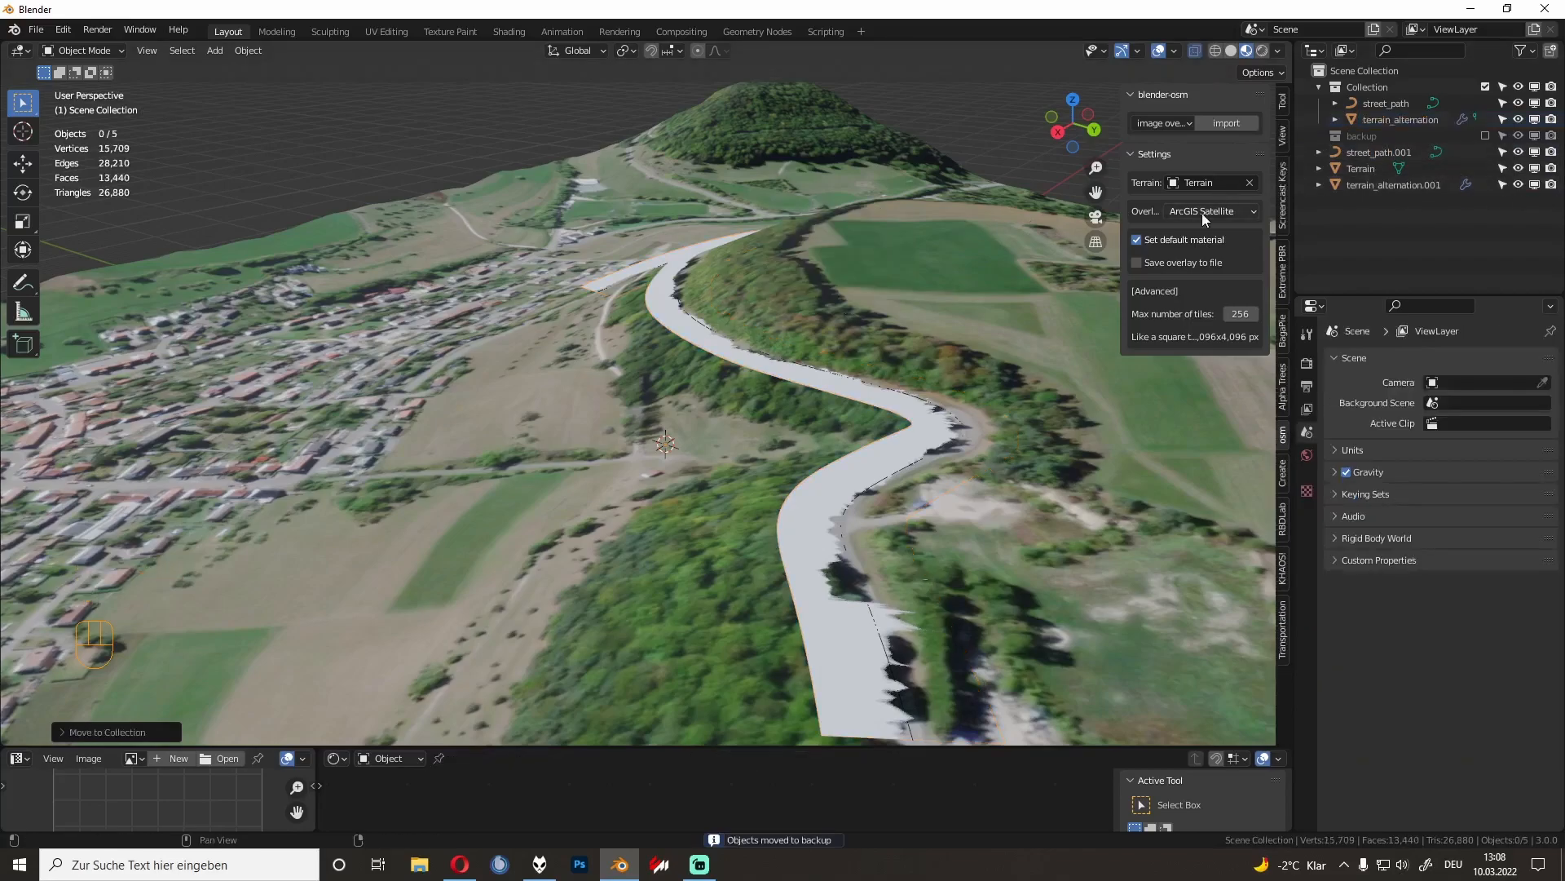
# Step: Move street_path.001 and terrain_alternation.001 to the backup collection
pyautogui.click(1362, 185)
pyautogui.keyDown('ctrl'); pyautogui.click(1371, 154); pyautogui.keyUp('ctrl')
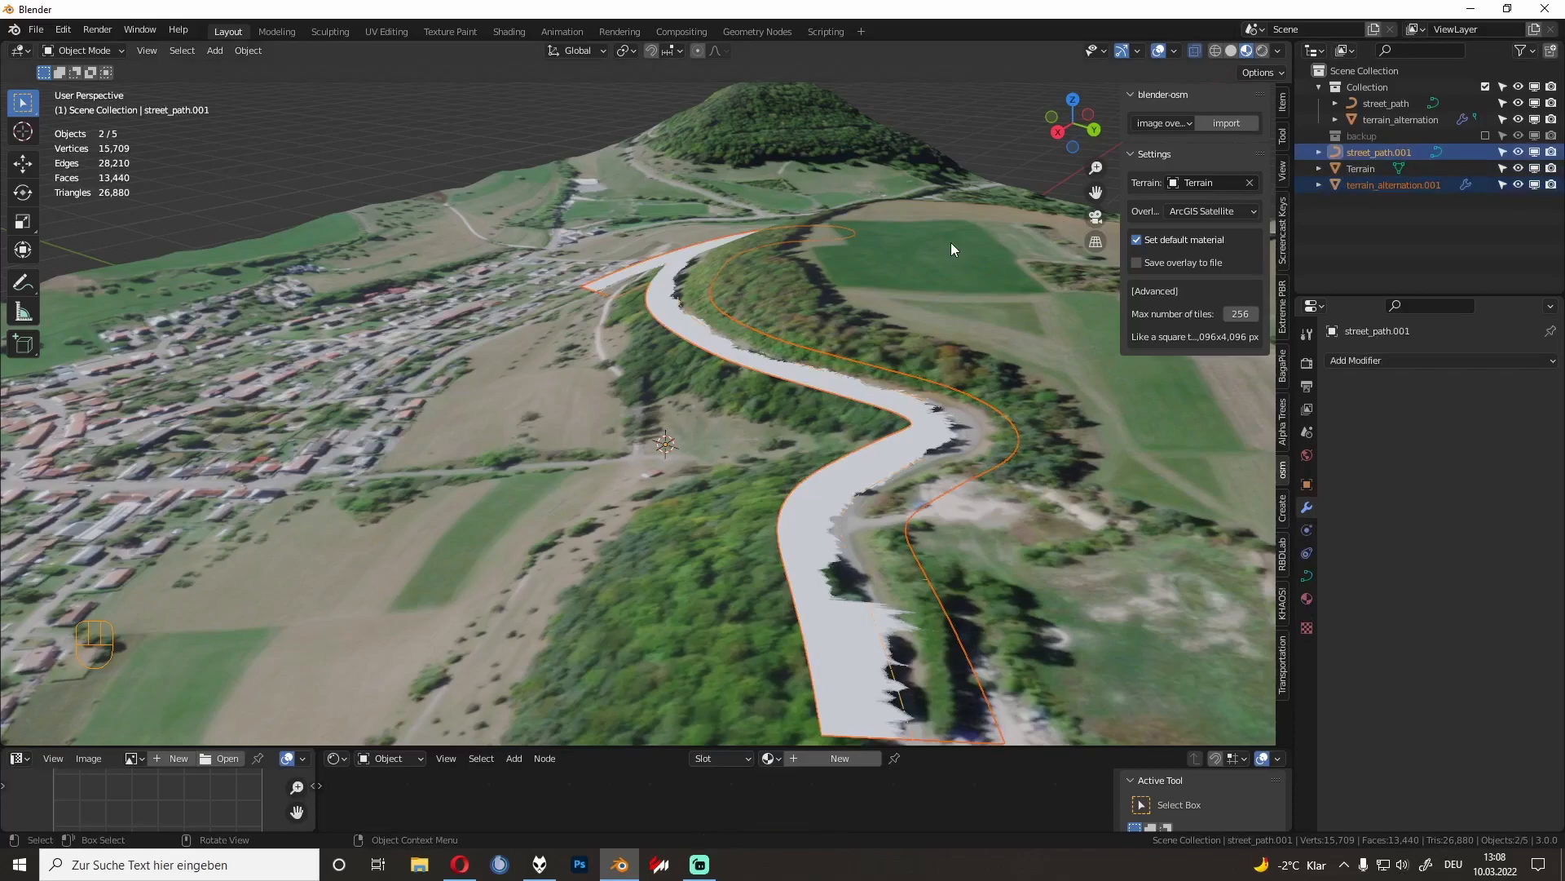
pyautogui.press('m')
pyautogui.click(913, 236)
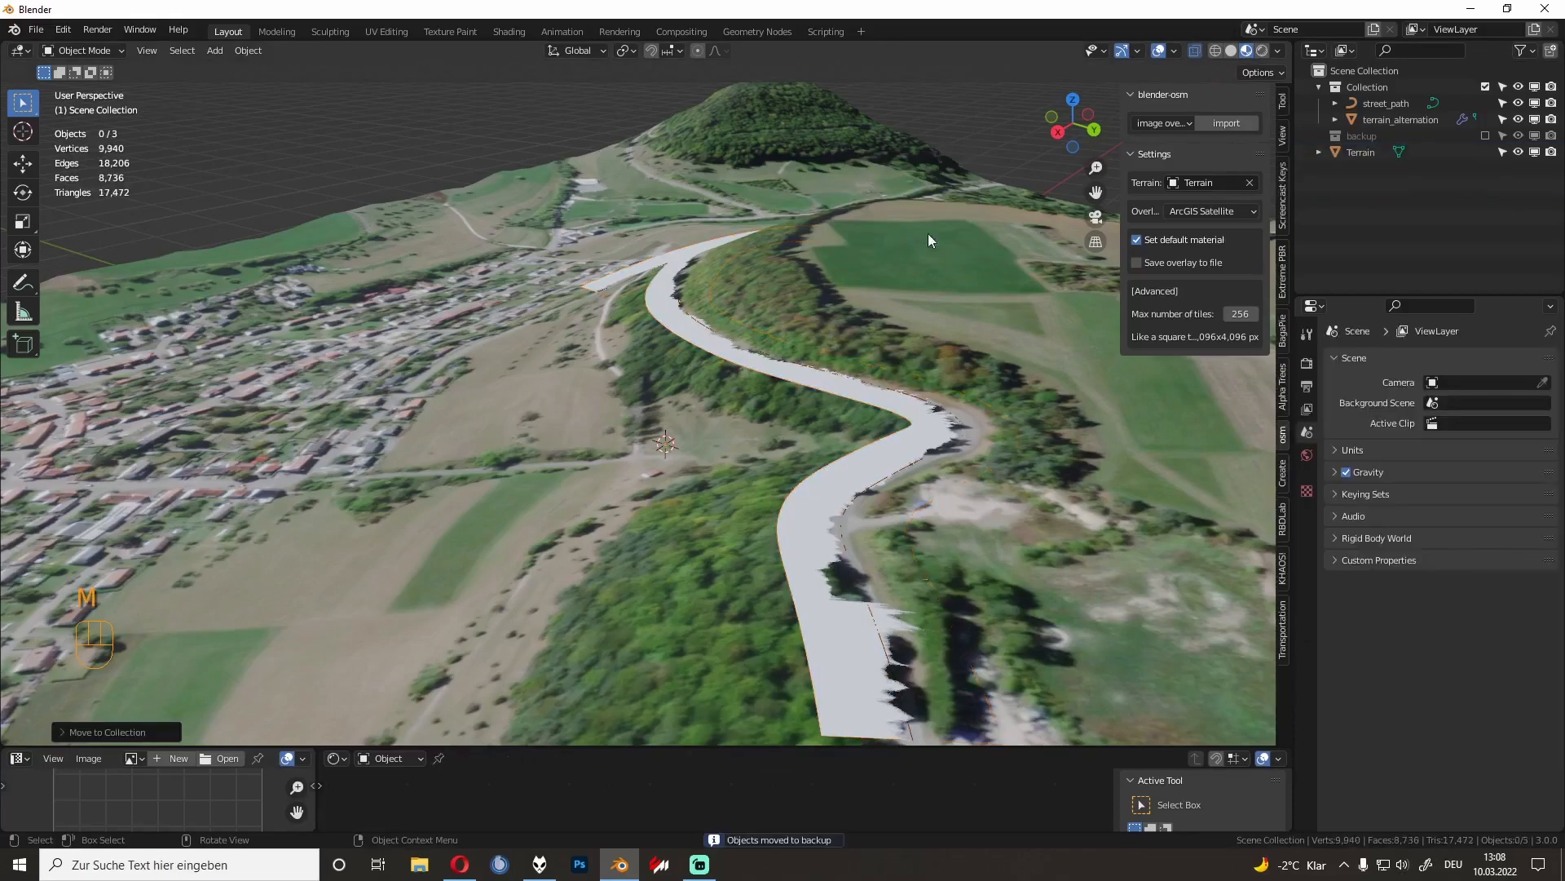
# Step: Apply the Array and Curve modifiers on terrain_alternation
pyautogui.click(1392, 103)
pyautogui.click(1397, 119)
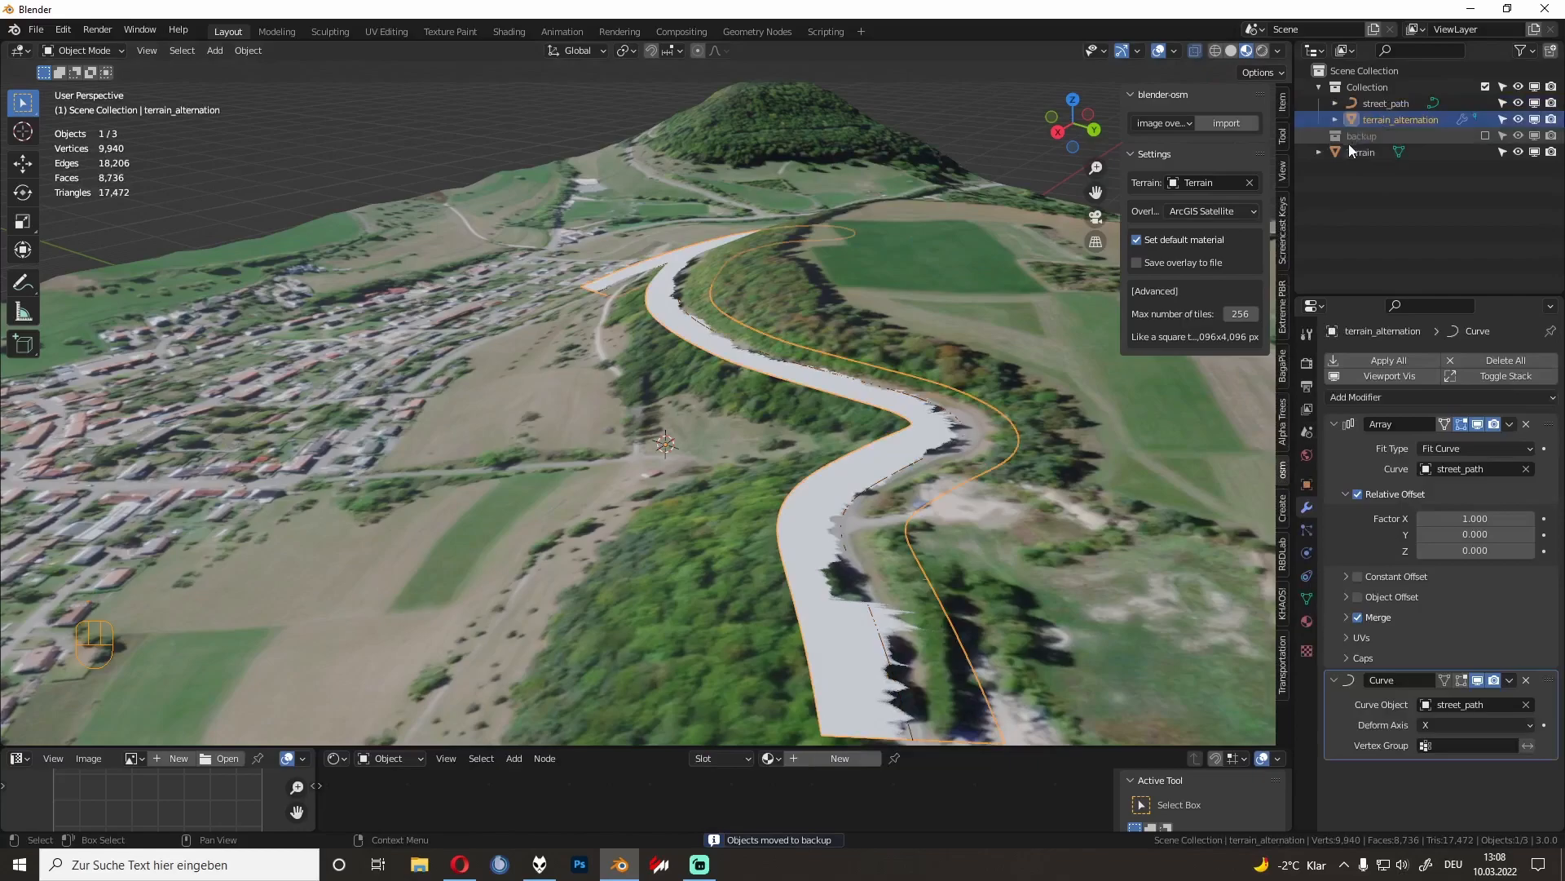
pyautogui.click(1509, 424)
pyautogui.click(1489, 441)
pyautogui.click(1509, 425)
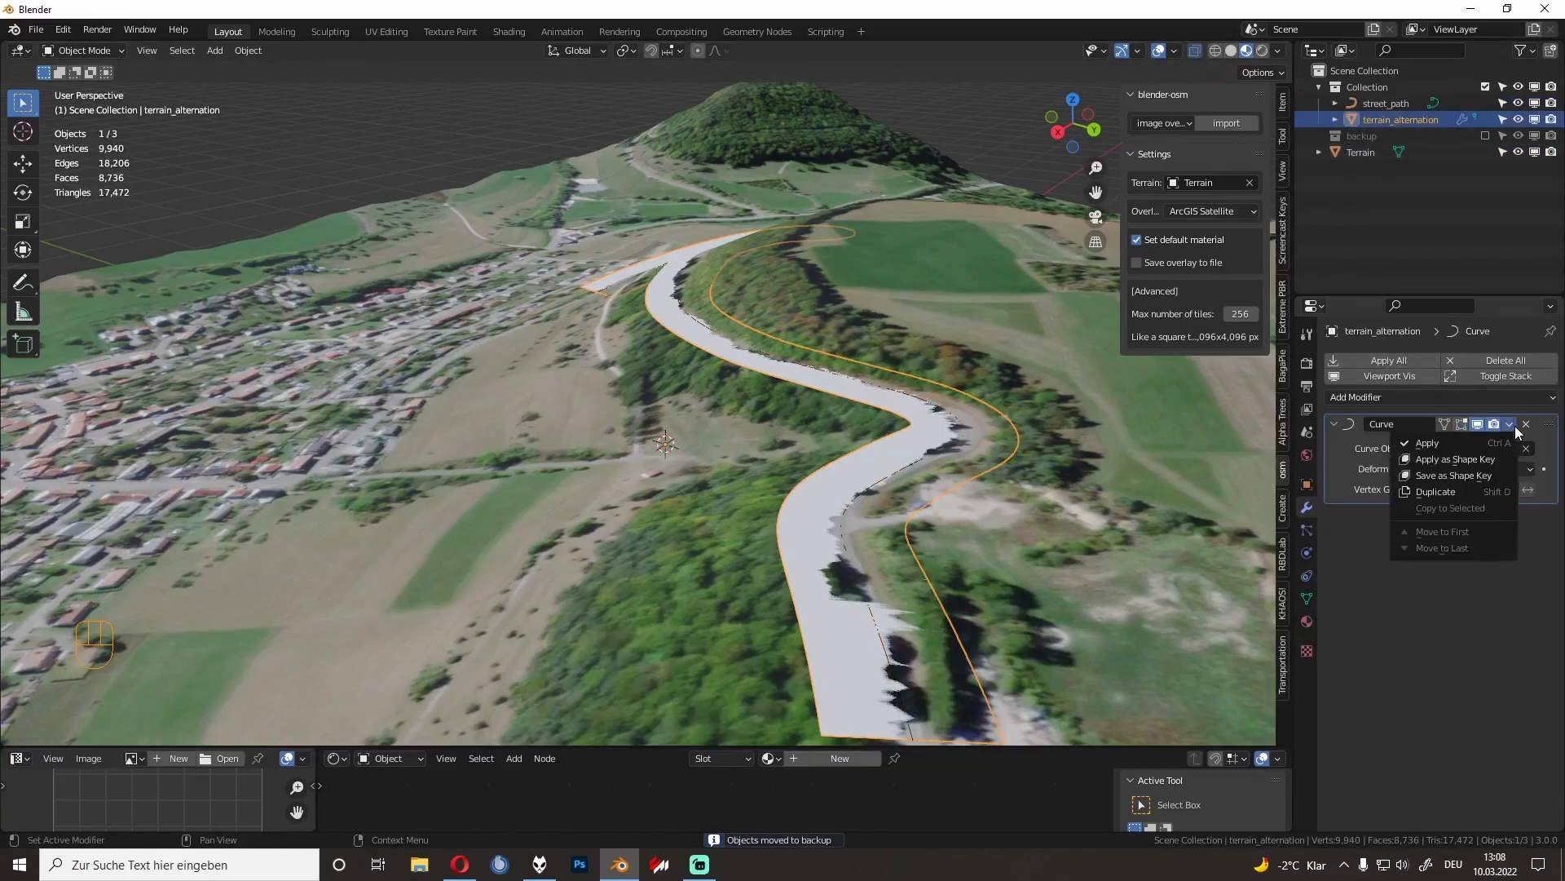
pyautogui.click(1477, 442)
# Step: Edit the terrain_alternation mesh, select the crowded inner vertices of the lower hairpin and turn off the edge length overlay
pyautogui.press('Tab')
pyautogui.moveTo(833, 403); pyautogui.dragTo(799, 358, button='middle')
pyautogui.scroll(3, 976, 421)
pyautogui.keyDown('shift'); pyautogui.moveTo(708, 335); pyautogui.dragTo(1011, 448, button='middle'); pyautogui.keyUp('shift')
pyautogui.scroll(-4, 694, 409)
pyautogui.moveTo(534, 399); pyautogui.dragTo(975, 413, button='middle')
pyautogui.scroll(5, 974, 414)
pyautogui.moveTo(626, 344); pyautogui.dragTo(682, 400)
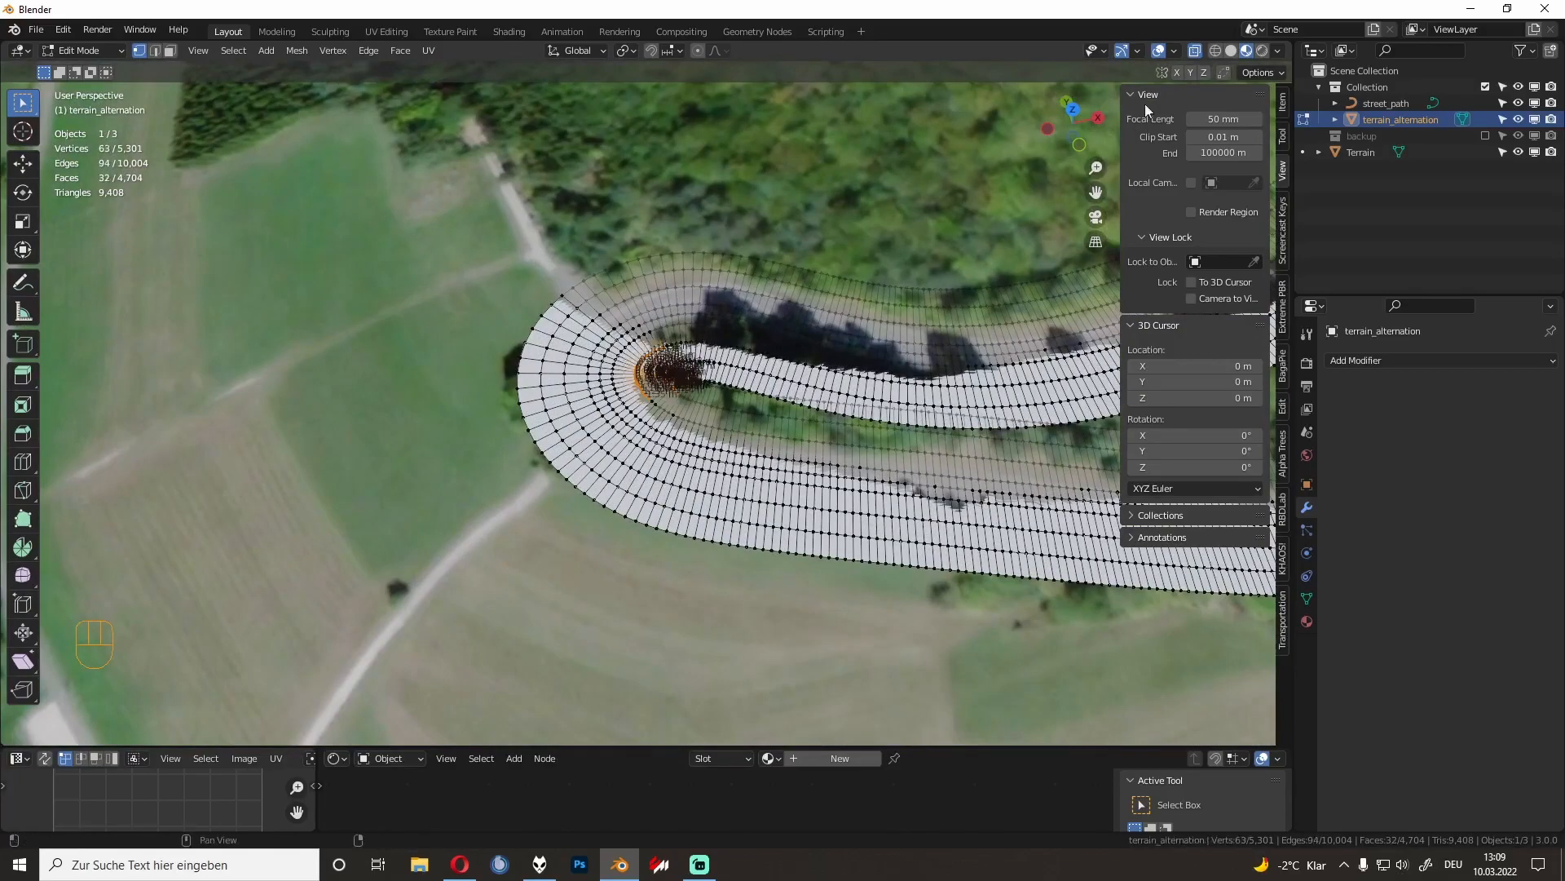
pyautogui.click(1175, 51)
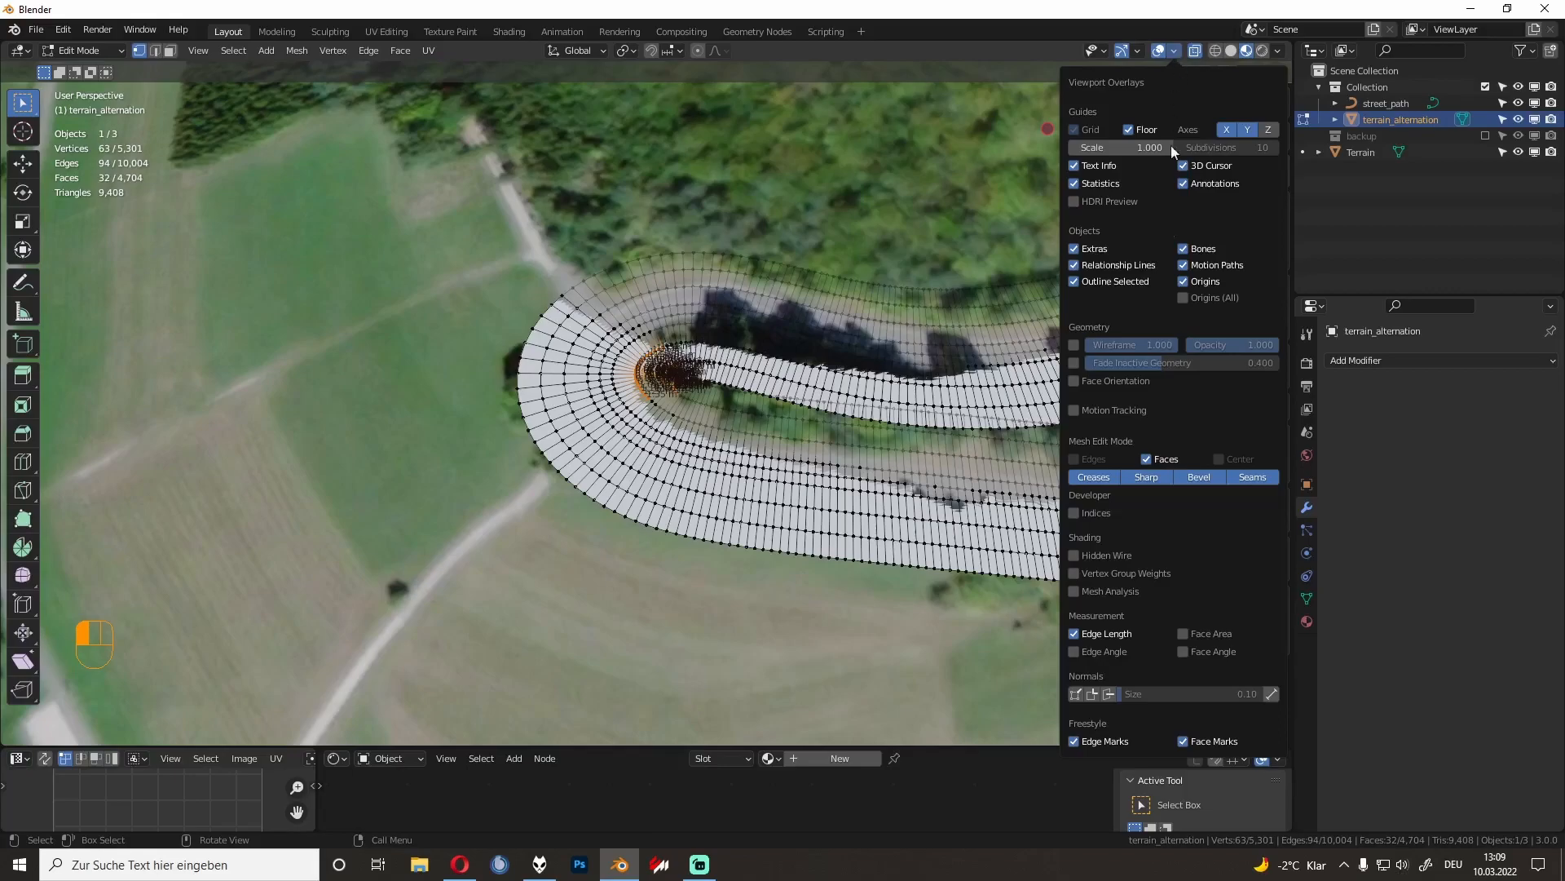
pyautogui.click(1075, 634)
# Step: Examine the crowded inner vertices of the lower hairpin from the top and at an oblique angle
pyautogui.press('n')
pyautogui.press('KP_7')
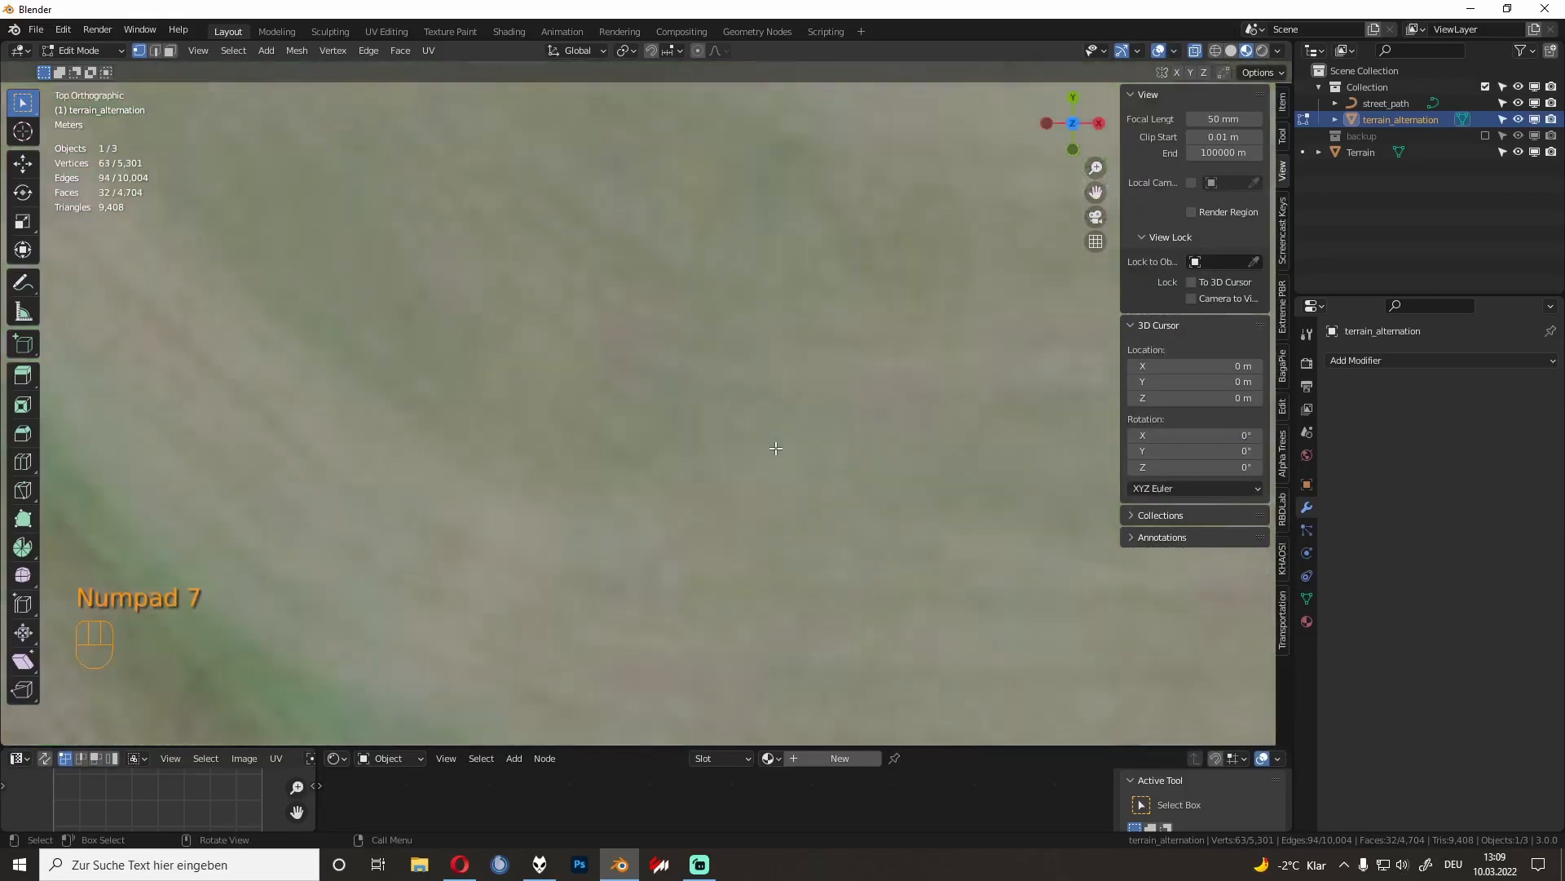
pyautogui.scroll(-6, 771, 441)
pyautogui.keyDown('shift'); pyautogui.moveTo(766, 237); pyautogui.dragTo(764, 445, button='middle'); pyautogui.keyUp('shift')
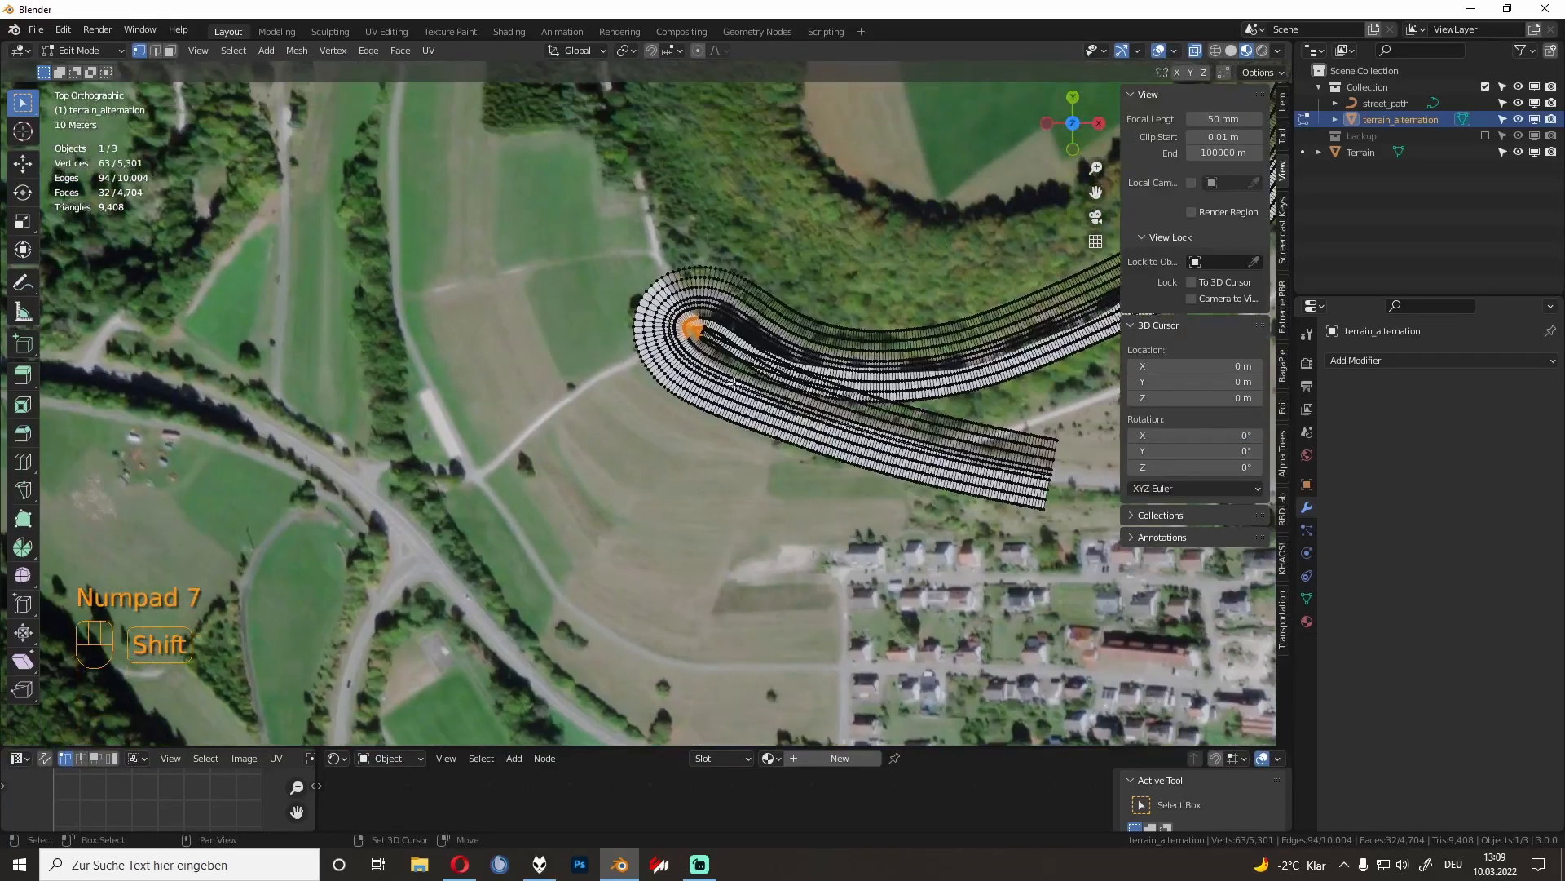
pyautogui.press('KP_Decimal')
pyautogui.moveTo(697, 397)
pyautogui.mouseDown(button='middle')
pyautogui.moveTo(767, 364)
pyautogui.moveTo(640, 559)
pyautogui.moveTo(443, 531)
pyautogui.moveTo(749, 404)
pyautogui.moveTo(701, 424)
pyautogui.mouseUp(button='middle')
pyautogui.moveTo(837, 415); pyautogui.dragTo(727, 416, button='middle')
pyautogui.scroll(-5, 758, 385)
pyautogui.scroll(2, 733, 404)
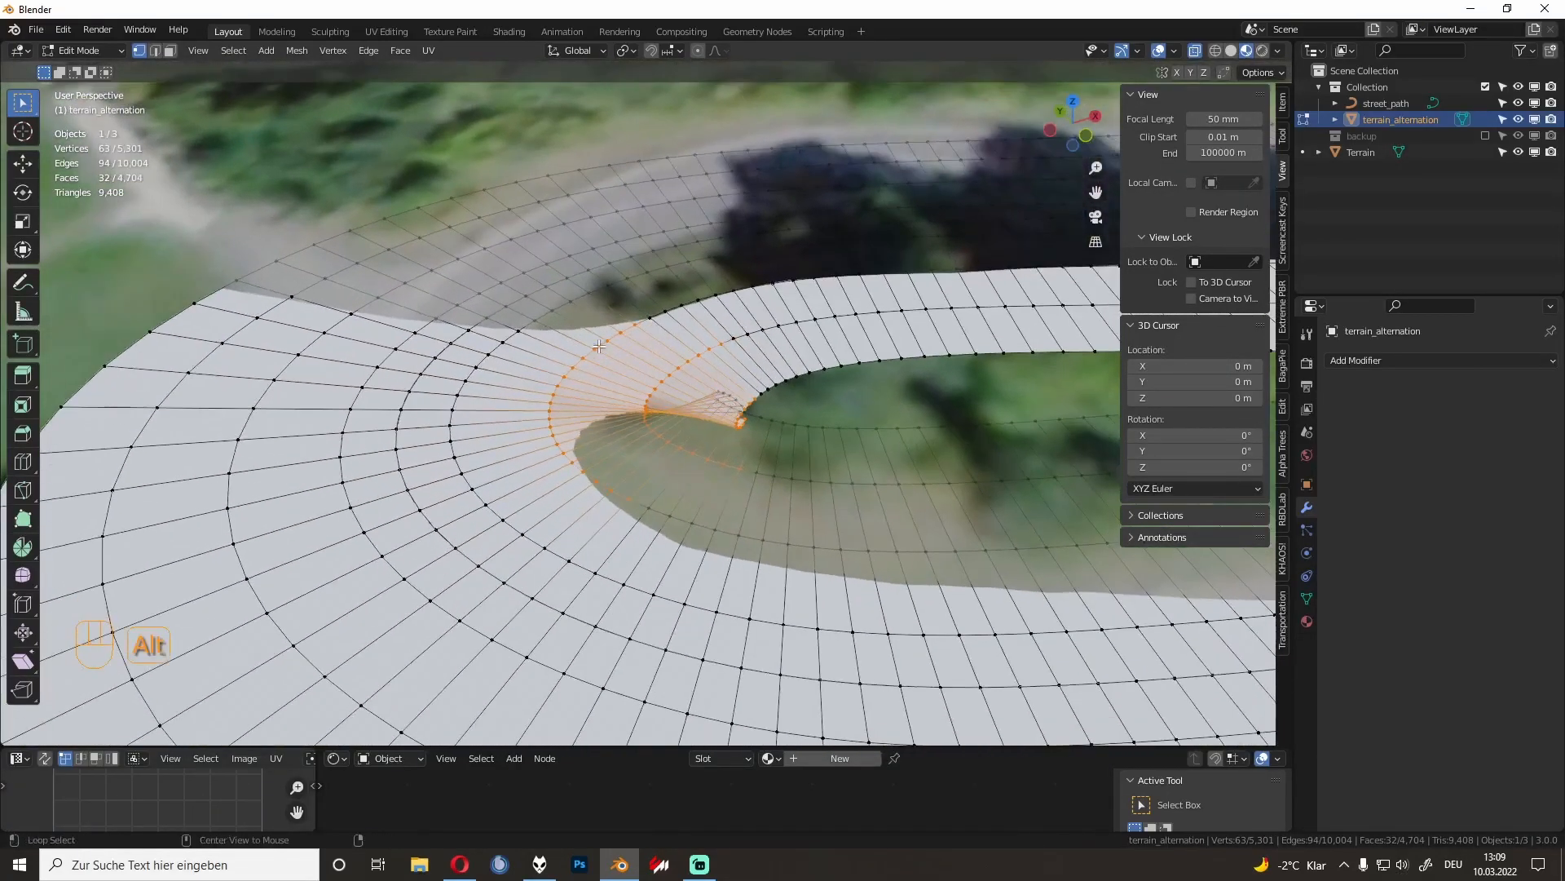
# Step: Select the third edge row from the inside around the lower hairpin and slide it outward
pyautogui.click(733, 291)
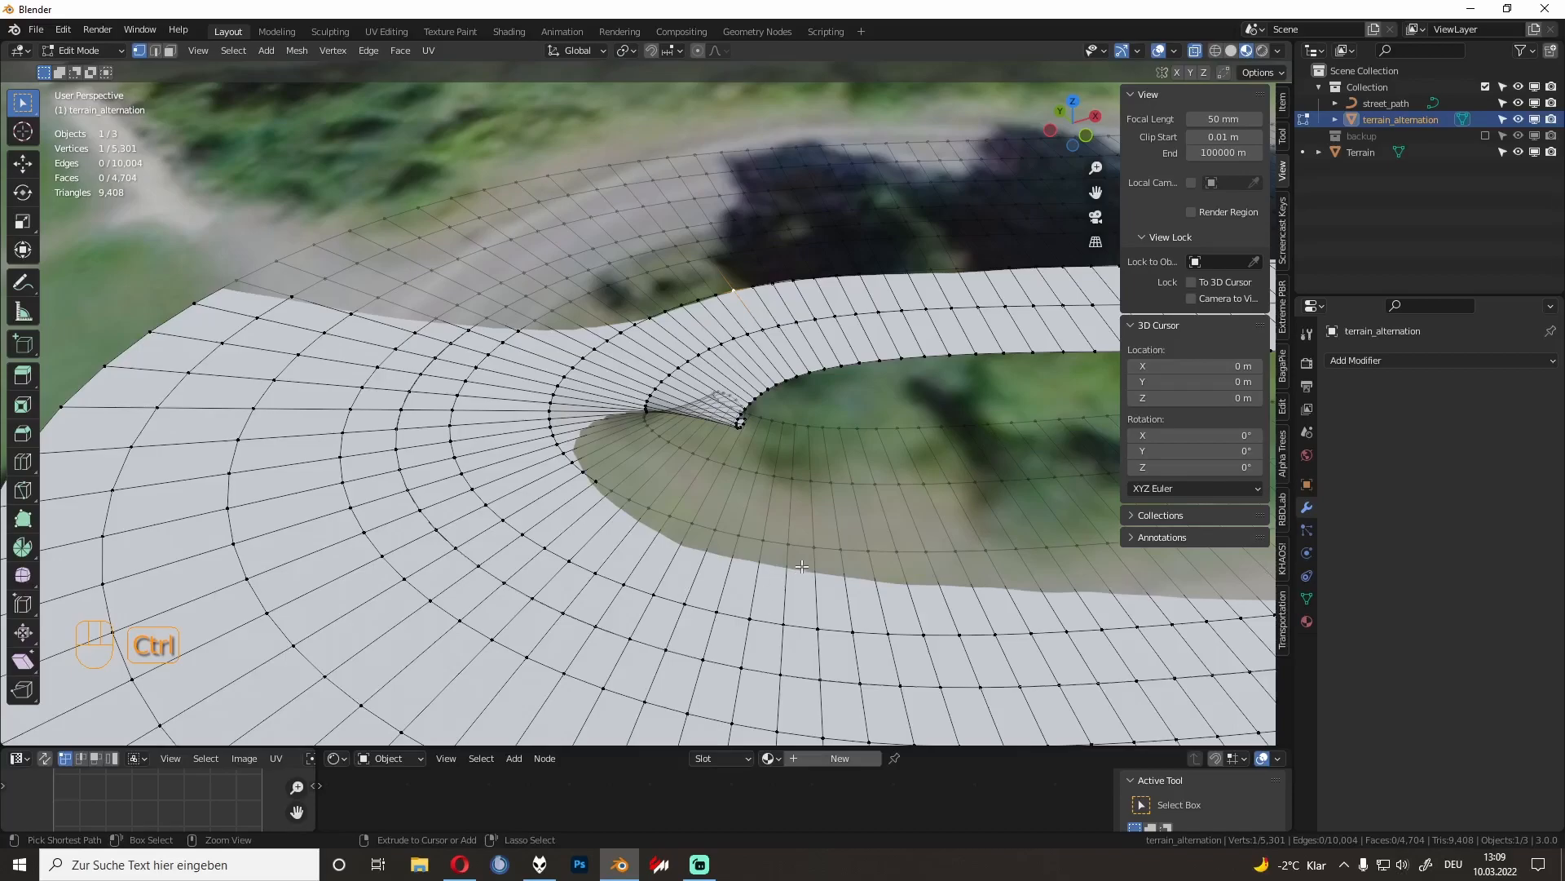
pyautogui.keyDown('ctrl'); pyautogui.click(846, 555); pyautogui.keyUp('ctrl')
pyautogui.click(733, 289)
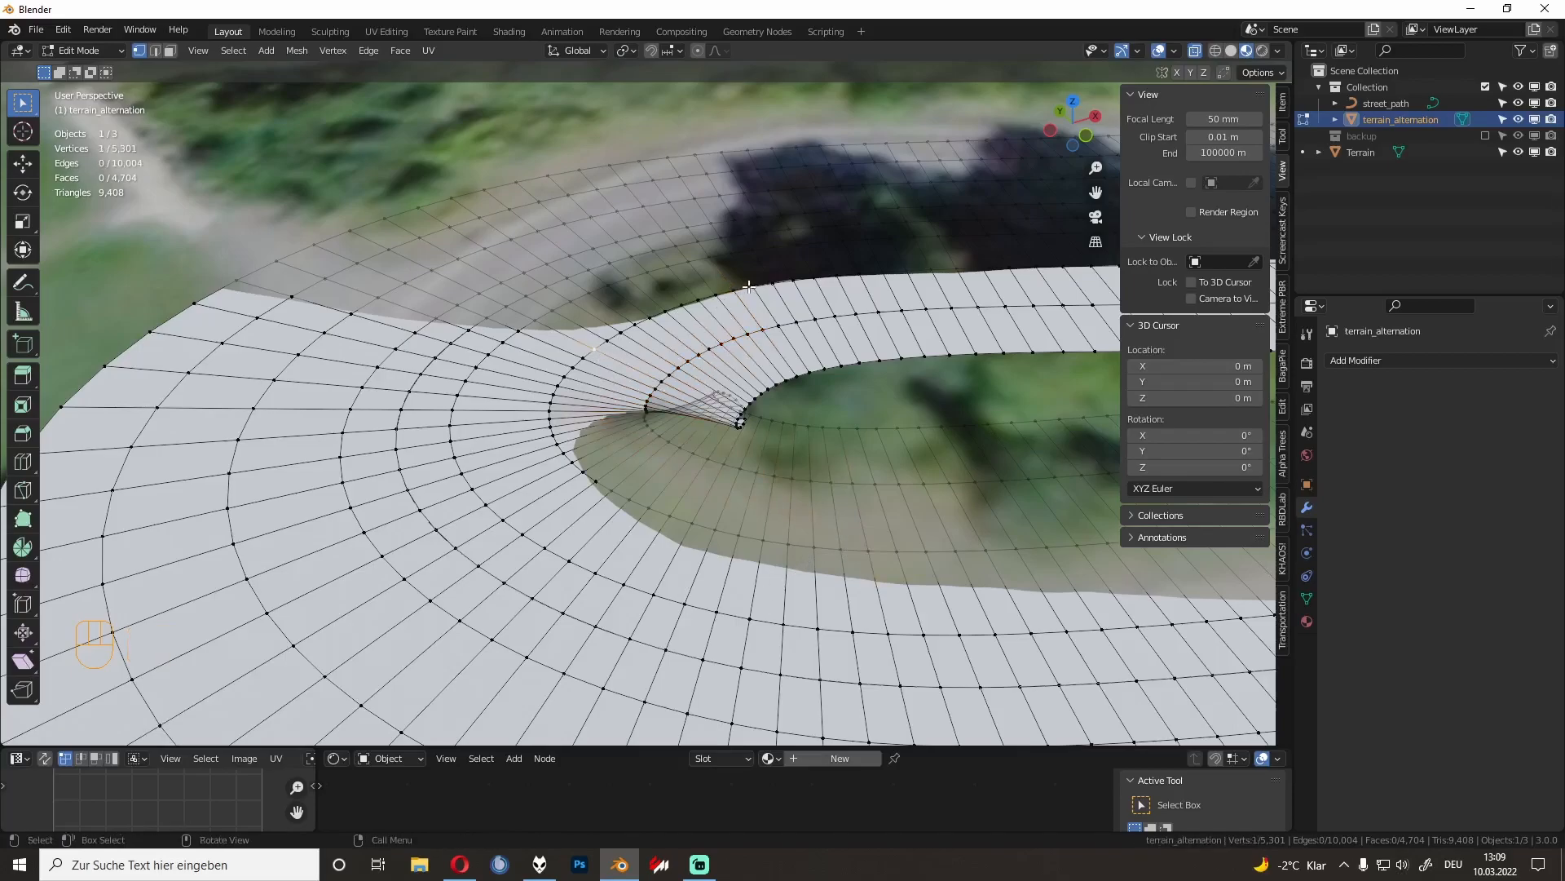
pyautogui.keyDown('ctrl'); pyautogui.click(568, 372); pyautogui.keyUp('ctrl')
pyautogui.keyDown('ctrl'); pyautogui.click(633, 493); pyautogui.keyUp('ctrl')
pyautogui.keyDown('ctrl'); pyautogui.click(890, 552); pyautogui.keyUp('ctrl')
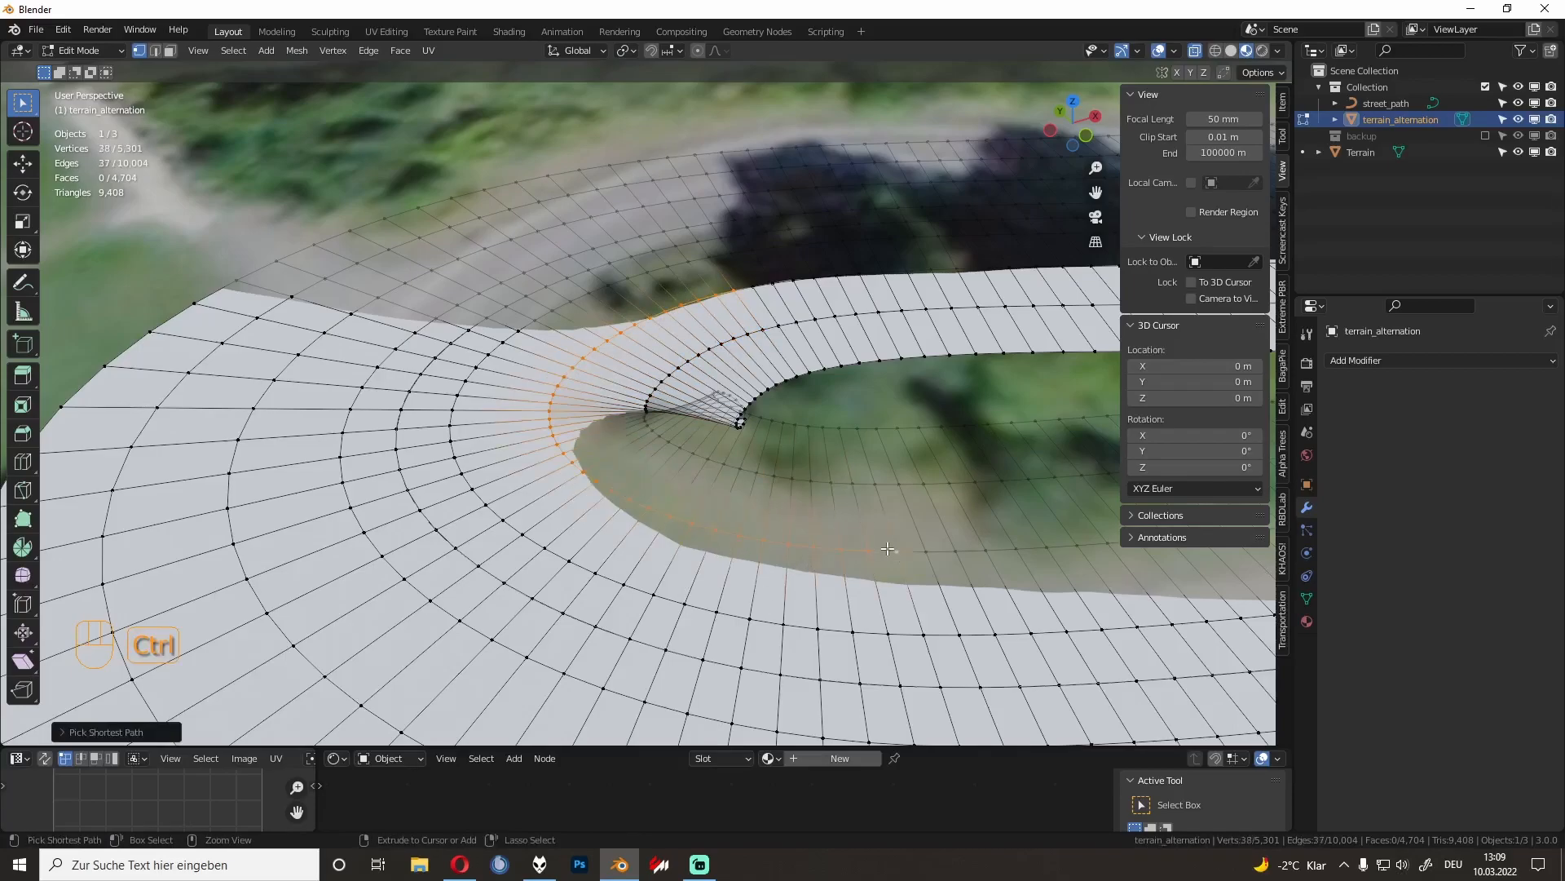
pyautogui.press('g')
pyautogui.press('g')
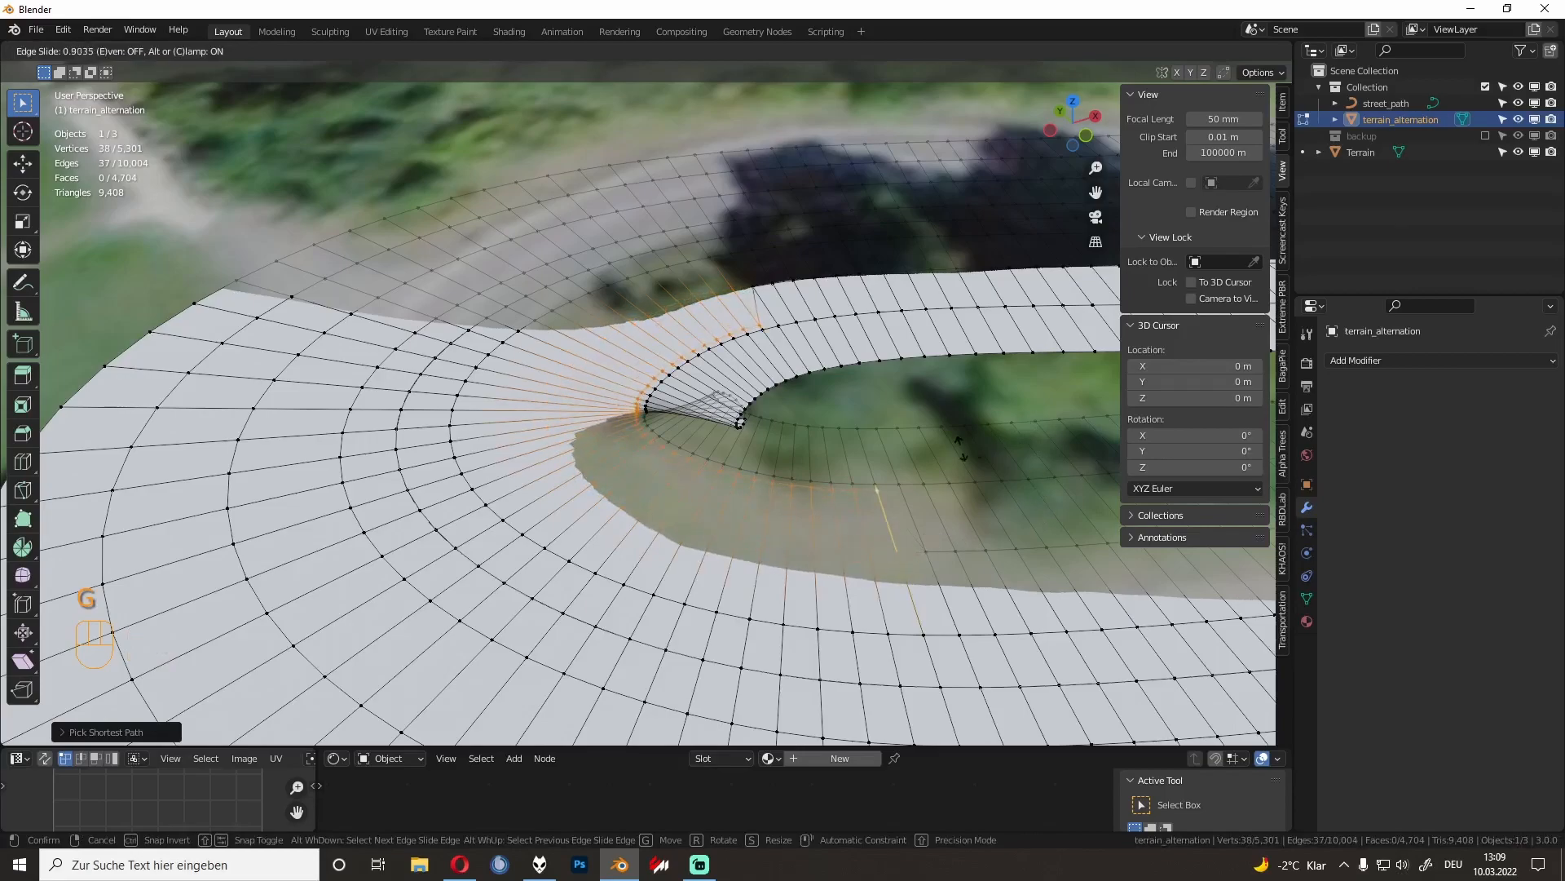
pyautogui.click(908, 583)
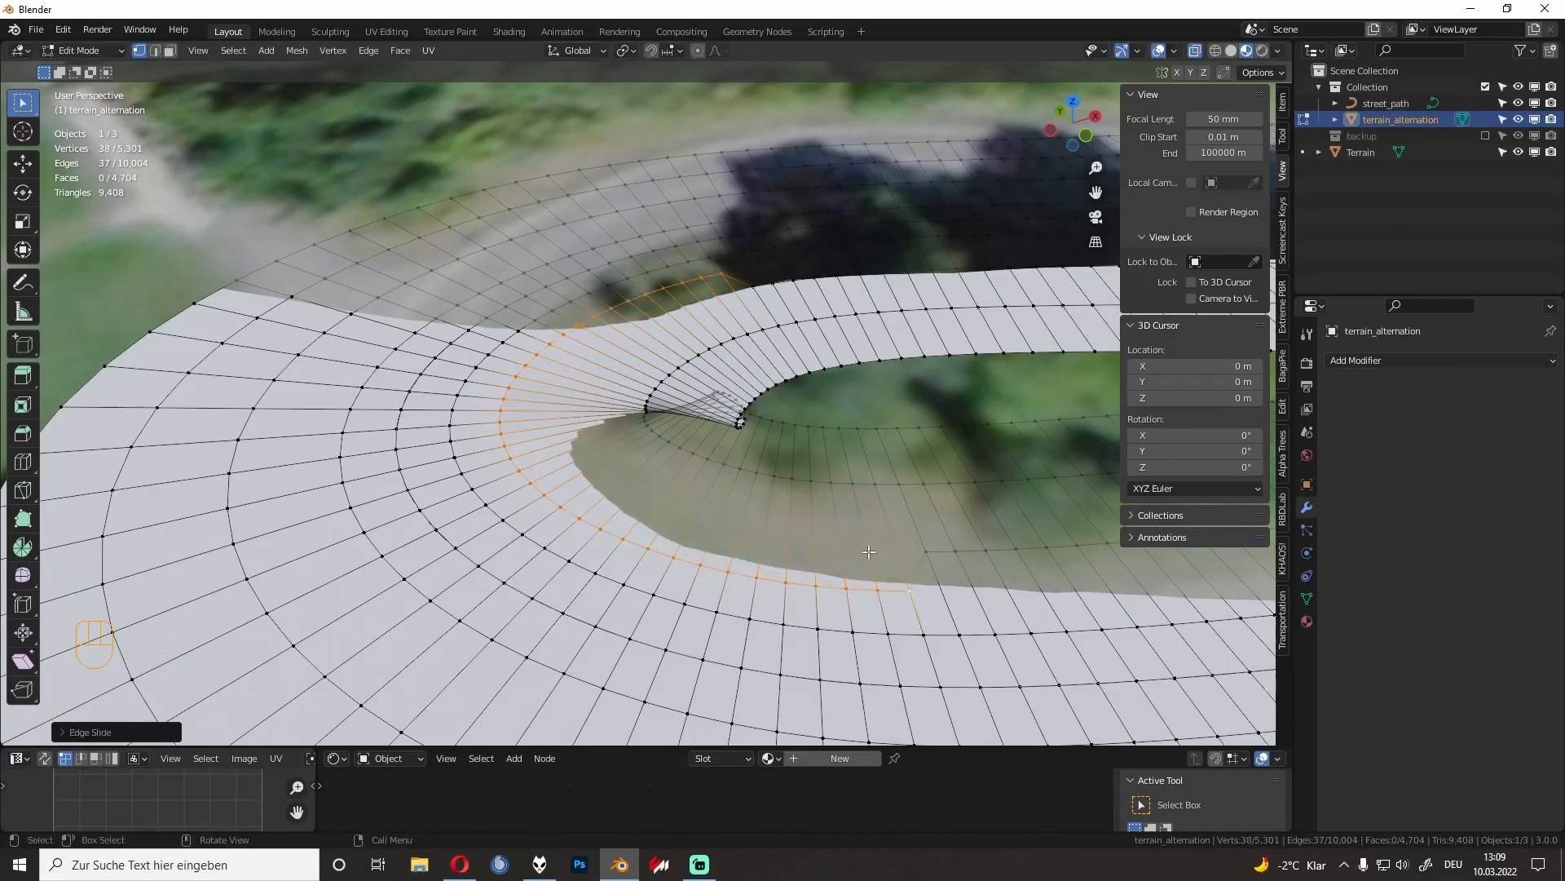
# Step: Select the second edge row from the inside around the lower hairpin and slide it outward
pyautogui.click(952, 487)
pyautogui.keyDown('ctrl'); pyautogui.click(673, 447); pyautogui.keyUp('ctrl')
pyautogui.keyDown('ctrl'); pyautogui.click(649, 381); pyautogui.keyUp('ctrl')
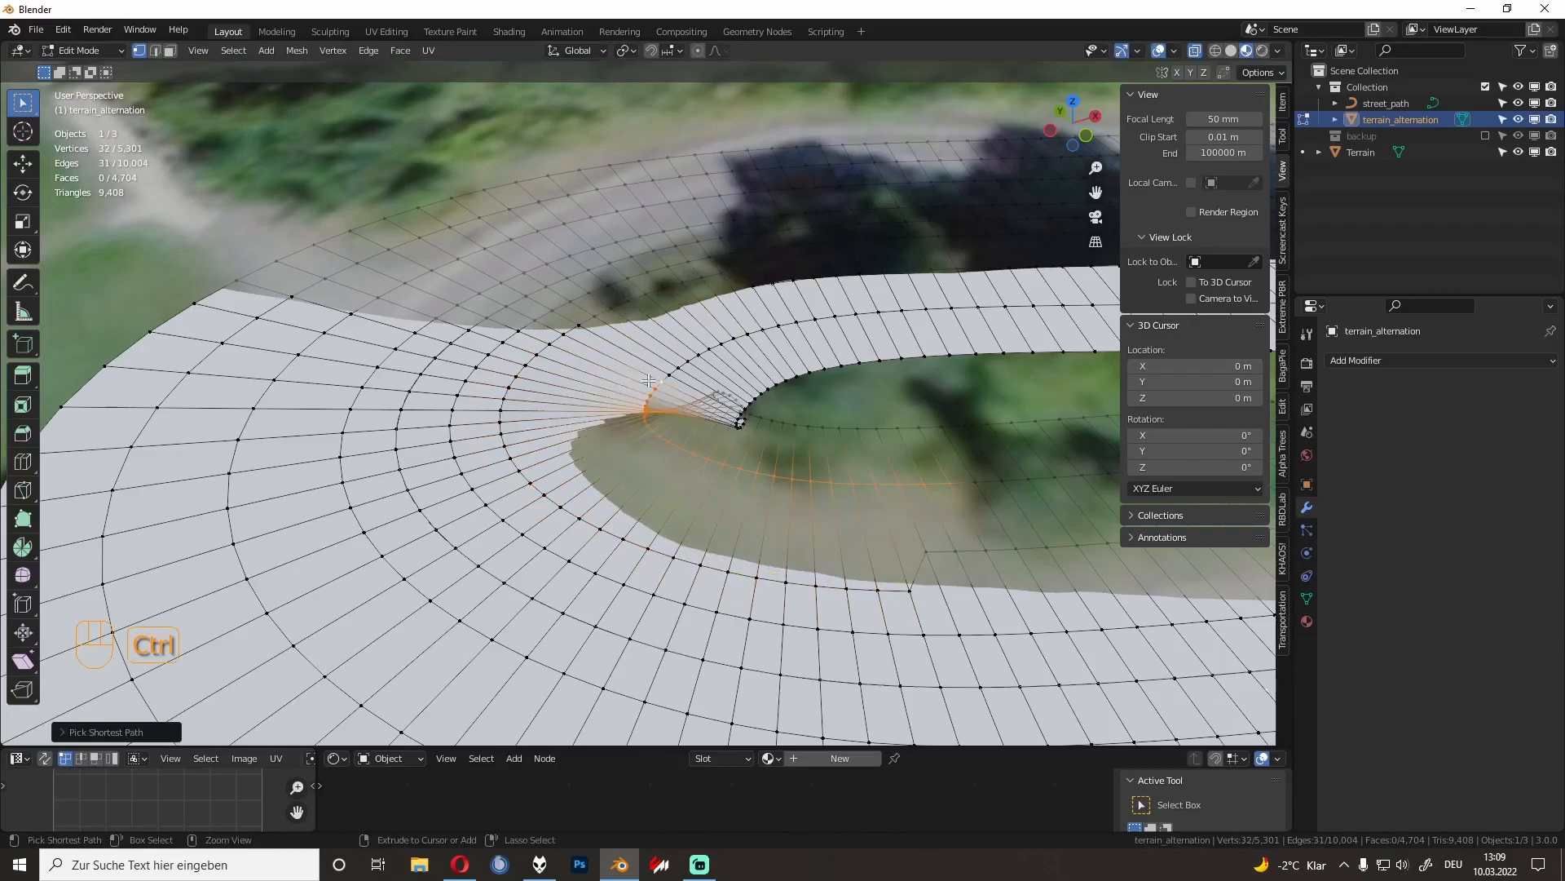
pyautogui.keyDown('ctrl'); pyautogui.click(763, 333); pyautogui.keyUp('ctrl')
pyautogui.press('g')
pyautogui.press('g')
pyautogui.click(730, 361)
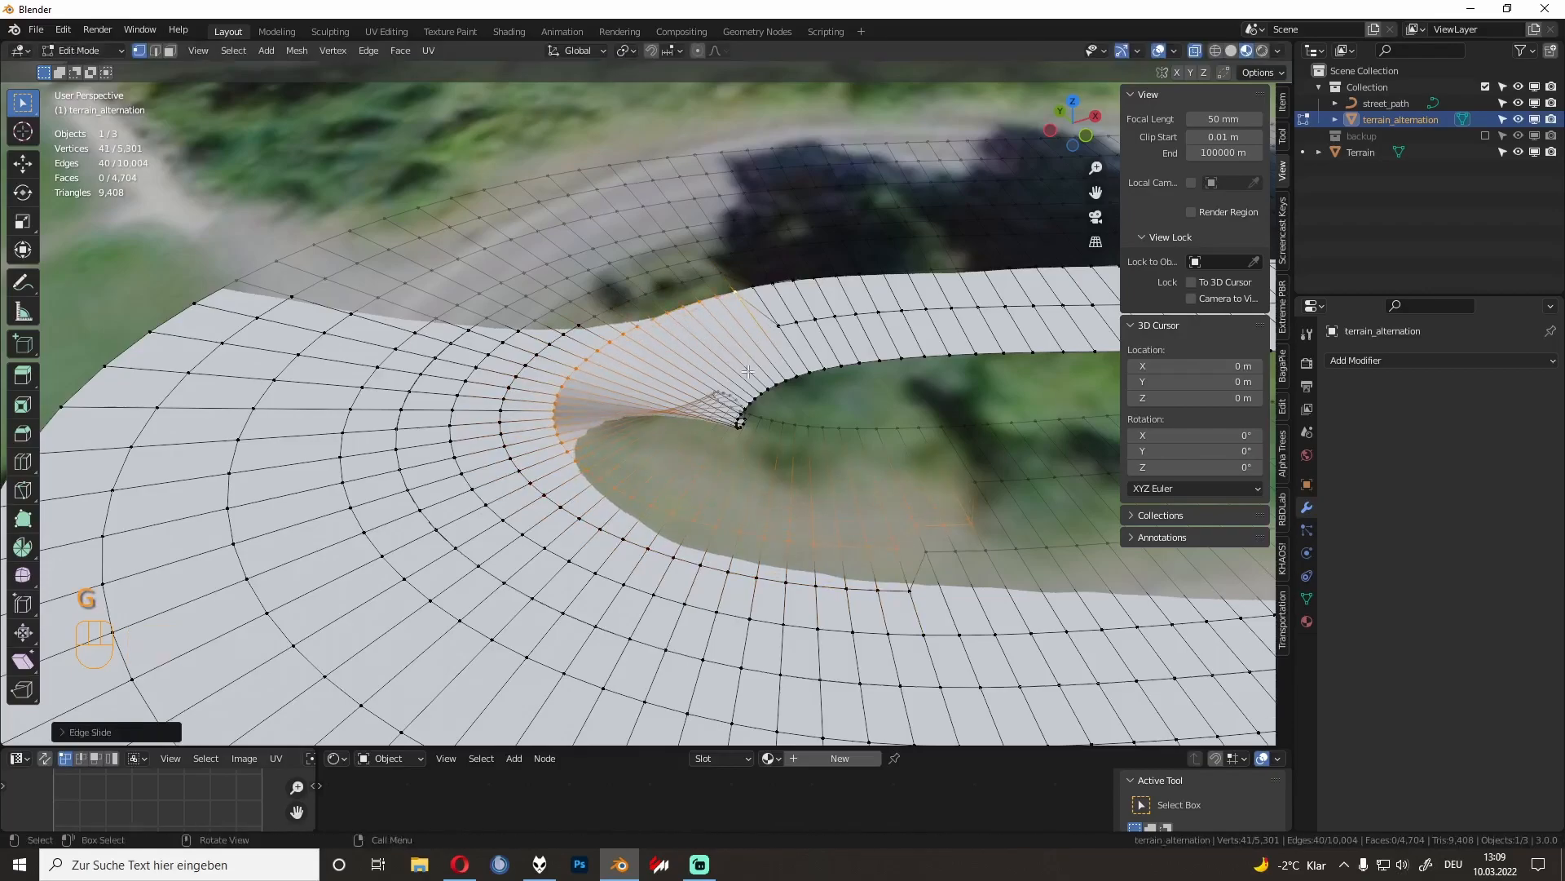
# Step: Select the innermost edge row around the lower hairpin and slide it outward to open up the bend
pyautogui.keyDown('ctrl'); pyautogui.click(1025, 423); pyautogui.keyUp('ctrl')
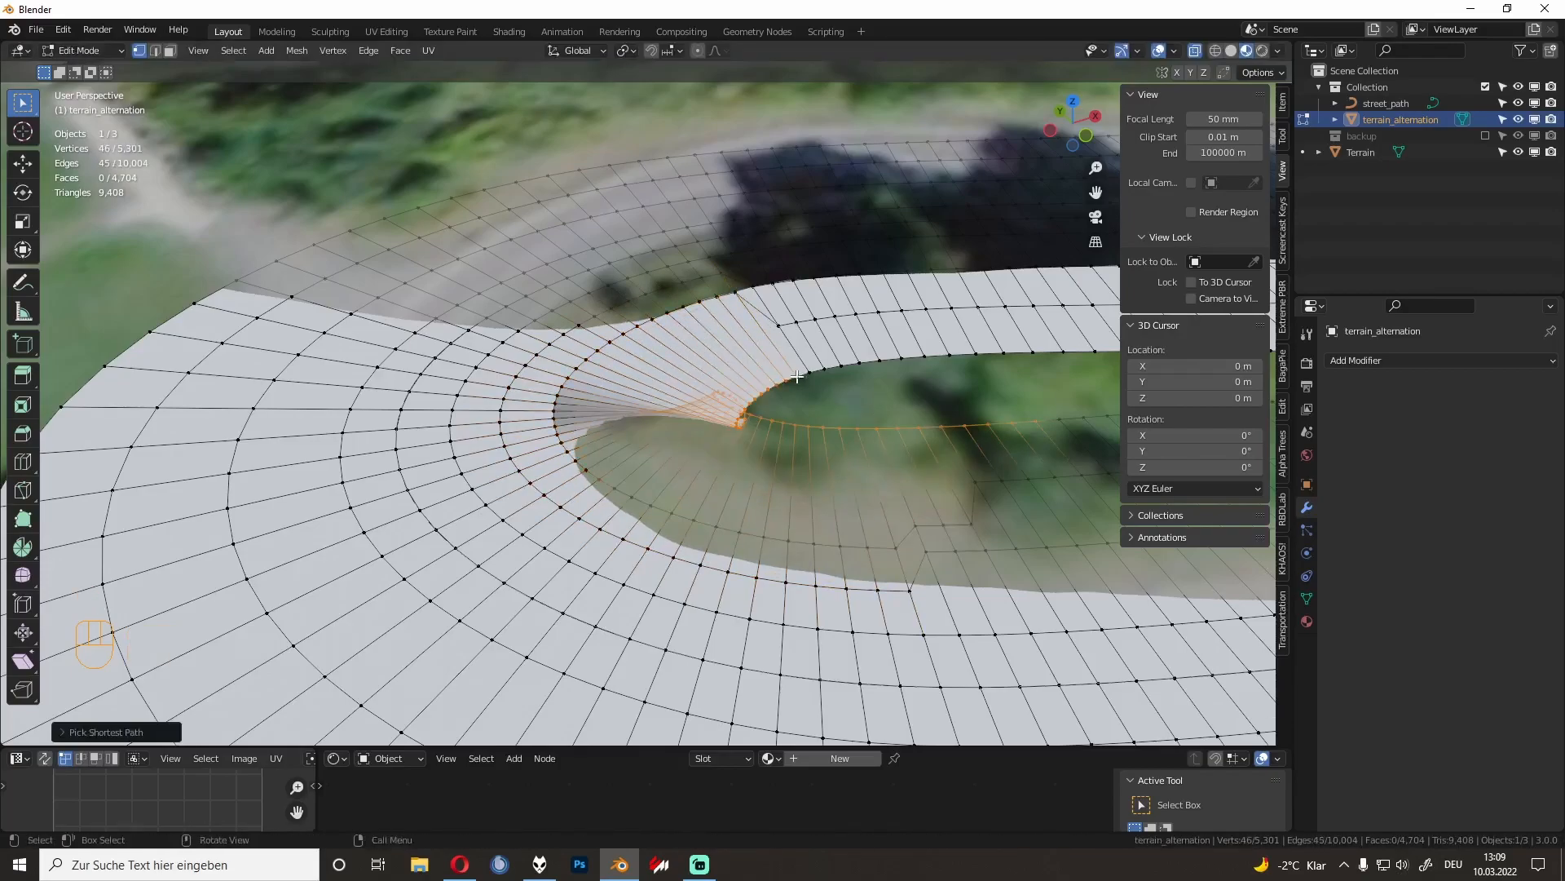
pyautogui.press('g')
pyautogui.press('g')
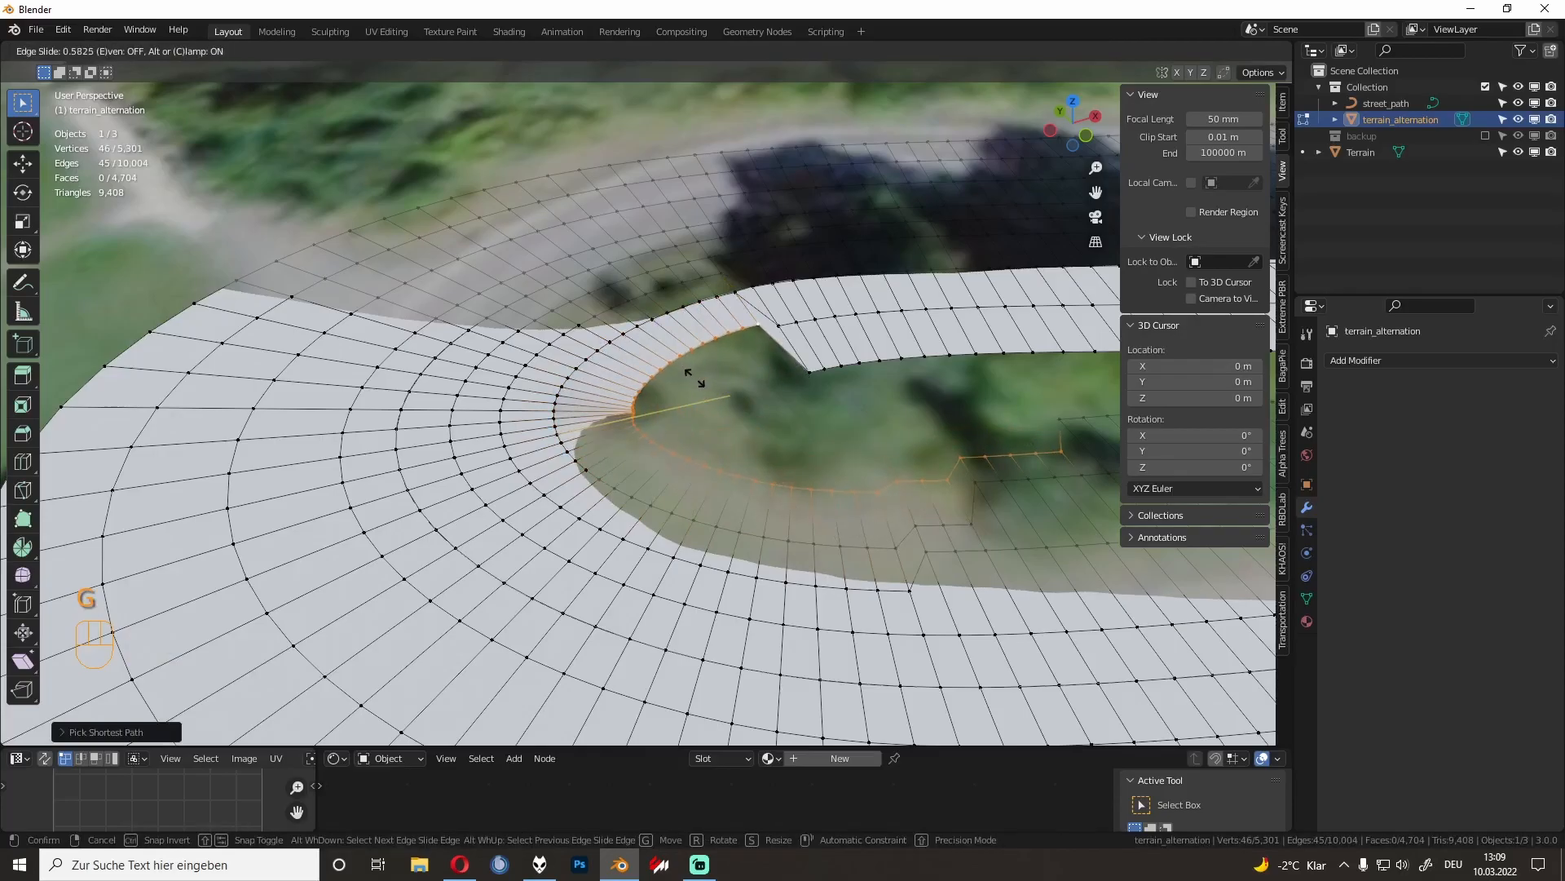
pyautogui.click(691, 376)
# Step: Examine the strip in object and edit mode from the reworked hairpin to its upper end
pyautogui.keyDown('shift'); pyautogui.moveTo(824, 432); pyautogui.dragTo(662, 452, button='middle'); pyautogui.keyUp('shift')
pyautogui.scroll(-2, 675, 476)
pyautogui.press('Tab')
pyautogui.press('Tab')
pyautogui.scroll(-4, 821, 562)
pyautogui.press('Tab')
pyautogui.keyDown('shift'); pyautogui.moveTo(864, 432); pyautogui.dragTo(709, 542, button='middle'); pyautogui.keyUp('shift')
pyautogui.keyDown('shift'); pyautogui.moveTo(845, 336); pyautogui.dragTo(500, 564, button='middle'); pyautogui.keyUp('shift')
pyautogui.press('Tab')
pyautogui.scroll(2, 661, 505)
pyautogui.keyDown('shift'); pyautogui.moveTo(664, 501); pyautogui.dragTo(330, 567, button='middle'); pyautogui.keyUp('shift')
pyautogui.scroll(1, 610, 566)
pyautogui.press('Tab')
pyautogui.scroll(-4, 609, 565)
pyautogui.press('Tab')
pyautogui.scroll(3, 359, 558)
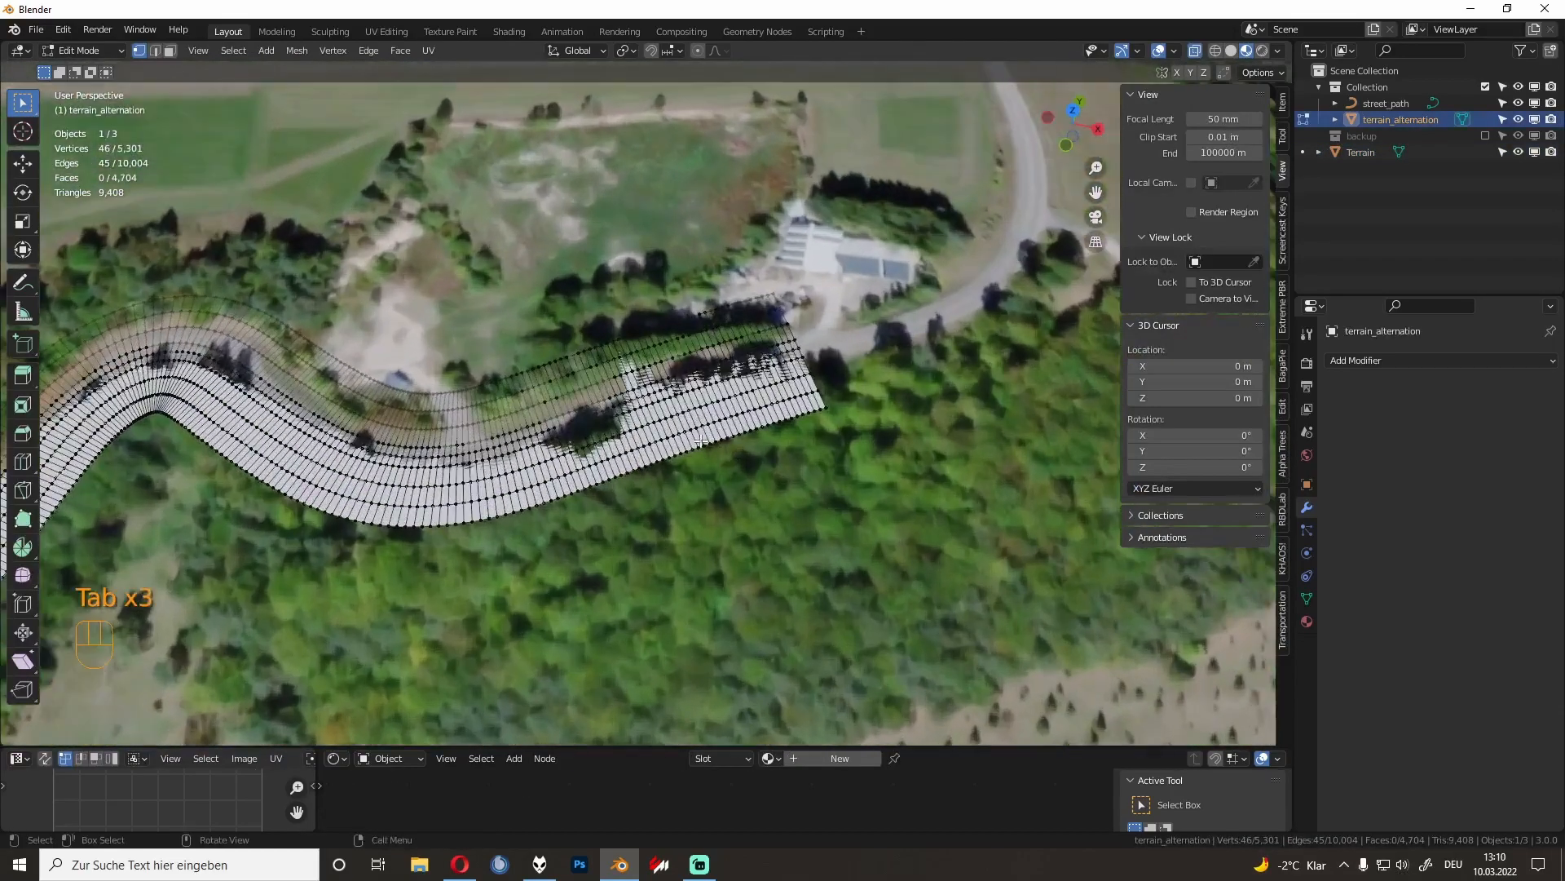
# Step: Select the strip's centre edge row along its full length and expand the selection by one row on each side
pyautogui.scroll(1, 743, 381)
pyautogui.keyDown('alt'); pyautogui.click(766, 358); pyautogui.keyUp('alt')
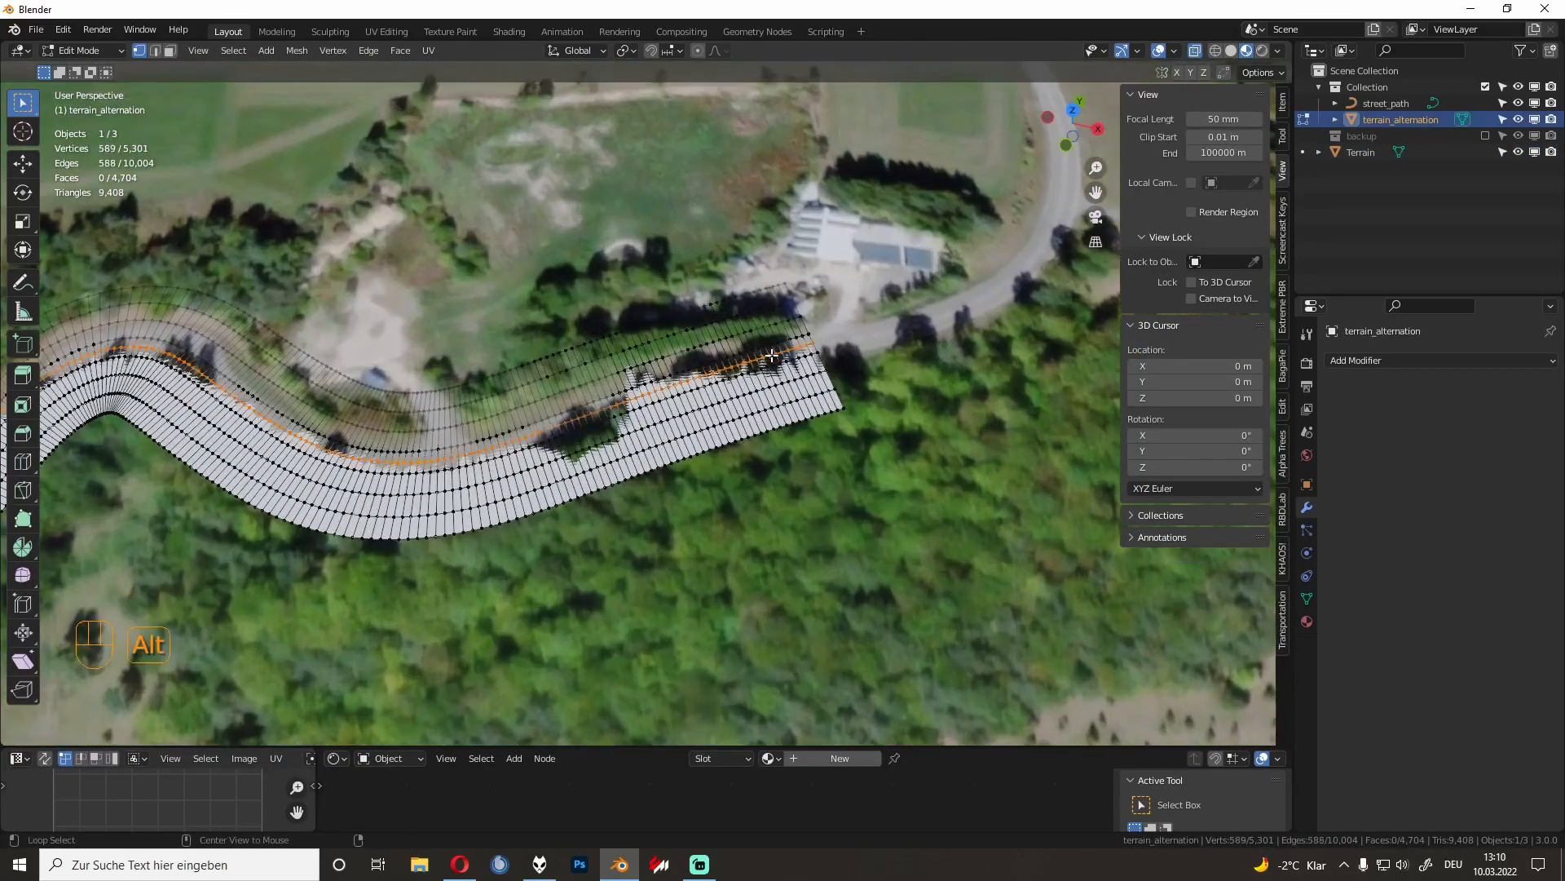
pyautogui.press('KP_Decimal')
pyautogui.moveTo(727, 434); pyautogui.dragTo(672, 291, button='middle')
pyautogui.keyDown('shift'); pyautogui.moveTo(681, 392); pyautogui.dragTo(594, 334, button='middle'); pyautogui.keyUp('shift')
pyautogui.scroll(4, 595, 295)
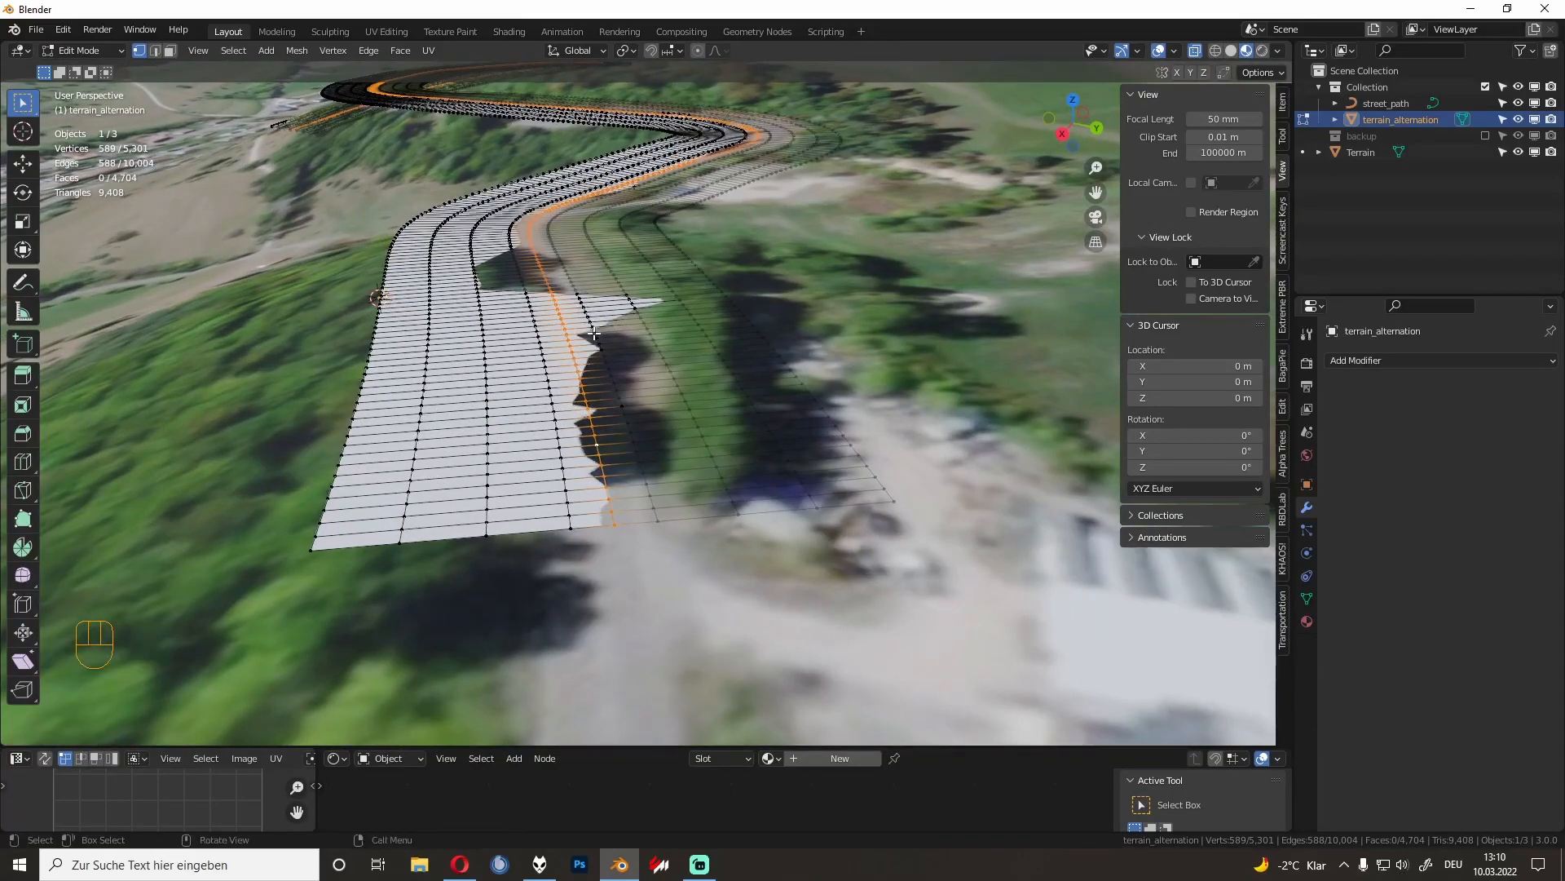
pyautogui.press('ctrl+KP_Add')
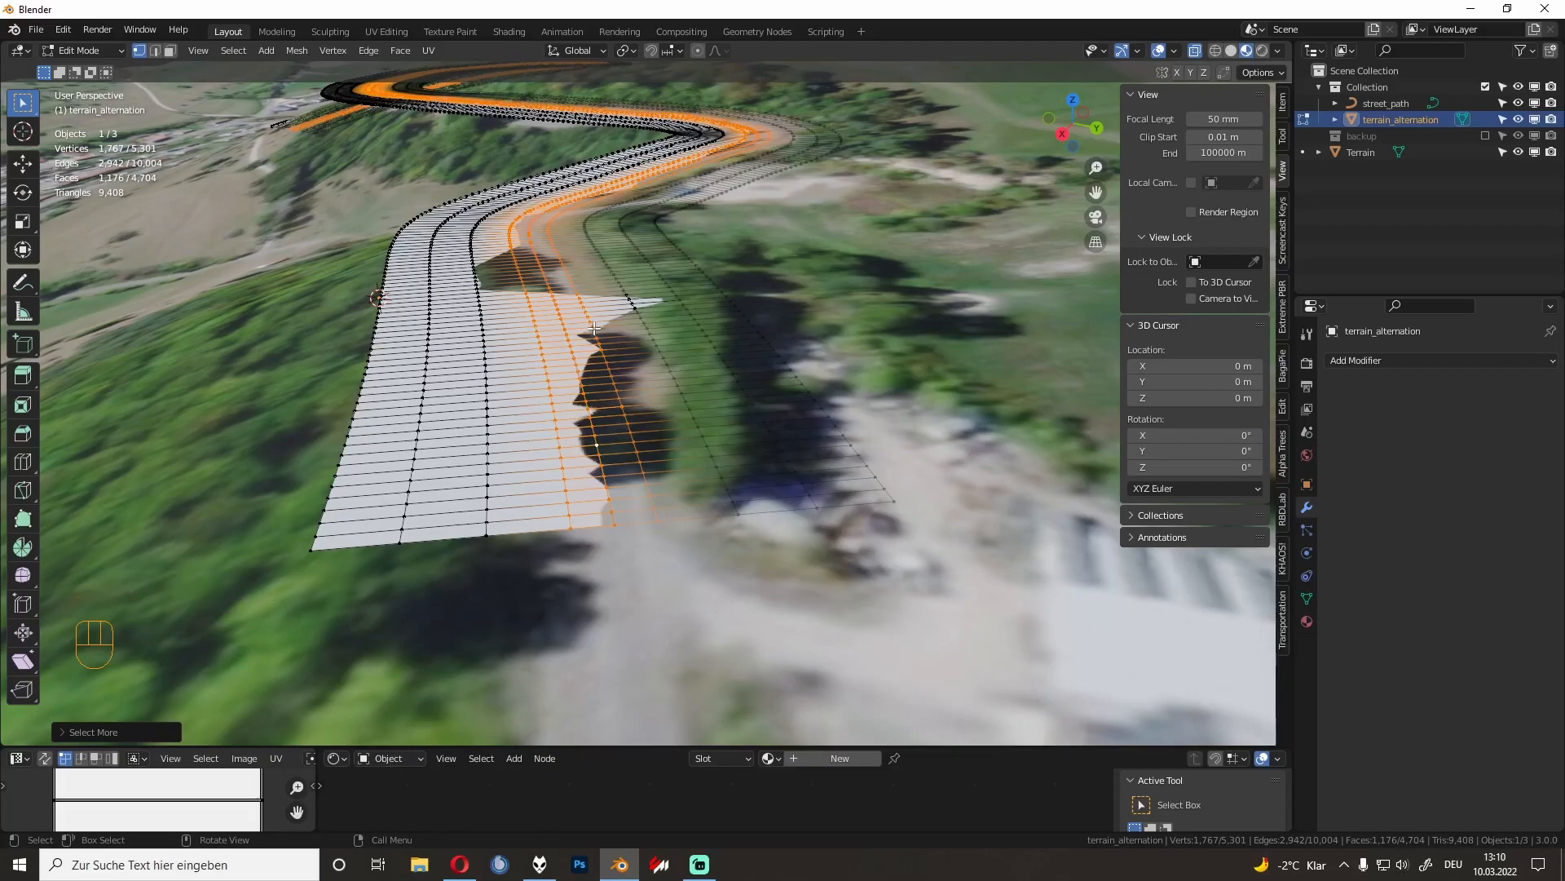
# Step: Create a vertex group on the strip mesh and assign the selected centre rows to it with weight 0
pyautogui.click(1305, 598)
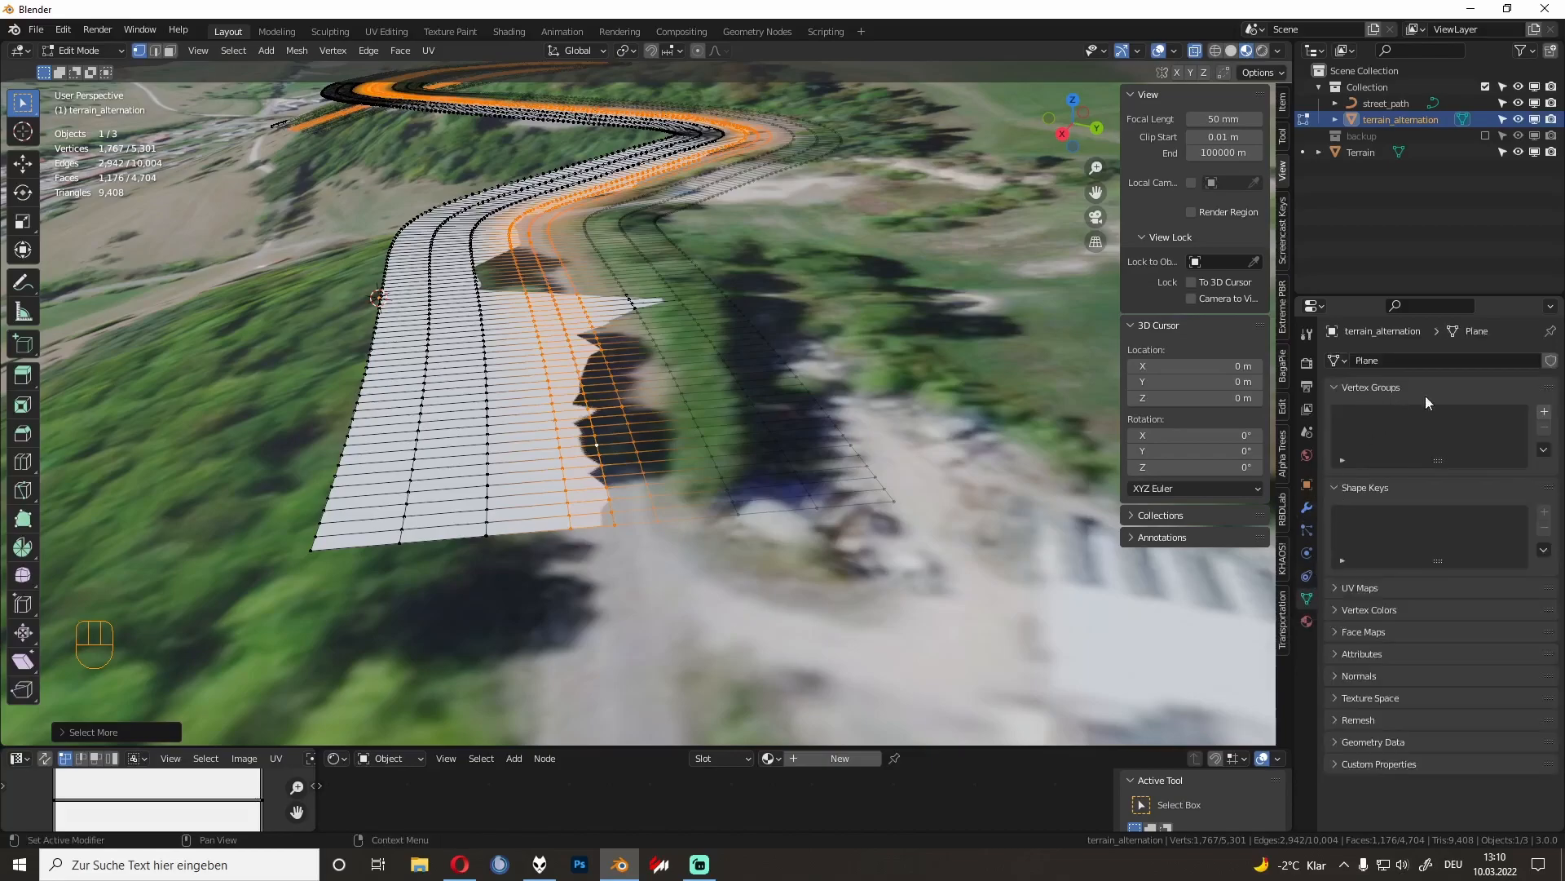
pyautogui.click(1544, 412)
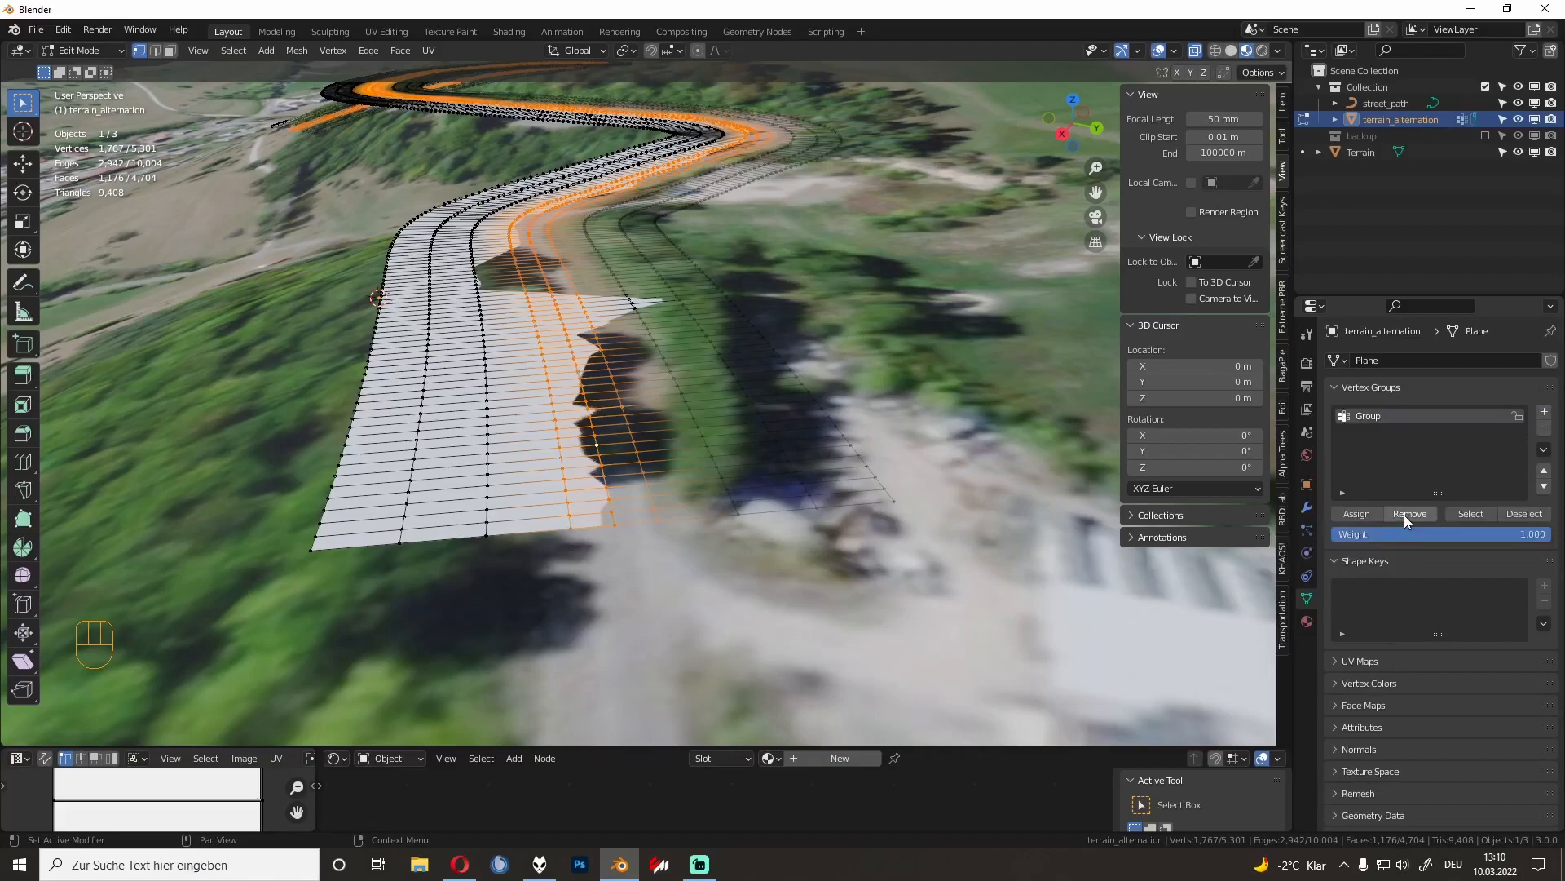
pyautogui.moveTo(1485, 538); pyautogui.dragTo(1331, 534)
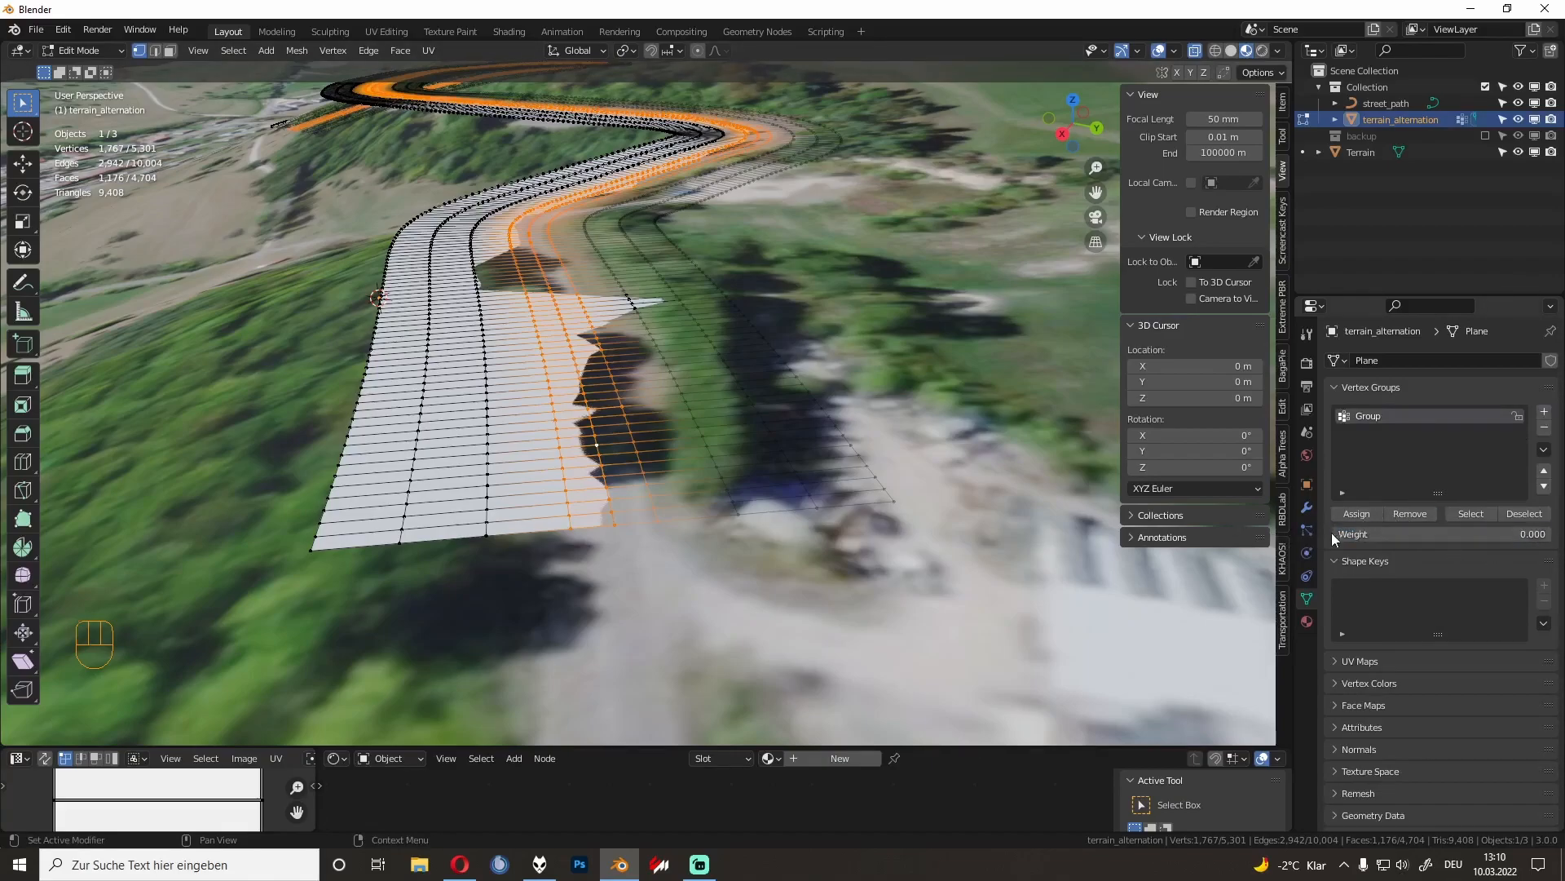
pyautogui.click(1359, 515)
# Step: Invert the selection and assign the strip's outer rows to the vertex group with weight 1
pyautogui.press('ctrl')
pyautogui.hotkey('ctrl', 'u')
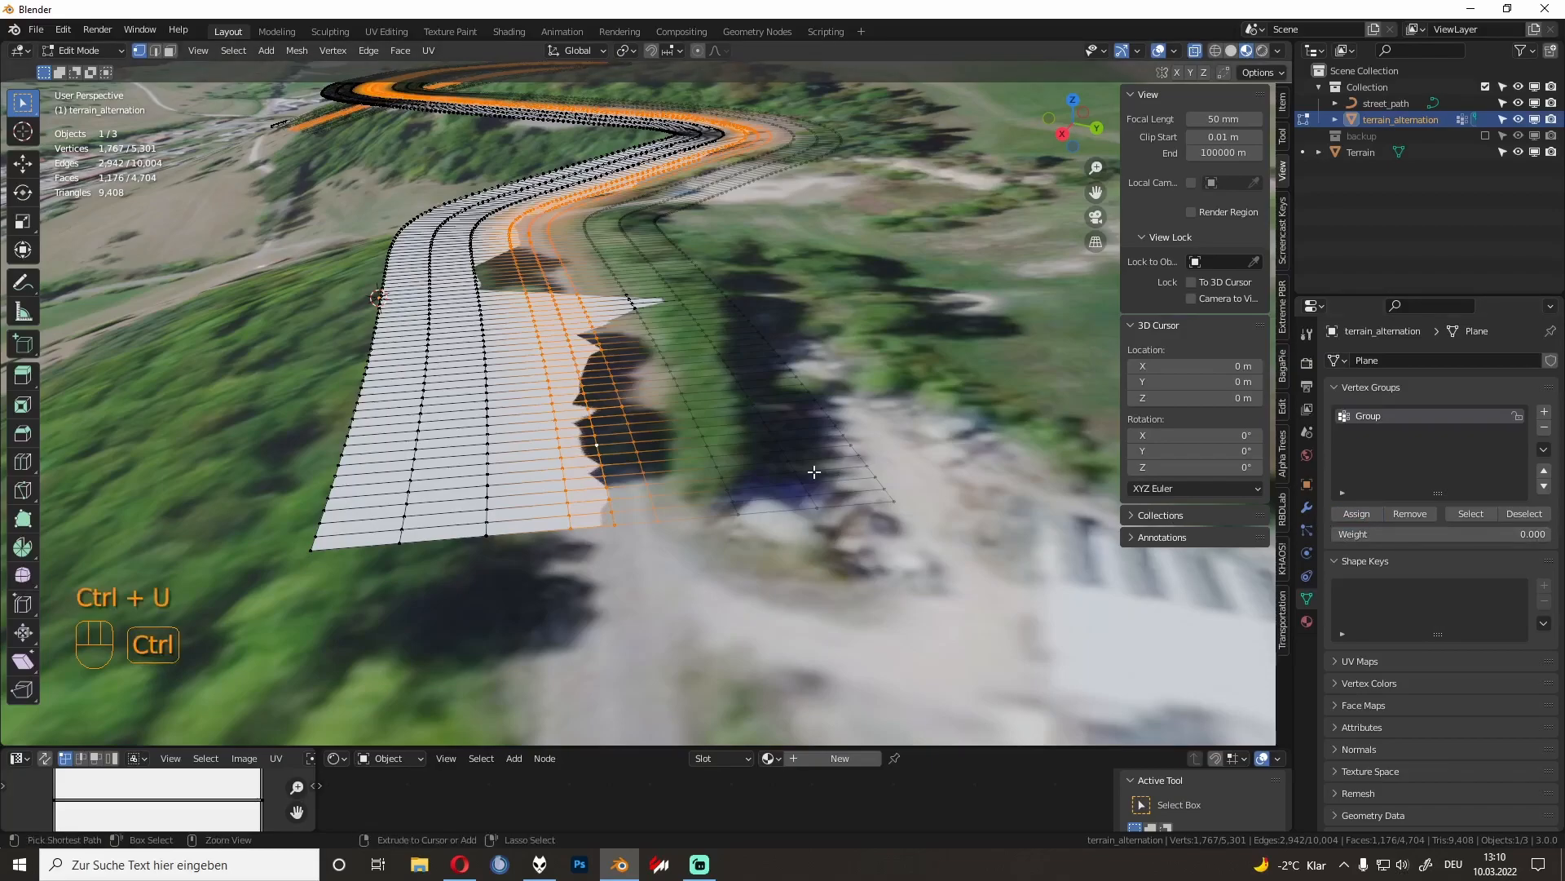
pyautogui.hotkey('ctrl', 'i')
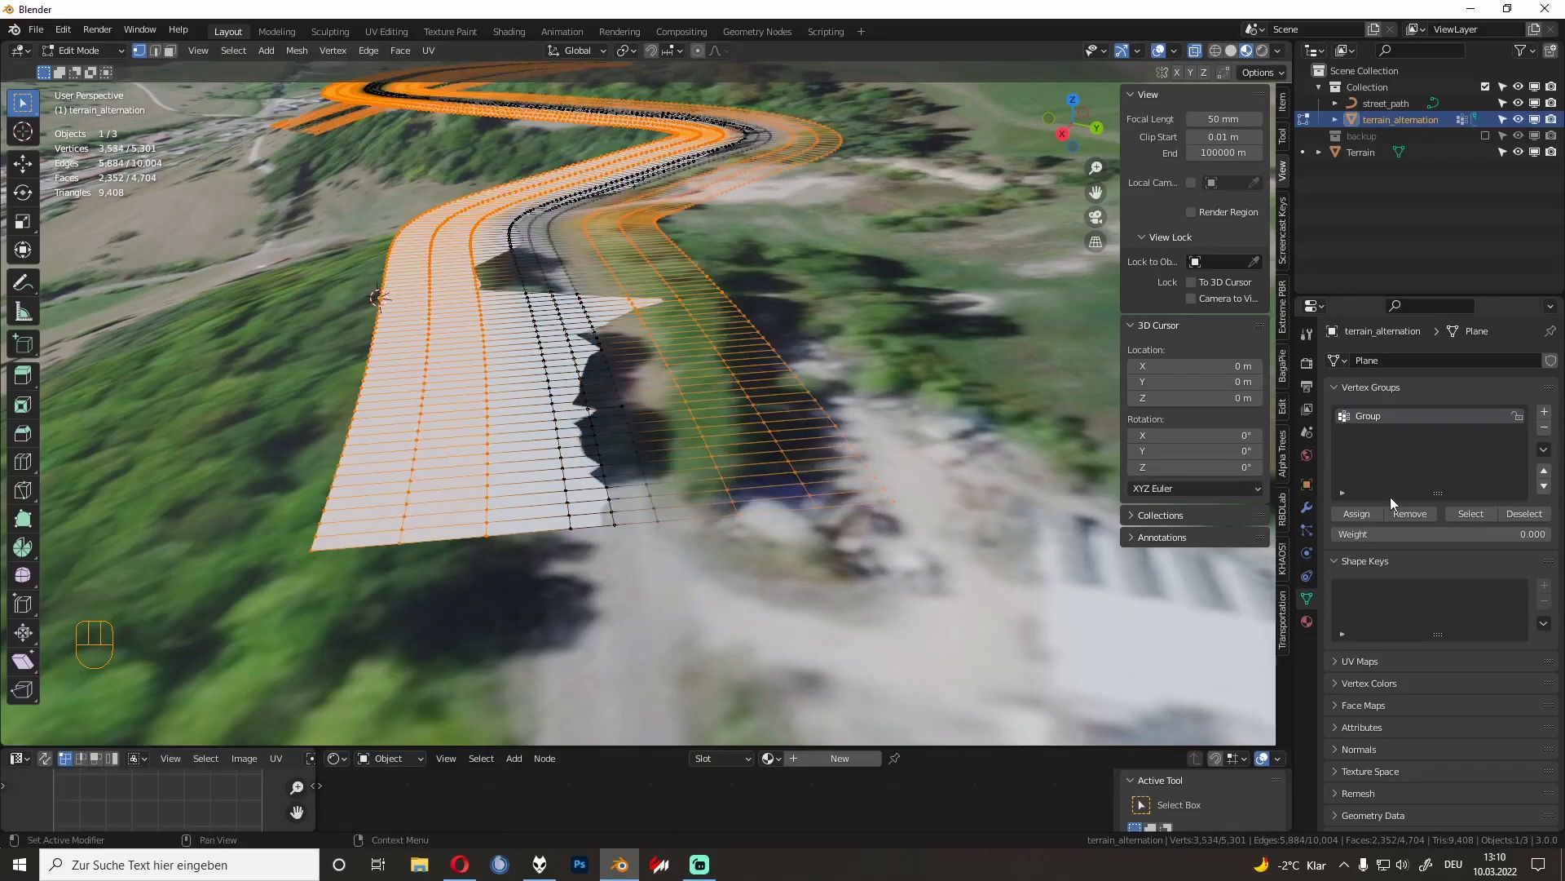
pyautogui.moveTo(1462, 530); pyautogui.dragTo(1554, 536)
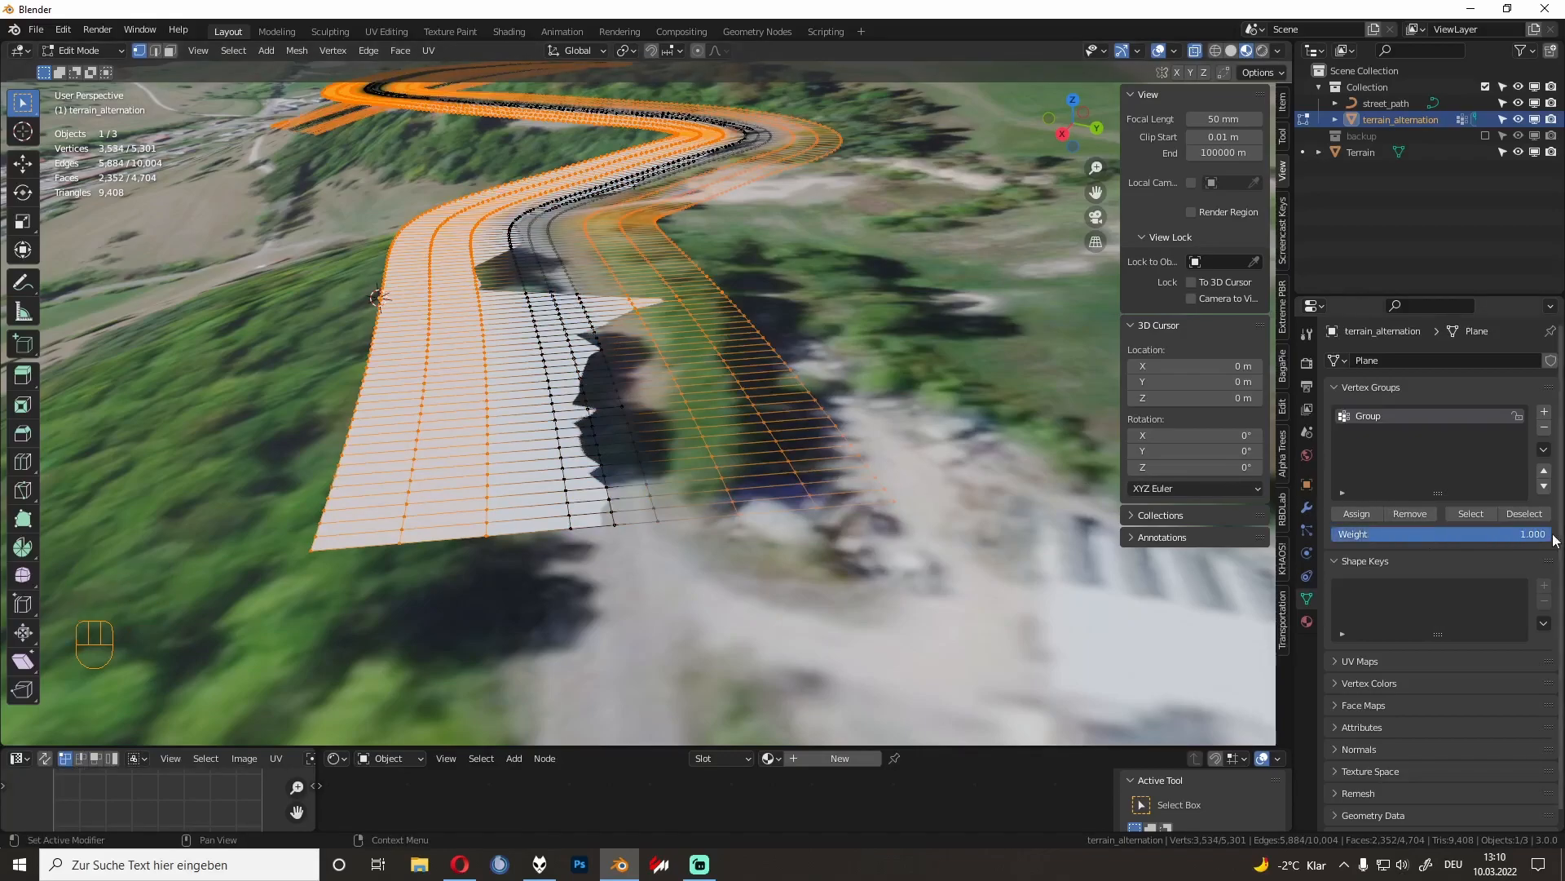
pyautogui.click(1353, 516)
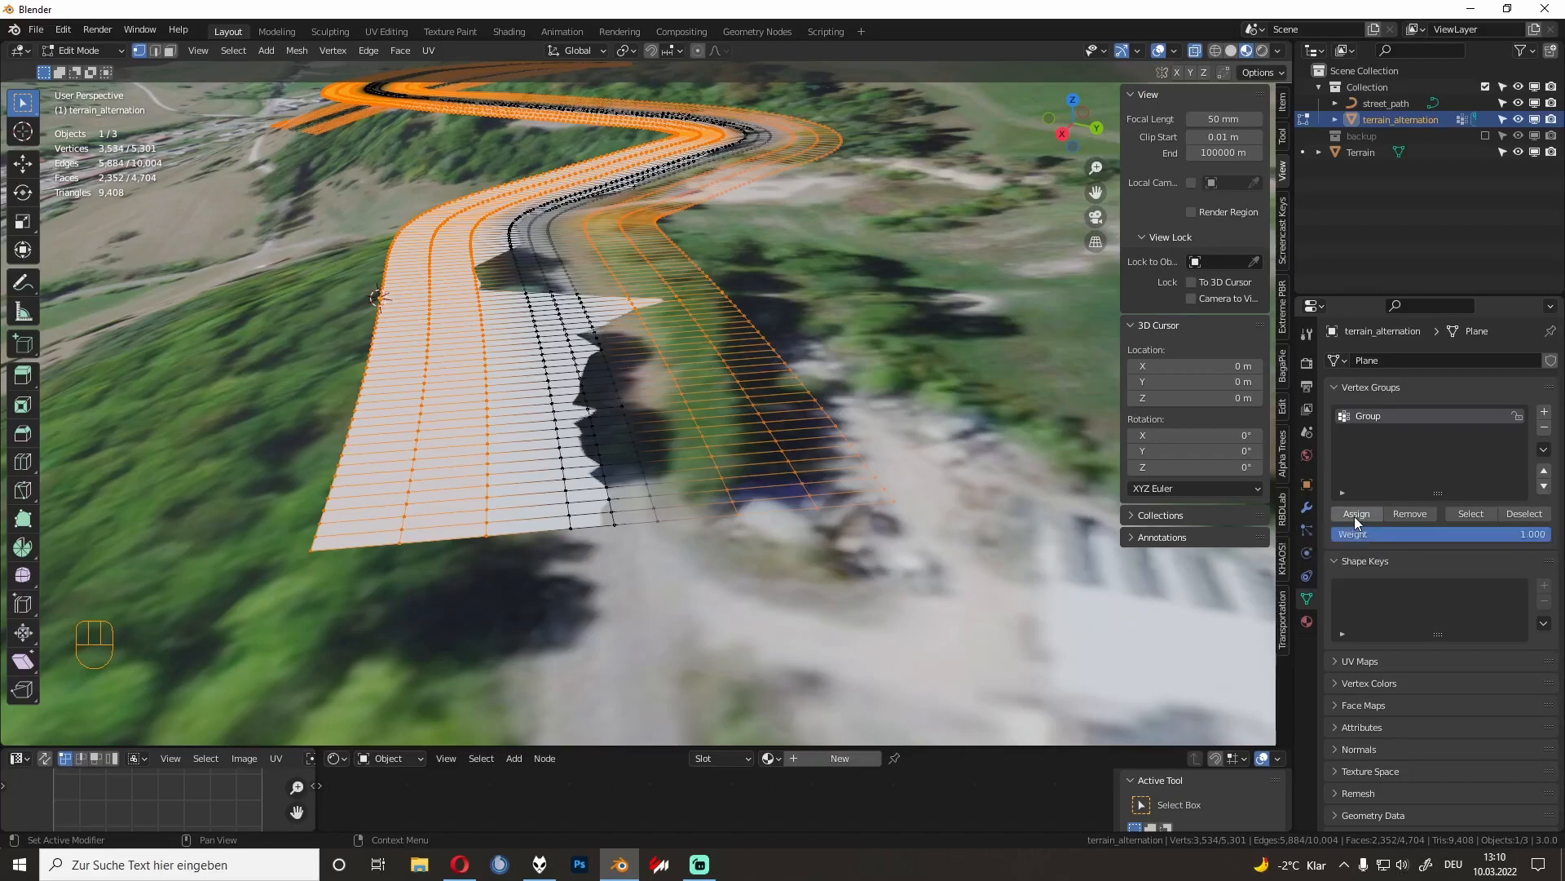
# Step: Rename the vertex group to terrain_alternation
pyautogui.moveTo(857, 453); pyautogui.dragTo(888, 462, button='middle')
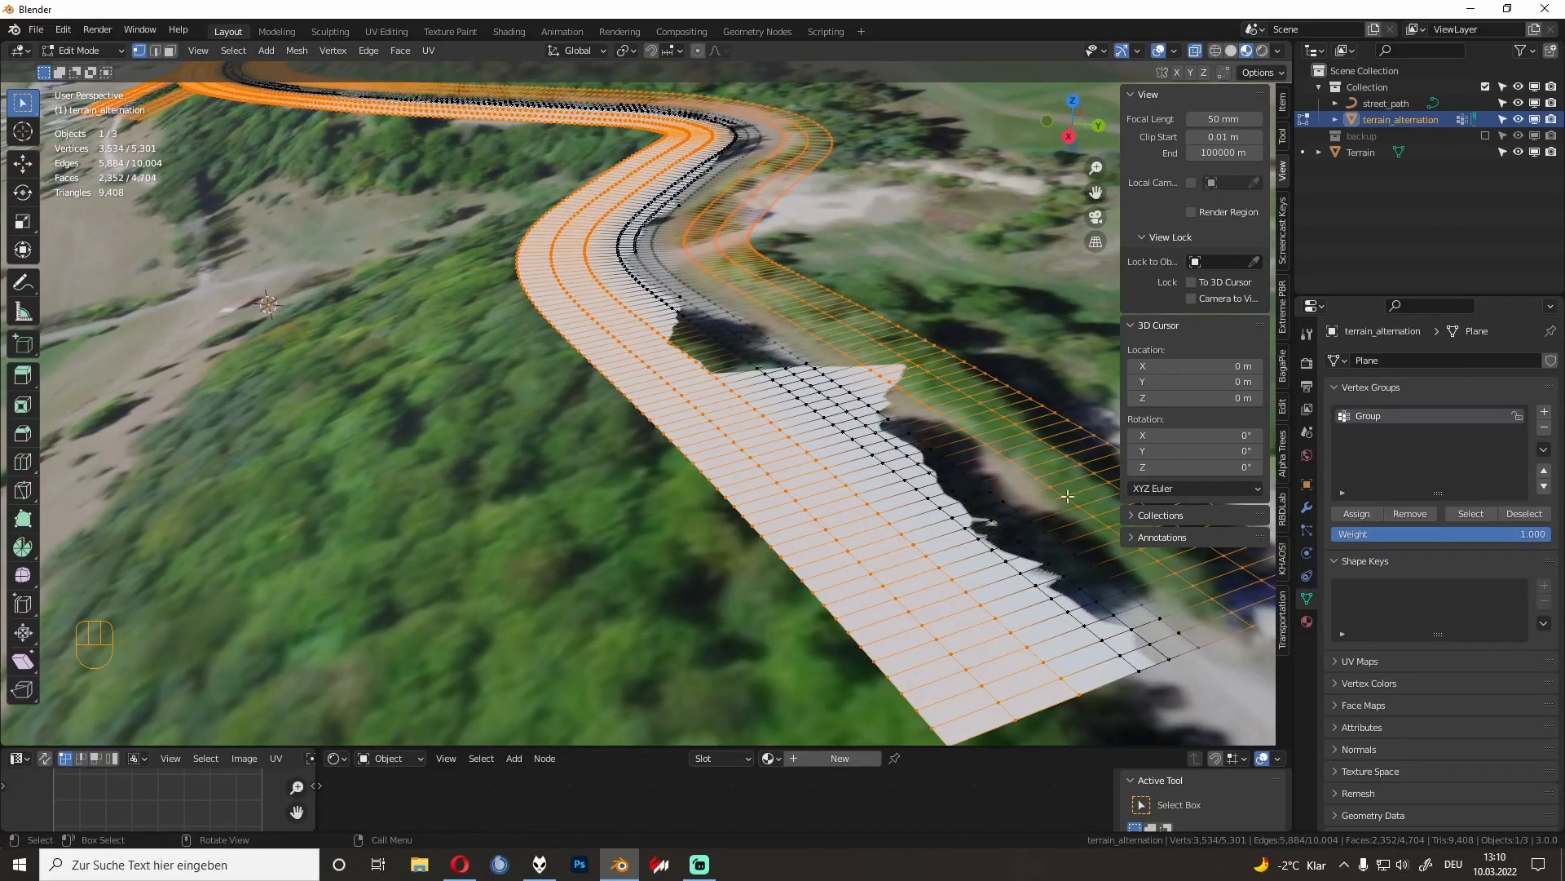
pyautogui.doubleClick(1370, 418)
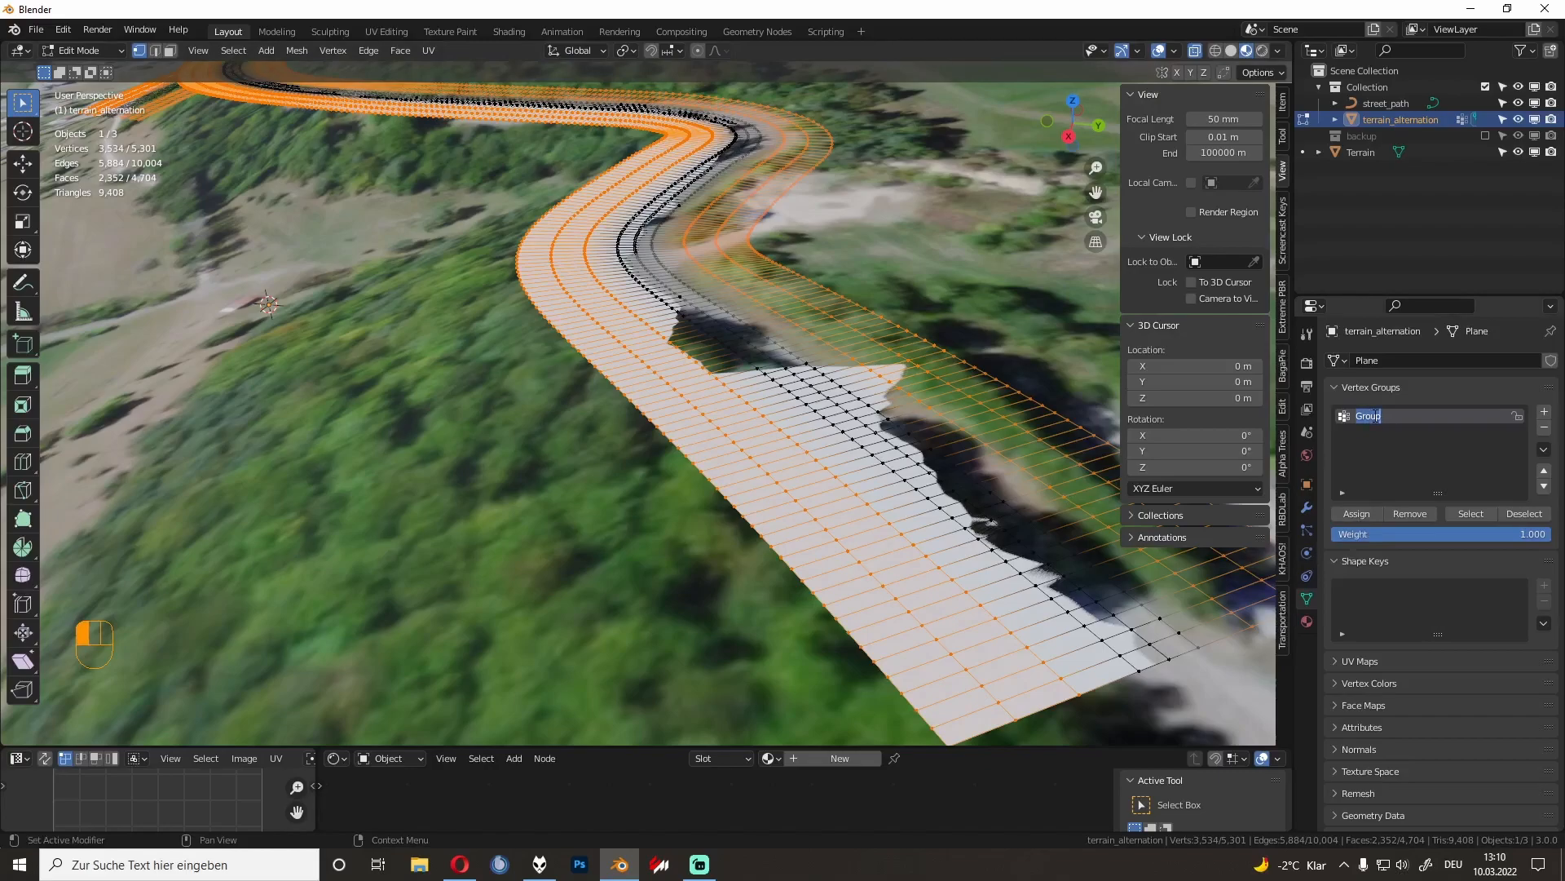
pyautogui.write('terrain_at')
pyautogui.press('BackSpace')
pyautogui.write('lternation')
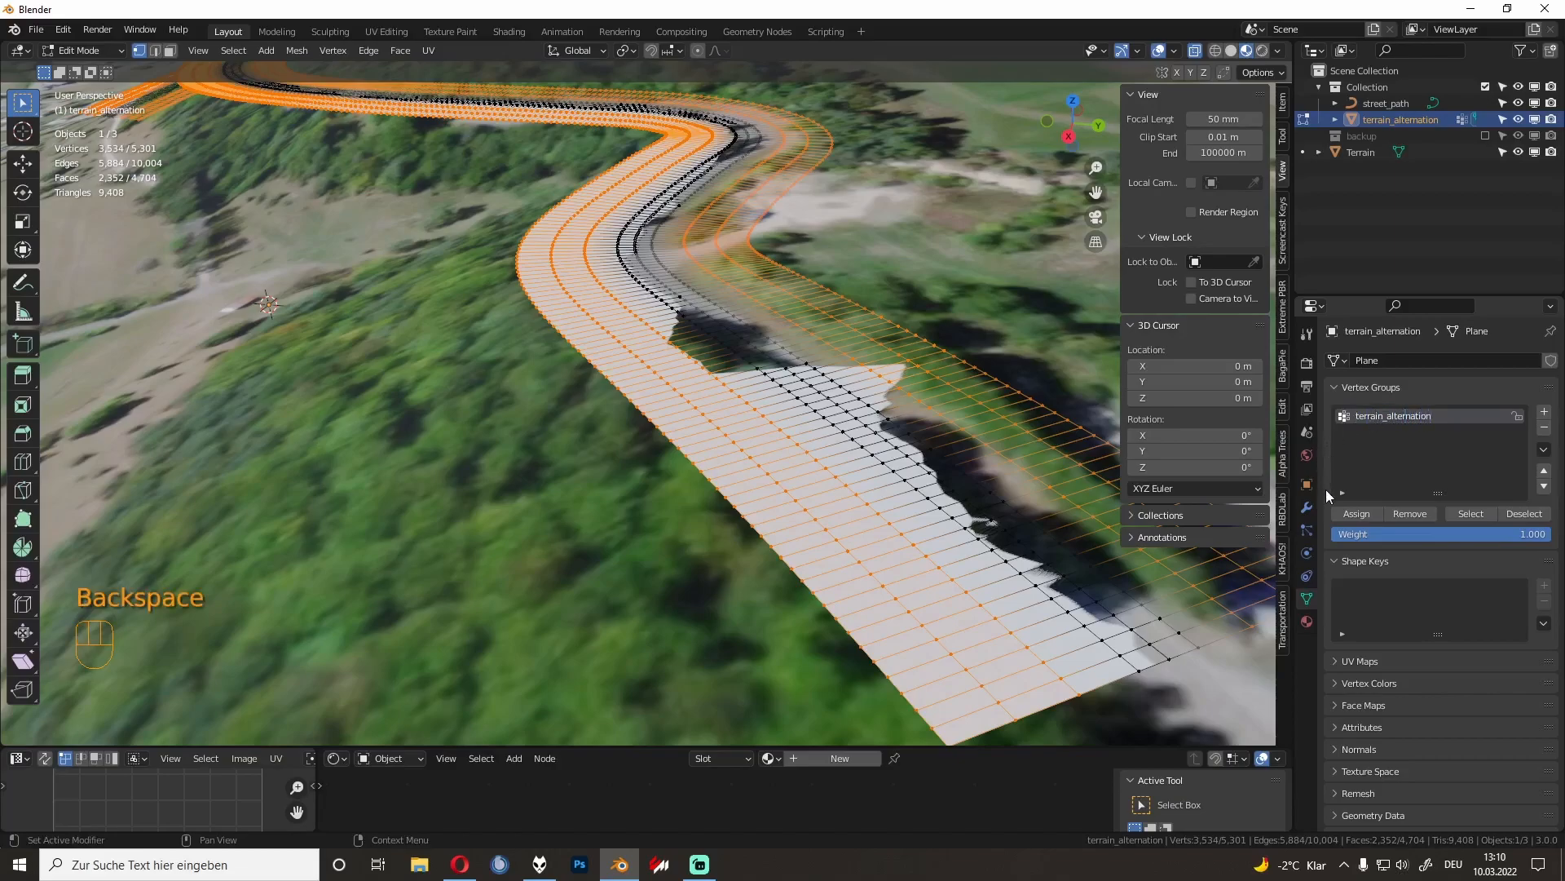
# Step: Return to object mode and add a Shrinkwrap modifier to terrain_alternation with the Project wrap method
pyautogui.press('Tab')
pyautogui.click(1306, 511)
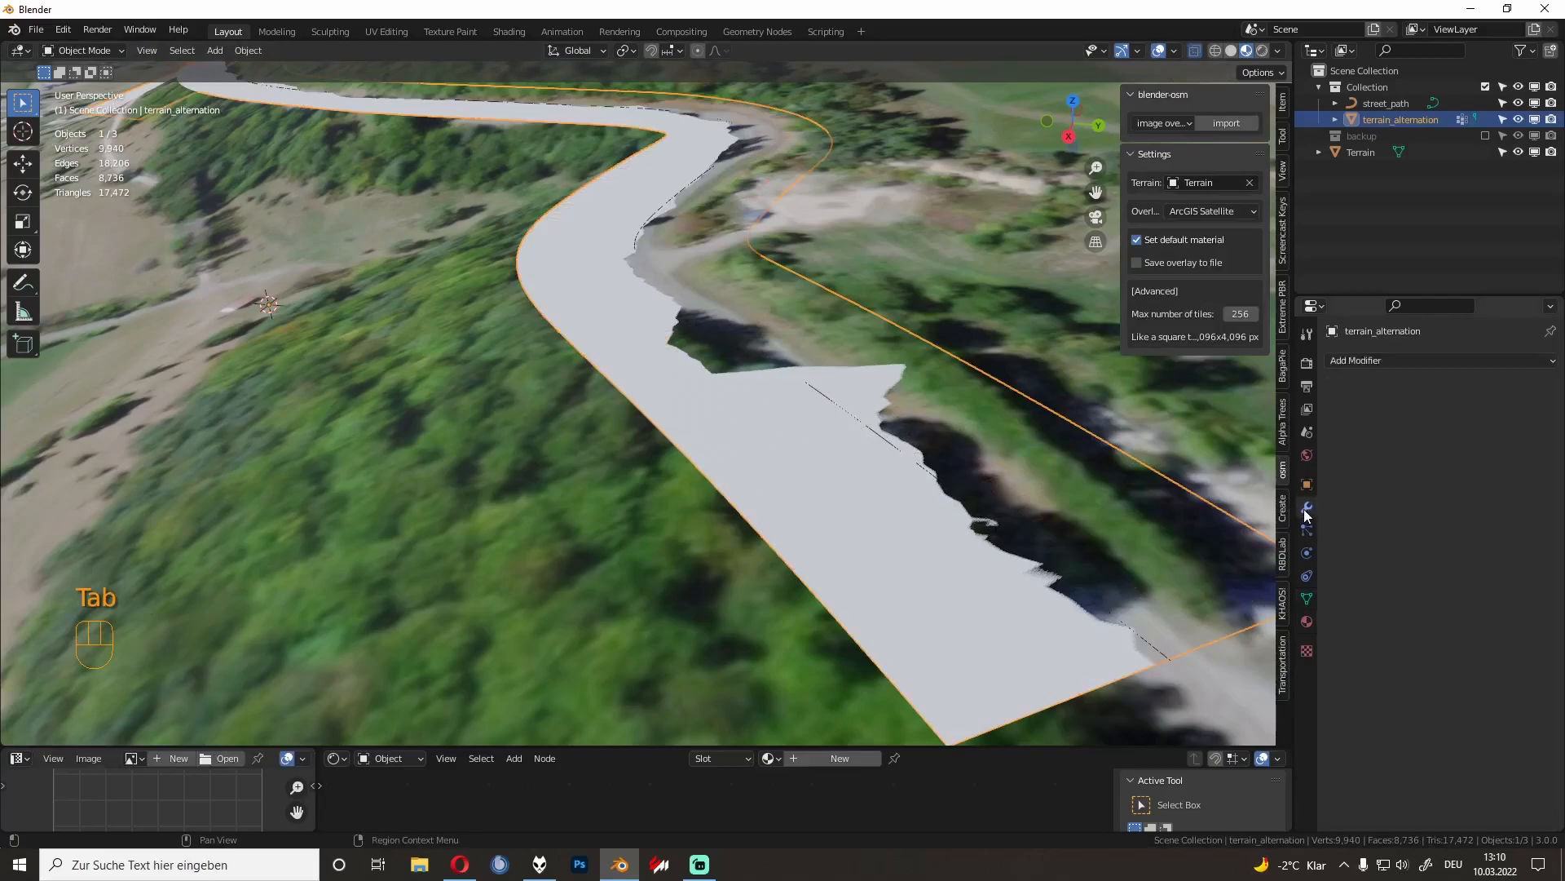
pyautogui.moveTo(1207, 468); pyautogui.dragTo(1068, 414, button='middle')
pyautogui.click(1370, 361)
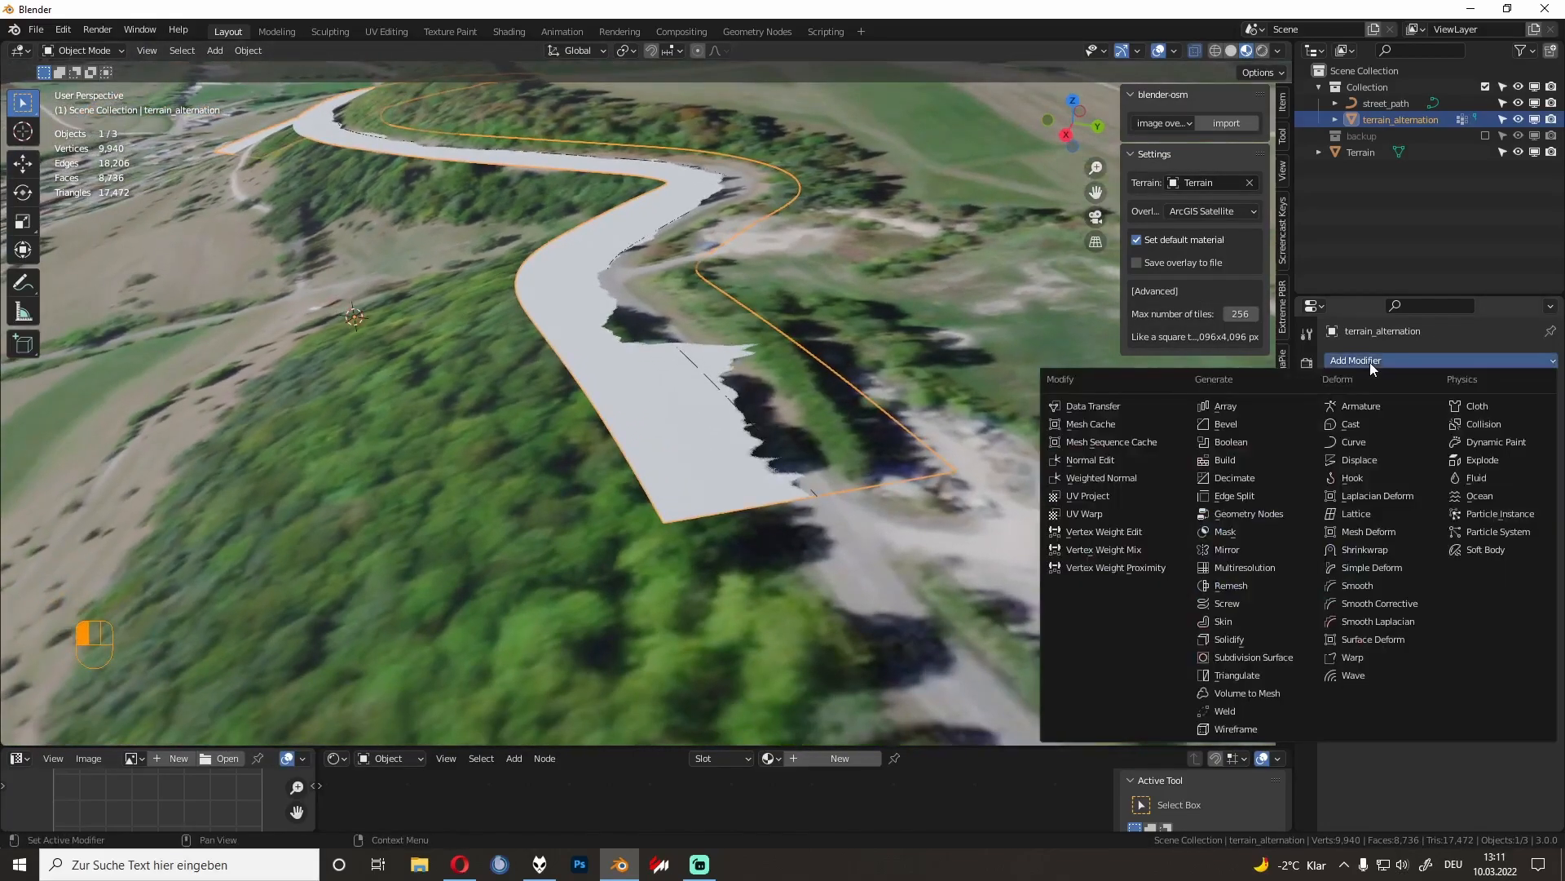
pyautogui.click(1372, 551)
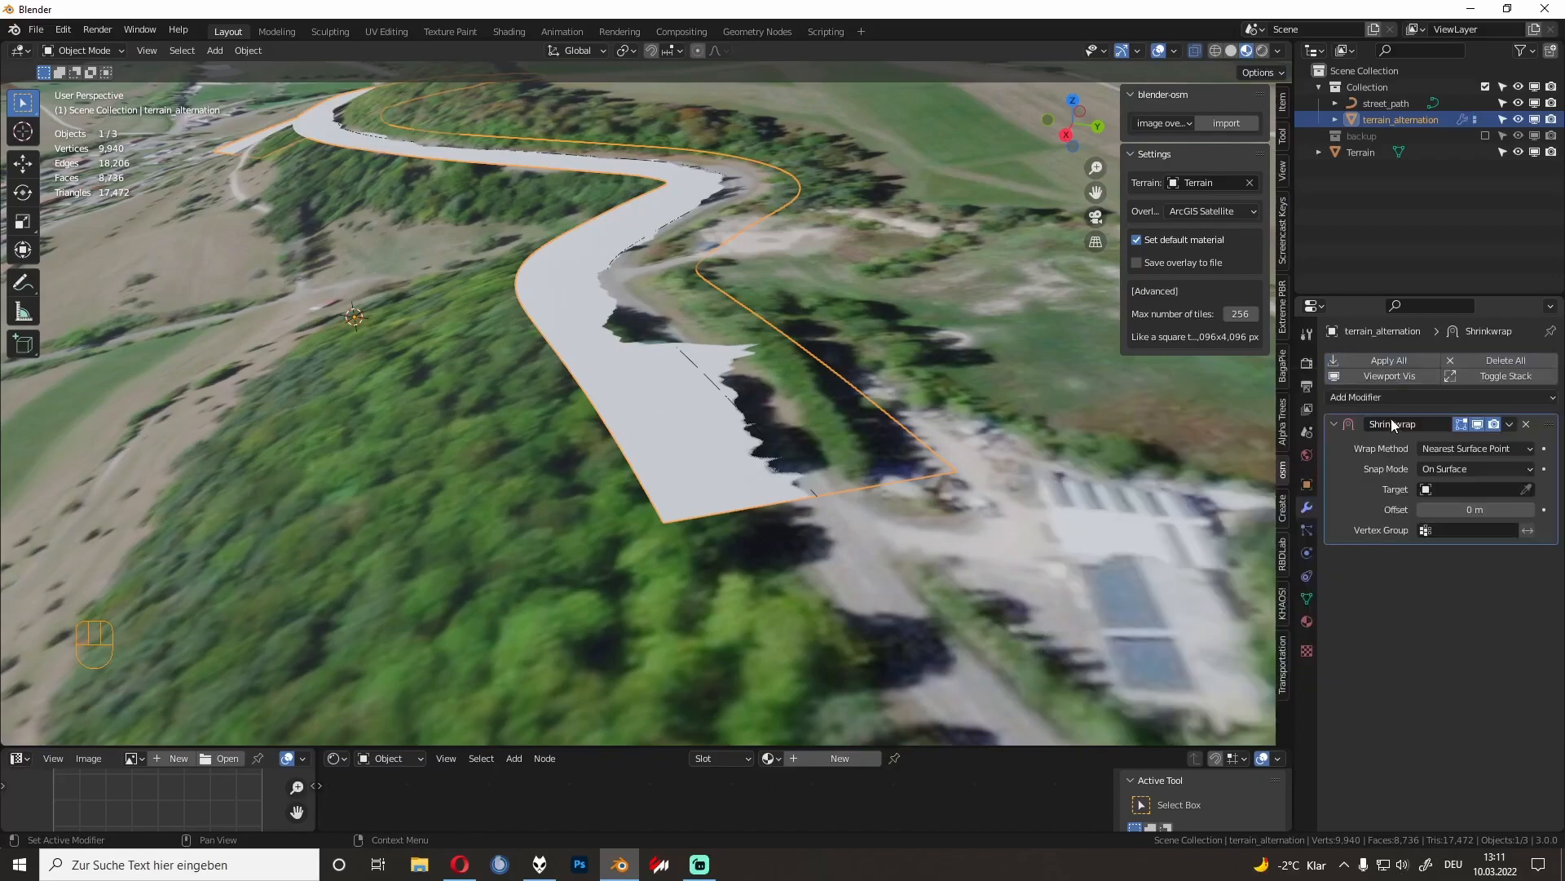
pyautogui.click(1465, 451)
pyautogui.click(1414, 488)
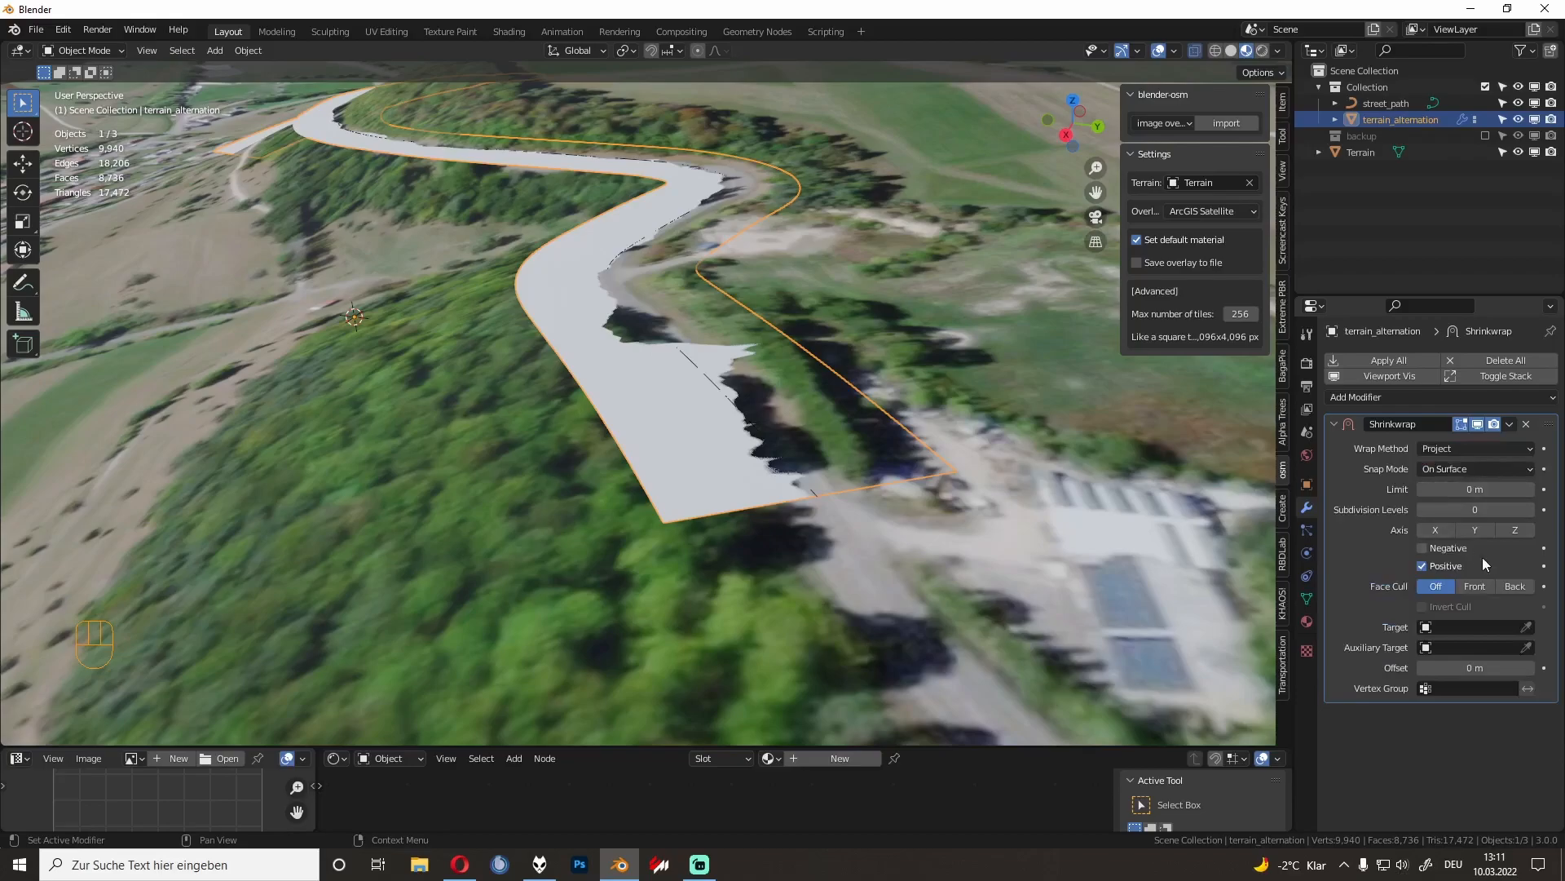
# Step: Project the Shrinkwrap along Z in both negative and positive directions onto Terrain, limited to the terrain_alternation vertex group
pyautogui.click(1506, 530)
pyautogui.click(1527, 630)
pyautogui.click(970, 548)
pyautogui.moveTo(967, 545); pyautogui.dragTo(812, 390, button='middle')
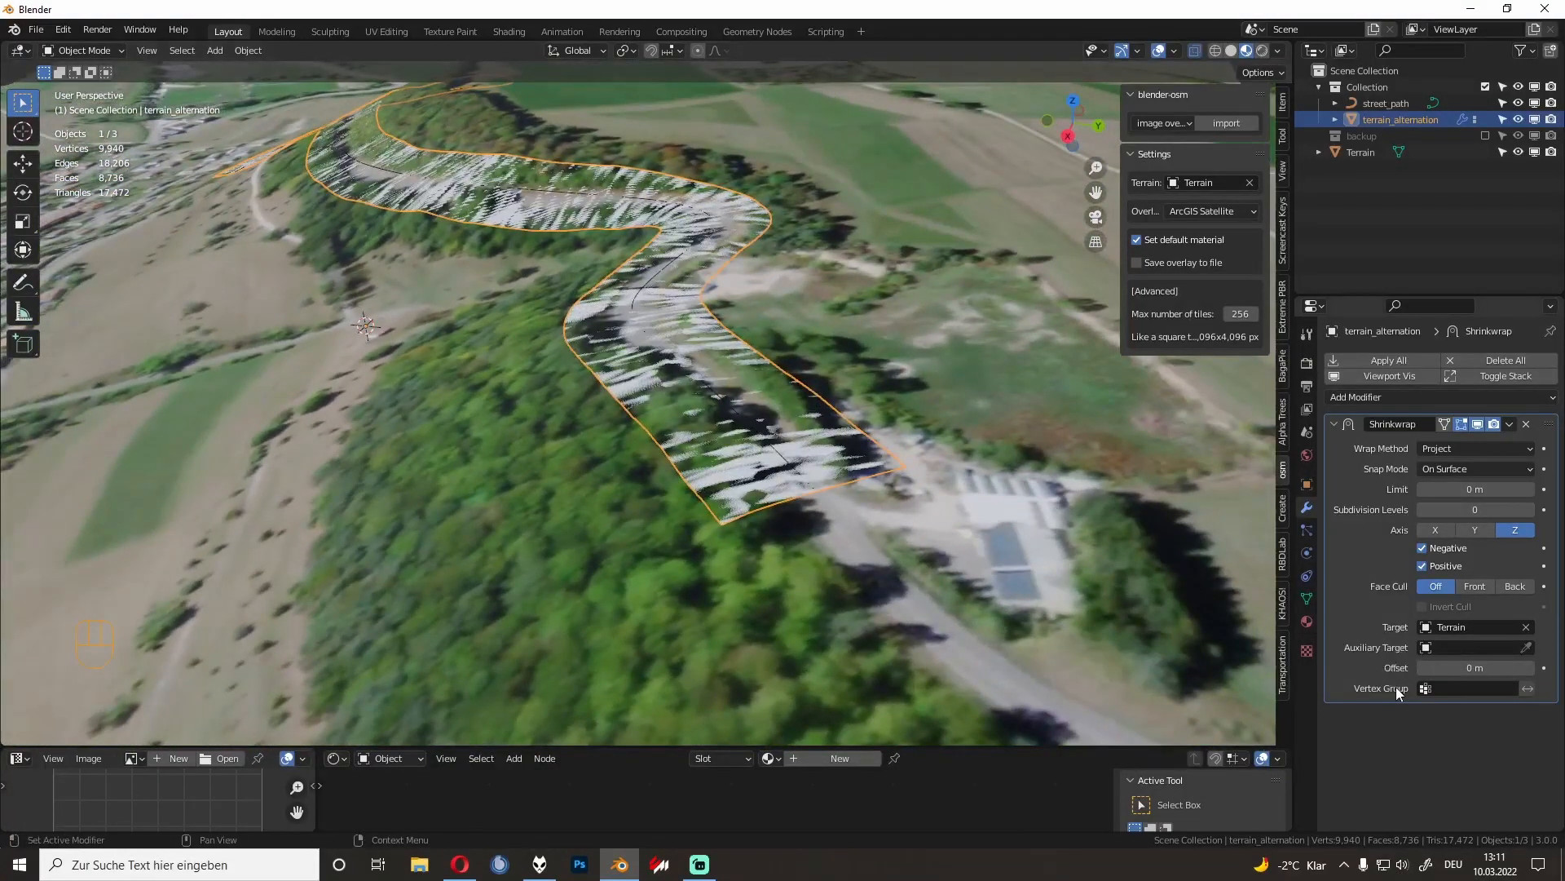
pyautogui.click(1451, 687)
pyautogui.click(1402, 519)
pyautogui.moveTo(937, 457); pyautogui.dragTo(848, 442, button='middle')
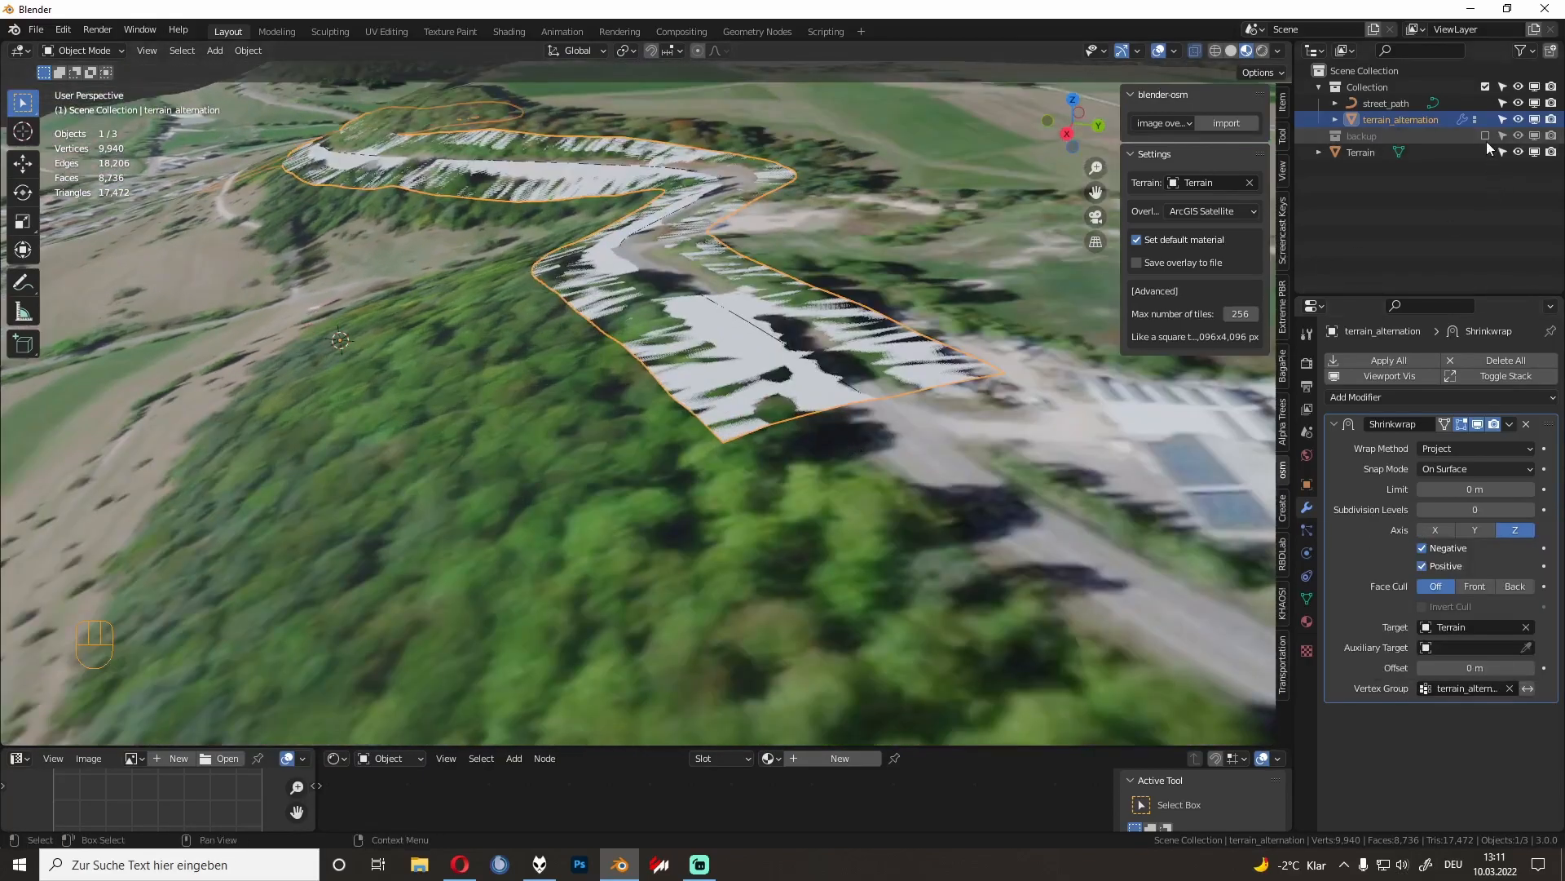
# Step: Hide the Terrain, switch to solid shading without X-ray and examine the projected strip along its bends
pyautogui.click(1516, 152)
pyautogui.scroll(5, 917, 253)
pyautogui.keyDown('shift'); pyautogui.moveTo(917, 253); pyautogui.dragTo(890, 285, button='middle'); pyautogui.keyUp('shift')
pyautogui.click(1231, 50)
pyautogui.click(1196, 51)
pyautogui.keyDown('shift'); pyautogui.moveTo(738, 293); pyautogui.dragTo(633, 282, button='middle'); pyautogui.keyUp('shift')
pyautogui.keyDown('shift'); pyautogui.moveTo(475, 236); pyautogui.dragTo(734, 345, button='middle'); pyautogui.keyUp('shift')
pyautogui.scroll(4, 634, 294)
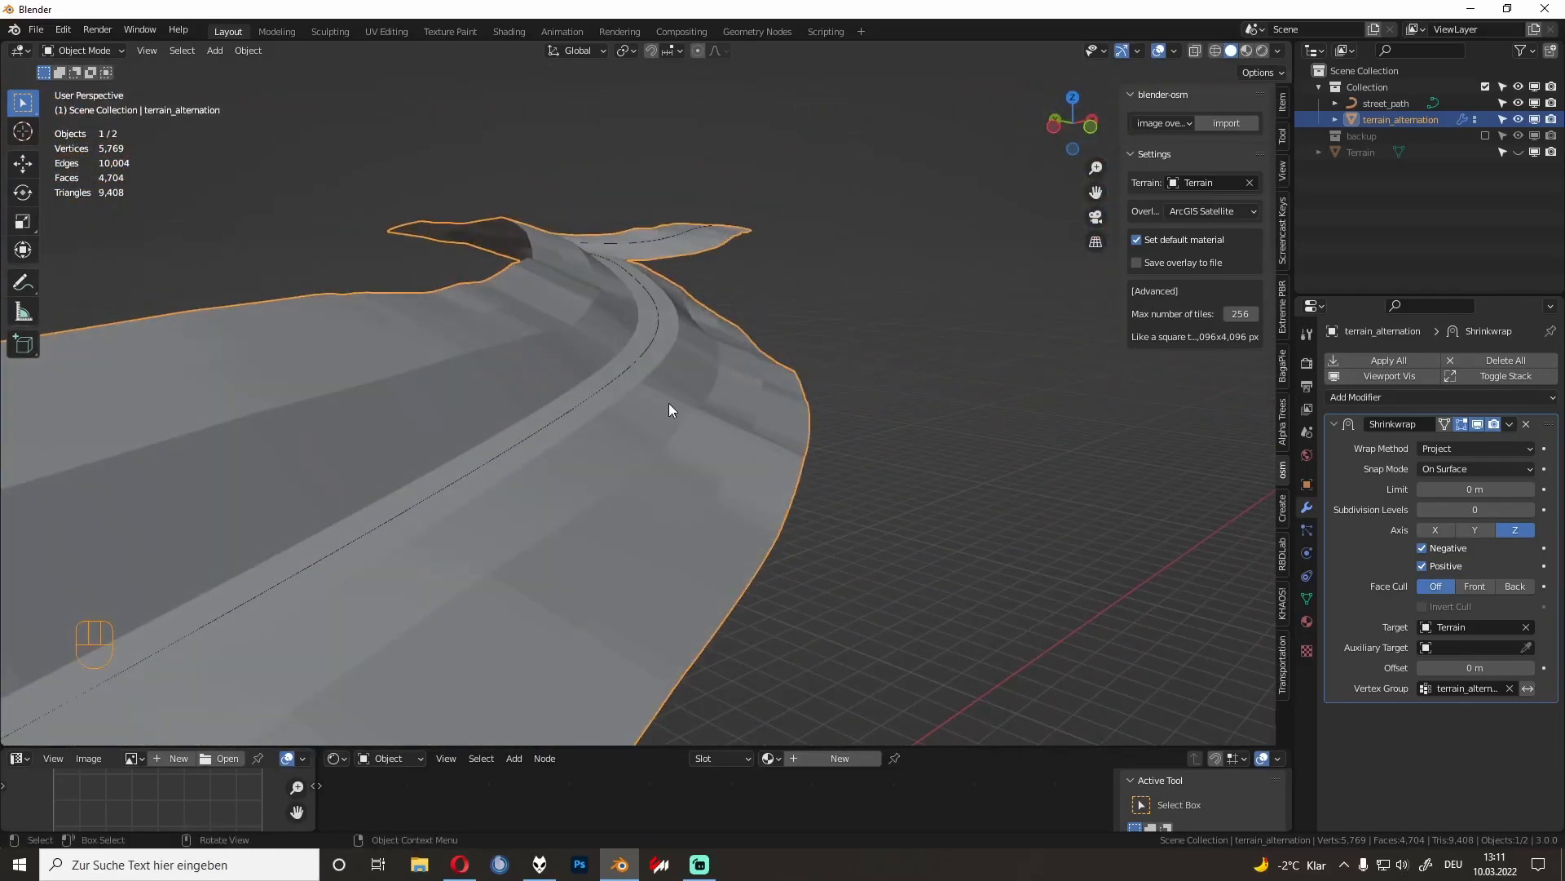
# Step: Set the terrain_alternation strip to smooth shading
pyautogui.click(912, 434)
pyautogui.moveTo(912, 433); pyautogui.dragTo(758, 382, button='middle')
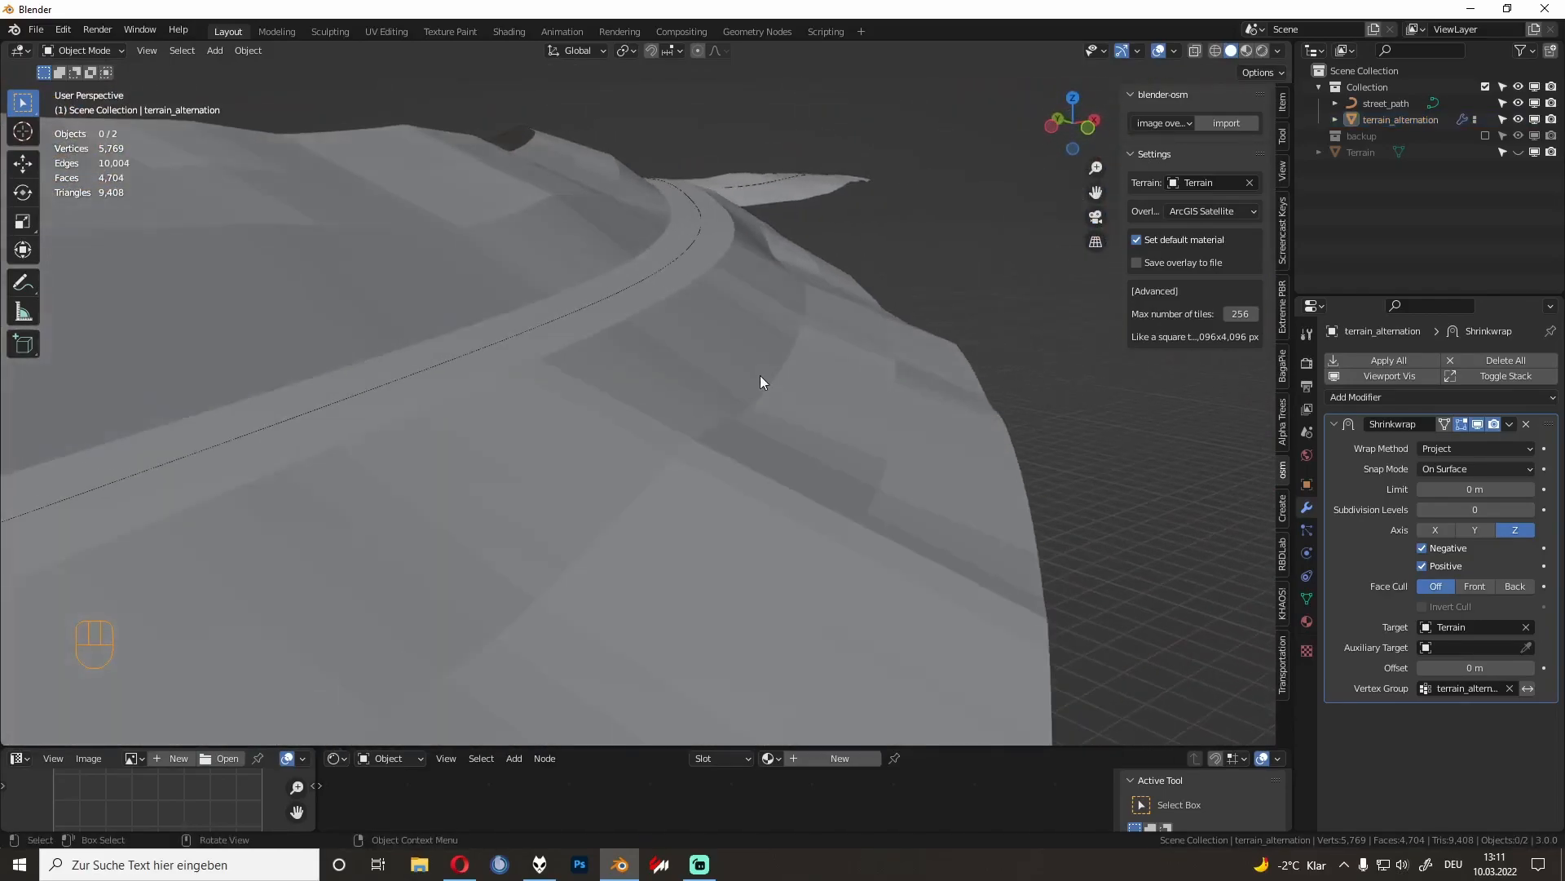
pyautogui.click(678, 357)
pyautogui.rightClick(678, 356)
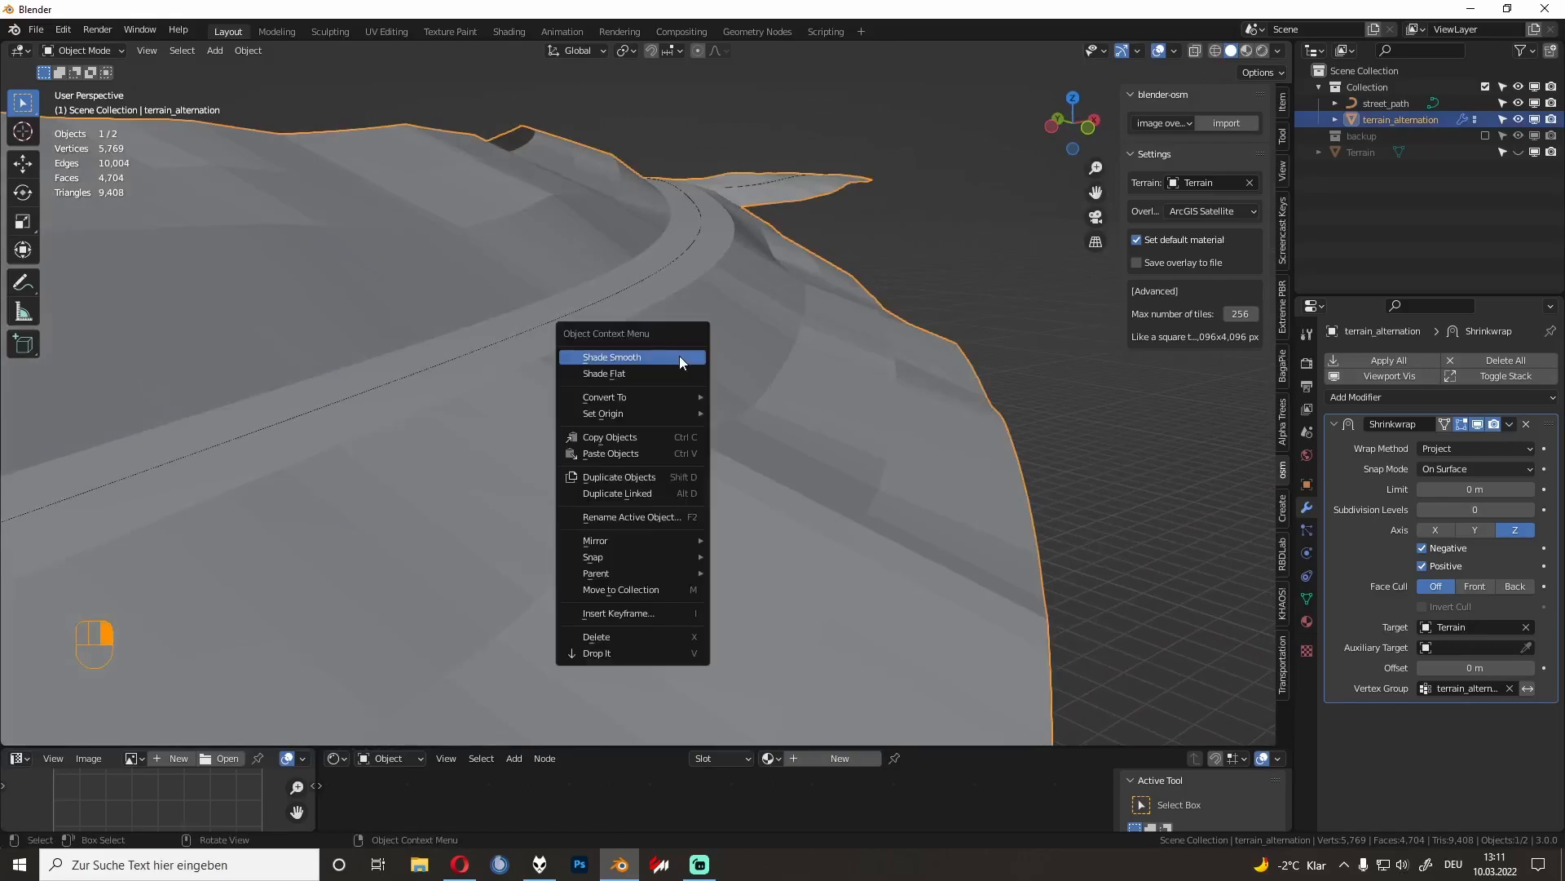
pyautogui.click(679, 356)
# Step: Check the strip's mesh around the hairpin in edit mode and apply the Shrinkwrap modifier in object mode
pyautogui.moveTo(693, 351)
pyautogui.mouseDown(button='middle')
pyautogui.moveTo(739, 348)
pyautogui.moveTo(697, 479)
pyautogui.moveTo(781, 446)
pyautogui.moveTo(933, 440)
pyautogui.moveTo(602, 541)
pyautogui.moveTo(745, 497)
pyautogui.moveTo(614, 581)
pyautogui.mouseUp(button='middle')
pyautogui.press('Tab')
pyautogui.press('Tab')
pyautogui.press('Tab')
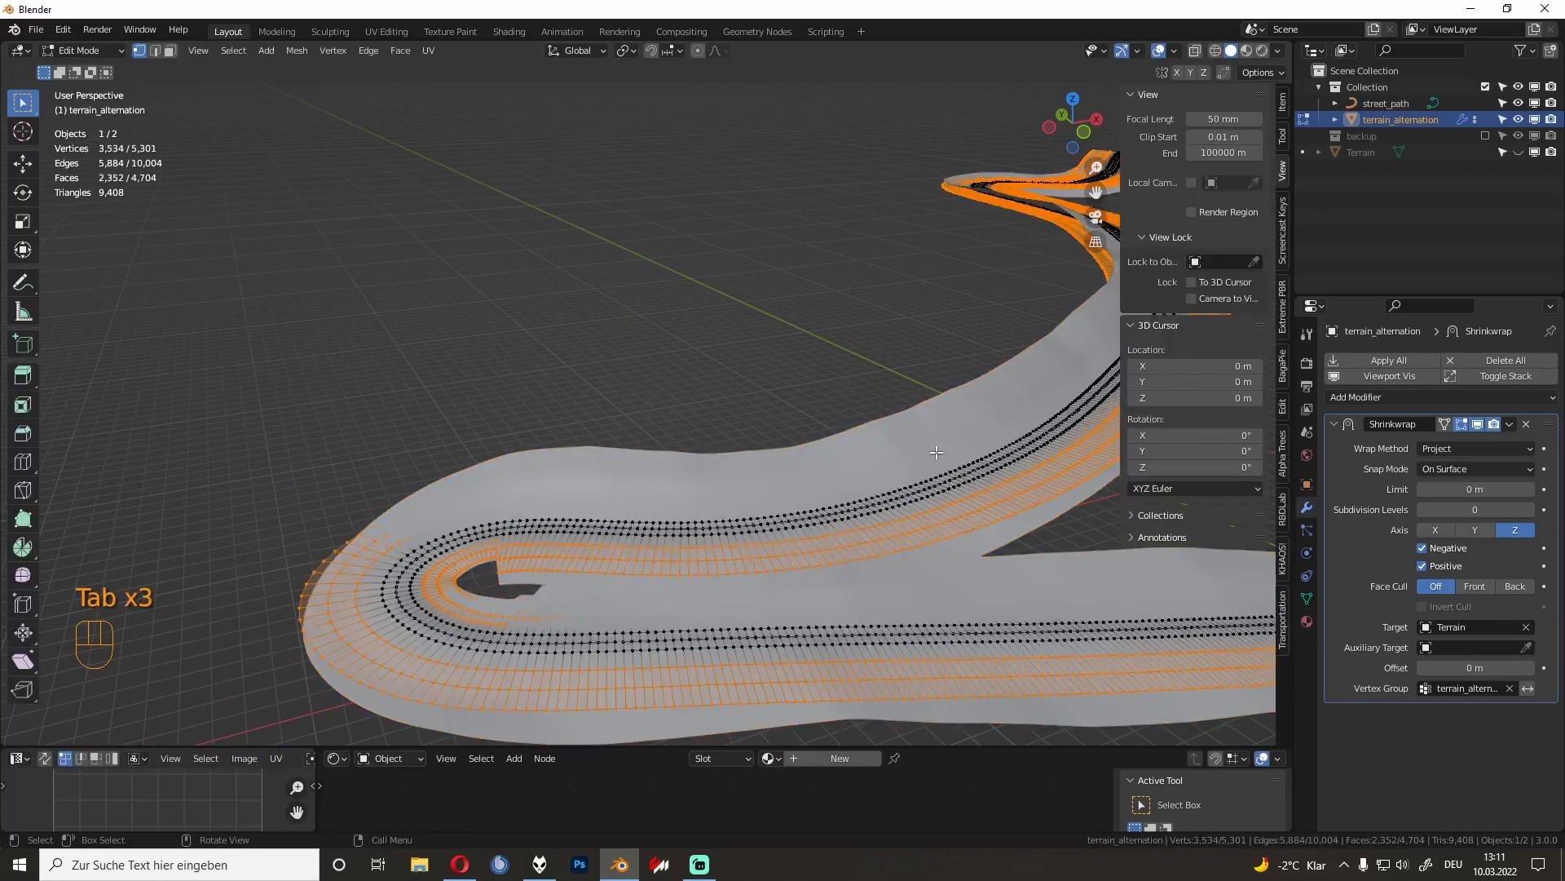
pyautogui.moveTo(781, 529); pyautogui.dragTo(769, 595, button='middle')
pyautogui.press('Tab')
pyautogui.keyDown('shift'); pyautogui.moveTo(821, 639); pyautogui.dragTo(737, 476, button='middle'); pyautogui.keyUp('shift')
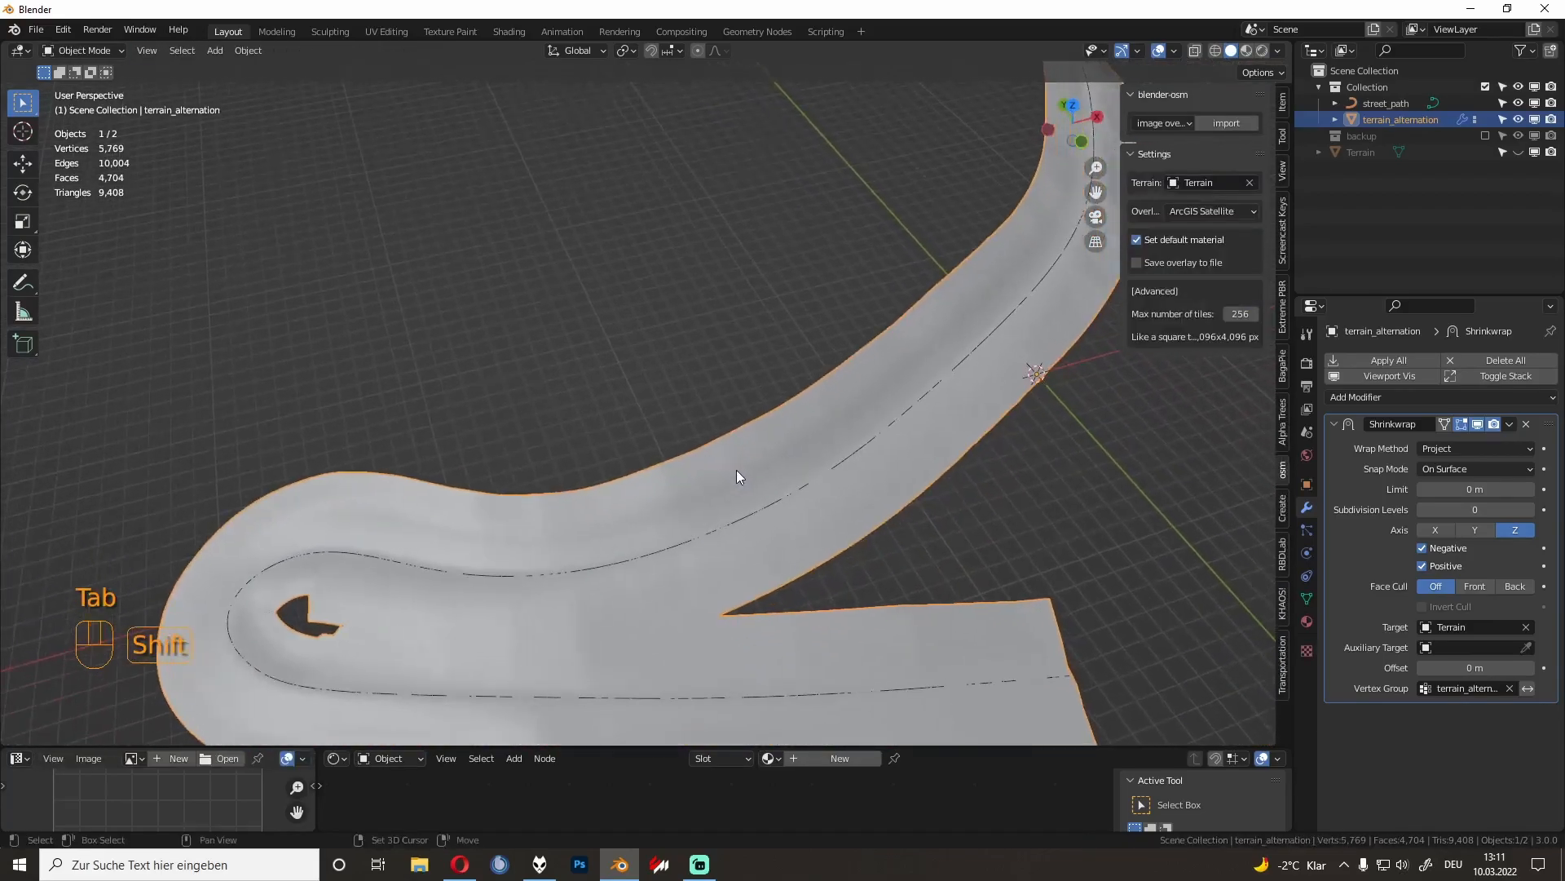
pyautogui.click(1509, 430)
pyautogui.click(1485, 440)
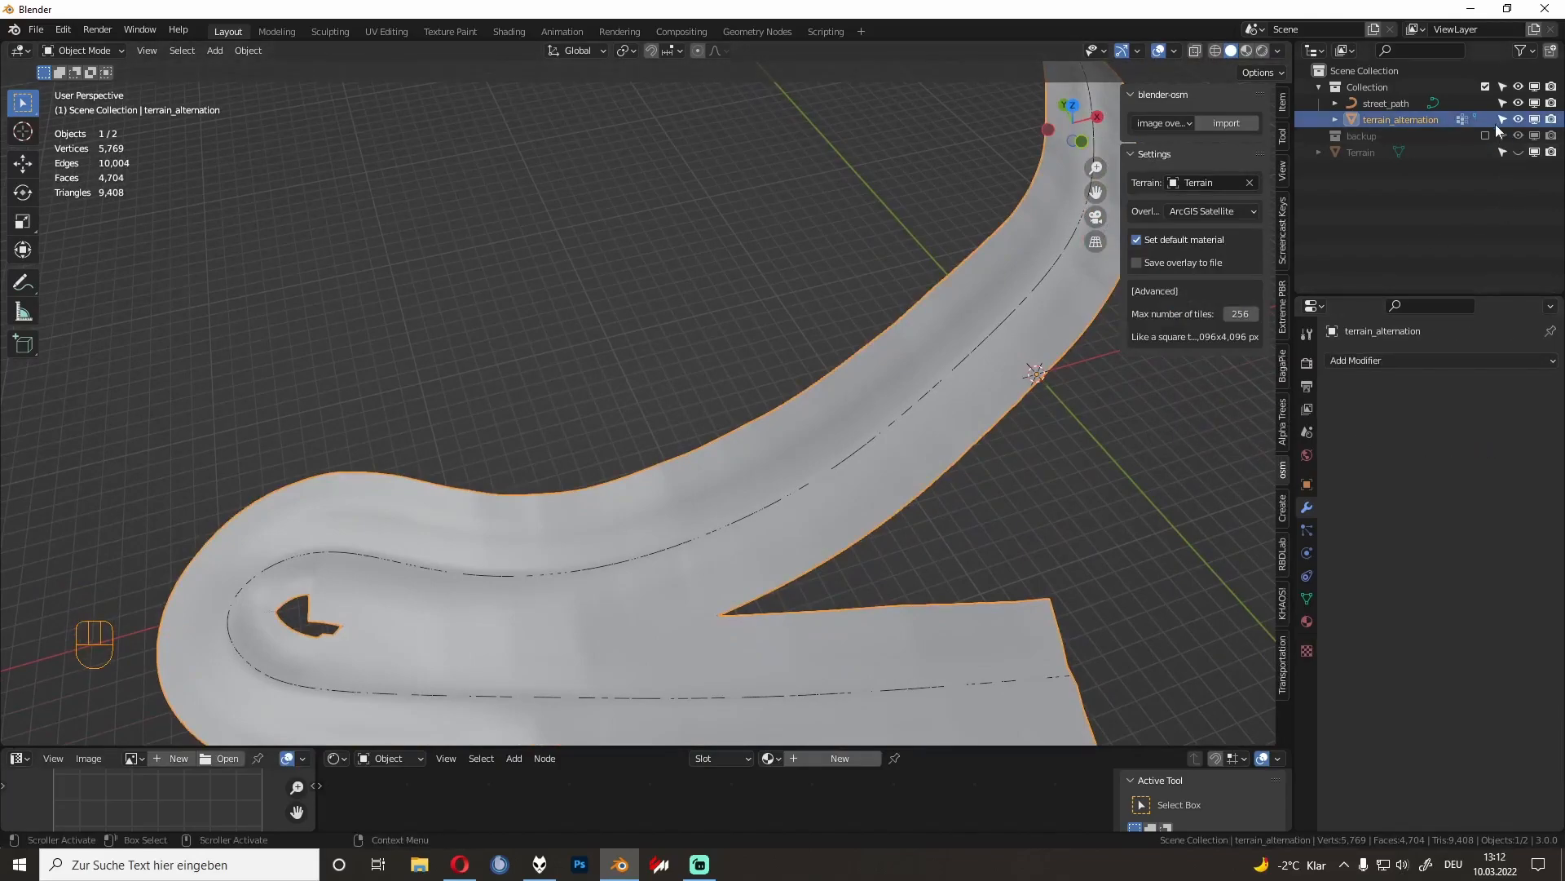
# Step: Show the Terrain again and inspect how the strip sits on its surface around the hairpin
pyautogui.click(1518, 152)
pyautogui.scroll(-2, 1024, 434)
pyautogui.moveTo(1024, 434)
pyautogui.mouseDown(button='middle')
pyautogui.moveTo(1077, 388)
pyautogui.moveTo(1020, 228)
pyautogui.mouseUp(button='middle')
pyautogui.keyDown('shift'); pyautogui.moveTo(1021, 228); pyautogui.dragTo(1015, 253, button='middle'); pyautogui.keyUp('shift')
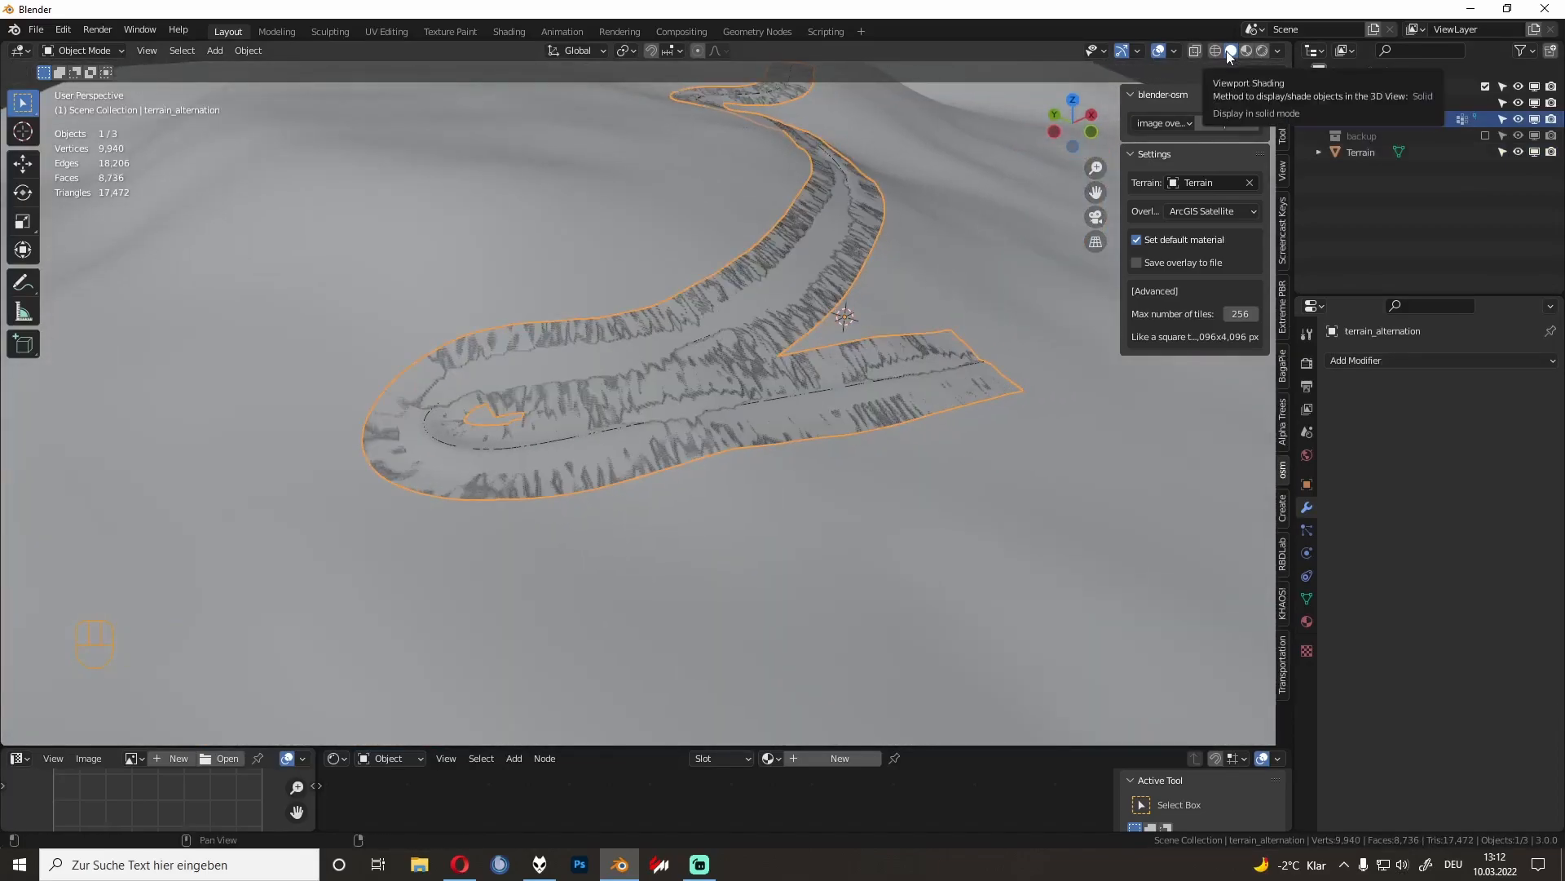
pyautogui.moveTo(1003, 213); pyautogui.dragTo(926, 283, button='middle')
pyautogui.scroll(-2, 758, 293)
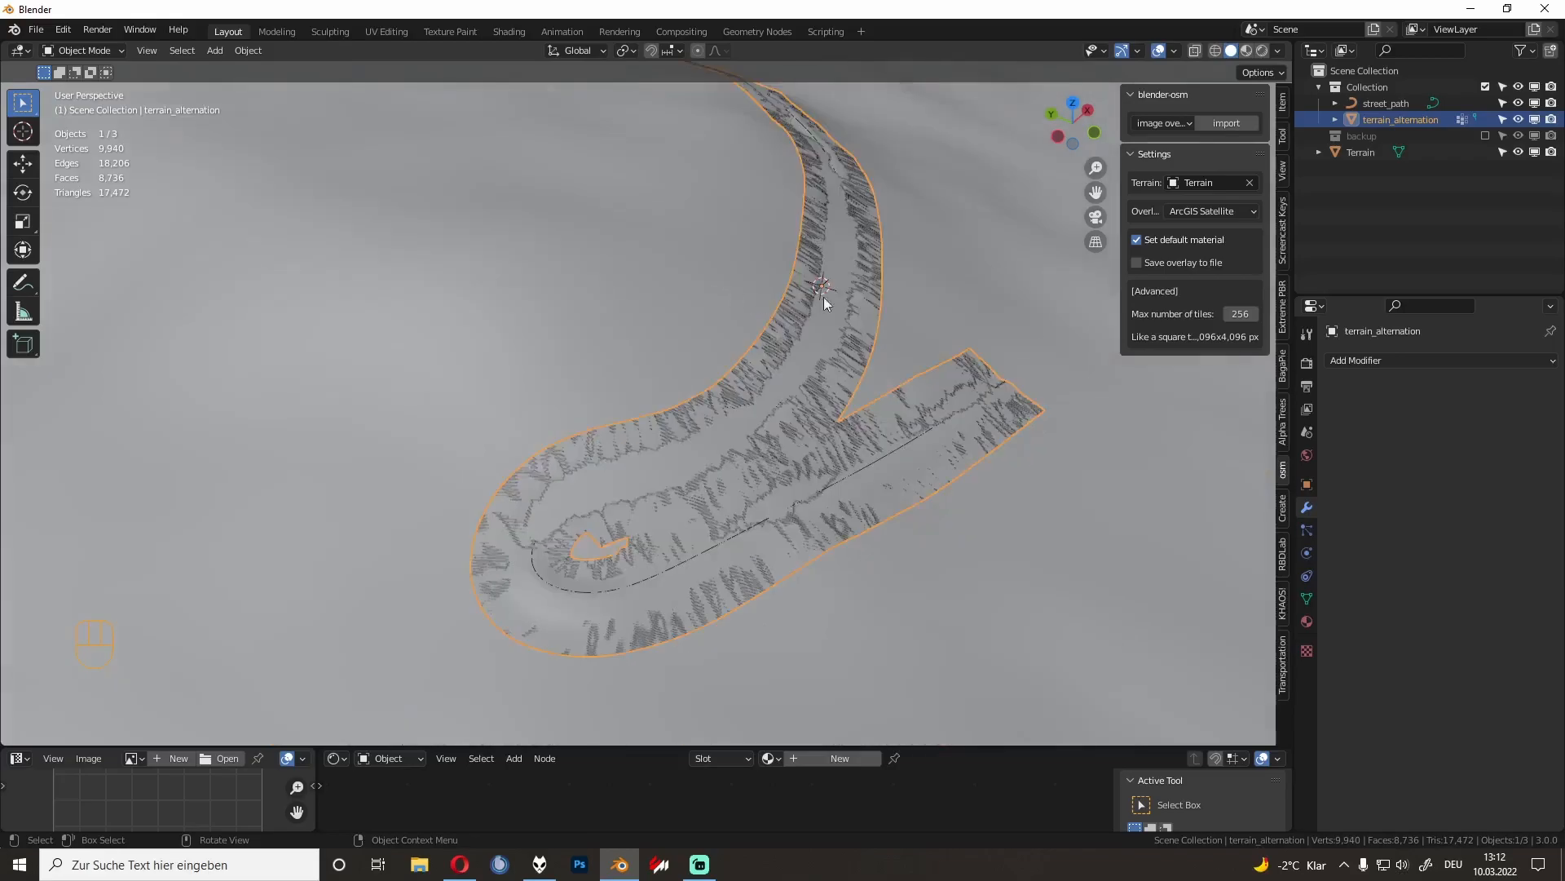
pyautogui.click(927, 285)
pyautogui.press('g')
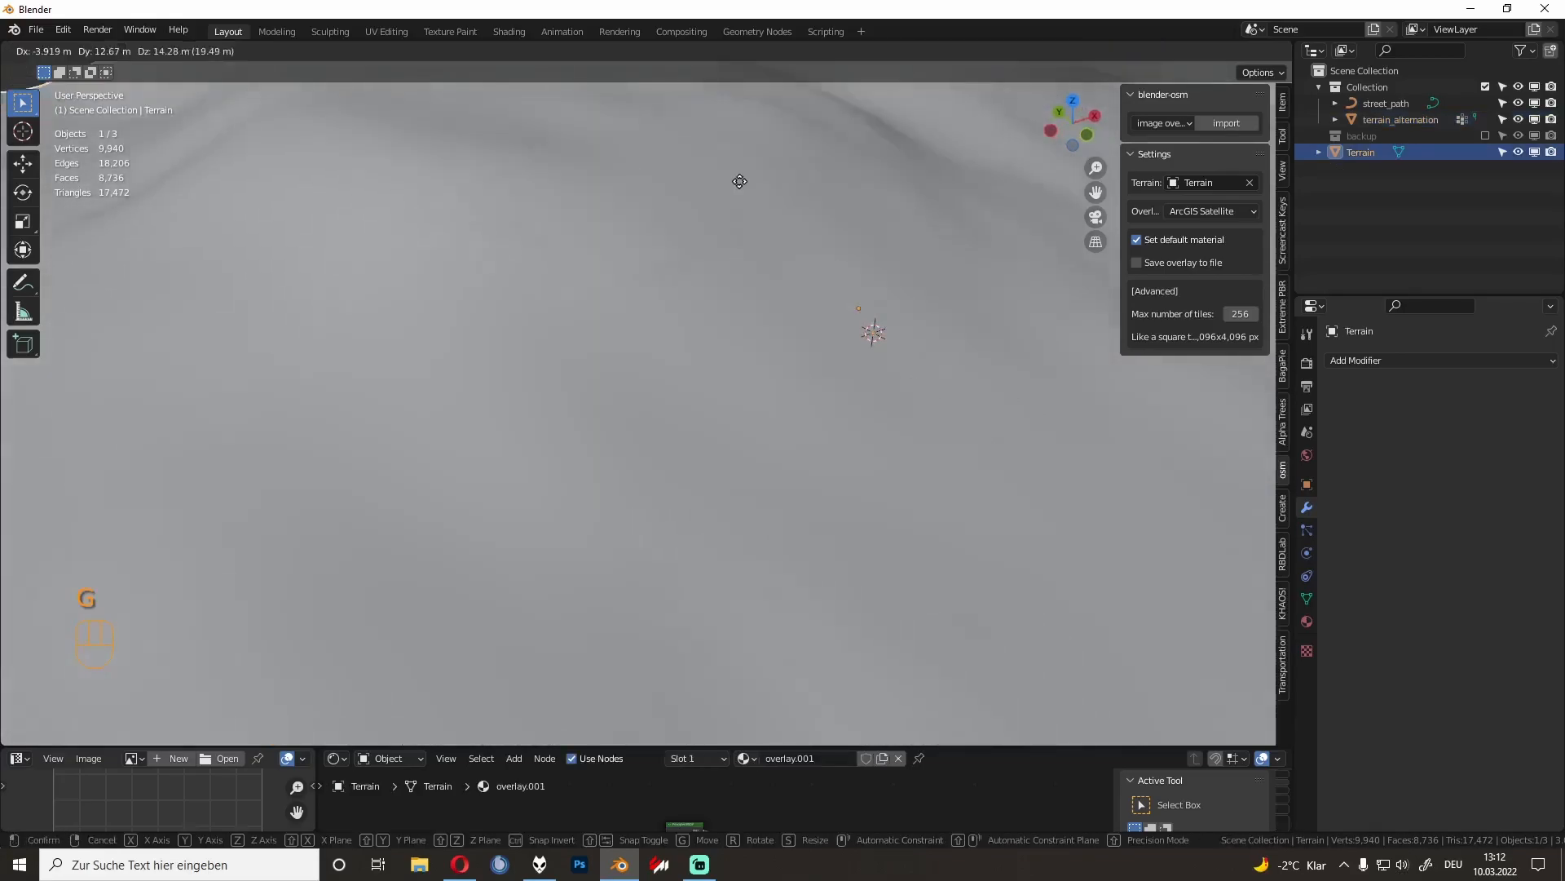
pyautogui.rightClick(707, 389)
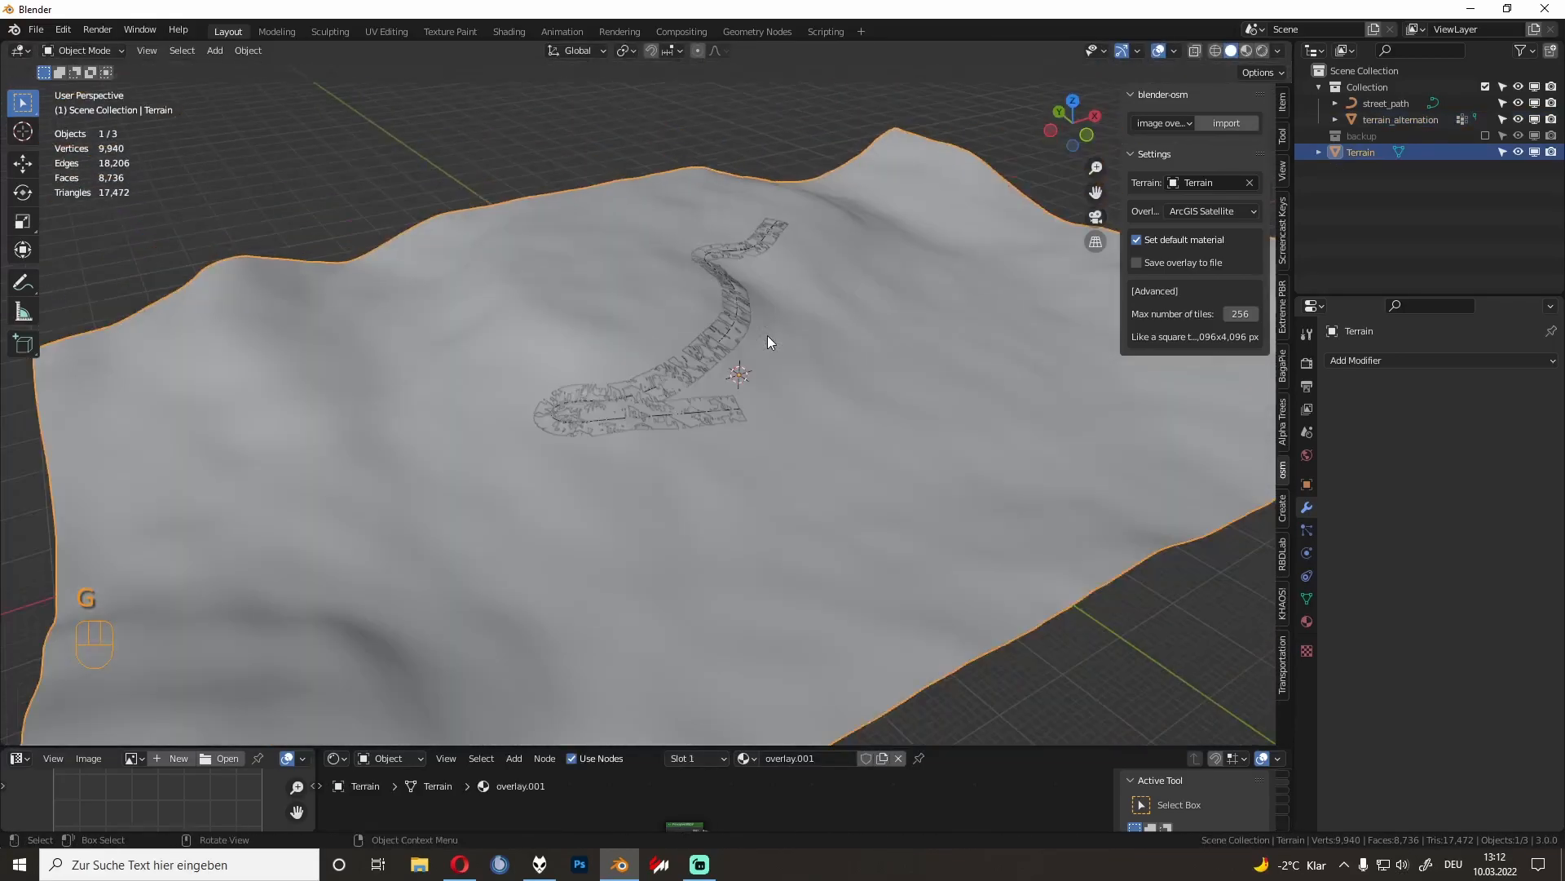
# Step: Switch to material preview and the top view to compare the strip with the road in the satellite image
pyautogui.scroll(3, 762, 223)
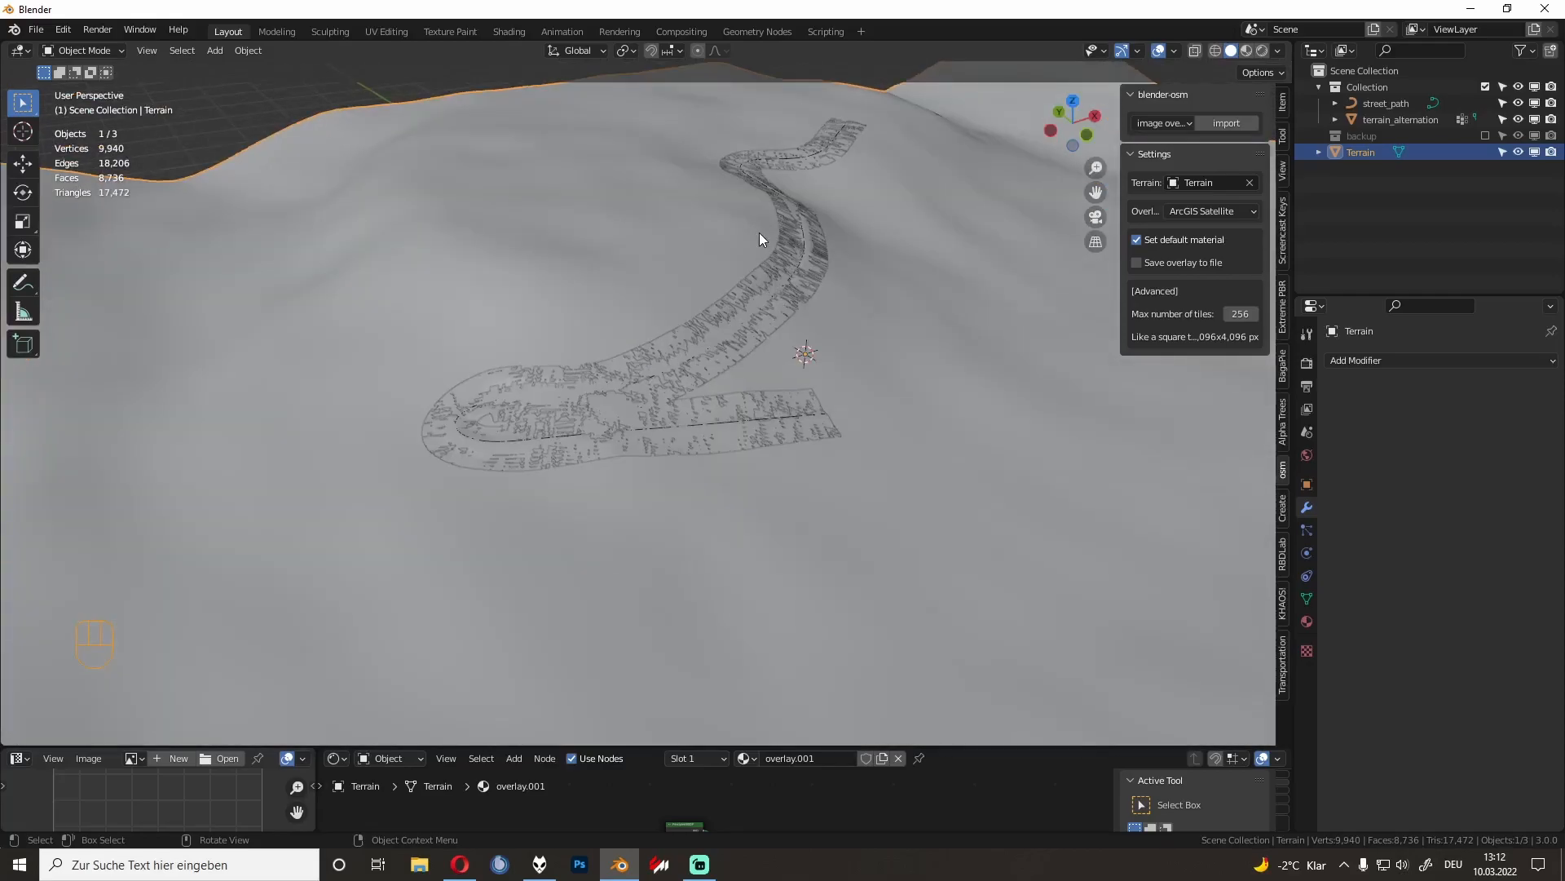
pyautogui.scroll(2, 758, 236)
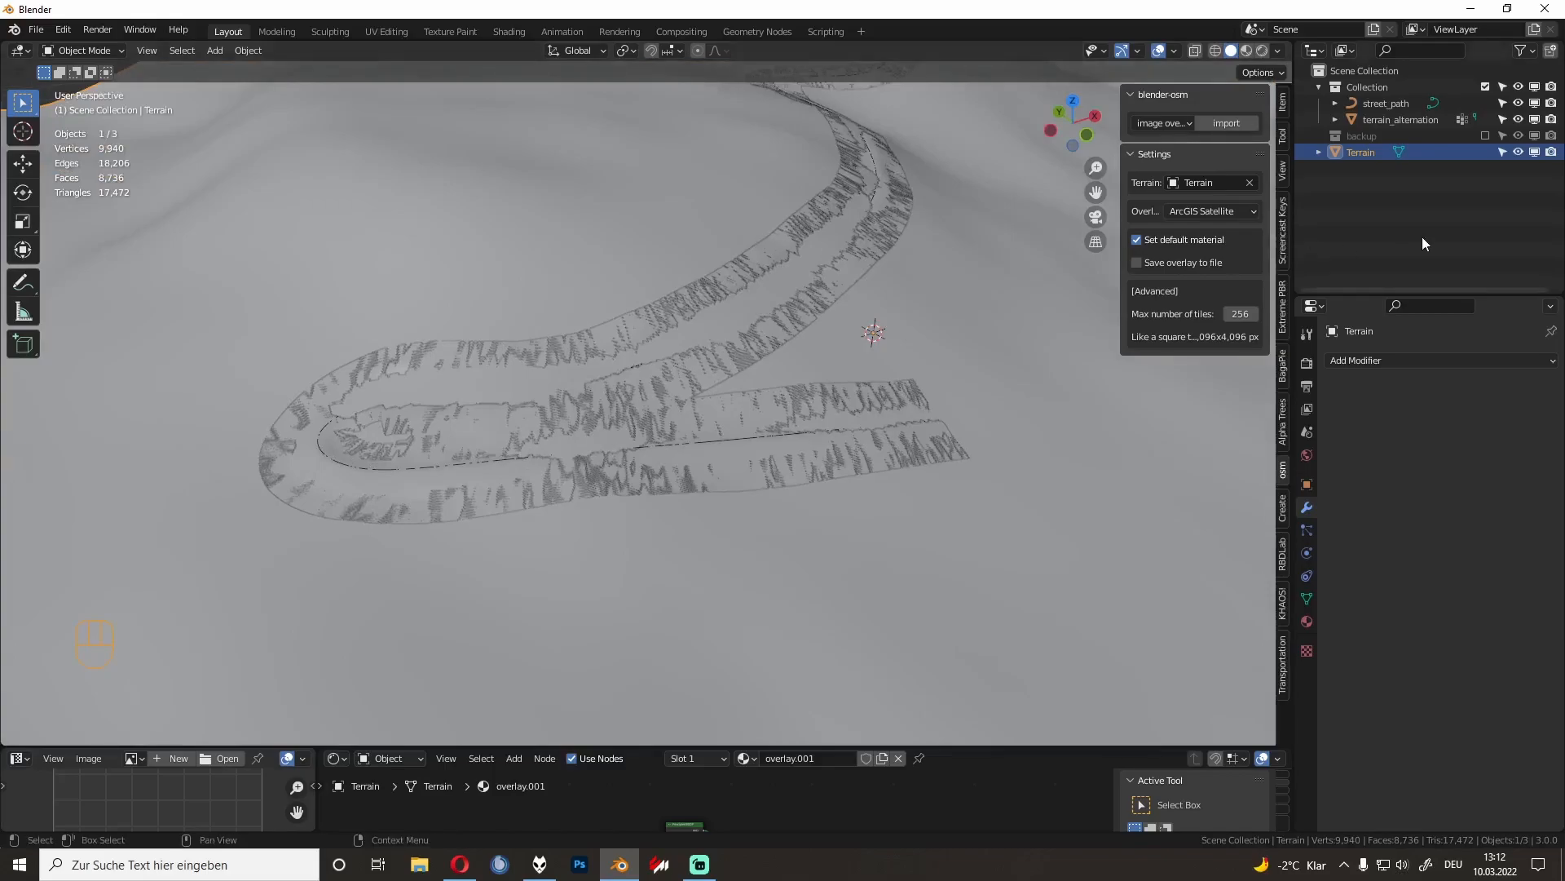
pyautogui.click(1516, 153)
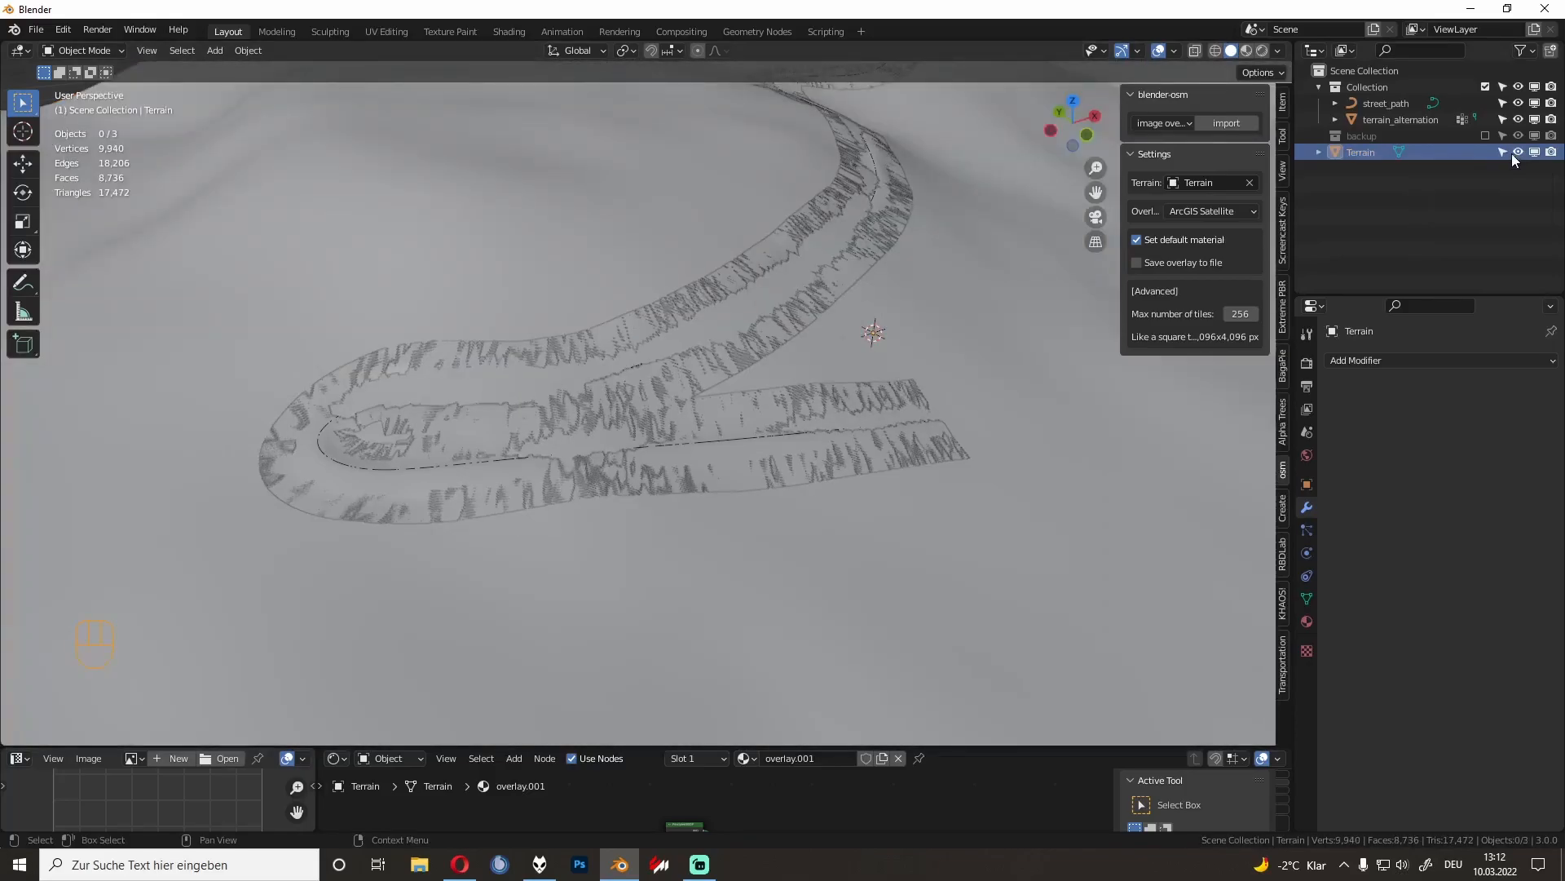
pyautogui.click(1245, 51)
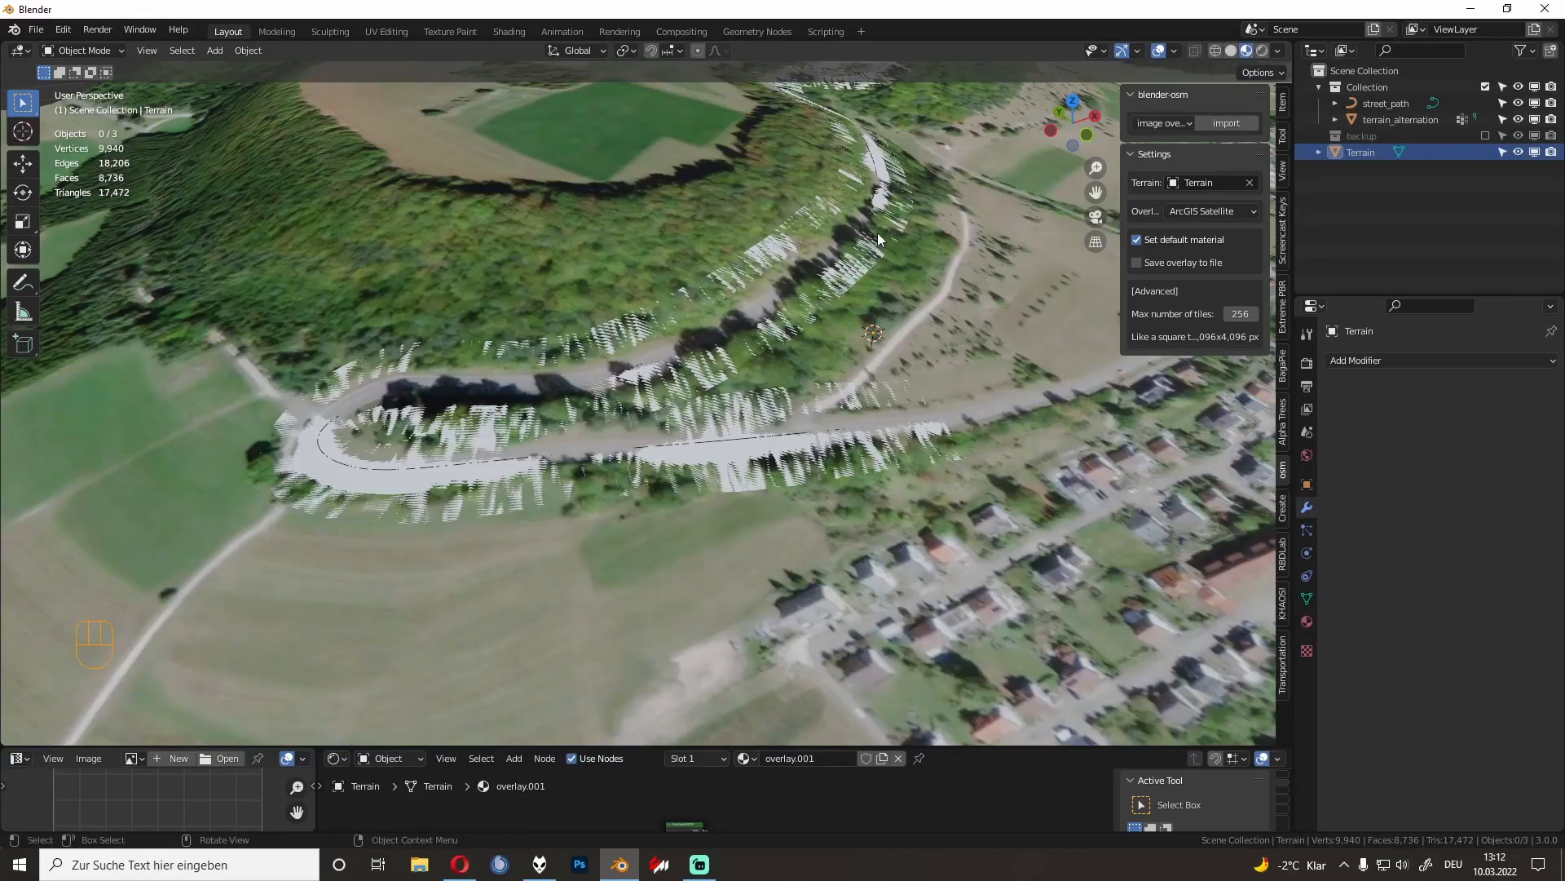
pyautogui.press('KP_7')
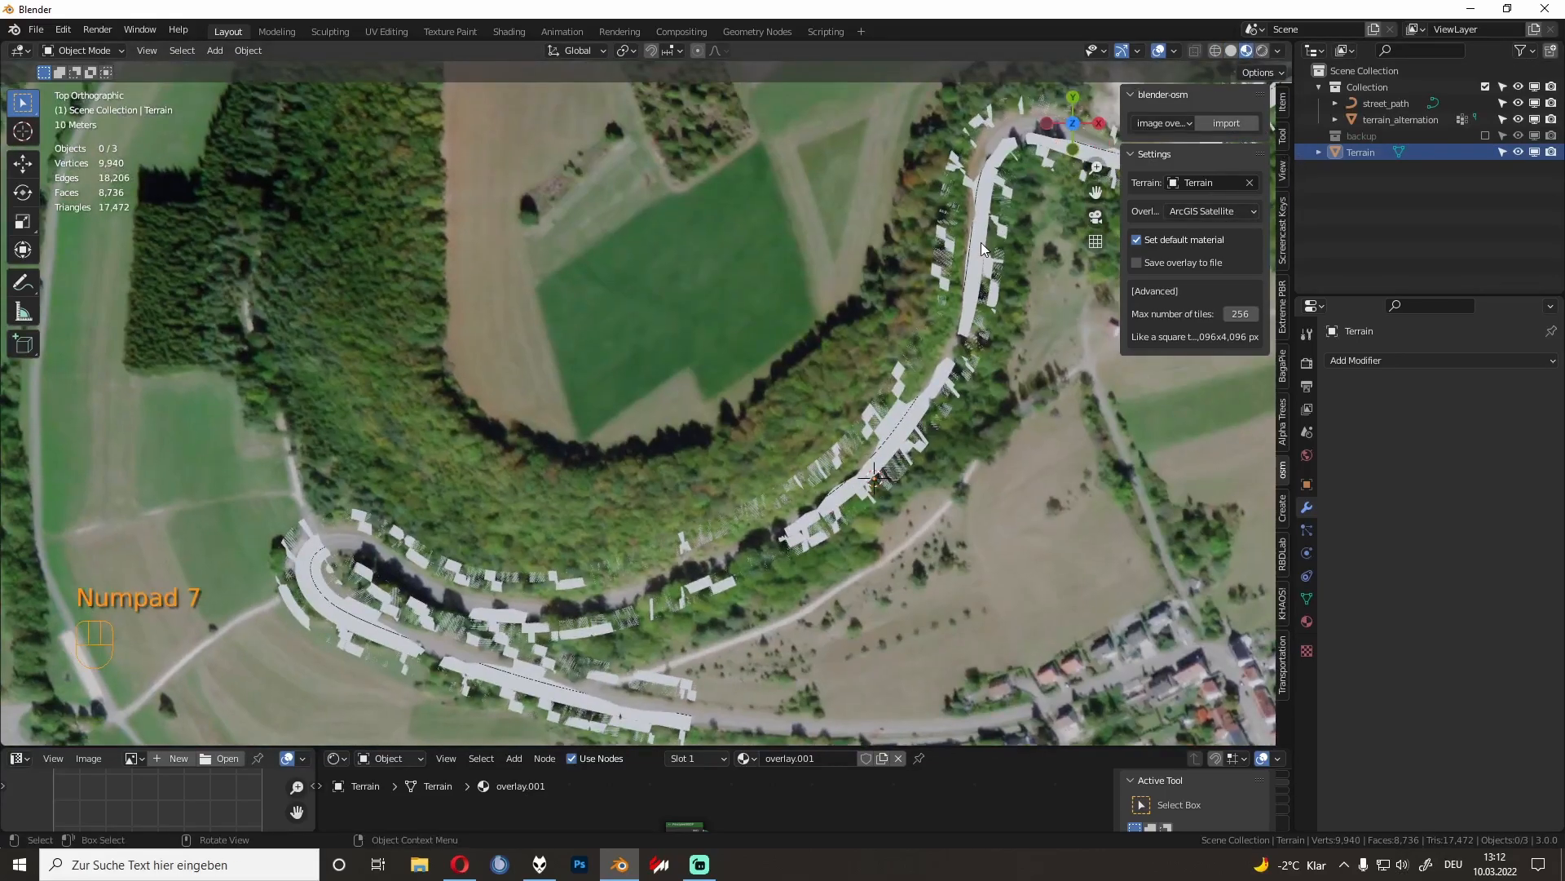
pyautogui.keyDown('shift'); pyautogui.moveTo(980, 243); pyautogui.dragTo(713, 339, button='middle'); pyautogui.keyUp('shift')
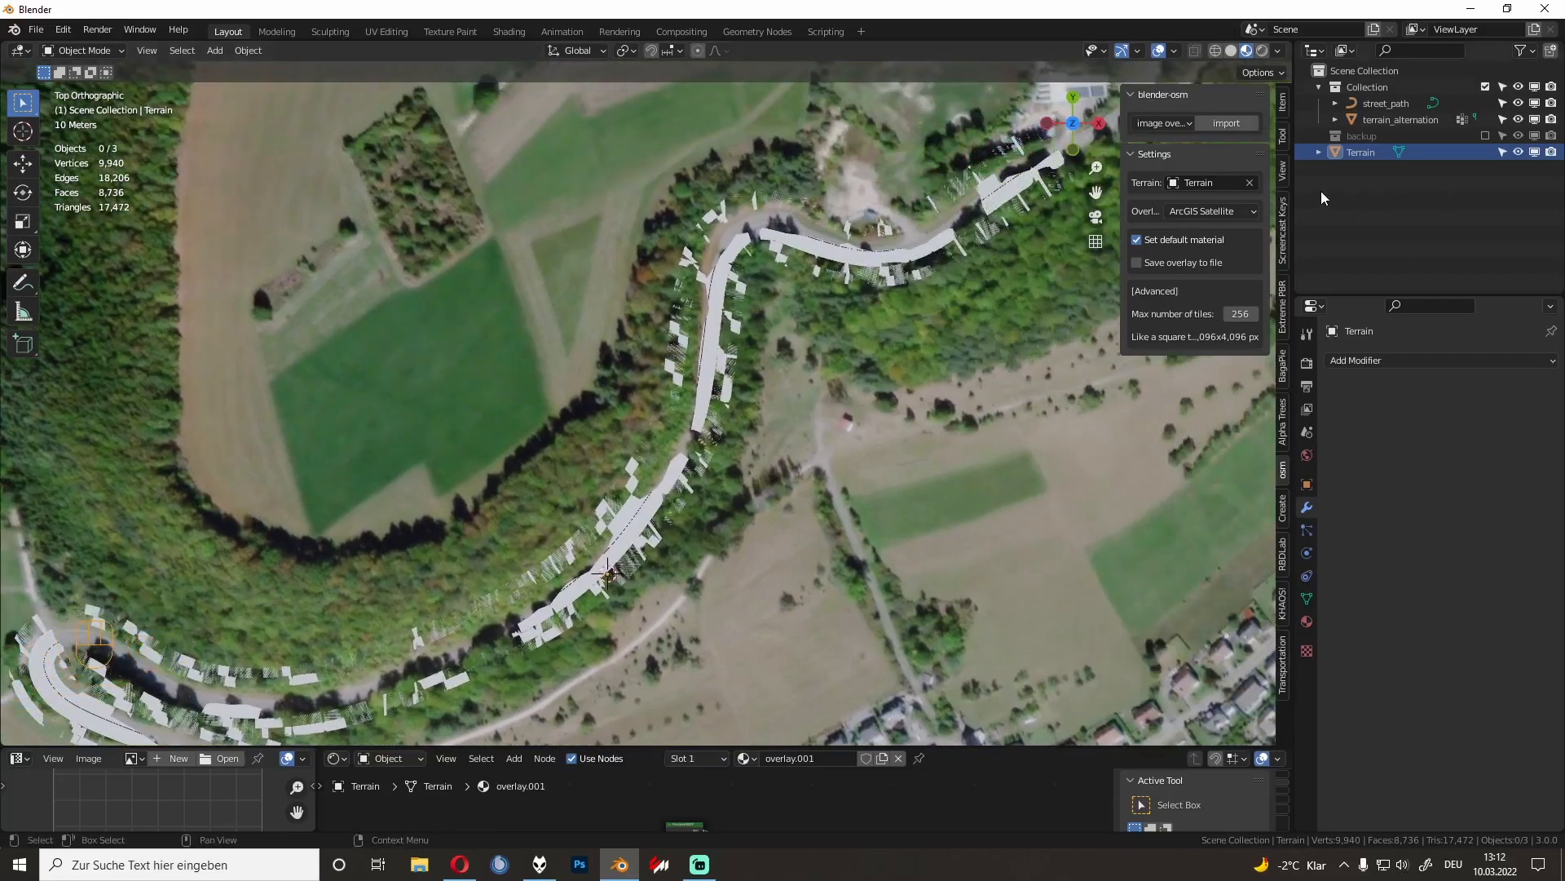
# Step: Check the bare satellite road with the collection hidden, restore the collection and hide only the terrain_alternation strip
pyautogui.click(1485, 87)
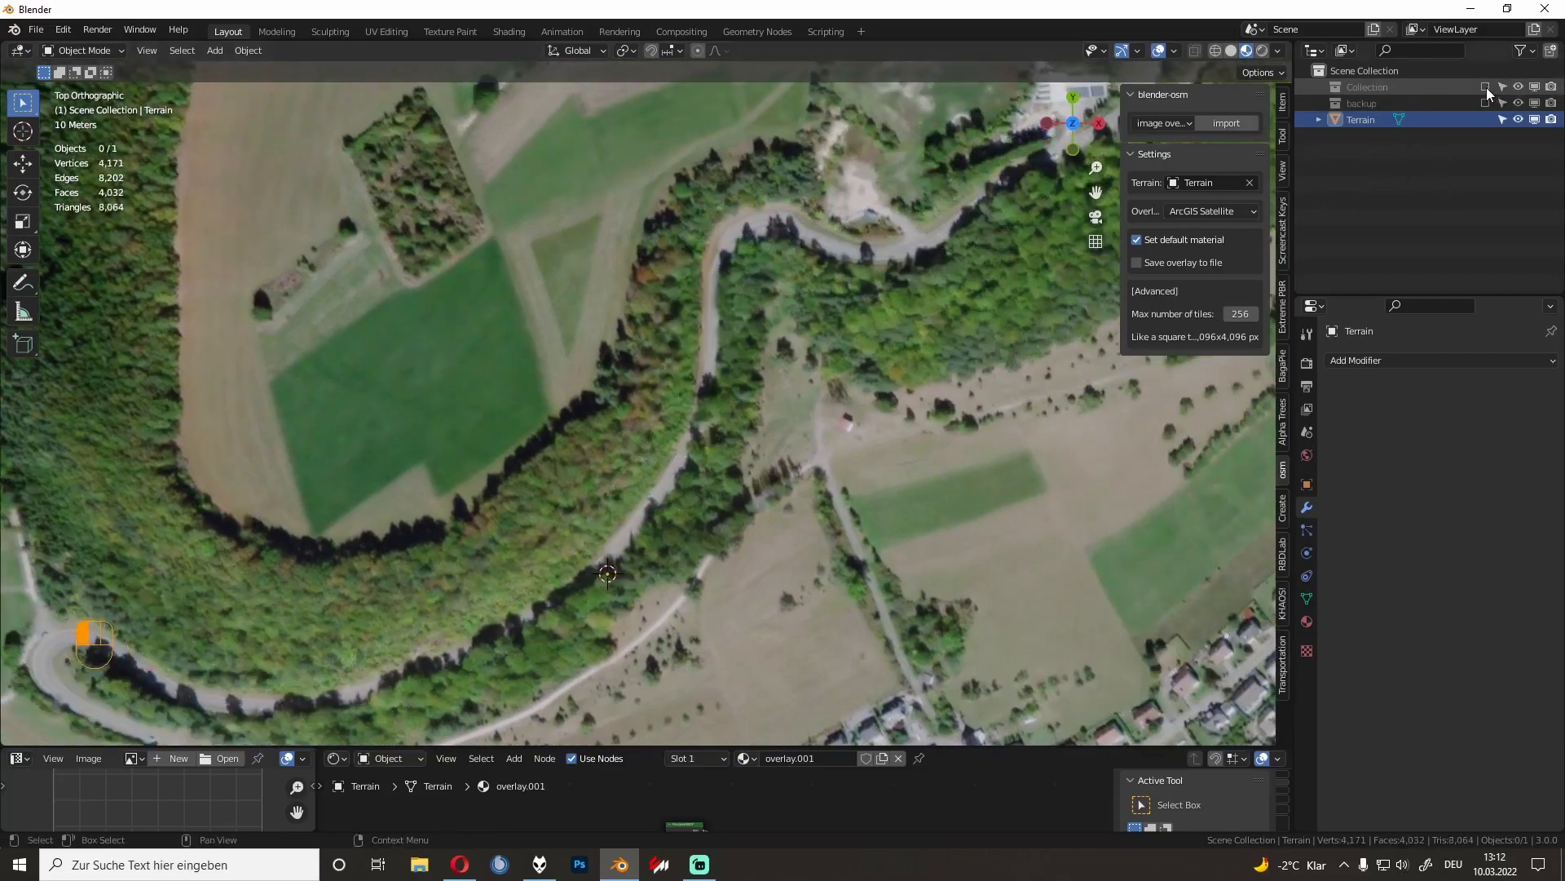
pyautogui.keyDown('shift'); pyautogui.moveTo(979, 222); pyautogui.dragTo(459, 470, button='middle'); pyautogui.keyUp('shift')
pyautogui.scroll(2, 489, 457)
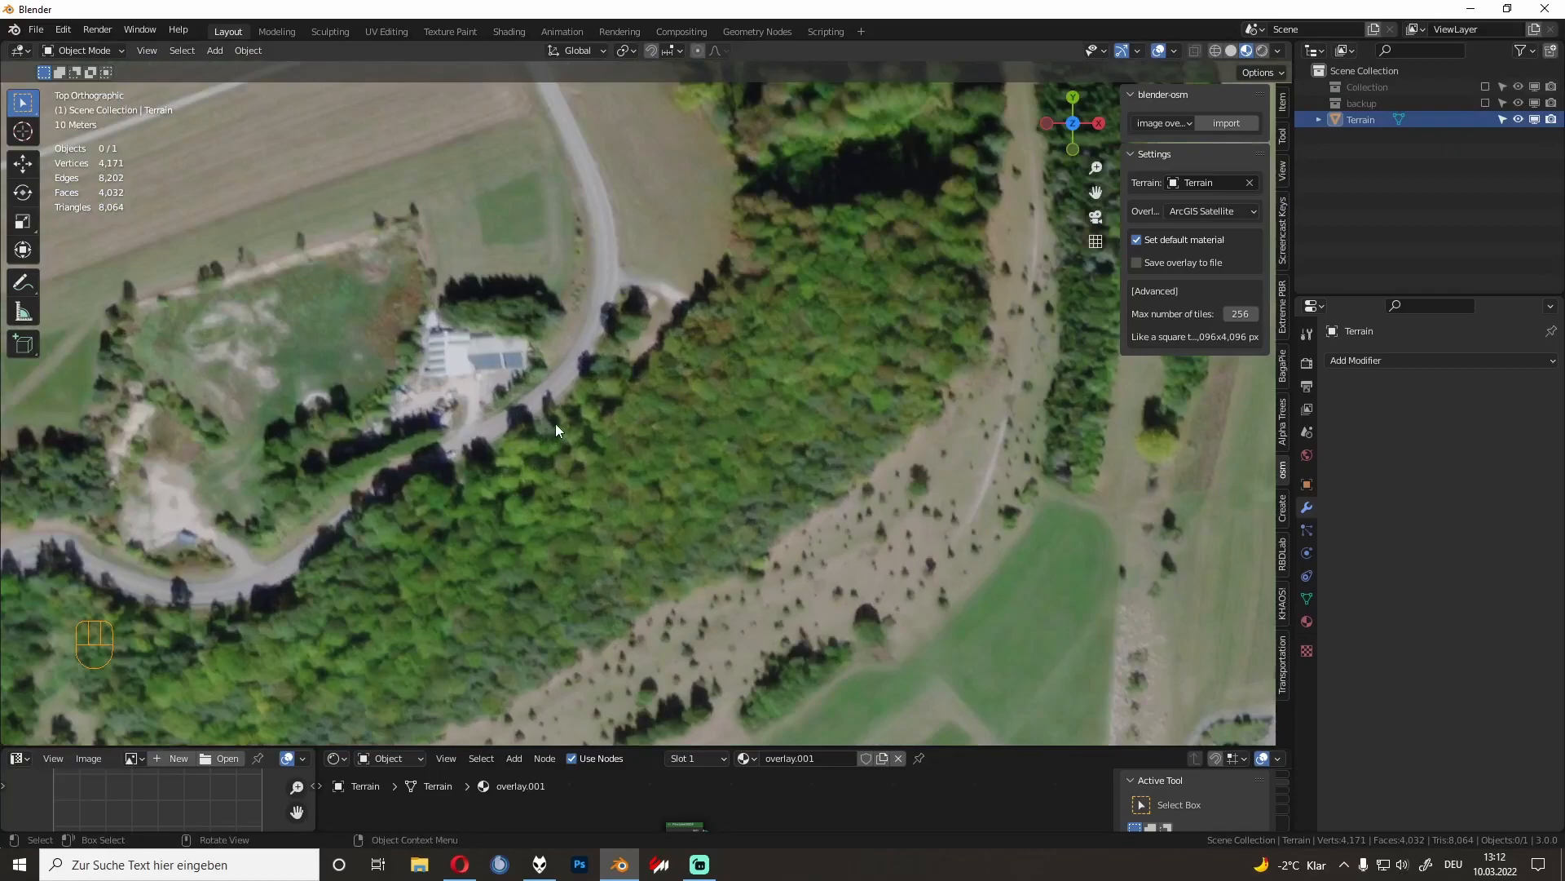
pyautogui.click(1484, 86)
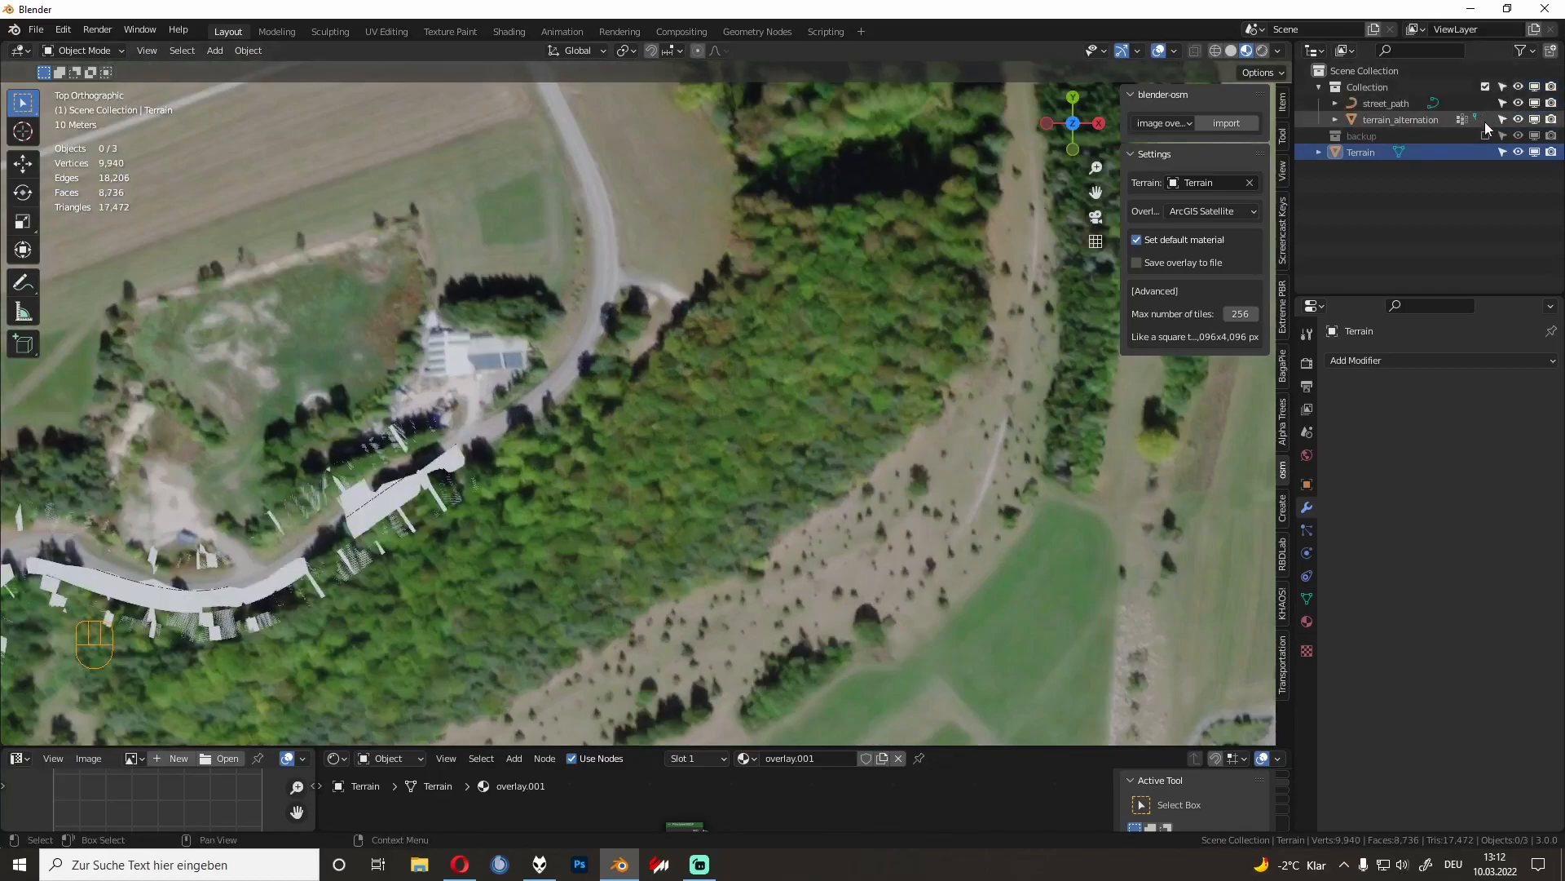
pyautogui.click(1518, 119)
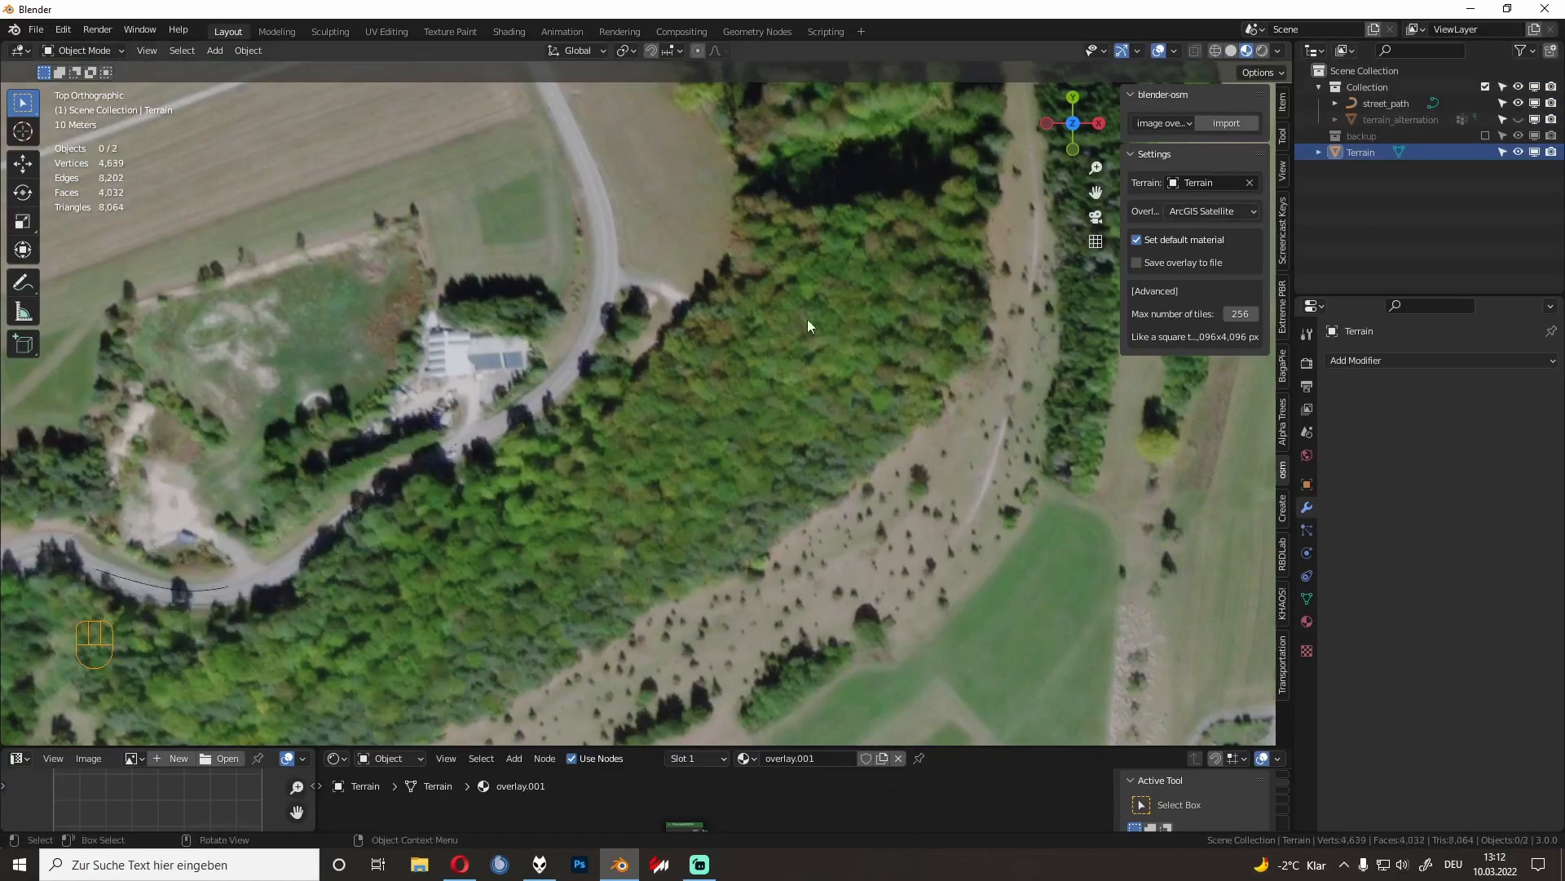
pyautogui.keyDown('shift'); pyautogui.moveTo(874, 301); pyautogui.dragTo(967, 199, button='middle'); pyautogui.keyUp('shift')
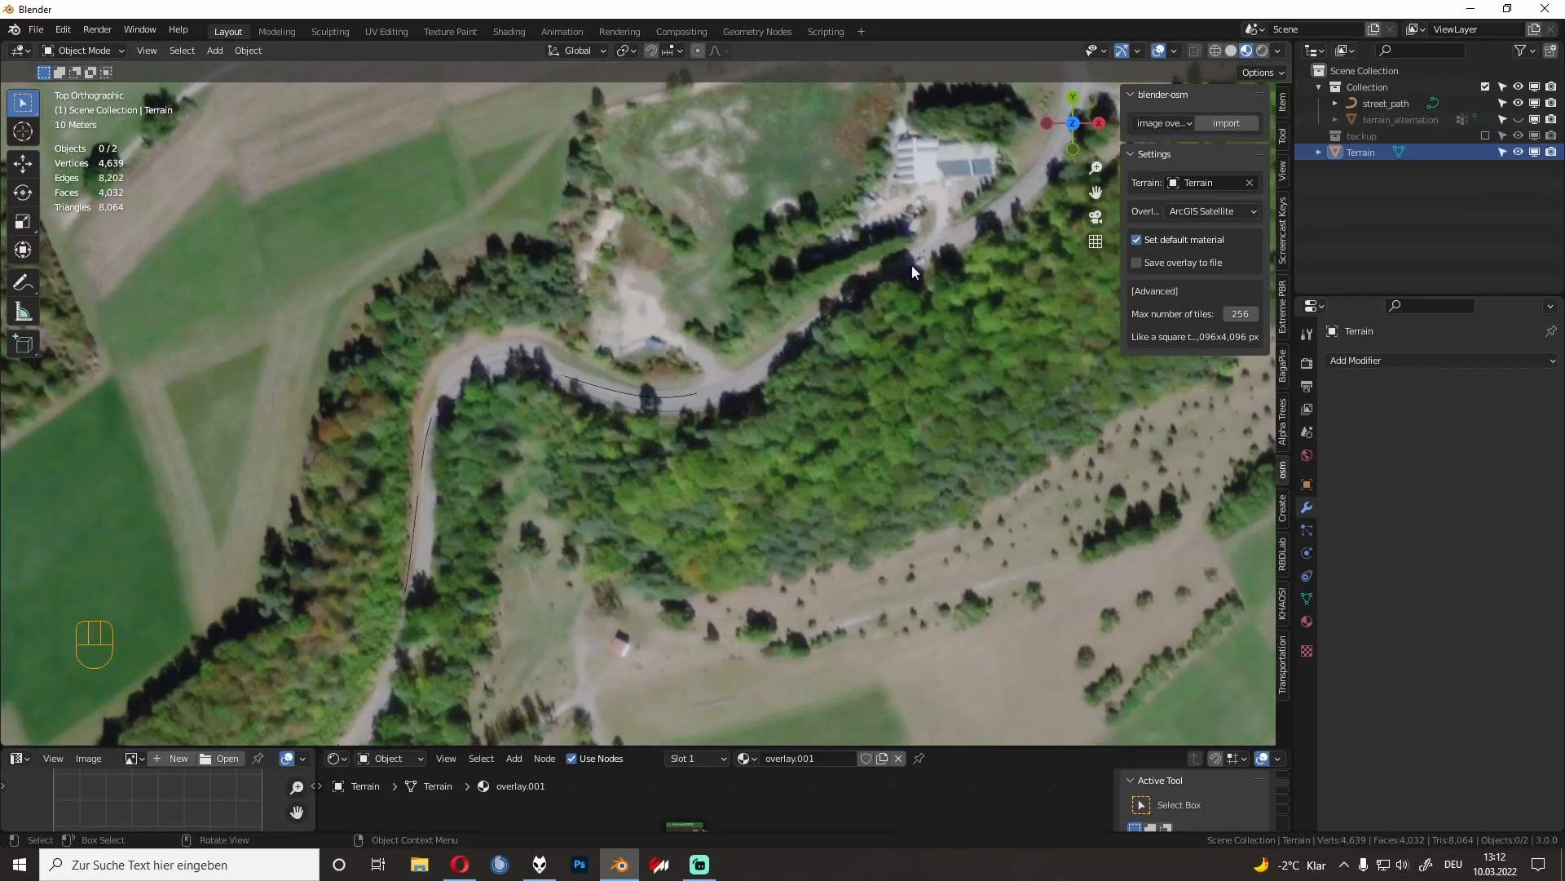
# Step: Select street_path and compare its course with the road in the satellite image from the upper bends to the hairpin
pyautogui.click(827, 319)
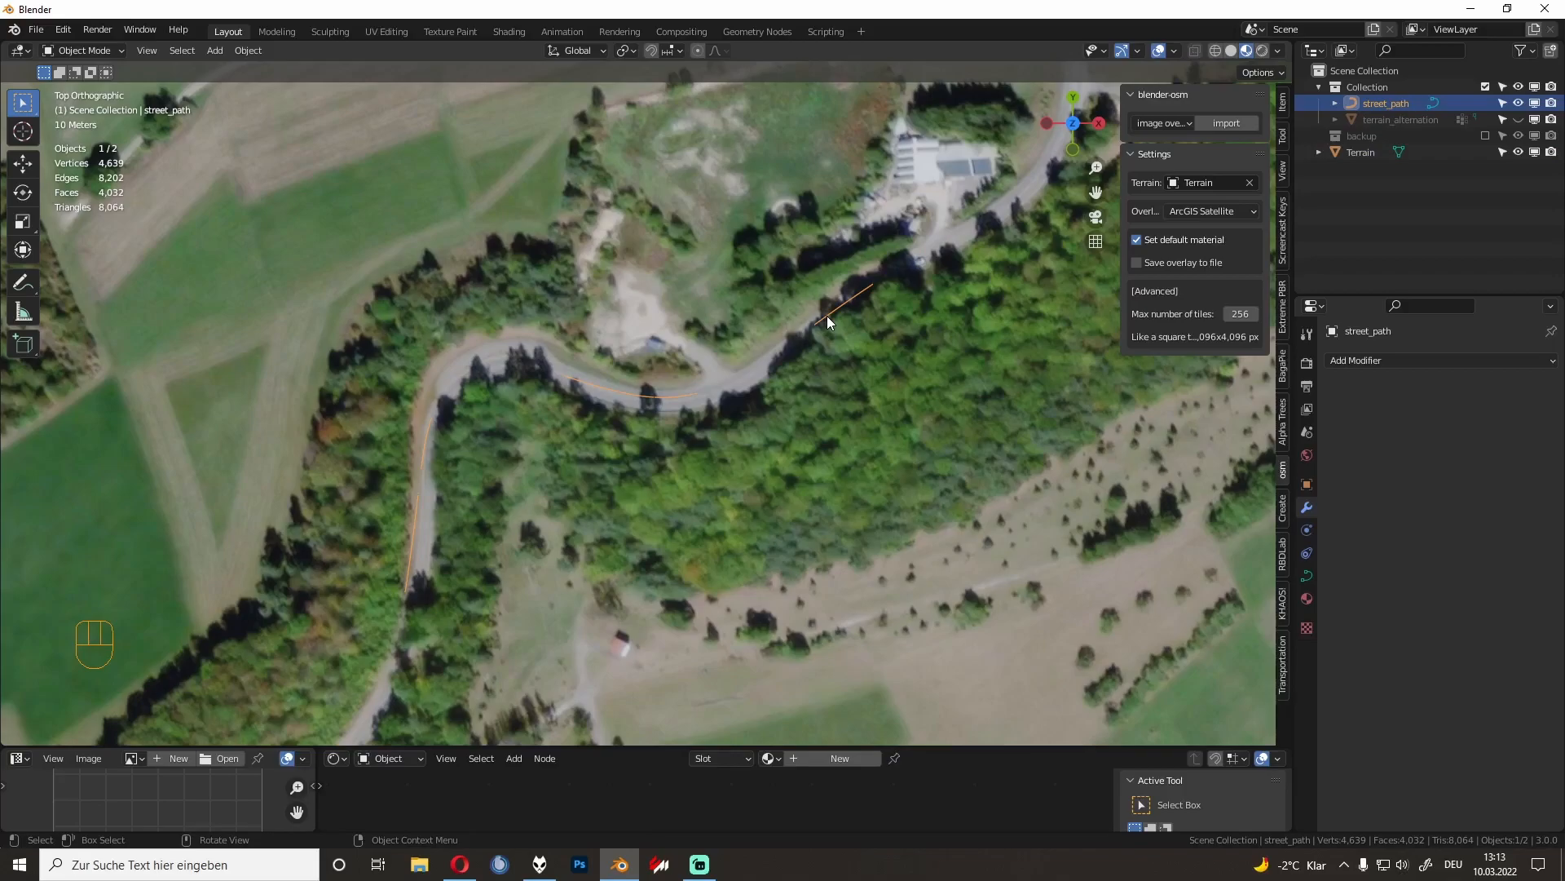
pyautogui.scroll(1, 888, 292)
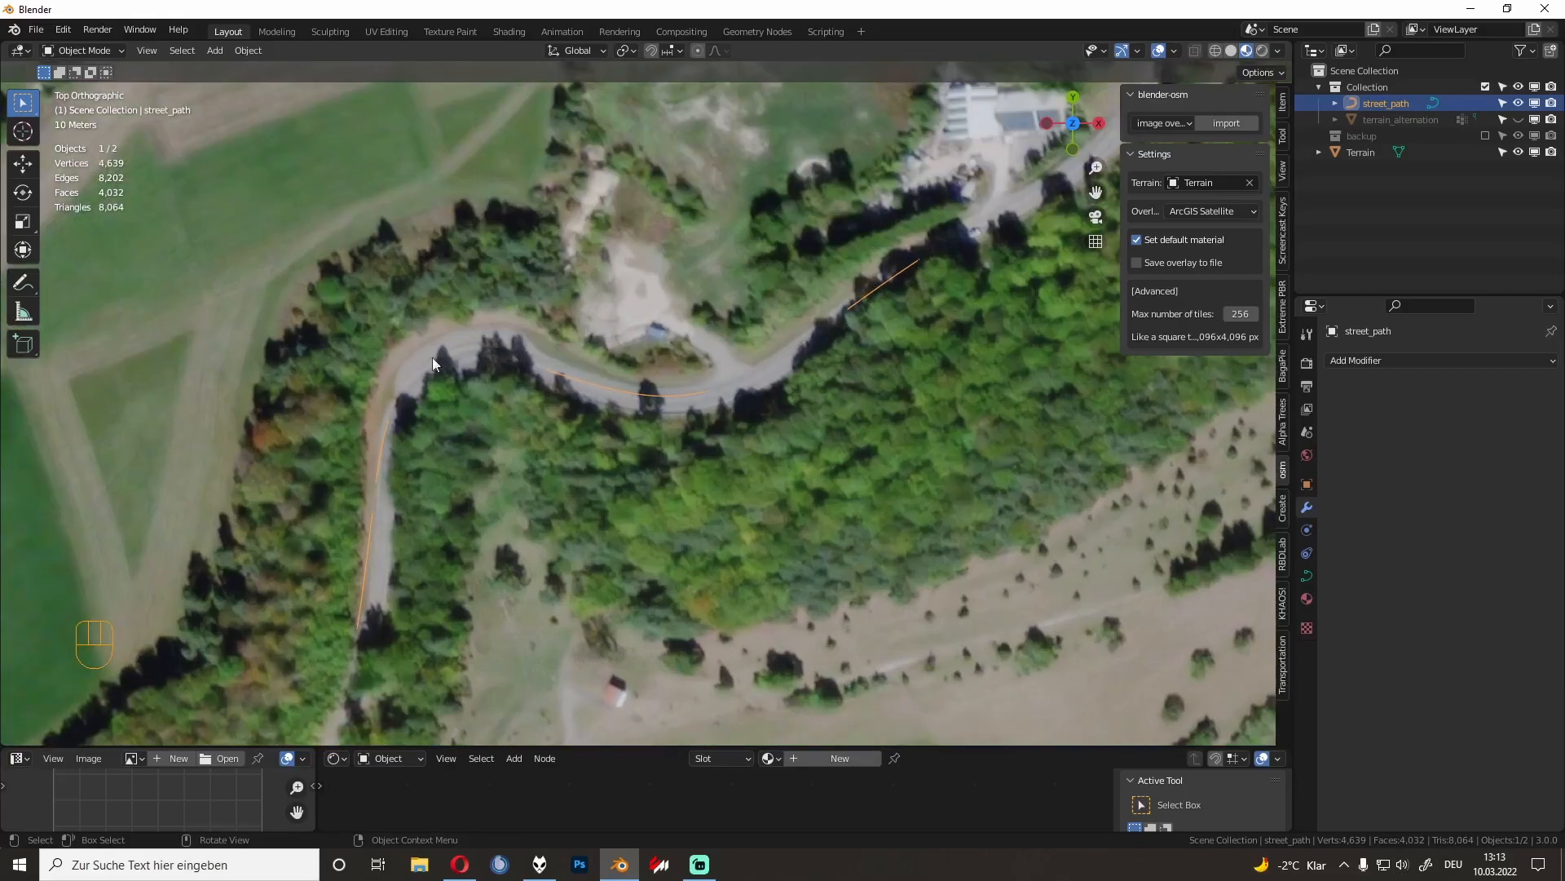
pyautogui.keyDown('shift'); pyautogui.moveTo(366, 607); pyautogui.dragTo(781, 339, button='middle'); pyautogui.keyUp('shift')
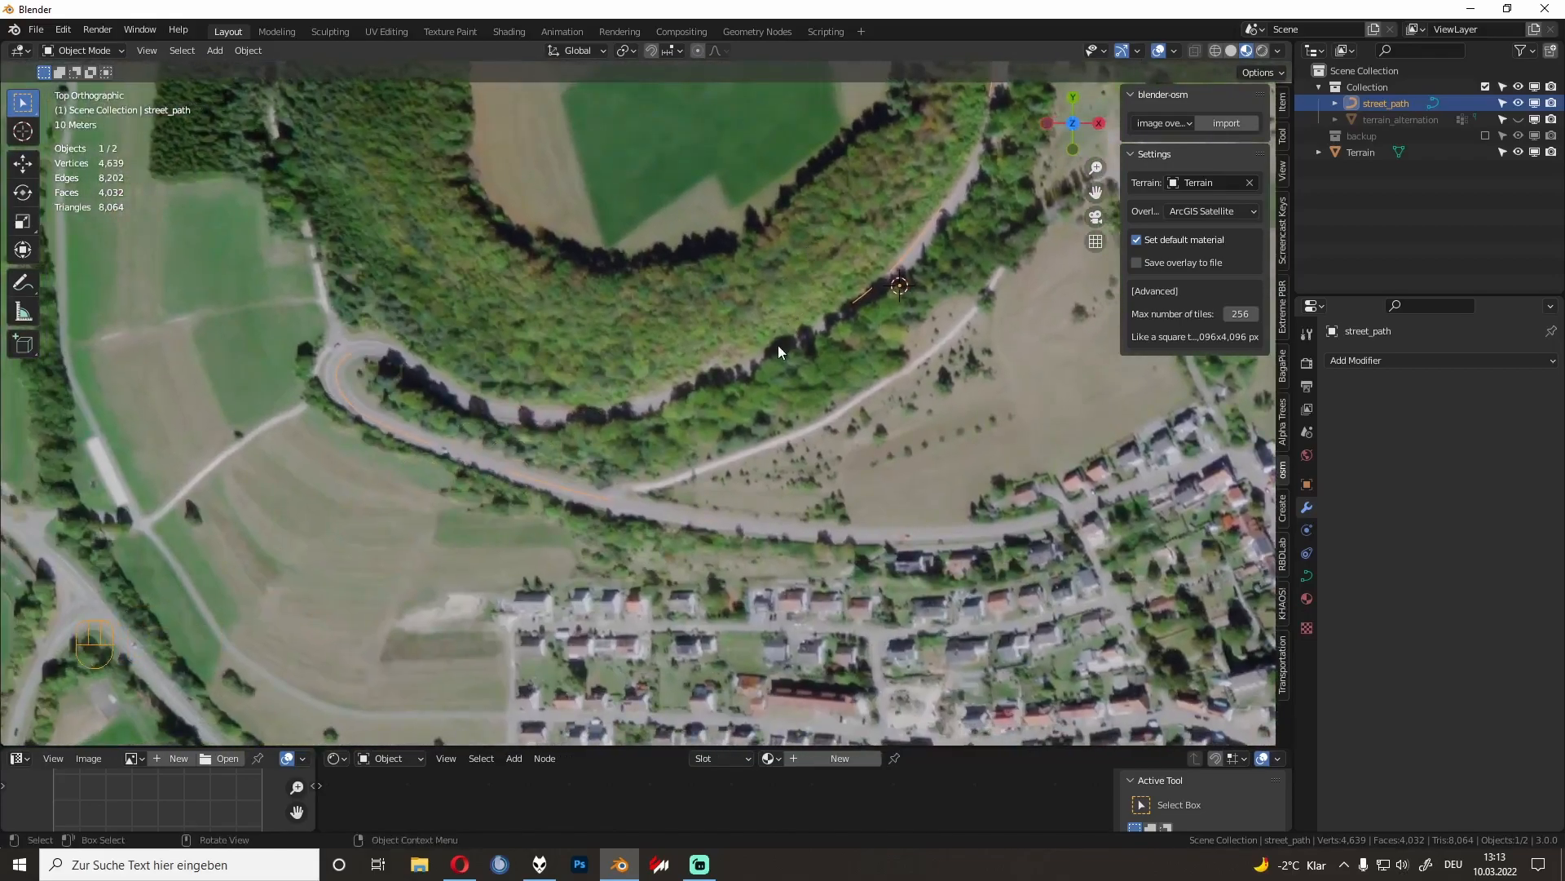
pyautogui.keyDown('shift'); pyautogui.moveTo(1089, 509); pyautogui.dragTo(592, 401, button='middle'); pyautogui.keyUp('shift')
pyautogui.scroll(3, 592, 401)
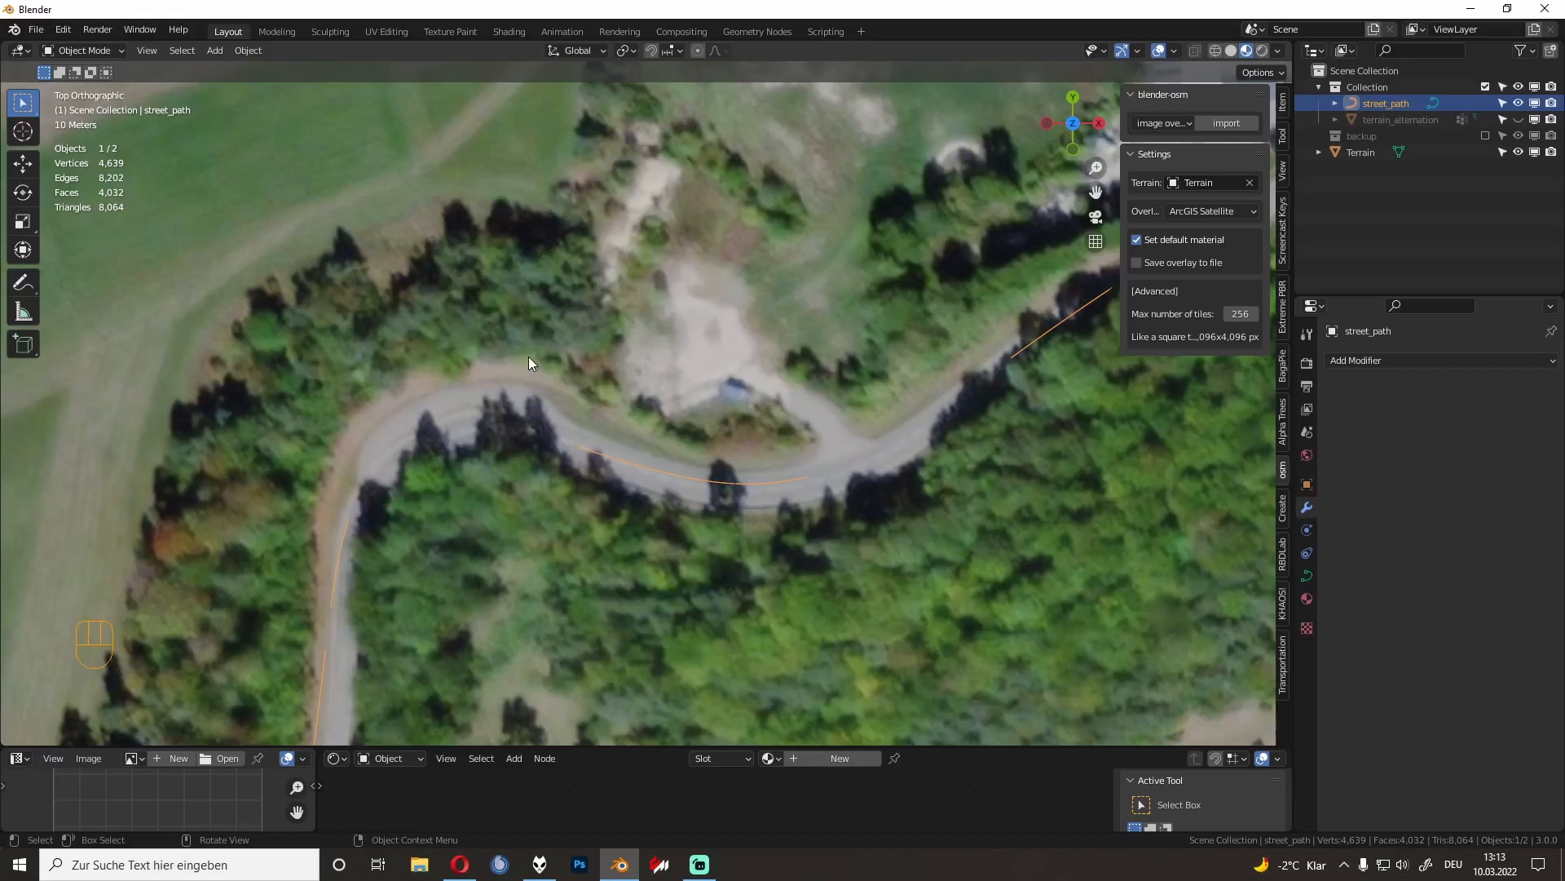
pyautogui.scroll(-3, 531, 354)
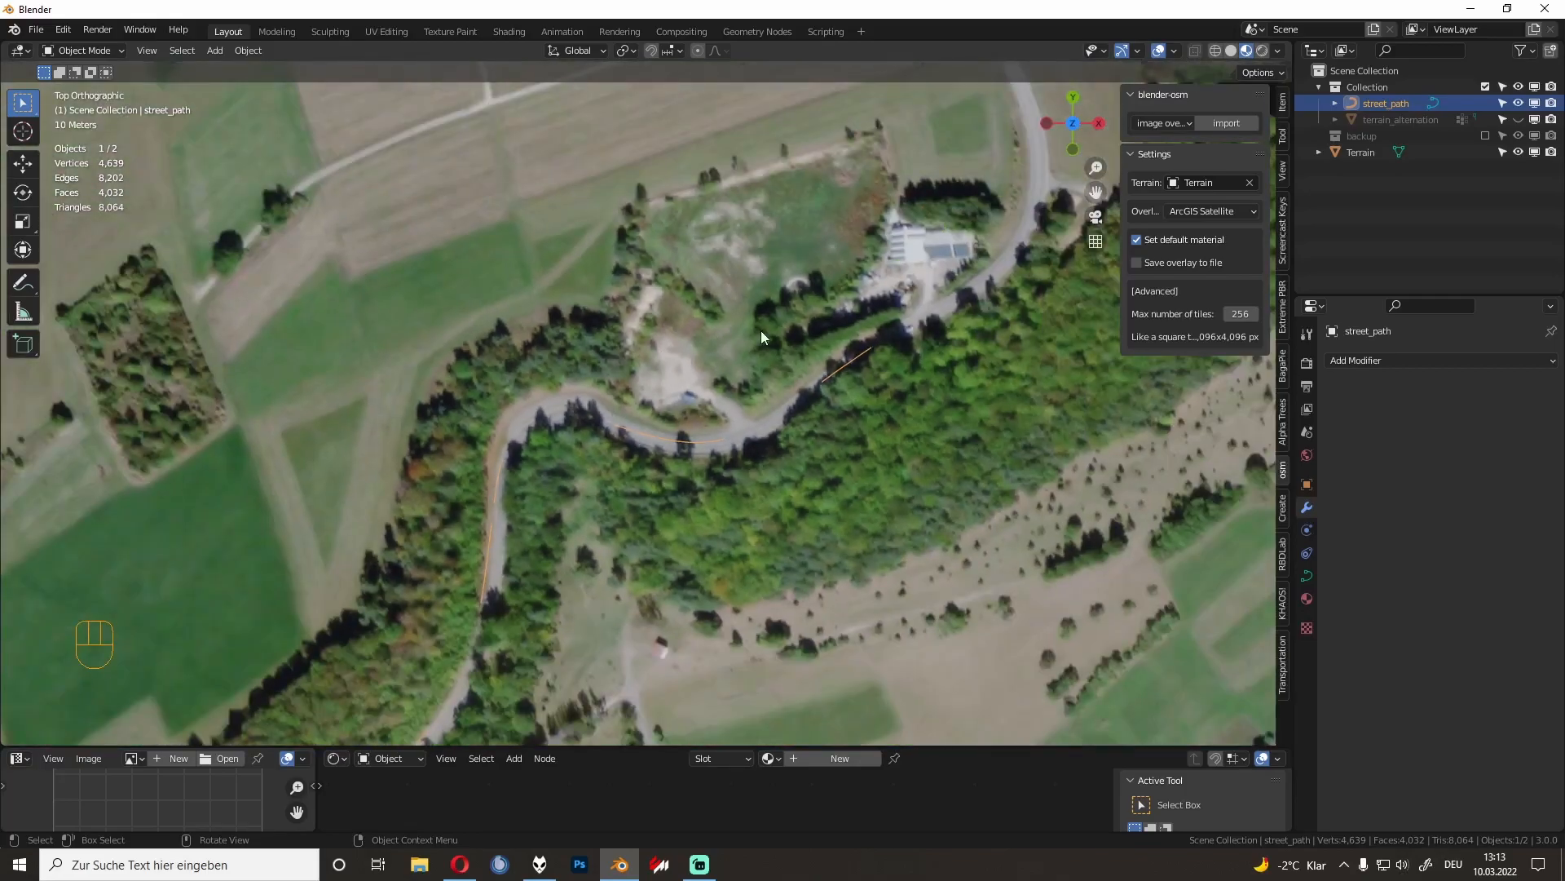
# Step: Add a mesh plane to the scene in the top view
pyautogui.press('KP_7')
pyautogui.keyDown('shift'); pyautogui.moveTo(765, 451); pyautogui.dragTo(670, 413, button='middle'); pyautogui.keyUp('shift')
pyautogui.hotkey('shift', 'a')
pyautogui.moveTo(670, 414)
pyautogui.click(755, 414)
pyautogui.scroll(-7, 697, 396)
# Step: Move all of the plane's vertices in edit mode onto the road beside the large building
pyautogui.press('Tab')
pyautogui.press('a')
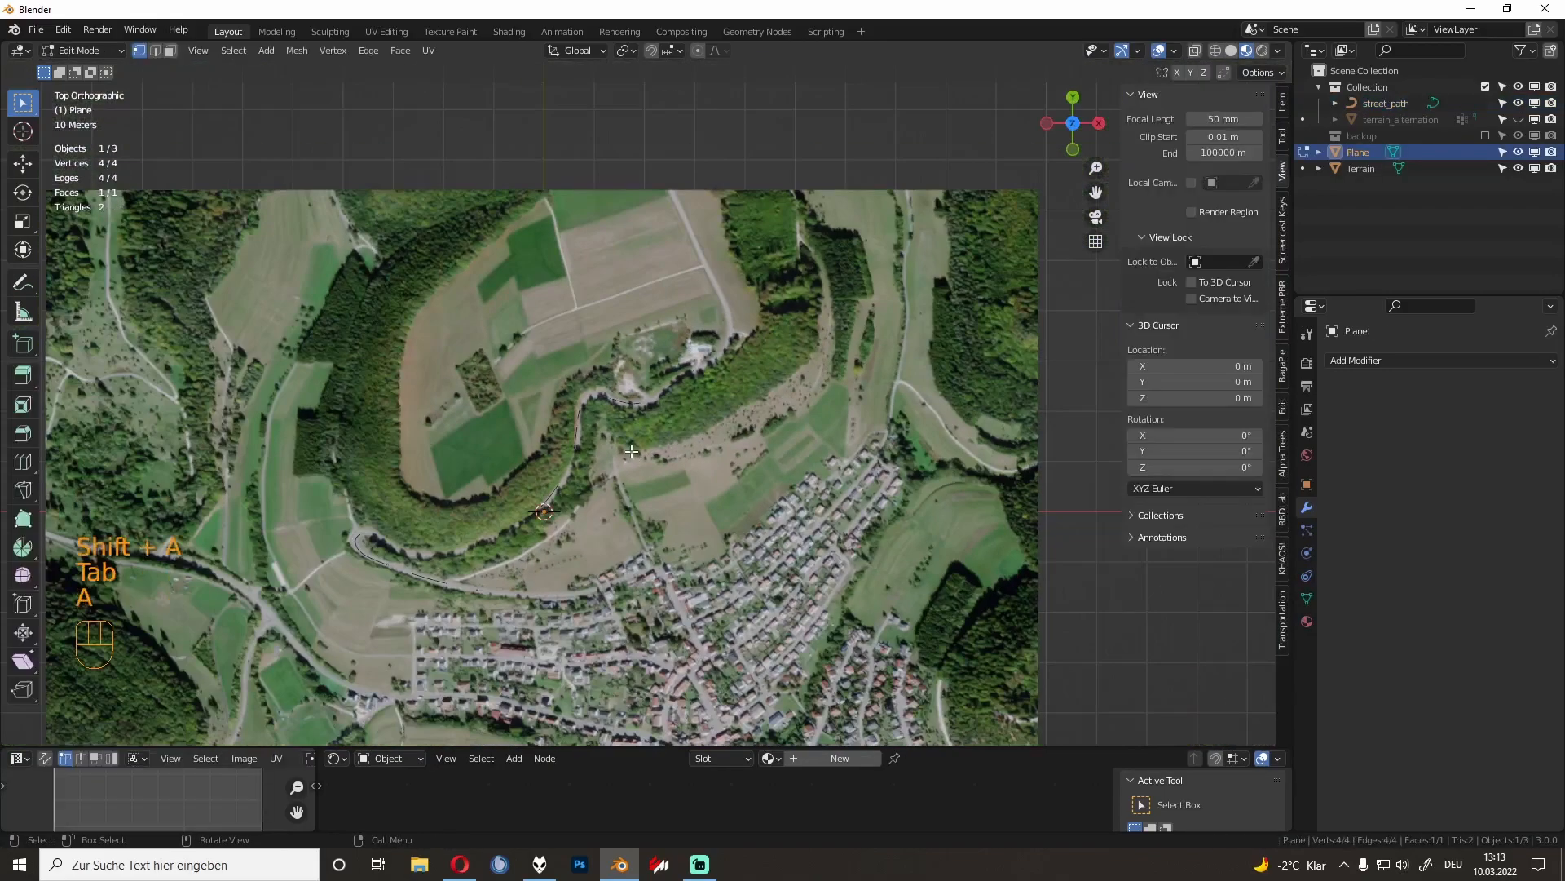
pyautogui.press('g')
pyautogui.click(783, 310)
pyautogui.press('KP_7')
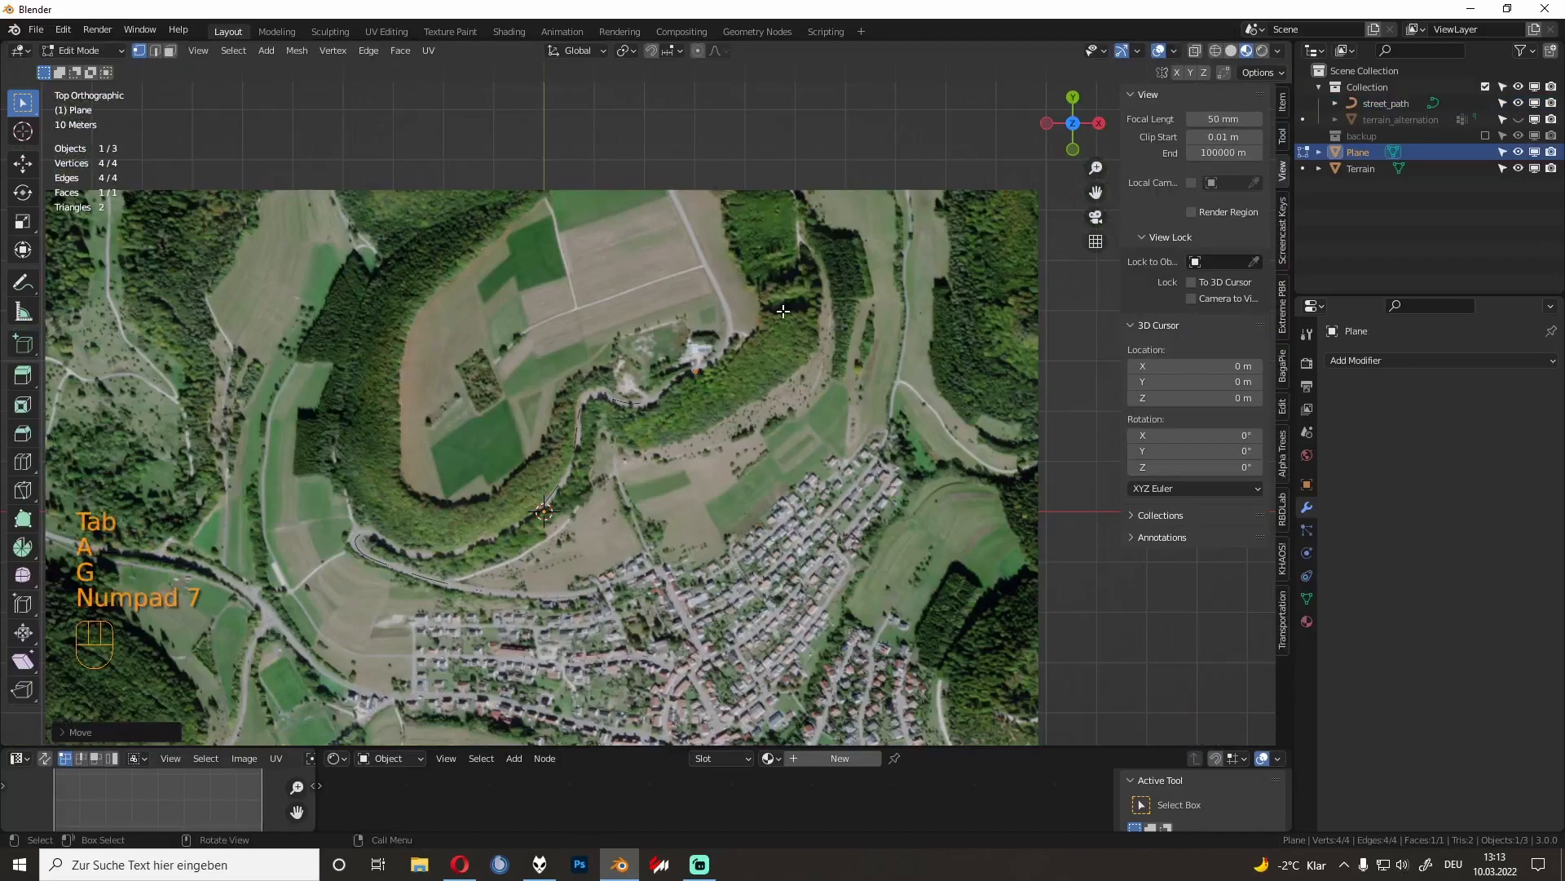
pyautogui.press('KP_Decimal')
pyautogui.scroll(-20, 738, 367)
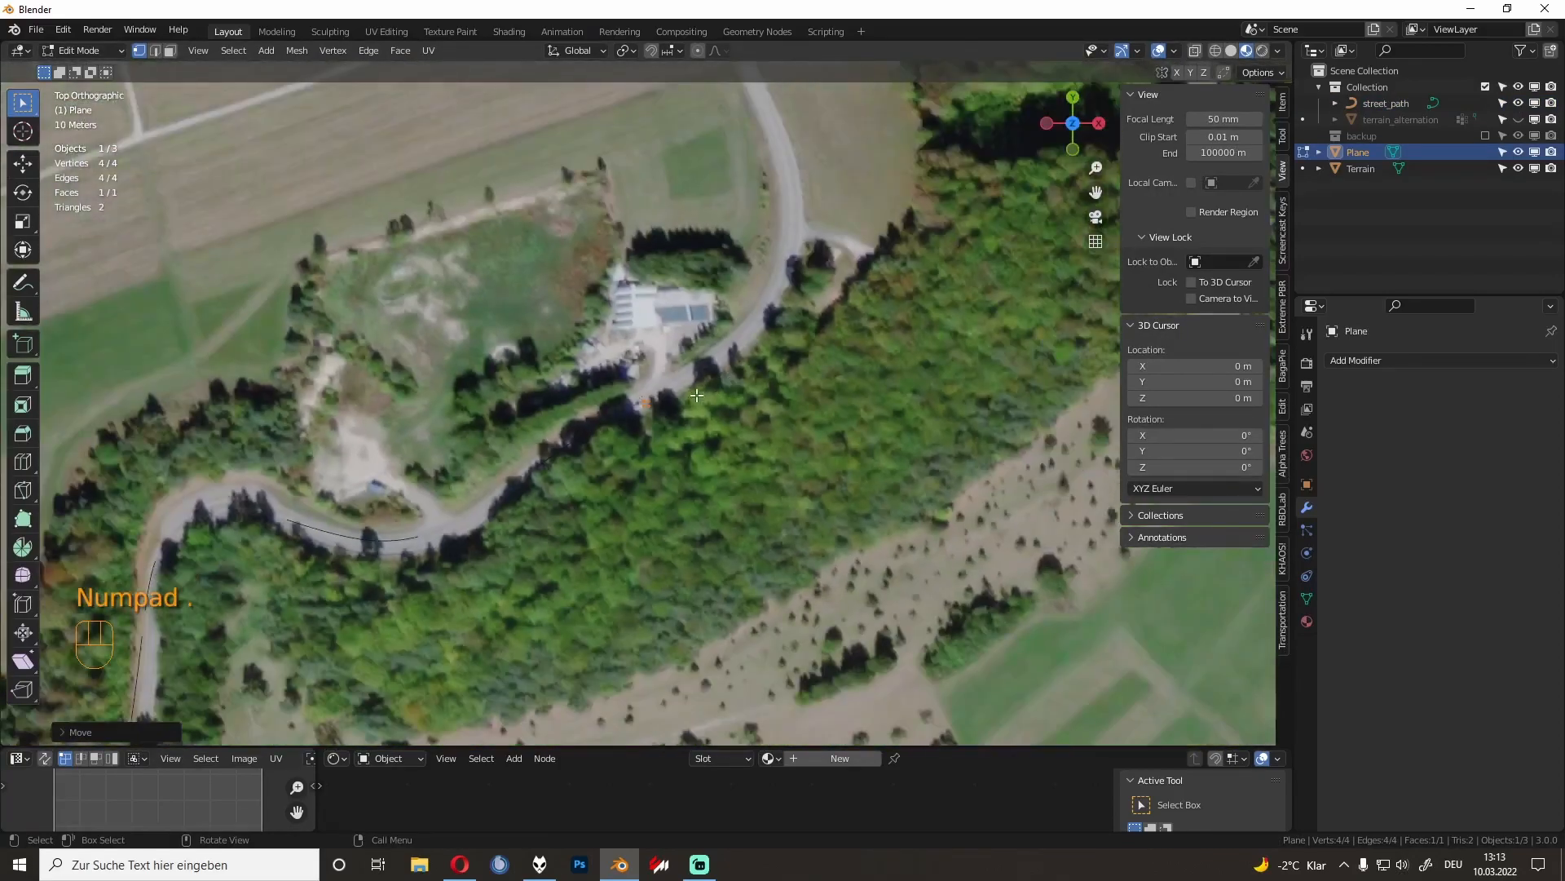
pyautogui.press('g')
pyautogui.click(688, 381)
pyautogui.scroll(4, 688, 382)
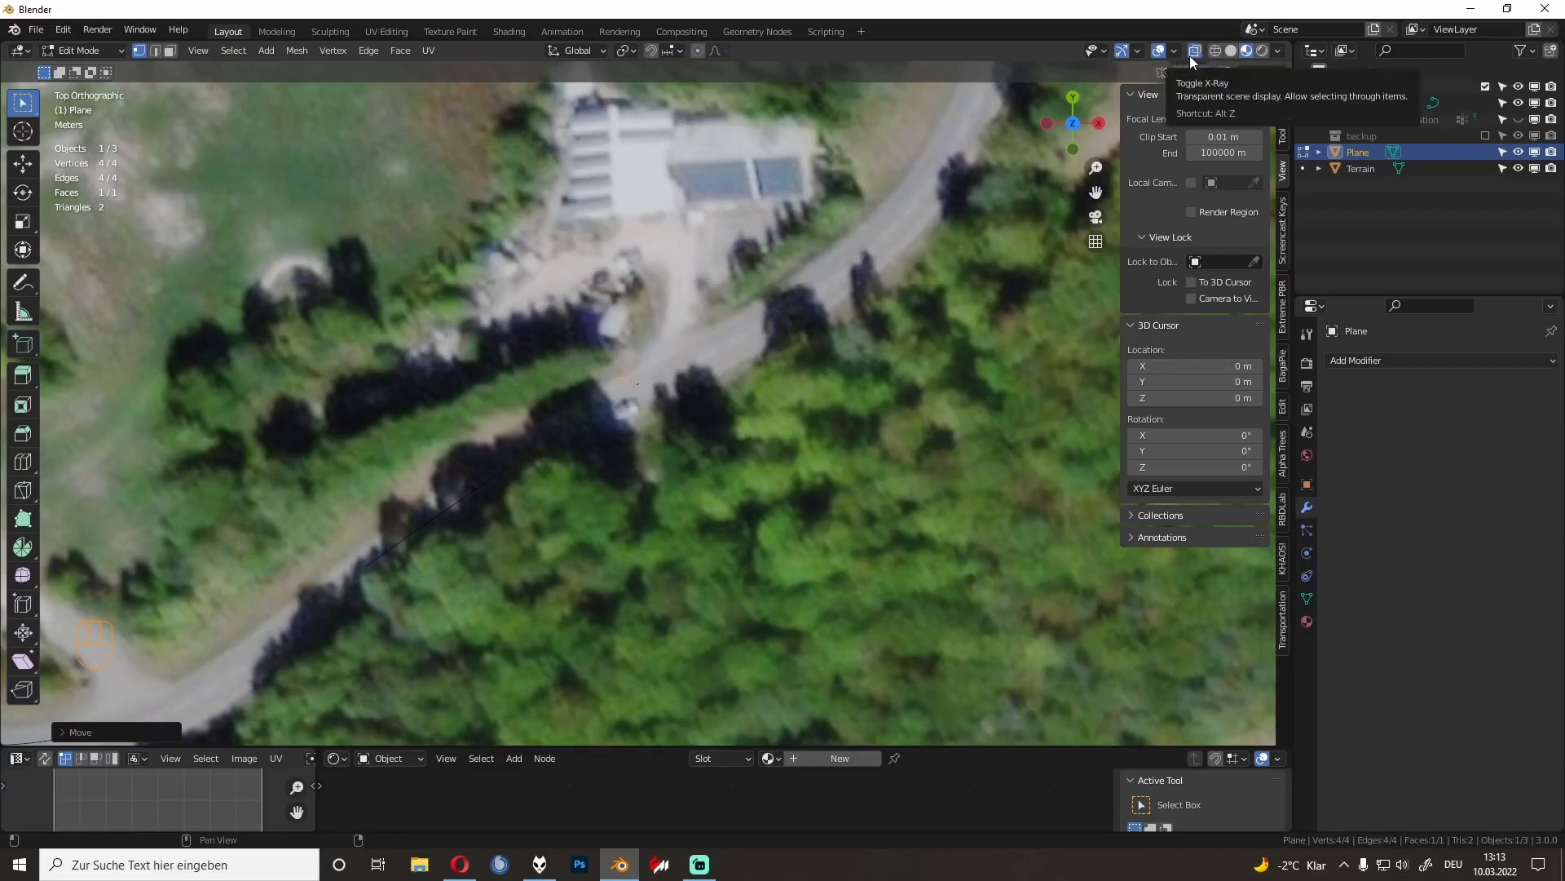
# Step: Reposition the plane's corner vertices with X-ray on so the face spans the road's width beside the building
pyautogui.click(624, 387)
pyautogui.press('g')
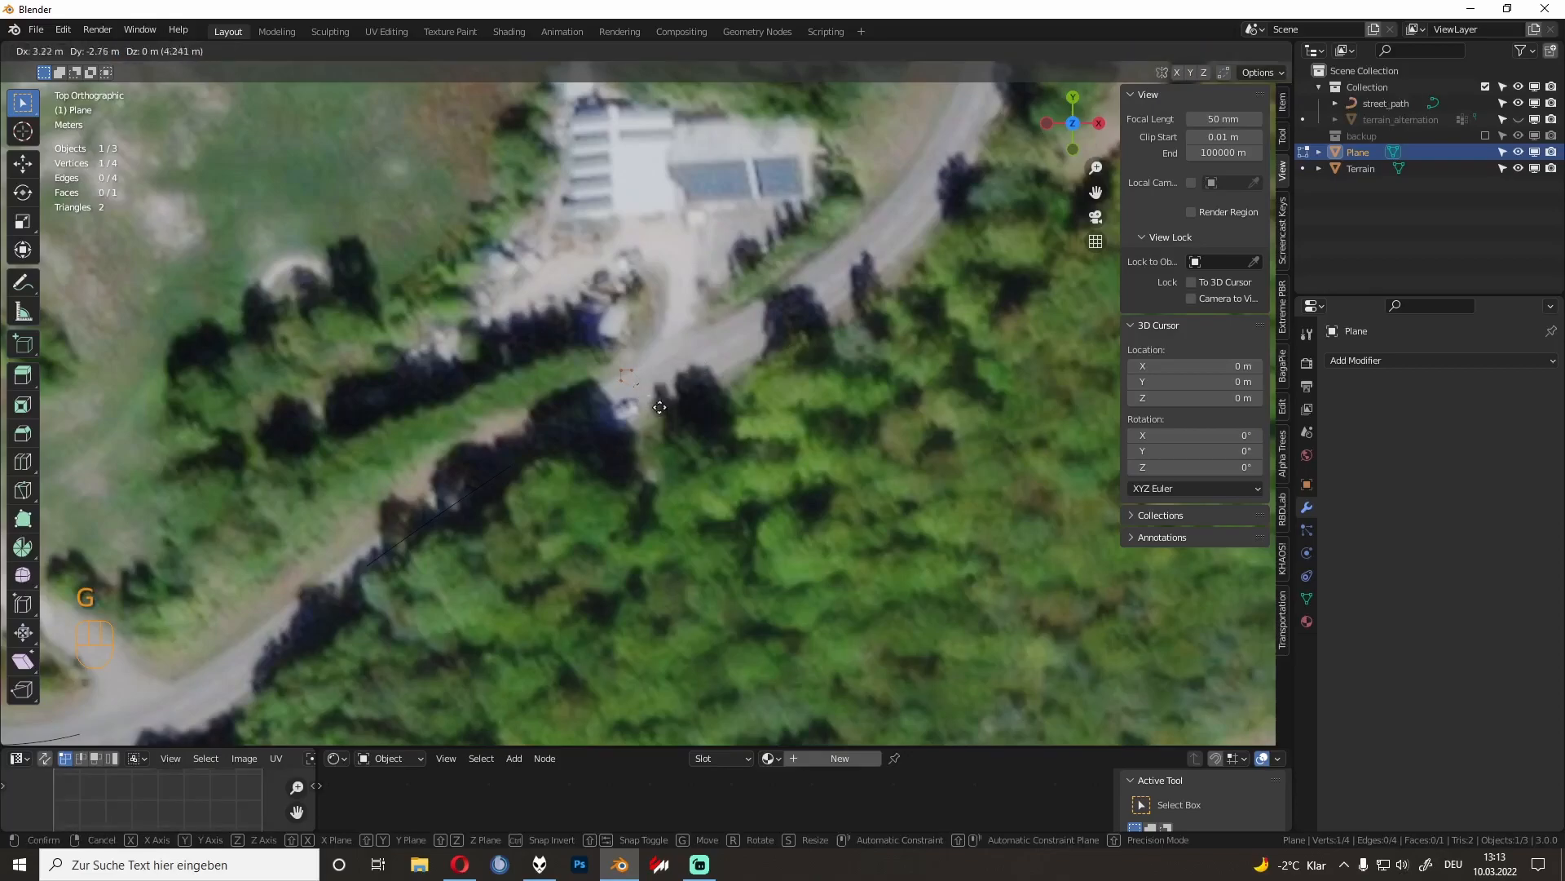
pyautogui.click(654, 414)
pyautogui.press('g')
pyautogui.click(593, 462)
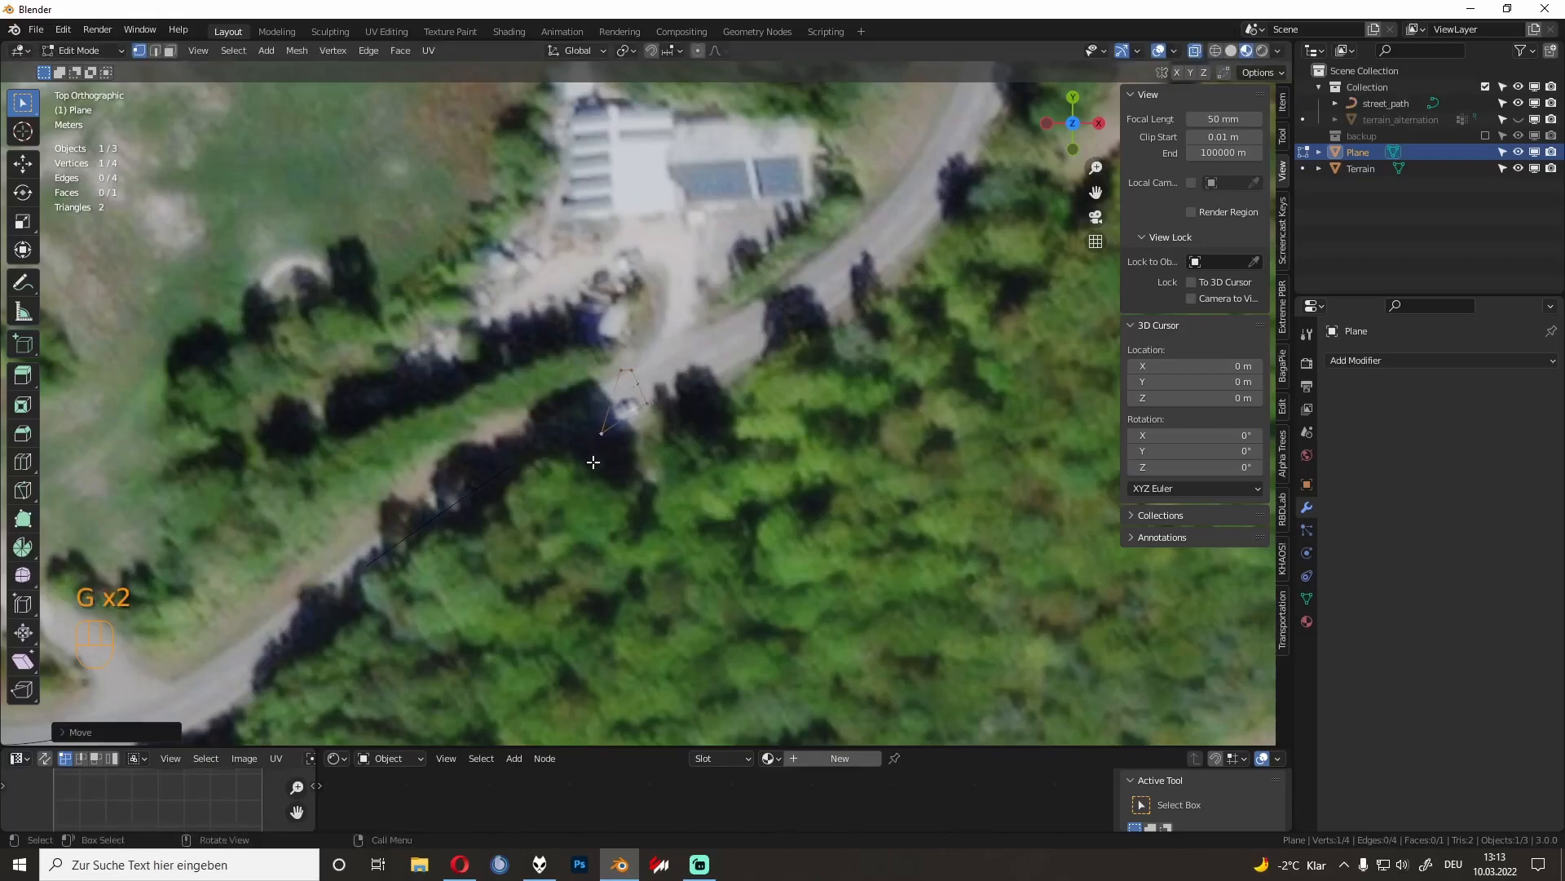
pyautogui.press('g')
pyautogui.click(543, 416)
pyautogui.press('g')
pyautogui.click(569, 402)
# Step: Extrude the plane's southwestern end edge in several sections along the straight road below the building
pyautogui.moveTo(560, 396); pyautogui.dragTo(611, 459)
pyautogui.keyDown('shift'); pyautogui.moveTo(620, 446); pyautogui.dragTo(702, 405, button='middle'); pyautogui.keyUp('shift')
pyautogui.press('e')
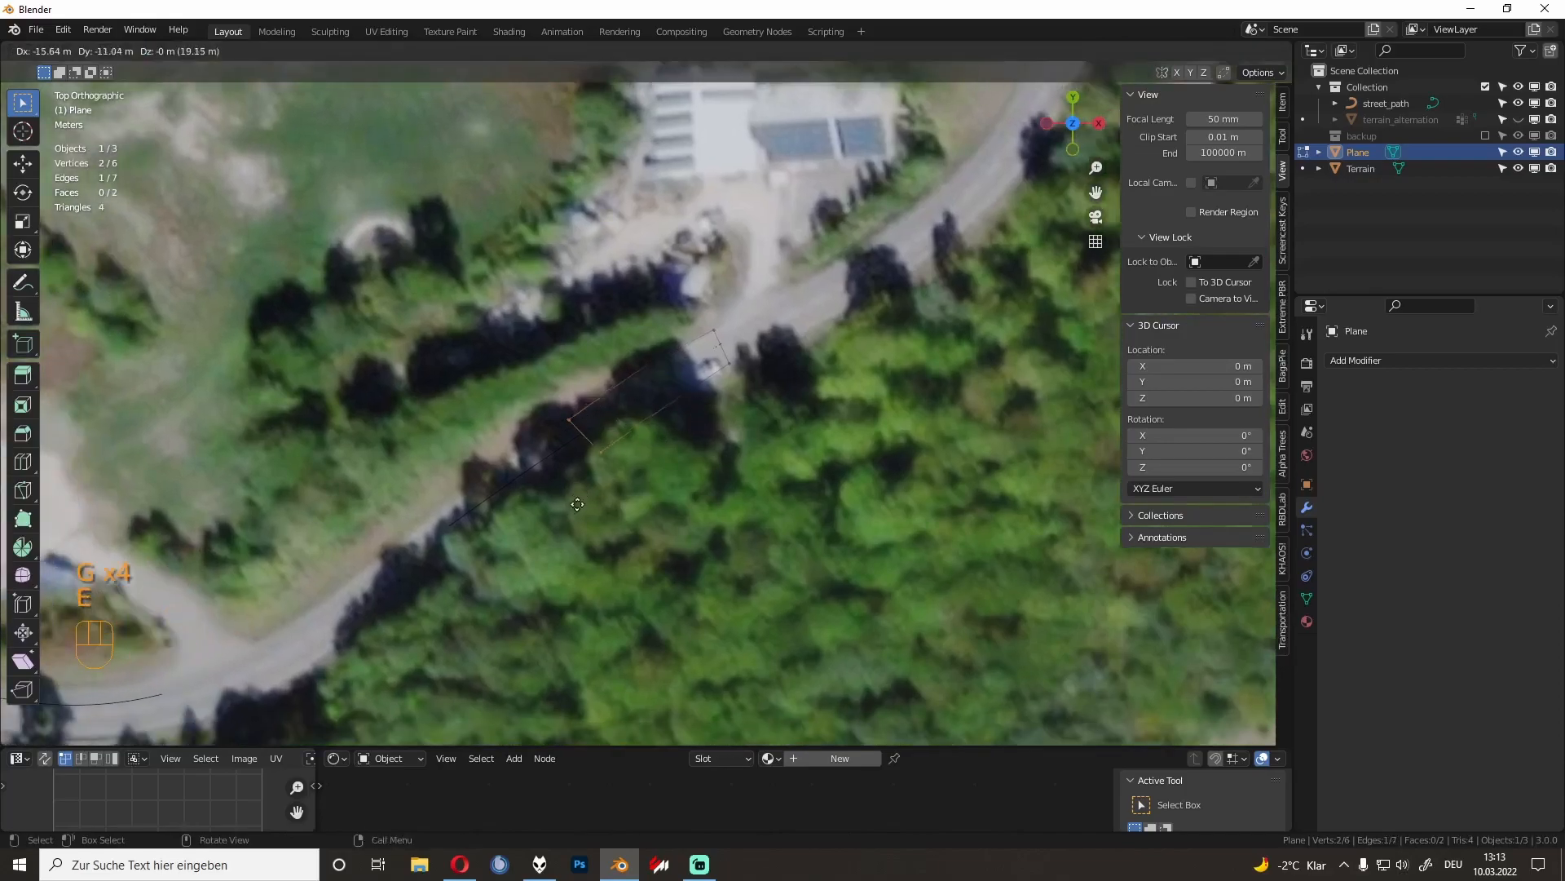
pyautogui.click(568, 512)
pyautogui.keyDown('shift'); pyautogui.moveTo(556, 494); pyautogui.dragTo(728, 375, button='middle'); pyautogui.keyUp('shift')
pyautogui.press('e')
pyautogui.click(572, 473)
pyautogui.press('e')
pyautogui.click(457, 551)
# Step: Extrude the strip further toward the gravel lot and rotate its end edge to sit across the road
pyautogui.keyDown('shift'); pyautogui.moveTo(456, 551); pyautogui.dragTo(563, 502, button='middle'); pyautogui.keyUp('shift')
pyautogui.press('e')
pyautogui.click(526, 559)
pyautogui.press('e')
pyautogui.click(420, 599)
pyautogui.press('r')
pyautogui.click(577, 510)
pyautogui.keyDown('shift'); pyautogui.moveTo(577, 510); pyautogui.dragTo(780, 460, button='middle'); pyautogui.keyUp('shift')
# Step: Extrude the strip around the bend below the gravel lot, rotating each new end edge to follow the curve
pyautogui.press('e')
pyautogui.click(654, 476)
pyautogui.press('r')
pyautogui.click(673, 517)
pyautogui.keyDown('shift'); pyautogui.moveTo(674, 516); pyautogui.dragTo(865, 524, button='middle'); pyautogui.keyUp('shift')
pyautogui.press('e')
pyautogui.click(614, 461)
pyautogui.press('r')
pyautogui.click(632, 472)
# Step: Adjust the strip's end and extrude single vertices along the road's outer edge through the curve turning south
pyautogui.press('g')
pyautogui.click(552, 432)
pyautogui.press('e')
pyautogui.click(452, 355)
pyautogui.keyDown('shift'); pyautogui.moveTo(452, 355); pyautogui.dragTo(607, 342, button='middle'); pyautogui.keyUp('shift')
pyautogui.press('e')
pyautogui.click(507, 327)
pyautogui.press('e')
pyautogui.click(425, 349)
pyautogui.keyDown('shift'); pyautogui.moveTo(388, 359); pyautogui.dragTo(494, 291, button='middle'); pyautogui.keyUp('shift')
pyautogui.press('e')
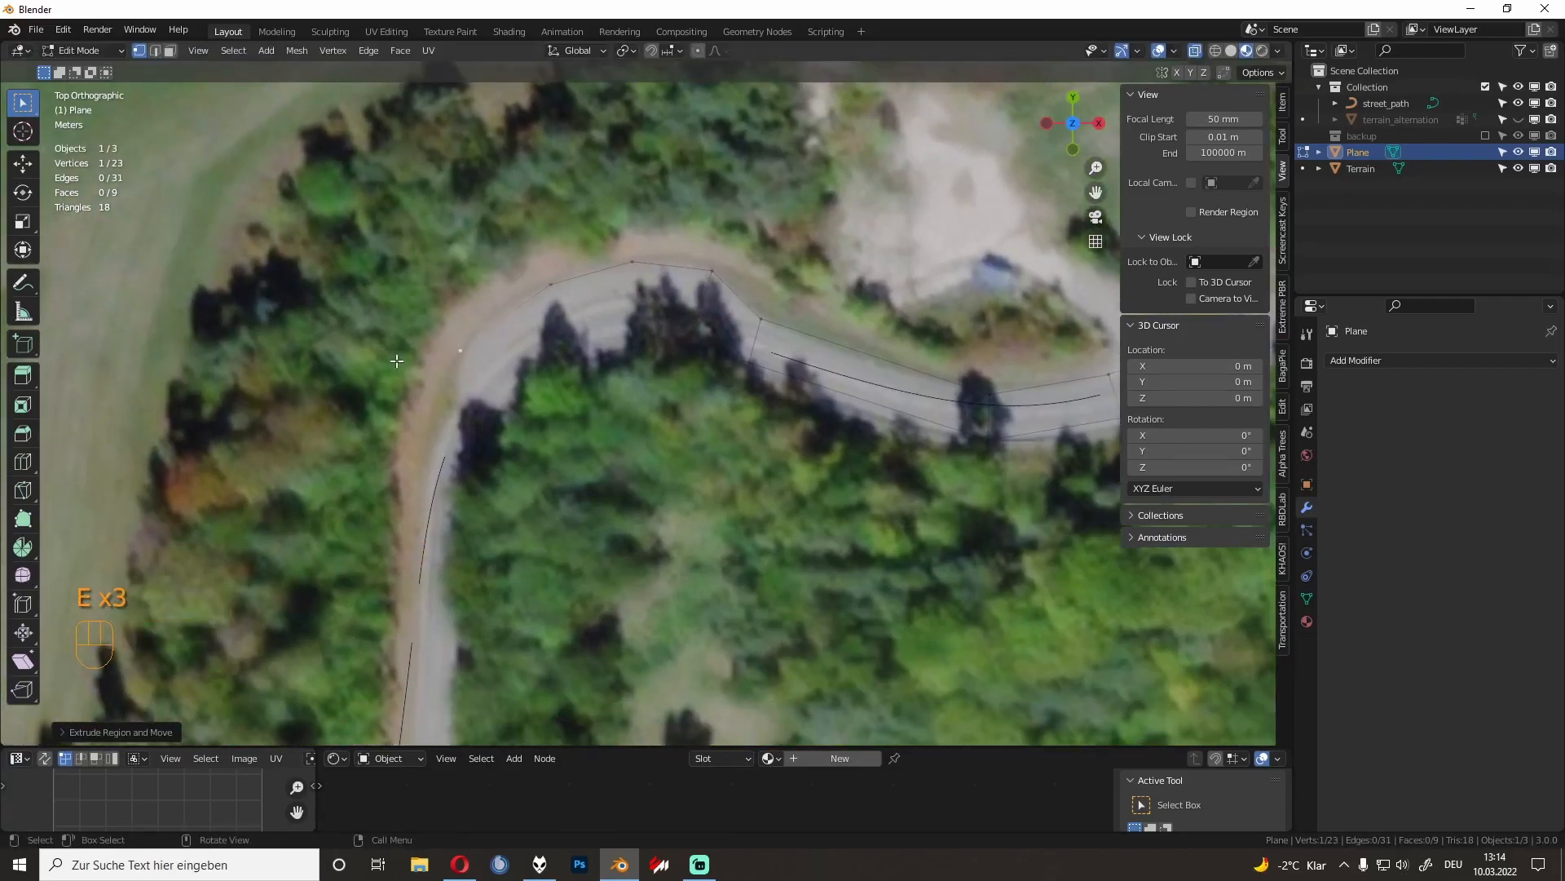
pyautogui.click(396, 360)
# Step: Extend the vertex line south by repeated extrusion along the western edge of the straight road through the forest
pyautogui.keyDown('shift'); pyautogui.moveTo(402, 440); pyautogui.dragTo(496, 344, button='middle'); pyautogui.keyUp('shift')
pyautogui.press('e')
pyautogui.click(471, 398)
pyautogui.keyDown('shift'); pyautogui.moveTo(485, 416); pyautogui.dragTo(530, 289, button='middle'); pyautogui.keyUp('shift')
pyautogui.press('e')
pyautogui.click(520, 425)
pyautogui.keyDown('shift'); pyautogui.moveTo(563, 480); pyautogui.dragTo(565, 332, button='middle'); pyautogui.keyUp('shift')
pyautogui.press('e')
pyautogui.click(561, 446)
pyautogui.keyDown('shift'); pyautogui.moveTo(555, 521); pyautogui.dragTo(562, 367, button='middle'); pyautogui.keyUp('shift')
pyautogui.press('e')
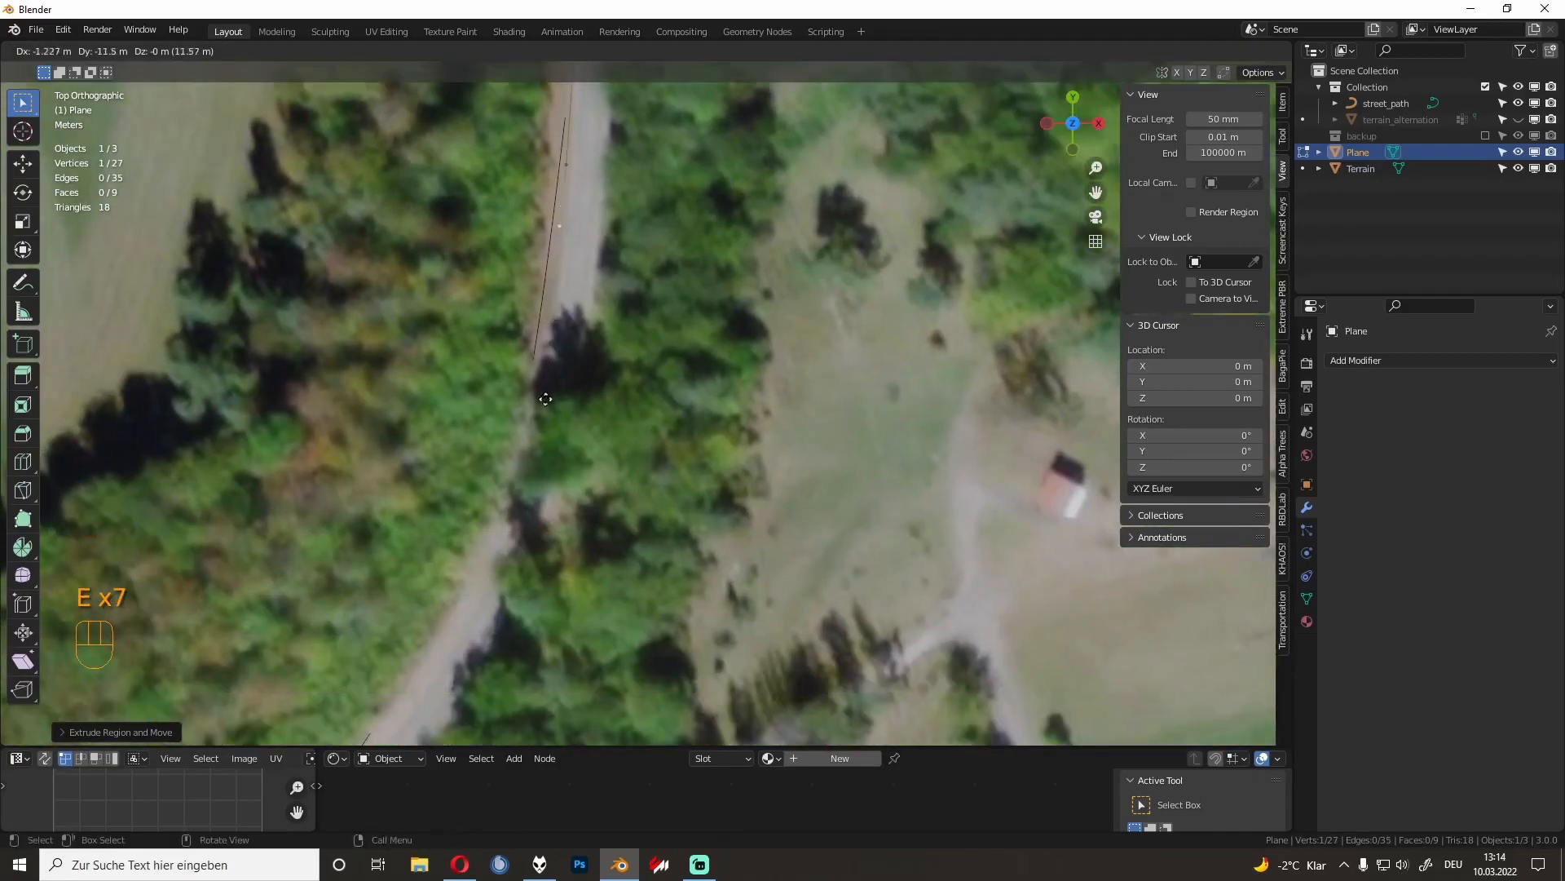
pyautogui.click(537, 477)
# Step: Extrude the vertex line through the slight bend and southwest along the road's outer edge toward the 3D cursor
pyautogui.press('e')
pyautogui.keyDown('shift'); pyautogui.moveTo(538, 506); pyautogui.dragTo(599, 301, button='middle'); pyautogui.keyUp('shift')
pyautogui.click(539, 482)
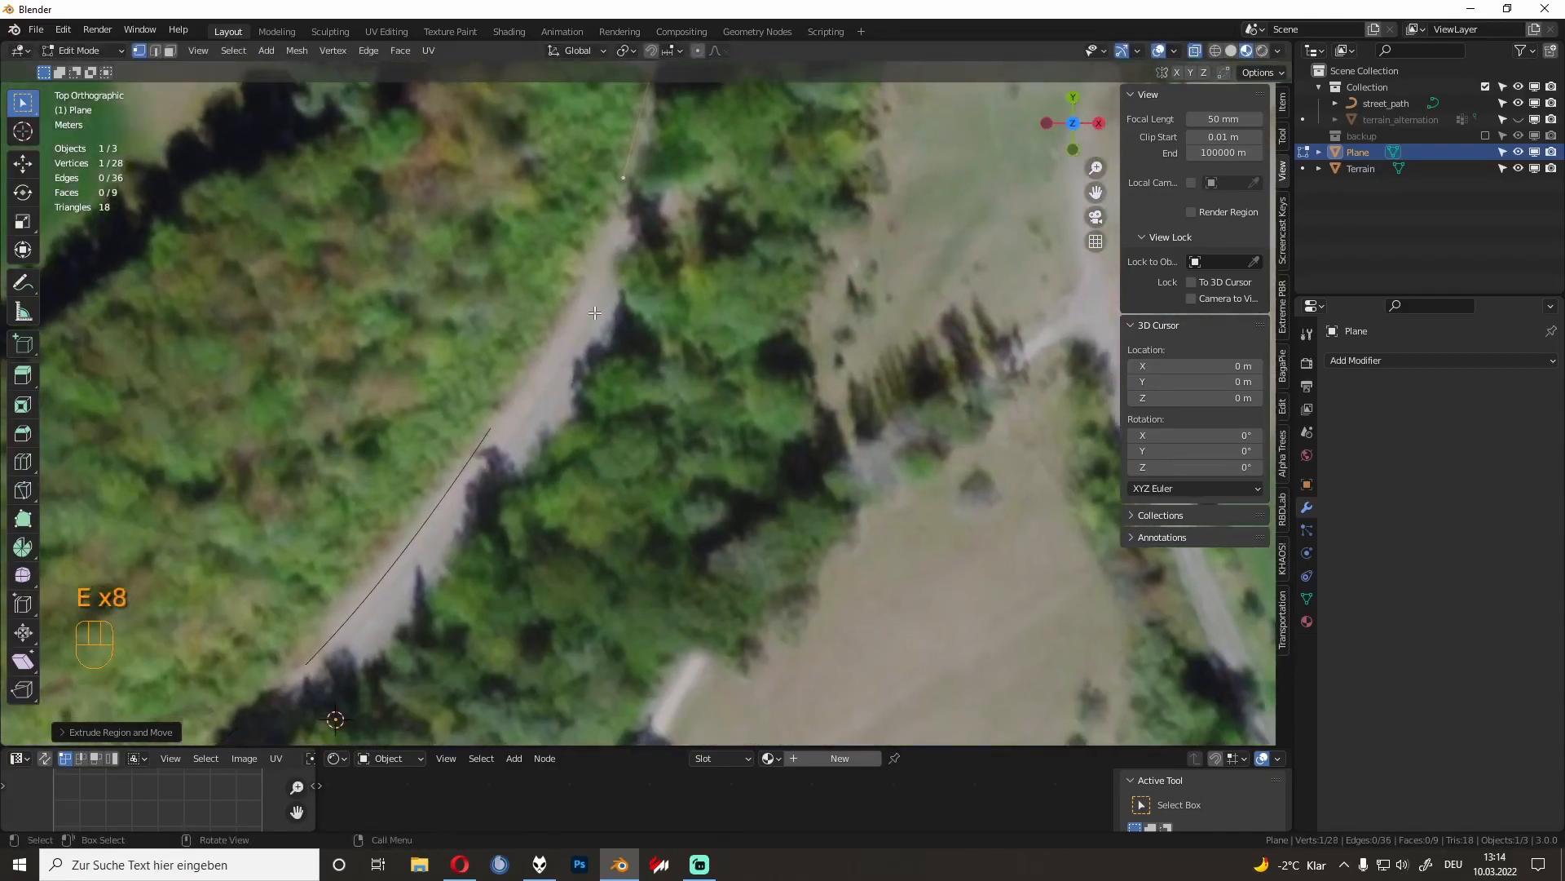
pyautogui.click(538, 454)
pyautogui.keyDown('shift'); pyautogui.moveTo(537, 454); pyautogui.dragTo(649, 305, button='middle'); pyautogui.keyUp('shift')
pyautogui.press('e')
pyautogui.click(530, 477)
pyautogui.keyDown('shift'); pyautogui.moveTo(530, 477); pyautogui.dragTo(677, 330, button='middle'); pyautogui.keyUp('shift')
pyautogui.press('e')
pyautogui.click(526, 470)
# Step: Continue extruding vertices along the road's upper edge past the 3D cursor into the tree-shaded stretch
pyautogui.keyDown('shift'); pyautogui.moveTo(541, 442); pyautogui.dragTo(719, 381, button='middle'); pyautogui.keyUp('shift')
pyautogui.press('e')
pyautogui.click(562, 470)
pyautogui.press('e')
pyautogui.click(545, 481)
pyautogui.press('e')
pyautogui.click(539, 473)
pyautogui.press('e')
pyautogui.click(562, 477)
pyautogui.keyDown('shift'); pyautogui.moveTo(555, 472); pyautogui.dragTo(676, 371, button='middle'); pyautogui.keyUp('shift')
pyautogui.press('e')
pyautogui.click(538, 501)
# Step: Extrude the vertex line west along the upper edge of the shaded road above the street's lower leg
pyautogui.keyDown('shift'); pyautogui.moveTo(538, 501); pyautogui.dragTo(652, 337, button='middle'); pyautogui.keyUp('shift')
pyautogui.press('e')
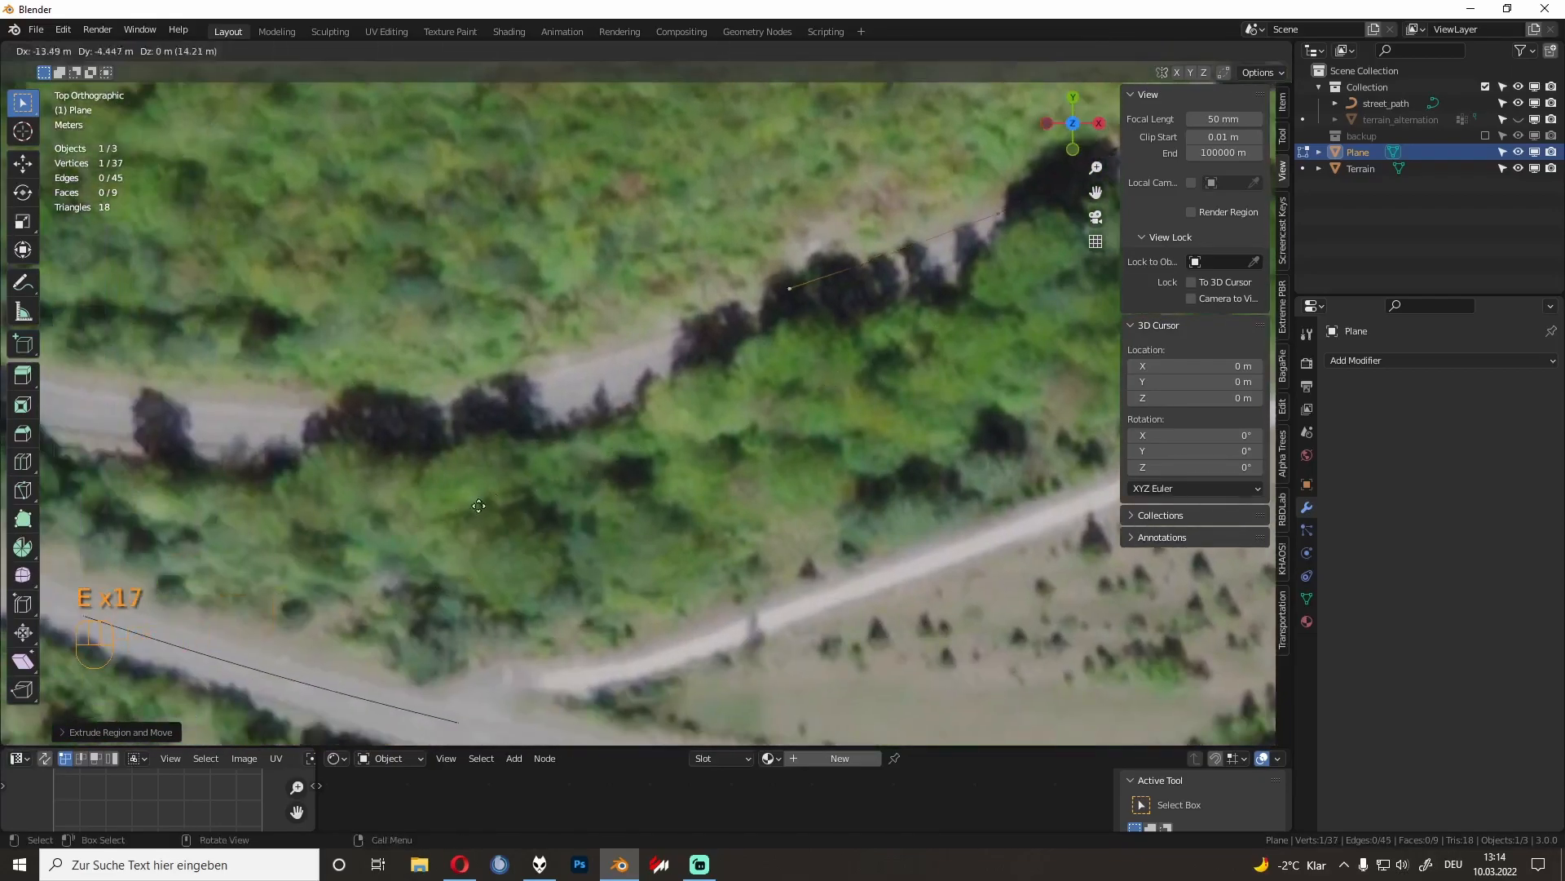
pyautogui.click(361, 548)
pyautogui.keyDown('shift'); pyautogui.moveTo(572, 443); pyautogui.dragTo(628, 433, button='middle'); pyautogui.keyUp('shift')
pyautogui.press('e')
pyautogui.click(511, 452)
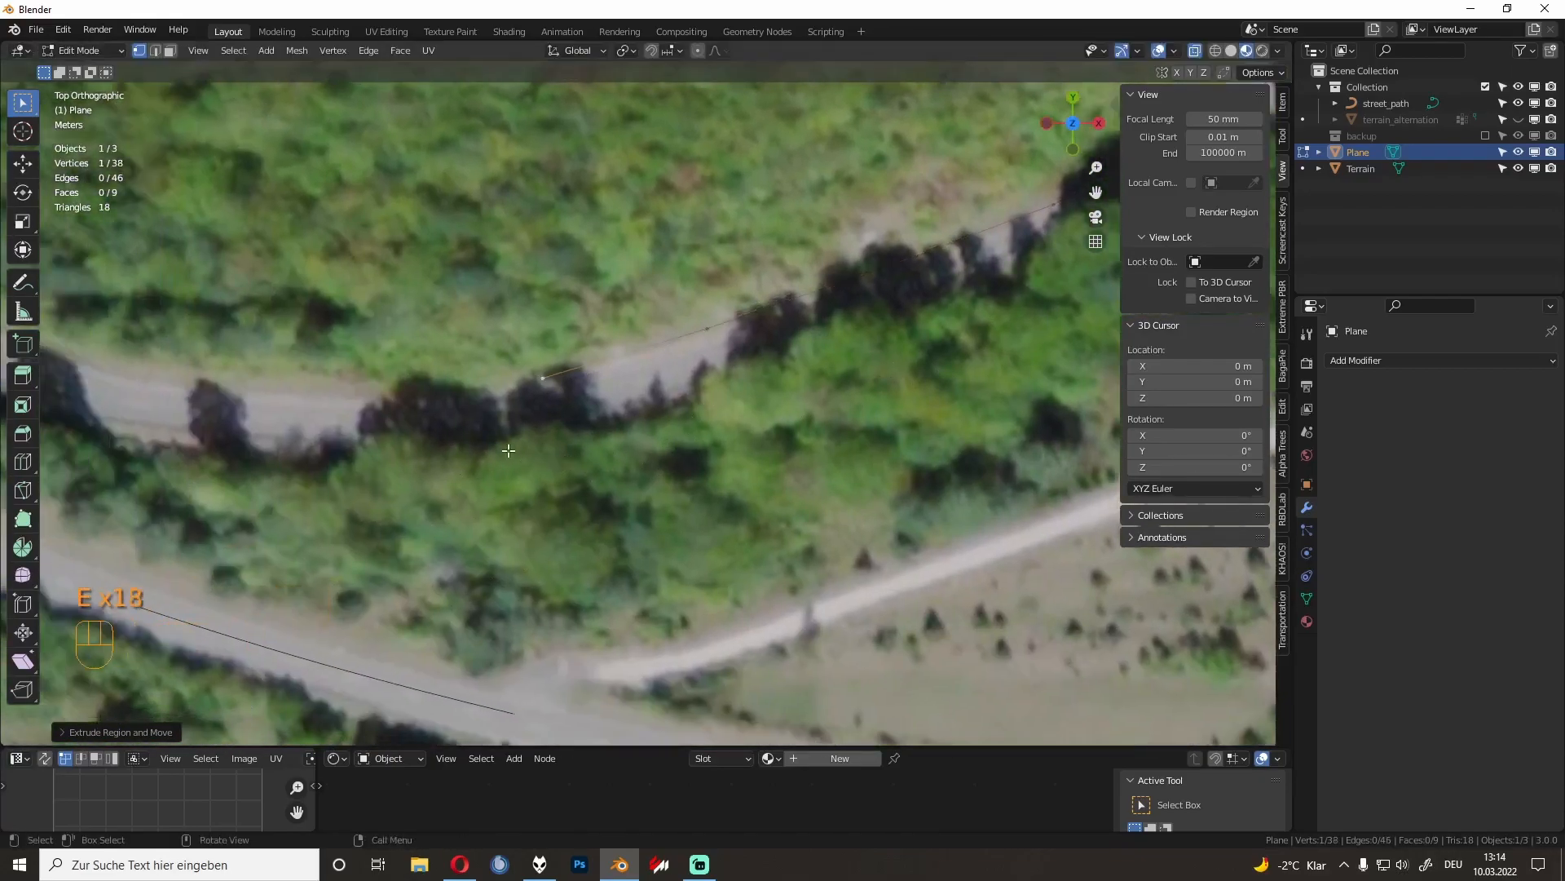
pyautogui.keyDown('shift'); pyautogui.moveTo(510, 452); pyautogui.dragTo(732, 449, button='middle'); pyautogui.keyUp('shift')
pyautogui.press('e')
pyautogui.click(584, 462)
pyautogui.keyDown('shift'); pyautogui.moveTo(584, 461); pyautogui.dragTo(803, 490, button='middle'); pyautogui.keyUp('shift')
pyautogui.press('e')
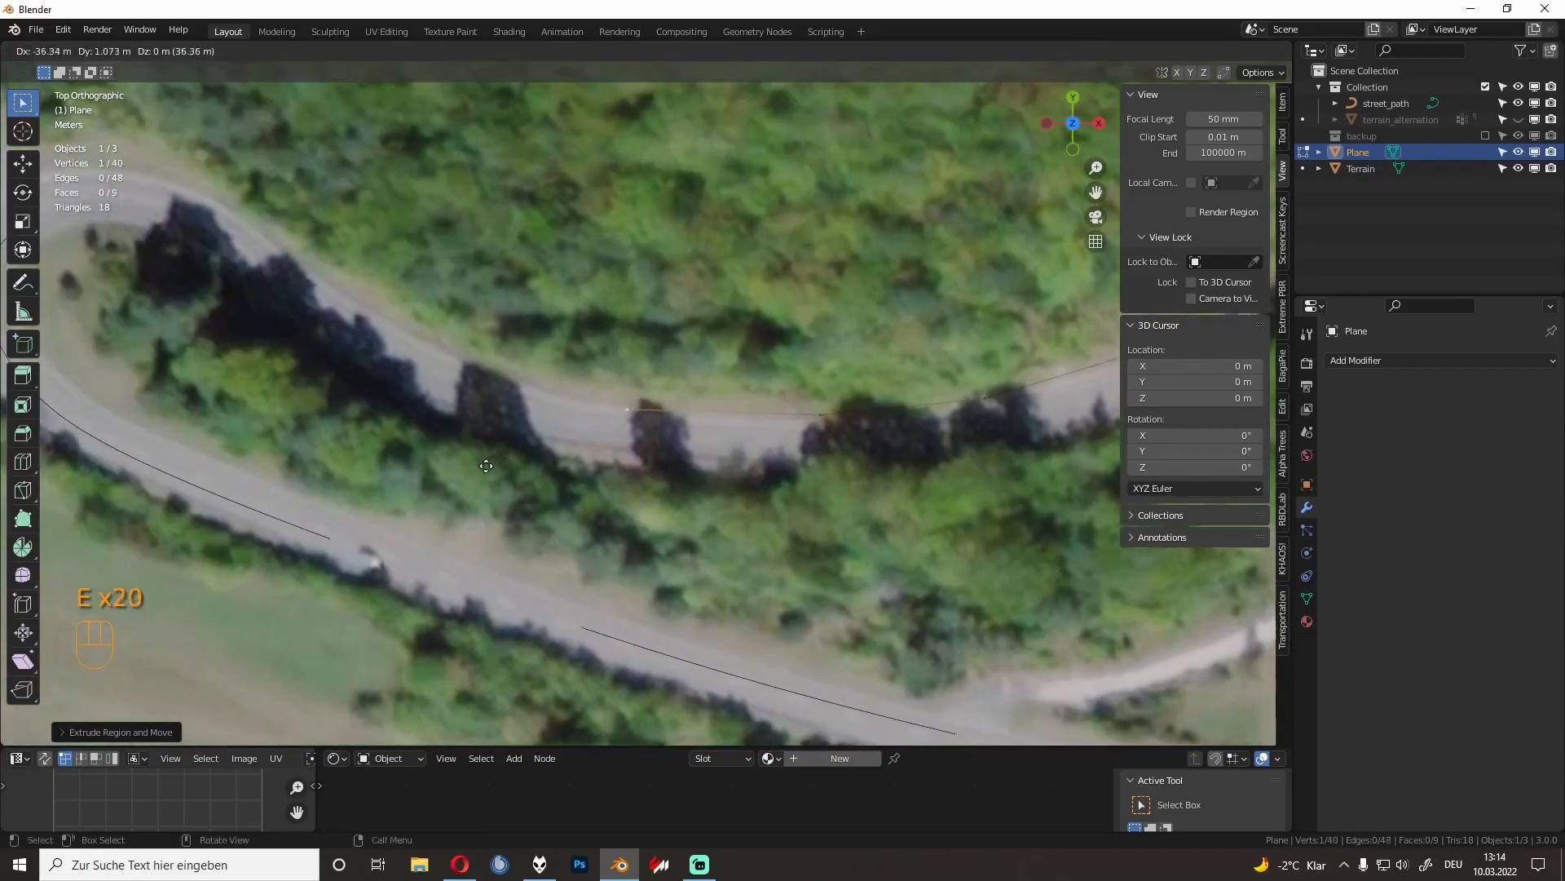
pyautogui.click(495, 459)
# Step: Extend the vertex line northwest along the road's outer edge up to the start of the hairpin
pyautogui.keyDown('shift'); pyautogui.moveTo(495, 458); pyautogui.dragTo(666, 484, button='middle'); pyautogui.keyUp('shift')
pyautogui.press('e')
pyautogui.click(495, 445)
pyautogui.keyDown('shift'); pyautogui.moveTo(495, 445); pyautogui.dragTo(624, 503, button='middle'); pyautogui.keyUp('shift')
pyautogui.press('e')
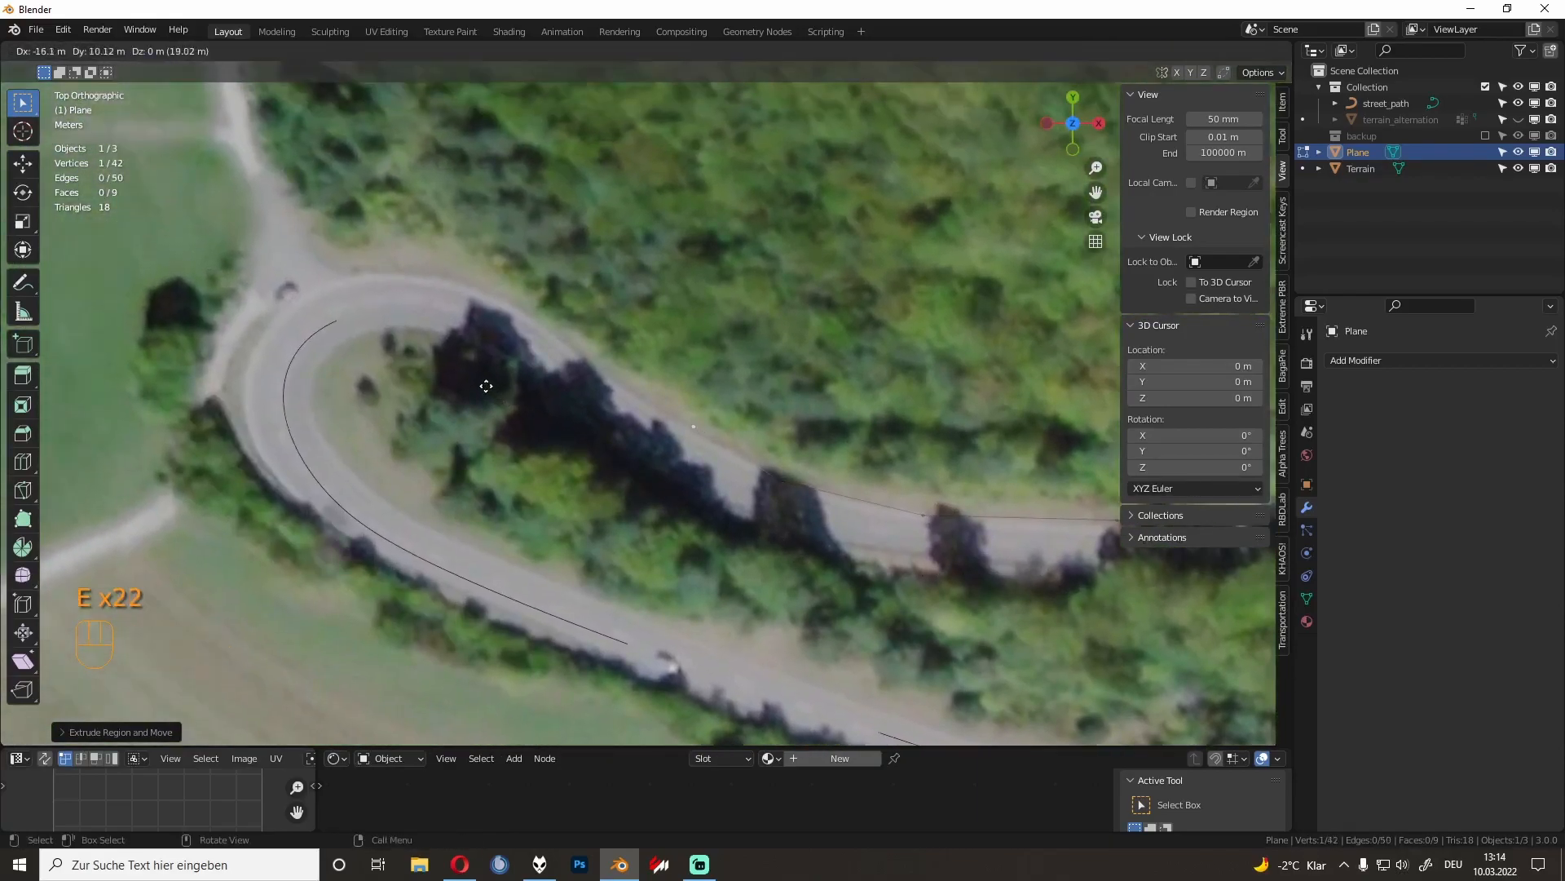
pyautogui.click(489, 387)
pyautogui.keyDown('shift'); pyautogui.moveTo(501, 394); pyautogui.dragTo(635, 467, button='middle'); pyautogui.keyUp('shift')
pyautogui.press('e')
pyautogui.click(379, 286)
# Step: Extrude closely spaced vertices around the outer edge of the hairpin's turn
pyautogui.press('e')
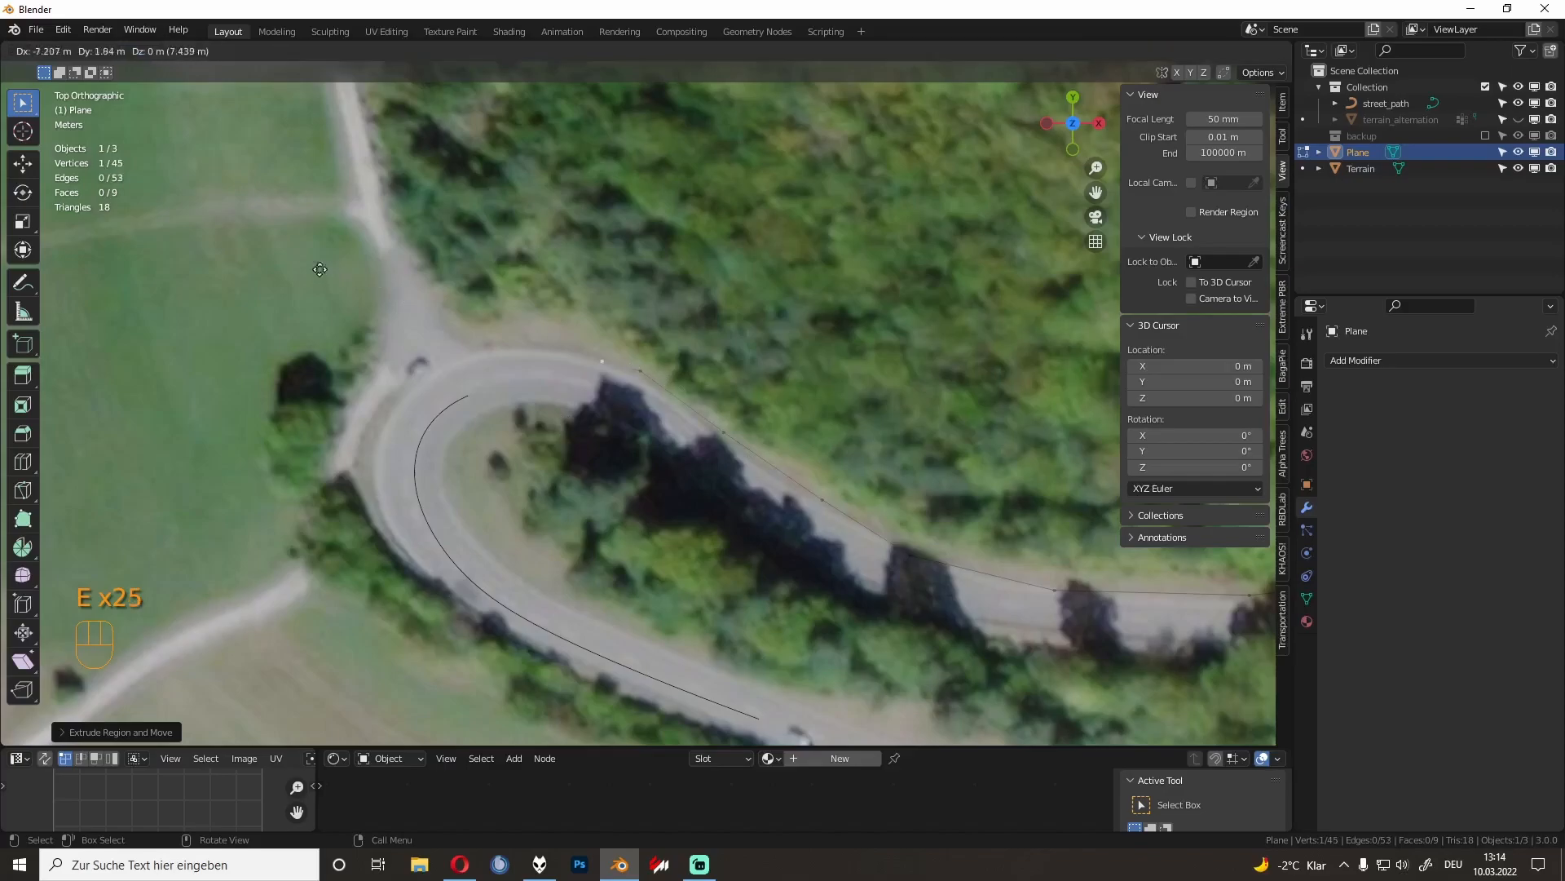
pyautogui.click(170, 251)
pyautogui.press('e')
pyautogui.click(83, 278)
pyautogui.press('e')
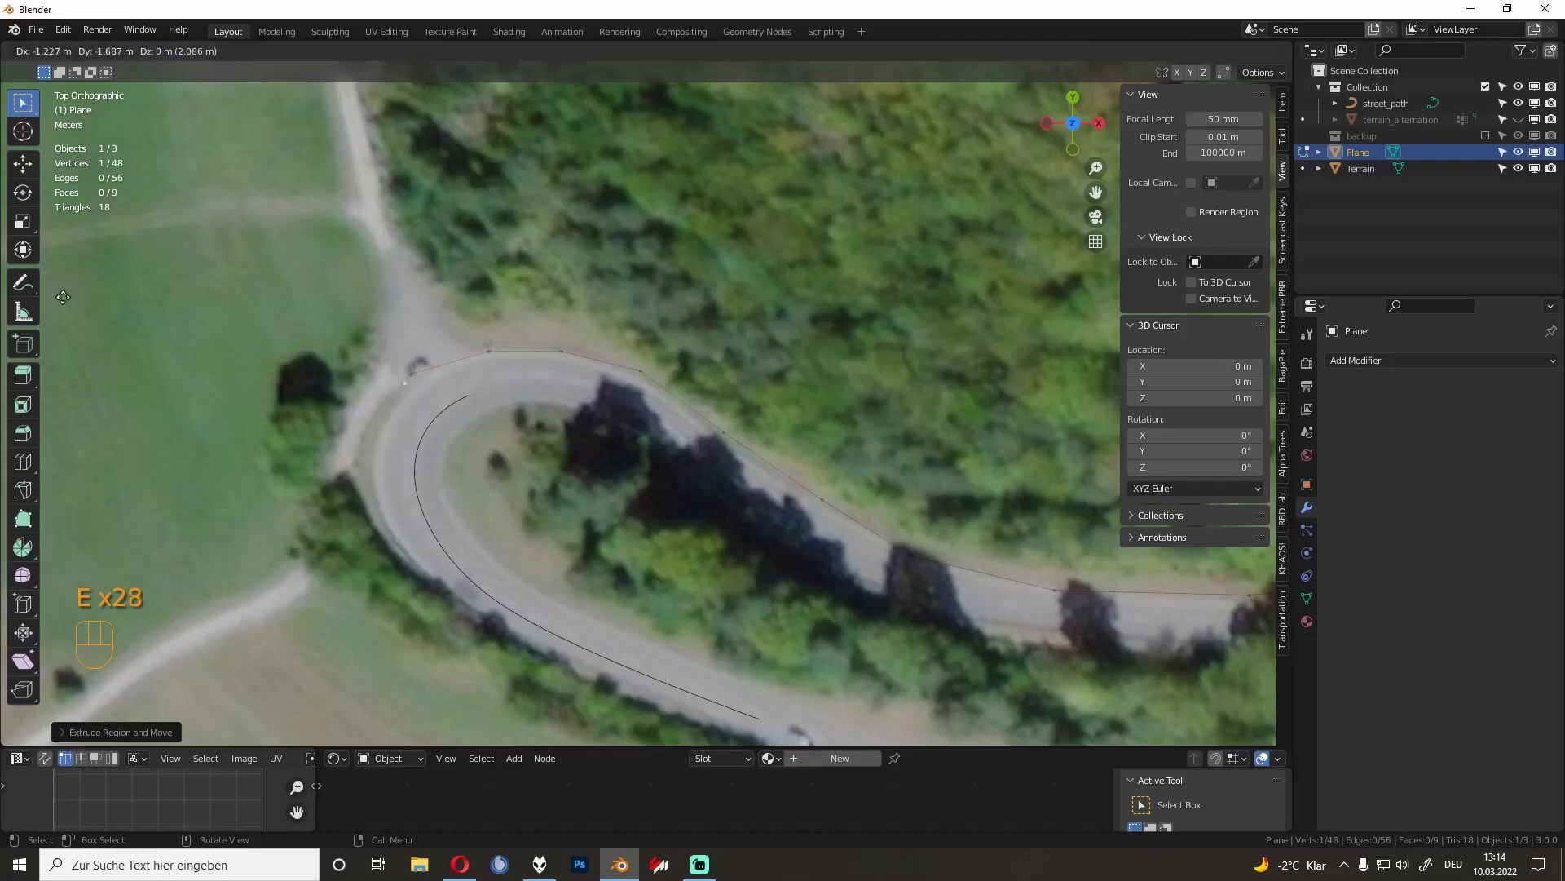
pyautogui.click(43, 332)
pyautogui.press('e')
pyautogui.click(30, 423)
pyautogui.press('e')
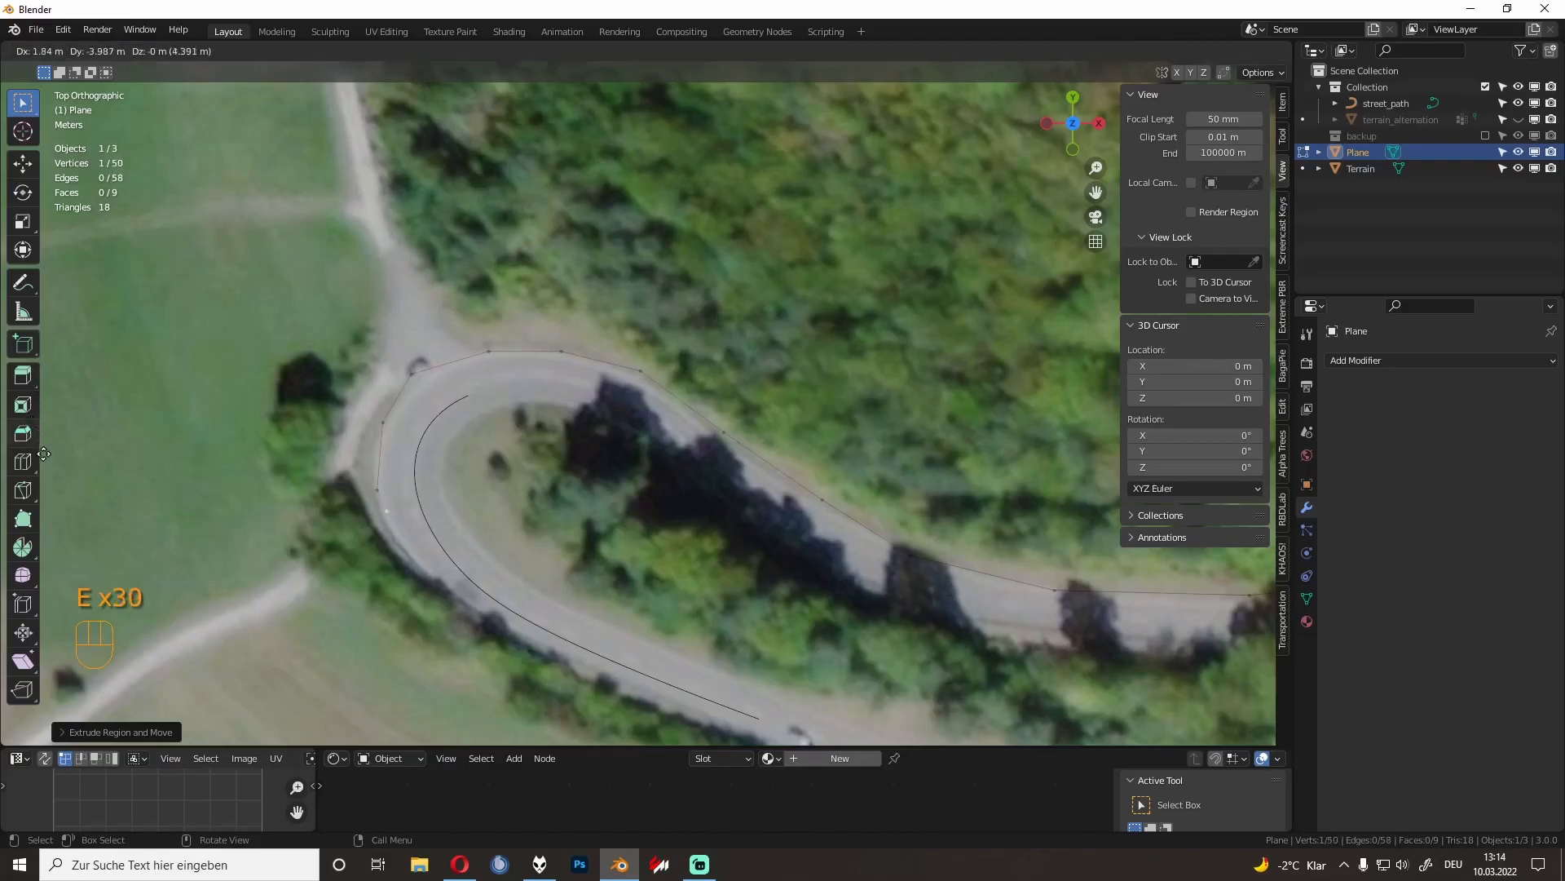
pyautogui.click(50, 474)
# Step: Extrude the vertex line out of the hairpin's turn and southeast along the lower leg's outer edge
pyautogui.keyDown('shift'); pyautogui.moveTo(271, 546); pyautogui.dragTo(221, 411, button='middle'); pyautogui.keyUp('shift')
pyautogui.press('e')
pyautogui.click(290, 473)
pyautogui.press('e')
pyautogui.click(426, 563)
pyautogui.keyDown('shift'); pyautogui.moveTo(426, 563); pyautogui.dragTo(287, 470, button='middle'); pyautogui.keyUp('shift')
pyautogui.press('e')
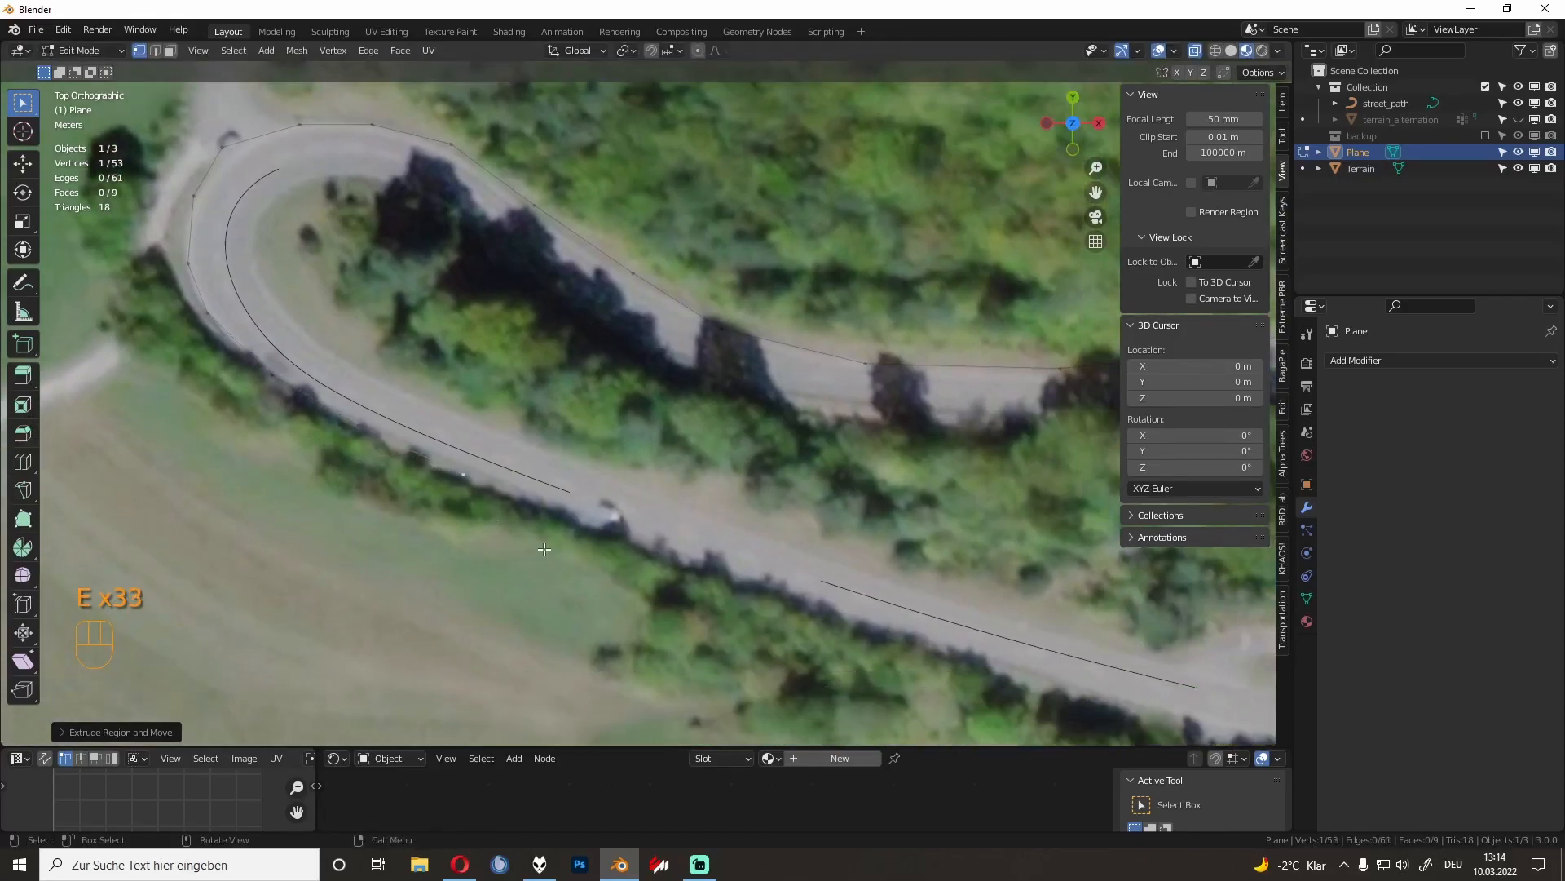
pyautogui.click(545, 550)
pyautogui.keyDown('shift'); pyautogui.moveTo(545, 550); pyautogui.dragTo(409, 457, button='middle'); pyautogui.keyUp('shift')
pyautogui.press('e')
pyautogui.click(605, 539)
# Step: Continue extruding vertices southeast along the lower leg's outer edge, past the car and toward the side-road junction
pyautogui.keyDown('shift'); pyautogui.moveTo(538, 491); pyautogui.dragTo(392, 445, button='middle'); pyautogui.keyUp('shift')
pyautogui.press('e')
pyautogui.click(525, 513)
pyautogui.keyDown('shift'); pyautogui.moveTo(649, 568); pyautogui.dragTo(399, 492, button='middle'); pyautogui.keyUp('shift')
pyautogui.press('e')
pyautogui.click(617, 566)
pyautogui.press('e')
pyautogui.click(818, 626)
pyautogui.keyDown('shift'); pyautogui.moveTo(817, 626); pyautogui.dragTo(648, 584, button='middle'); pyautogui.keyUp('shift')
pyautogui.press('e')
pyautogui.click(925, 639)
# Step: Extend the lower leg's outer edge line past the side-road junction and delete the surplus vertex at its end
pyautogui.keyDown('shift'); pyautogui.moveTo(924, 639); pyautogui.dragTo(644, 583, button='middle'); pyautogui.keyUp('shift')
pyautogui.press('e')
pyautogui.click(834, 603)
pyautogui.press('e')
pyautogui.click(1055, 647)
pyautogui.keyDown('shift'); pyautogui.moveTo(1055, 647); pyautogui.dragTo(736, 596, button='middle'); pyautogui.keyUp('shift')
pyautogui.press('e')
pyautogui.rightClick(784, 597)
pyautogui.press('Delete')
# Step: Select the open vertex on the inner side of the upper bend and extrude it around the bend's inner edge
pyautogui.click(522, 519)
pyautogui.scroll(-4, 525, 489)
pyautogui.keyDown('shift'); pyautogui.moveTo(542, 407); pyautogui.dragTo(553, 267, button='middle'); pyautogui.keyUp('shift')
pyautogui.scroll(3, 553, 268)
pyautogui.click(623, 245)
pyautogui.press('e')
pyautogui.click(589, 247)
pyautogui.press('e')
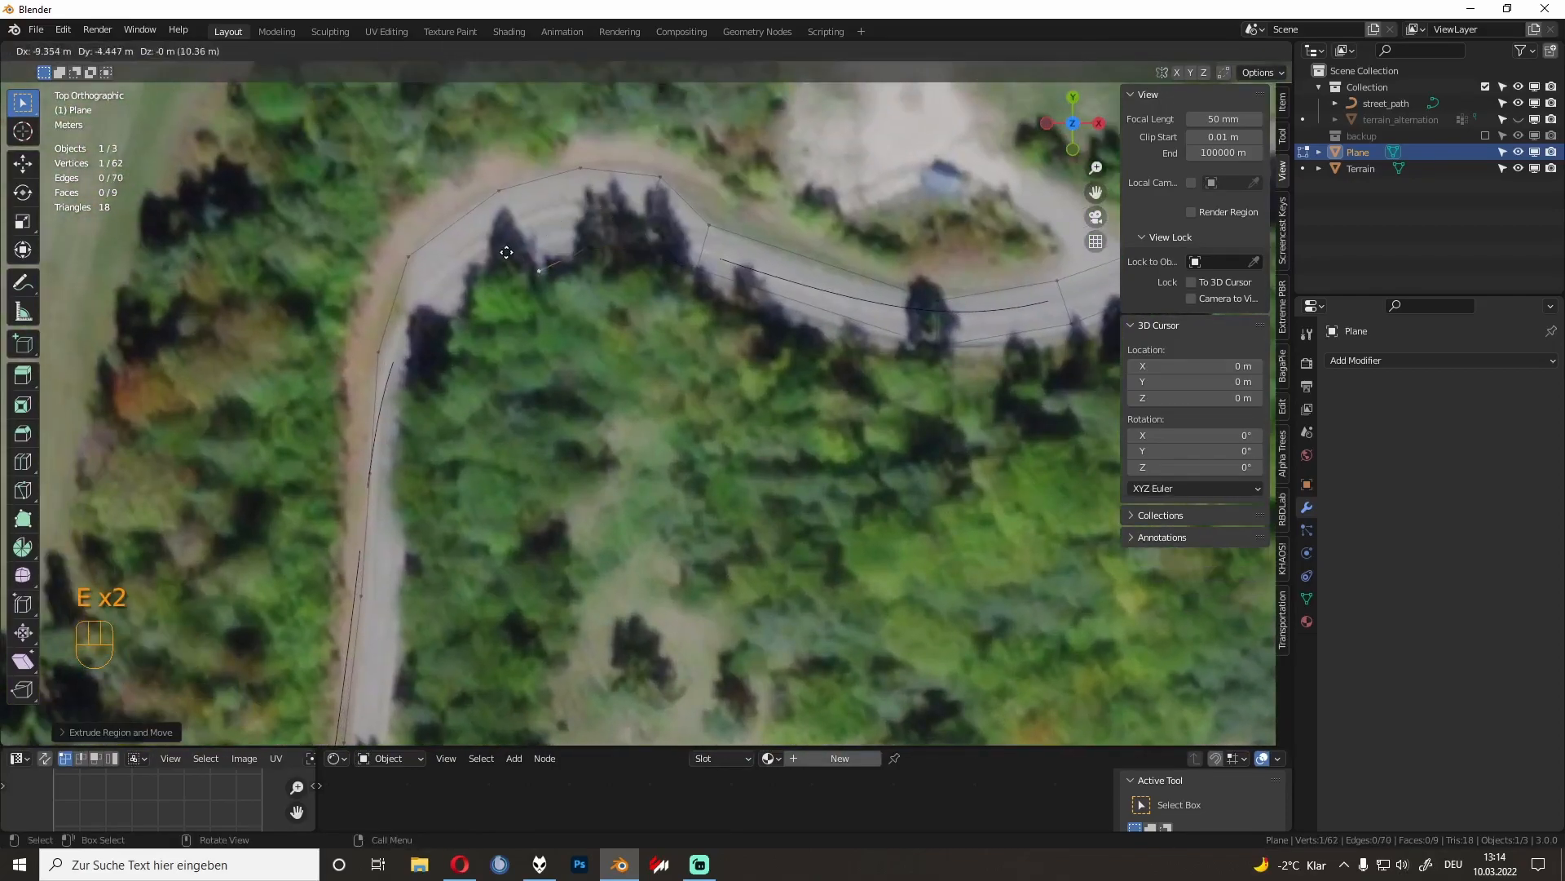
pyautogui.click(486, 247)
pyautogui.keyDown('shift'); pyautogui.moveTo(487, 247); pyautogui.dragTo(559, 151, button='middle'); pyautogui.keyUp('shift')
pyautogui.press('e')
pyautogui.click(475, 214)
pyautogui.press('e')
pyautogui.click(448, 291)
# Step: Extrude vertices southward along the east edge of the road below the bend
pyautogui.keyDown('shift'); pyautogui.moveTo(448, 291); pyautogui.dragTo(486, 305, button='middle'); pyautogui.keyUp('shift')
pyautogui.press('e')
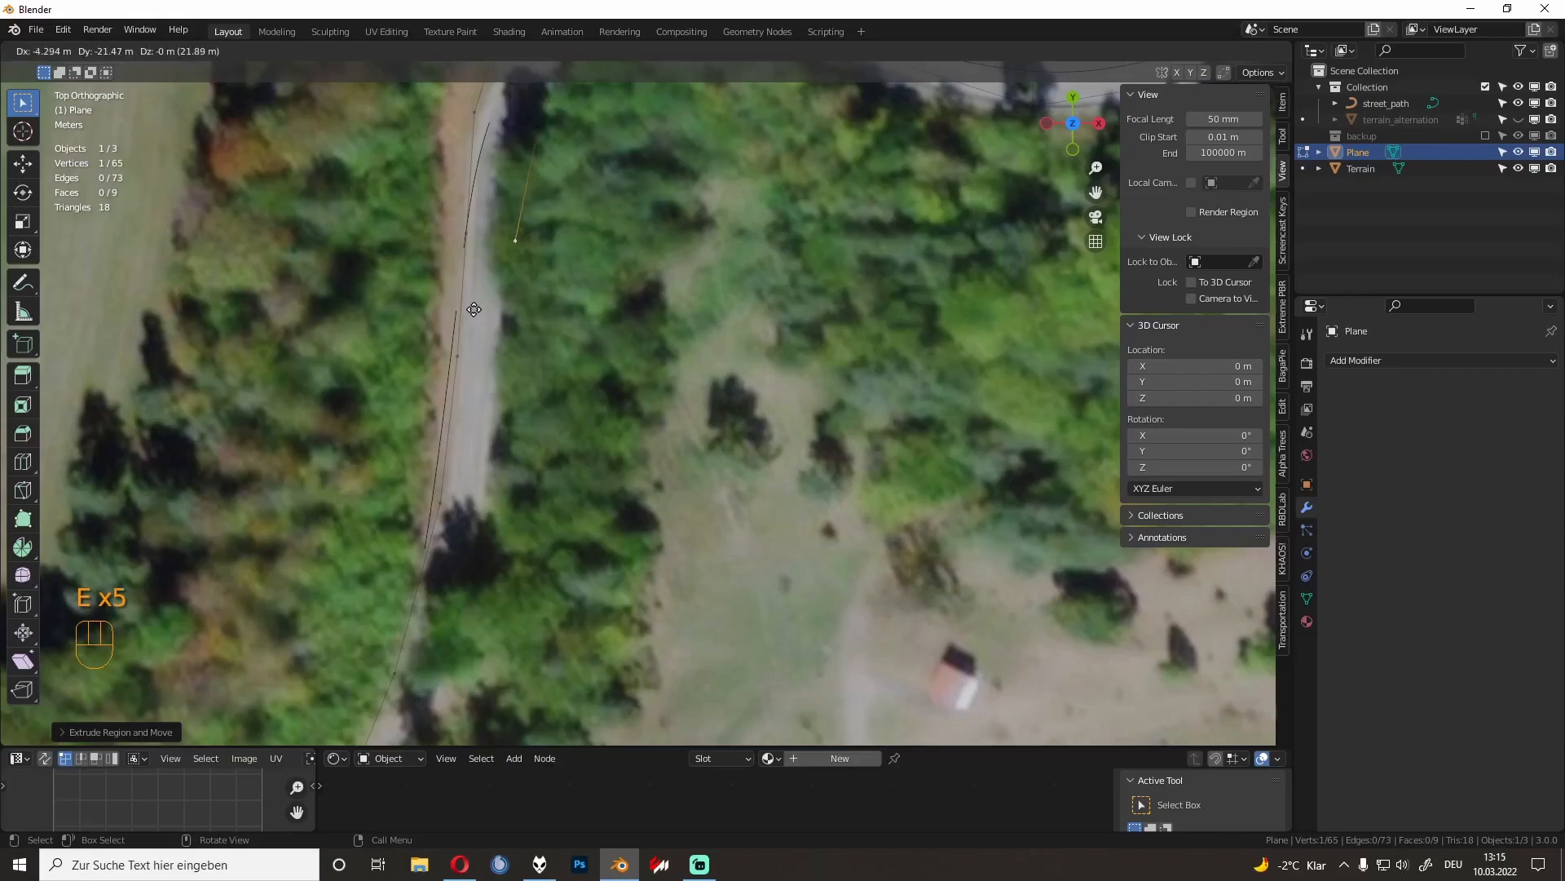
pyautogui.click(471, 326)
pyautogui.press('e')
pyautogui.click(516, 396)
pyautogui.keyDown('shift'); pyautogui.moveTo(516, 395); pyautogui.dragTo(523, 296, button='middle'); pyautogui.keyUp('shift')
pyautogui.scroll(1, 523, 296)
pyautogui.press('e')
pyautogui.click(507, 558)
pyautogui.keyDown('shift'); pyautogui.moveTo(508, 559); pyautogui.dragTo(633, 310, button='middle'); pyautogui.keyUp('shift')
pyautogui.press('e')
pyautogui.click(616, 545)
# Step: Extend the inner edge vertex line southwest along the tree-lined road to the 3D cursor area
pyautogui.keyDown('shift'); pyautogui.moveTo(616, 545); pyautogui.dragTo(714, 349, button='middle'); pyautogui.keyUp('shift')
pyautogui.press('e')
pyautogui.click(603, 575)
pyautogui.press('e')
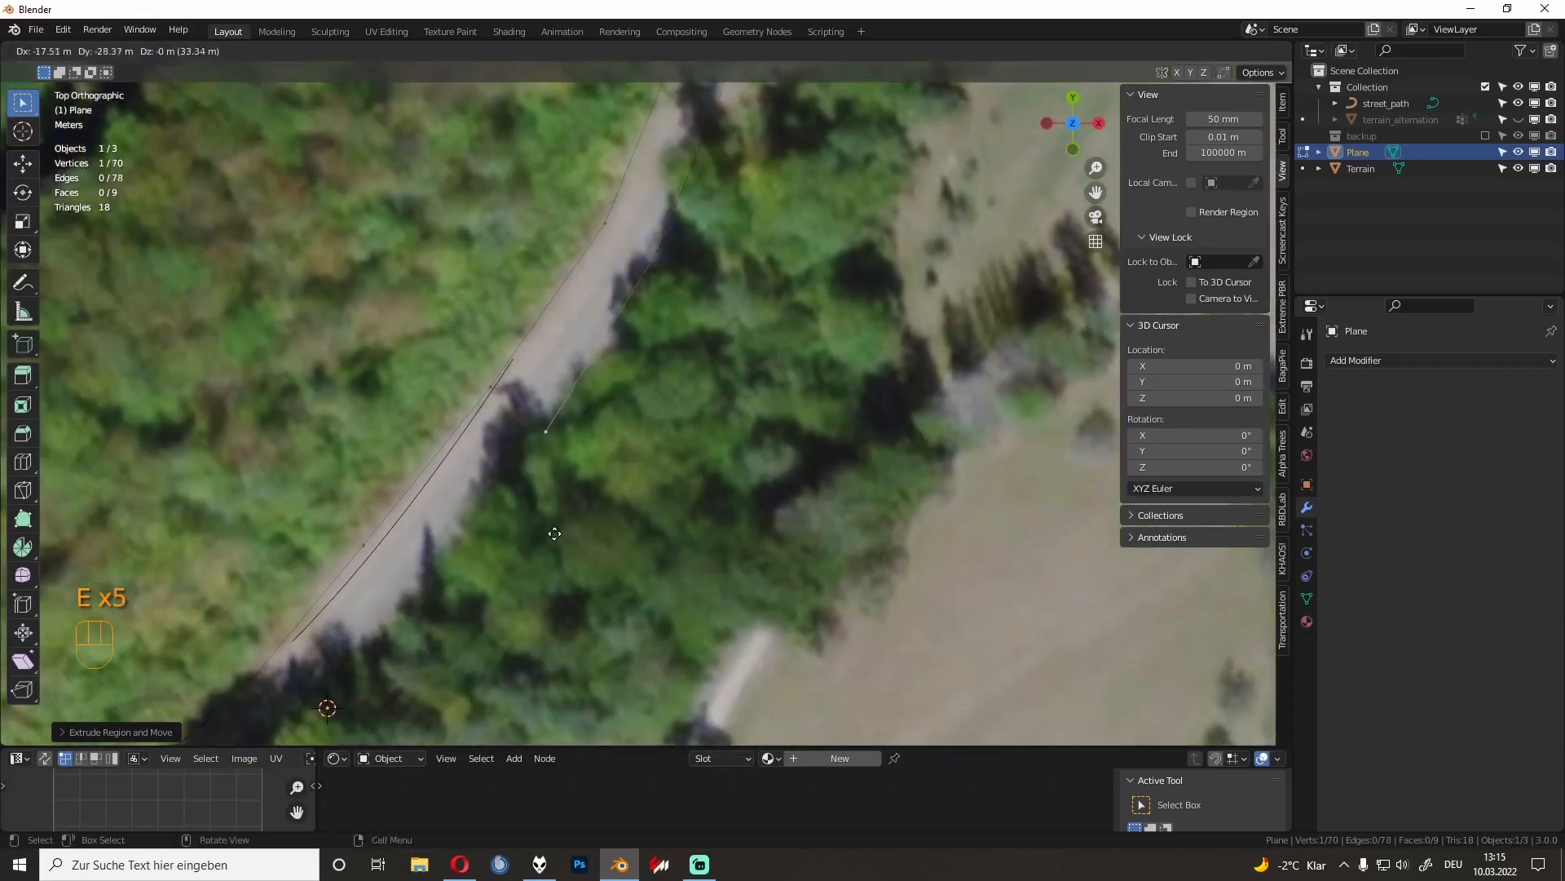
pyautogui.click(556, 531)
pyautogui.keyDown('shift'); pyautogui.moveTo(556, 531); pyautogui.dragTo(668, 349, button='middle'); pyautogui.keyUp('shift')
pyautogui.press('e')
pyautogui.click(494, 531)
pyautogui.keyDown('shift'); pyautogui.moveTo(494, 532); pyautogui.dragTo(668, 308, button='middle'); pyautogui.keyUp('shift')
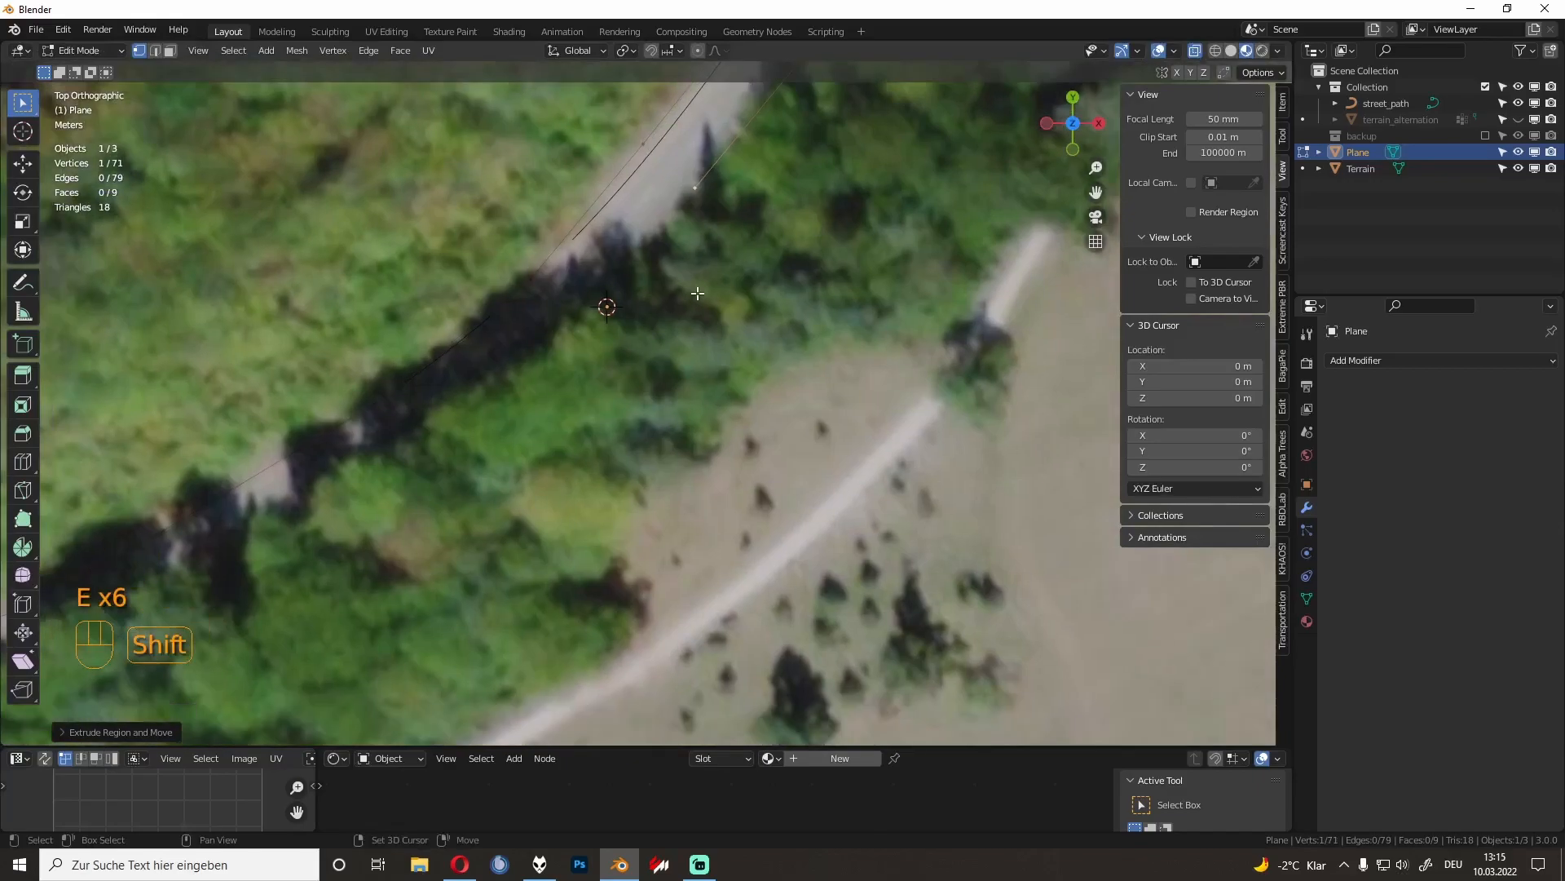
pyautogui.press('e')
pyautogui.click(499, 543)
# Step: Extrude the inner edge line past the 3D cursor through the shaded stretch, adjusting a vertex in top view
pyautogui.keyDown('shift'); pyautogui.moveTo(500, 544); pyautogui.dragTo(678, 372, button='middle'); pyautogui.keyUp('shift')
pyautogui.press('e')
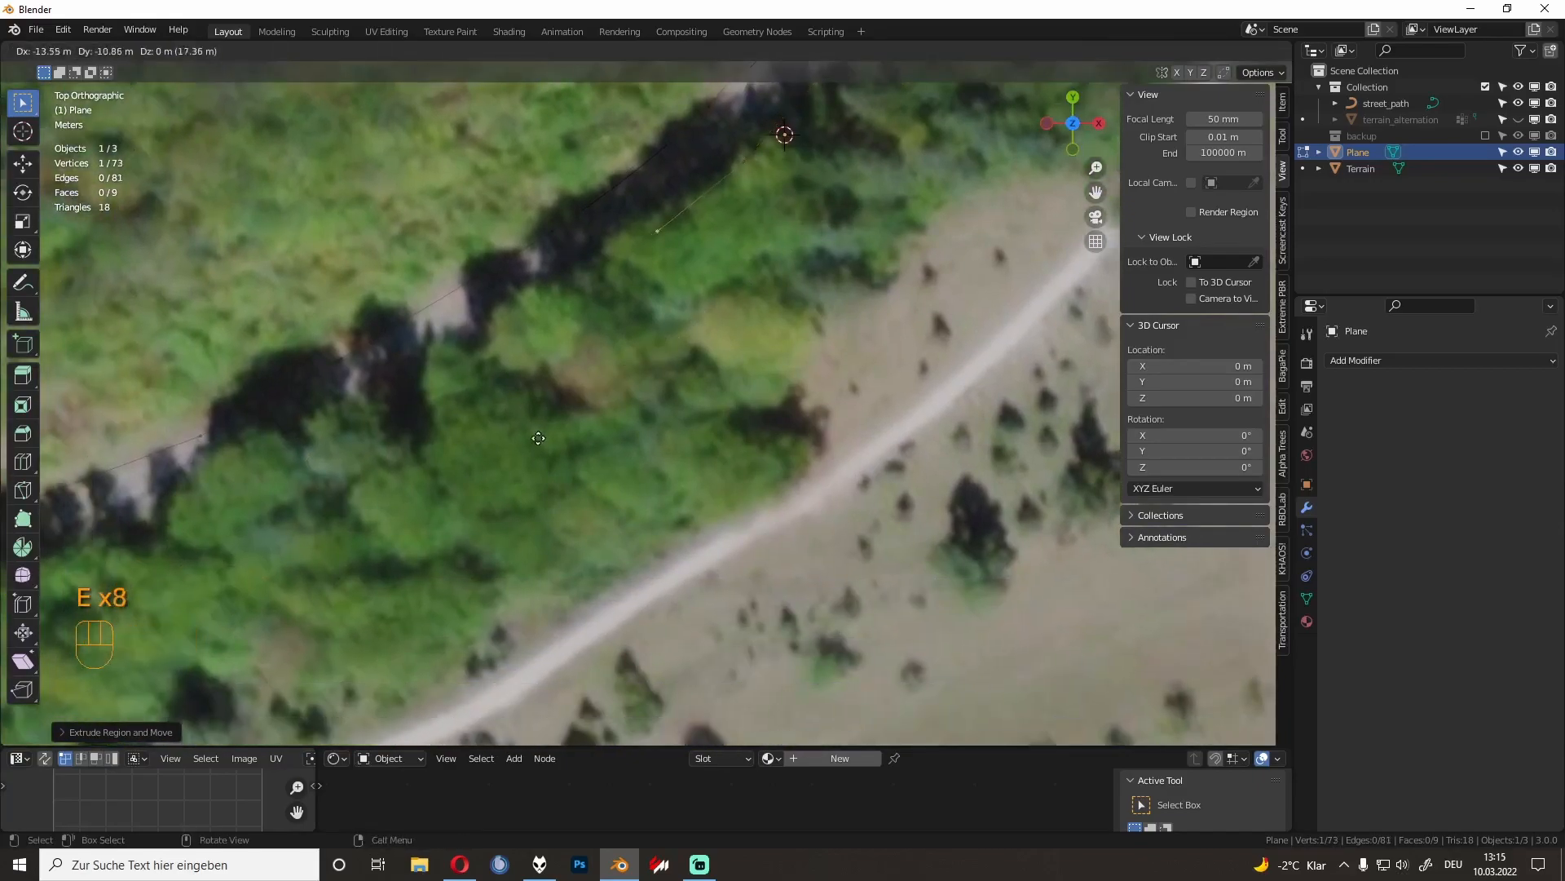
pyautogui.click(500, 466)
pyautogui.moveTo(500, 467); pyautogui.dragTo(548, 405, button='middle')
pyautogui.press('KP_7')
pyautogui.press('g')
pyautogui.keyDown('shift'); pyautogui.moveTo(590, 310); pyautogui.dragTo(476, 360, button='middle'); pyautogui.keyUp('shift')
pyautogui.press('e')
pyautogui.click(335, 418)
pyautogui.press('e')
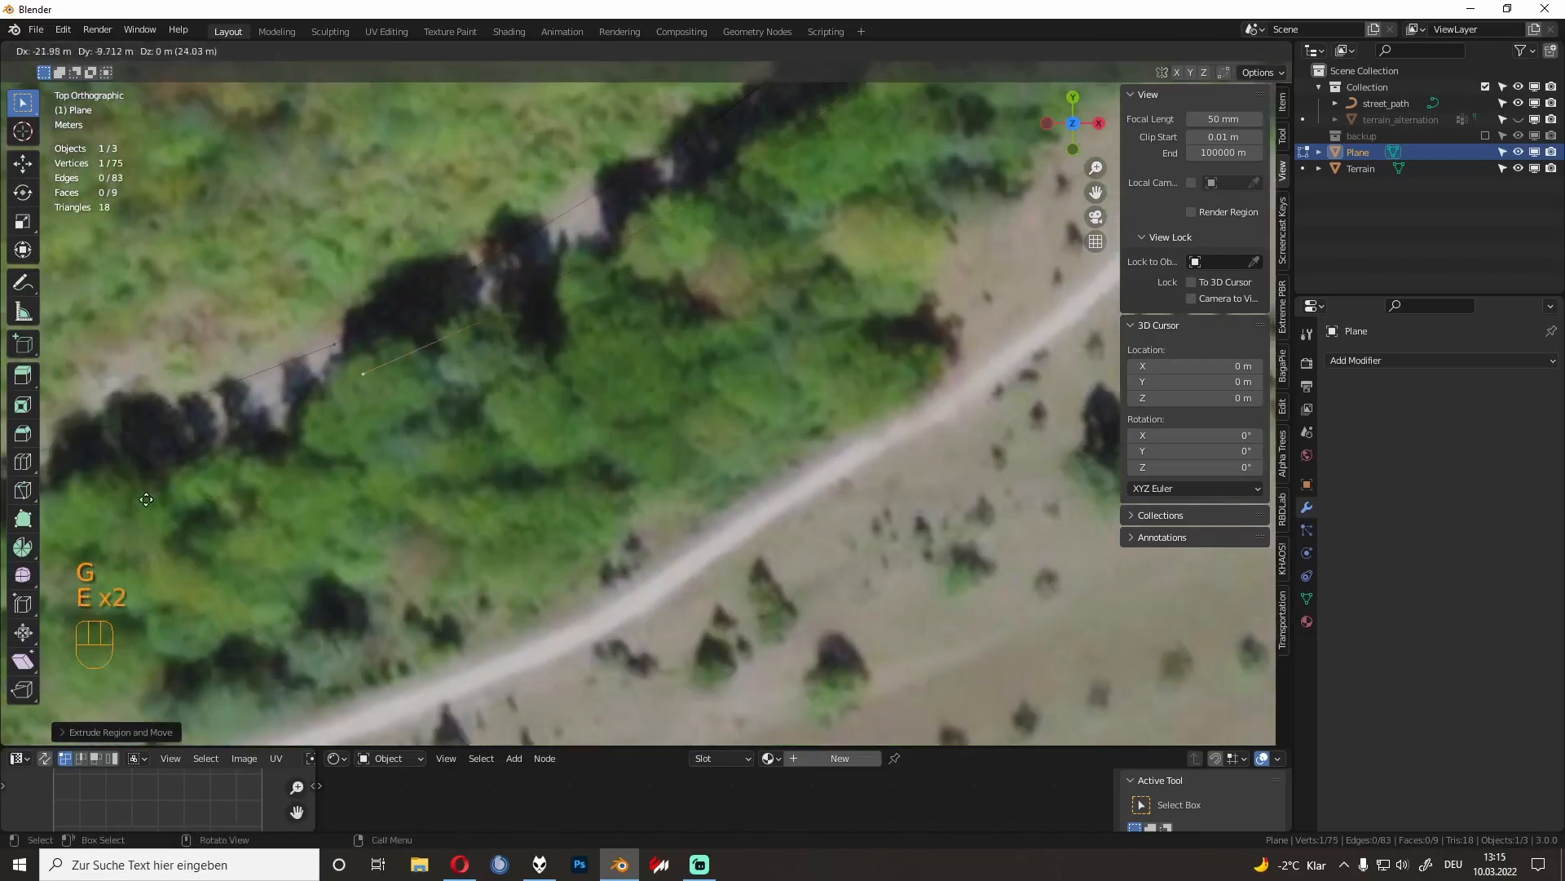
pyautogui.click(132, 504)
# Step: Extend the inner edge line west along the shaded road's lower edge, repositioning a vertex along the way
pyautogui.keyDown('shift'); pyautogui.moveTo(132, 499); pyautogui.dragTo(507, 362, button='middle'); pyautogui.keyUp('shift')
pyautogui.press('e')
pyautogui.click(363, 411)
pyautogui.press('e')
pyautogui.click(78, 515)
pyautogui.keyDown('shift'); pyautogui.moveTo(78, 515); pyautogui.dragTo(402, 453, button='middle'); pyautogui.keyUp('shift')
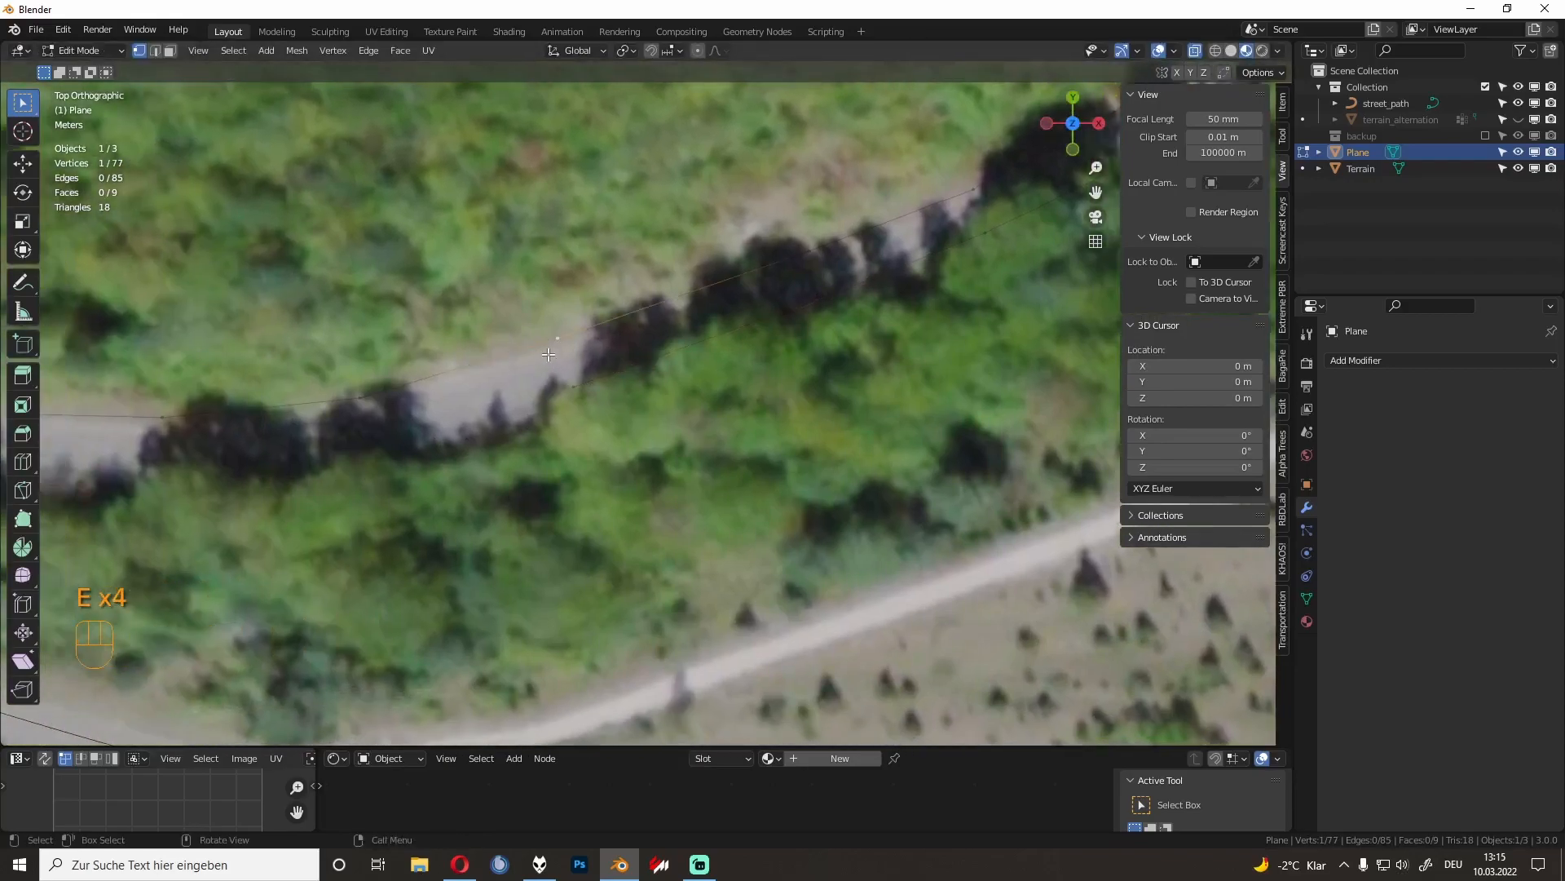
pyautogui.press('g')
pyautogui.press('e')
pyautogui.click(269, 492)
# Step: Extrude vertices along the upper leg's lower edge, west and northwest toward the hairpin
pyautogui.keyDown('shift'); pyautogui.moveTo(237, 464); pyautogui.dragTo(468, 447, button='middle'); pyautogui.keyUp('shift')
pyautogui.press('e')
pyautogui.click(265, 468)
pyautogui.keyDown('shift'); pyautogui.moveTo(253, 464); pyautogui.dragTo(591, 465, button='middle'); pyautogui.keyUp('shift')
pyautogui.press('e')
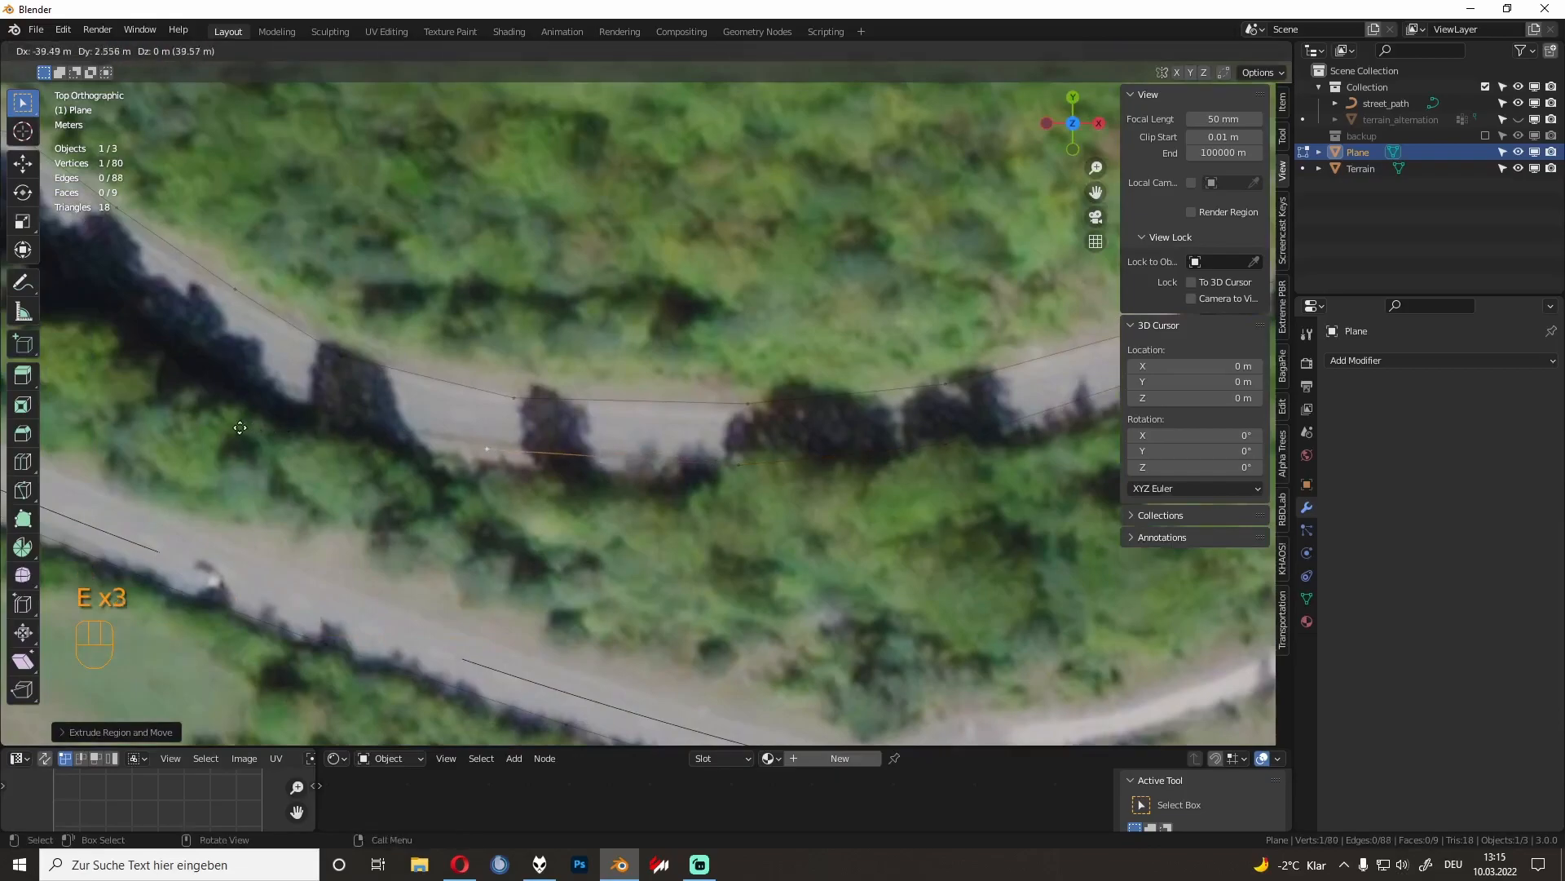
pyautogui.click(240, 428)
pyautogui.keyDown('shift'); pyautogui.moveTo(240, 428); pyautogui.dragTo(462, 467, button='middle'); pyautogui.keyUp('shift')
pyautogui.press('e')
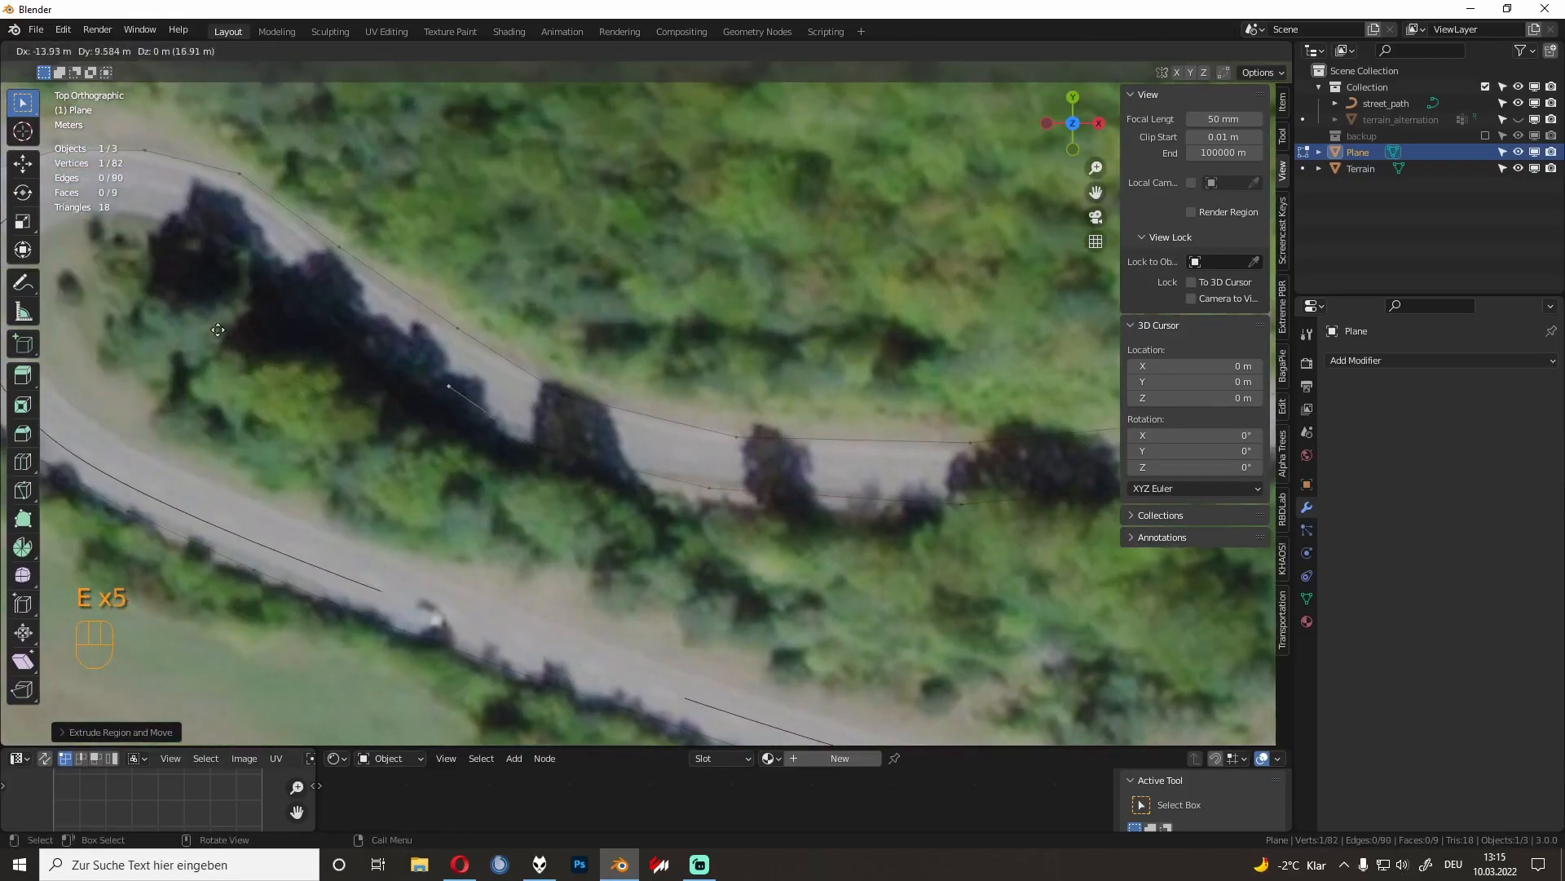
pyautogui.click(183, 319)
pyautogui.keyDown('shift'); pyautogui.moveTo(130, 253); pyautogui.dragTo(377, 356, button='middle'); pyautogui.keyUp('shift')
# Step: Extrude closely spaced vertices around the inner edge of the hairpin's turn
pyautogui.press('e')
pyautogui.click(279, 269)
pyautogui.press('e')
pyautogui.click(196, 202)
pyautogui.press('e')
pyautogui.press('e')
pyautogui.click(108, 192)
pyautogui.press('e')
pyautogui.click(41, 197)
pyautogui.press('e')
pyautogui.click(1250, 229)
pyautogui.press('e')
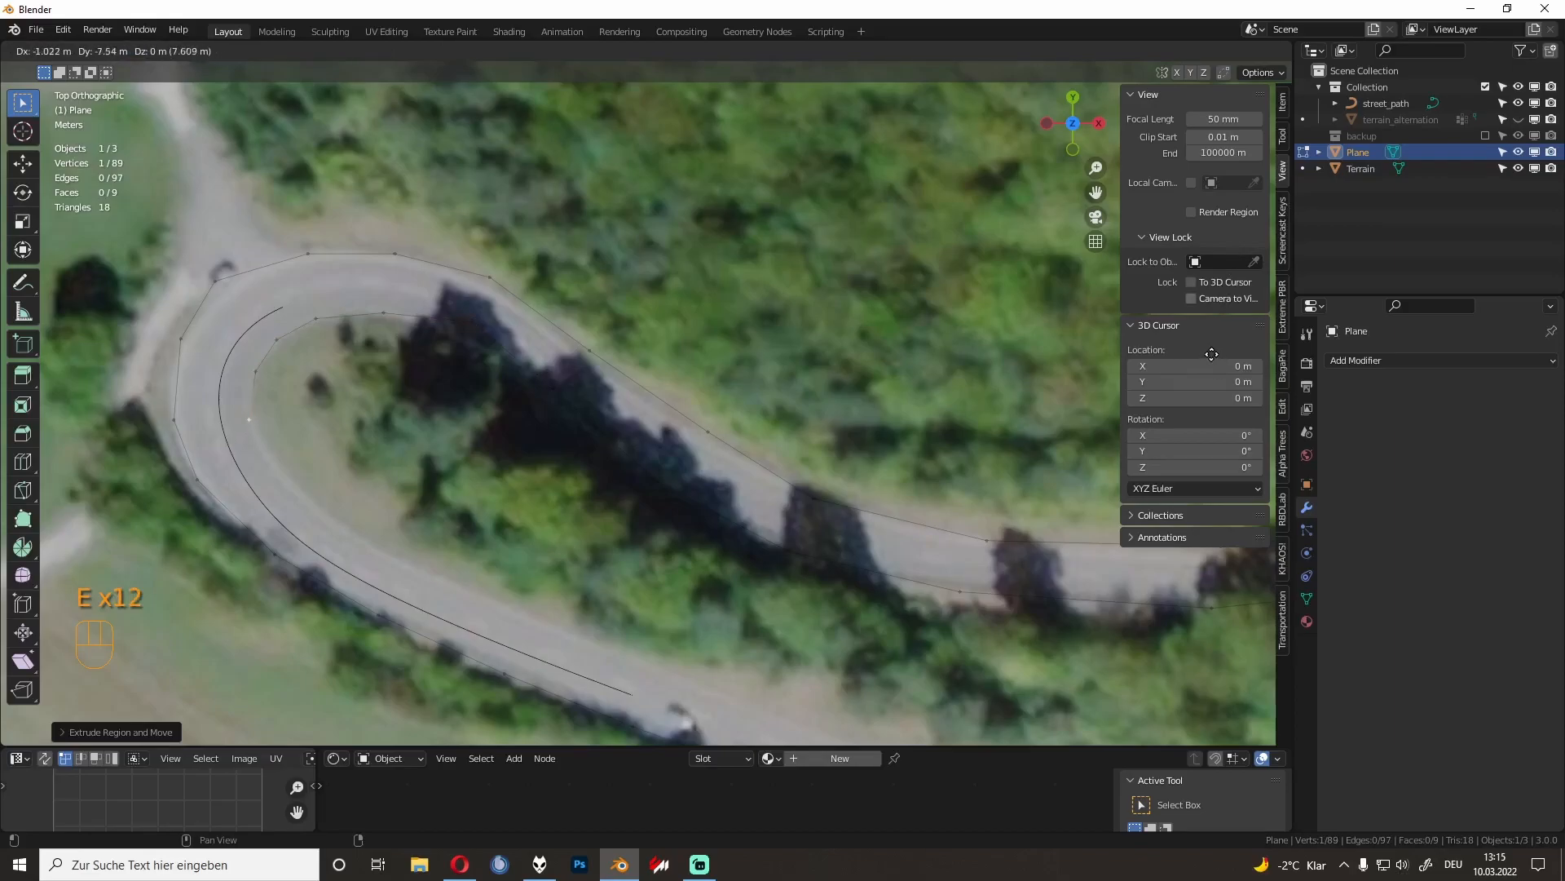
pyautogui.click(1219, 367)
pyautogui.press('e')
pyautogui.click(1249, 408)
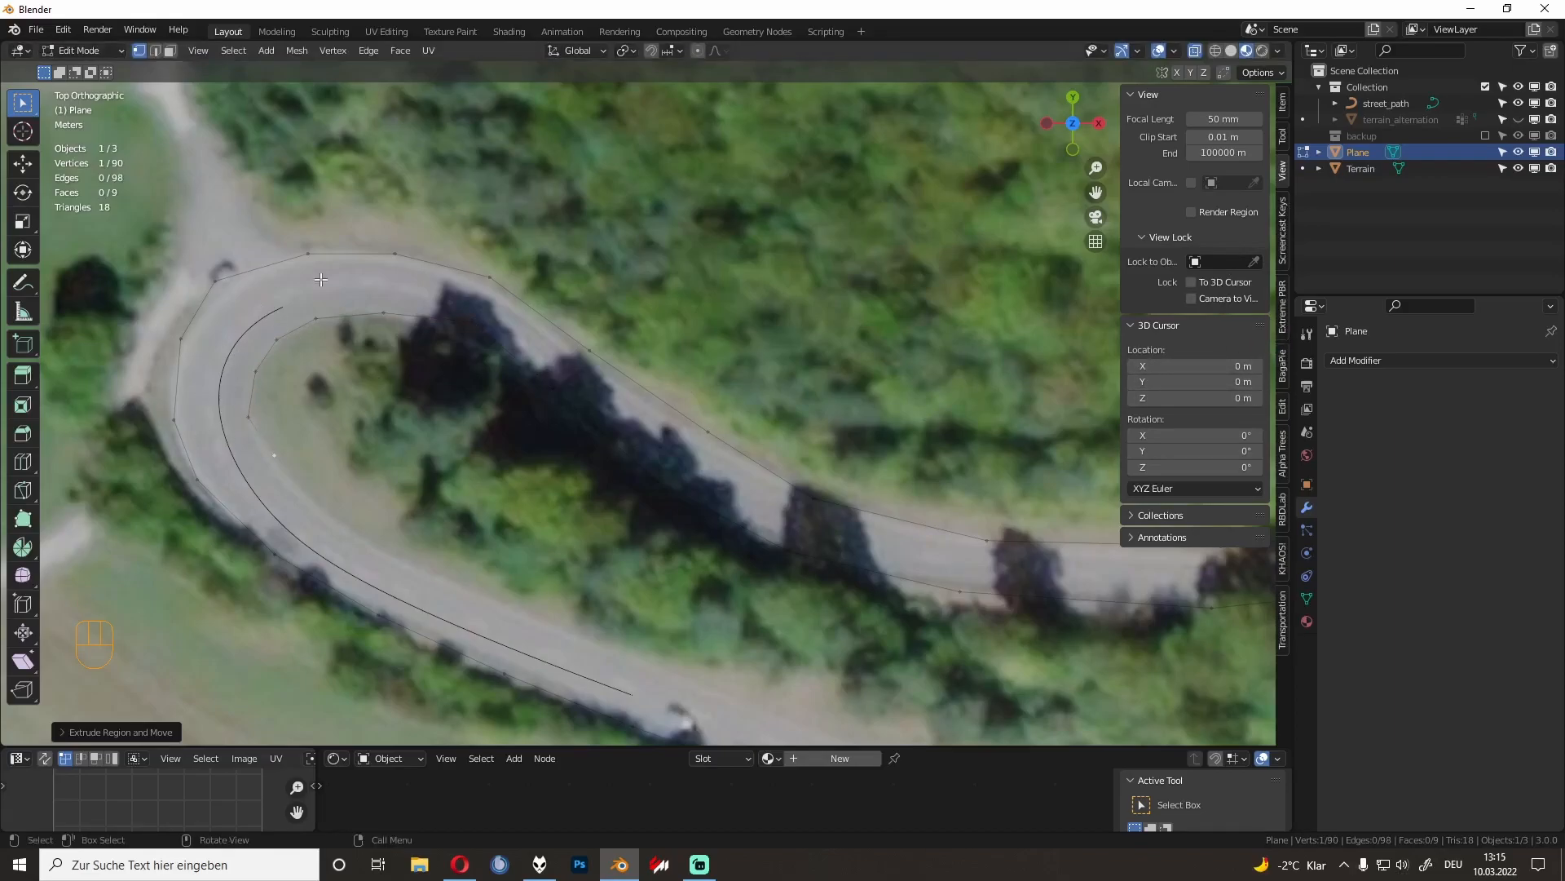
# Step: Extrude the inner edge line out of the hairpin and southeast along the lower leg's upper edge
pyautogui.press('e')
pyautogui.click(339, 534)
pyautogui.keyDown('shift'); pyautogui.moveTo(408, 576); pyautogui.dragTo(345, 512, button='middle'); pyautogui.keyUp('shift')
pyautogui.press('e')
pyautogui.click(443, 570)
pyautogui.press('e')
pyautogui.click(603, 647)
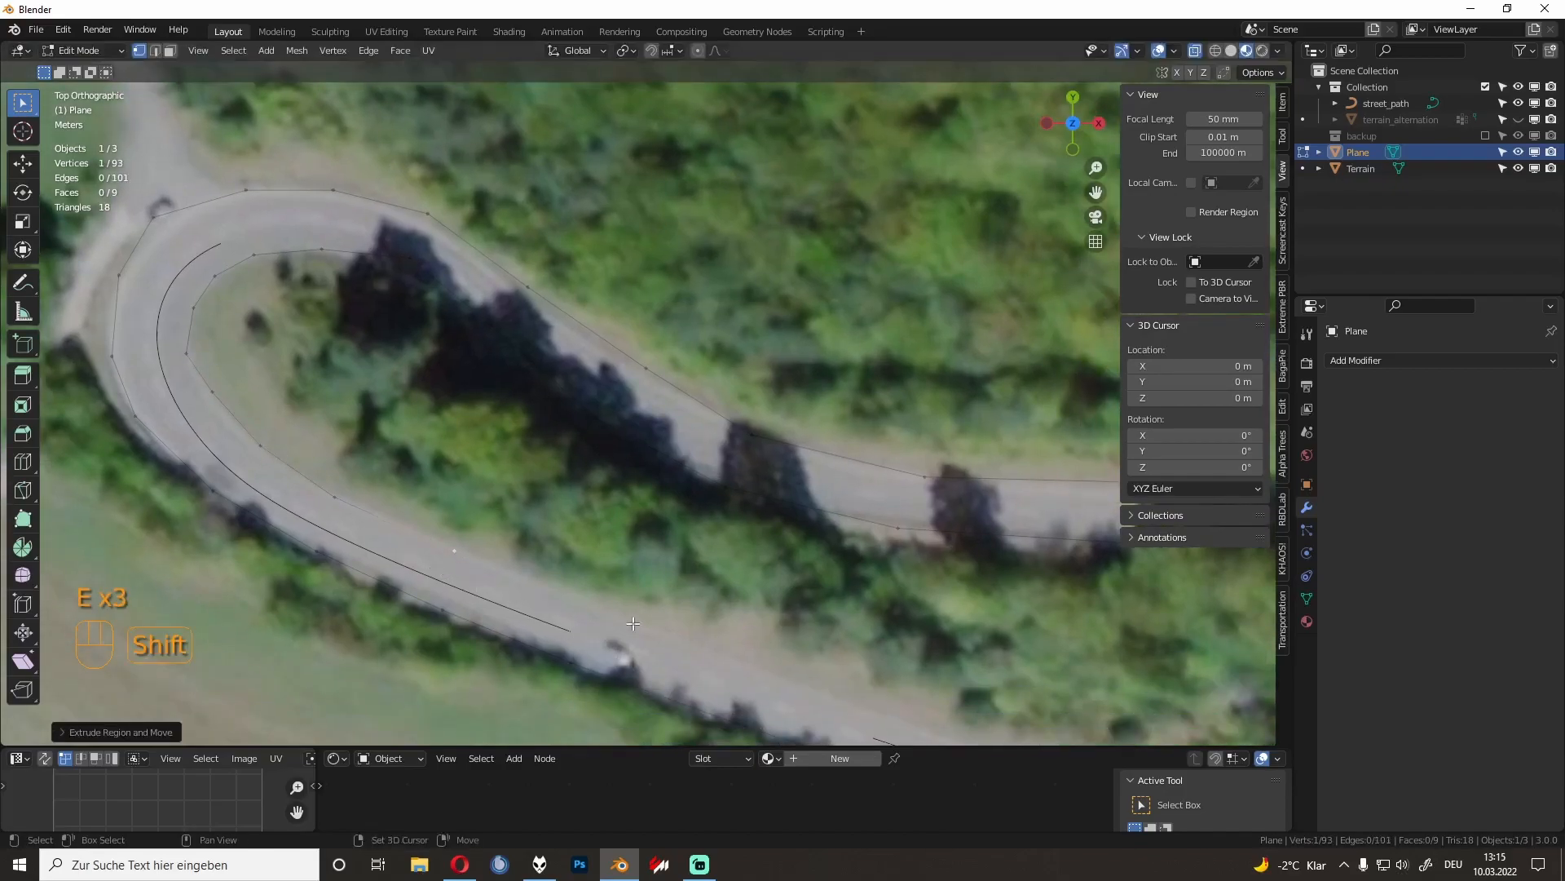
pyautogui.keyDown('shift'); pyautogui.moveTo(603, 647); pyautogui.dragTo(416, 509, button='middle'); pyautogui.keyUp('shift')
pyautogui.press('e')
pyautogui.click(576, 539)
pyautogui.press('e')
pyautogui.click(782, 617)
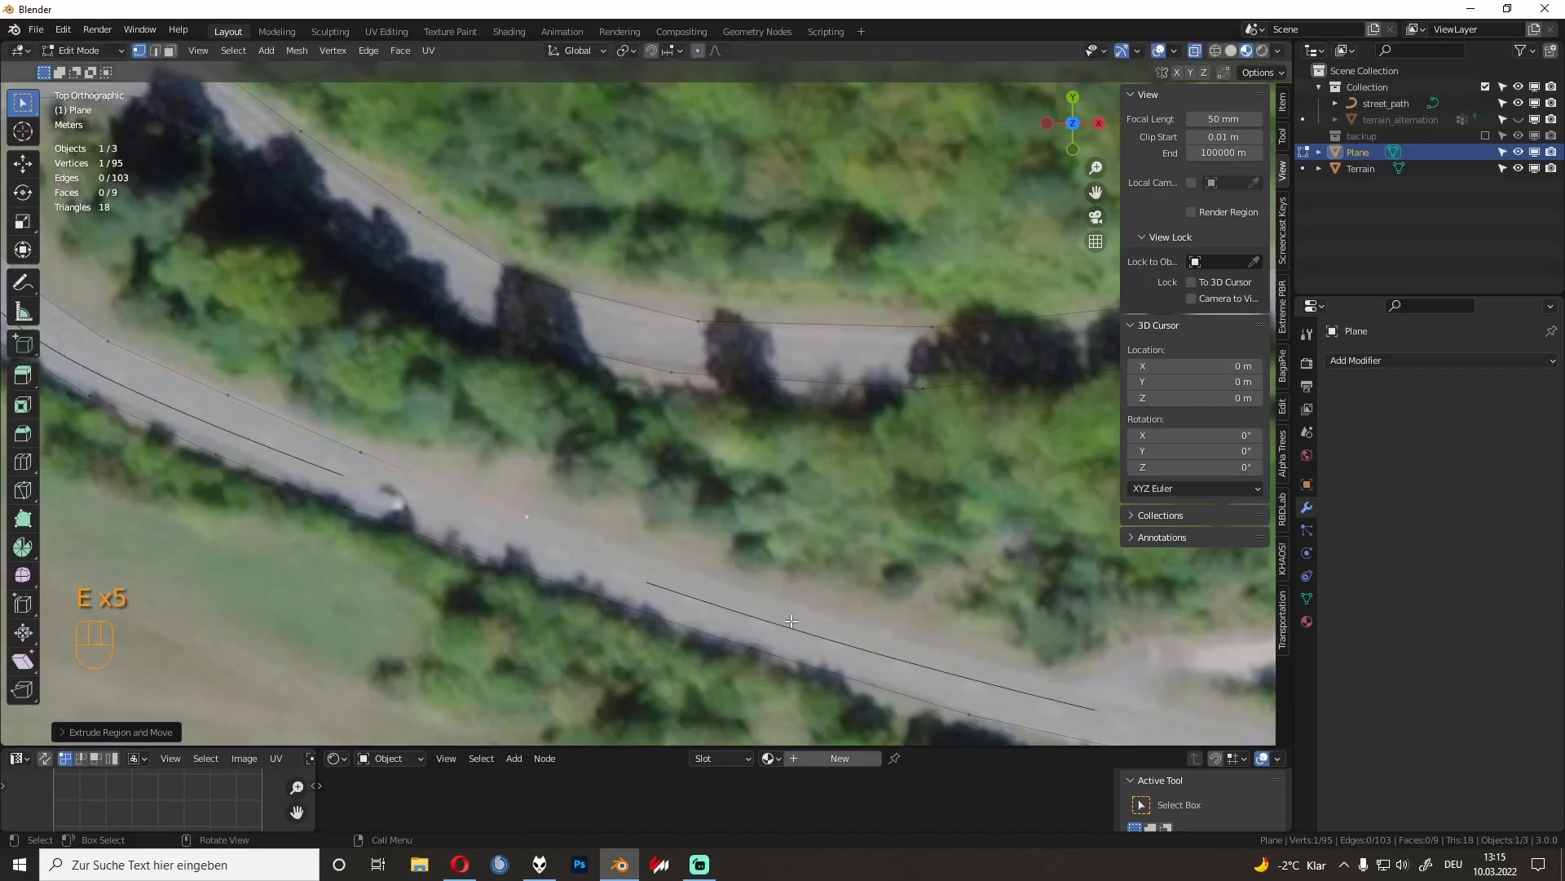
# Step: Extend the lower leg's upper edge line past the side-road junction to the end of the opposite edge line
pyautogui.keyDown('shift'); pyautogui.moveTo(815, 632); pyautogui.dragTo(555, 478, button='middle'); pyautogui.keyUp('shift')
pyautogui.press('e')
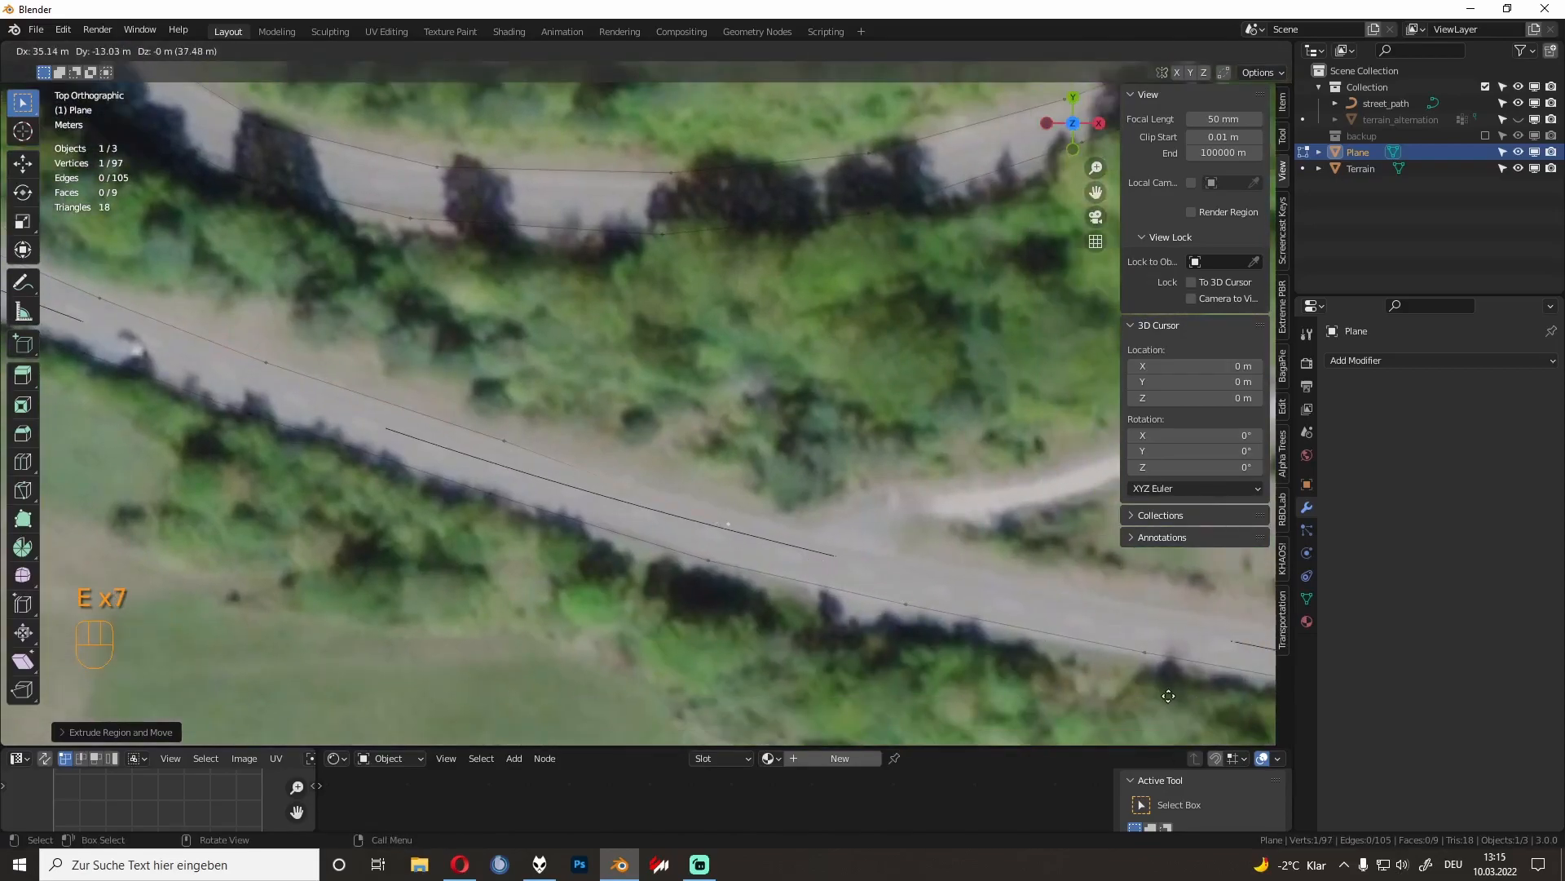
pyautogui.click(1145, 677)
pyautogui.keyDown('shift'); pyautogui.moveTo(1146, 677); pyautogui.dragTo(737, 527, button='middle'); pyautogui.keyUp('shift')
pyautogui.press('e')
pyautogui.click(1124, 635)
pyautogui.press('e')
pyautogui.press('e')
pyautogui.click(1069, 614)
# Step: Fill faces between the two road edge lines from the lower leg's east end up to the hairpin's west side
pyautogui.moveTo(890, 589); pyautogui.dragTo(410, 378)
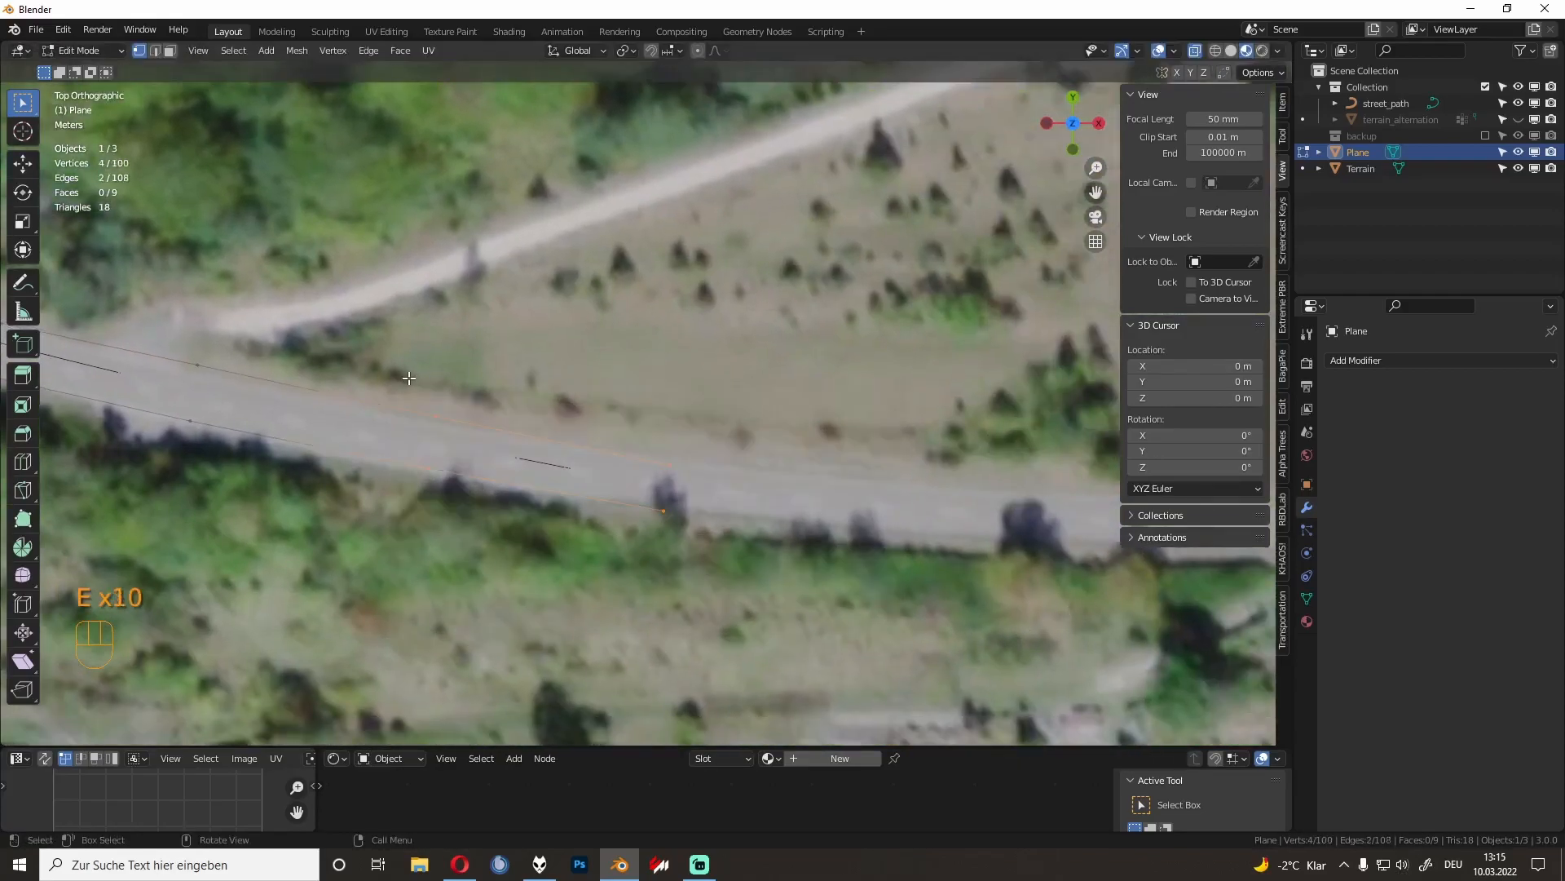
pyautogui.press('f')
pyautogui.press('f')
pyautogui.scroll(-6, 732, 529)
pyautogui.press('f')
pyautogui.press('f')
pyautogui.press('f')
pyautogui.press('f')
pyautogui.press('f')
pyautogui.press('f')
pyautogui.press('f')
pyautogui.press('f')
pyautogui.press('f')
pyautogui.press('f')
pyautogui.press('f')
pyautogui.press('f')
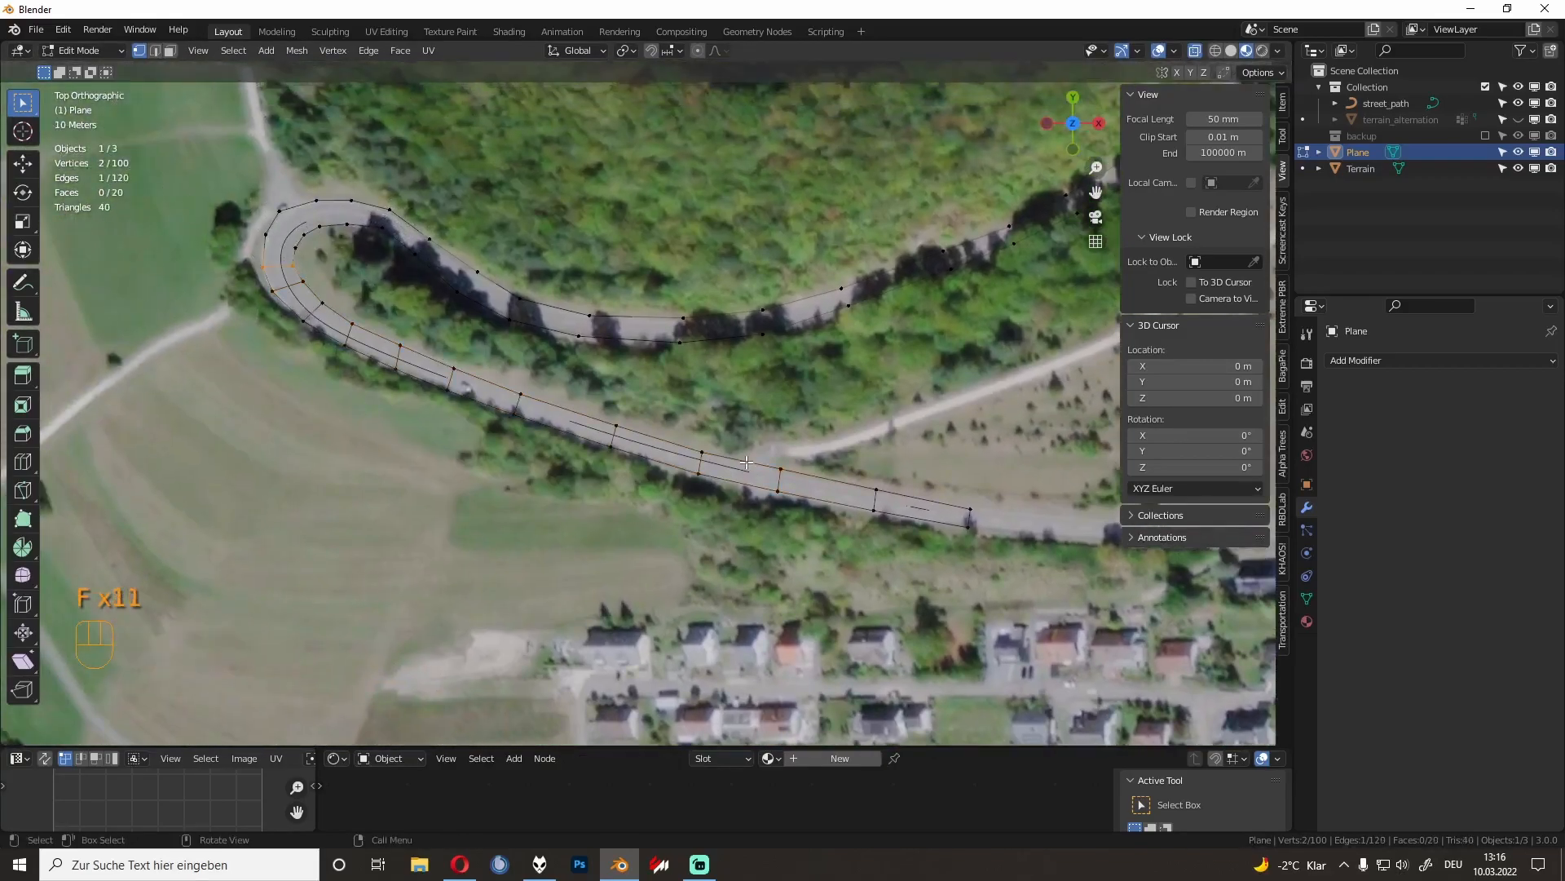
# Step: Continue filling faces between the edge lines around the rest of the hairpin and onto the upper leg
pyautogui.press('f')
pyautogui.press('f')
pyautogui.press('f')
pyautogui.press('f')
pyautogui.press('f')
pyautogui.press('f')
pyautogui.press('f')
pyautogui.press('f')
pyautogui.press('f')
pyautogui.press('f')
pyautogui.press('f')
# Step: Fill the remaining faces between the edge lines from the upper leg northeast to the far end of the road
pyautogui.keyDown('shift'); pyautogui.moveTo(771, 429); pyautogui.dragTo(675, 471, button='middle'); pyautogui.keyUp('shift')
pyautogui.press('f')
pyautogui.keyDown('shift'); pyautogui.moveTo(765, 343); pyautogui.dragTo(627, 556, button='middle'); pyautogui.keyUp('shift')
pyautogui.press('f')
pyautogui.press('f')
pyautogui.press('f')
pyautogui.keyDown('shift'); pyautogui.moveTo(811, 249); pyautogui.dragTo(689, 538, button='middle'); pyautogui.keyUp('shift')
pyautogui.press('f')
pyautogui.press('f')
pyautogui.press('f')
pyautogui.press('f')
pyautogui.press('f')
# Step: Return to Object Mode and add a Subdivision Surface modifier to the filled road plane
pyautogui.moveTo(697, 547); pyautogui.dragTo(955, 564, button='middle')
pyautogui.press('Tab')
pyautogui.press('Tab')
pyautogui.press('Tab')
pyautogui.press('Tab')
pyautogui.press('Tab')
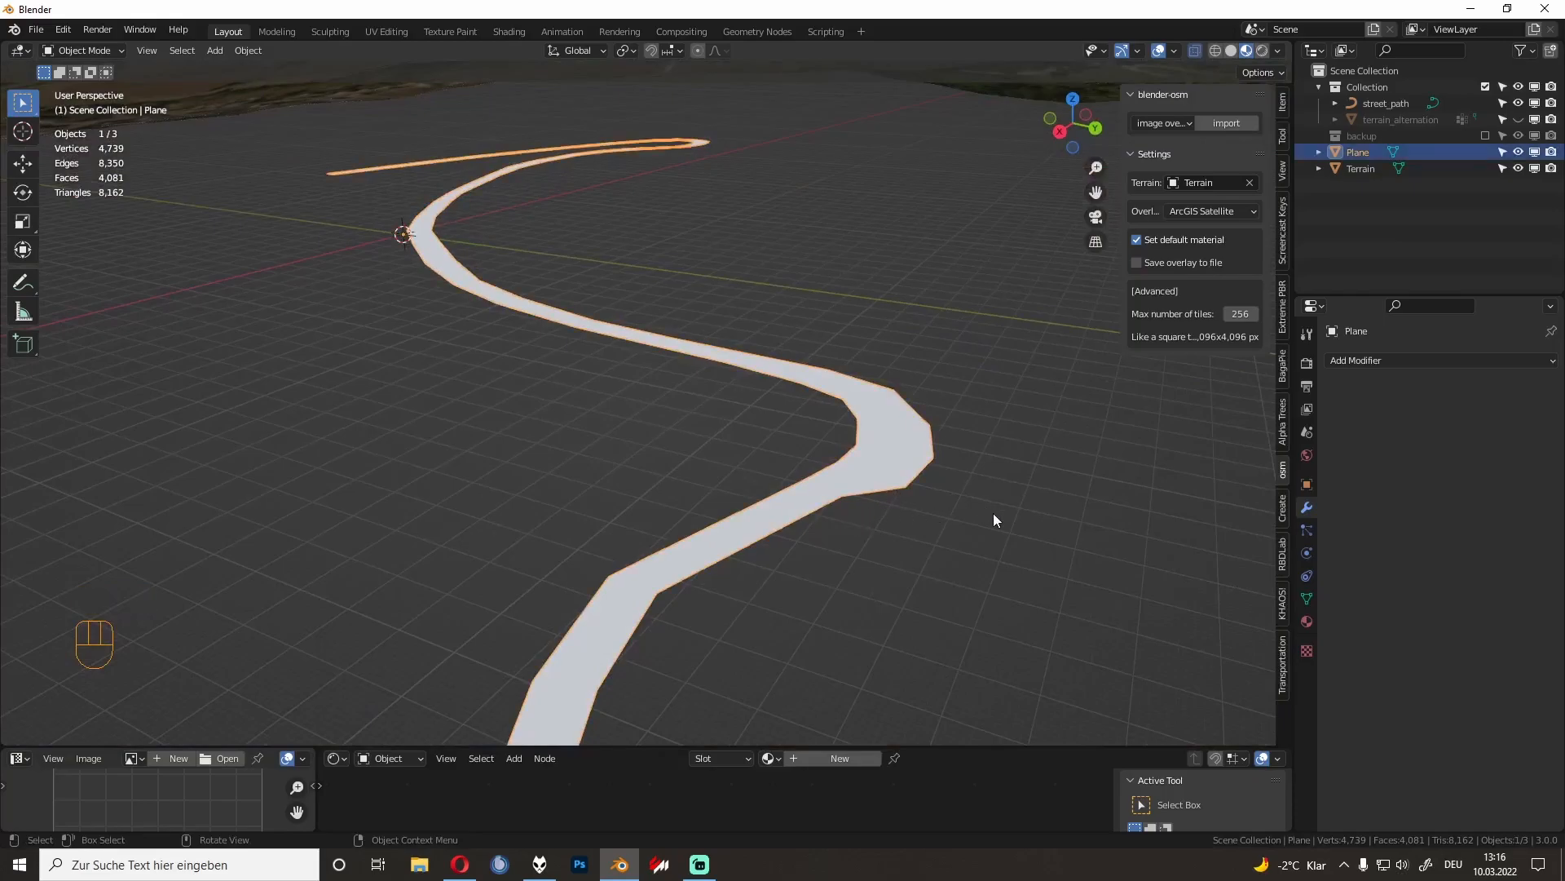
pyautogui.click(1342, 359)
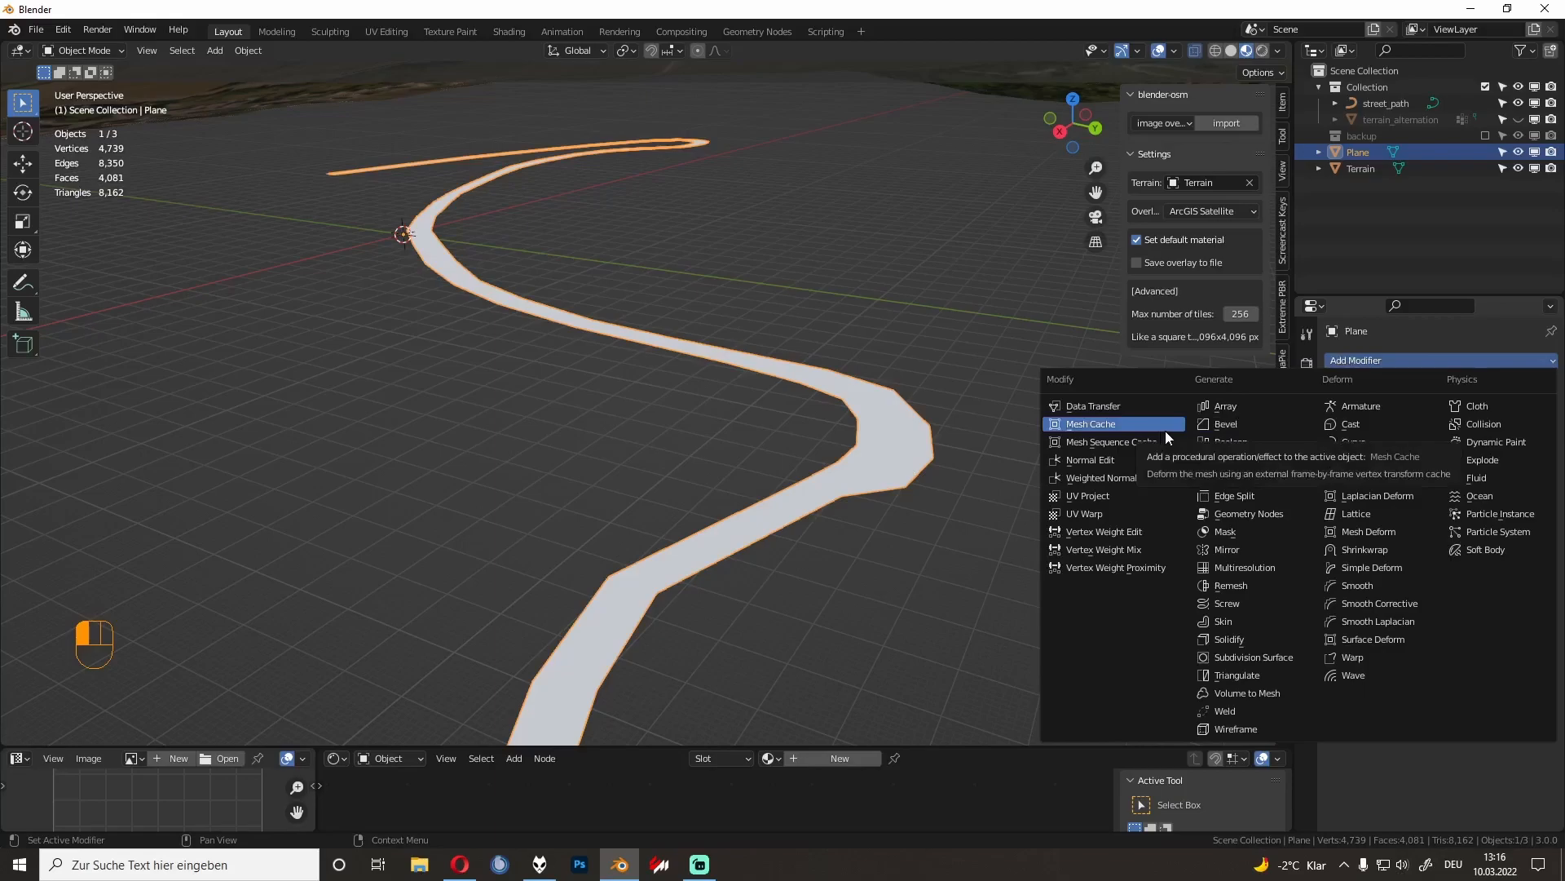
pyautogui.click(1280, 658)
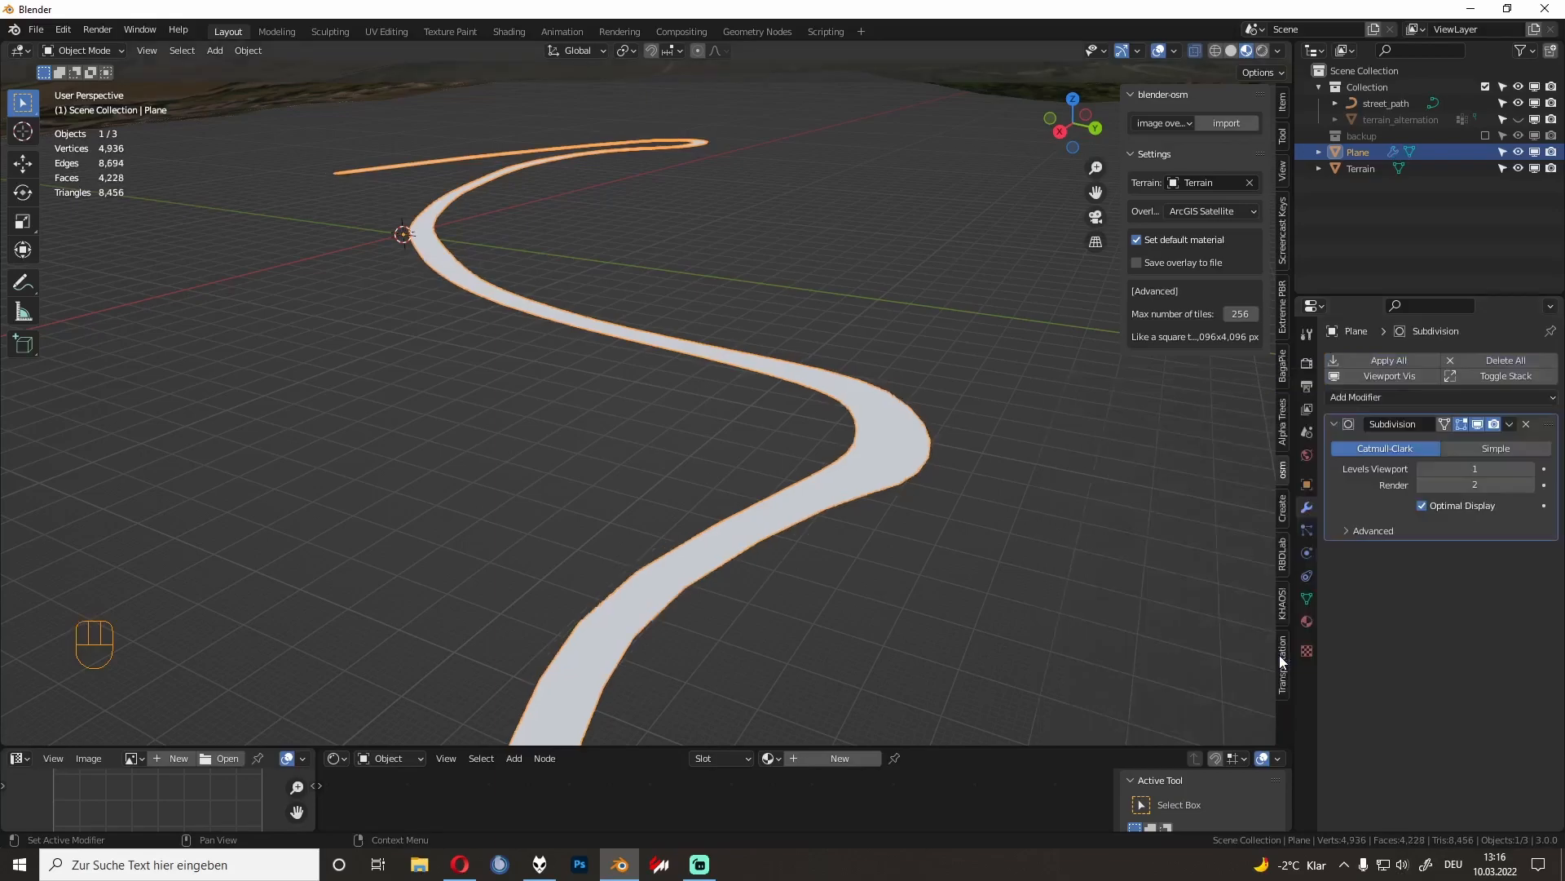
# Step: Select the road's end edge, try the Simple subdivision type, and switch back to Catmull-Clark
pyautogui.moveTo(976, 483); pyautogui.dragTo(1112, 457, button='middle')
pyautogui.scroll(-5, 962, 477)
pyautogui.moveTo(869, 517); pyautogui.dragTo(814, 493, button='middle')
pyautogui.press('Tab')
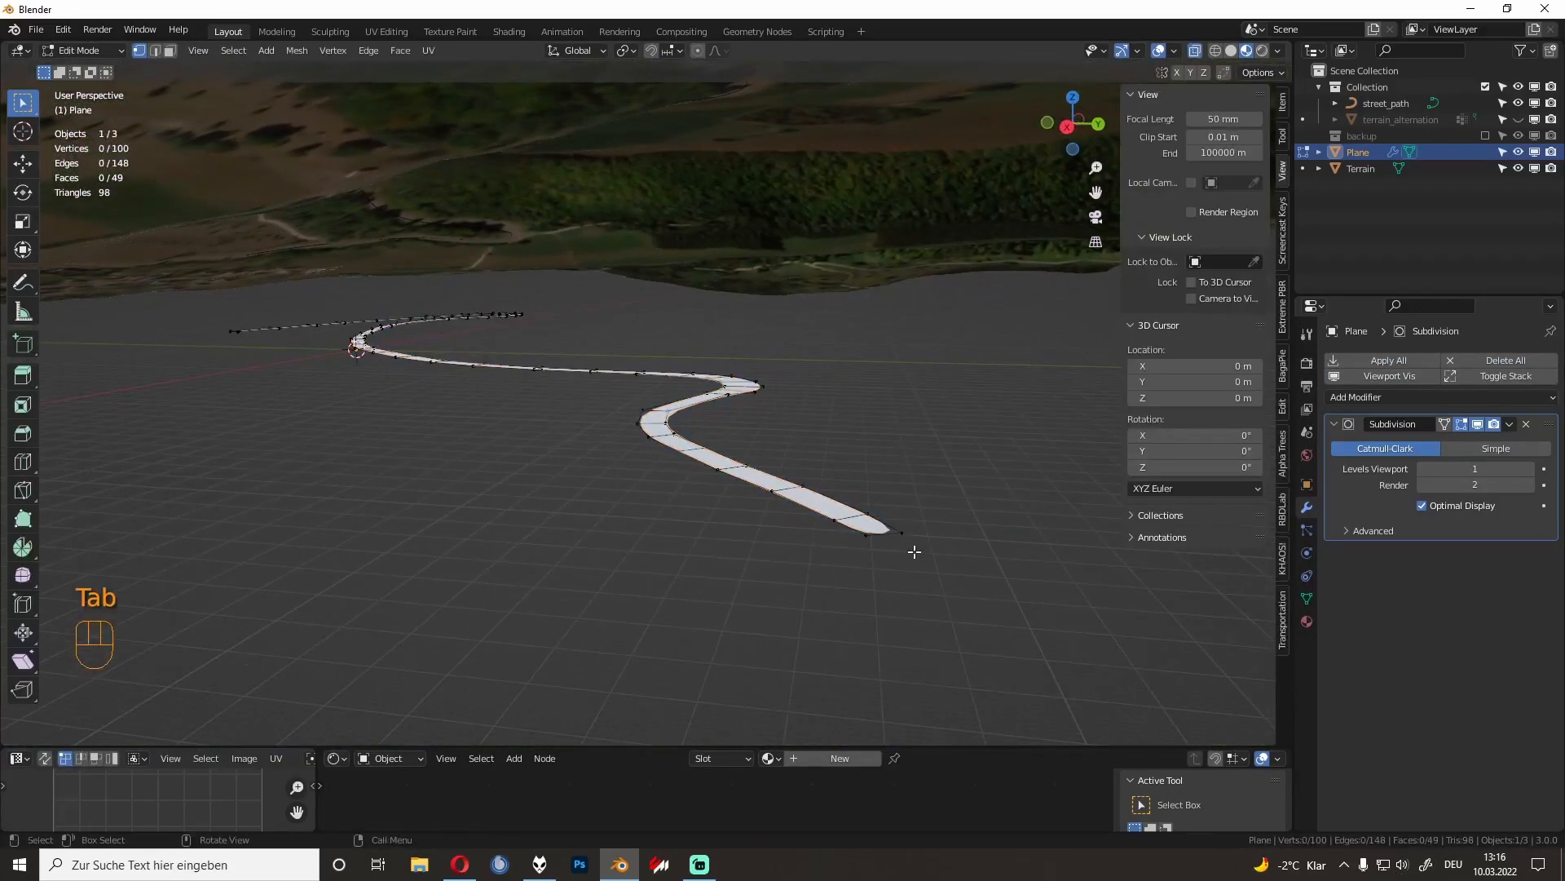
pyautogui.click(869, 538)
pyautogui.keyDown('shift'); pyautogui.click(902, 534); pyautogui.keyUp('shift')
pyautogui.moveTo(788, 531); pyautogui.dragTo(798, 534, button='middle')
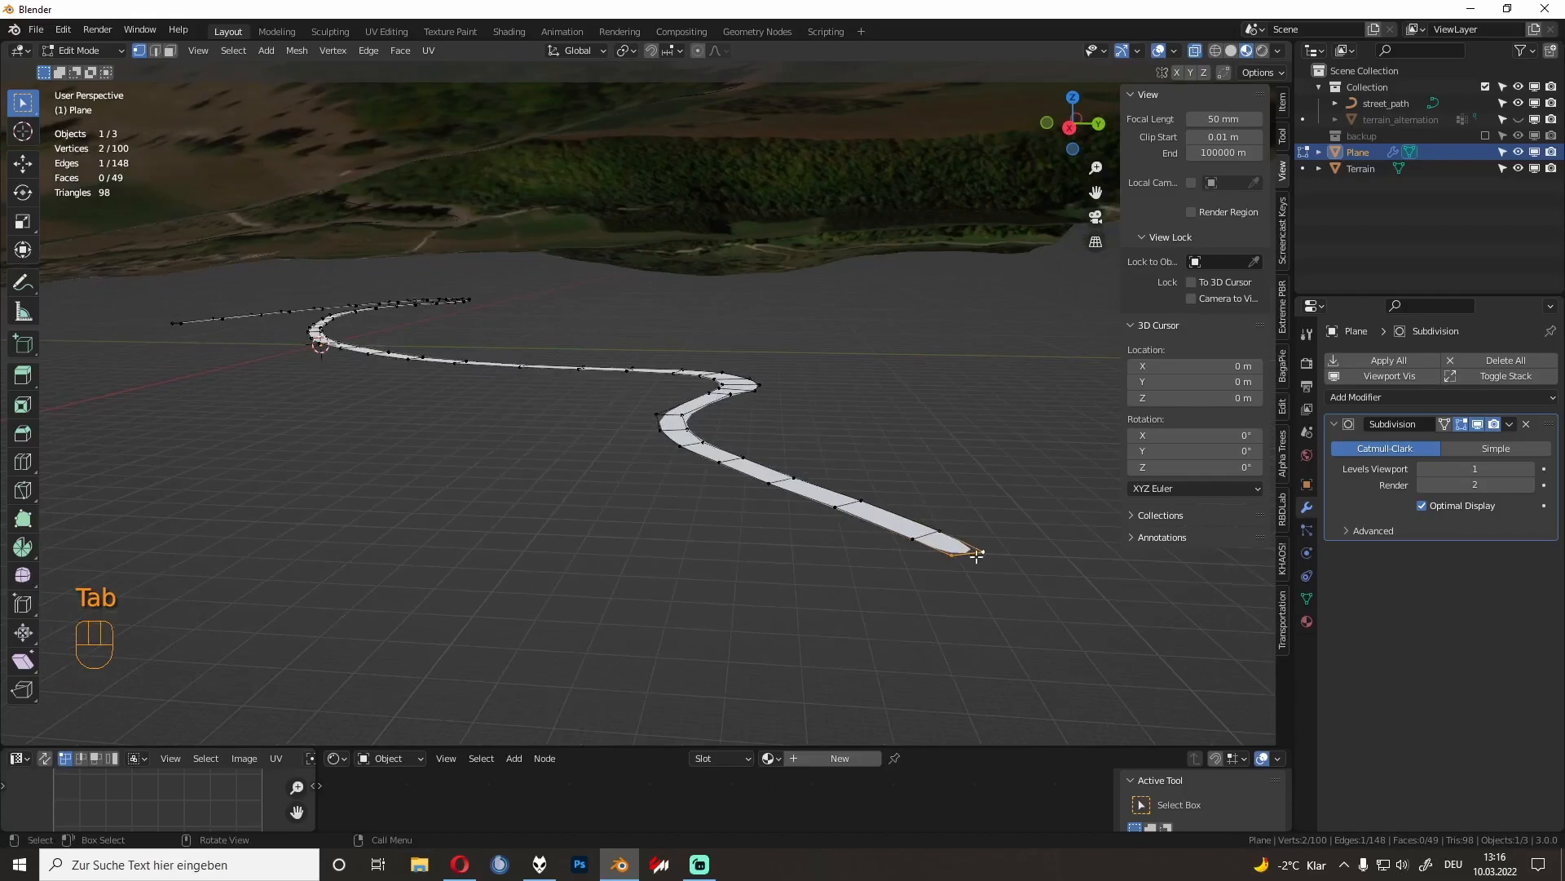
pyautogui.click(1471, 448)
pyautogui.click(1415, 448)
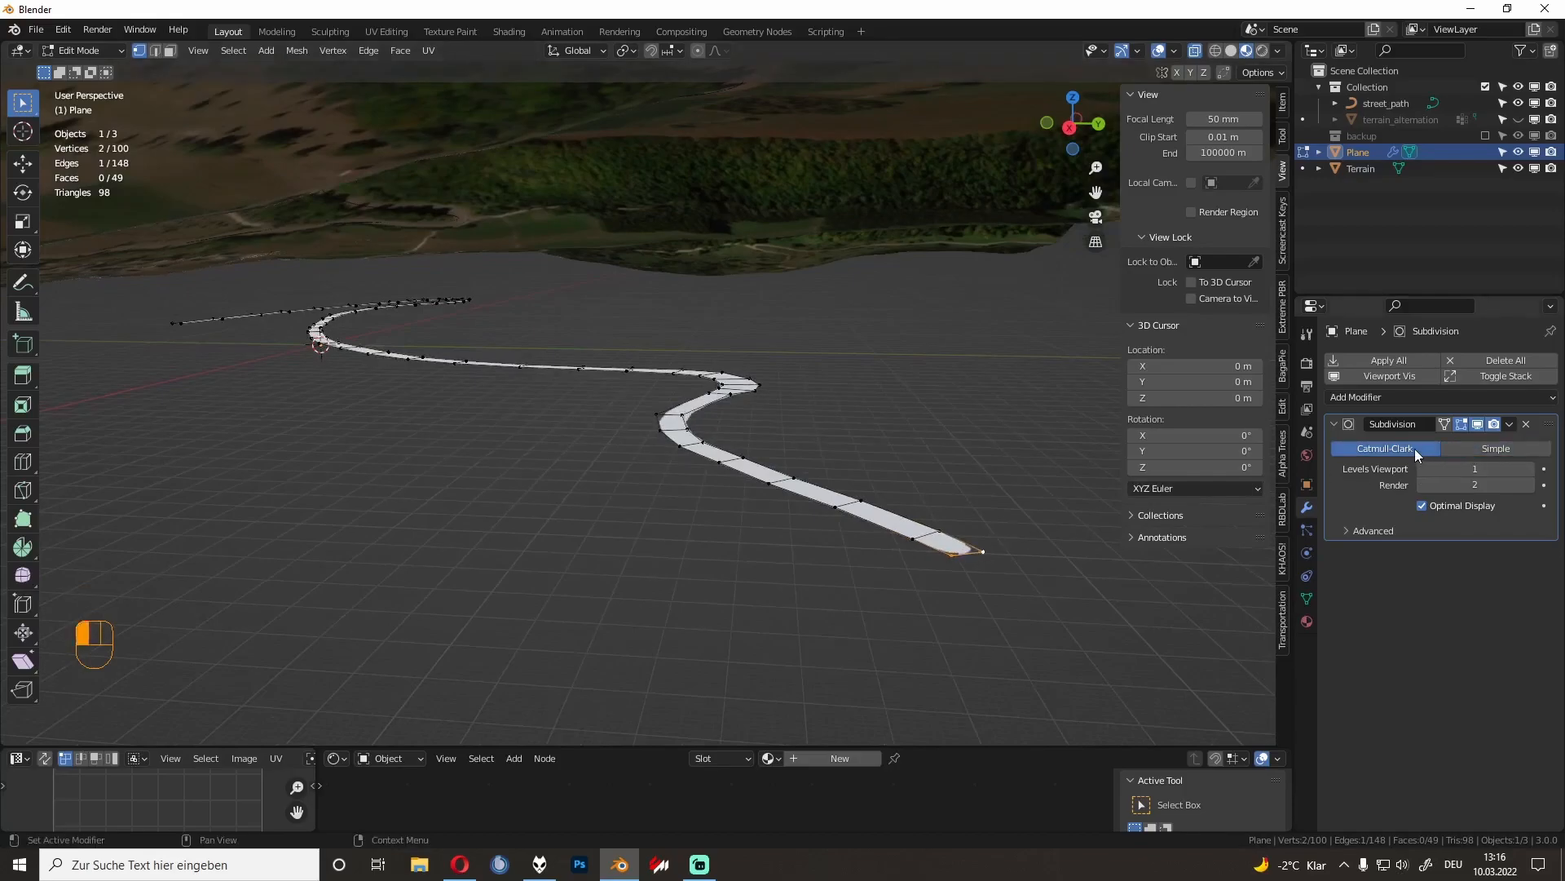
pyautogui.moveTo(936, 538); pyautogui.dragTo(1002, 596)
pyautogui.press('Tab')
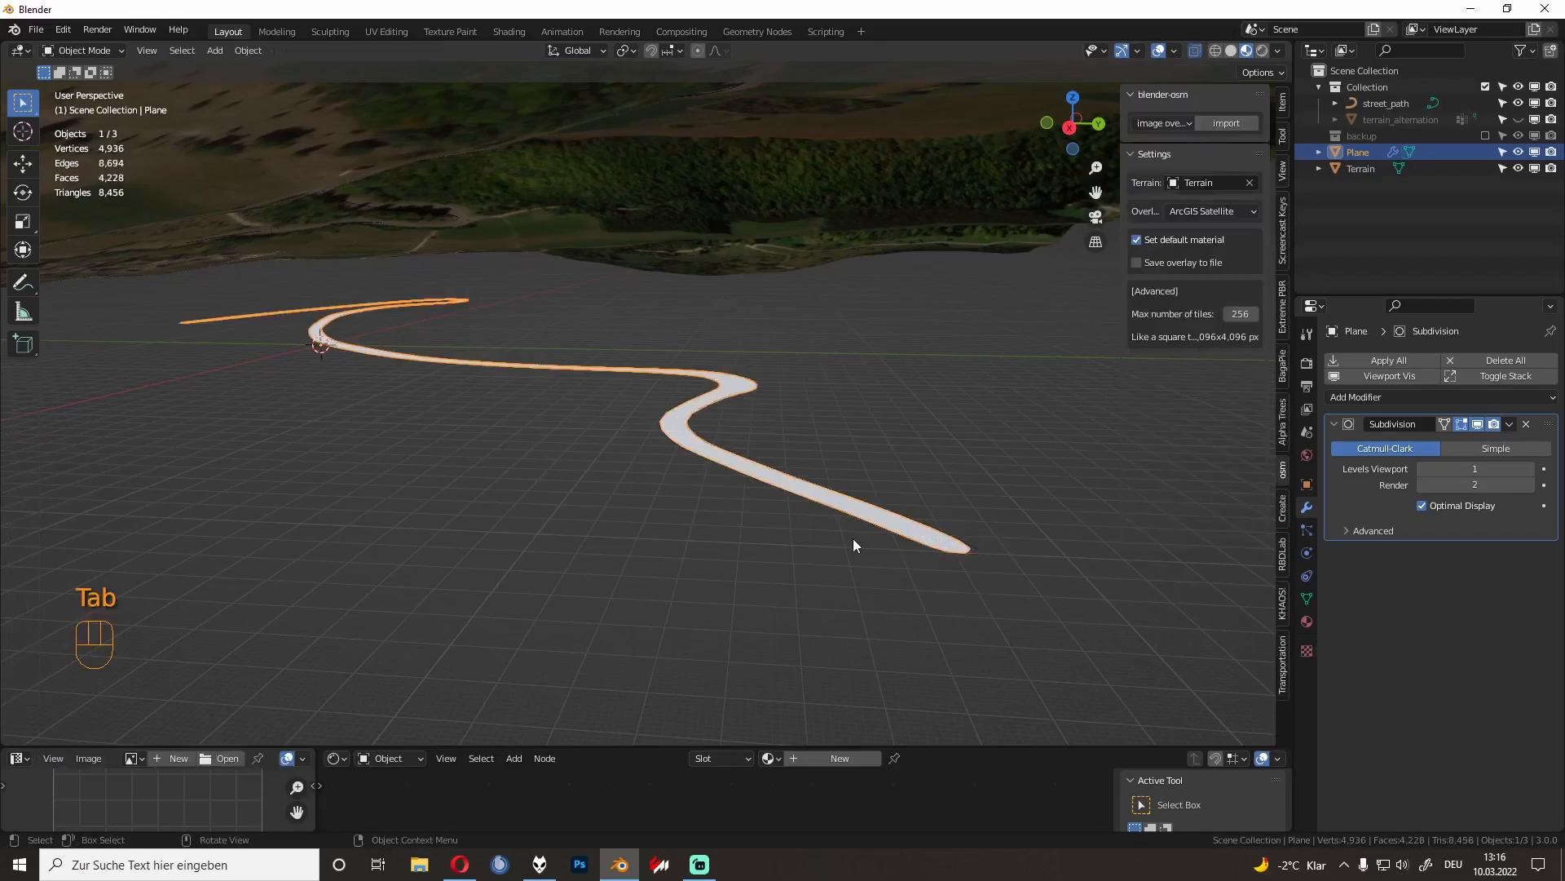
# Step: Unhide the terrain_alternation object and view the road area from the top
pyautogui.moveTo(949, 414); pyautogui.dragTo(830, 439, button='middle')
pyautogui.scroll(-4, 921, 469)
pyautogui.scroll(1, 830, 438)
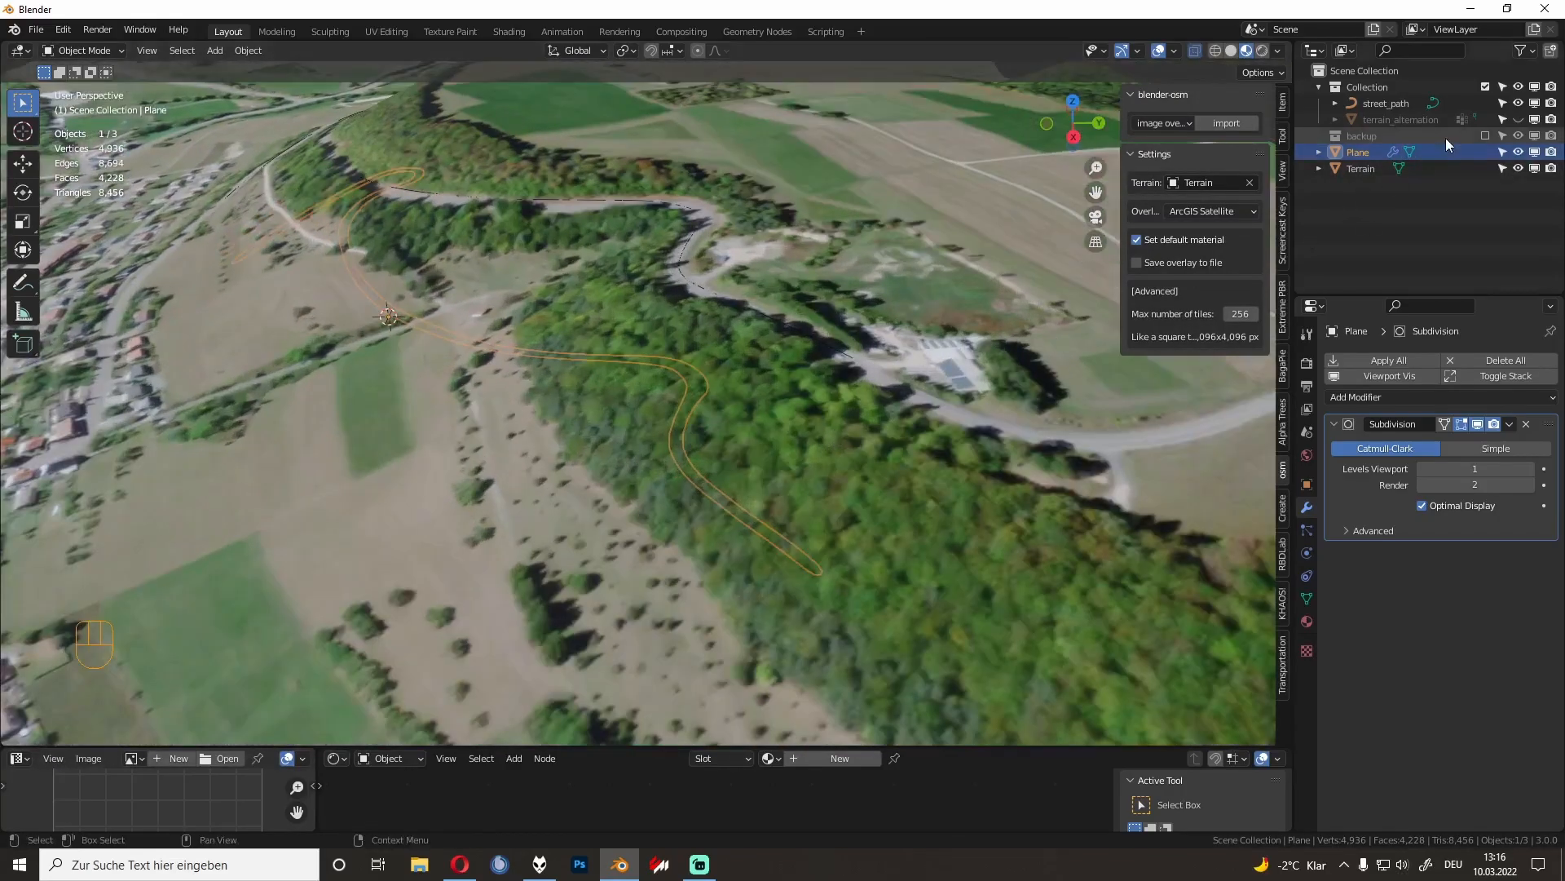
pyautogui.click(1517, 119)
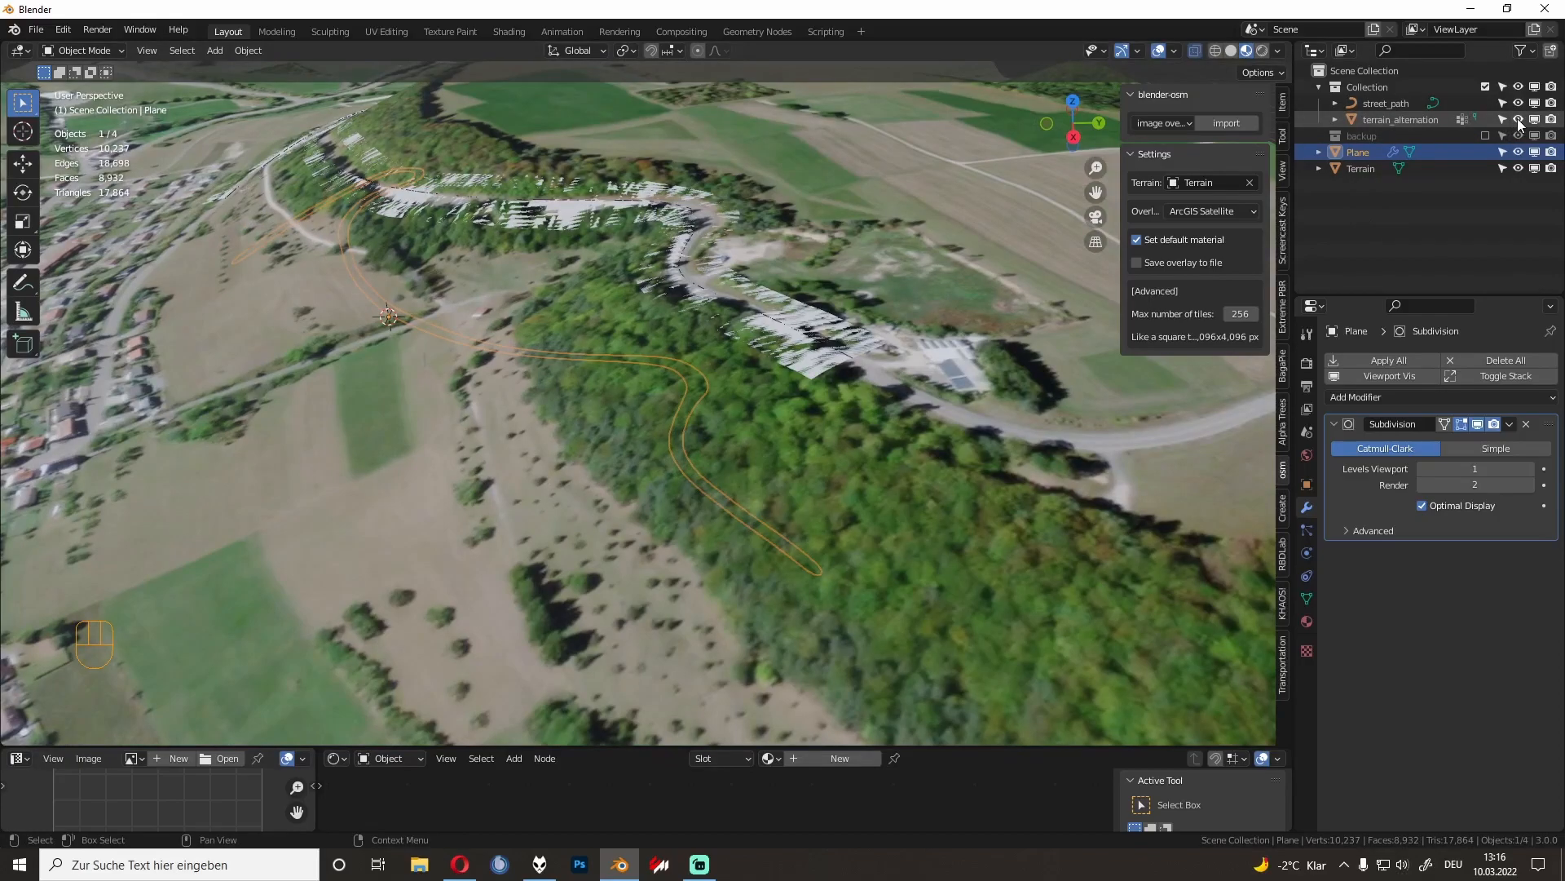
pyautogui.click(1518, 119)
pyautogui.click(834, 348)
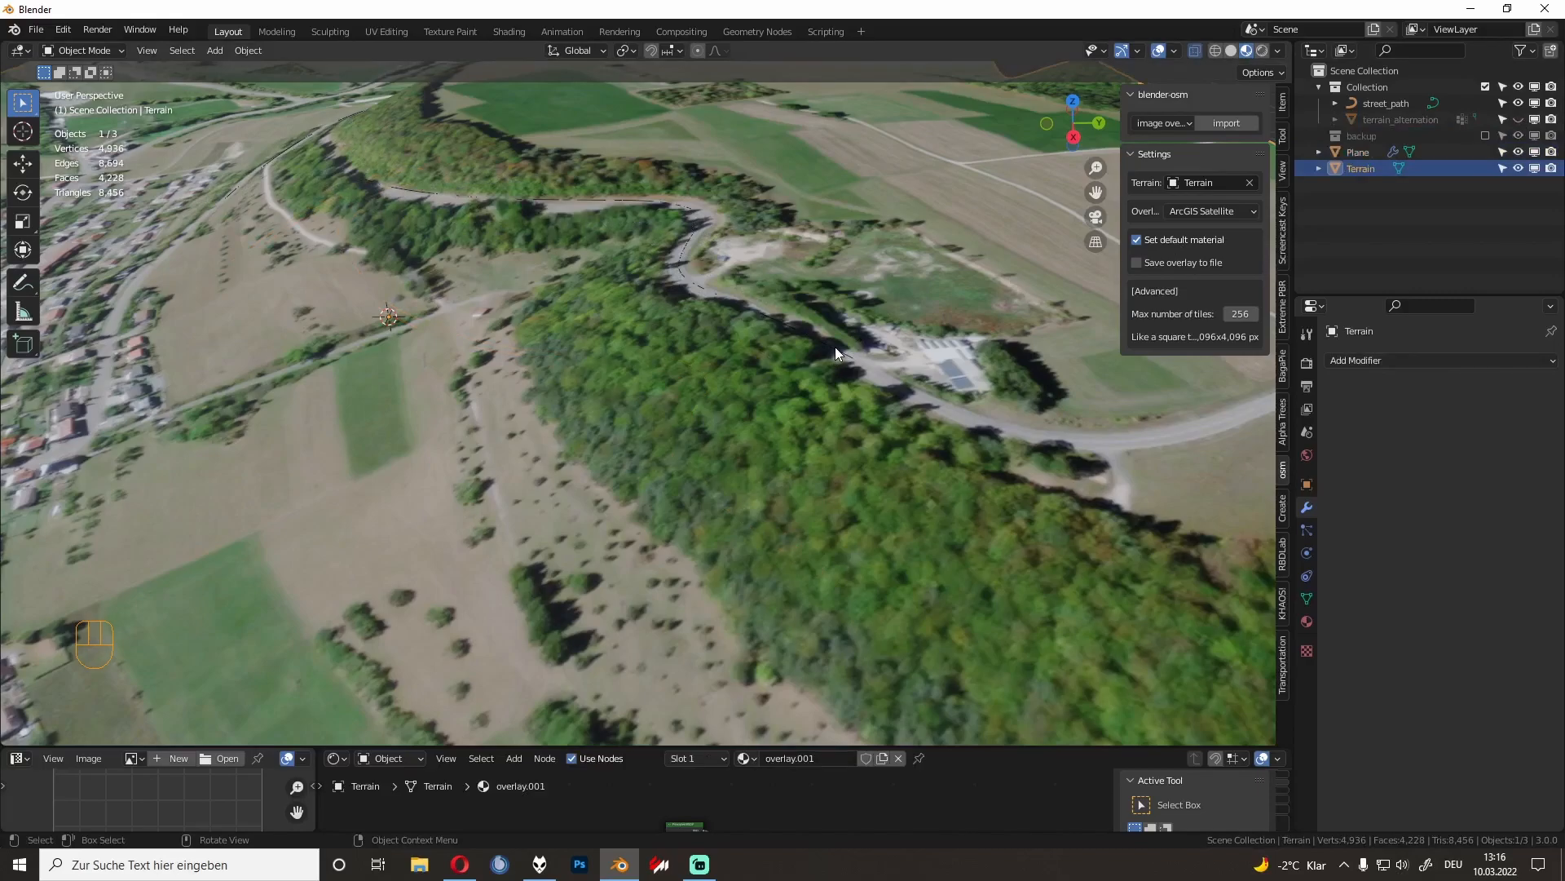
pyautogui.press('KP_7')
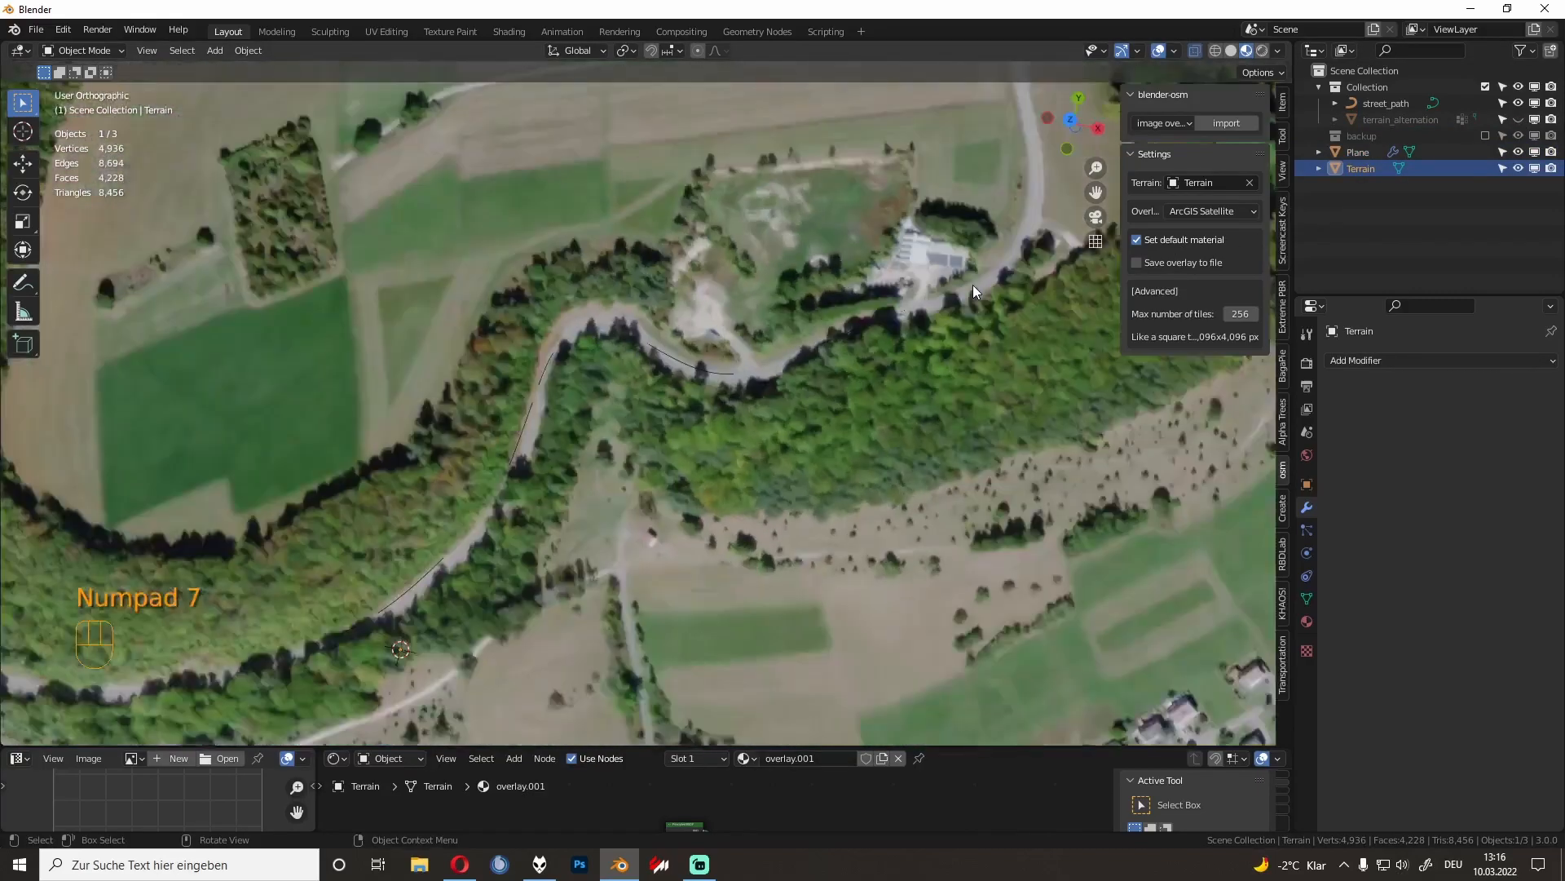
pyautogui.click(1516, 119)
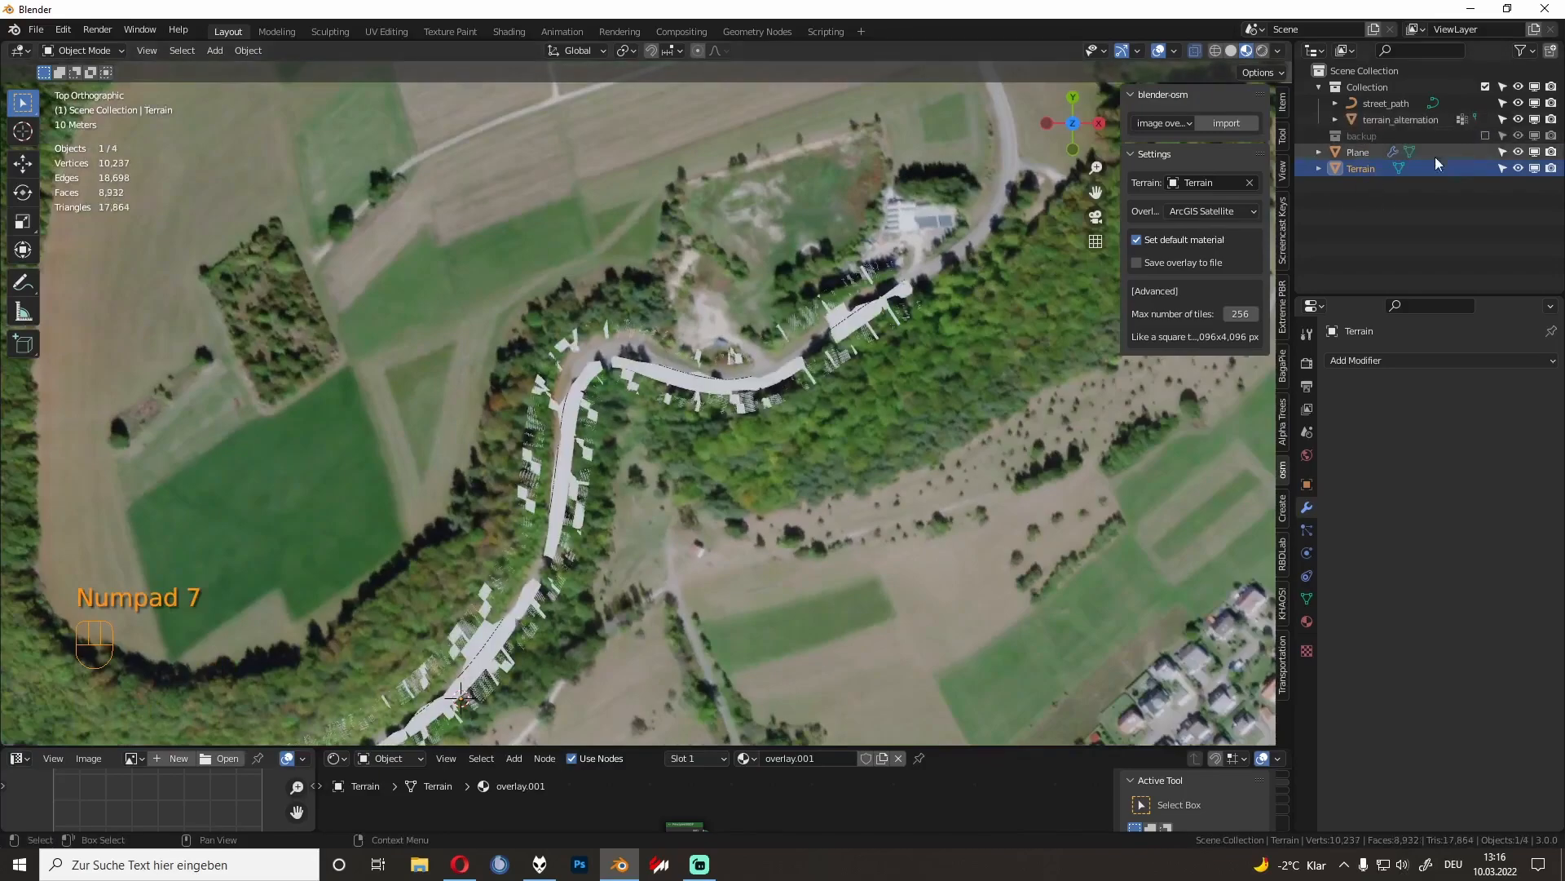
# Step: Rename the Plane object as road
pyautogui.click(1345, 155)
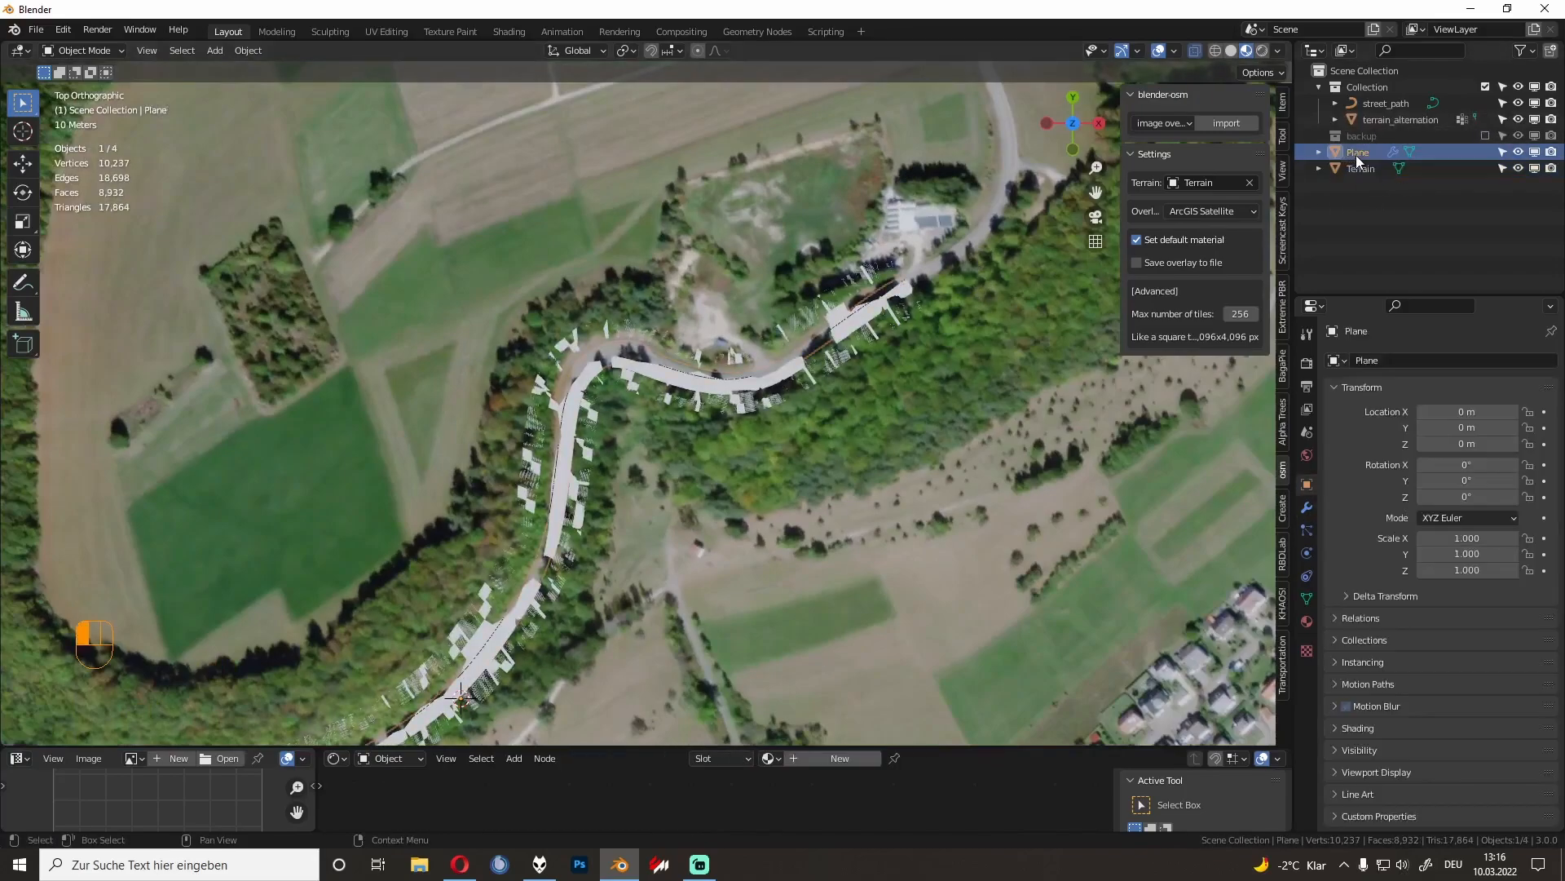
pyautogui.click(1395, 359)
pyautogui.write('road')
pyautogui.press('Return')
# Step: Add a Shrinkwrap modifier to the road object, below its Subdivision modifier
pyautogui.click(1306, 508)
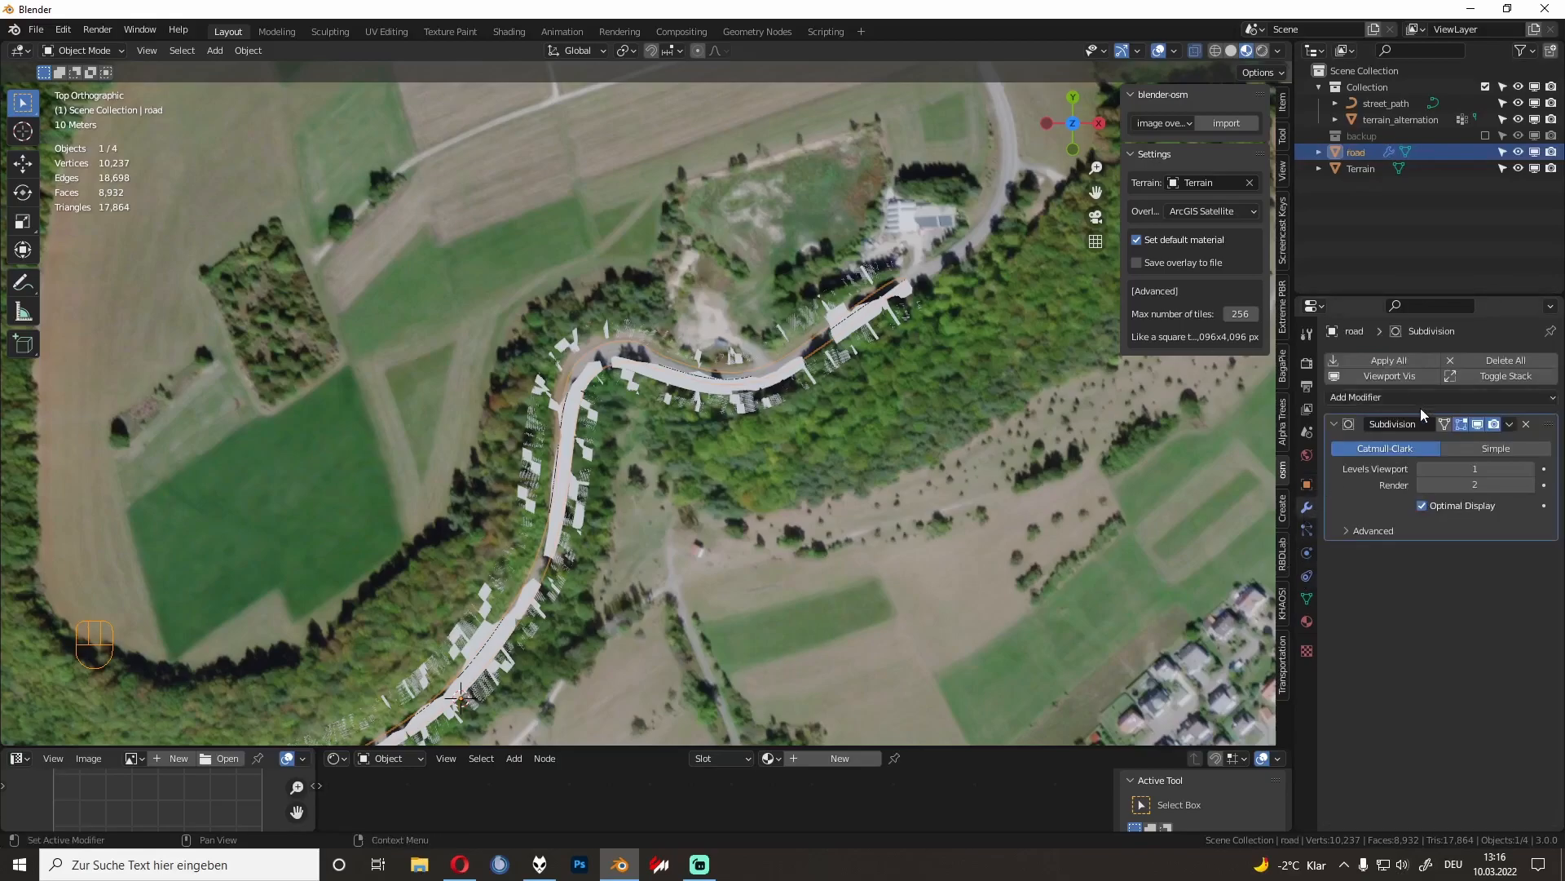
pyautogui.click(1452, 397)
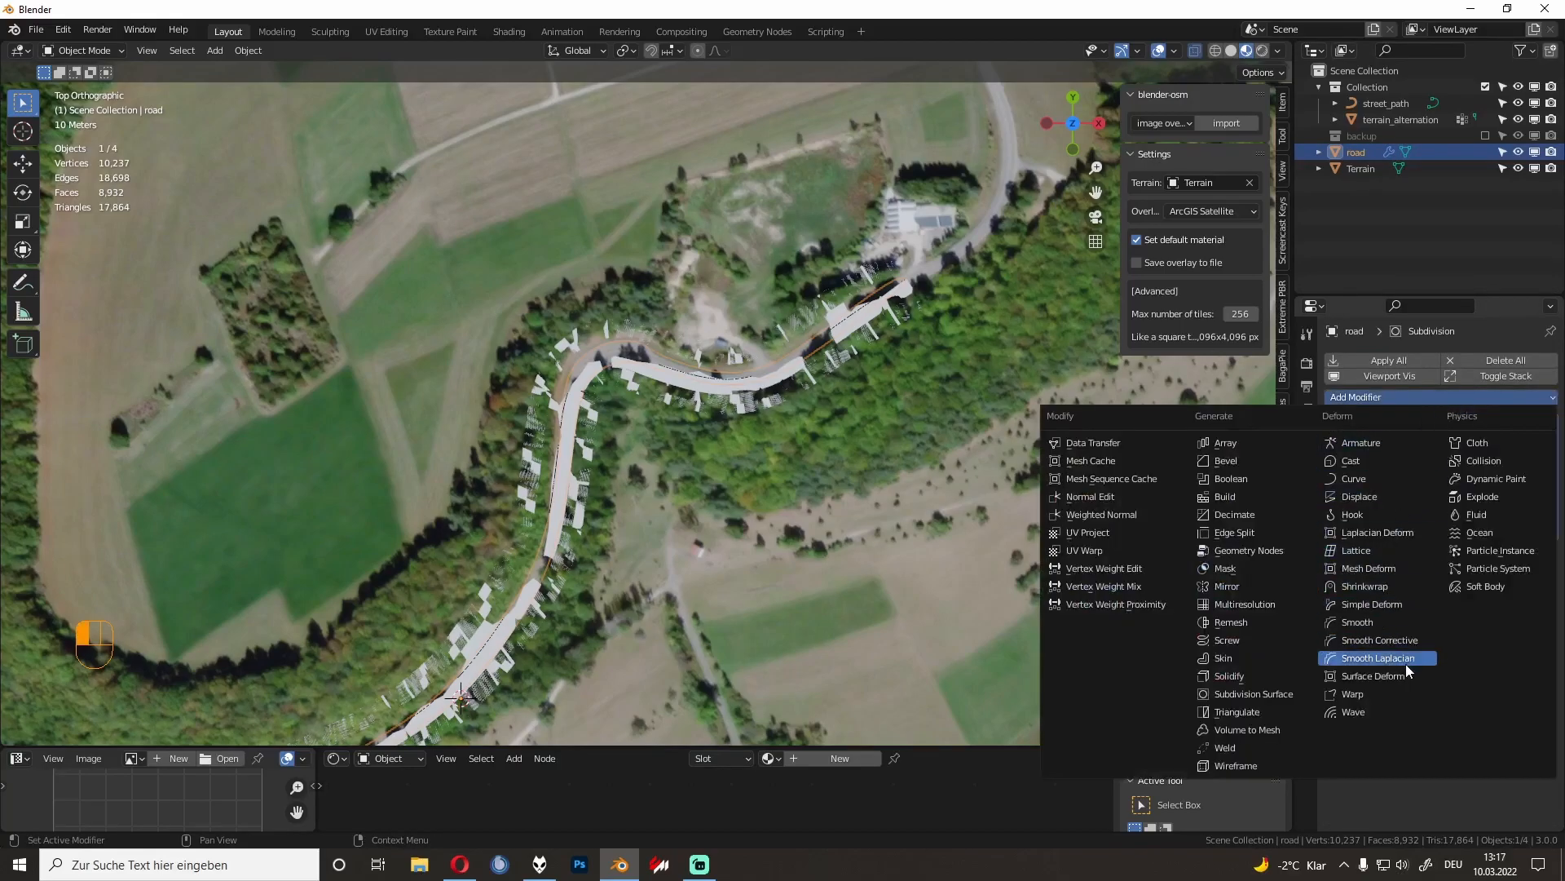
pyautogui.click(1386, 587)
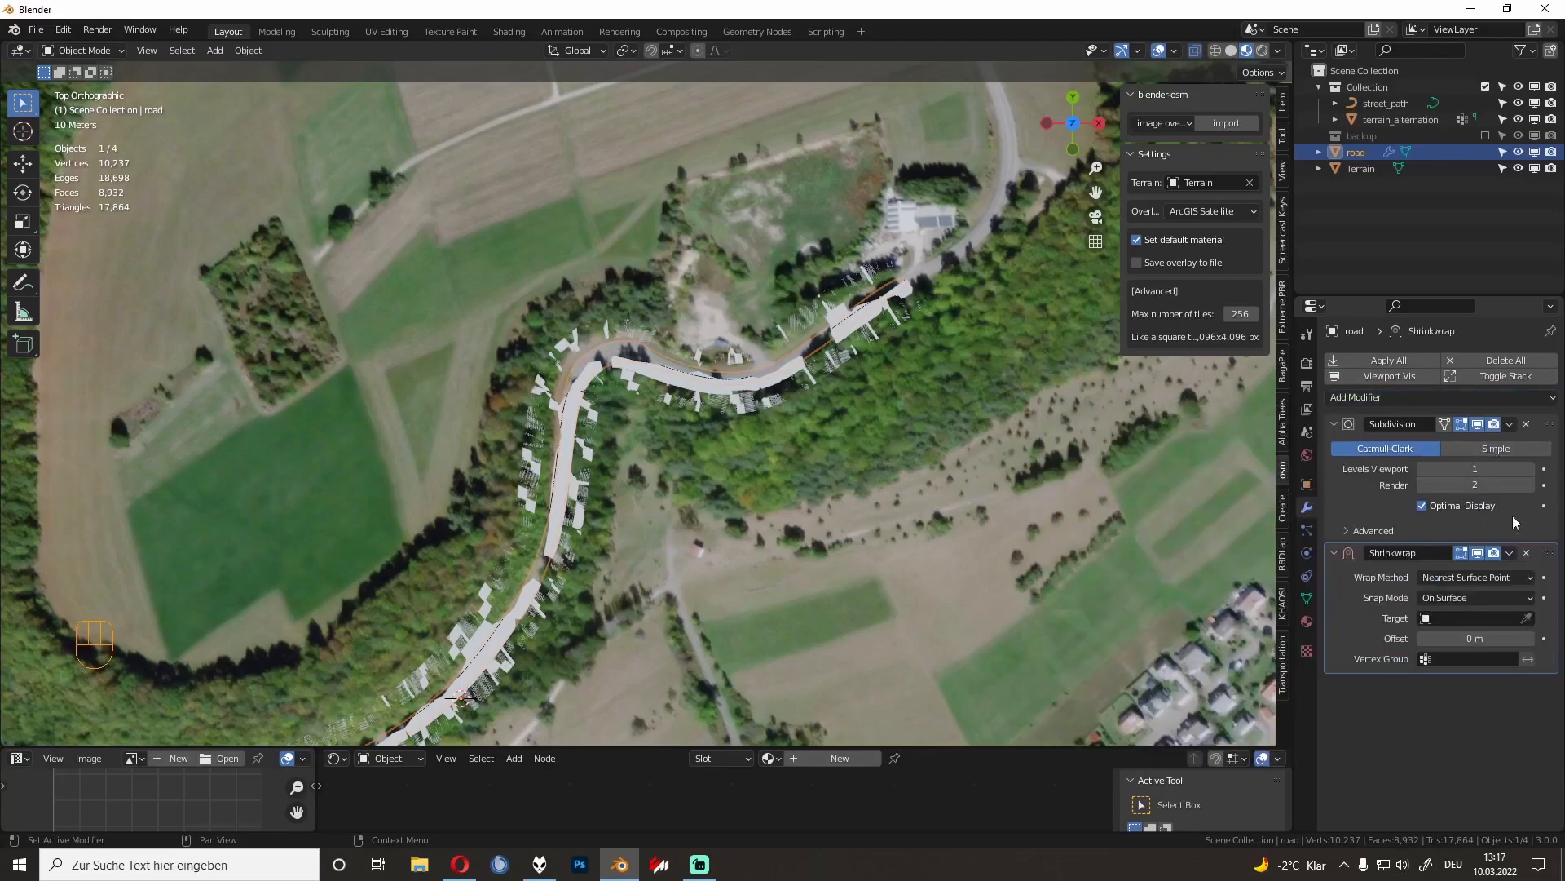
# Step: Configure the road's Shrinkwrap modifier to use Project on the Z axis with Negative enabled and terrain_alternation as the target
pyautogui.moveTo(1550, 558); pyautogui.dragTo(1538, 631)
pyautogui.click(1435, 577)
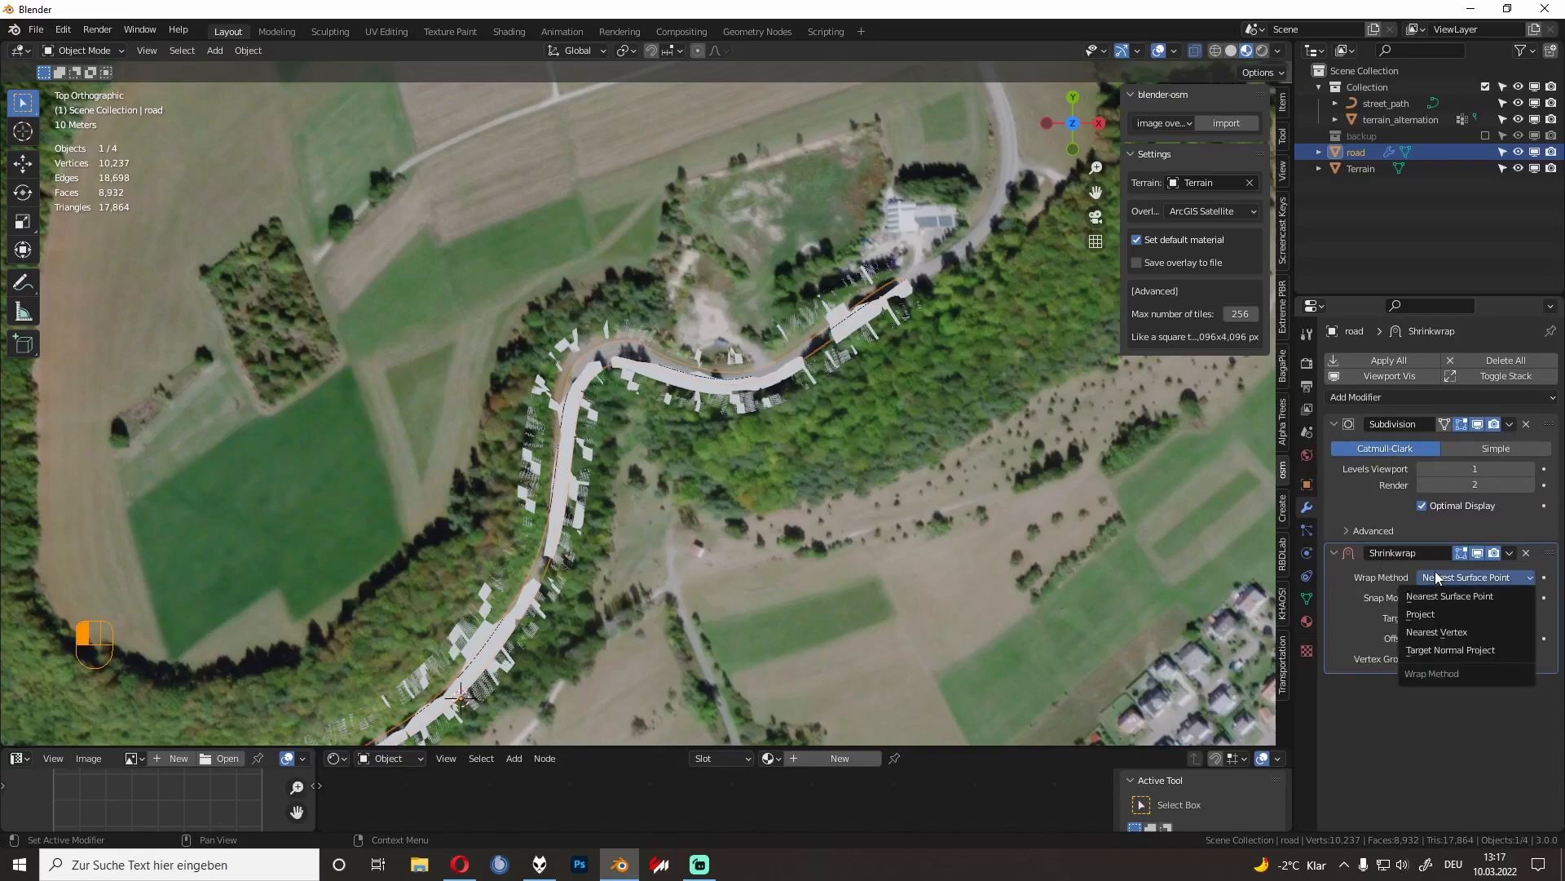
pyautogui.click(1440, 617)
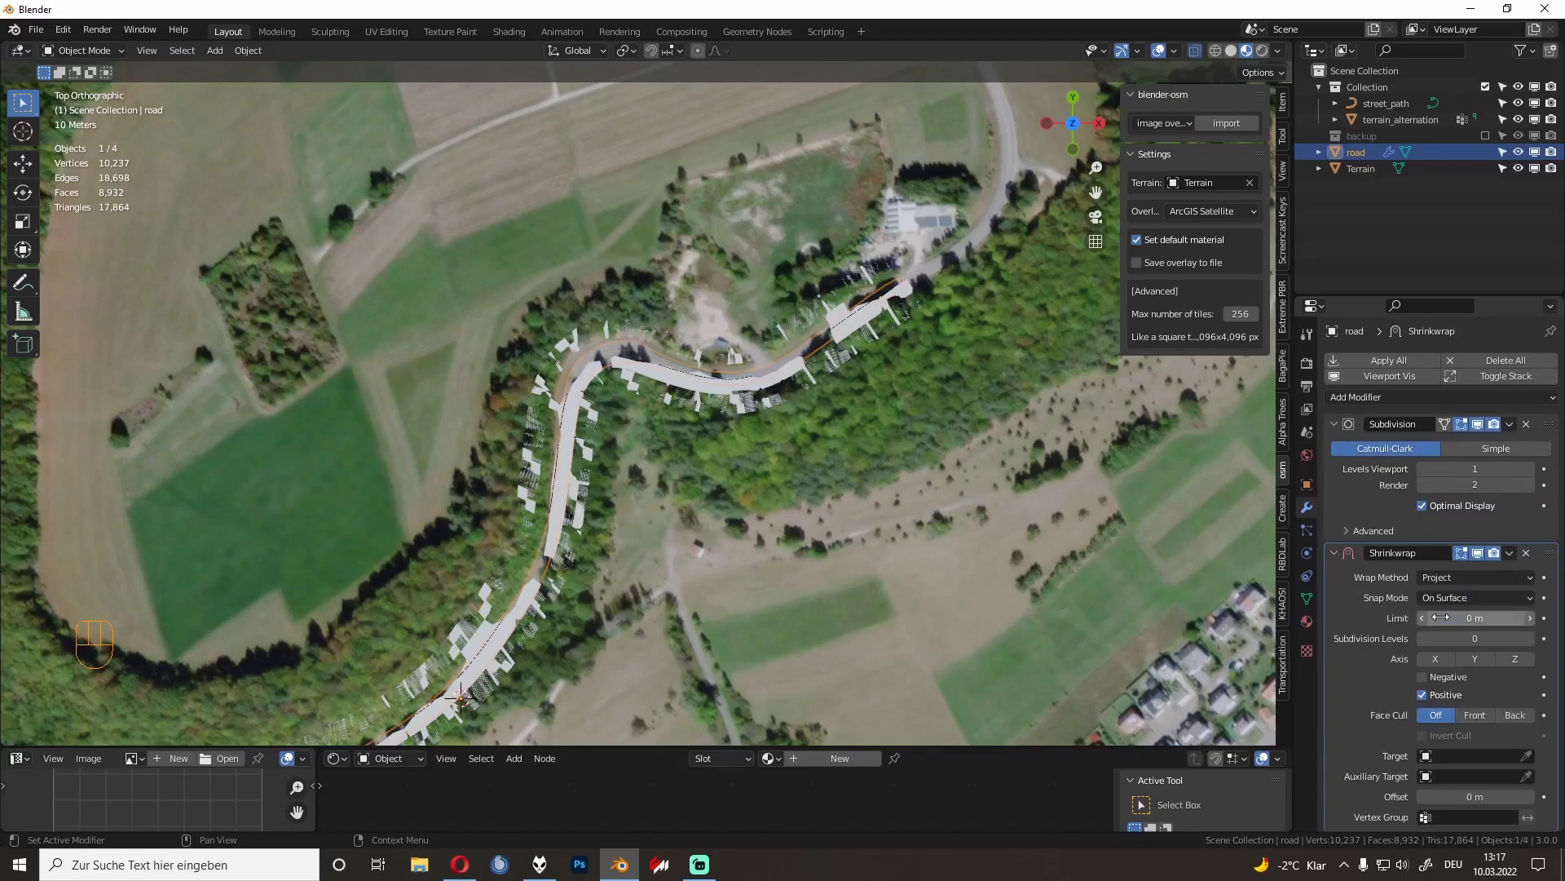
pyautogui.click(1459, 678)
pyautogui.click(1515, 658)
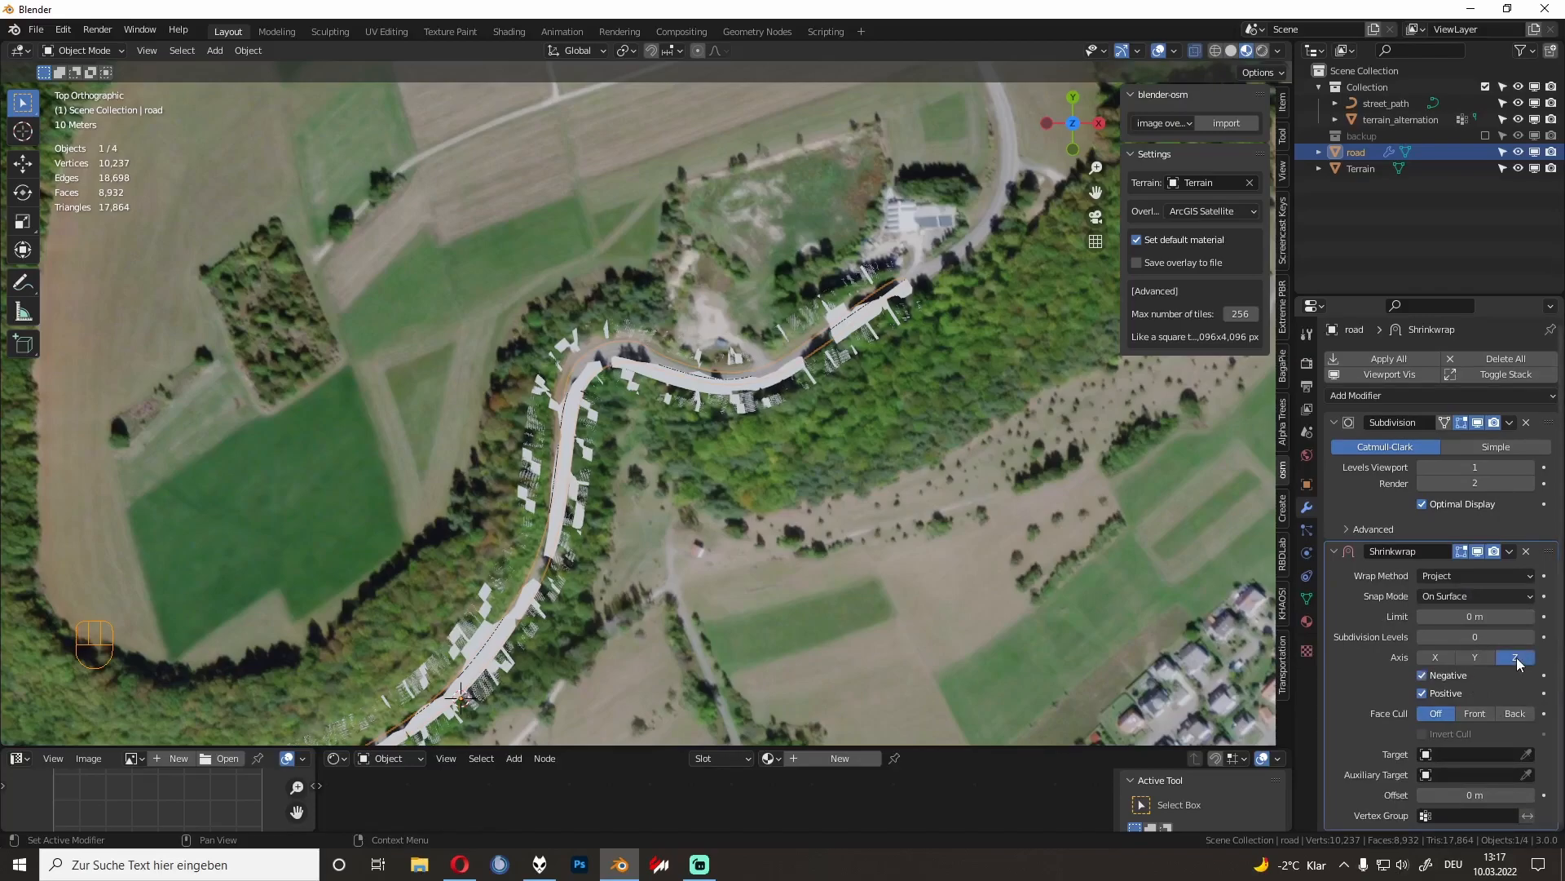
pyautogui.click(1529, 756)
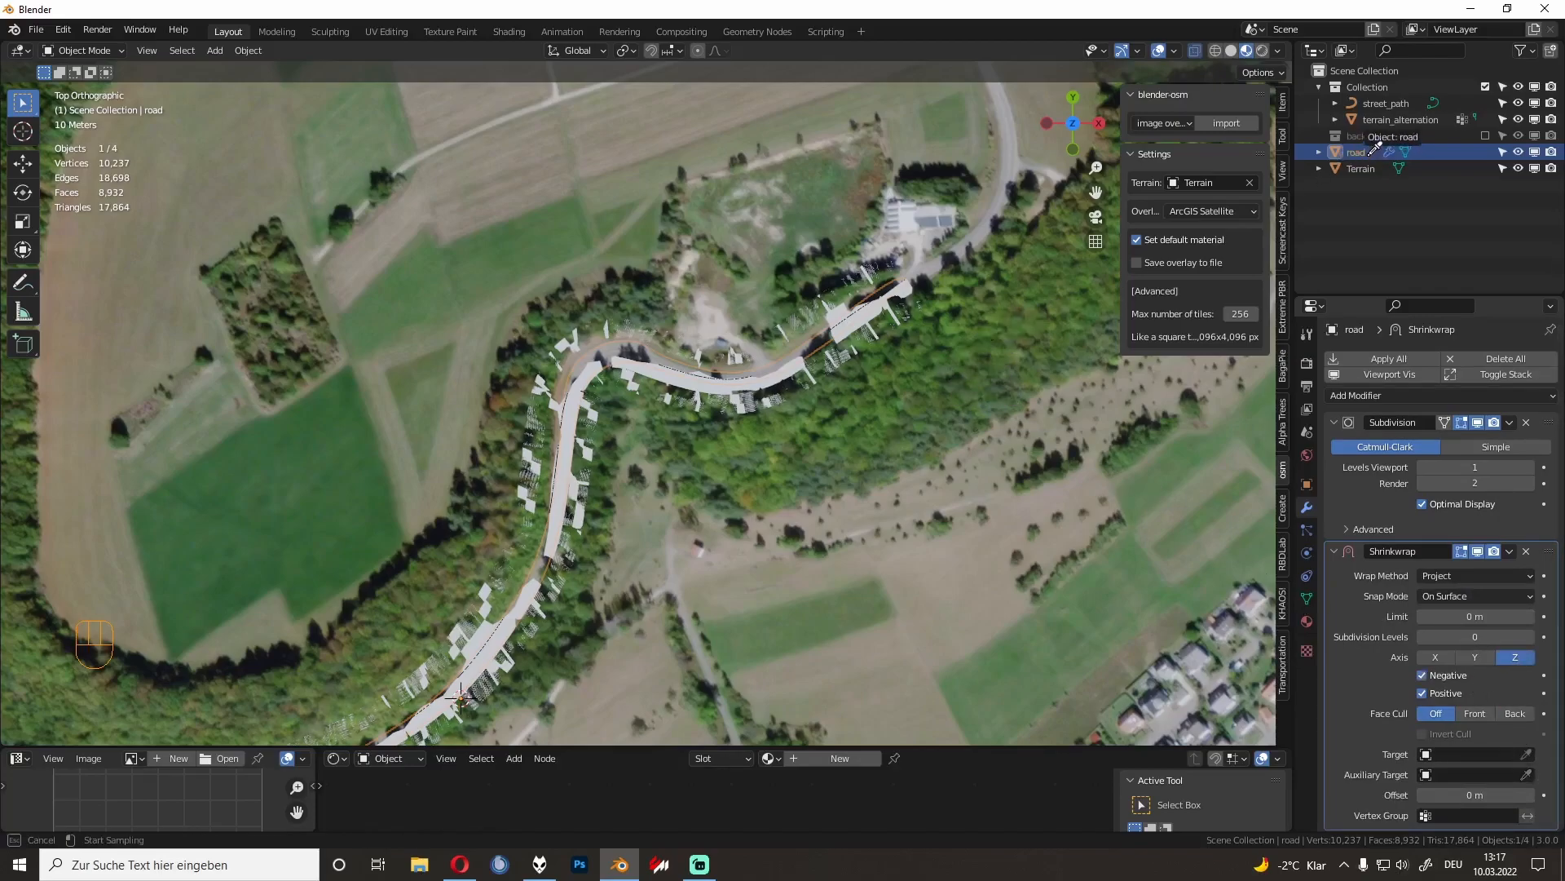
pyautogui.click(1383, 121)
# Step: Hide the Terrain object and display the viewport in solid shading with X-ray off
pyautogui.moveTo(933, 372); pyautogui.dragTo(1034, 188, button='middle')
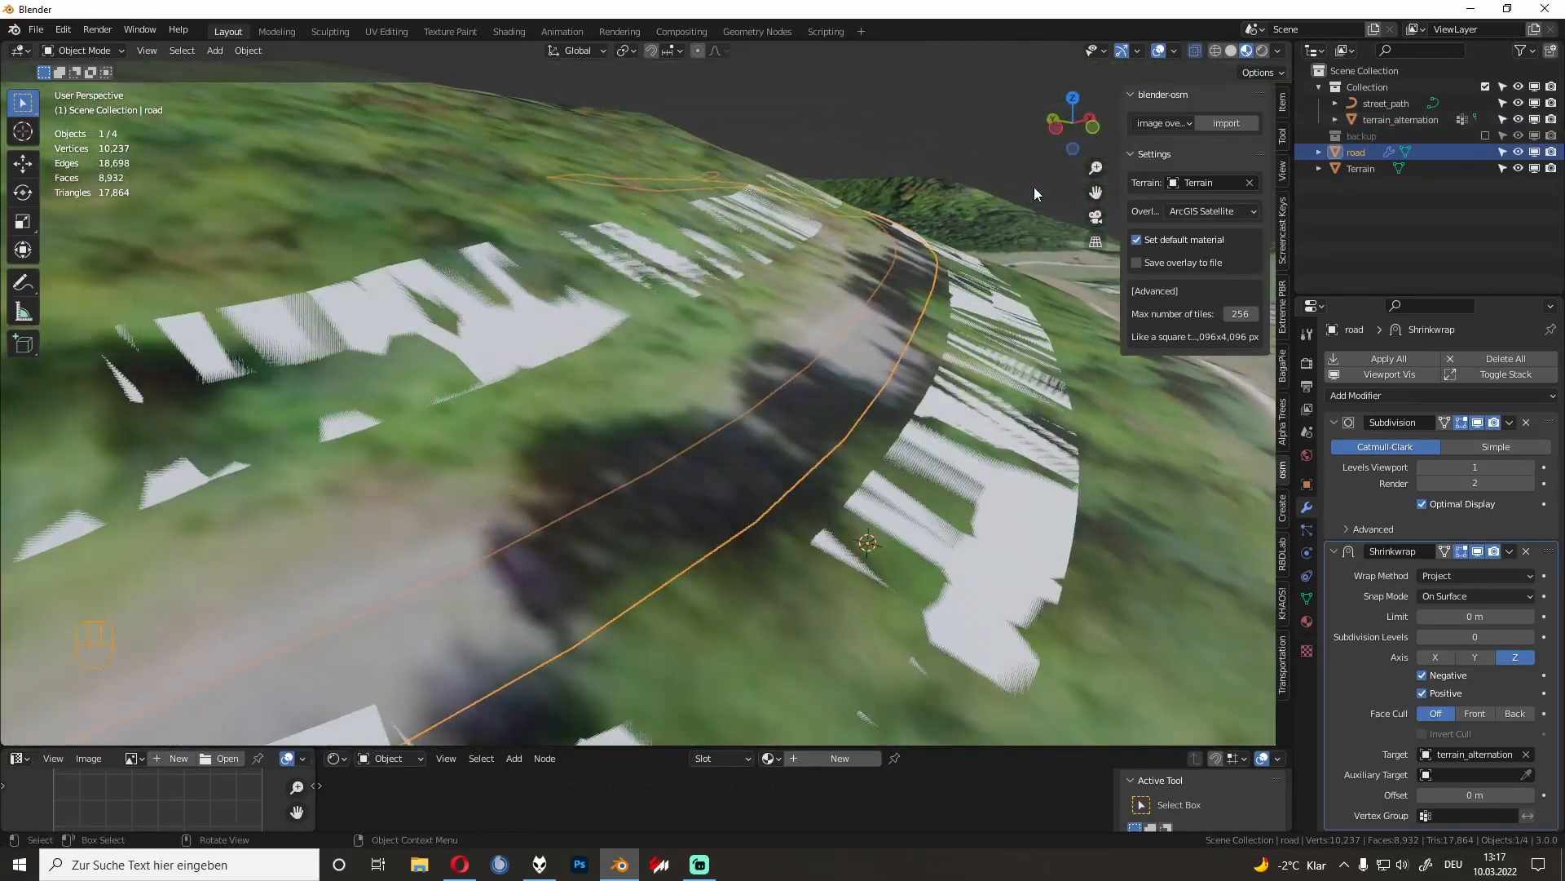
pyautogui.click(1518, 168)
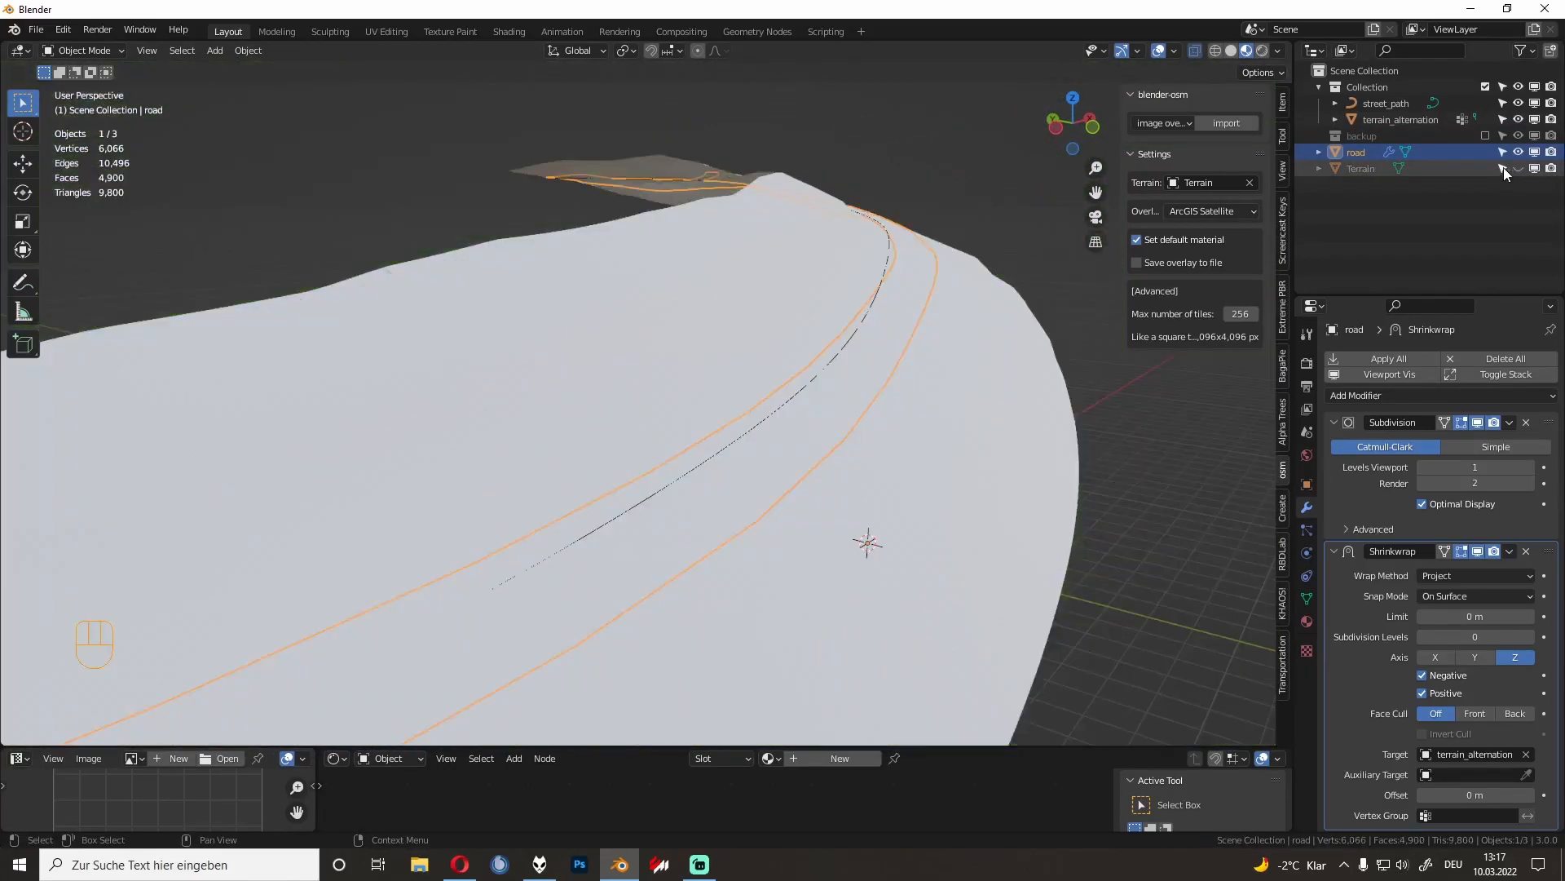
pyautogui.click(1230, 52)
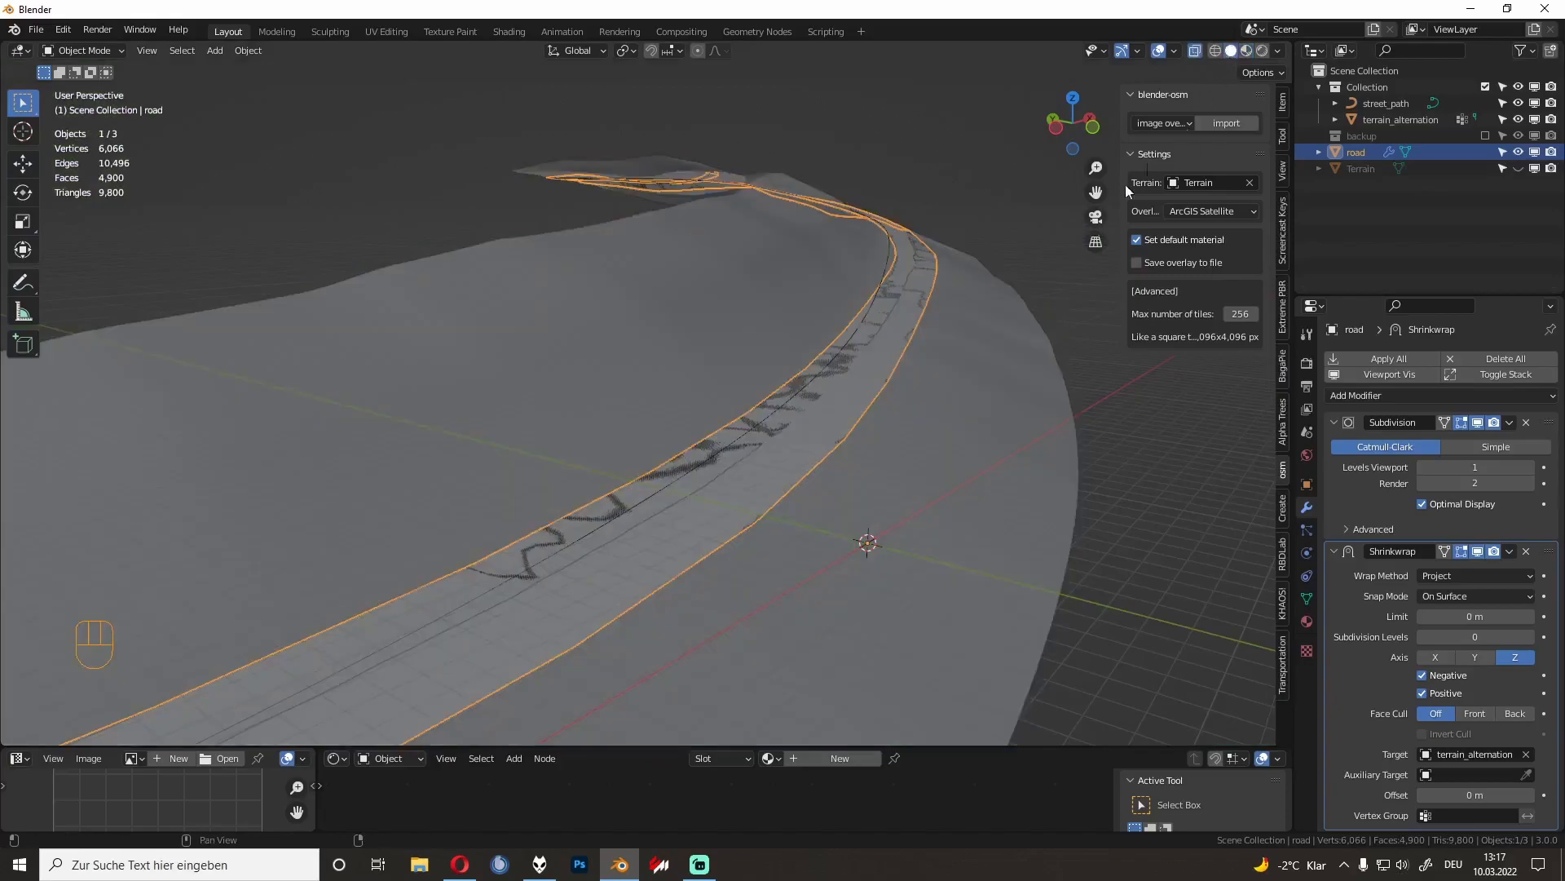
pyautogui.click(1195, 52)
pyautogui.keyDown('shift'); pyautogui.moveTo(991, 322); pyautogui.dragTo(715, 403, button='middle'); pyautogui.keyUp('shift')
# Step: Examine how the projected road mesh sits on the terrain strip along its curves
pyautogui.press('Tab')
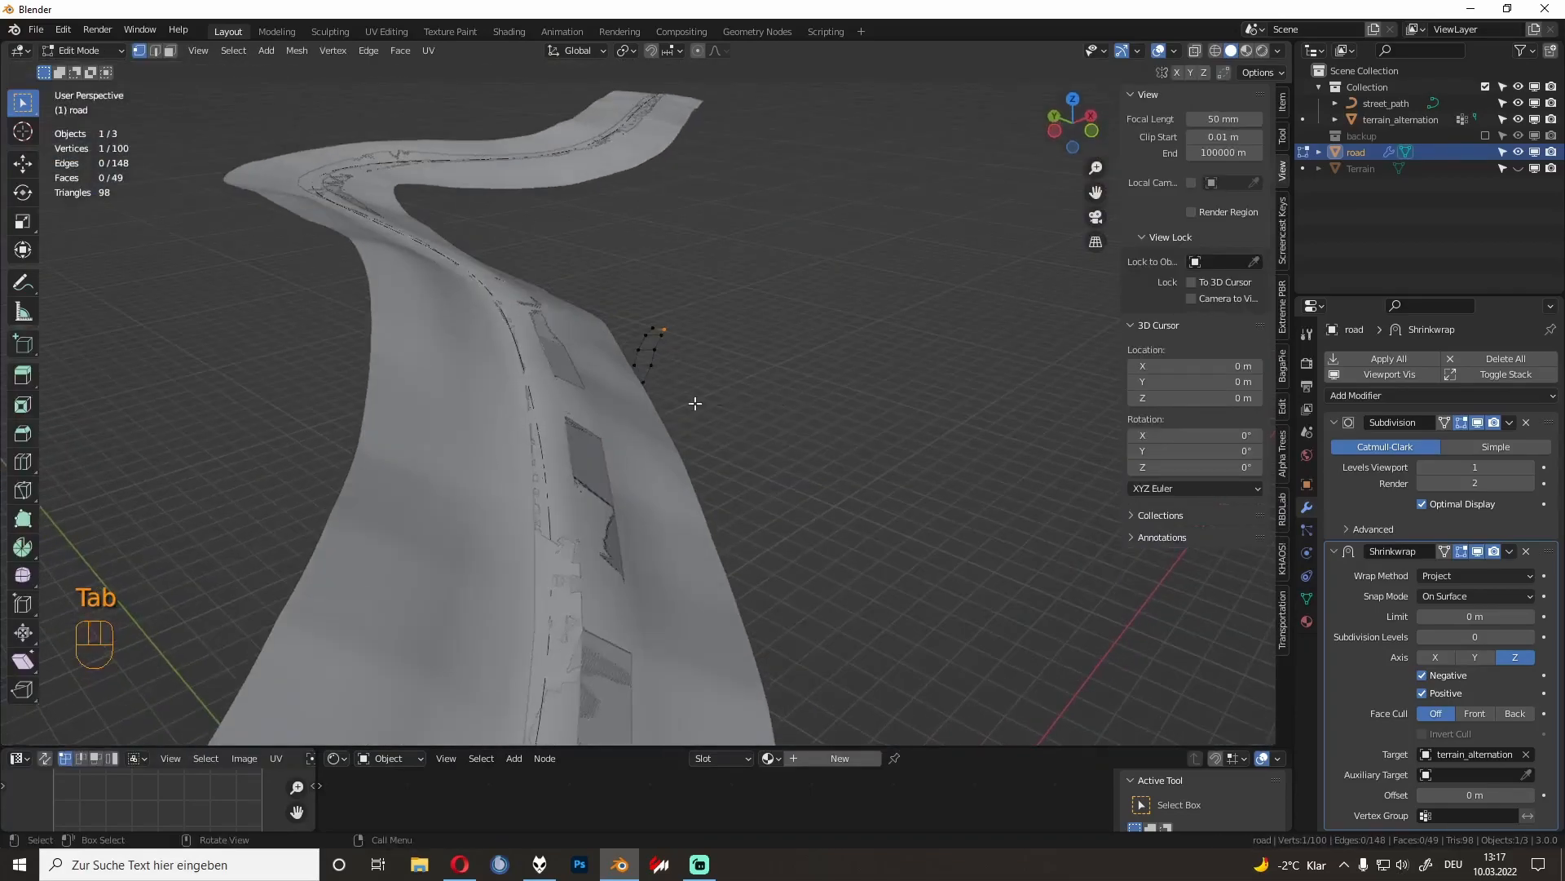
pyautogui.moveTo(603, 406); pyautogui.dragTo(787, 538, button='middle')
pyautogui.press('Tab')
pyautogui.scroll(4, 795, 517)
pyautogui.scroll(3, 815, 467)
pyautogui.moveTo(907, 453); pyautogui.dragTo(944, 410, button='middle')
pyautogui.click(875, 286)
pyautogui.click(864, 282)
pyautogui.rightClick(862, 281)
pyautogui.click(862, 281)
pyautogui.moveTo(822, 290); pyautogui.dragTo(650, 332, button='middle')
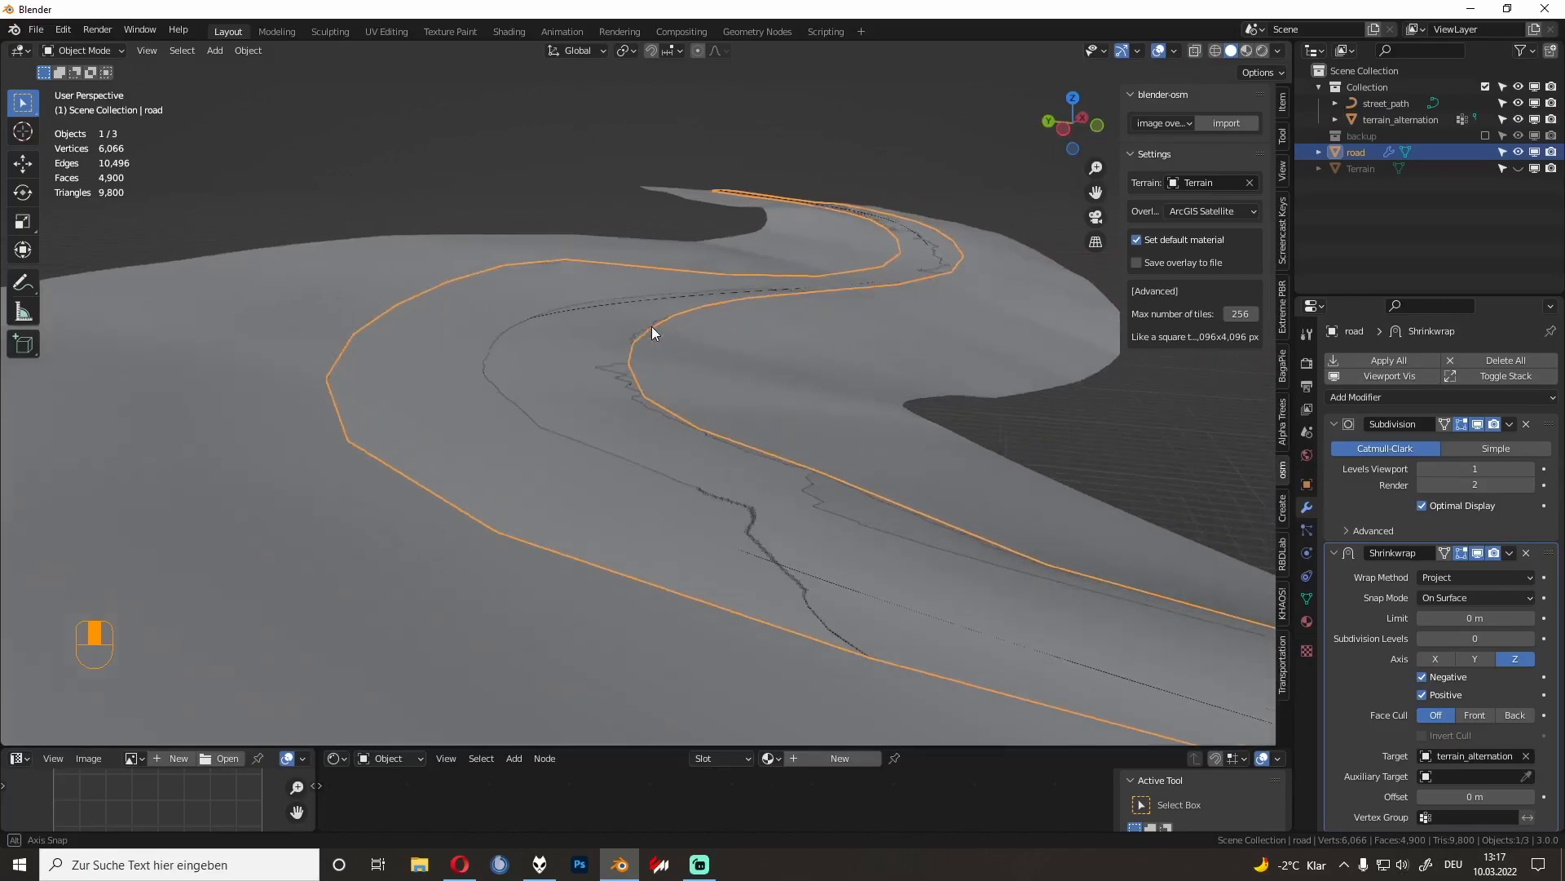
pyautogui.click(691, 357)
pyautogui.click(585, 366)
pyautogui.press('g')
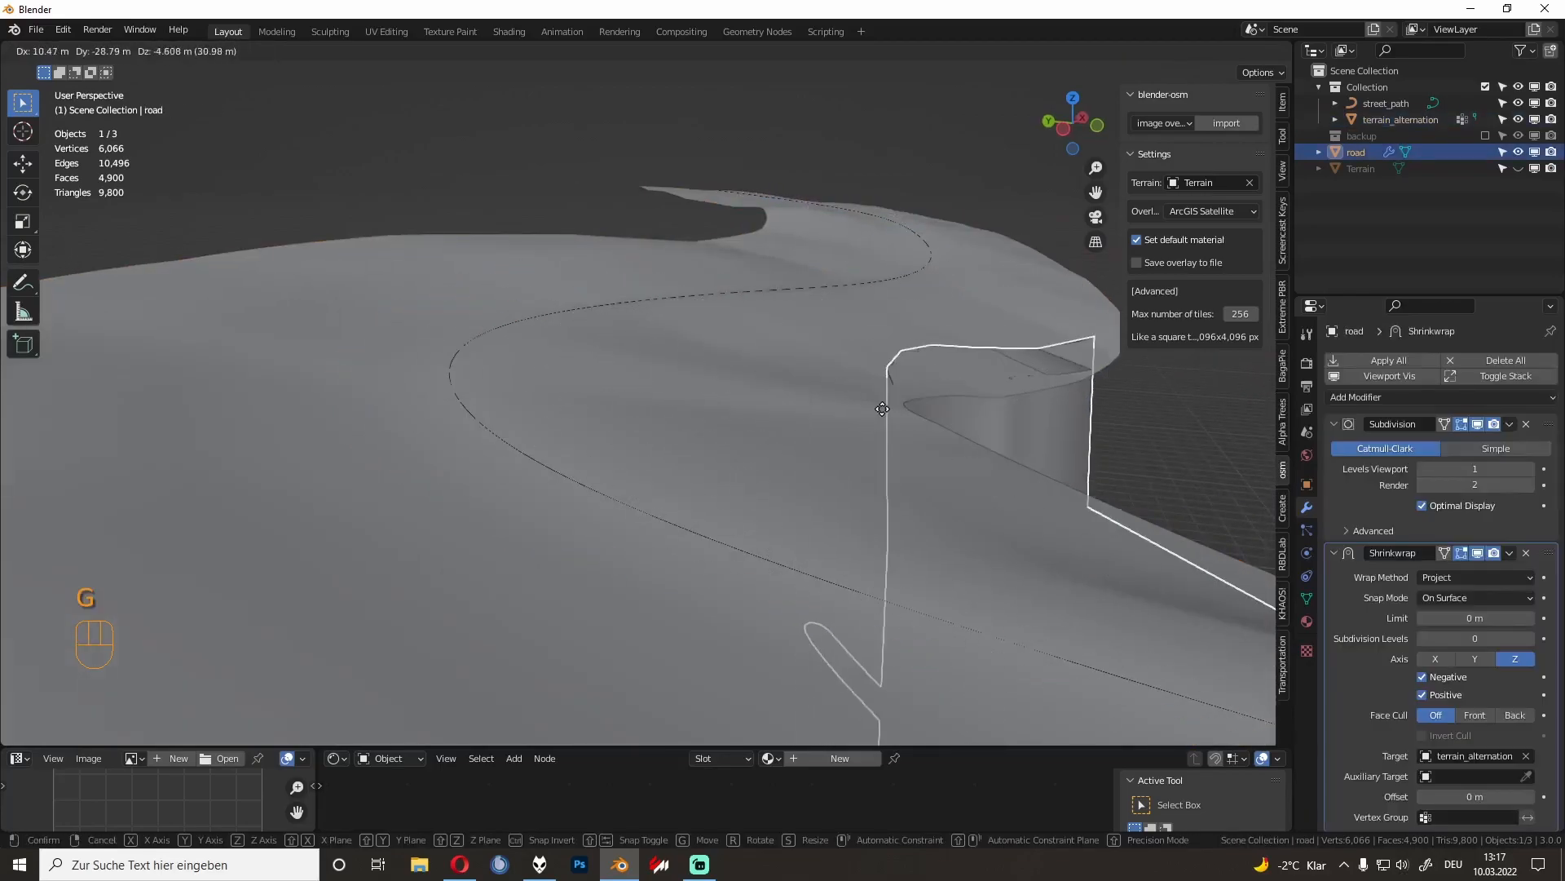
pyautogui.rightClick(752, 397)
pyautogui.click(257, 434)
pyautogui.rightClick(256, 433)
pyautogui.click(256, 453)
pyautogui.keyDown('shift'); pyautogui.moveTo(256, 453); pyautogui.dragTo(369, 419, button='middle'); pyautogui.keyUp('shift')
pyautogui.click(596, 316)
pyautogui.press('g')
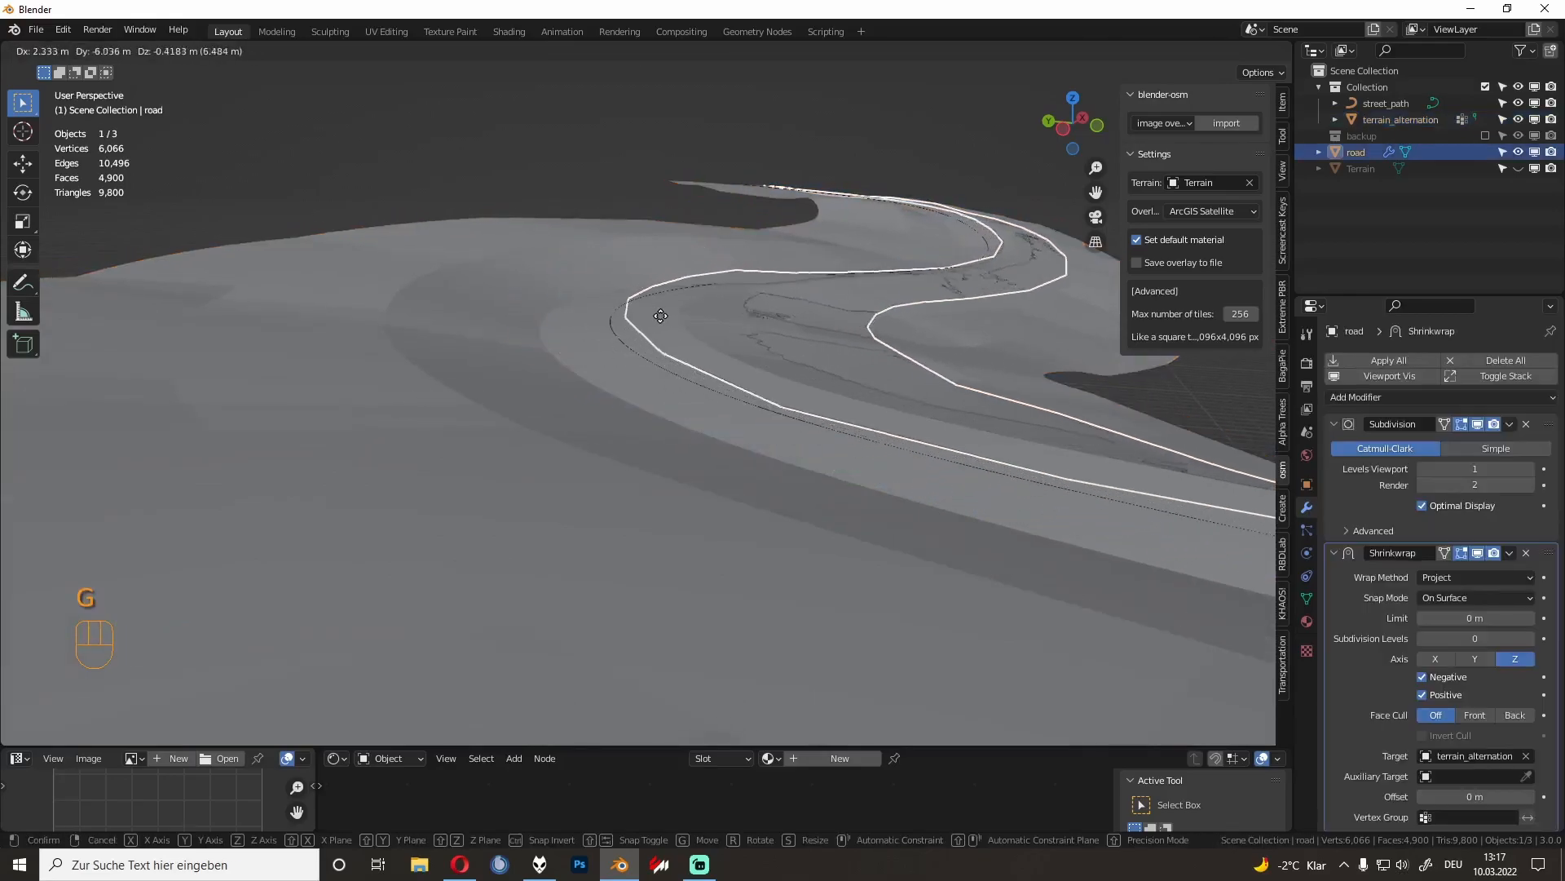
pyautogui.rightClick(549, 349)
pyautogui.press('Tab')
pyautogui.press('Tab')
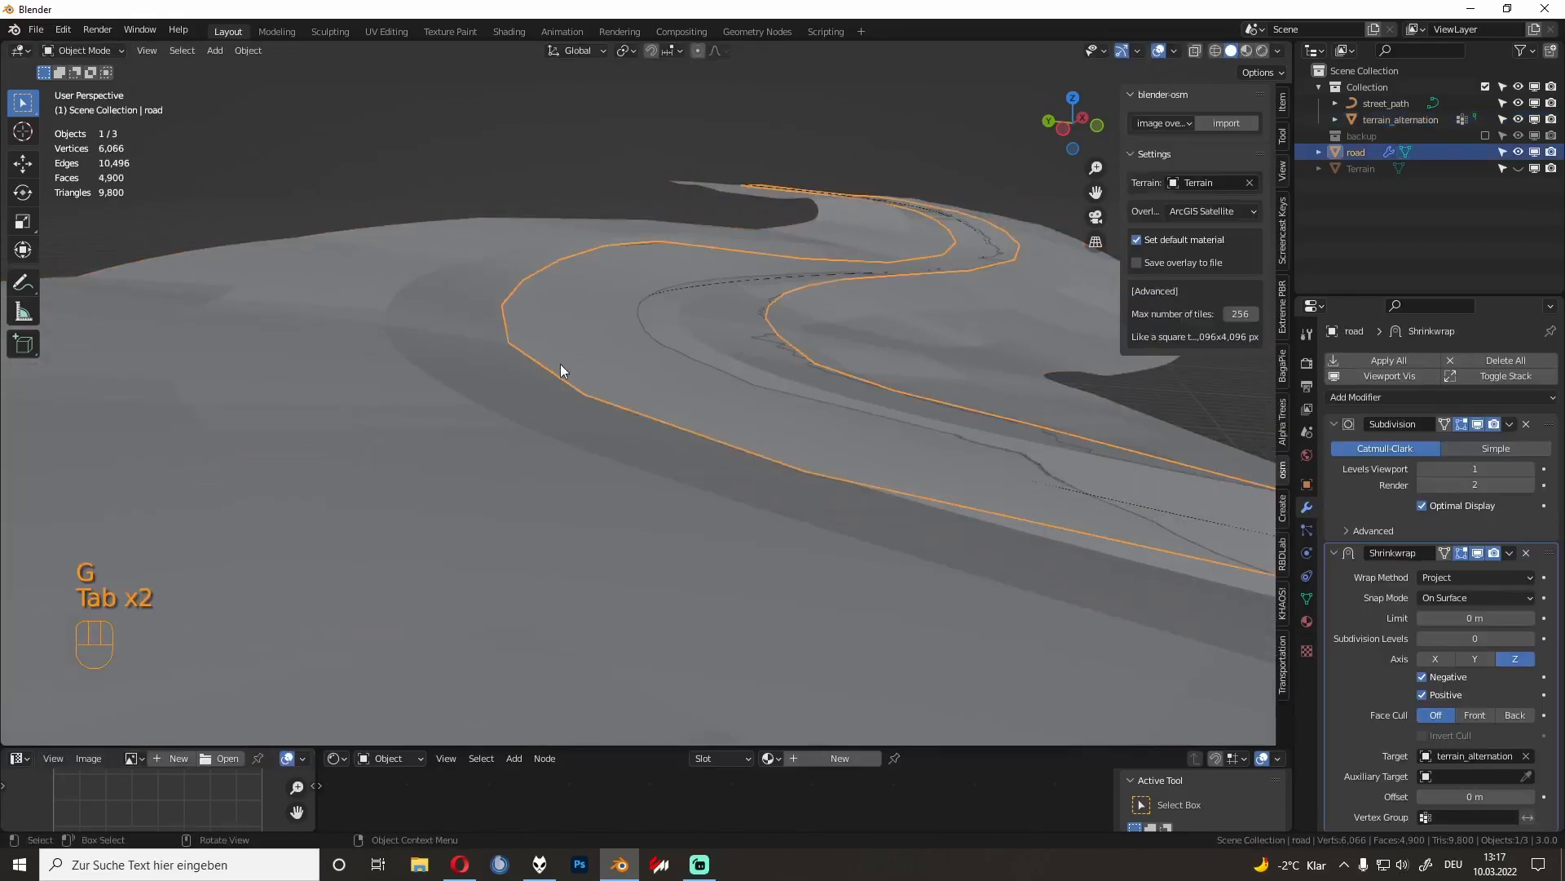
# Step: In the terrain_alternation mesh, clear the selection and select the lengthwise edge loop running under the road
pyautogui.click(535, 365)
pyautogui.press('Tab')
pyautogui.moveTo(549, 366); pyautogui.dragTo(576, 398, button='middle')
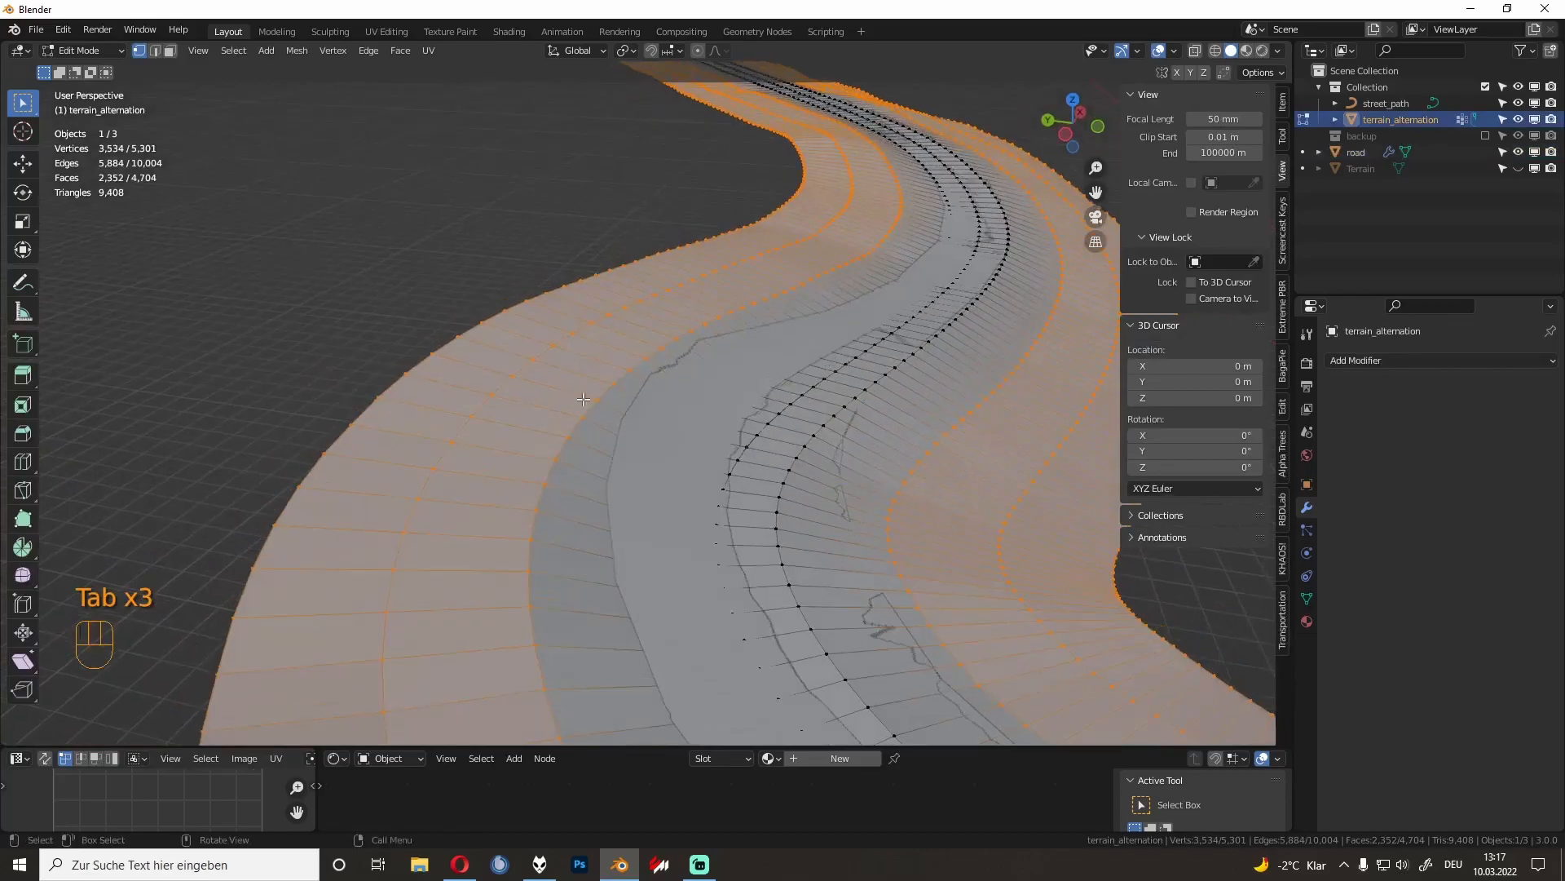
pyautogui.hotkey('alt', 'a')
pyautogui.keyDown('alt'); pyautogui.click(716, 421); pyautogui.keyUp('alt')
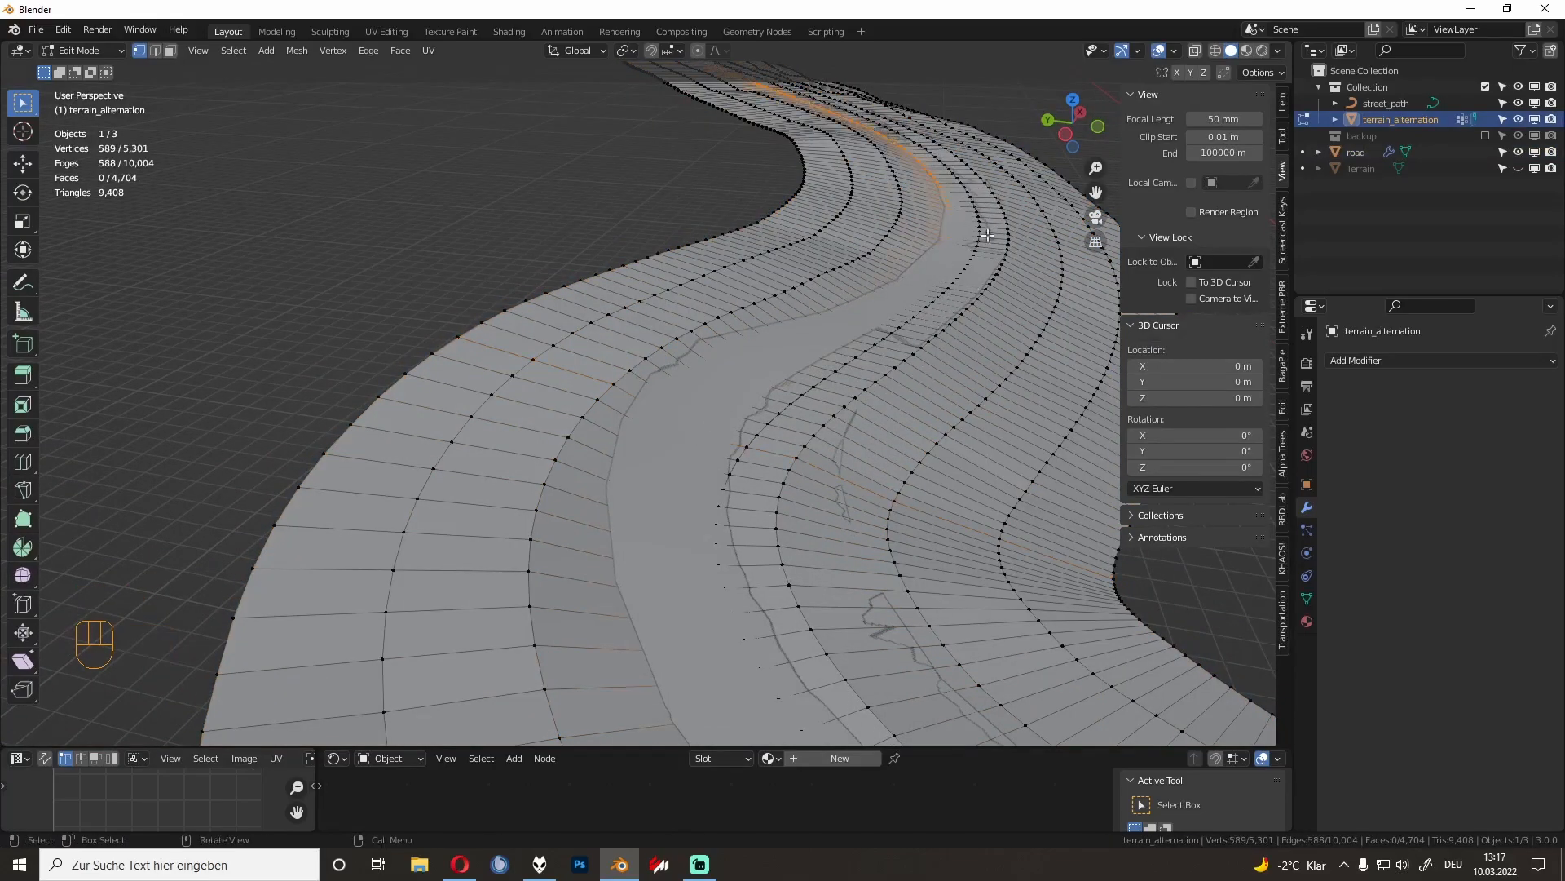
pyautogui.press('Tab')
pyautogui.click(668, 468)
pyautogui.press('g')
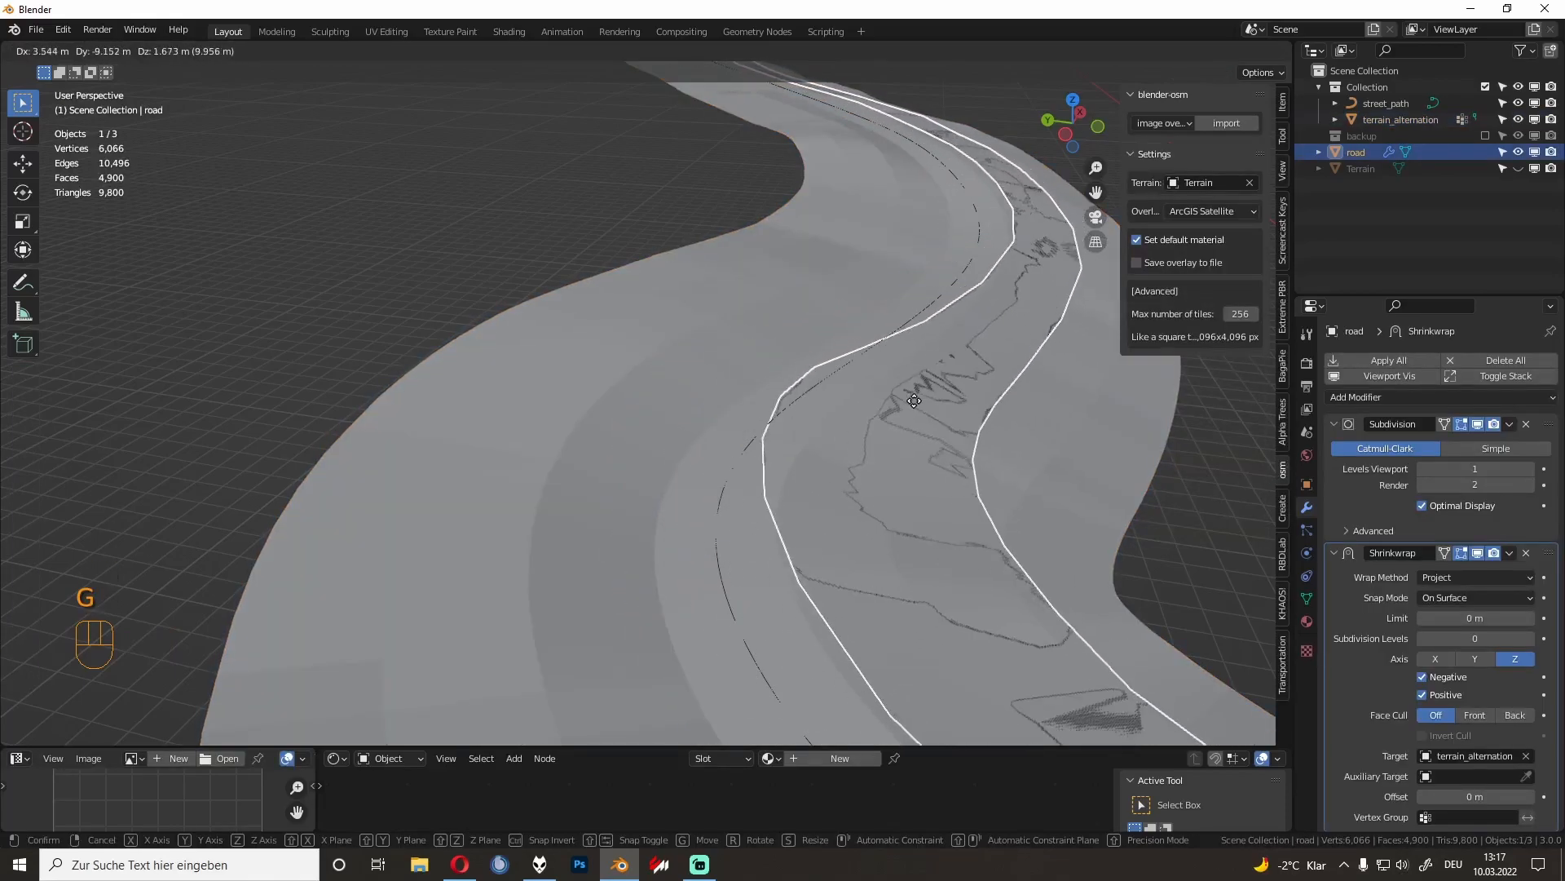
pyautogui.rightClick(914, 400)
# Step: Try to slide individual terrain_alternation vertices along the road's outer border in the bend from the top view
pyautogui.press('KP_7')
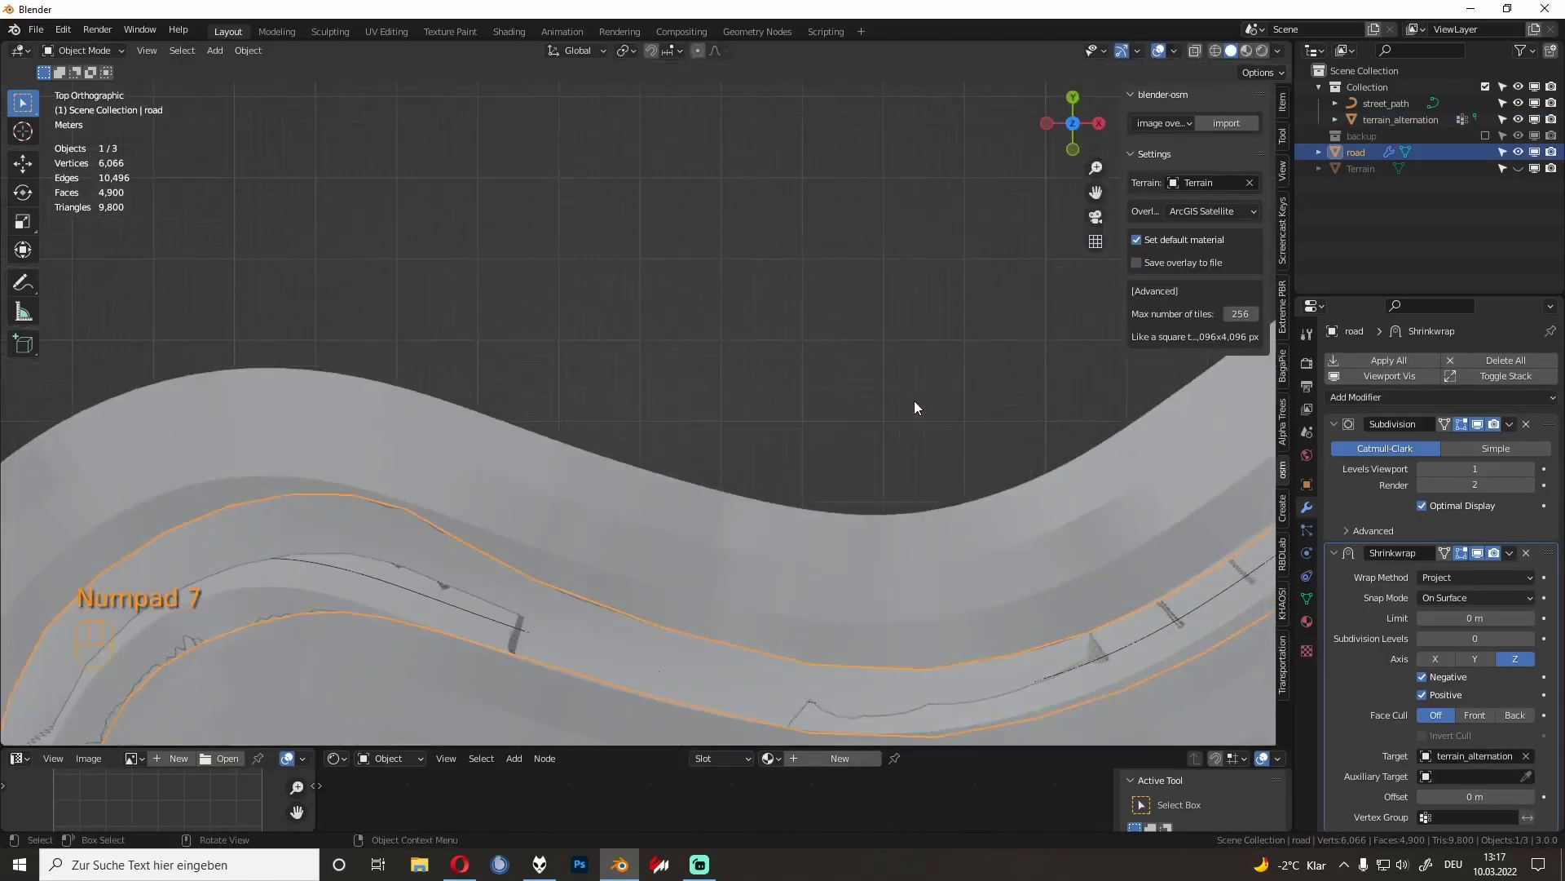
pyautogui.click(657, 467)
pyautogui.press('Tab')
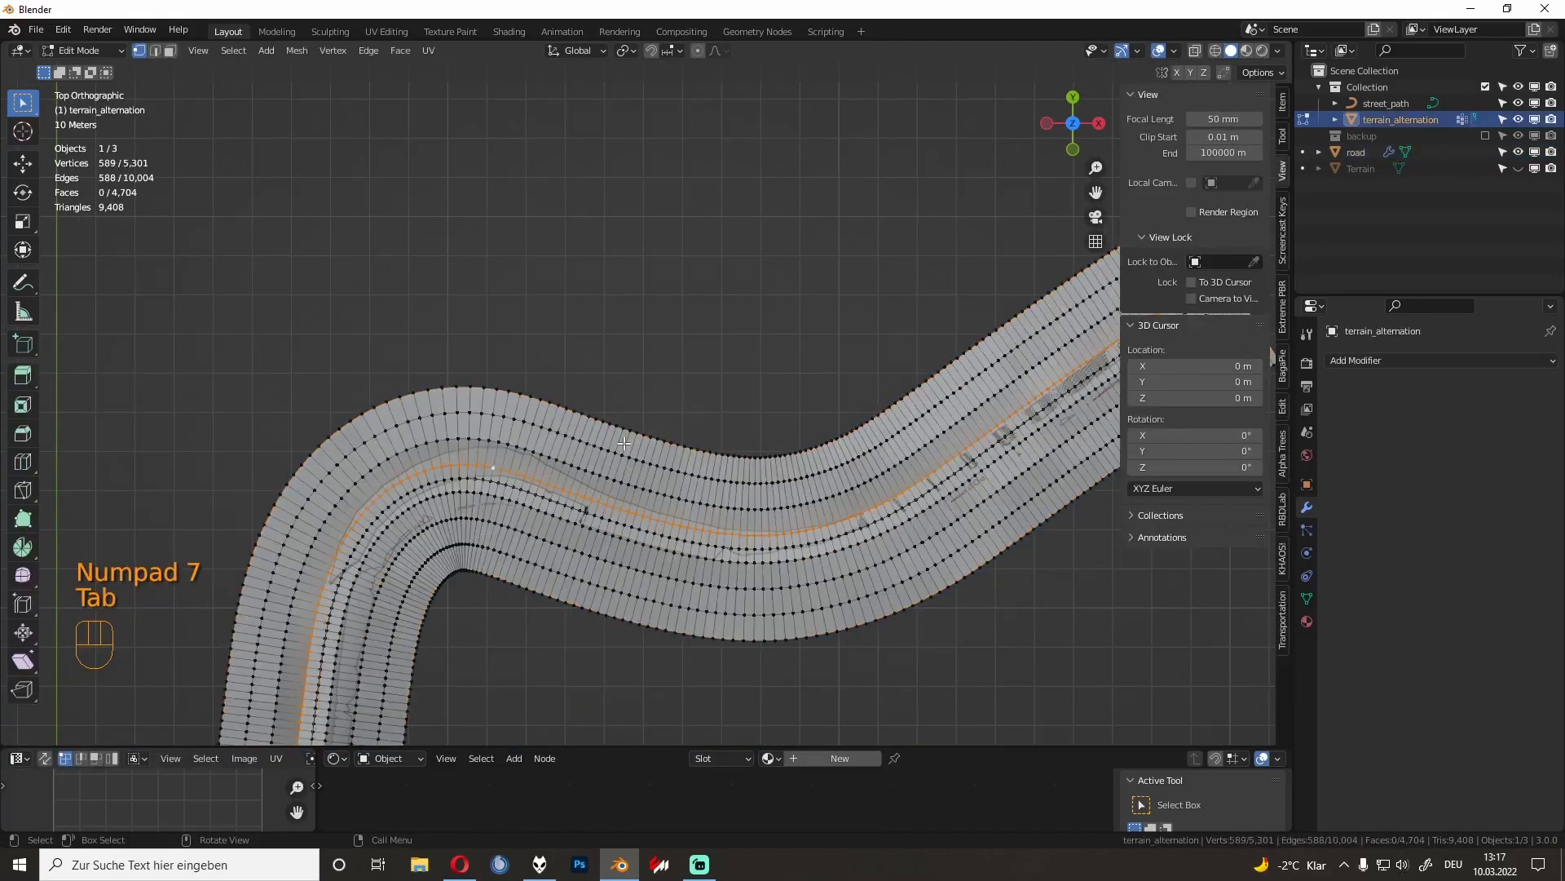
pyautogui.keyDown('shift'); pyautogui.moveTo(603, 450); pyautogui.dragTo(770, 404, button='middle'); pyautogui.keyUp('shift')
pyautogui.scroll(3, 724, 423)
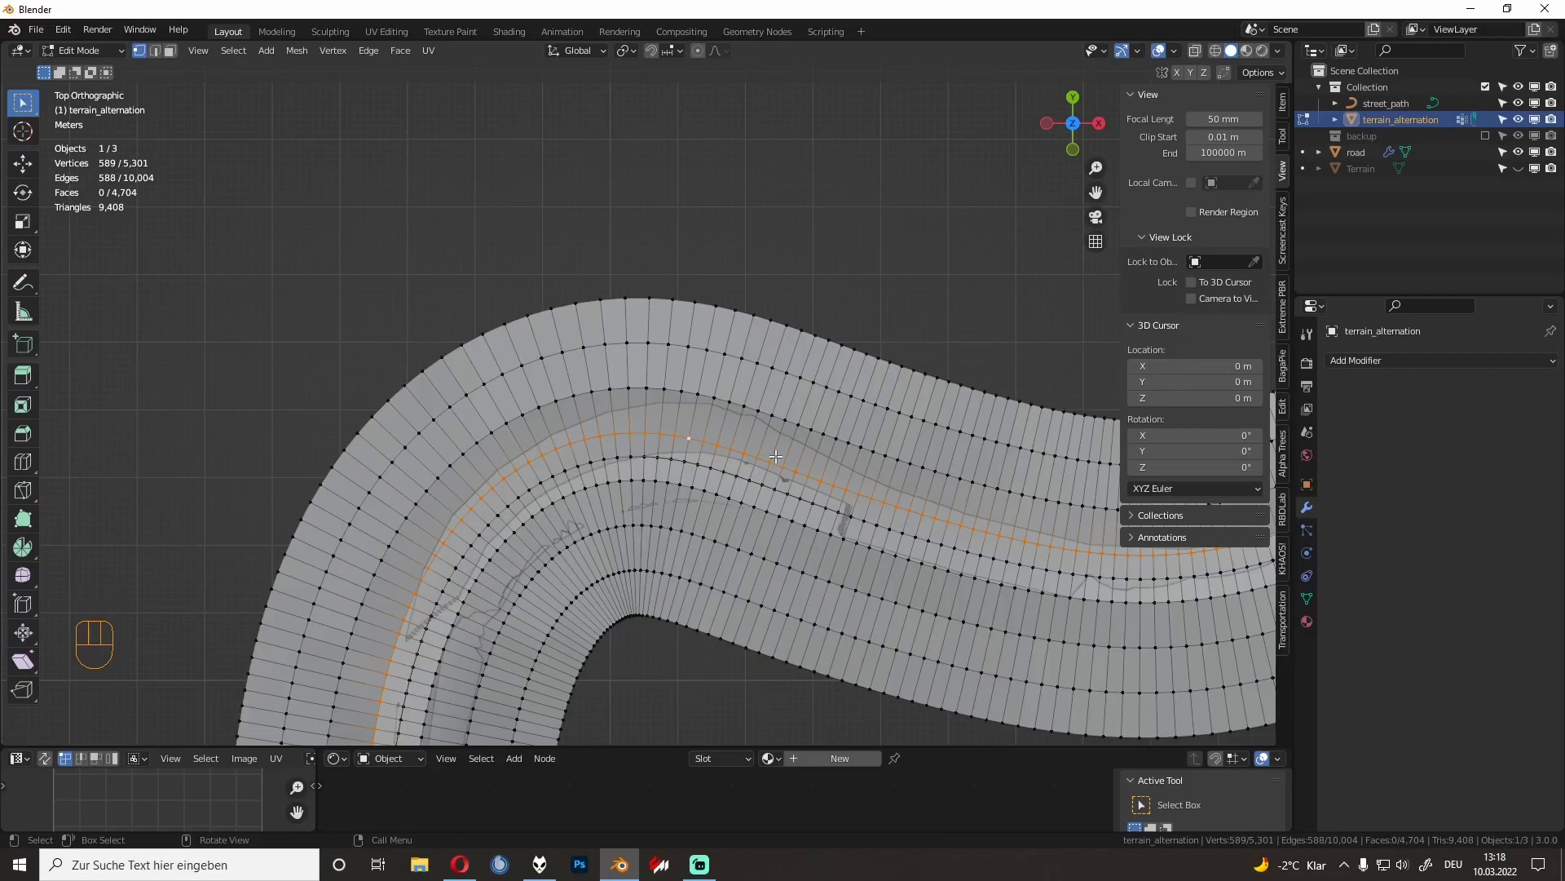
pyautogui.keyDown('shift'); pyautogui.moveTo(1017, 516); pyautogui.dragTo(913, 519, button='middle'); pyautogui.keyUp('shift')
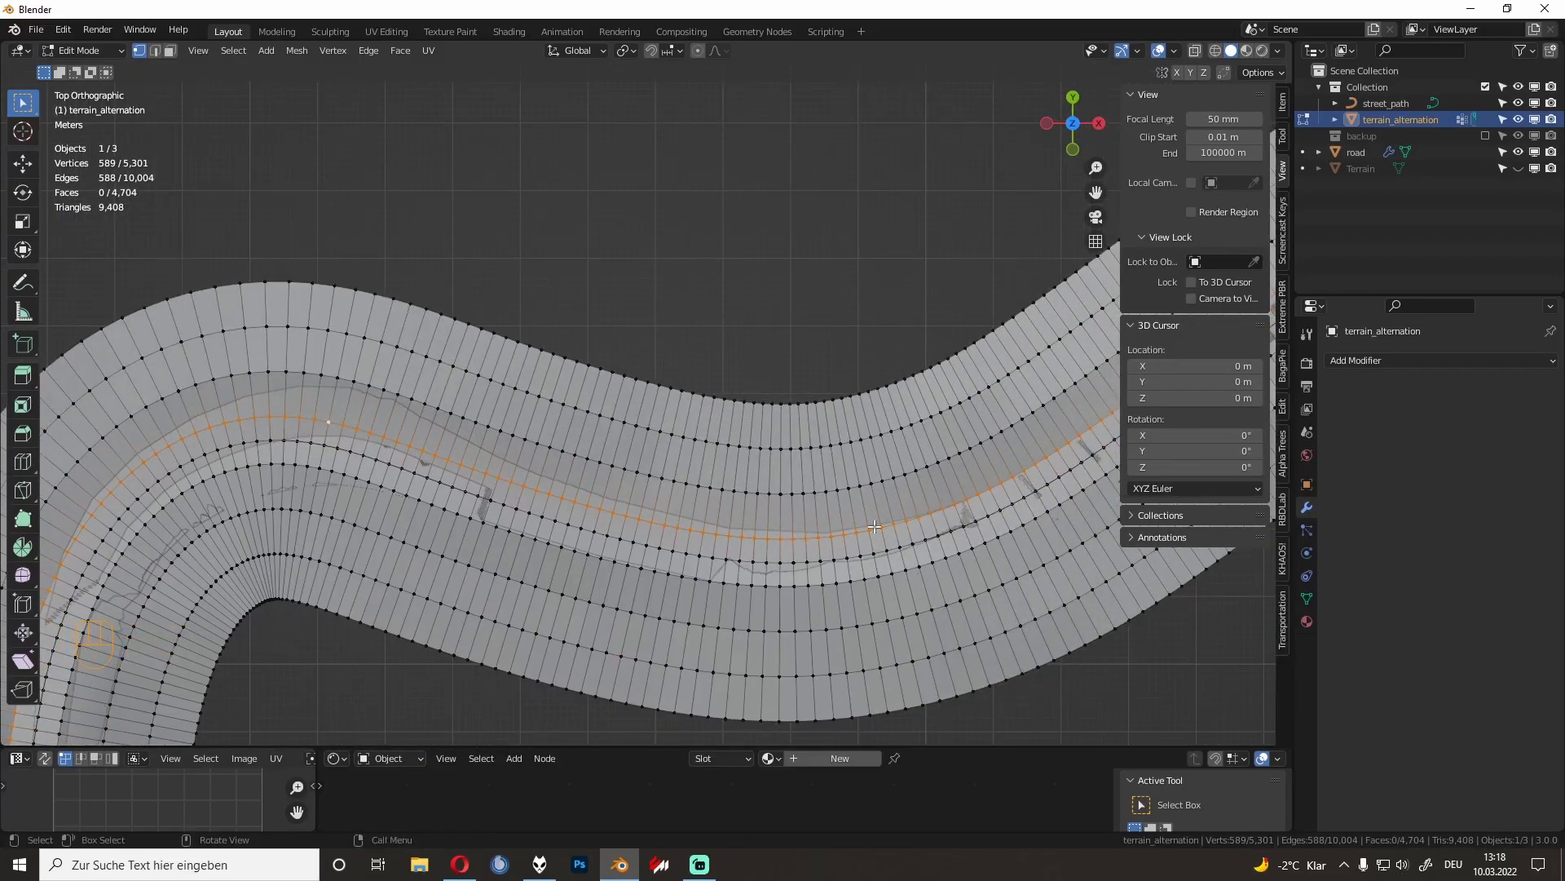
pyautogui.keyDown('shift'); pyautogui.moveTo(729, 536); pyautogui.dragTo(571, 488, button='middle'); pyautogui.keyUp('shift')
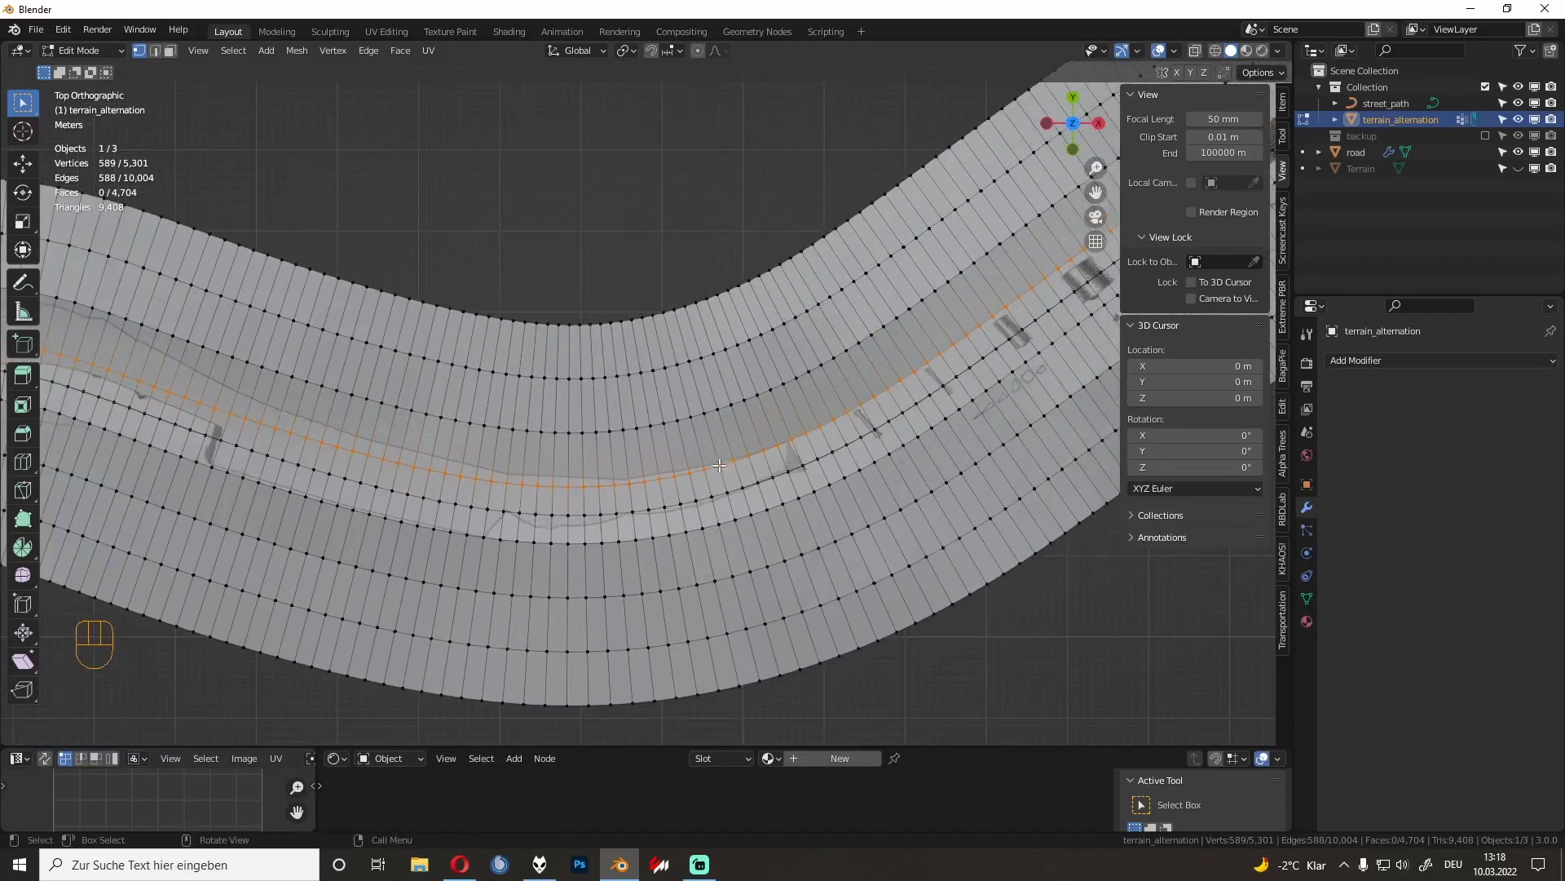
pyautogui.scroll(2, 715, 476)
pyautogui.click(772, 489)
pyautogui.press('g')
pyautogui.press('g')
pyautogui.click(759, 483)
pyautogui.click(743, 493)
pyautogui.press('g')
pyautogui.press('g')
pyautogui.click(736, 487)
pyautogui.click(725, 498)
pyautogui.press('g')
pyautogui.press('g')
pyautogui.click(717, 487)
pyautogui.click(707, 499)
pyautogui.press('g')
pyautogui.press('g')
pyautogui.click(695, 489)
pyautogui.click(685, 501)
pyautogui.press('g')
pyautogui.press('g')
pyautogui.click(683, 493)
pyautogui.click(663, 507)
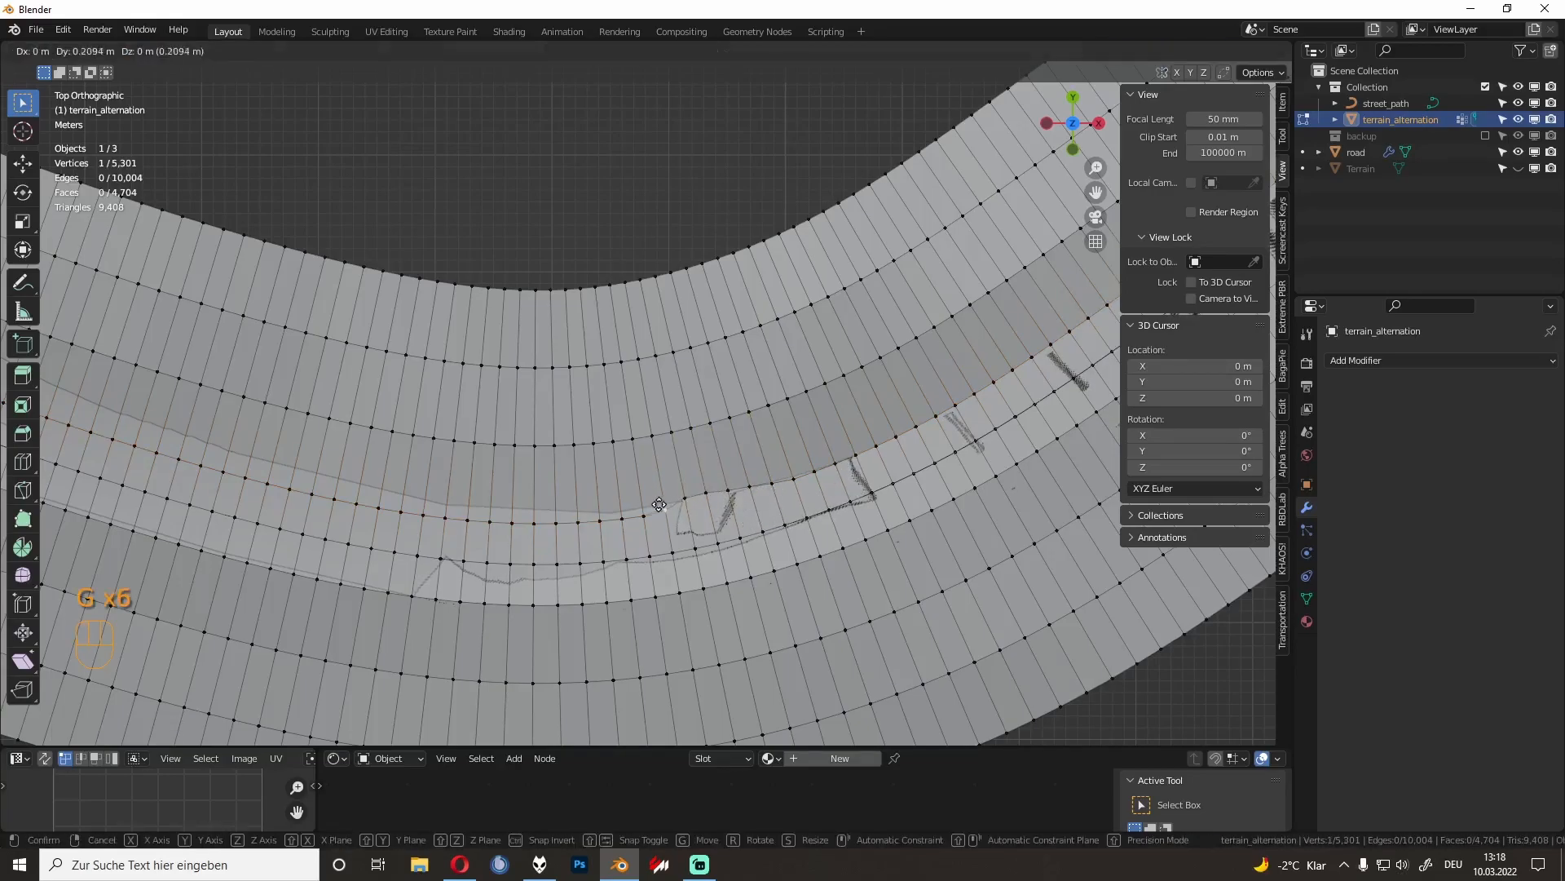
pyautogui.press('g')
pyautogui.press('g')
pyautogui.click(662, 497)
pyautogui.click(644, 512)
# Step: Undo the recent vertex slides along the road border
pyautogui.hotkey('ctrl', 'z')
pyautogui.hotkey('ctrl', 'z')
pyautogui.hotkey('ctrl', 'z')
pyautogui.hotkey('ctrl', 'z')
pyautogui.hotkey('ctrl', 'z')
pyautogui.hotkey('ctrl', 'z')
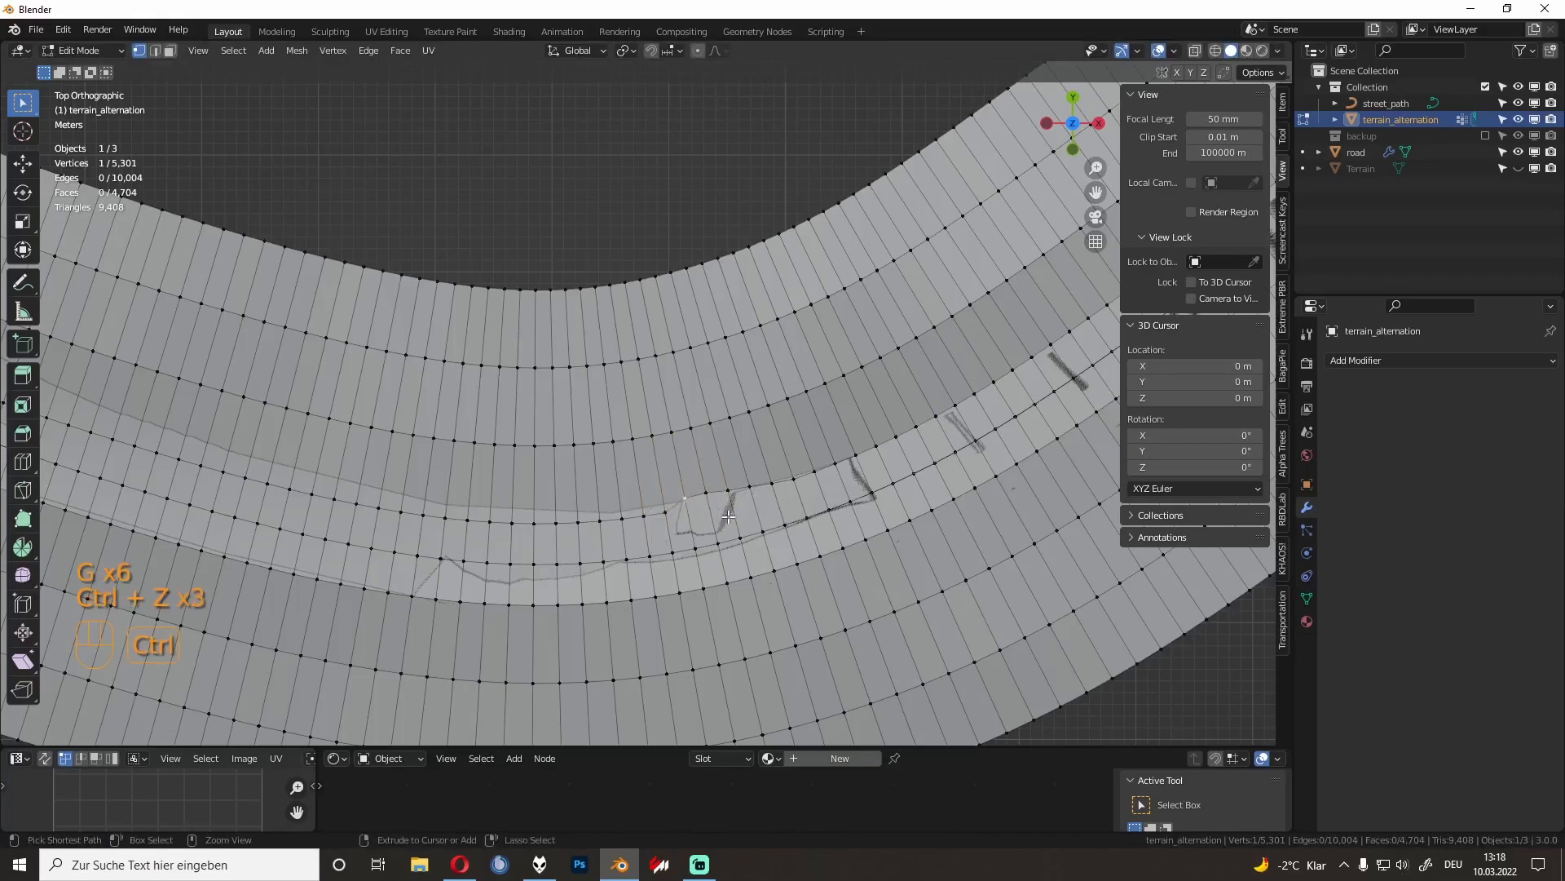
pyautogui.hotkey('ctrl', 'z')
pyautogui.hotkey('ctrl', 'z')
pyautogui.hotkey('ctrl', 'z')
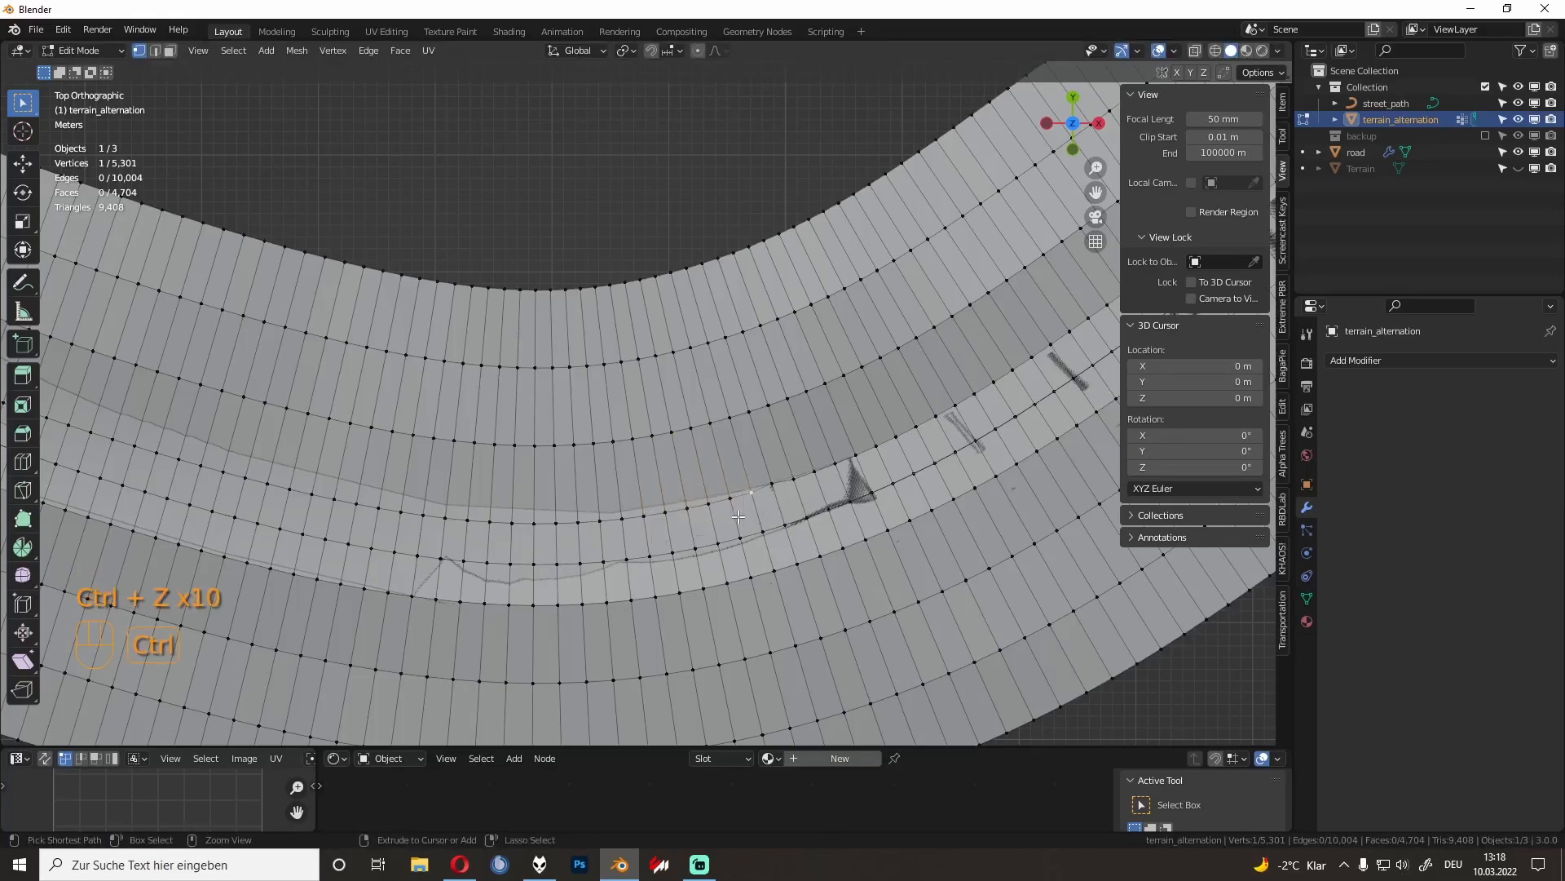
# Step: Examine the terrain strip and the road around the bend in perspective and from above
pyautogui.moveTo(767, 525); pyautogui.dragTo(874, 393, button='middle')
pyautogui.press('Tab')
pyautogui.press('Tab')
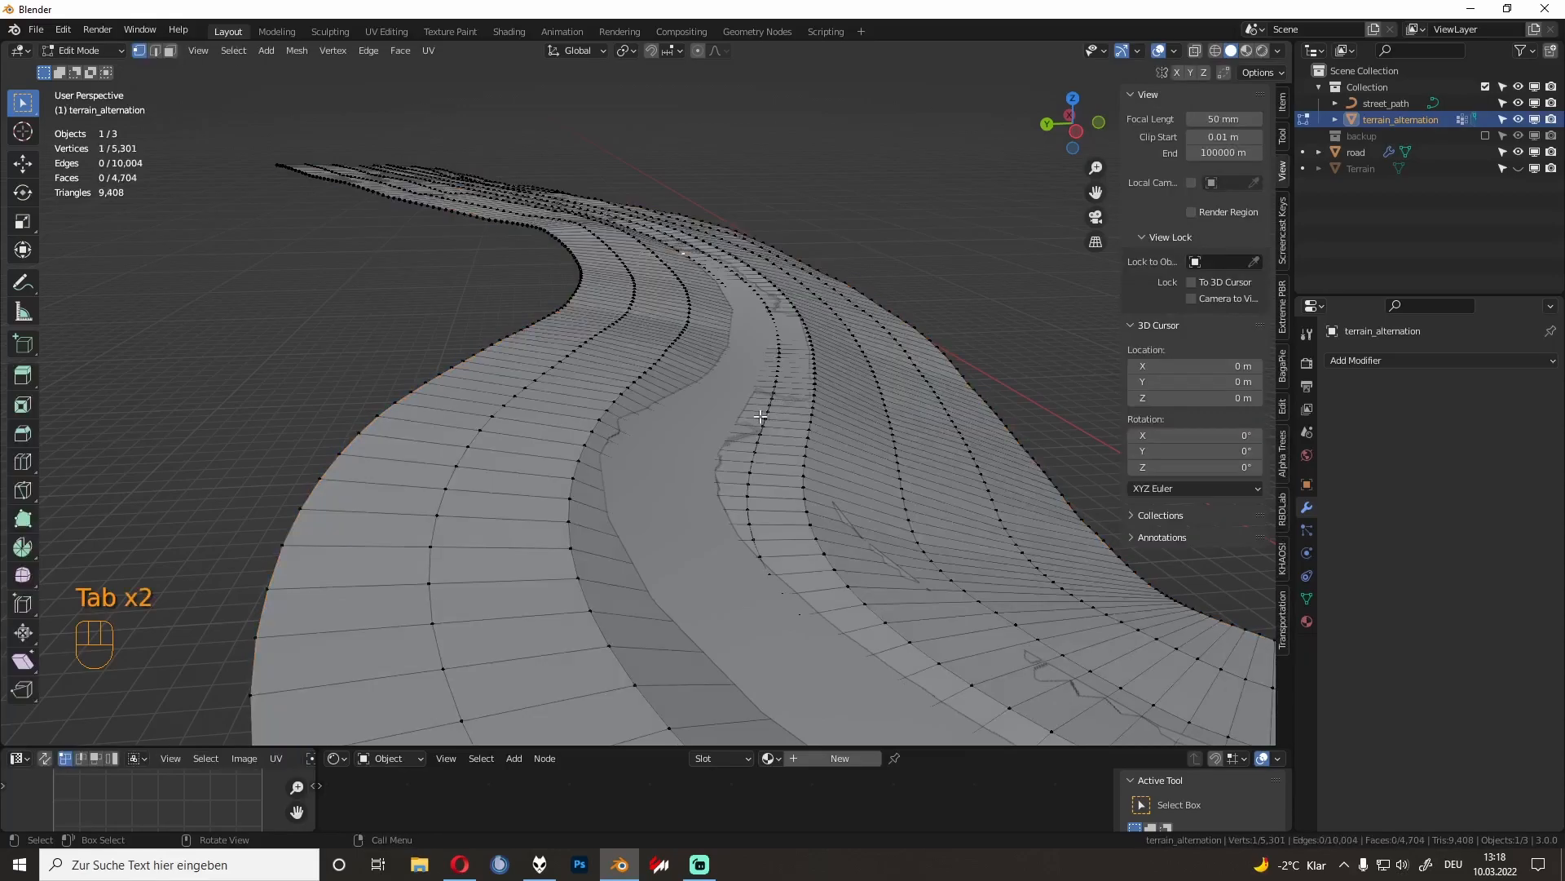
pyautogui.press('Tab')
pyautogui.scroll(6, 748, 419)
pyautogui.click(669, 544)
pyautogui.moveTo(677, 537); pyautogui.dragTo(1059, 522, button='middle')
pyautogui.press('KP_7')
pyautogui.scroll(1, 888, 463)
pyautogui.press('Tab')
pyautogui.press('Tab')
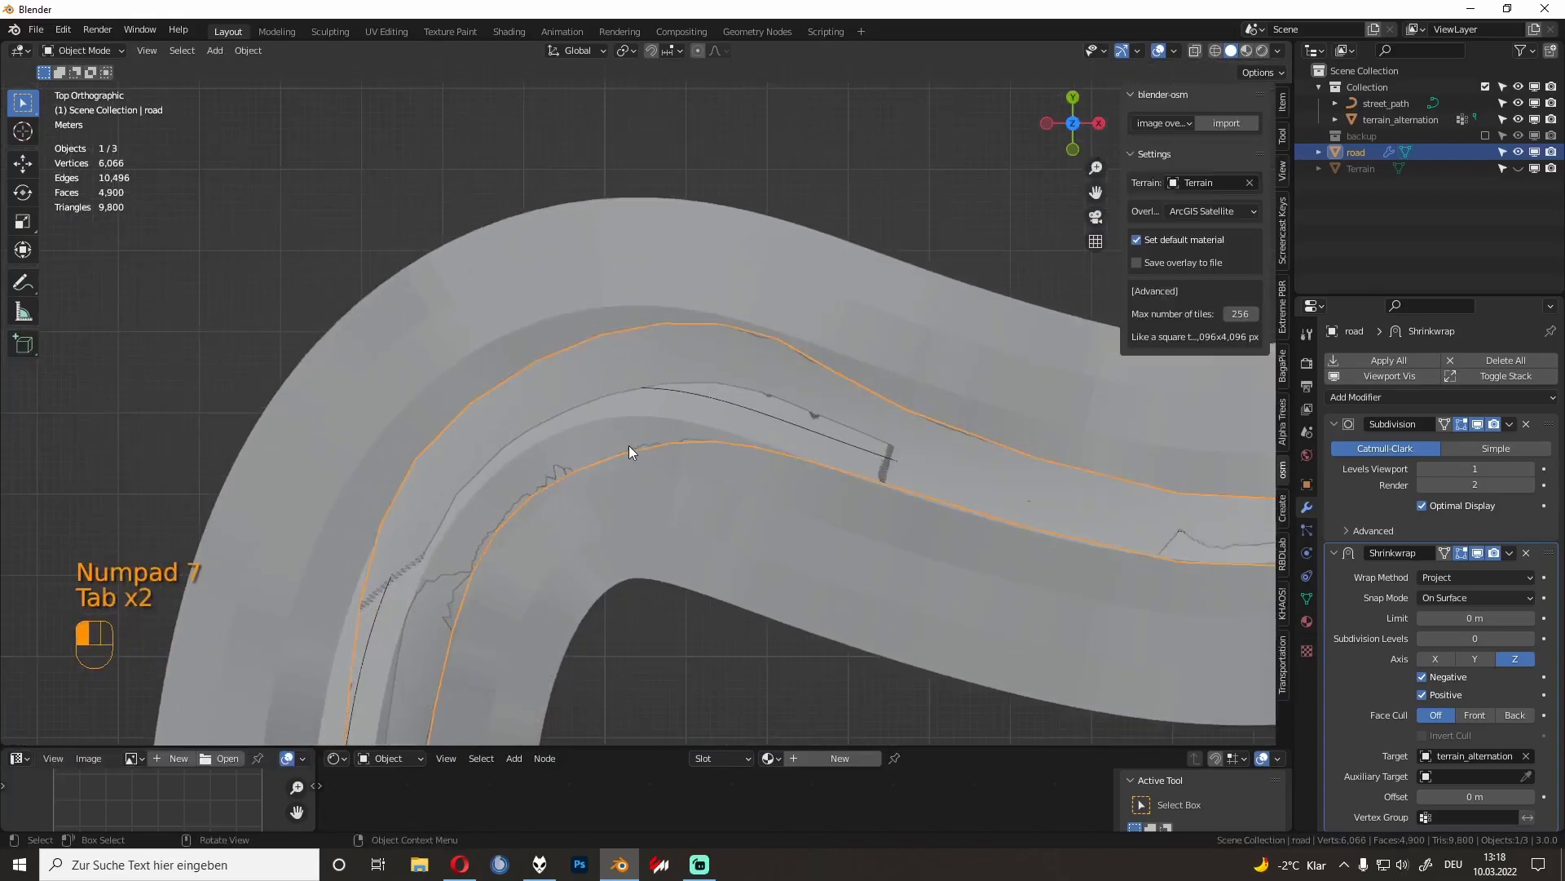
# Step: Open the road mesh for editing at the bend and turn on X-ray display
pyautogui.click(628, 445)
pyautogui.press('Tab')
pyautogui.press('Tab')
pyautogui.click(599, 445)
pyautogui.press('Tab')
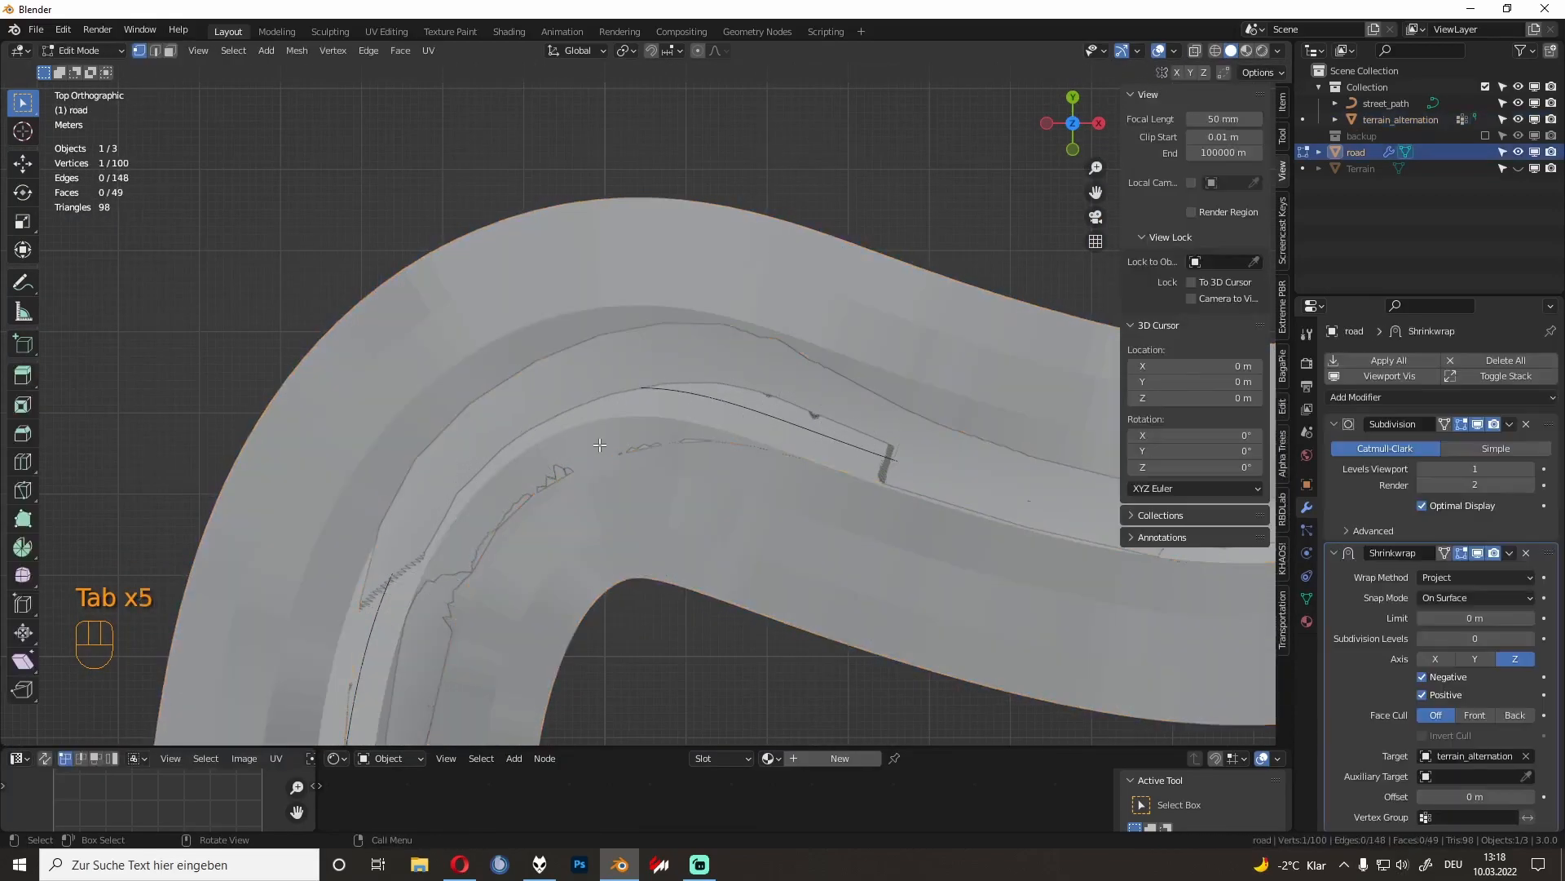
pyautogui.scroll(-7, 603, 448)
pyautogui.scroll(2, 627, 461)
pyautogui.scroll(-2, 636, 464)
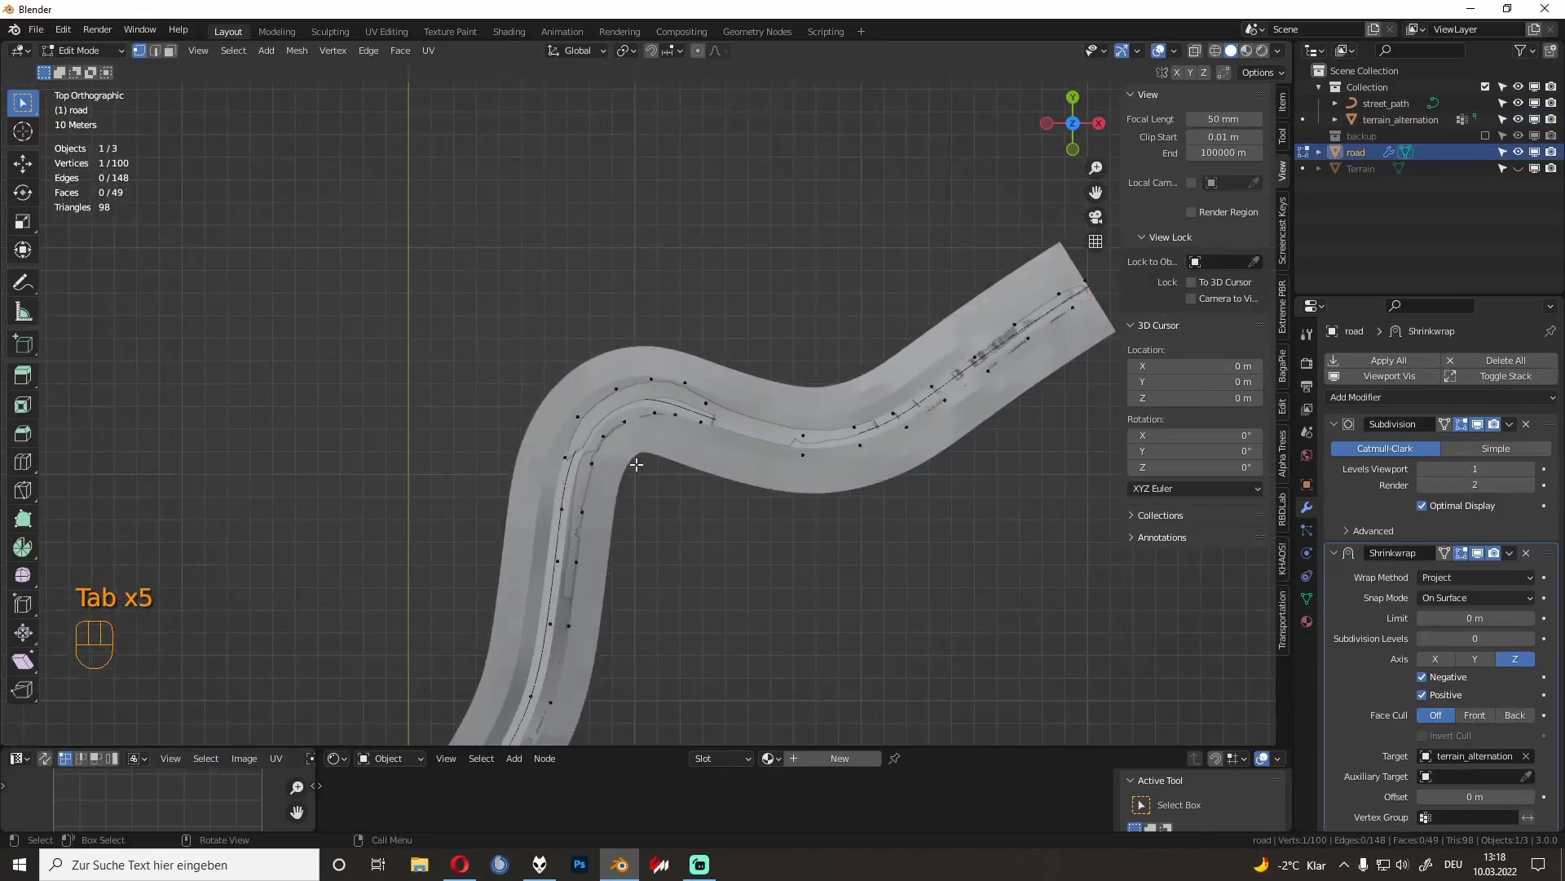
pyautogui.scroll(5, 638, 457)
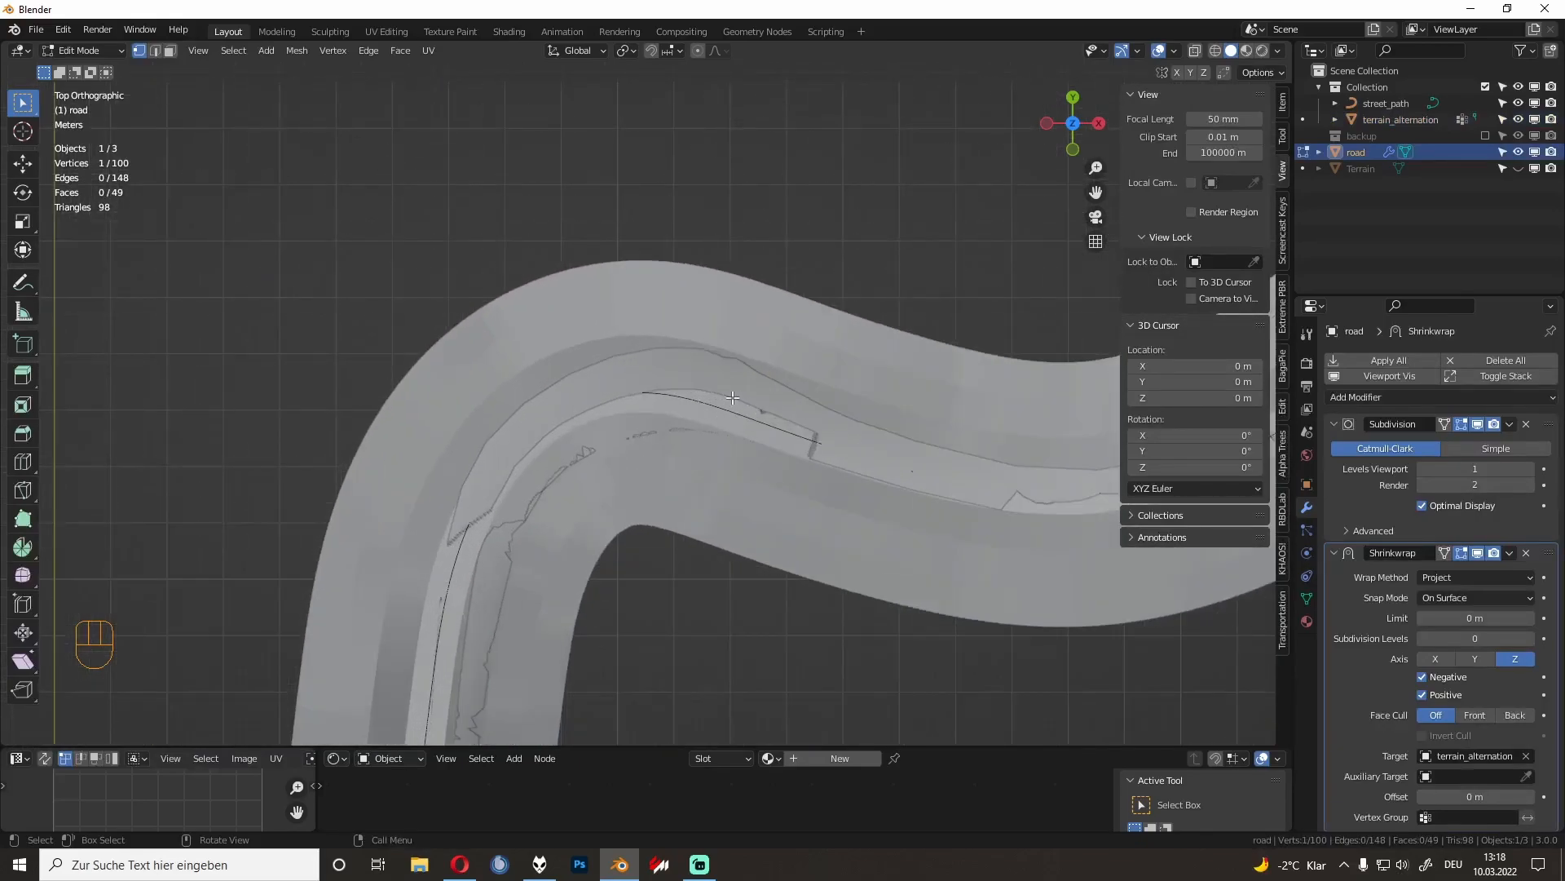
pyautogui.press('Tab')
pyautogui.press('Tab')
pyautogui.click(1194, 50)
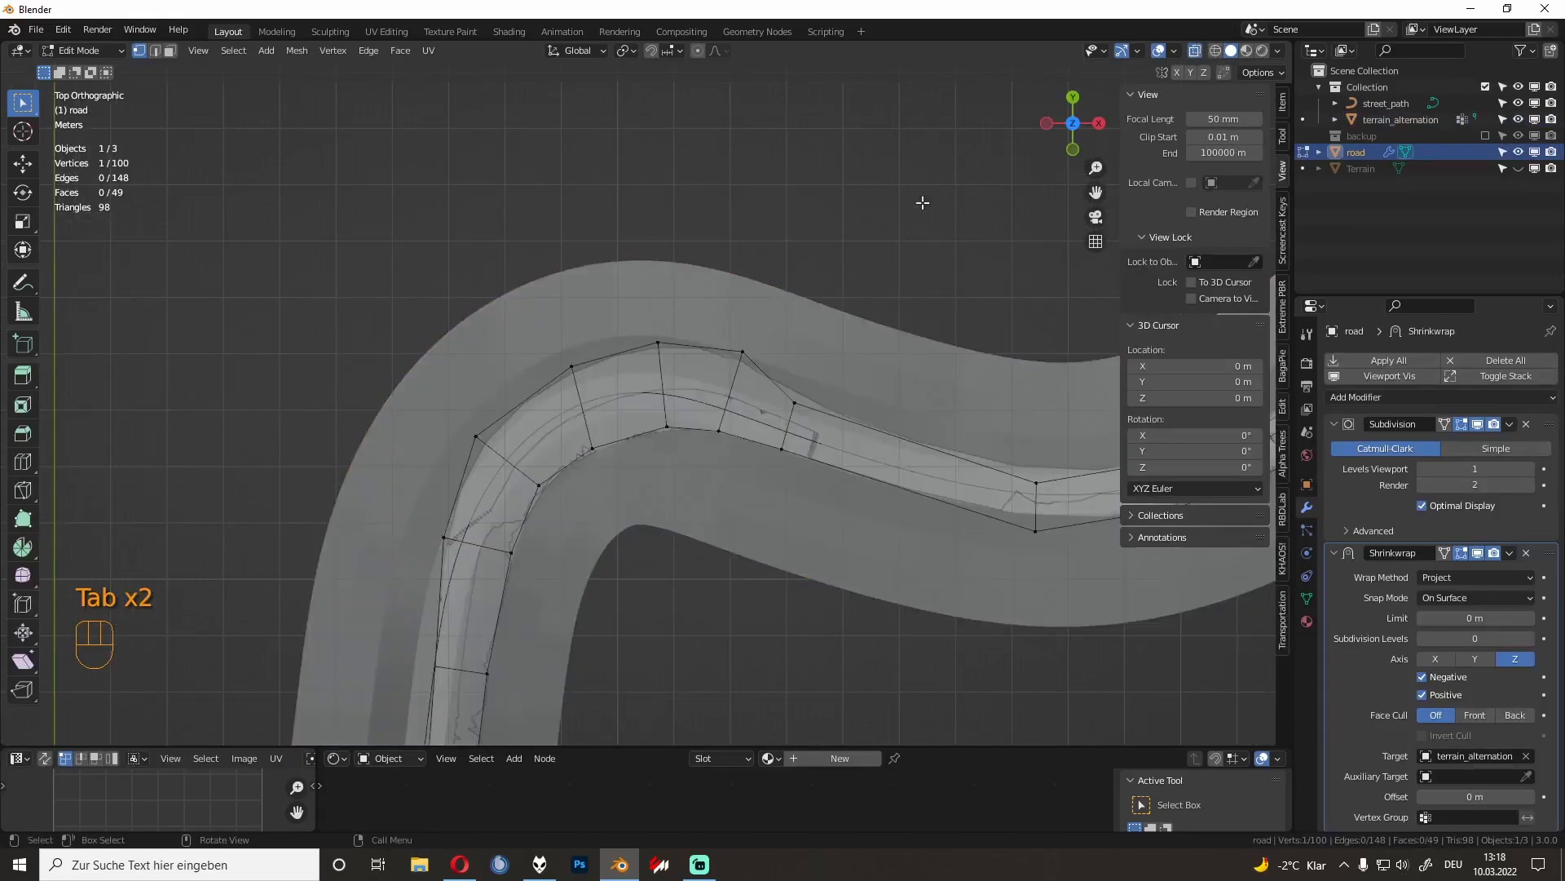
# Step: Examine the terrain_alternation mesh under the road and the road surface where the two overlap
pyautogui.scroll(3, 736, 356)
pyautogui.press('Tab')
pyautogui.click(744, 338)
pyautogui.press('Tab')
pyautogui.keyDown('shift'); pyautogui.moveTo(744, 337); pyautogui.dragTo(638, 350, button='middle'); pyautogui.keyUp('shift')
pyautogui.keyDown('shift'); pyautogui.moveTo(766, 390); pyautogui.dragTo(559, 418, button='middle'); pyautogui.keyUp('shift')
pyautogui.moveTo(792, 467); pyautogui.dragTo(825, 353, button='middle')
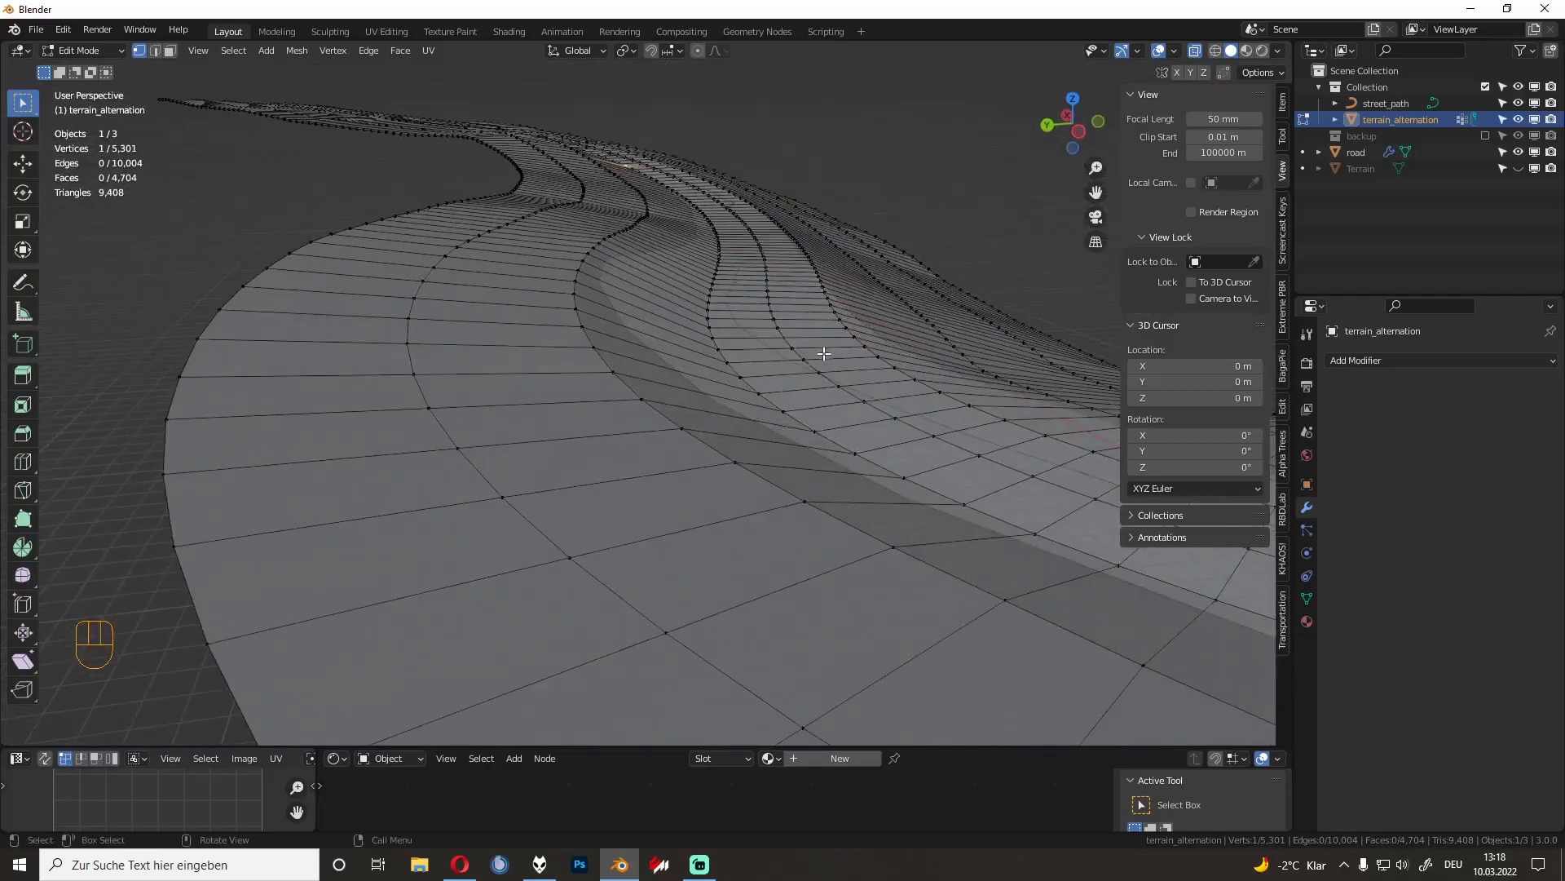
pyautogui.press('Tab')
pyautogui.click(675, 304)
pyautogui.moveTo(672, 300)
pyautogui.mouseDown(button='middle')
pyautogui.moveTo(695, 306)
pyautogui.moveTo(677, 301)
pyautogui.mouseUp(button='middle')
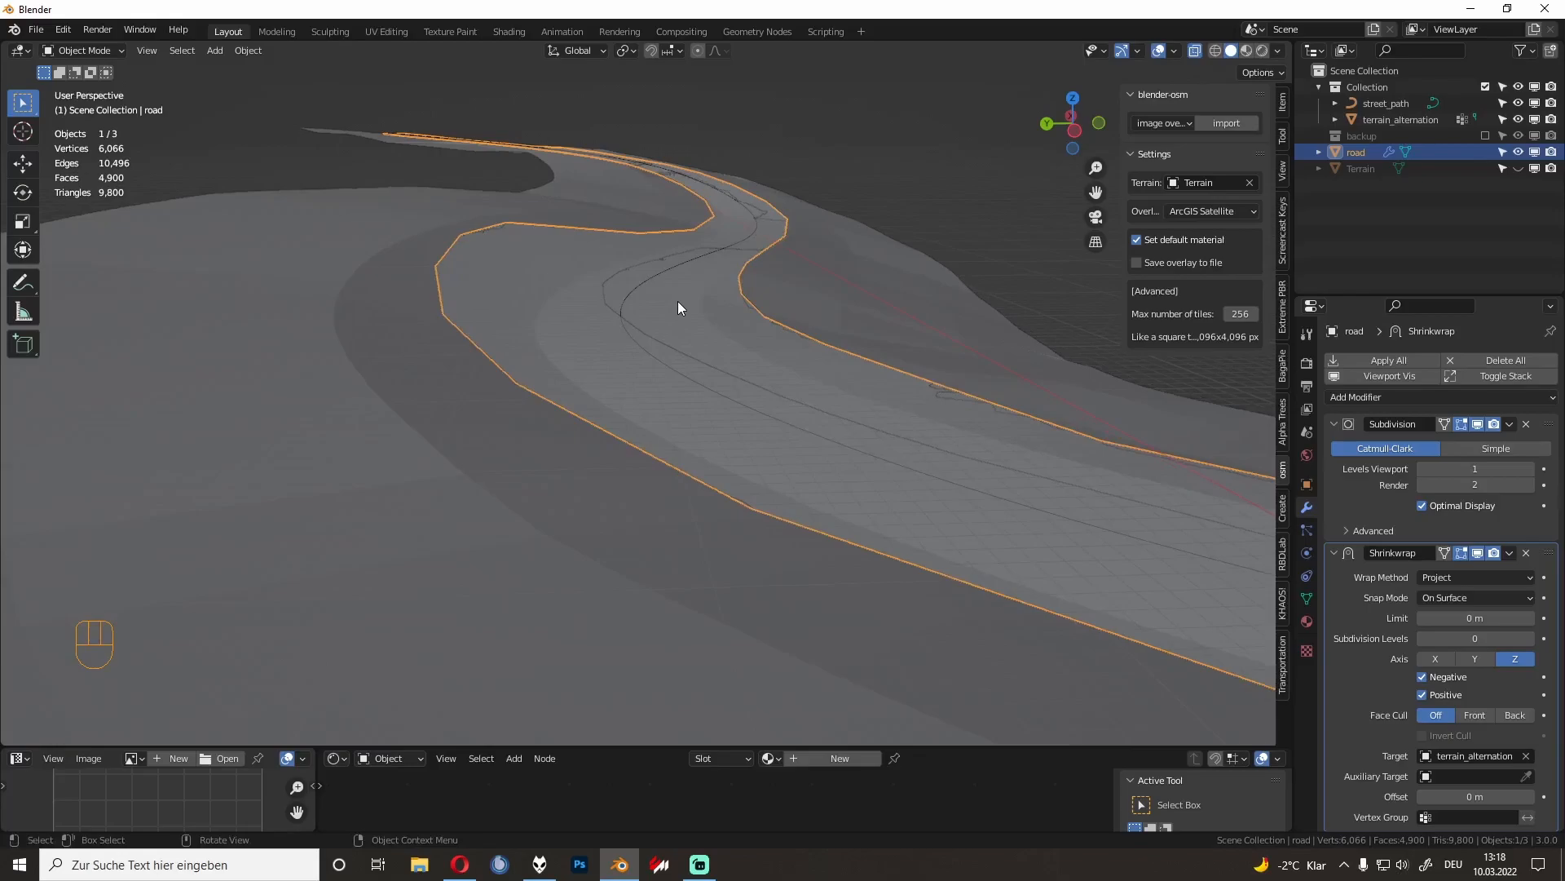
pyautogui.moveTo(679, 307); pyautogui.dragTo(932, 349, button='middle')
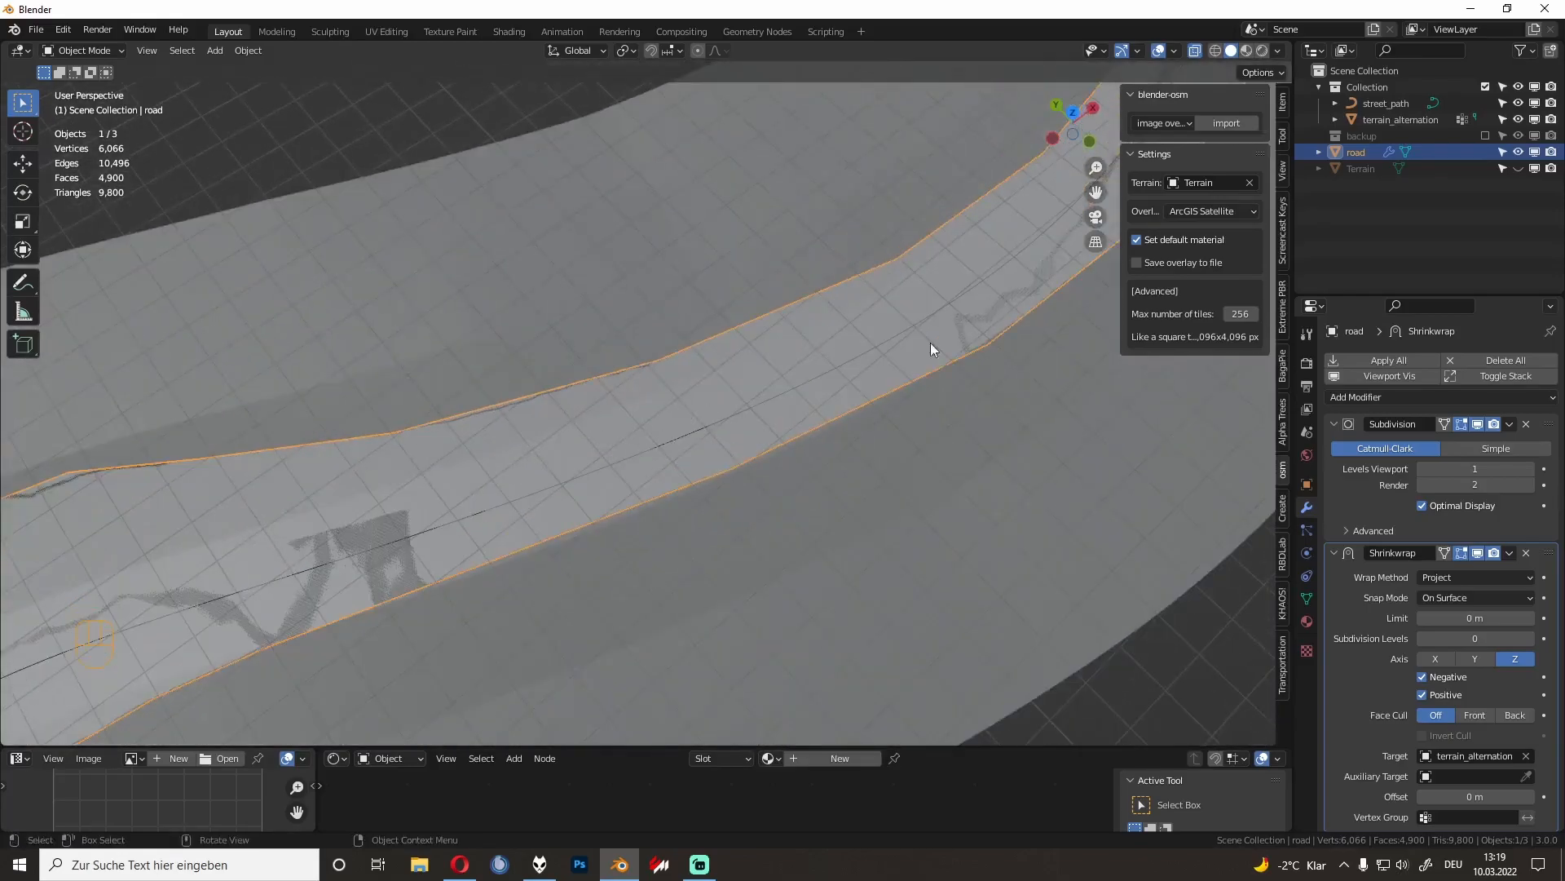
# Step: Hide the road object, add a mesh plane at the 3D cursor and frame it in the view
pyautogui.click(1518, 152)
pyautogui.scroll(-5, 881, 347)
pyautogui.hotkey('shift', 'a')
pyautogui.moveTo(933, 383)
pyautogui.click(992, 383)
pyautogui.press('KP_Decimal')
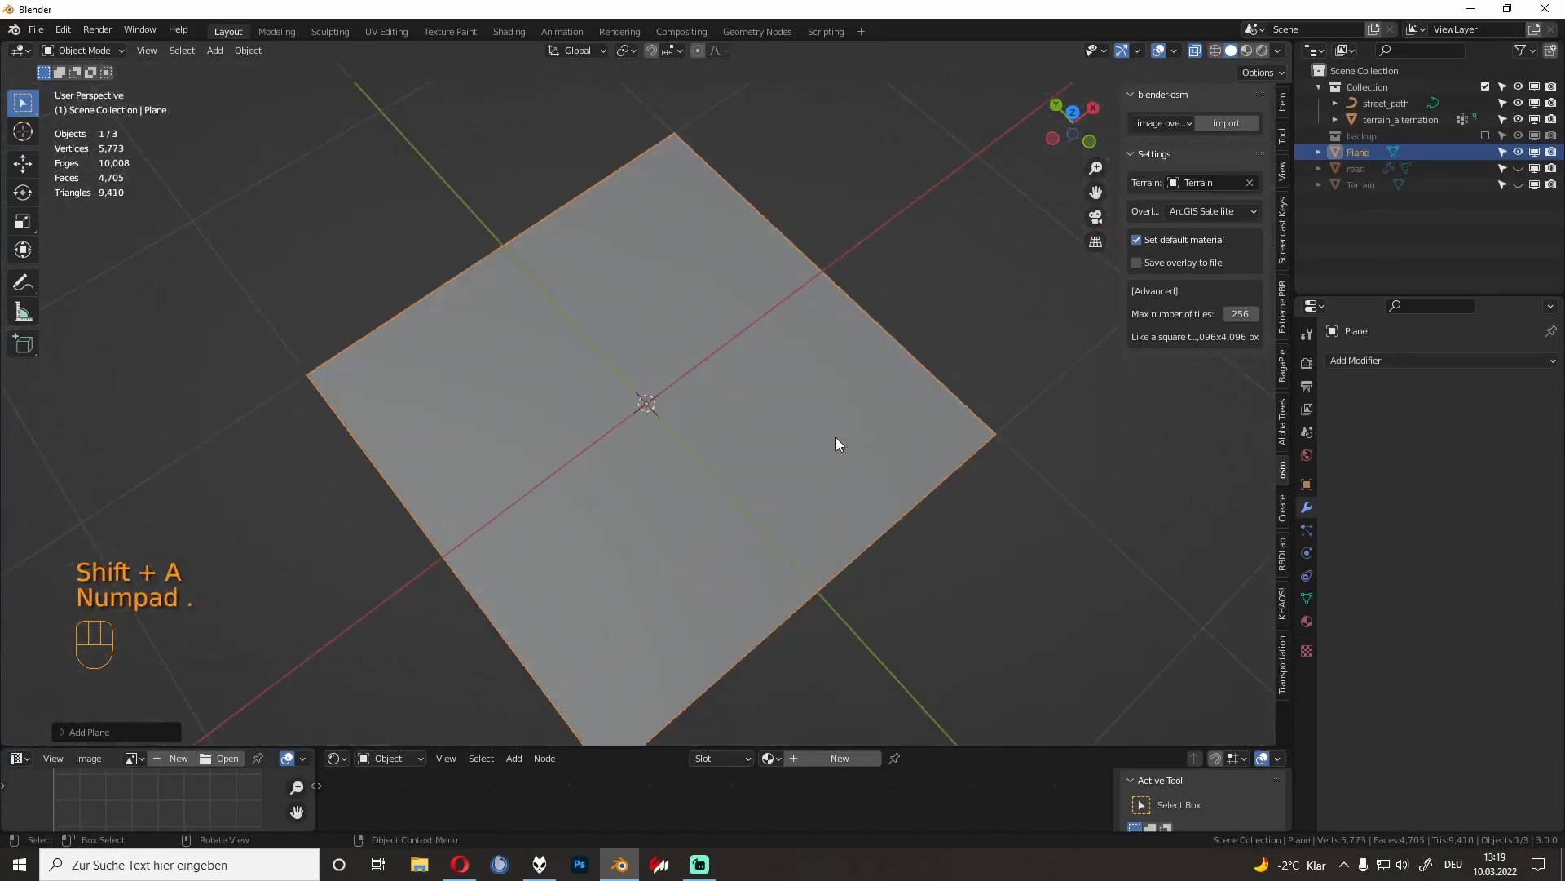
# Step: Add an Array modifier to the plane with Fit Curve on street_path, plus a Curve modifier
pyautogui.click(1386, 360)
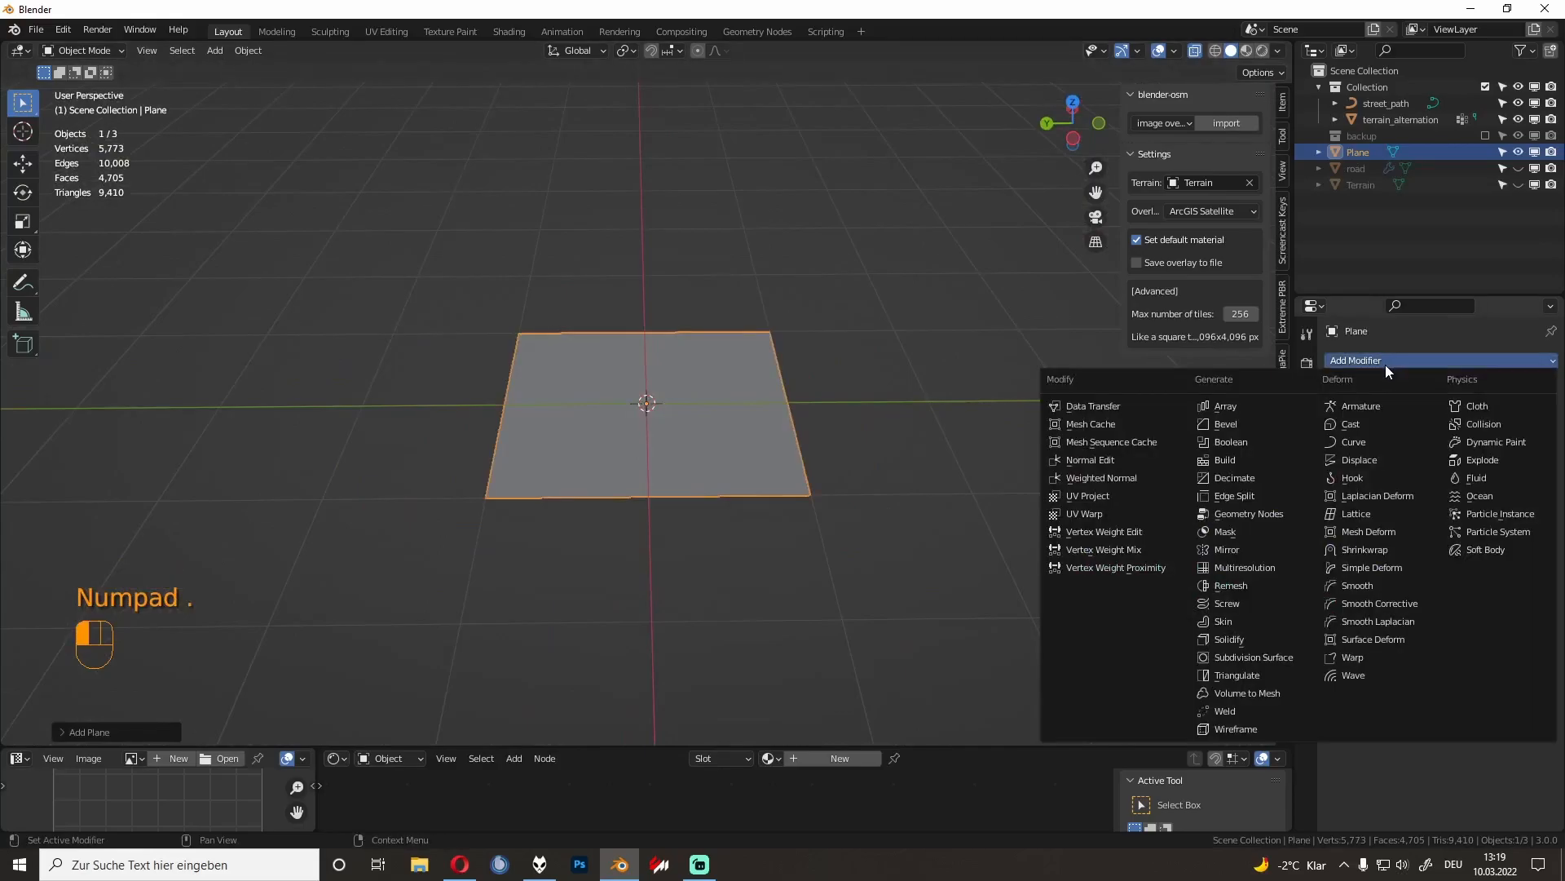
pyautogui.click(1259, 413)
pyautogui.click(1372, 617)
pyautogui.click(1445, 448)
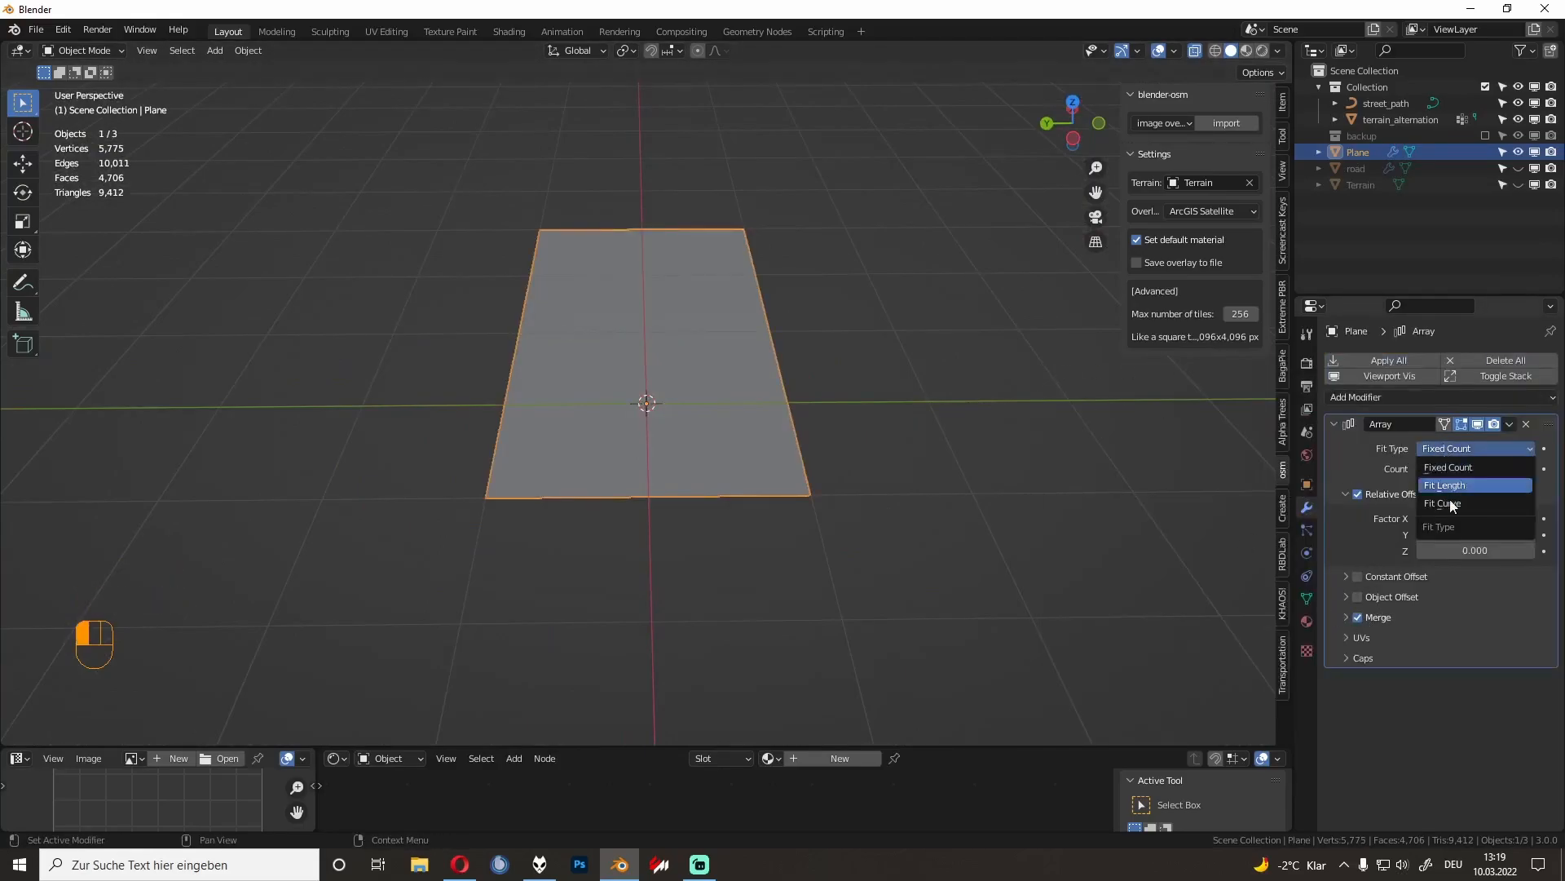
pyautogui.click(1450, 492)
pyautogui.click(1433, 399)
pyautogui.click(1434, 399)
pyautogui.click(1434, 399)
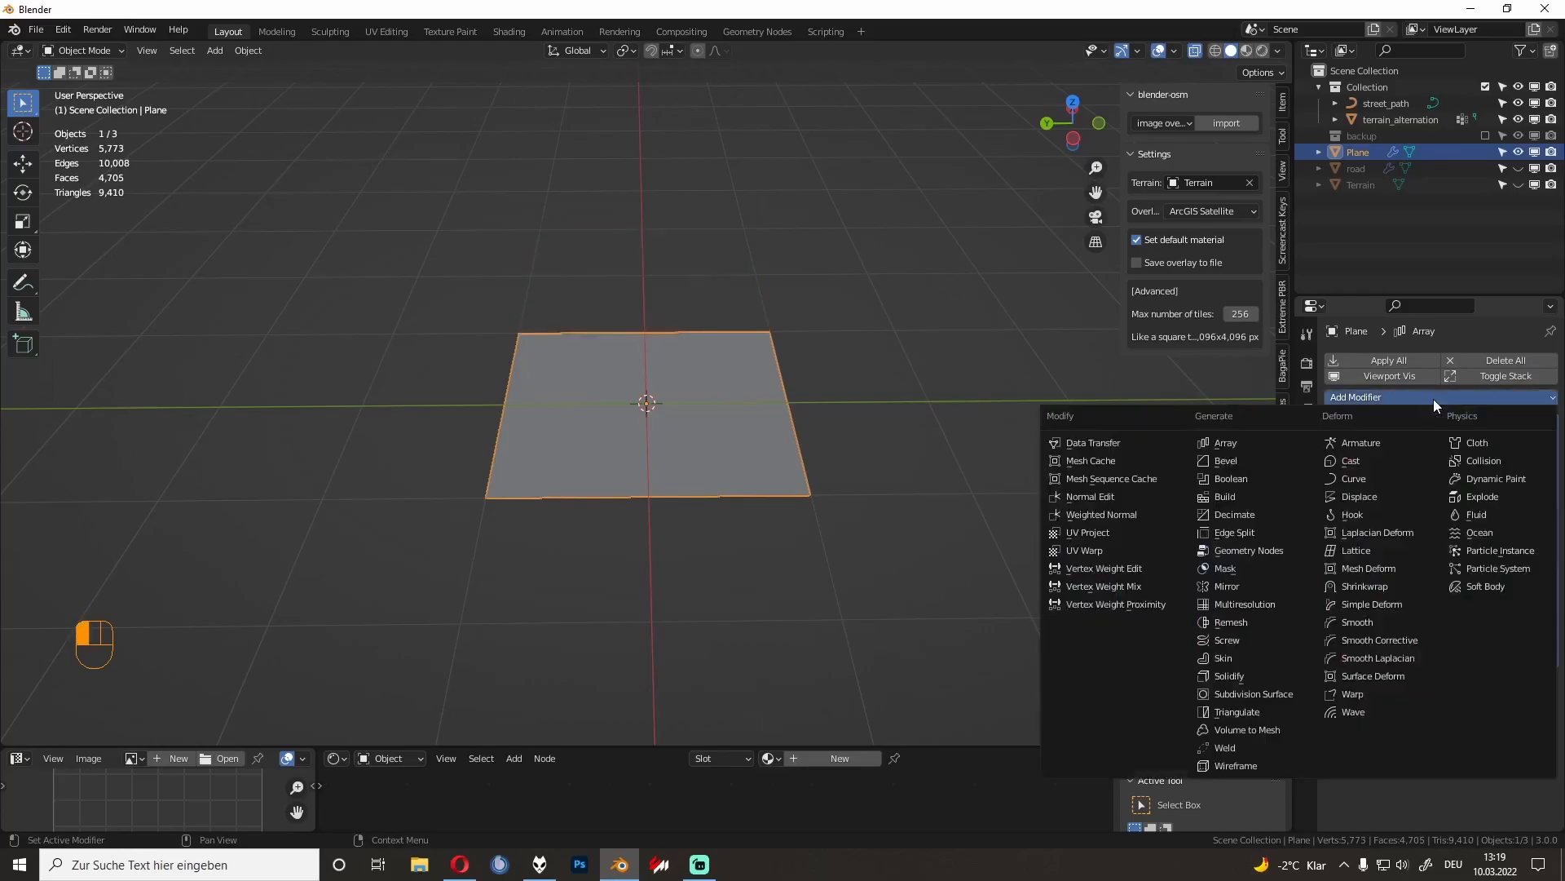
pyautogui.click(1434, 399)
pyautogui.click(1464, 469)
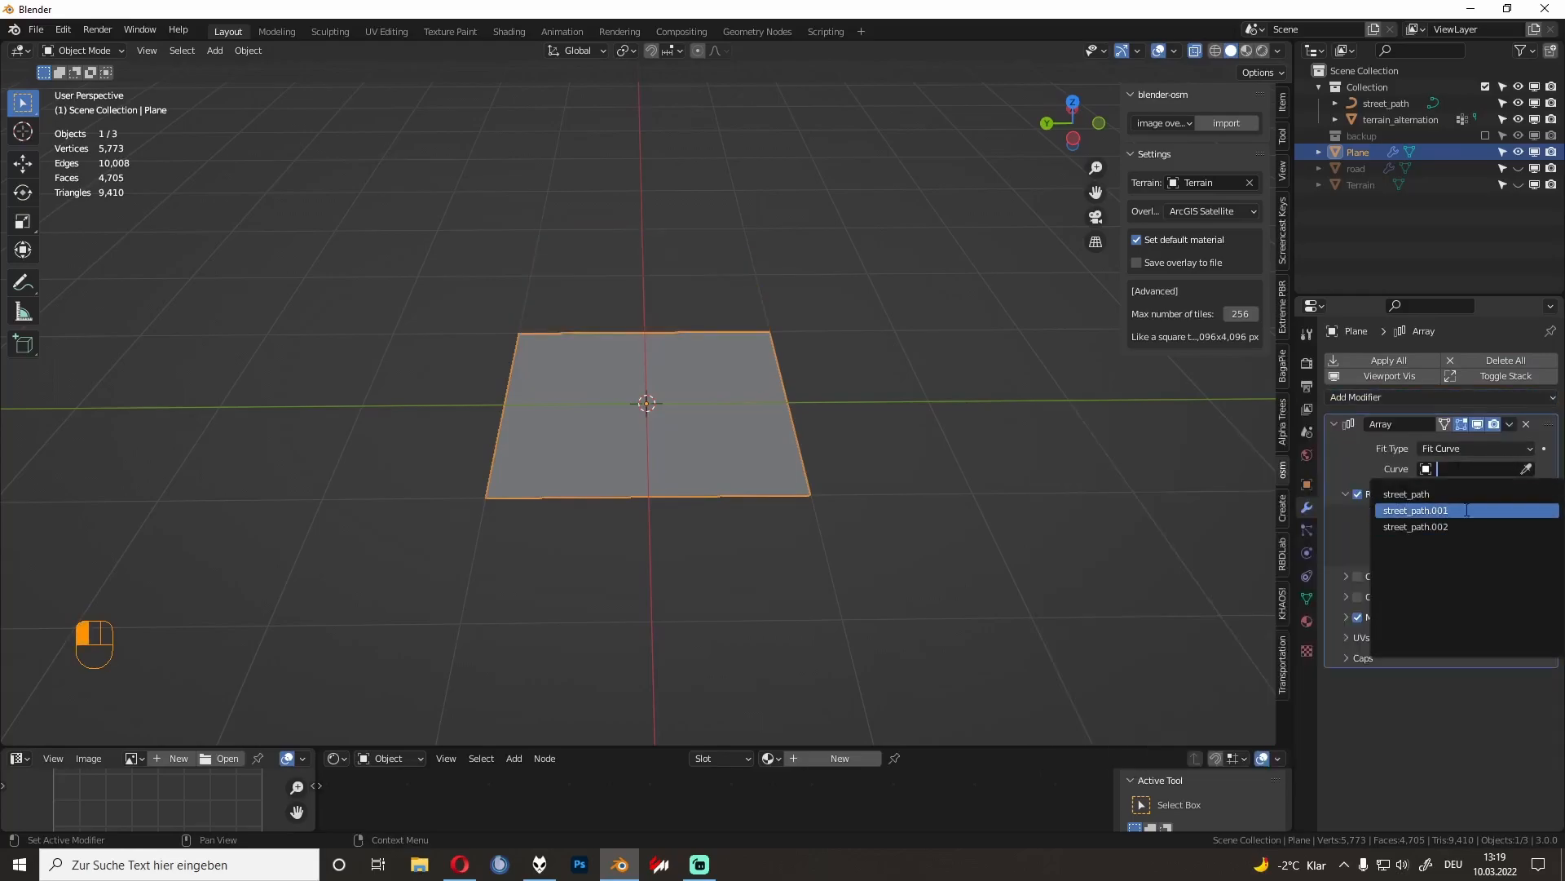
pyautogui.click(1469, 495)
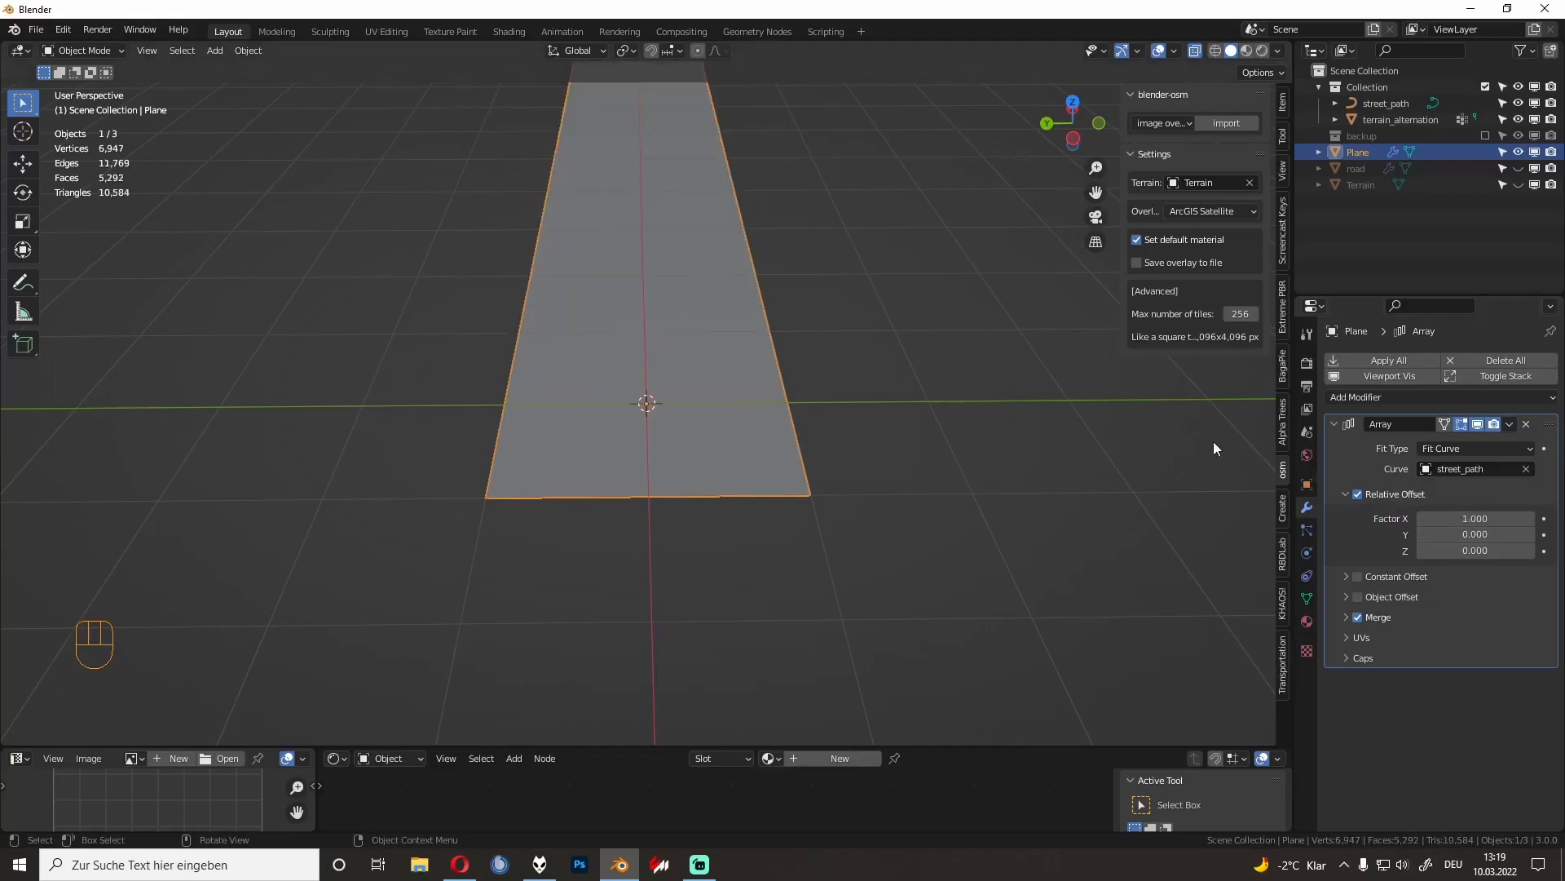
pyautogui.click(1392, 400)
pyautogui.click(1363, 481)
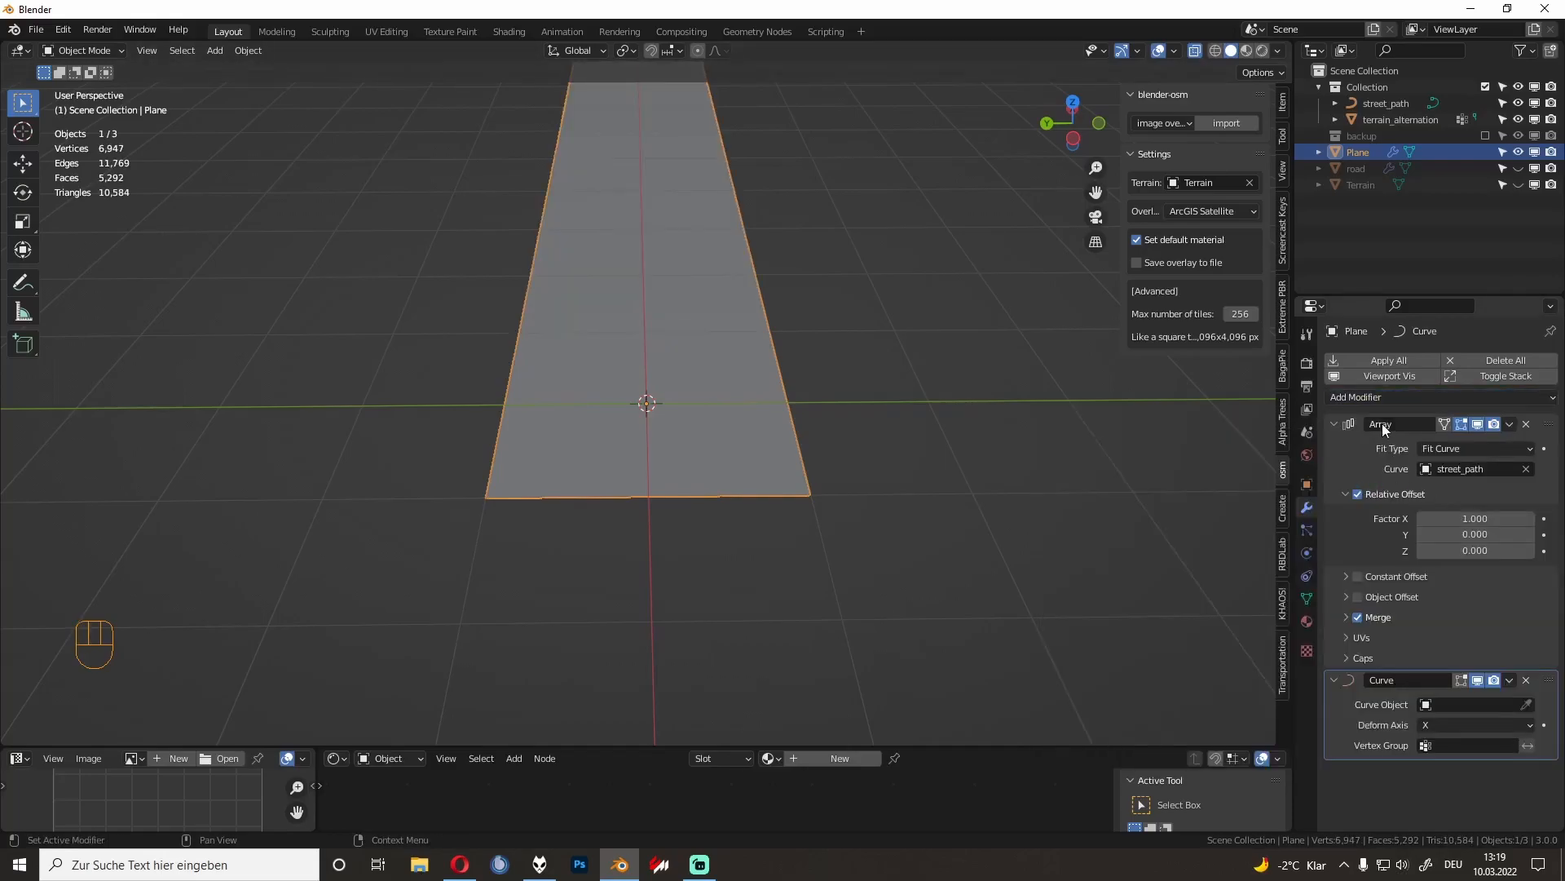
# Step: Show edge lengths, scale the plane's mesh by 3.5 along Y, and add a centred lengthwise loop cut
pyautogui.moveTo(1084, 587); pyautogui.dragTo(697, 481, button='middle')
pyautogui.press('Tab')
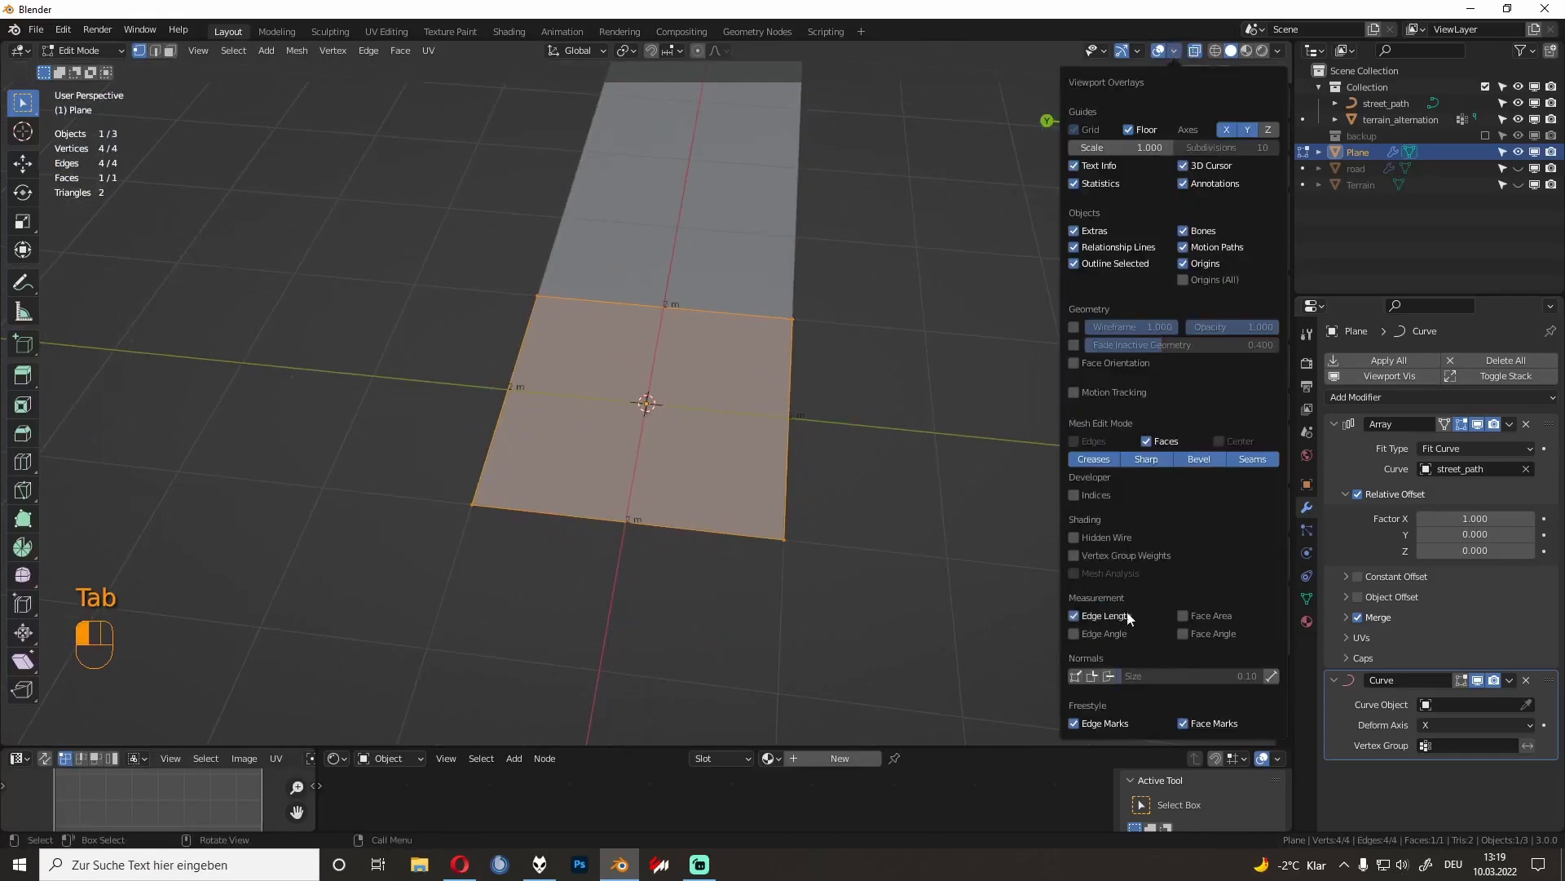
pyautogui.write('sxy3.5')
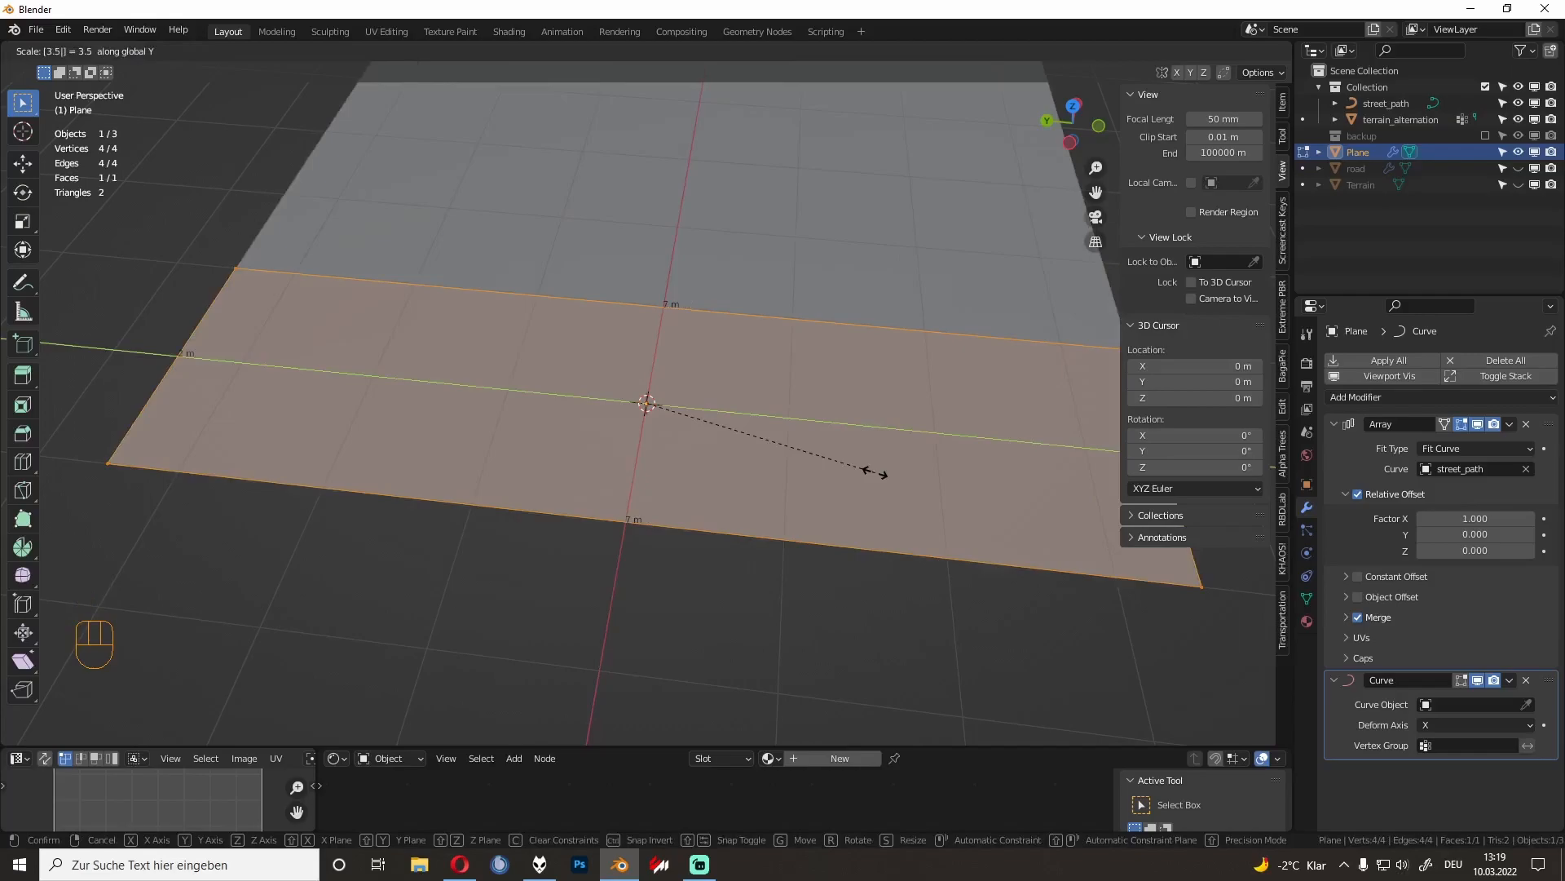
pyautogui.press('Return')
pyautogui.hotkey('ctrl', 'r')
pyautogui.click(852, 440)
pyautogui.rightClick(849, 437)
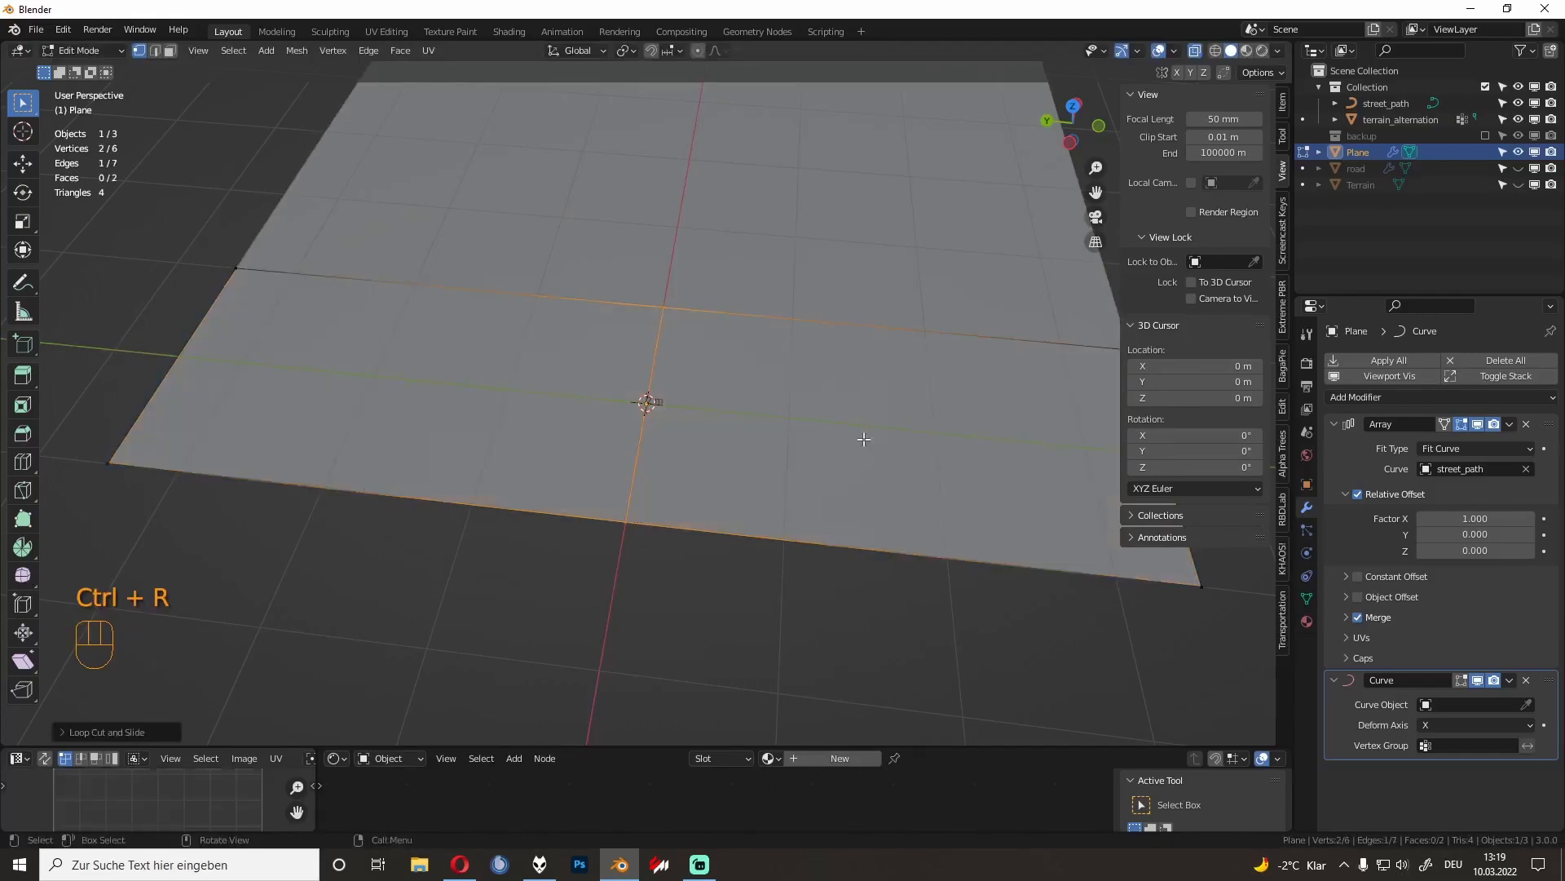
# Step: Check the edge lengths at the plane's outer sides and across one half of its width
pyautogui.keyDown('shift'); pyautogui.moveTo(1075, 543); pyautogui.dragTo(953, 529, button='middle'); pyautogui.keyUp('shift')
pyautogui.scroll(-1, 1079, 617)
pyautogui.moveTo(1027, 572); pyautogui.dragTo(919, 329)
pyautogui.keyDown('shift'); pyautogui.moveTo(466, 332); pyautogui.dragTo(607, 359, button='middle'); pyautogui.keyUp('shift')
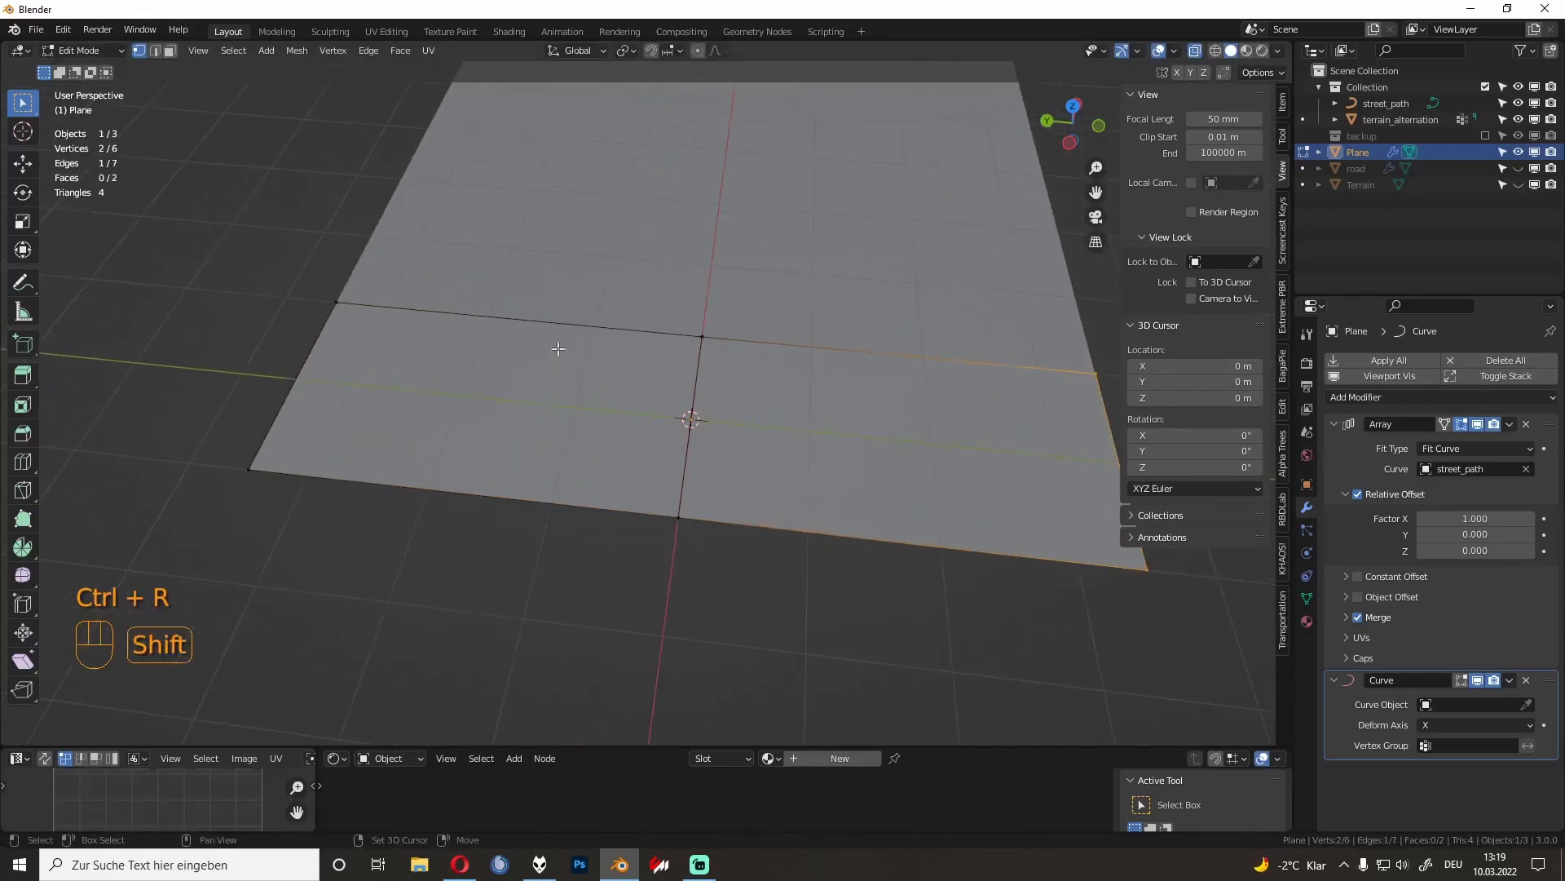
pyautogui.keyDown('shift'); pyautogui.moveTo(247, 276); pyautogui.dragTo(367, 526); pyautogui.keyUp('shift')
pyautogui.scroll(-2, 514, 543)
pyautogui.keyDown('shift'); pyautogui.moveTo(569, 546); pyautogui.dragTo(495, 538, button='middle'); pyautogui.keyUp('shift')
pyautogui.moveTo(982, 544); pyautogui.dragTo(846, 325)
pyautogui.keyDown('shift'); pyautogui.moveTo(845, 323); pyautogui.dragTo(703, 288, button='middle'); pyautogui.keyUp('shift')
pyautogui.scroll(2, 745, 327)
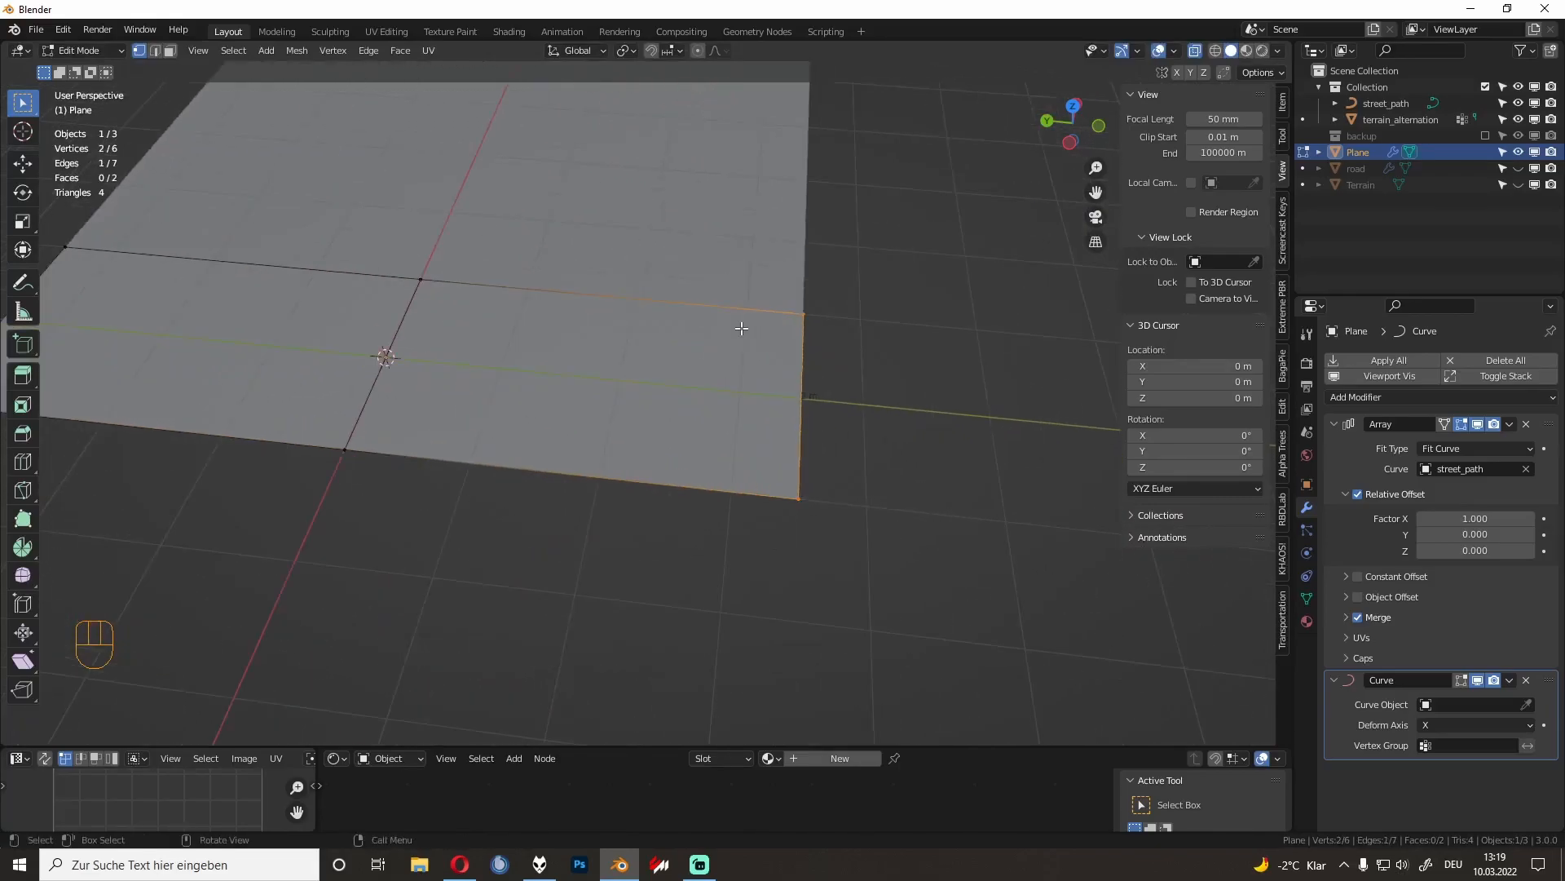
pyautogui.moveTo(286, 255); pyautogui.dragTo(938, 338)
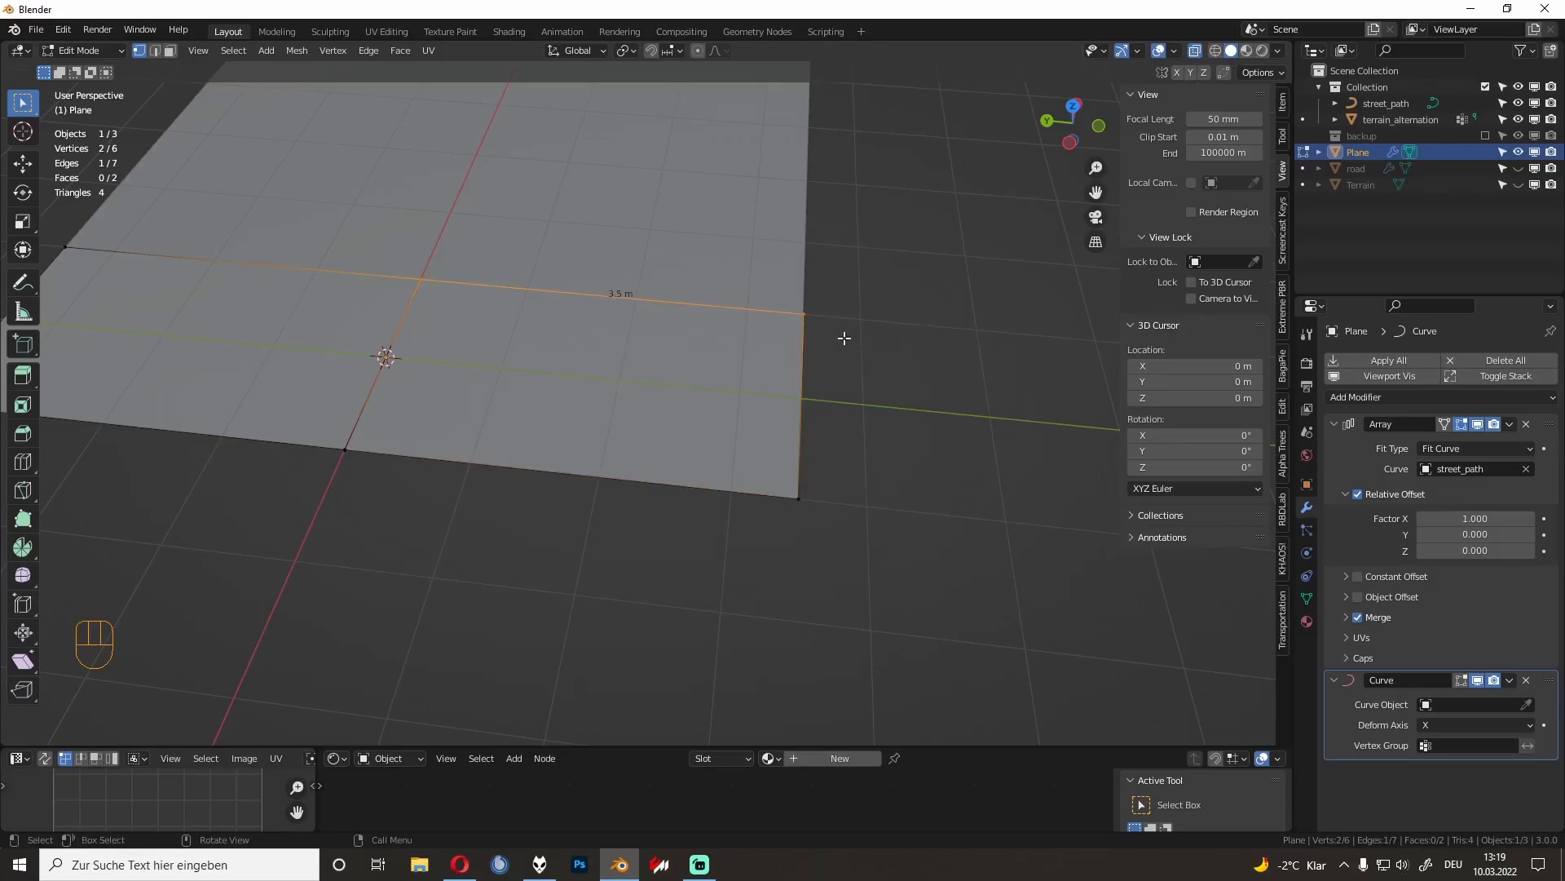
# Step: Add a loop cut about 0.3 m inside each of the plane's two long outer edges
pyautogui.hotkey('ctrl', 'r')
pyautogui.click(776, 322)
pyautogui.press('shift')
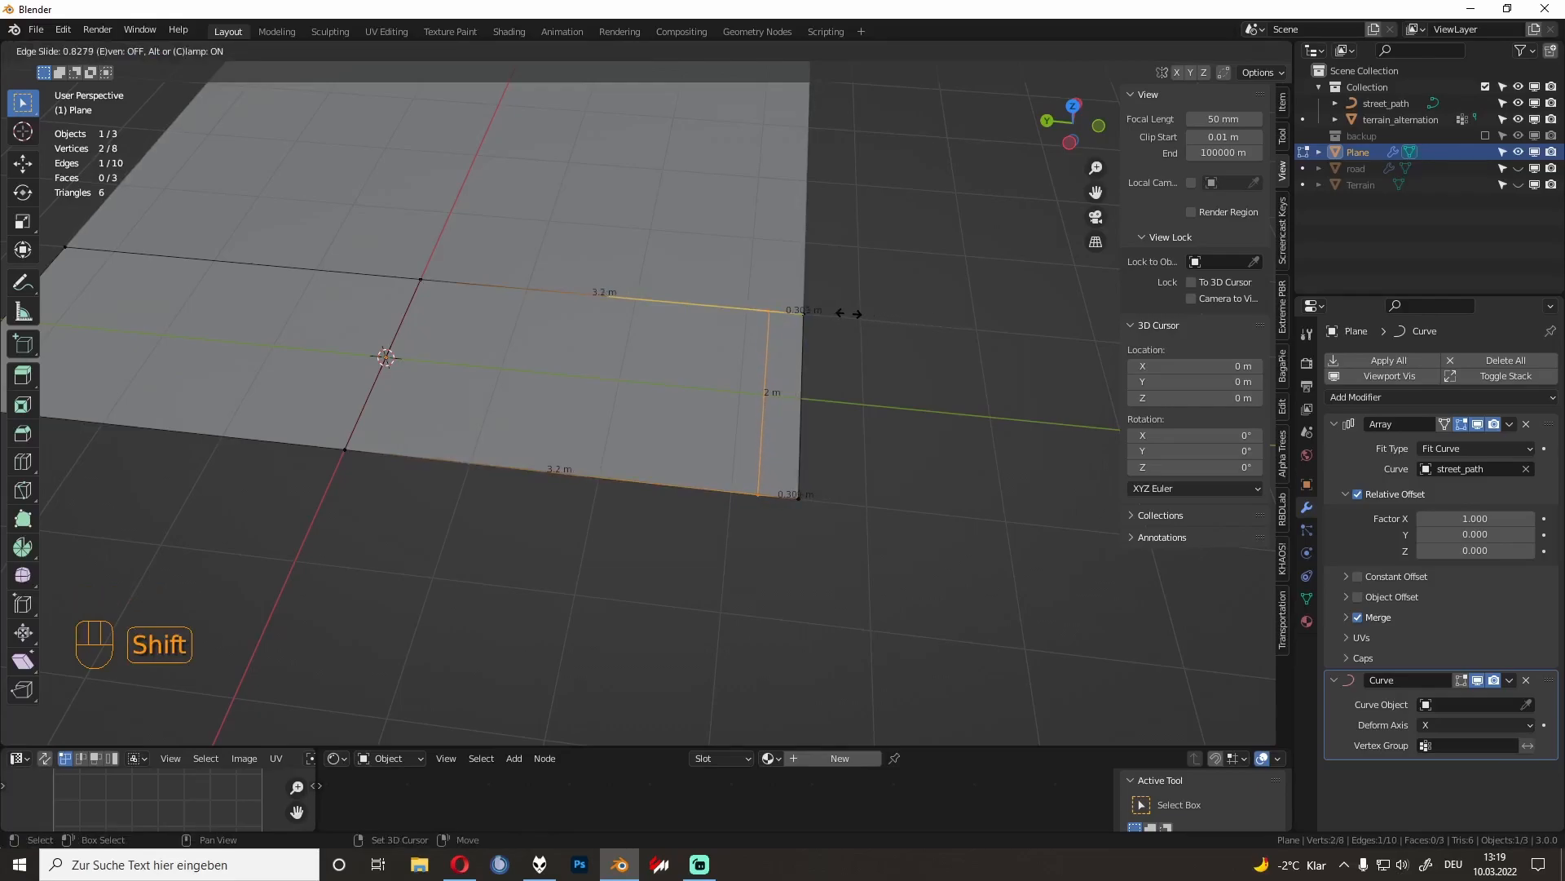
pyautogui.click(849, 314)
pyautogui.keyDown('shift'); pyautogui.moveTo(481, 352); pyautogui.dragTo(1041, 409, button='middle'); pyautogui.keyUp('shift')
pyautogui.hotkey('ctrl', 'r')
pyautogui.click(644, 314)
pyautogui.press('shift')
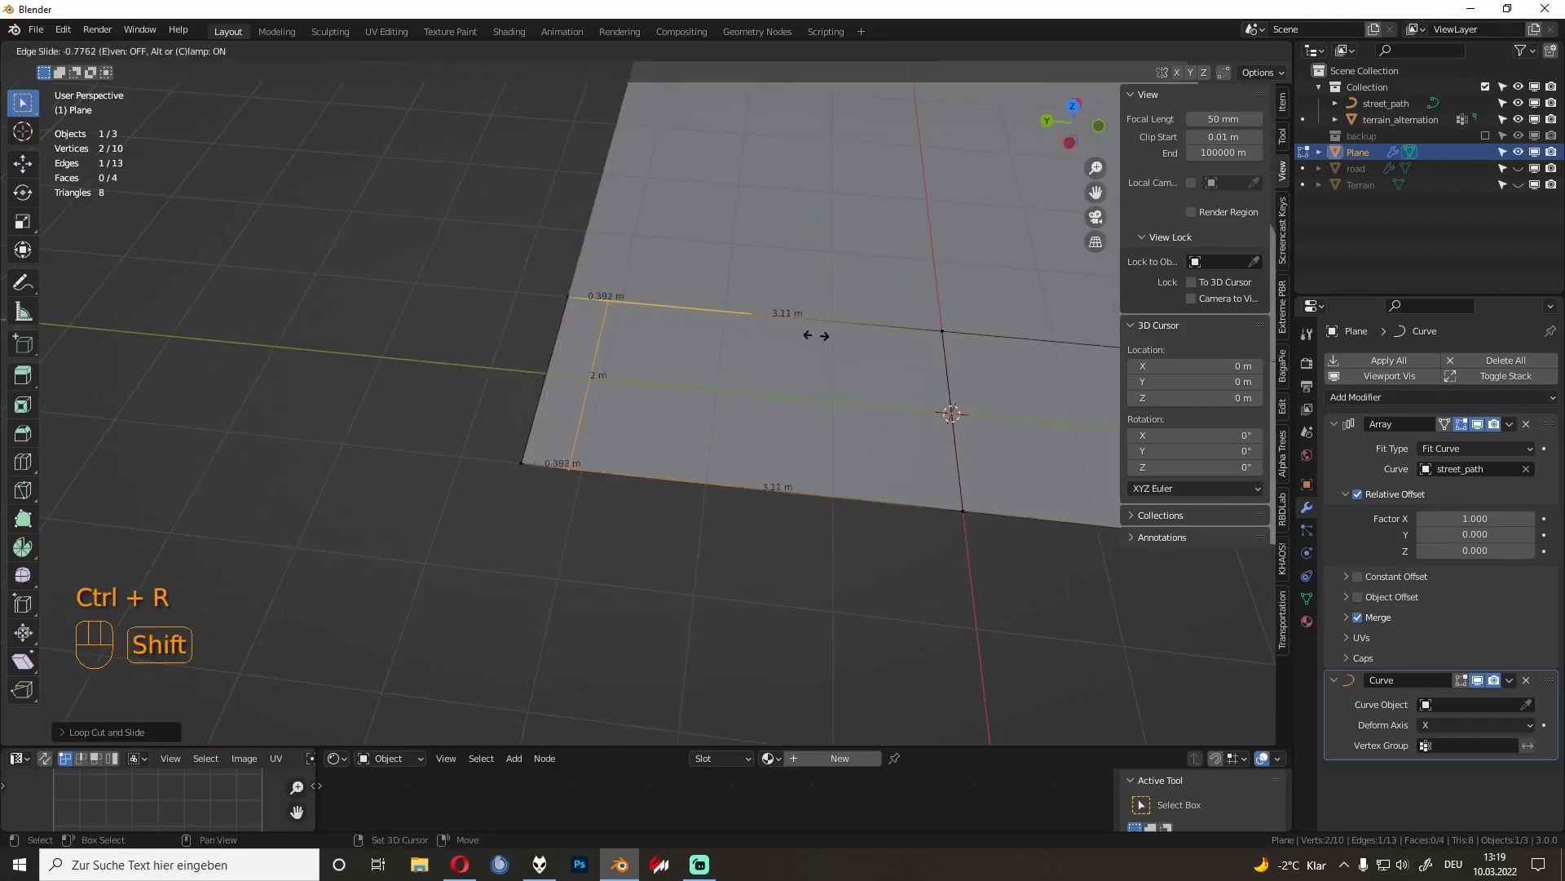
pyautogui.click(718, 336)
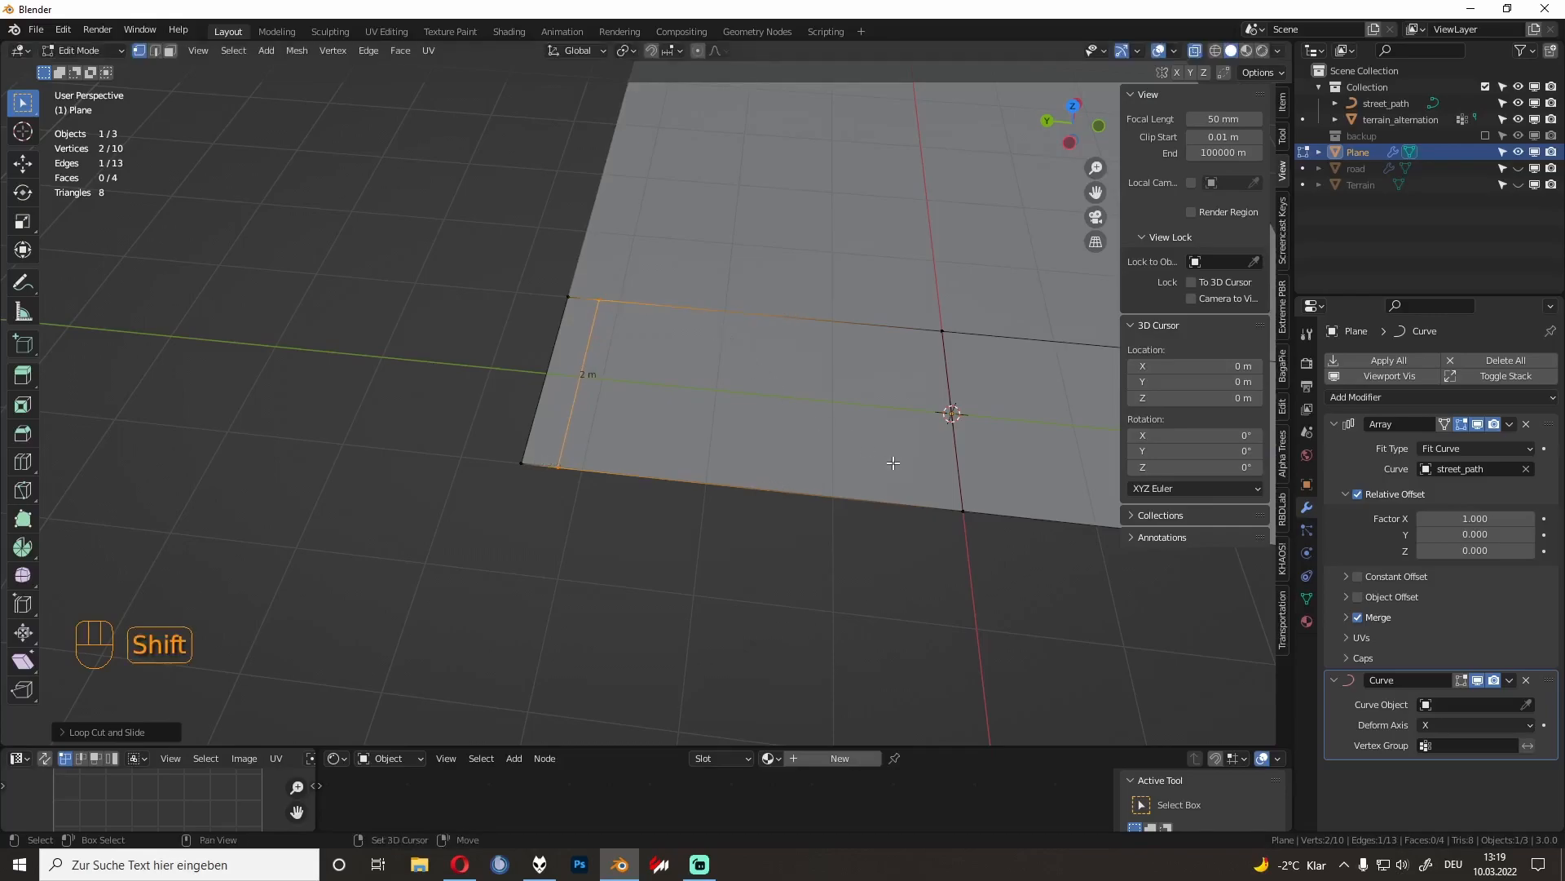
# Step: Lower both outer side edges of the plane slightly so the road shoulders slope down
pyautogui.keyDown('shift'); pyautogui.moveTo(893, 462); pyautogui.dragTo(619, 426, button='middle'); pyautogui.keyUp('shift')
pyautogui.moveTo(1032, 515); pyautogui.dragTo(978, 358)
pyautogui.moveTo(461, 416); pyautogui.dragTo(514, 309, button='middle')
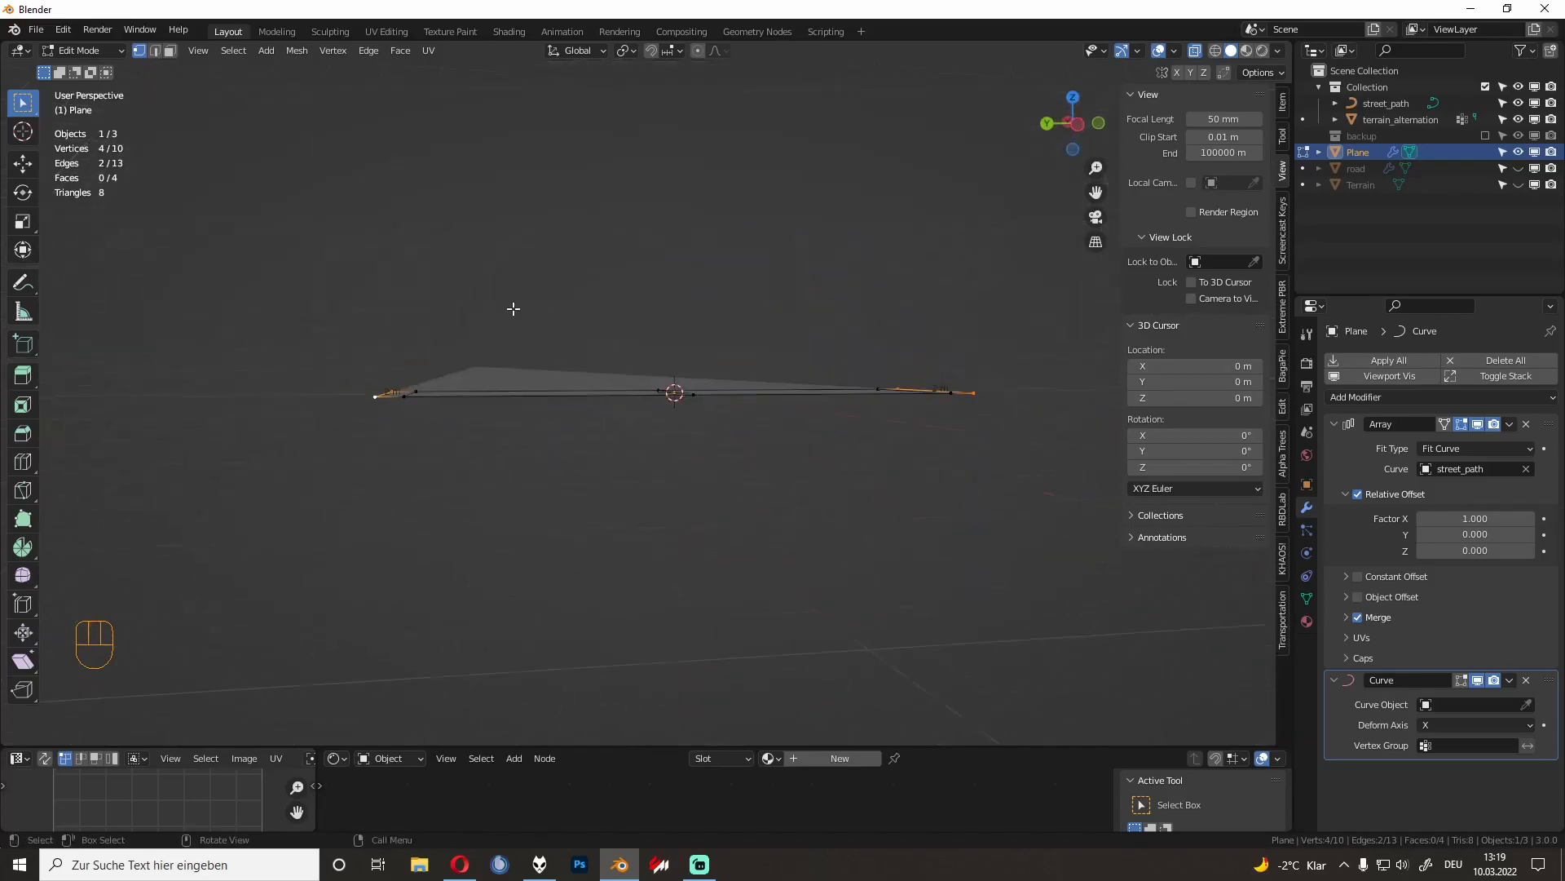
pyautogui.press('g')
pyautogui.click(514, 367)
# Step: Bevel the two loop cuts near the outer edges with two segments and shade the plane object flat
pyautogui.moveTo(615, 375); pyautogui.dragTo(513, 414, button='middle')
pyautogui.click(796, 384)
pyautogui.keyDown('shift'); pyautogui.click(793, 430); pyautogui.keyUp('shift')
pyautogui.keyDown('shift'); pyautogui.click(274, 410); pyautogui.keyUp('shift')
pyautogui.hotkey('ctrl', 'b')
pyautogui.scroll(1, 809, 280)
pyautogui.click(809, 279)
pyautogui.press('Tab')
pyautogui.rightClick(762, 385)
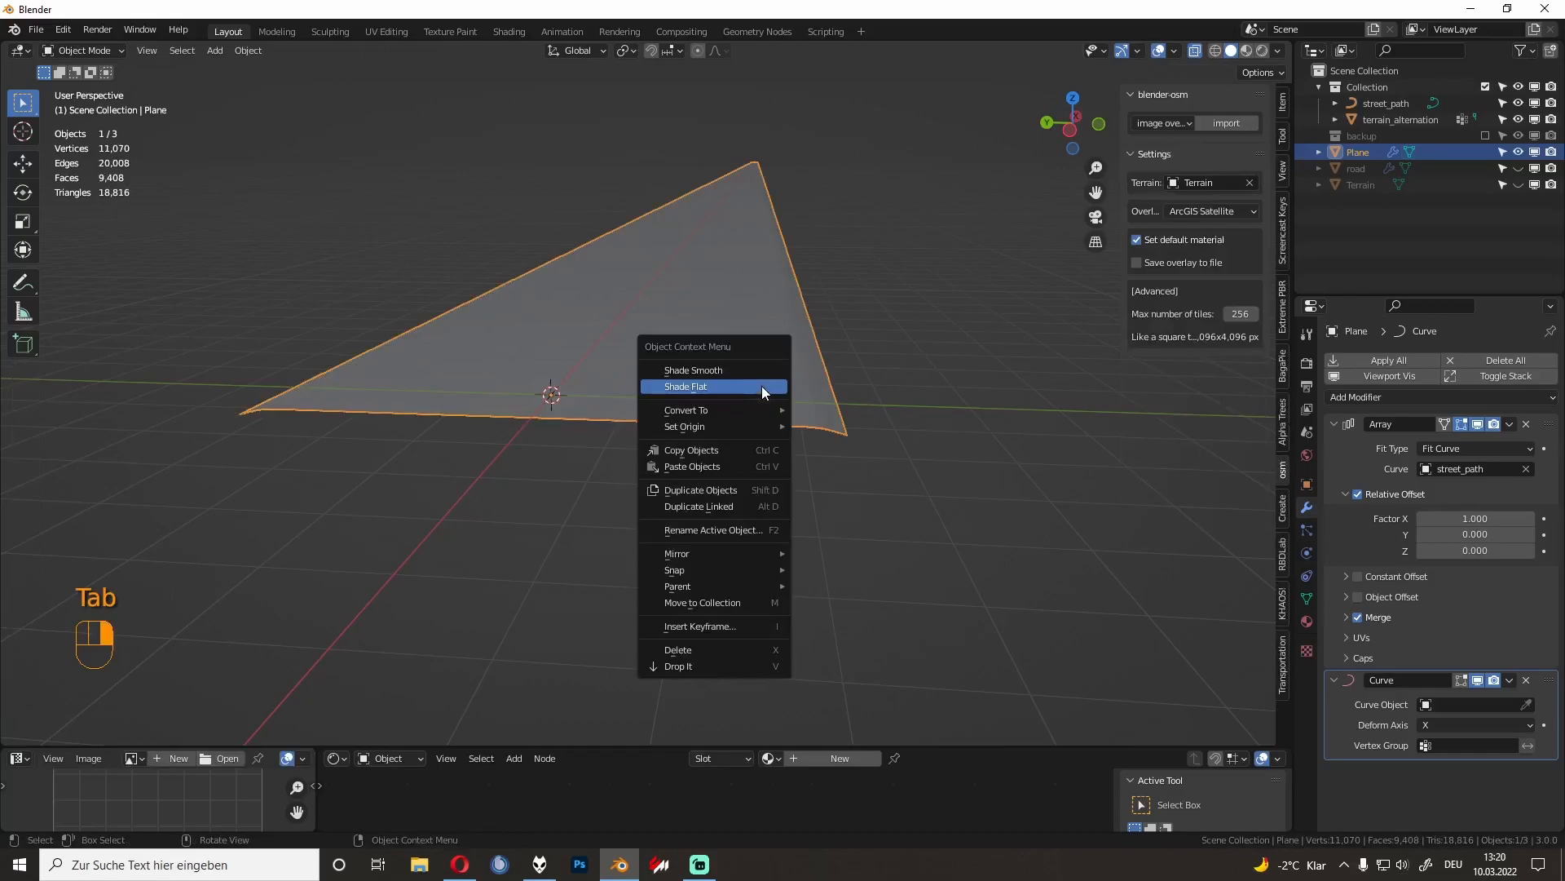
pyautogui.click(757, 384)
pyautogui.moveTo(902, 453); pyautogui.dragTo(892, 439, button='middle')
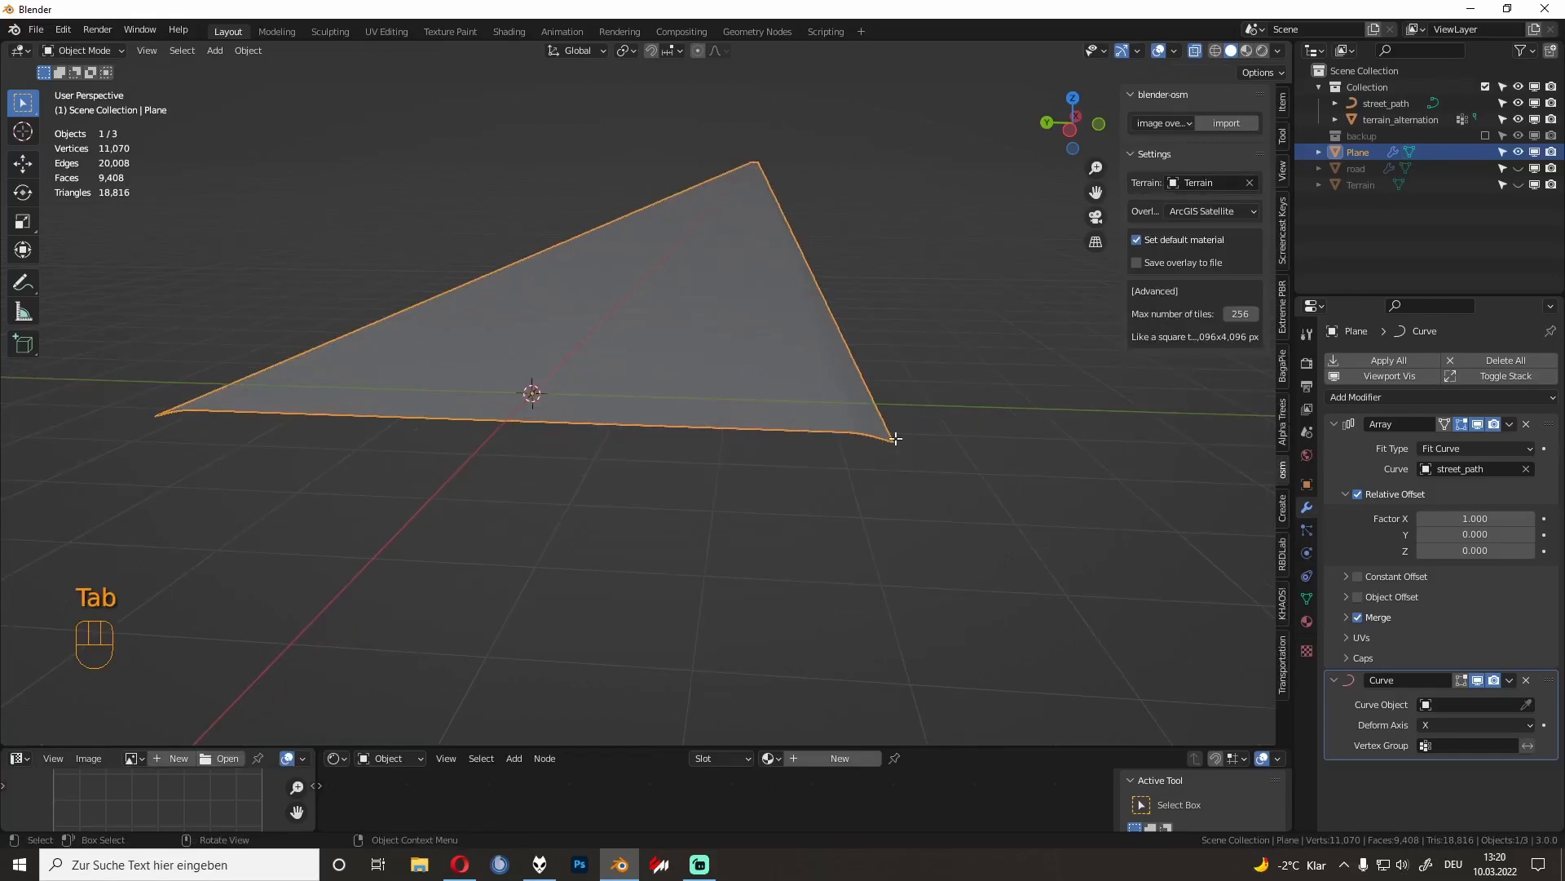
# Step: Switch to Material Preview shading and raise the plane's entire mesh slightly along Z in front view
pyautogui.press('Tab')
pyautogui.click(1247, 51)
pyautogui.click(933, 301)
pyautogui.moveTo(925, 310); pyautogui.dragTo(895, 365, button='middle')
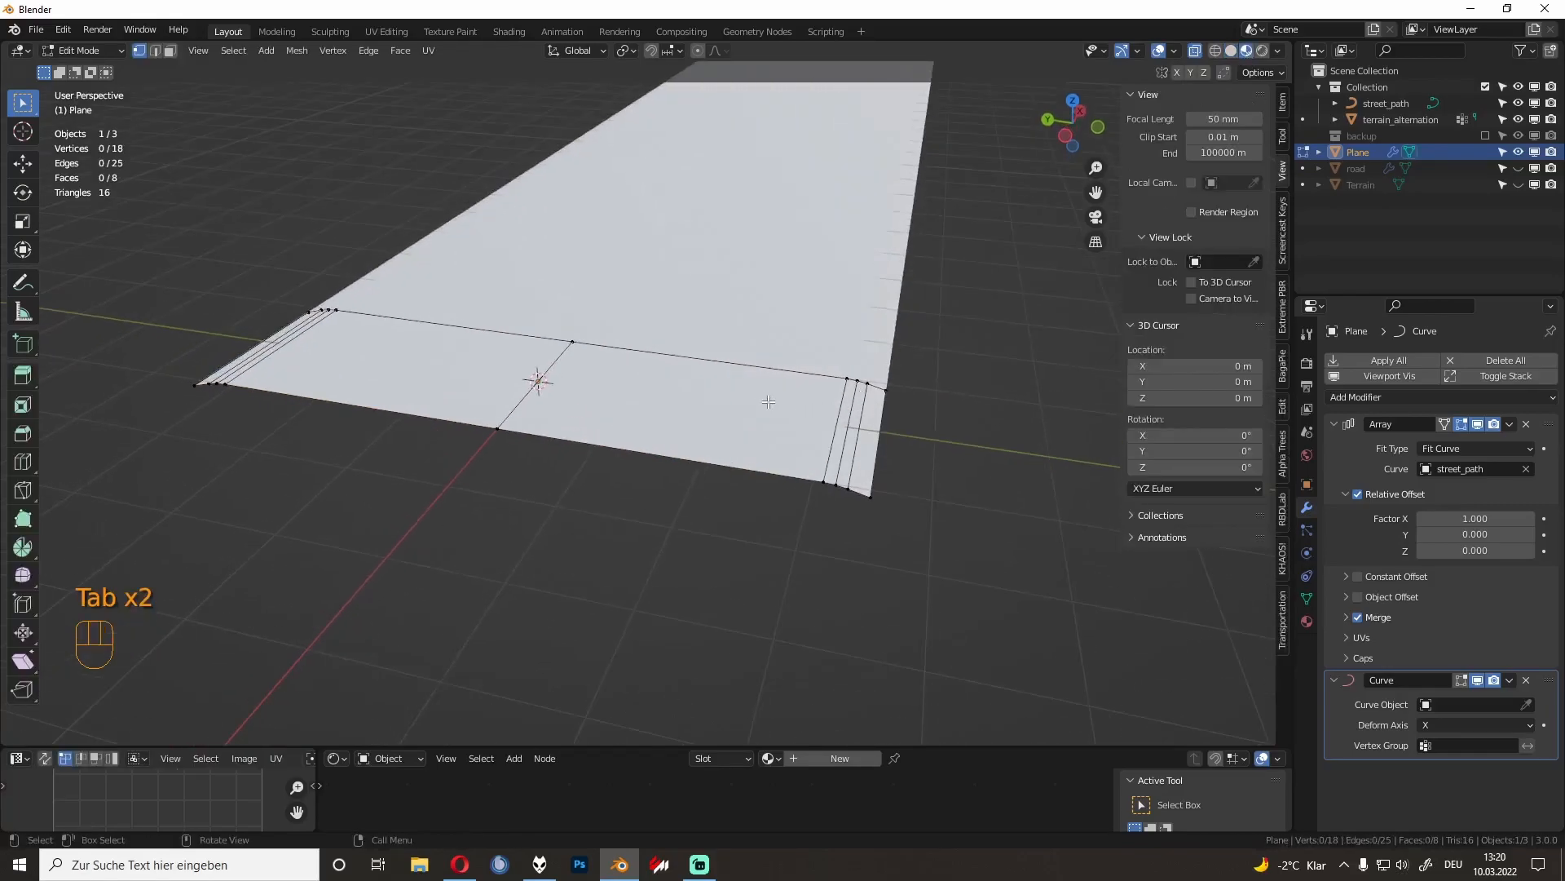
pyautogui.moveTo(772, 405); pyautogui.dragTo(814, 350, button='middle')
pyautogui.press('a')
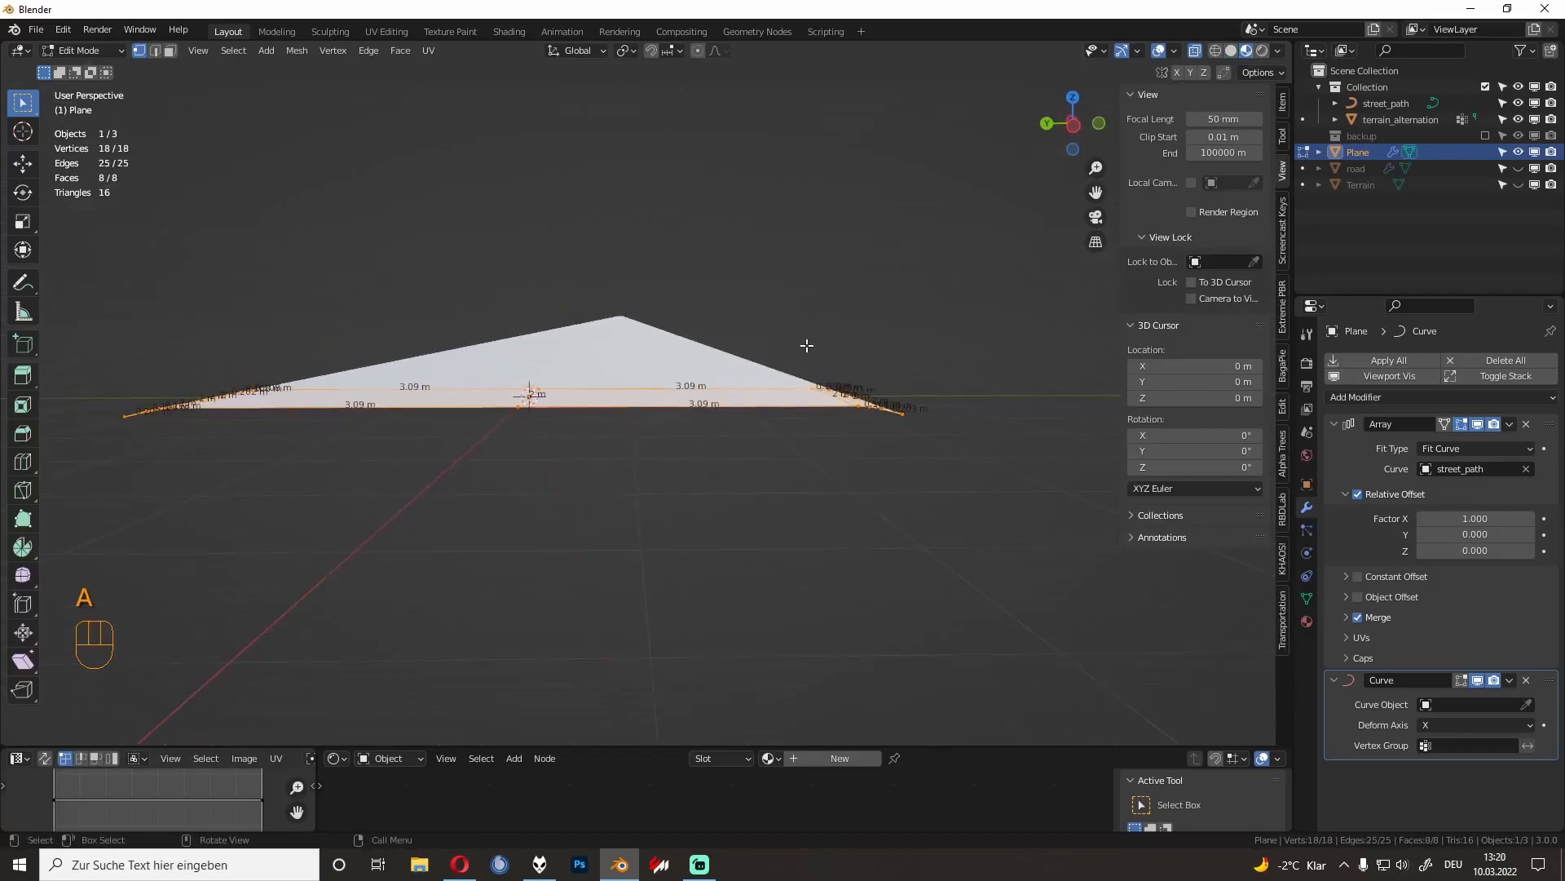
pyautogui.press('KP_1')
pyautogui.press('g')
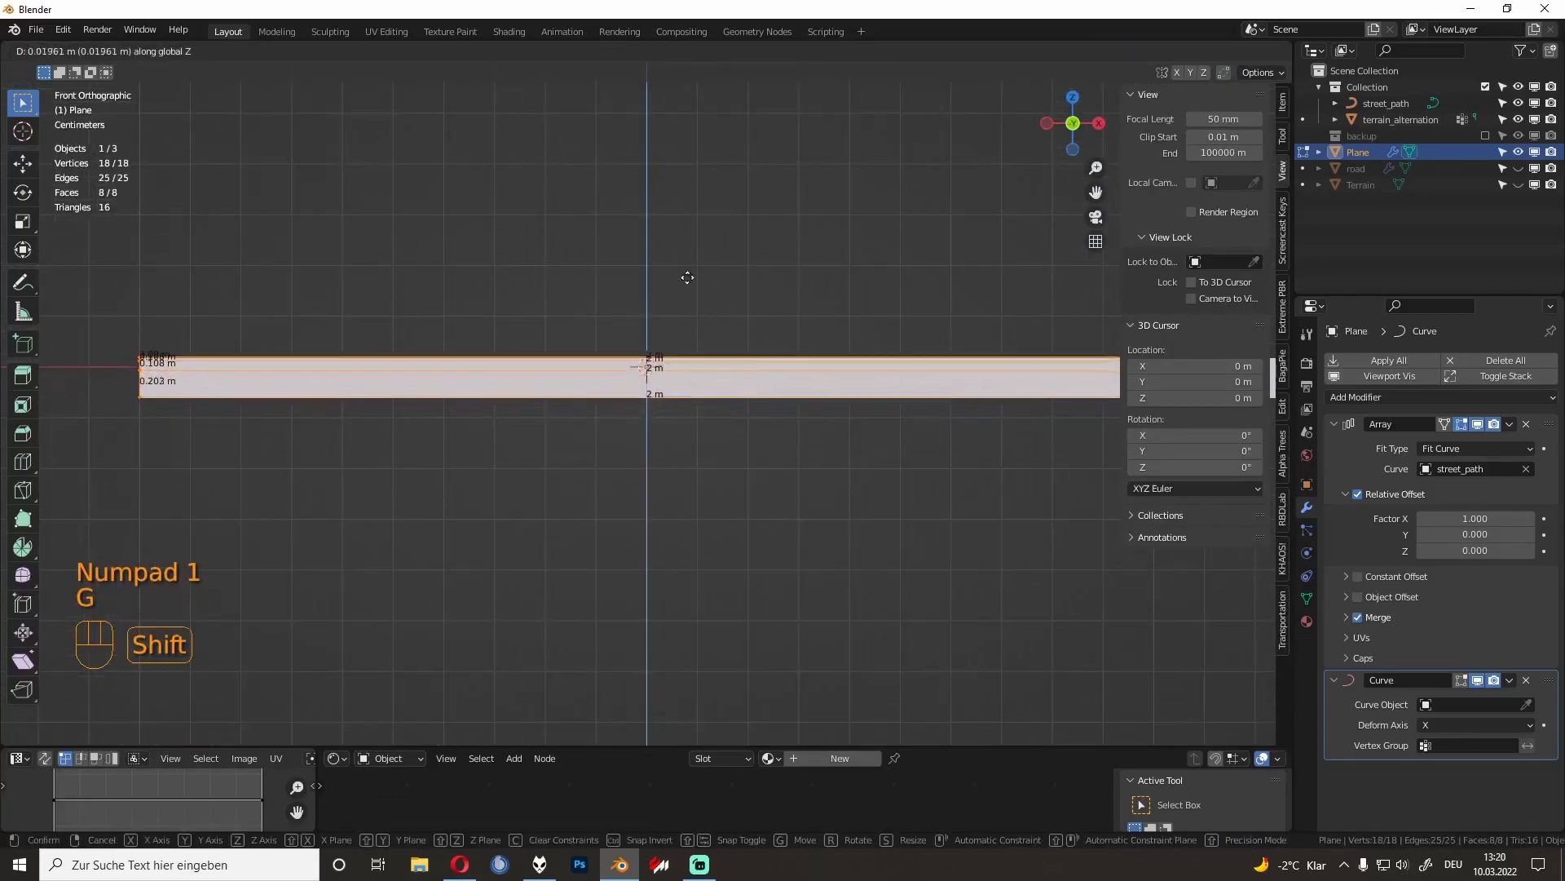
pyautogui.click(668, 208)
pyautogui.moveTo(668, 208); pyautogui.dragTo(817, 438, button='middle')
pyautogui.press('Tab')
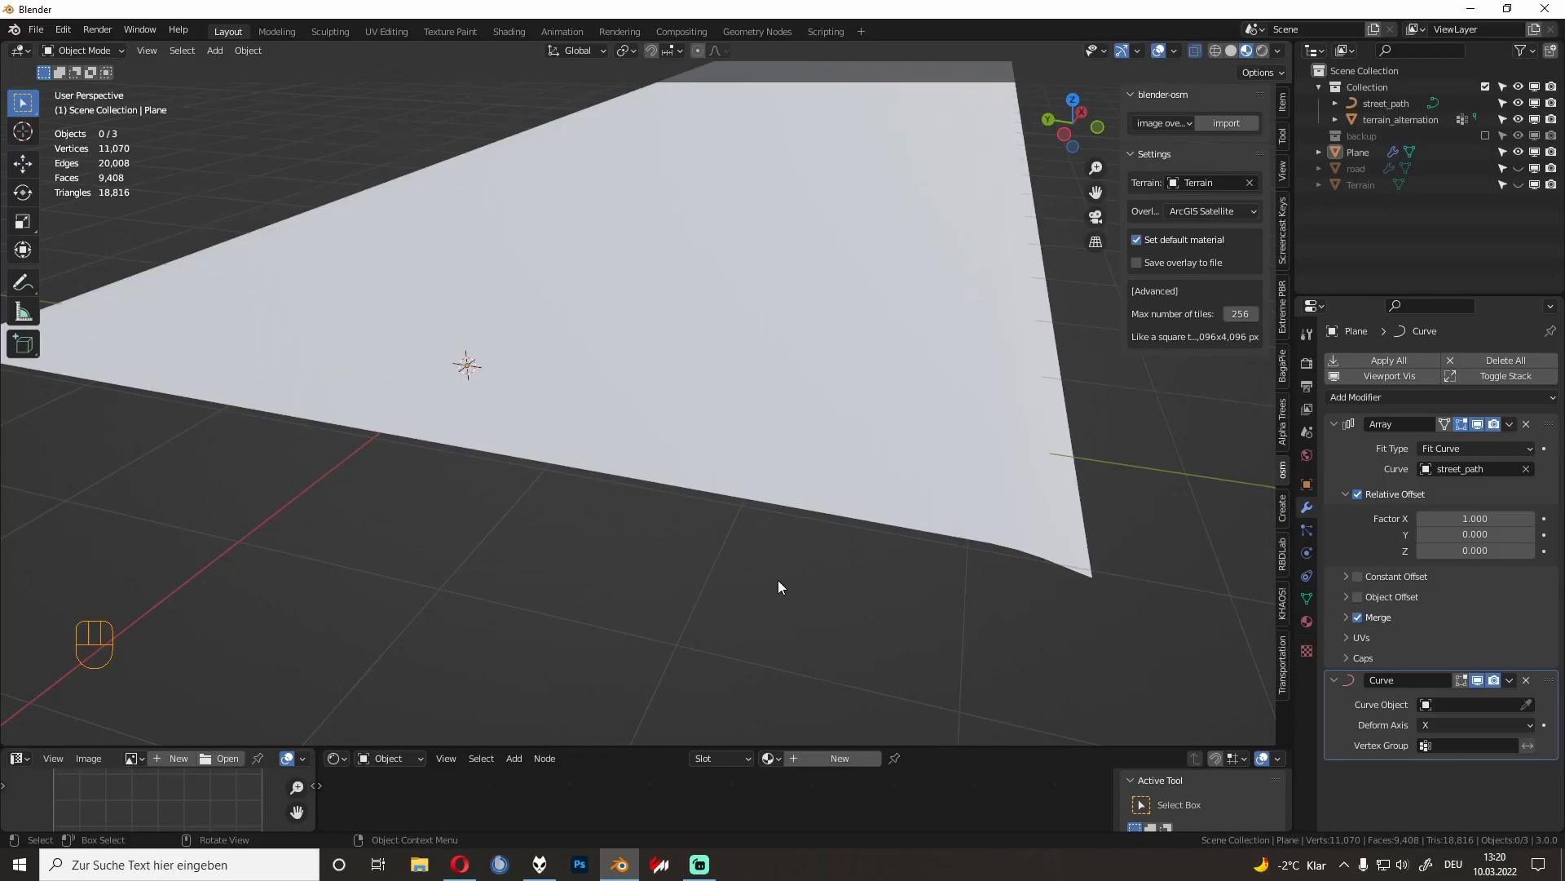
# Step: Set the Curve modifier's curve object to street_path and frame the plane object in the view
pyautogui.moveTo(779, 584); pyautogui.dragTo(775, 585, button='middle')
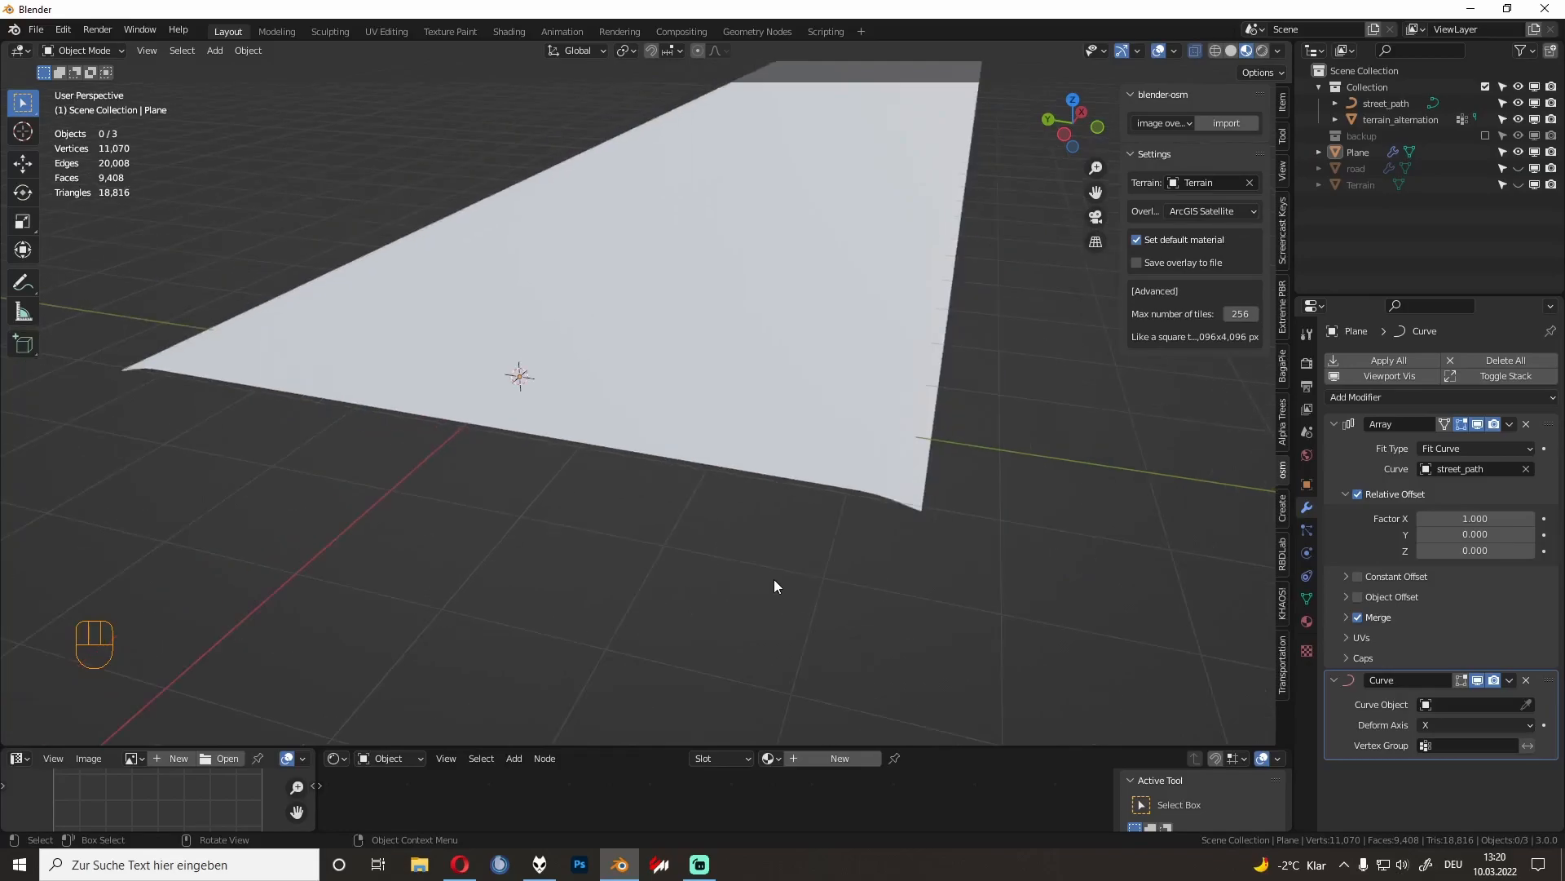
pyautogui.click(1462, 706)
pyautogui.click(1451, 532)
pyautogui.press('KP_Decimal')
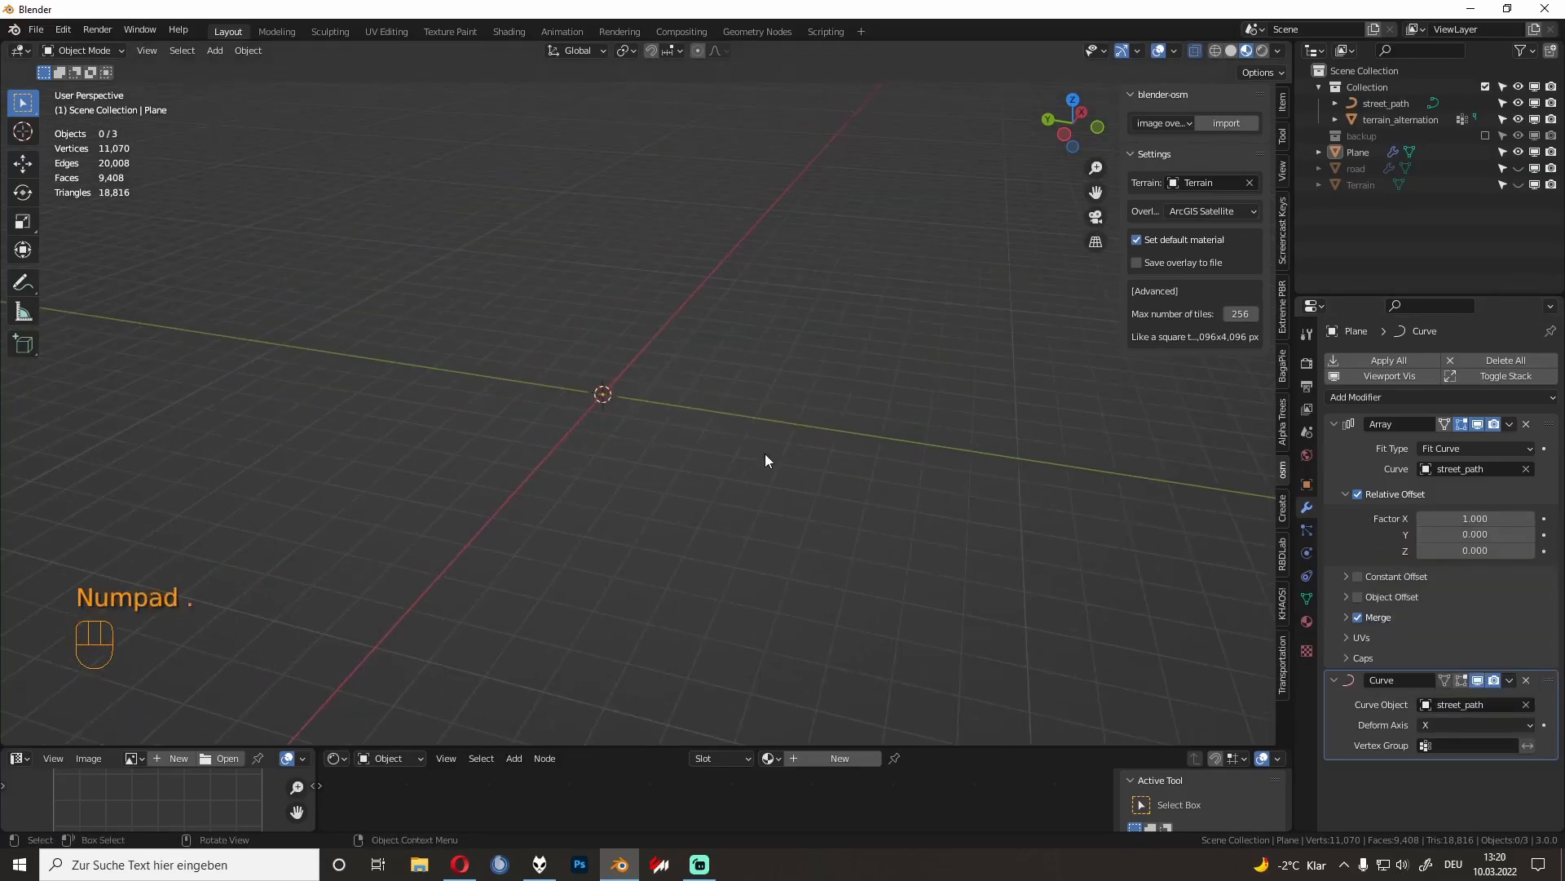
pyautogui.scroll(-5, 821, 424)
pyautogui.click(1364, 154)
pyautogui.press('KP_Decimal')
# Step: Switch to solid shading with X-ray off and examine how the new road runs along the terrain bend
pyautogui.scroll(7, 766, 488)
pyautogui.moveTo(1095, 488); pyautogui.dragTo(868, 471, button='middle')
pyautogui.scroll(2, 1022, 464)
pyautogui.scroll(3, 969, 457)
pyautogui.click(1003, 363)
pyautogui.moveTo(1003, 363); pyautogui.dragTo(1053, 349, button='middle')
pyautogui.click(1231, 51)
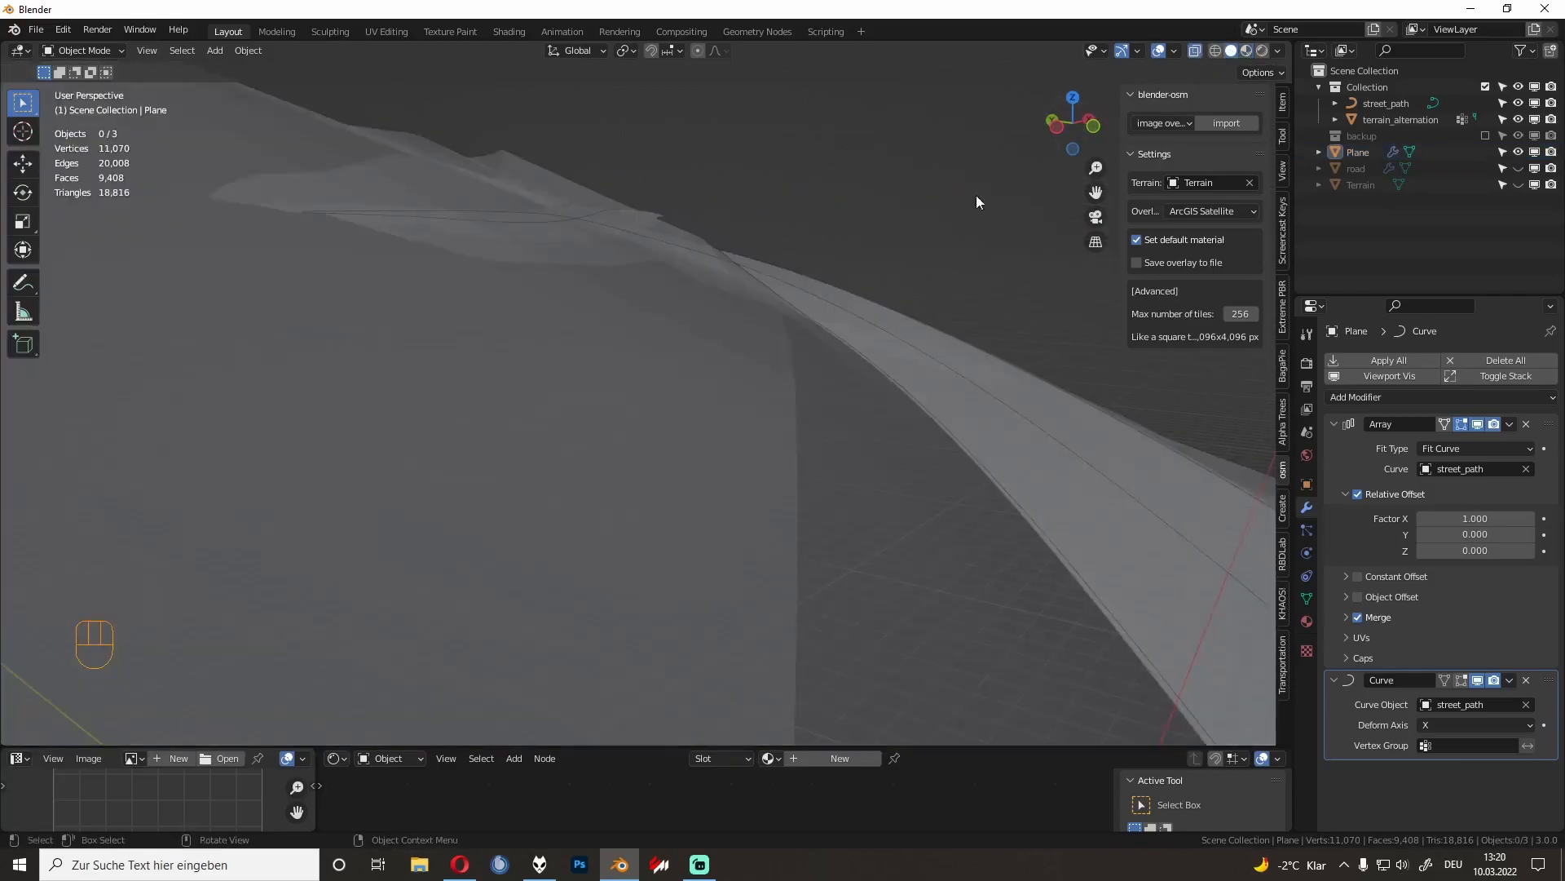
pyautogui.click(1196, 52)
pyautogui.moveTo(1000, 243)
pyautogui.keyDown('shift'); pyautogui.mouseDown(button='middle')
pyautogui.moveTo(968, 216)
pyautogui.moveTo(912, 266)
pyautogui.moveTo(885, 199)
pyautogui.moveTo(941, 170)
pyautogui.moveTo(849, 322)
pyautogui.moveTo(858, 302)
pyautogui.moveTo(788, 310)
pyautogui.moveTo(723, 286)
pyautogui.moveTo(757, 339)
pyautogui.mouseUp(button='middle'); pyautogui.keyUp('shift')
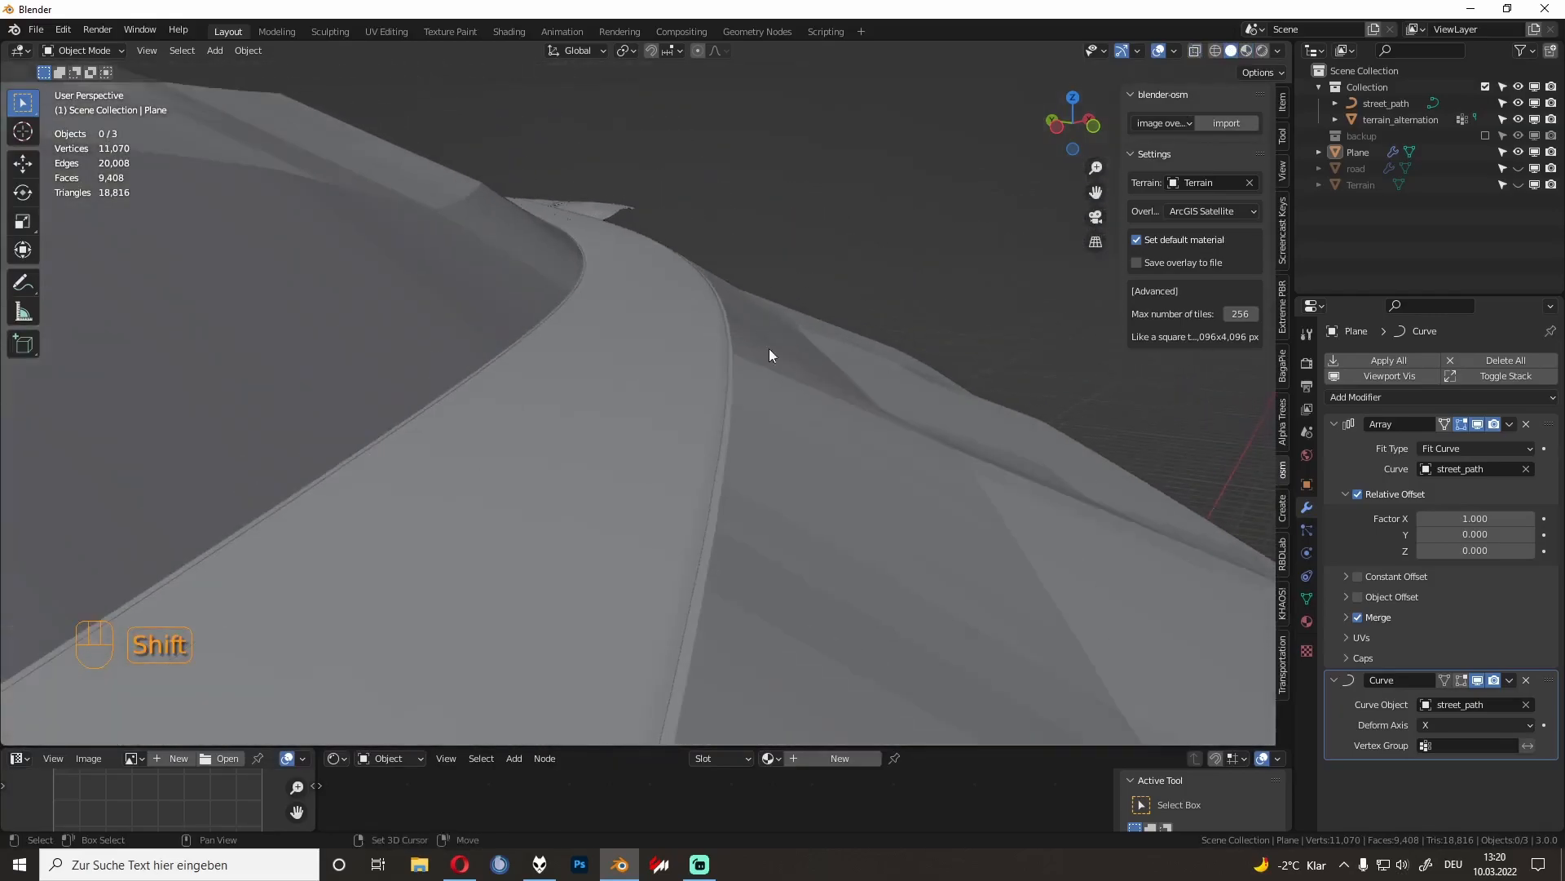
# Step: Open the terrain_alternation mesh for editing where its strips overlap inside the bend
pyautogui.click(804, 405)
pyautogui.rightClick(804, 404)
pyautogui.click(804, 405)
pyautogui.click(864, 285)
pyautogui.keyDown('shift'); pyautogui.moveTo(864, 286); pyautogui.dragTo(765, 491, button='middle'); pyautogui.keyUp('shift')
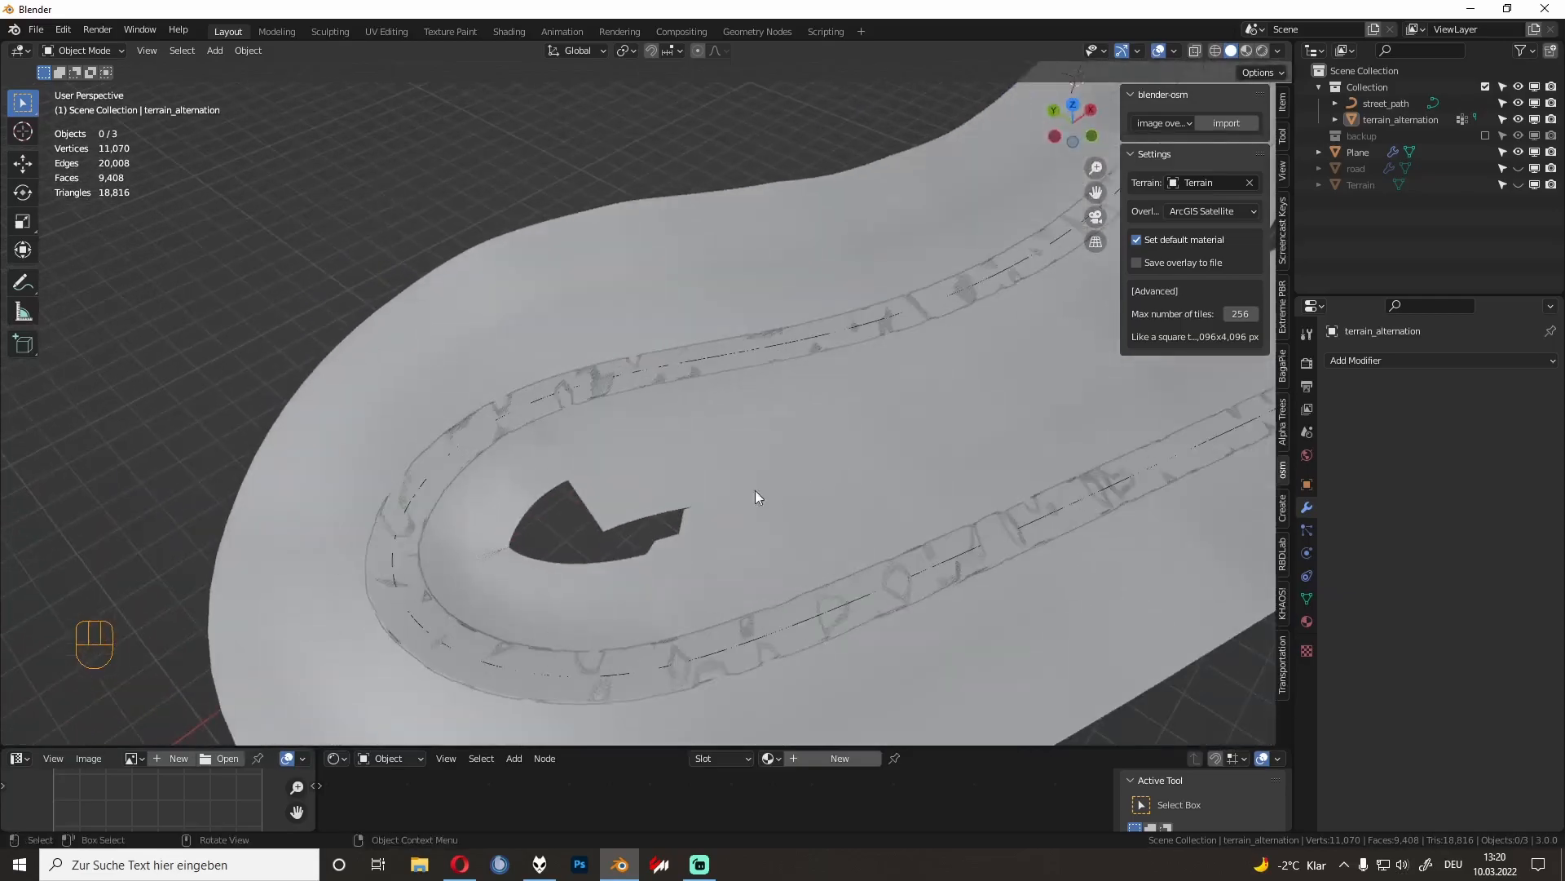
pyautogui.press('Tab')
pyautogui.keyDown('shift'); pyautogui.moveTo(601, 531); pyautogui.dragTo(367, 628, button='middle'); pyautogui.keyUp('shift')
pyautogui.keyDown('shift'); pyautogui.moveTo(947, 435); pyautogui.dragTo(770, 525, button='middle'); pyautogui.keyUp('shift')
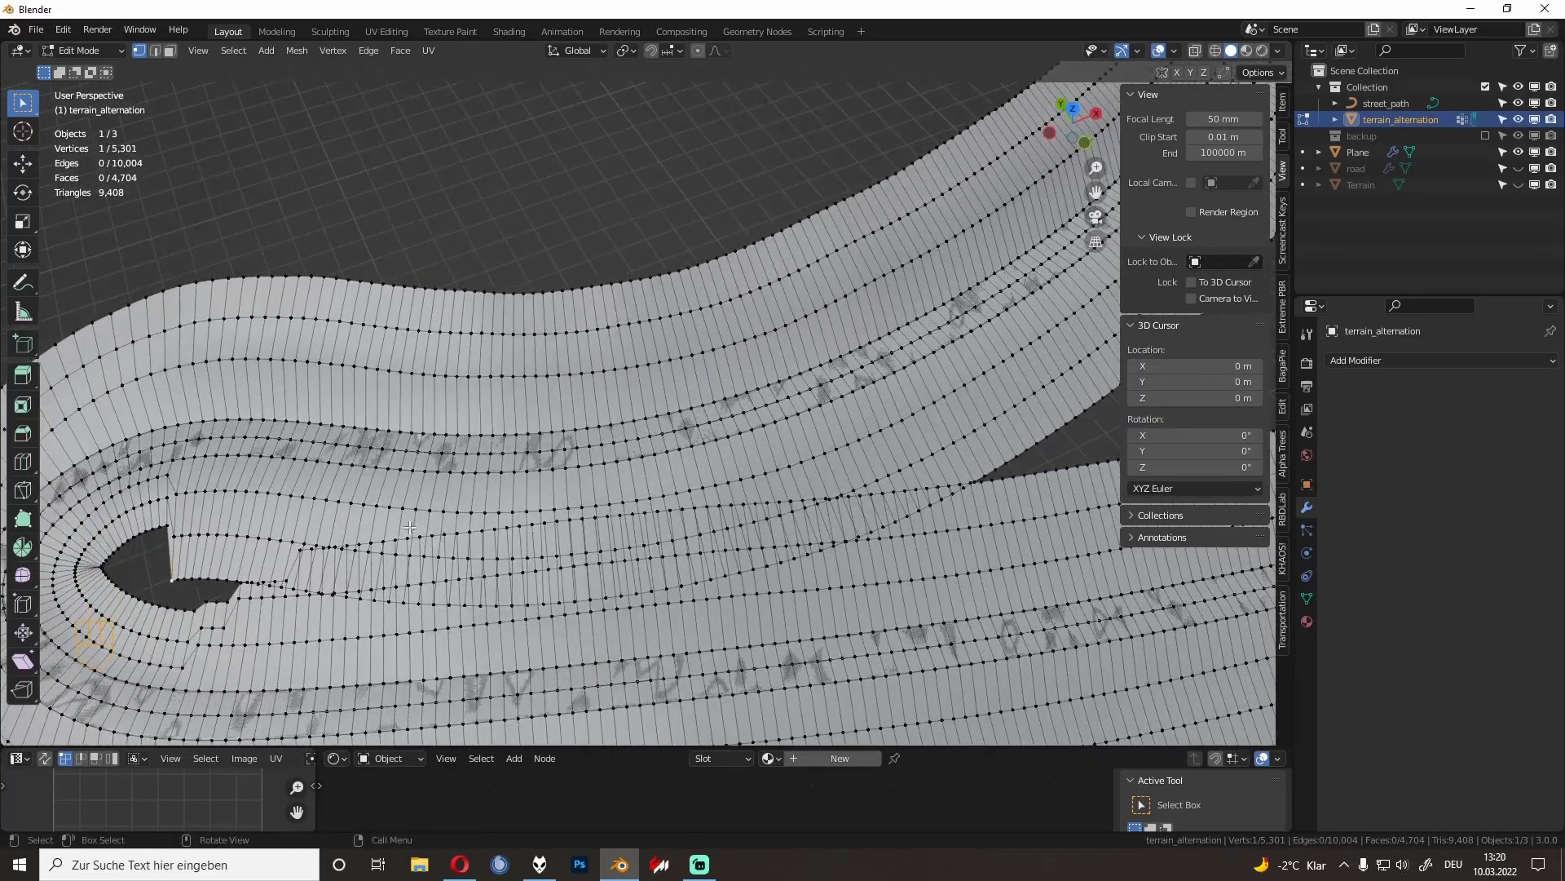
# Step: Hide the edge lengths and edge-slide the terrain's vertex row nearest the inner road edge toward the road
pyautogui.keyDown('ctrl'); pyautogui.click(1038, 345); pyautogui.keyUp('ctrl')
pyautogui.press('g')
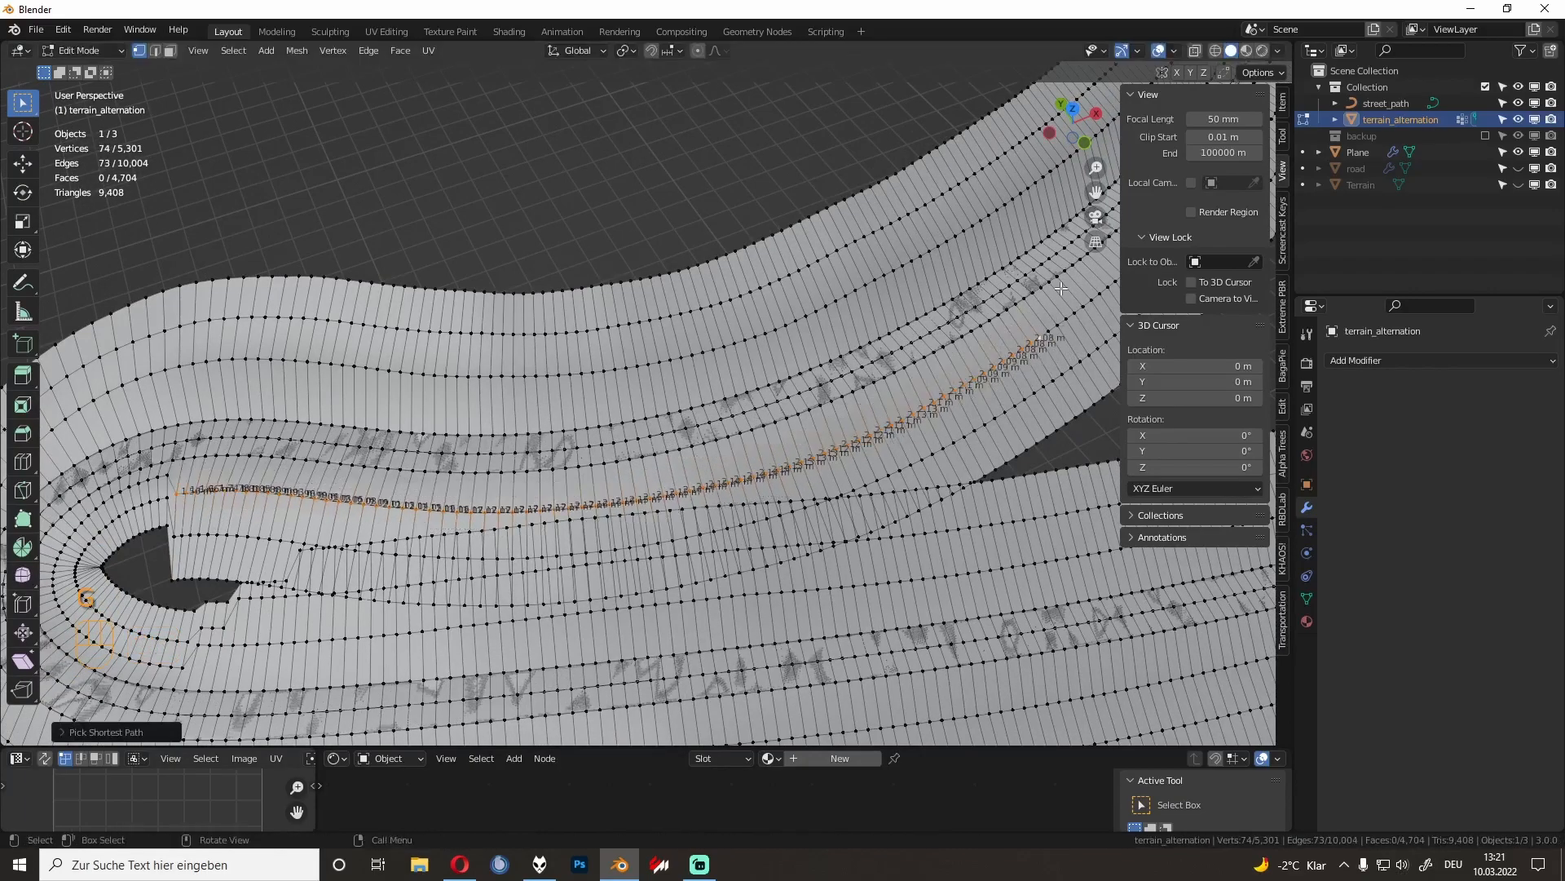
pyautogui.click(1174, 51)
pyautogui.click(1085, 617)
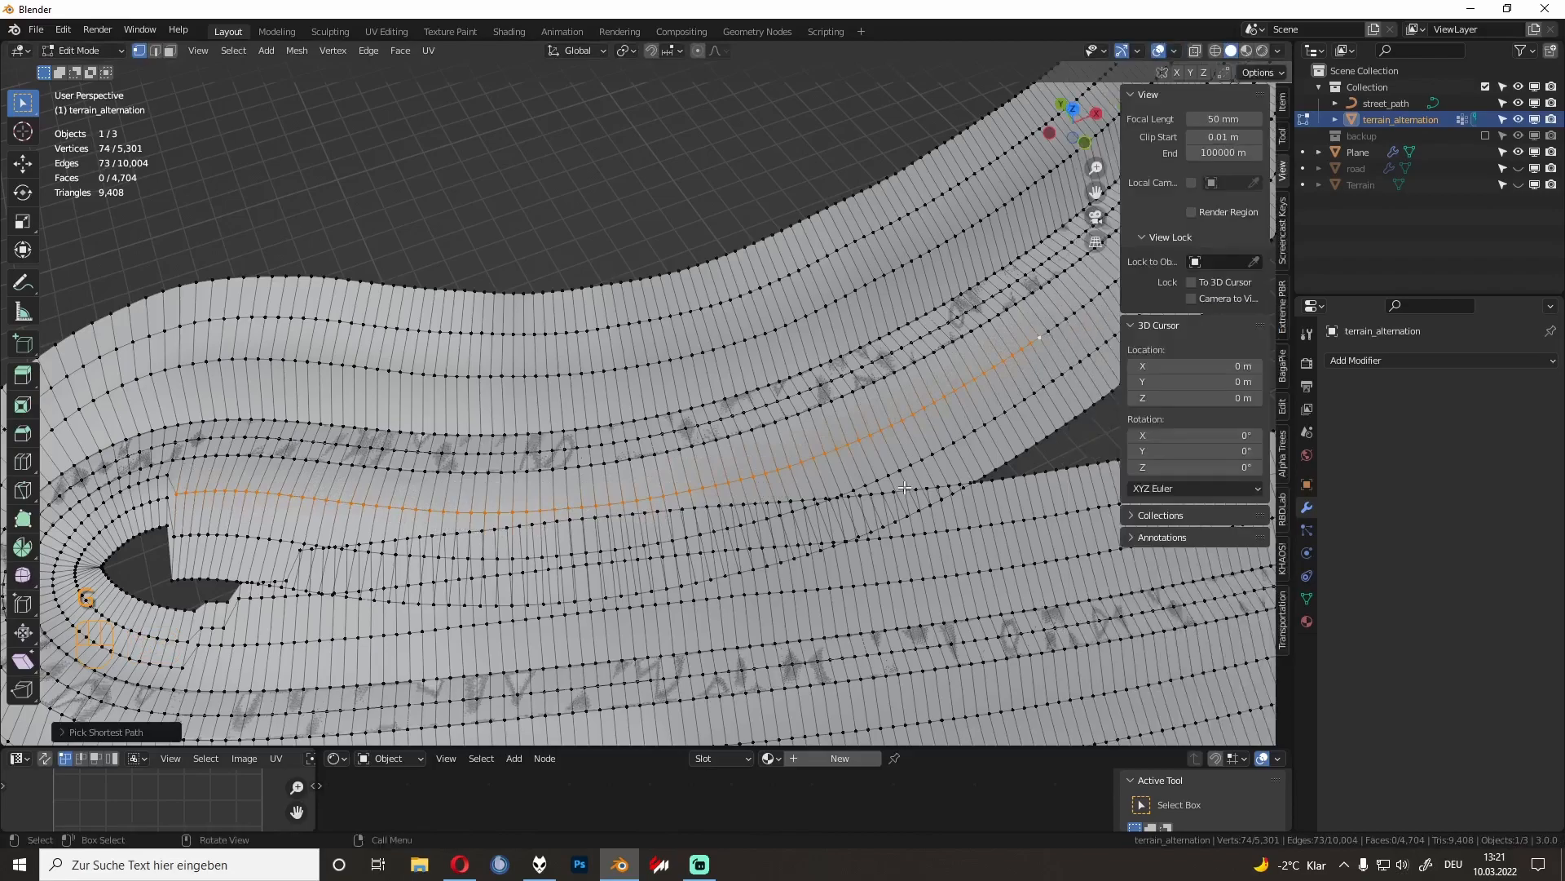
pyautogui.press('g')
pyautogui.press('g')
pyautogui.click(893, 452)
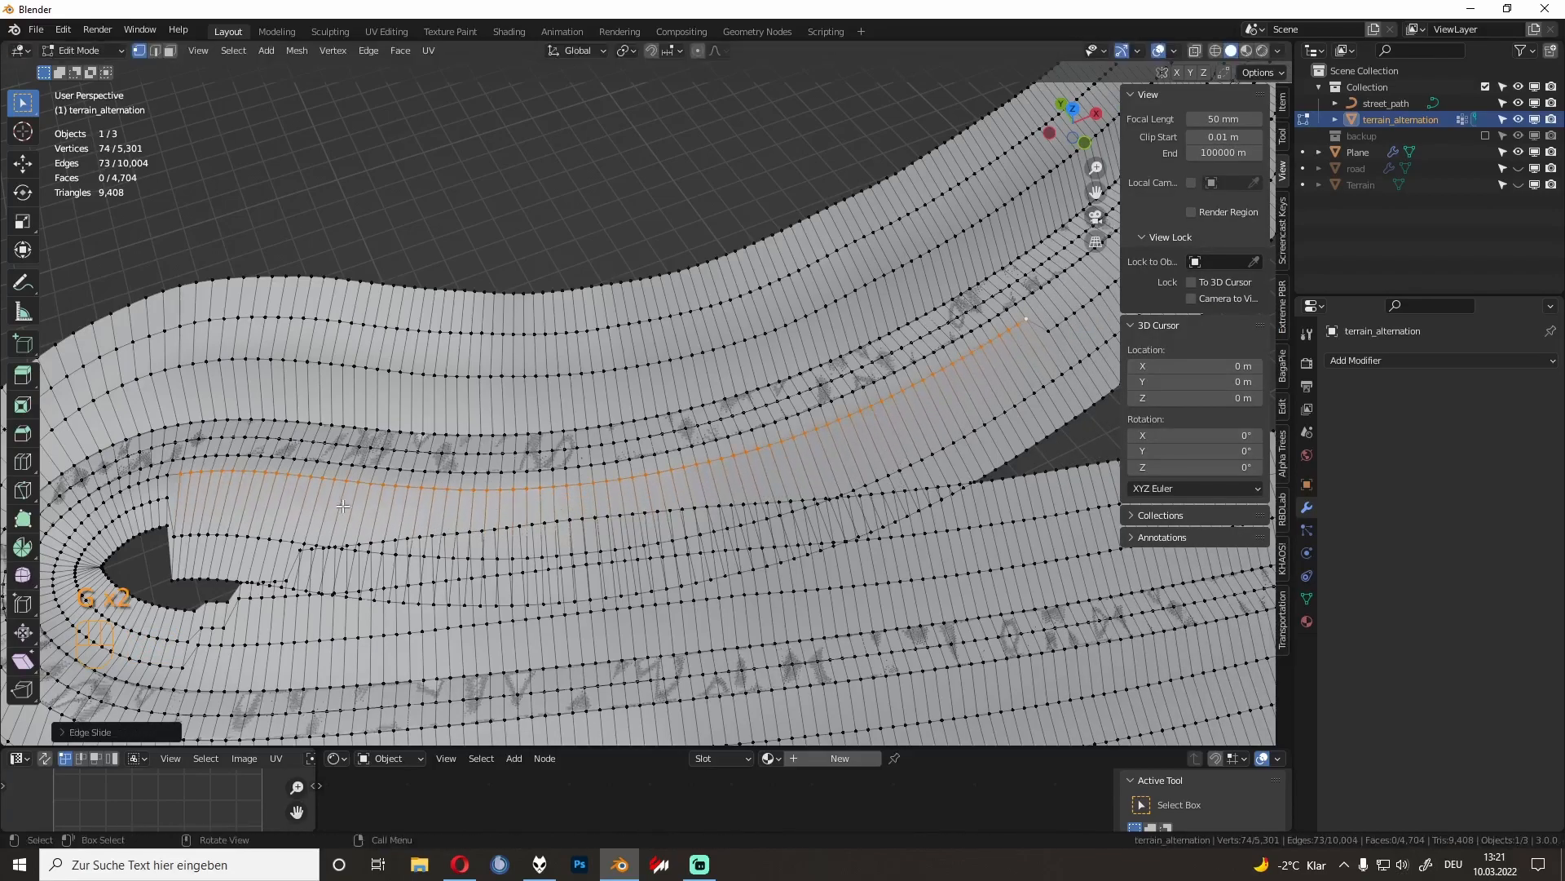
# Step: Edge-slide the second vertex row inside the bend toward the road
pyautogui.click(181, 539)
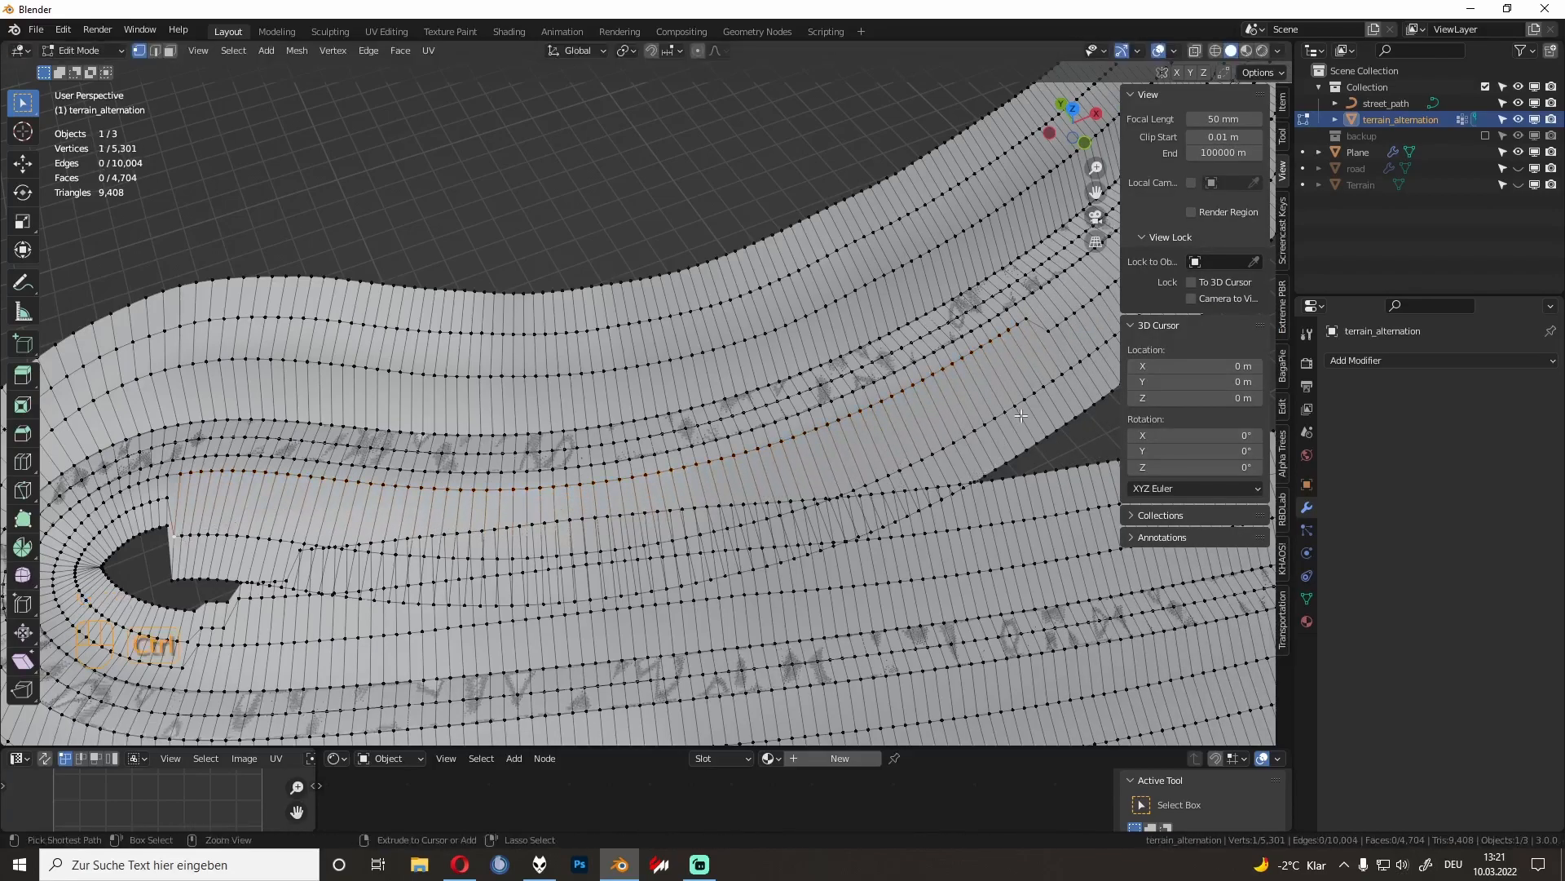
pyautogui.keyDown('ctrl'); pyautogui.click(1016, 362); pyautogui.keyUp('ctrl')
pyautogui.press('g')
pyautogui.press('g')
pyautogui.click(1039, 354)
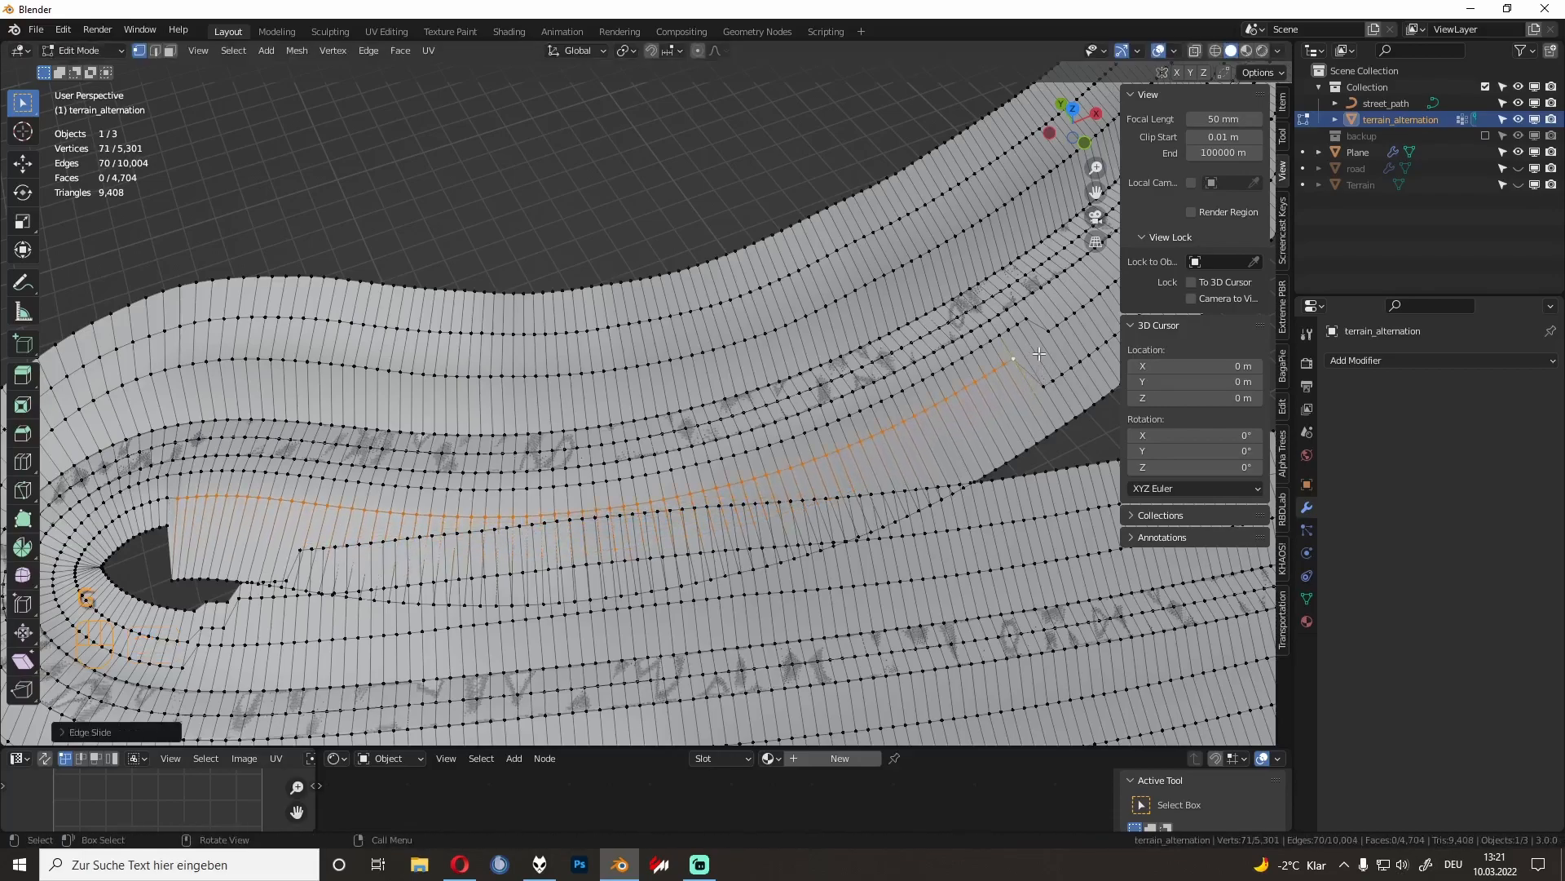
# Step: Edge-slide the third vertex row of the upper terrain strip inside the bend toward the road
pyautogui.click(186, 583)
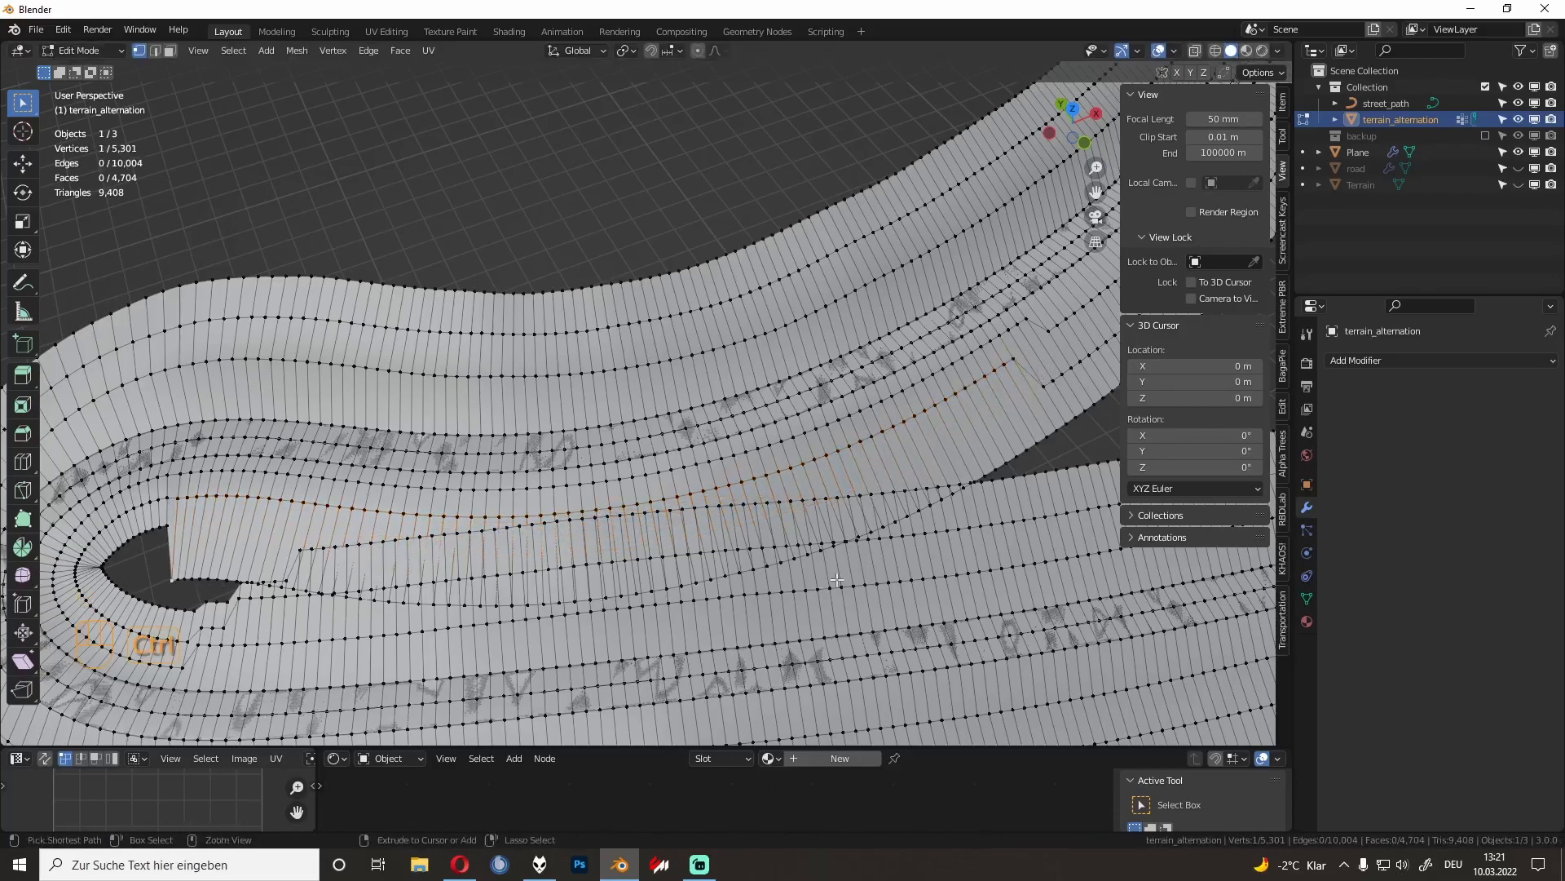
pyautogui.keyDown('ctrl'); pyautogui.click(1021, 455); pyautogui.keyUp('ctrl')
pyautogui.press('g')
pyautogui.press('g')
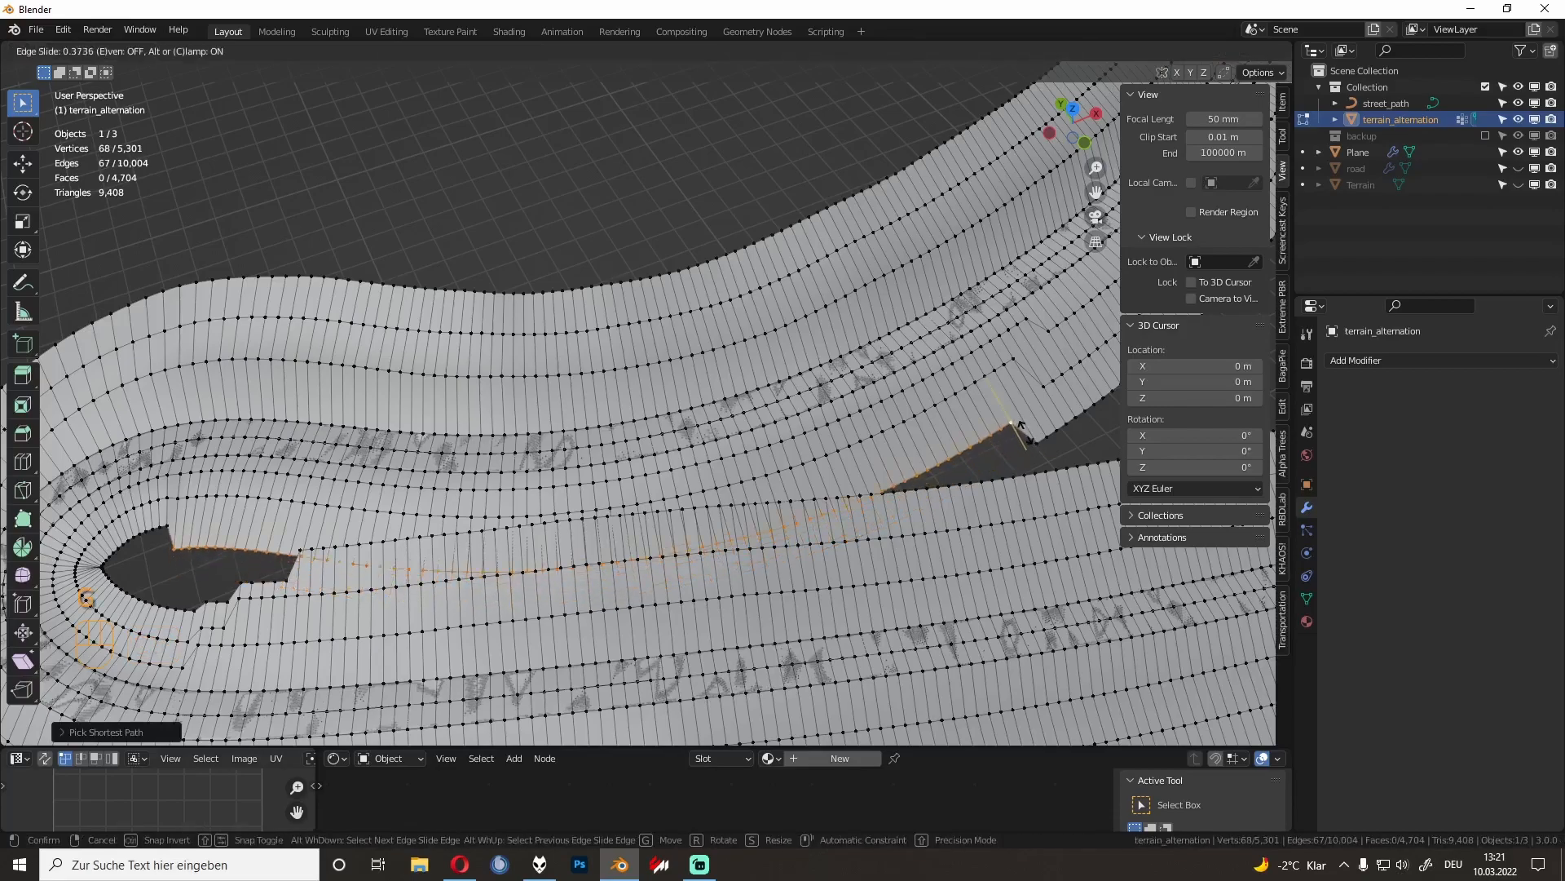
pyautogui.click(1017, 424)
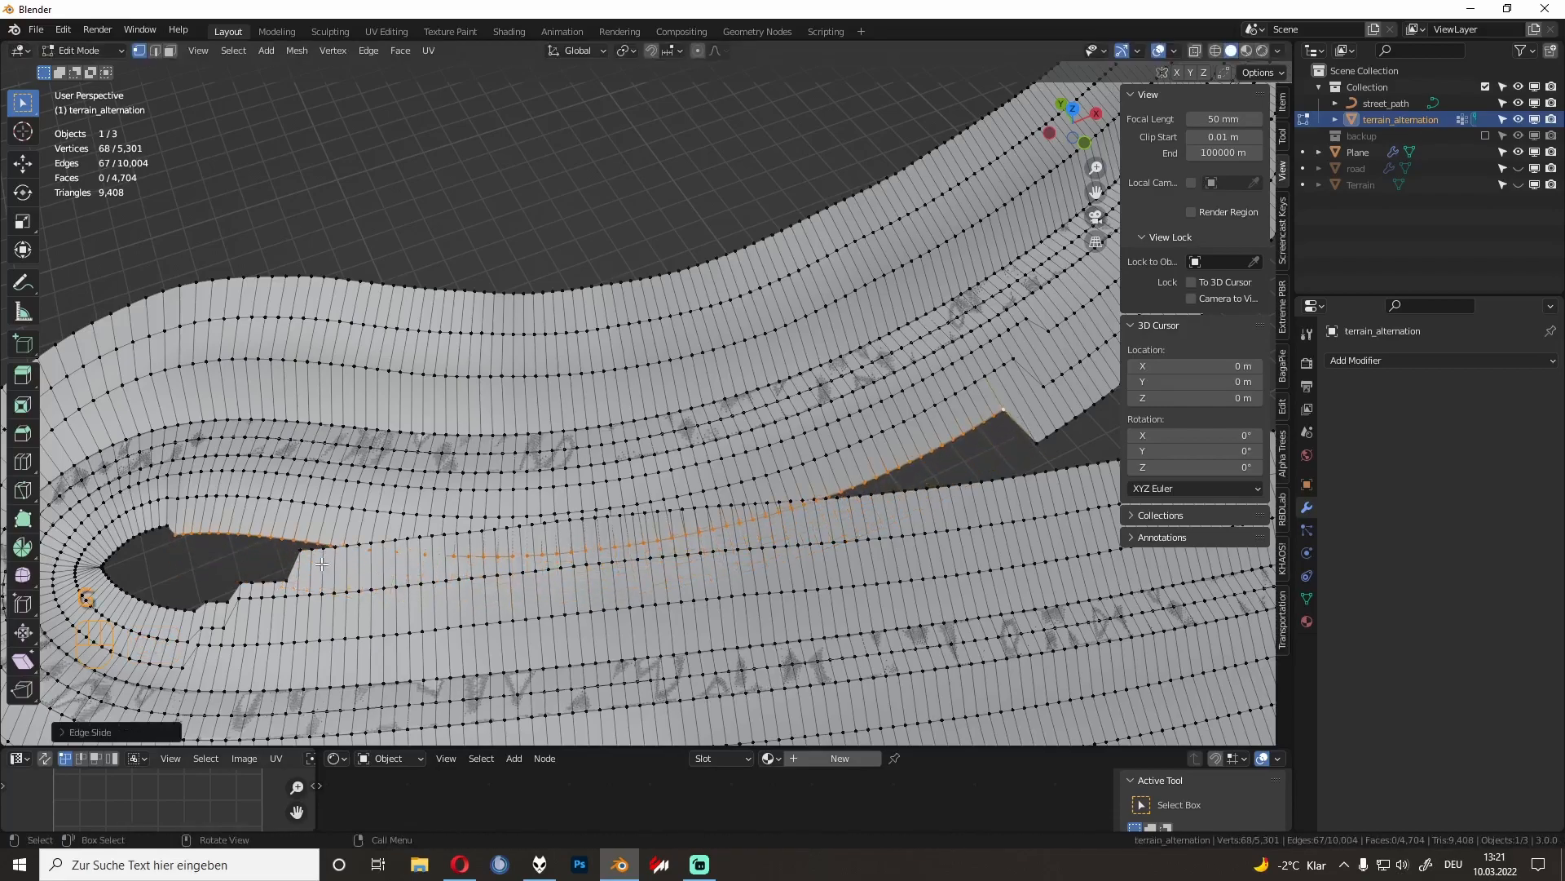
# Step: Edge-slide the lower terrain strip's innermost vertex row back toward its own road, away from the upper strip
pyautogui.click(300, 552)
pyautogui.keyDown('ctrl'); pyautogui.click(1062, 472); pyautogui.keyUp('ctrl')
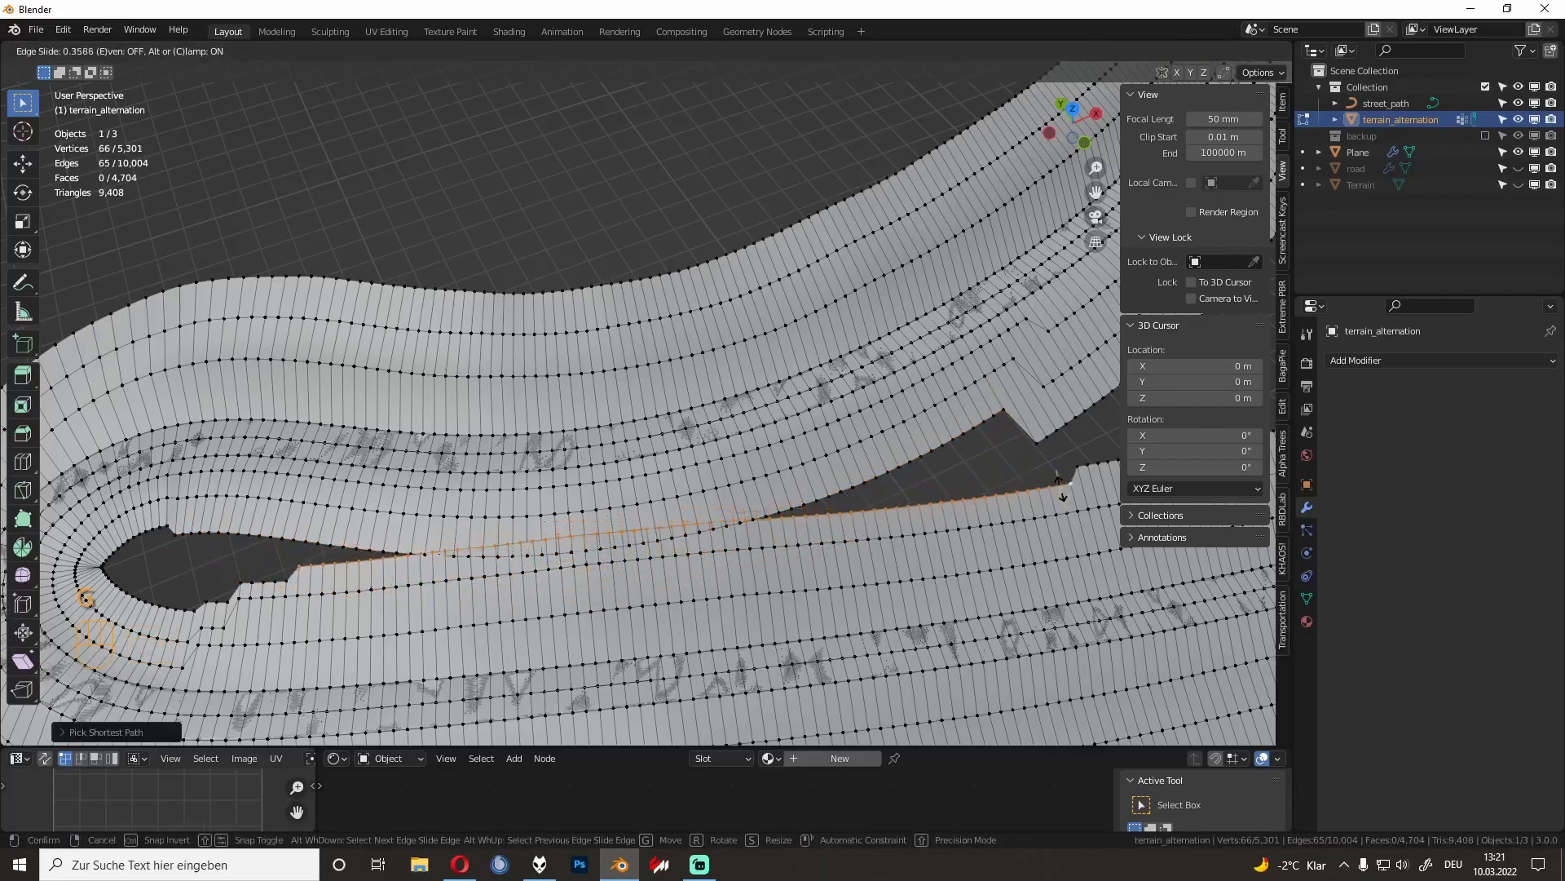
pyautogui.press('g')
pyautogui.press('g')
pyautogui.click(1060, 495)
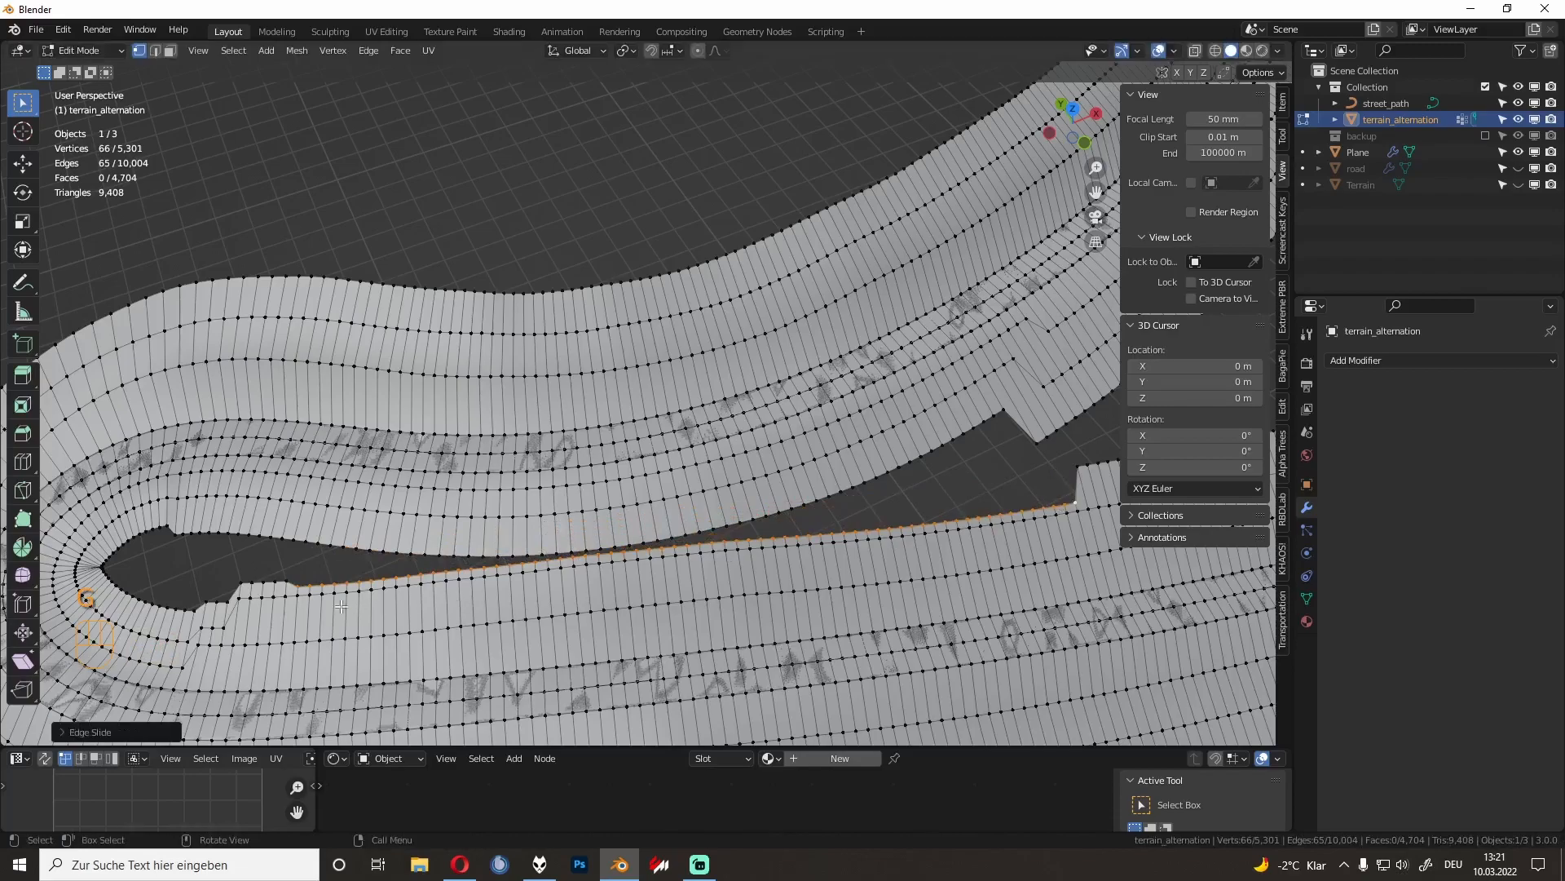
# Step: Edge-slide the neighbouring vertex row of the lower terrain strip in the same direction
pyautogui.click(238, 600)
pyautogui.keyDown('ctrl'); pyautogui.click(1096, 515); pyautogui.keyUp('ctrl')
pyautogui.press('g')
pyautogui.click(1099, 522)
# Step: Leave mesh editing and examine the gap inside the bend and the road's far end from several angles
pyautogui.press('Tab')
pyautogui.moveTo(910, 502); pyautogui.dragTo(995, 415, button='middle')
pyautogui.press('Tab')
pyautogui.moveTo(683, 442); pyautogui.dragTo(932, 494, button='middle')
pyautogui.press('Tab')
pyautogui.click(735, 530)
pyautogui.click(810, 381)
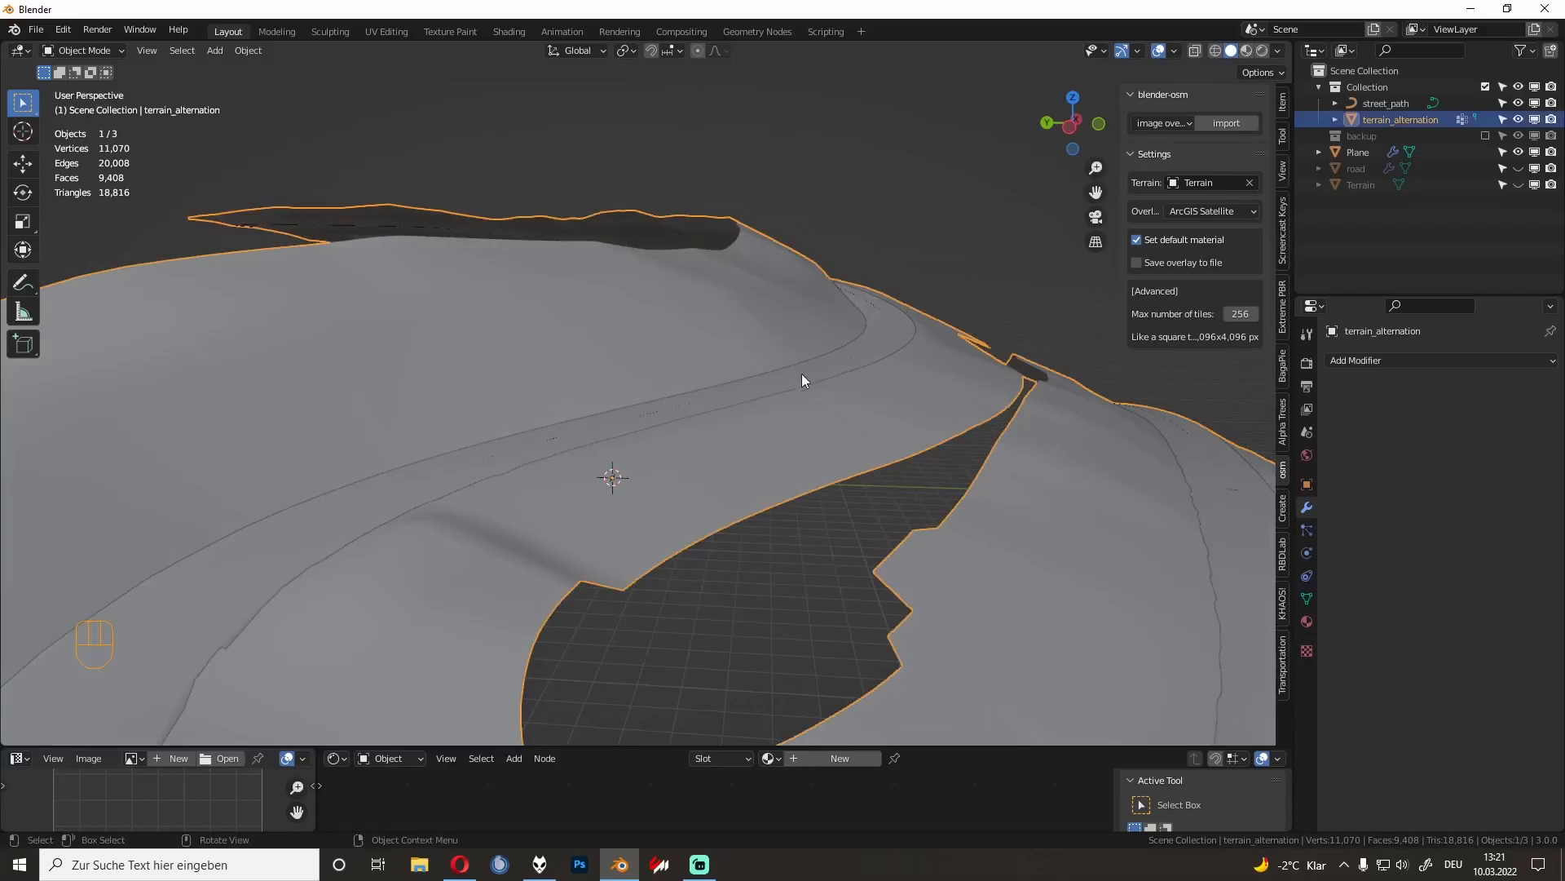
pyautogui.click(812, 377)
pyautogui.moveTo(985, 306); pyautogui.dragTo(613, 456, button='middle')
pyautogui.keyDown('shift'); pyautogui.moveTo(1019, 497); pyautogui.dragTo(563, 566, button='middle'); pyautogui.keyUp('shift')
pyautogui.click(951, 351)
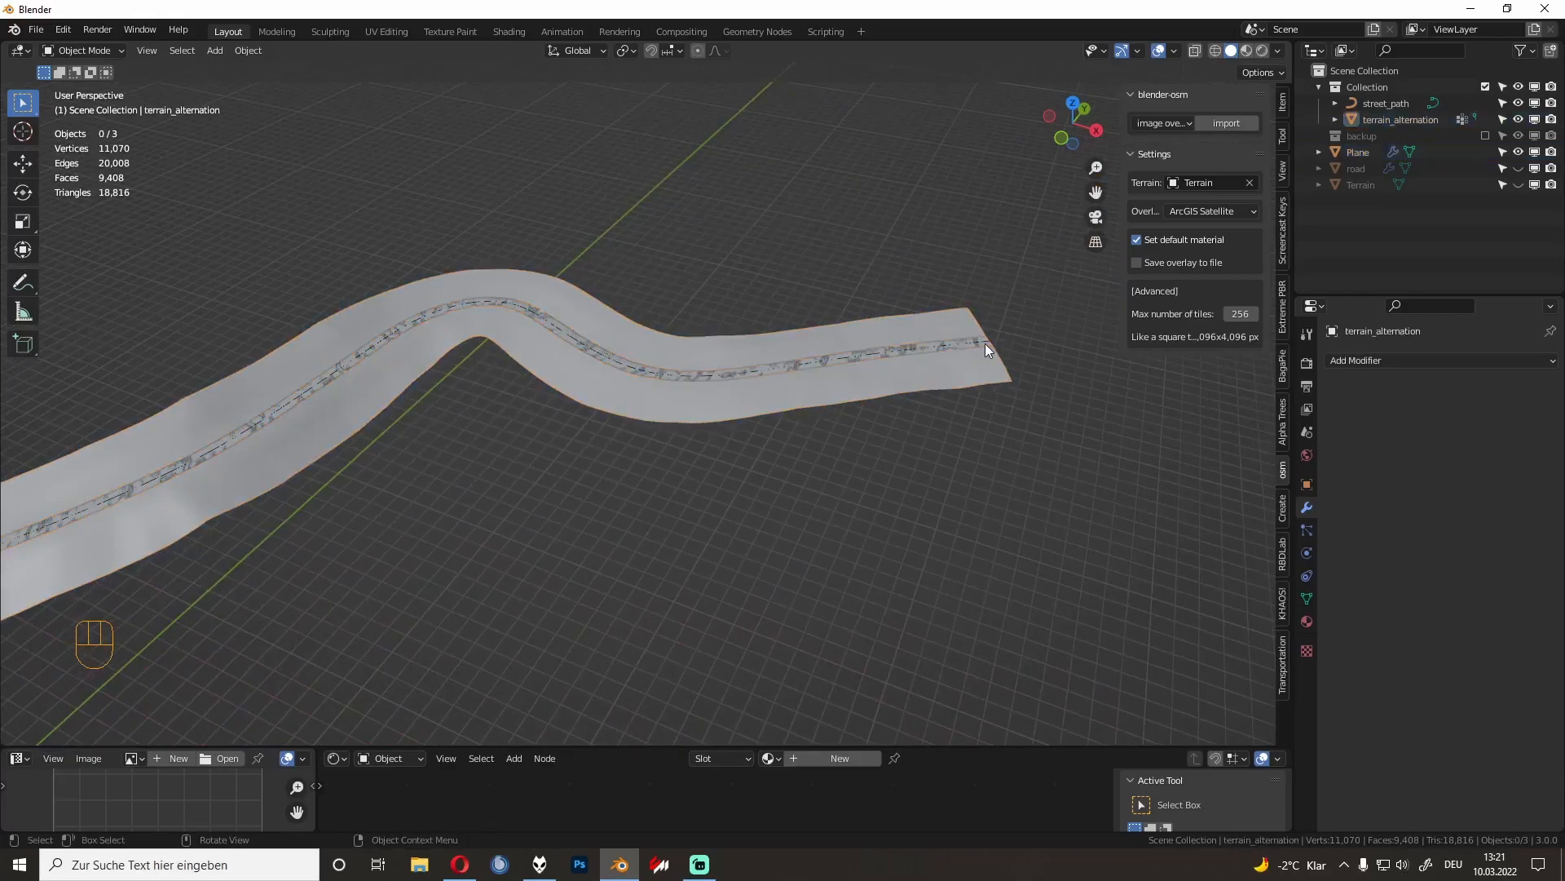
# Step: Rename the Plane object as 1ROAD_test
pyautogui.click(1354, 152)
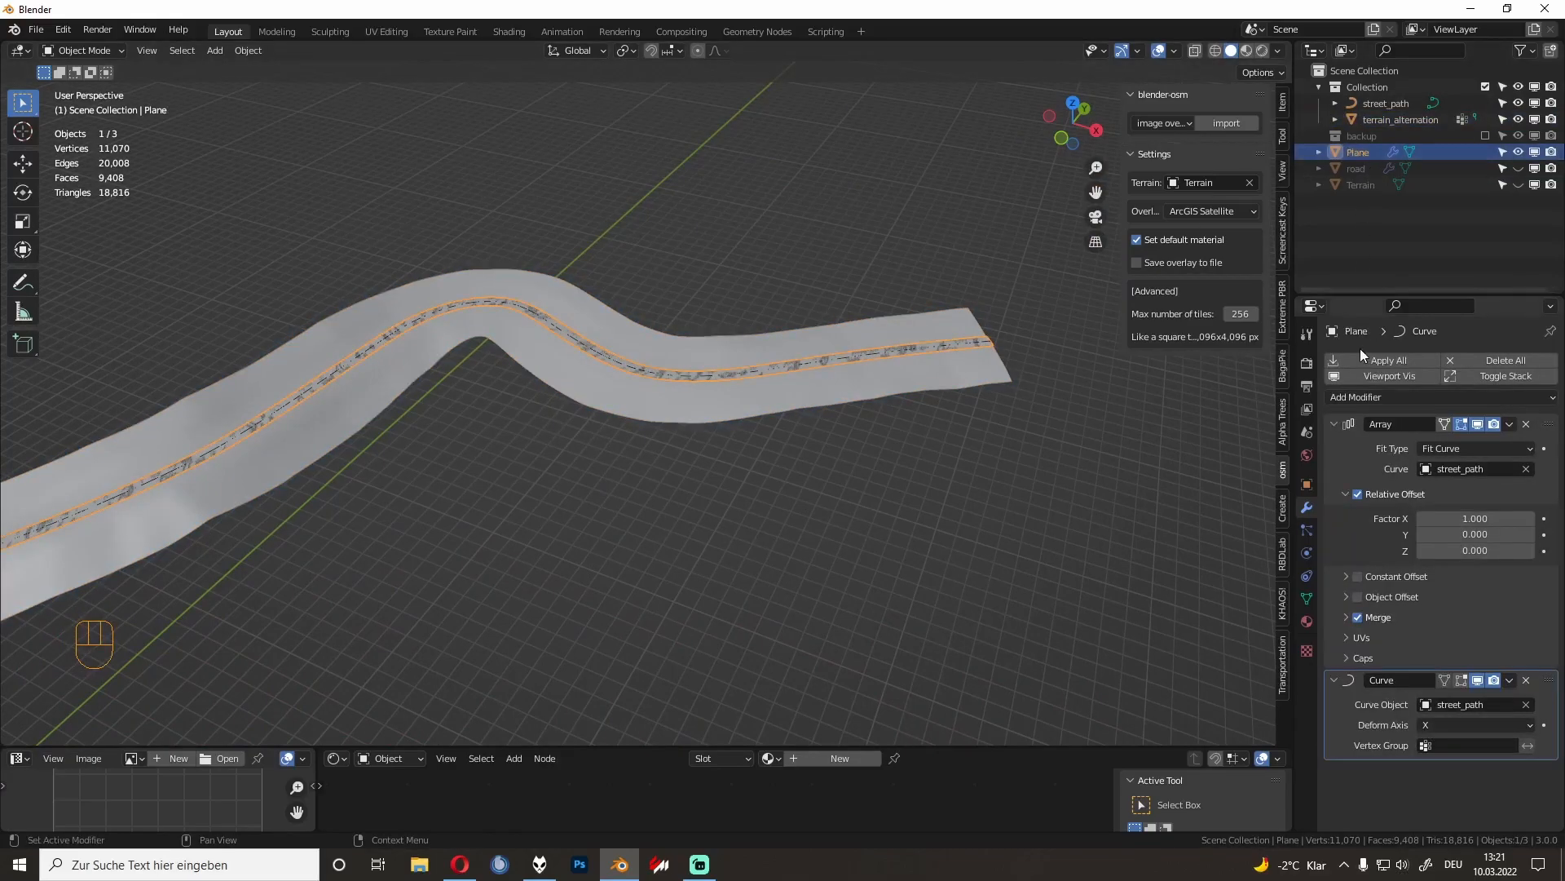
pyautogui.click(1307, 484)
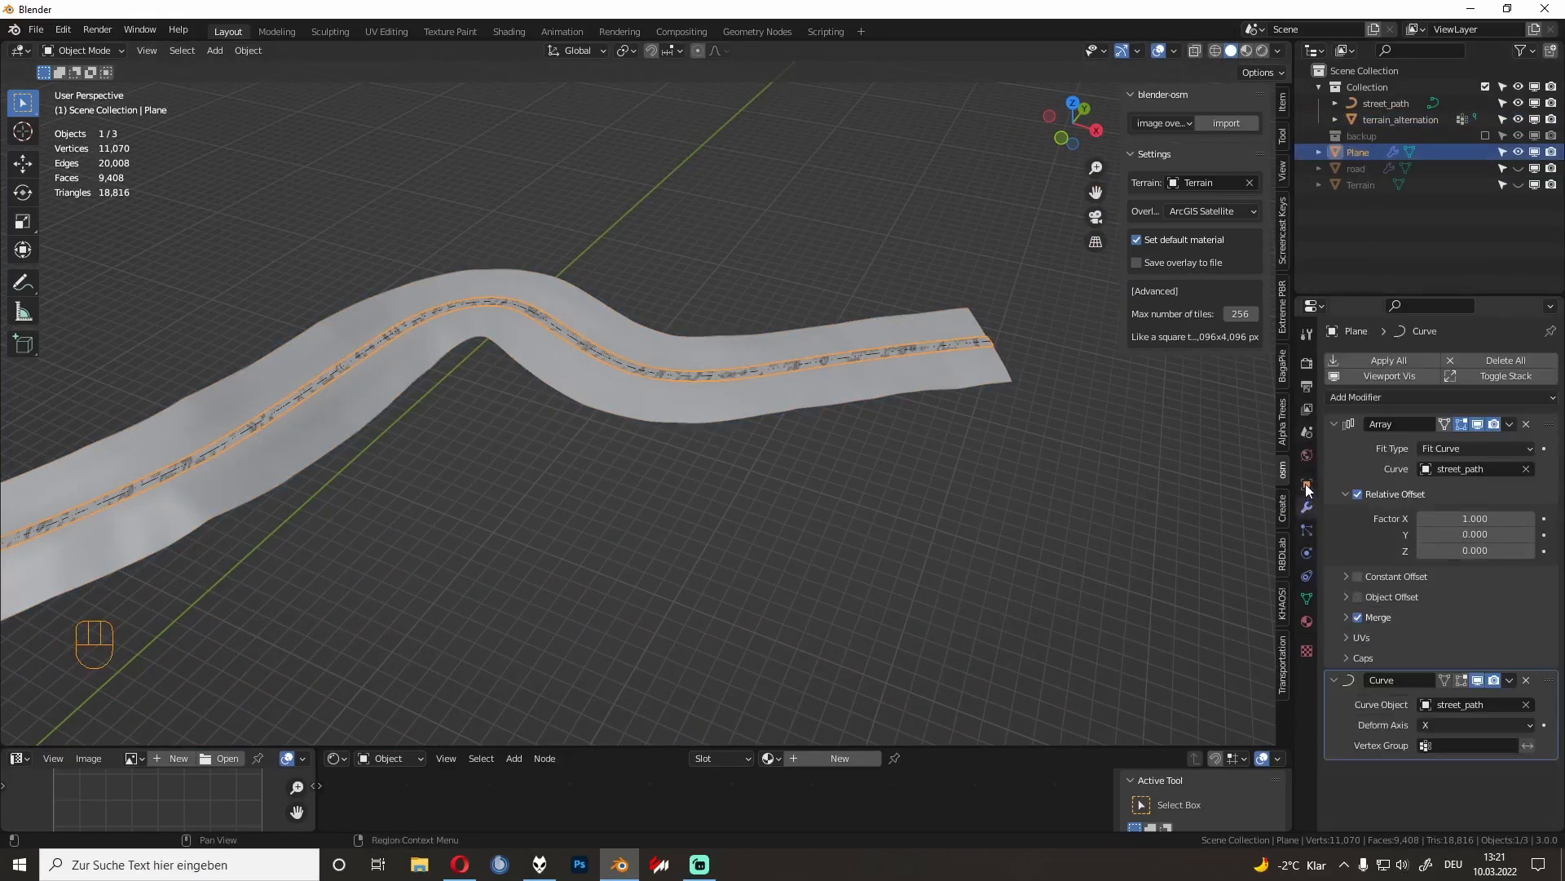
pyautogui.click(1377, 360)
pyautogui.write('1ROA')
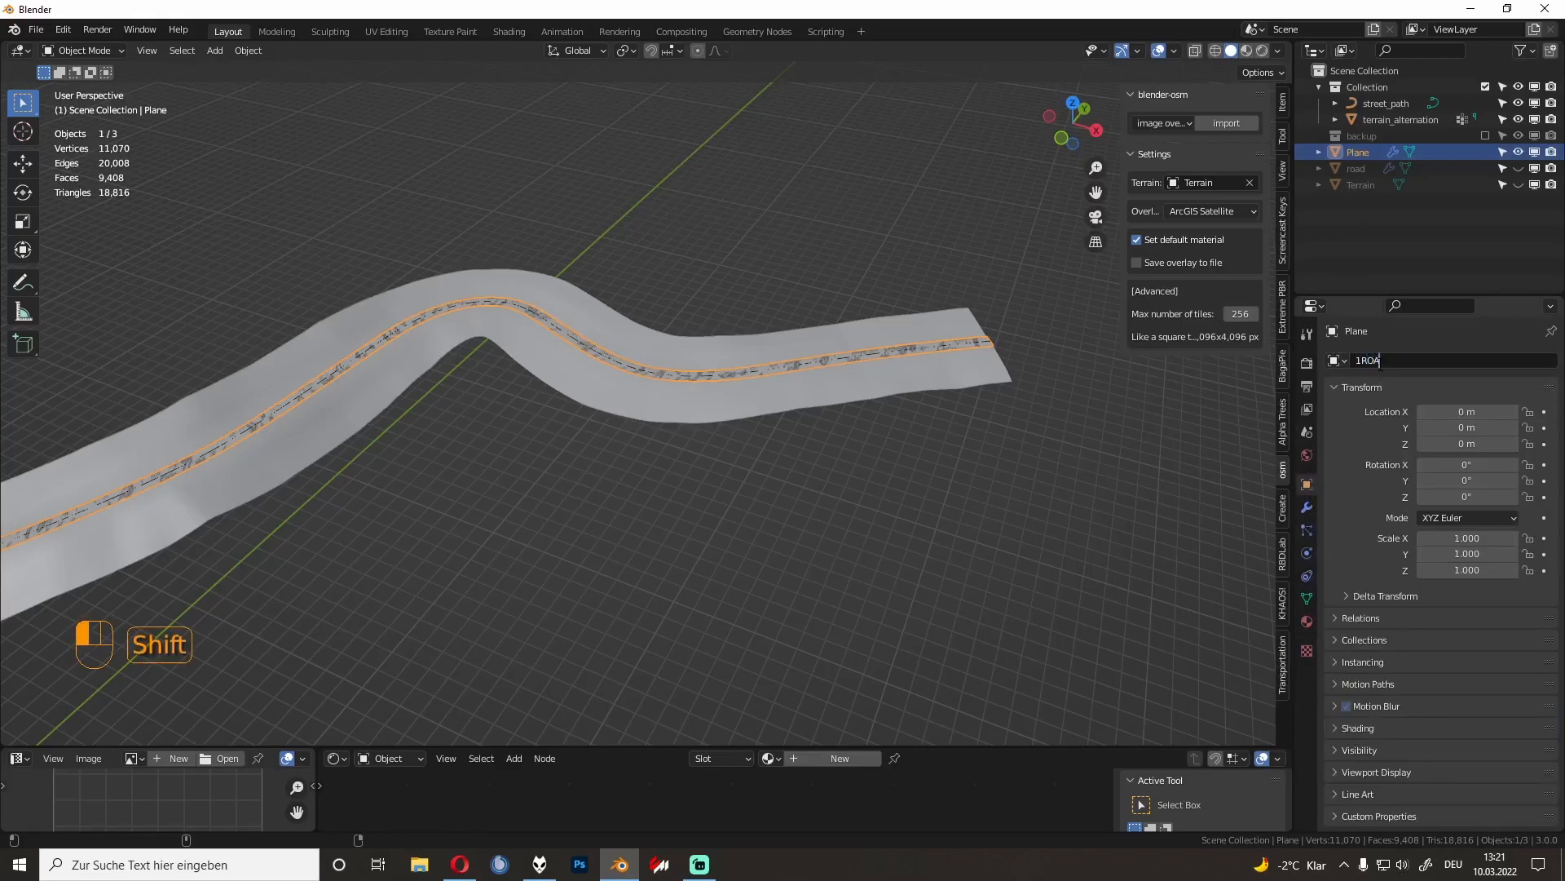
pyautogui.write('D_test')
pyautogui.press('Return')
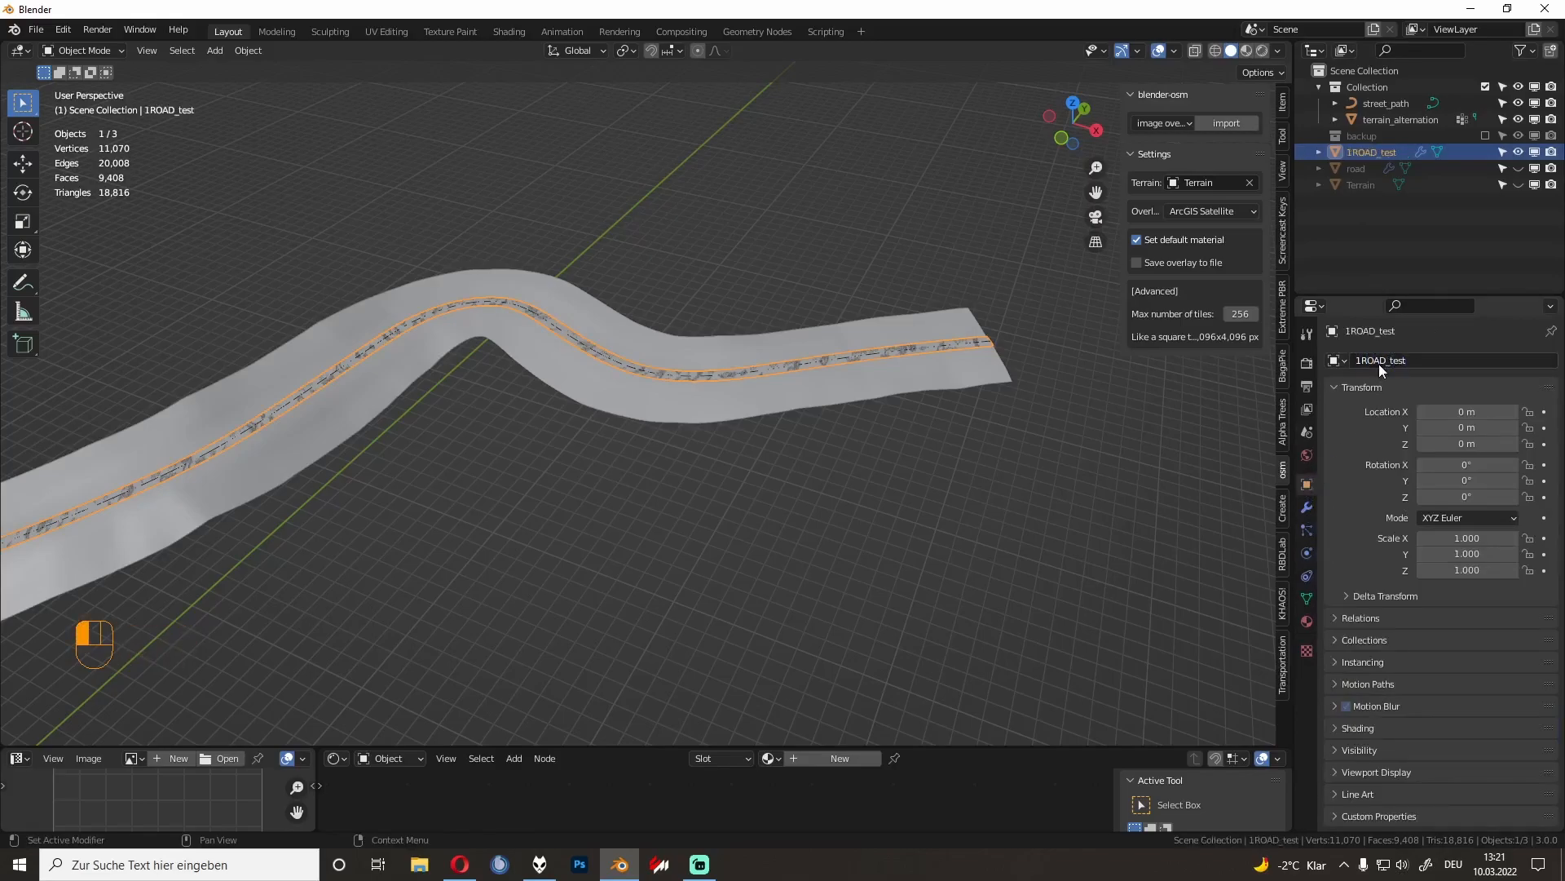
# Step: Try applying the Array and Curve modifiers of 1ROAD_test and check the resulting mesh
pyautogui.click(1075, 405)
pyautogui.click(975, 344)
pyautogui.press('Tab')
pyautogui.press('a')
pyautogui.scroll(-4, 777, 531)
pyautogui.press('Tab')
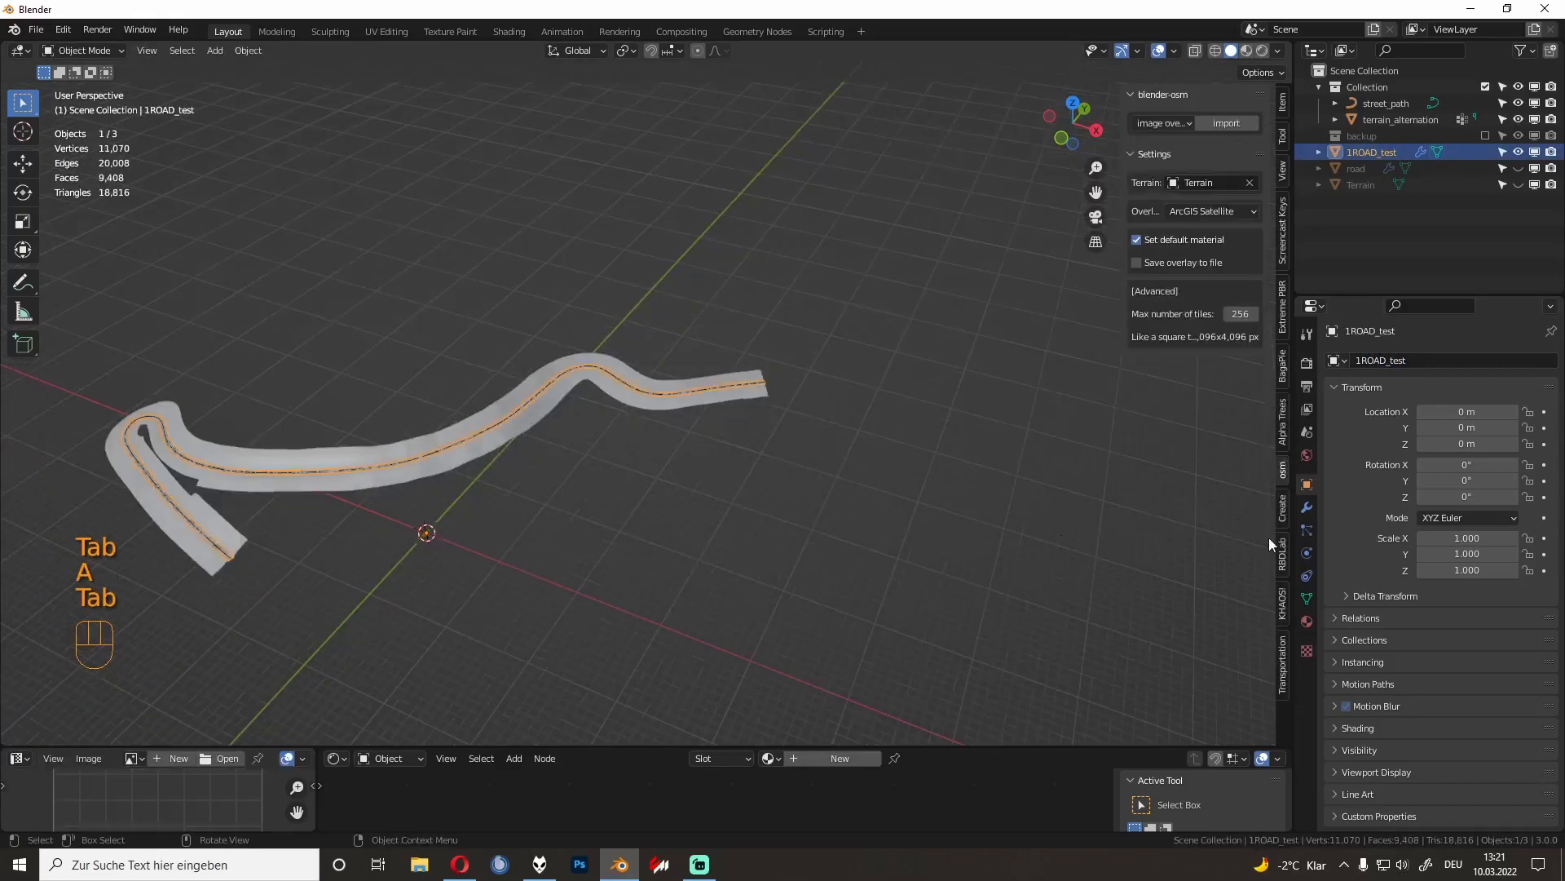
pyautogui.click(1306, 508)
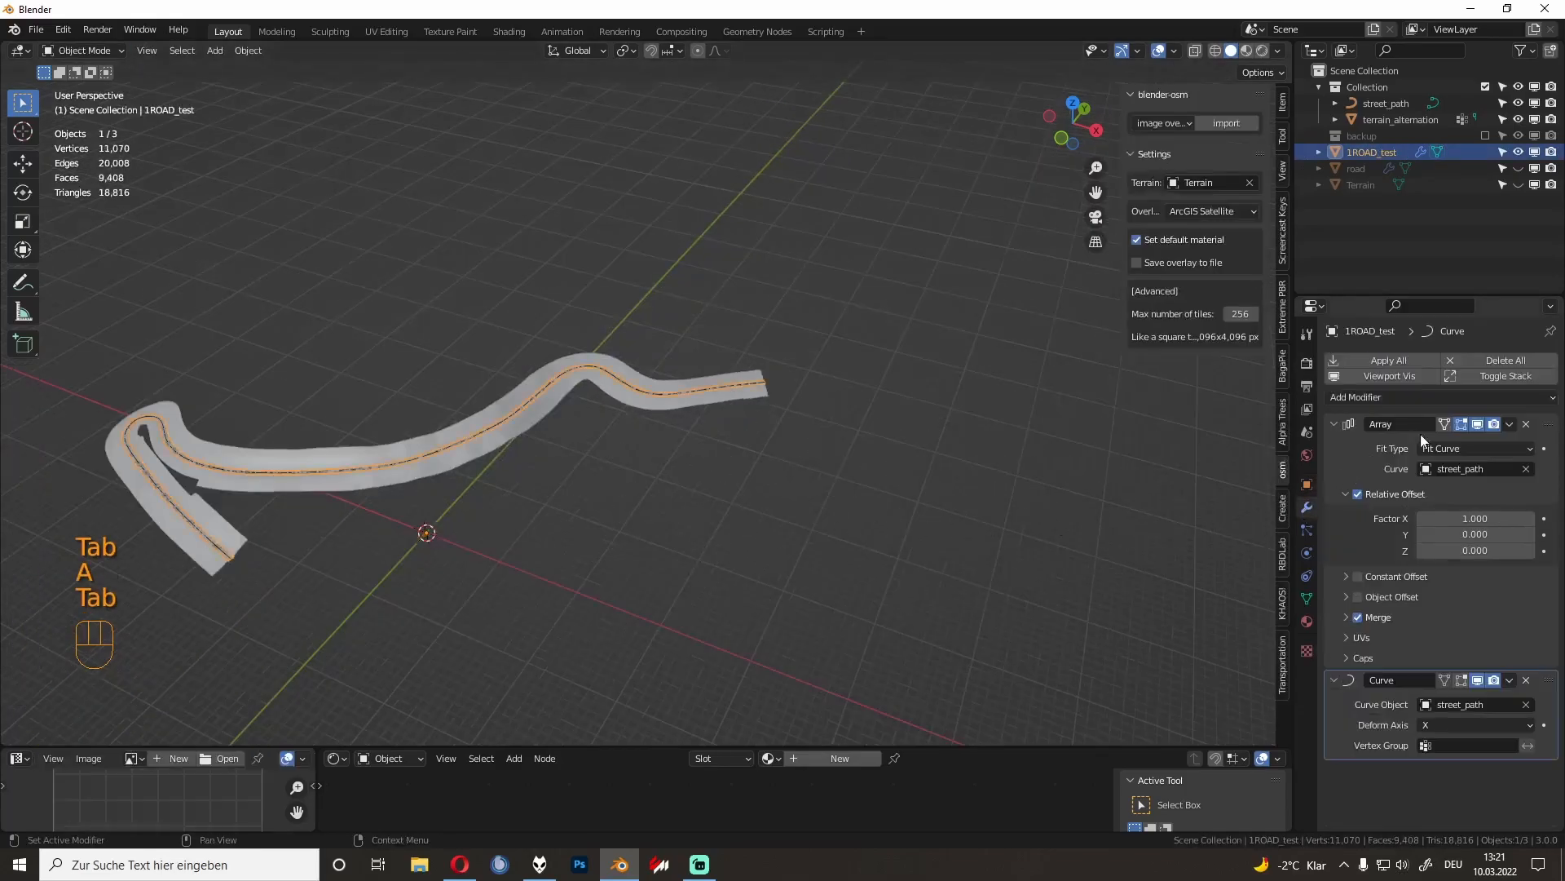
pyautogui.click(1509, 424)
pyautogui.click(1487, 442)
pyautogui.click(1505, 426)
pyautogui.click(1503, 440)
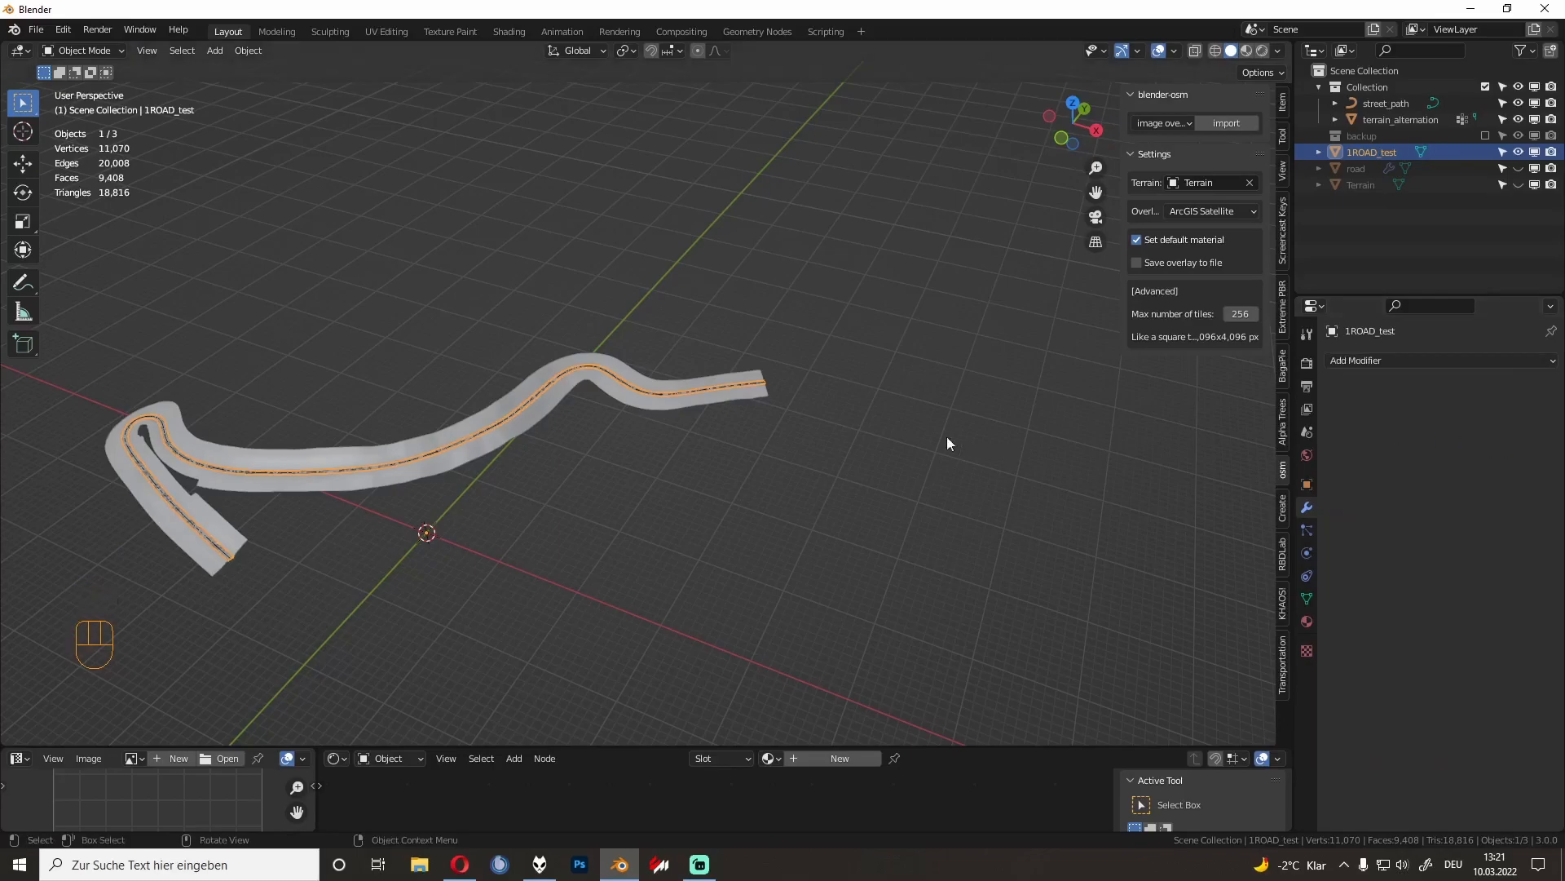
pyautogui.scroll(4, 929, 436)
pyautogui.press('Tab')
pyautogui.press('a')
pyautogui.press('Tab')
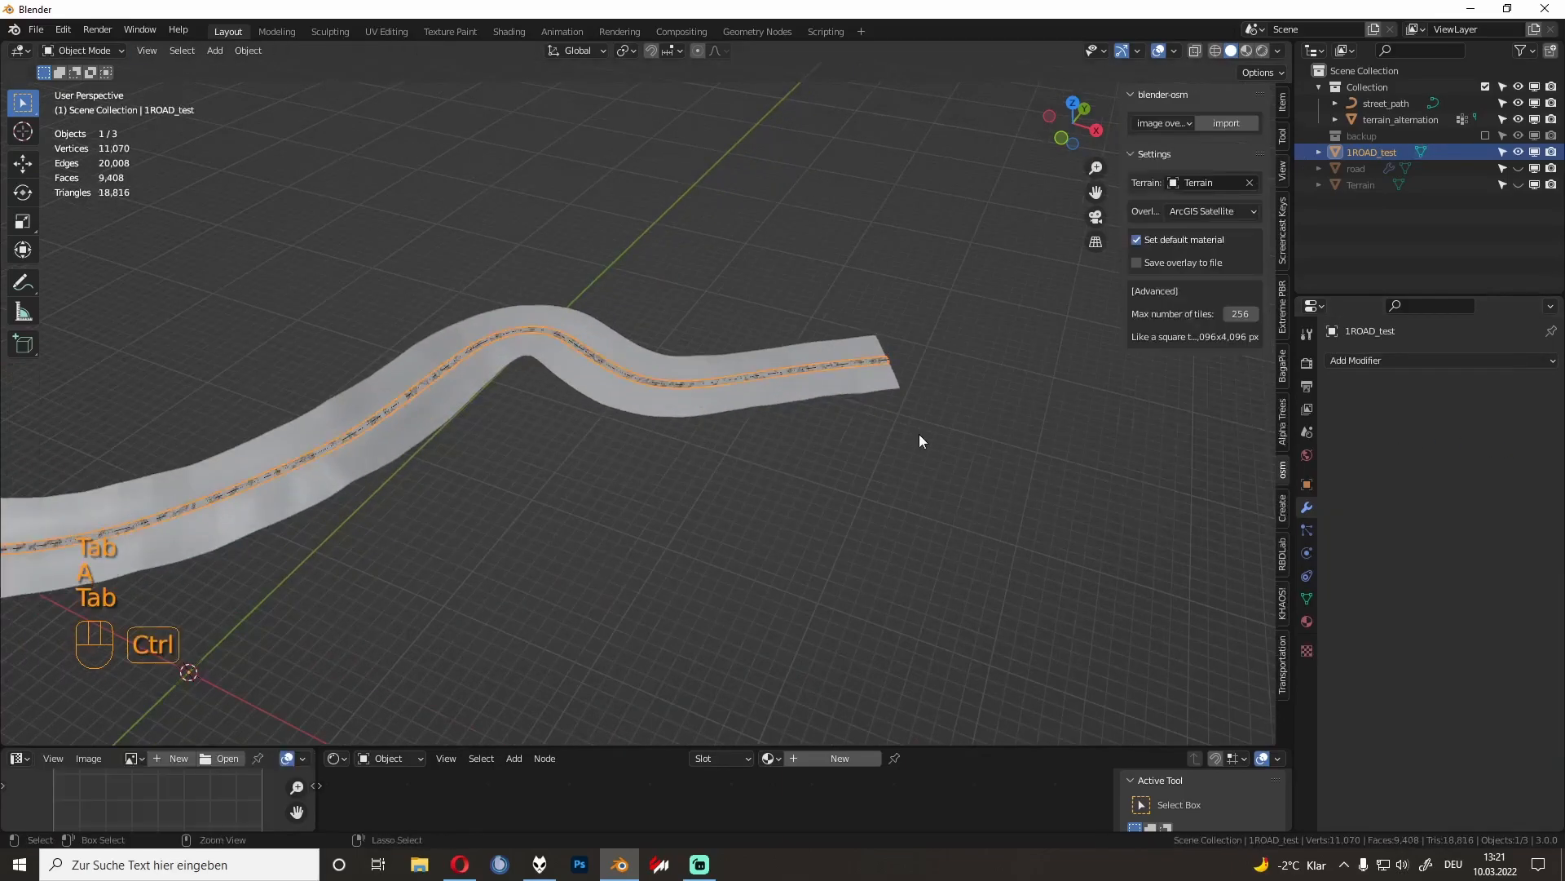
# Step: Undo the application of both modifiers on 1ROAD_test
pyautogui.hotkey('ctrl', 'z')
pyautogui.press('ctrl+super+z')
pyautogui.moveTo(919, 435); pyautogui.dragTo(860, 451, button='middle')
pyautogui.hotkey('ctrl', 'z')
pyautogui.press('Tab')
pyautogui.press('ctrl+super+z')
pyautogui.hotkey('ctrl', 'z')
pyautogui.hotkey('ctrl', 'z')
pyautogui.hotkey('ctrl', 'z')
pyautogui.hotkey('ctrl', 'z')
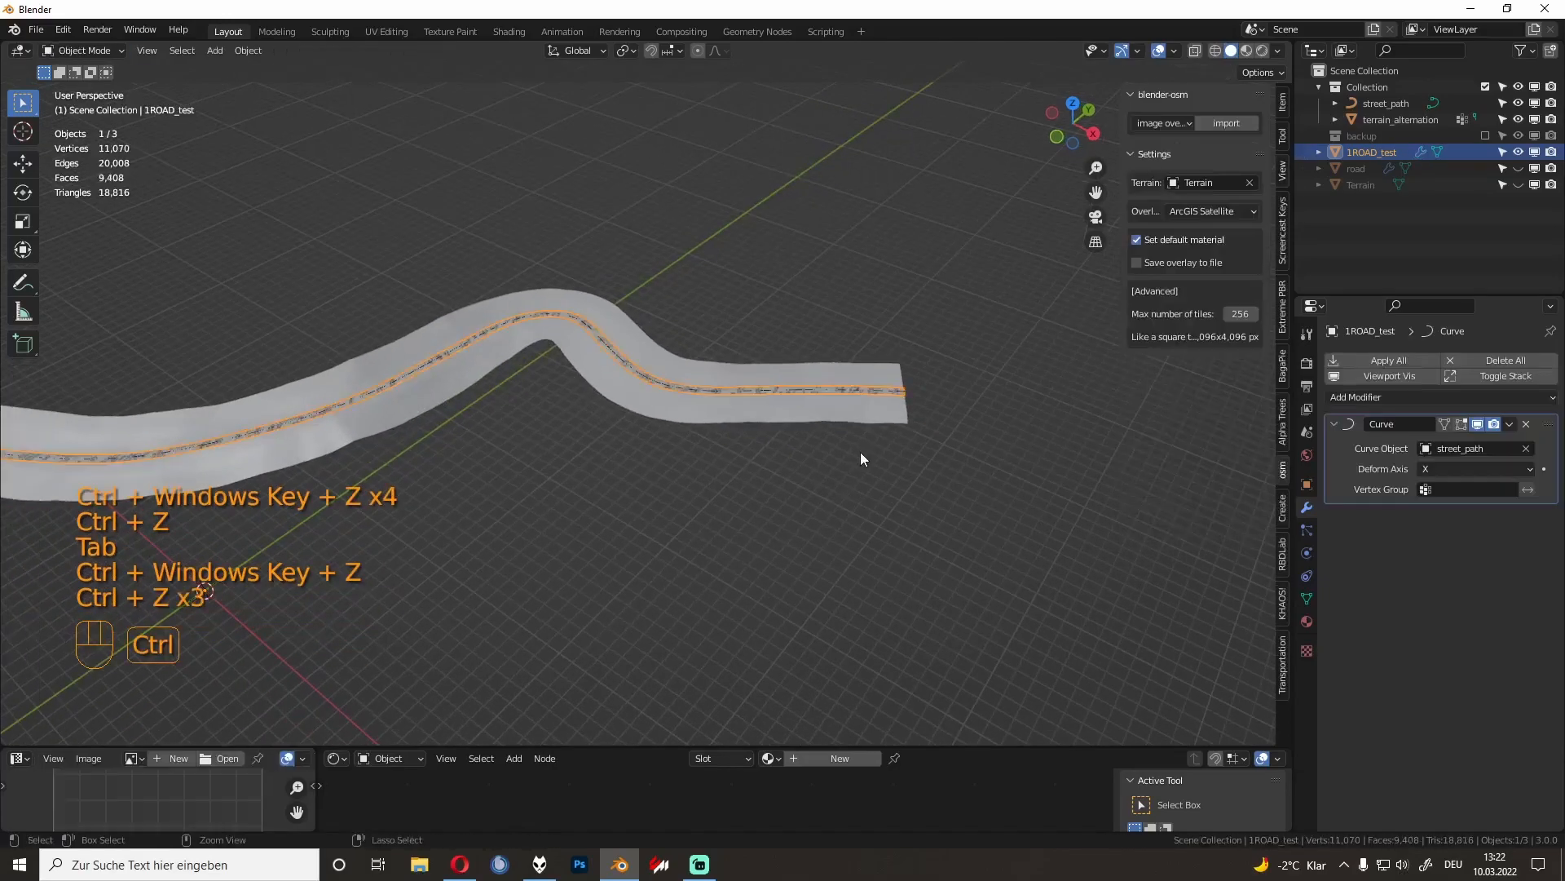
# Step: Duplicate 1ROAD_test with its modifiers intact and move the copy to the backup collection
pyautogui.click(1373, 152)
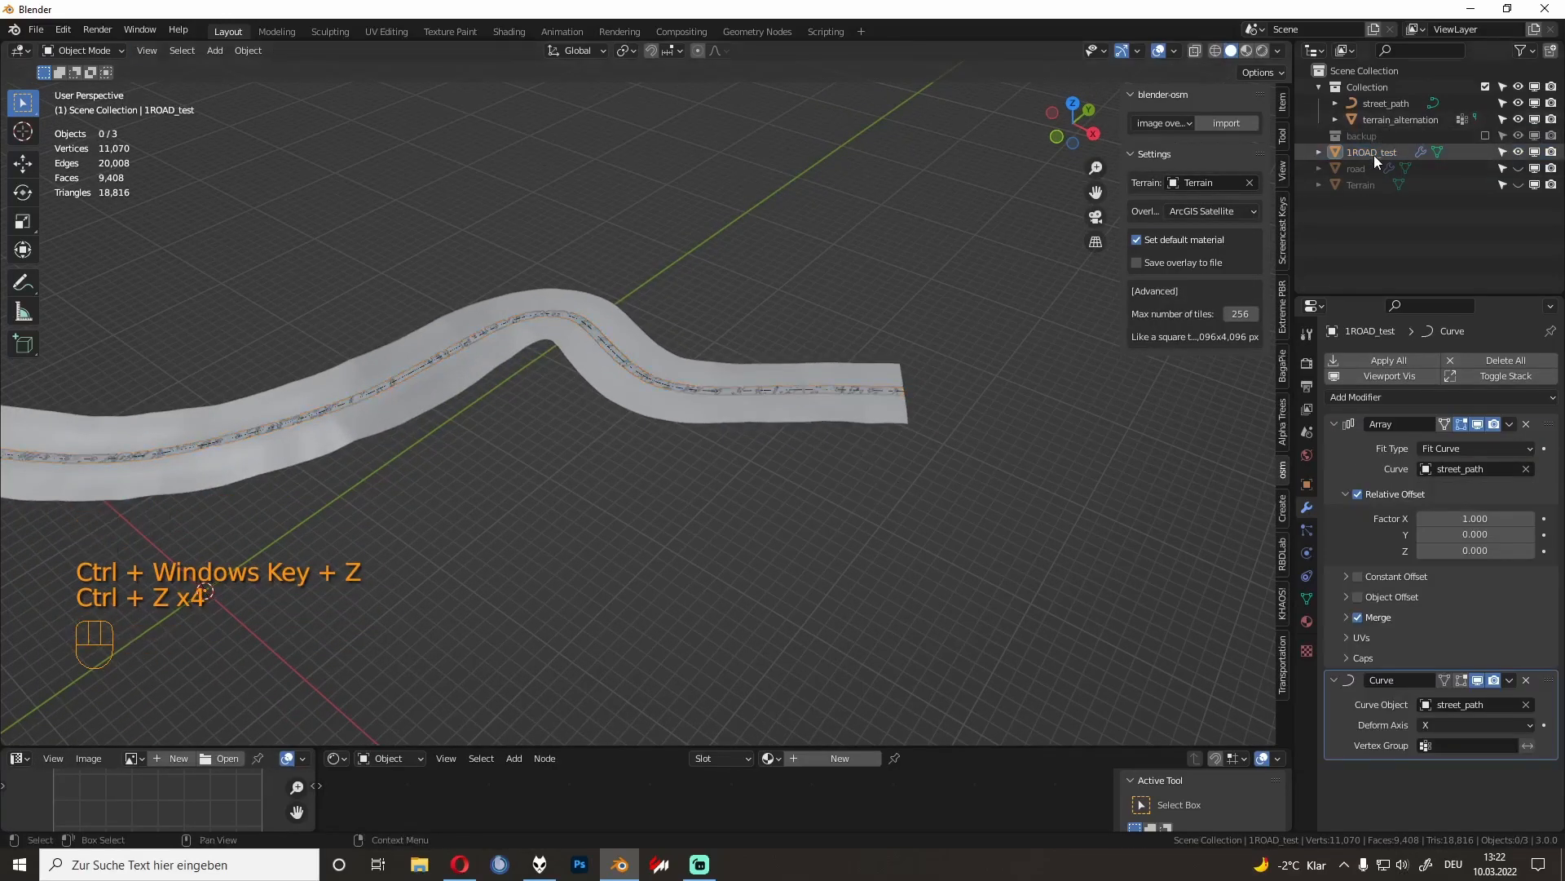
pyautogui.hotkey('shift', 'd')
pyautogui.press('m')
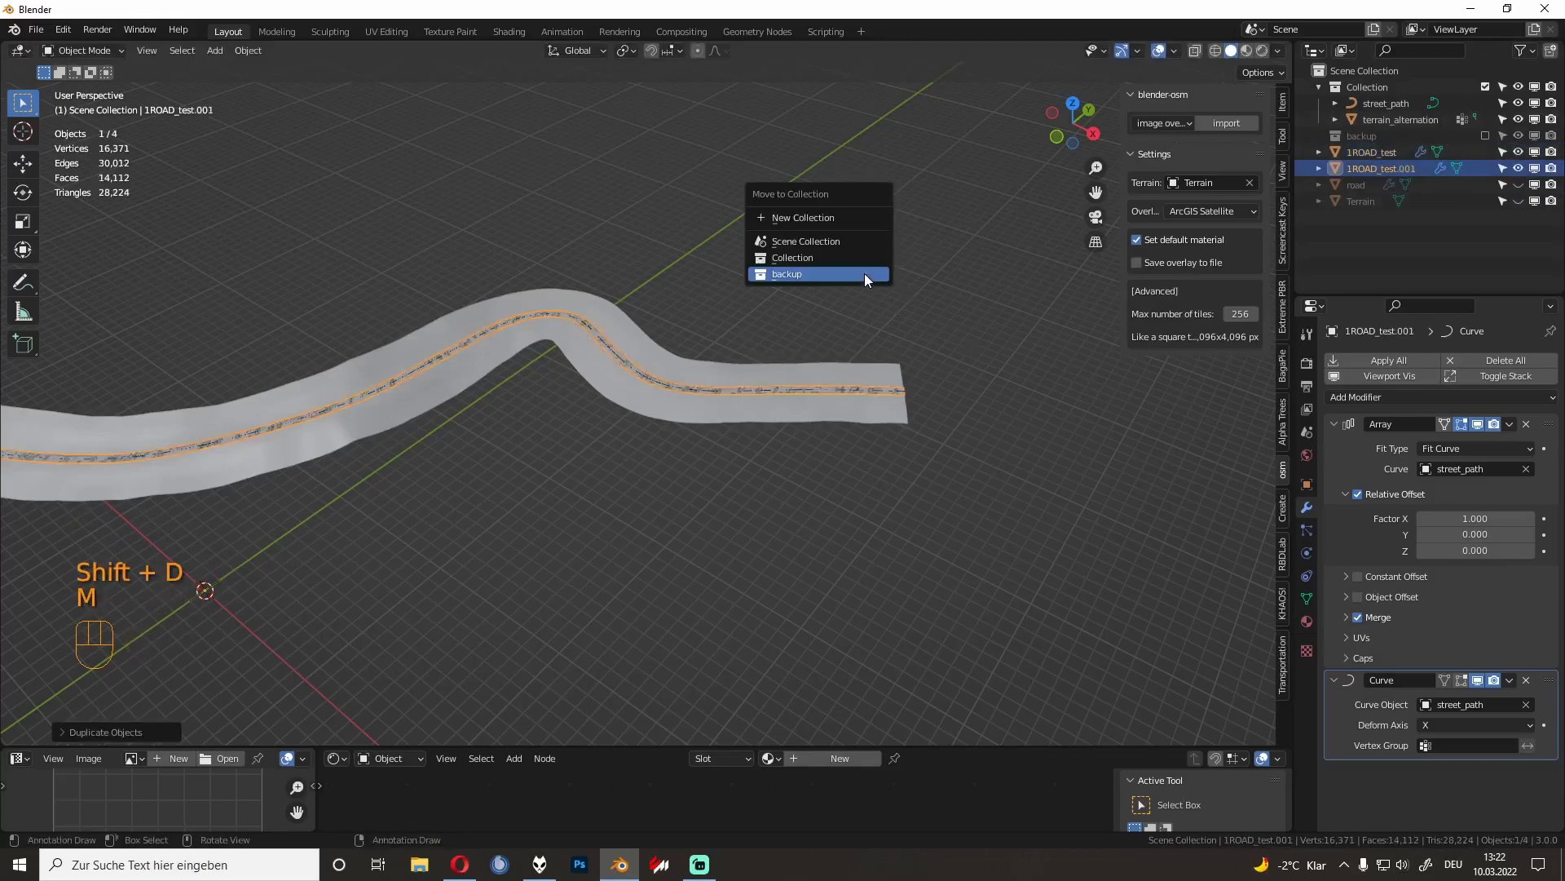
pyautogui.click(848, 260)
# Step: Apply the Array modifier and the Curve modifier on the original 1ROAD_test
pyautogui.click(891, 394)
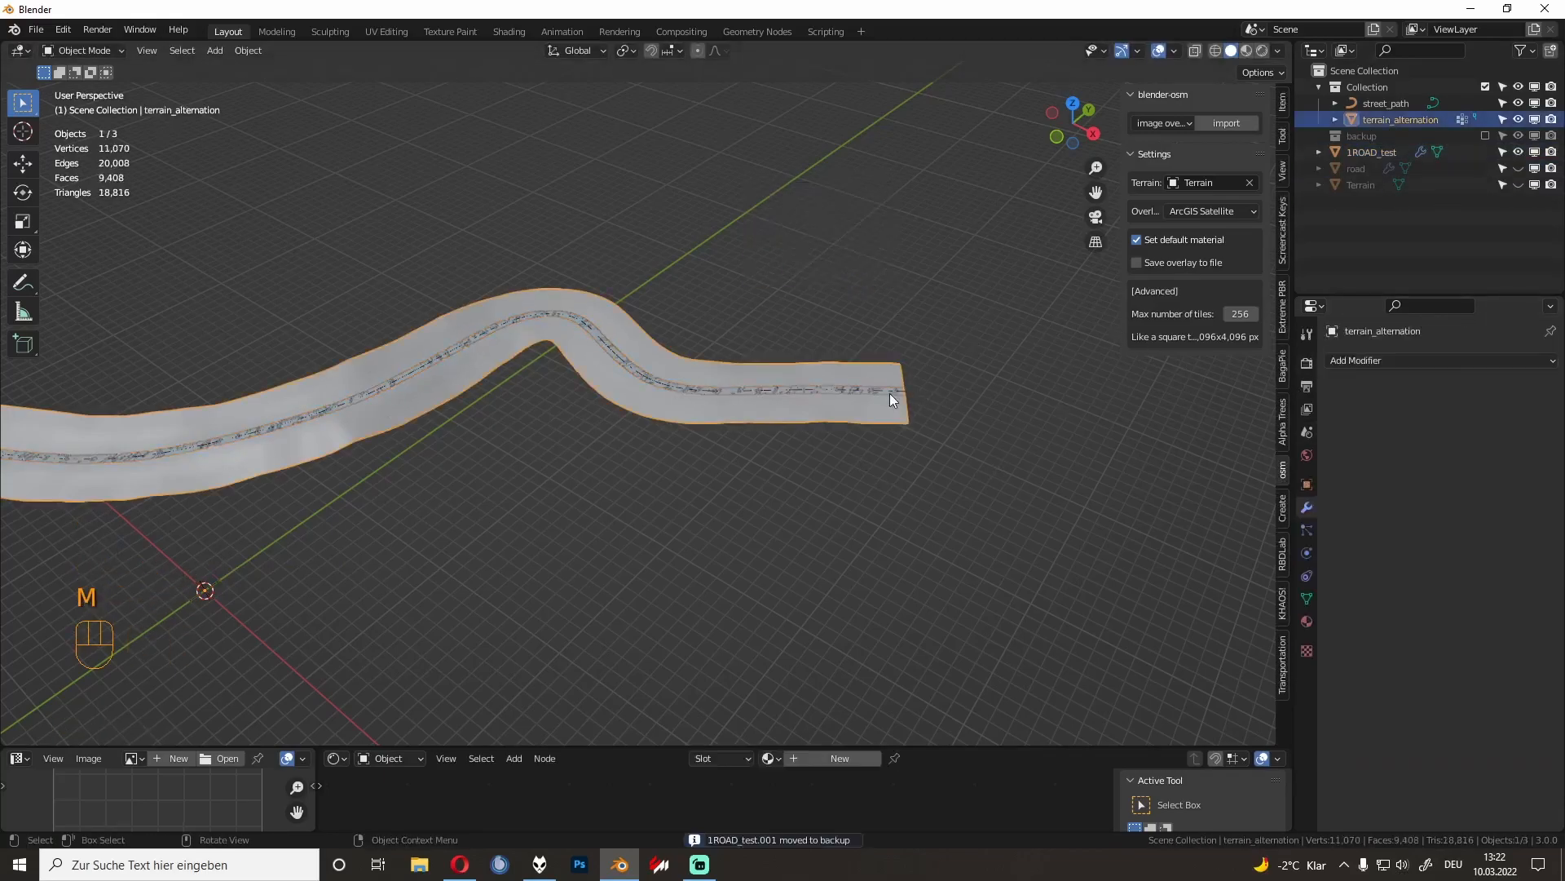
pyautogui.click(1510, 424)
pyautogui.click(1507, 442)
pyautogui.click(1510, 424)
pyautogui.click(1495, 448)
# Step: Switch the viewport to Material Preview shading and check the road's mesh in Edit Mode
pyautogui.click(961, 443)
pyautogui.moveTo(960, 442)
pyautogui.mouseDown(button='middle')
pyautogui.moveTo(830, 412)
pyautogui.moveTo(932, 392)
pyautogui.moveTo(564, 265)
pyautogui.mouseUp(button='middle')
pyautogui.click(1247, 52)
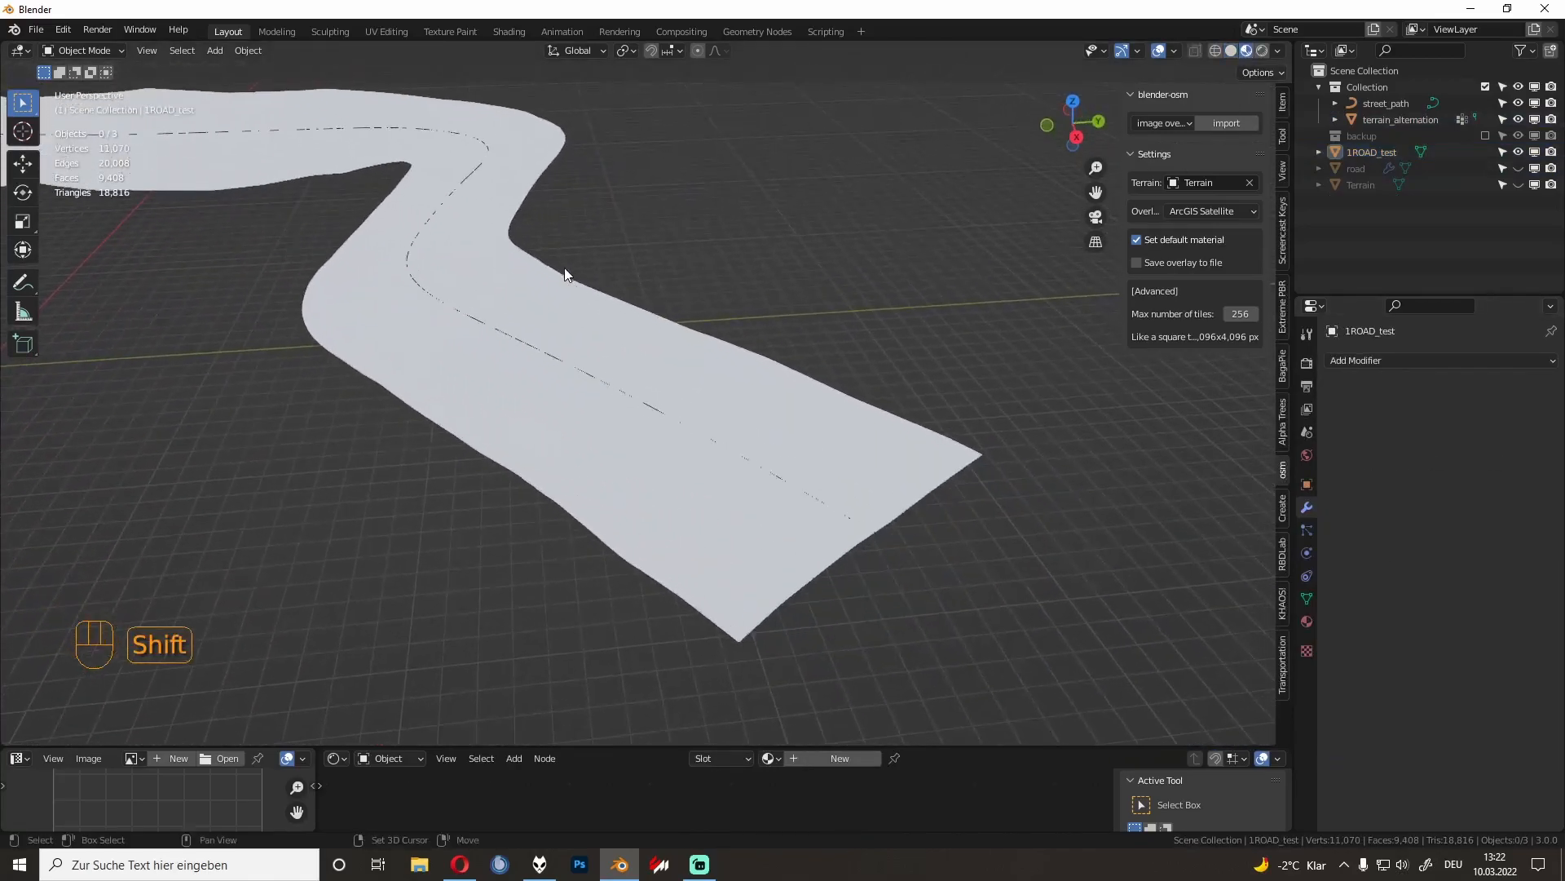
pyautogui.click(809, 510)
pyautogui.click(808, 509)
pyautogui.press('Tab')
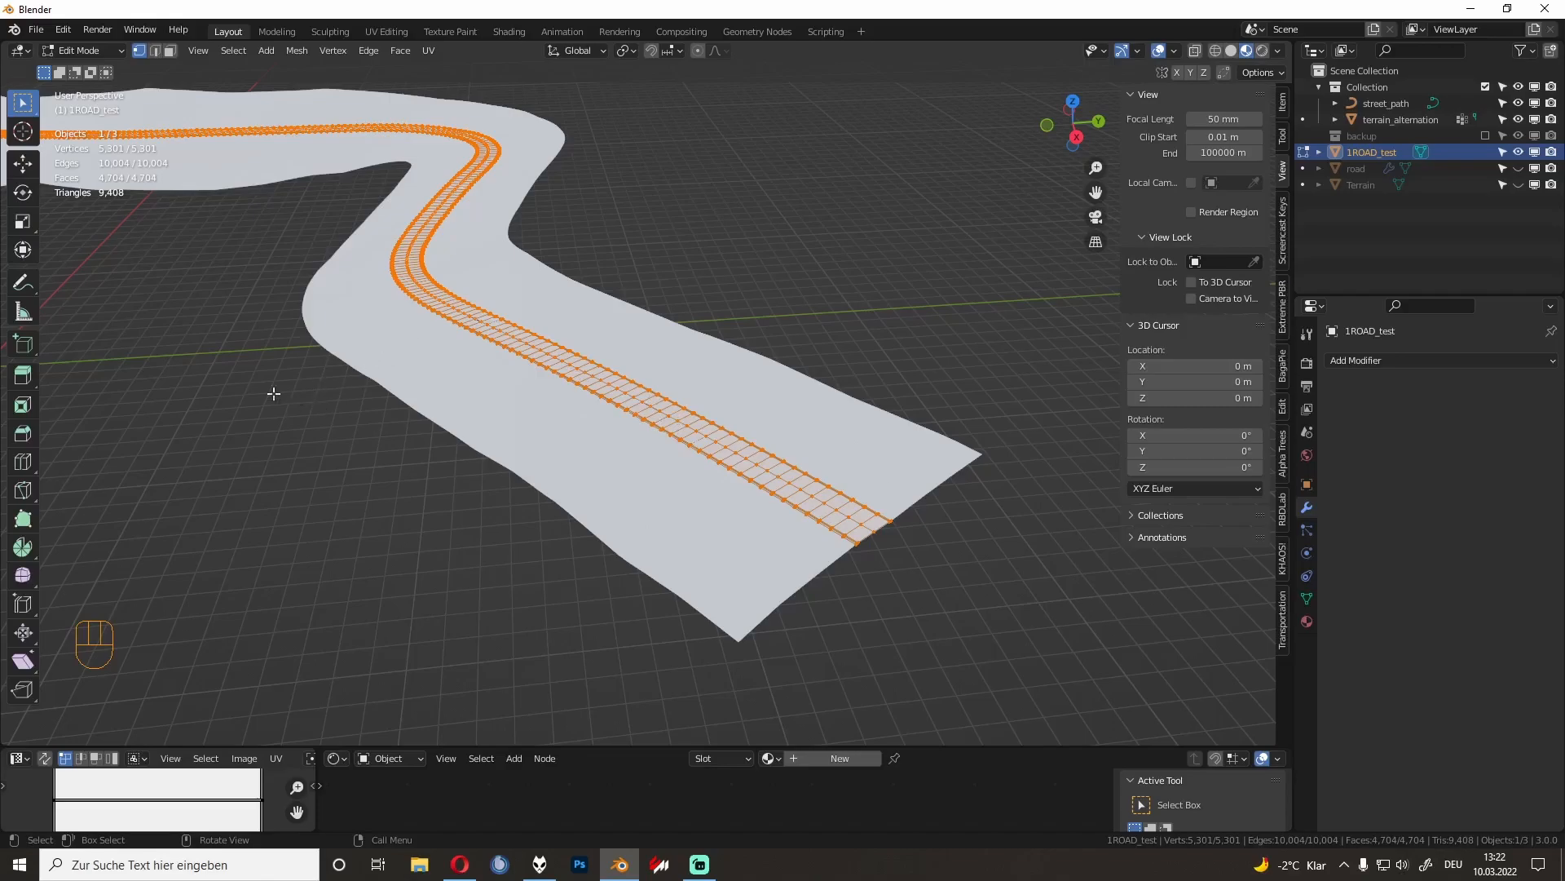
pyautogui.press('Tab')
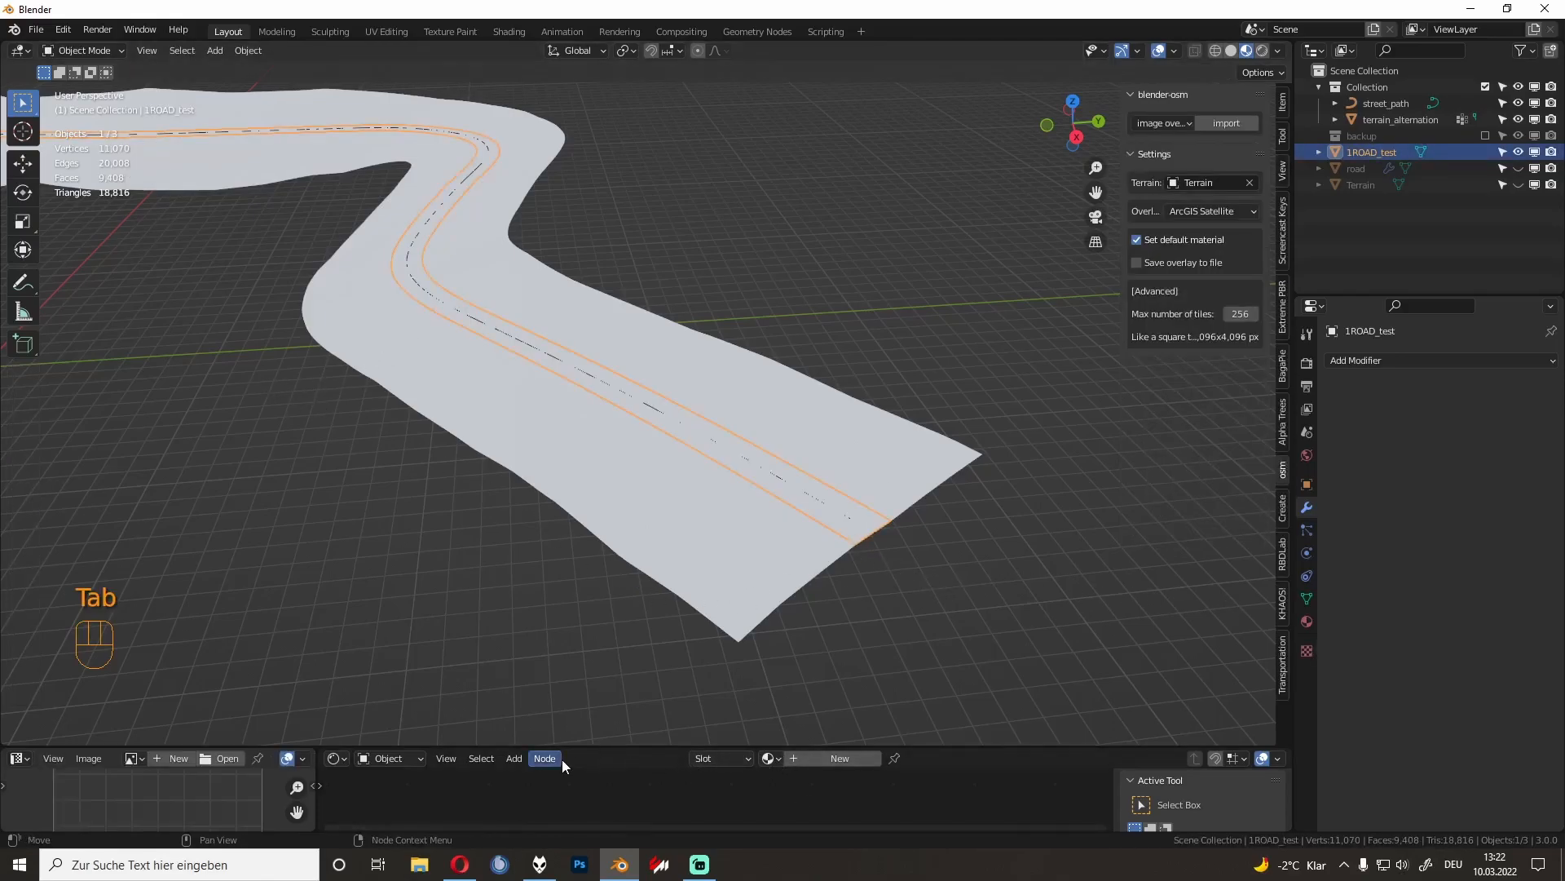
# Step: Create a new material on 1ROAD_test and name it road
pyautogui.click(1307, 622)
pyautogui.click(1450, 431)
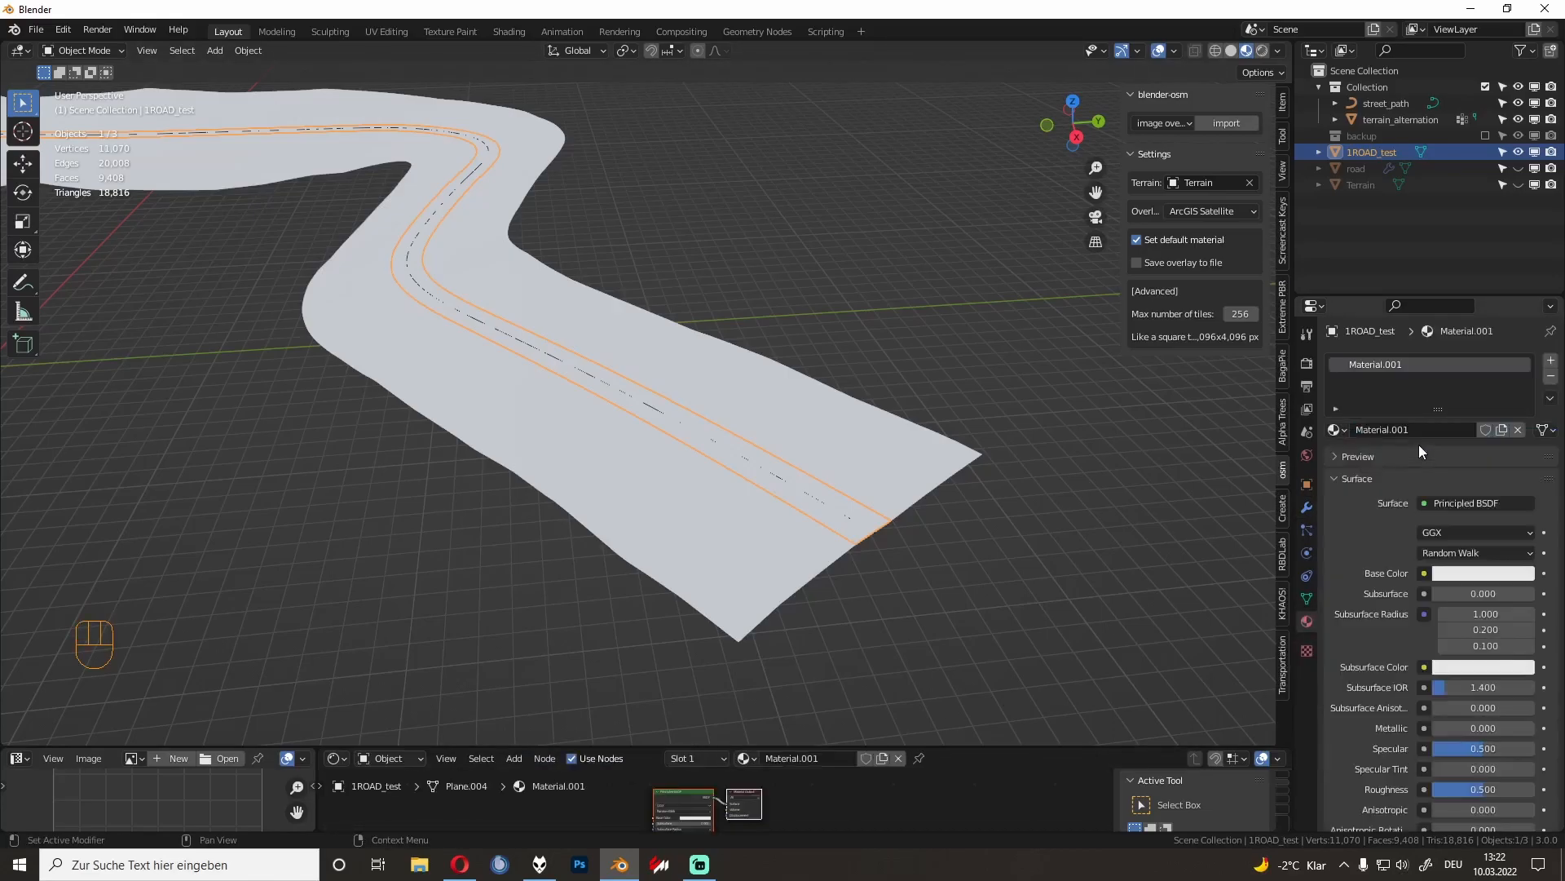
pyautogui.click(1422, 430)
pyautogui.write('road')
pyautogui.press('Return')
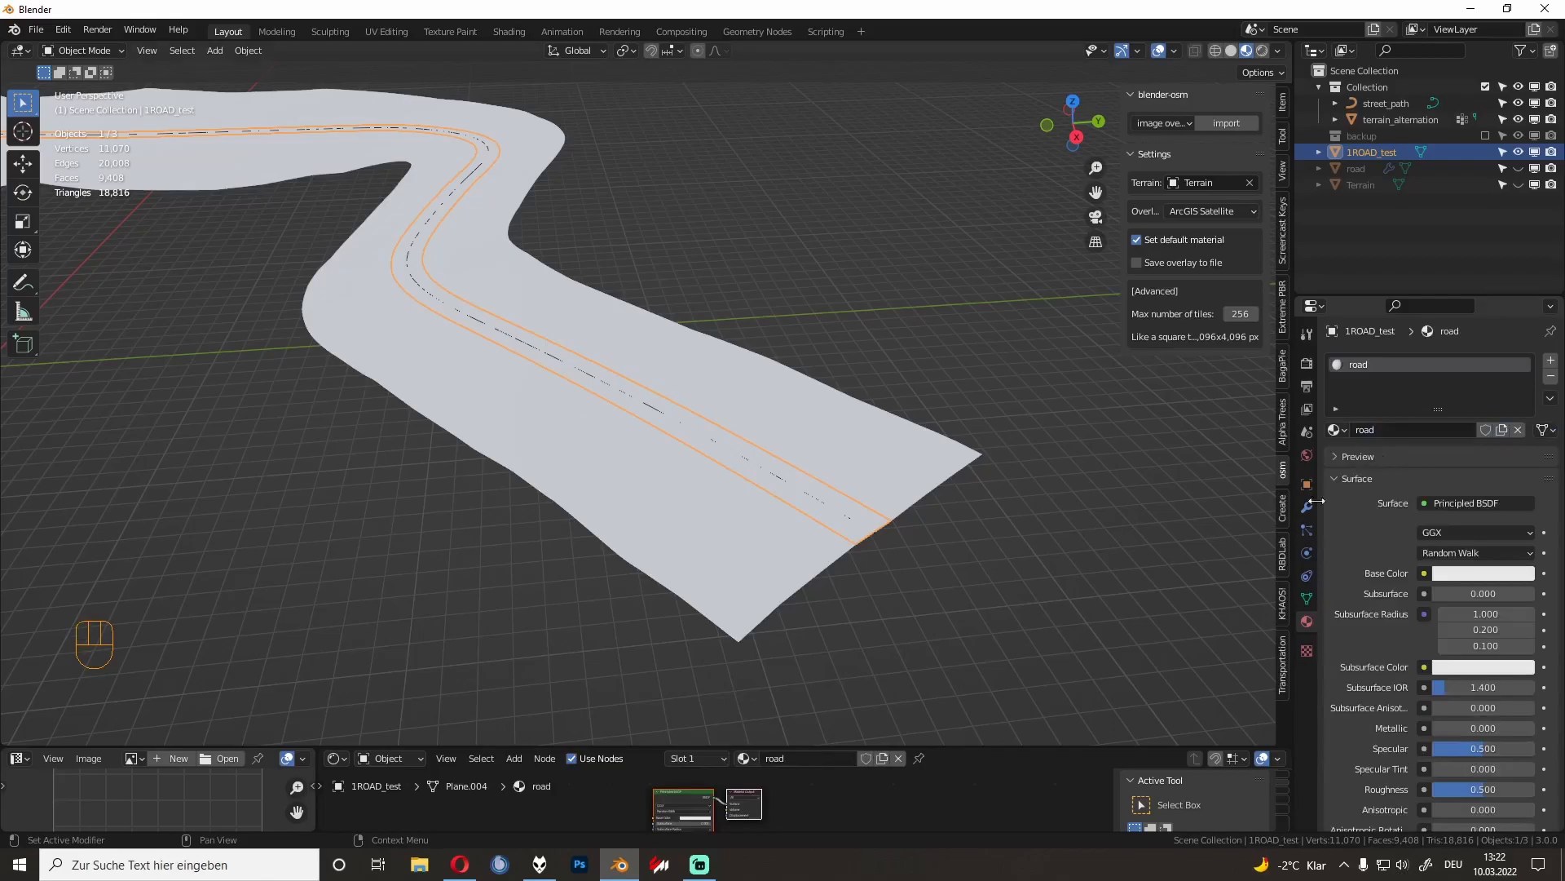
pyautogui.click(923, 579)
pyautogui.click(859, 535)
pyautogui.click(848, 569)
pyautogui.click(858, 541)
pyautogui.moveTo(760, 703); pyautogui.dragTo(820, 545, button='middle')
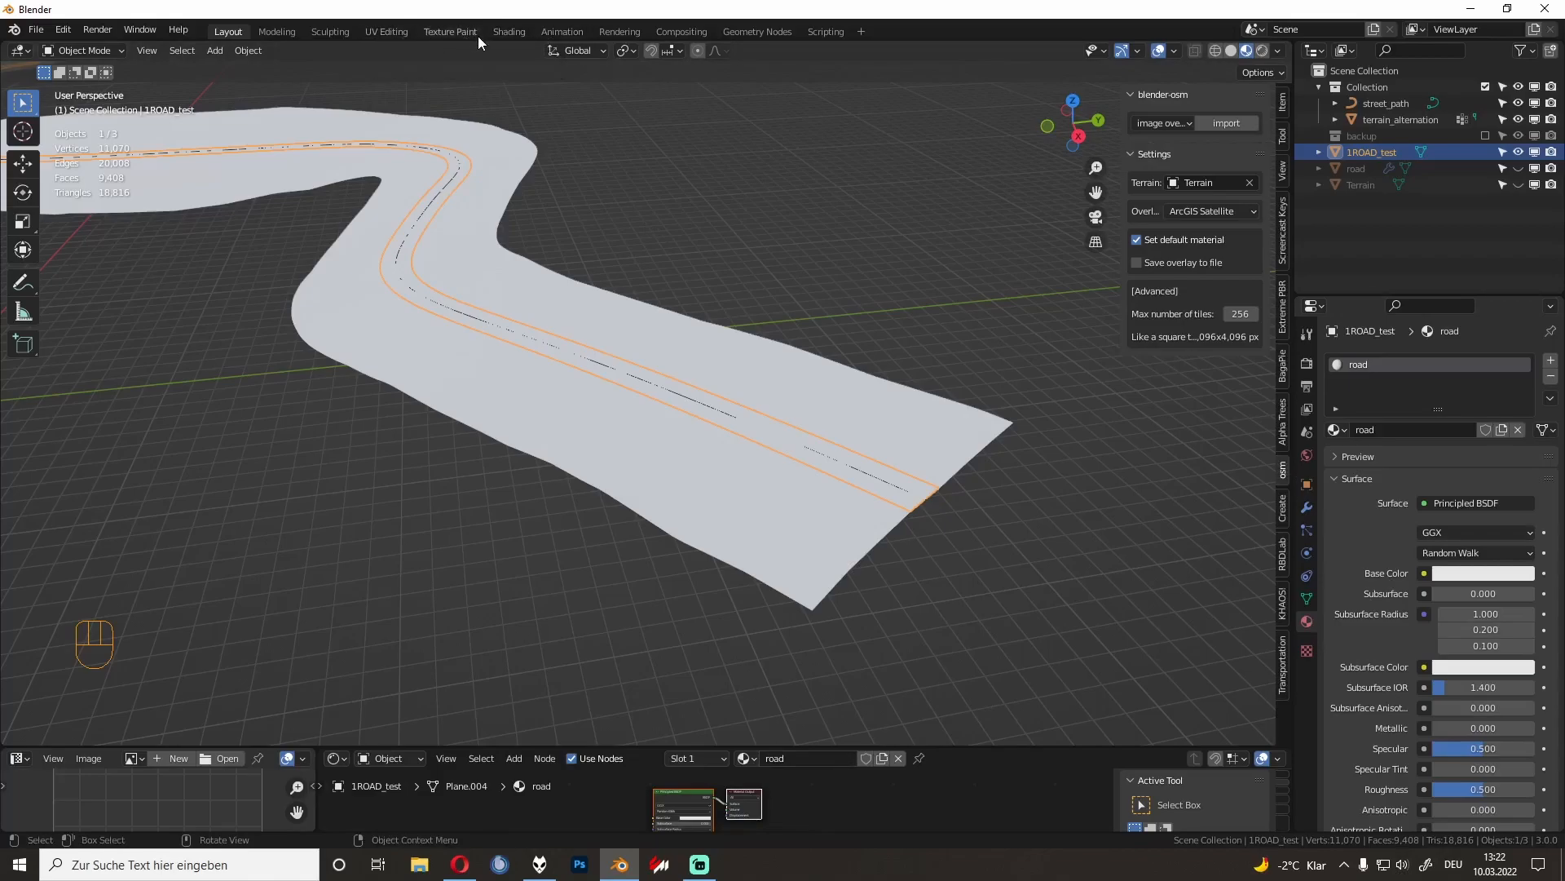
# Step: Switch to the Shading workspace and open the 1ROAD_test mesh for editing
pyautogui.click(508, 31)
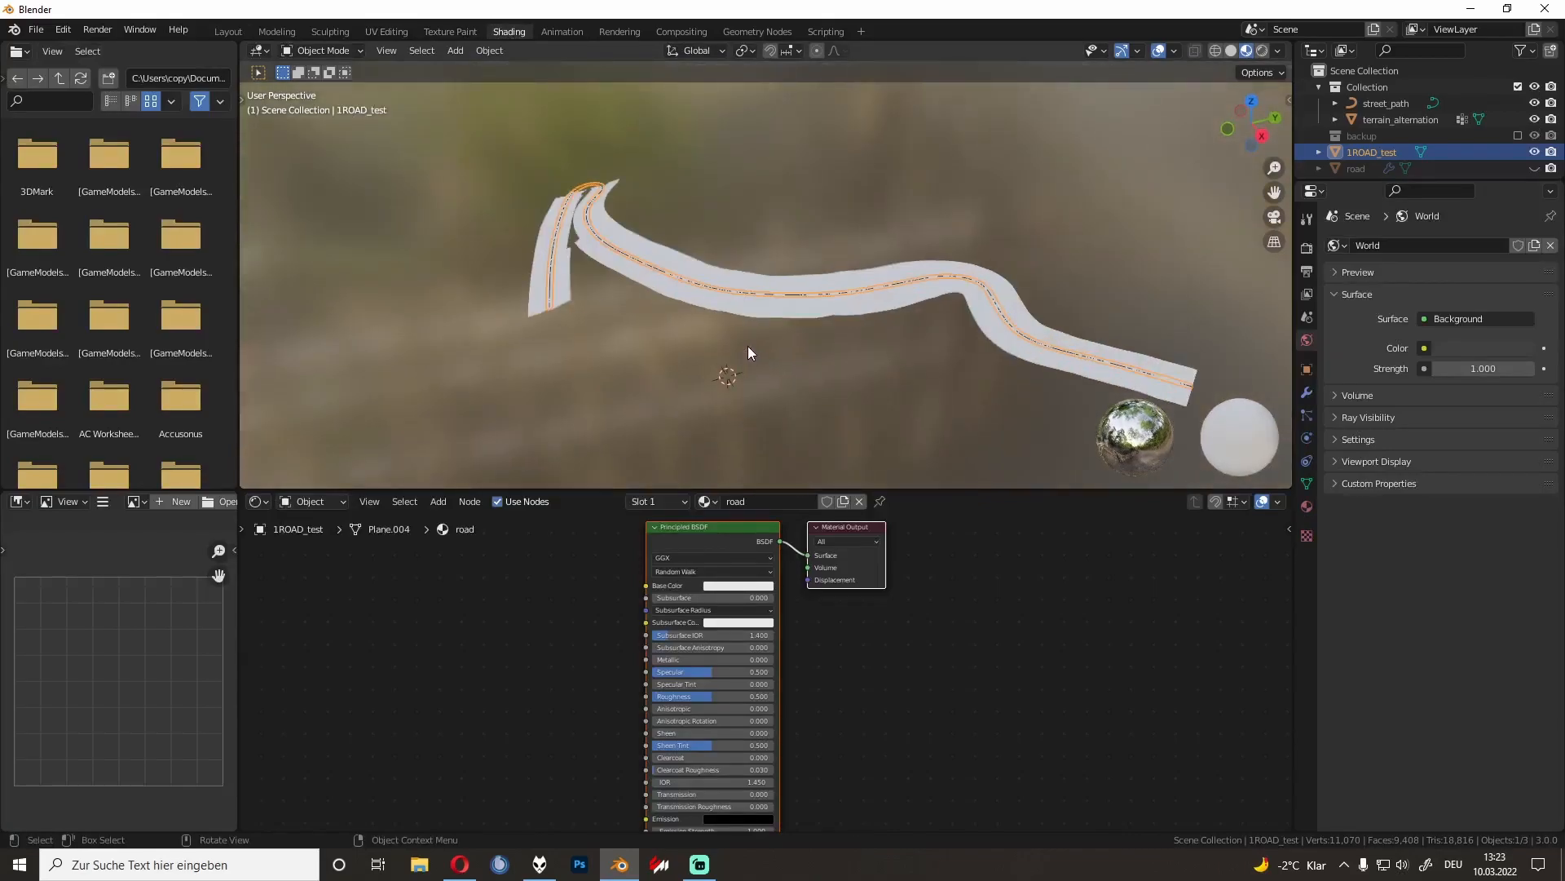
pyautogui.scroll(6, 747, 346)
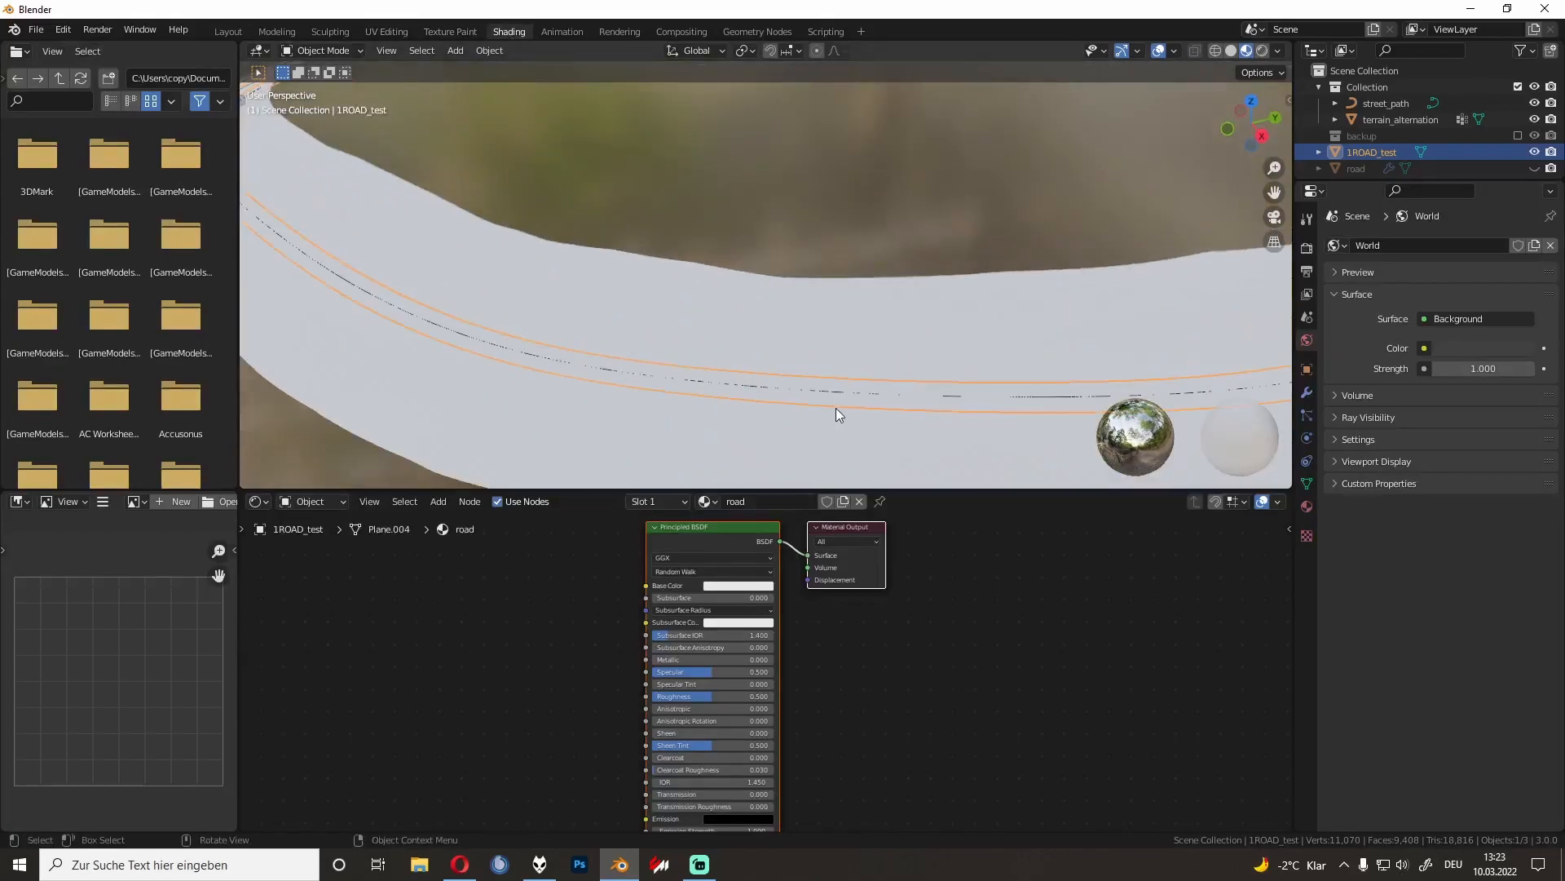
pyautogui.press('Tab')
pyautogui.keyDown('shift'); pyautogui.moveTo(834, 408); pyautogui.dragTo(459, 367, button='middle'); pyautogui.keyUp('shift')
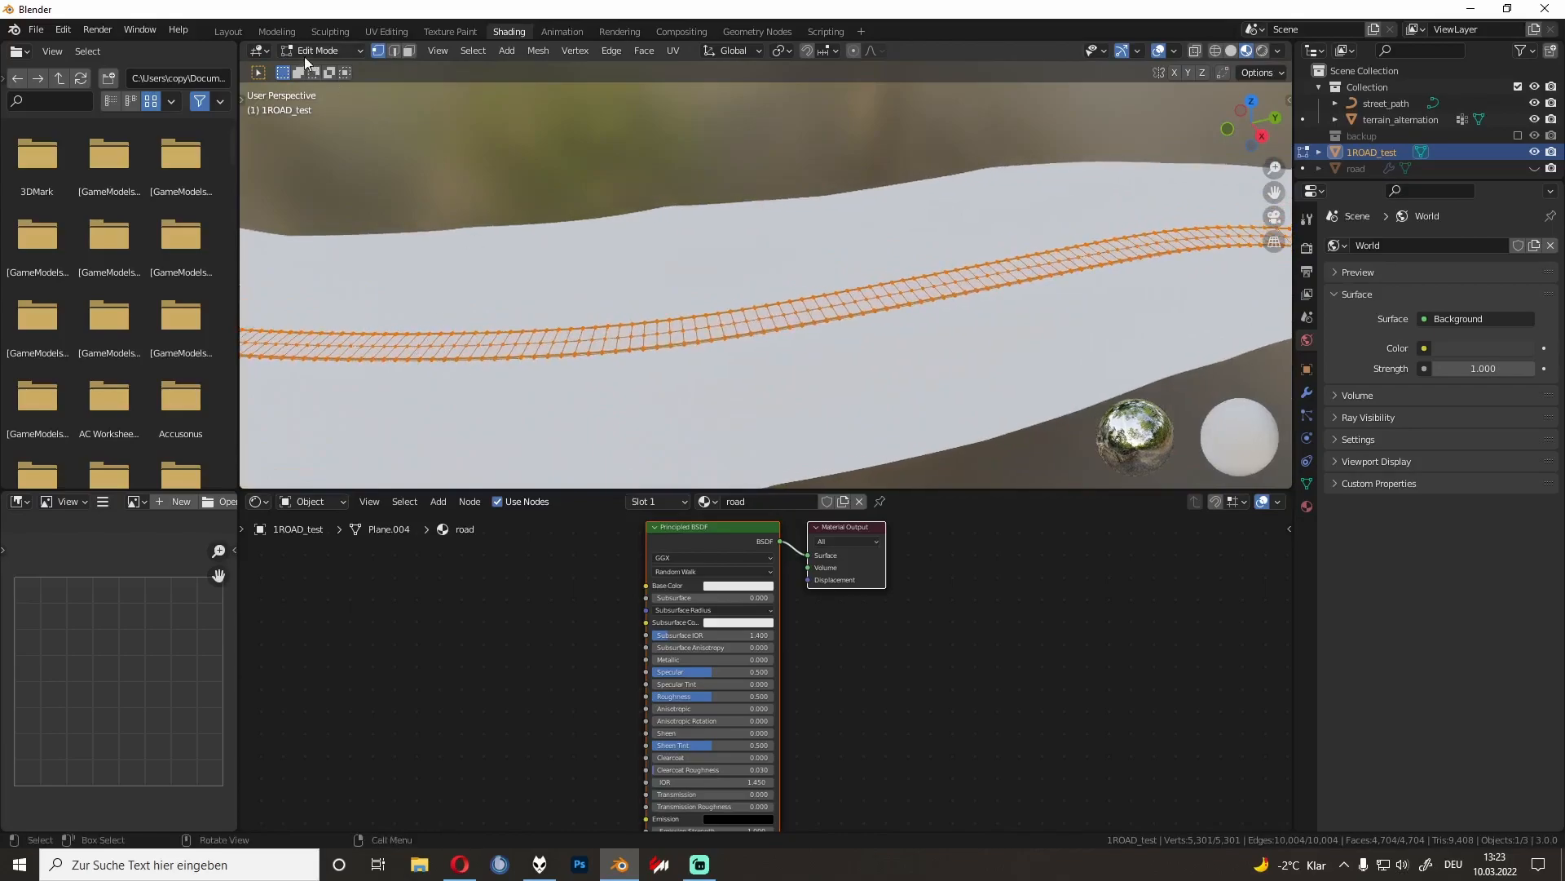
# Step: Make one road face the active face and unwrap the road with Follow Active Quads in Length Average mode
pyautogui.click(407, 50)
pyautogui.keyDown('shift'); pyautogui.click(585, 344); pyautogui.keyUp('shift')
pyautogui.press('u')
pyautogui.click(570, 403)
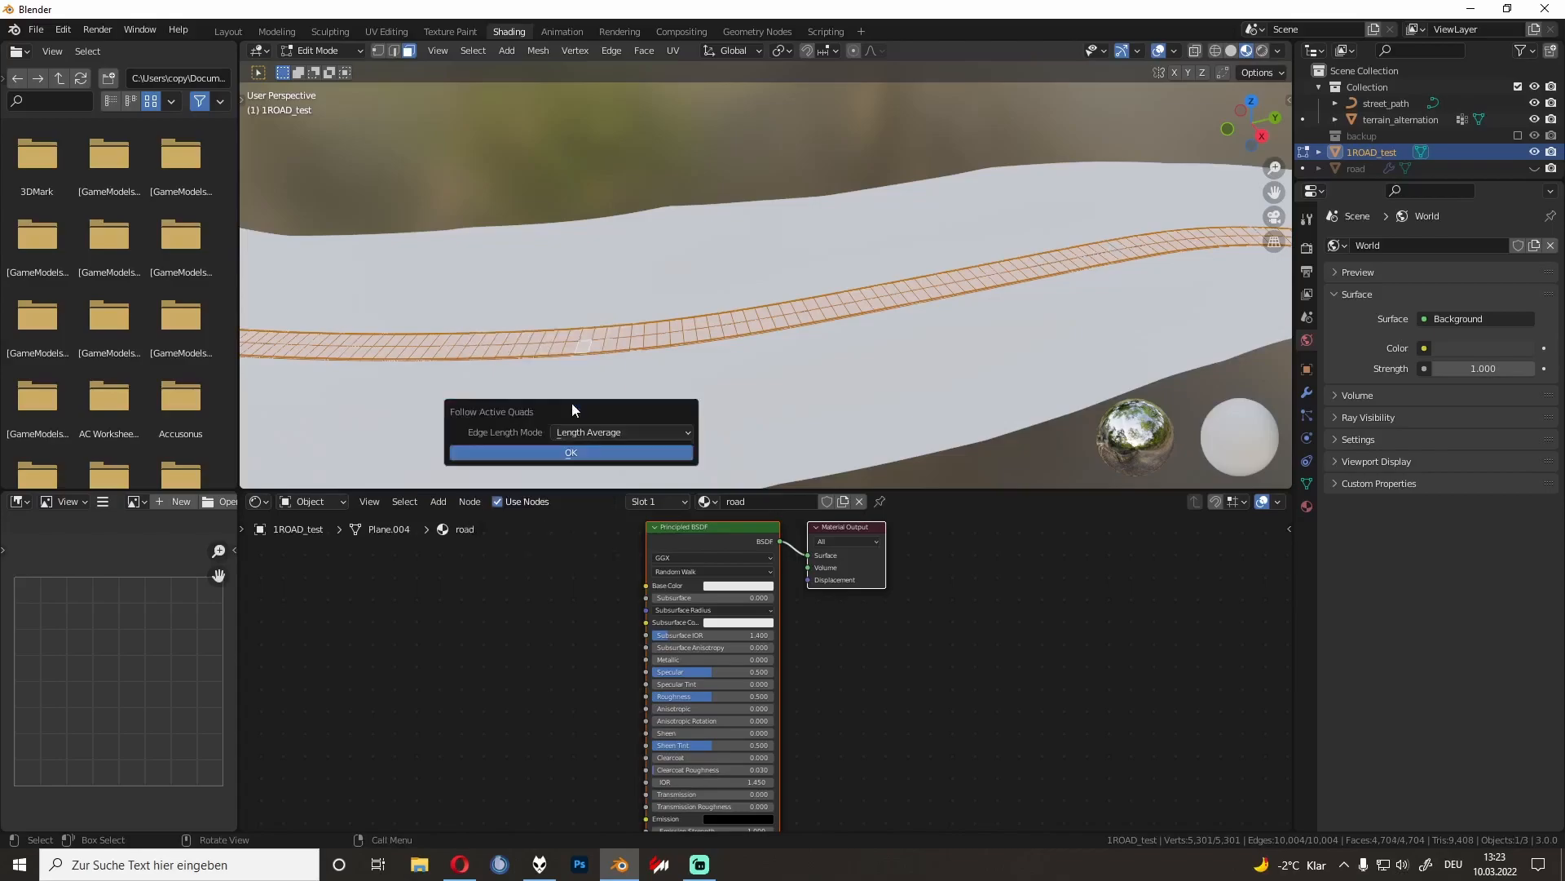
pyautogui.click(571, 451)
pyautogui.scroll(-7, 195, 632)
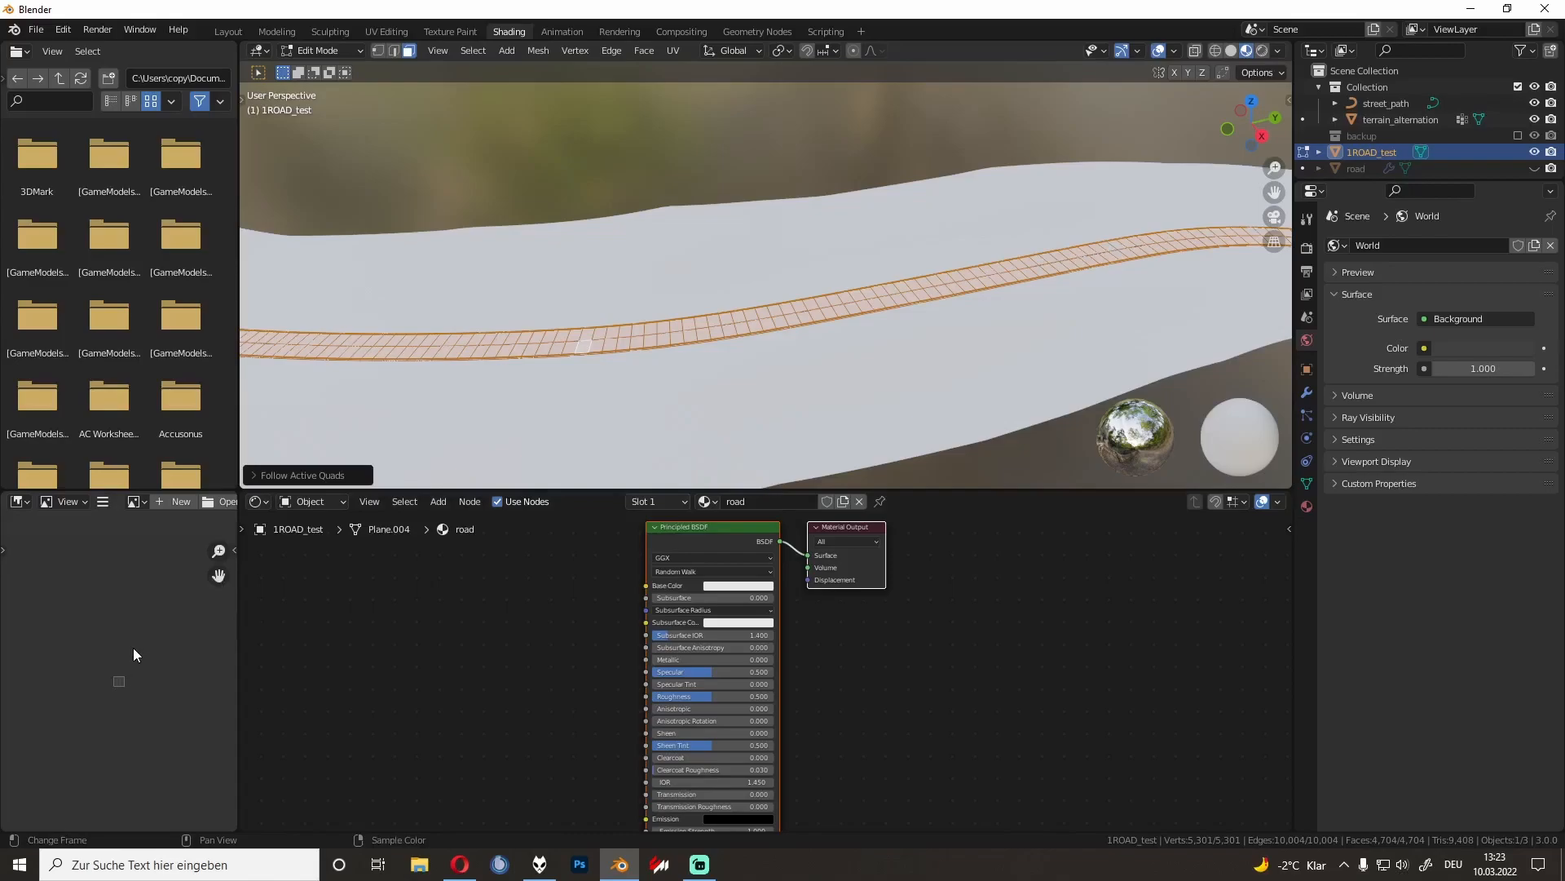
# Step: Switch to the UV Editing workspace and examine the road's unwrapped UV strip
pyautogui.click(398, 31)
pyautogui.scroll(-3, 395, 460)
pyautogui.scroll(3, 261, 388)
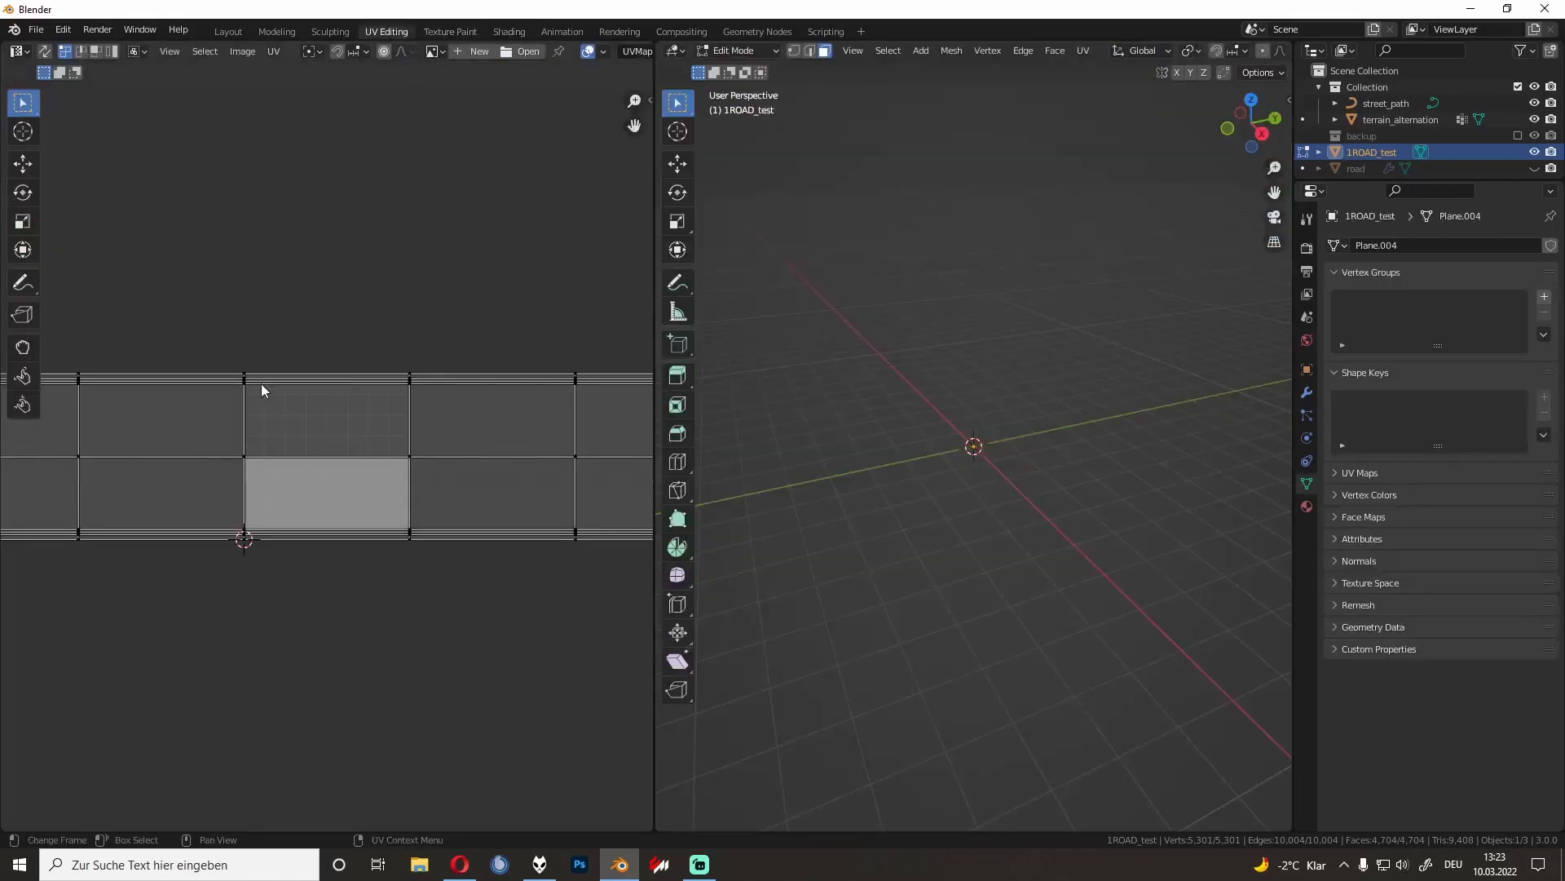
pyautogui.click(467, 613)
pyautogui.scroll(-8, 442, 467)
pyautogui.scroll(5, 394, 471)
# Step: Frame the road in the 3D view, set its shading to Material Preview, and return to Object Mode
pyautogui.press('KP_Decimal')
pyautogui.moveTo(966, 438); pyautogui.dragTo(956, 494, button='middle')
pyautogui.scroll(8, 964, 492)
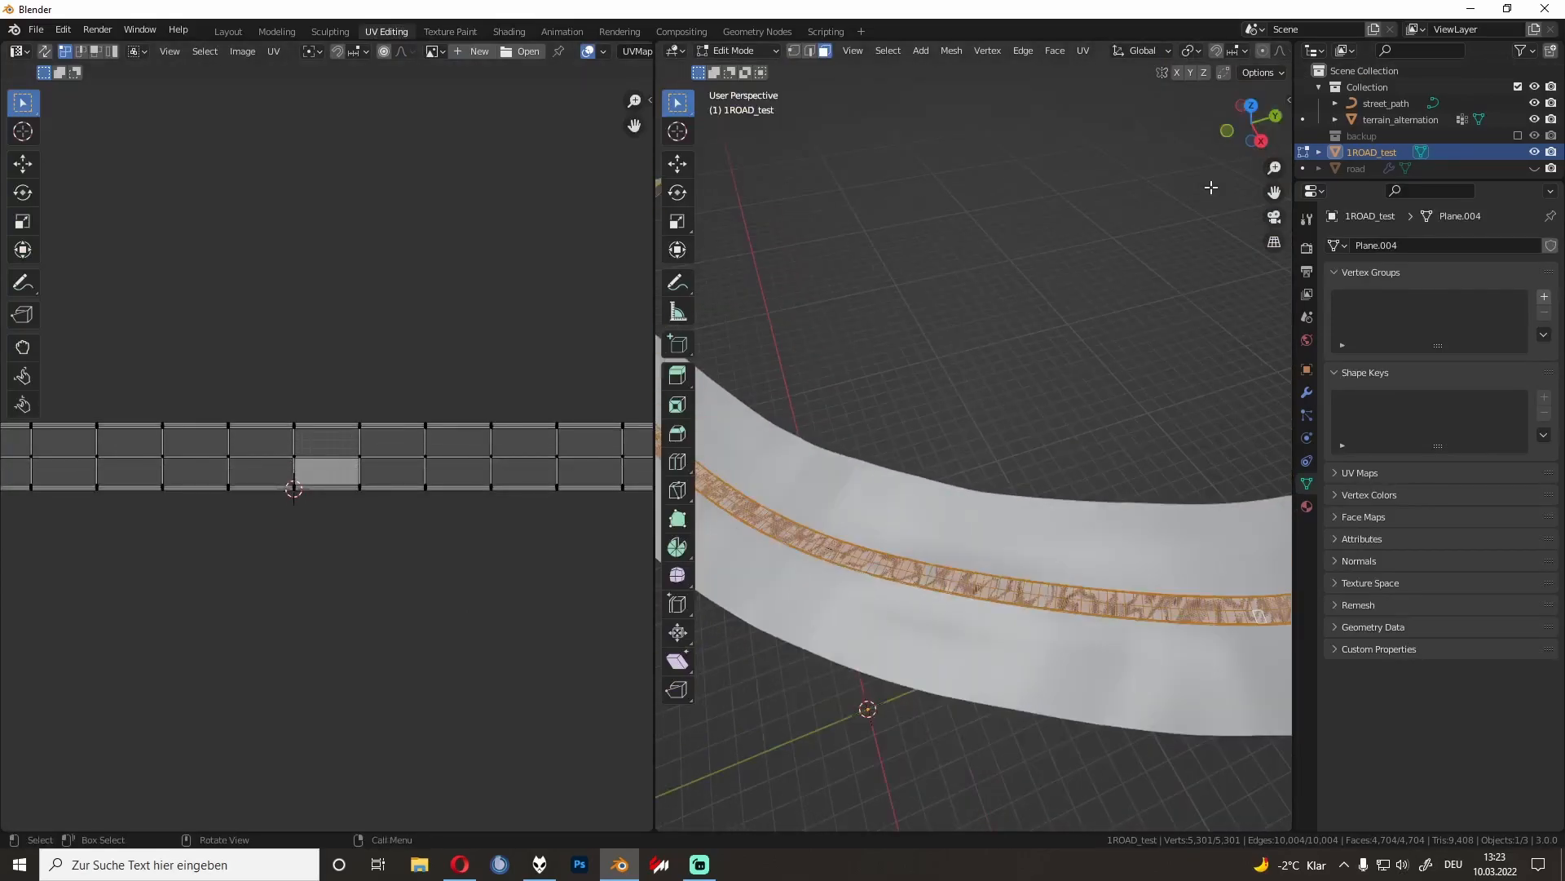
pyautogui.press('z')
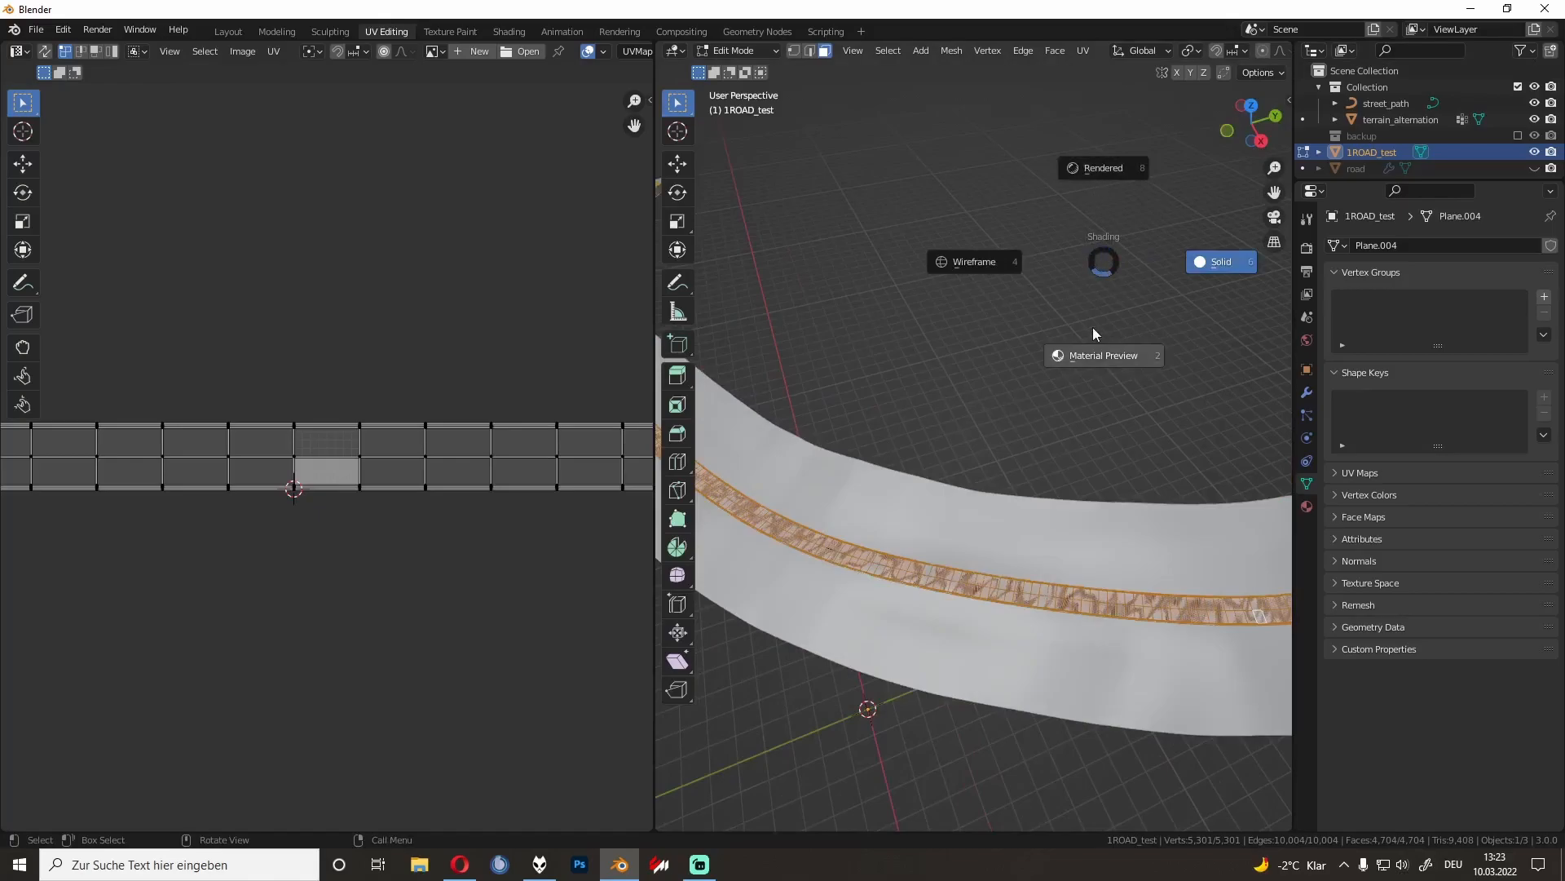
pyautogui.click(1089, 355)
pyautogui.press('Tab')
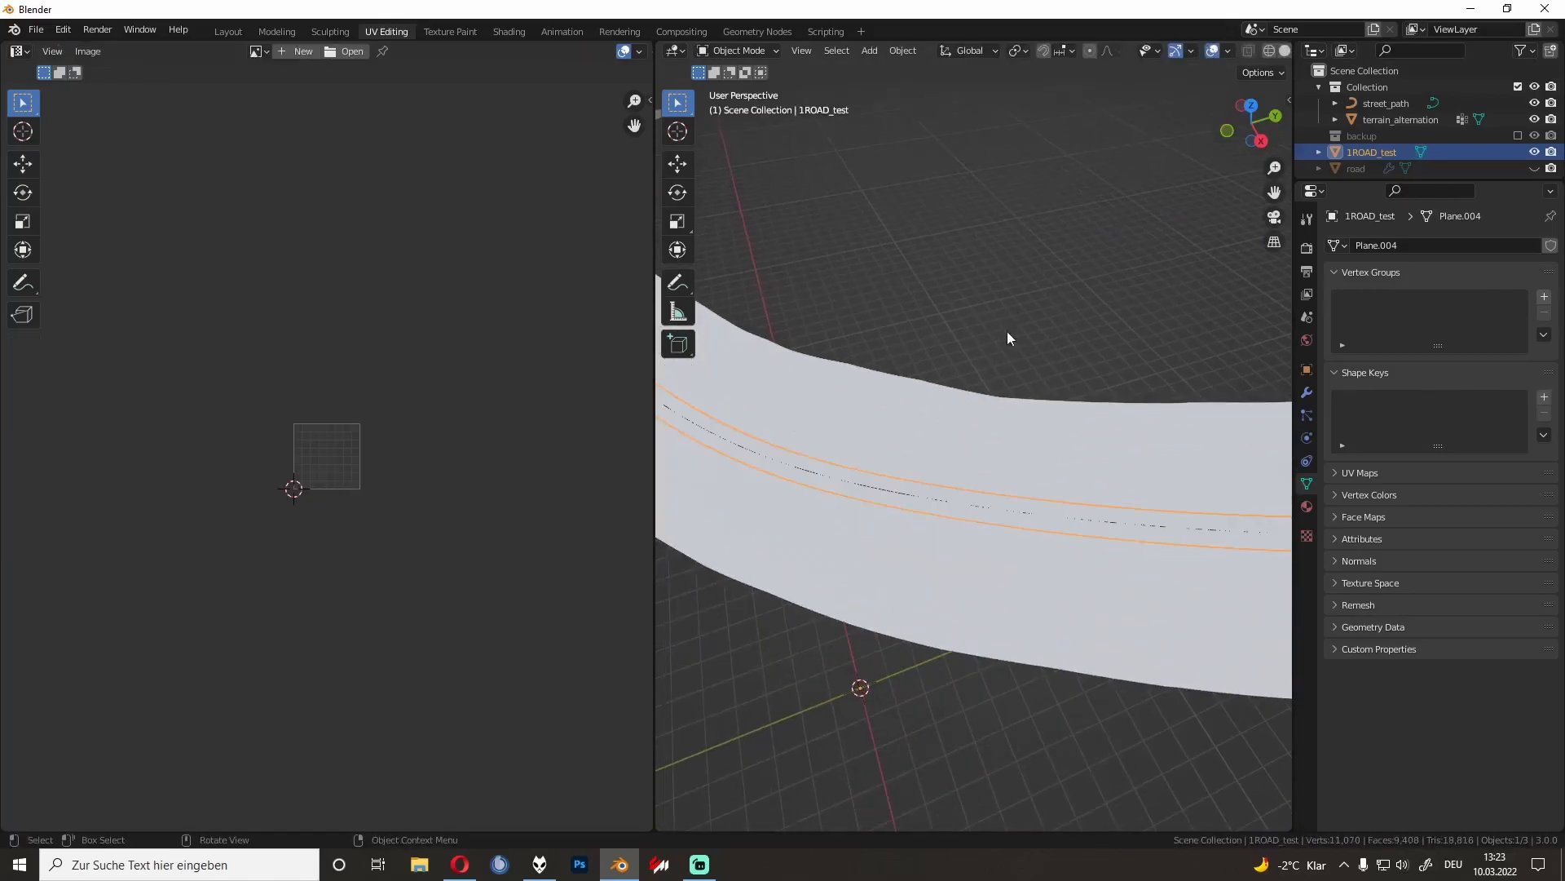
pyautogui.scroll(4, 923, 530)
pyautogui.click(897, 610)
pyautogui.click(875, 606)
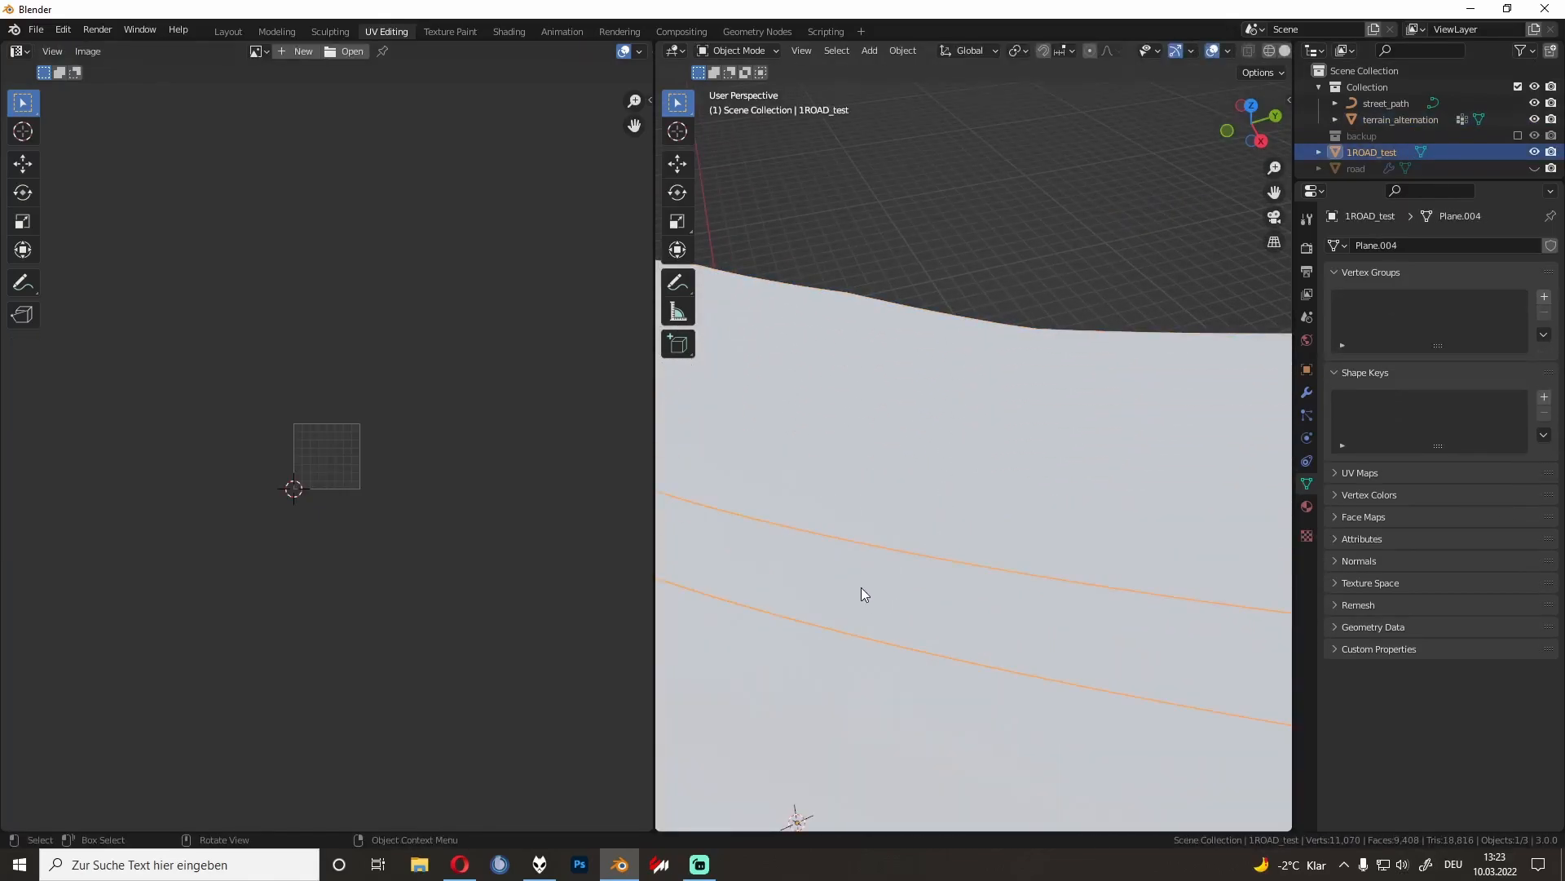
# Step: Switch to the Shading workspace and open the tutorial_track texture folder on drive D in File Explorer
pyautogui.click(510, 32)
pyautogui.moveTo(236, 585); pyautogui.dragTo(352, 585)
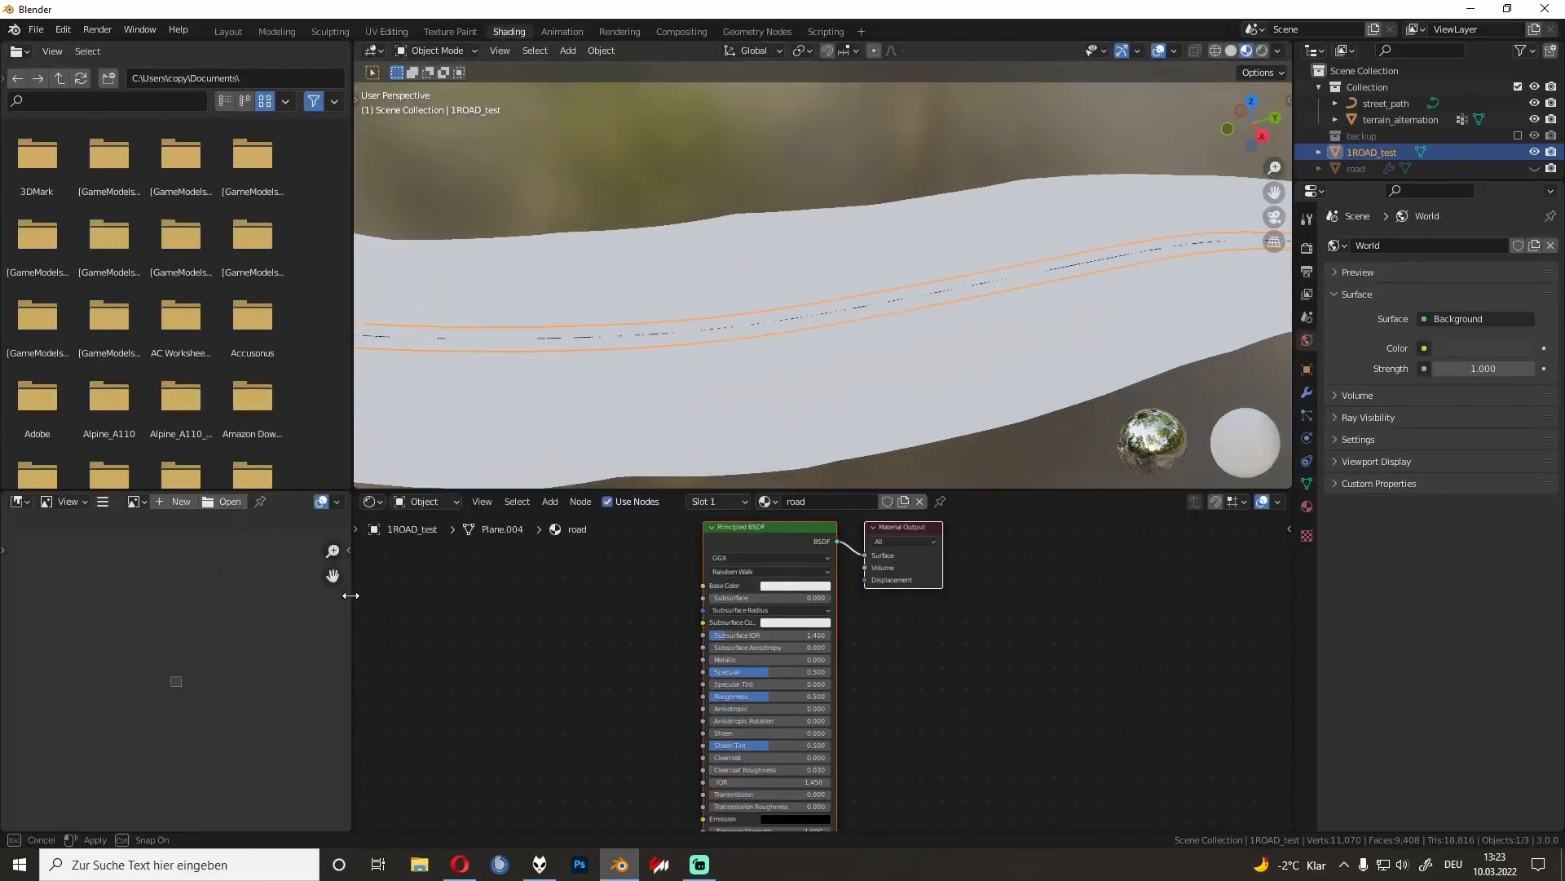
pyautogui.scroll(6, 168, 697)
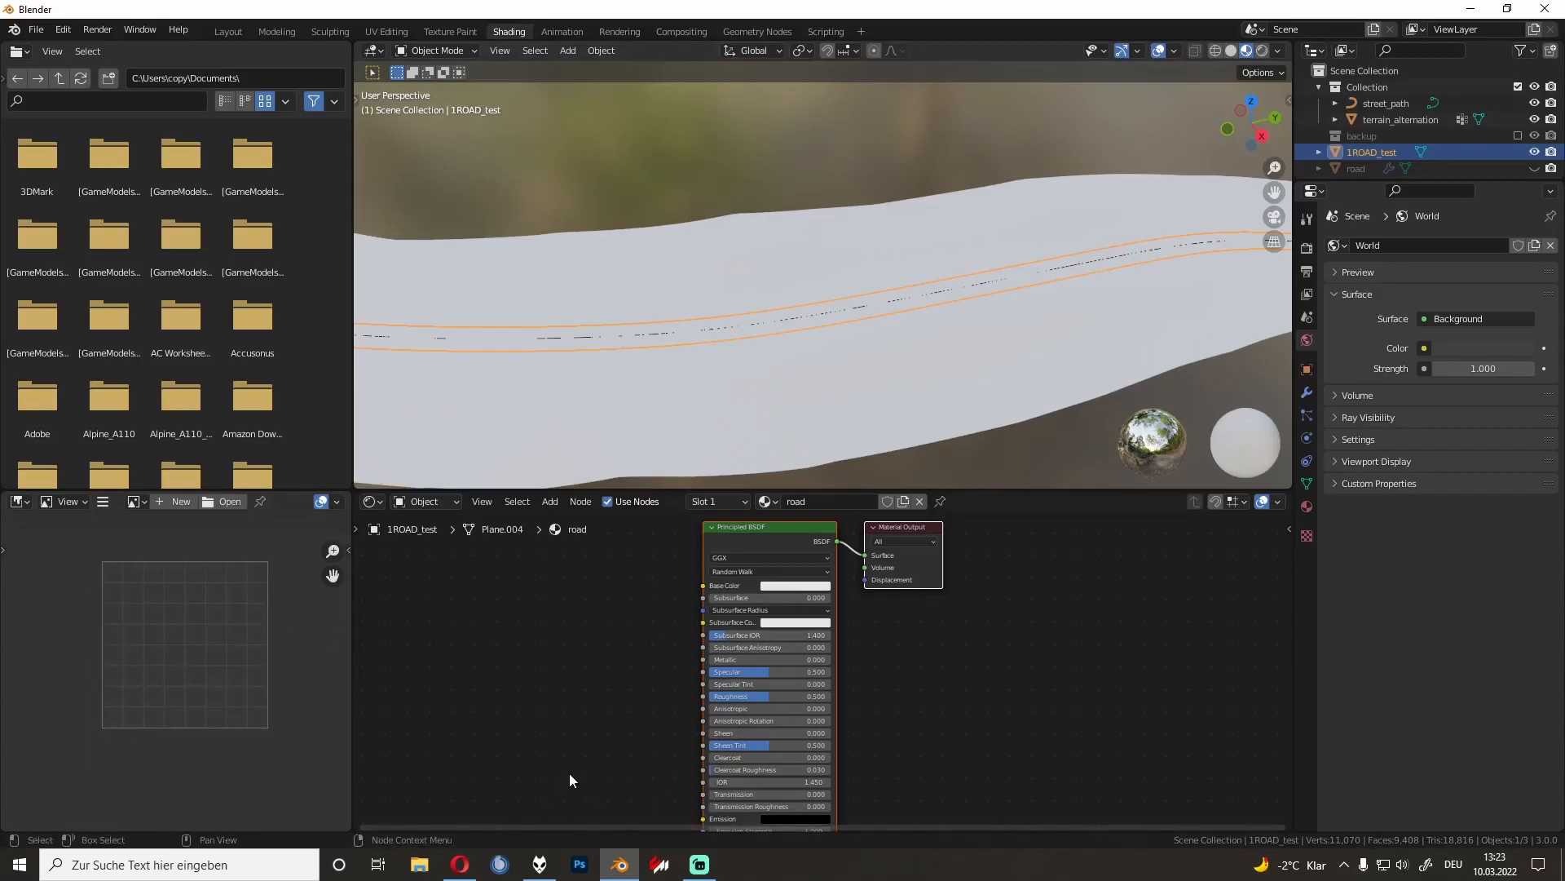
pyautogui.click(420, 866)
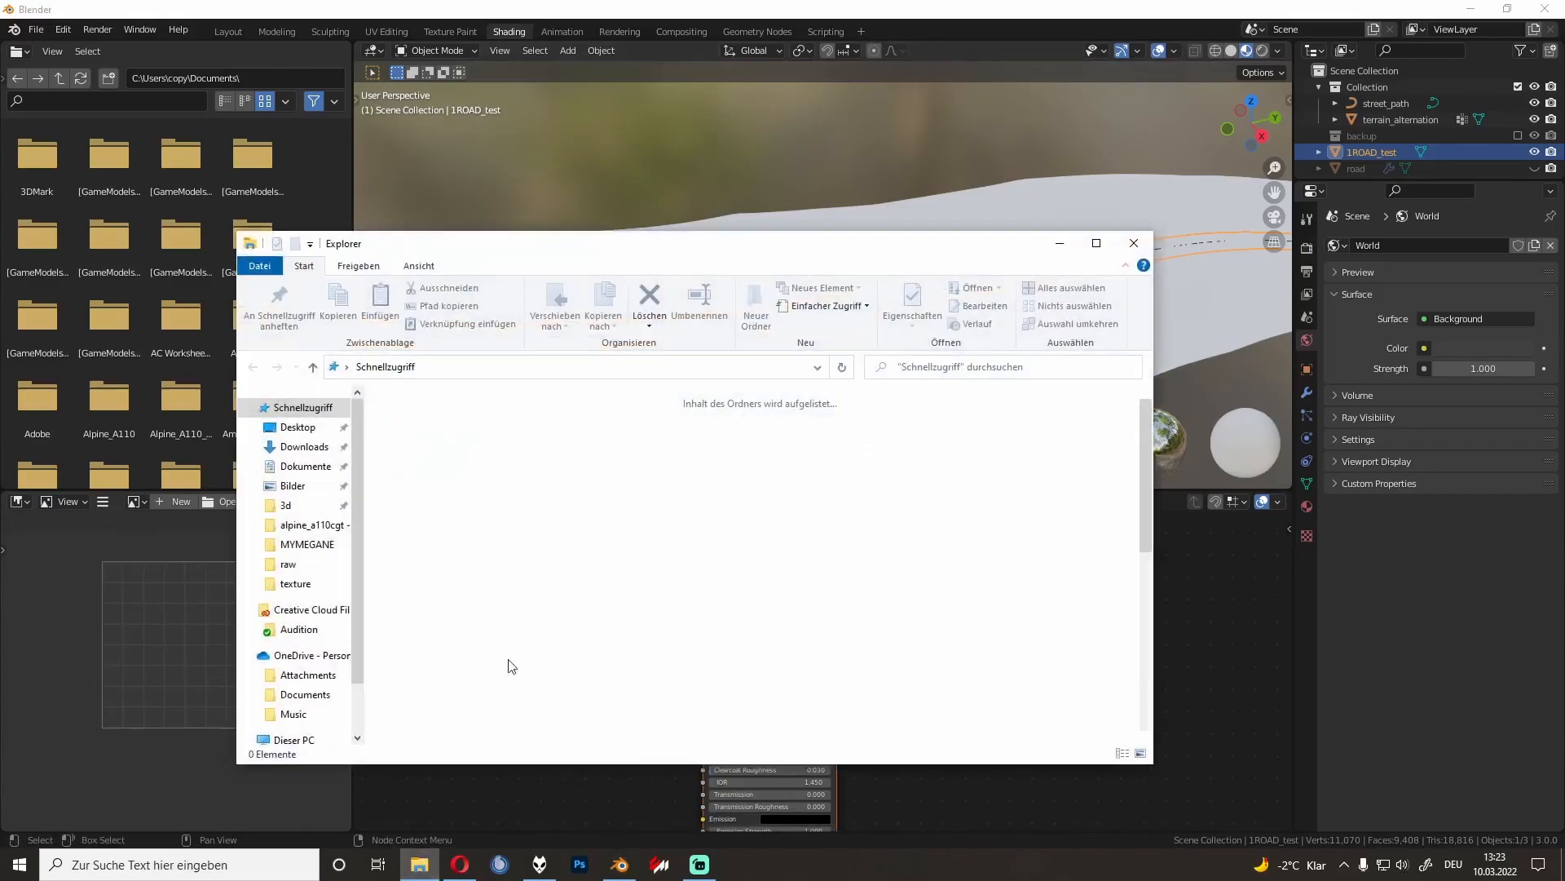
pyautogui.click(295, 738)
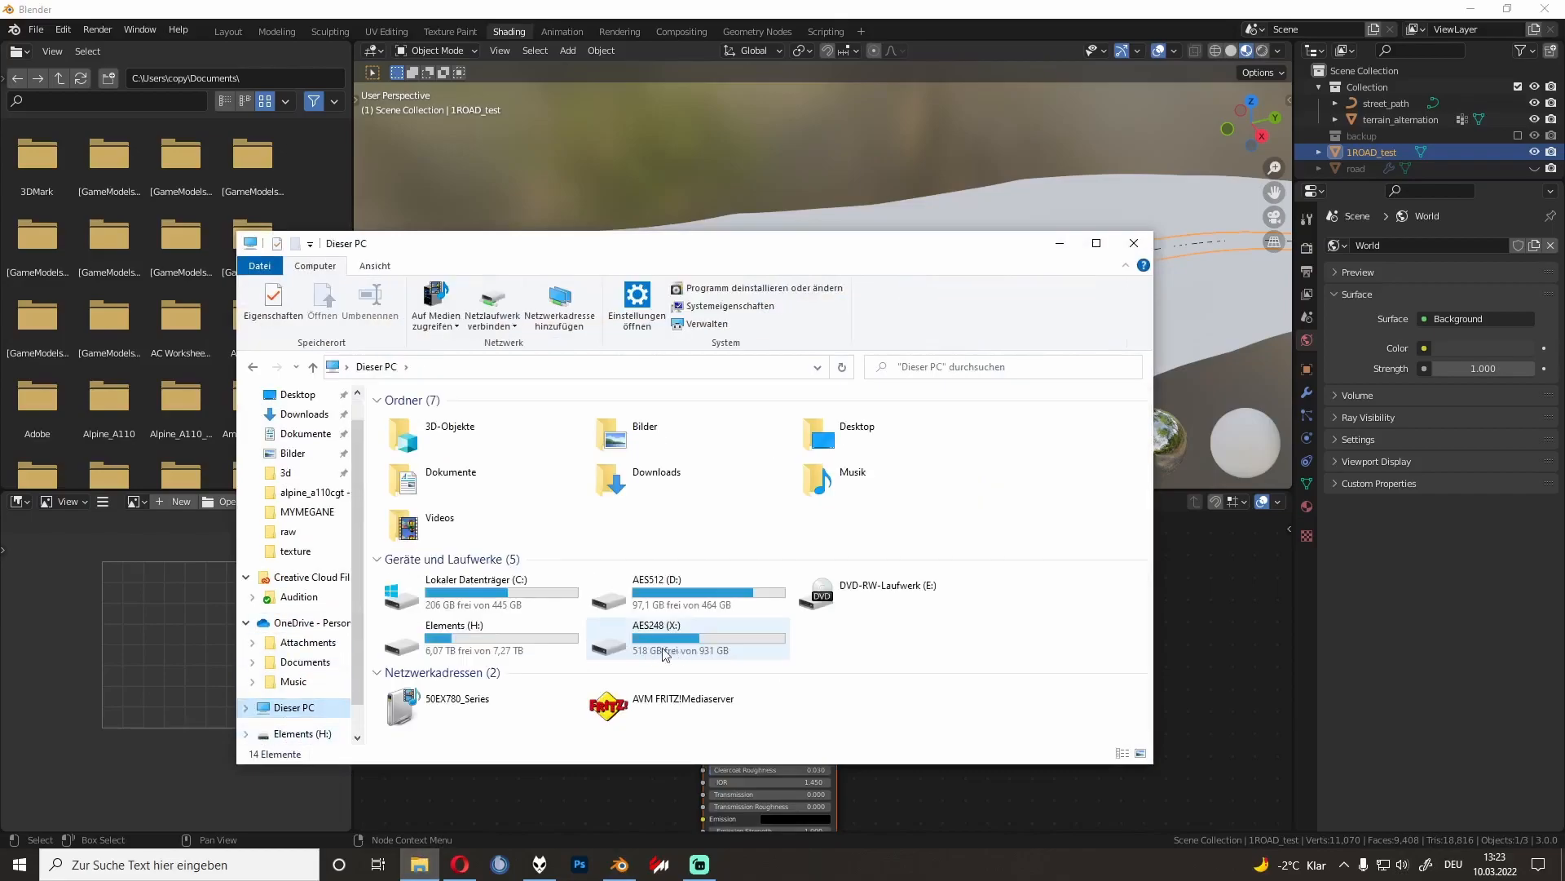
pyautogui.doubleClick(653, 595)
pyautogui.scroll(-5, 525, 601)
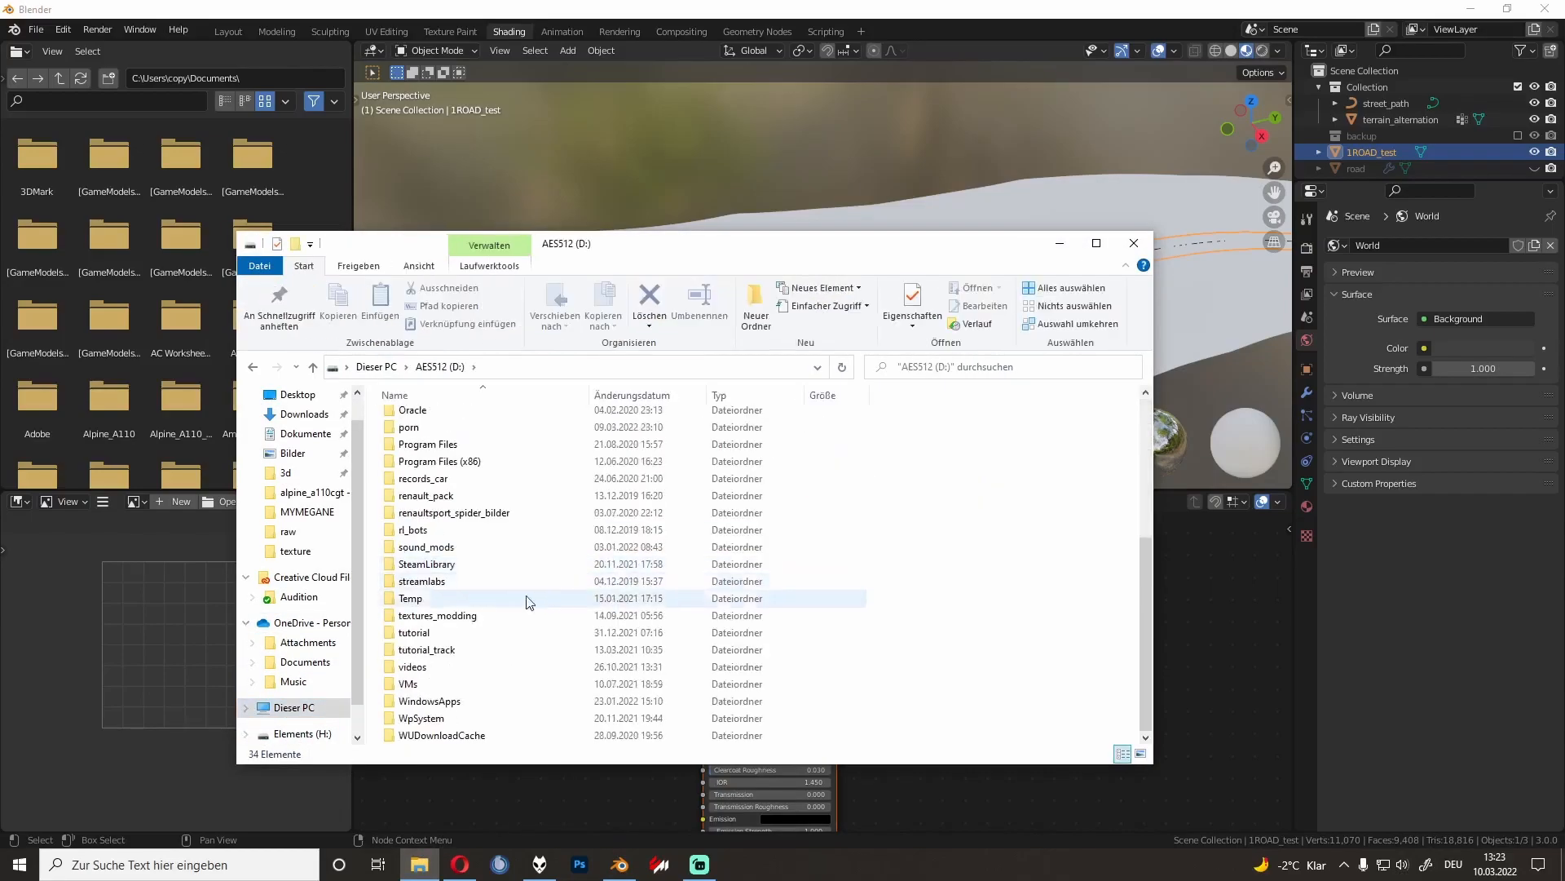
pyautogui.doubleClick(481, 649)
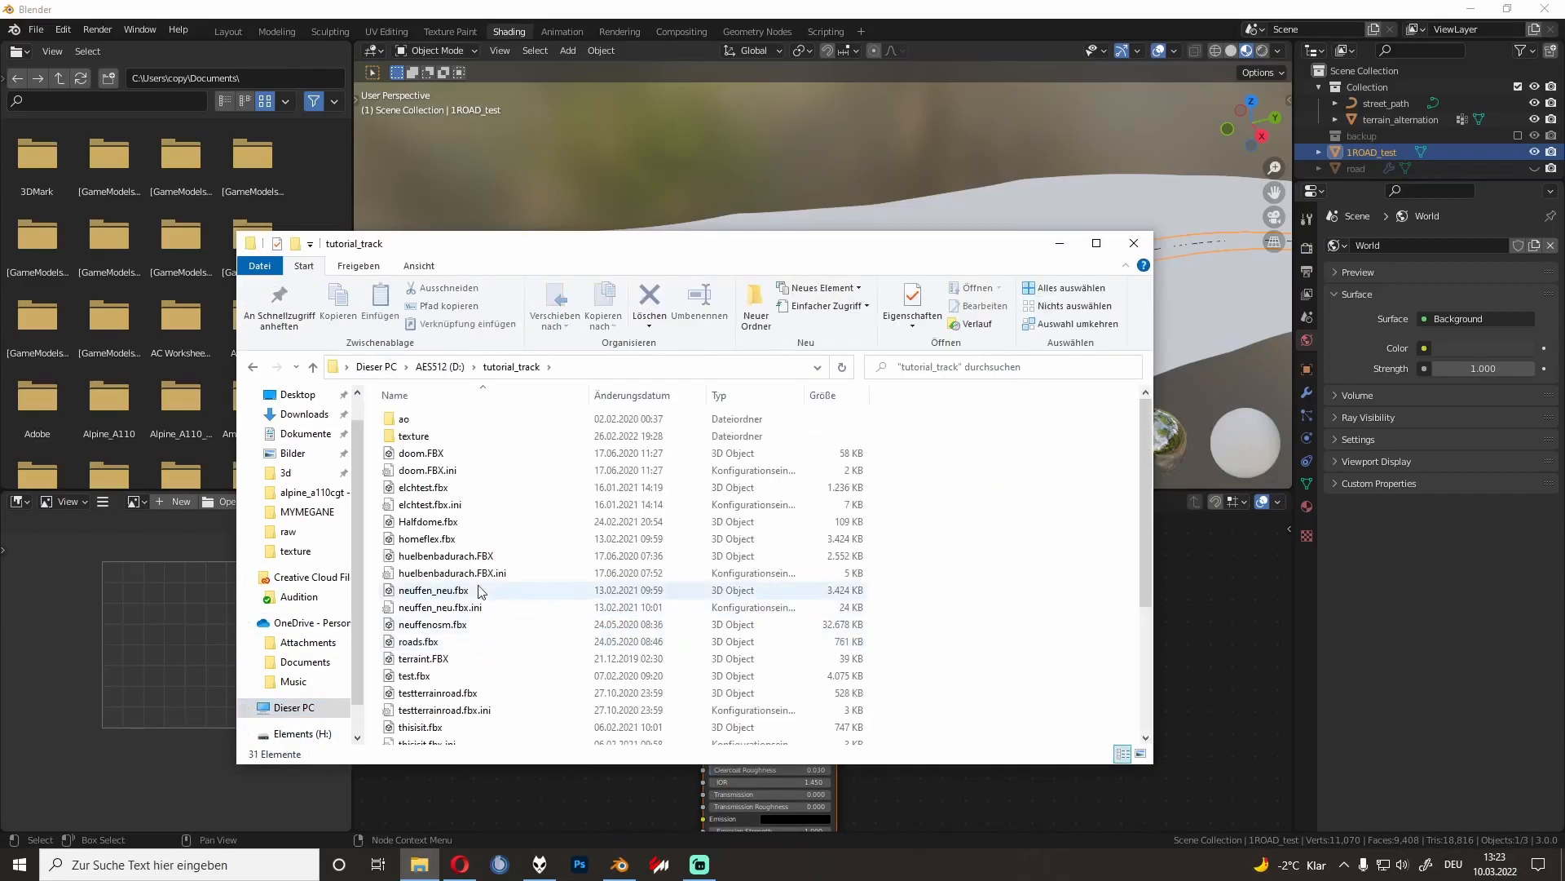
pyautogui.doubleClick(489, 446)
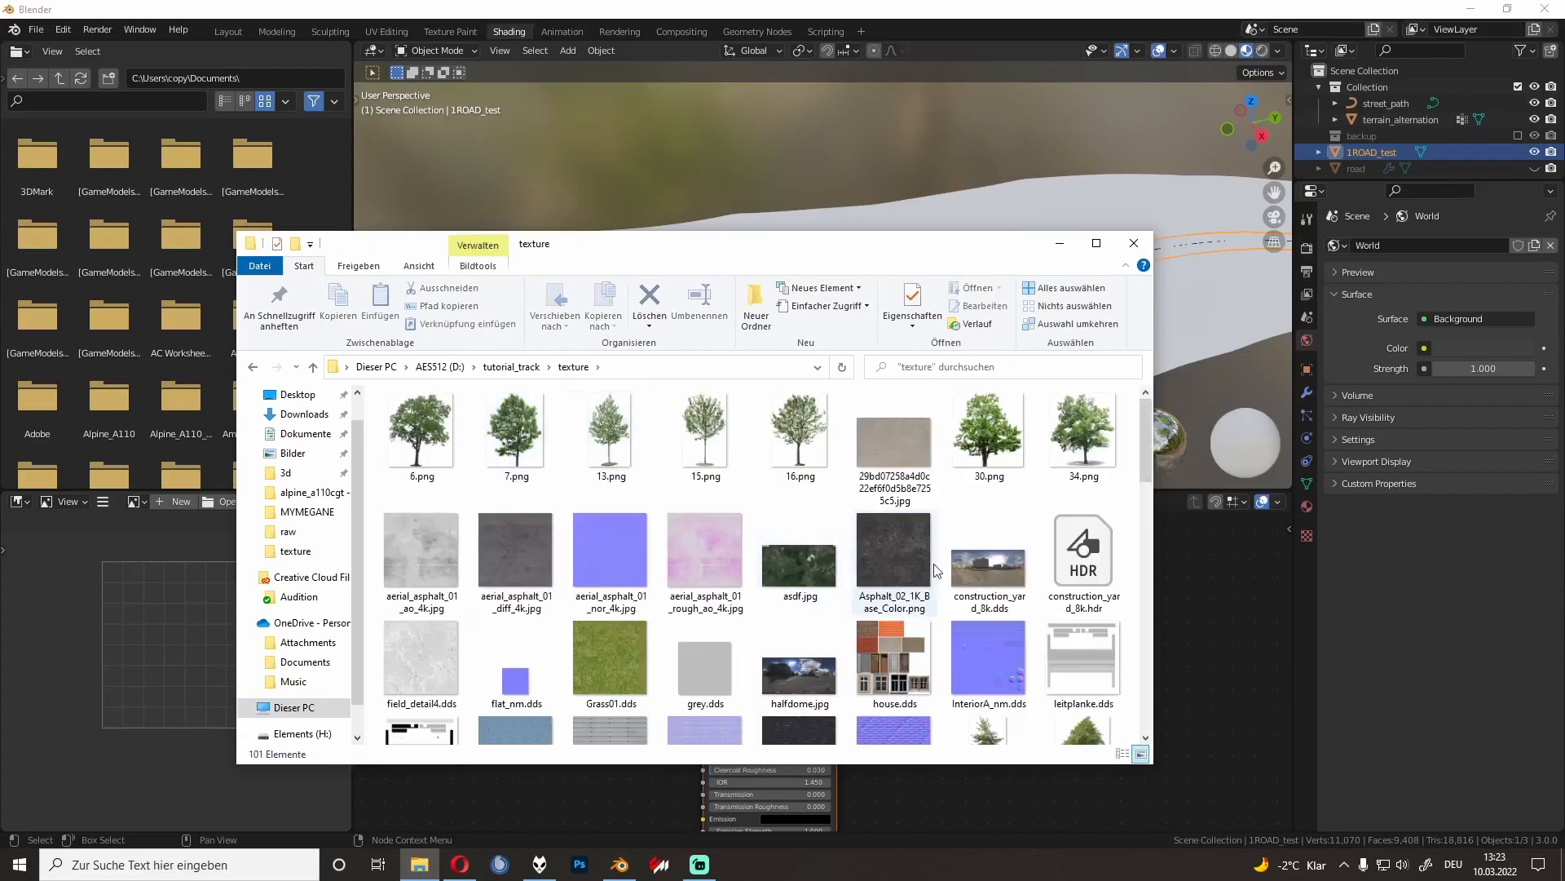
# Step: Add the TexturesCom_Roads0156_1_seamless_S.jpg image to the road material as the Base Color texture
pyautogui.scroll(-8, 936, 570)
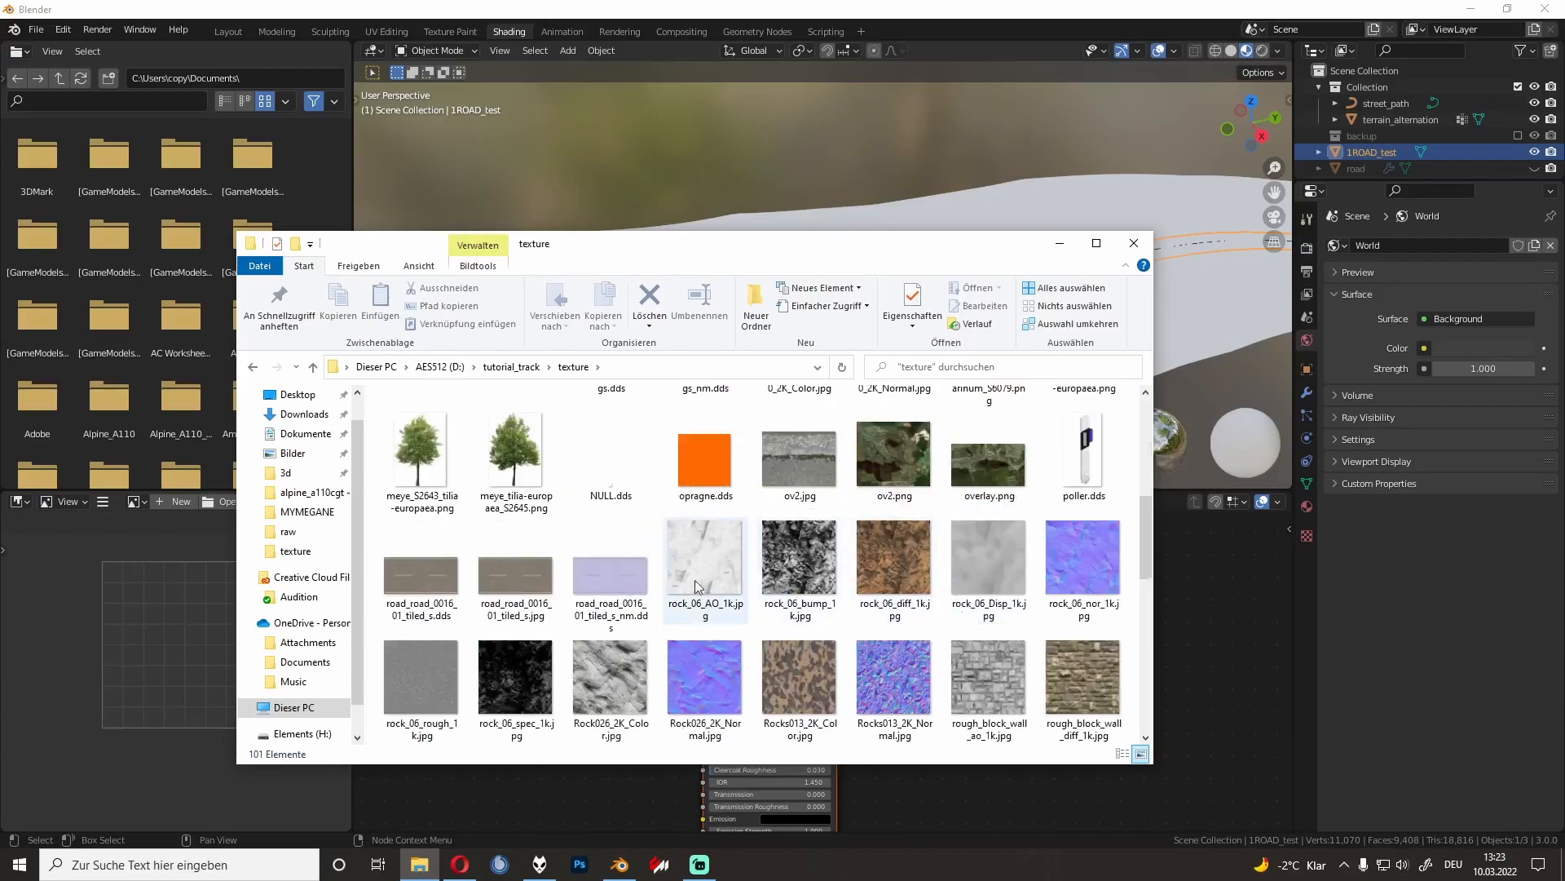
pyautogui.scroll(-3, 566, 599)
pyautogui.scroll(-3, 566, 599)
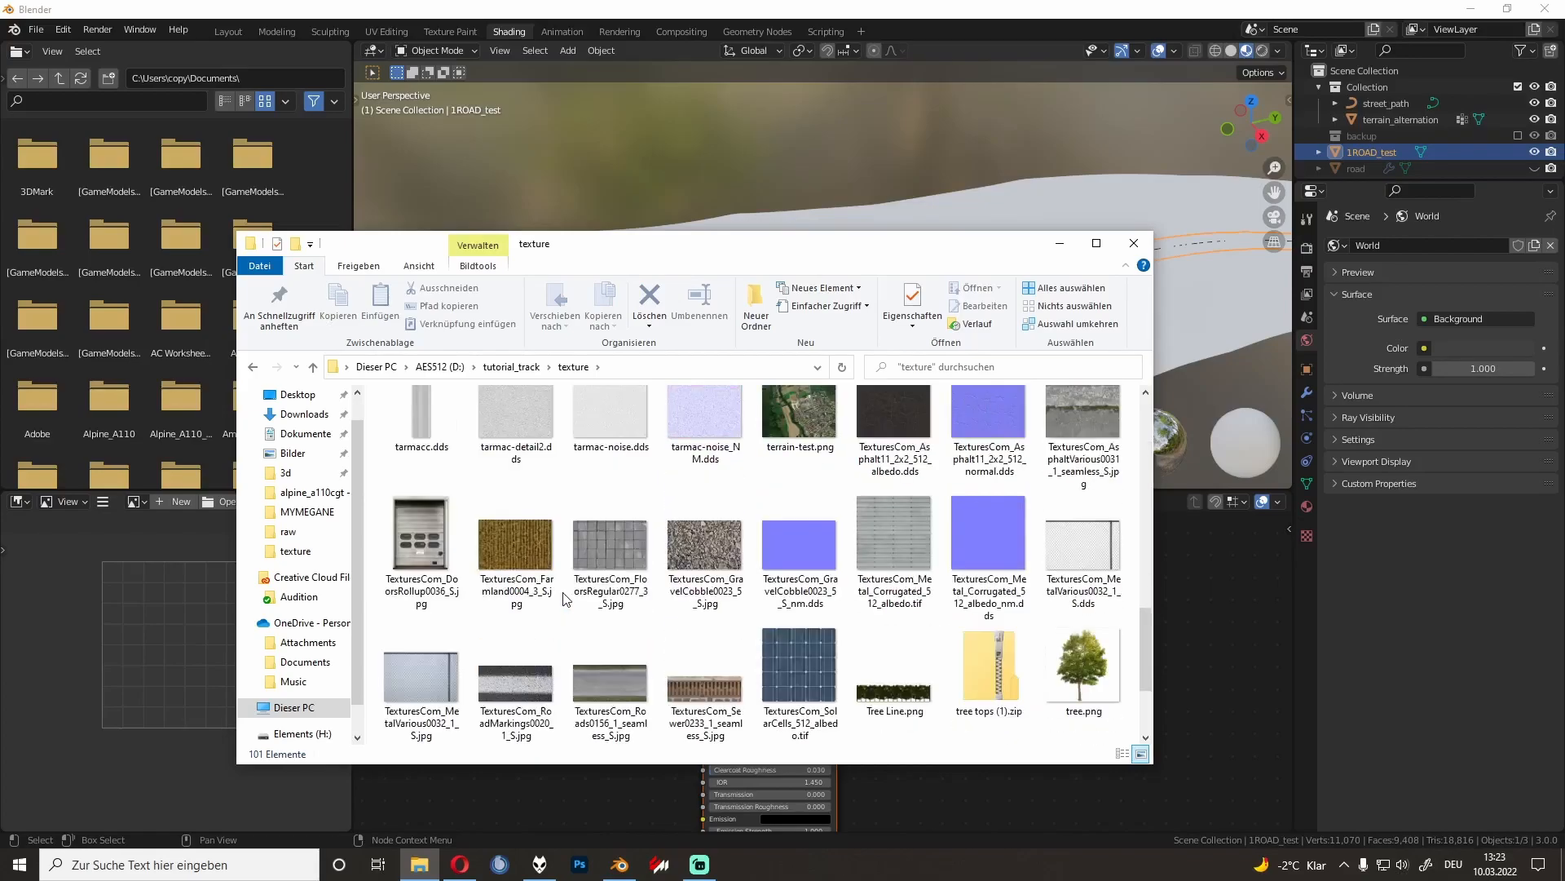
pyautogui.scroll(-3, 566, 599)
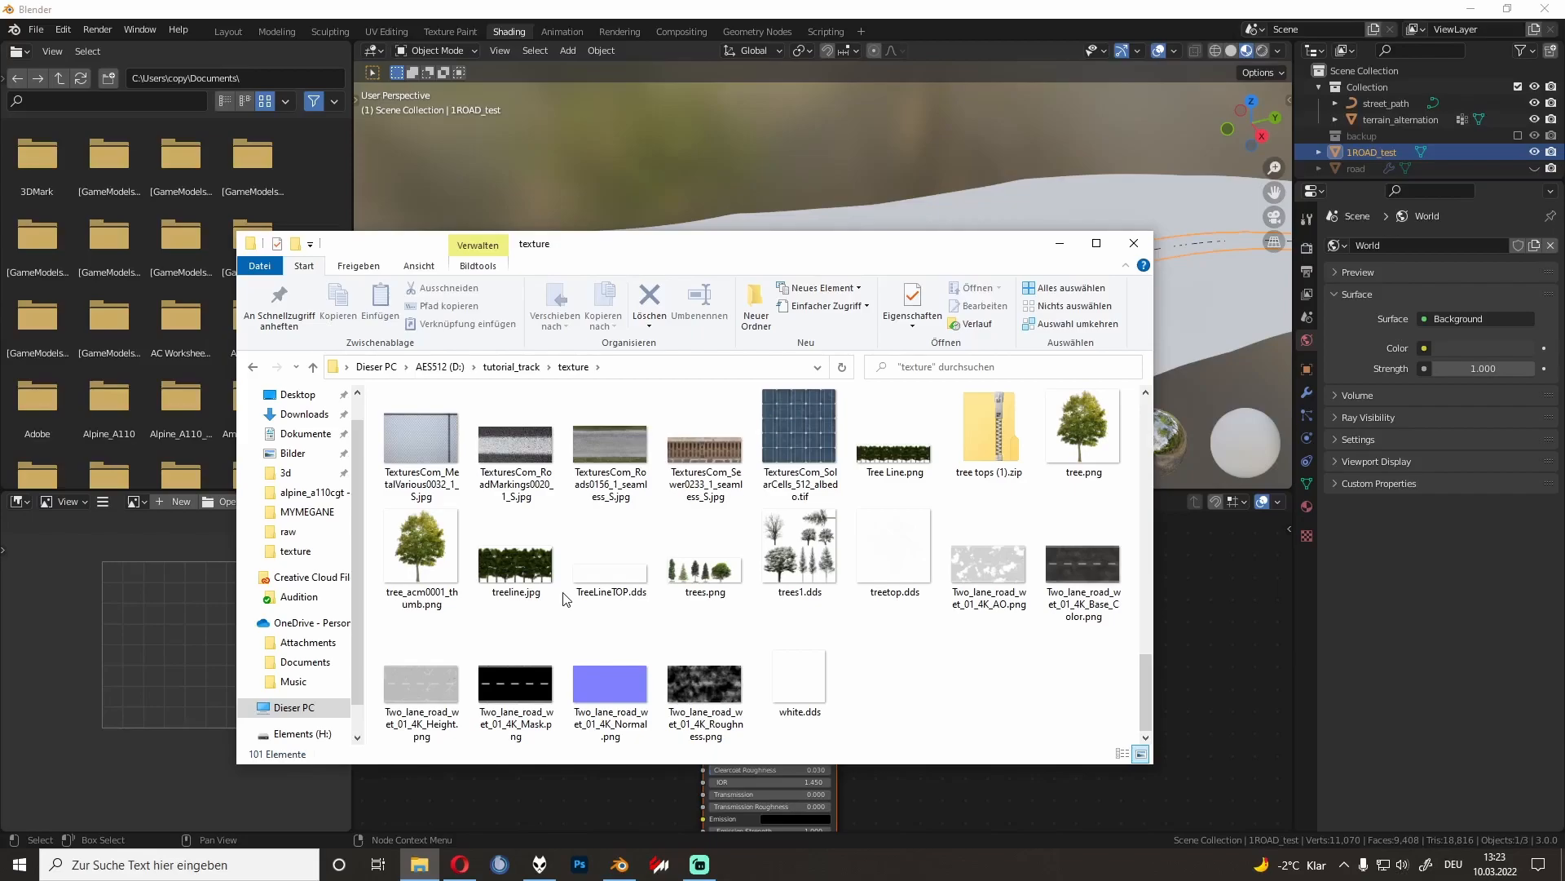
pyautogui.click(615, 406)
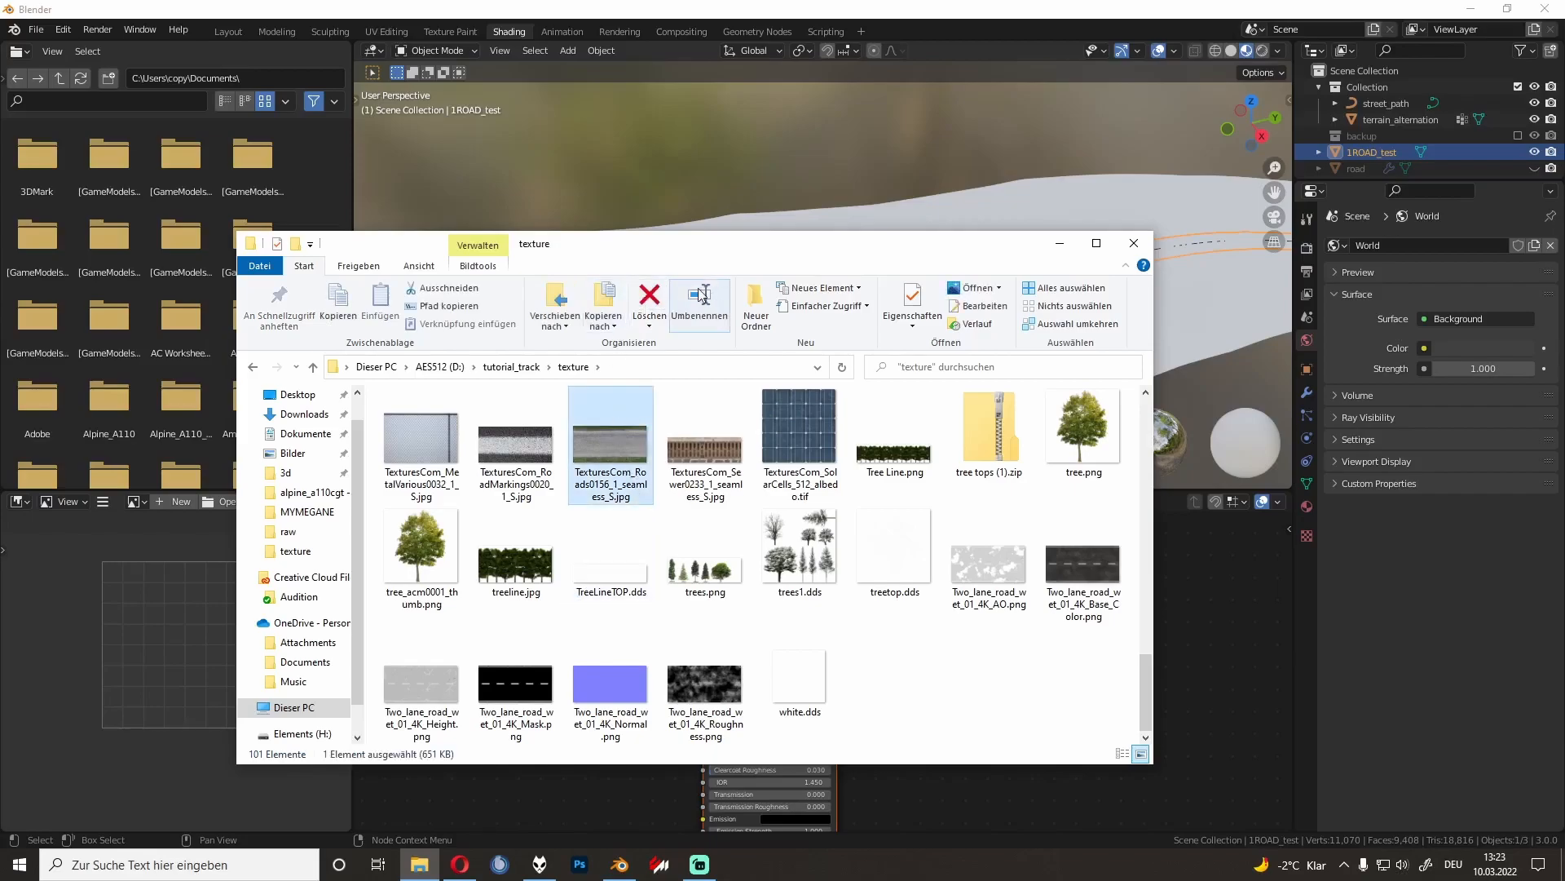
pyautogui.moveTo(670, 249); pyautogui.dragTo(678, 146)
pyautogui.moveTo(629, 333); pyautogui.dragTo(702, 586)
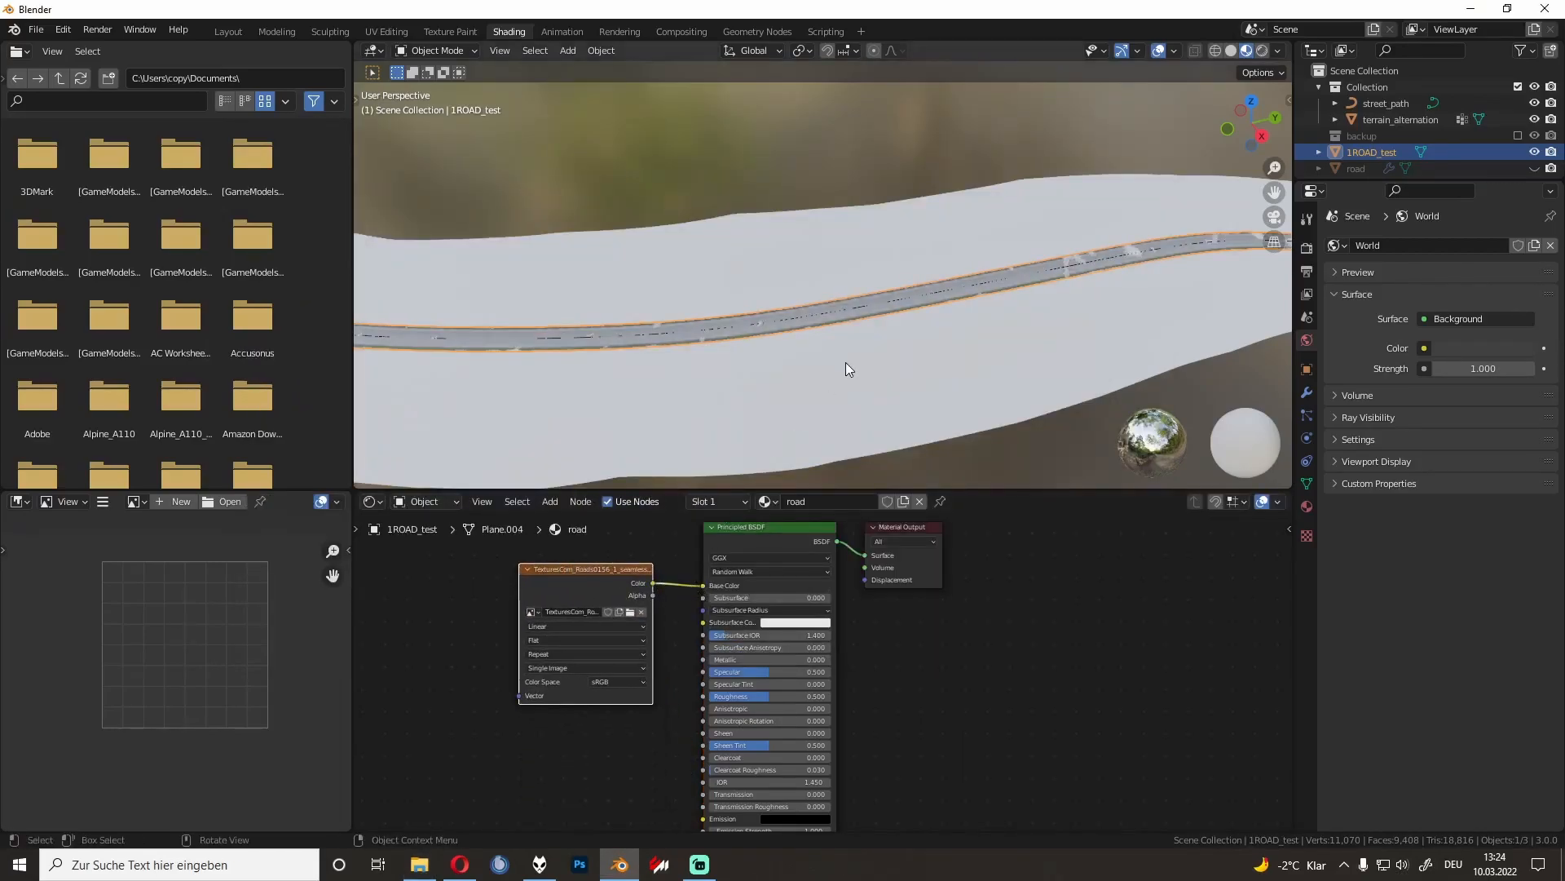
# Step: Examine the road texture's alignment and grass edges up close in the 3D view
pyautogui.scroll(3, 845, 362)
pyautogui.keyDown('shift'); pyautogui.moveTo(945, 404); pyautogui.dragTo(825, 308, button='middle'); pyautogui.keyUp('shift')
pyautogui.scroll(8, 819, 265)
pyautogui.keyDown('shift'); pyautogui.moveTo(816, 251); pyautogui.dragTo(710, 283, button='middle'); pyautogui.keyUp('shift')
pyautogui.scroll(-4, 831, 292)
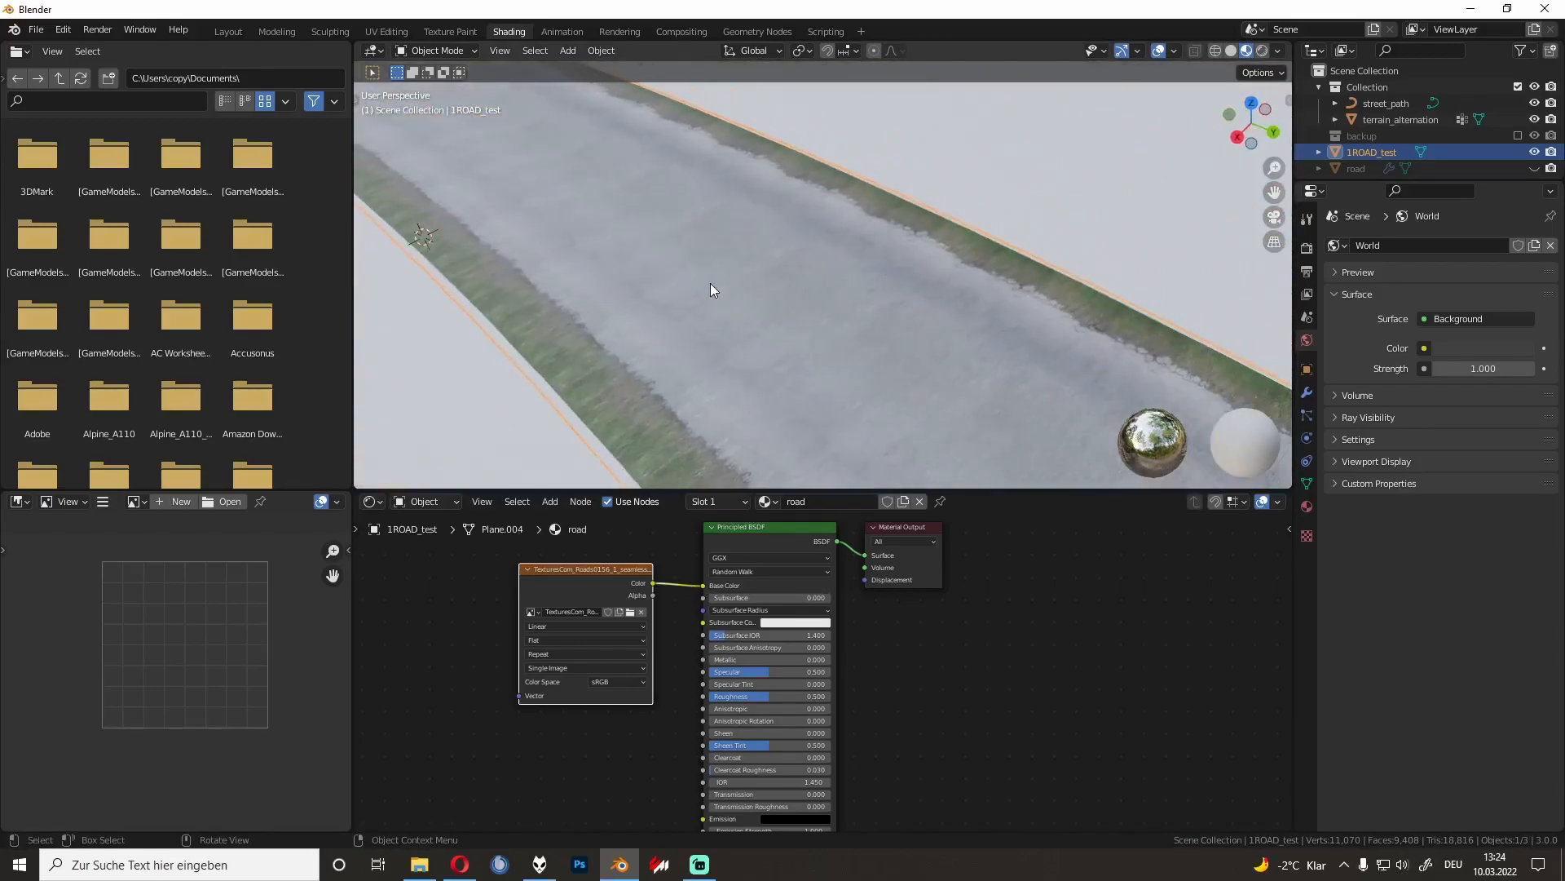
pyautogui.press('Tab')
pyautogui.press('Tab')
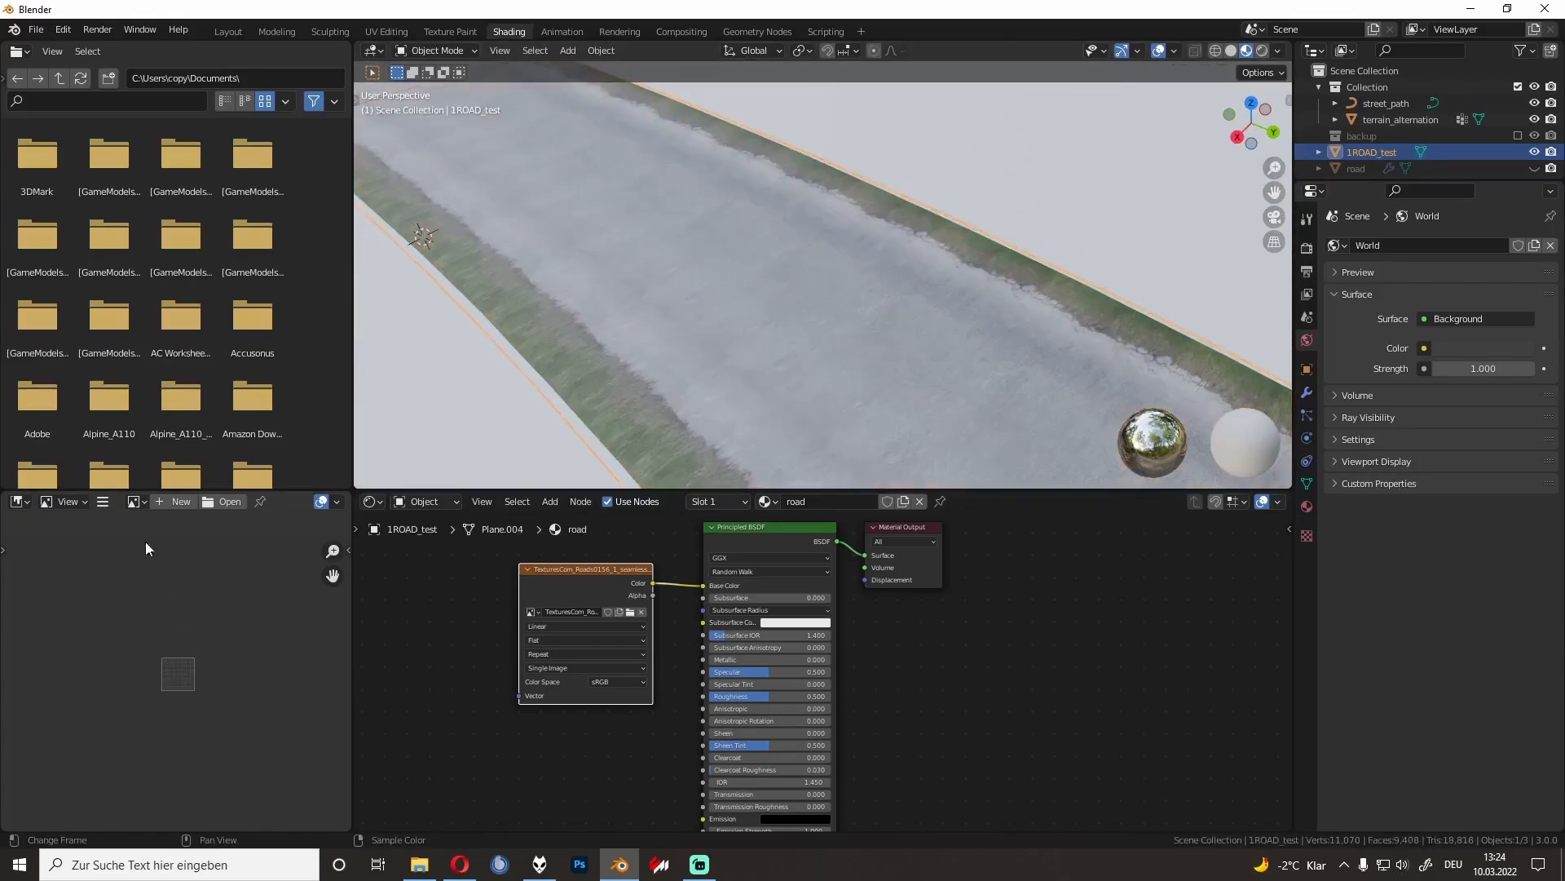
# Step: Display the TexturesCom_Roads0156_1_seamless_S.jpg image in the image editor and open the road mesh for editing in the UV Editing workspace
pyautogui.click(134, 501)
pyautogui.click(212, 573)
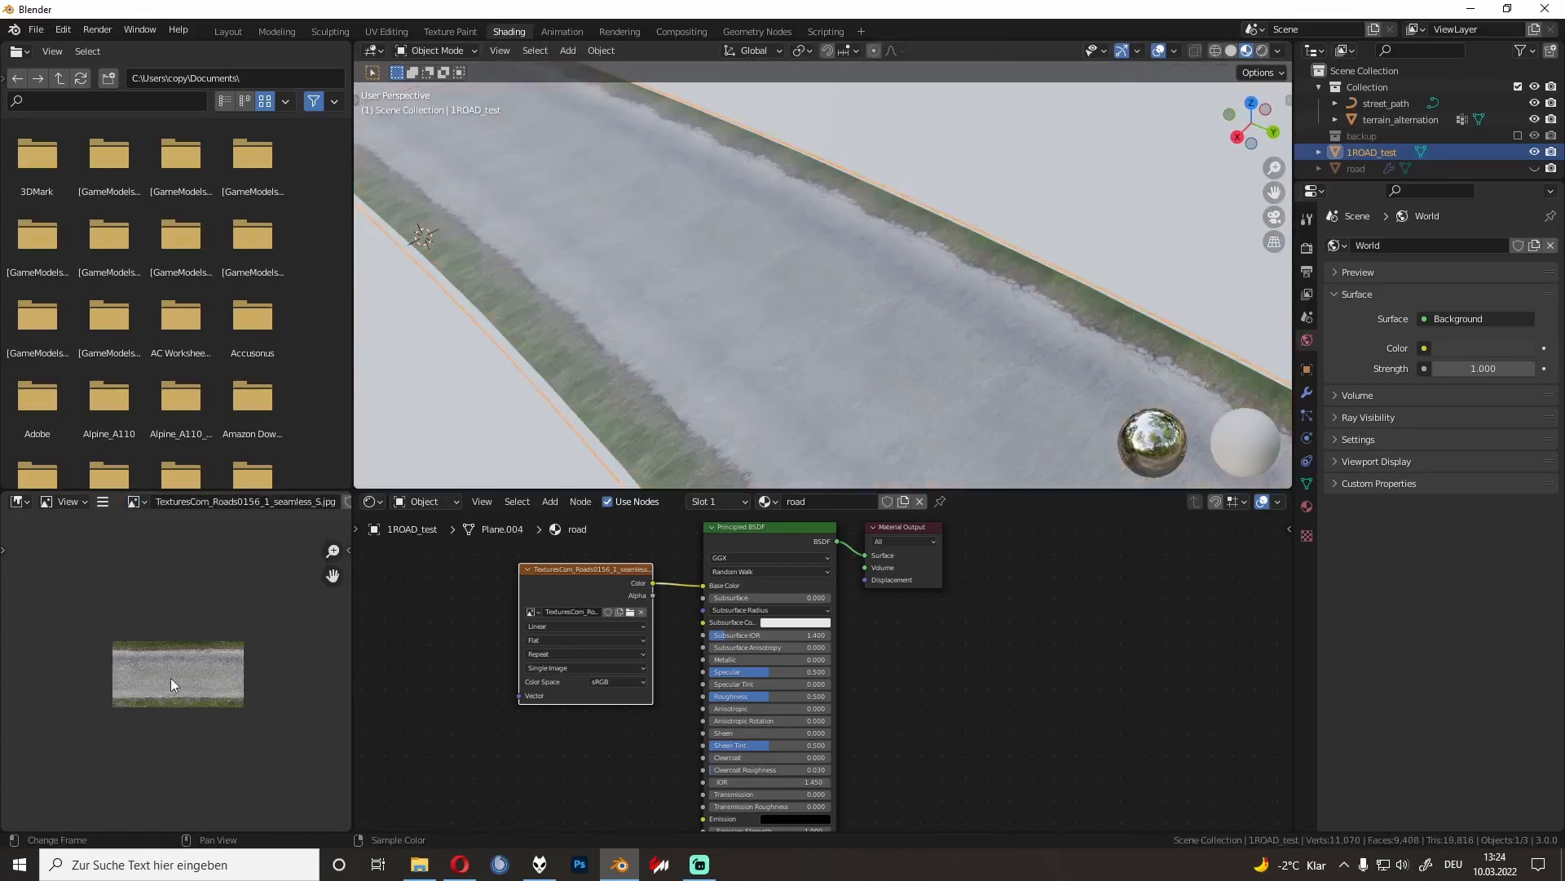
pyautogui.click(387, 31)
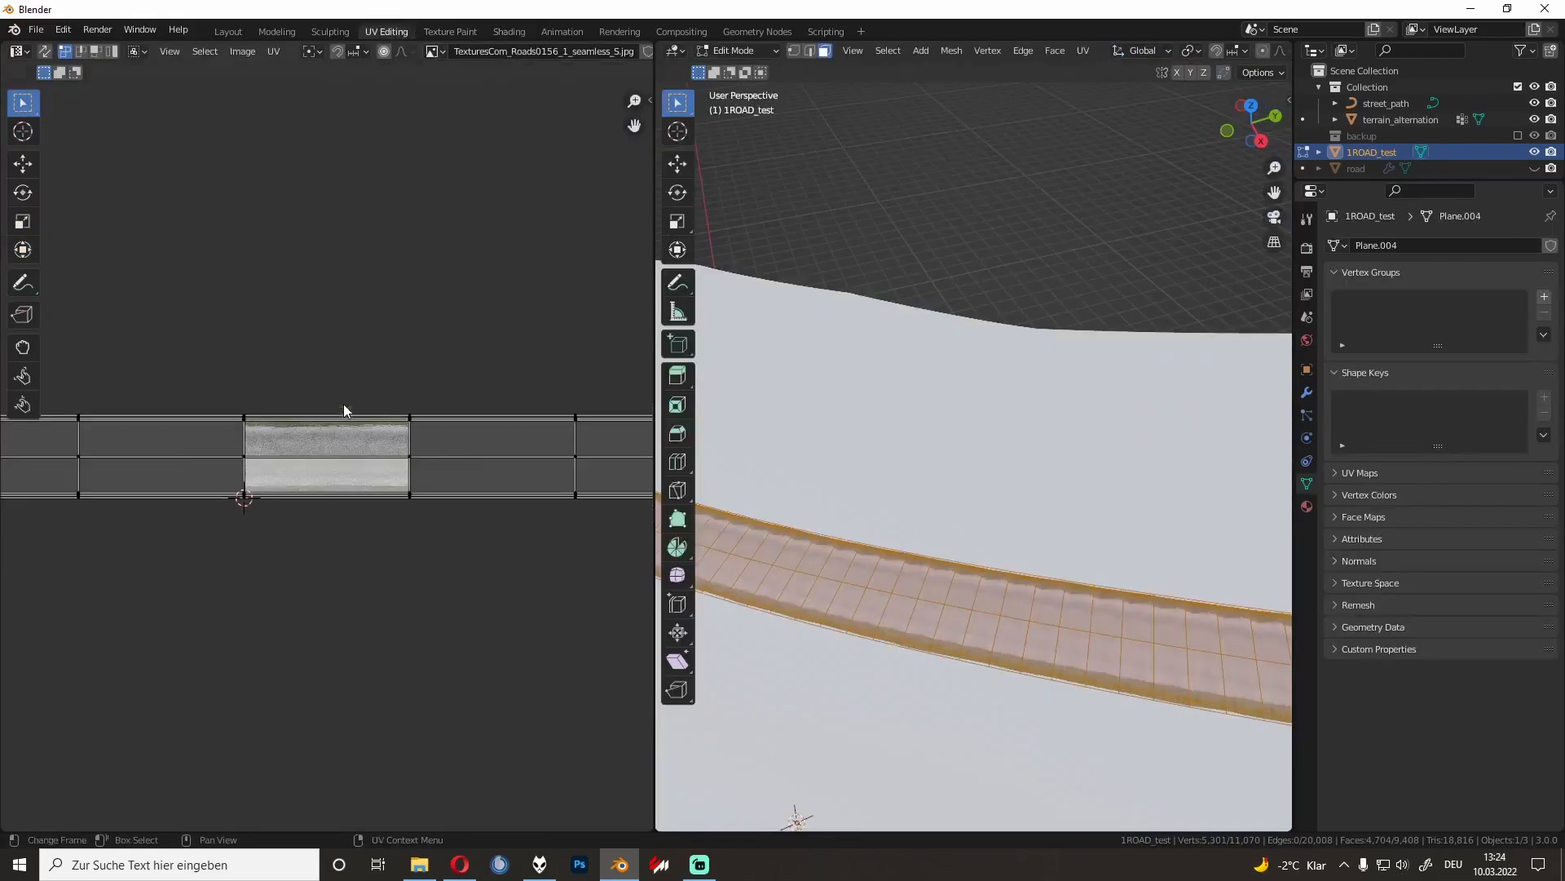
pyautogui.scroll(3, 318, 424)
pyautogui.press('Tab')
pyautogui.press('Tab')
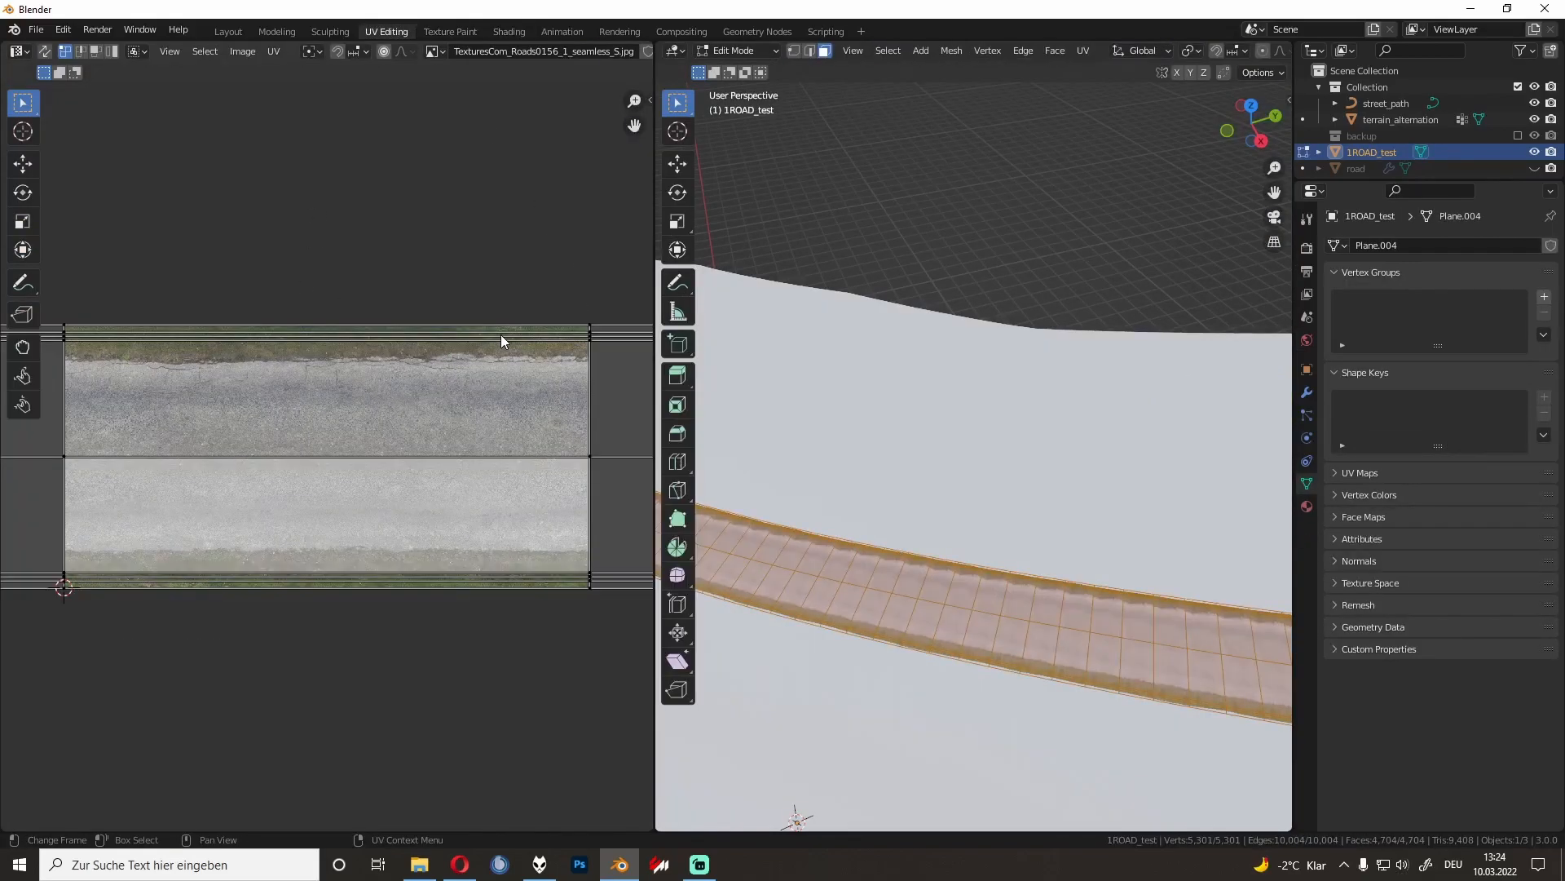
# Step: Select all of the road's UVs and scale them down slightly along Y over the road image
pyautogui.press('a')
pyautogui.scroll(2, 515, 323)
pyautogui.moveTo(517, 321); pyautogui.dragTo(373, 379, button='middle')
pyautogui.press('s')
pyautogui.rightClick(422, 373)
pyautogui.press('s')
pyautogui.press('y')
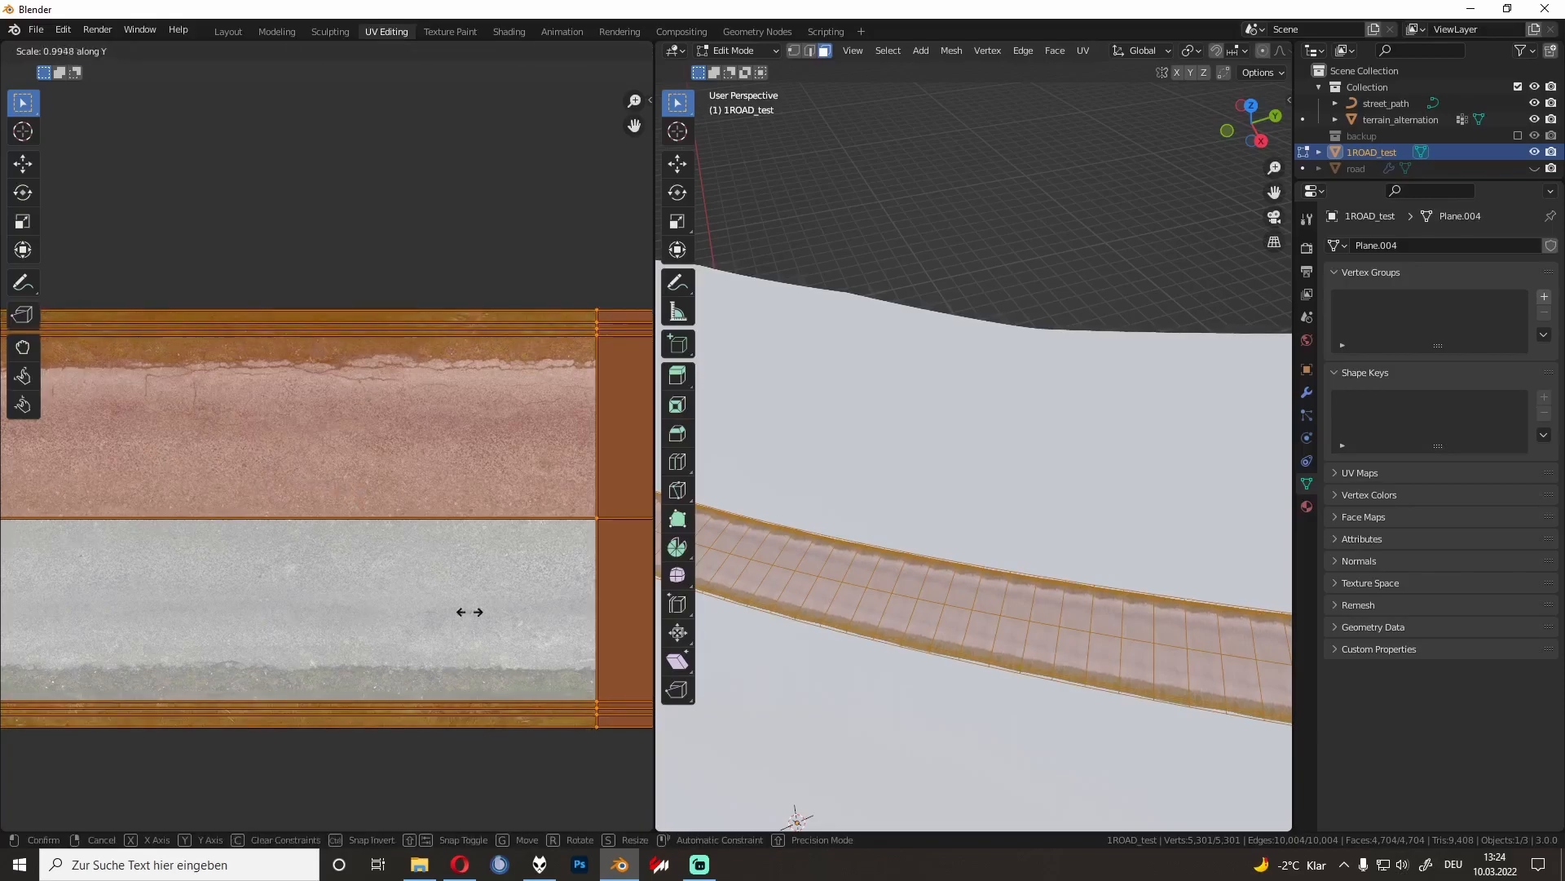
pyautogui.click(365, 489)
pyautogui.press('s')
pyautogui.press('y')
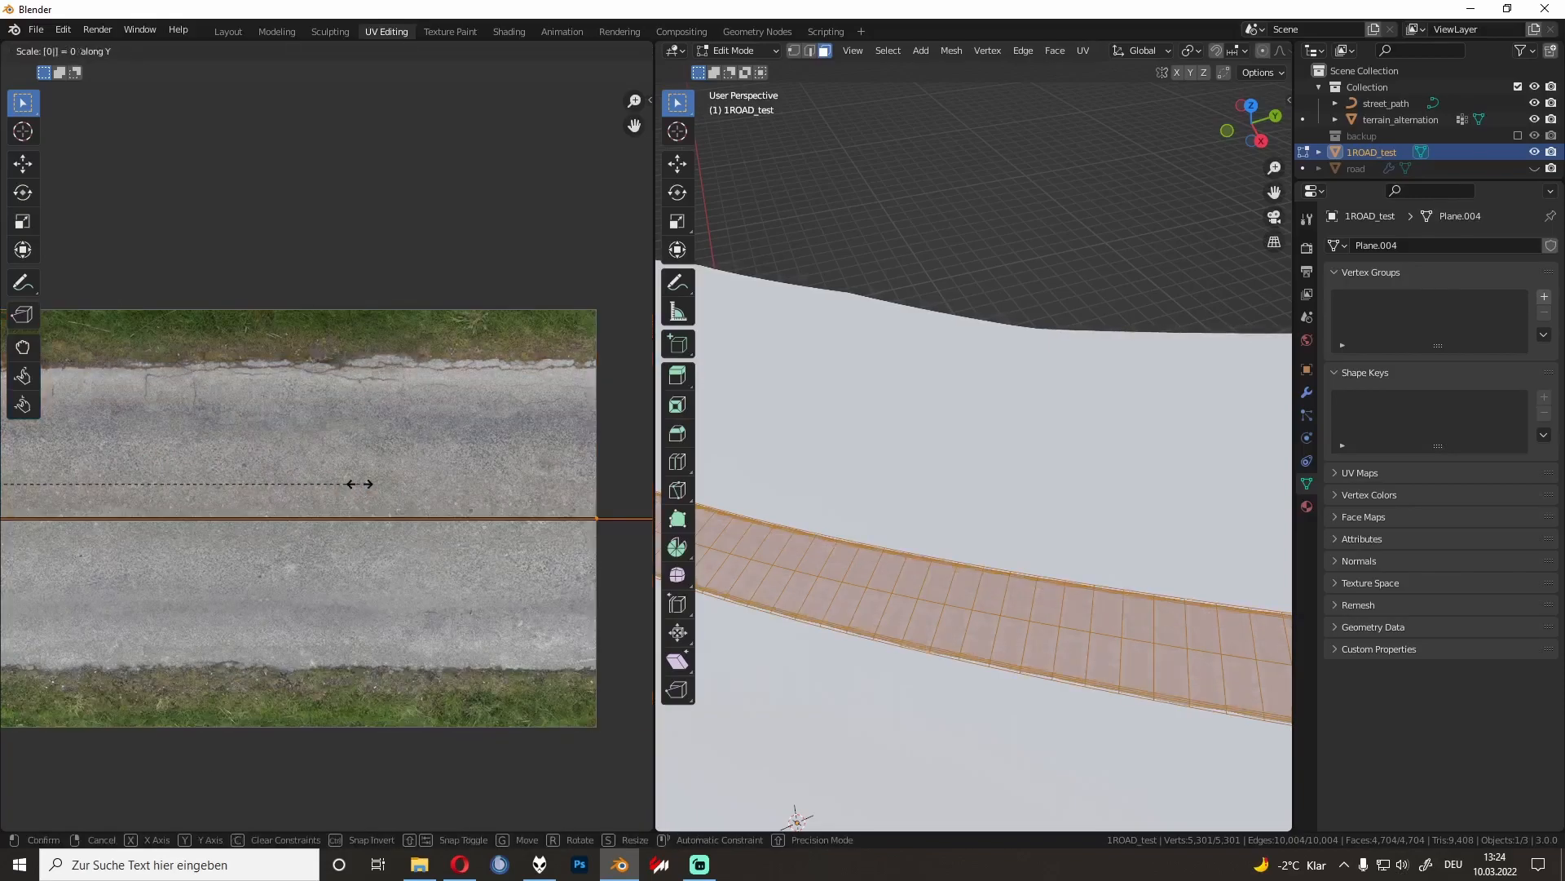
pyautogui.press('Return')
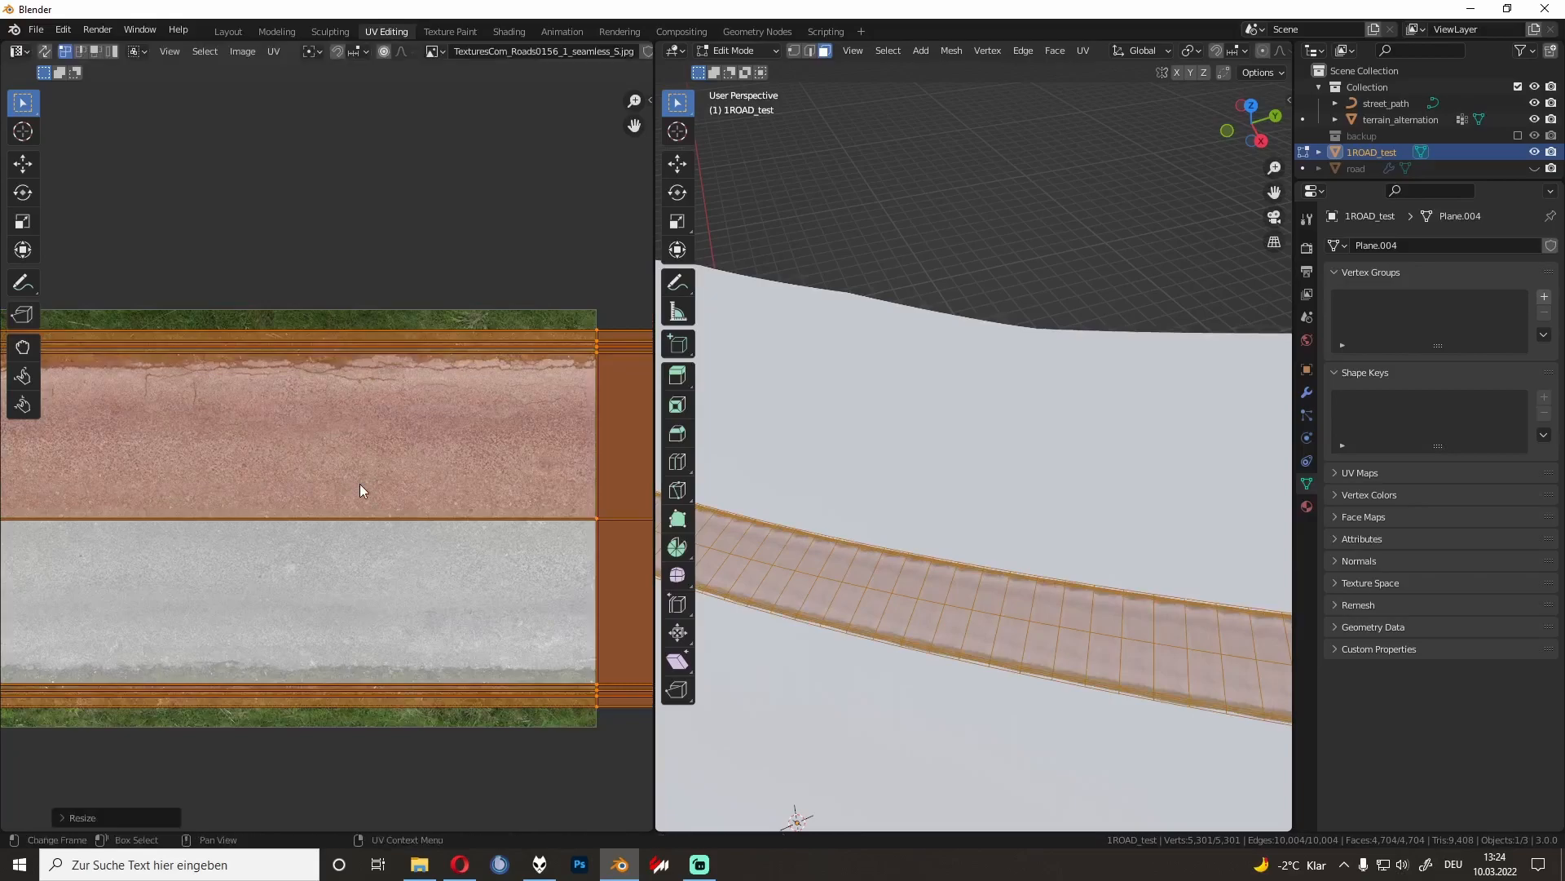
# Step: Scale the road's UVs by 0.9 along Y, checking the road in Object Mode before returning to Edit Mode
pyautogui.press('s')
pyautogui.rightClick(468, 458)
pyautogui.press('s')
pyautogui.press('y')
pyautogui.rightClick(261, 548)
pyautogui.write('sy0.9')
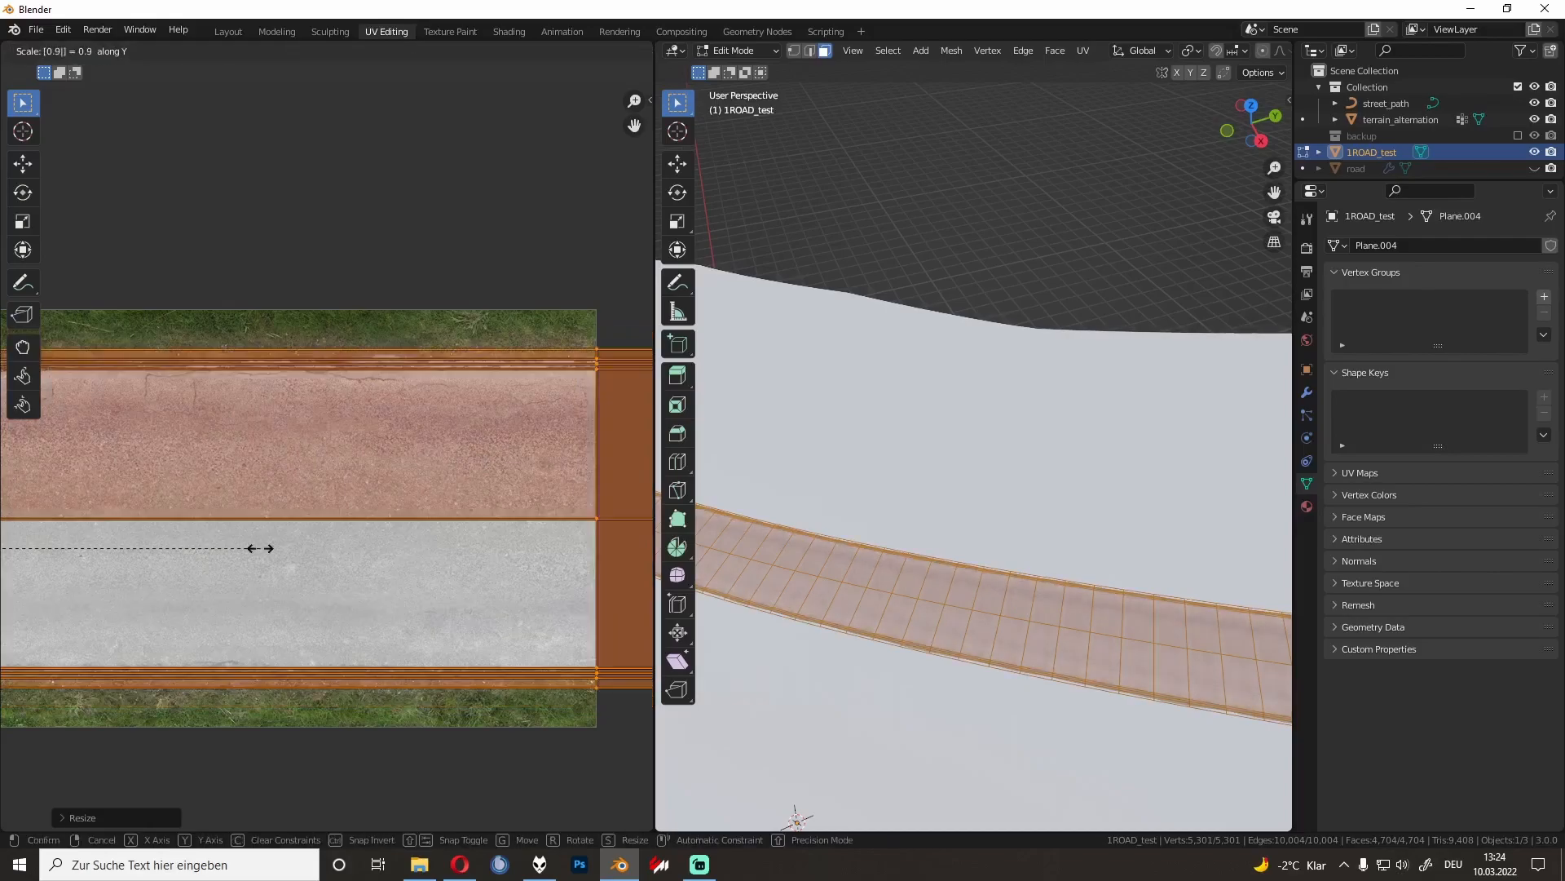
pyautogui.press('Return')
pyautogui.press('Tab')
pyautogui.scroll(5, 901, 473)
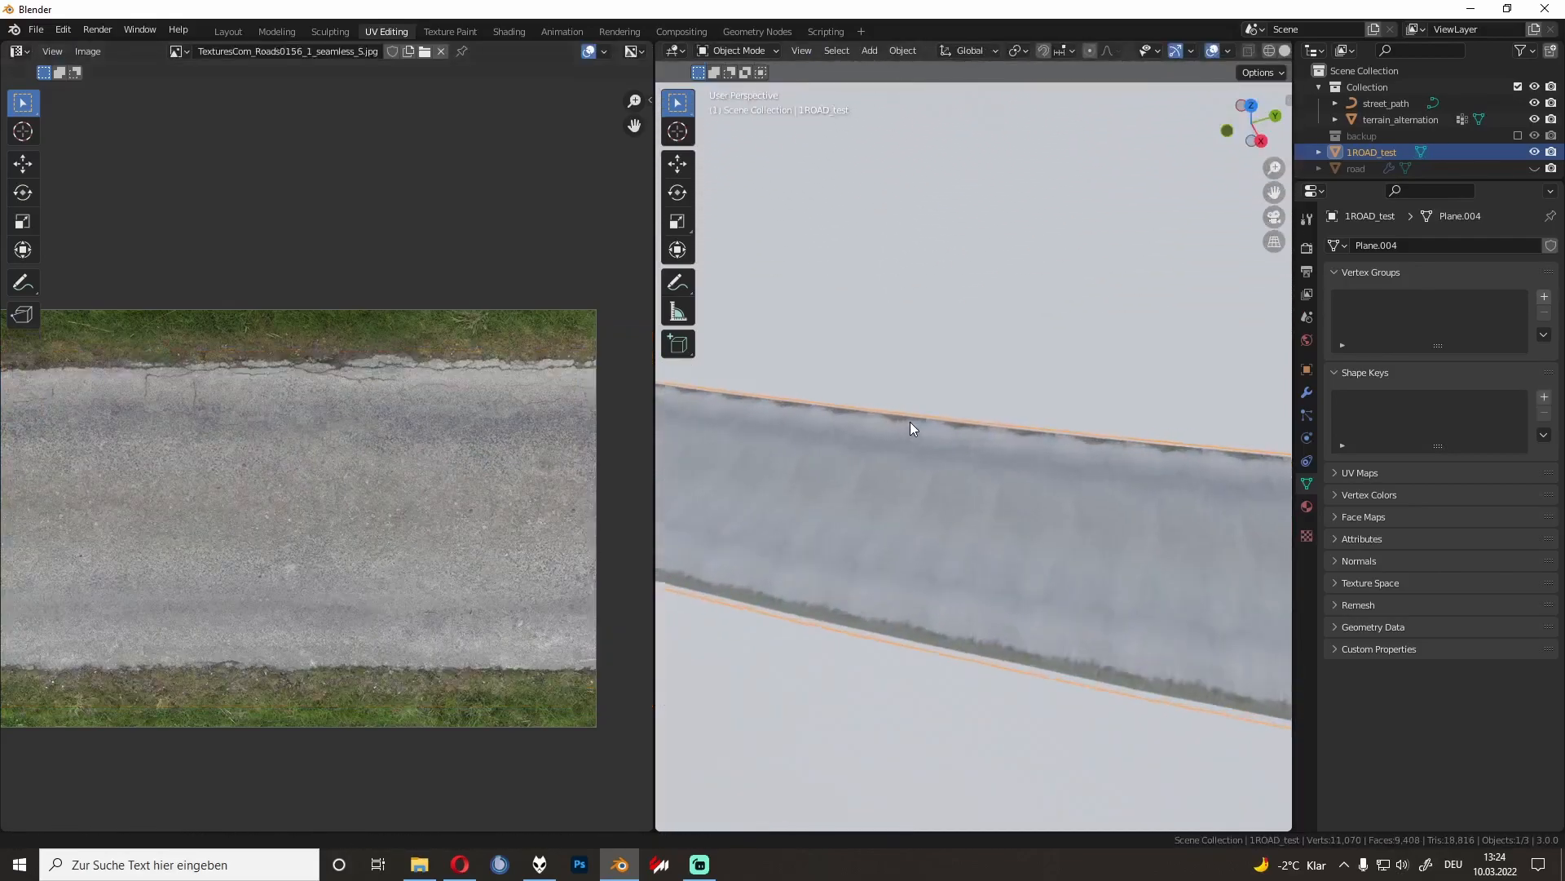
pyautogui.scroll(5, 913, 432)
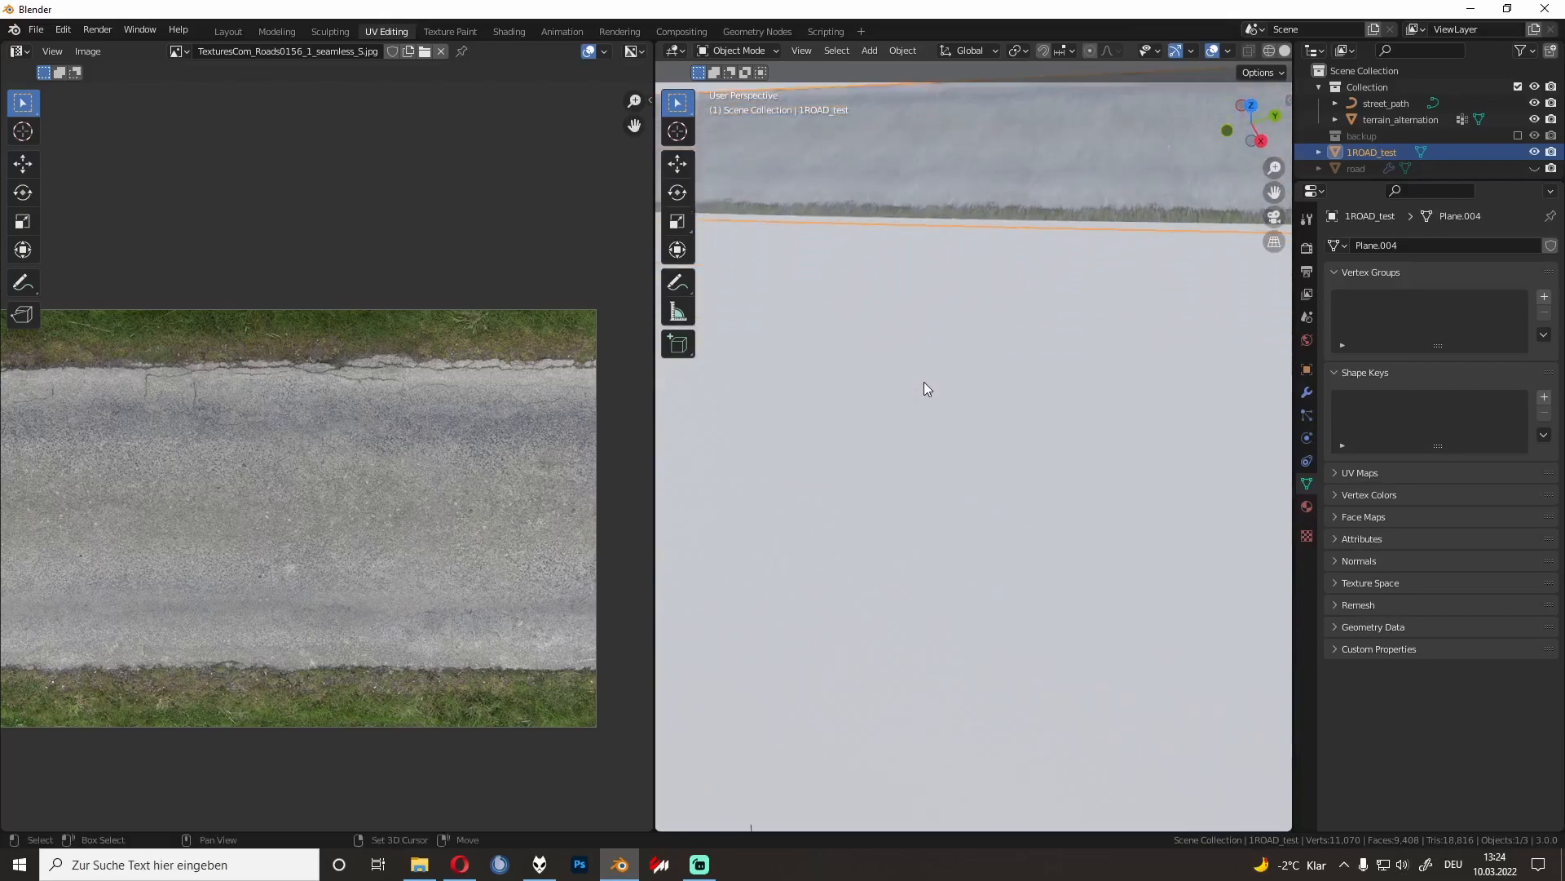
pyautogui.press('Tab')
pyautogui.press('Tab')
pyautogui.press('Tab')
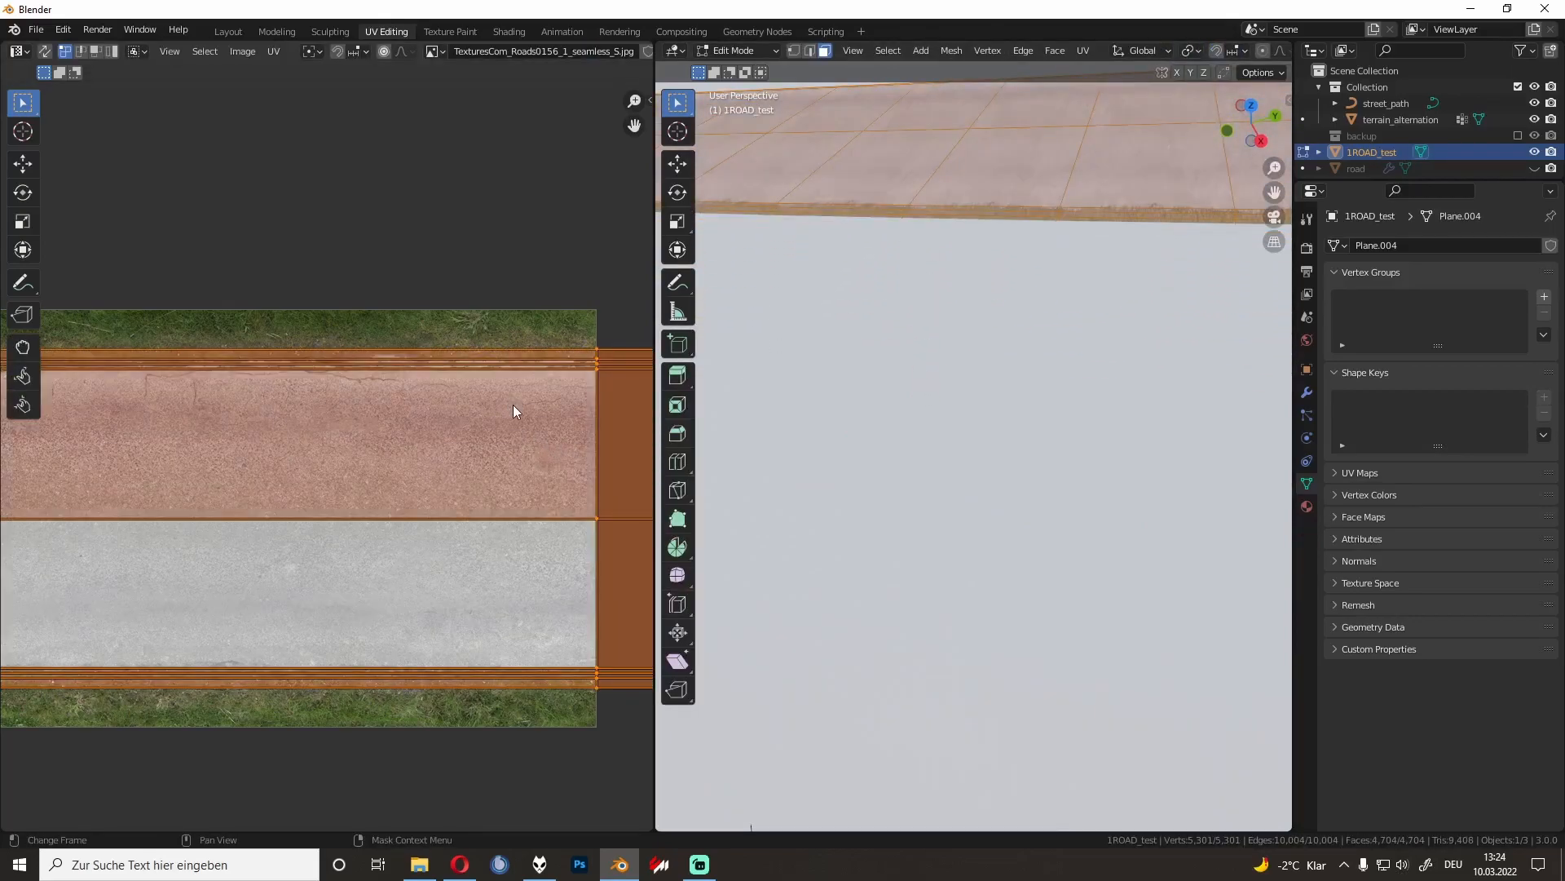
pyautogui.keyDown('shift'); pyautogui.moveTo(766, 302); pyautogui.dragTo(760, 564, button='middle'); pyautogui.keyUp('shift')
pyautogui.press('s')
pyautogui.press('x')
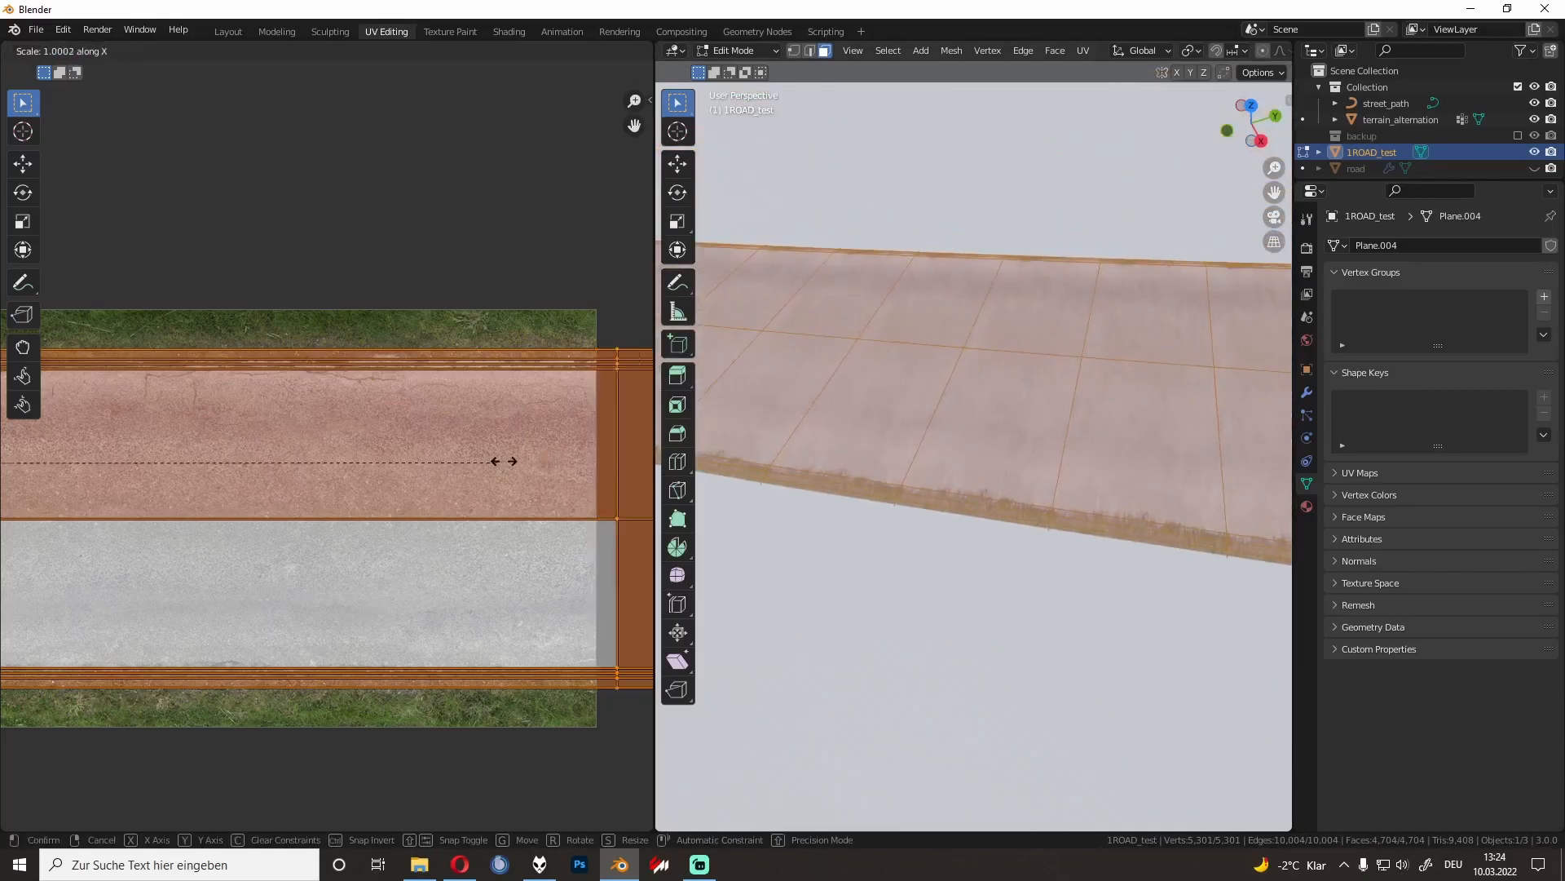
pyautogui.click(584, 364)
pyautogui.write('sx0.9')
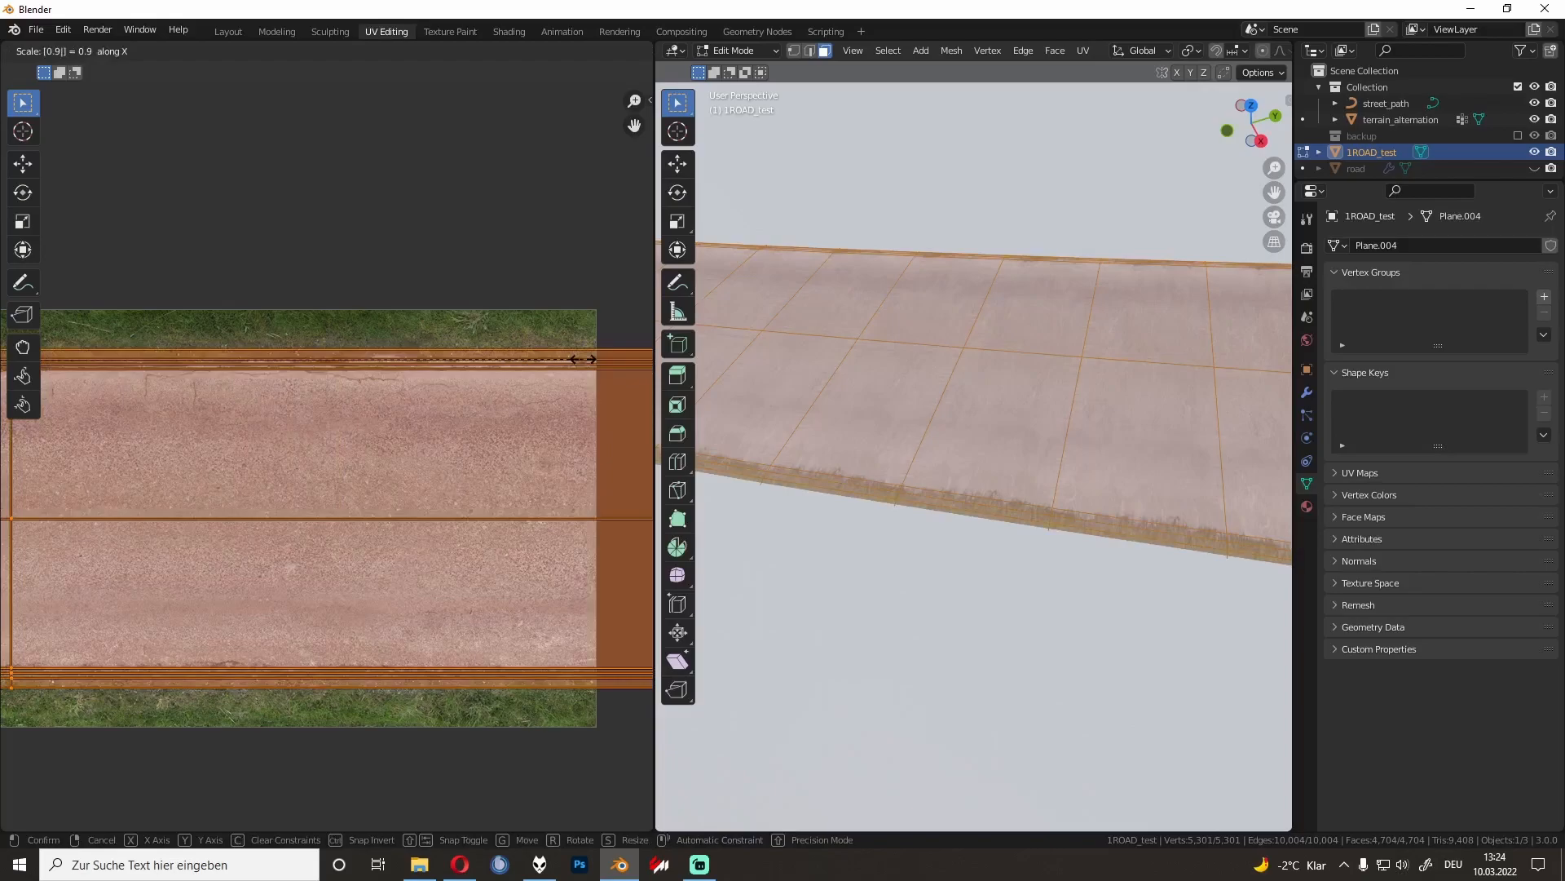
pyautogui.press('Escape')
# Step: Scale the road's UVs by 0.5 along X and check the texture stretch on the road in Object Mode
pyautogui.write('sx')
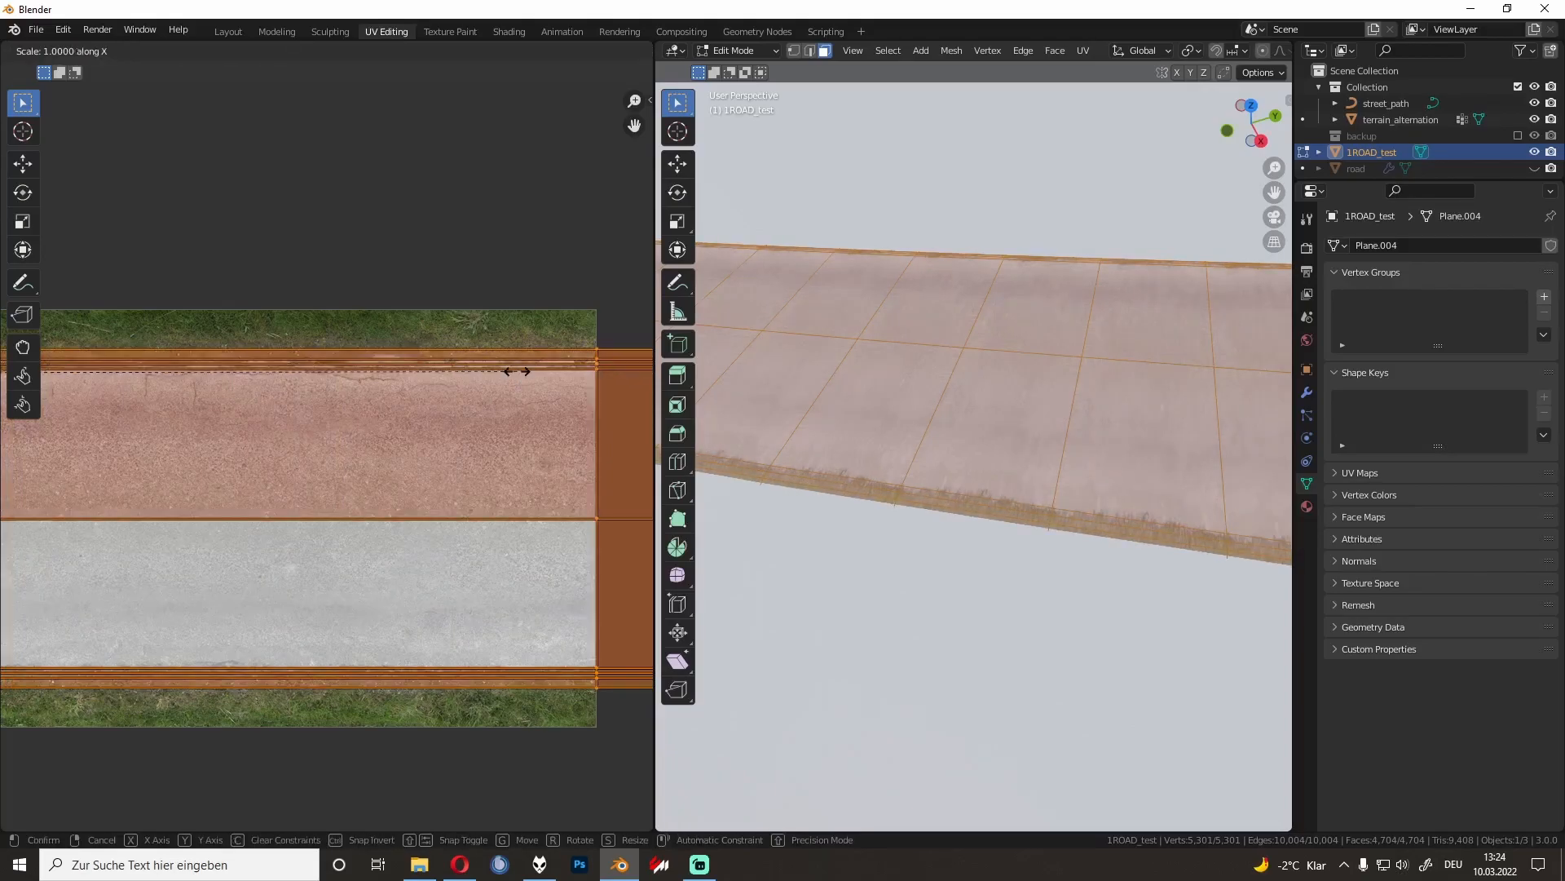
pyautogui.write('0.5')
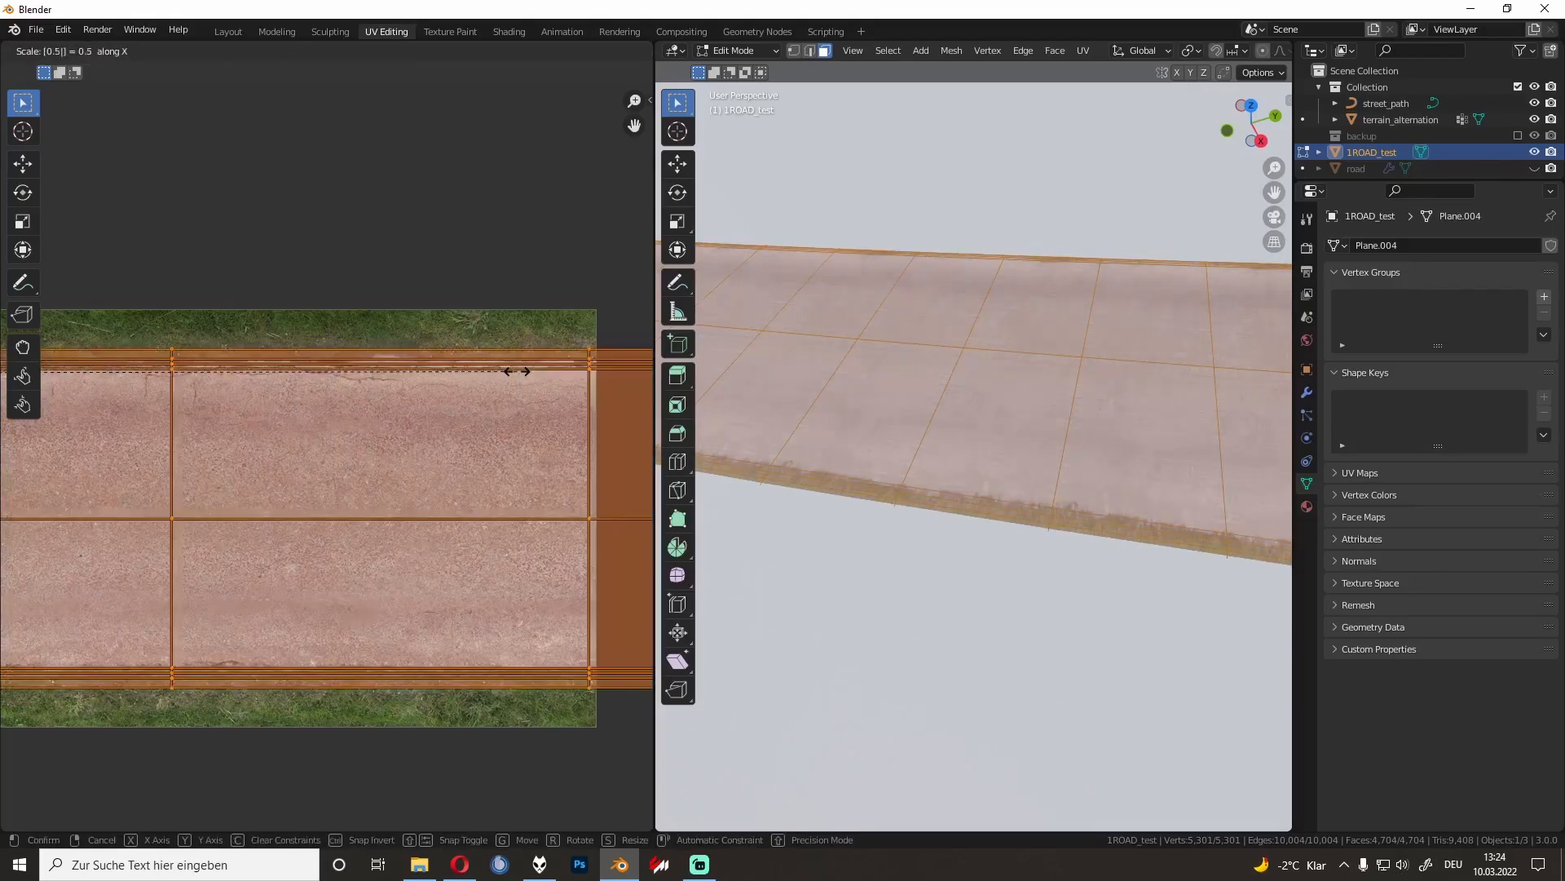
pyautogui.press('Return')
pyautogui.press('Tab')
pyautogui.keyDown('shift'); pyautogui.moveTo(693, 384); pyautogui.dragTo(1091, 460, button='middle'); pyautogui.keyUp('shift')
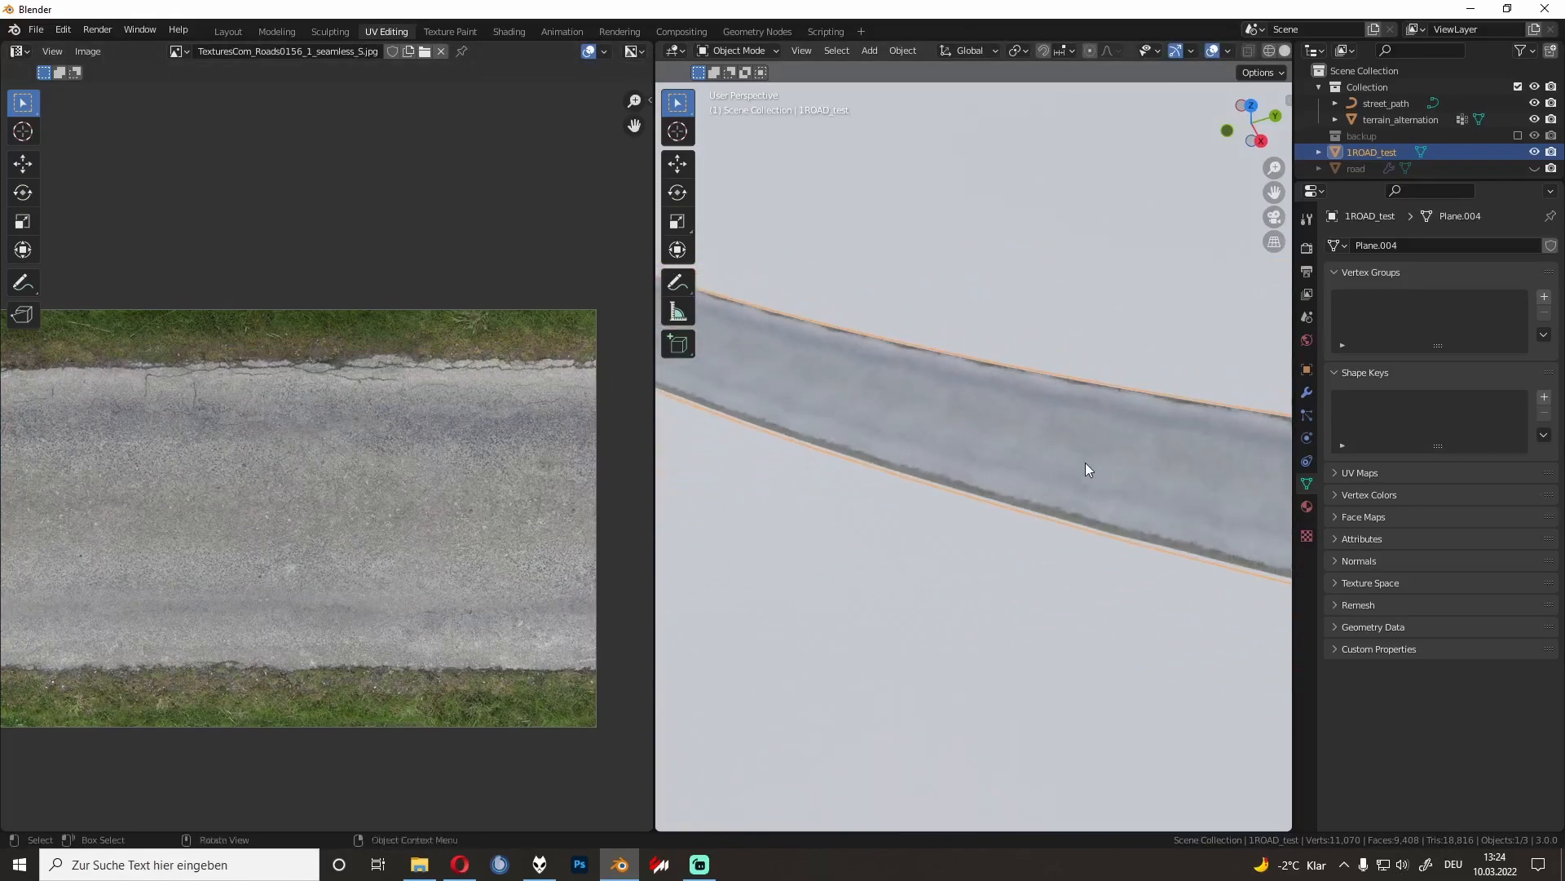
pyautogui.scroll(5, 1060, 436)
pyautogui.keyDown('shift'); pyautogui.moveTo(726, 449); pyautogui.dragTo(873, 535, button='middle'); pyautogui.keyUp('shift')
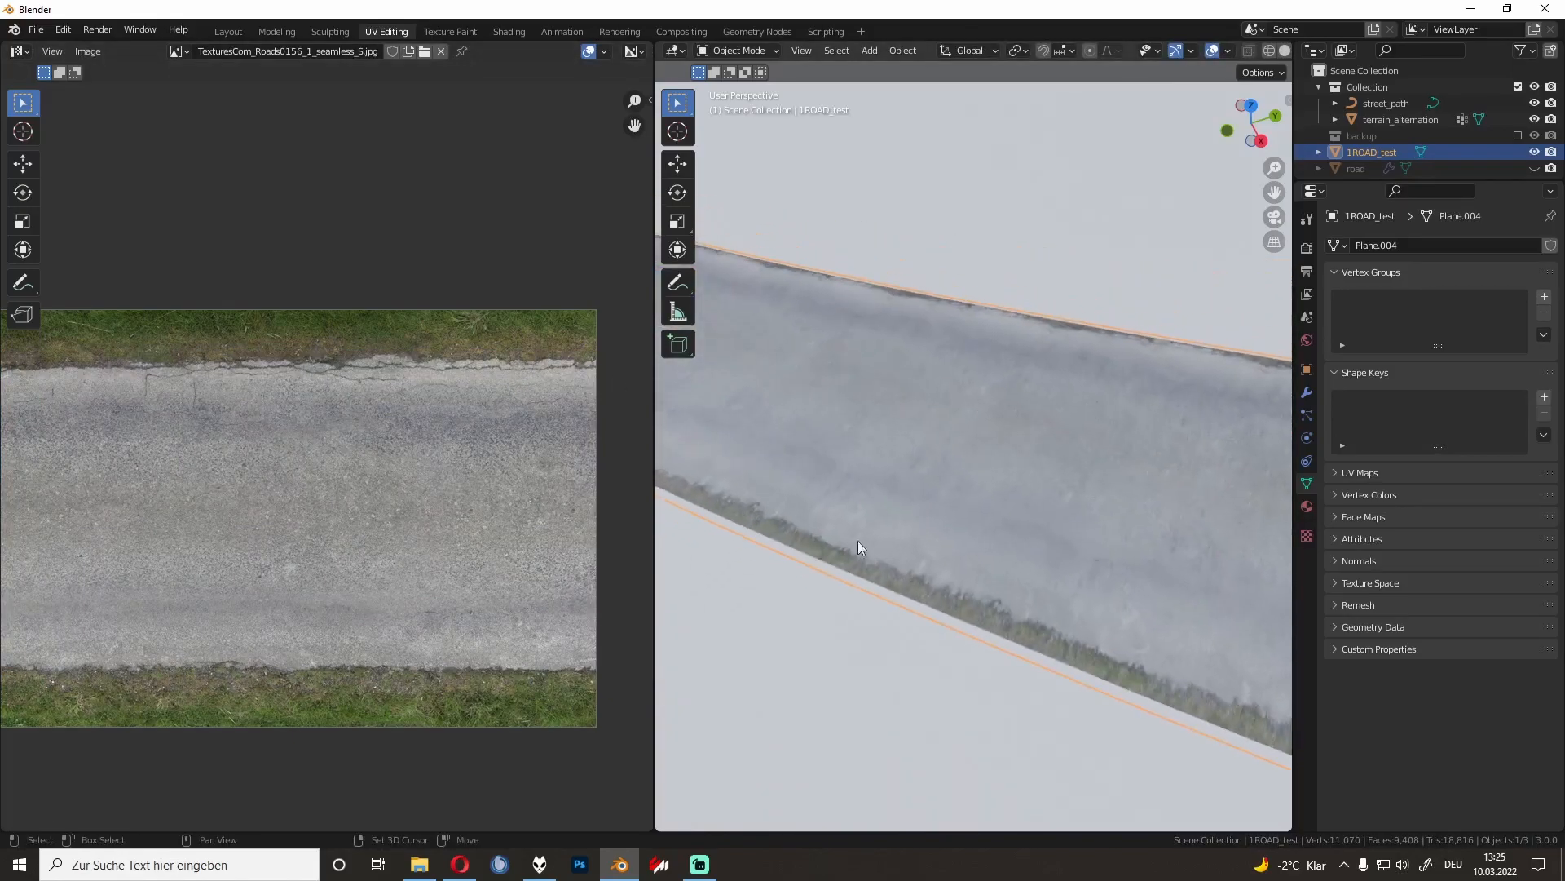
# Step: Look along the road's edge, scale its UVs by about 1.04 along Y, and return to Object Mode
pyautogui.click(823, 607)
pyautogui.moveTo(824, 607); pyautogui.dragTo(1015, 334, button='middle')
pyautogui.press('Tab')
pyautogui.press('Tab')
pyautogui.click(1147, 472)
pyautogui.press('Tab')
pyautogui.press('s')
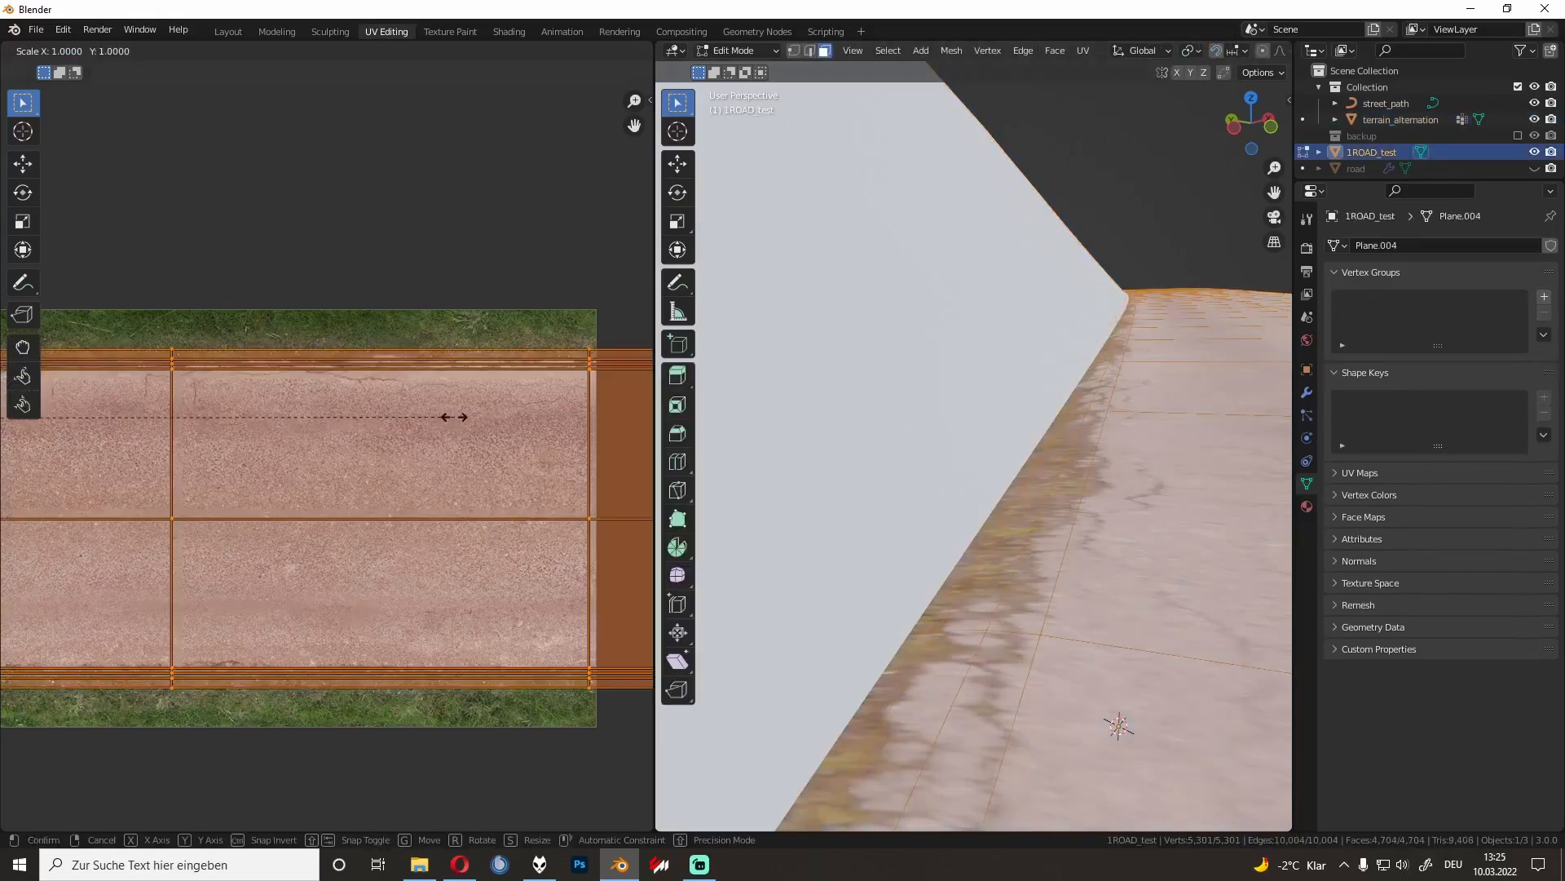
pyautogui.press('y')
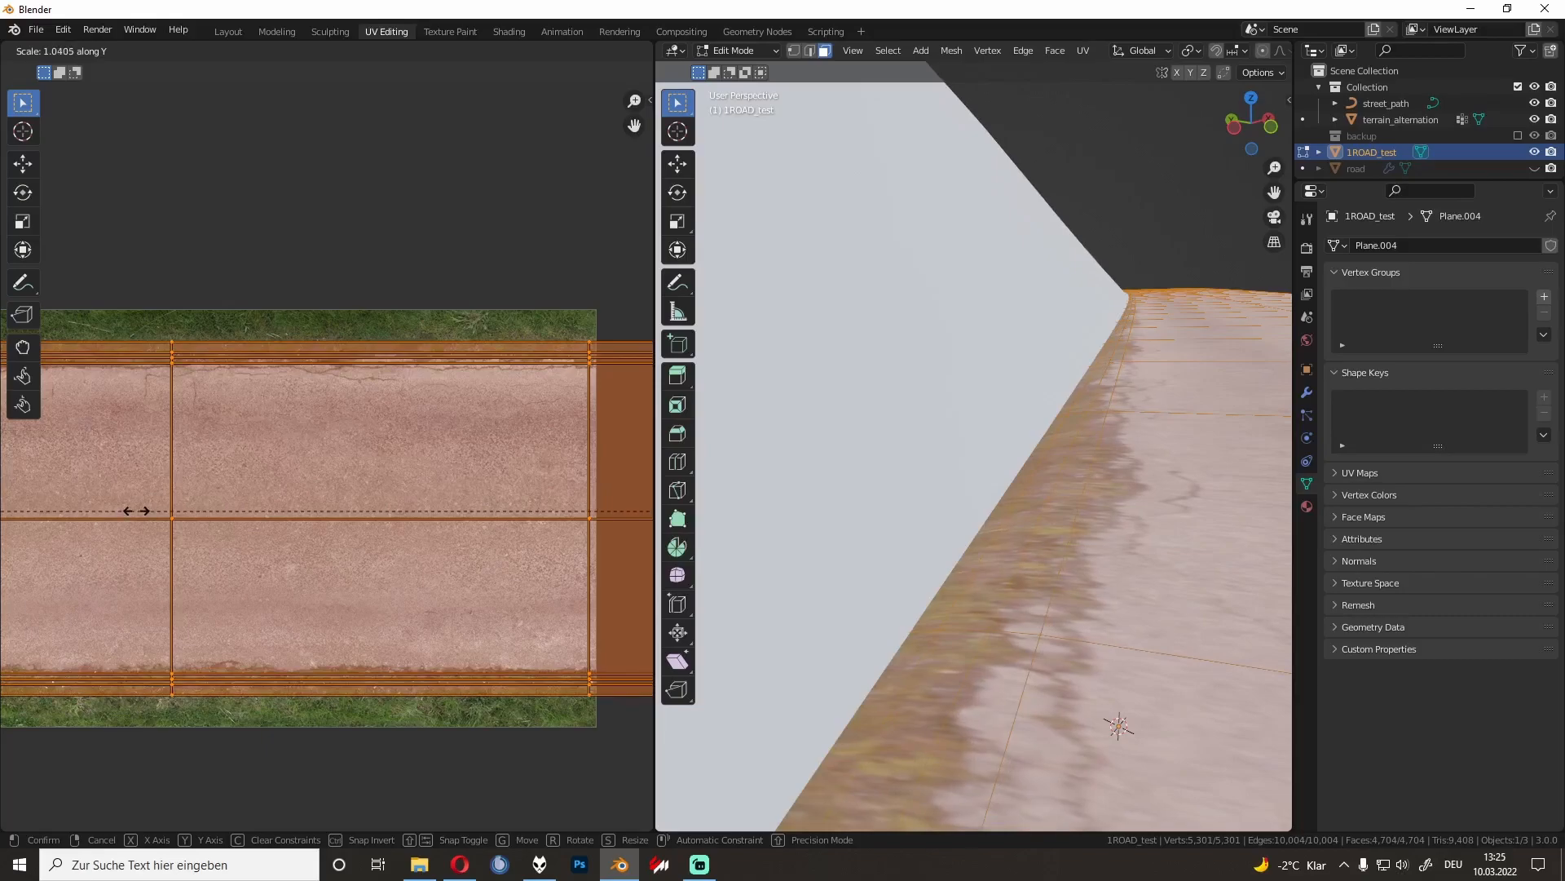
pyautogui.click(136, 511)
pyautogui.press('Tab')
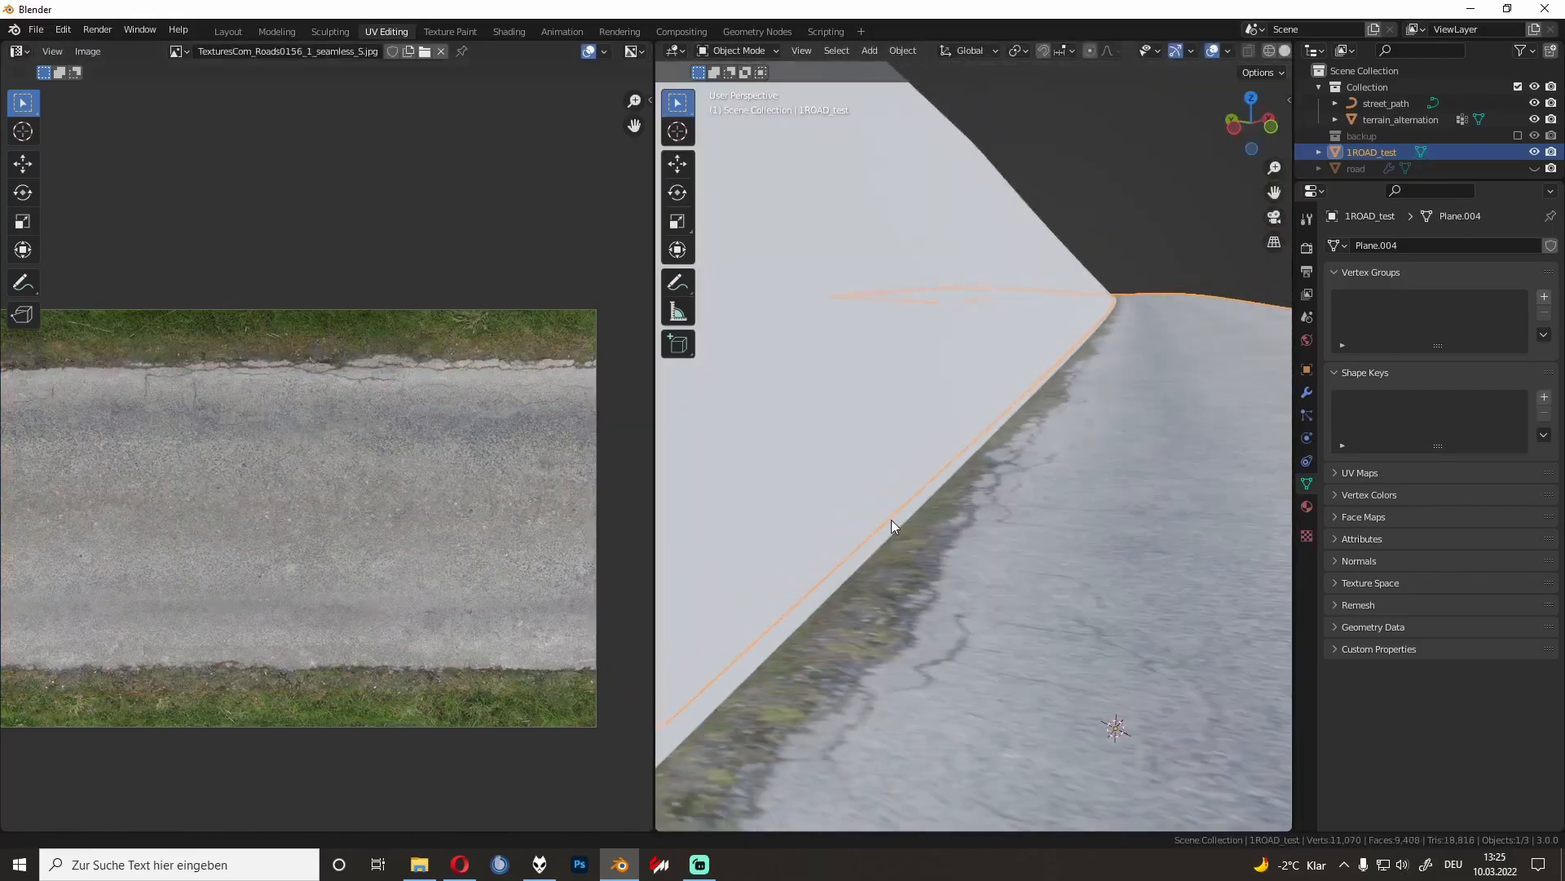
# Step: Return the road to Edit Mode and scale all its UVs by about 1.018 along Y
pyautogui.press('Tab')
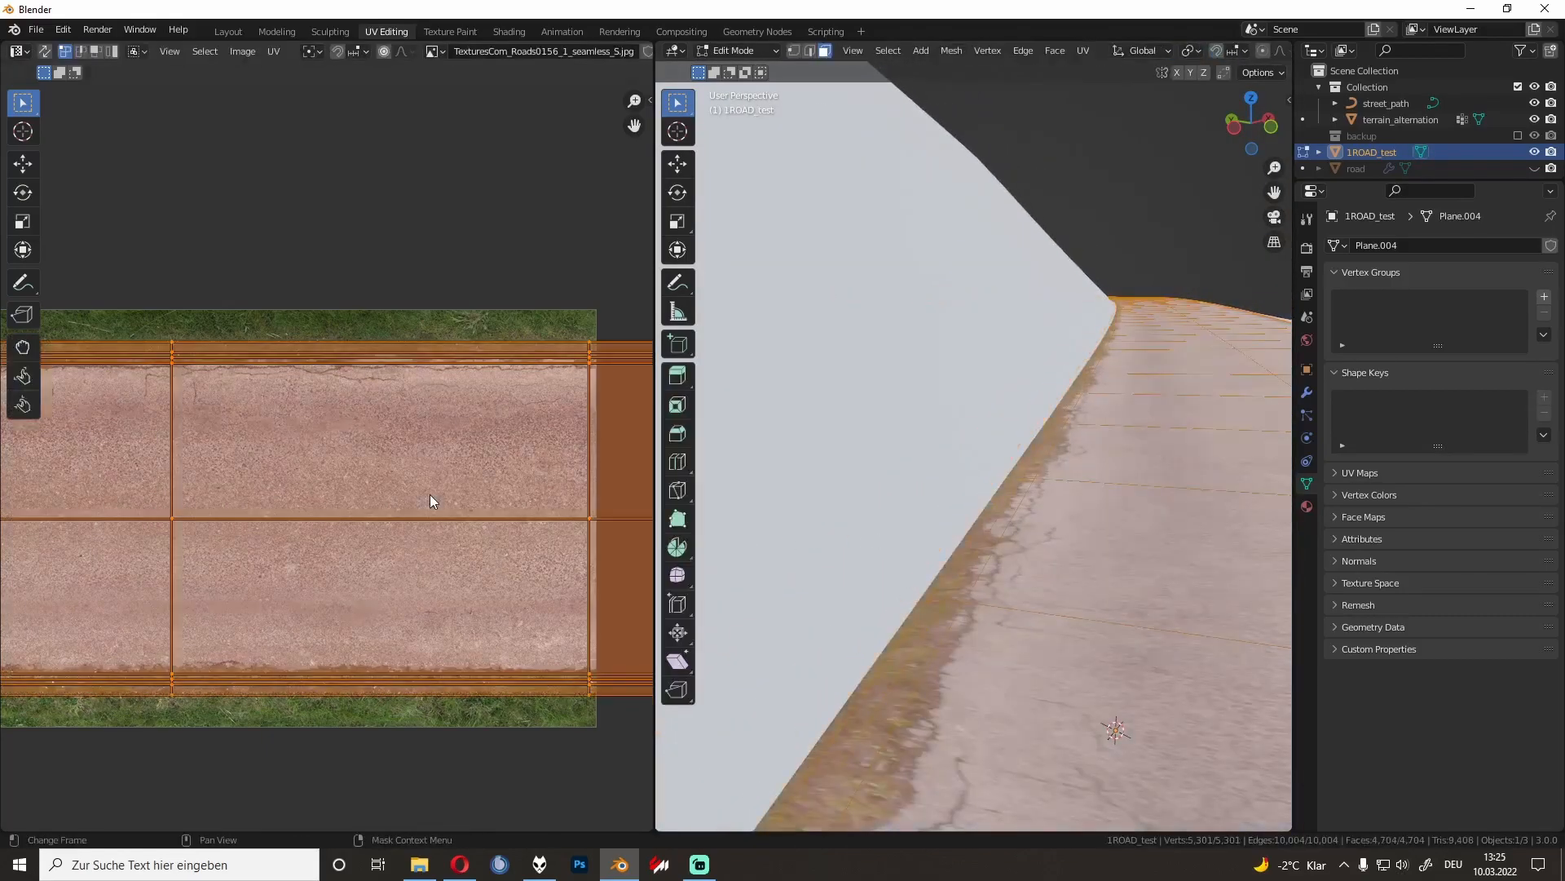
pyautogui.press('s')
pyautogui.press('y')
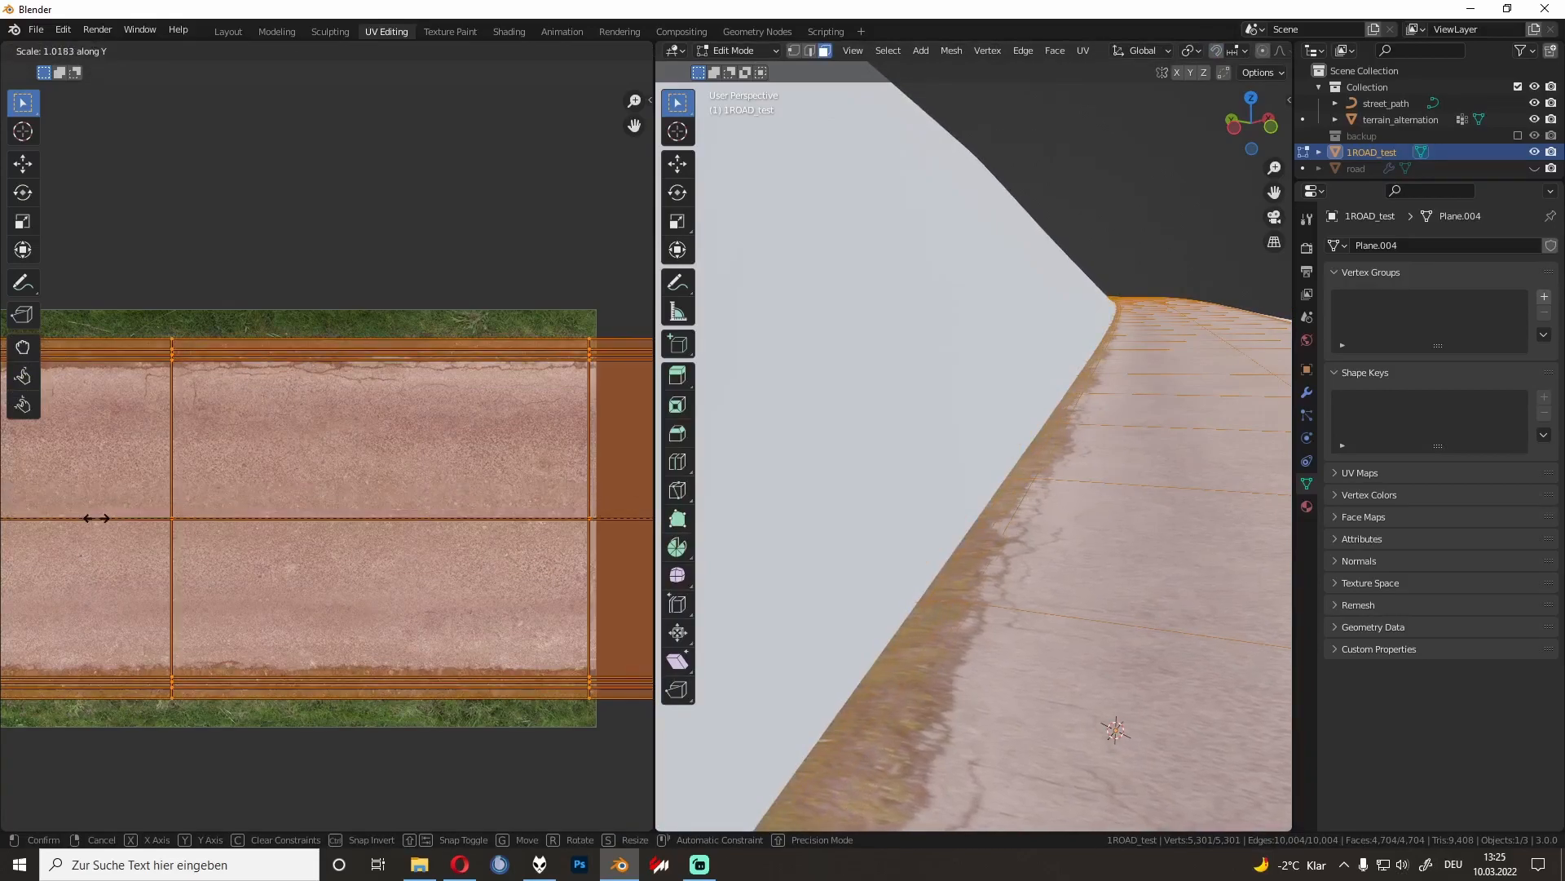
pyautogui.click(96, 517)
# Step: Move the two uppermost UV rows of the road outward along Y by about 0.019, into the grass of the image
pyautogui.click(198, 340)
pyautogui.keyDown('alt'); pyautogui.click(203, 340); pyautogui.keyUp('alt')
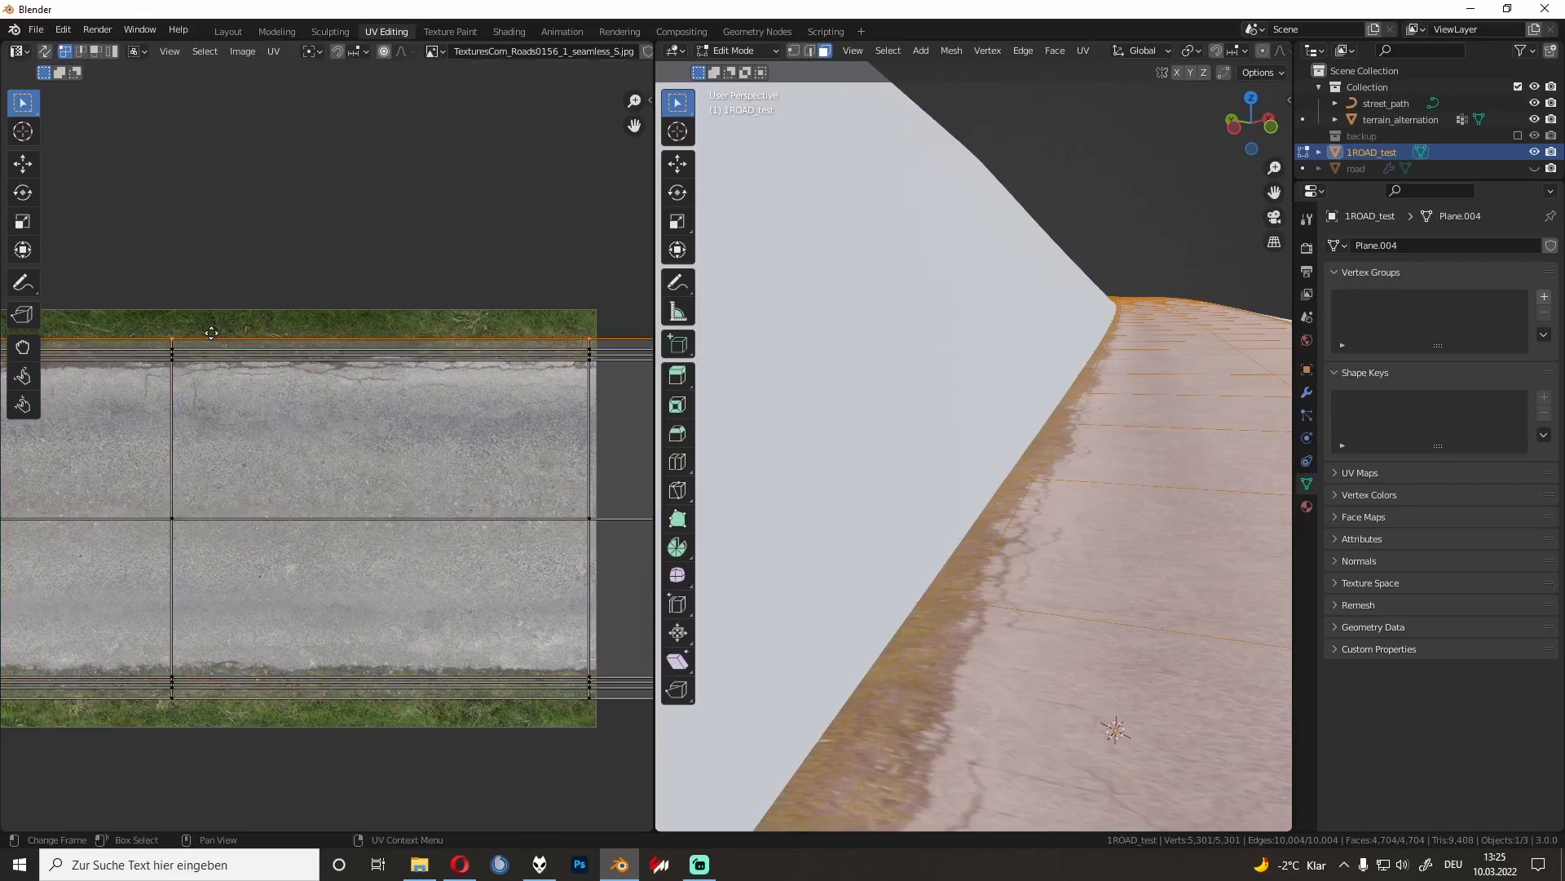
pyautogui.press('g')
pyautogui.press('y')
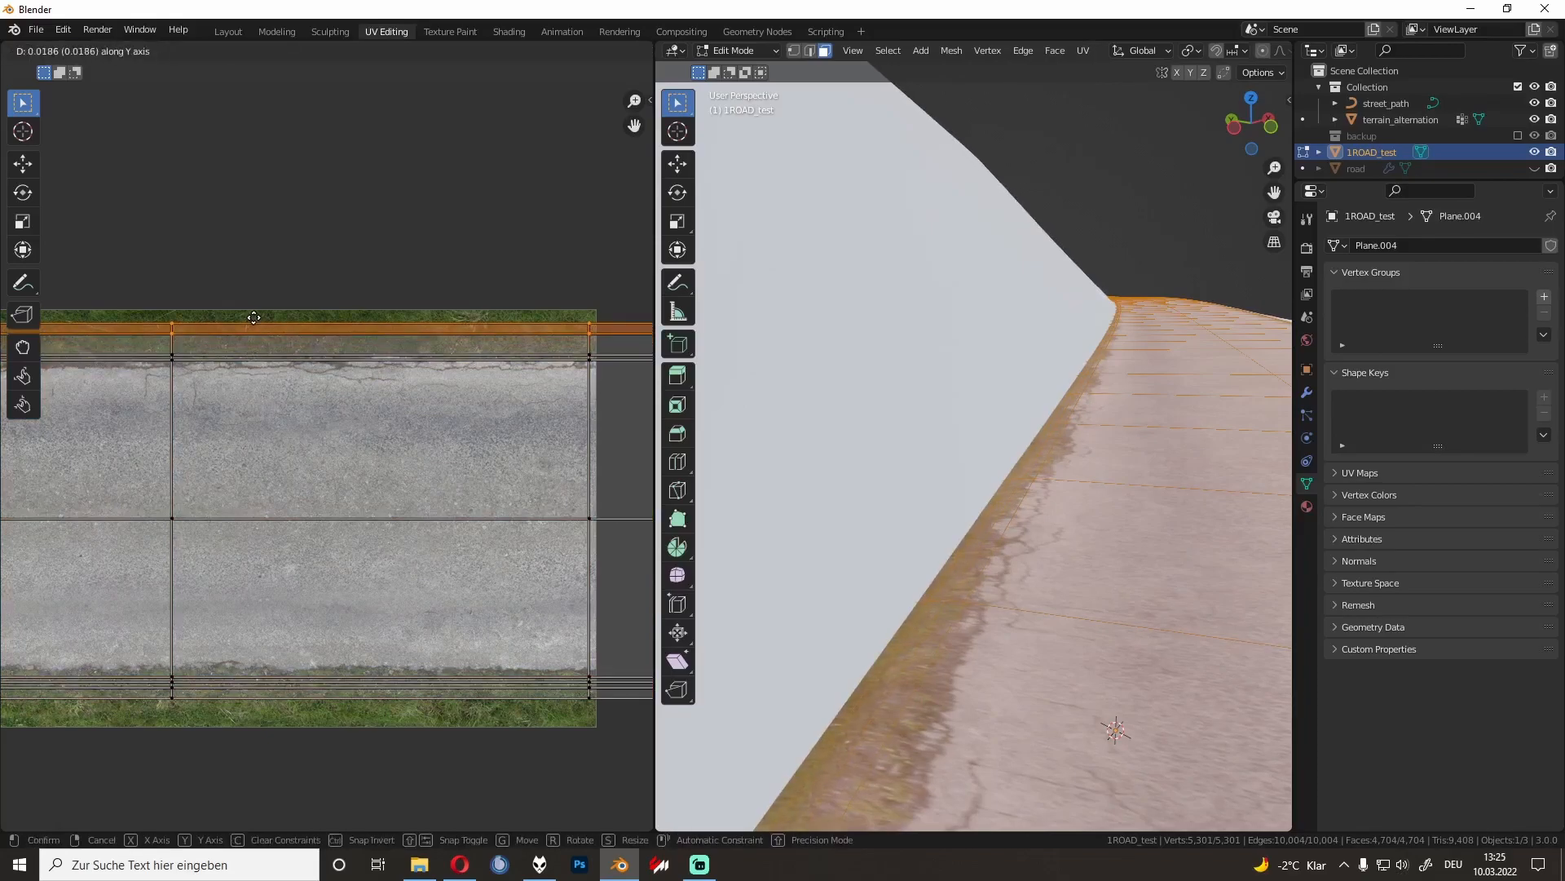
pyautogui.click(252, 321)
# Step: Move the two lowest UV rows of the road slightly outward along Y, into the lower grass strip
pyautogui.keyDown('alt'); pyautogui.click(361, 696); pyautogui.keyUp('alt')
pyautogui.keyDown('alt'); pyautogui.keyDown('shift'); pyautogui.click(358, 688); pyautogui.keyUp('shift'); pyautogui.keyUp('alt')
pyautogui.press('g')
pyautogui.press('y')
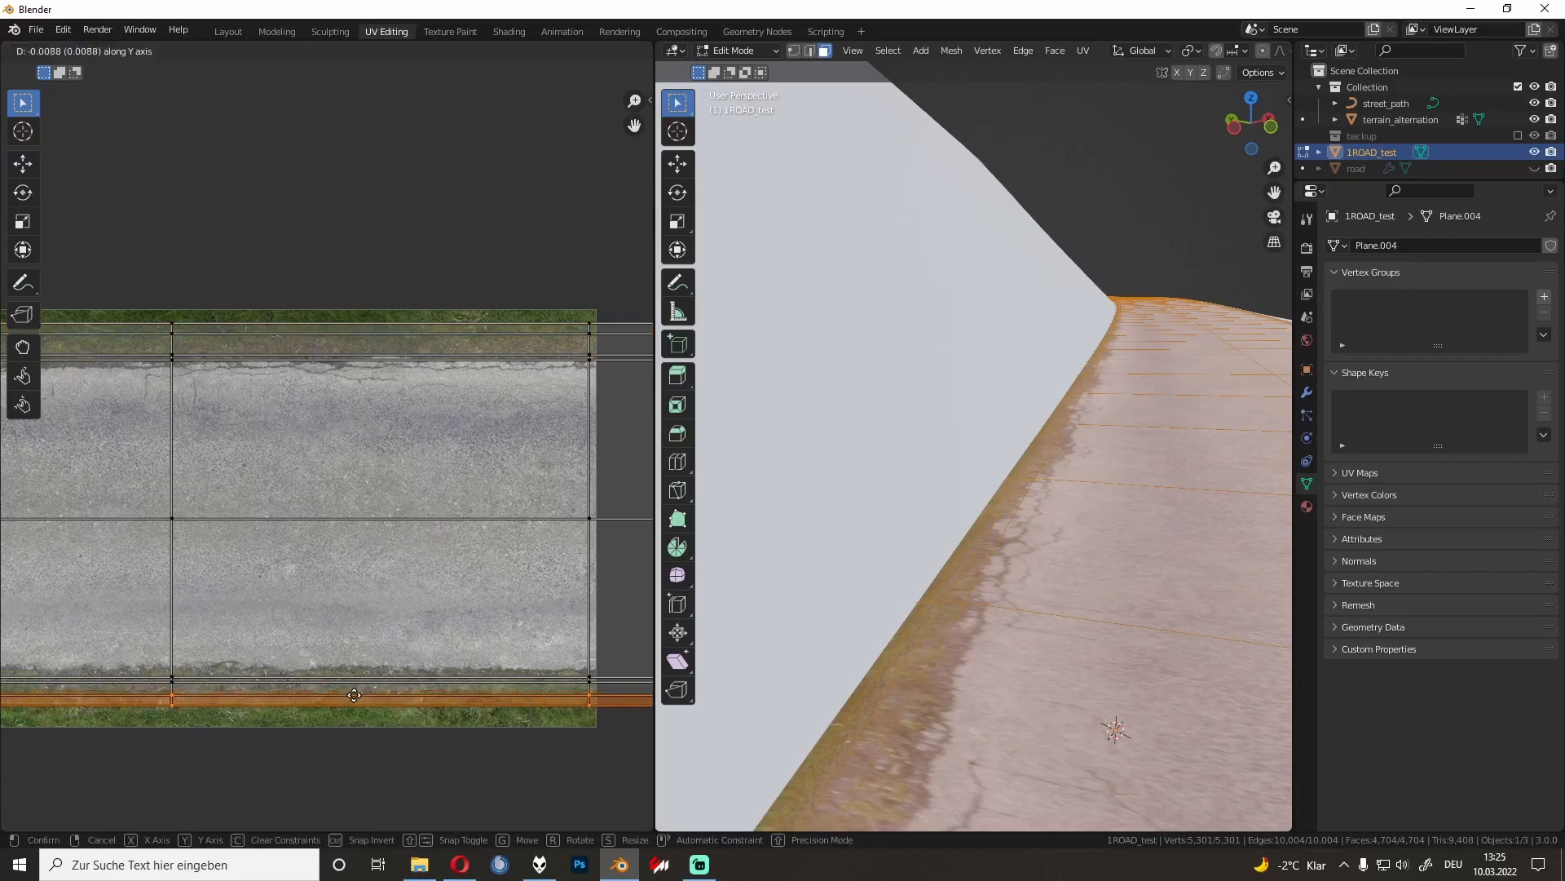
pyautogui.click(360, 701)
# Step: Check the road's edge in Object Mode and undo the shifts of its outer UV rows
pyautogui.press('Tab')
pyautogui.moveTo(794, 628); pyautogui.dragTo(797, 640, button='middle')
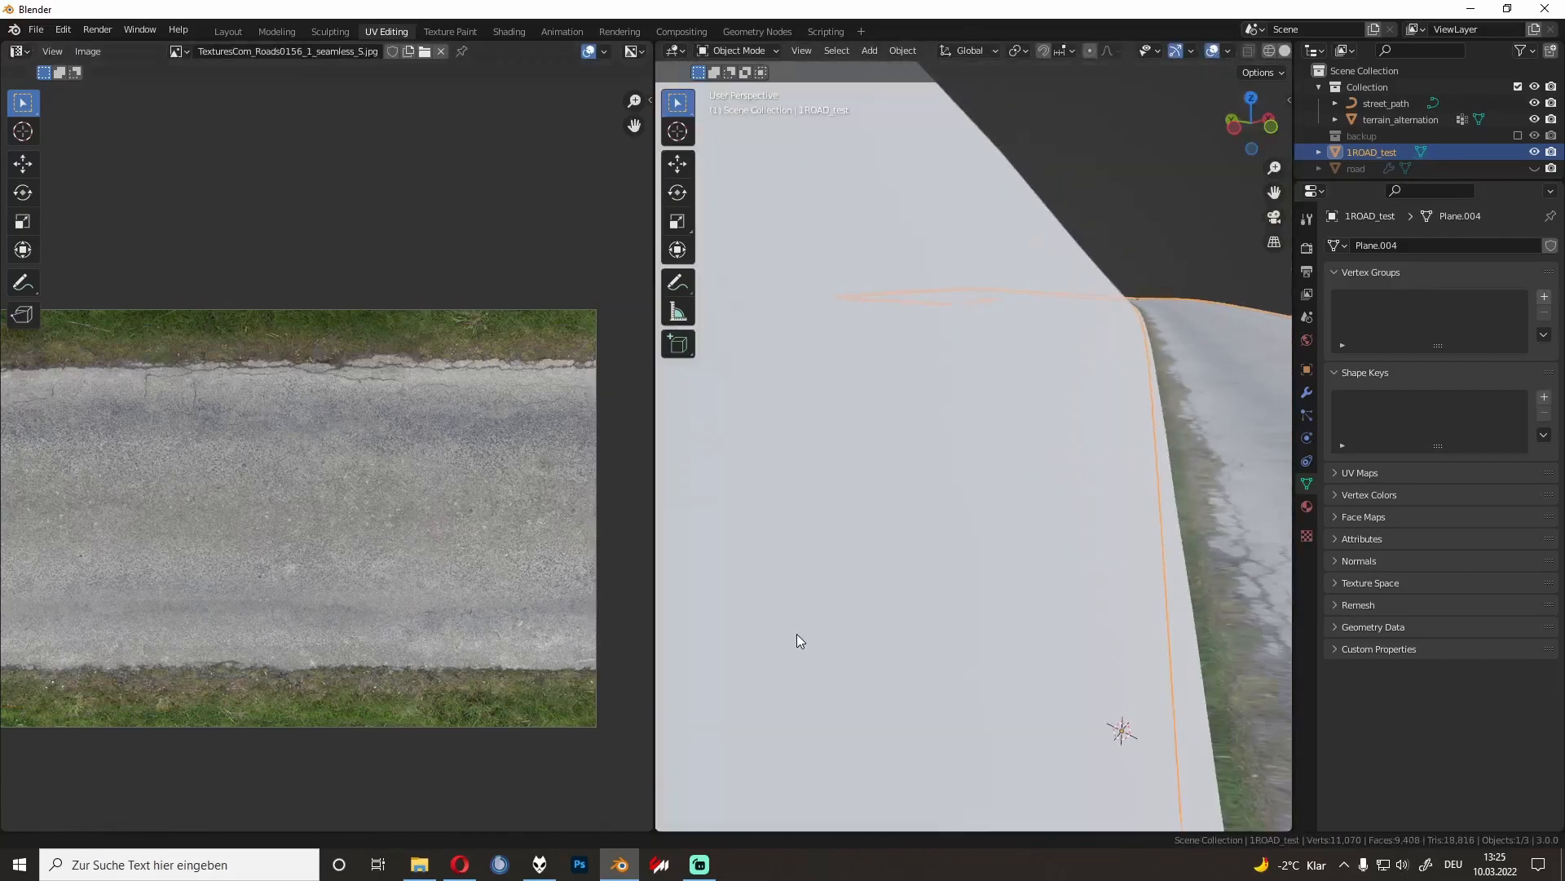
pyautogui.press('Tab')
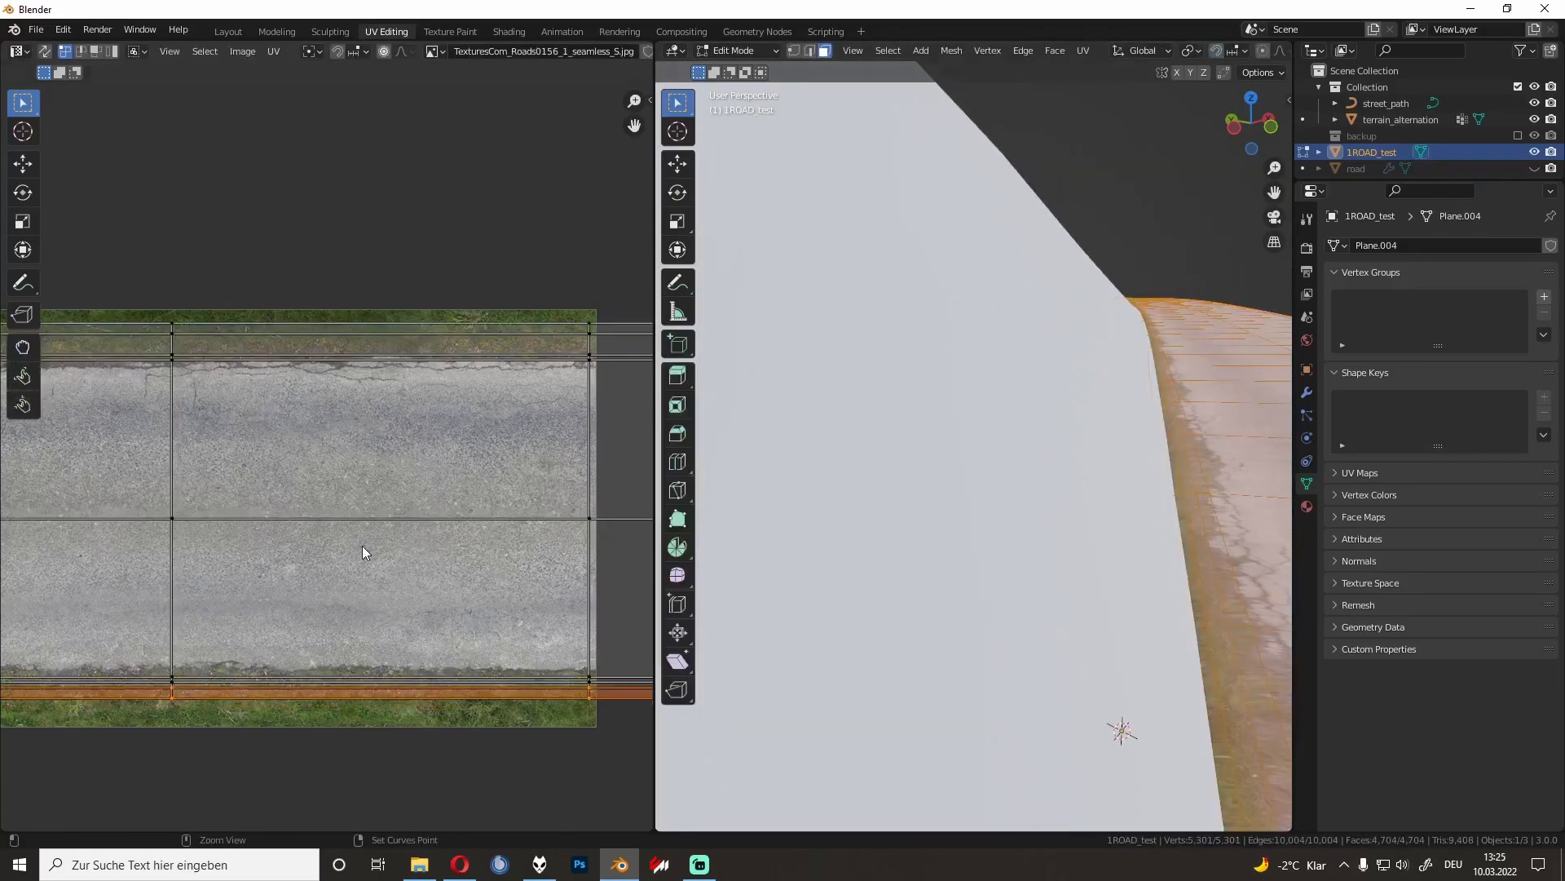
pyautogui.hotkey('ctrl', 'z')
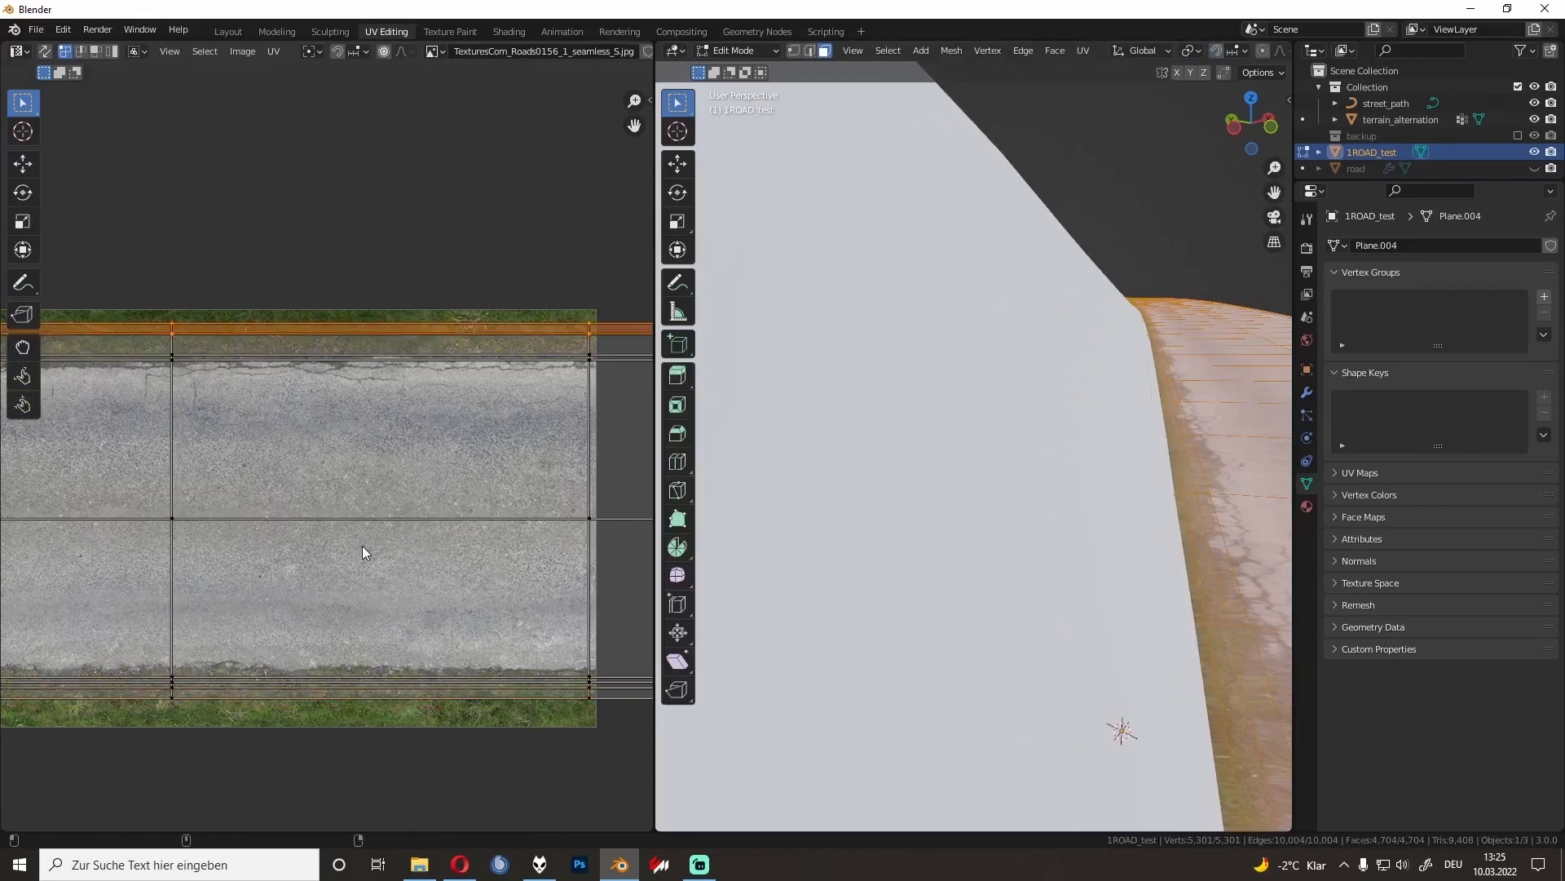
pyautogui.hotkey('ctrl', 'z')
# Step: Select terrain_alternation in Object Mode and give it a new material named grass
pyautogui.press('Tab')
pyautogui.moveTo(881, 566); pyautogui.dragTo(1260, 576, button='middle')
pyautogui.moveTo(1119, 551)
pyautogui.mouseDown(button='middle')
pyautogui.moveTo(968, 567)
pyautogui.moveTo(756, 485)
pyautogui.moveTo(965, 561)
pyautogui.moveTo(970, 542)
pyautogui.moveTo(988, 559)
pyautogui.moveTo(1141, 530)
pyautogui.mouseUp(button='middle')
pyautogui.scroll(-6, 965, 560)
pyautogui.click(1088, 555)
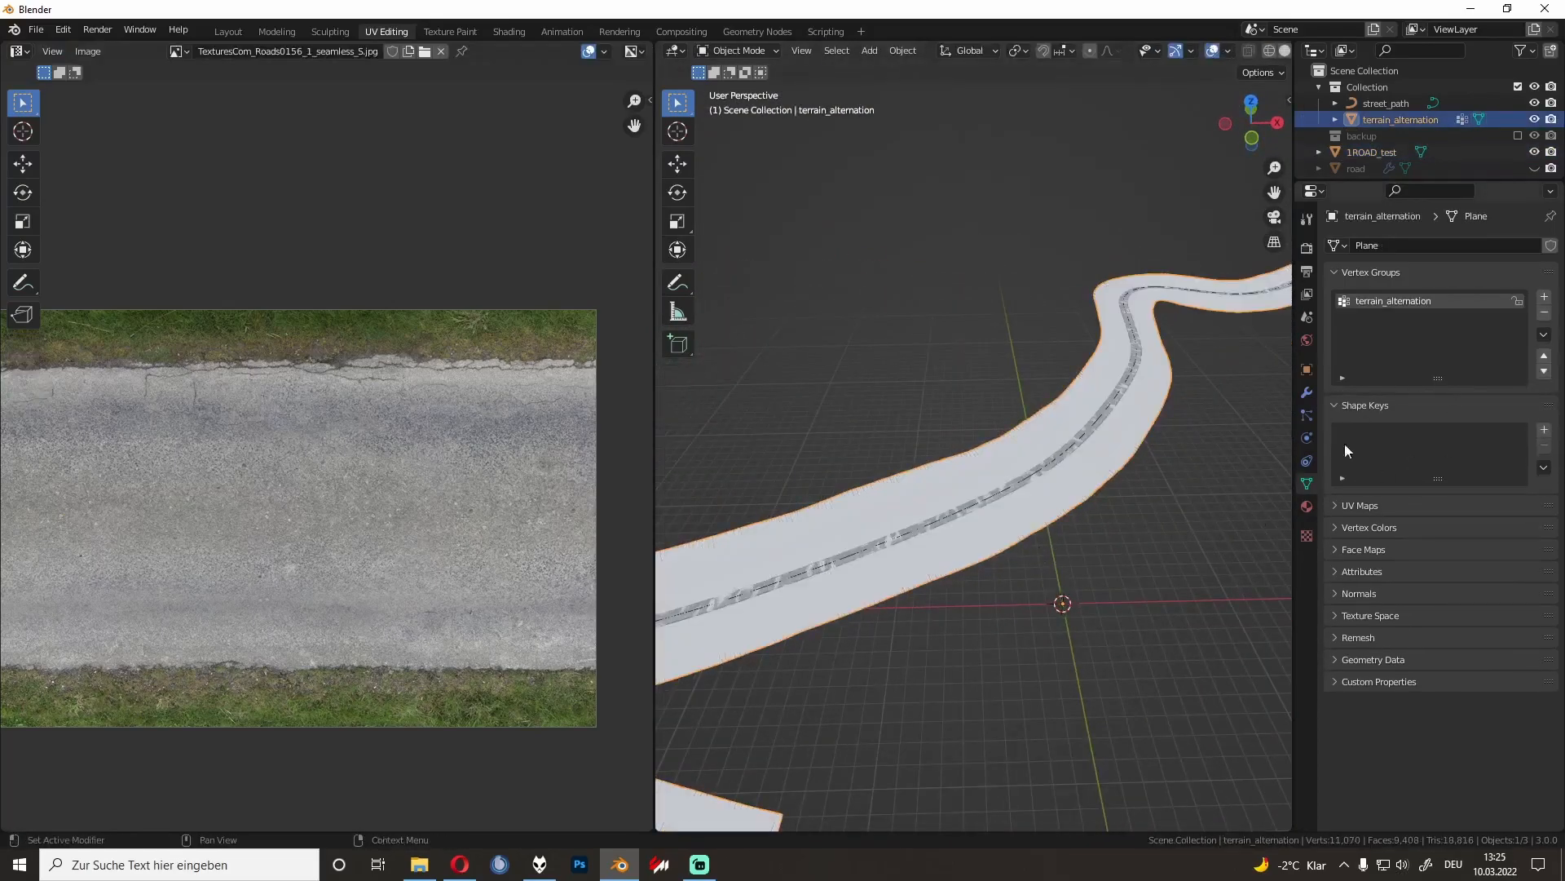
pyautogui.click(1306, 506)
pyautogui.click(1420, 323)
pyautogui.write('grass')
pyautogui.press('Return')
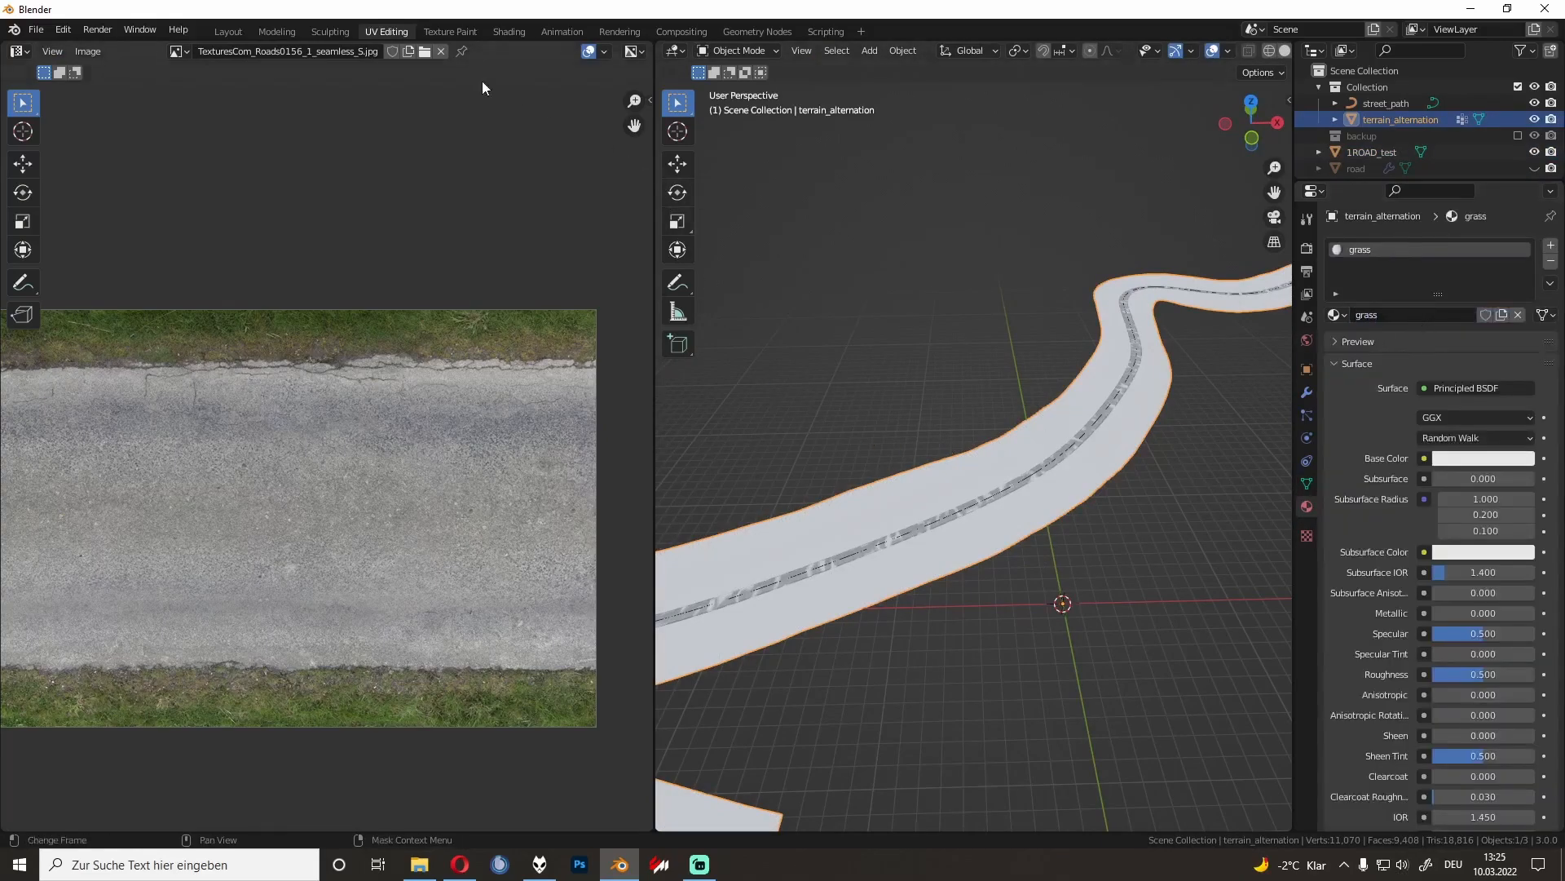
# Step: Add the Grass01.dds texture from the texture folder to the grass material's nodes and link its color to Base Color
pyautogui.click(503, 30)
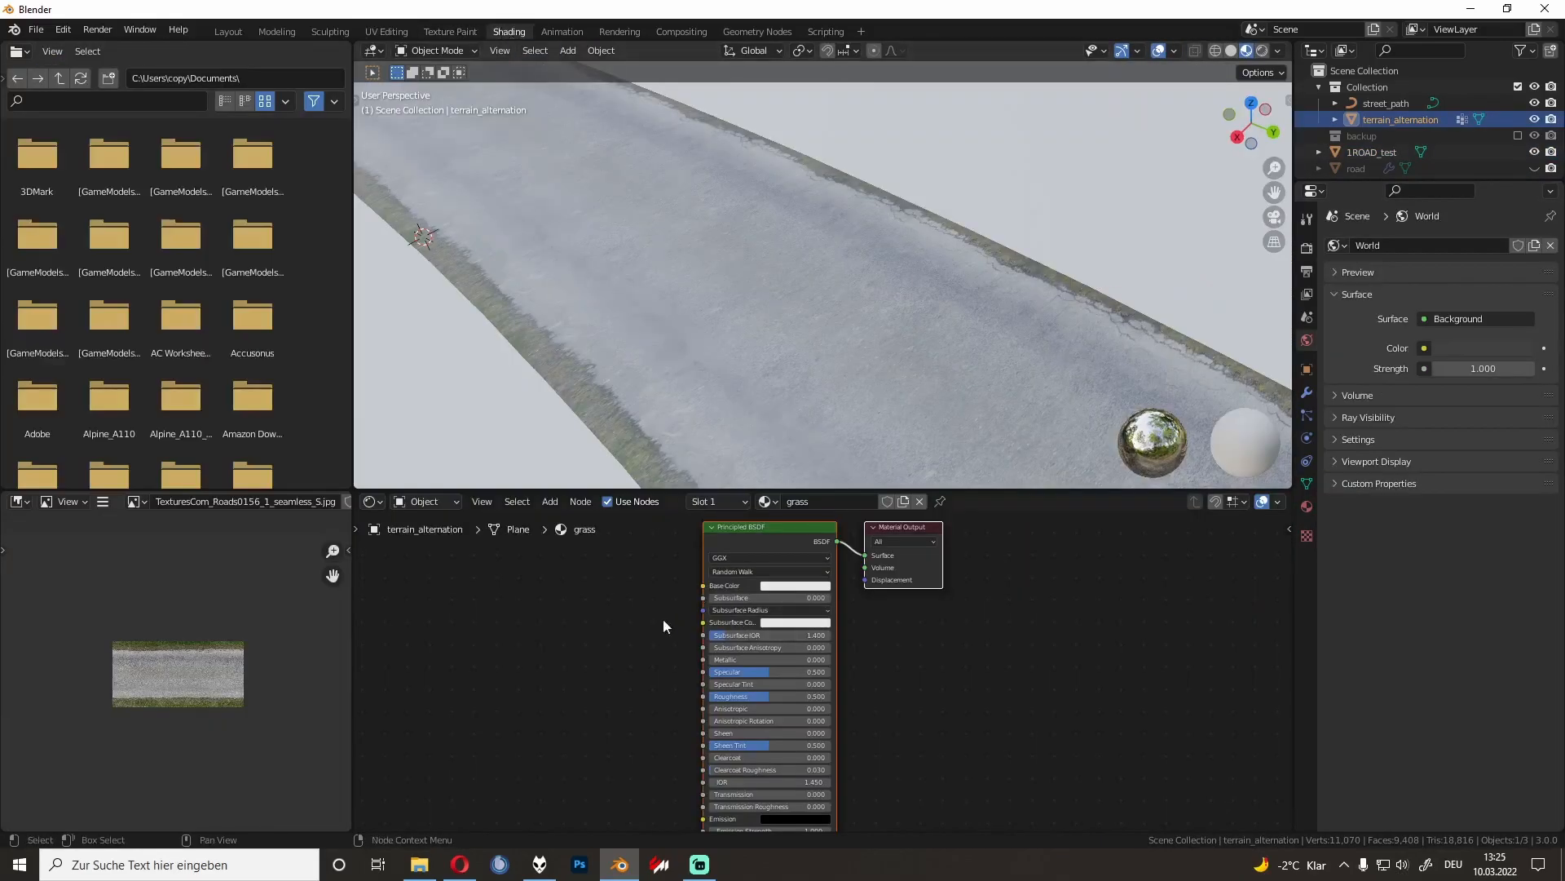
pyautogui.click(419, 864)
pyautogui.scroll(3, 691, 527)
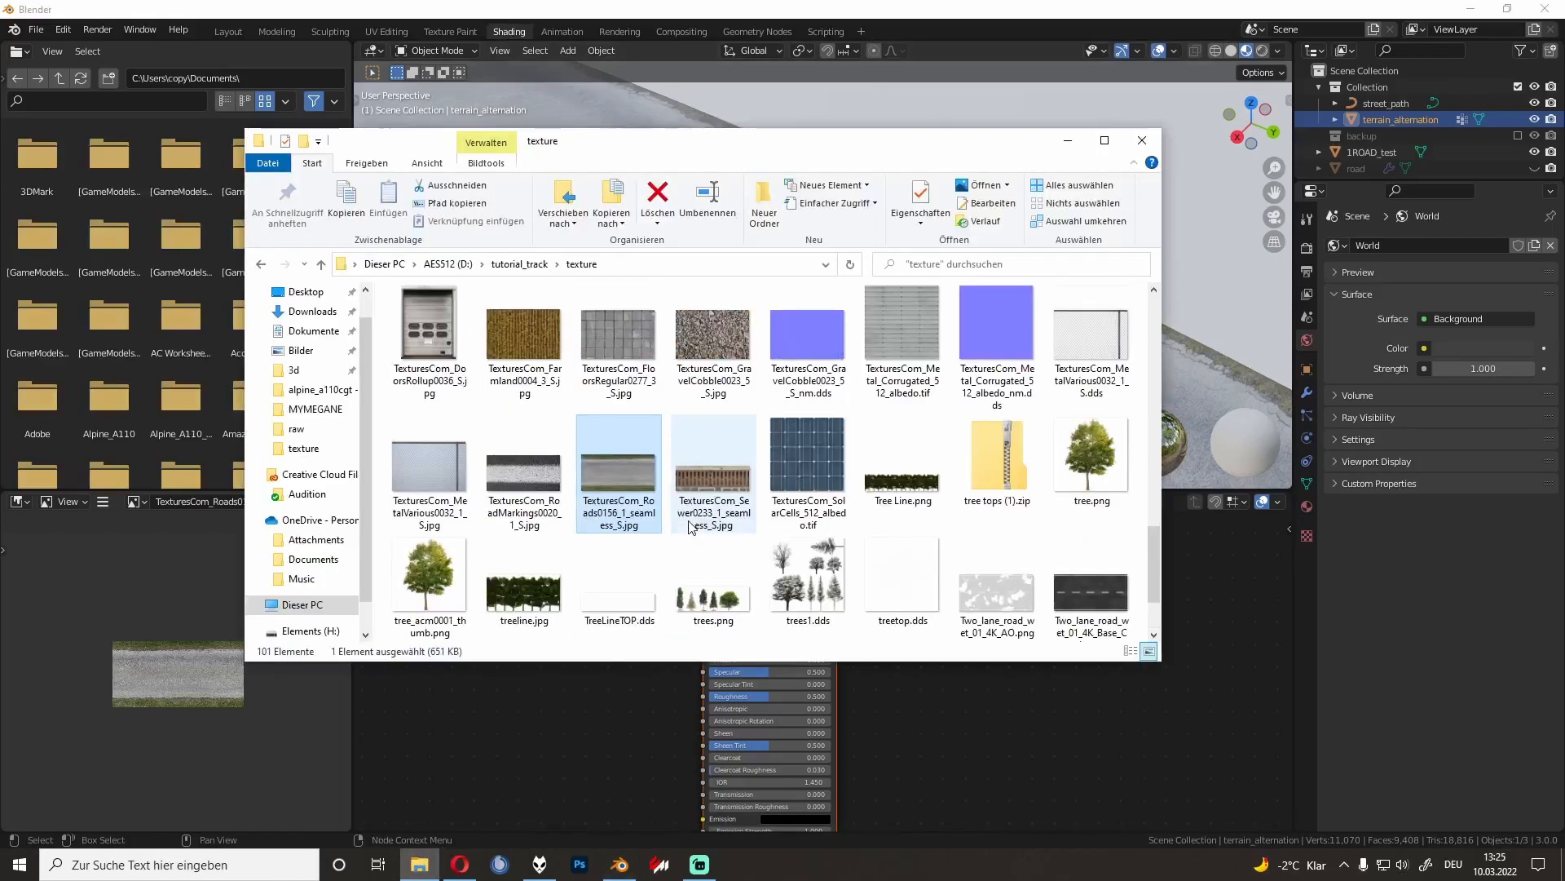
pyautogui.scroll(9, 691, 521)
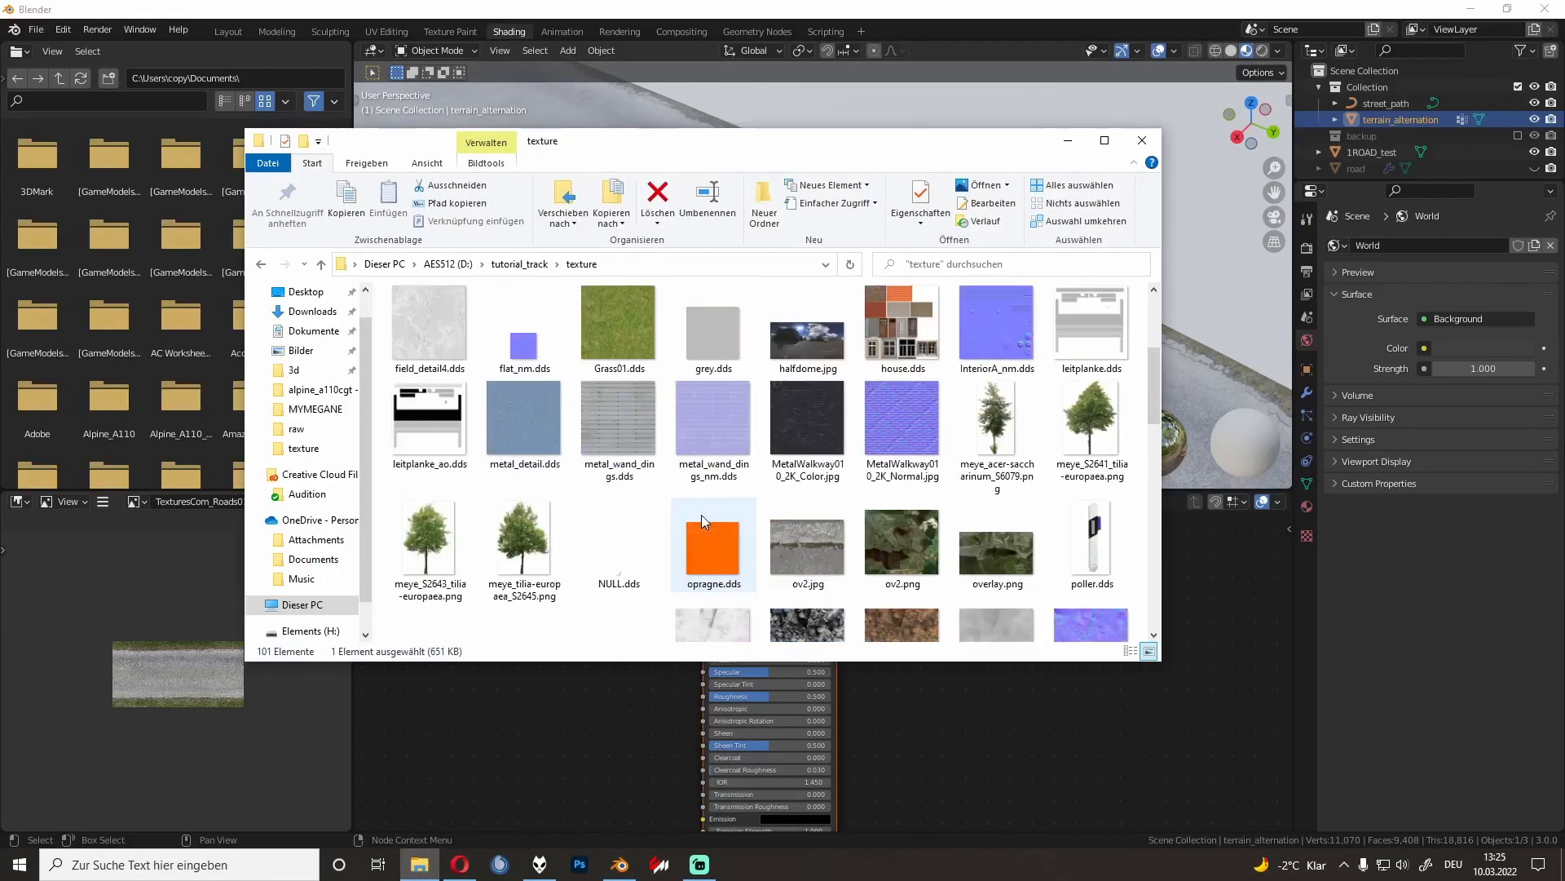
pyautogui.moveTo(613, 314); pyautogui.dragTo(705, 583)
pyautogui.click(561, 593)
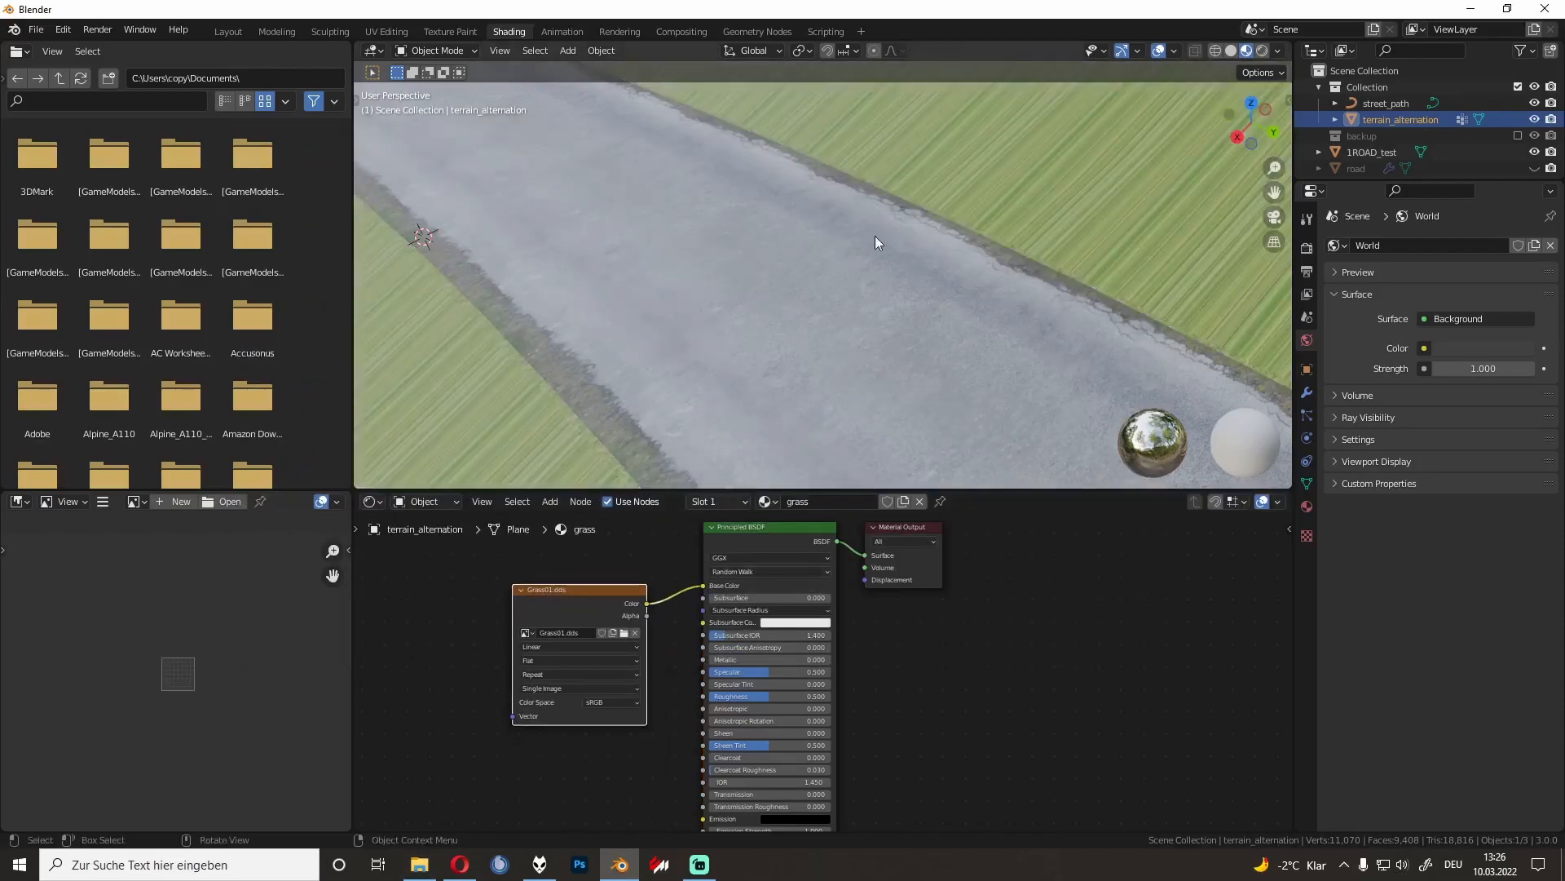
# Step: Select all faces of terrain_alternation in Edit Mode and unwrap them
pyautogui.scroll(-6, 857, 277)
pyautogui.scroll(6, 857, 277)
pyautogui.moveTo(861, 276); pyautogui.dragTo(1032, 268, button='middle')
pyautogui.scroll(-3, 1032, 268)
pyautogui.press('Tab')
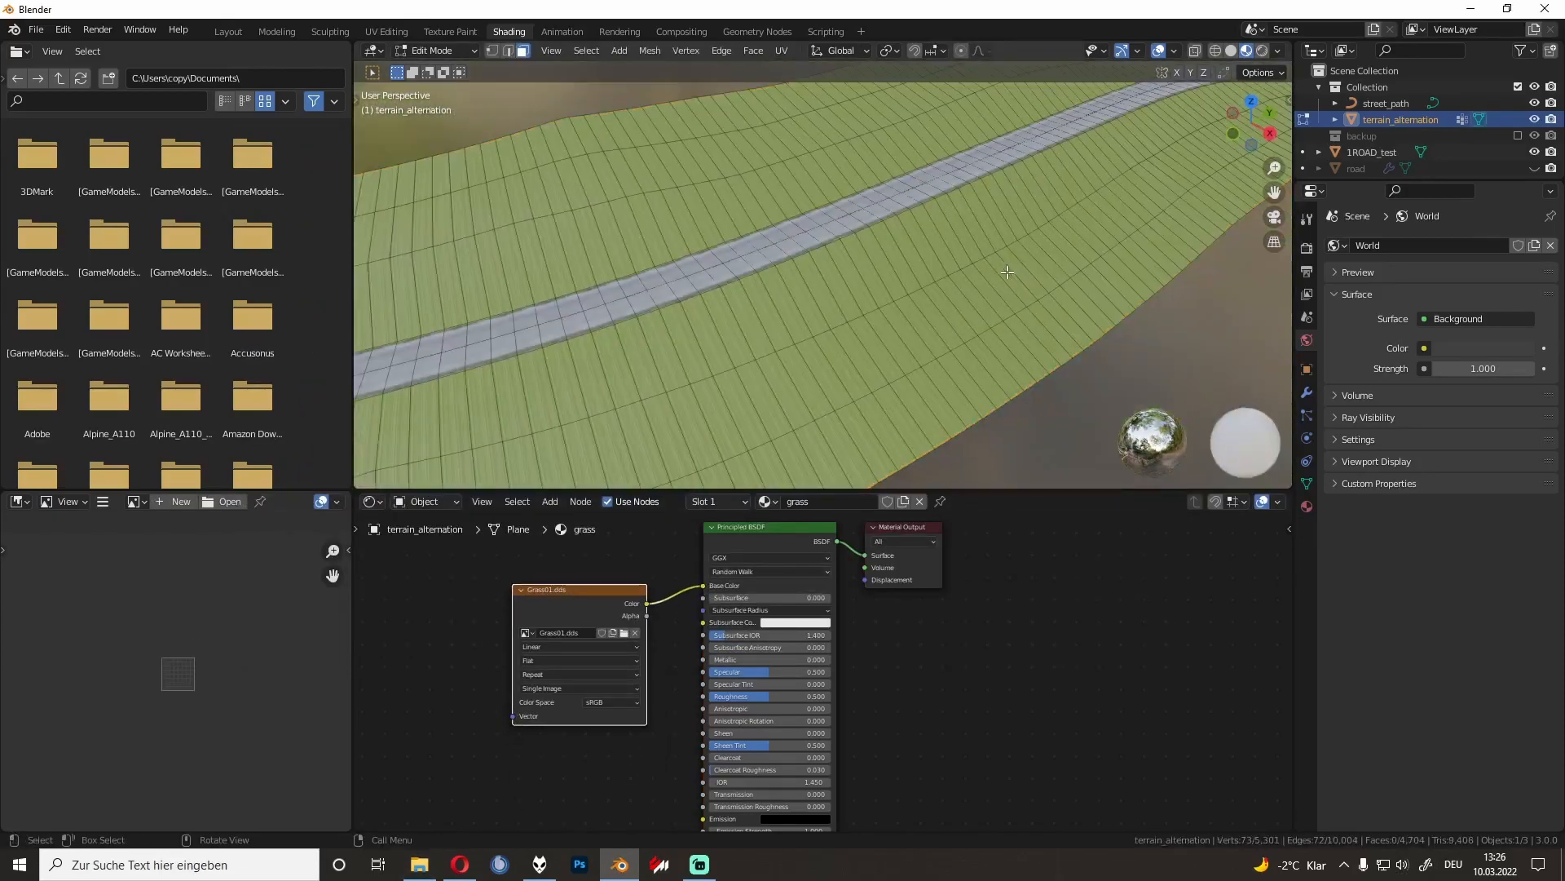
pyautogui.press('a')
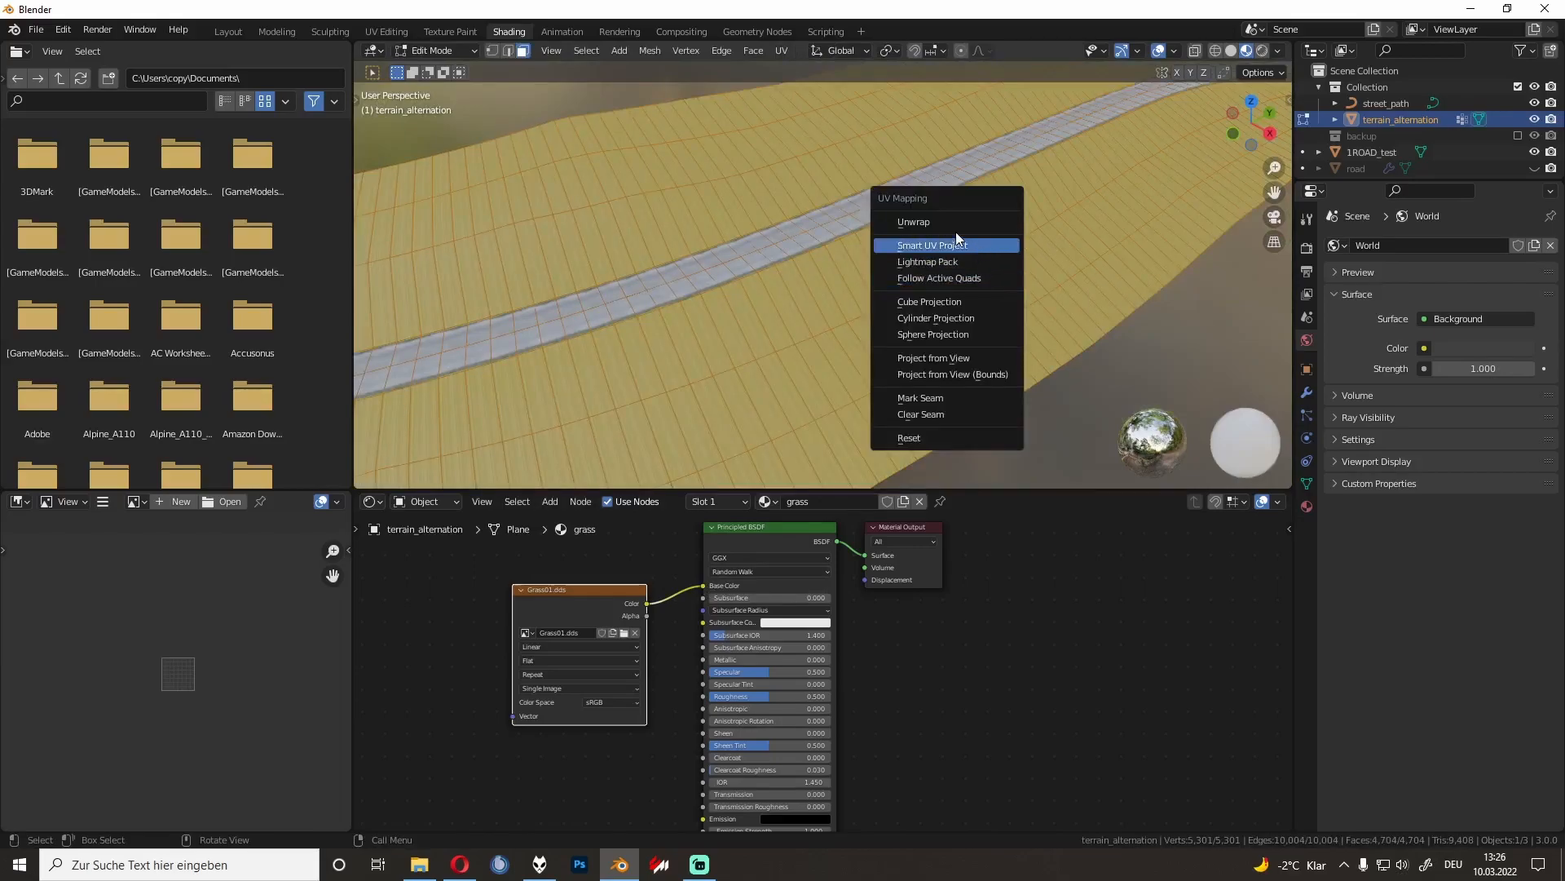
pyautogui.click(938, 220)
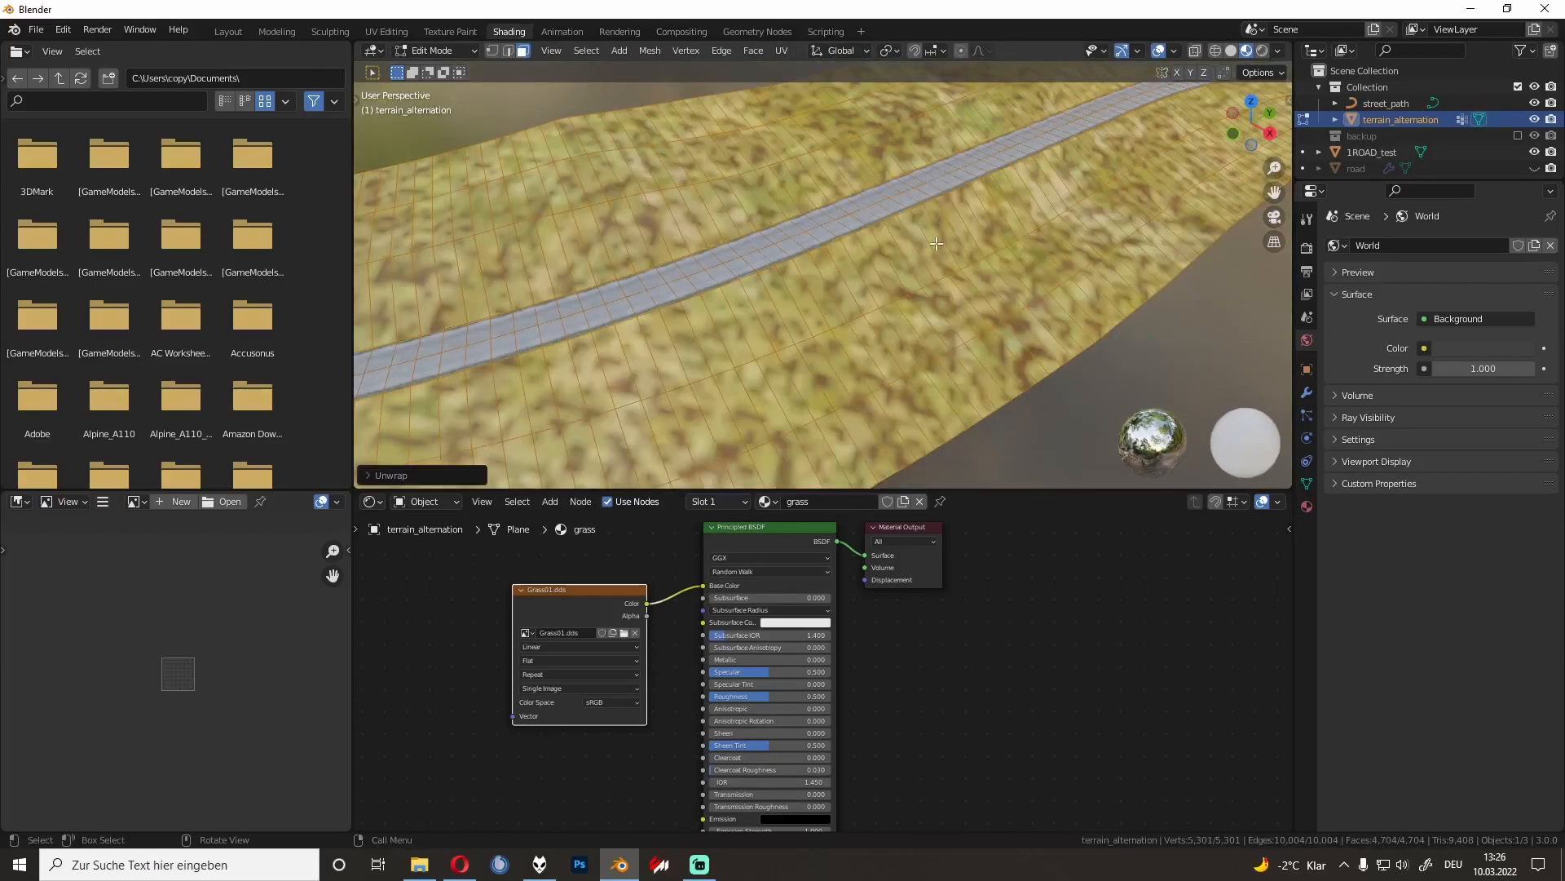
# Step: Try Follow Active Quads unwrapping on terrain_alternation and check the grass texture in Object Mode
pyautogui.press('u')
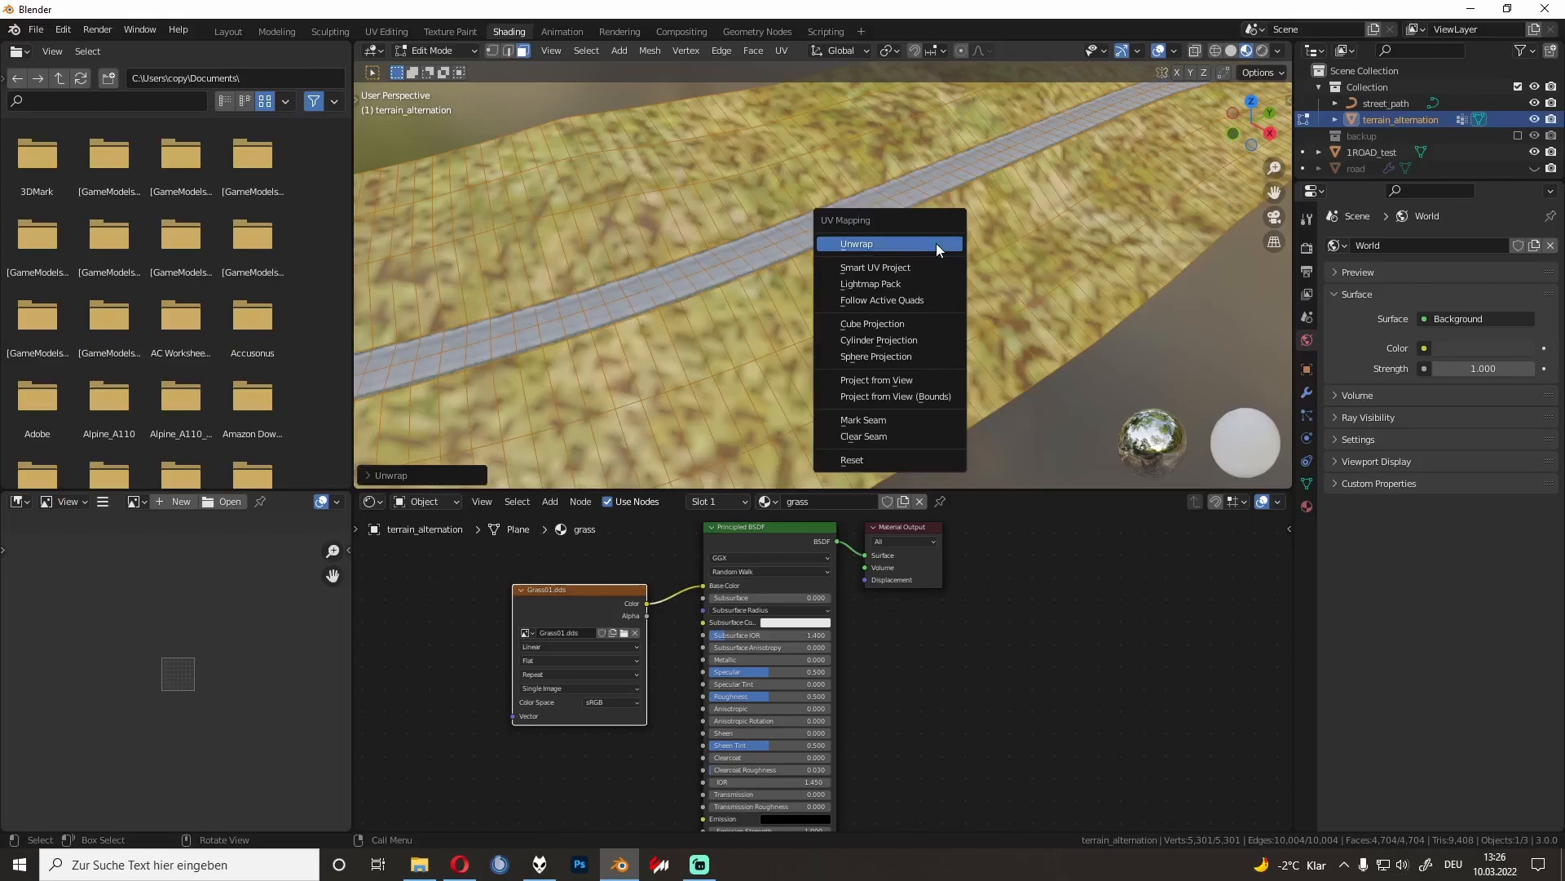
pyautogui.click(775, 331)
pyautogui.press('u')
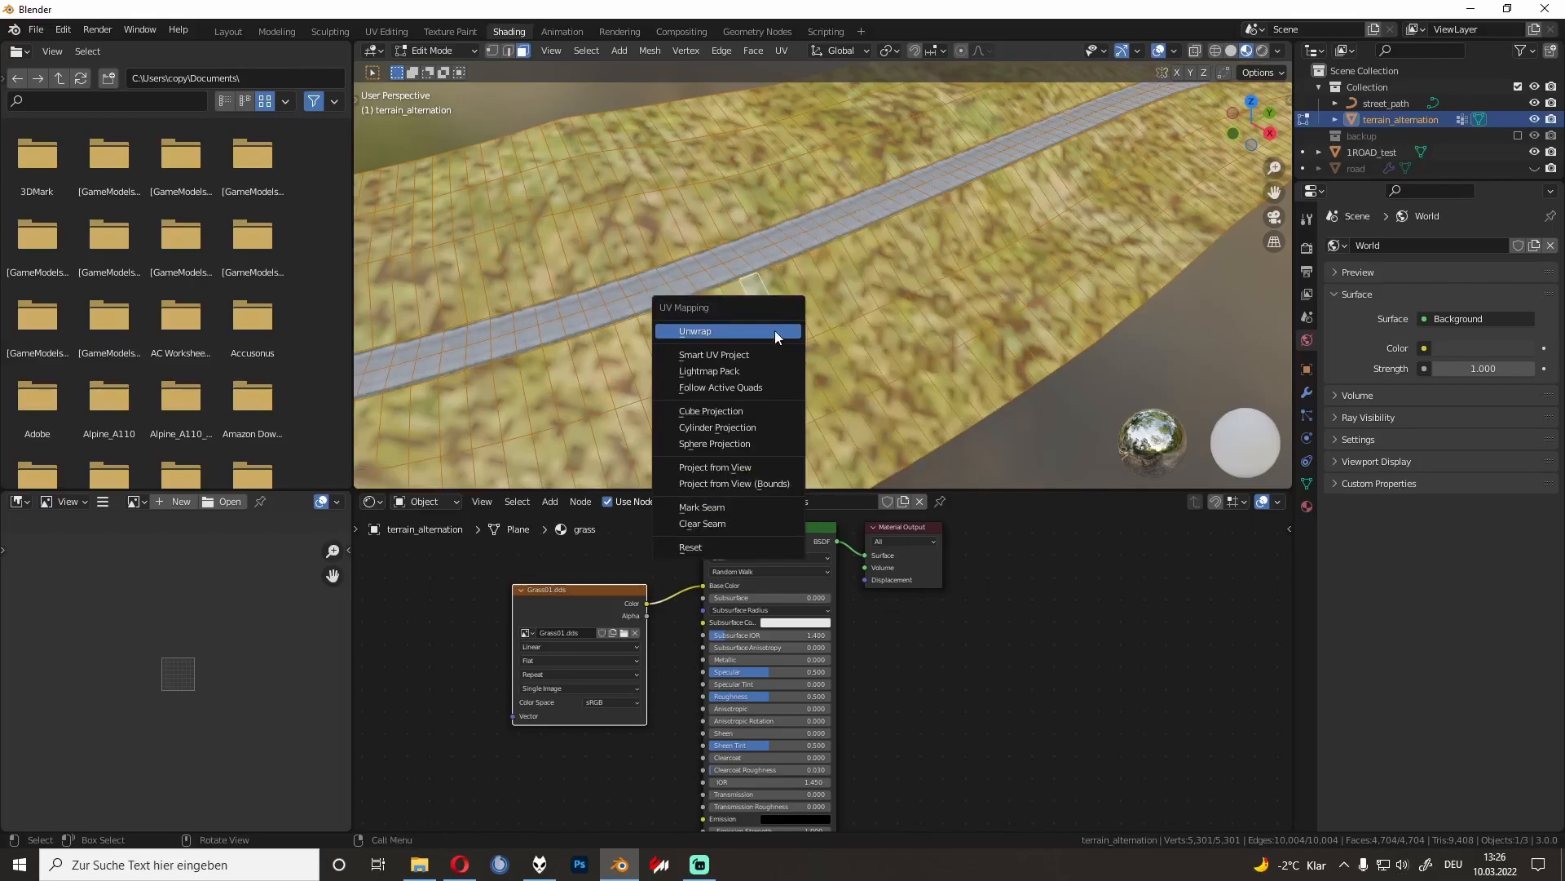
pyautogui.click(766, 383)
pyautogui.click(770, 431)
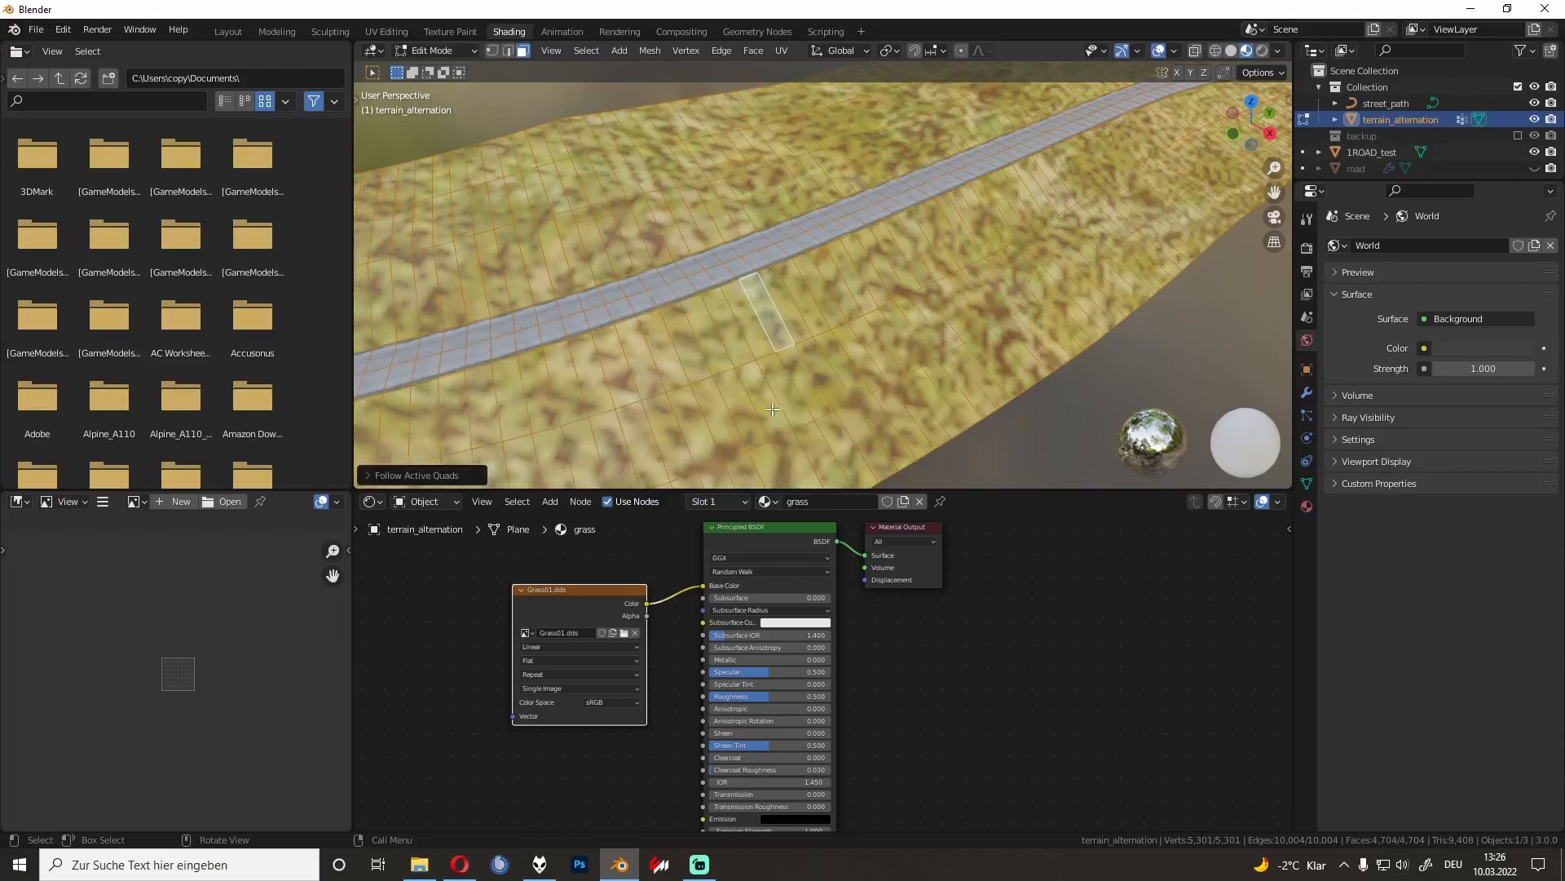
pyautogui.scroll(-3, 776, 401)
pyautogui.scroll(-2, 816, 367)
pyautogui.scroll(2, 866, 360)
pyautogui.press('Tab')
pyautogui.press('Tab')
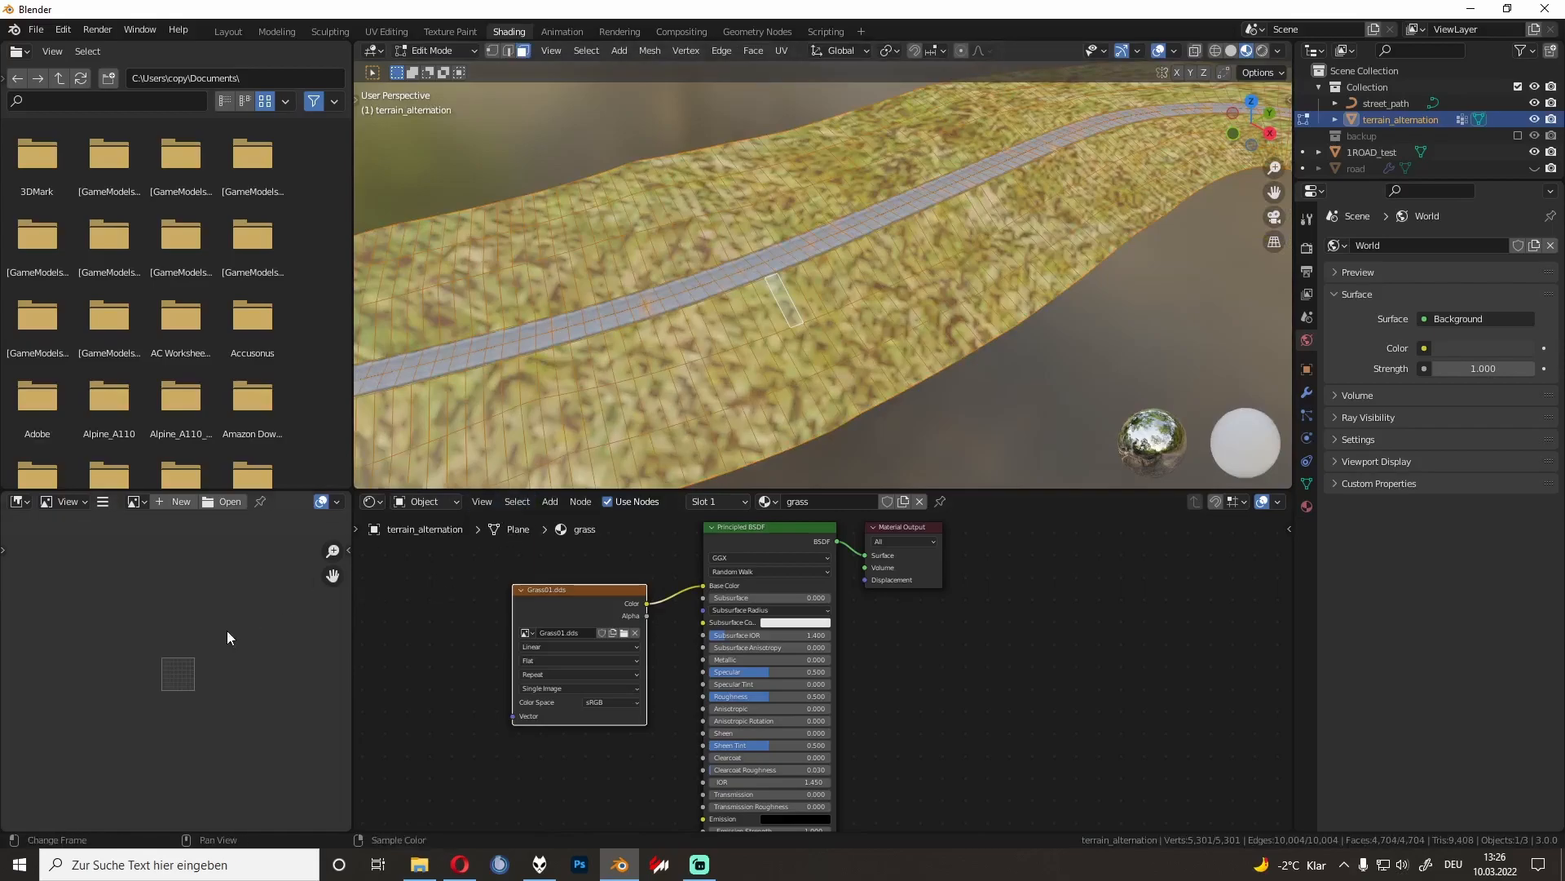
# Step: In the UV Editing workspace, select all of terrain_alternation's UVs and unwrap them over the Grass01.dds image
pyautogui.click(393, 30)
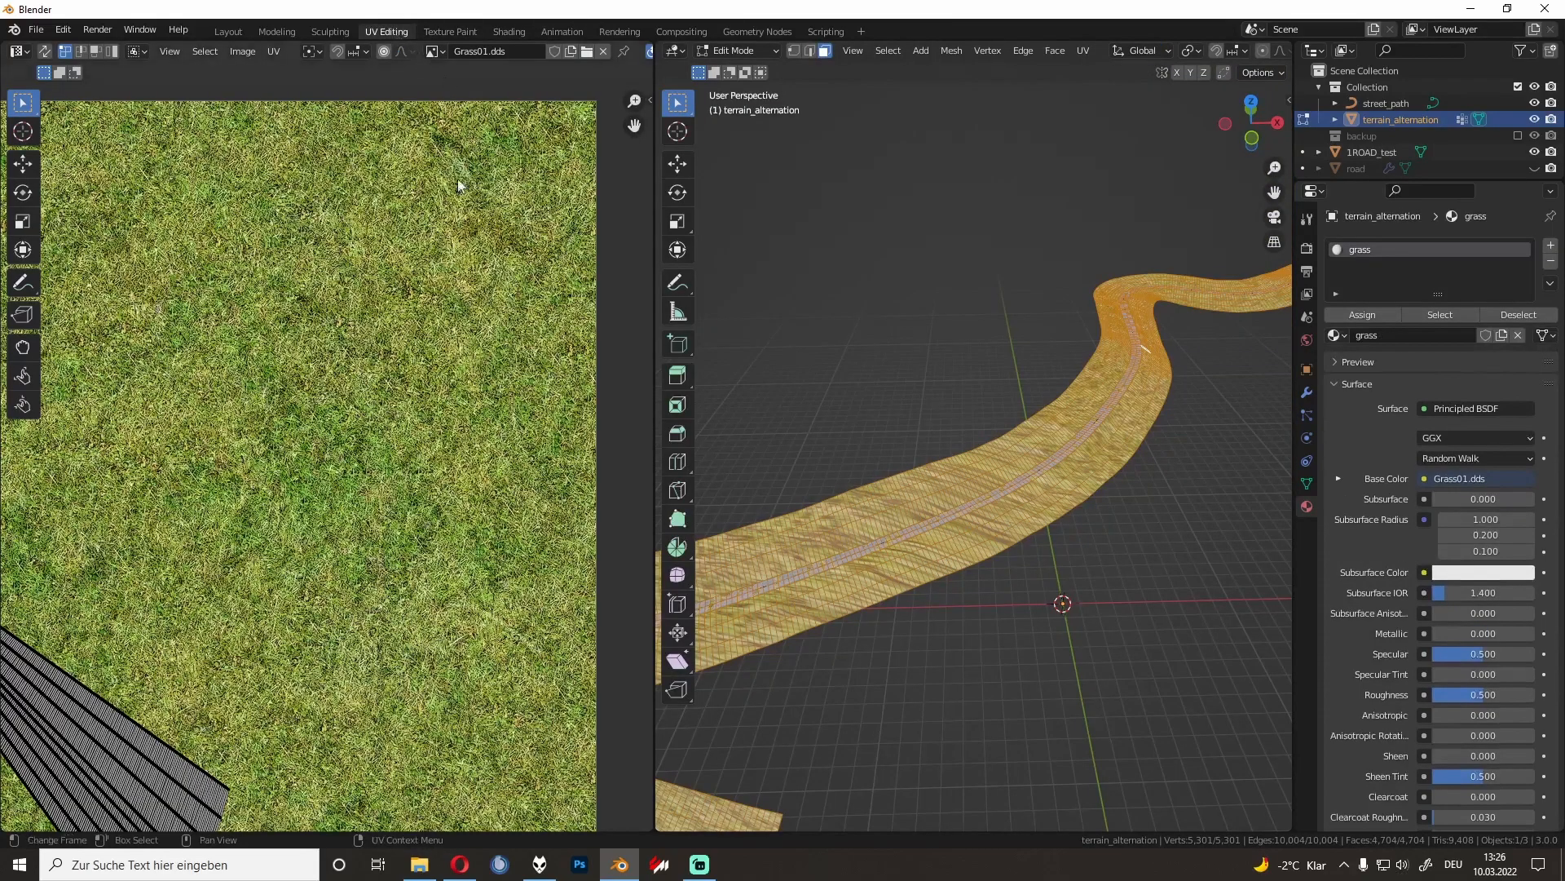
pyautogui.press('Home')
pyautogui.press('a')
pyautogui.press('u')
pyautogui.click(347, 495)
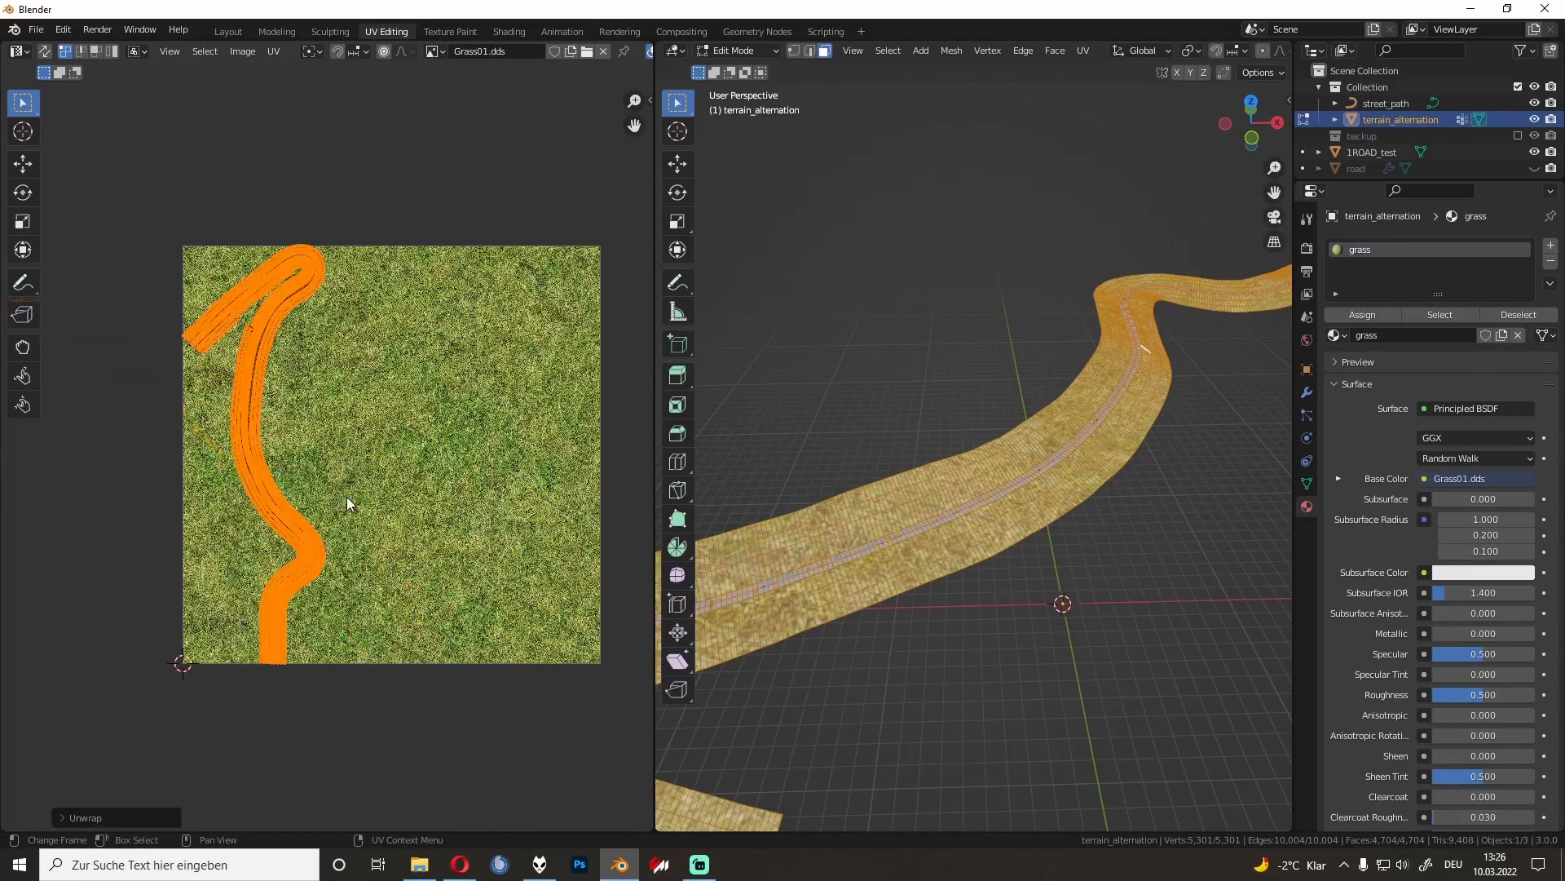
# Step: Scale terrain_alternation's UVs by 10 twice and return to Object Mode
pyautogui.scroll(4, 300, 444)
pyautogui.press('u')
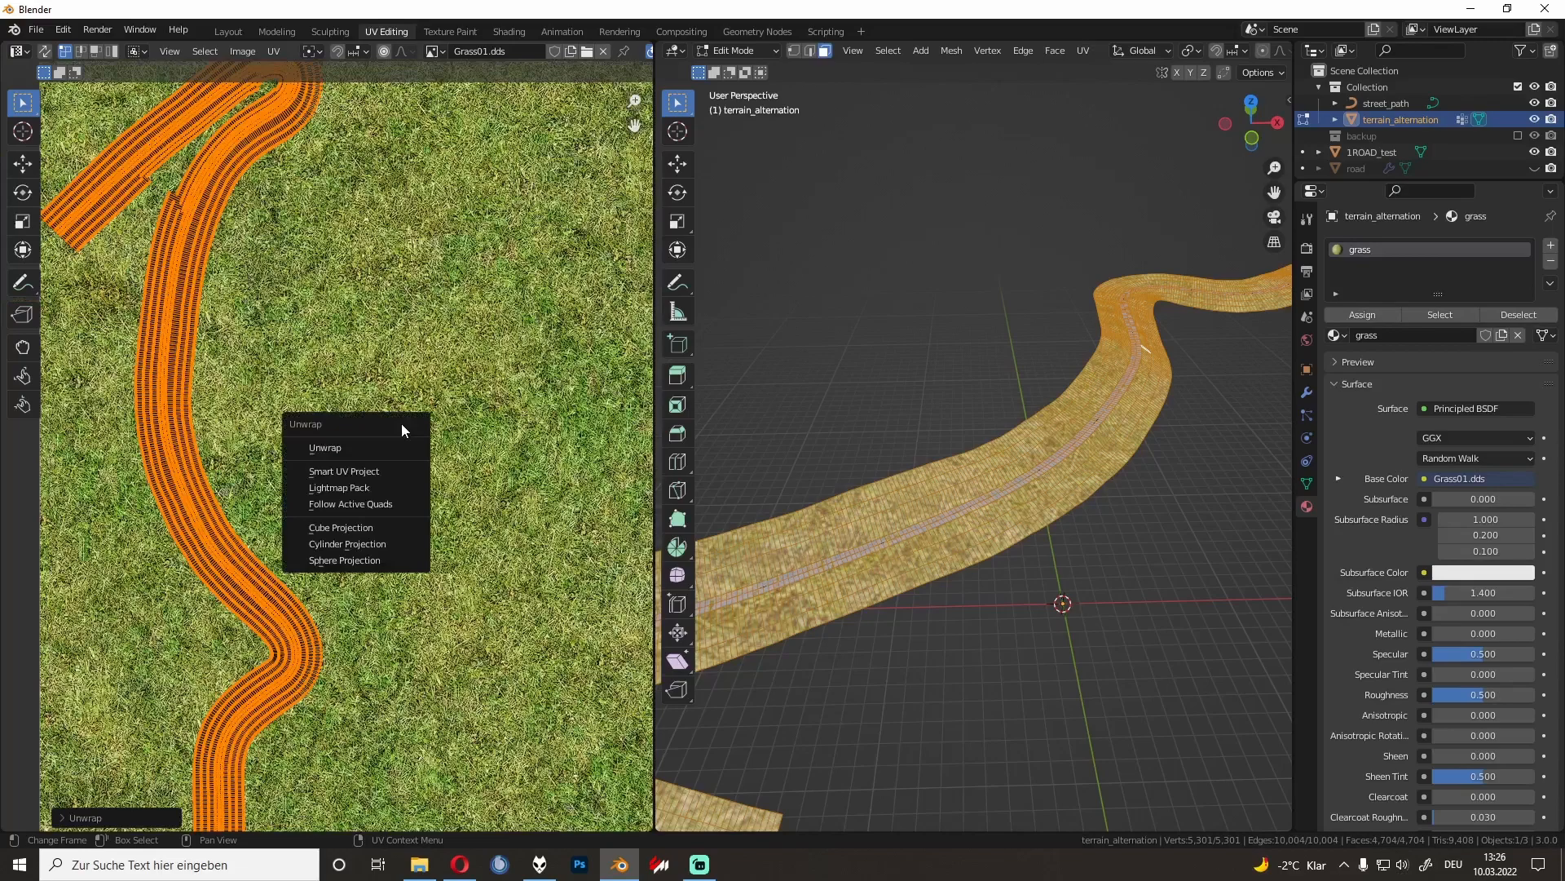
pyautogui.press('Escape')
pyautogui.write('s10')
pyautogui.press('Return')
pyautogui.write('s')
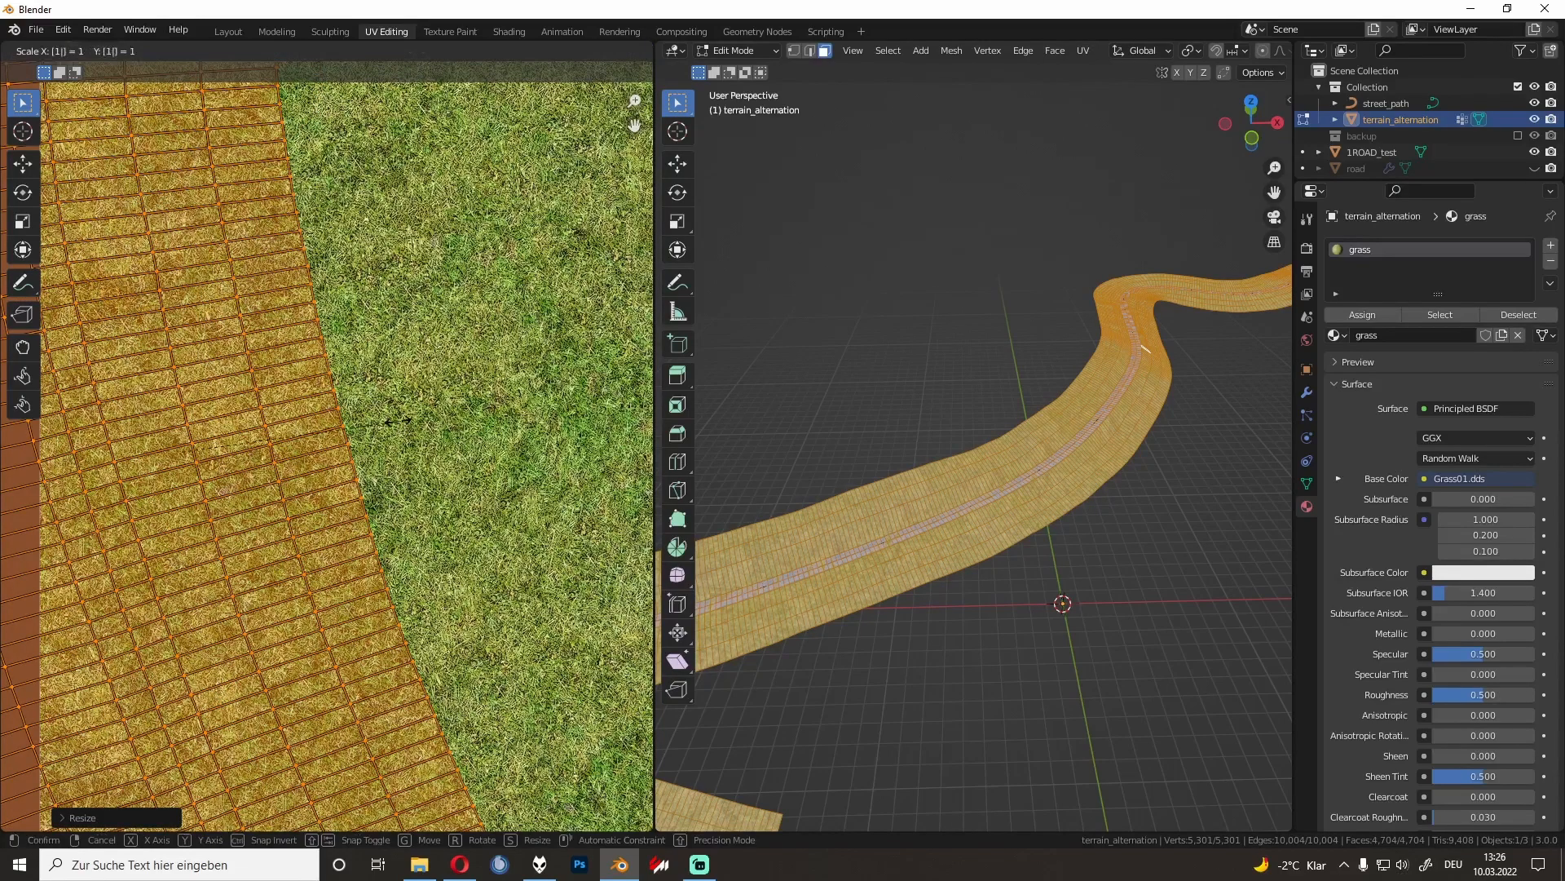
pyautogui.write('10')
pyautogui.press('Return')
pyautogui.scroll(-4, 398, 424)
pyautogui.press('Tab')
# Step: Examine the grass texture's scale and tiling on the terrain strip on both sides of the road
pyautogui.scroll(7, 872, 536)
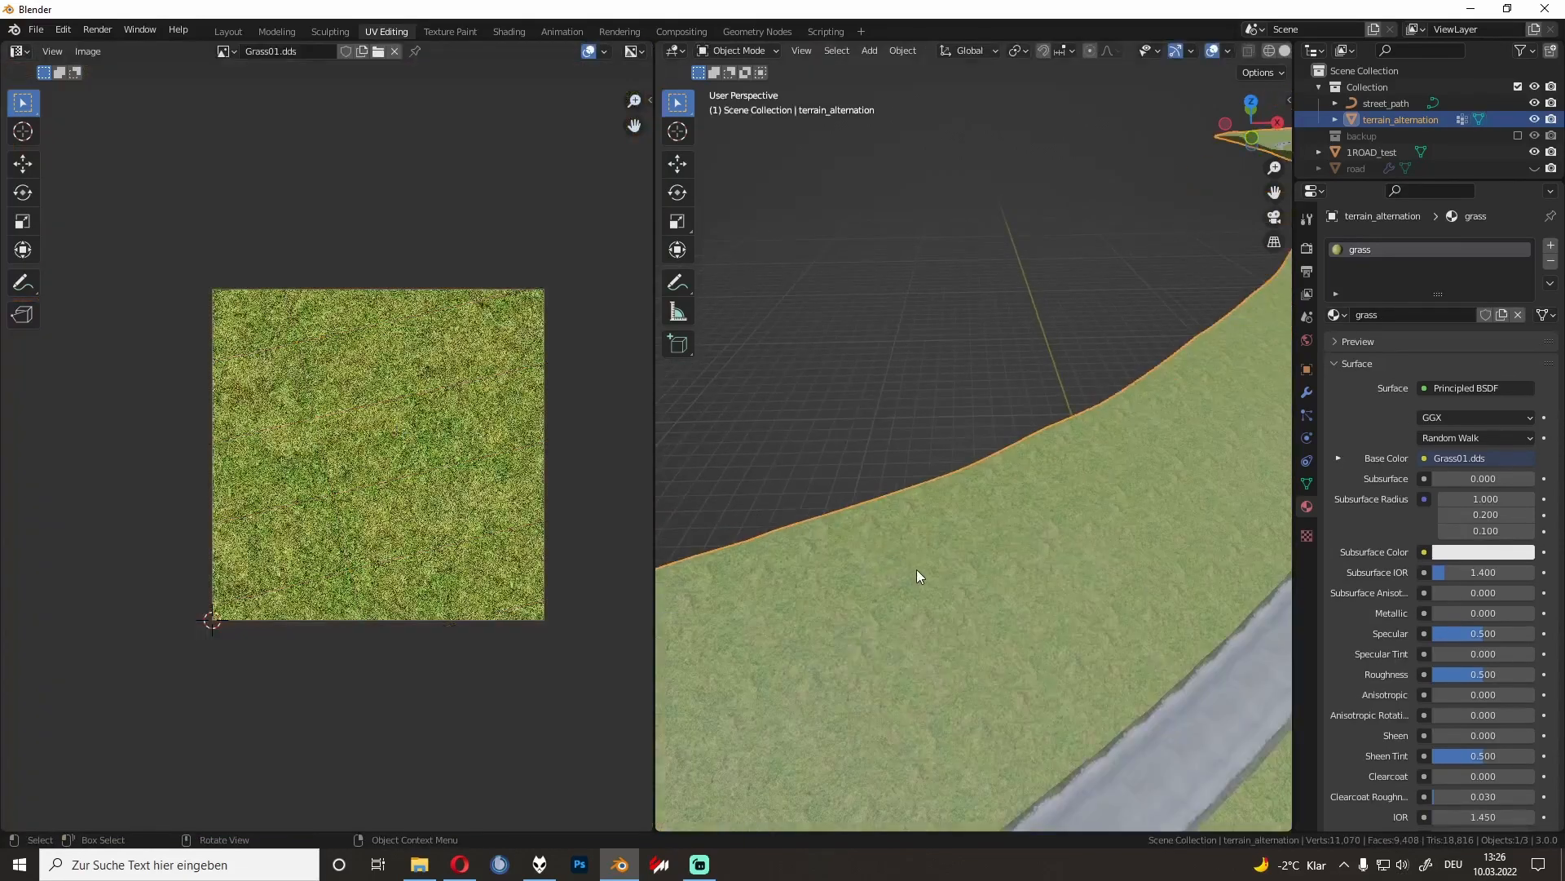
pyautogui.keyDown('shift'); pyautogui.moveTo(917, 570); pyautogui.dragTo(774, 468, button='middle'); pyautogui.keyUp('shift')
pyautogui.scroll(-3, 774, 467)
pyautogui.scroll(3, 915, 438)
pyautogui.scroll(3, 915, 437)
pyautogui.keyDown('shift'); pyautogui.moveTo(909, 245); pyautogui.dragTo(923, 385, button='middle'); pyautogui.keyUp('shift')
pyautogui.scroll(5, 923, 384)
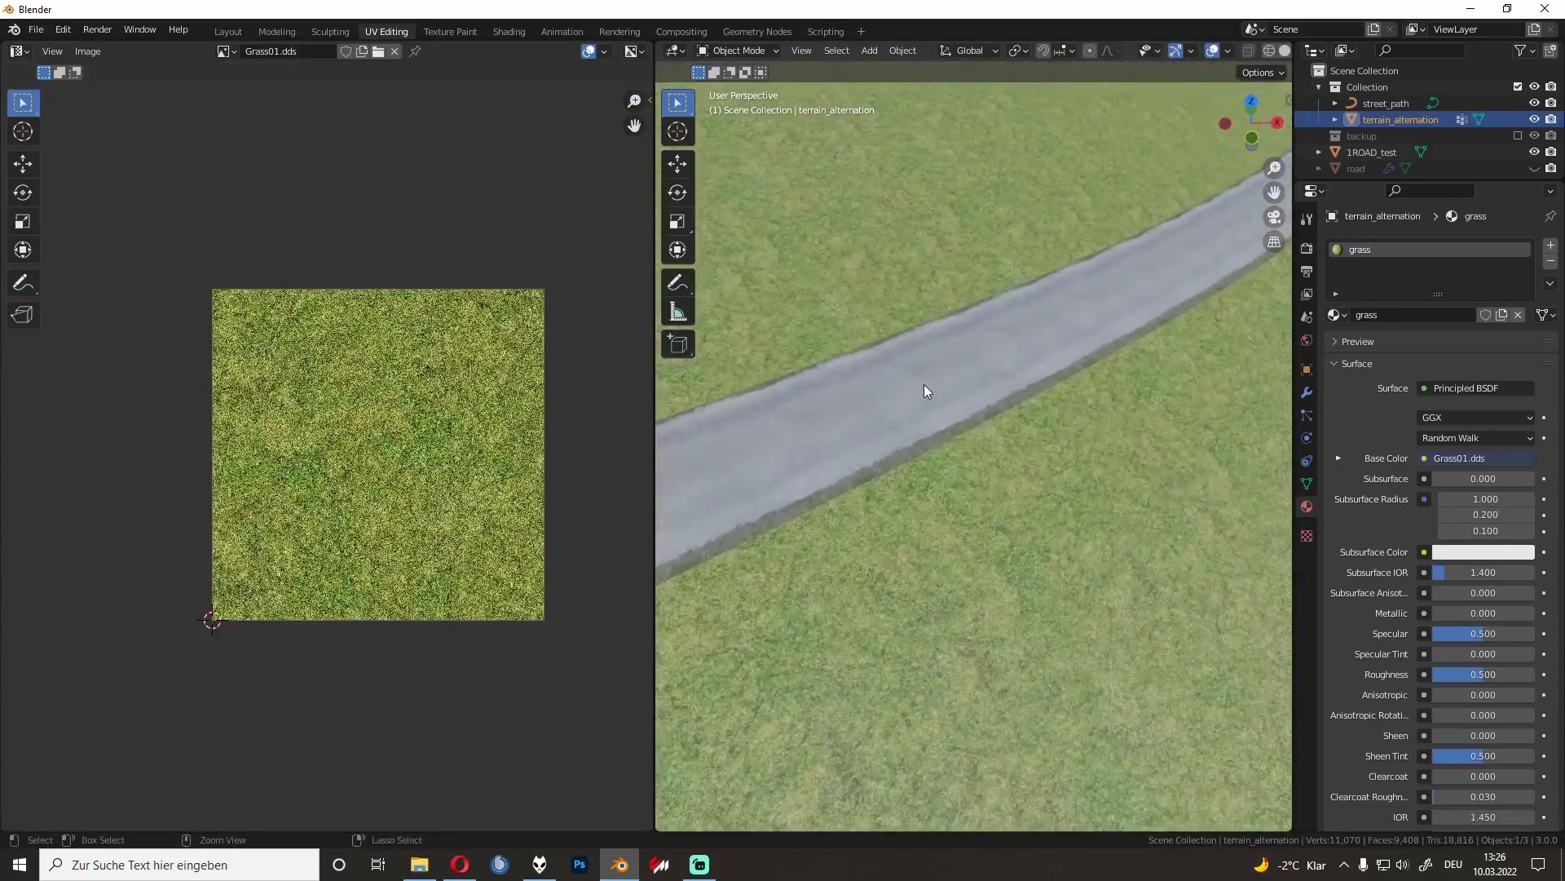
pyautogui.click(936, 364)
pyautogui.click(941, 386)
pyautogui.click(926, 376)
pyautogui.click(918, 372)
pyautogui.click(908, 370)
pyautogui.click(908, 373)
pyautogui.click(907, 373)
pyautogui.scroll(3, 911, 237)
pyautogui.keyDown('shift'); pyautogui.moveTo(911, 236); pyautogui.dragTo(916, 374, button='middle'); pyautogui.keyUp('shift')
pyautogui.scroll(-6, 917, 375)
pyautogui.moveTo(796, 462); pyautogui.dragTo(790, 413, button='middle')
pyautogui.scroll(-3, 791, 413)
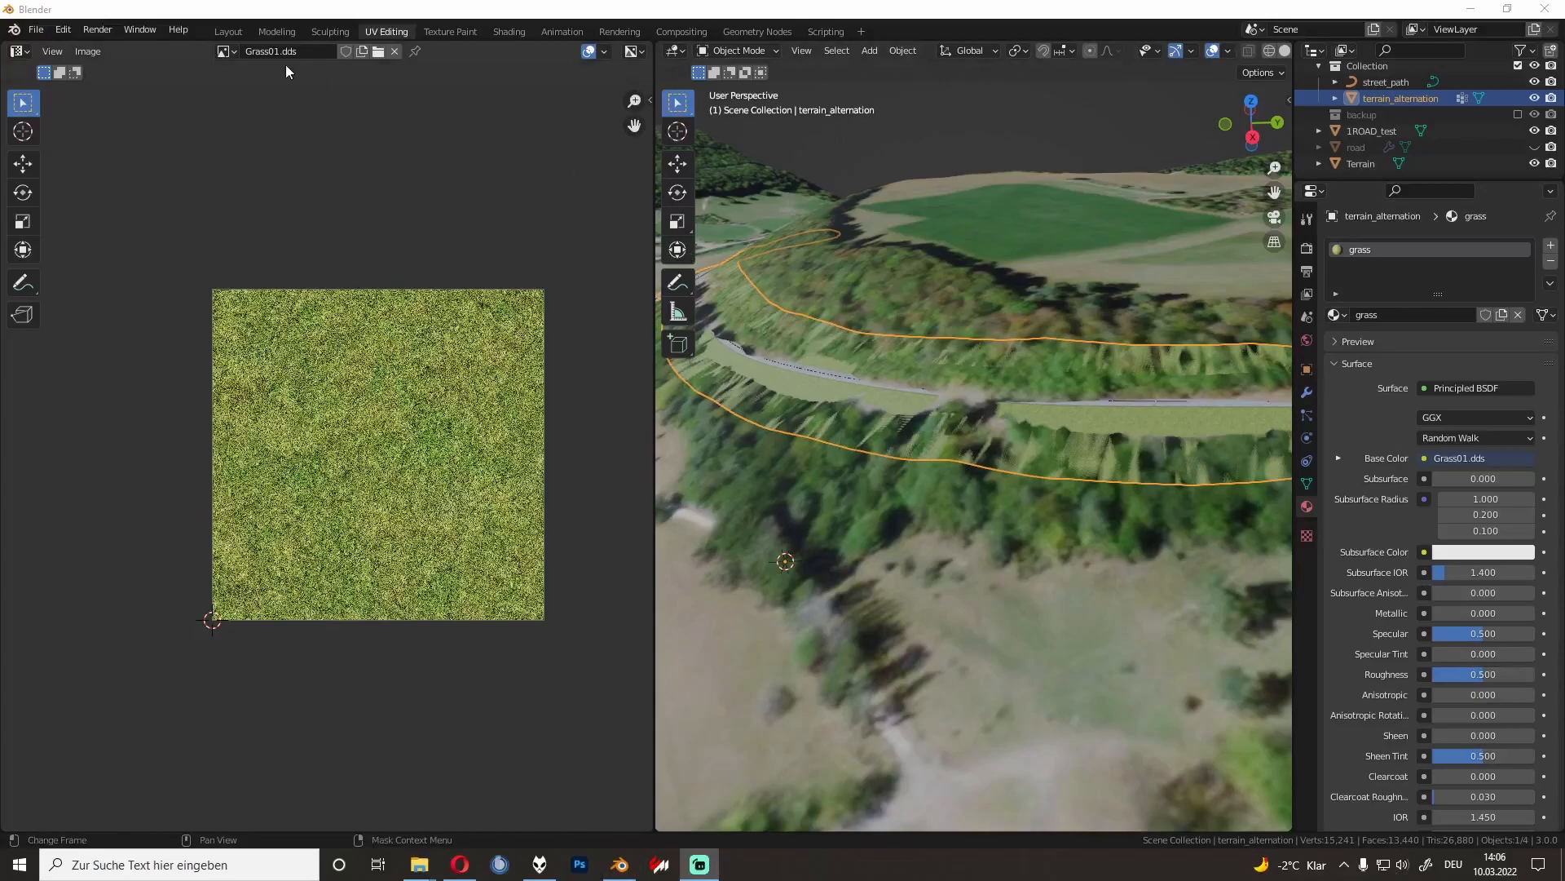
# Step: Select Terrain in the Layout workspace and hide the 1ROAD_test and street_path objects
pyautogui.click(230, 32)
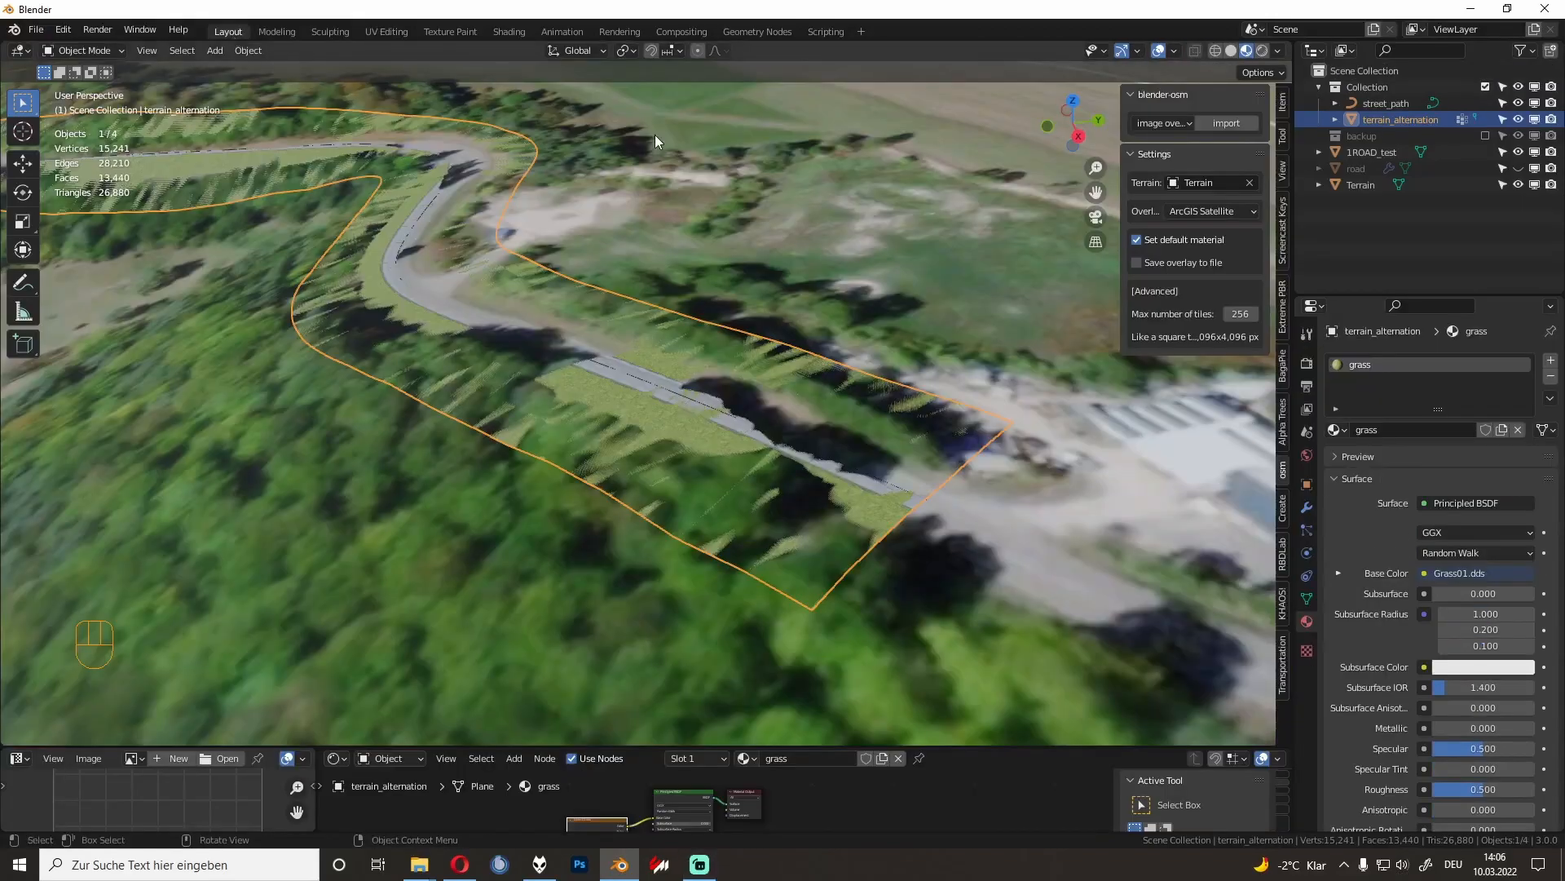
pyautogui.click(804, 274)
pyautogui.moveTo(792, 252); pyautogui.dragTo(914, 263, button='middle')
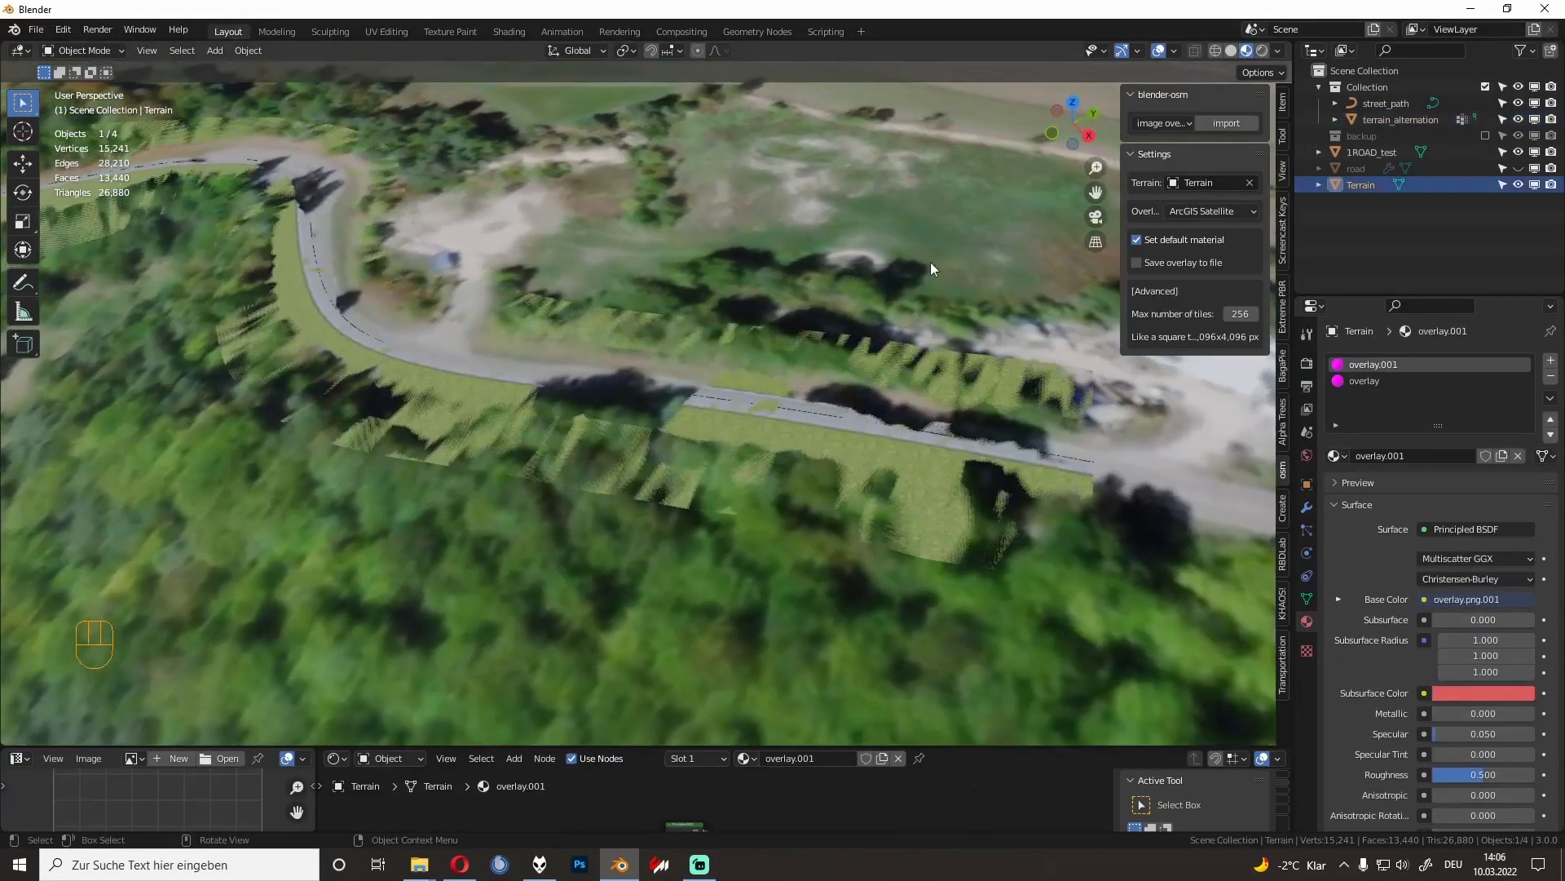
pyautogui.click(1518, 151)
pyautogui.click(1518, 168)
pyautogui.click(1516, 103)
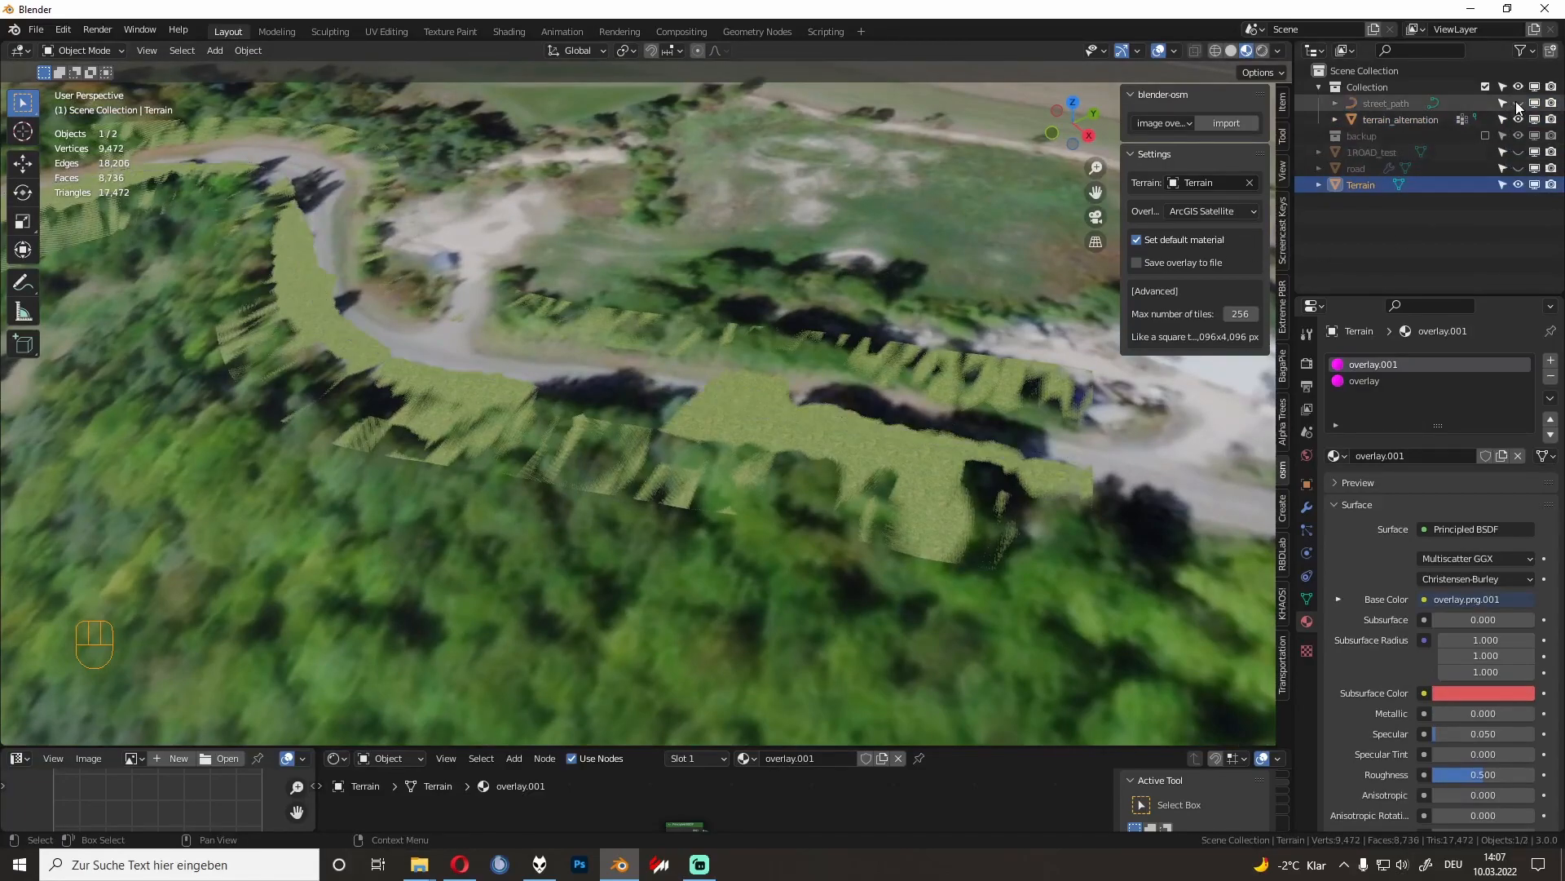
# Step: Remove the overlay material slot from Terrain, keeping overlay.001, and show the object's modifiers
pyautogui.scroll(-5, 1049, 462)
pyautogui.moveTo(913, 454); pyautogui.dragTo(954, 487, button='middle')
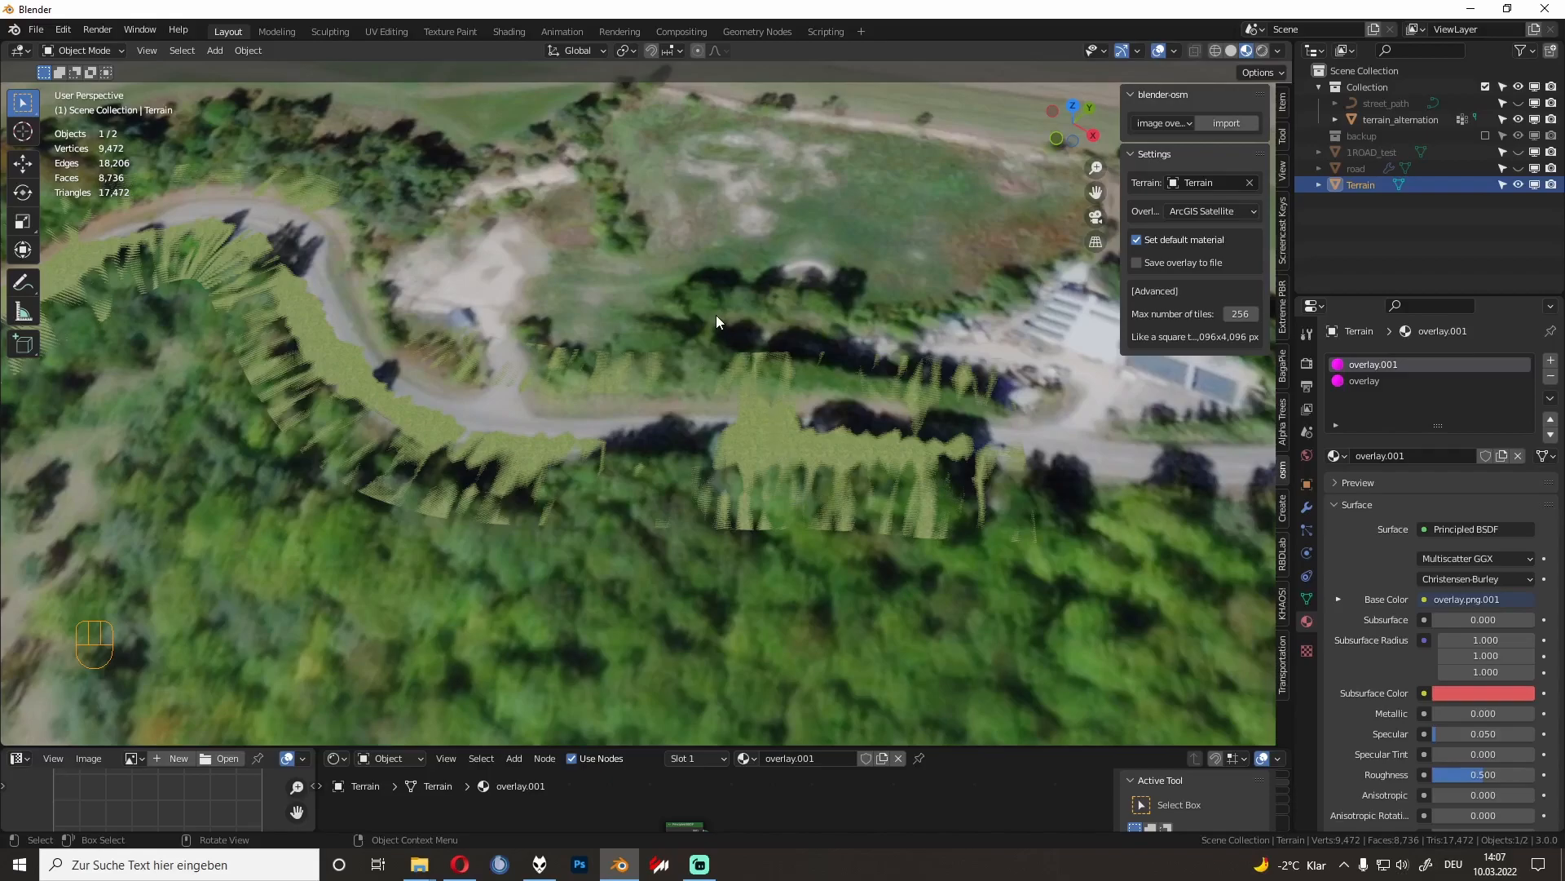
pyautogui.click(739, 331)
pyautogui.click(838, 287)
pyautogui.click(1363, 381)
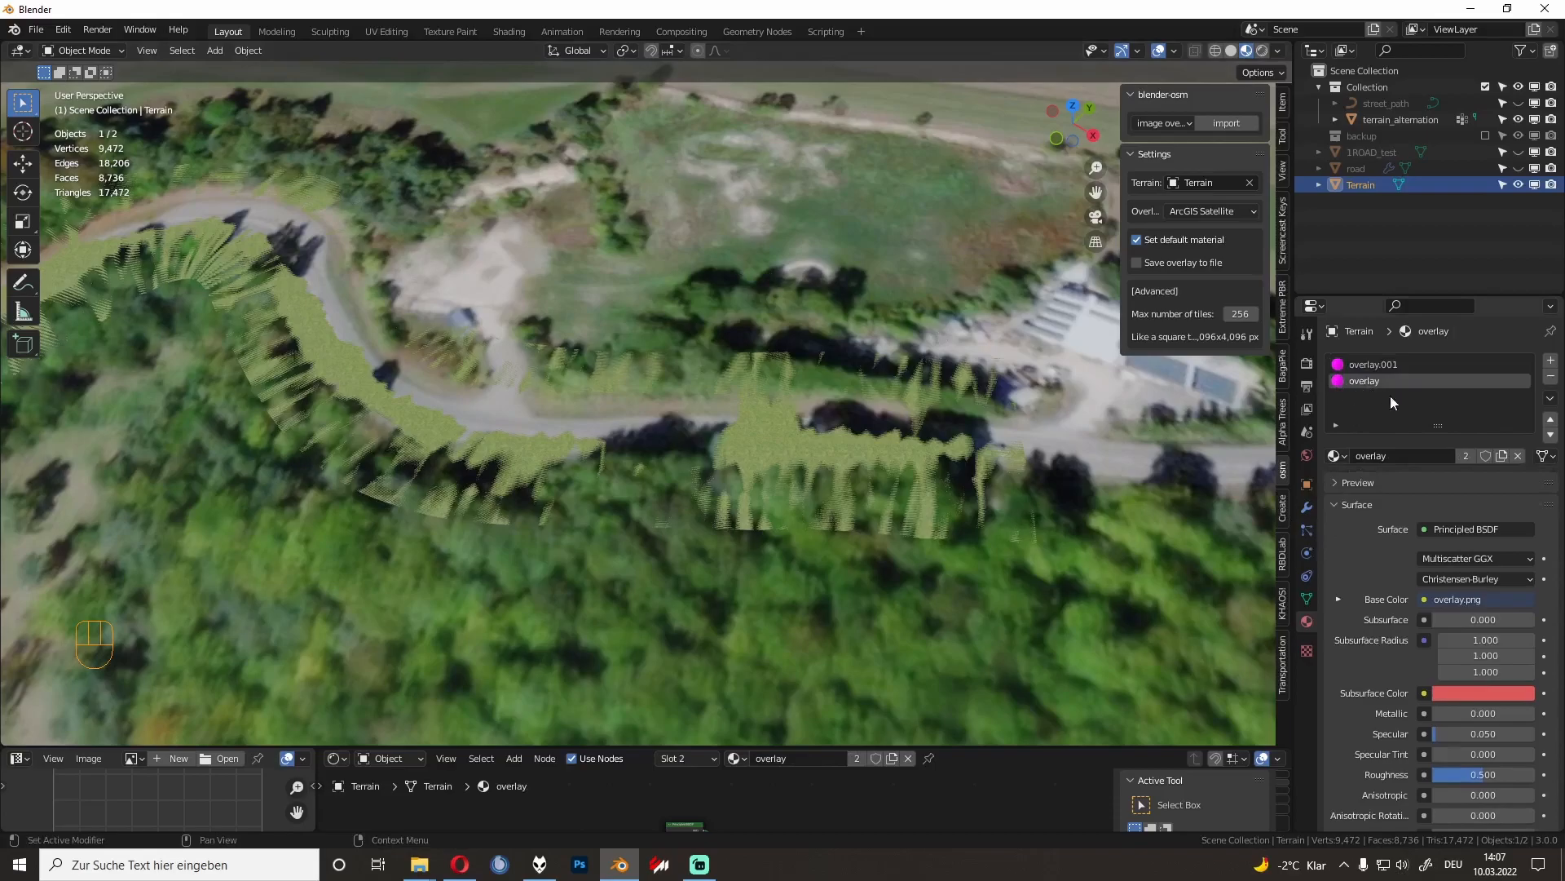
pyautogui.click(1551, 376)
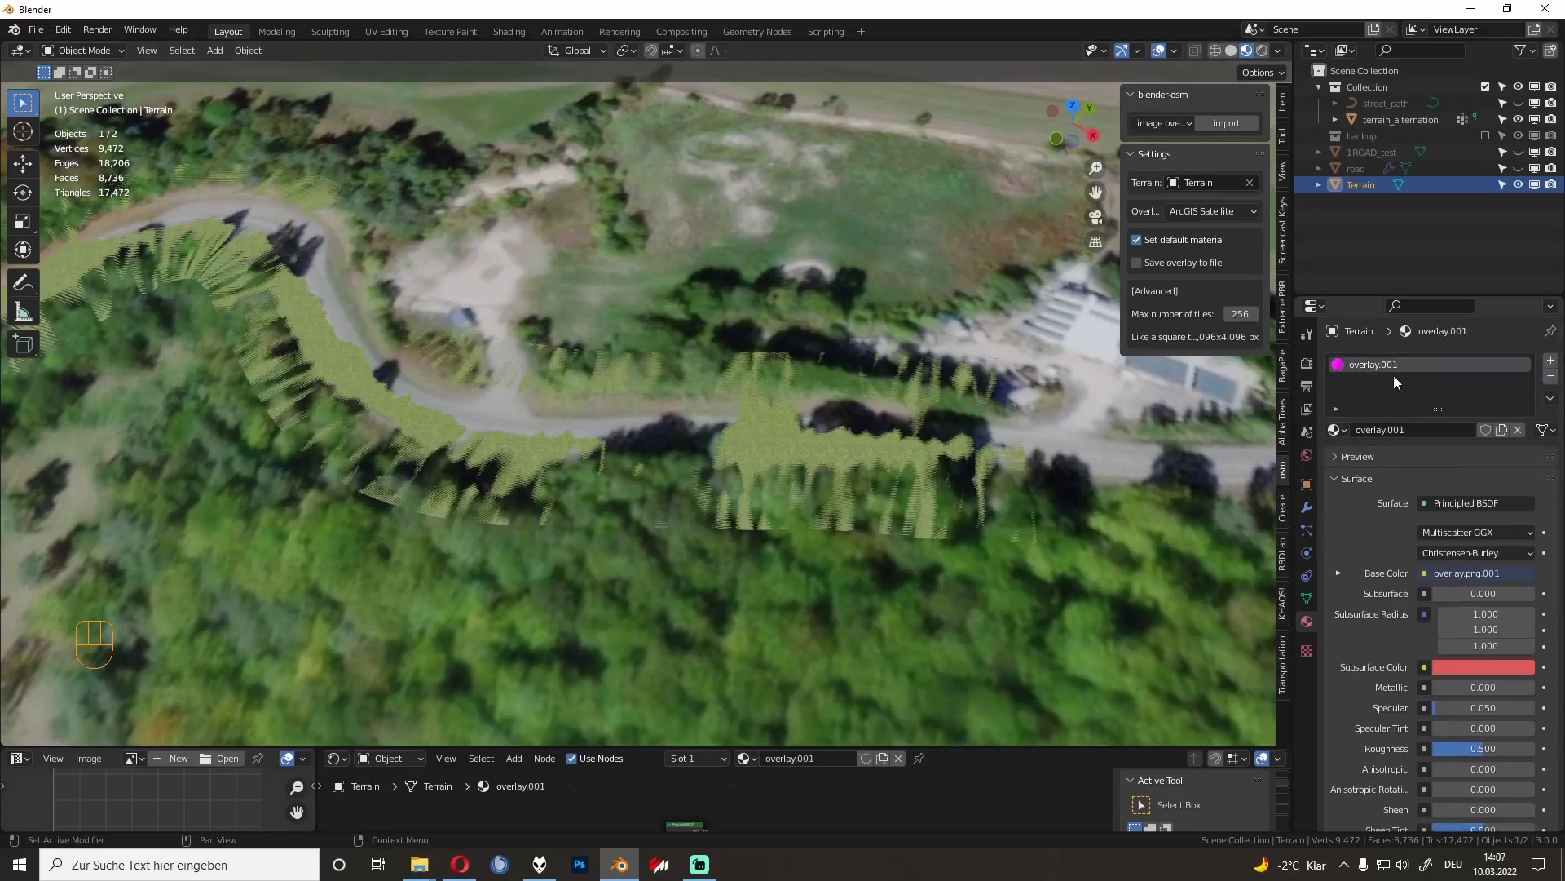
pyautogui.click(1308, 509)
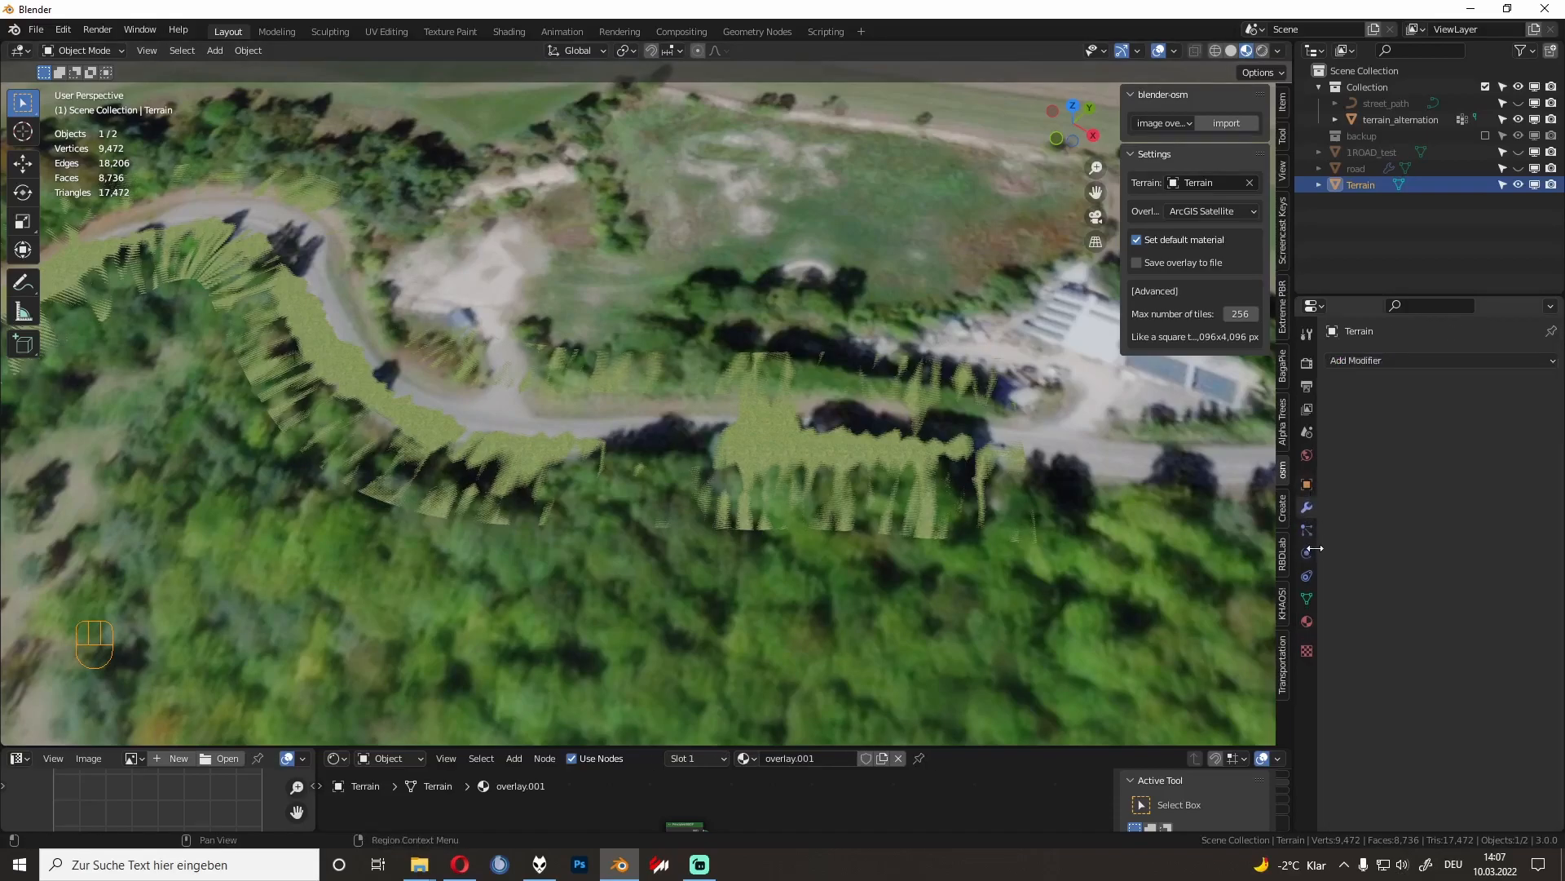
# Step: Select the outer boundary loops of terrain_alternation in vertex selection mode, covering the strip's edges
pyautogui.click(1370, 360)
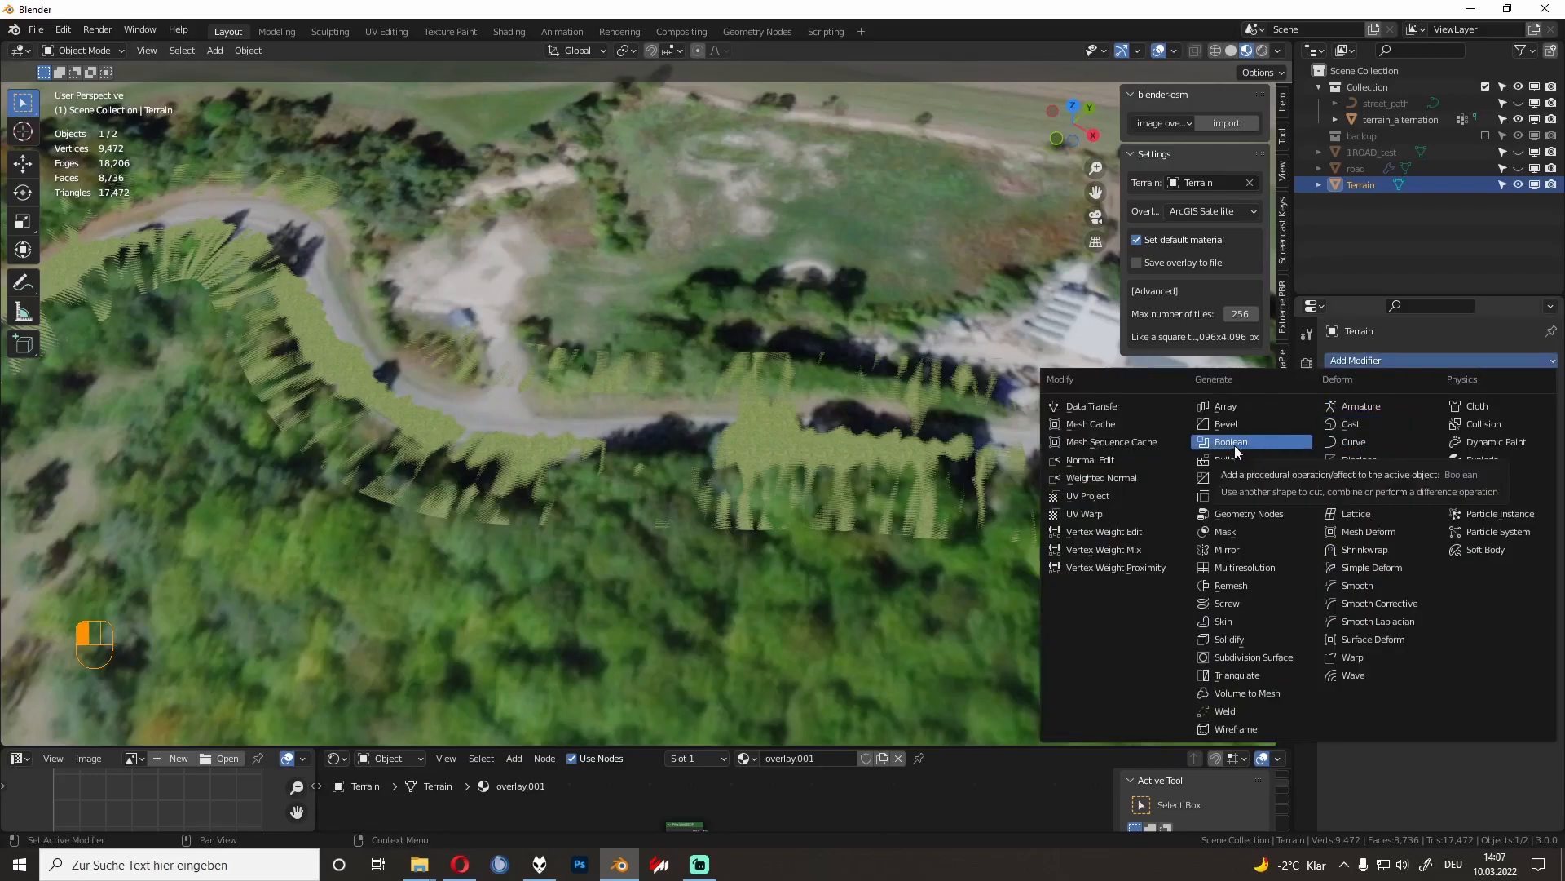
pyautogui.click(773, 447)
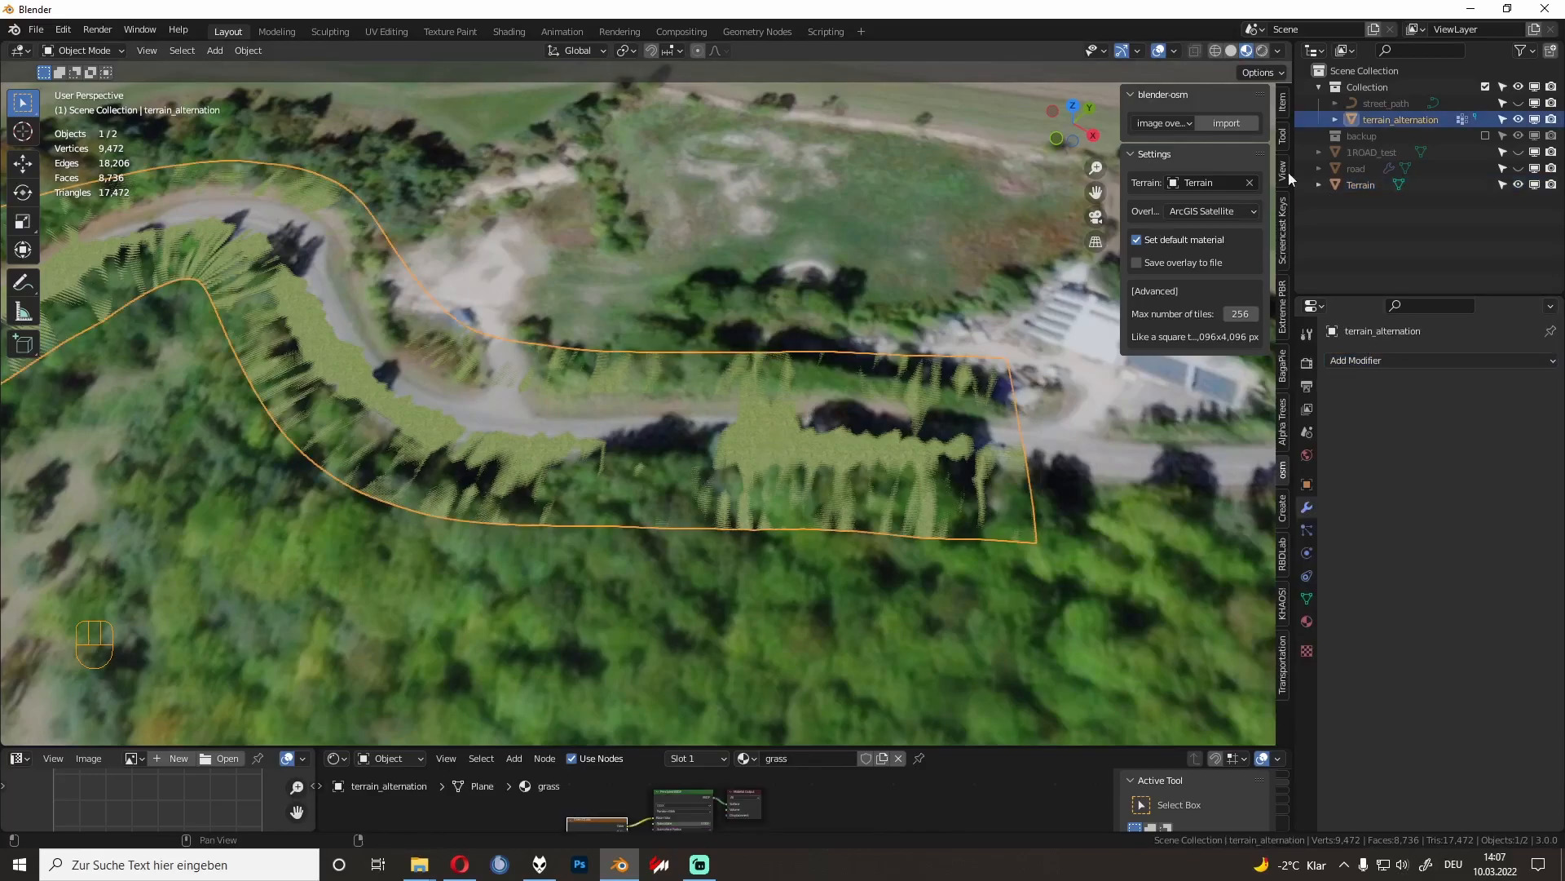
pyautogui.press('Tab')
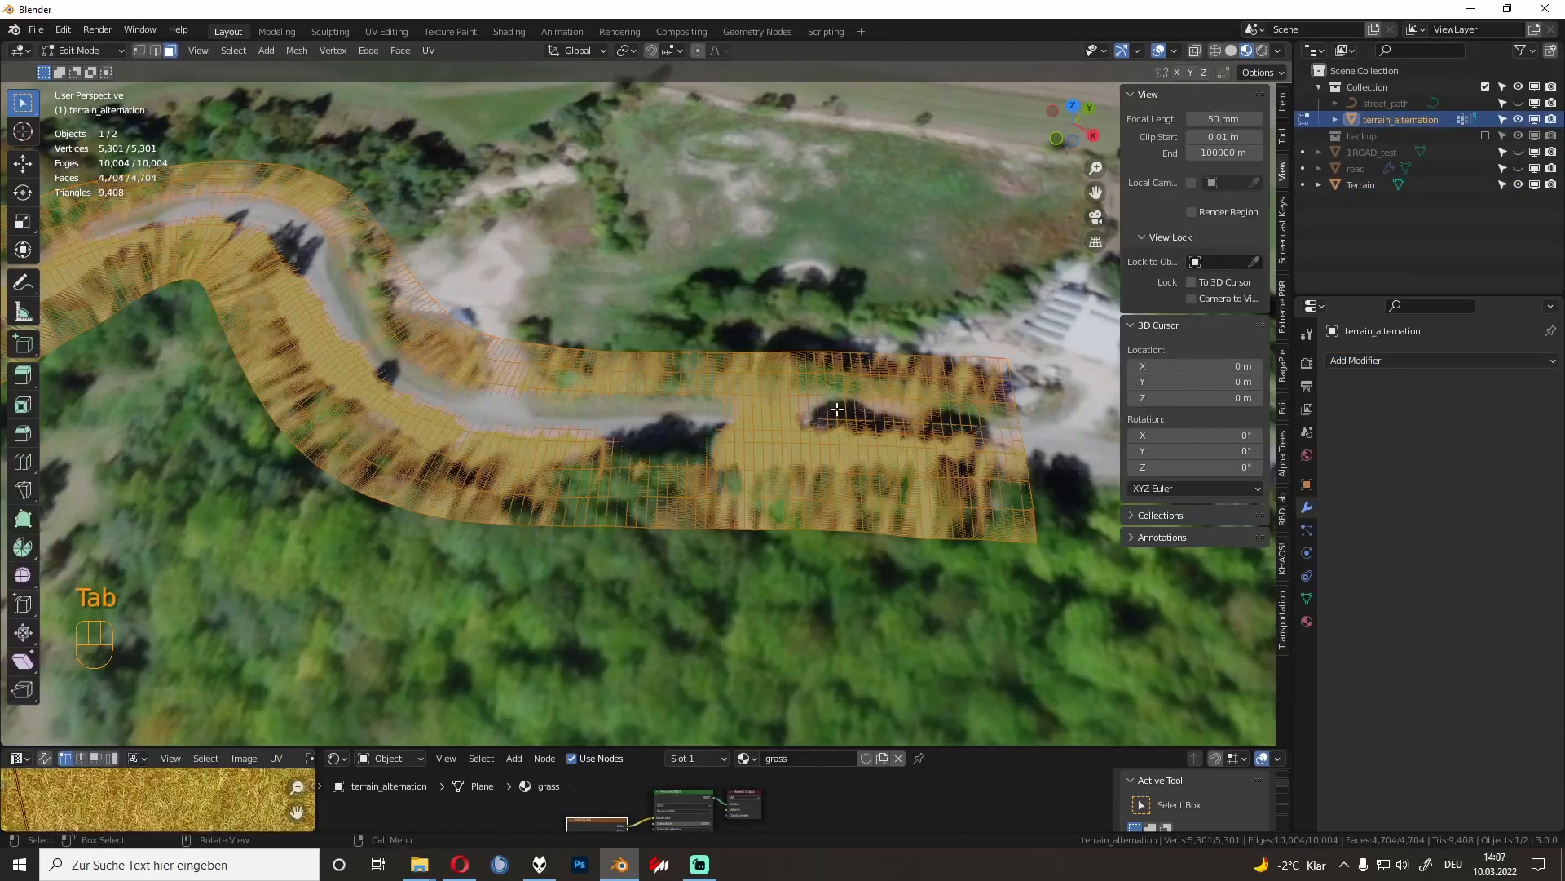
pyautogui.click(139, 51)
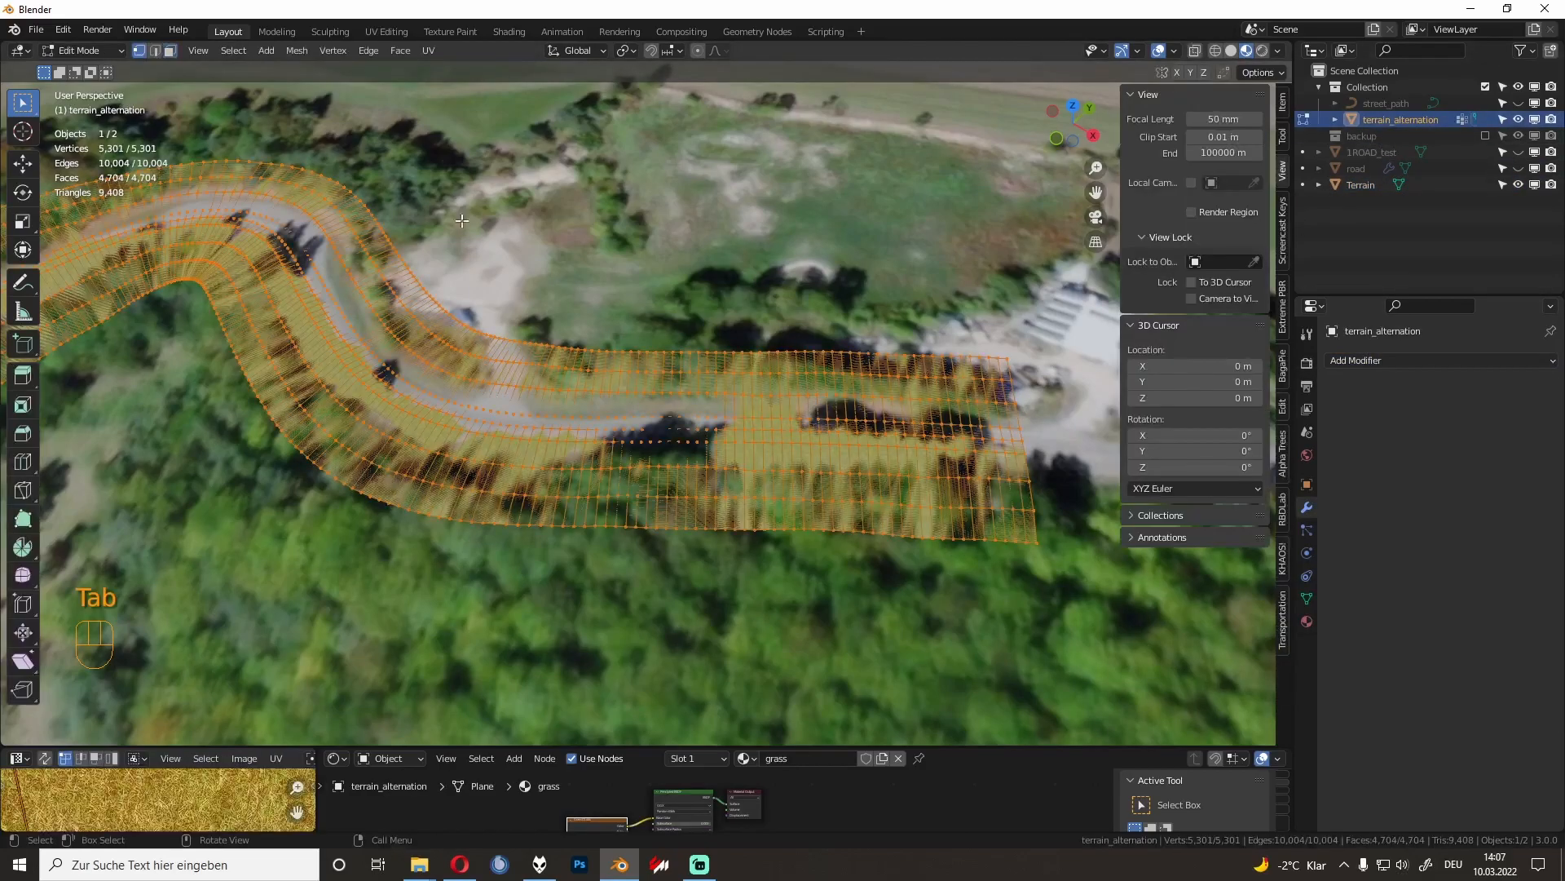
pyautogui.keyDown('alt'); pyautogui.click(701, 337); pyautogui.keyUp('alt')
pyautogui.keyDown('alt'); pyautogui.keyDown('shift'); pyautogui.click(774, 551); pyautogui.keyUp('shift'); pyautogui.keyUp('alt')
pyautogui.keyDown('shift'); pyautogui.moveTo(1035, 459); pyautogui.dragTo(777, 482, button='middle'); pyautogui.keyUp('shift')
pyautogui.keyDown('shift'); pyautogui.moveTo(604, 381); pyautogui.dragTo(457, 147, button='middle'); pyautogui.keyUp('shift')
pyautogui.keyDown('alt'); pyautogui.keyDown('shift'); pyautogui.click(885, 646); pyautogui.keyUp('shift'); pyautogui.keyUp('alt')
pyautogui.scroll(-1, 885, 647)
pyautogui.keyDown('shift'); pyautogui.moveTo(885, 647); pyautogui.dragTo(849, 575, button='middle'); pyautogui.keyUp('shift')
pyautogui.keyDown('shift'); pyautogui.moveTo(811, 473); pyautogui.dragTo(852, 406, button='middle'); pyautogui.keyUp('shift')
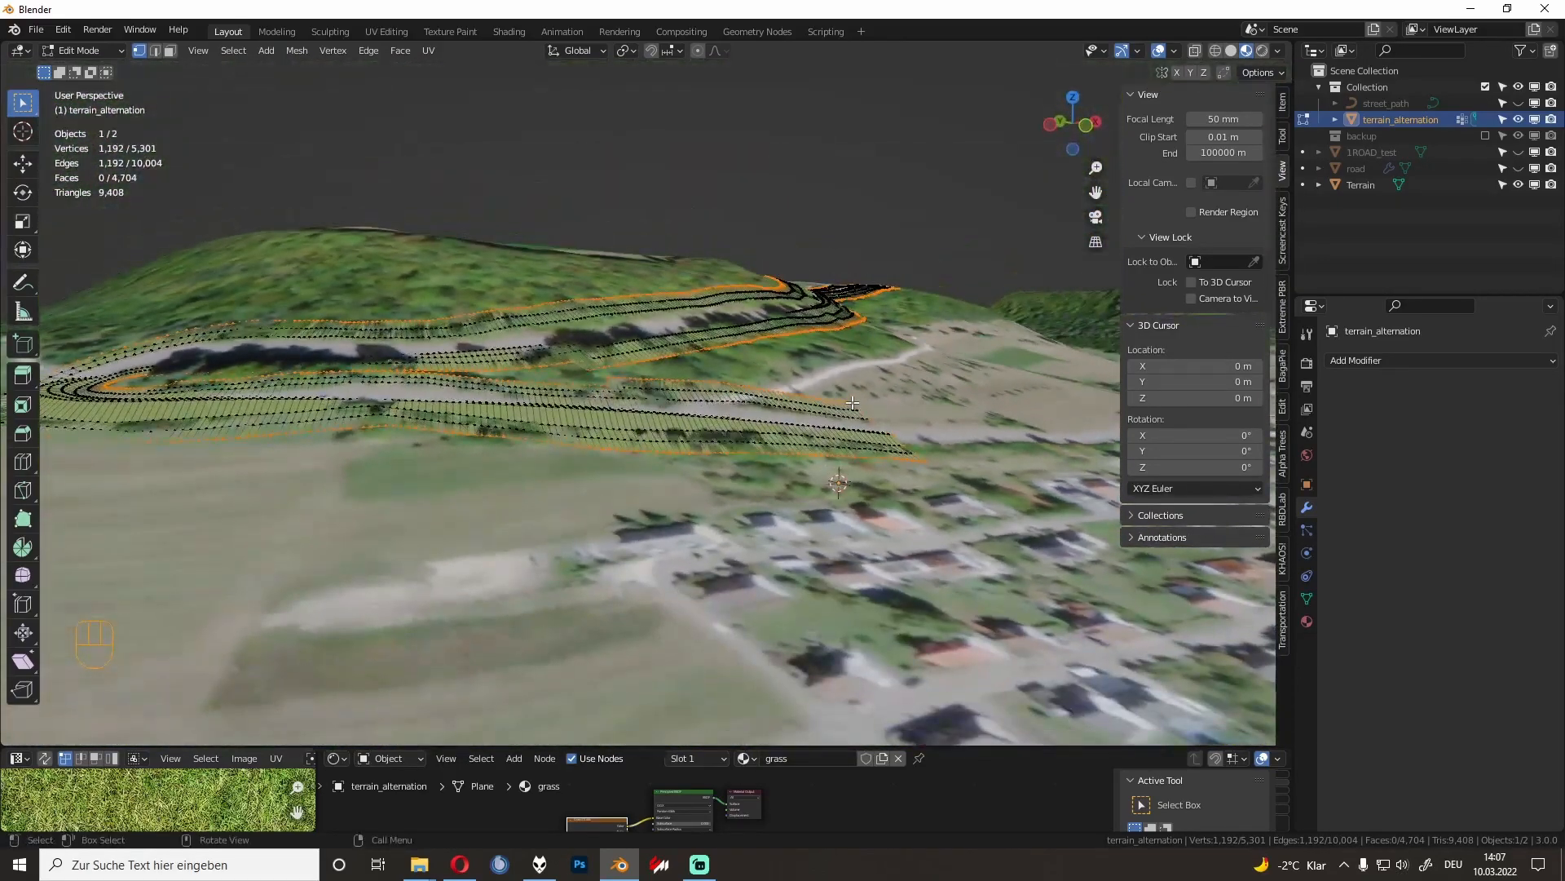
# Step: Extrude the selected boundary about 70 m up along Z and flatten the new edge by scaling Z to 0
pyautogui.press('e')
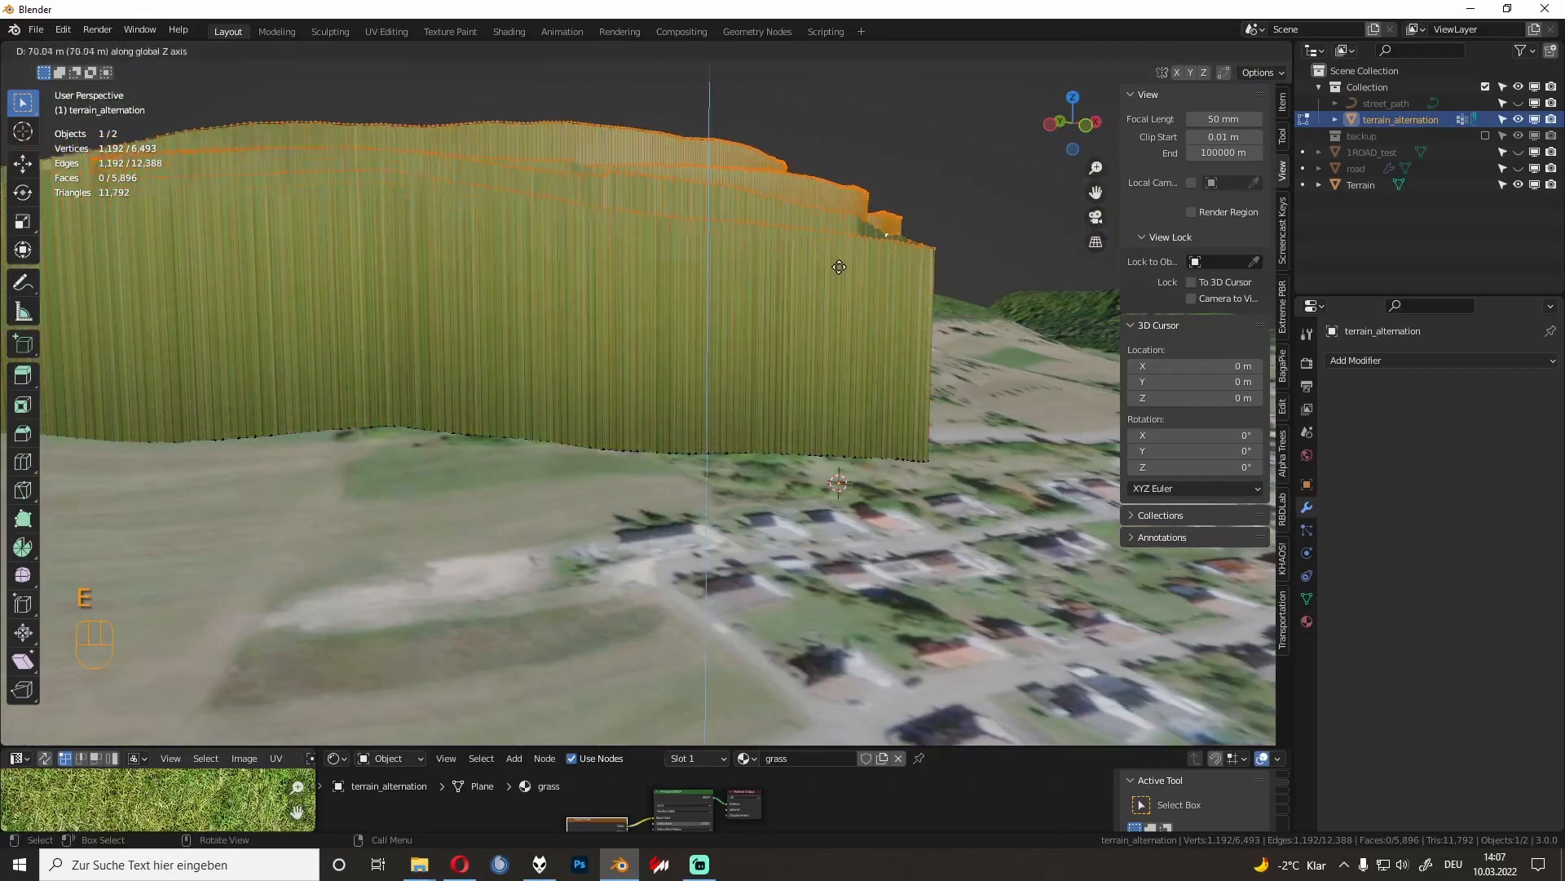
pyautogui.click(833, 273)
pyautogui.press('s')
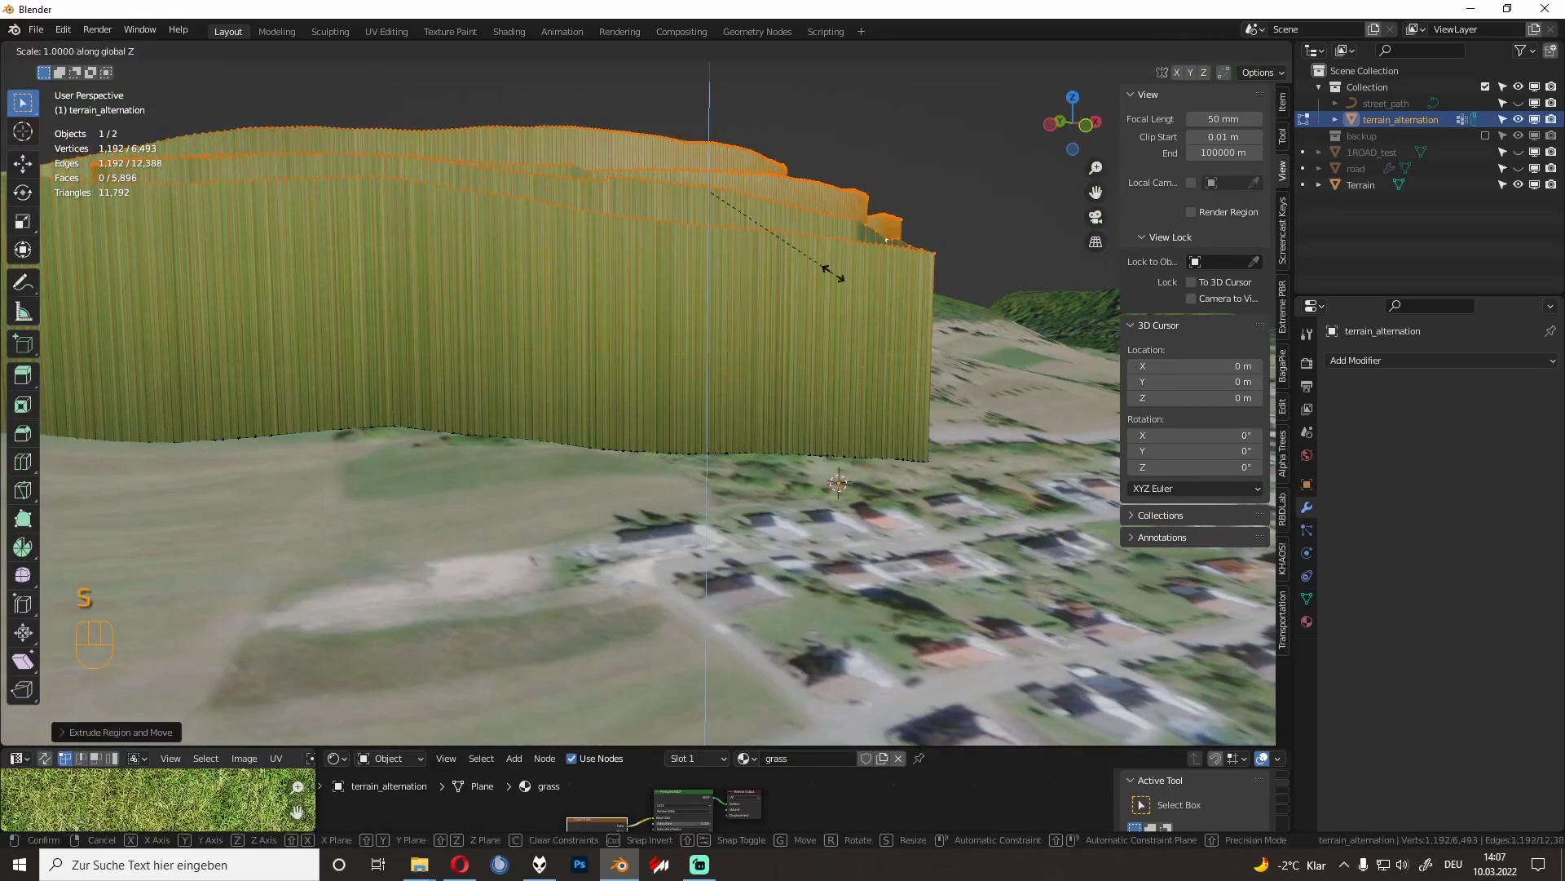
pyautogui.press('z')
pyautogui.press('0')
pyautogui.press('Return')
pyautogui.scroll(-3, 833, 273)
pyautogui.keyDown('shift'); pyautogui.moveTo(766, 280); pyautogui.dragTo(901, 386, button='middle'); pyautogui.keyUp('shift')
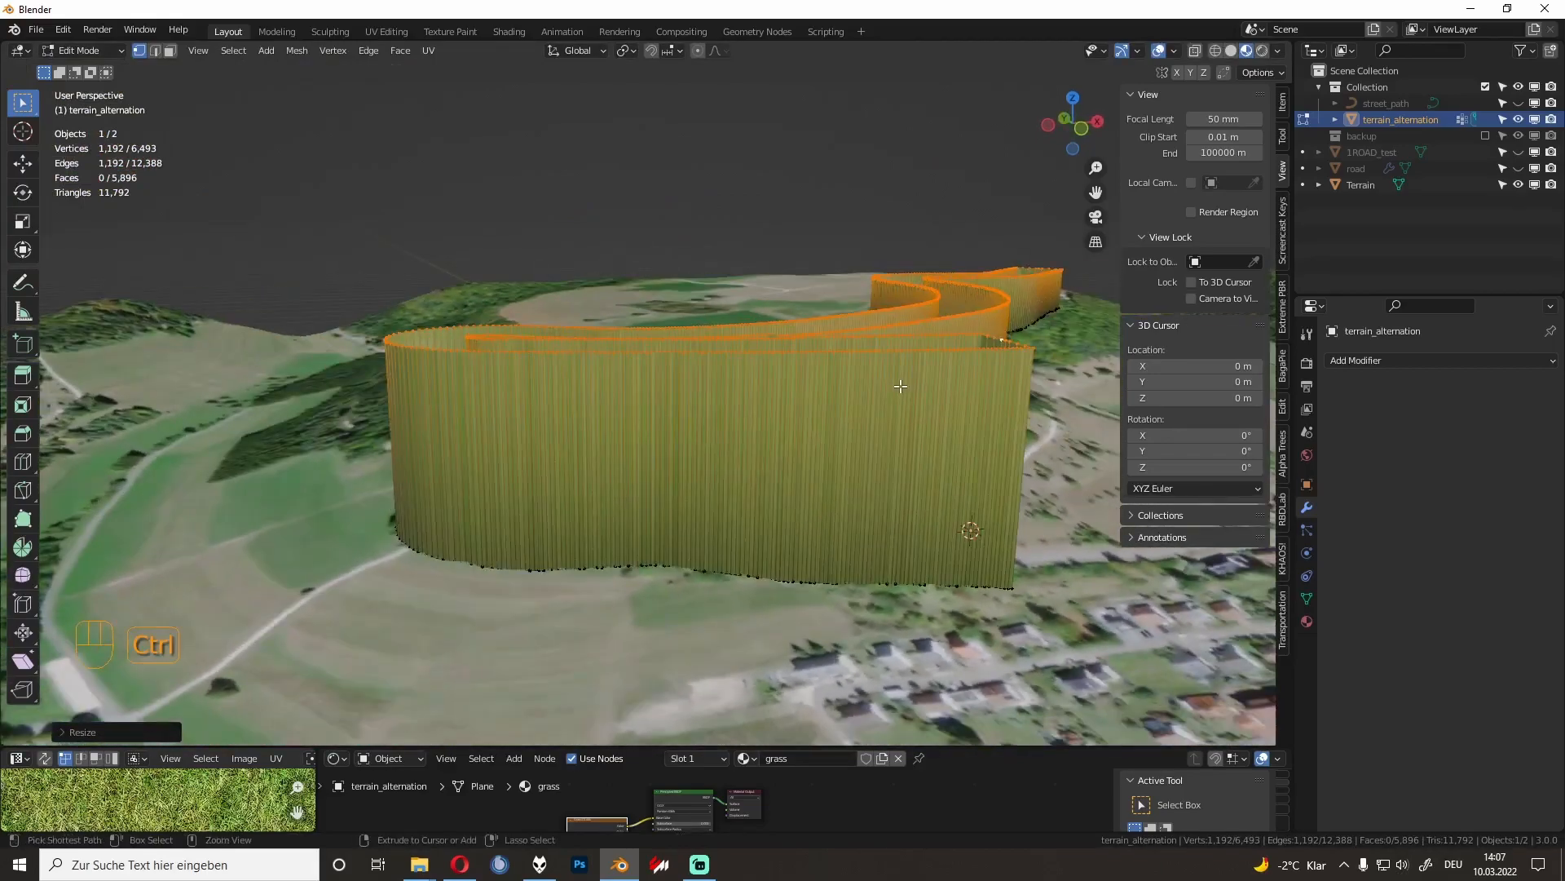
# Step: Grow the selection to cover the extruded walls, separate them into their own object and return to Object Mode
pyautogui.press('ctrl+KP_Add')
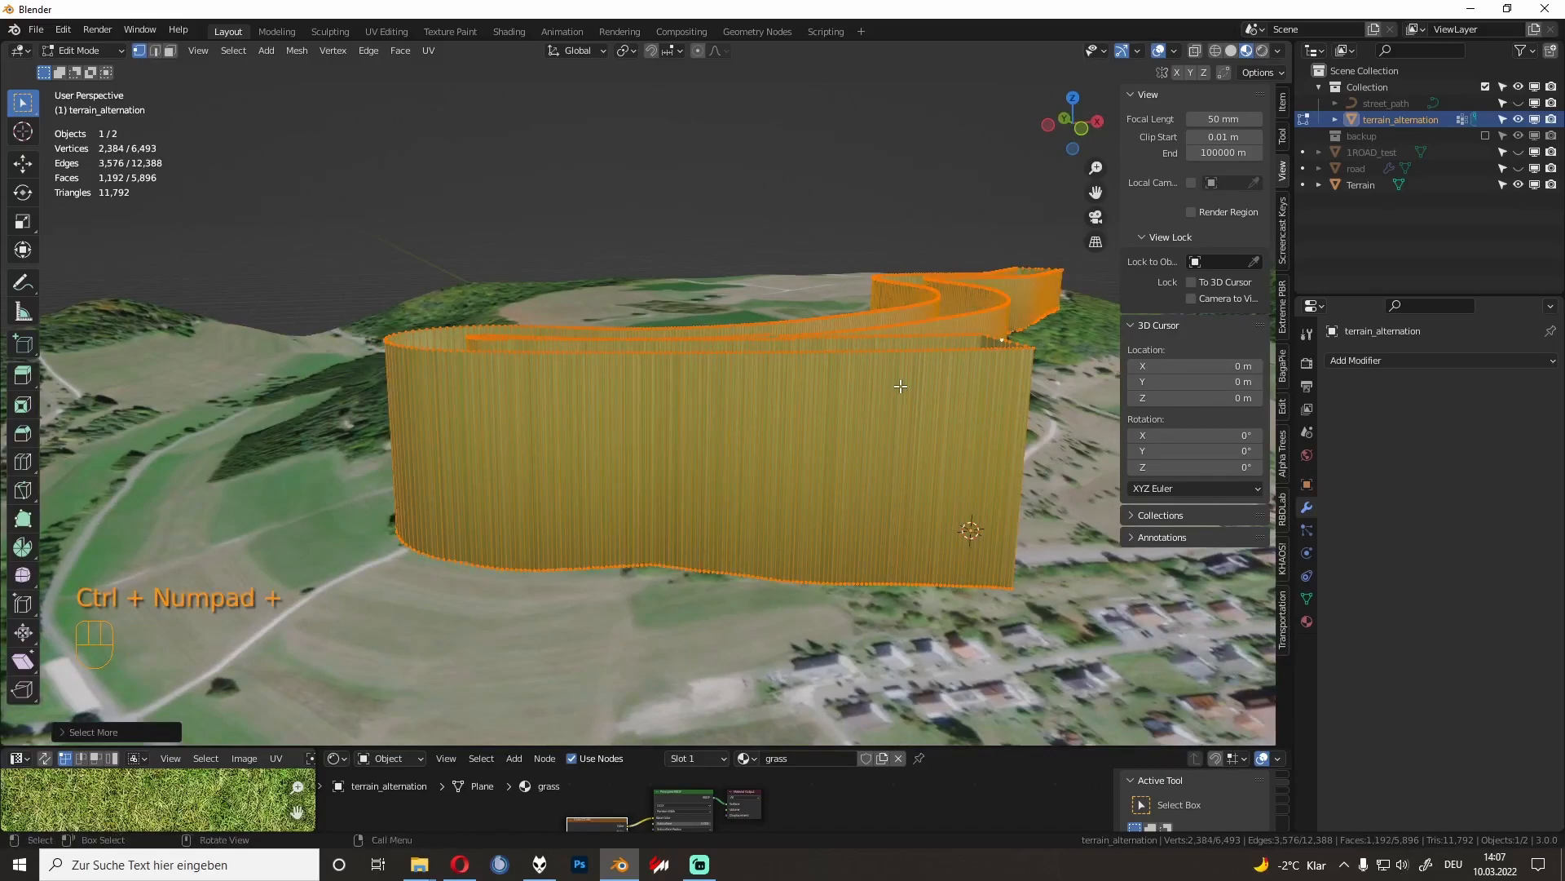
pyautogui.press('p')
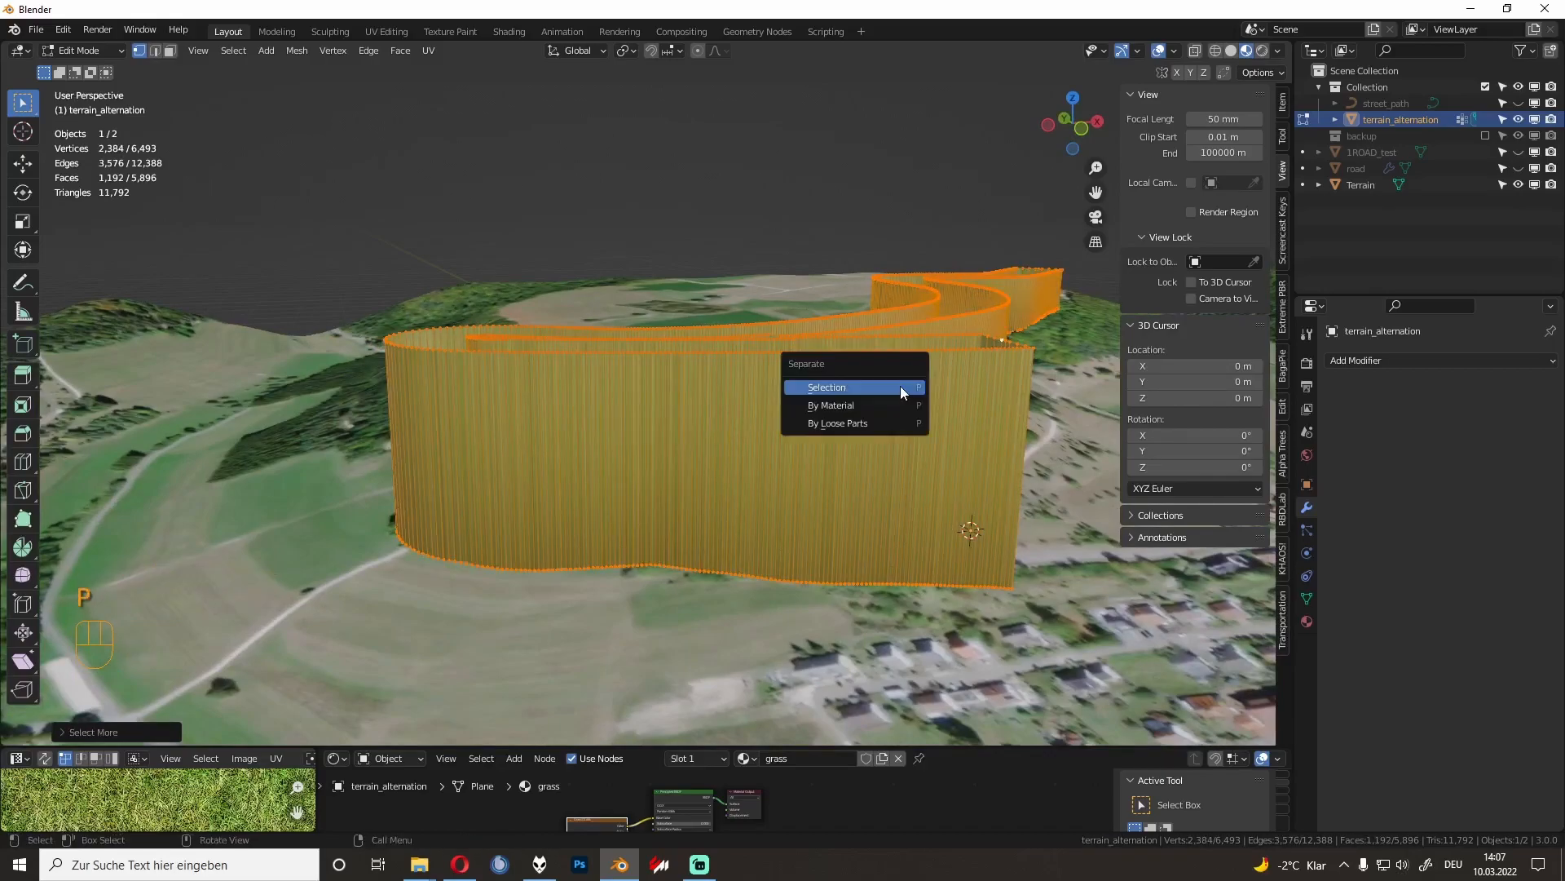
pyautogui.click(846, 390)
pyautogui.press('Tab')
pyautogui.moveTo(823, 386)
pyautogui.mouseDown(button='middle')
pyautogui.moveTo(884, 448)
pyautogui.moveTo(971, 462)
pyautogui.moveTo(883, 379)
pyautogui.moveTo(835, 411)
pyautogui.mouseUp(button='middle')
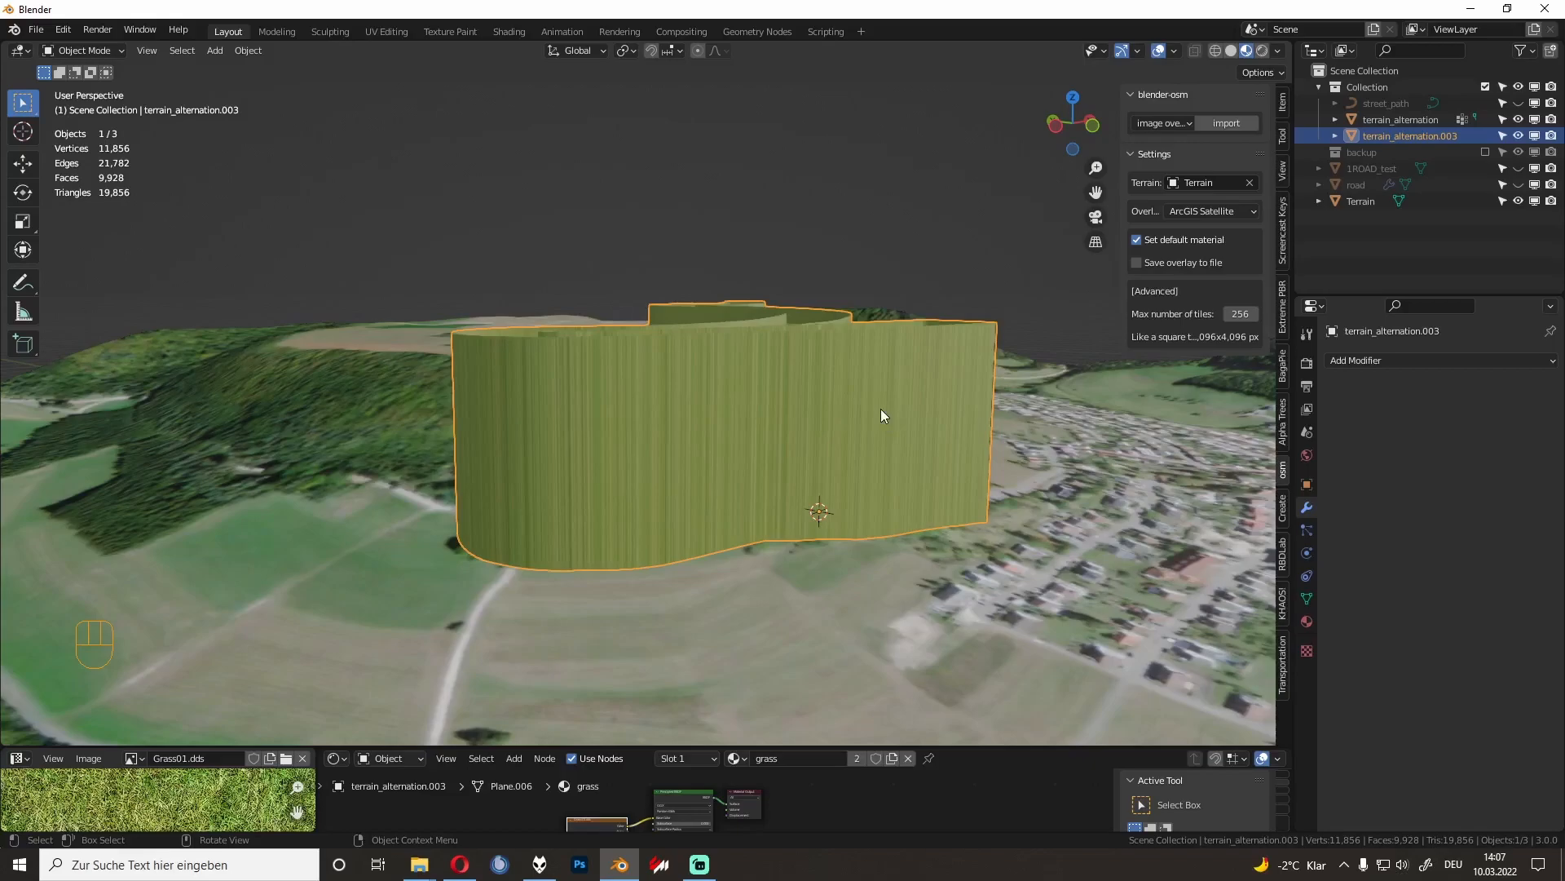
# Step: Lower the separated wall object along Z, and raise its flat upper edge loop along Z
pyautogui.press('g')
pyautogui.press('z')
pyautogui.click(885, 459)
pyautogui.moveTo(885, 455); pyautogui.dragTo(765, 463, button='middle')
pyautogui.press('Tab')
pyautogui.keyDown('alt'); pyautogui.click(970, 385); pyautogui.keyUp('alt')
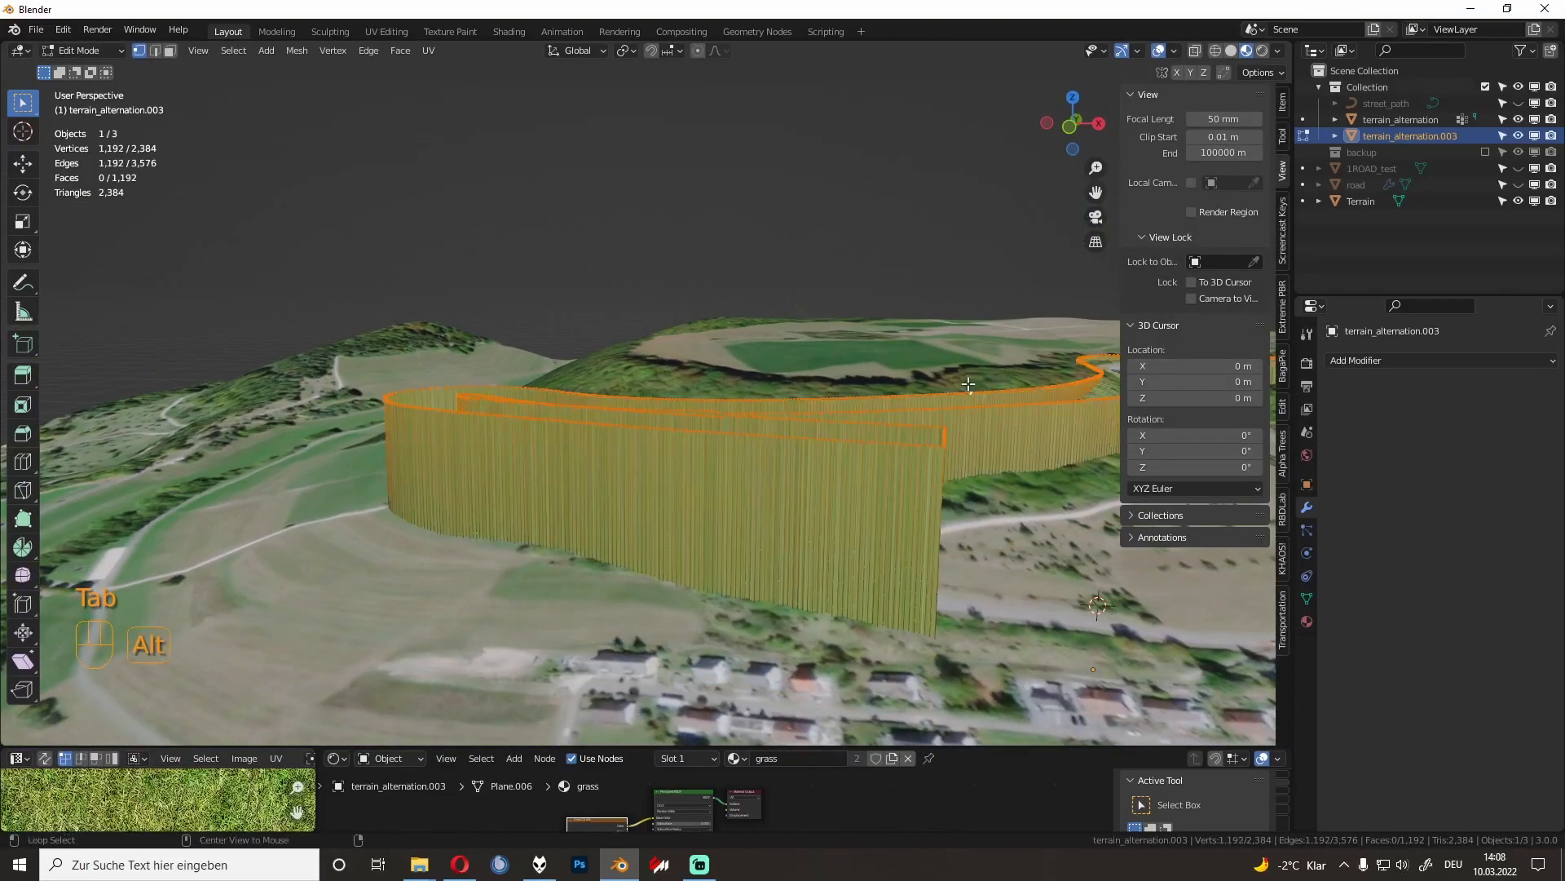
pyautogui.moveTo(970, 385); pyautogui.dragTo(1004, 393, button='middle')
pyautogui.press('g')
pyautogui.press('z')
pyautogui.click(942, 254)
# Step: Lower the whole wall object along Z so it passes through the terrain, and deselect it
pyautogui.press('Tab')
pyautogui.press('g')
pyautogui.press('z')
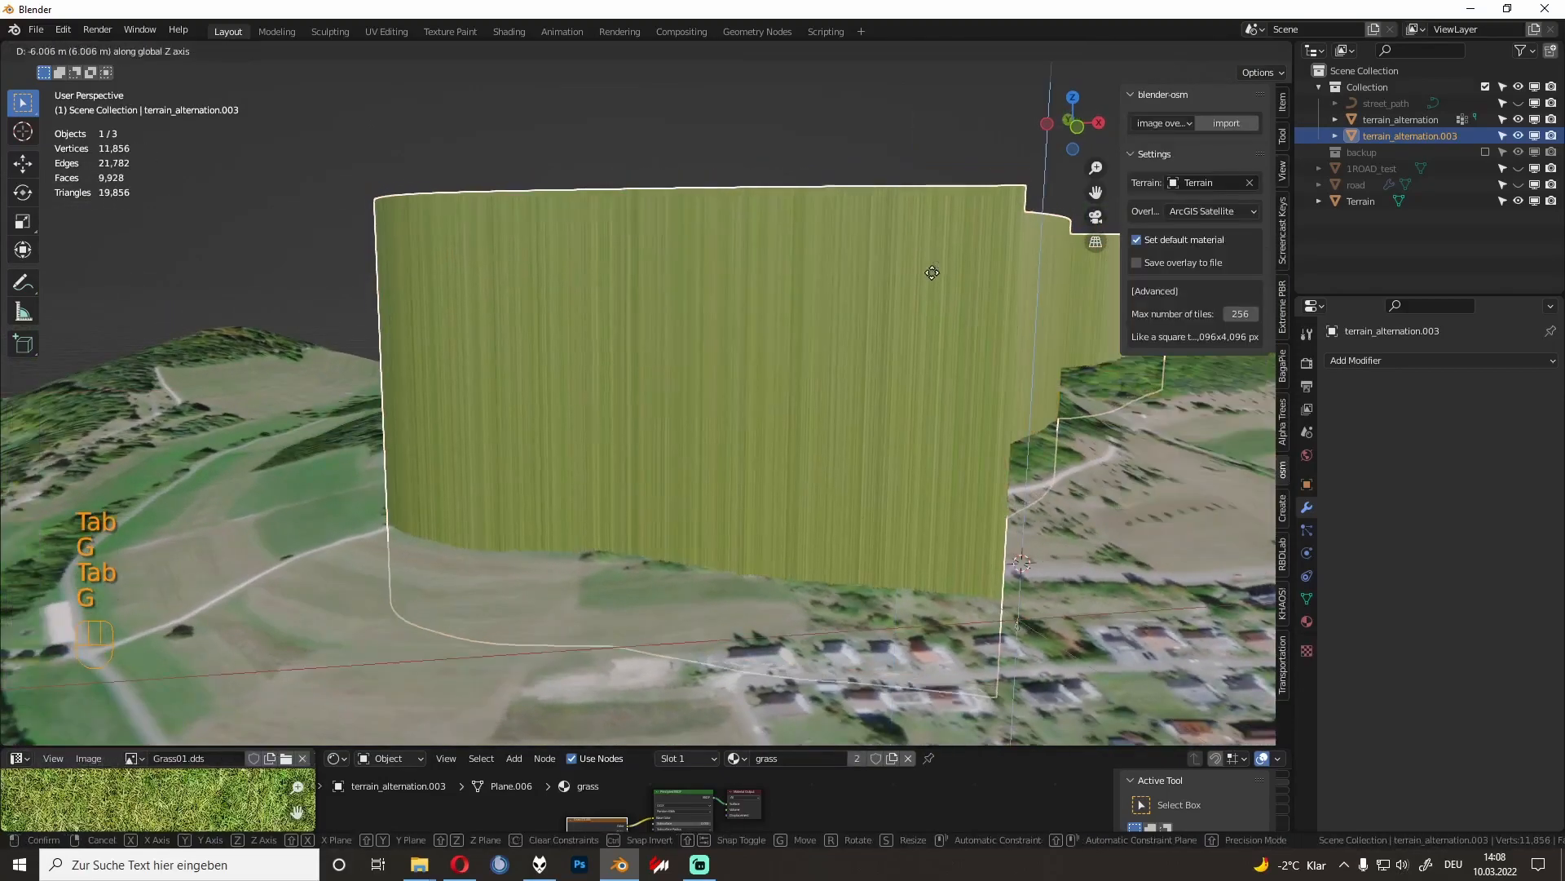
pyautogui.click(926, 355)
pyautogui.moveTo(926, 356); pyautogui.dragTo(854, 374, button='middle')
pyautogui.scroll(-5, 856, 364)
pyautogui.click(959, 198)
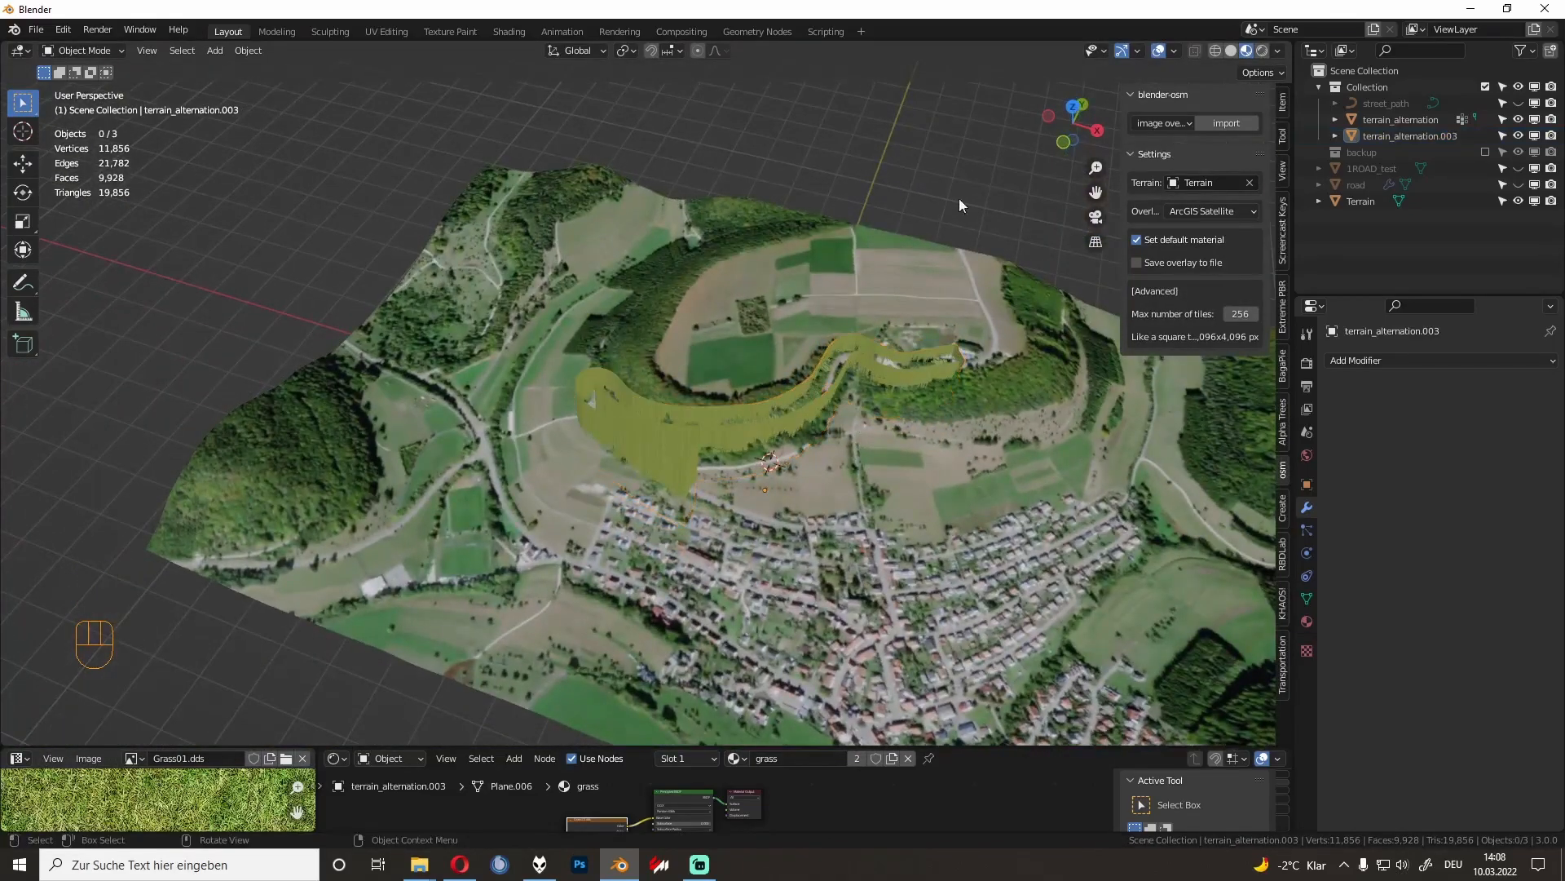
# Step: Hide terrain_alternation, then cut Terrain with a Boolean Difference using terrain_alternation.003 and the Fast solver, and apply the modifier
pyautogui.click(1518, 119)
pyautogui.scroll(2, 825, 379)
pyautogui.click(946, 430)
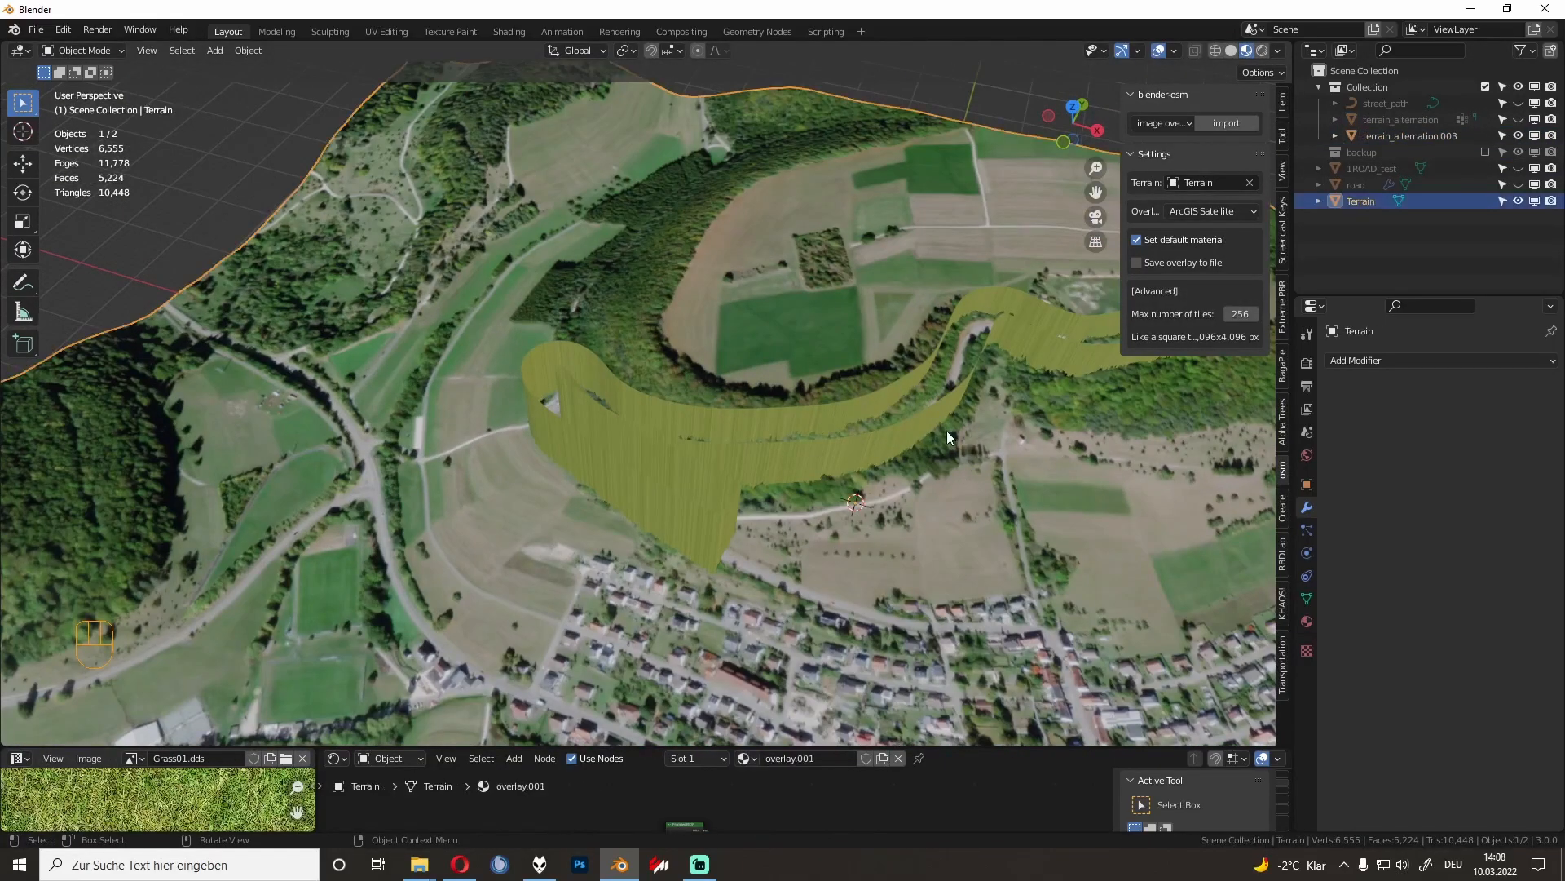
pyautogui.click(1375, 359)
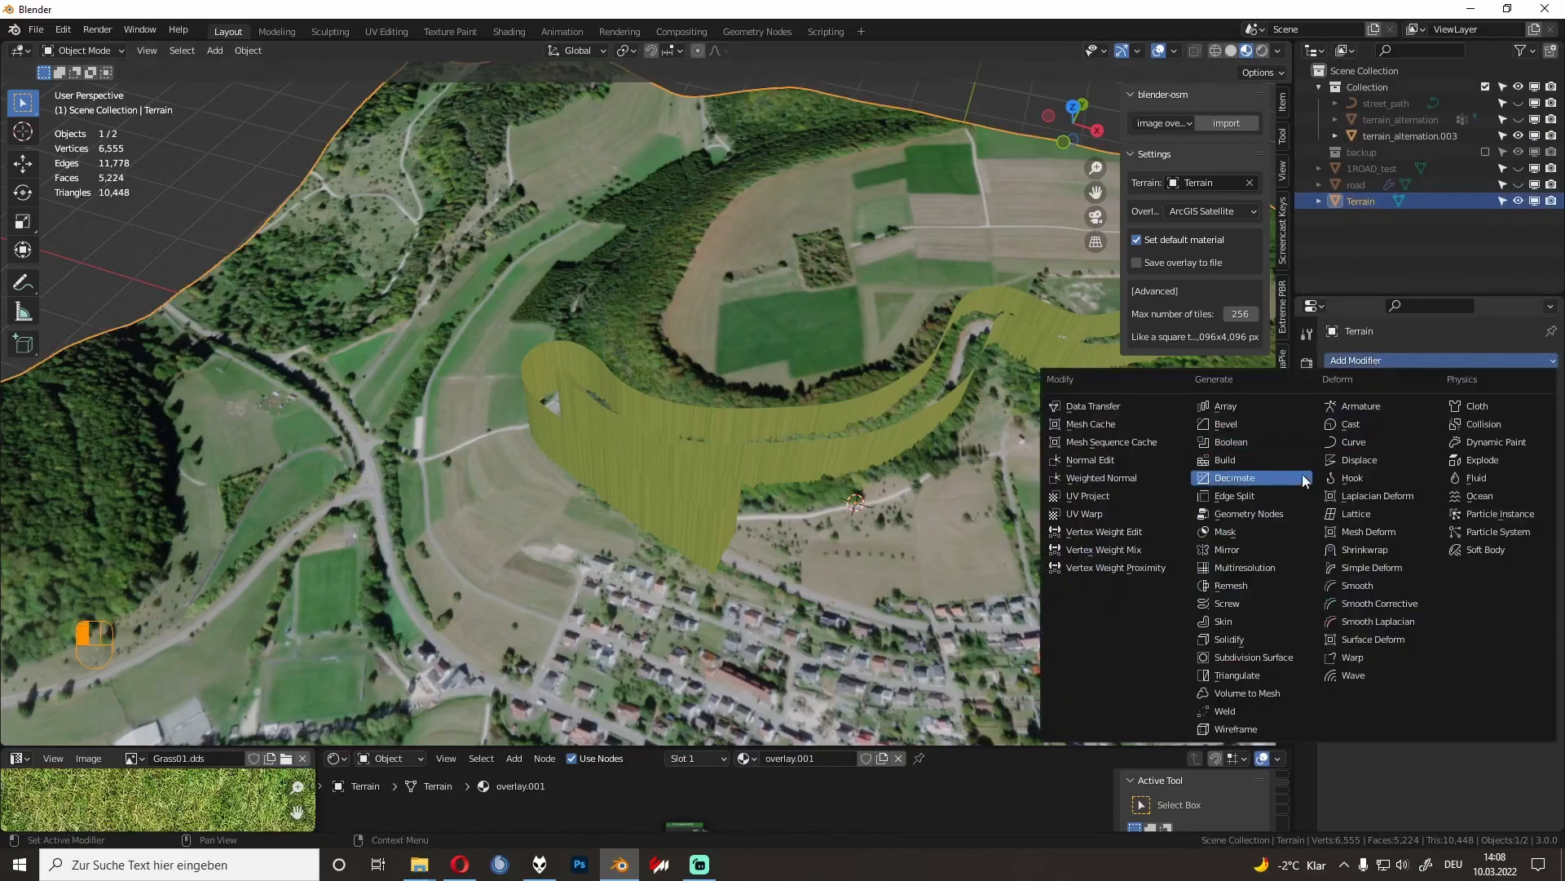
pyautogui.click(1266, 443)
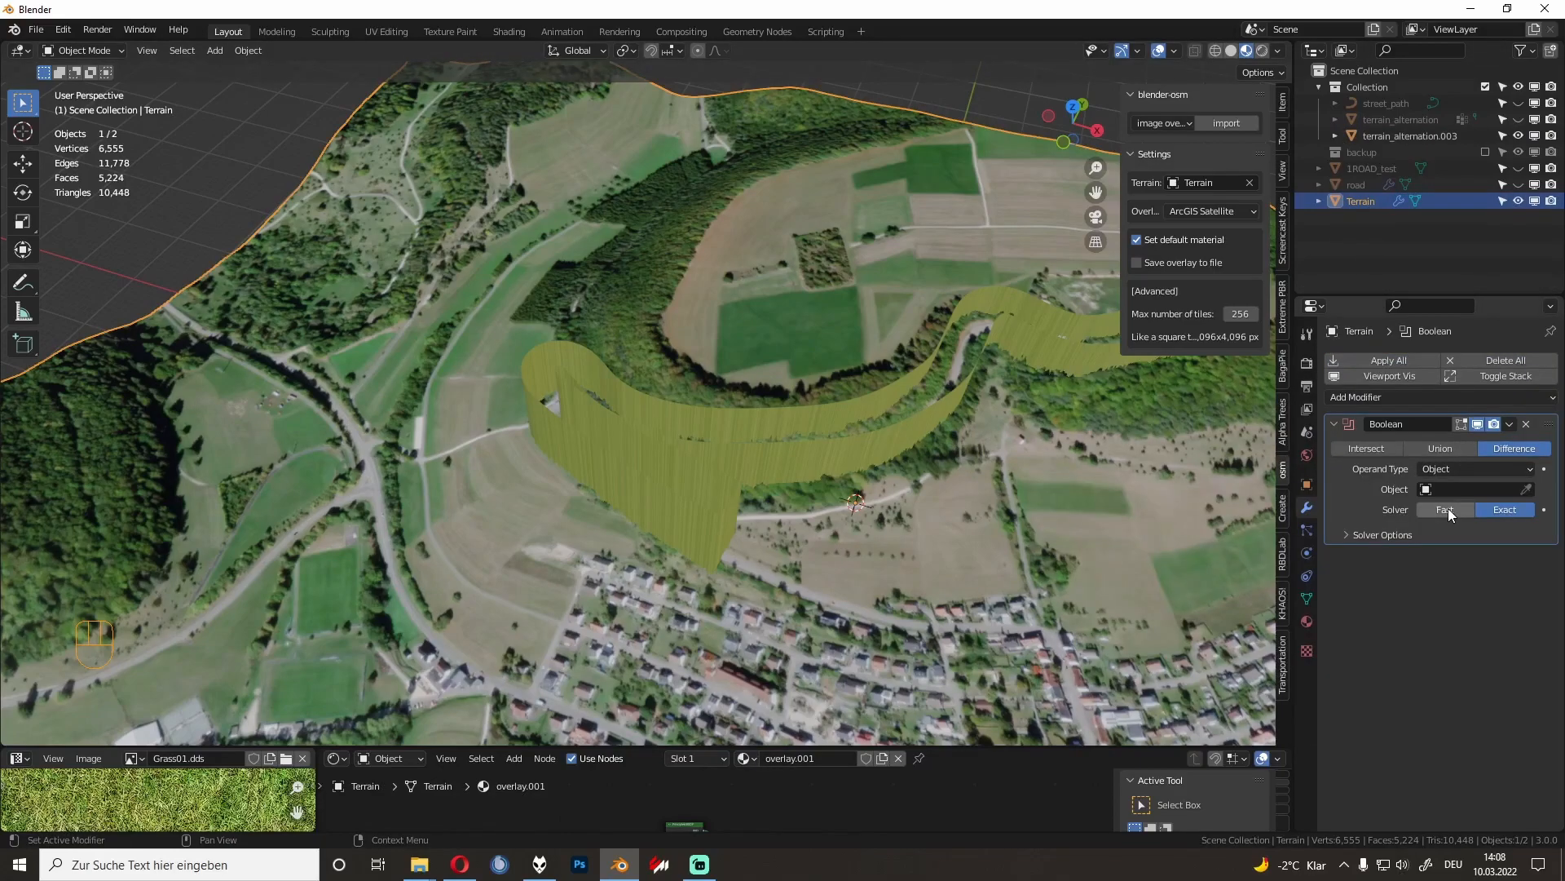
pyautogui.click(1526, 490)
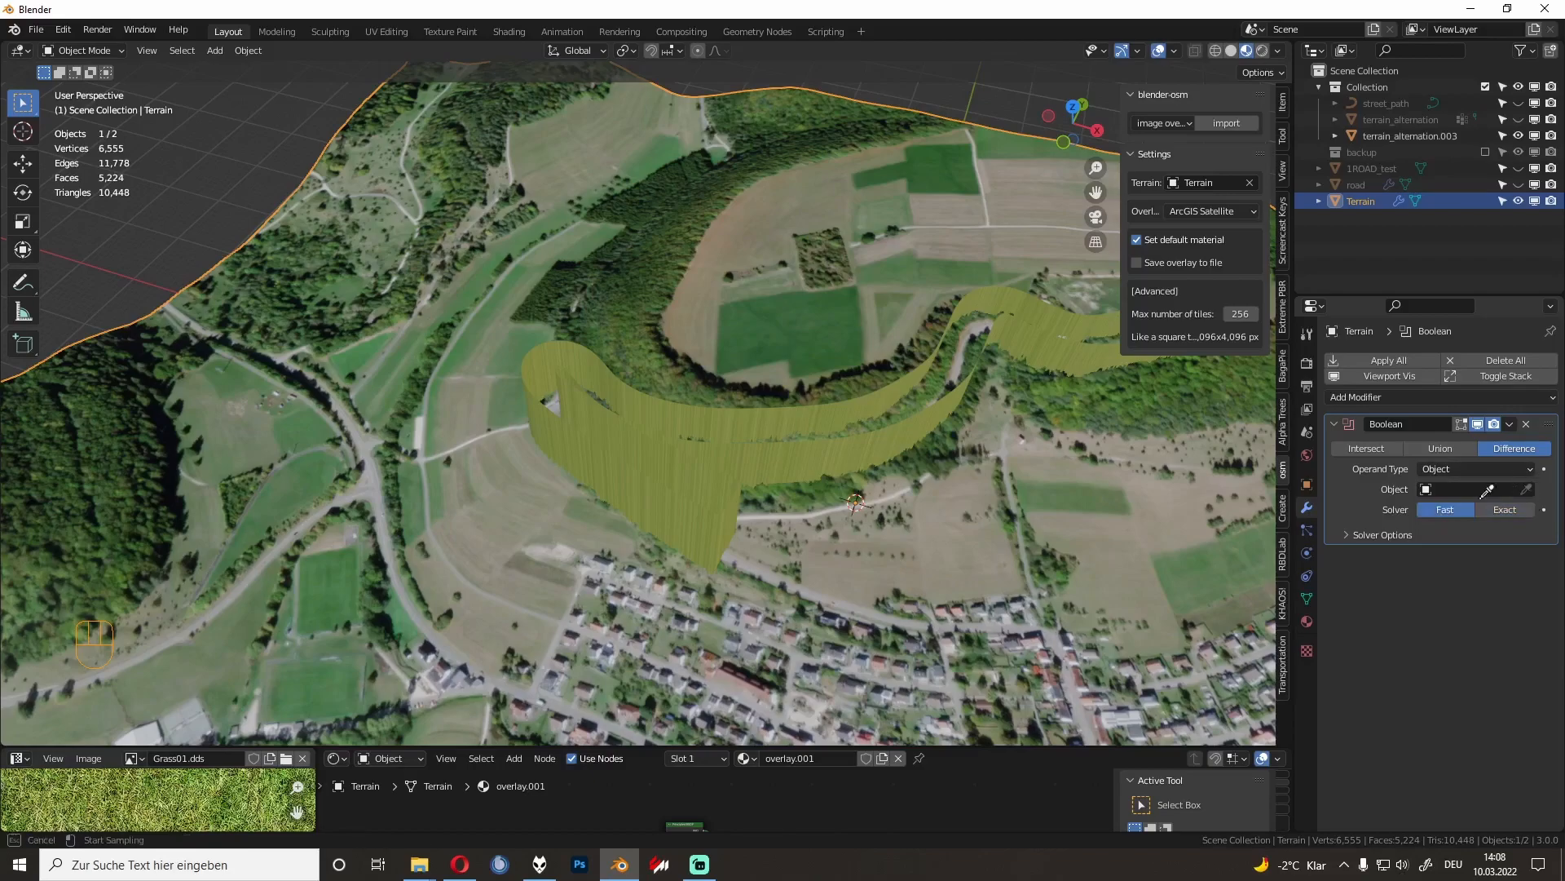
pyautogui.click(795, 445)
pyautogui.moveTo(804, 448); pyautogui.dragTo(1041, 433, button='middle')
pyautogui.click(1509, 424)
pyautogui.click(1502, 444)
# Step: Hide the terrain_alternation.003 wall object and select Terrain
pyautogui.moveTo(771, 379); pyautogui.dragTo(641, 504, button='middle')
pyautogui.press('Tab')
pyautogui.press('Tab')
pyautogui.click(670, 317)
pyautogui.press('h')
pyautogui.click(728, 377)
# Step: Delete the vertices of the lower edge loop of Terrain's cut walls and return to Object Mode
pyautogui.press('Tab')
pyautogui.keyDown('alt'); pyautogui.click(642, 504); pyautogui.keyUp('alt')
pyautogui.keyDown('alt'); pyautogui.click(647, 513); pyautogui.keyUp('alt')
pyautogui.keyDown('alt'); pyautogui.click(662, 520); pyautogui.keyUp('alt')
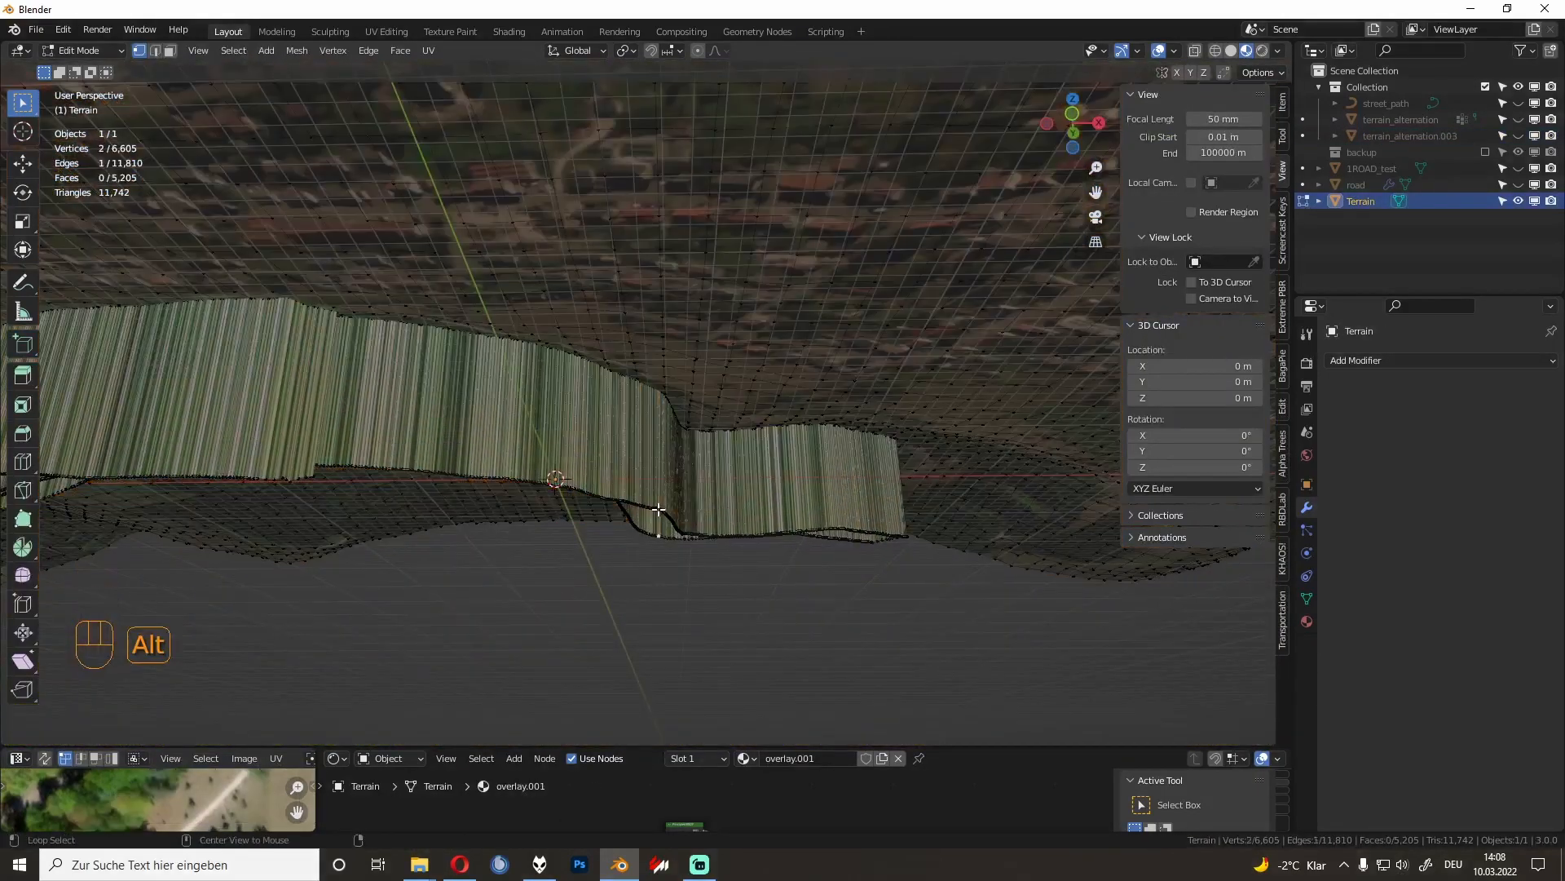
pyautogui.scroll(4, 664, 530)
pyautogui.keyDown('shift'); pyautogui.moveTo(667, 633); pyautogui.dragTo(763, 586, button='middle'); pyautogui.keyUp('shift')
pyautogui.scroll(3, 762, 586)
pyautogui.keyDown('shift'); pyautogui.moveTo(744, 699); pyautogui.dragTo(758, 505, button='middle'); pyautogui.keyUp('shift')
pyautogui.keyDown('alt'); pyautogui.click(728, 572); pyautogui.keyUp('alt')
pyautogui.keyDown('alt'); pyautogui.click(732, 576); pyautogui.keyUp('alt')
pyautogui.keyDown('alt'); pyautogui.click(732, 575); pyautogui.keyUp('alt')
pyautogui.moveTo(732, 575); pyautogui.dragTo(840, 460, button='middle')
pyautogui.keyDown('shift'); pyautogui.moveTo(839, 461); pyautogui.dragTo(910, 516, button='middle'); pyautogui.keyUp('shift')
pyautogui.moveTo(760, 438); pyautogui.dragTo(803, 538, button='middle')
pyautogui.scroll(-5, 803, 534)
pyautogui.press('Delete')
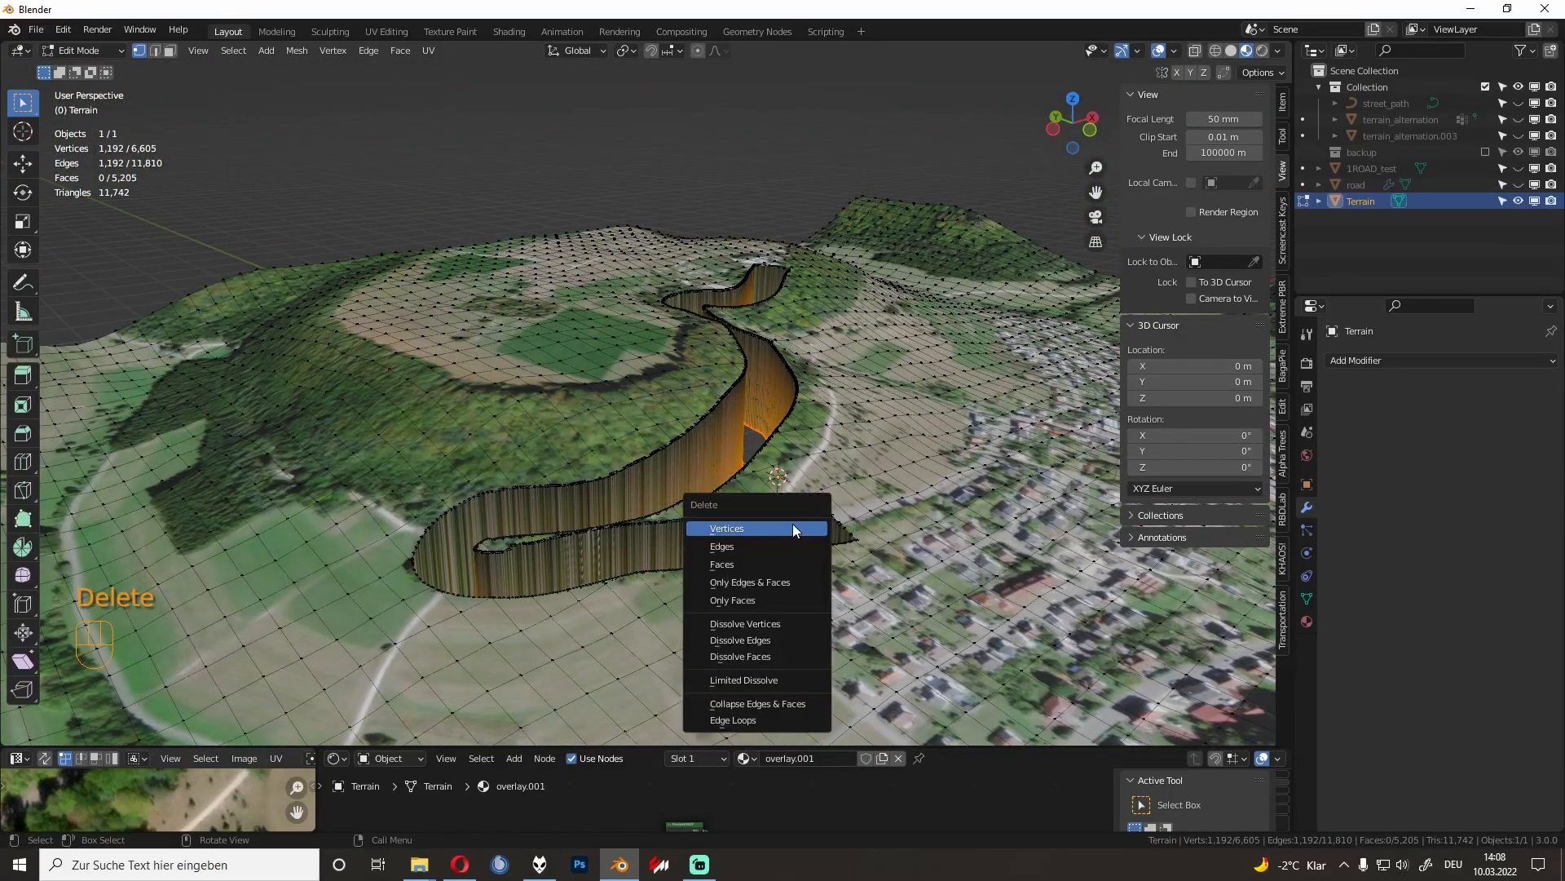
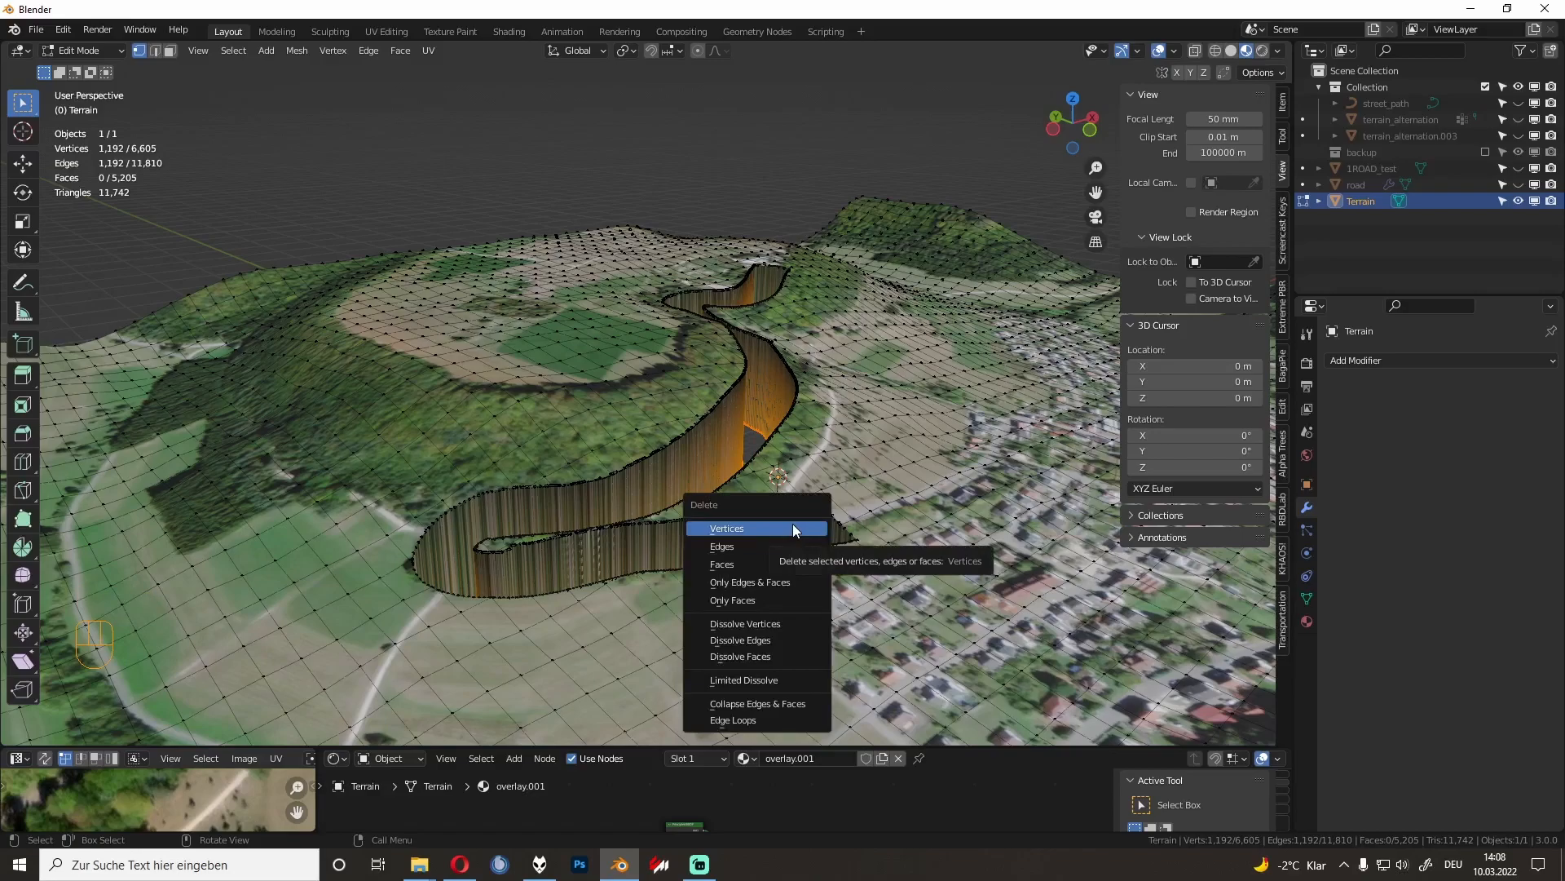
pyautogui.click(792, 525)
pyautogui.moveTo(793, 526); pyautogui.dragTo(698, 473, button='middle')
pyautogui.scroll(3, 748, 538)
pyautogui.press('Tab')
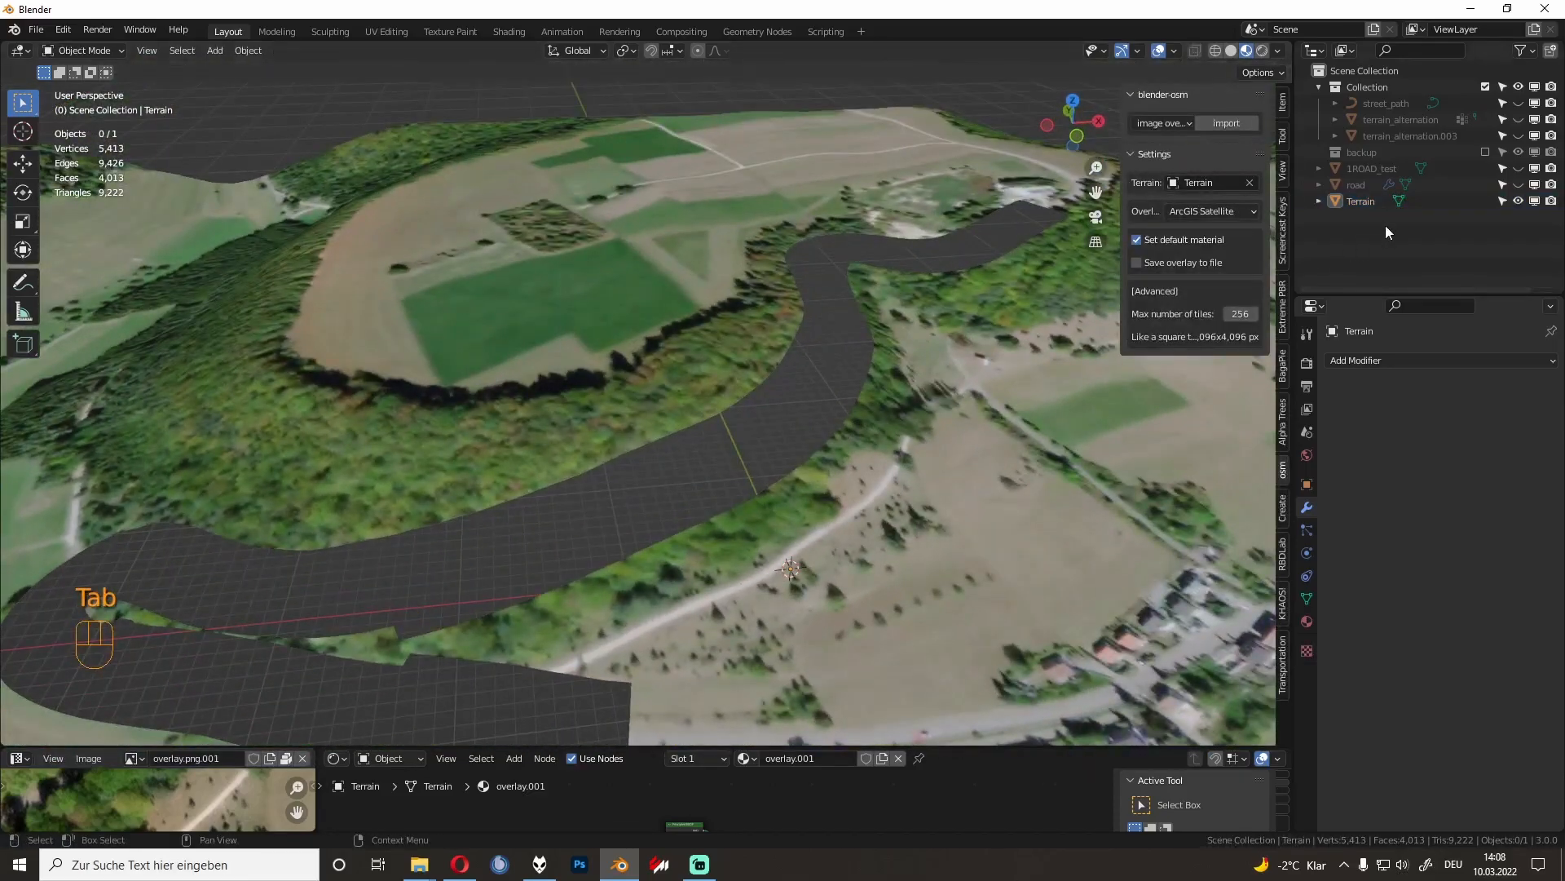
# Step: Show terrain_alternation again and examine the seam between the grass strip and the satellite terrain
pyautogui.click(1517, 120)
pyautogui.moveTo(1019, 343); pyautogui.dragTo(995, 274, button='middle')
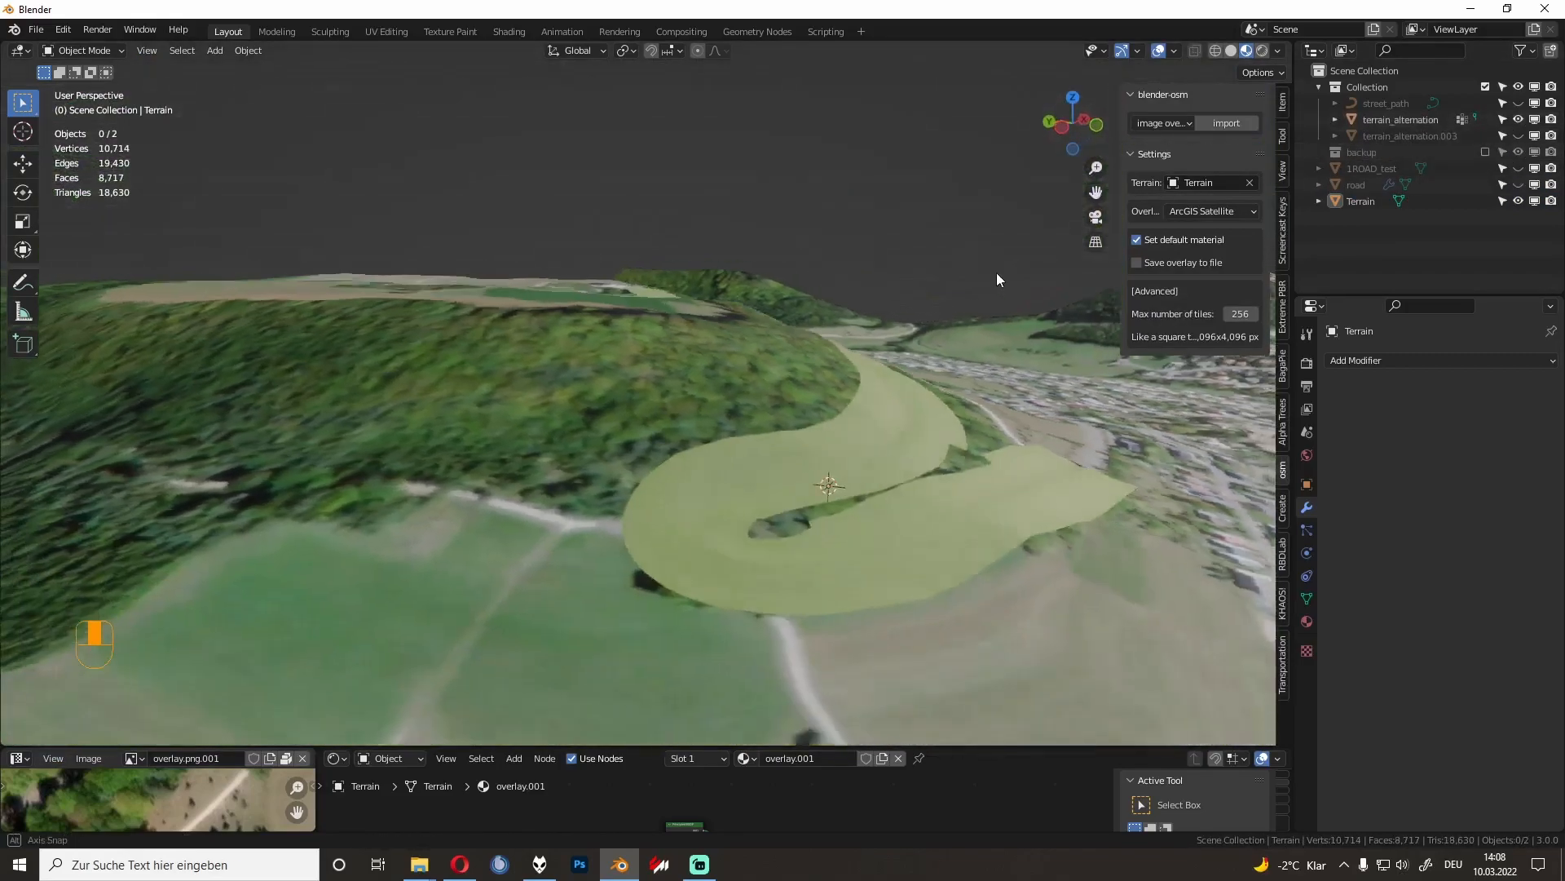
pyautogui.scroll(10, 998, 271)
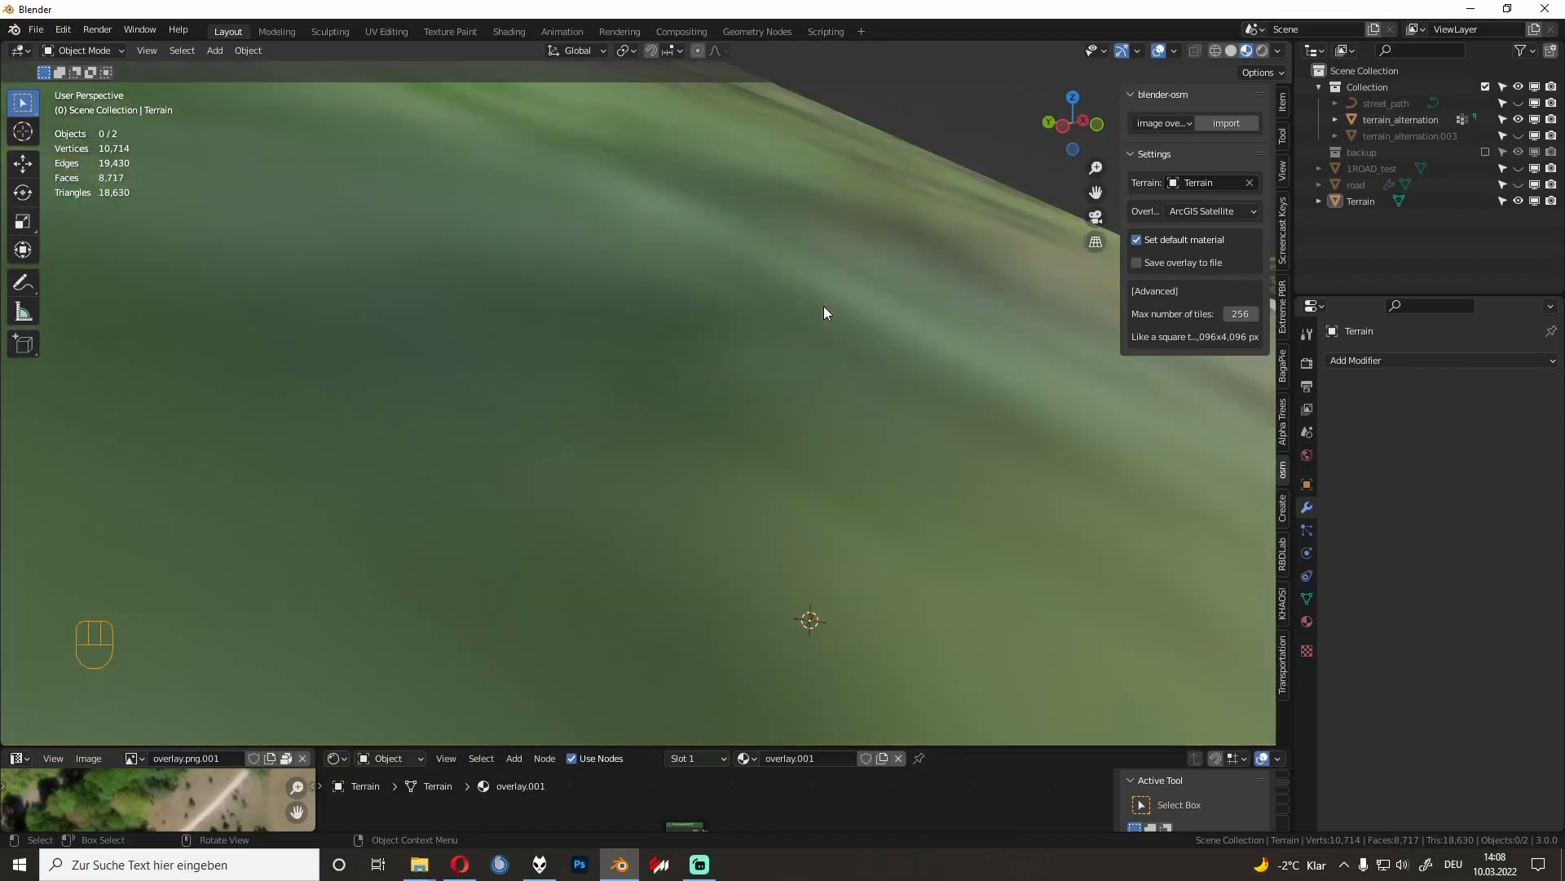
pyautogui.moveTo(823, 312)
pyautogui.keyDown('shift'); pyautogui.mouseDown(button='middle')
pyautogui.moveTo(767, 338)
pyautogui.moveTo(794, 308)
pyautogui.moveTo(796, 323)
pyautogui.mouseUp(button='middle'); pyautogui.keyUp('shift')
pyautogui.click(917, 298)
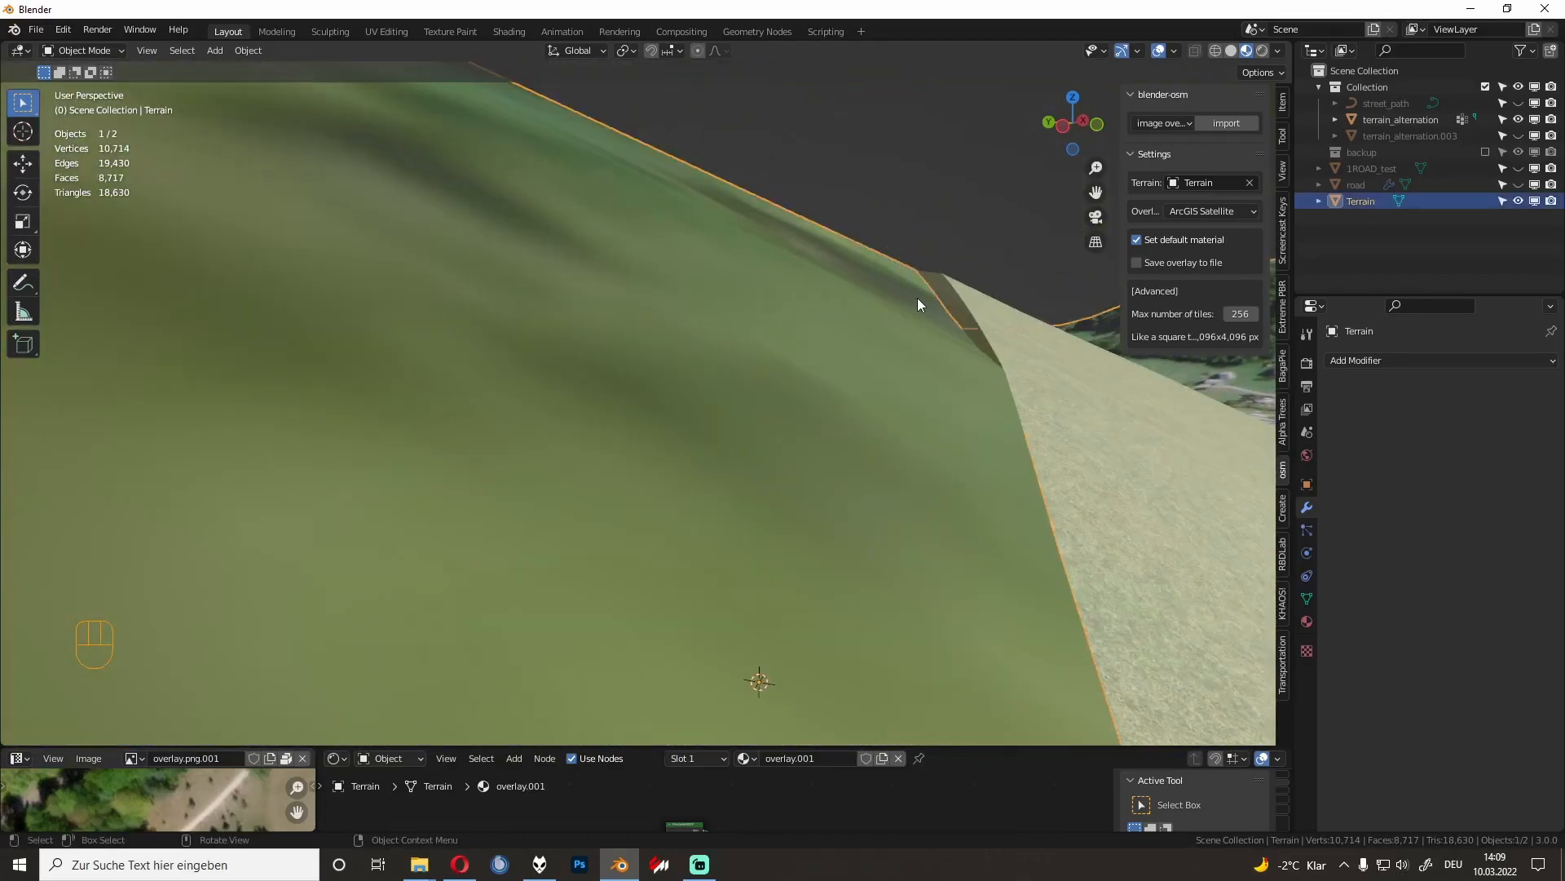
pyautogui.press('Tab')
pyautogui.press('Tab')
pyautogui.press('Tab')
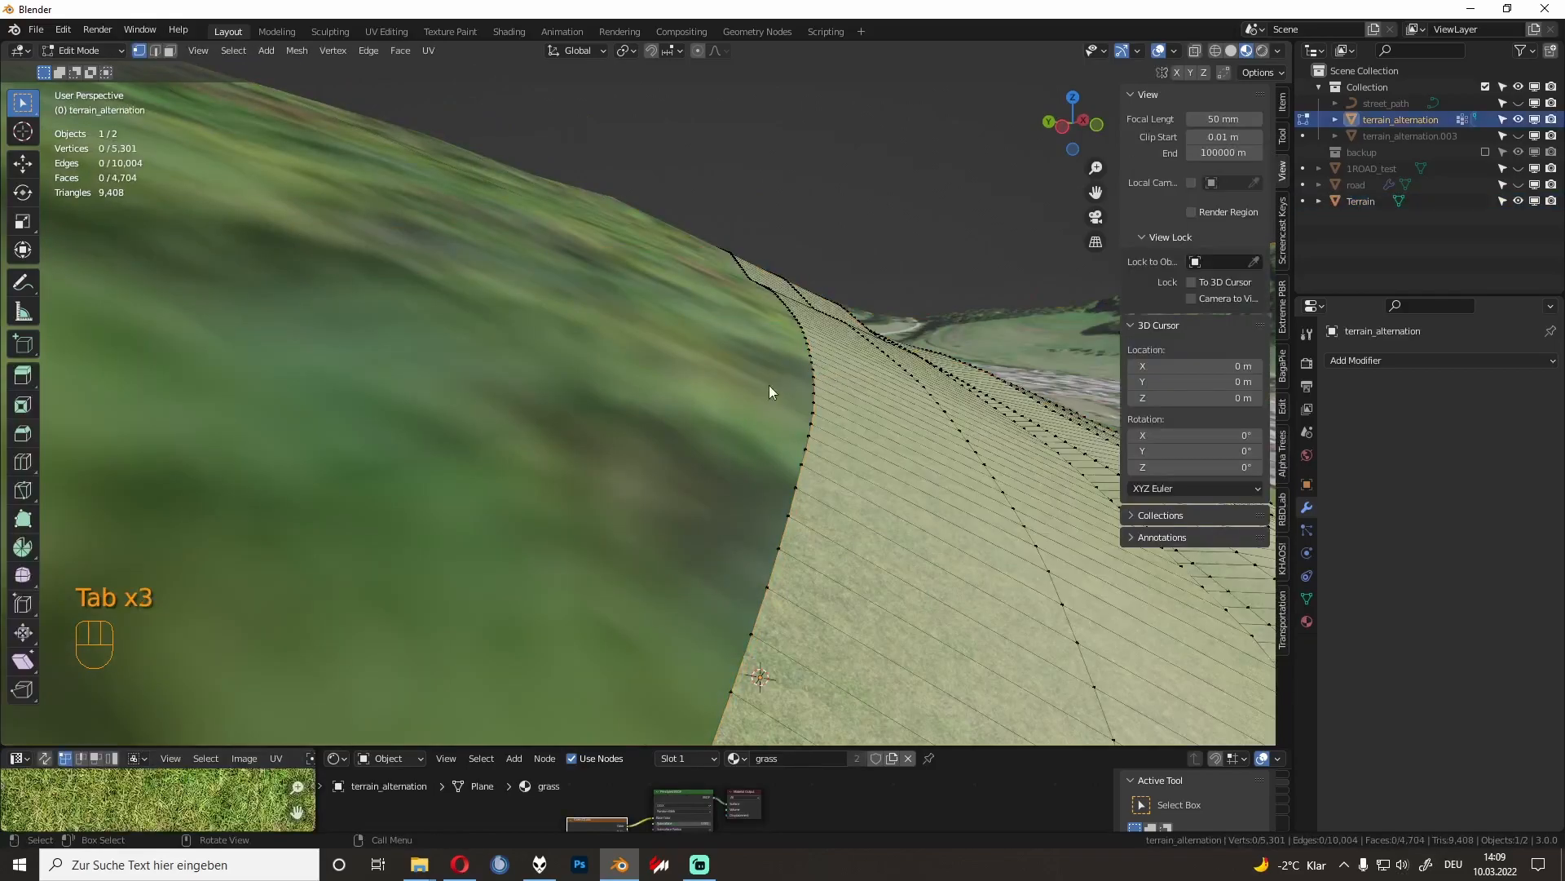
pyautogui.press('Tab')
# Step: Select Terrain's boundary vertices along the opening cut for the grass strip
pyautogui.click(710, 357)
pyautogui.moveTo(708, 355); pyautogui.dragTo(672, 422, button='middle')
pyautogui.press('Tab')
pyautogui.keyDown('alt'); pyautogui.click(647, 370); pyautogui.keyUp('alt')
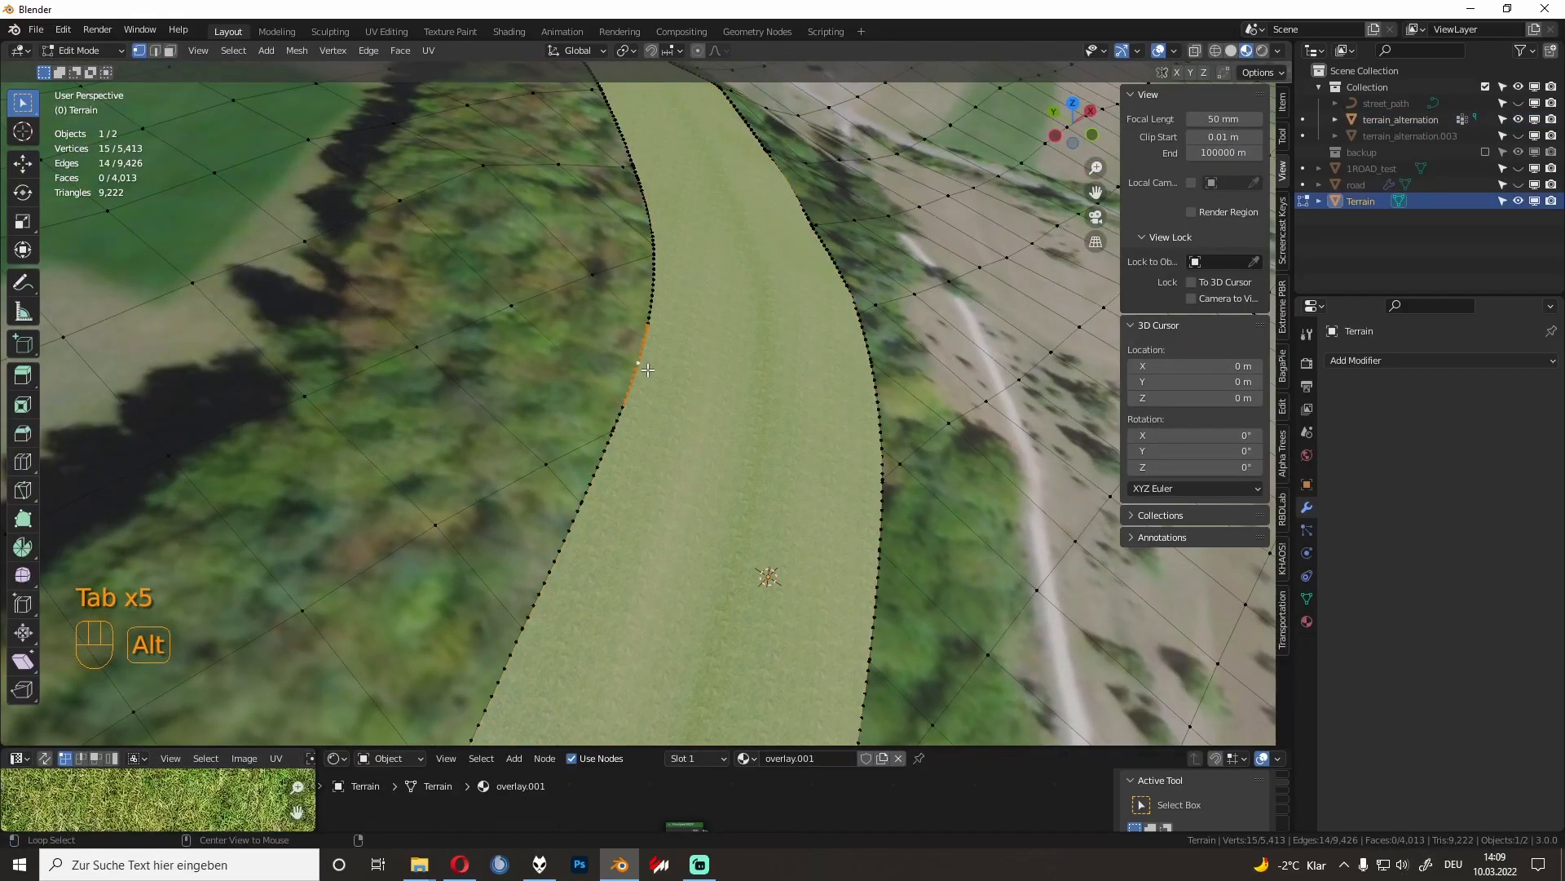
pyautogui.keyDown('alt'); pyautogui.click(647, 370); pyautogui.keyUp('alt')
pyautogui.scroll(-5, 652, 367)
pyautogui.moveTo(662, 369); pyautogui.dragTo(877, 250, button='middle')
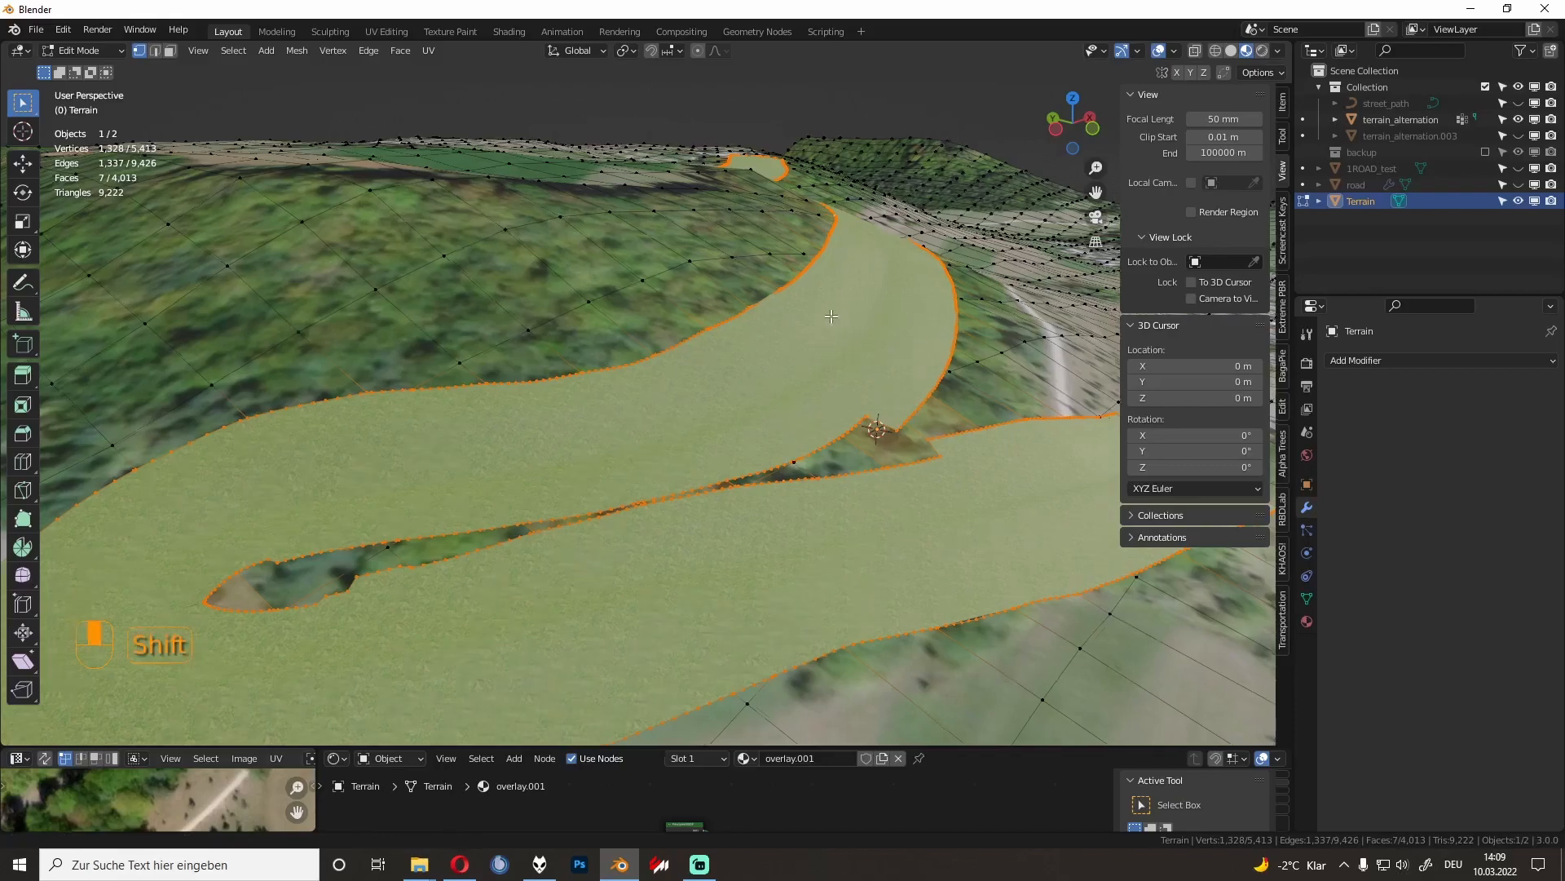
pyautogui.keyDown('shift'); pyautogui.moveTo(923, 314); pyautogui.dragTo(1064, 310, button='middle'); pyautogui.keyUp('shift')
# Step: Add a vertex group to Terrain with weight 1.0, invert the vertex selection and remove those vertices from the group
pyautogui.click(1307, 599)
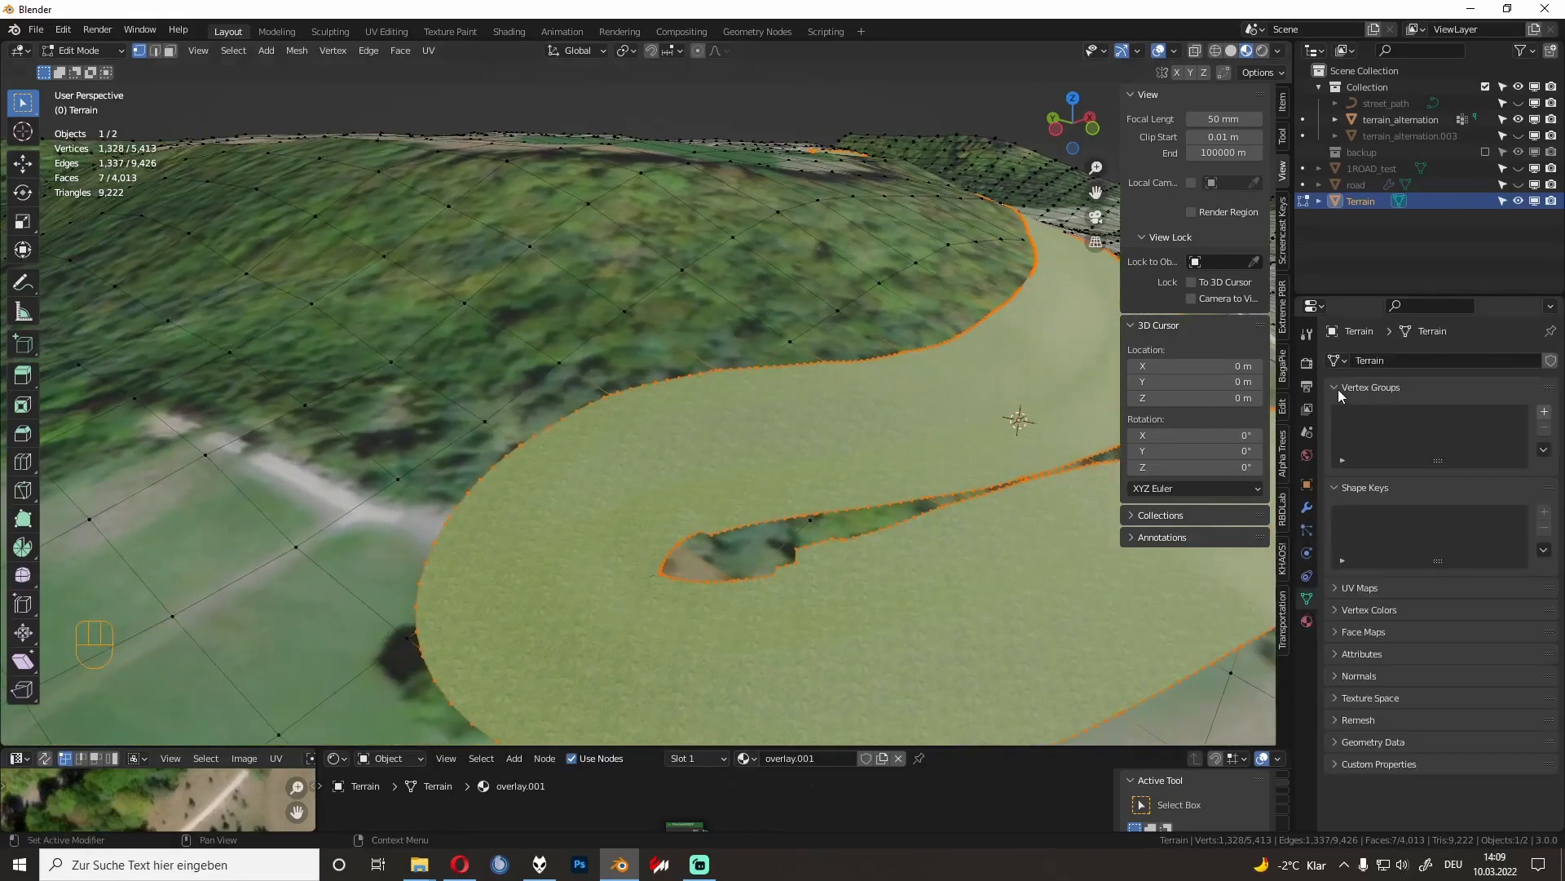
pyautogui.click(1545, 412)
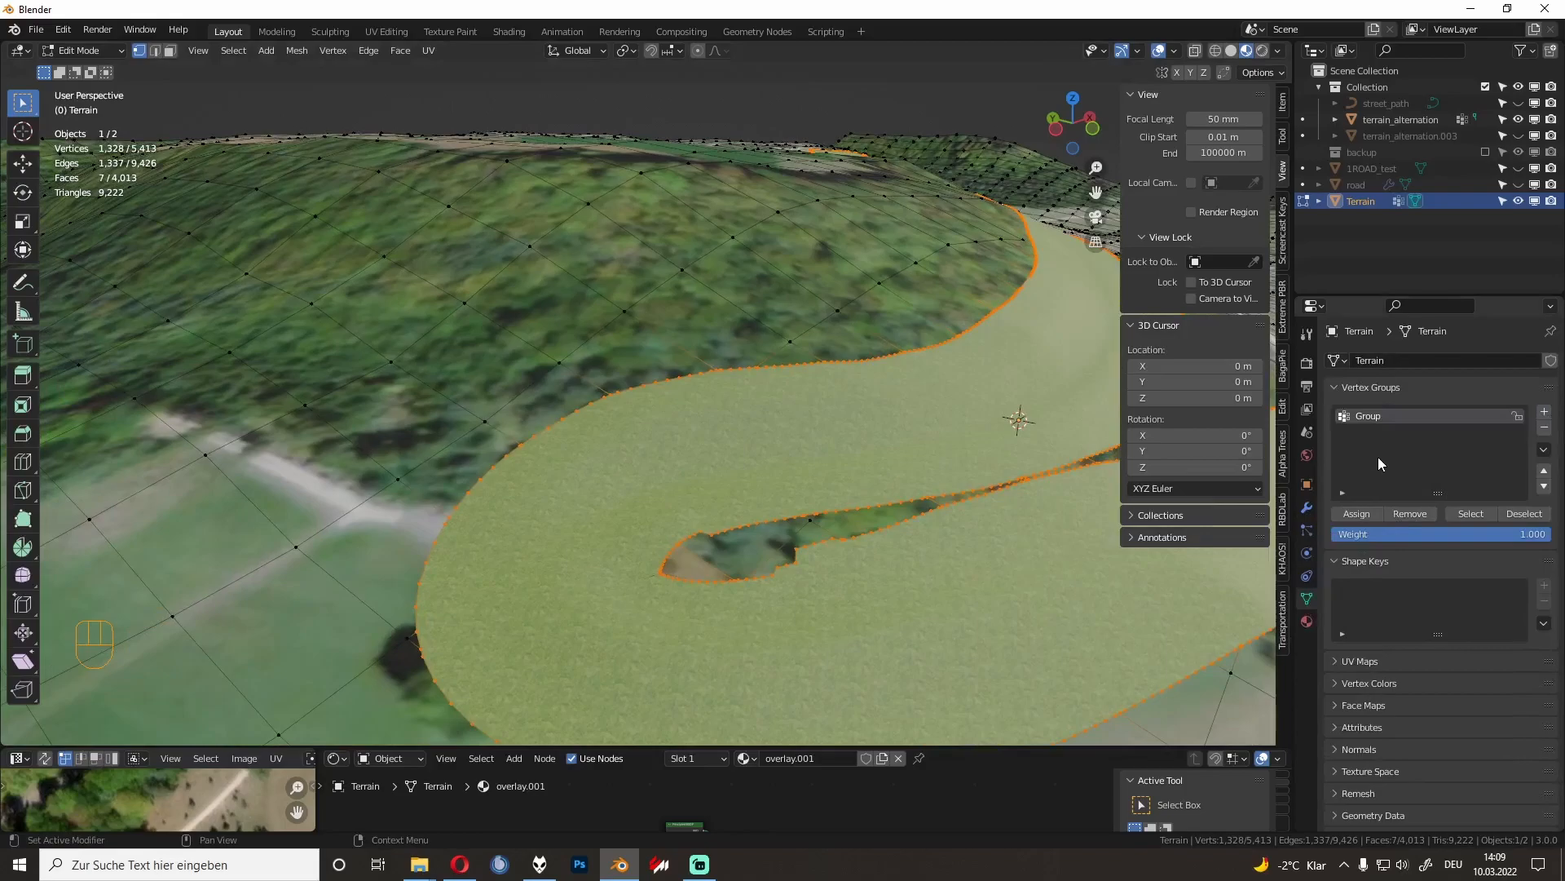
pyautogui.click(1370, 535)
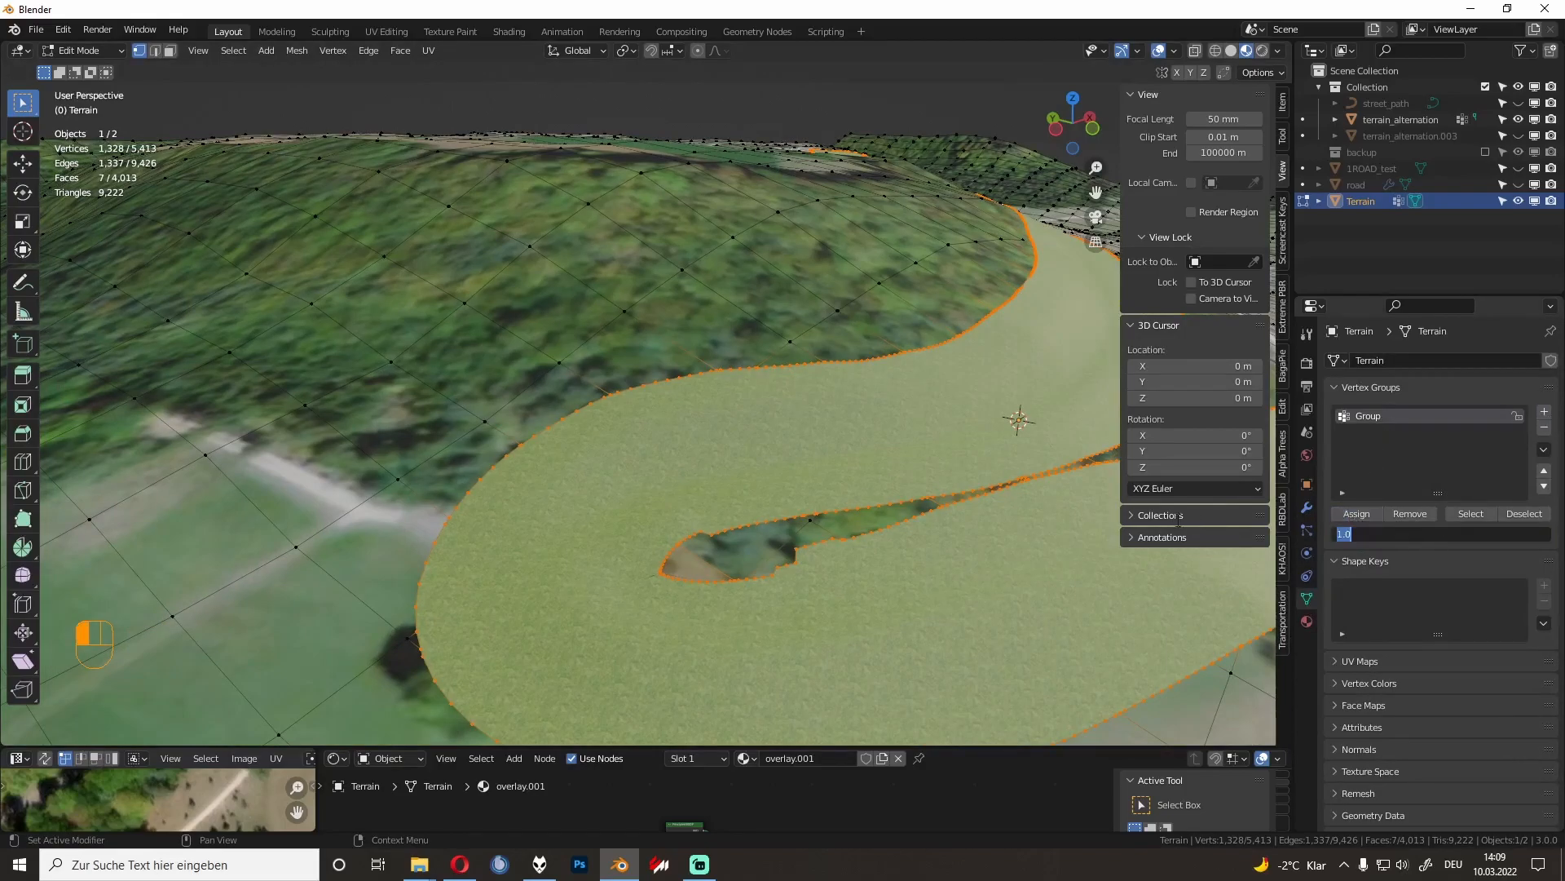
pyautogui.click(1226, 484)
pyautogui.hotkey('ctrl', 'i')
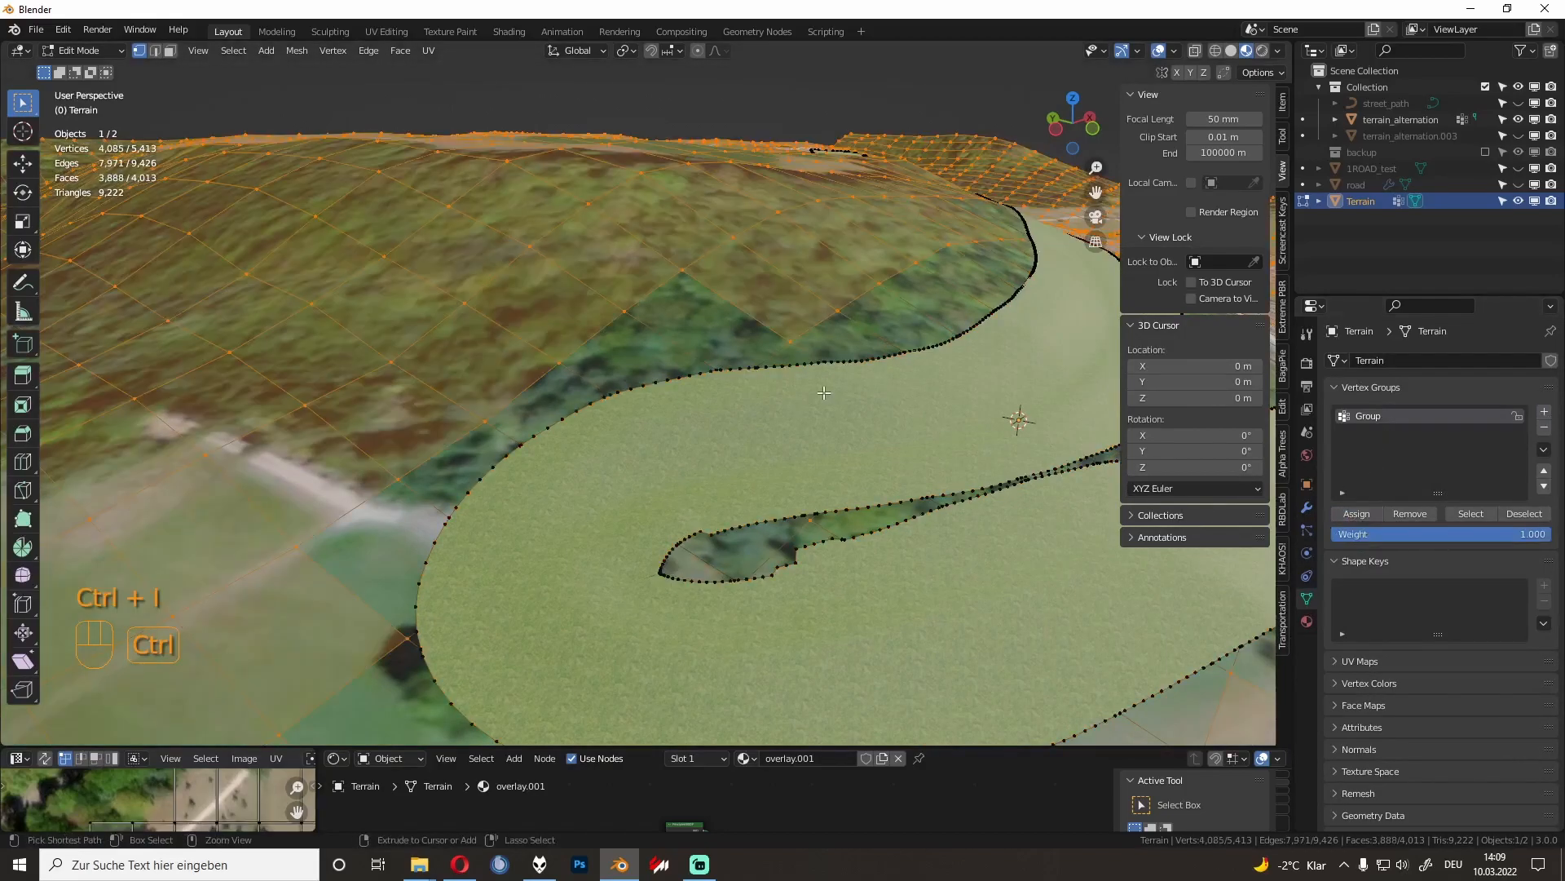
pyautogui.click(1397, 520)
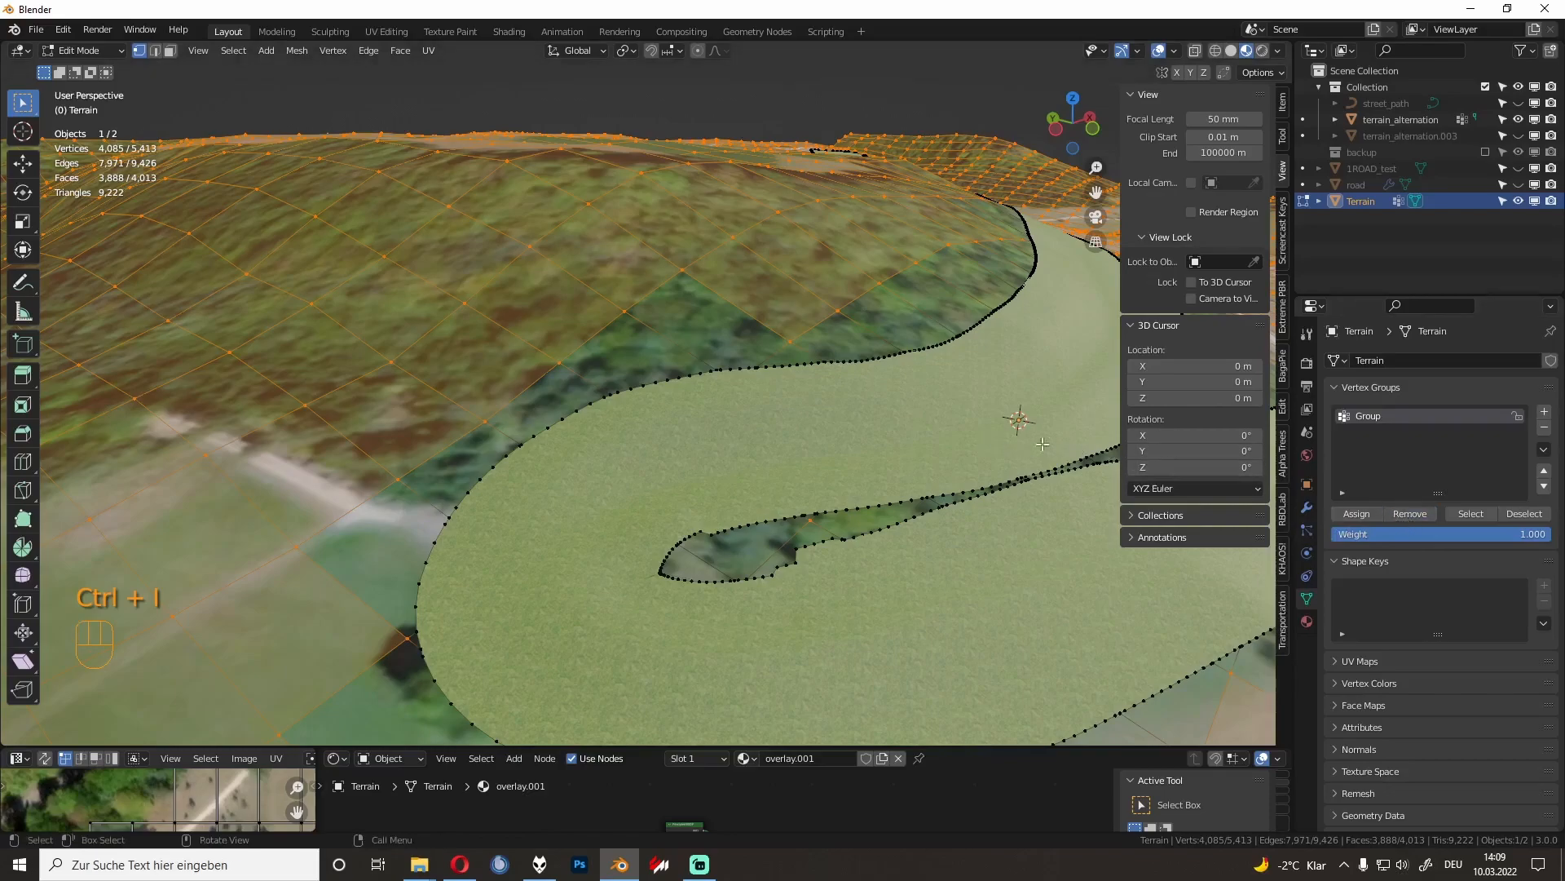
pyautogui.press('Tab')
# Step: Add a Shrinkwrap modifier to Terrain targeting terrain_alternation, limited to vertex group Group, with the Nearest Vertex wrap method
pyautogui.click(1307, 506)
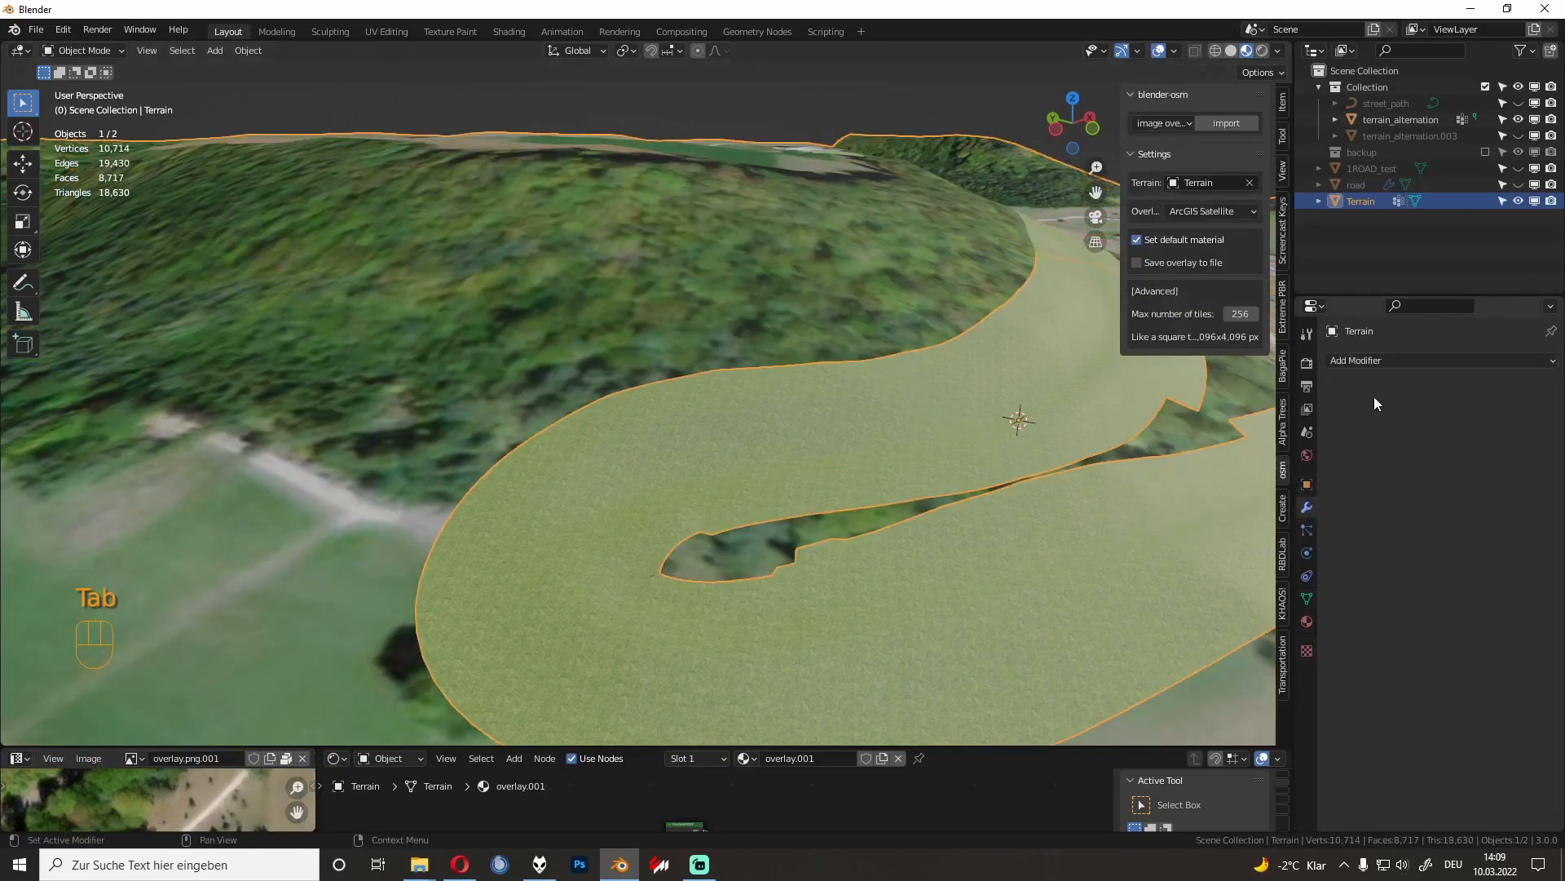
pyautogui.click(1378, 359)
pyautogui.click(1378, 550)
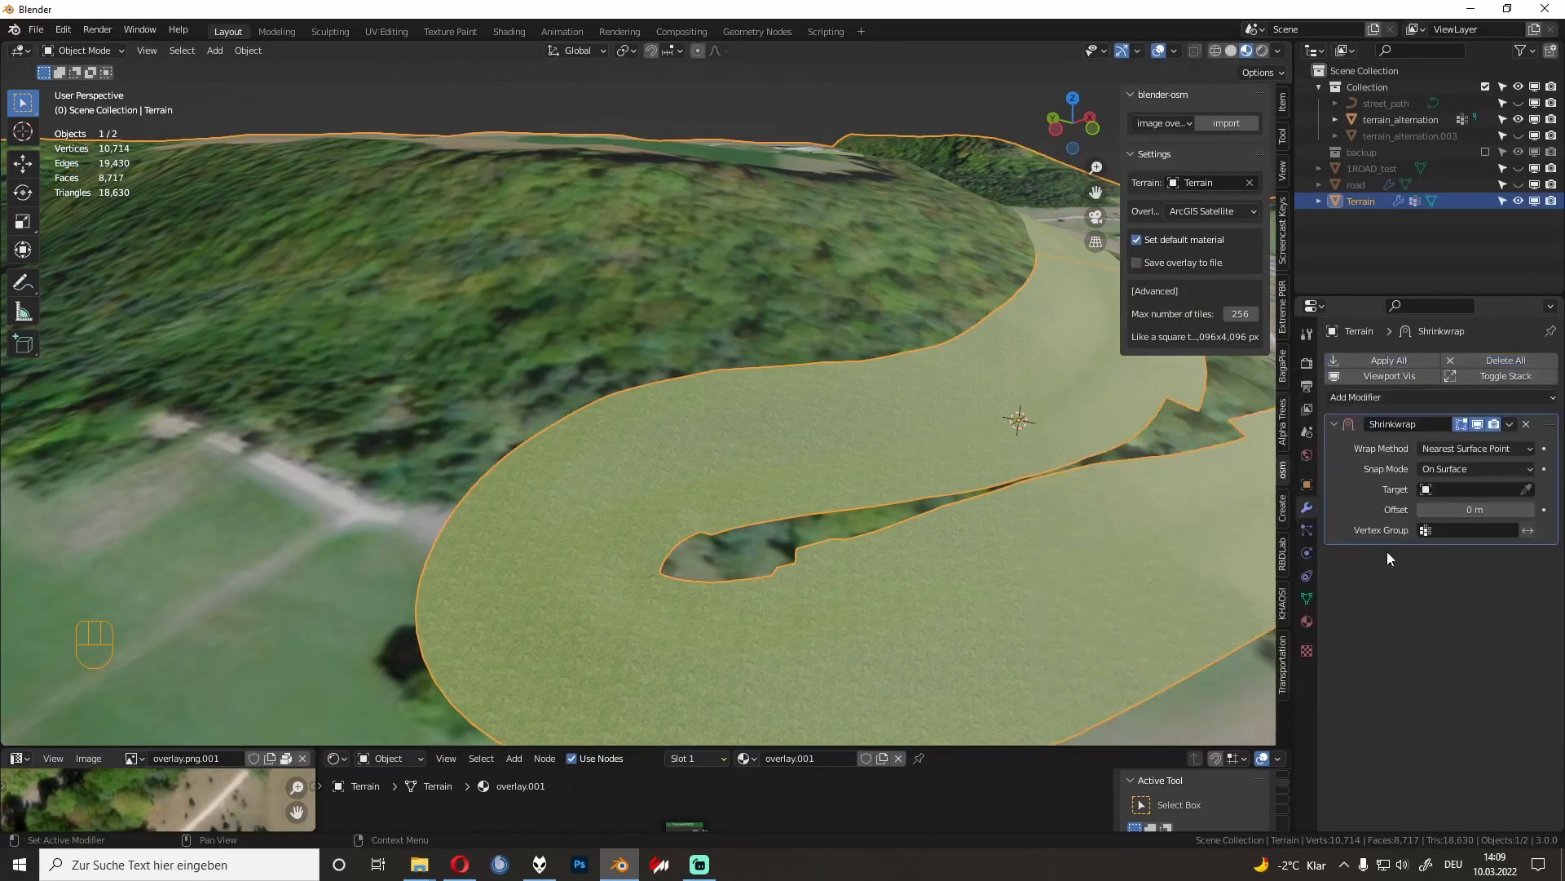
pyautogui.click(1526, 489)
pyautogui.click(1015, 432)
pyautogui.click(1429, 529)
pyautogui.click(1429, 555)
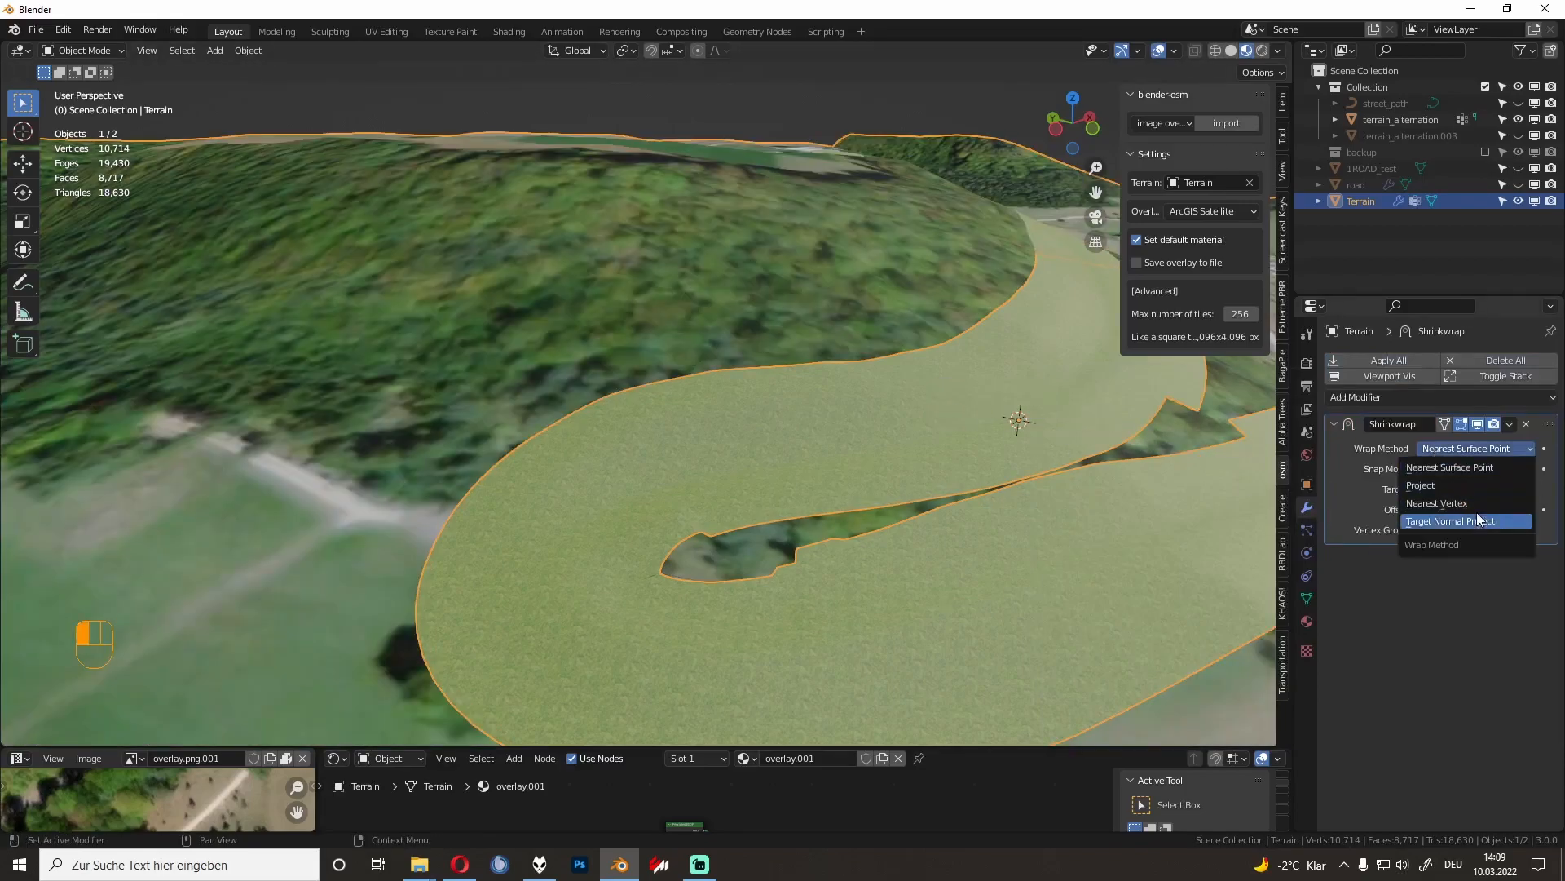
pyautogui.click(1437, 503)
# Step: Inspect the snapped edge along the strip and apply Terrain's Shrinkwrap modifier
pyautogui.moveTo(1256, 440)
pyautogui.mouseDown(button='middle')
pyautogui.moveTo(1172, 423)
pyautogui.moveTo(813, 476)
pyautogui.moveTo(783, 440)
pyautogui.moveTo(800, 363)
pyautogui.moveTo(763, 365)
pyautogui.moveTo(709, 402)
pyautogui.moveTo(709, 350)
pyautogui.moveTo(685, 345)
pyautogui.moveTo(624, 475)
pyautogui.moveTo(951, 507)
pyautogui.moveTo(1231, 433)
pyautogui.mouseUp(button='middle')
pyautogui.scroll(-5, 857, 491)
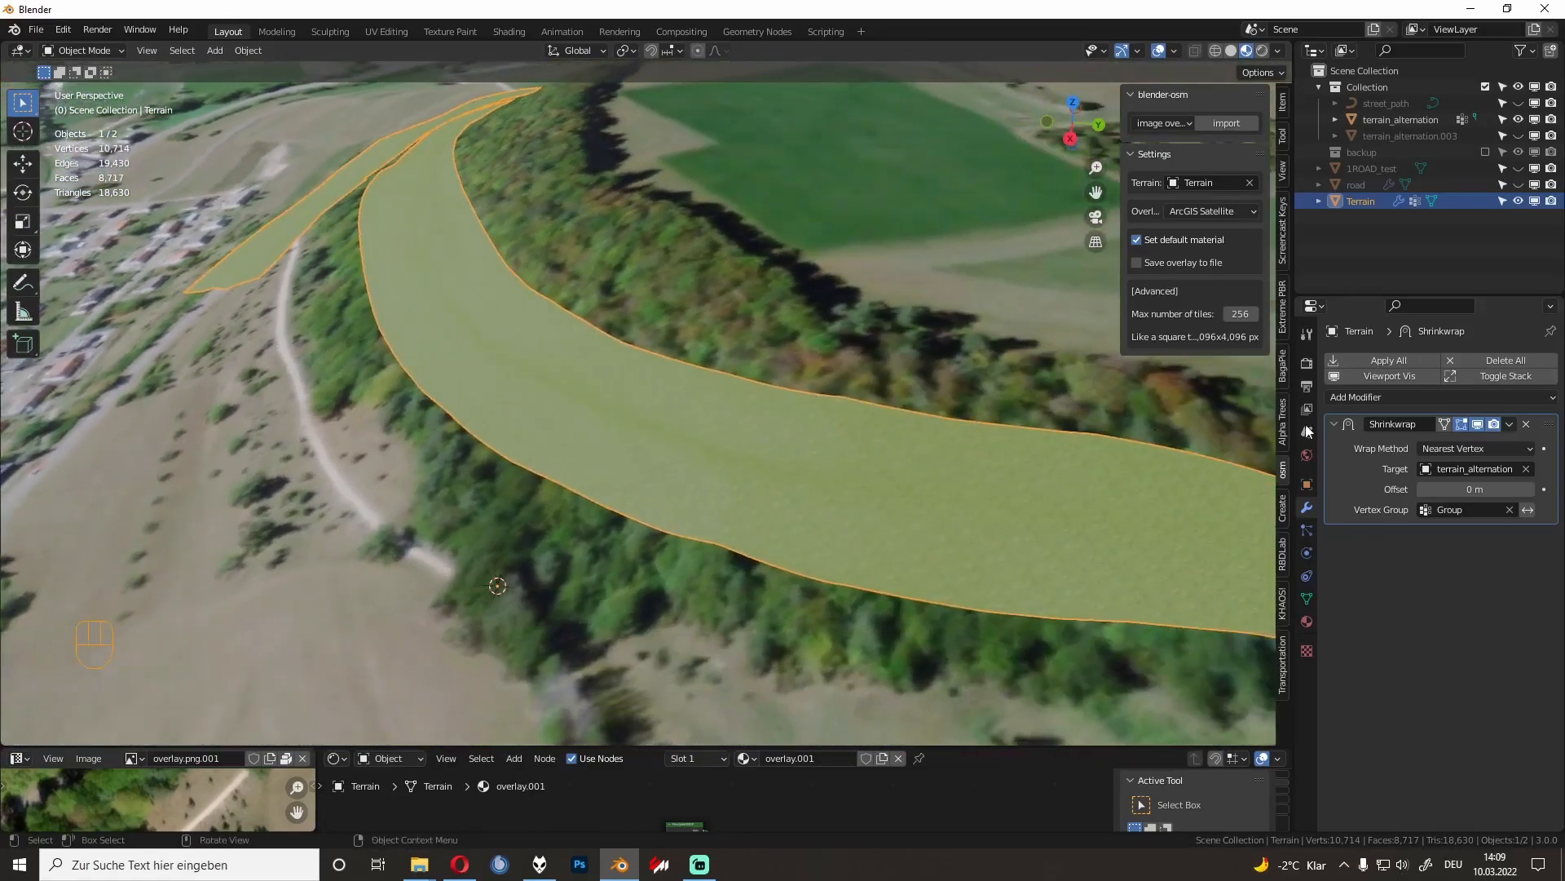
pyautogui.click(1509, 430)
pyautogui.click(1465, 447)
# Step: Examine the fitted seam between the grass strip and the terrain in perspective, checking the mesh in Edit Mode
pyautogui.moveTo(938, 424); pyautogui.dragTo(674, 368, button='middle')
pyautogui.press('Tab')
pyautogui.press('Tab')
pyautogui.click(591, 404)
pyautogui.press('Tab')
pyautogui.press('Tab')
pyautogui.press('Tab')
pyautogui.press('Tab')
pyautogui.keyDown('shift'); pyautogui.moveTo(579, 411); pyautogui.dragTo(741, 510, button='middle'); pyautogui.keyUp('shift')
pyautogui.scroll(-3, 775, 512)
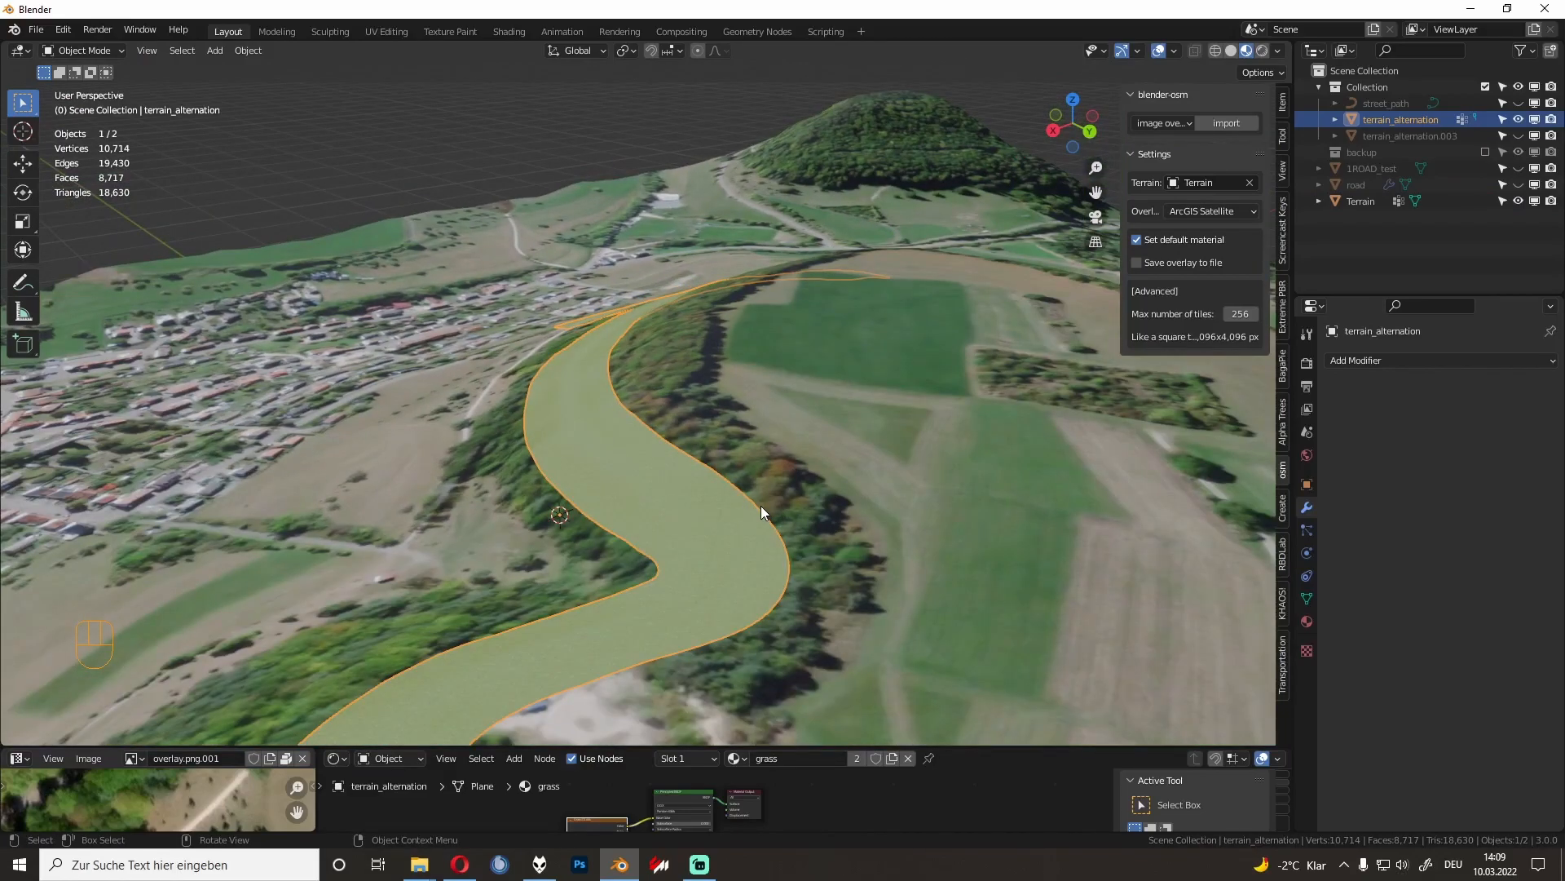
# Step: Examine the strip against the surrounding satellite terrain from above, selecting each object in turn
pyautogui.moveTo(765, 482); pyautogui.dragTo(790, 434, button='middle')
pyautogui.press('KP_7')
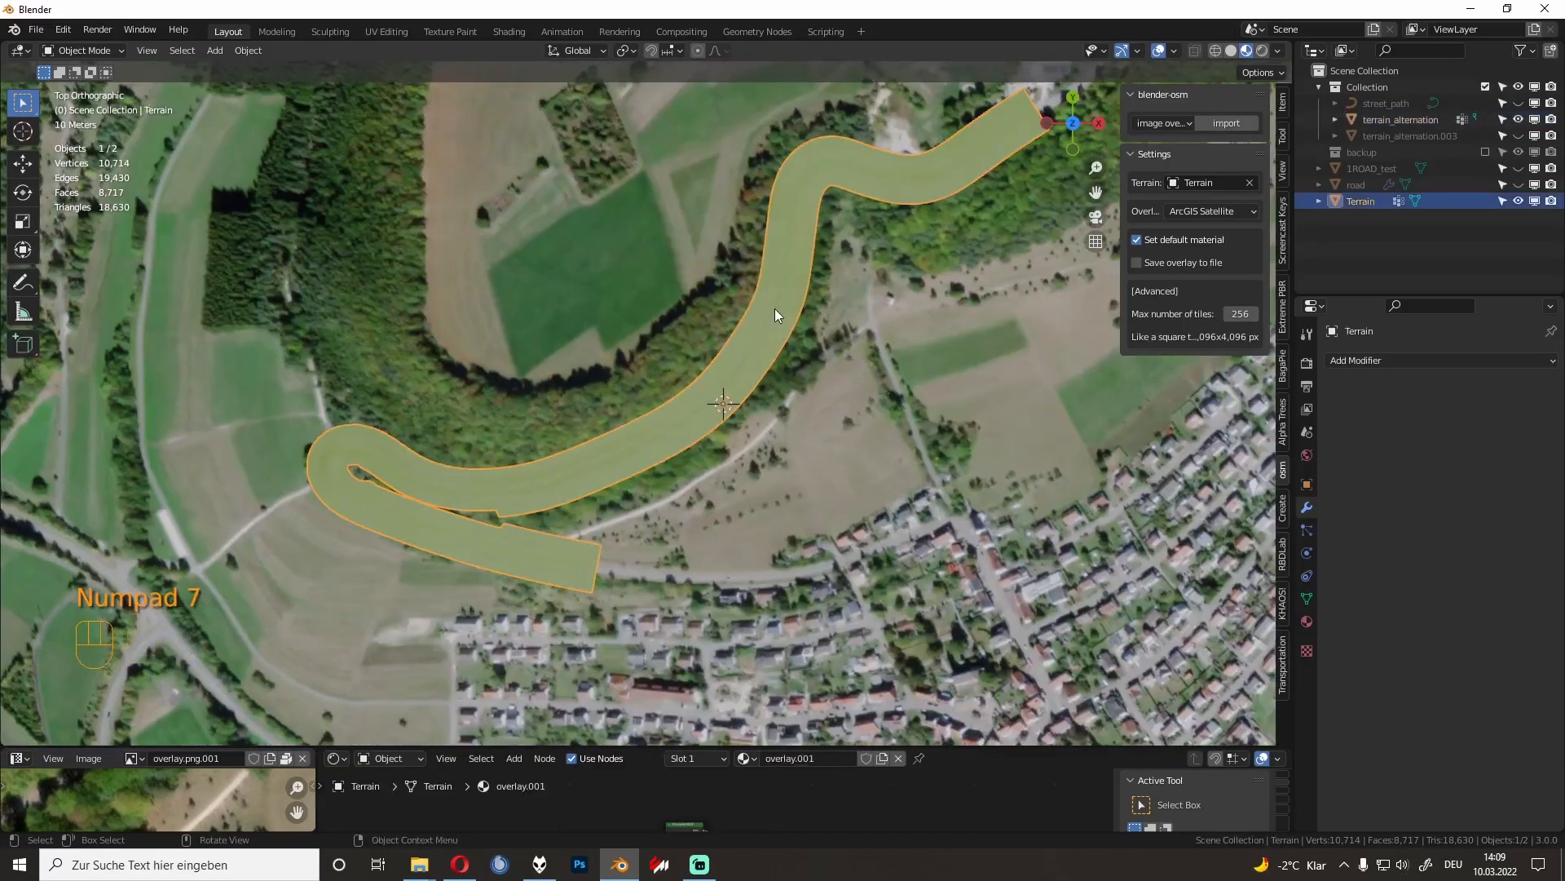
pyautogui.scroll(5, 836, 318)
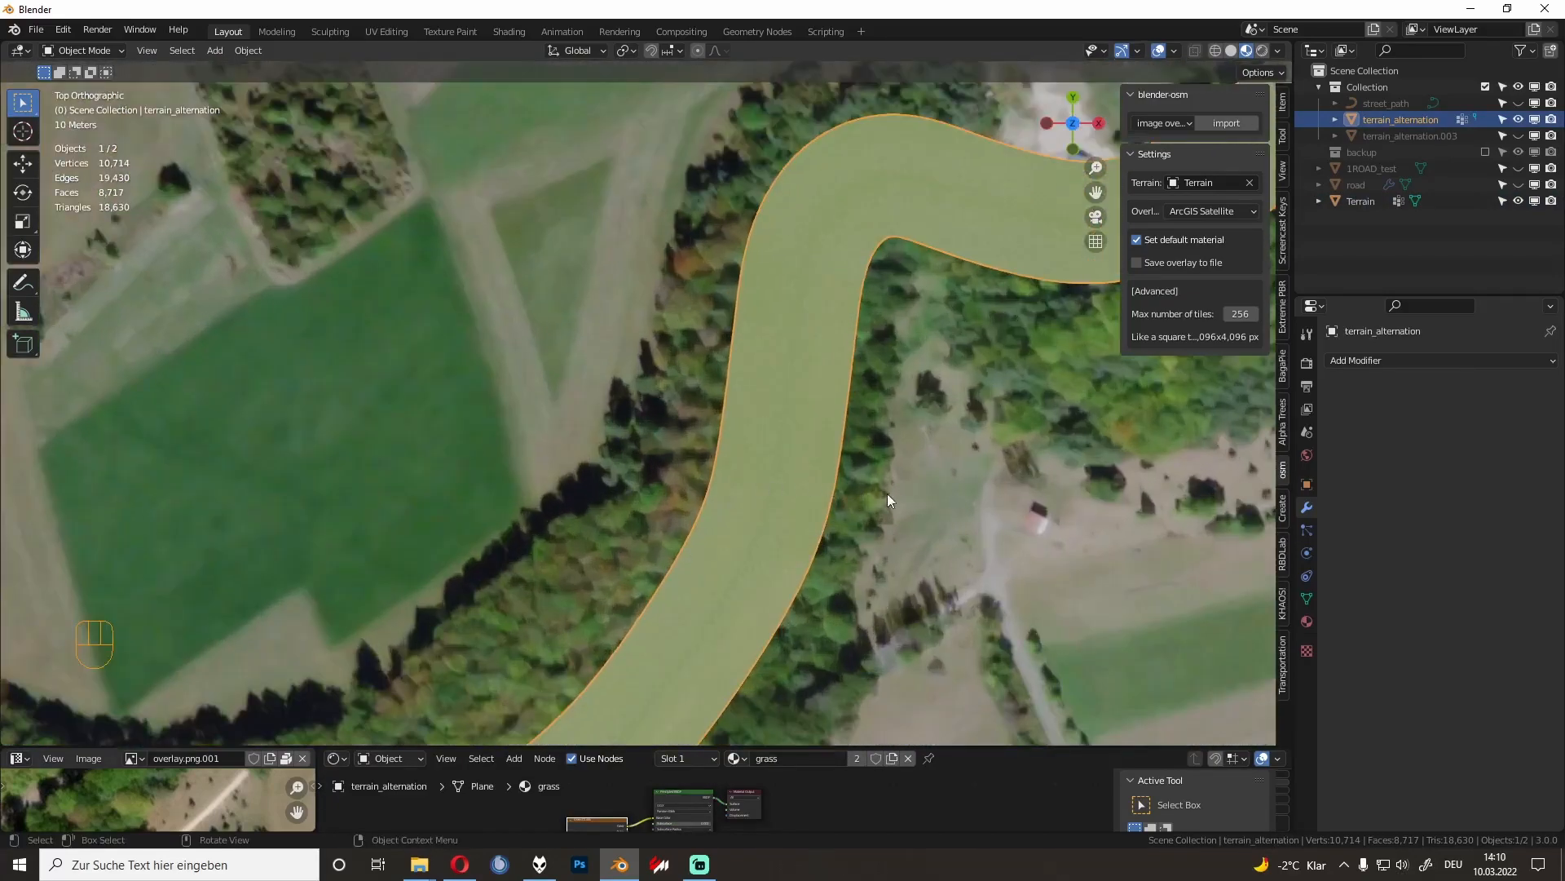
pyautogui.click(887, 493)
pyautogui.click(741, 451)
pyautogui.click(916, 467)
pyautogui.click(804, 444)
pyautogui.scroll(-5, 804, 444)
pyautogui.keyDown('shift'); pyautogui.moveTo(756, 477); pyautogui.dragTo(794, 247, button='middle'); pyautogui.keyUp('shift')
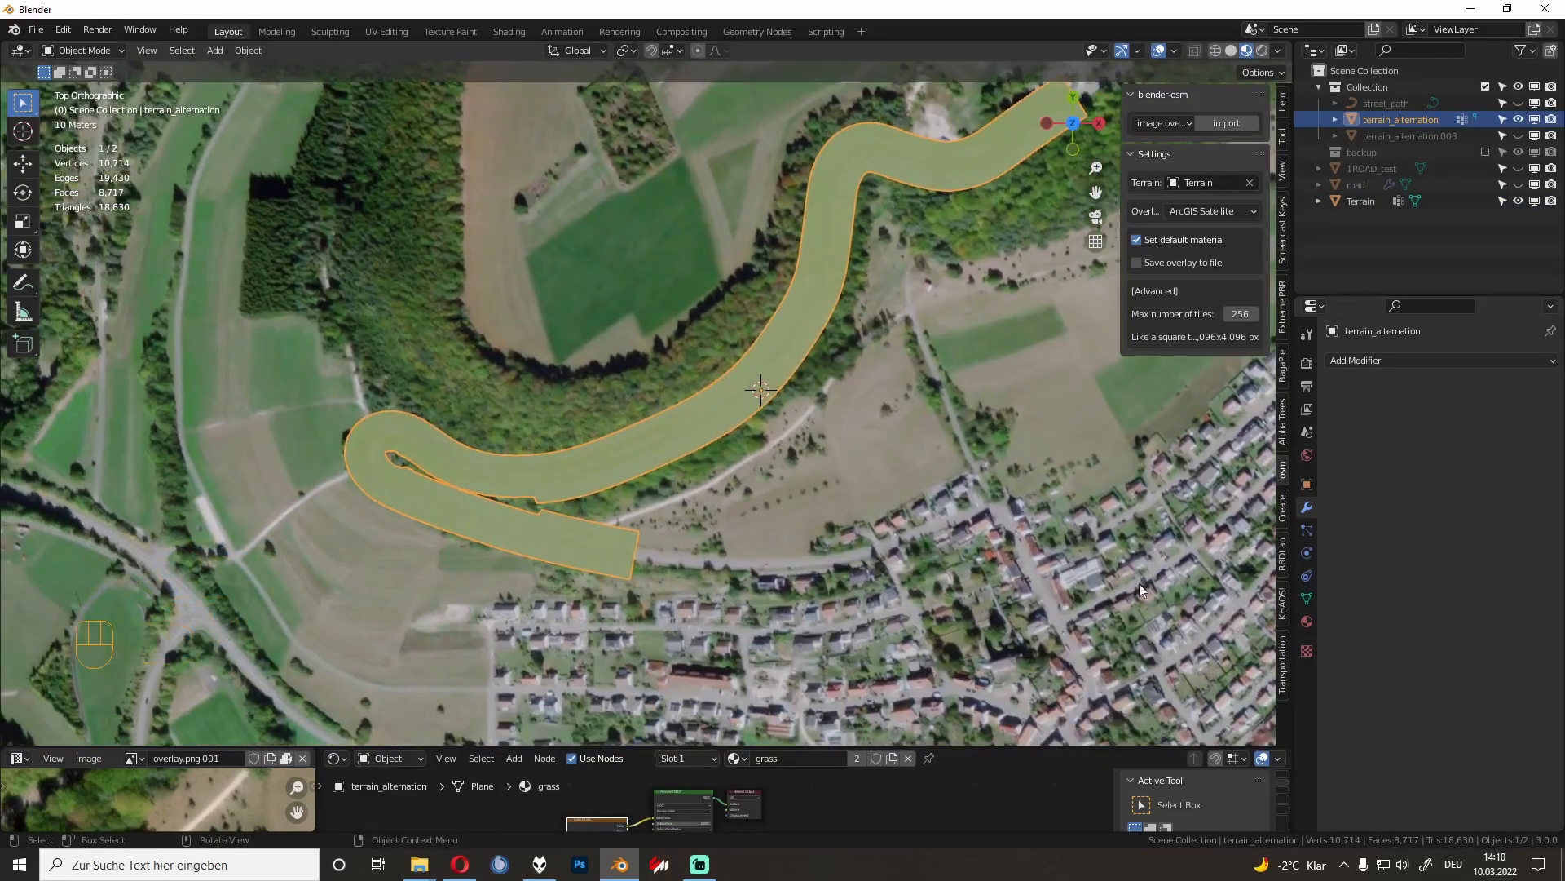
# Step: Try the overlay material on the terrain_alternation strip
pyautogui.click(743, 763)
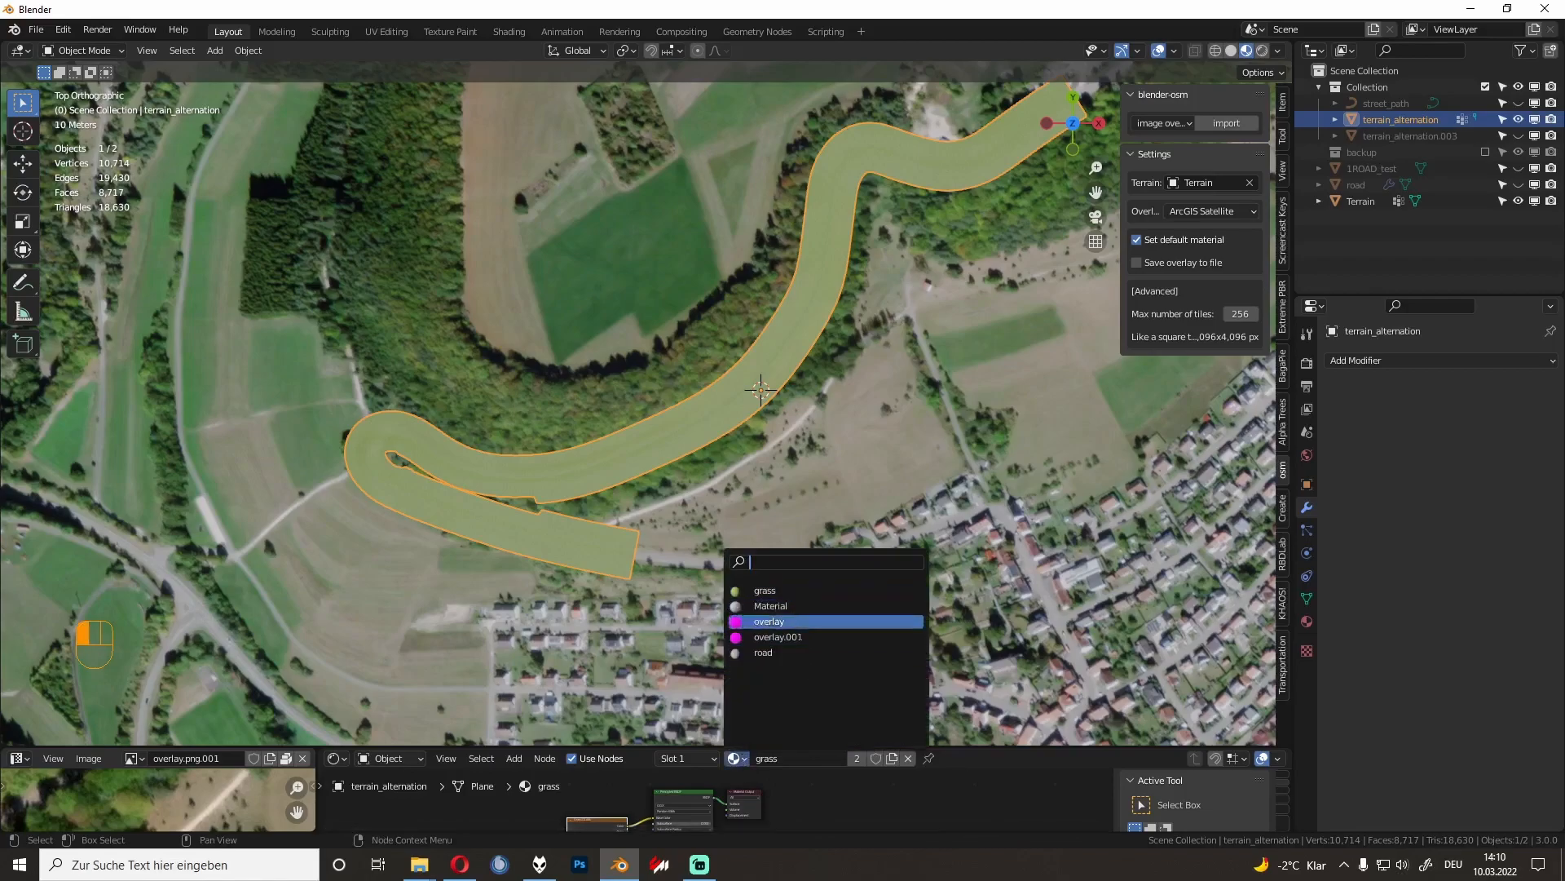
pyautogui.click(798, 622)
pyautogui.scroll(2, 775, 418)
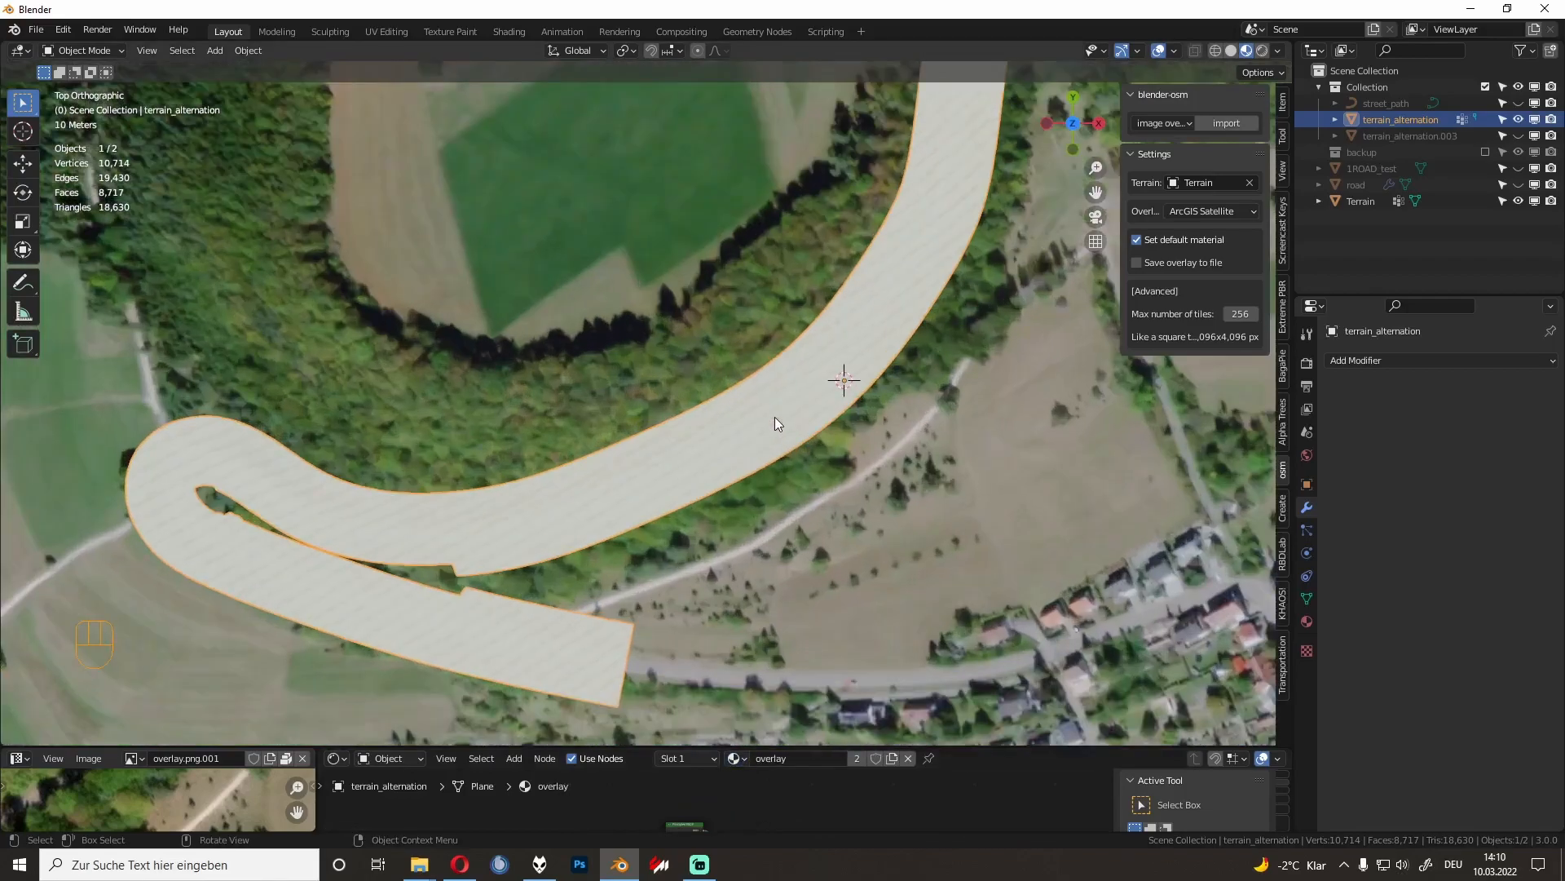
pyautogui.press('Tab')
pyautogui.press('Tab')
# Step: Assign the overlay.001 material to terrain_alternation and select its entire mesh in Edit Mode
pyautogui.click(736, 758)
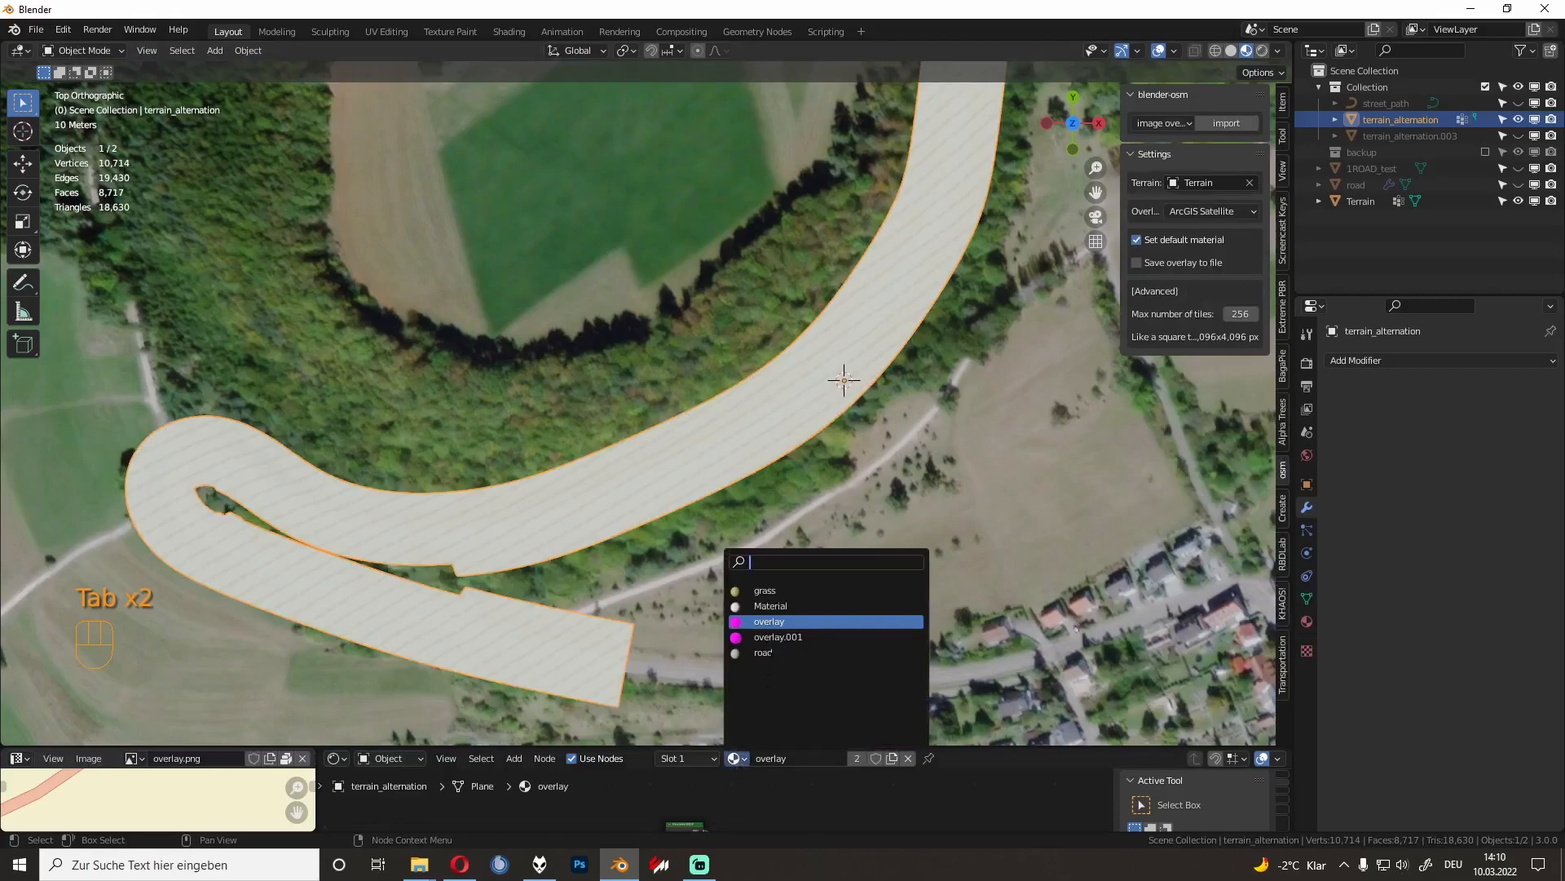
pyautogui.click(776, 636)
pyautogui.press('Tab')
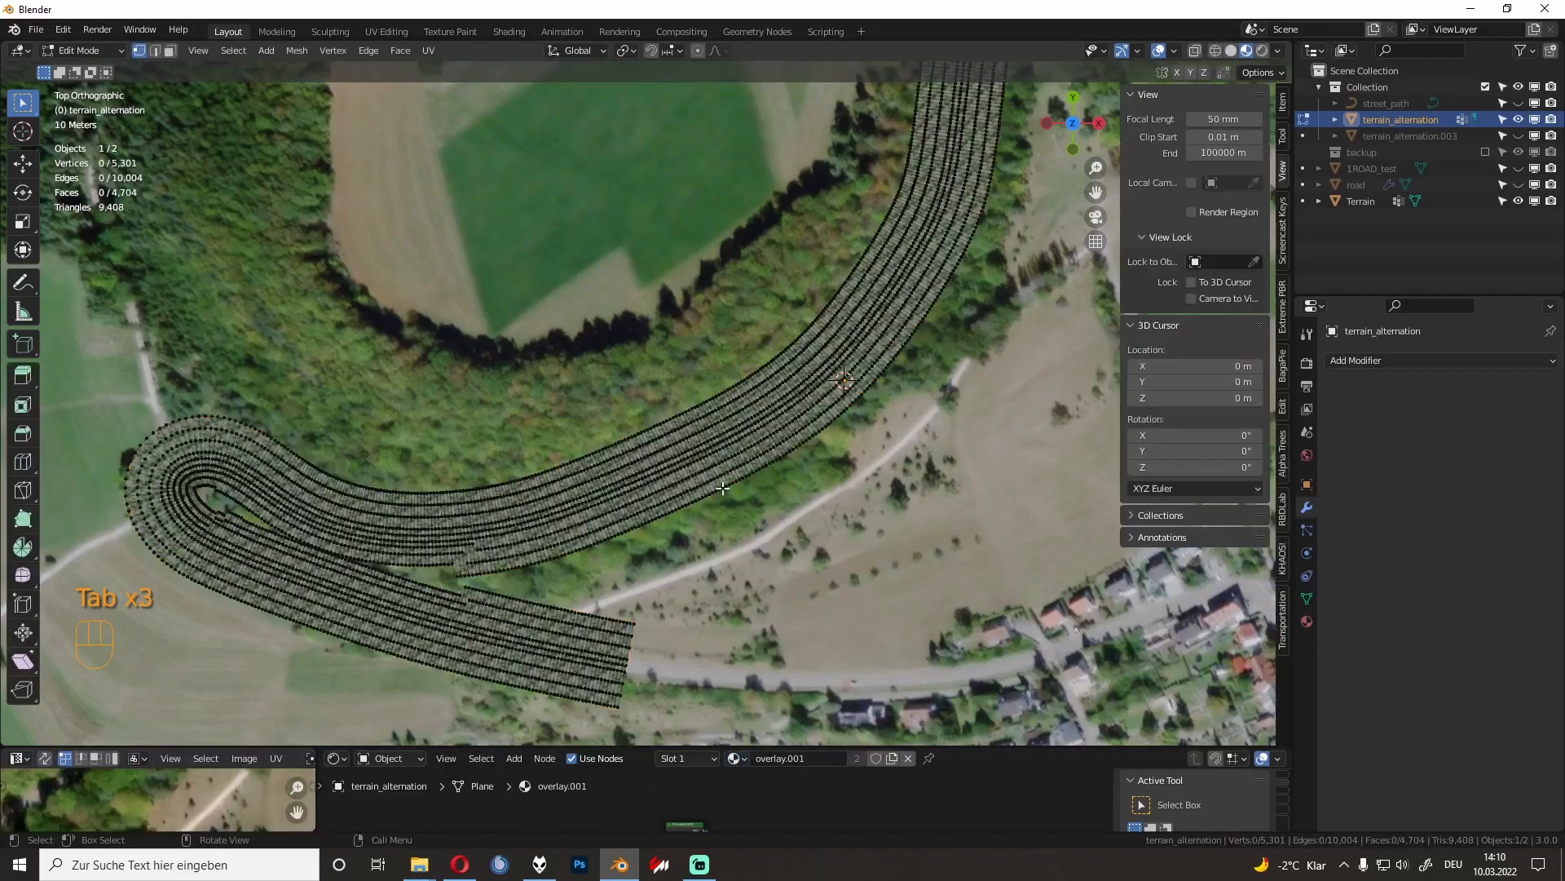
pyautogui.scroll(-2, 728, 458)
pyautogui.scroll(-1, 728, 457)
pyautogui.press('a')
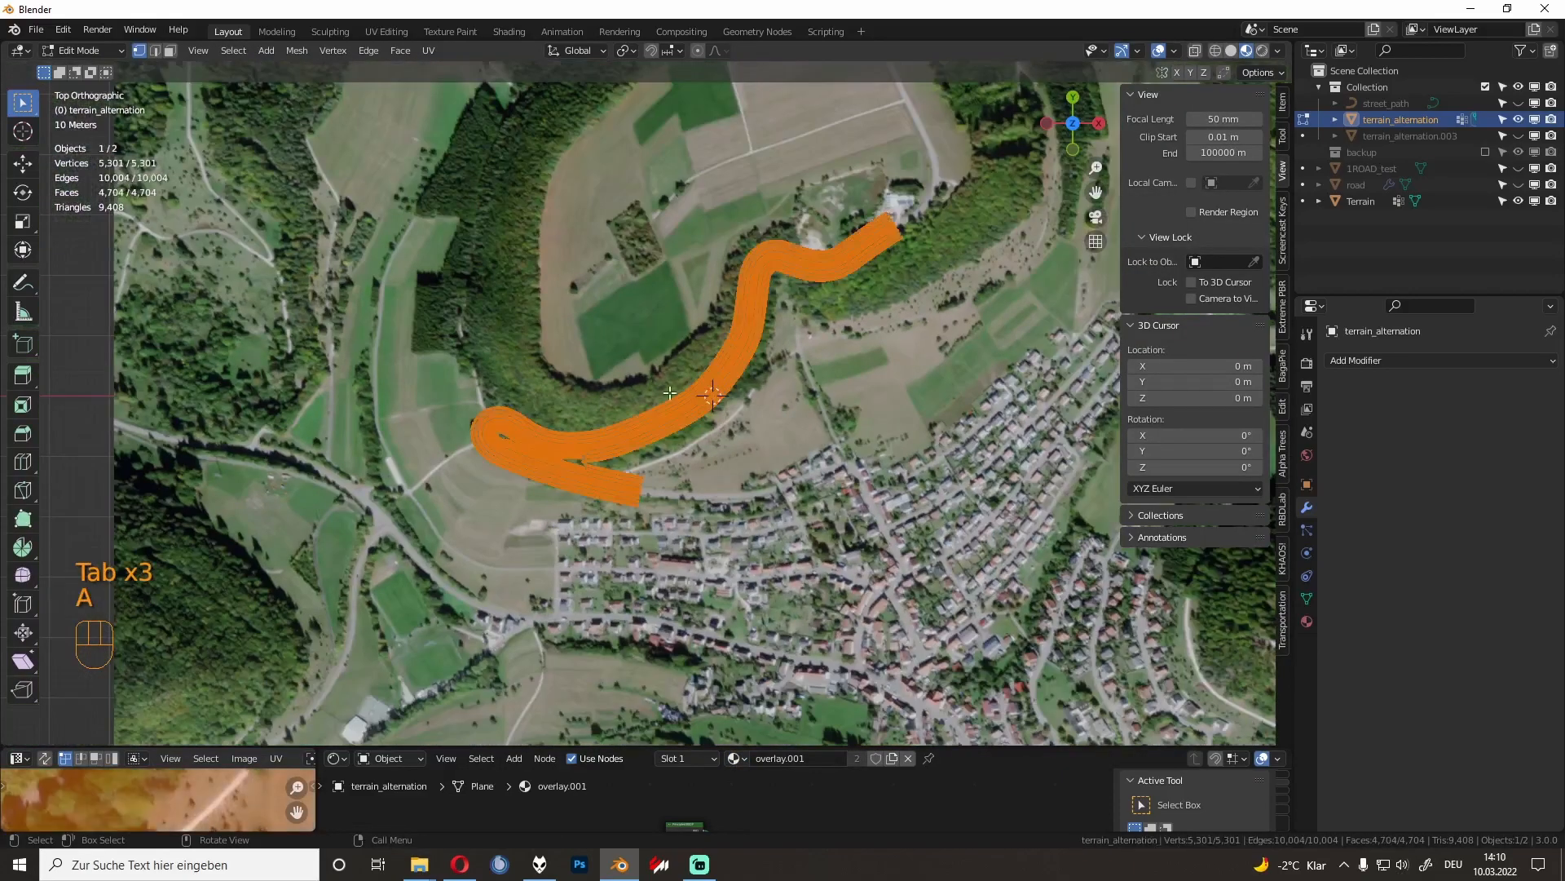
# Step: Unwrap the whole terrain_alternation mesh over the satellite image in the UV Editing workspace
pyautogui.click(375, 31)
pyautogui.scroll(-5, 458, 437)
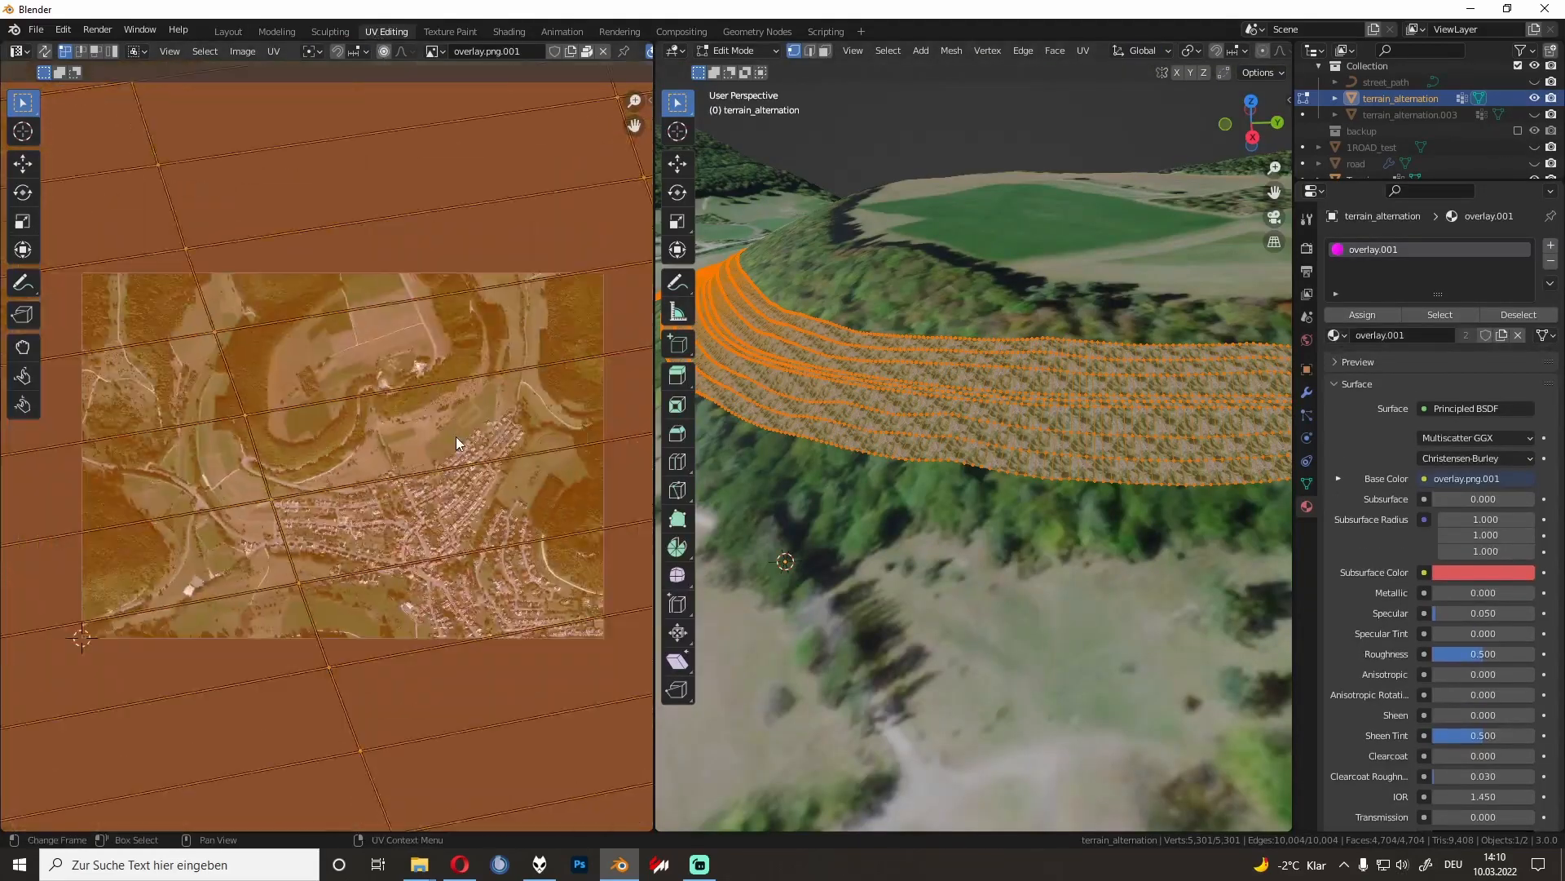
pyautogui.scroll(-5, 412, 453)
pyautogui.scroll(4, 354, 473)
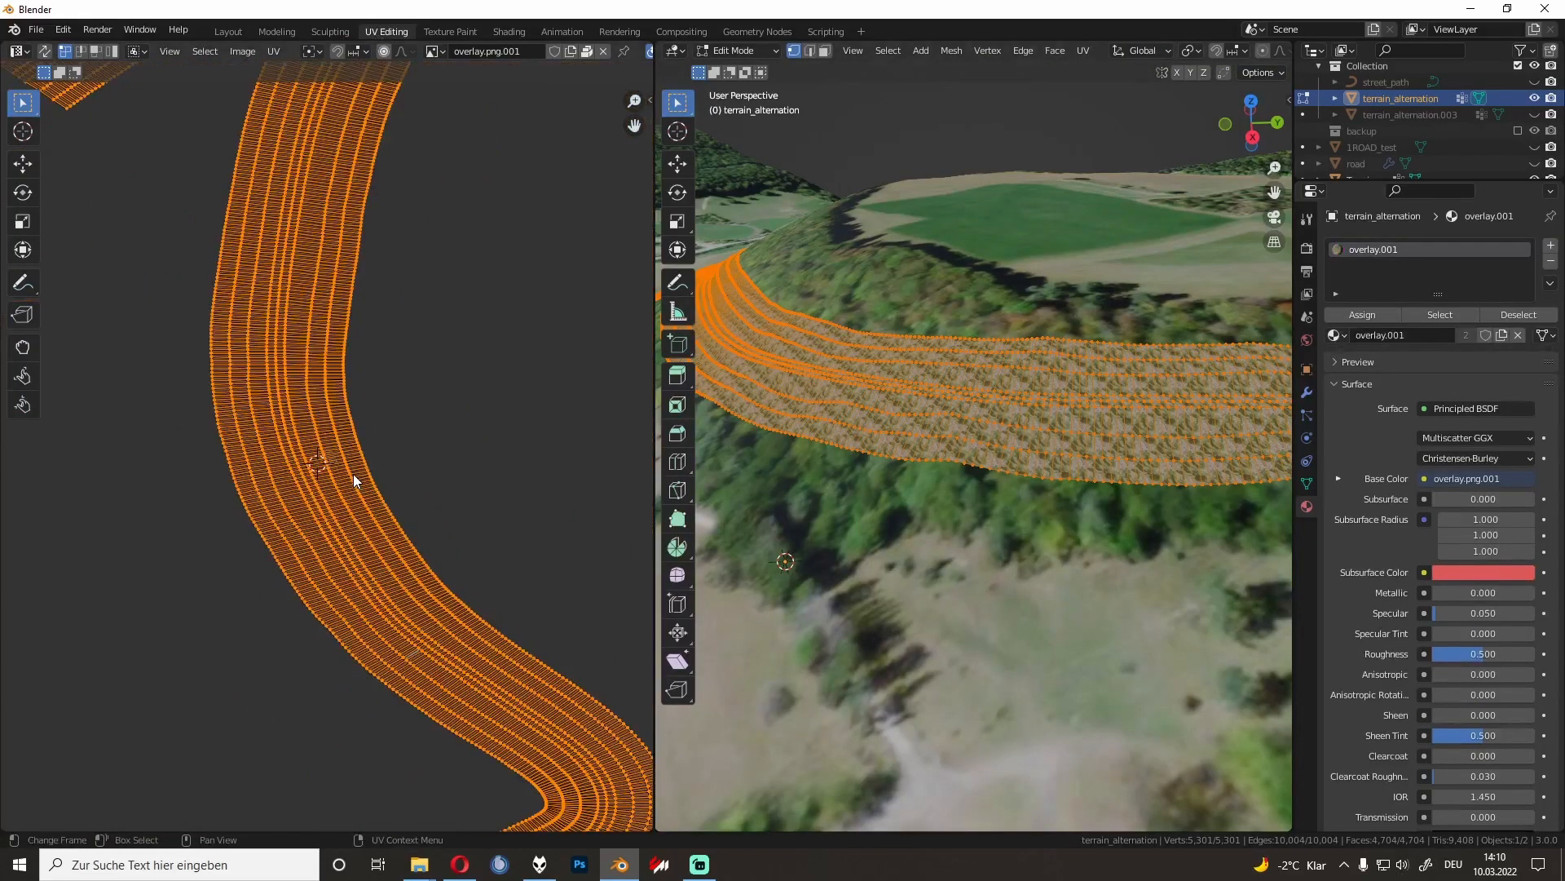
pyautogui.press('u')
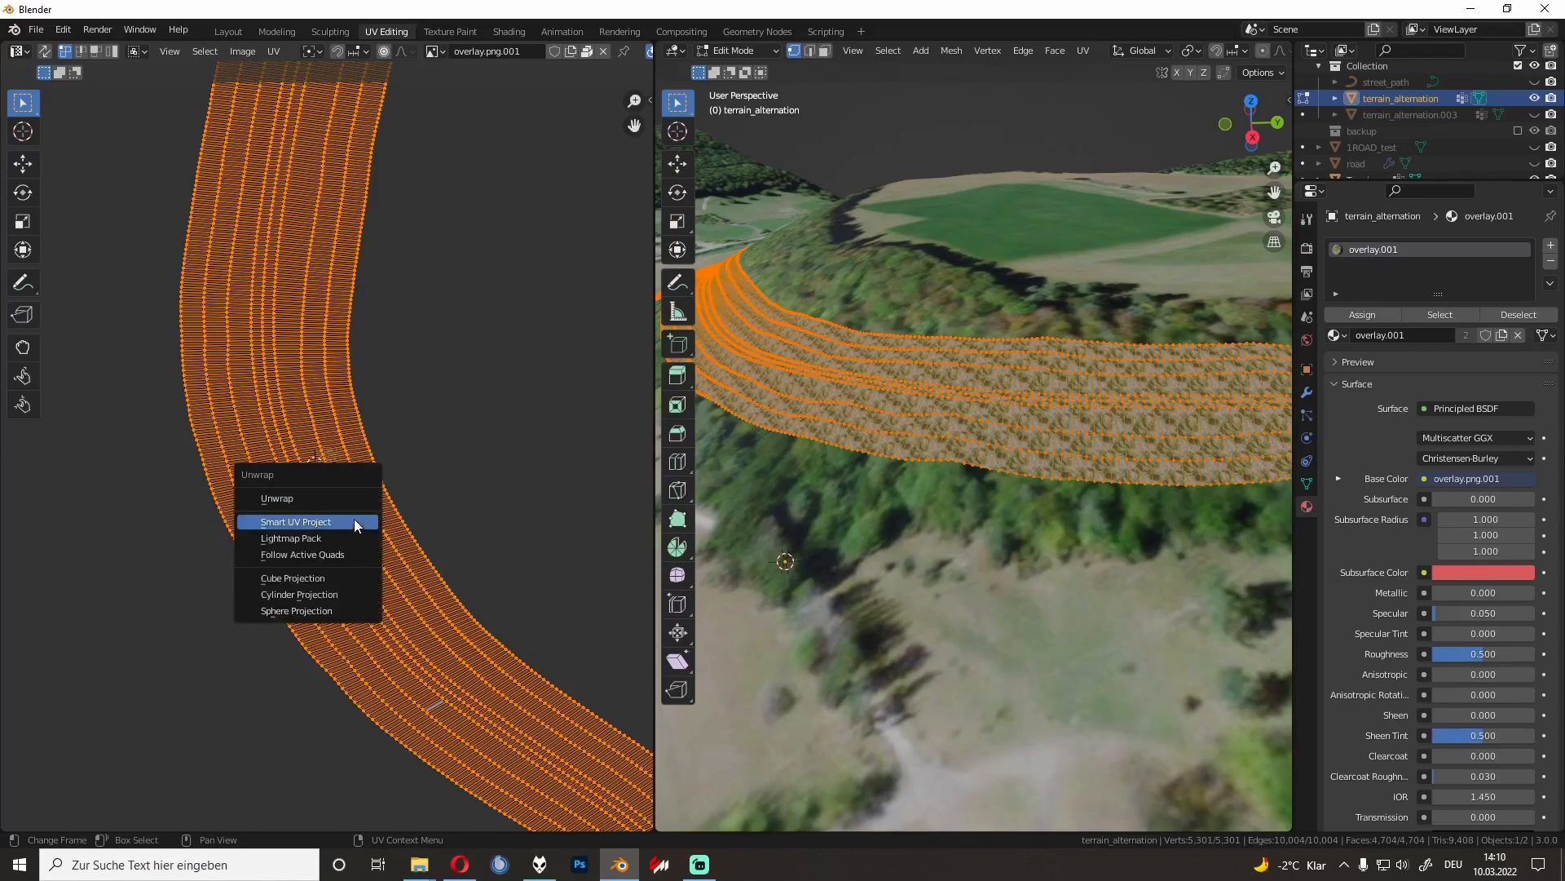
pyautogui.click(349, 498)
pyautogui.scroll(6, 339, 450)
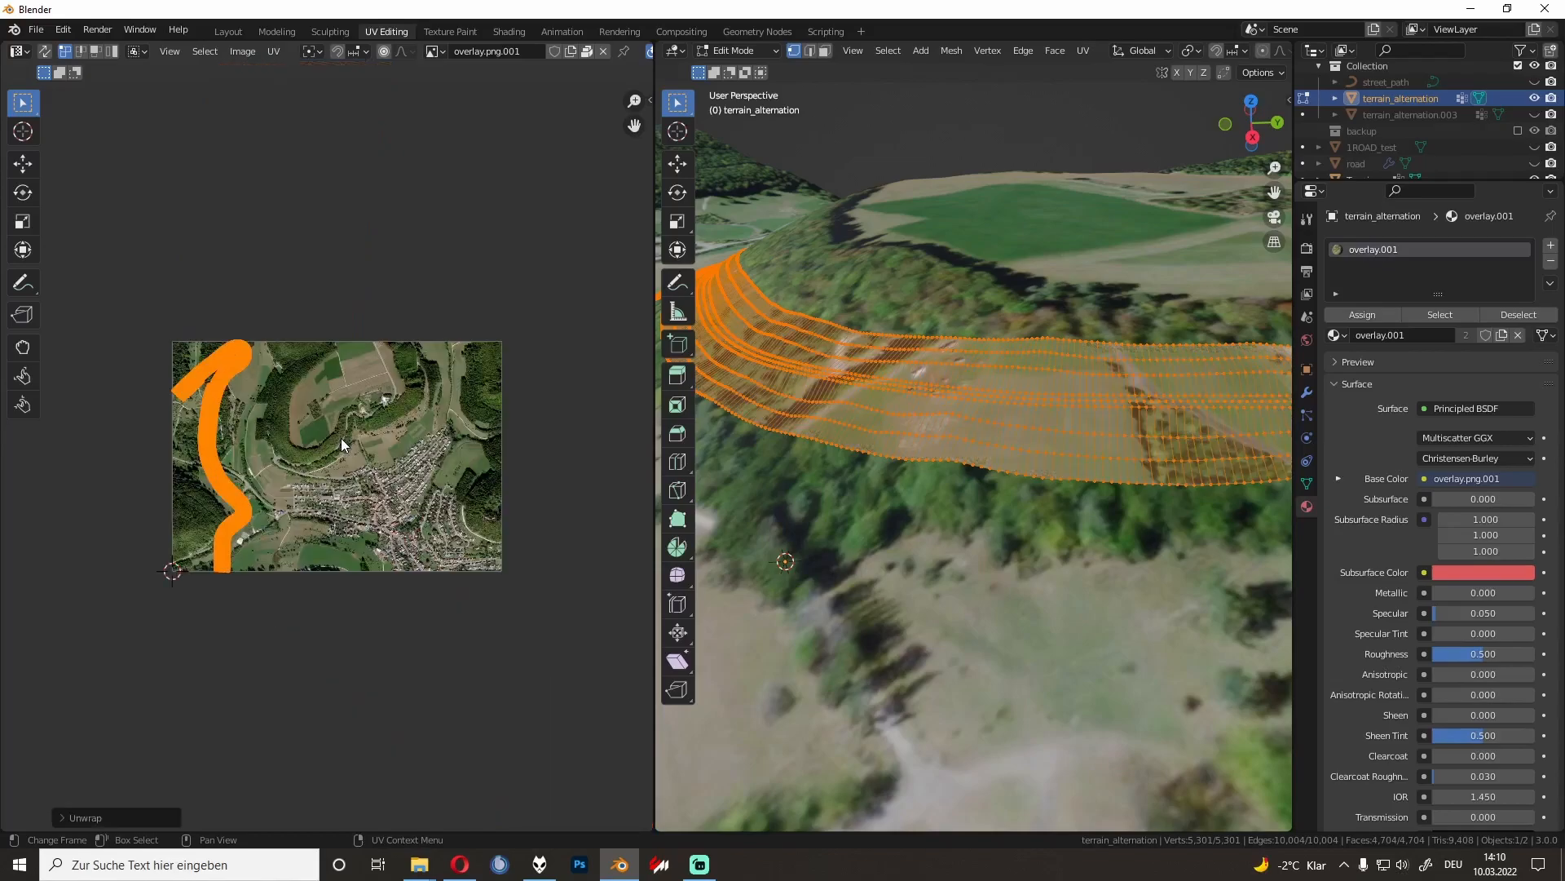
pyautogui.moveTo(310, 438); pyautogui.dragTo(390, 472, button='middle')
# Step: Edit Terrain and terrain_alternation together, select only the strip's linked mesh, and enable UV Sync Selection
pyautogui.press('Tab')
pyautogui.click(917, 496)
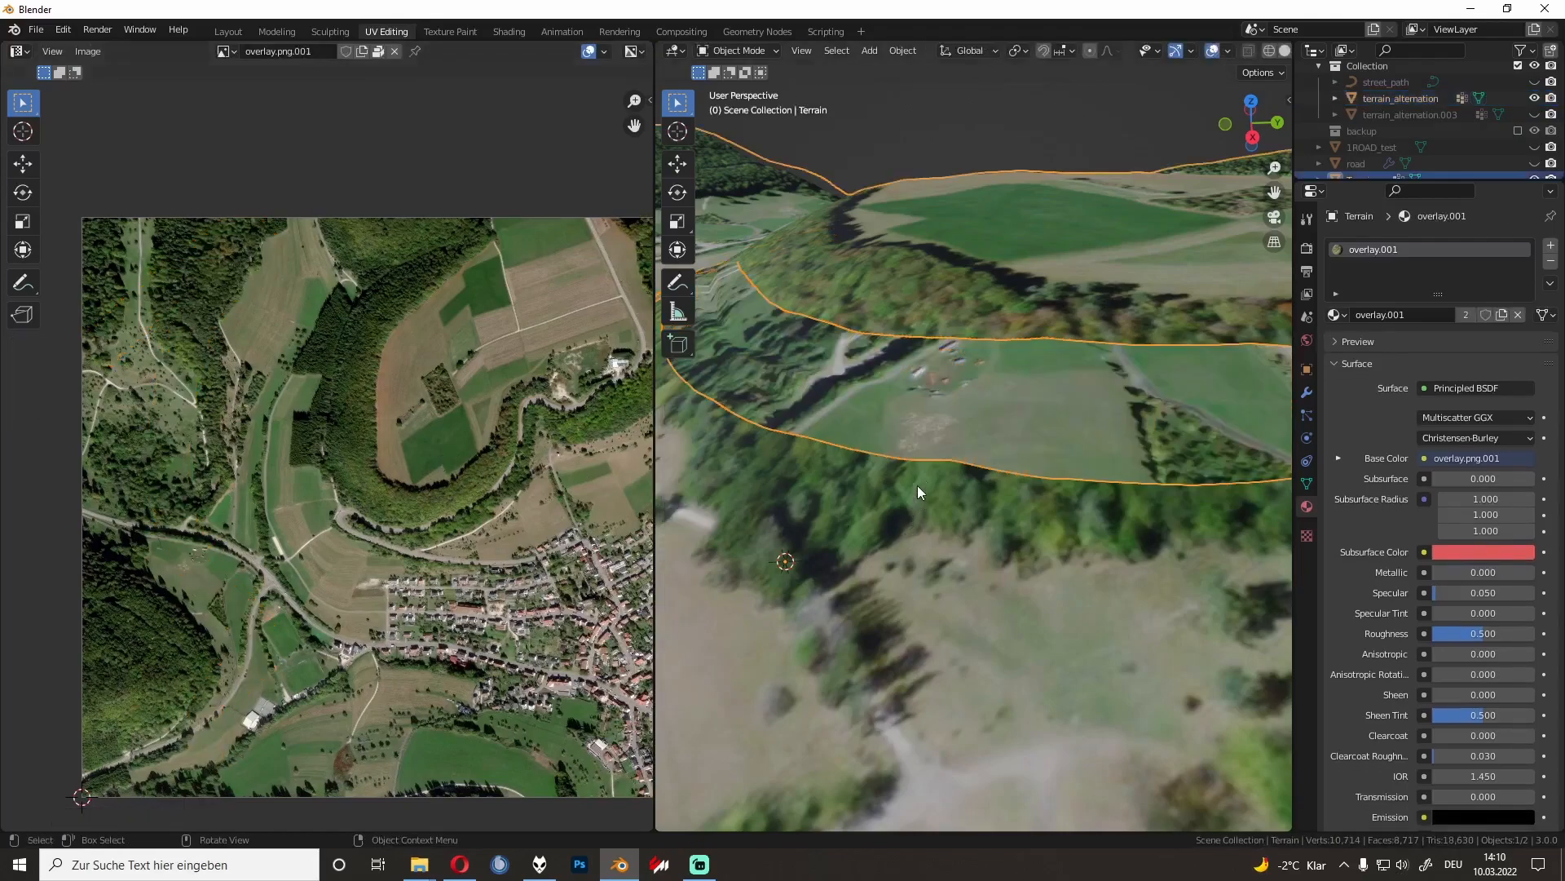
pyautogui.keyDown('shift'); pyautogui.click(939, 395); pyautogui.keyUp('shift')
pyautogui.press('Tab')
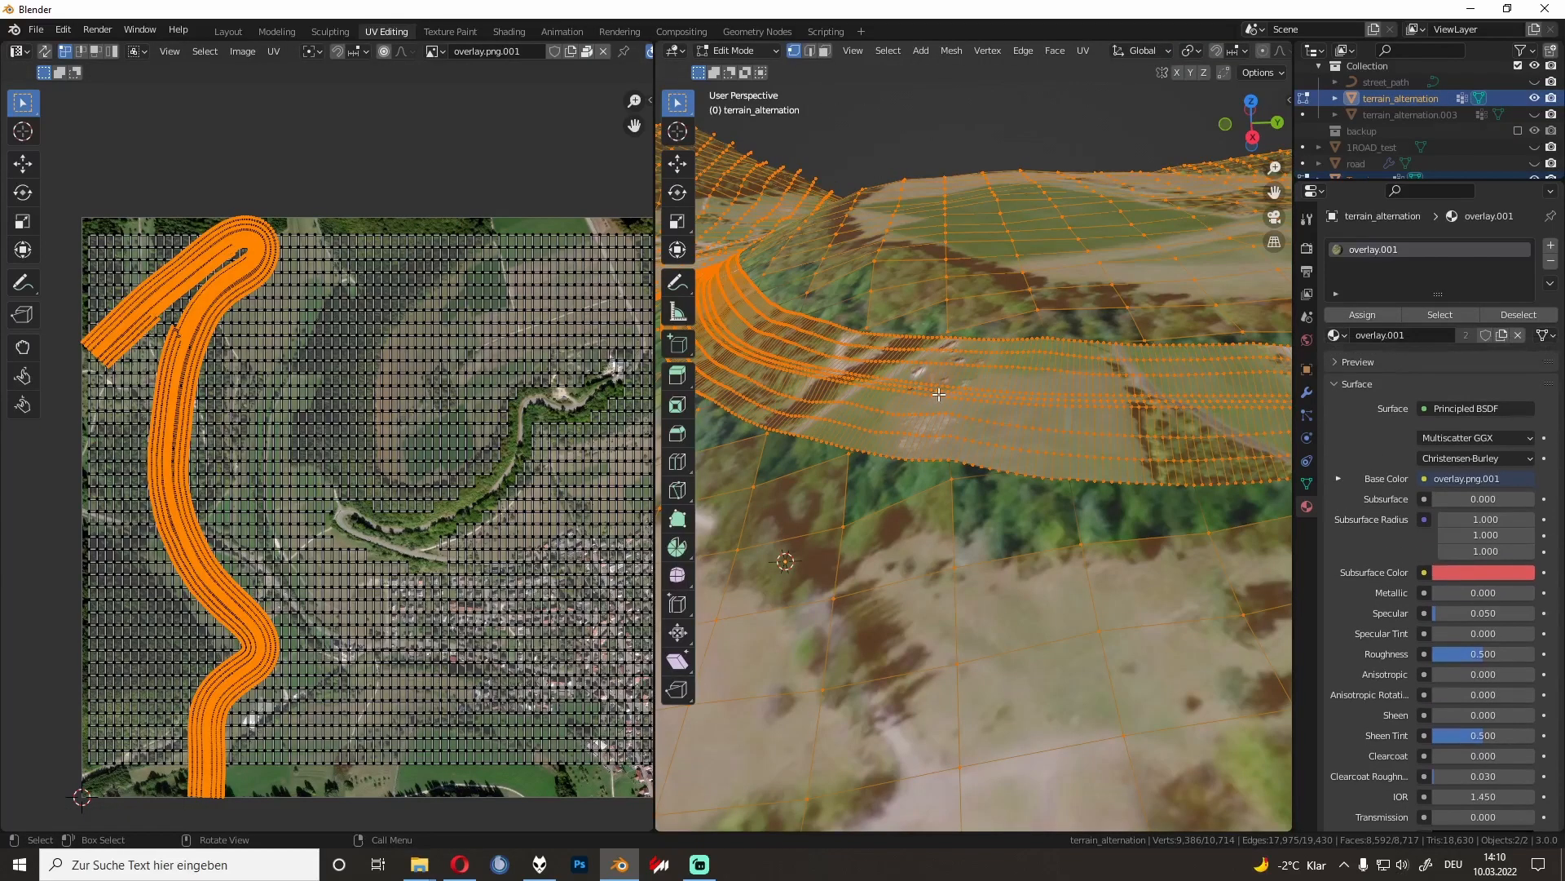
pyautogui.click(939, 395)
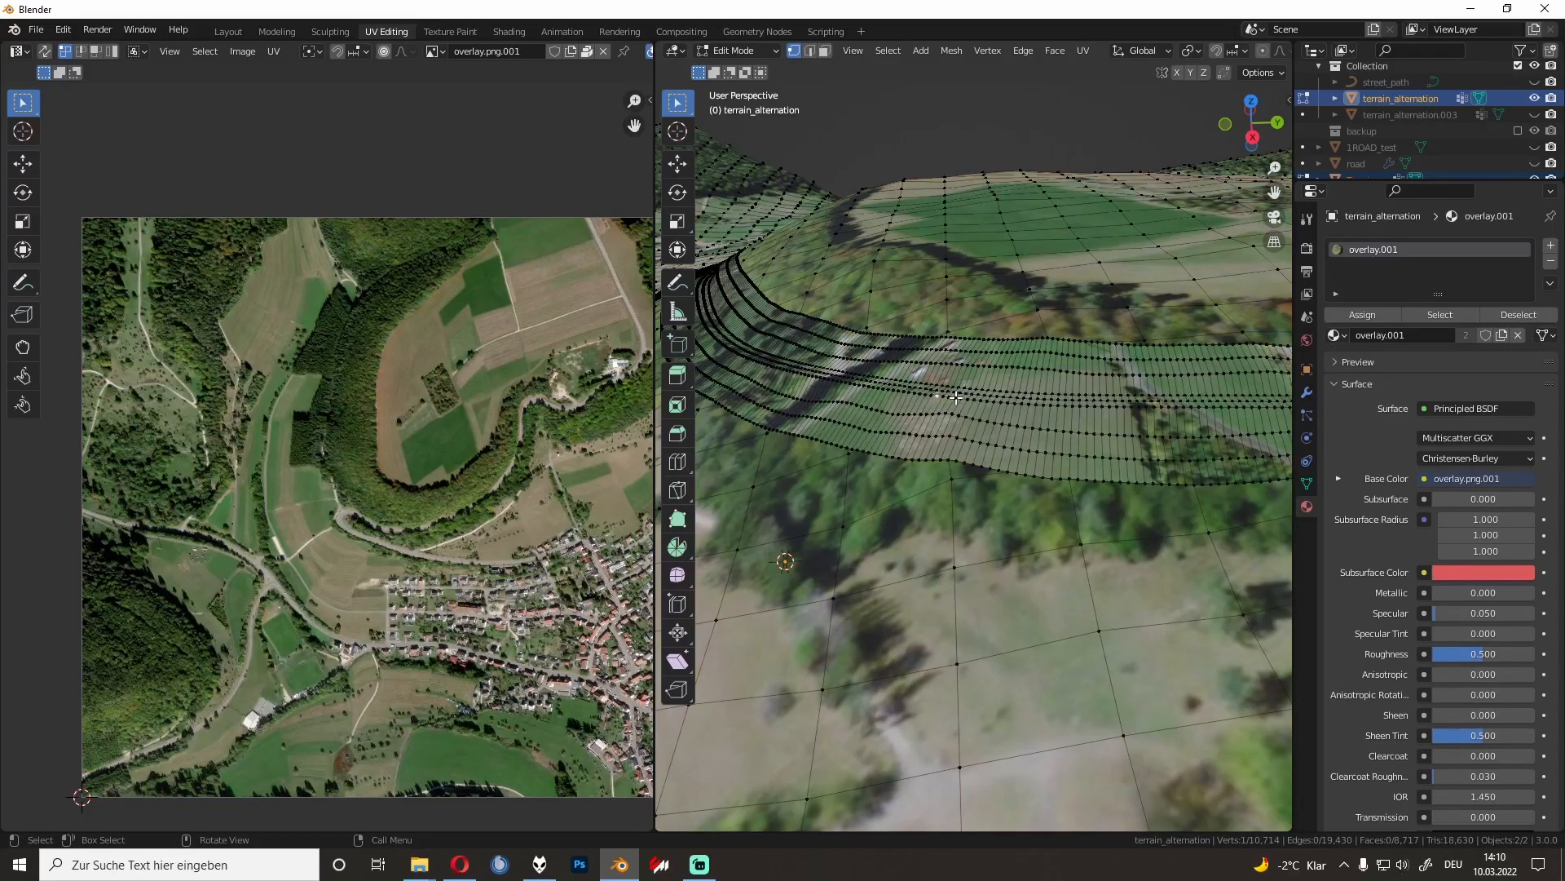
pyautogui.press('l')
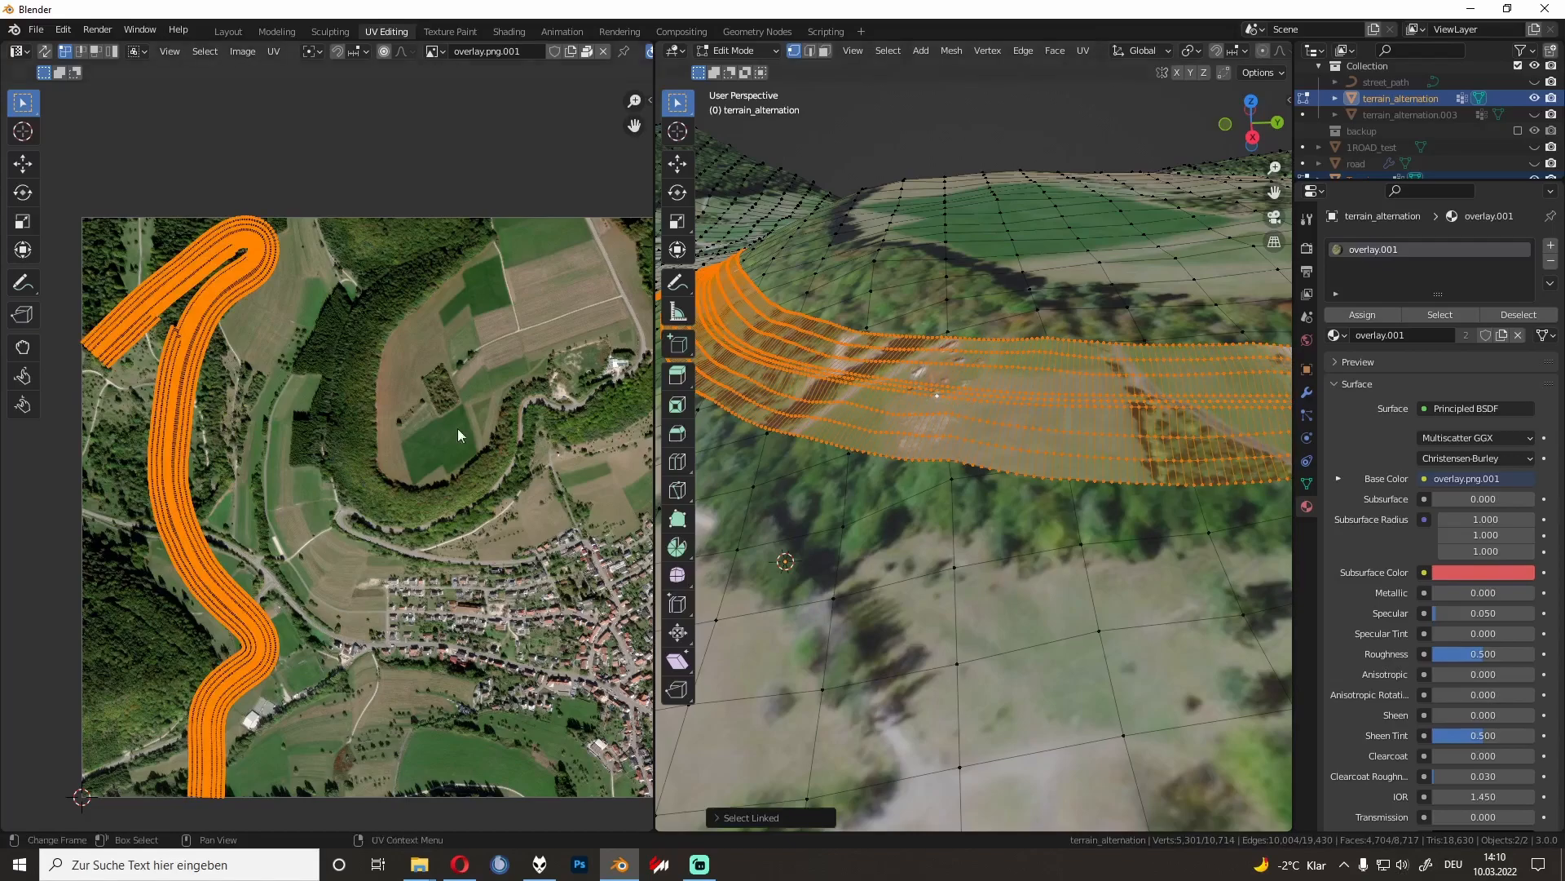
pyautogui.click(45, 52)
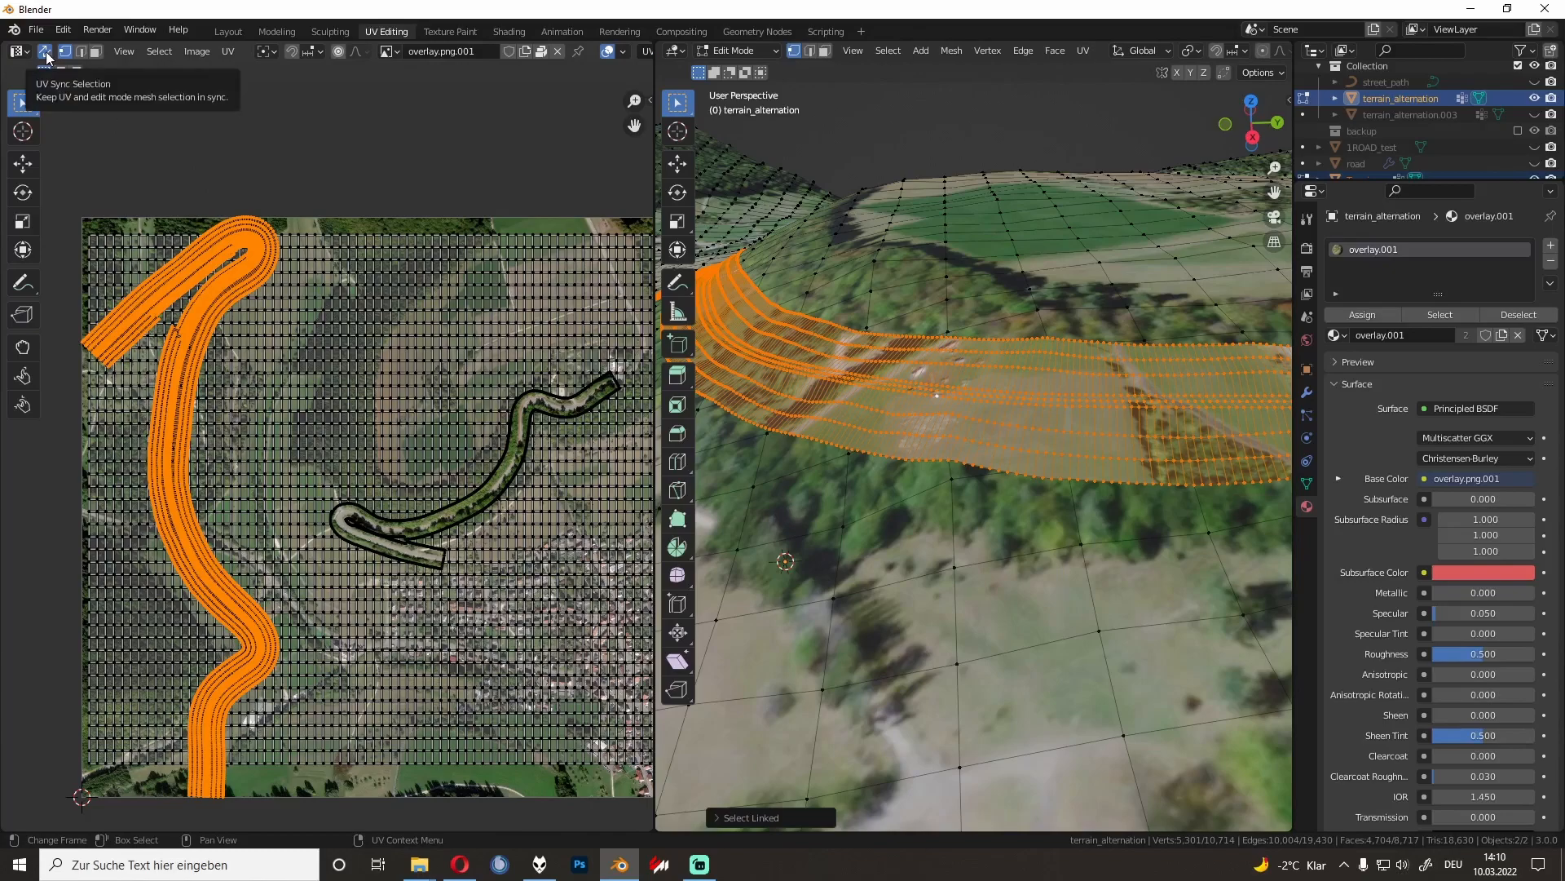
# Step: Rotate the strip's UV island by -90 degrees
pyautogui.press('g')
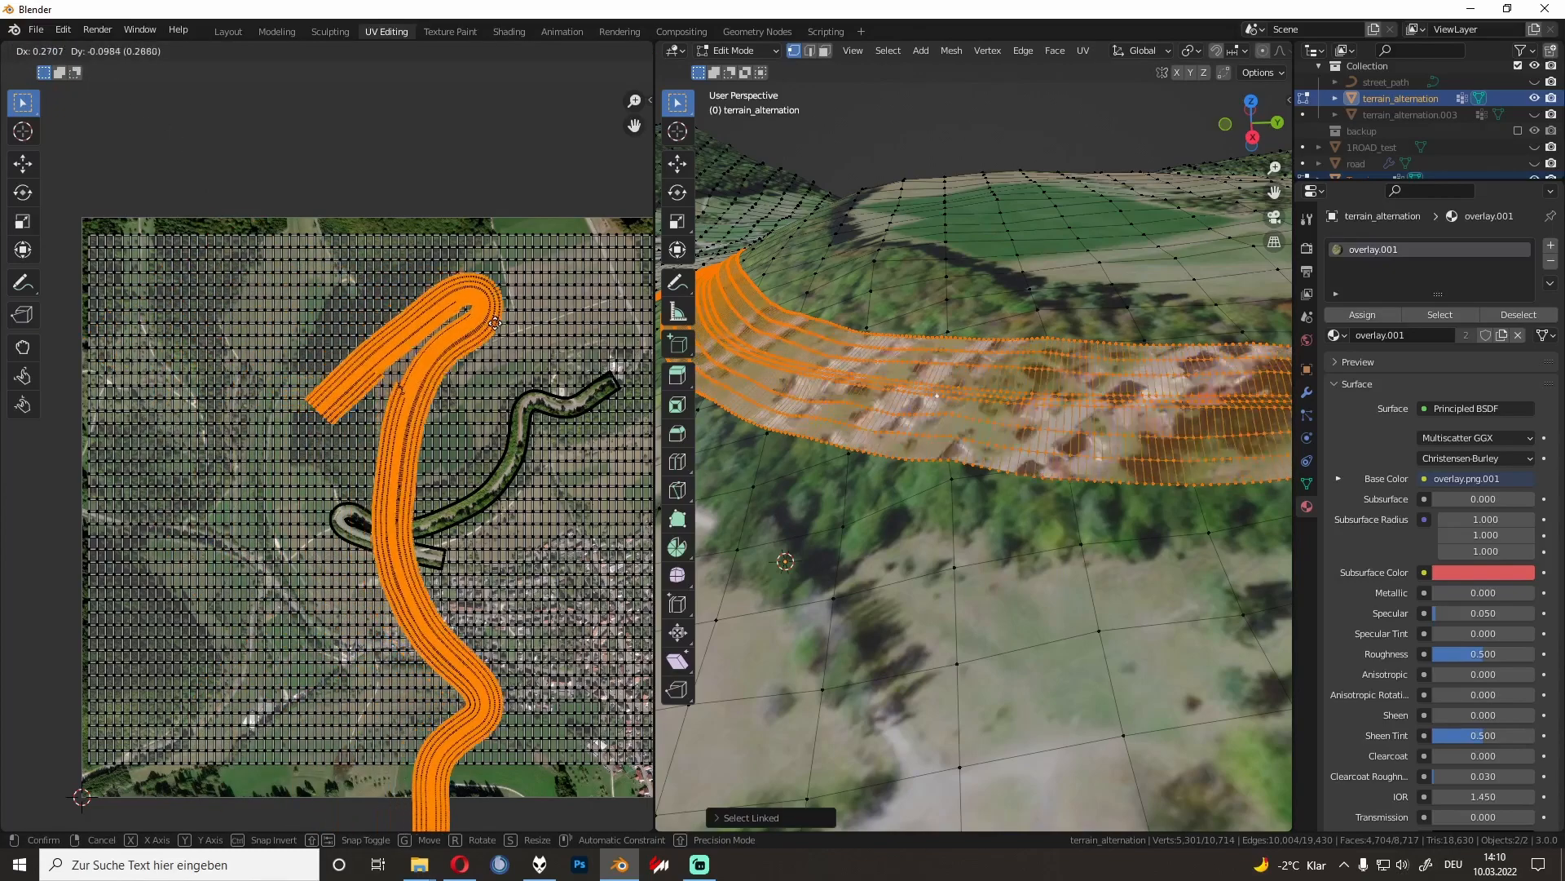
pyautogui.rightClick(429, 352)
pyautogui.write('r')
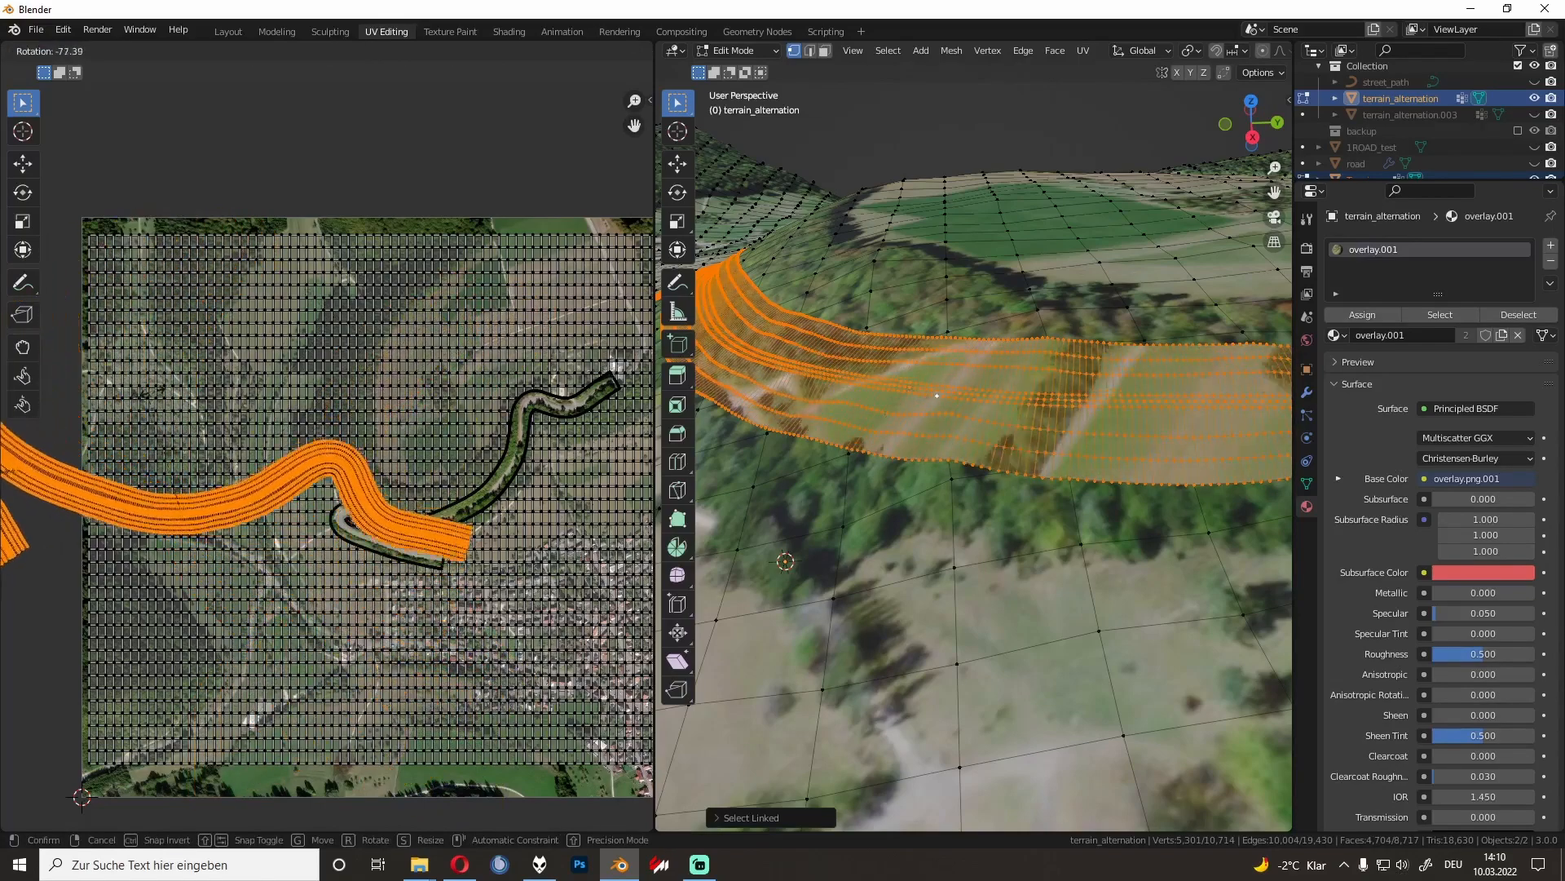
pyautogui.write('-90')
pyautogui.press('Return')
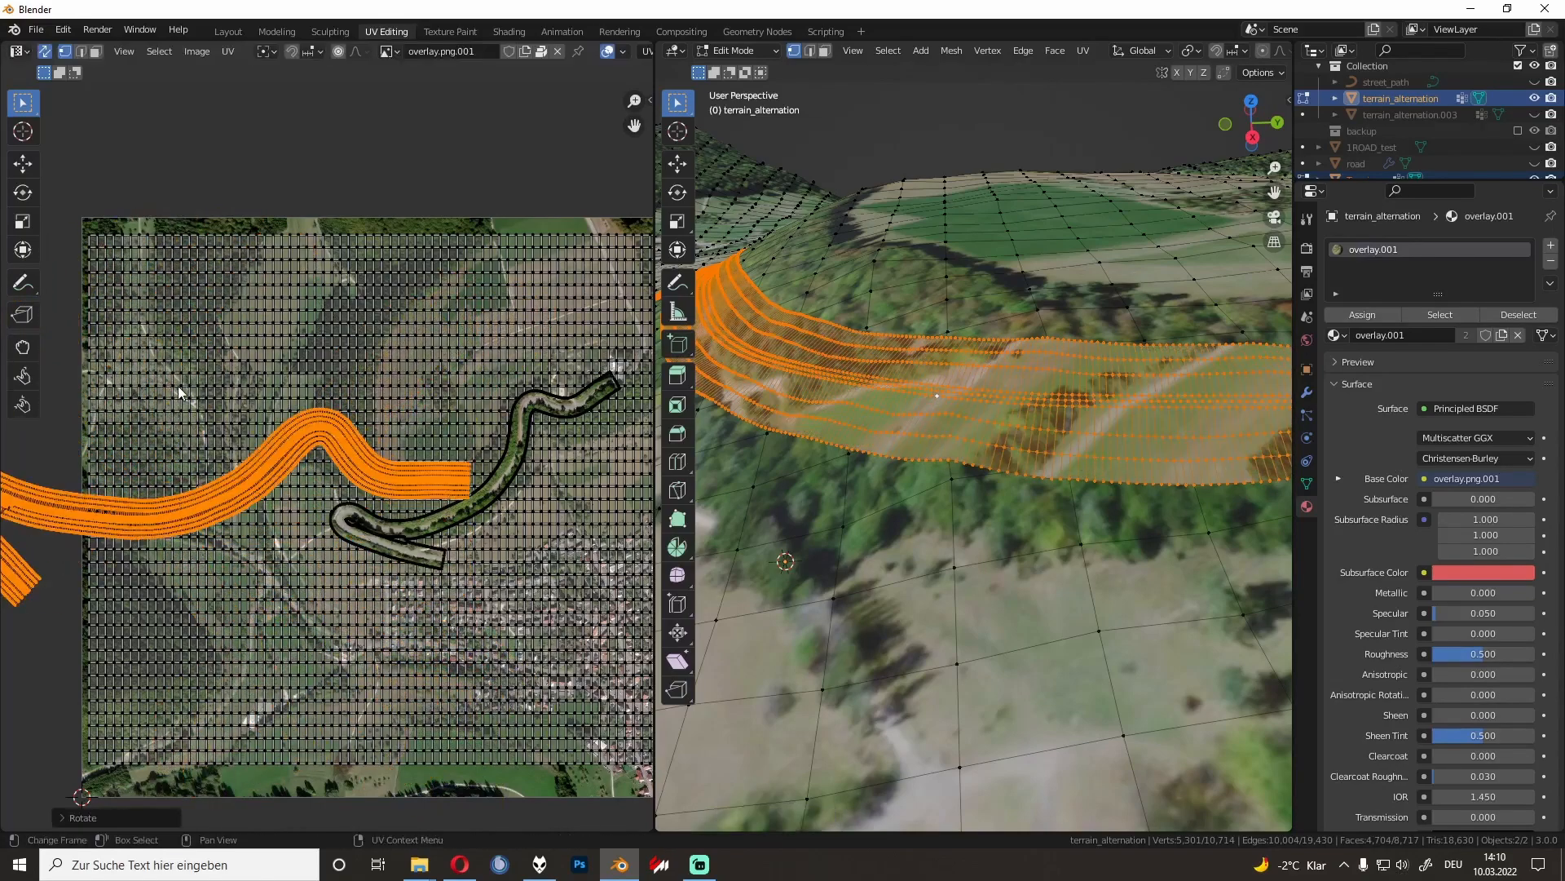
# Step: Move, rotate and scale down the strip's UV island to roughly match the road-shaped opening in Terrain's UVs
pyautogui.press('g')
pyautogui.click(525, 364)
pyautogui.press('r')
pyautogui.click(491, 310)
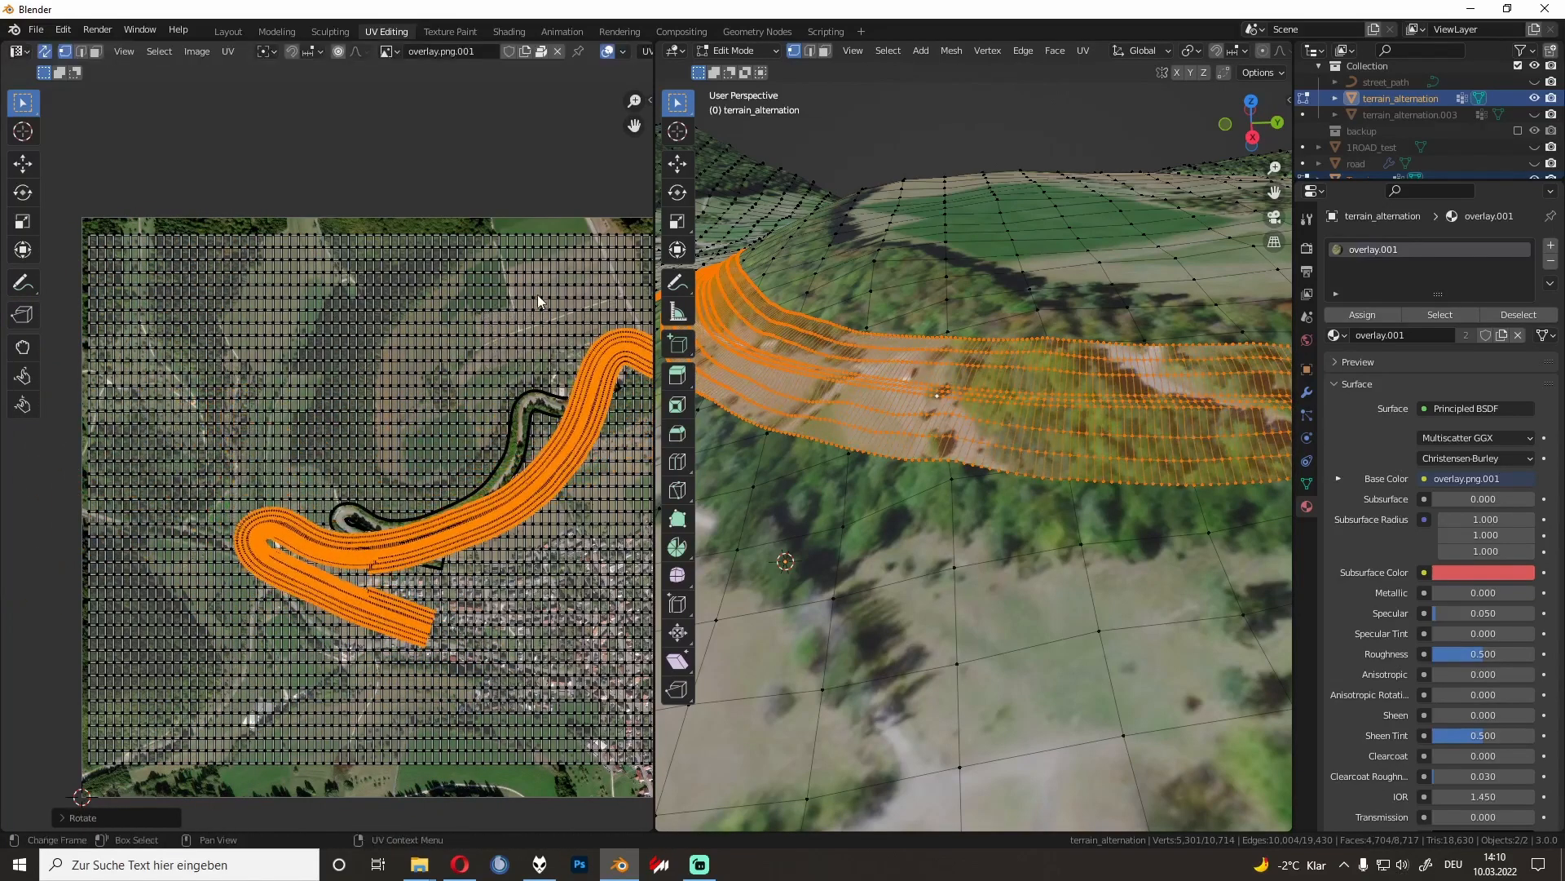
pyautogui.press('r')
pyautogui.click(575, 267)
pyautogui.press('s')
pyautogui.click(532, 342)
# Step: Refine the UV island's position, rotation and scale until it overlays the whole opening in Terrain's UV layout
pyautogui.press('g')
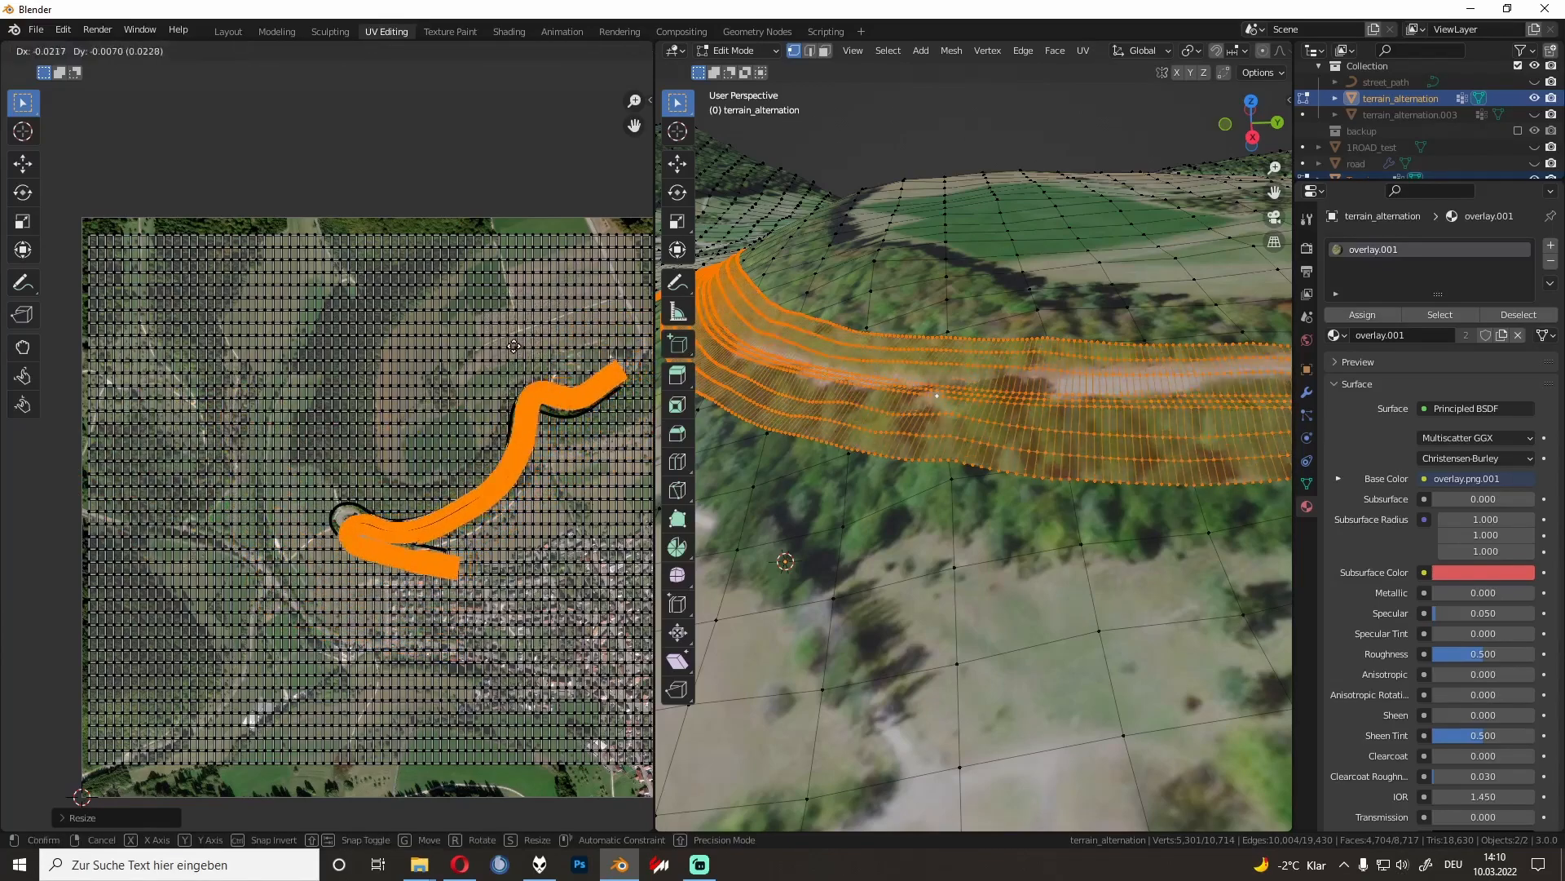
pyautogui.click(512, 345)
pyautogui.press('r')
pyautogui.click(530, 336)
pyautogui.press('g')
pyautogui.click(522, 338)
pyautogui.press('s')
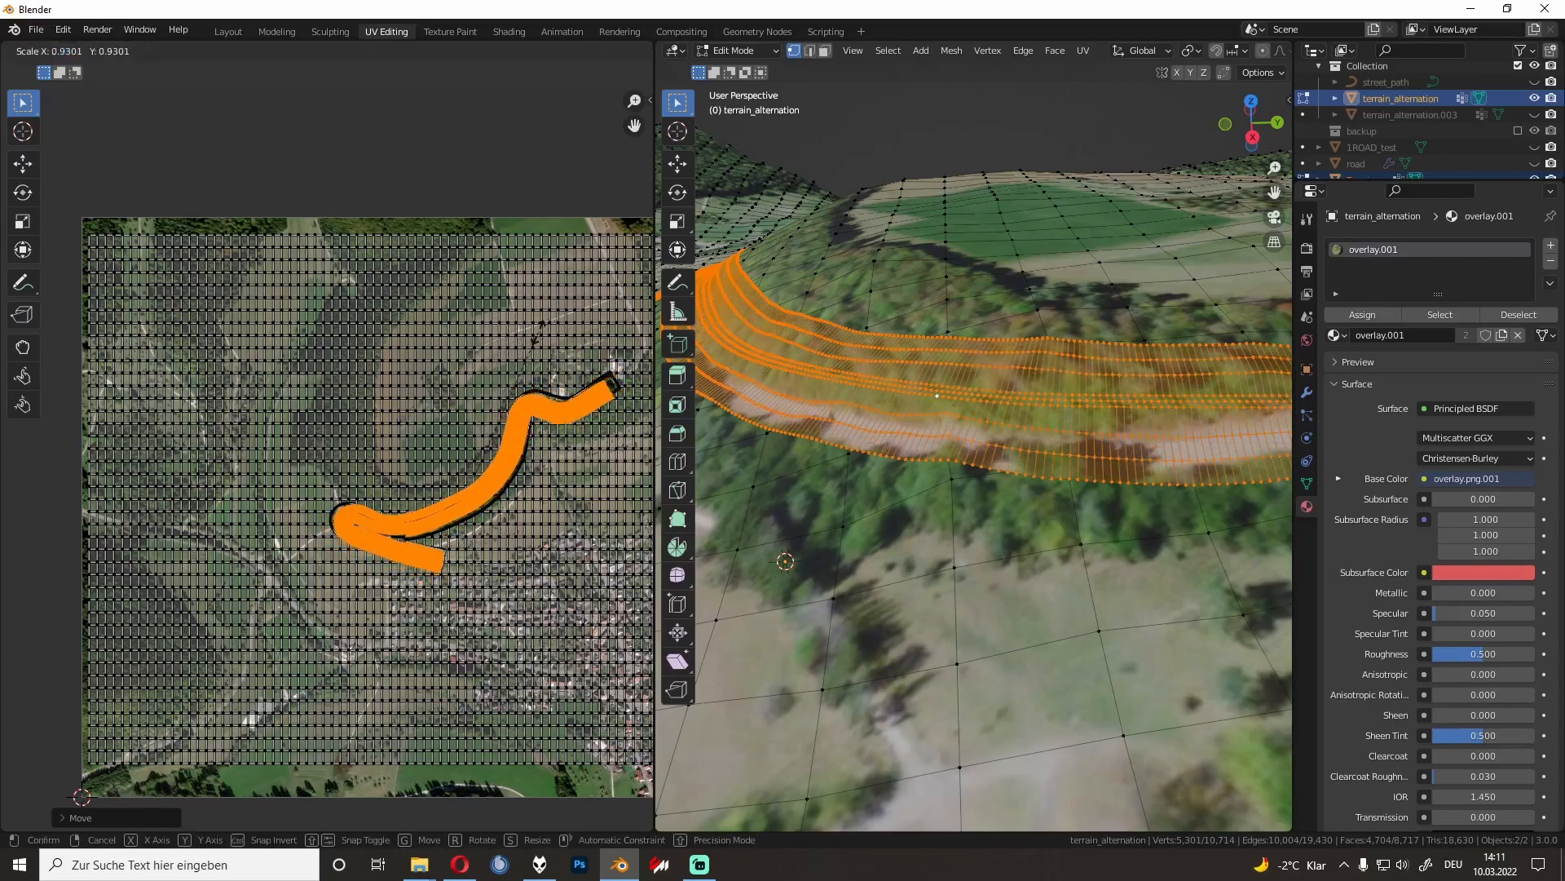
pyautogui.click(542, 331)
pyautogui.press('g')
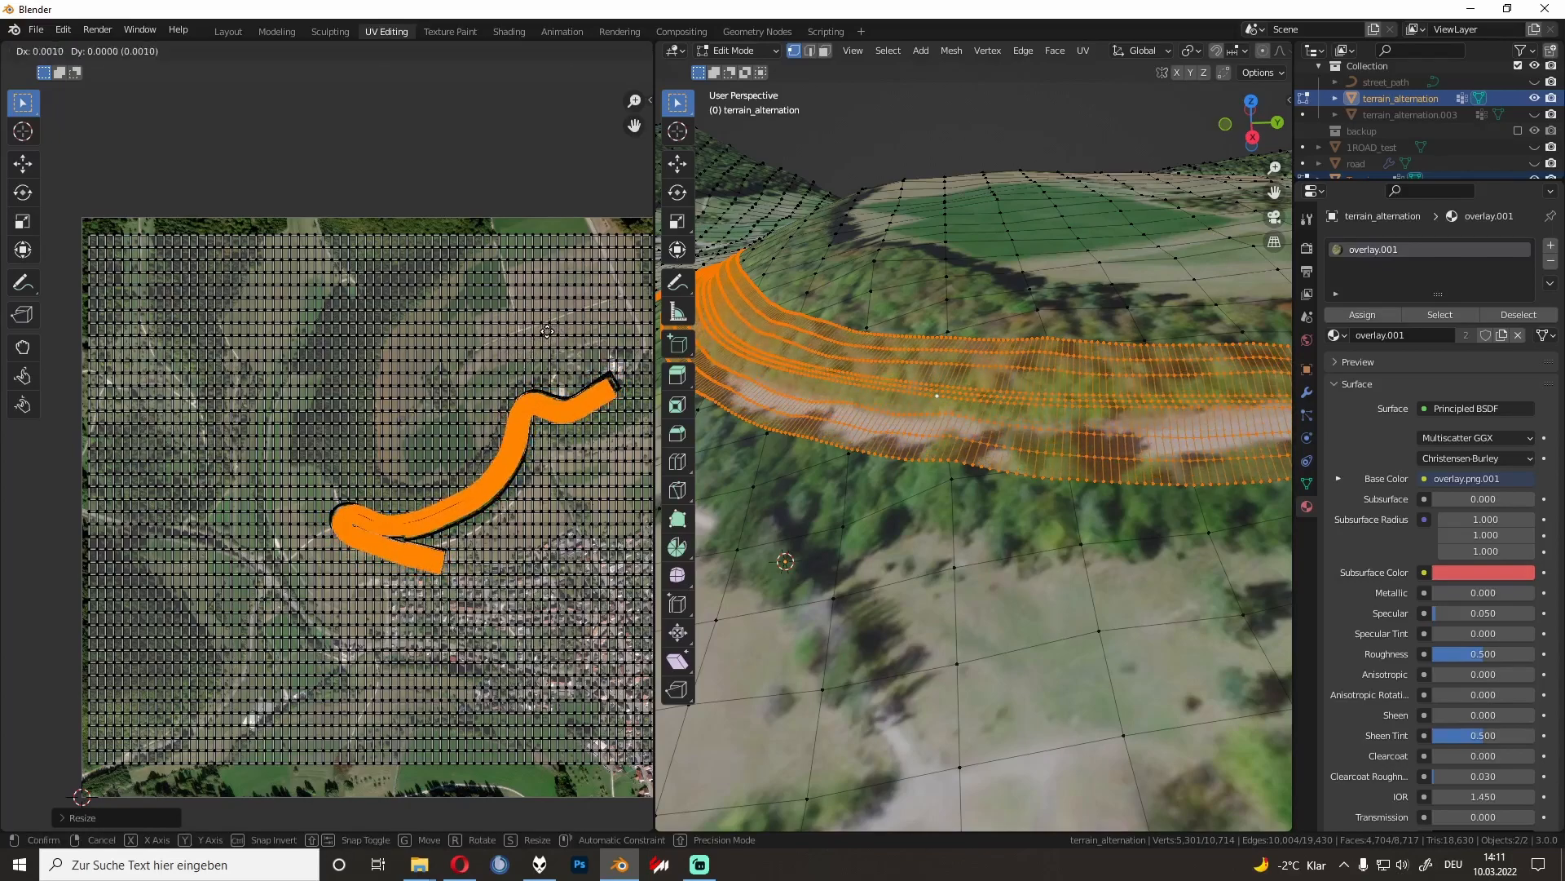
pyautogui.click(553, 327)
pyautogui.press('r')
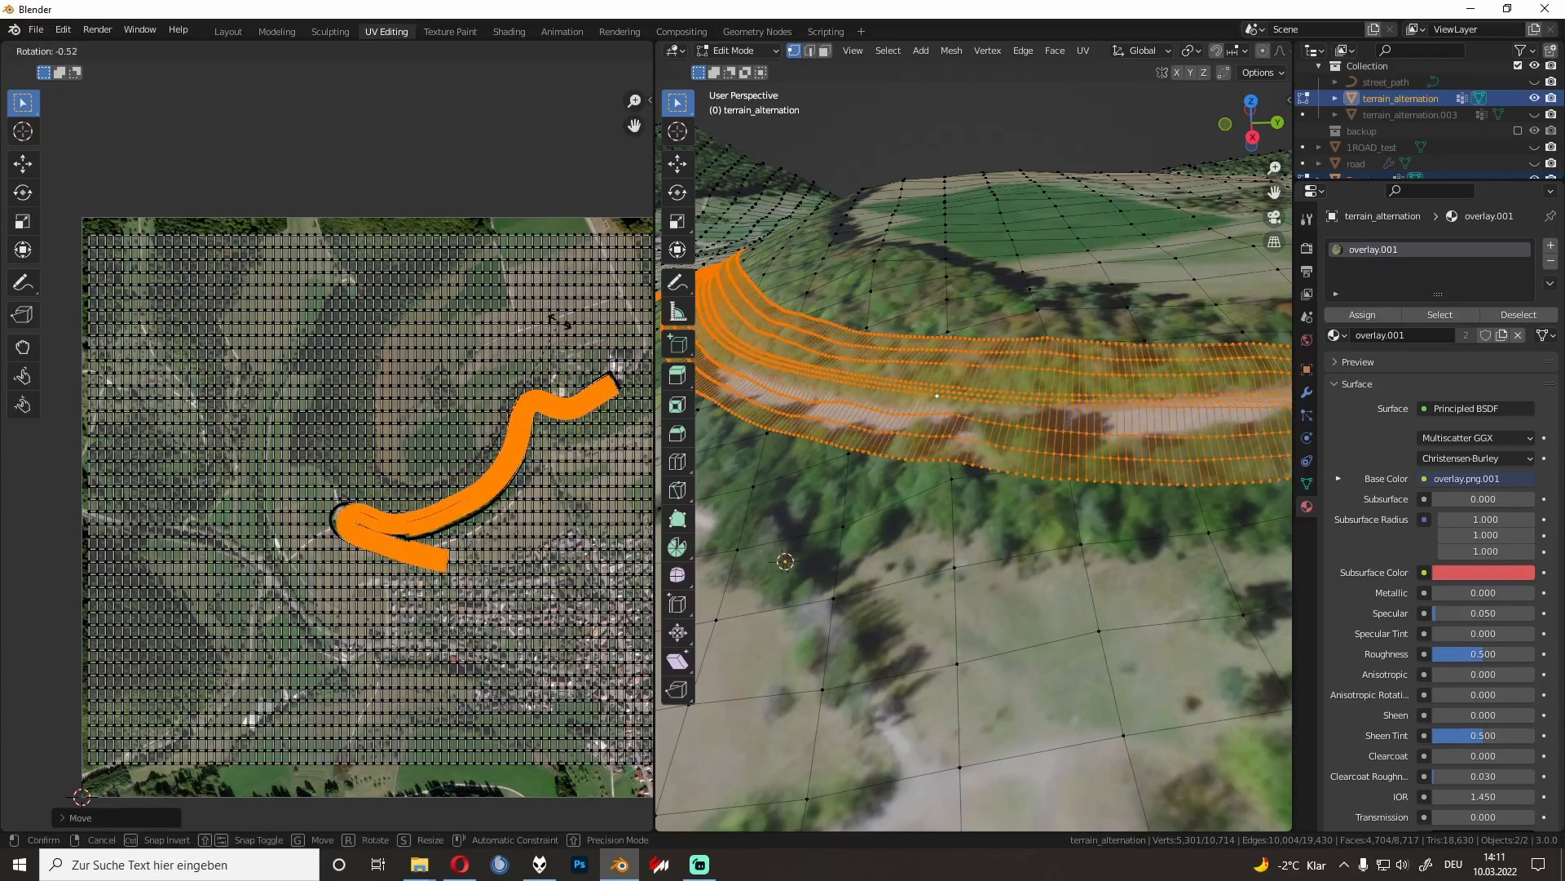
pyautogui.click(559, 321)
# Step: Fine-tune the strip UV island's position, rotation and scale to follow the upper bend of the opening in Terrain's UVs
pyautogui.scroll(8, 551, 332)
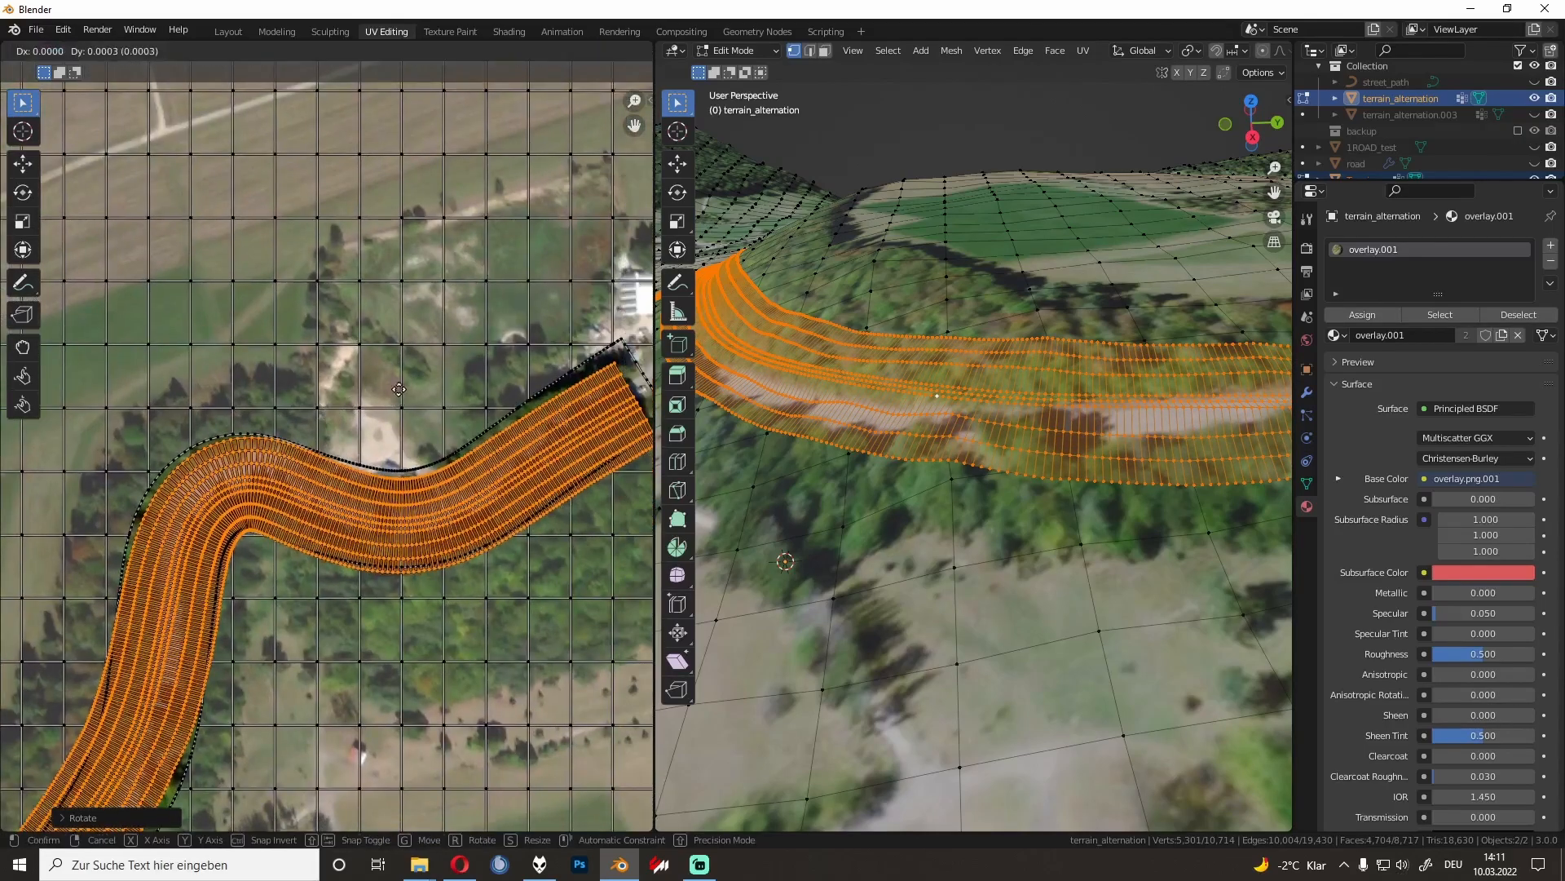
pyautogui.press('g')
pyautogui.click(392, 381)
pyautogui.press('r')
pyautogui.click(430, 374)
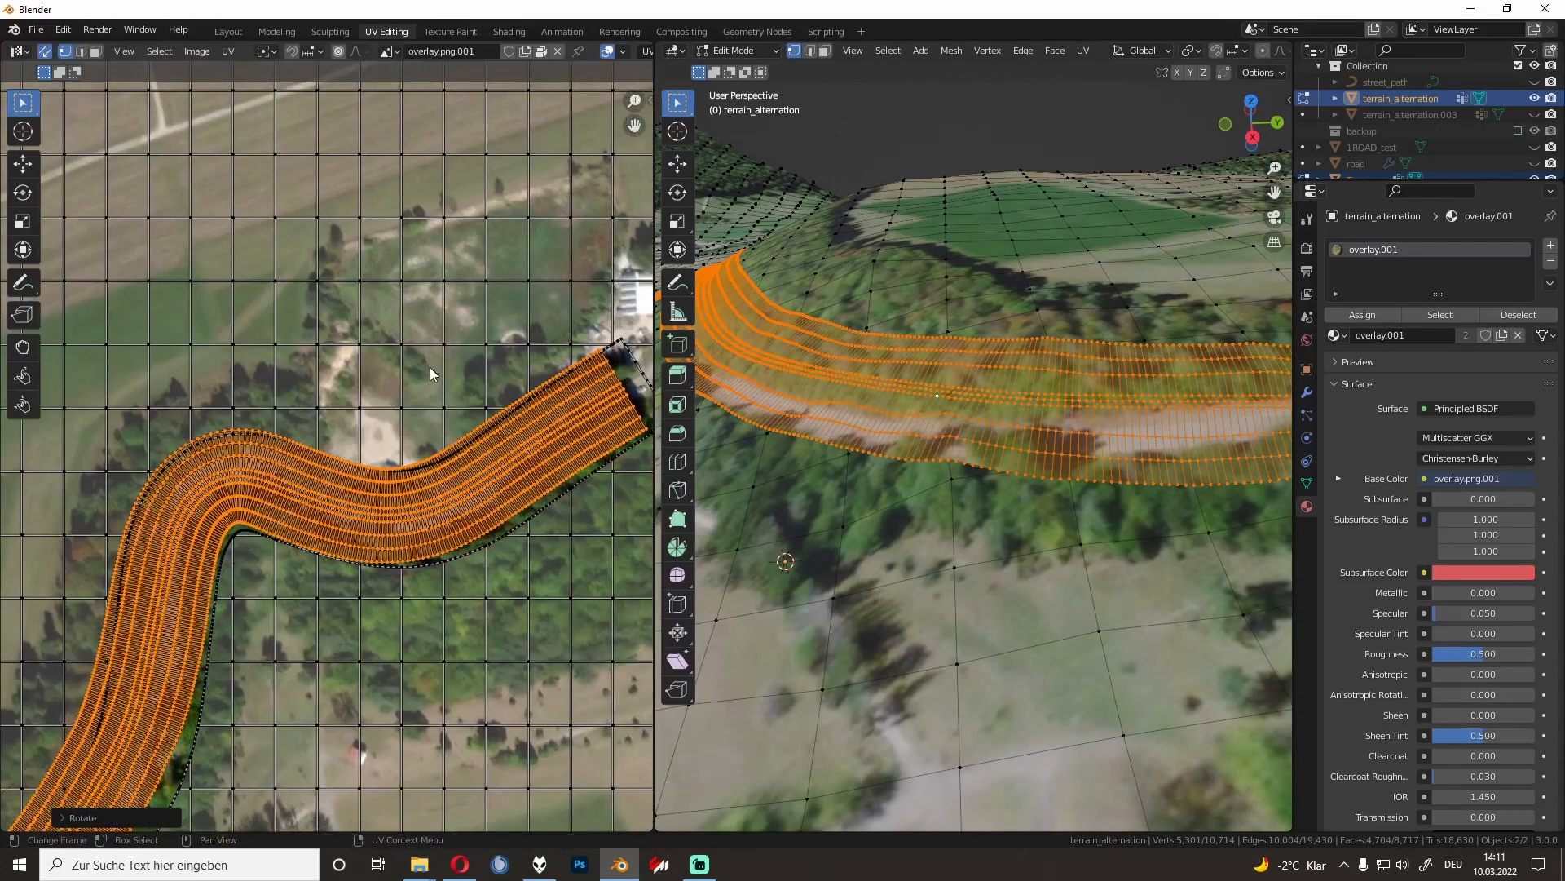
pyautogui.press('s')
pyautogui.click(468, 360)
pyautogui.press('g')
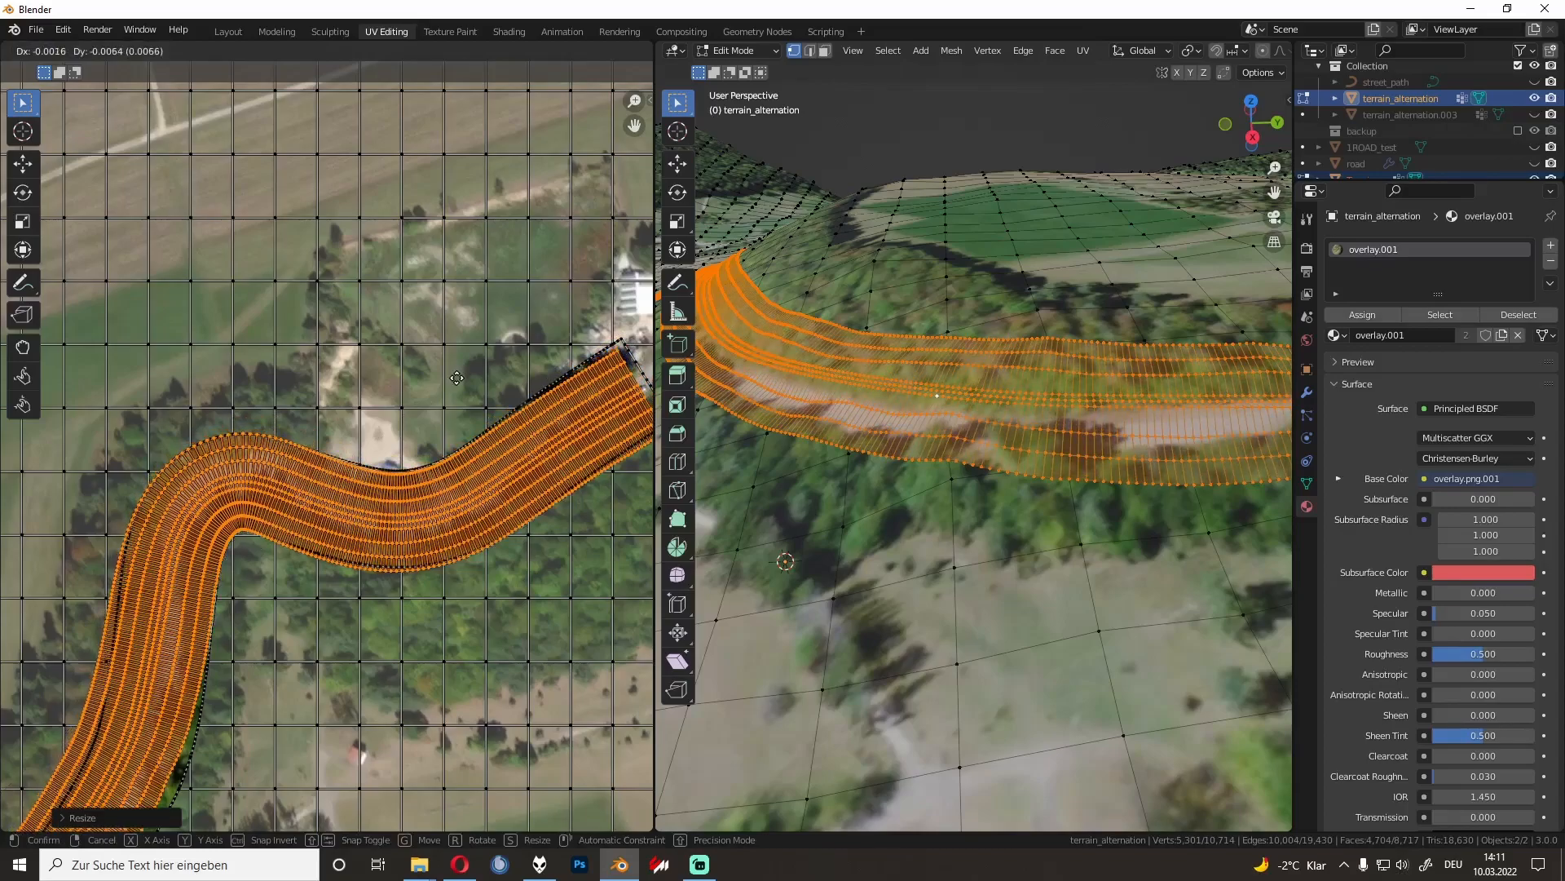
pyautogui.click(458, 377)
pyautogui.press('r')
pyautogui.click(474, 367)
pyautogui.press('g')
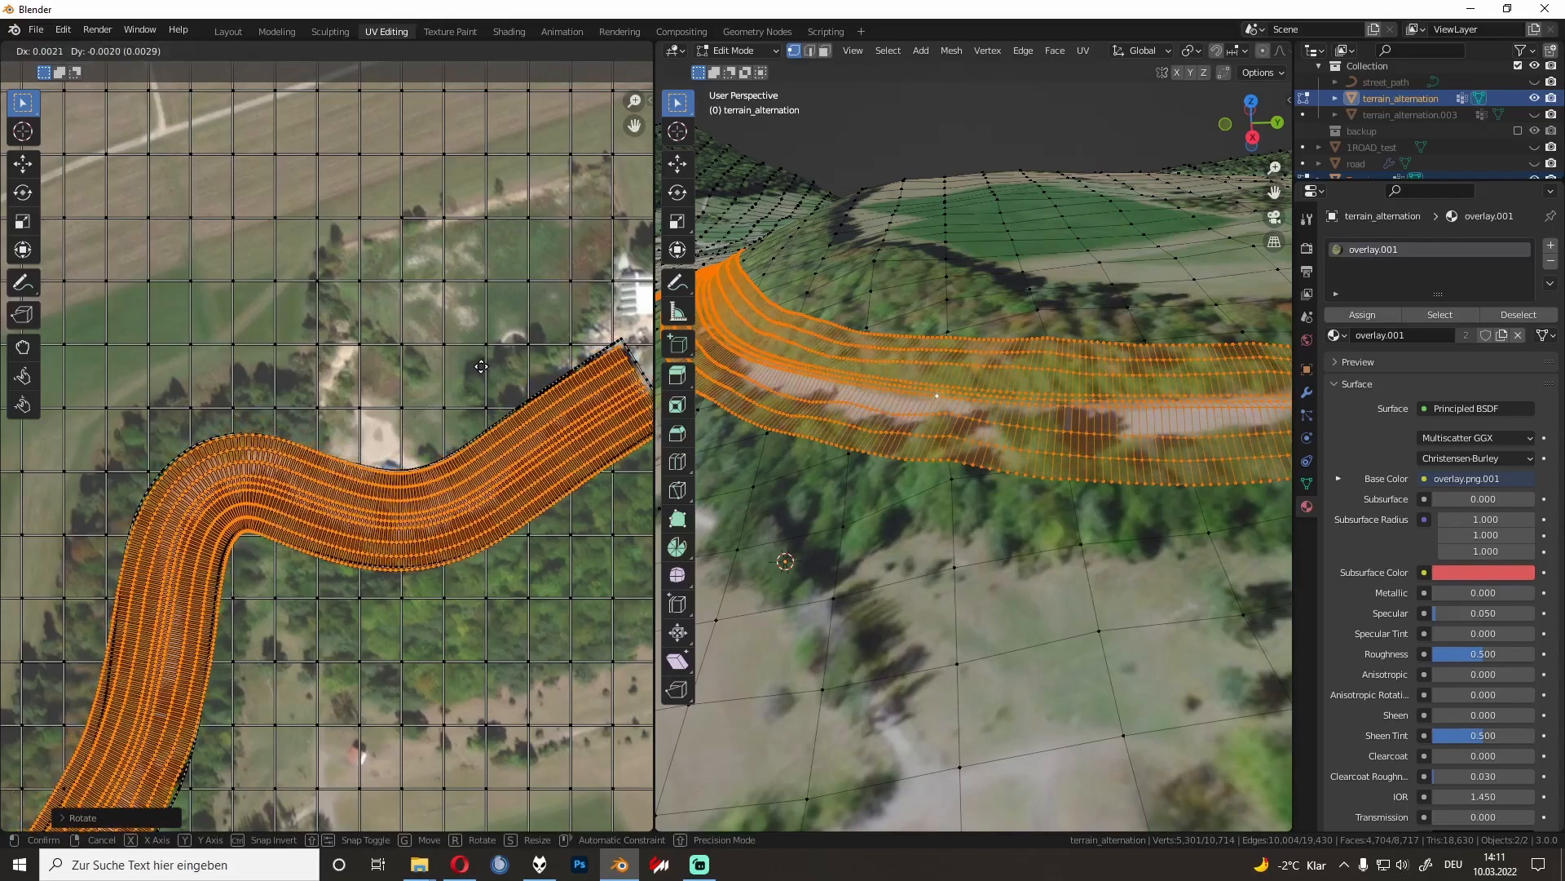
pyautogui.click(480, 365)
pyautogui.press('r')
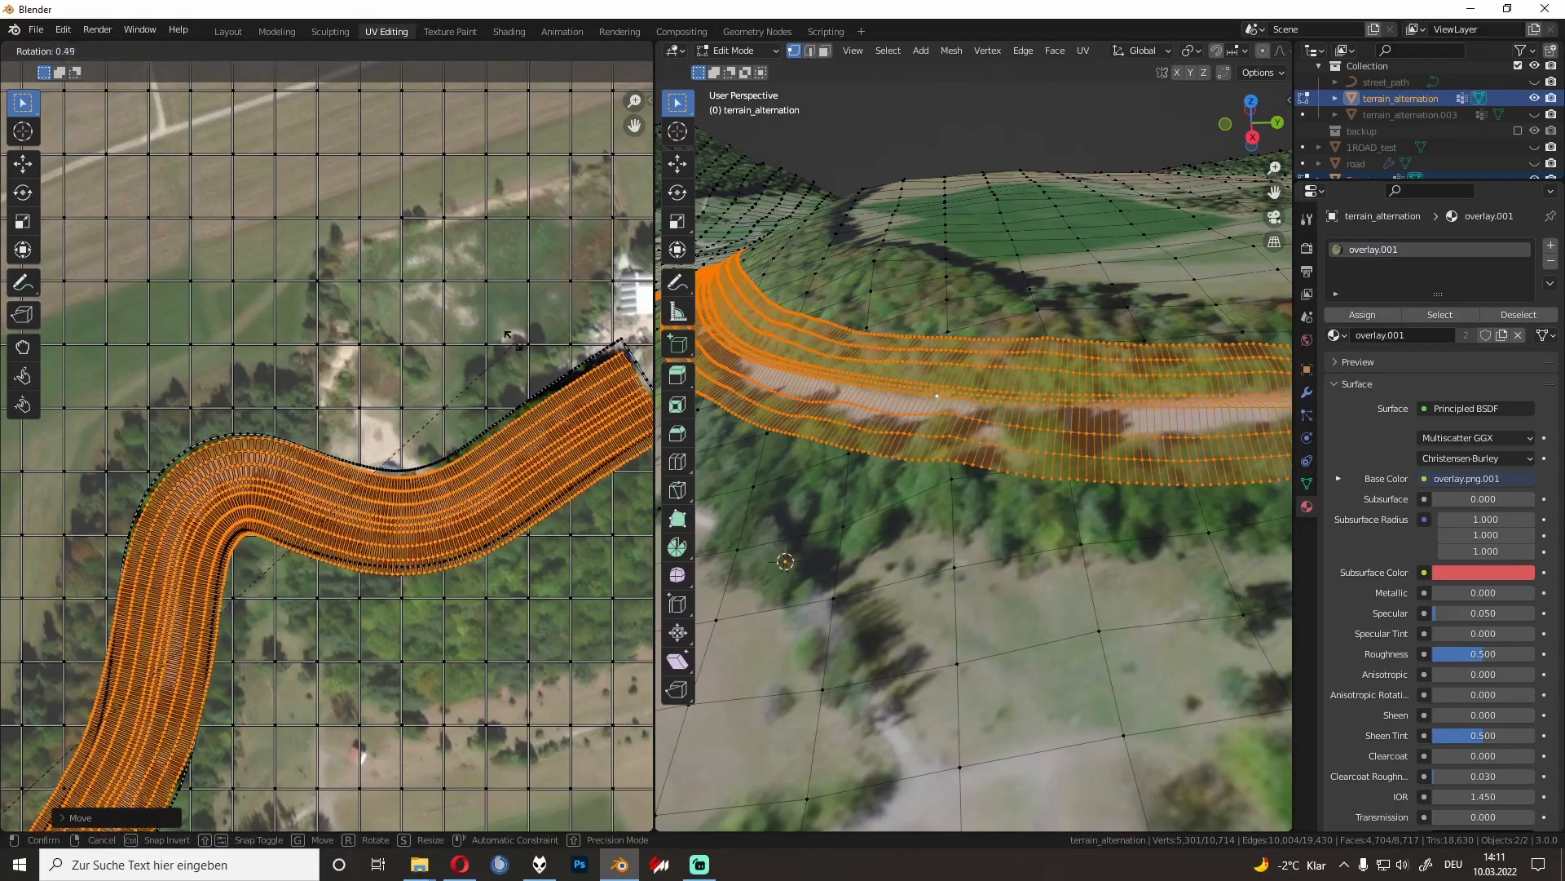
pyautogui.rightClick(463, 339)
pyautogui.press('s')
pyautogui.click(456, 336)
pyautogui.press('g')
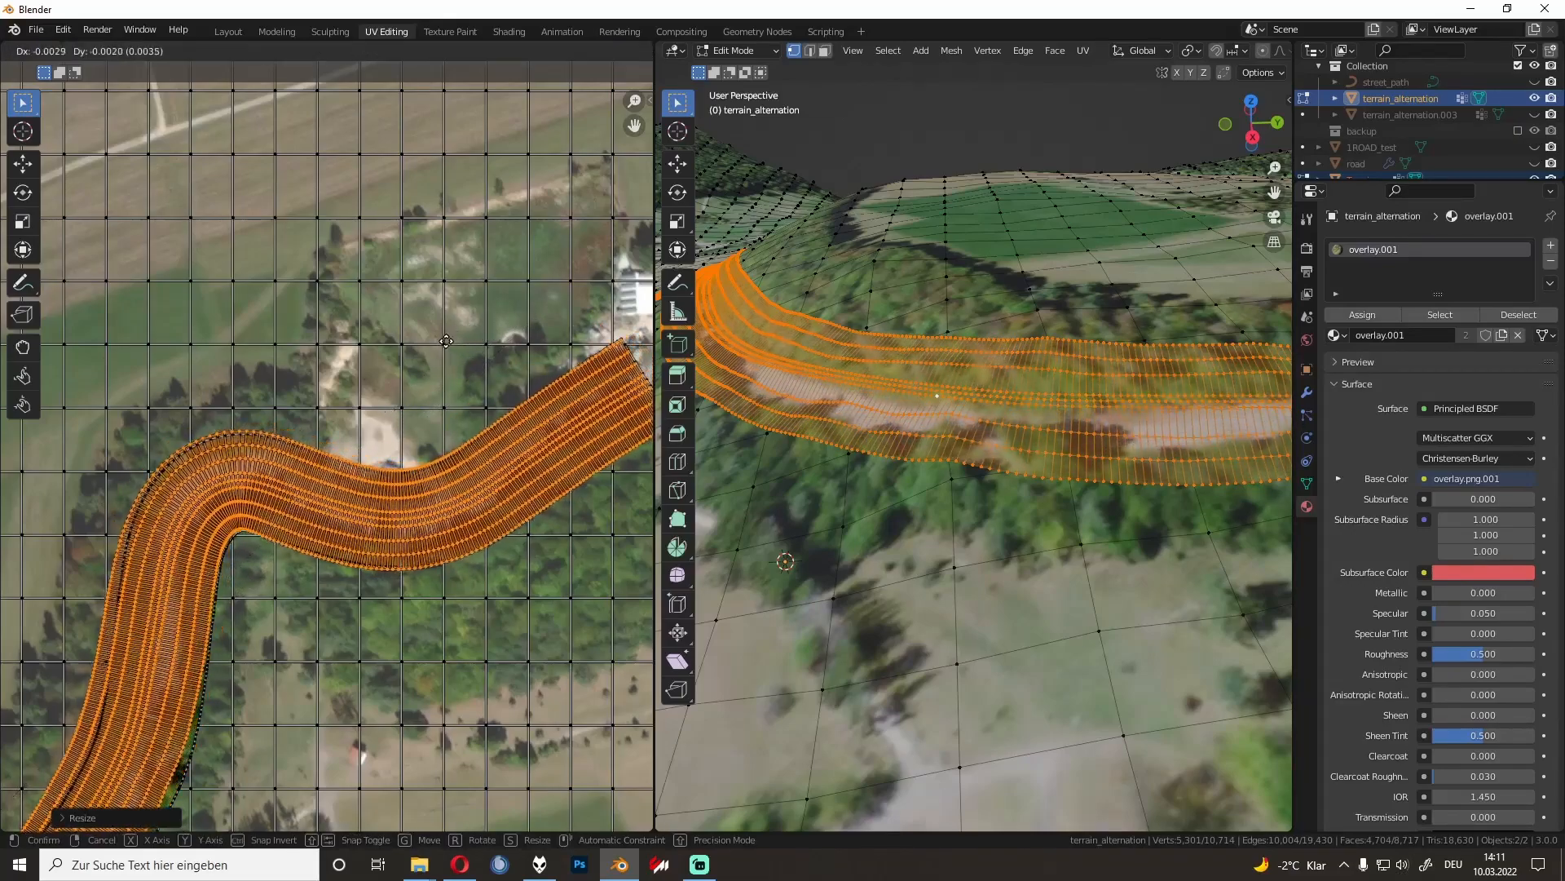
pyautogui.click(449, 342)
pyautogui.moveTo(449, 342); pyautogui.dragTo(554, 204, button='middle')
pyautogui.press('r')
pyautogui.click(422, 340)
pyautogui.press('g')
pyautogui.click(428, 335)
# Step: Try scaling the strip's UV island along Y to fit the hairpin end, and compare it with the plain satellite image
pyautogui.moveTo(293, 456); pyautogui.dragTo(497, 326, button='middle')
pyautogui.moveTo(147, 538); pyautogui.dragTo(337, 371, button='middle')
pyautogui.scroll(-3, 336, 371)
pyautogui.press('s')
pyautogui.press('y')
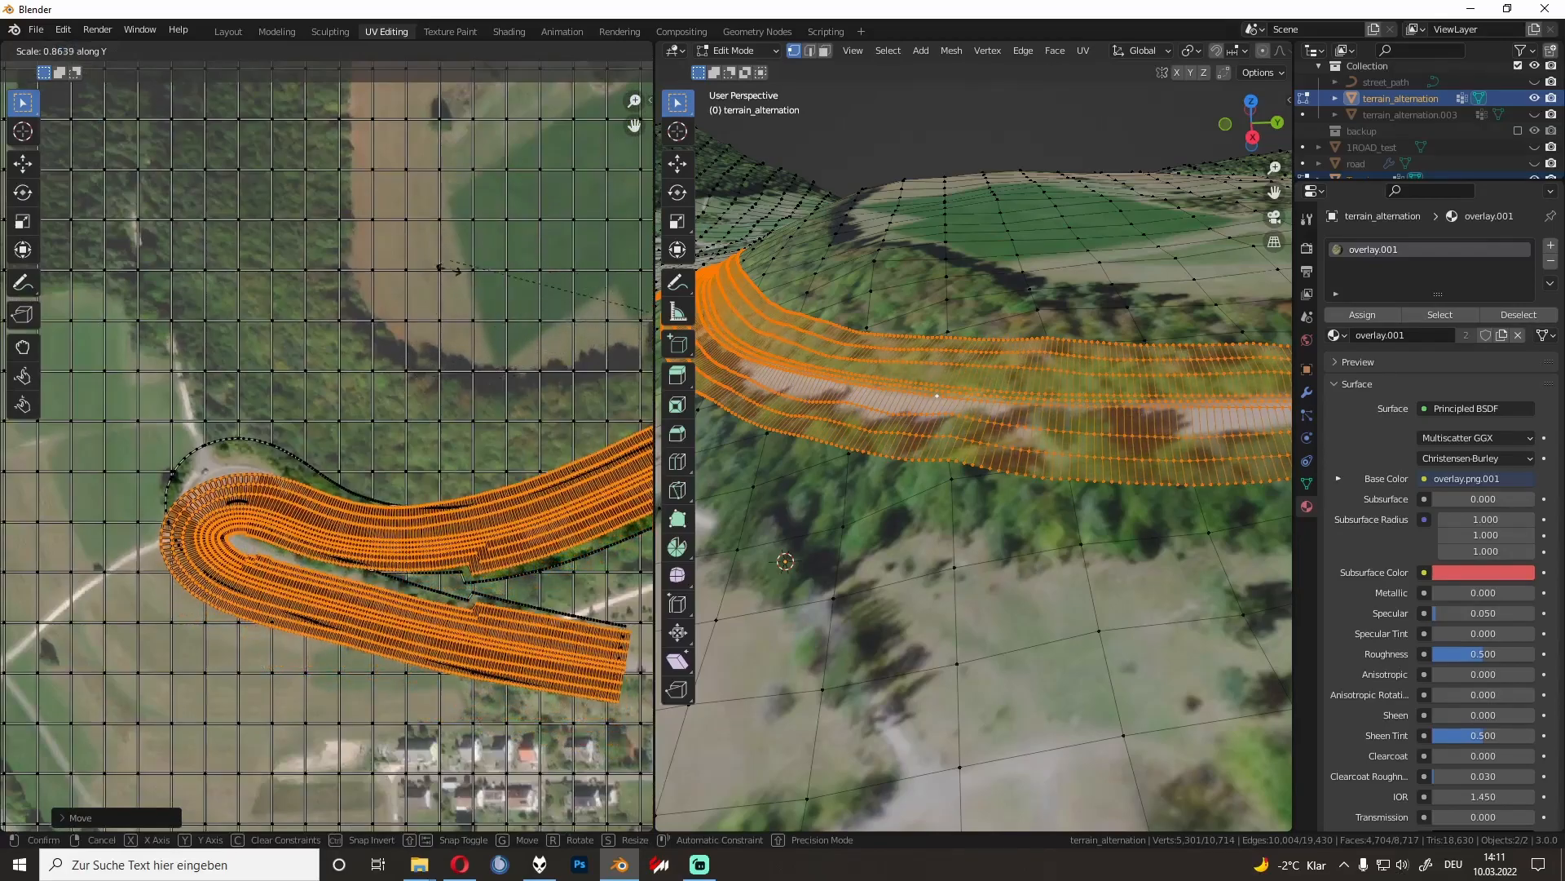
pyautogui.rightClick(406, 394)
pyautogui.scroll(-7, 406, 395)
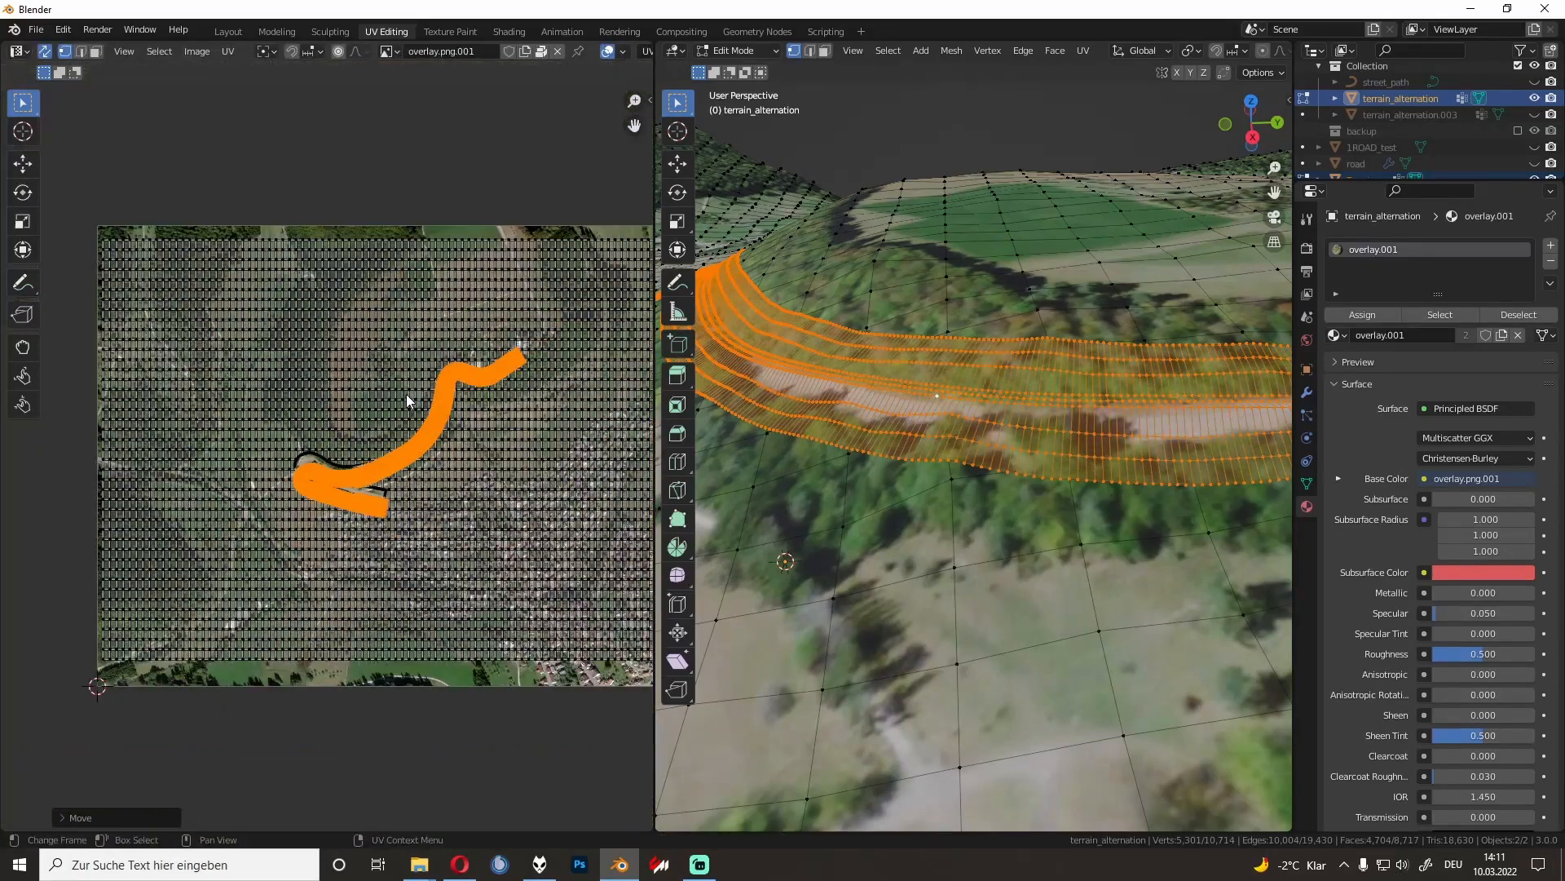
pyautogui.press('Tab')
pyautogui.scroll(4, 411, 393)
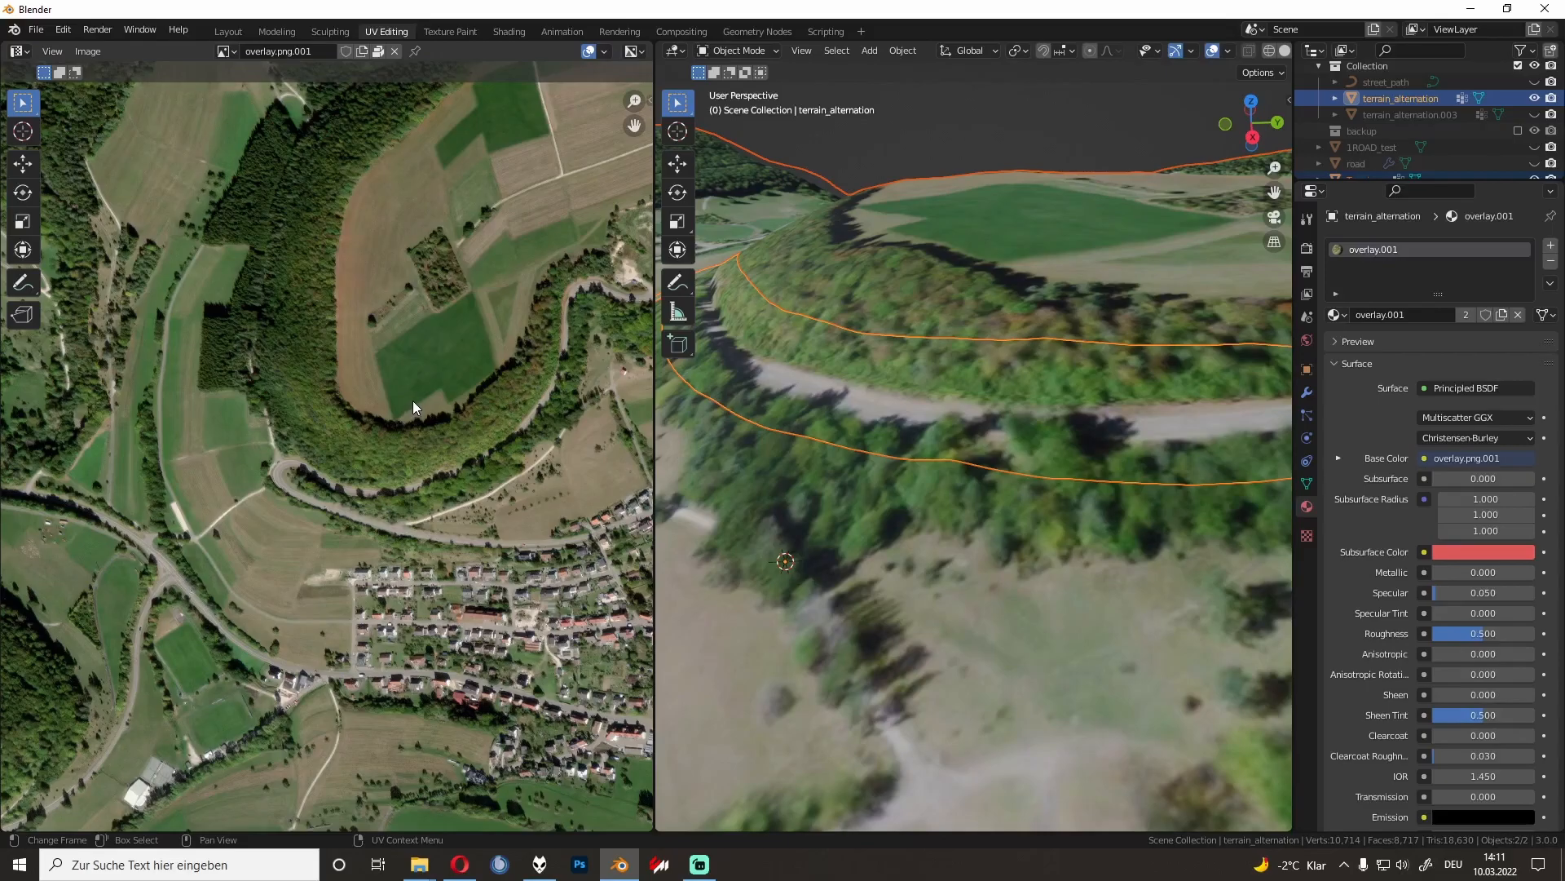
pyautogui.press('Tab')
pyautogui.scroll(3, 418, 468)
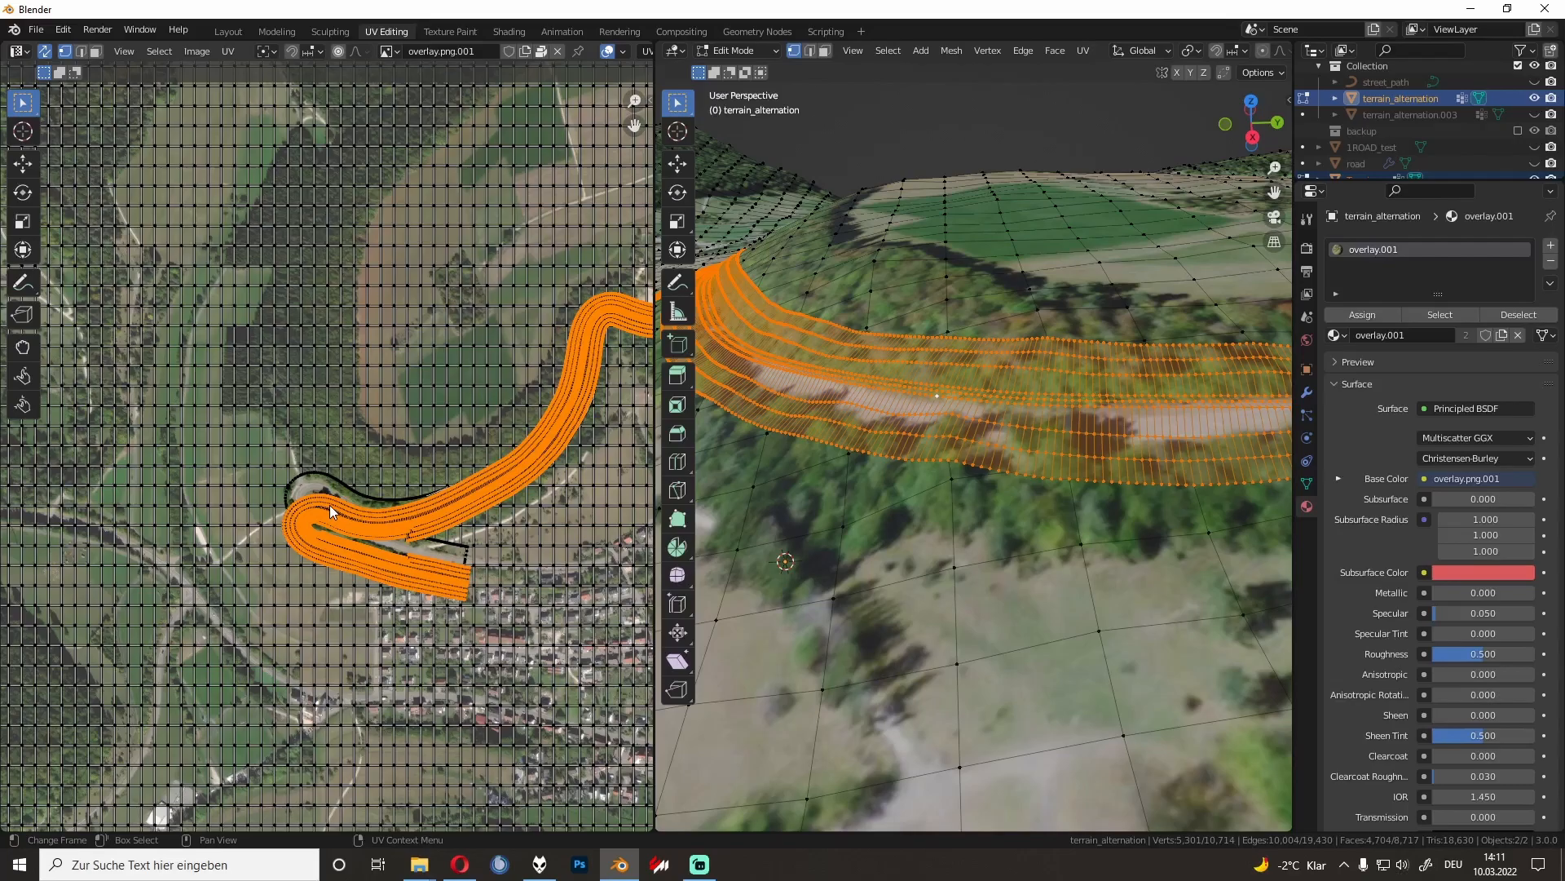
# Step: Unwrap the strip mesh again with the standard Unwrap method
pyautogui.press('u')
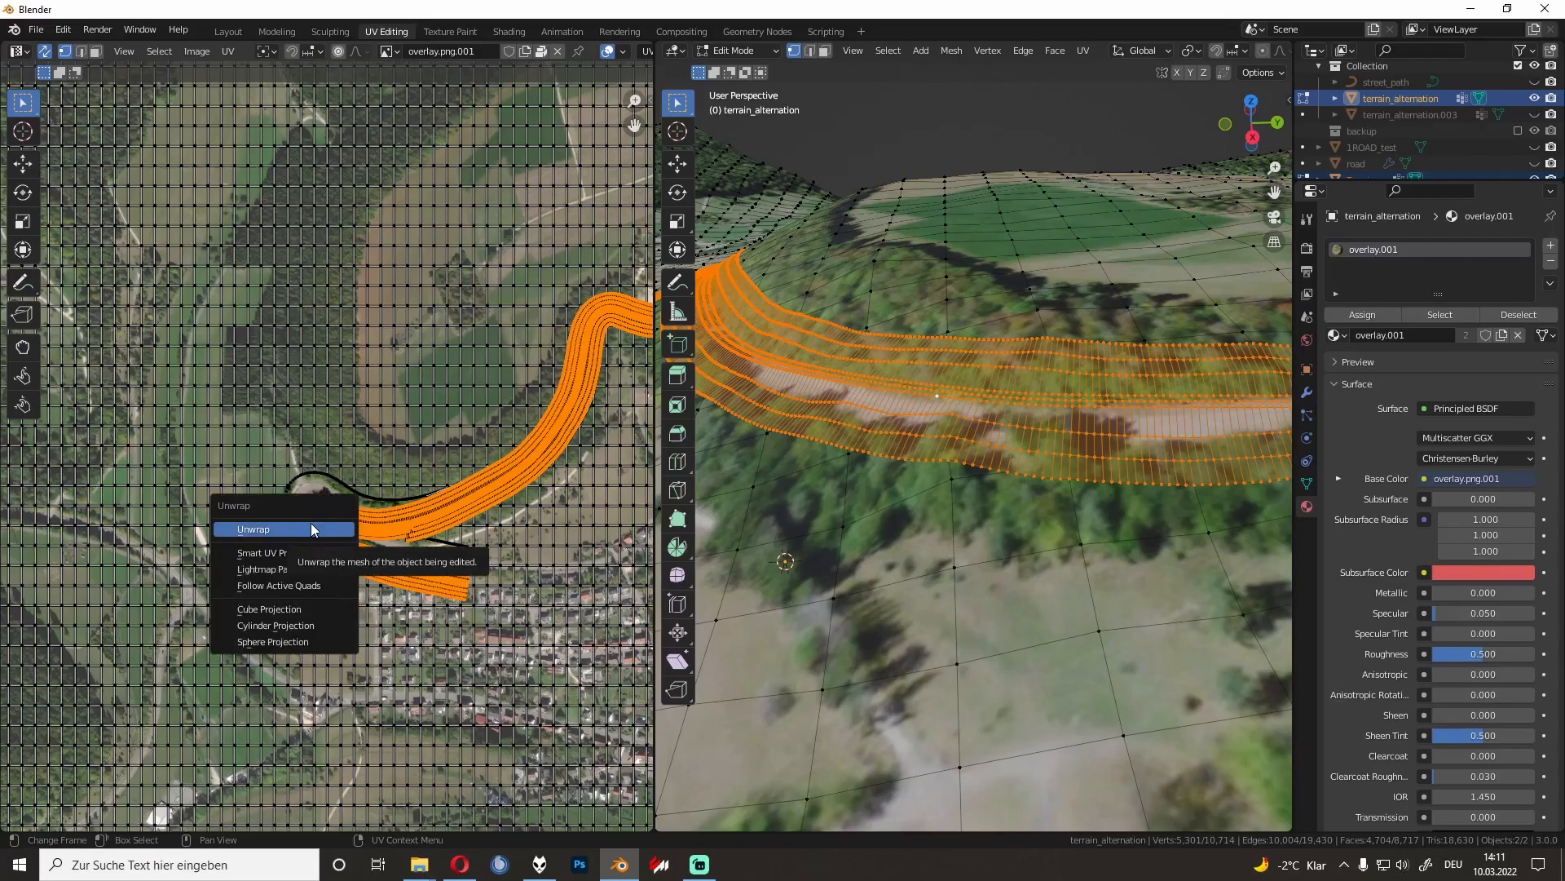
pyautogui.click(311, 529)
pyautogui.scroll(-3, 352, 502)
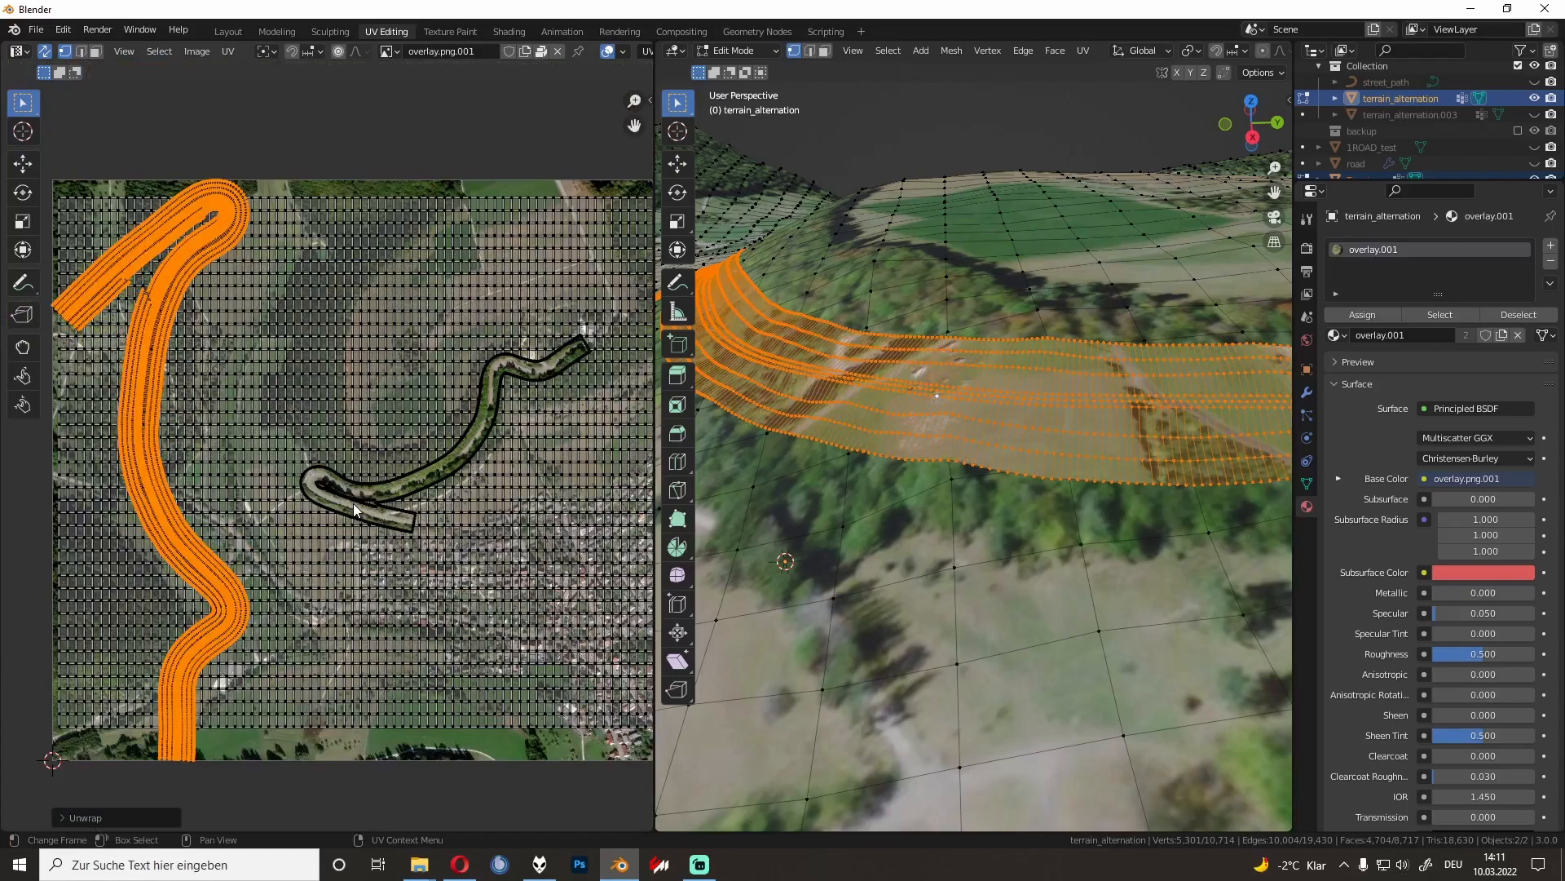
pyautogui.moveTo(937, 587); pyautogui.dragTo(986, 610, button='middle')
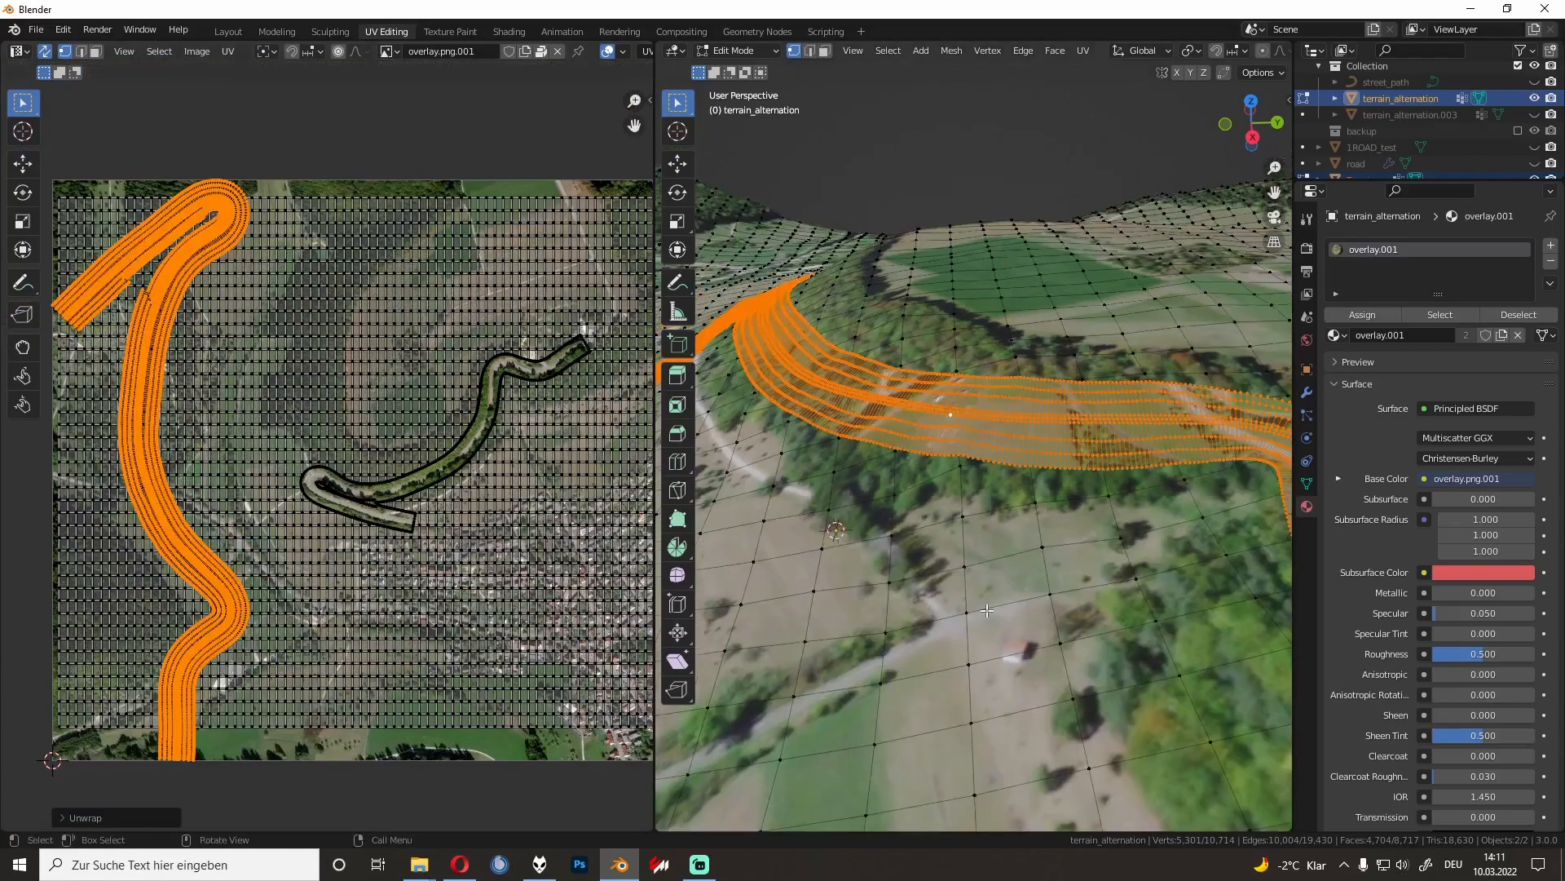
# Step: Project the strip's UVs from the top orthographic view using Project from View (Bounds)
pyautogui.press('KP_7')
pyautogui.scroll(-8, 932, 584)
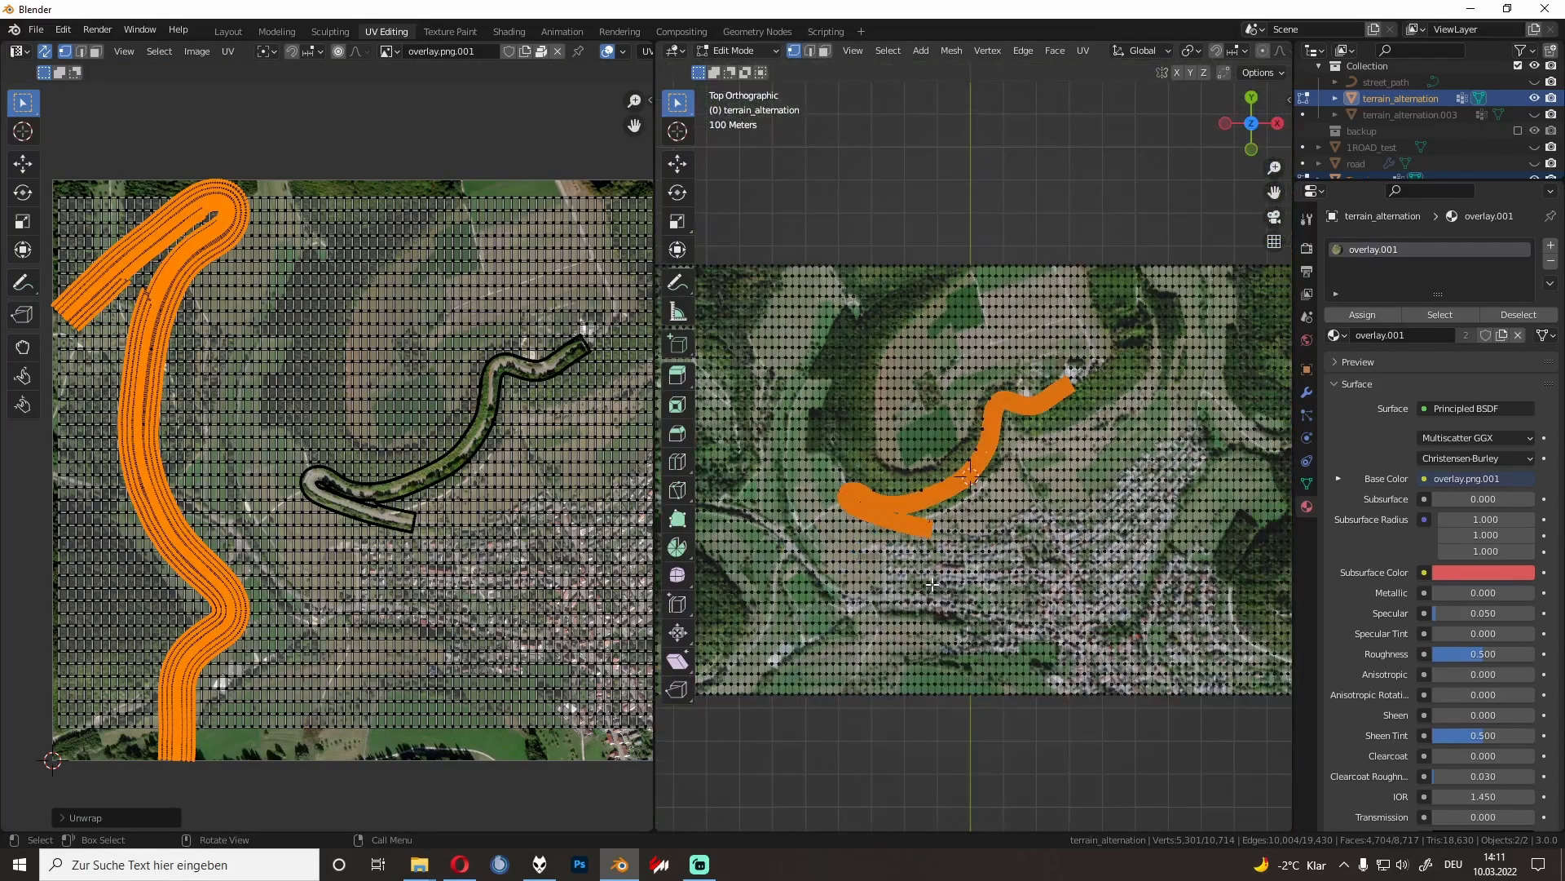
pyautogui.press('u')
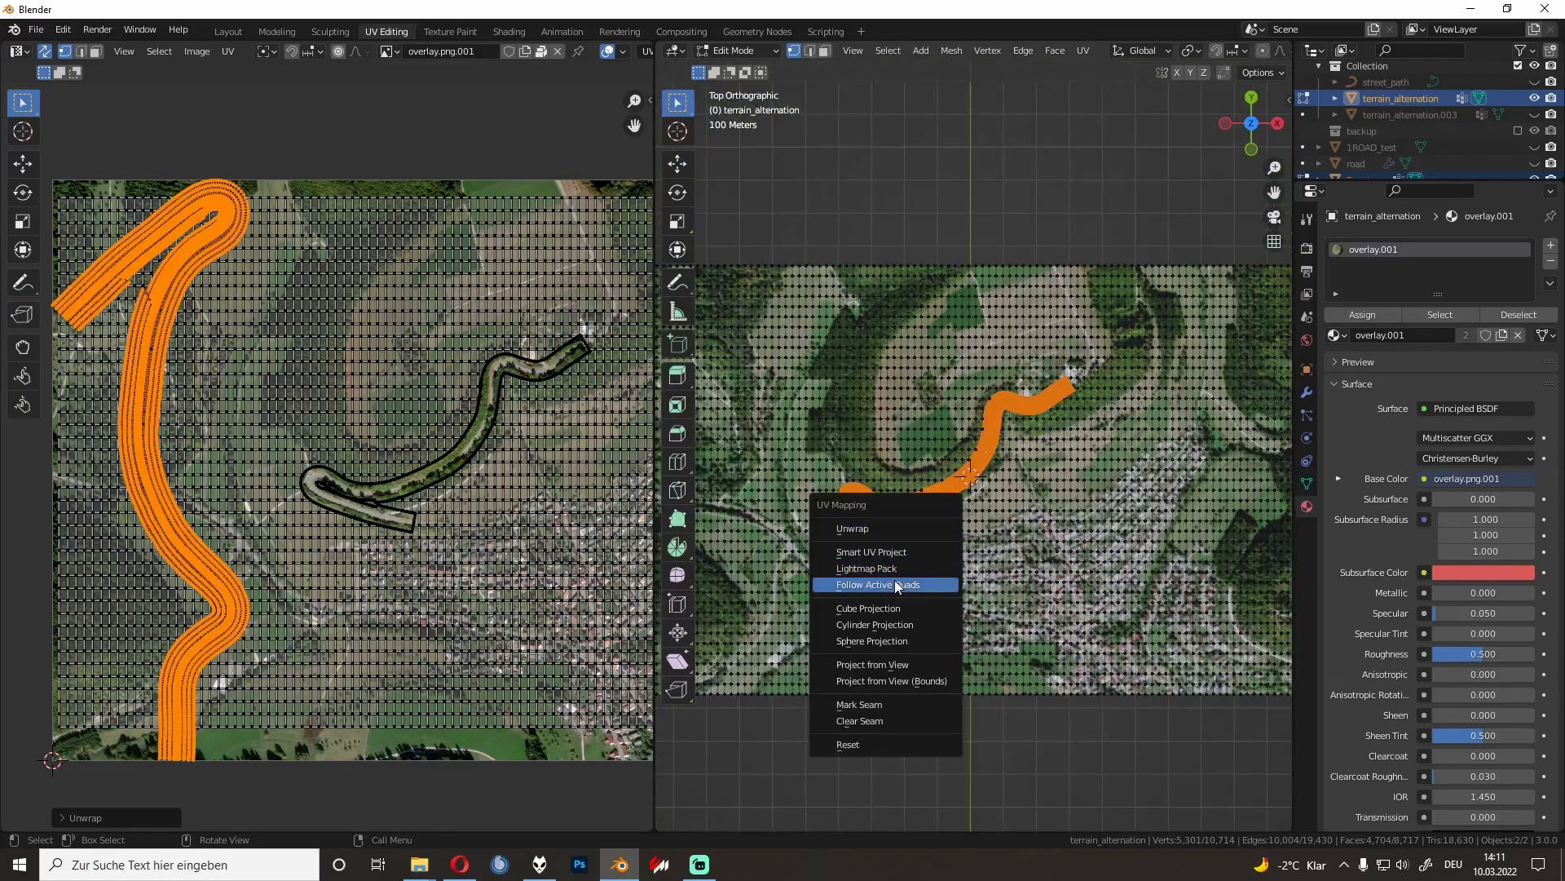
pyautogui.click(885, 661)
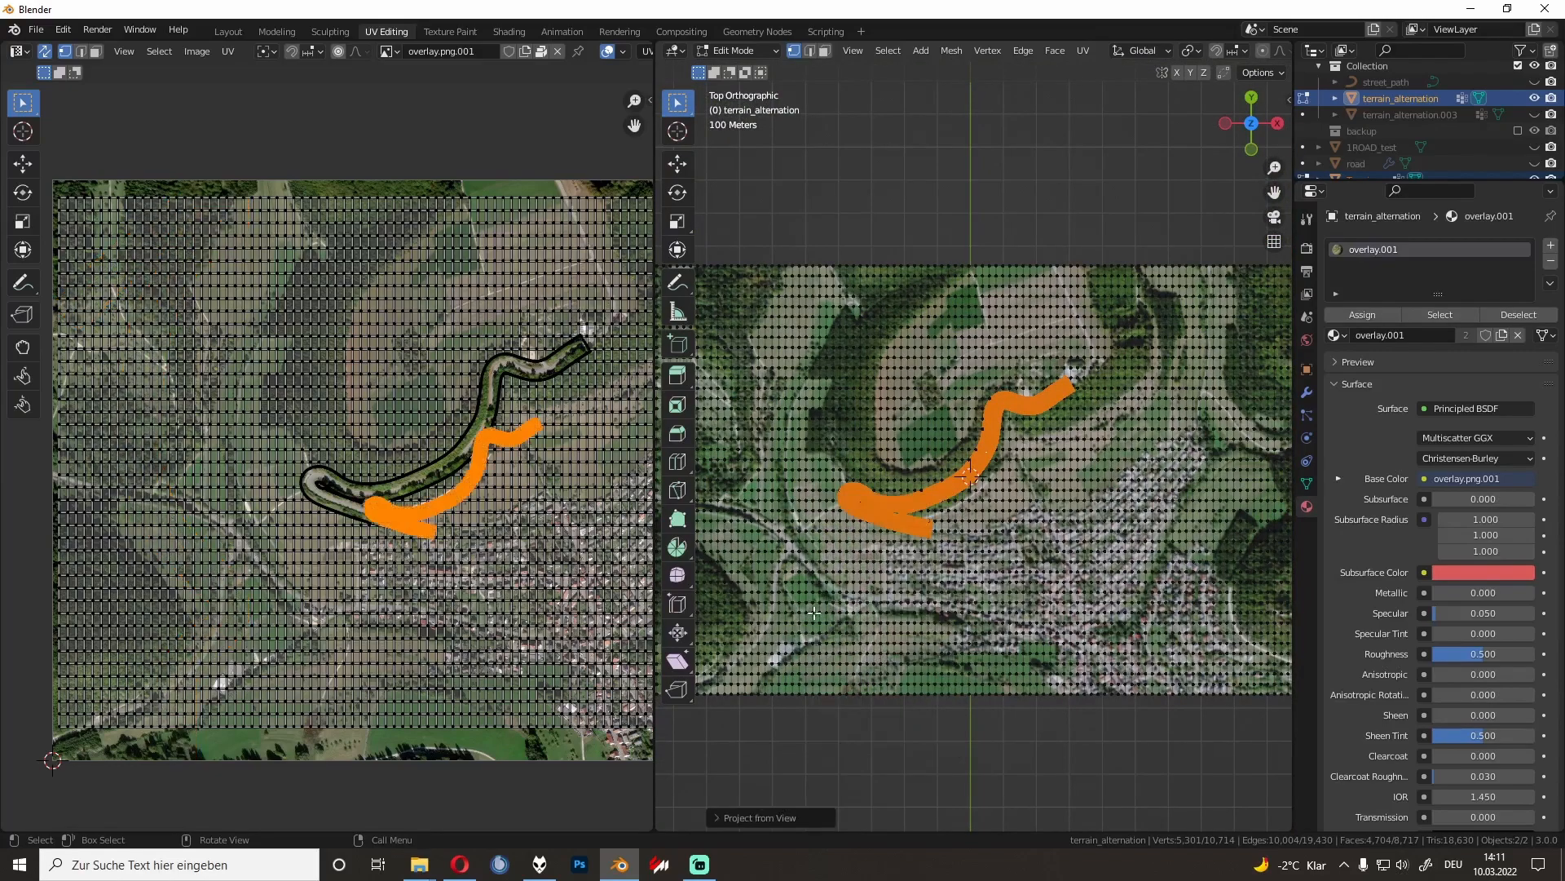
pyautogui.press('u')
pyautogui.click(814, 559)
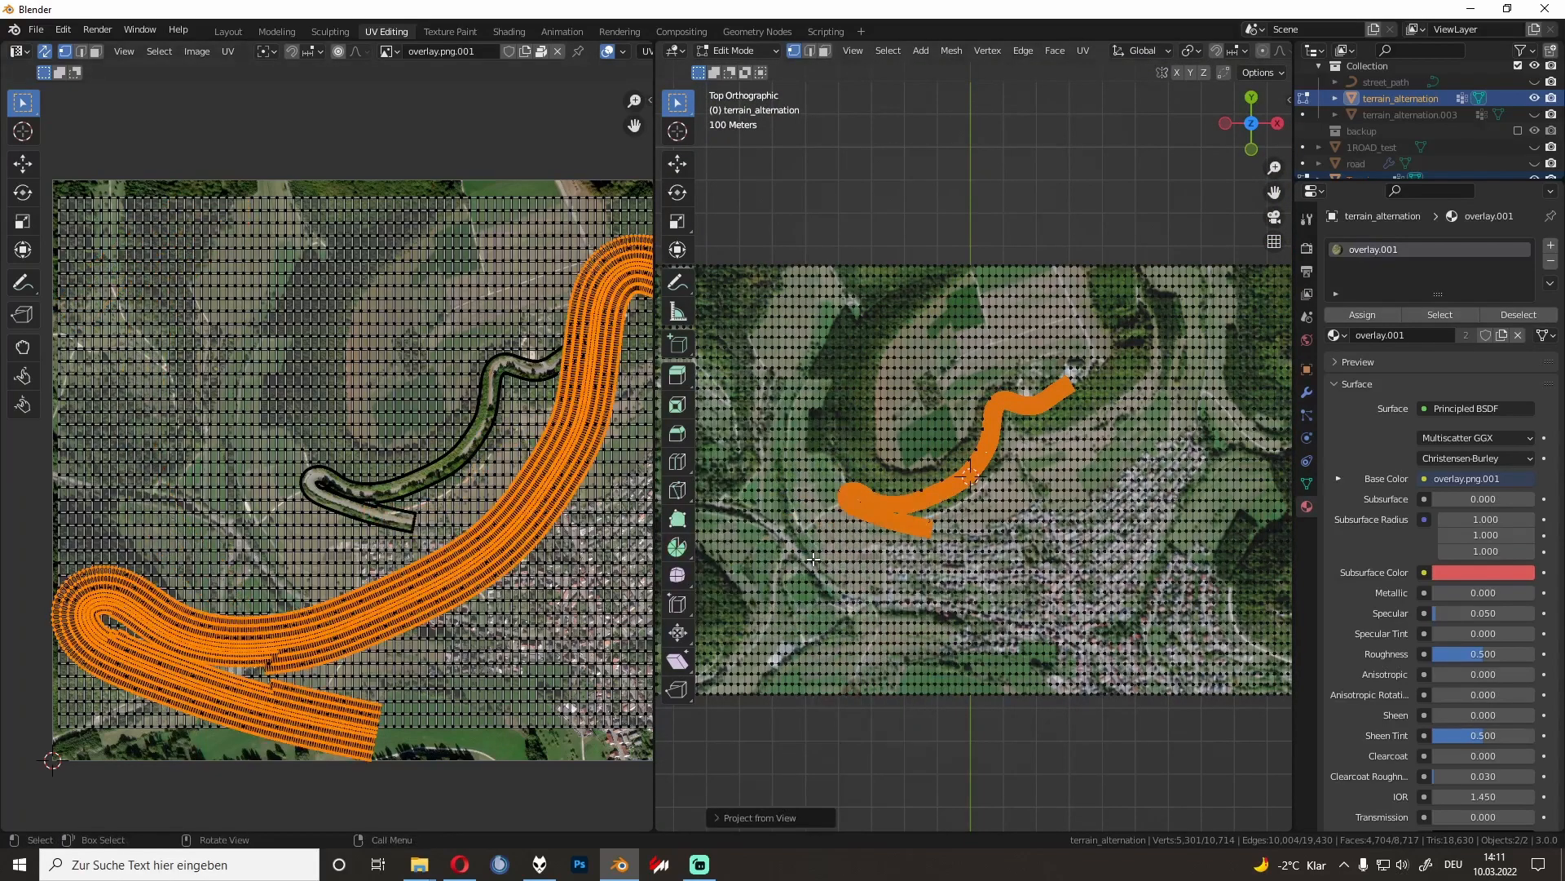
# Step: Scale down the projected UV island and move it onto the road-shaped opening in Terrain's UVs
pyautogui.moveTo(524, 480); pyautogui.dragTo(458, 492, button='middle')
pyautogui.press('s')
pyautogui.press('g')
pyautogui.rightClick(522, 482)
pyautogui.press('s')
pyautogui.click(443, 486)
pyautogui.press('g')
pyautogui.press('y')
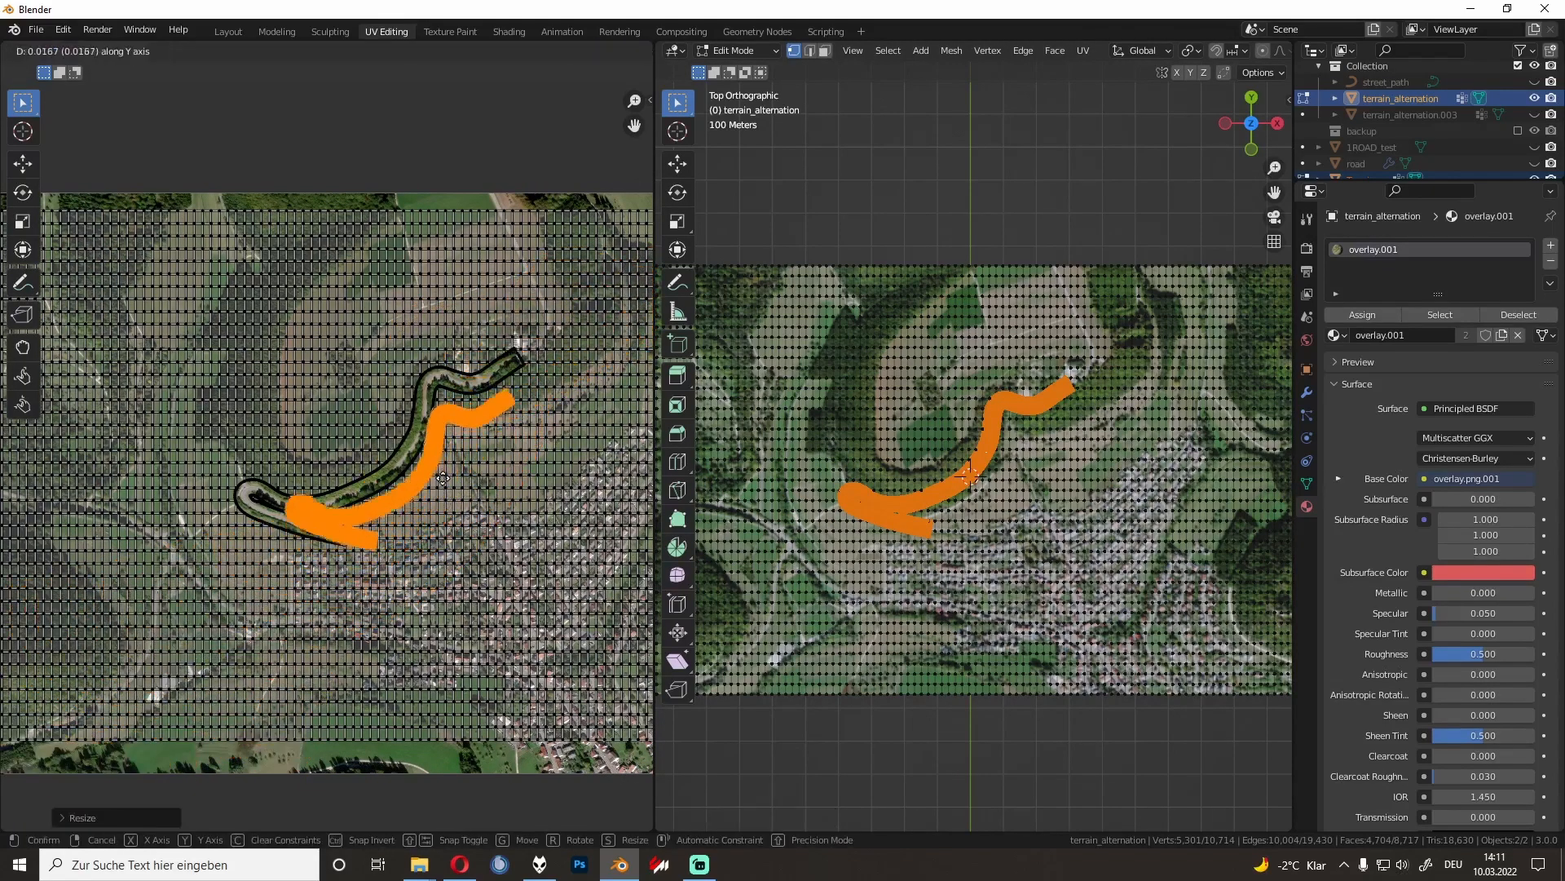
pyautogui.press('y')
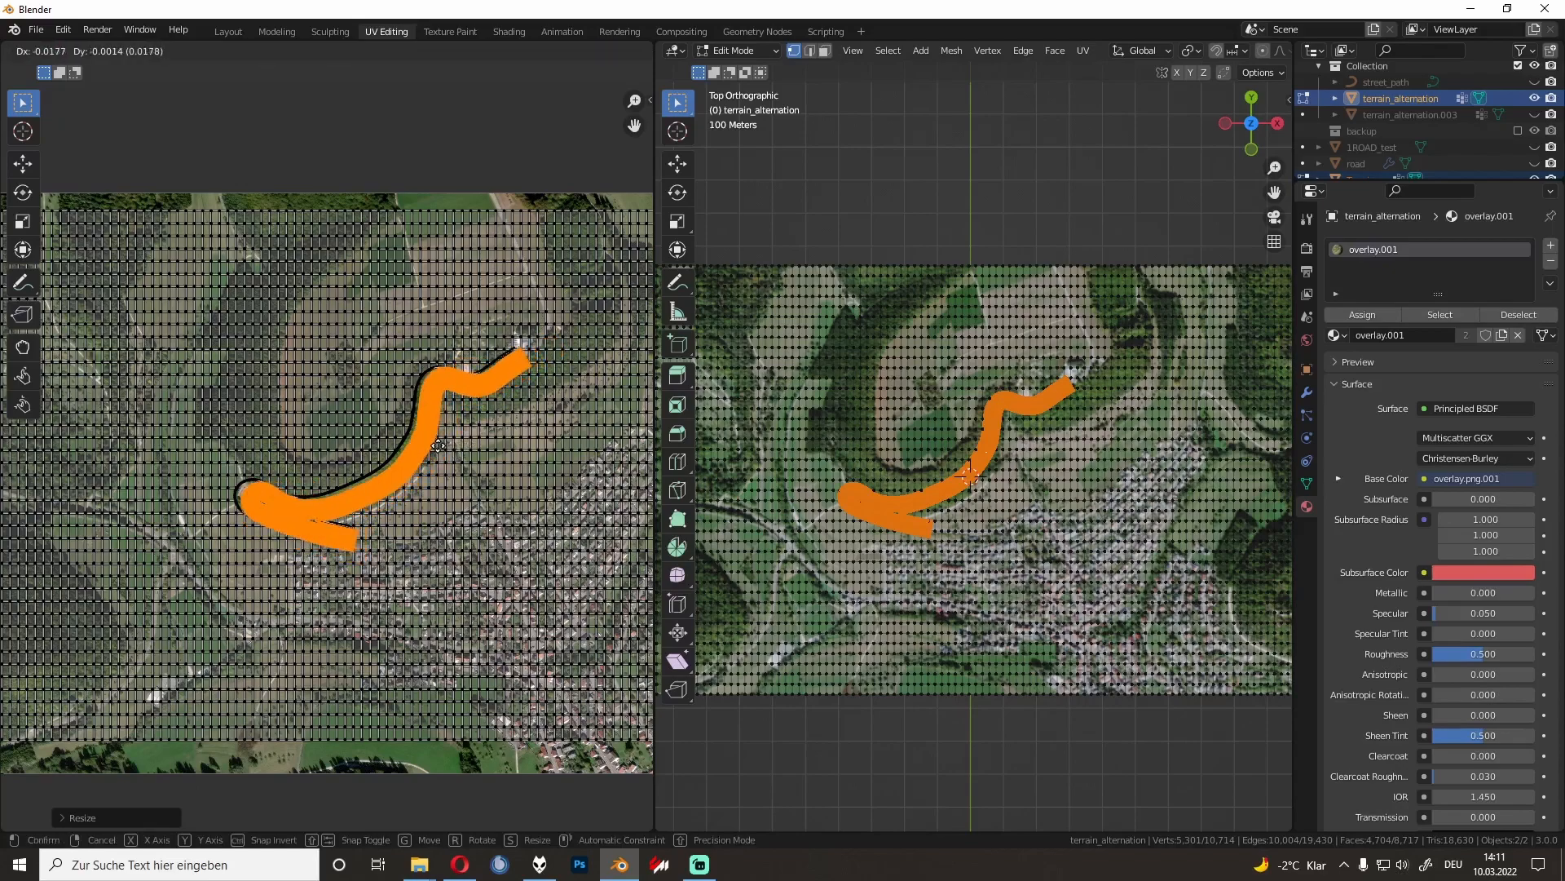
pyautogui.click(453, 442)
# Step: Refine the UV island's position and its scale along X so it matches the opening along its full length
pyautogui.scroll(5, 453, 440)
pyautogui.press('g')
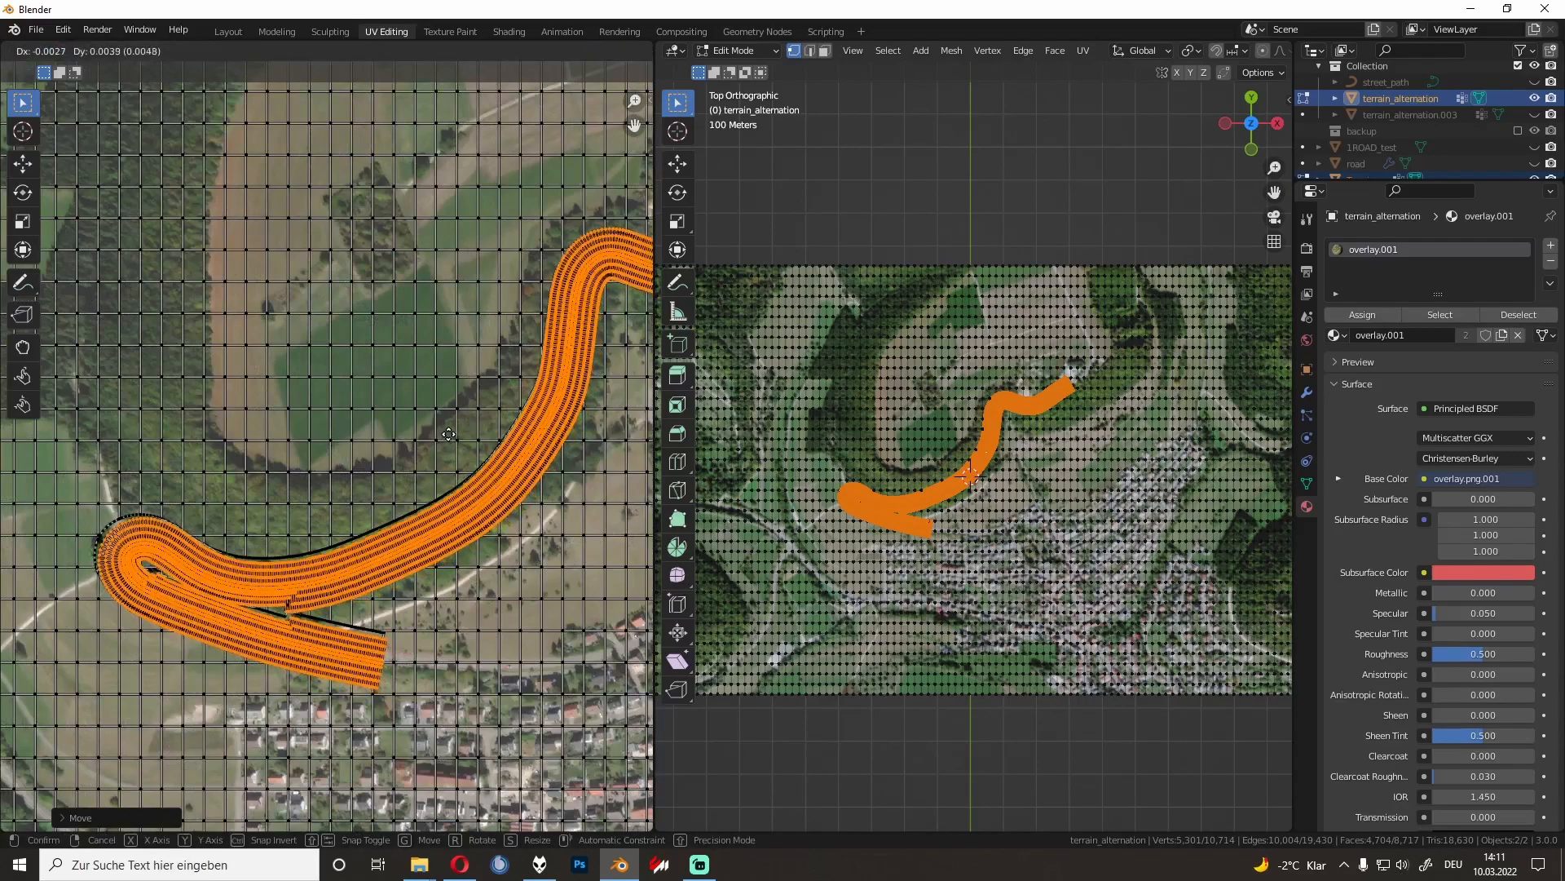
pyautogui.click(445, 430)
pyautogui.moveTo(640, 323); pyautogui.dragTo(293, 502, button='middle')
pyautogui.press('s')
pyautogui.press('y')
pyautogui.press('x')
pyautogui.click(311, 499)
pyautogui.moveTo(106, 618); pyautogui.dragTo(485, 380, button='middle')
pyautogui.press('g')
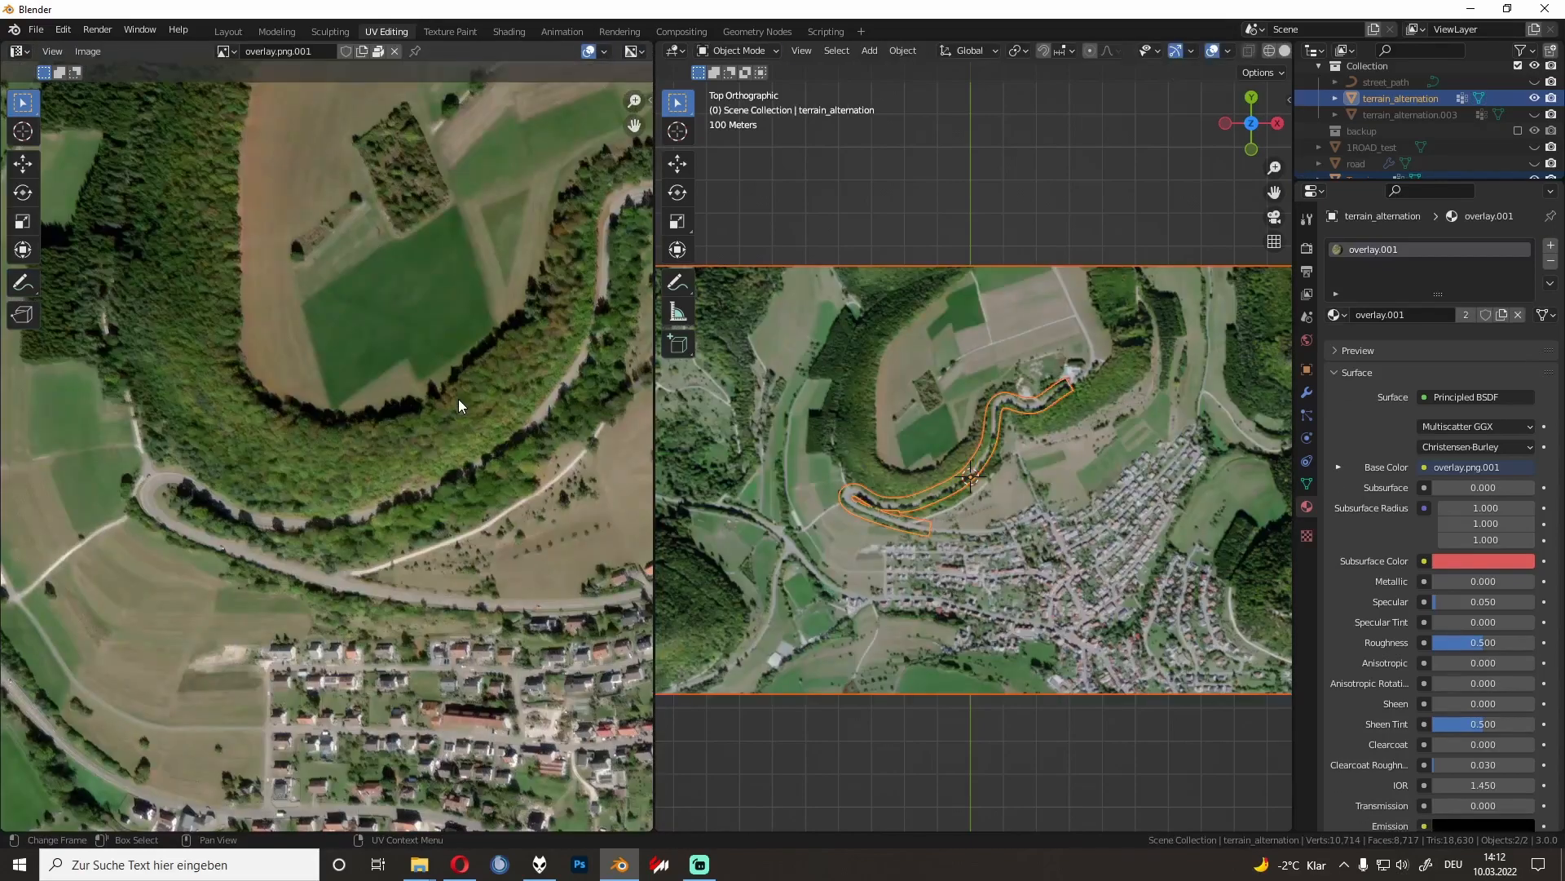
# Step: Deselect everything in Object Mode and inspect how the strip's texture blends with the surrounding terrain in 3D
pyautogui.scroll(6, 927, 501)
pyautogui.moveTo(905, 364); pyautogui.dragTo(905, 214, button='middle')
pyautogui.click(1093, 111)
pyautogui.moveTo(1093, 114); pyautogui.dragTo(1060, 303, button='middle')
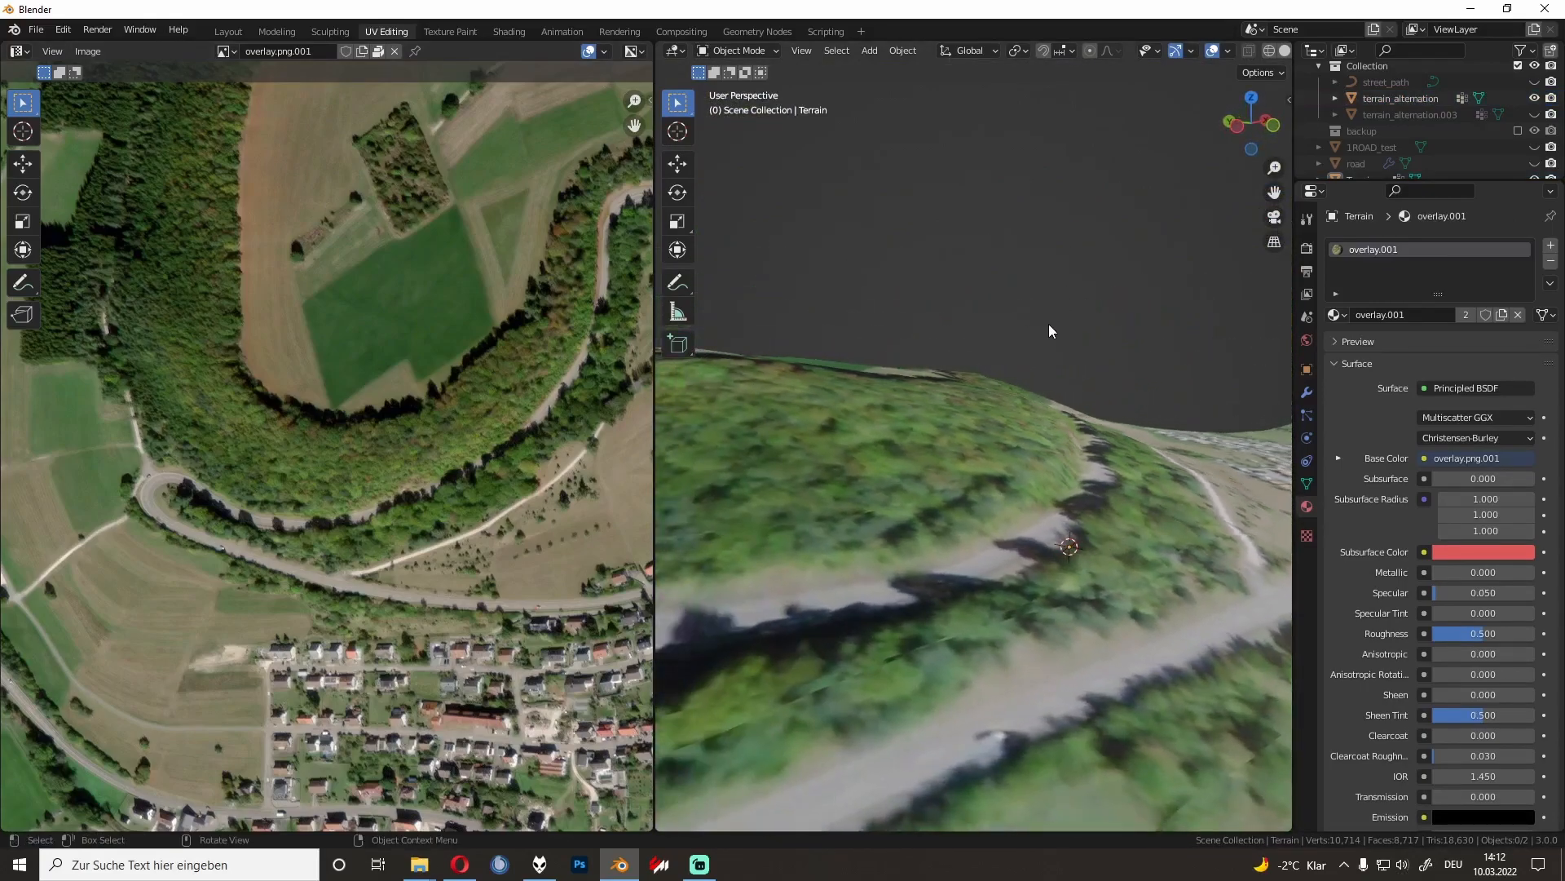
pyautogui.moveTo(902, 658); pyautogui.dragTo(996, 483, button='middle')
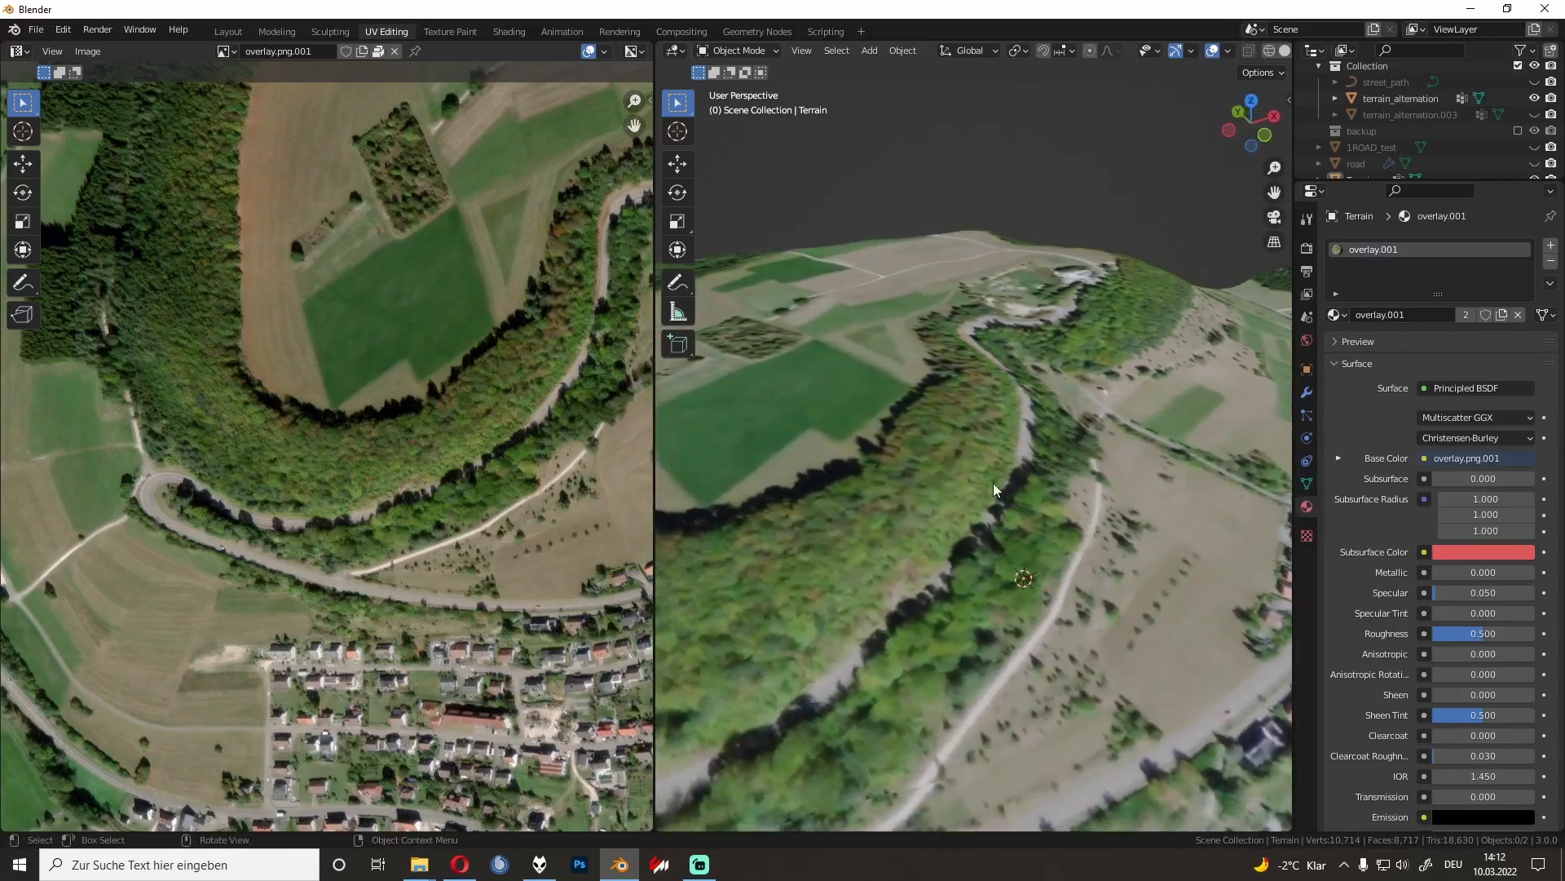
pyautogui.scroll(-3, 833, 424)
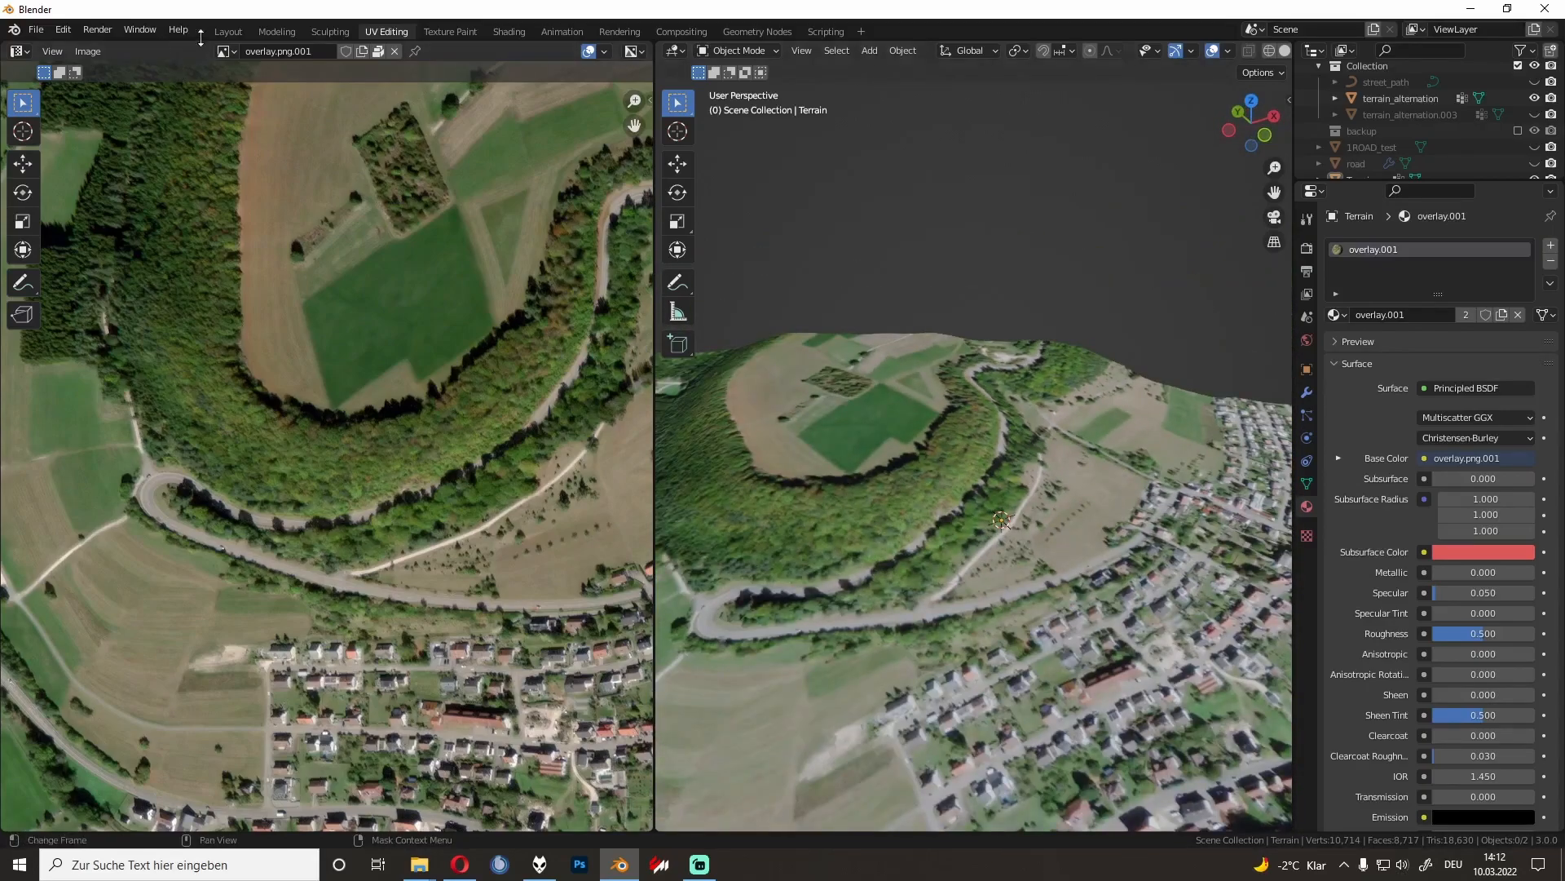
# Step: Switch to the Layout workspace, select terrain_alternation and frame it in the 3D view
pyautogui.click(229, 33)
pyautogui.click(755, 300)
pyautogui.press('KP_Decimal')
pyautogui.moveTo(756, 301); pyautogui.dragTo(850, 202, button='middle')
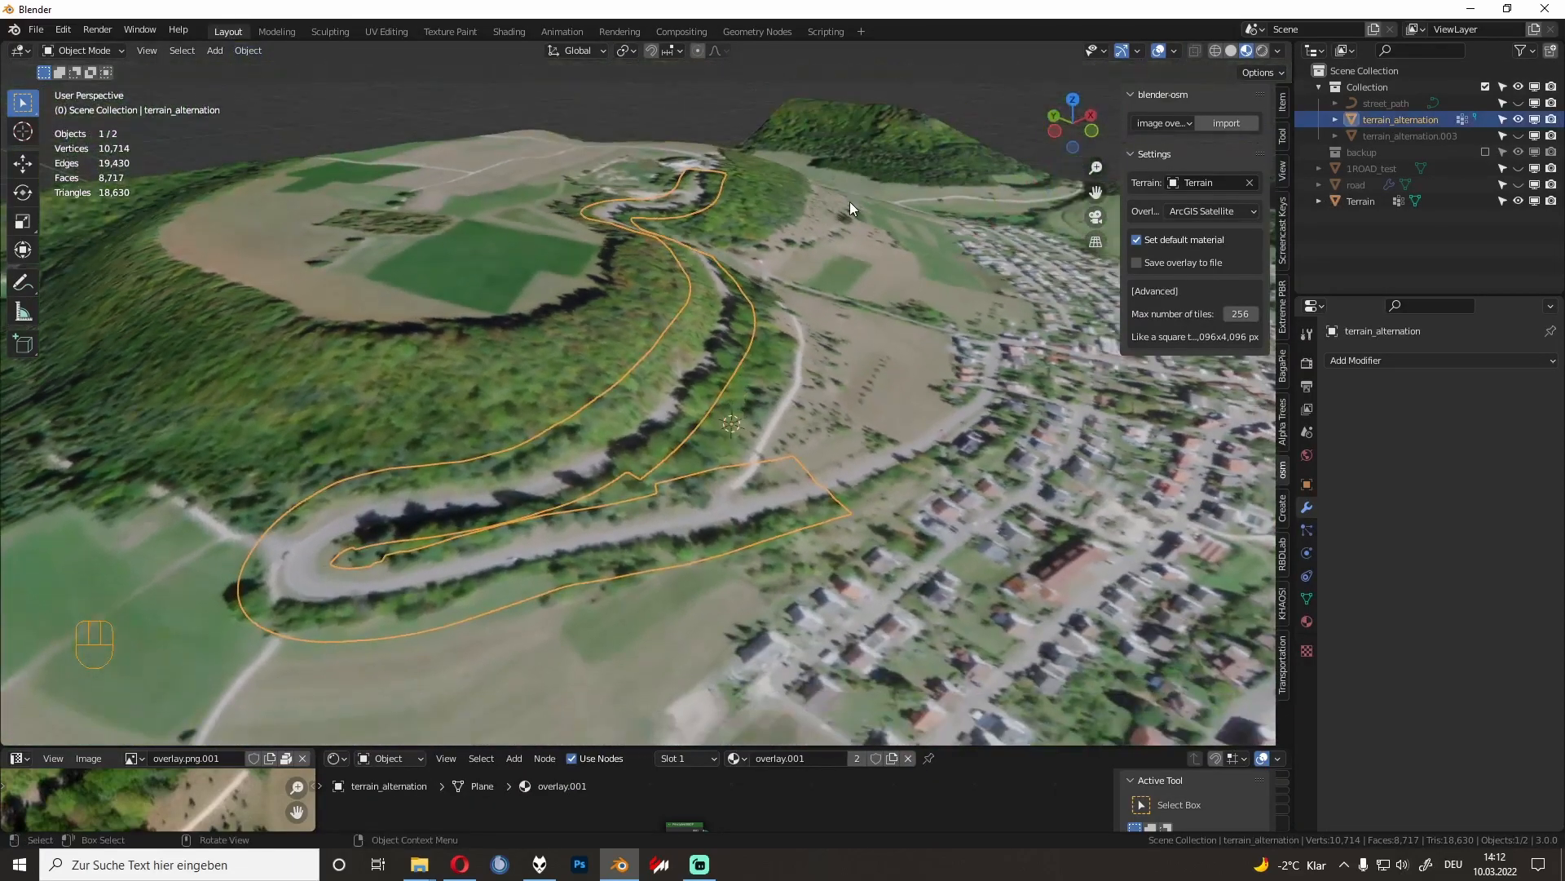
# Step: Check the road object's visibility, hide it again and show 1ROAD_test on the terrain
pyautogui.click(1518, 184)
pyautogui.scroll(5, 813, 302)
pyautogui.moveTo(812, 300); pyautogui.dragTo(750, 317, button='middle')
pyautogui.click(1518, 185)
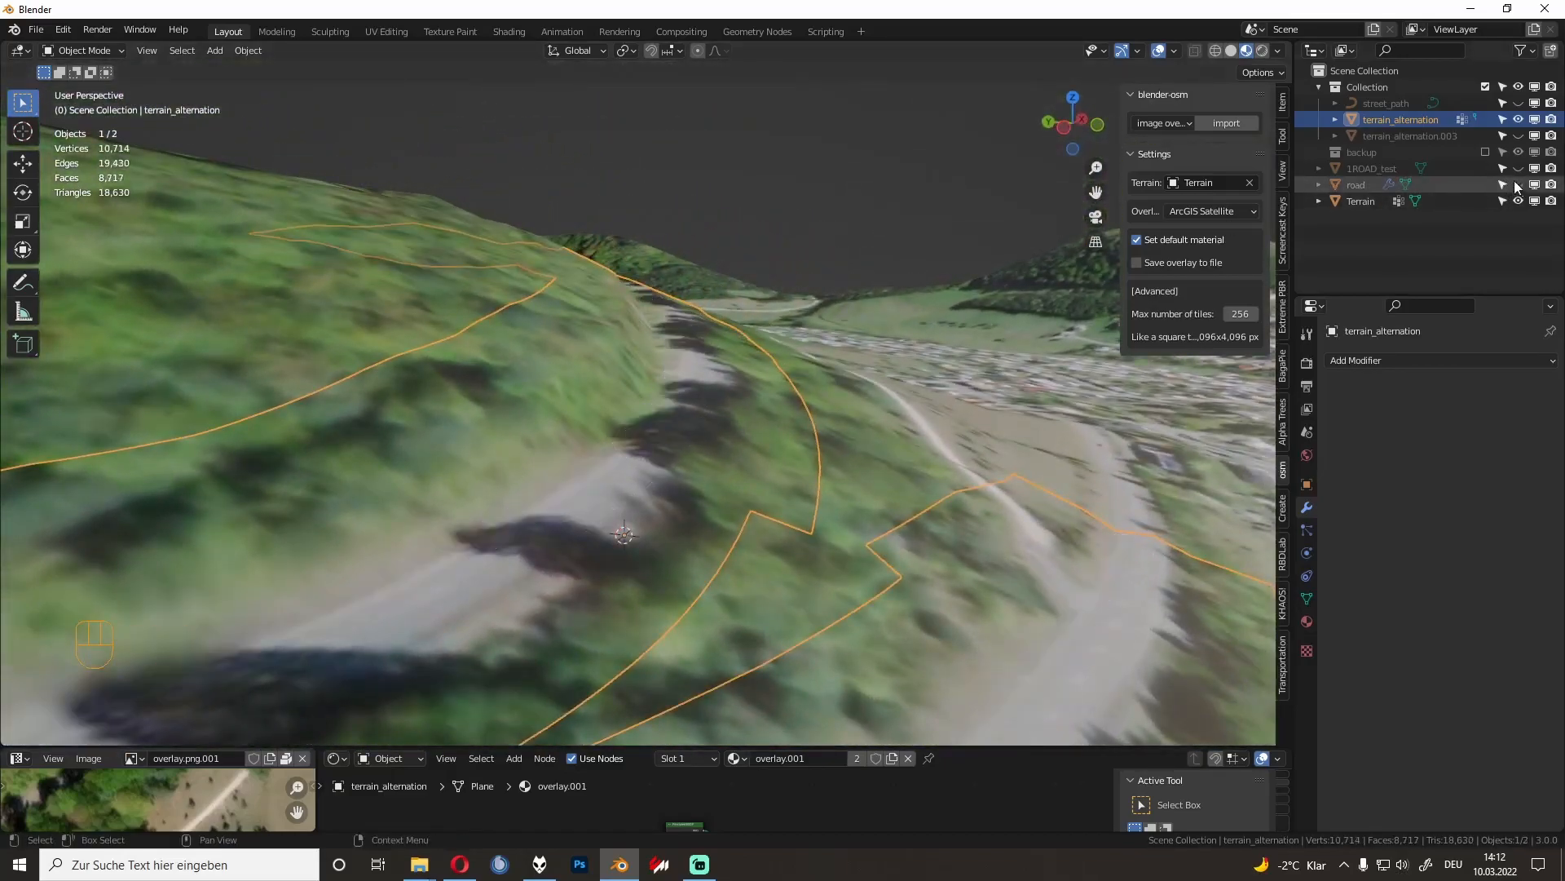
pyautogui.click(1517, 168)
# Step: Examine 1ROAD_test's mesh by selecting its centre edge loop in Edit Mode, and return to Object Mode to view the road surface
pyautogui.keyDown('shift'); pyautogui.moveTo(855, 331); pyautogui.dragTo(719, 424, button='middle'); pyautogui.keyUp('shift')
pyautogui.click(776, 374)
pyautogui.press('Tab')
pyautogui.keyDown('alt'); pyautogui.click(777, 371); pyautogui.keyUp('alt')
pyautogui.moveTo(777, 371); pyautogui.dragTo(773, 402, button='middle')
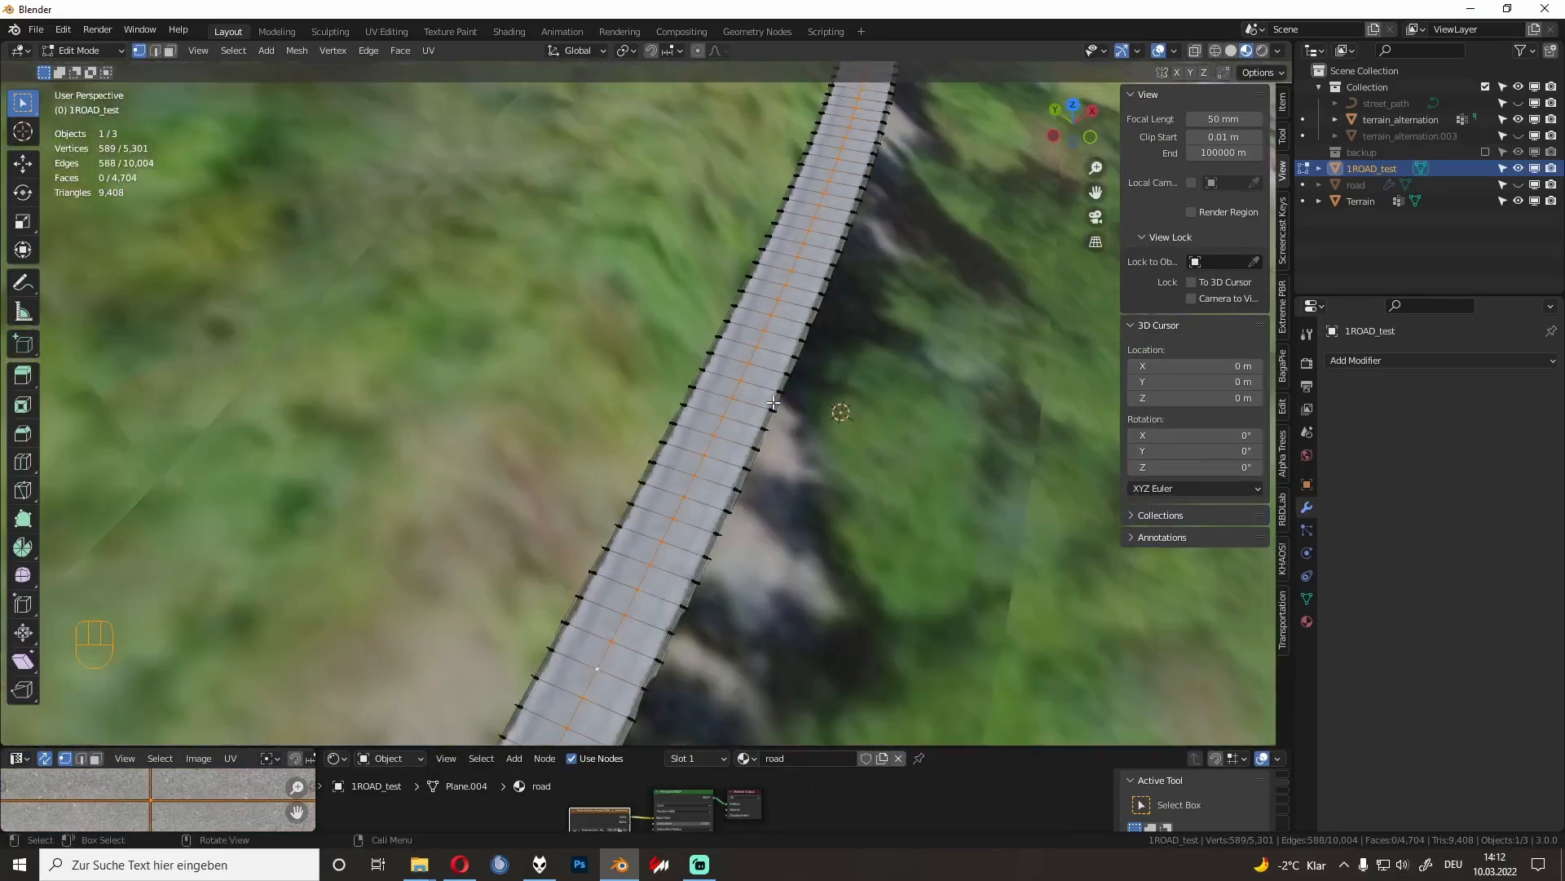
pyautogui.press('Tab')
pyautogui.moveTo(742, 388); pyautogui.dragTo(693, 412, button='middle')
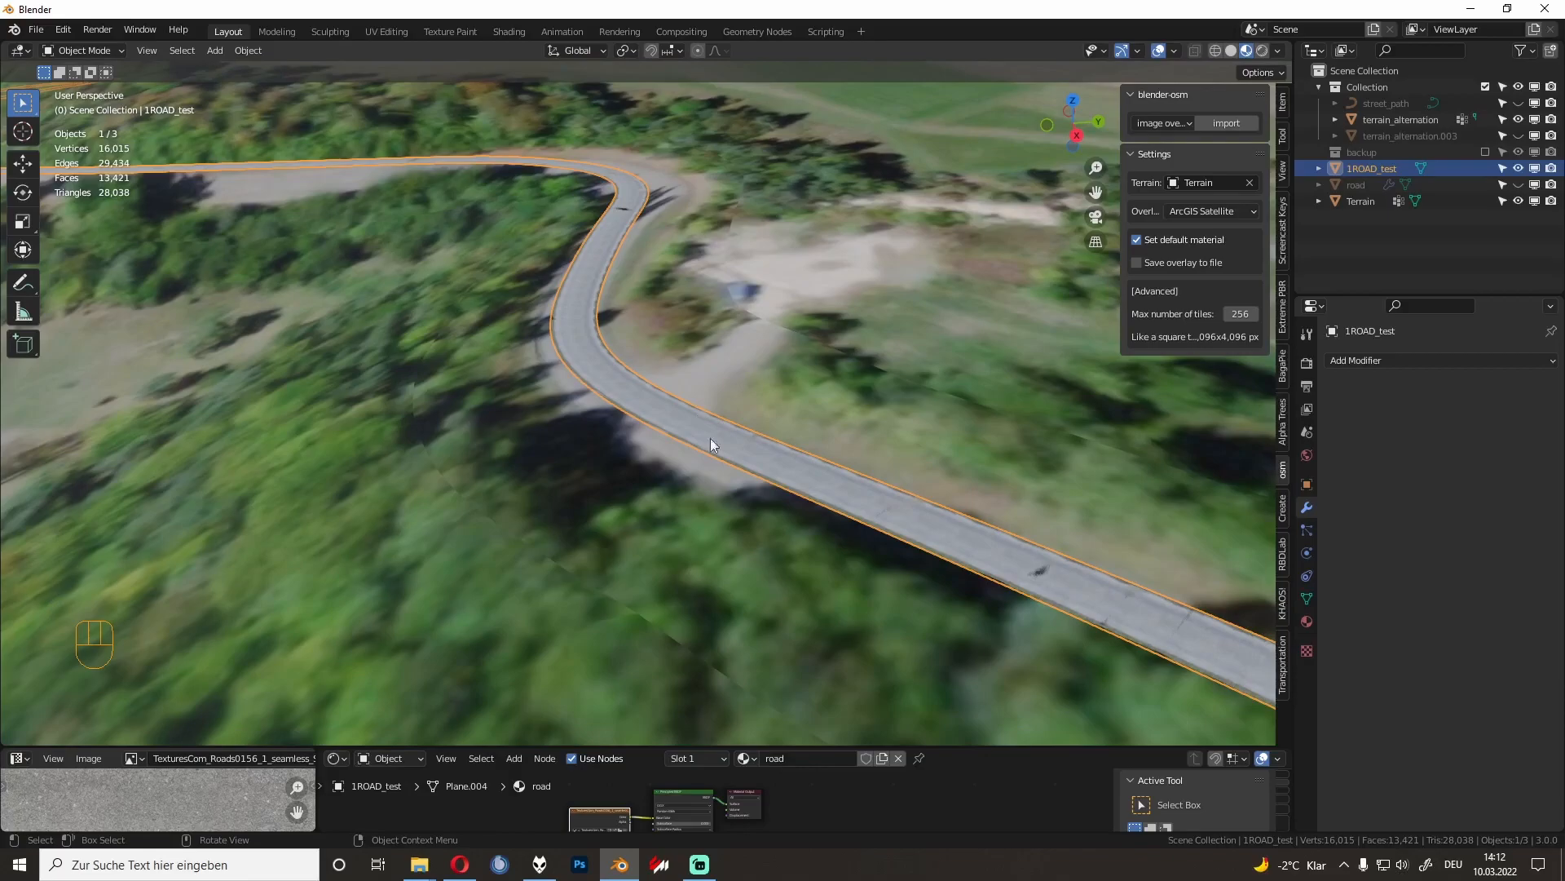
# Step: Open the texture folder in File Explorer, preview the Two_lane_road_wet_01_4K road textures, and return to Blender
pyautogui.moveTo(428, 866)
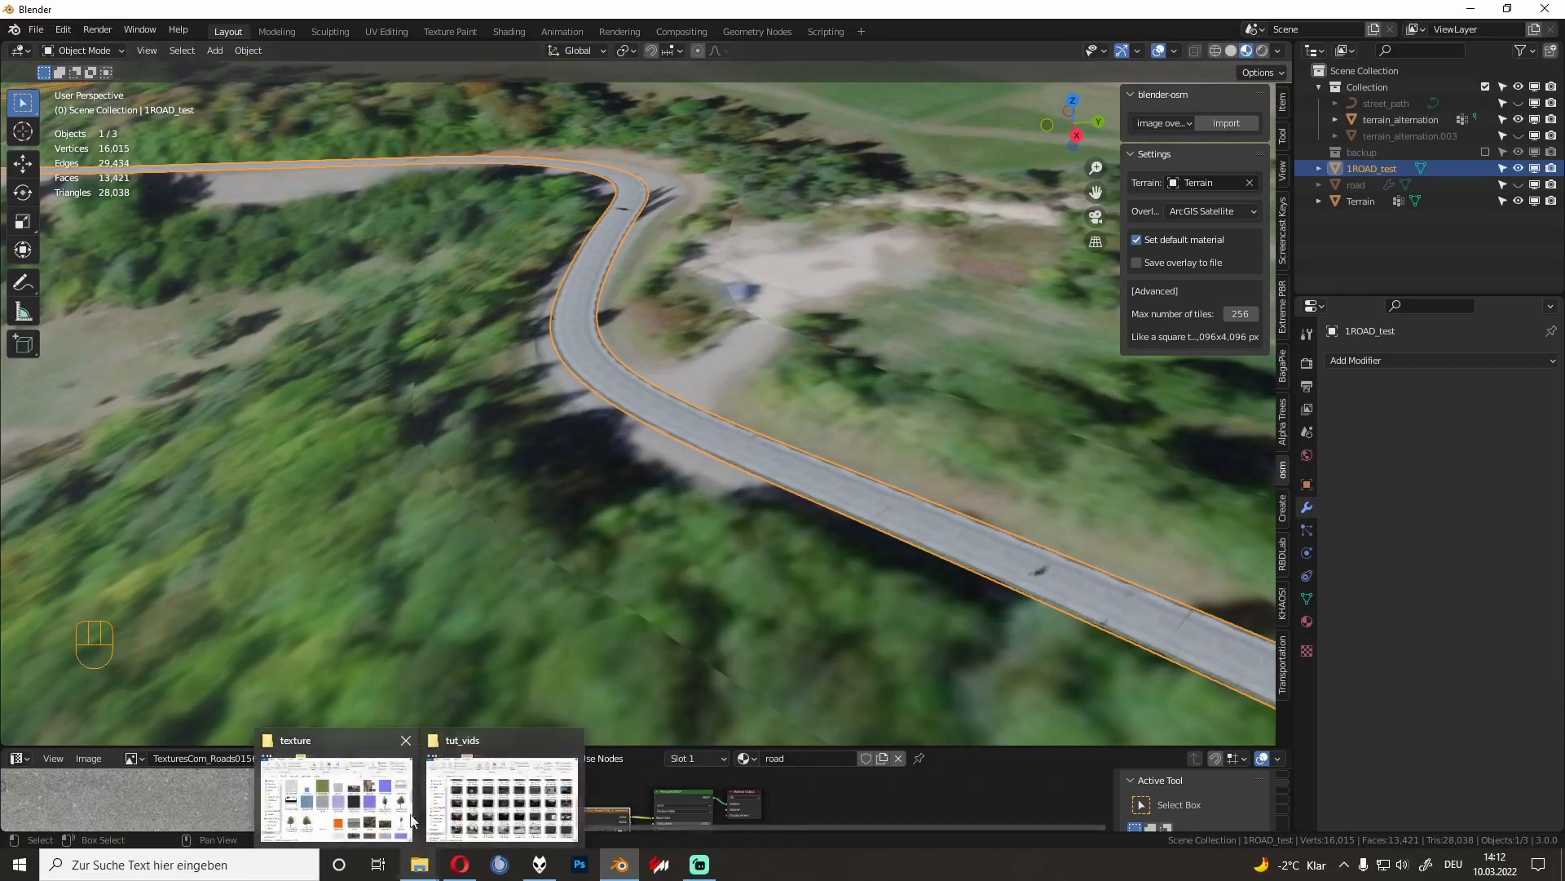
pyautogui.click(499, 803)
pyautogui.scroll(-10, 824, 563)
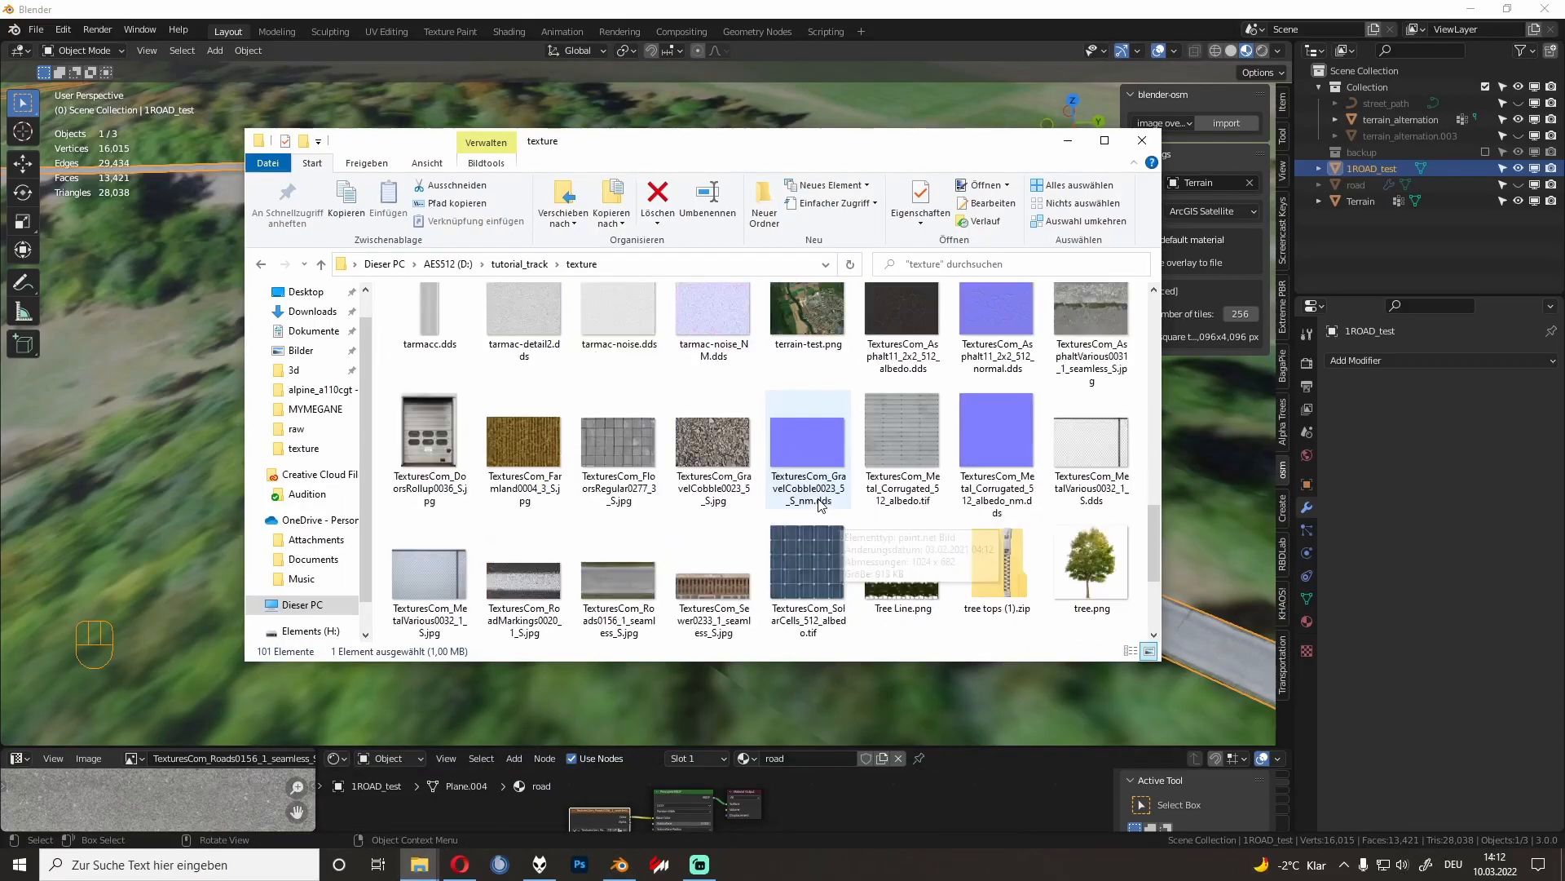
pyautogui.doubleClick(1095, 473)
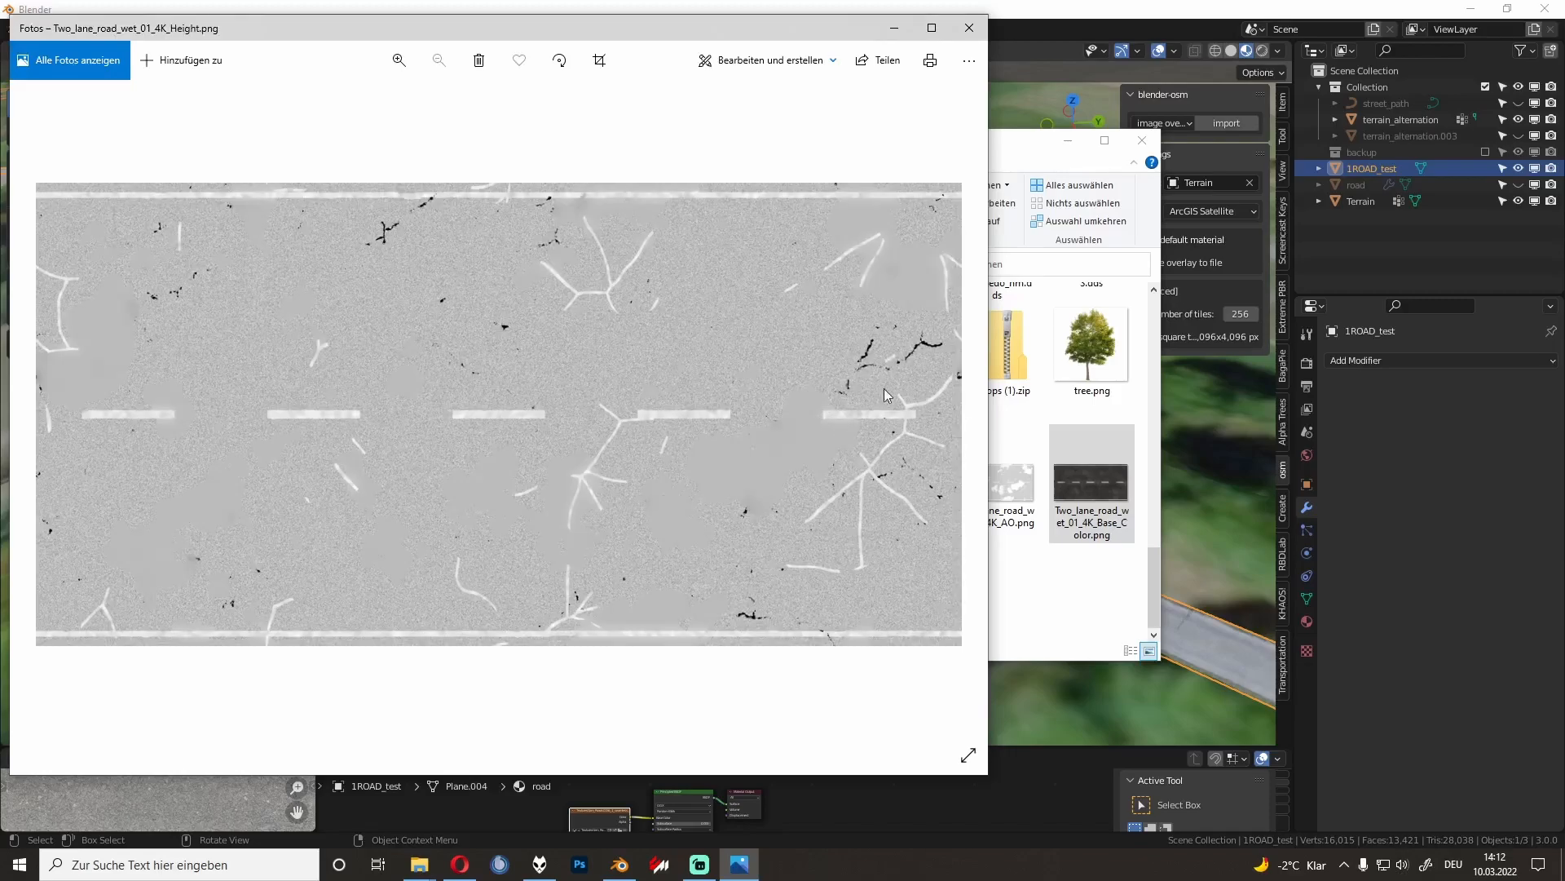
pyautogui.click(969, 28)
pyautogui.click(979, 28)
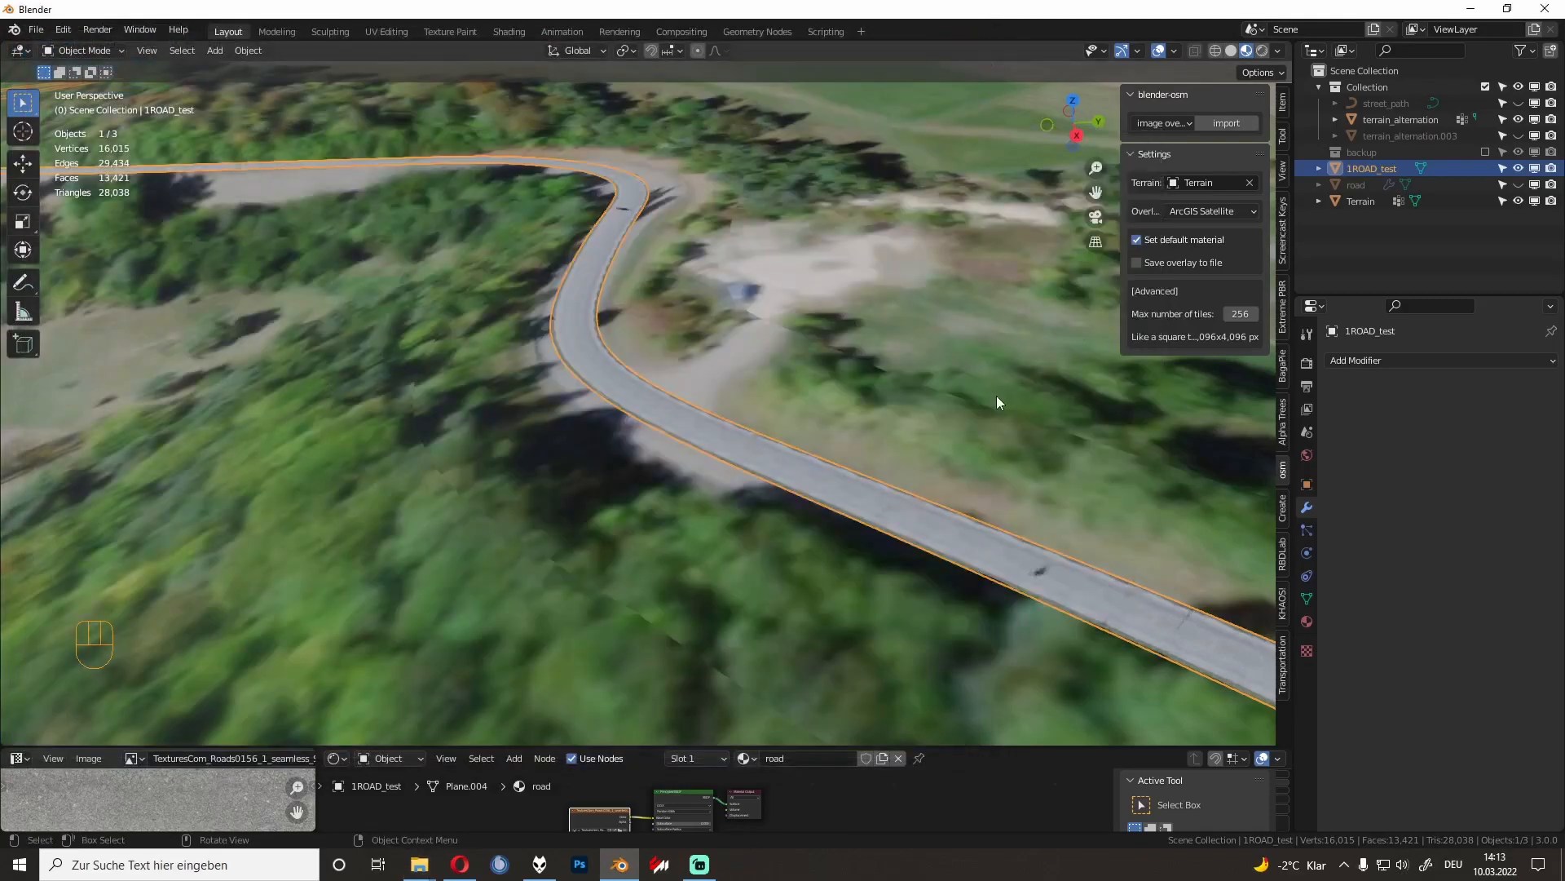
# Step: Add a plane mesh at the world origin and frame it in the view
pyautogui.scroll(-10, 897, 377)
pyautogui.click(1030, 159)
pyautogui.hotkey('shift', 'a')
pyautogui.moveTo(1031, 154)
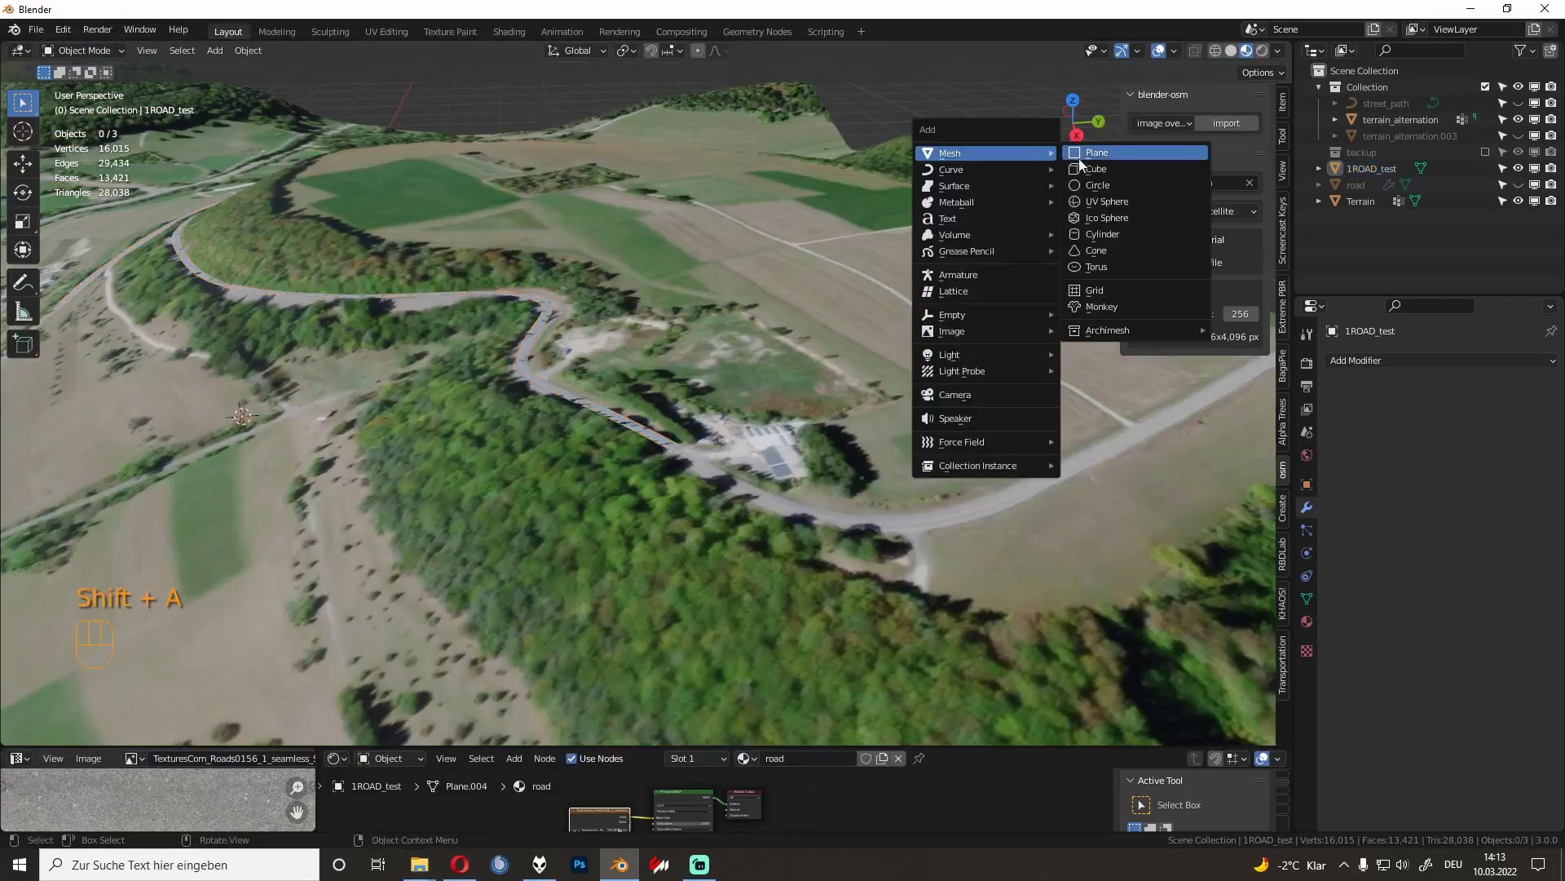
pyautogui.click(1095, 155)
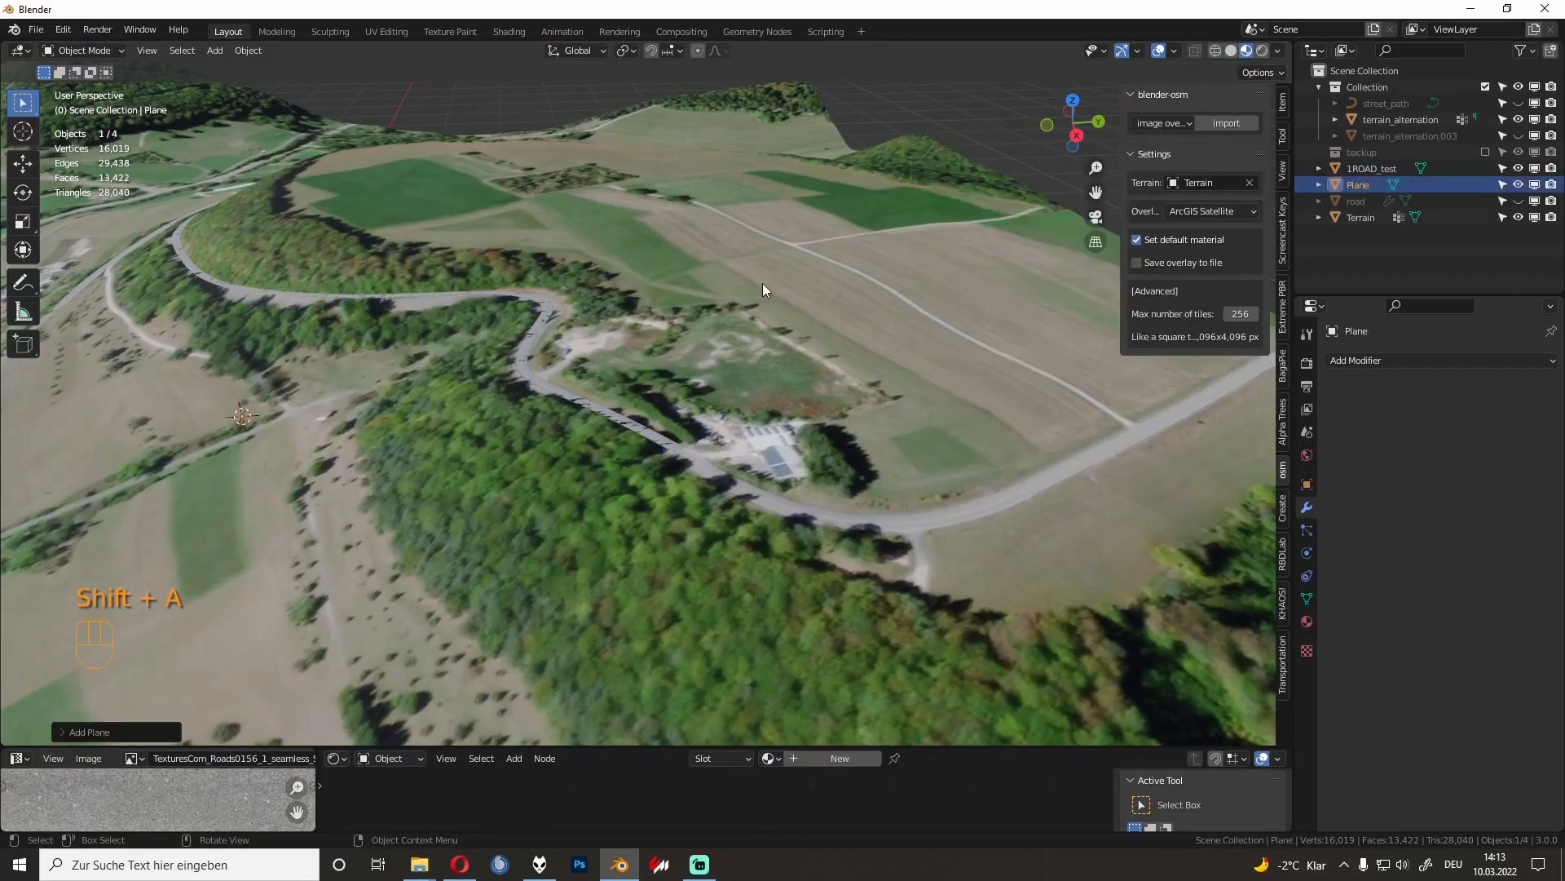
pyautogui.press('KP_Decimal')
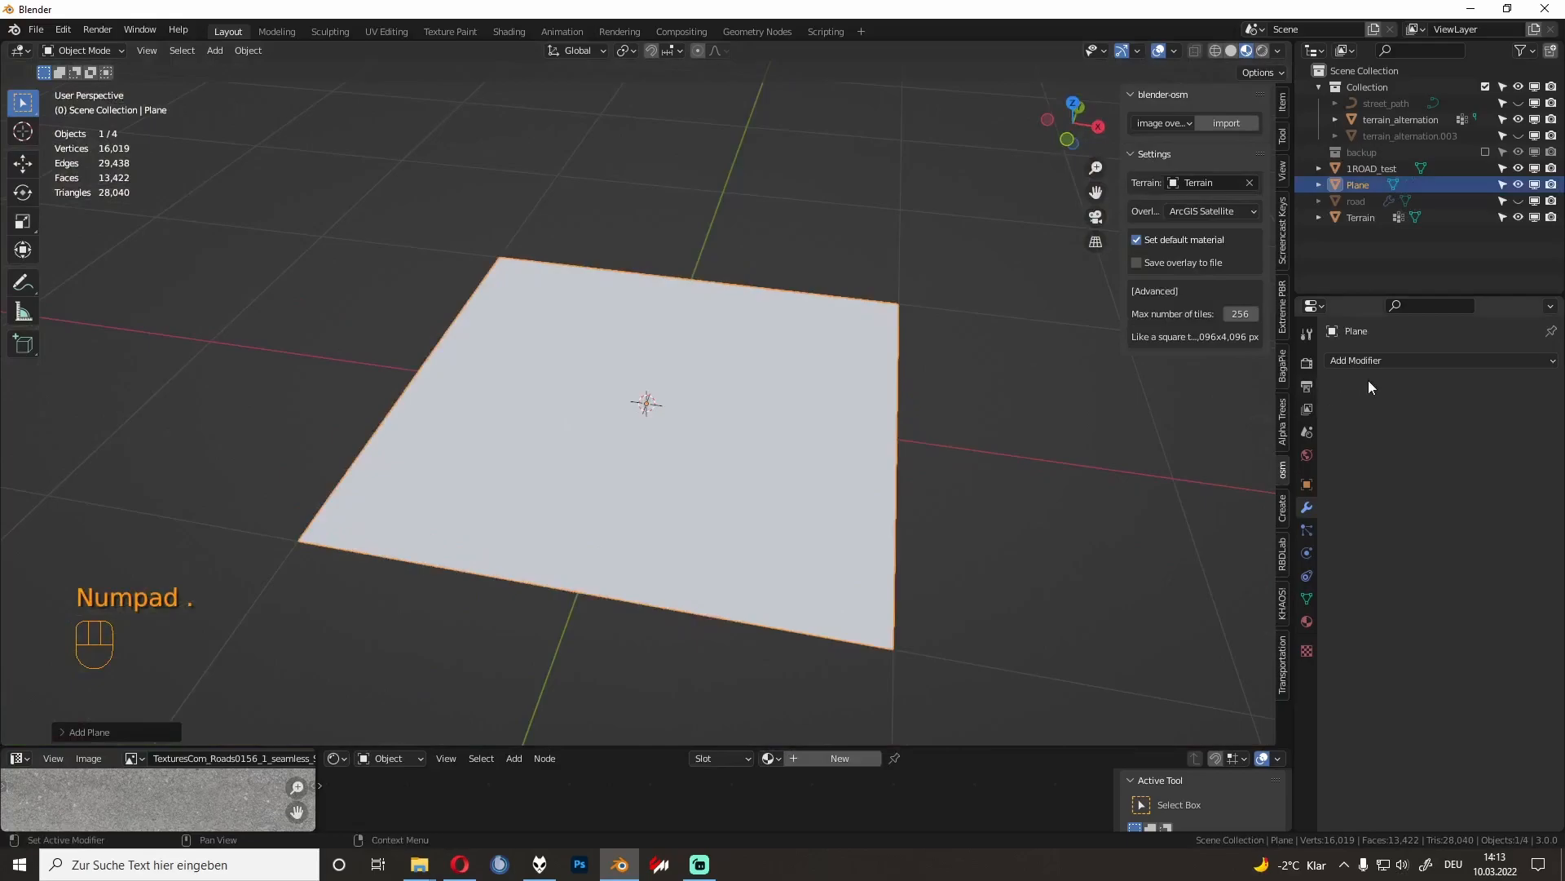
# Step: Add an Array modifier to the plane and scale the plane along Y into a thin strip
pyautogui.click(1366, 360)
pyautogui.click(1248, 406)
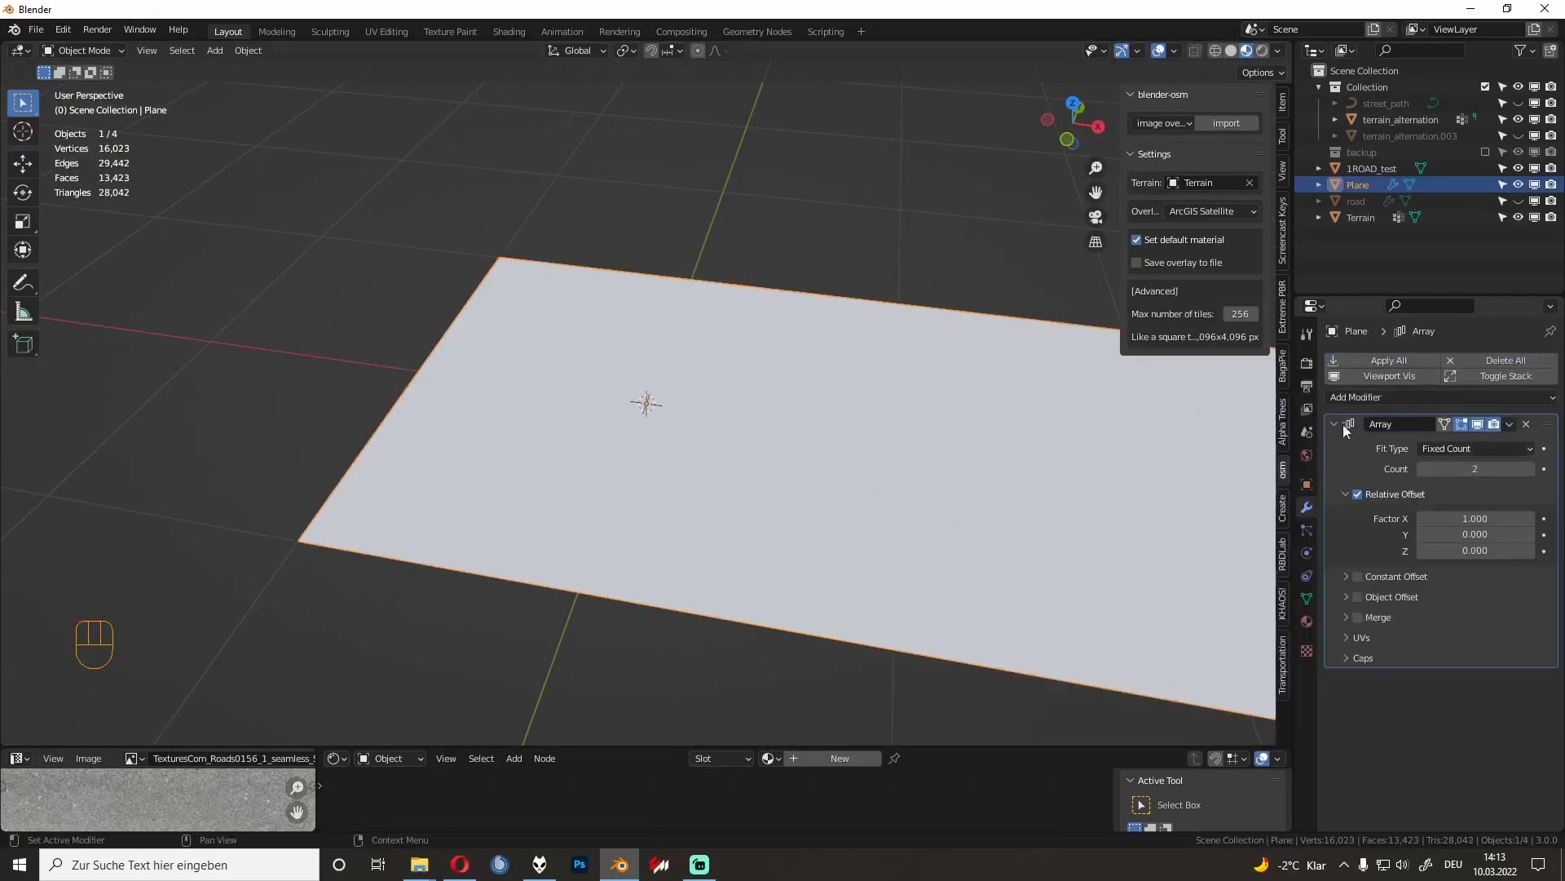
pyautogui.press('s')
pyautogui.press('x')
pyautogui.rightClick(946, 420)
pyautogui.moveTo(970, 427); pyautogui.dragTo(1110, 446, button='middle')
pyautogui.press('s')
pyautogui.press('y')
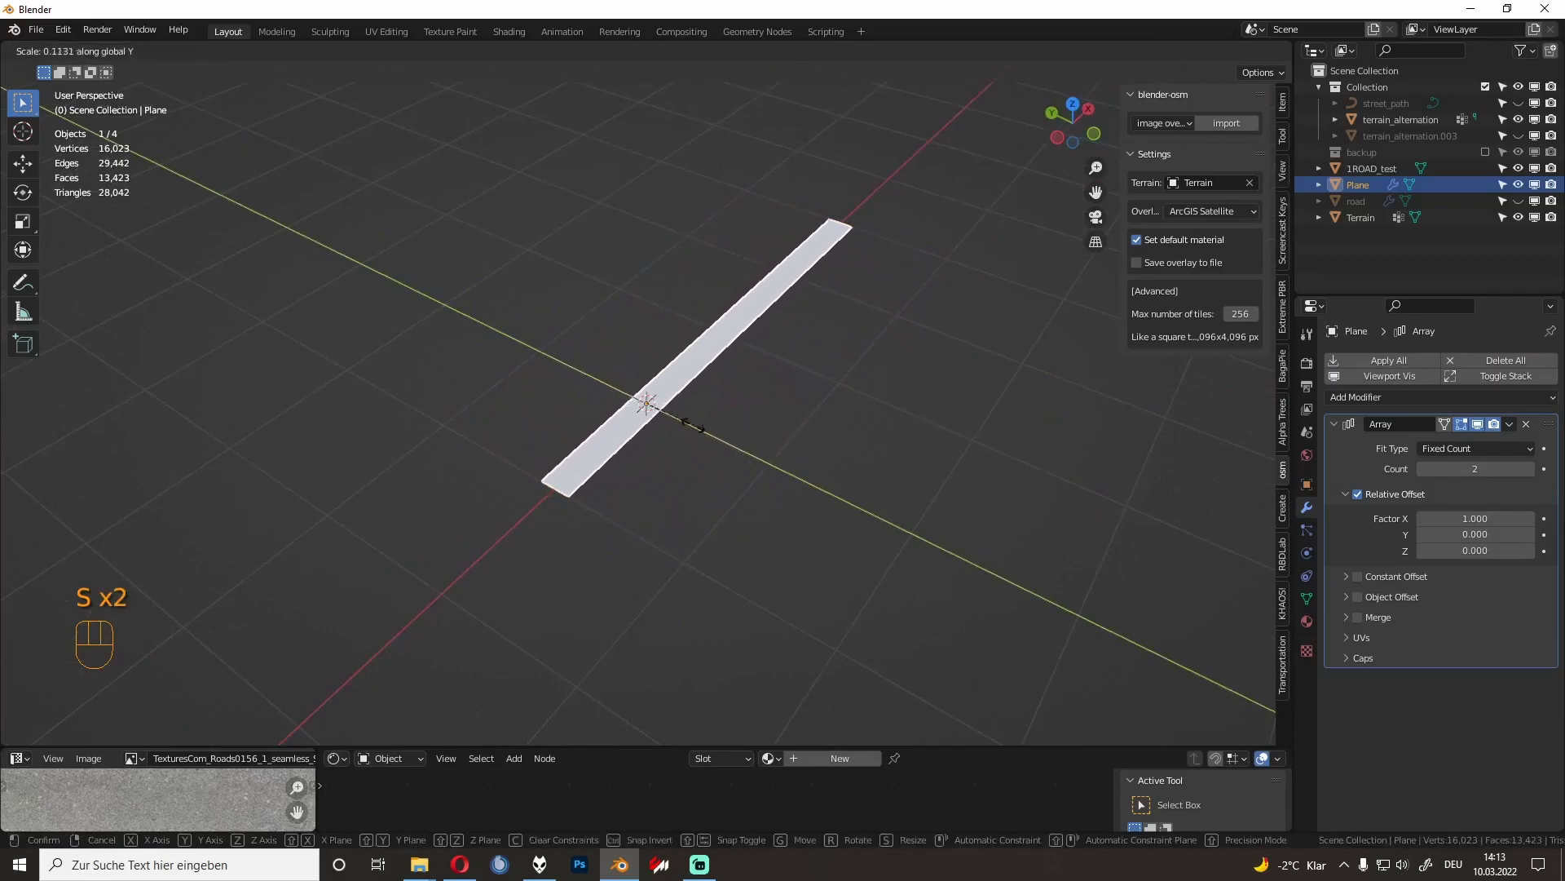
pyautogui.click(650, 417)
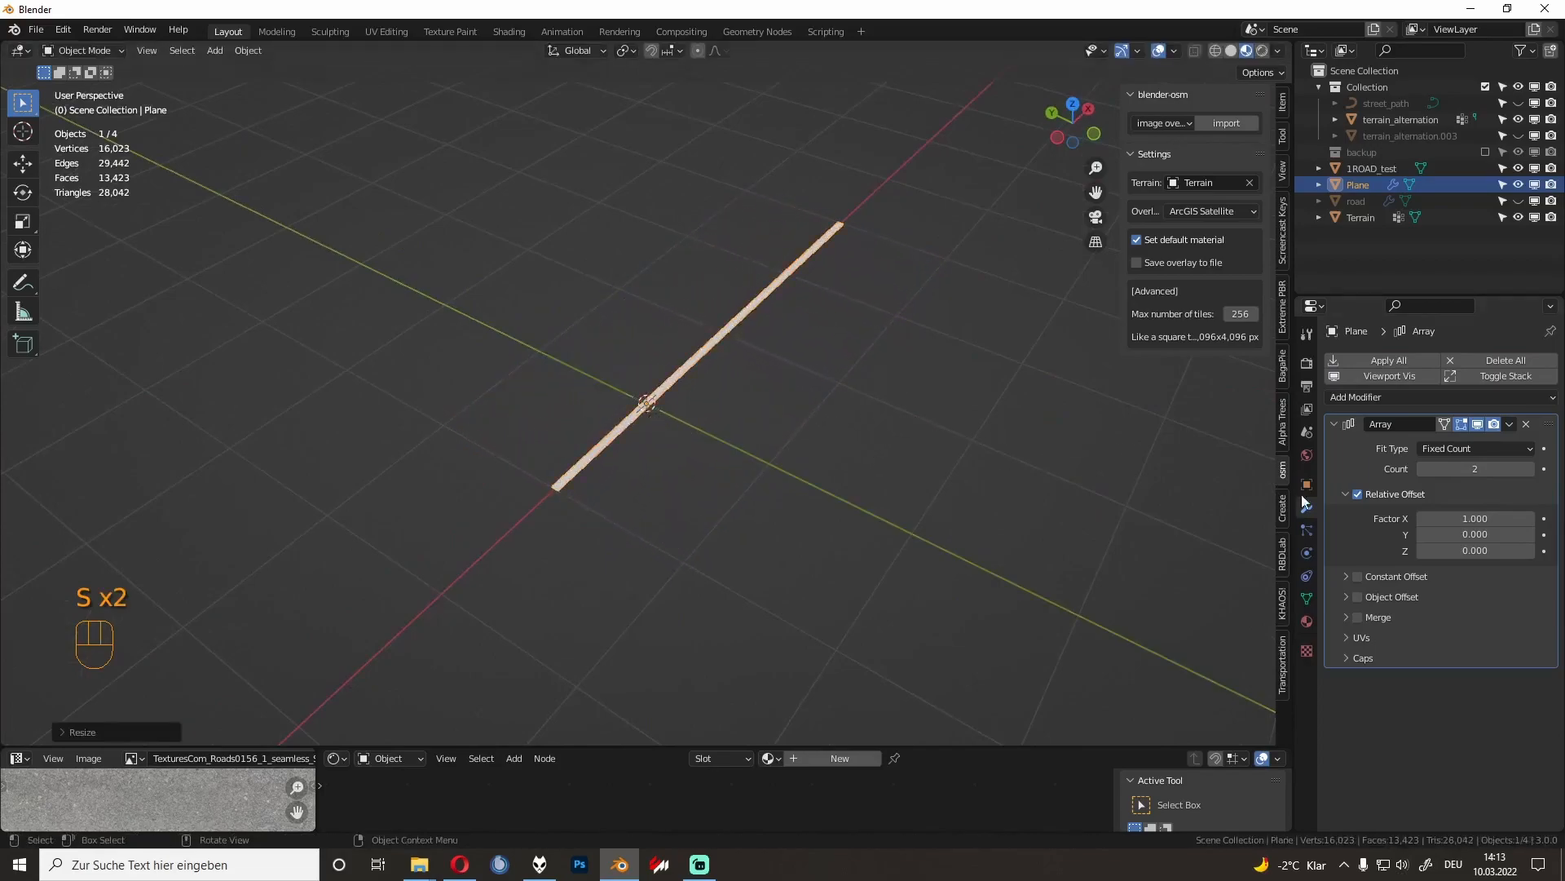
# Step: Set the Array modifier's relative offset X factor to 2.5 to space the strips apart as dashes
pyautogui.doubleClick(1476, 519)
pyautogui.write('3')
pyautogui.press('Return')
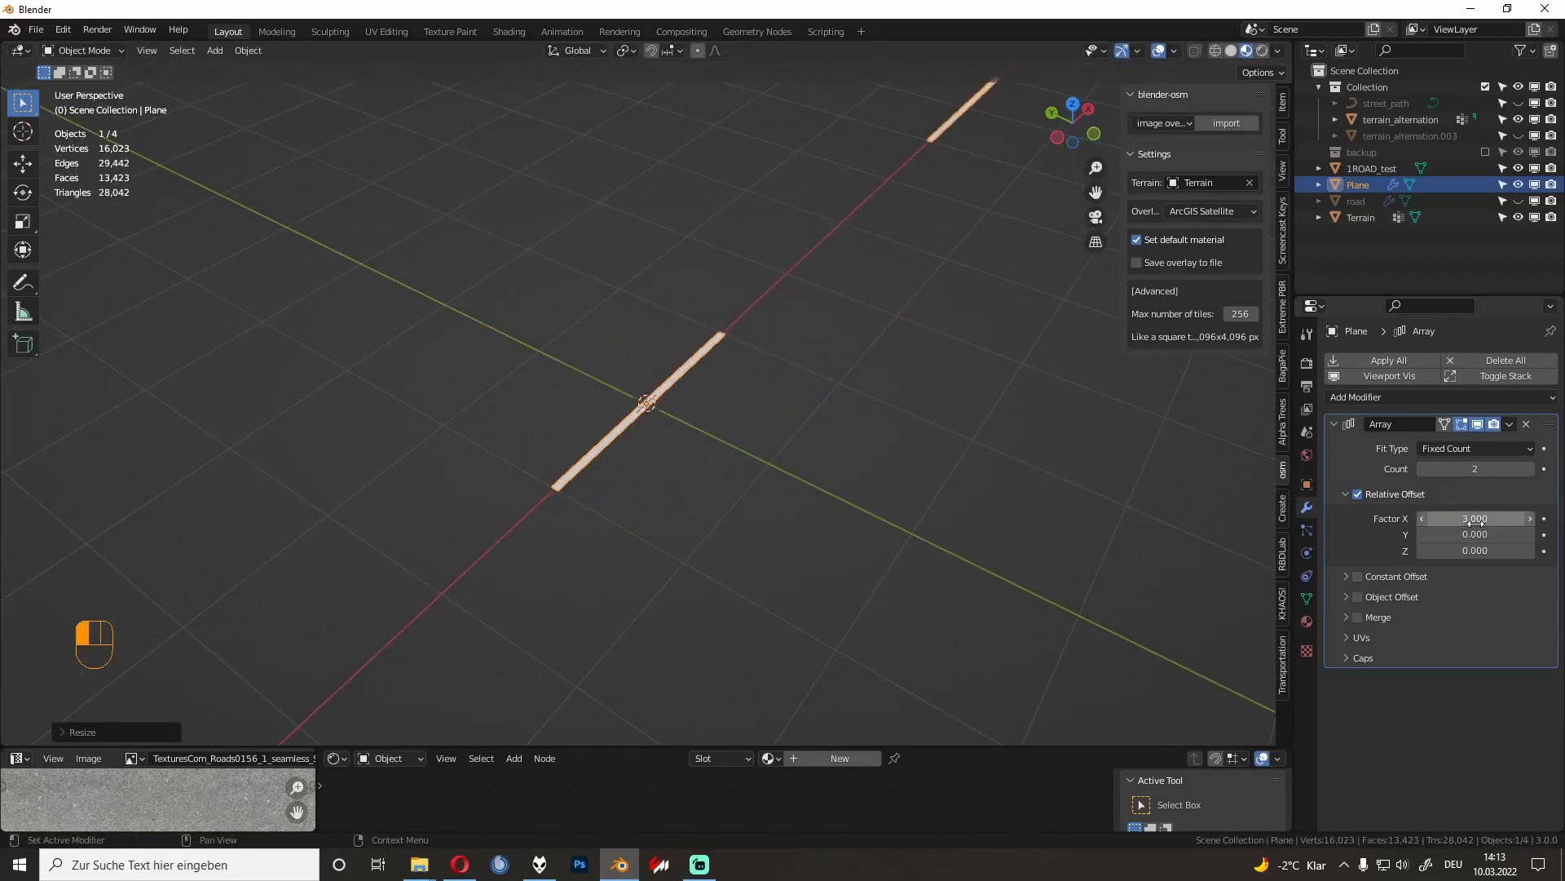
pyautogui.press('Return')
# Step: Divide the strip along its length with three crosswise loop cuts
pyautogui.moveTo(1231, 465); pyautogui.dragTo(626, 406, button='middle')
pyautogui.press('Tab')
pyautogui.hotkey('ctrl', 'r')
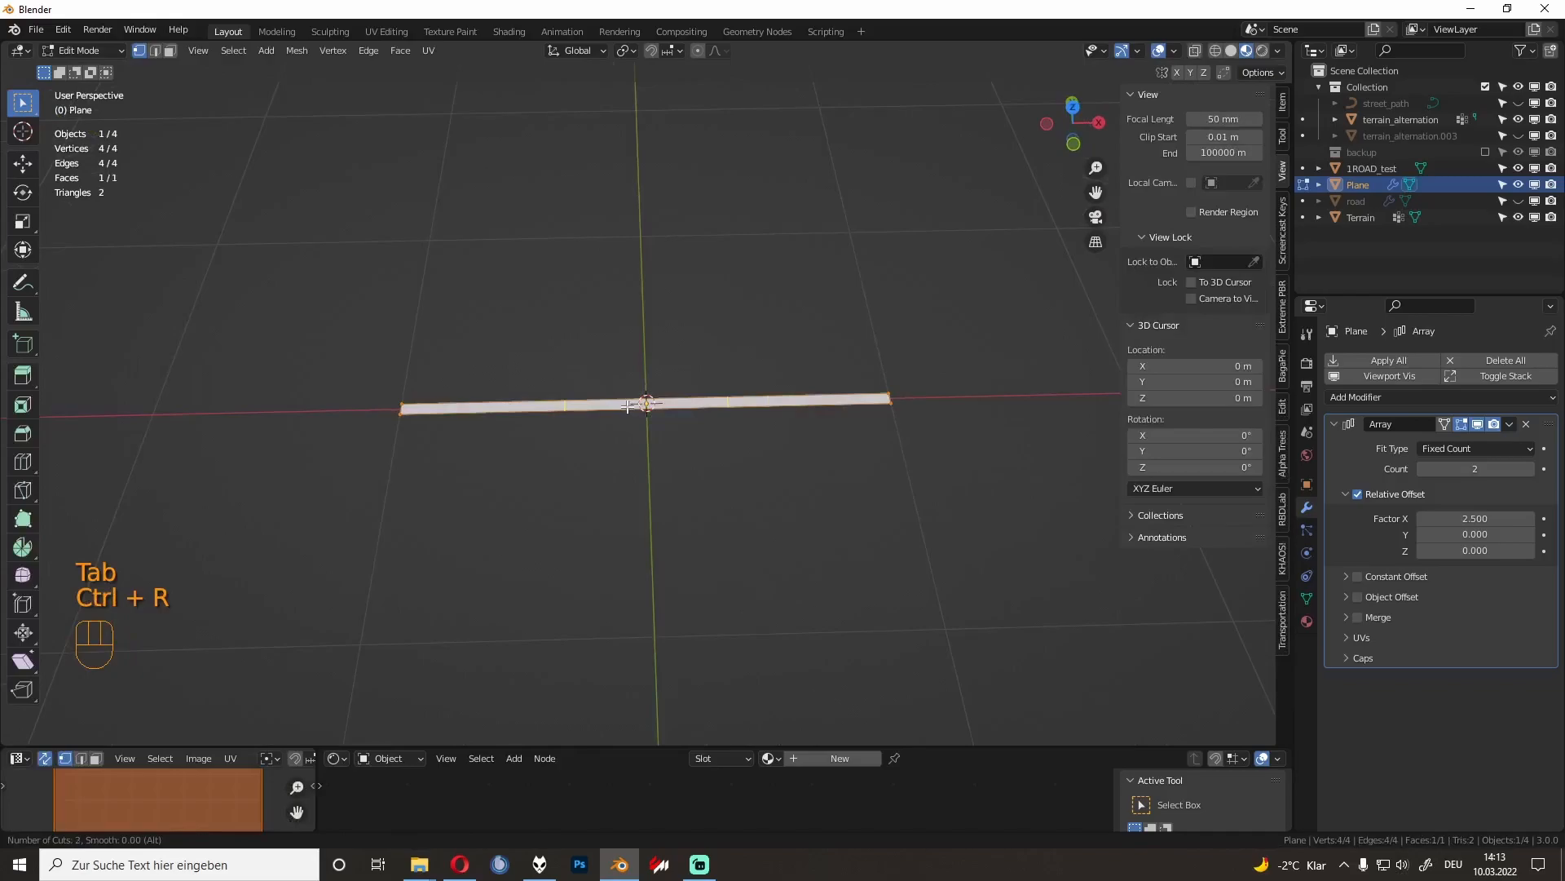
pyautogui.click(627, 406)
pyautogui.press('Tab')
pyautogui.moveTo(627, 406); pyautogui.dragTo(750, 414, button='middle')
pyautogui.press('Tab')
pyautogui.press('Tab')
pyautogui.click(789, 356)
pyautogui.moveTo(789, 355); pyautogui.dragTo(689, 428, button='middle')
pyautogui.click(634, 404)
pyautogui.press('g')
pyautogui.press('z')
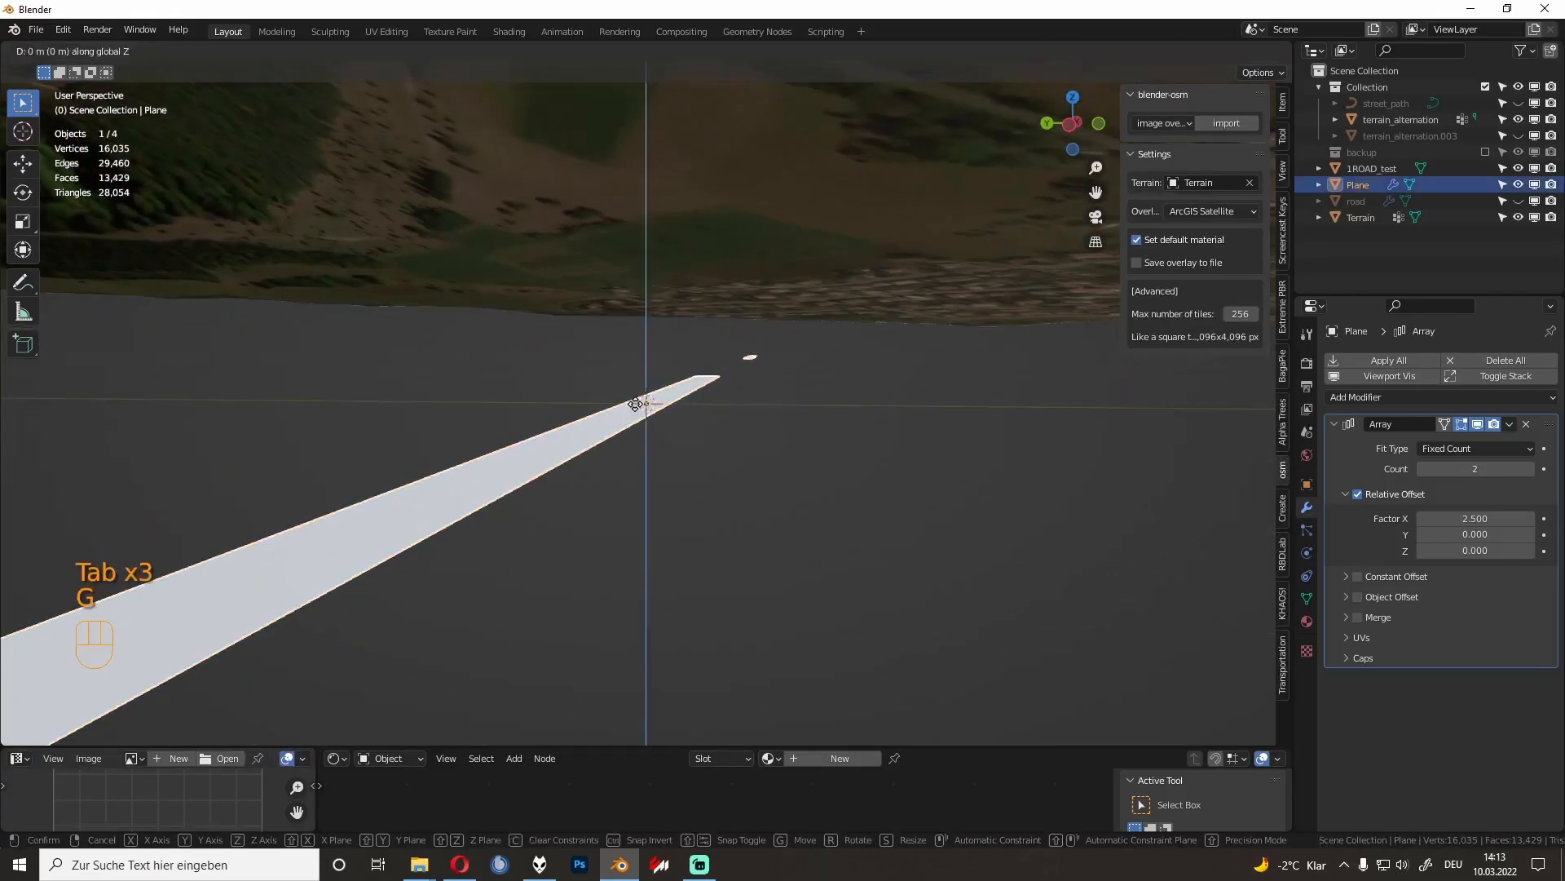
pyautogui.rightClick(634, 403)
pyautogui.press('Tab')
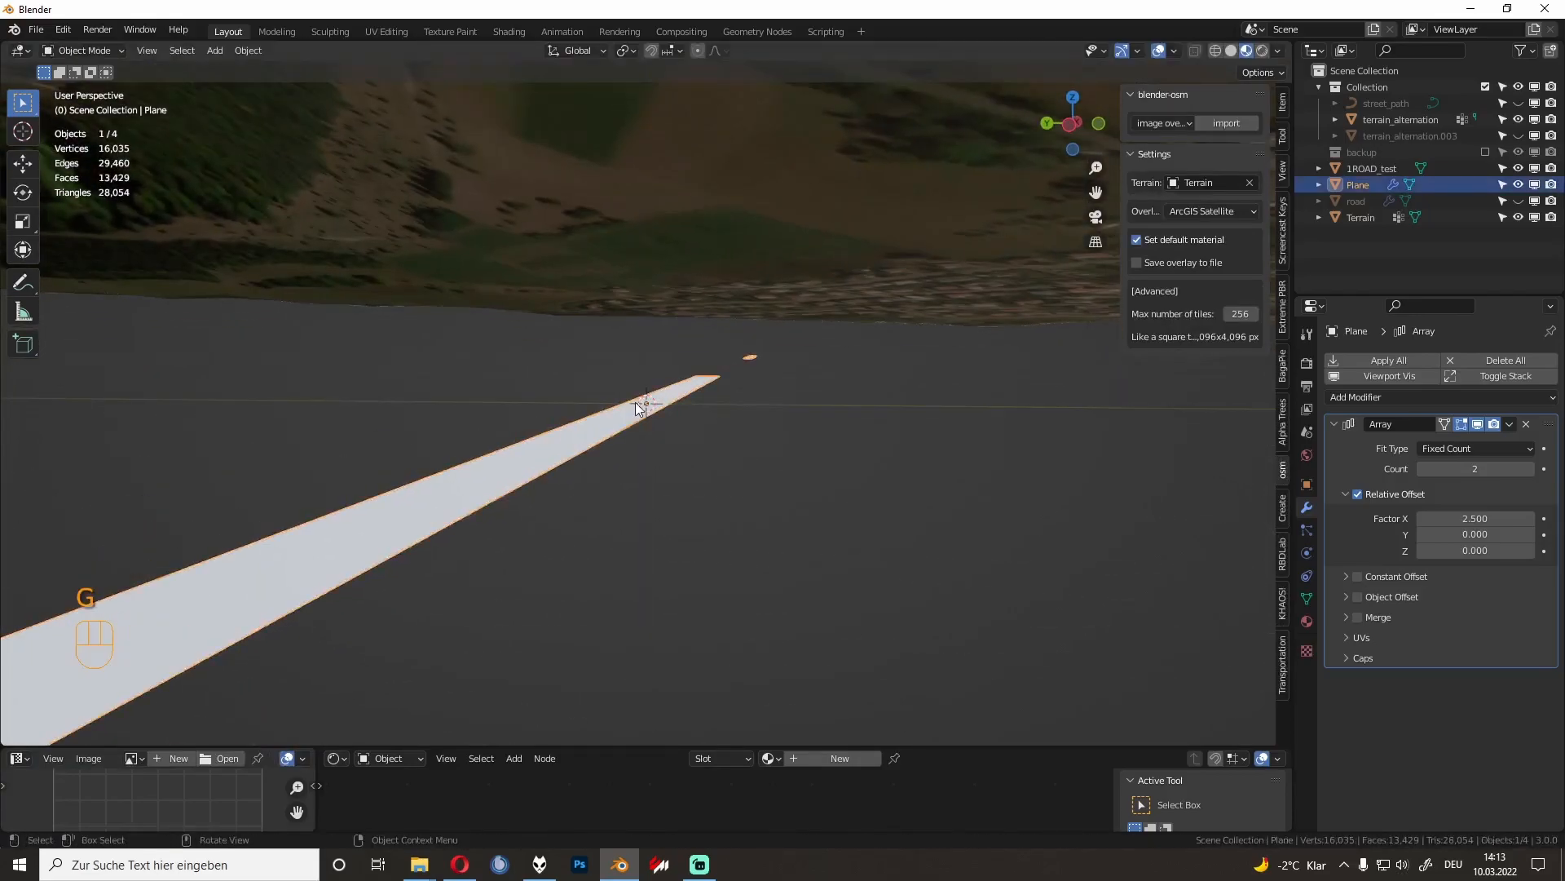
pyautogui.press('a')
pyautogui.hotkey('shift', 'g')
pyautogui.press('Escape')
pyautogui.press('g')
pyautogui.press('z')
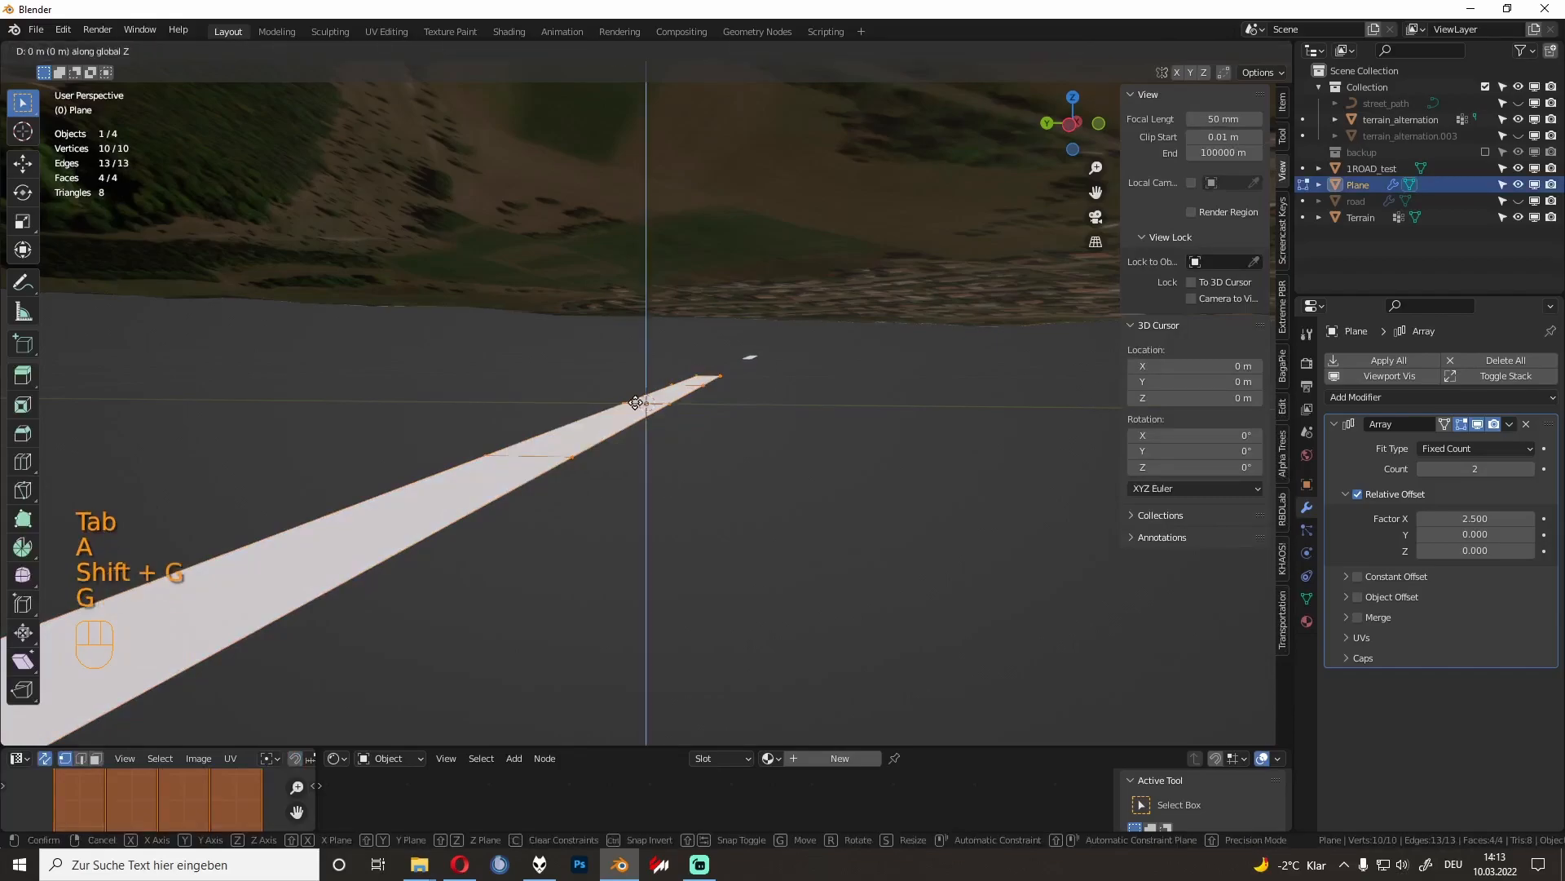
pyautogui.rightClick(635, 401)
pyautogui.press('Tab')
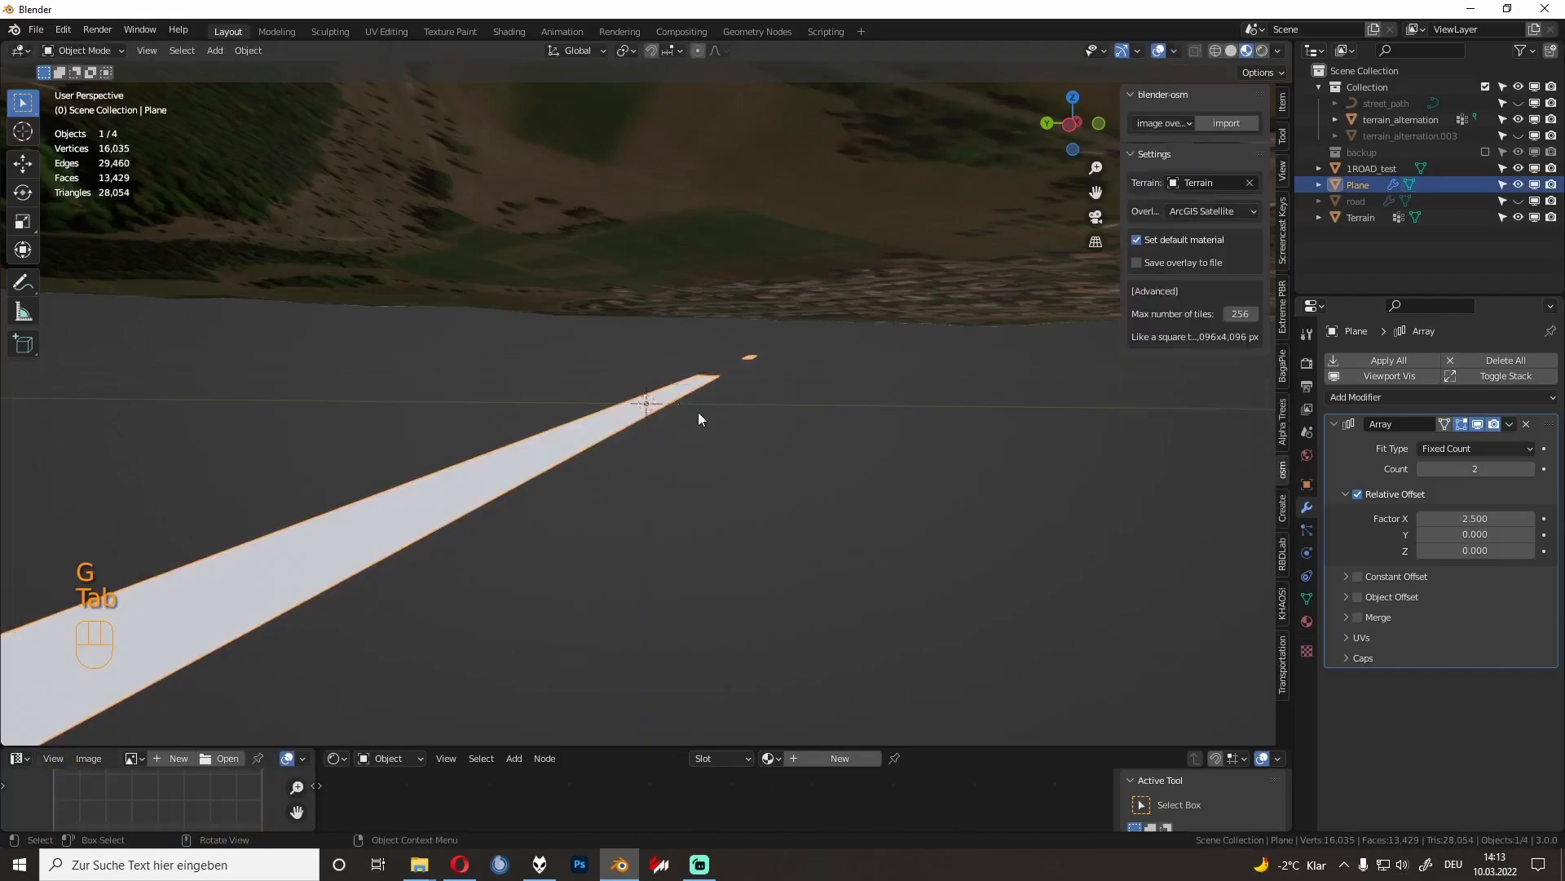
# Step: Add a Curve modifier to the strip and set the Array modifier to Fit Curve using street_path
pyautogui.click(747, 442)
pyautogui.moveTo(747, 442); pyautogui.dragTo(754, 458, button='middle')
pyautogui.click(662, 398)
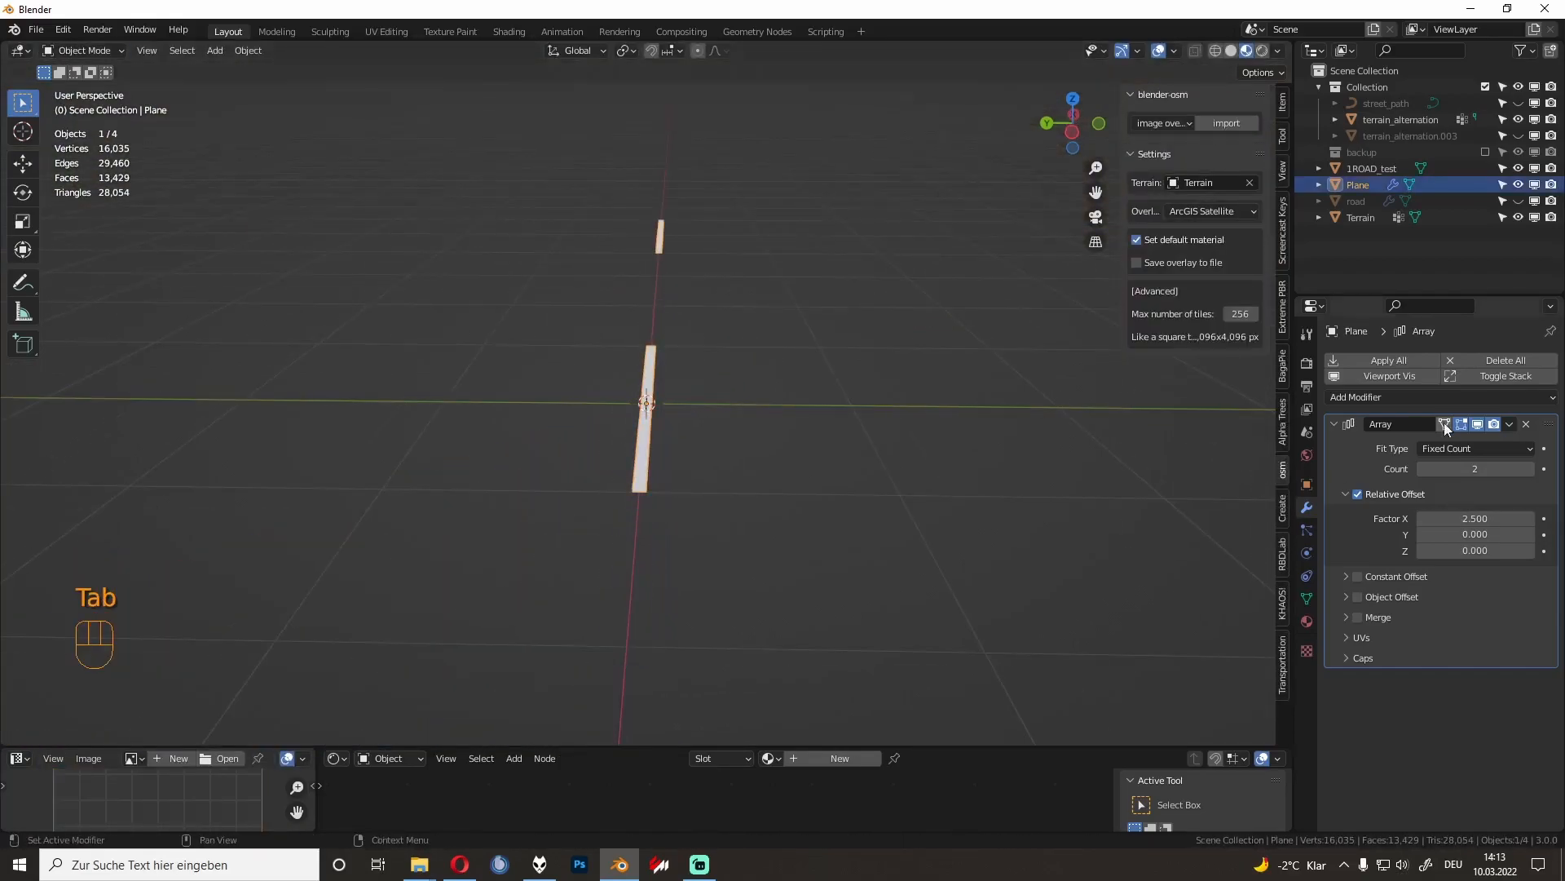
pyautogui.click(1418, 397)
pyautogui.click(1415, 461)
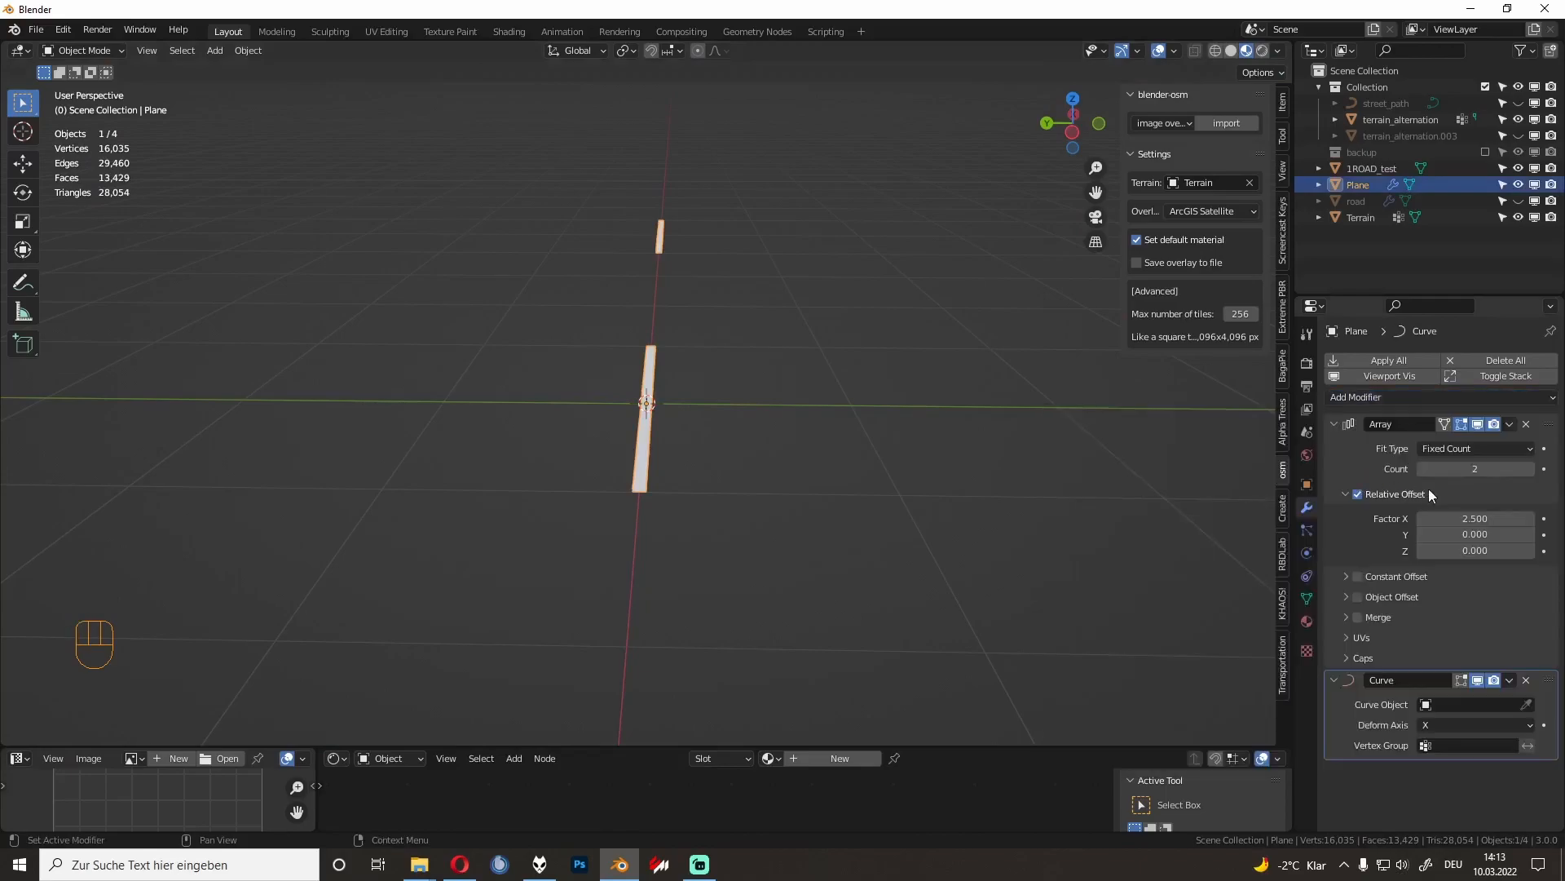
pyautogui.click(1478, 450)
pyautogui.click(1454, 504)
pyautogui.click(1464, 469)
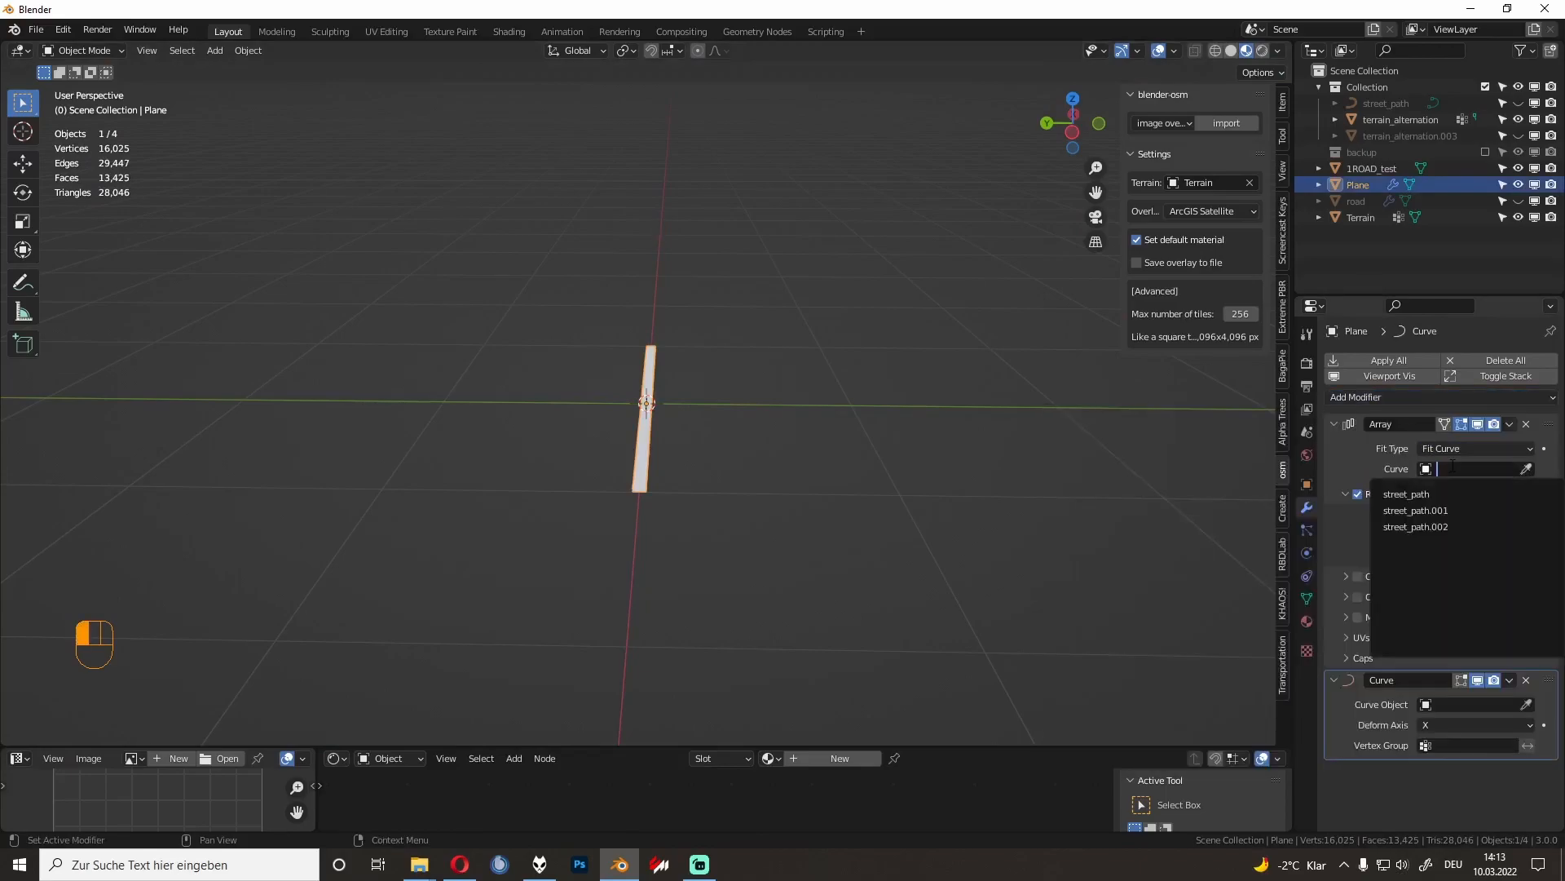
pyautogui.click(1439, 494)
# Step: Assign street_path as the Curve modifier's curve object so the dashes follow the road
pyautogui.click(1476, 705)
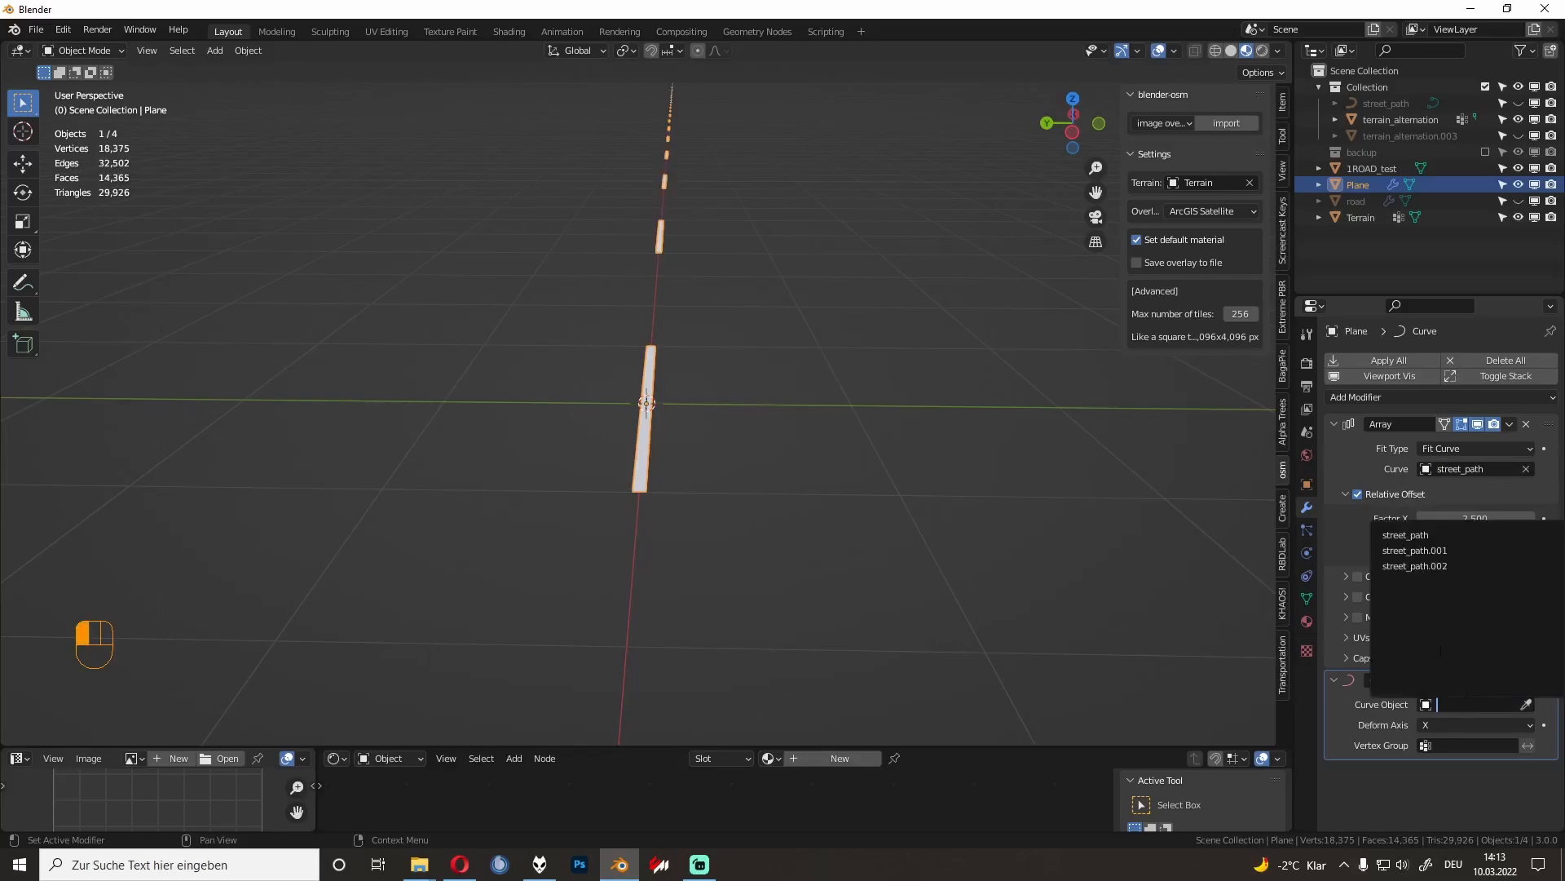
pyautogui.click(1396, 536)
pyautogui.moveTo(695, 408); pyautogui.dragTo(859, 605, button='middle')
pyautogui.scroll(4, 669, 383)
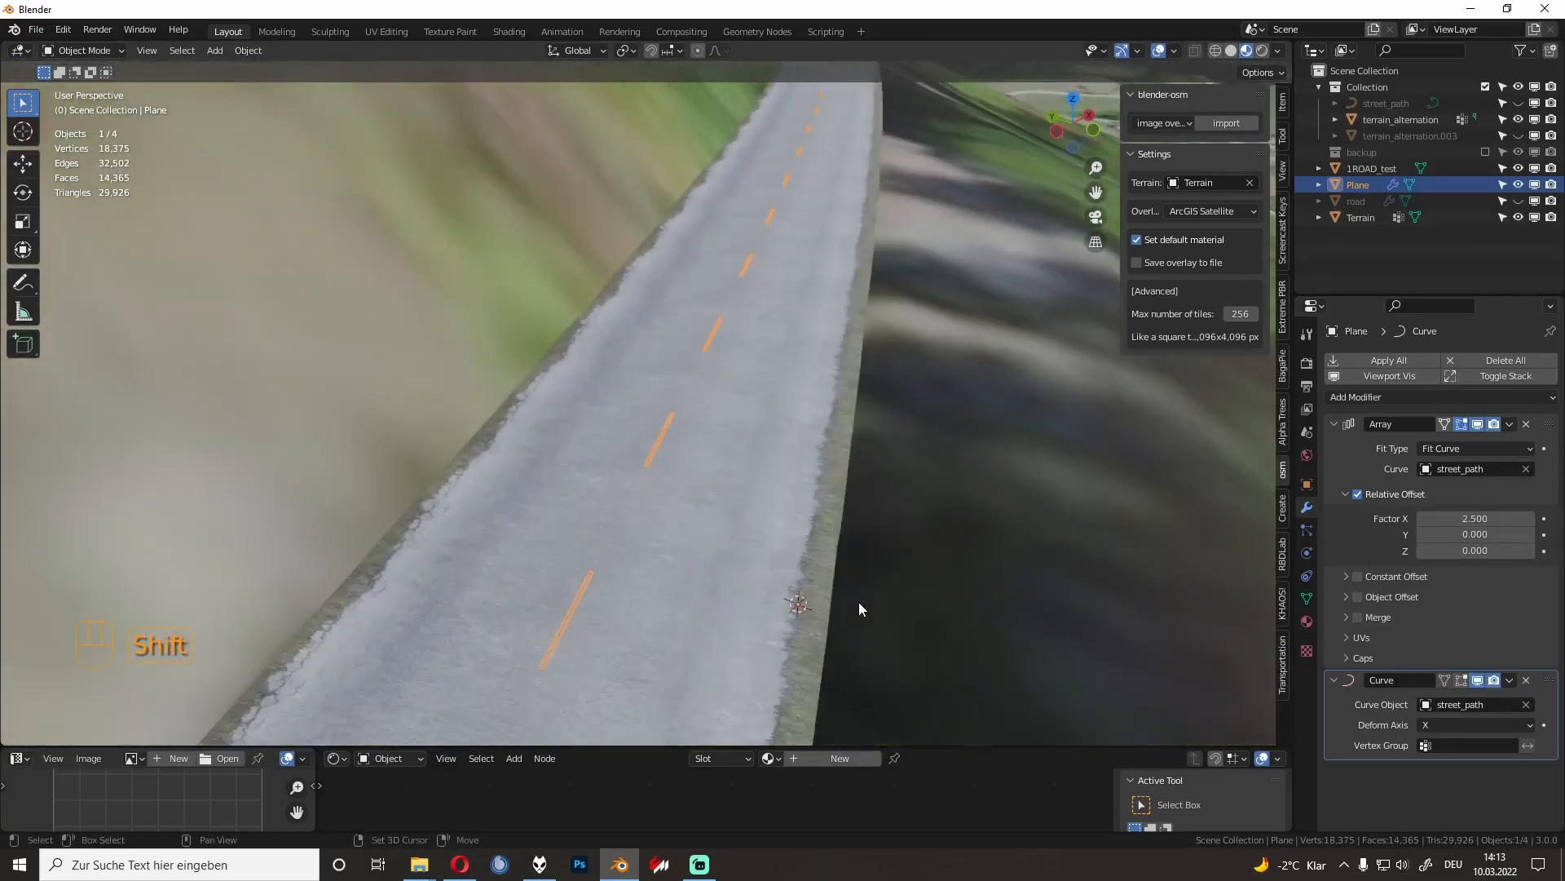
# Step: Raise the entire Plane mesh slightly along Z in Edit Mode so the dashes sit above the road
pyautogui.click(929, 490)
pyautogui.scroll(5, 931, 483)
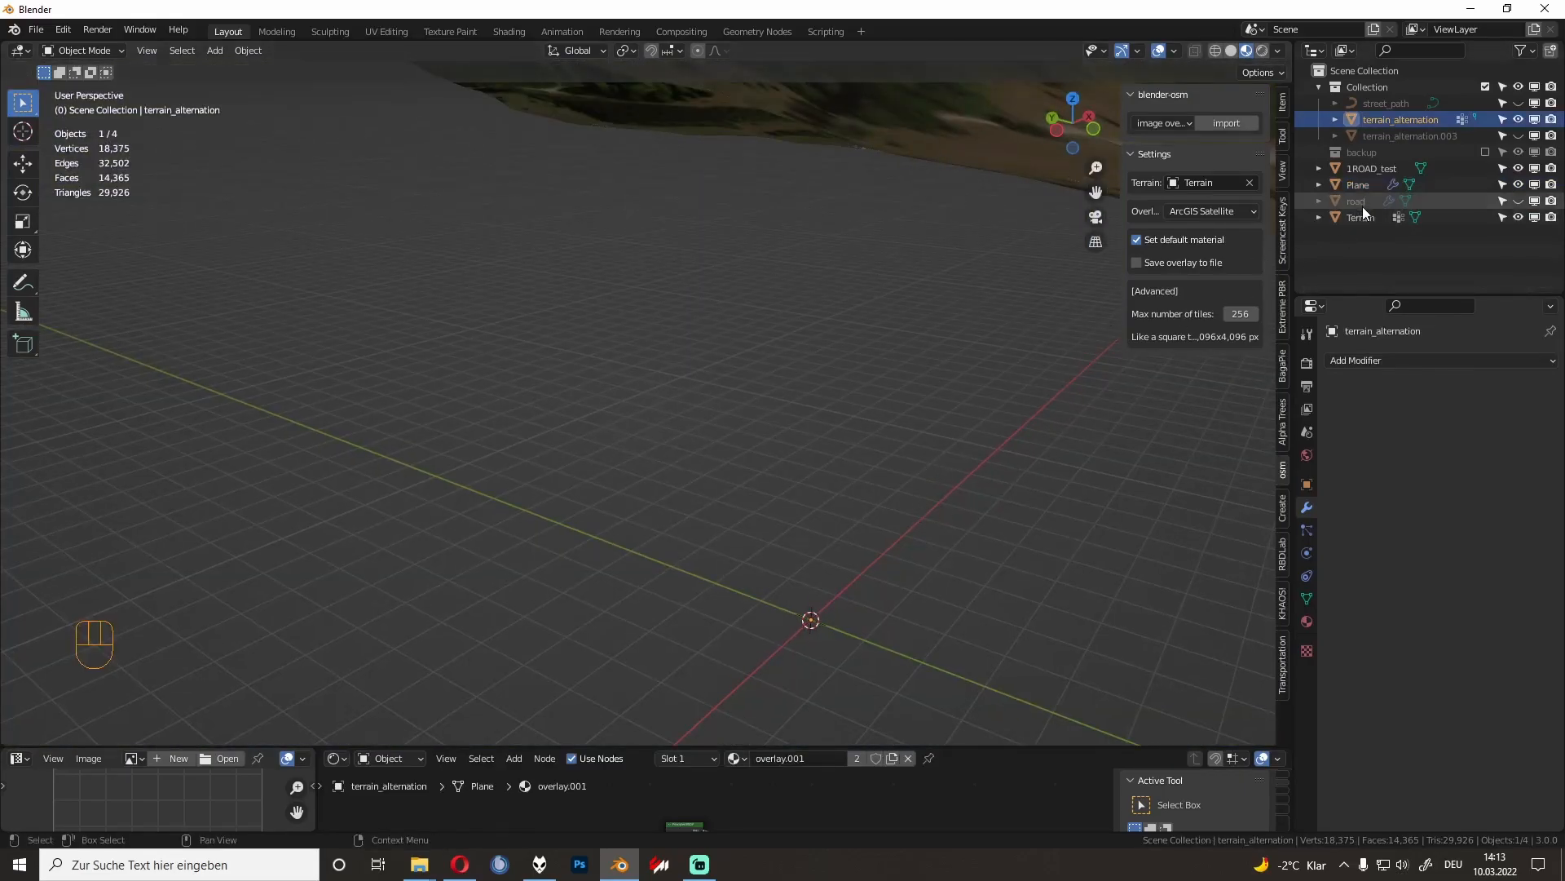
pyautogui.click(1359, 185)
pyautogui.press('Tab')
pyautogui.press('KP_Decimal')
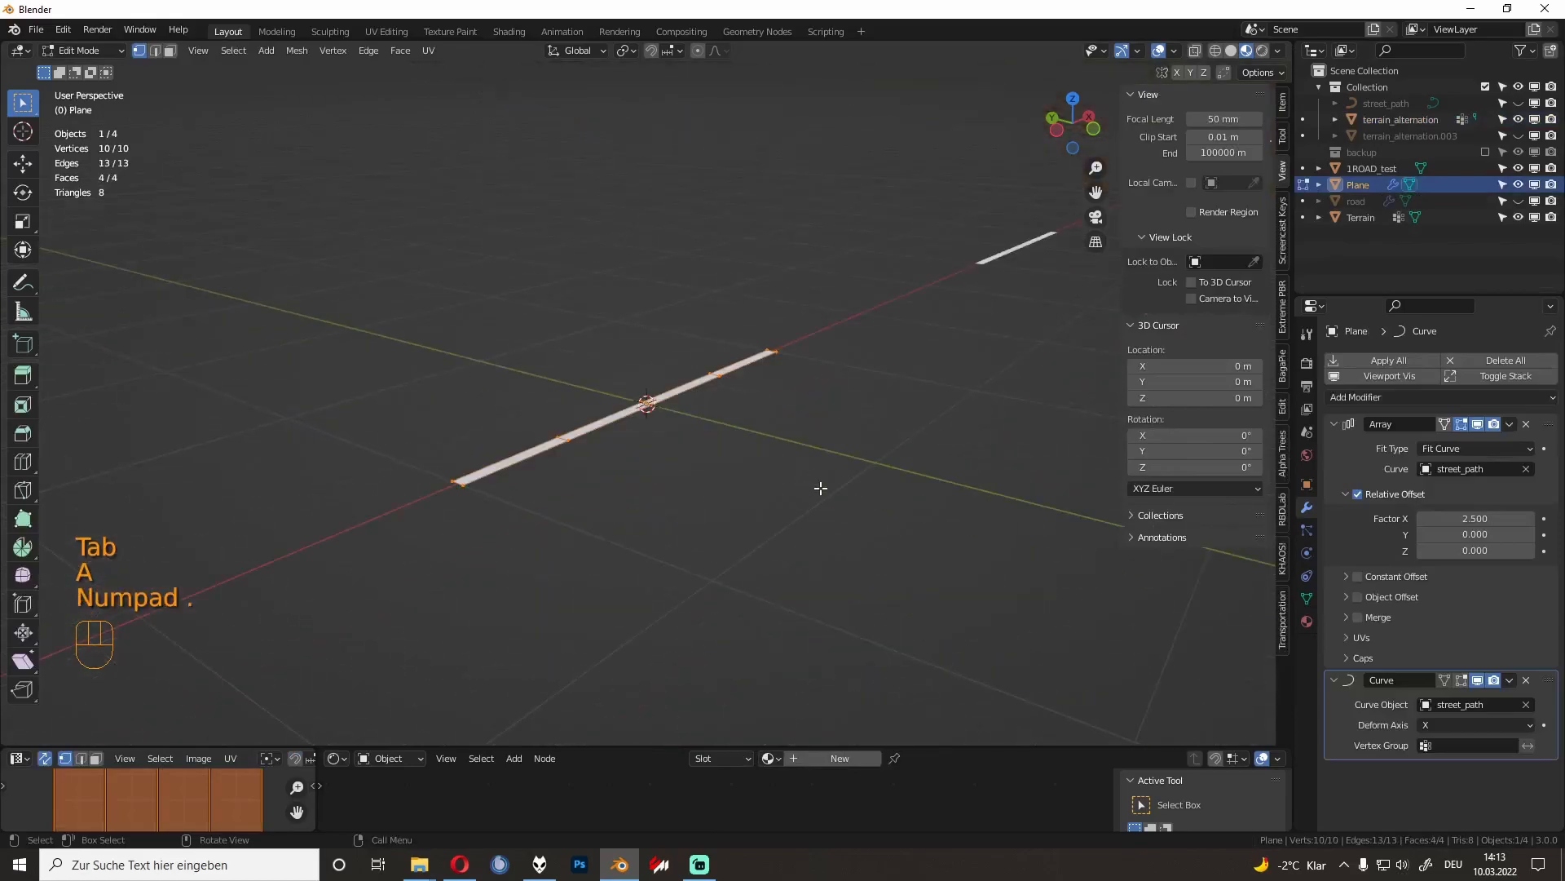
pyautogui.press('g')
pyautogui.click(814, 399)
pyautogui.press('Tab')
pyautogui.press('KP_Decimal')
pyautogui.keyDown('ctrl'); pyautogui.moveTo(814, 400); pyautogui.dragTo(825, 278, button='middle'); pyautogui.keyUp('ctrl')
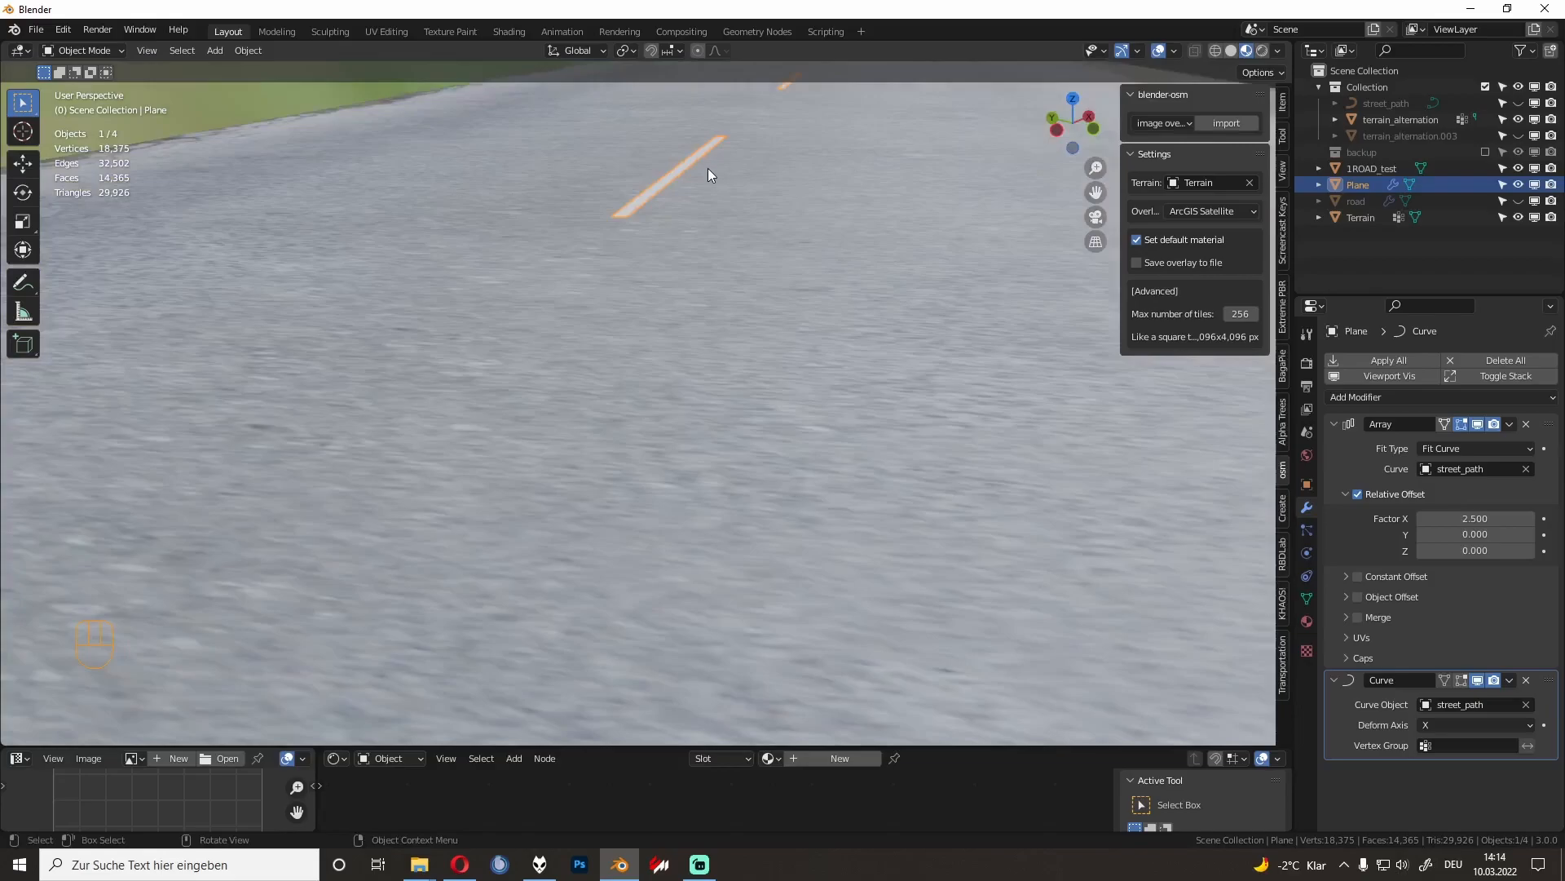
# Step: Frame a vertex of 1ROAD_test near a dash to check the dash's height above the road surface
pyautogui.click(723, 208)
pyautogui.press('Tab')
pyautogui.click(699, 158)
pyautogui.press('KP_Decimal')
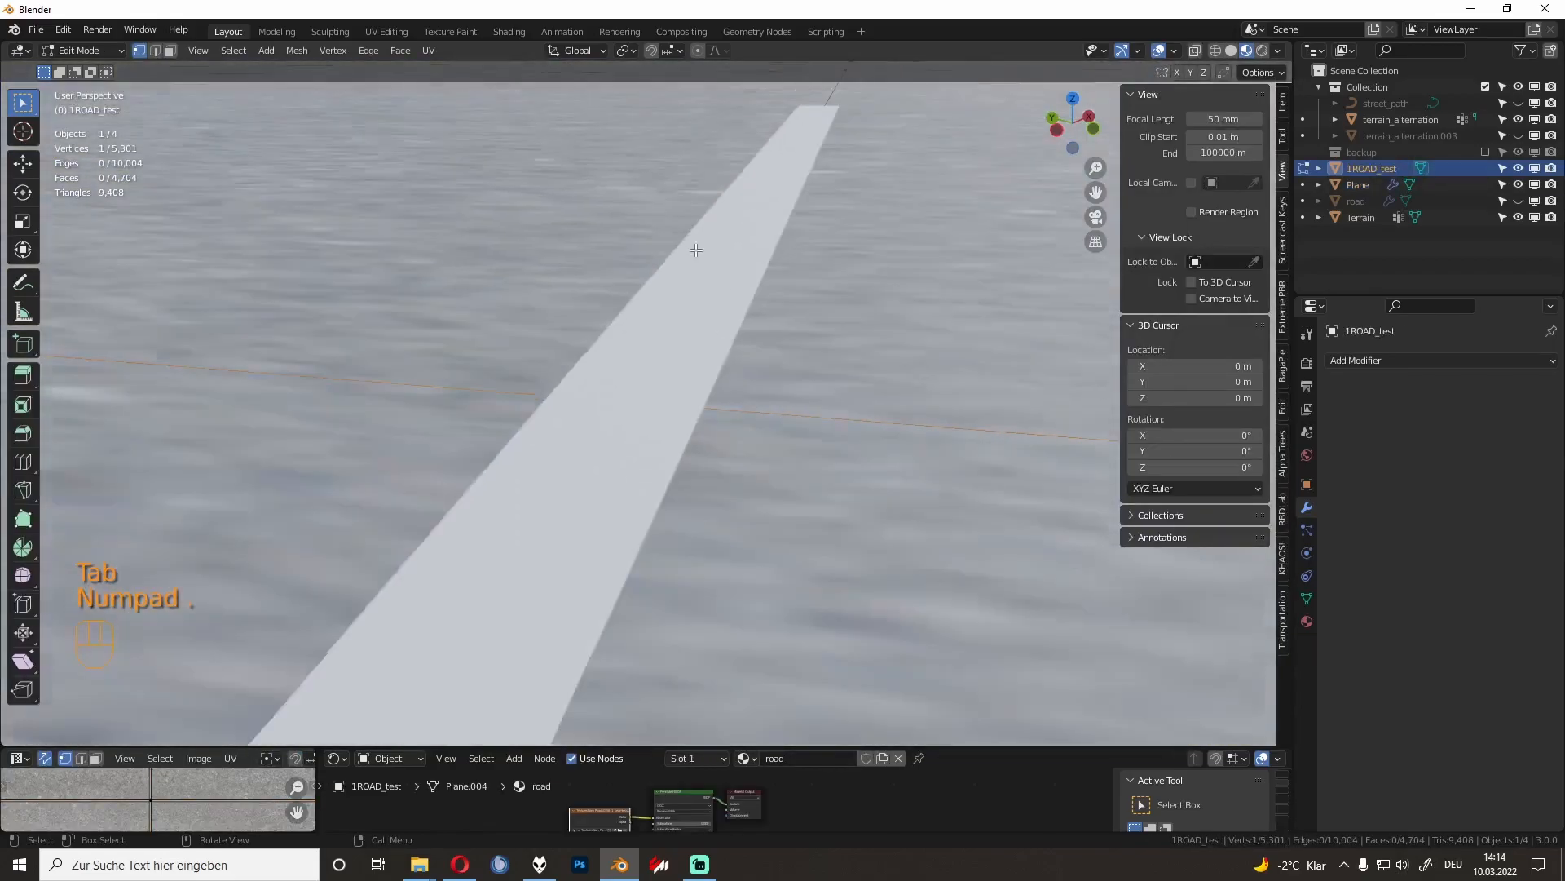
pyautogui.moveTo(696, 249); pyautogui.dragTo(730, 253, button='middle')
pyautogui.press('Tab')
# Step: Lower the entire Plane mesh along Z by about 0.007 m in Edit Mode to bring the dashes closer to the road
pyautogui.click(649, 443)
pyautogui.press('Tab')
pyautogui.press('a')
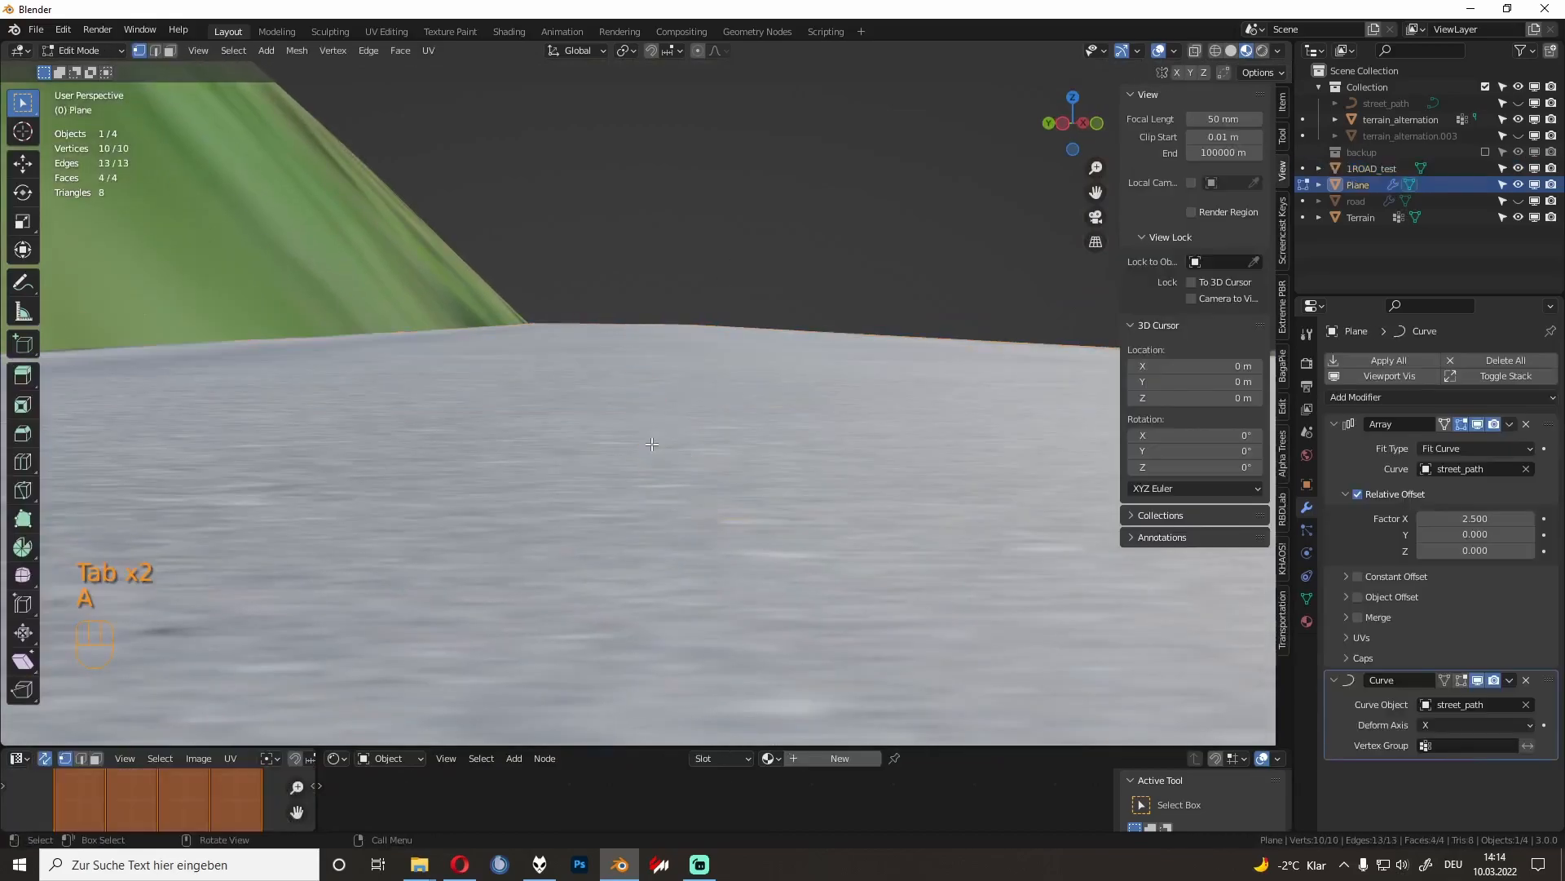
pyautogui.press('KP_Decimal')
pyautogui.press('g')
pyautogui.press('z')
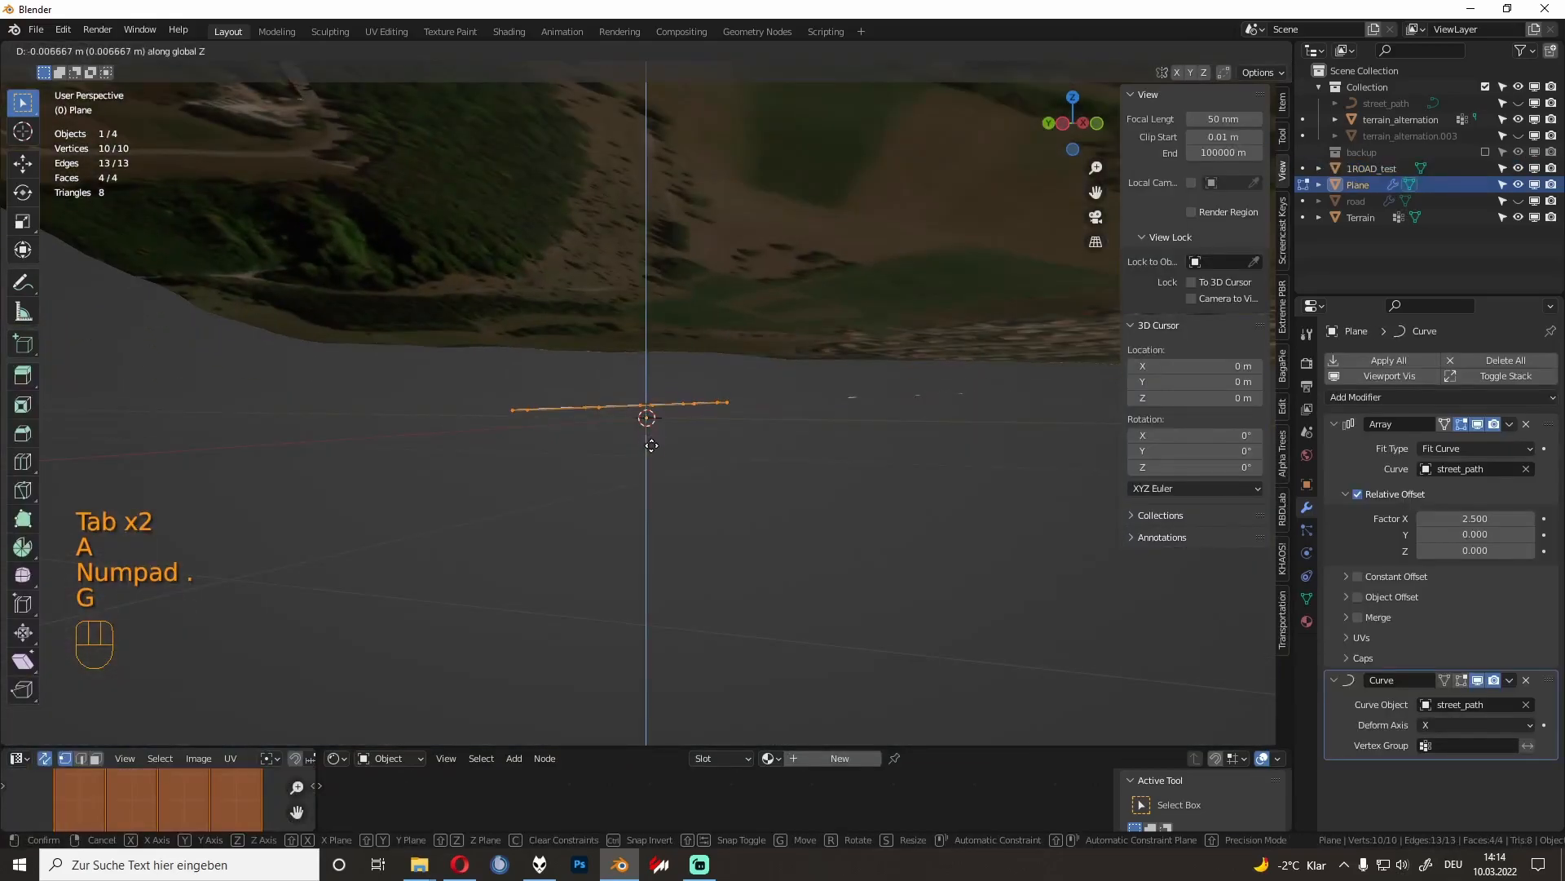
pyautogui.click(653, 445)
pyautogui.press('Tab')
pyautogui.press('KP_Decimal')
pyautogui.keyDown('ctrl'); pyautogui.moveTo(683, 488); pyautogui.dragTo(917, 398, button='middle'); pyautogui.keyUp('ctrl')
# Step: Examine how 1ROAD_test and its centre dashes follow the satellite road along the whole route
pyautogui.click(740, 326)
pyautogui.click(780, 450)
pyautogui.scroll(-2, 866, 449)
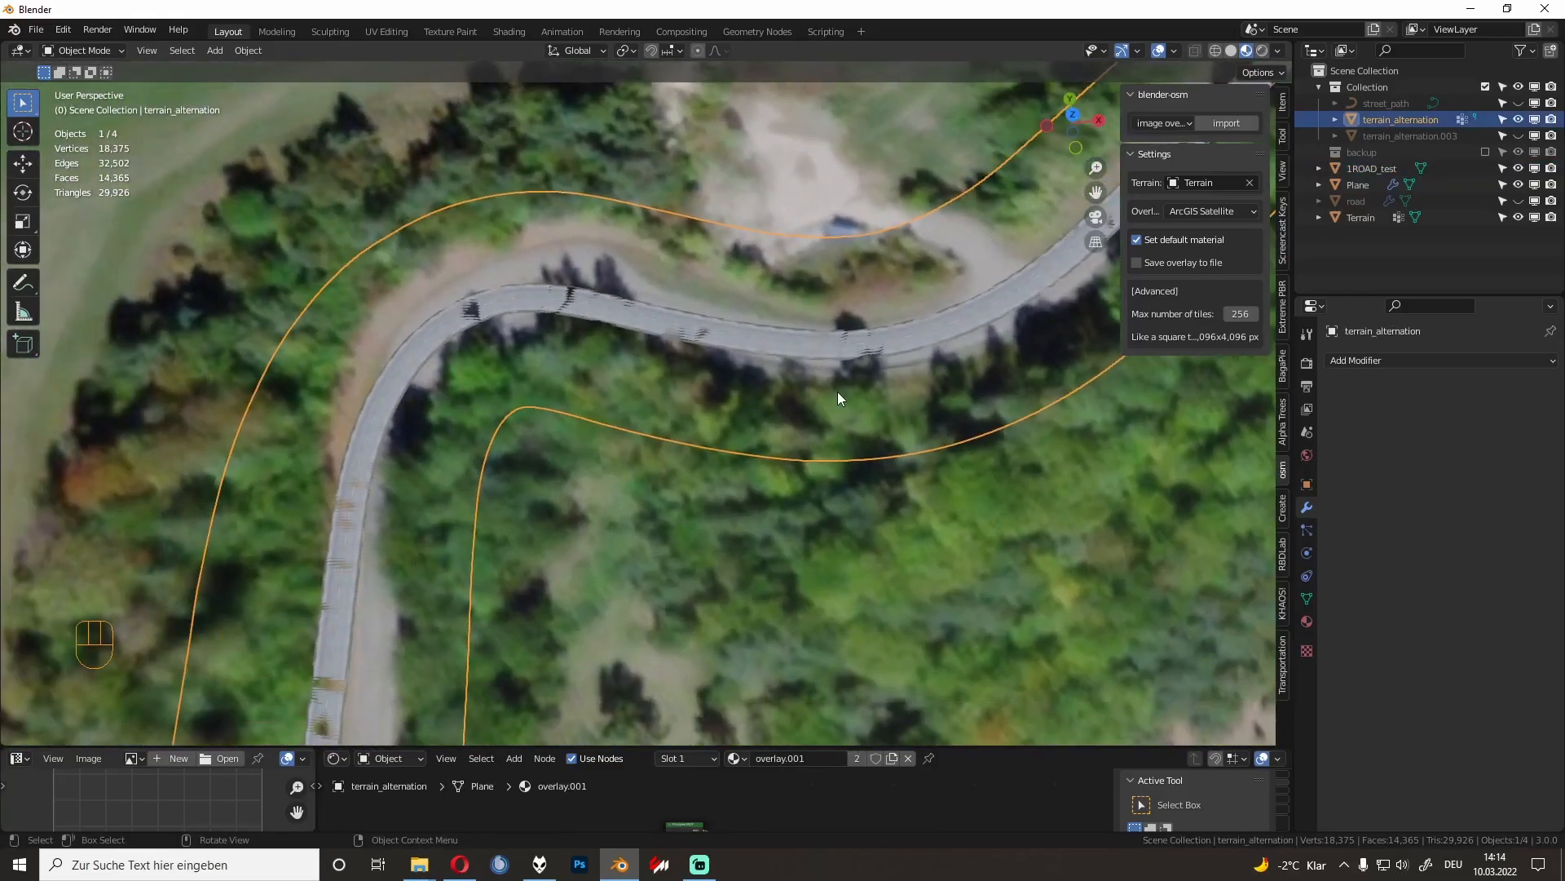
pyautogui.click(824, 359)
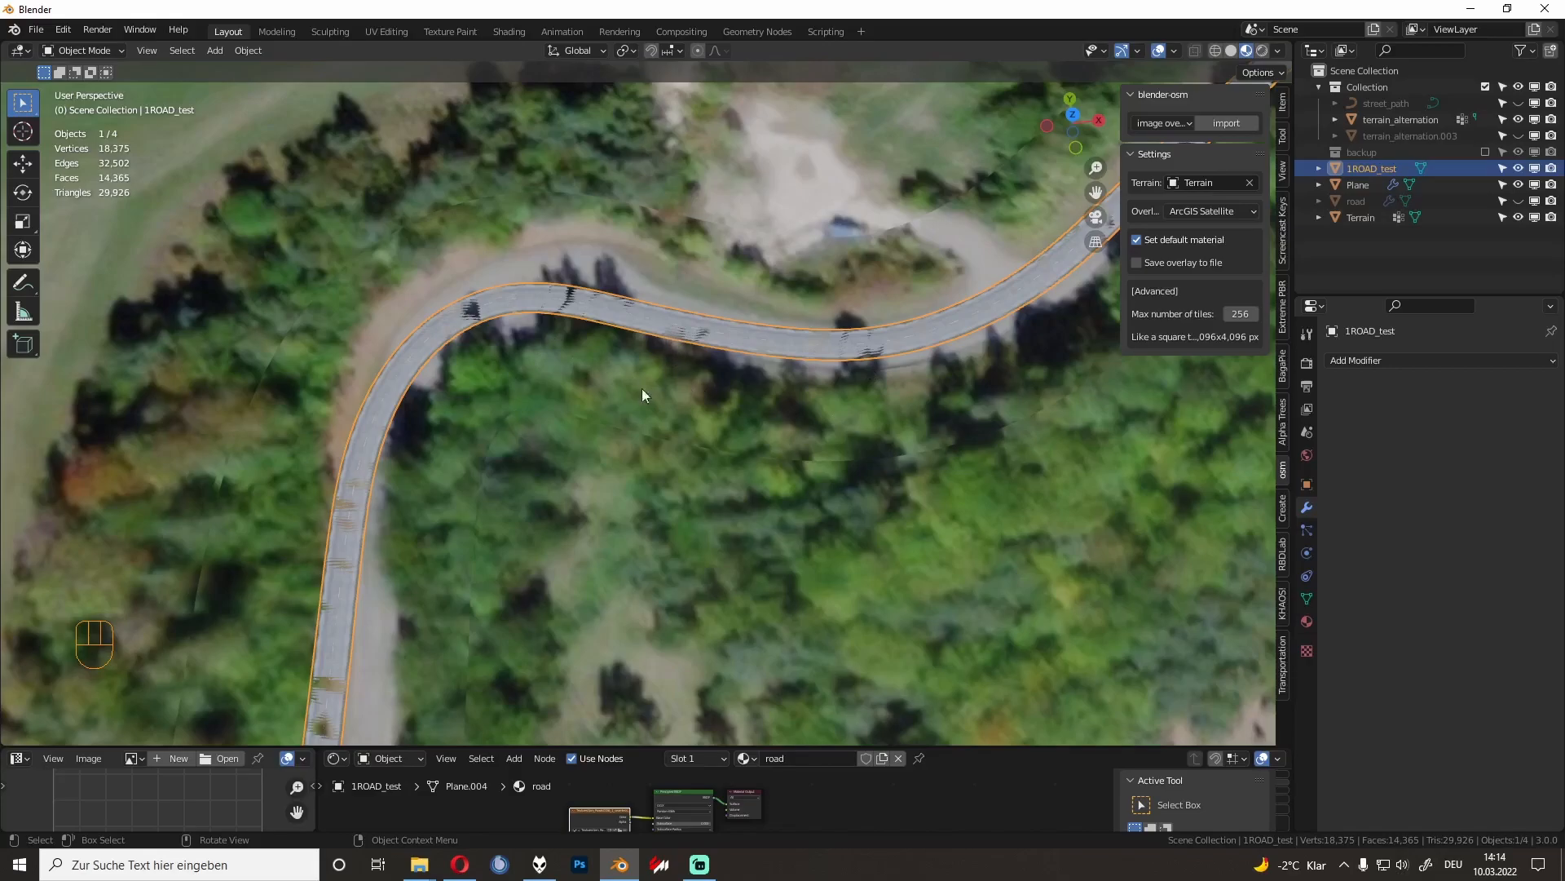
pyautogui.scroll(-6, 464, 532)
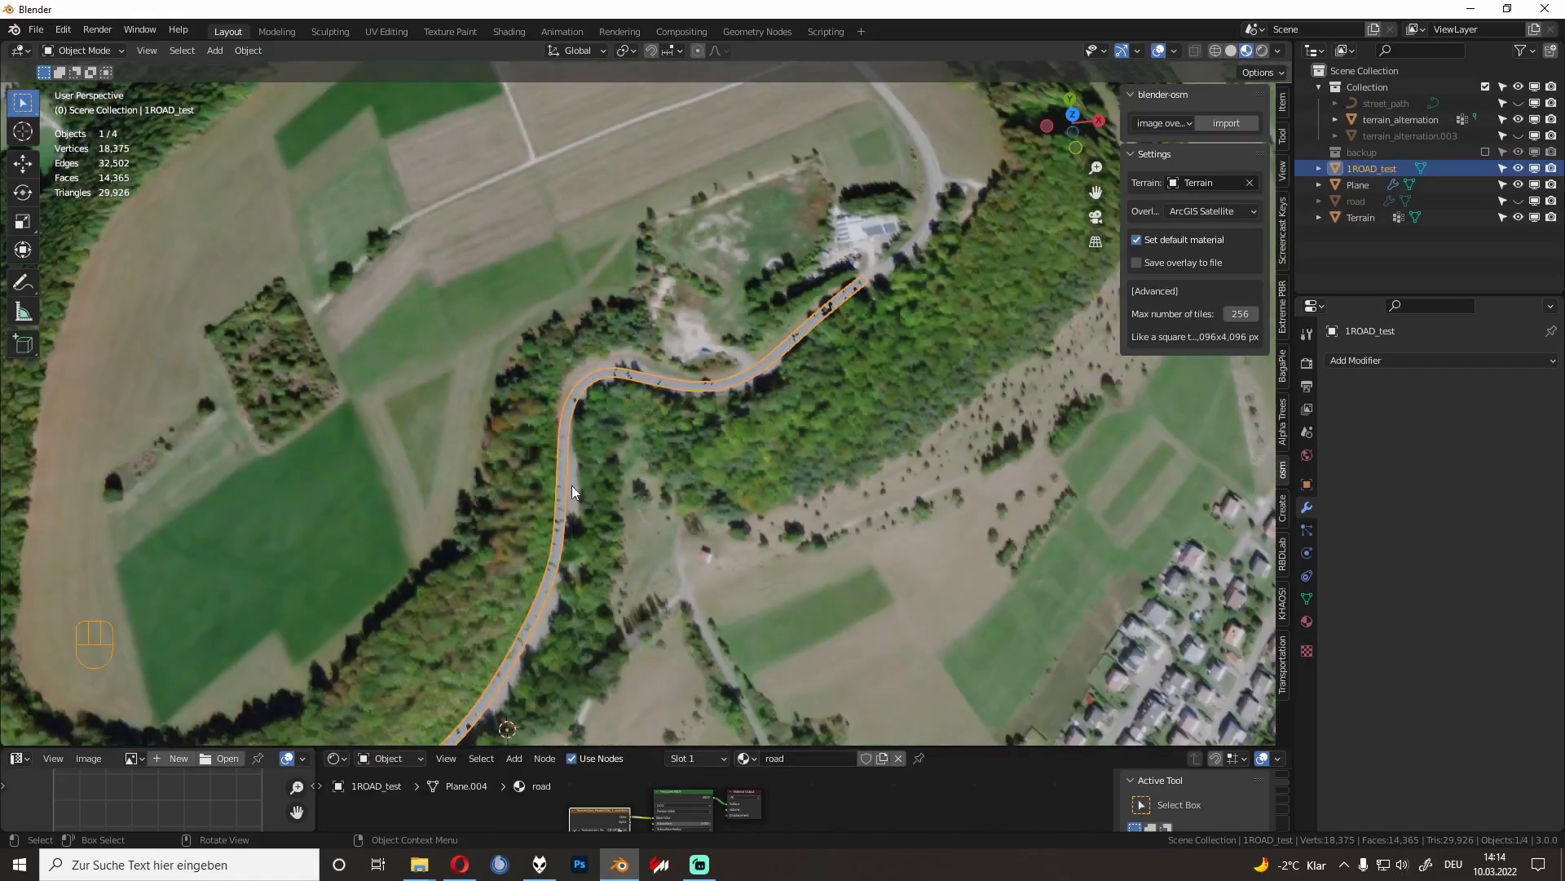
pyautogui.keyDown('shift'); pyautogui.moveTo(579, 556); pyautogui.dragTo(695, 268, button='middle'); pyautogui.keyUp('shift')
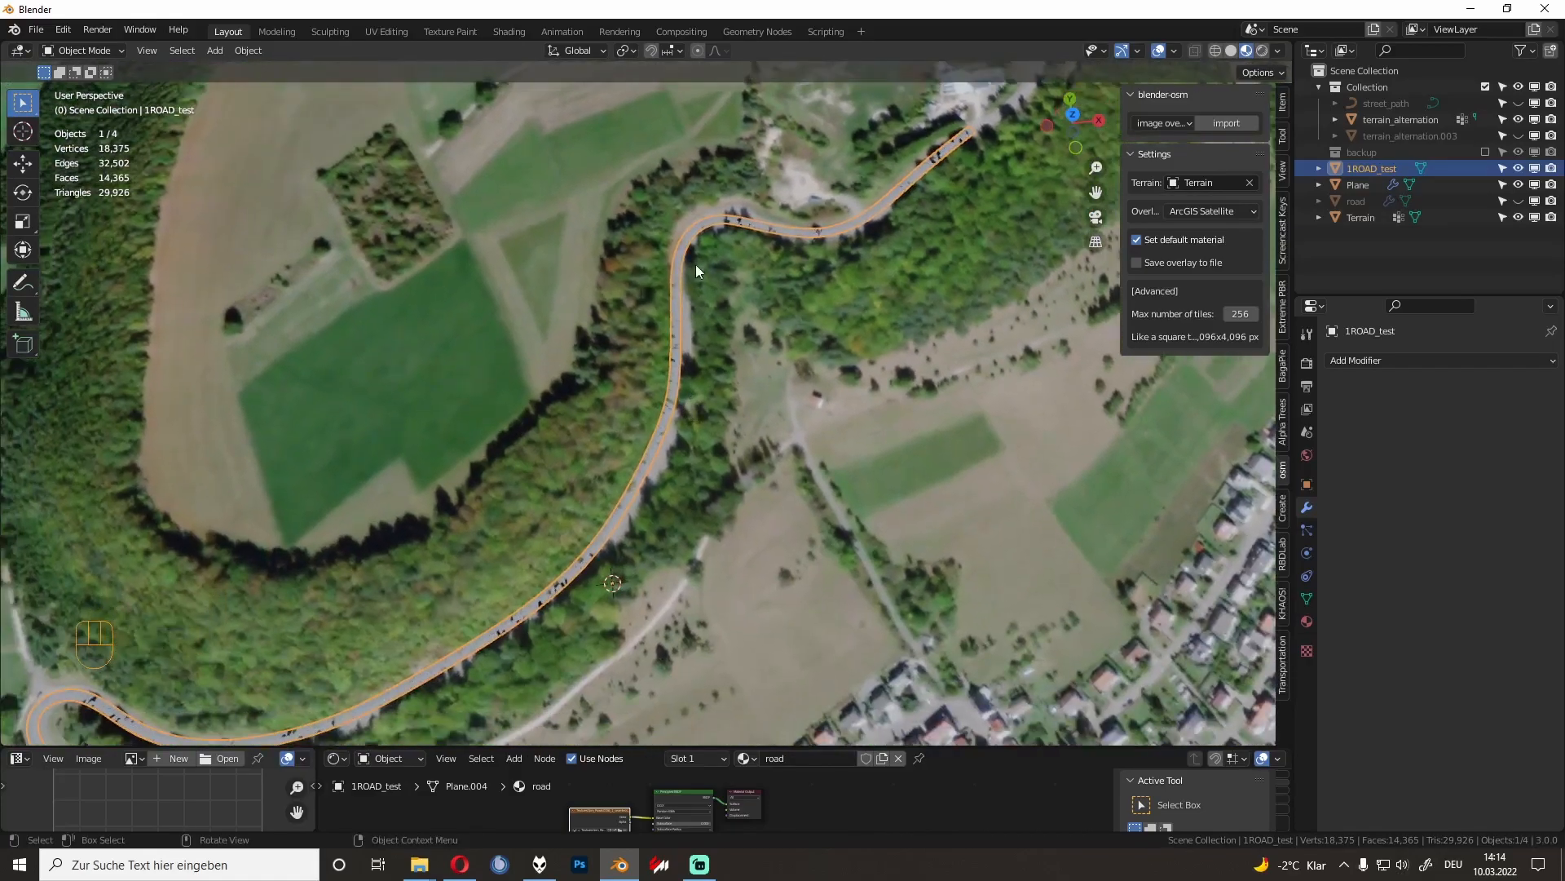
pyautogui.keyDown('shift'); pyautogui.moveTo(629, 492); pyautogui.dragTo(771, 427, button='middle'); pyautogui.keyUp('shift')
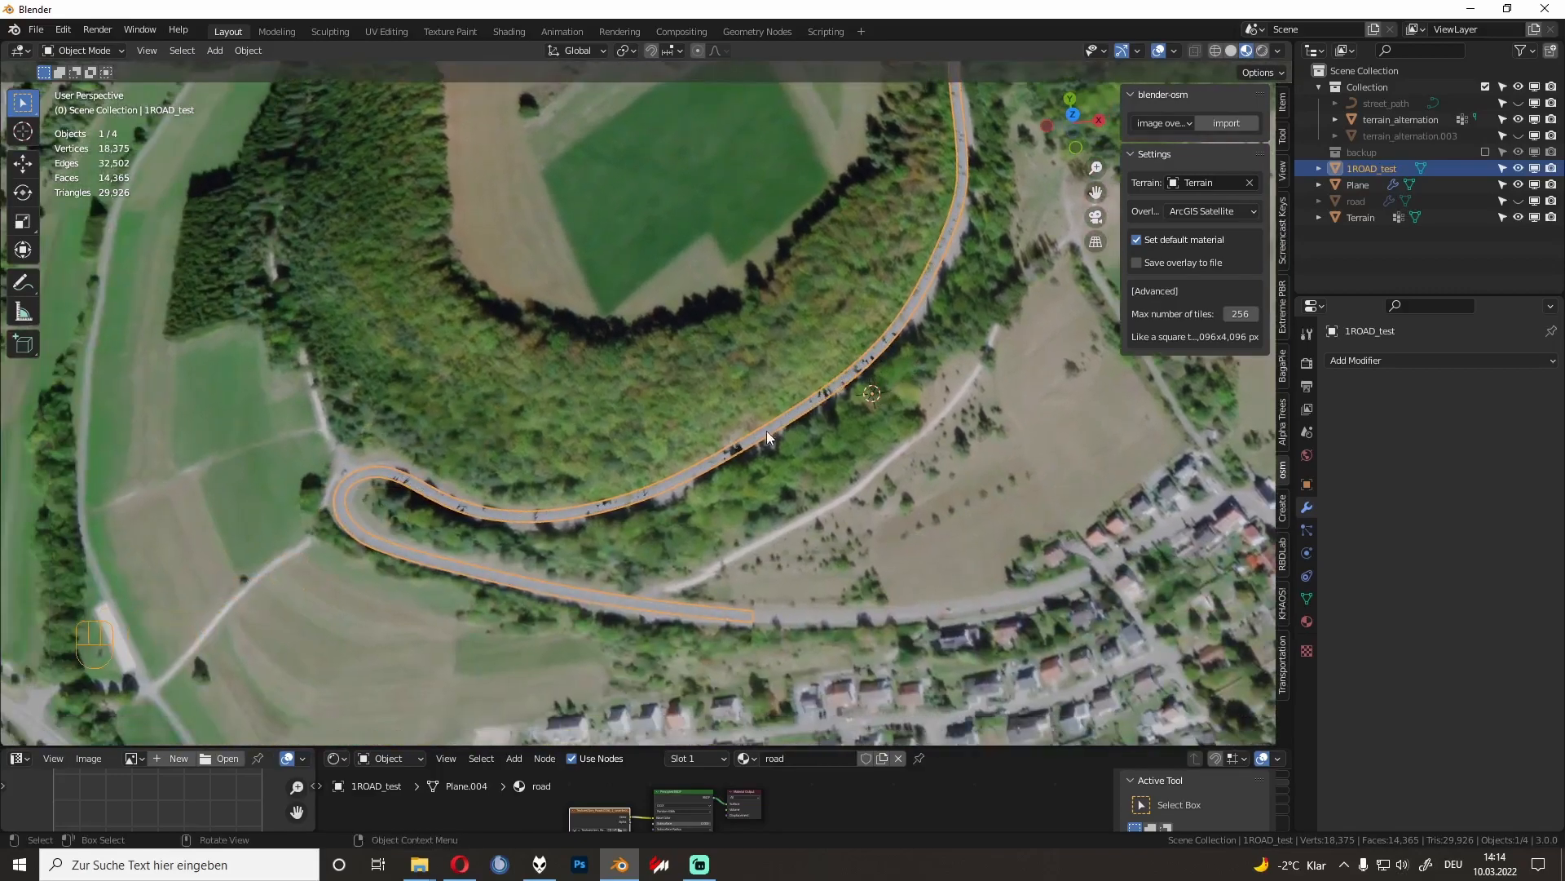
pyautogui.scroll(2, 538, 503)
pyautogui.keyDown('shift'); pyautogui.moveTo(477, 524); pyautogui.dragTo(688, 272, button='middle'); pyautogui.keyUp('shift')
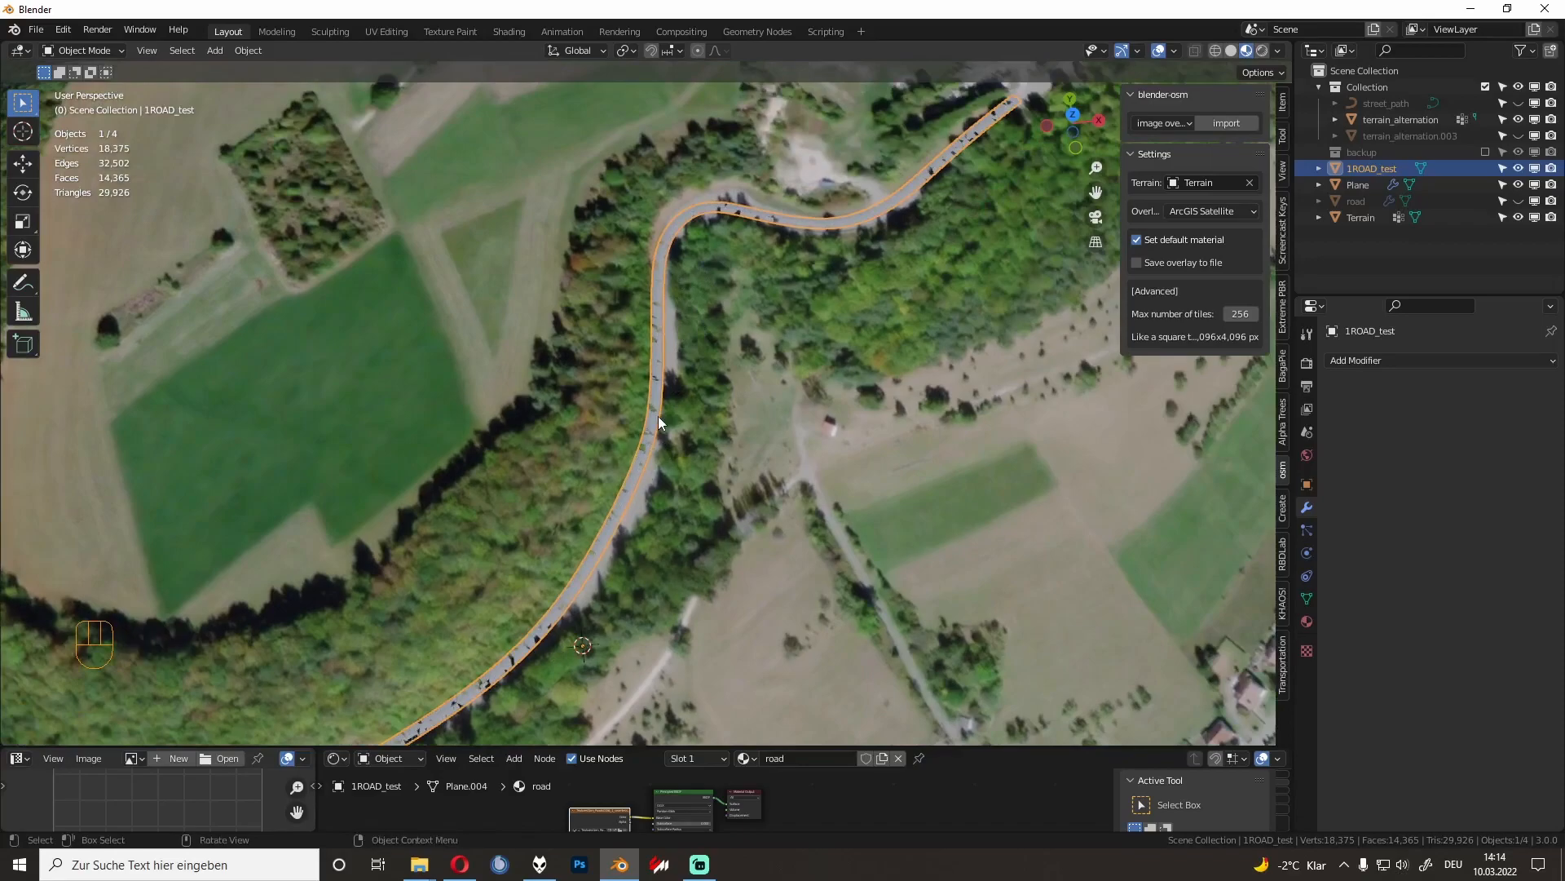
pyautogui.keyDown('shift'); pyautogui.moveTo(677, 470); pyautogui.dragTo(535, 537, button='middle'); pyautogui.keyUp('shift')
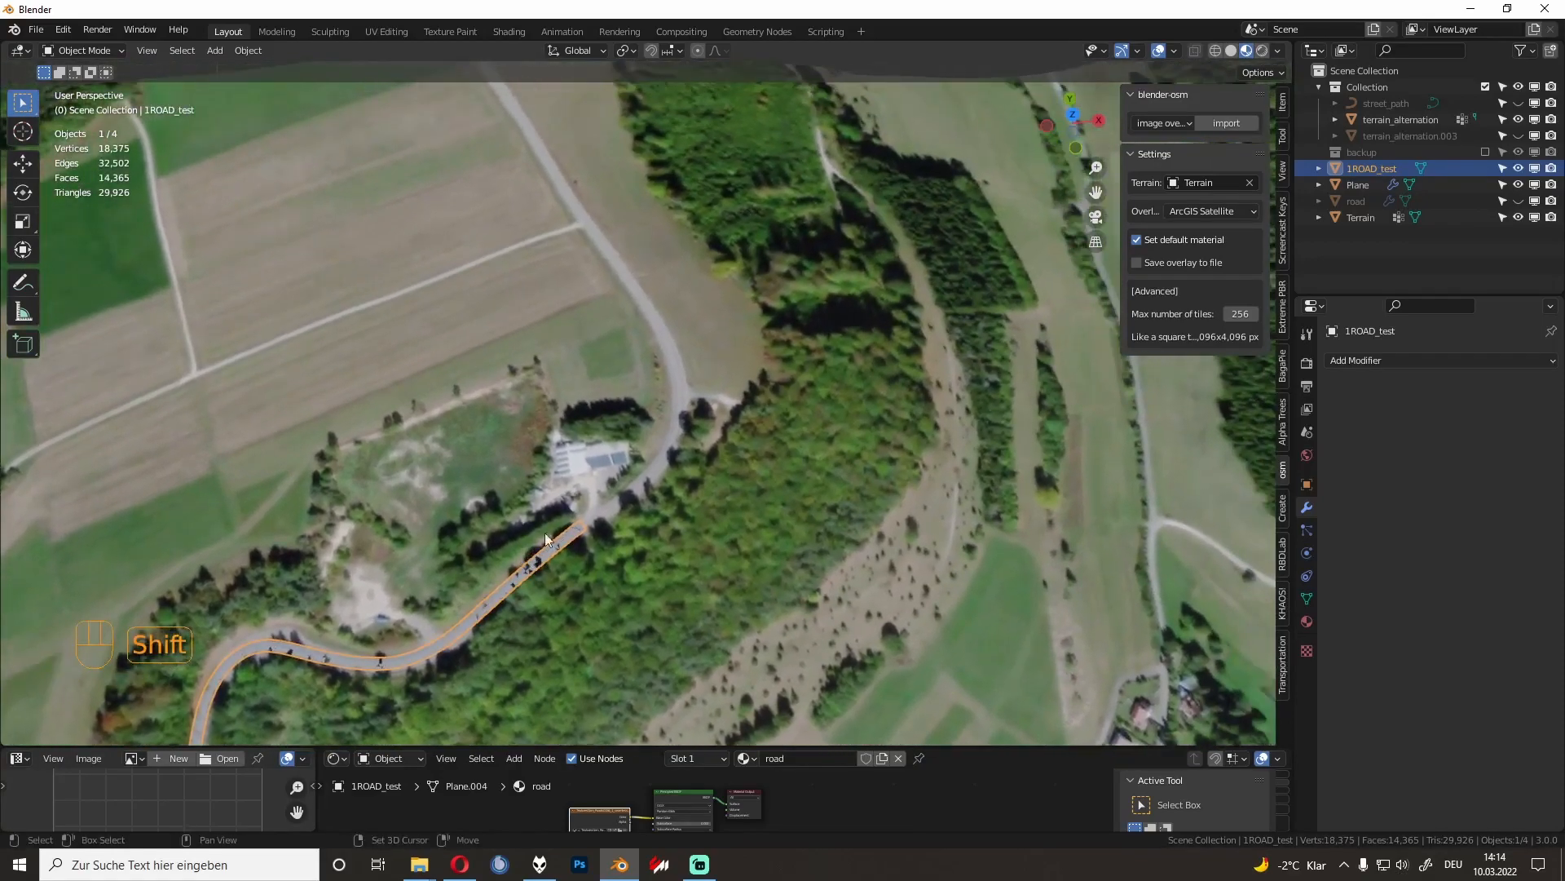
pyautogui.keyDown('shift'); pyautogui.moveTo(680, 496); pyautogui.dragTo(677, 383, button='middle'); pyautogui.keyUp('shift')
pyautogui.scroll(2, 677, 391)
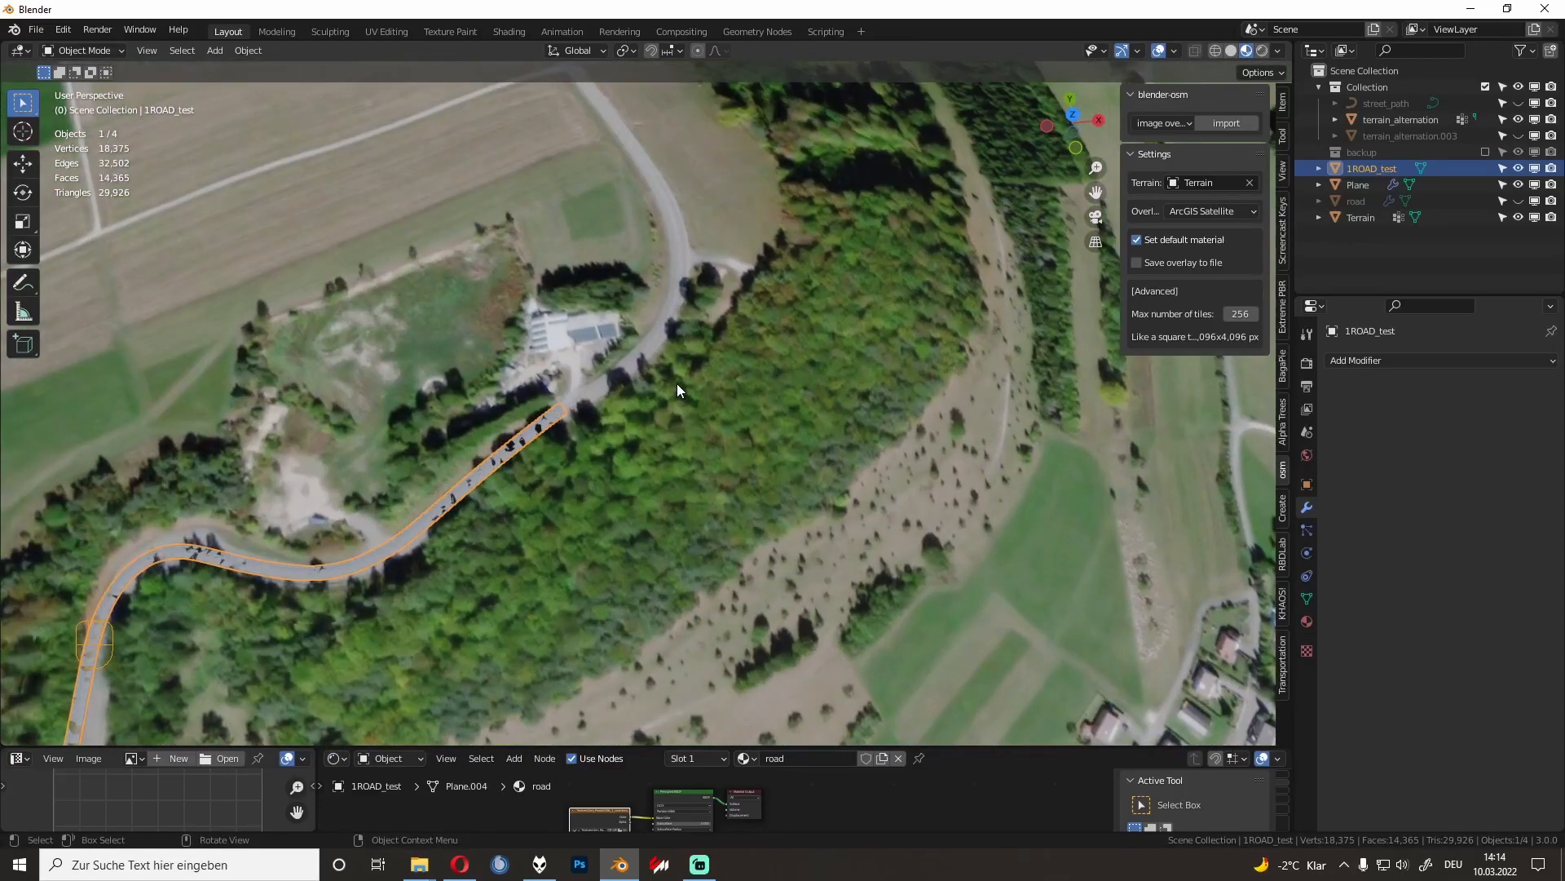
# Step: Check terrain_alternation's mesh from the top view at the road's end beside the building, using Edit Mode
pyautogui.press('KP_7')
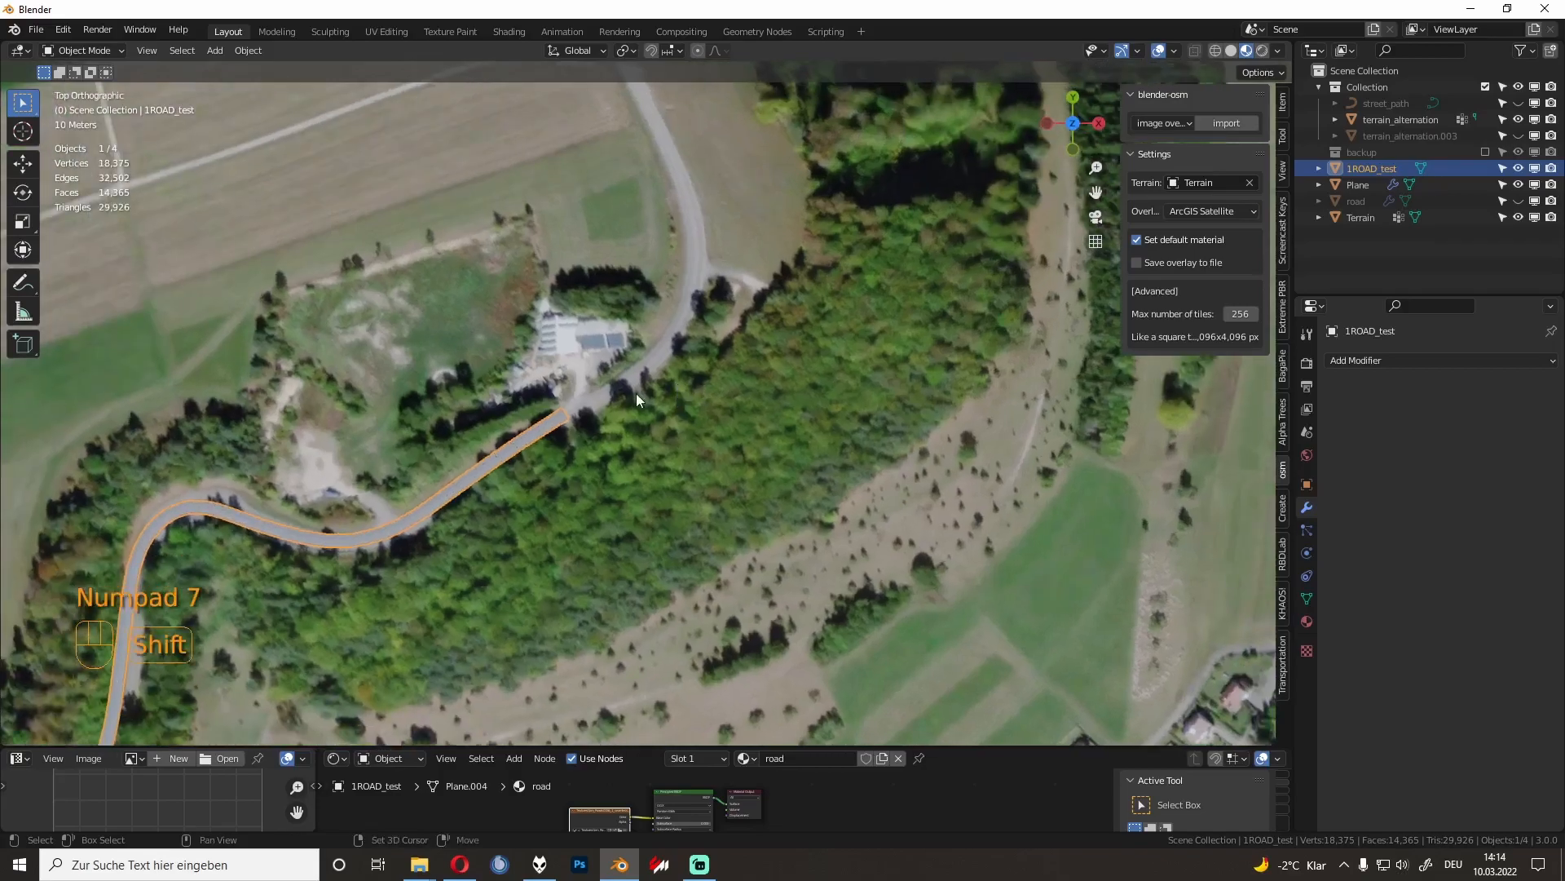
pyautogui.keyDown('shift'); pyautogui.moveTo(642, 393); pyautogui.dragTo(710, 329, button='middle'); pyautogui.keyUp('shift')
pyautogui.scroll(2, 646, 333)
pyautogui.click(643, 331)
pyautogui.click(632, 344)
pyautogui.click(609, 368)
pyautogui.press('Tab')
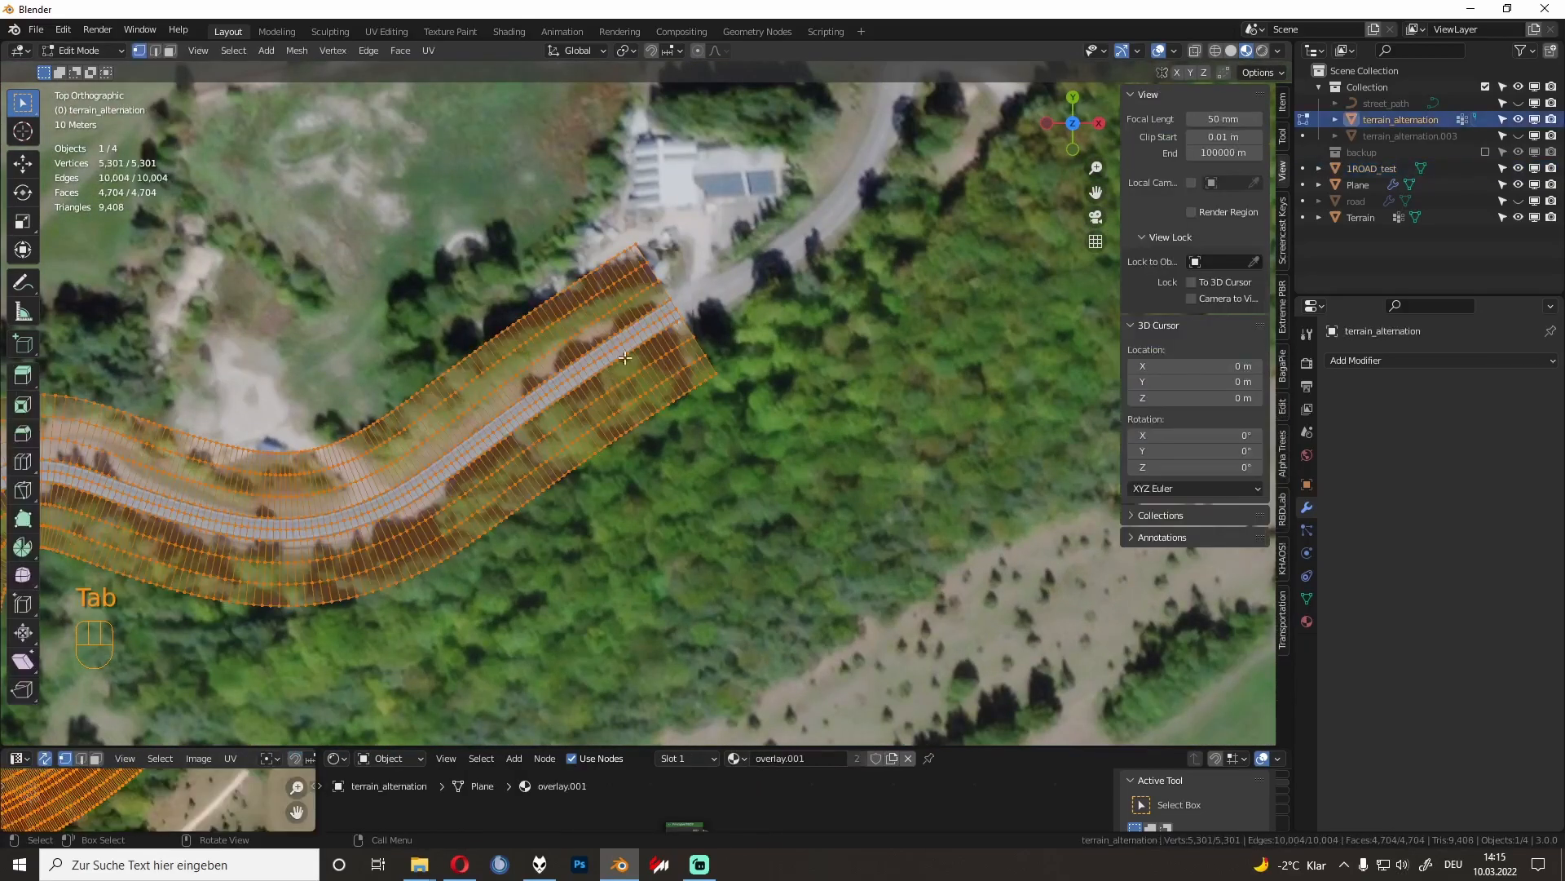
pyautogui.press('Tab')
# Step: Examine terrain_alternation's mesh rows around the bend in perspective and return to Object Mode
pyautogui.scroll(-3, 554, 424)
pyautogui.moveTo(437, 514); pyautogui.dragTo(594, 336, button='middle')
pyautogui.keyDown('shift'); pyautogui.moveTo(556, 408); pyautogui.dragTo(650, 371, button='middle'); pyautogui.keyUp('shift')
pyautogui.press('Tab')
pyautogui.moveTo(508, 477); pyautogui.dragTo(480, 466, button='middle')
pyautogui.click(480, 466)
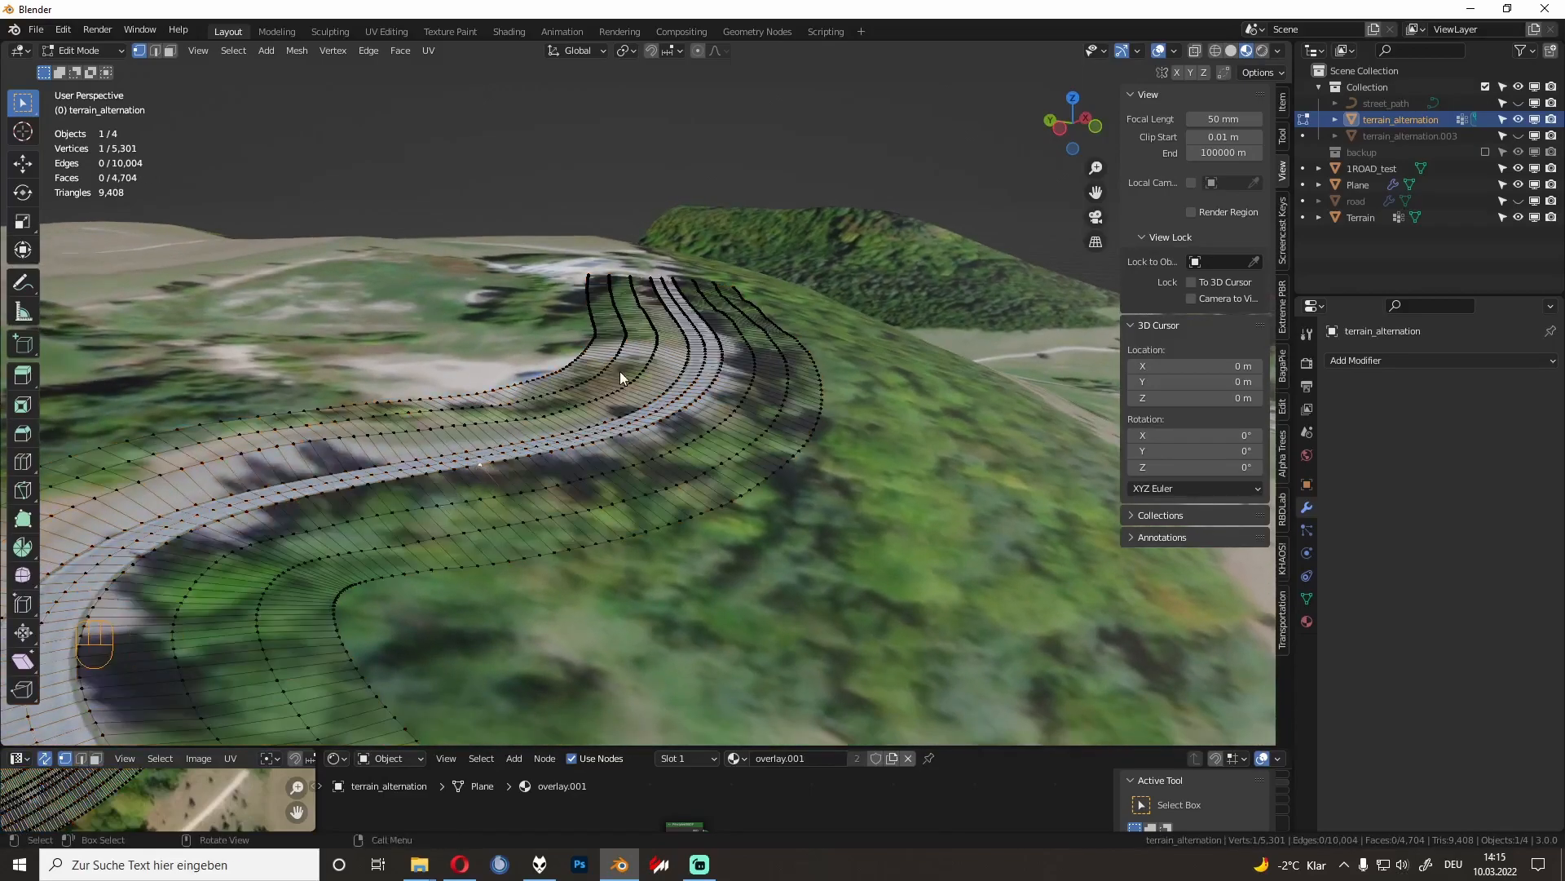
pyautogui.press('Tab')
# Step: Compare the meshes of 1ROAD_test and terrain_alternation at the bend by viewing each in Edit Mode
pyautogui.keyDown('shift'); pyautogui.moveTo(744, 396); pyautogui.dragTo(674, 451, button='middle'); pyautogui.keyUp('shift')
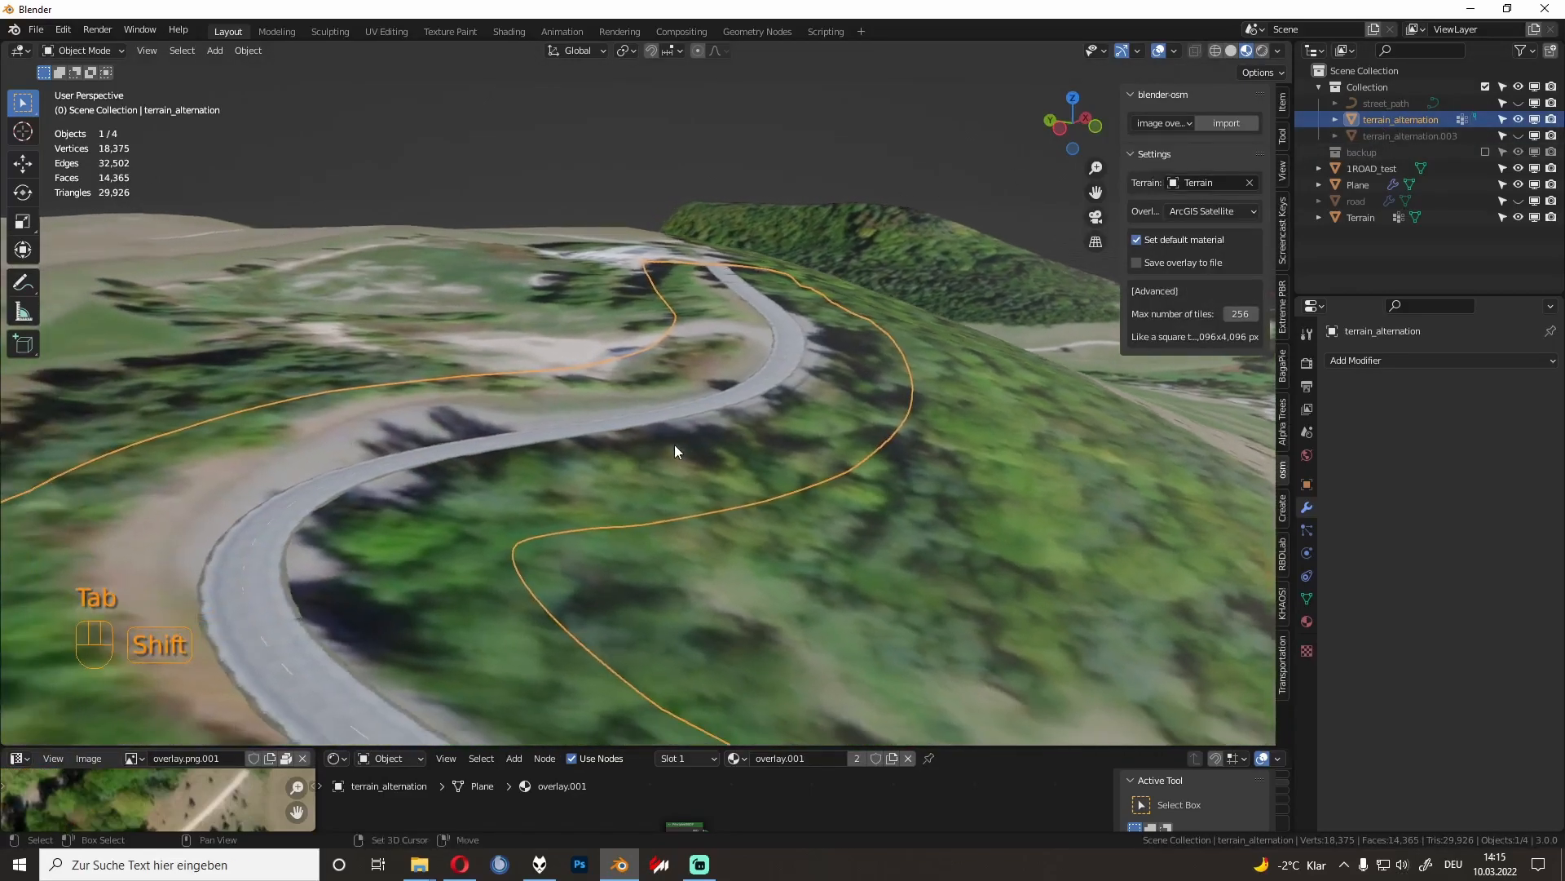
pyautogui.click(326, 499)
pyautogui.press('Tab')
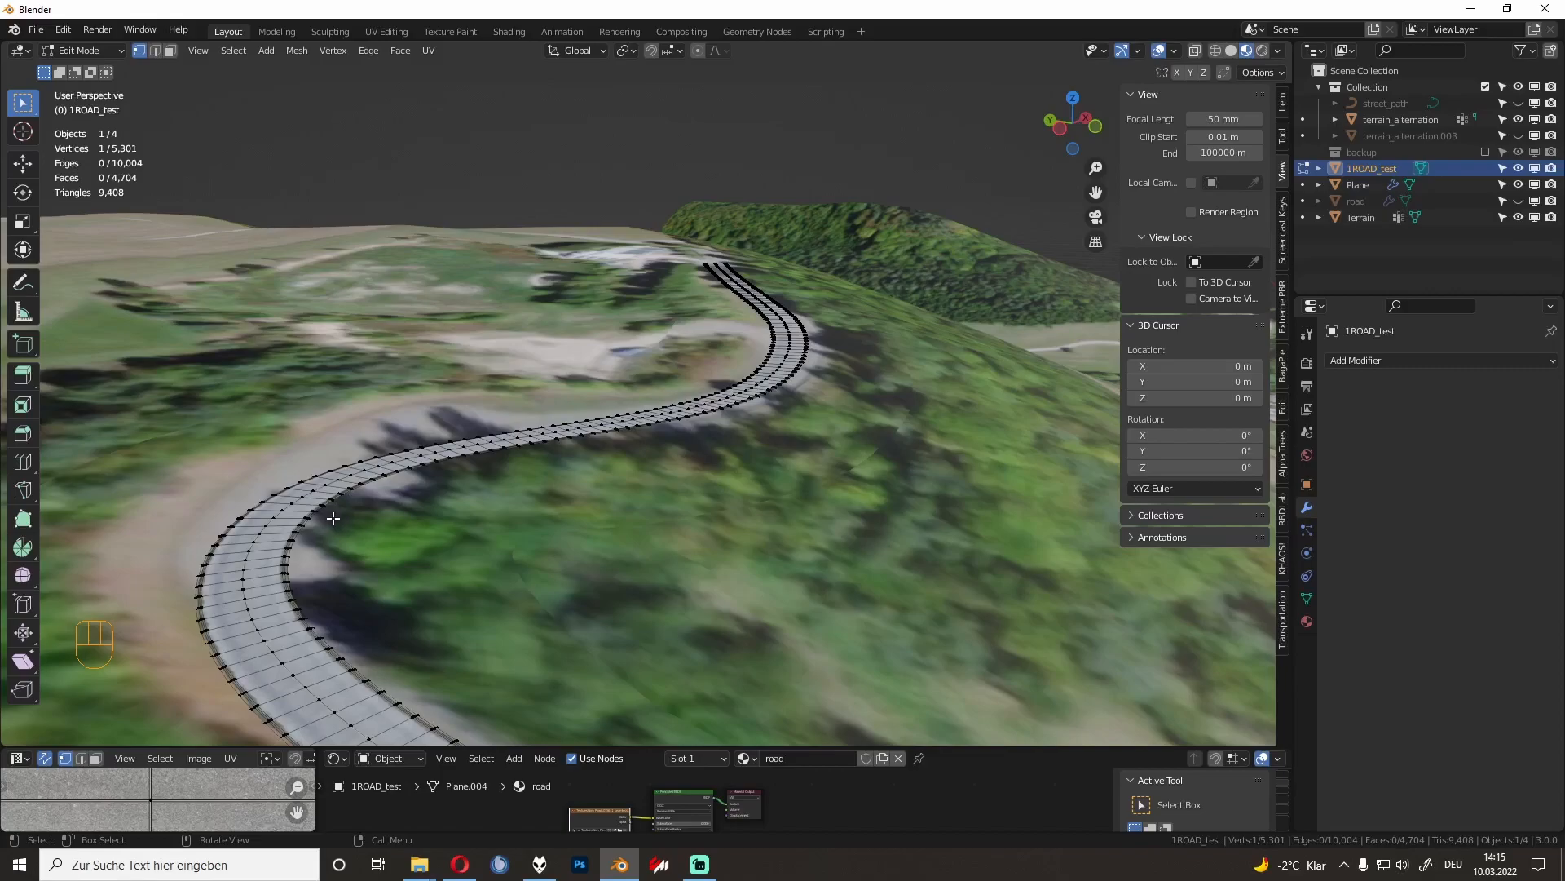
pyautogui.press('Tab')
pyautogui.click(333, 517)
pyautogui.press('Tab')
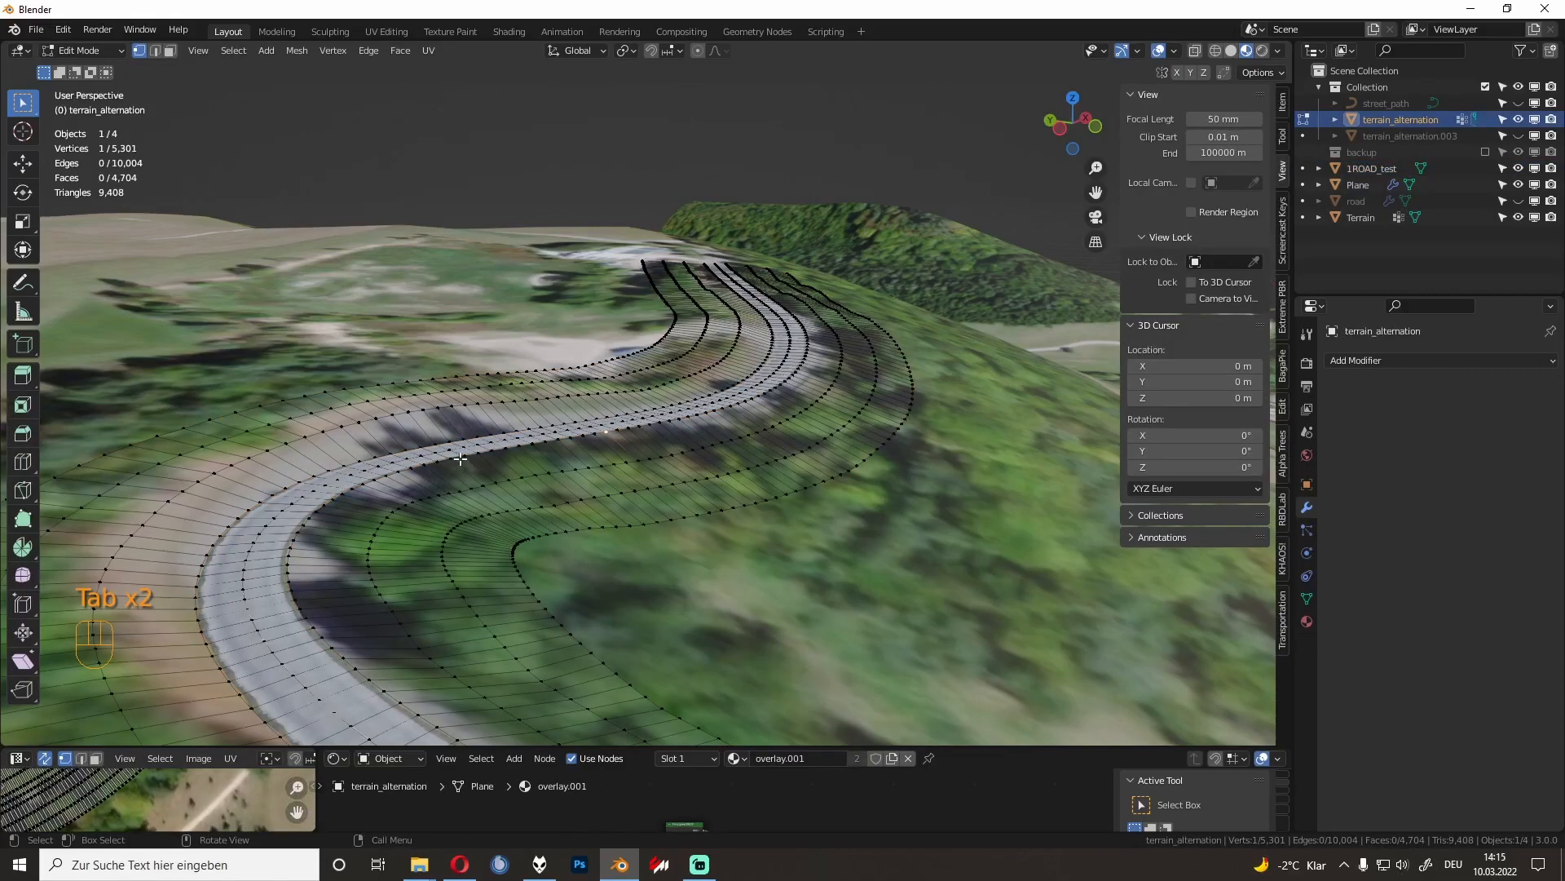
pyautogui.moveTo(457, 462); pyautogui.dragTo(639, 401, button='middle')
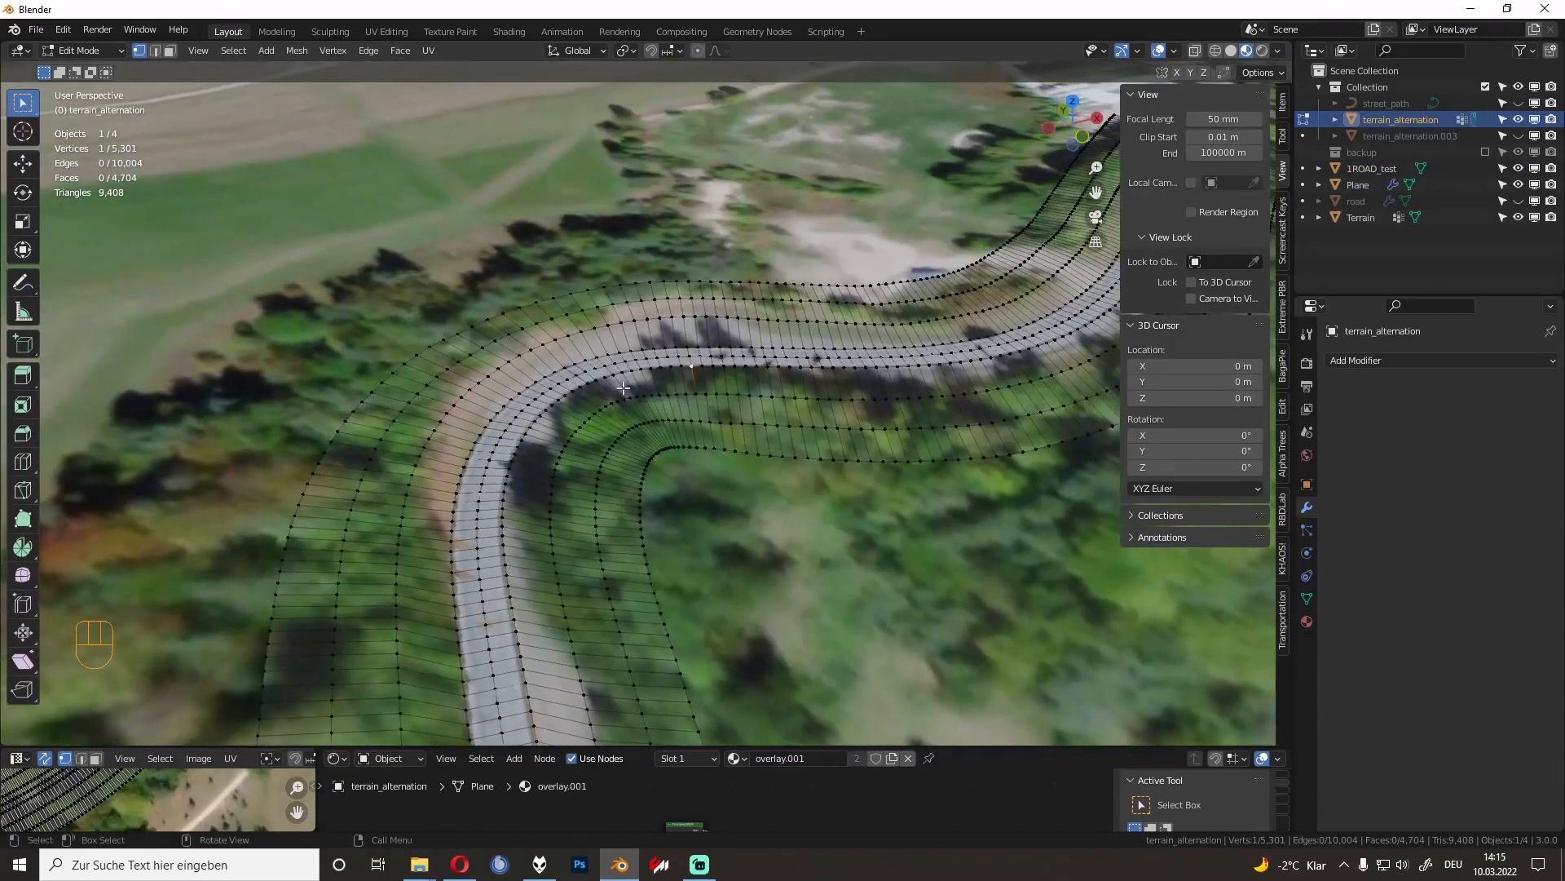
# Step: Select the continuous row of vertices along the road's inner-bend edge in terrain_alternation, using shortest-path selection
pyautogui.keyDown('ctrl'); pyautogui.click(526, 432); pyautogui.keyUp('ctrl')
pyautogui.keyDown('ctrl'); pyautogui.click(510, 612); pyautogui.keyUp('ctrl')
pyautogui.keyDown('shift'); pyautogui.moveTo(514, 613); pyautogui.dragTo(545, 489, button='middle'); pyautogui.keyUp('shift')
pyautogui.keyDown('ctrl'); pyautogui.click(524, 421); pyautogui.keyUp('ctrl')
pyautogui.scroll(-5, 567, 565)
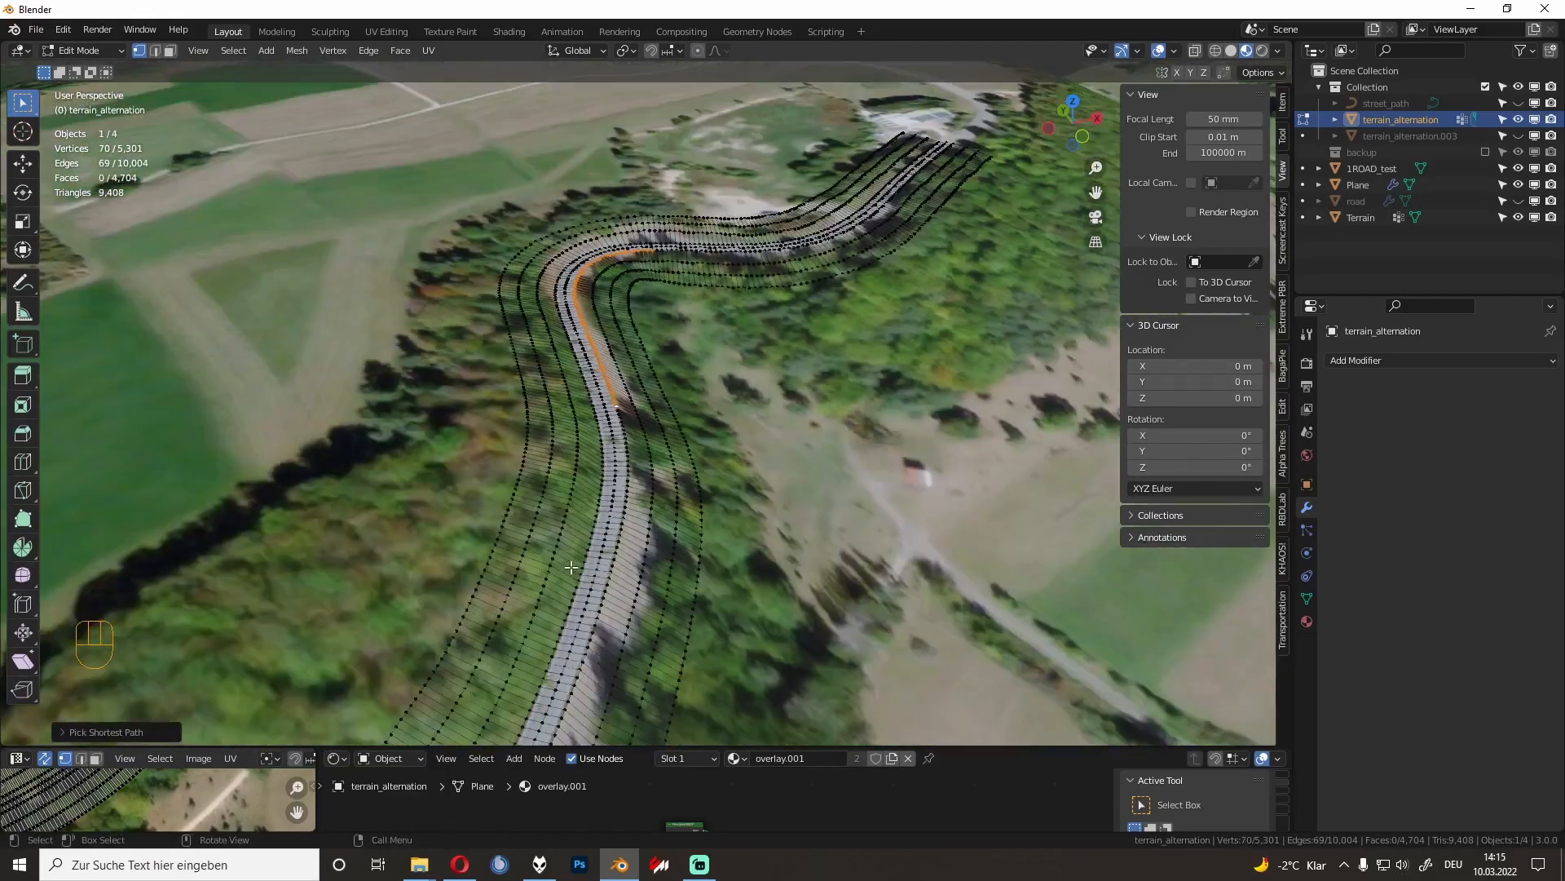
pyautogui.moveTo(568, 565); pyautogui.dragTo(579, 518, button='middle')
pyautogui.moveTo(633, 344); pyautogui.dragTo(650, 249, button='middle')
pyautogui.keyDown('ctrl'); pyautogui.click(638, 306); pyautogui.keyUp('ctrl')
# Step: Duplicate the selected vertex row in place, separate the copy into its own object, and return to Object Mode
pyautogui.hotkey('shift', 'd')
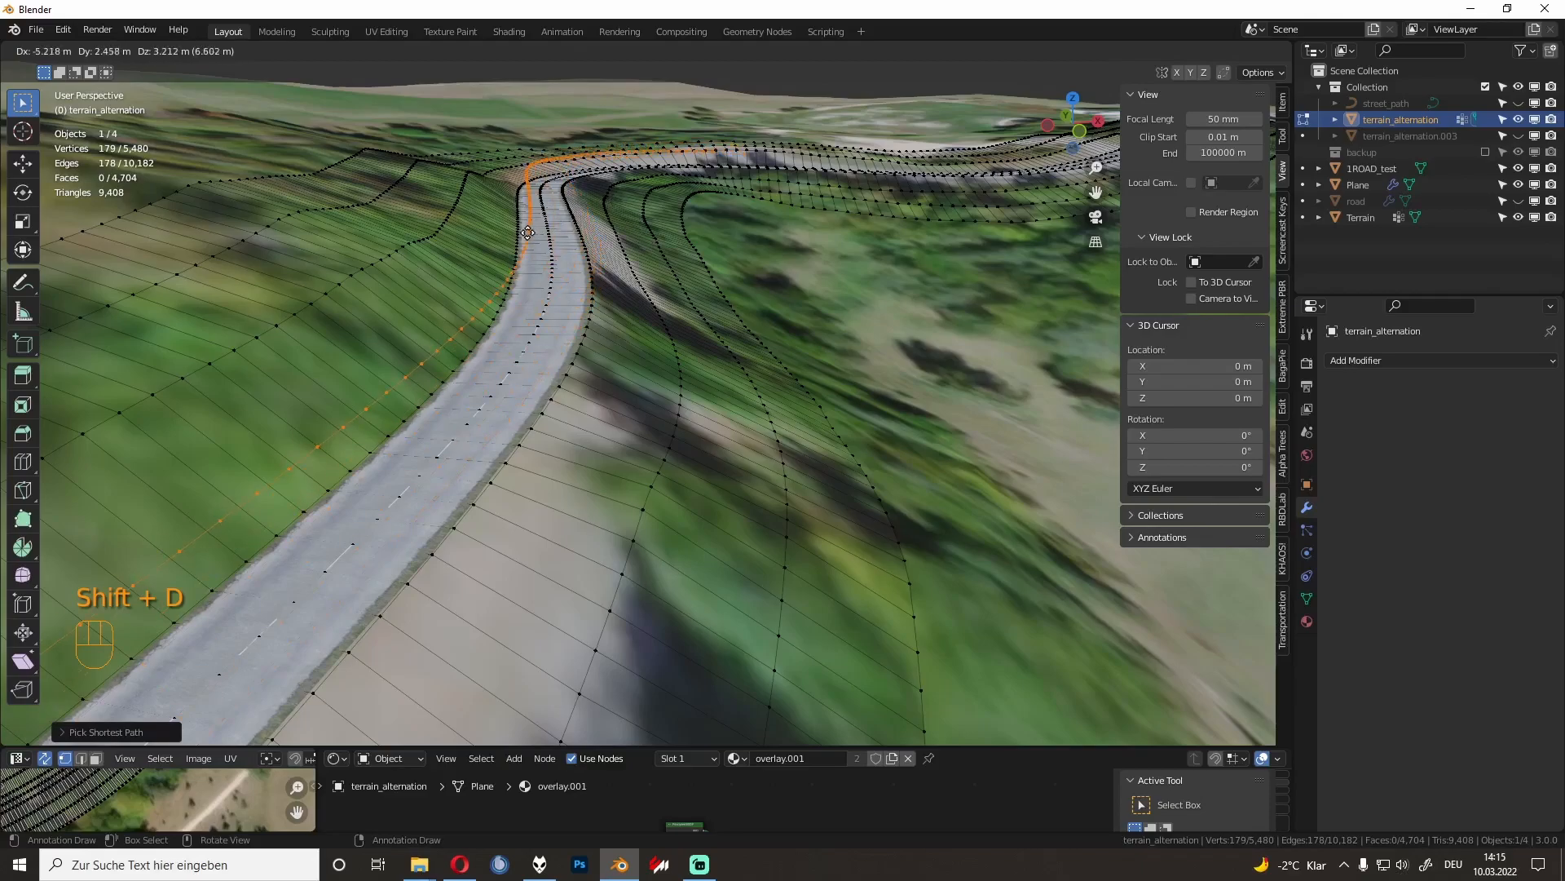
pyautogui.rightClick(528, 232)
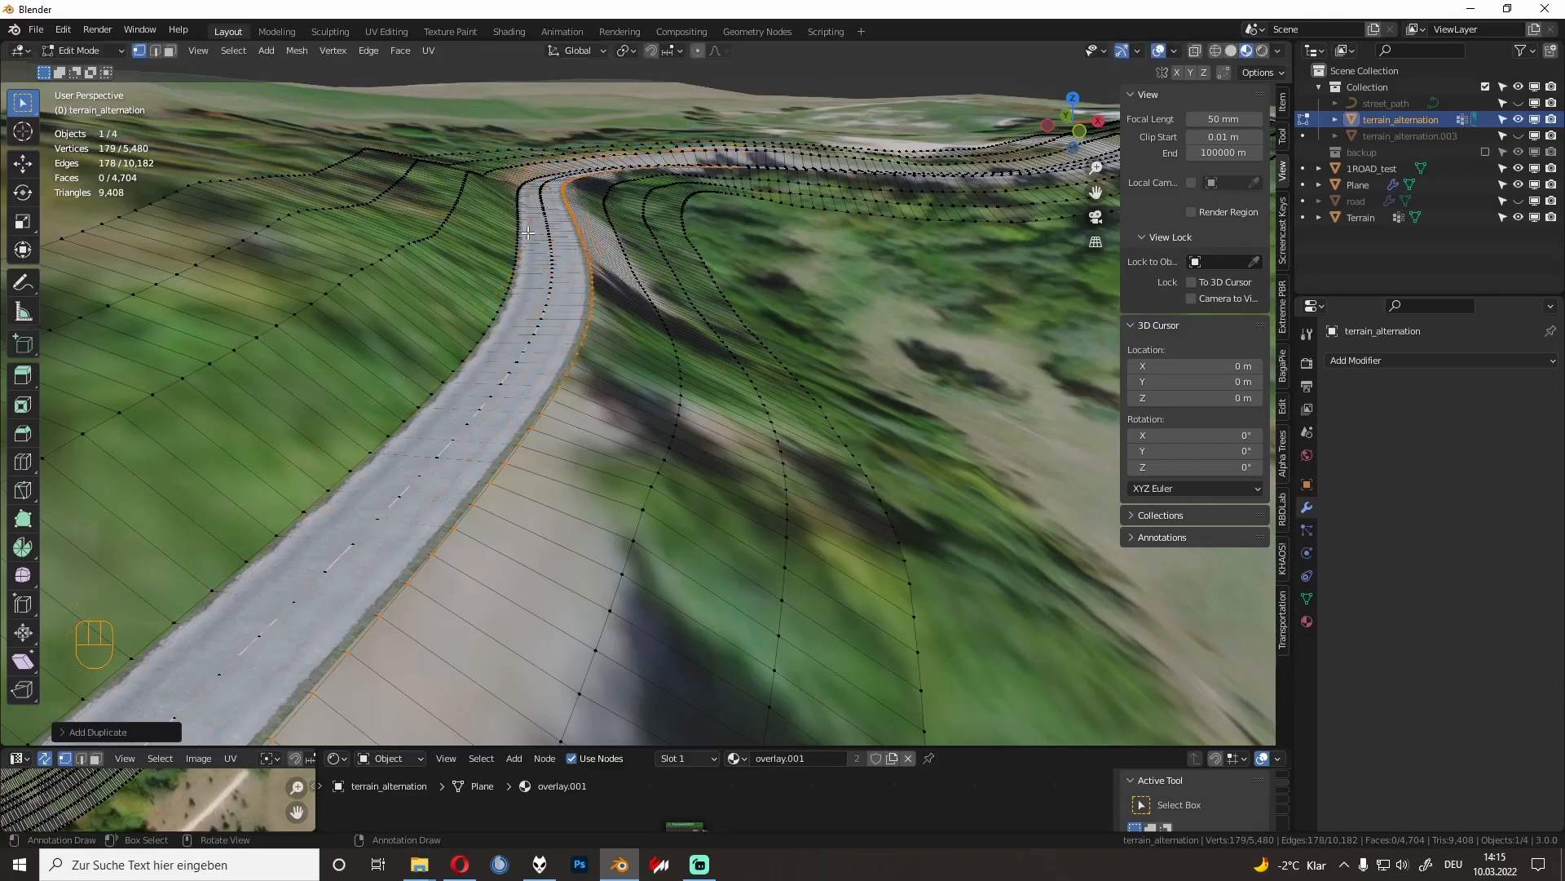
pyautogui.press('p')
pyautogui.click(527, 233)
pyautogui.press('Tab')
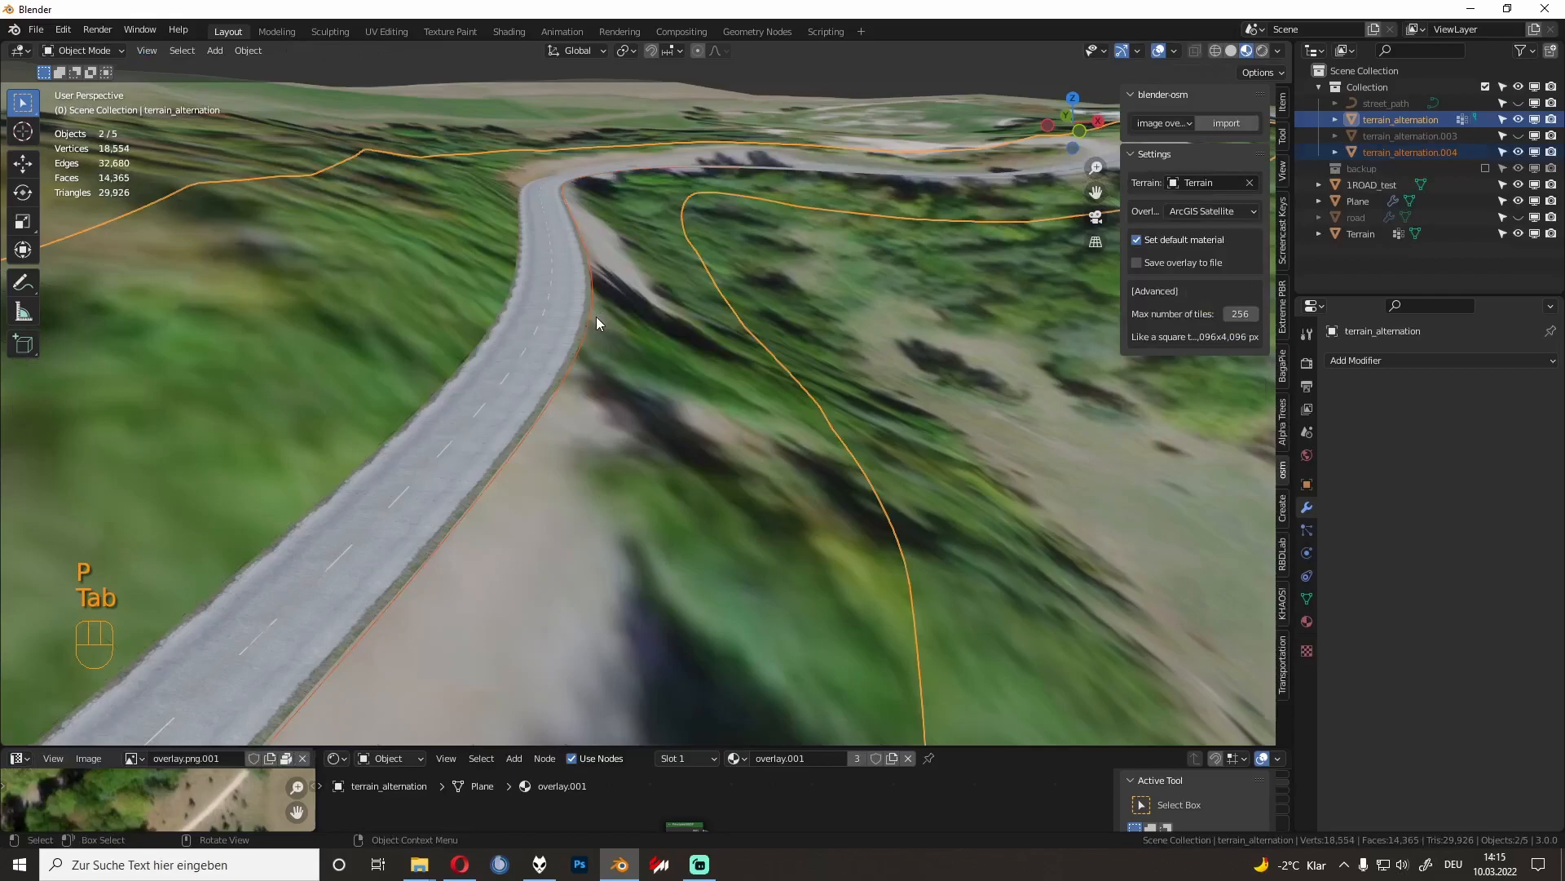
# Step: Select the separated road-edge line terrain_alternation.004 and convert it to a curve
pyautogui.click(597, 315)
pyautogui.click(587, 315)
pyautogui.scroll(4, 590, 316)
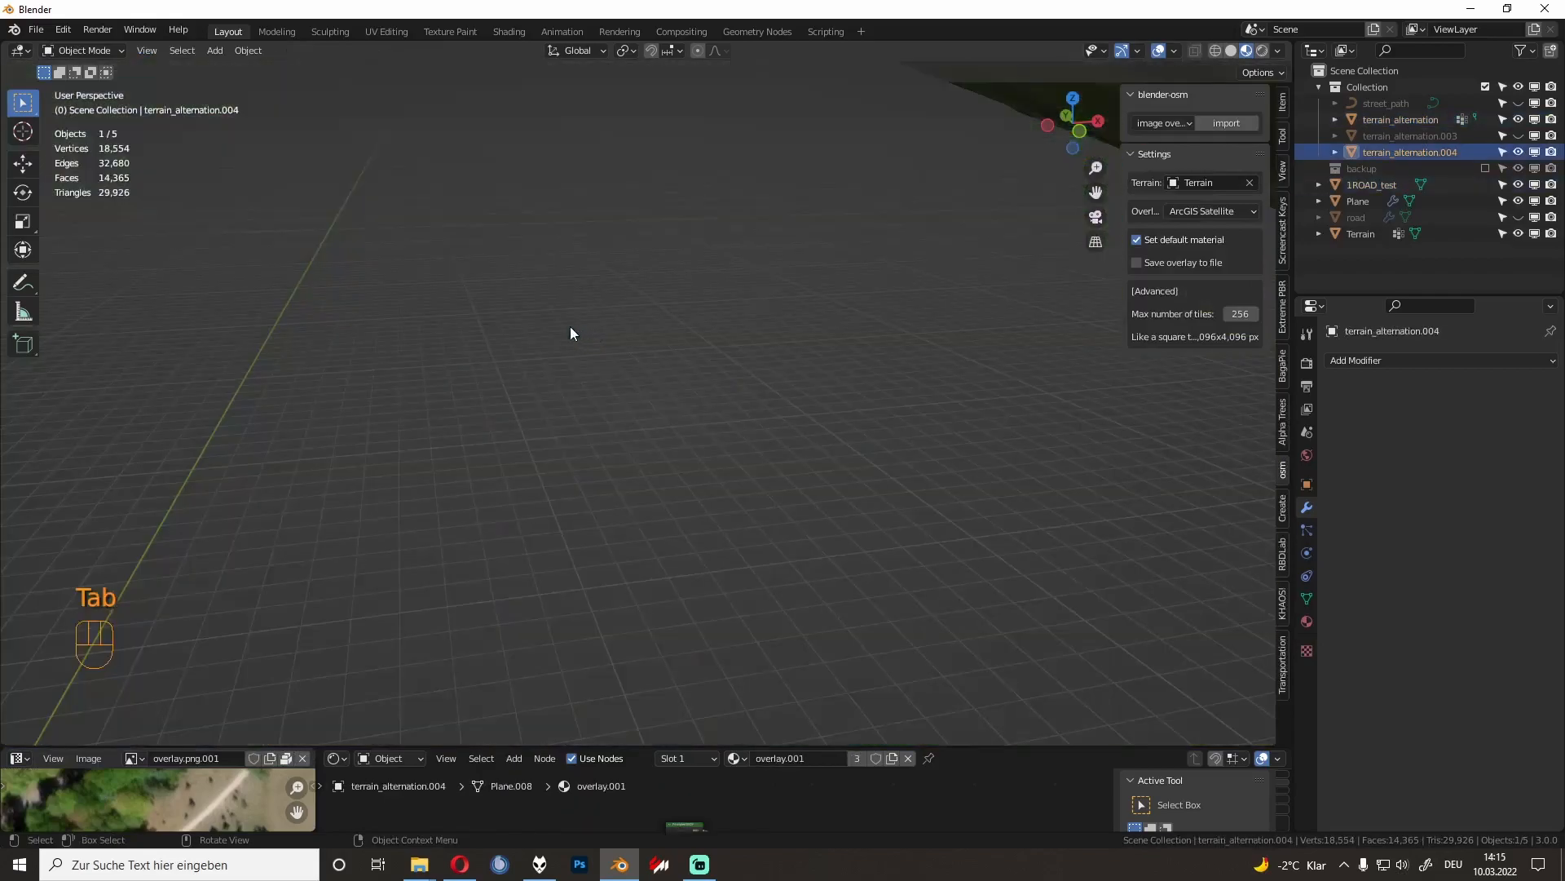
pyautogui.scroll(-2, 581, 314)
pyautogui.keyDown('shift'); pyautogui.moveTo(589, 301); pyautogui.dragTo(599, 305, button='middle'); pyautogui.keyUp('shift')
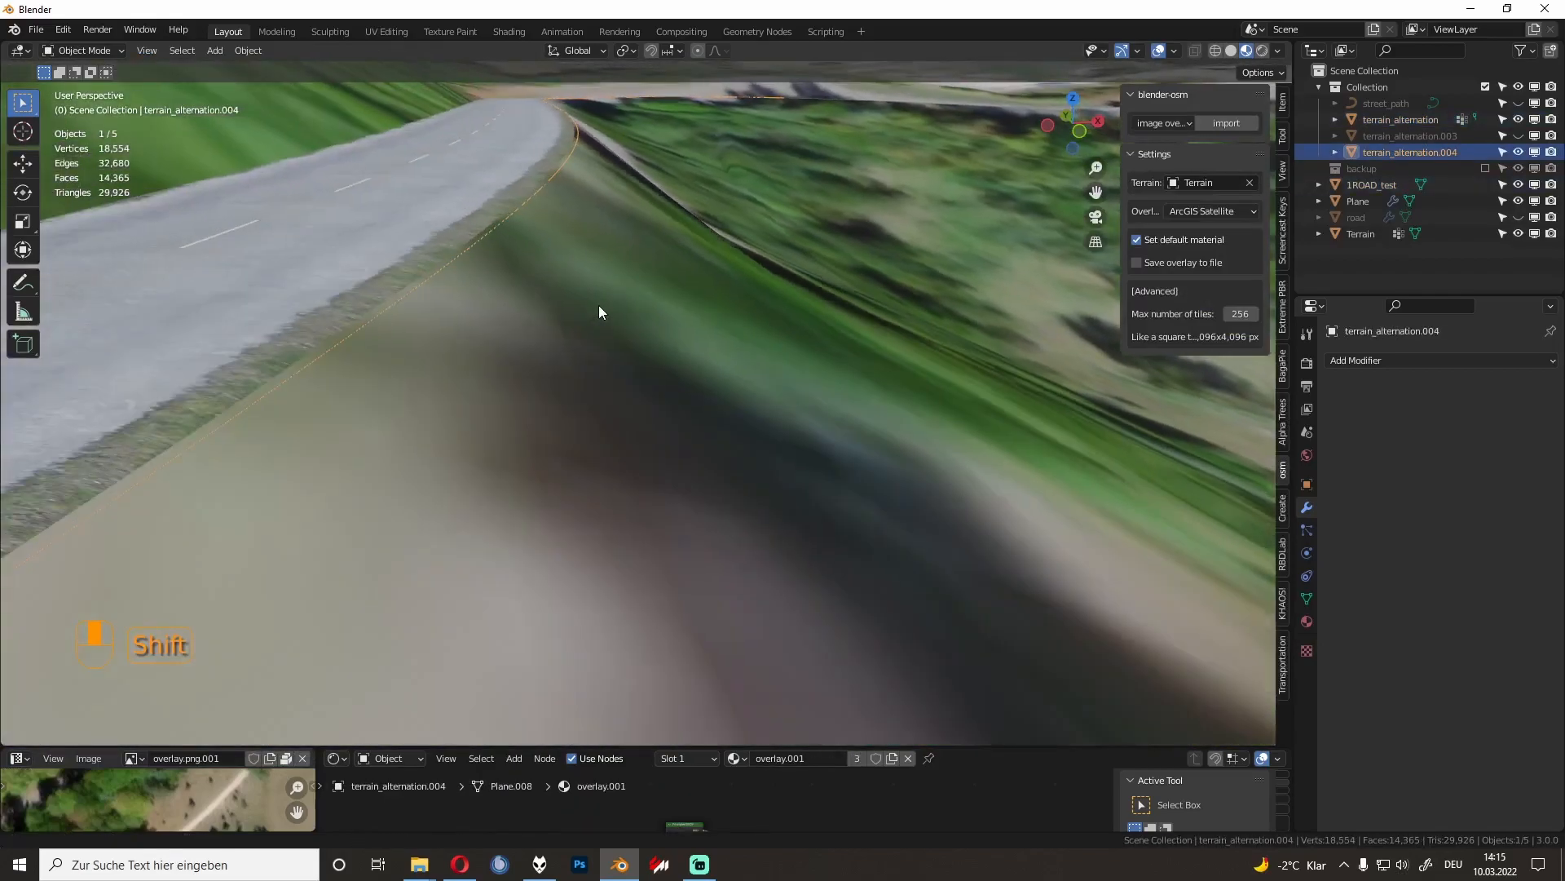
pyautogui.click(246, 52)
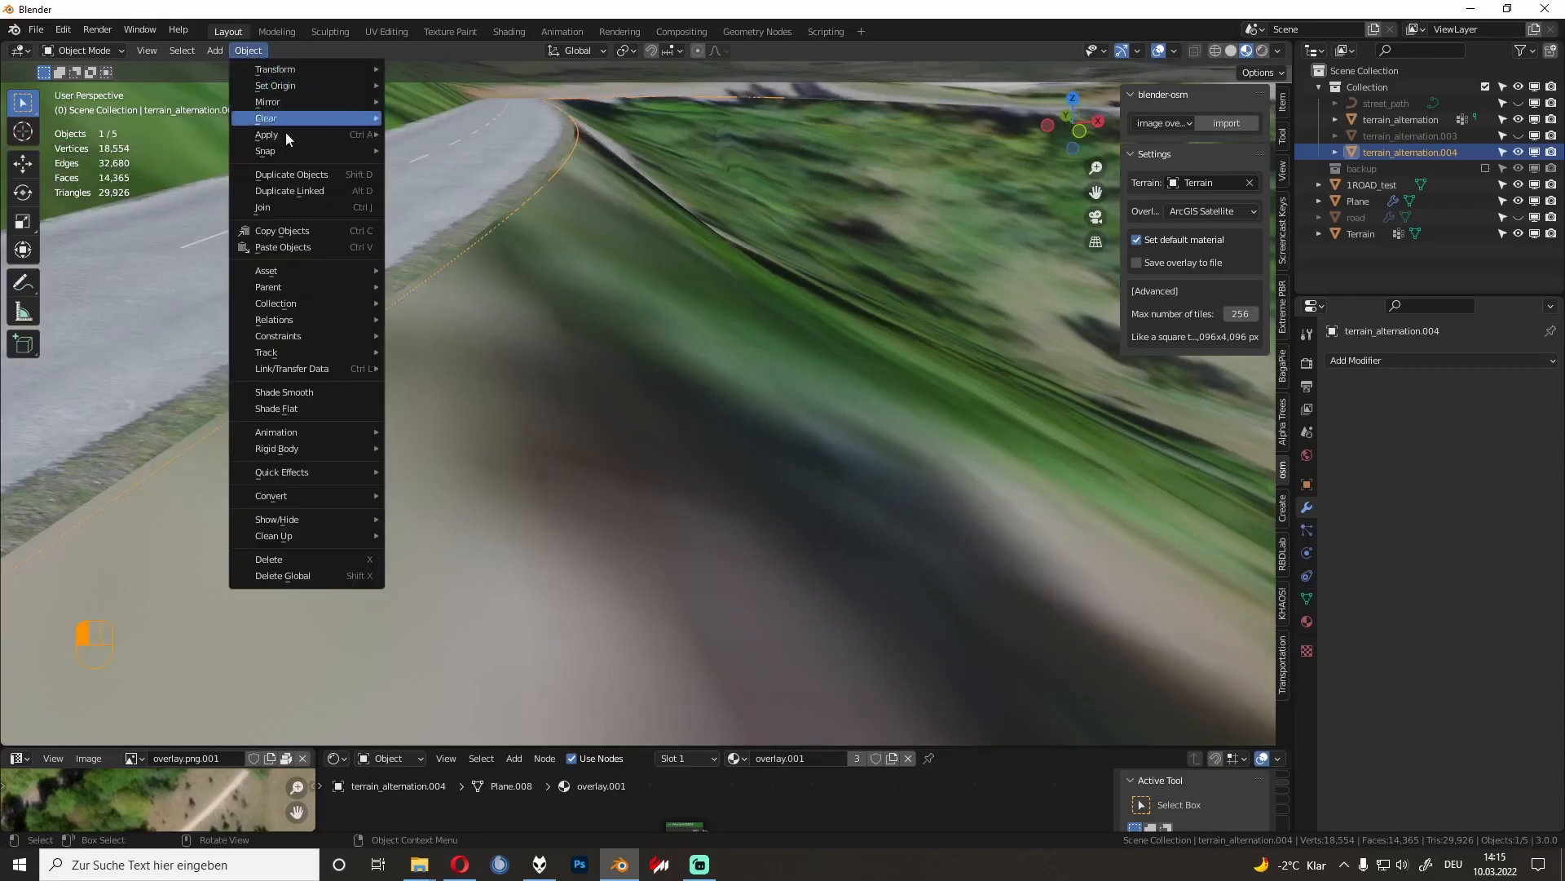
pyautogui.moveTo(317, 501)
pyautogui.click(447, 497)
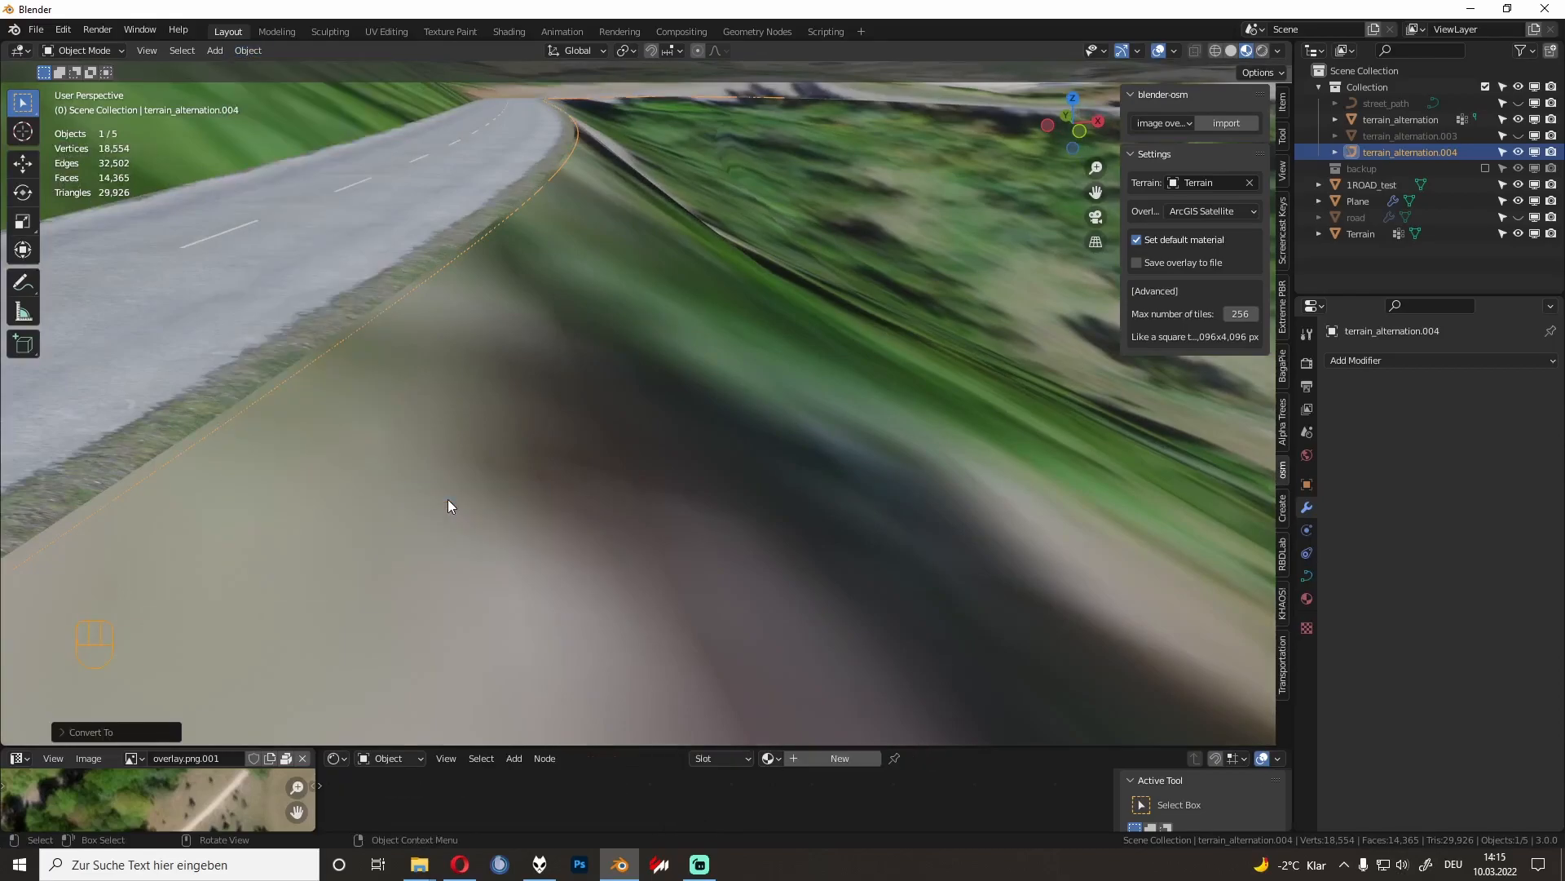
# Step: Set the road-edge curve's Twist Method to Z-Up and deselect it
pyautogui.click(1305, 575)
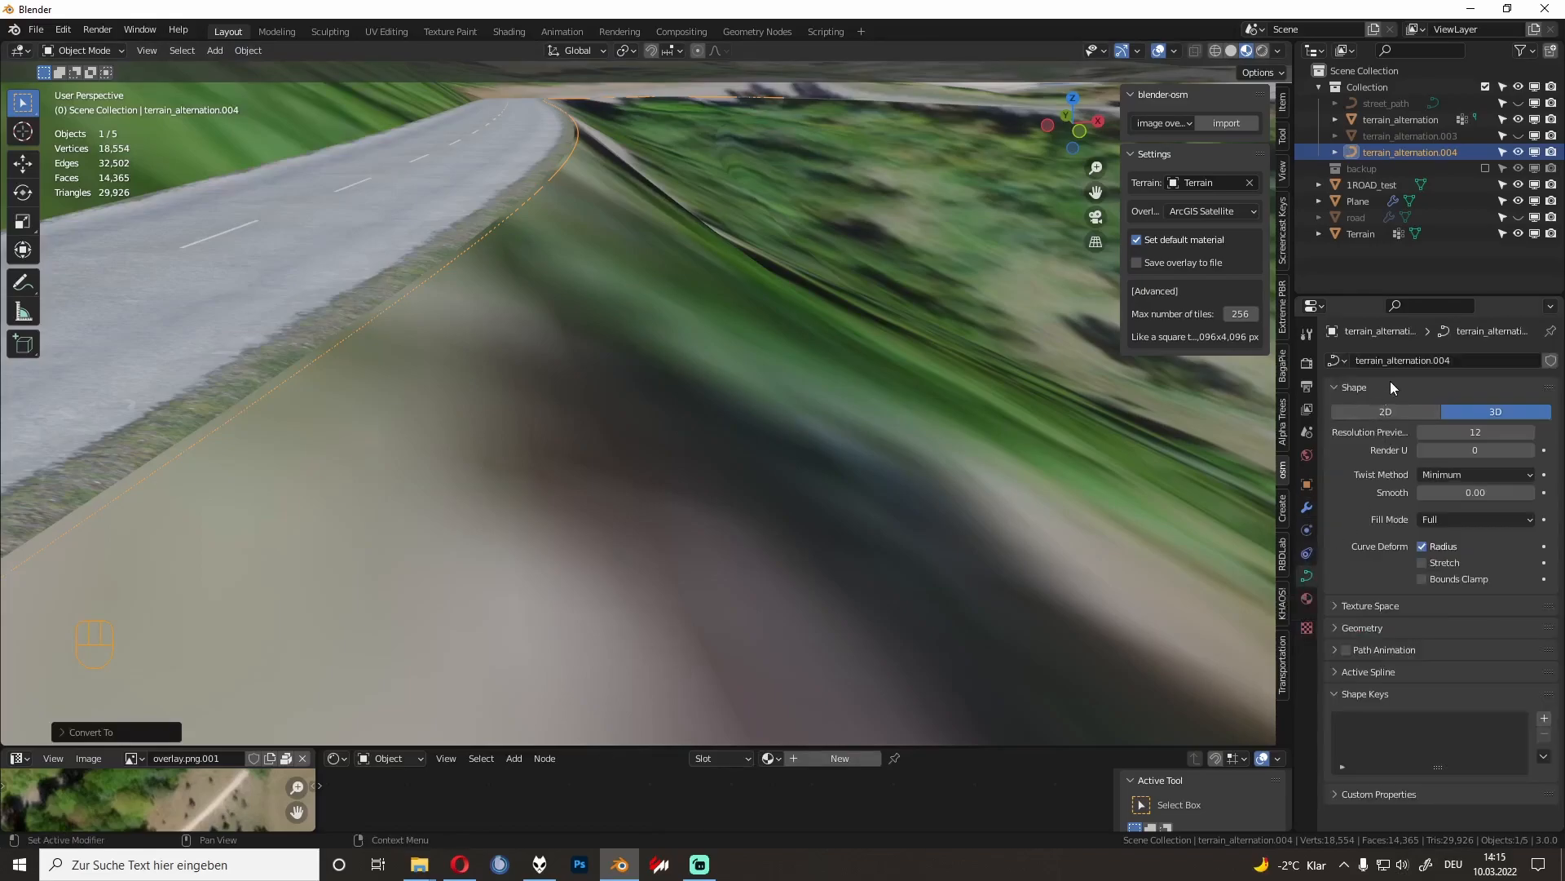
pyautogui.click(1455, 476)
pyautogui.click(1452, 495)
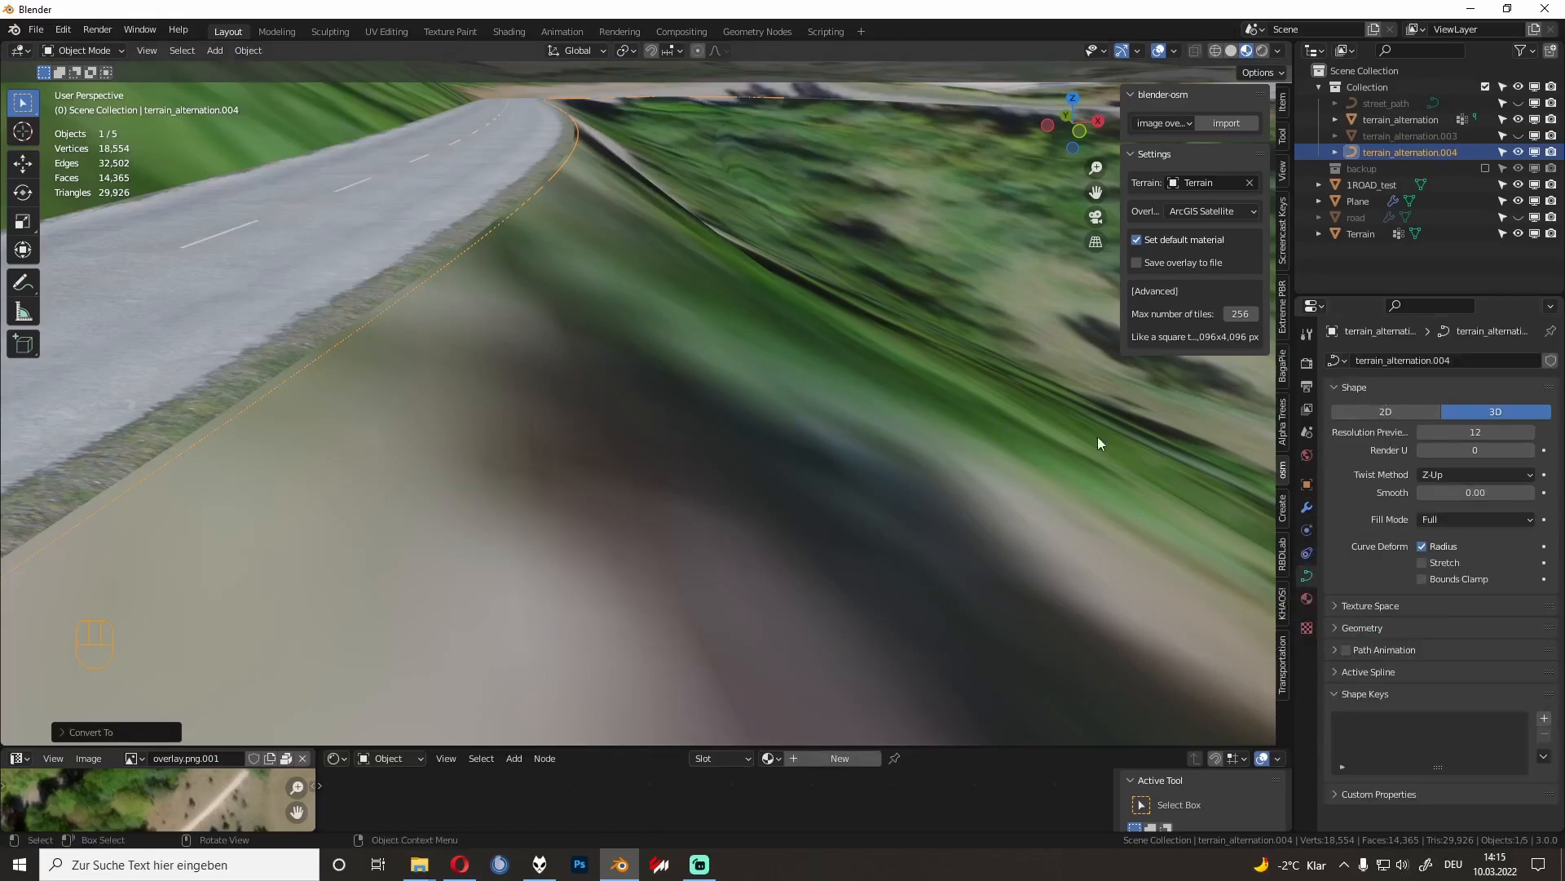
pyautogui.click(889, 279)
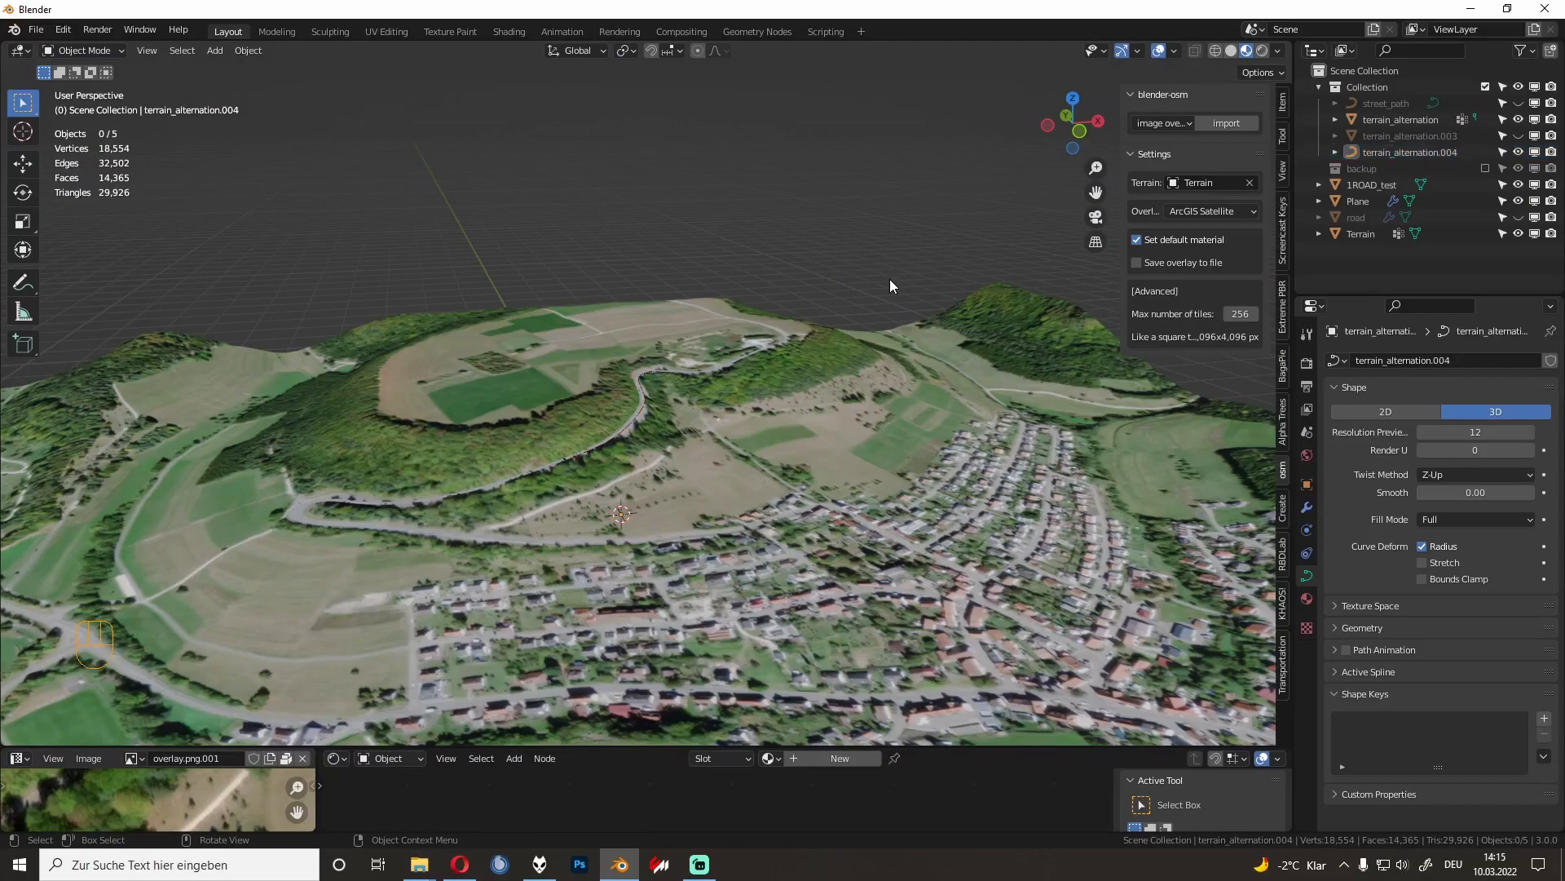
# Step: Add a cube at the world origin and scale it by 0.5
pyautogui.hotkey('shift', 'a')
pyautogui.moveTo(889, 280)
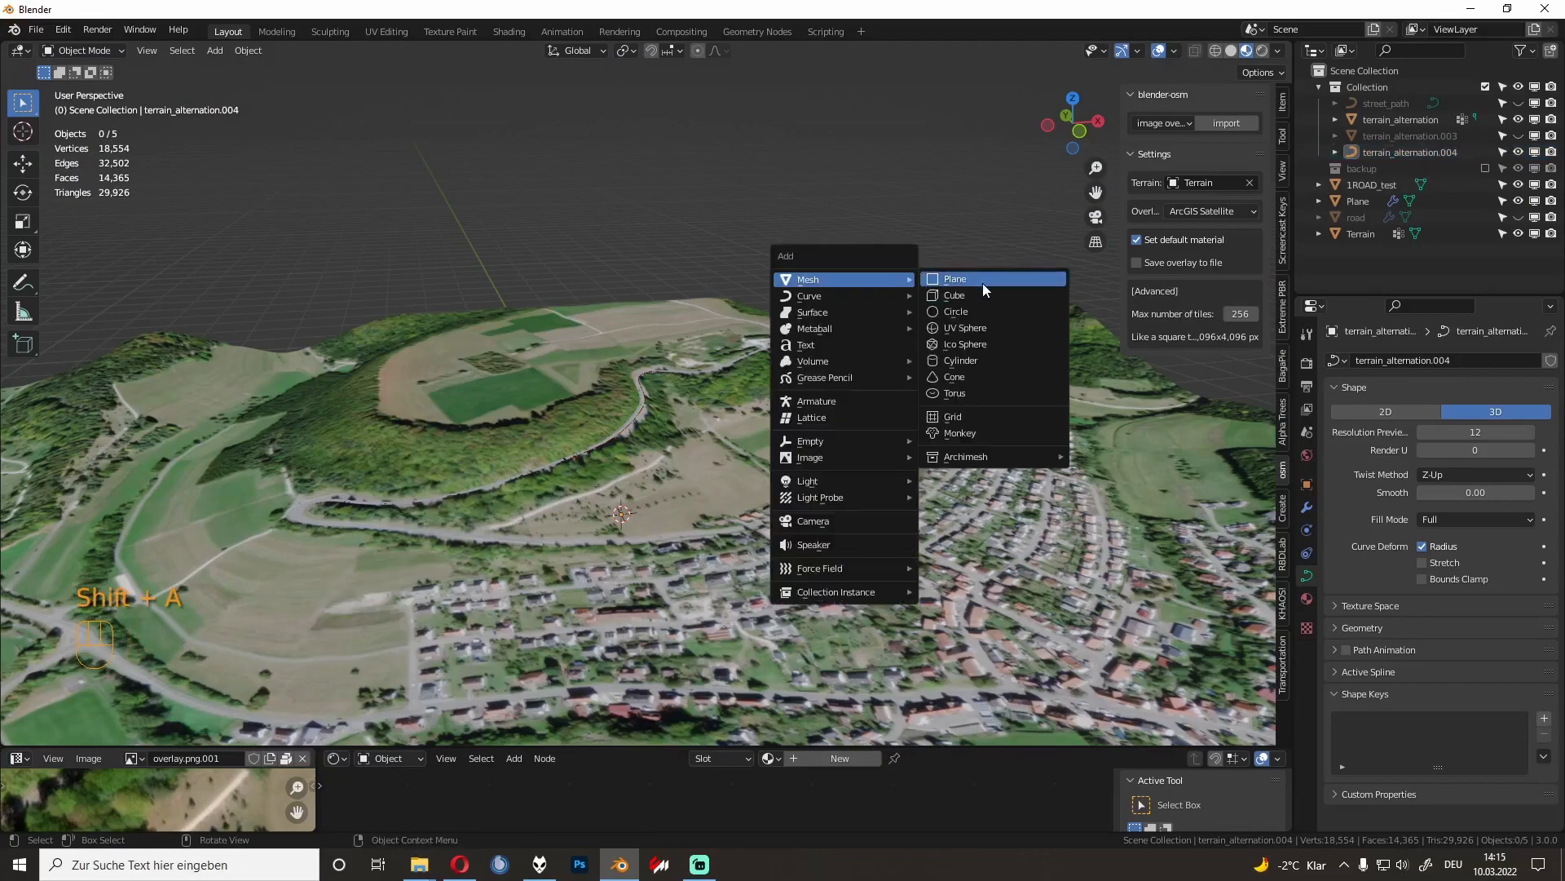
pyautogui.click(983, 294)
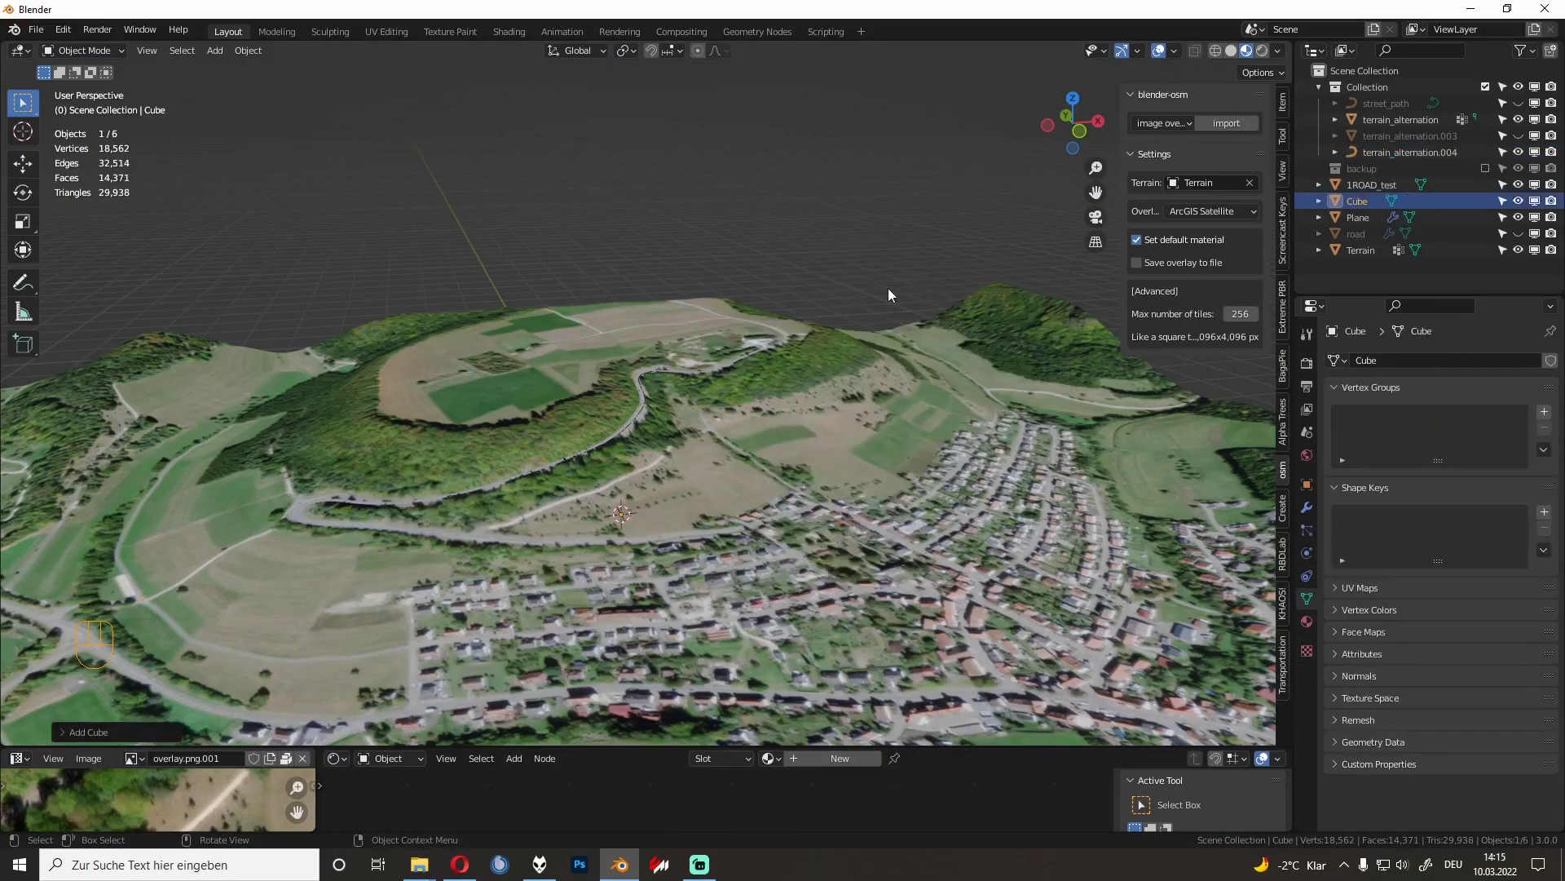
pyautogui.press('KP_Decimal')
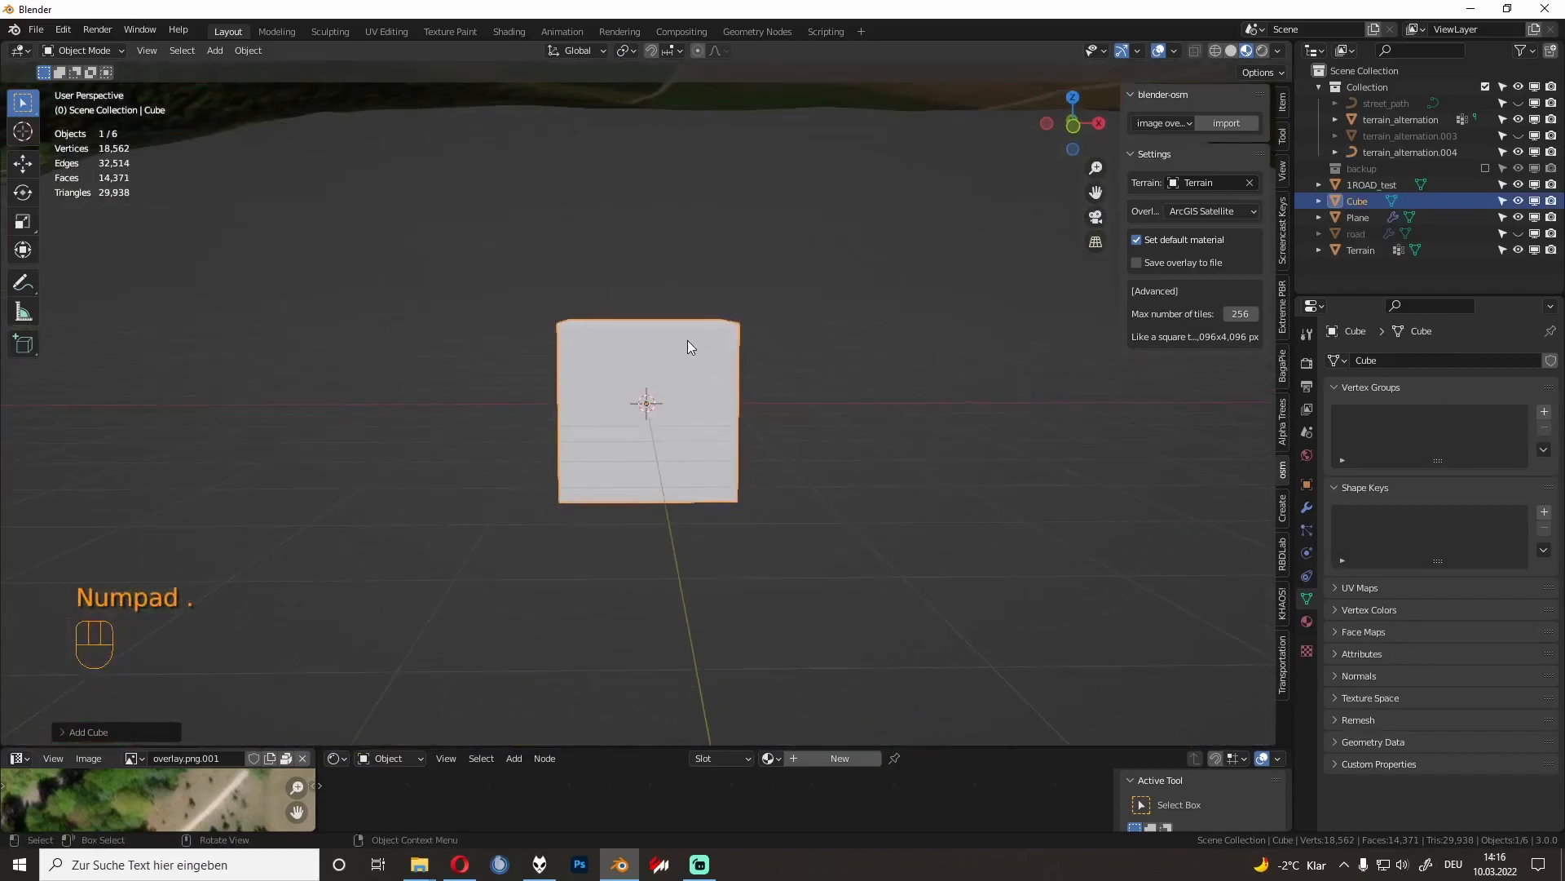
pyautogui.press('g')
pyautogui.write('s')
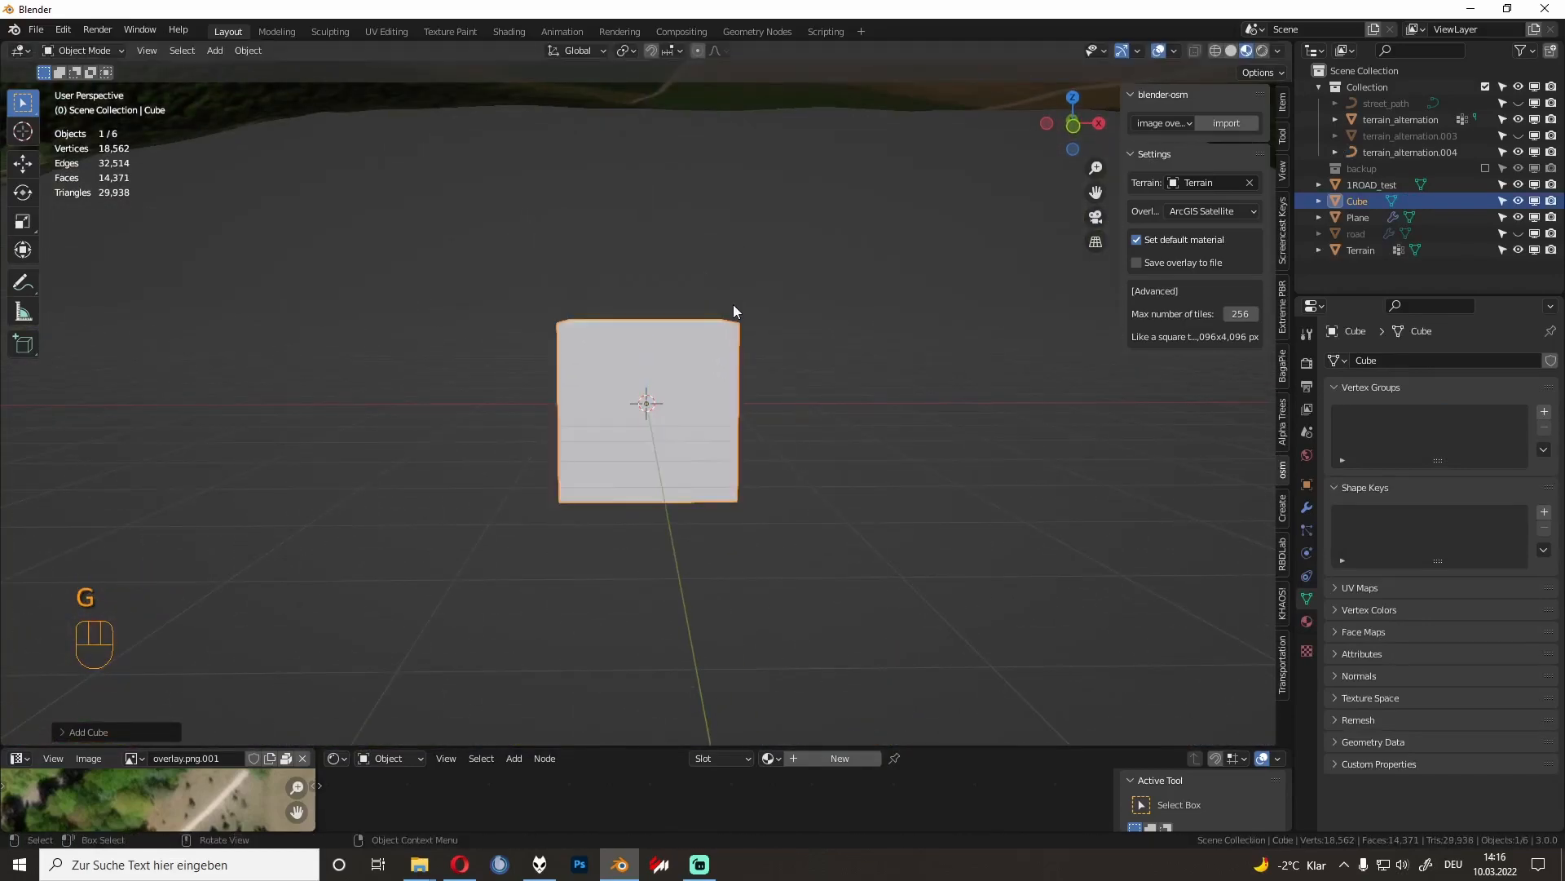
pyautogui.write('0.5')
pyautogui.press('Return')
# Step: Raise the cube along Z until its base rests on the grid floor, aligning it in the front view
pyautogui.press('g')
pyautogui.press('z')
pyautogui.click(721, 195)
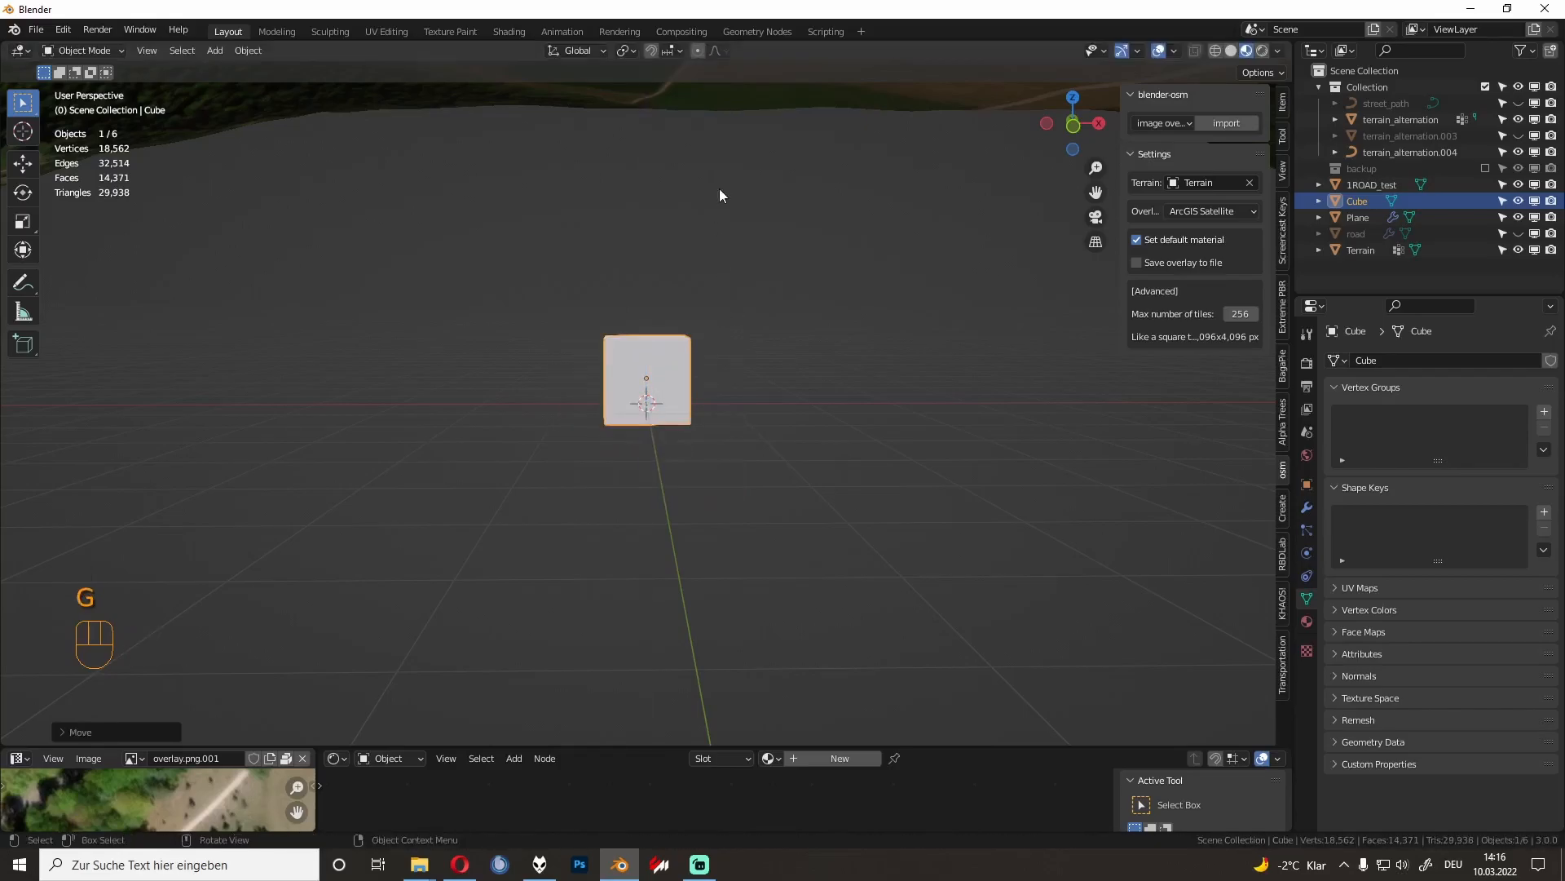
pyautogui.press('KP_1')
pyautogui.press('g')
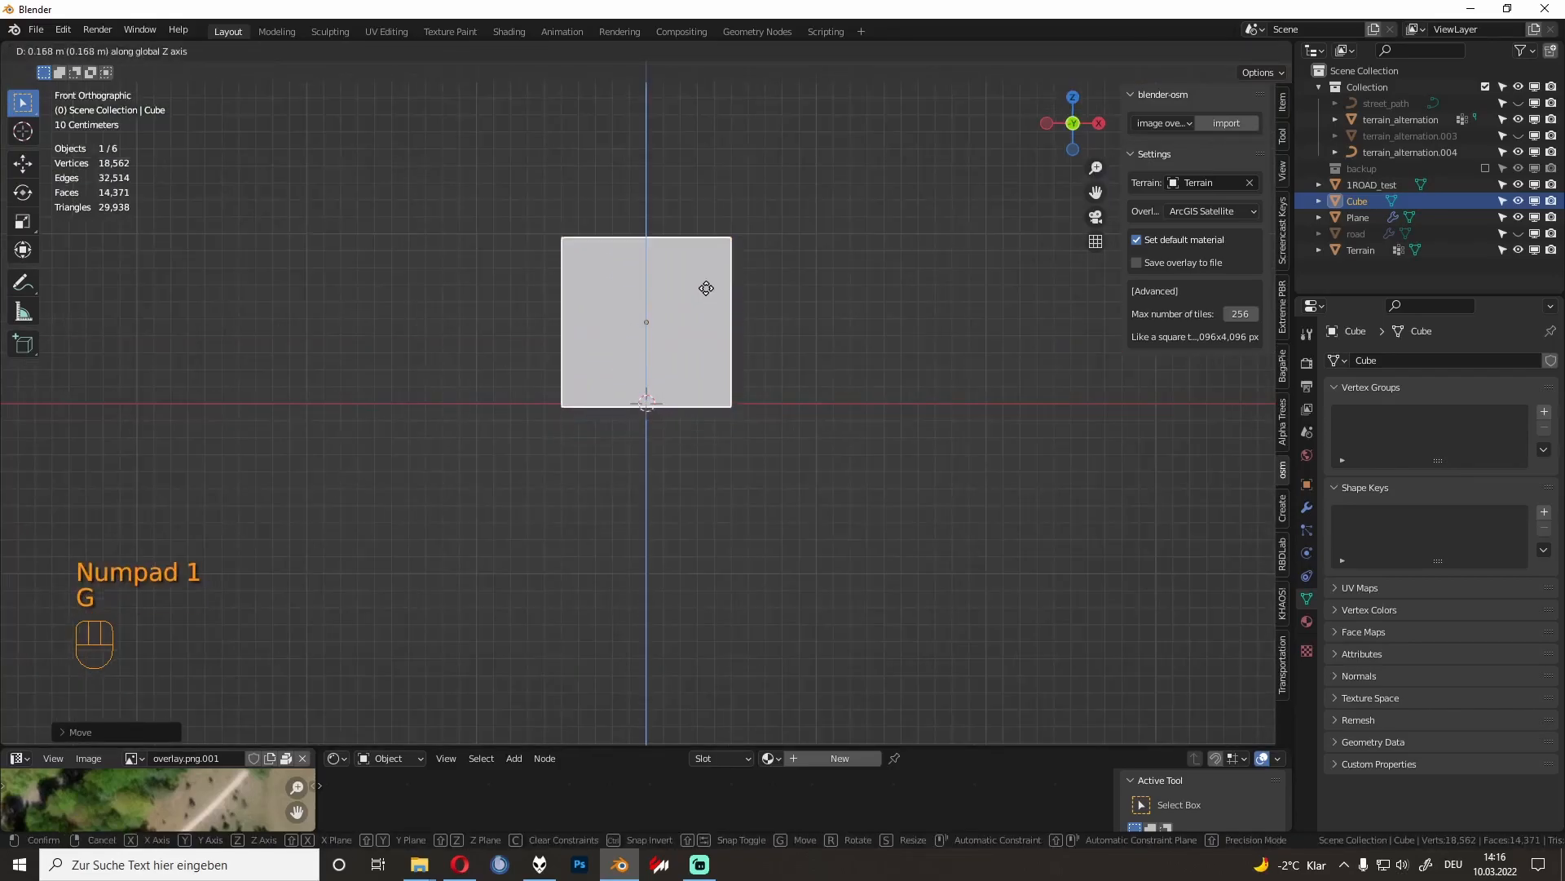
pyautogui.click(706, 290)
# Step: Enter Edit Mode on the cube and add a centred horizontal loop cut around it
pyautogui.press('Tab')
pyautogui.hotkey('ctrl', 'r')
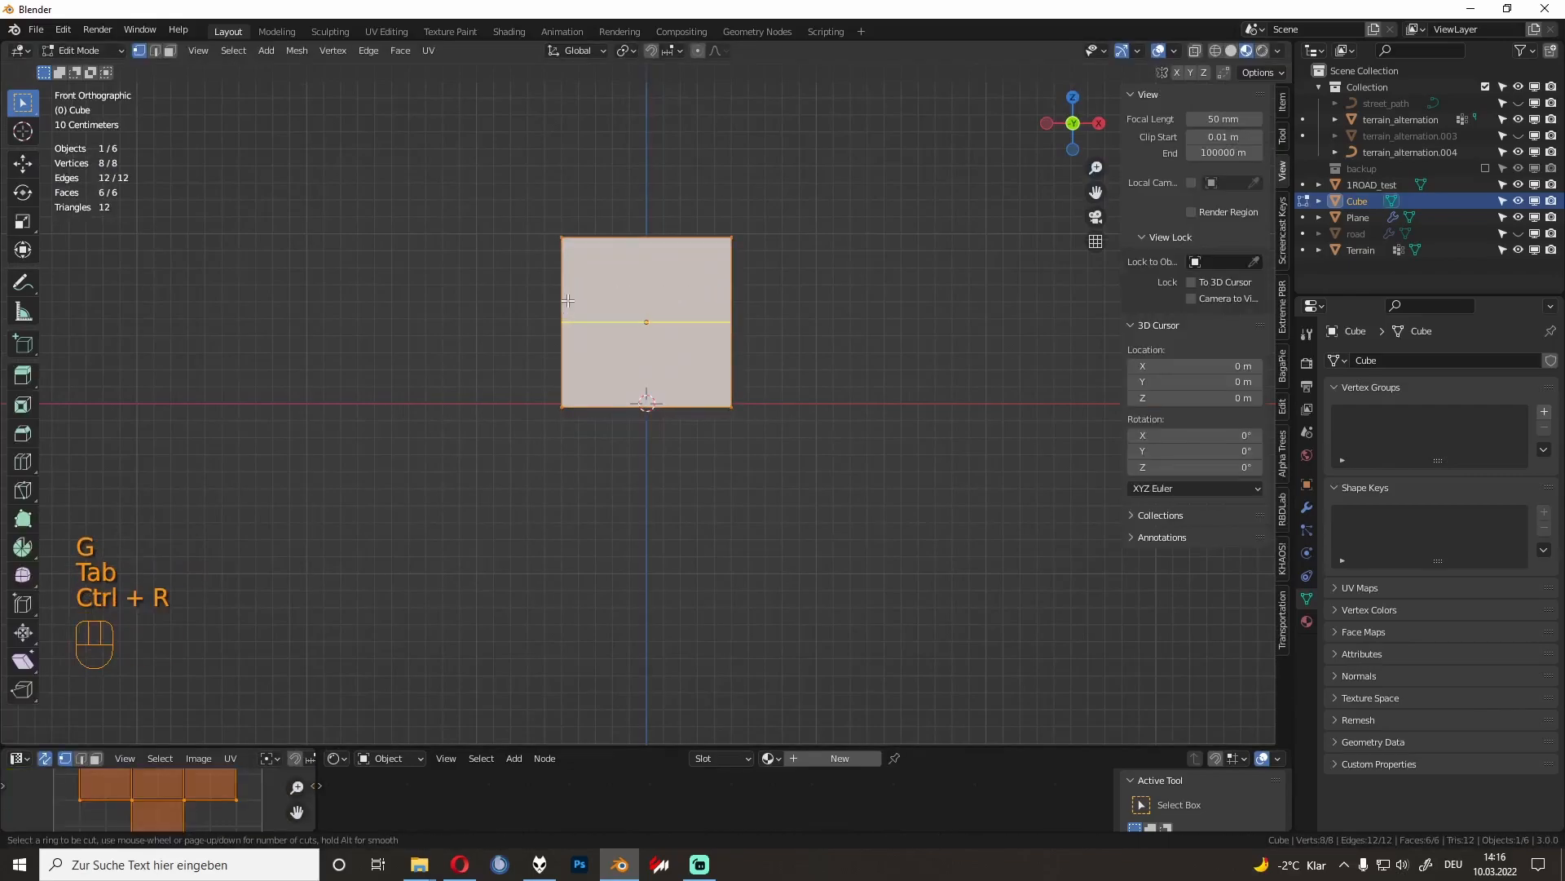
pyautogui.click(568, 301)
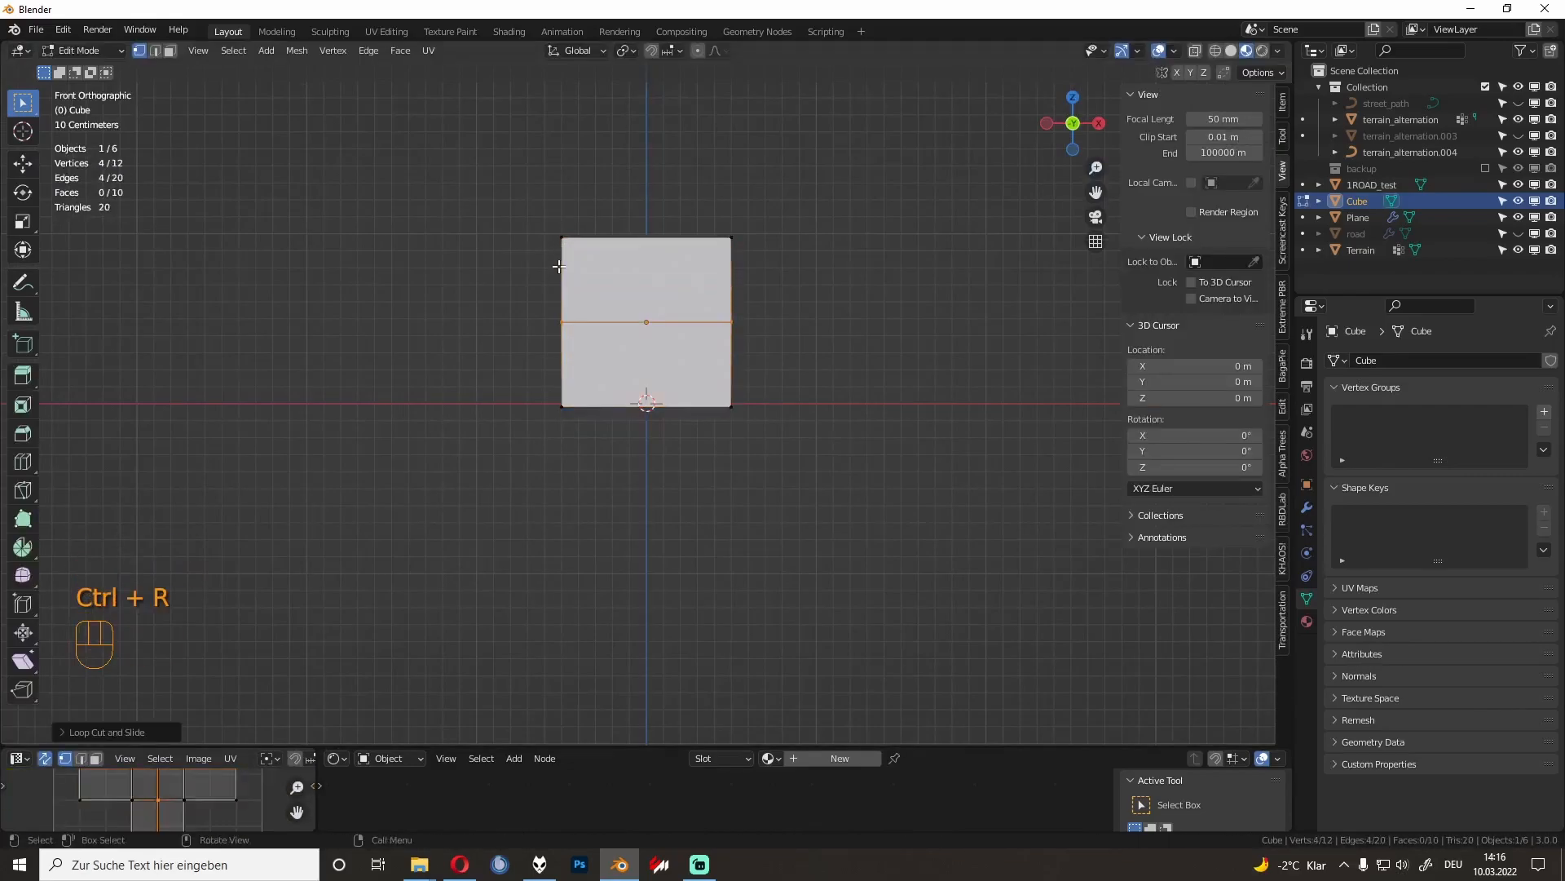
pyautogui.click(559, 266)
# Step: Select the cube's whole mesh and scale it down along Y into a thin upright panel
pyautogui.moveTo(546, 298); pyautogui.dragTo(734, 342, button='middle')
pyautogui.press('s')
pyautogui.press('x')
pyautogui.press('y')
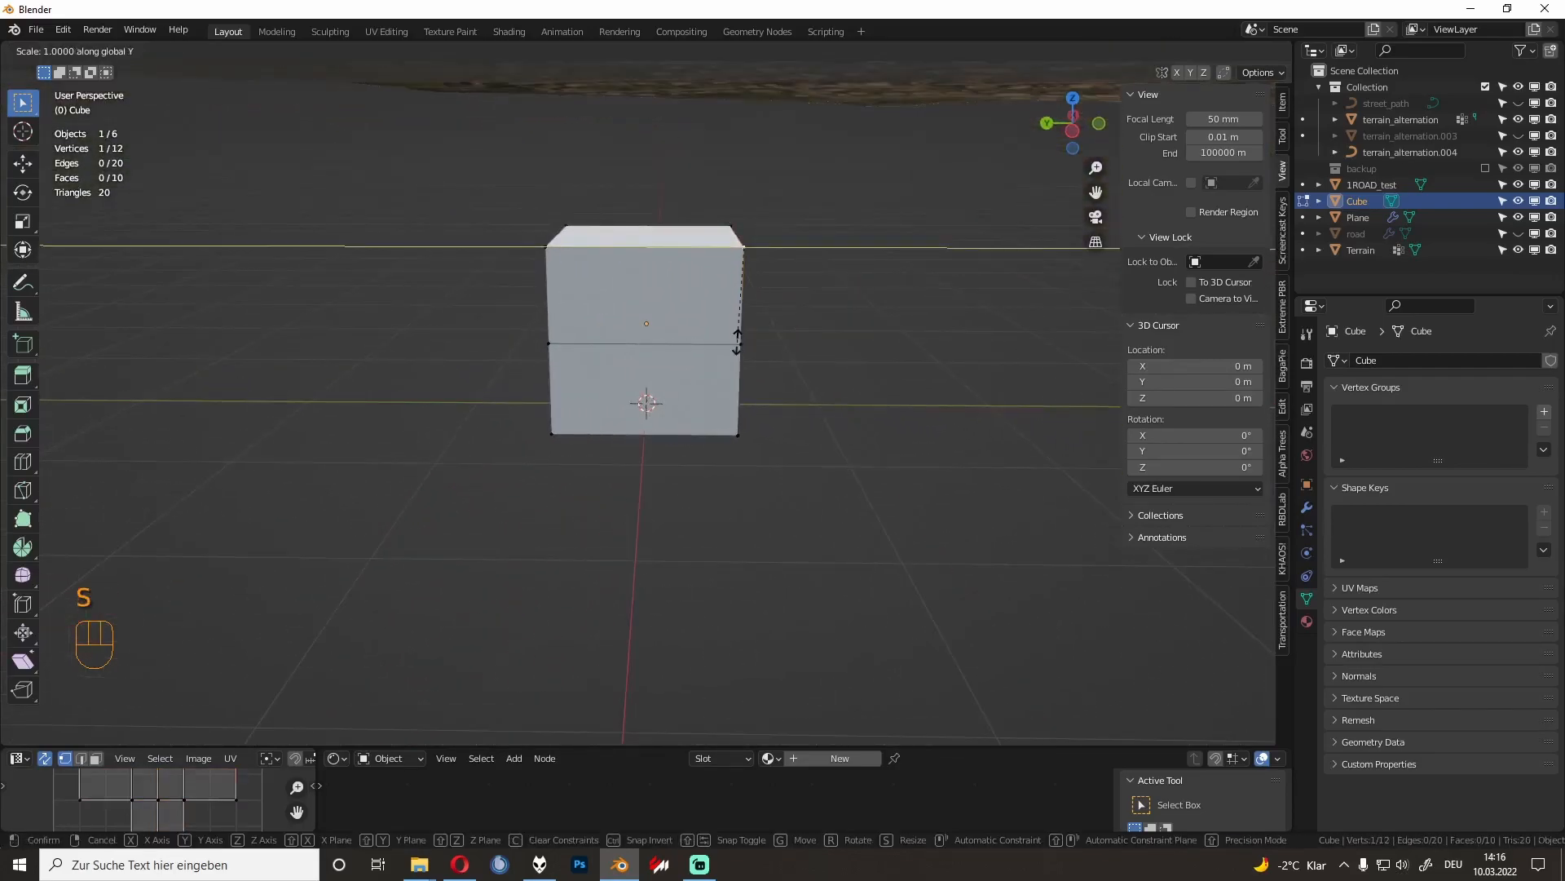
pyautogui.rightClick(737, 342)
pyautogui.press('a')
pyautogui.press('s')
pyautogui.press('x')
pyautogui.press('y')
pyautogui.click(647, 332)
# Step: Add two horizontal loop cuts across the panel's upper half and move them to shape its profile
pyautogui.moveTo(646, 332); pyautogui.dragTo(702, 308, button='middle')
pyautogui.hotkey('ctrl', 'r')
pyautogui.click(593, 281)
pyautogui.rightClick(593, 282)
pyautogui.press('g')
pyautogui.click(694, 270)
# Step: Add a vertical loop cut to the panel and slide it close to one side edge
pyautogui.hotkey('ctrl', 'r')
pyautogui.click(702, 308)
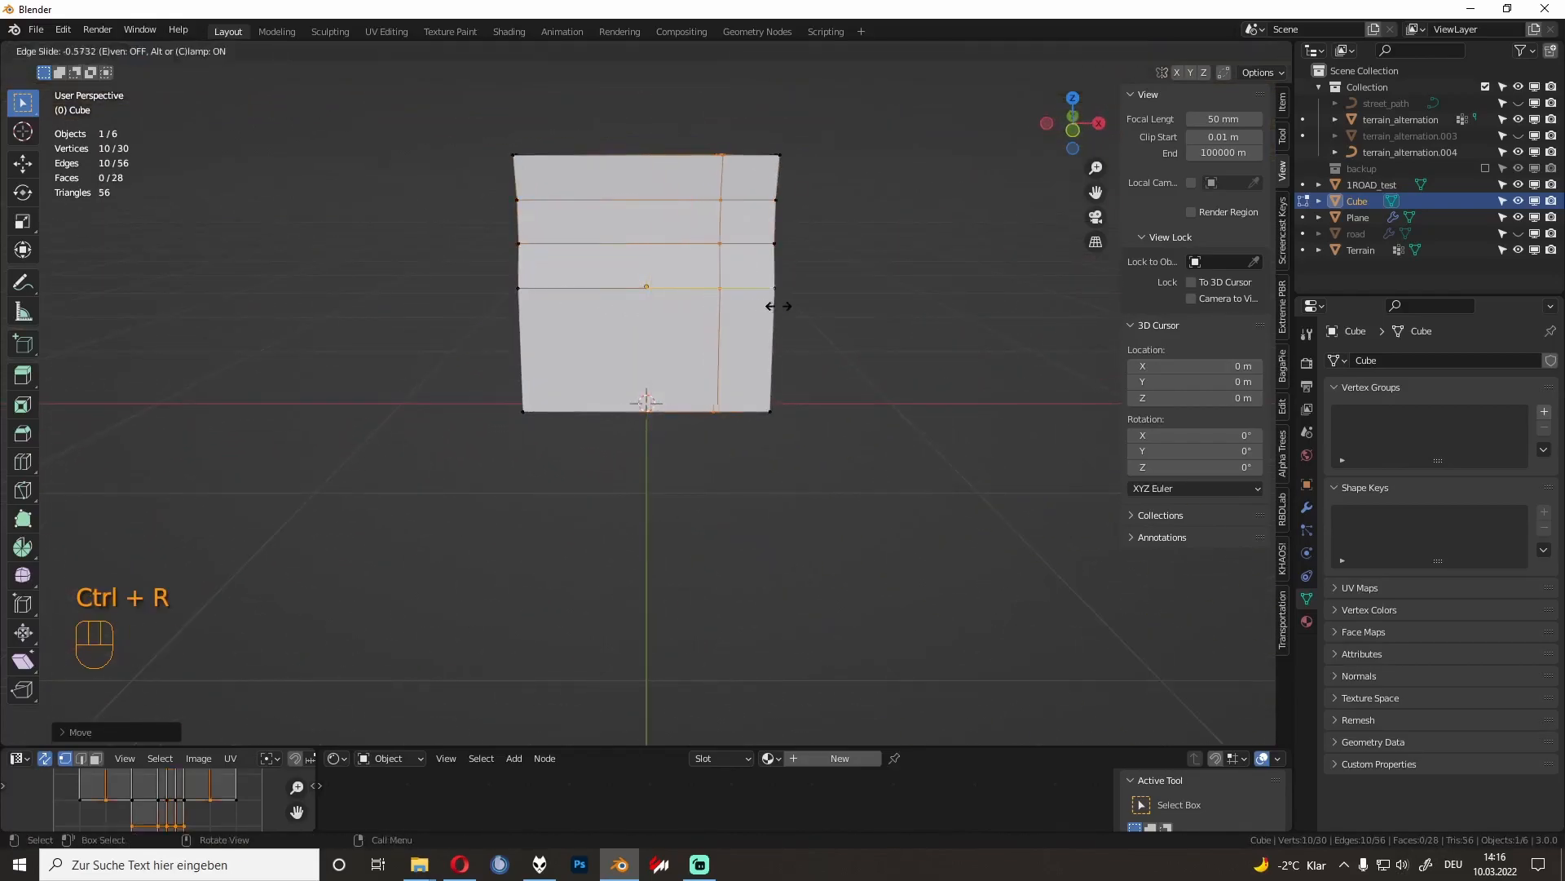
pyautogui.click(798, 307)
pyautogui.moveTo(783, 335); pyautogui.dragTo(514, 282, button='middle')
# Step: Using face selection with X-ray enabled, delete the panel's lower wide faces and the far side section, keeping the narrow vertical strip
pyautogui.click(170, 51)
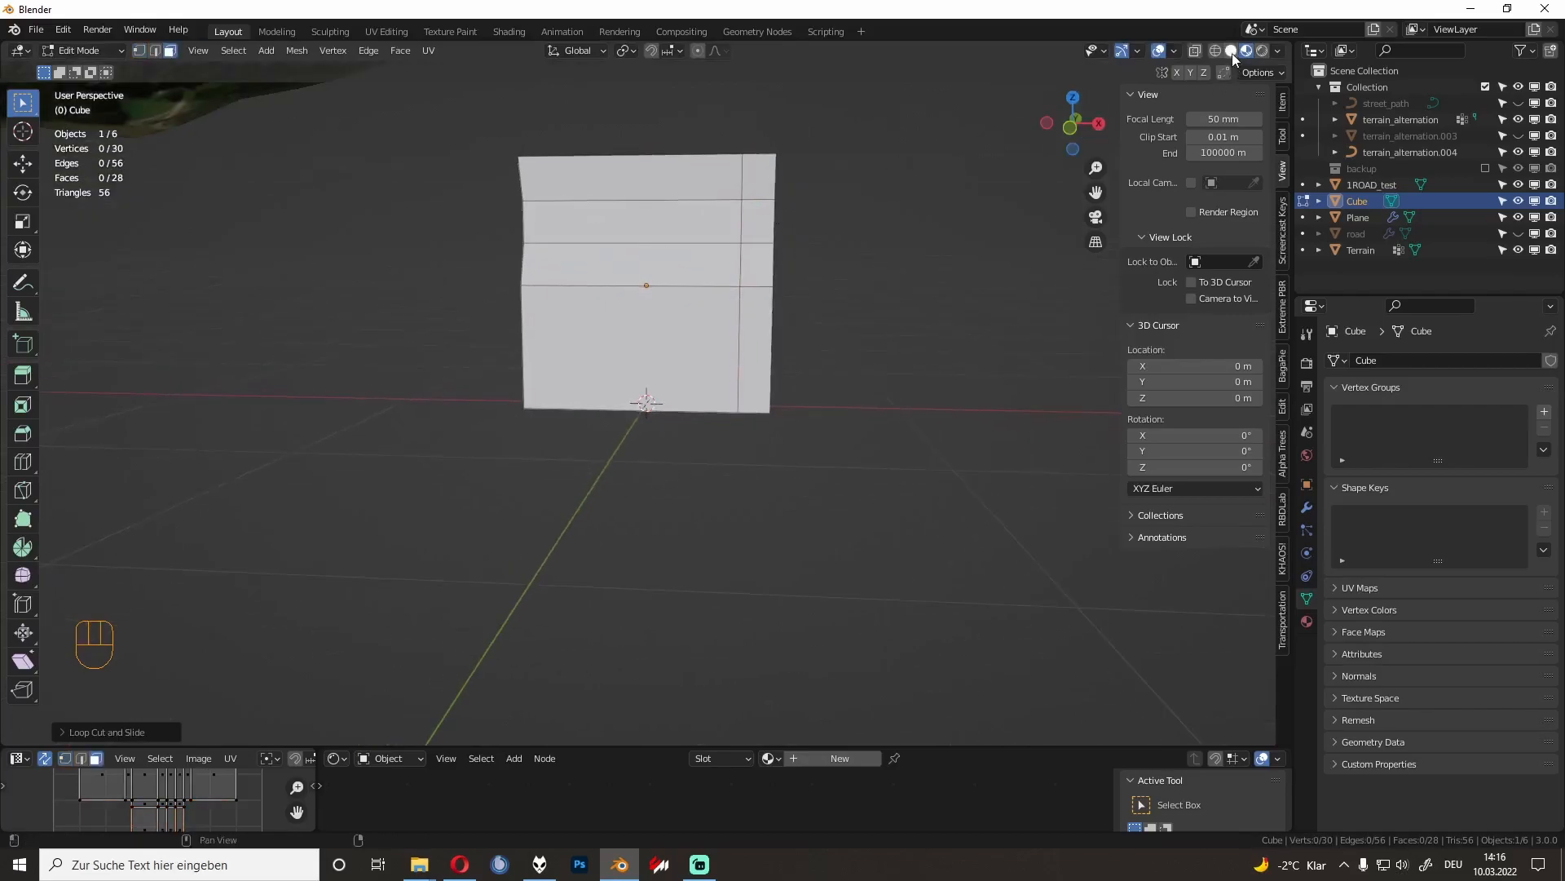
pyautogui.click(1195, 53)
pyautogui.moveTo(597, 322); pyautogui.dragTo(599, 324)
pyautogui.press('x')
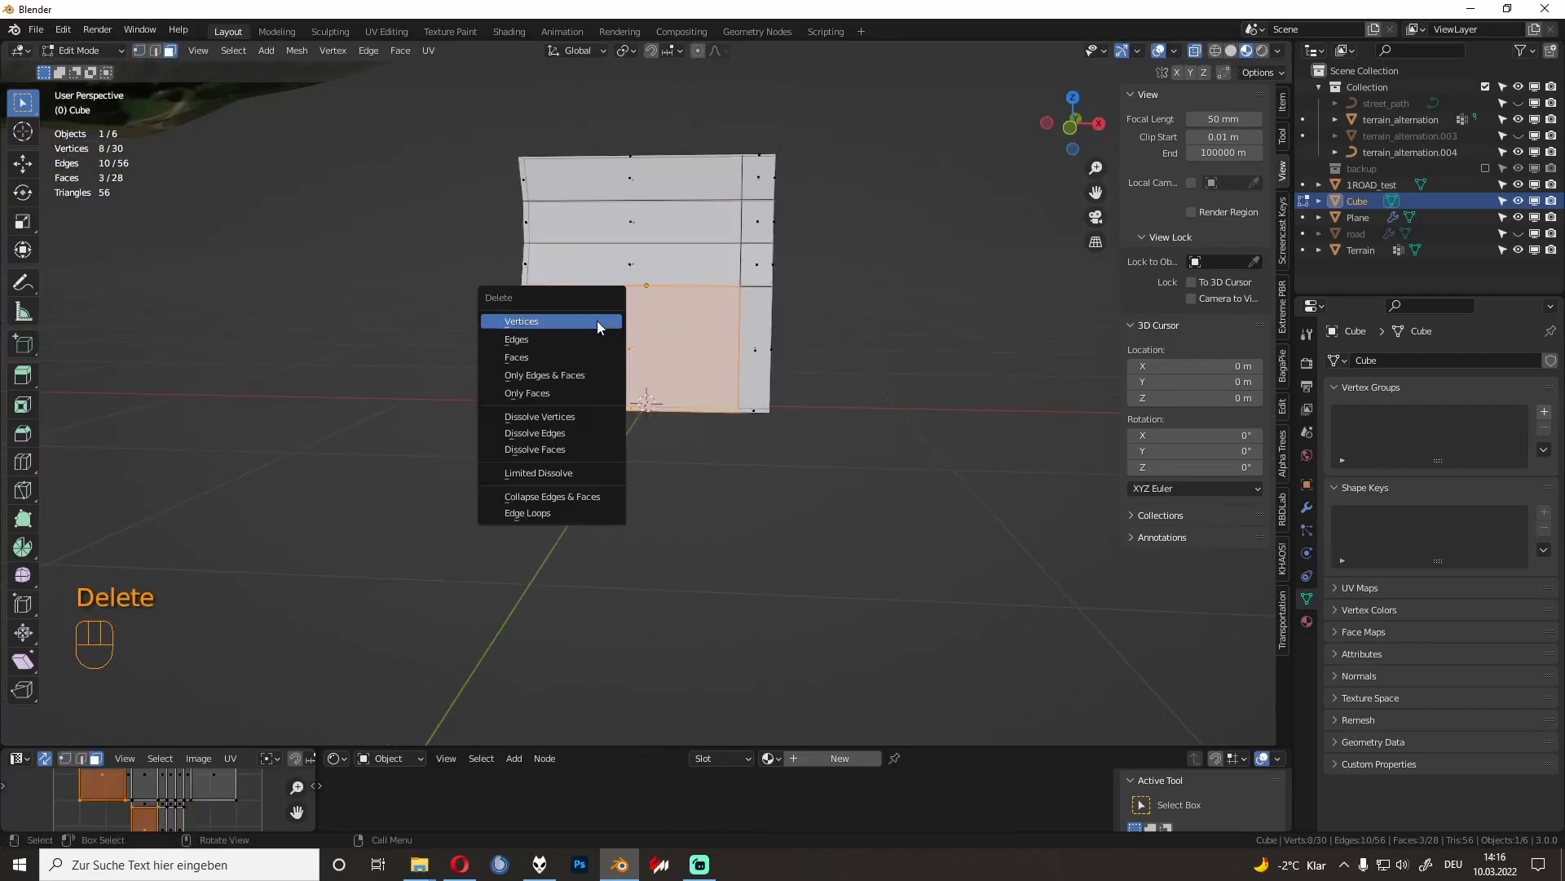
pyautogui.click(597, 357)
pyautogui.moveTo(477, 115); pyautogui.dragTo(552, 437)
pyautogui.press('x')
pyautogui.click(549, 419)
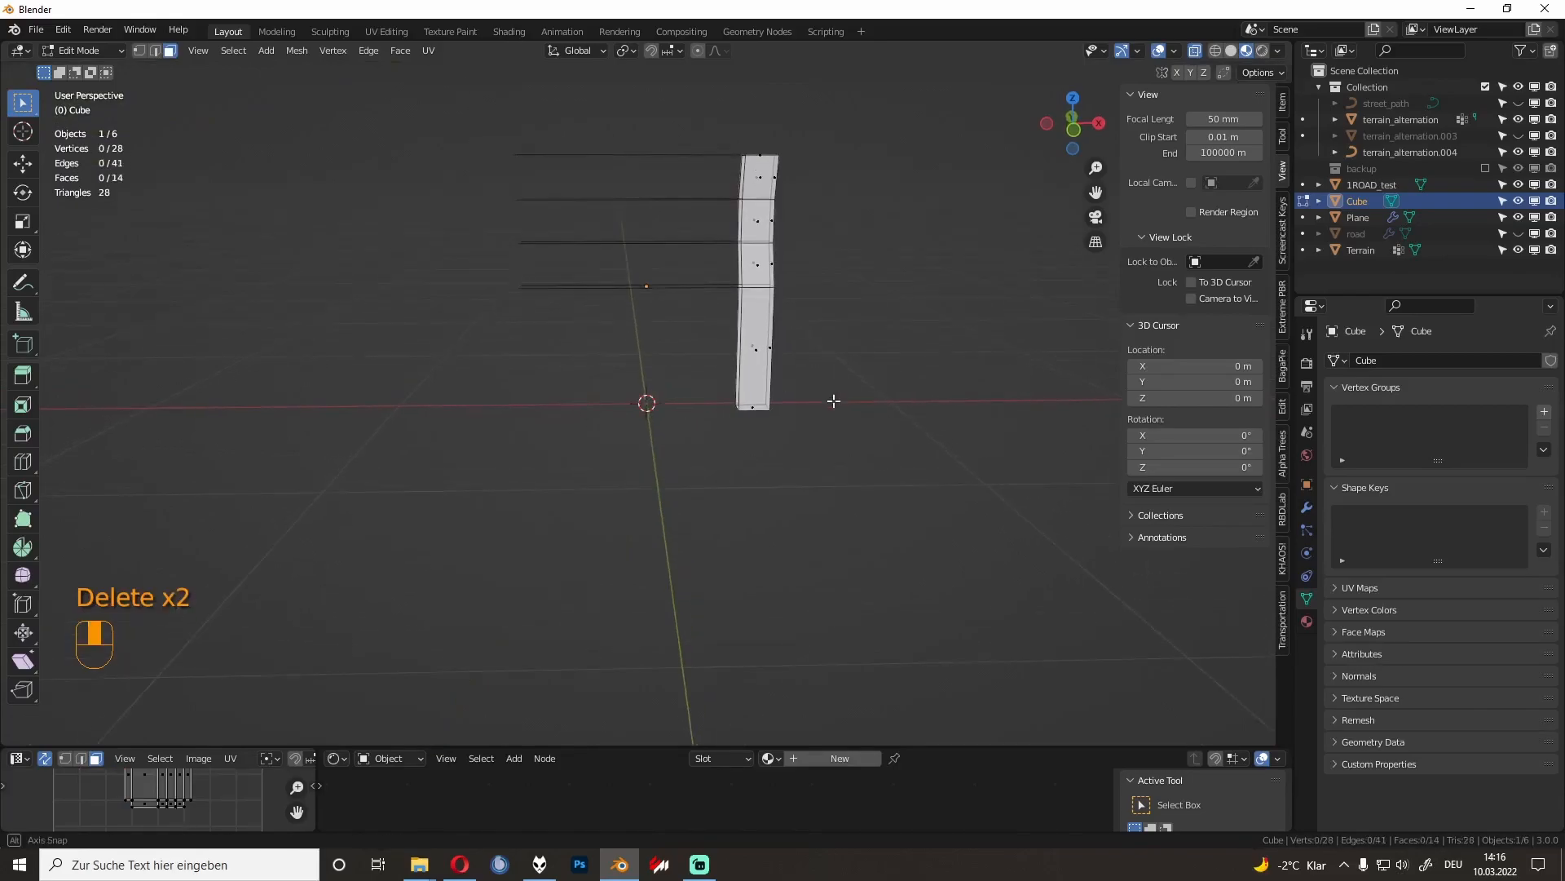
# Step: Undo the last deletion and delete only the faces of the post below the rail's left end
pyautogui.hotkey('ctrl', 'z')
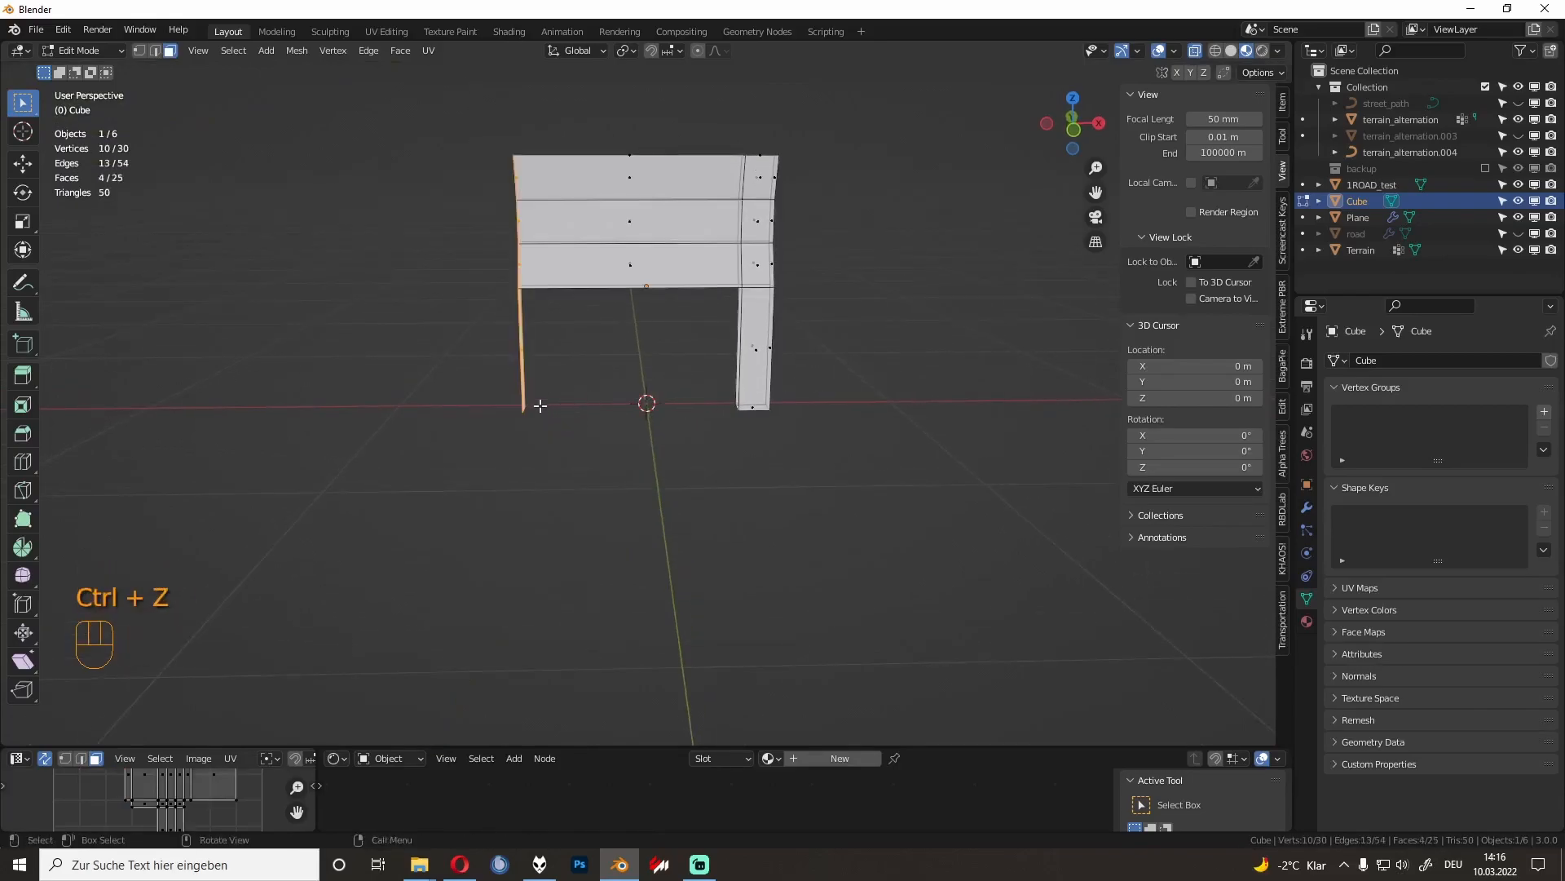
pyautogui.press('x')
pyautogui.click(546, 420)
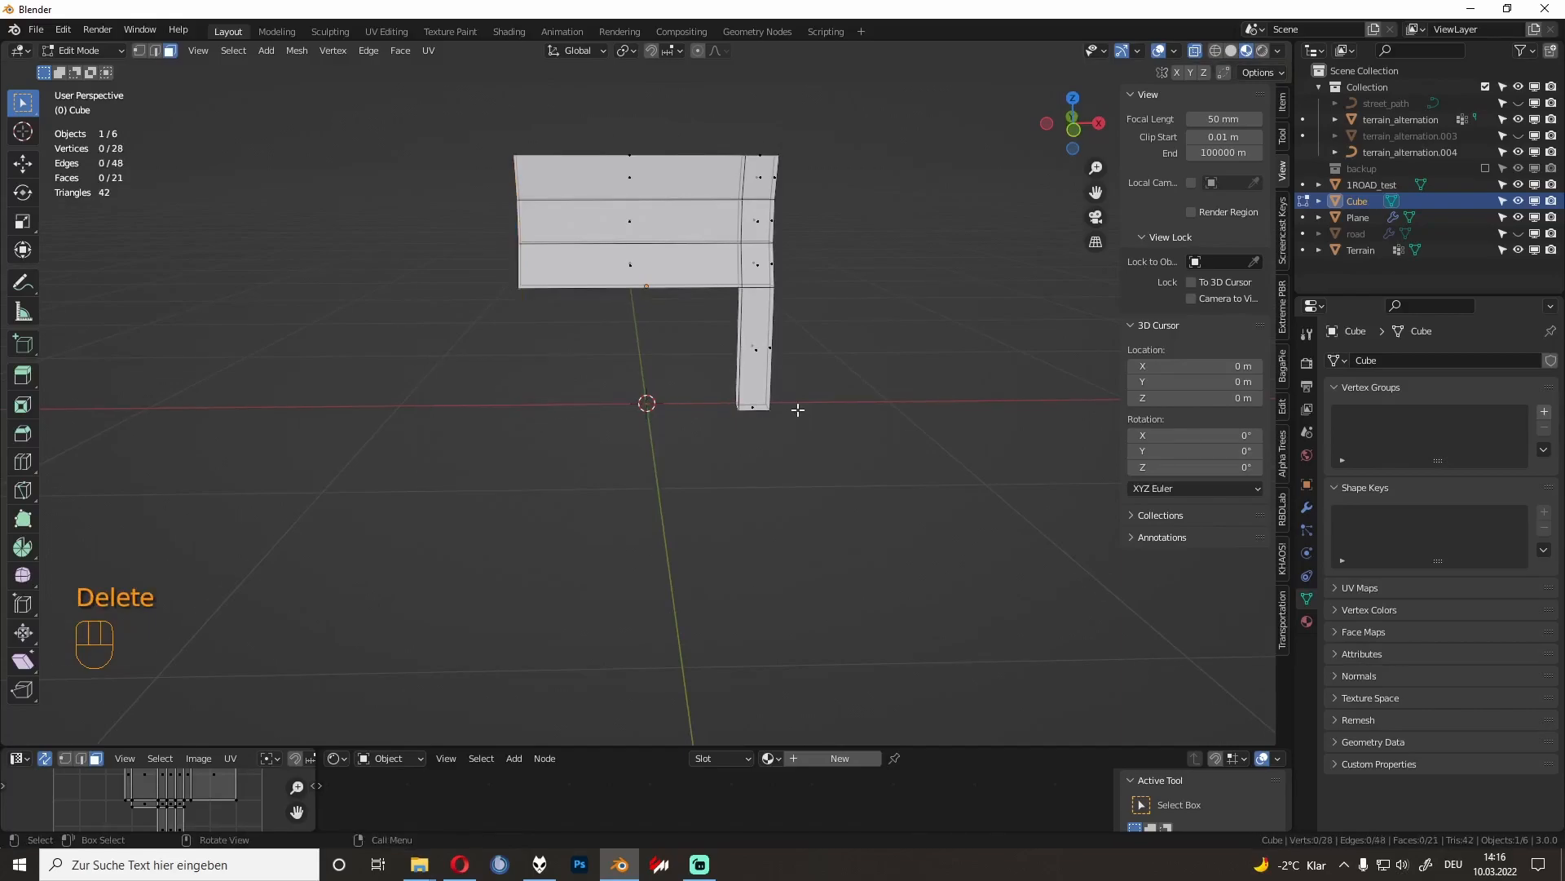
pyautogui.moveTo(830, 437); pyautogui.dragTo(768, 133)
pyautogui.moveTo(768, 133); pyautogui.dragTo(683, 278, button='middle')
# Step: Fill the gaps at the rail's open end and along its underside with new faces
pyautogui.press('Tab')
pyautogui.click(790, 295)
pyautogui.moveTo(791, 296); pyautogui.dragTo(877, 338, button='middle')
pyautogui.moveTo(1063, 457); pyautogui.dragTo(770, 360, button='middle')
pyautogui.press('Tab')
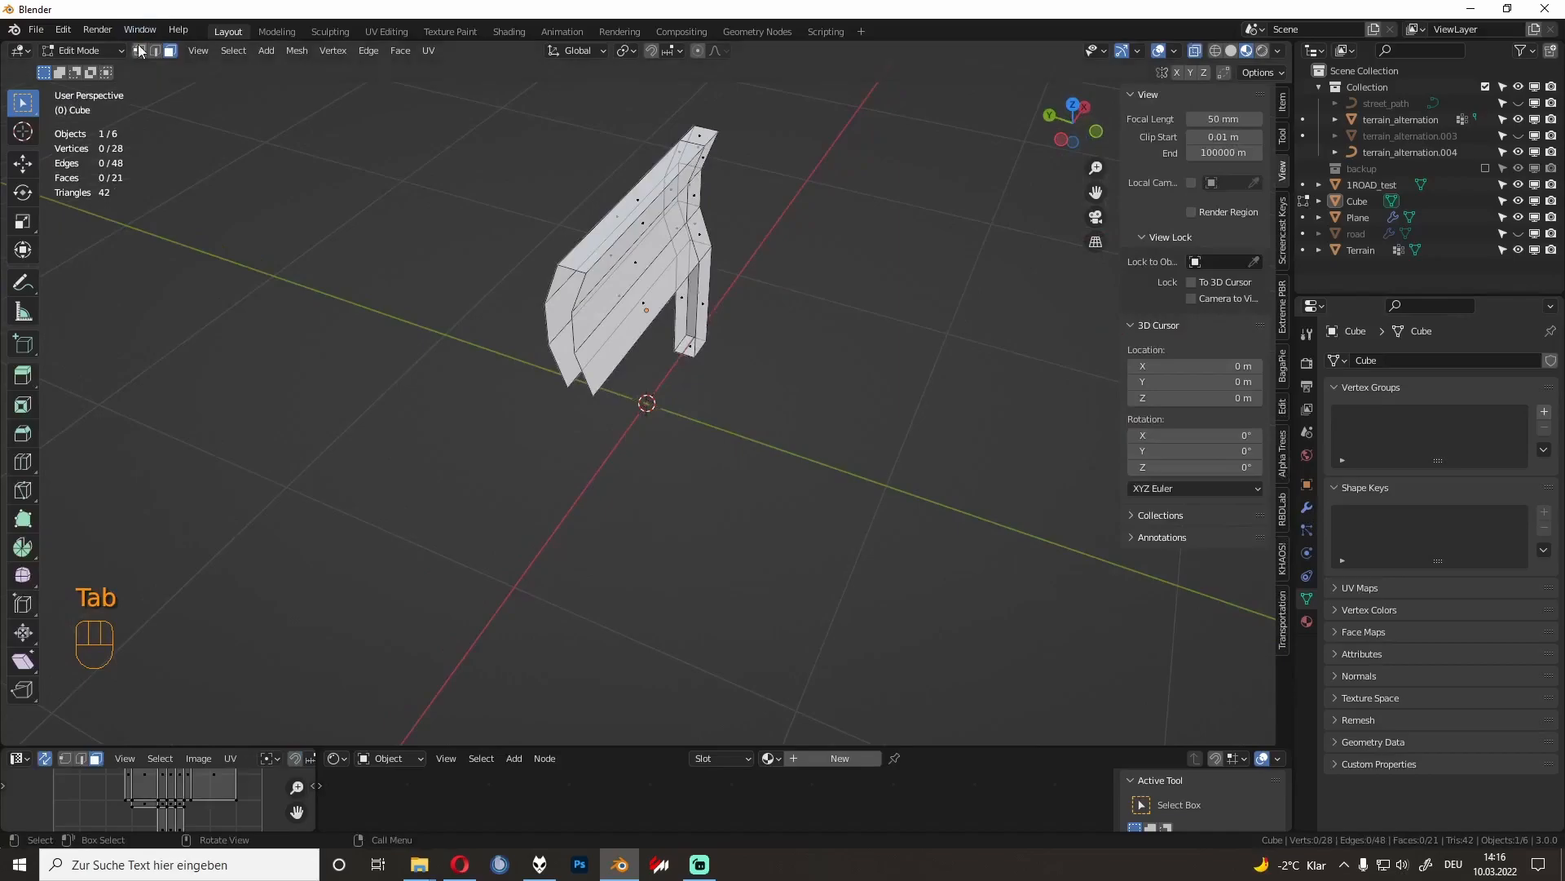
pyautogui.press('f')
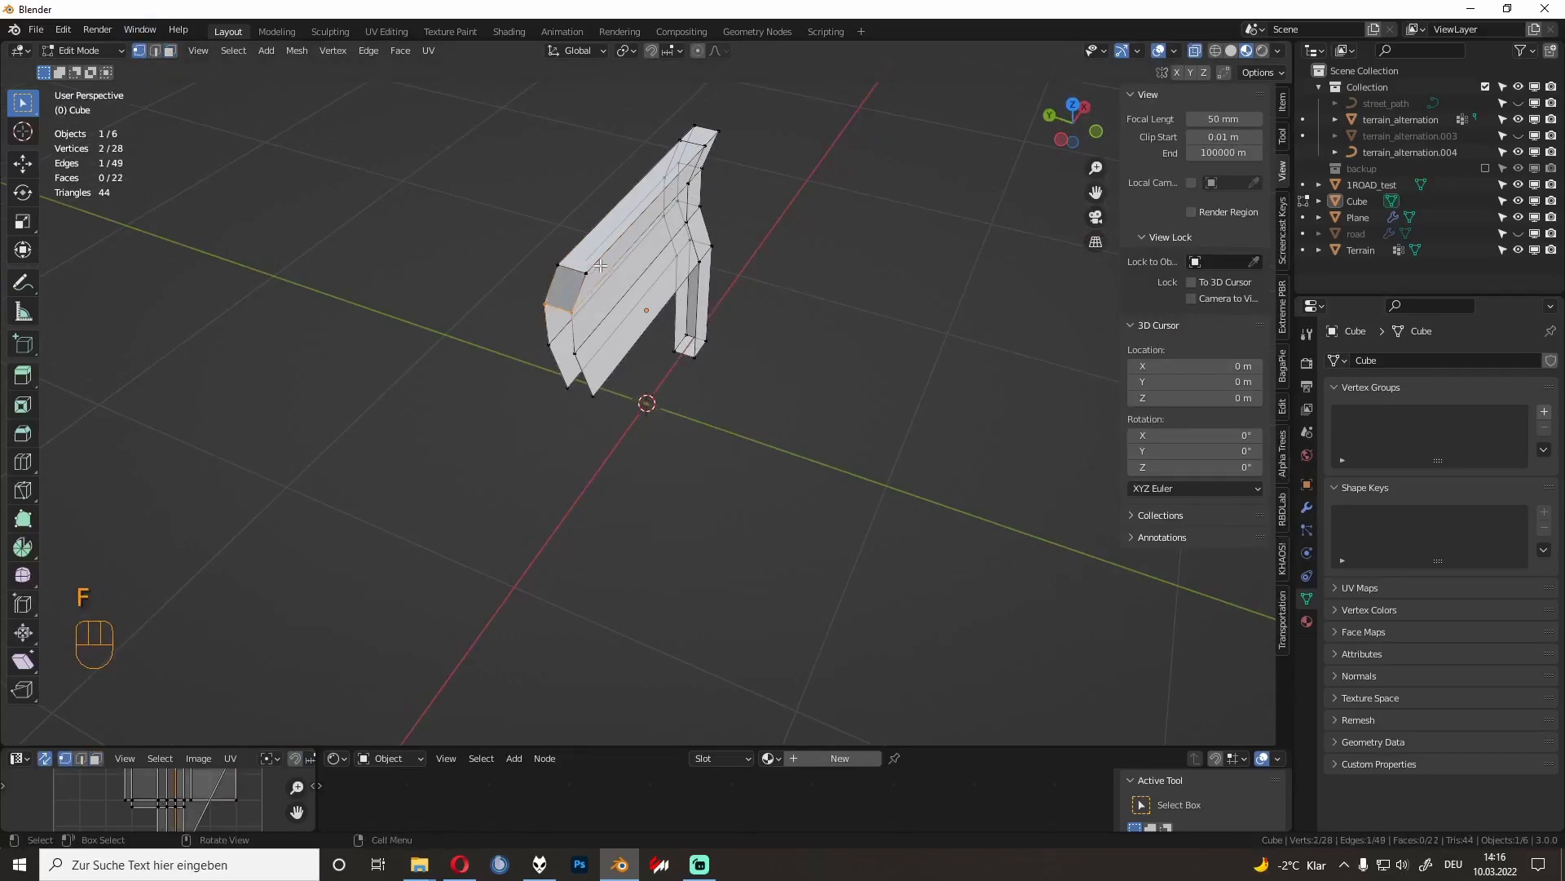
pyautogui.press('f')
pyautogui.moveTo(643, 291); pyautogui.dragTo(594, 294, button='middle')
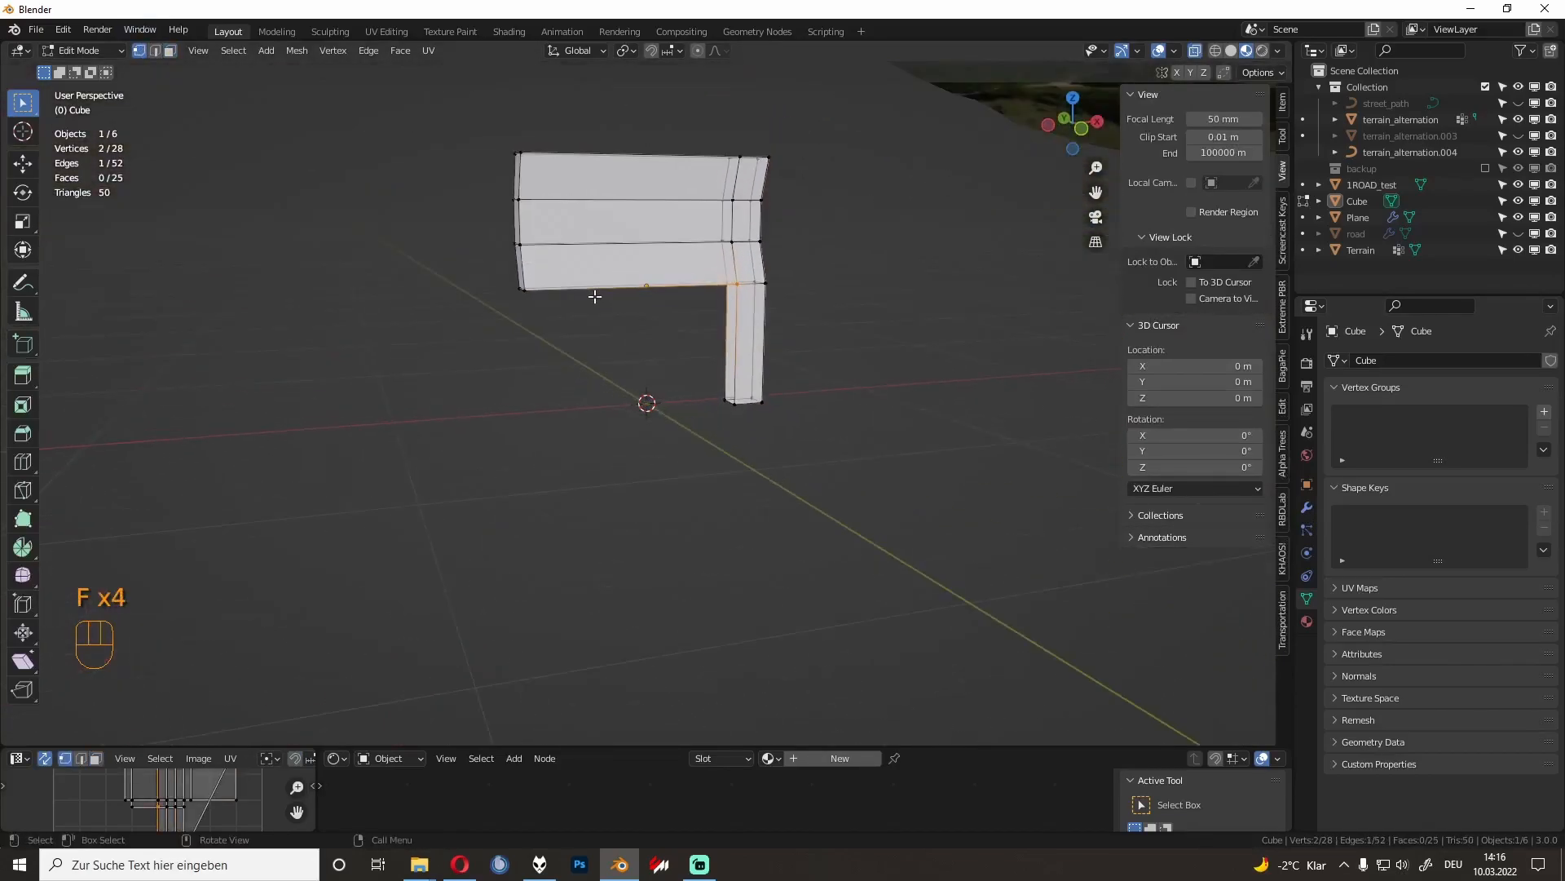
# Step: Create a new material for the guardrail segment and name it guardrail
pyautogui.press('Tab')
pyautogui.click(825, 760)
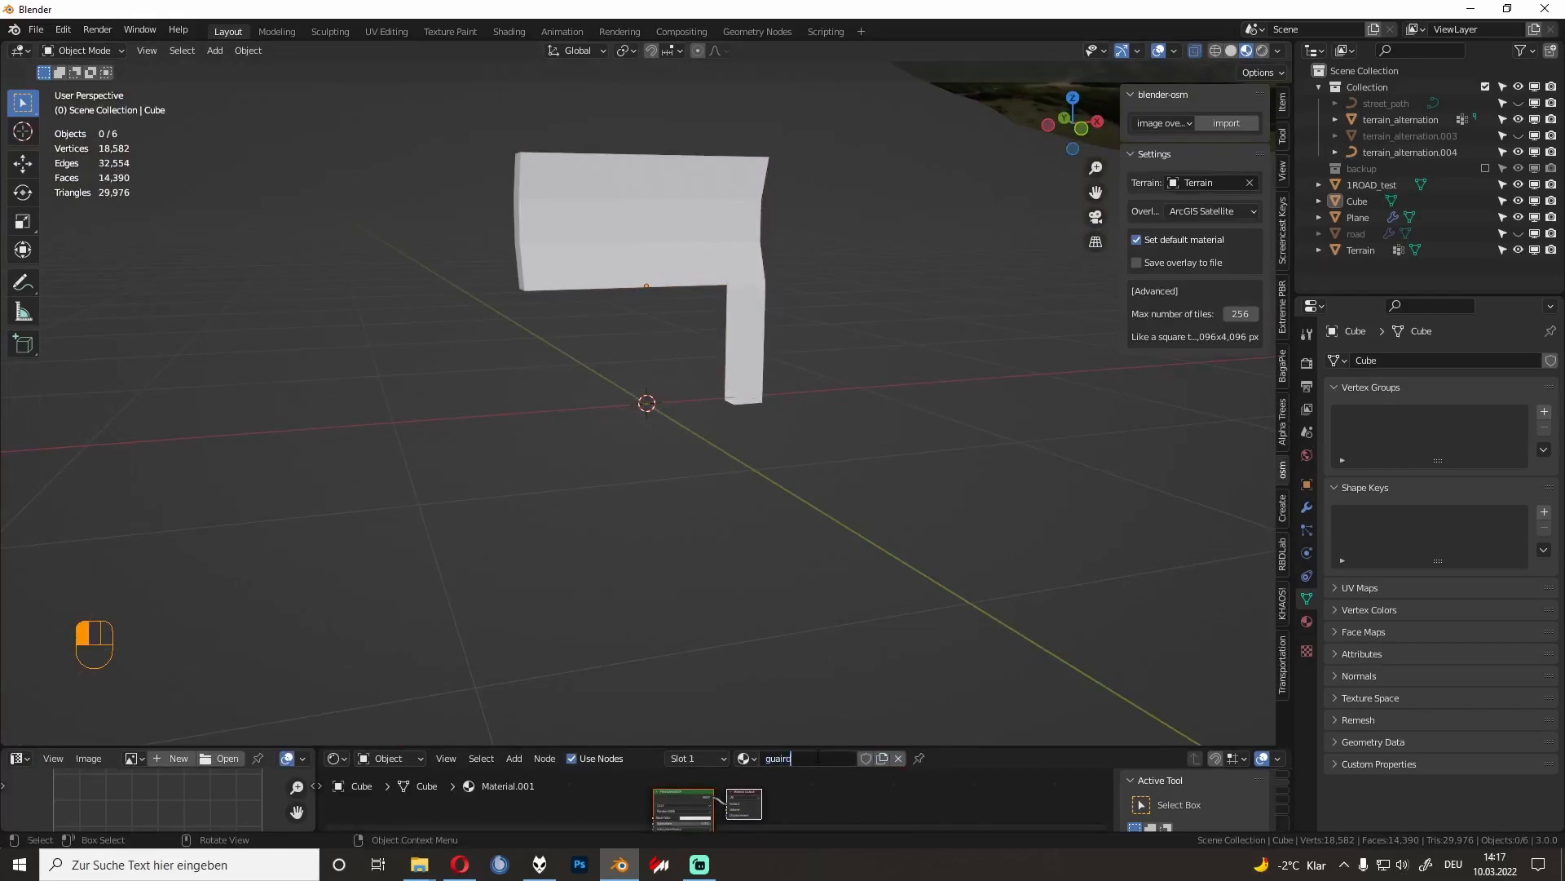
pyautogui.click(1307, 621)
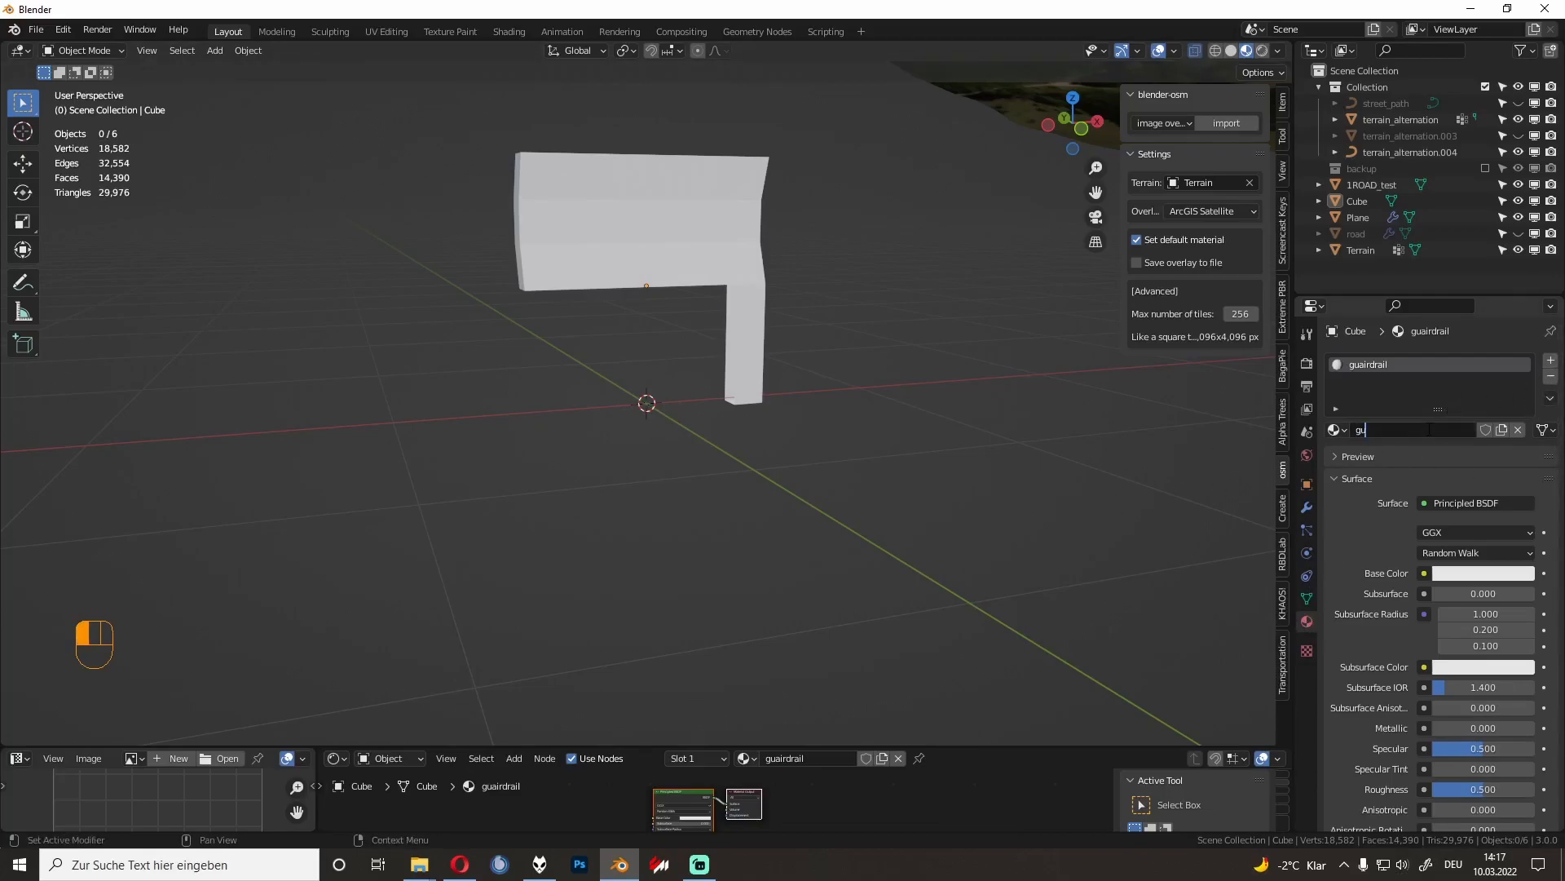
pyautogui.click(1429, 430)
pyautogui.write('guardrail')
pyautogui.press('Return')
pyautogui.click(996, 472)
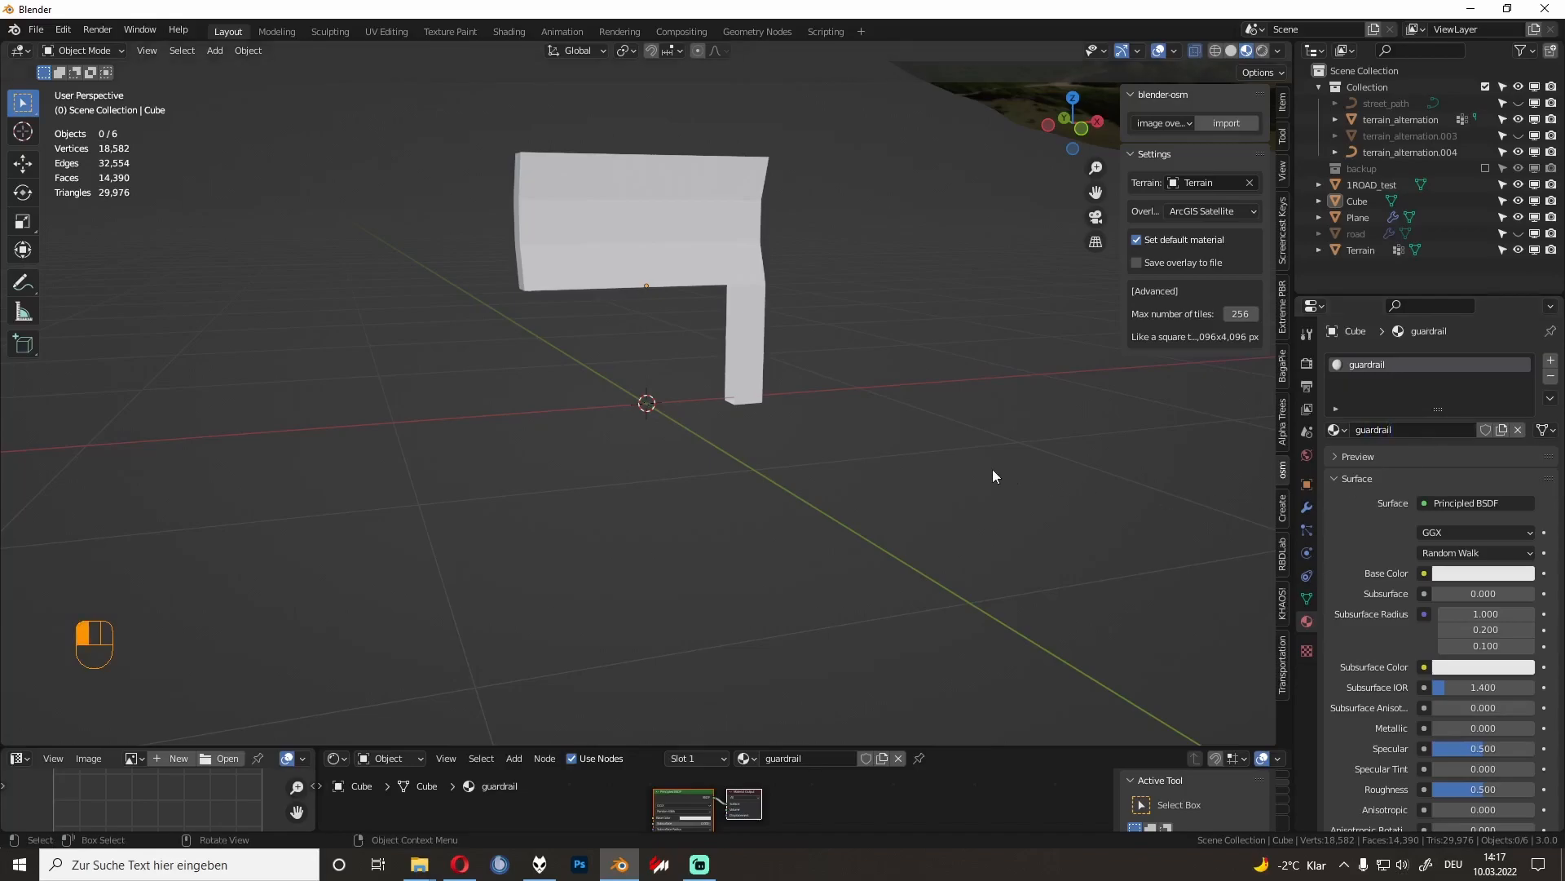
# Step: Shade the guardrail segment smooth
pyautogui.click(770, 382)
pyautogui.scroll(2, 722, 314)
pyautogui.keyDown('shift'); pyautogui.moveTo(730, 300); pyautogui.dragTo(753, 394, button='middle'); pyautogui.keyUp('shift')
pyautogui.rightClick(735, 323)
pyautogui.press('Escape')
pyautogui.rightClick(720, 309)
pyautogui.click(716, 302)
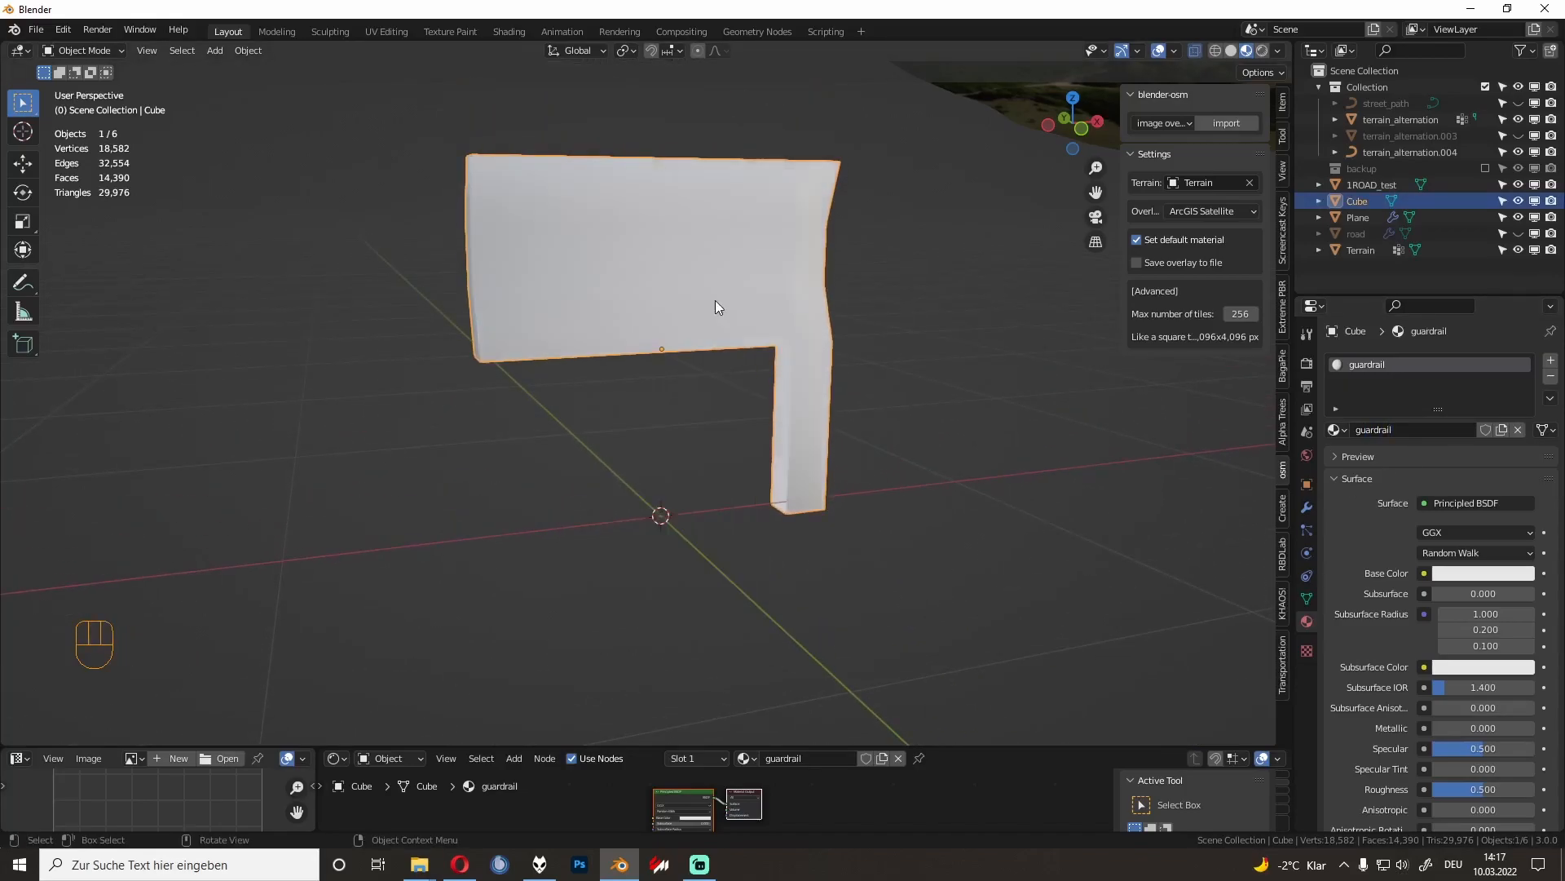
# Step: Enable Auto Smooth for the guardrail segment's normals
pyautogui.click(1306, 598)
pyautogui.click(1338, 676)
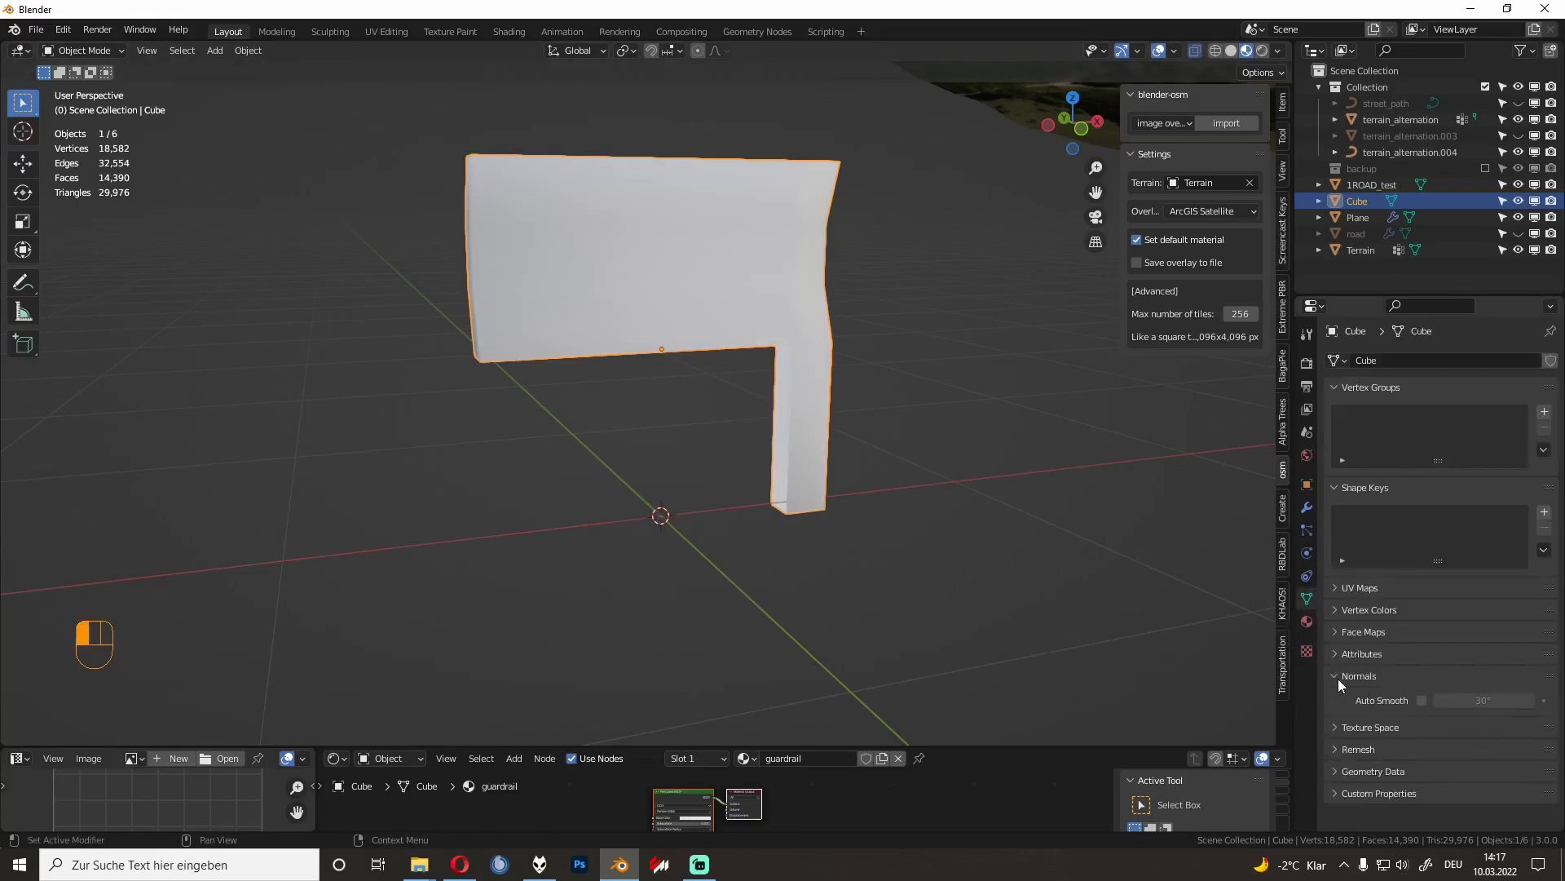
pyautogui.click(1422, 700)
pyautogui.moveTo(1024, 549); pyautogui.dragTo(946, 487, button='middle')
pyautogui.scroll(3, 878, 452)
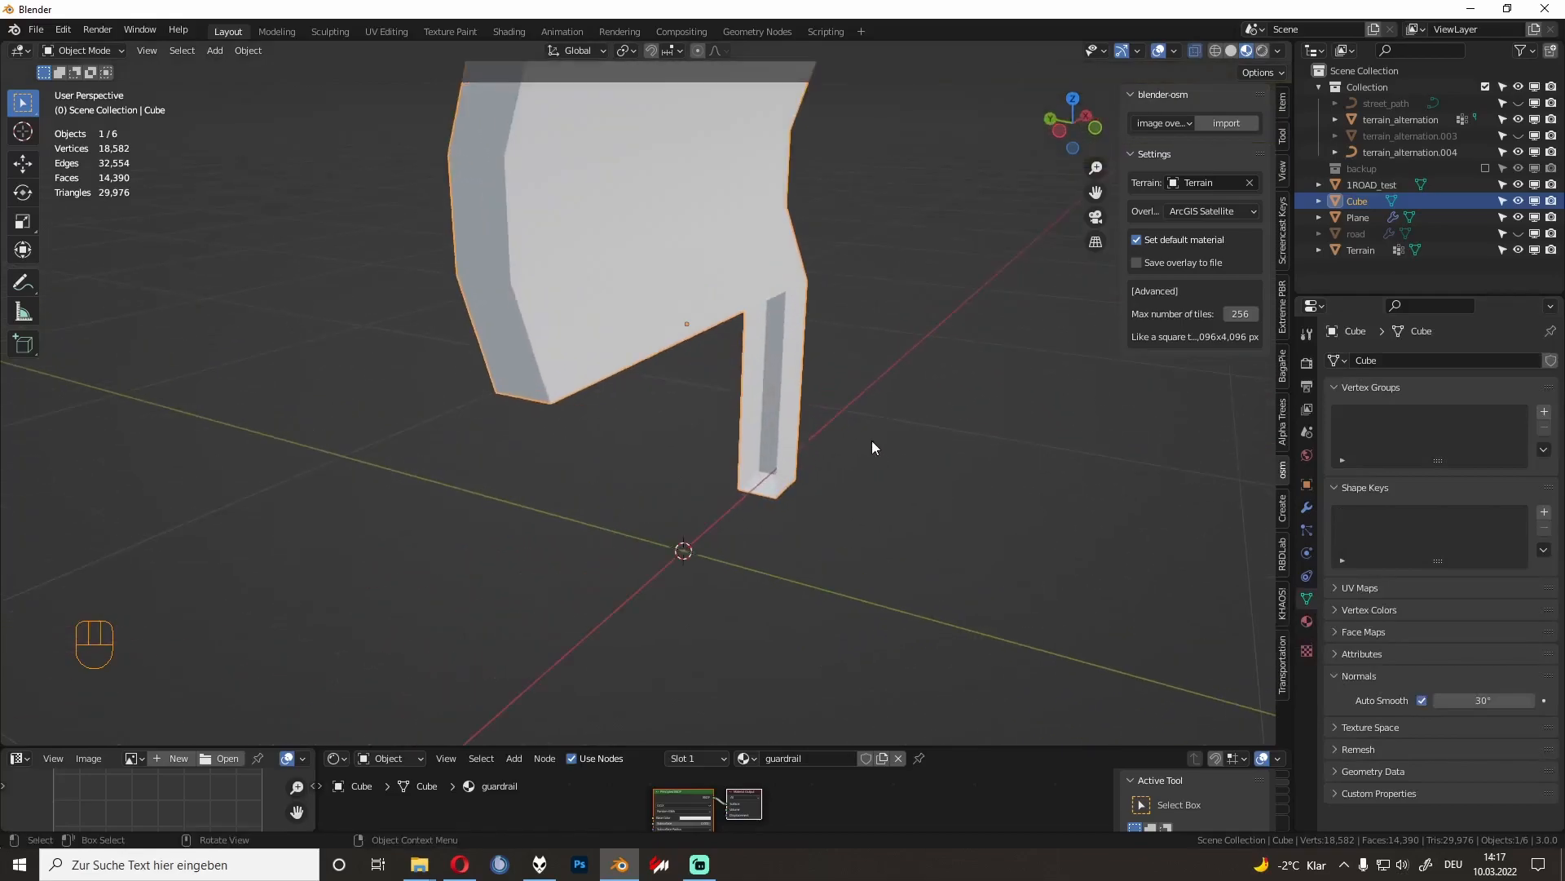
# Step: Mark the two horizontal edge loops running around the middle of the rail as sharp
pyautogui.press('Tab')
pyautogui.keyDown('alt'); pyautogui.keyDown('shift'); pyautogui.click(619, 244); pyautogui.keyUp('shift'); pyautogui.keyUp('alt')
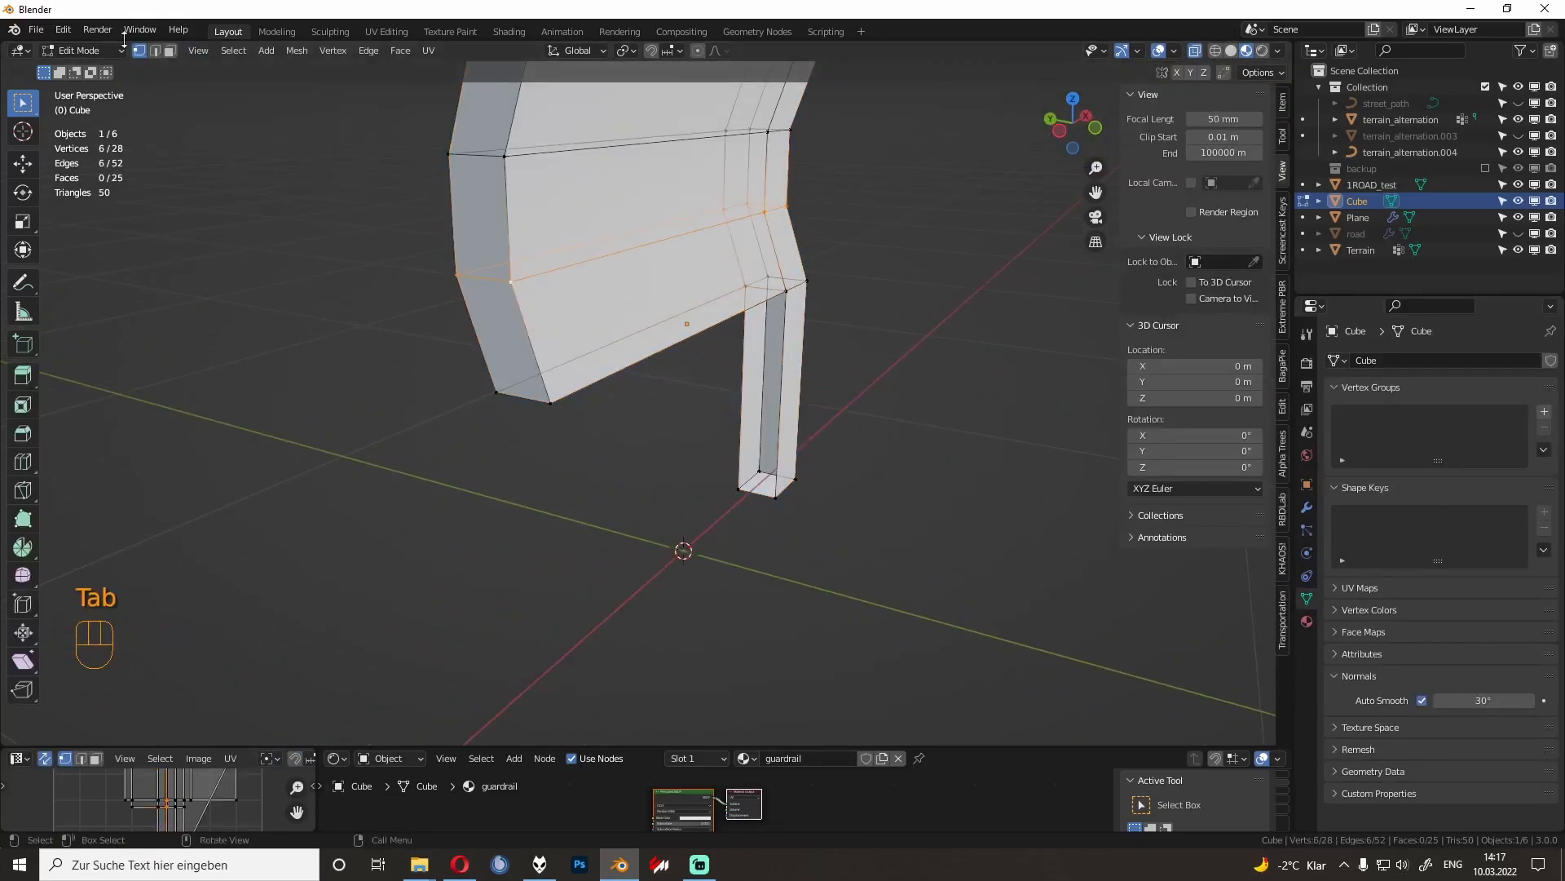
pyautogui.keyDown('alt'); pyautogui.keyDown('shift'); pyautogui.click(644, 142); pyautogui.keyUp('shift'); pyautogui.keyUp('alt')
pyautogui.hotkey('ctrl', 'b')
pyautogui.rightClick(675, 192)
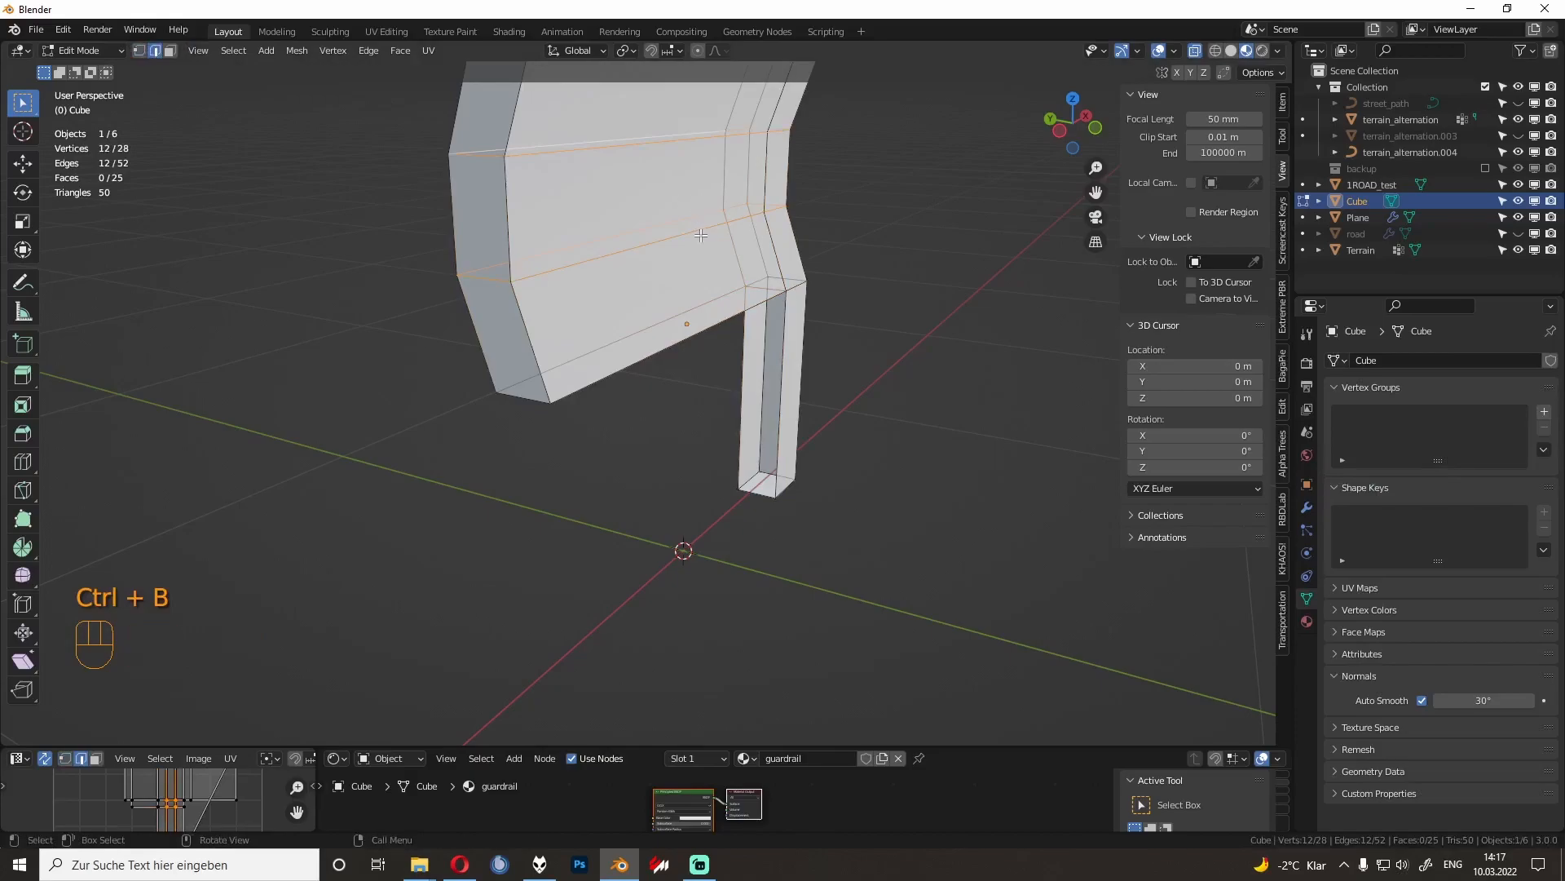
pyautogui.hotkey('ctrl', 'e')
pyautogui.click(644, 544)
pyautogui.press('Tab')
pyautogui.click(877, 497)
pyautogui.moveTo(877, 497); pyautogui.dragTo(722, 482, button='middle')
pyautogui.press('Tab')
pyautogui.press('Tab')
pyautogui.moveTo(618, 461); pyautogui.dragTo(709, 484, button='middle')
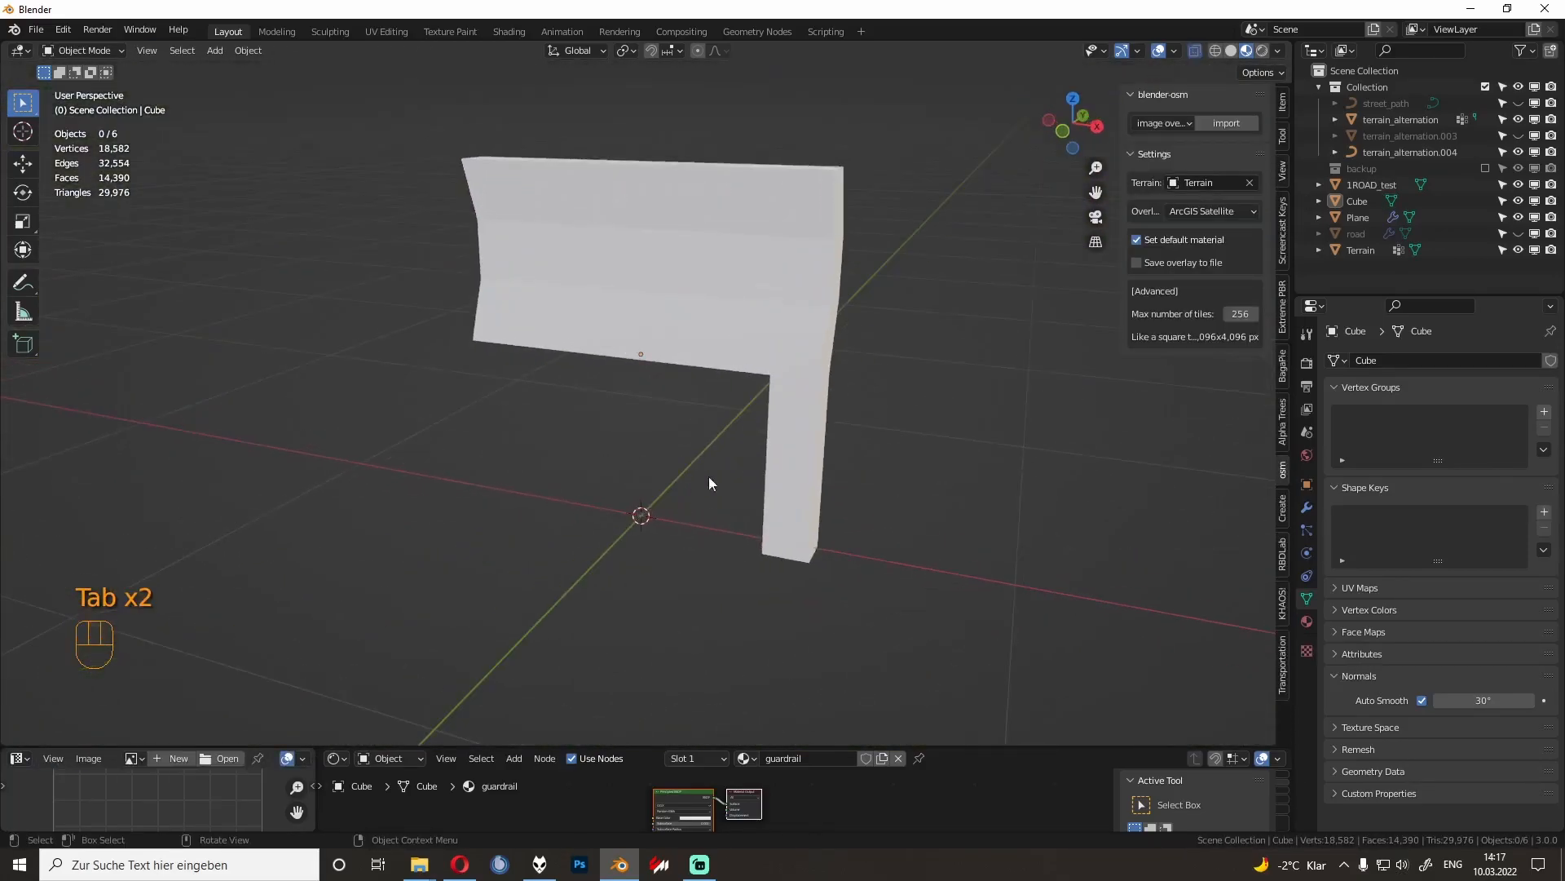
# Step: Add an Array modifier to the guardrail segment and set its fit type to Fit Curve
pyautogui.click(815, 446)
pyautogui.click(1309, 508)
pyautogui.click(1395, 359)
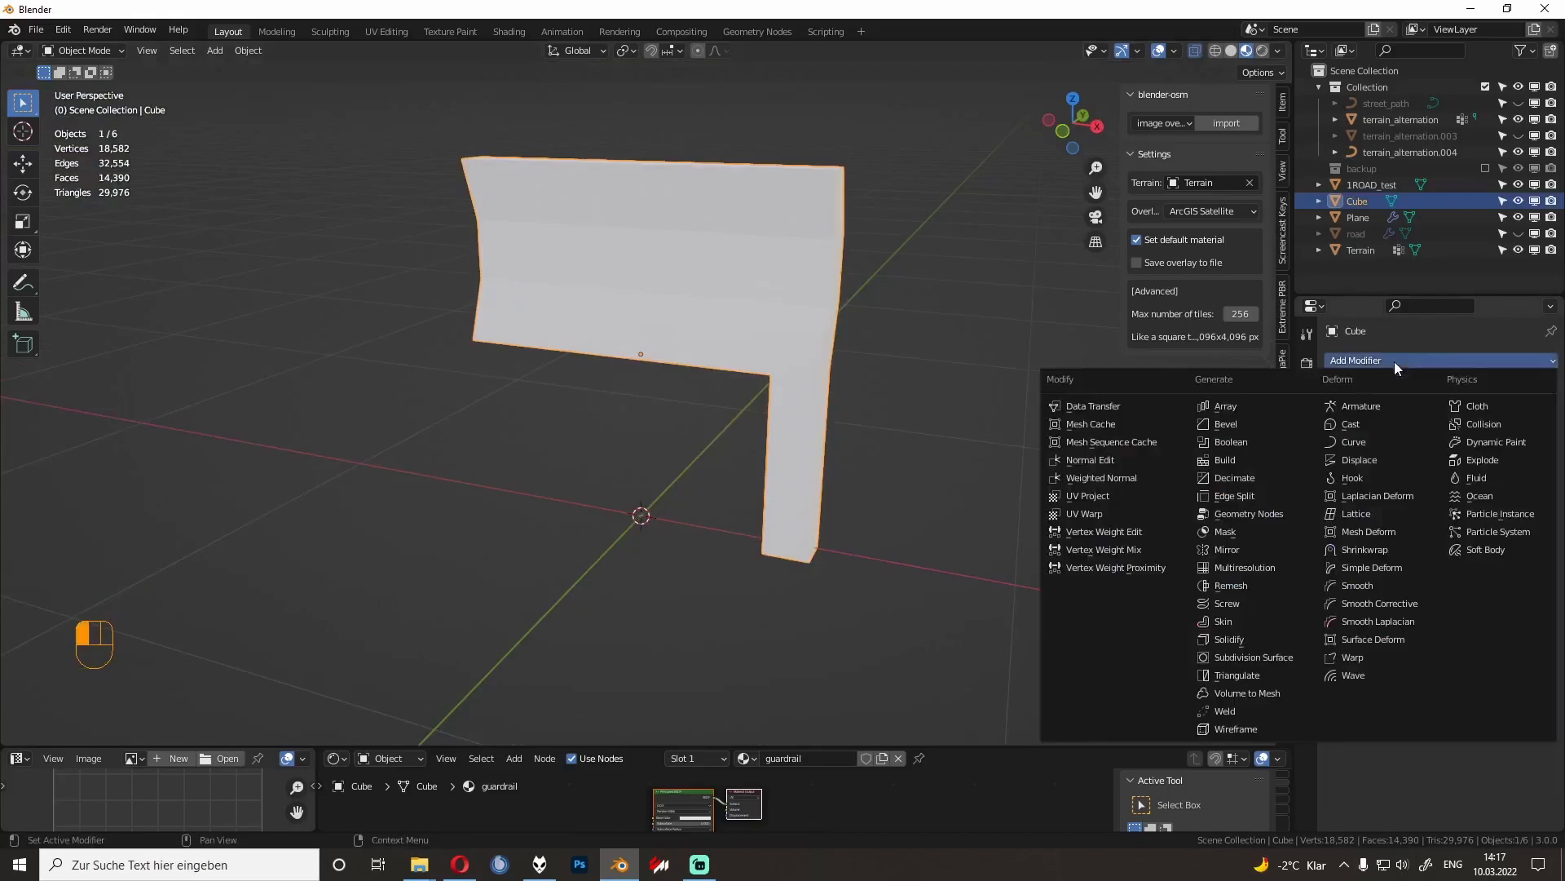
pyautogui.click(1235, 409)
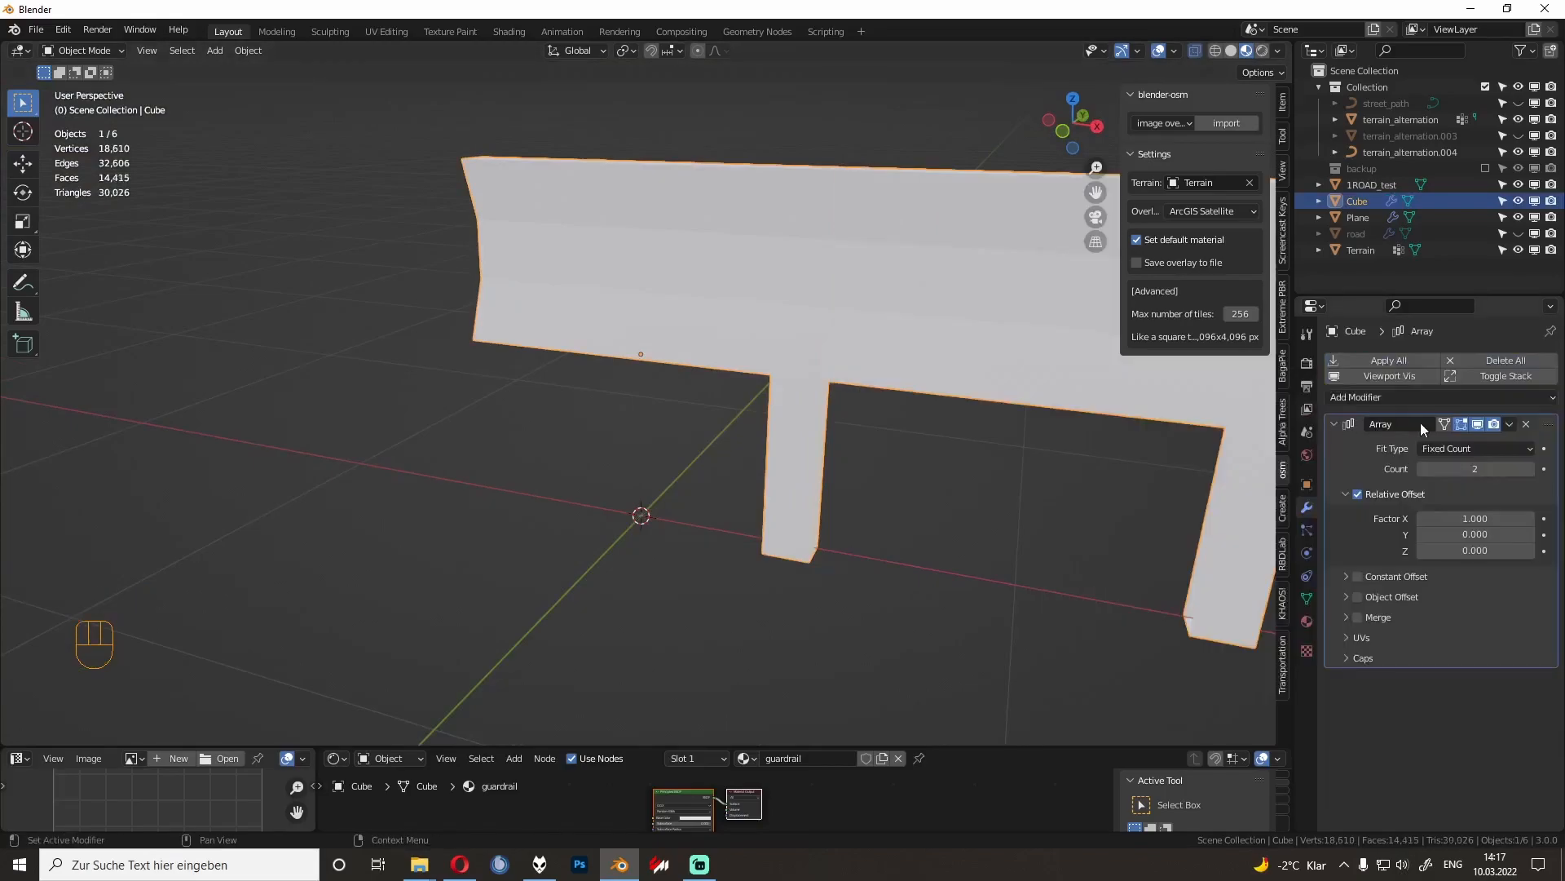
pyautogui.scroll(-3, 899, 420)
pyautogui.moveTo(898, 421); pyautogui.dragTo(980, 416, button='middle')
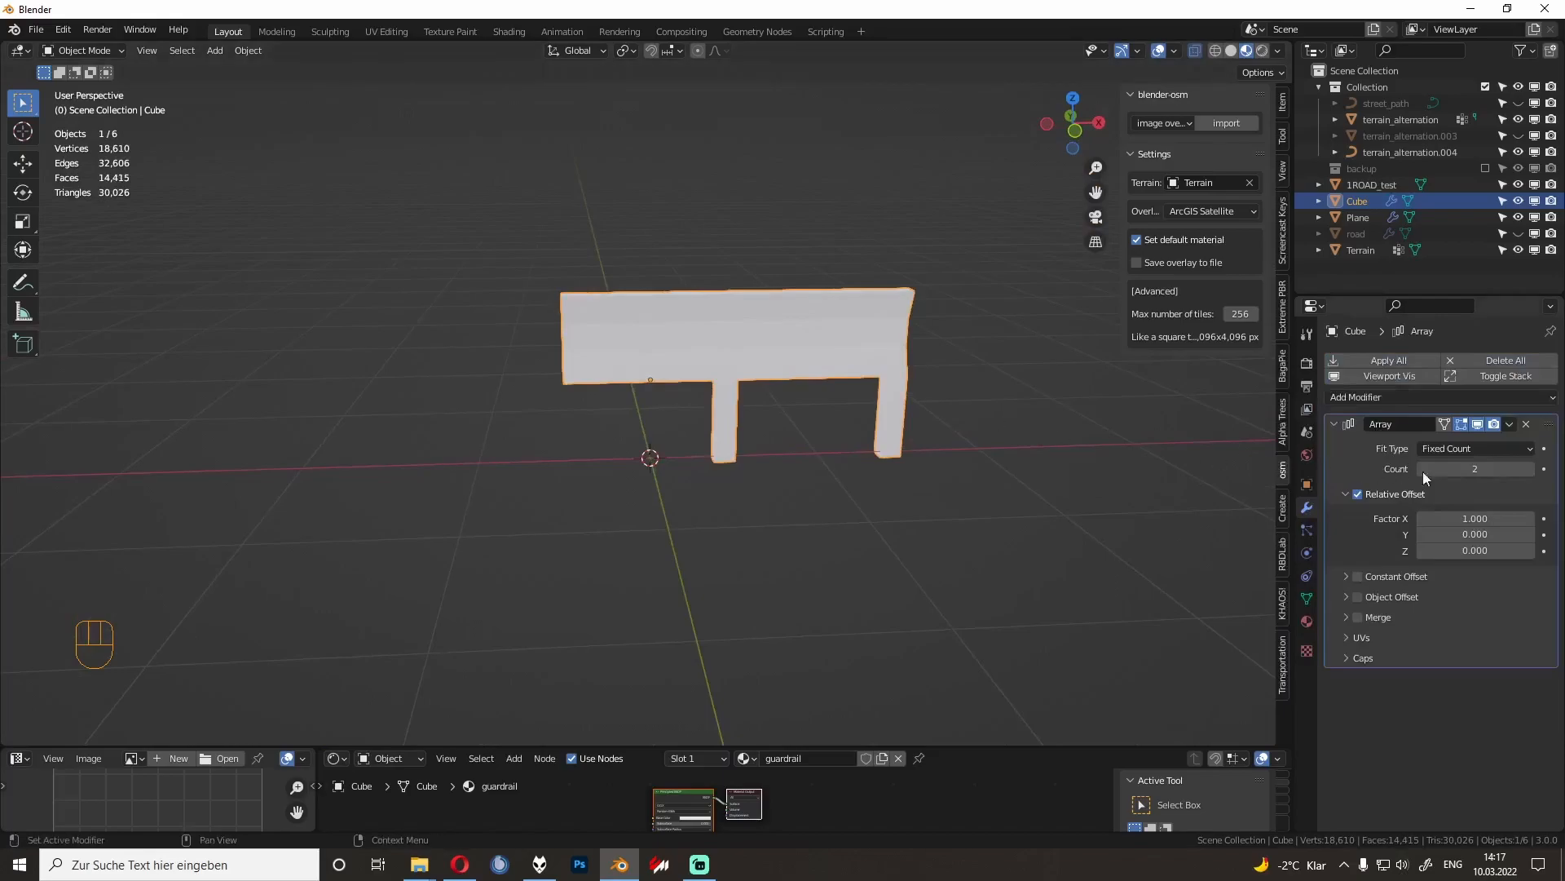
pyautogui.click(1456, 450)
pyautogui.click(1466, 501)
pyautogui.click(1464, 468)
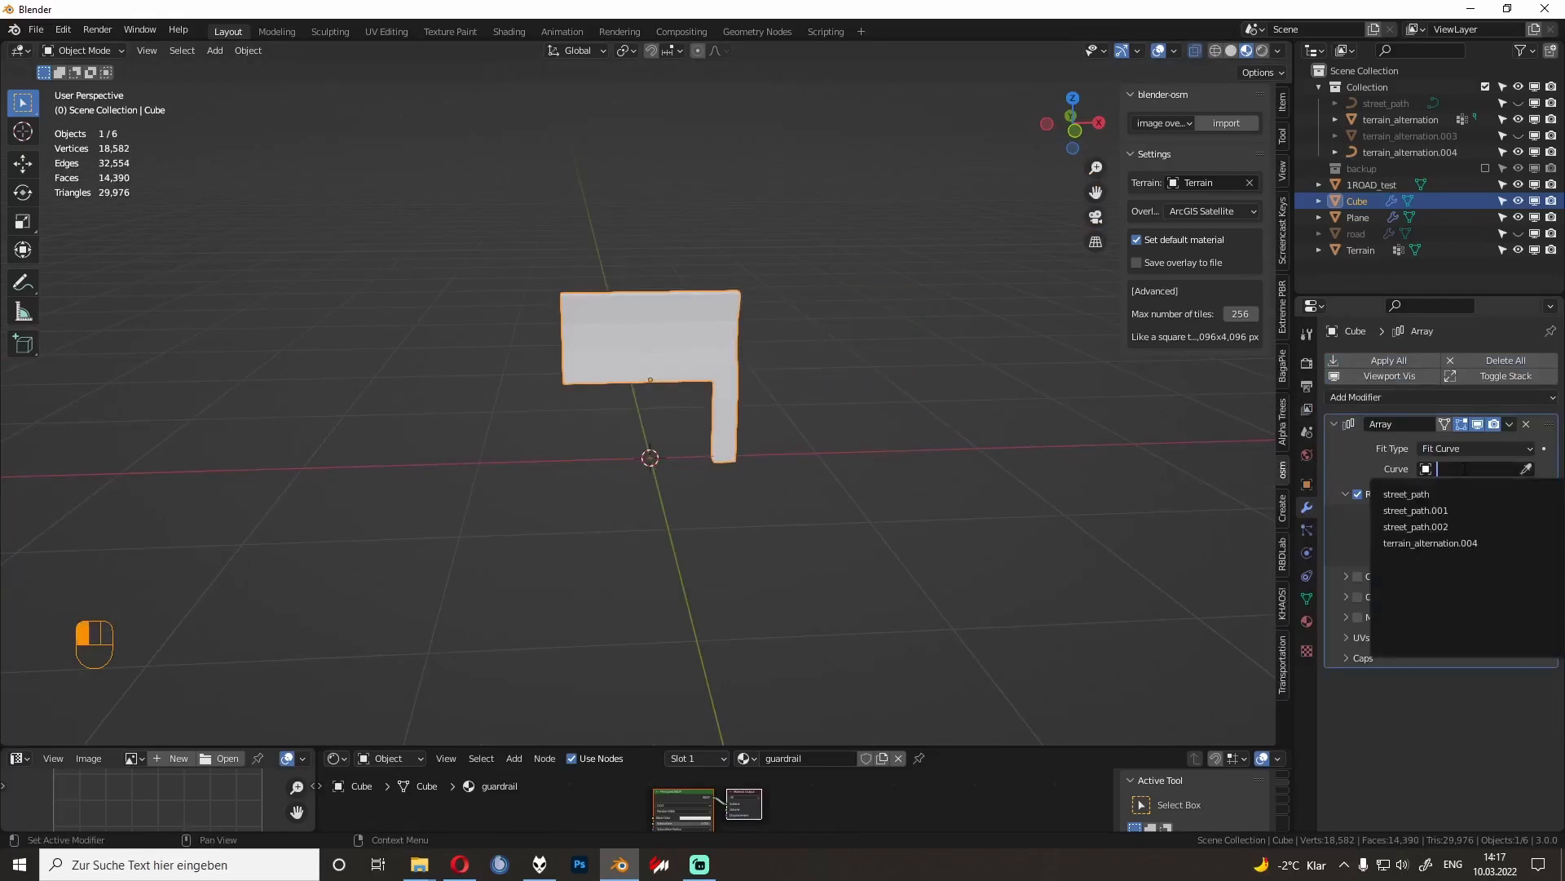
# Step: Rename the curve object terrain_alternation.004 as gruadrailcurve
pyautogui.click(1407, 153)
pyautogui.doubleClick(1409, 152)
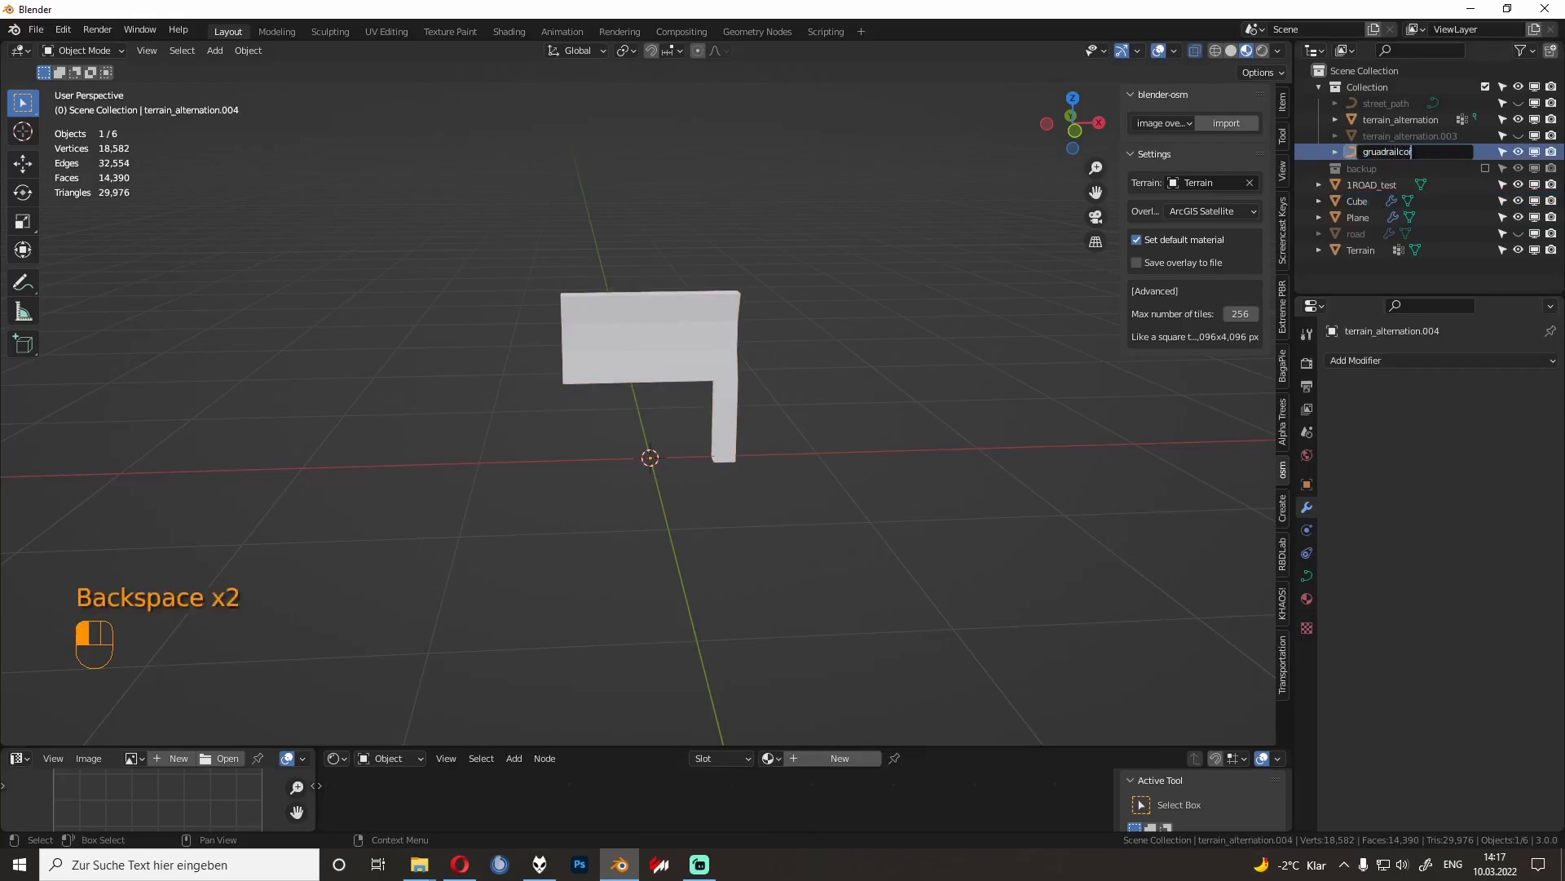
pyautogui.press('Return')
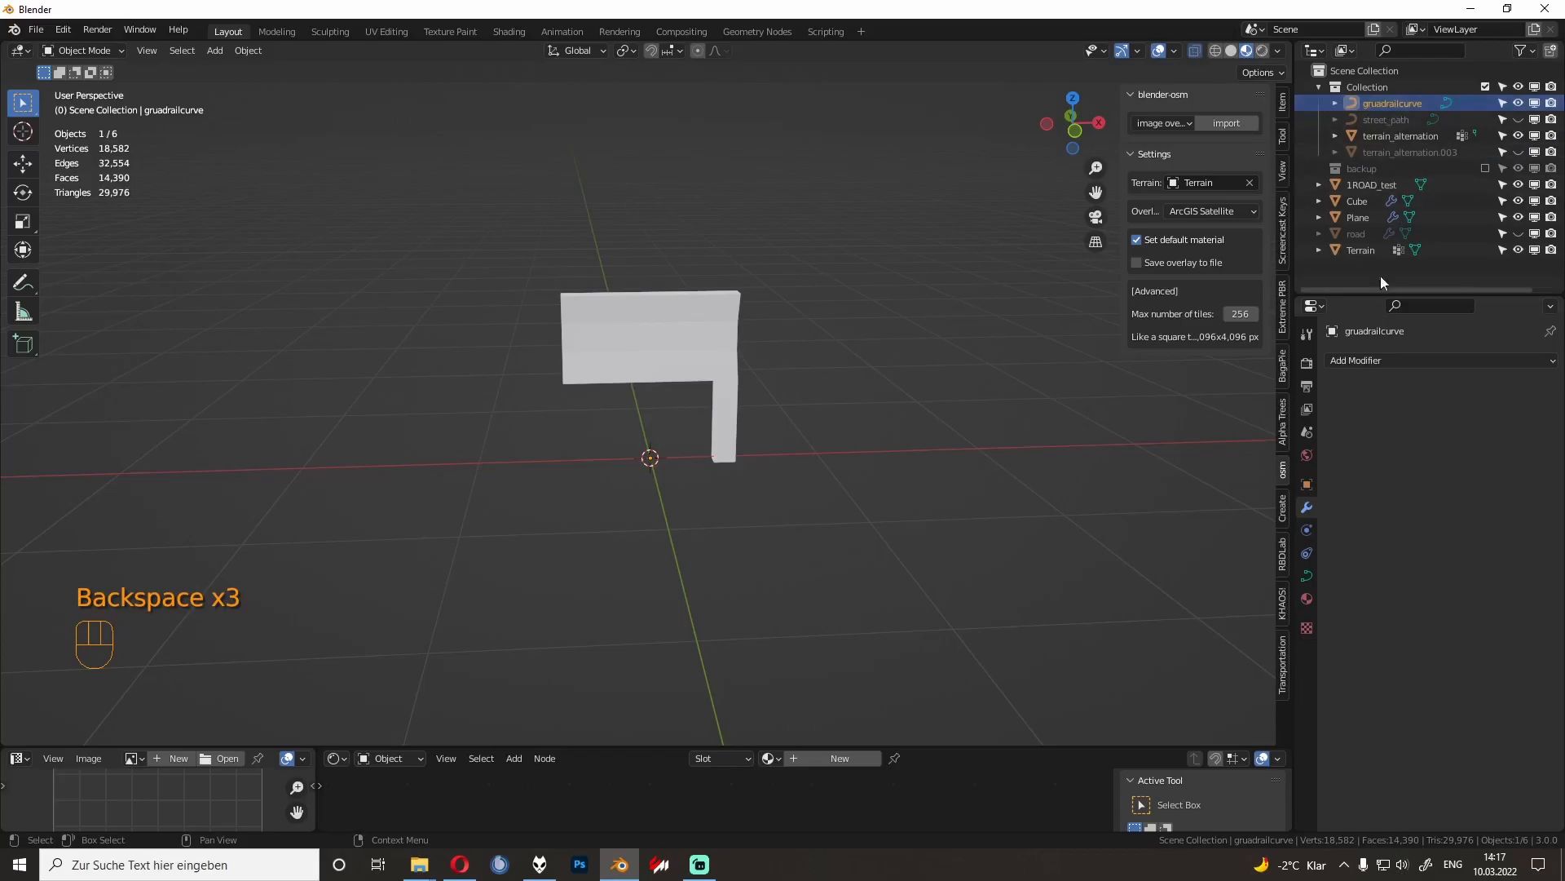
# Step: Assign gruadrailcurve as the fit curve of the guardrail's Array modifier
pyautogui.click(662, 375)
pyautogui.click(1461, 468)
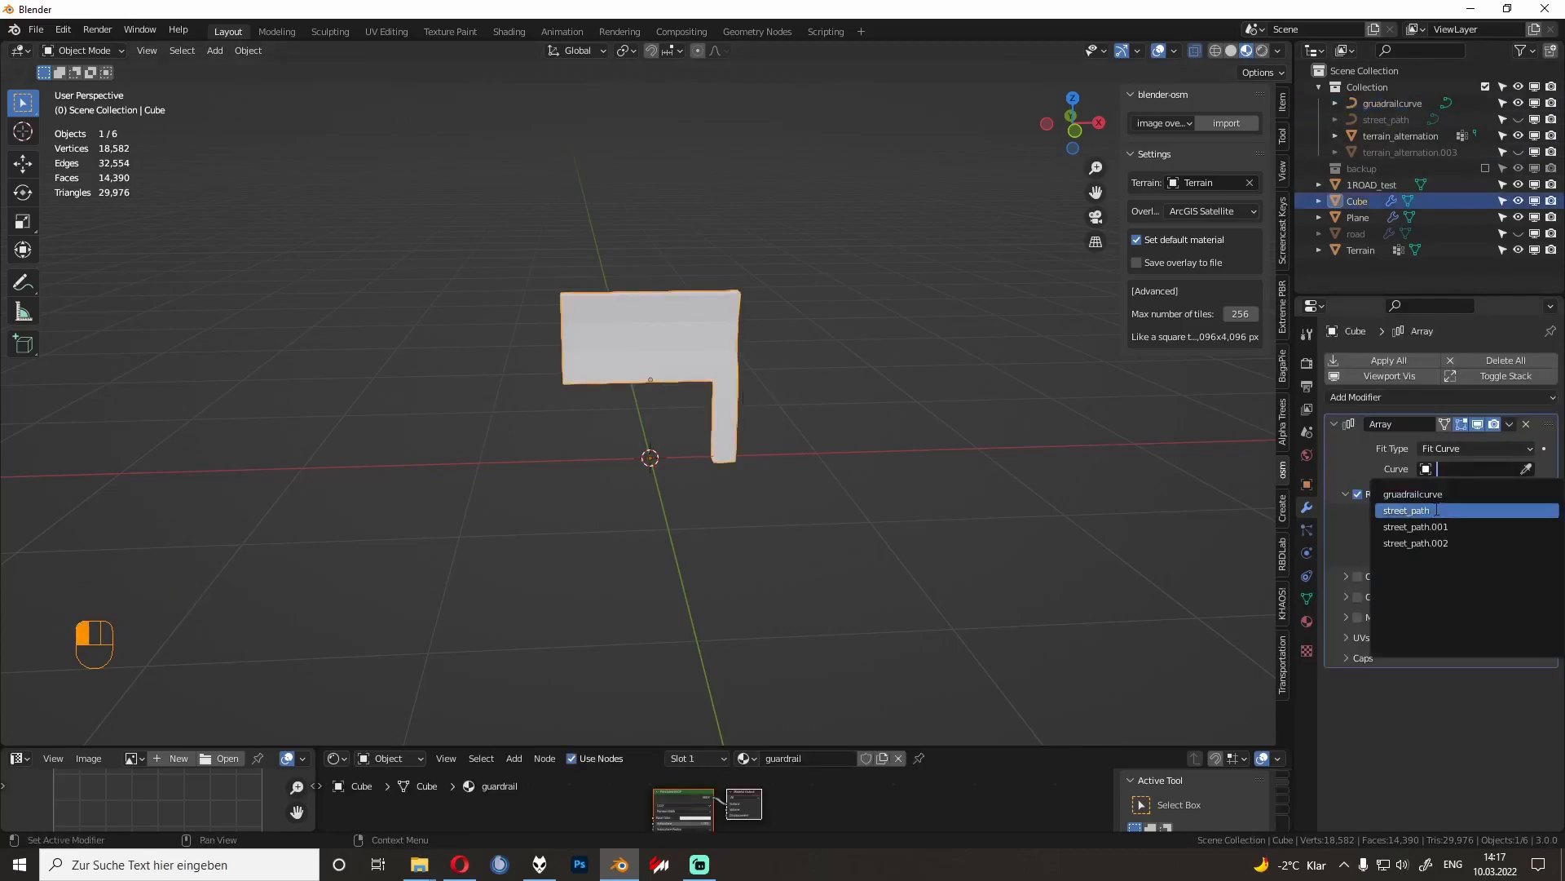
pyautogui.click(1454, 501)
pyautogui.scroll(-5, 964, 450)
pyautogui.moveTo(964, 449)
pyautogui.mouseDown(button='middle')
pyautogui.moveTo(1133, 442)
pyautogui.moveTo(935, 454)
pyautogui.mouseUp(button='middle')
# Step: Add a Curve modifier to the guardrail with gruadrailcurve as its curve object
pyautogui.click(1456, 397)
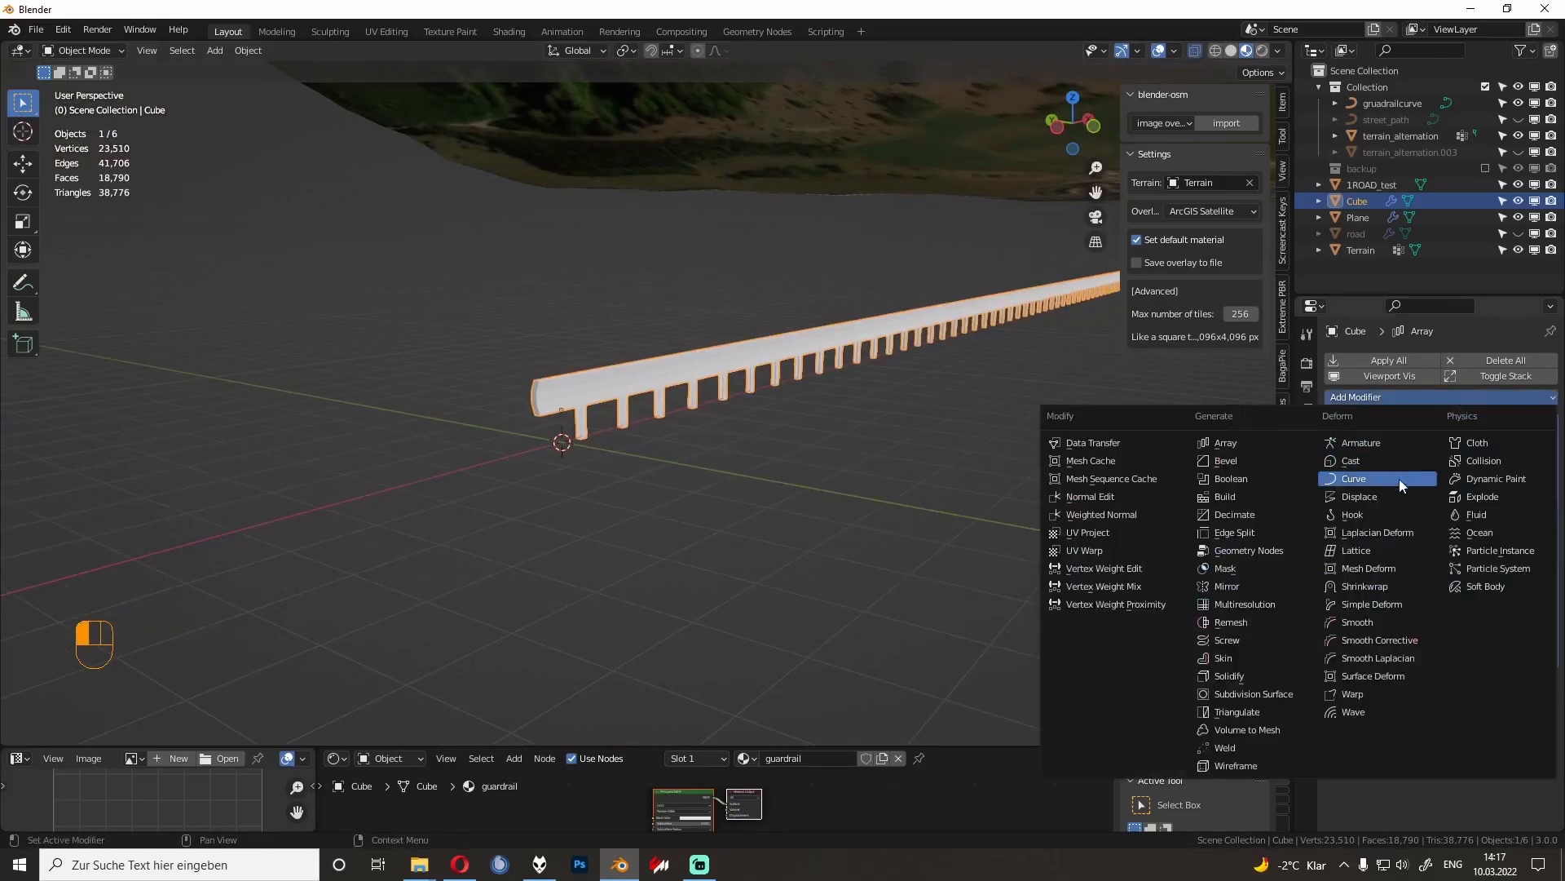
pyautogui.press('Escape')
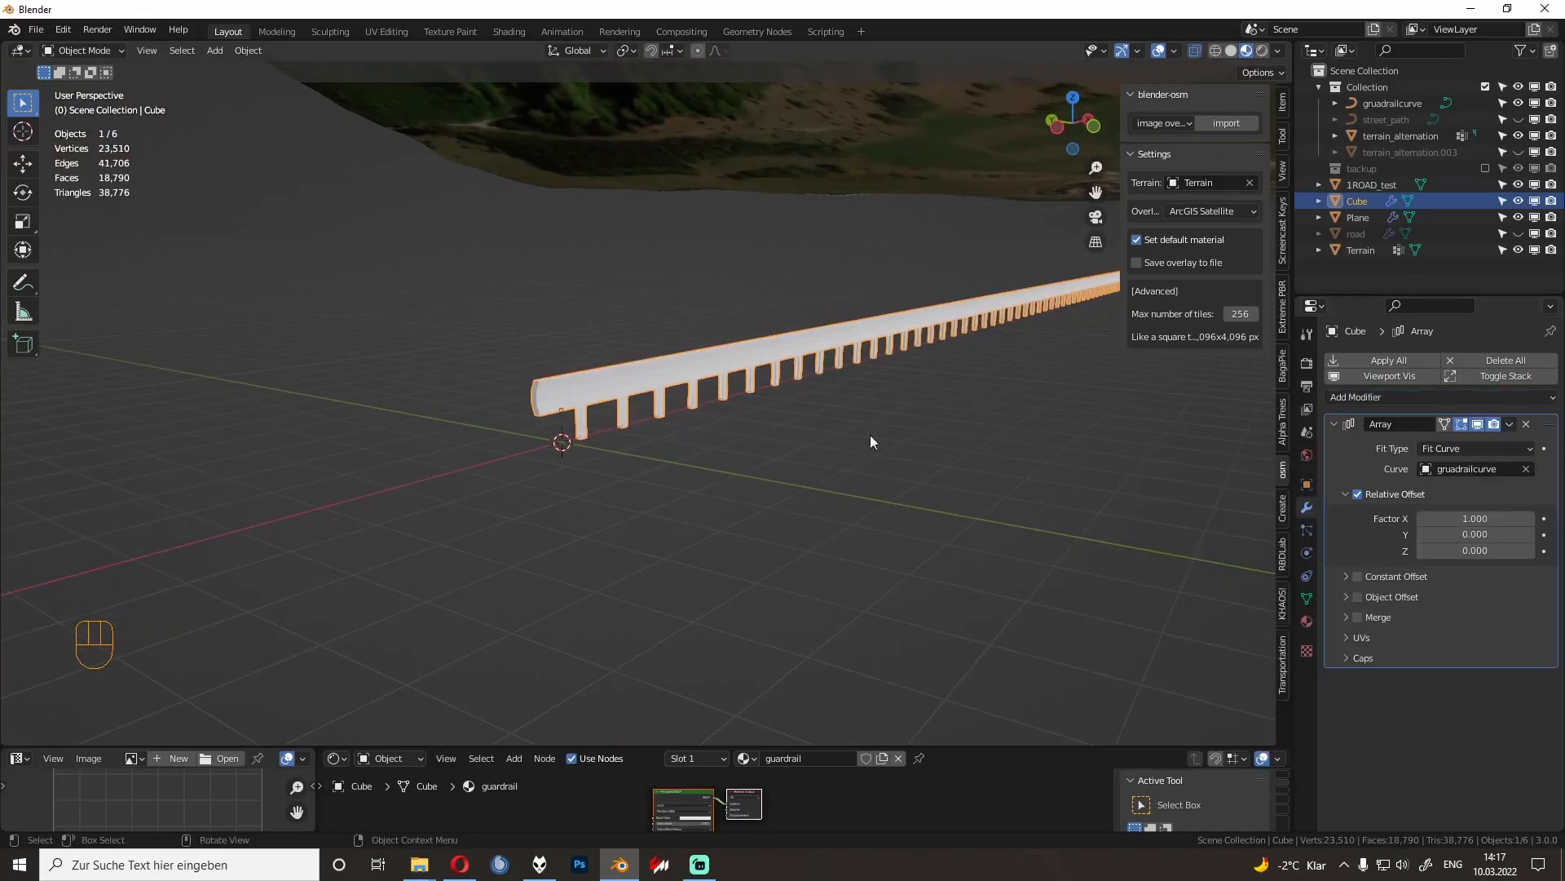
pyautogui.click(1416, 399)
pyautogui.click(1376, 468)
pyautogui.click(1465, 705)
pyautogui.click(1412, 535)
pyautogui.press('KP_Decimal')
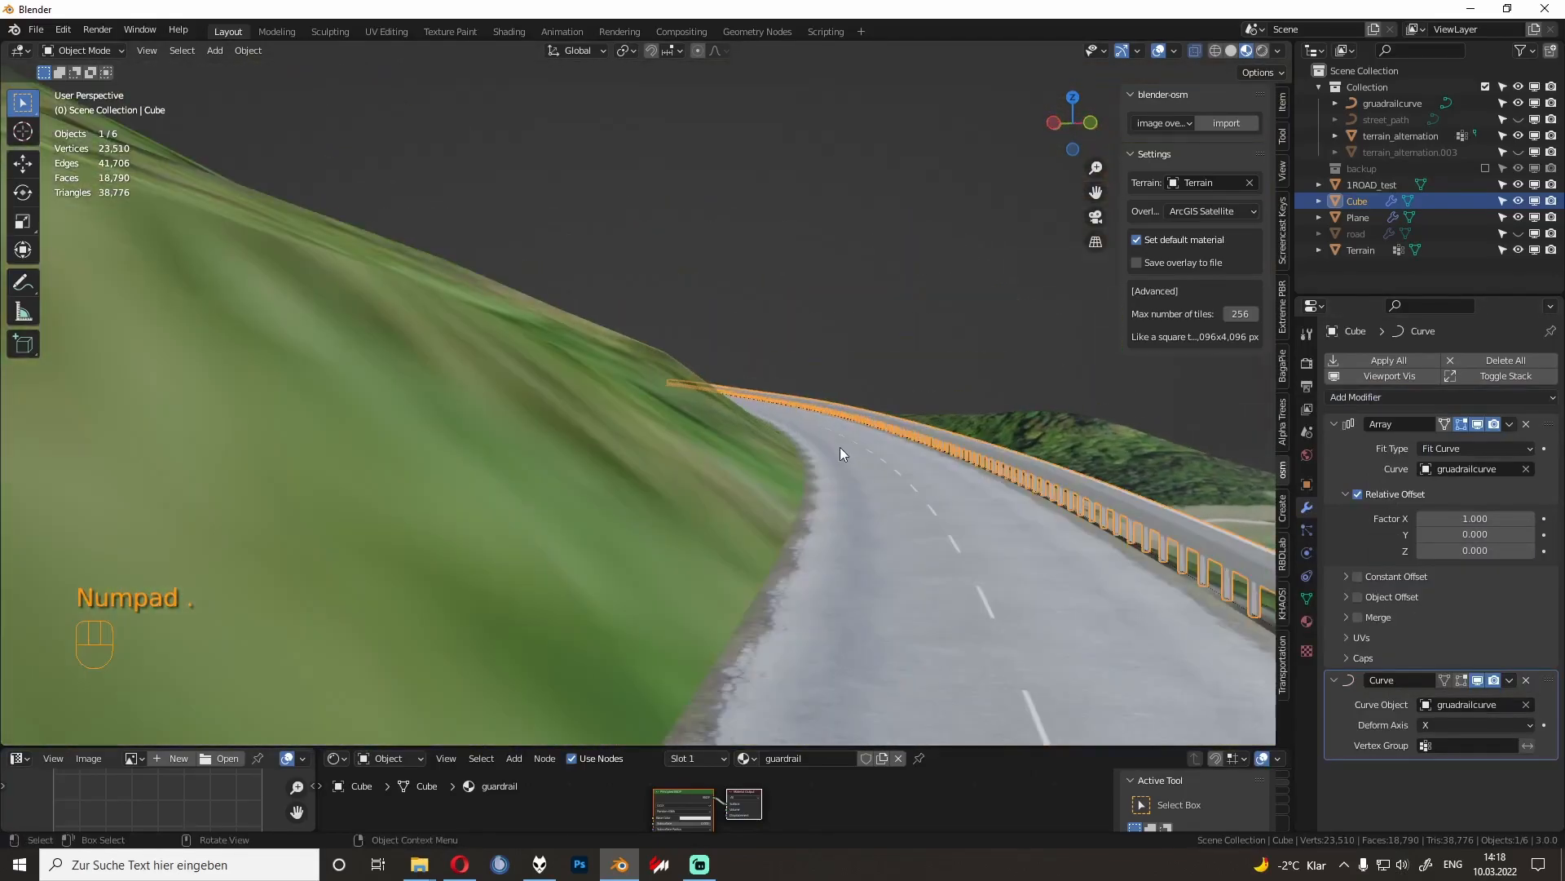
# Step: Rotate the whole guardrail mesh about its vertical axis in Edit Mode so it faces the opposite way
pyautogui.keyDown('shift'); pyautogui.moveTo(840, 447); pyautogui.dragTo(781, 413, button='middle'); pyautogui.keyUp('shift')
pyautogui.press('Tab')
pyautogui.press('a')
pyautogui.press('KP_Decimal')
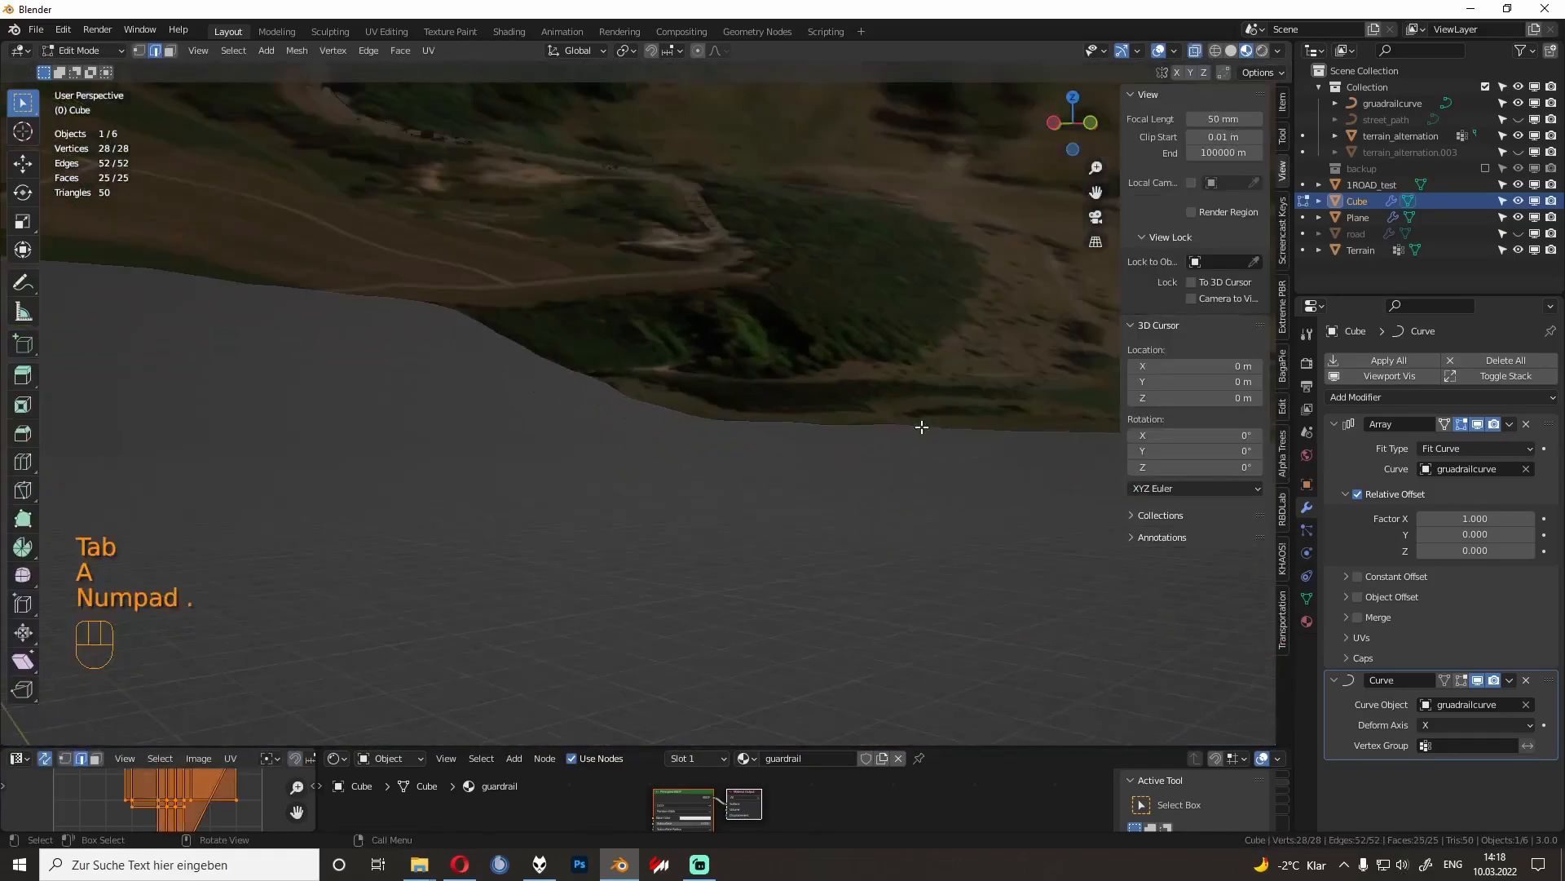
pyautogui.moveTo(908, 440); pyautogui.dragTo(958, 489, button='middle')
pyautogui.write('ry180')
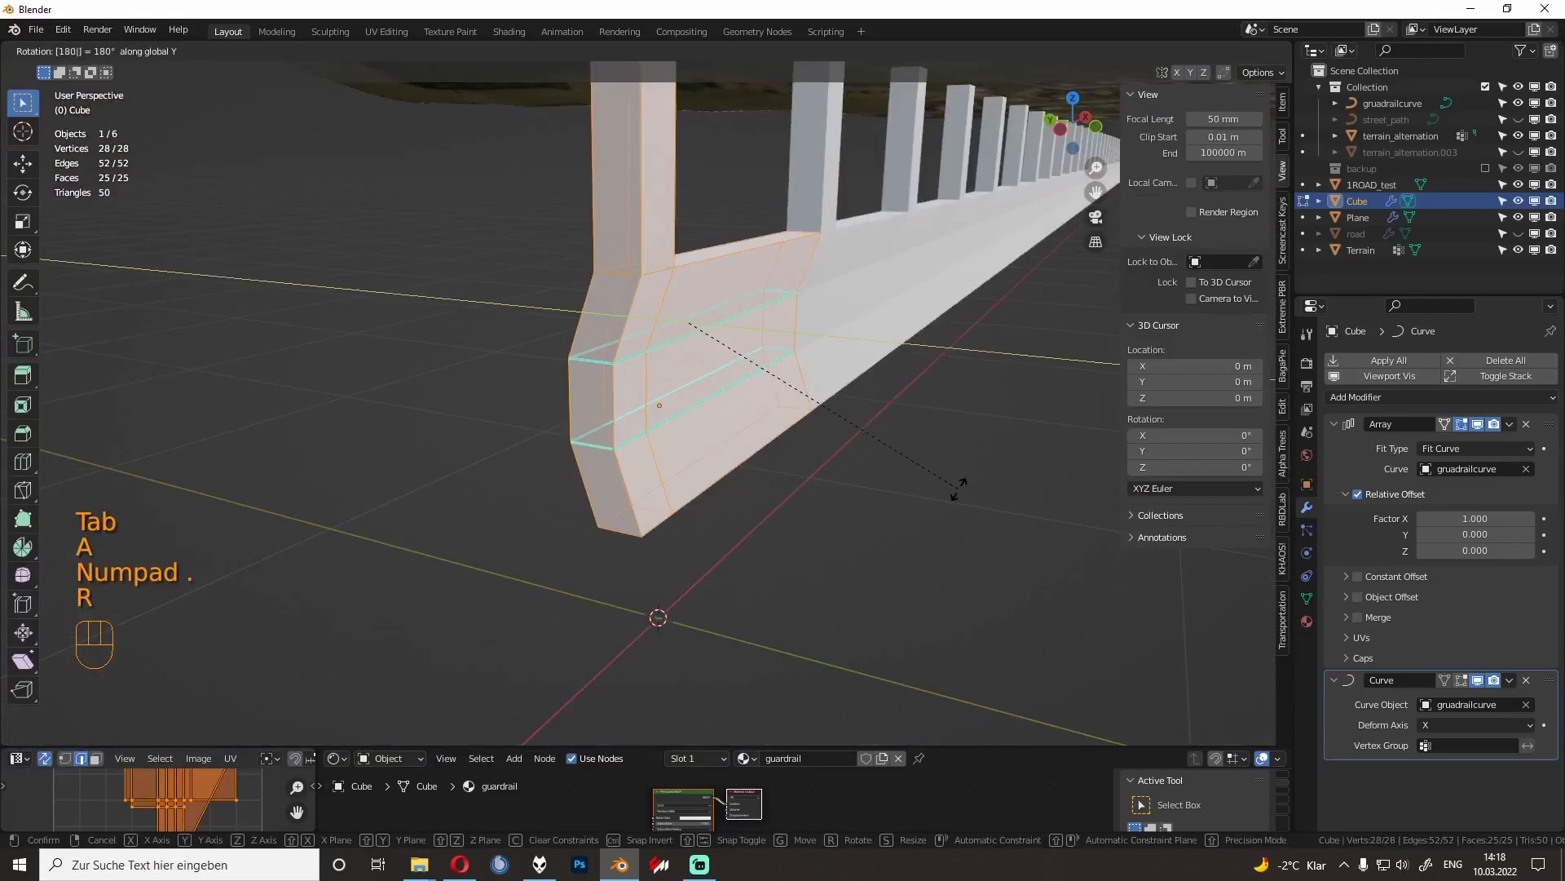
pyautogui.press('Escape')
pyautogui.press('r')
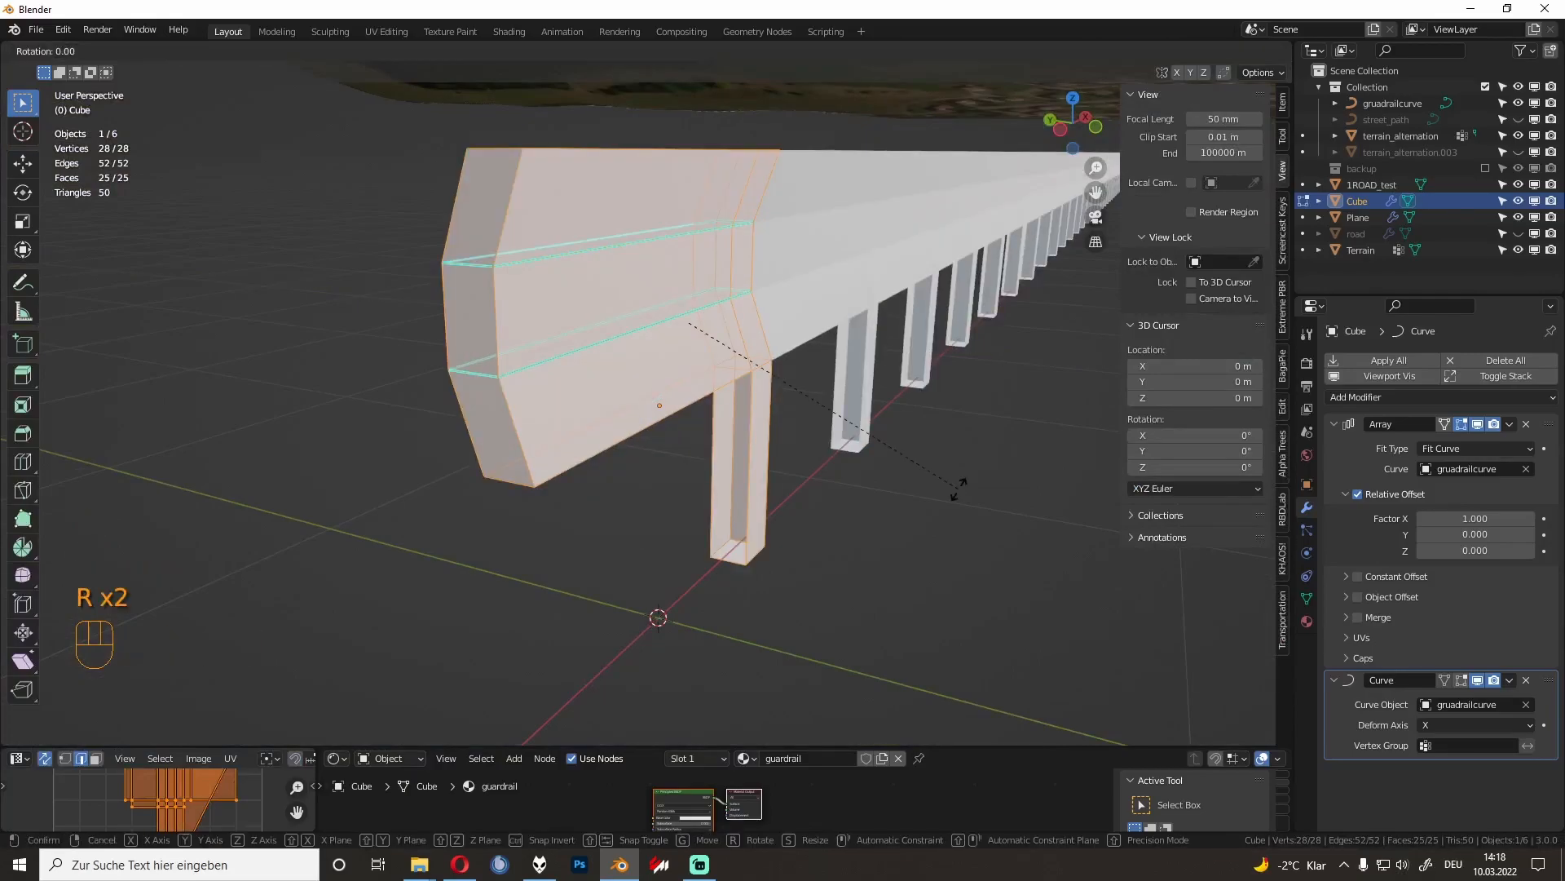
pyautogui.click(984, 493)
pyautogui.moveTo(984, 493); pyautogui.dragTo(530, 323, button='middle')
pyautogui.press('Tab')
# Step: Lower the entire guardrail mesh along the Z axis in Edit Mode
pyautogui.press('KP_Decimal')
pyautogui.scroll(-2, 403, 306)
pyautogui.scroll(1, 403, 307)
pyautogui.scroll(2, 426, 324)
pyautogui.press('Tab')
pyautogui.press('a')
pyautogui.press('KP_Decimal')
pyautogui.press('g')
pyautogui.press('z')
pyautogui.click(579, 738)
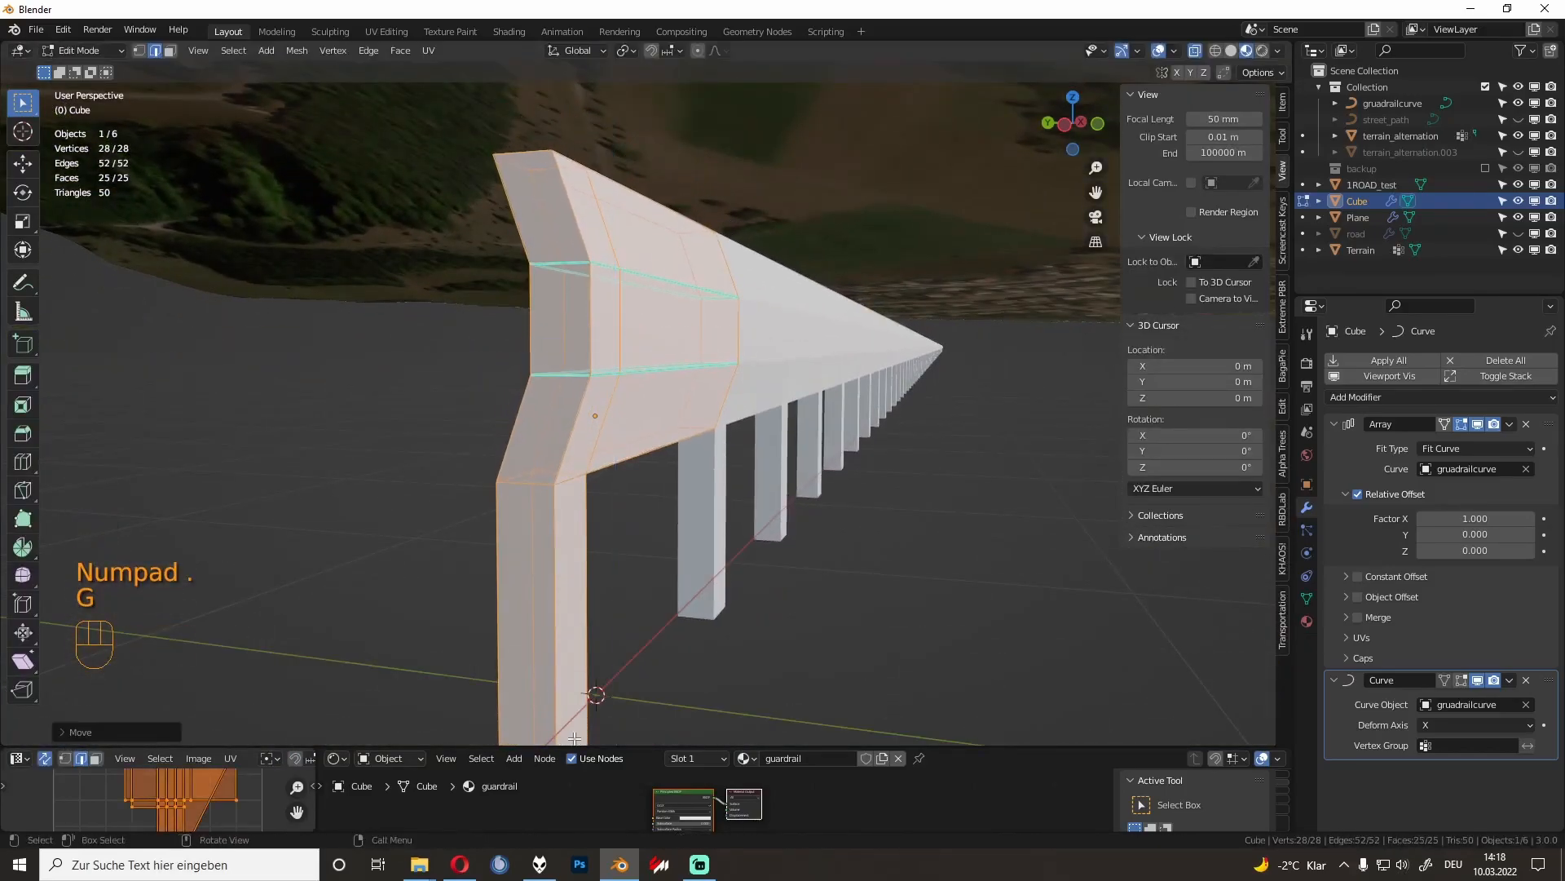
# Step: Examine how the guardrail and its posts sit along the edge of the road
pyautogui.press('Tab')
pyautogui.press('KP_Decimal')
pyautogui.moveTo(1008, 602); pyautogui.dragTo(722, 438, button='middle')
pyautogui.scroll(4, 923, 546)
pyautogui.scroll(2, 742, 439)
pyautogui.click(713, 434)
pyautogui.click(858, 427)
pyautogui.keyDown('shift'); pyautogui.moveTo(859, 428); pyautogui.dragTo(884, 438, button='middle'); pyautogui.keyUp('shift')
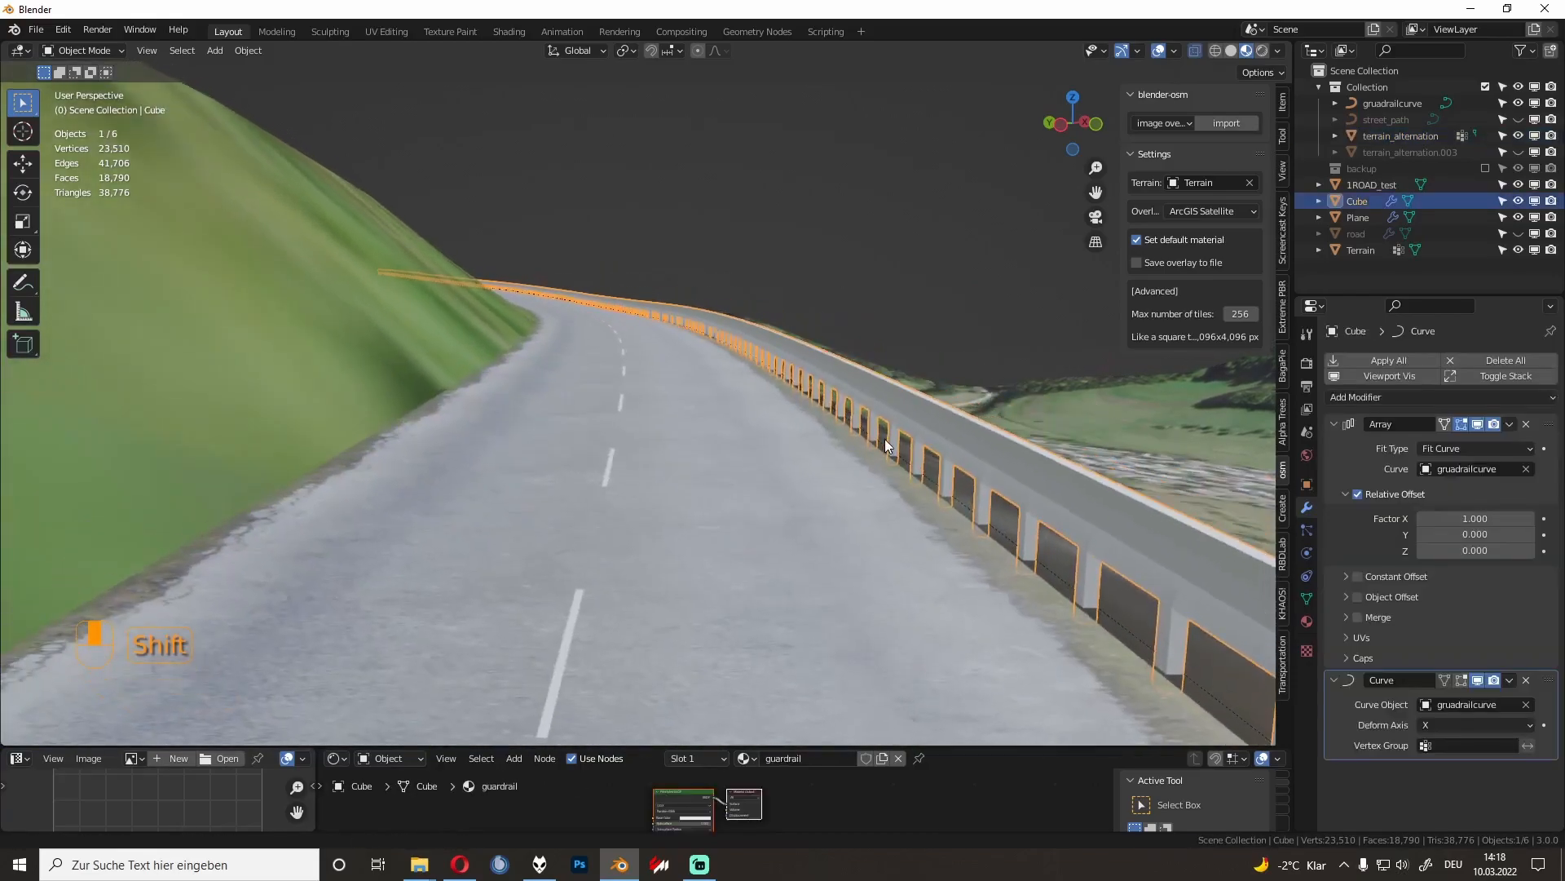
# Step: Enable Merge on the guardrail's Array modifier and set the merge distance to 0.1 m
pyautogui.keyDown('shift'); pyautogui.moveTo(1102, 561); pyautogui.dragTo(1084, 550, button='middle'); pyautogui.keyUp('shift')
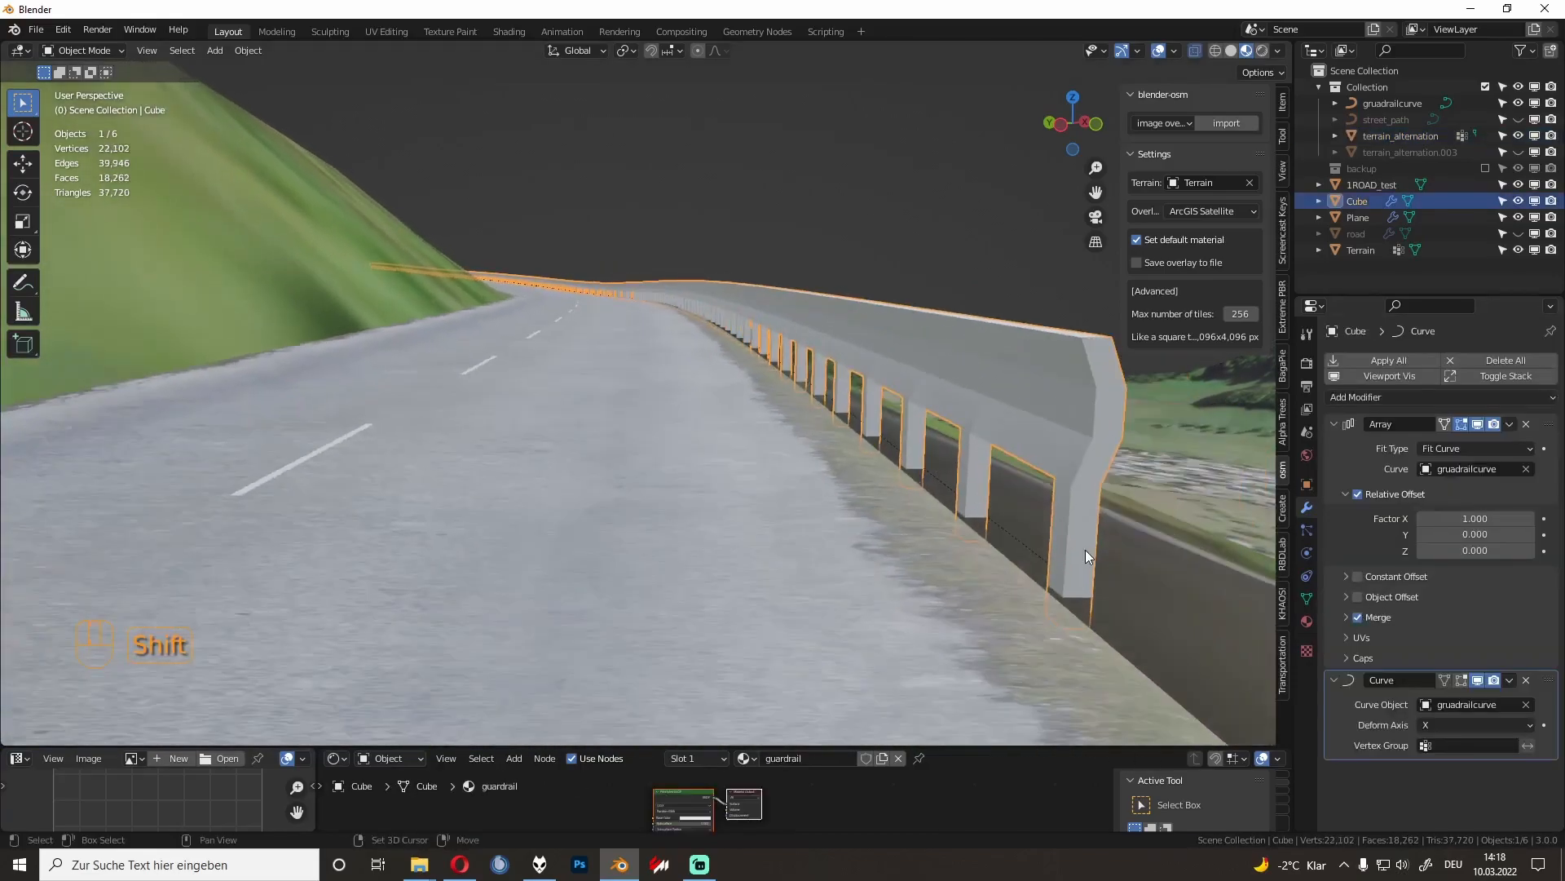
pyautogui.click(1346, 617)
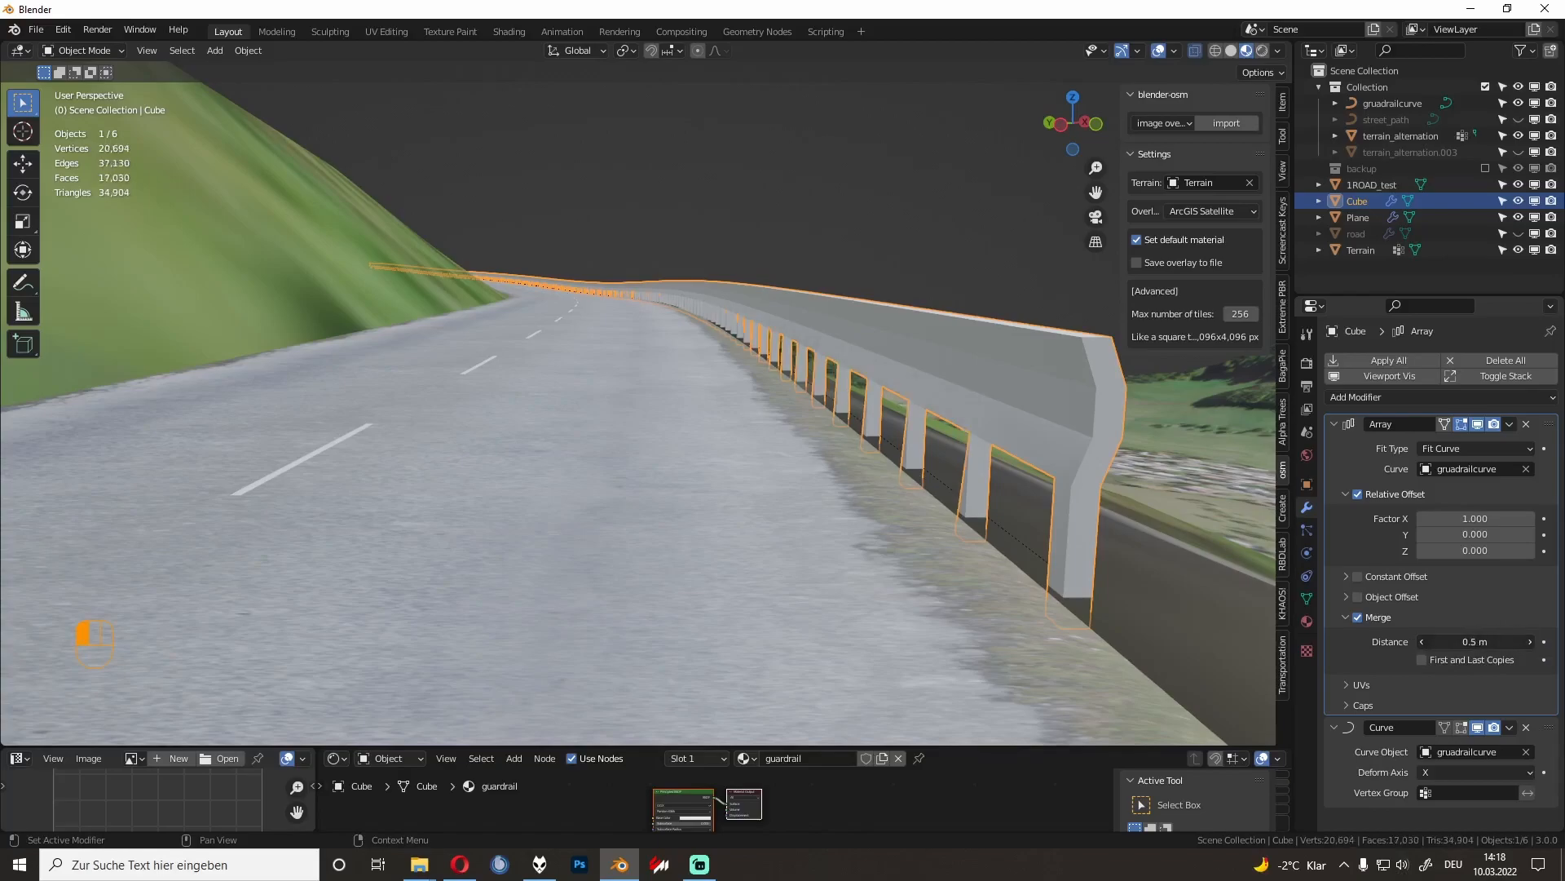
pyautogui.moveTo(1174, 556); pyautogui.dragTo(990, 512, button='middle')
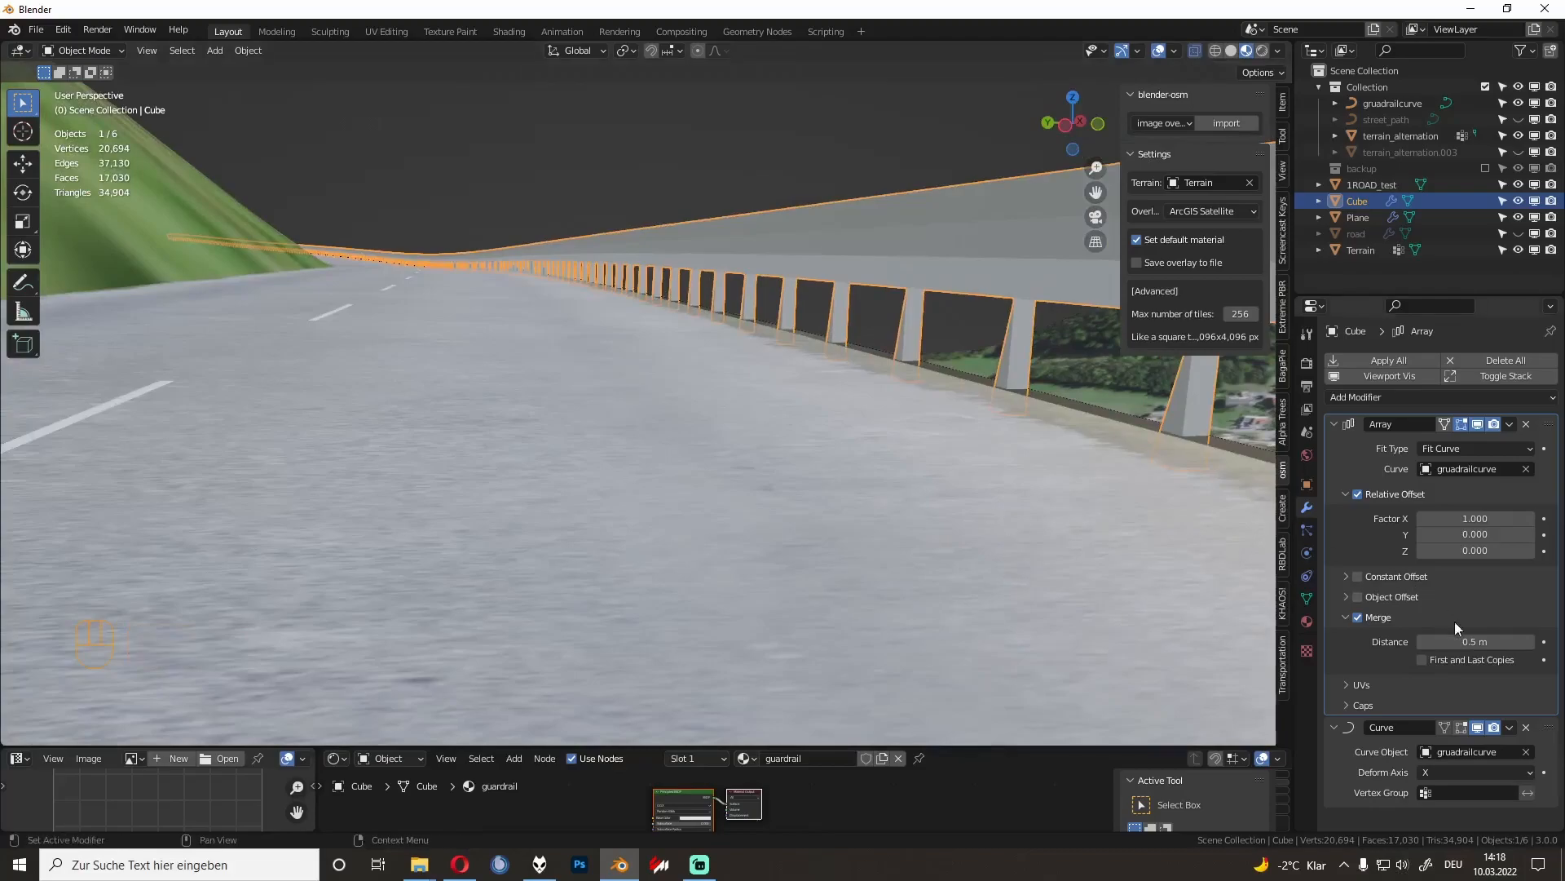
pyautogui.click(1470, 639)
pyautogui.write('0.1')
pyautogui.press('Return')
pyautogui.keyDown('shift'); pyautogui.moveTo(1103, 479); pyautogui.dragTo(937, 367, button='middle'); pyautogui.keyUp('shift')
pyautogui.press('Tab')
pyautogui.press('Tab')
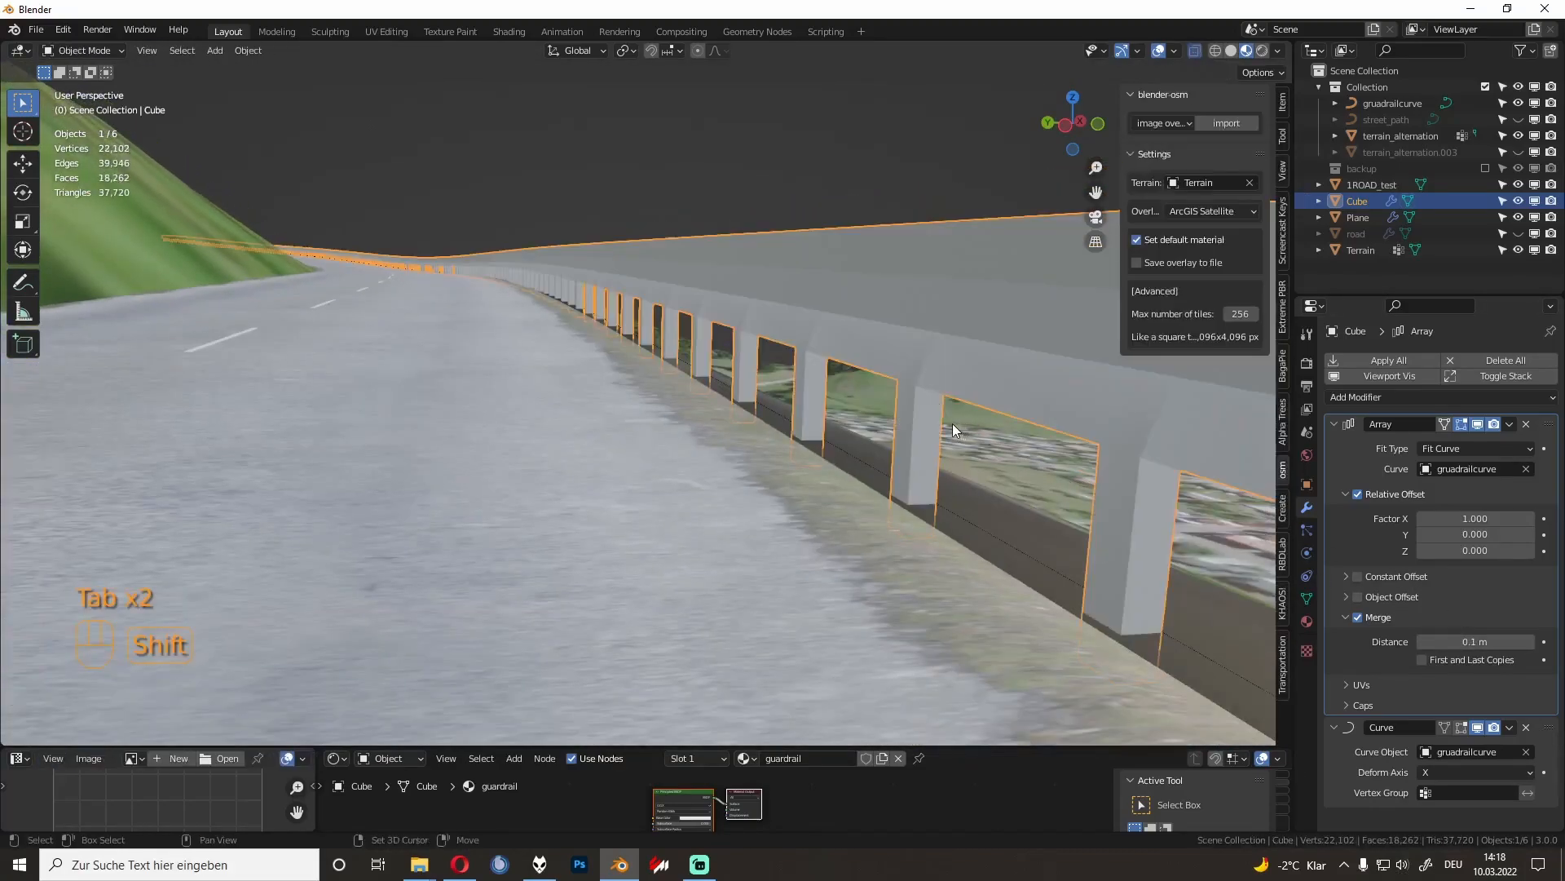
# Step: Delete the faces closing the guardrail segment's end opposite the post in Edit Mode
pyautogui.press('Tab')
pyautogui.press('a')
pyautogui.press('KP_Decimal')
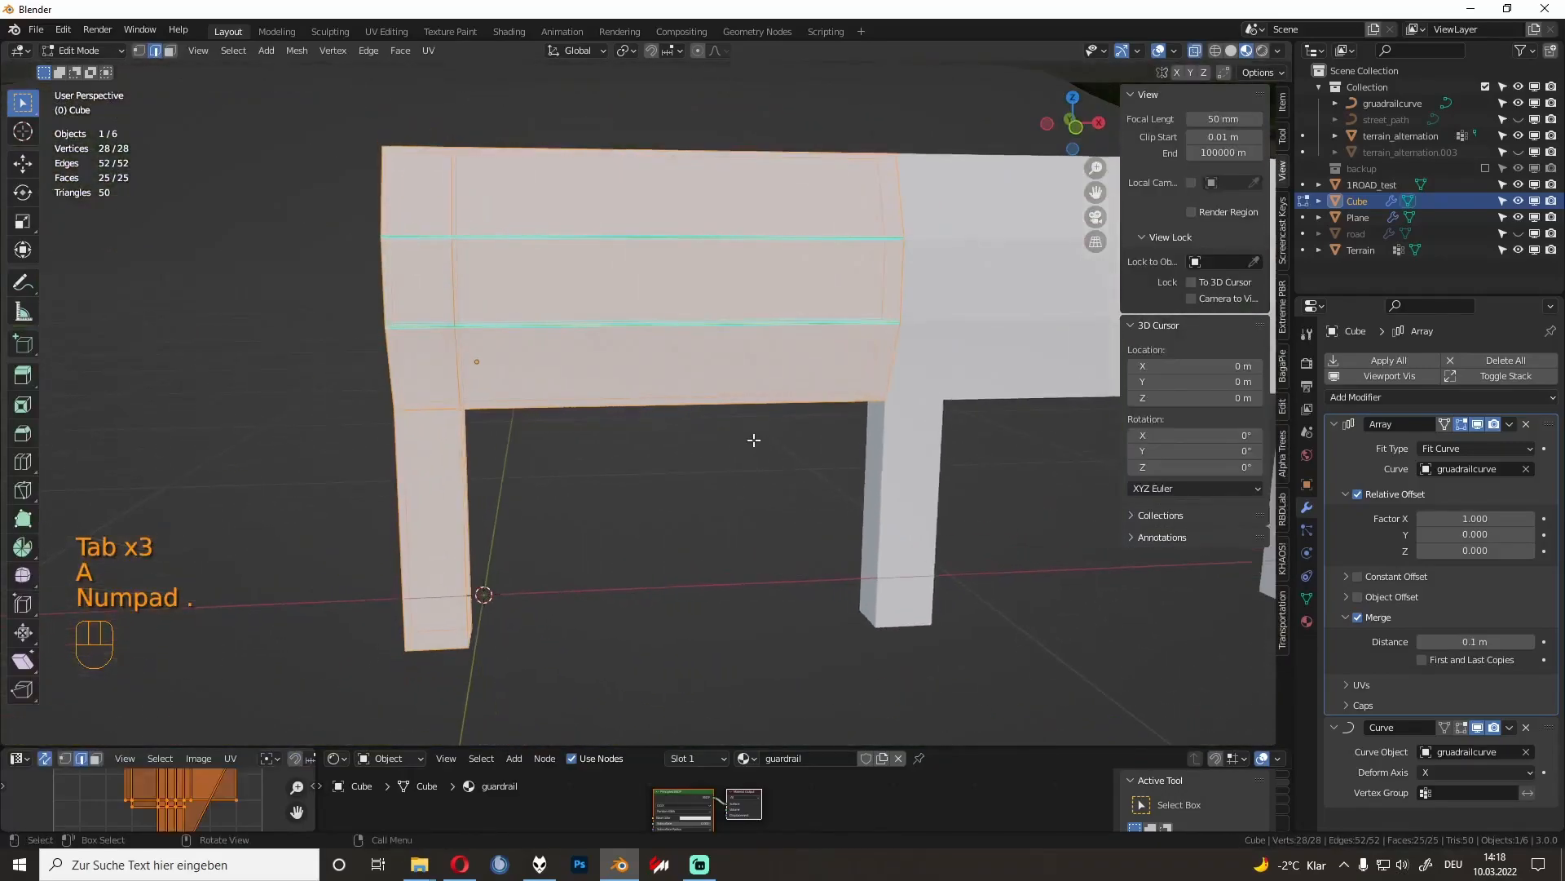
pyautogui.scroll(-2, 723, 441)
pyautogui.moveTo(823, 436); pyautogui.dragTo(749, 231)
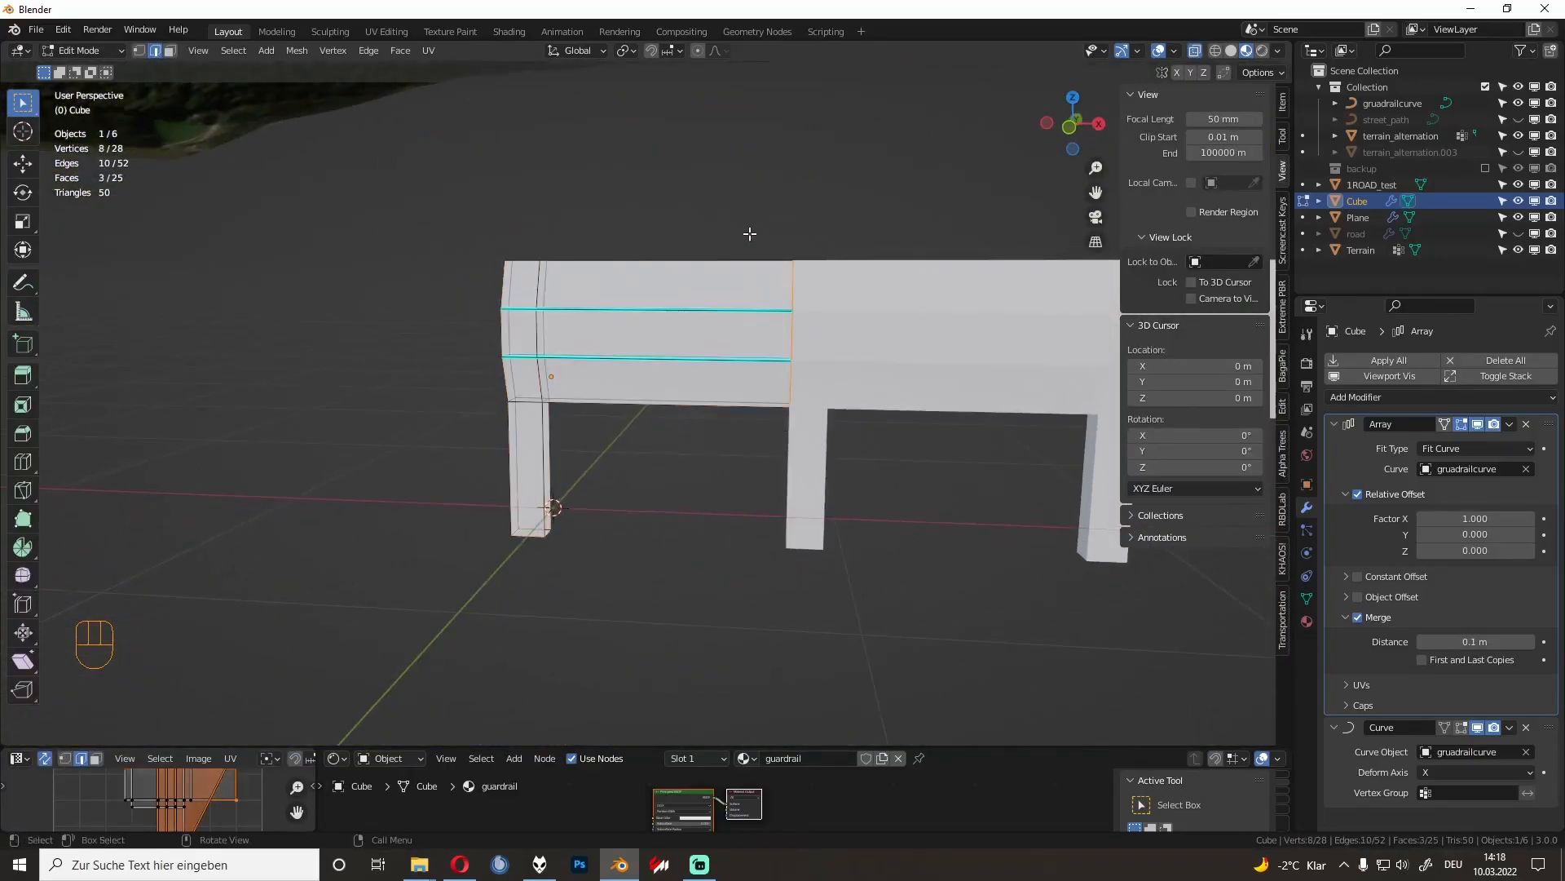
pyautogui.press('Delete')
pyautogui.click(762, 284)
pyautogui.press('Tab')
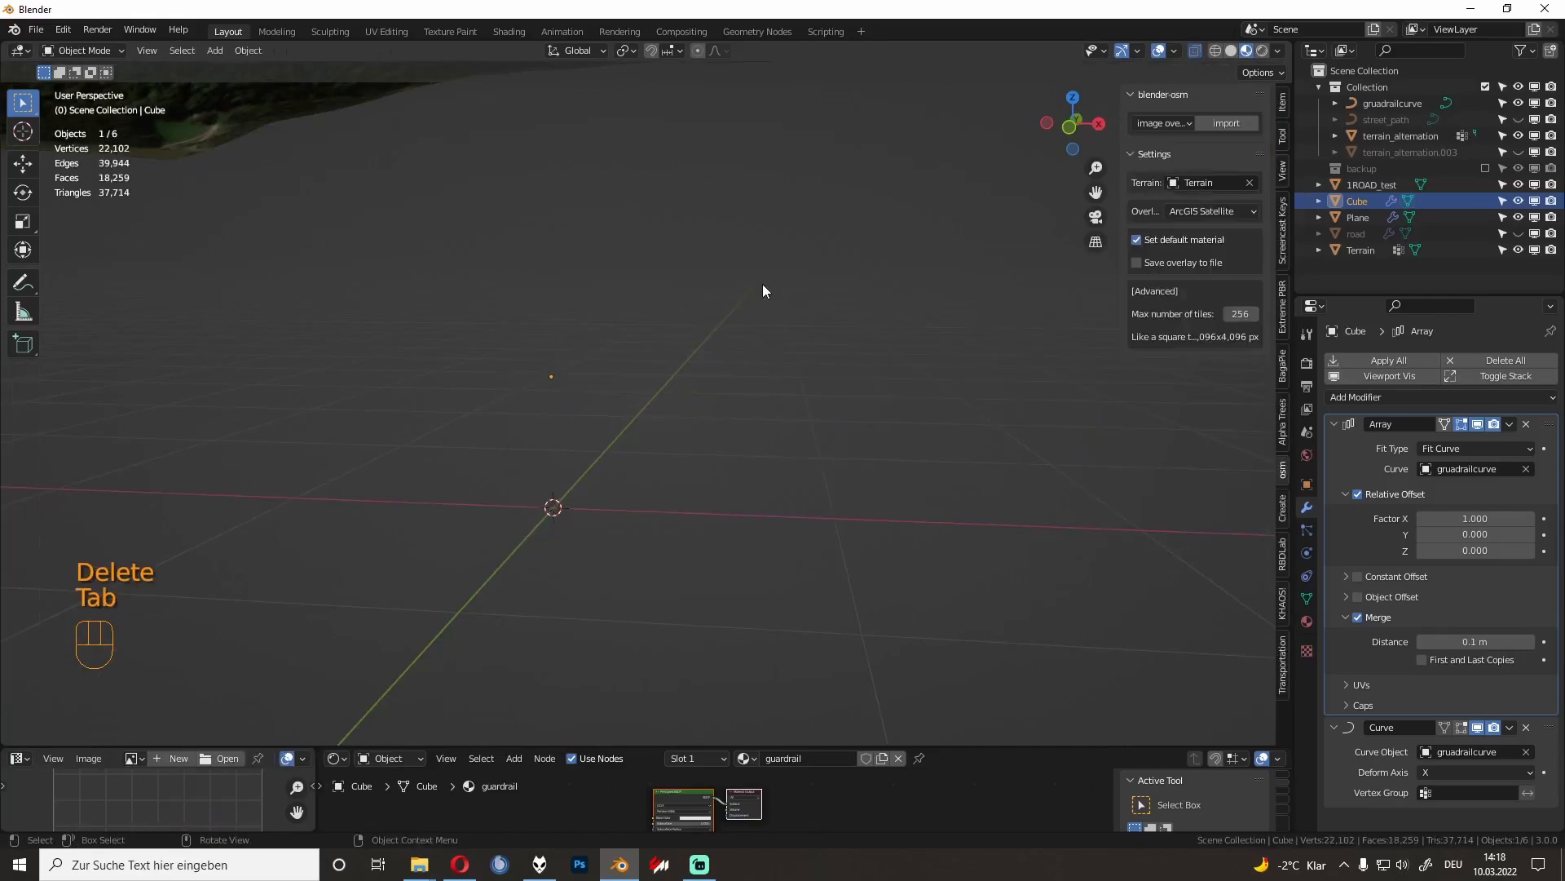
# Step: Examine how the repeated guardrail segments join along the edge of the road
pyautogui.press('KP_Decimal')
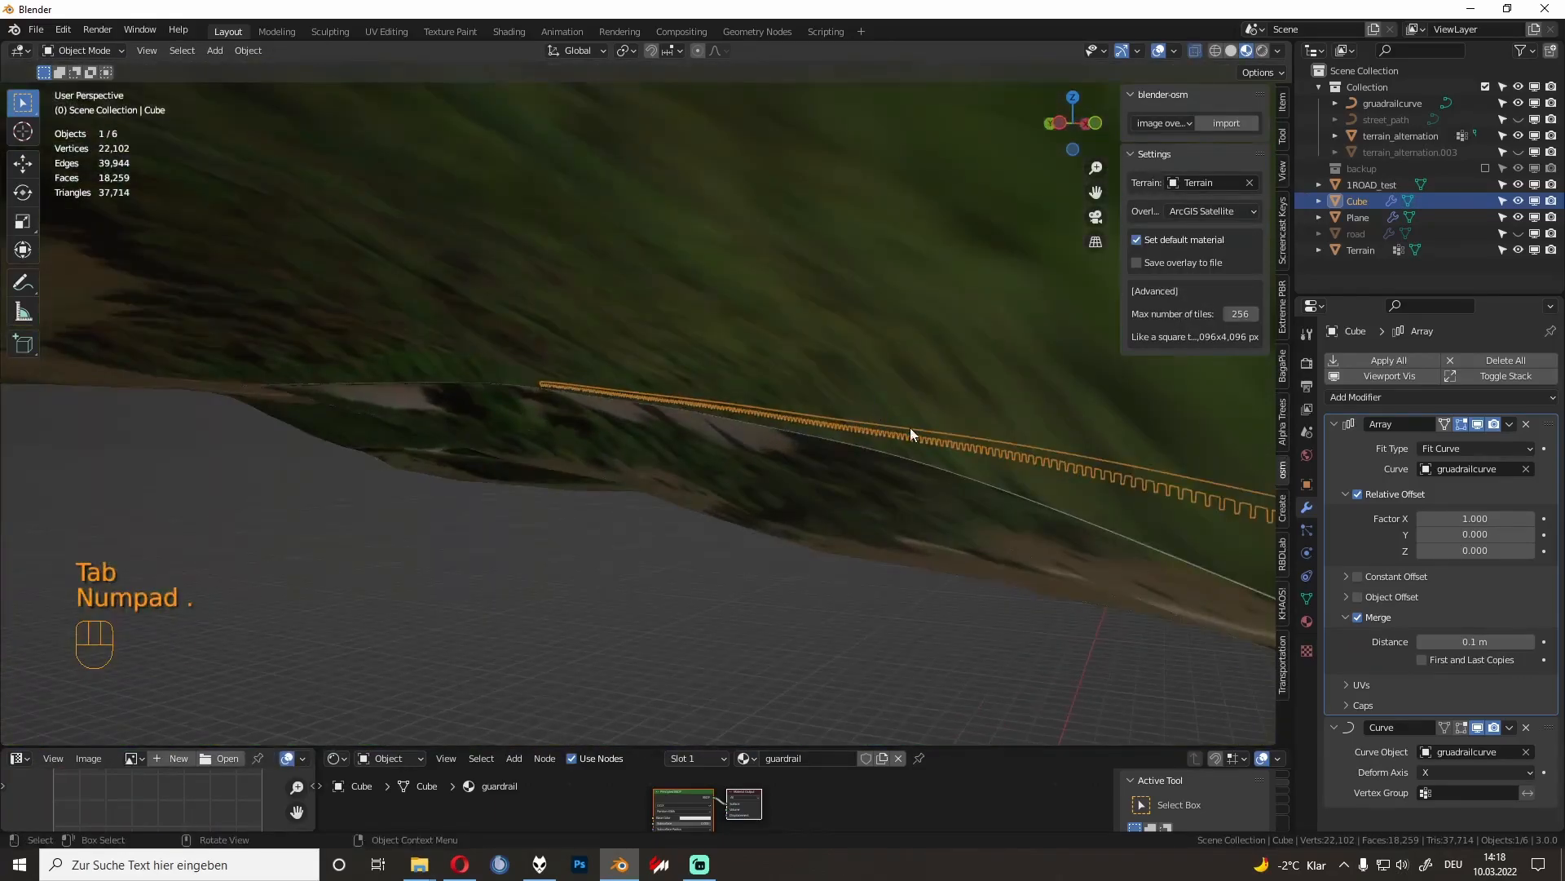
pyautogui.keyDown('shift'); pyautogui.moveTo(910, 428); pyautogui.dragTo(722, 406, button='middle'); pyautogui.keyUp('shift')
pyautogui.scroll(3, 858, 445)
pyautogui.keyDown('shift'); pyautogui.moveTo(896, 452); pyautogui.dragTo(847, 449, button='middle'); pyautogui.keyUp('shift')
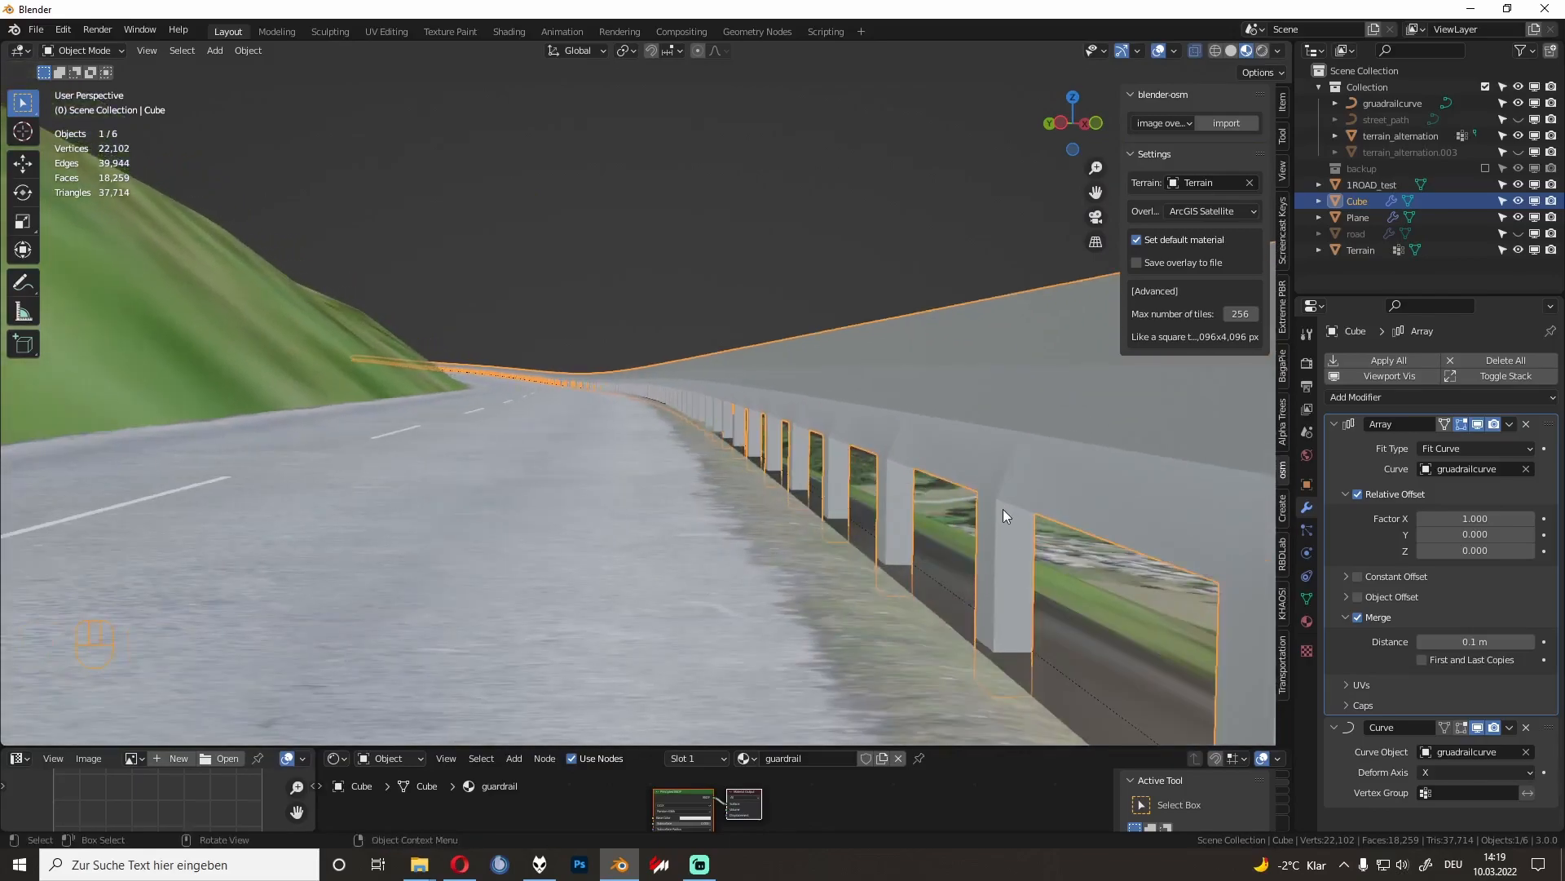
pyautogui.moveTo(1003, 509); pyautogui.dragTo(874, 506, button='middle')
pyautogui.moveTo(750, 514); pyautogui.dragTo(707, 479, button='middle')
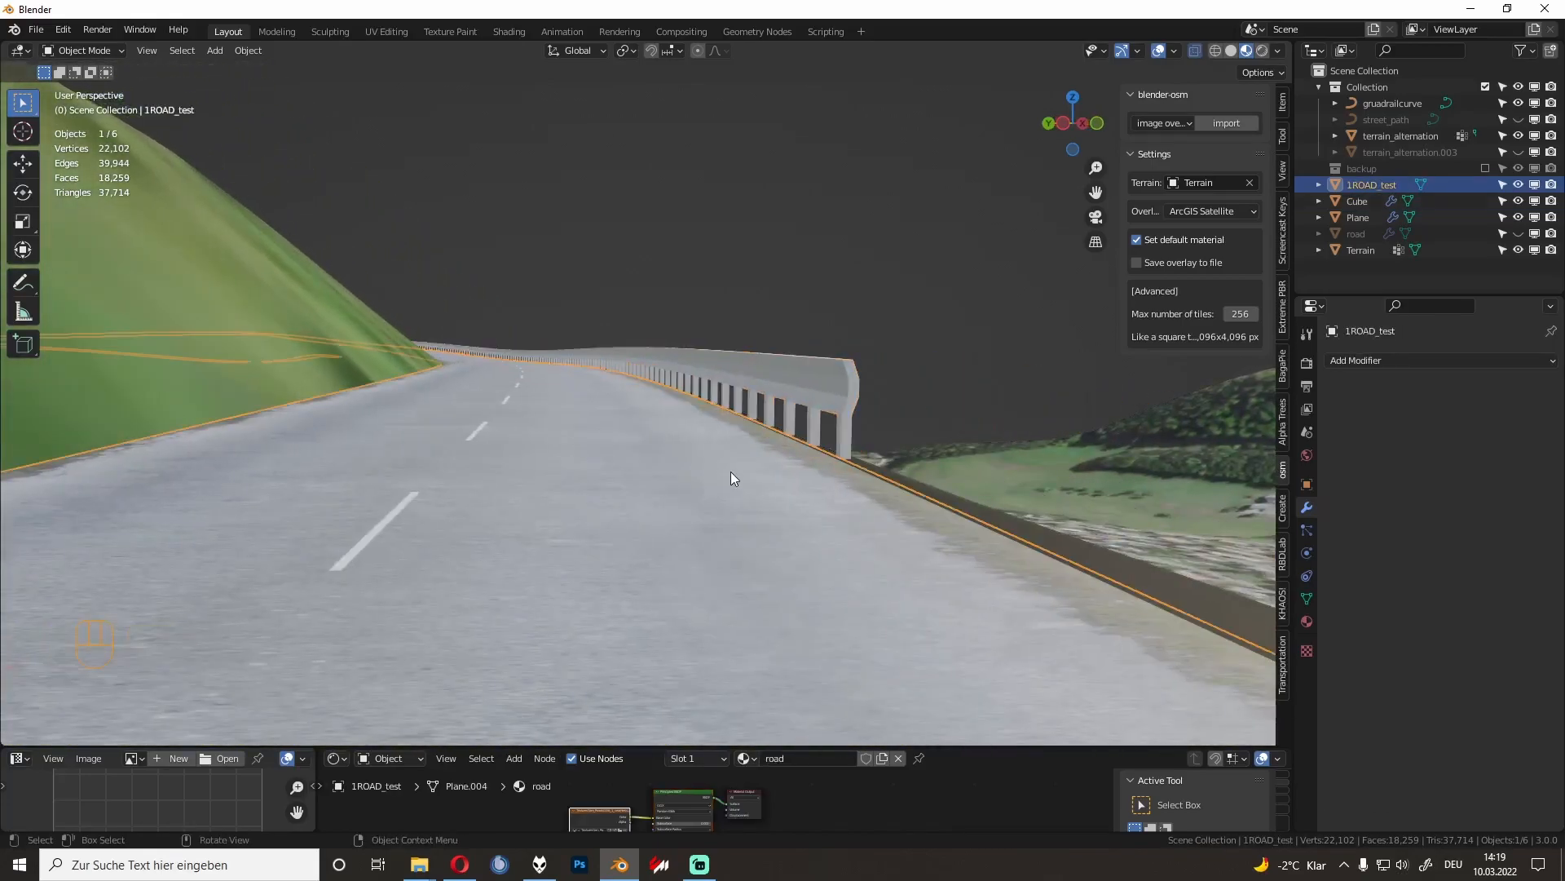
pyautogui.press('Tab')
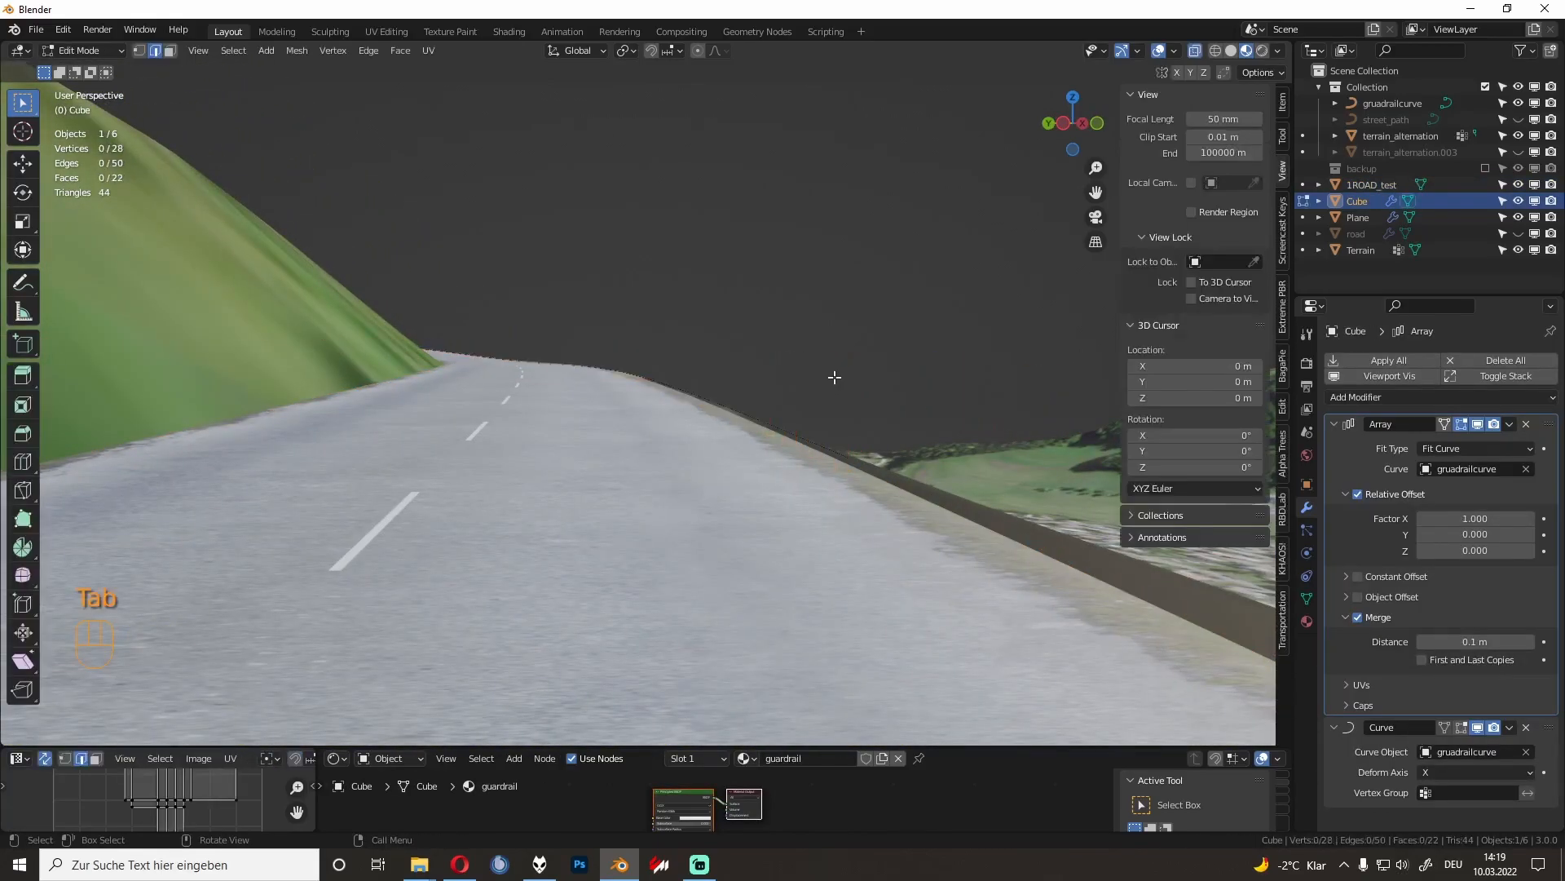
pyautogui.press('Tab')
pyautogui.press('a')
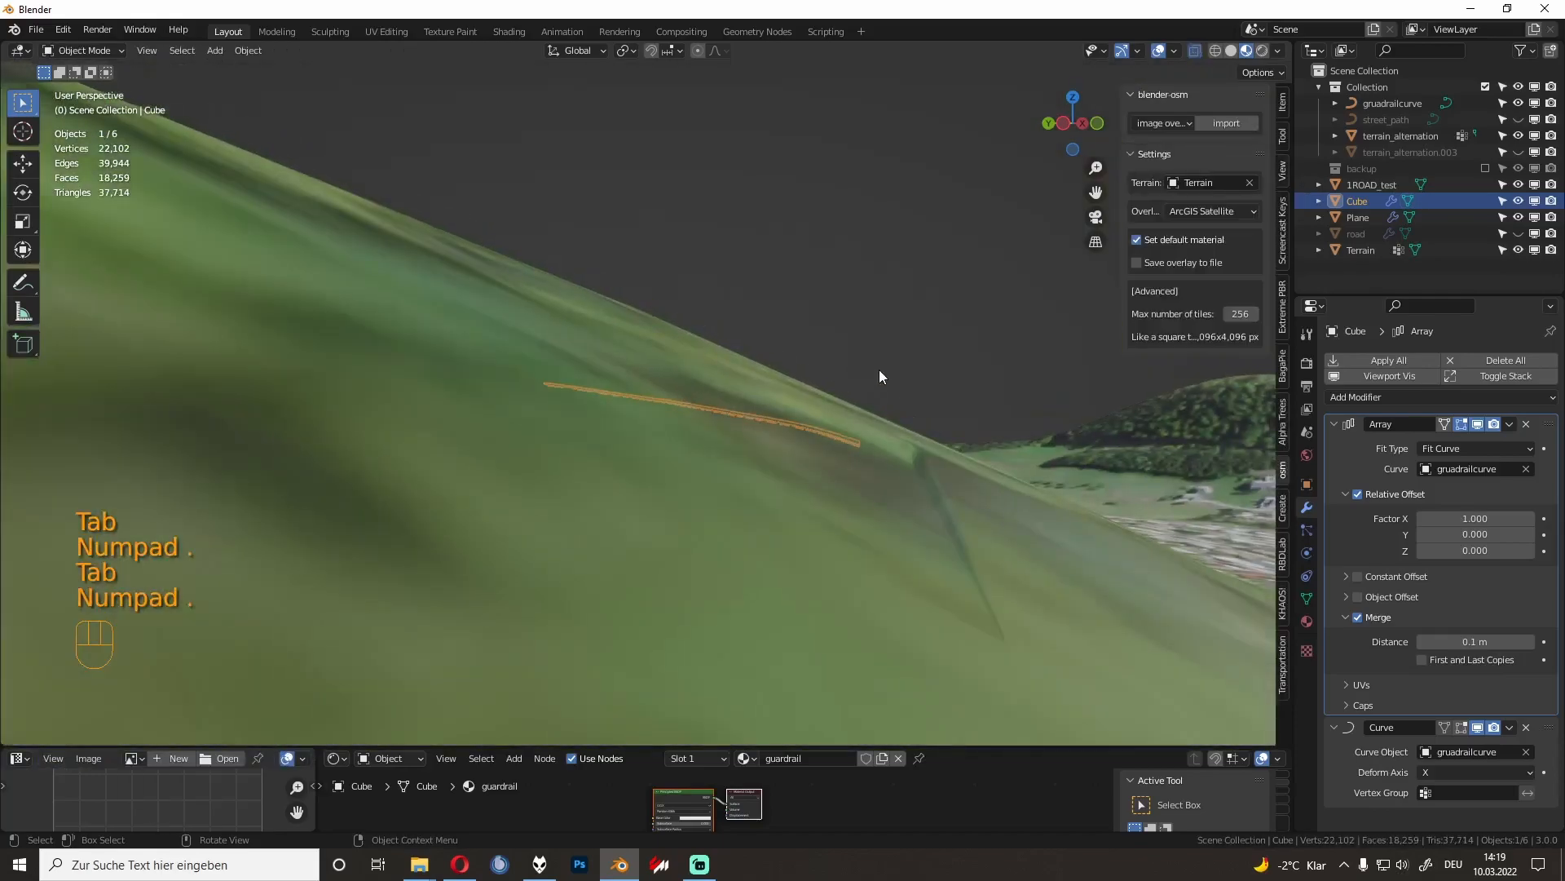
# Step: Delete the four faces closing the guardrail segment's post-side end
pyautogui.press('KP_Decimal')
pyautogui.moveTo(755, 473); pyautogui.dragTo(1015, 549, button='middle')
pyautogui.press('KP_1')
pyautogui.moveTo(418, 198); pyautogui.dragTo(487, 612)
pyautogui.moveTo(897, 245); pyautogui.dragTo(519, 248, button='middle')
pyautogui.press('x')
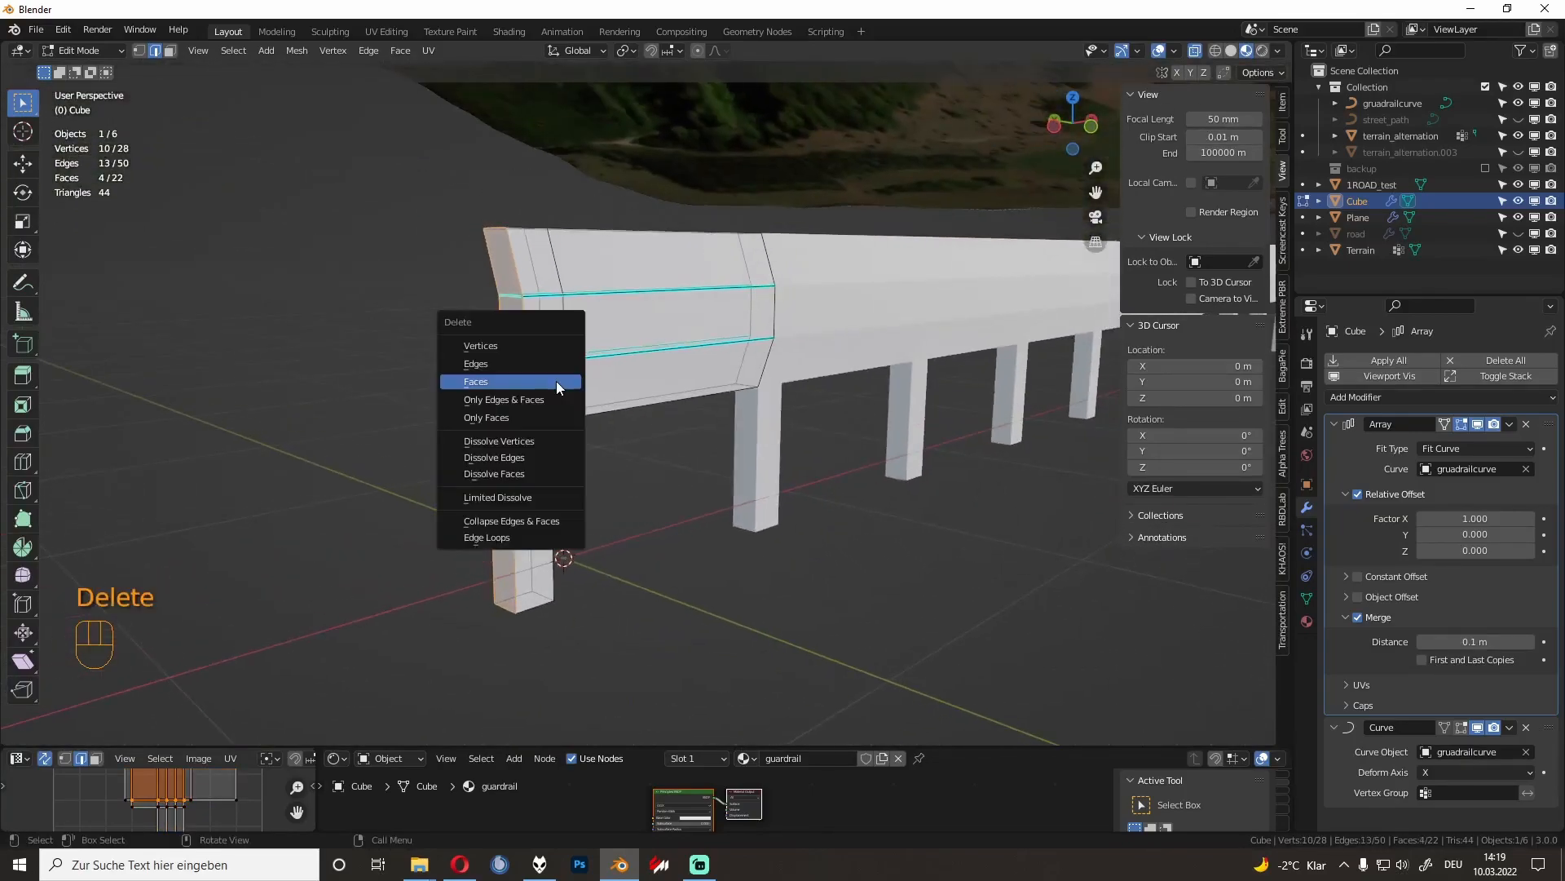
pyautogui.click(556, 382)
pyautogui.moveTo(556, 382); pyautogui.dragTo(684, 399, button='middle')
# Step: Inspect the repeated guardrail's posts up close for missing faces
pyautogui.press('Tab')
pyautogui.press('Tab')
pyautogui.press('Tab')
pyautogui.press('KP_Decimal')
pyautogui.keyDown('shift'); pyautogui.moveTo(804, 477); pyautogui.dragTo(618, 404, button='middle'); pyautogui.keyUp('shift')
pyautogui.click(612, 403)
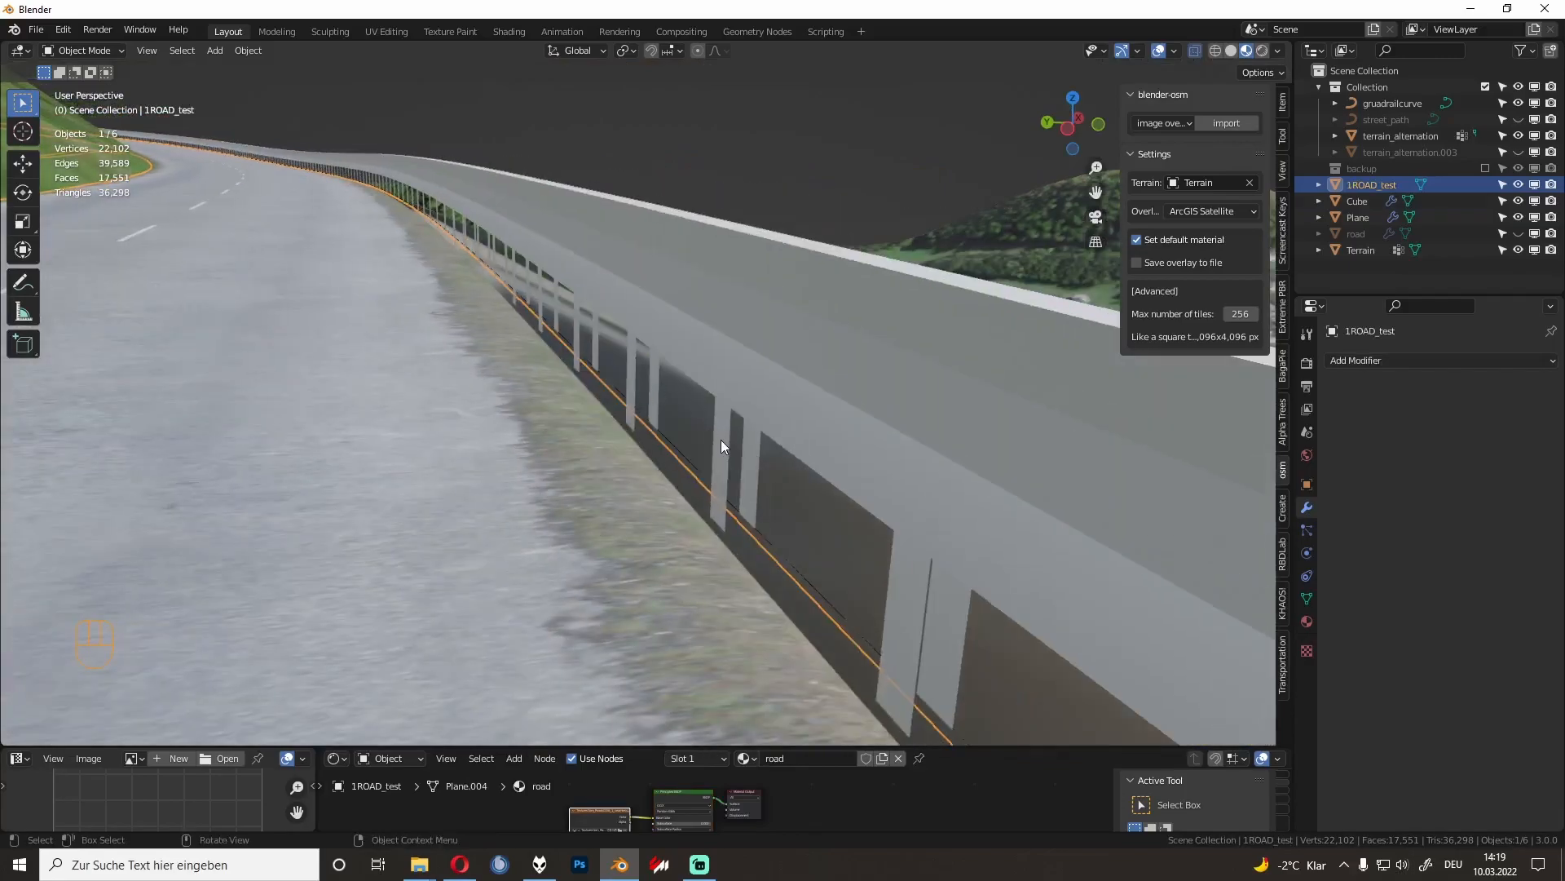
pyautogui.hotkey('ctrl', 'z')
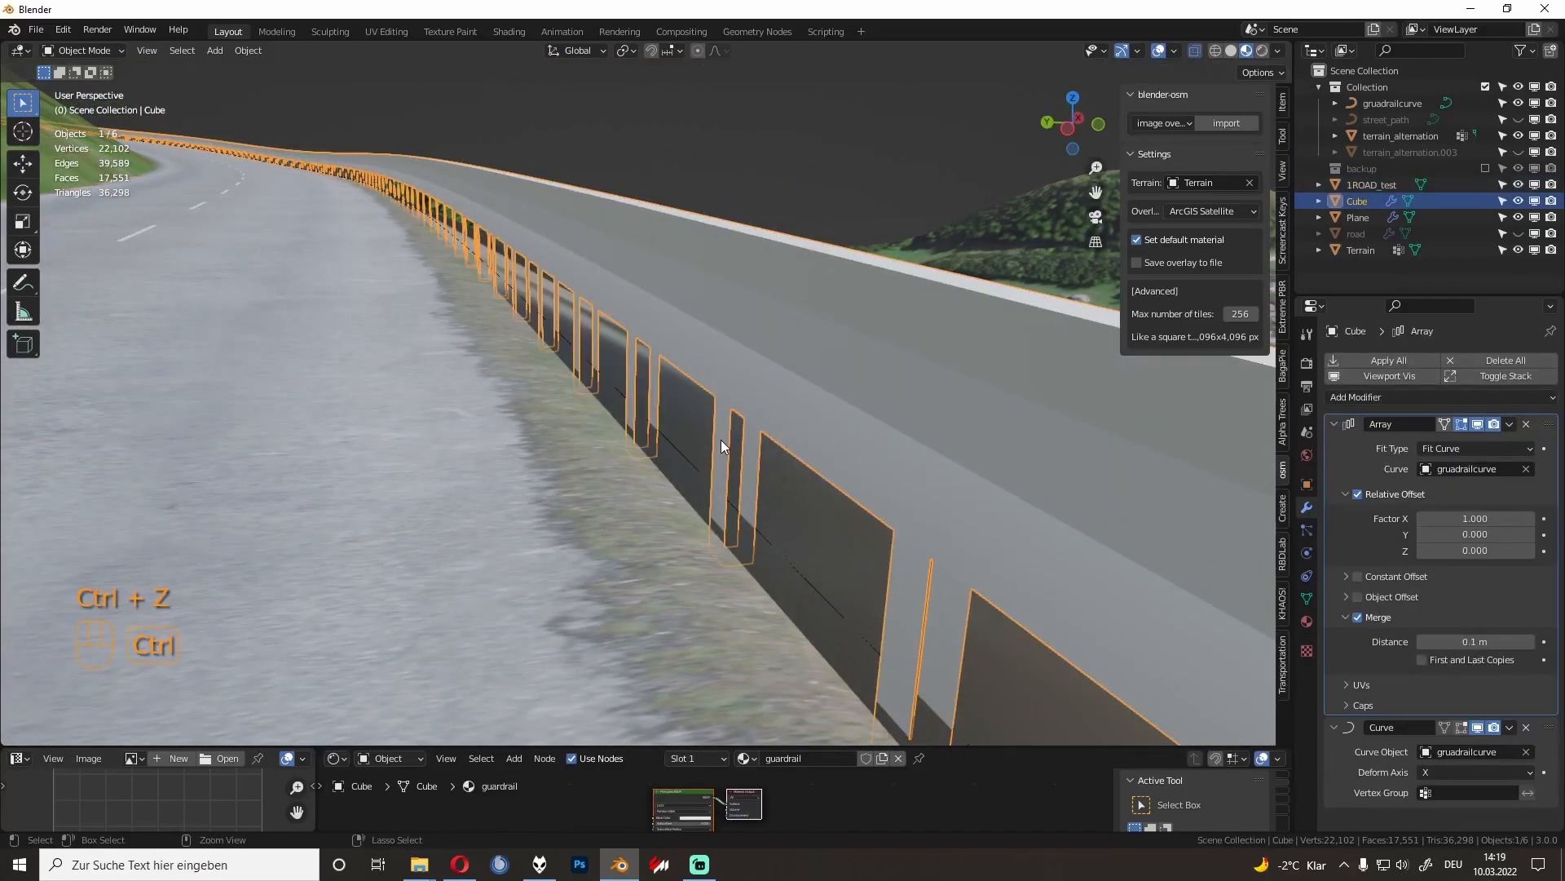
# Step: Fill the open side of the guardrail post with a face starting from its two bottom vertices
pyautogui.press('Tab')
pyautogui.press('a')
pyautogui.press('KP_Decimal')
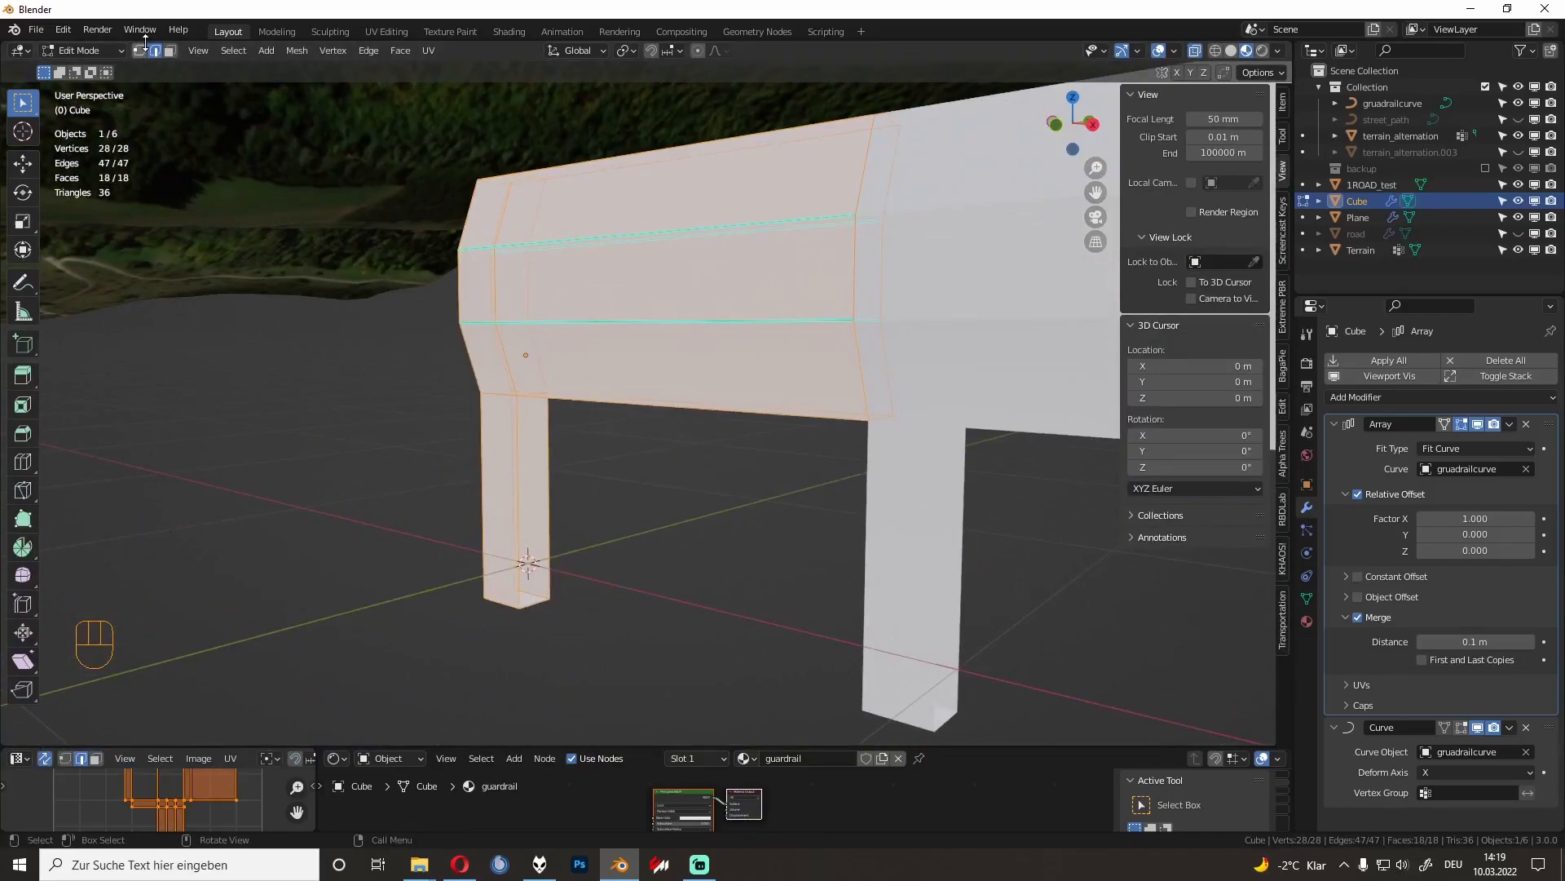
pyautogui.moveTo(337, 272); pyautogui.dragTo(326, 249, button='middle')
pyautogui.click(525, 636)
pyautogui.keyDown('shift'); pyautogui.click(561, 629); pyautogui.keyUp('shift')
pyautogui.press('f')
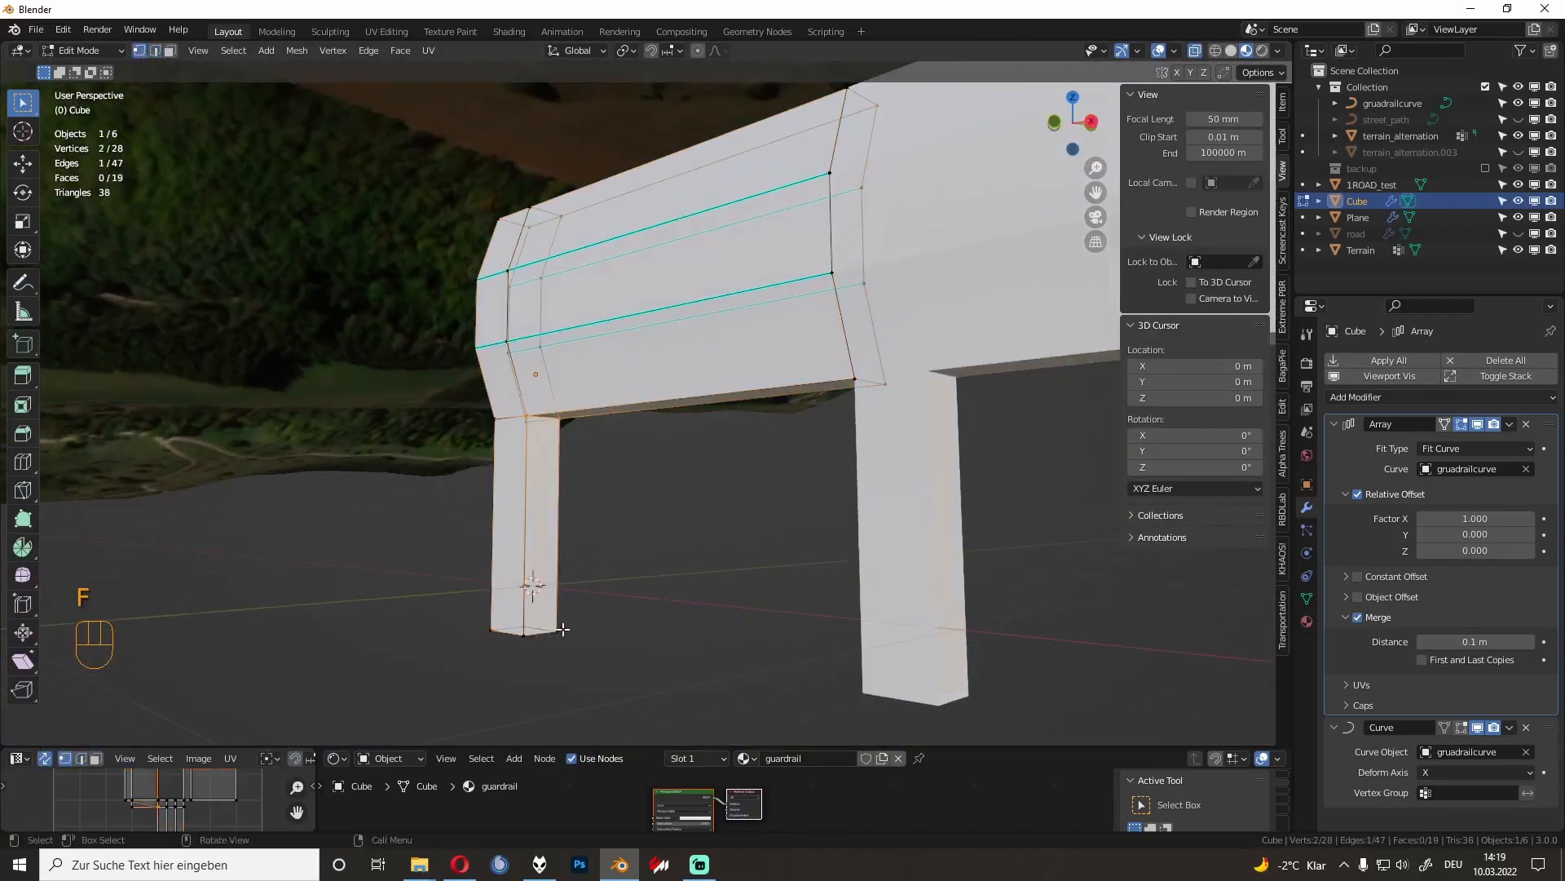
pyautogui.moveTo(594, 560); pyautogui.dragTo(729, 631, button='middle')
pyautogui.press('Tab')
# Step: Rename the guardrail object from Cube to 1wall_guardrail
pyautogui.click(627, 541)
pyautogui.click(1360, 201)
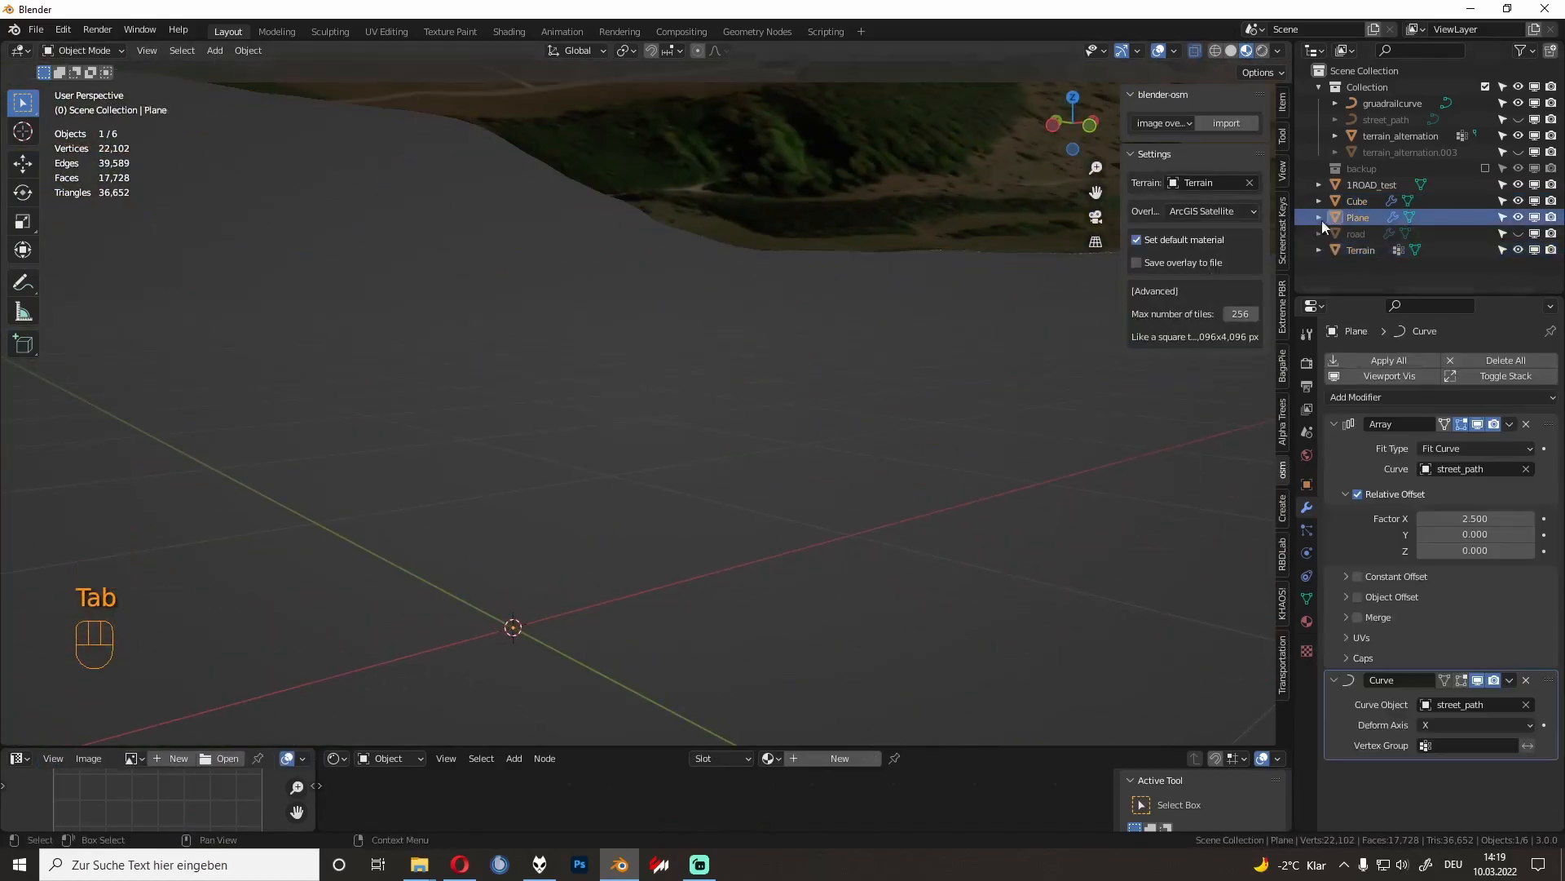
pyautogui.press('shift')
pyautogui.write('_guardrail')
pyautogui.click(1370, 210)
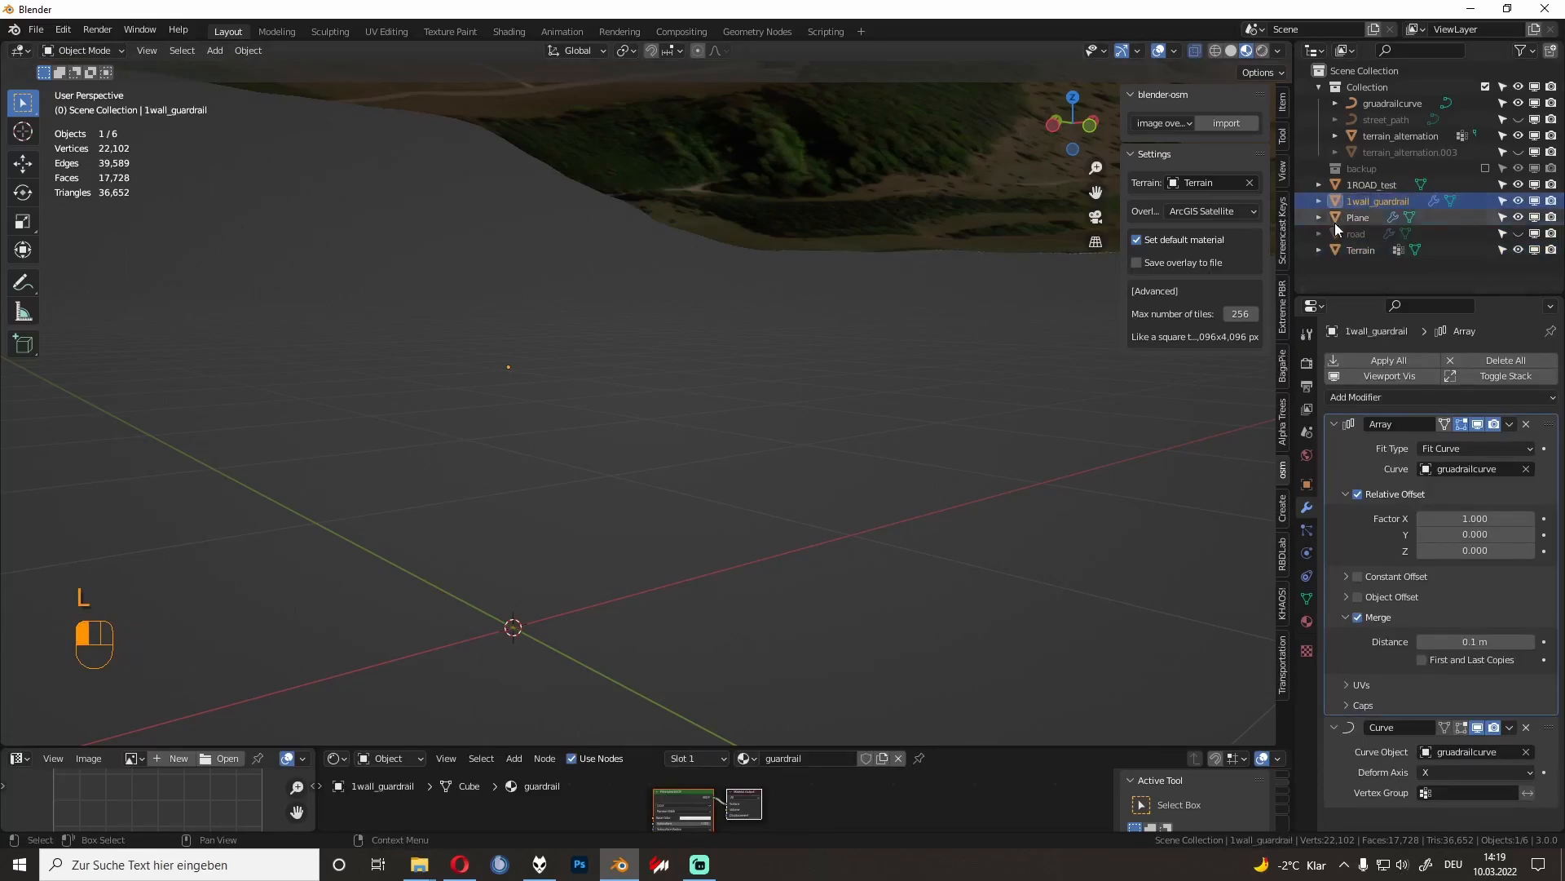
# Step: Check the guardrail's posts and rail from the road level
pyautogui.press('KP_Decimal')
pyautogui.press('KP_Enter')
pyautogui.scroll(3, 777, 417)
pyautogui.moveTo(778, 417); pyautogui.dragTo(955, 466, button='middle')
pyautogui.scroll(3, 824, 510)
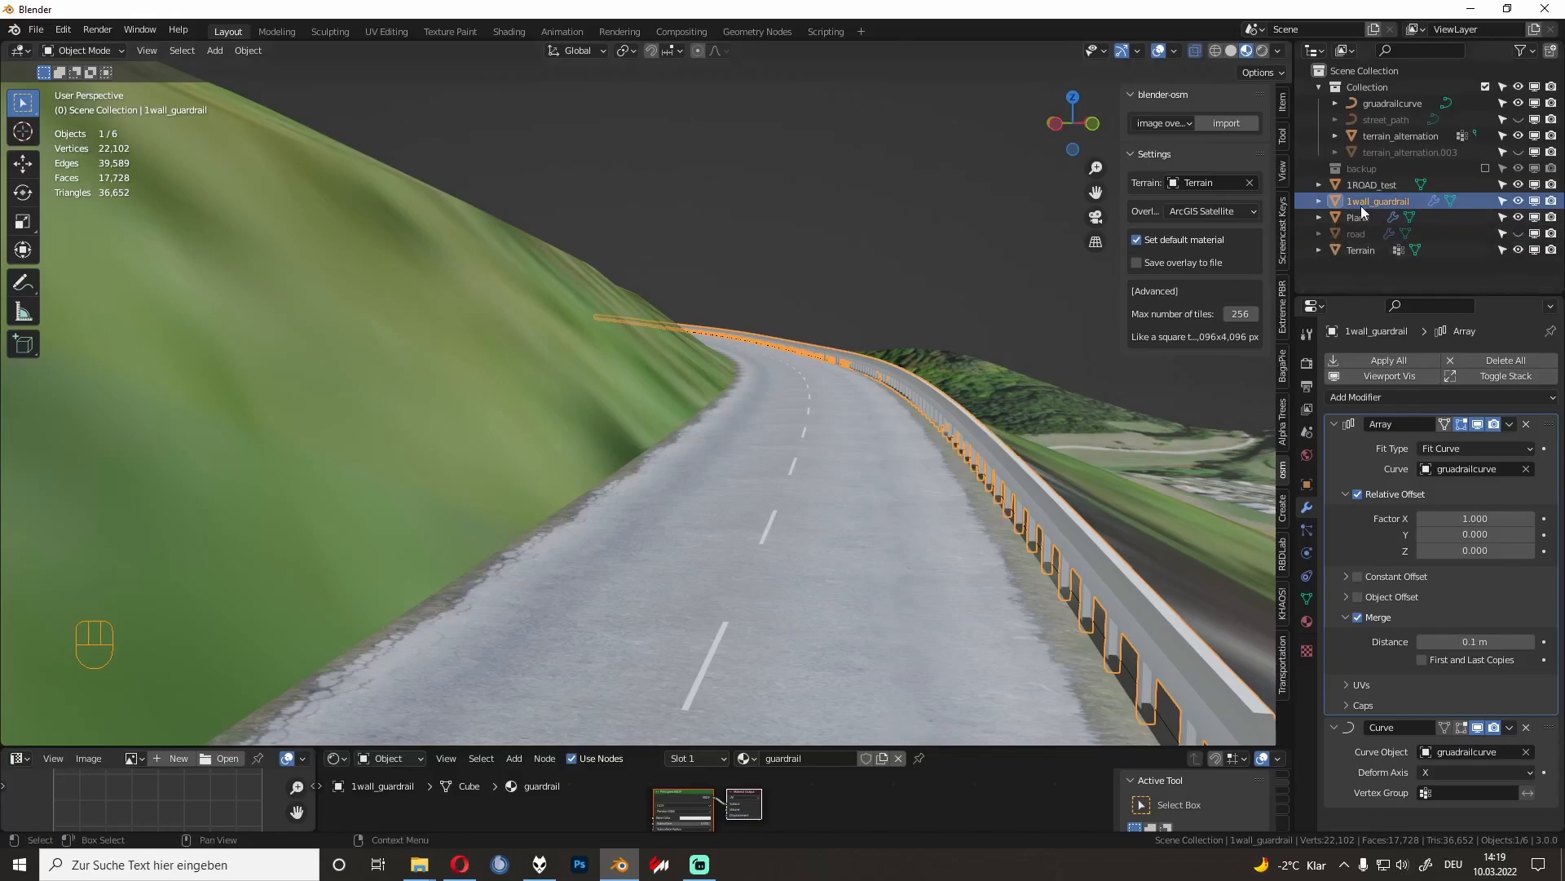
pyautogui.keyDown('shift'); pyautogui.moveTo(1060, 487); pyautogui.dragTo(1026, 481, button='middle'); pyautogui.keyUp('shift')
pyautogui.keyDown('ctrl'); pyautogui.moveTo(734, 451); pyautogui.dragTo(729, 431, button='middle'); pyautogui.keyUp('ctrl')
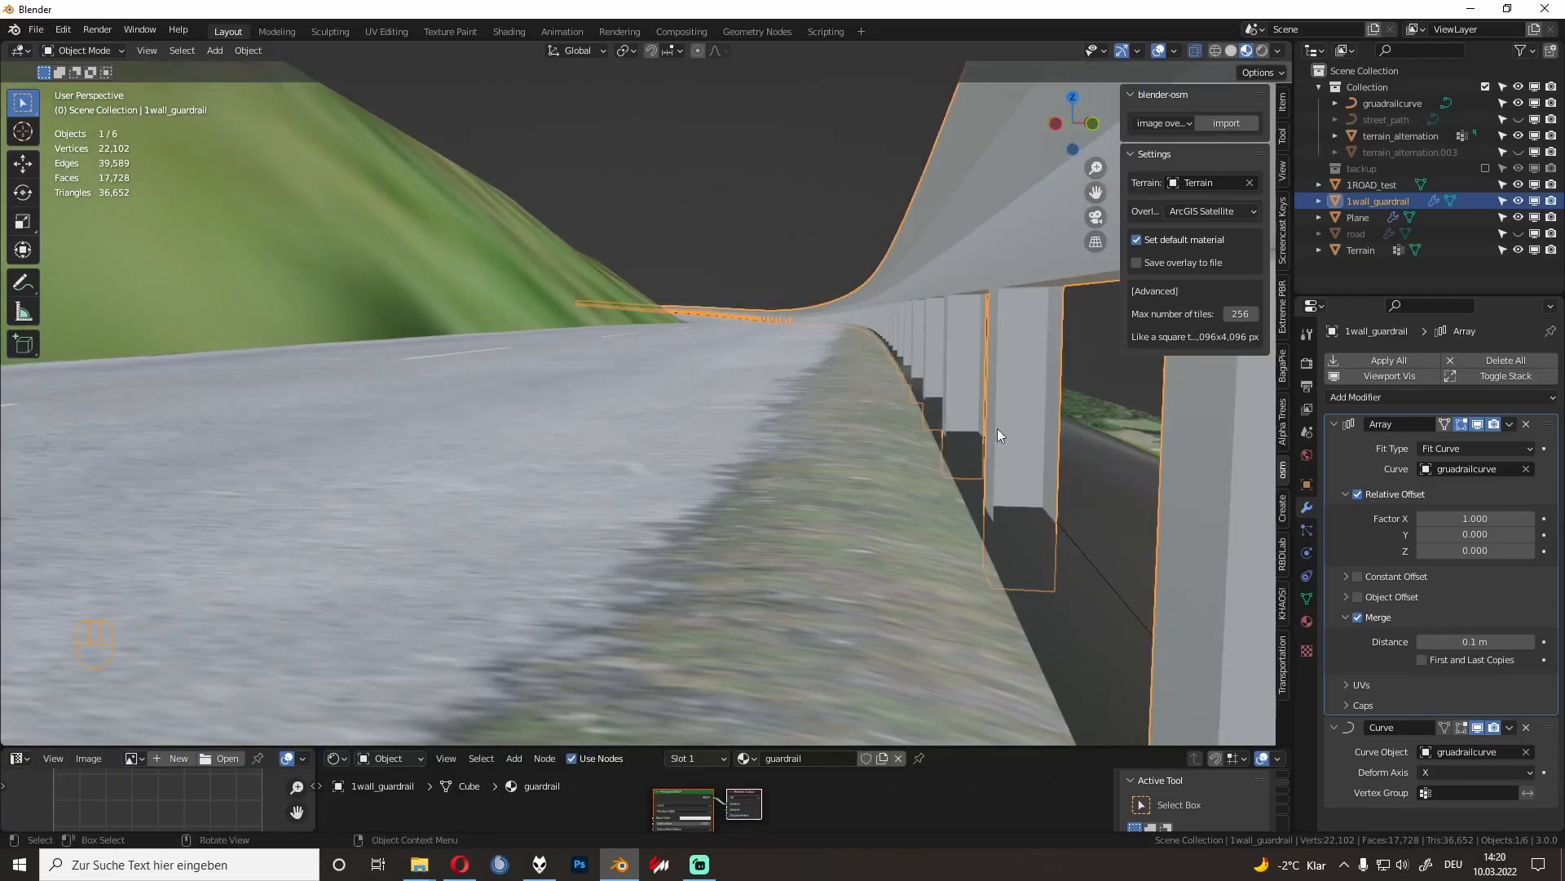
# Step: Fill the open post-side end of the guardrail mesh with four faces, working from the two top vertices downward
pyautogui.press('Tab')
pyautogui.press('a')
pyautogui.press('KP_Decimal')
pyautogui.moveTo(879, 448); pyautogui.dragTo(1028, 490, button='middle')
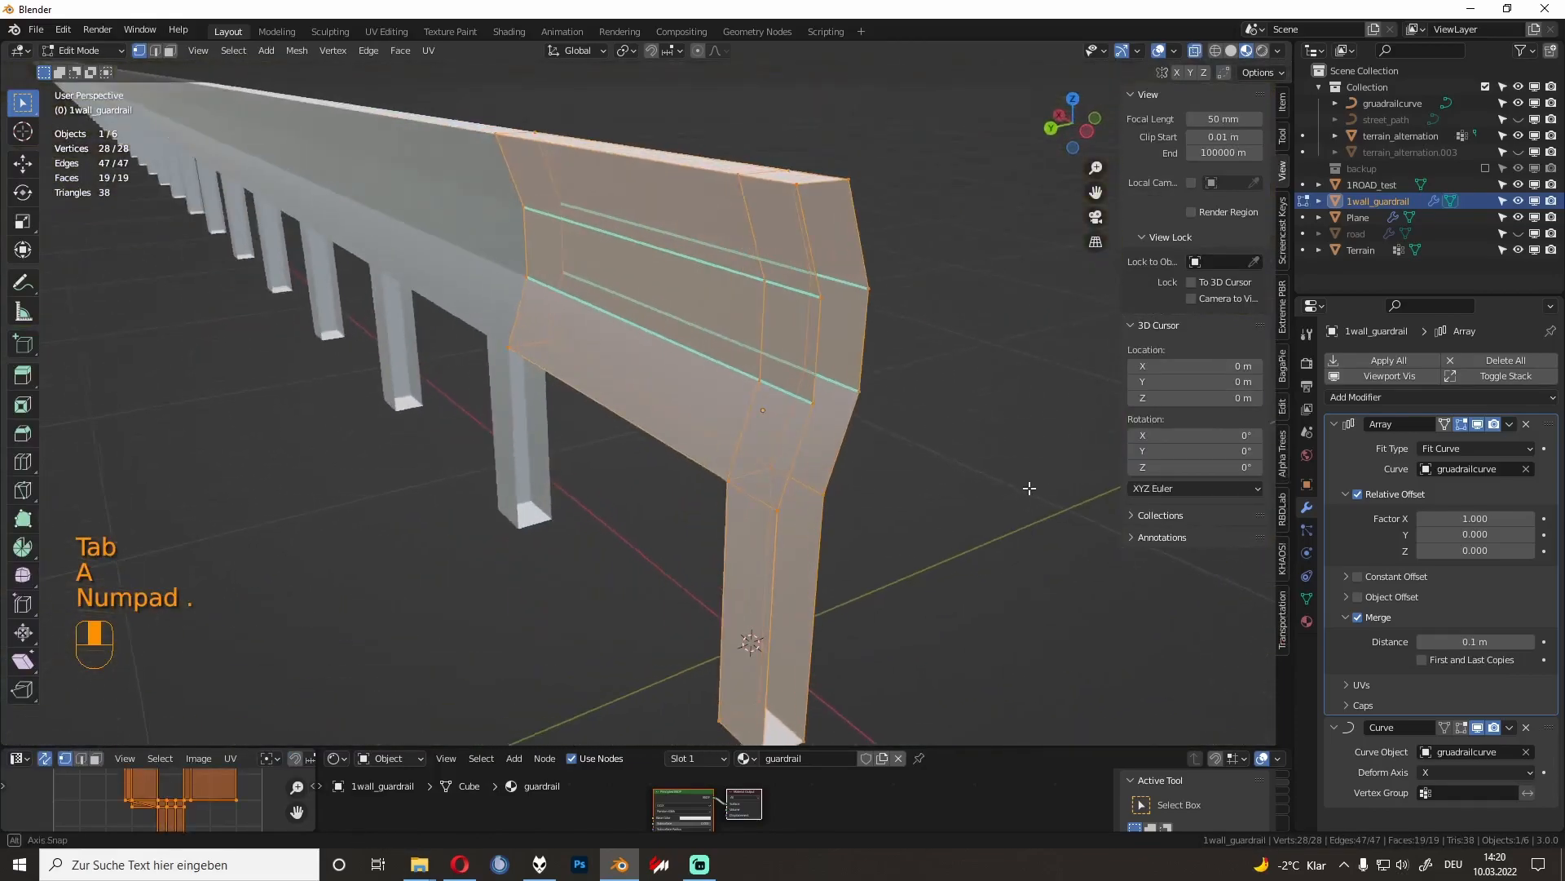
pyautogui.click(799, 187)
pyautogui.keyDown('shift'); pyautogui.click(847, 179); pyautogui.keyUp('shift')
pyautogui.press('f')
pyautogui.press('f')
pyautogui.press('f')
pyautogui.press('f')
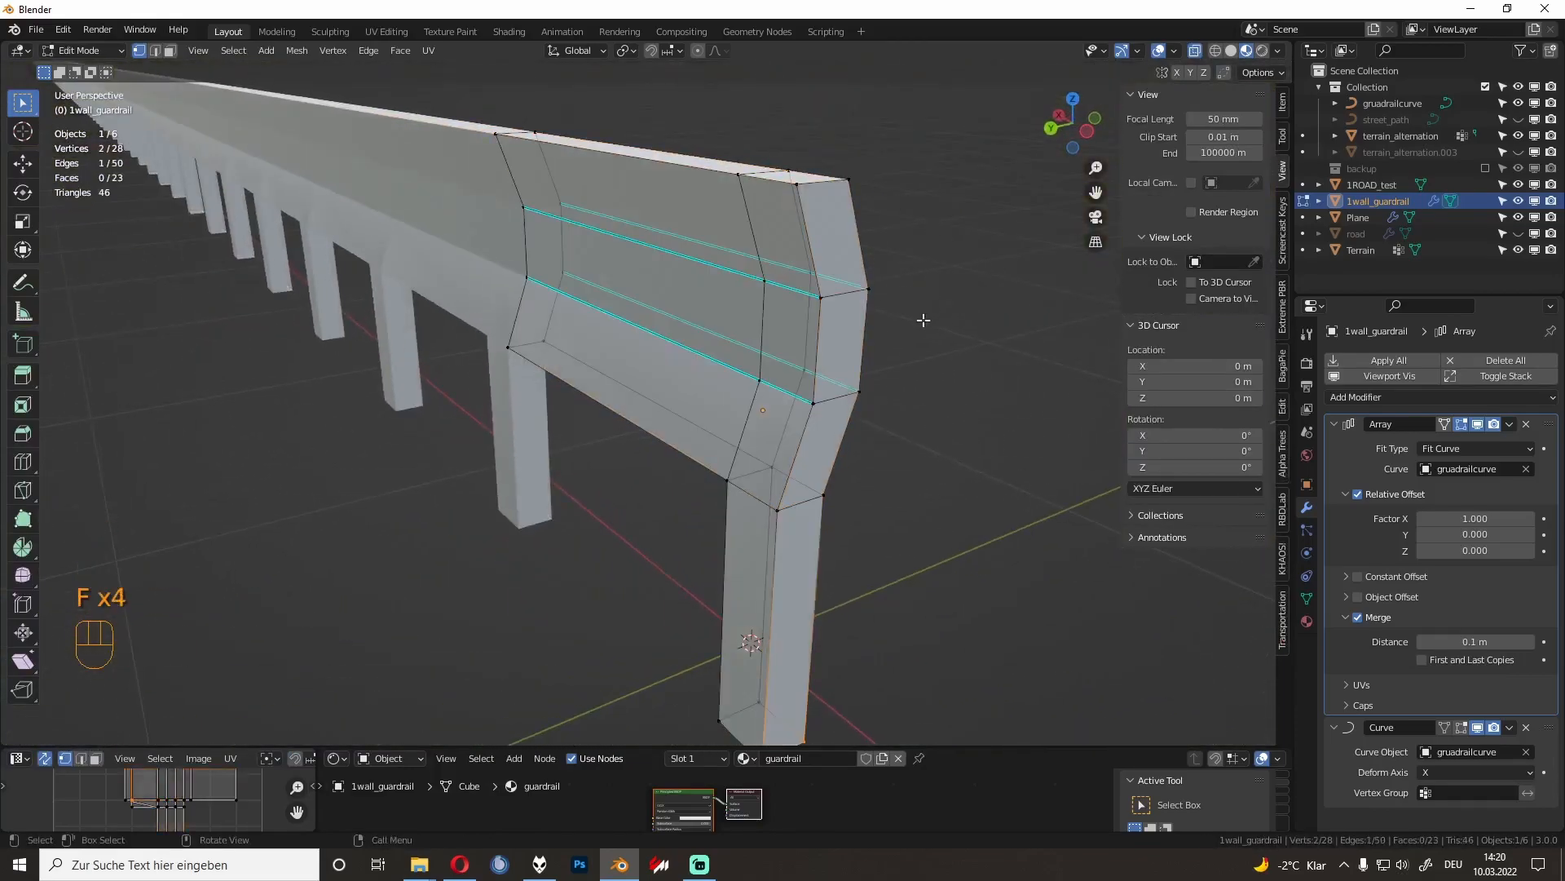
# Step: Return the guardrail to Object Mode and hide the gruadrailcurve object in the viewport
pyautogui.press('Tab')
pyautogui.press('a')
pyautogui.press('KP_Decimal')
pyautogui.scroll(4, 756, 428)
pyautogui.moveTo(824, 414); pyautogui.dragTo(604, 405, button='middle')
pyautogui.scroll(8, 671, 413)
pyautogui.click(701, 390)
pyautogui.click(682, 362)
pyautogui.press('KP_Decimal')
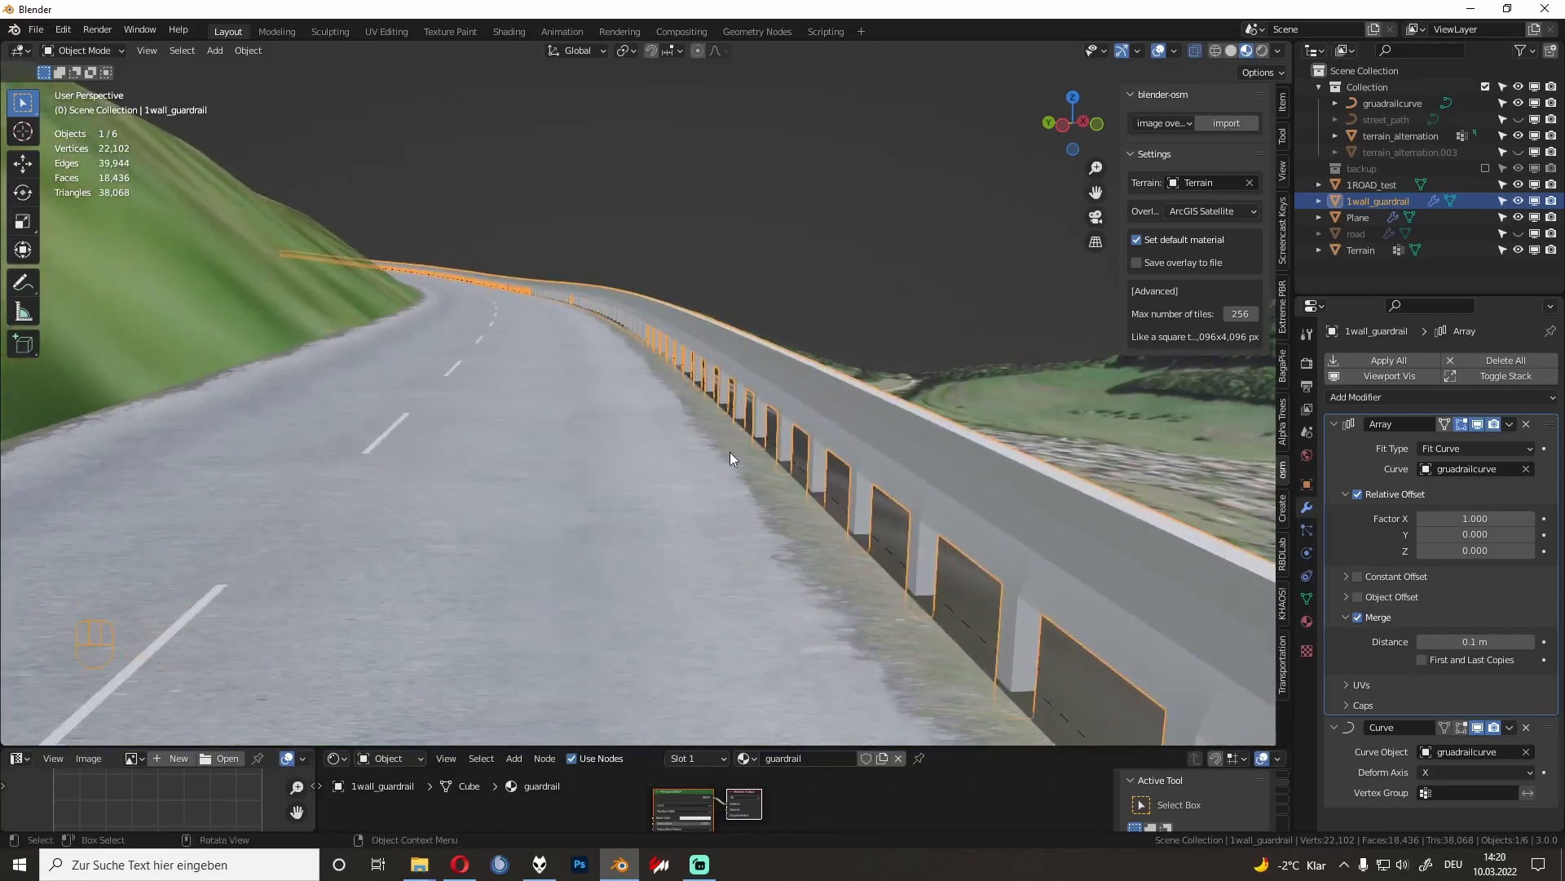
pyautogui.click(1517, 104)
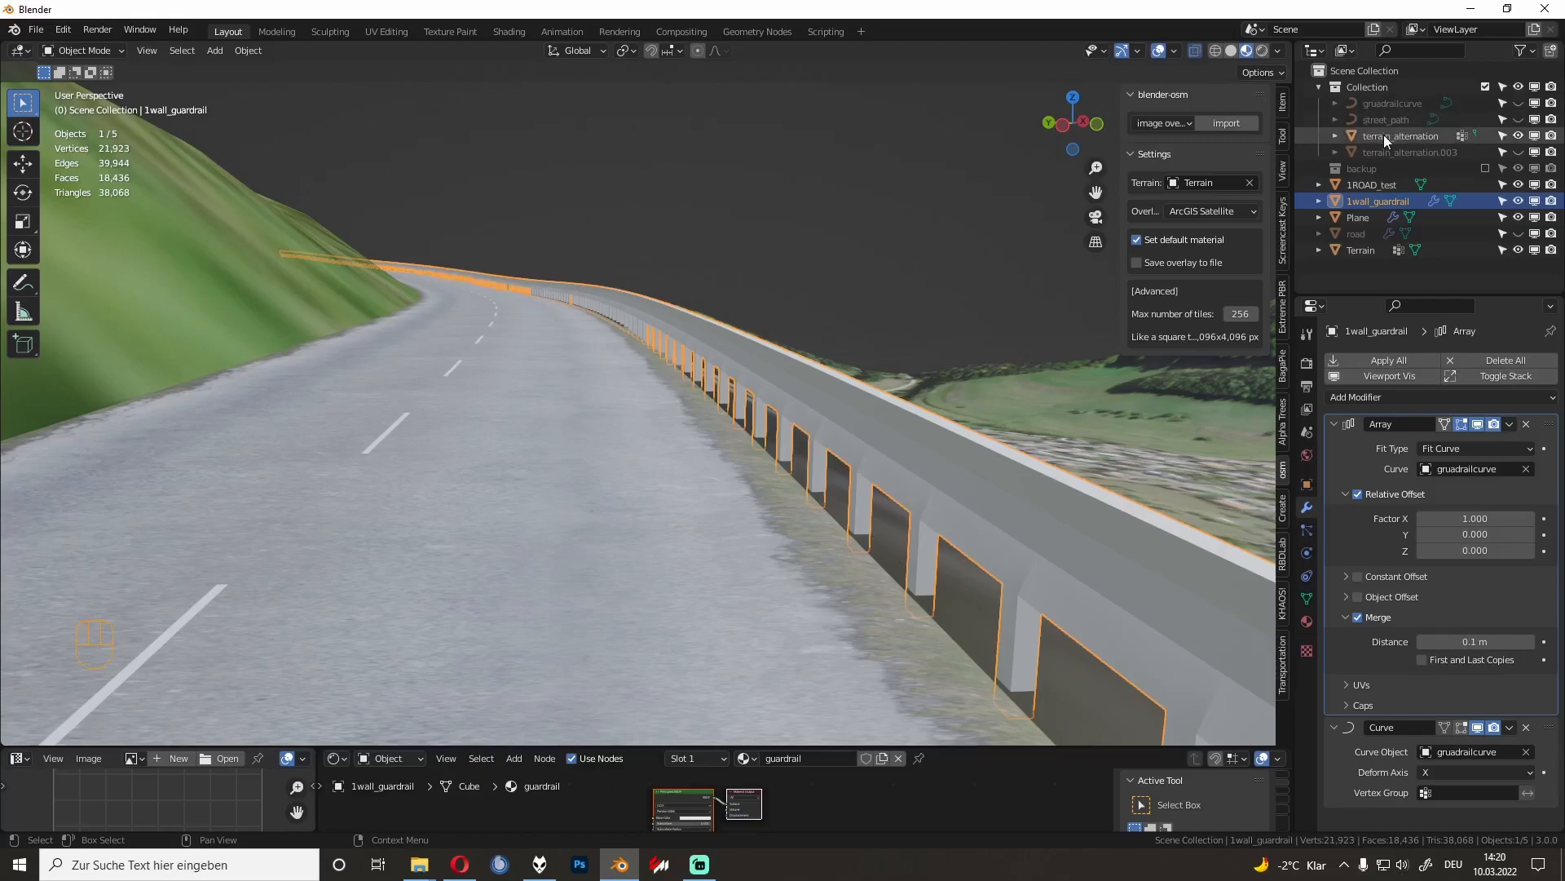
# Step: Rename the terrain_alternation object as 1GRASS_close
pyautogui.keyDown('shift'); pyautogui.moveTo(853, 352); pyautogui.dragTo(907, 388, button='middle'); pyautogui.keyUp('shift')
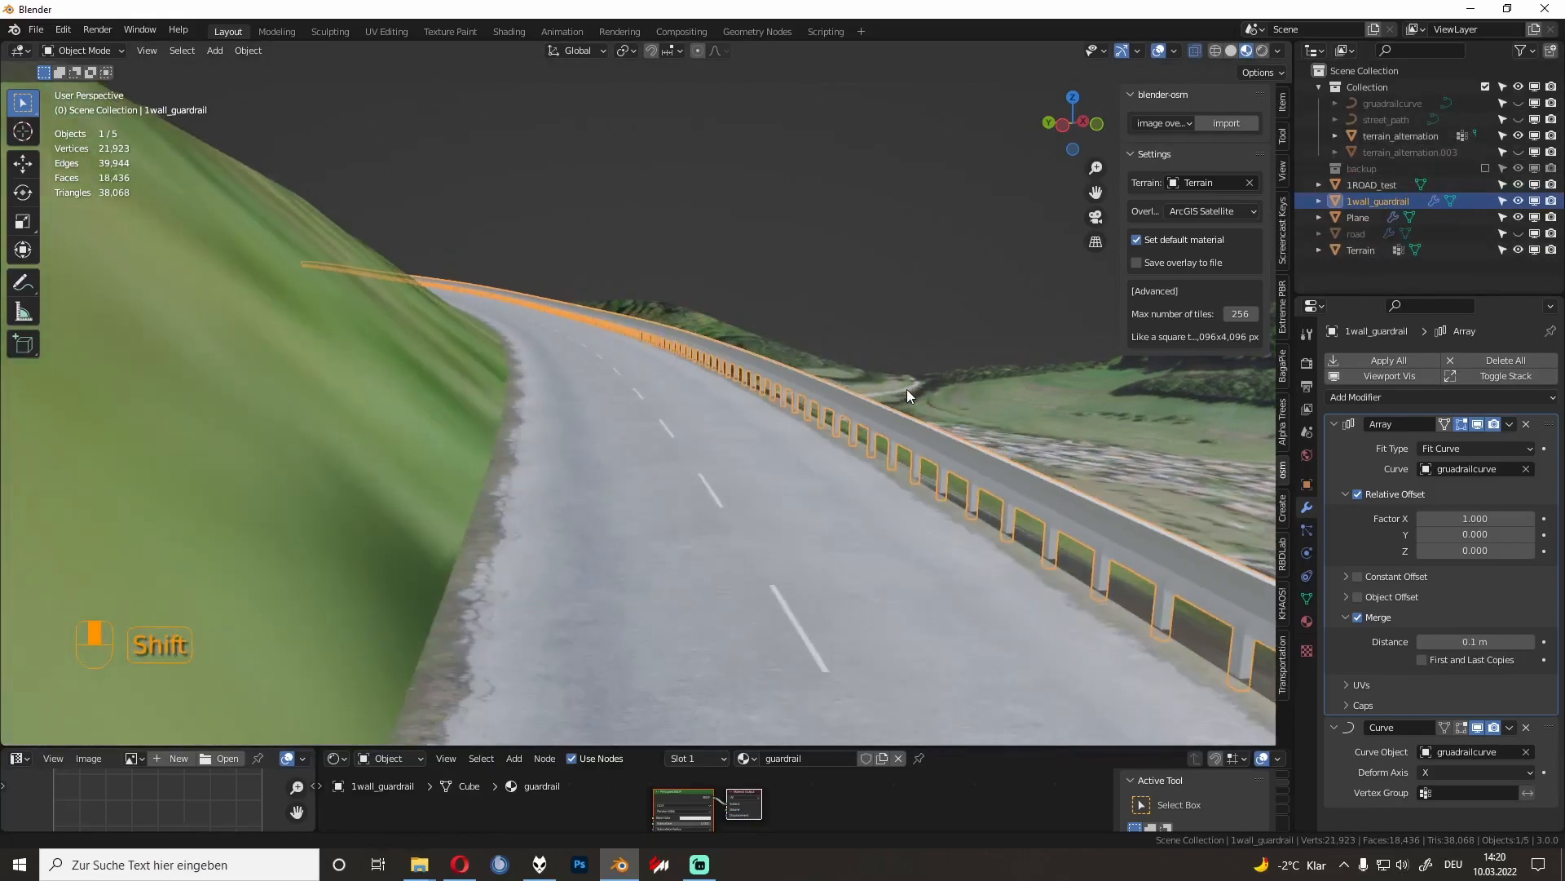
pyautogui.click(716, 442)
pyautogui.keyDown('shift'); pyautogui.moveTo(713, 389); pyautogui.dragTo(632, 540, button='middle'); pyautogui.keyUp('shift')
pyautogui.keyDown('shift'); pyautogui.moveTo(633, 540); pyautogui.dragTo(567, 464, button='middle'); pyautogui.keyUp('shift')
pyautogui.click(523, 453)
pyautogui.moveTo(698, 416); pyautogui.dragTo(893, 455, button='middle')
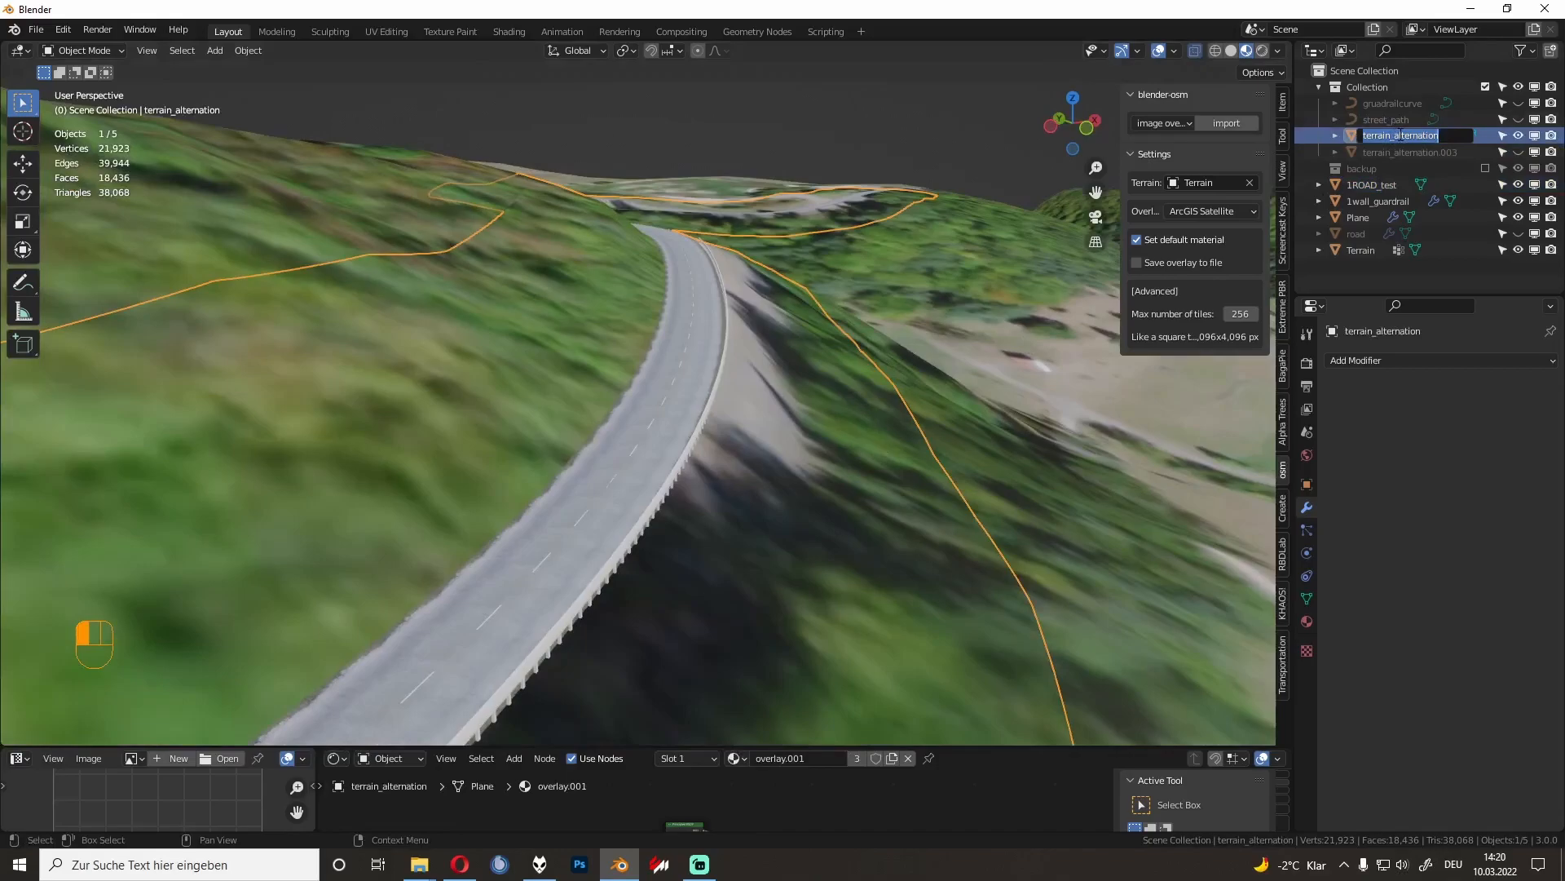
pyautogui.click(1401, 135)
pyautogui.write('1GRASS_close')
pyautogui.press('Return')
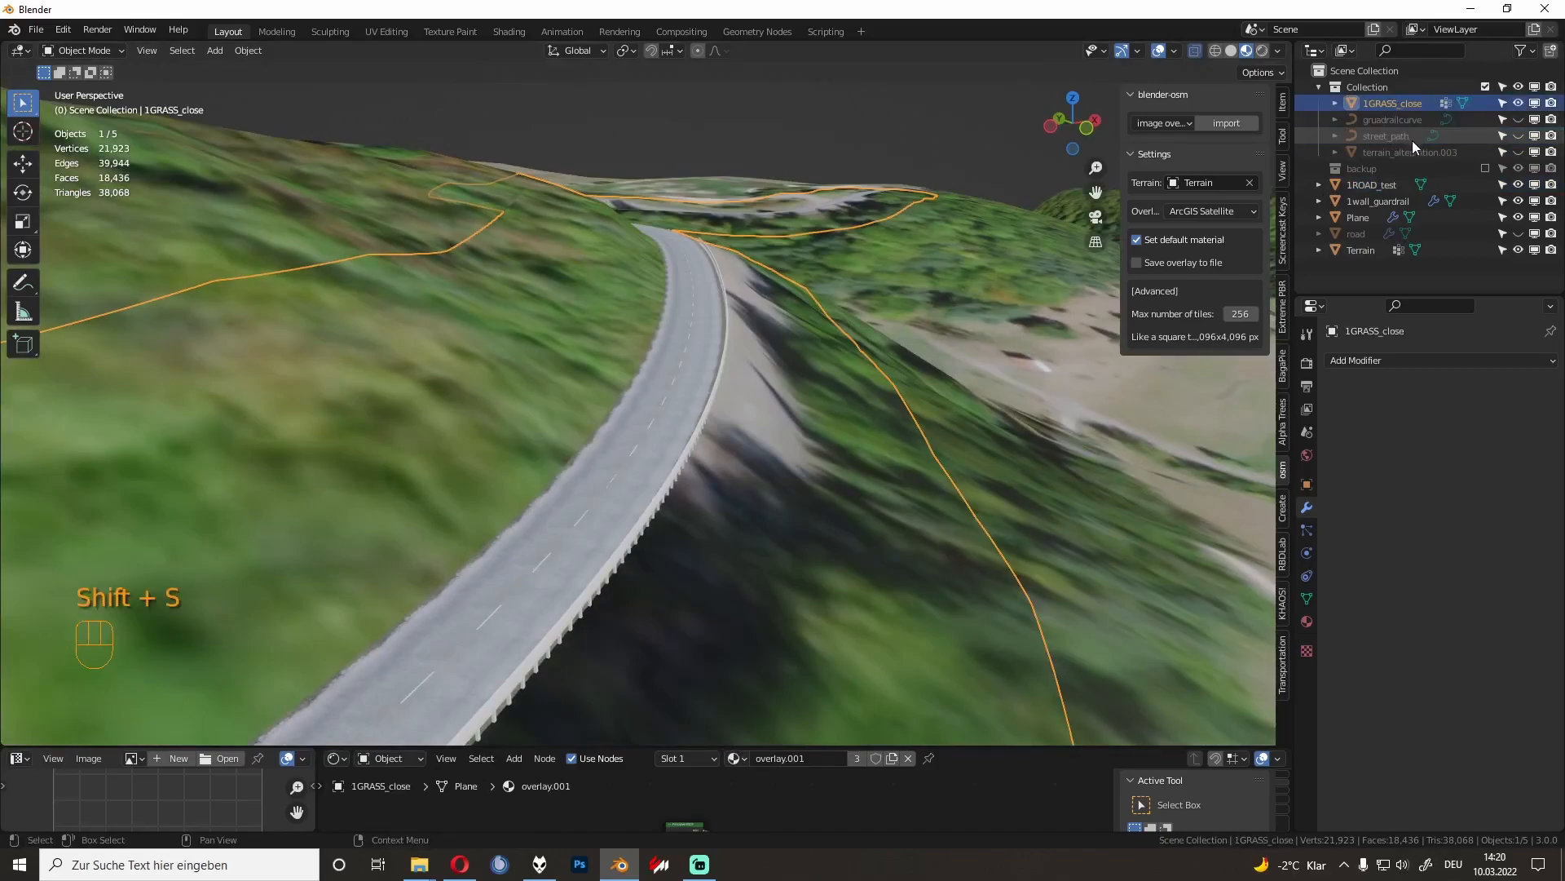
# Step: Darken the guardrail material's base color to grey, set Metallic to 1.000 and lower Roughness to about 0.130
pyautogui.moveTo(880, 342); pyautogui.dragTo(834, 358, button='middle')
pyautogui.click(834, 359)
pyautogui.moveTo(879, 458); pyautogui.dragTo(595, 478, button='middle')
pyautogui.keyDown('shift'); pyautogui.moveTo(716, 507); pyautogui.dragTo(349, 516, button='middle'); pyautogui.keyUp('shift')
pyautogui.click(574, 486)
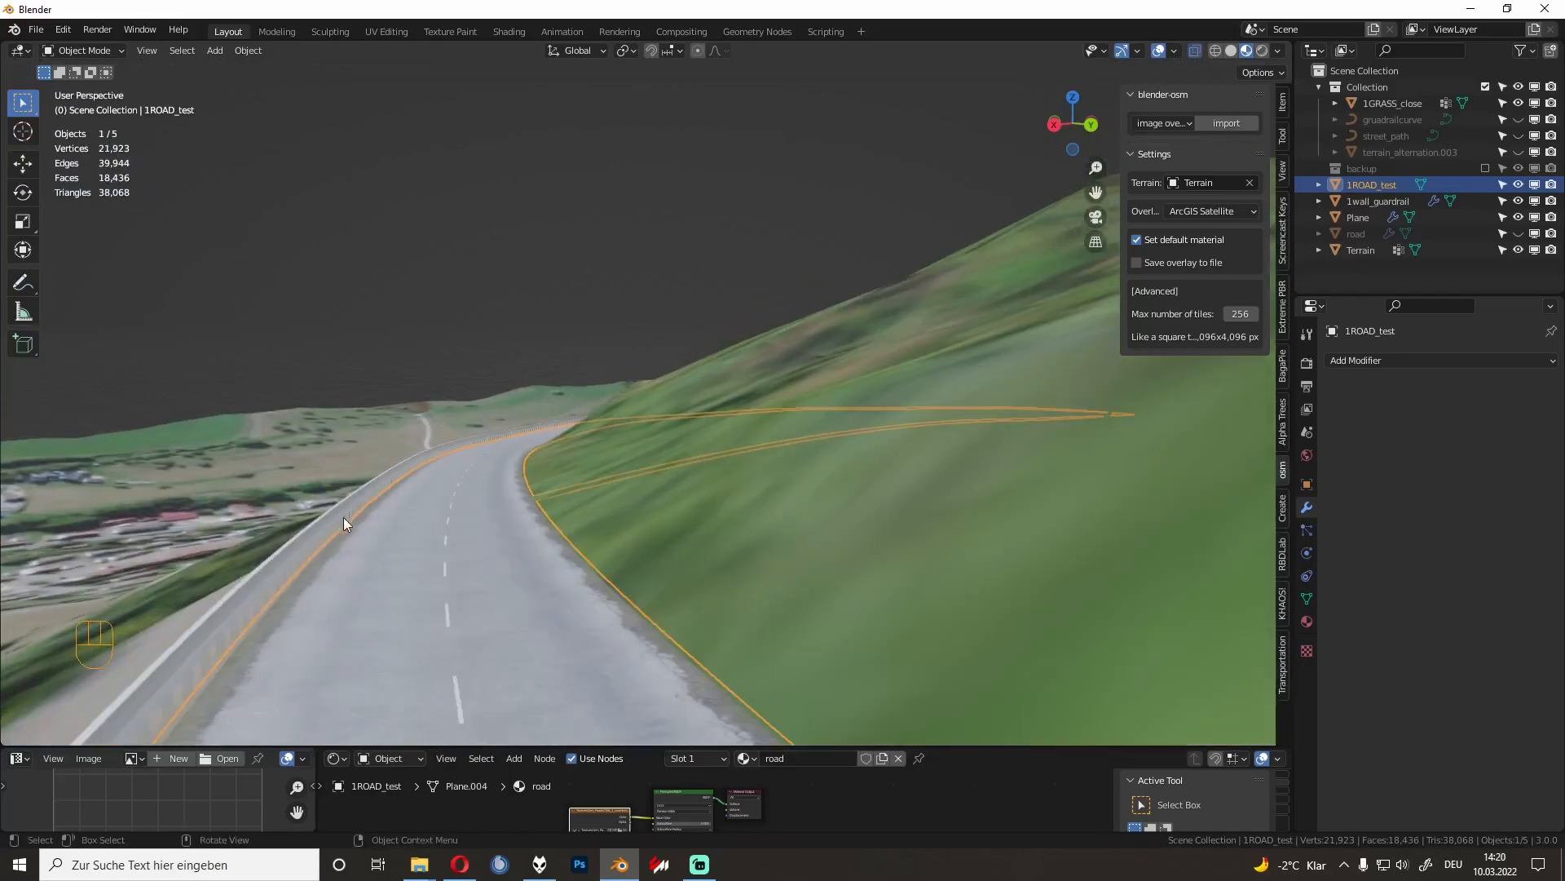
pyautogui.click(349, 516)
pyautogui.click(1307, 622)
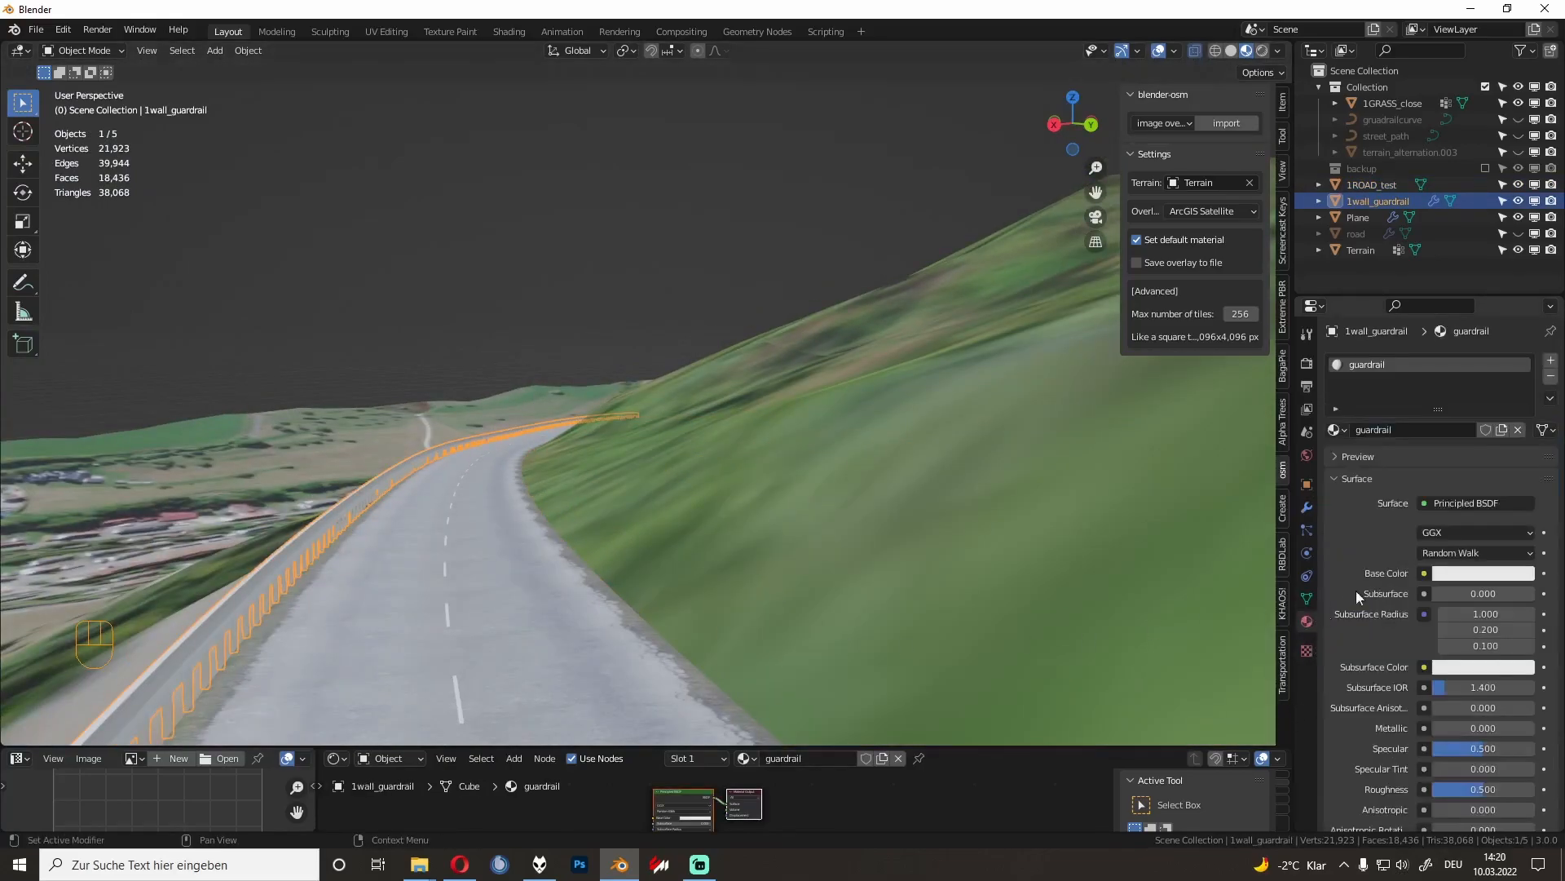
pyautogui.click(1478, 572)
pyautogui.moveTo(1521, 387); pyautogui.dragTo(1522, 413)
pyautogui.moveTo(1443, 728); pyautogui.dragTo(1534, 728)
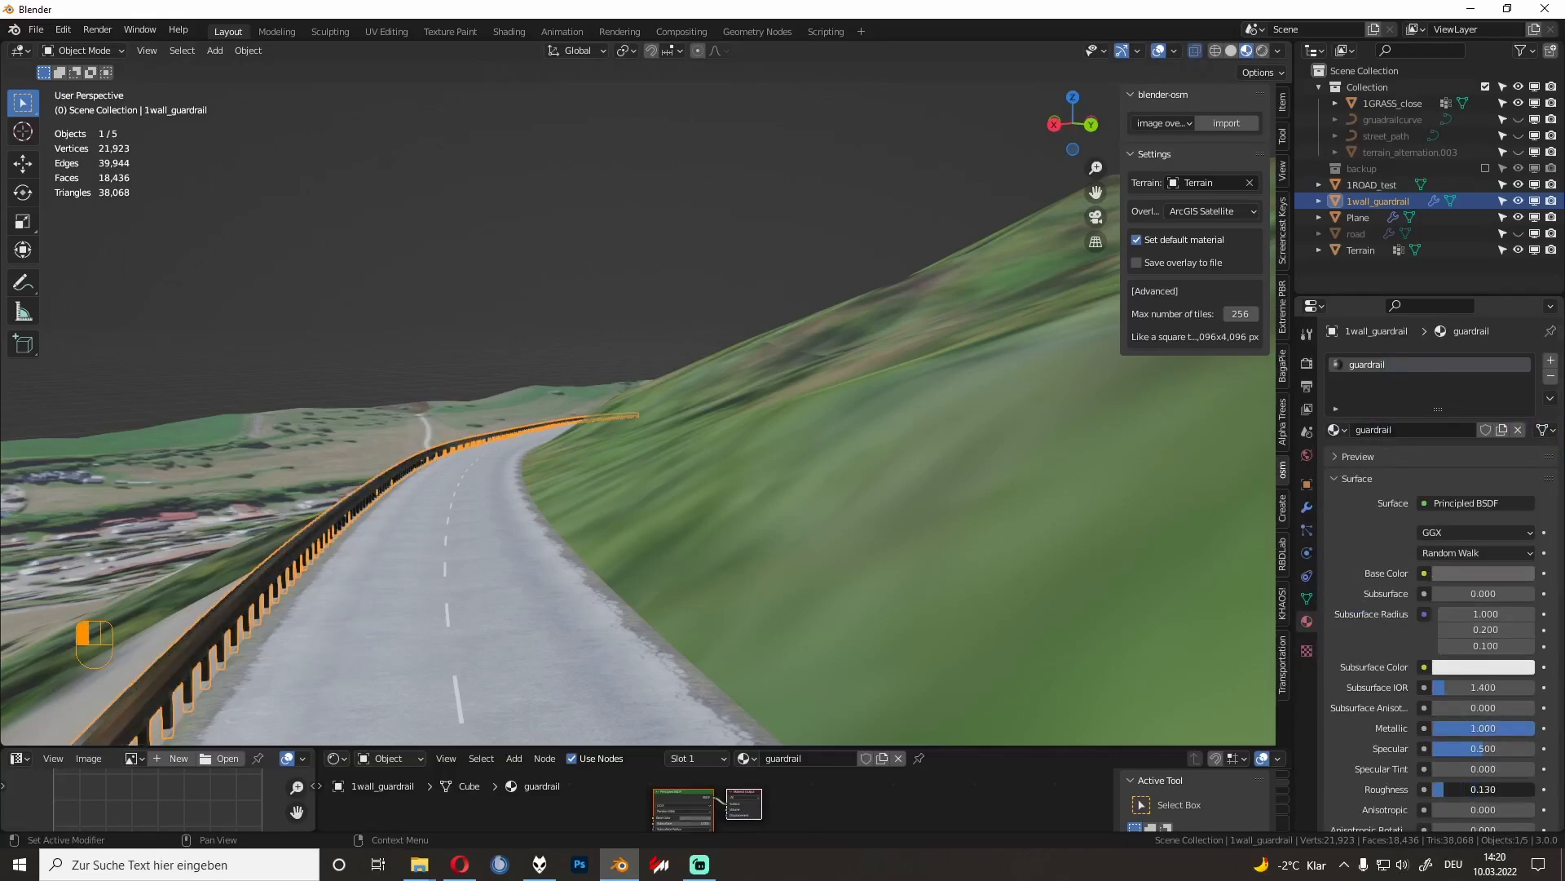
# Step: Select the road and examine its course to the open end on the terrain
pyautogui.keyDown('shift'); pyautogui.moveTo(813, 560); pyautogui.dragTo(890, 510, button='middle'); pyautogui.keyUp('shift')
pyautogui.click(760, 502)
pyautogui.scroll(-4, 772, 512)
pyautogui.scroll(1, 839, 549)
pyautogui.scroll(-5, 891, 510)
pyautogui.moveTo(908, 575); pyautogui.dragTo(970, 580, button='middle')
pyautogui.keyDown('shift'); pyautogui.moveTo(970, 580); pyautogui.dragTo(521, 556, button='middle'); pyautogui.keyUp('shift')
pyautogui.keyDown('ctrl'); pyautogui.moveTo(681, 591); pyautogui.dragTo(719, 483, button='middle'); pyautogui.keyUp('ctrl')
pyautogui.keyDown('shift'); pyautogui.moveTo(719, 483); pyautogui.dragTo(668, 477, button='middle'); pyautogui.keyUp('shift')
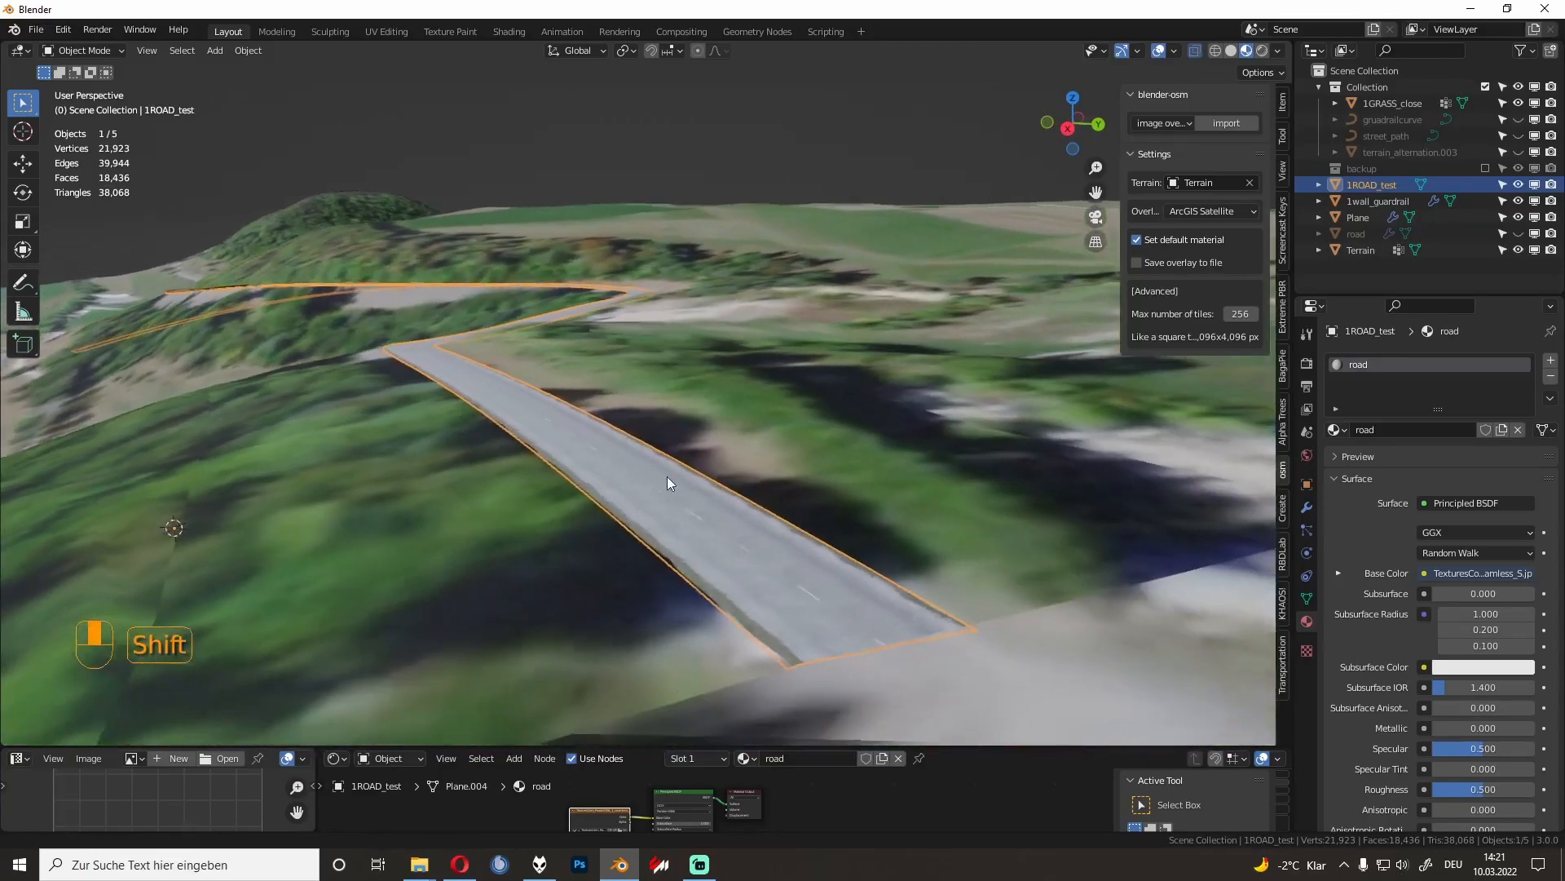
# Step: Snap the 3D cursor to a centre-line vertex near the road's open end in Edit Mode
pyautogui.press('Tab')
pyautogui.press('Tab')
pyautogui.press('Tab')
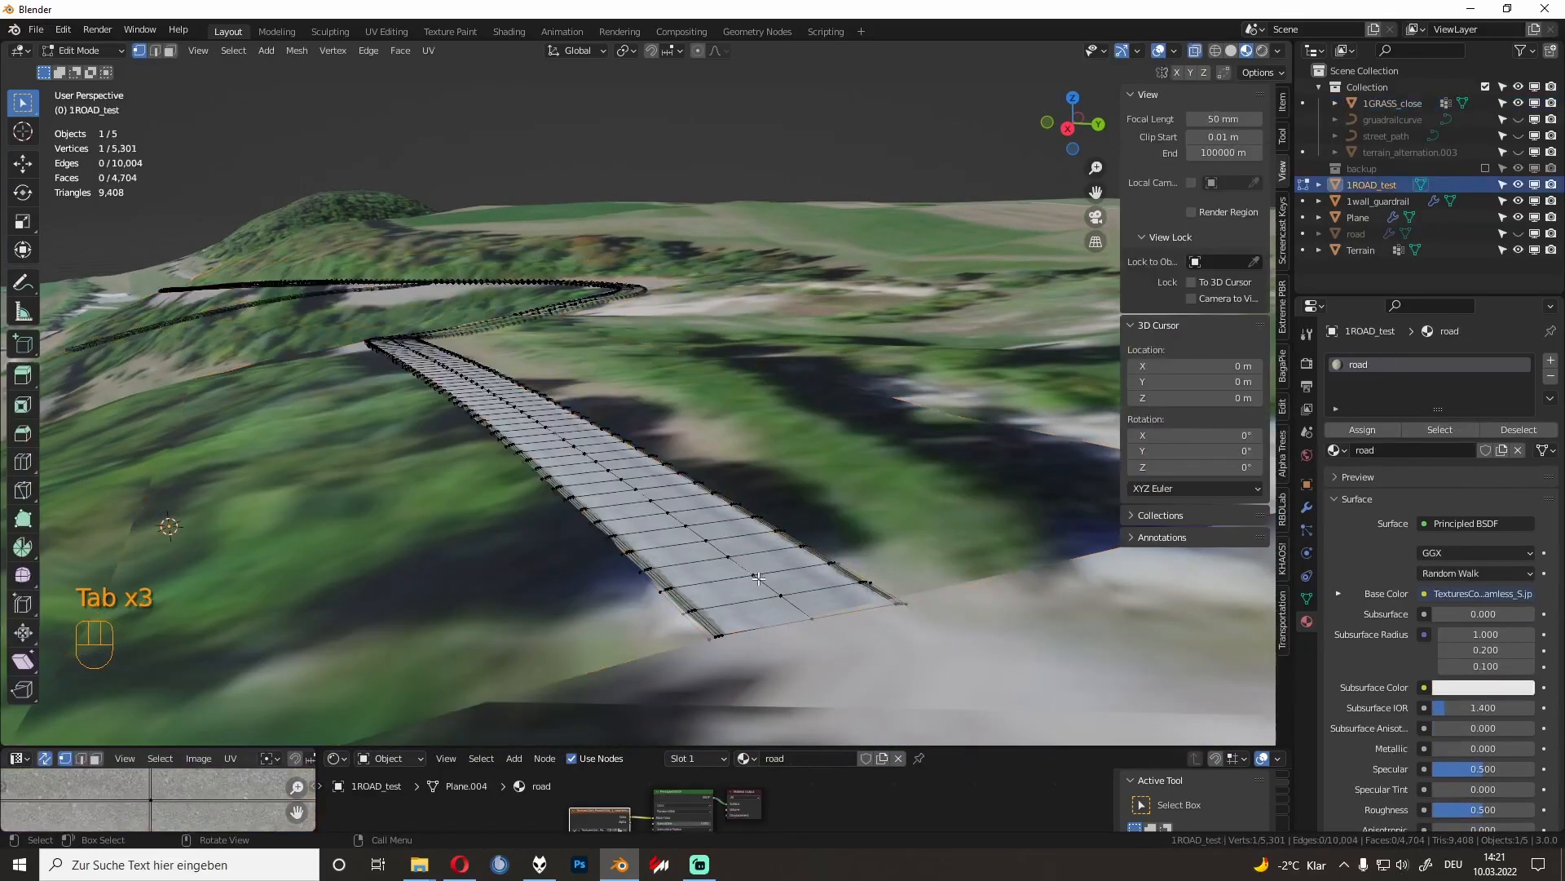
pyautogui.hotkey('shift', 's')
pyautogui.press('Tab')
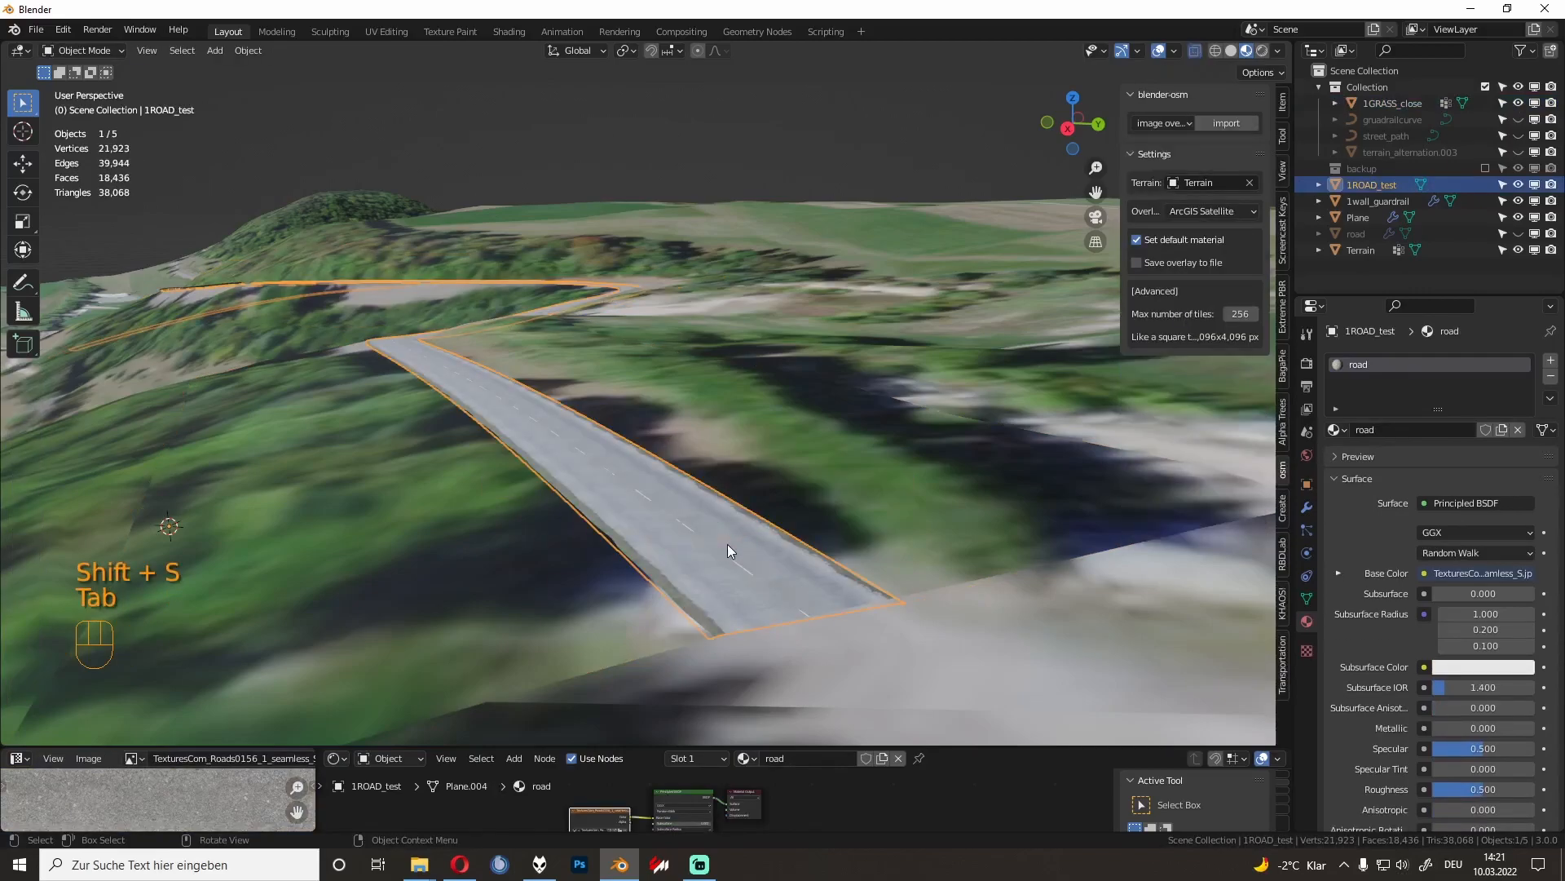
pyautogui.press('Tab')
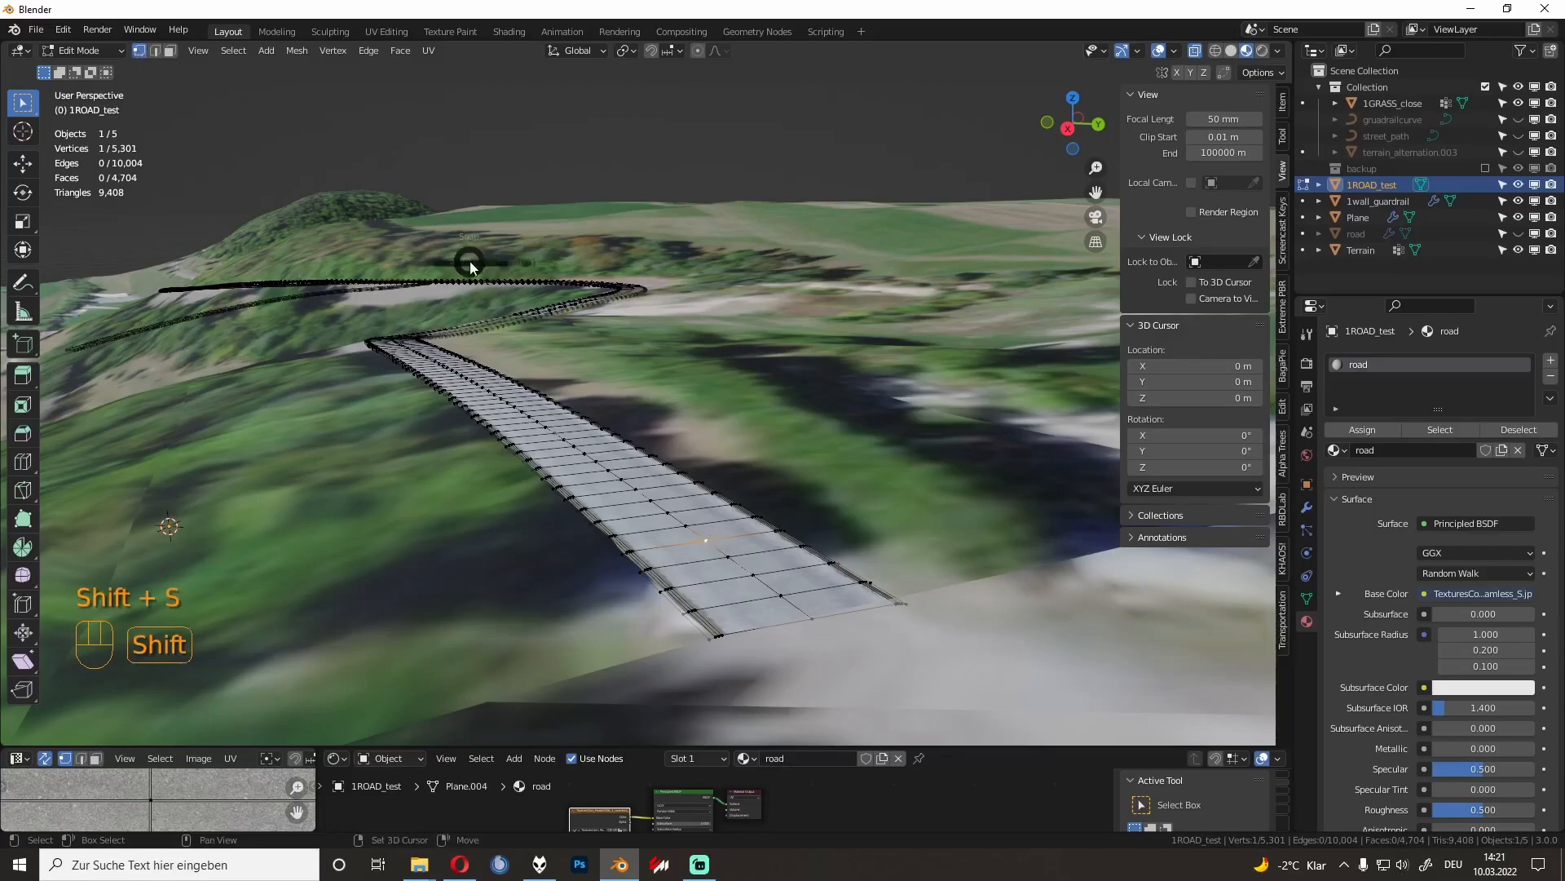
pyautogui.hotkey('shift', 's')
pyautogui.click(439, 359)
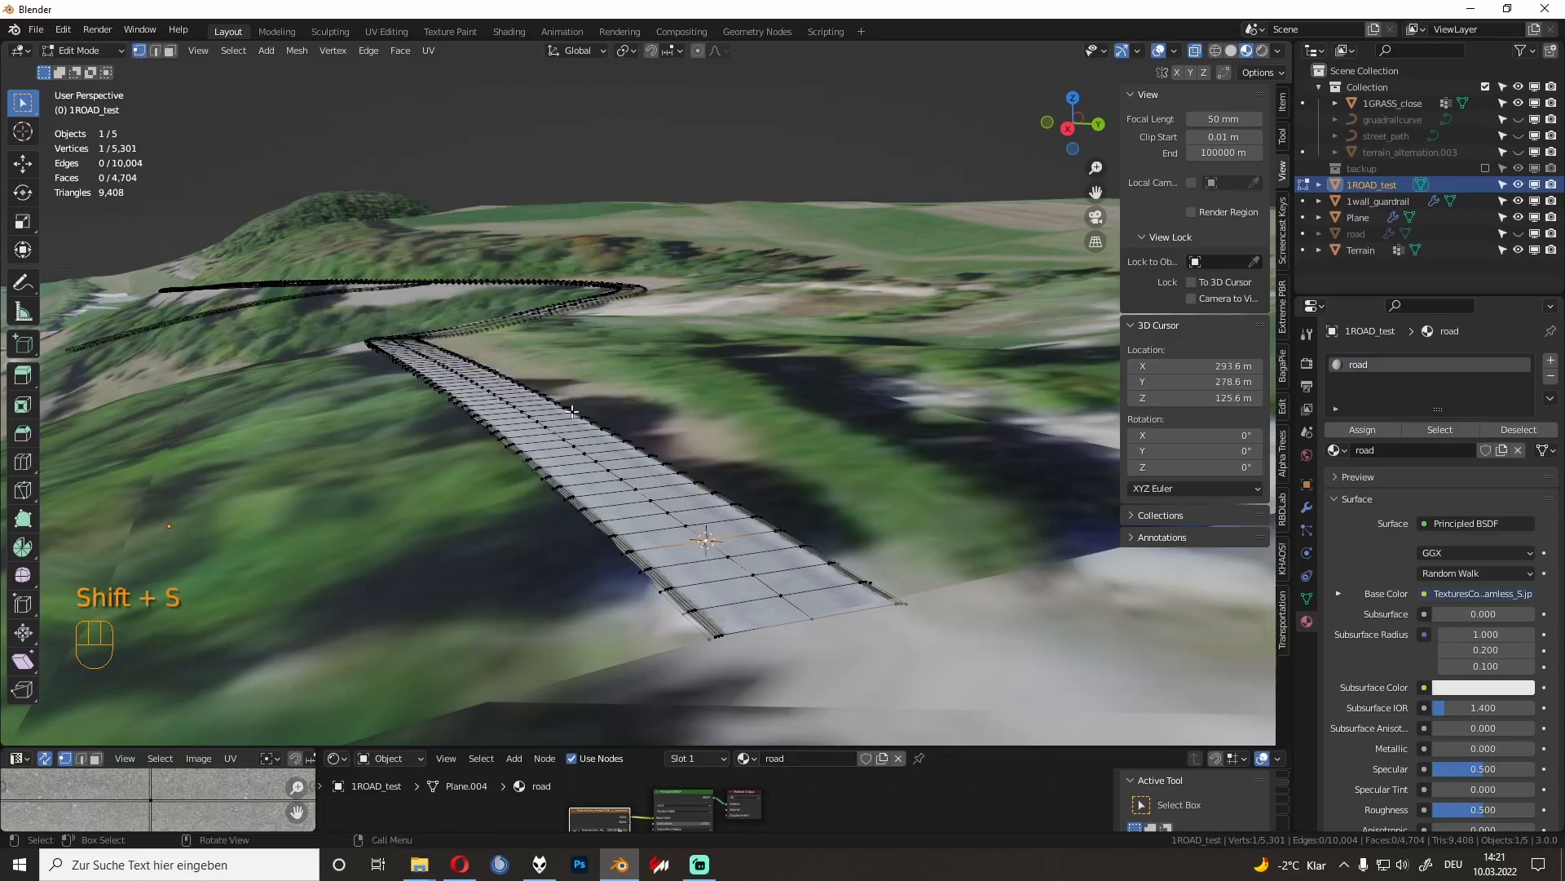
# Step: Add an Arrows empty at the 3D cursor in Object Mode
pyautogui.press('Tab')
pyautogui.hotkey('shift', 'a')
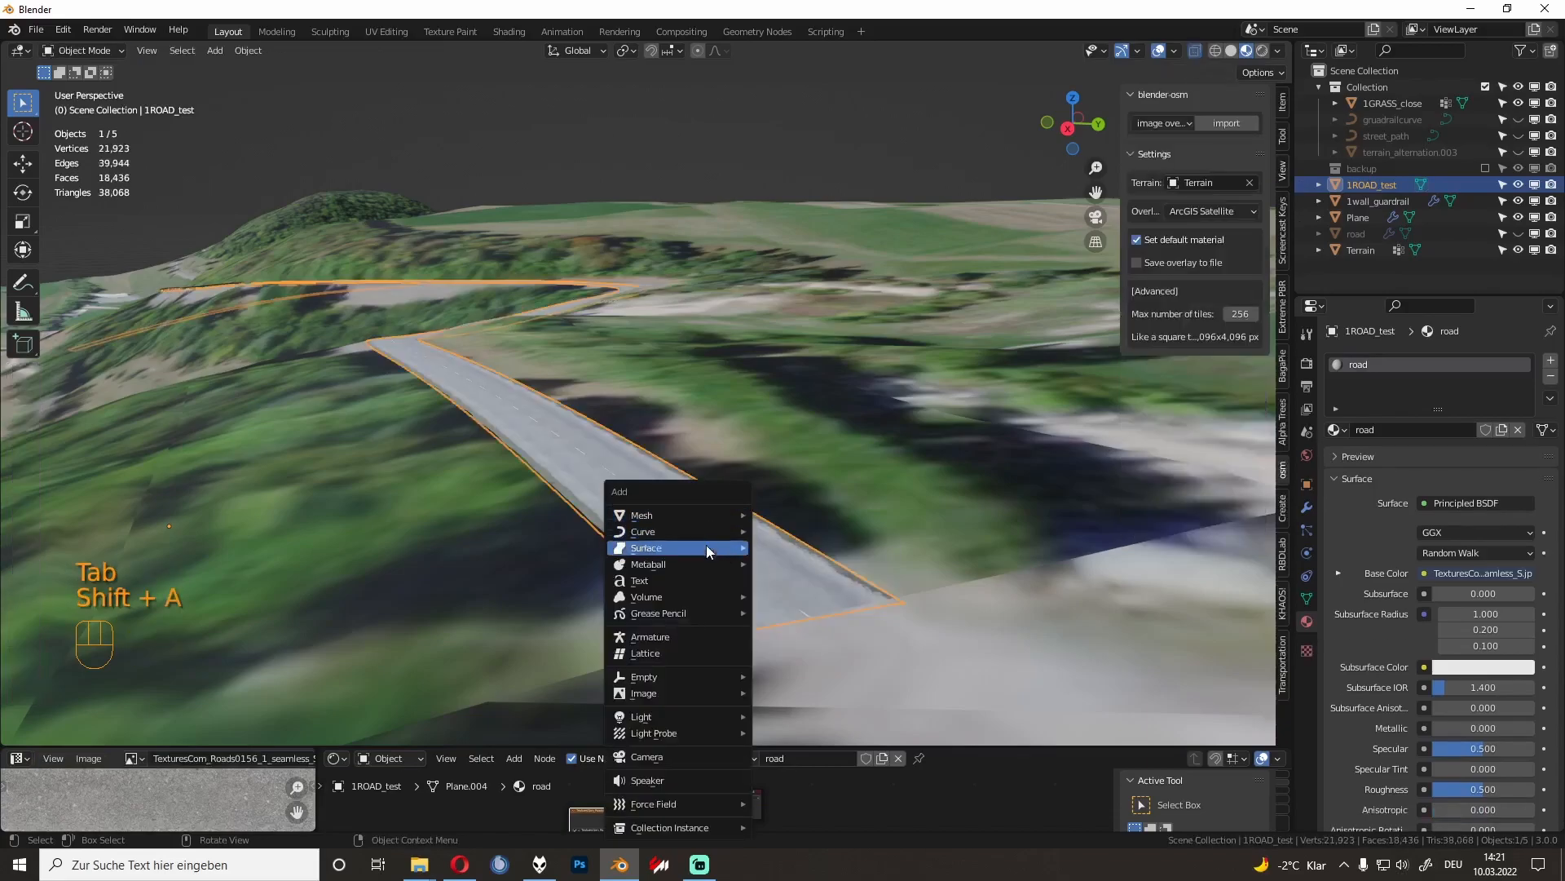
pyautogui.moveTo(720, 675)
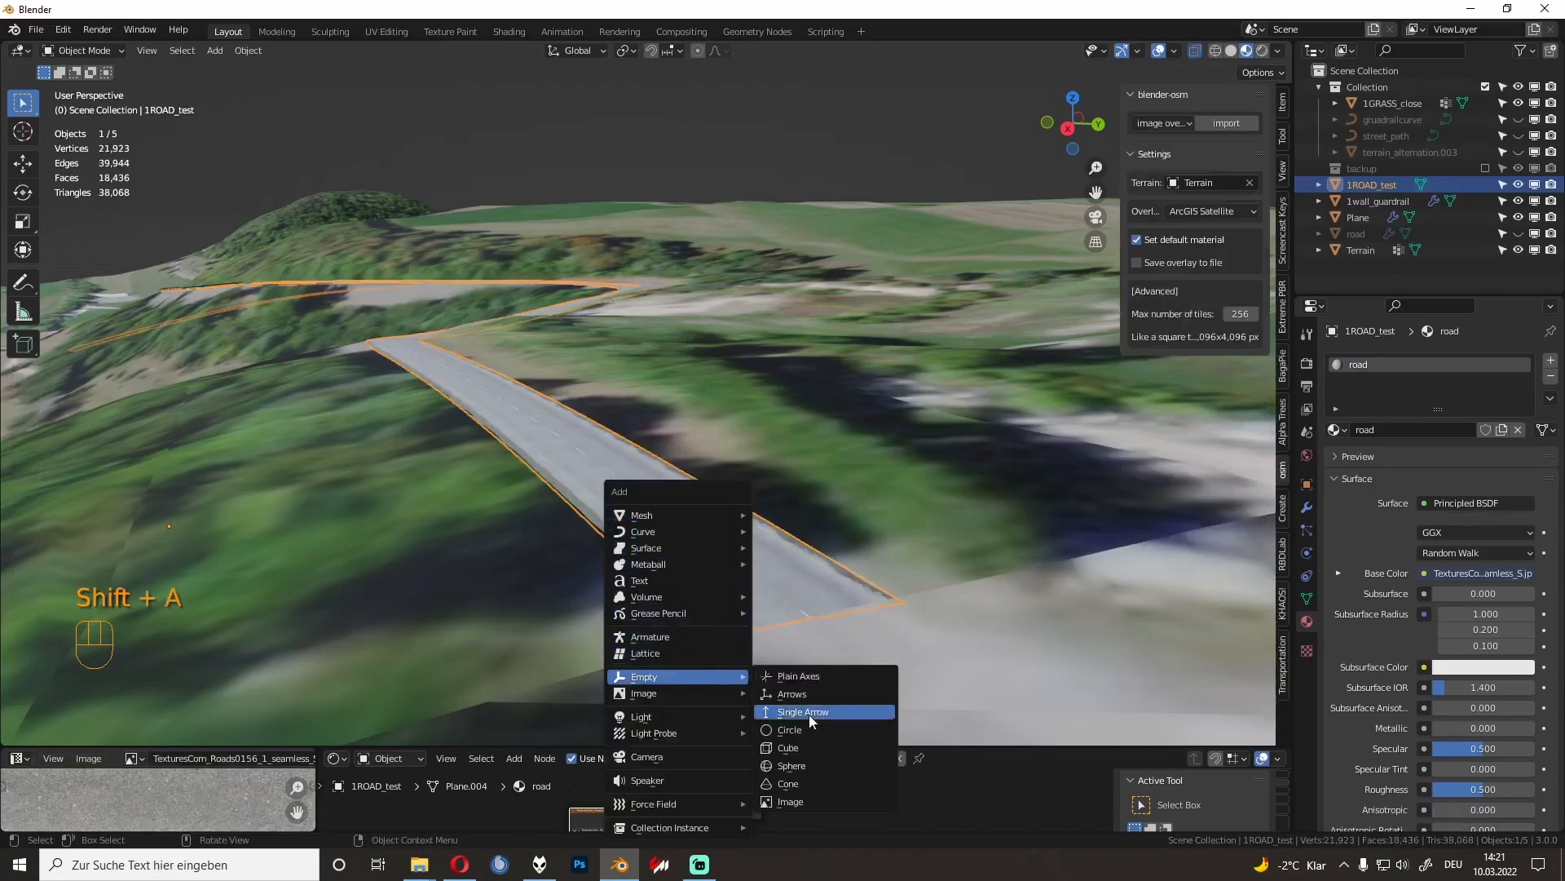
pyautogui.click(819, 694)
# Step: Rotate the new empty about the global X axis so that its Y arrow points straight up
pyautogui.scroll(-4, 784, 483)
pyautogui.moveTo(783, 481); pyautogui.dragTo(642, 496, button='middle')
pyautogui.press('r')
pyautogui.press('x')
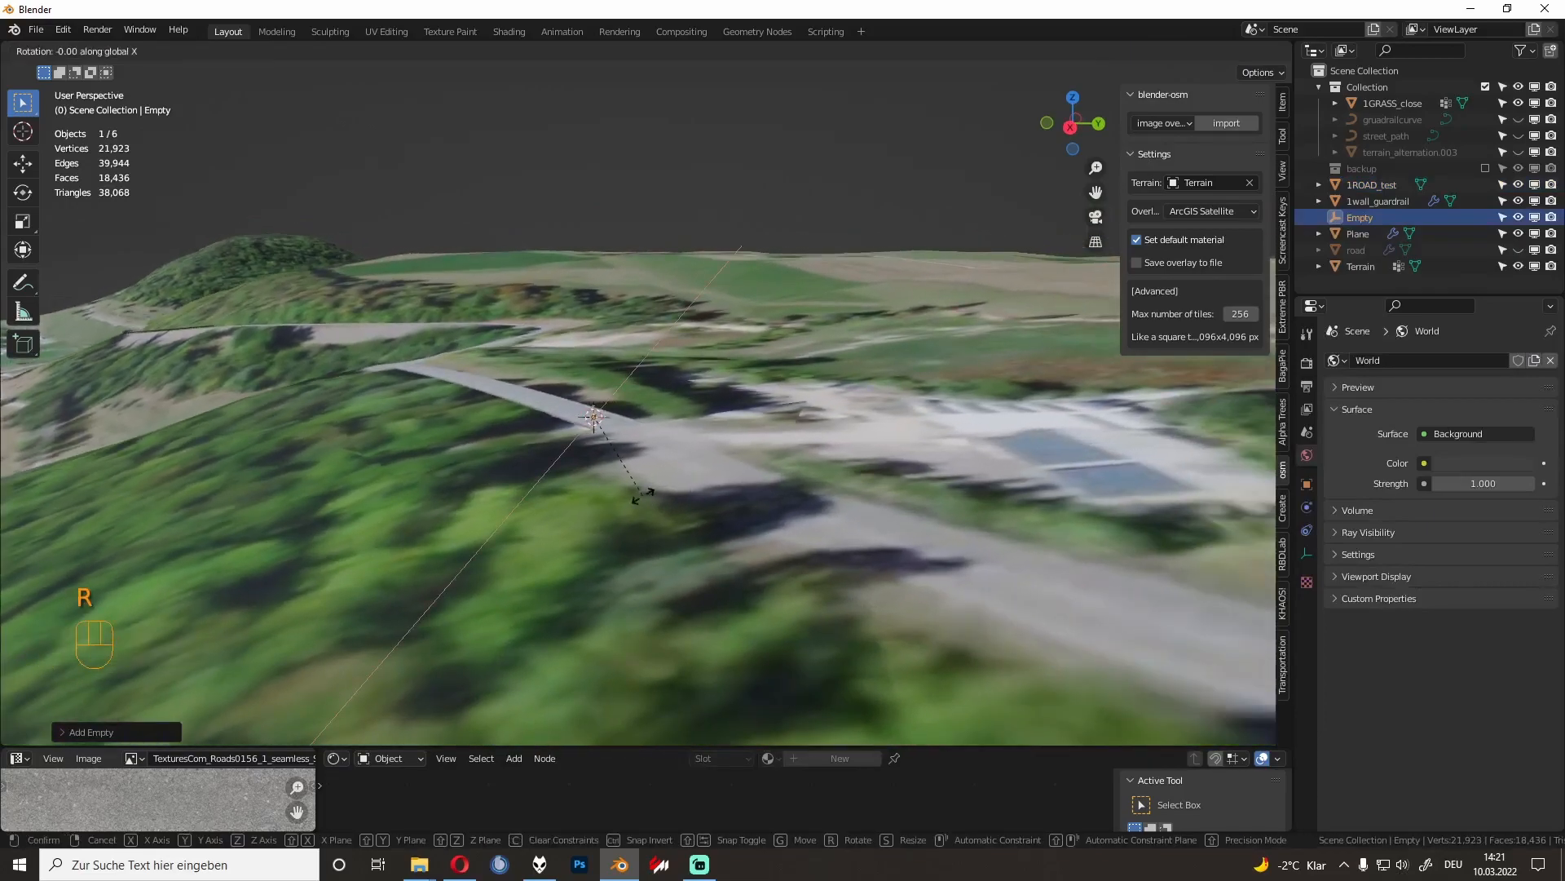
pyautogui.press('Return')
pyautogui.press('KP_Decimal')
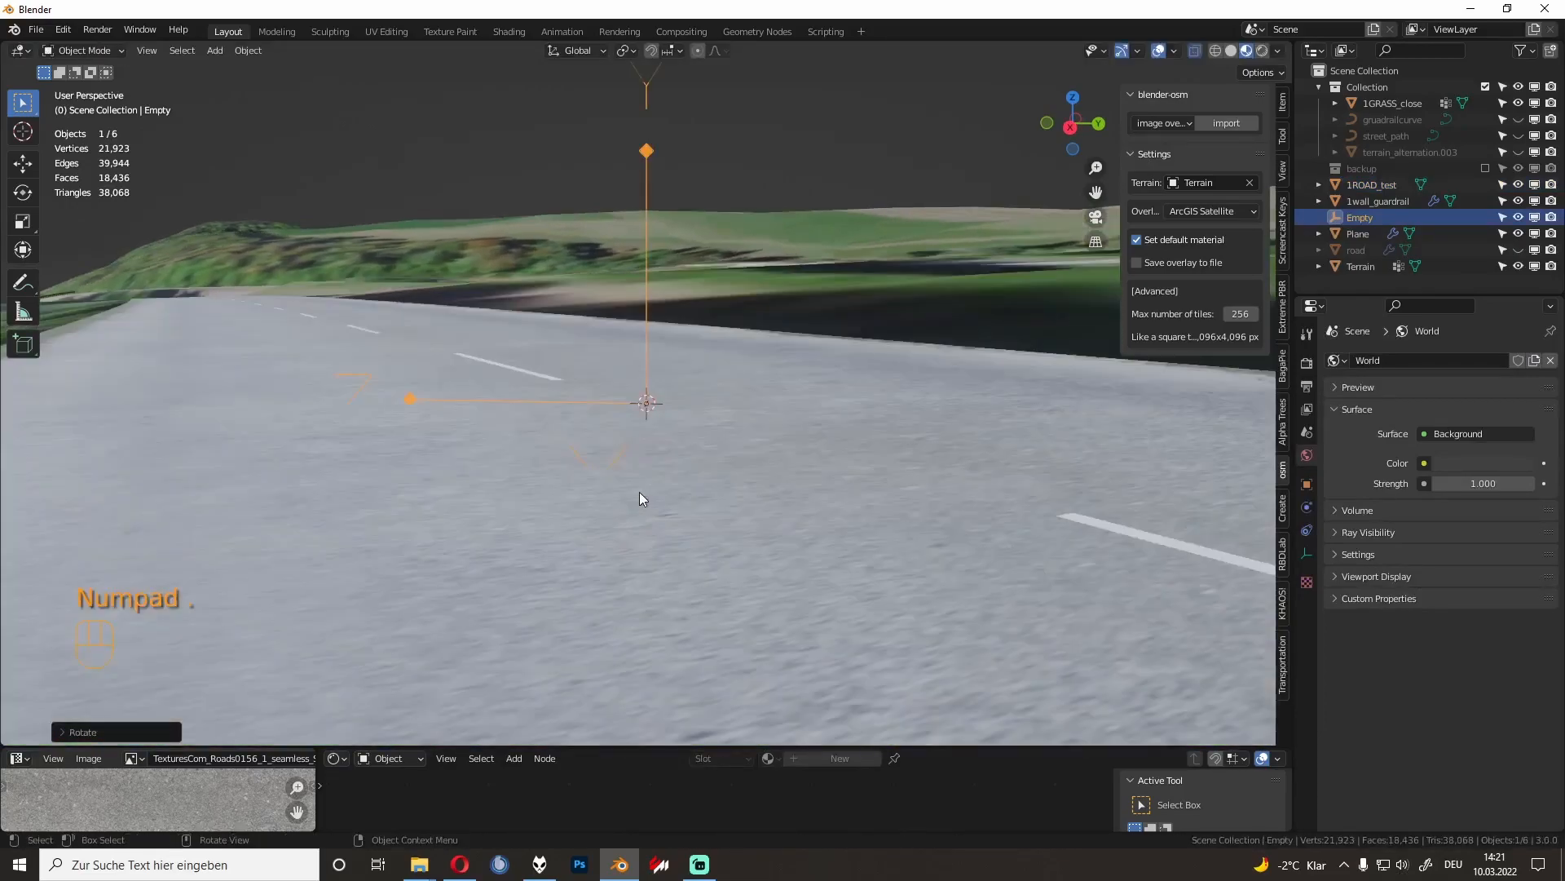
# Step: Rotate the empty about -53° around global Z to align its Z arrow with the road, and raise it slightly
pyautogui.press('r')
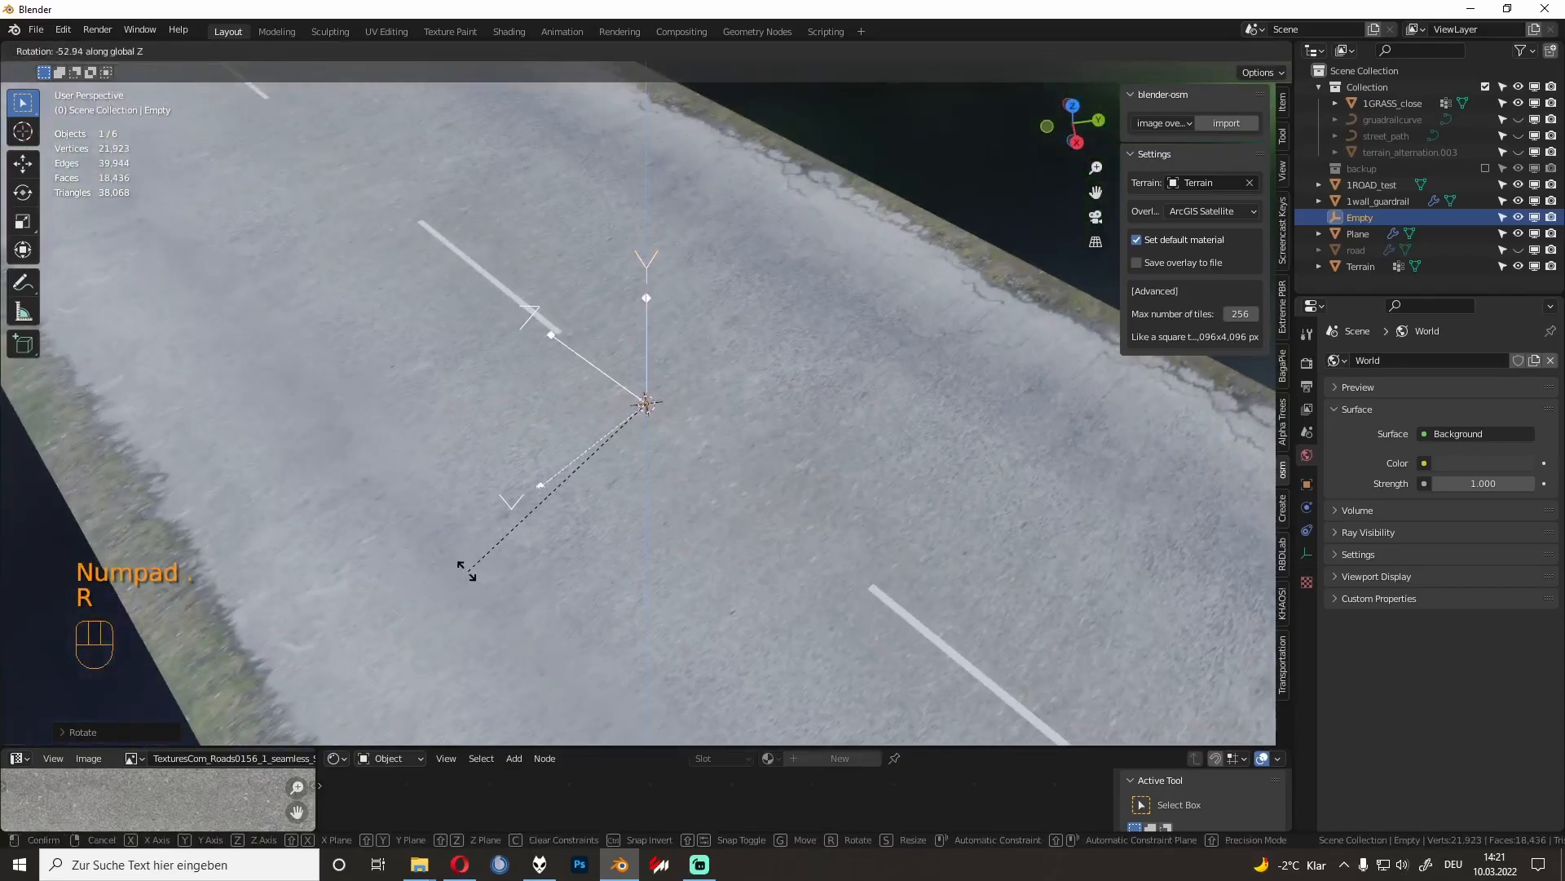
pyautogui.click(452, 562)
pyautogui.press('g')
pyautogui.press('z')
pyautogui.click(447, 473)
# Step: Duplicate the empty in place and rename the original empty AC_PIT_0
pyautogui.moveTo(448, 473); pyautogui.dragTo(639, 421, button='middle')
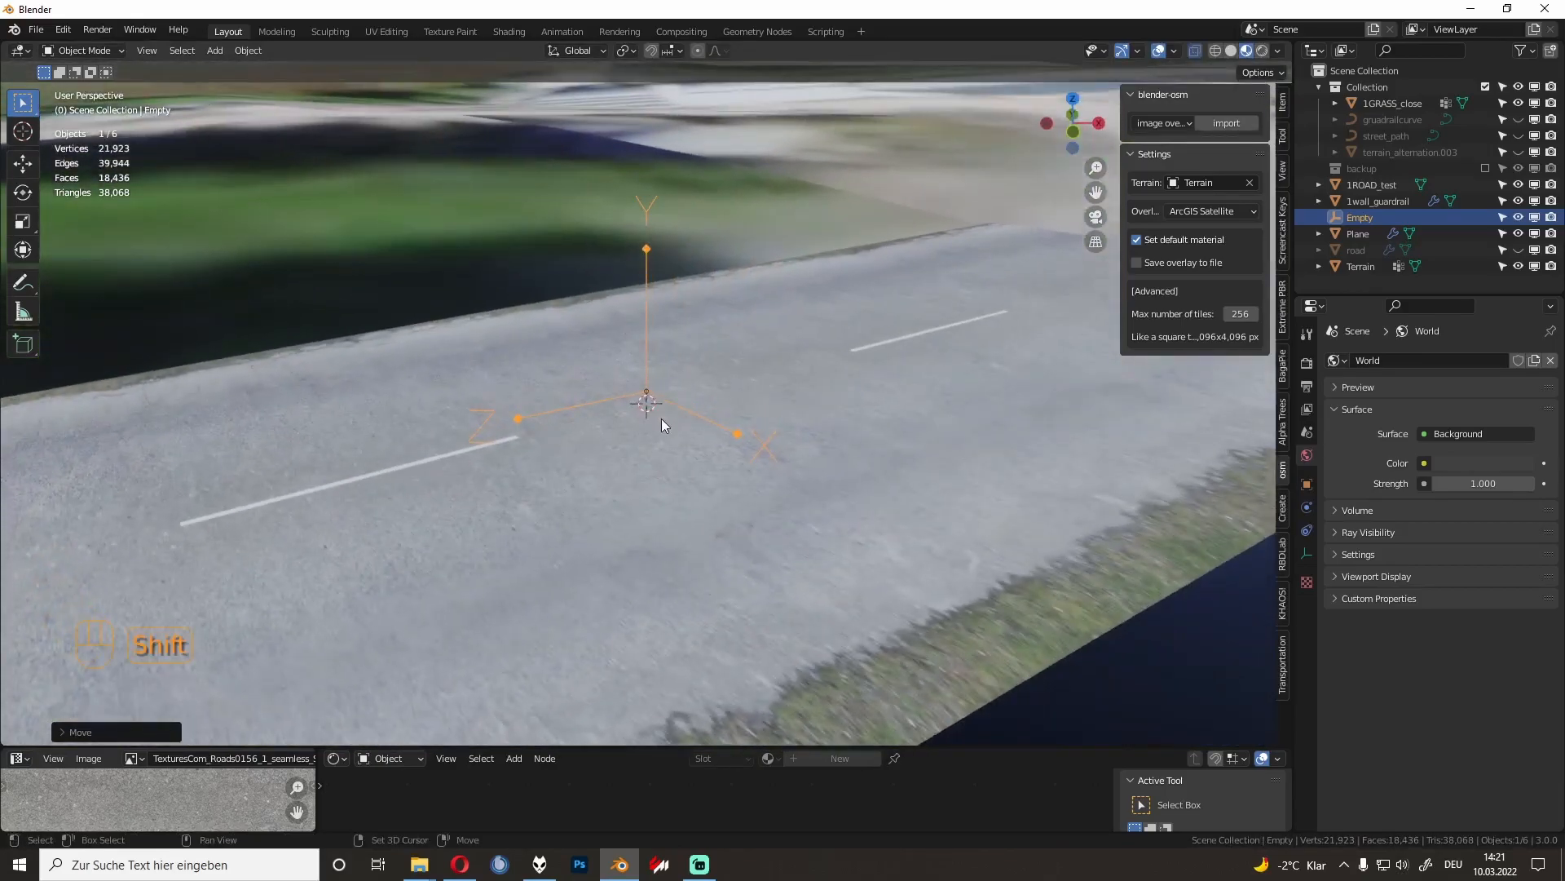
pyautogui.hotkey('shift', 'd')
pyautogui.rightClick(727, 439)
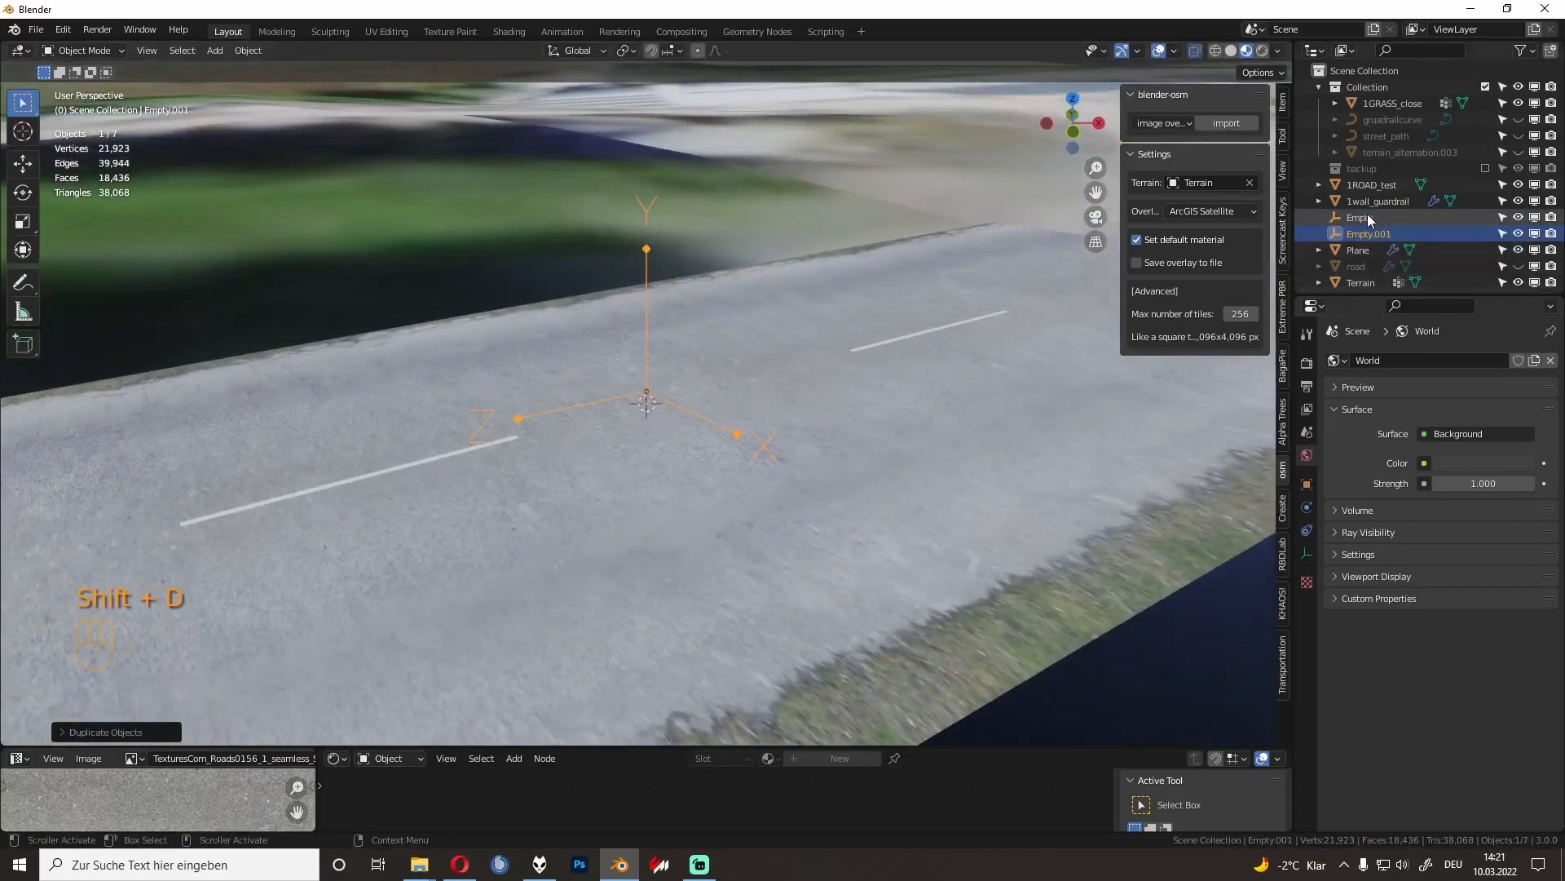
pyautogui.click(1362, 215)
pyautogui.press('F2')
pyautogui.write('AC_P')
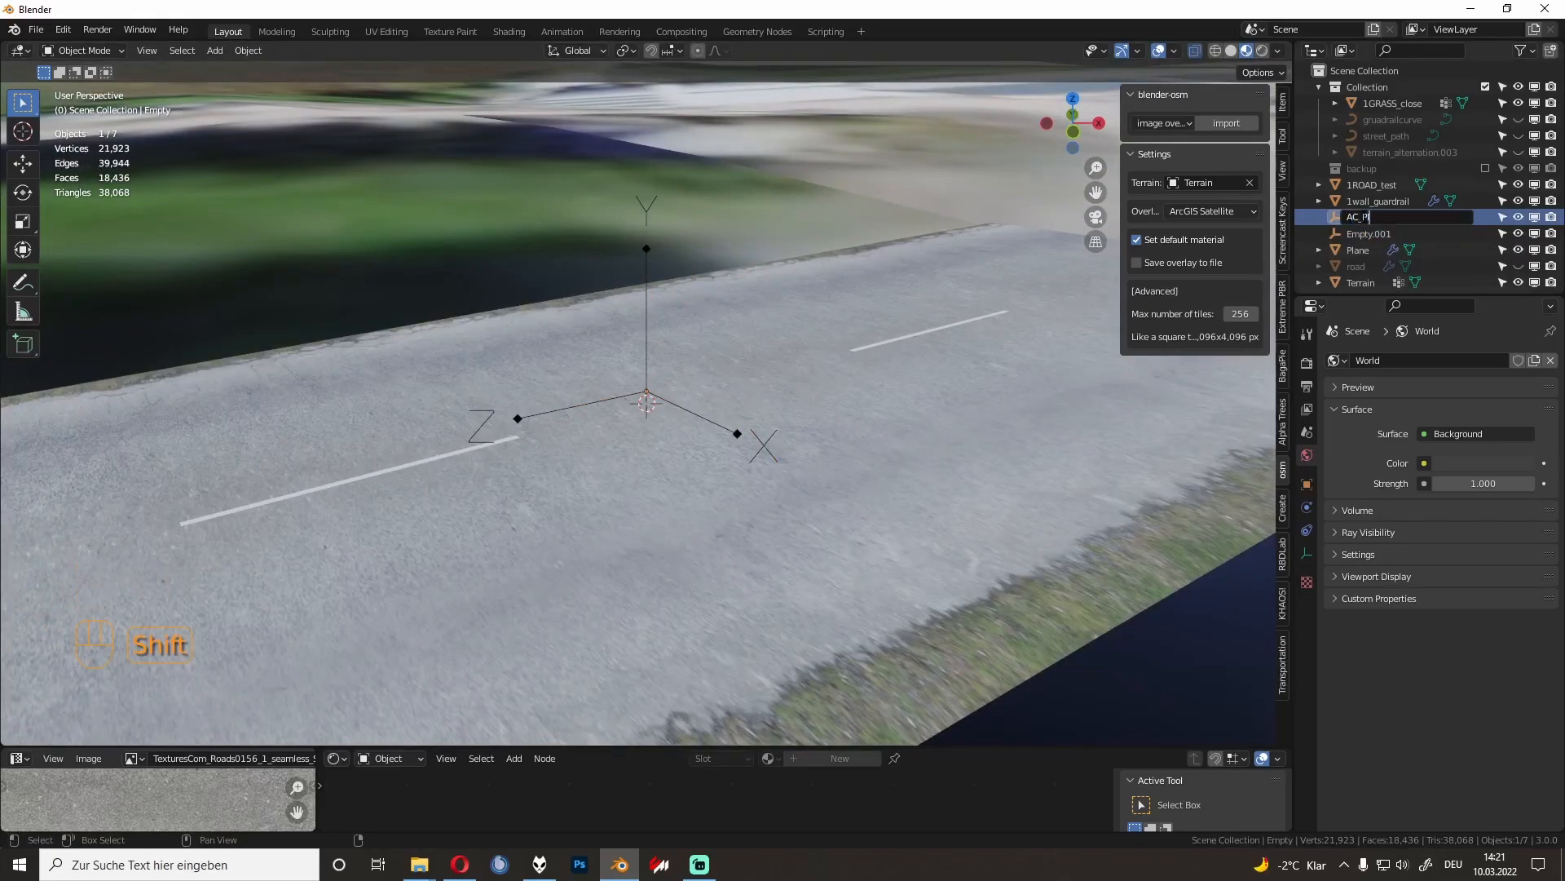
pyautogui.write('IT_0')
pyautogui.press('Return')
# Step: Rename the duplicated empty AC_START_0
pyautogui.click(1369, 234)
pyautogui.press('F2')
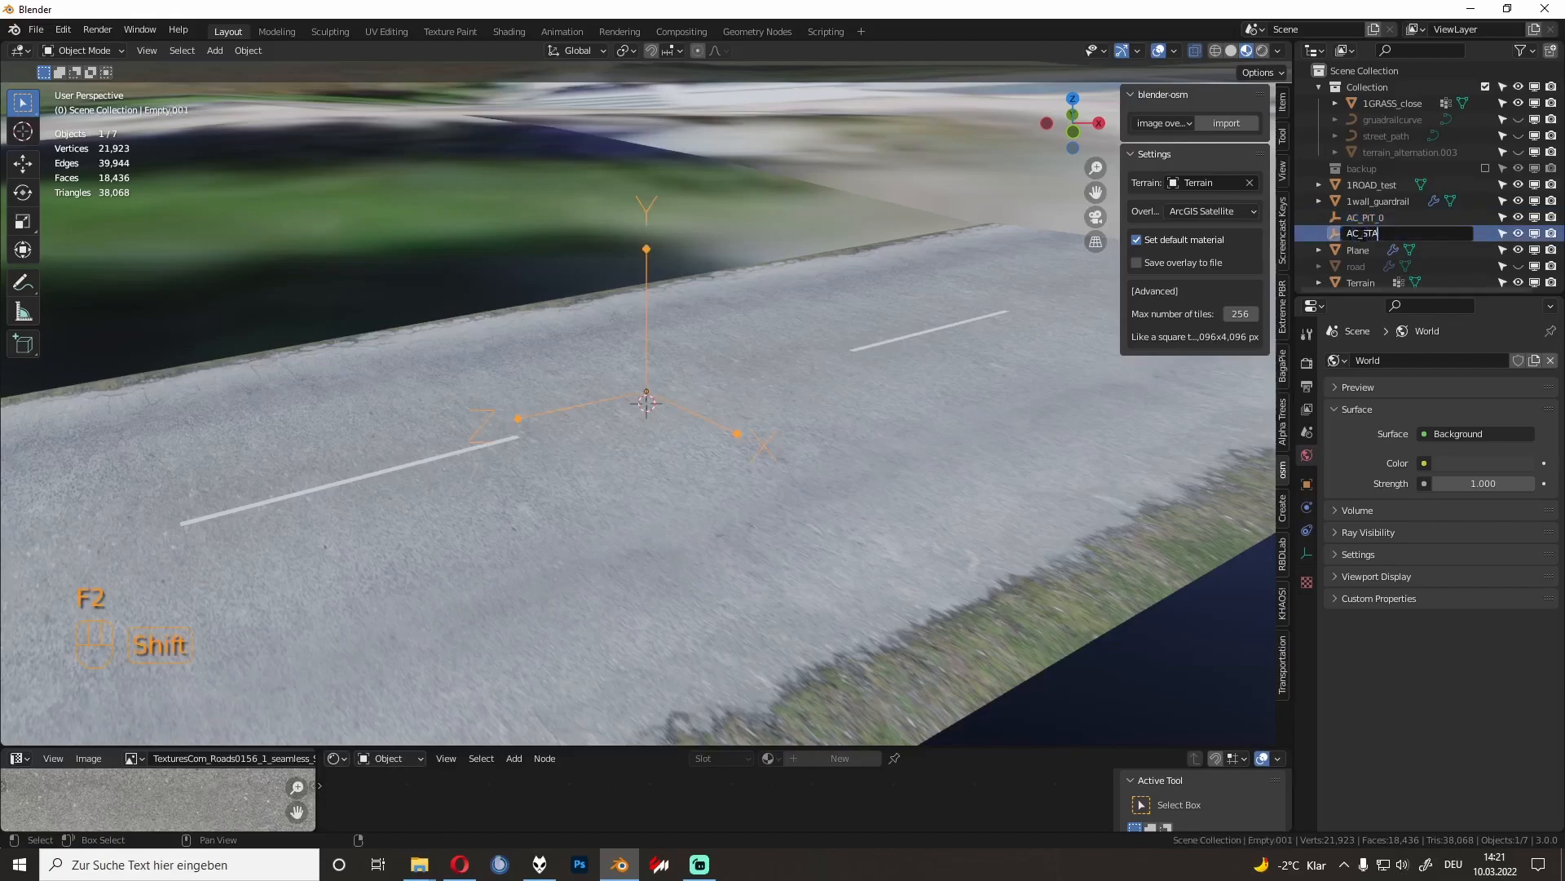
pyautogui.write('AC_START_0')
pyautogui.press('Return')
# Step: Examine the road's course across the terrain from above, from the hairpin bend to the empties
pyautogui.moveTo(619, 369); pyautogui.dragTo(606, 403, button='middle')
pyautogui.keyDown('shift'); pyautogui.moveTo(300, 235); pyautogui.dragTo(420, 371, button='middle'); pyautogui.keyUp('shift')
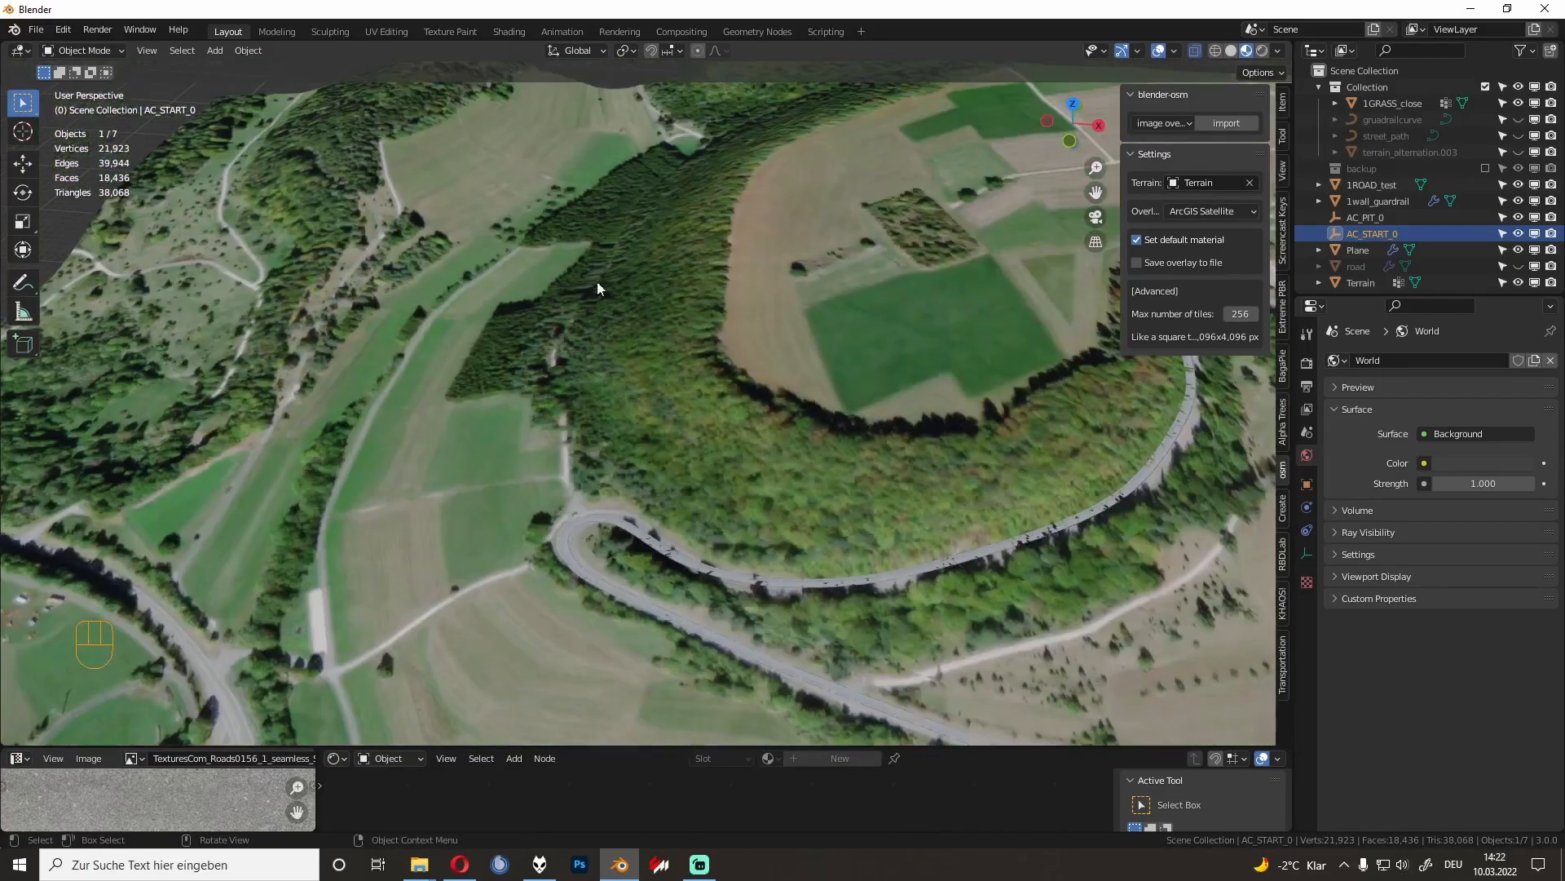
pyautogui.keyDown('shift'); pyautogui.moveTo(884, 443); pyautogui.dragTo(429, 474, button='middle'); pyautogui.keyUp('shift')
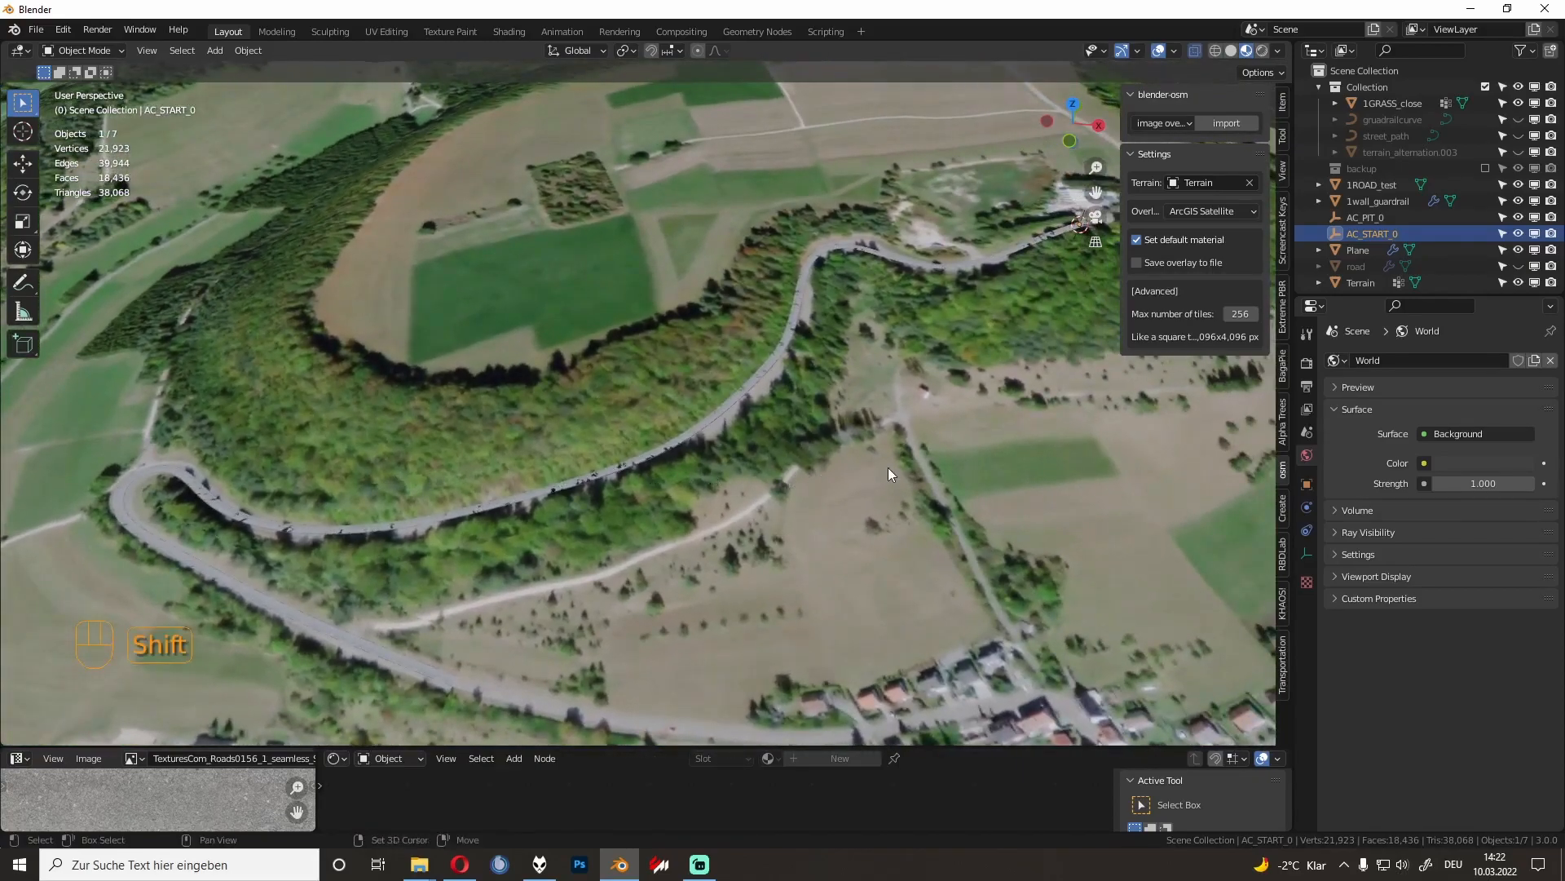
pyautogui.keyDown('shift'); pyautogui.moveTo(888, 467); pyautogui.dragTo(721, 502, button='middle'); pyautogui.keyUp('shift')
pyautogui.keyDown('shift'); pyautogui.moveTo(838, 481); pyautogui.dragTo(813, 458, button='middle'); pyautogui.keyUp('shift')
pyautogui.scroll(2, 564, 456)
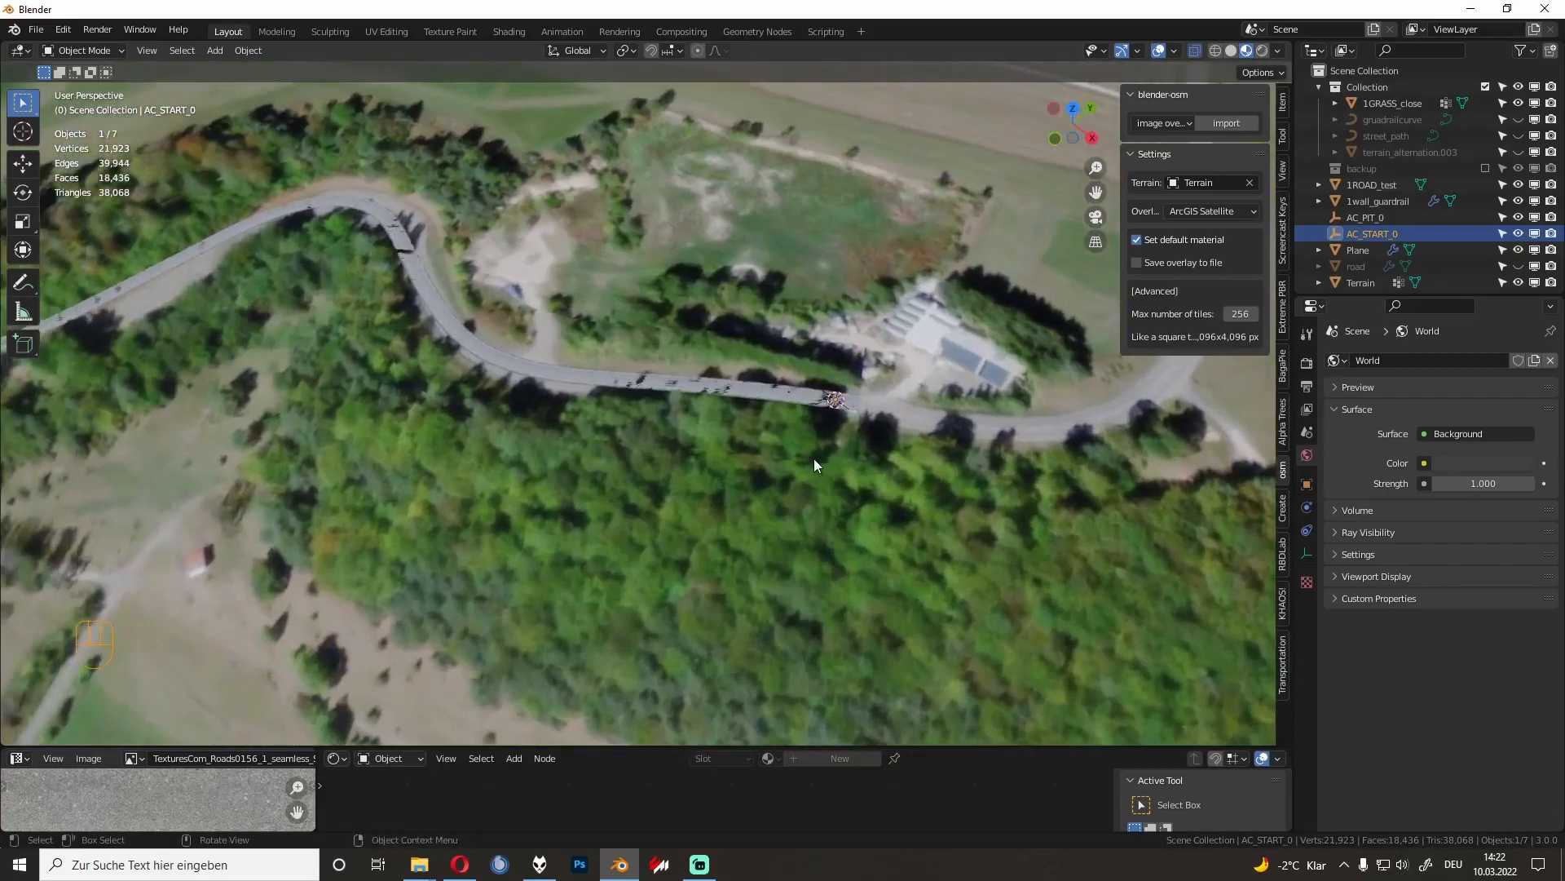
# Step: Select the lane-marking object Plane and give it a new material named white_lines
pyautogui.click(1351, 251)
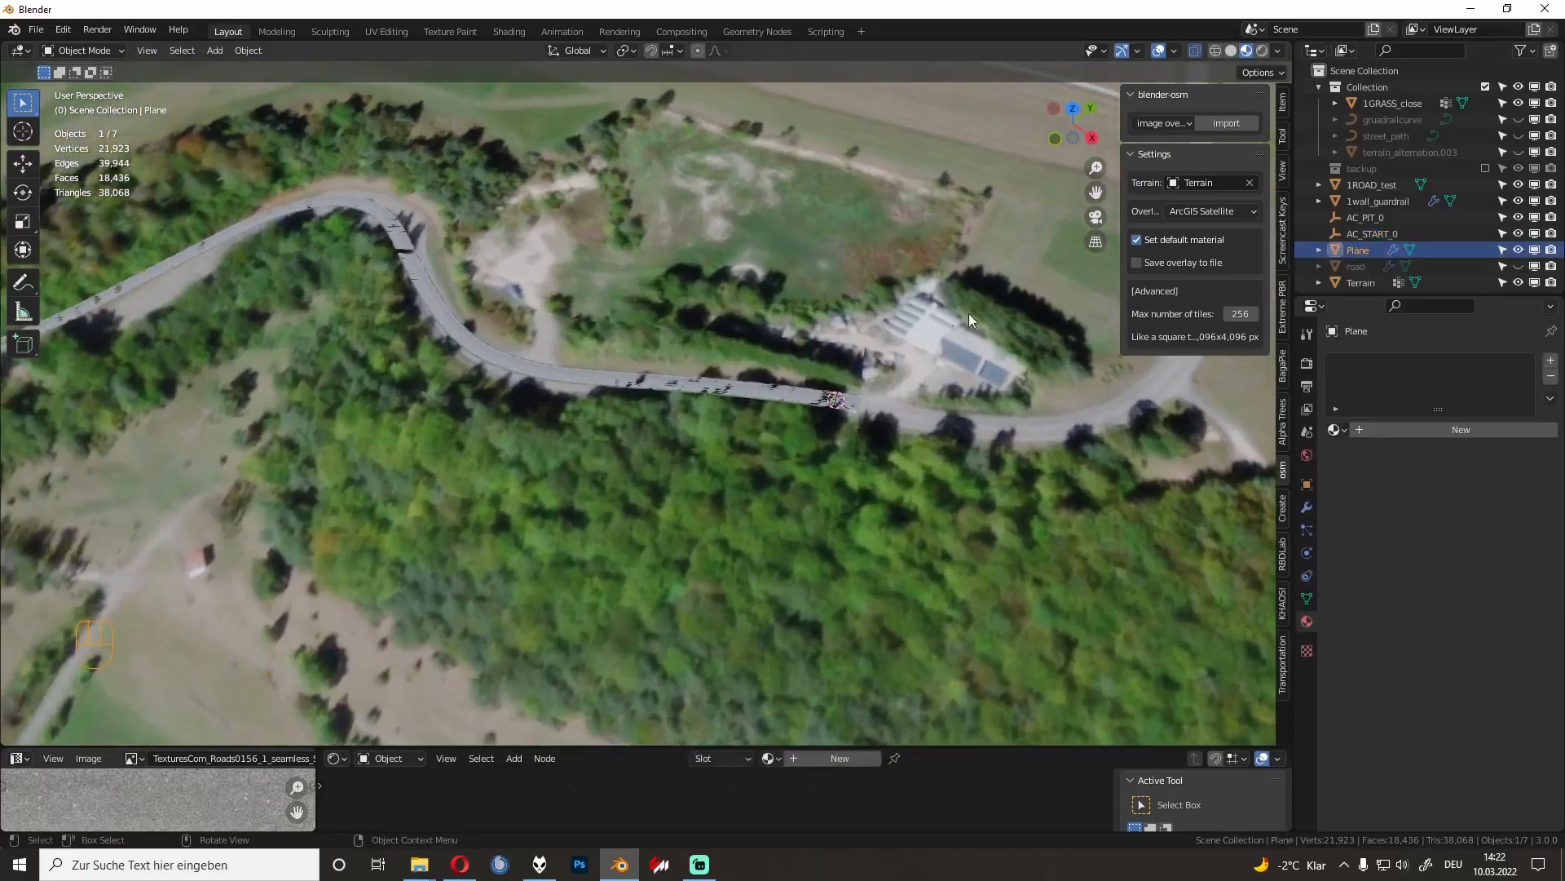
pyautogui.press('KP_Decimal')
pyautogui.scroll(8, 946, 379)
pyautogui.moveTo(909, 428); pyautogui.dragTo(962, 395, button='middle')
pyautogui.keyDown('shift'); pyautogui.moveTo(938, 391); pyautogui.dragTo(1113, 423, button='middle'); pyautogui.keyUp('shift')
pyautogui.scroll(4, 627, 369)
pyautogui.scroll(4, 680, 348)
pyautogui.click(1400, 430)
pyautogui.write('white')
pyautogui.press('Return')
# Step: Switch to the Opera browser, open textures.com/library in a new tab and search for "line"
pyautogui.click(470, 861)
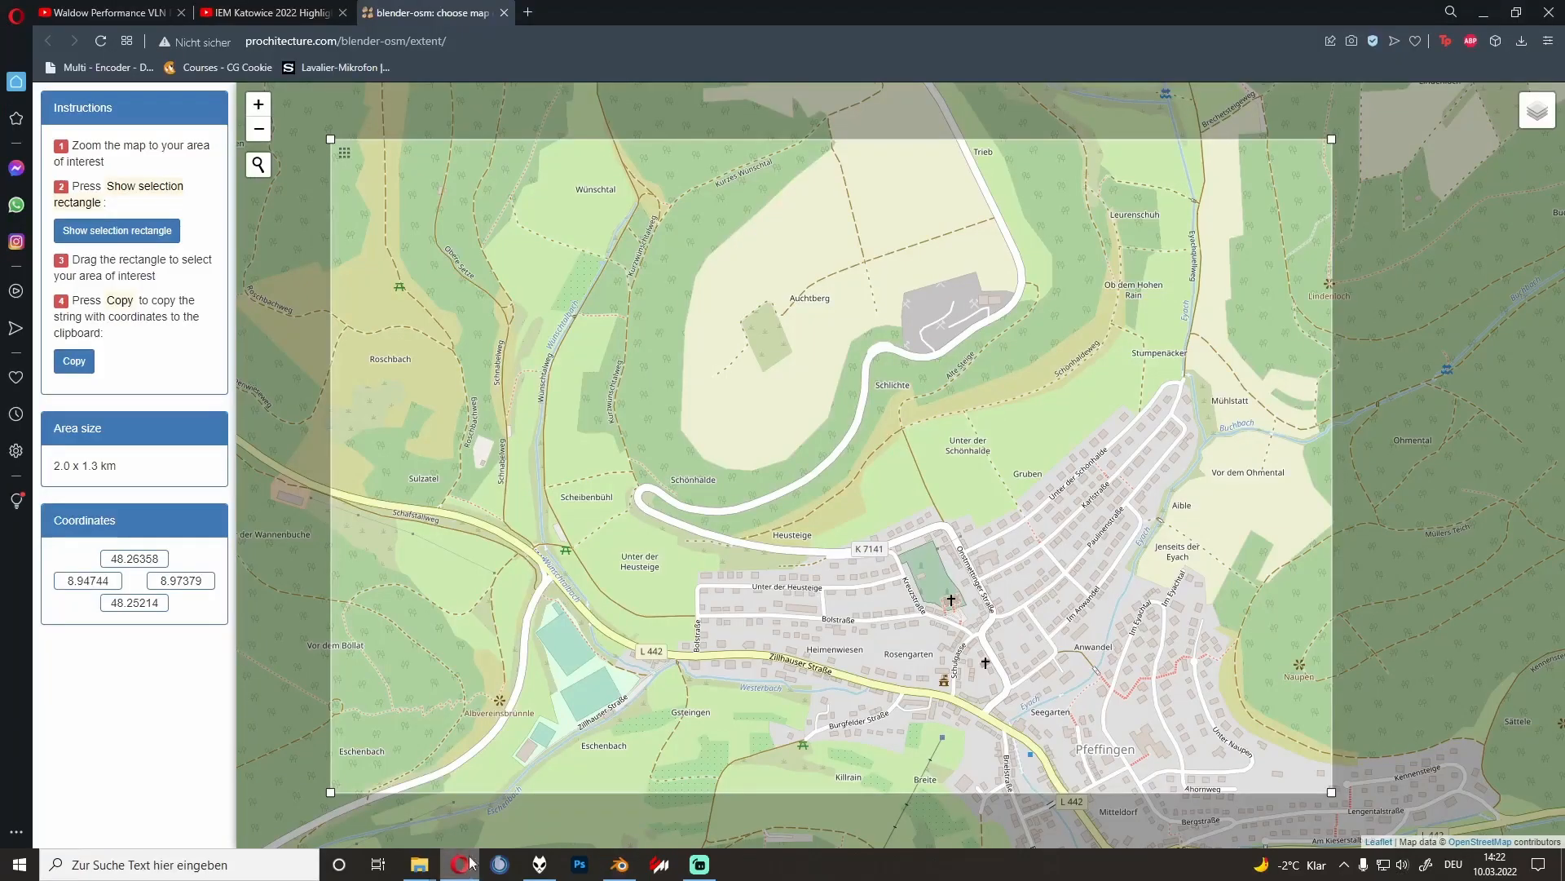
pyautogui.click(528, 13)
pyautogui.write('textures.com/library')
pyautogui.click(517, 70)
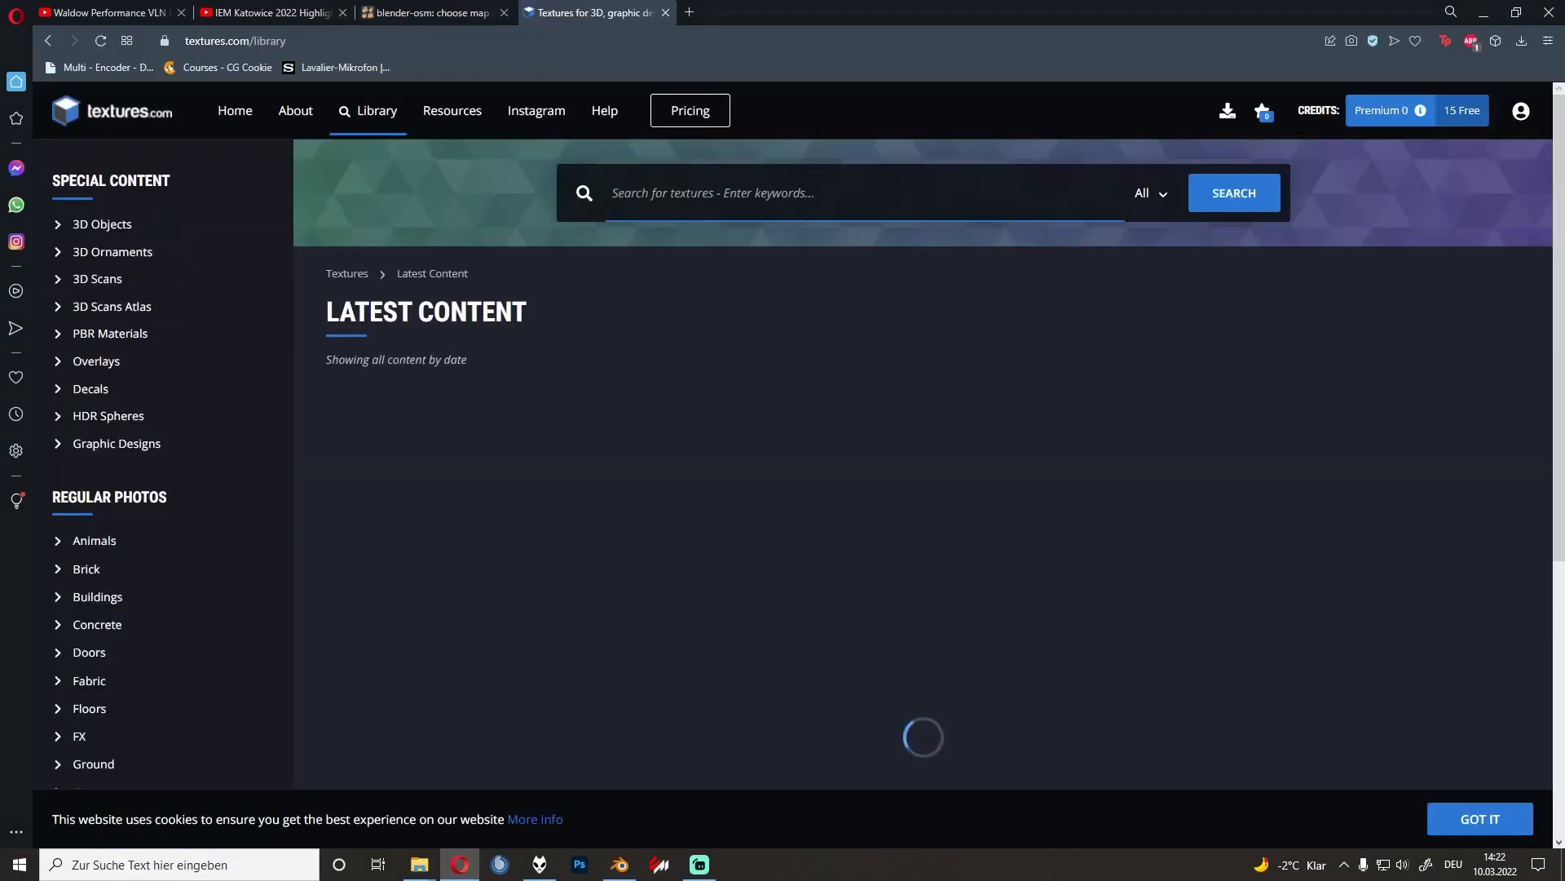
pyautogui.click(691, 197)
pyautogui.write('line')
pyautogui.press('Return')
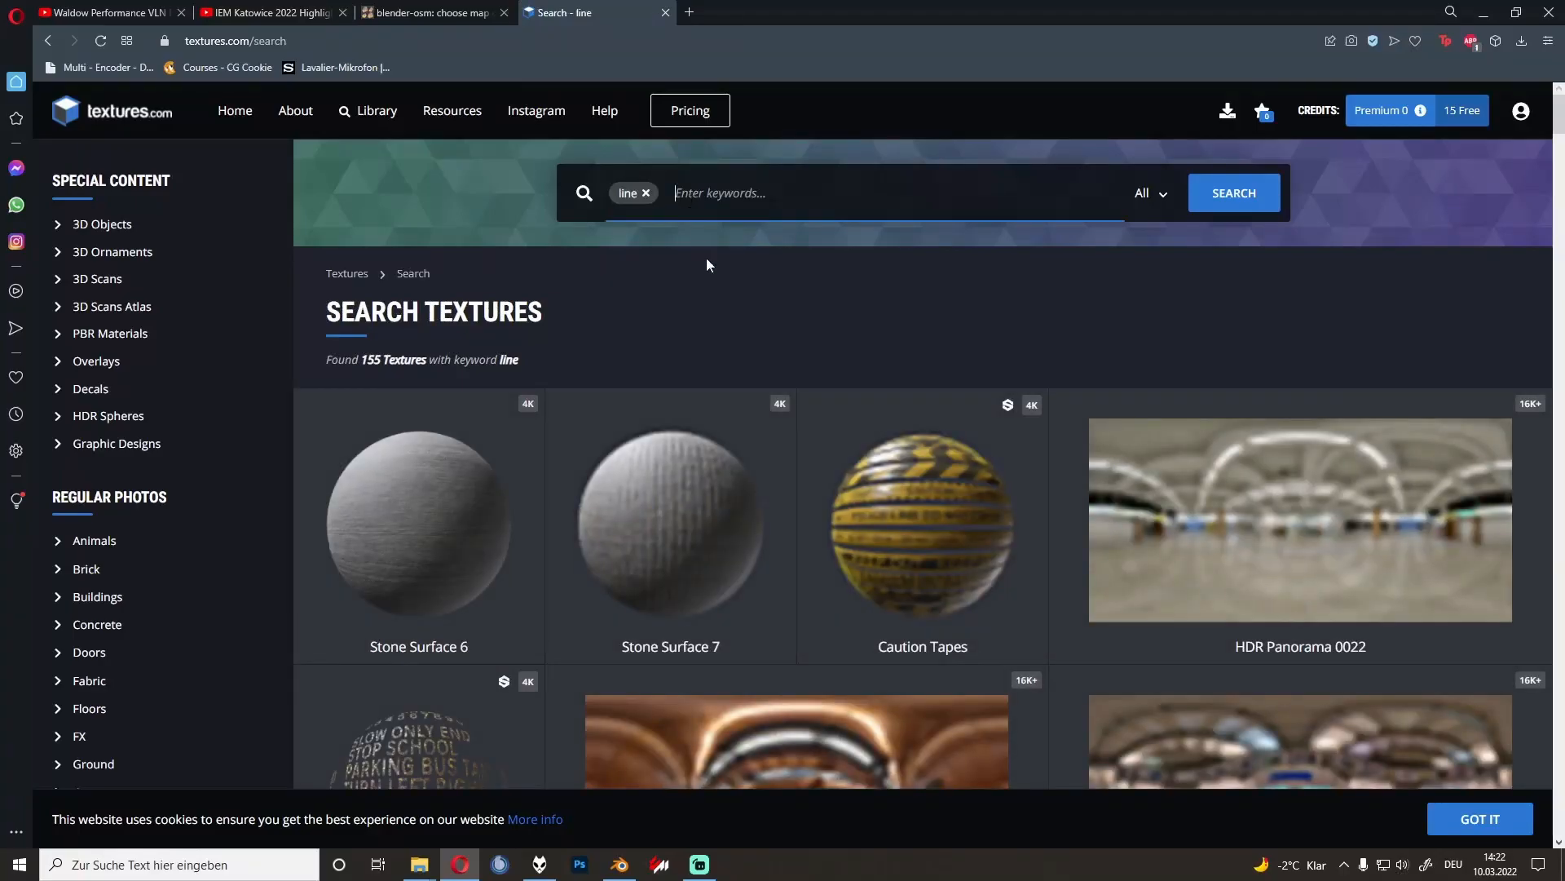
# Step: Find the RoadMarkings0023 white line texture among the results and download its free seamless 1024x512 image
pyautogui.scroll(-8, 699, 315)
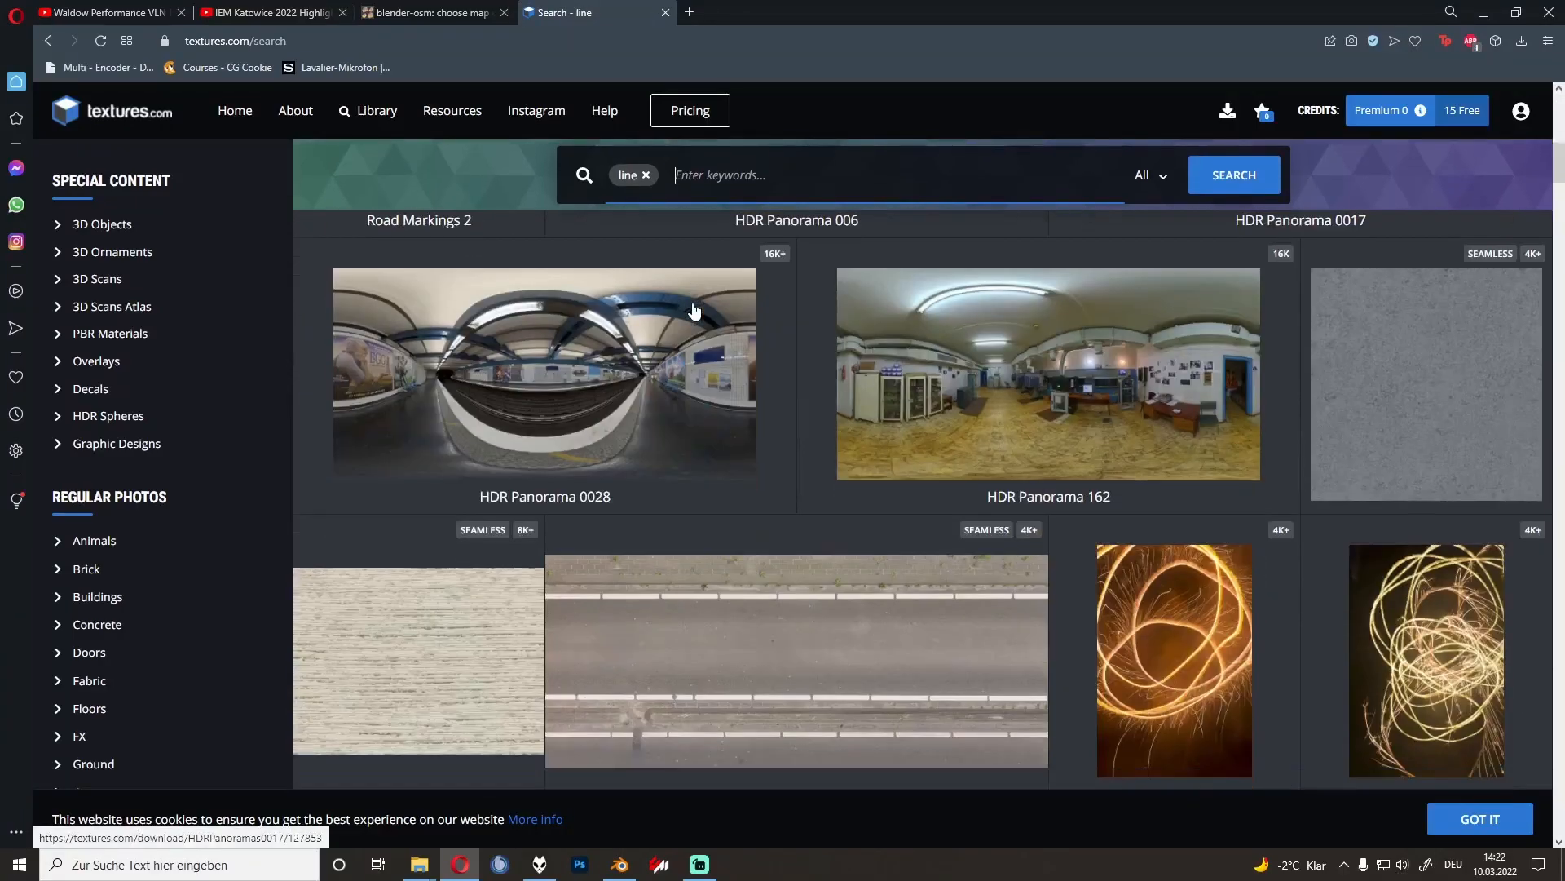
pyautogui.scroll(-10, 693, 311)
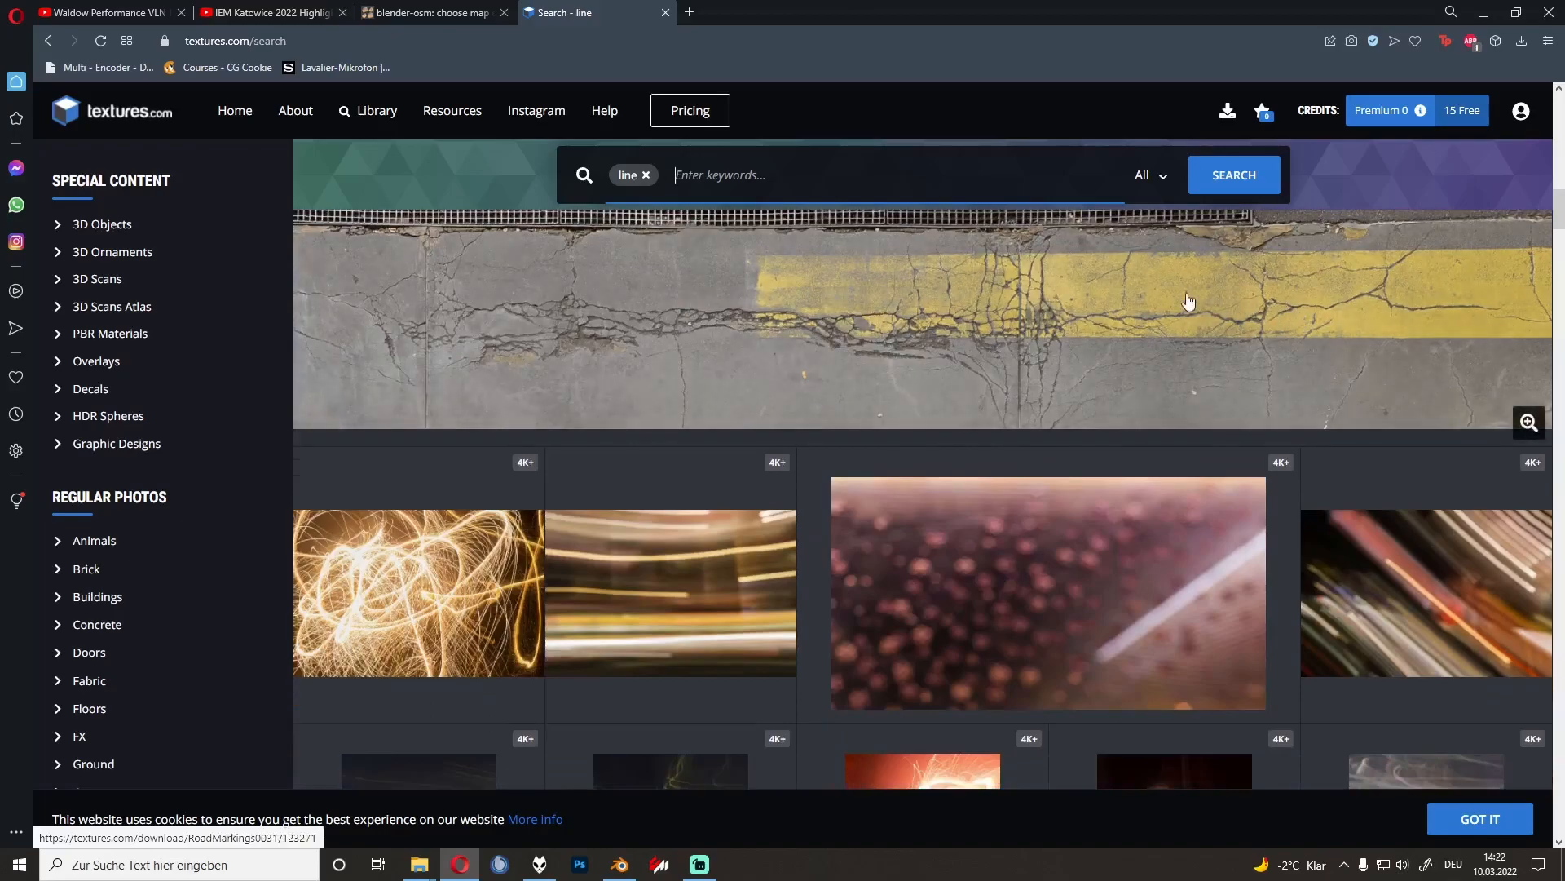
pyautogui.scroll(-8, 1014, 308)
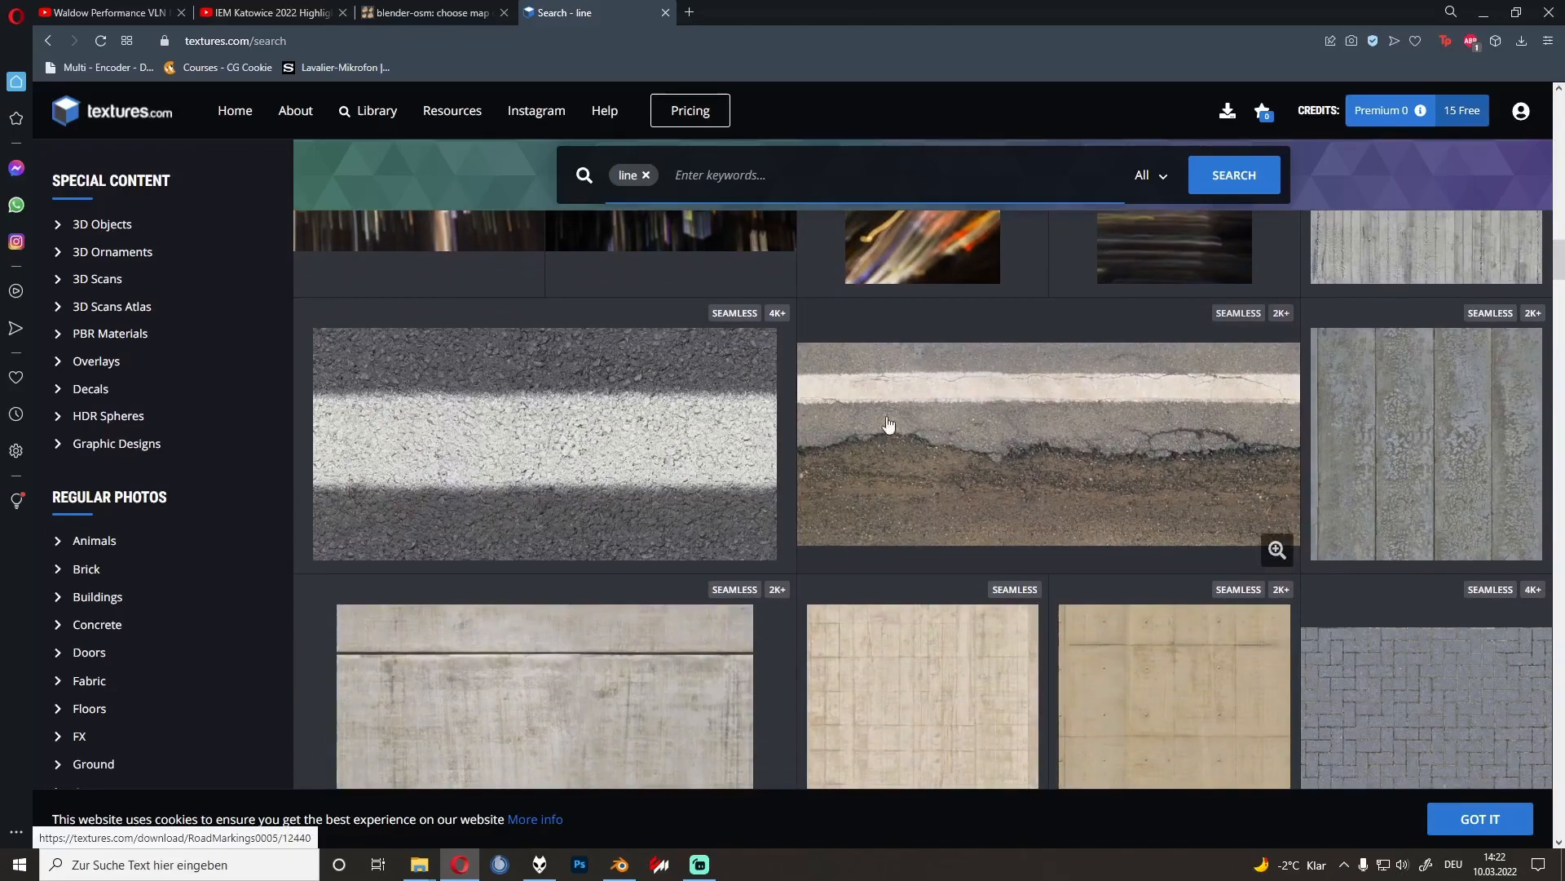
pyautogui.scroll(-2, 560, 437)
pyautogui.scroll(2, 574, 410)
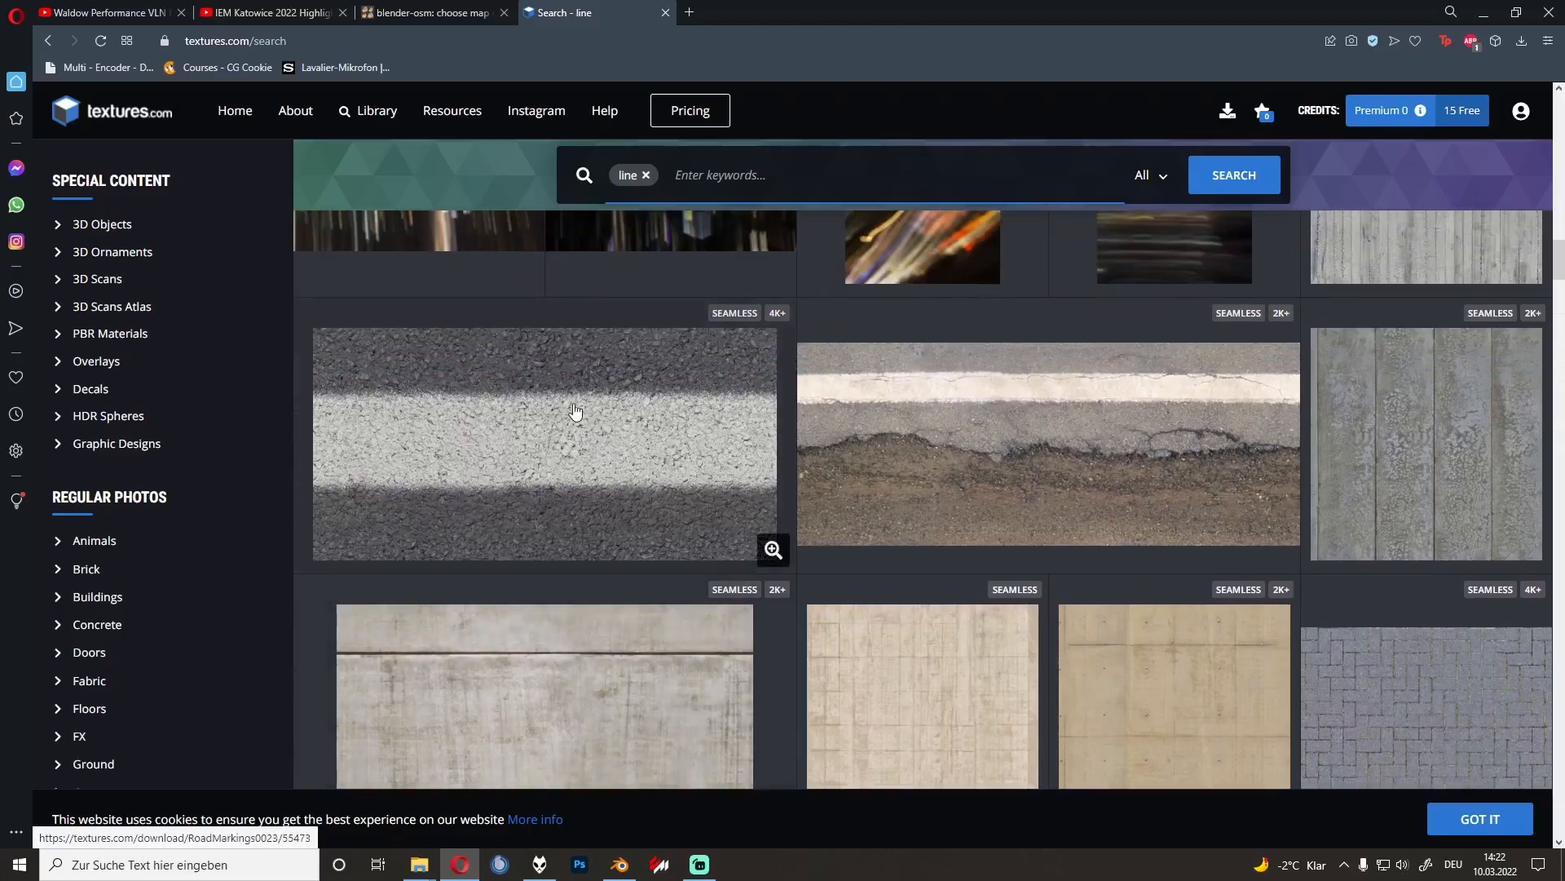
pyautogui.scroll(-2, 571, 408)
pyautogui.scroll(2, 548, 401)
pyautogui.click(543, 400)
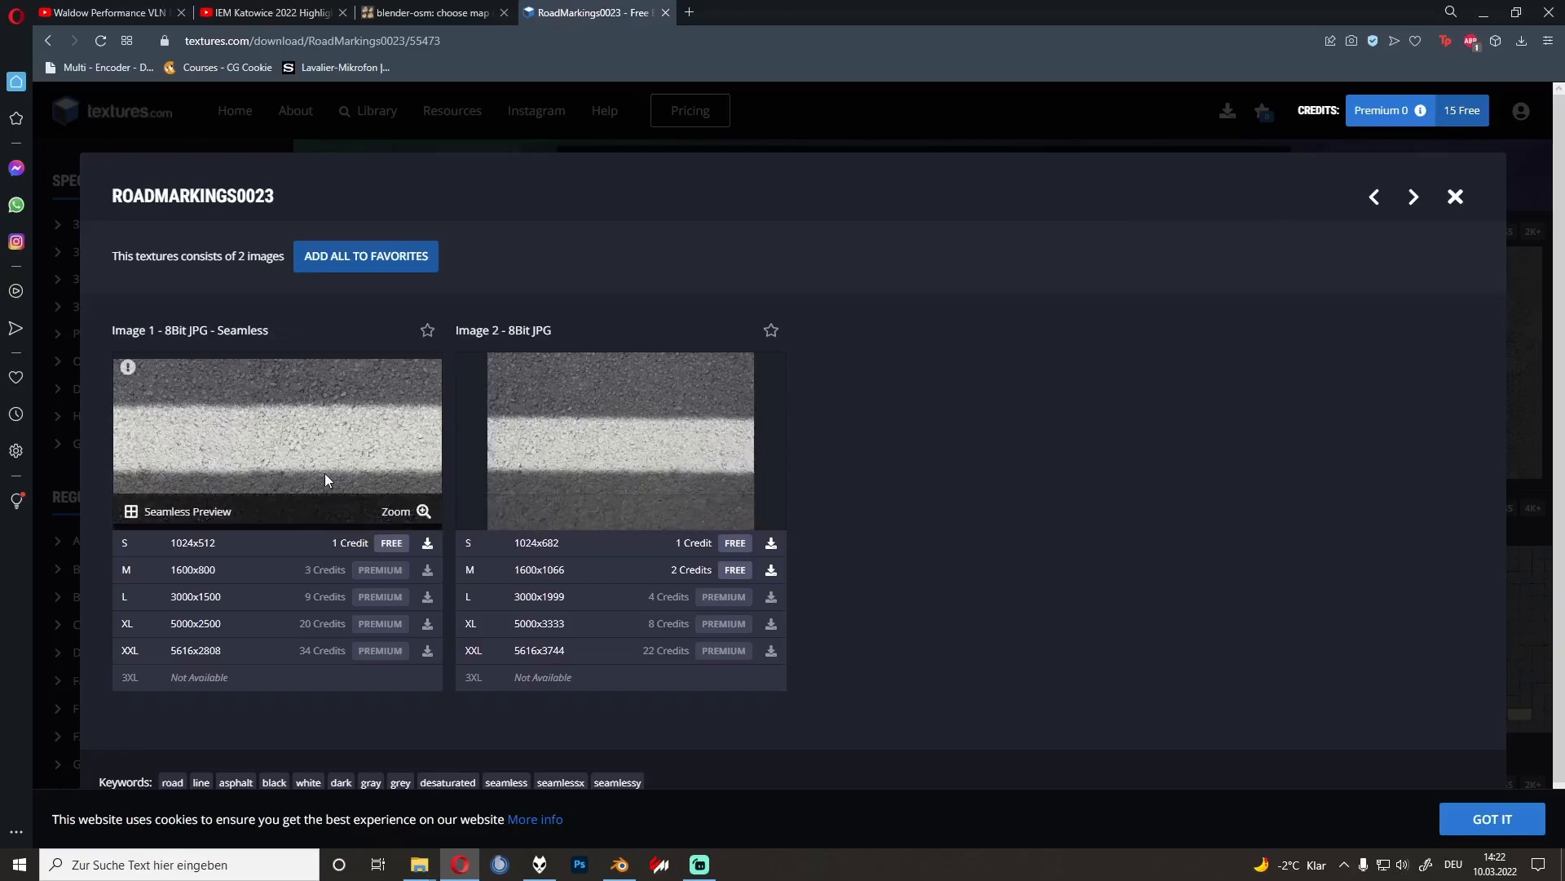
pyautogui.click(393, 544)
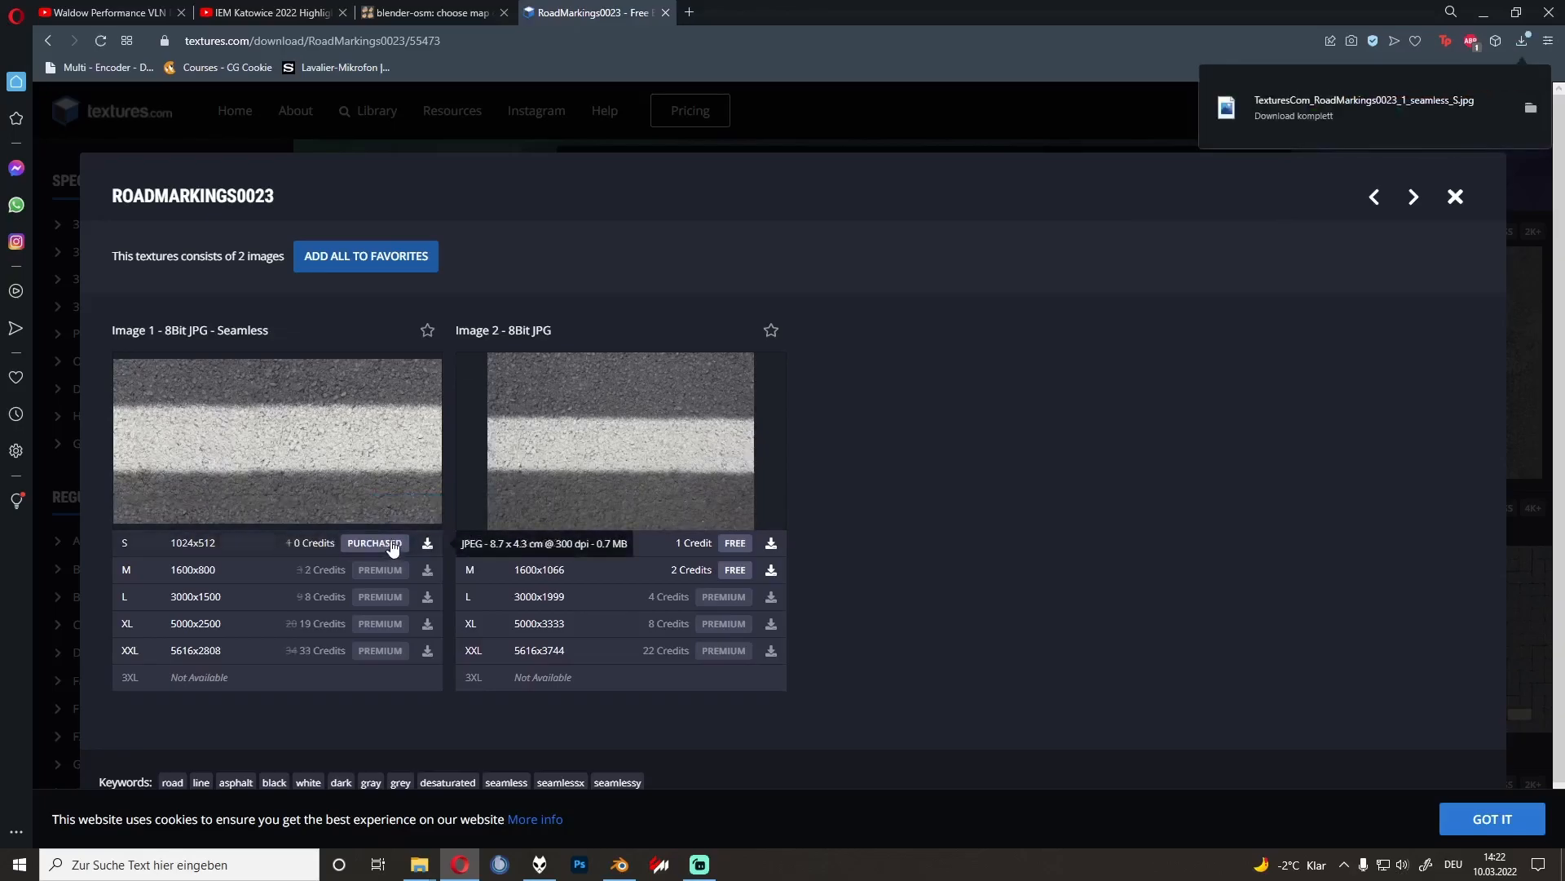
# Step: Copy the downloaded TexturesCom_RoadMarkings0023_1_seamless_S.jpg into the tutorial_track texture folder and put the download folder window away
pyautogui.click(1526, 117)
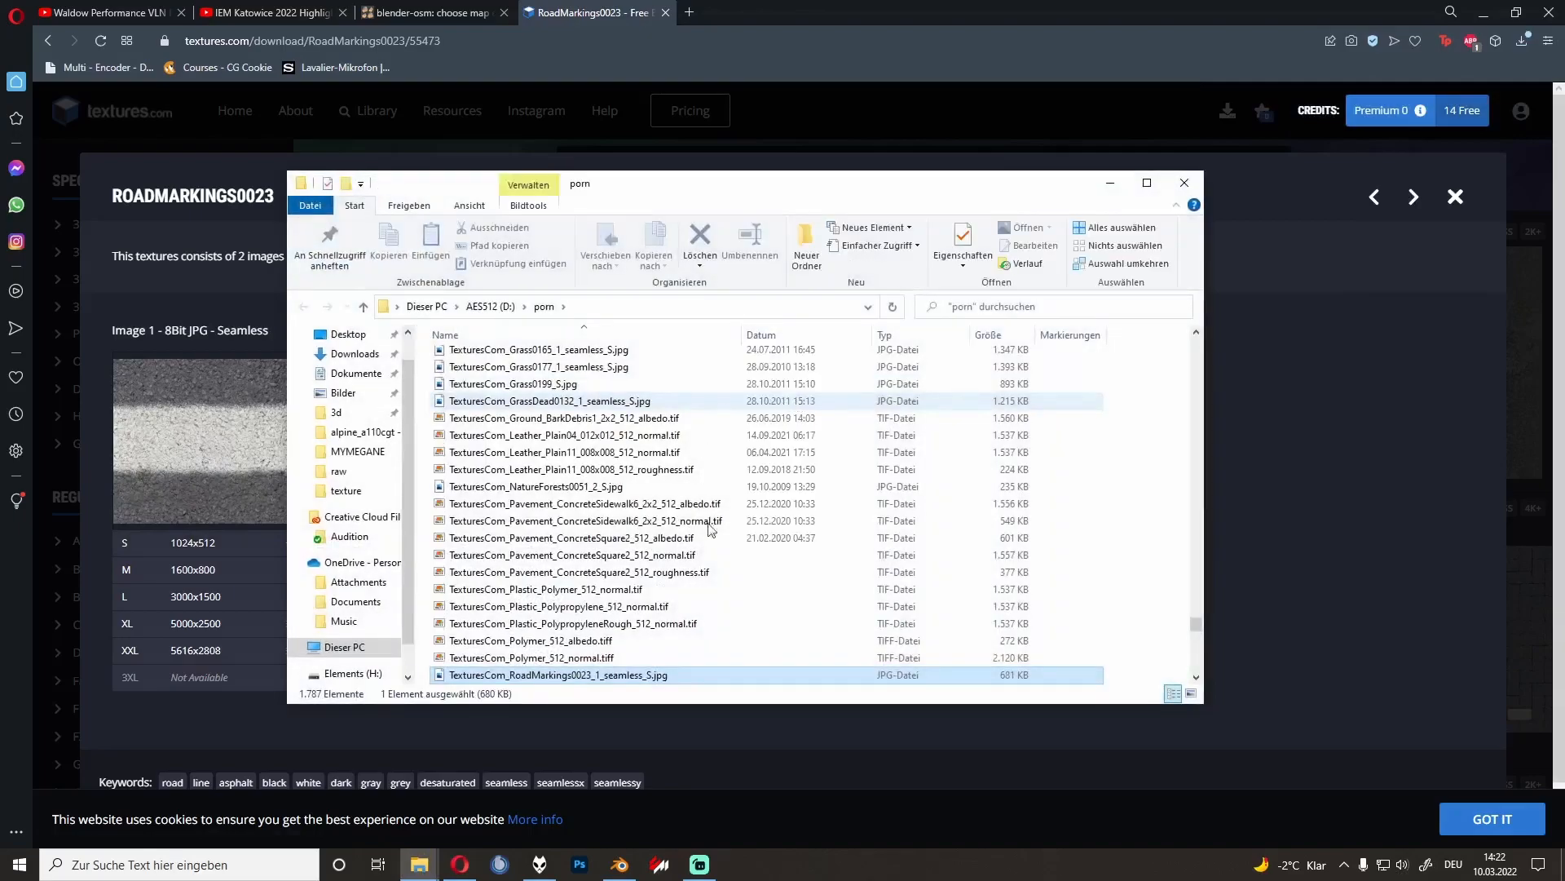
pyautogui.click(423, 869)
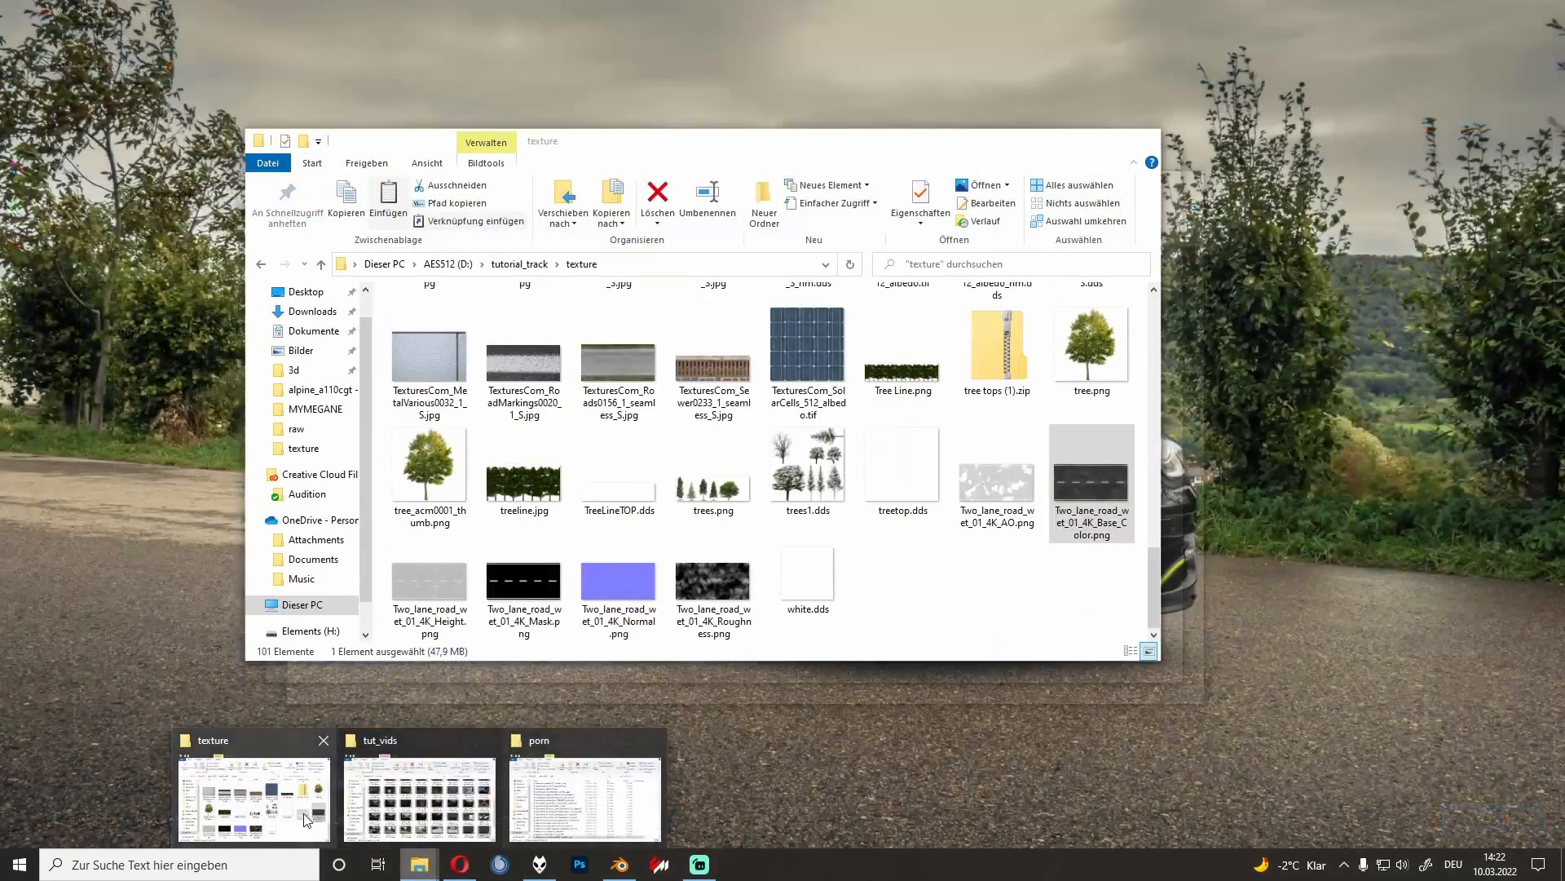
pyautogui.click(253, 797)
pyautogui.moveTo(927, 605); pyautogui.dragTo(905, 615)
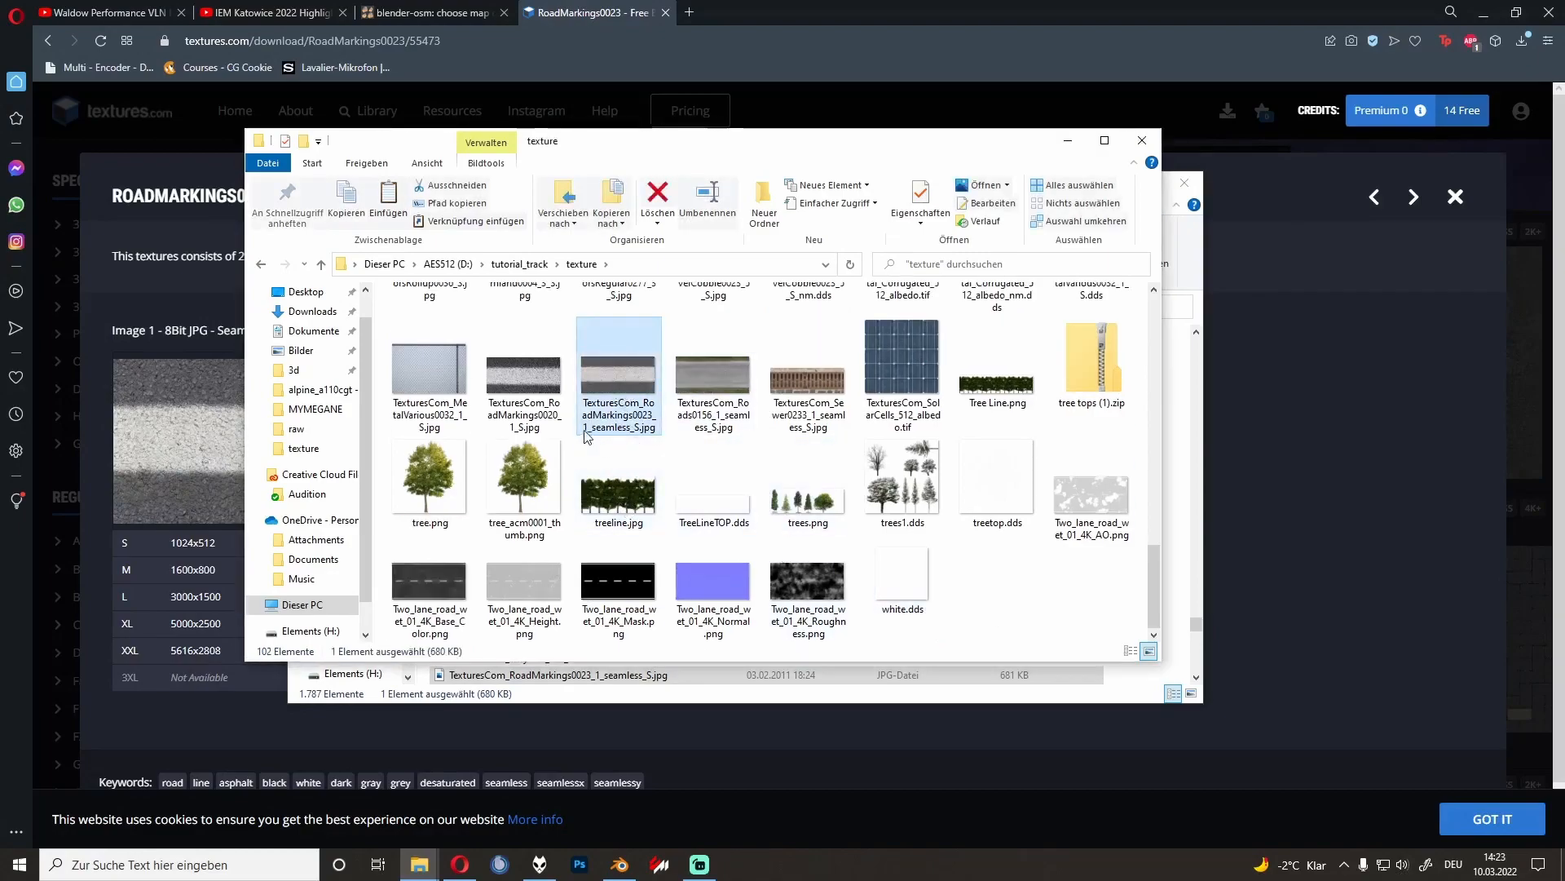
pyautogui.click(550, 419)
pyautogui.click(619, 408)
pyautogui.click(1189, 246)
pyautogui.click(1111, 183)
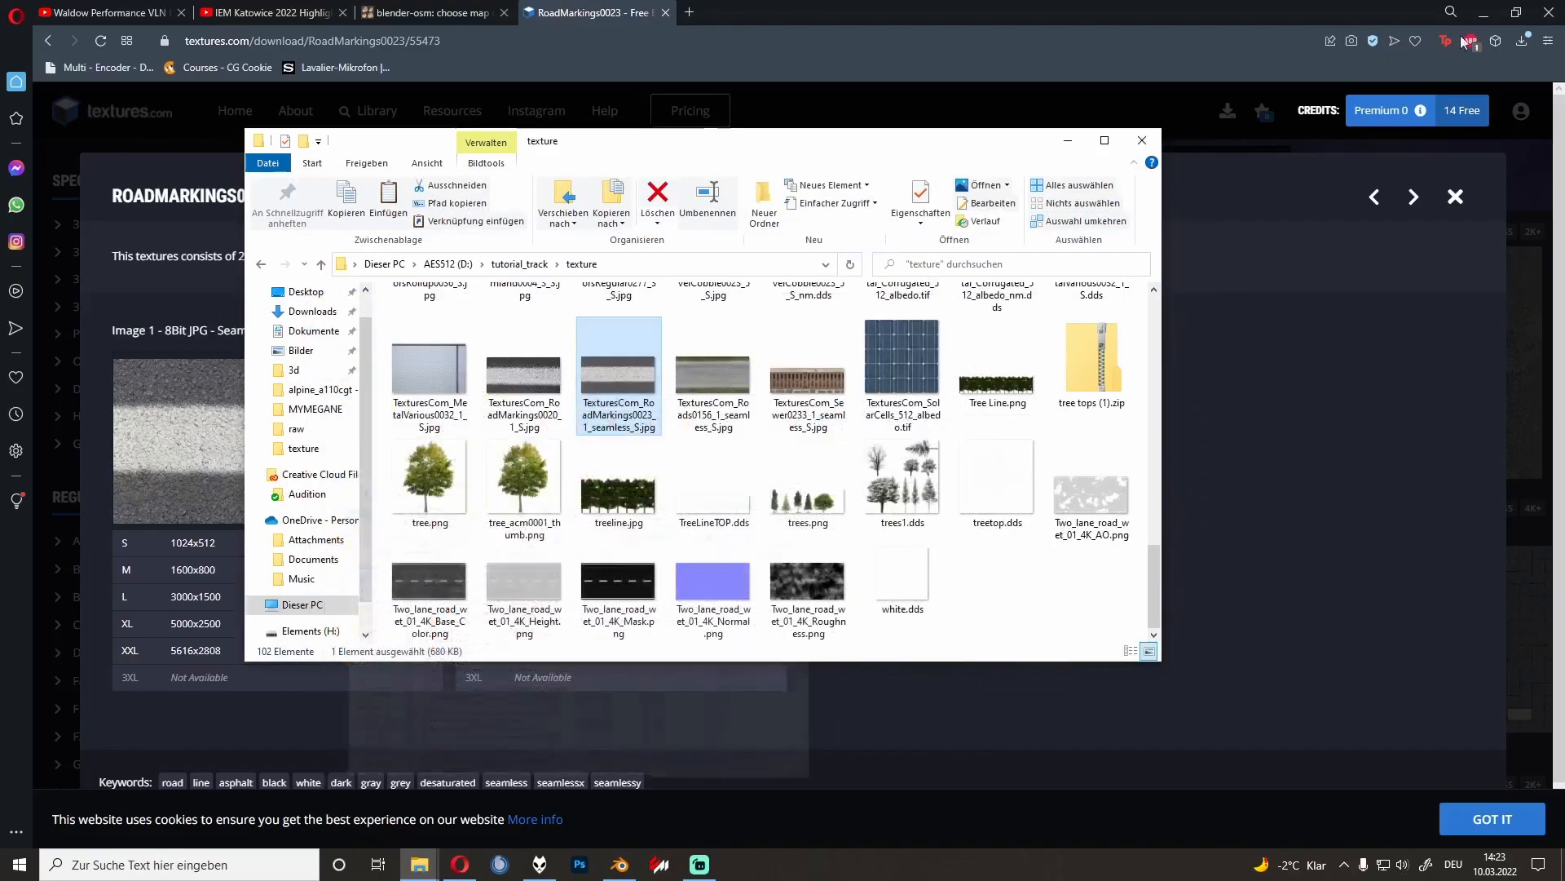
# Step: Switch to Blender, enlarge the shader editor, add the RoadMarkings0023 image as a texture node and link its Color to Base Color
pyautogui.click(1483, 13)
pyautogui.click(818, 776)
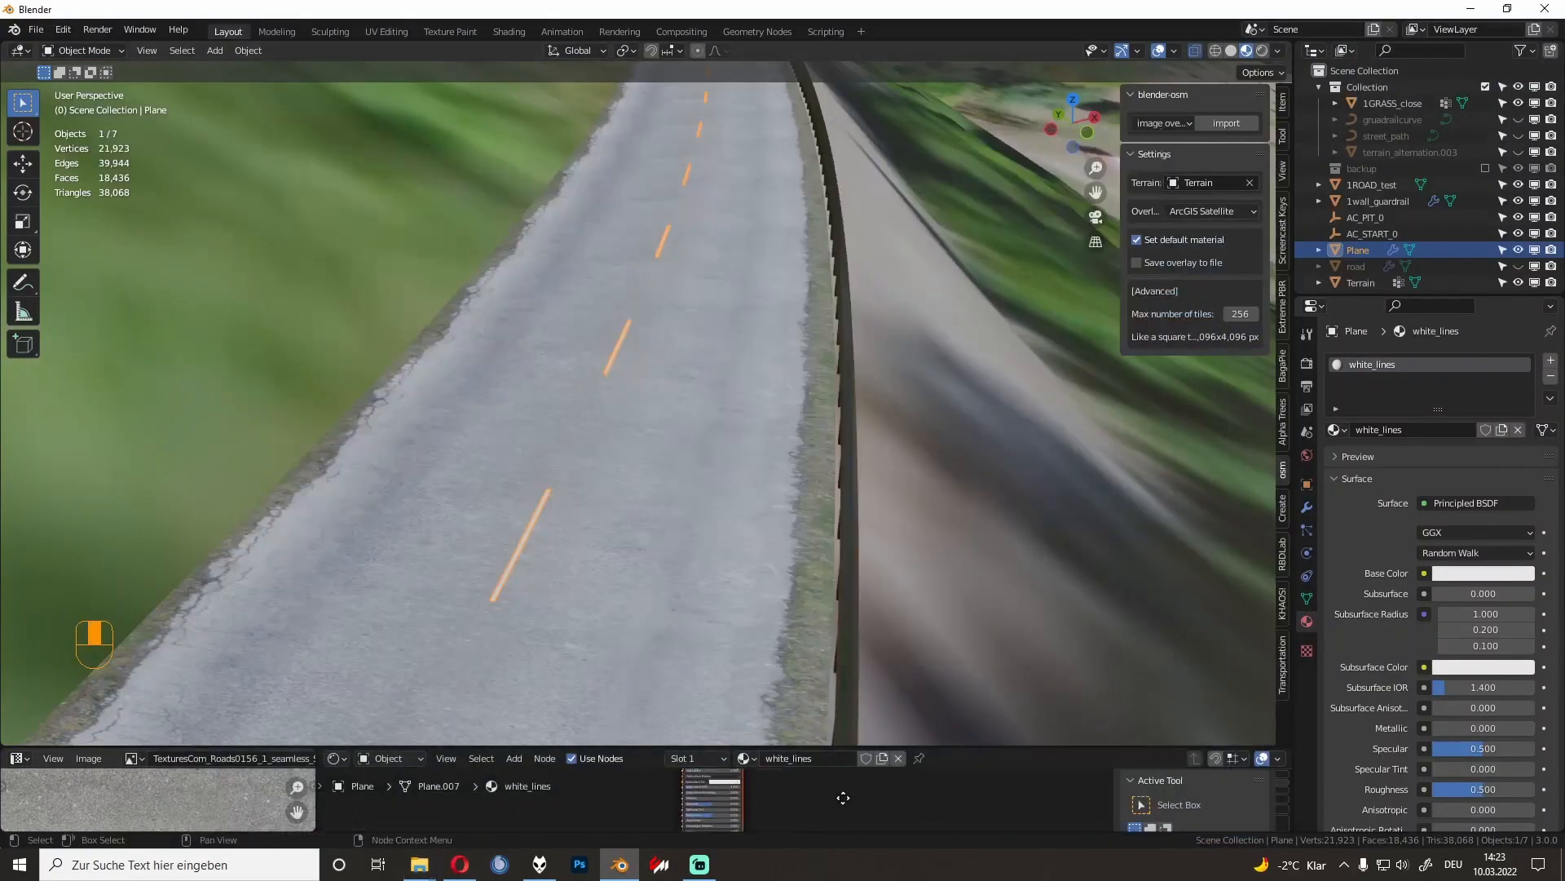
pyautogui.moveTo(815, 747); pyautogui.dragTo(813, 562)
pyautogui.hotkey('alt', 'Tab')
pyautogui.moveTo(641, 395); pyautogui.dragTo(540, 708)
pyautogui.moveTo(549, 706); pyautogui.dragTo(656, 638)
# Step: Scale all of the lane marking's UVs along Y to about 0.42 so they cover only the white stripe
pyautogui.scroll(3, 561, 676)
pyautogui.scroll(5, 576, 636)
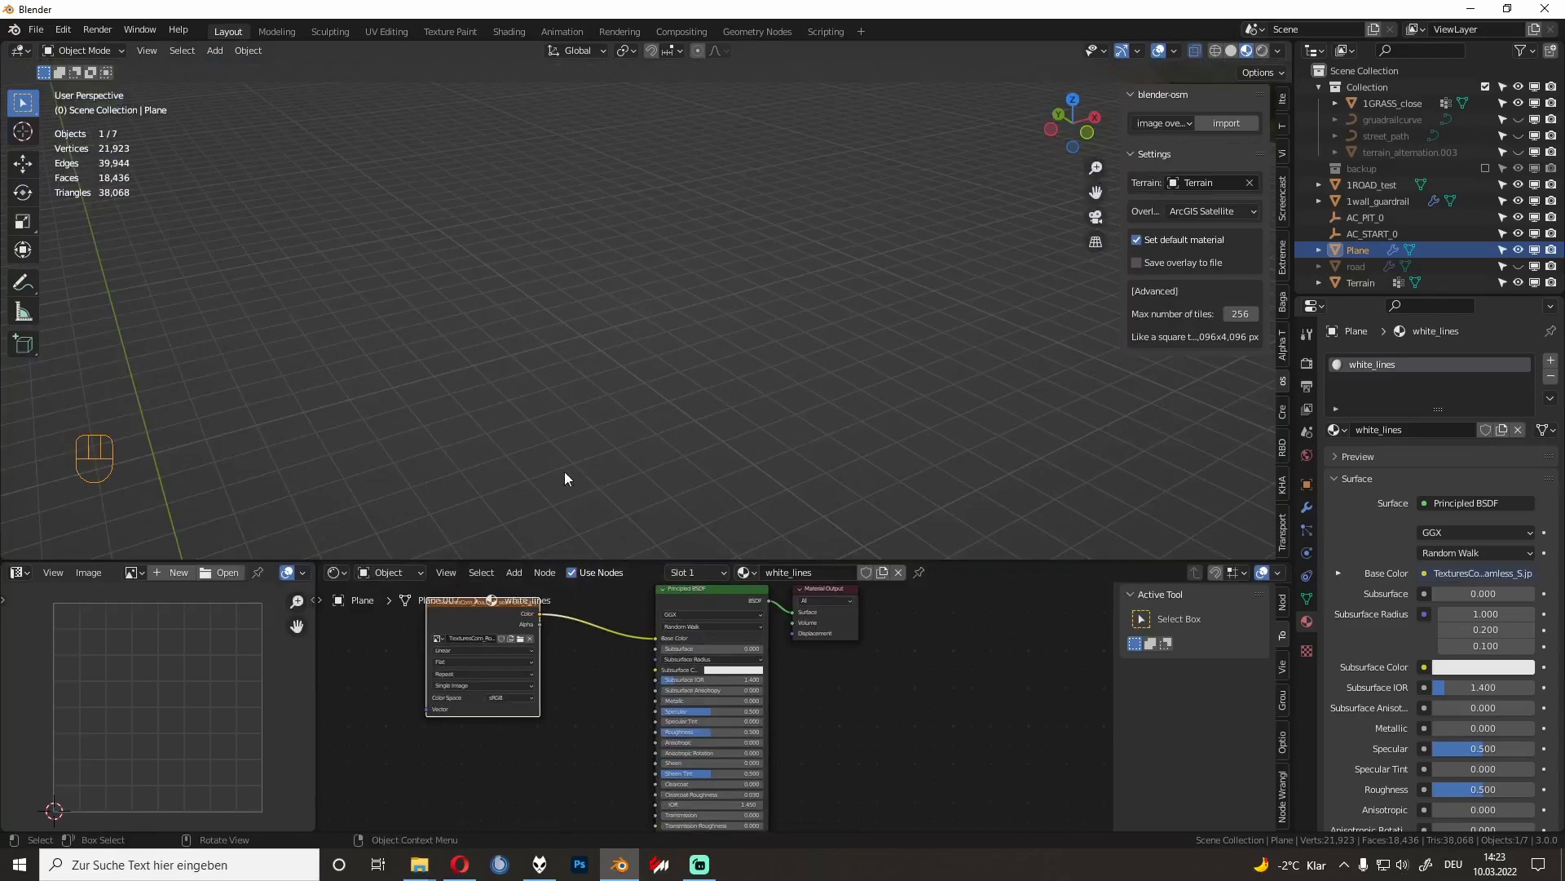
pyautogui.press('Tab')
pyautogui.press('a')
pyautogui.scroll(-3, 208, 685)
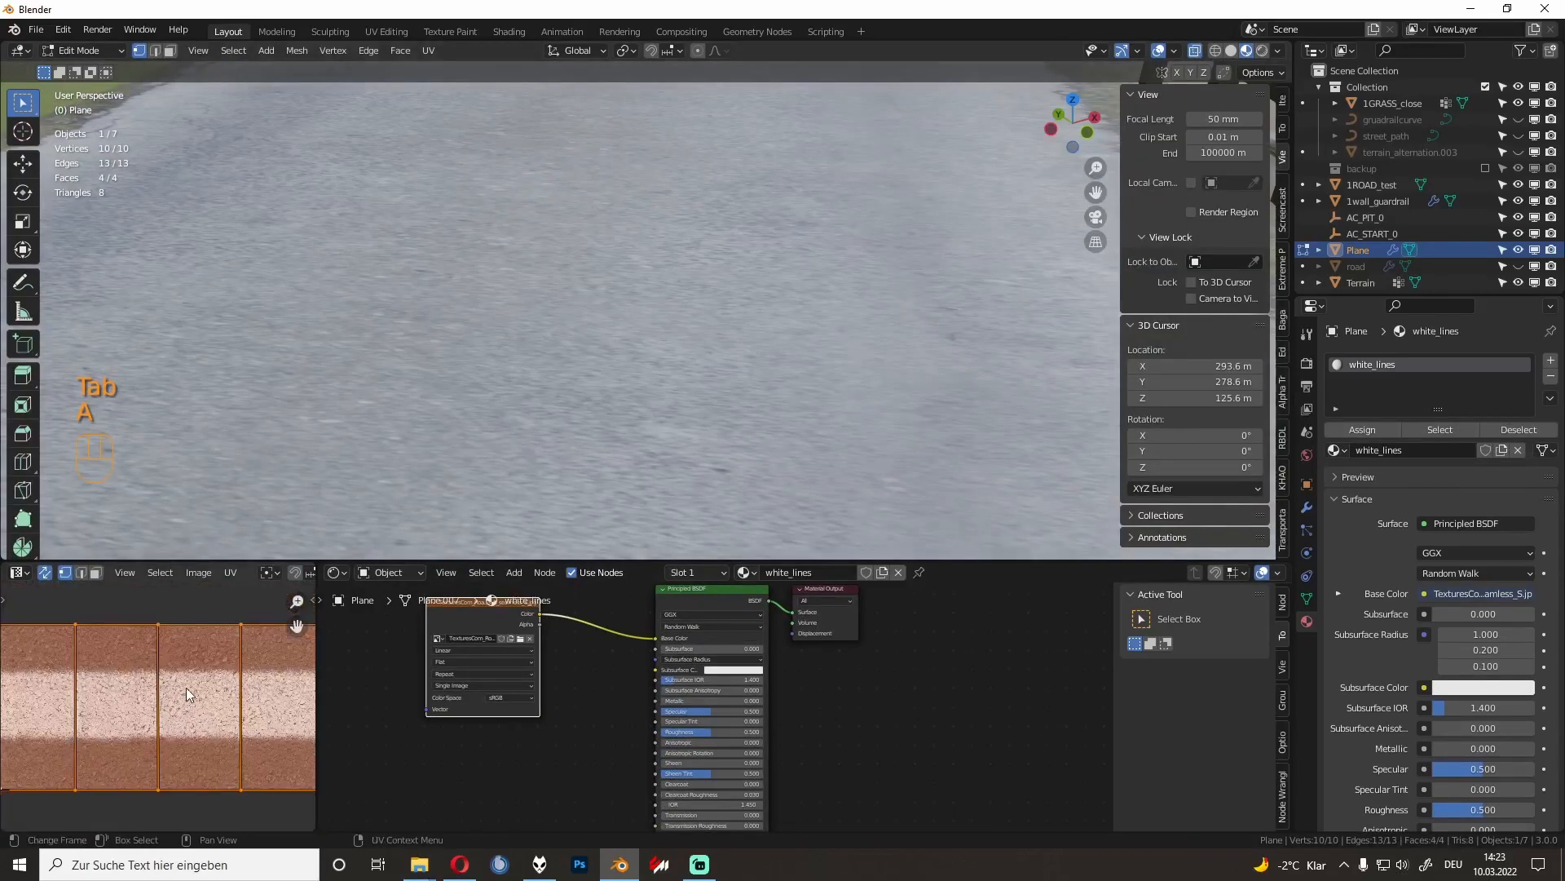
pyautogui.press('s')
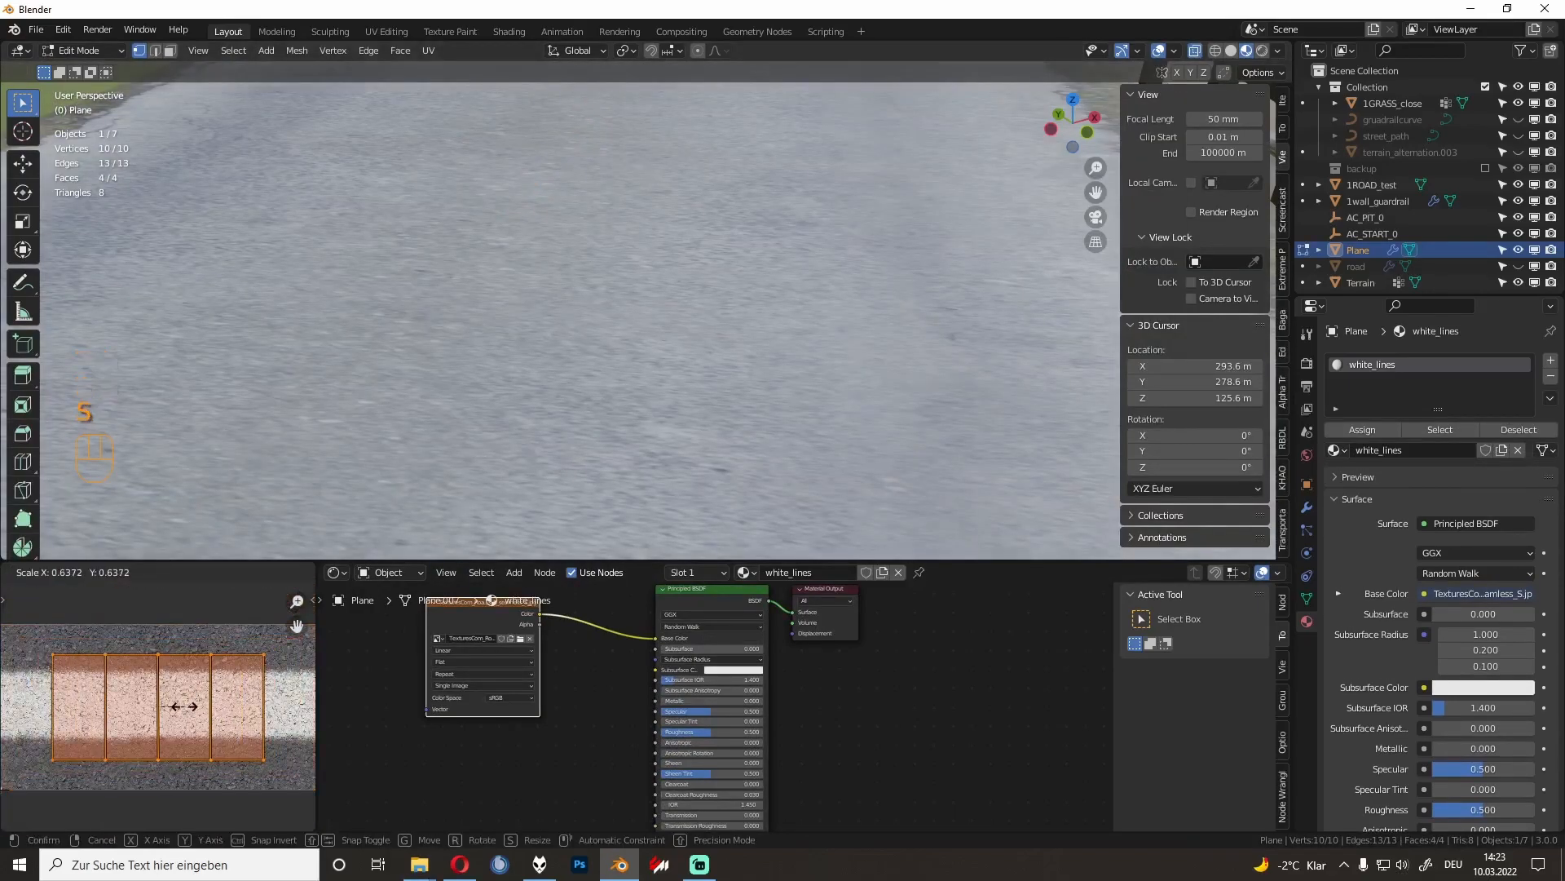
pyautogui.rightClick(185, 707)
pyautogui.scroll(-3, 197, 701)
pyautogui.press('s')
pyautogui.press('y')
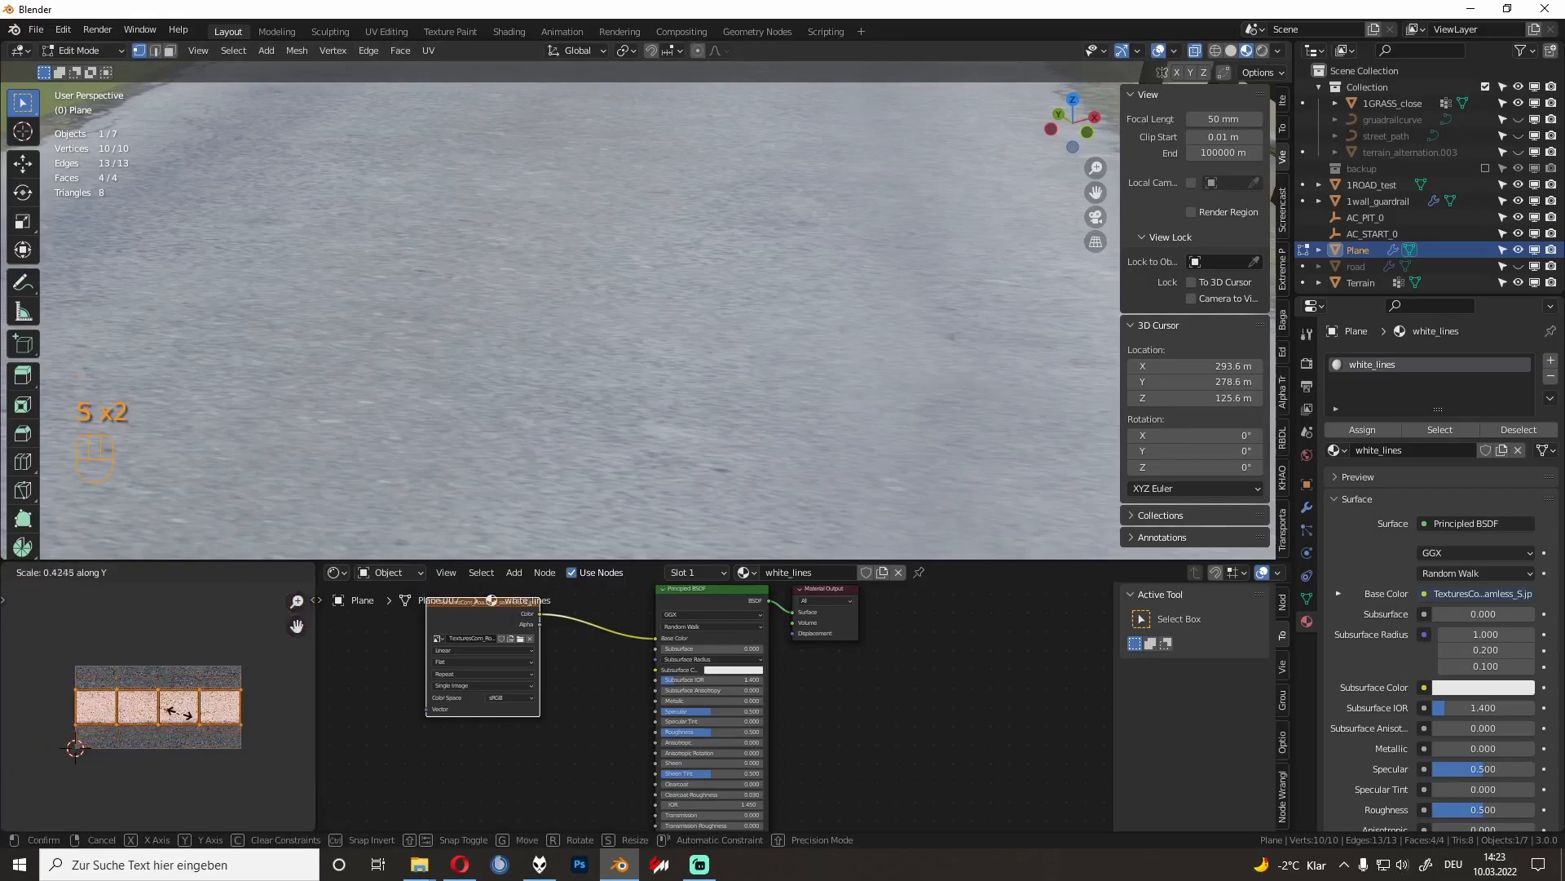
pyautogui.click(178, 710)
# Step: Shift the UVs along Y by about 0.008 to centre them on the white stripe, and return to Object Mode
pyautogui.scroll(4, 168, 701)
pyautogui.press('g')
pyautogui.press('x')
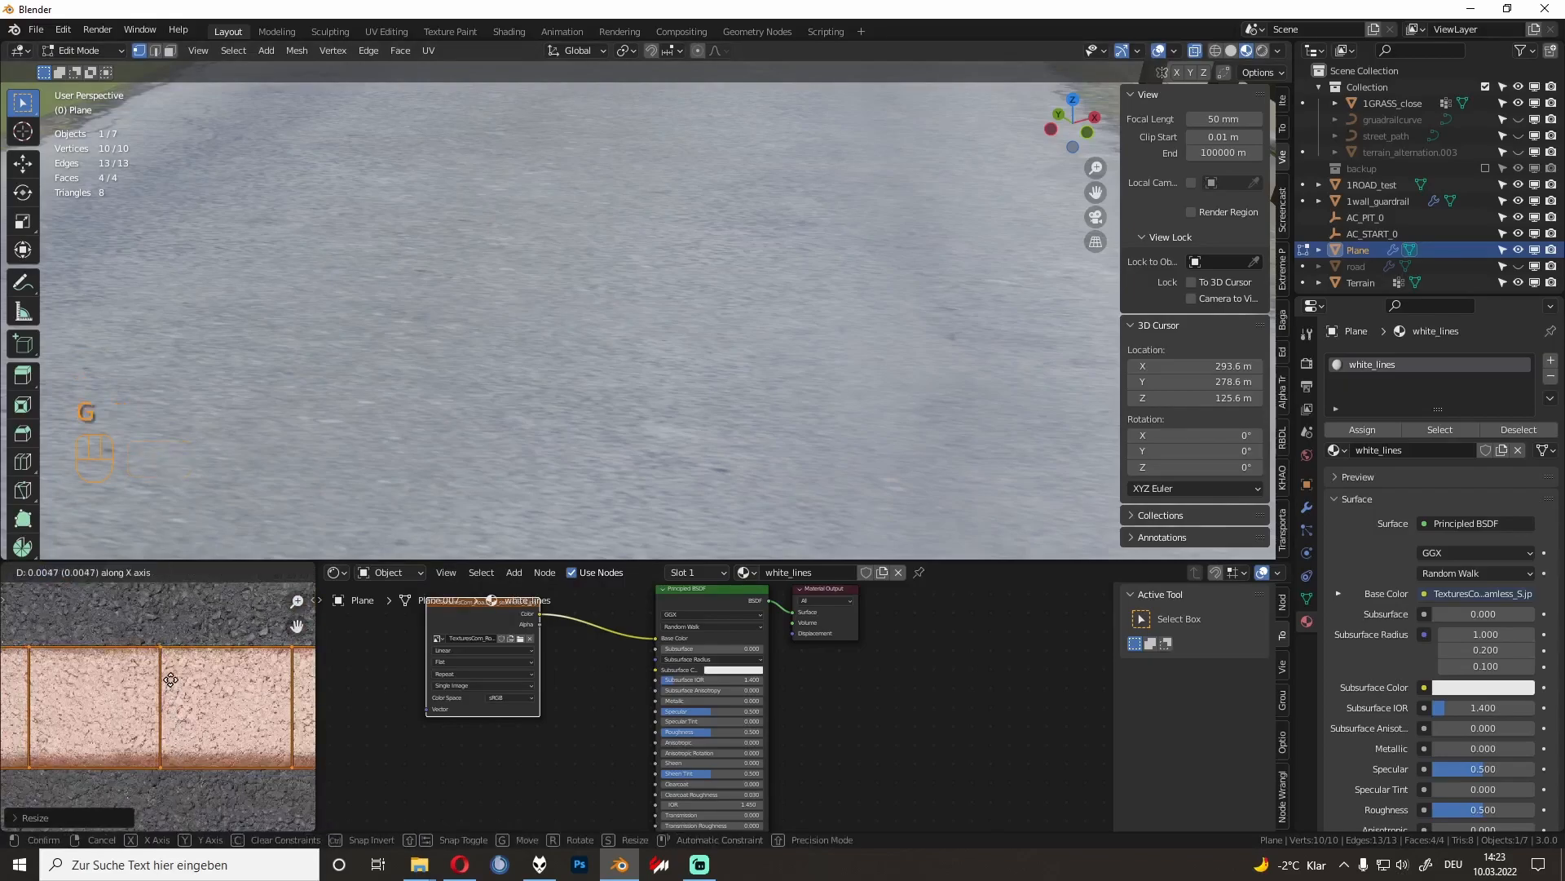
pyautogui.press('g')
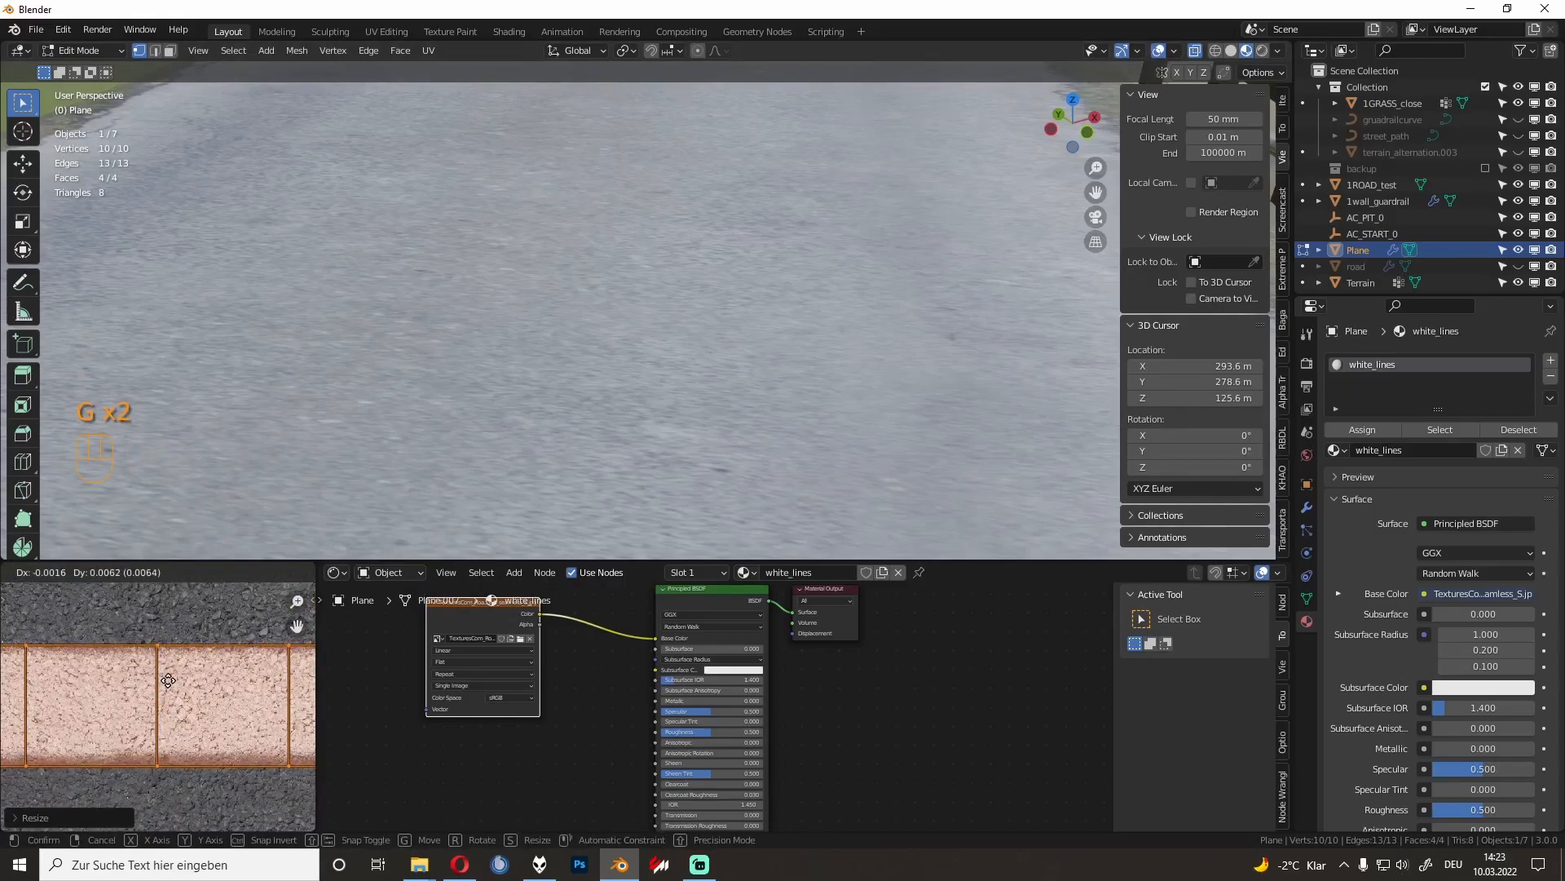
pyautogui.press('g')
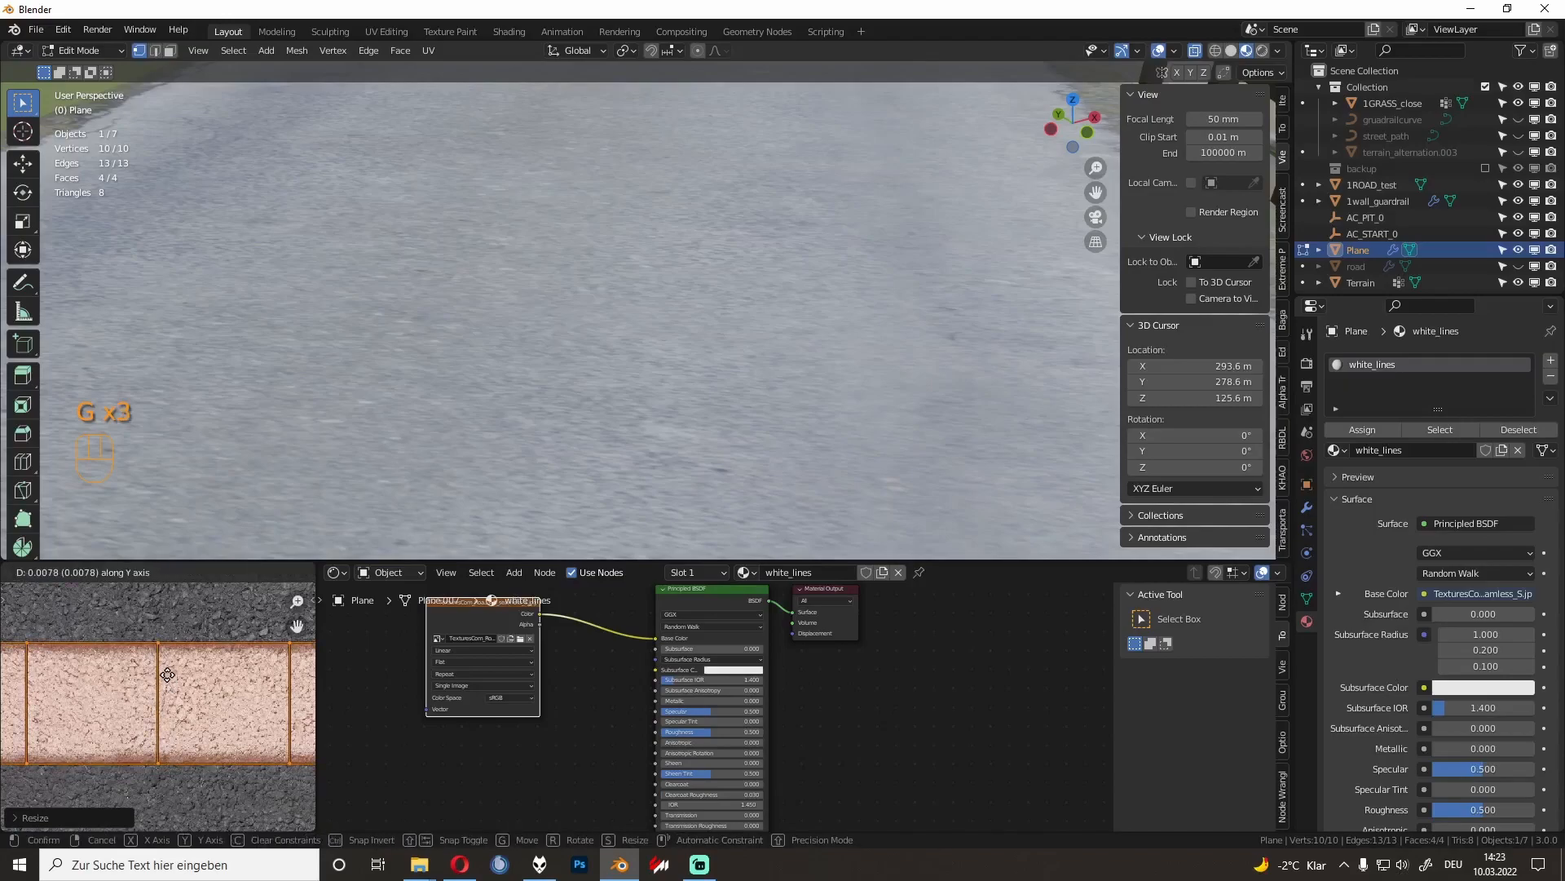
pyautogui.click(167, 675)
pyautogui.press('Tab')
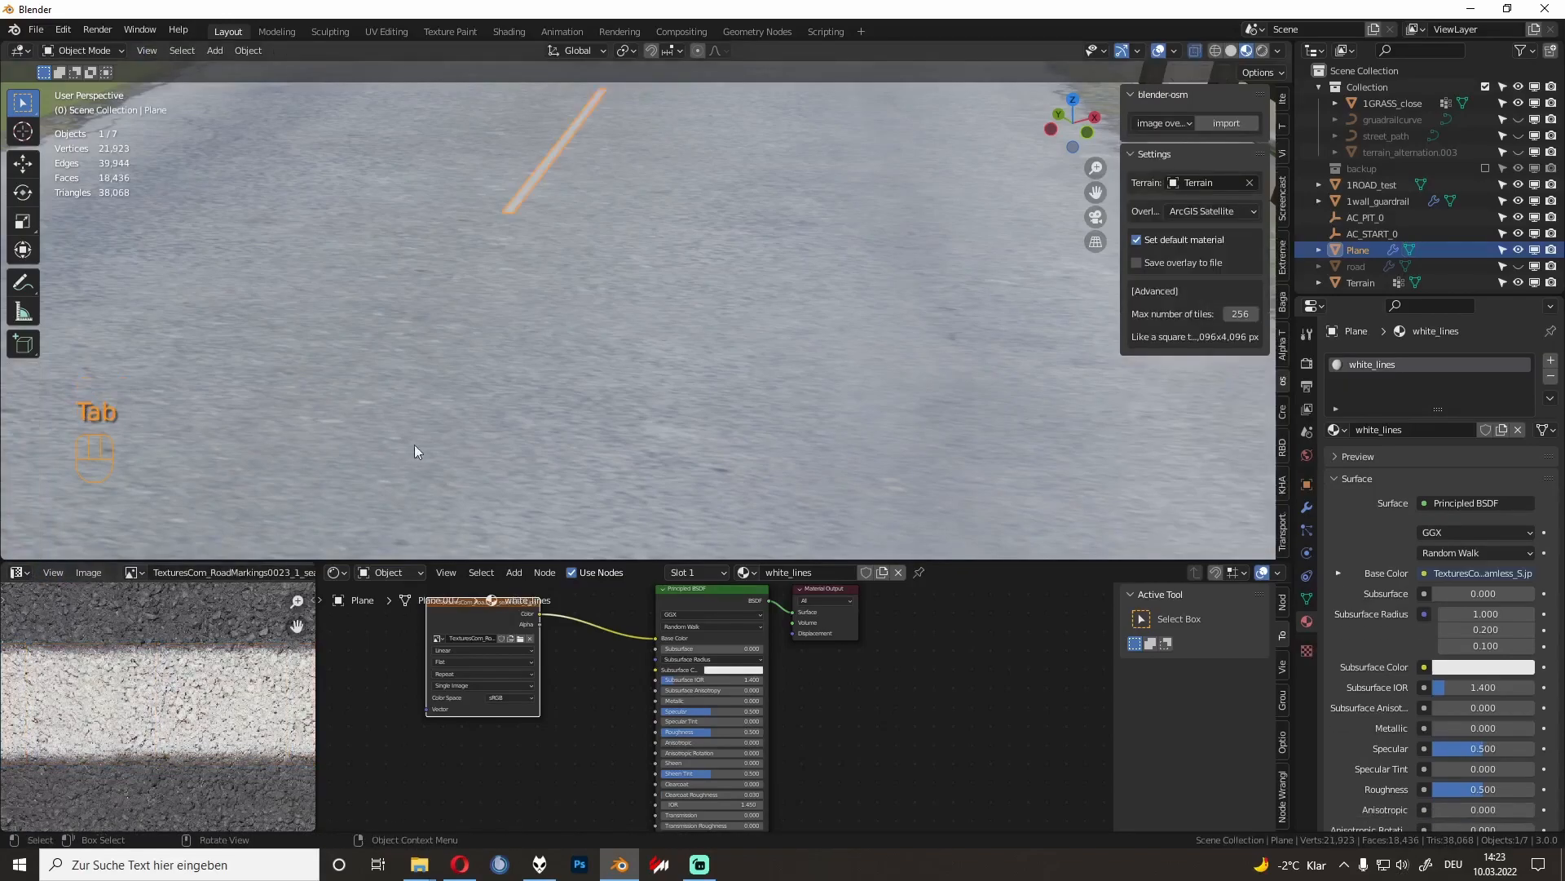
# Step: Scale the lane marking's UVs along X by 40 and return to Object Mode
pyautogui.keyDown('ctrl'); pyautogui.moveTo(554, 276); pyautogui.dragTo(598, 334, button='middle'); pyautogui.keyUp('ctrl')
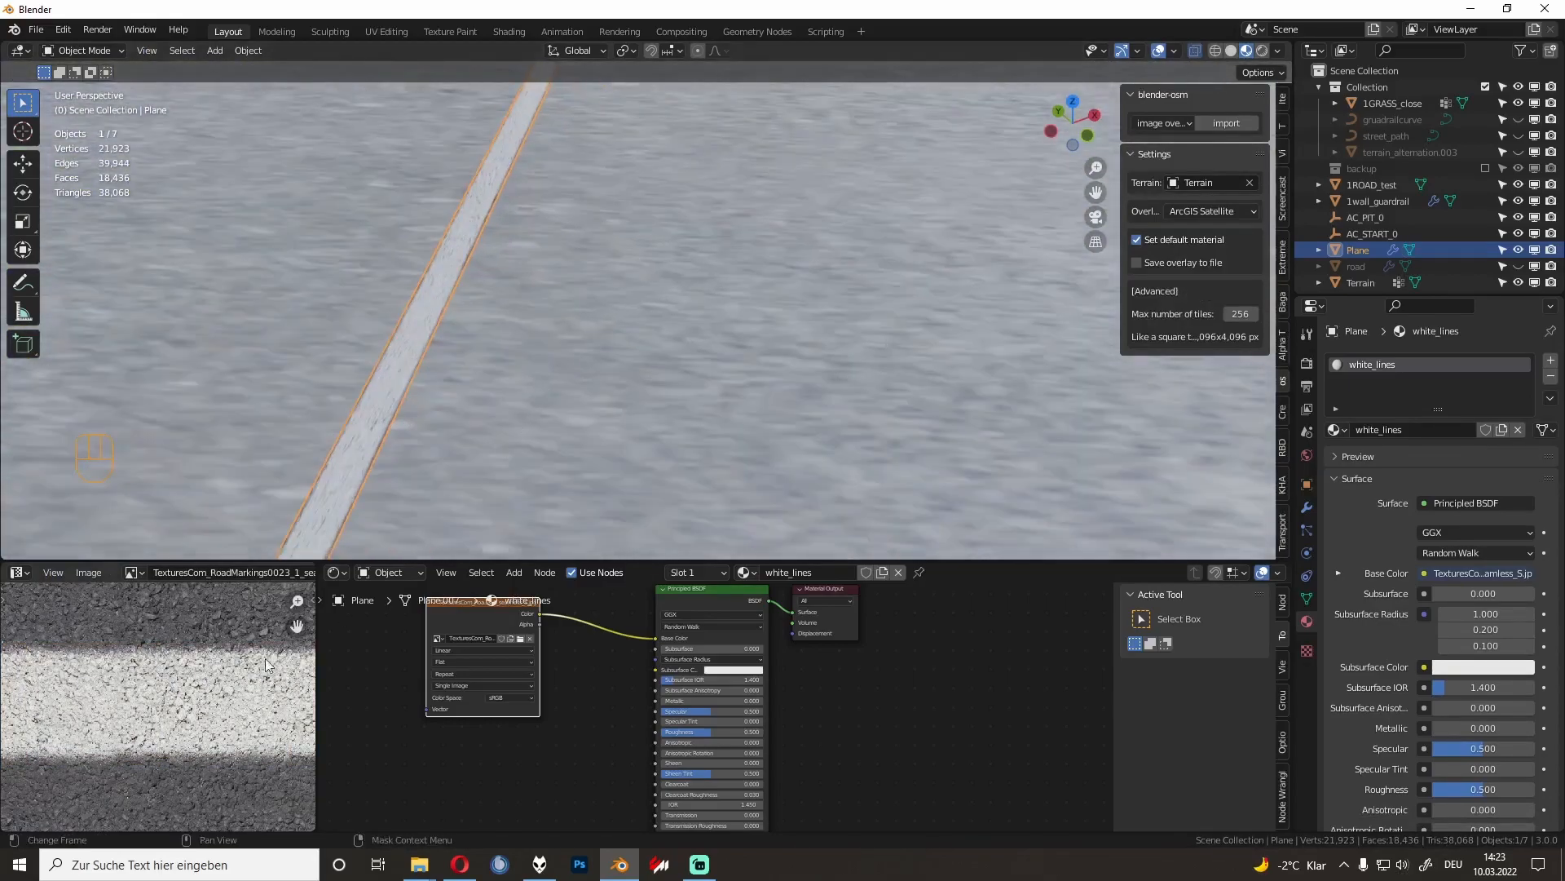
pyautogui.press('Tab')
pyautogui.press('s')
pyautogui.press('x')
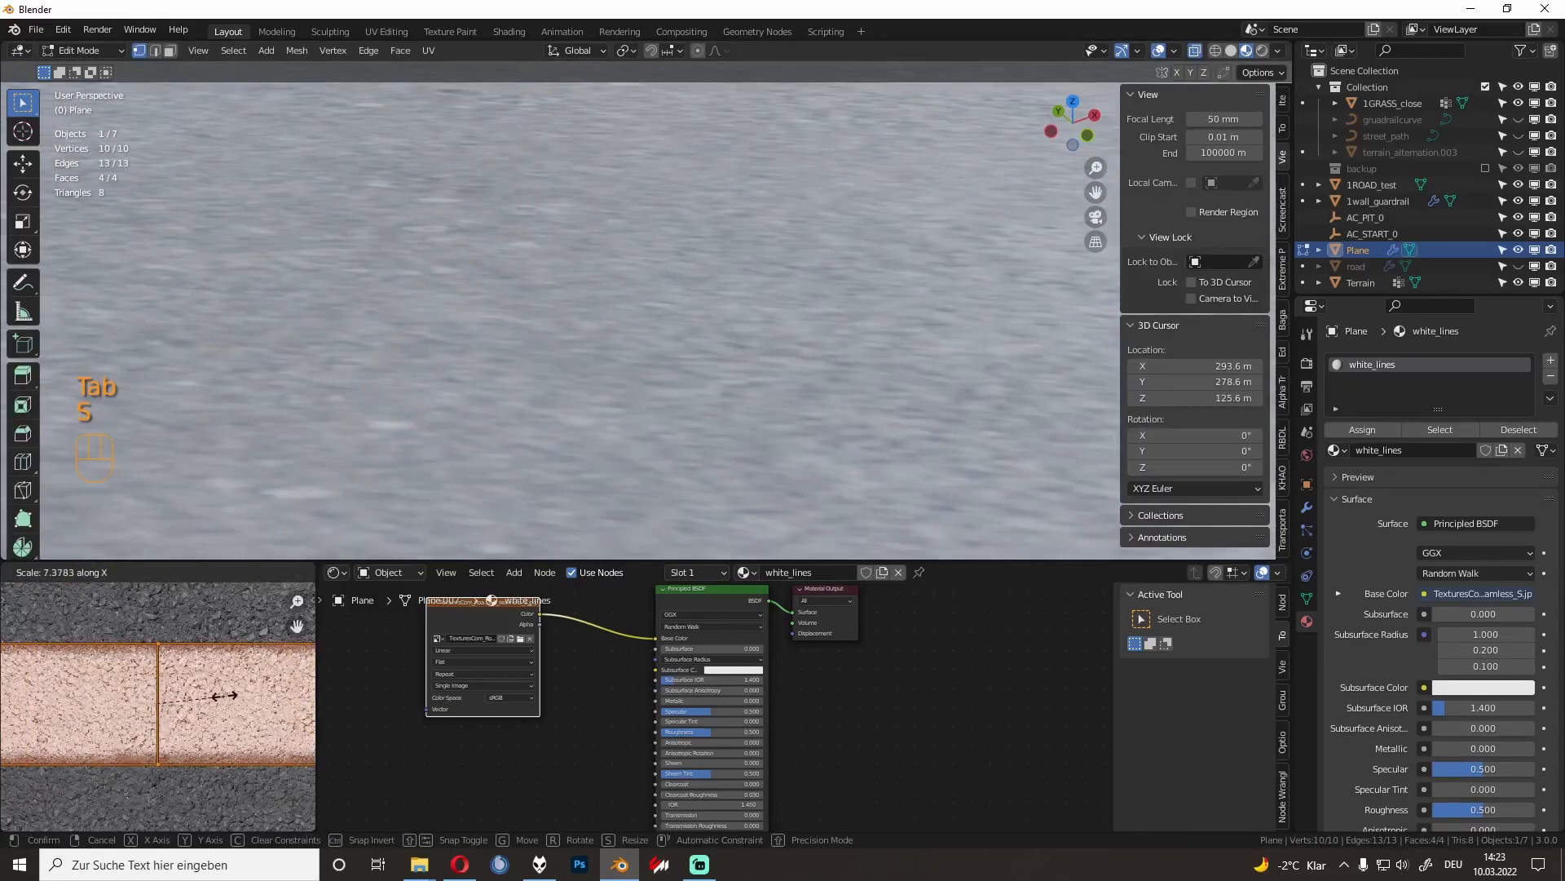
pyautogui.rightClick(186, 693)
pyautogui.write('sx40')
pyautogui.click(186, 693)
pyautogui.press('Tab')
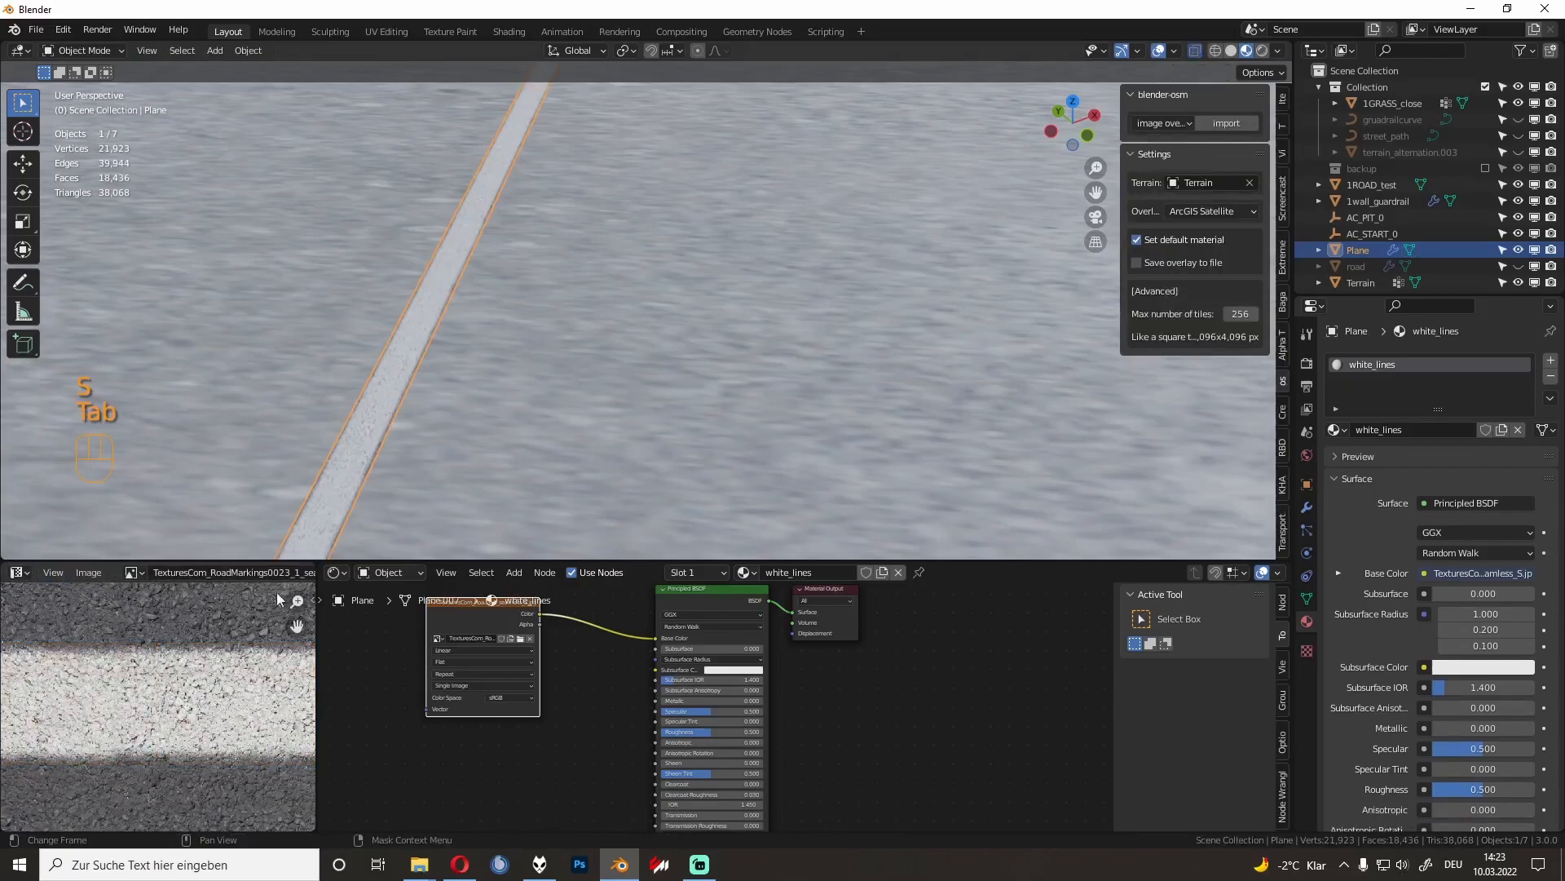
# Step: Select the 1ROAD_test road and inspect its texture image together with the white lane markings
pyautogui.keyDown('shift'); pyautogui.moveTo(310, 465); pyautogui.dragTo(428, 383, button='middle'); pyautogui.keyUp('shift')
pyautogui.click(465, 347)
pyautogui.scroll(-9, 512, 292)
pyautogui.scroll(-3, 512, 291)
pyautogui.press('Tab')
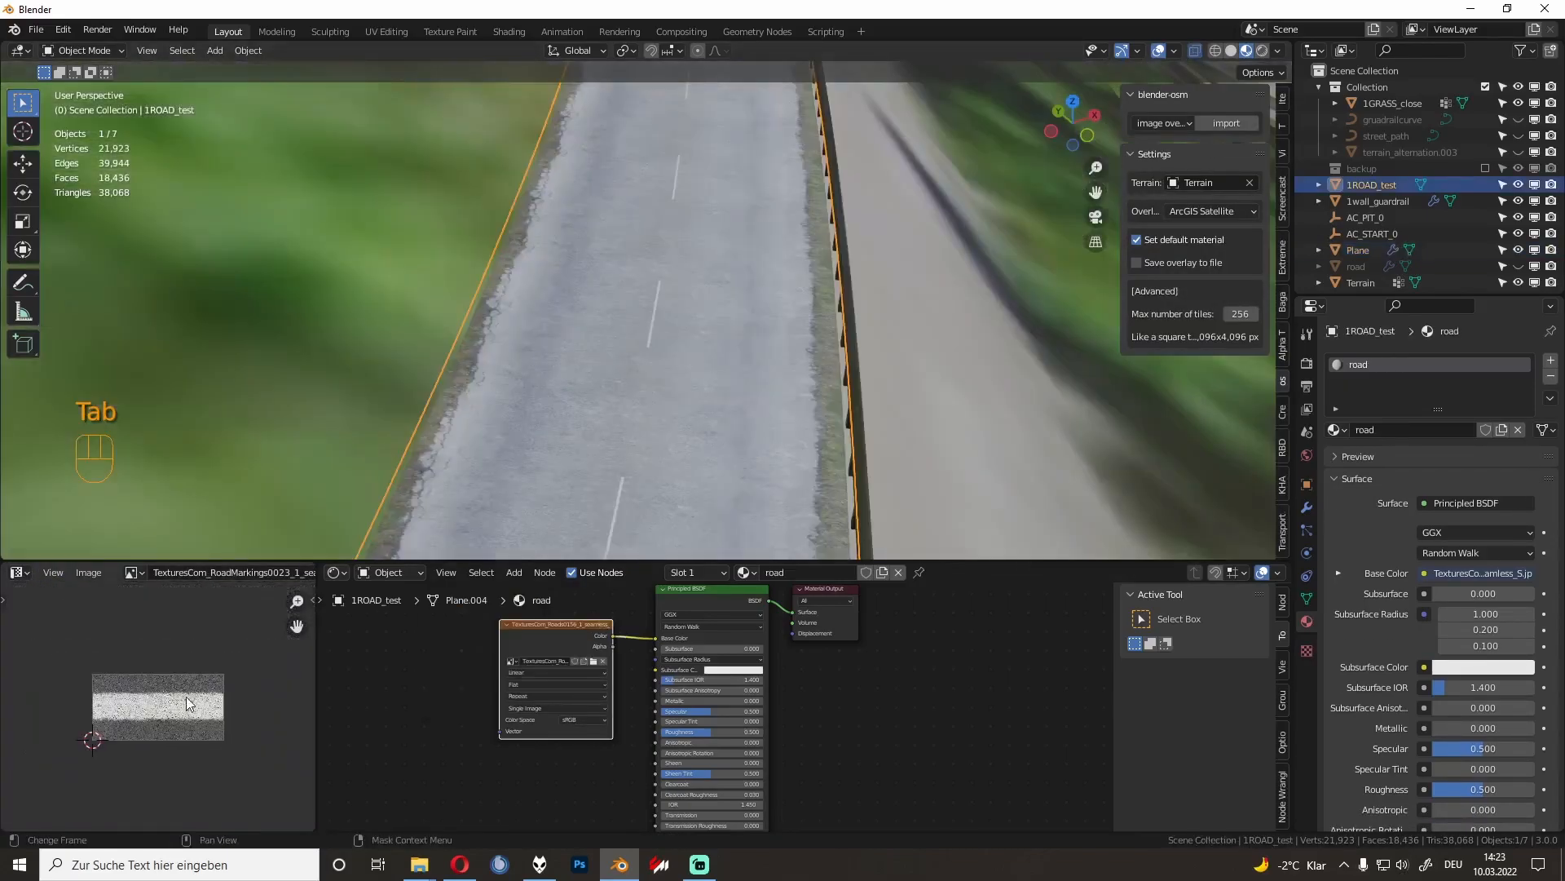
pyautogui.press('Tab')
pyautogui.scroll(6, 631, 491)
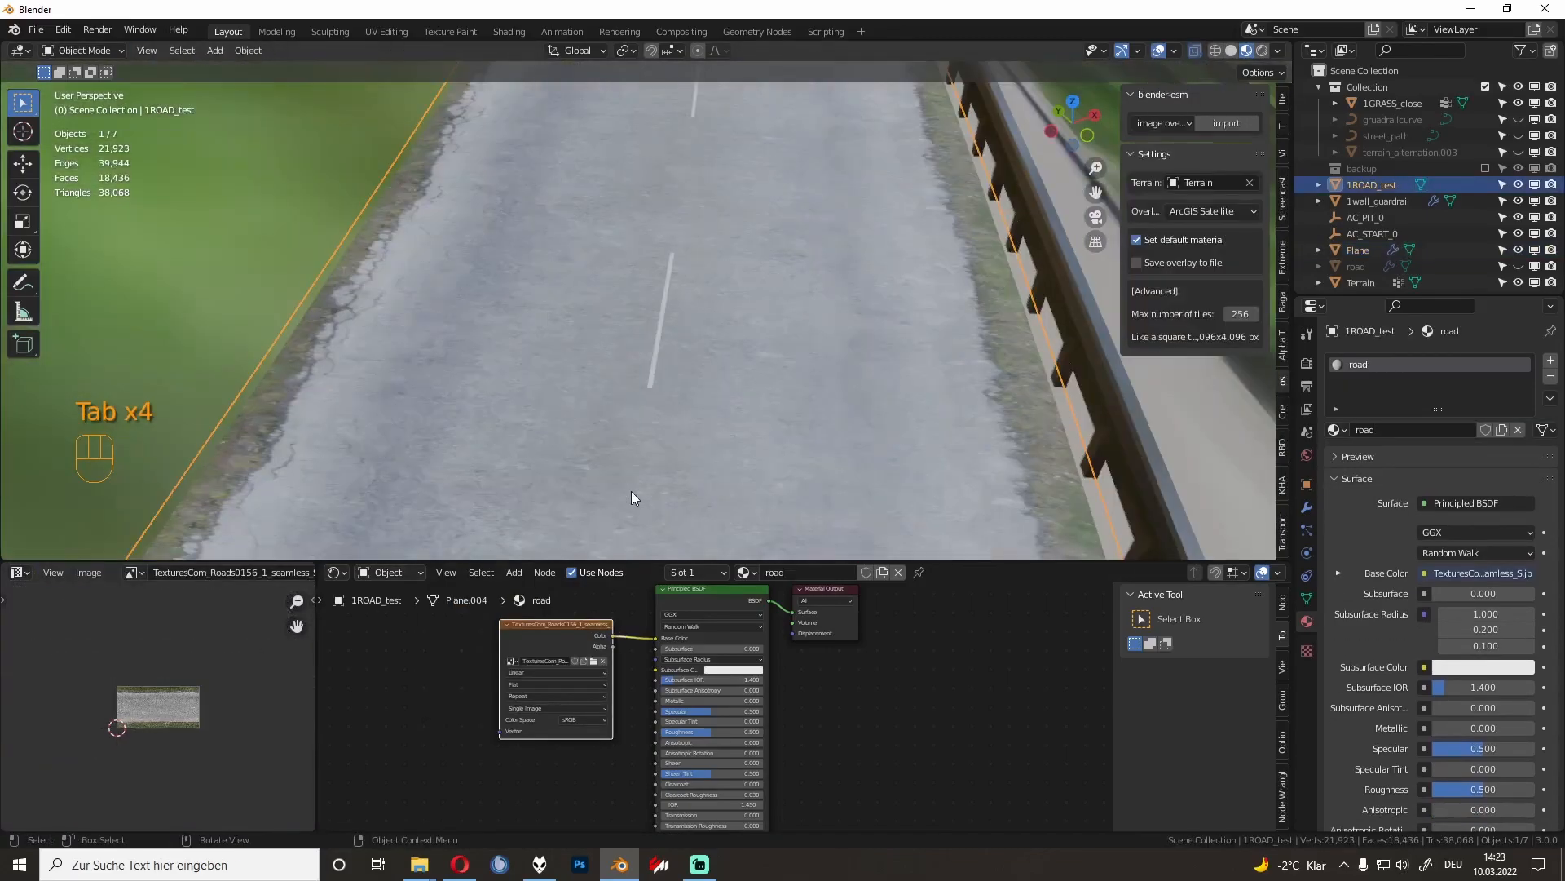
# Step: Examine the 1GRASS_close strip on both sides of the mountain road and its outliner name
pyautogui.click(731, 400)
pyautogui.scroll(-3, 703, 335)
pyautogui.moveTo(673, 331); pyautogui.dragTo(631, 395, button='middle')
pyautogui.click(652, 316)
pyautogui.keyDown('shift'); pyautogui.moveTo(753, 401); pyautogui.dragTo(693, 438, button='middle'); pyautogui.keyUp('shift')
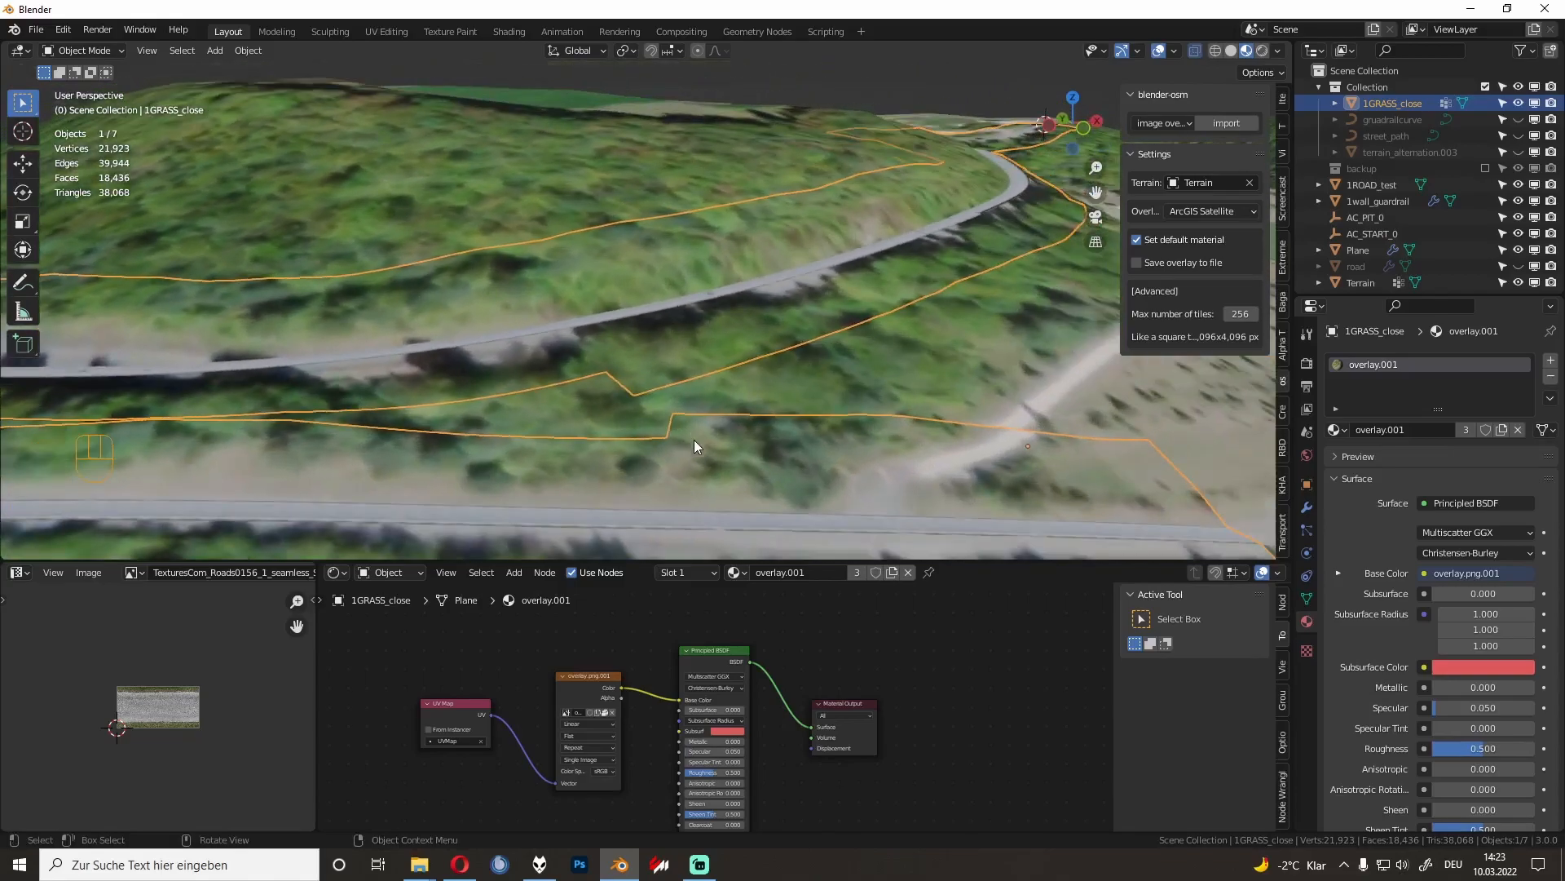
pyautogui.moveTo(725, 378); pyautogui.dragTo(647, 379, button='middle')
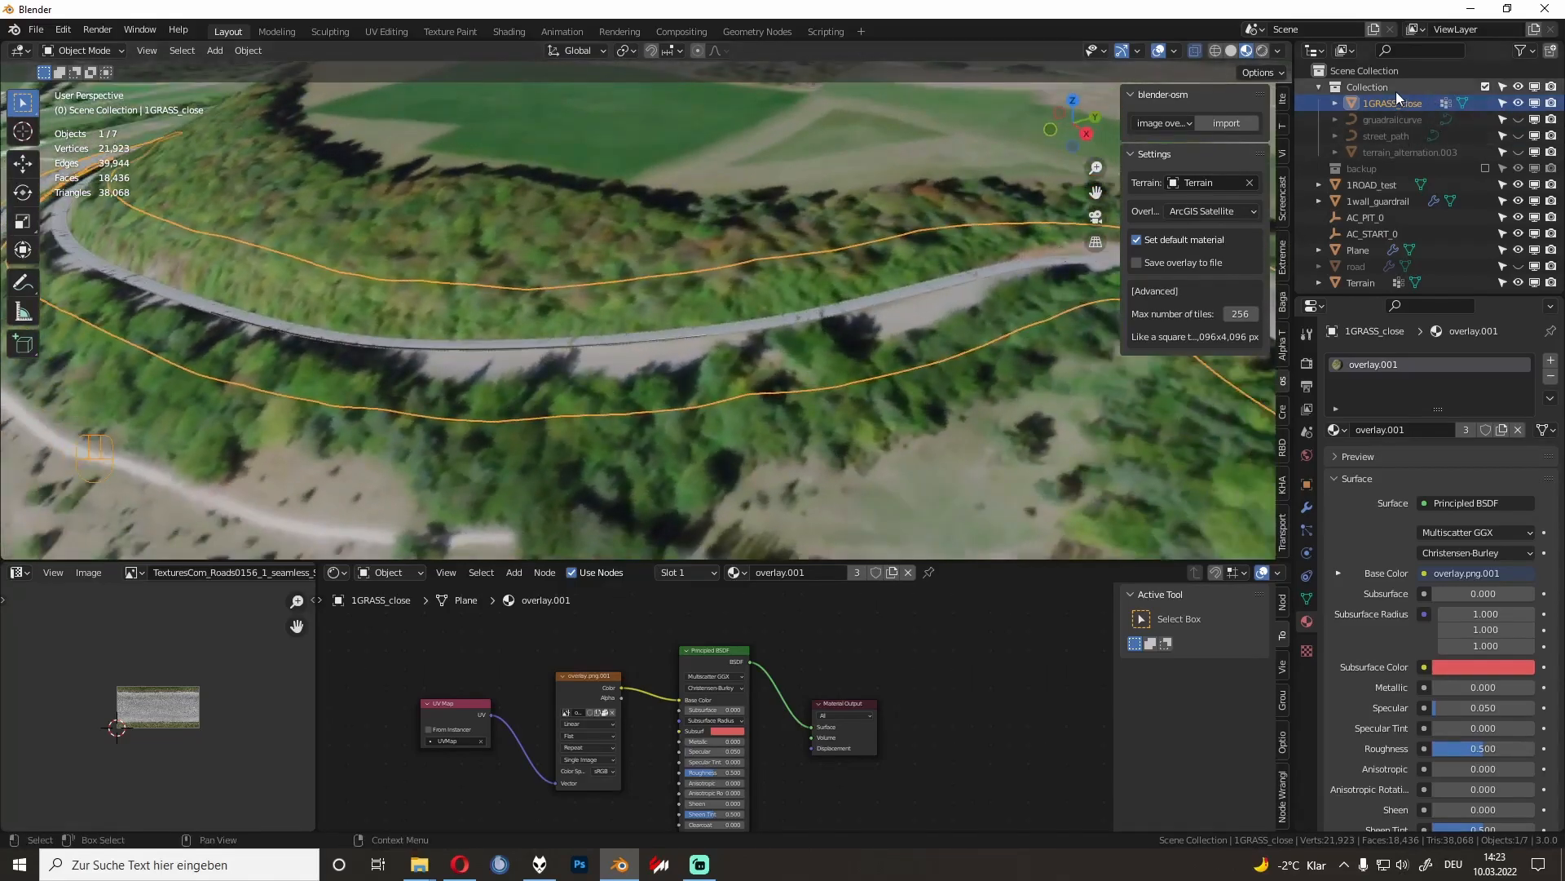
pyautogui.keyDown('shift'); pyautogui.moveTo(1093, 236); pyautogui.dragTo(872, 265, button='middle'); pyautogui.keyUp('shift')
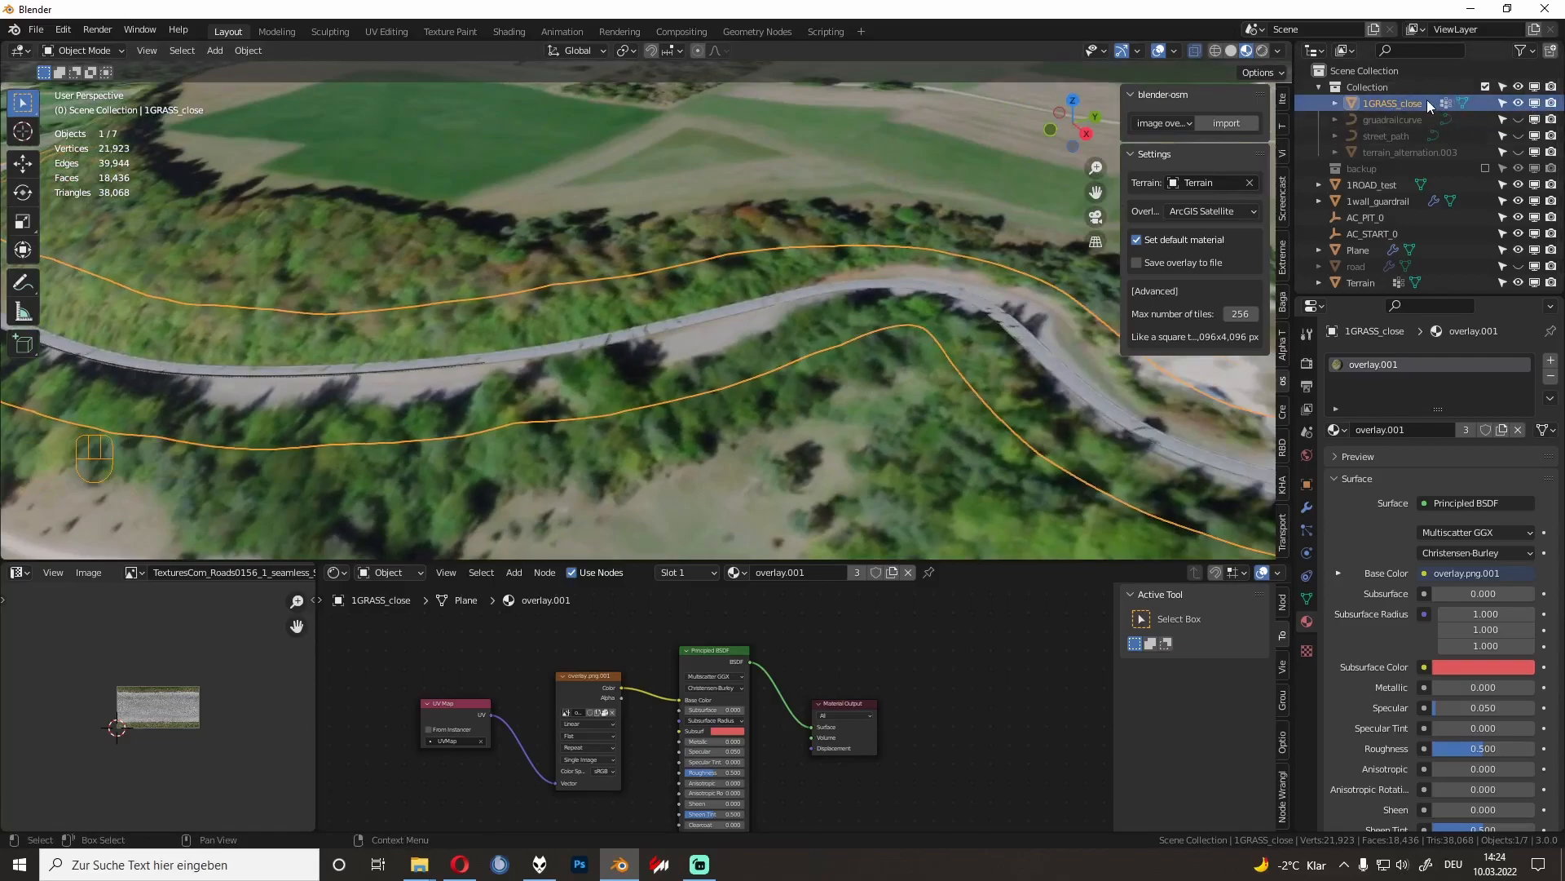
pyautogui.click(1367, 120)
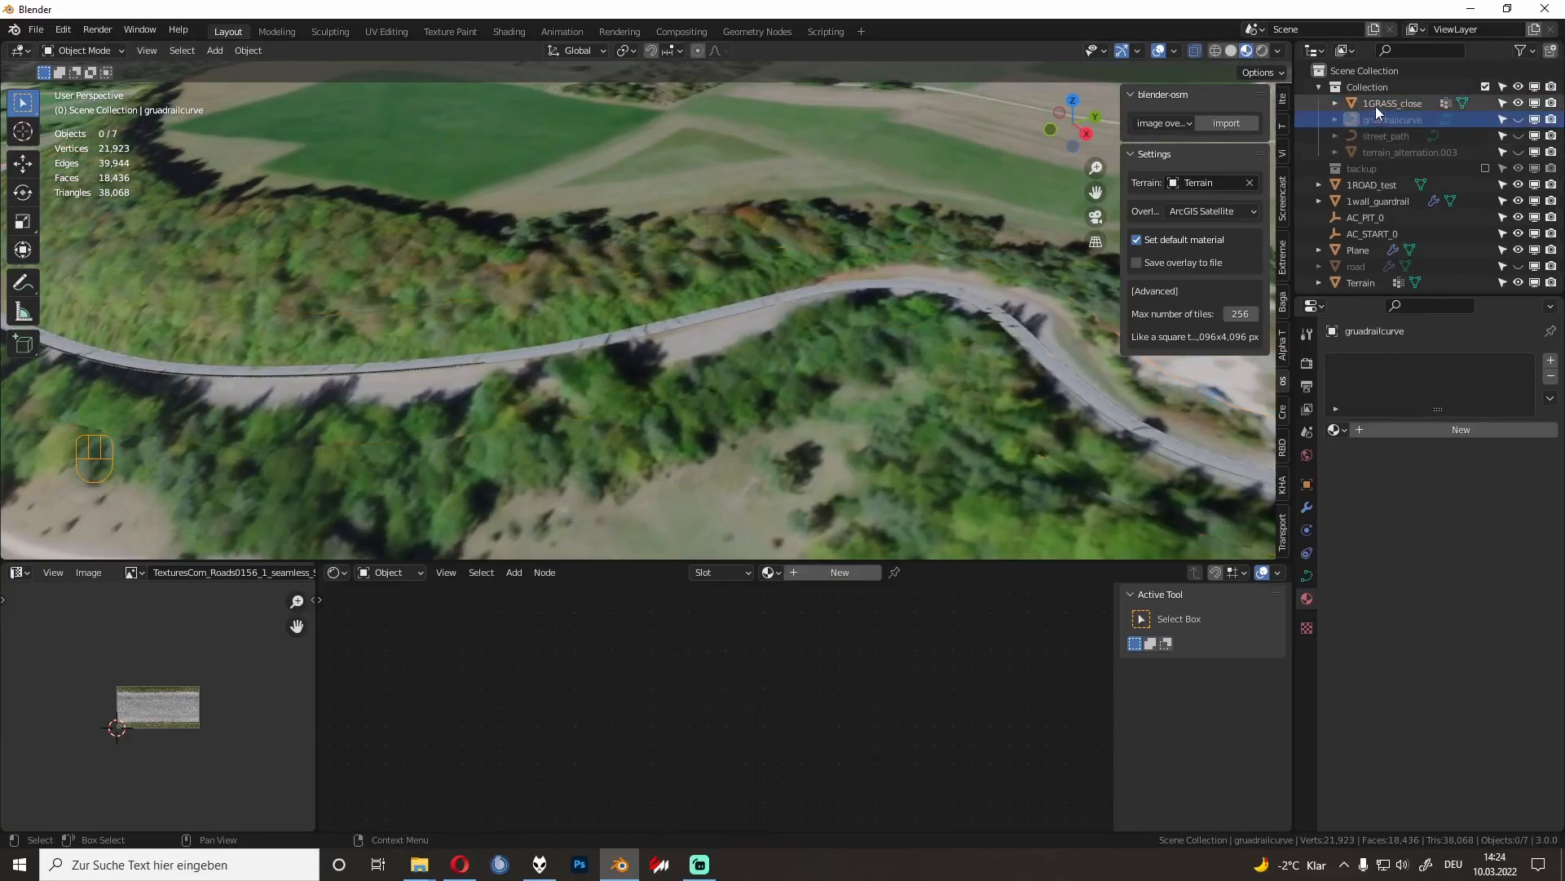
pyautogui.click(1373, 106)
pyautogui.moveTo(1006, 209); pyautogui.dragTo(956, 215, button='middle')
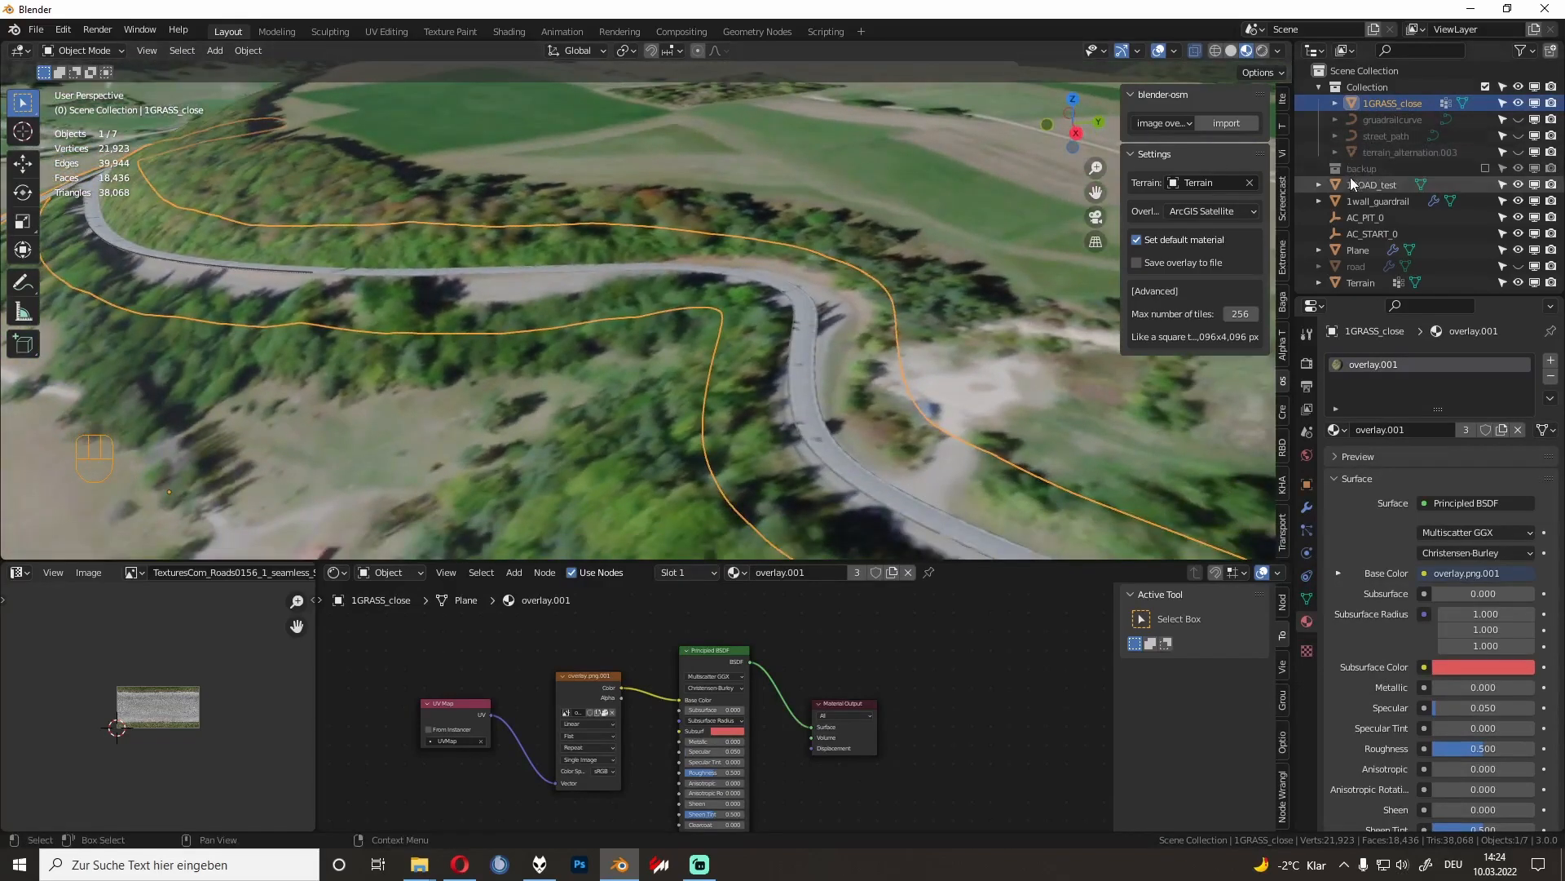
# Step: Review the 1ROAD_test and 1wall_guardrail objects and inspect the guardrail's mesh and UVs
pyautogui.click(1371, 184)
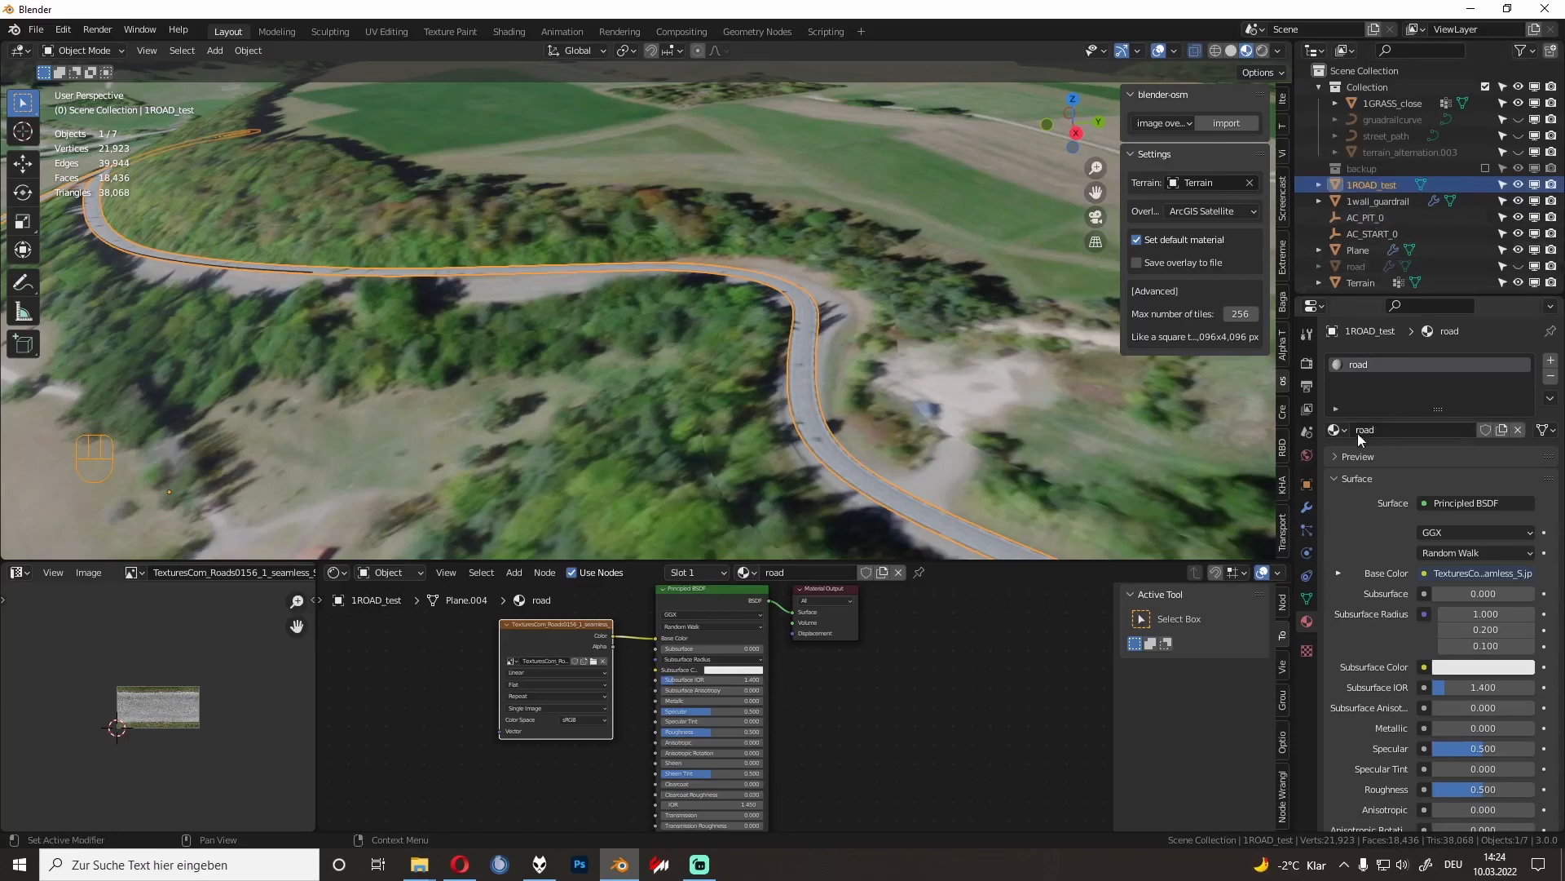
pyautogui.click(1377, 201)
pyautogui.moveTo(749, 271); pyautogui.dragTo(428, 223, button='middle')
pyautogui.scroll(7, 386, 213)
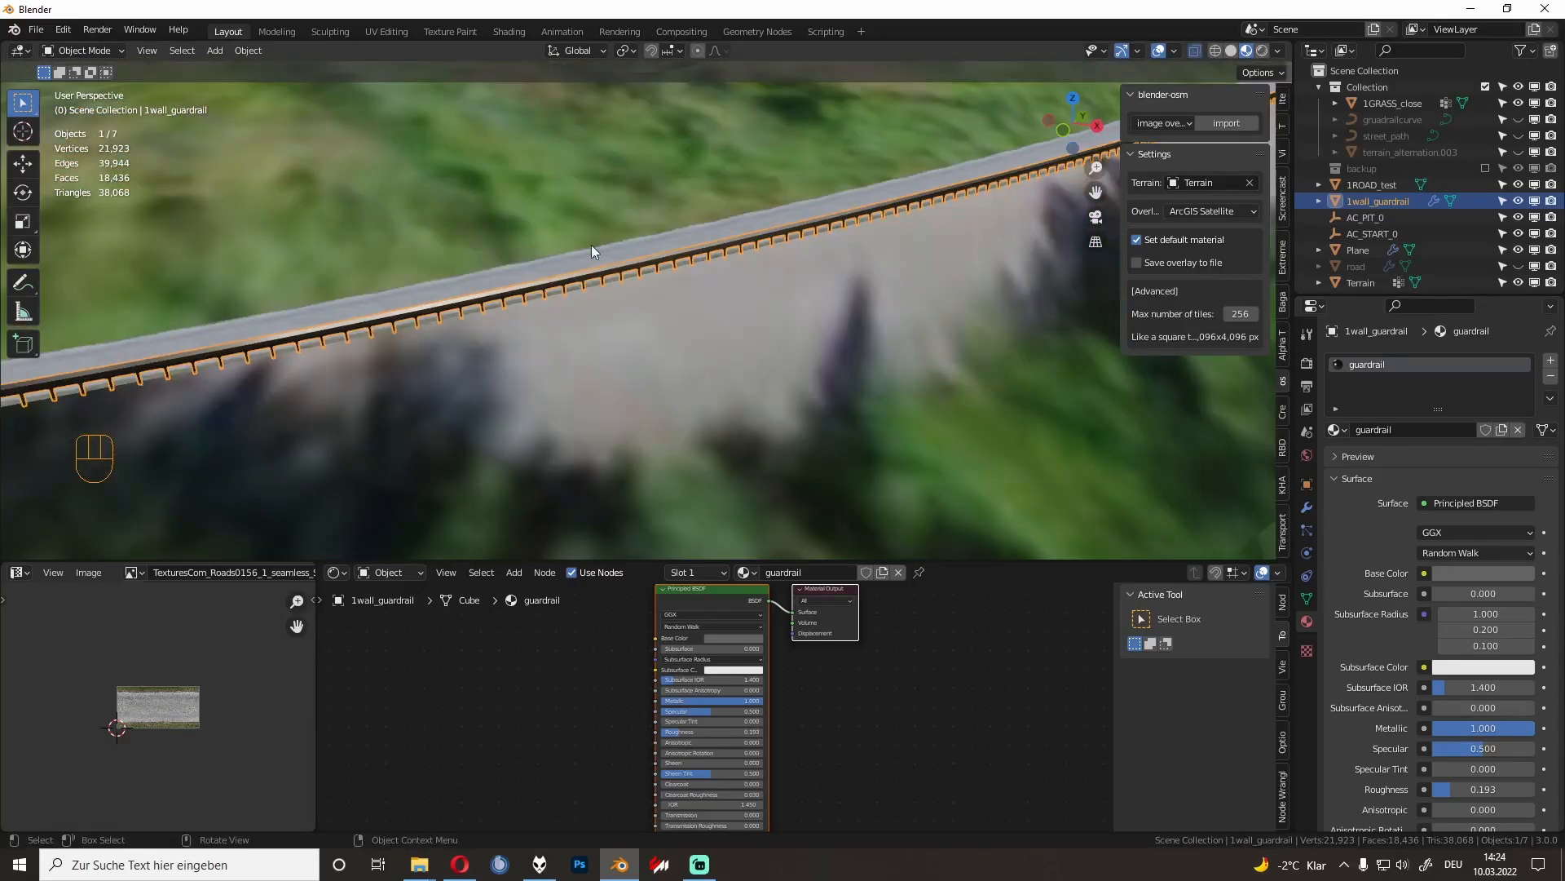
pyautogui.press('Tab')
pyautogui.scroll(2, 222, 648)
pyautogui.scroll(-4, 103, 644)
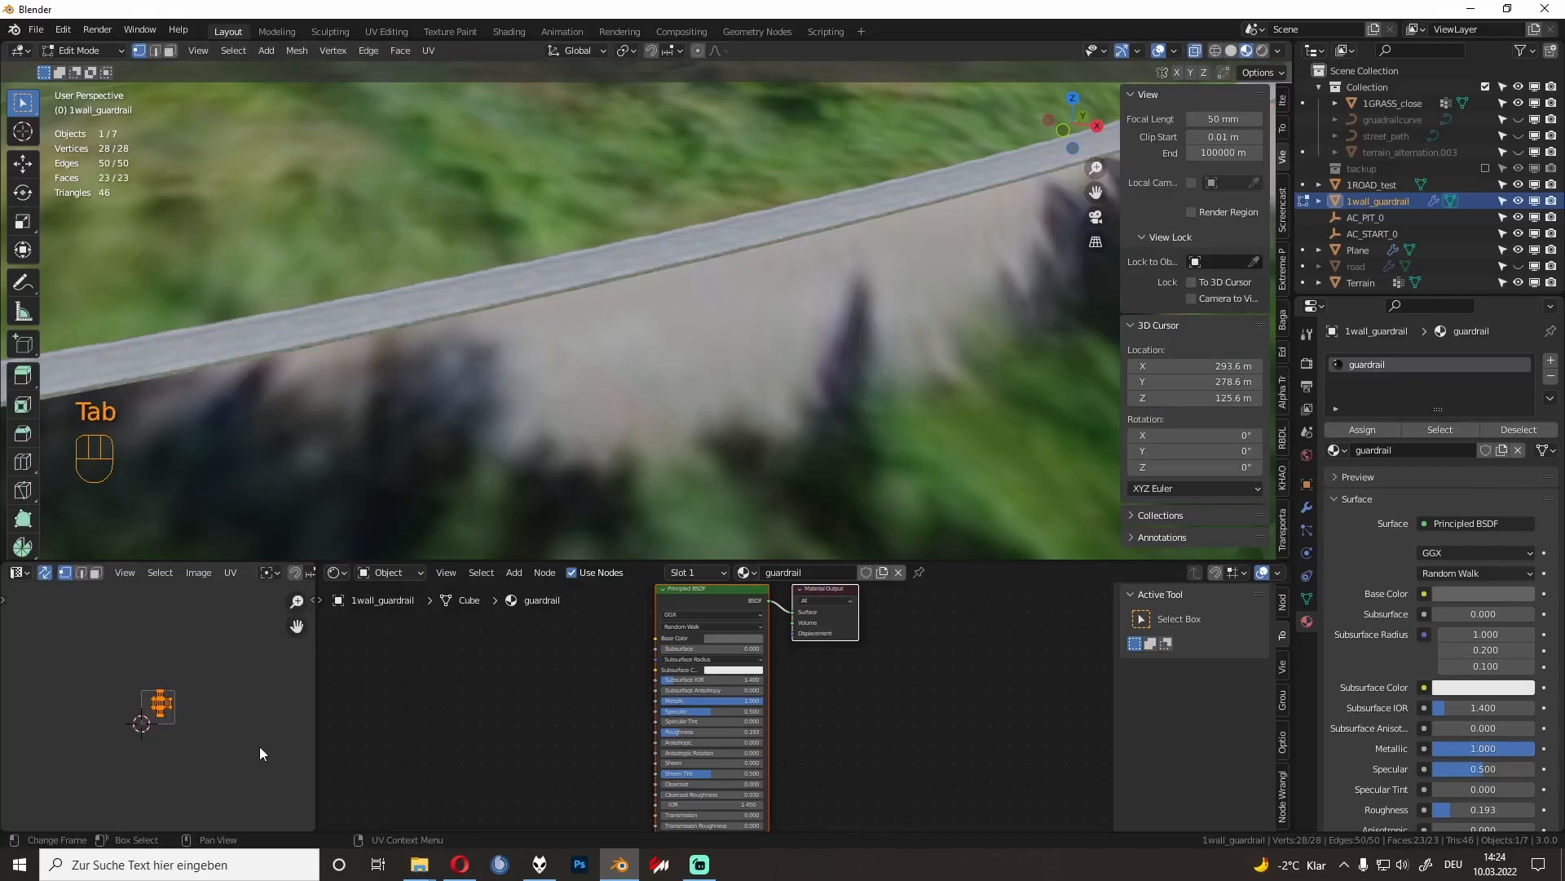
pyautogui.press('Tab')
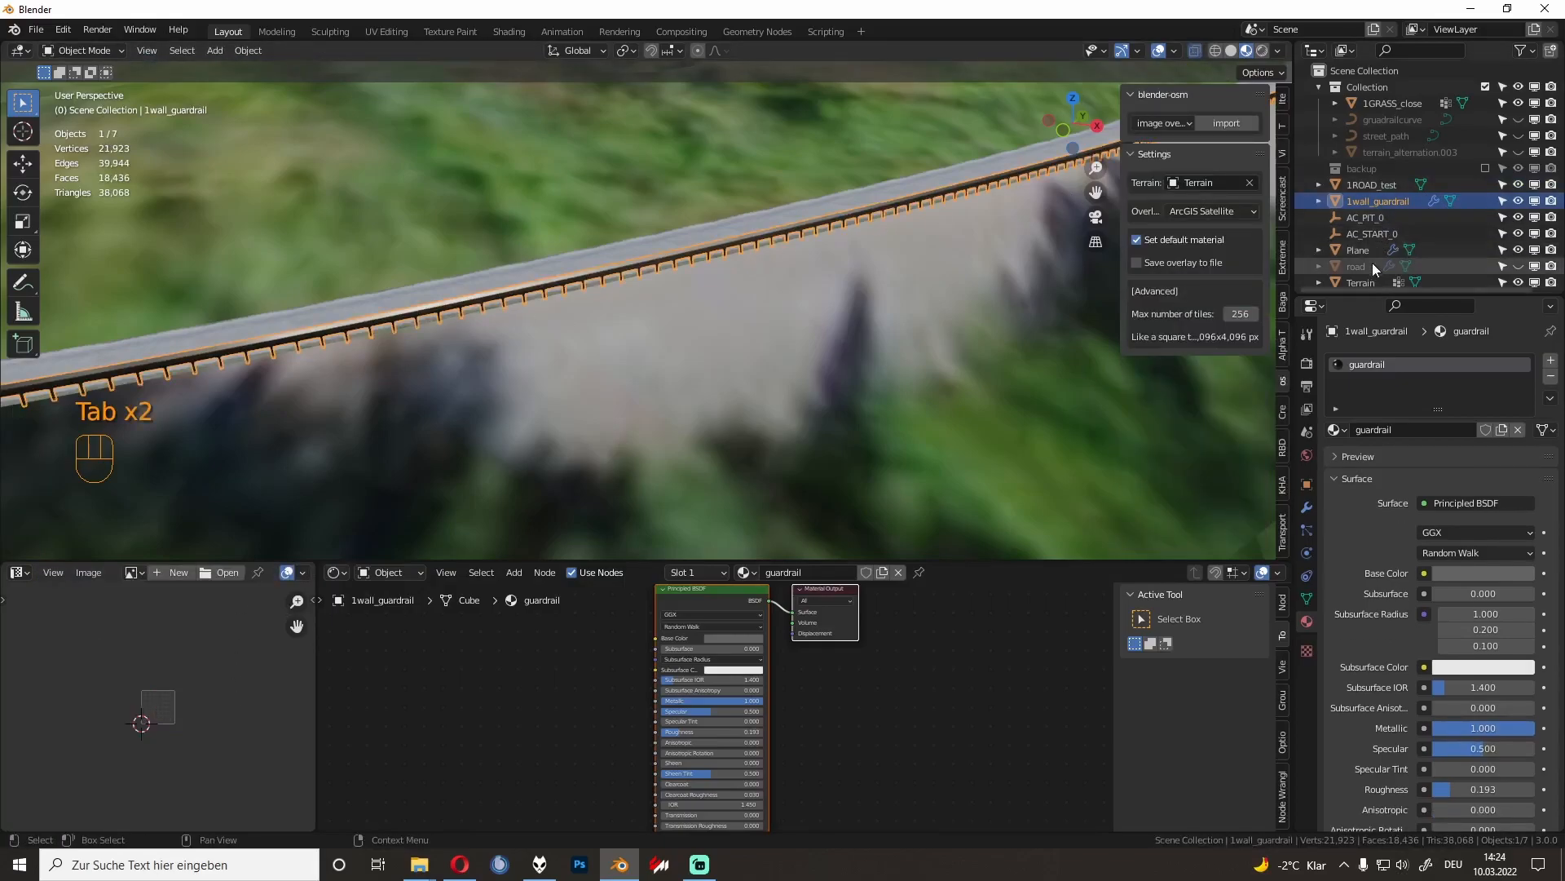
# Step: Review the AC_START_0 and AC_PIT_0 empties and examine the lane marking Plane along the road
pyautogui.click(1367, 234)
pyautogui.keyDown('shift'); pyautogui.moveTo(1076, 277); pyautogui.dragTo(698, 355, button='middle'); pyautogui.keyUp('shift')
pyautogui.click(1355, 218)
pyautogui.click(1348, 248)
pyautogui.press('KP_Decimal')
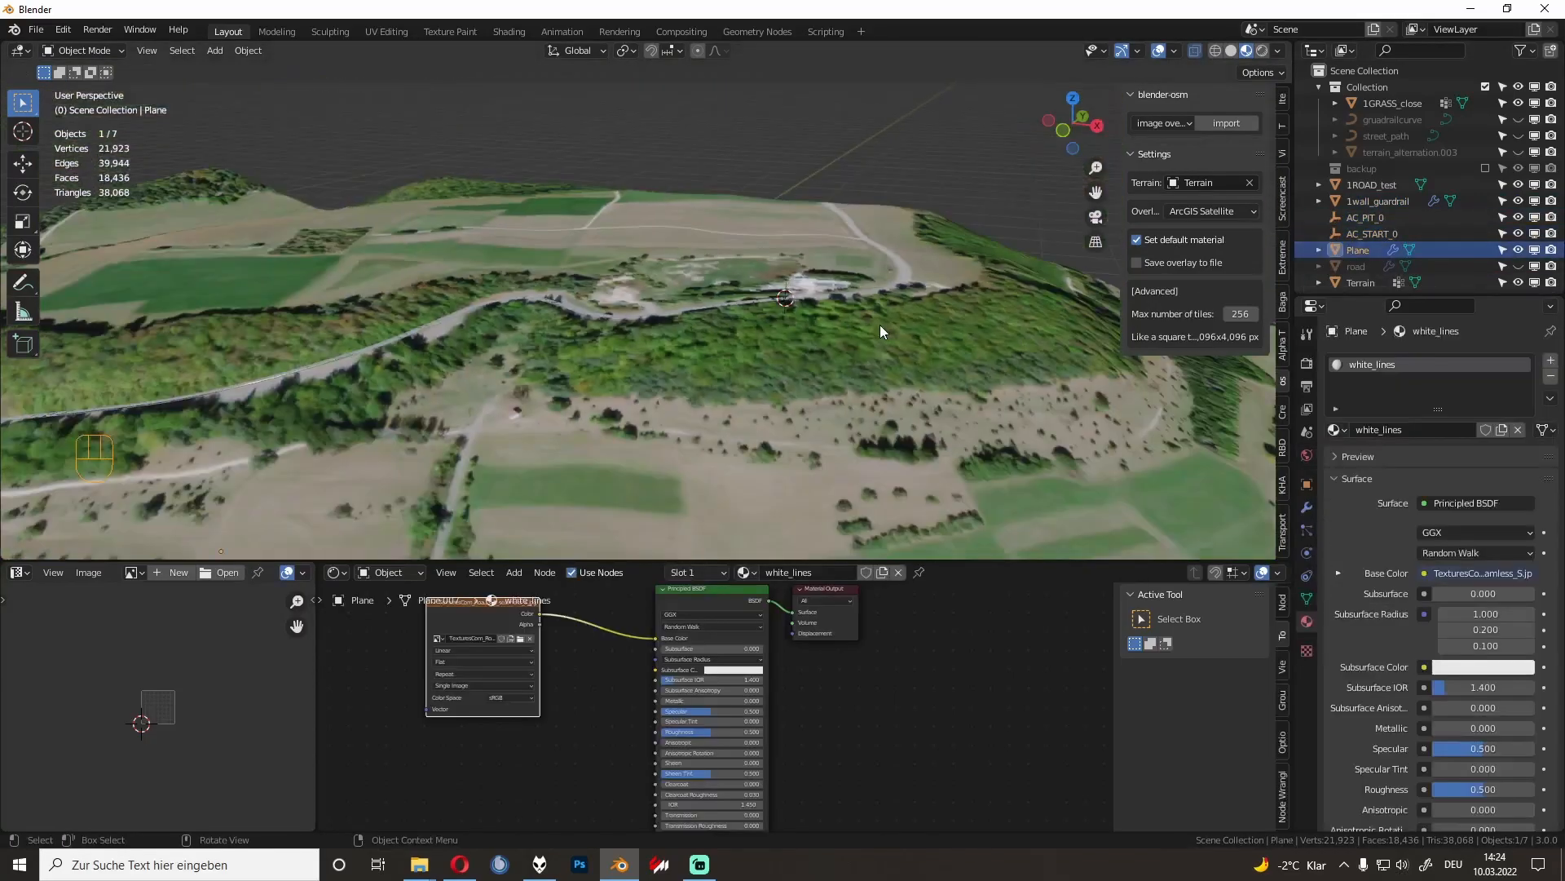
pyautogui.scroll(12, 879, 324)
pyautogui.moveTo(786, 384); pyautogui.dragTo(777, 351, button='middle')
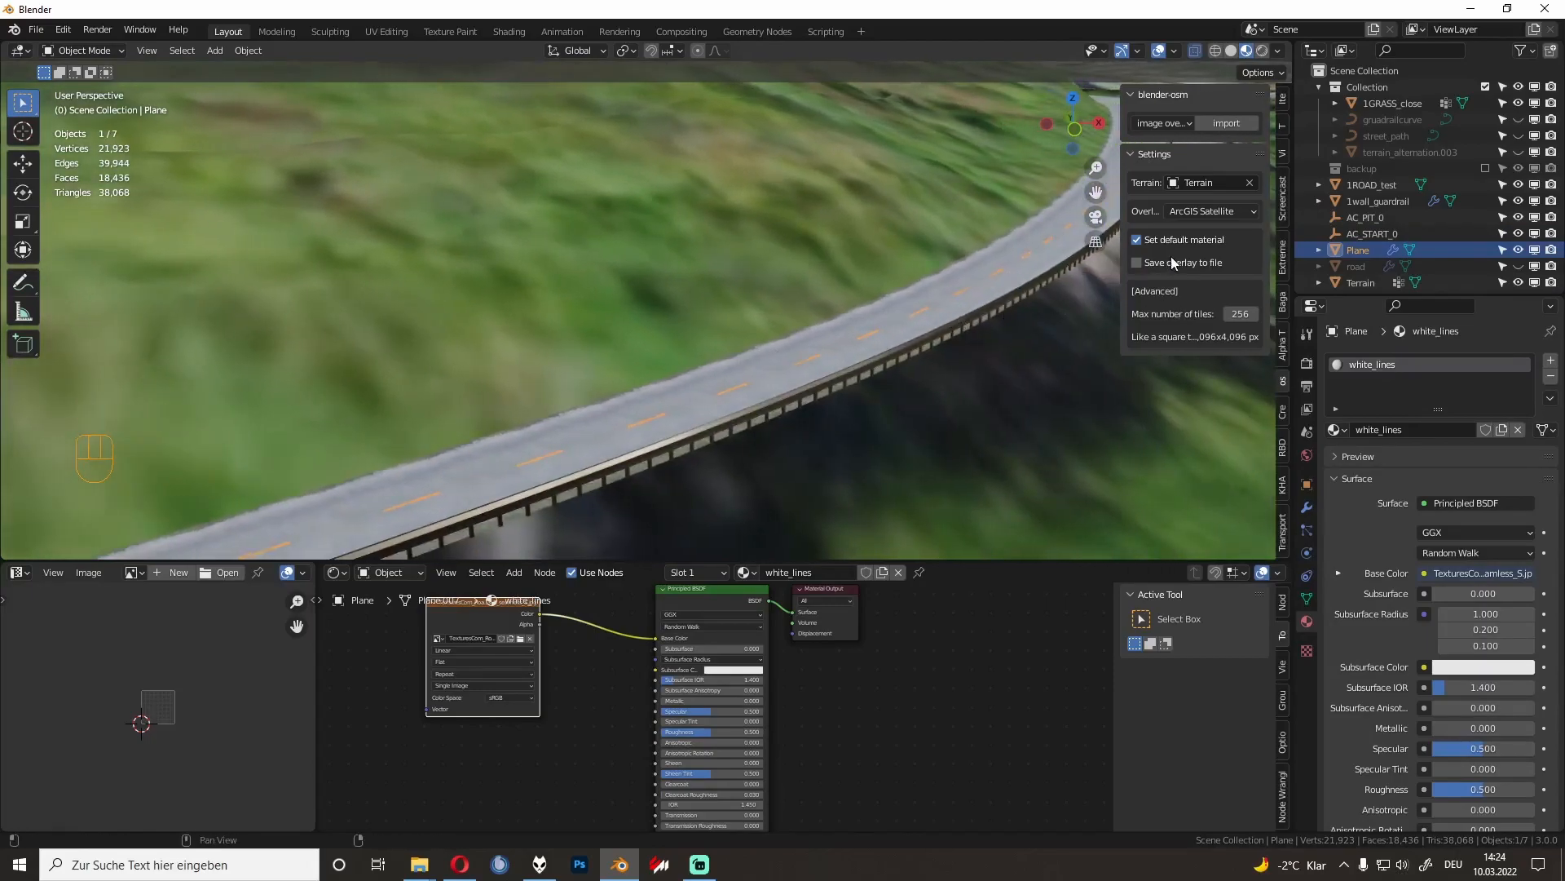
pyautogui.scroll(-1, 1355, 269)
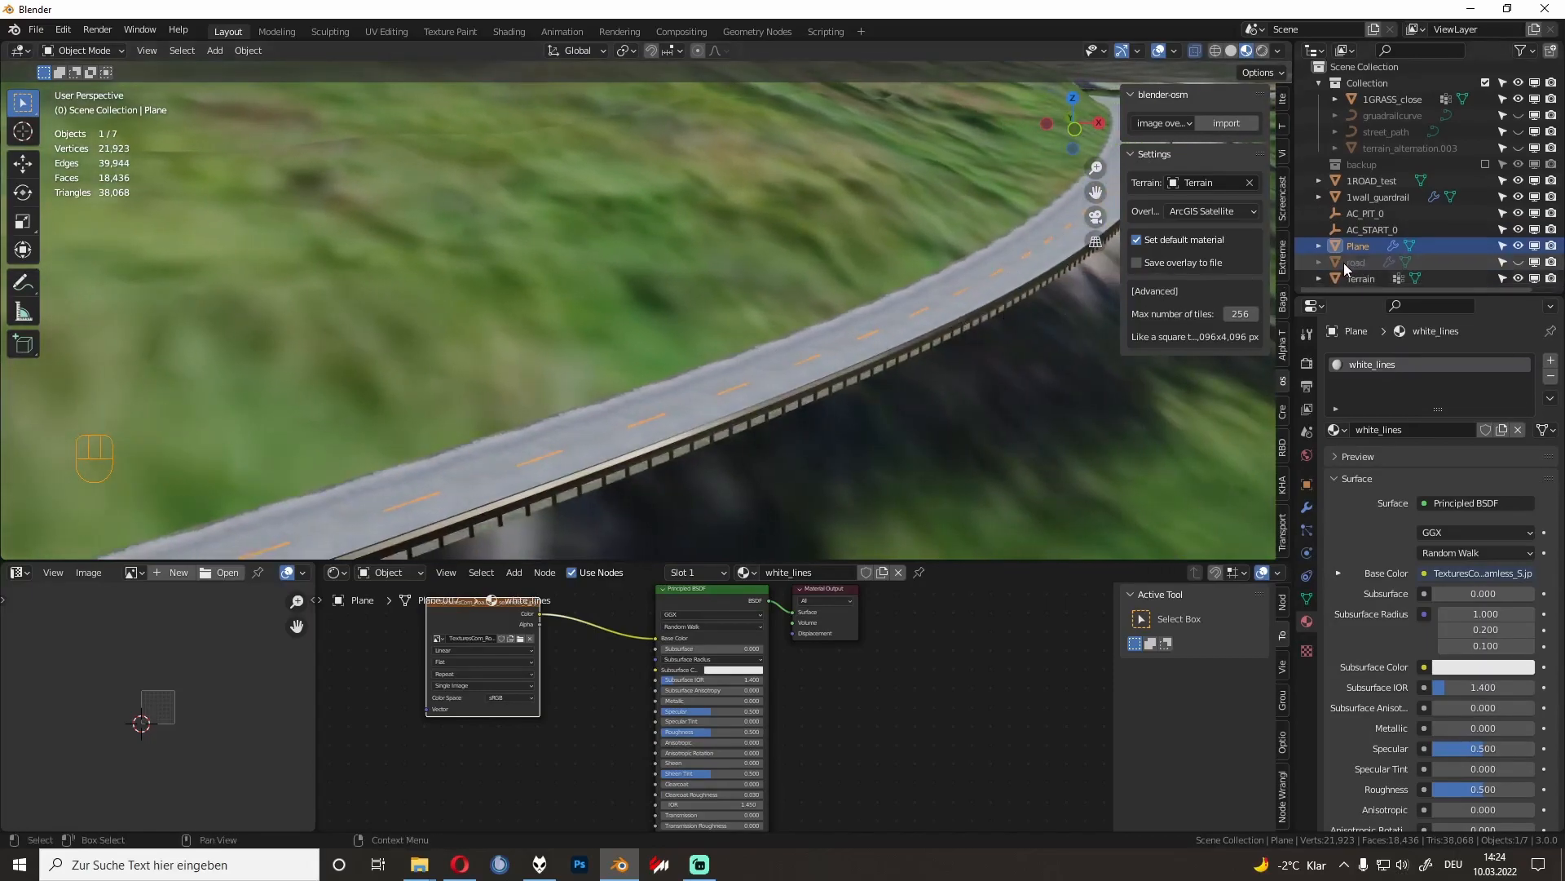
# Step: Select the Terrain object and try moving it away from the road and grass strip
pyautogui.click(1344, 262)
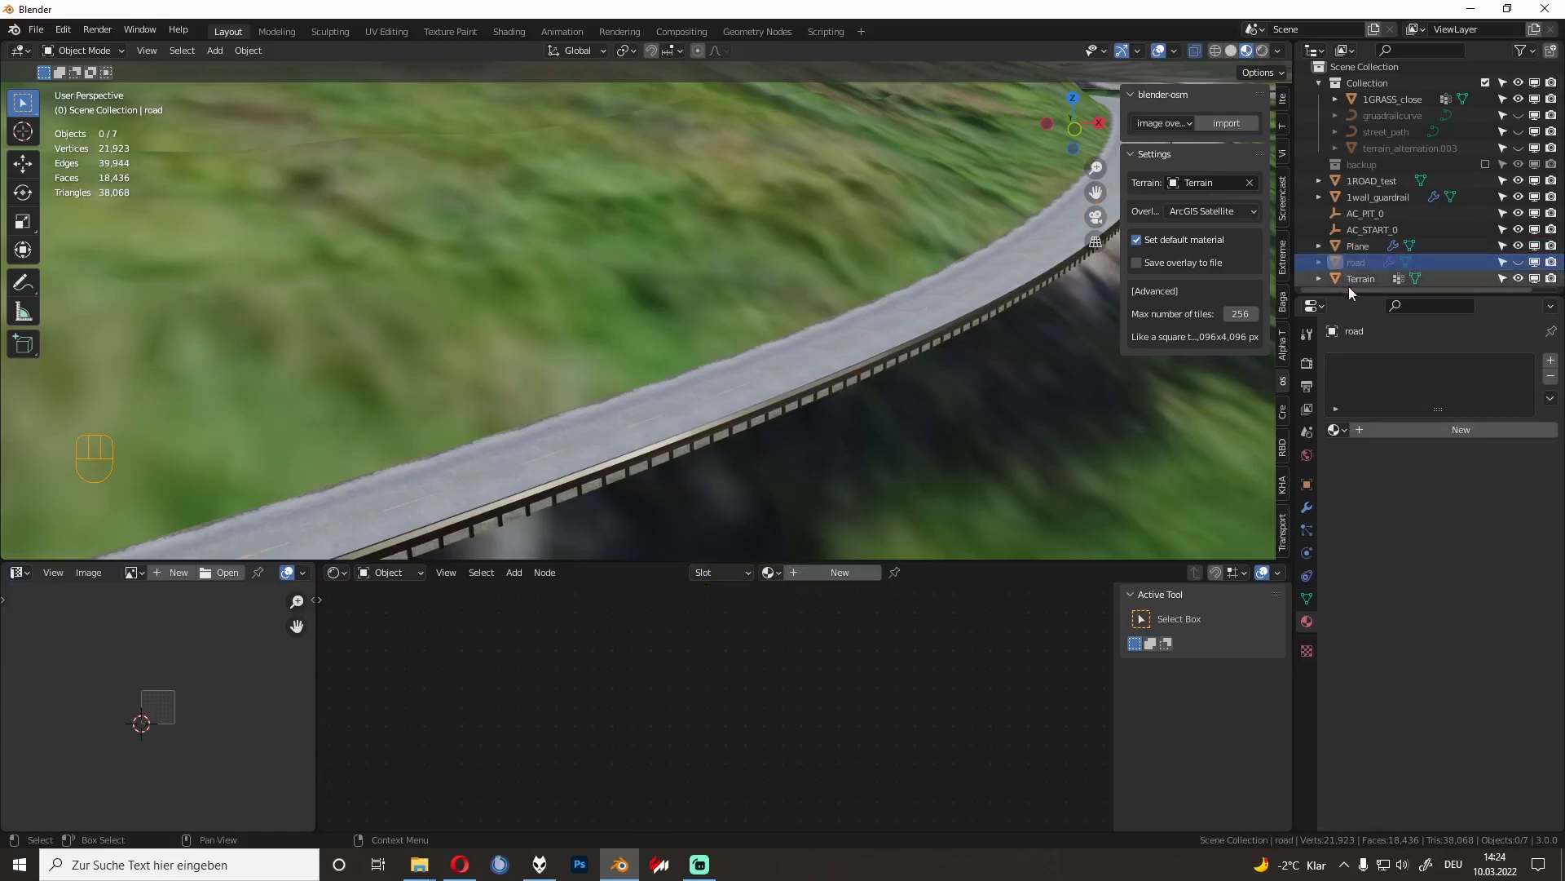
pyautogui.click(1357, 280)
pyautogui.press('g')
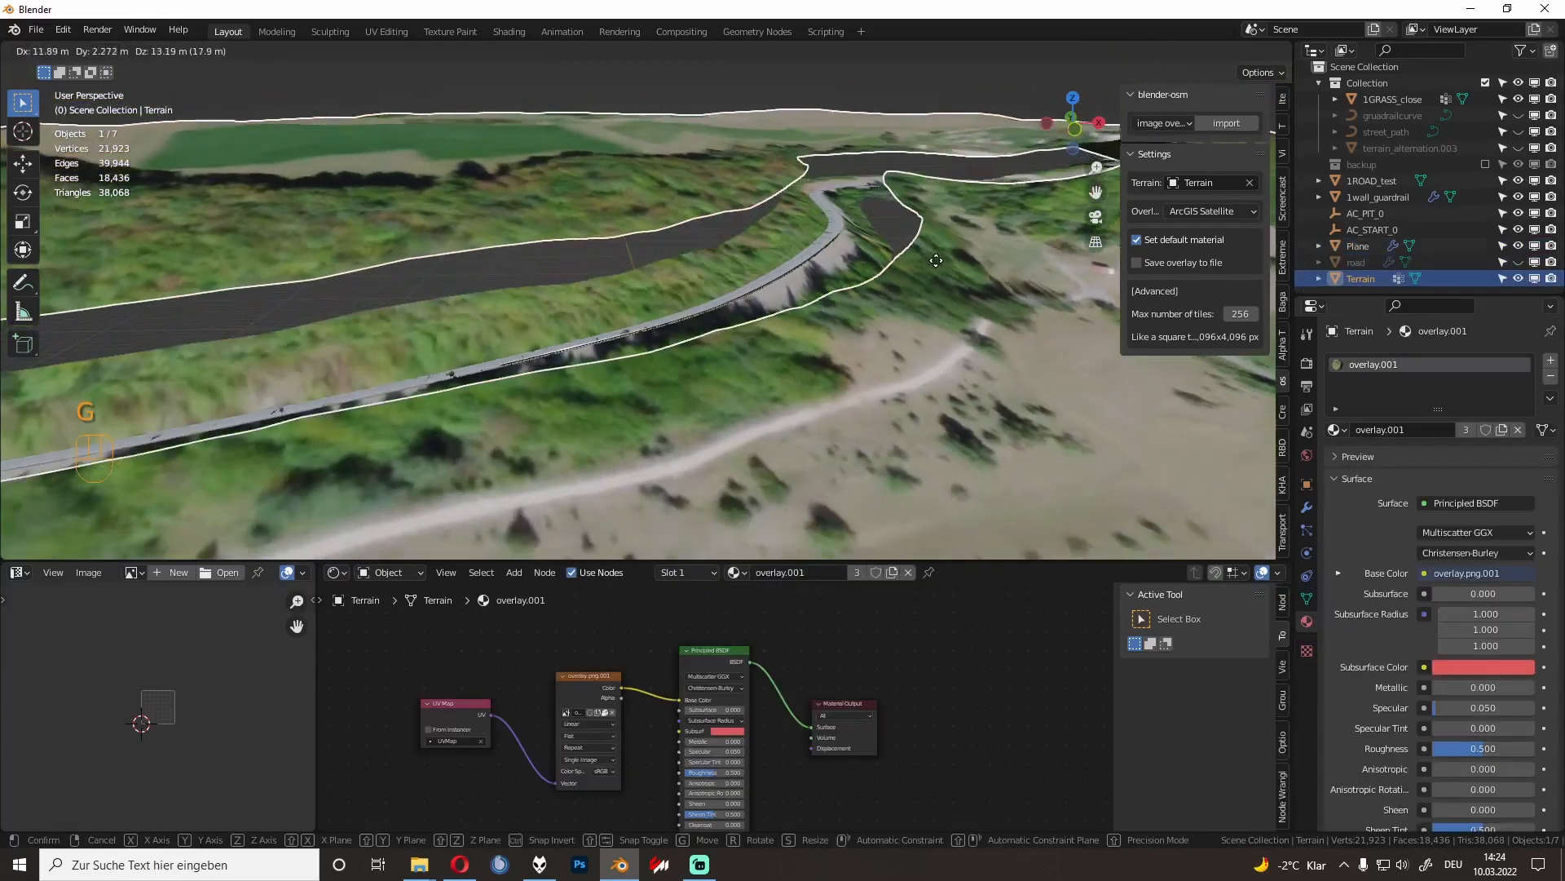
pyautogui.rightClick(833, 341)
# Step: Select all visible objects and start an FBX export into the D:\tutorial_track folder
pyautogui.scroll(-12, 1026, 312)
pyautogui.press('a')
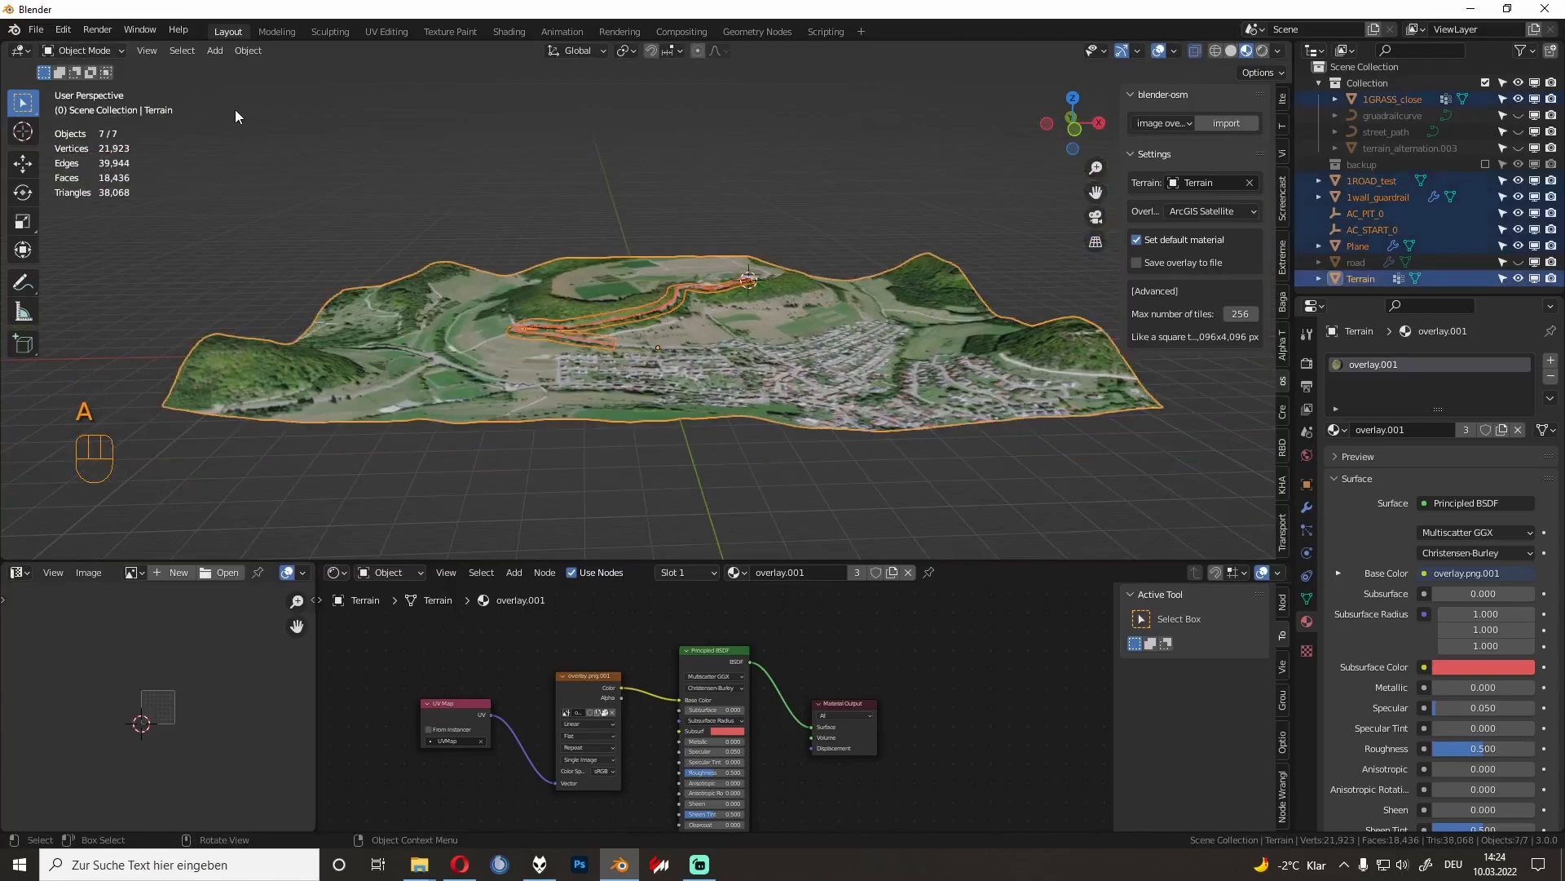
pyautogui.click(36, 34)
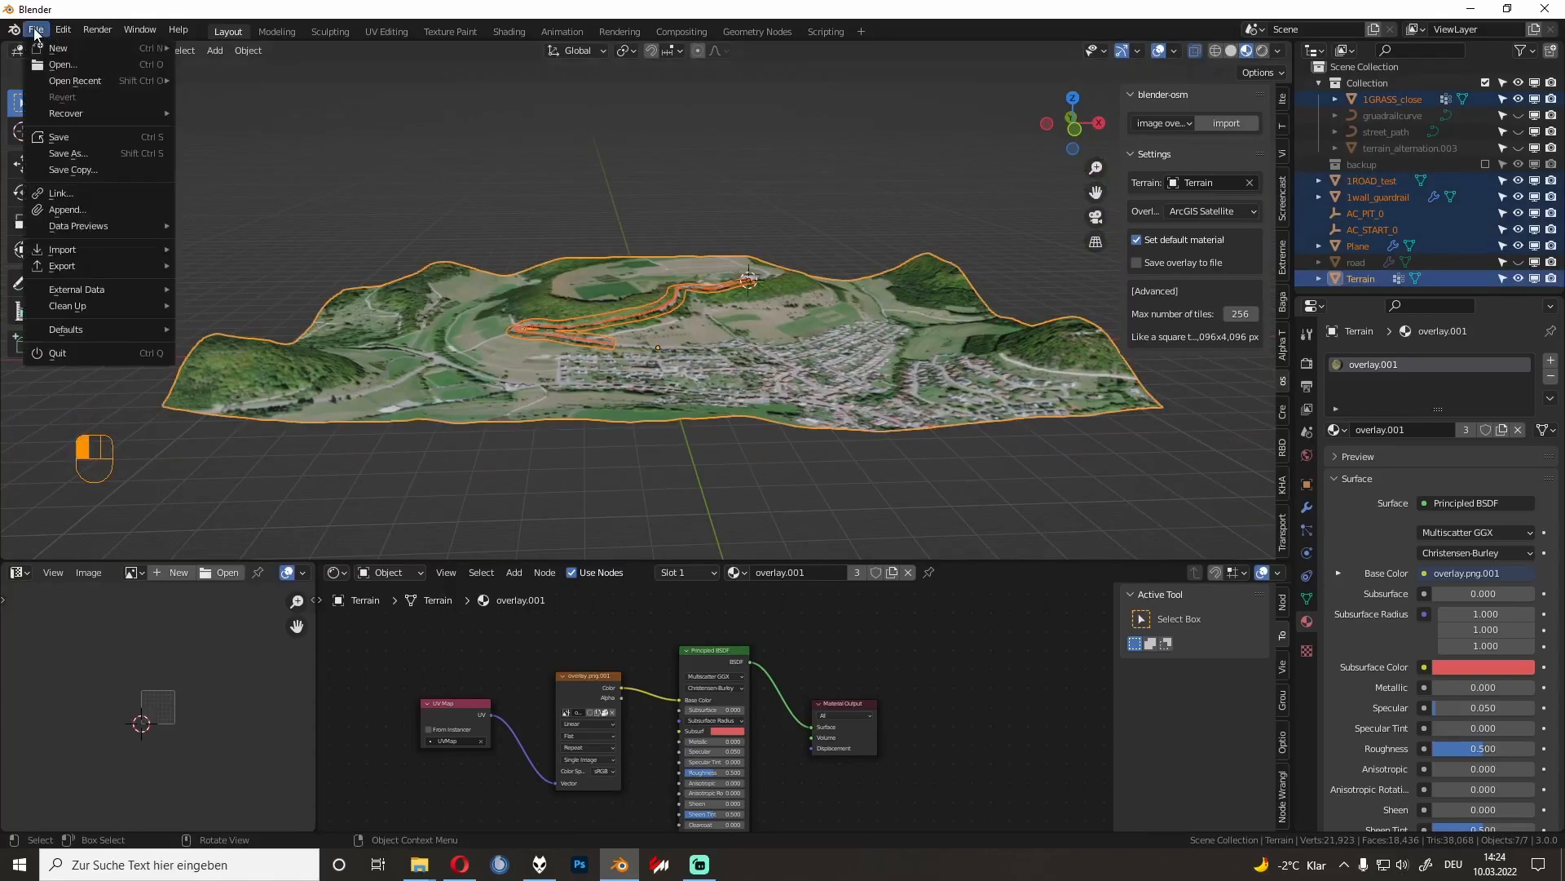
pyautogui.moveTo(115, 271)
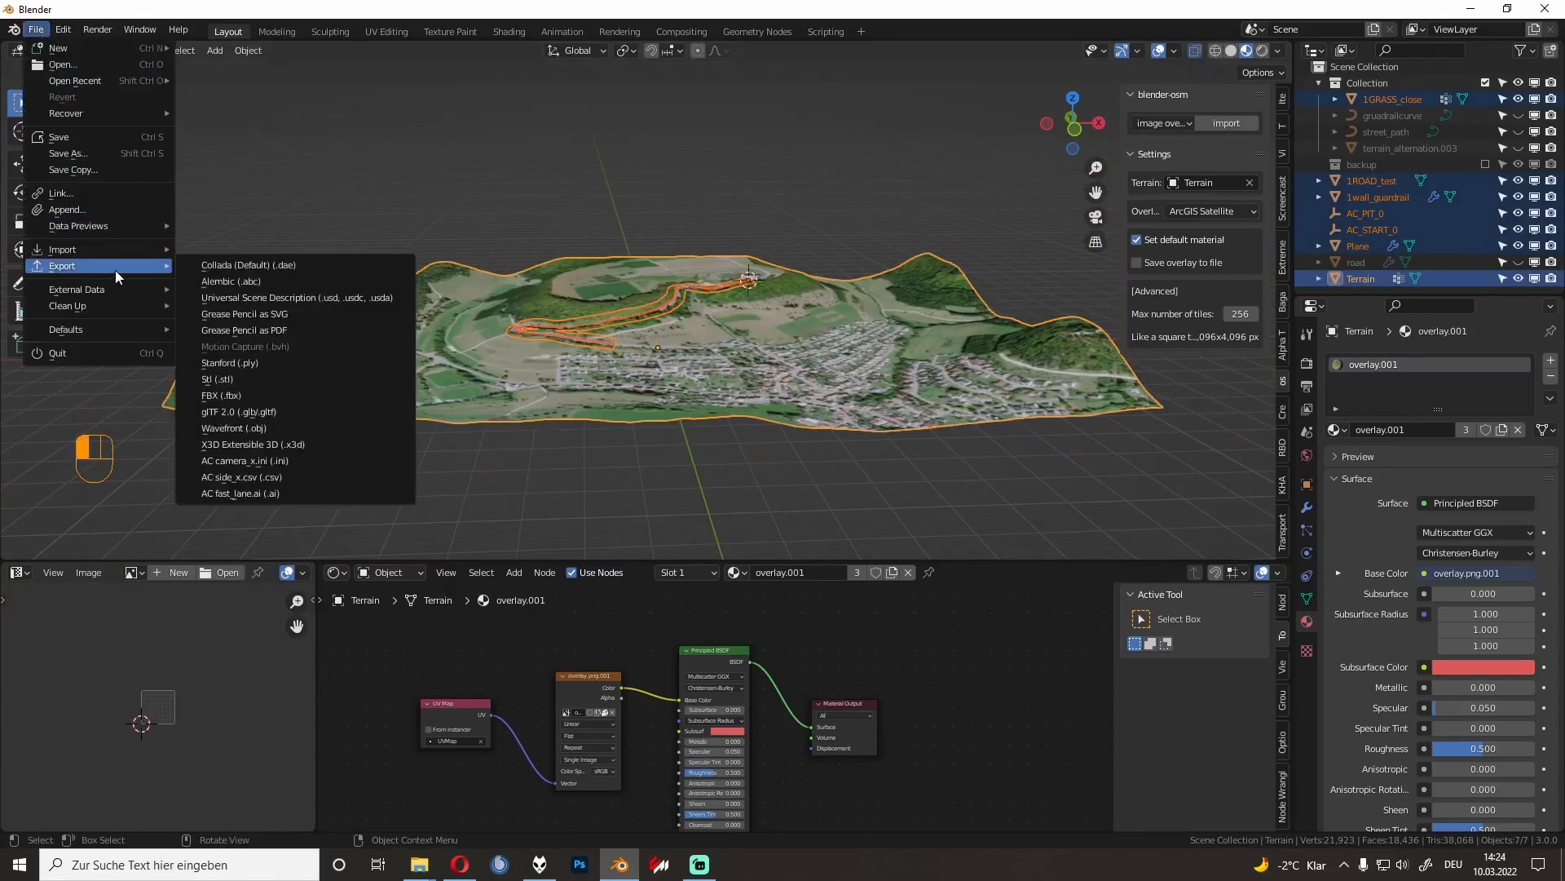
pyautogui.click(262, 389)
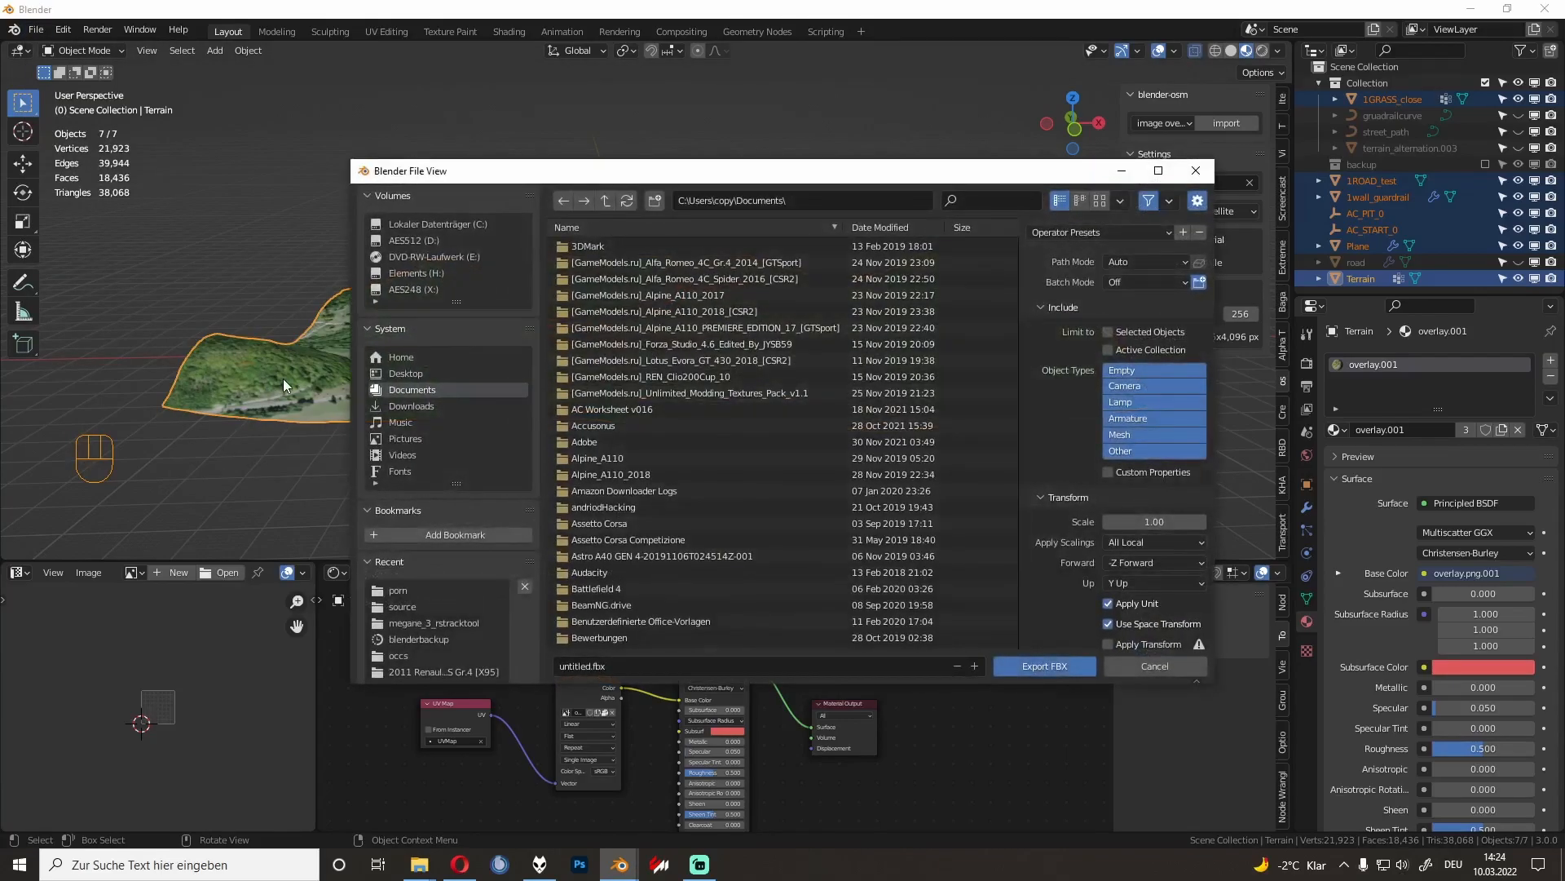
pyautogui.click(419, 241)
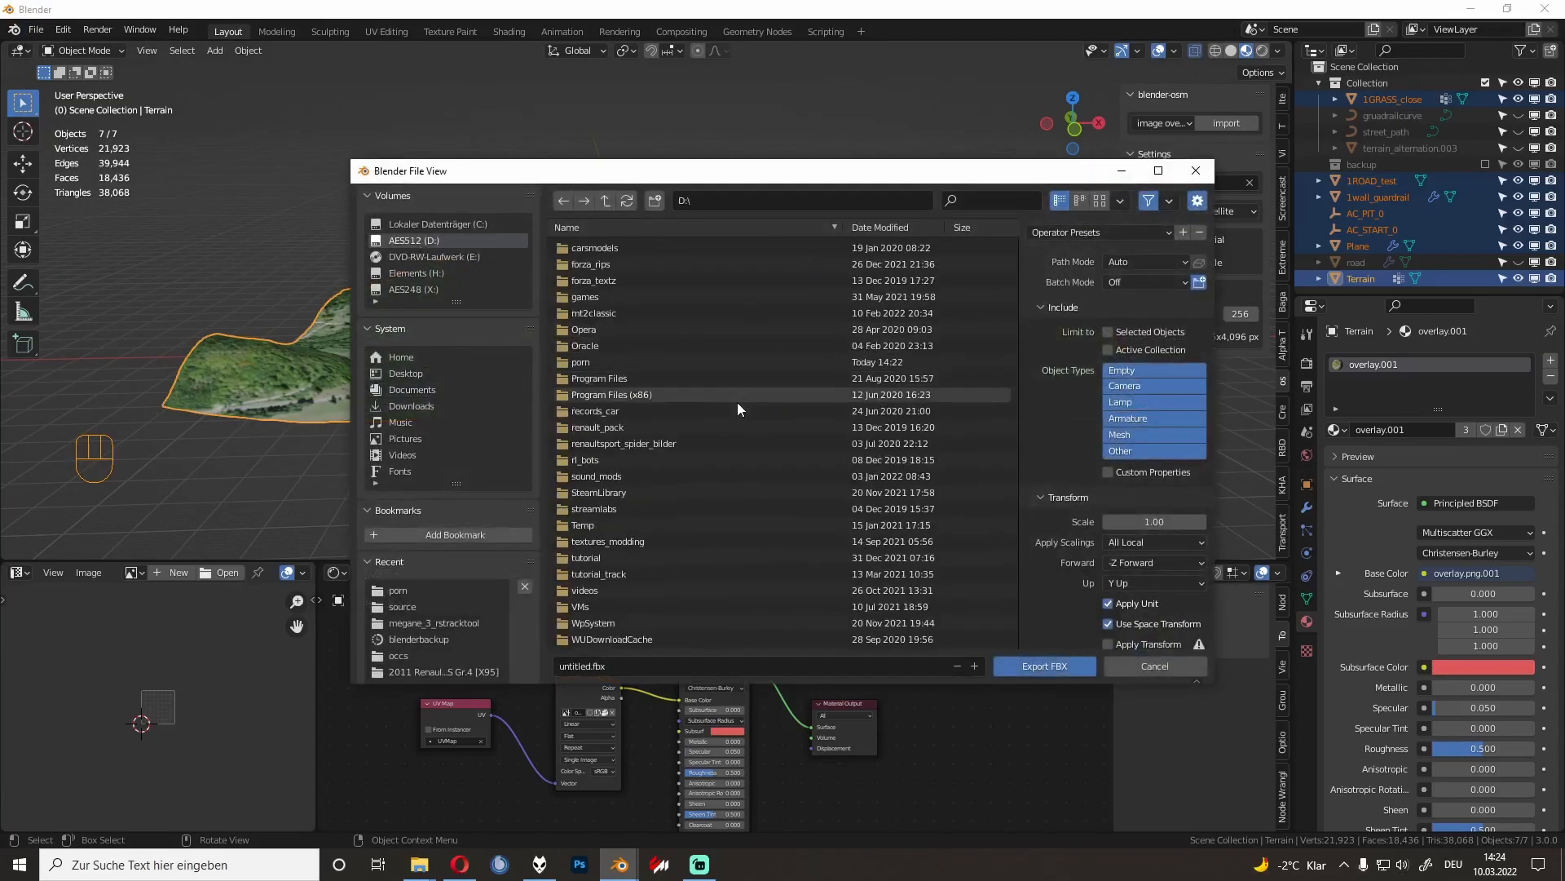
pyautogui.doubleClick(623, 574)
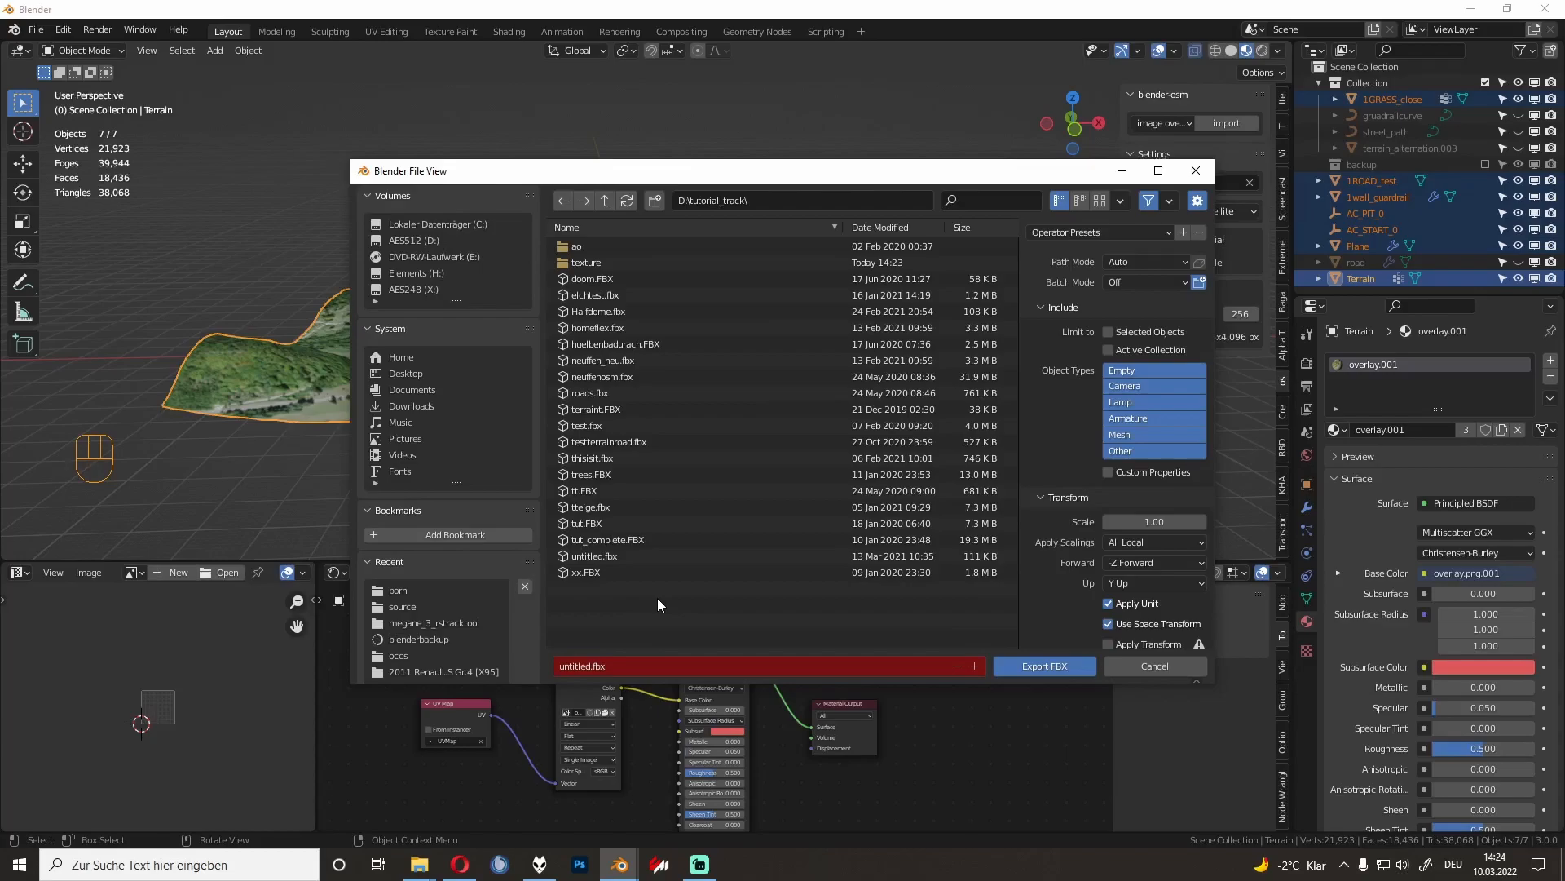
# Step: Create and open a new folder named tut_new and name the export file tut_new.fbx
pyautogui.click(653, 204)
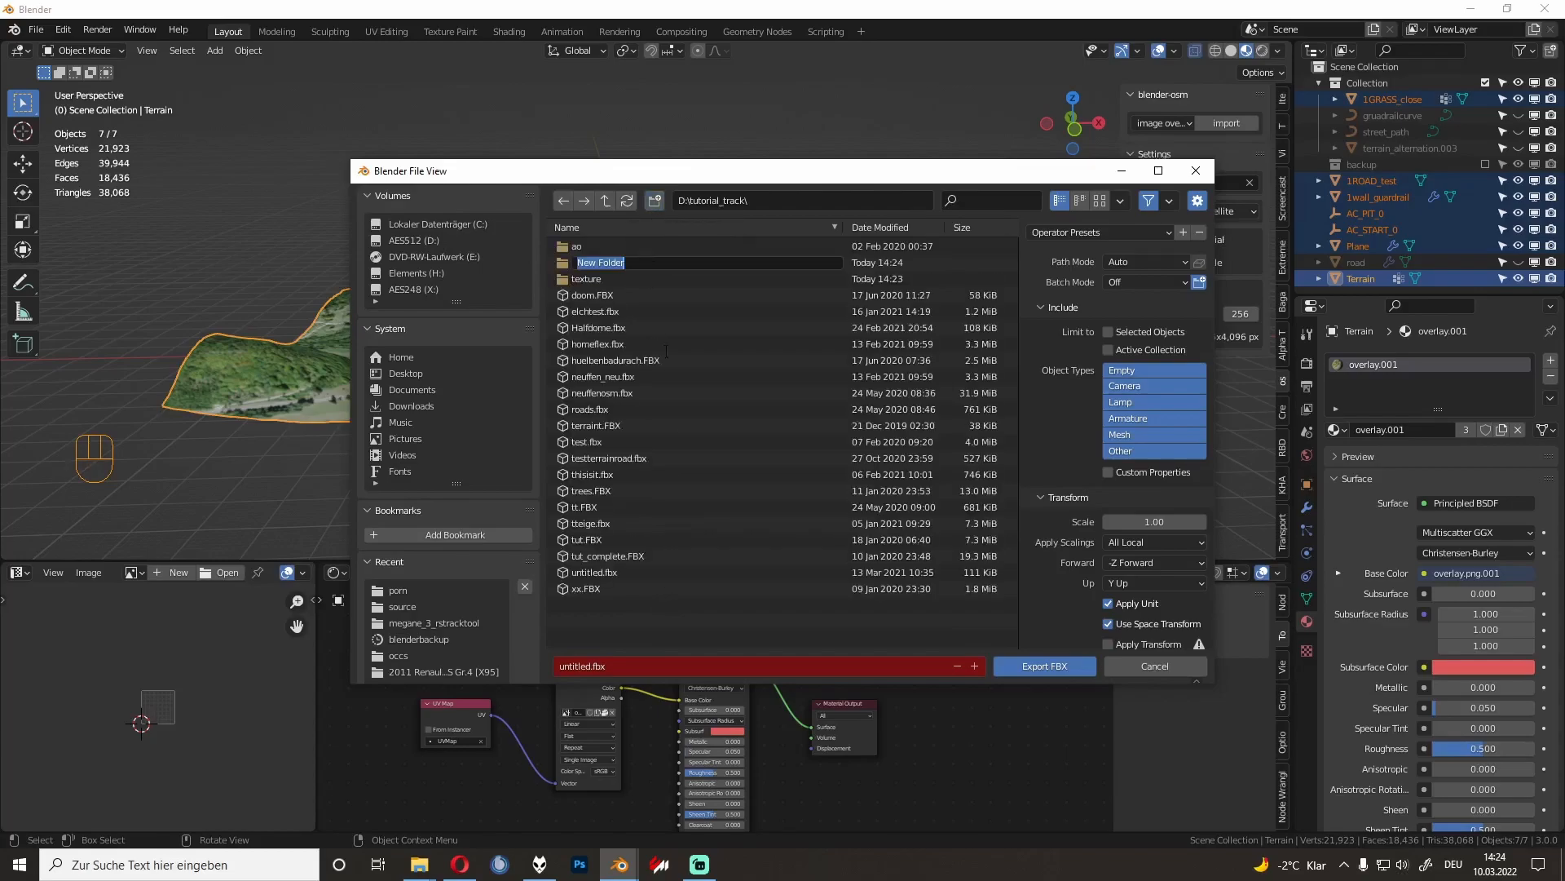
pyautogui.write('tutroail')
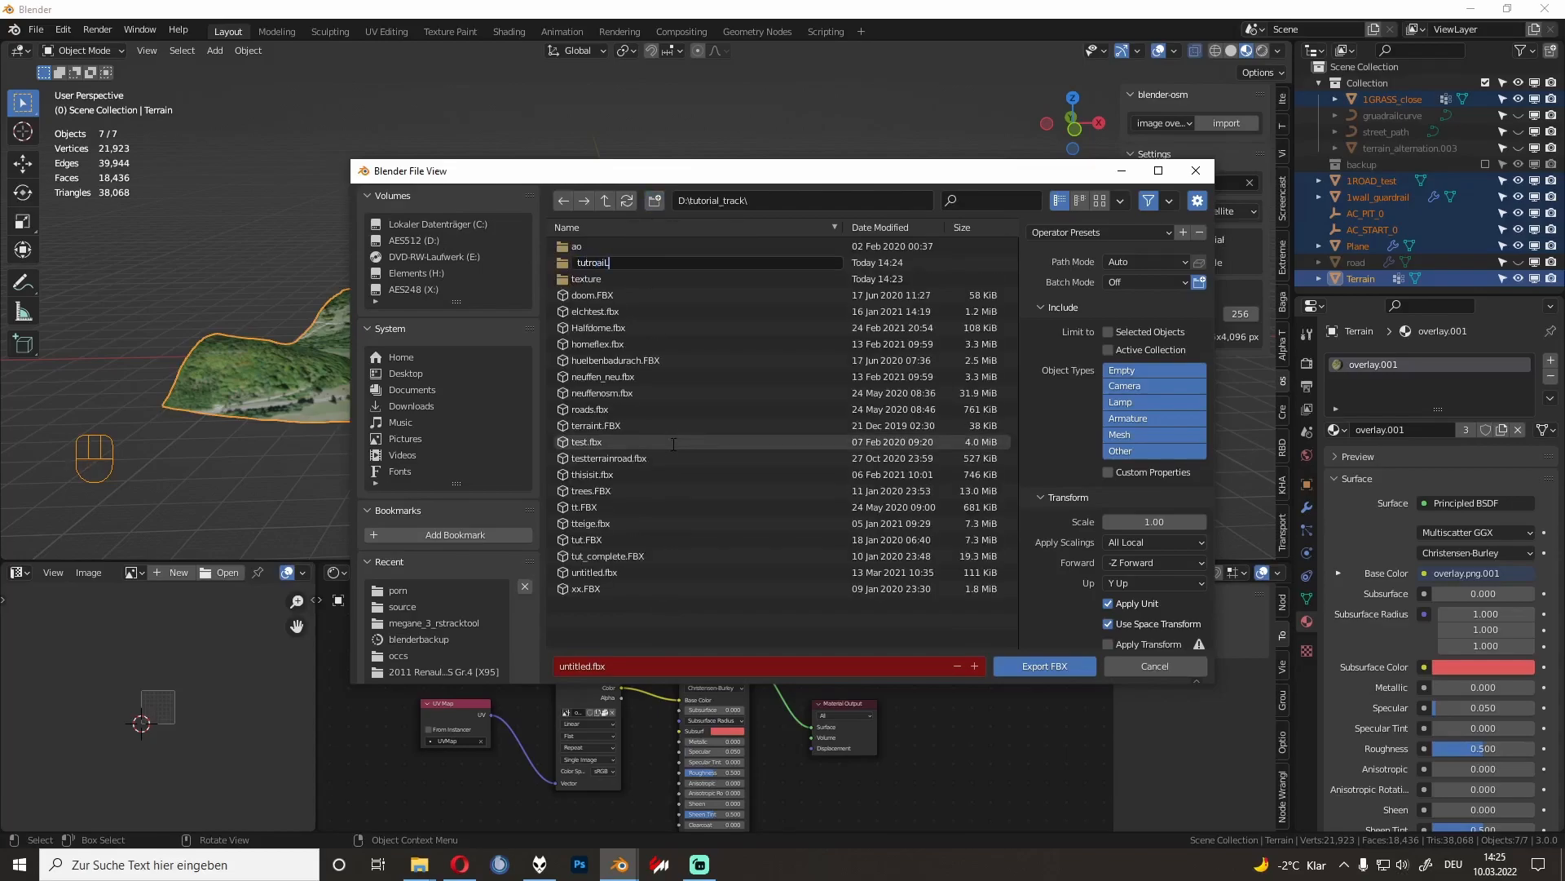
pyautogui.press('Return')
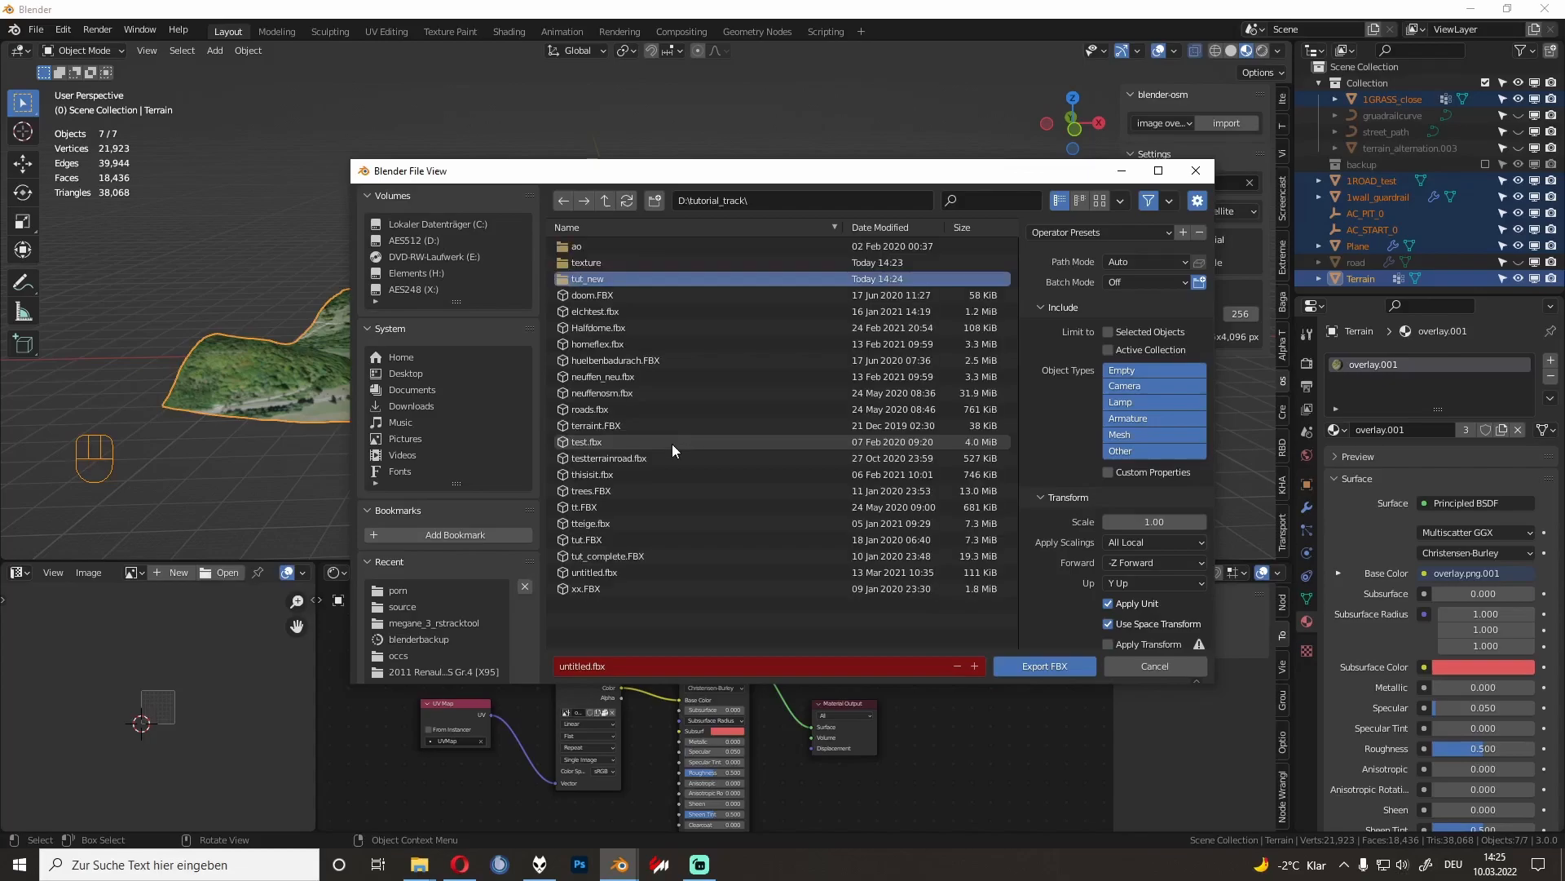
pyautogui.doubleClick(610, 278)
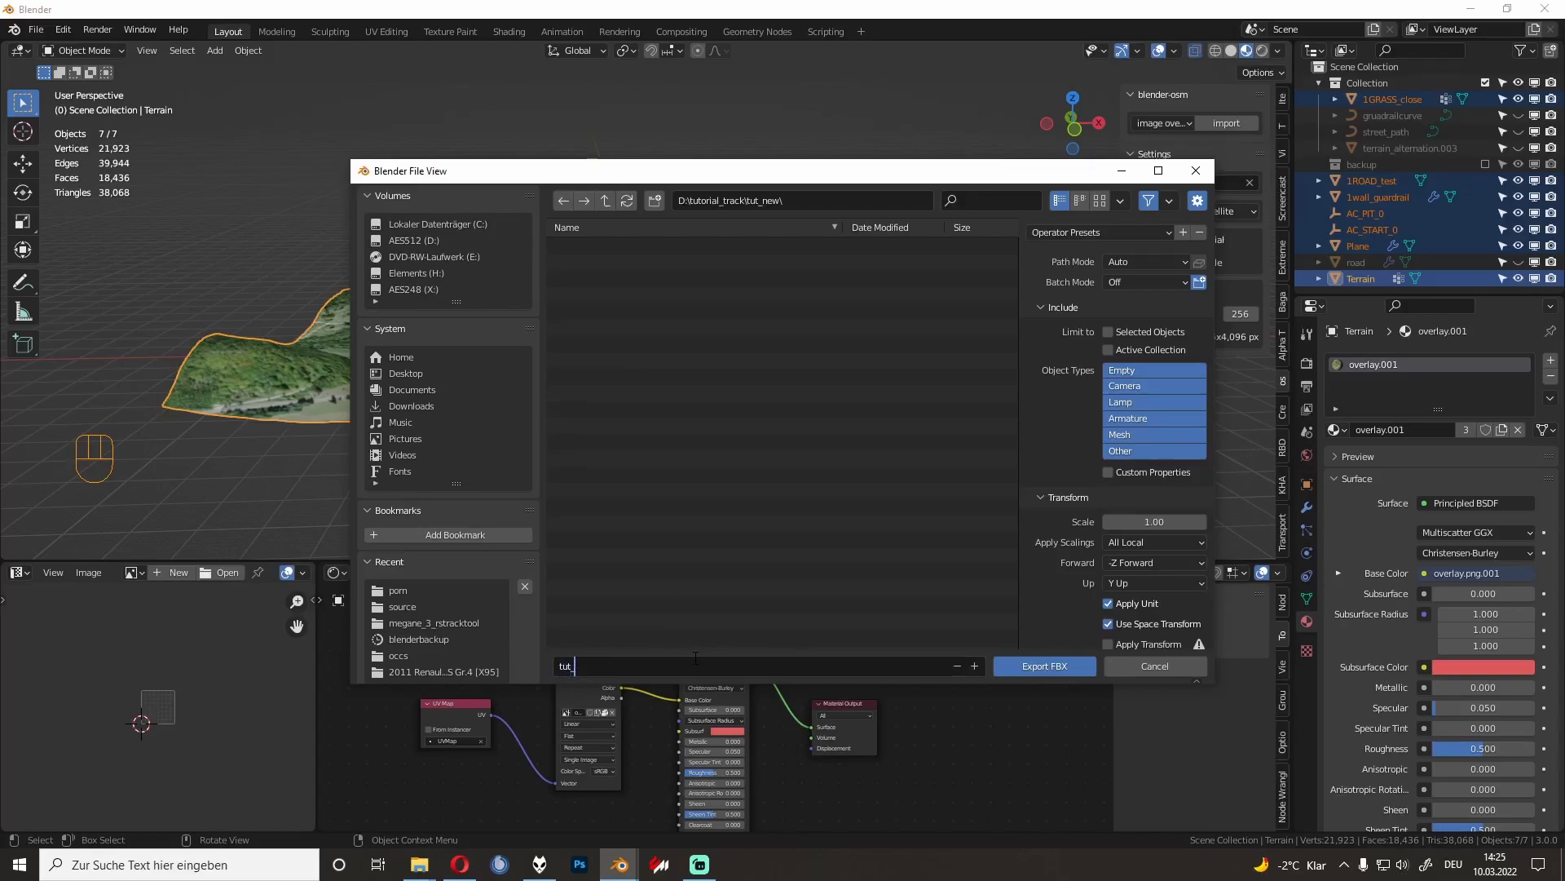
pyautogui.press('Return')
# Step: Apply the export preset with selected objects only, Empty, Mesh and Other types and scale 0.01, and export the FBX
pyautogui.click(1079, 235)
pyautogui.click(1047, 272)
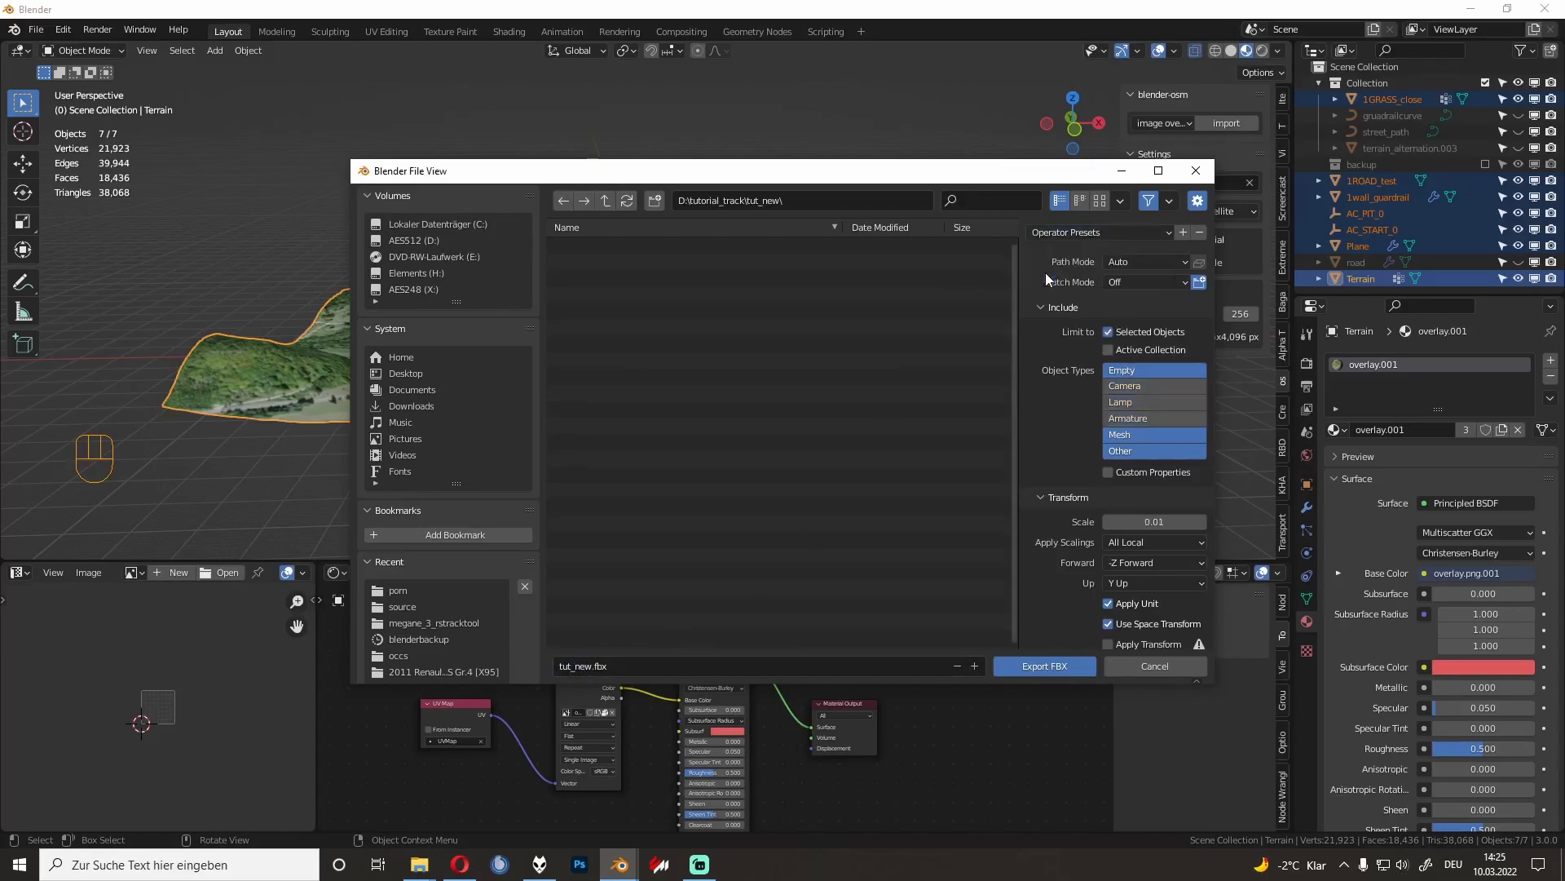
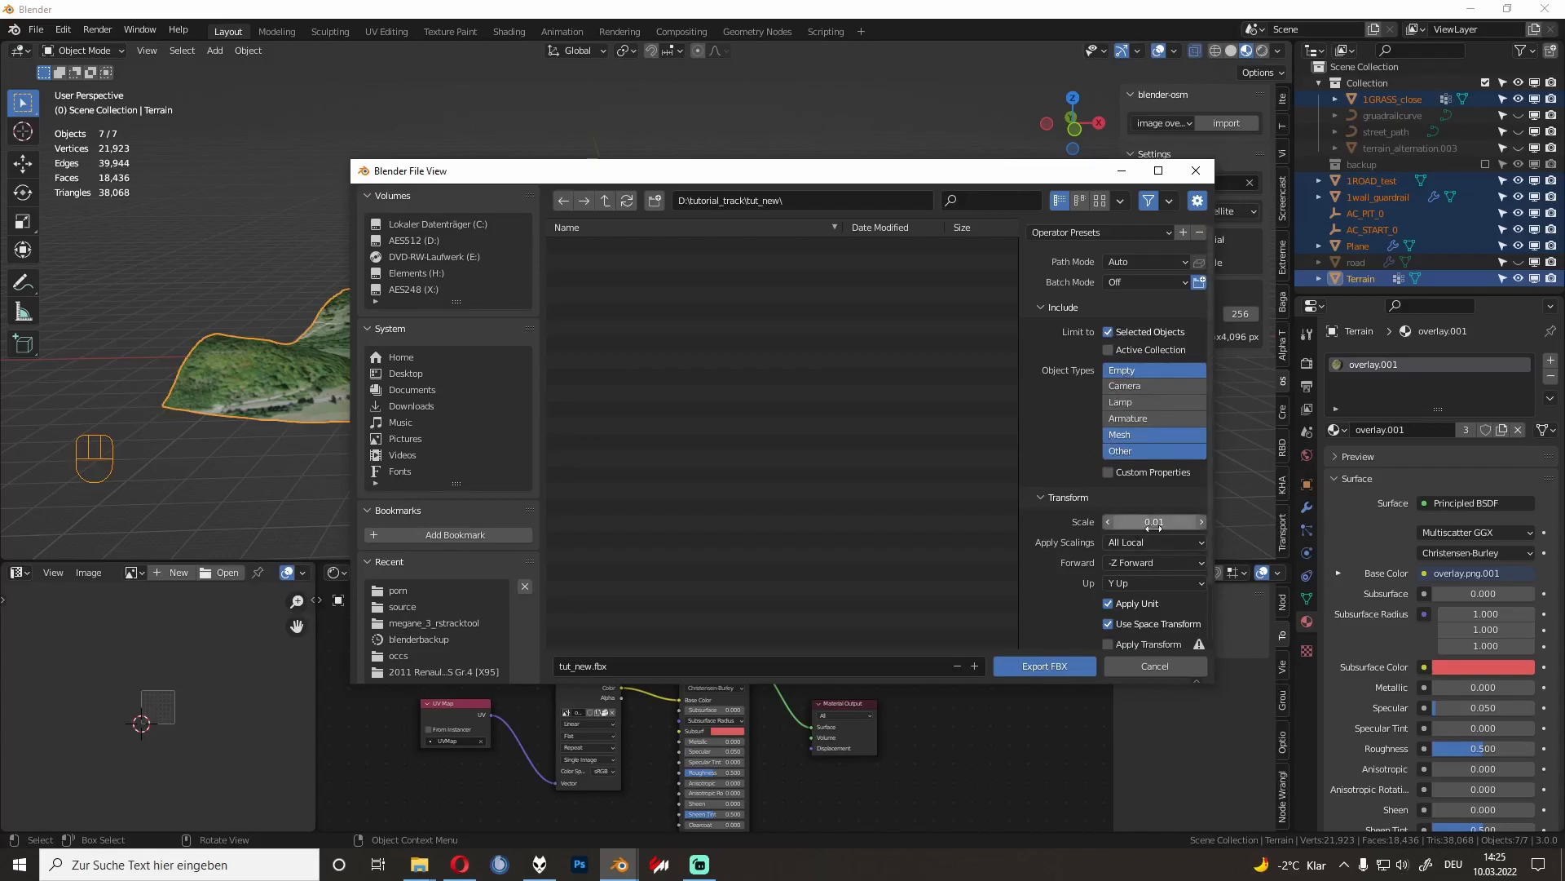
pyautogui.scroll(-1, 1157, 531)
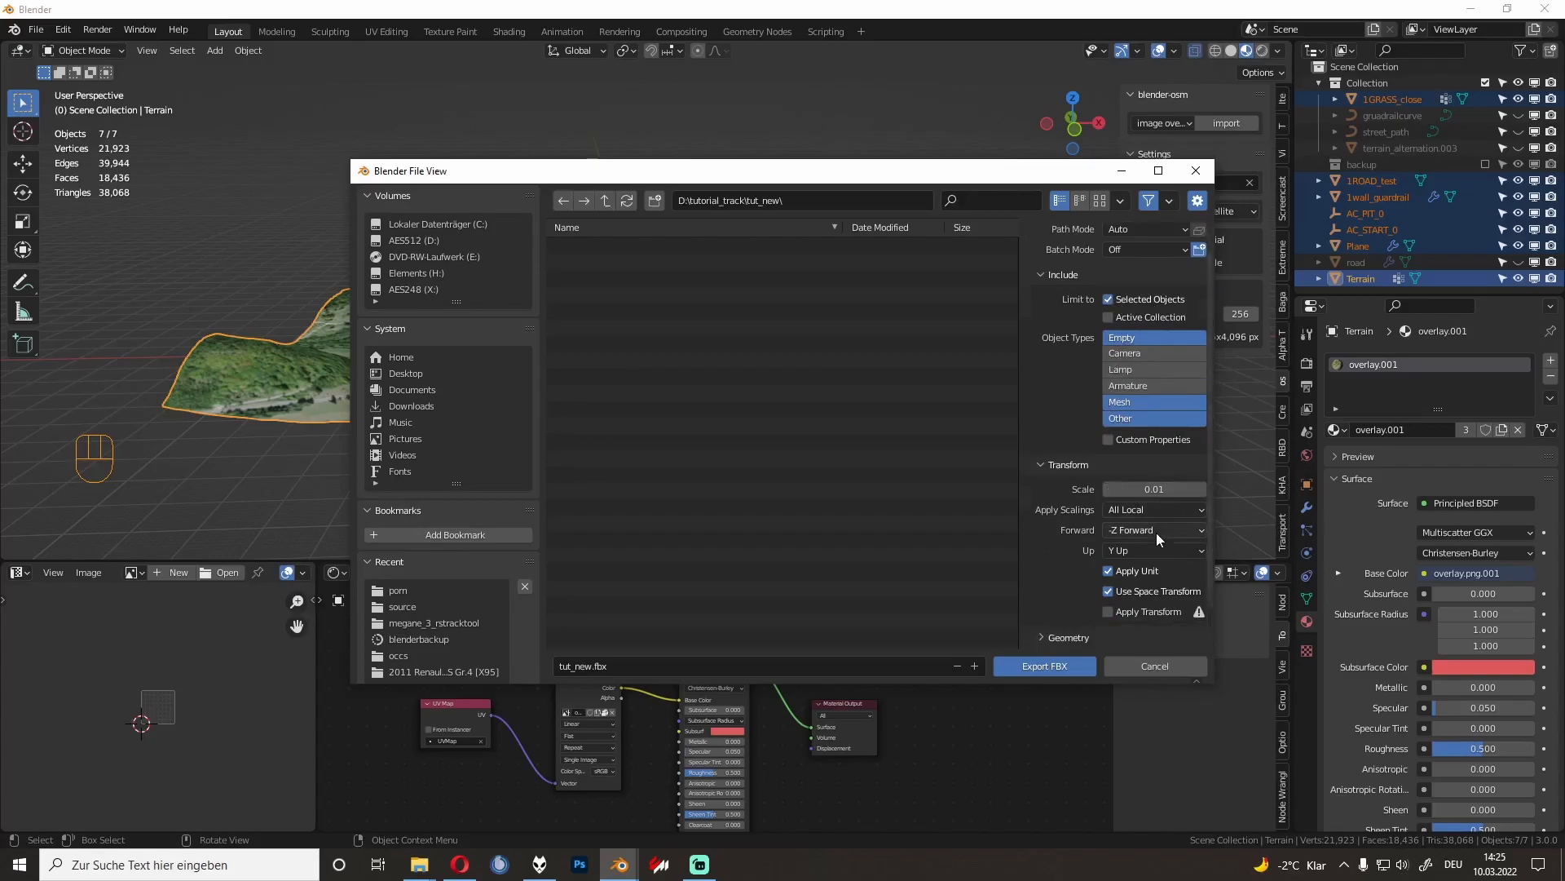
pyautogui.scroll(-1, 1129, 554)
pyautogui.scroll(-1, 1139, 545)
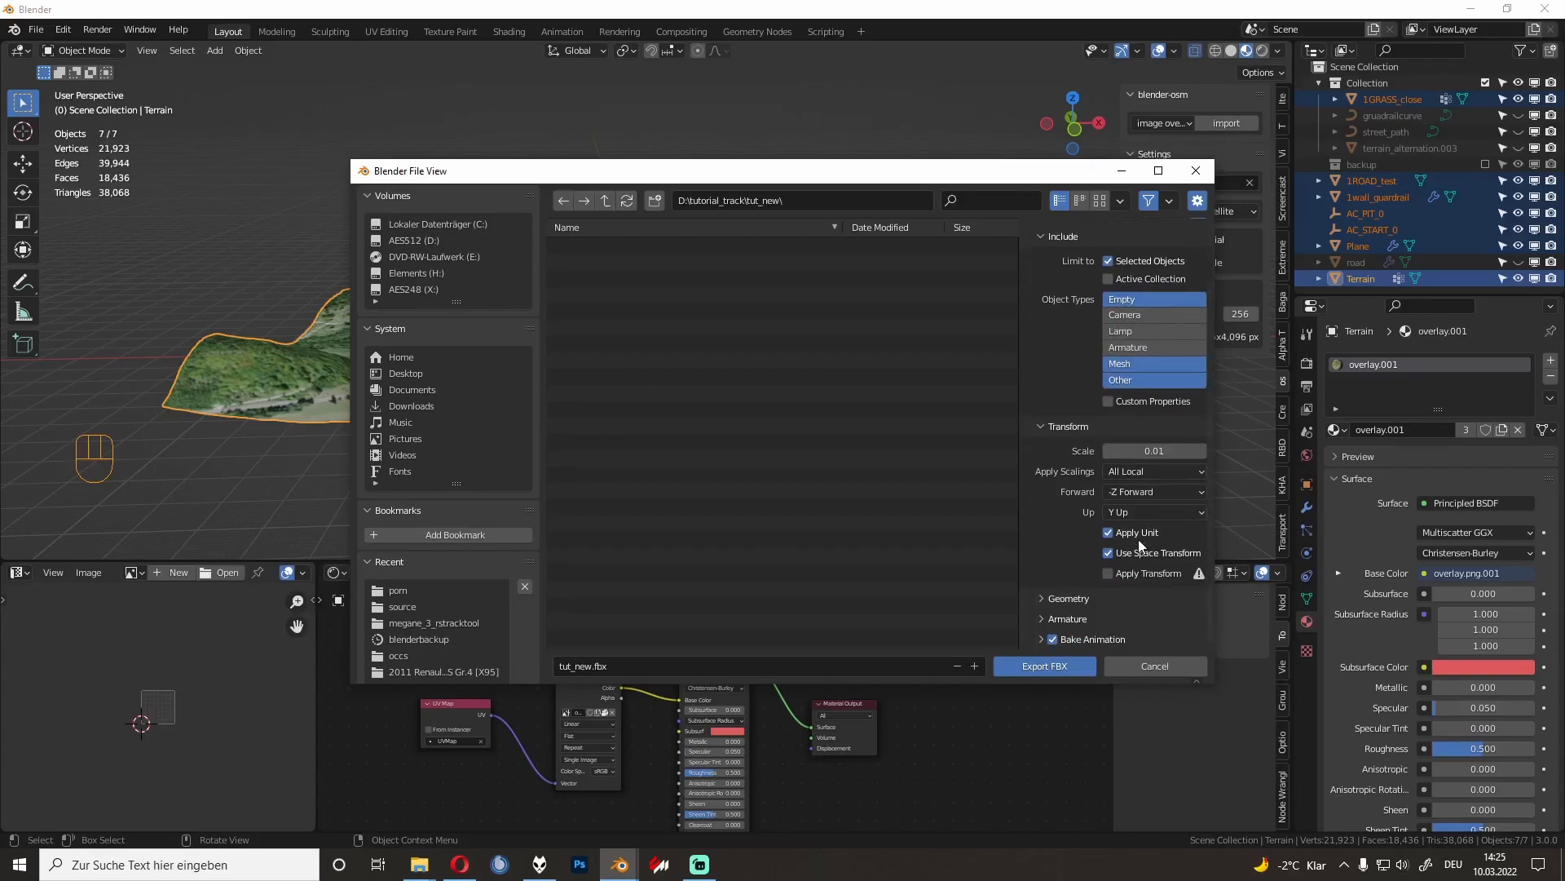
pyautogui.click(1049, 669)
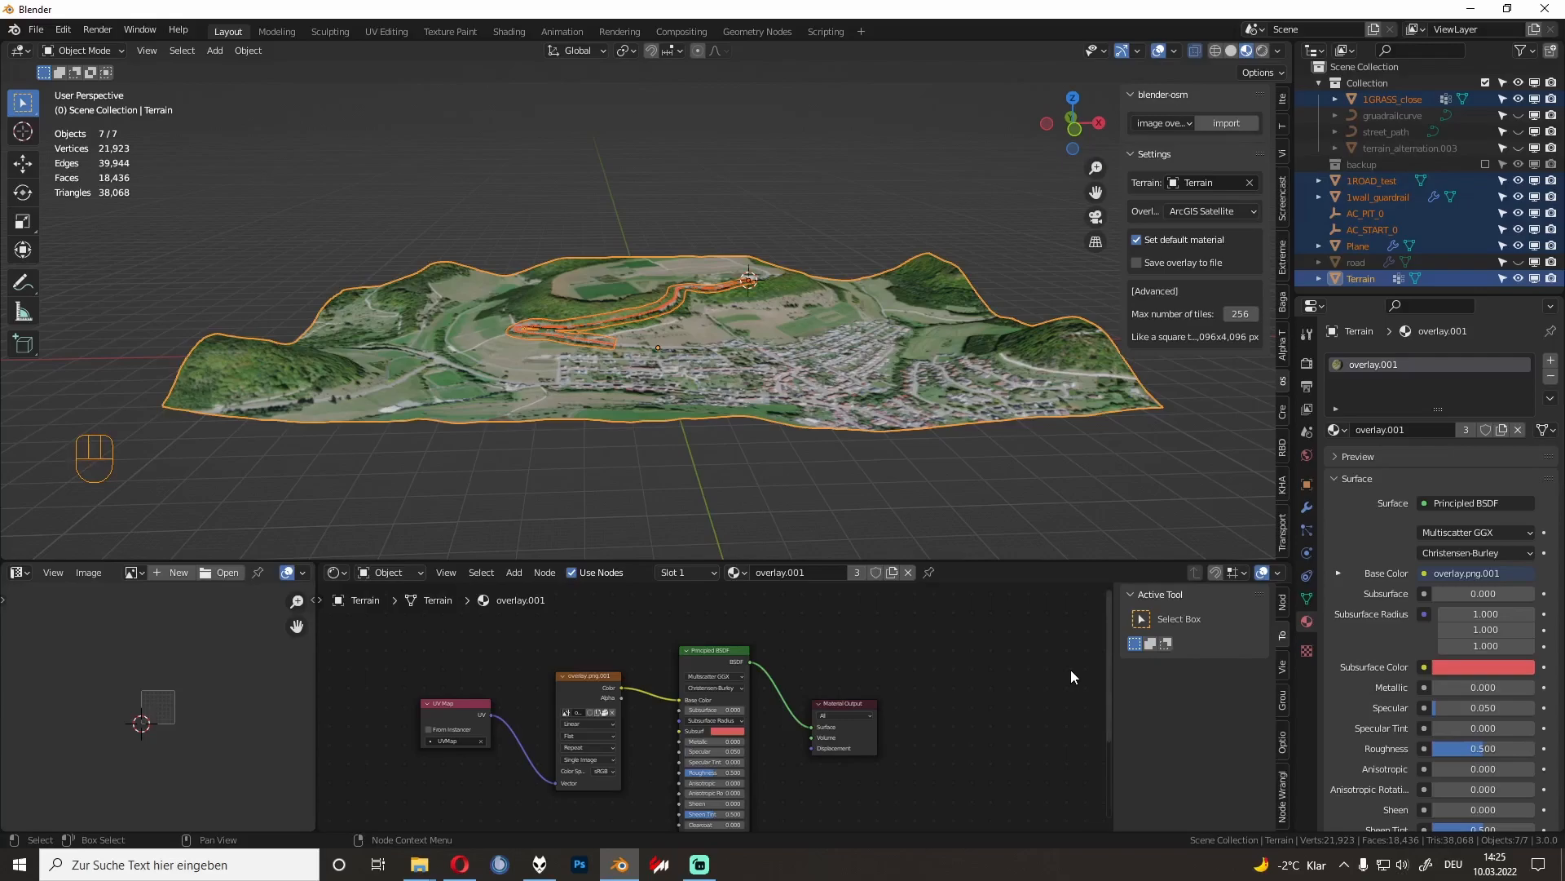
# Step: Launch the Assetto Corsa SDK editor through Steam
pyautogui.click(1345, 866)
pyautogui.rightClick(1333, 811)
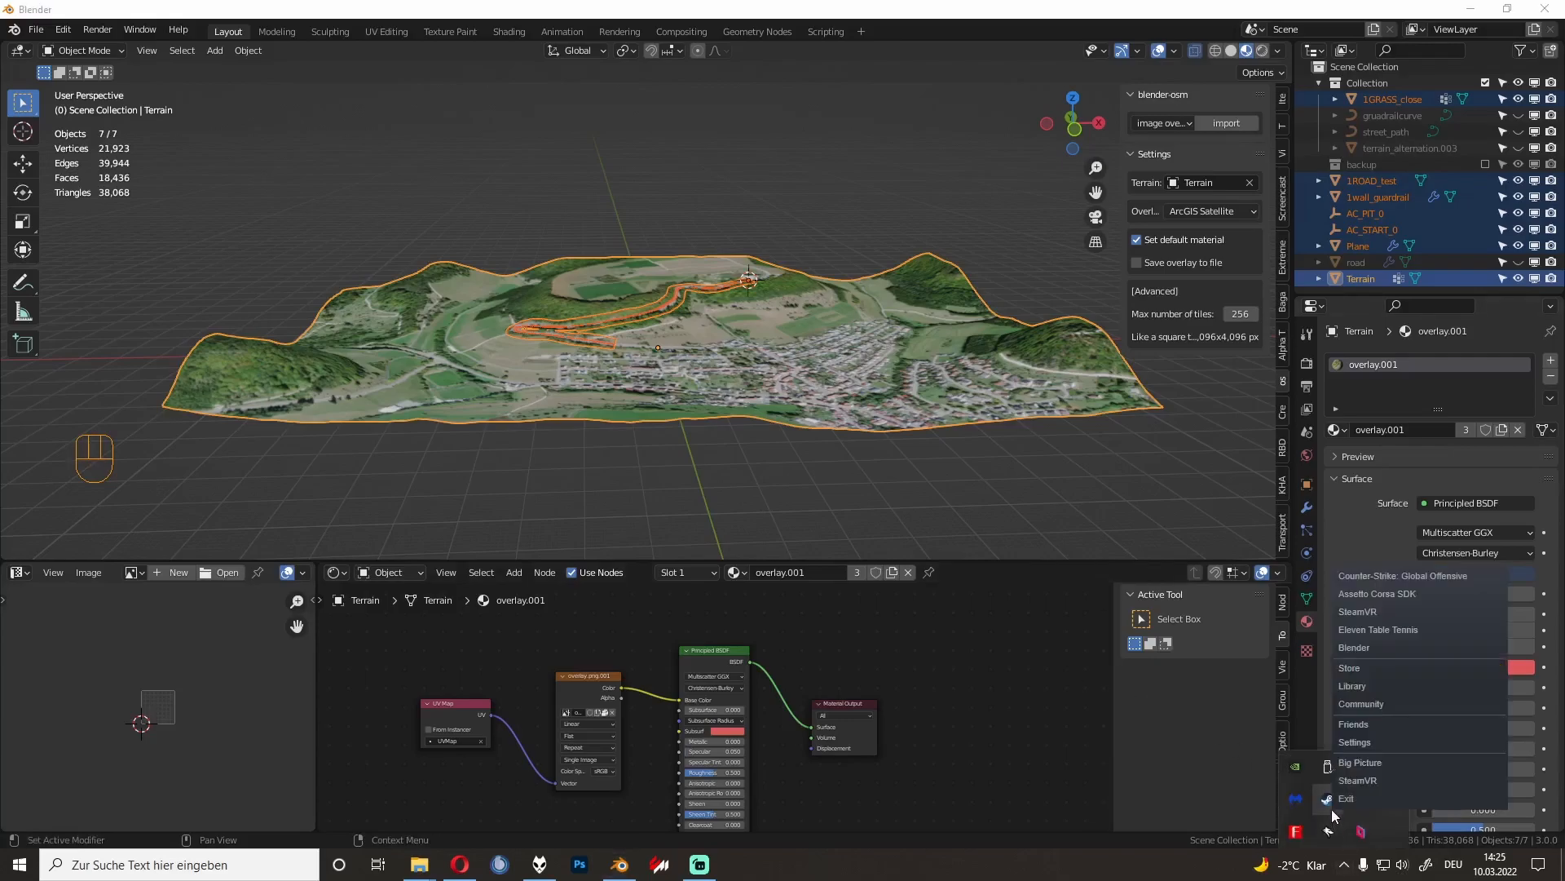
pyautogui.click(1376, 594)
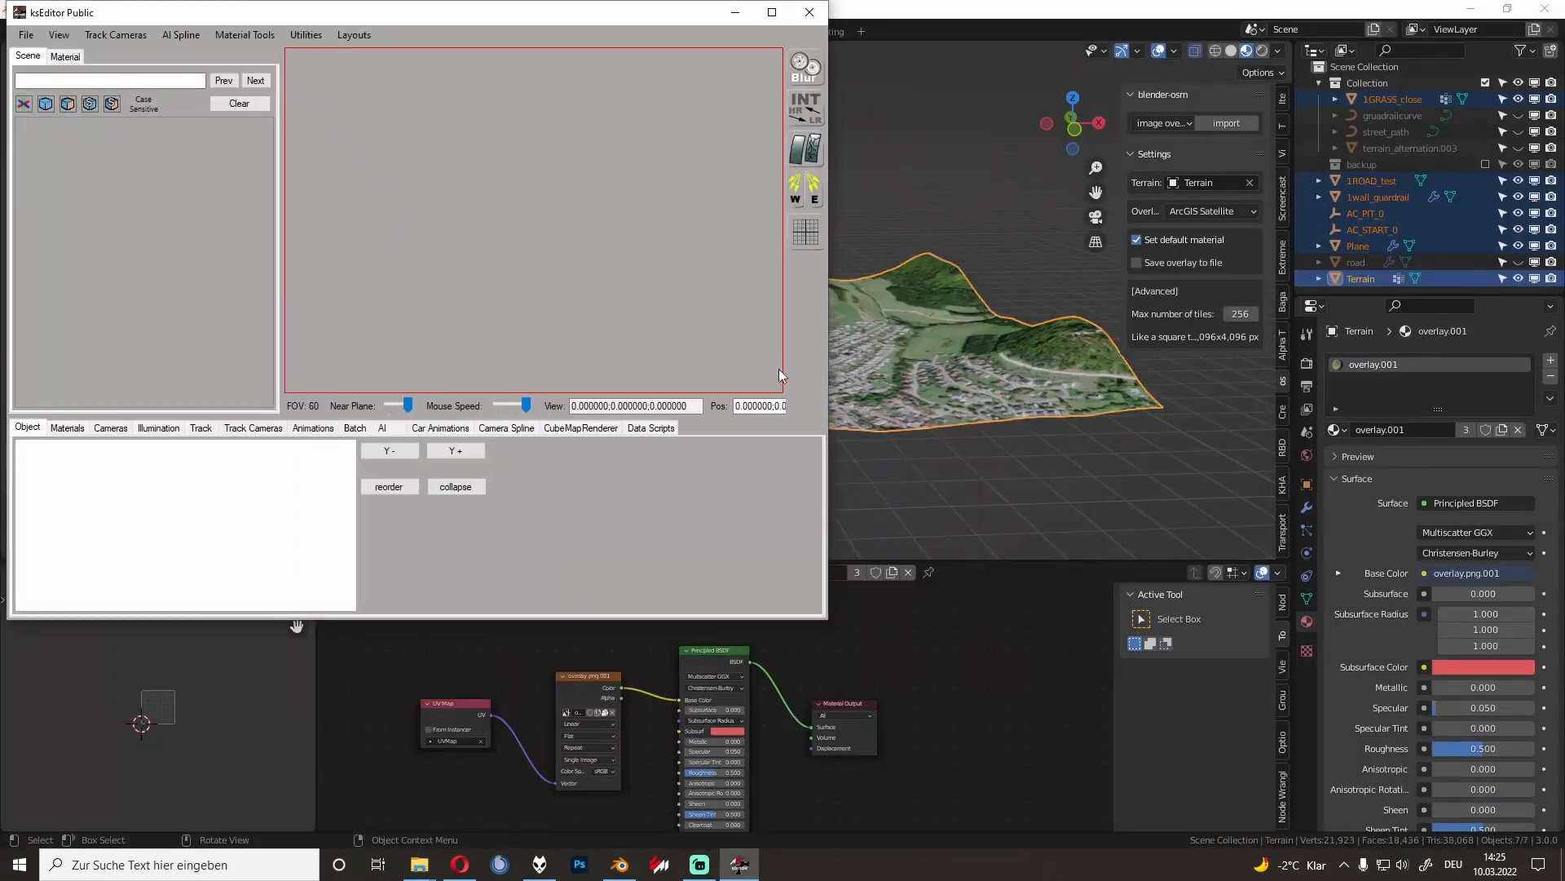
# Step: Import tut_new.fbx from the D:\tutorial_track\tut_new folder into the track editor
pyautogui.click(26, 34)
pyautogui.click(57, 77)
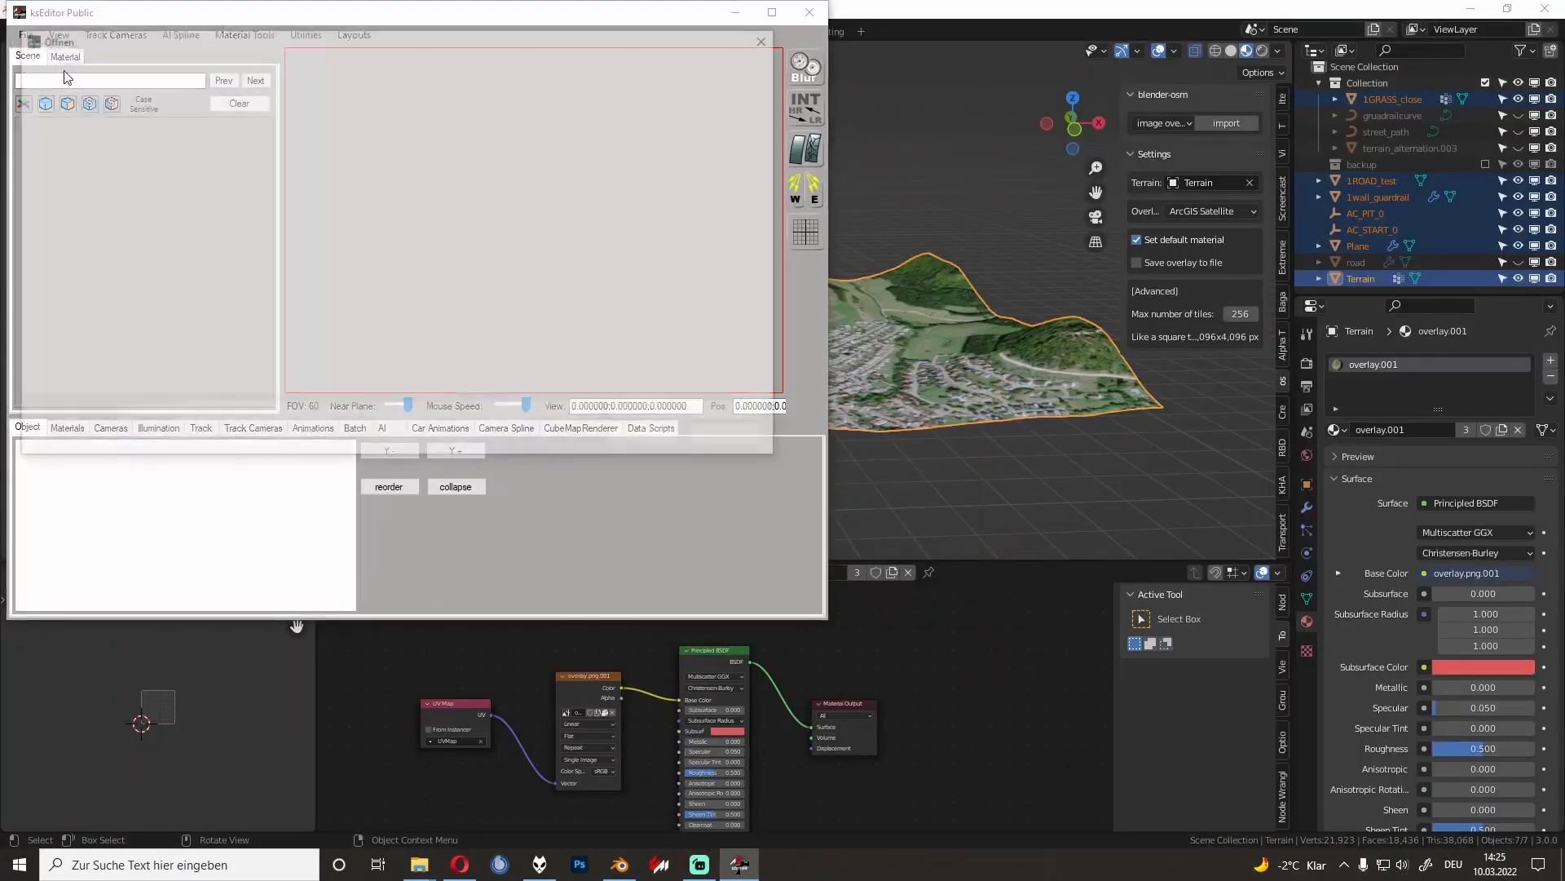
pyautogui.click(69, 367)
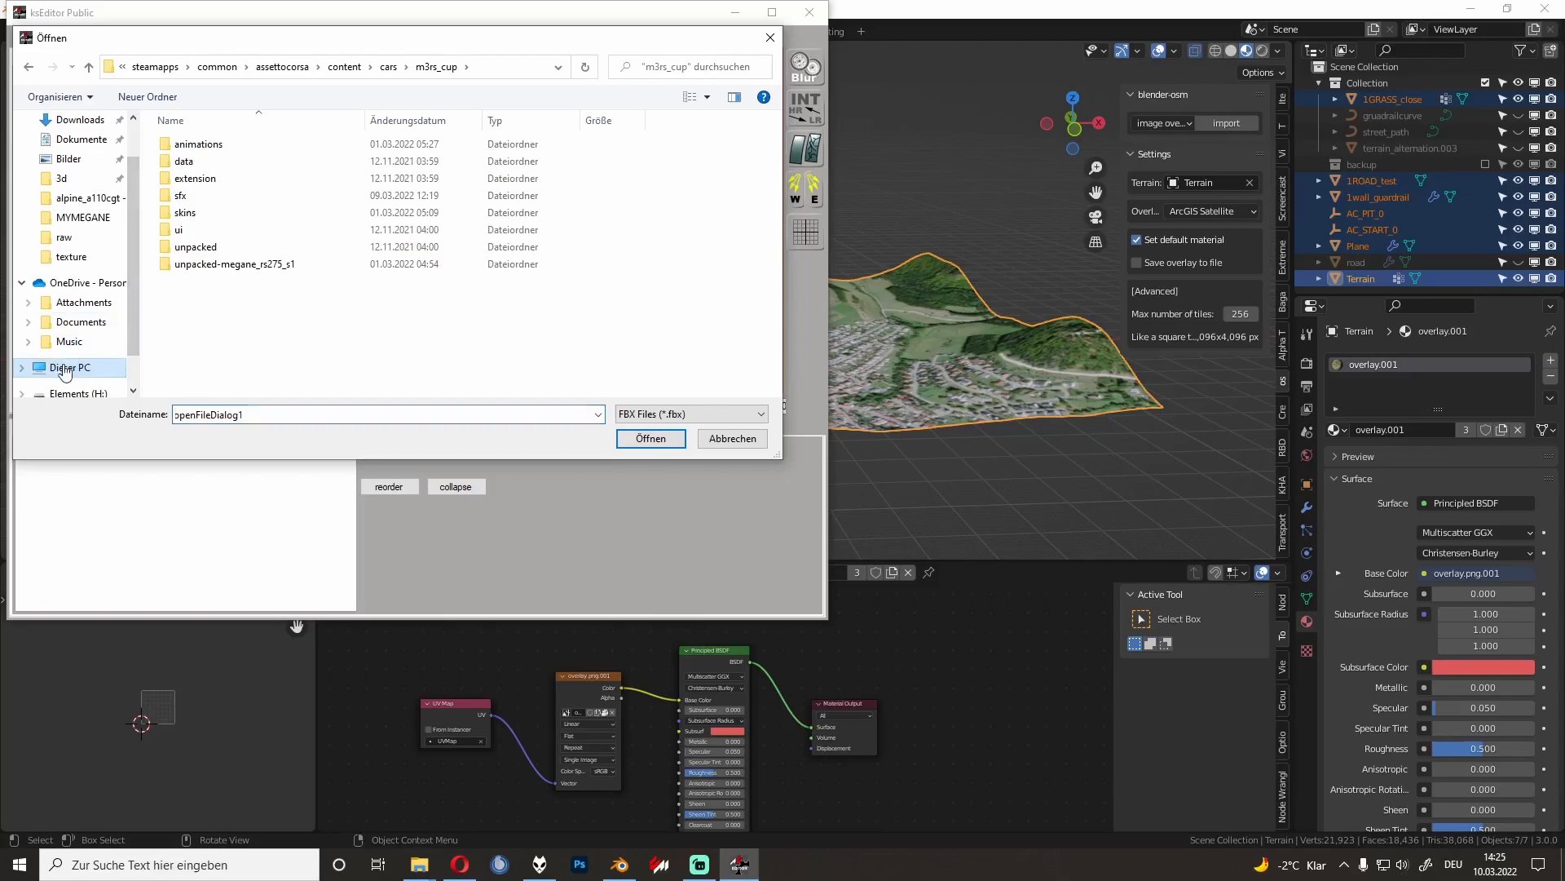
pyautogui.doubleClick(434, 288)
pyautogui.scroll(-5, 326, 287)
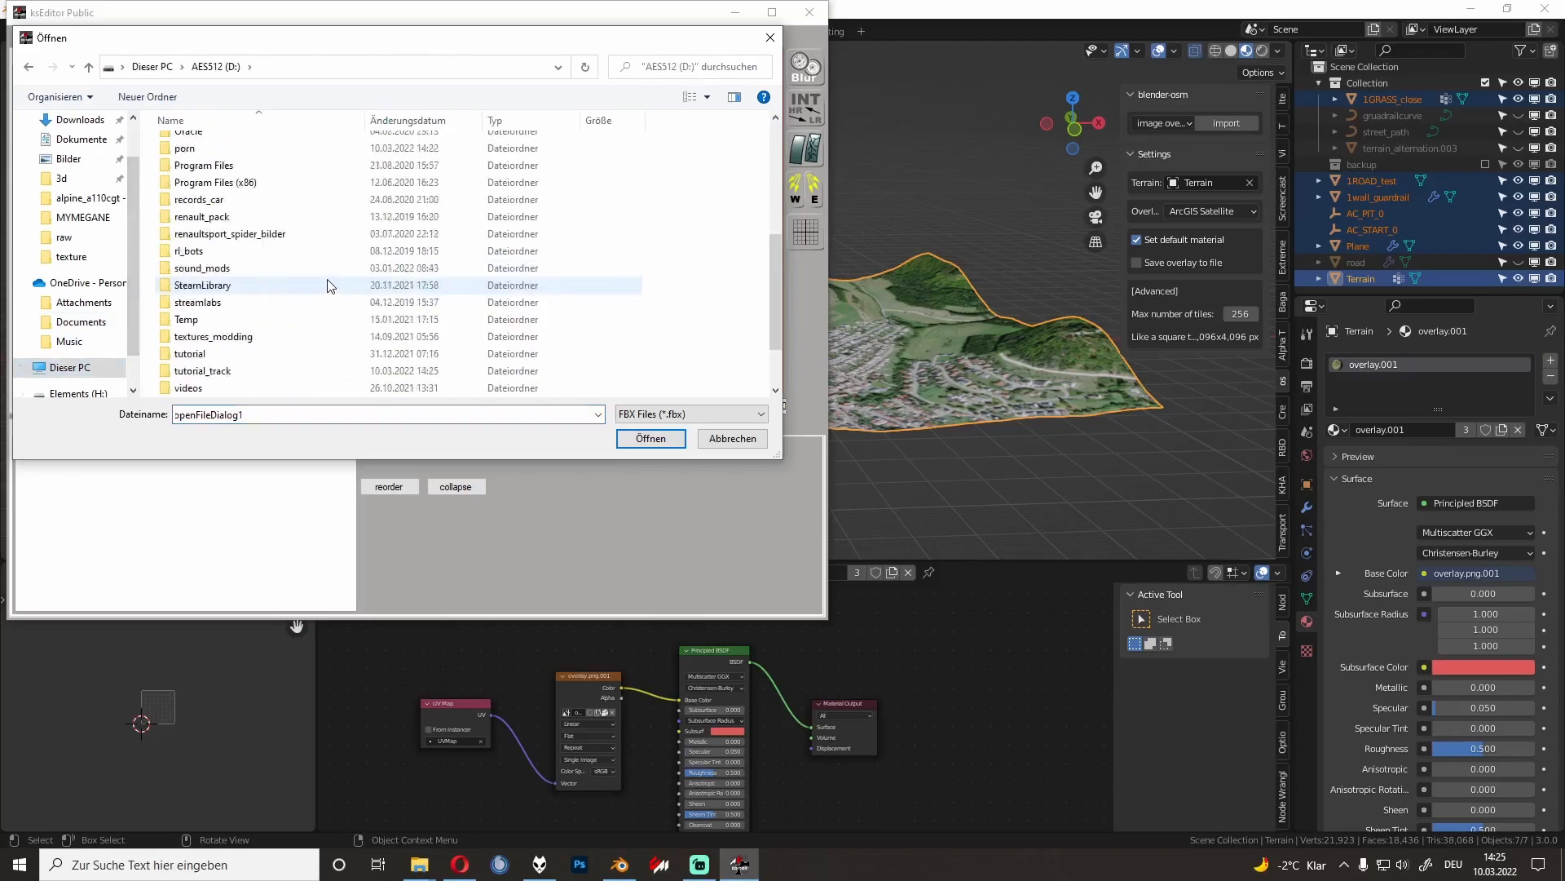
pyautogui.doubleClick(291, 320)
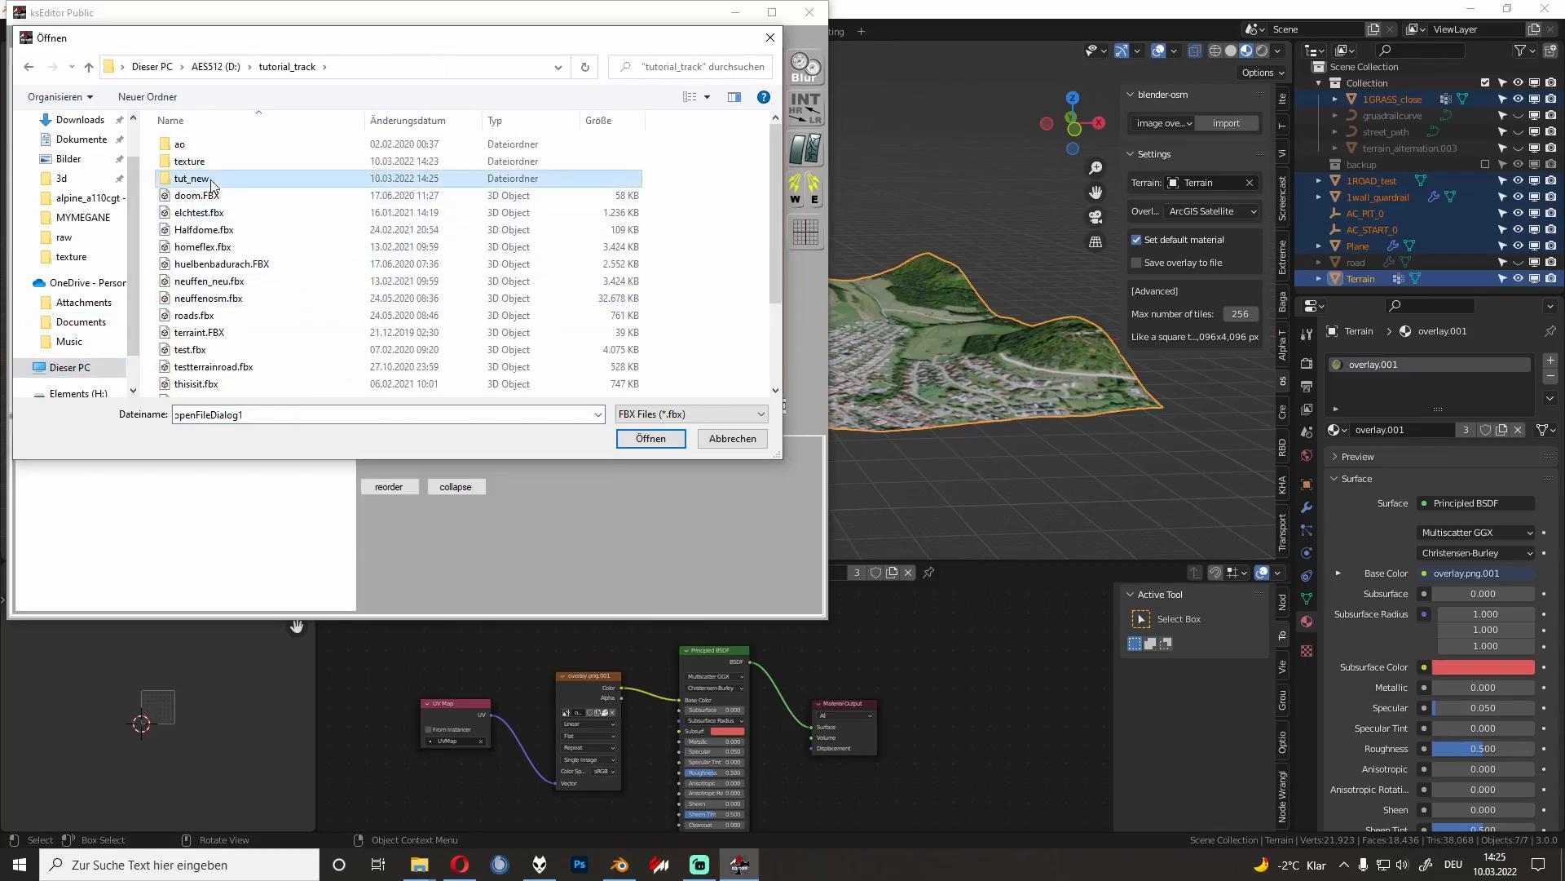
pyautogui.doubleClick(210, 184)
pyautogui.click(202, 145)
pyautogui.click(670, 449)
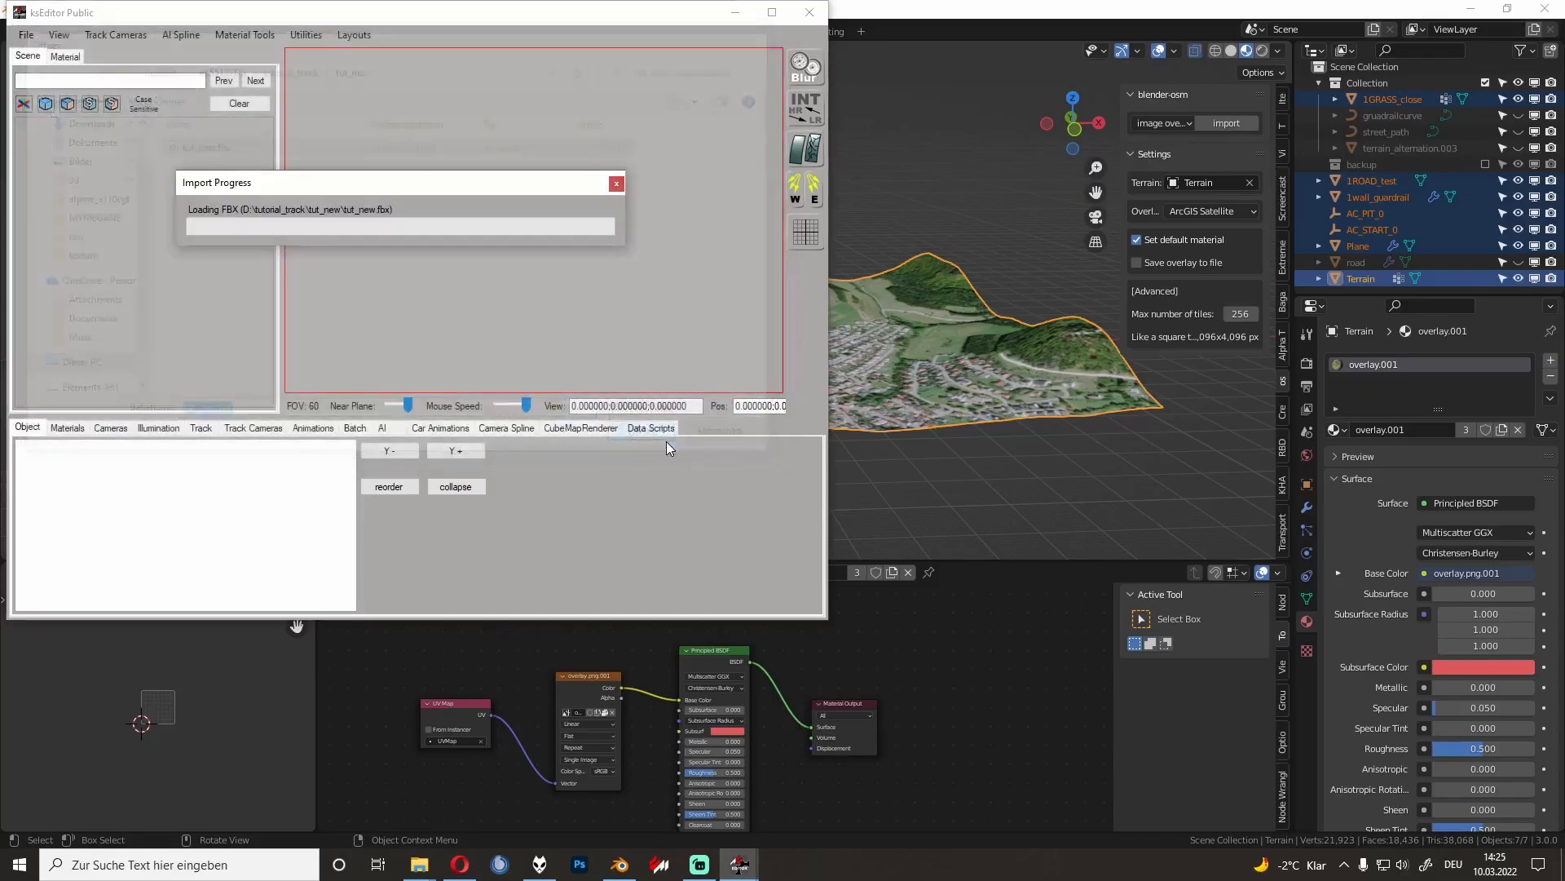
# Step: Bring up the existing texture folder and open D:\tutorial_track\tut_new\texture in a second file window
pyautogui.moveTo(420, 864)
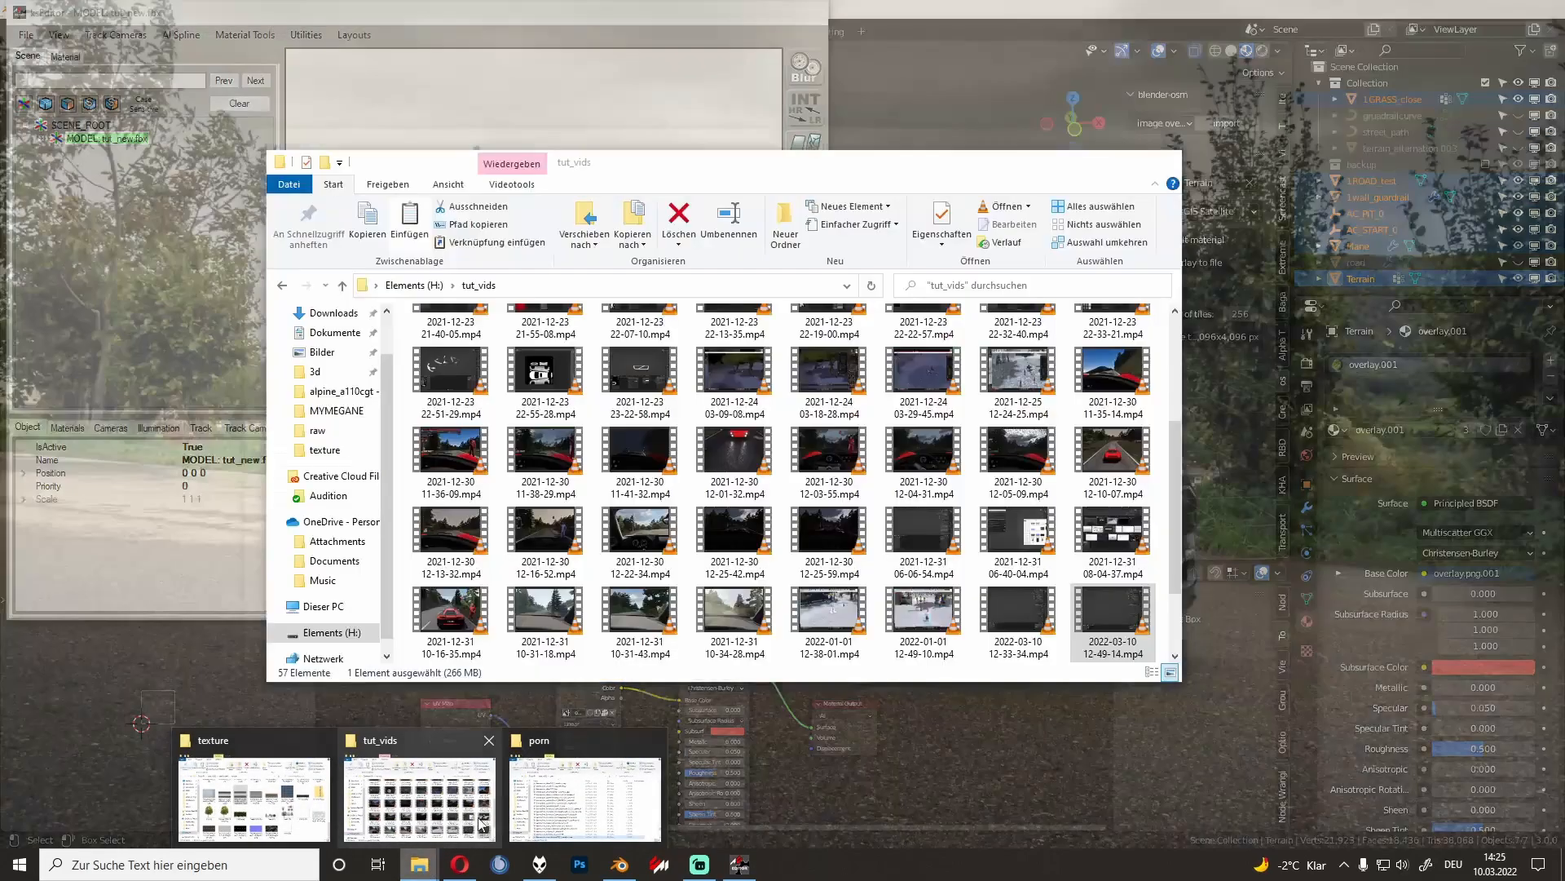
pyautogui.moveTo(263, 805)
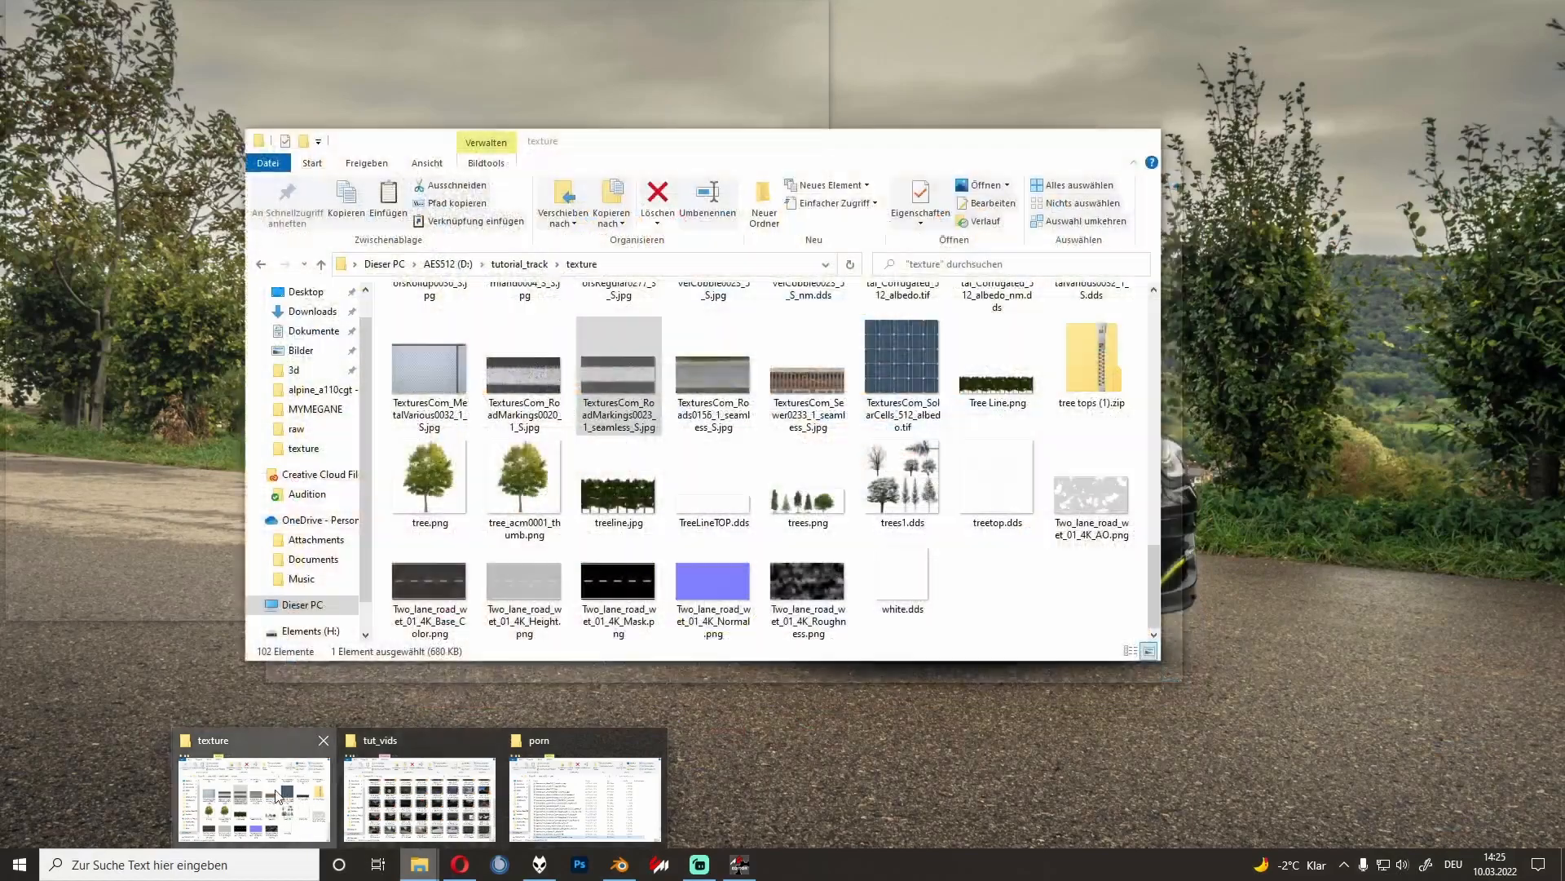
pyautogui.click(261, 803)
pyautogui.middleClick(421, 866)
pyautogui.click(365, 701)
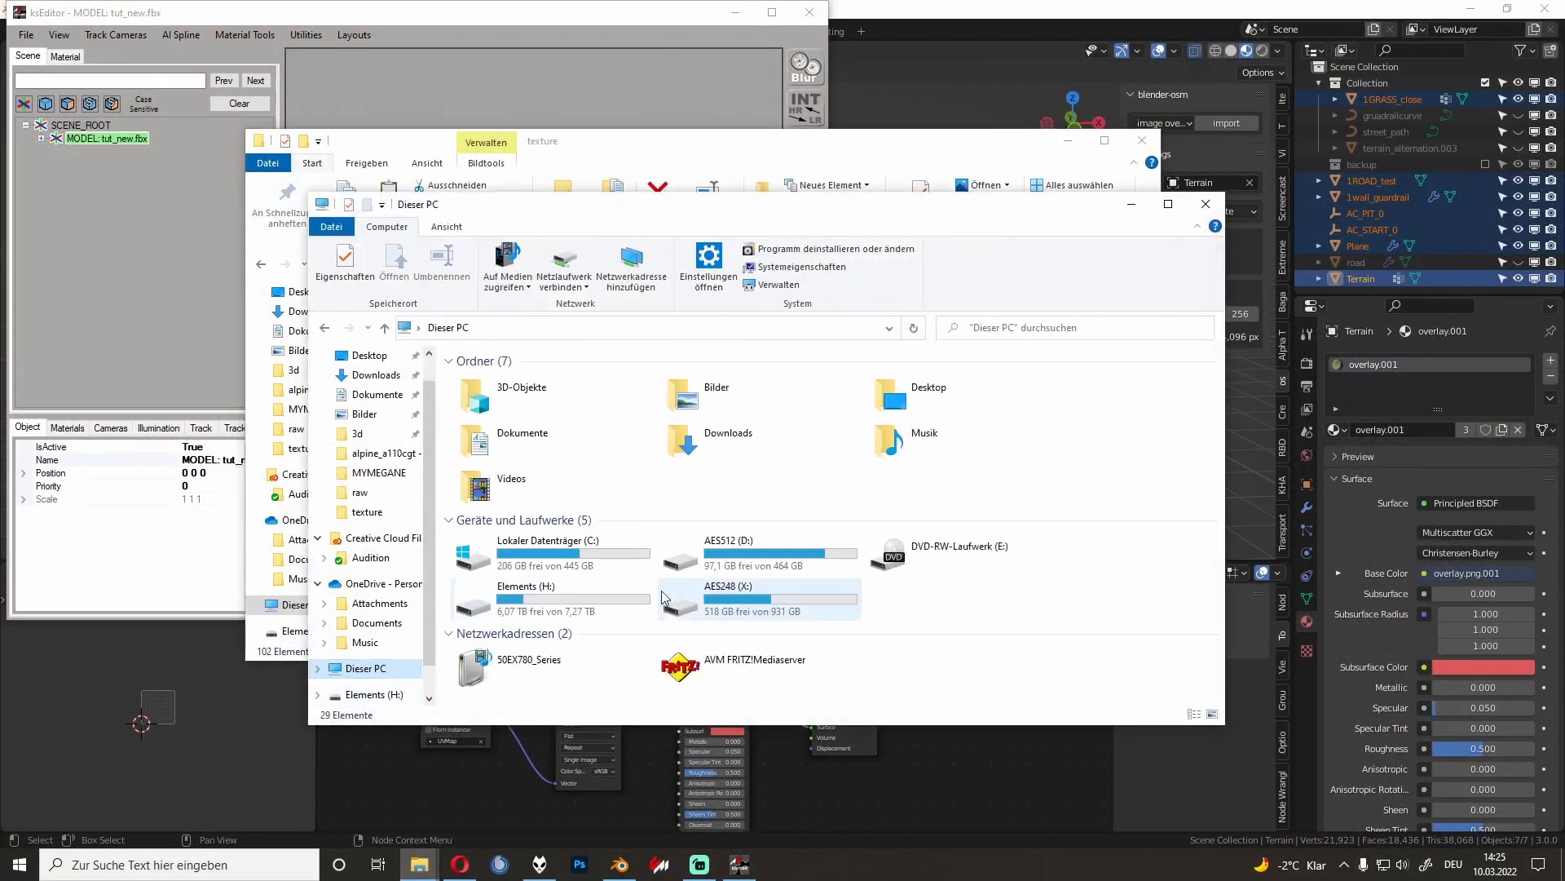
pyautogui.doubleClick(758, 560)
pyautogui.scroll(-5, 587, 587)
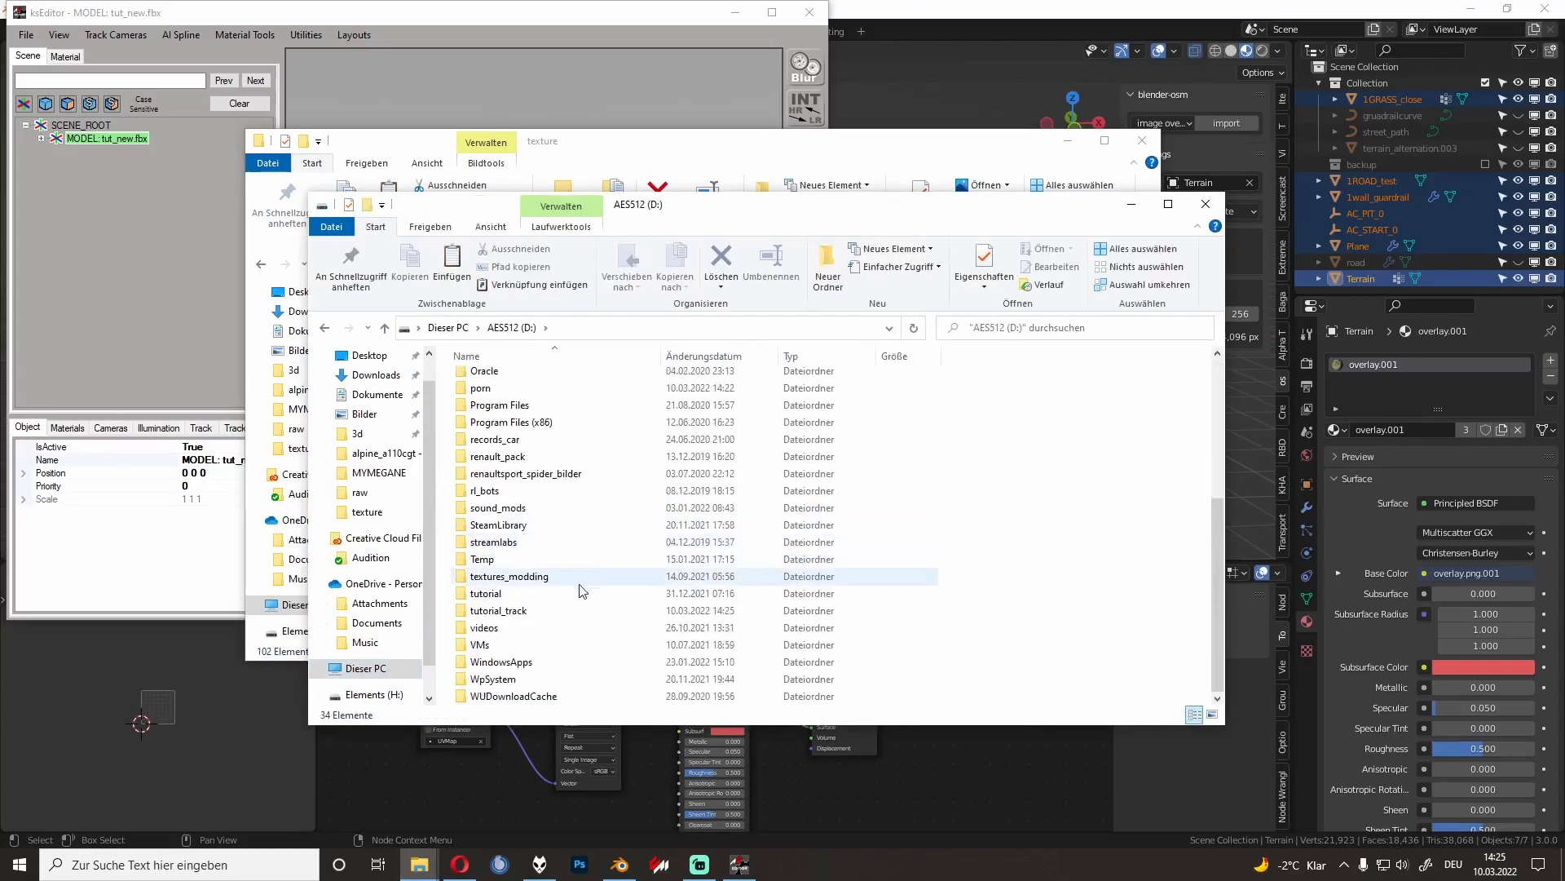
pyautogui.doubleClick(580, 610)
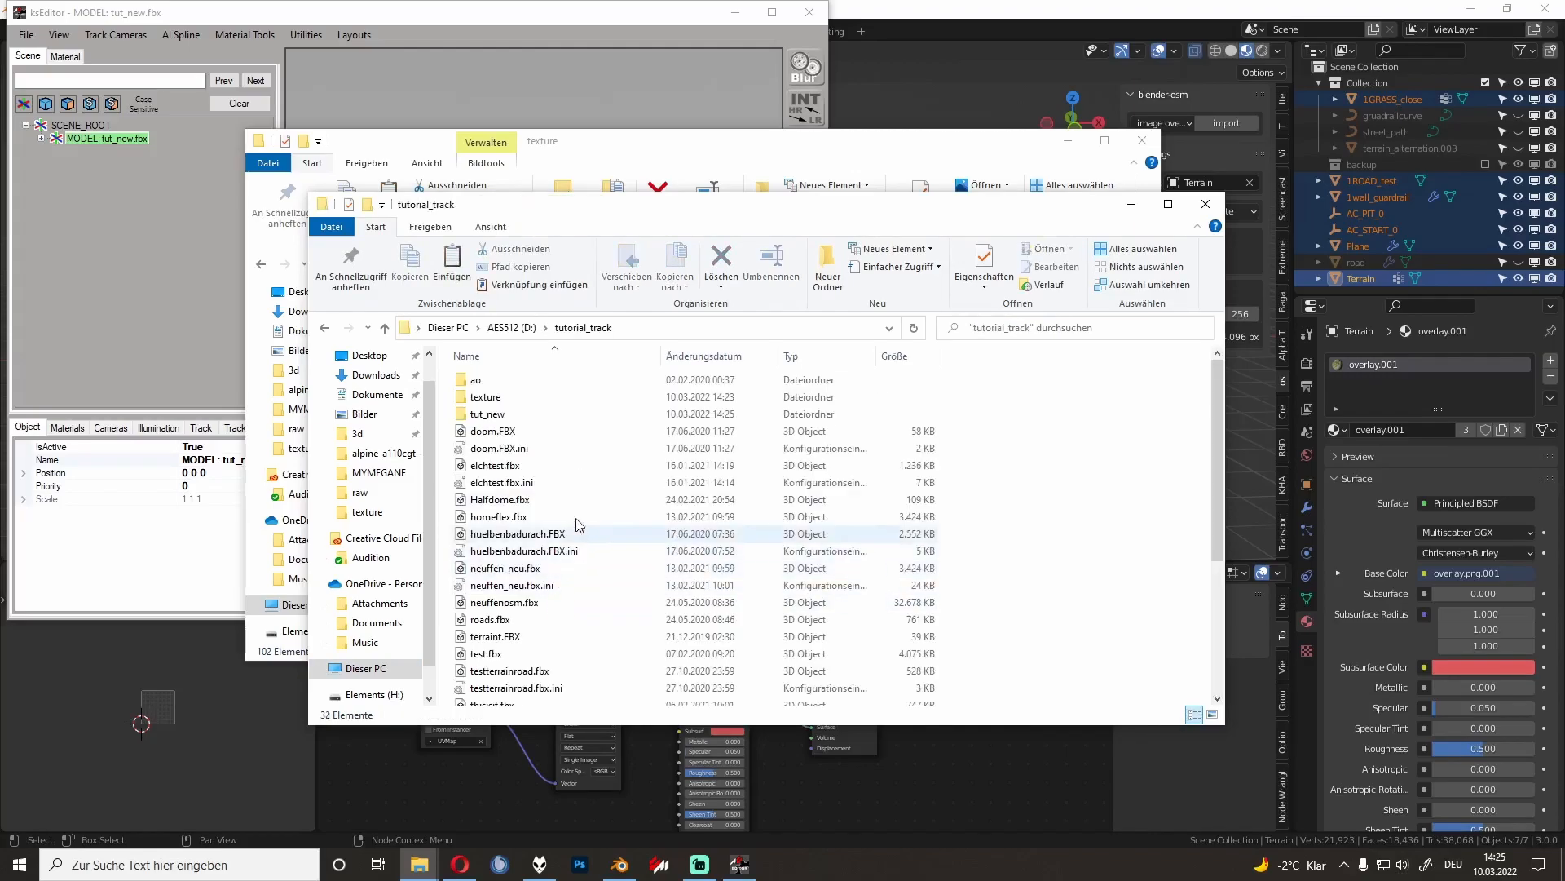
pyautogui.doubleClick(529, 413)
pyautogui.doubleClick(485, 379)
# Step: Move the new texture folder's window aside and look through the images in the old texture folder
pyautogui.moveTo(712, 215); pyautogui.dragTo(957, 231)
pyautogui.click(789, 154)
pyautogui.scroll(10, 706, 319)
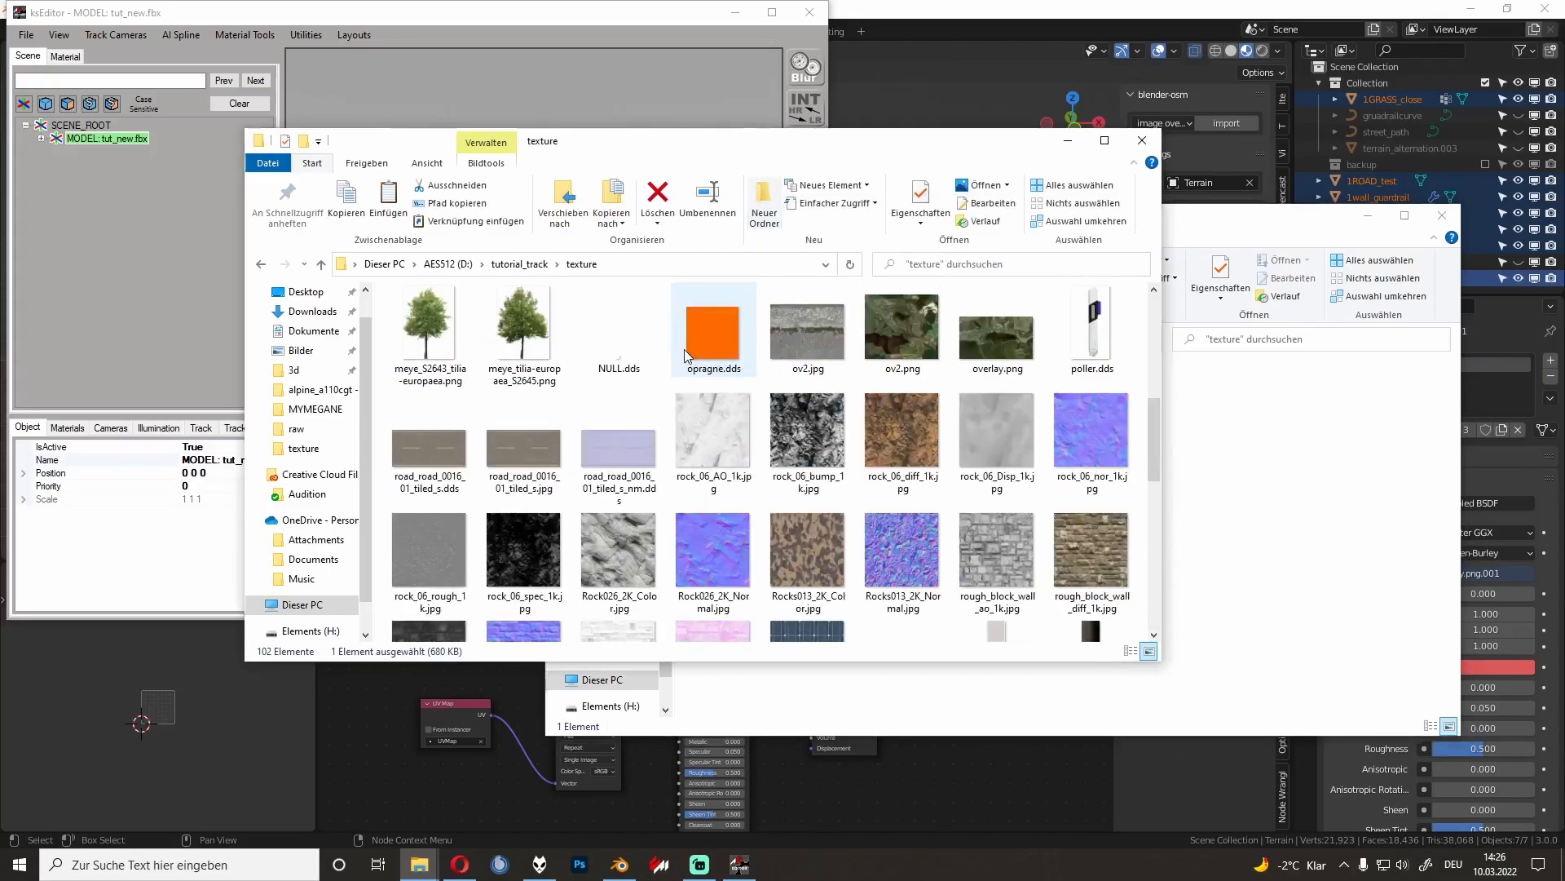
pyautogui.scroll(-5, 708, 356)
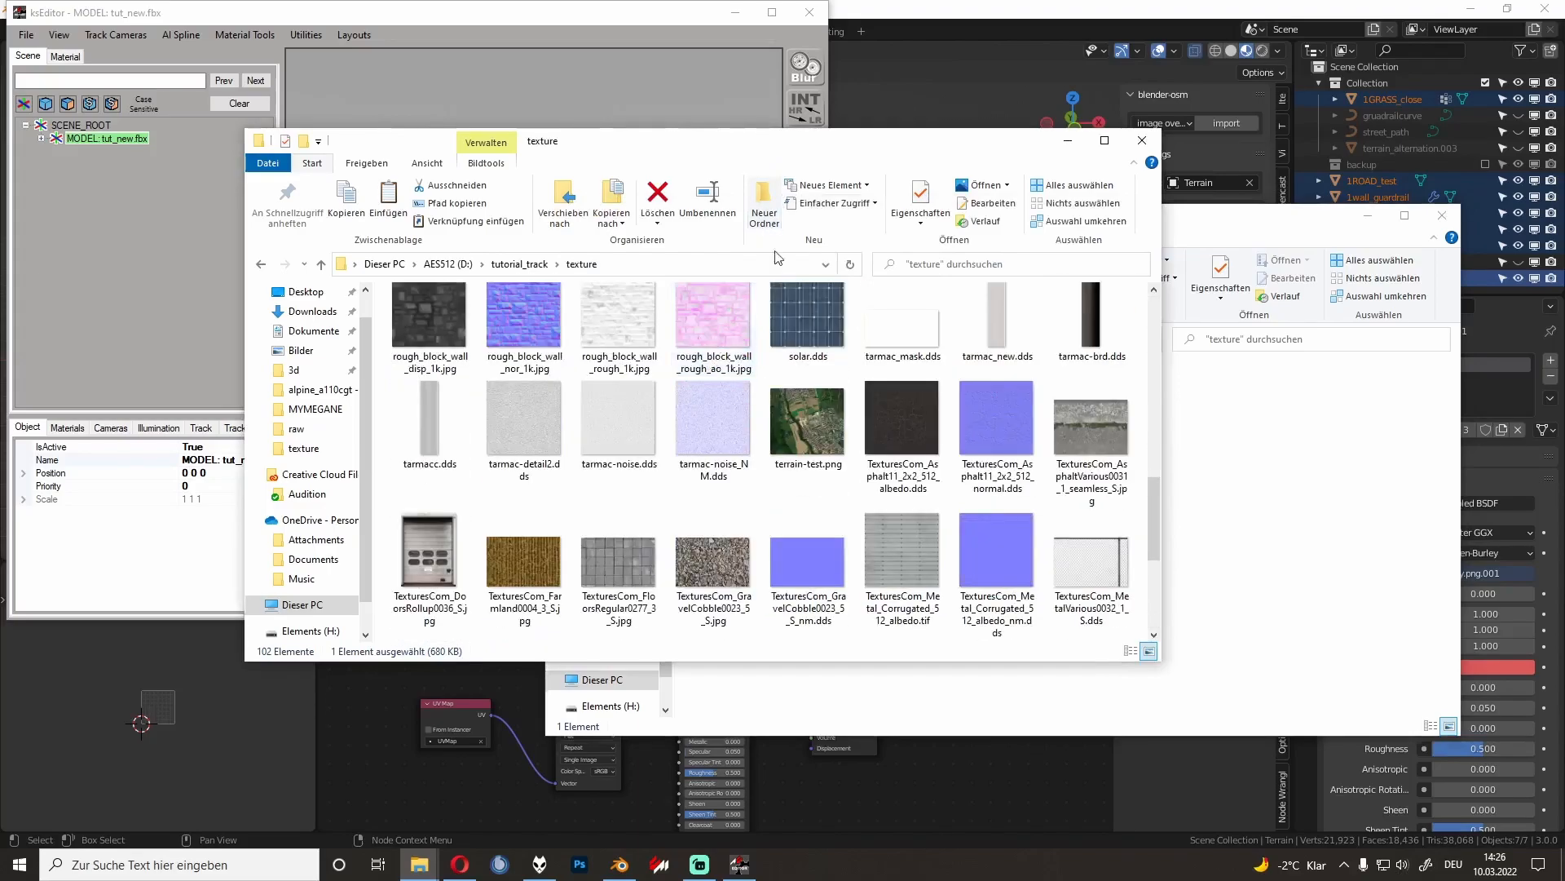
# Step: Switch to Blender, select the Terrain object and display its overlay.png.001 image in the UV Editing workspace
pyautogui.click(939, 21)
pyautogui.click(745, 201)
pyautogui.click(815, 359)
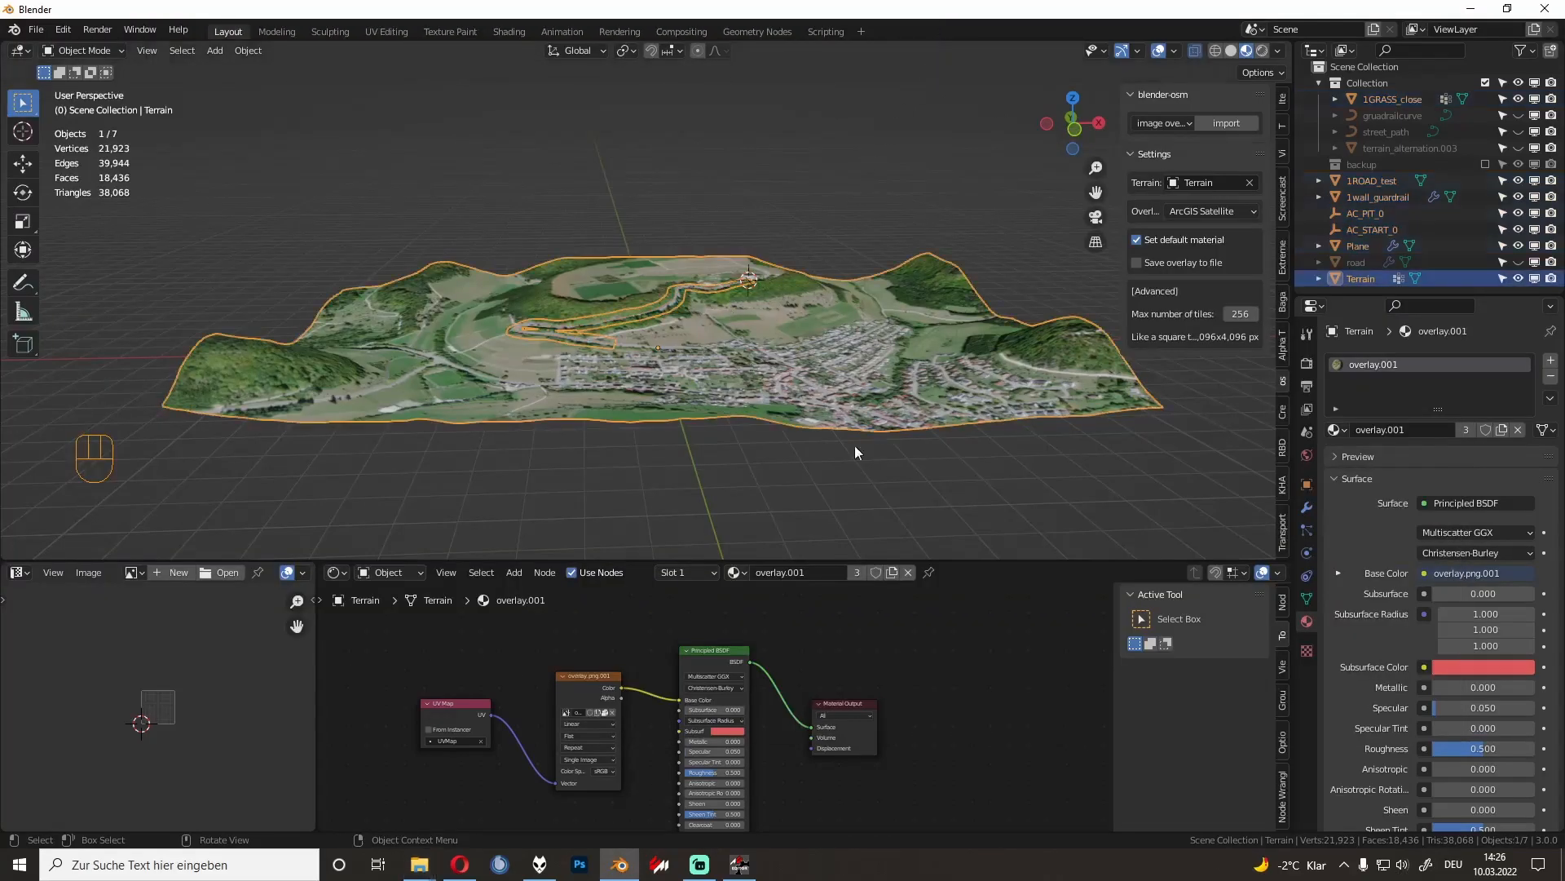
pyautogui.click(675, 504)
pyautogui.scroll(3, 655, 461)
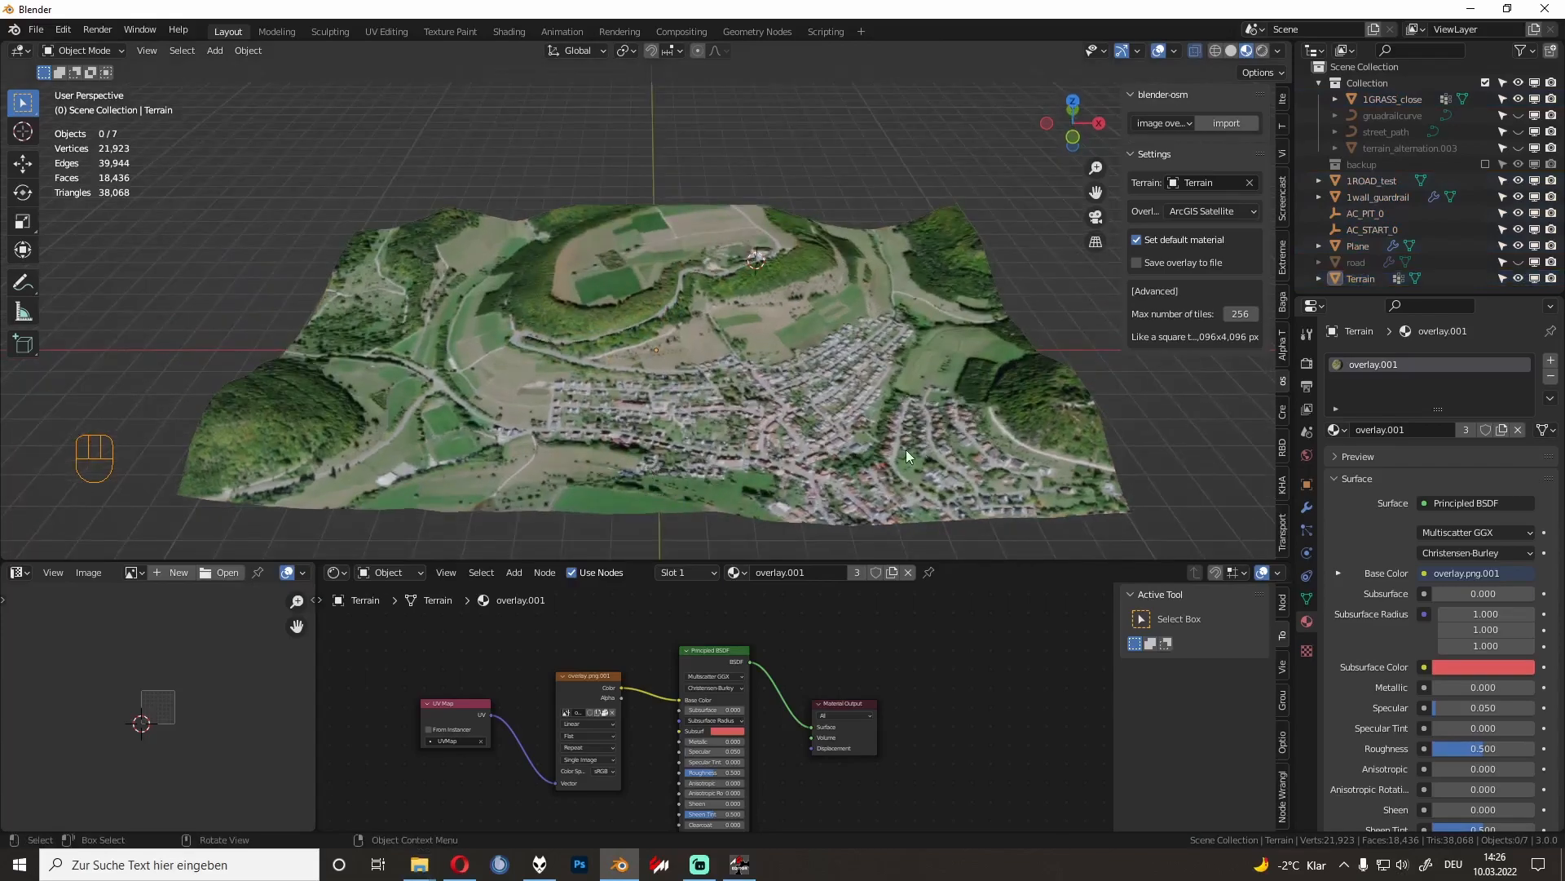
pyautogui.click(439, 248)
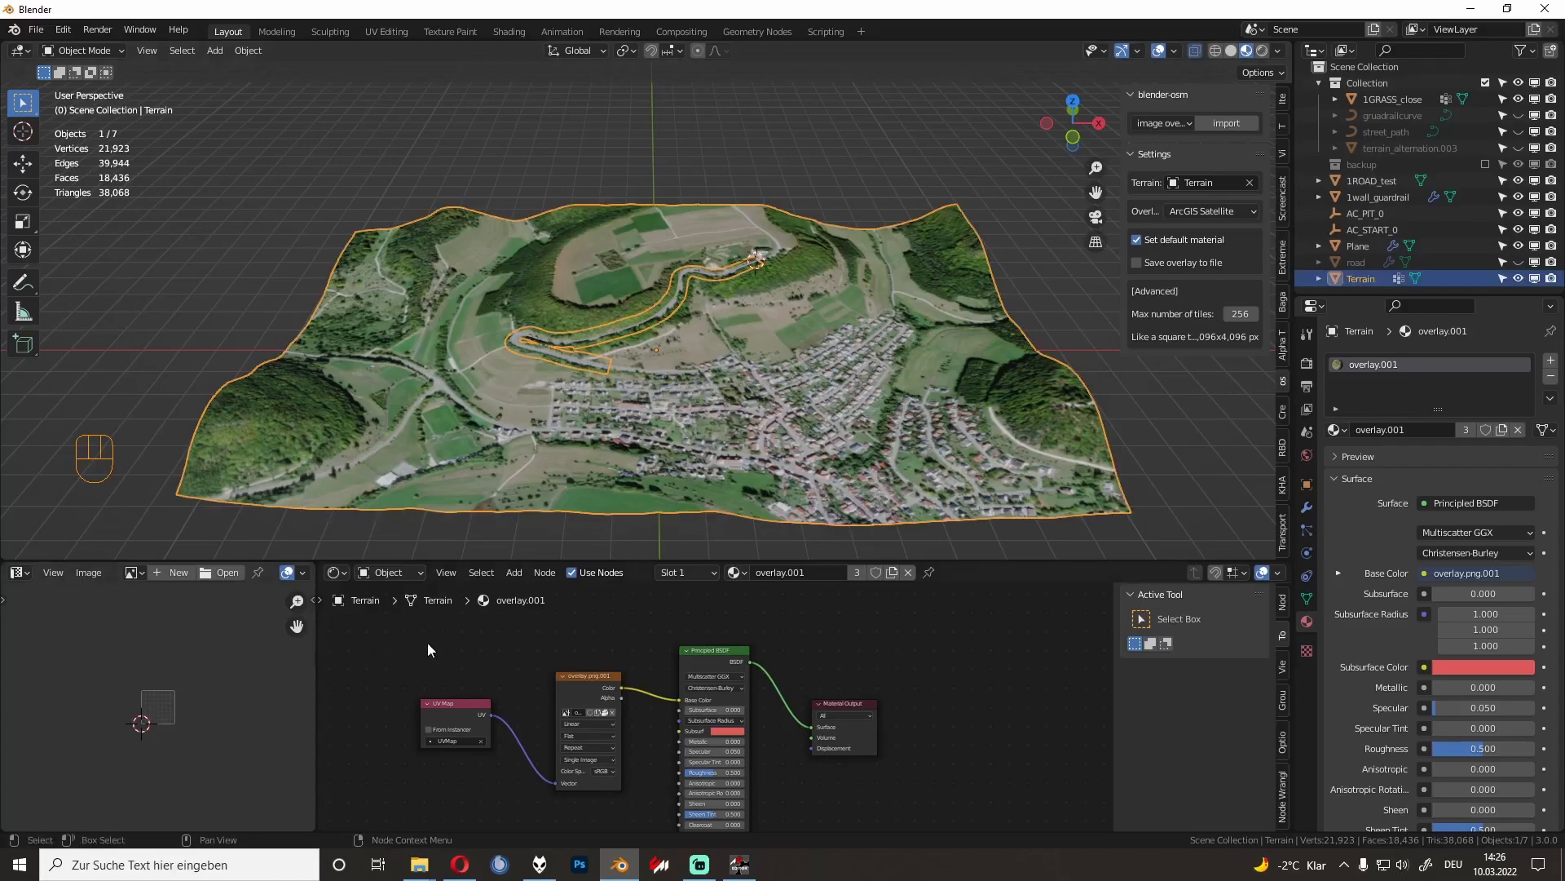
pyautogui.click(20, 573)
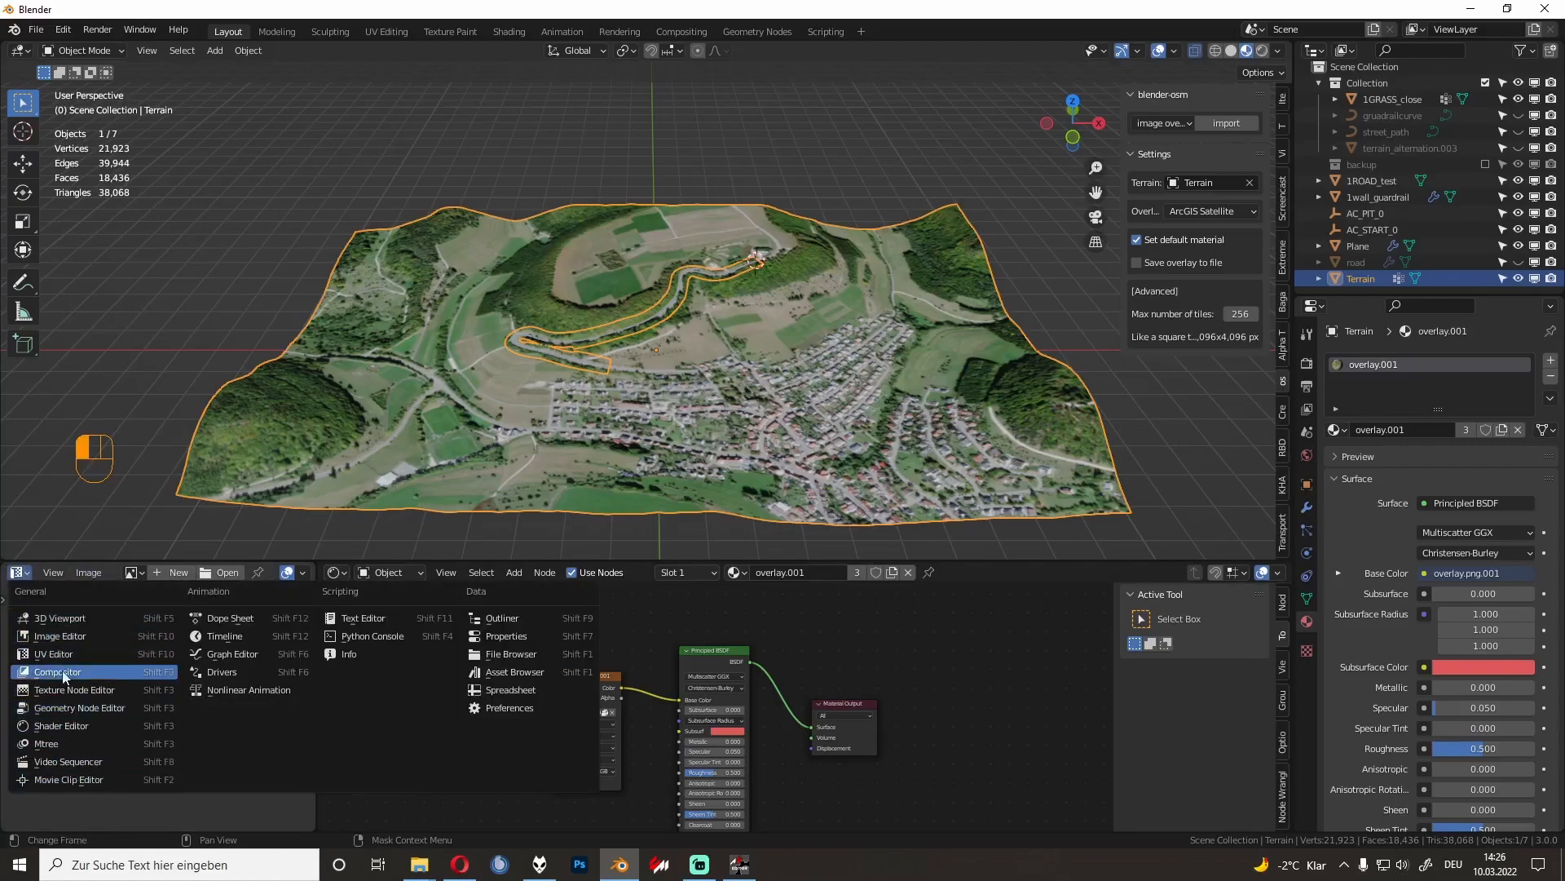
pyautogui.click(390, 34)
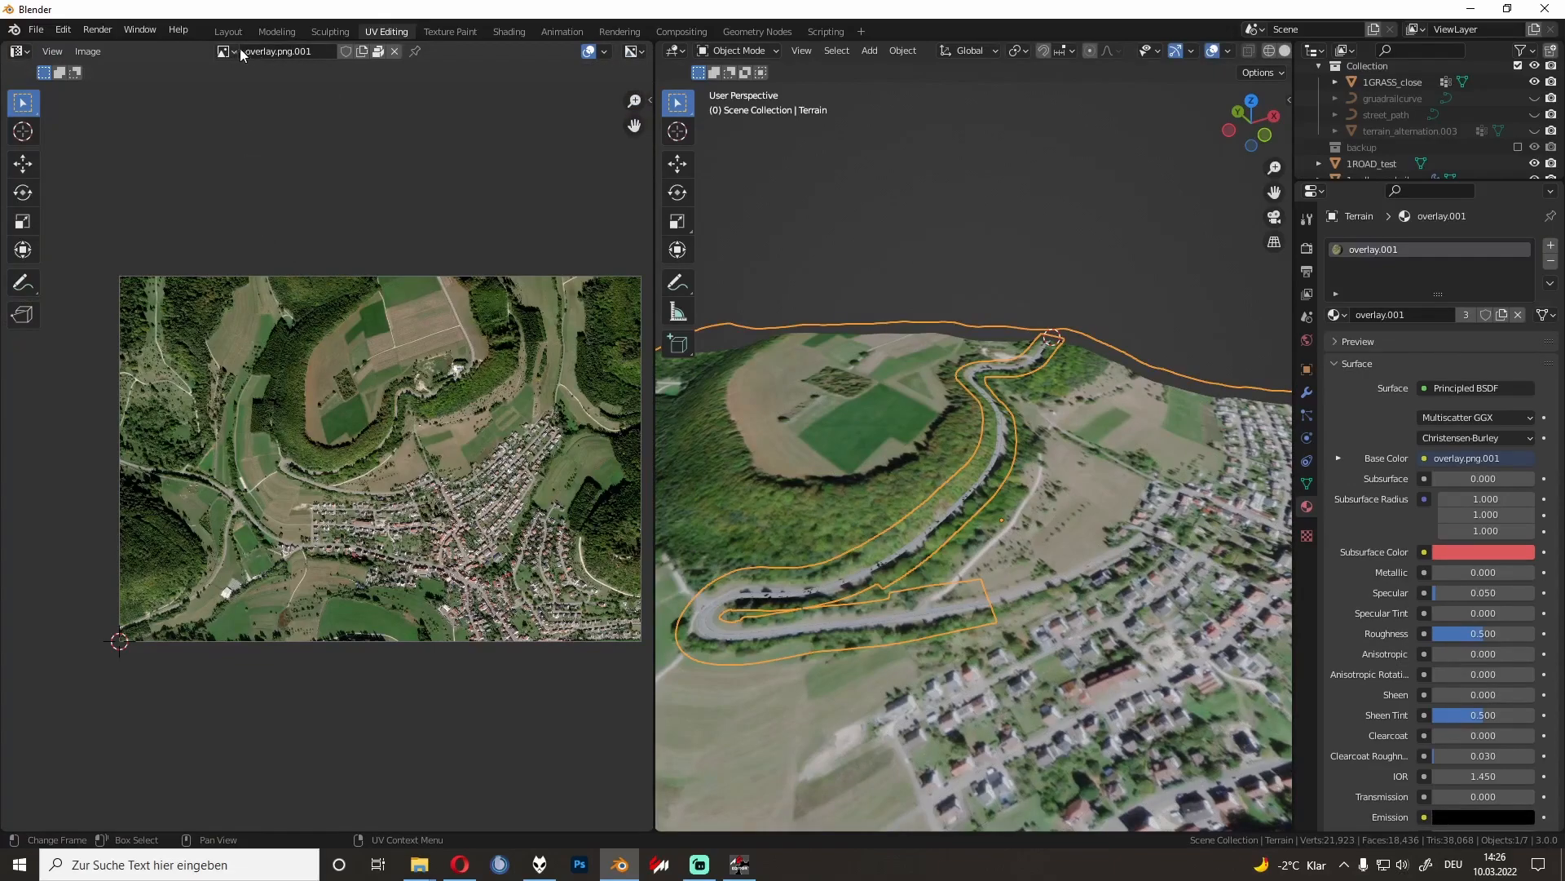
# Step: Save the overlay image as terrain.png in the D:\tutorial_track\tut_new\texture folder
pyautogui.click(88, 51)
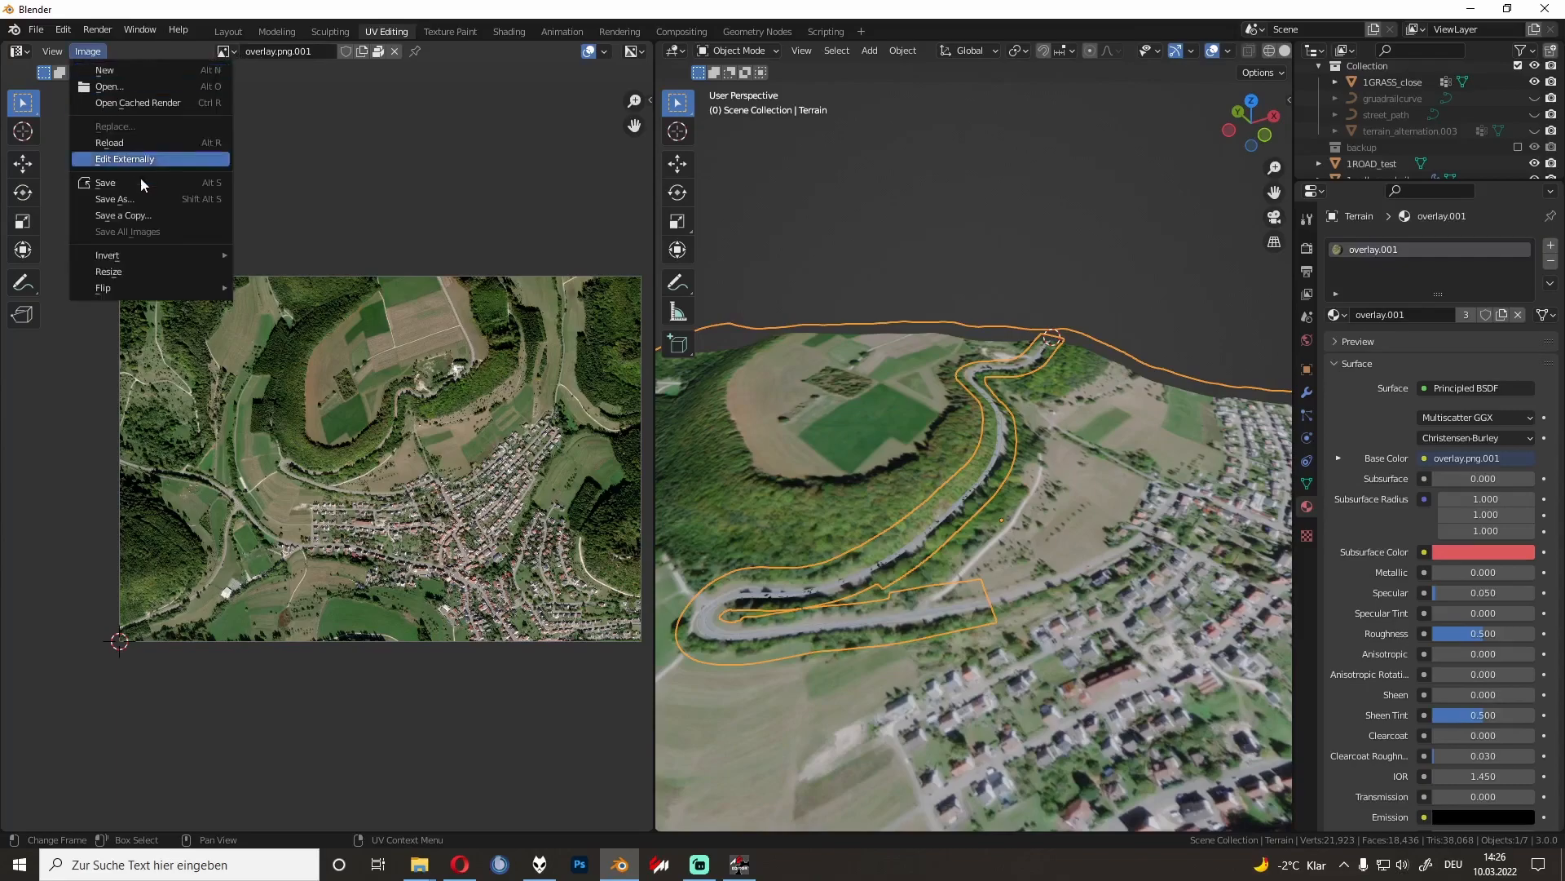
pyautogui.click(155, 200)
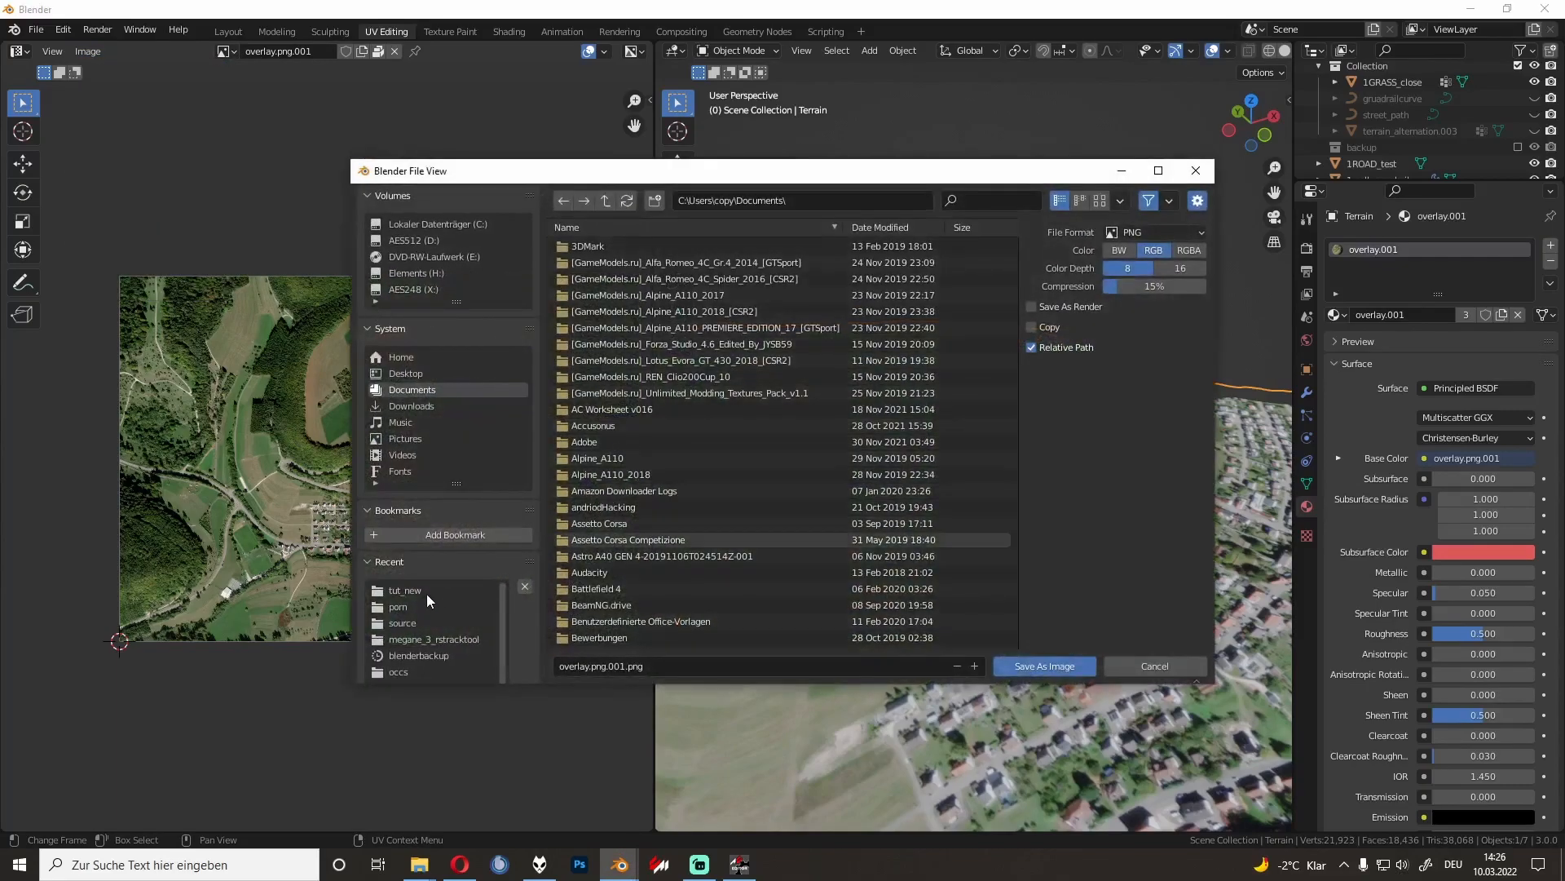
pyautogui.click(431, 595)
pyautogui.click(605, 245)
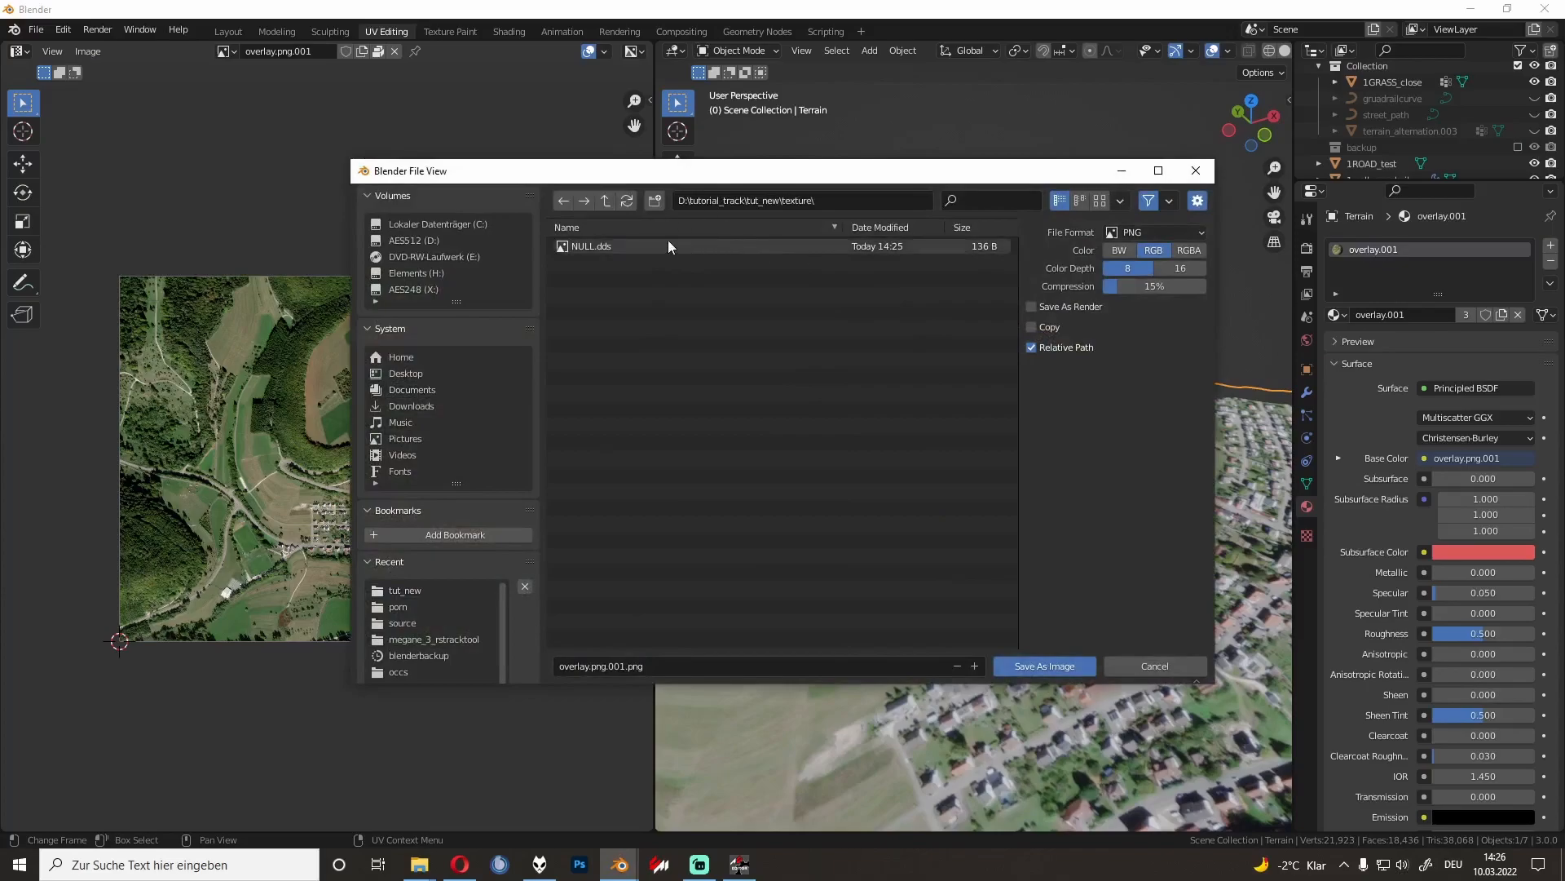
pyautogui.click(624, 667)
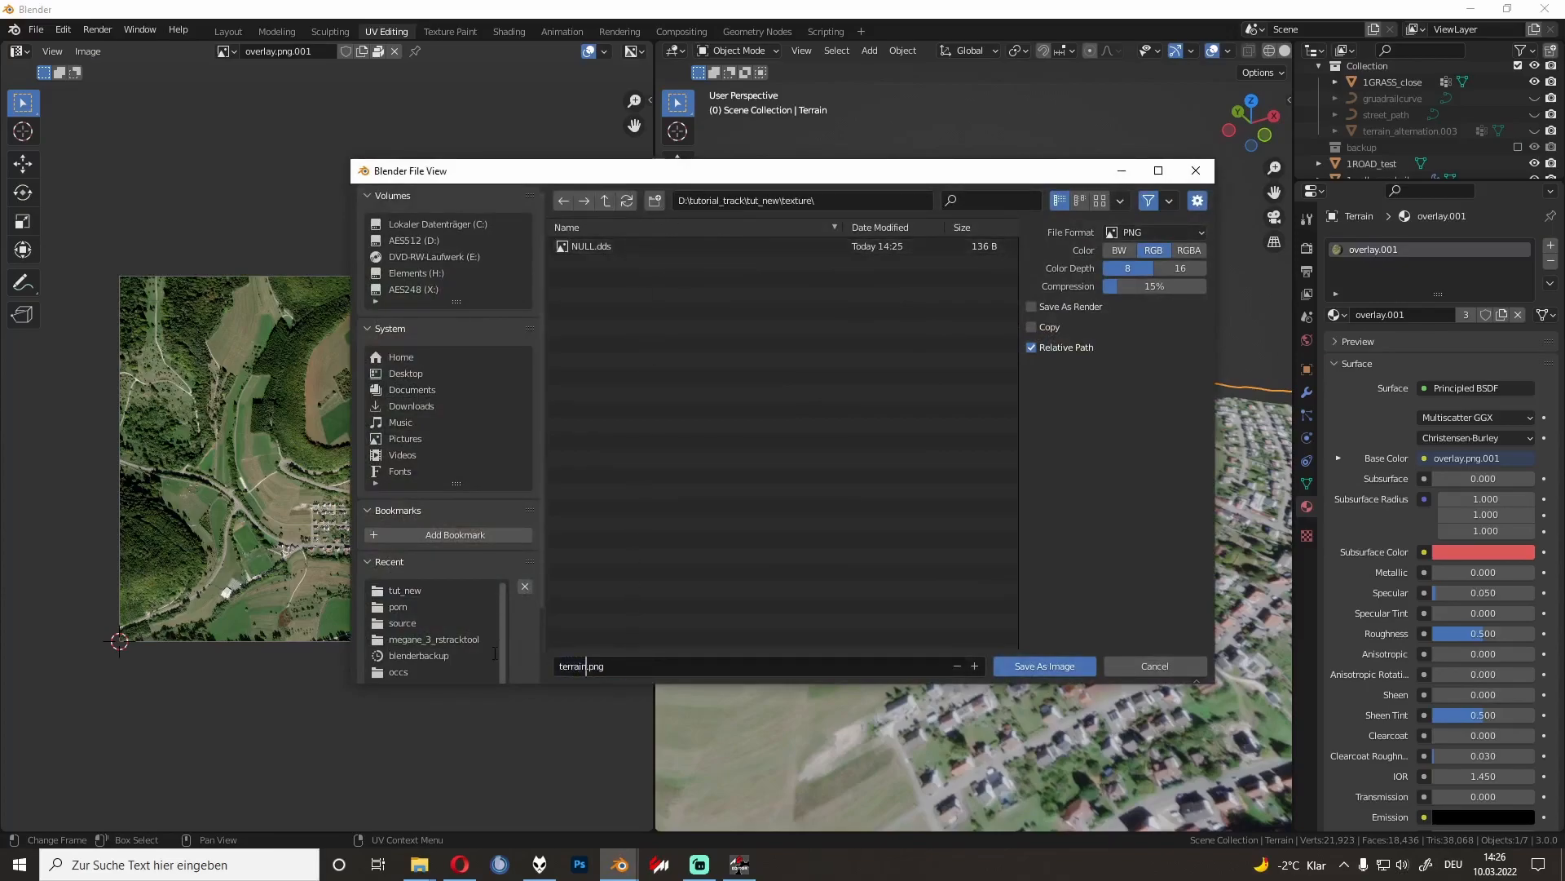
pyautogui.click(1055, 665)
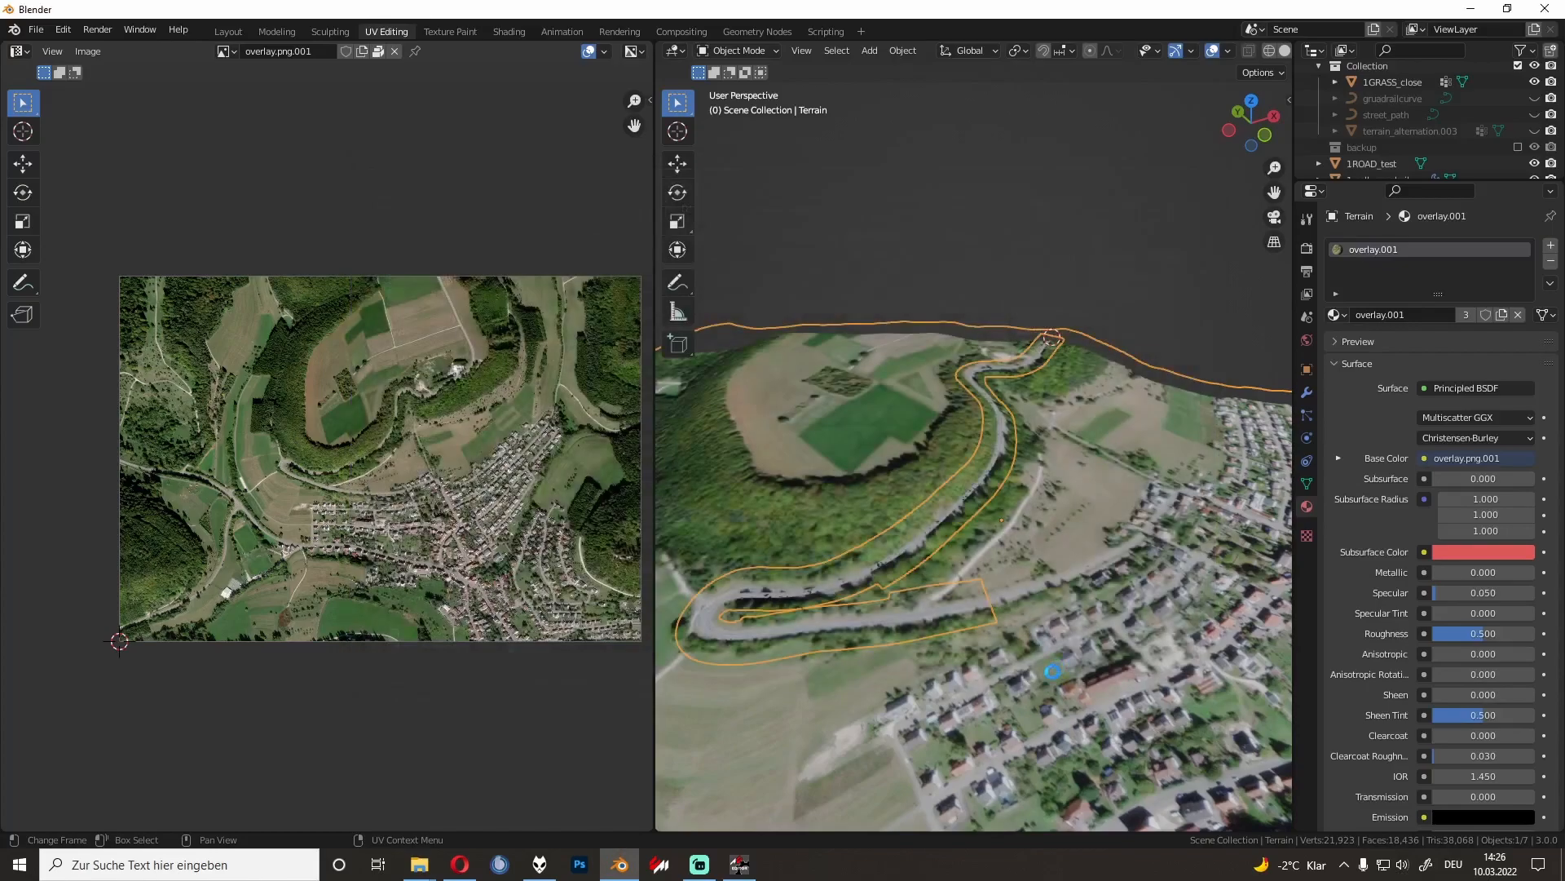
# Step: Switch to ksEditor and load the 3_clear weather and the default PPfx in the illumination settings
pyautogui.click(748, 874)
pyautogui.click(150, 429)
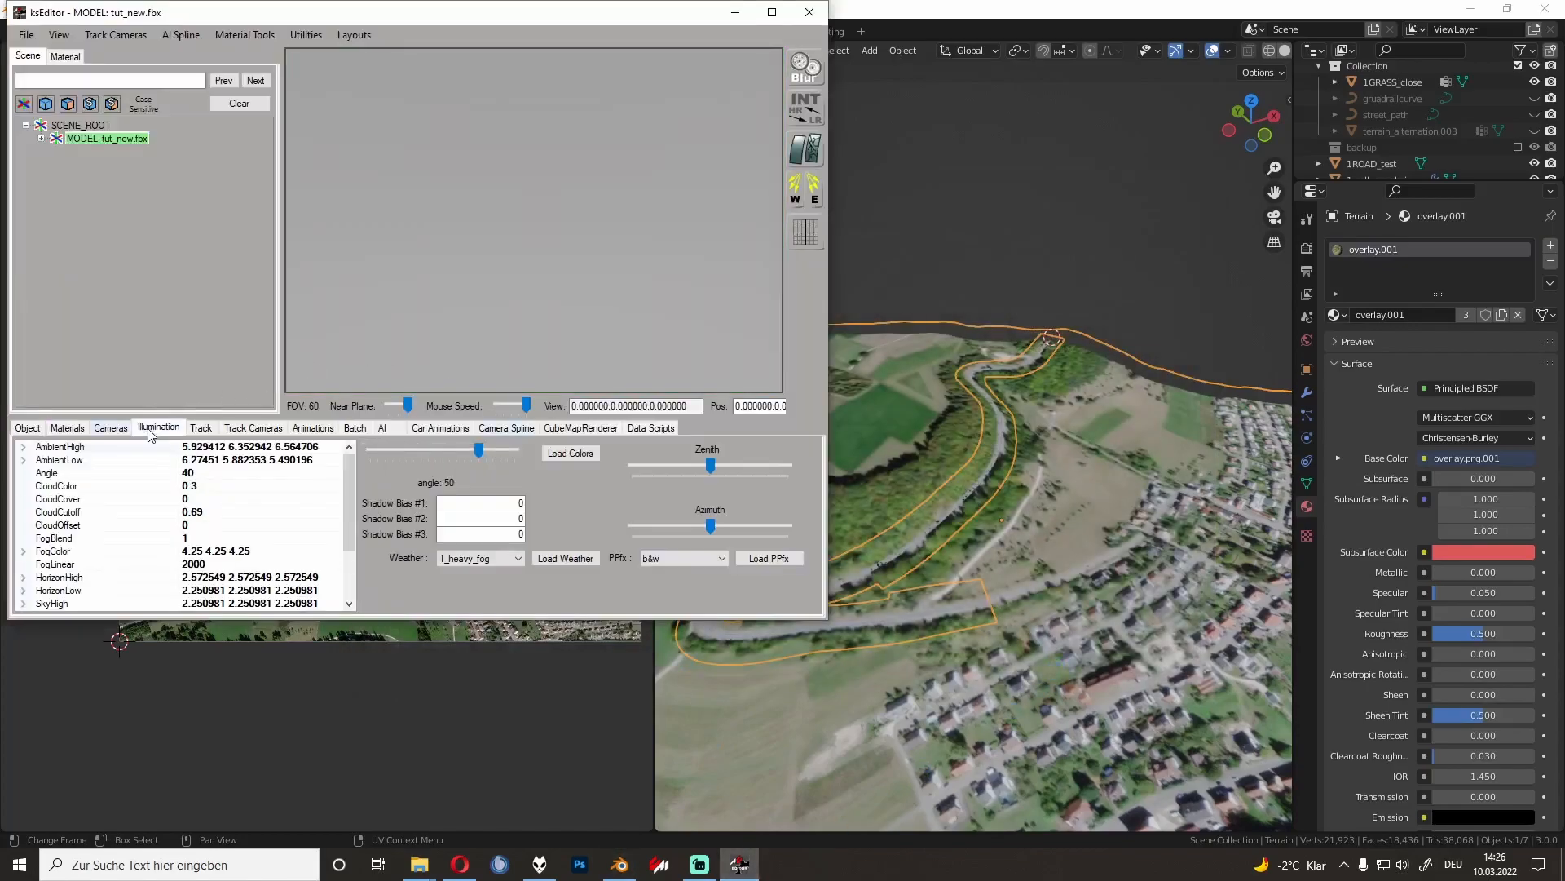
pyautogui.click(481, 558)
pyautogui.click(473, 592)
pyautogui.click(565, 558)
pyautogui.click(683, 558)
pyautogui.click(669, 580)
pyautogui.click(771, 558)
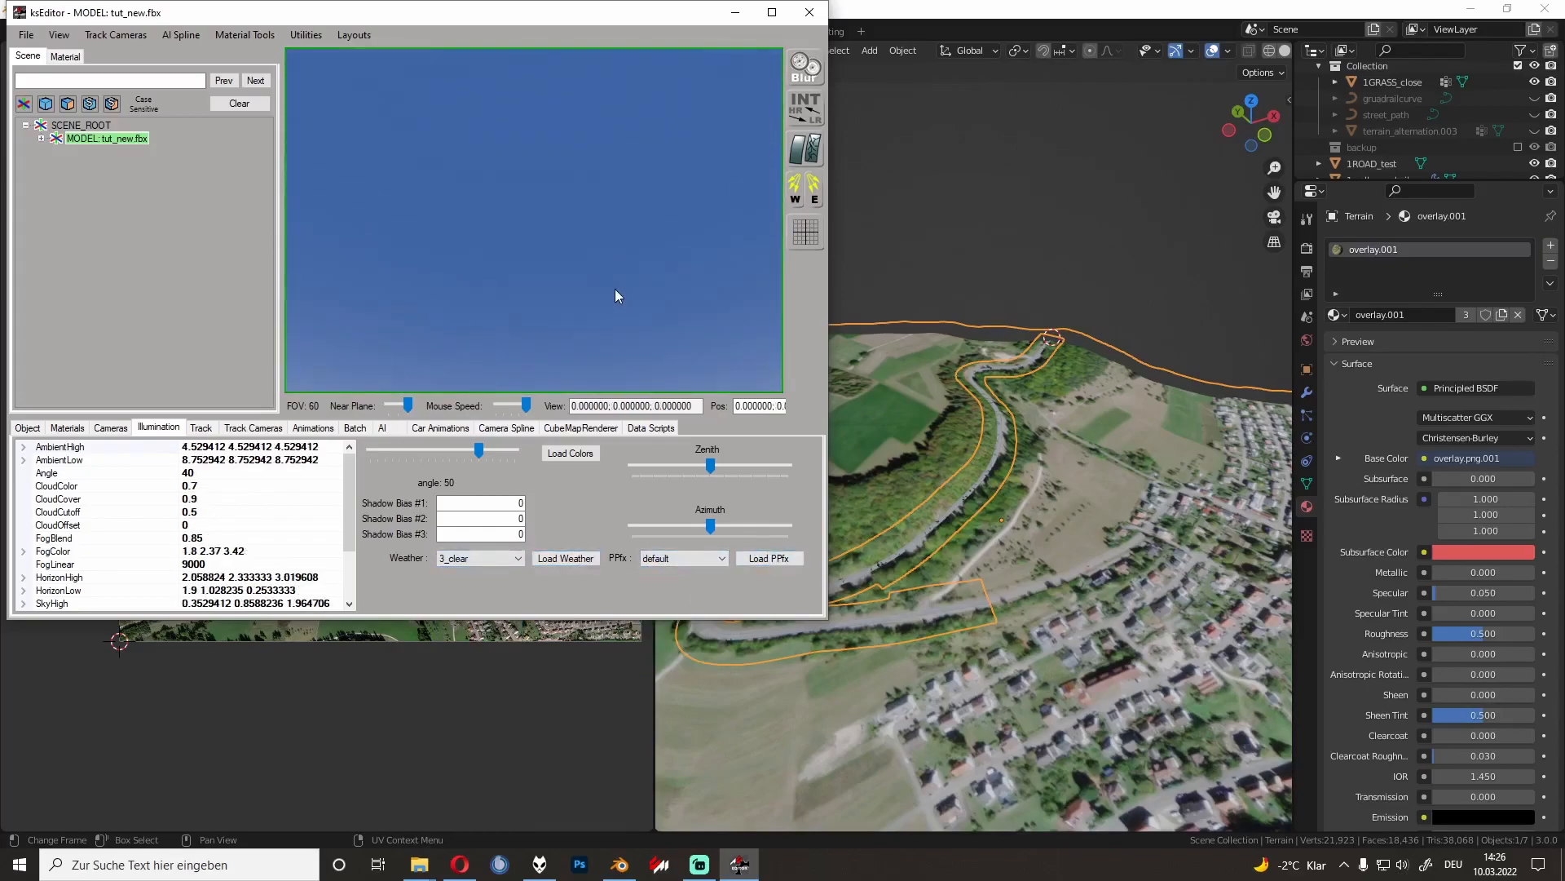
# Step: Assign terrain.png from the tut_new texture folder as the txDiffuse texture of the terrain's overlay.001 material
pyautogui.click(615, 288)
pyautogui.click(57, 428)
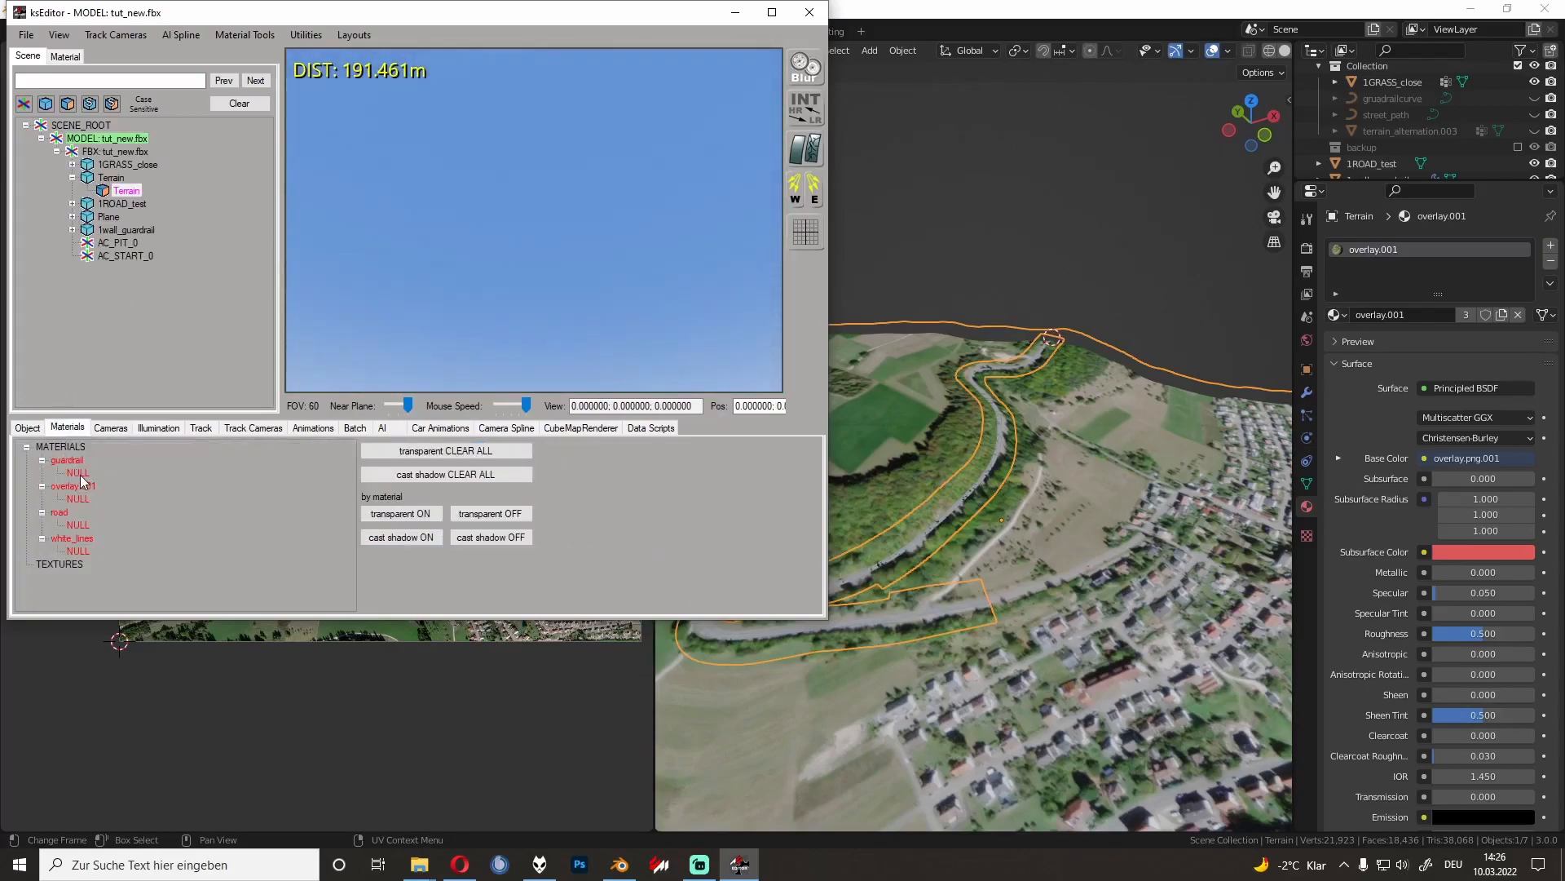
pyautogui.click(75, 487)
pyautogui.click(80, 58)
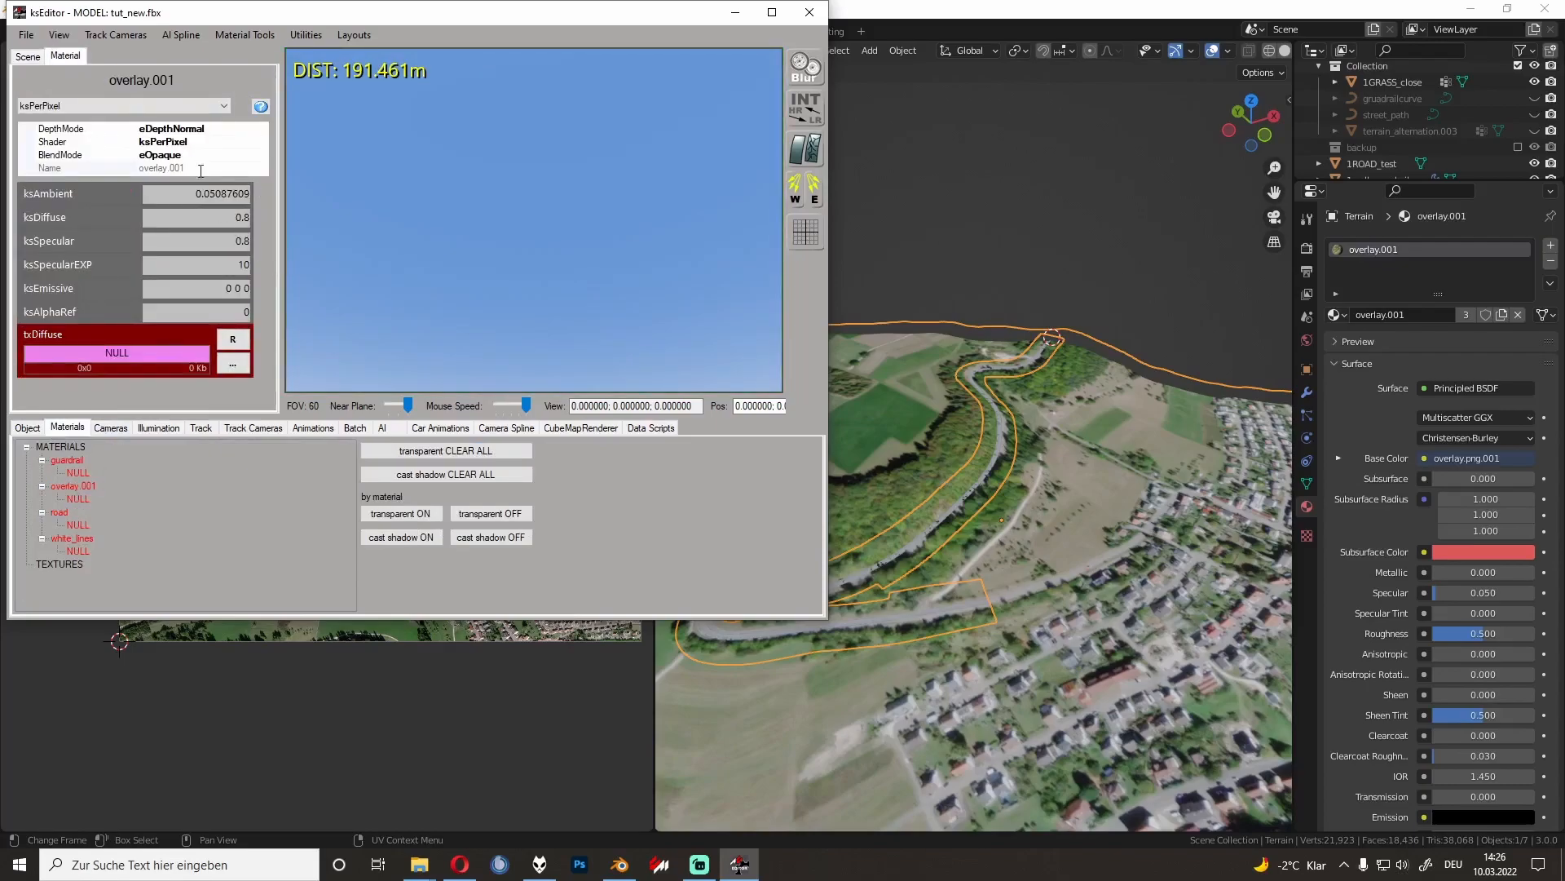
pyautogui.click(150, 106)
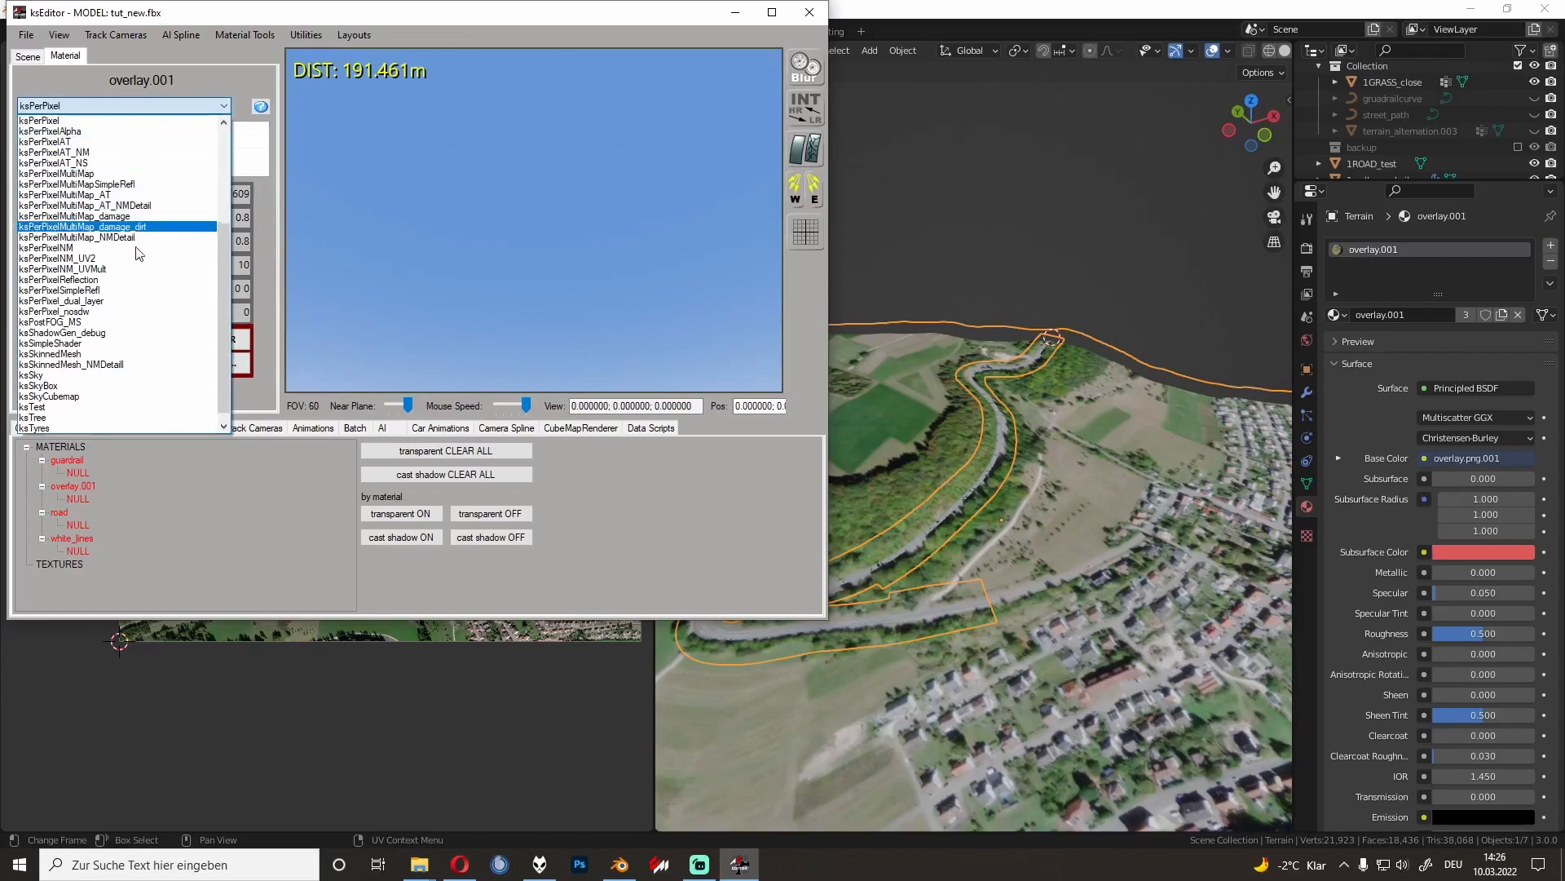
pyautogui.press('Escape')
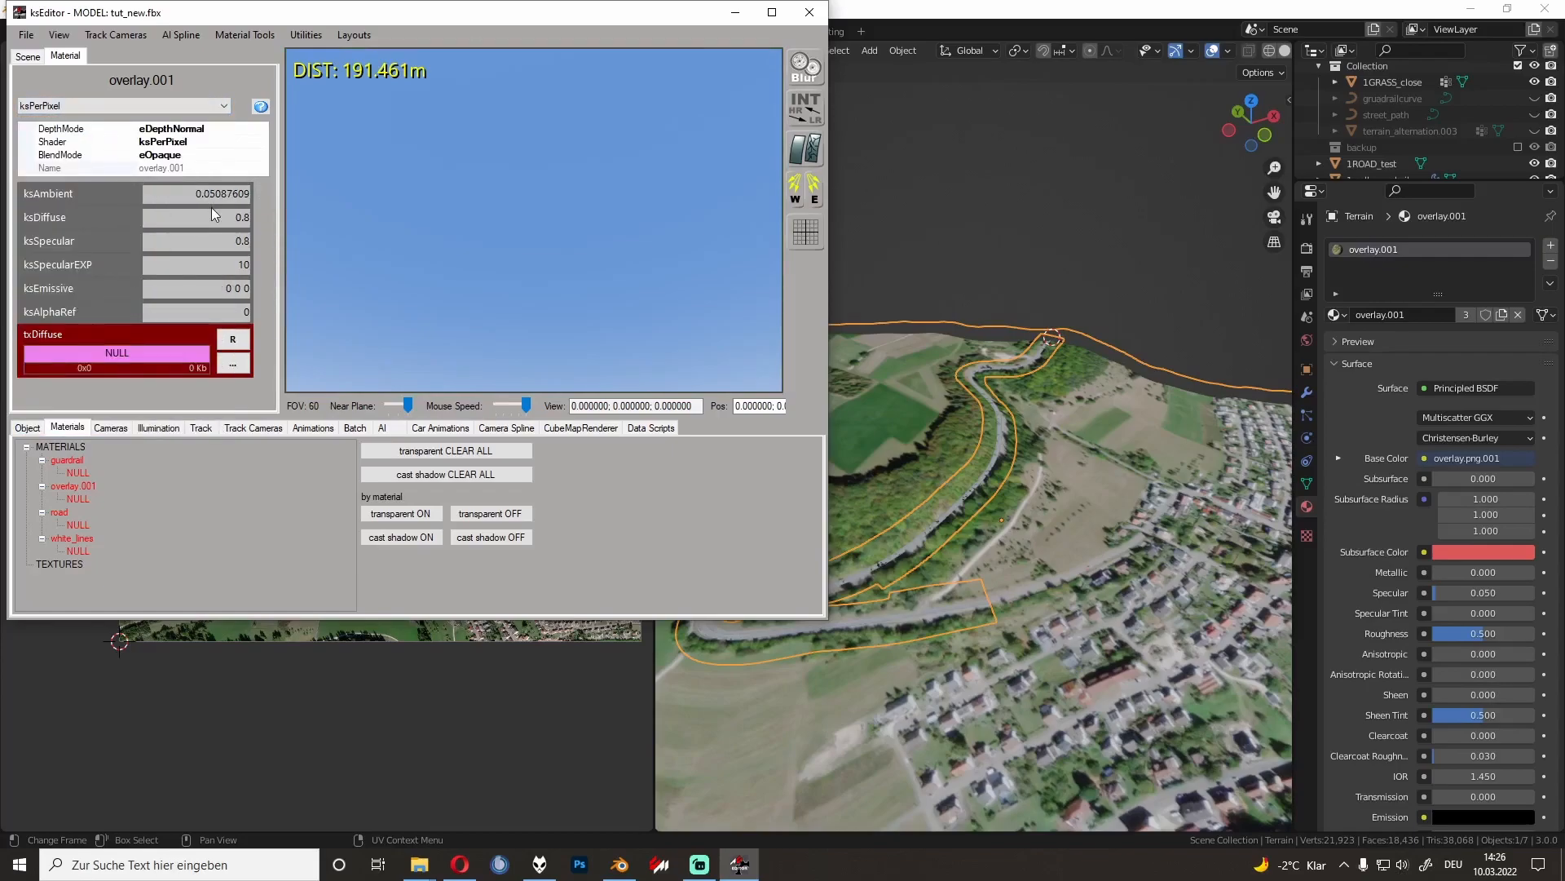
pyautogui.click(233, 367)
pyautogui.doubleClick(182, 139)
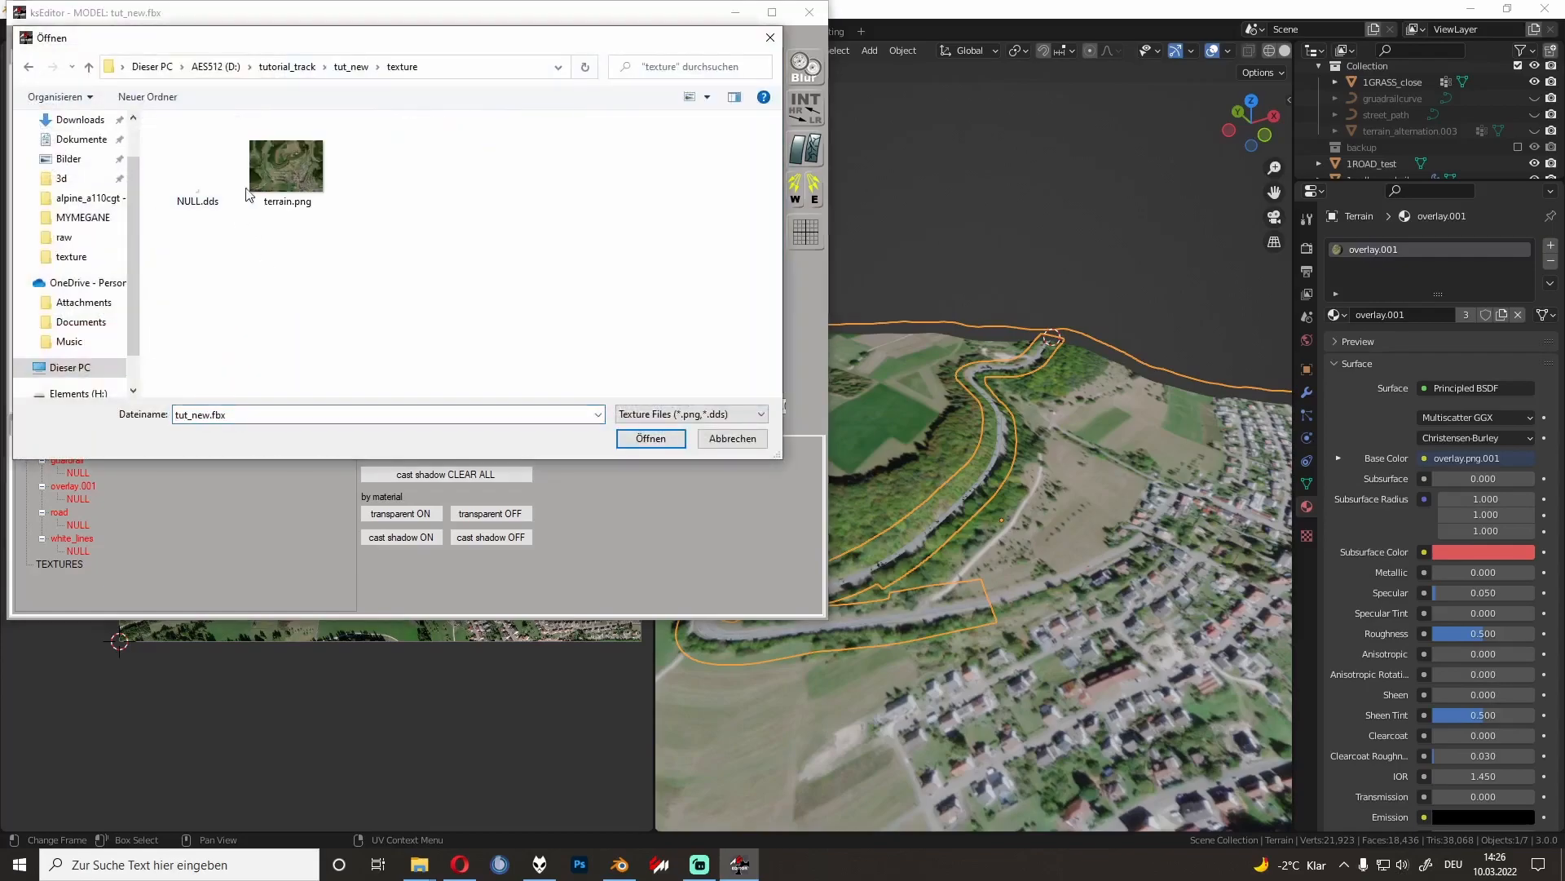
pyautogui.doubleClick(292, 186)
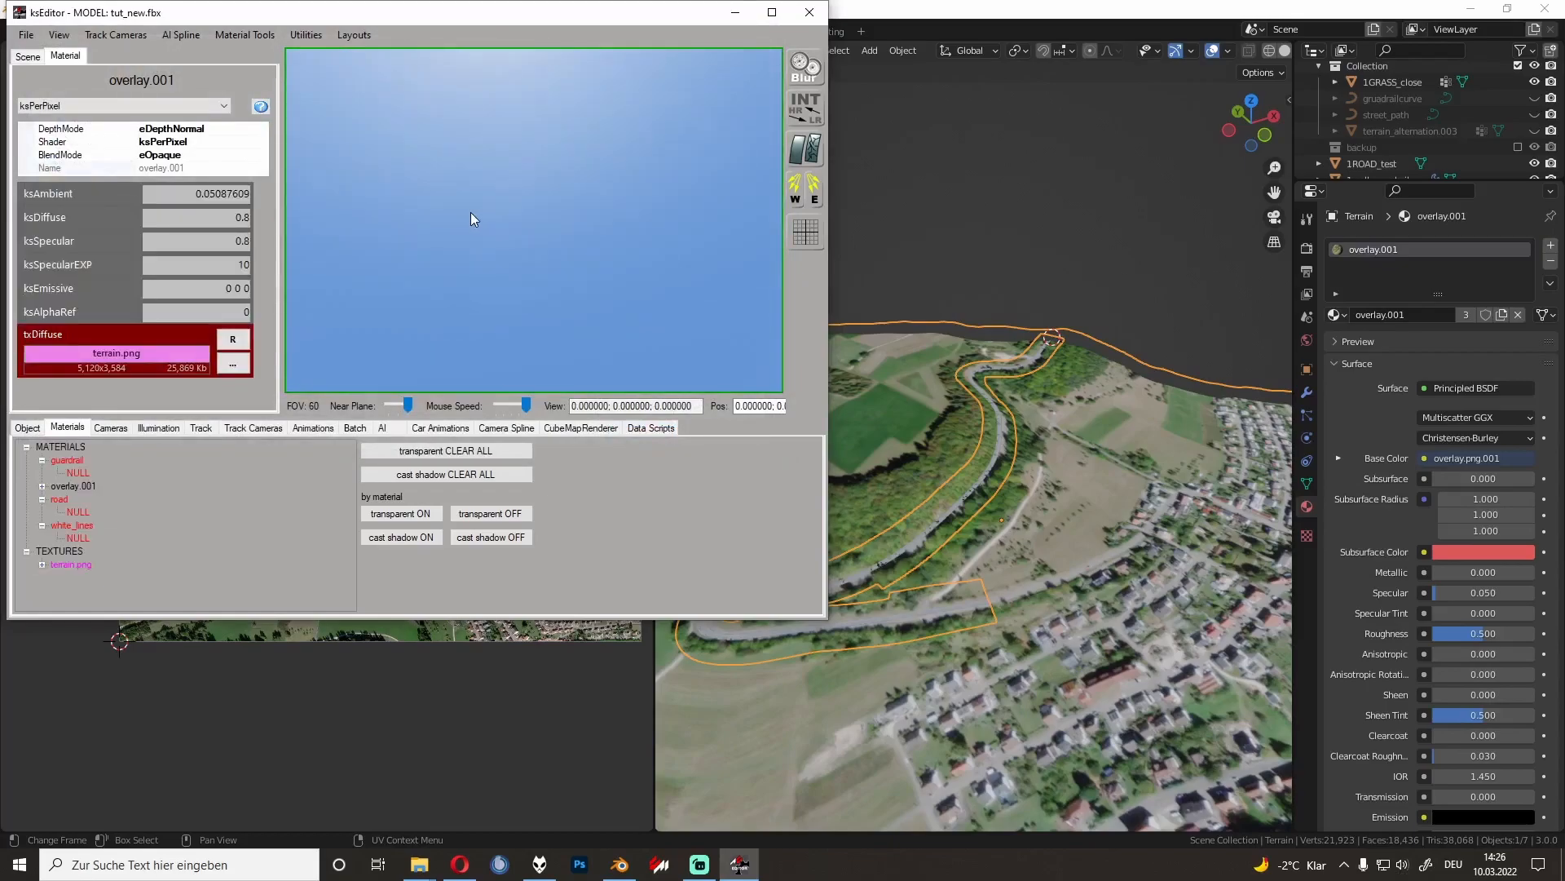
# Step: Set the overlay.001 material's ksAmbient to 1 and examine the textured terrain in the 3D view
pyautogui.scroll(-20, 468, 208)
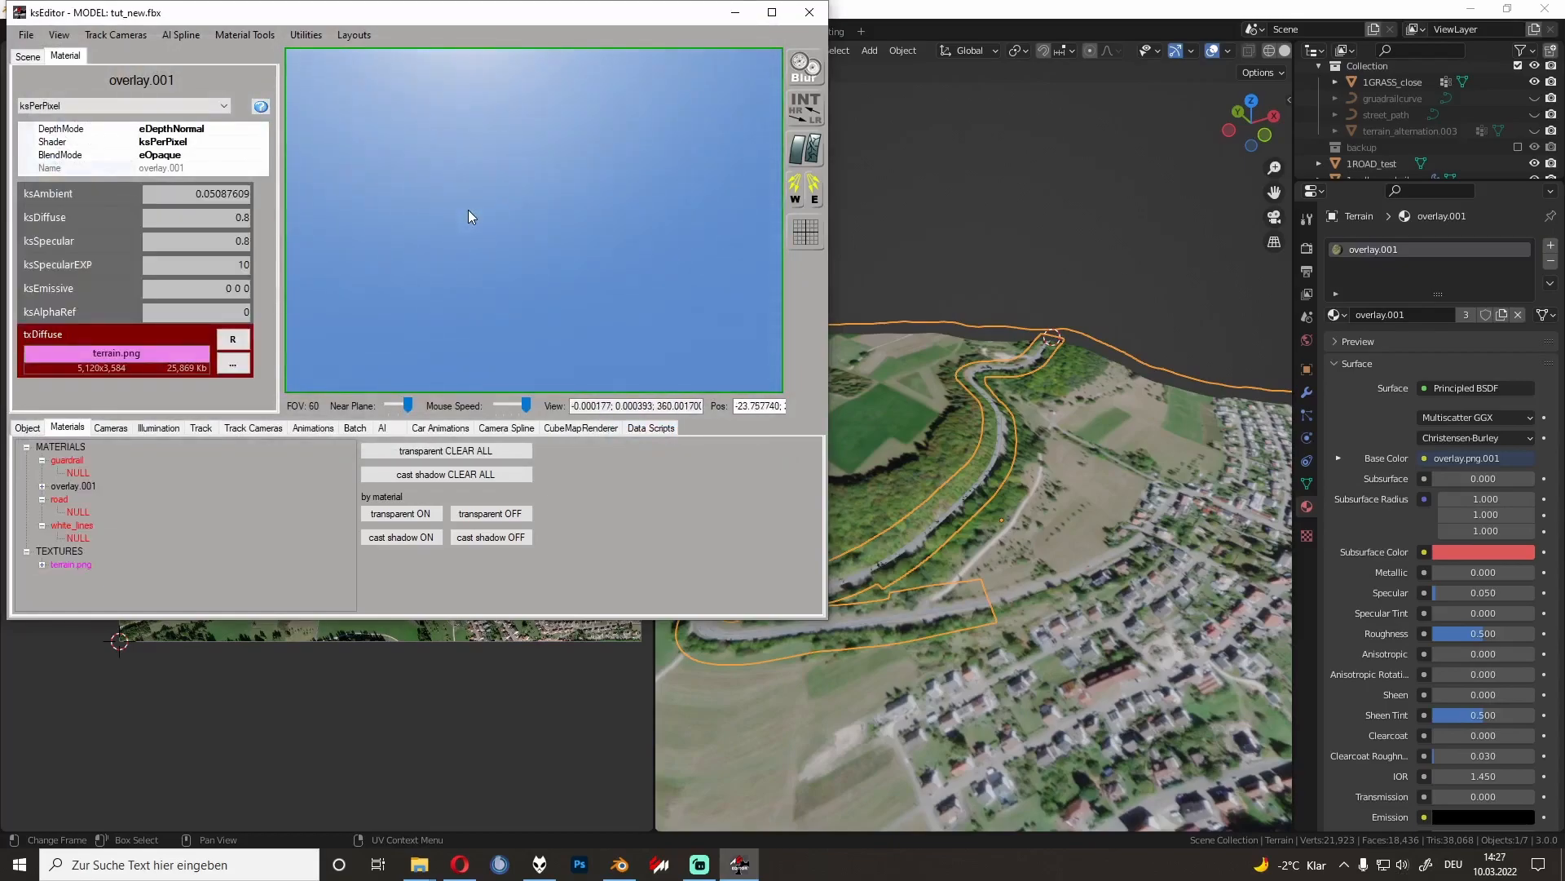
pyautogui.scroll(-4, 468, 209)
pyautogui.moveTo(468, 208); pyautogui.dragTo(451, 370)
pyautogui.moveTo(293, 261); pyautogui.dragTo(481, 307)
pyautogui.press('Up')
pyautogui.press('Right')
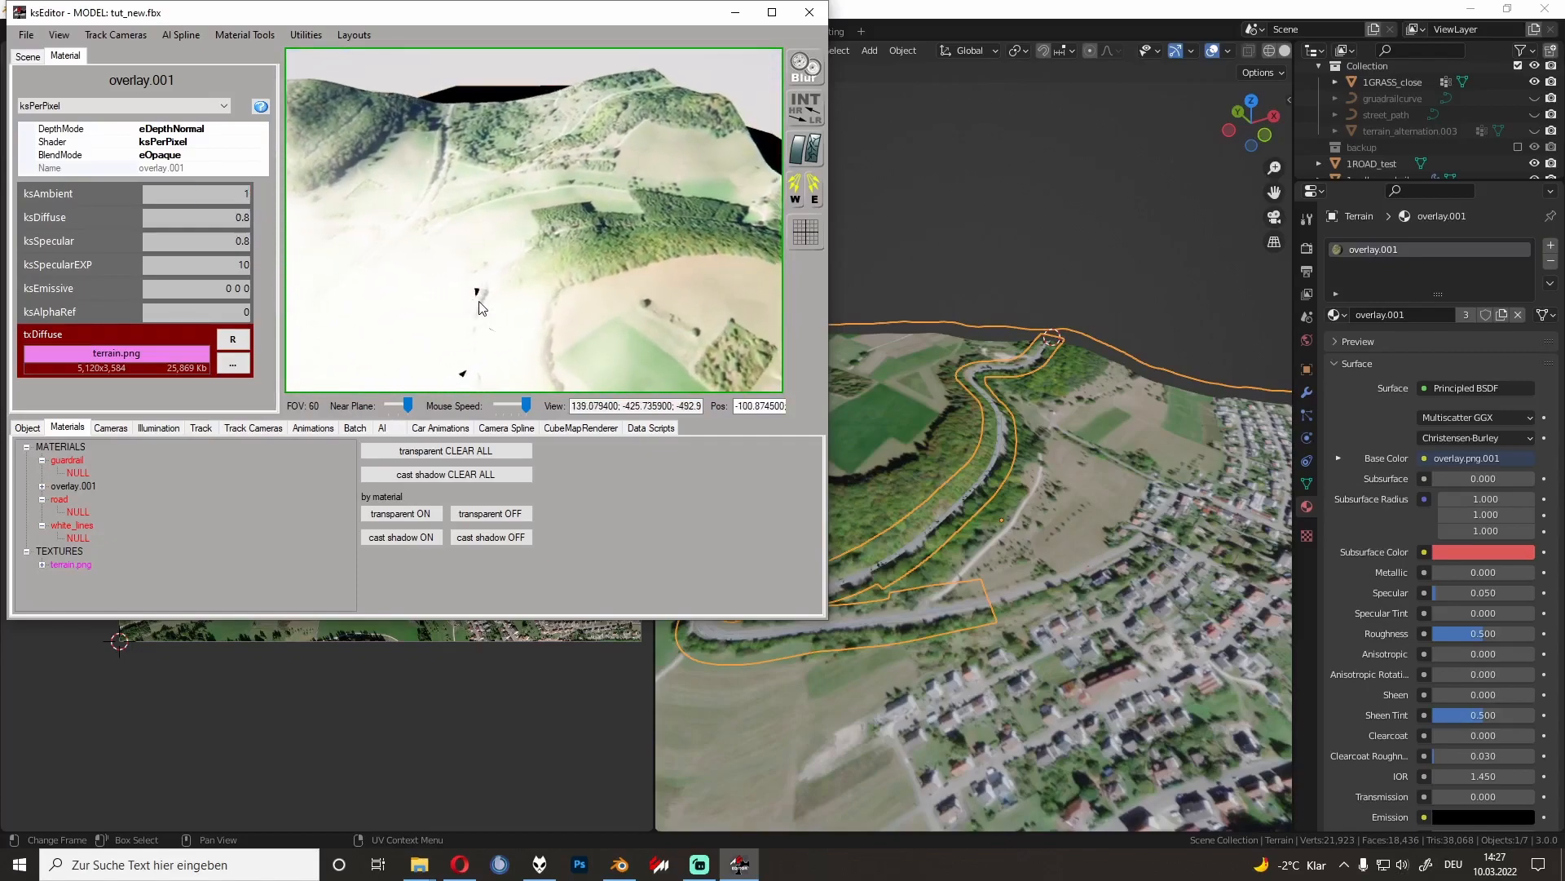
pyautogui.press('Left')
pyautogui.press('Up')
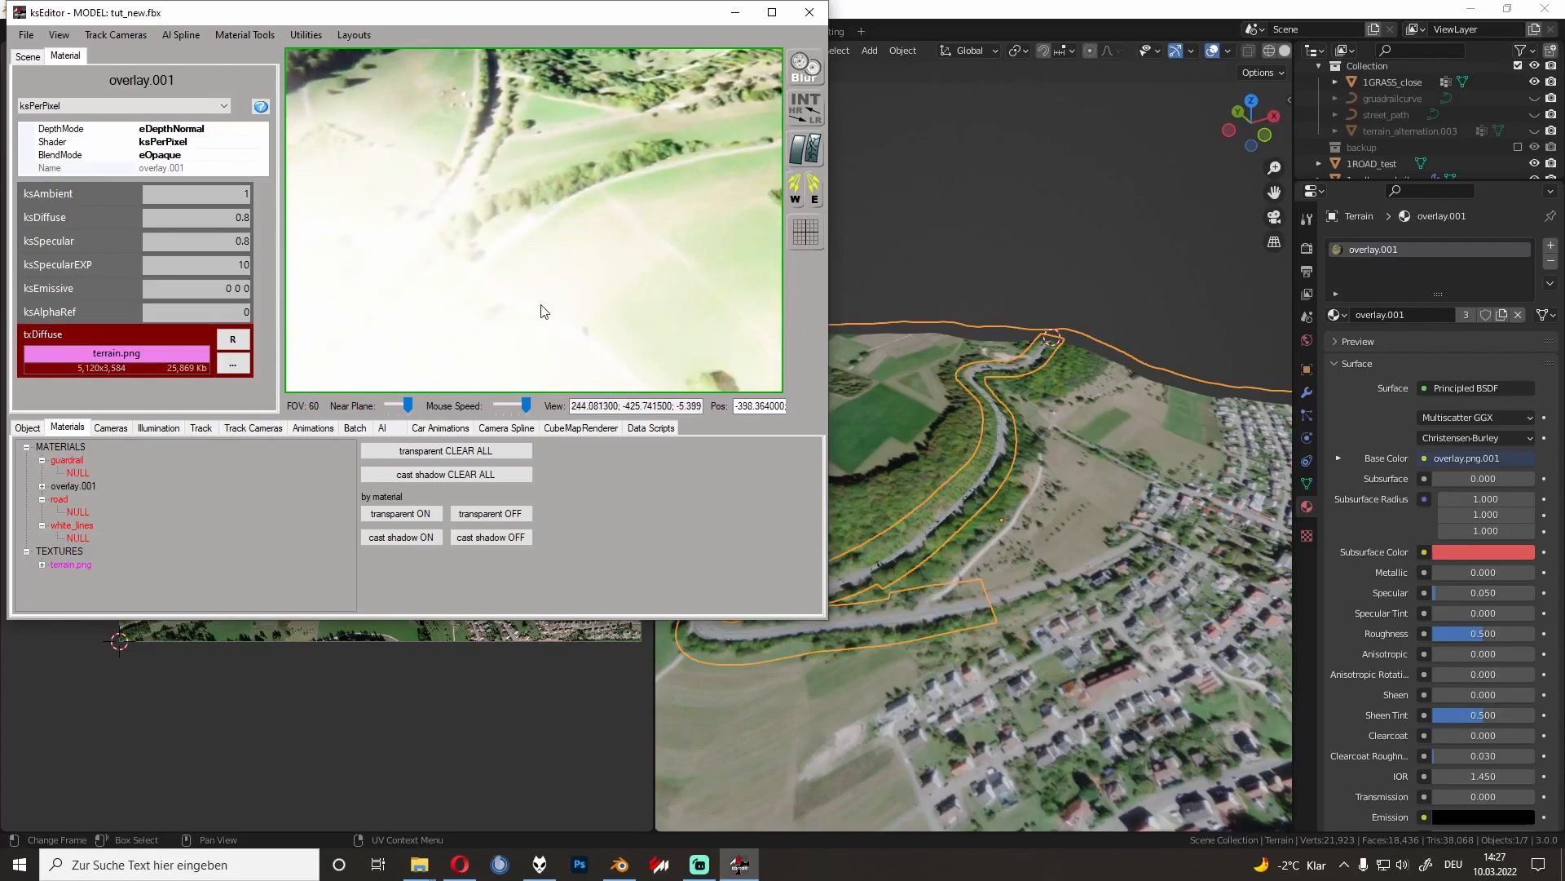
# Step: Examine the black and white patches along the road in the textured terrain's 3D view
pyautogui.moveTo(520, 310); pyautogui.dragTo(763, 320)
pyautogui.moveTo(545, 193); pyautogui.dragTo(587, 168)
pyautogui.press('Up')
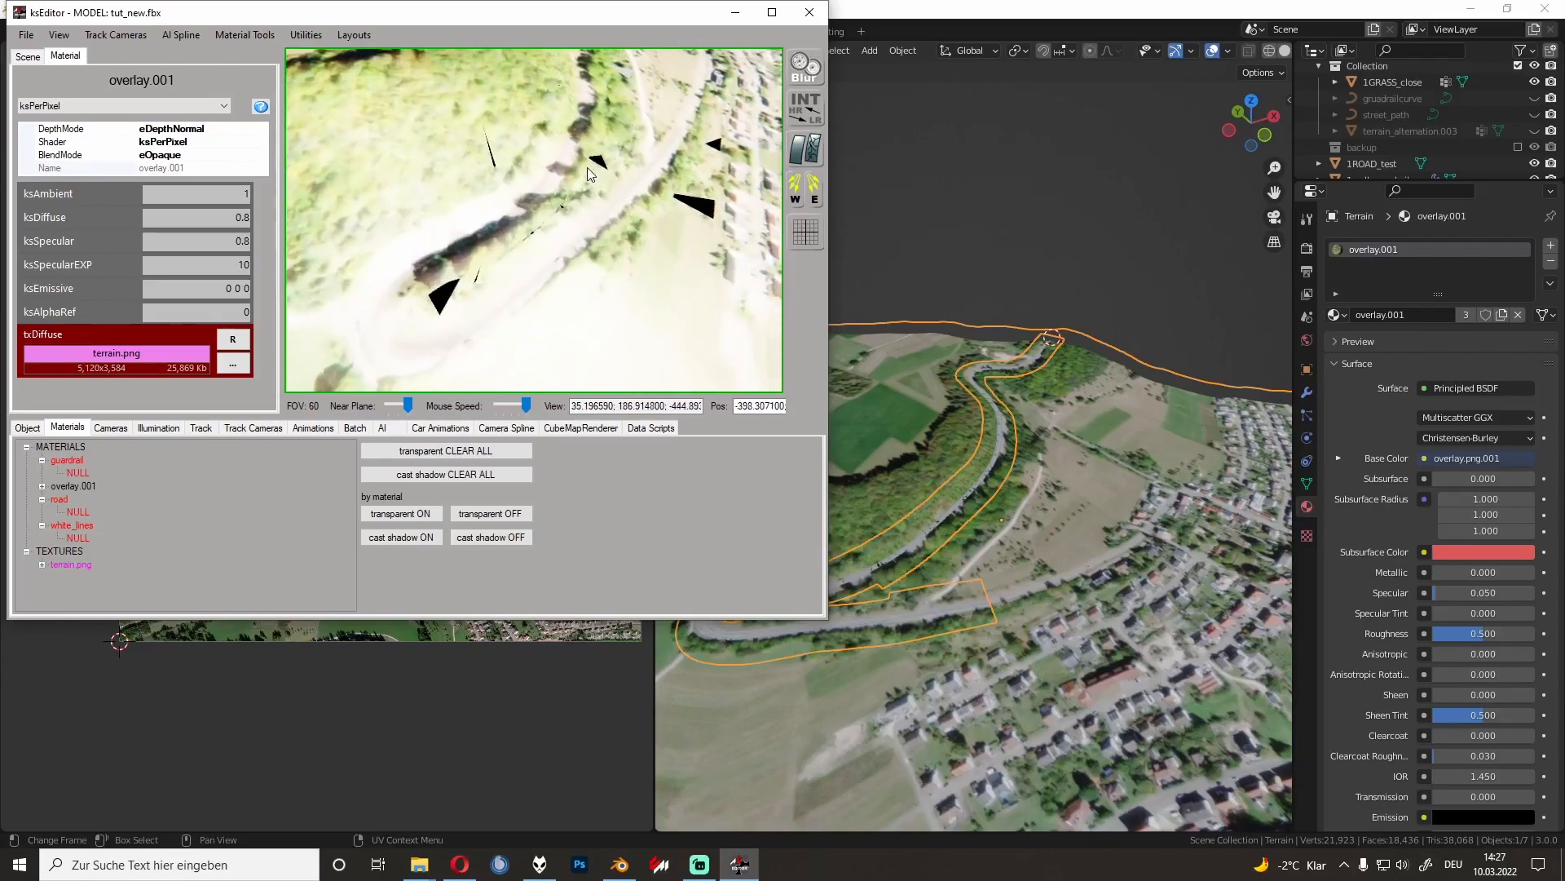
pyautogui.press('Right')
pyautogui.press('Up')
pyautogui.press('Right')
pyautogui.press('Down')
pyautogui.press('Left')
pyautogui.press('Up')
pyautogui.press('Right')
pyautogui.press('Down')
# Step: Switch to Blender and inspect the Terrain mesh around the hairpin in Edit Mode
pyautogui.click(1055, 393)
pyautogui.moveTo(1055, 393); pyautogui.dragTo(955, 316, button='middle')
pyautogui.scroll(8, 955, 316)
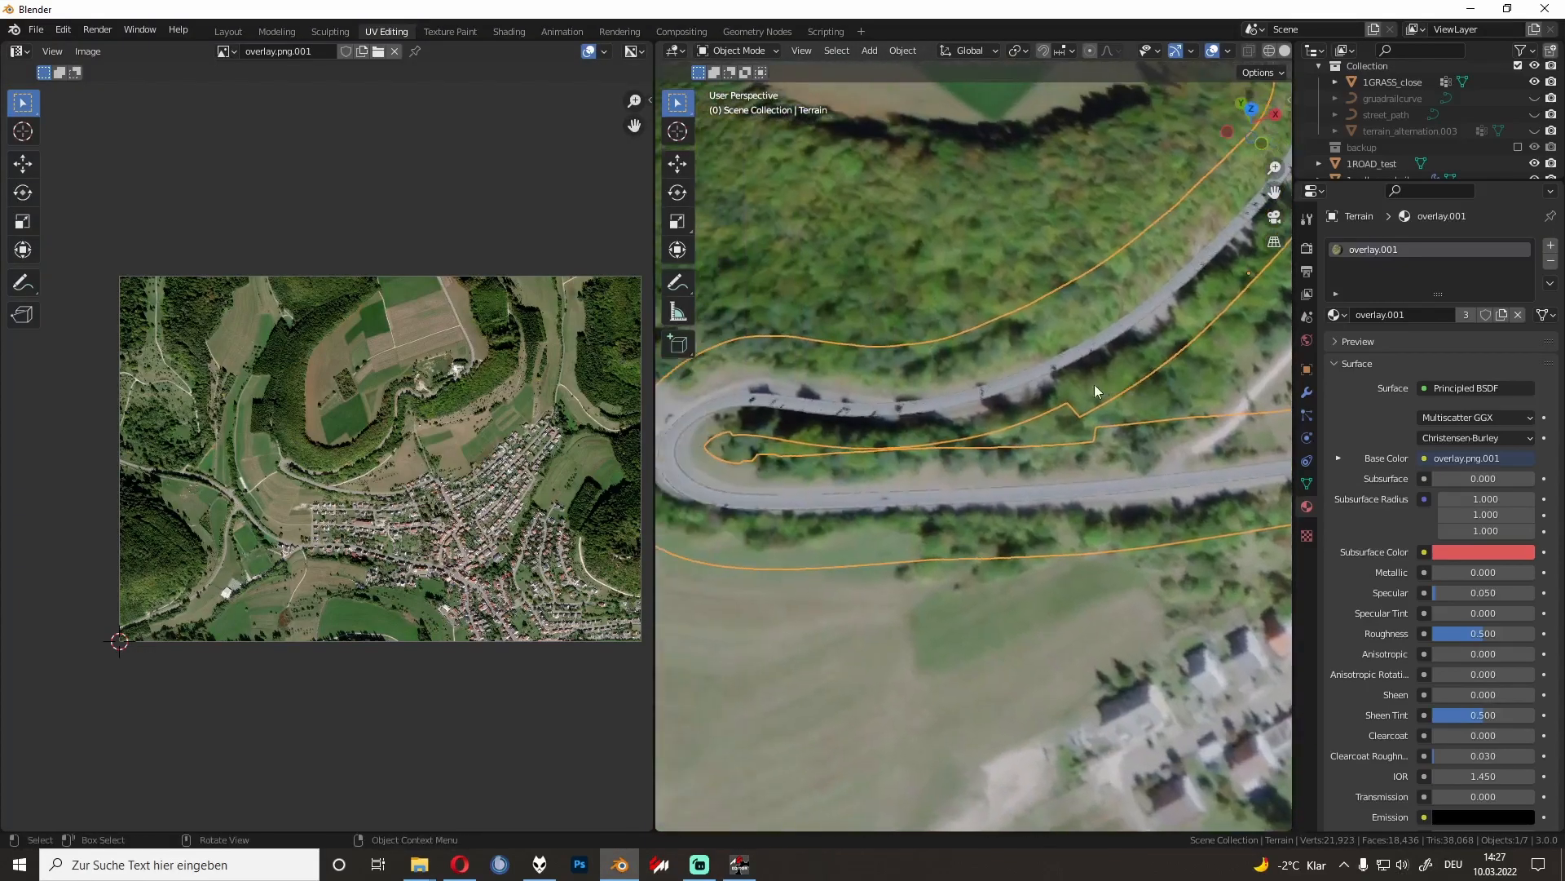
pyautogui.press('Tab')
pyautogui.moveTo(986, 431); pyautogui.dragTo(905, 457, button='middle')
pyautogui.moveTo(905, 456); pyautogui.dragTo(1042, 525, button='middle')
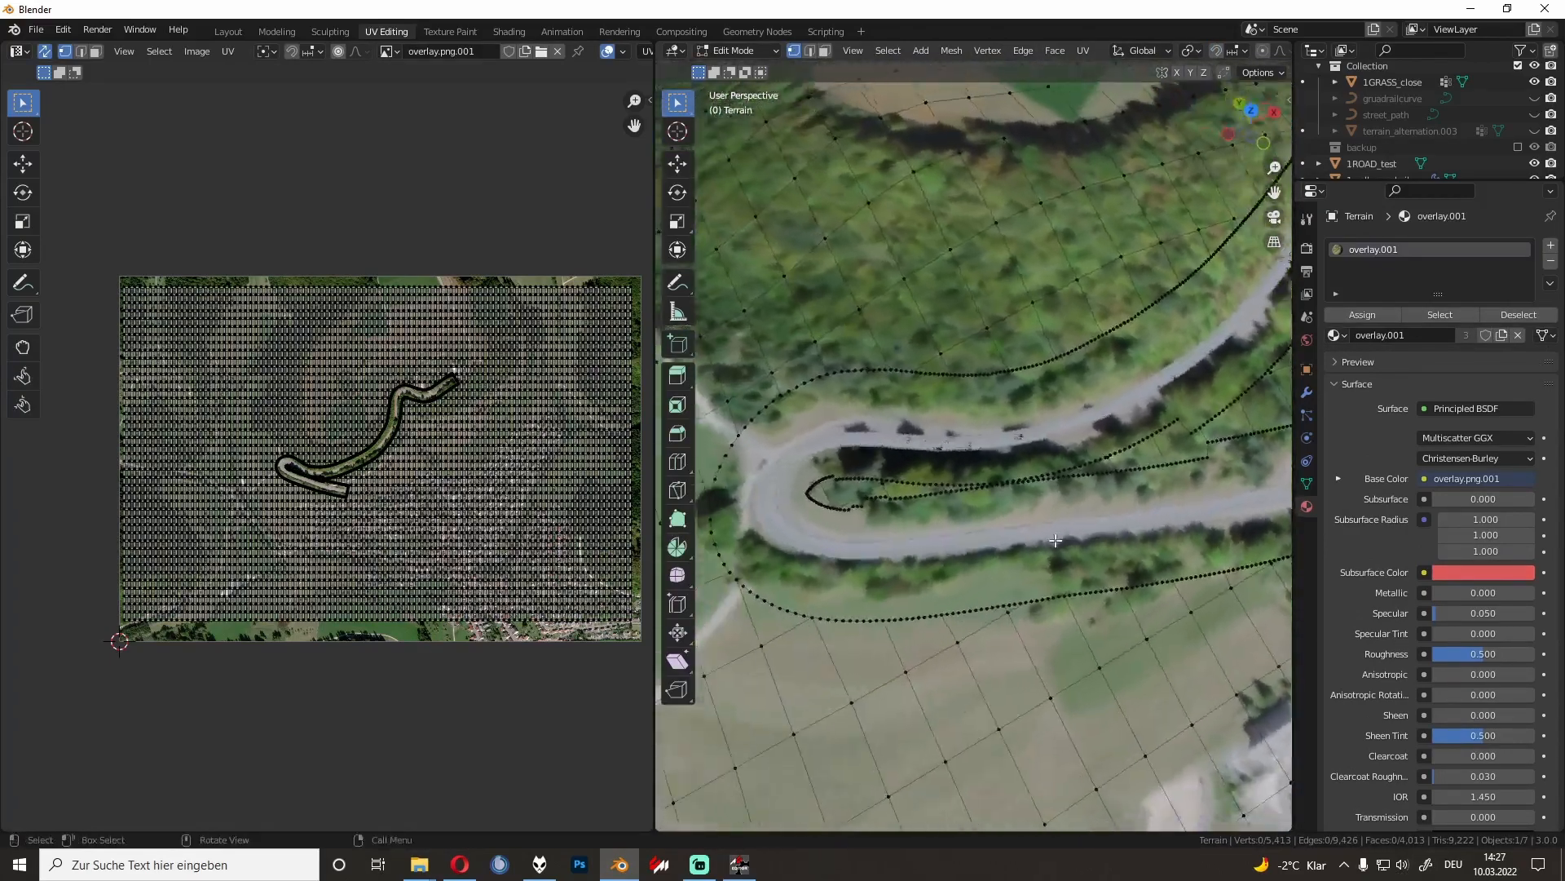
pyautogui.scroll(3, 1042, 525)
pyautogui.press('Tab')
# Step: Switch to ksEditor and set overlay.001's ksAmbient to 0.25, ksDiffuse to 0.25, ksSpecular to 0.1 and ksSpecularEXP to 0
pyautogui.hotkey('alt', 'Tab')
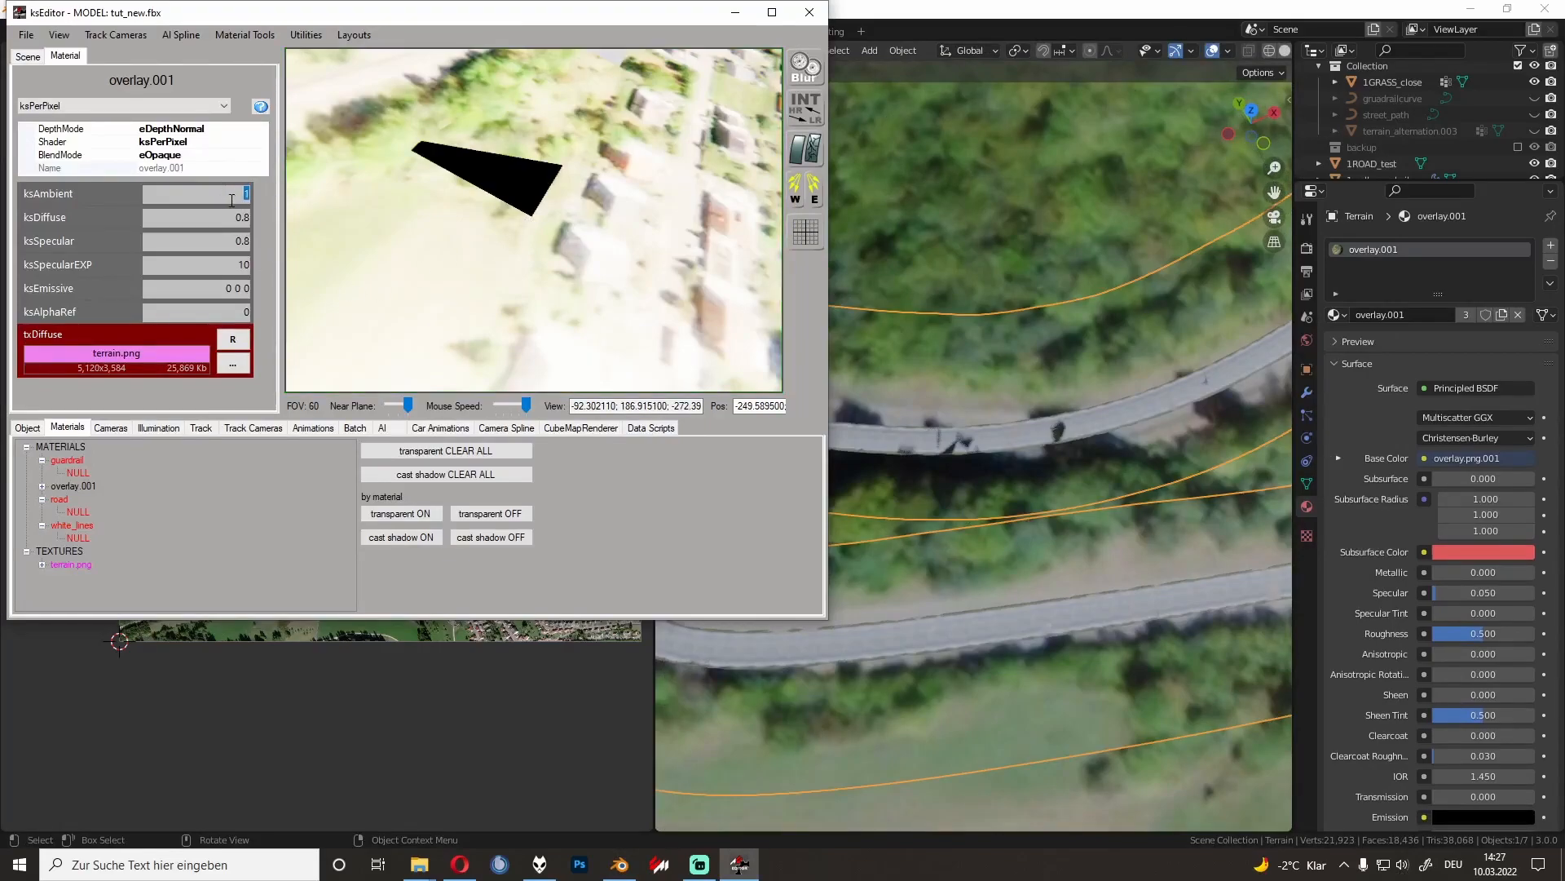
pyautogui.write('0.25')
pyautogui.press('Tab')
pyautogui.write('0.25')
pyautogui.press('Tab')
pyautogui.write('0')
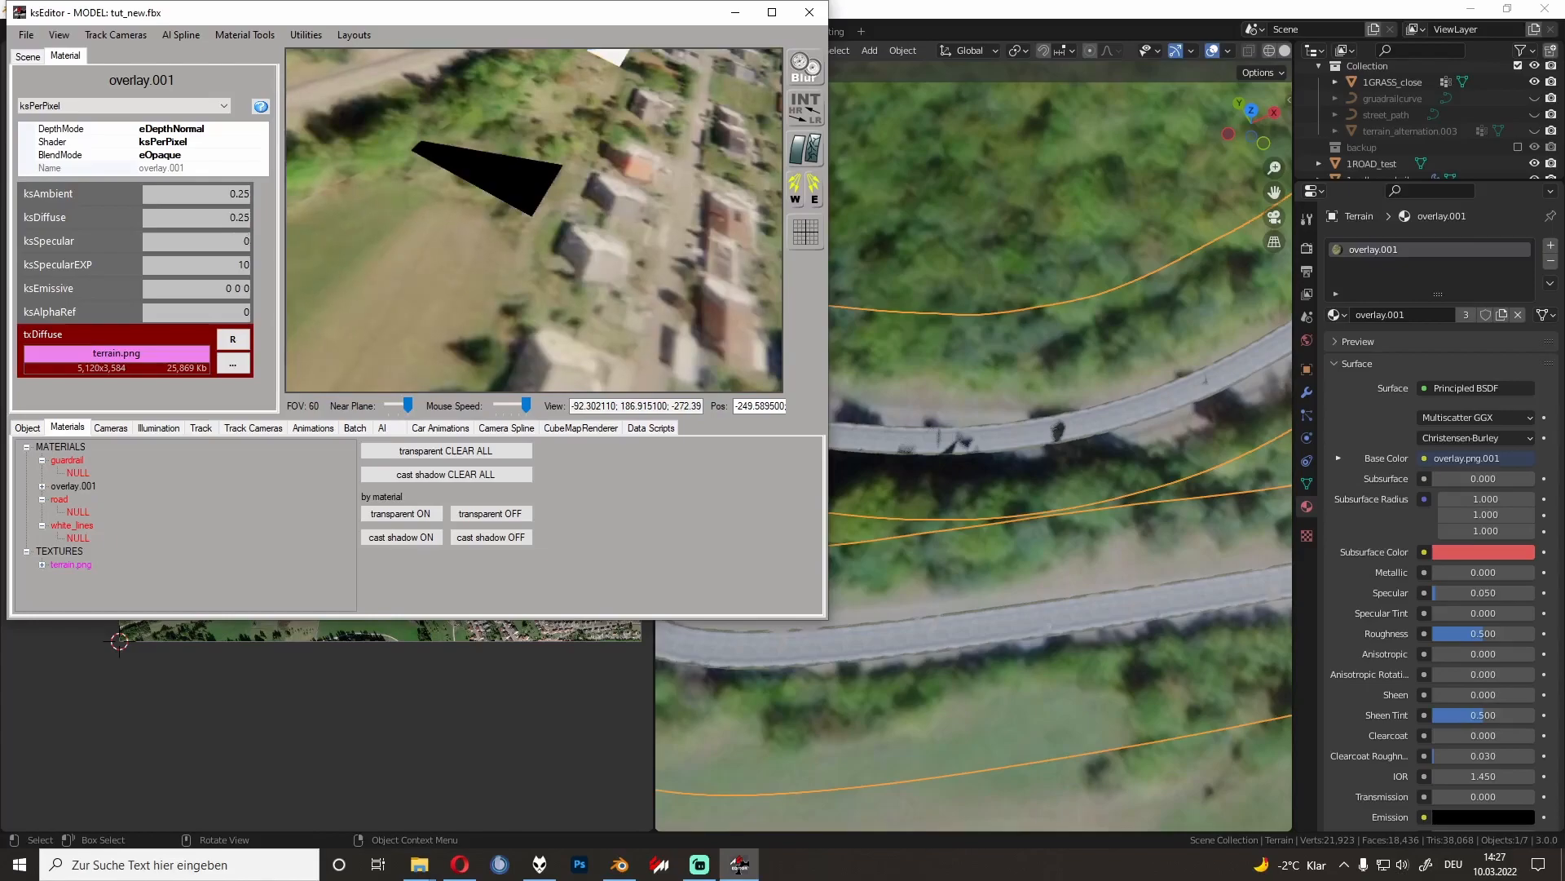
pyautogui.write('.1')
pyautogui.write('0')
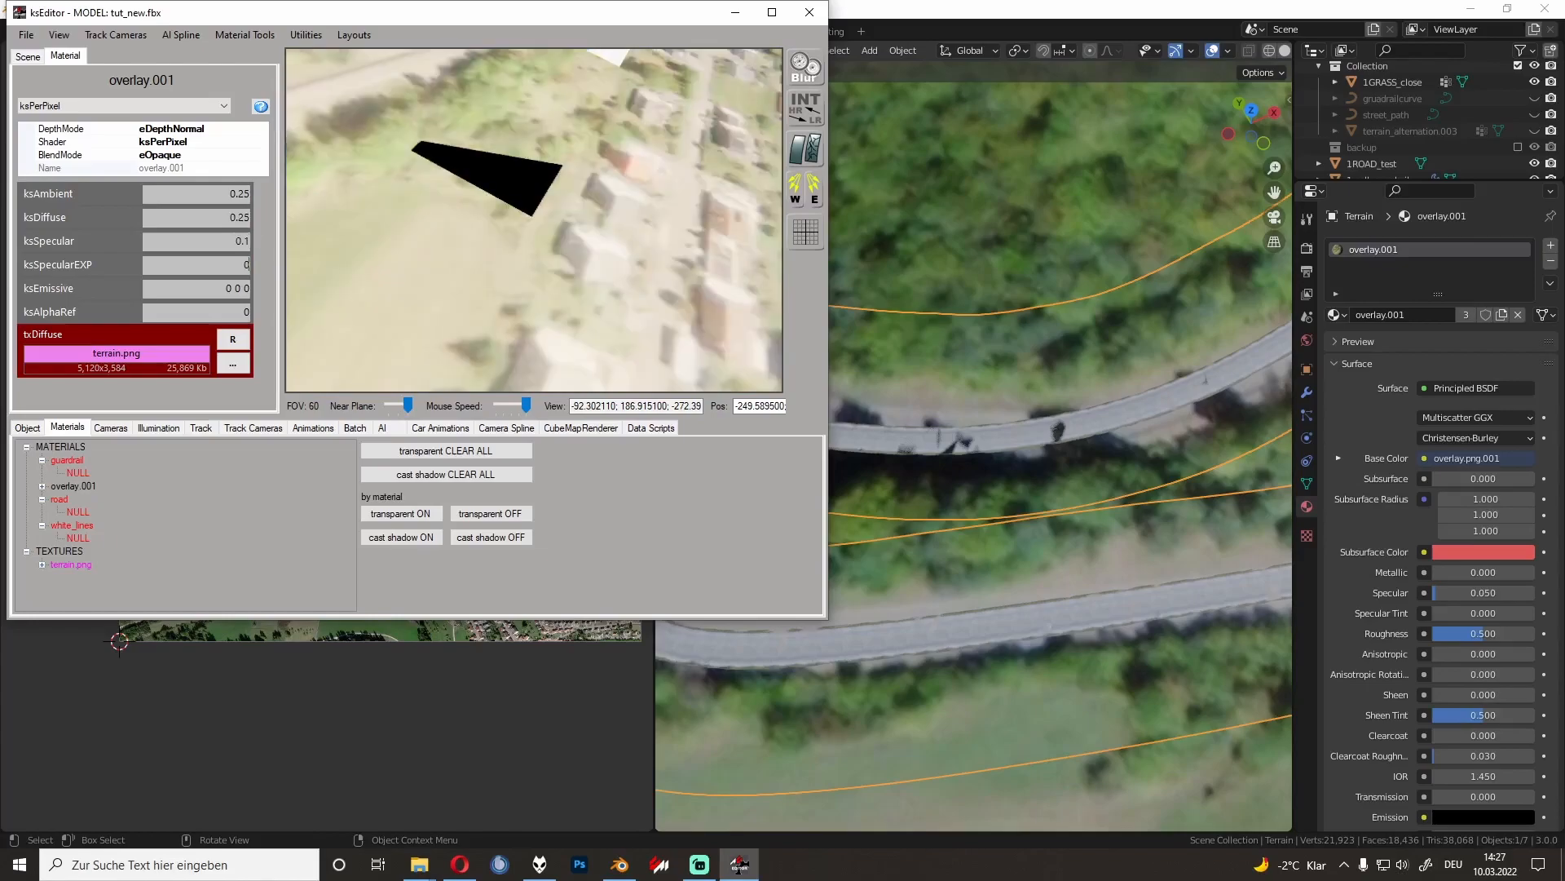
pyautogui.moveTo(571, 237); pyautogui.dragTo(569, 174, button='right')
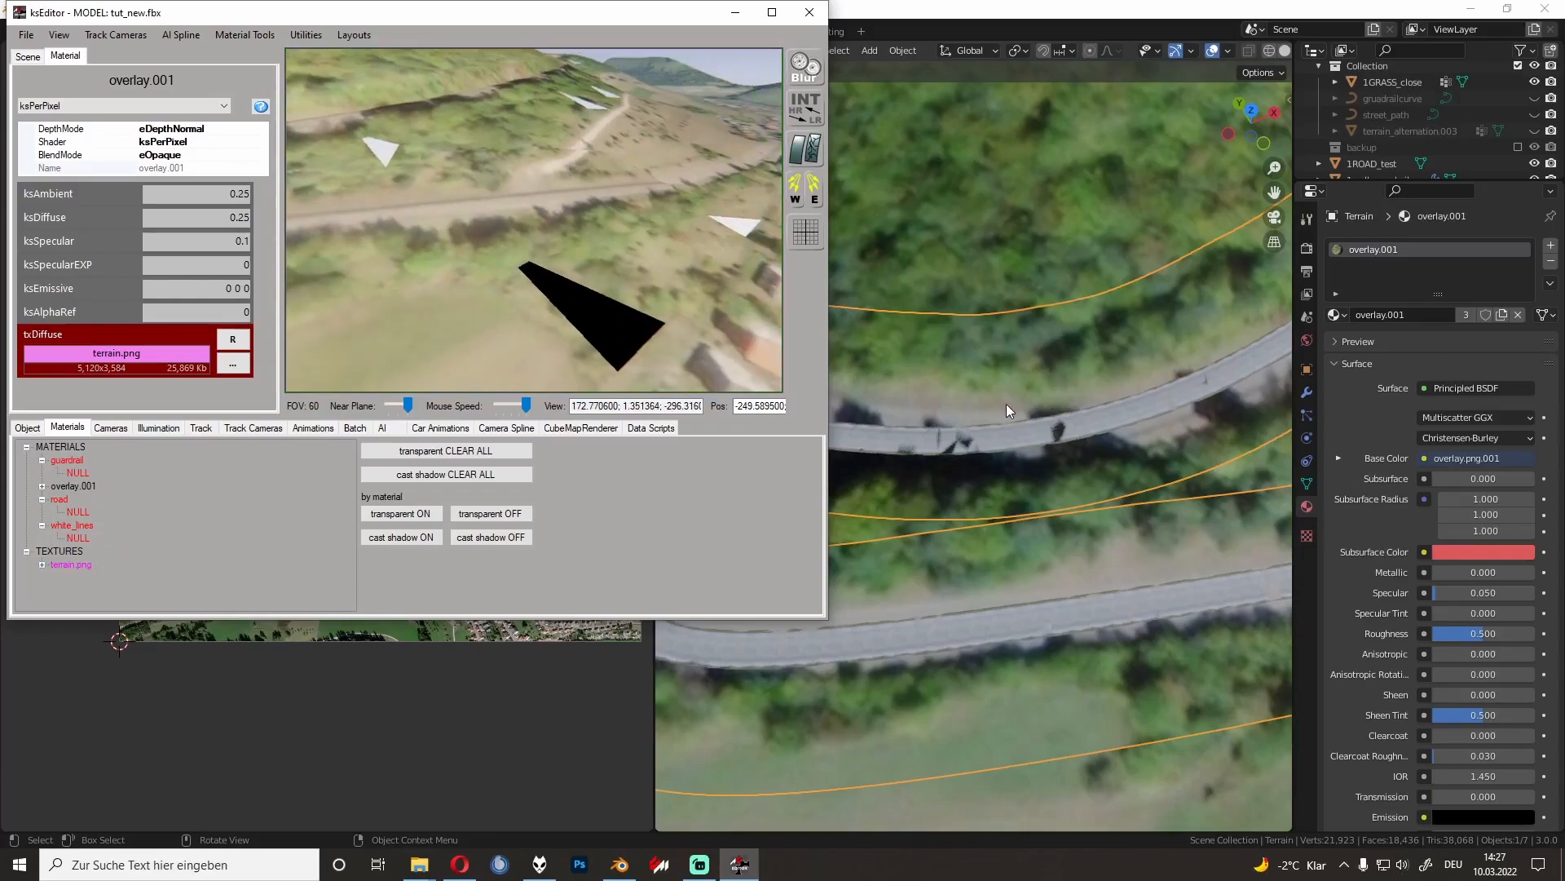
# Step: Switch to Blender and inspect the 1GRASS_close and Terrain meshes near the lower road in Edit Mode
pyautogui.click(1159, 493)
pyautogui.keyDown('shift'); pyautogui.moveTo(1210, 476); pyautogui.dragTo(909, 491, button='middle'); pyautogui.keyUp('shift')
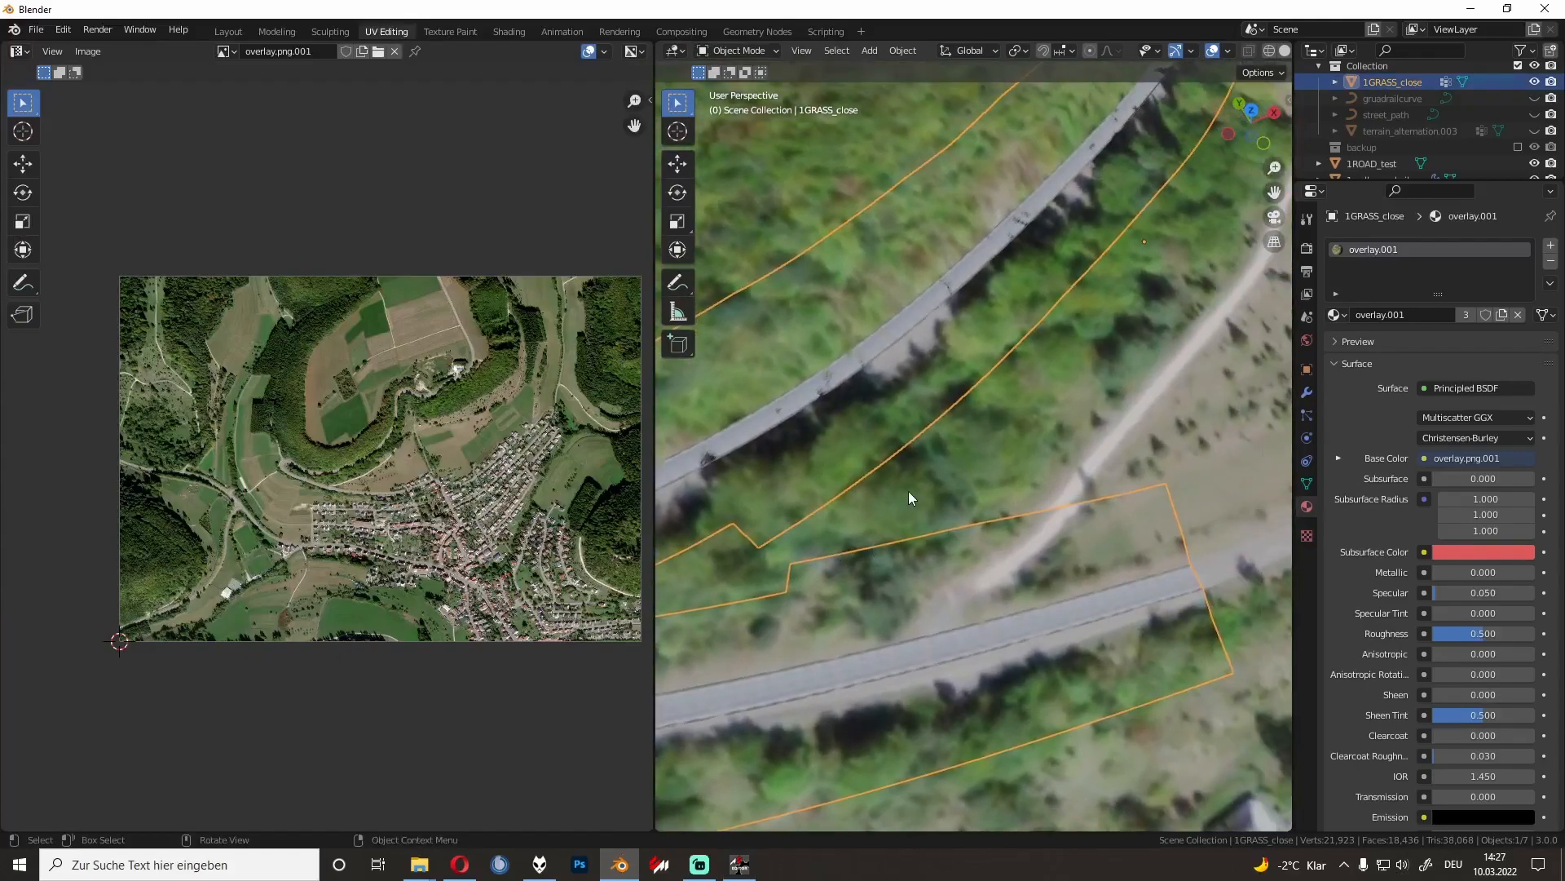
pyautogui.scroll(-1, 908, 491)
pyautogui.press('Tab')
pyautogui.scroll(-2, 908, 491)
pyautogui.press('Tab')
pyautogui.click(983, 438)
pyautogui.press('Tab')
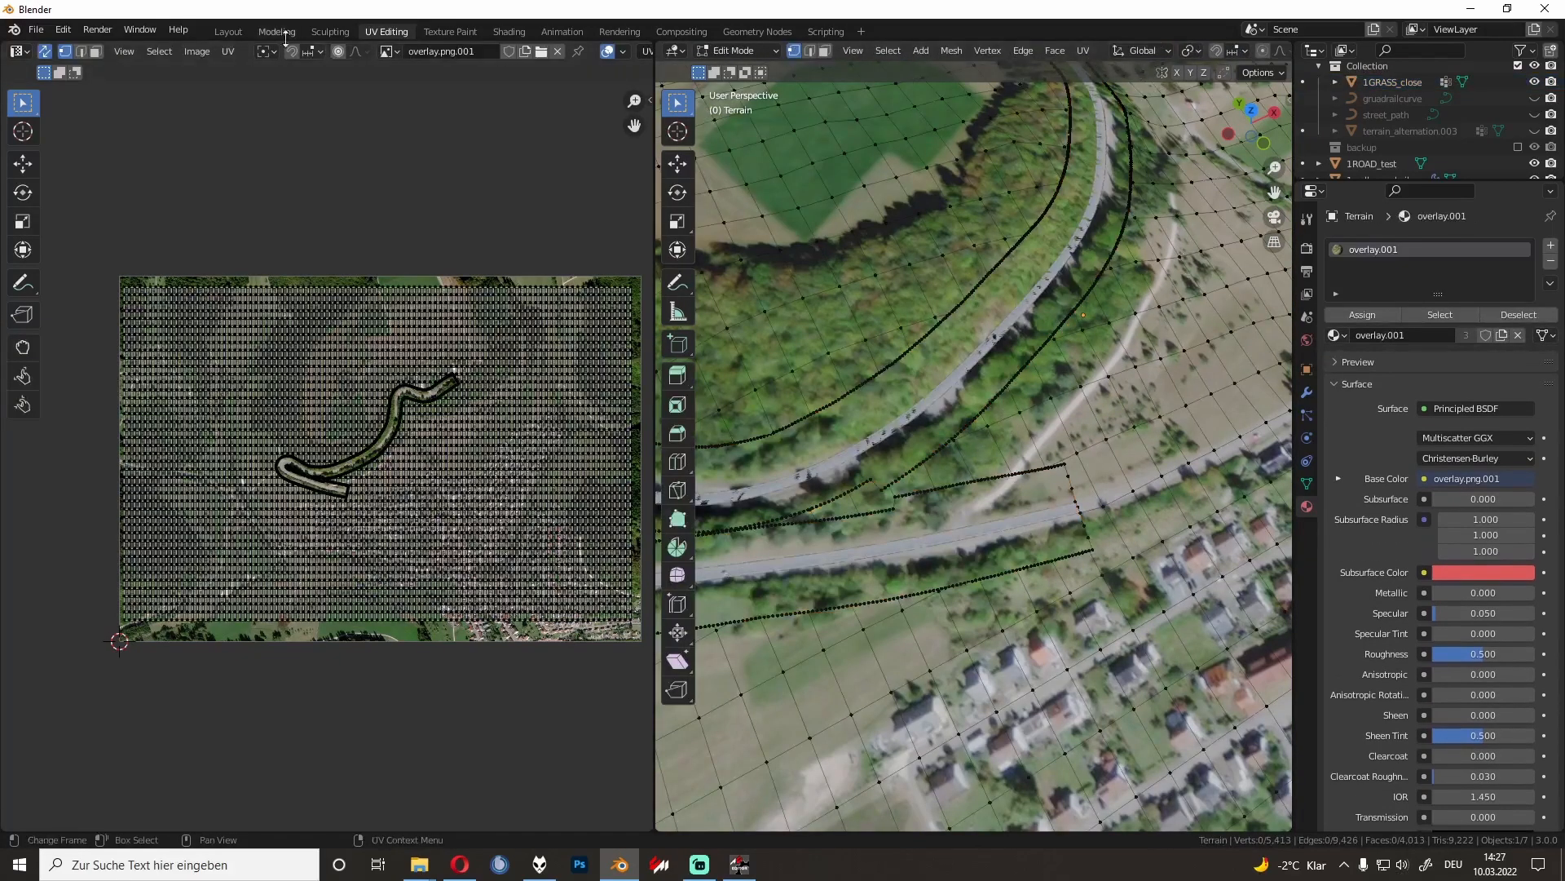
# Step: Open the Layout workspace and display face normals on the Terrain mesh in Edit Mode
pyautogui.click(229, 31)
pyautogui.press('Tab')
pyautogui.scroll(4, 853, 304)
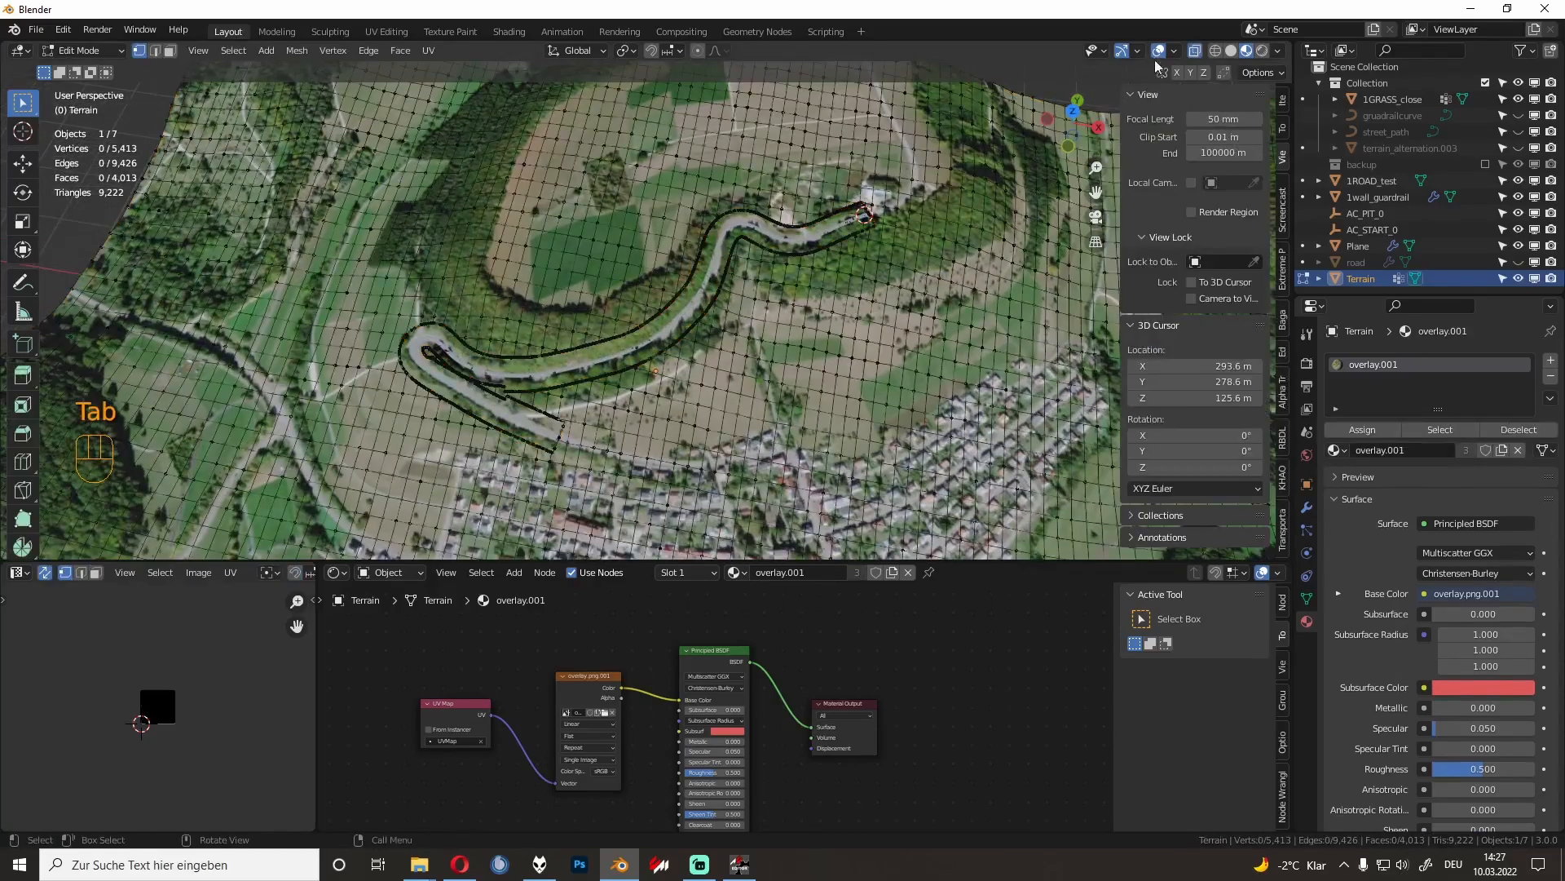
pyautogui.click(1174, 52)
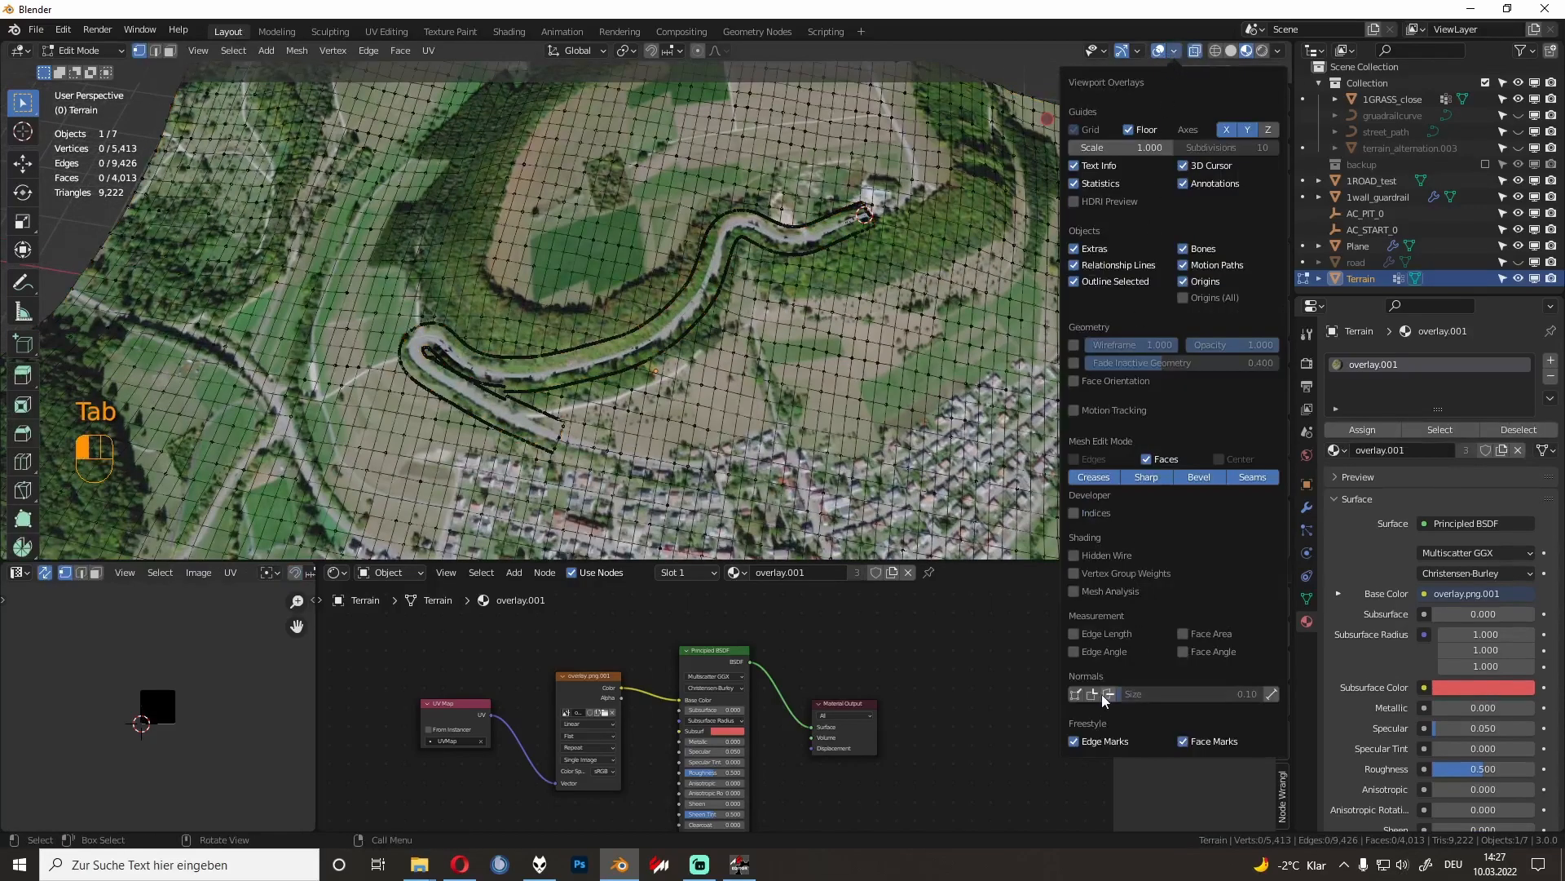
pyautogui.scroll(2, 922, 408)
pyautogui.moveTo(921, 400); pyautogui.dragTo(954, 314, button='middle')
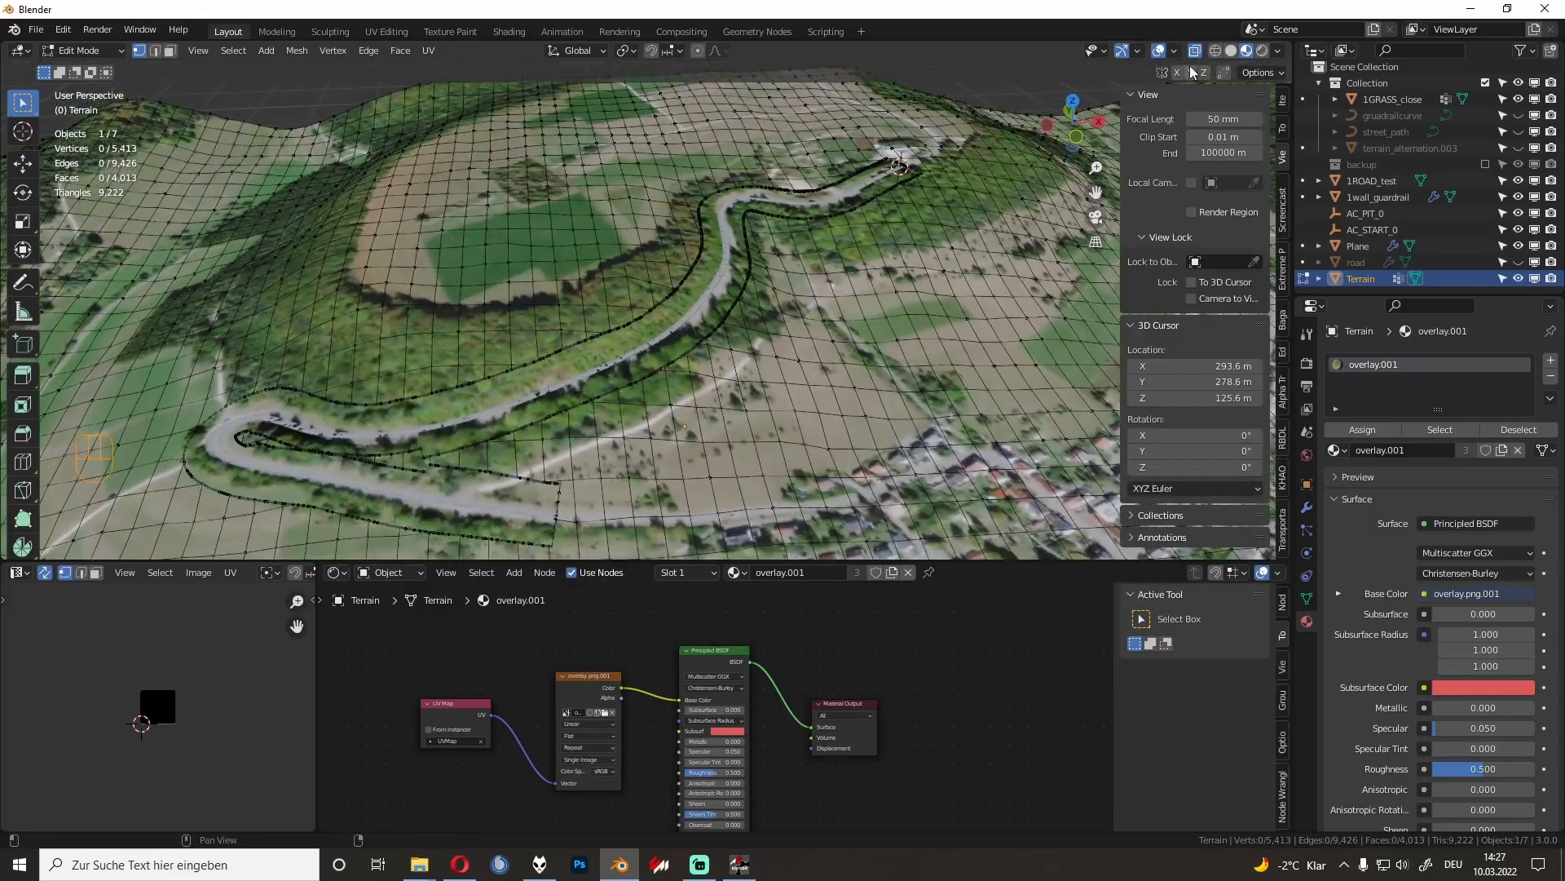
pyautogui.click(1174, 52)
# Step: Examine the face normals of Terrain and 1GRASS_close beside the road in Edit Mode
pyautogui.keyDown('shift'); pyautogui.moveTo(616, 485); pyautogui.dragTo(872, 343, button='middle'); pyautogui.keyUp('shift')
pyautogui.scroll(3, 707, 393)
pyautogui.scroll(3, 811, 361)
pyautogui.keyDown('shift'); pyautogui.moveTo(603, 326); pyautogui.dragTo(763, 311, button='middle'); pyautogui.keyUp('shift')
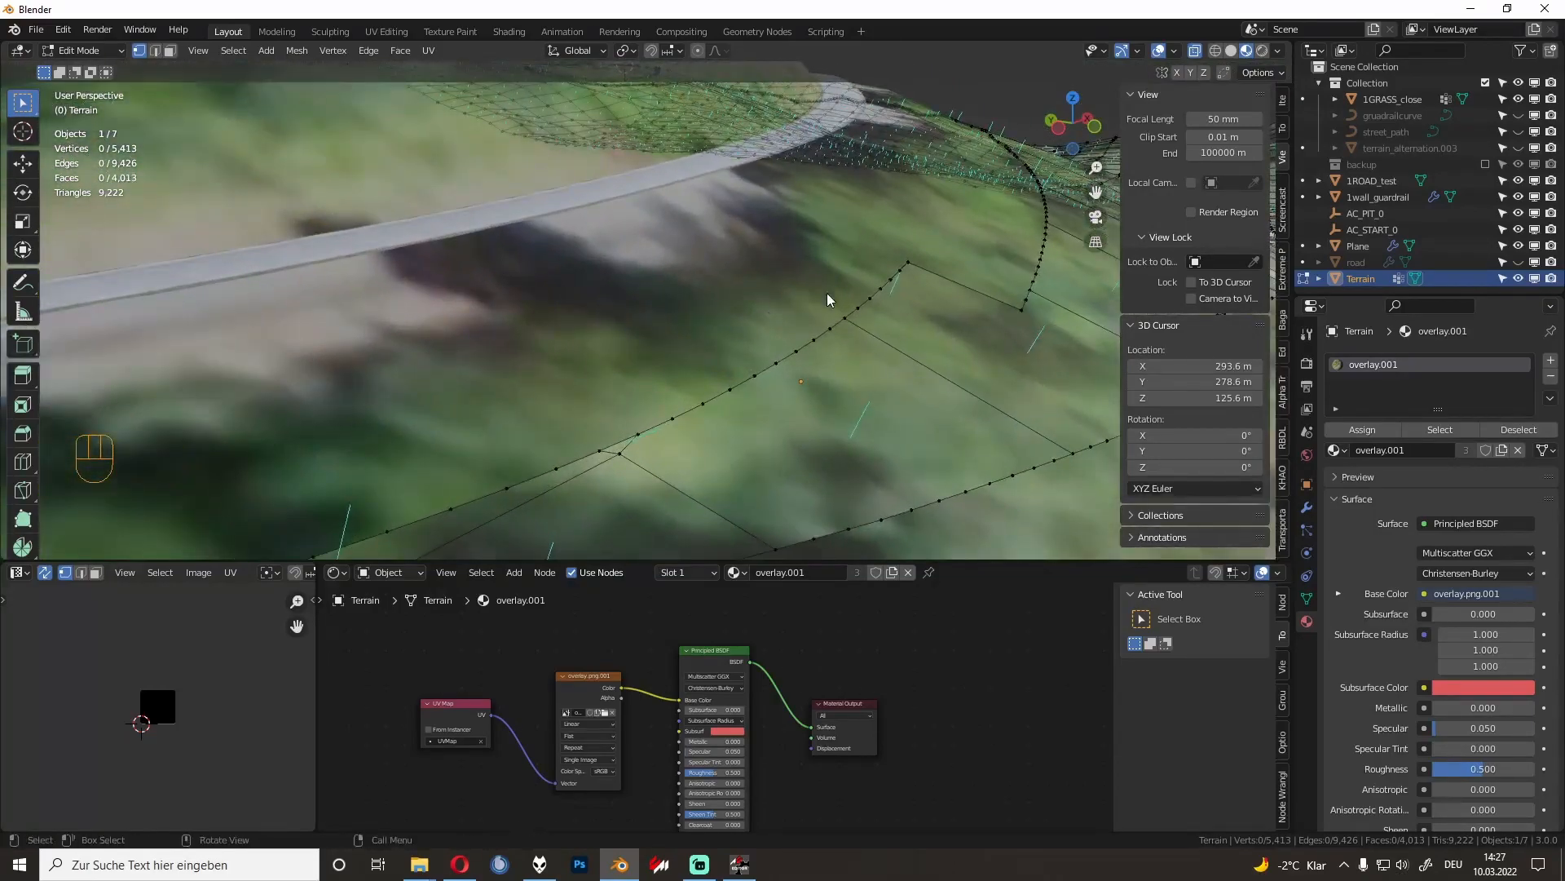
pyautogui.press('Tab')
pyautogui.click(822, 288)
pyautogui.press('Tab')
pyautogui.keyDown('shift'); pyautogui.moveTo(860, 300); pyautogui.dragTo(982, 342, button='middle'); pyautogui.keyUp('shift')
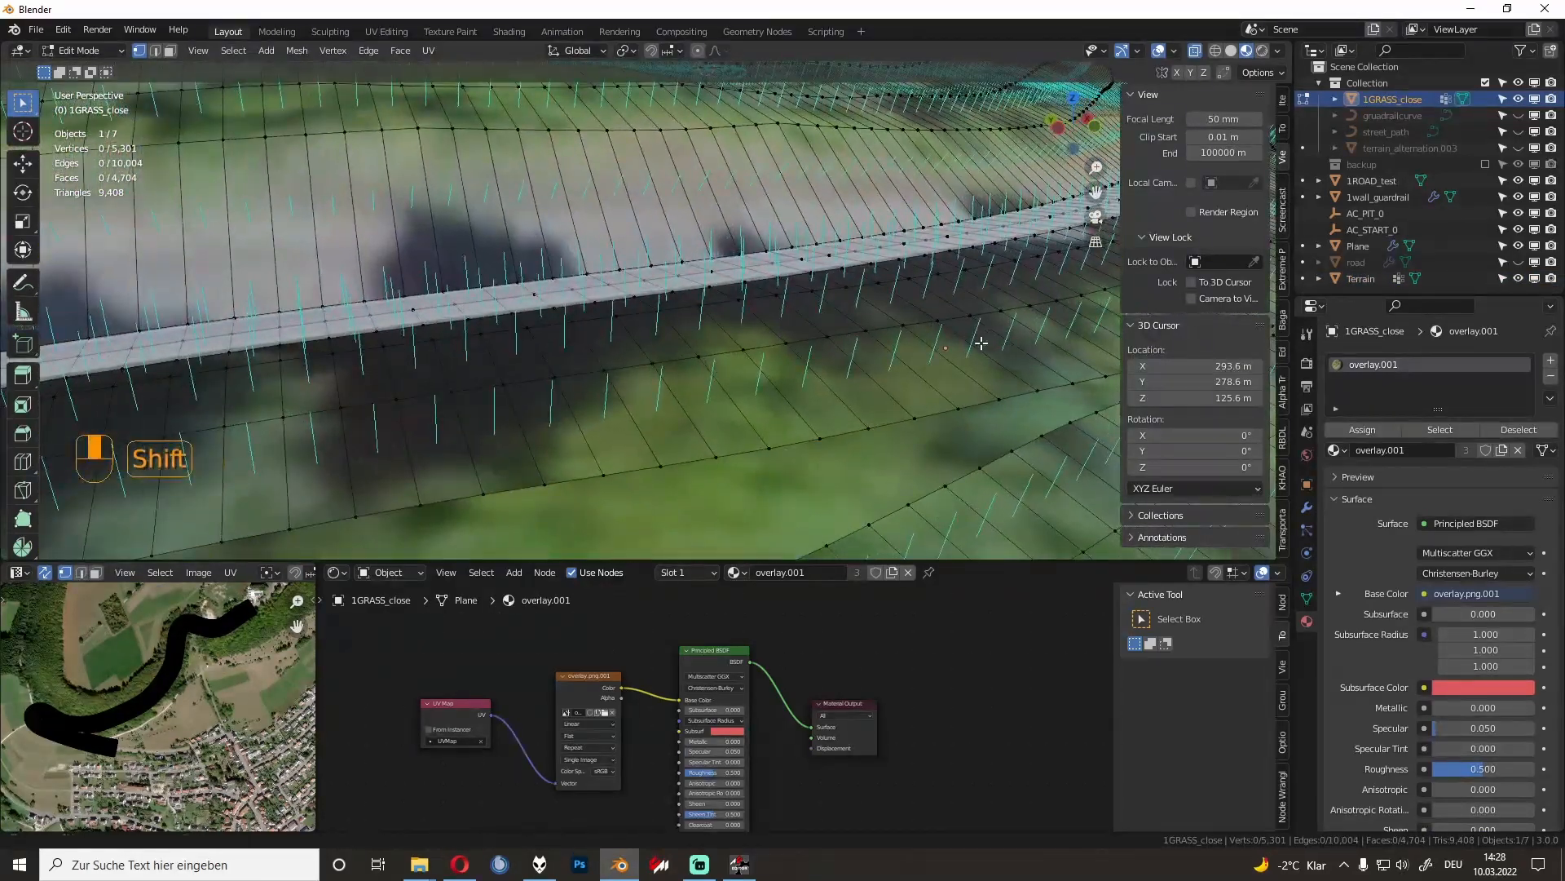
pyautogui.press('Tab')
# Step: Switch to ksEditor, move closer to the black and white patch, and pick the surrounding meshes to identify the affected one
pyautogui.hotkey('alt', 'Tab')
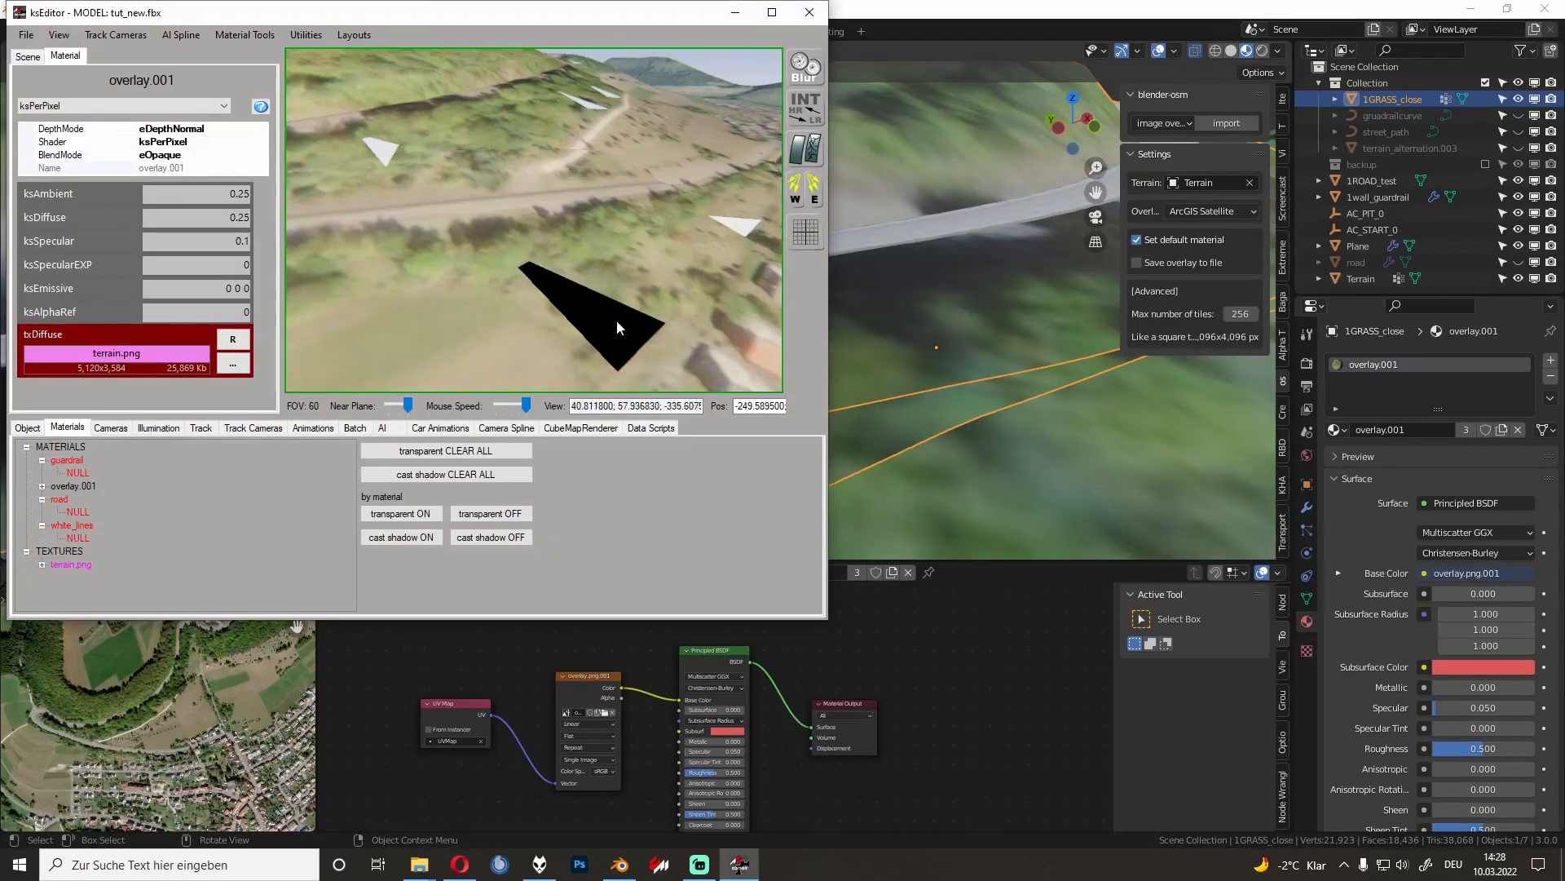
pyautogui.click(530, 344)
pyautogui.moveTo(600, 329); pyautogui.dragTo(637, 303, button='right')
pyautogui.press('Down')
pyautogui.press('Up')
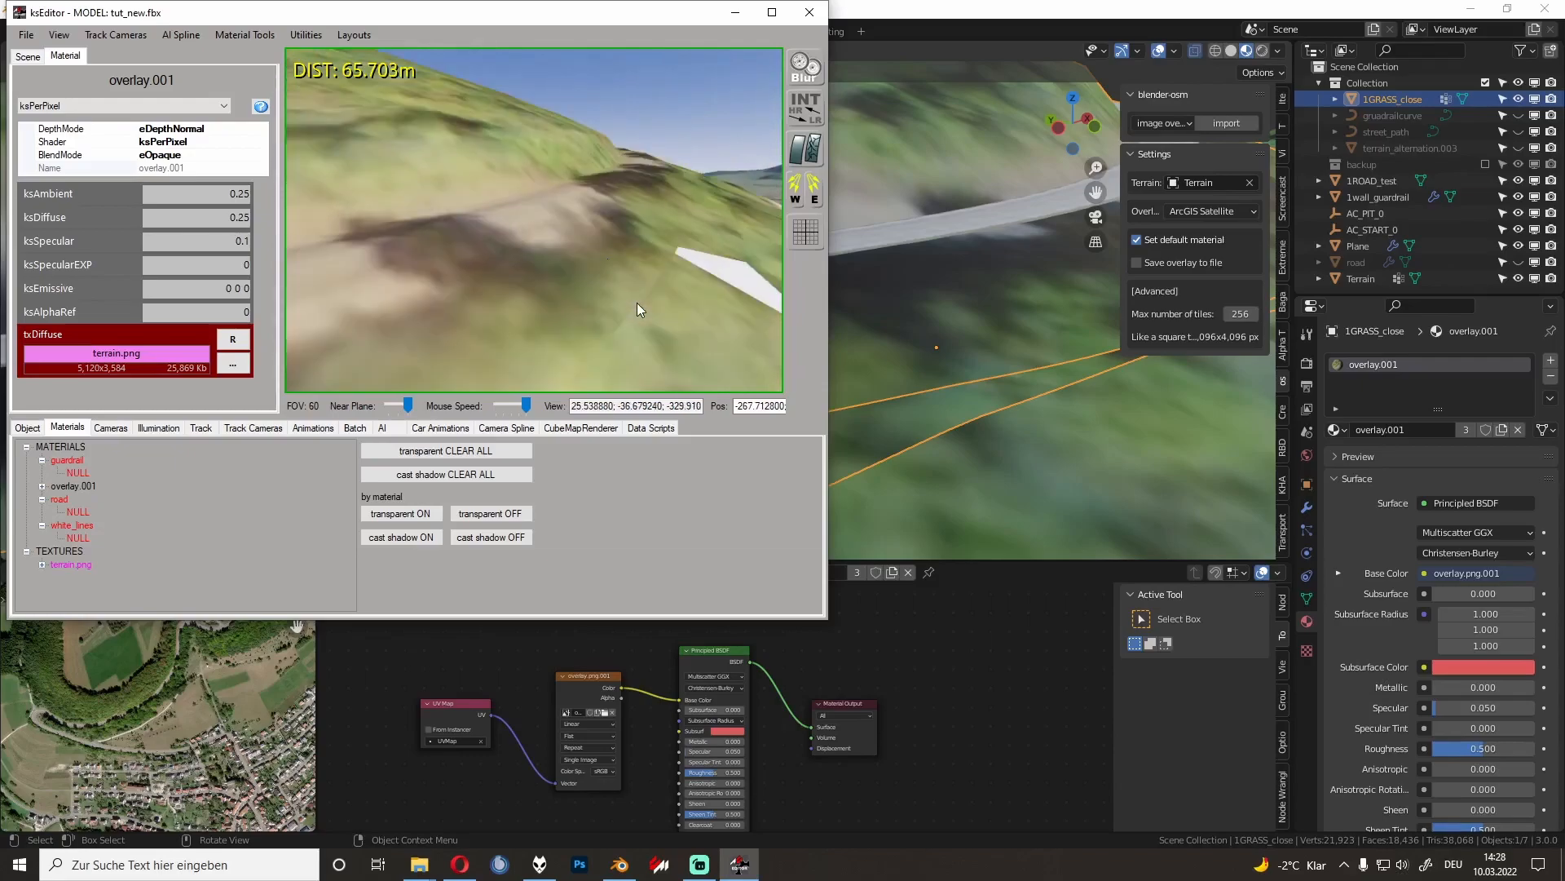
pyautogui.press('Right')
pyautogui.press('Down')
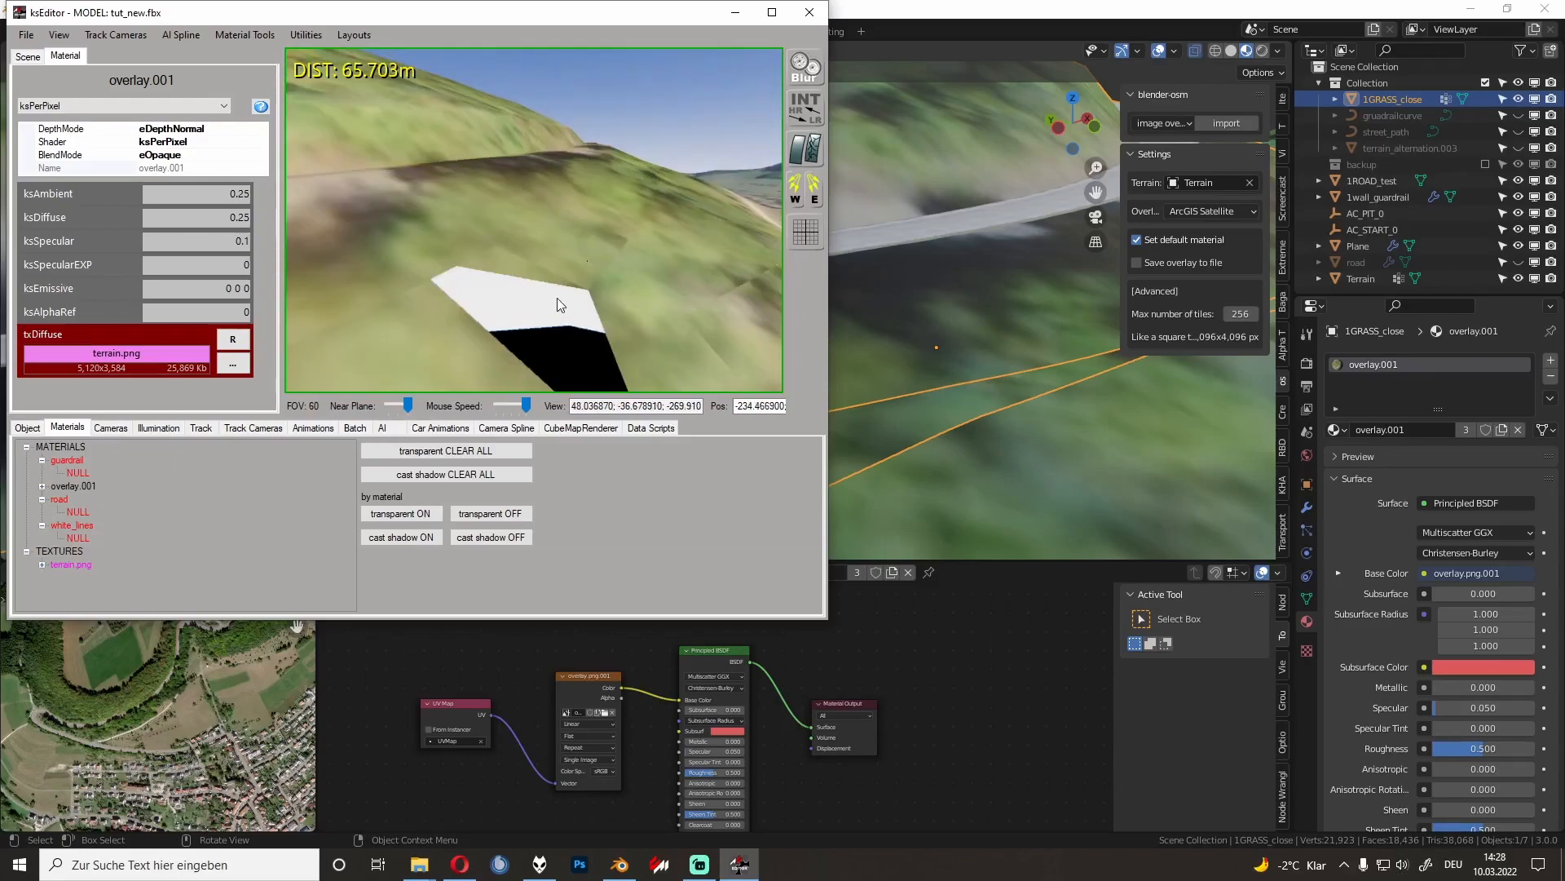
pyautogui.click(539, 273)
pyautogui.click(627, 310)
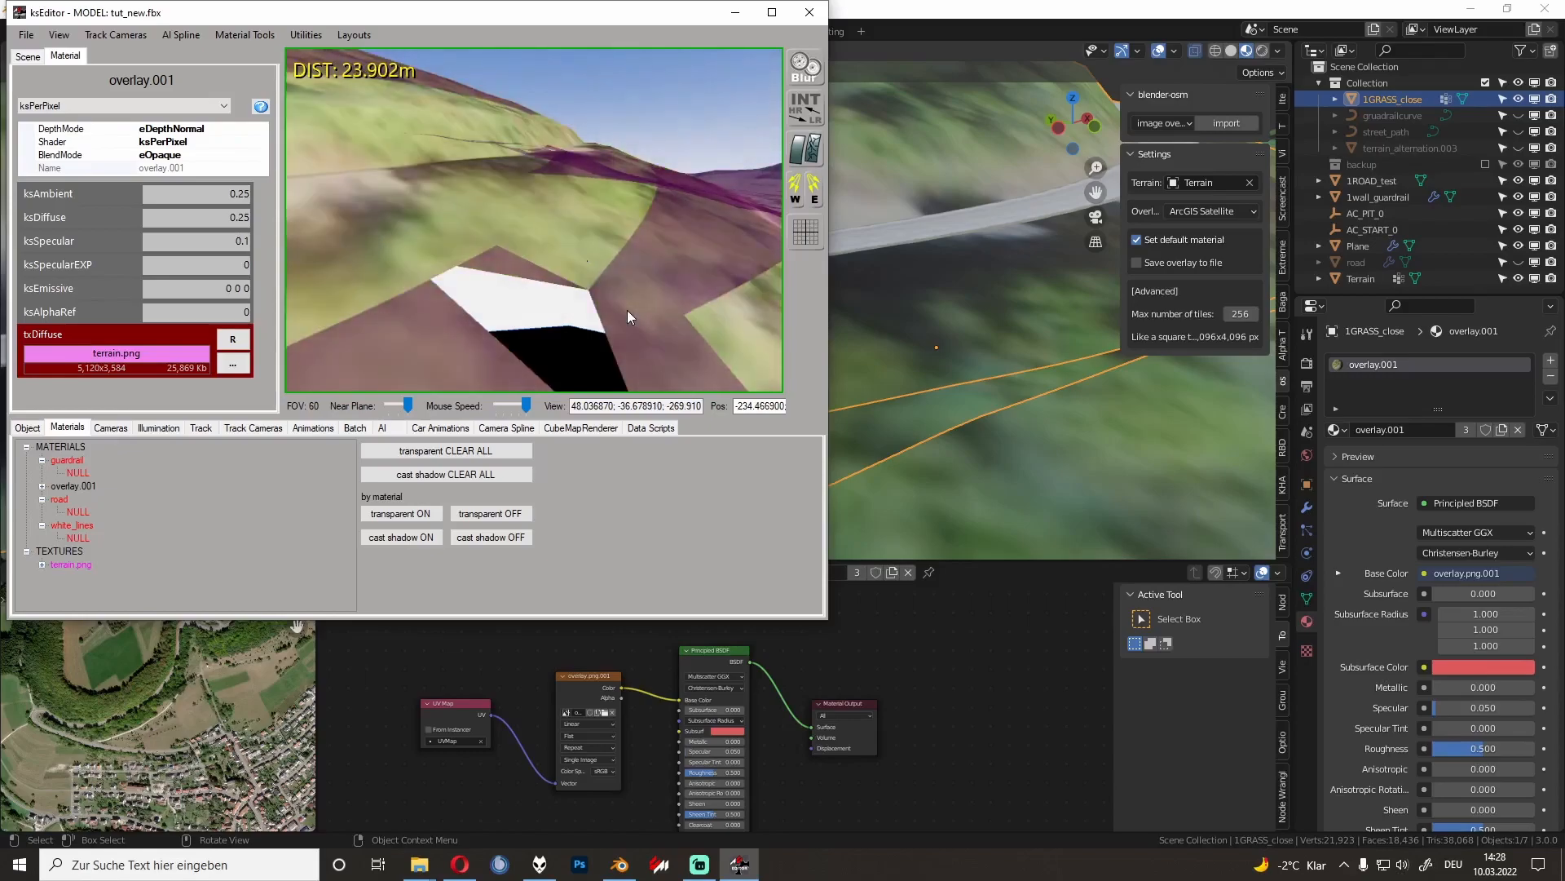
pyautogui.click(393, 268)
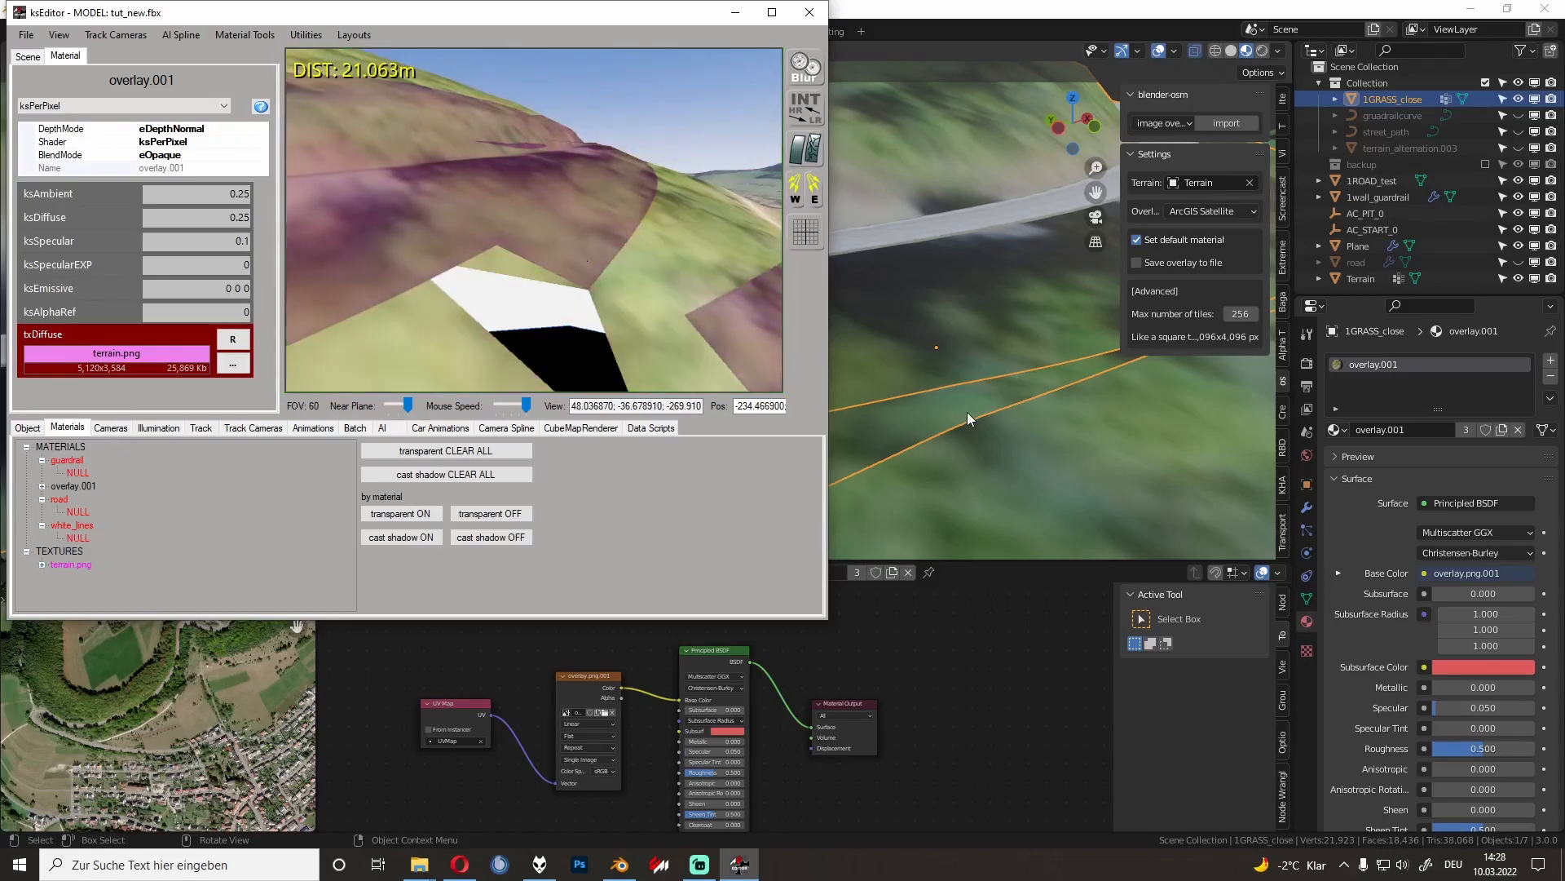
# Step: Switch to Blender and recalculate the normals of the entire Terrain mesh
pyautogui.keyDown('shift'); pyautogui.moveTo(974, 390); pyautogui.dragTo(723, 381, button='middle'); pyautogui.keyUp('shift')
pyautogui.press('Tab')
pyautogui.scroll(5, 721, 394)
pyautogui.press('Tab')
pyautogui.click(819, 485)
pyautogui.press('Tab')
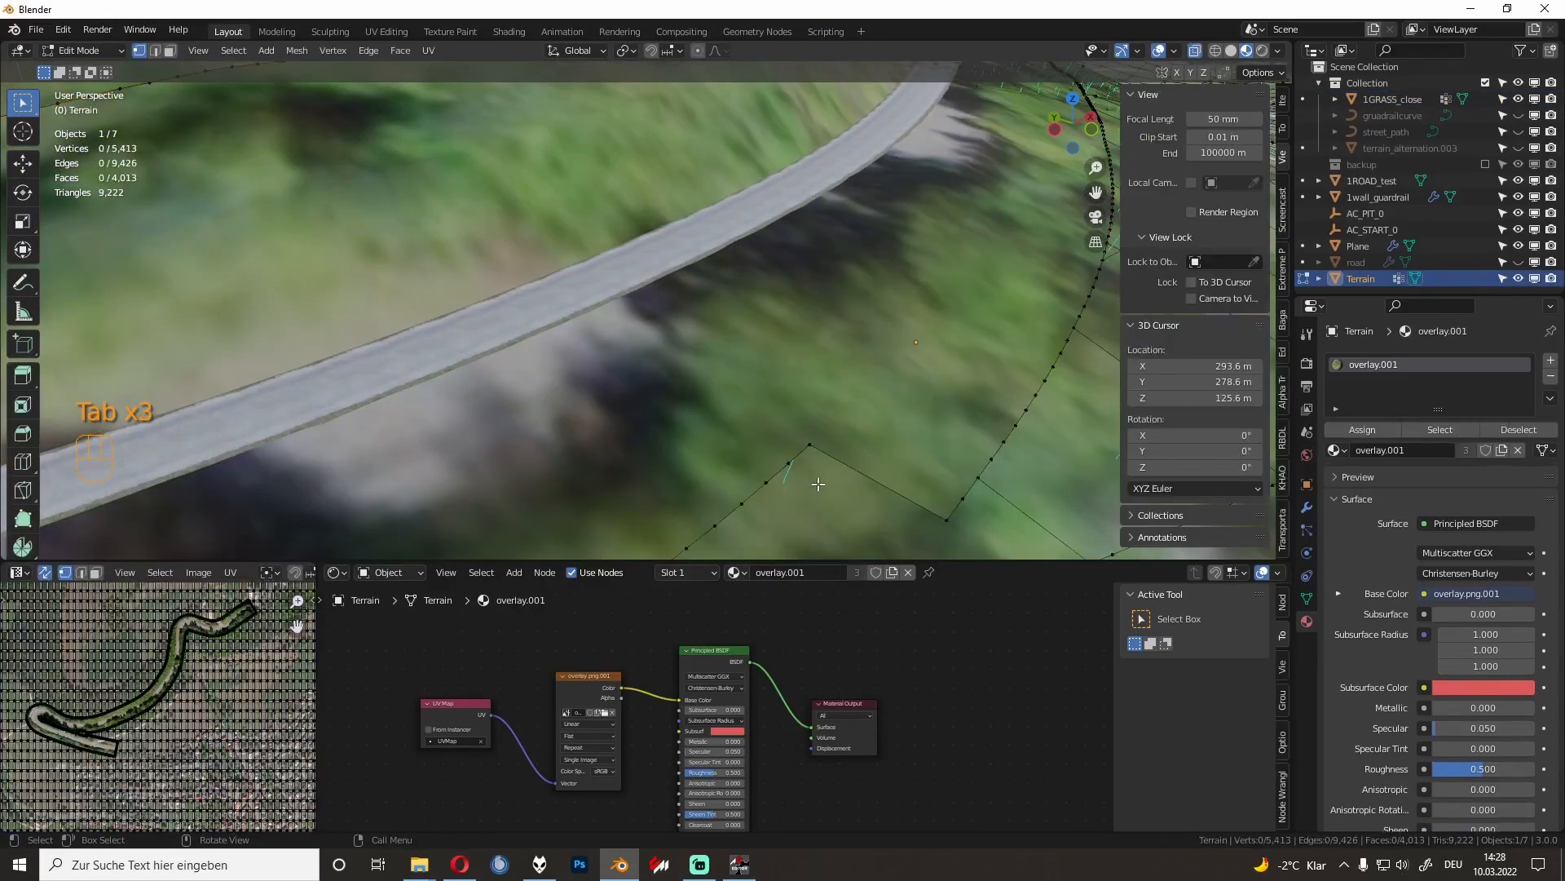
pyautogui.scroll(4, 782, 432)
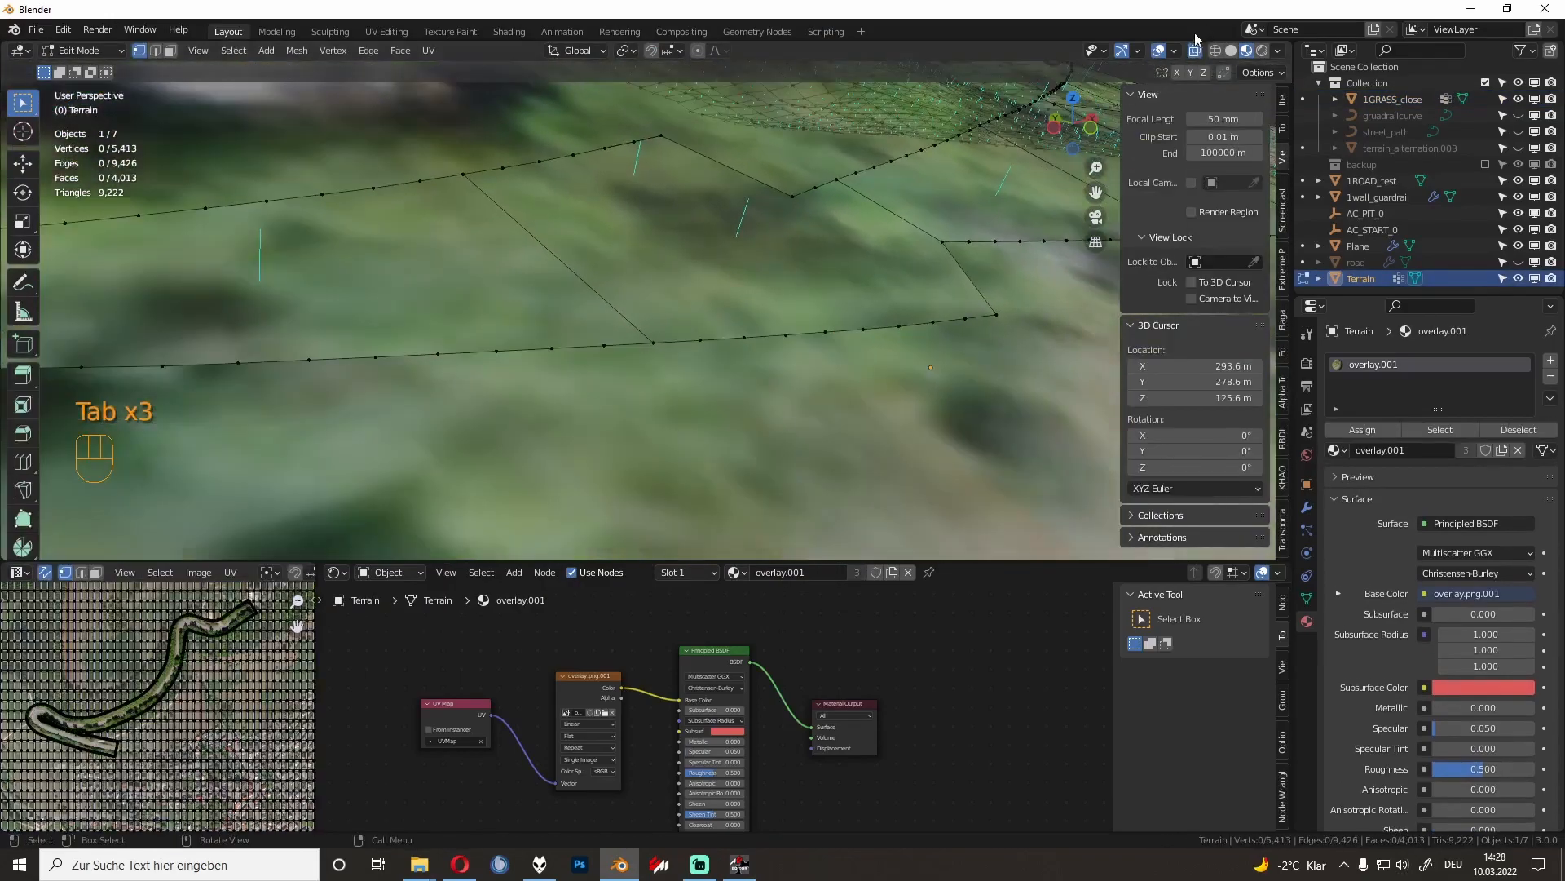
pyautogui.keyDown('shift'); pyautogui.moveTo(778, 204); pyautogui.dragTo(775, 248, button='middle'); pyautogui.keyUp('shift')
pyautogui.press('a')
pyautogui.hotkey('shift', 'n')
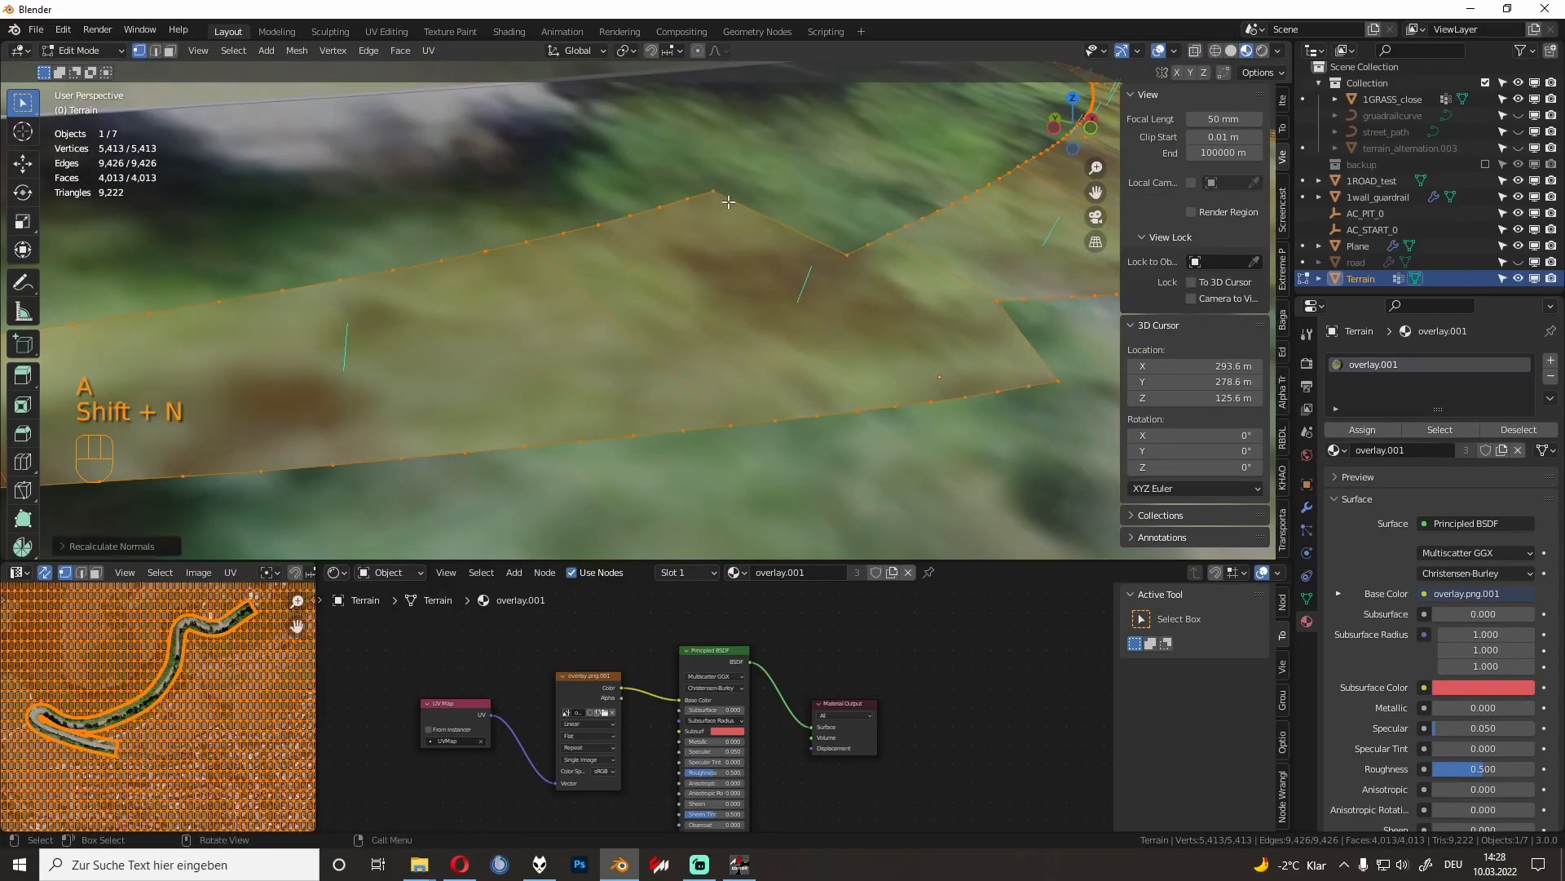
# Step: Try to move a corner vertex at the notch in the Terrain's road cutout
pyautogui.scroll(-4, 726, 202)
pyautogui.moveTo(644, 252); pyautogui.dragTo(690, 302)
pyautogui.press('KP_Decimal')
pyautogui.scroll(-4, 690, 335)
pyautogui.moveTo(689, 335); pyautogui.dragTo(909, 301, button='middle')
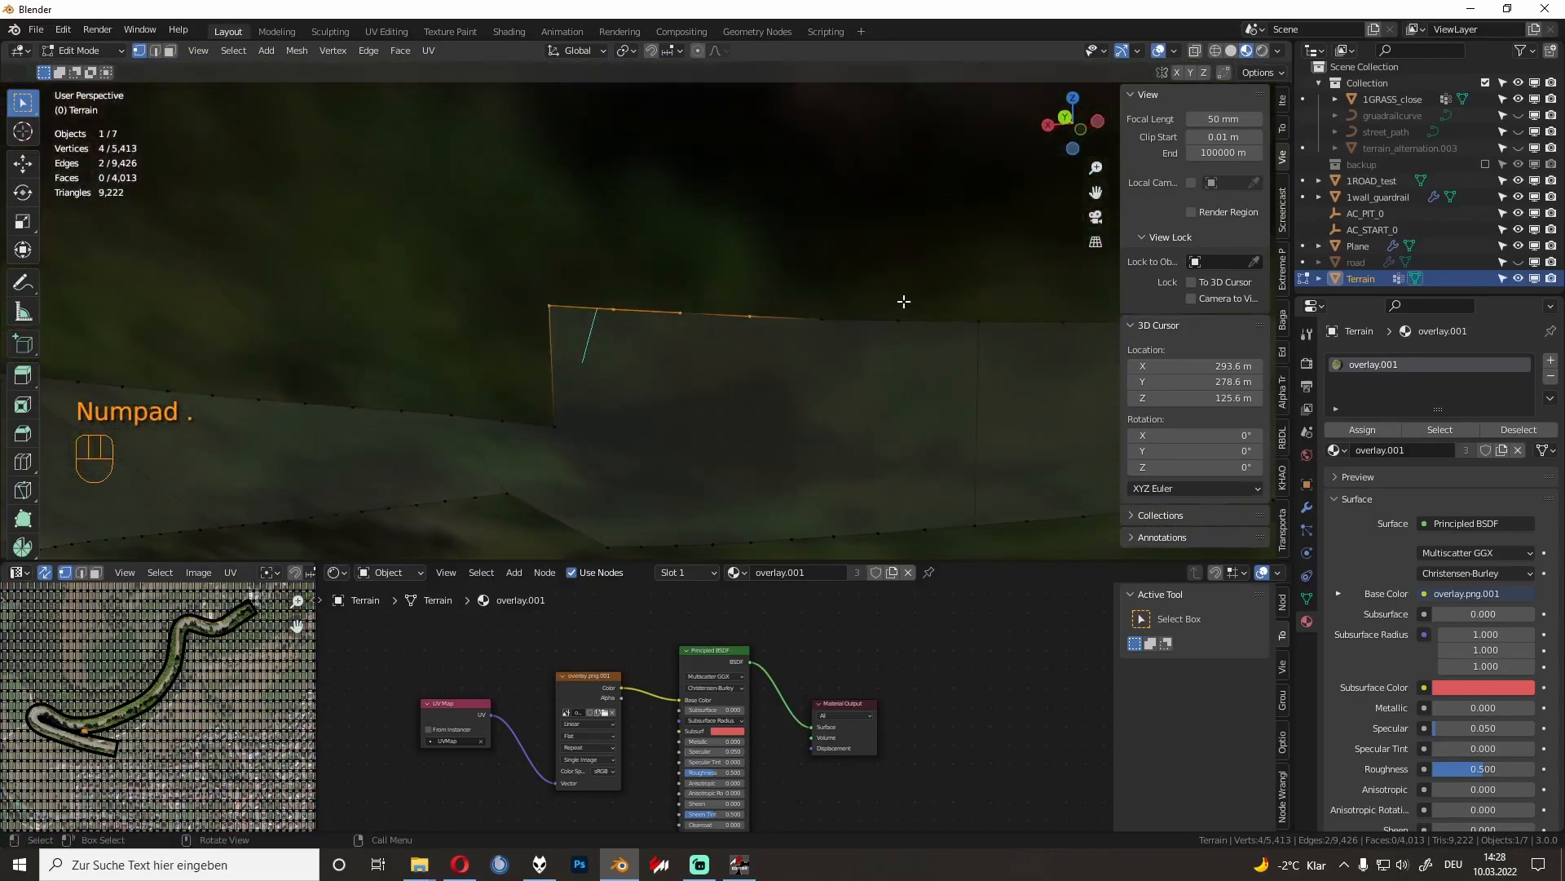
pyautogui.click(577, 302)
pyautogui.press('g')
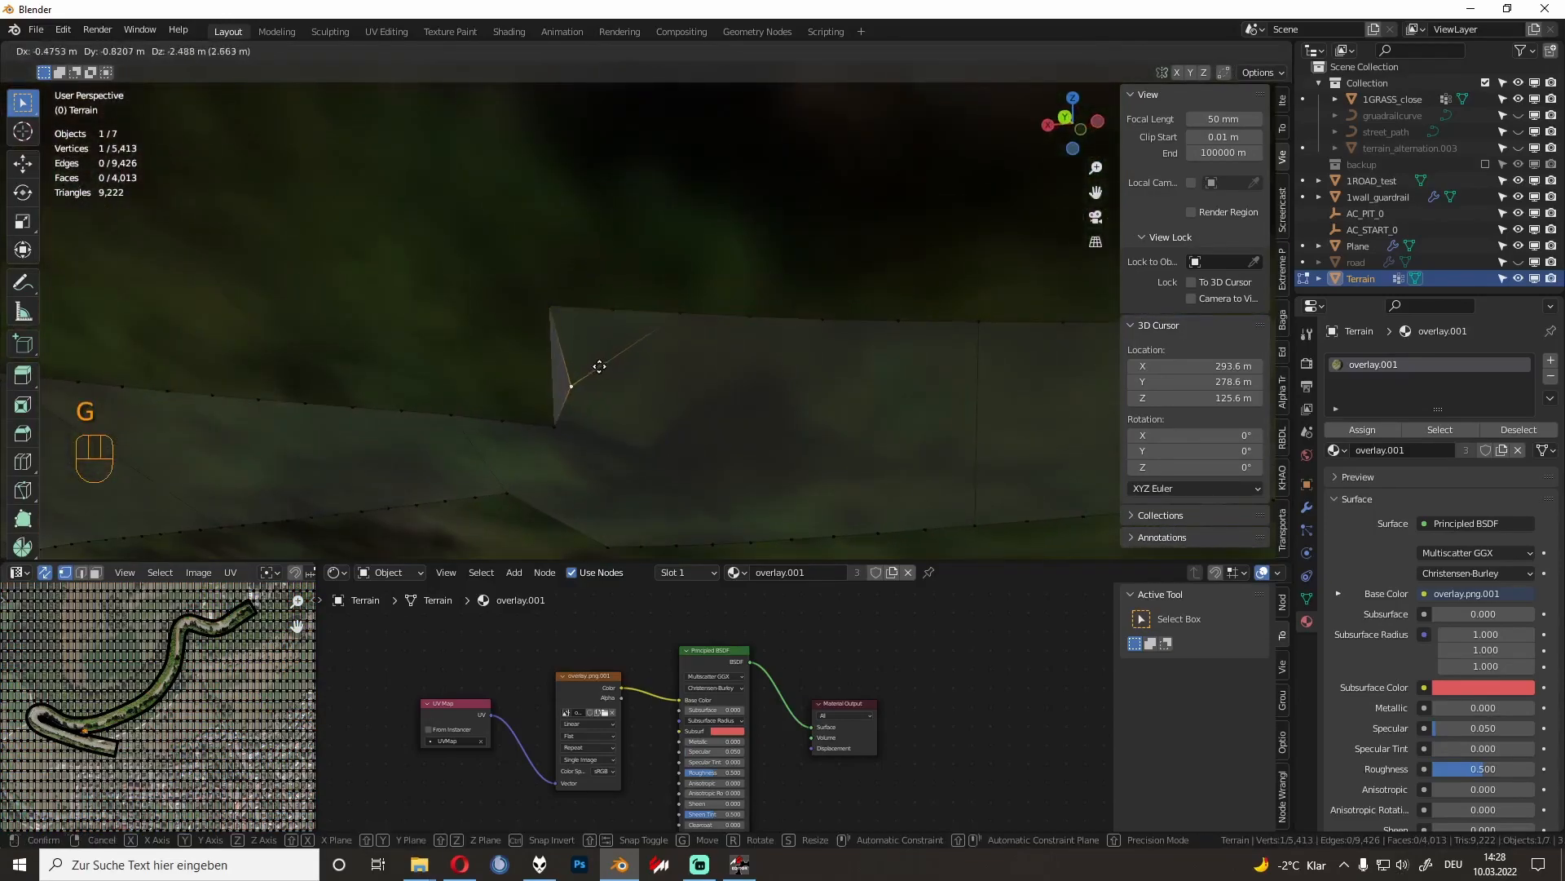
pyautogui.rightClick(599, 365)
# Step: Merge all vertices of the Terrain mesh by distance
pyautogui.moveTo(597, 365); pyautogui.dragTo(571, 387, button='middle')
pyautogui.press('a')
pyautogui.moveTo(670, 377); pyautogui.dragTo(667, 359, button='middle')
pyautogui.press('m')
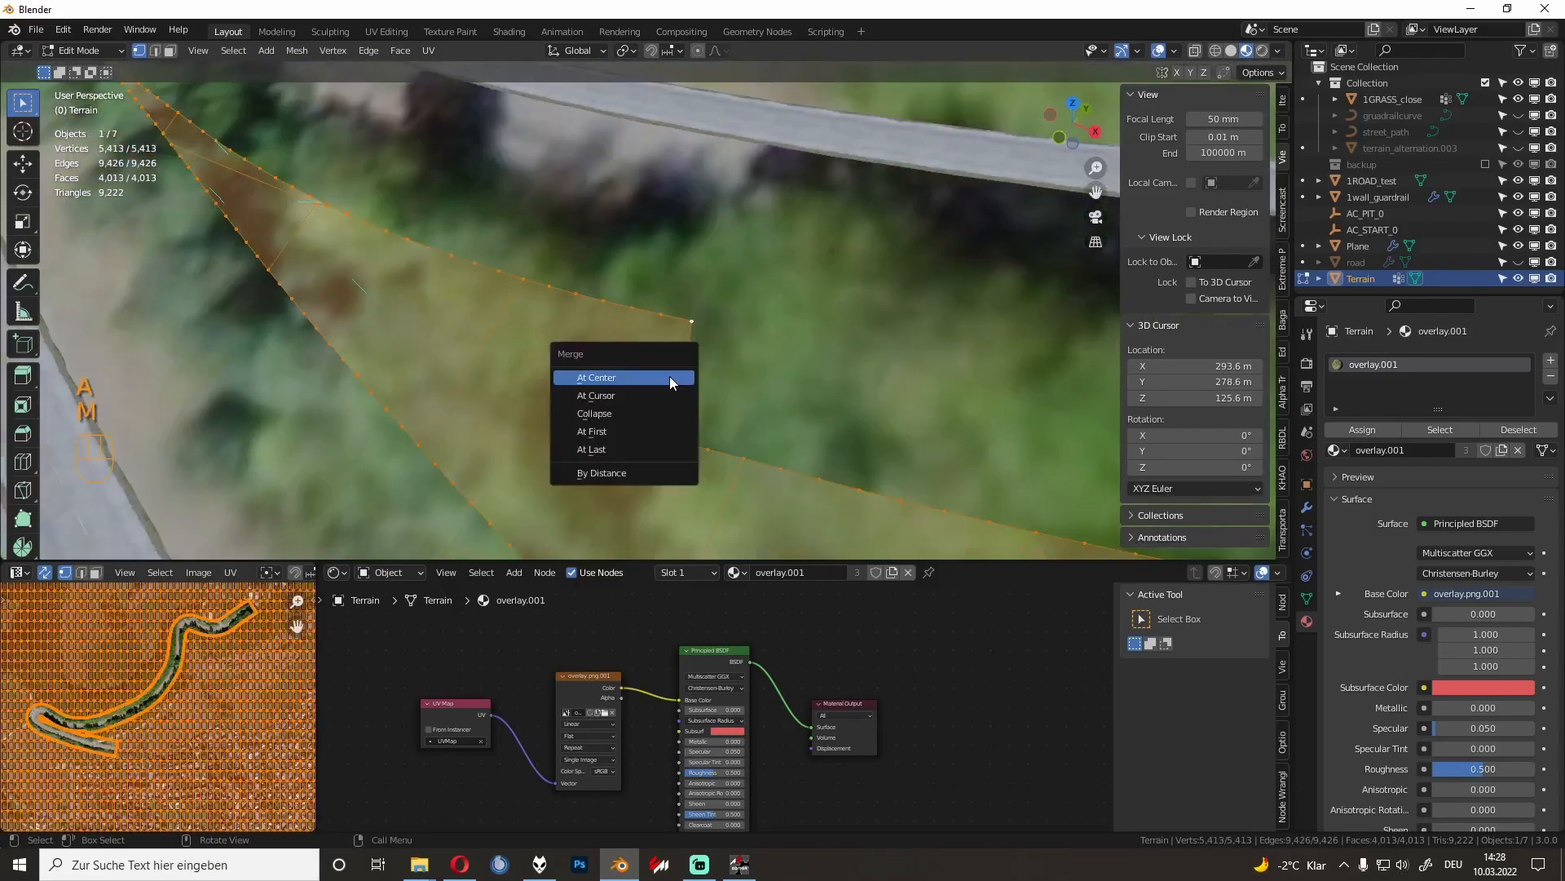
pyautogui.click(632, 476)
pyautogui.moveTo(618, 420); pyautogui.dragTo(566, 363, button='middle')
# Step: Merge all vertices of the 1GRASS_close mesh by distance
pyautogui.press('Tab')
pyautogui.click(711, 380)
pyautogui.press('q')
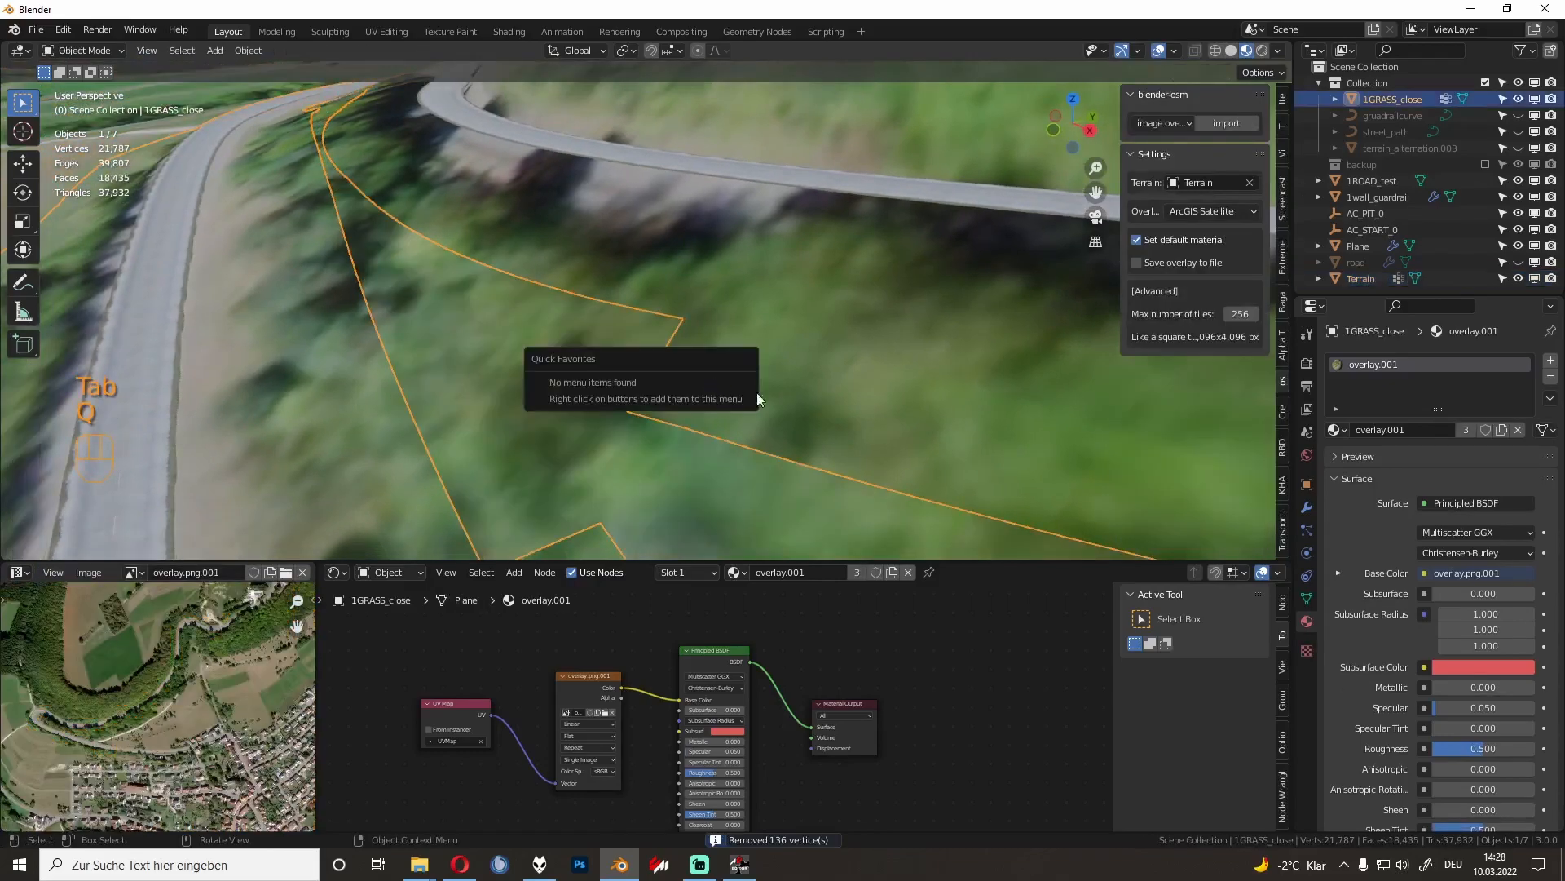
pyautogui.press('Tab')
pyautogui.press('a')
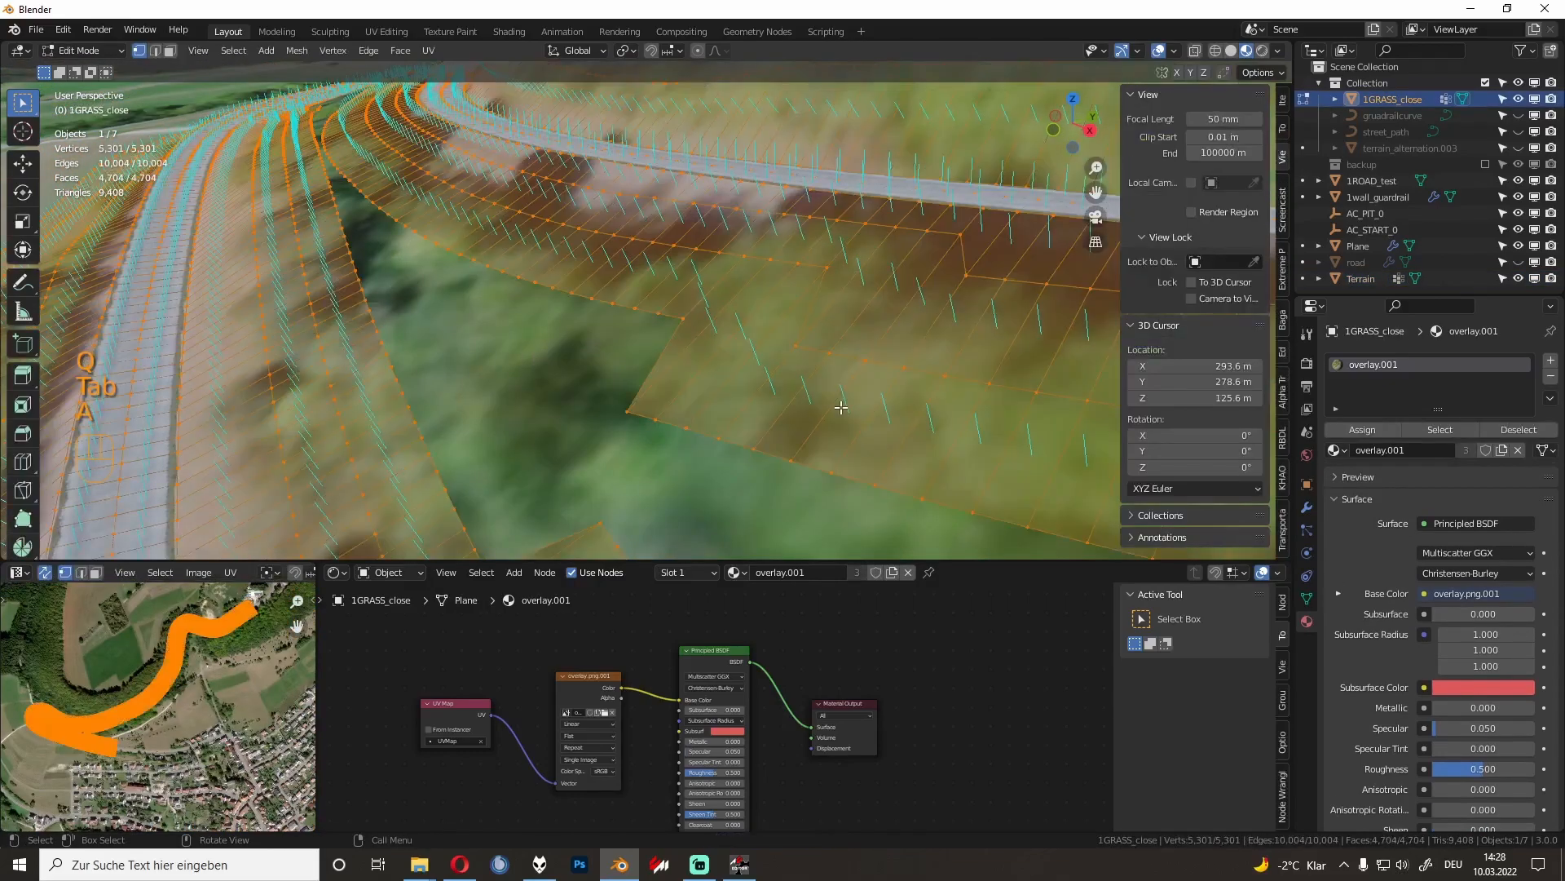
pyautogui.press('n')
pyautogui.press('n')
pyautogui.press('m')
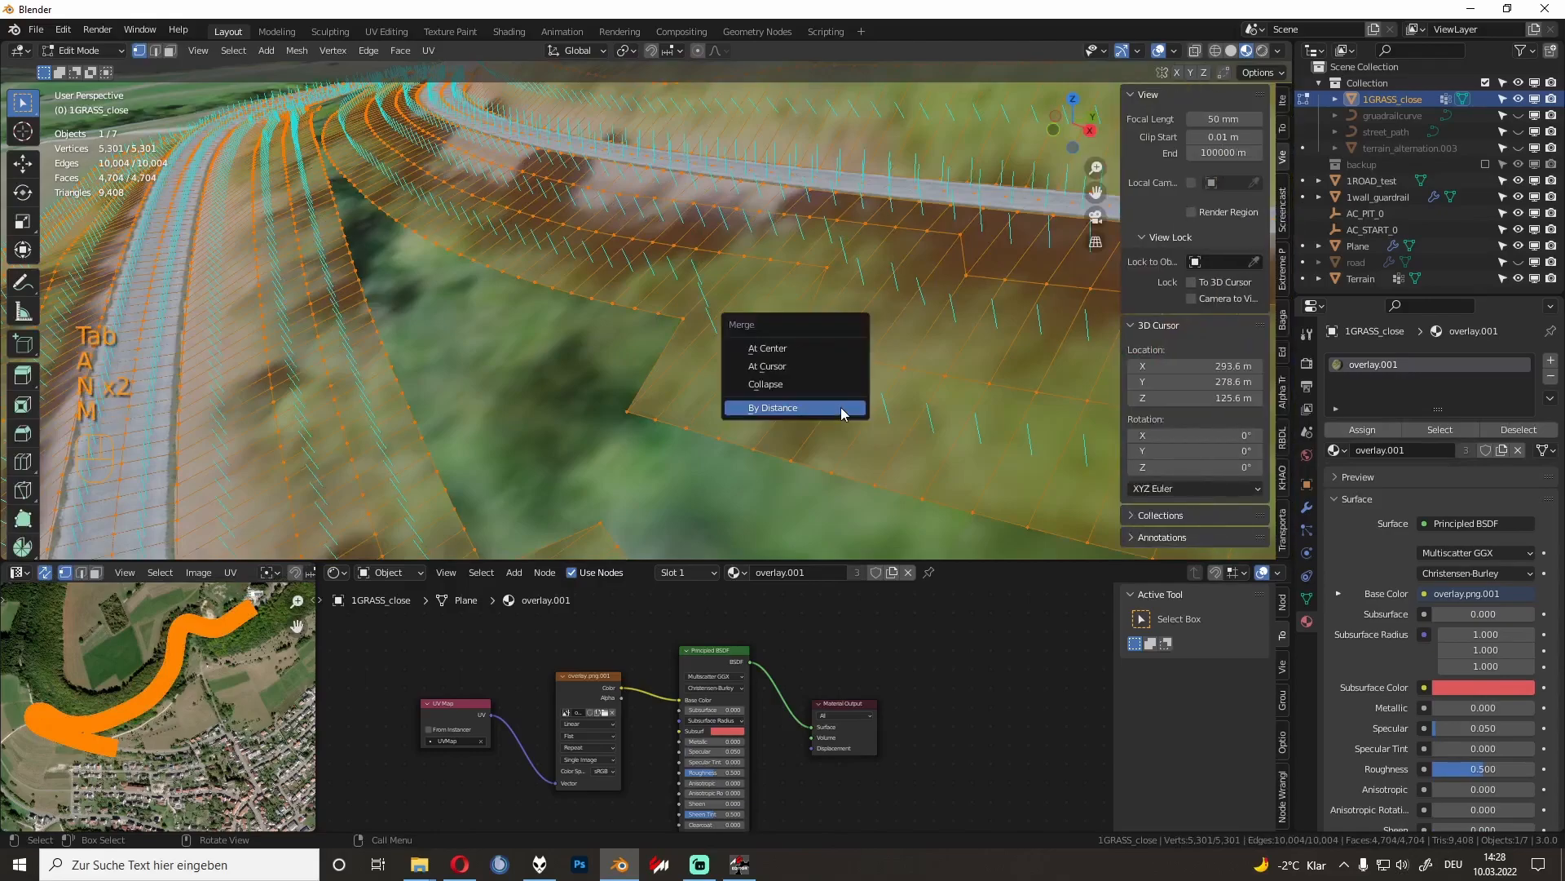
pyautogui.click(842, 407)
# Step: Recalculate the normals of the merged Terrain mesh
pyautogui.press('Tab')
pyautogui.click(621, 351)
pyautogui.press('Tab')
pyautogui.moveTo(652, 340); pyautogui.dragTo(699, 313, button='middle')
pyautogui.hotkey('shift', 'n')
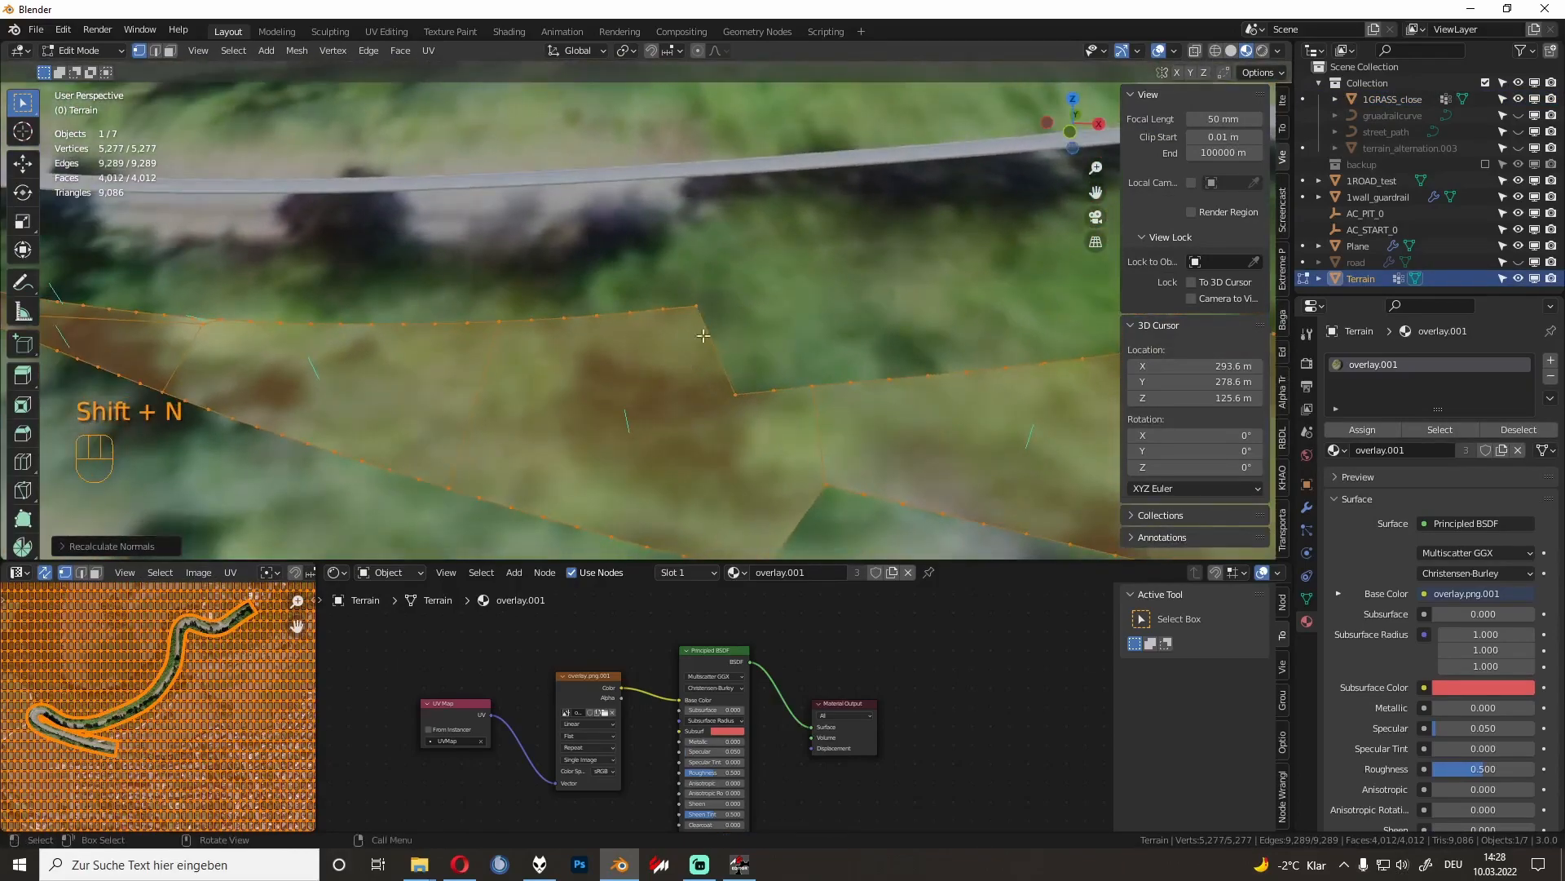
pyautogui.moveTo(699, 397)
pyautogui.mouseDown(button='middle')
pyautogui.moveTo(709, 383)
pyautogui.moveTo(697, 396)
pyautogui.moveTo(720, 398)
pyautogui.mouseUp(button='middle')
# Step: Leave Edit Mode, select all scene objects, and switch to ksEditor to restart the editor
pyautogui.press('Tab')
pyautogui.press('a')
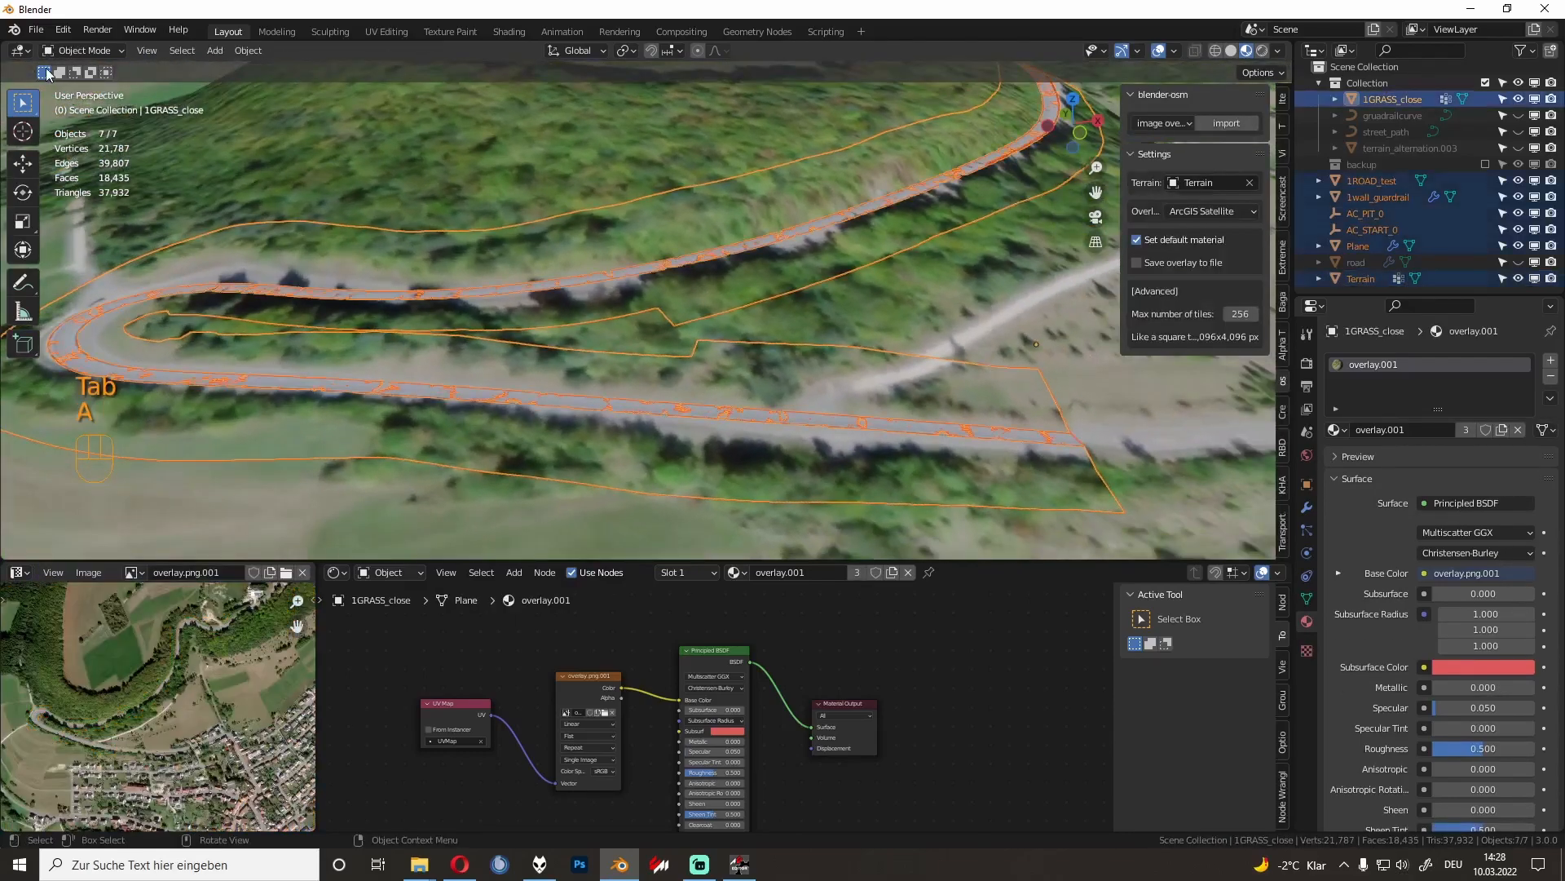
pyautogui.click(739, 865)
pyautogui.click(38, 36)
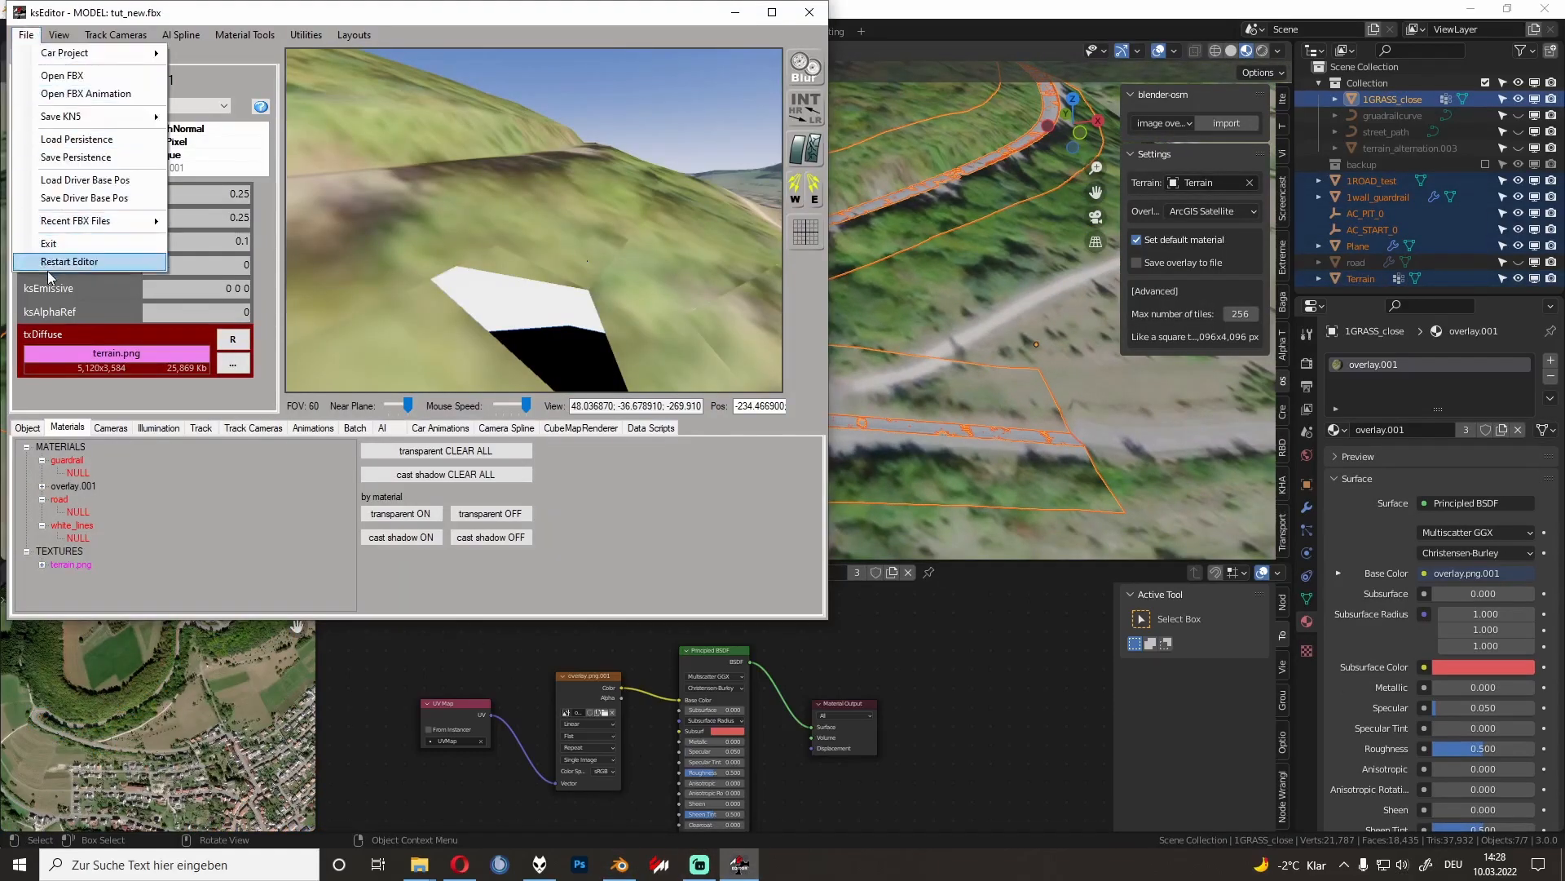
pyautogui.click(113, 262)
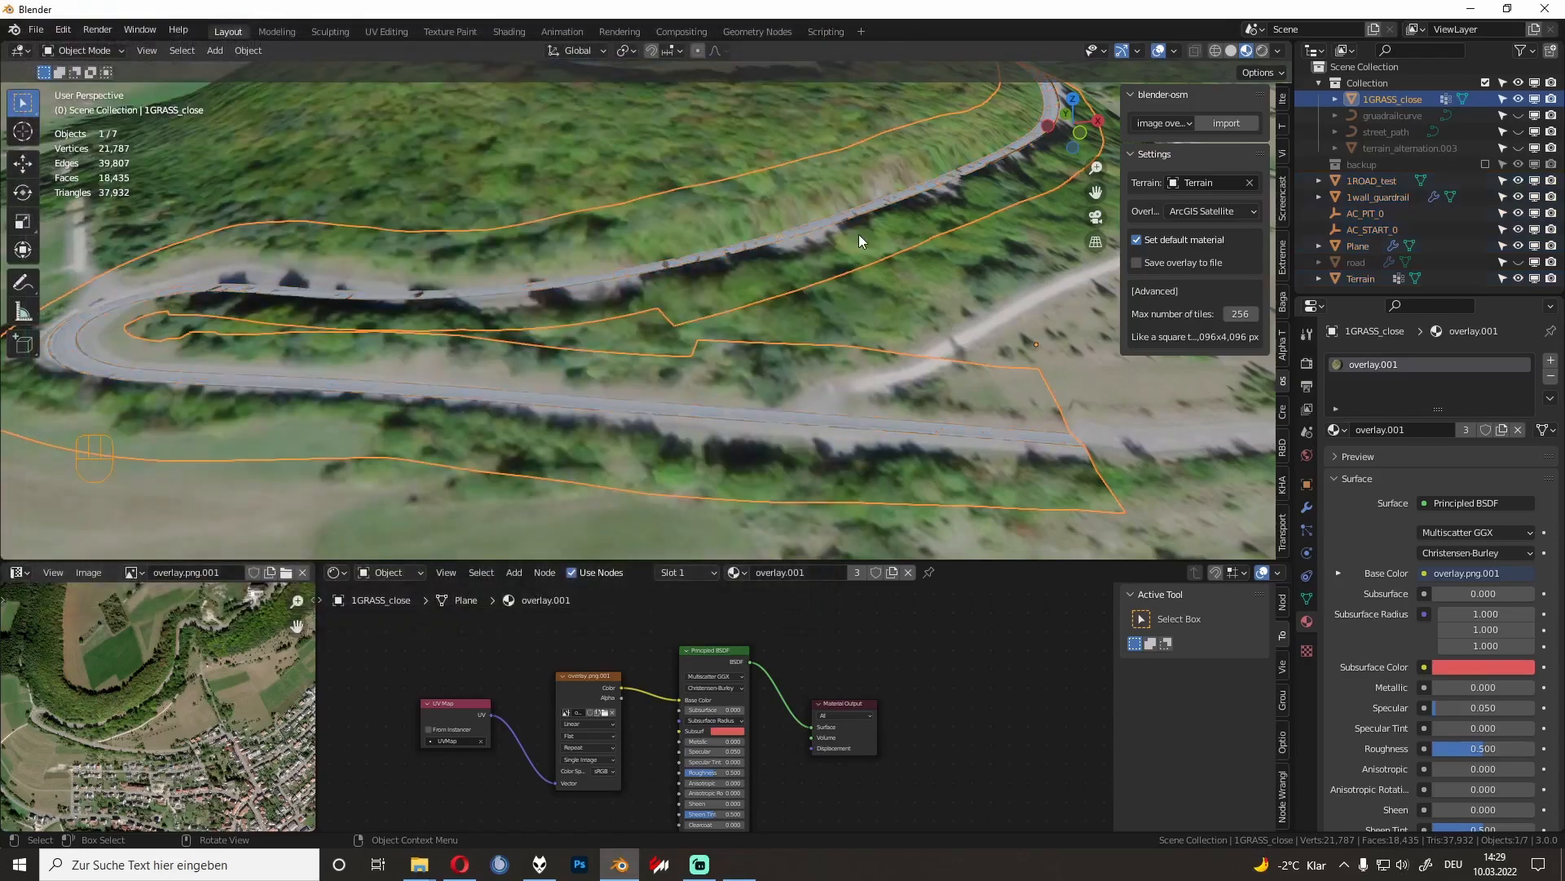
# Step: Export the selected scene objects as FBX, overwriting tut_new.fbx in the tut_new folder
pyautogui.click(36, 29)
pyautogui.moveTo(129, 265)
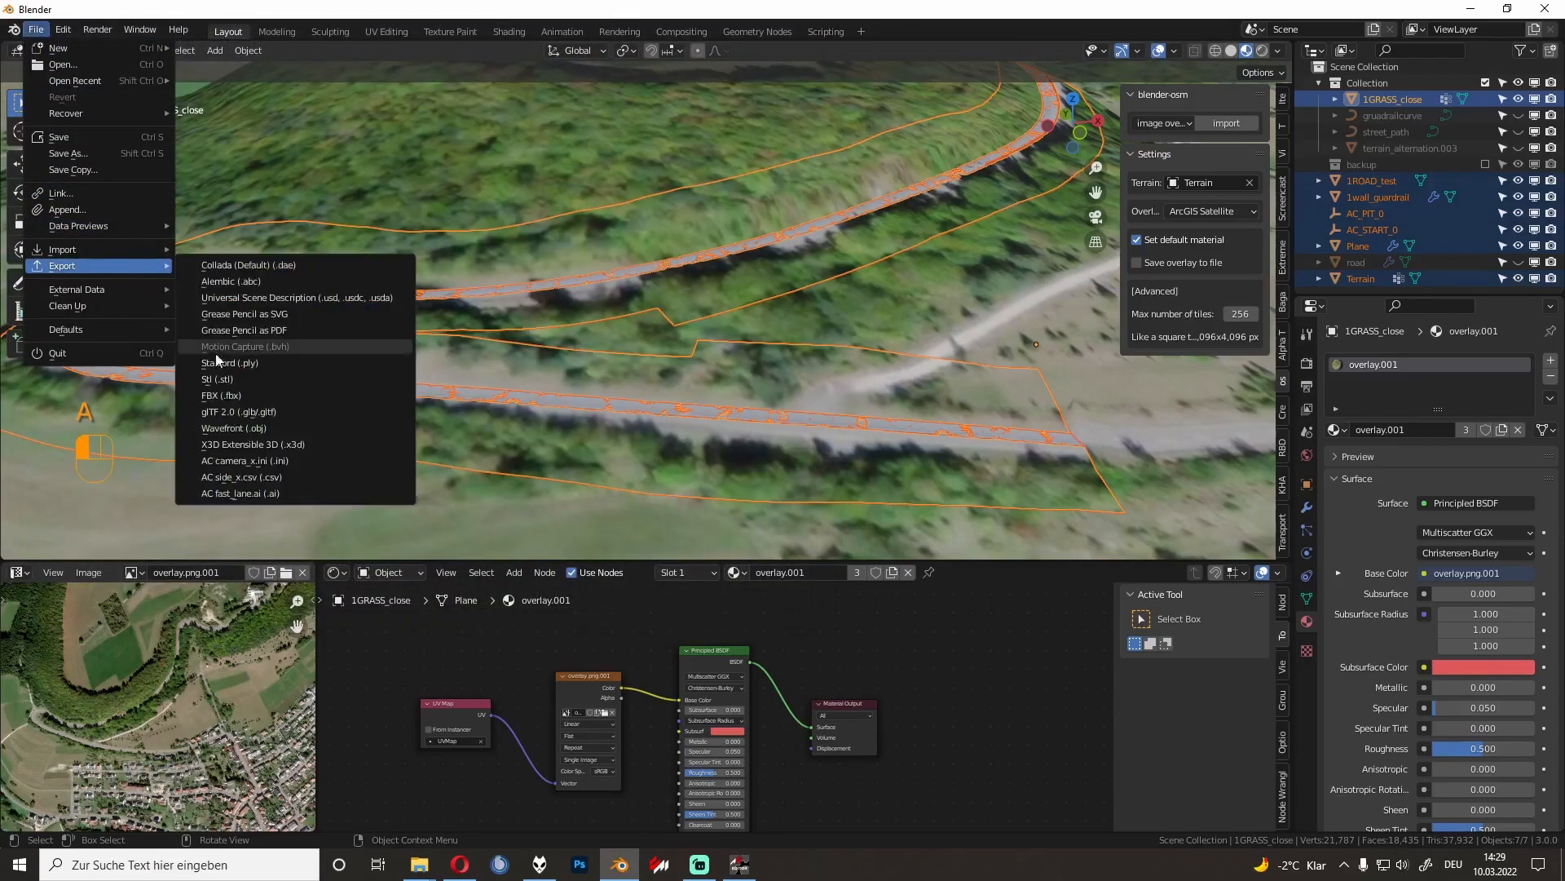
pyautogui.click(265, 395)
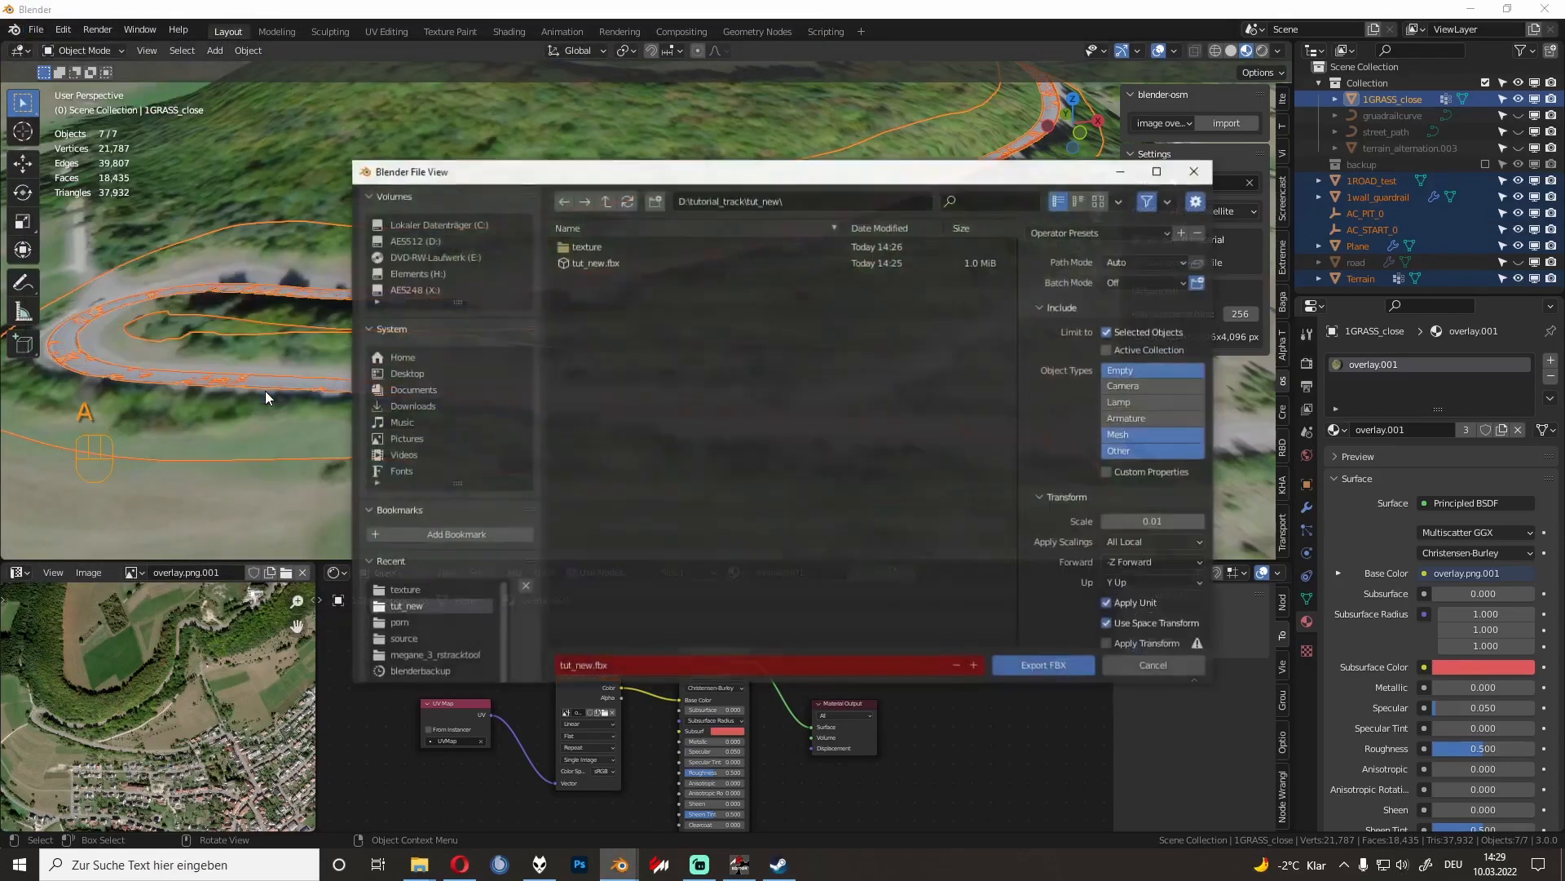
pyautogui.click(601, 259)
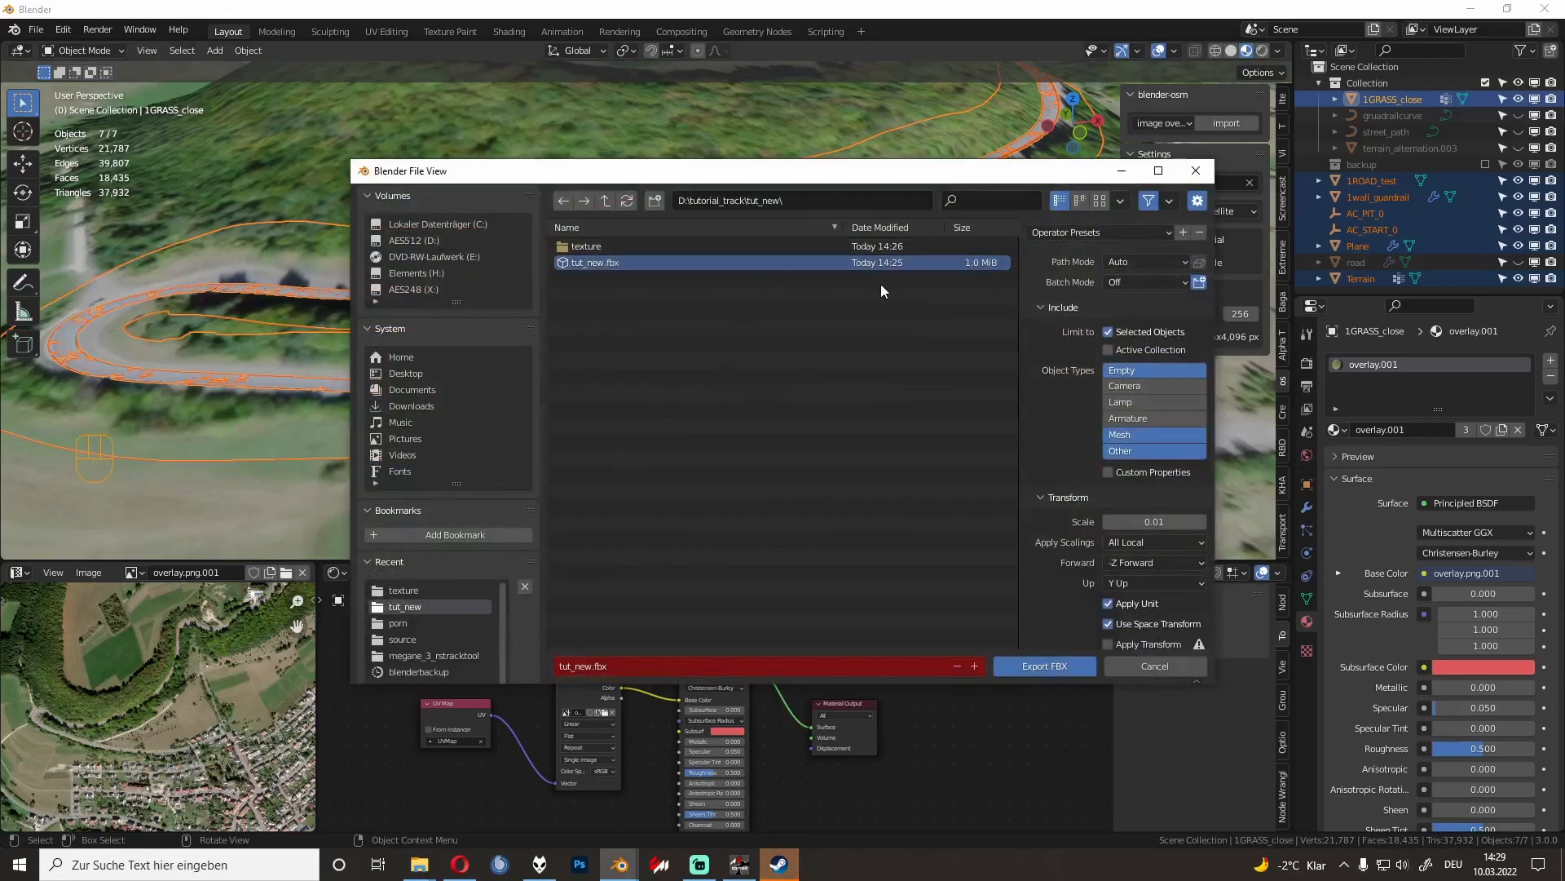
pyautogui.click(1029, 667)
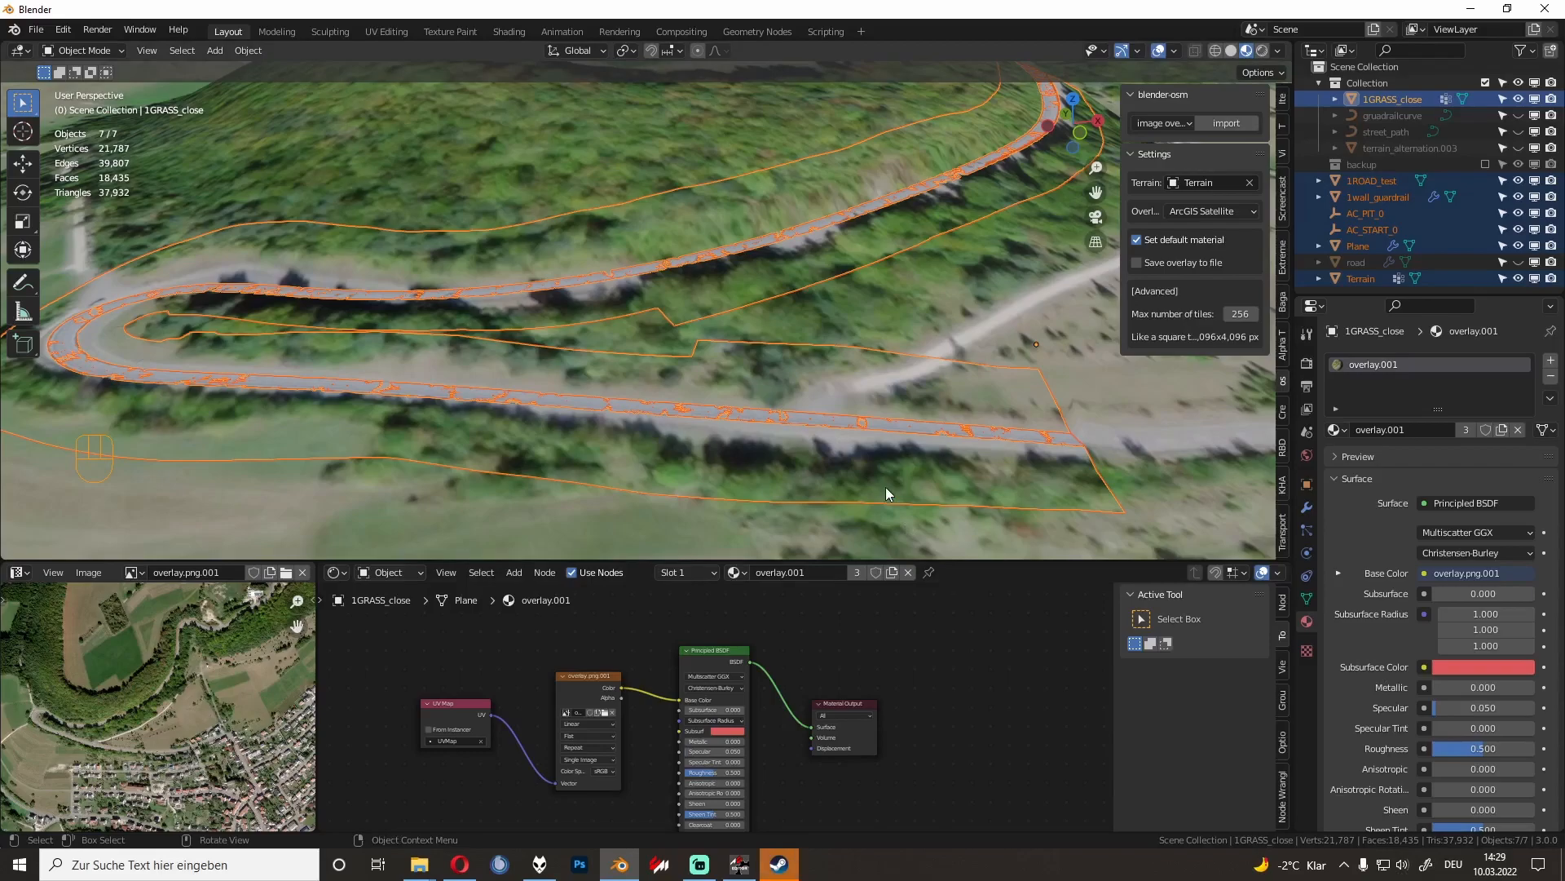
# Step: Dismiss the Steam update prompt, switch to ksEditor, and load the re-exported tut_new.fbx
pyautogui.click(779, 864)
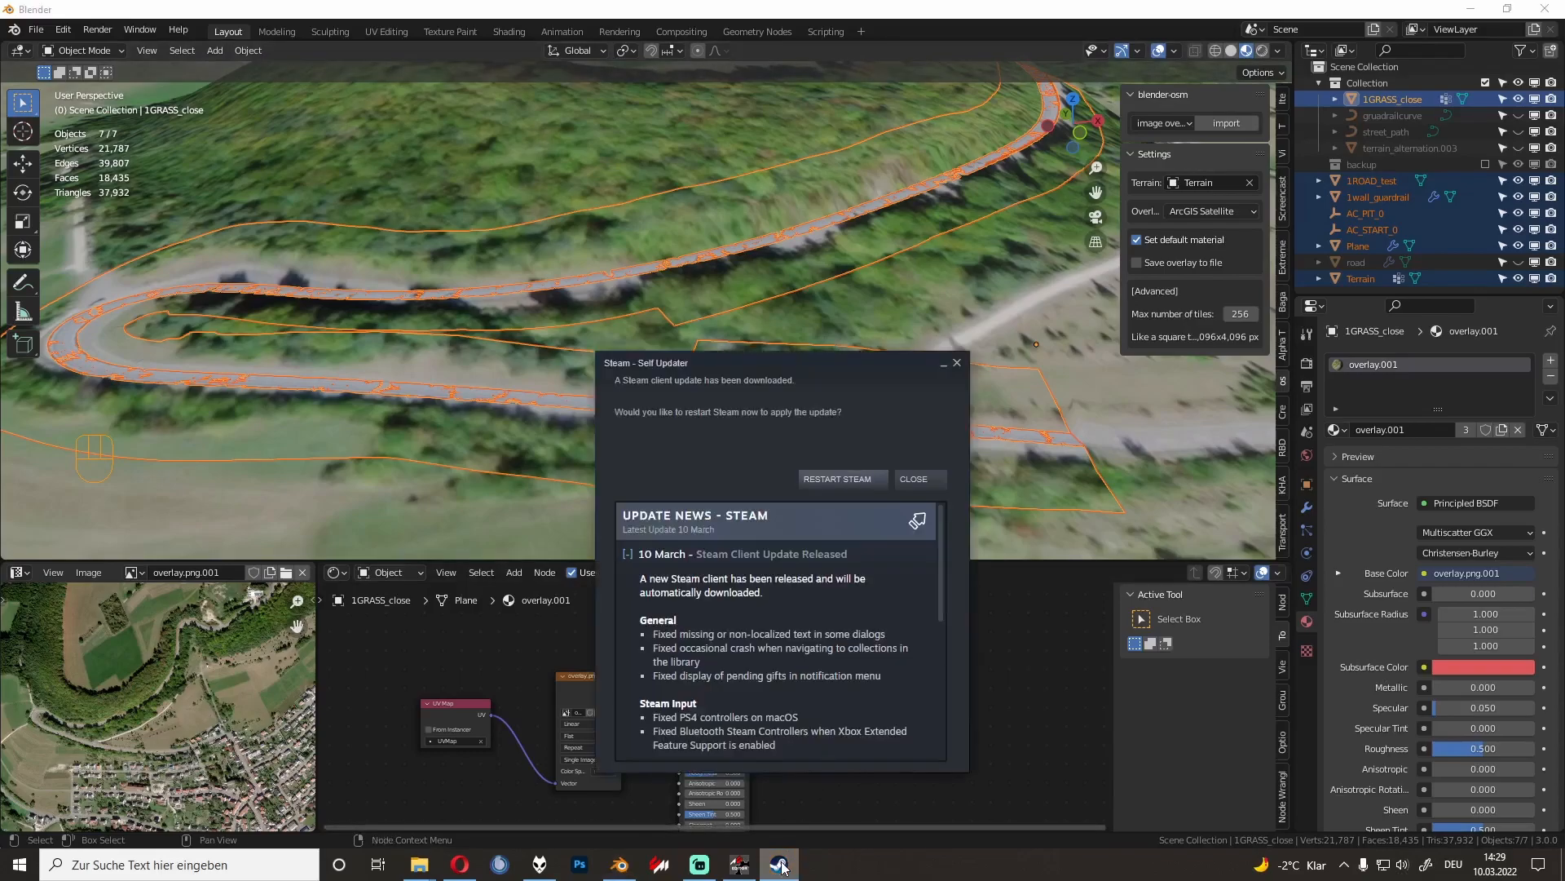
pyautogui.click(913, 479)
pyautogui.click(740, 864)
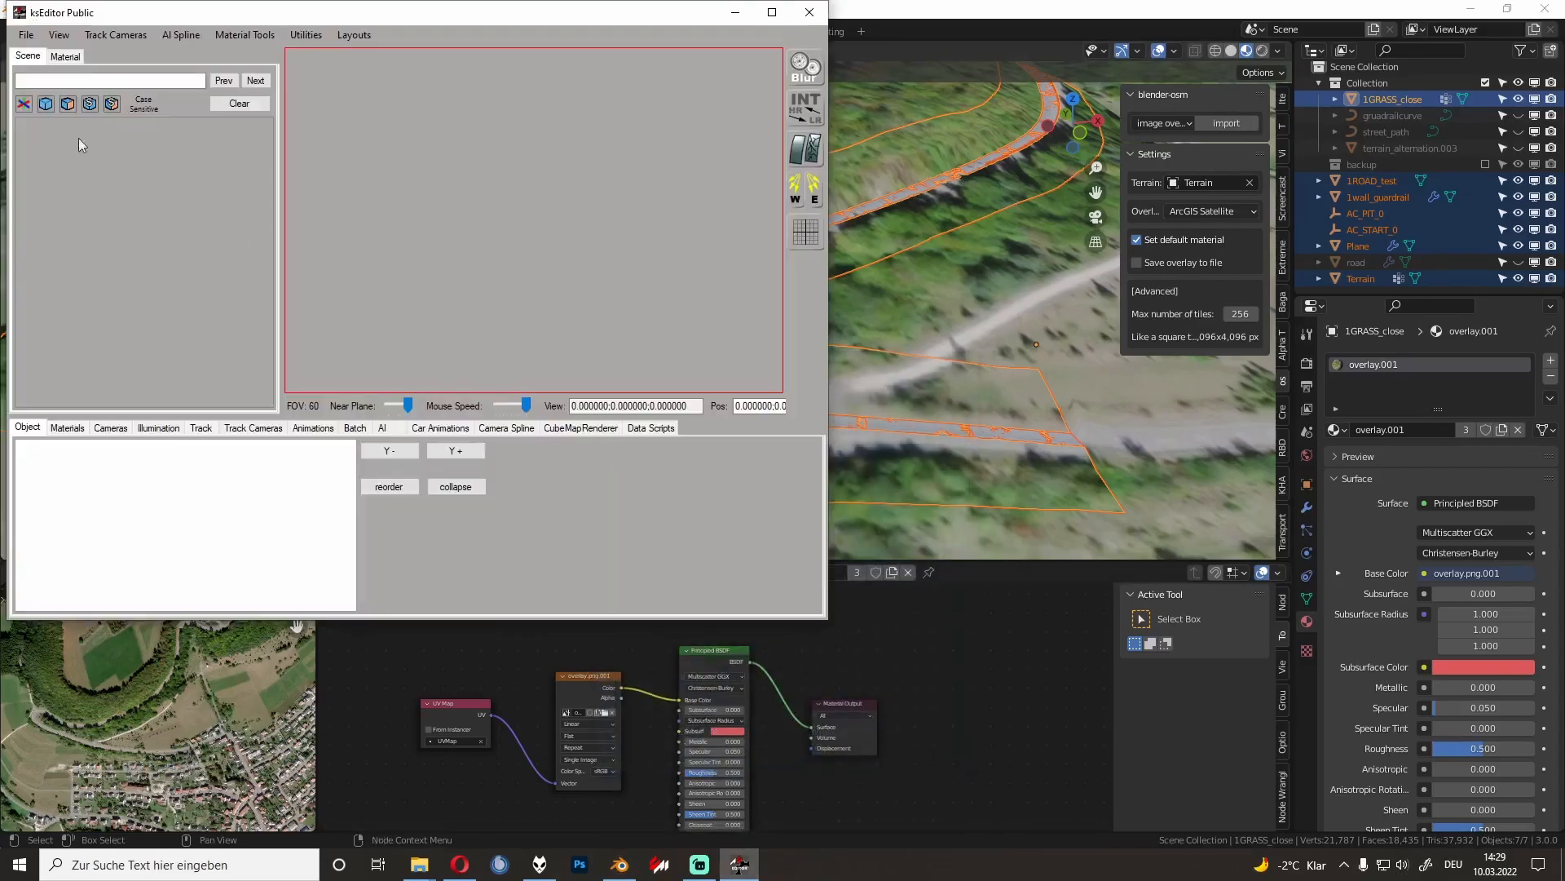
pyautogui.click(25, 38)
pyautogui.moveTo(79, 221)
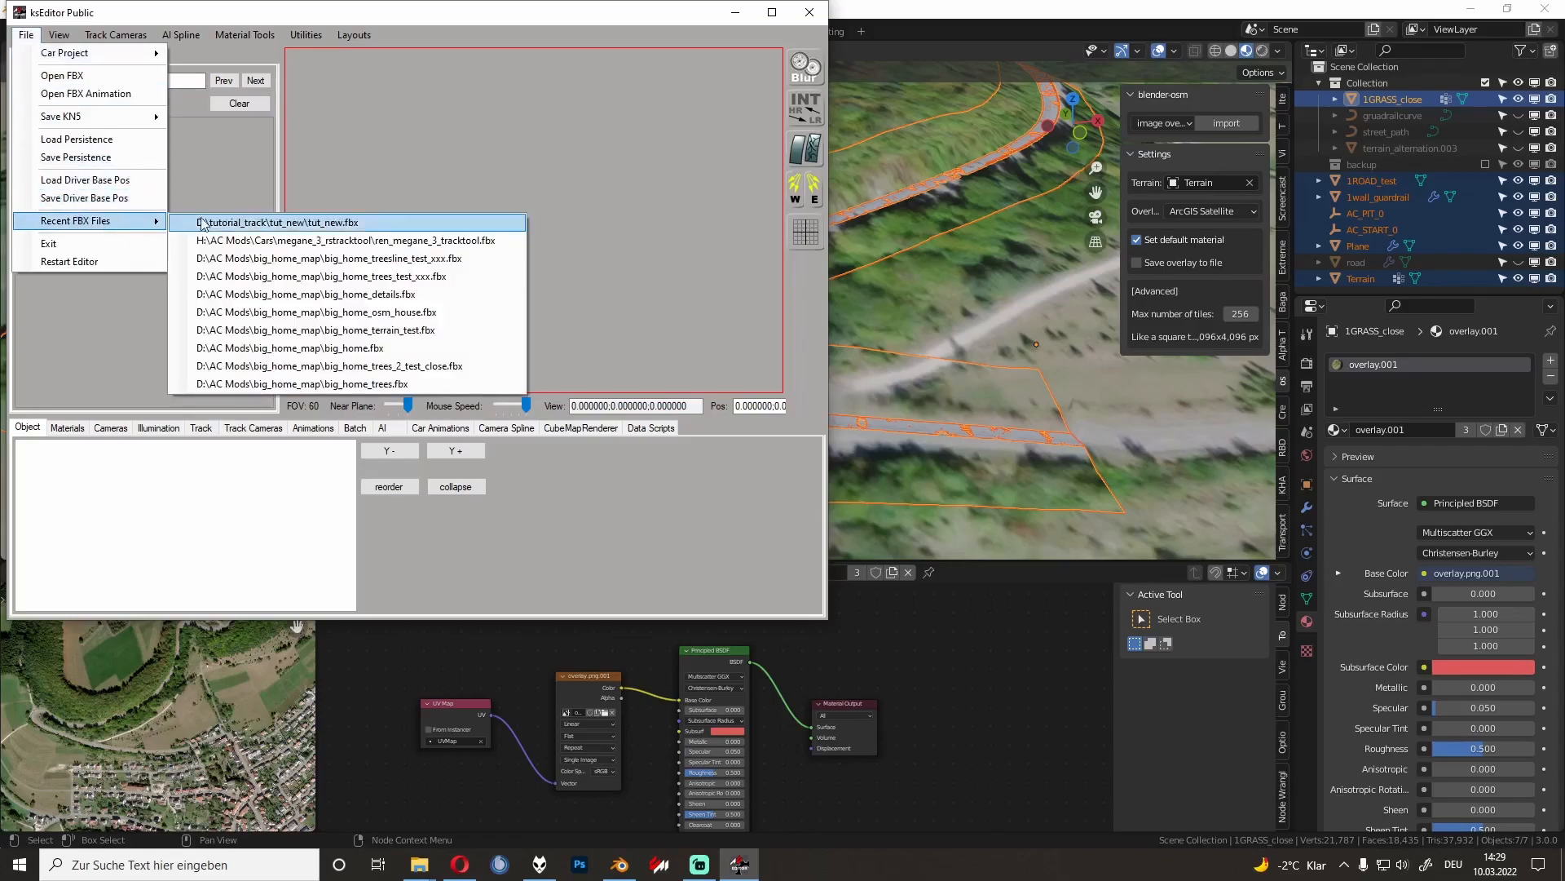
pyautogui.click(259, 225)
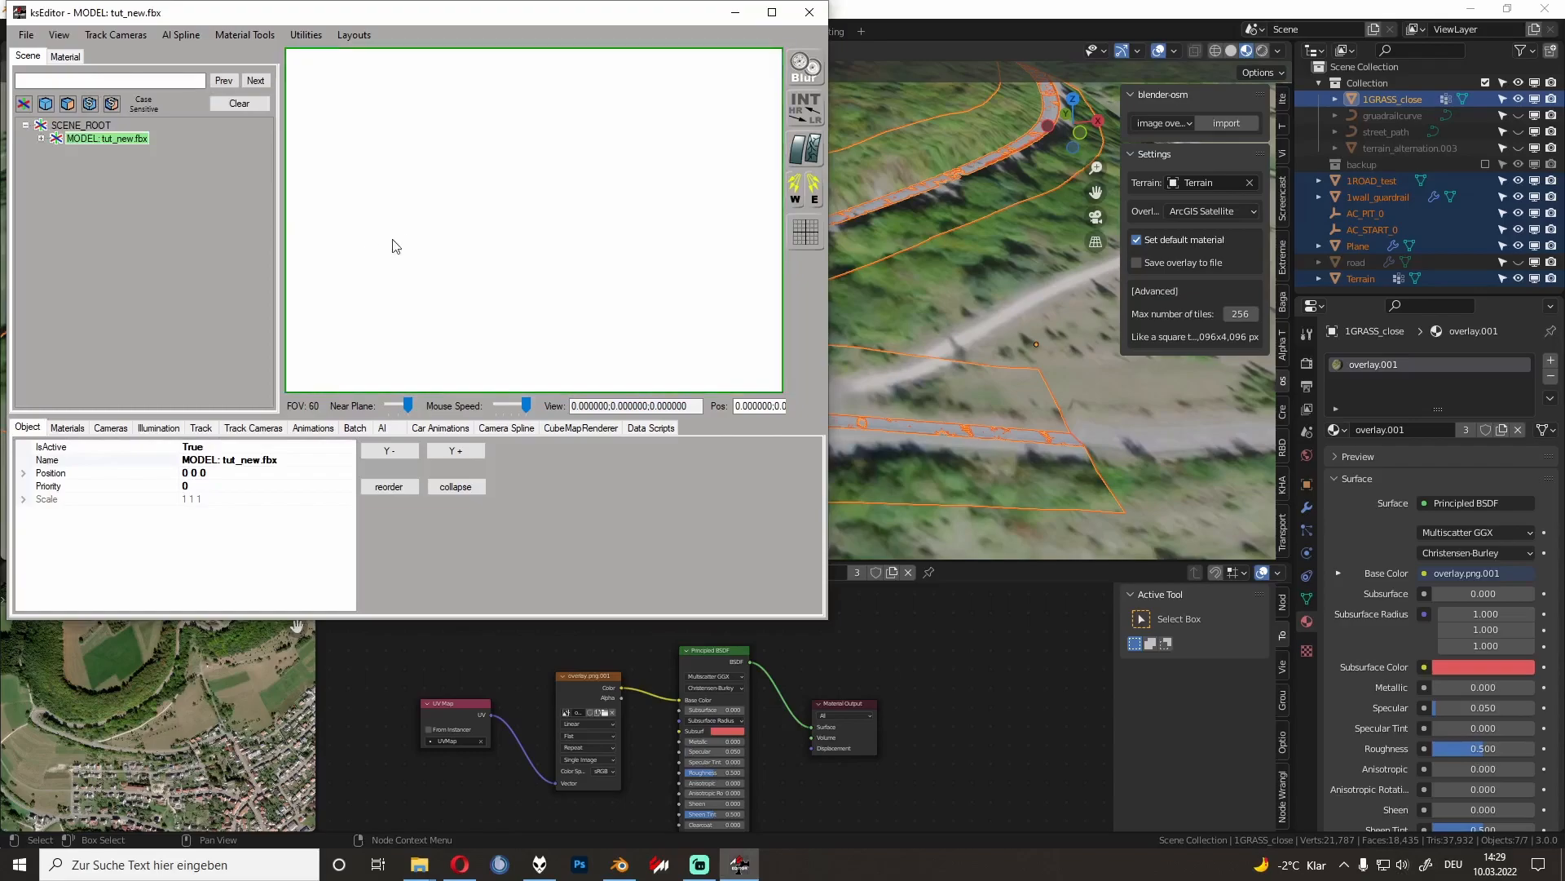
# Step: Load the 3_clear weather and the default PPfx for the scene illumination
pyautogui.click(159, 427)
pyautogui.click(489, 557)
pyautogui.click(566, 557)
pyautogui.click(693, 559)
pyautogui.click(693, 565)
# Step: Fly the camera across the imported terrain to examine the wooded slope beside the road
pyautogui.click(626, 339)
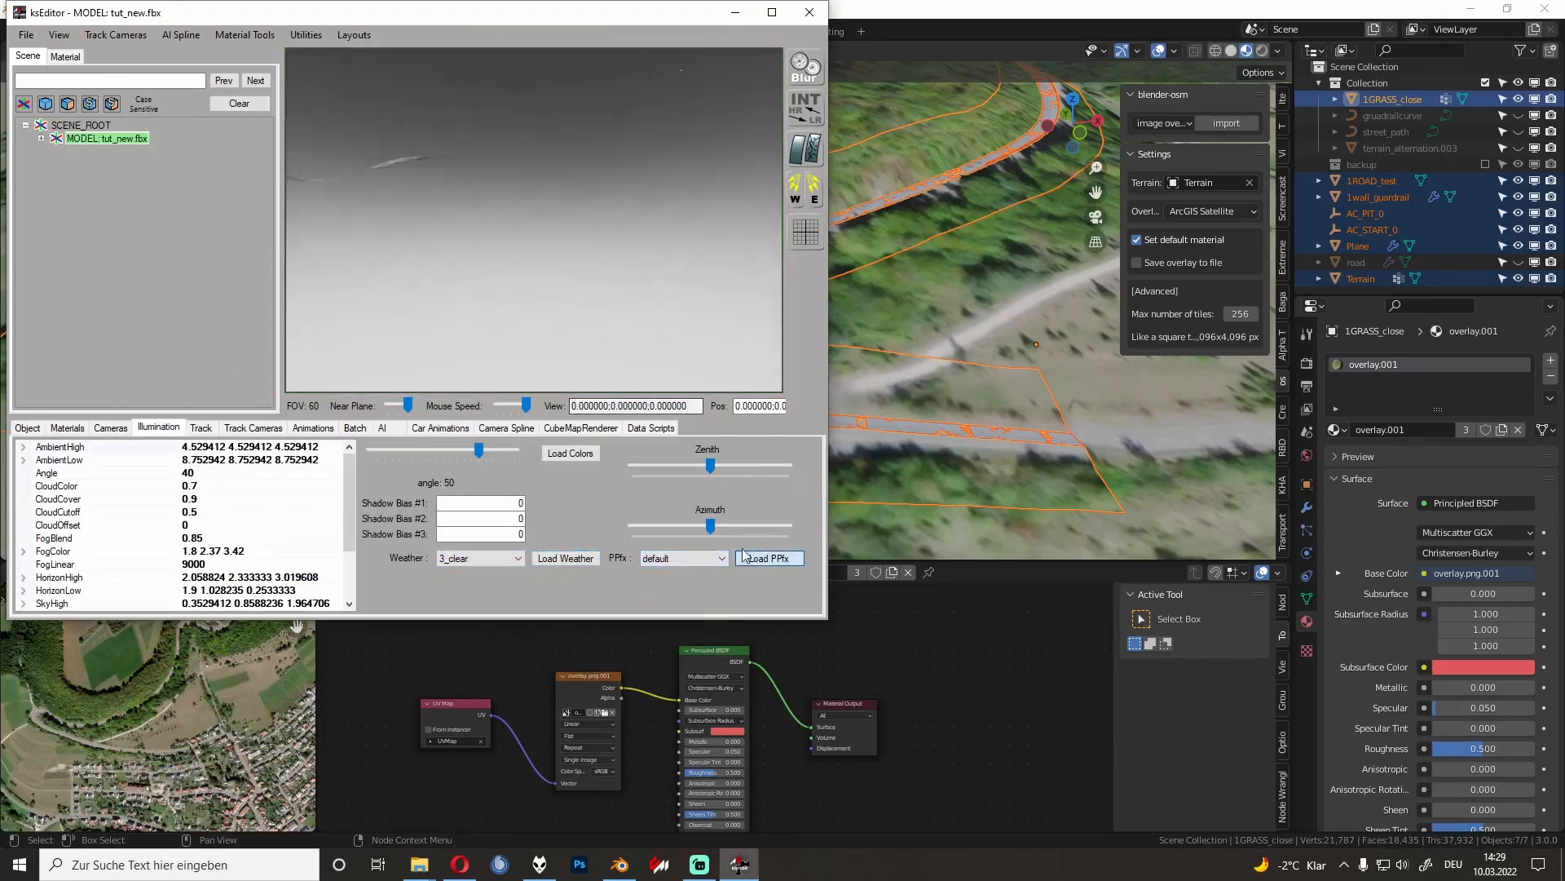
pyautogui.moveTo(543, 319); pyautogui.dragTo(522, 282, button='right')
pyautogui.press('Up')
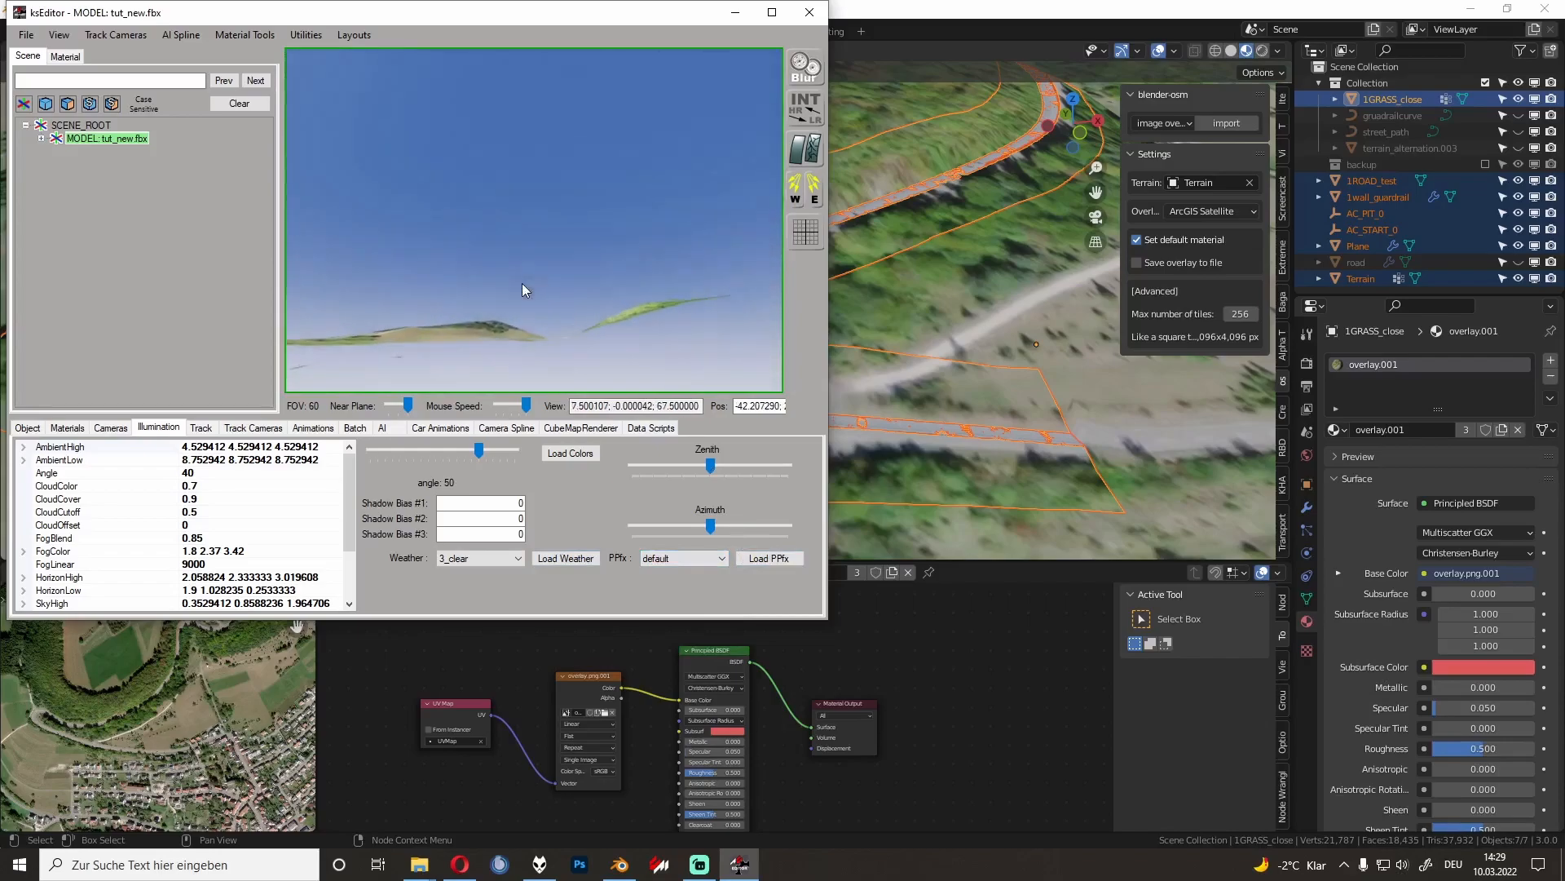
pyautogui.press('Up')
pyautogui.moveTo(415, 316); pyautogui.dragTo(450, 261, button='right')
pyautogui.press('Up')
pyautogui.press('Up')
pyautogui.press('Up')
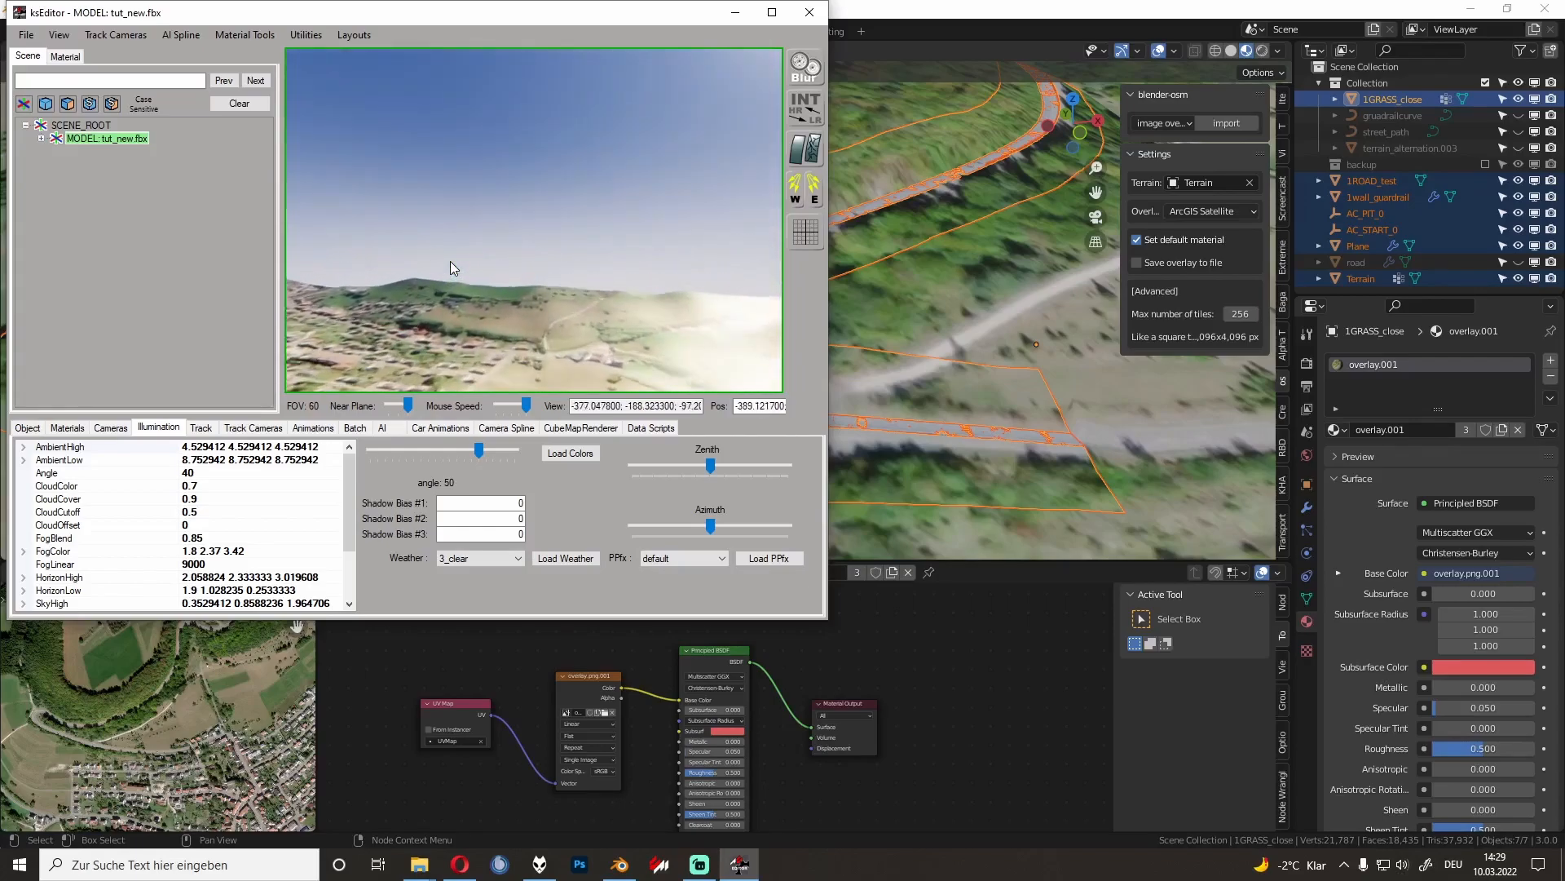
pyautogui.moveTo(450, 261); pyautogui.dragTo(536, 285, button='right')
pyautogui.press('Up')
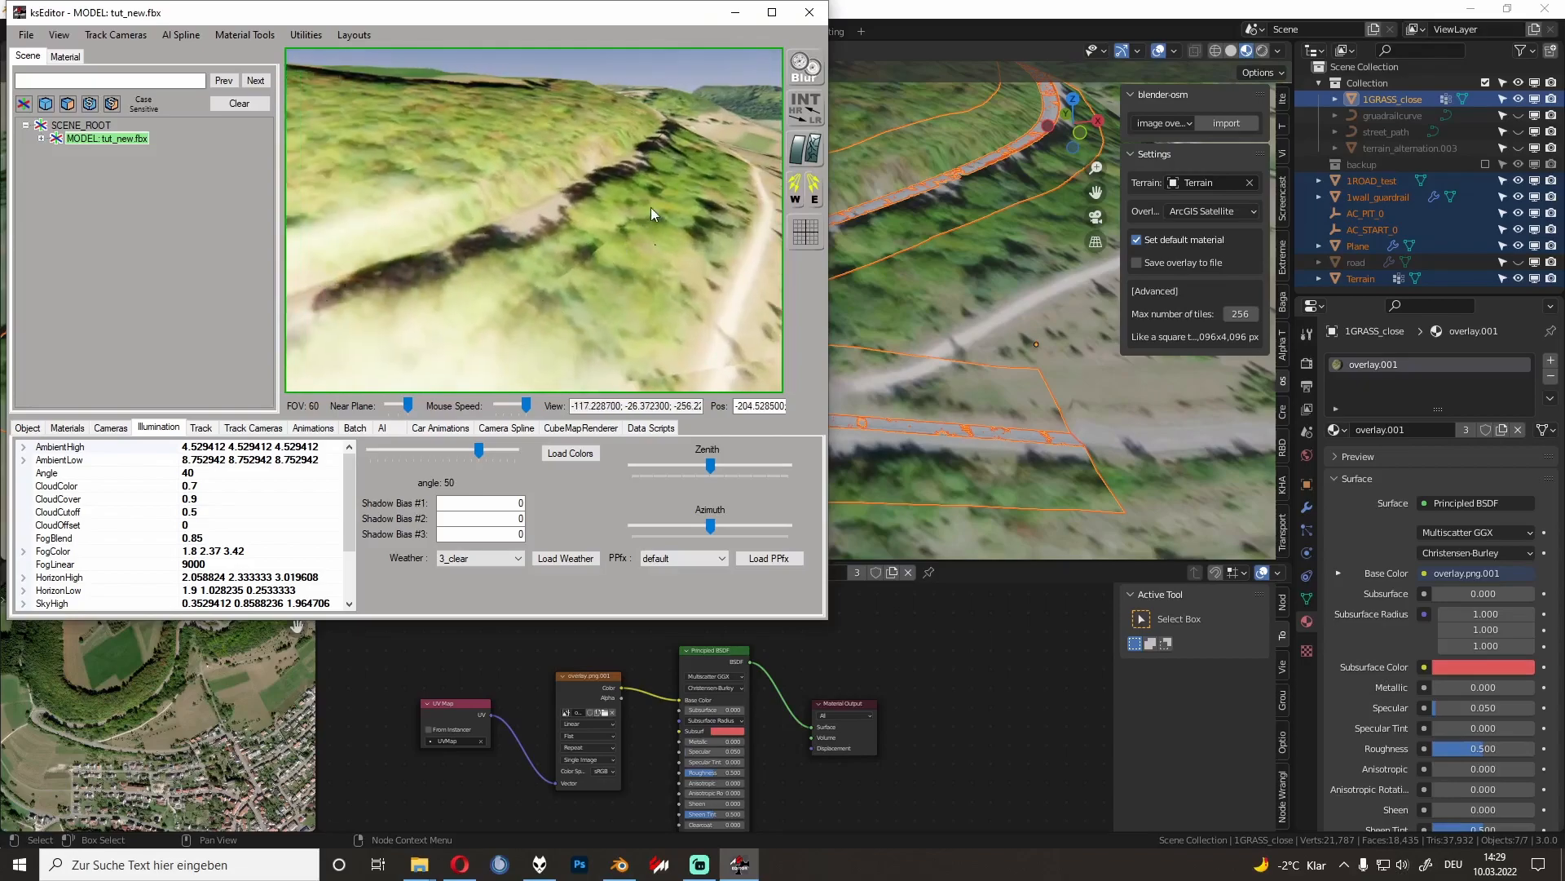
# Step: Set the terrain material overlay.001 to ksAmbient 0.25, ksDiffuse 0.25 and ksSpecular 0.01
pyautogui.click(624, 253)
pyautogui.click(65, 57)
pyautogui.doubleClick(205, 192)
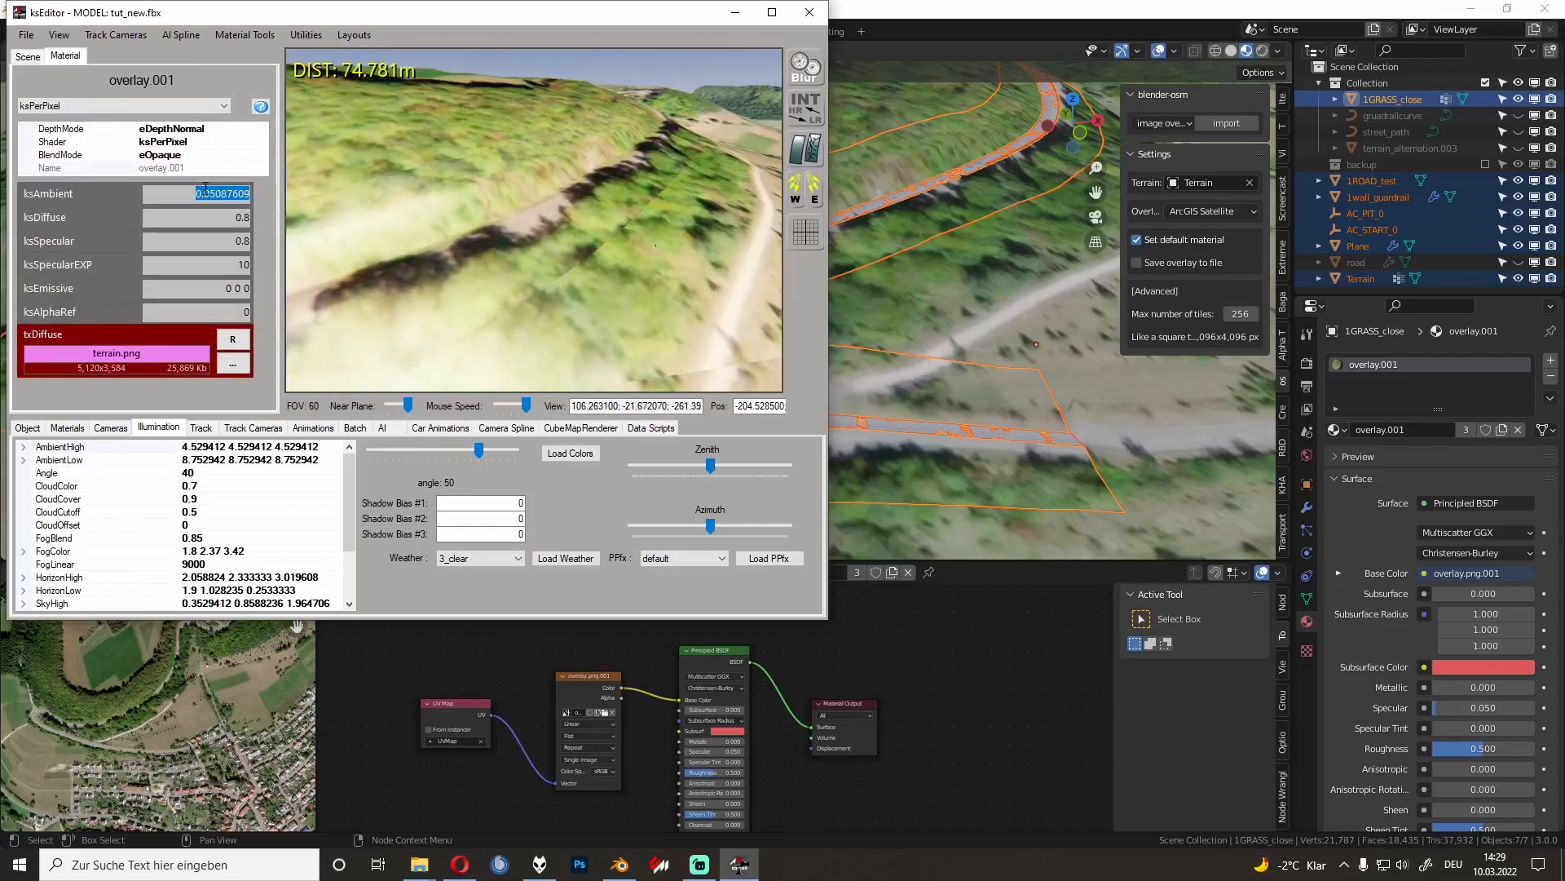
pyautogui.write('0.25')
pyautogui.press('Tab')
pyautogui.write('0.25')
pyautogui.press('Tab')
pyautogui.write('0 ')
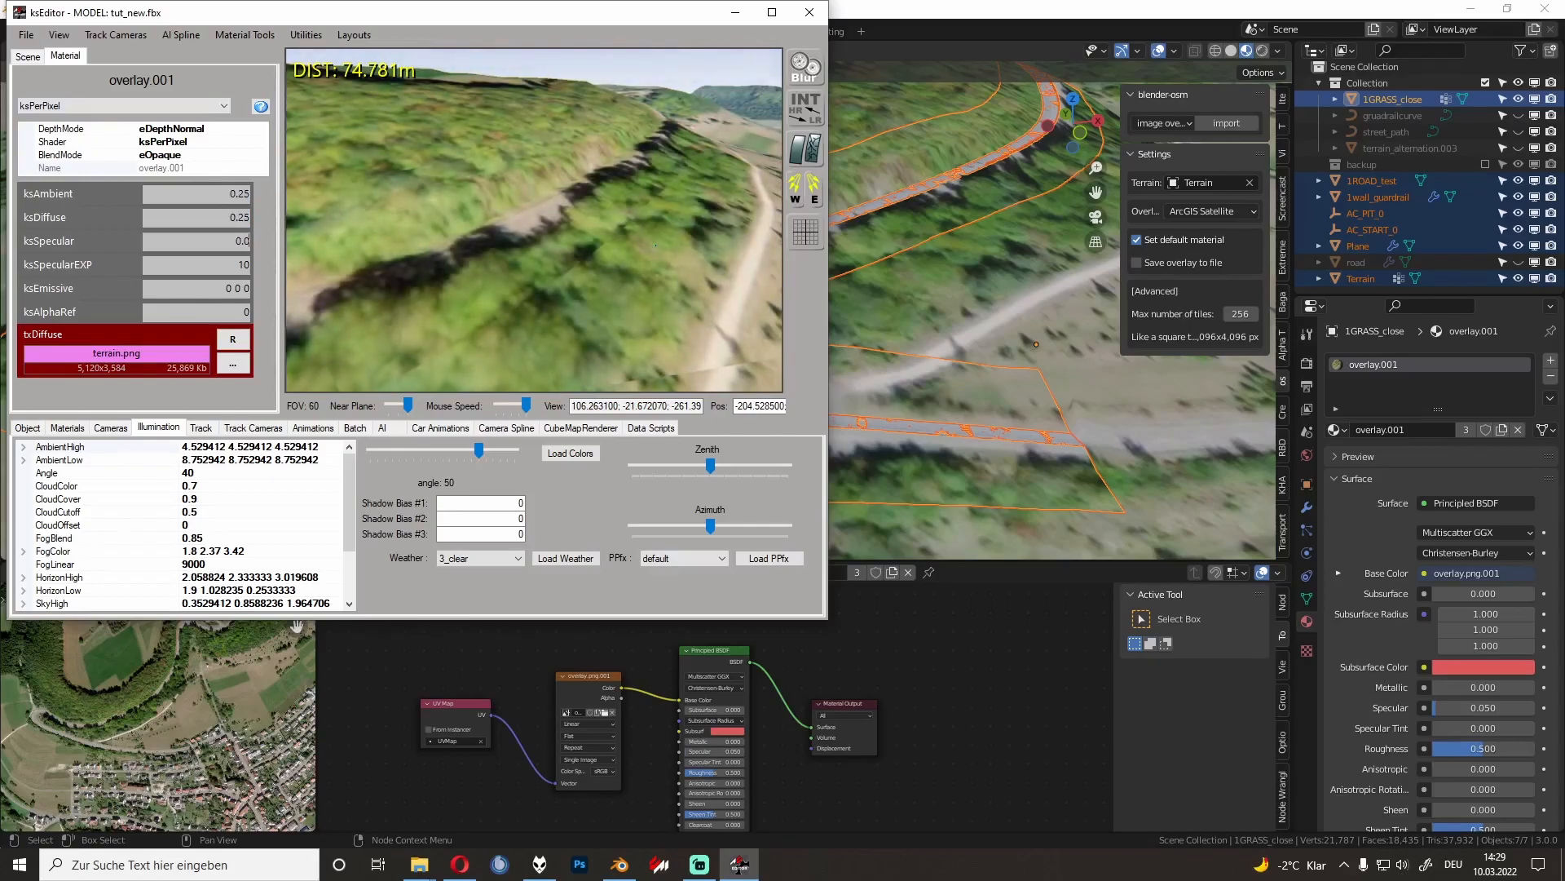
pyautogui.write('0')
pyautogui.moveTo(564, 213); pyautogui.dragTo(525, 249, button='right')
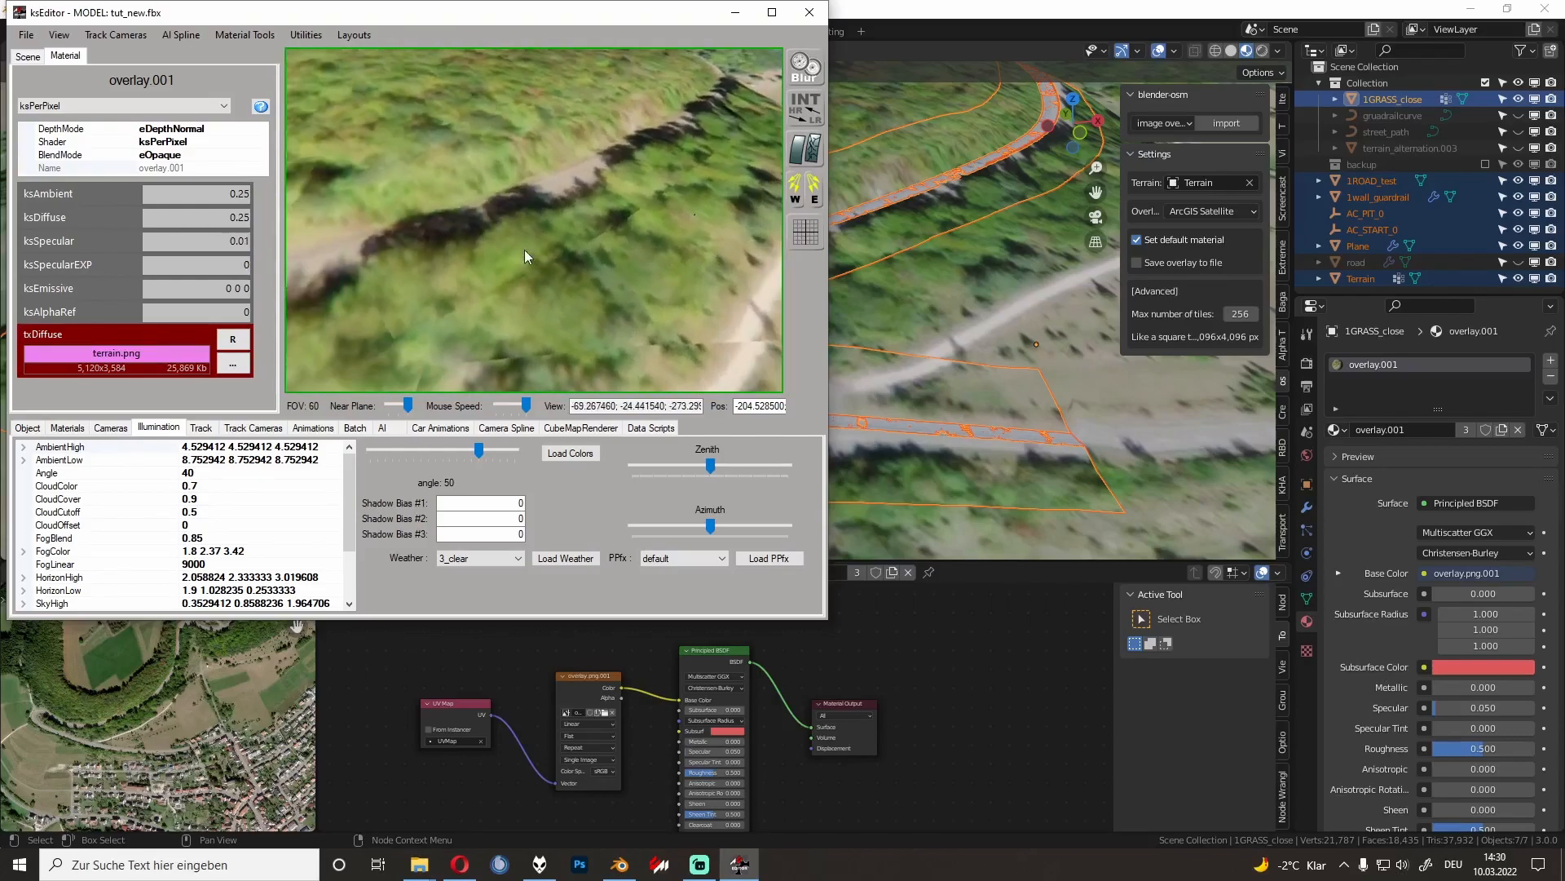
# Step: Select the guardrail material and open the file chooser for its txDiffuse texture
pyautogui.click(65, 428)
pyautogui.click(72, 471)
pyautogui.click(232, 365)
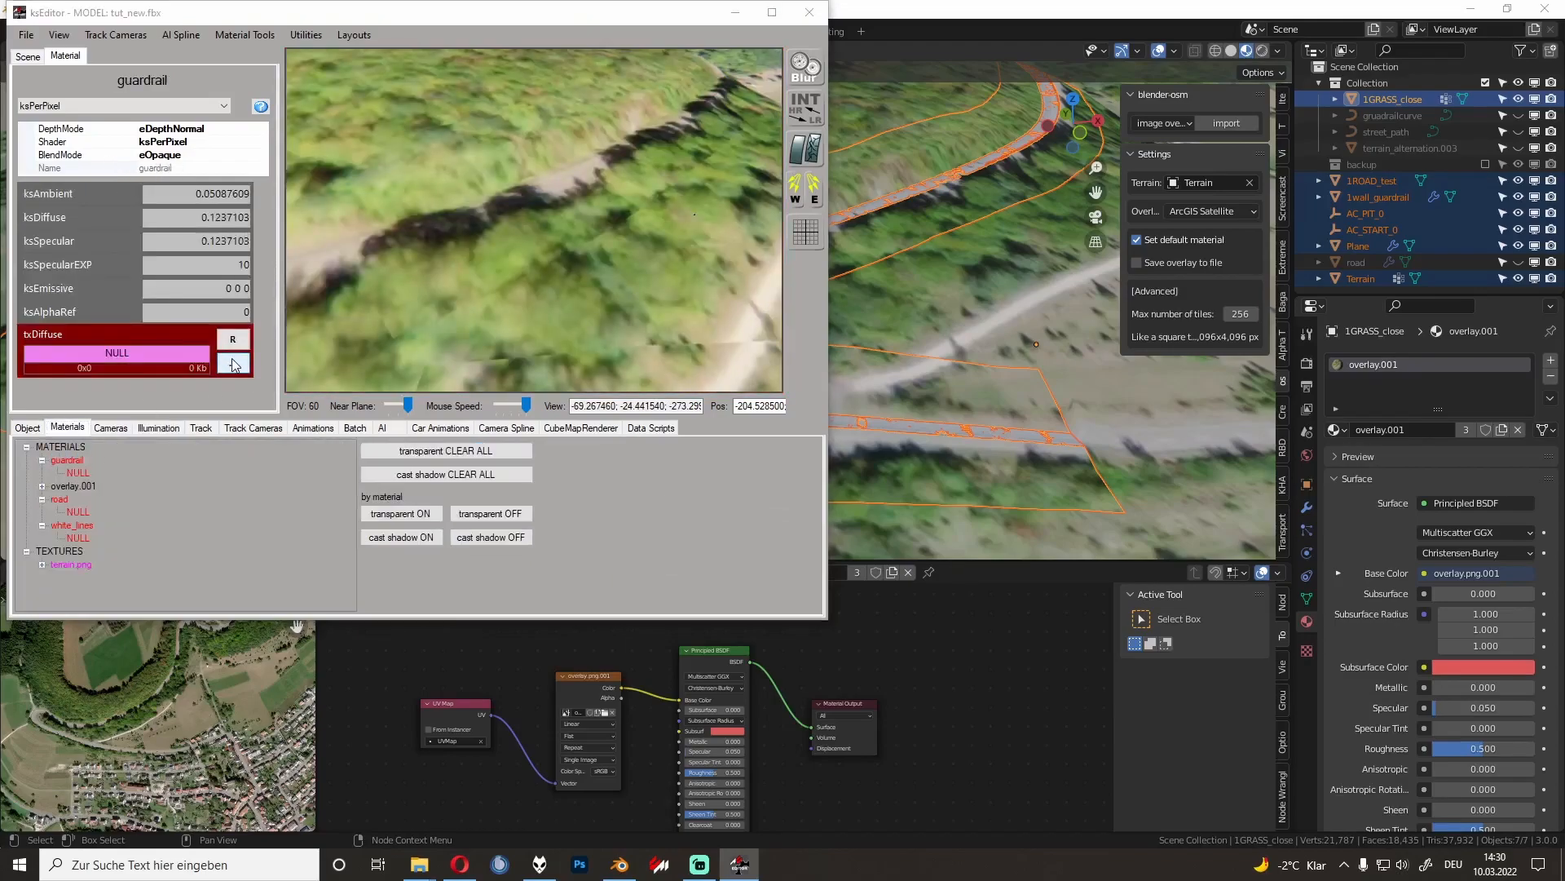
# Step: Launch paint.net and choose to install its update on exit
pyautogui.click(239, 872)
pyautogui.write('paint')
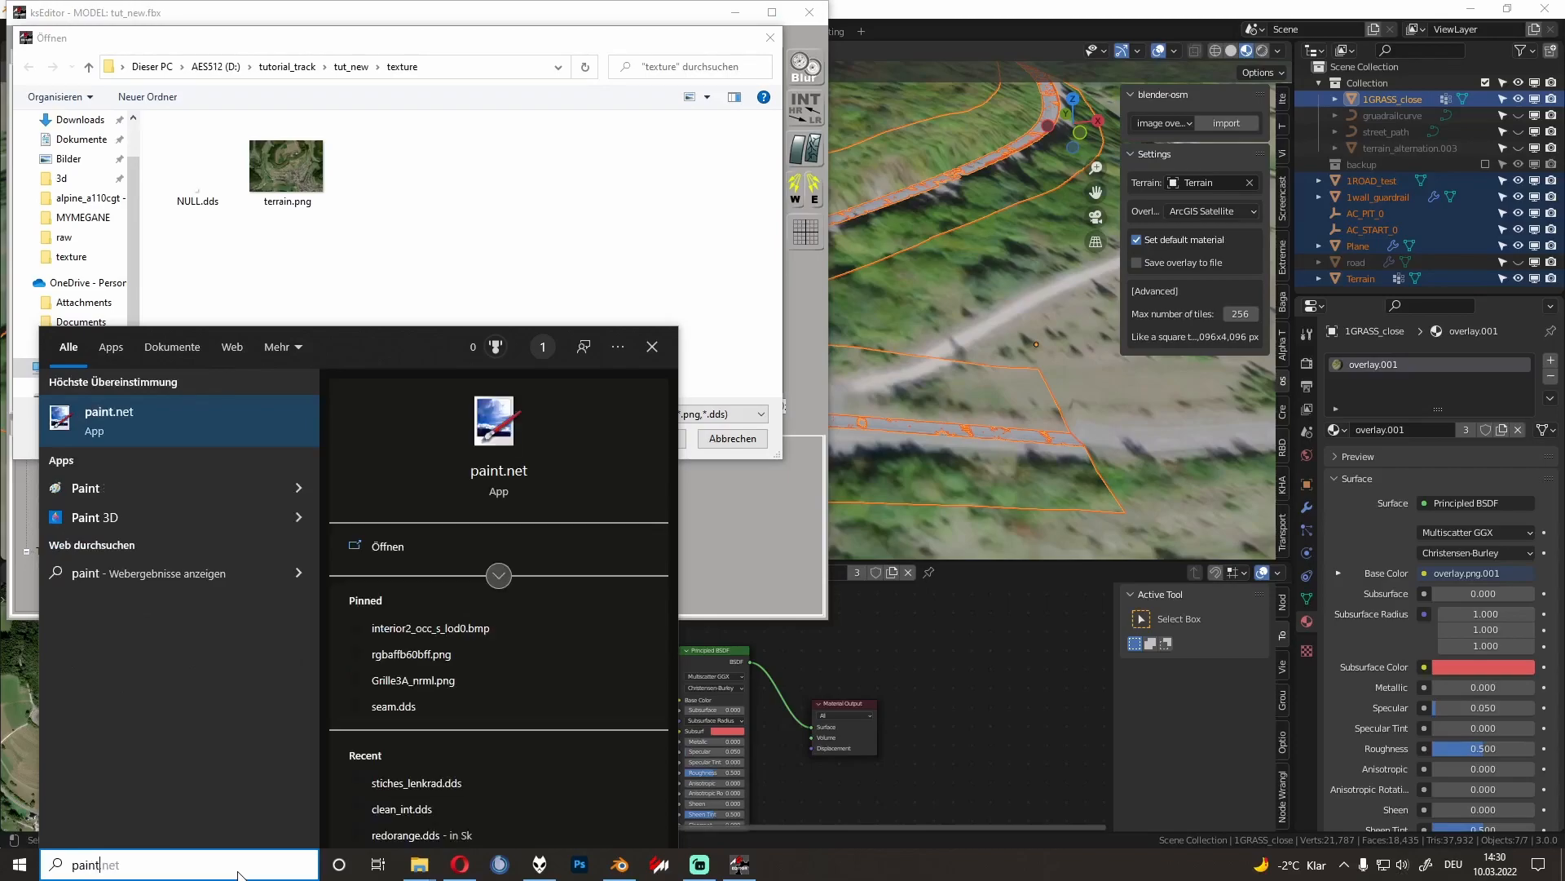
pyautogui.press('Return')
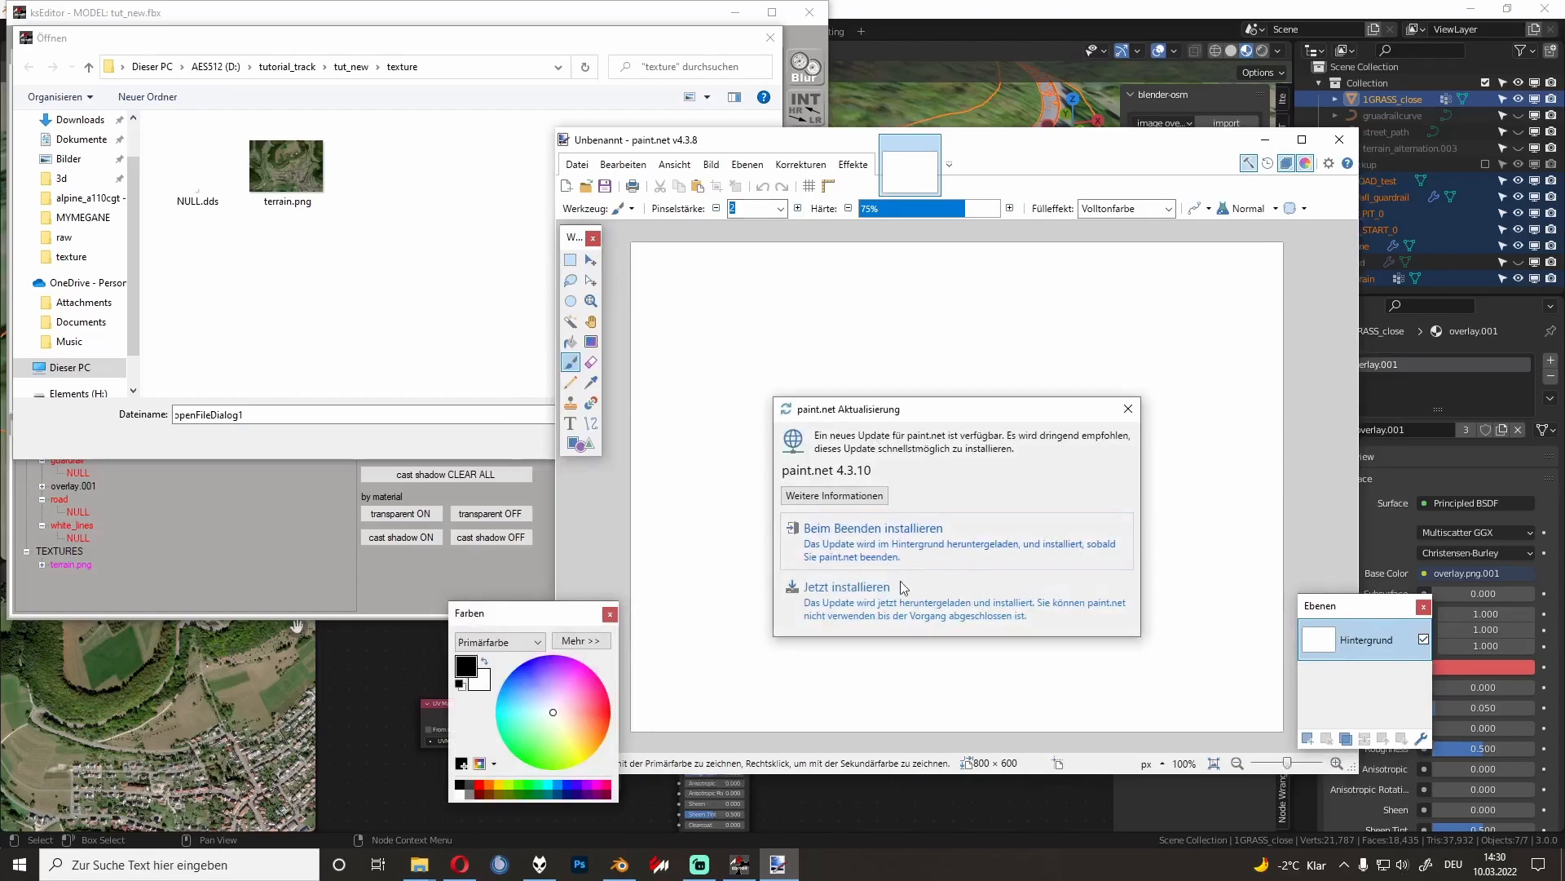
pyautogui.click(910, 536)
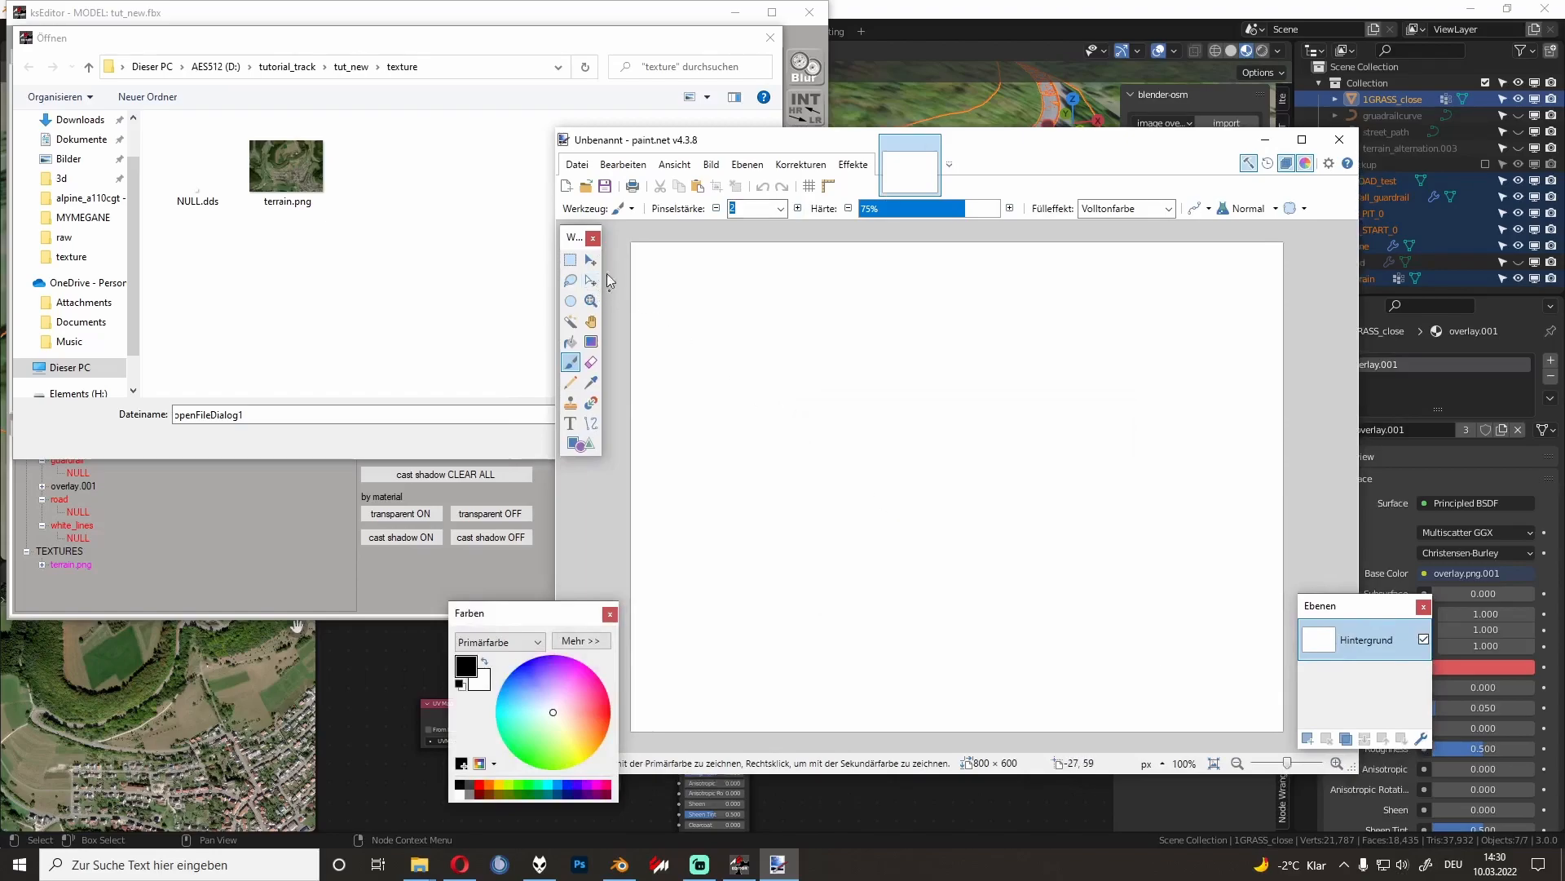
# Step: Create a new 64 × 64 pixel image and fill it with solid gray
pyautogui.click(568, 186)
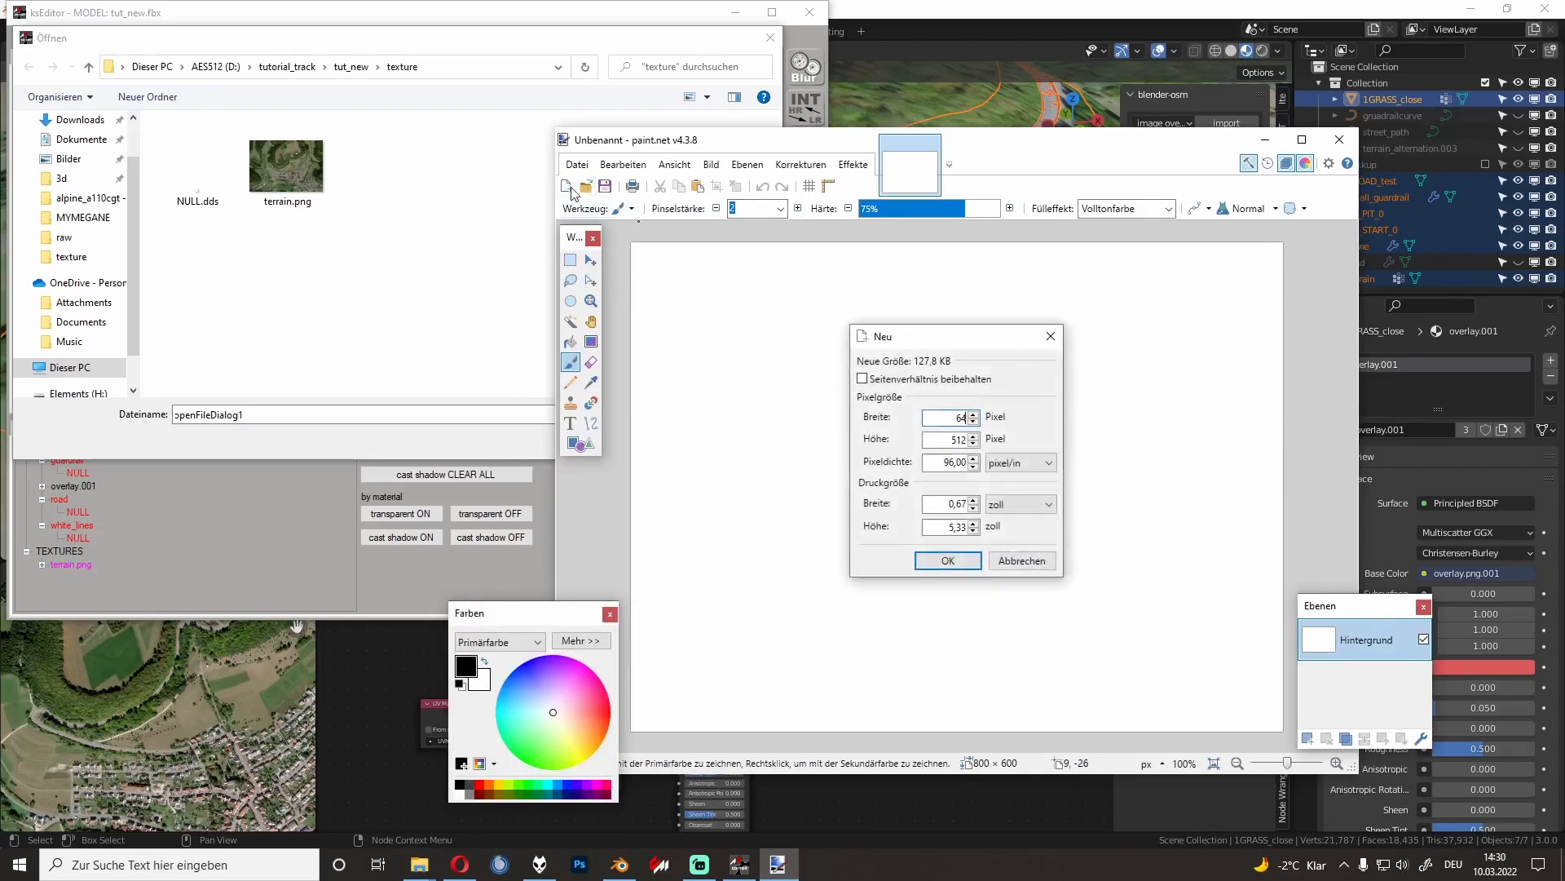
pyautogui.press('Tab')
pyautogui.write('64')
pyautogui.press('Return')
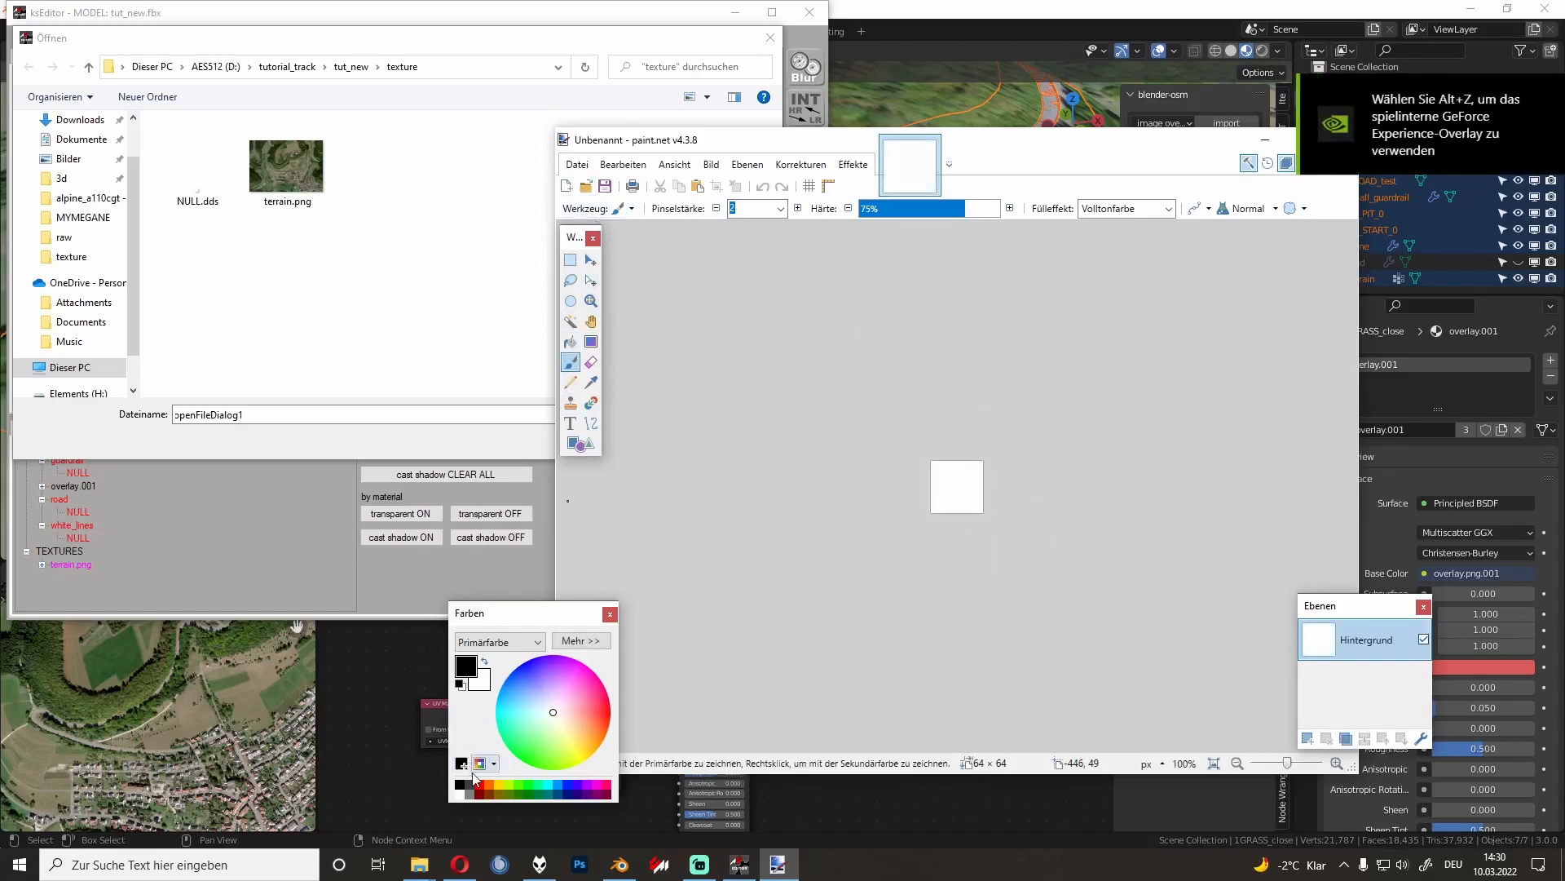
pyautogui.click(570, 343)
pyautogui.click(954, 489)
# Step: Start saving the gray image under a new name and browse to D:\tutorial_track\tut_new\texture
pyautogui.click(576, 166)
pyautogui.click(625, 290)
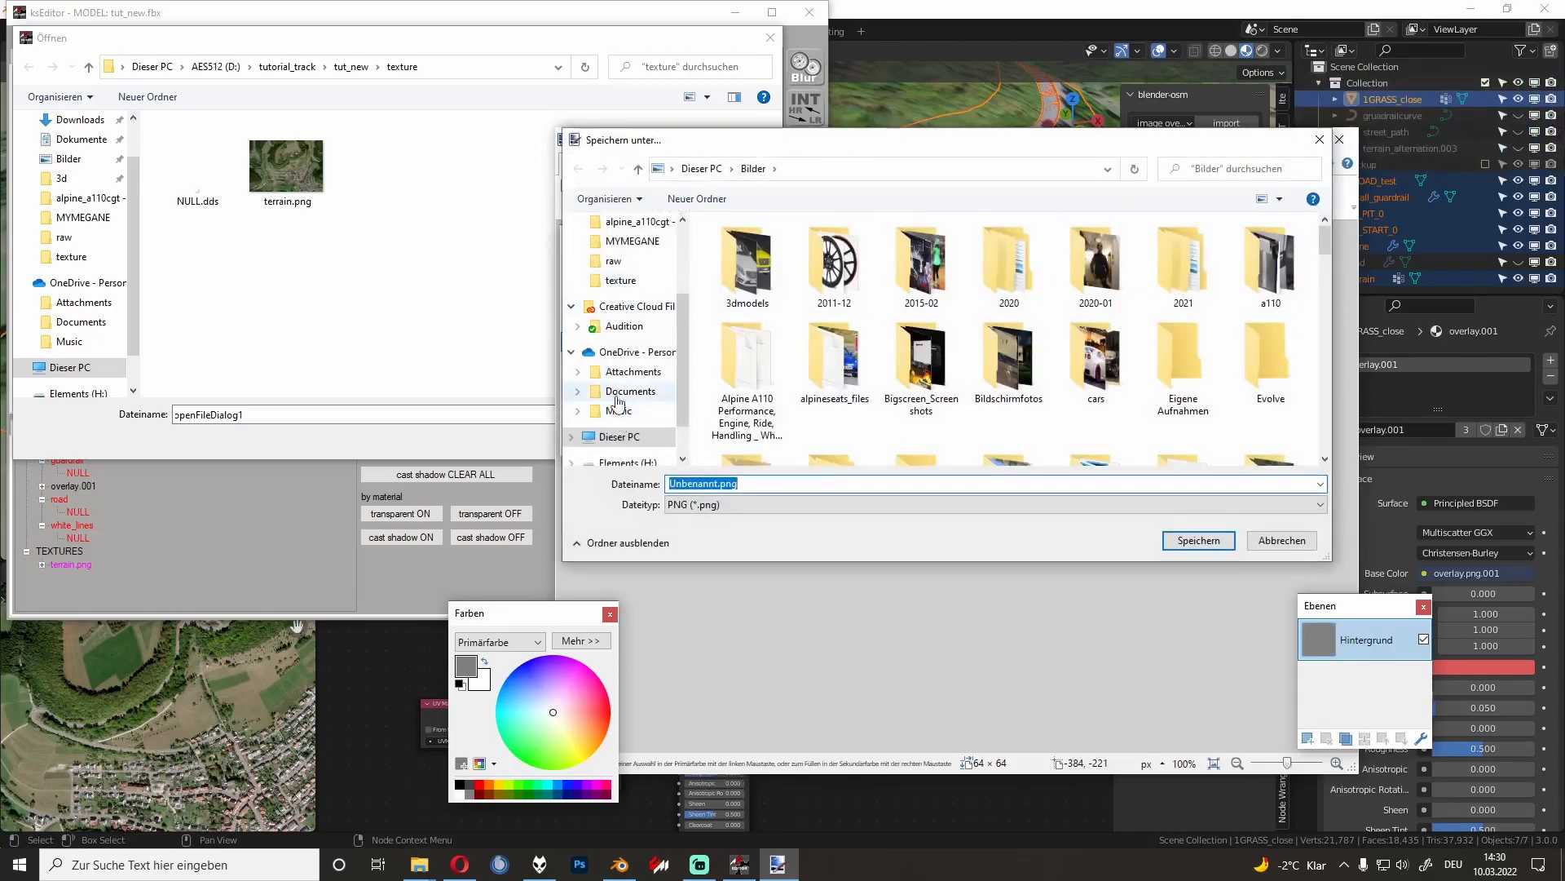
pyautogui.click(618, 281)
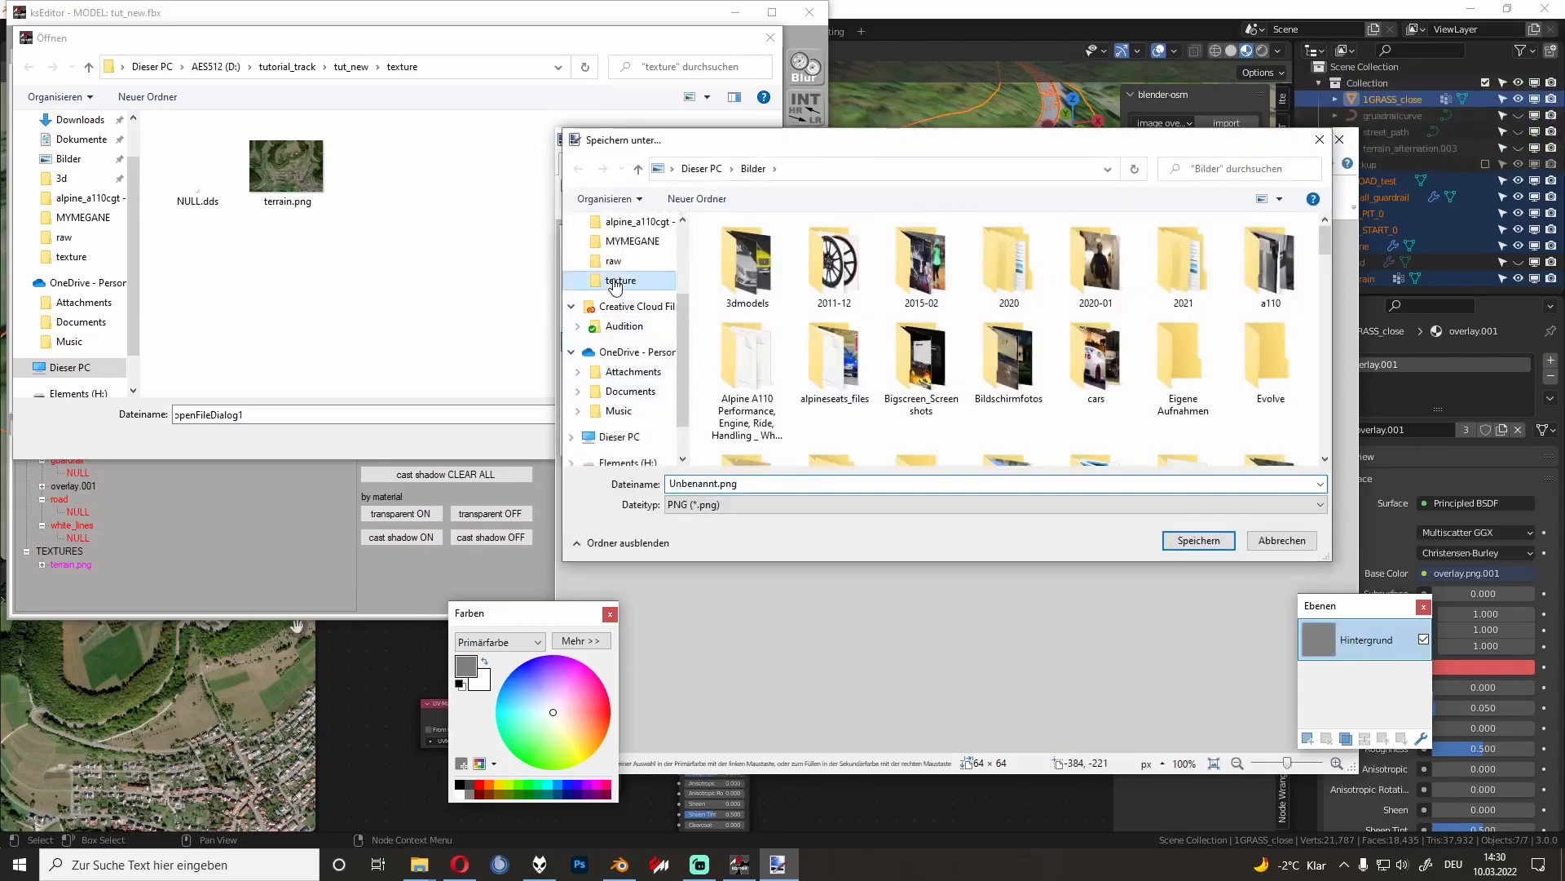
pyautogui.click(701, 168)
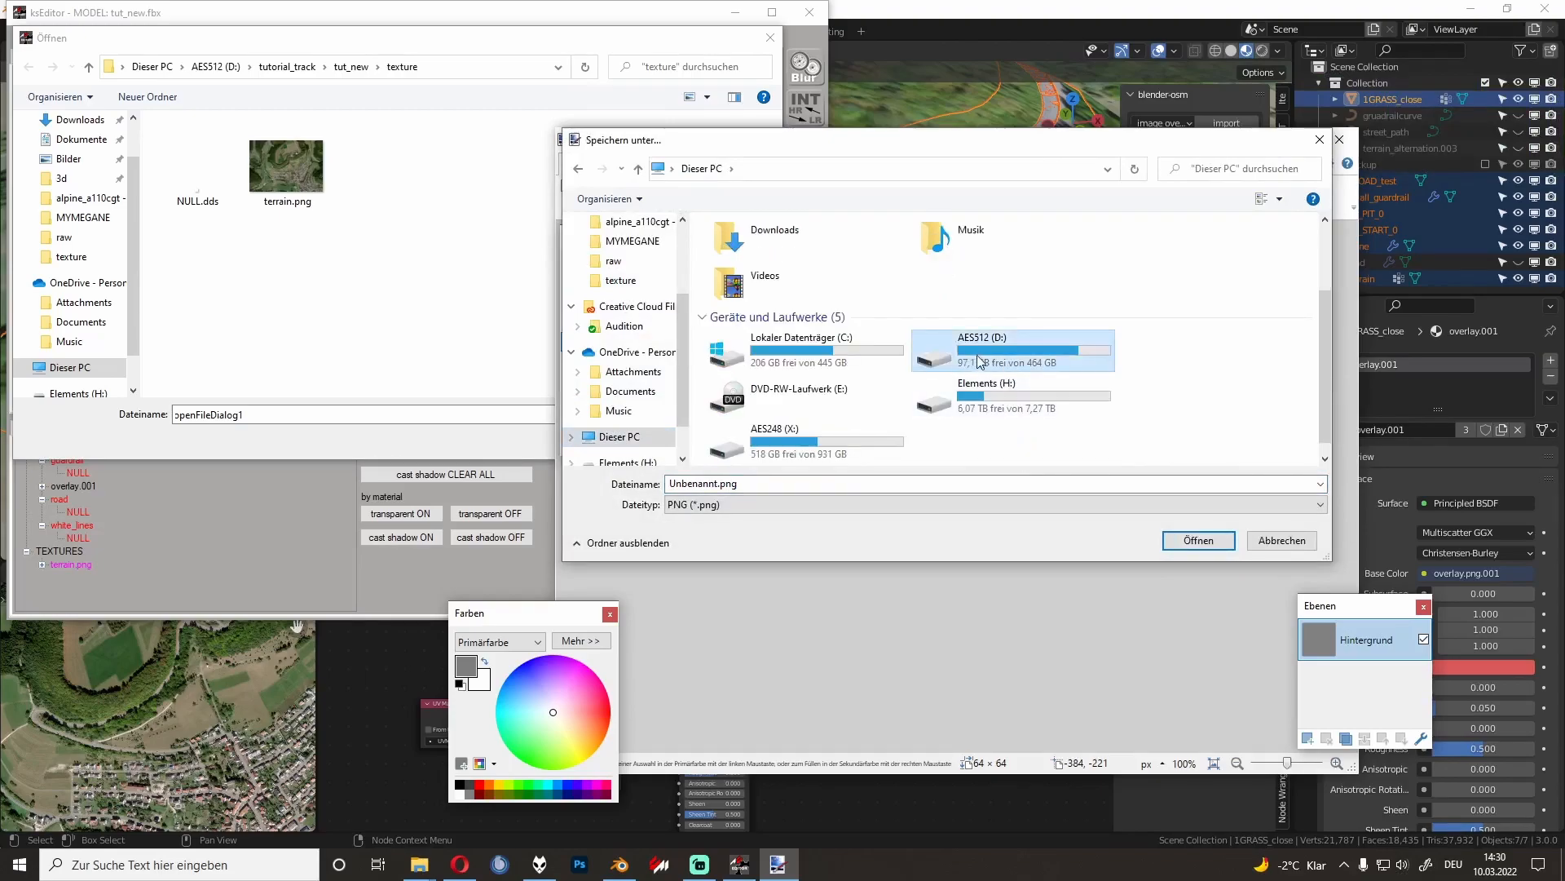
pyautogui.doubleClick(978, 362)
pyautogui.scroll(-5, 820, 376)
pyautogui.doubleClick(791, 371)
pyautogui.doubleClick(742, 281)
pyautogui.doubleClick(744, 251)
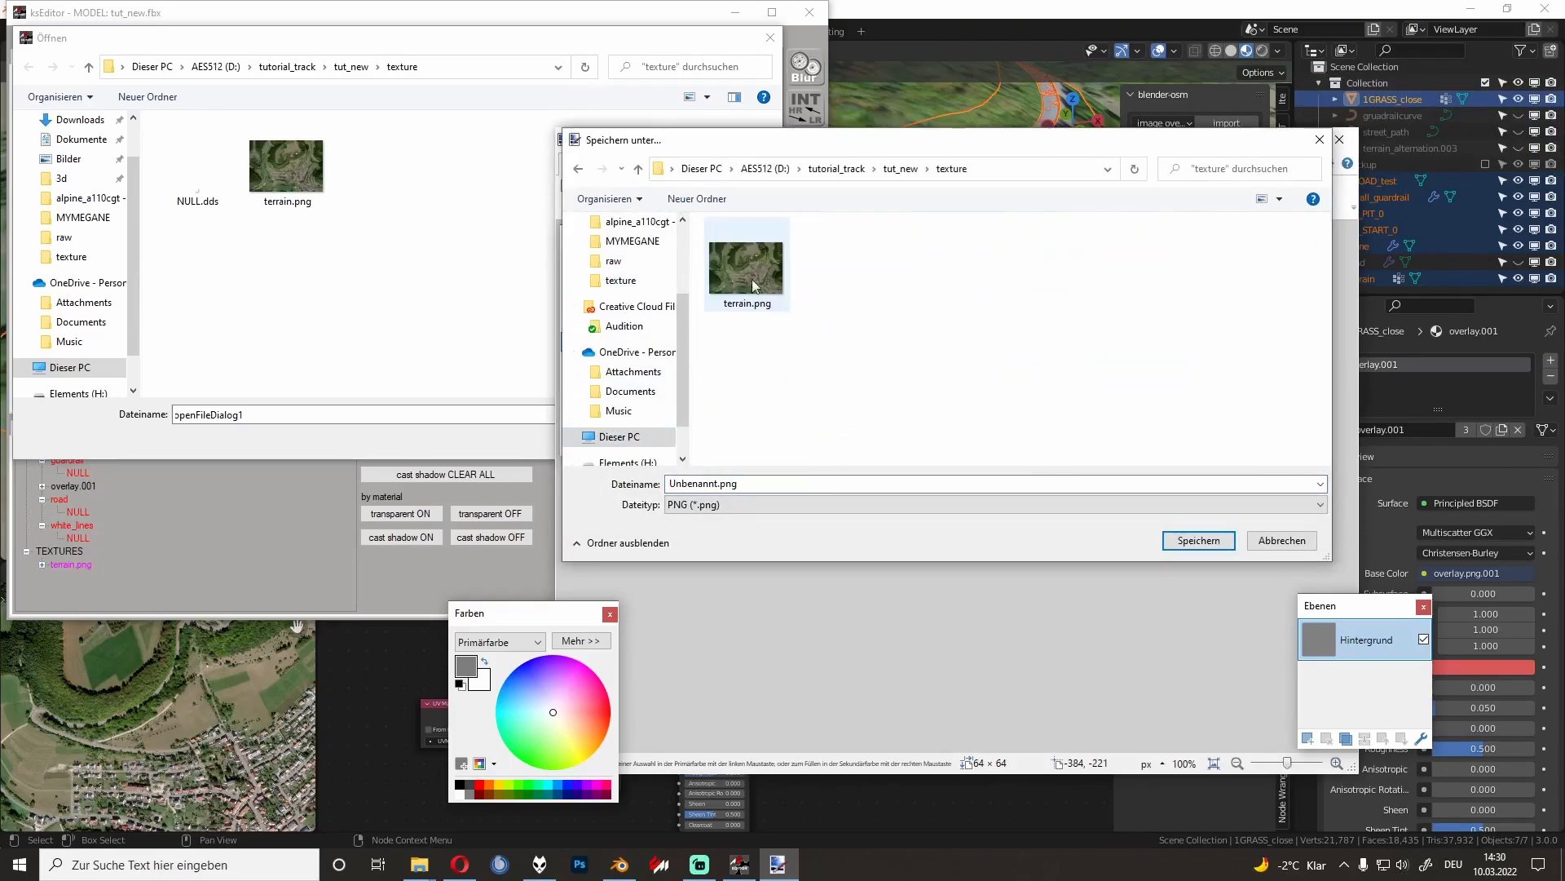
# Step: Save the gray image as guairdrail_grery.dds in DDS format with BC3 (Linear, DXT5) compression
pyautogui.click(746, 506)
pyautogui.click(746, 601)
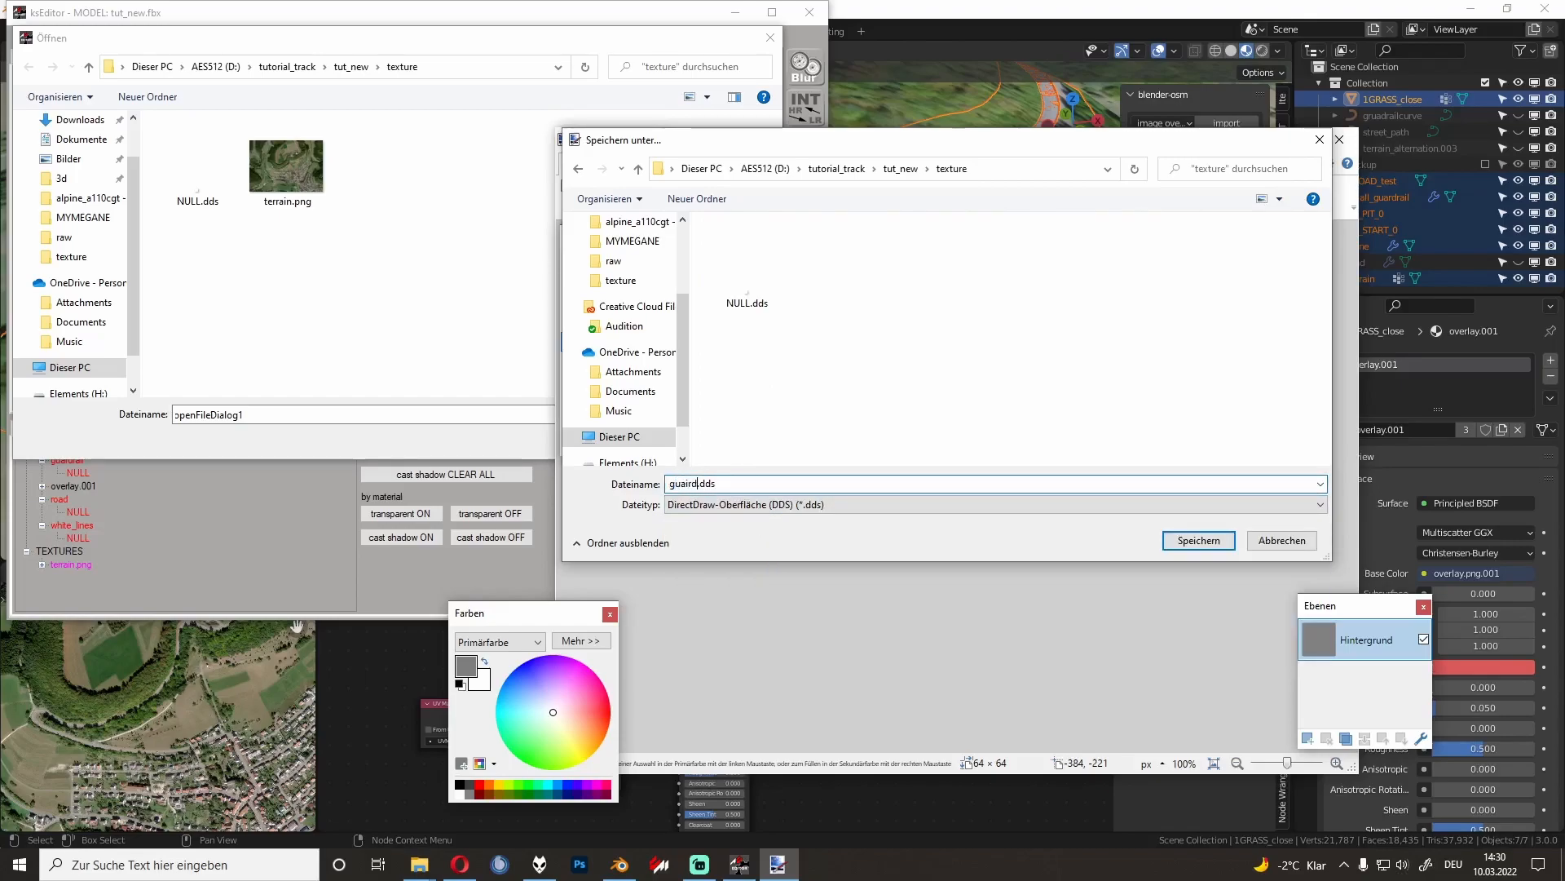
pyautogui.press('Return')
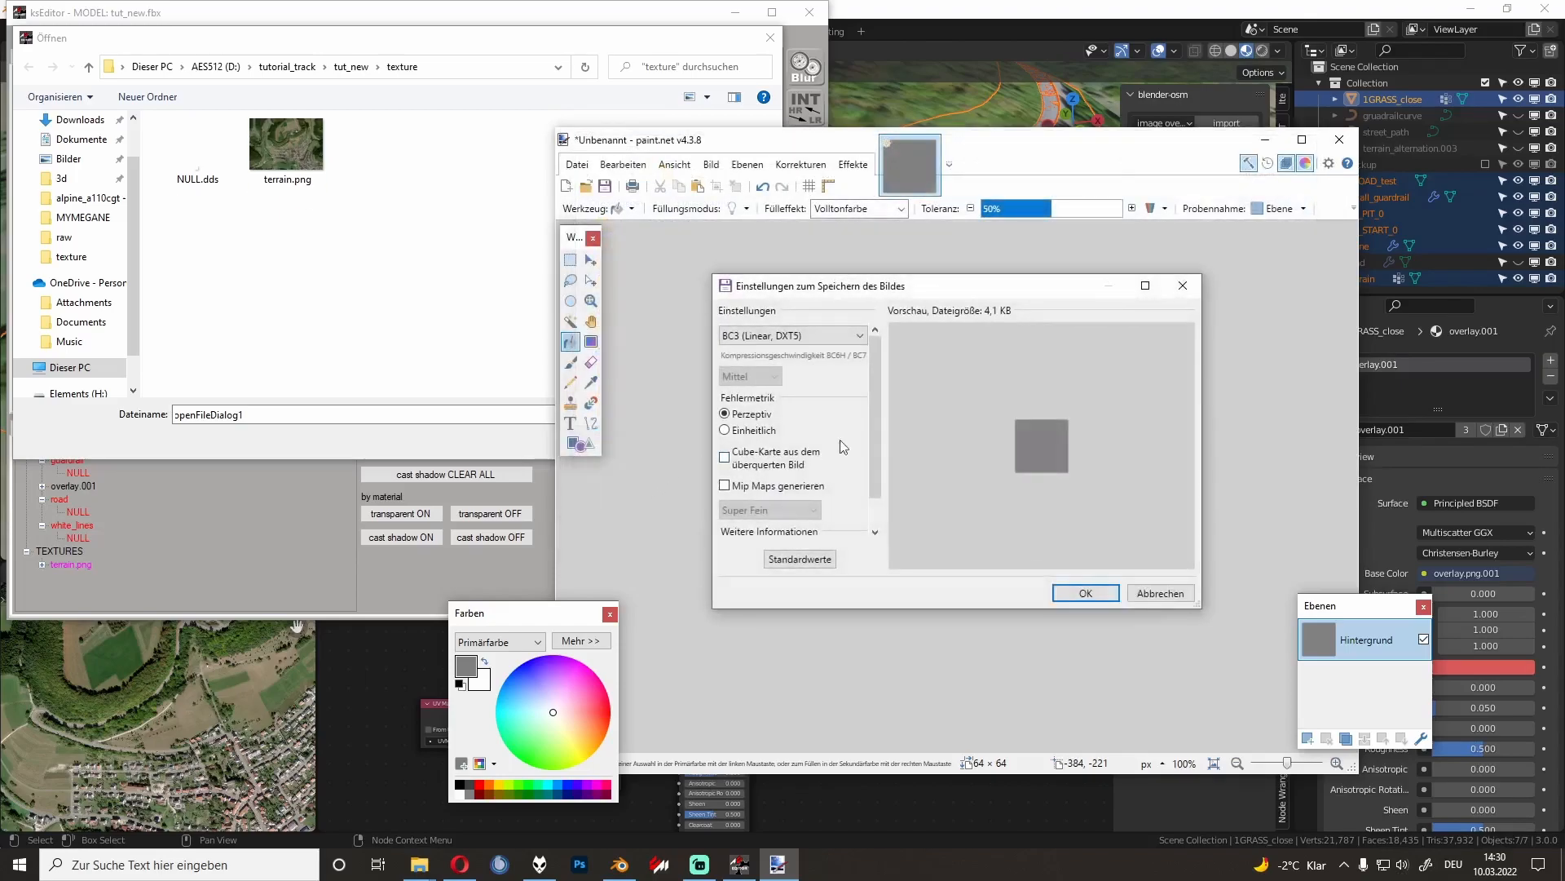
pyautogui.click(756, 335)
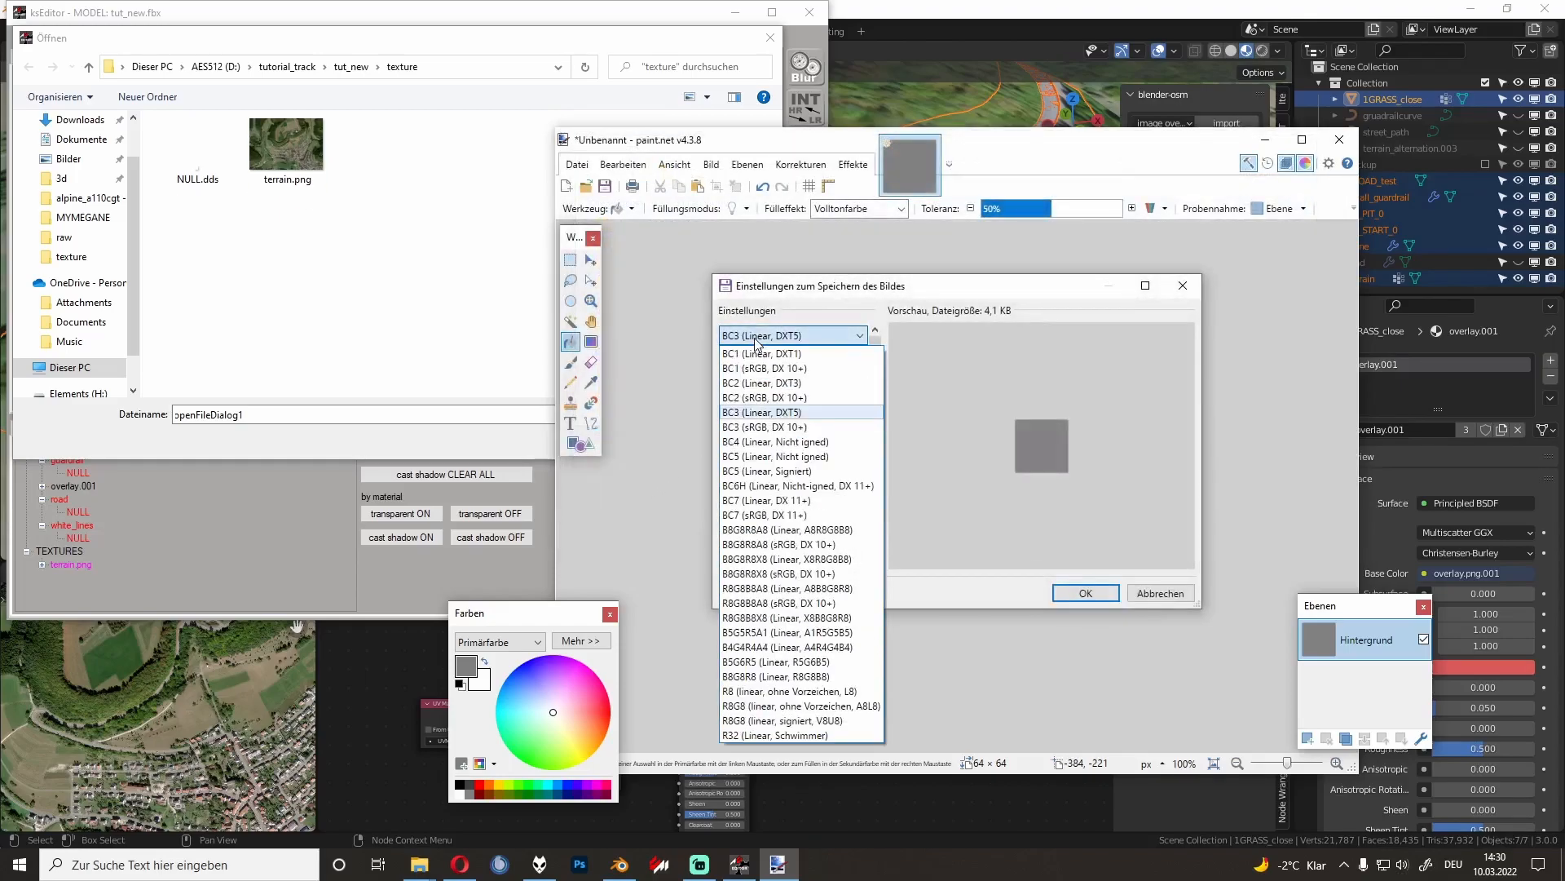
pyautogui.click(789, 412)
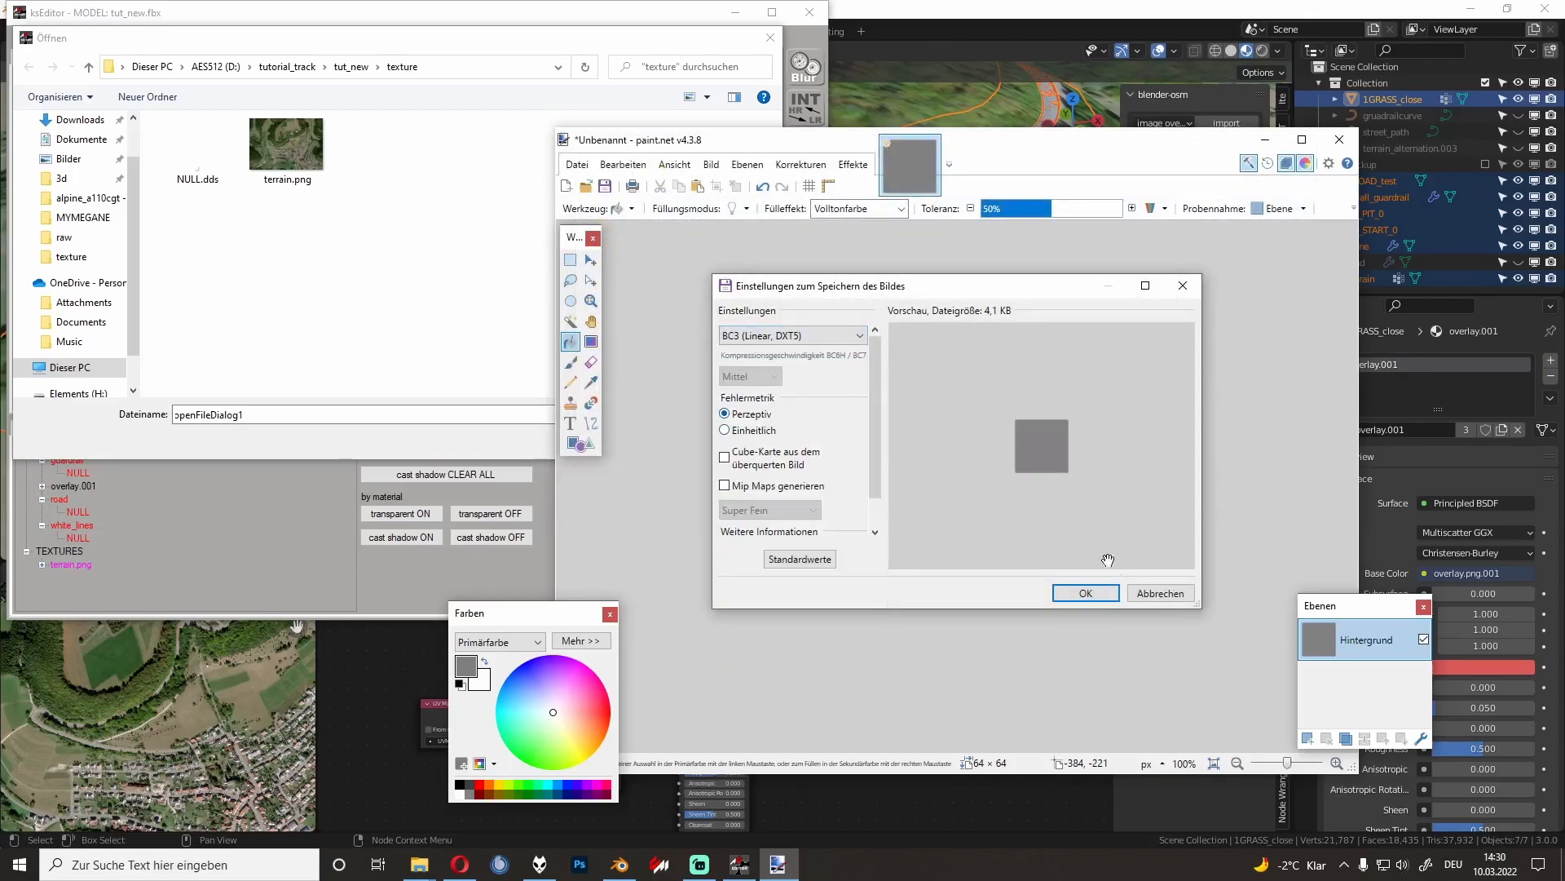
pyautogui.click(1091, 595)
# Step: Assign guairdrail_grery.dds as the guardrail material's txDiffuse texture in ksEditor and view the guardrail up close
pyautogui.click(180, 196)
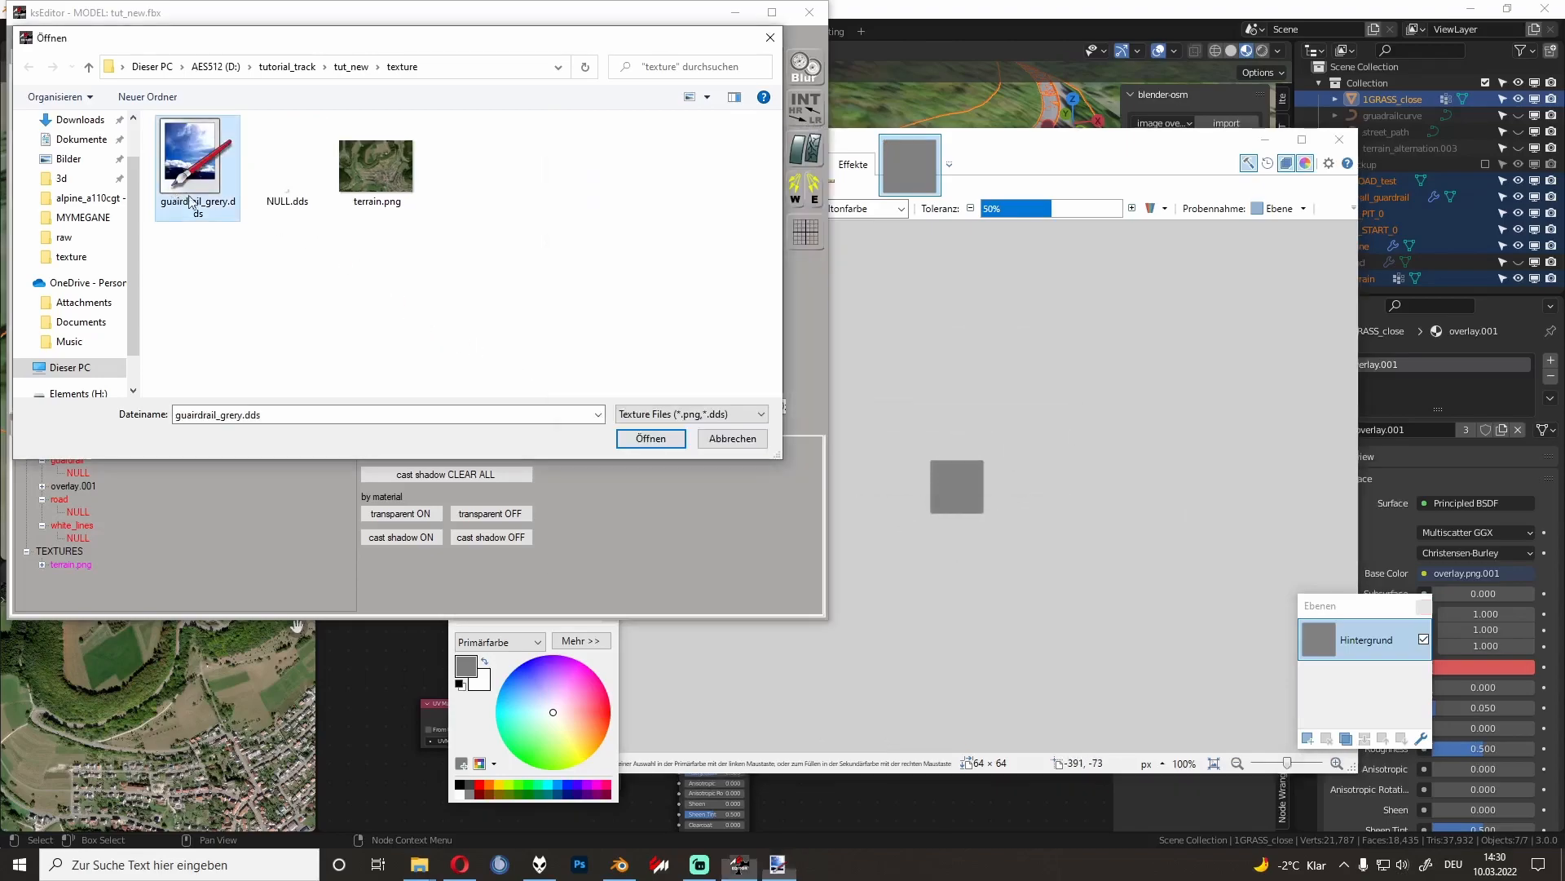
pyautogui.click(650, 438)
pyautogui.moveTo(504, 299); pyautogui.dragTo(474, 320)
pyautogui.scroll(8, 506, 296)
pyautogui.scroll(8, 474, 320)
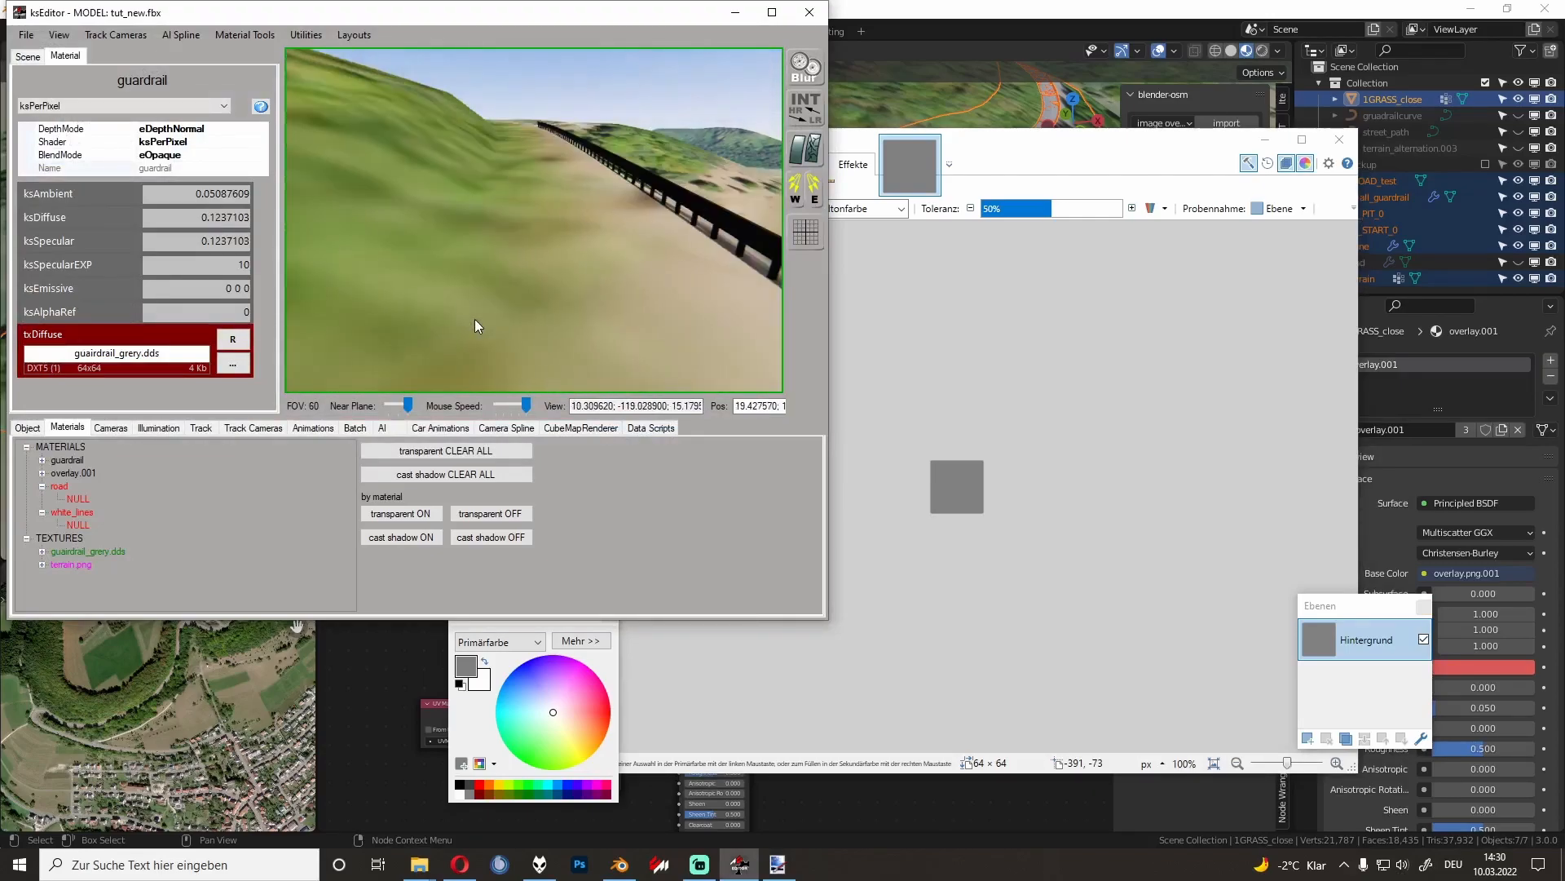
# Step: Try the ksPerPixelReflection shader on the guardrail material and return it to ksPerPixel
pyautogui.click(165, 107)
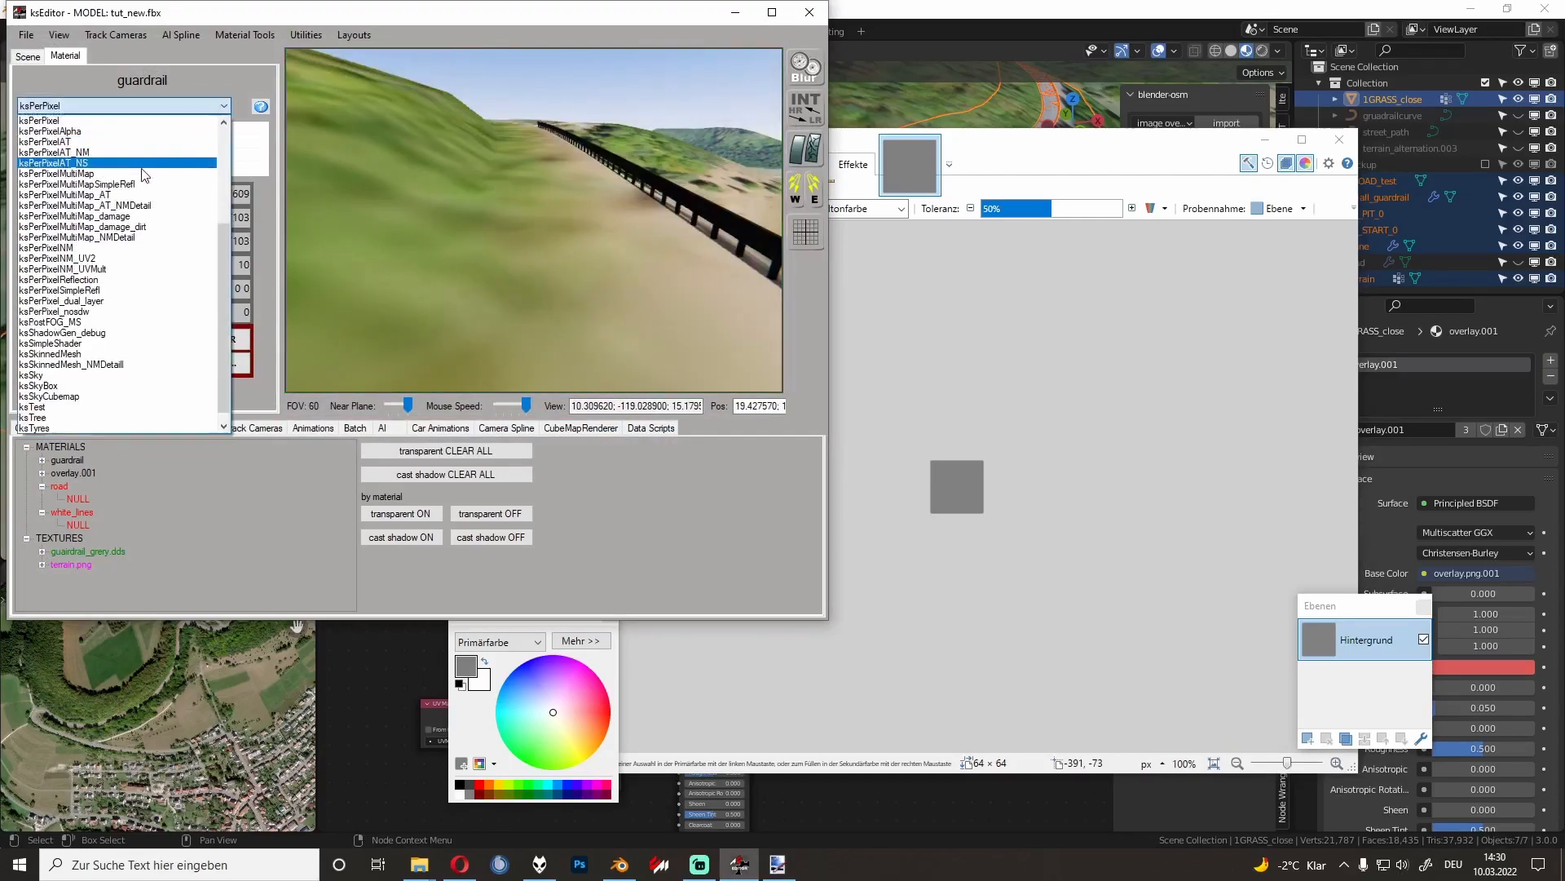
pyautogui.click(119, 287)
pyautogui.click(129, 107)
pyautogui.scroll(2, 93, 141)
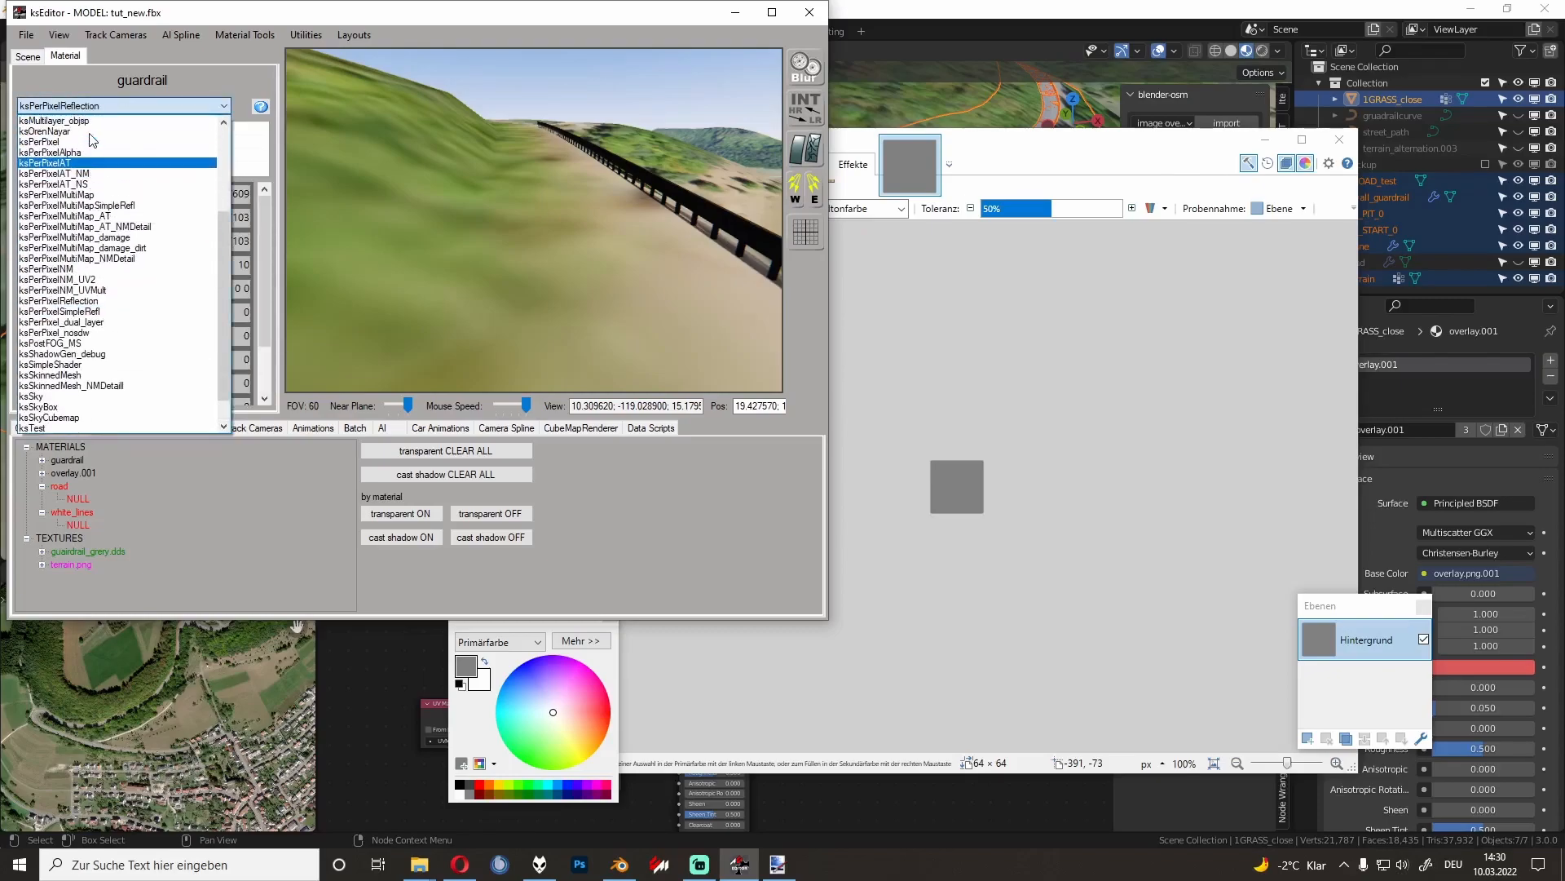
pyautogui.click(93, 141)
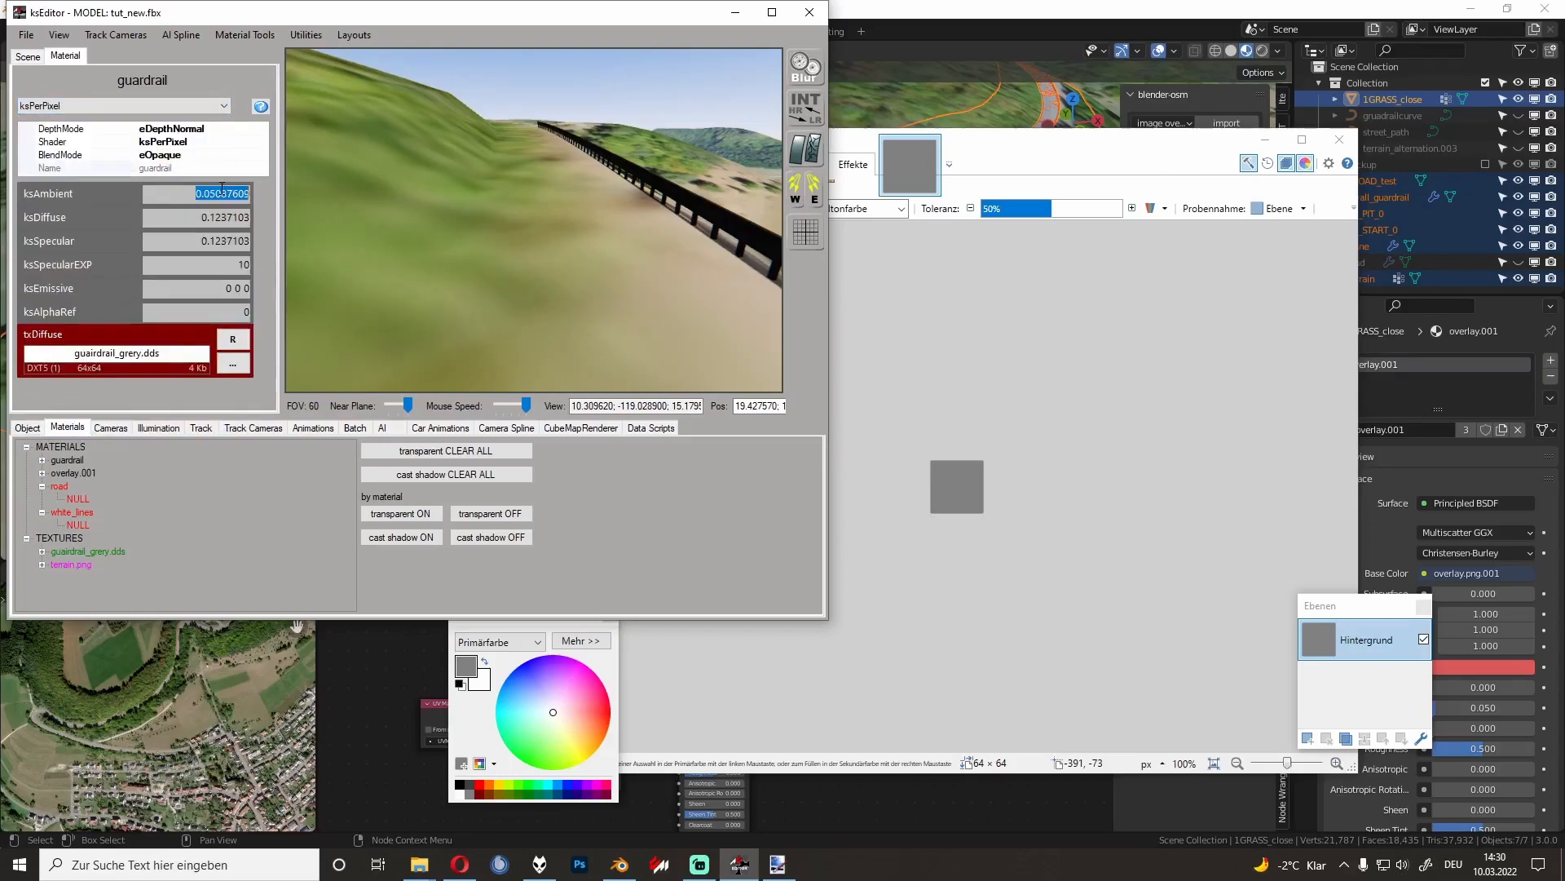
# Step: Set the guardrail material to ksAmbient 0.25, ksDiffuse 0.25, ksSpecular 0.4 and ksSpecularEXP 60
pyautogui.write('0.25')
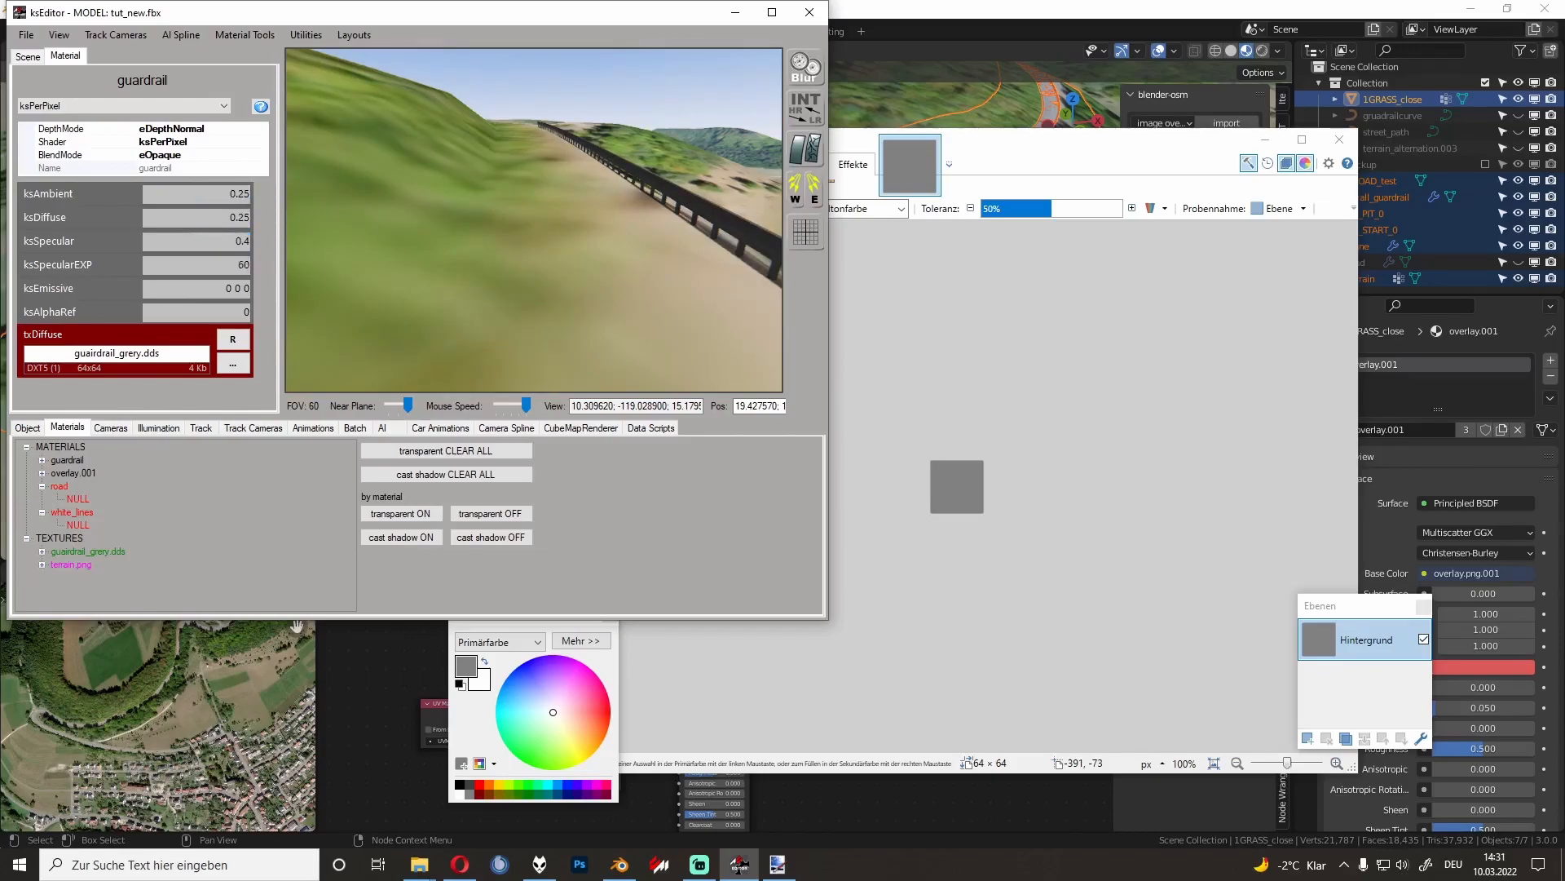
# Step: Set the guardrail material's ksAmbient to 0.55 and ksDiffuse to 0.45
pyautogui.moveTo(507, 200); pyautogui.dragTo(548, 194)
pyautogui.press('Up')
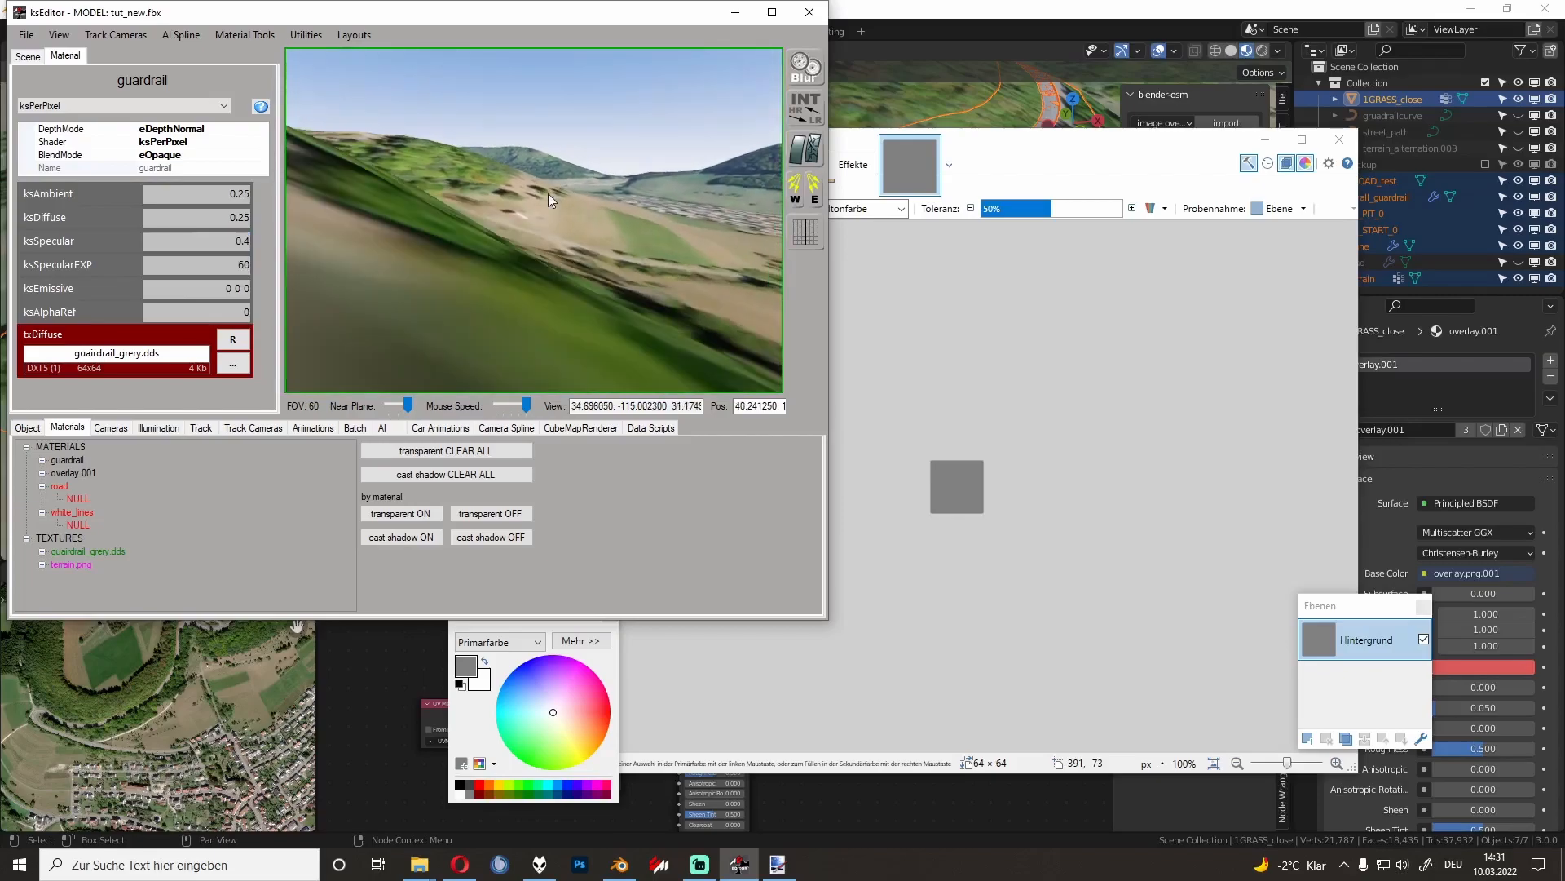
pyautogui.scroll(-5, 548, 193)
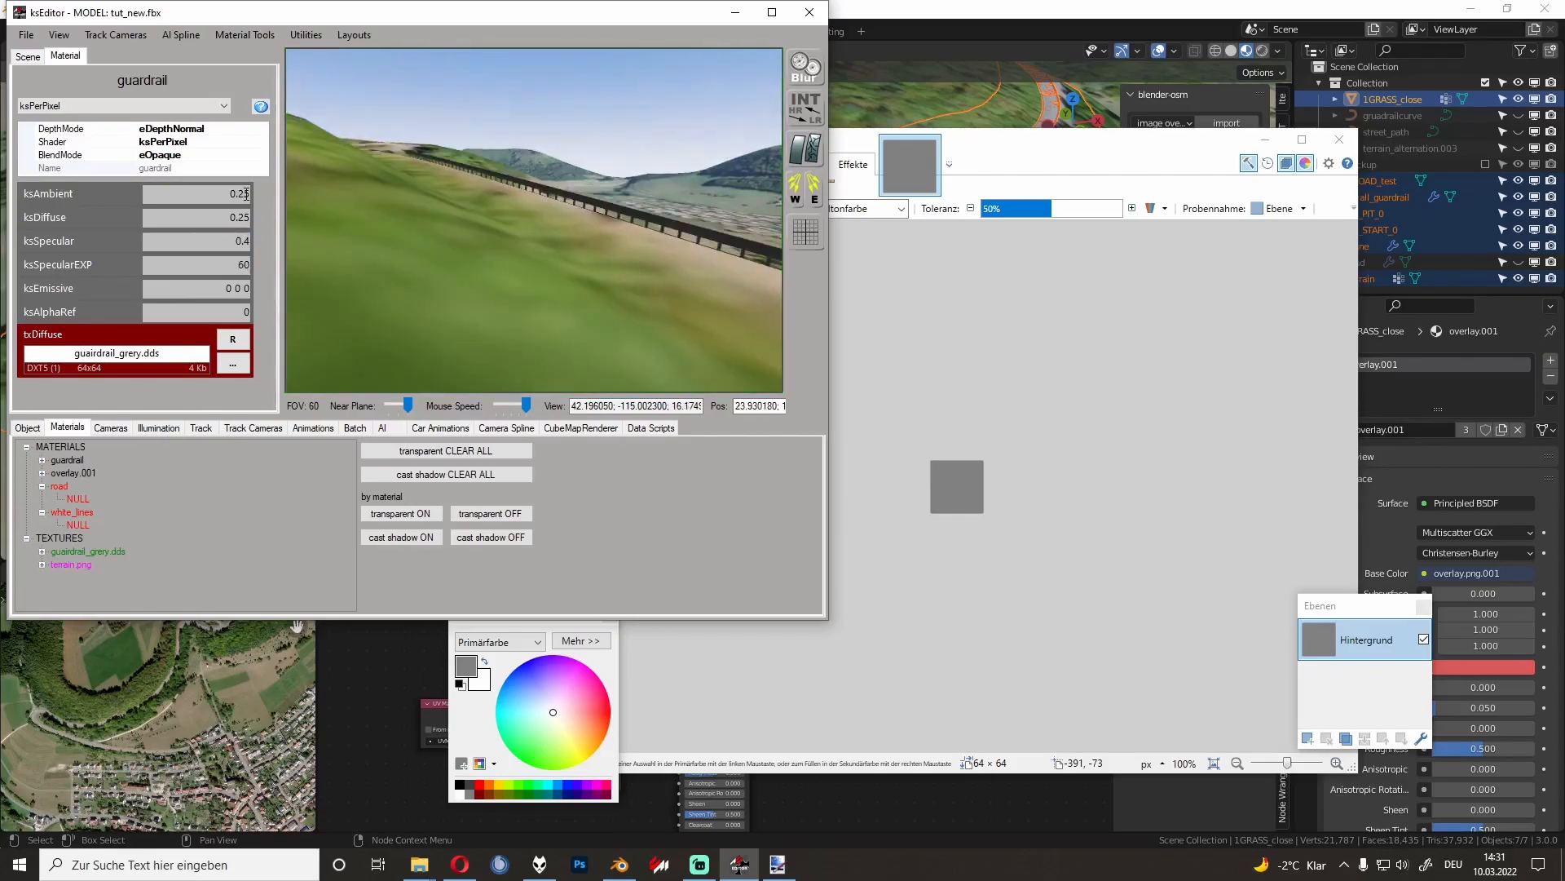
pyautogui.press('BackSpace')
pyautogui.write('5')
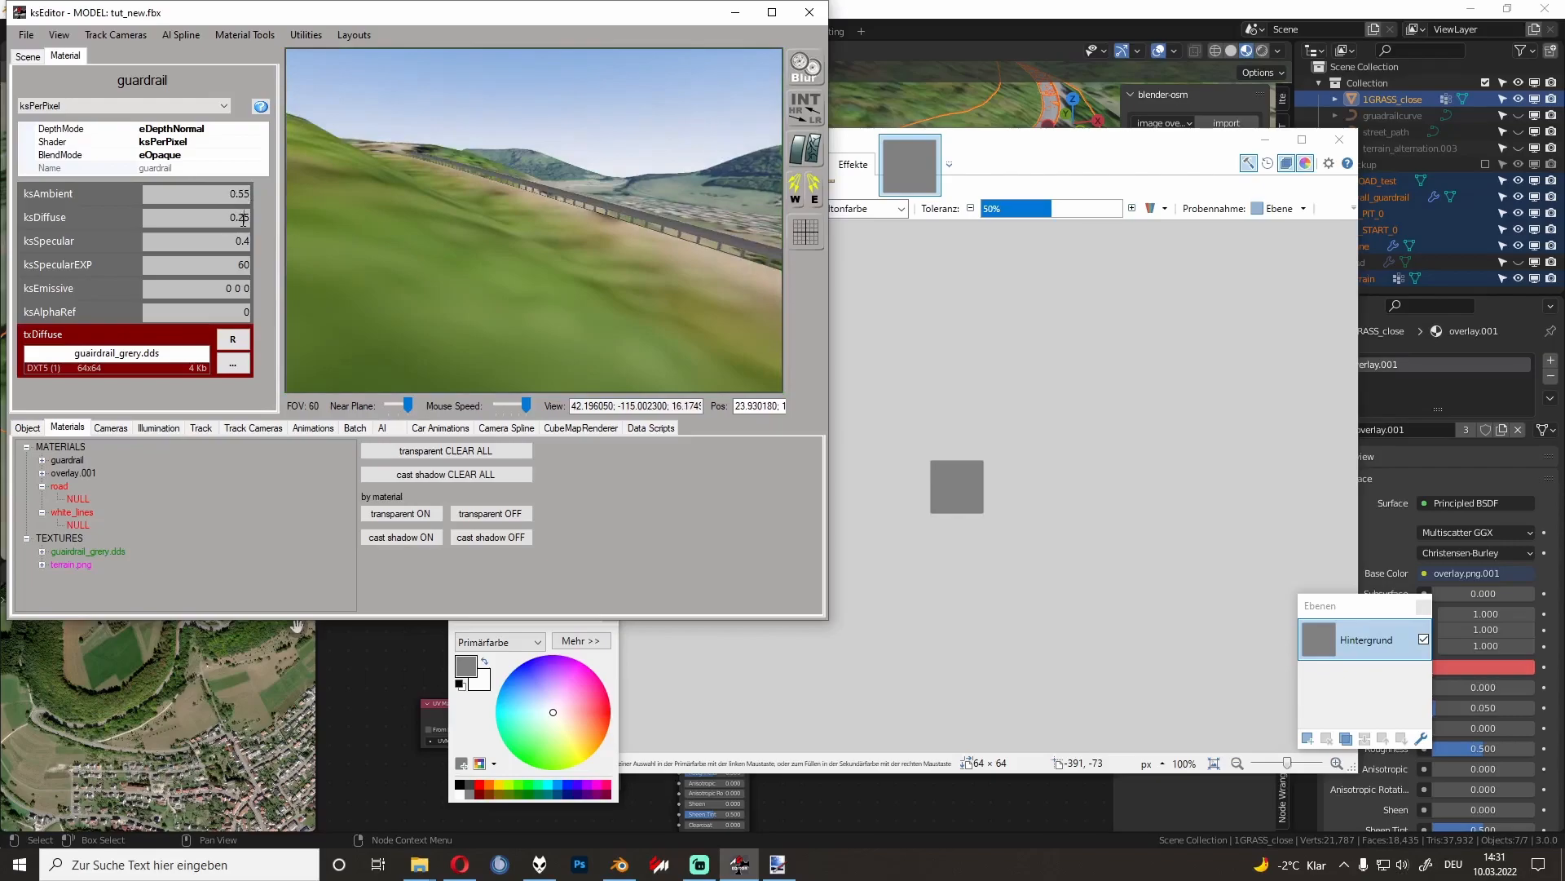
# Step: Examine the guardrail's brightness along the road from several viewpoints and distances in the 3D preview
pyautogui.moveTo(387, 226); pyautogui.dragTo(374, 212)
pyautogui.press('Up')
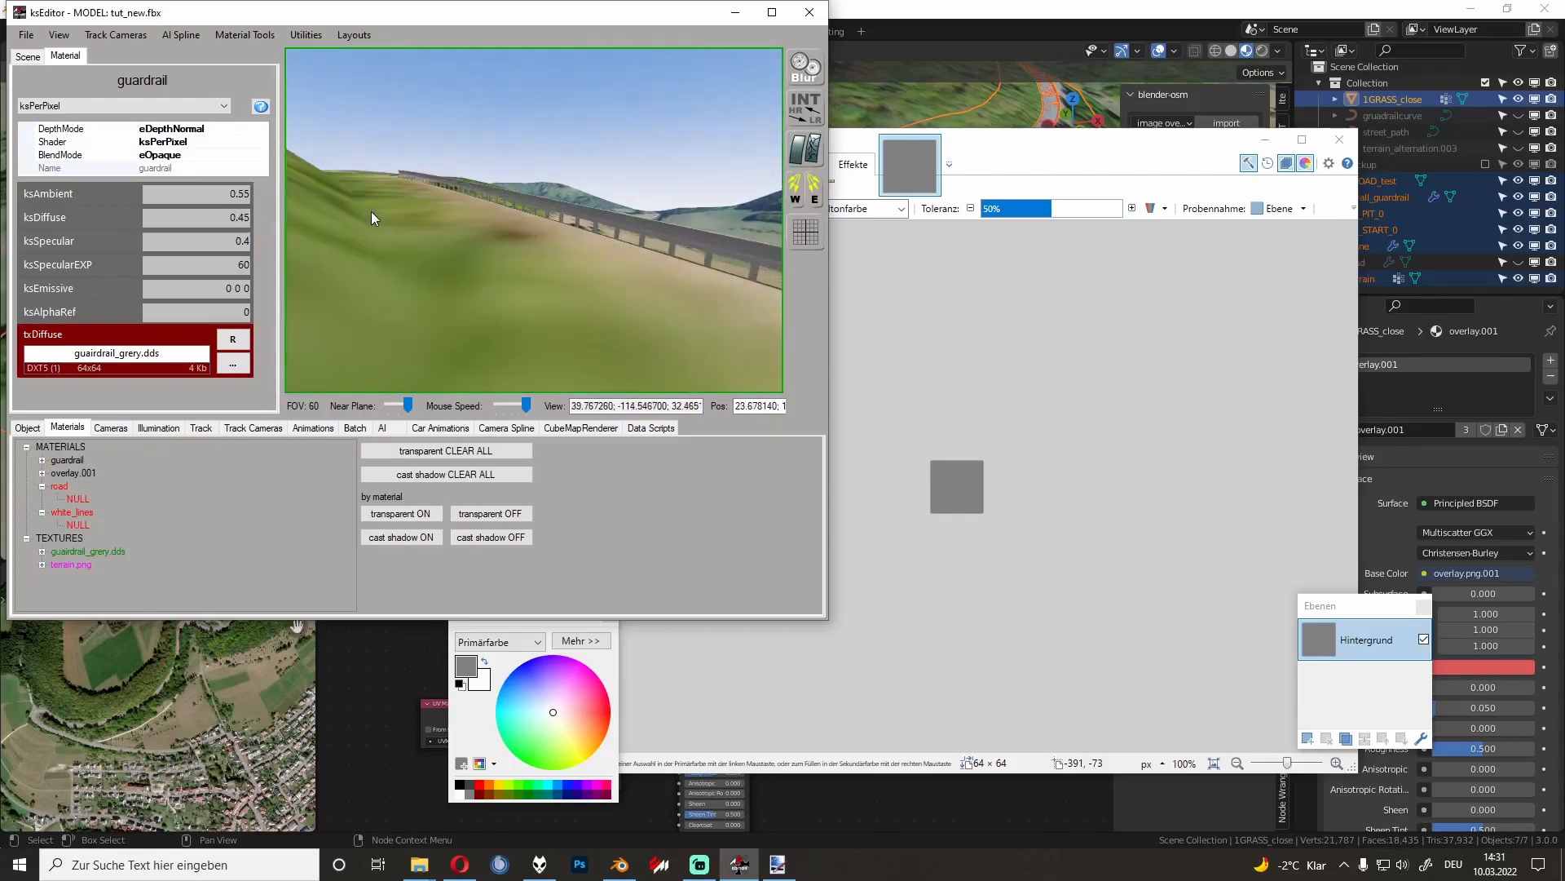
pyautogui.press('Up')
pyautogui.press('Right')
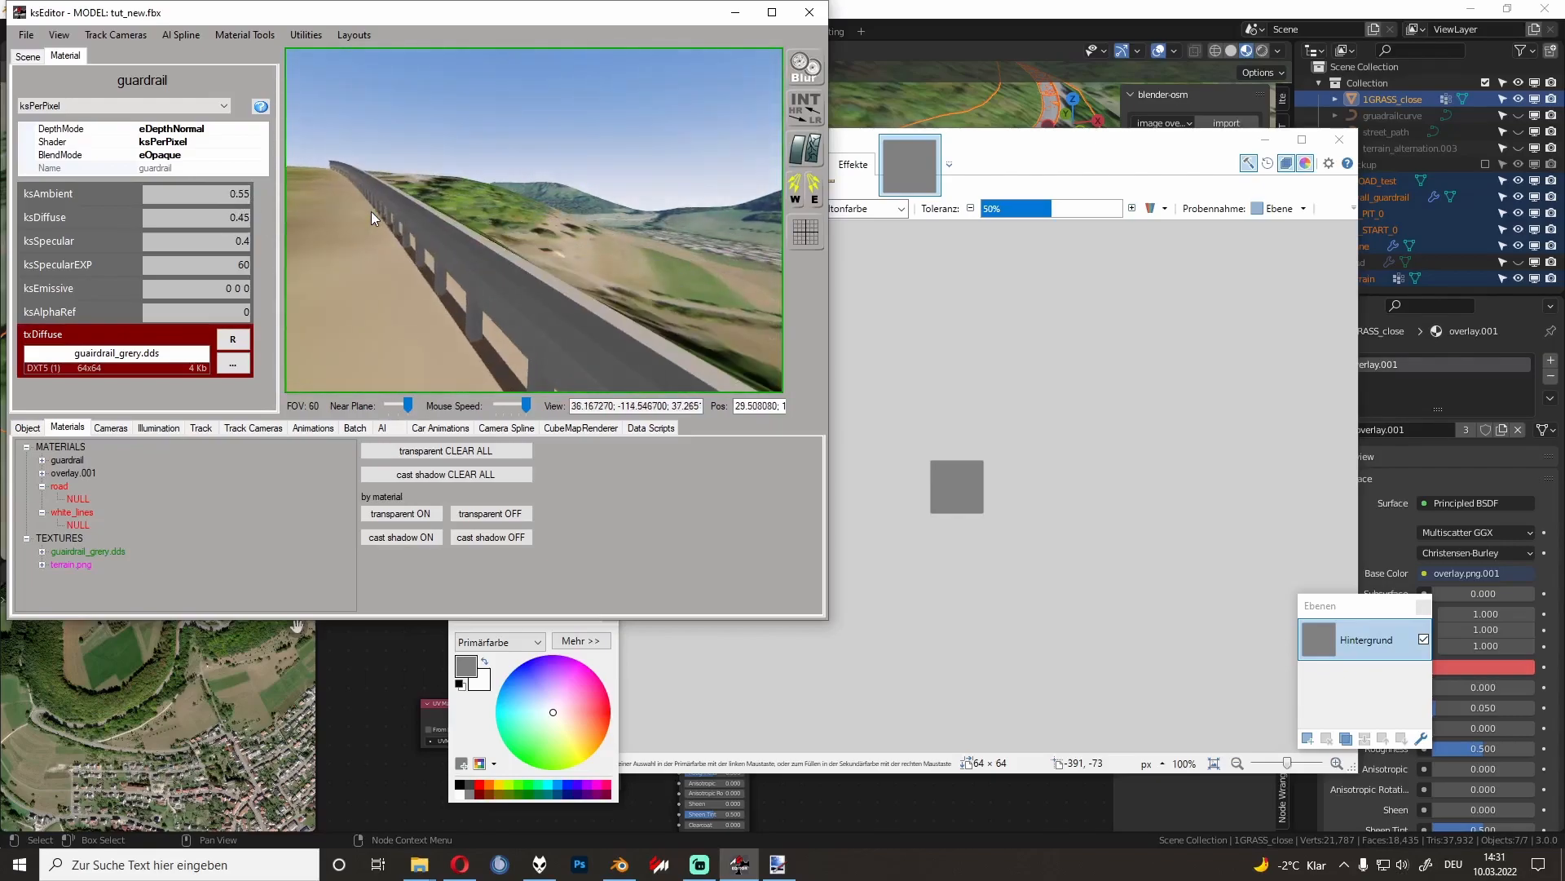
pyautogui.moveTo(804, 191); pyautogui.dragTo(556, 212)
pyautogui.press('Up')
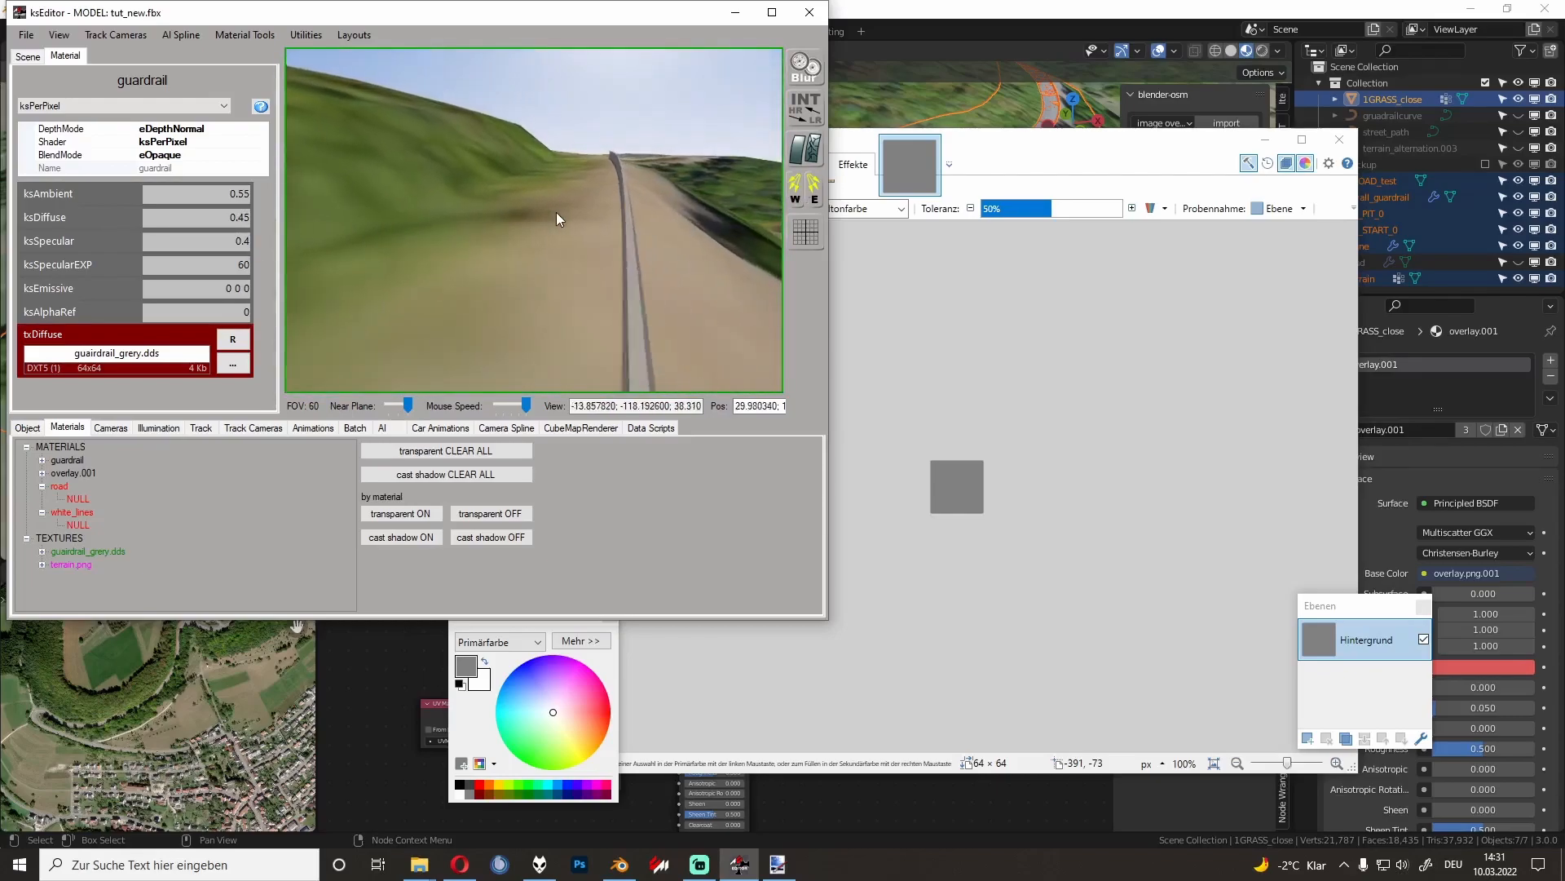
pyautogui.press('Up')
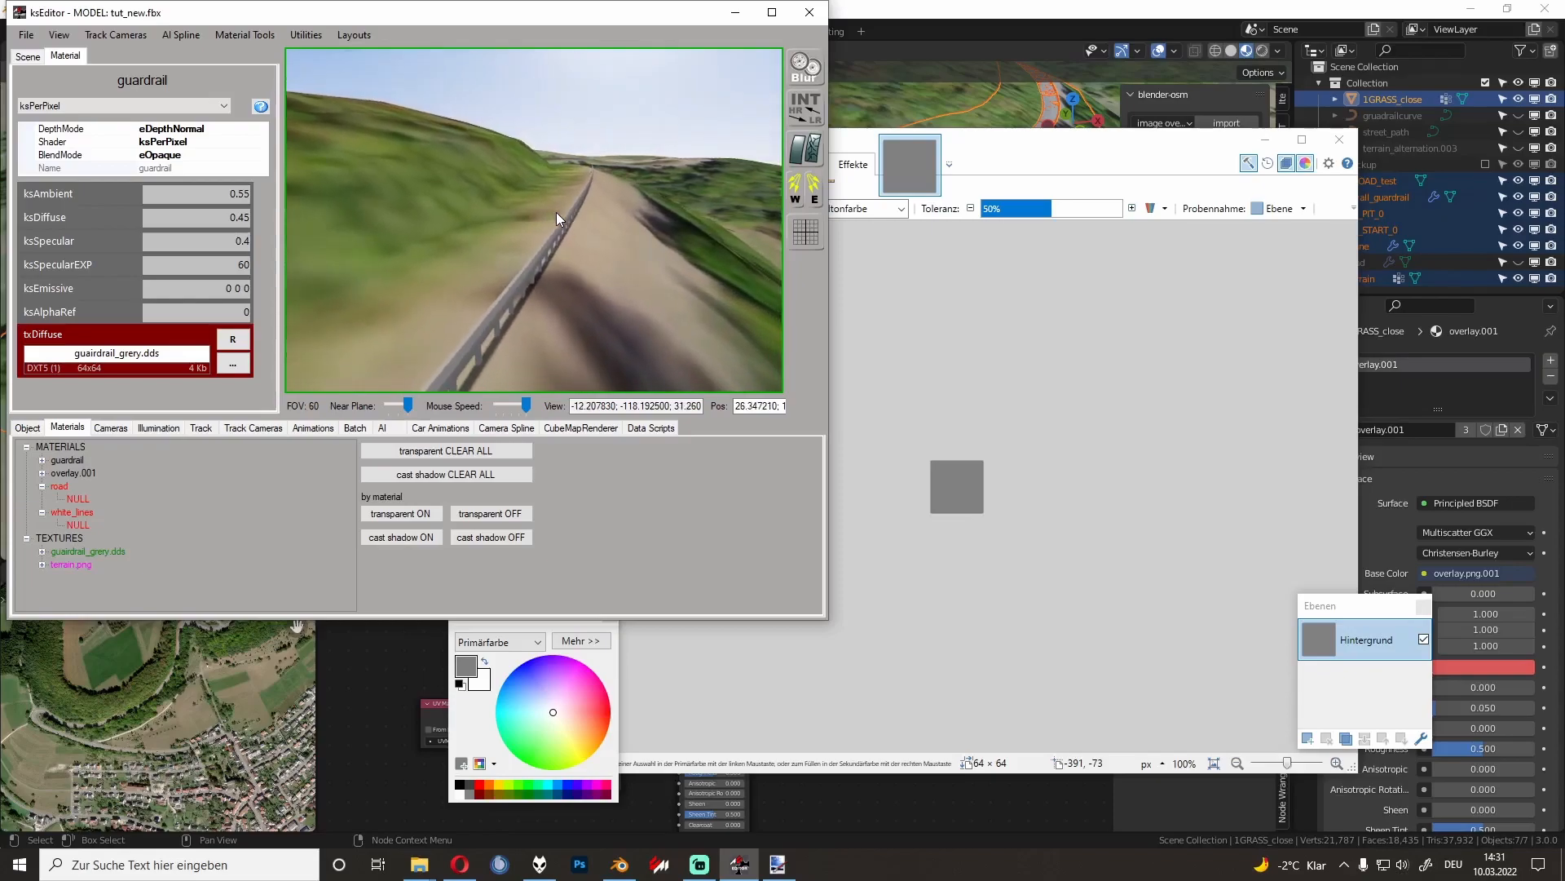
pyautogui.press('Up')
pyautogui.moveTo(554, 212); pyautogui.dragTo(413, 225)
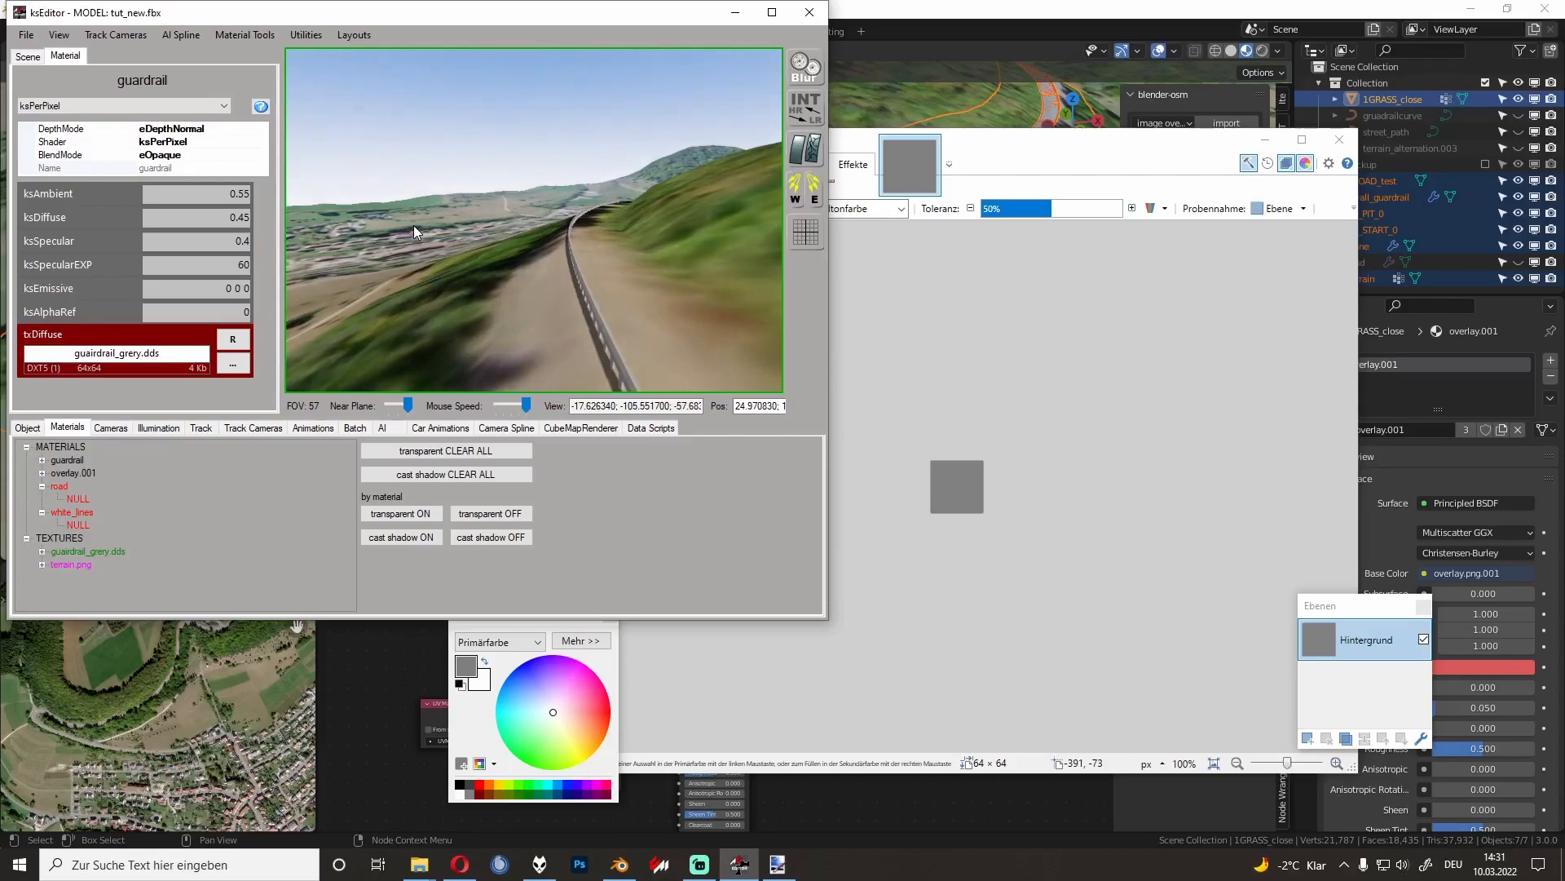
pyautogui.moveTo(538, 295); pyautogui.dragTo(647, 302)
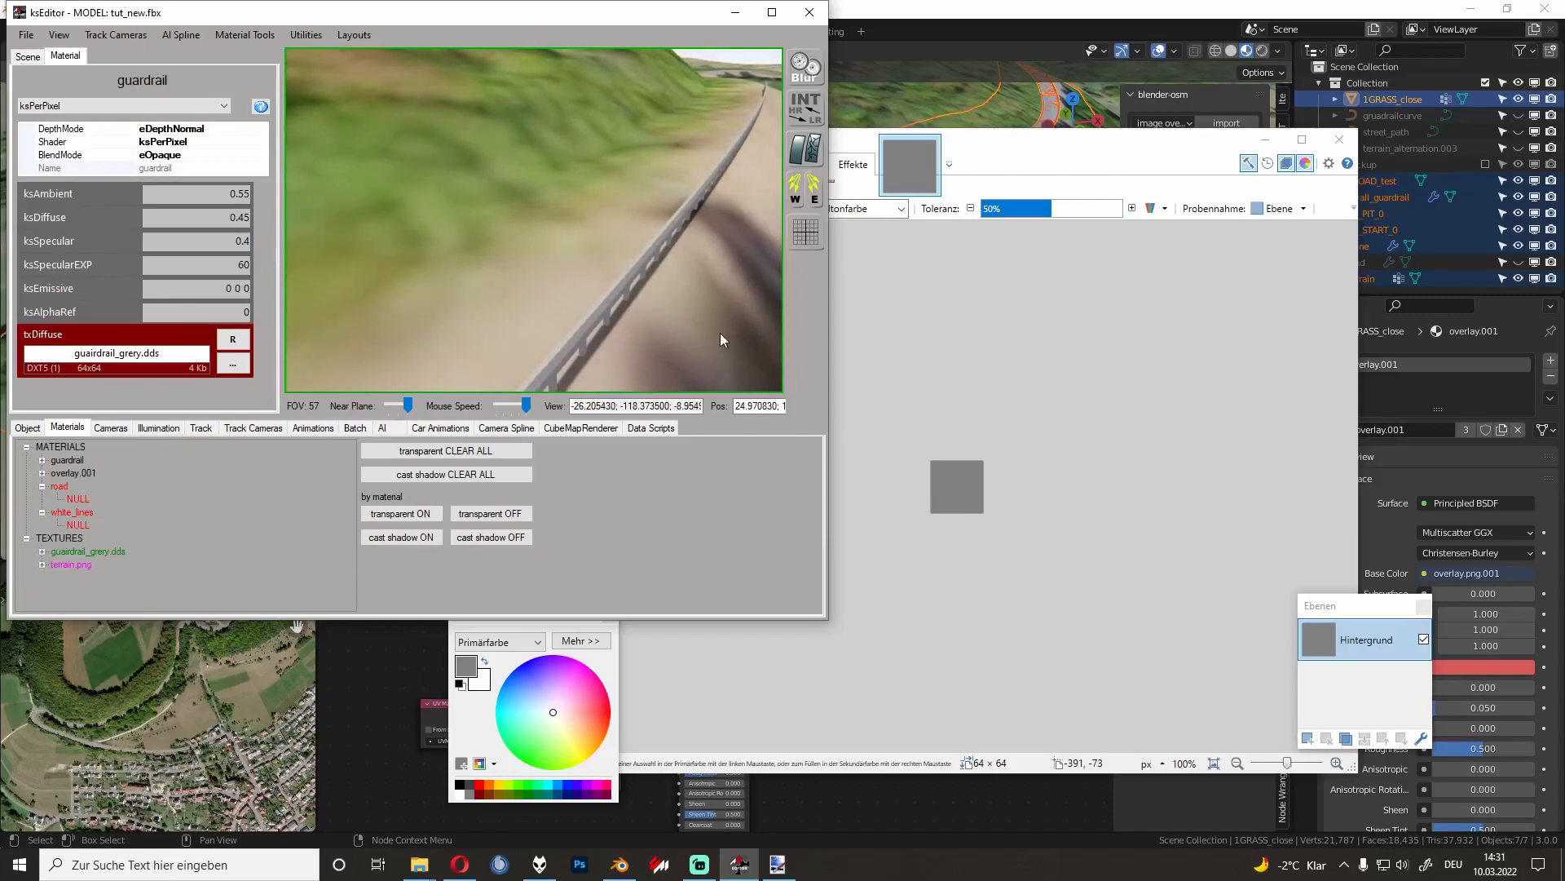
# Step: Copy TexturesCom_Roads0156_1_seamless_S.jpg into the tut_new texture folder and assign it as the road material's txDiffuse texture
pyautogui.click(59, 487)
pyautogui.click(234, 366)
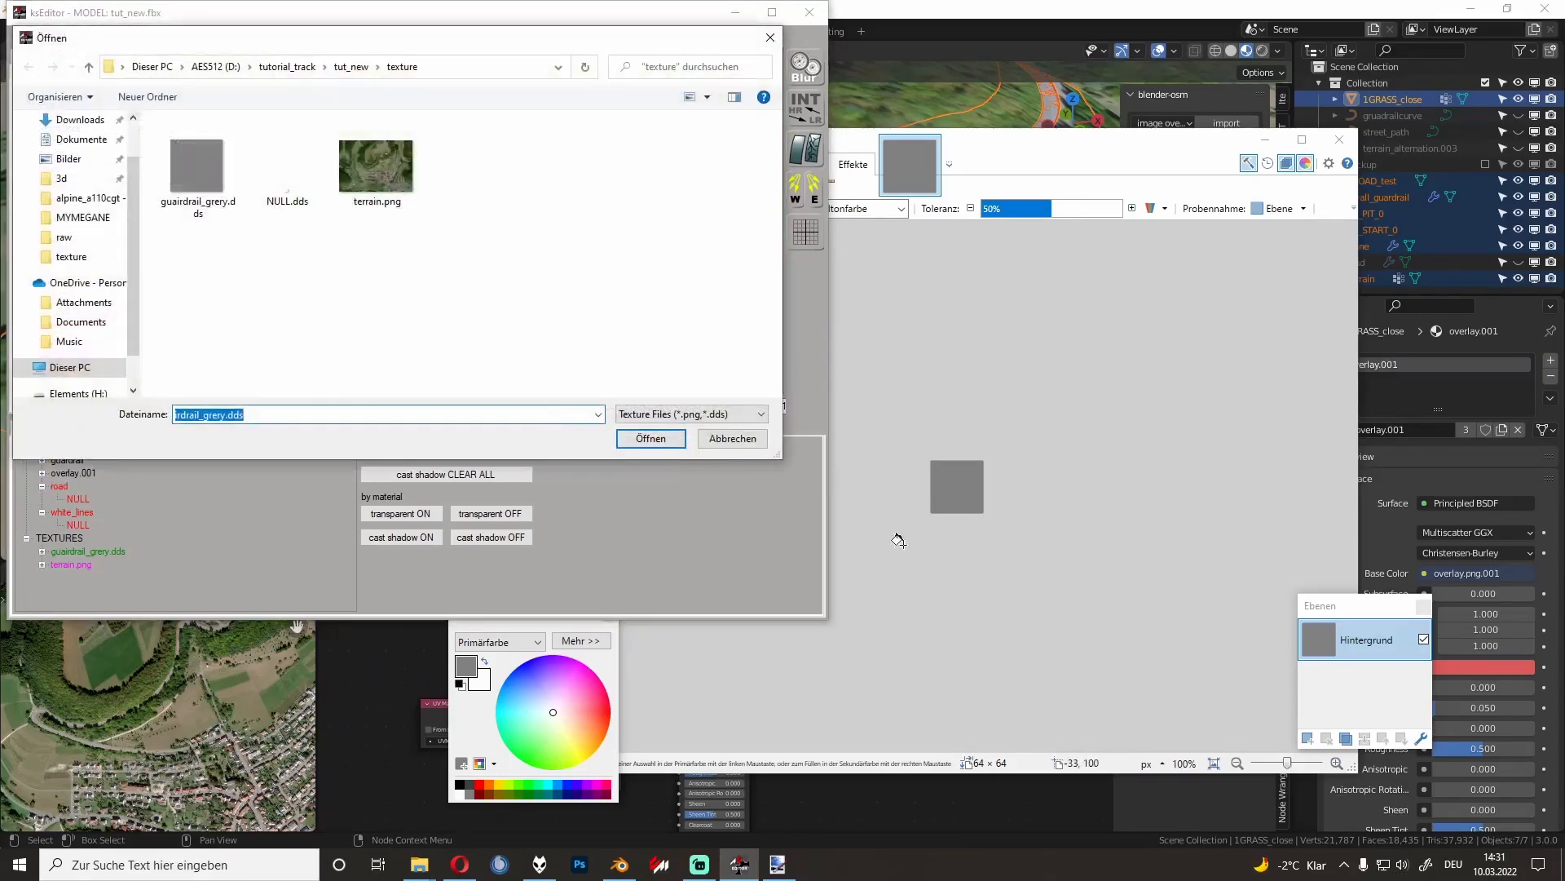
pyautogui.moveTo(419, 865)
pyautogui.click(672, 787)
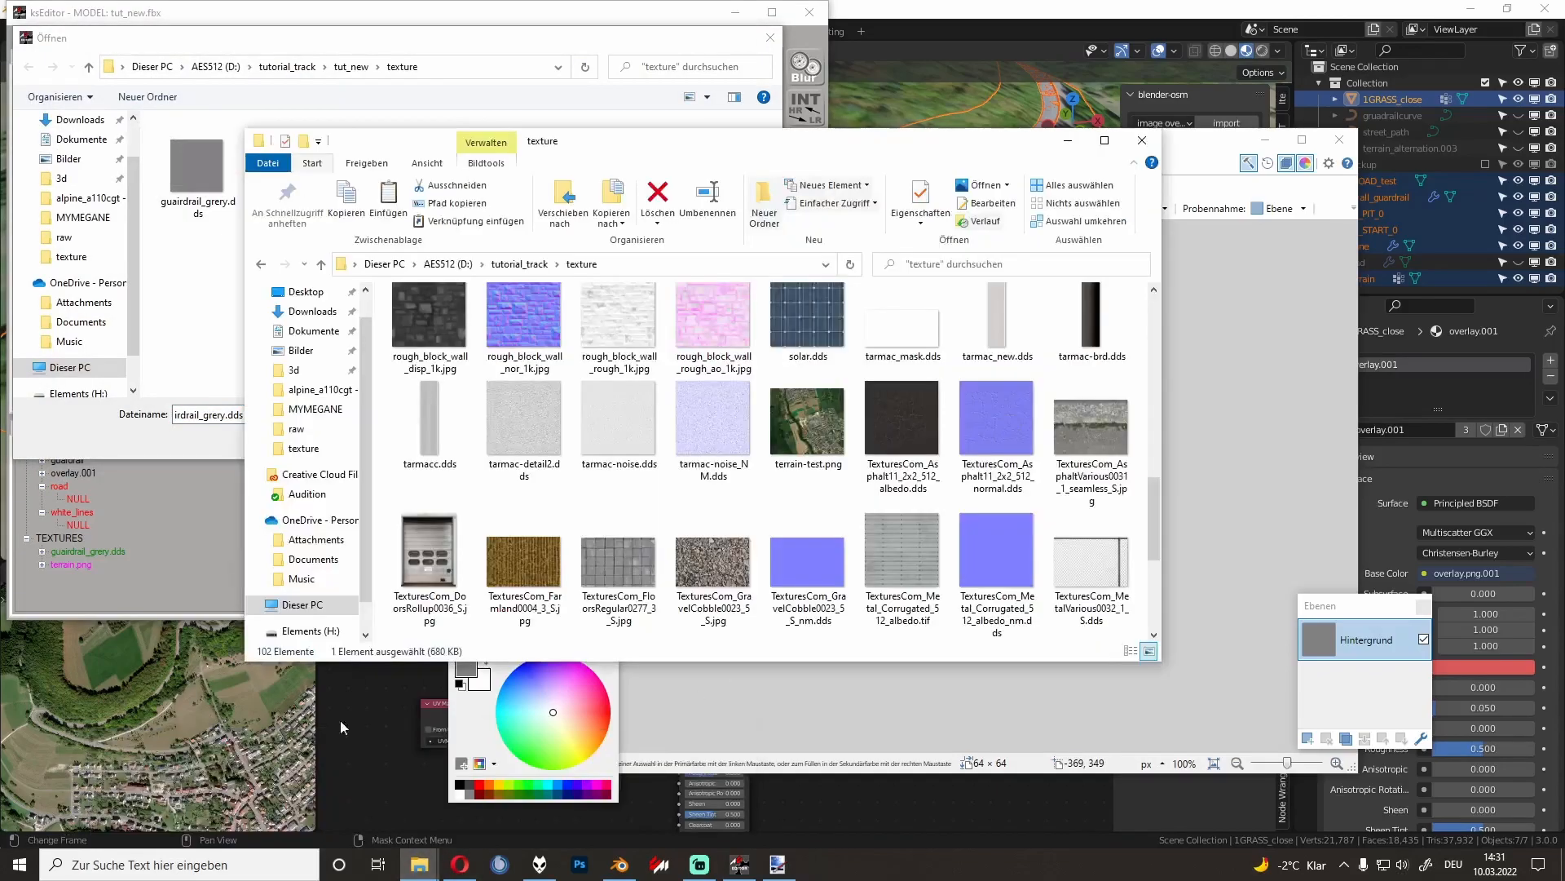
pyautogui.scroll(-1, 739, 520)
pyautogui.click(717, 580)
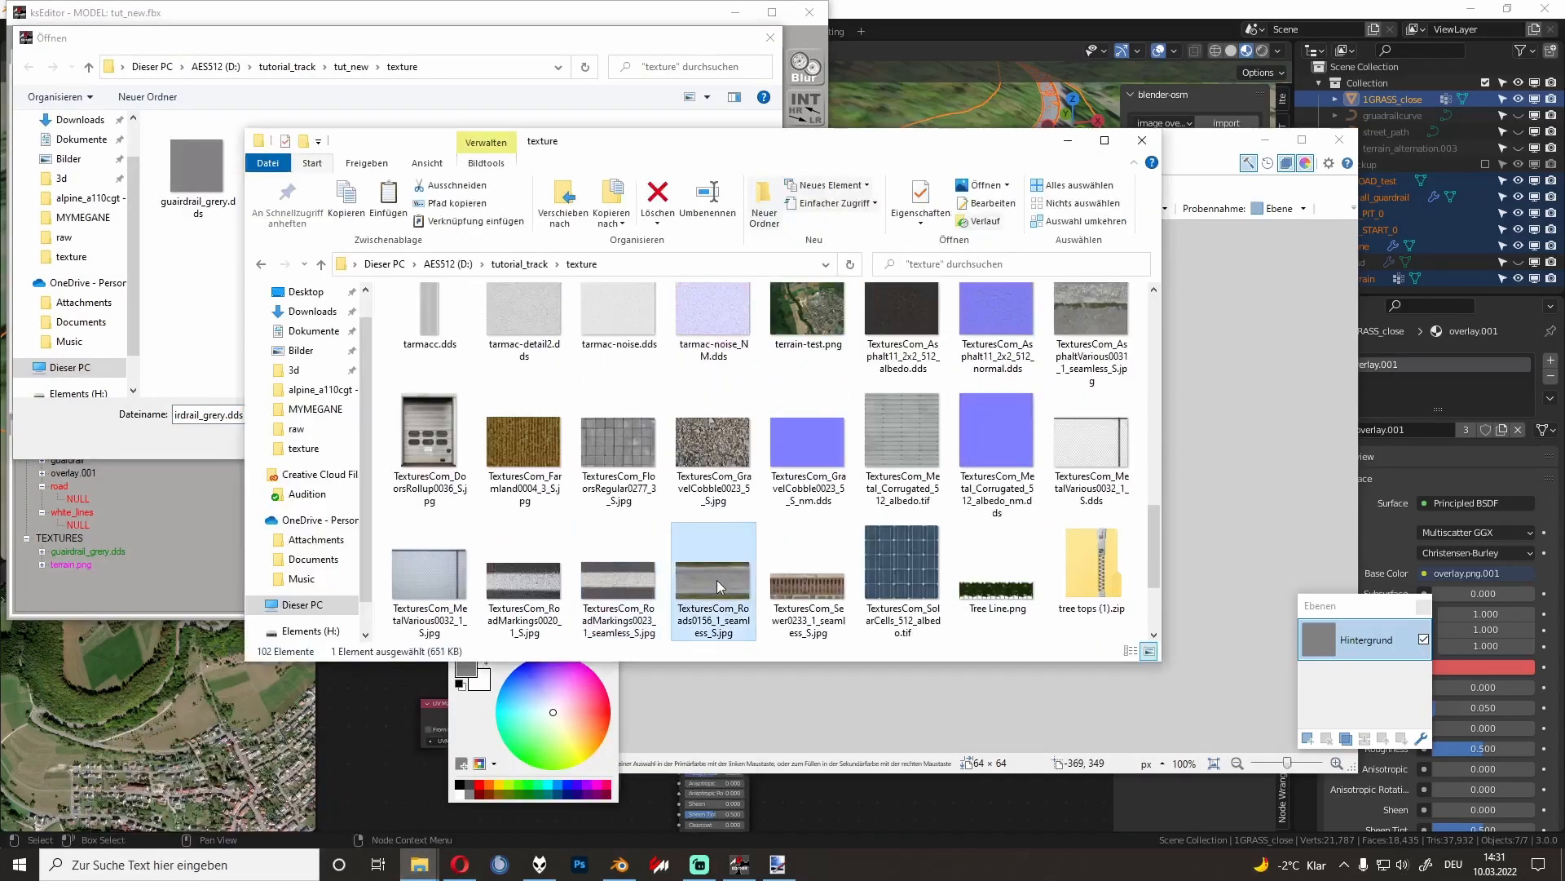
pyautogui.moveTo(673, 548); pyautogui.dragTo(462, 322)
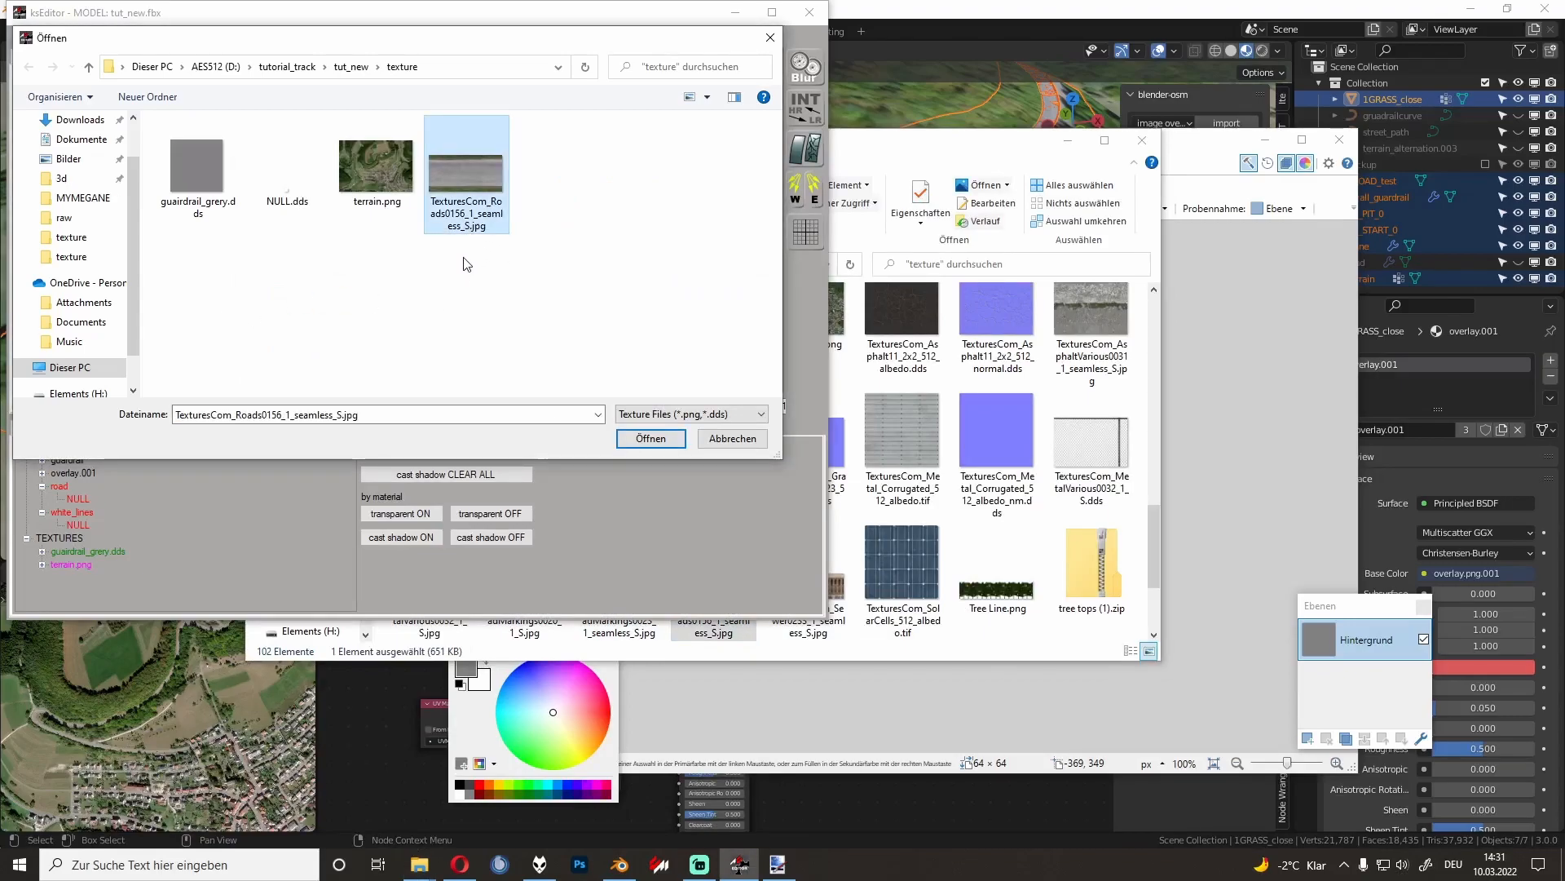
pyautogui.click(650, 438)
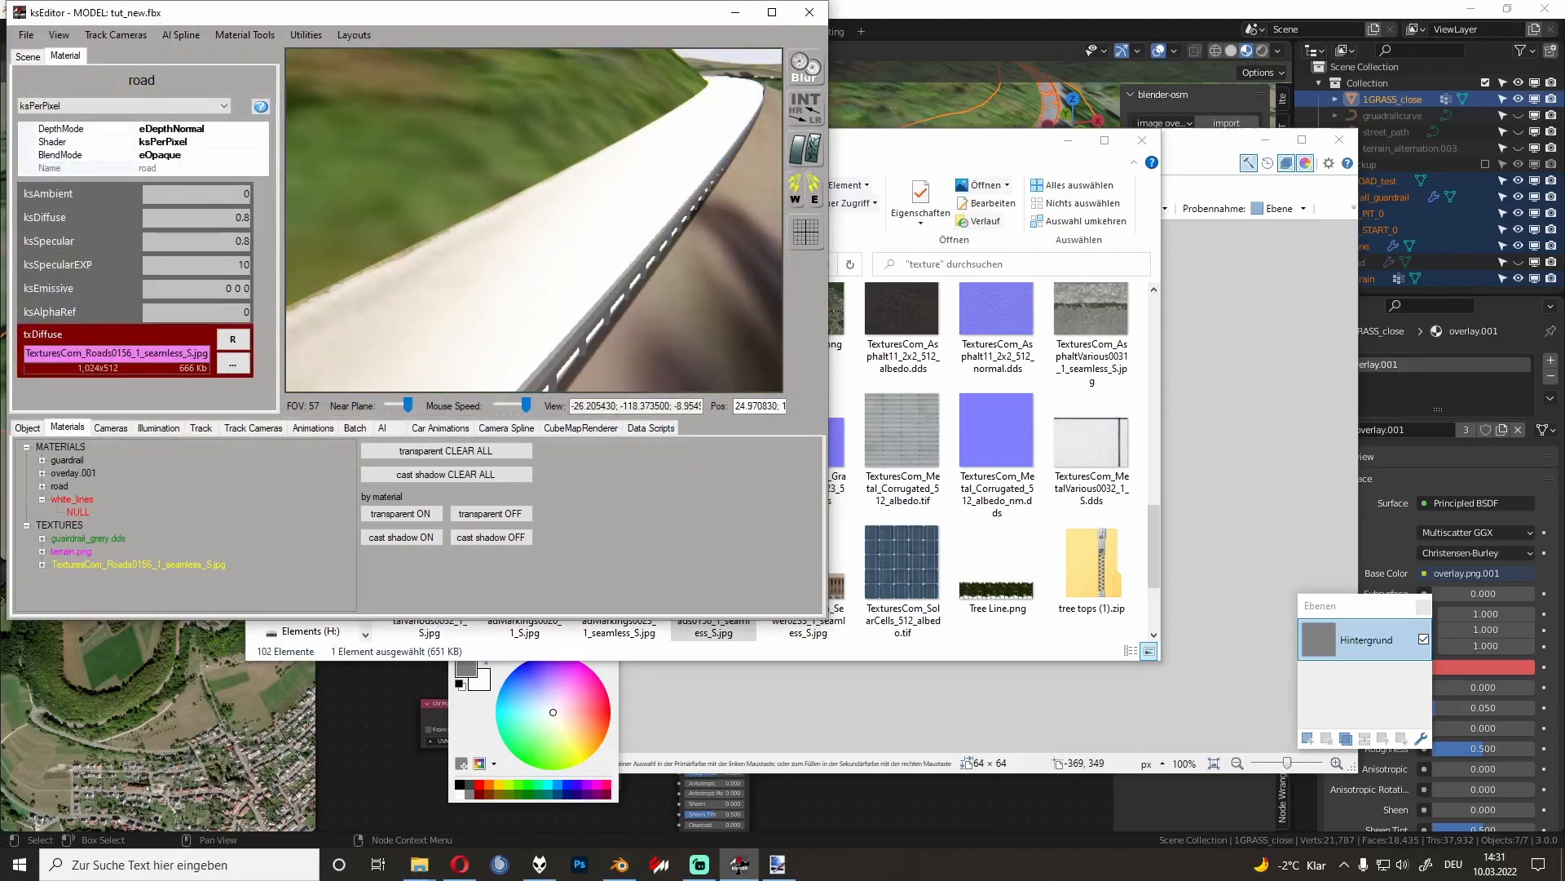
# Step: Set the road material to ksAmbient 0.25, ksDiffuse 0.25, ksSpecular 0.05 and ksSpecularEXP 25
pyautogui.write('0.25')
pyautogui.press('Tab')
pyautogui.write('0.25')
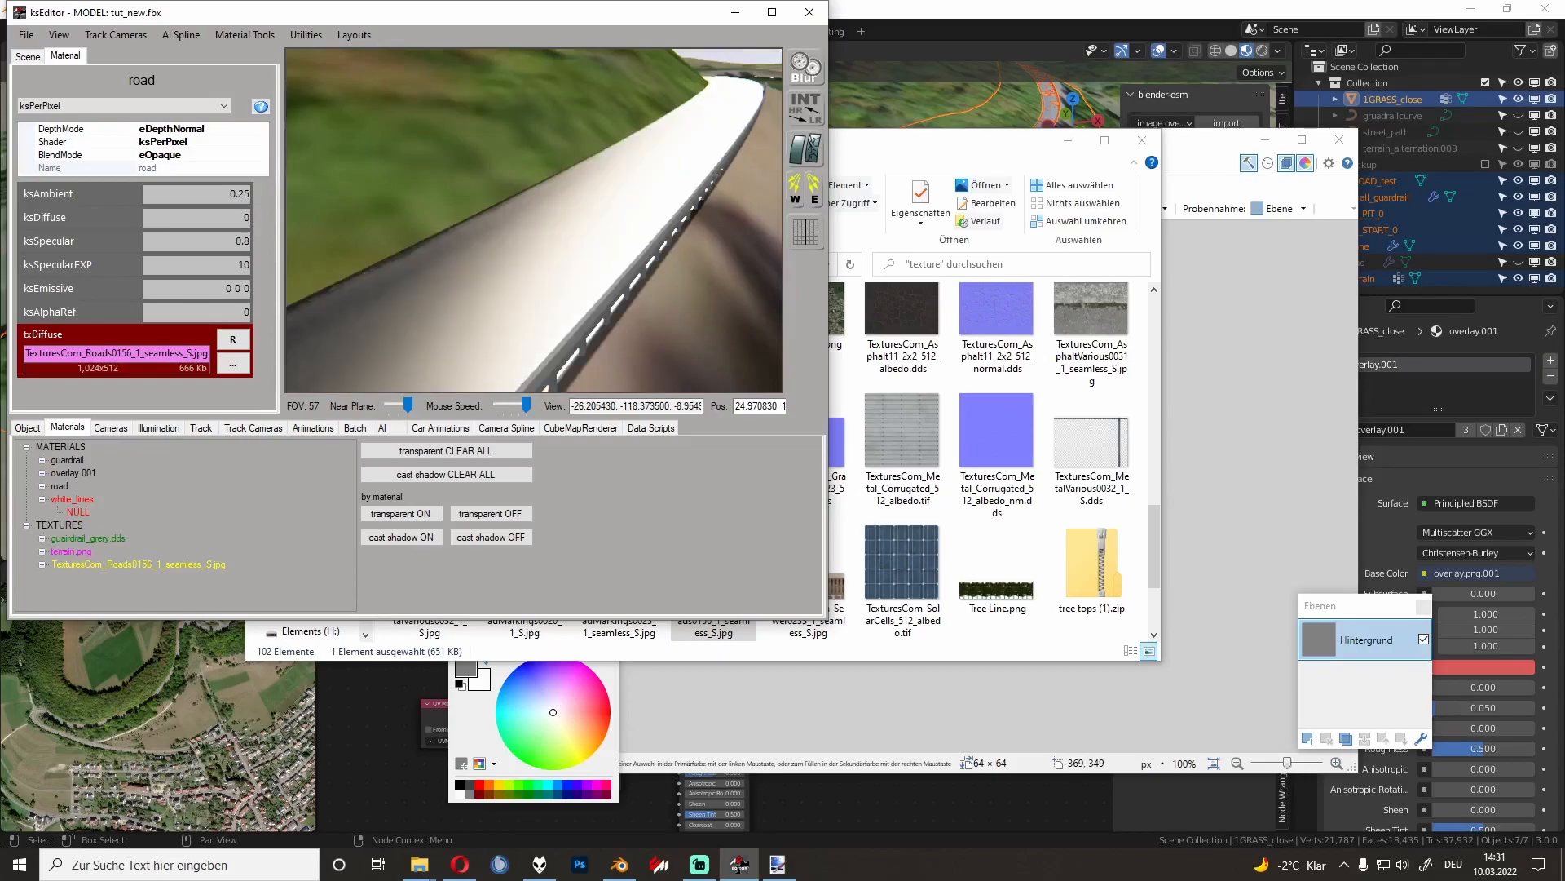
pyautogui.press('Tab')
pyautogui.write('0.25')
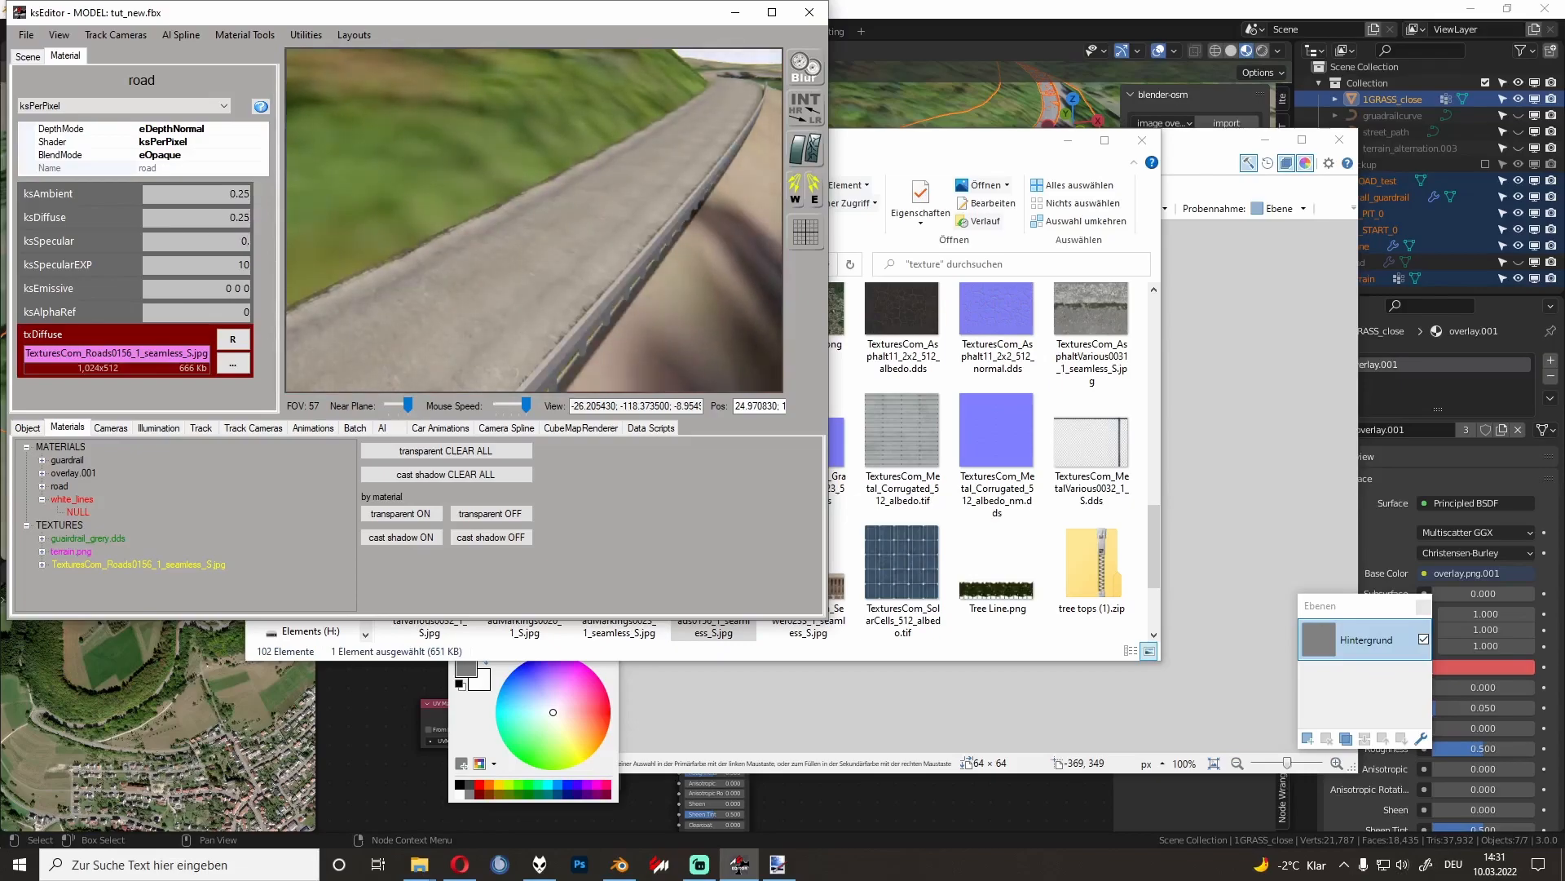
pyautogui.press('BackSpace')
pyautogui.press('Tab')
pyautogui.write('25')
pyautogui.moveTo(453, 123); pyautogui.dragTo(624, 144)
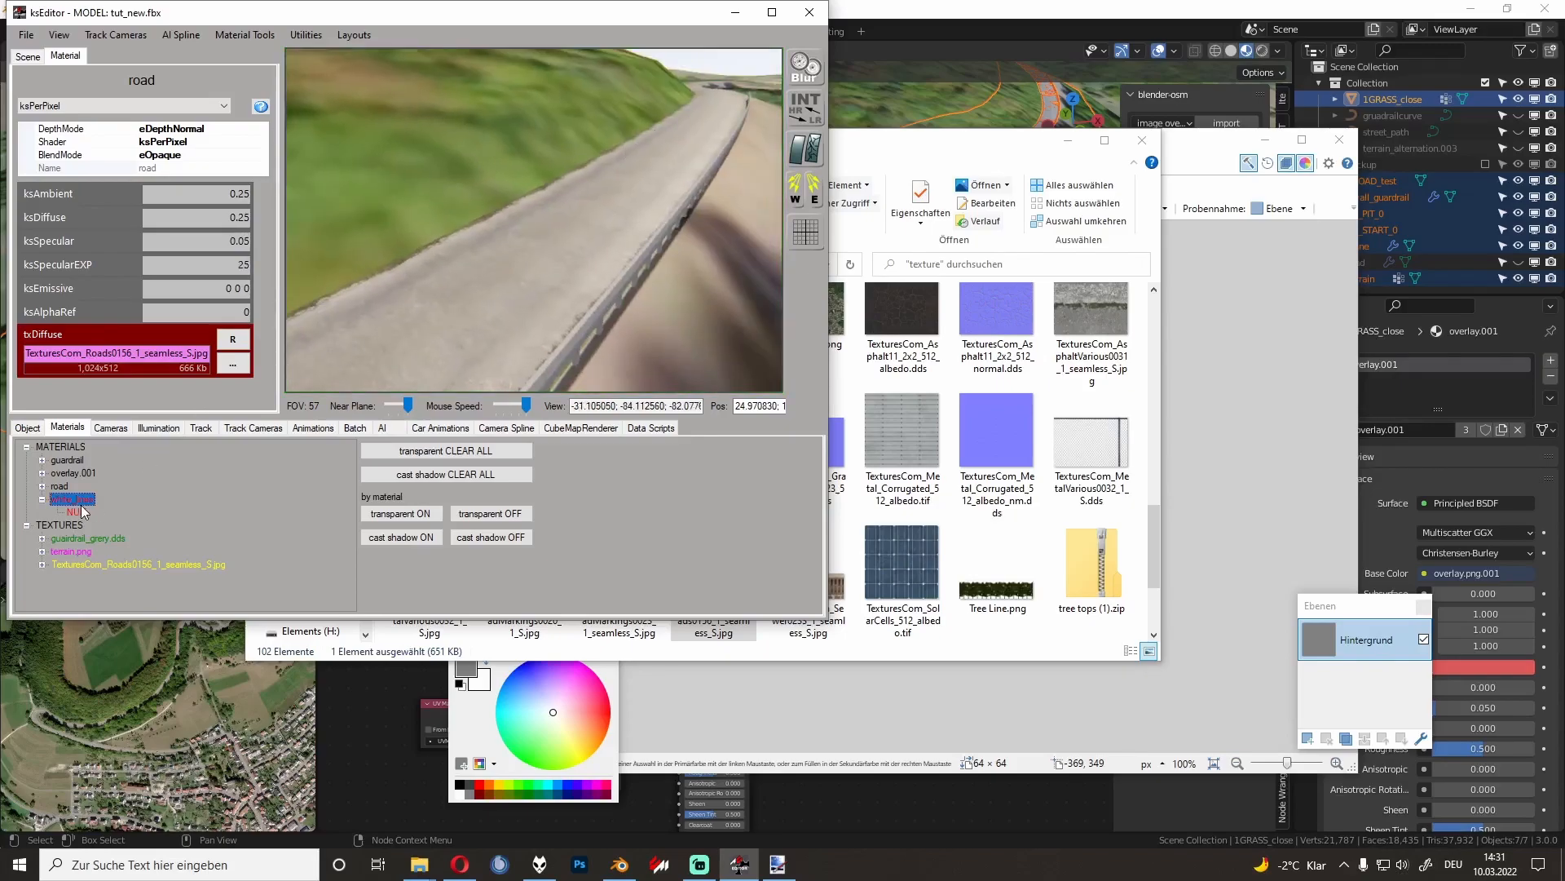
# Step: Copy TexturesCom_RoadMarkings0020_1_S.jpg into the tut_new texture folder and assign it as the white_lines material's txDiffuse texture
pyautogui.click(971, 545)
pyautogui.click(550, 586)
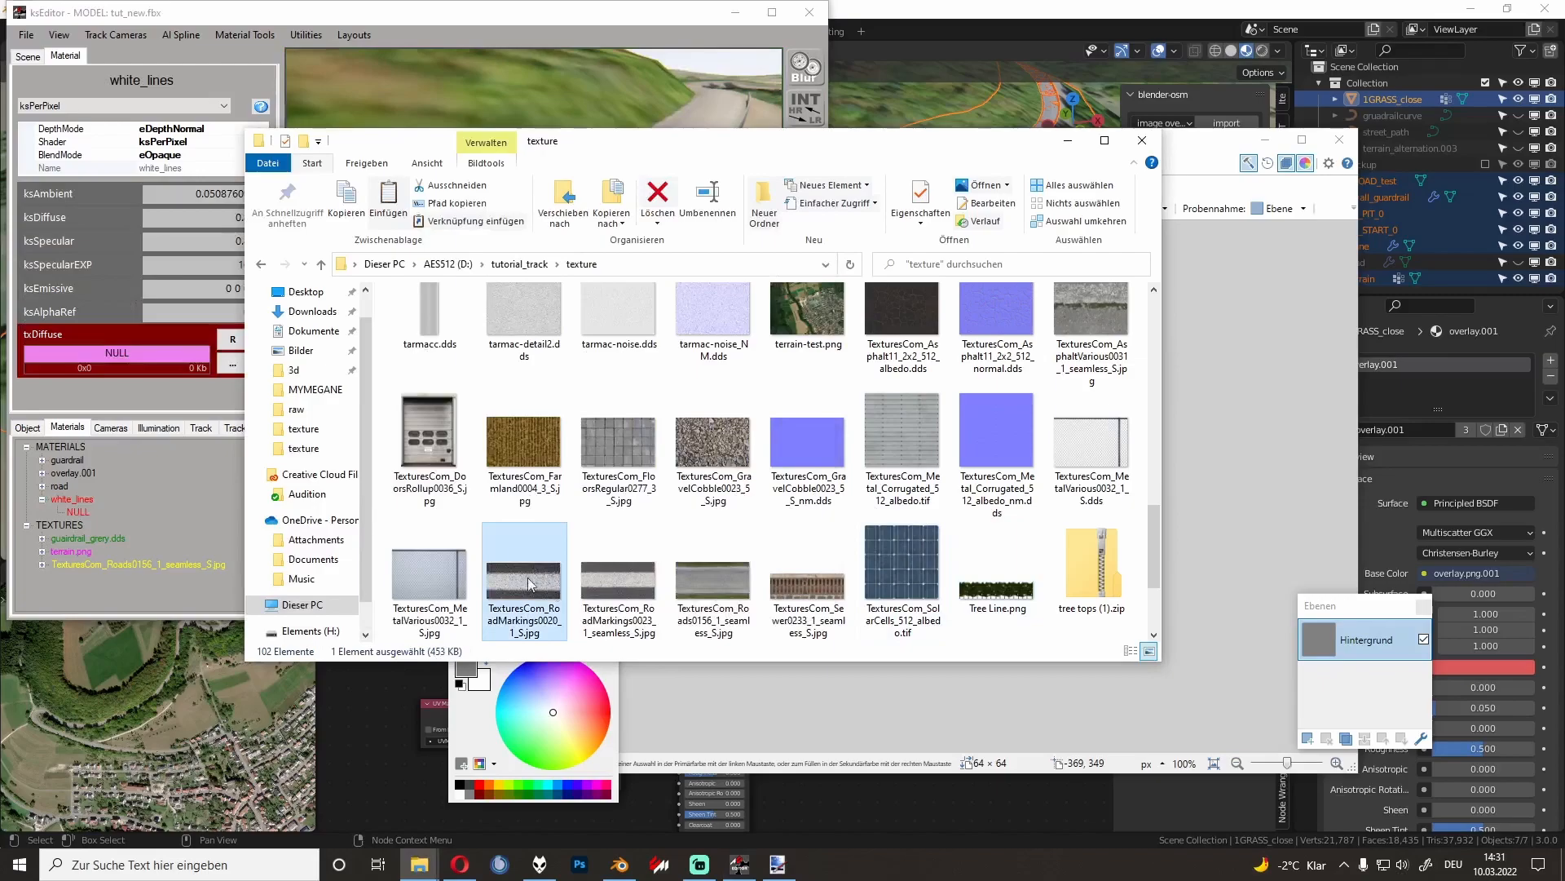
pyautogui.click(231, 365)
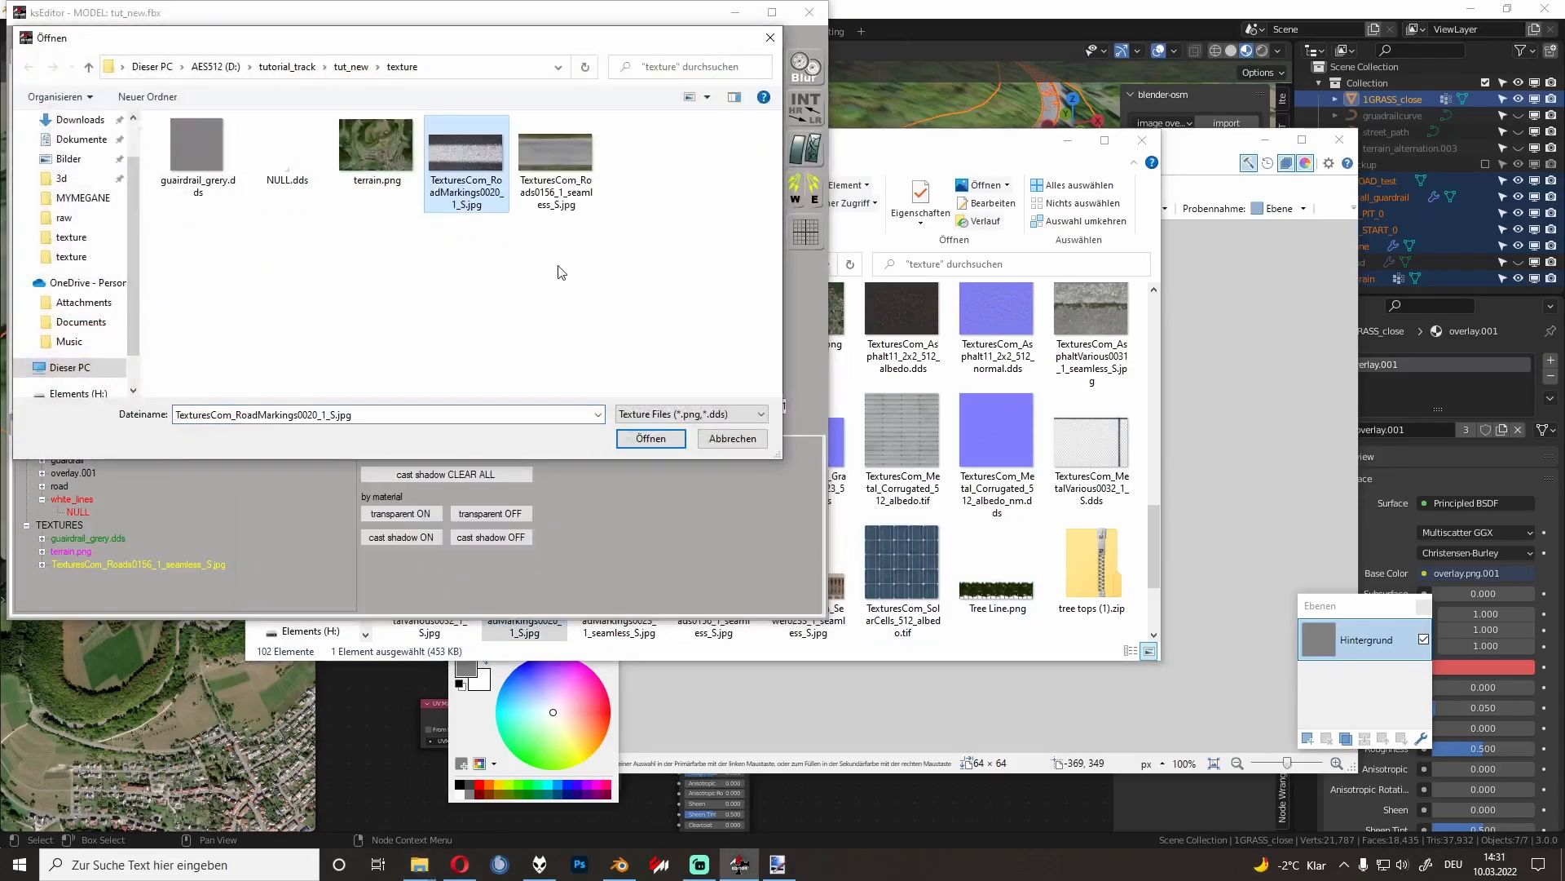
pyautogui.doubleClick(481, 181)
pyautogui.moveTo(478, 174); pyautogui.dragTo(471, 221)
pyautogui.scroll(4, 472, 221)
pyautogui.scroll(-4, 472, 221)
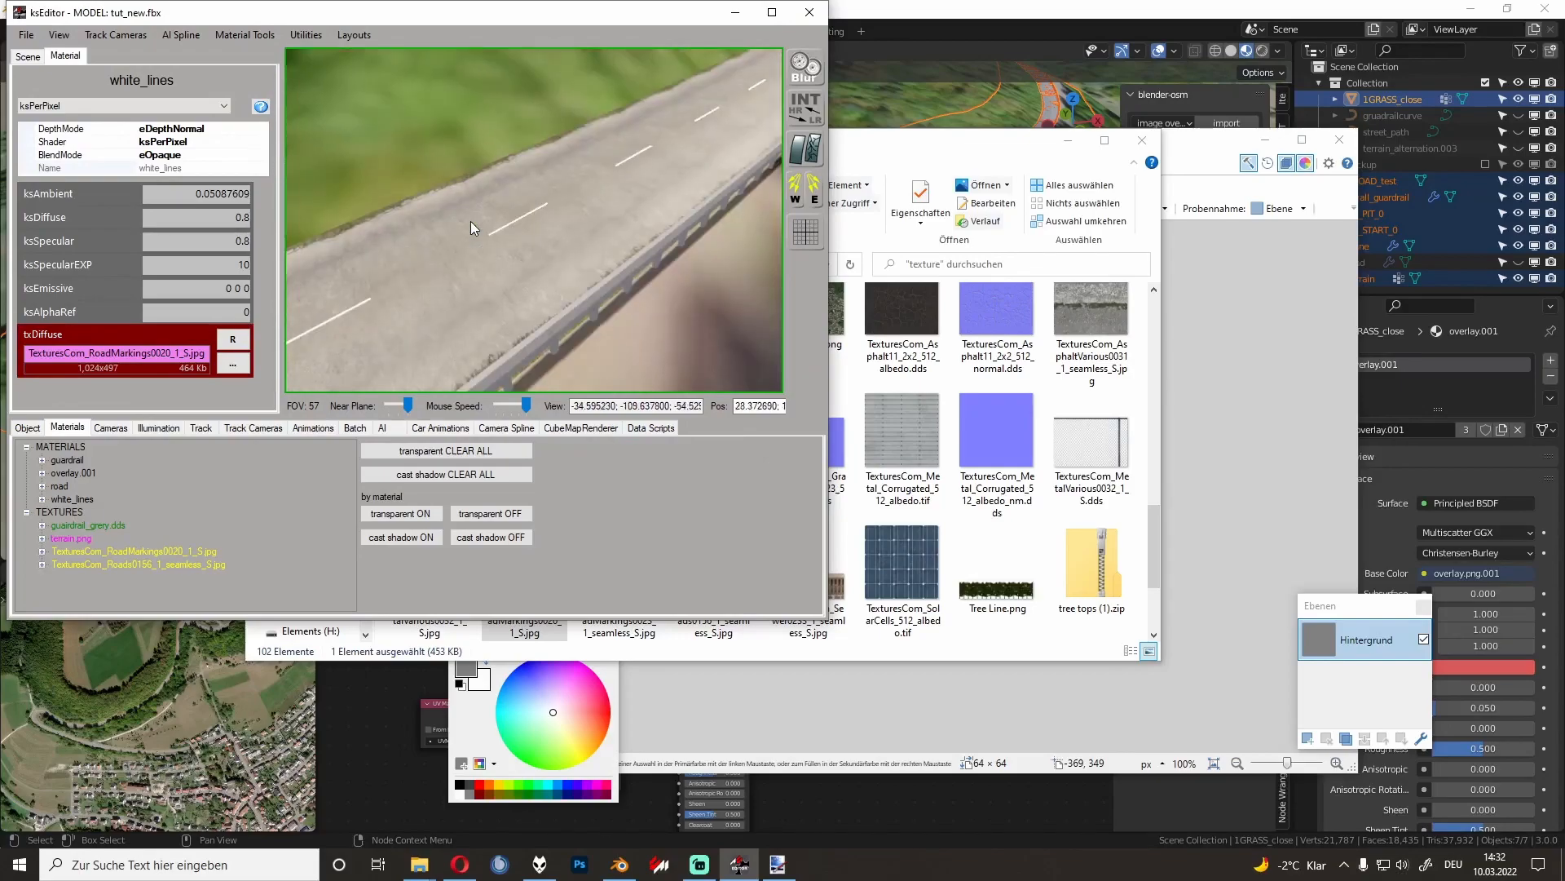
pyautogui.scroll(5, 471, 221)
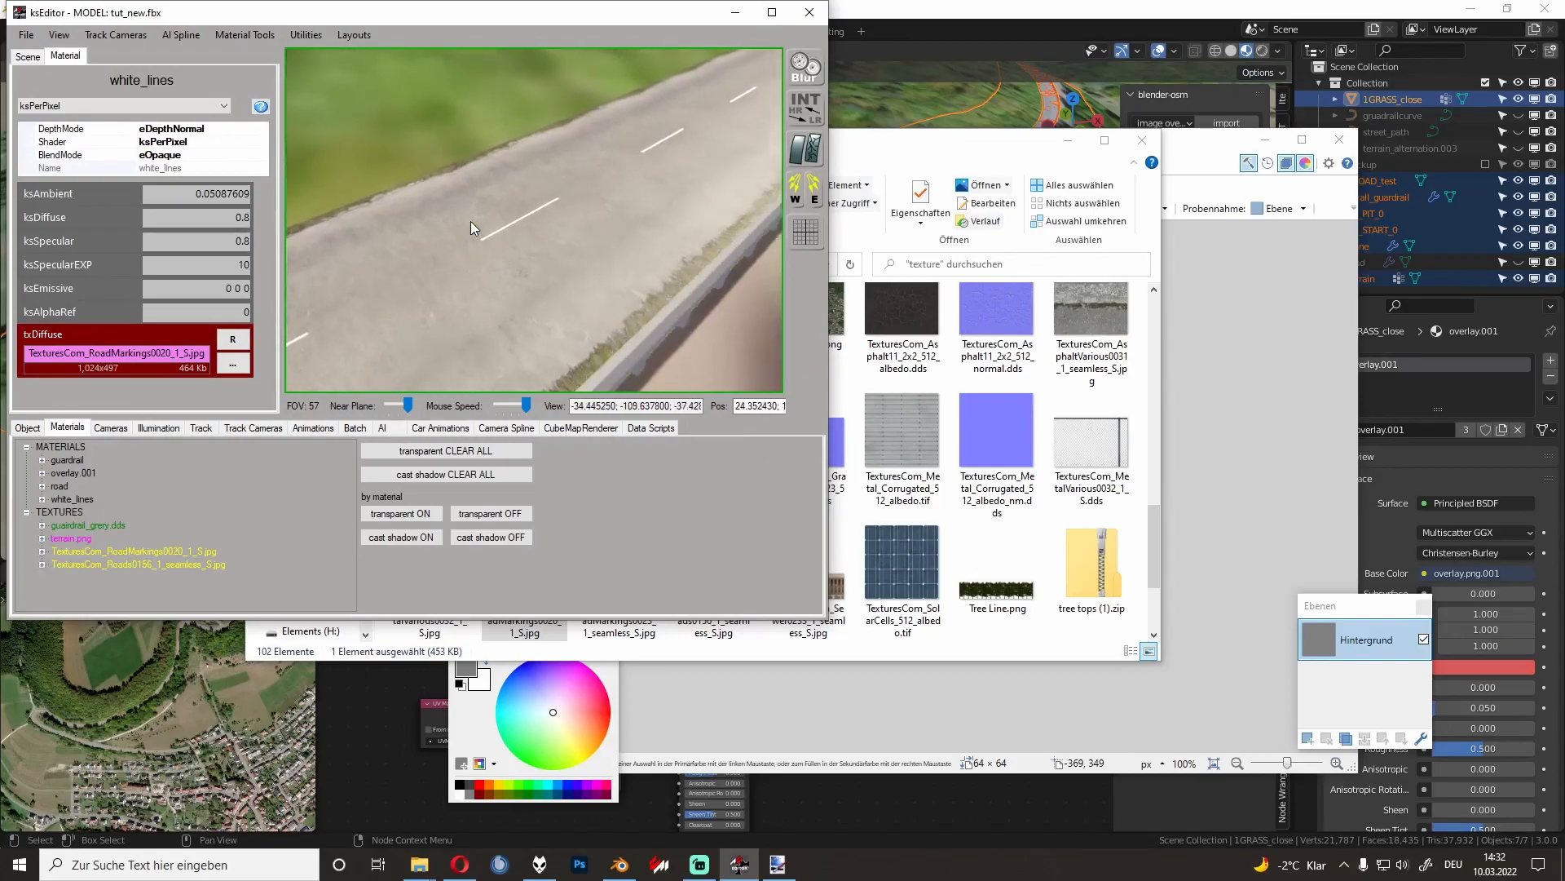
# Step: Set the white_lines material to ksAmbient 0.25, ksDiffuse 0.26, ksSpecular 0 and ksSpecularEXP 0
pyautogui.doubleClick(240, 195)
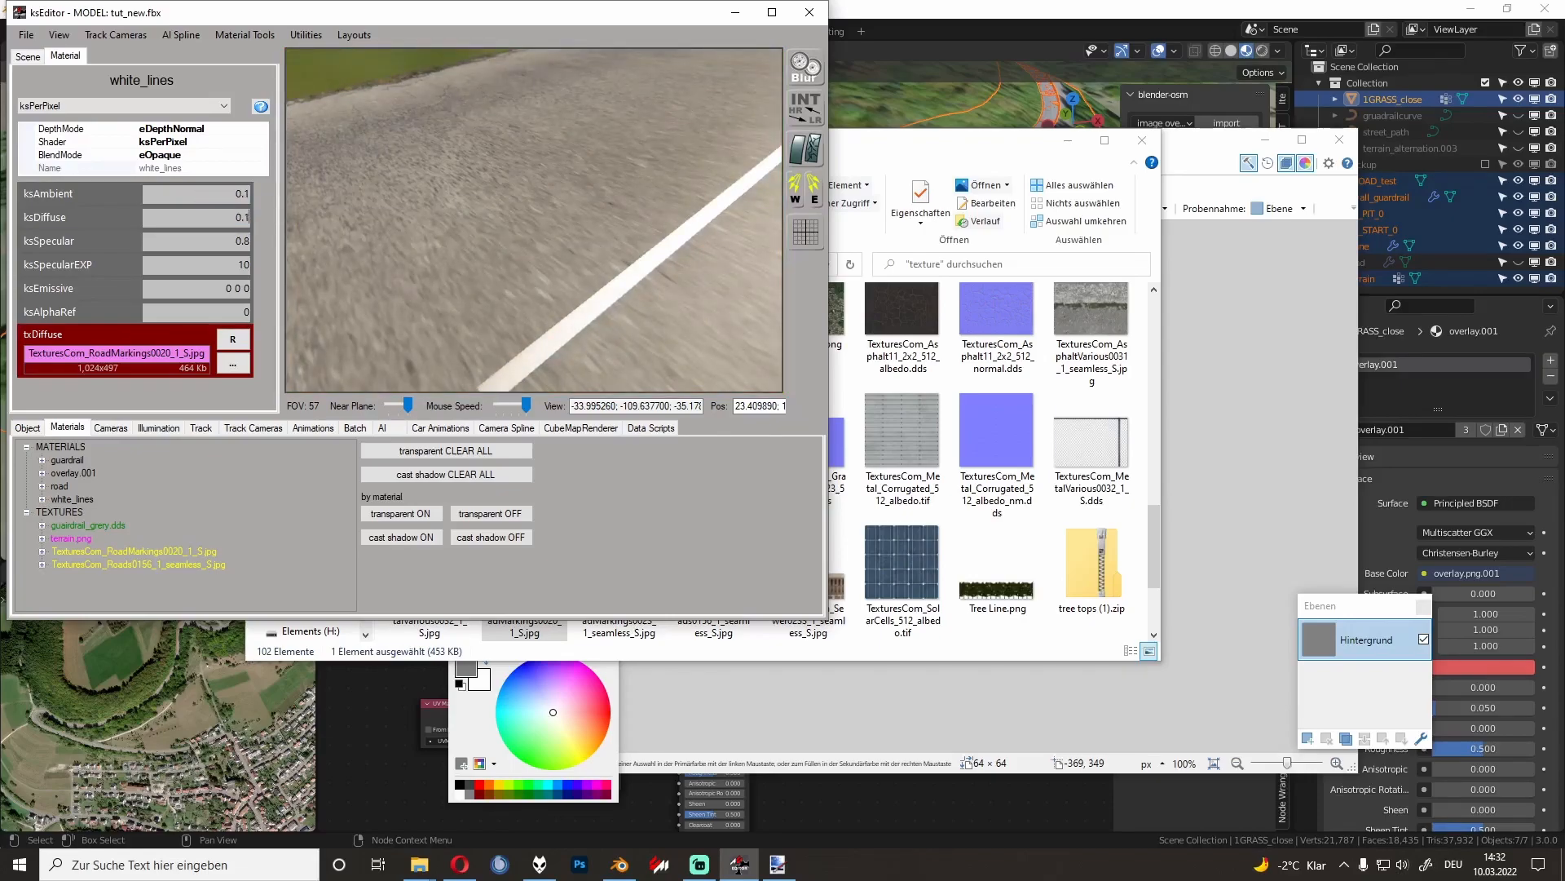
pyautogui.press('BackSpace')
pyautogui.press('BackSpace')
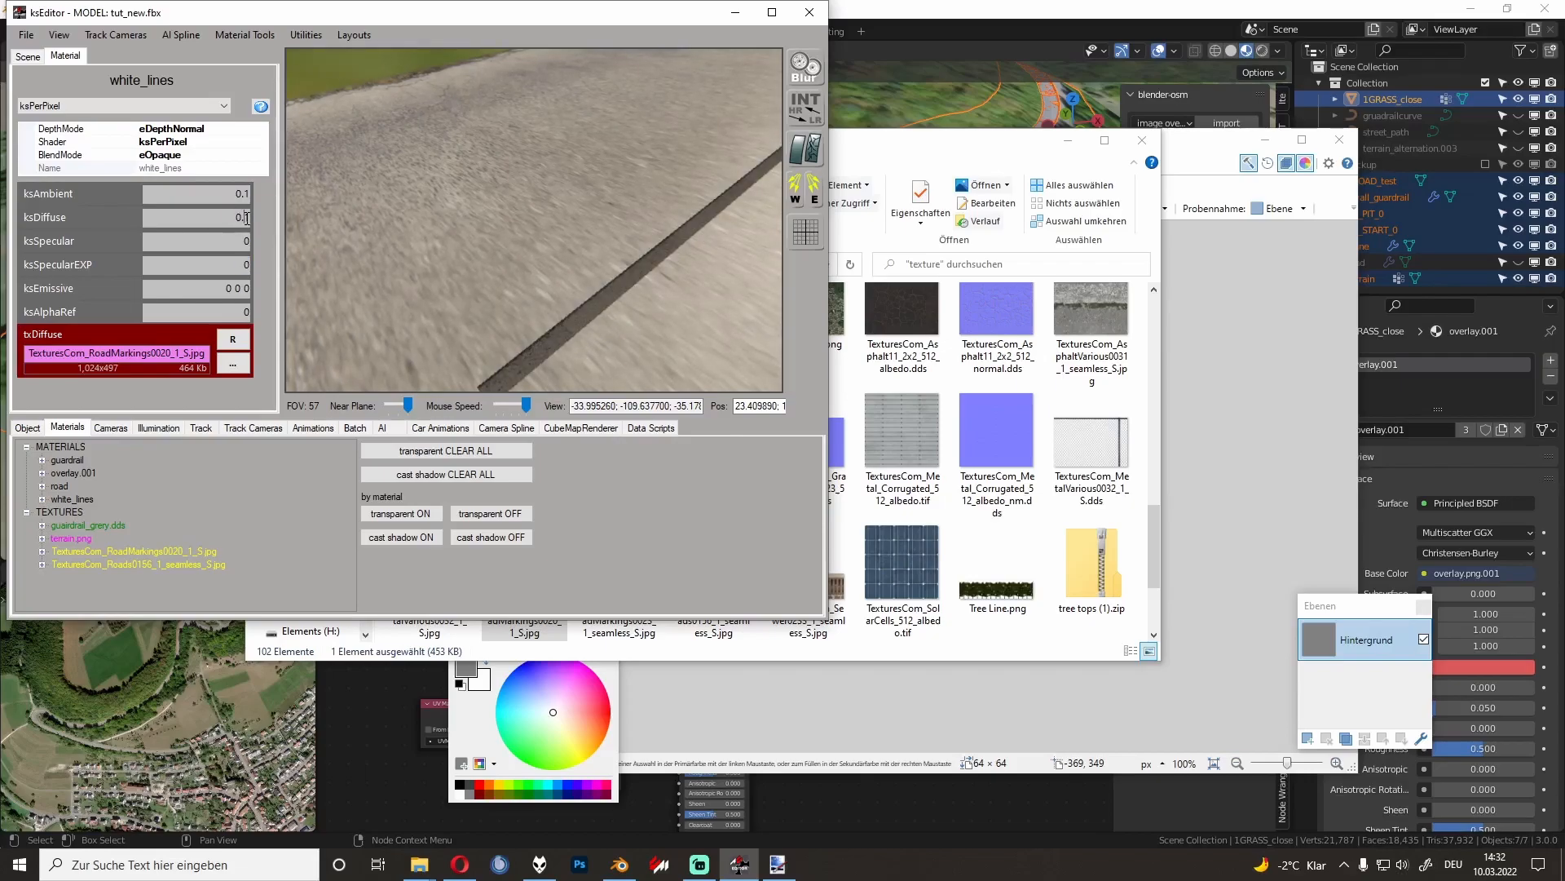
pyautogui.write('25')
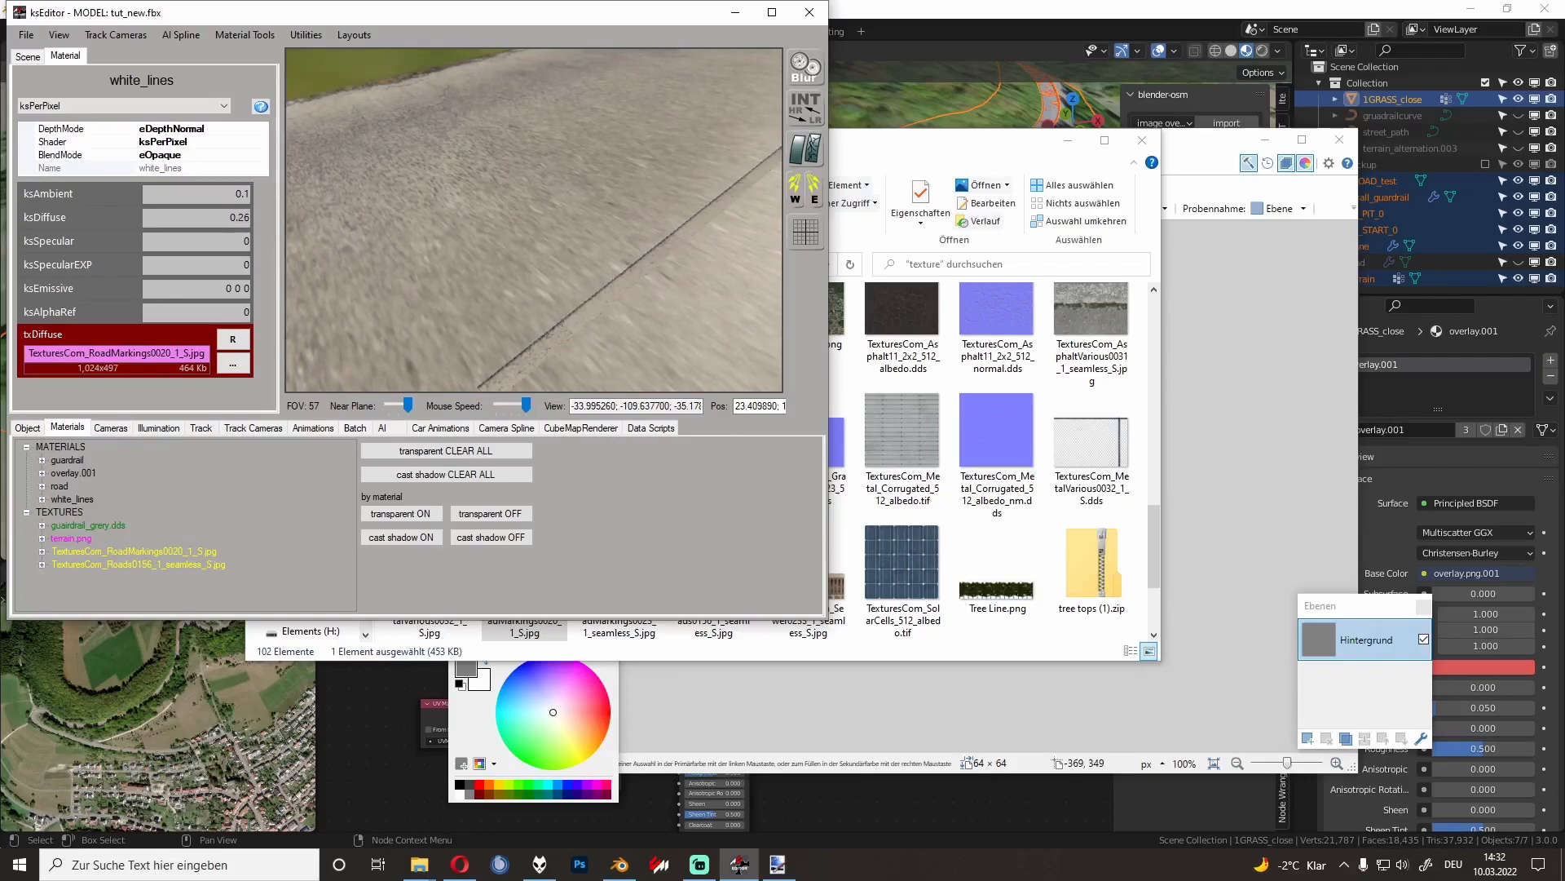
pyautogui.write('25')
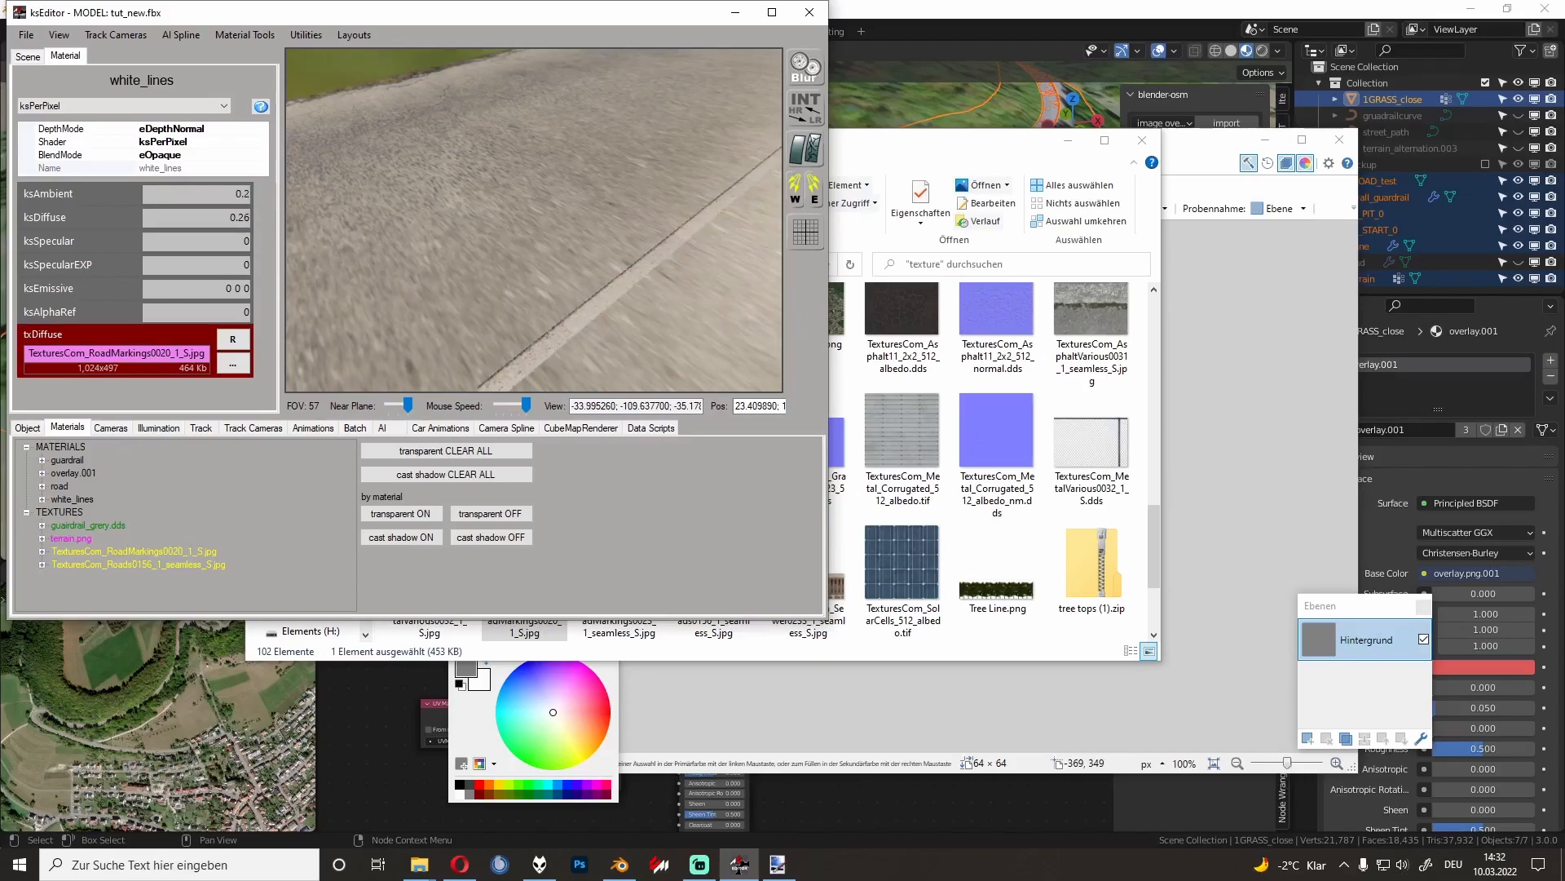
# Step: Examine the white centre line markings on the road up close and from farther away in the 3D preview
pyautogui.moveTo(378, 197); pyautogui.dragTo(543, 217)
pyautogui.scroll(-2, 530, 231)
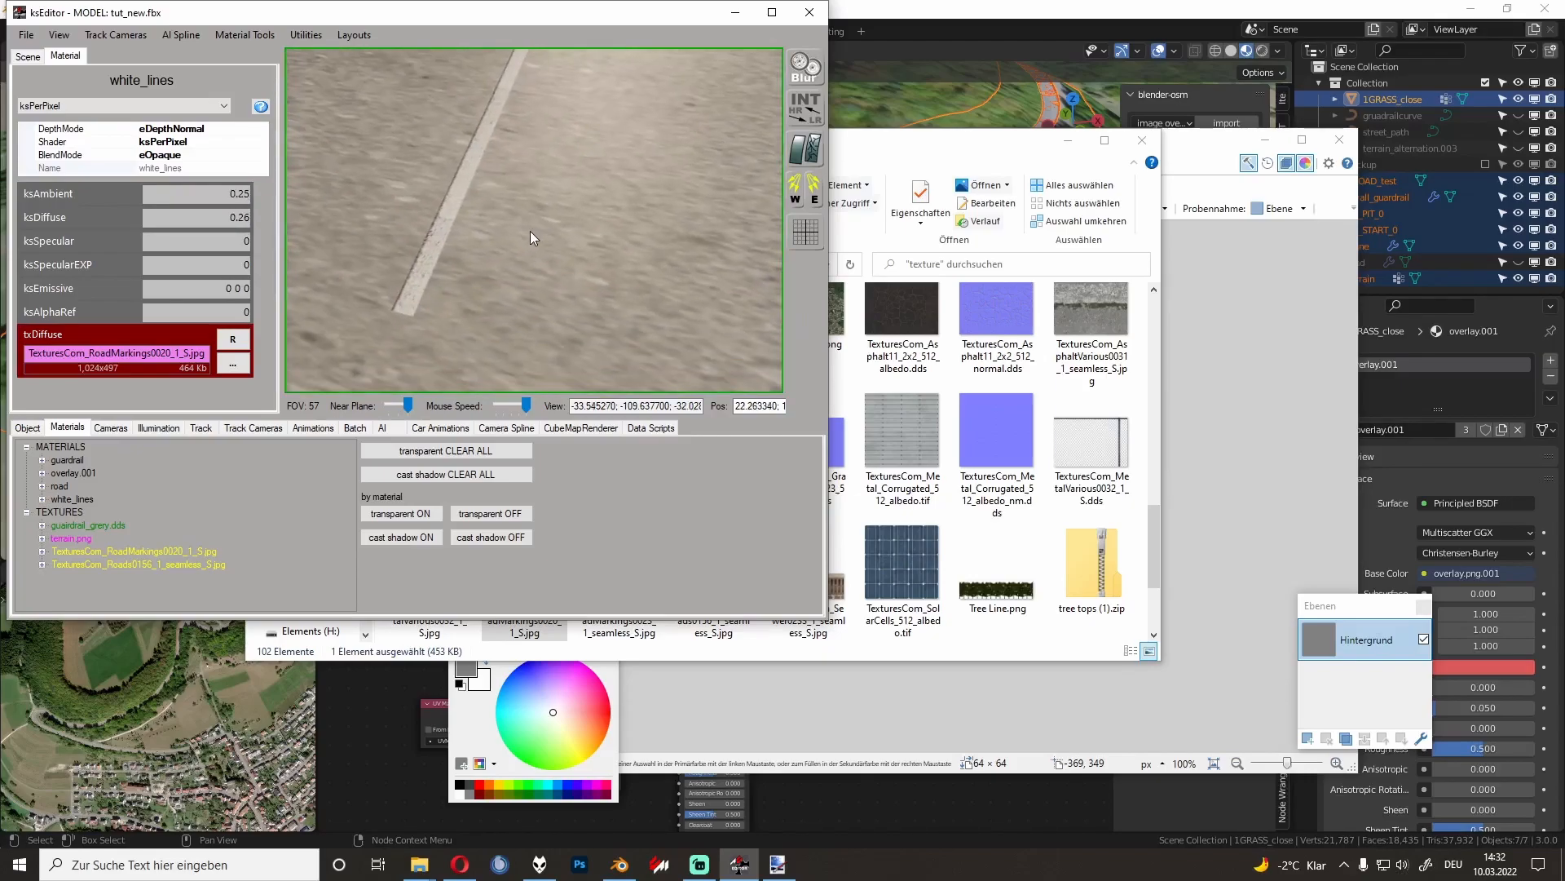
pyautogui.scroll(-4, 517, 231)
pyautogui.scroll(6, 517, 232)
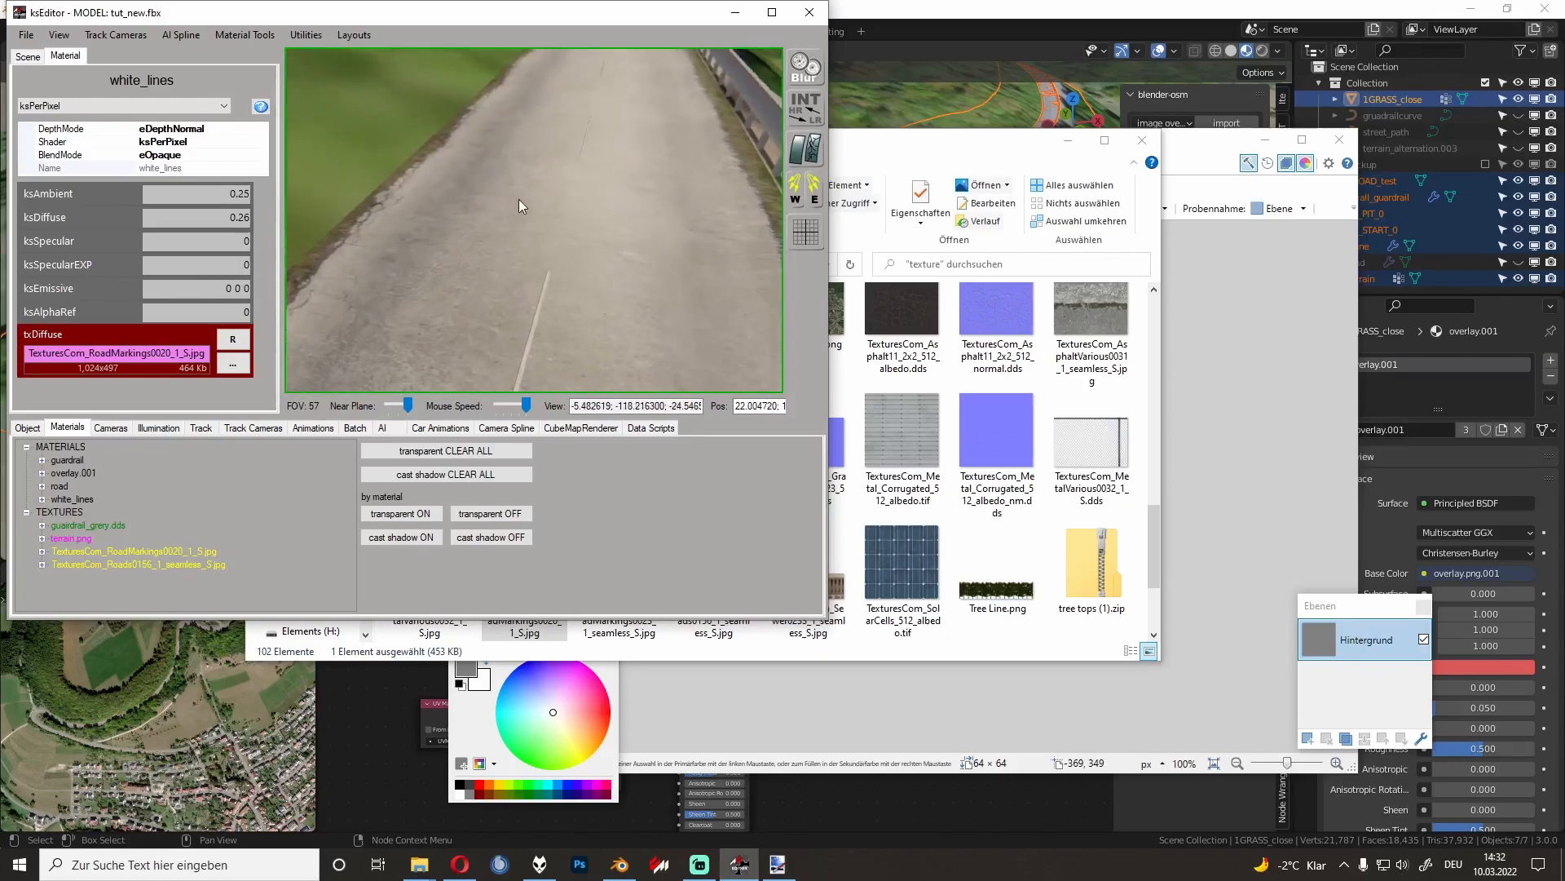
pyautogui.moveTo(526, 249); pyautogui.dragTo(478, 225)
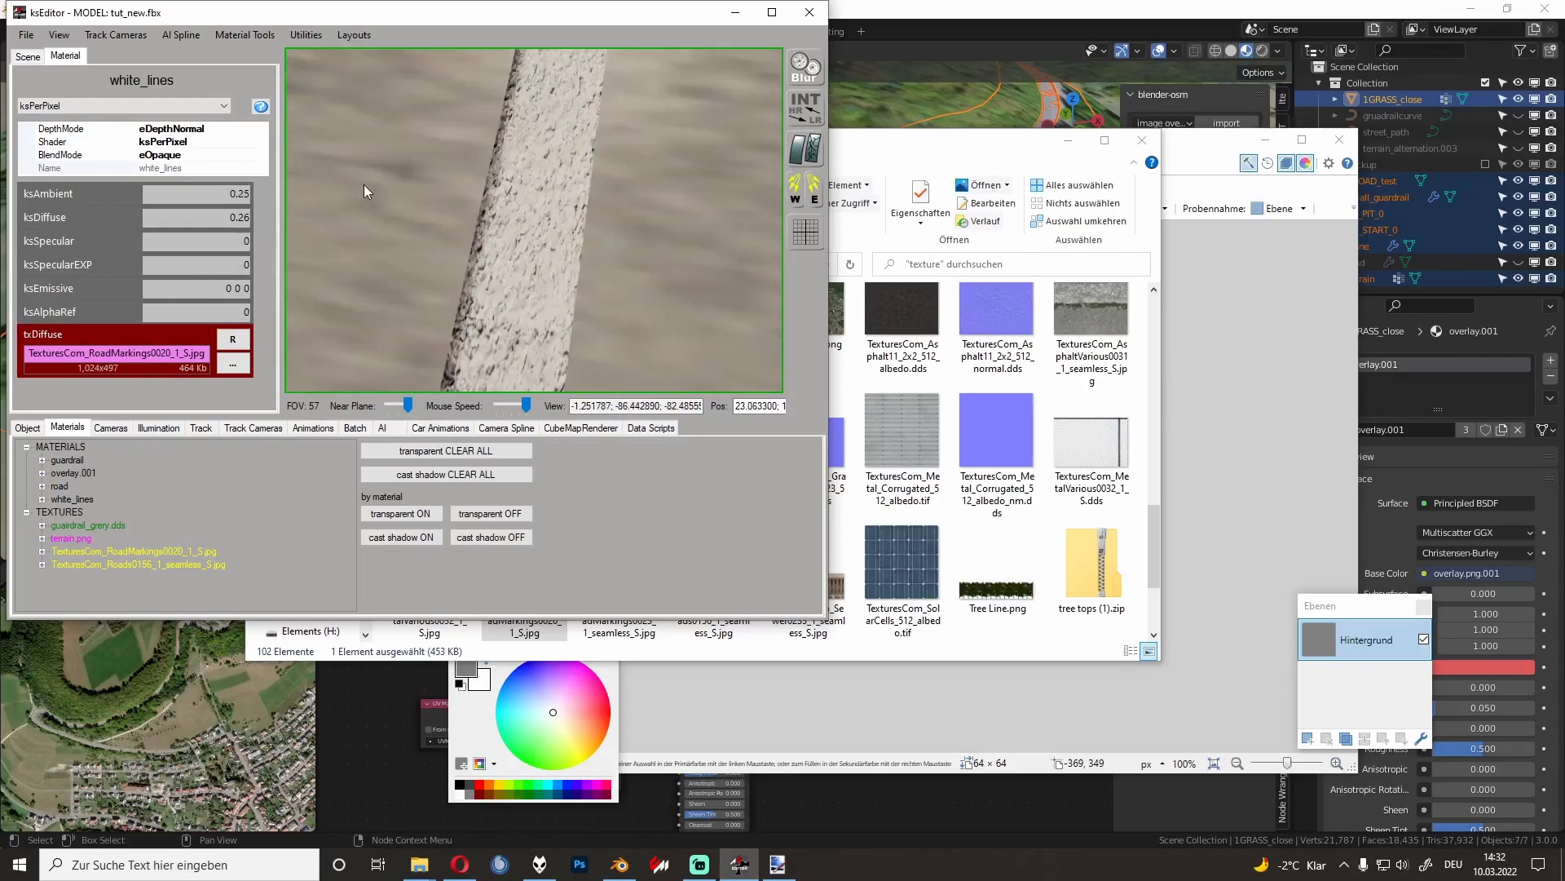
pyautogui.scroll(-4, 364, 185)
pyautogui.moveTo(365, 185); pyautogui.dragTo(432, 229)
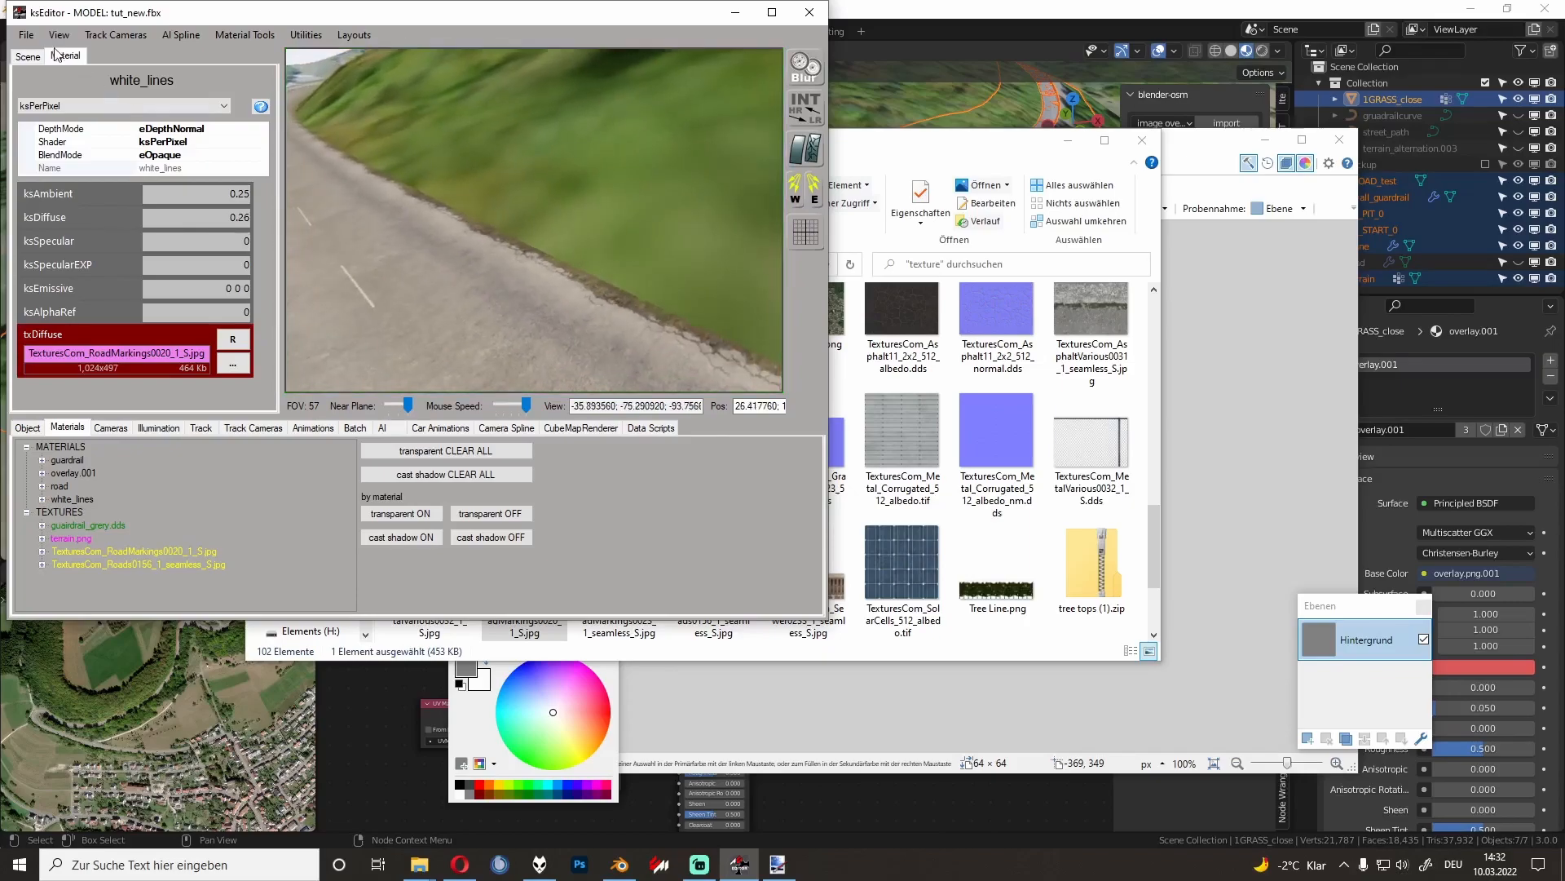
# Step: Save the persistence file with the model's material settings
pyautogui.click(26, 34)
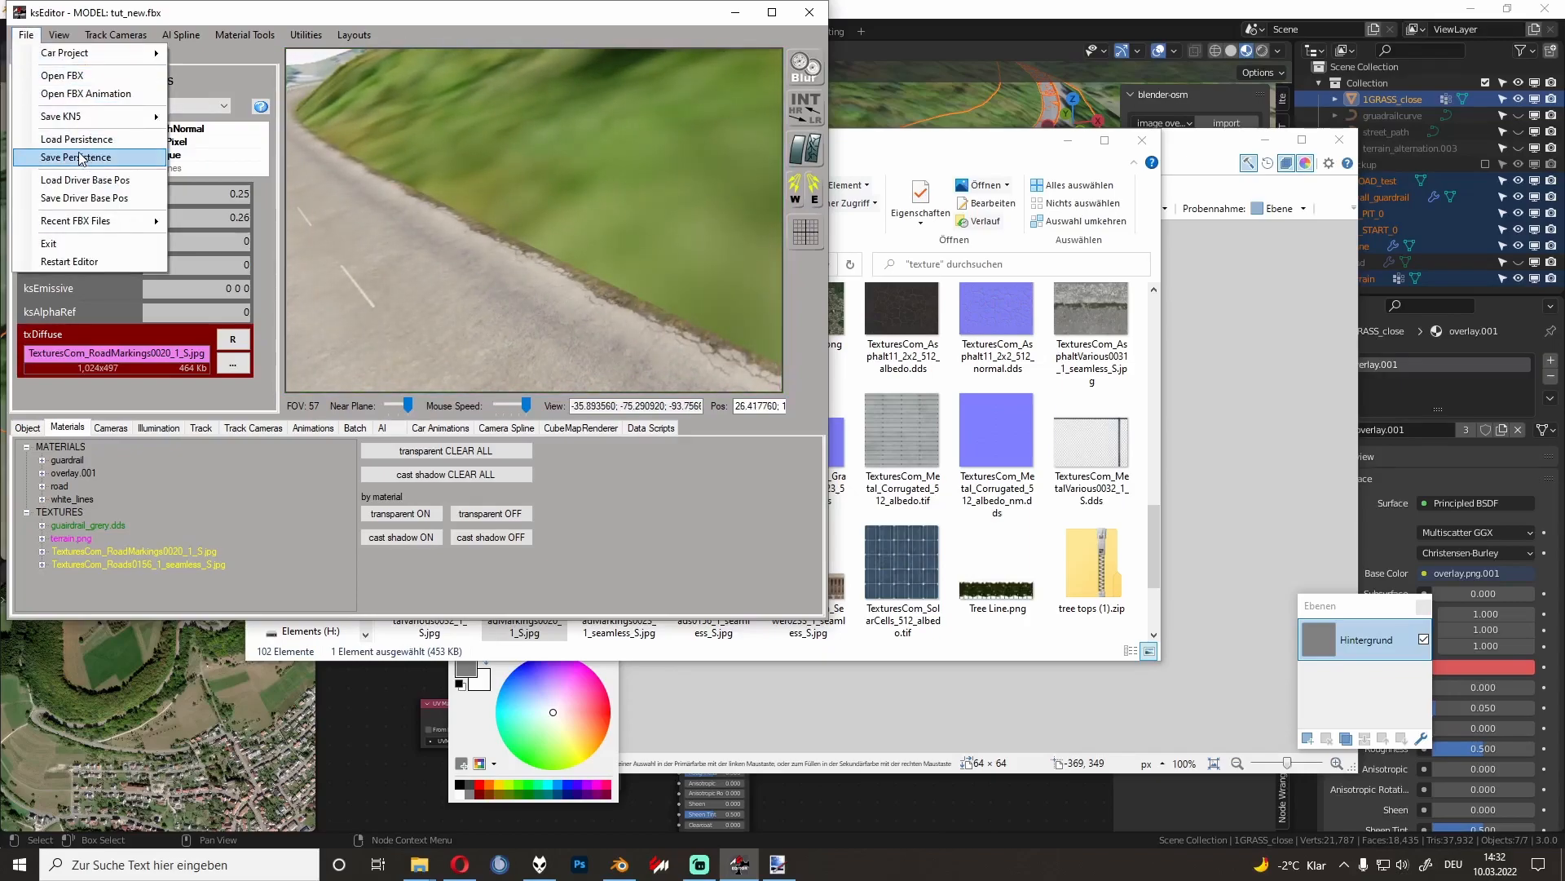
pyautogui.click(58, 157)
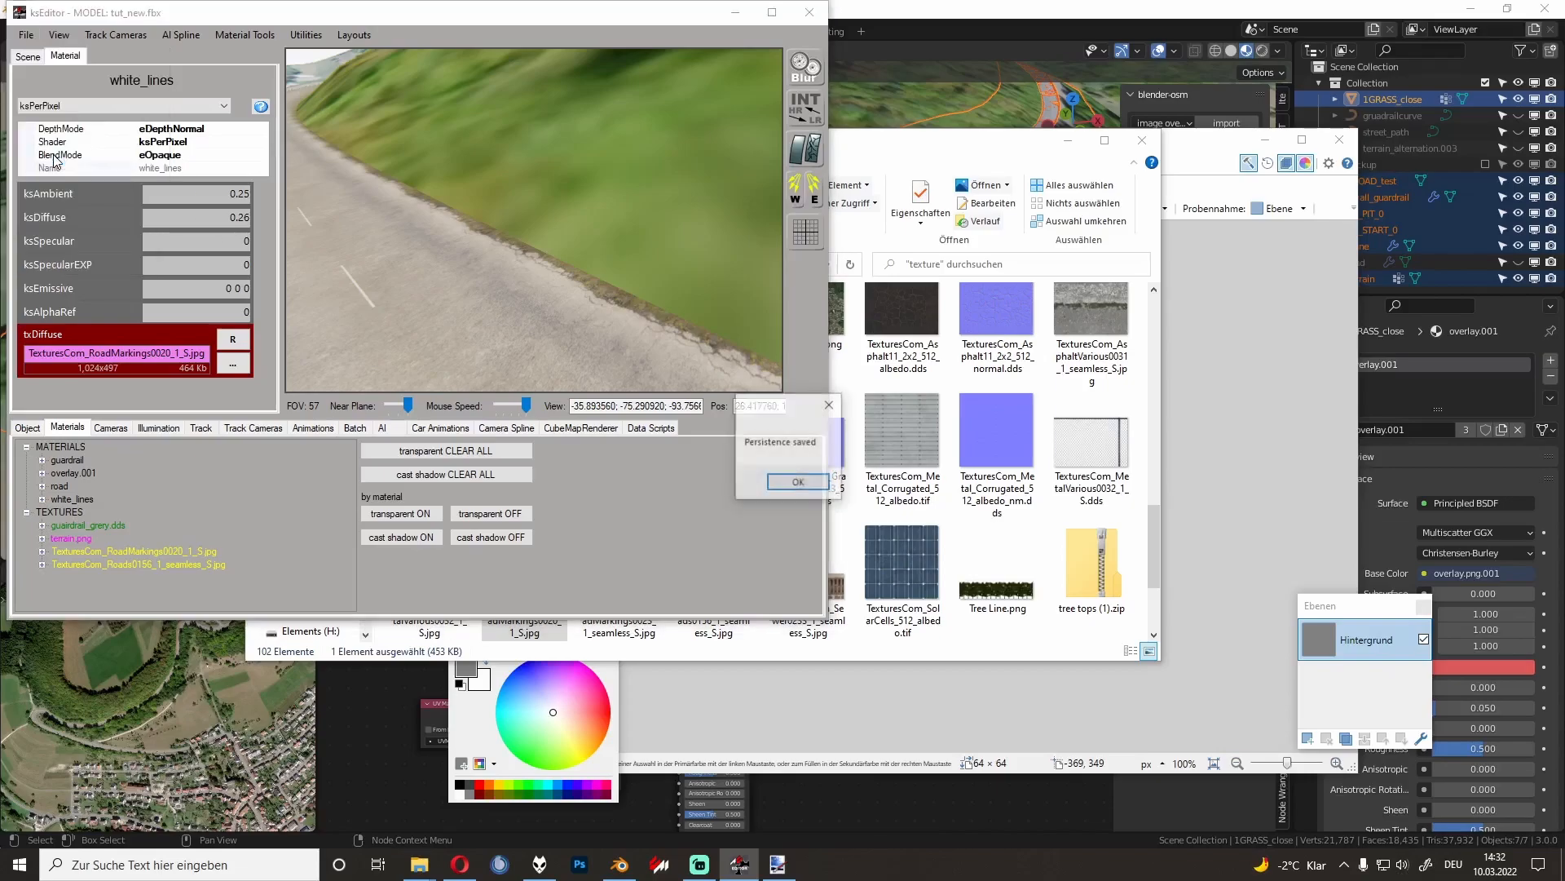
pyautogui.click(793, 507)
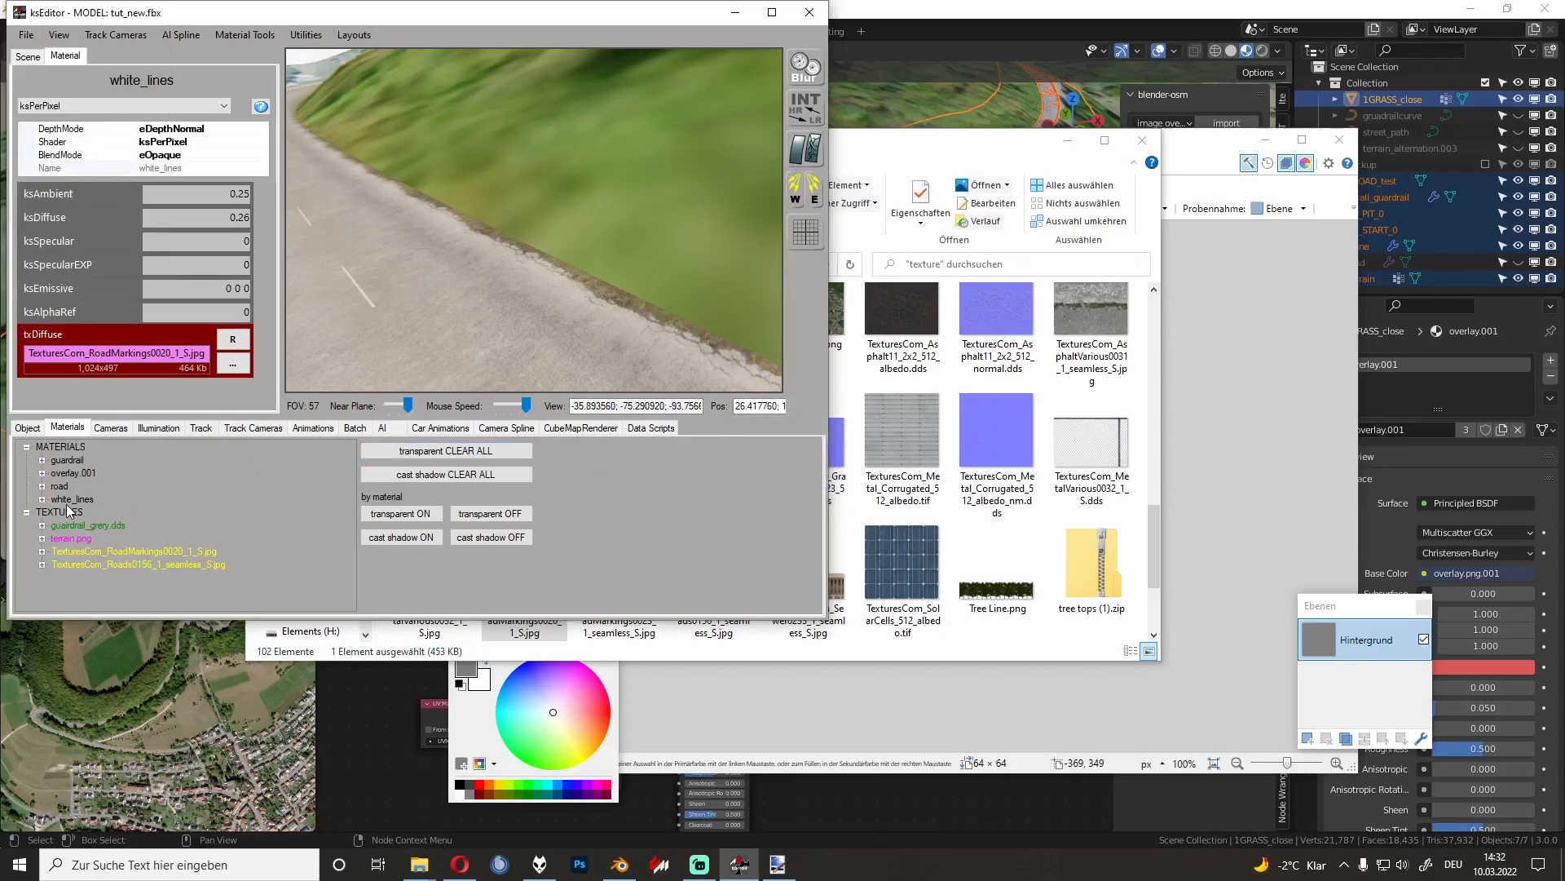
# Step: Start a KN5 export as a track and browse to assettocorsa/content/tracks on the AES248 (X:) drive
pyautogui.moveTo(393, 259); pyautogui.dragTo(454, 213)
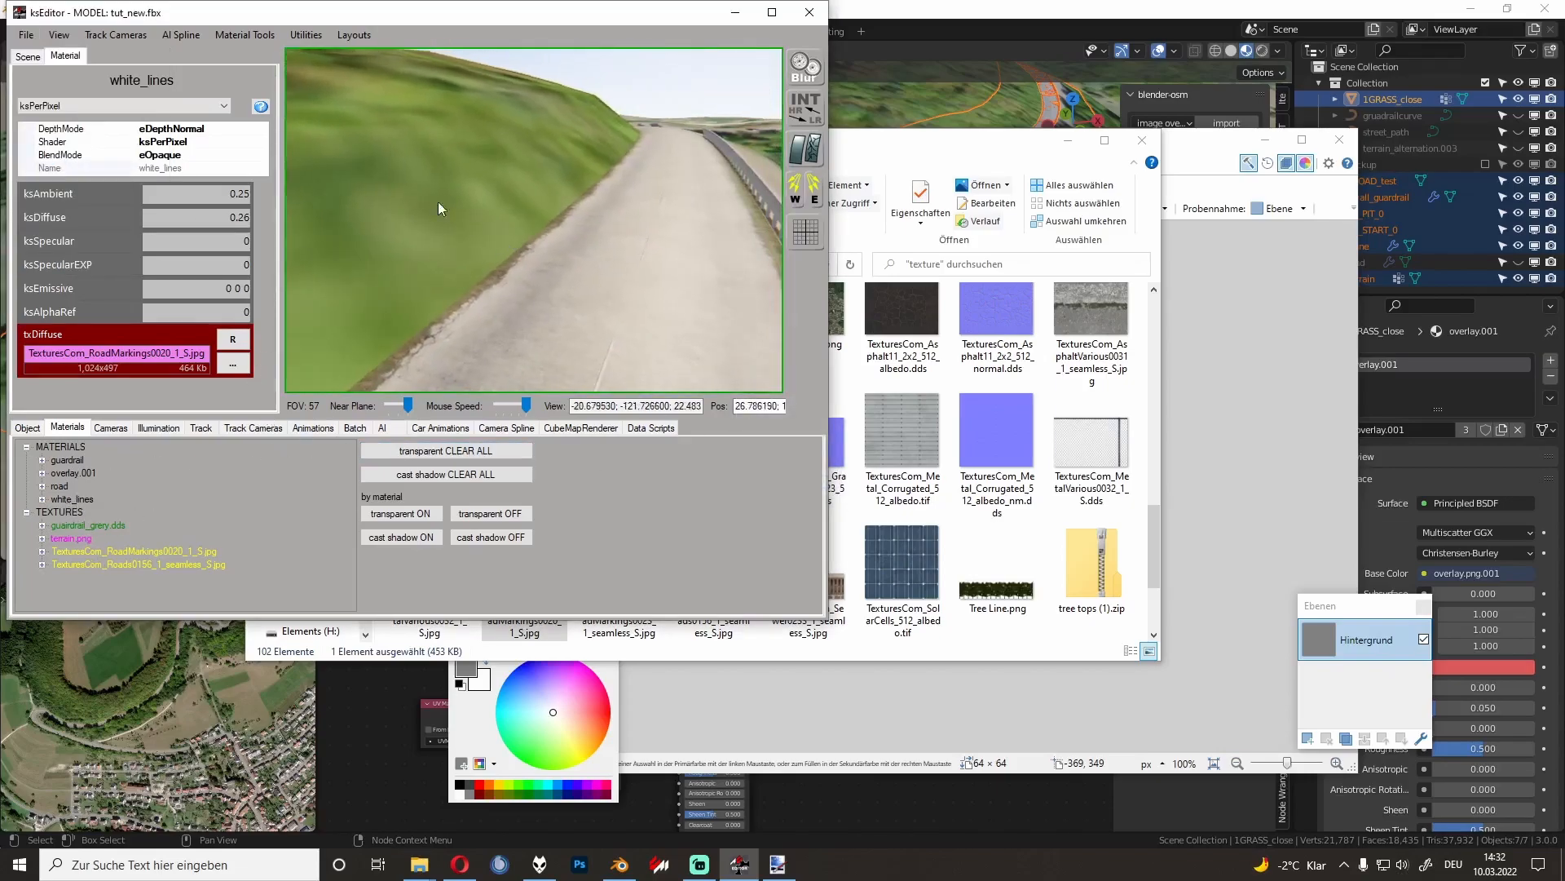
pyautogui.click(26, 35)
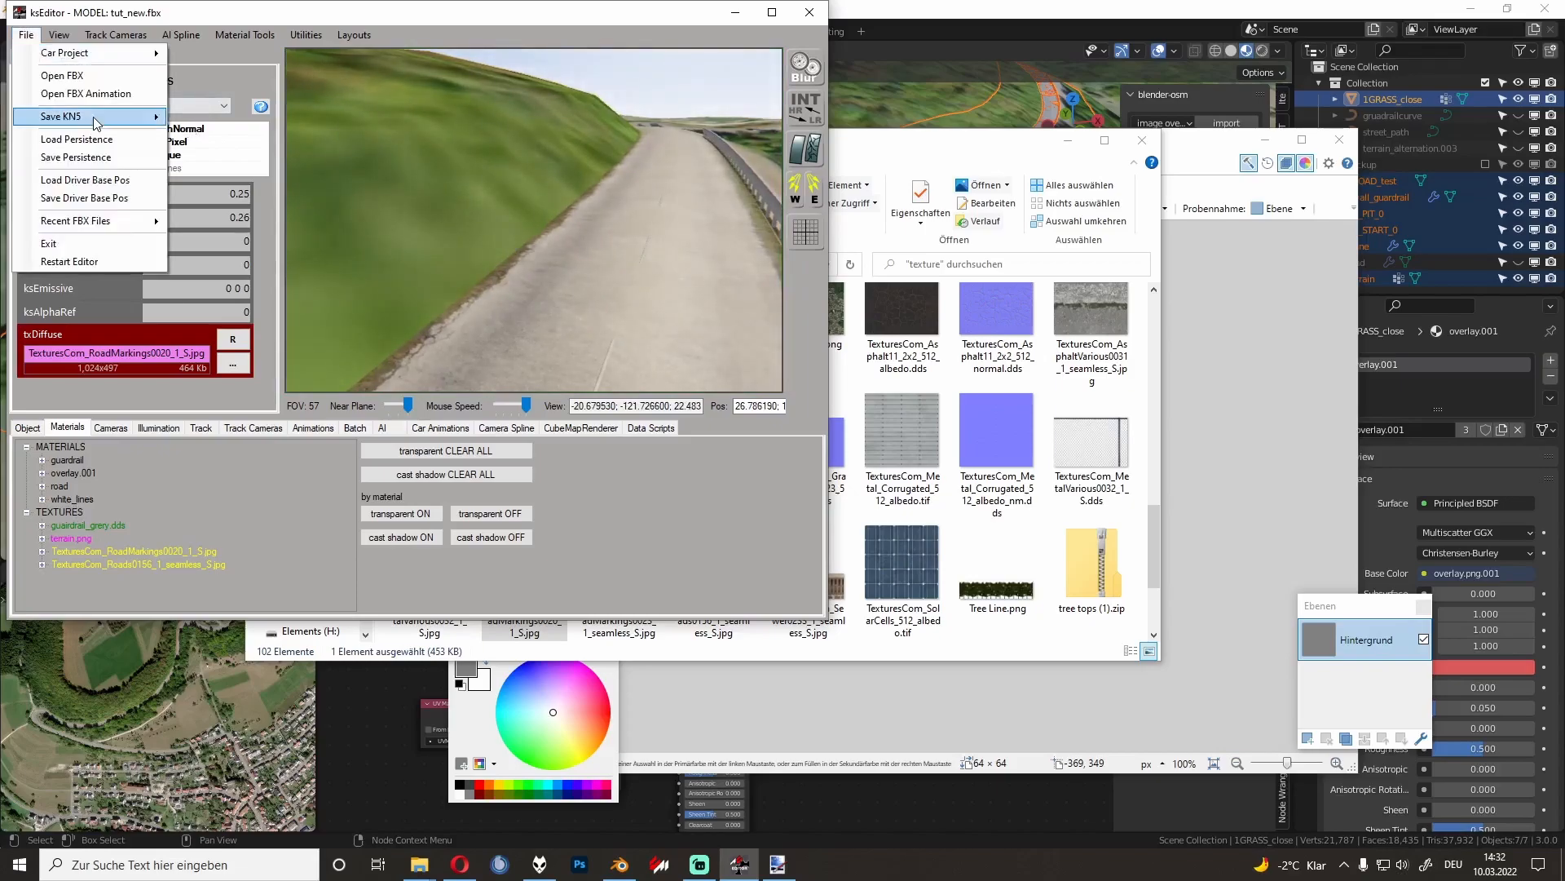
pyautogui.moveTo(154, 119)
pyautogui.click(208, 154)
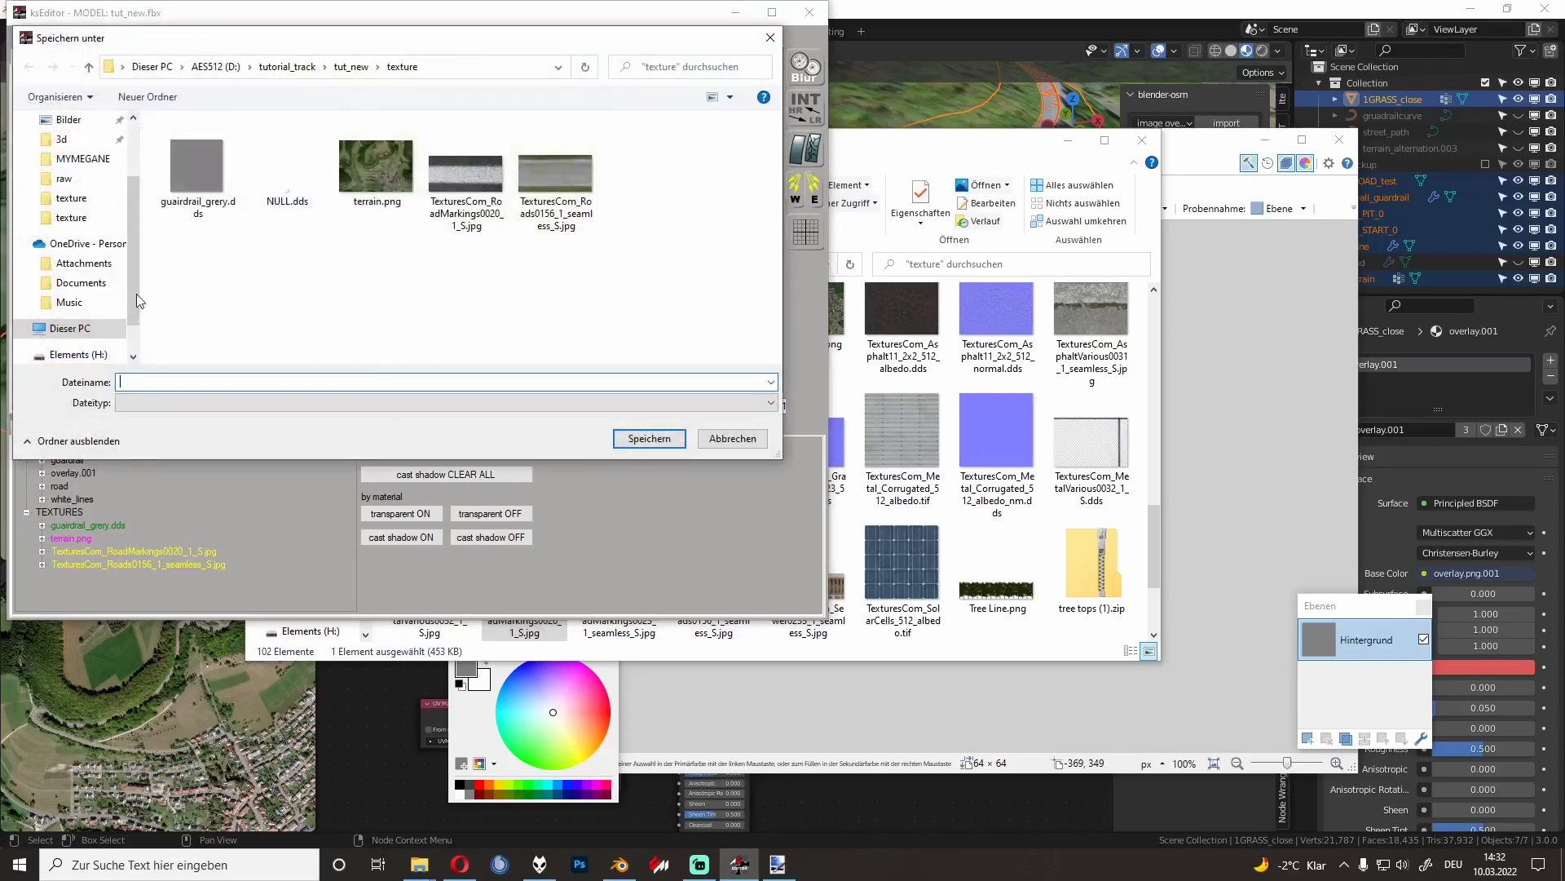
pyautogui.click(52, 330)
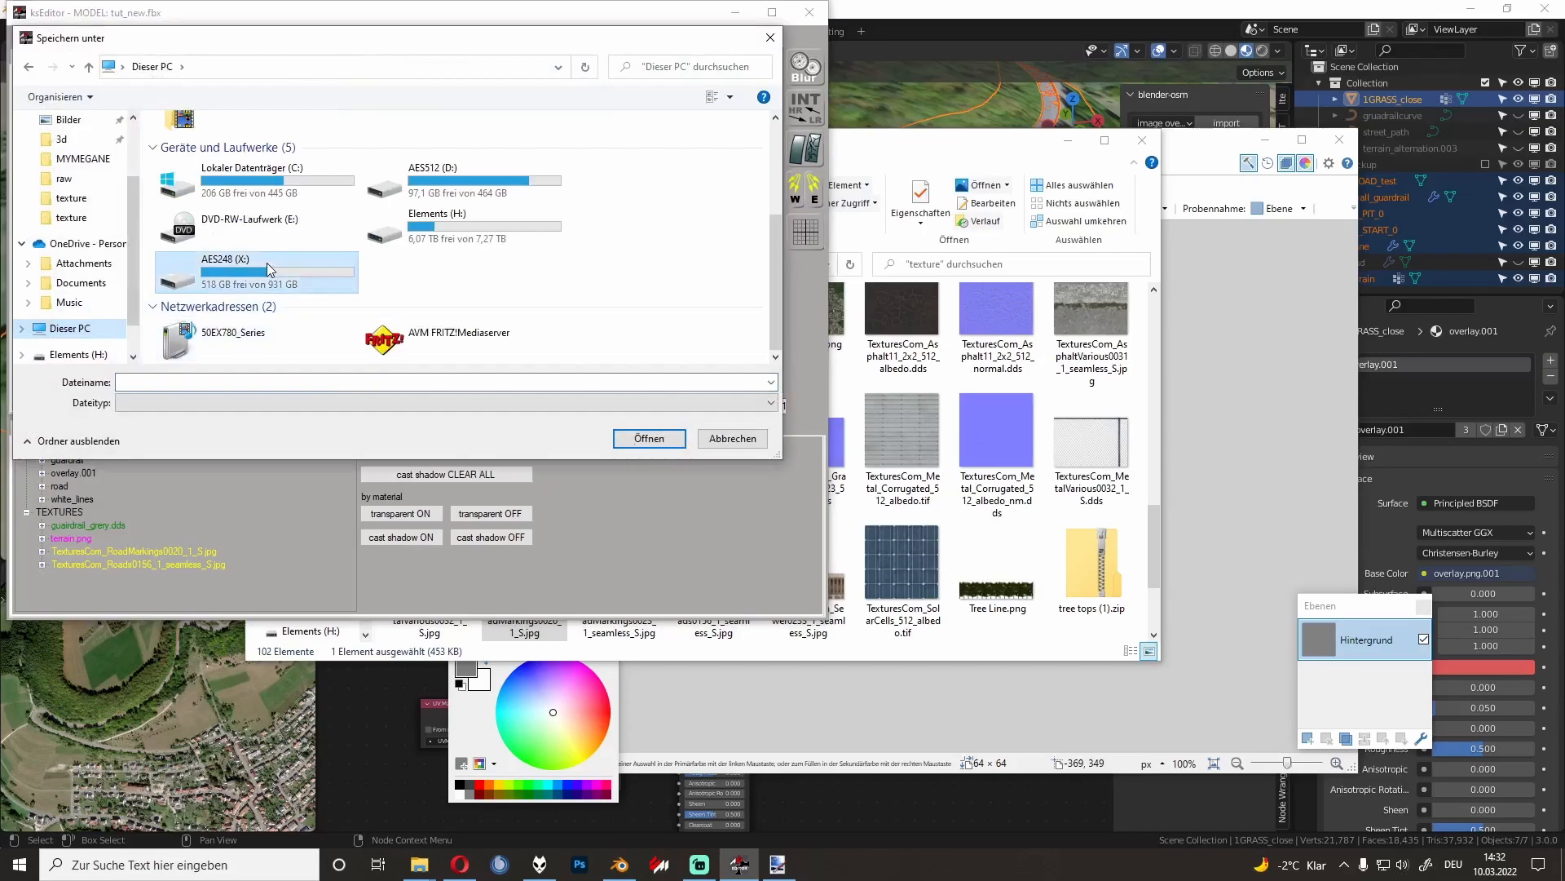
pyautogui.doubleClick(271, 269)
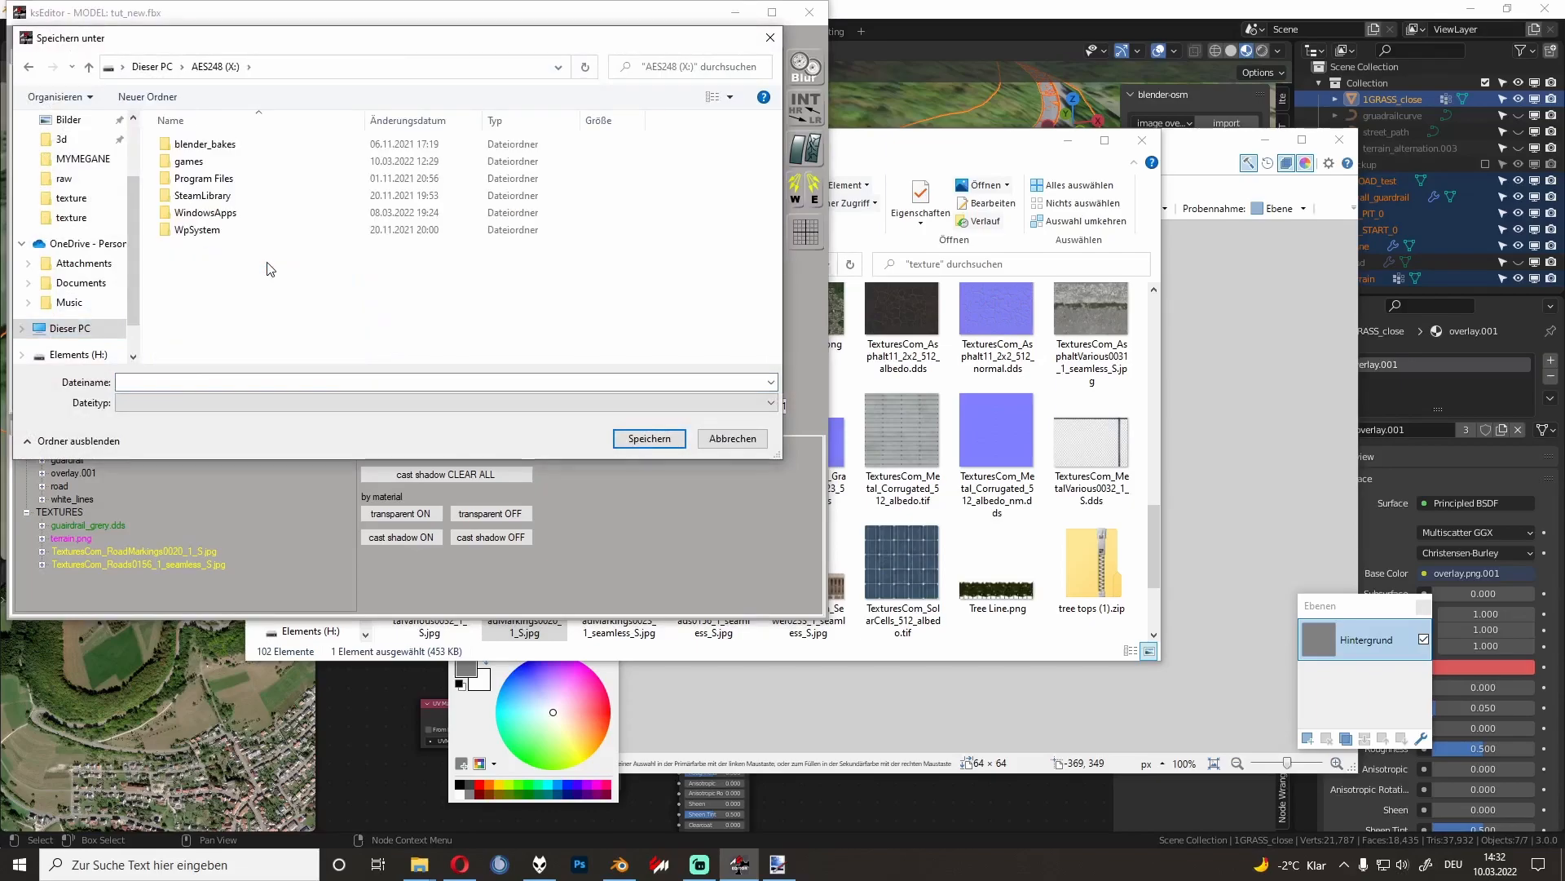
pyautogui.doubleClick(239, 162)
pyautogui.doubleClick(237, 162)
pyautogui.doubleClick(238, 162)
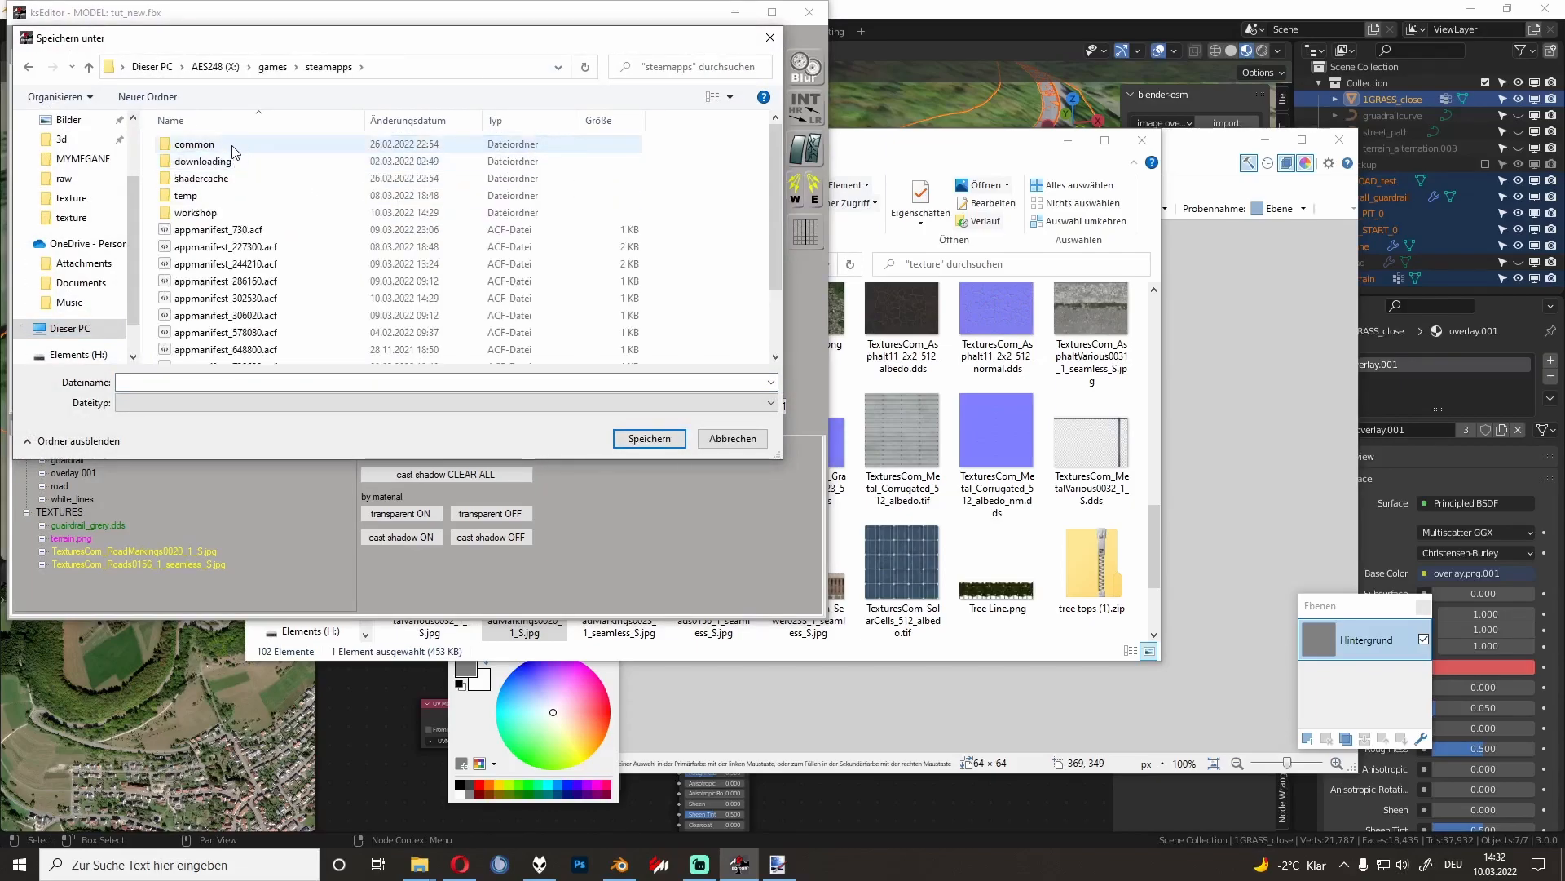
pyautogui.click(237, 163)
pyautogui.doubleClick(236, 163)
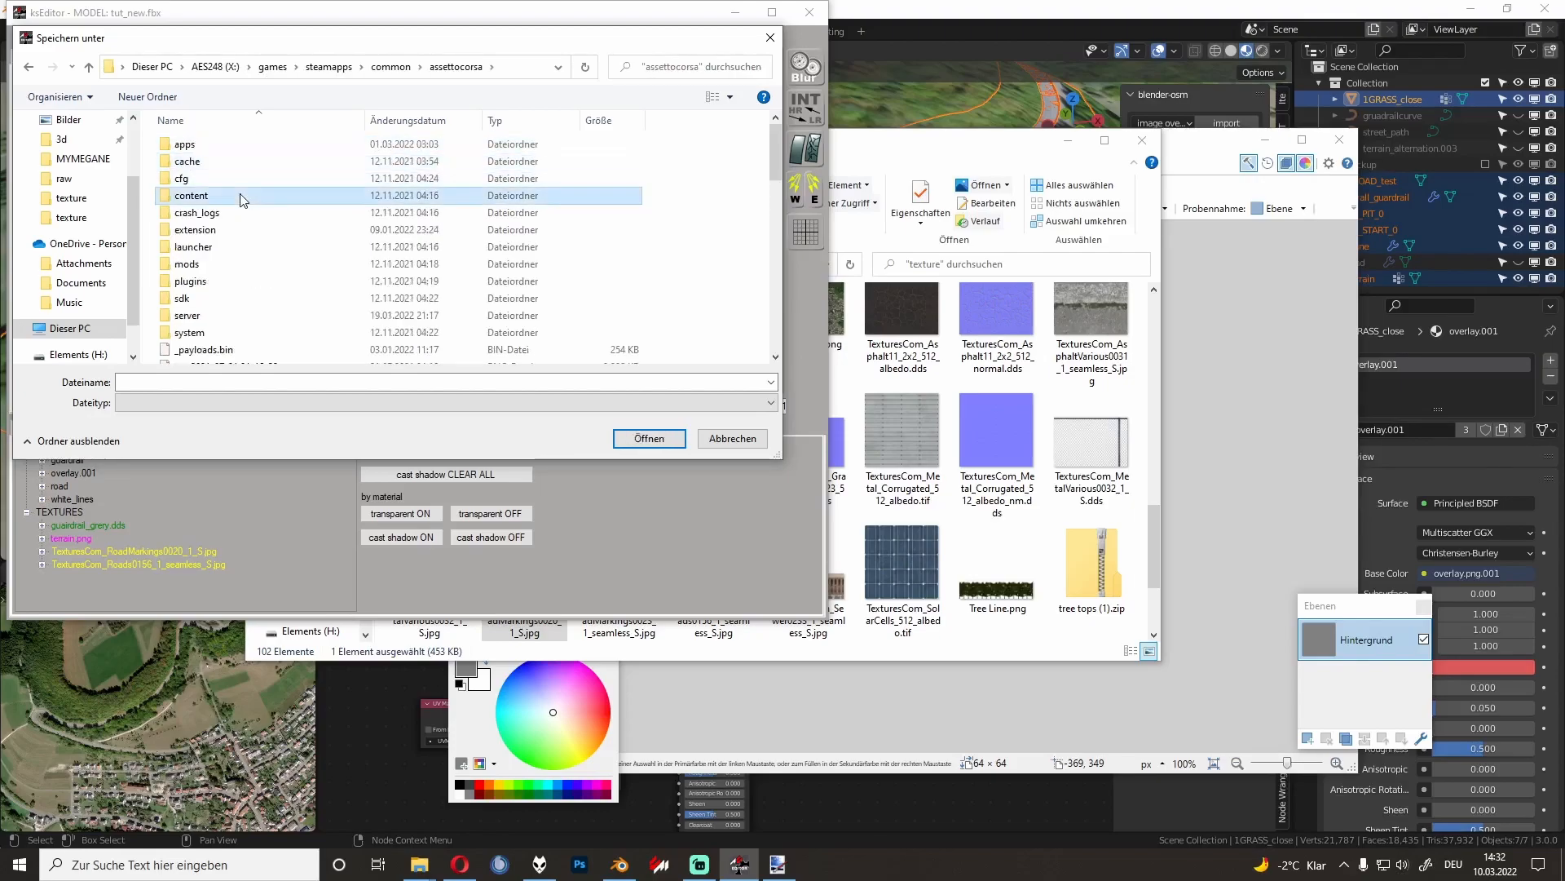
pyautogui.doubleClick(236, 196)
pyautogui.doubleClick(232, 333)
pyautogui.scroll(-15, 287, 261)
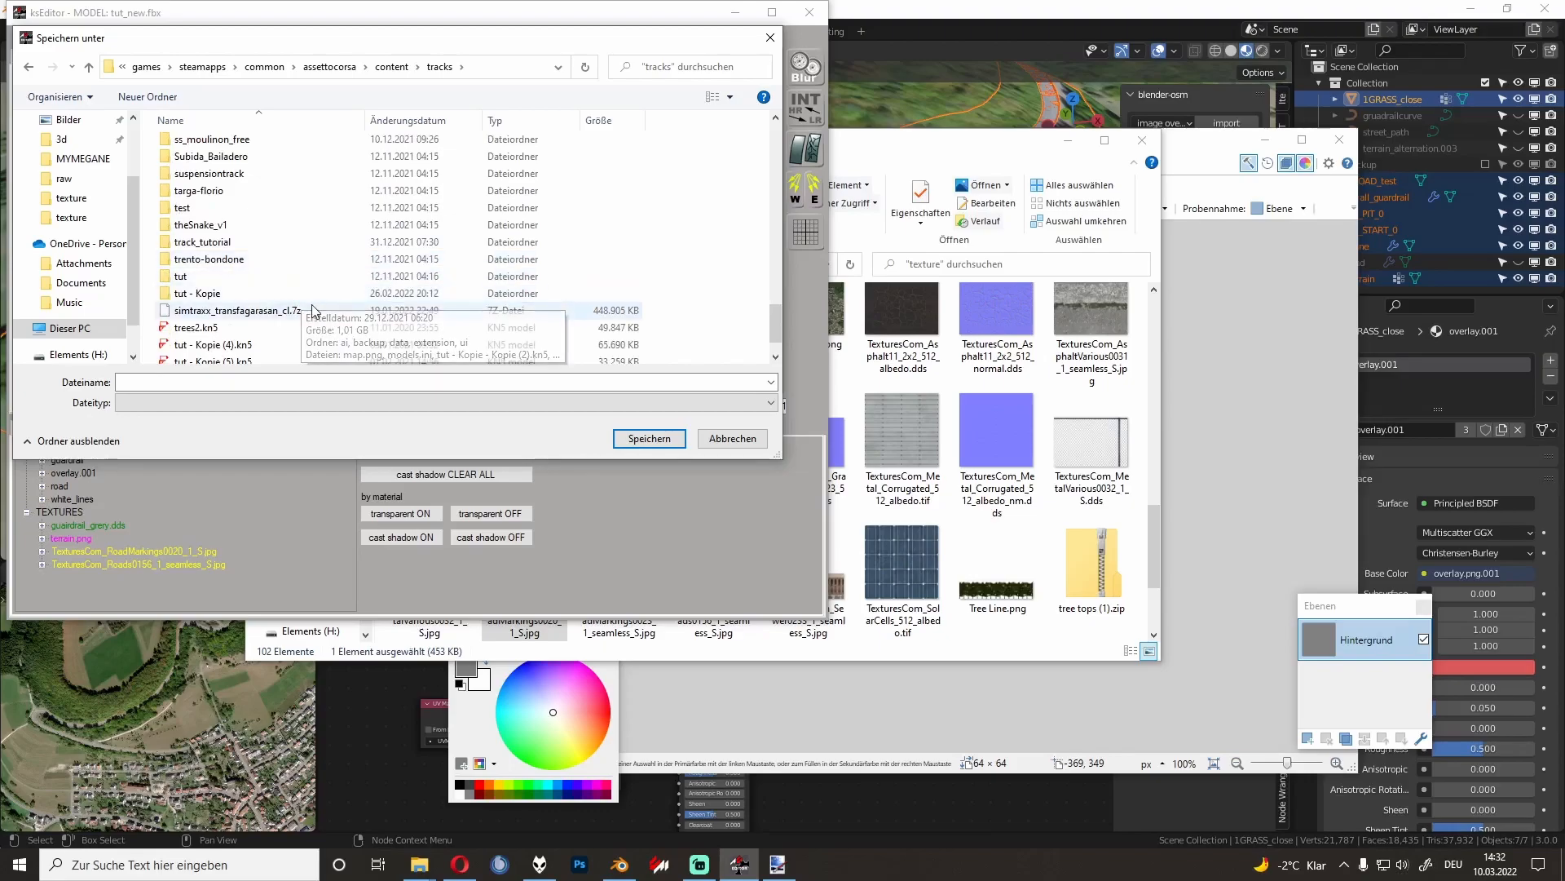
# Step: Duplicate the "tut - Kopie" track folder and open the duplicate
pyautogui.click(301, 294)
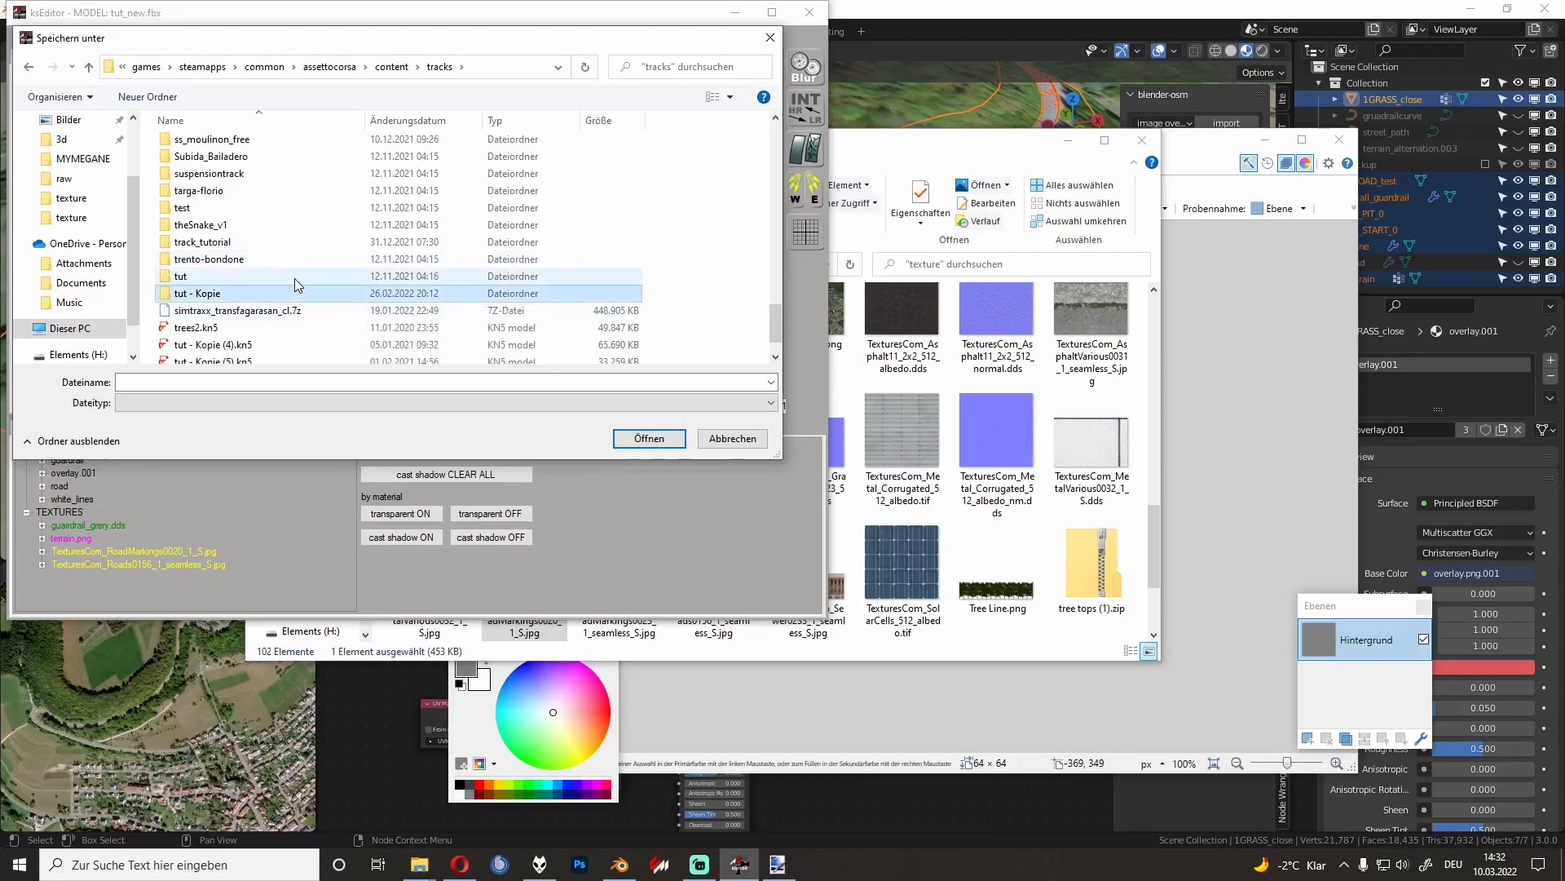
pyautogui.hotkey('ctrl', 'v')
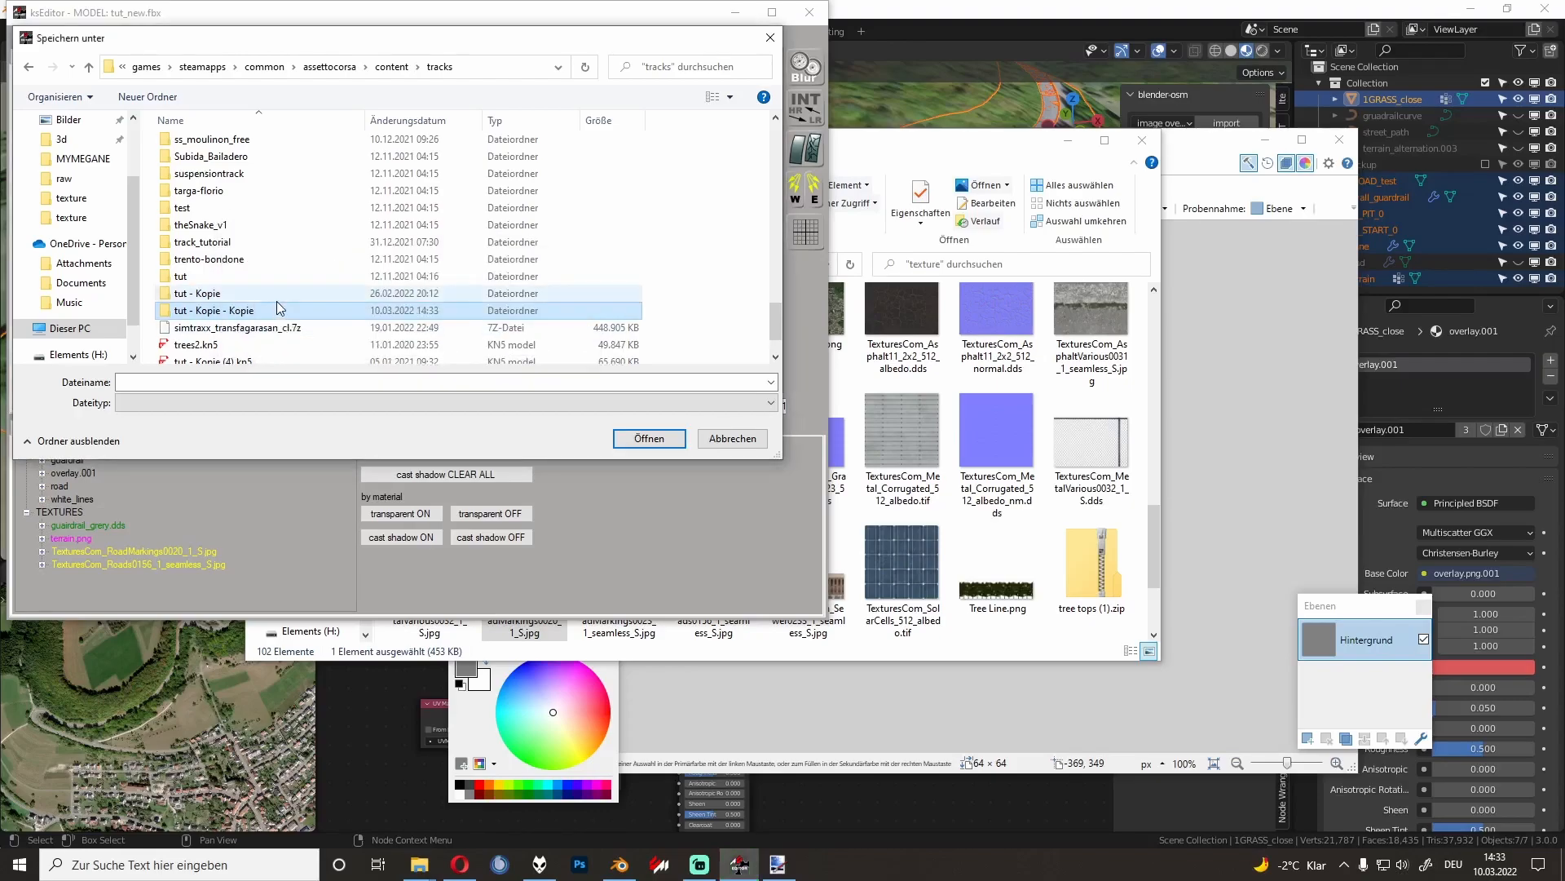
pyautogui.doubleClick(242, 311)
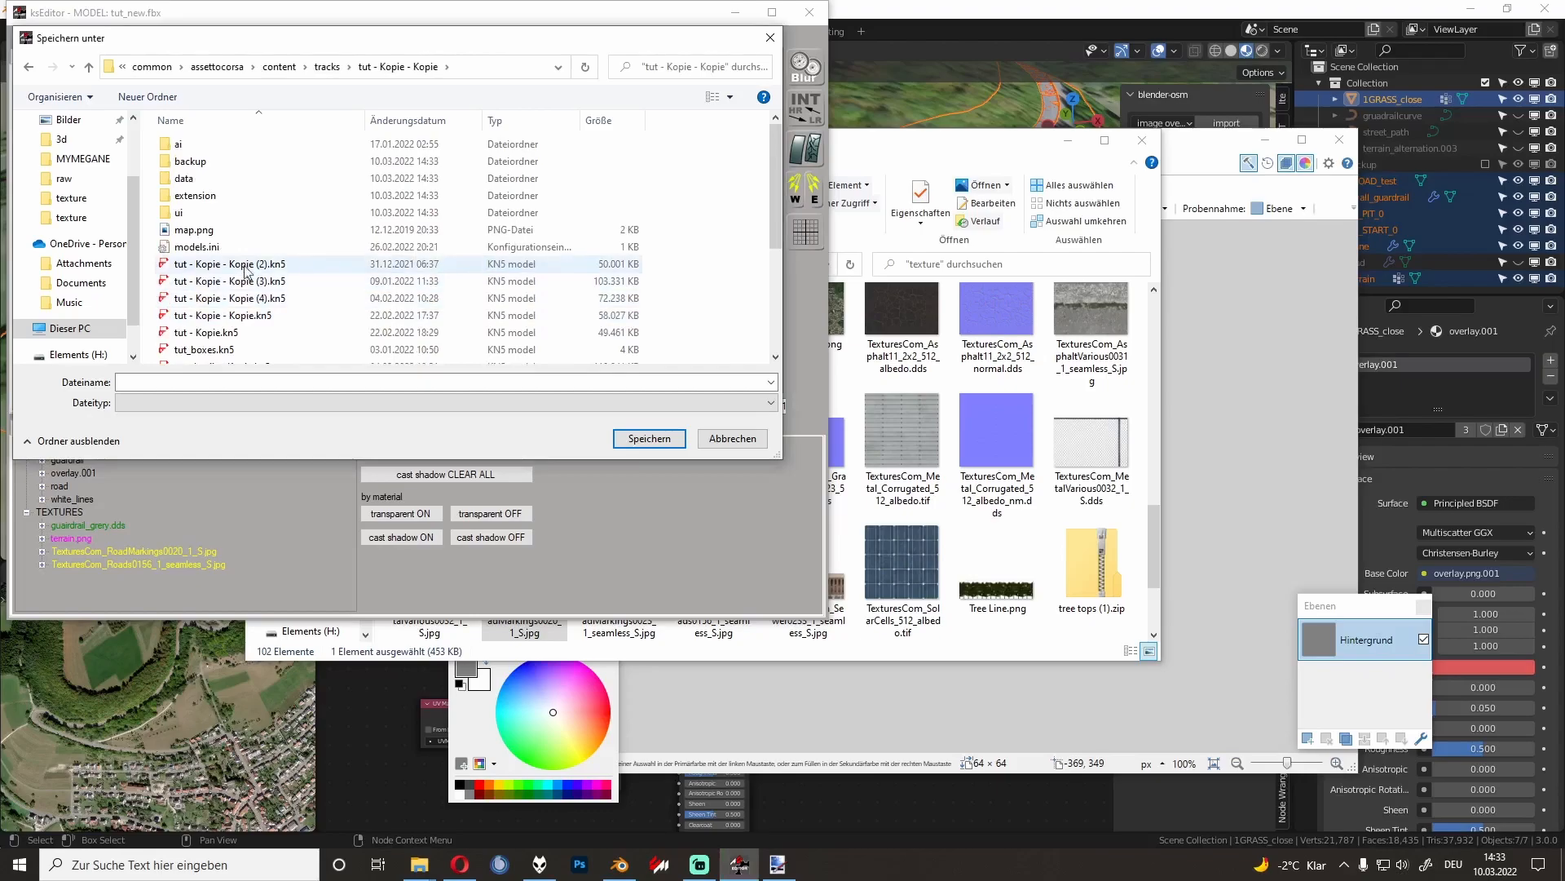
# Step: Delete models.ini and the numbered "tut - Kopie - Kopie" KN5 files from the duplicated track folder
pyautogui.click(251, 266)
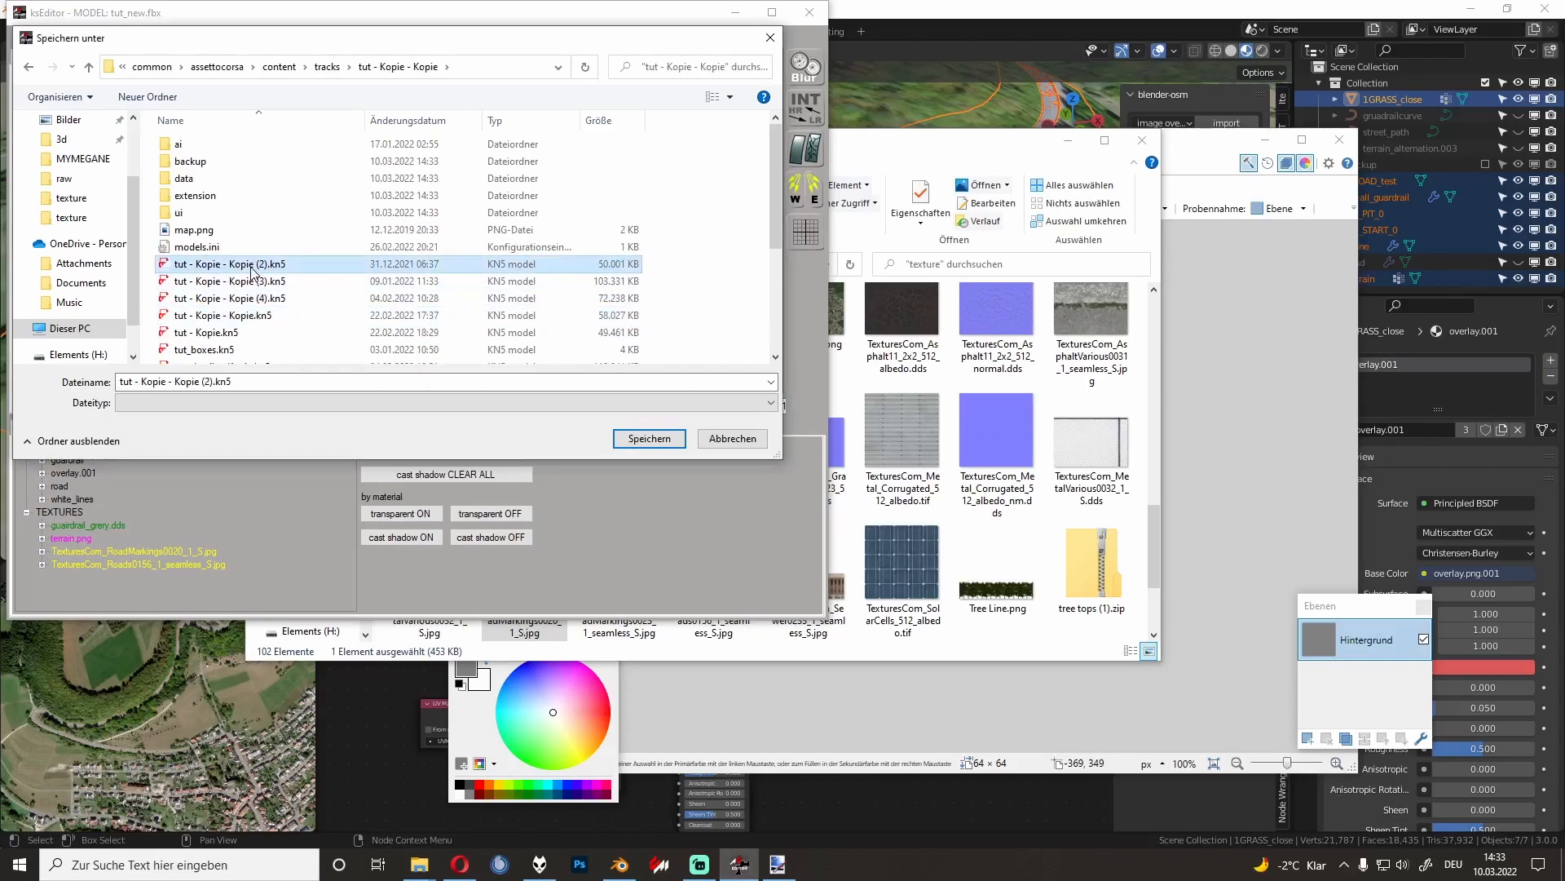
pyautogui.click(236, 251)
pyautogui.click(245, 252)
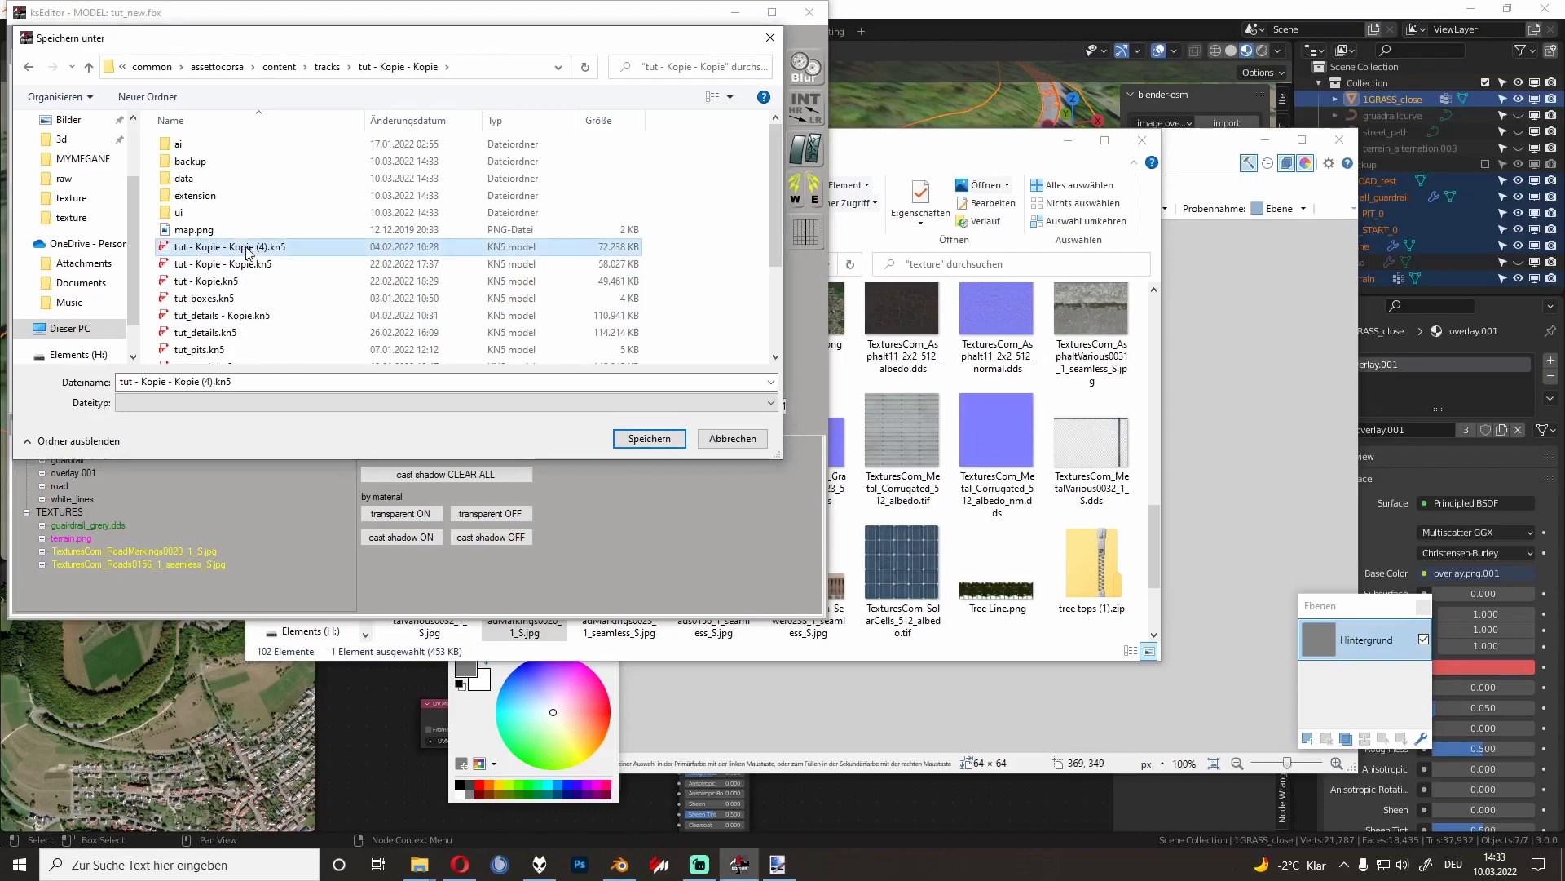
pyautogui.press('Delete')
# Step: Delete the leftover tut_boxes, tut_details, tut_pits, tut_roads, tut_sidewalks and tut_trees KN5 files, keeping tut - Kopie.kn5
pyautogui.click(231, 267)
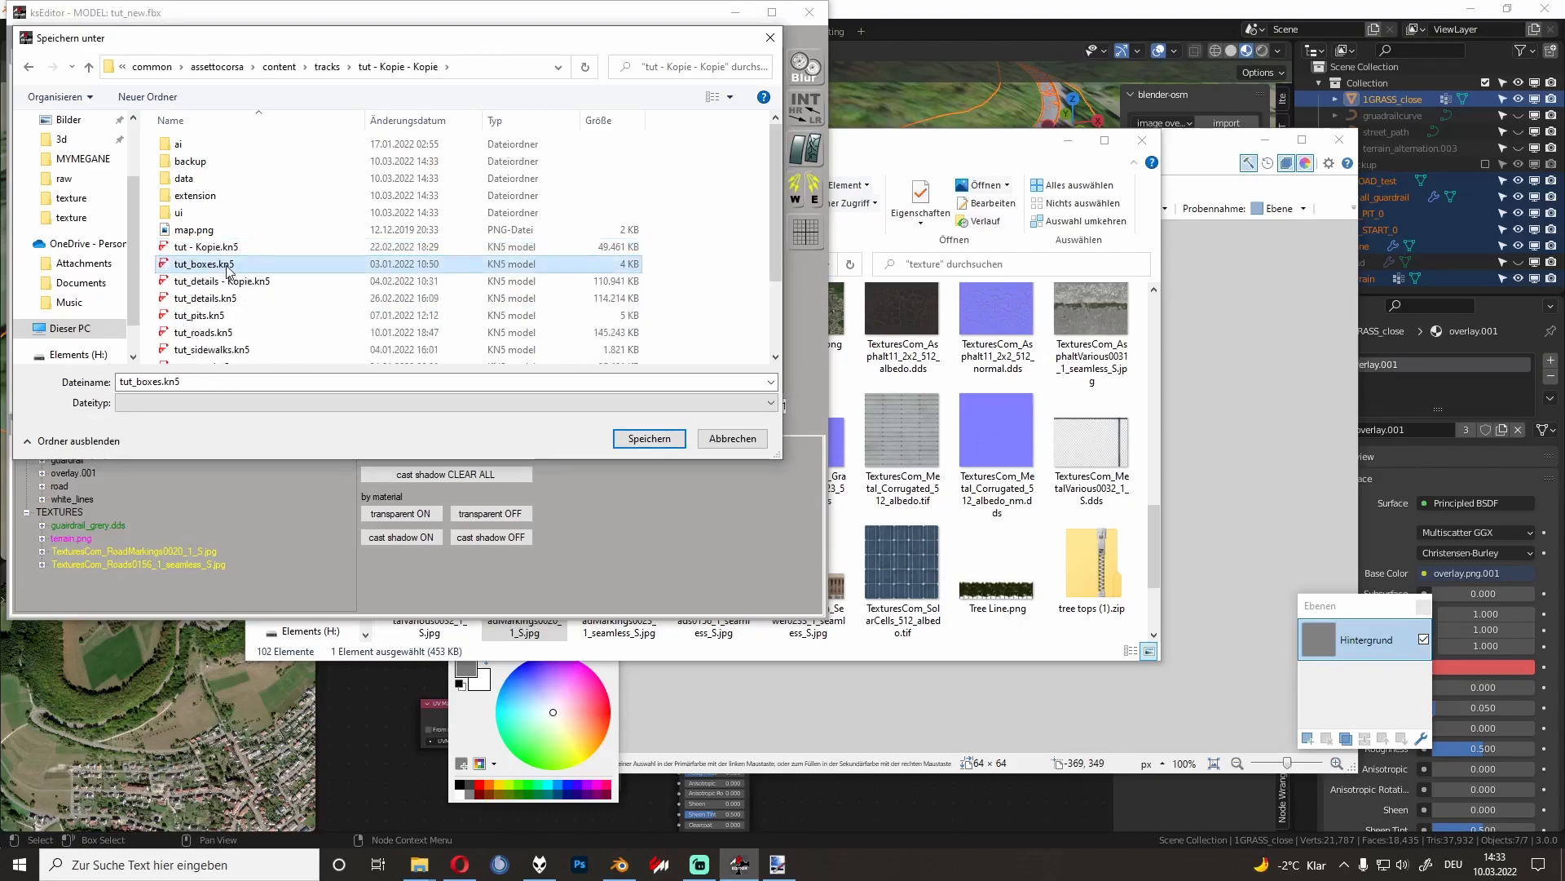
pyautogui.press('Delete')
pyautogui.click(239, 275)
pyautogui.press('Delete')
pyautogui.click(232, 265)
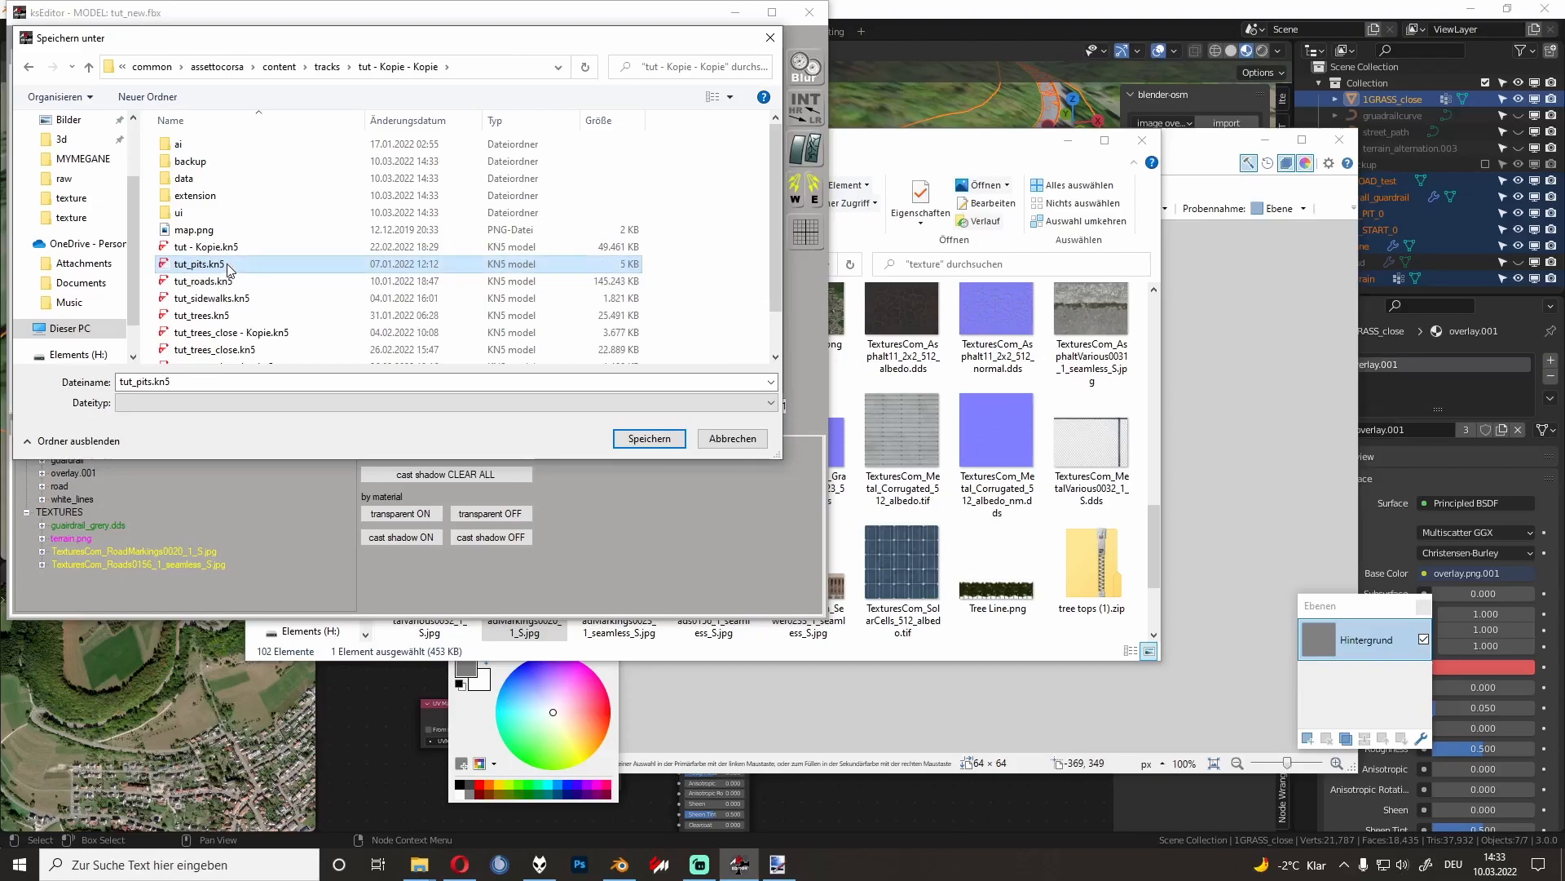
pyautogui.press('Delete')
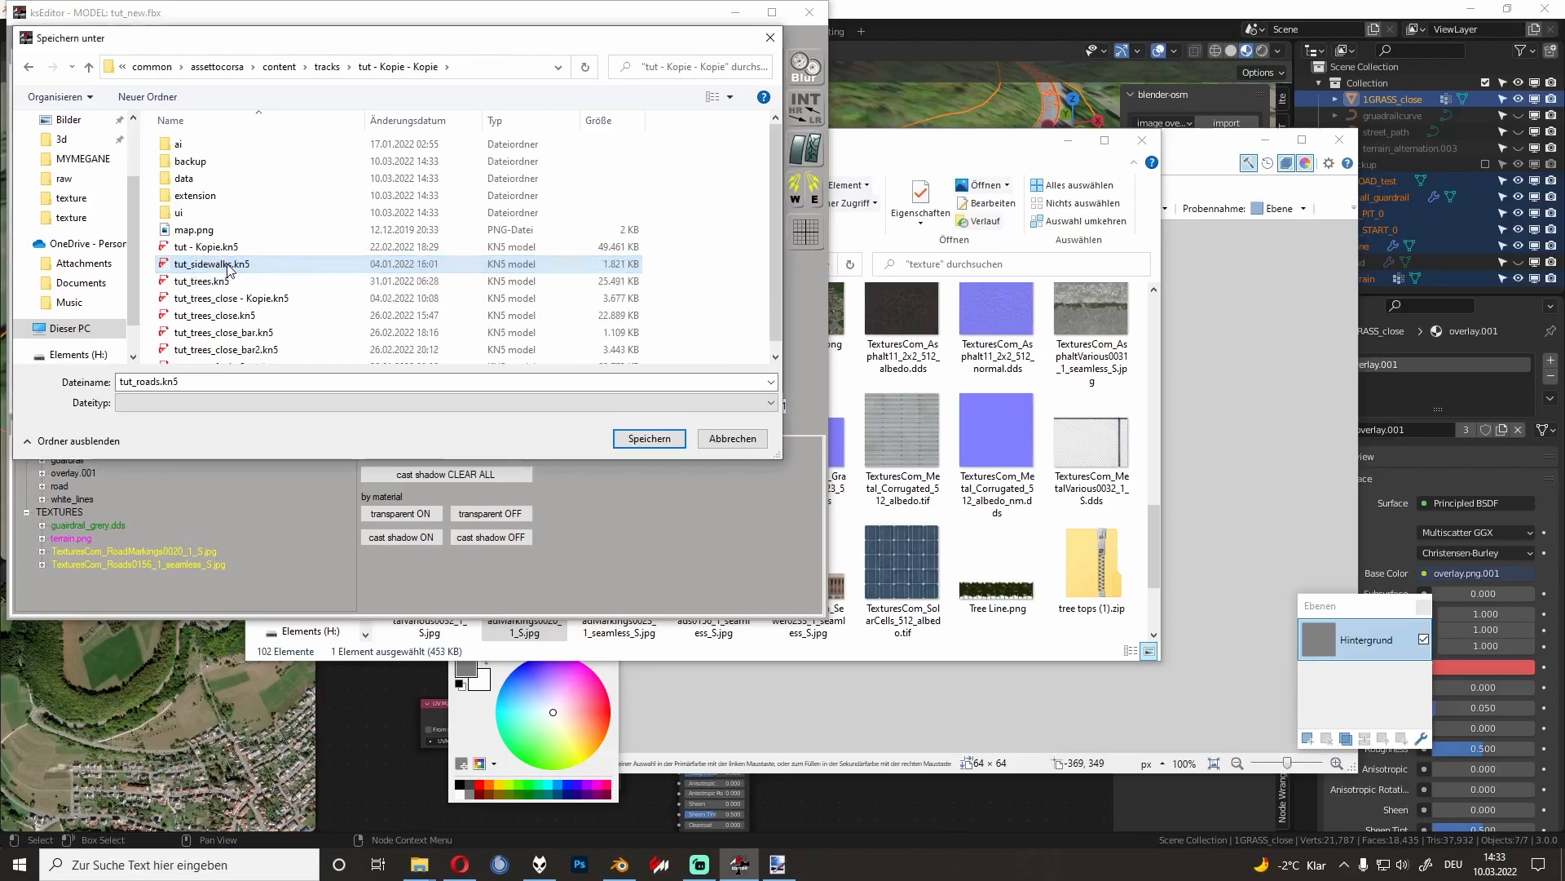
pyautogui.click(217, 280)
pyautogui.press('Delete')
pyautogui.click(207, 269)
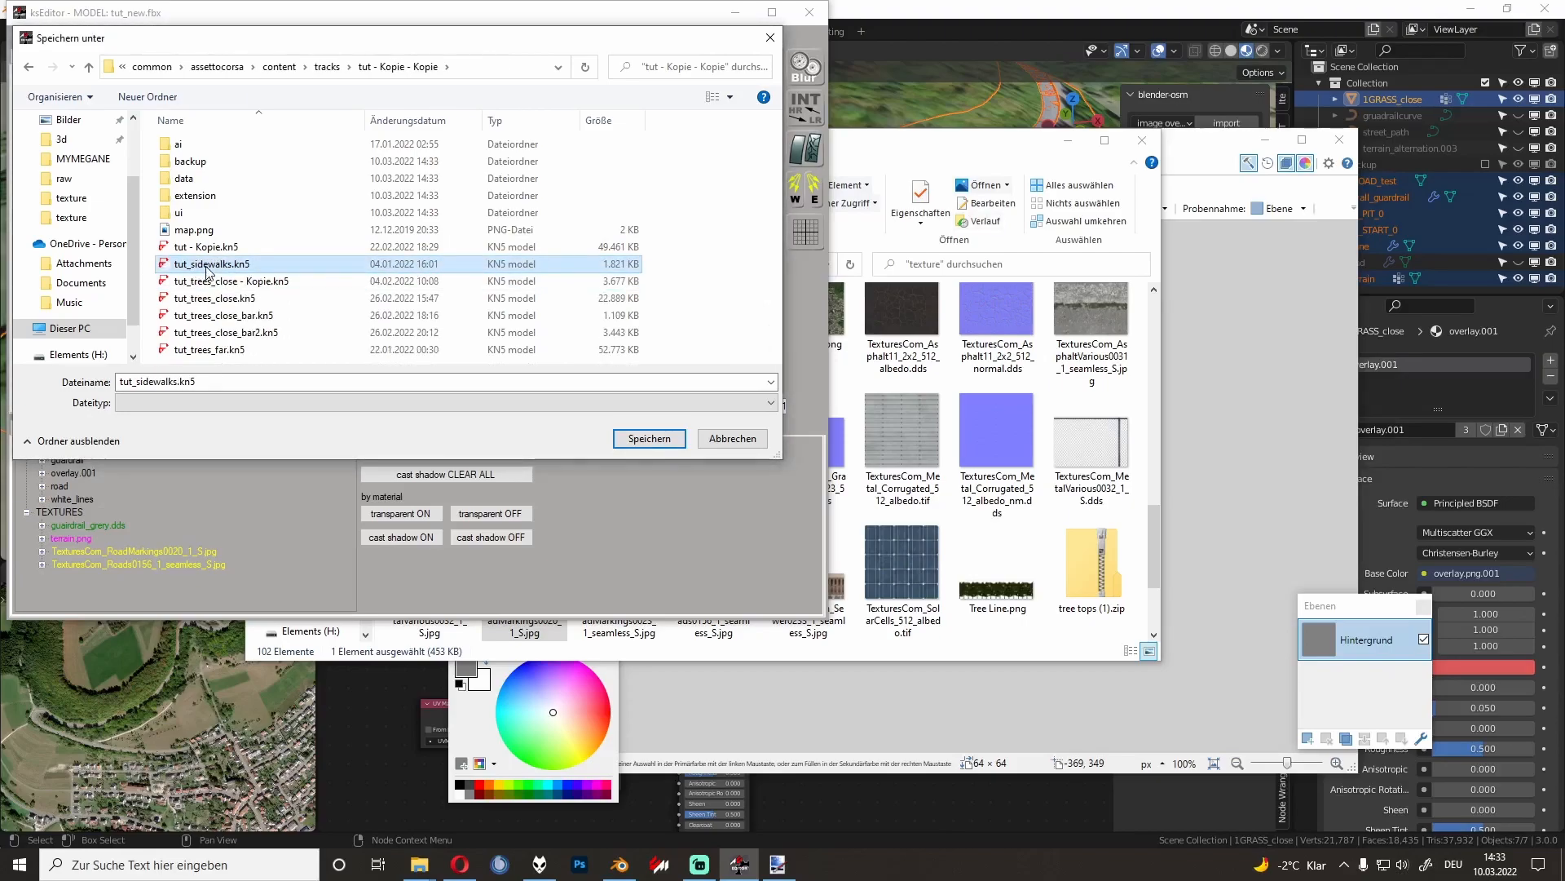
pyautogui.press('Delete')
pyautogui.click(207, 267)
pyautogui.press('Delete')
pyautogui.press('Delete')
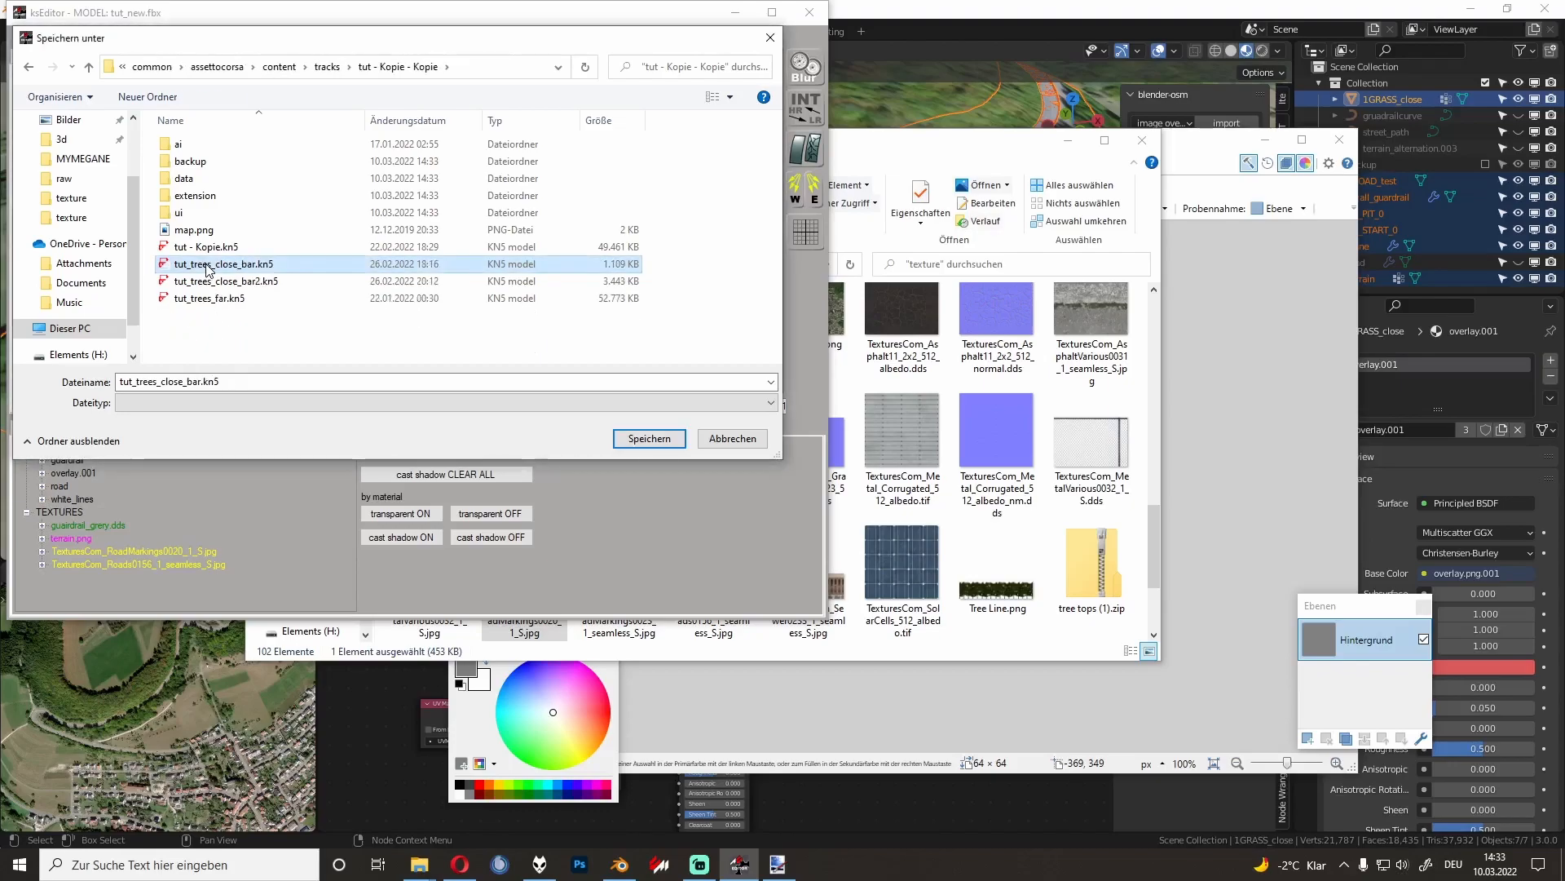
pyautogui.press('Delete')
# Step: Try to save the track KN5 in the duplicated folder, basing its name on tut - Kopie.kn5
pyautogui.click(214, 247)
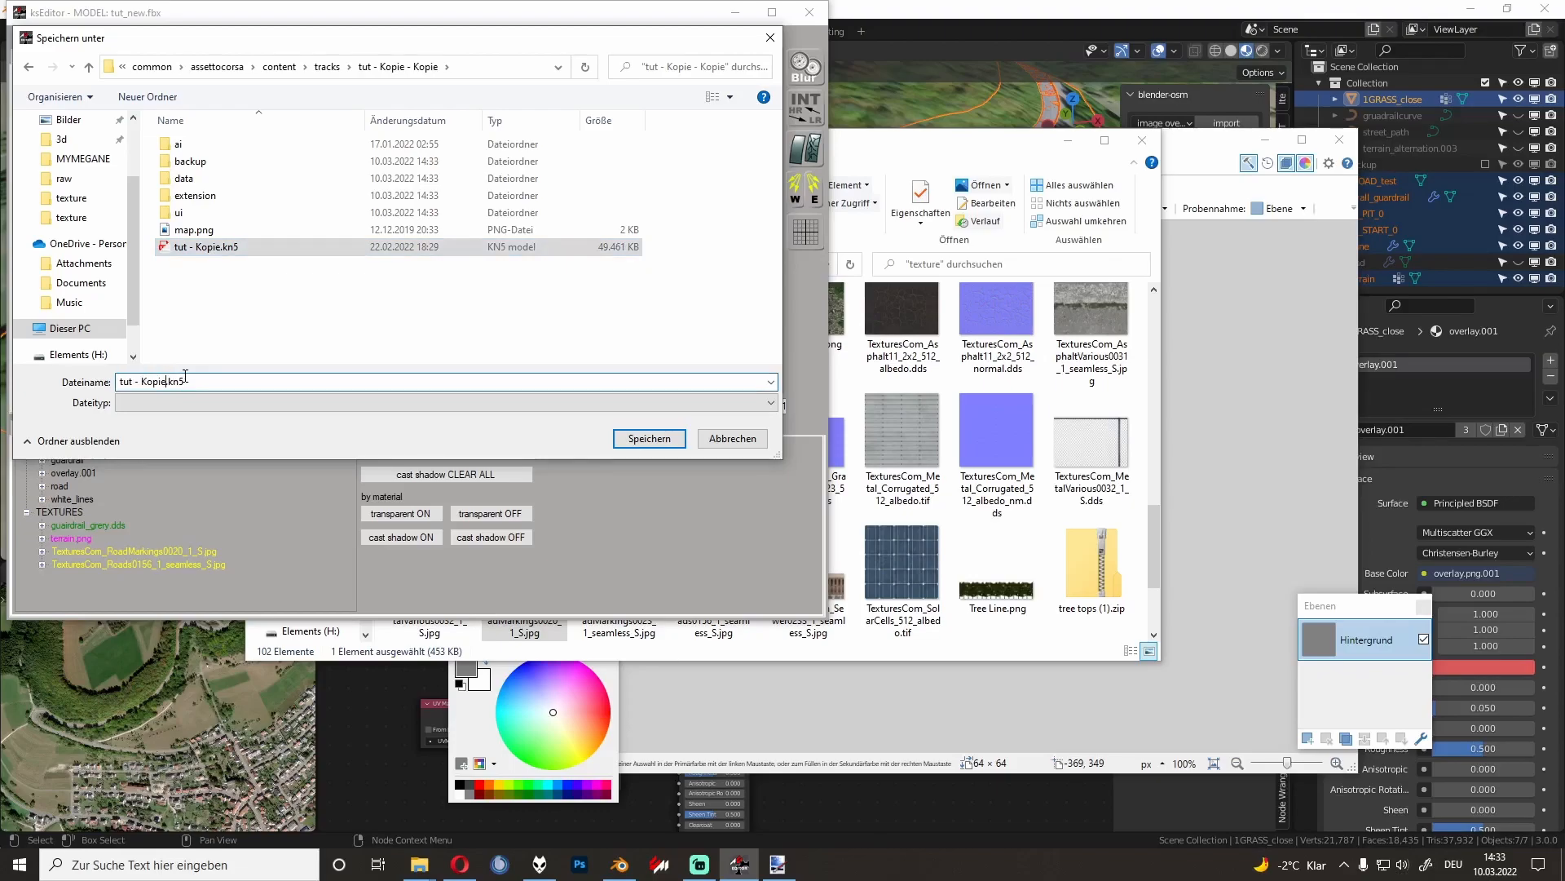
pyautogui.press('Return')
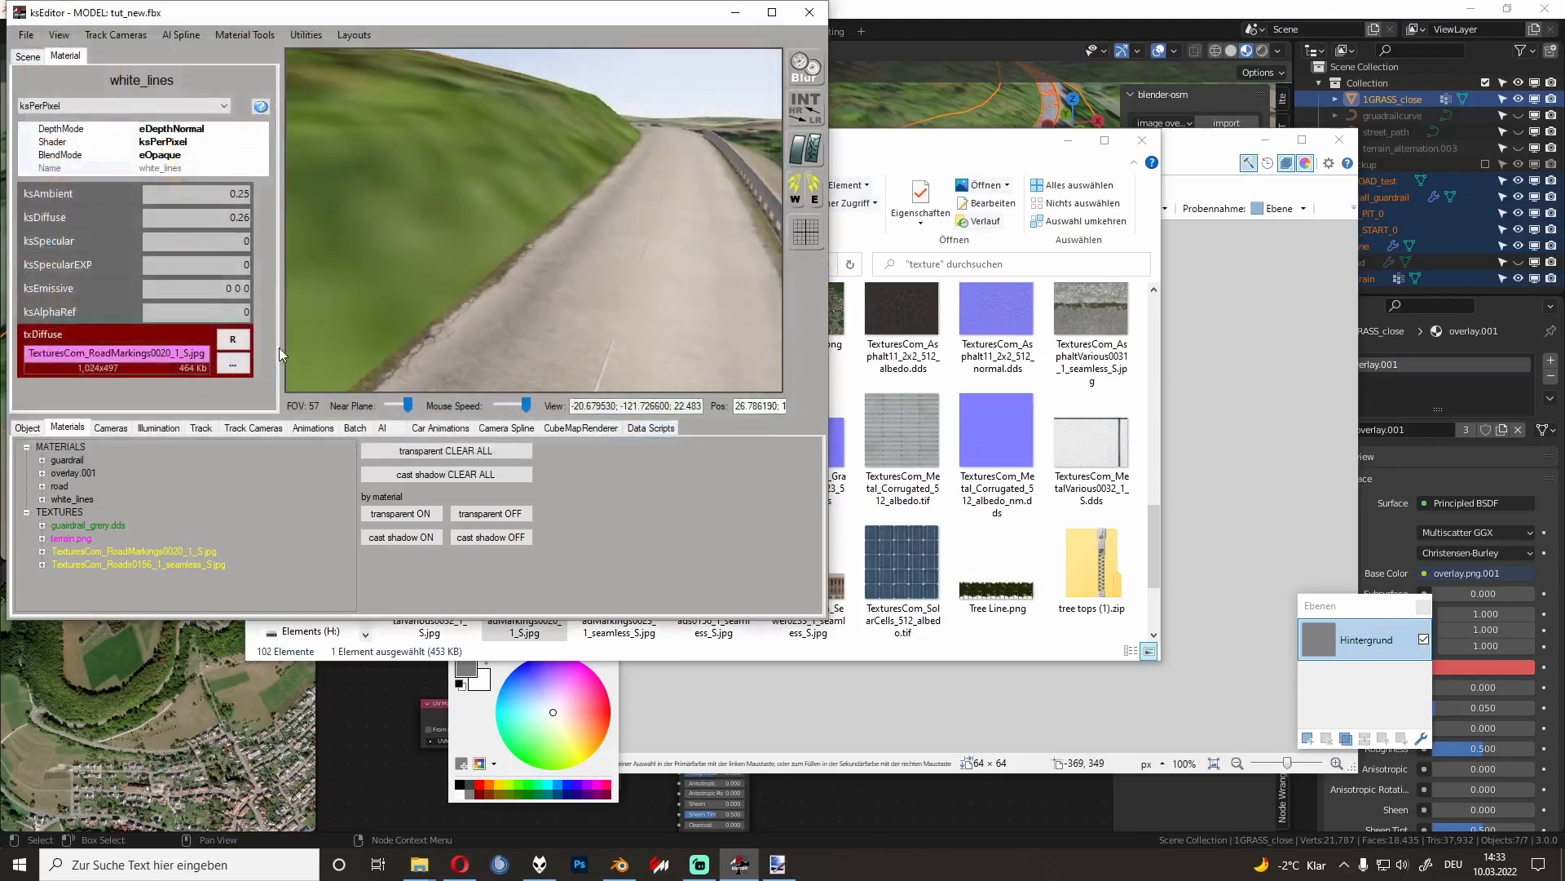
# Step: Restart the KN5 track export and return to the assettocorsa/content/tracks folder
pyautogui.click(27, 36)
pyautogui.moveTo(99, 118)
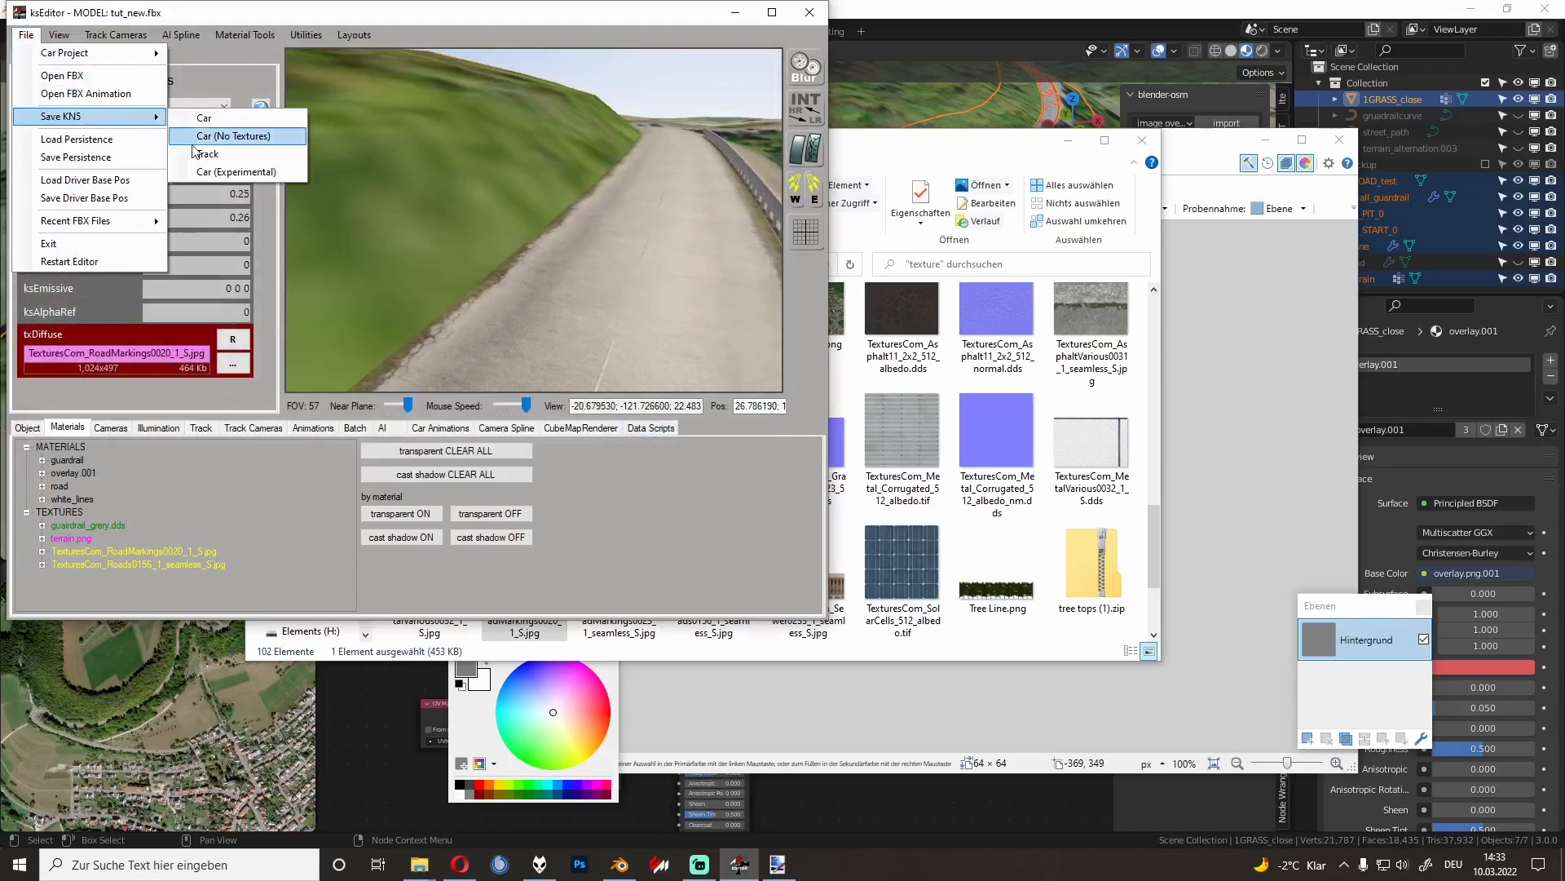
pyautogui.click(240, 162)
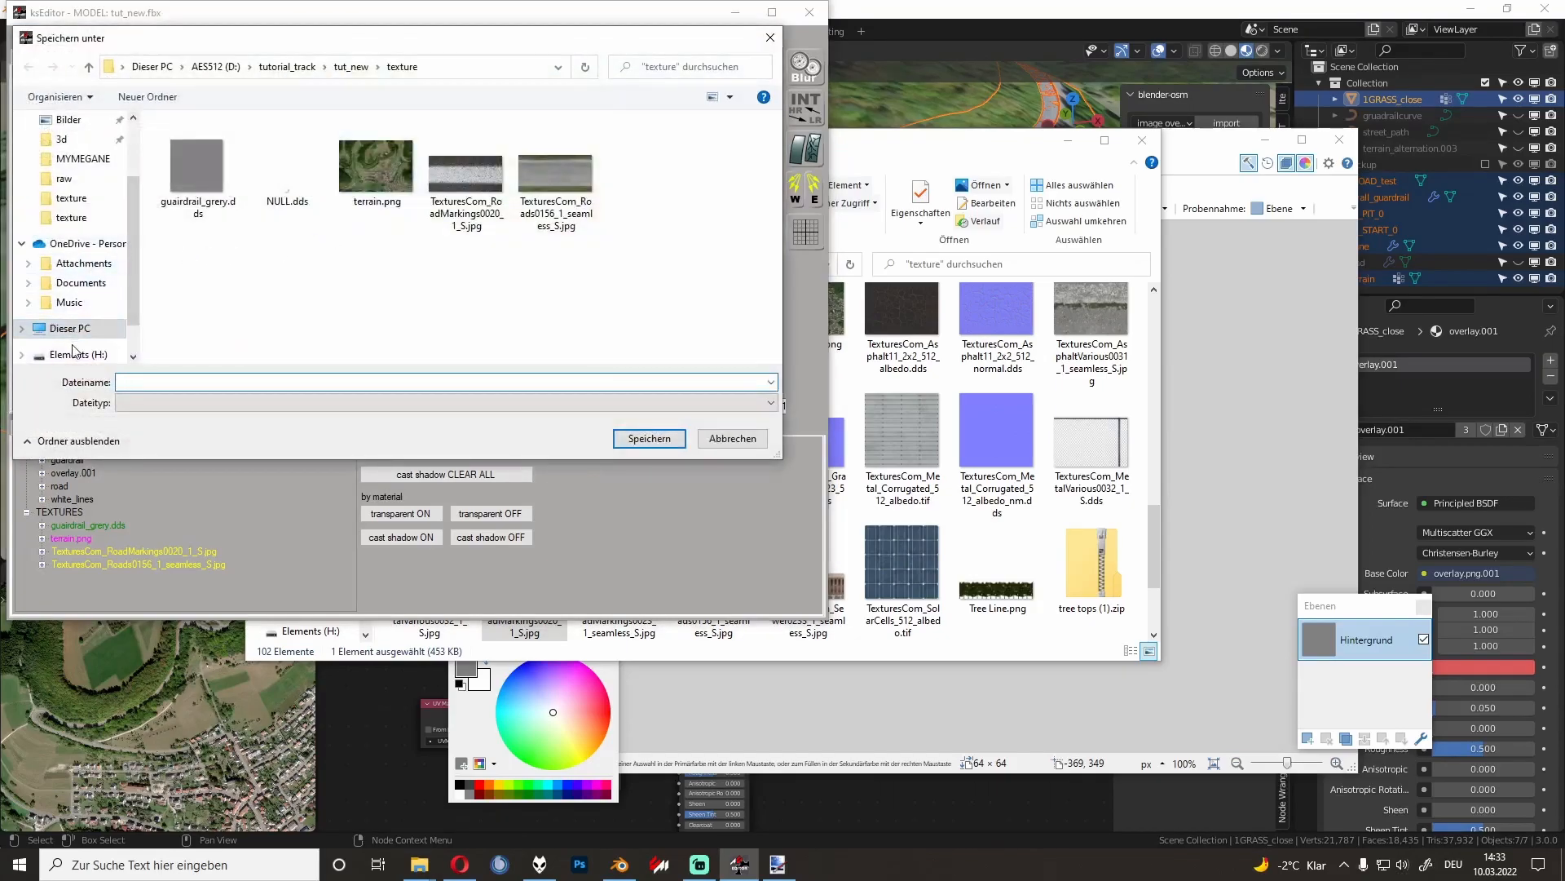
pyautogui.scroll(-3, 244, 261)
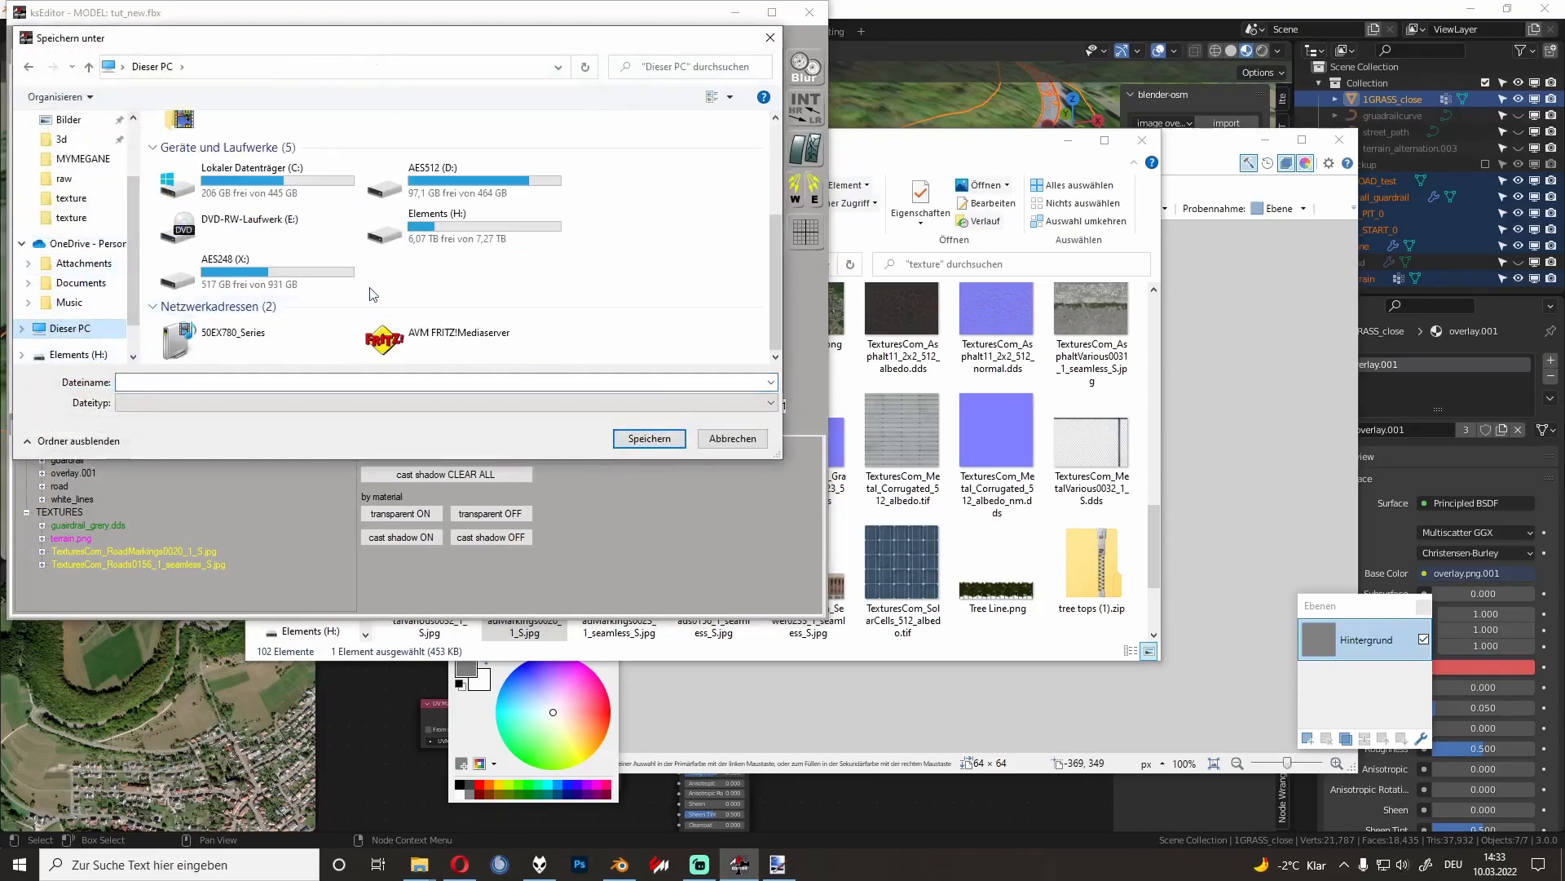
pyautogui.doubleClick(216, 273)
pyautogui.doubleClick(194, 163)
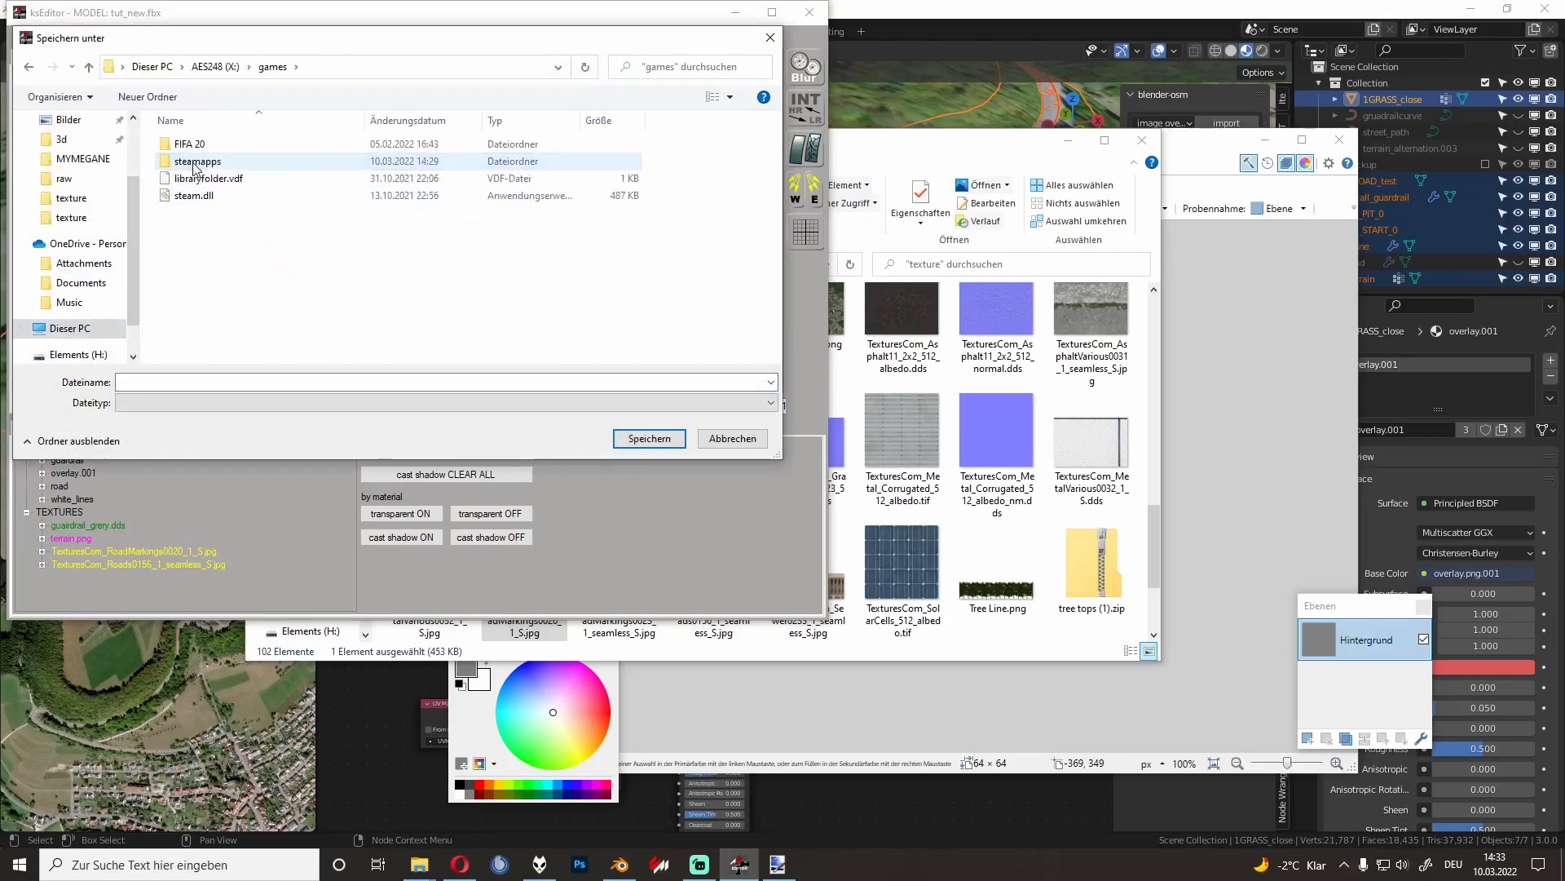
pyautogui.doubleClick(194, 163)
pyautogui.doubleClick(192, 145)
pyautogui.doubleClick(199, 161)
pyautogui.scroll(-1, 206, 261)
pyautogui.scroll(1, 202, 237)
pyautogui.doubleClick(216, 195)
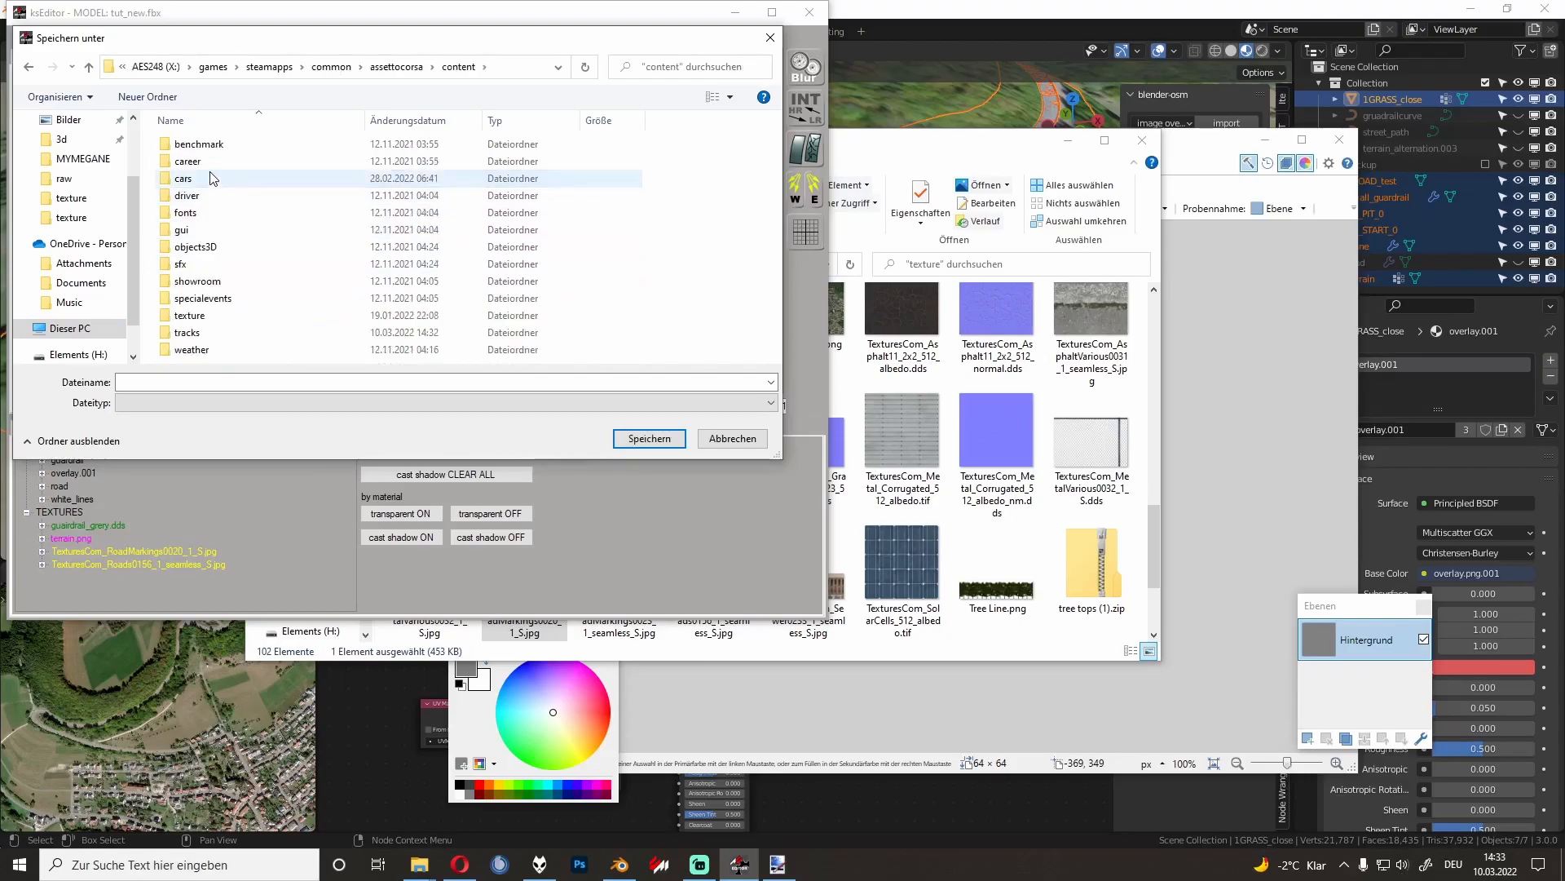
pyautogui.doubleClick(204, 333)
pyautogui.scroll(-5, 254, 306)
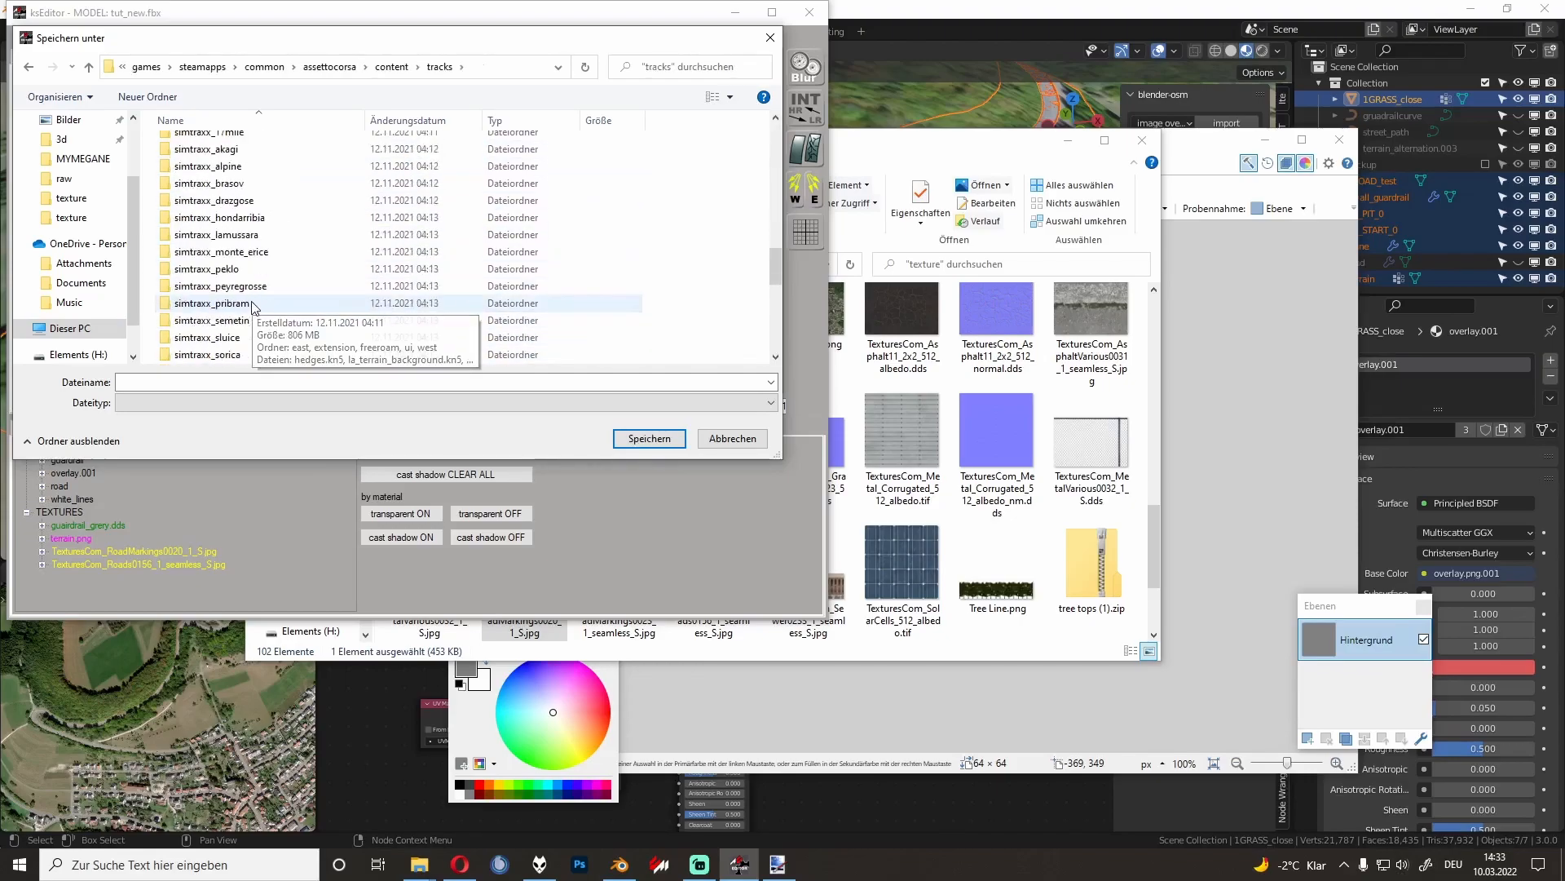
pyautogui.scroll(-5, 255, 308)
# Step: Save the track KN5 as "tut - Kopie - Kopie" inside the folder of the same name
pyautogui.doubleClick(258, 286)
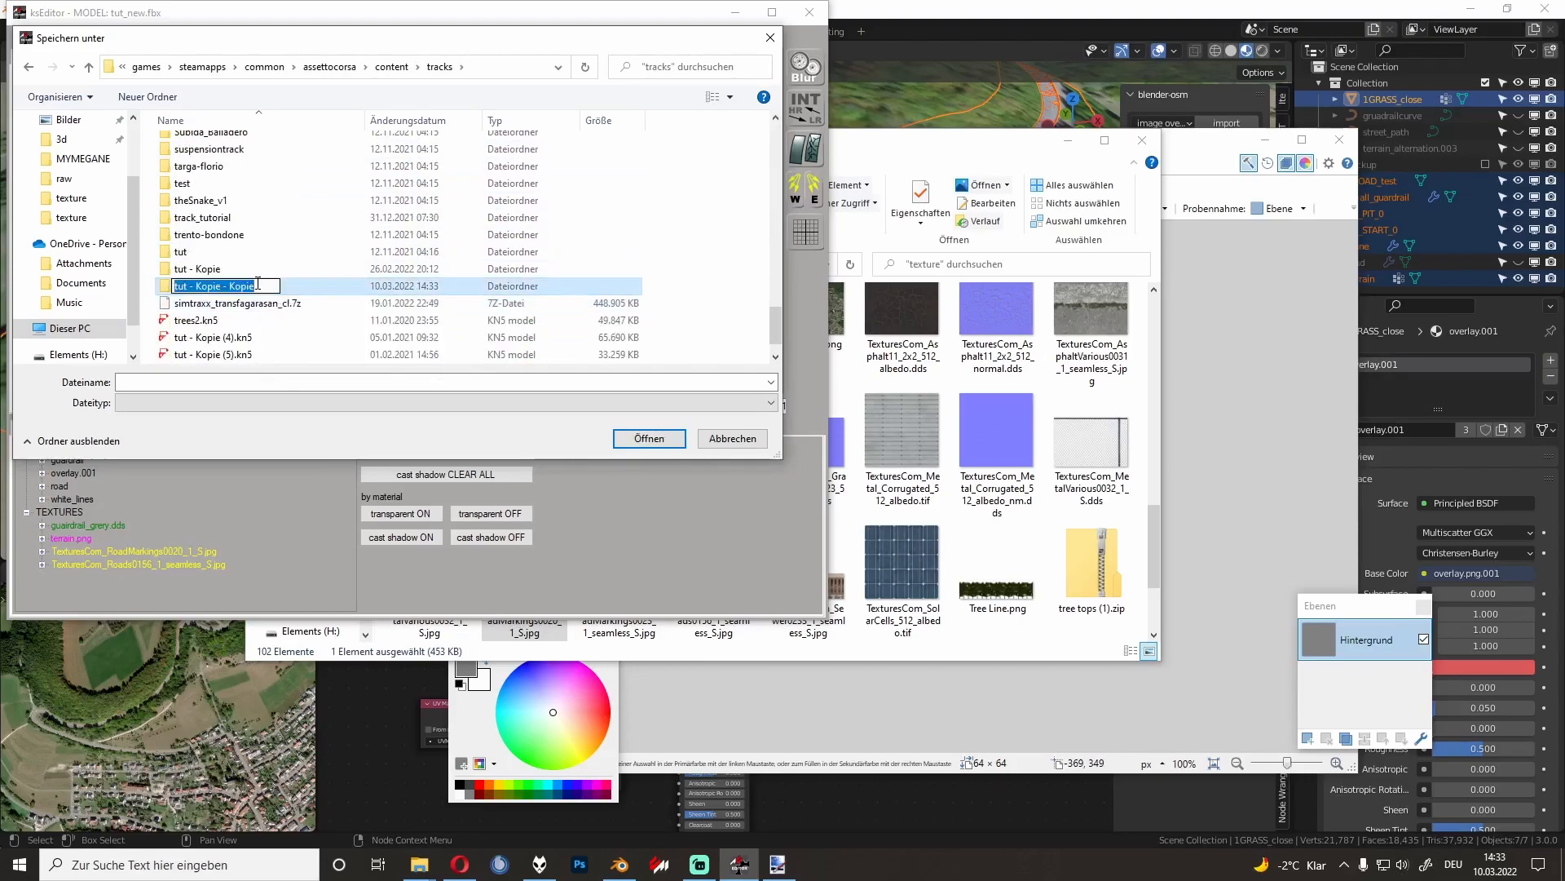
pyautogui.doubleClick(232, 289)
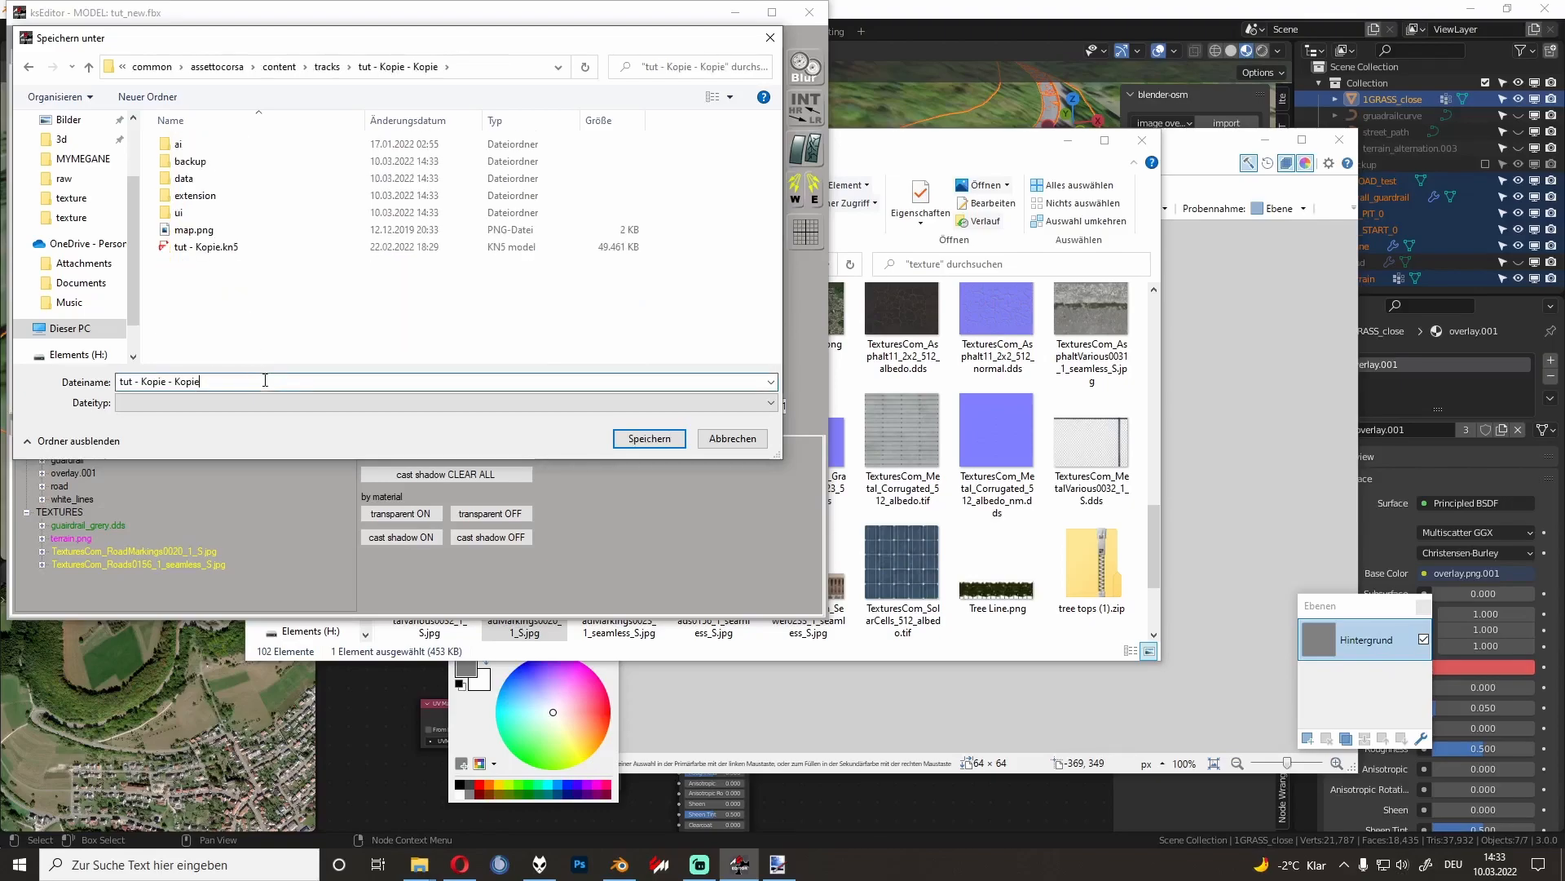
pyautogui.click(645, 438)
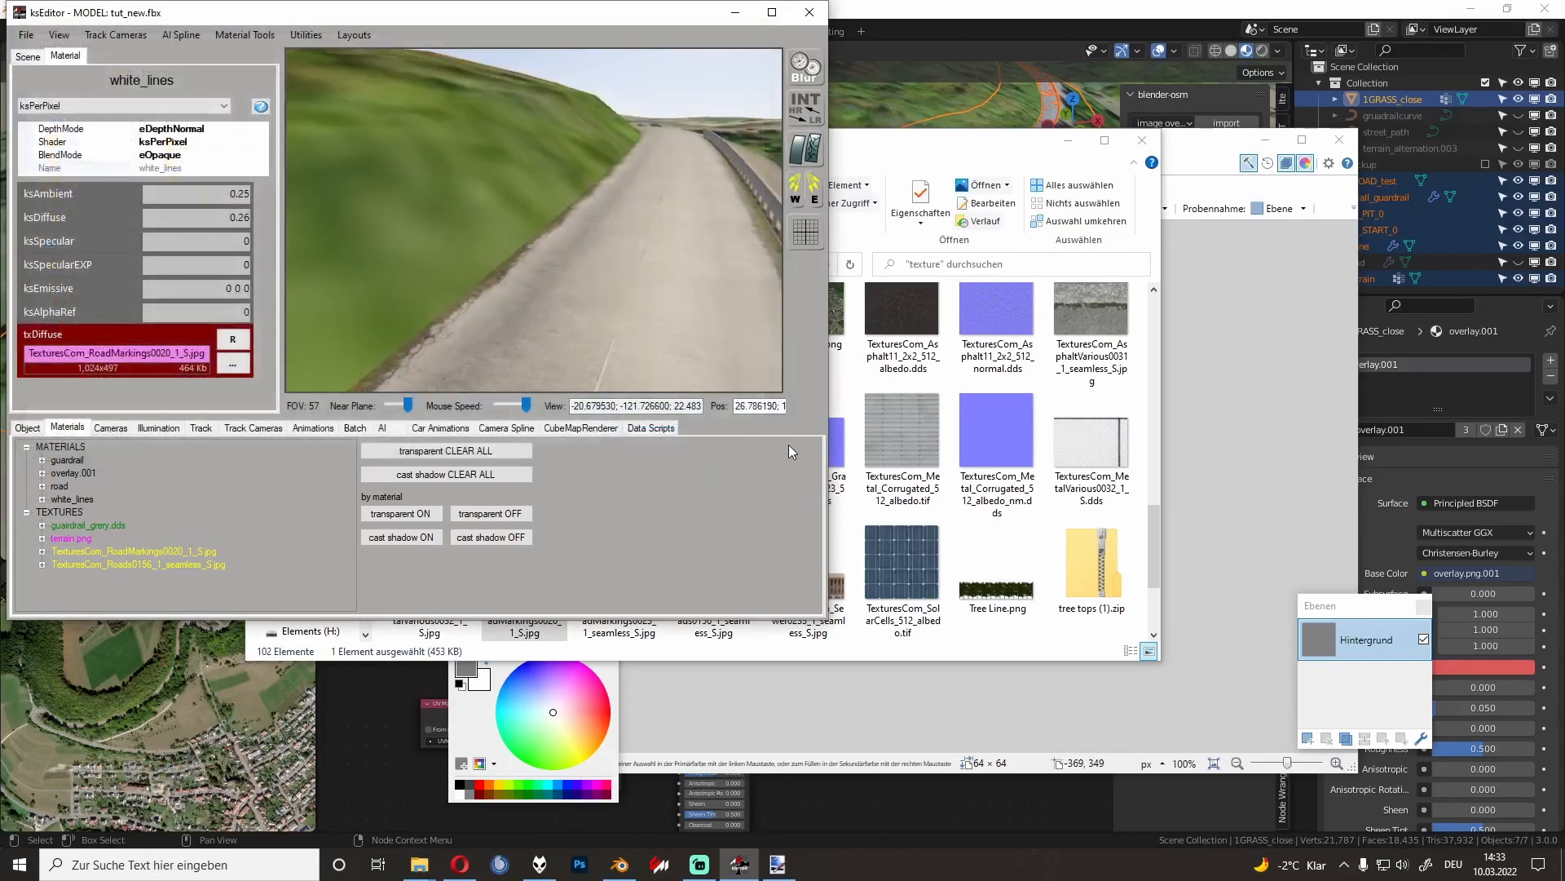
# Step: Switch to Assetto Corsa and test-drive the track, checking the road surface, centre lines and terrain from the cockpit and dashboard views
pyautogui.click(906, 504)
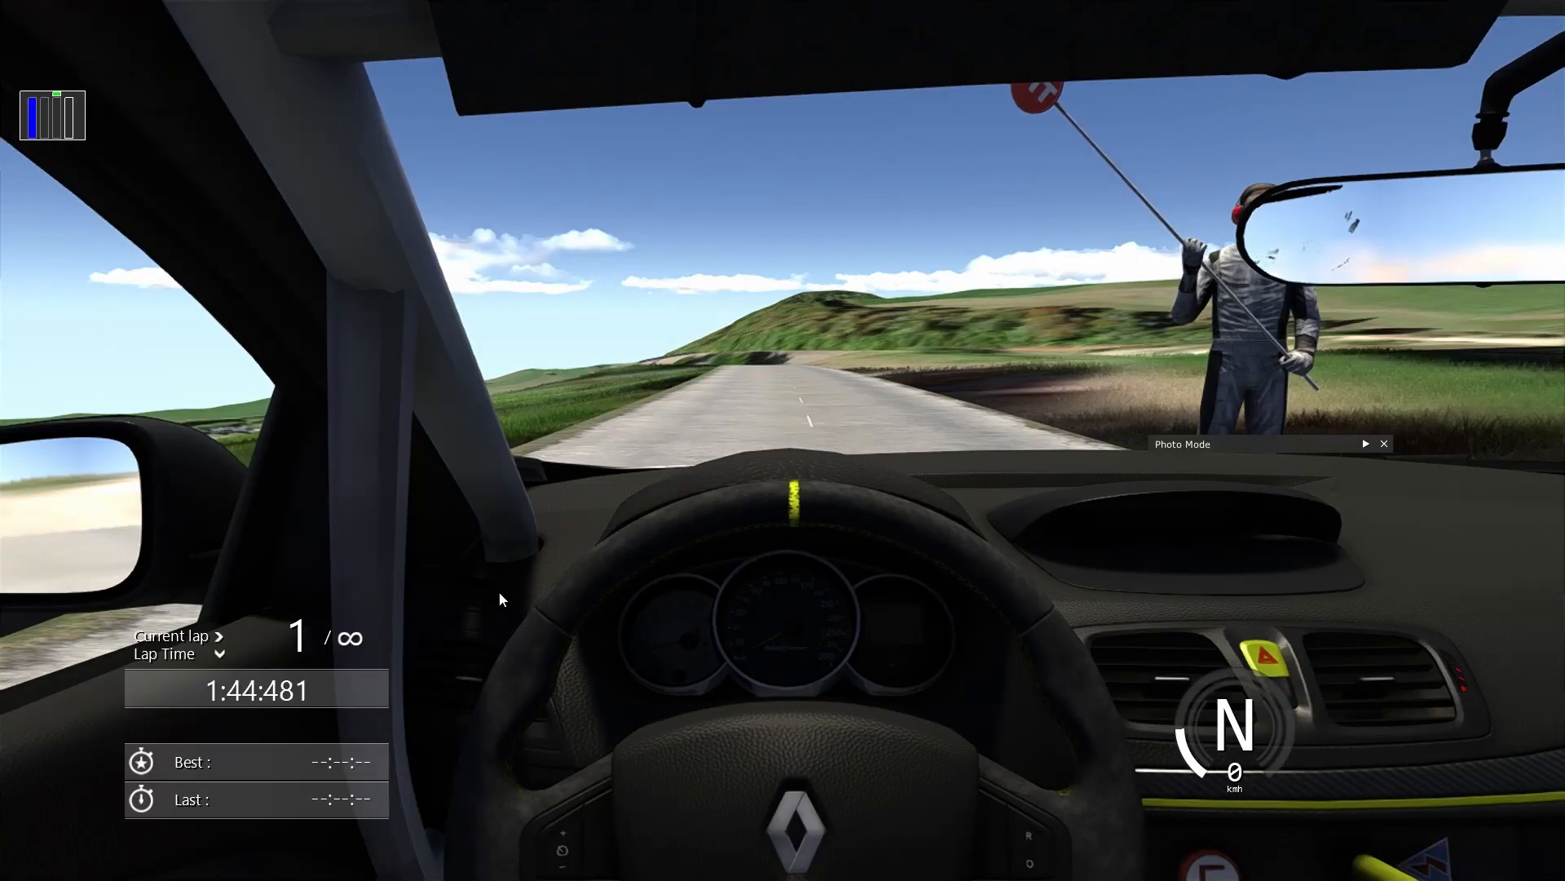
pyautogui.press('Up')
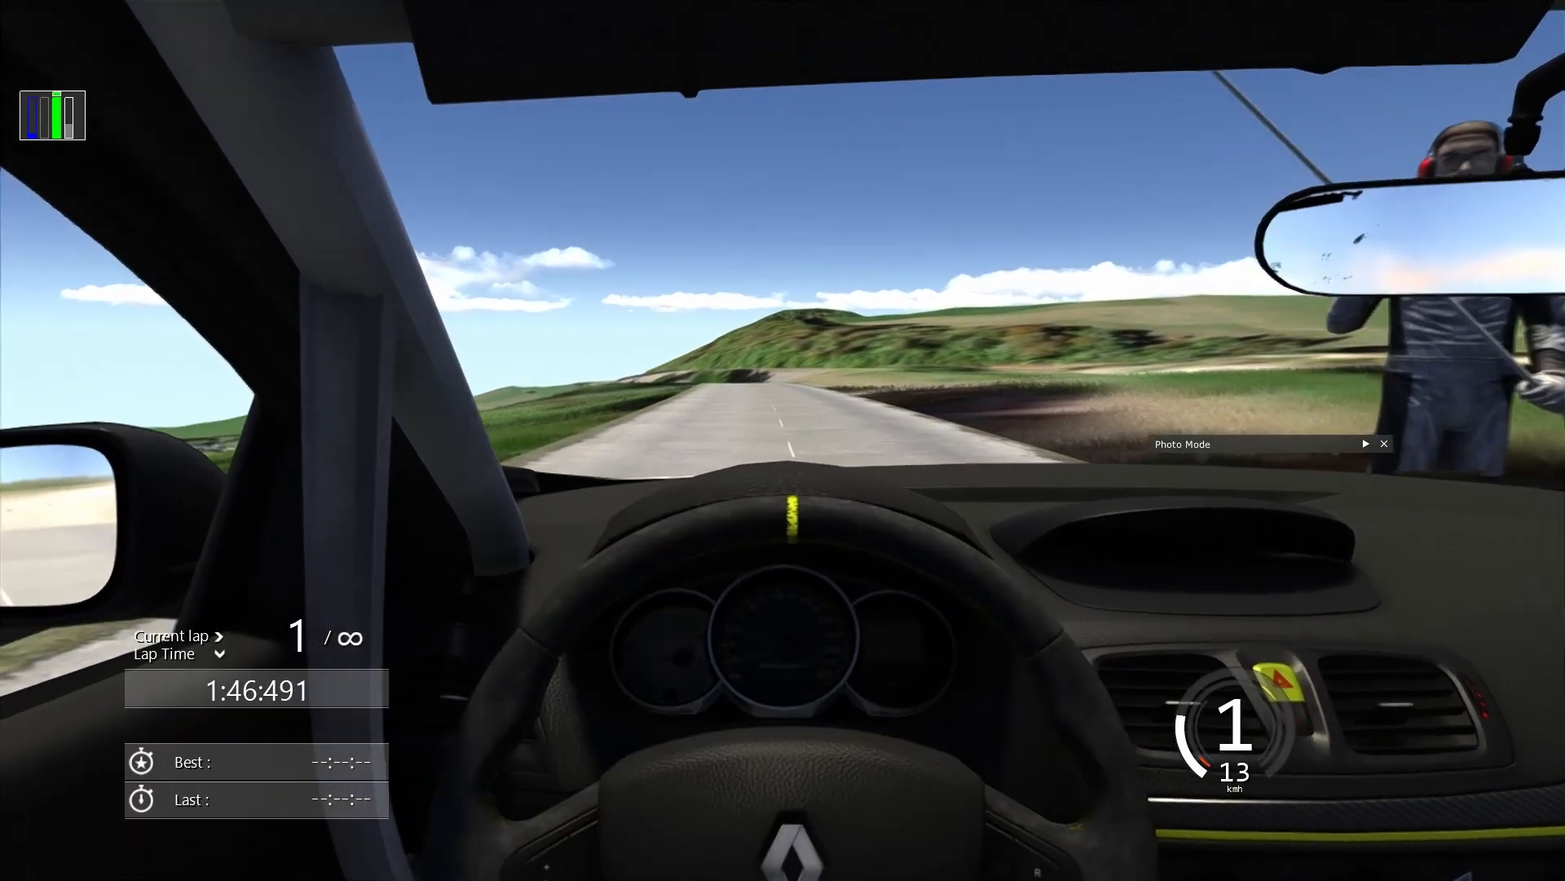
pyautogui.press('Right')
pyautogui.press('Left')
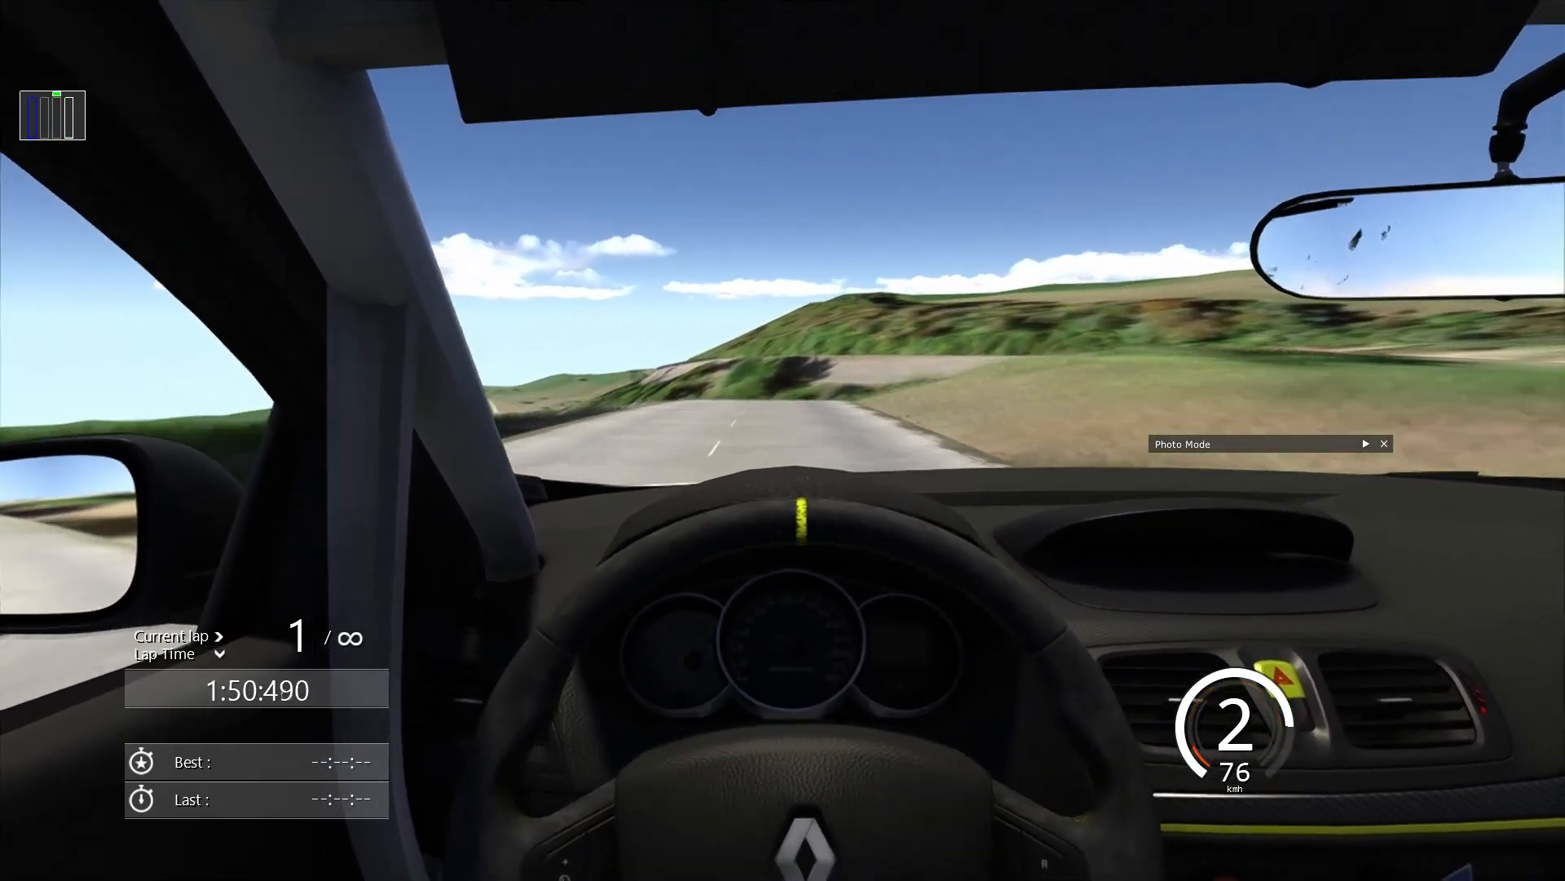
pyautogui.press('F1')
pyautogui.press('Down')
pyautogui.press('Right')
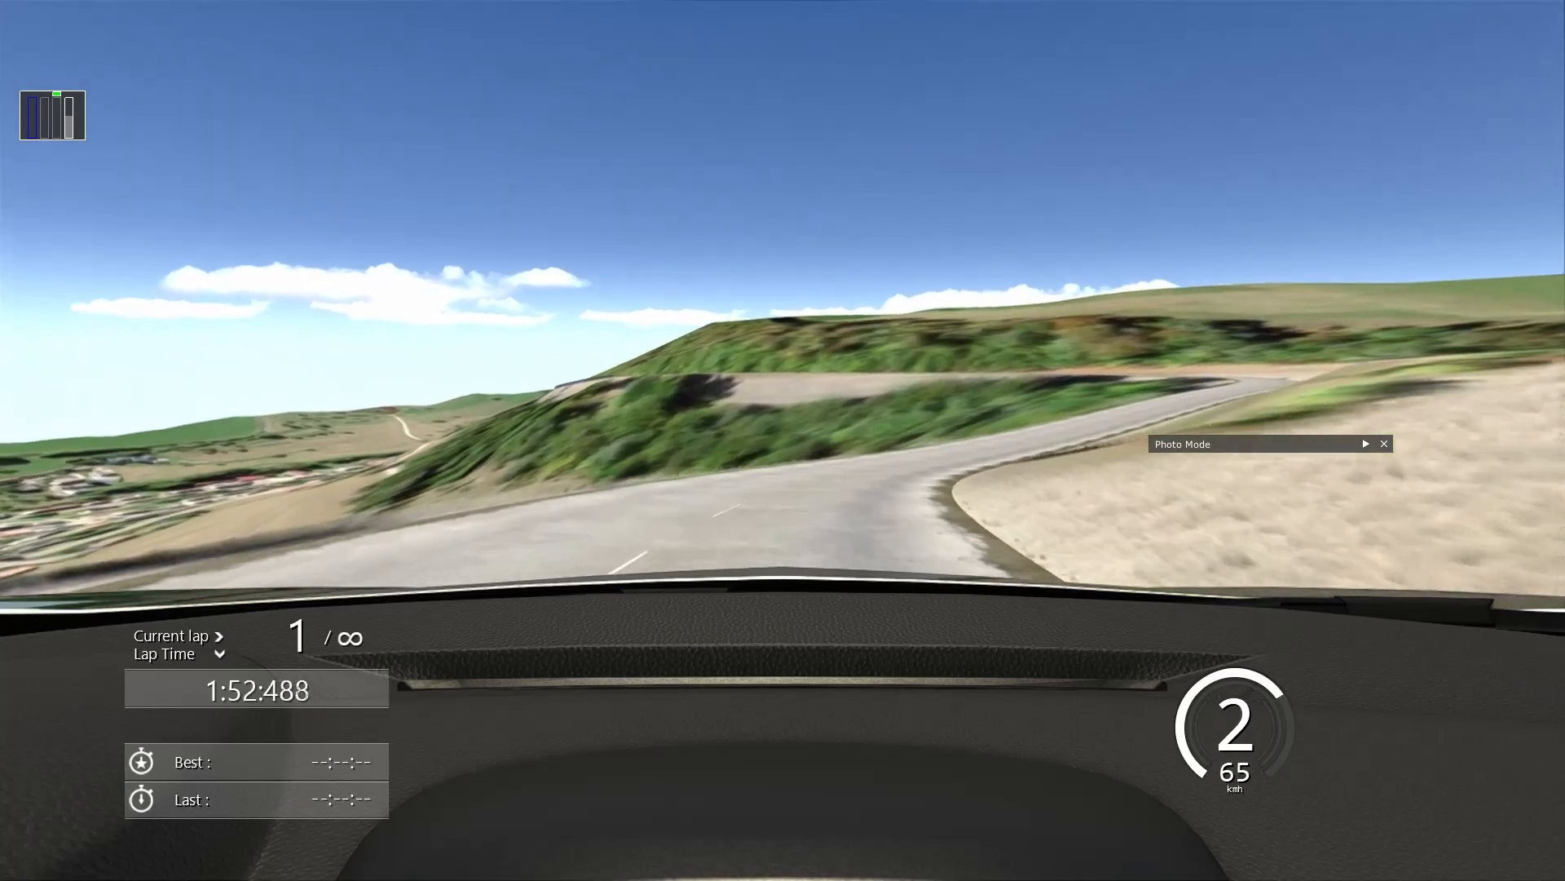
pyautogui.press('Up')
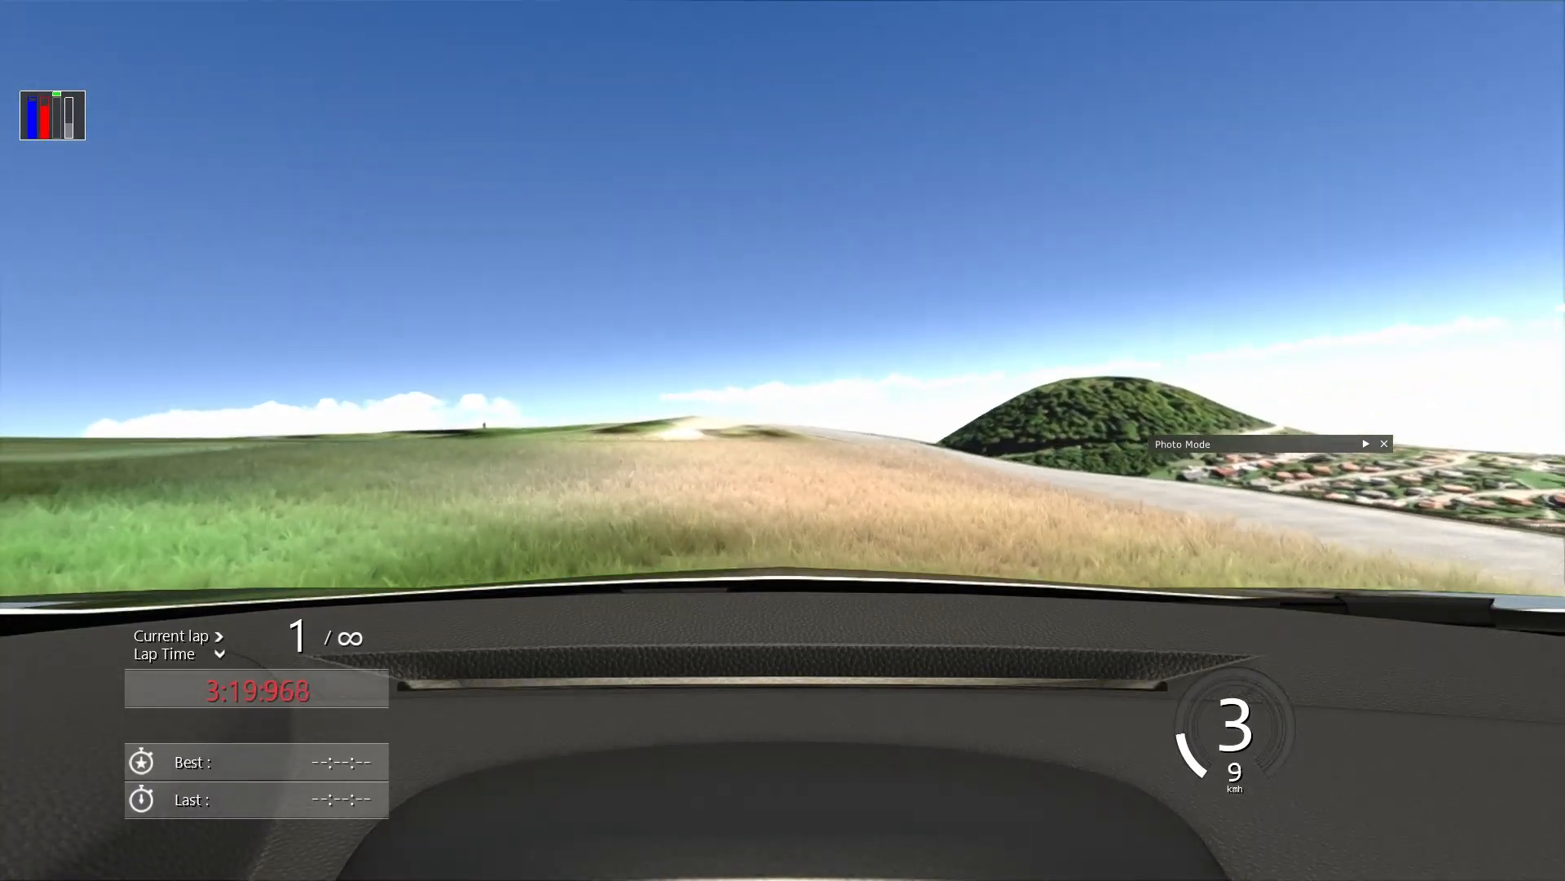
# Step: Examine the grass and terrain beside the road with the free camera
pyautogui.press('F7')
pyautogui.press('Right')
pyautogui.moveTo(776, 588); pyautogui.dragTo(653, 538, button='right')
pyautogui.press('Right')
pyautogui.press('Right')
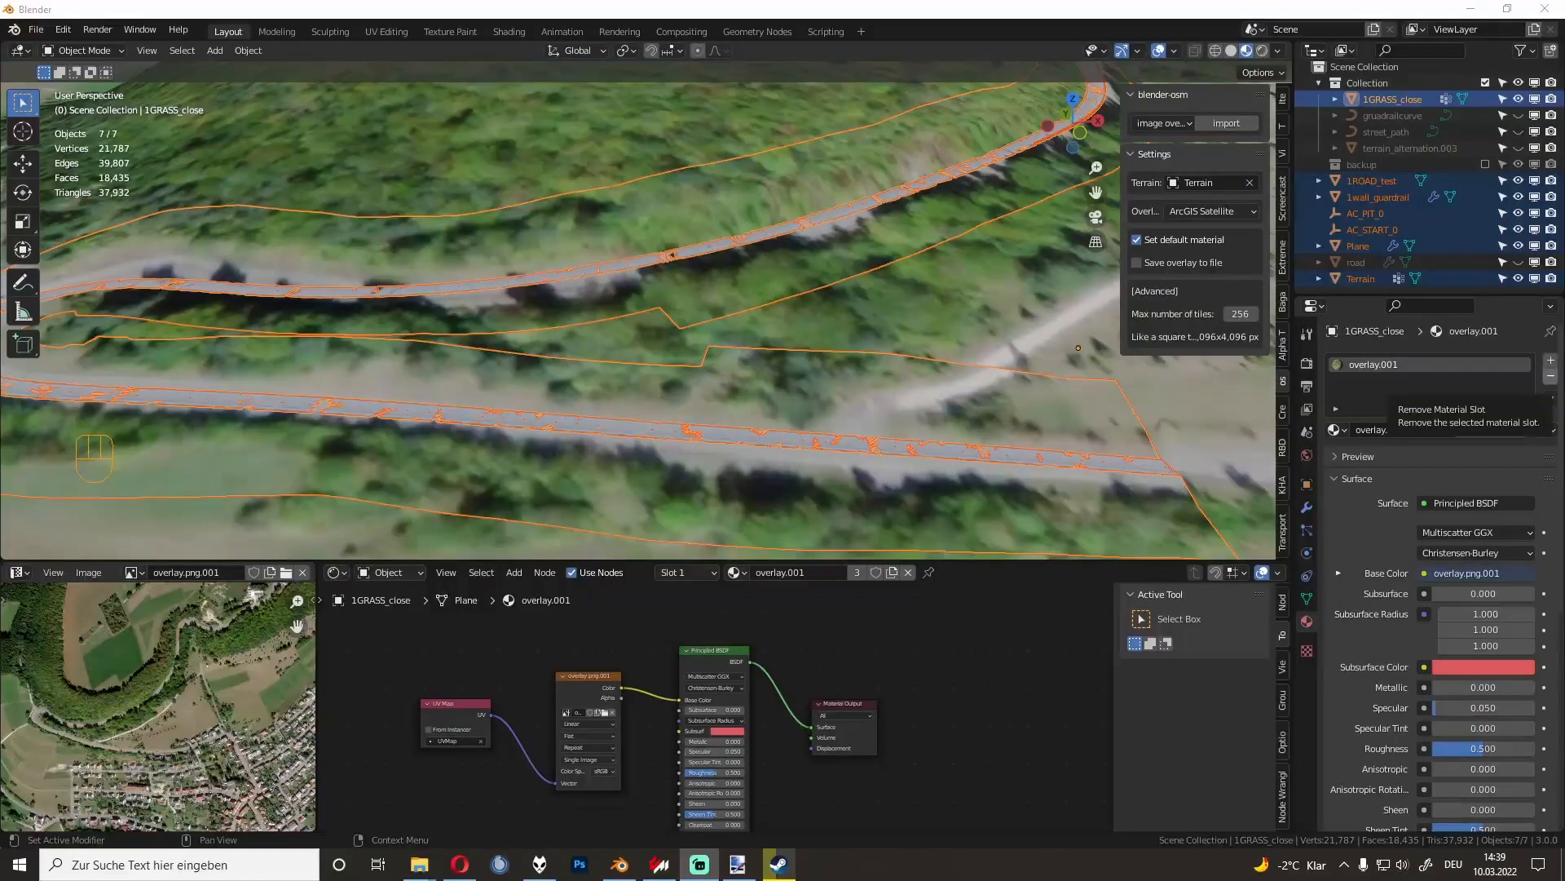
# Step: Examine the finished road scene along the bends, selecting the Terrain and the 1GRASS_close strip to compare their extents
pyautogui.moveTo(953, 360); pyautogui.dragTo(773, 432, button='middle')
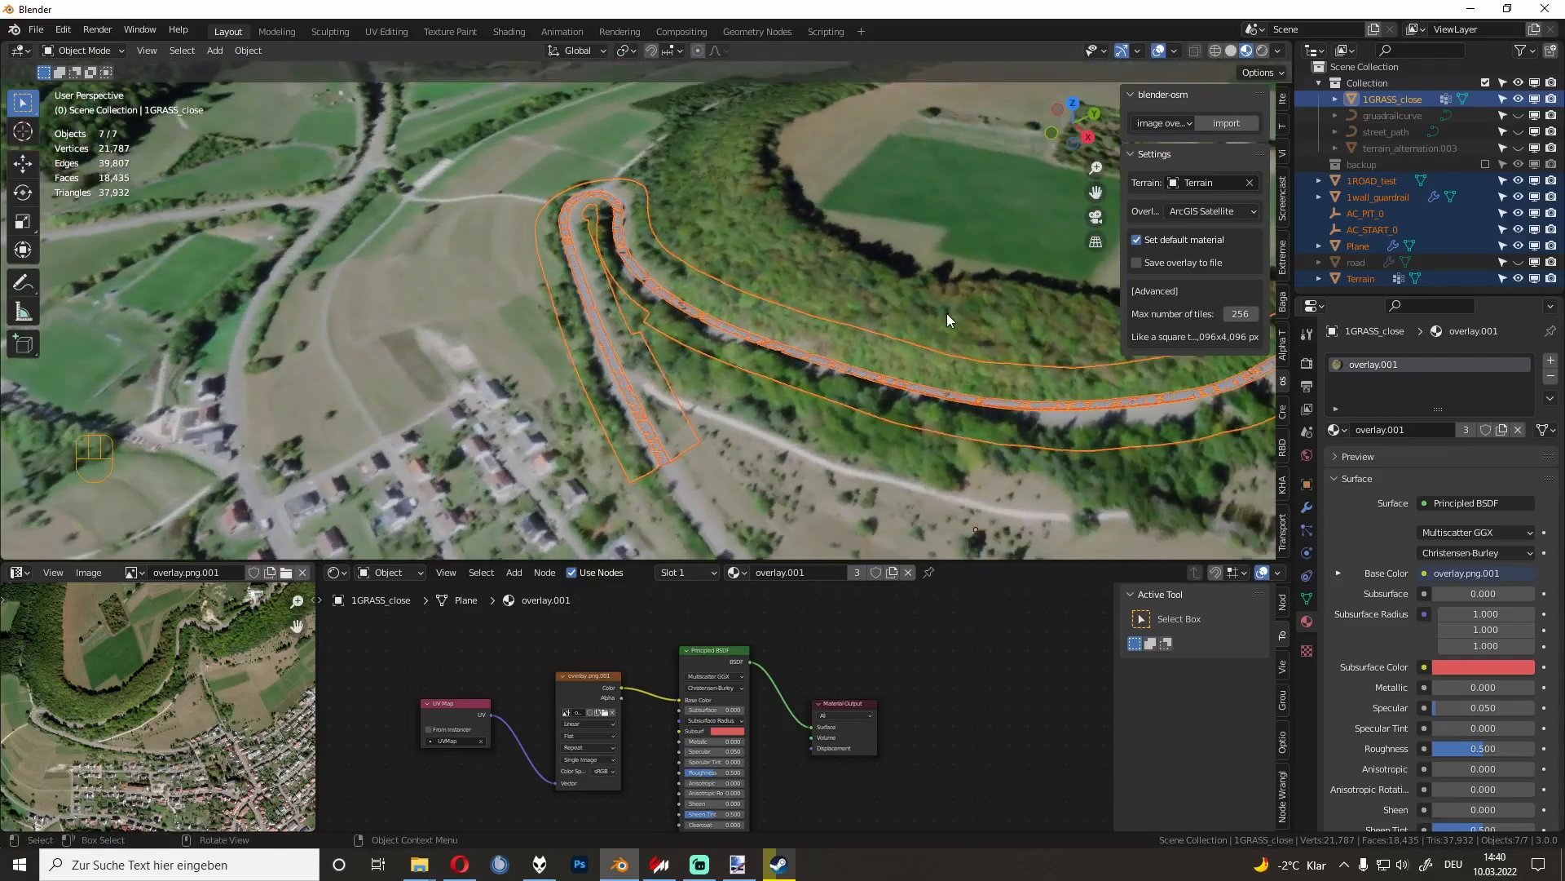
pyautogui.keyDown('shift'); pyautogui.moveTo(956, 336); pyautogui.dragTo(562, 351, button='middle'); pyautogui.keyUp('shift')
pyautogui.click(638, 323)
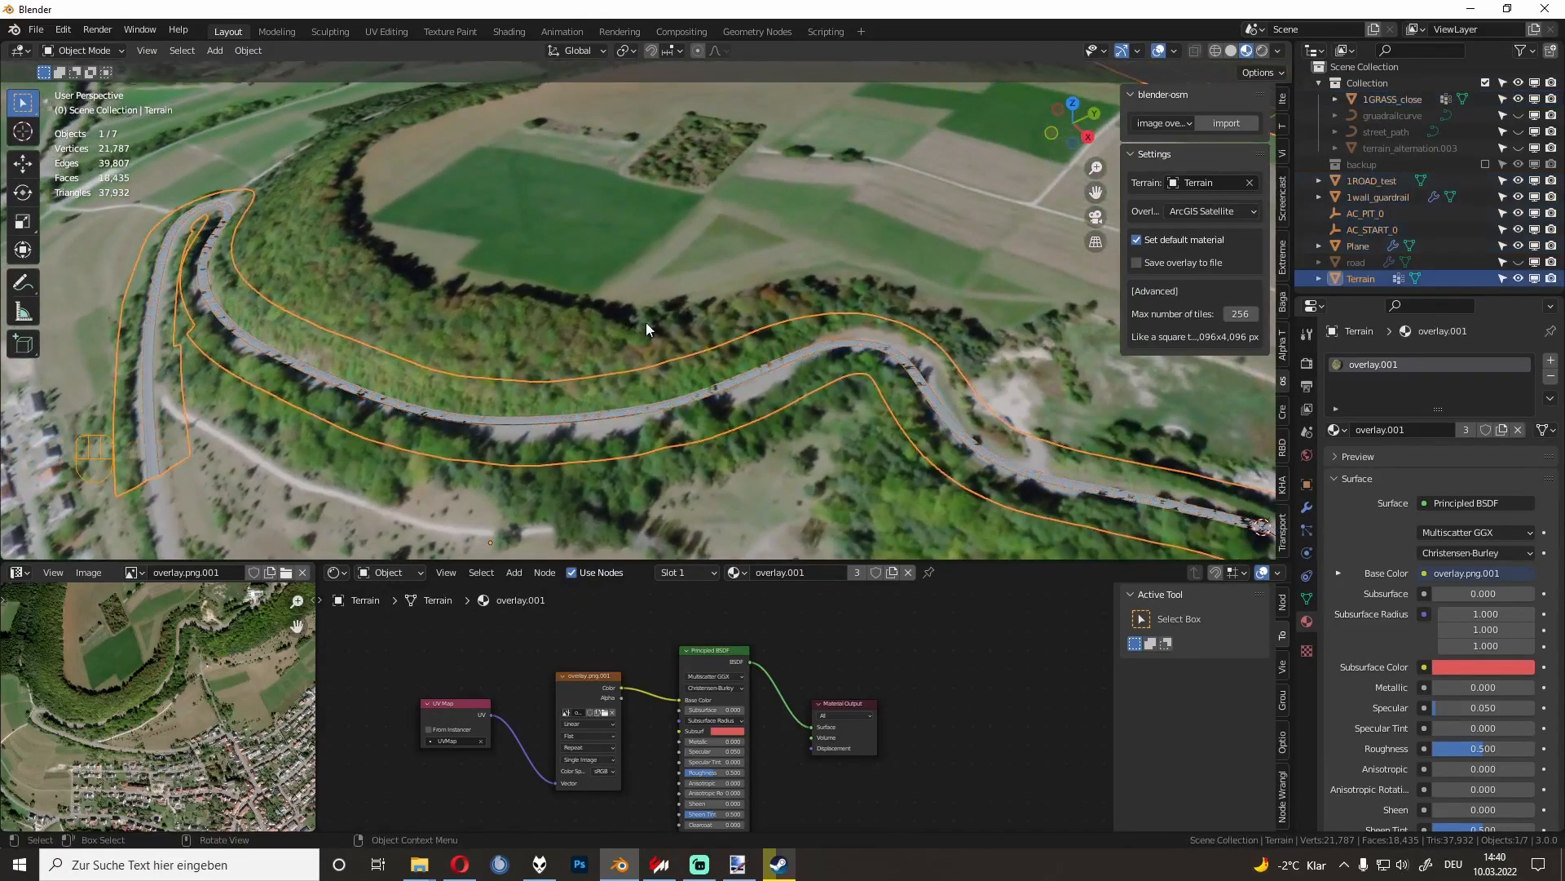
pyautogui.click(816, 318)
pyautogui.click(802, 300)
pyautogui.click(970, 356)
pyautogui.click(970, 357)
pyautogui.click(944, 378)
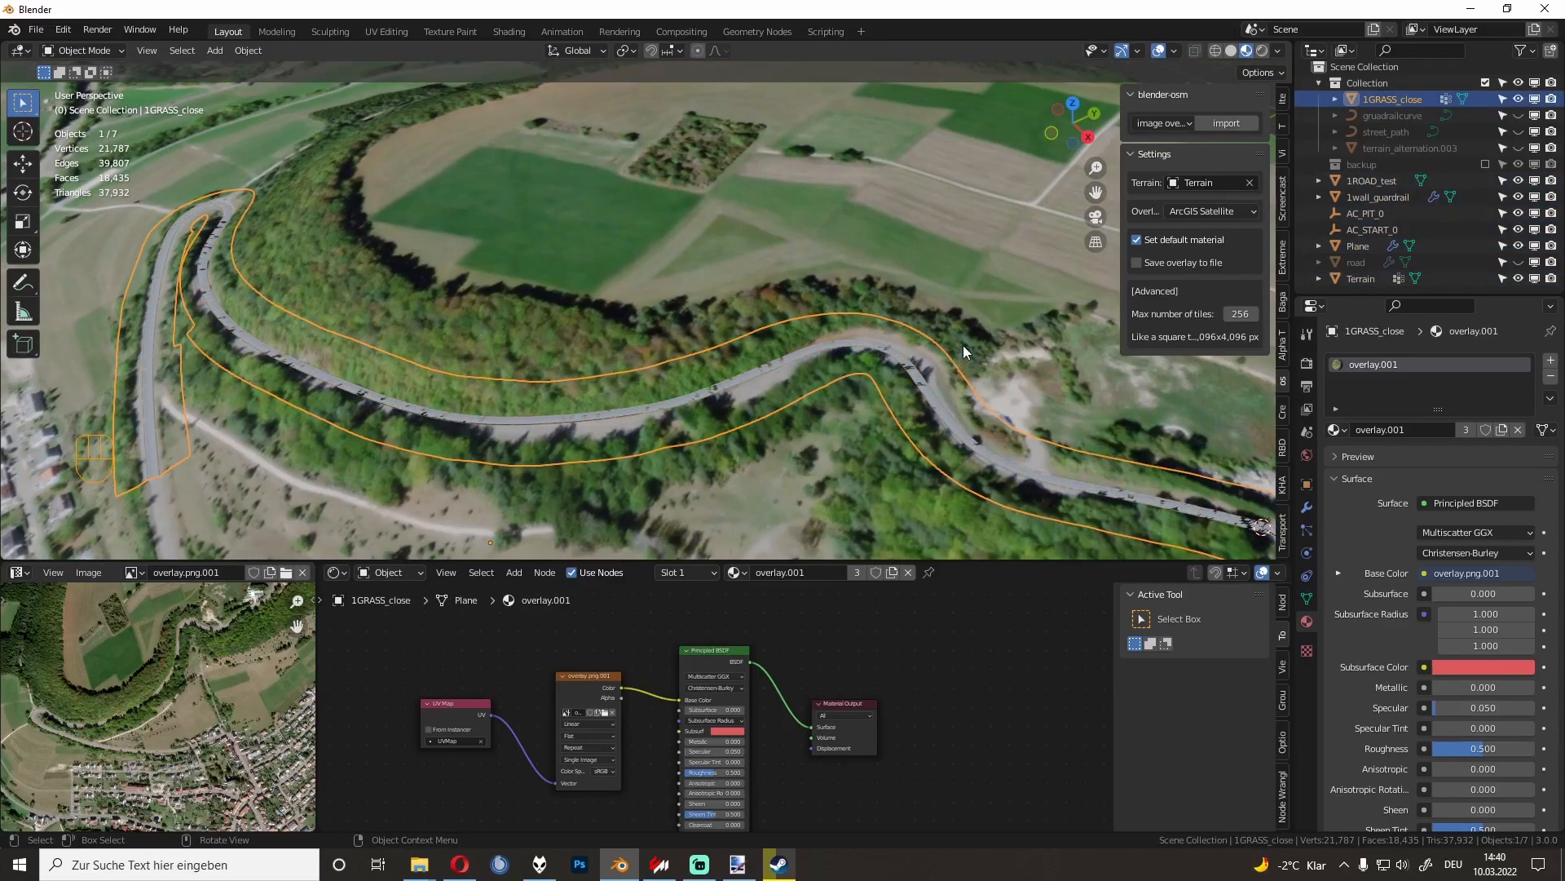
pyautogui.moveTo(962, 345); pyautogui.dragTo(655, 345, button='middle')
pyautogui.moveTo(755, 323); pyautogui.dragTo(648, 335, button='middle')
pyautogui.keyDown('shift'); pyautogui.moveTo(994, 391); pyautogui.dragTo(809, 393, button='middle'); pyautogui.keyUp('shift')
# Step: Save the scene as tutorial_track_new in the D:\AC Mods folder
pyautogui.hotkey('ctrl', 's')
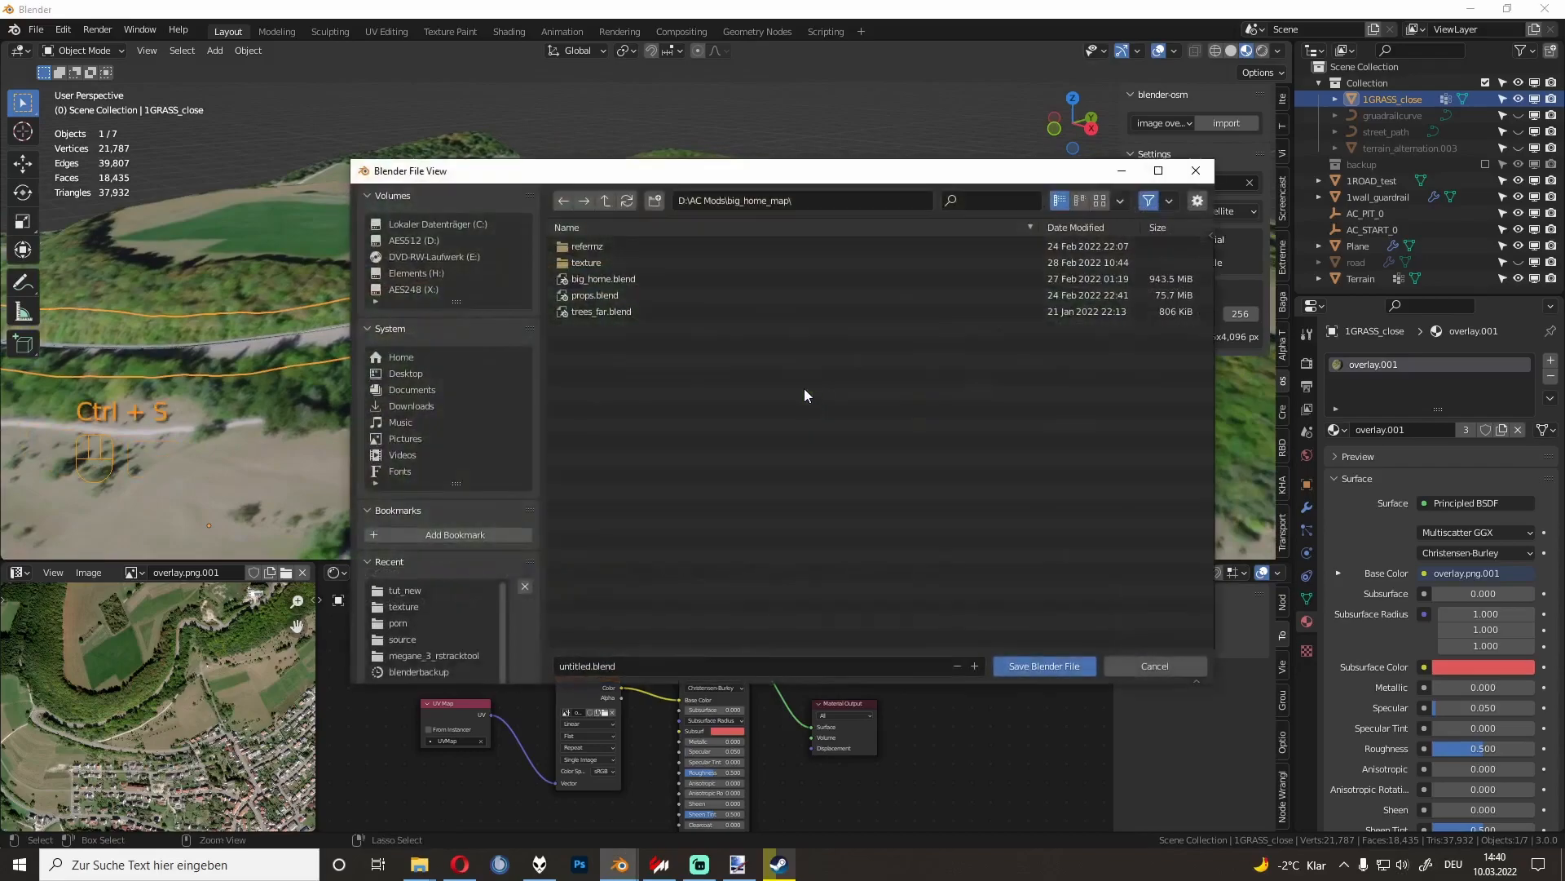
pyautogui.click(605, 201)
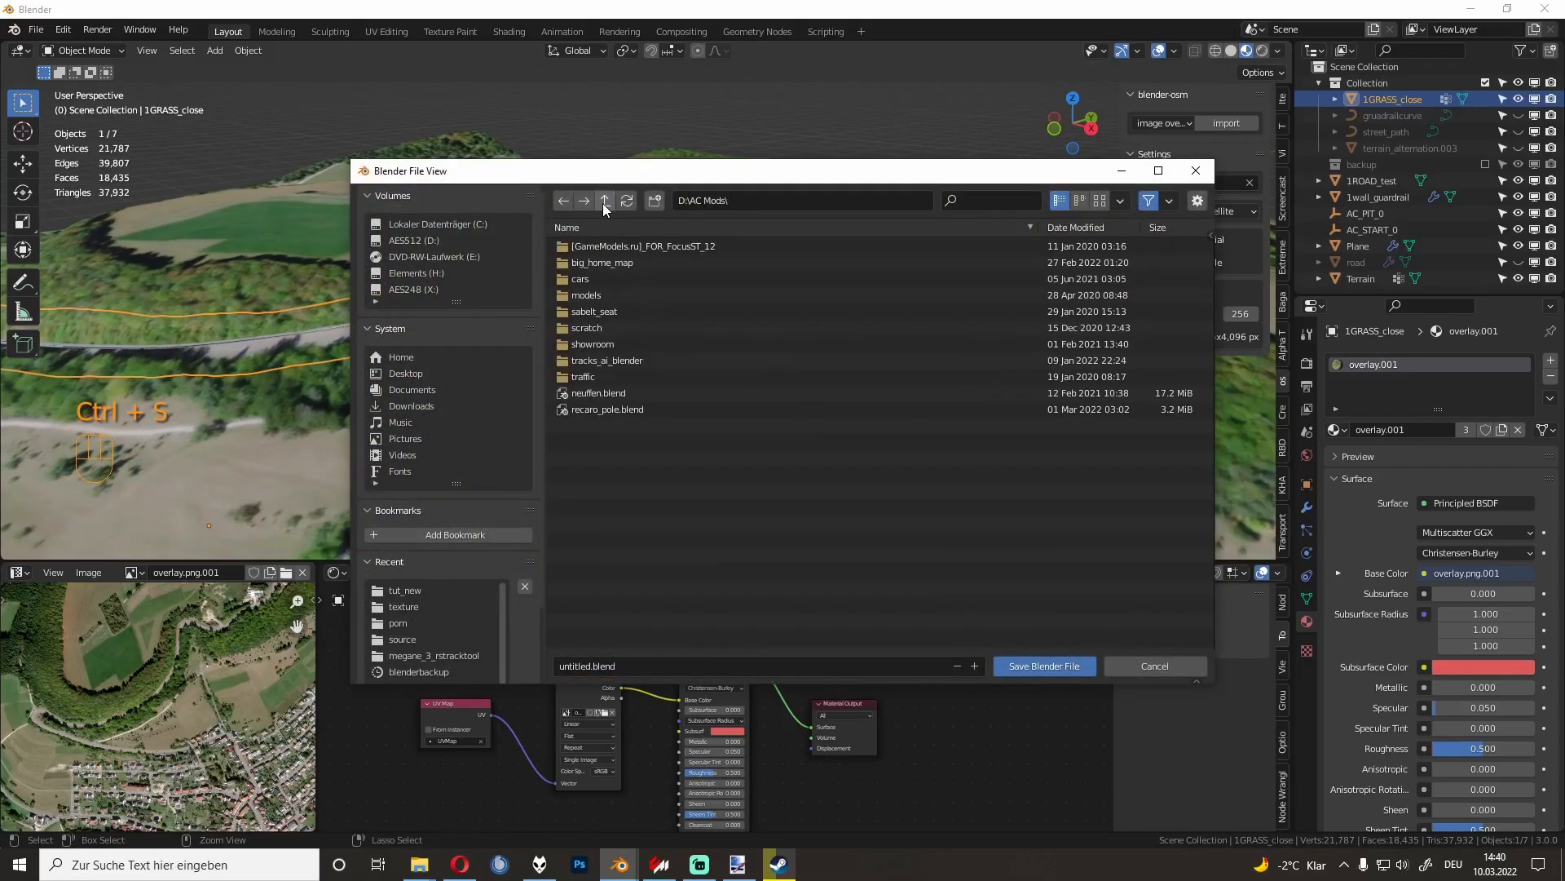
pyautogui.click(648, 665)
pyautogui.write('tutorial_track_new')
pyautogui.press('Return')
pyautogui.click(1002, 664)
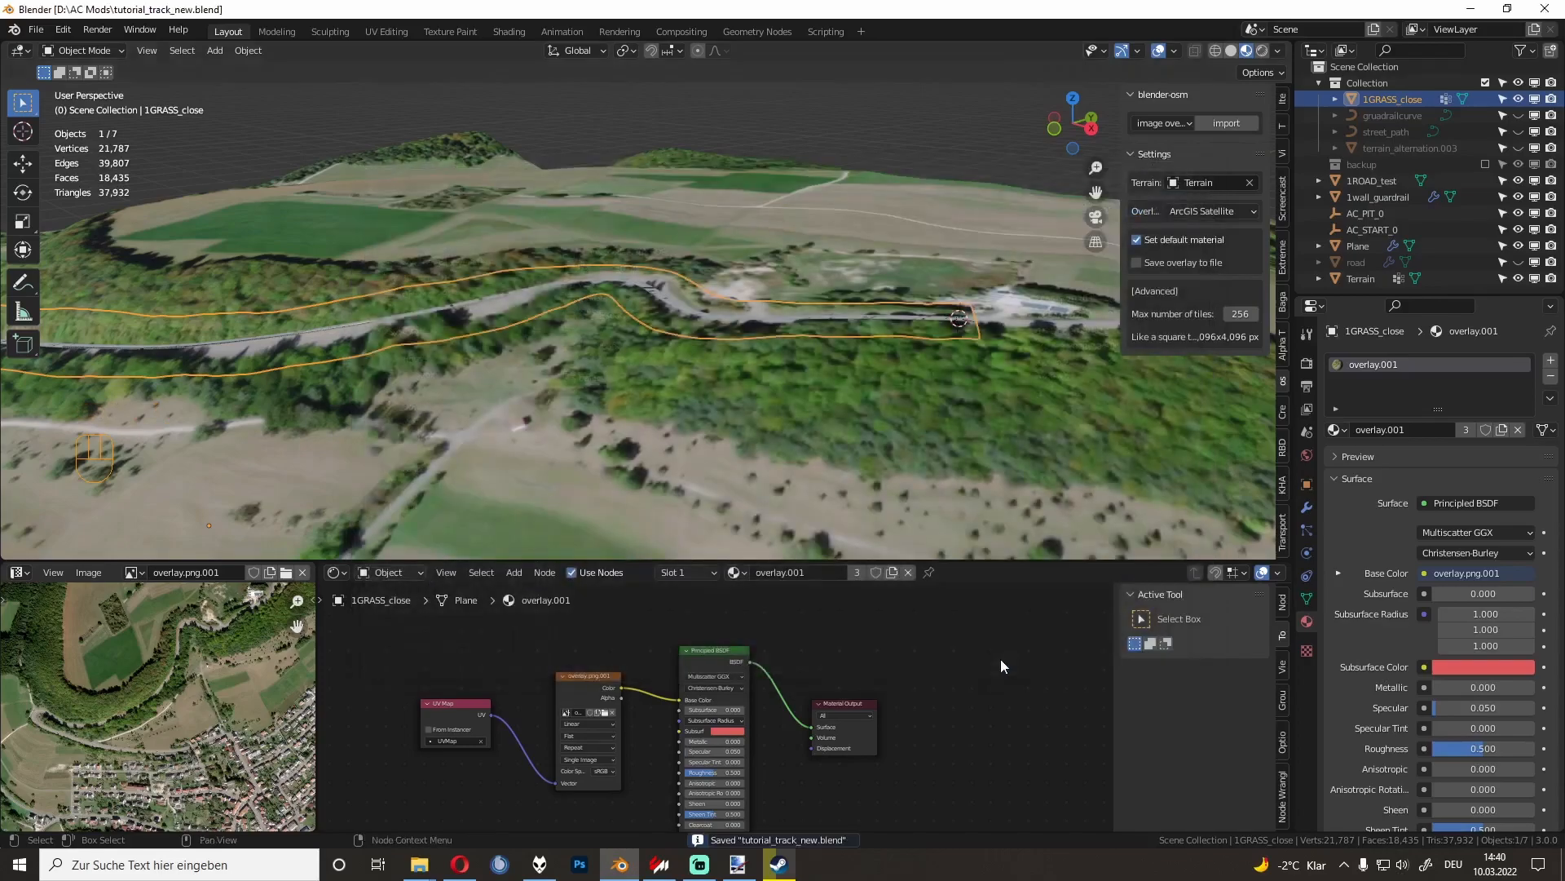
# Step: Open the recent file big_home.blend and hide the viewport sidebar
pyautogui.click(38, 31)
pyautogui.moveTo(115, 80)
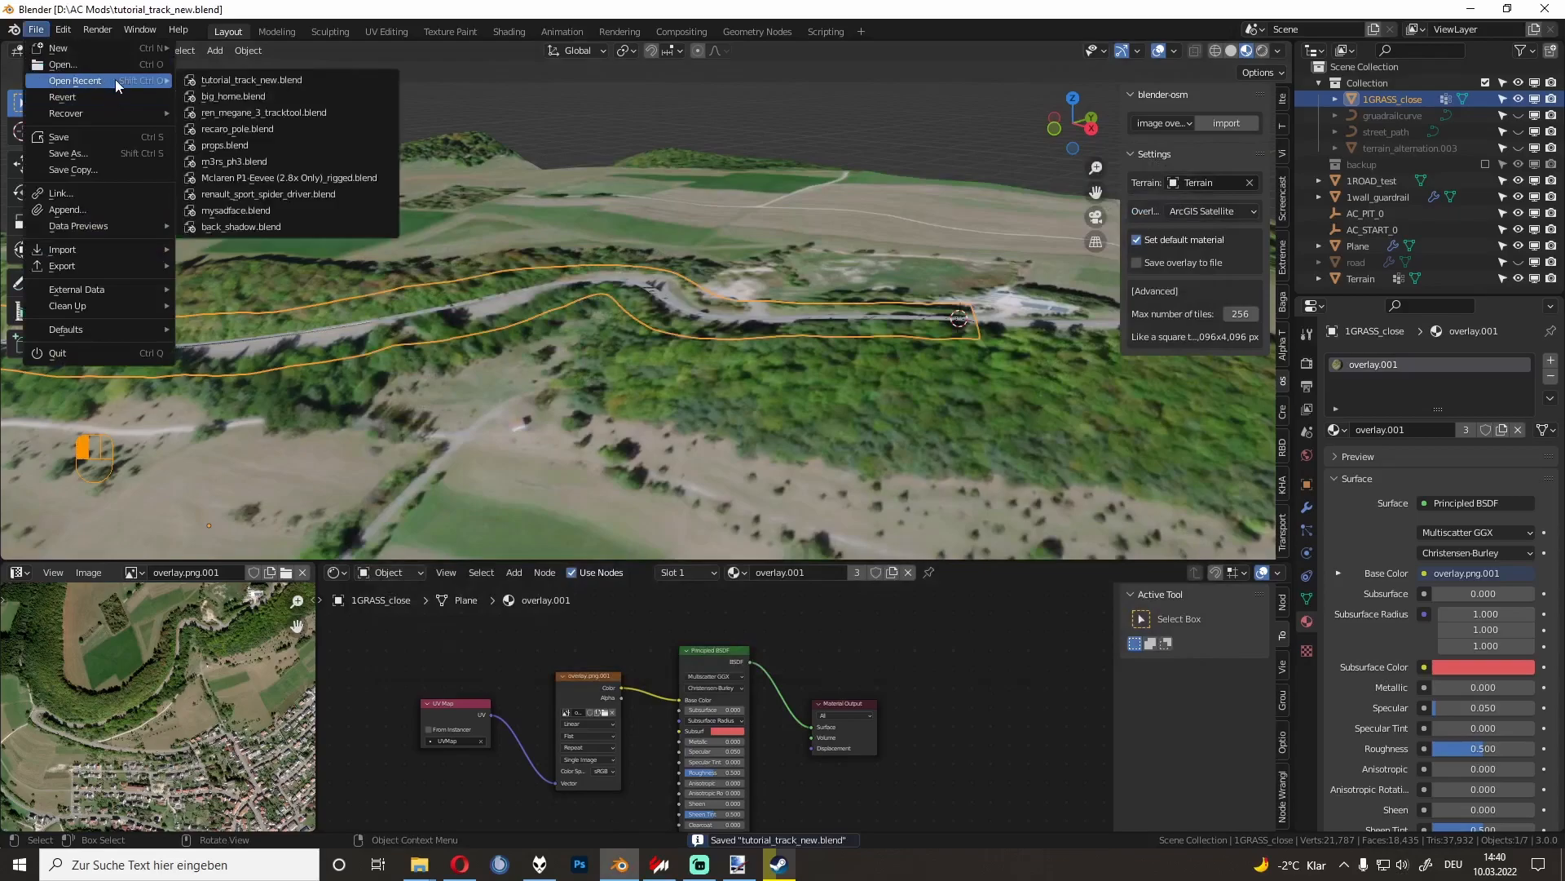
pyautogui.click(242, 96)
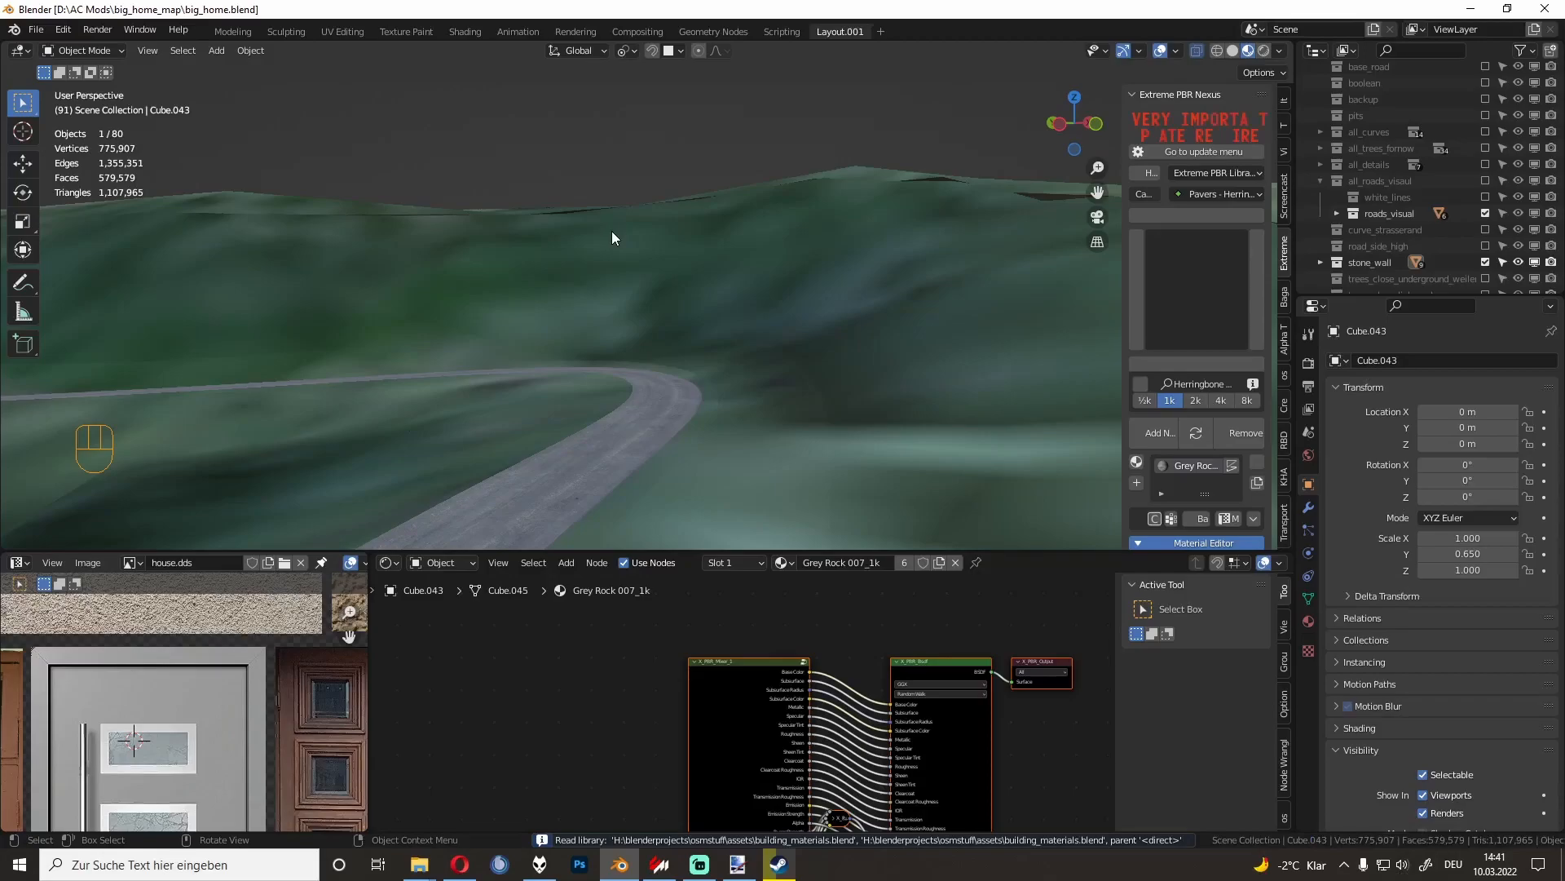
pyautogui.moveTo(675, 314); pyautogui.dragTo(679, 375, button='middle')
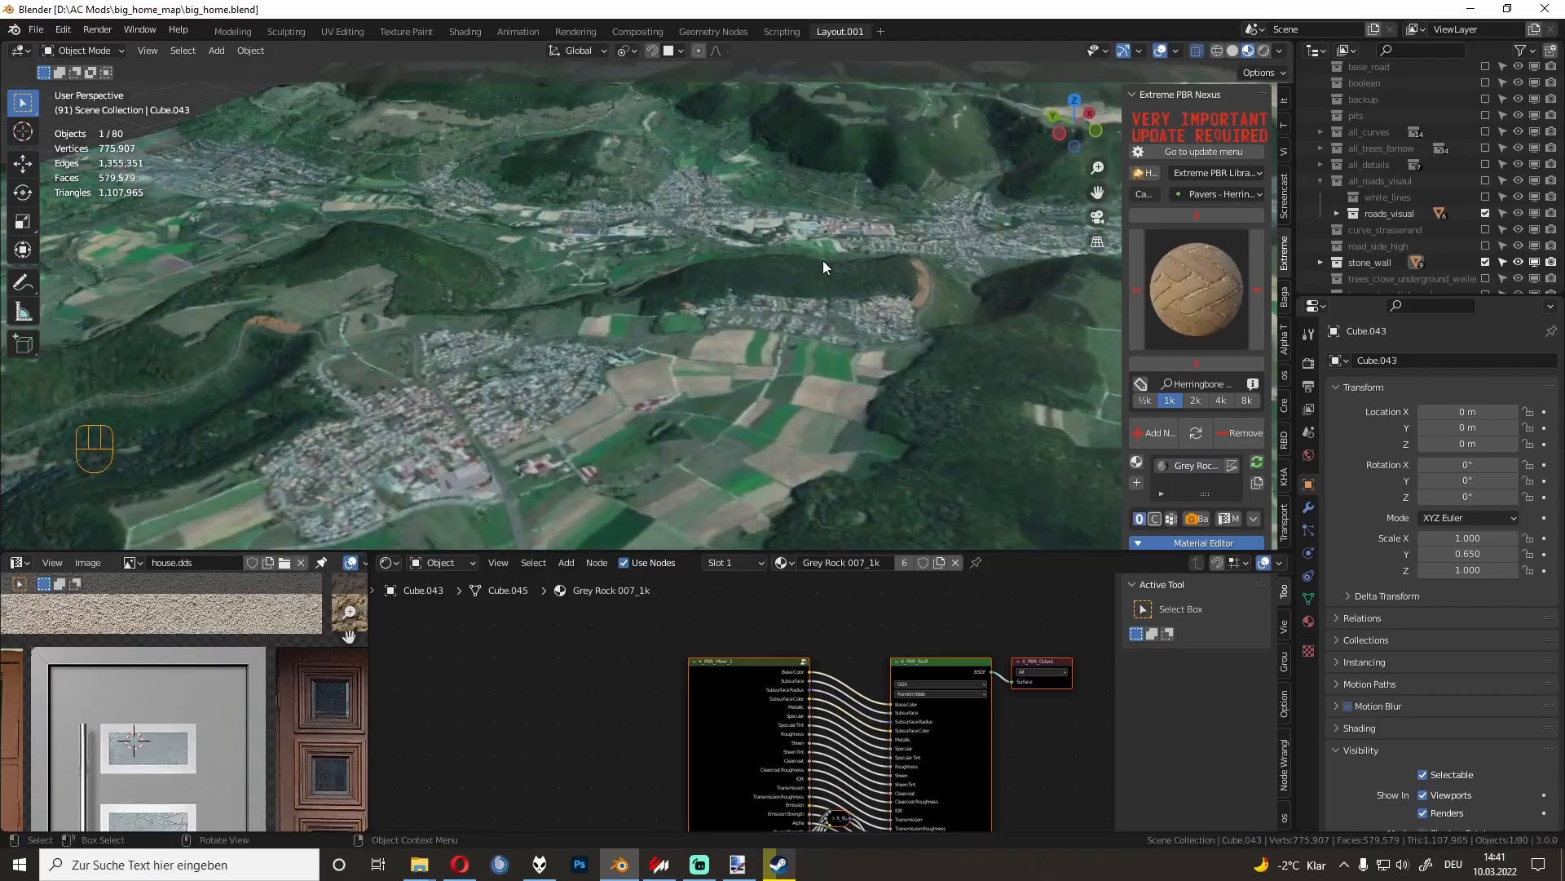
pyautogui.press('n')
# Step: Examine the large map's terrain and the road junction beside the village up close
pyautogui.scroll(-8, 730, 395)
pyautogui.moveTo(731, 386); pyautogui.dragTo(707, 273, button='middle')
pyautogui.scroll(6, 750, 456)
pyautogui.scroll(5, 734, 390)
pyautogui.scroll(3, 766, 331)
pyautogui.scroll(3, 779, 274)
pyautogui.scroll(4, 774, 273)
pyautogui.keyDown('shift'); pyautogui.moveTo(514, 241); pyautogui.dragTo(627, 308, button='middle'); pyautogui.keyUp('shift')
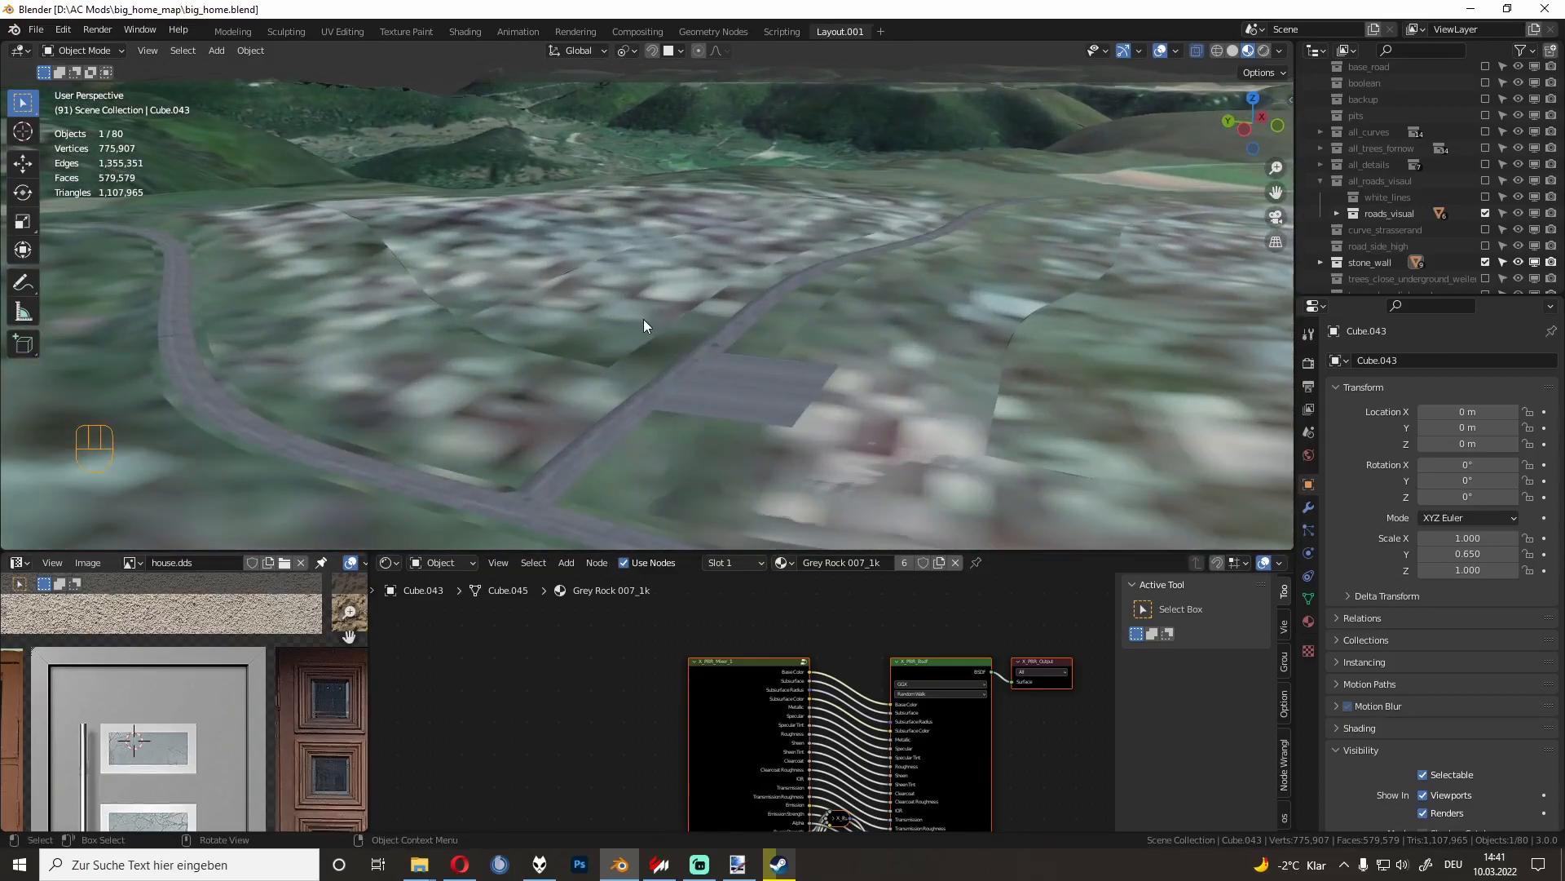
# Step: Enable the all_trees_fornow, all_details, white_lines and road_side_high collections in the view layer
pyautogui.scroll(2, 1402, 200)
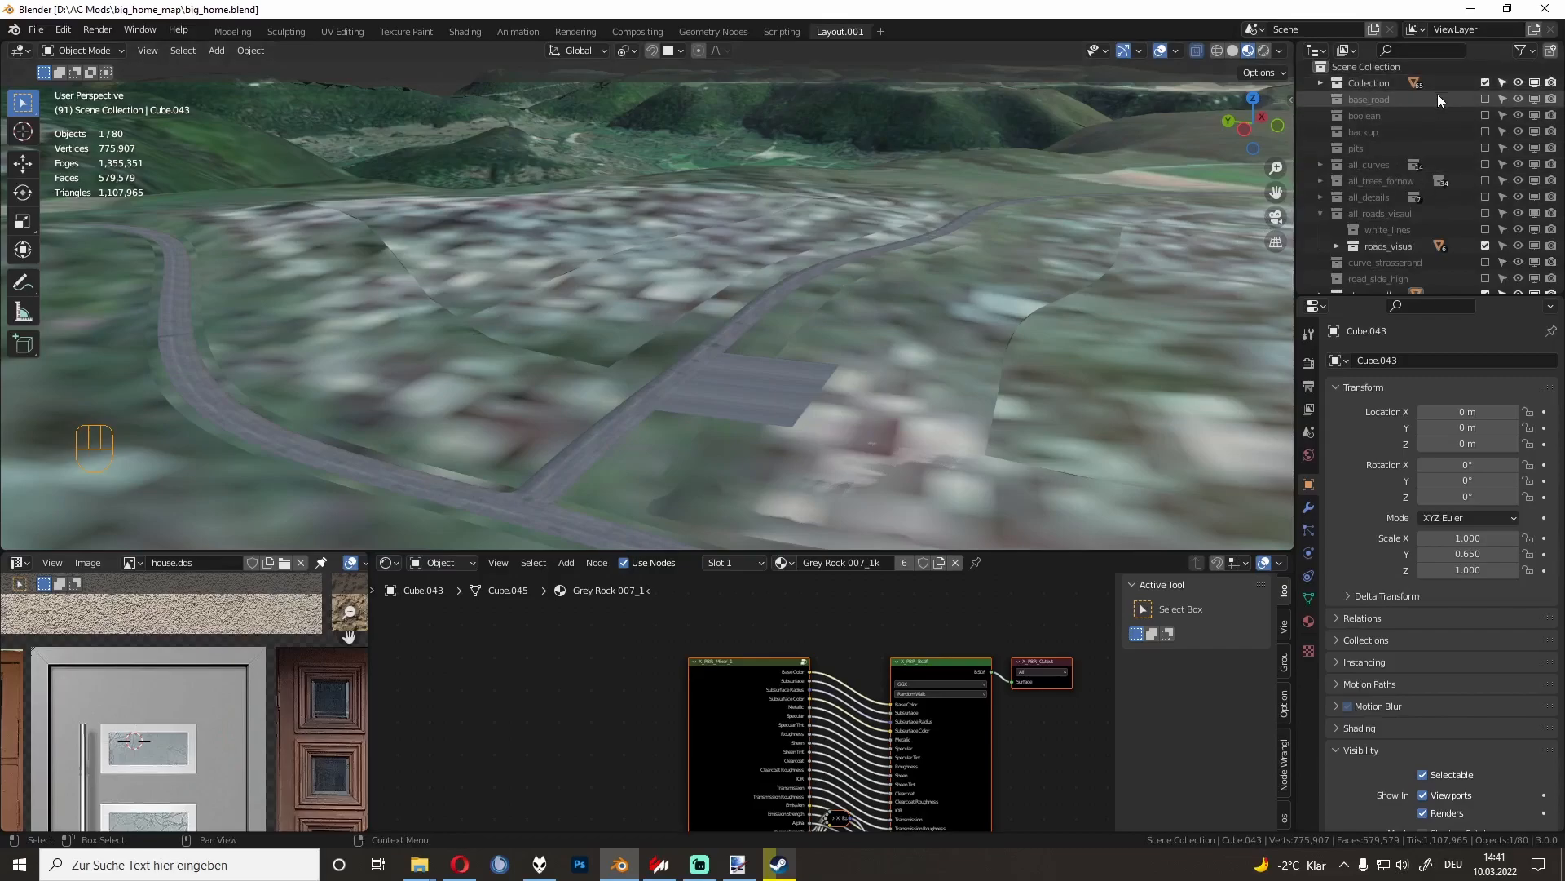
pyautogui.click(1485, 181)
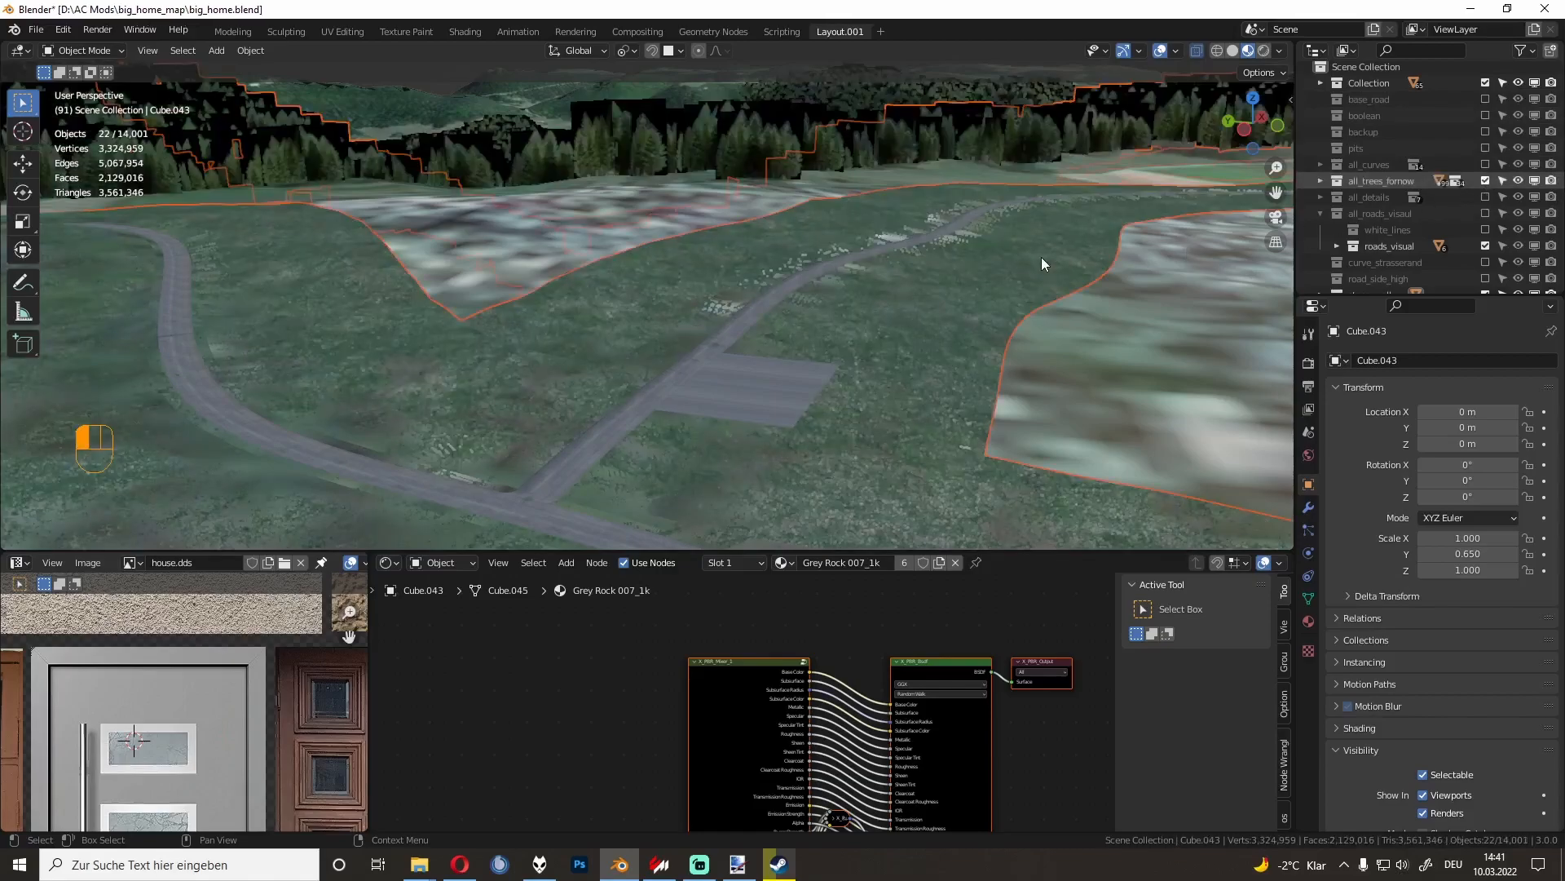
pyautogui.scroll(-3, 1418, 188)
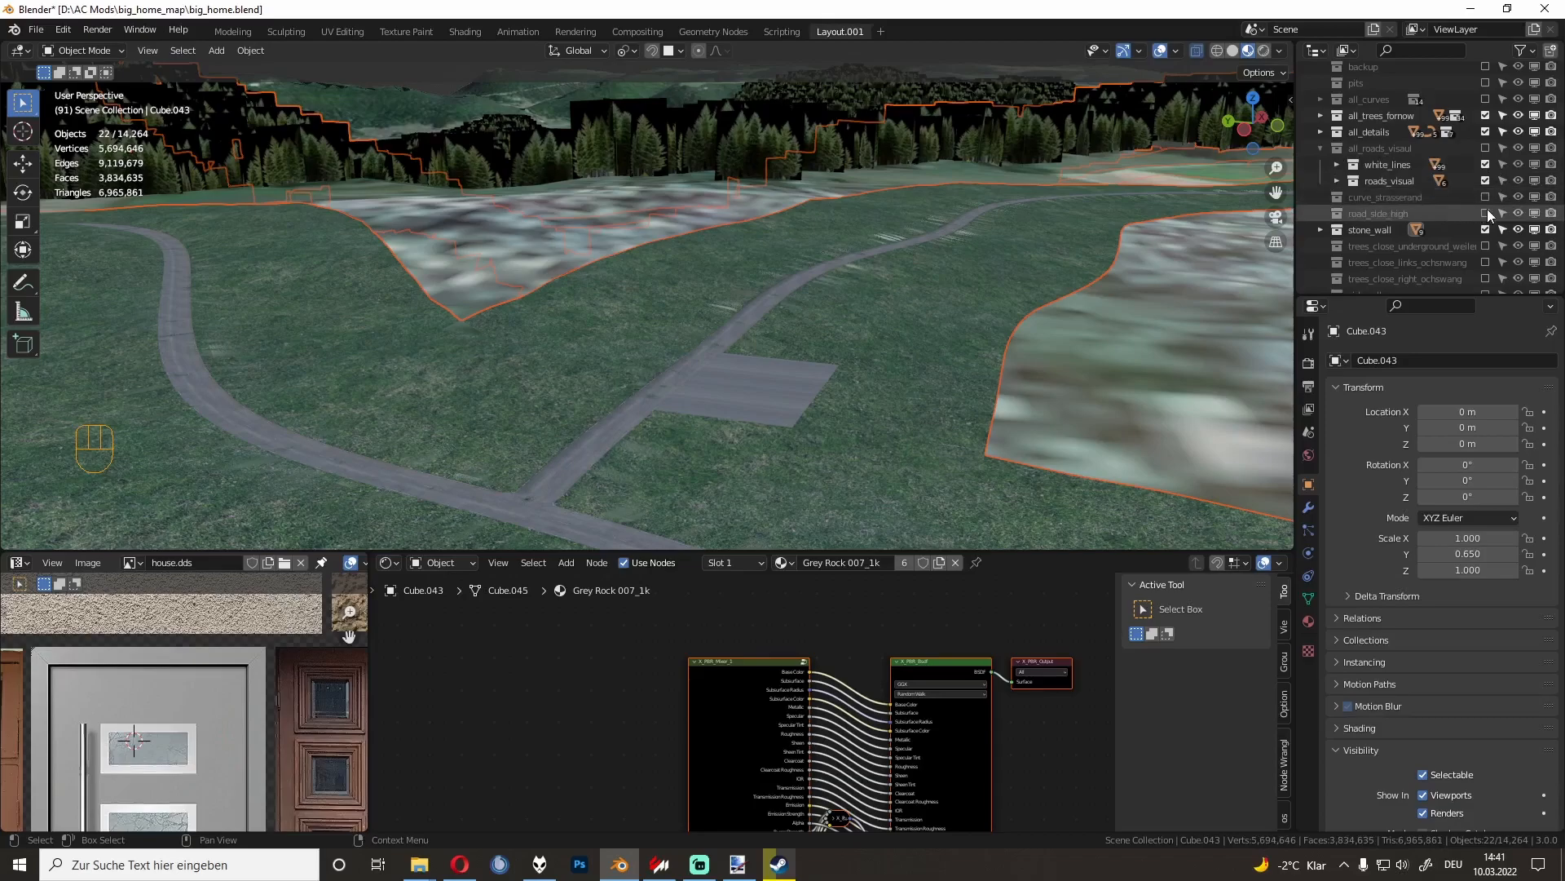
pyautogui.scroll(-2, 1482, 243)
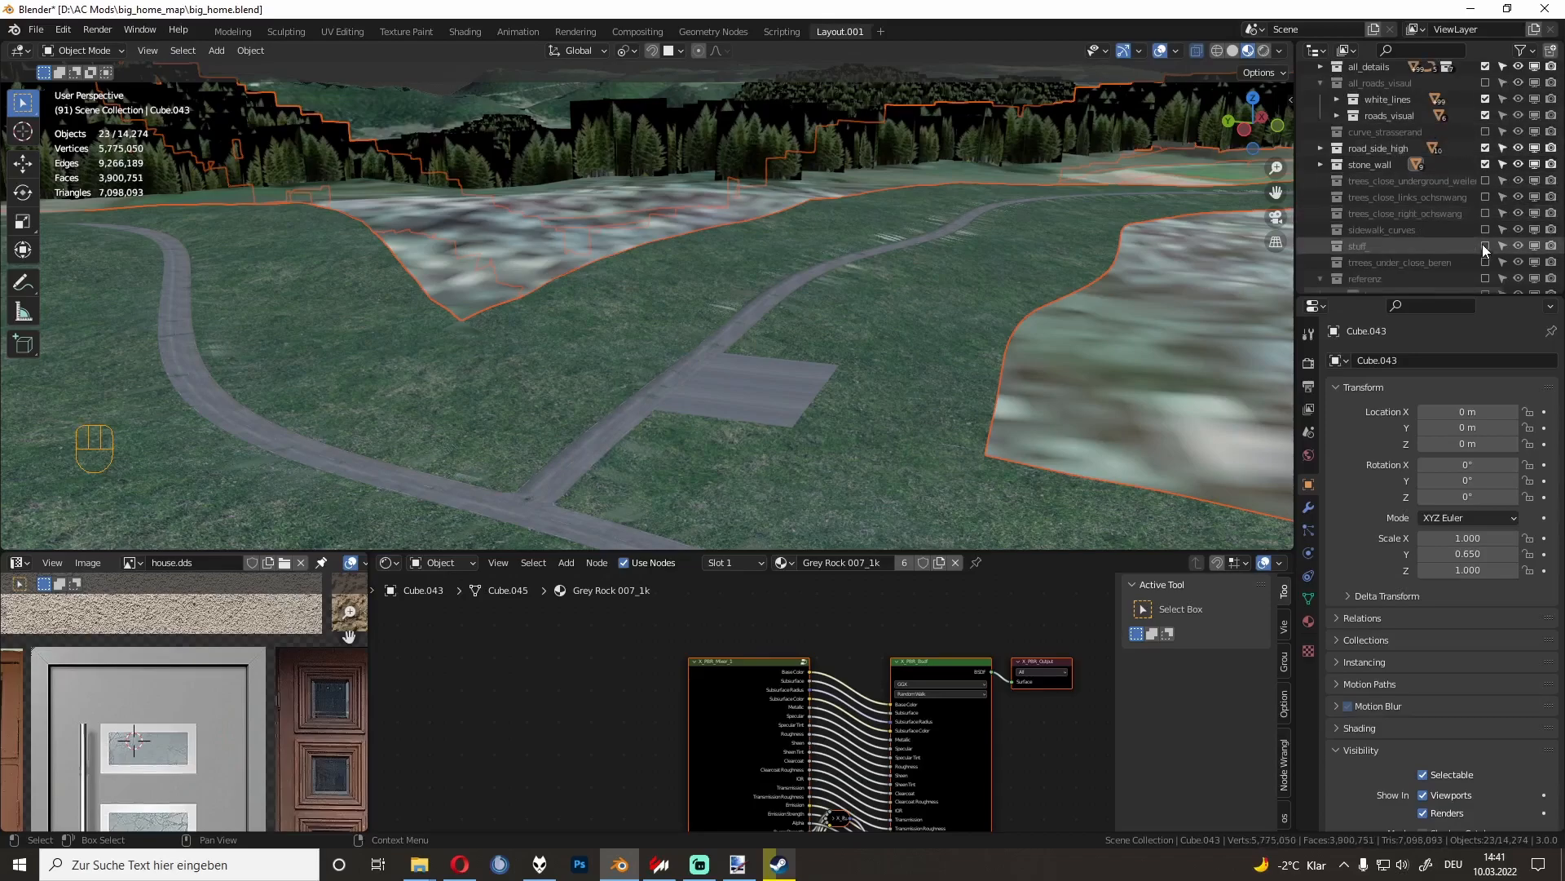
pyautogui.scroll(-2, 1482, 243)
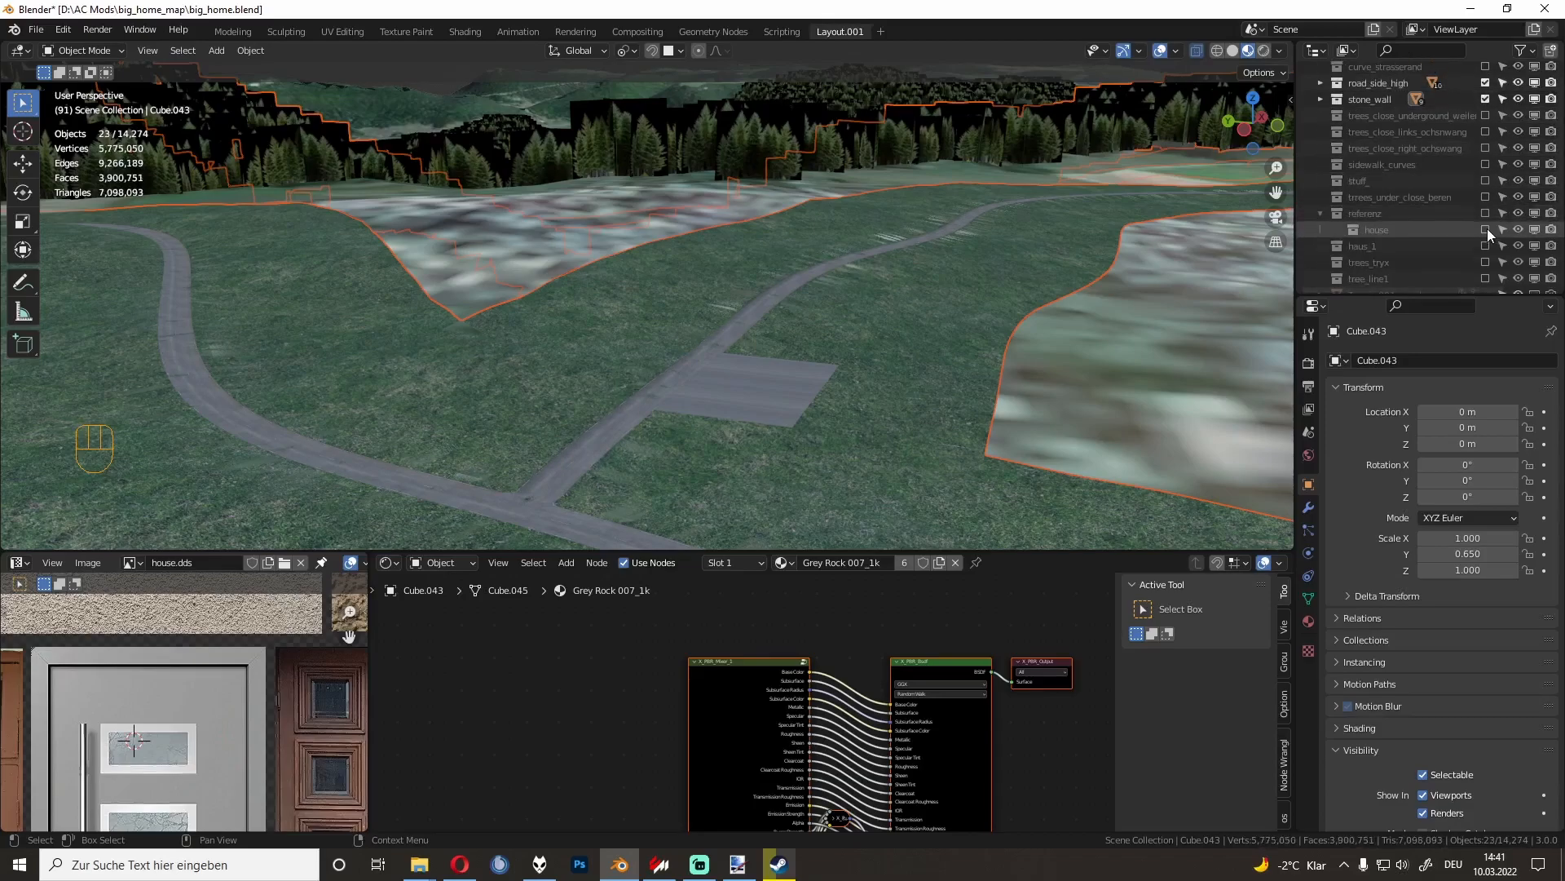
# Step: Enable the haus_1 collection, leaving the house reference collection excluded, and survey the village and forests
pyautogui.click(1486, 229)
pyautogui.click(1486, 231)
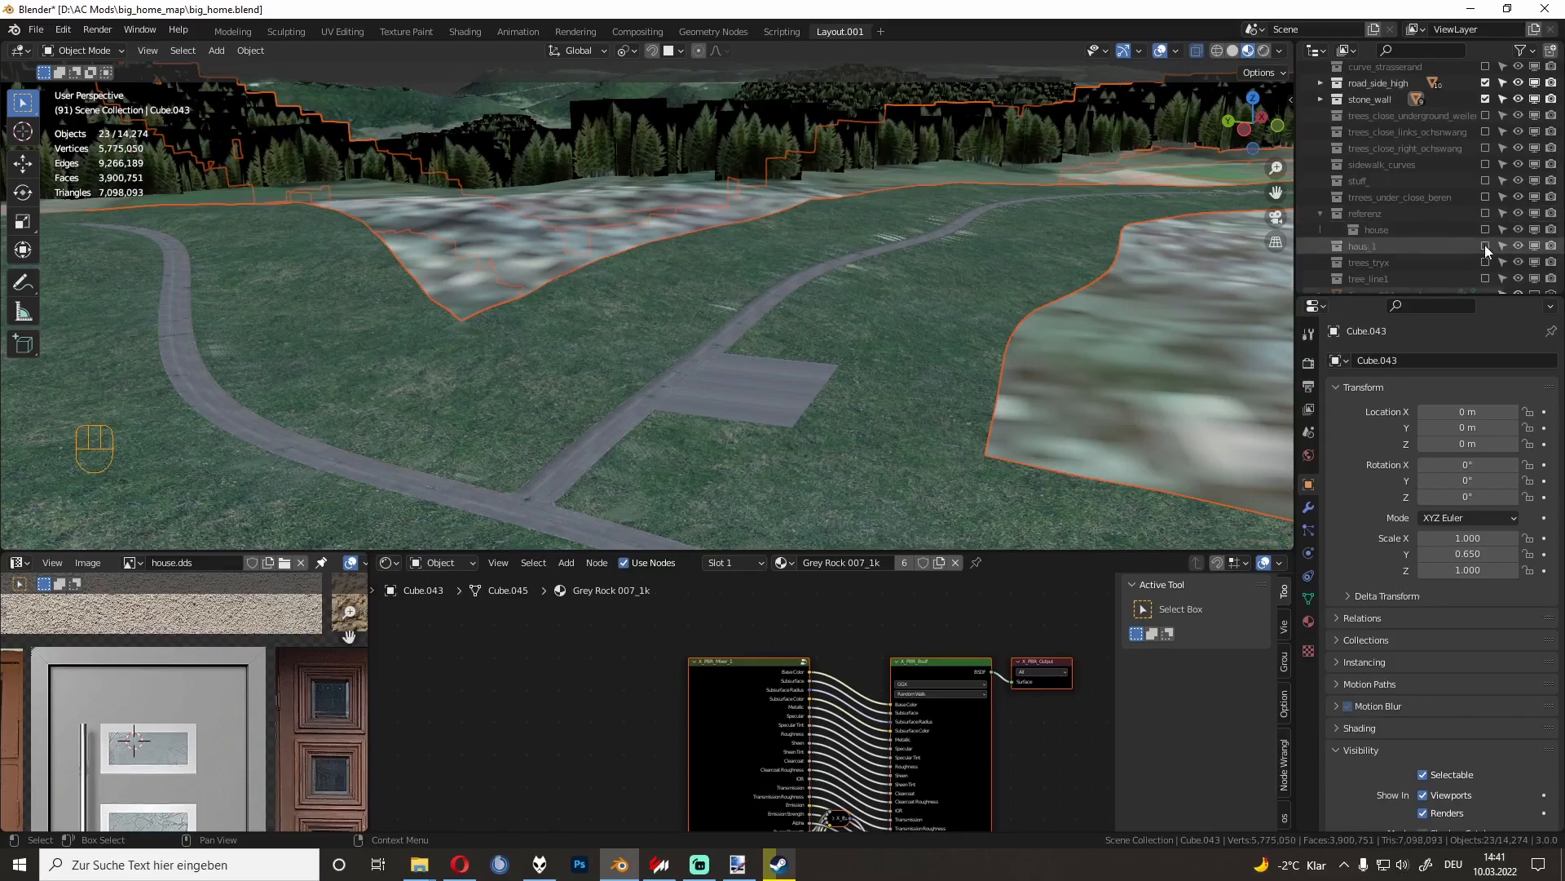
pyautogui.click(1484, 244)
pyautogui.scroll(-5, 1121, 280)
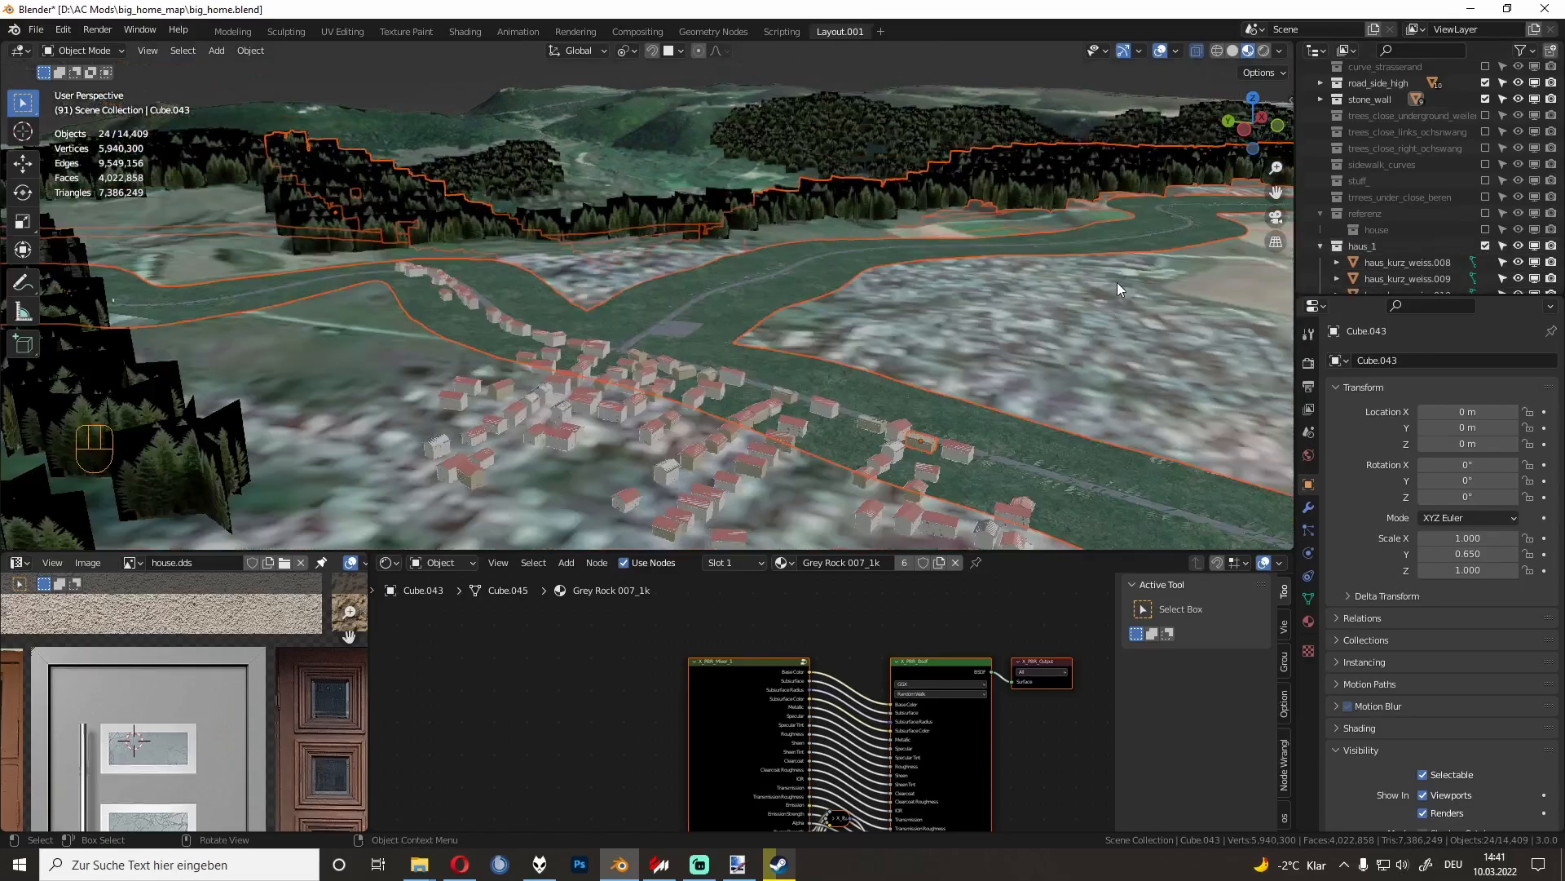
pyautogui.scroll(-3, 1117, 282)
pyautogui.moveTo(1117, 283); pyautogui.dragTo(880, 298, button='middle')
pyautogui.scroll(-3, 970, 286)
pyautogui.scroll(-10, 1391, 225)
pyautogui.scroll(10, 1398, 231)
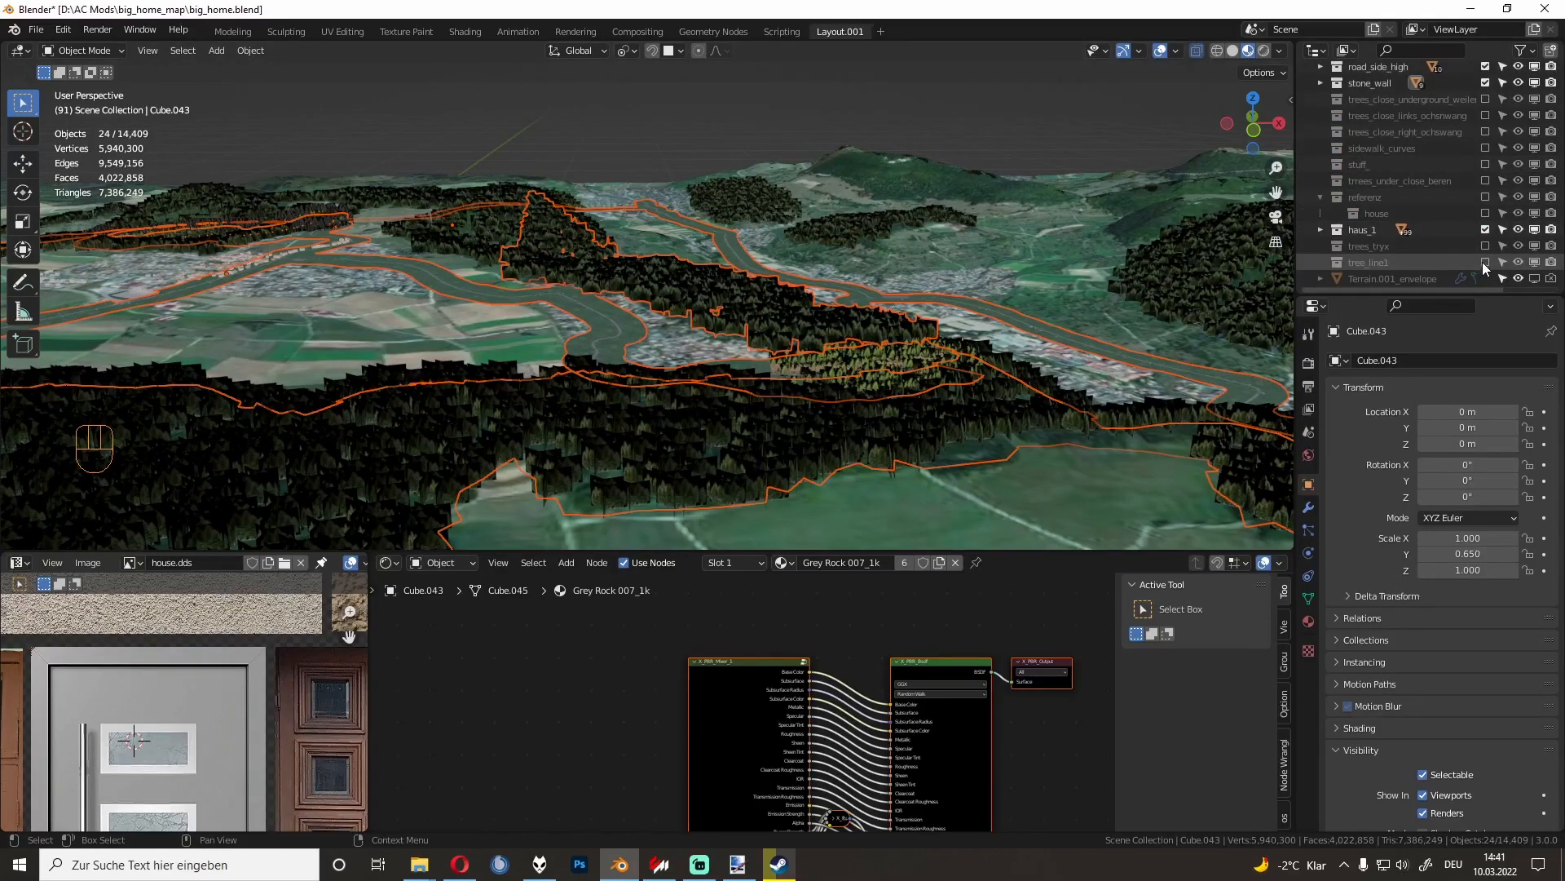
# Step: Enable the tree_line1 collection and select the guide post leitpfosten.019 beside the road
pyautogui.moveTo(1009, 305); pyautogui.dragTo(651, 320, button='middle')
pyautogui.click(1018, 335)
pyautogui.scroll(5, 725, 325)
pyautogui.keyDown('ctrl'); pyautogui.moveTo(569, 360); pyautogui.dragTo(571, 364, button='middle'); pyautogui.keyUp('ctrl')
pyautogui.click(654, 256)
pyautogui.keyDown('shift'); pyautogui.moveTo(626, 261); pyautogui.dragTo(570, 355, button='middle'); pyautogui.keyUp('shift')
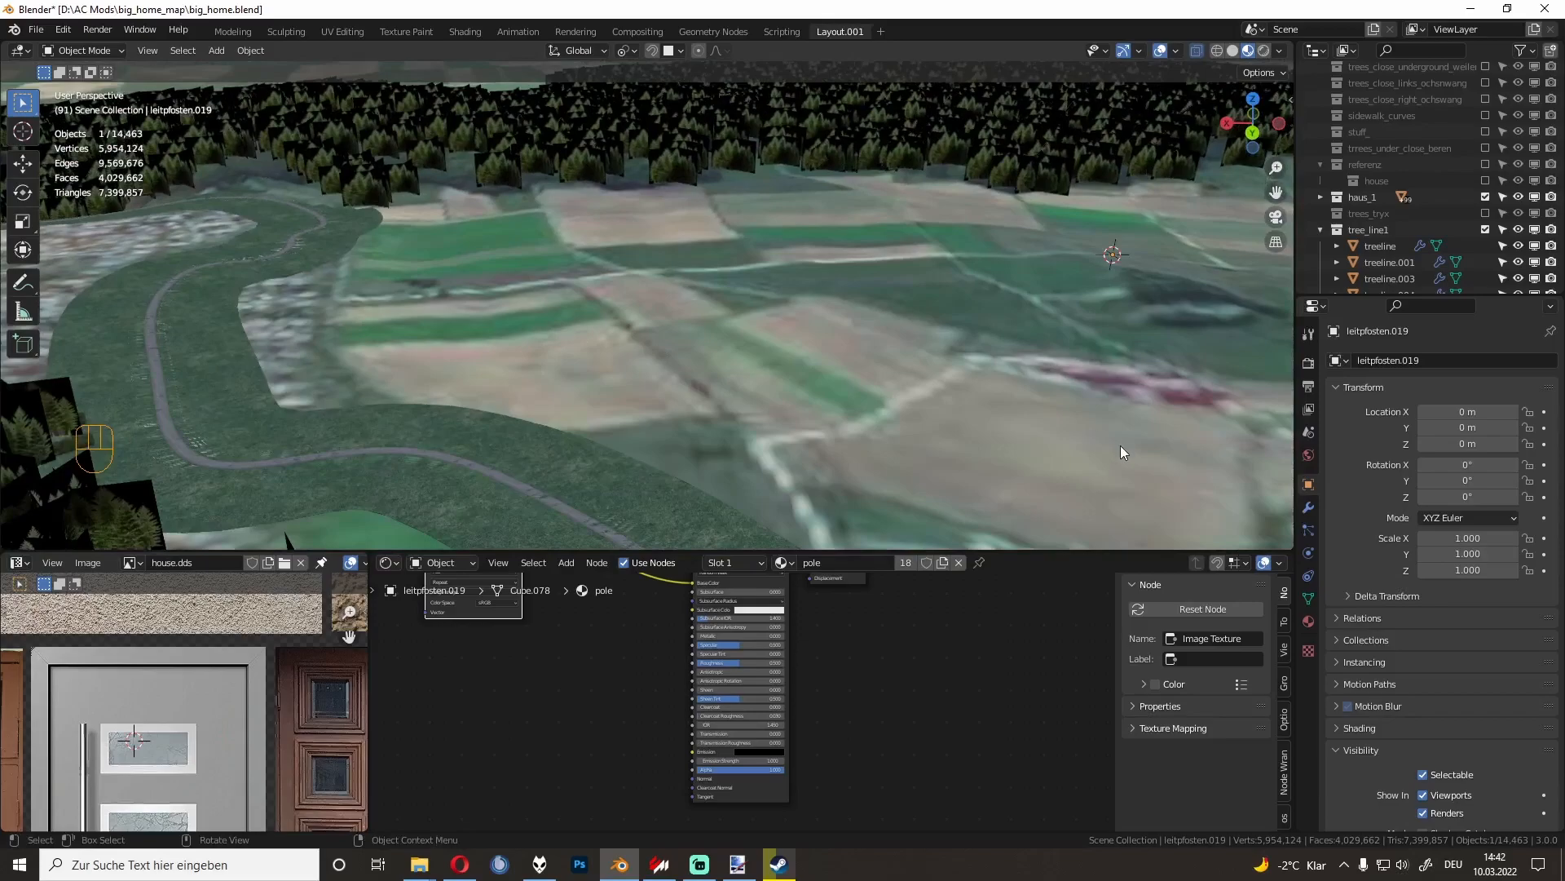
# Step: Examine the whole map's road network, villages and forests from oblique and overhead views
pyautogui.scroll(-5, 806, 377)
pyautogui.moveTo(855, 336); pyautogui.dragTo(758, 412, button='middle')
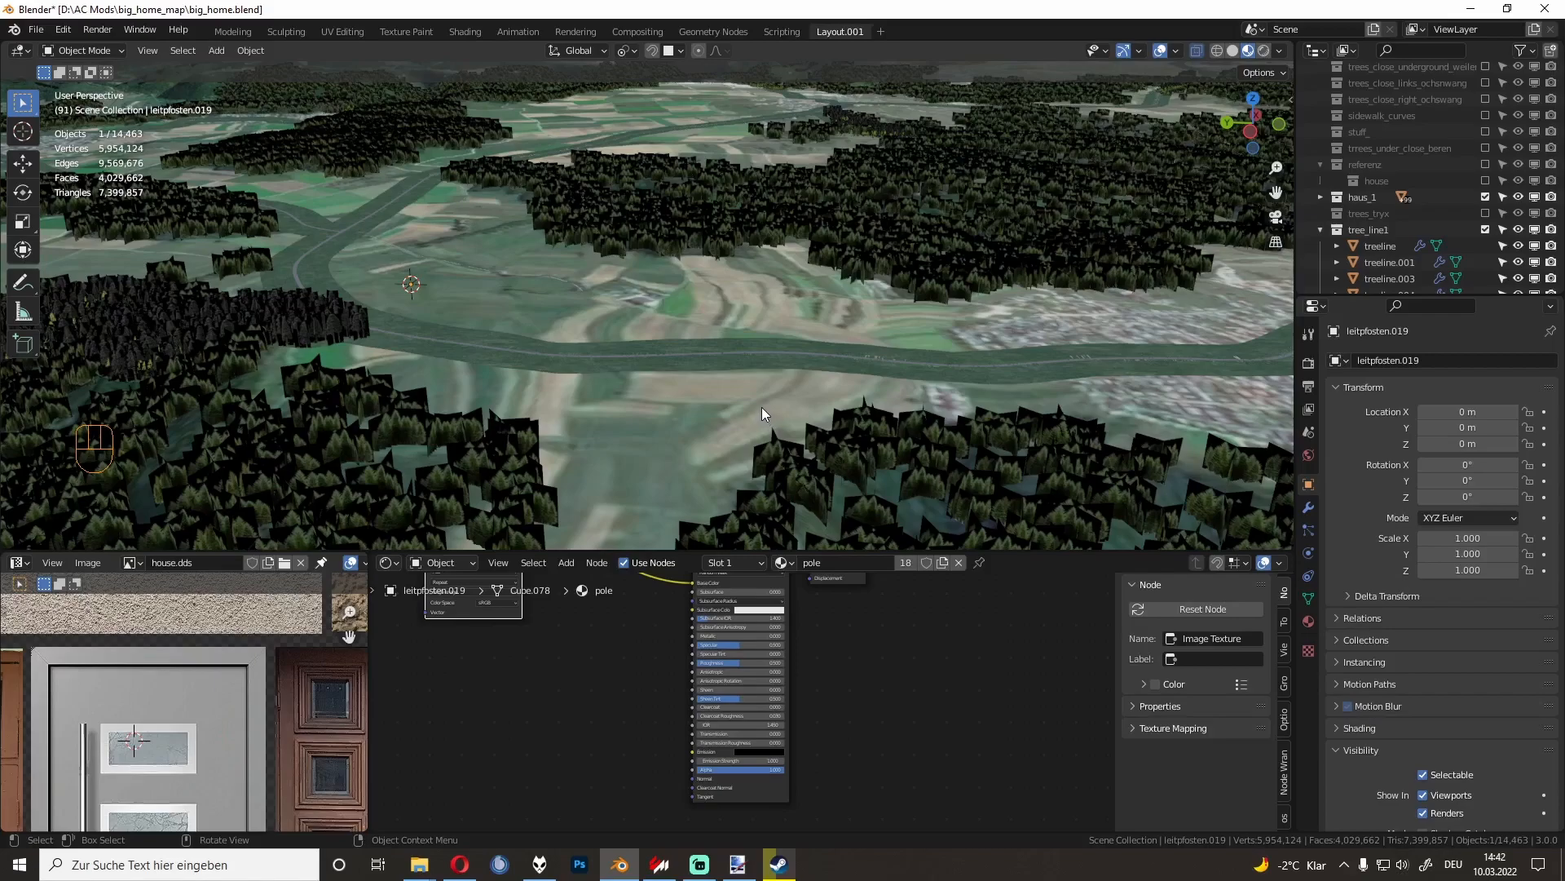
pyautogui.moveTo(706, 380); pyautogui.dragTo(663, 403, button='middle')
pyautogui.scroll(5, 645, 360)
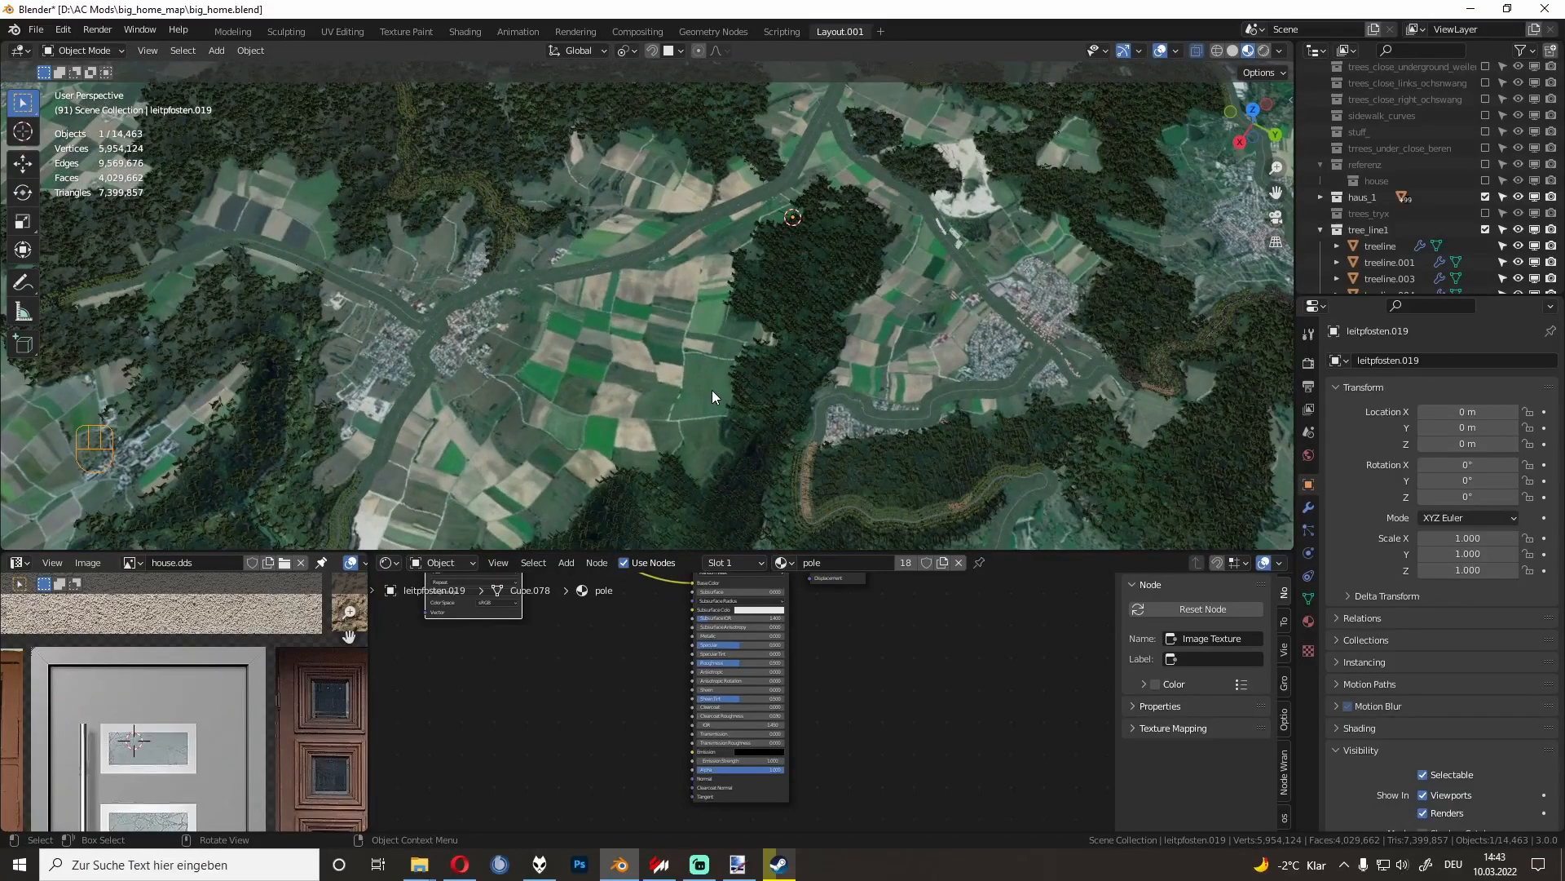
pyautogui.scroll(4, 713, 391)
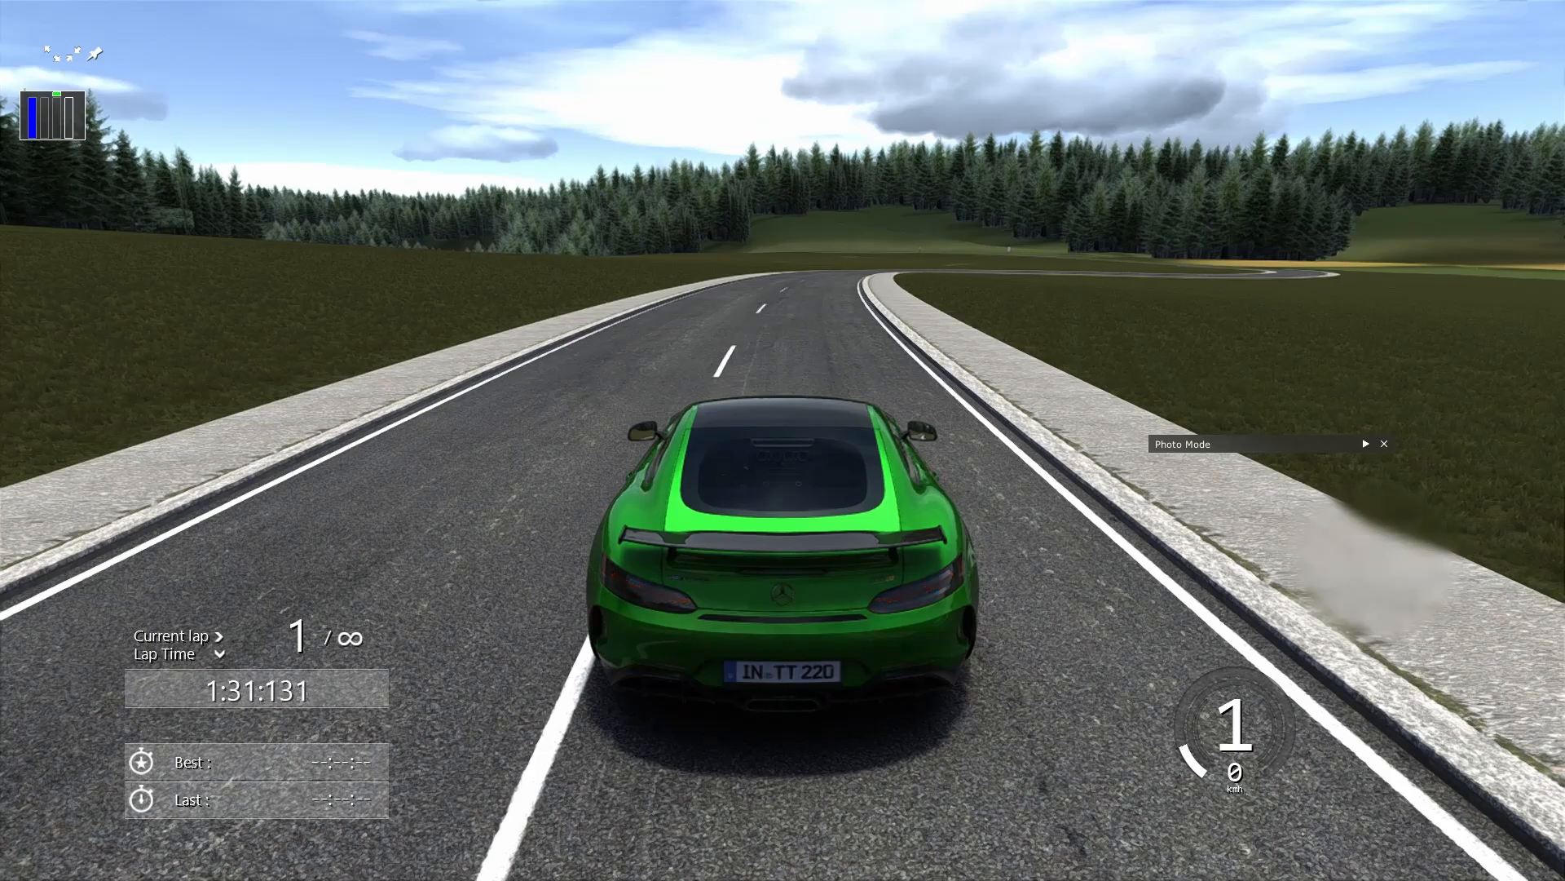
# Step: Switch to Assetto Corsa and test-drive the green Mercedes along the forest-lined road with sidewalks in the chase view
pyautogui.press('Up')
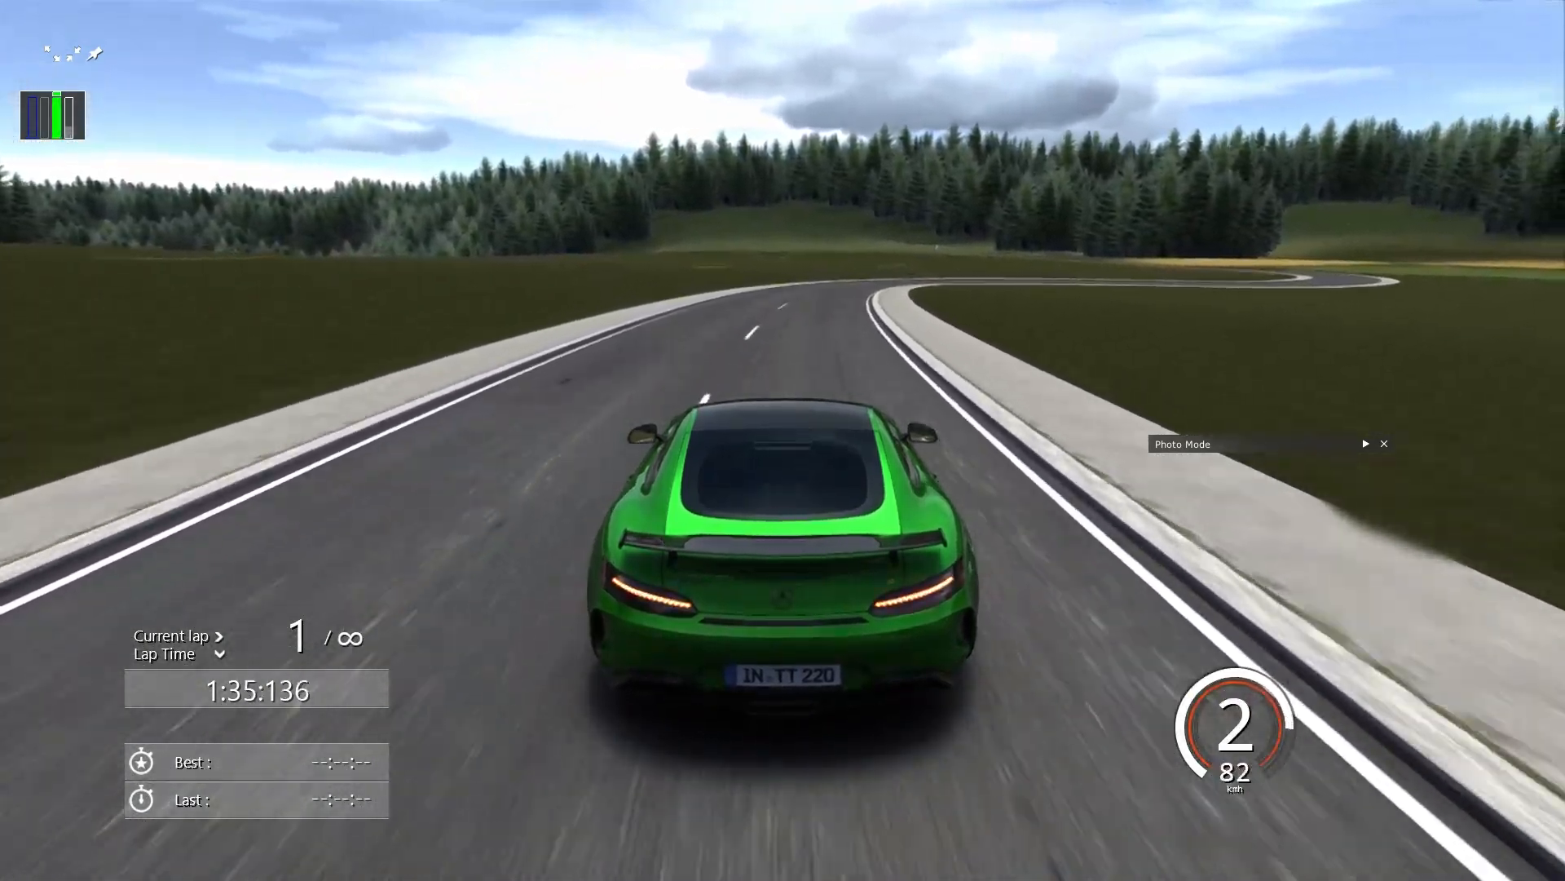
pyautogui.press('Down')
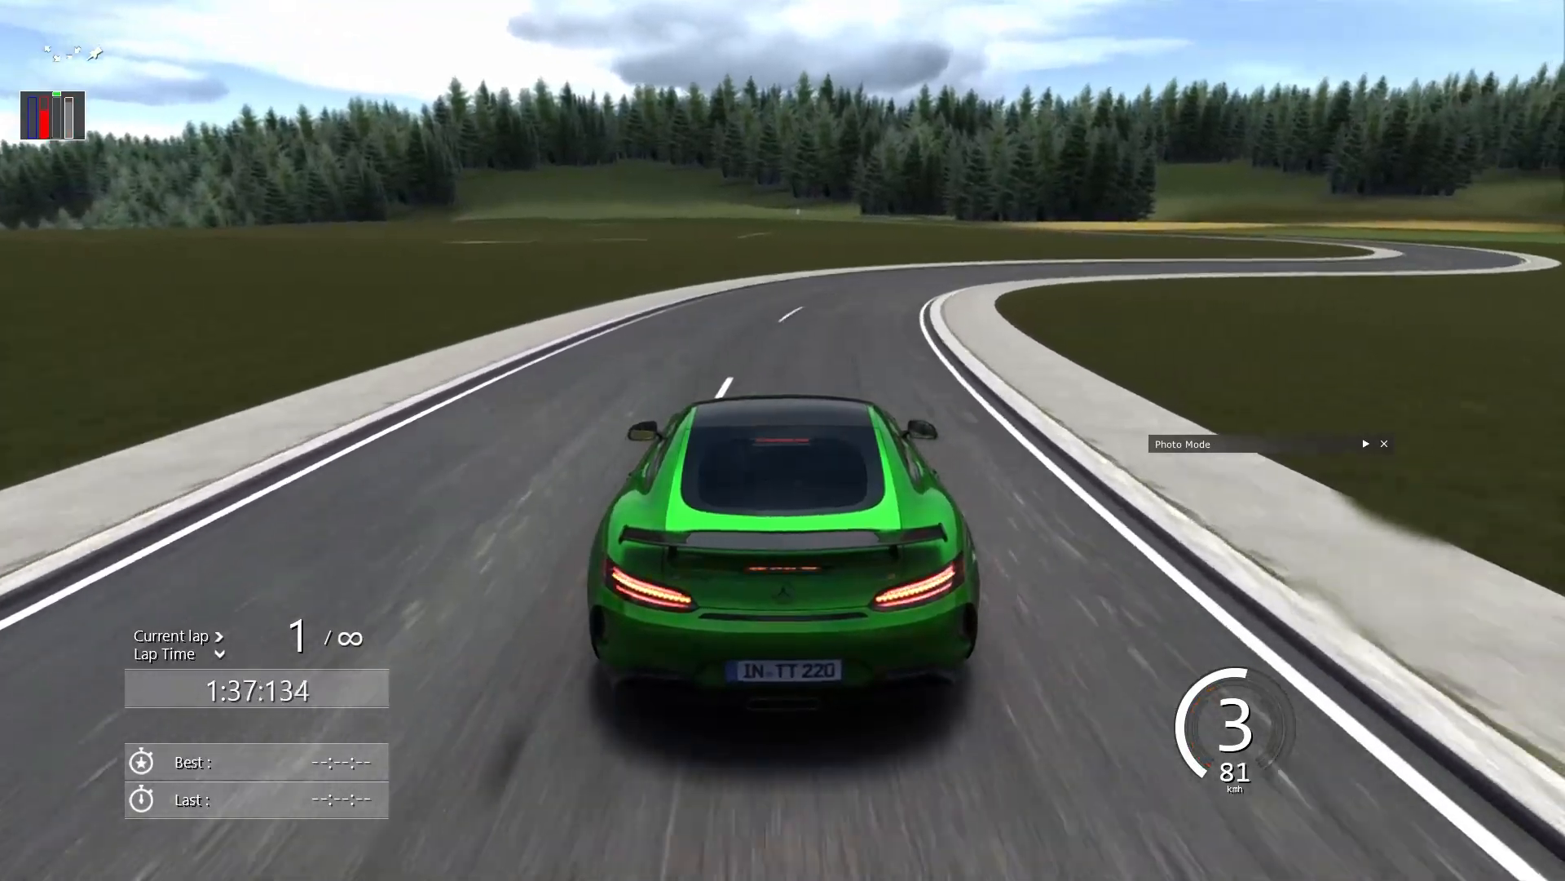